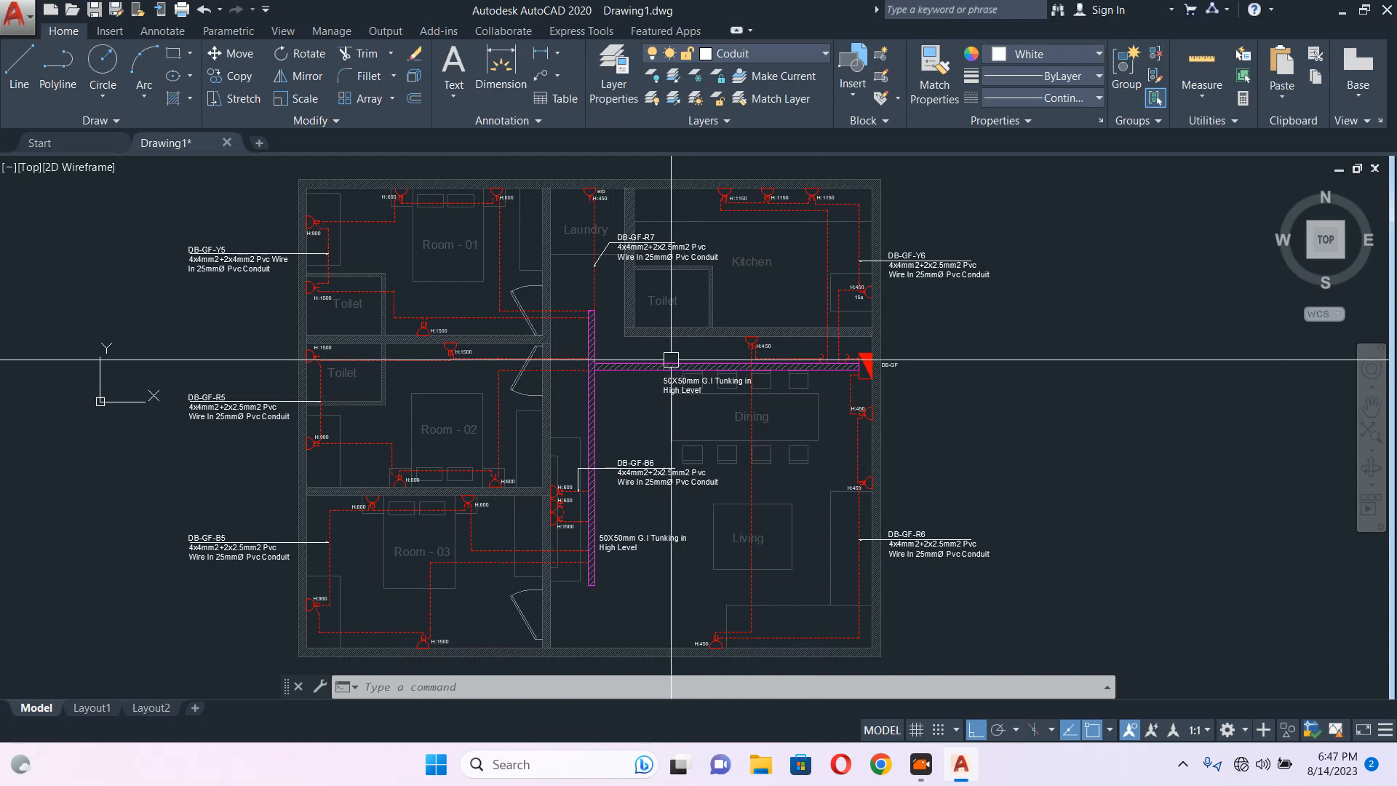
Examine the floor plan's socket circuits and the separate wall section showing the conduit embedded in the slab.
scroll(334, 243, "up", 4)
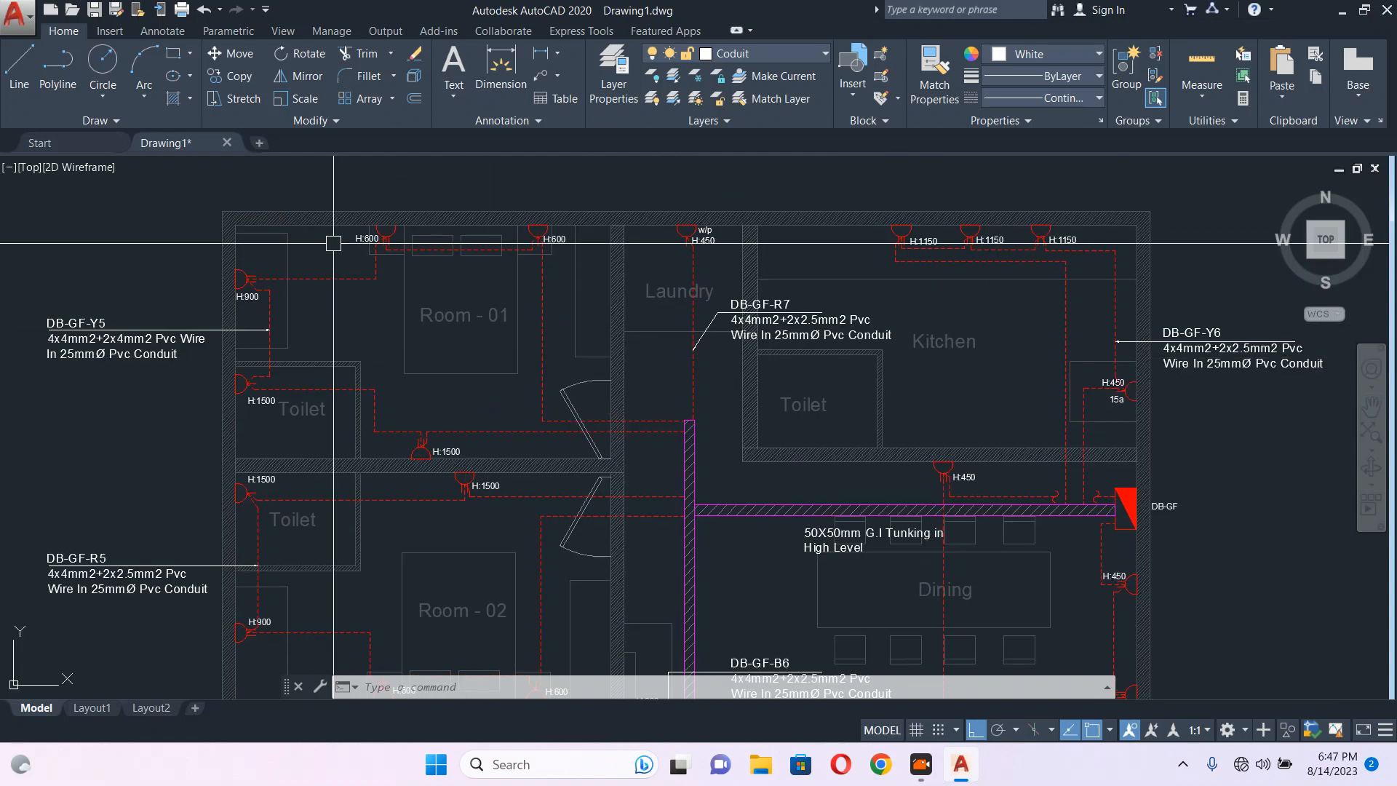
scroll(335, 243, "down", 2)
scroll(537, 256, "up", 4)
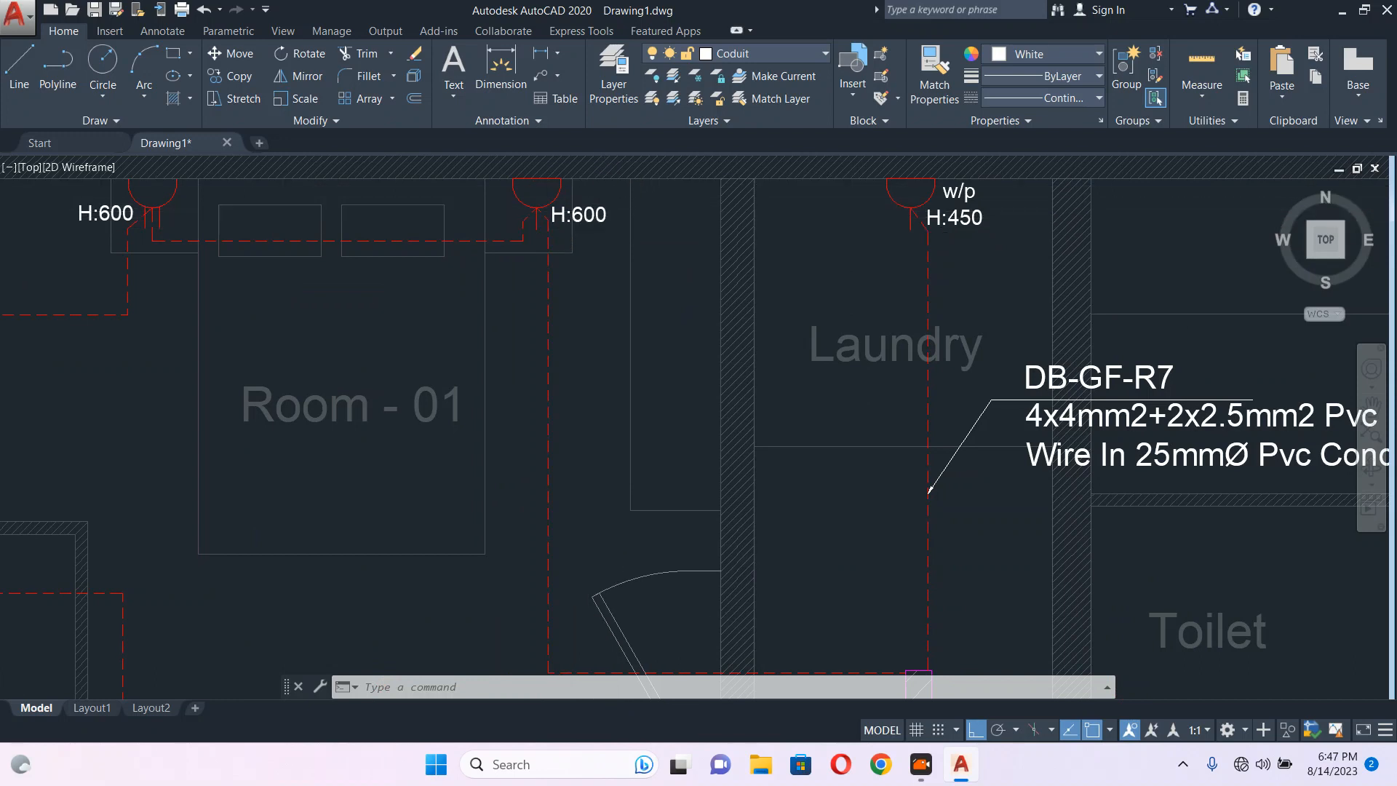
scroll(591, 211, "down", 6)
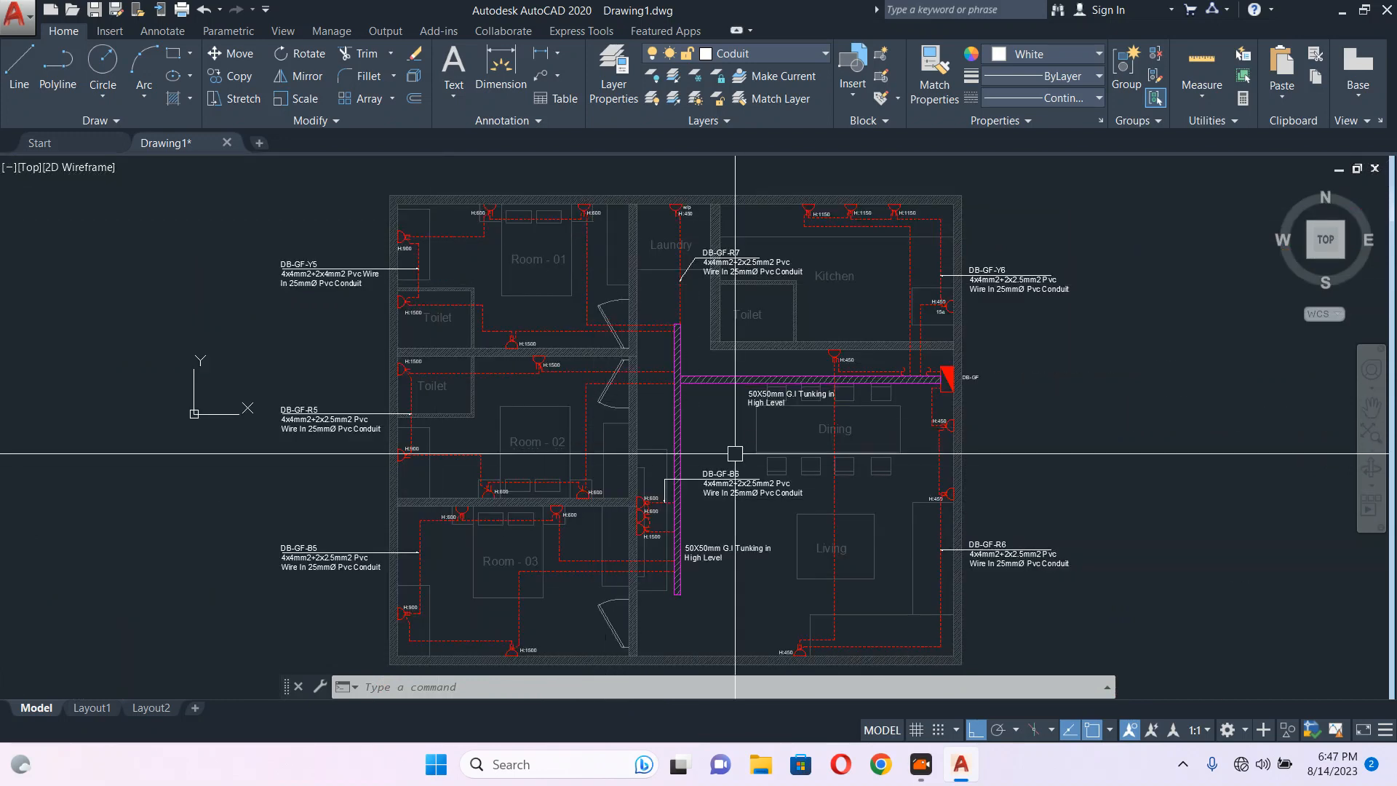
middle_click_drag(727, 462, 669, 392)
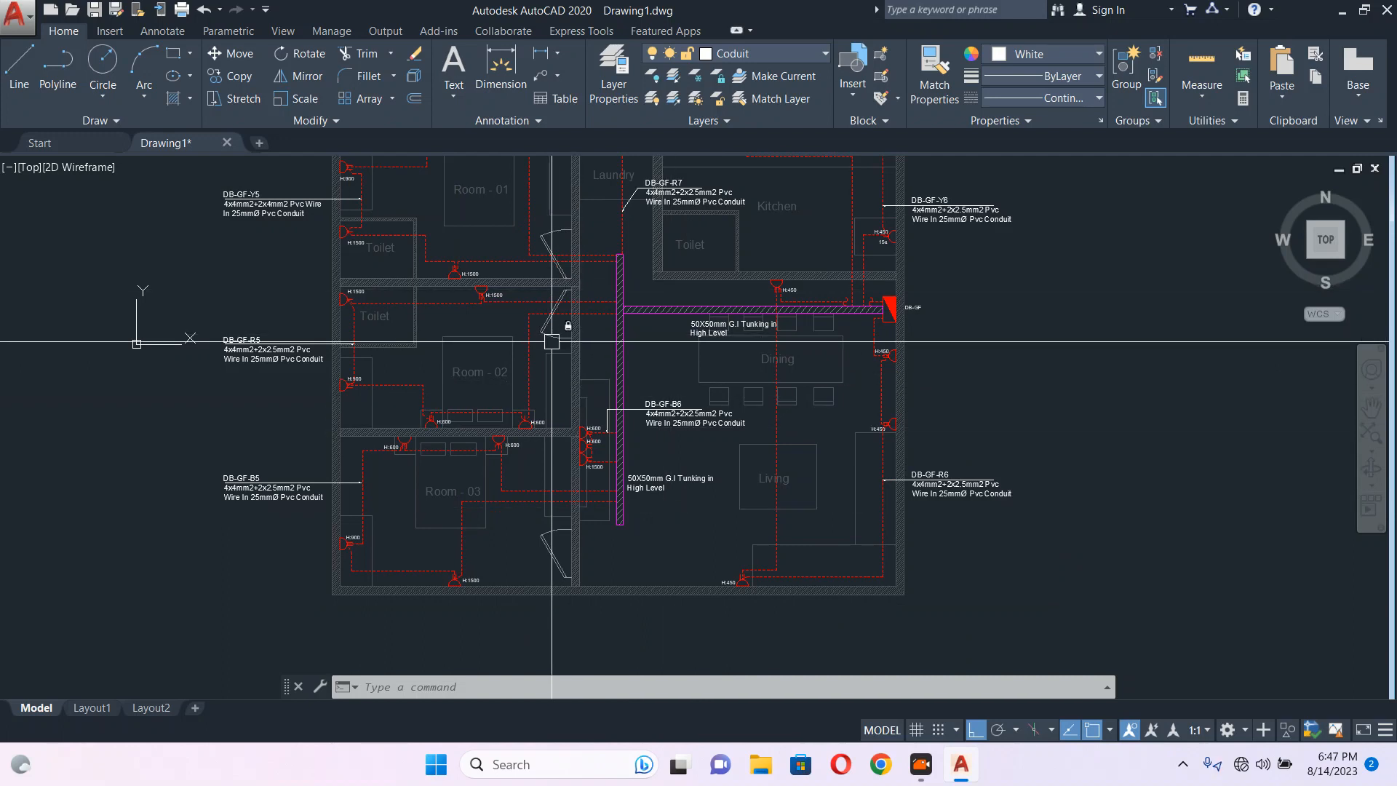
scroll(546, 341, "down", 6)
scroll(1005, 306, "up", 6)
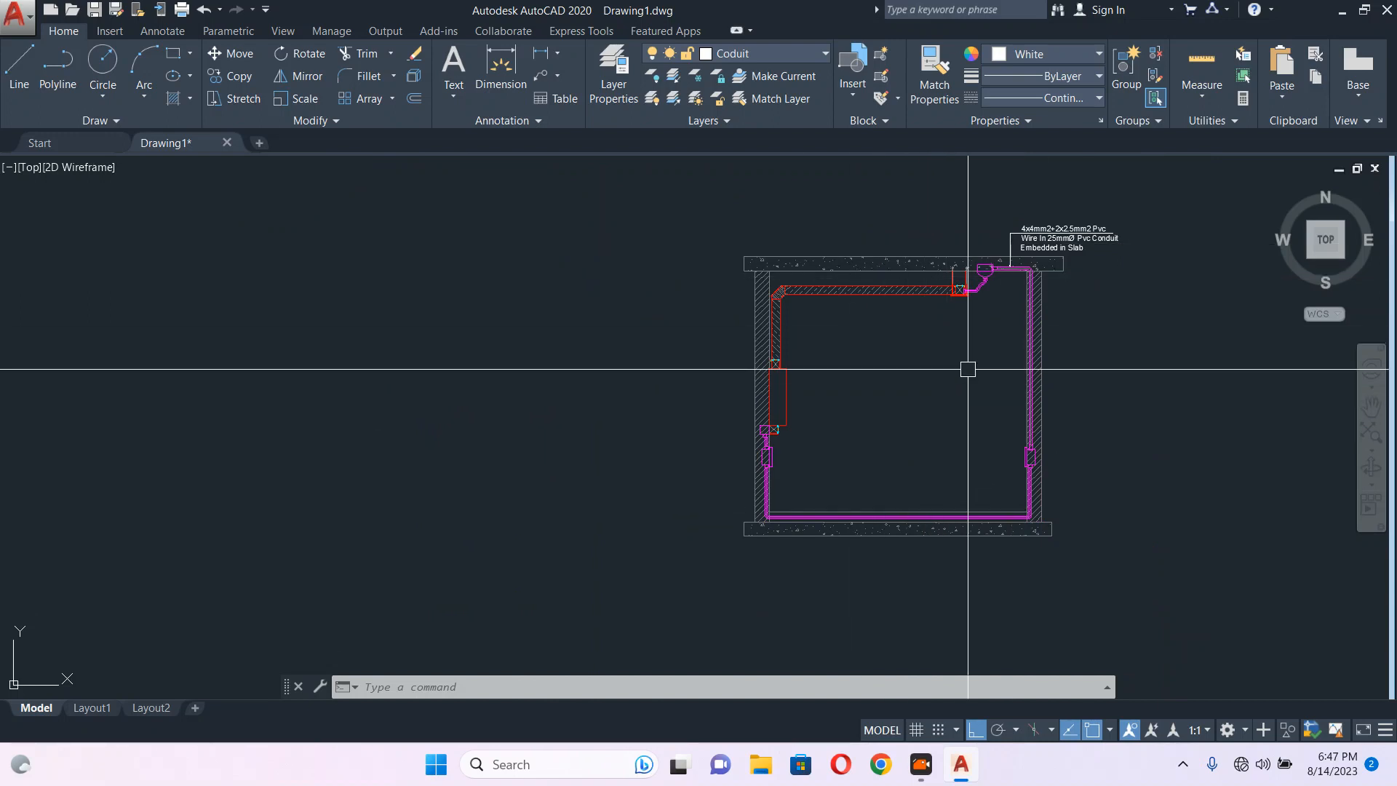
scroll(929, 460, "down", 6)
scroll(779, 553, "up", 5)
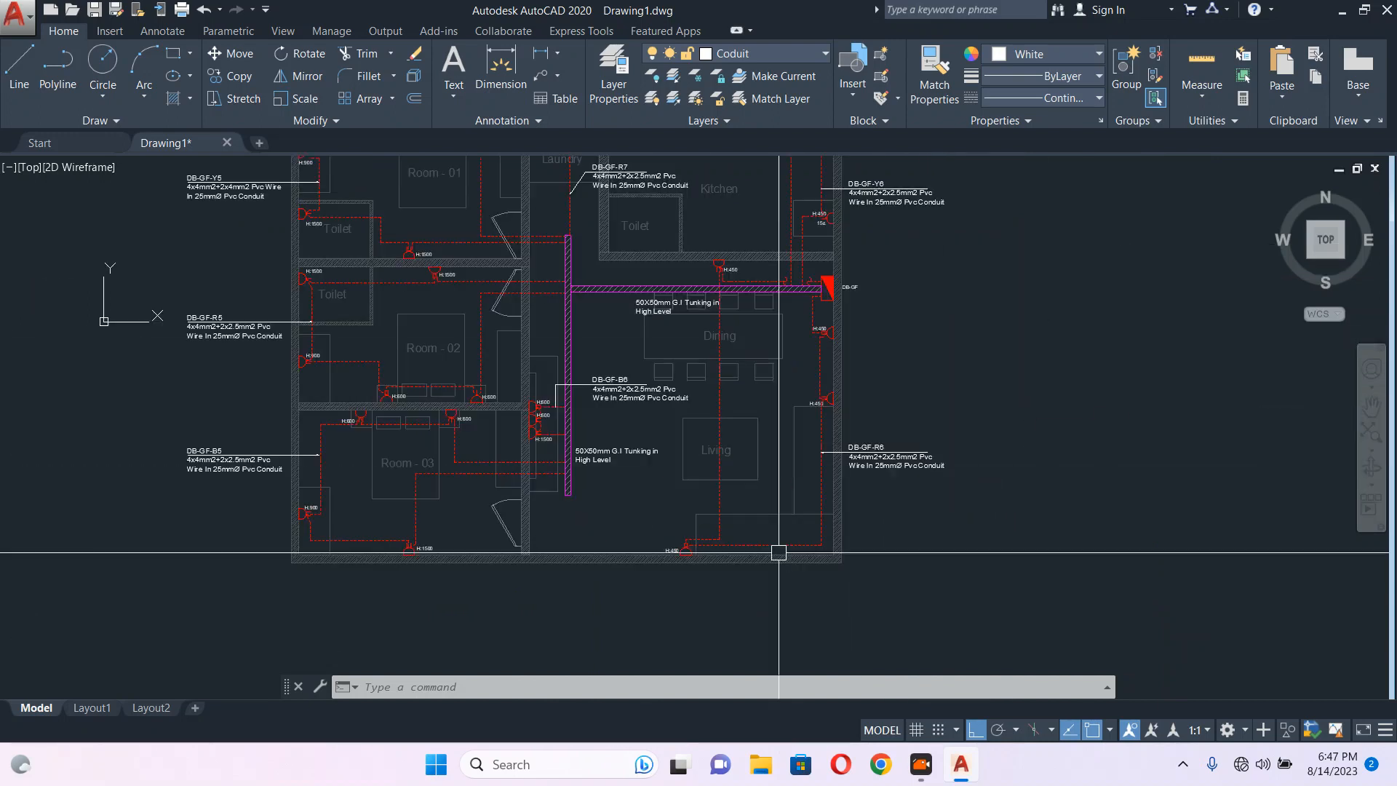
Examine the conduit routes and circuit labels across the bedrooms, kitchen, dining and living areas.
scroll(740, 525, "up", 2)
middle_click_drag(621, 478, 773, 637)
middle_click_drag(598, 332, 664, 468)
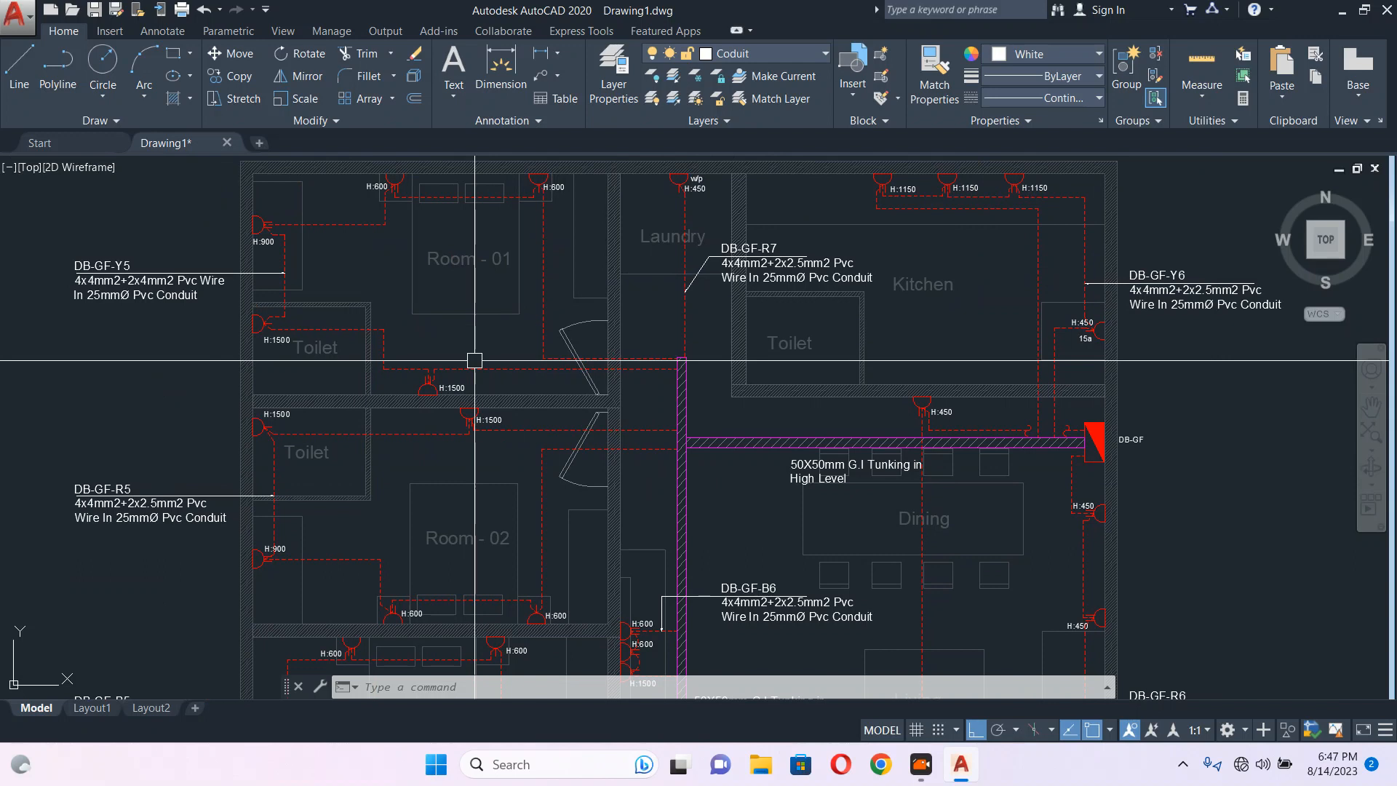
middle_click_drag(947, 521, 711, 381)
mouse_move(882, 488)
middle_mouse_down()
mouse_move(771, 443)
mouse_move(764, 412)
middle_mouse_up()
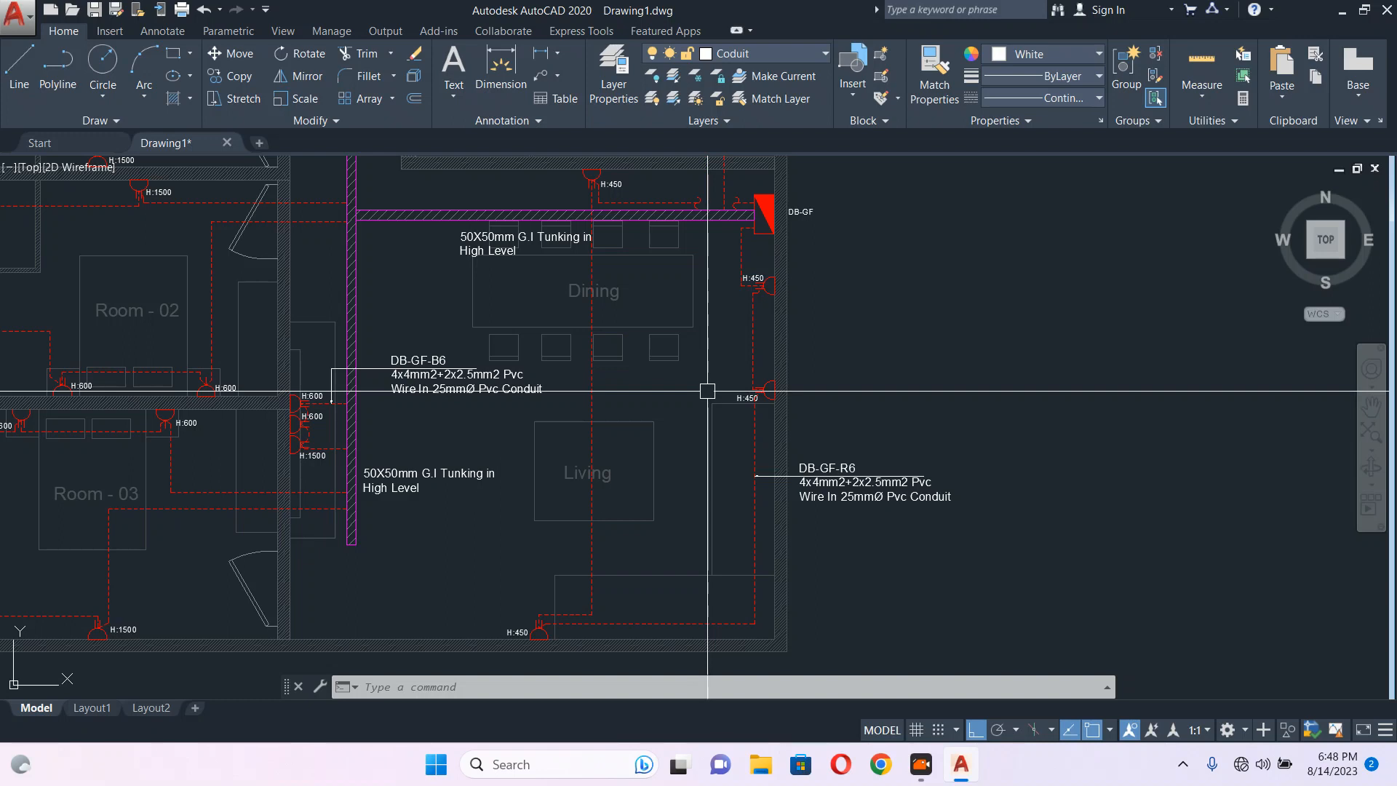
scroll(717, 385, "down", 2)
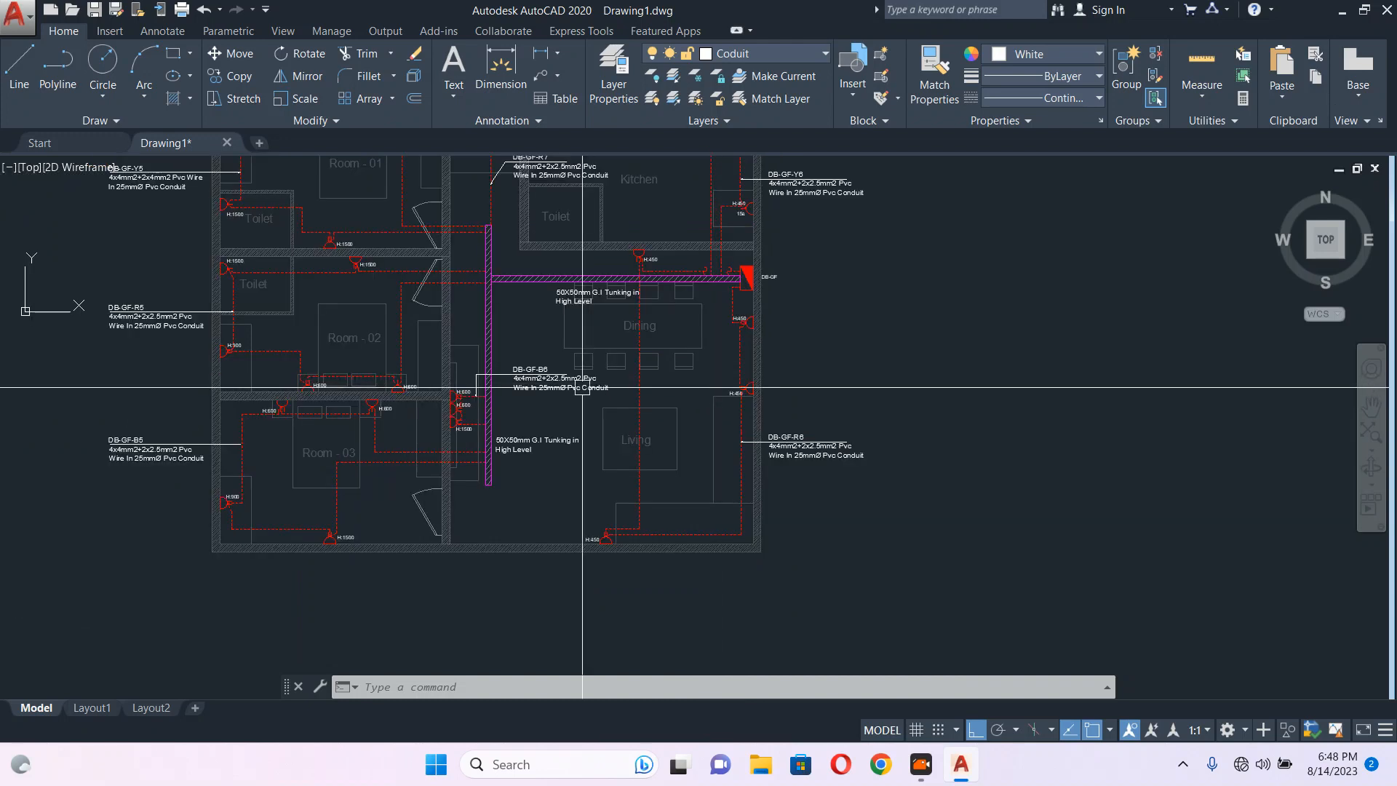
middle_click_drag(561, 303, 608, 394)
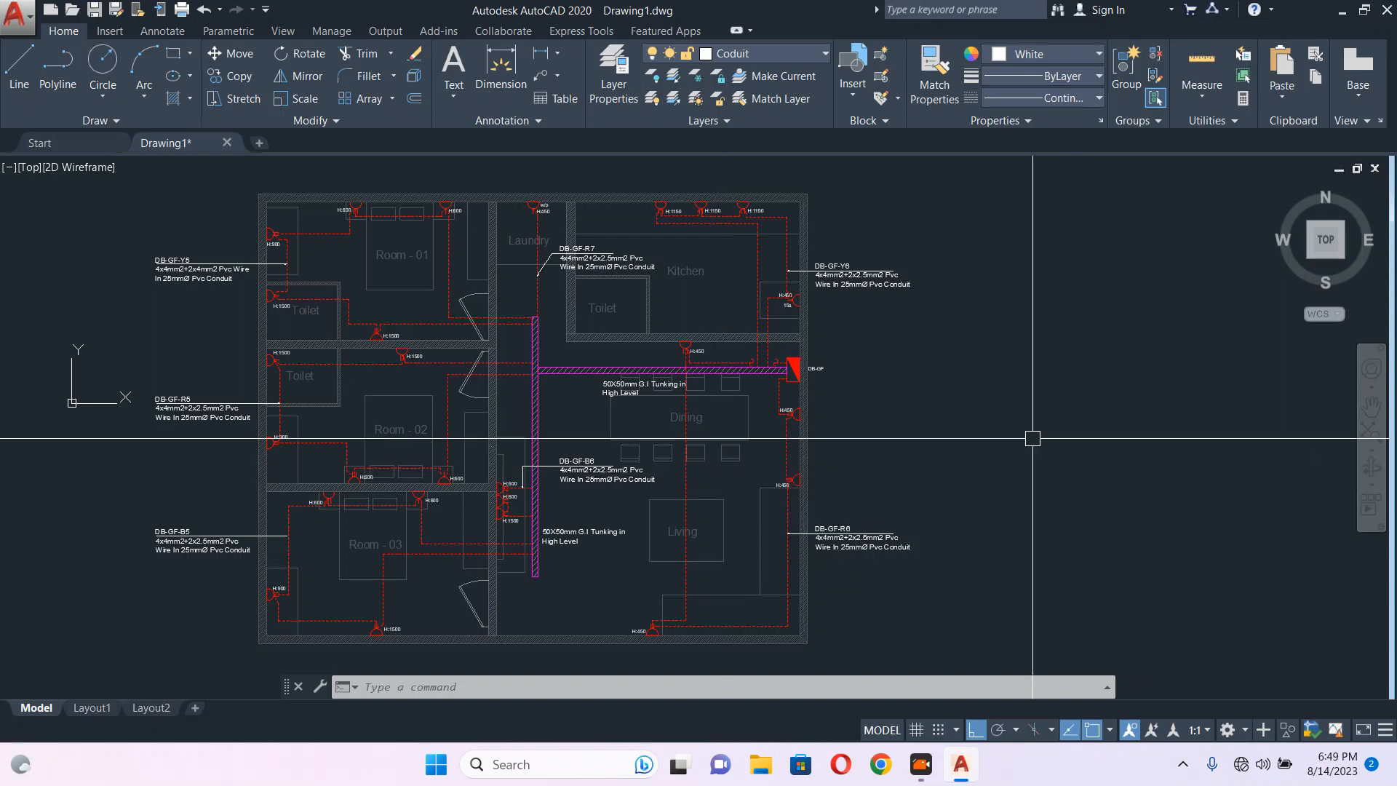
Compare the plan's extent with the section drawing and inspect the DB-GF distribution board on the outer wall.
scroll(894, 473, "down", 6)
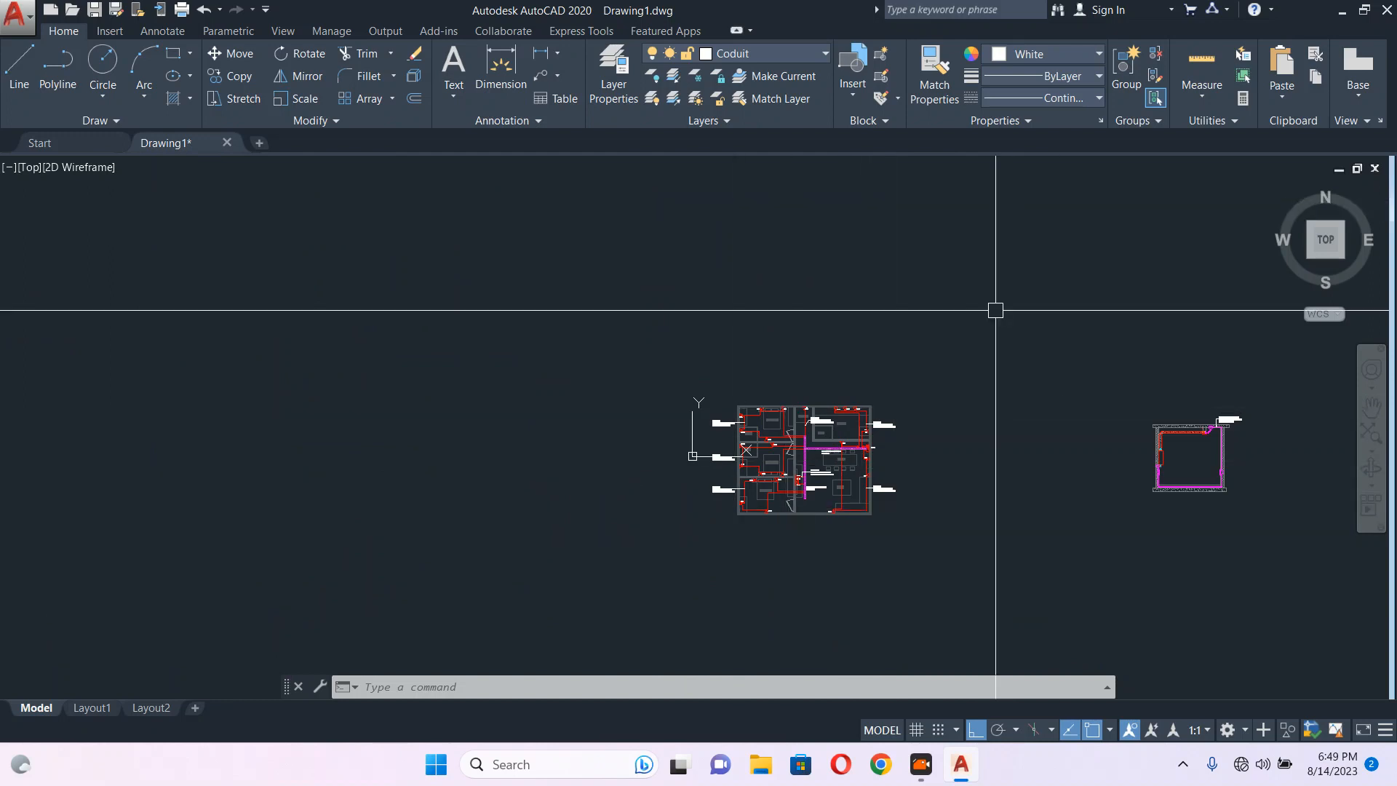
scroll(887, 449, "up", 3)
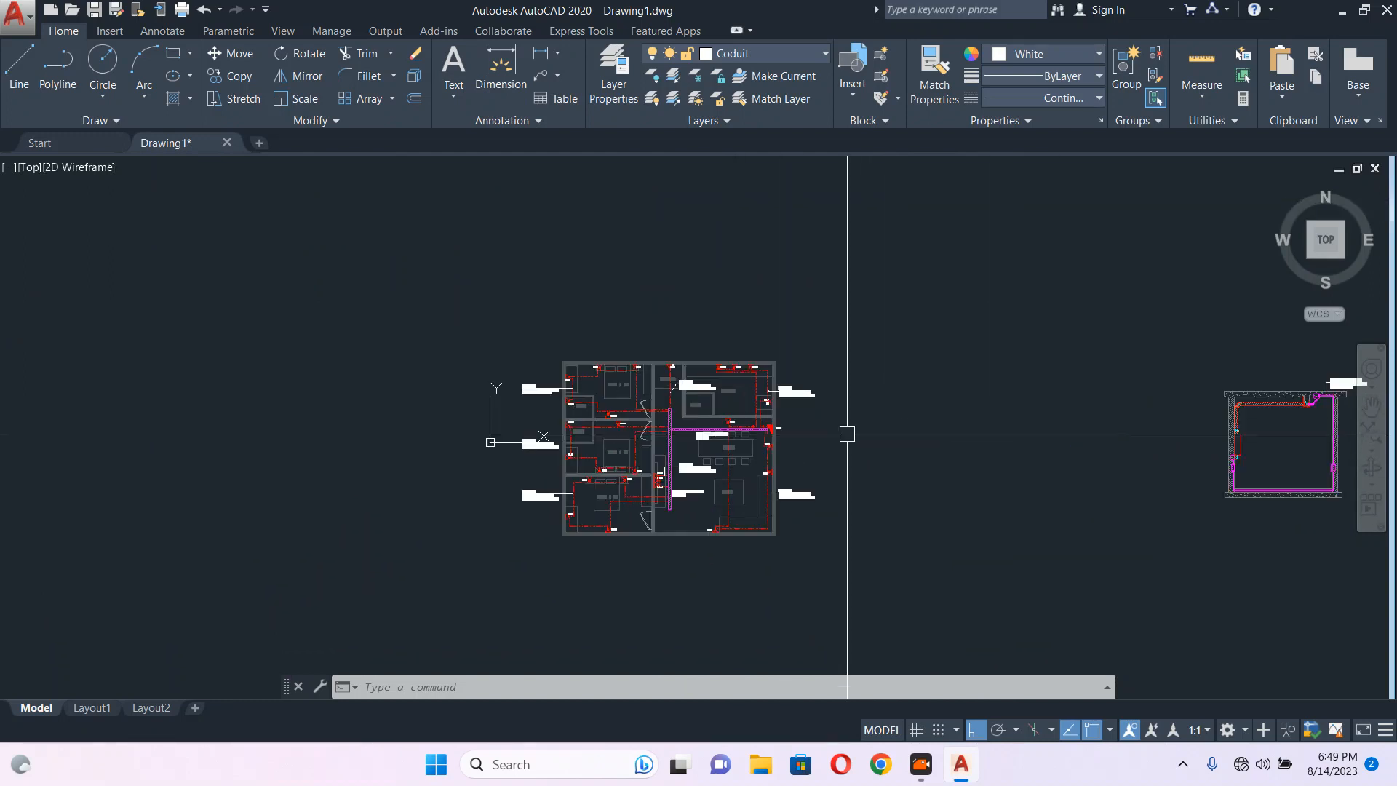
scroll(798, 447, "up", 2)
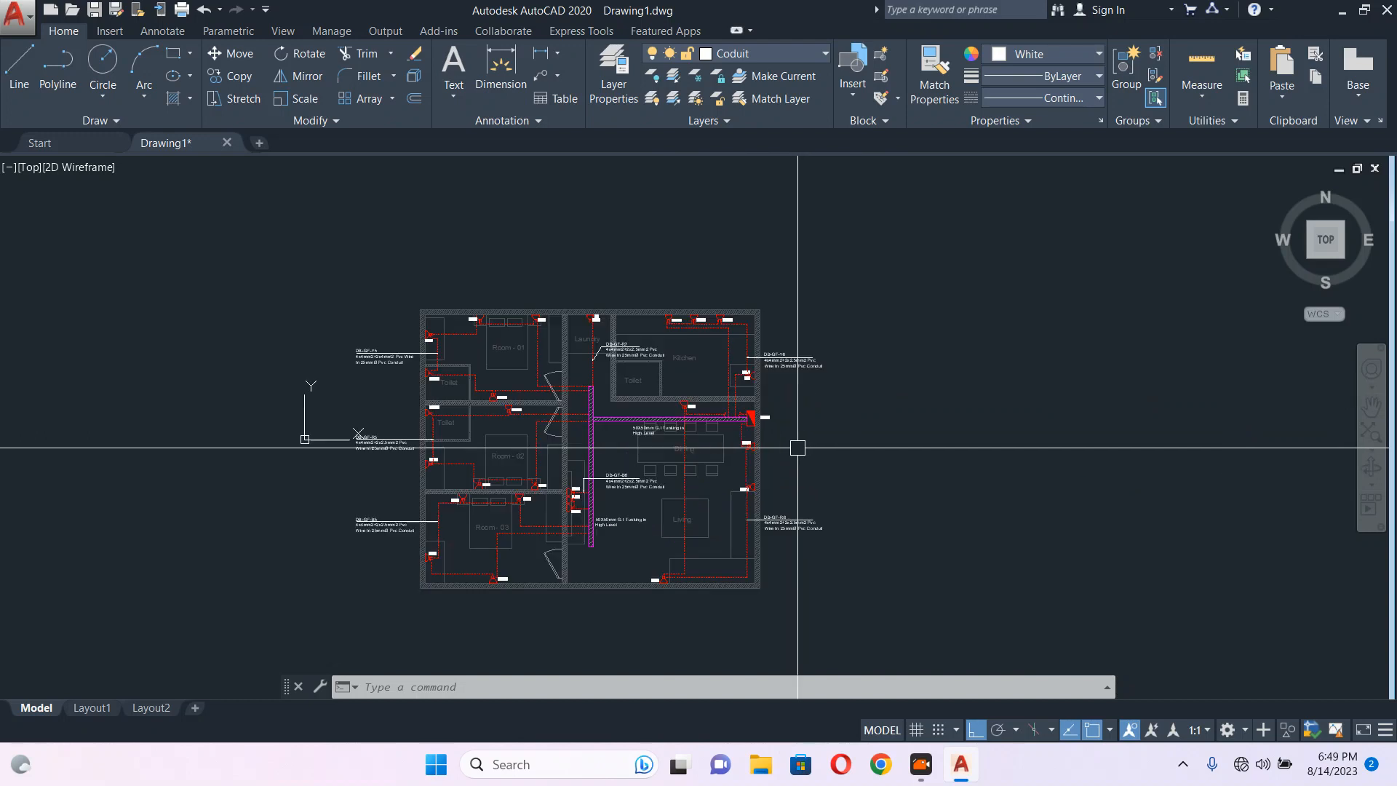
middle_click_drag(806, 445, 729, 430)
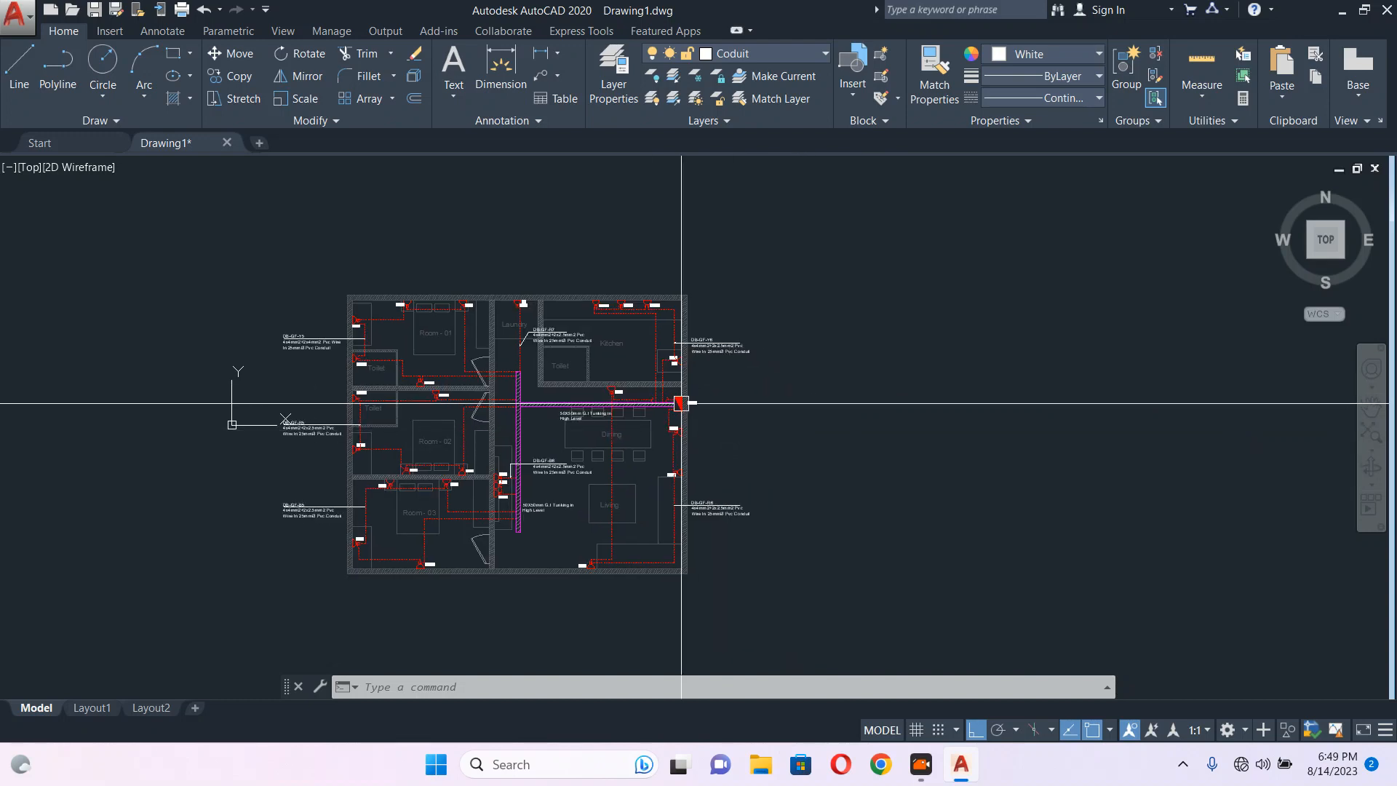
scroll(717, 391, "up", 4)
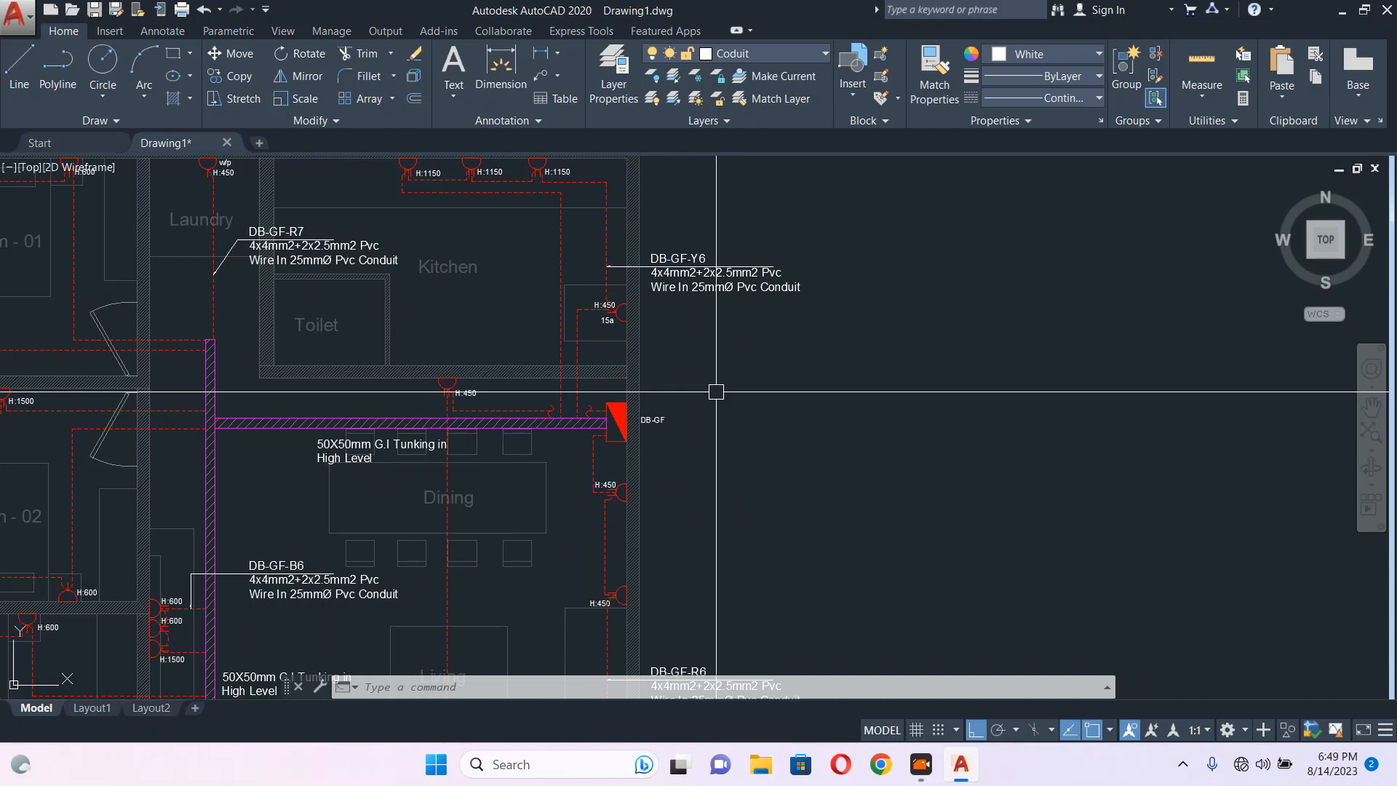
scroll(716, 391, "up", 4)
scroll(716, 391, "down", 4)
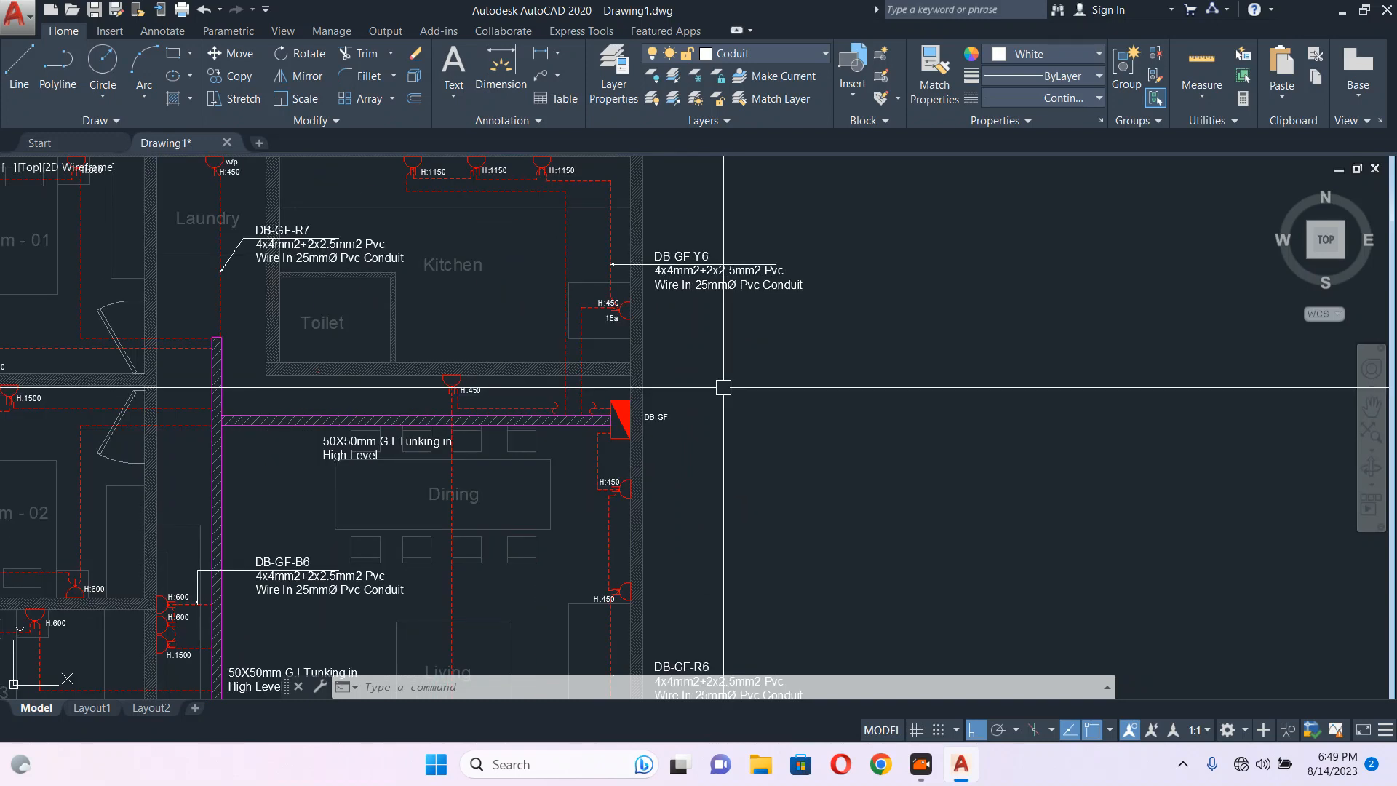
scroll(724, 387, "down", 2)
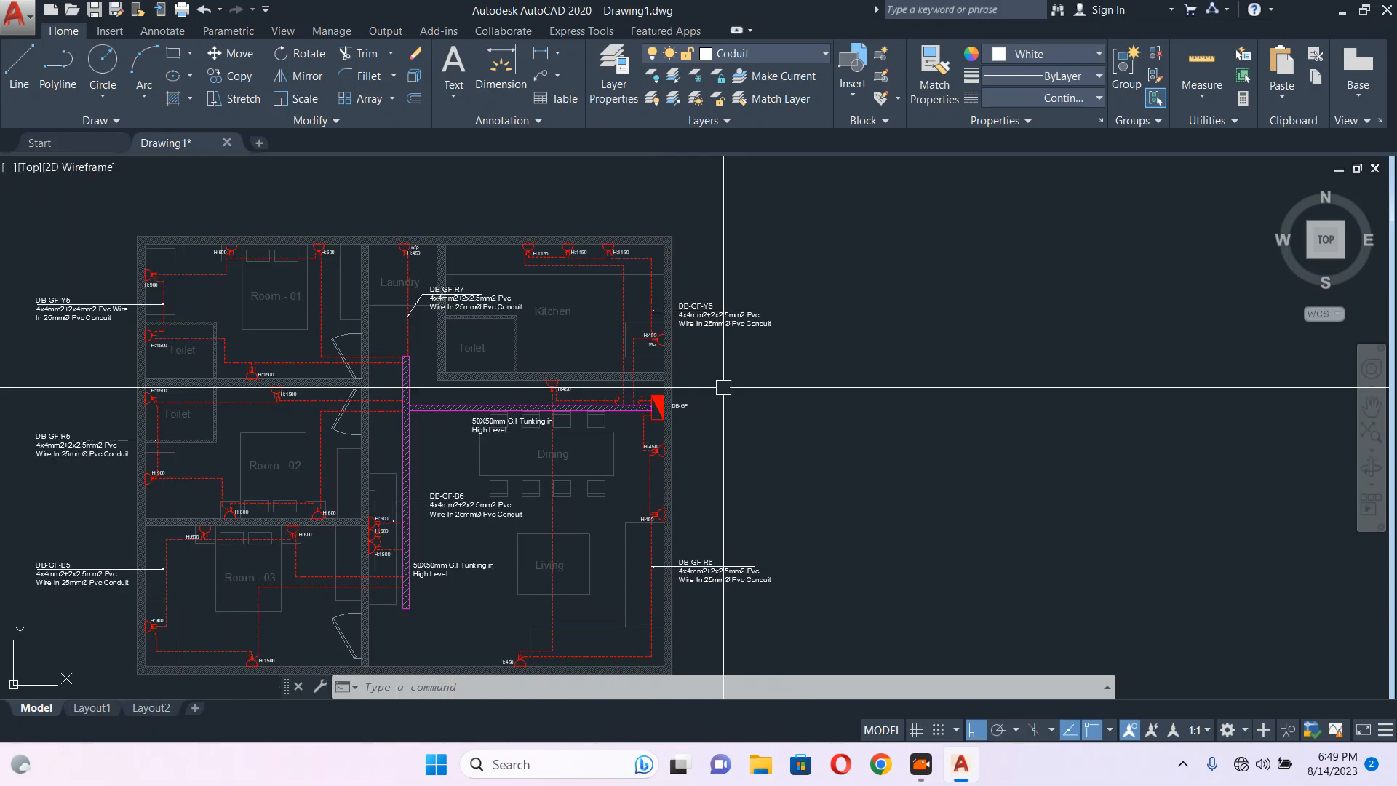
middle_click_drag(693, 405, 750, 337)
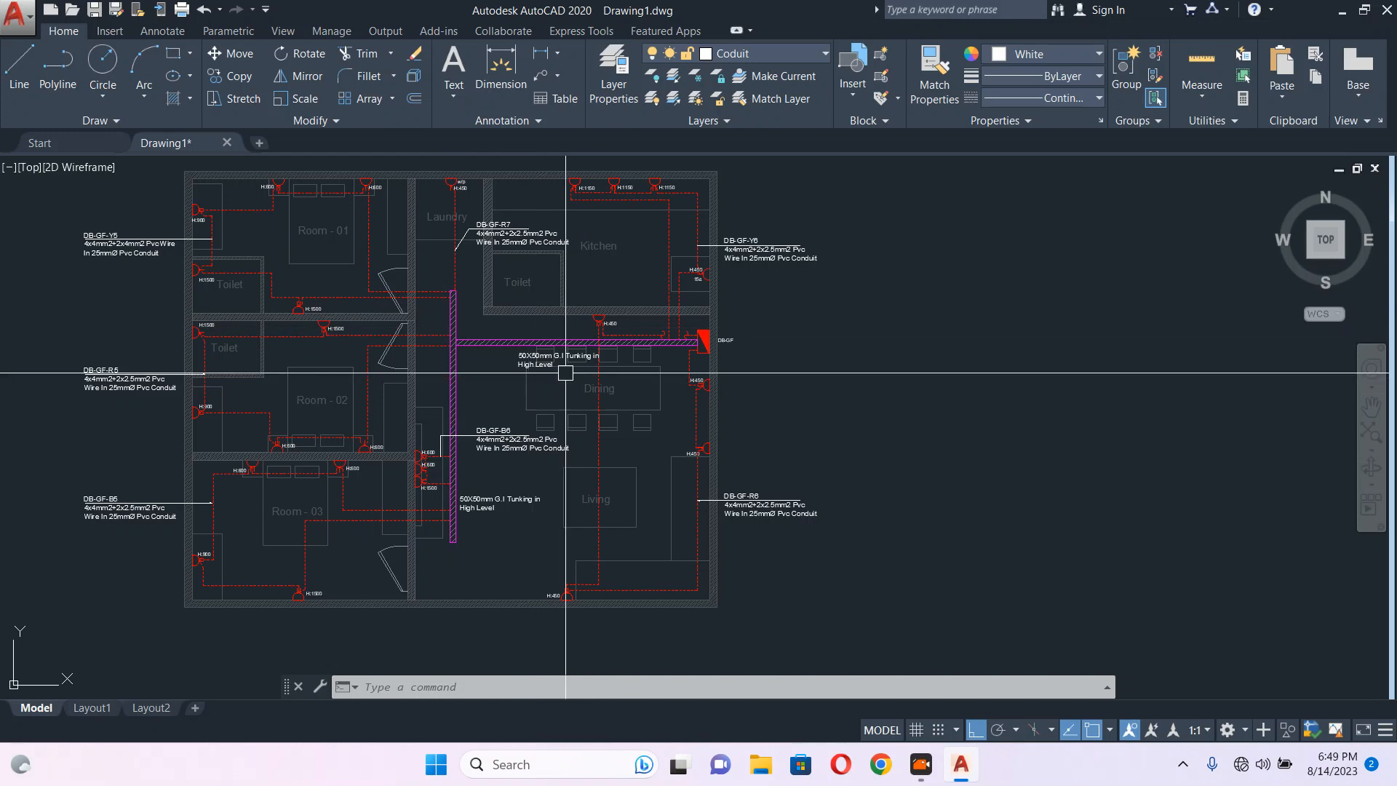
Examine the 50X50mm G.I trunking run and the circuits that branch from it towards the rooms.
scroll(568, 371, "up", 2)
scroll(755, 421, "down", 2)
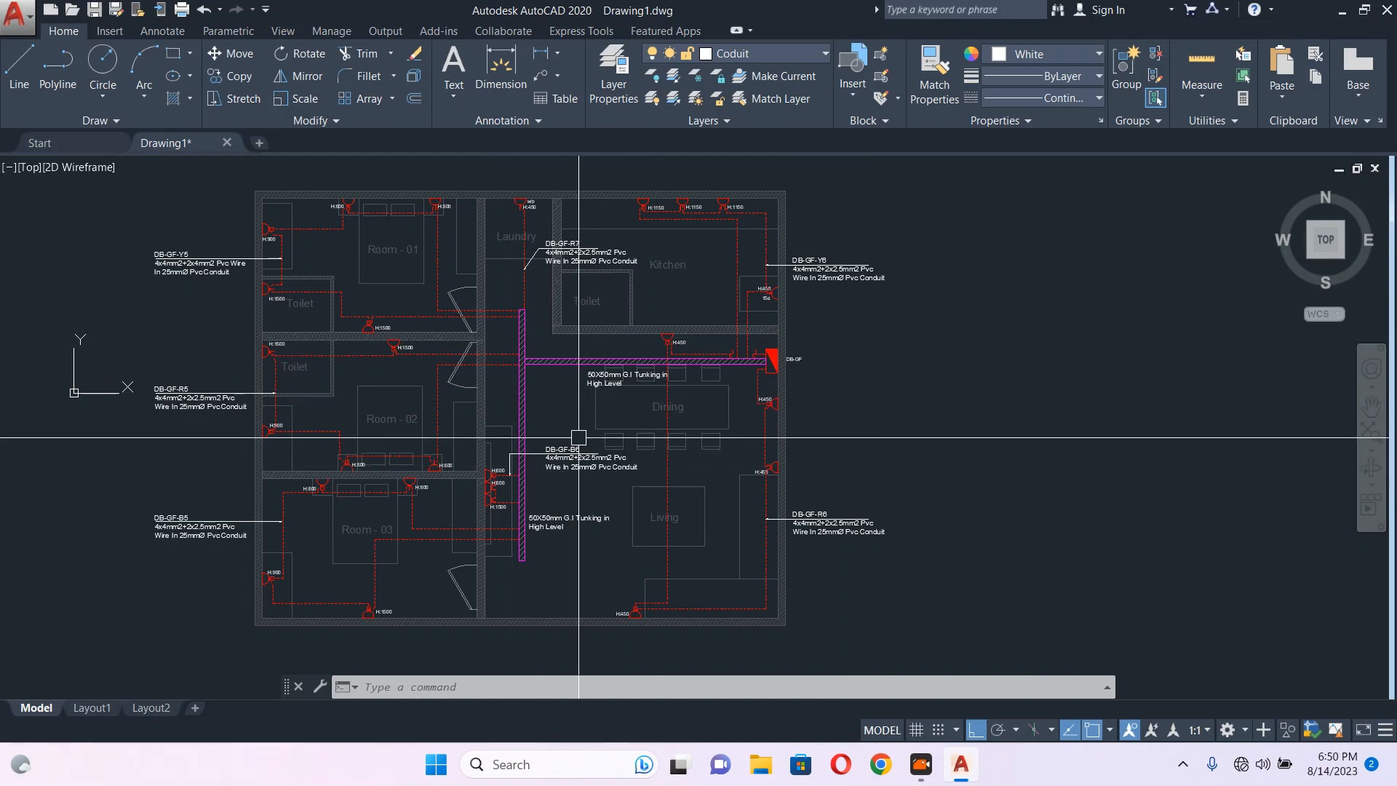
scroll(559, 408, "up", 2)
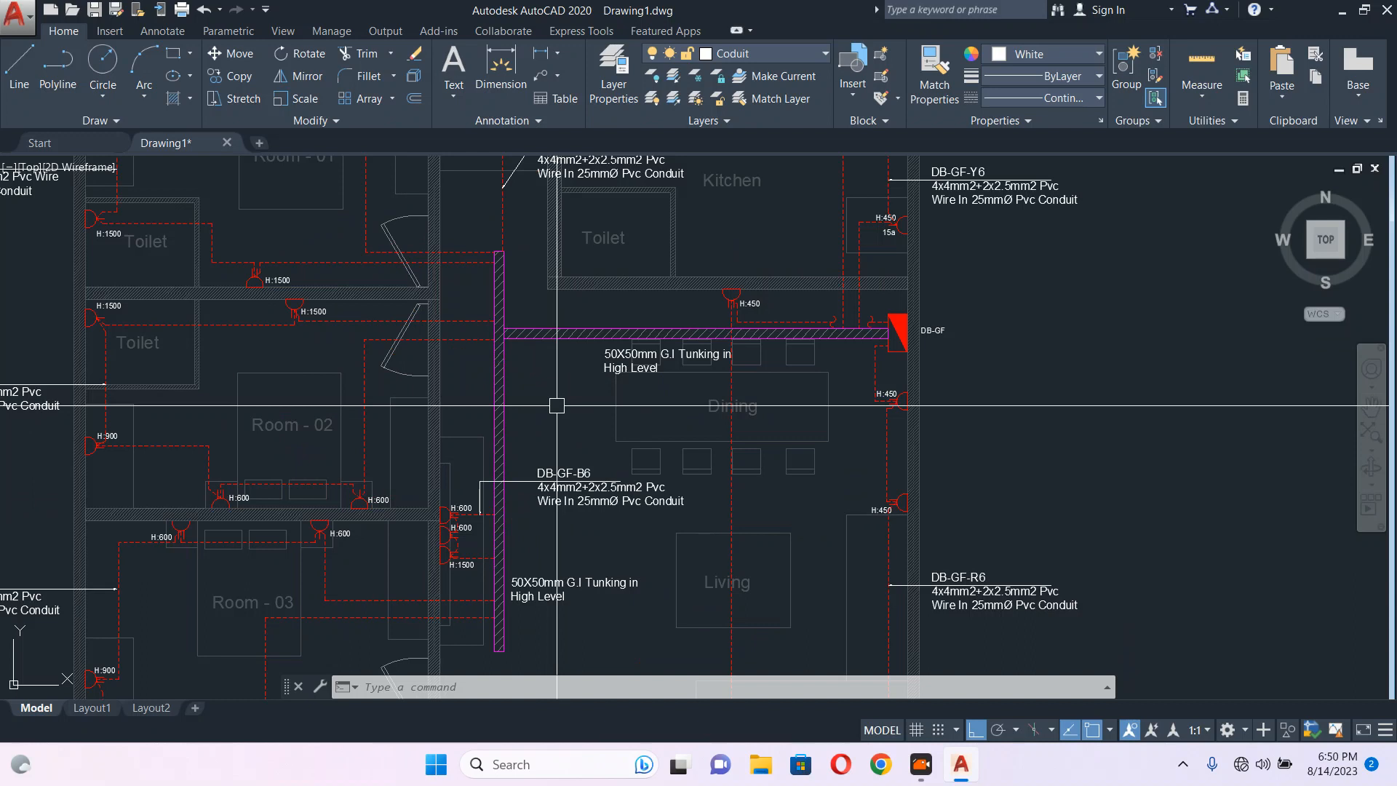
middle_click_drag(545, 380, 634, 464)
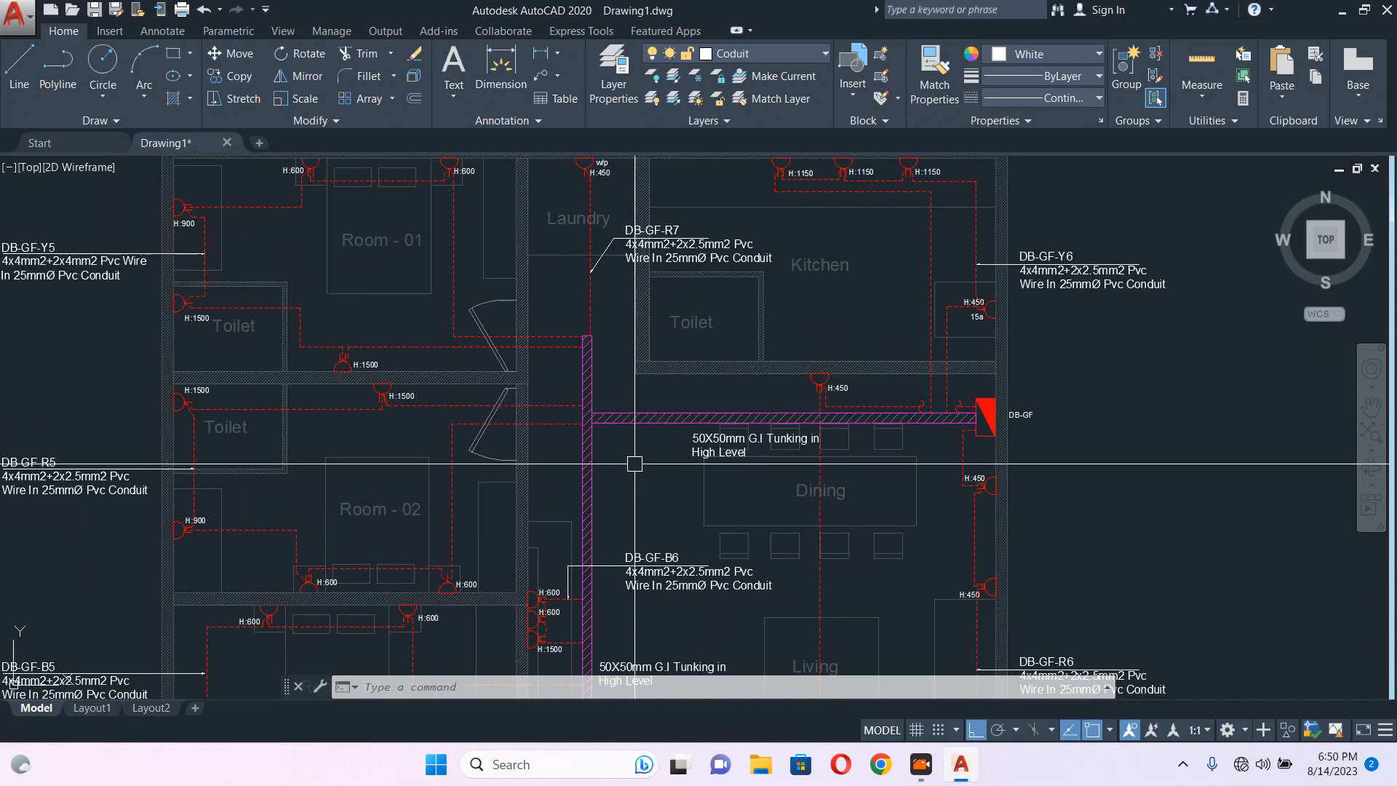
scroll(623, 449, "down", 2)
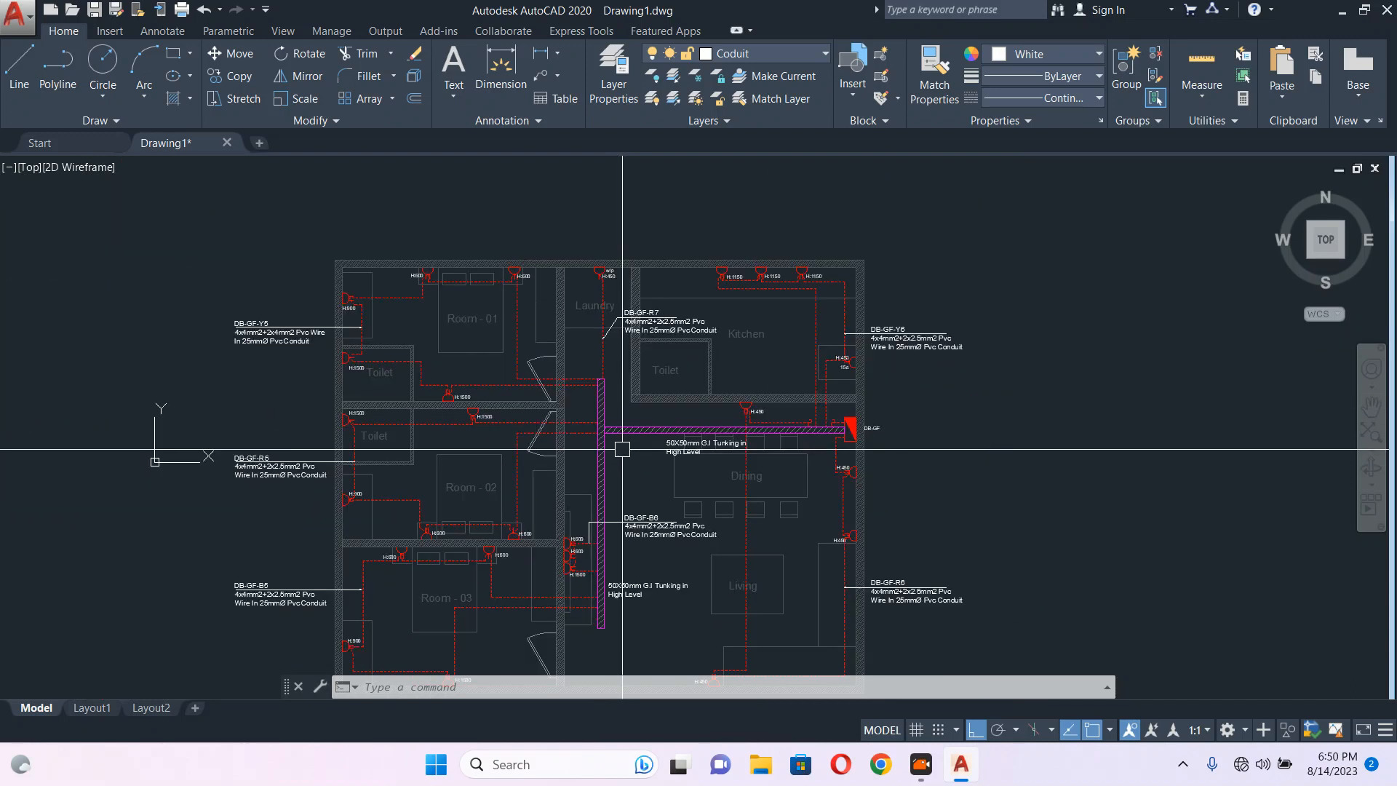
scroll(623, 449, "up", 2)
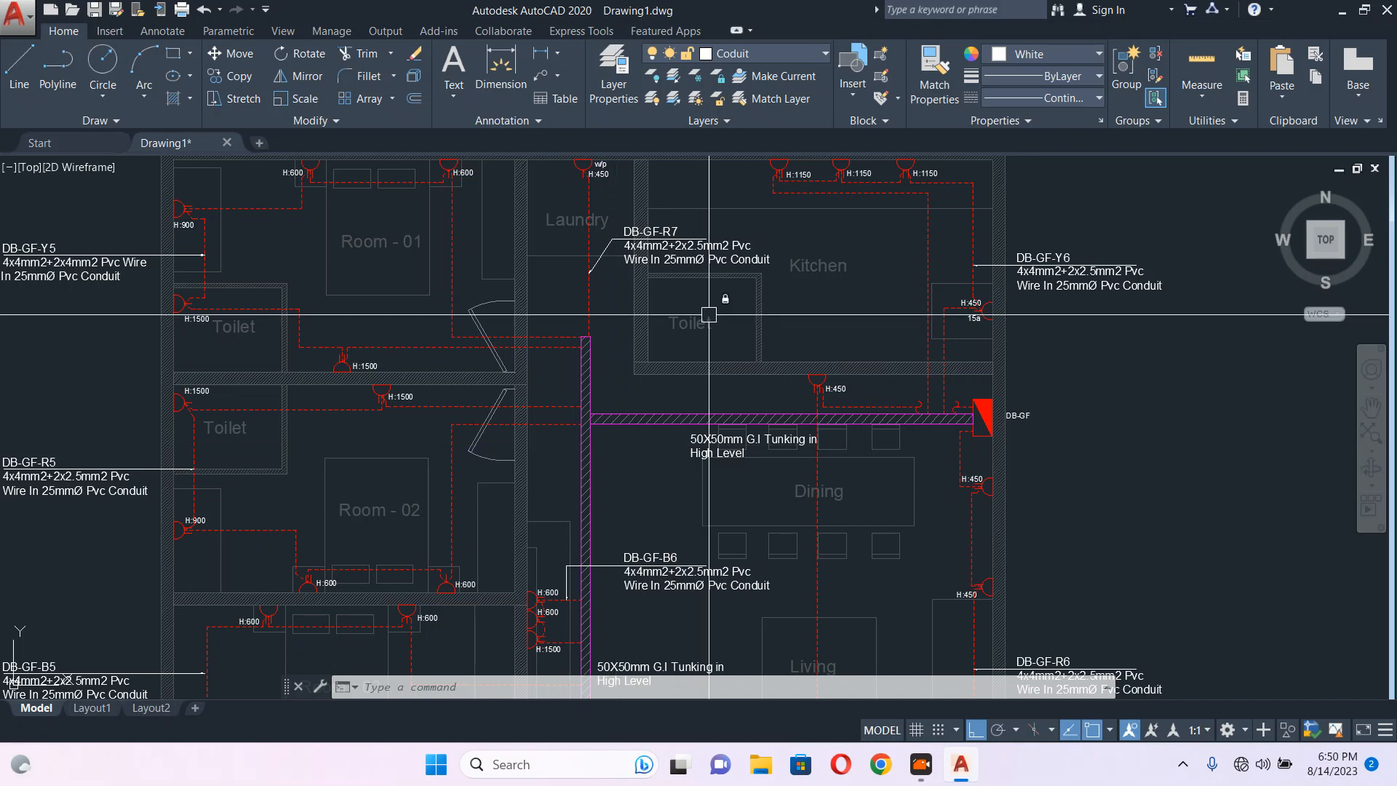
middle_click_drag(718, 303, 703, 382)
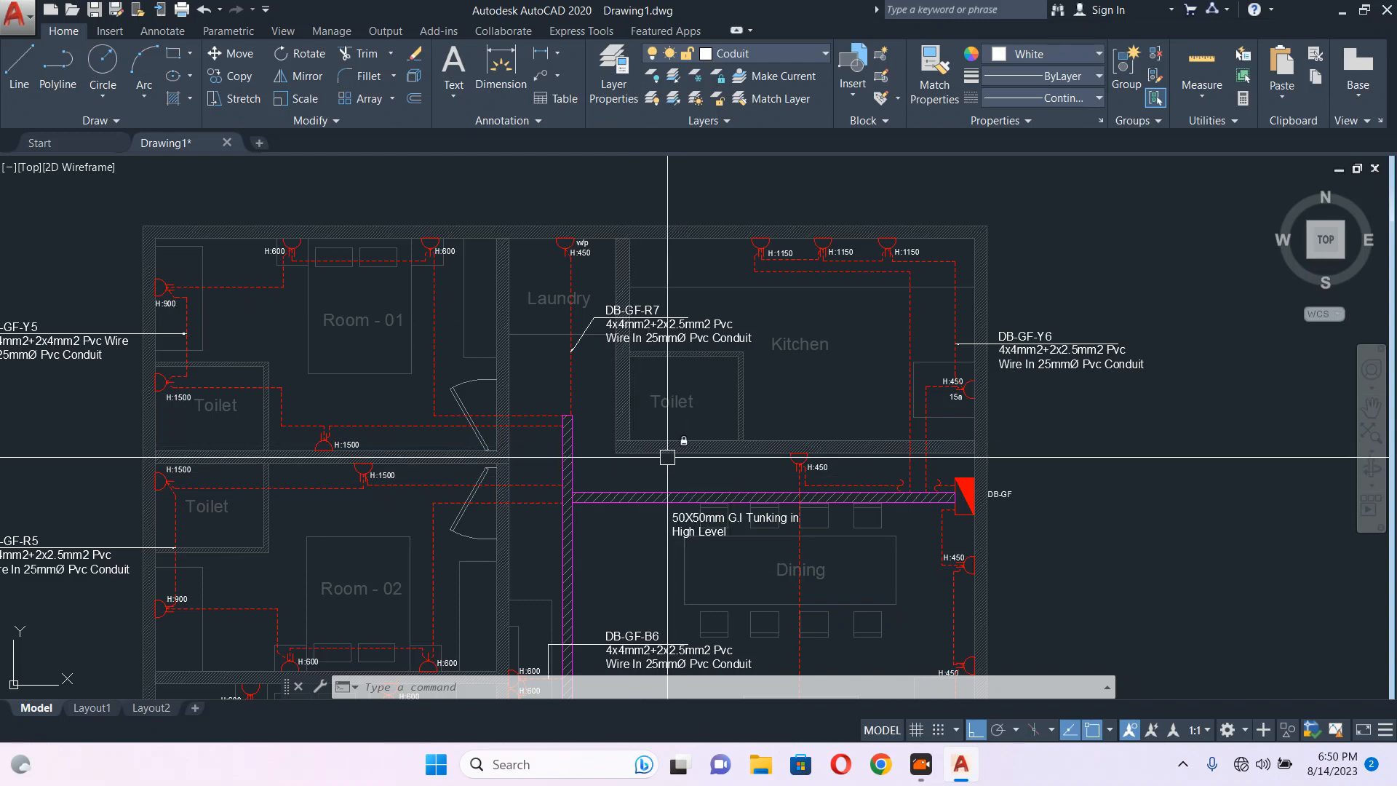
scroll(786, 510, "down", 8)
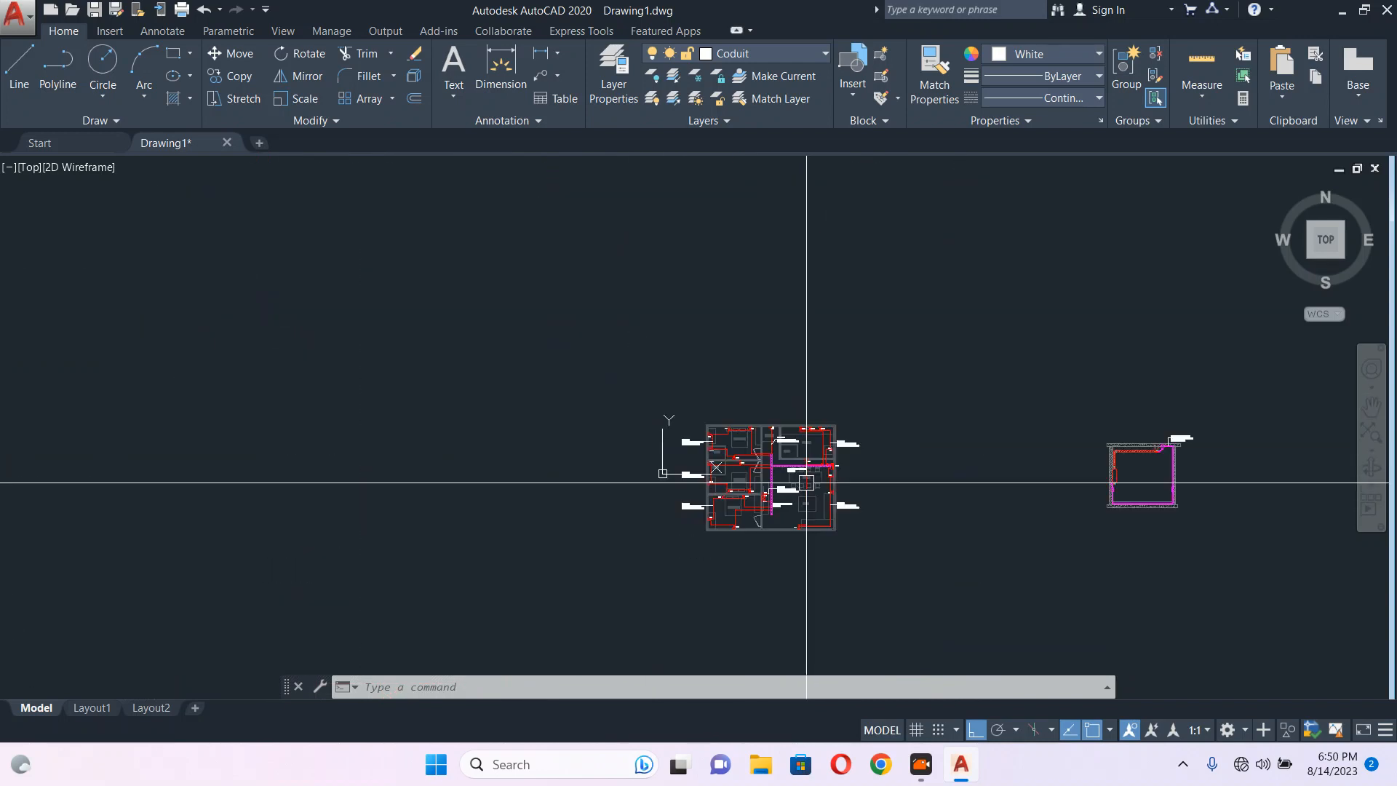
scroll(844, 500, "up", 4)
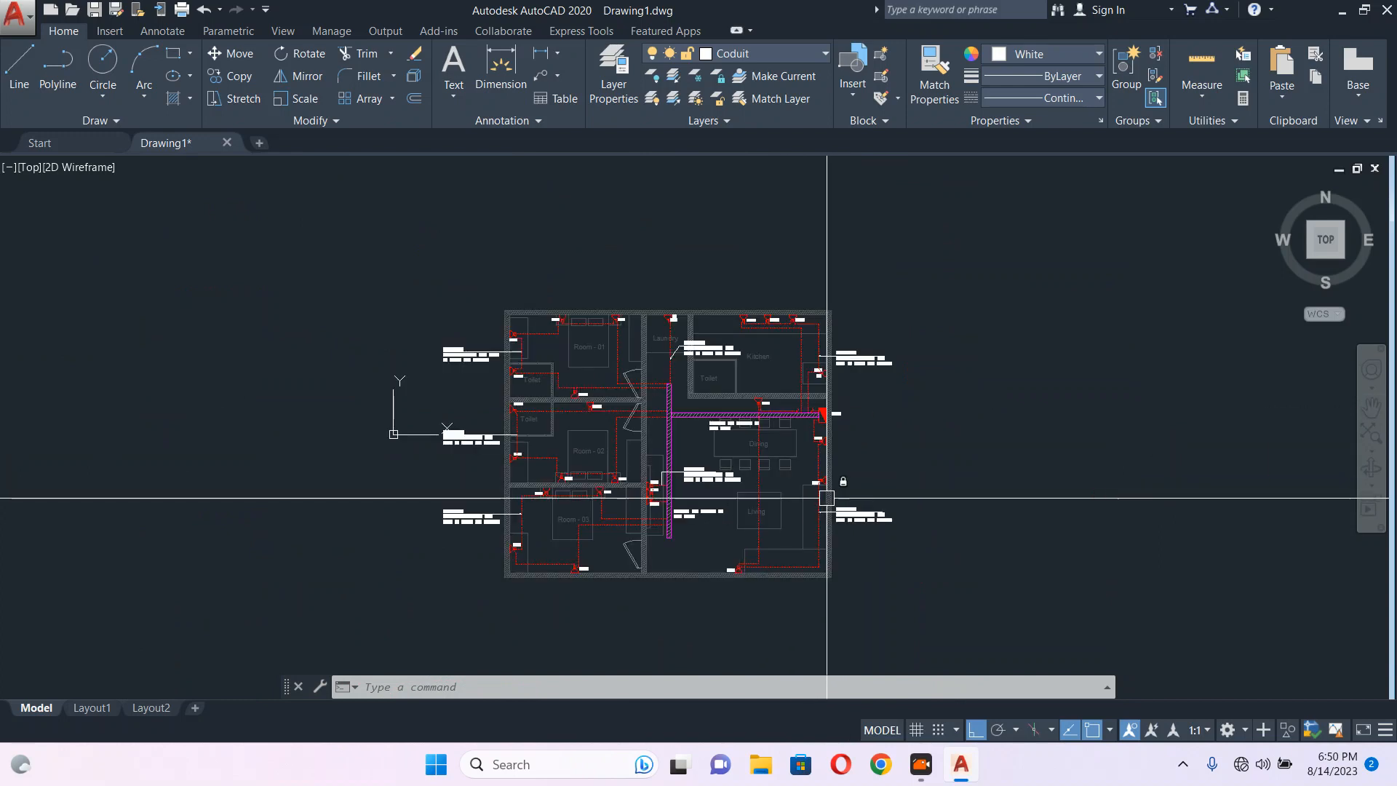
scroll(802, 518, "up", 2)
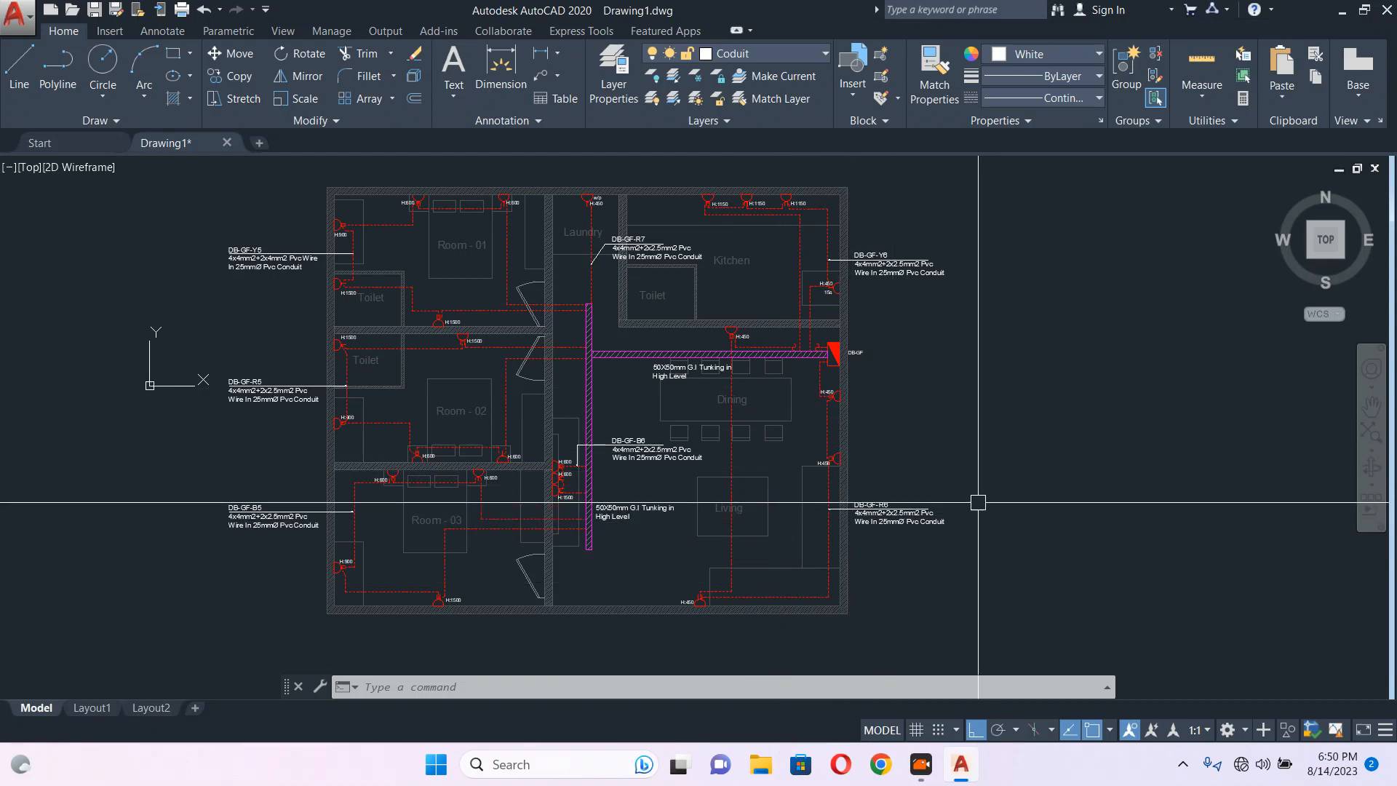
Move the DB-GF-R6 circuit label and its leader straight up along the living room's outer wall.
scroll(930, 513, "up", 5)
left_click(922, 419)
left_click(749, 555)
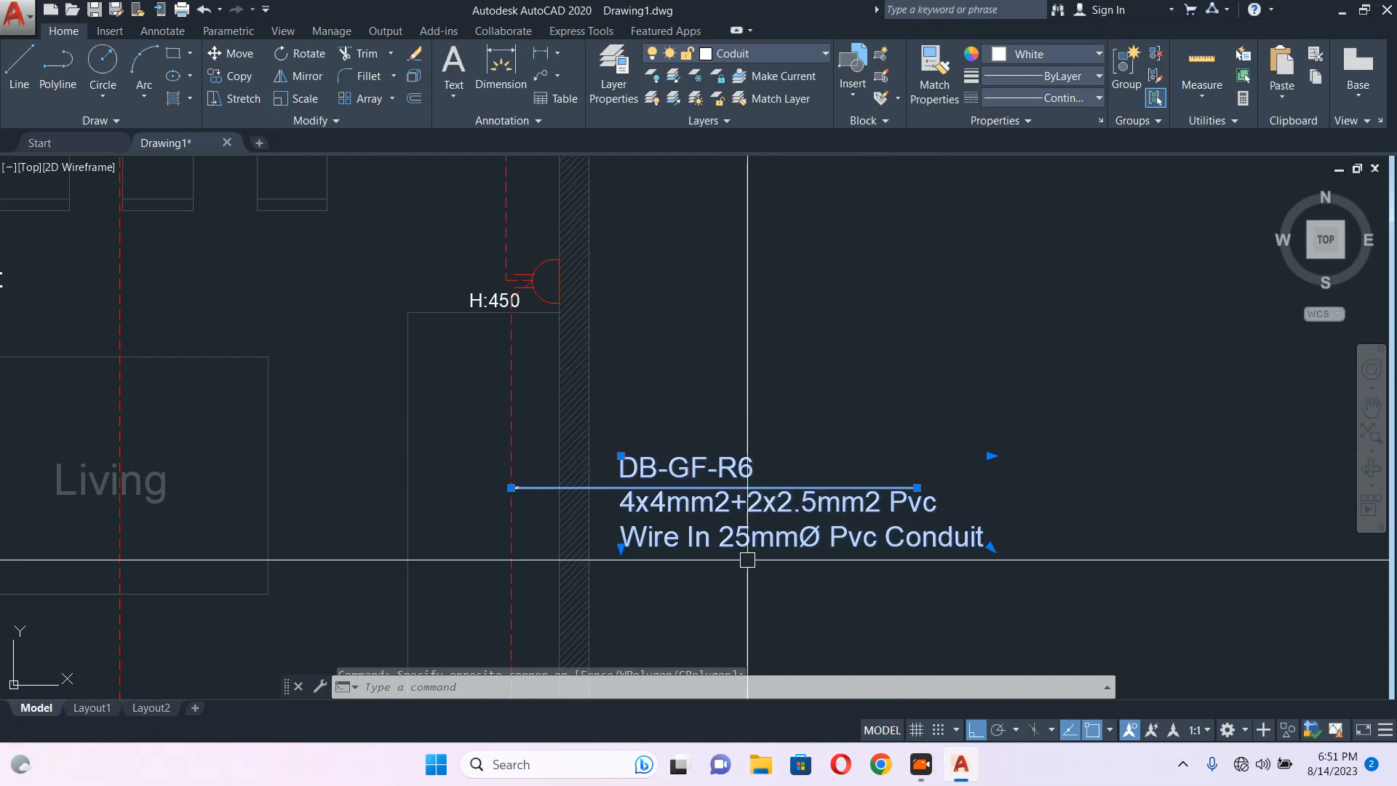
type("m")
key("Return")
left_click(965, 477)
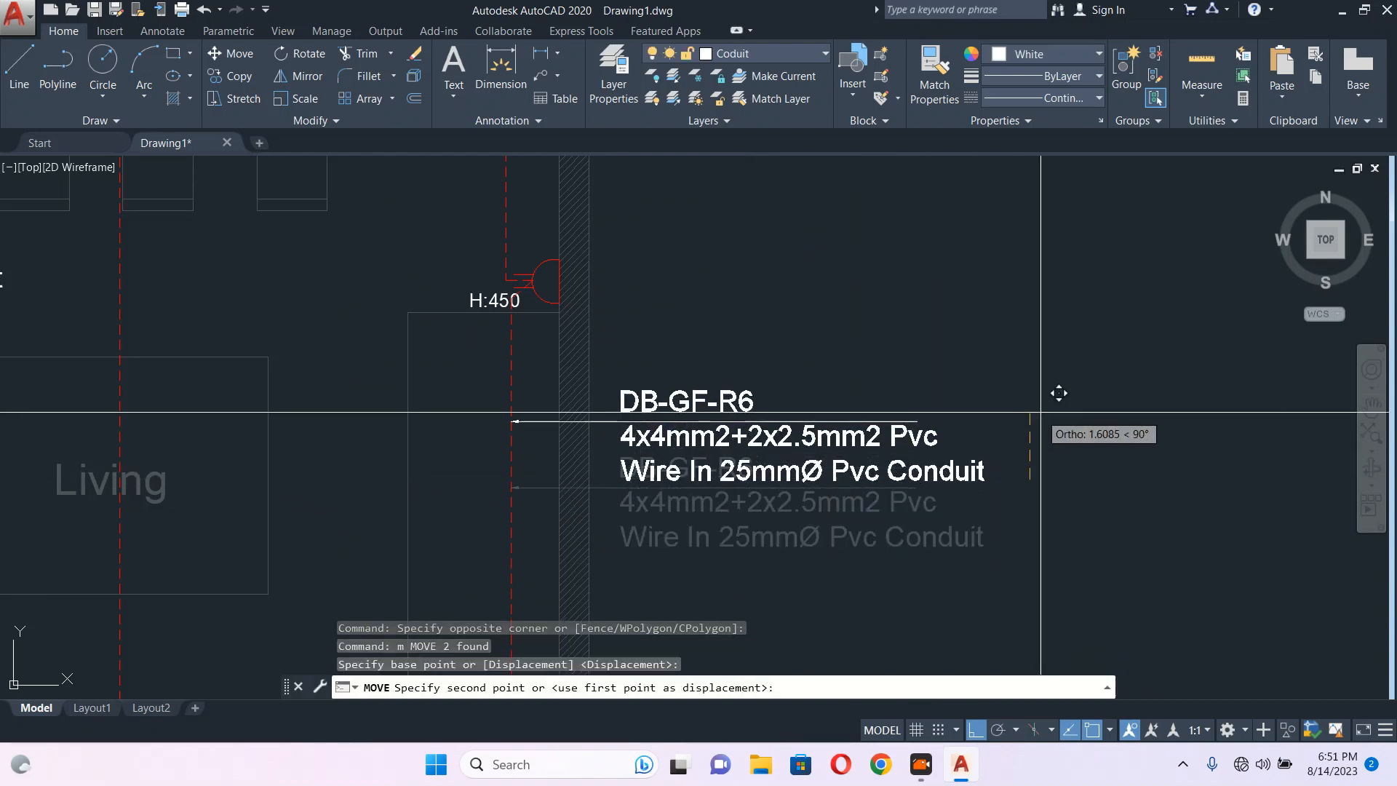
left_click(1049, 384)
Draw a narrow upright rectangle in the empty space outside the wall, below the DB-GF-R6 label.
scroll(946, 422, "down", 5)
scroll(866, 423, "up", 6)
middle_click_drag(866, 423, 820, 452)
type("re")
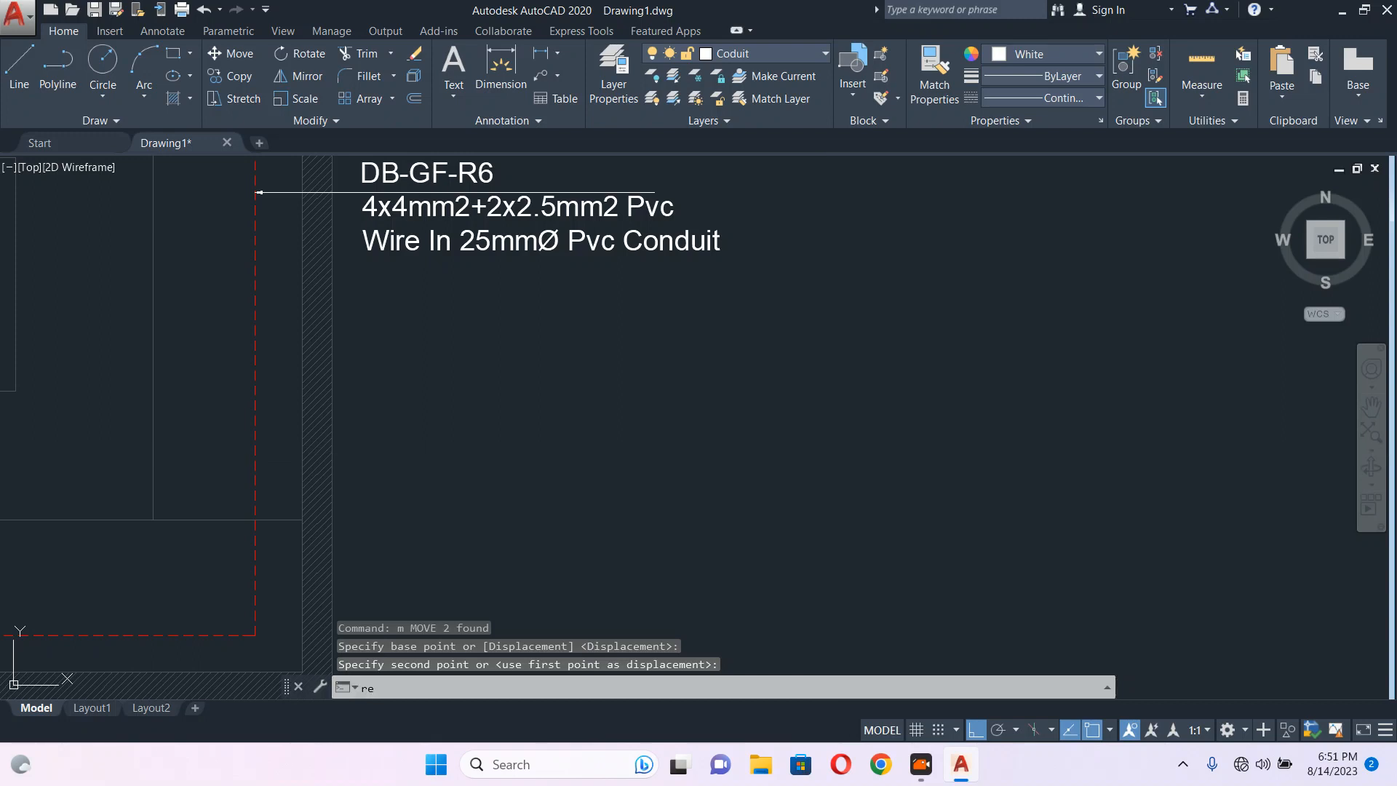
type("c")
key("Return")
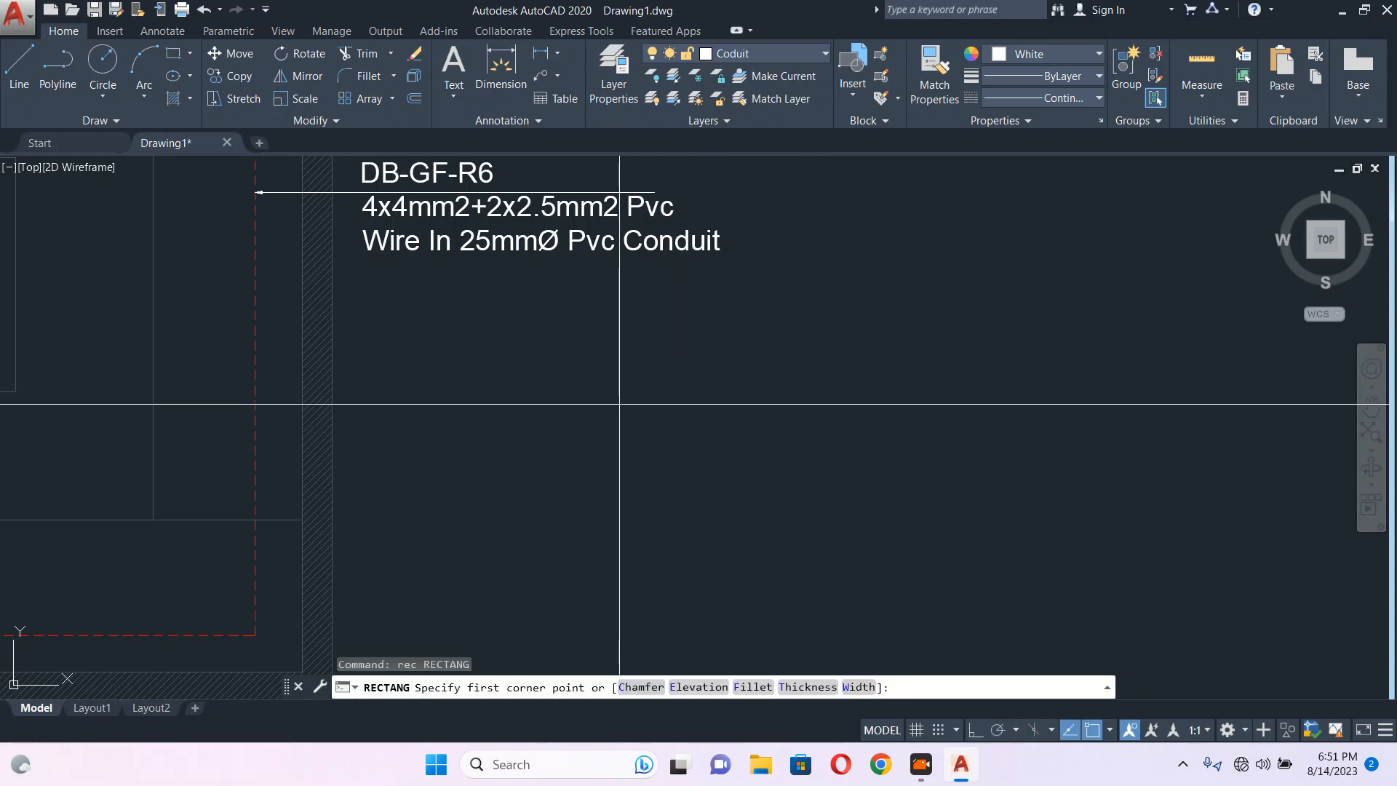
left_click(642, 333)
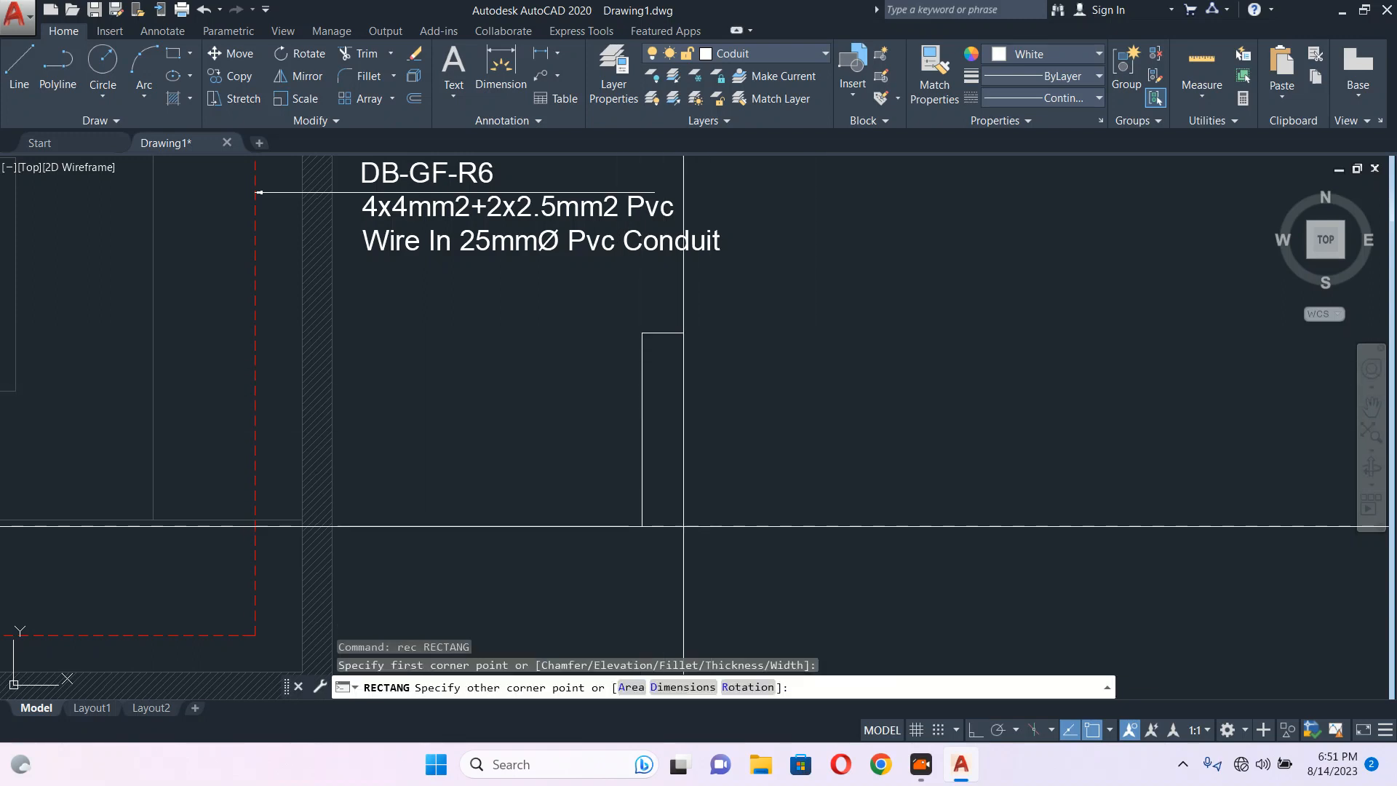
left_click(684, 527)
Draw a vertical polyline inside the narrow rectangle from its top edge to its bottom edge, slightly left of the centre.
type("p")
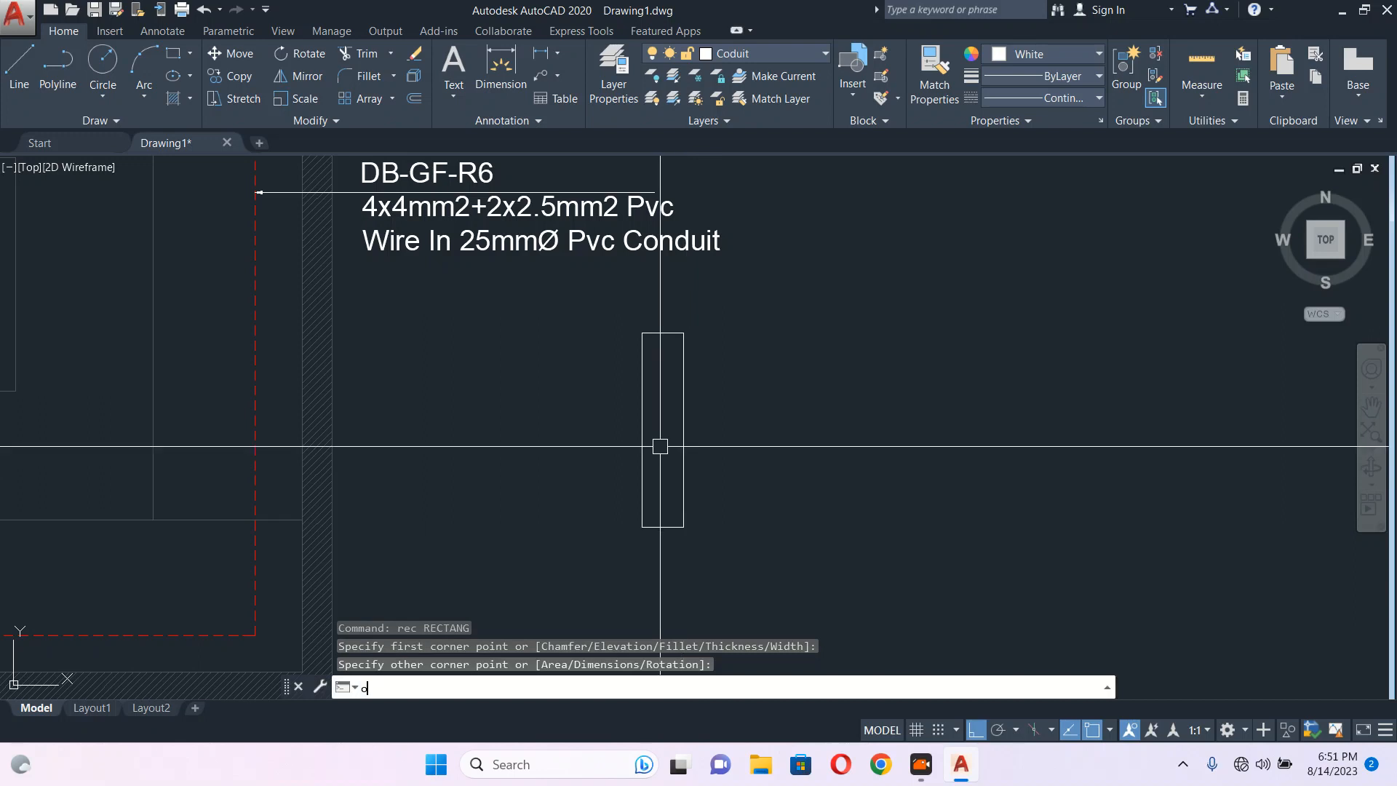
key("BackSpace")
type("p")
key("BackSpace")
type("pl")
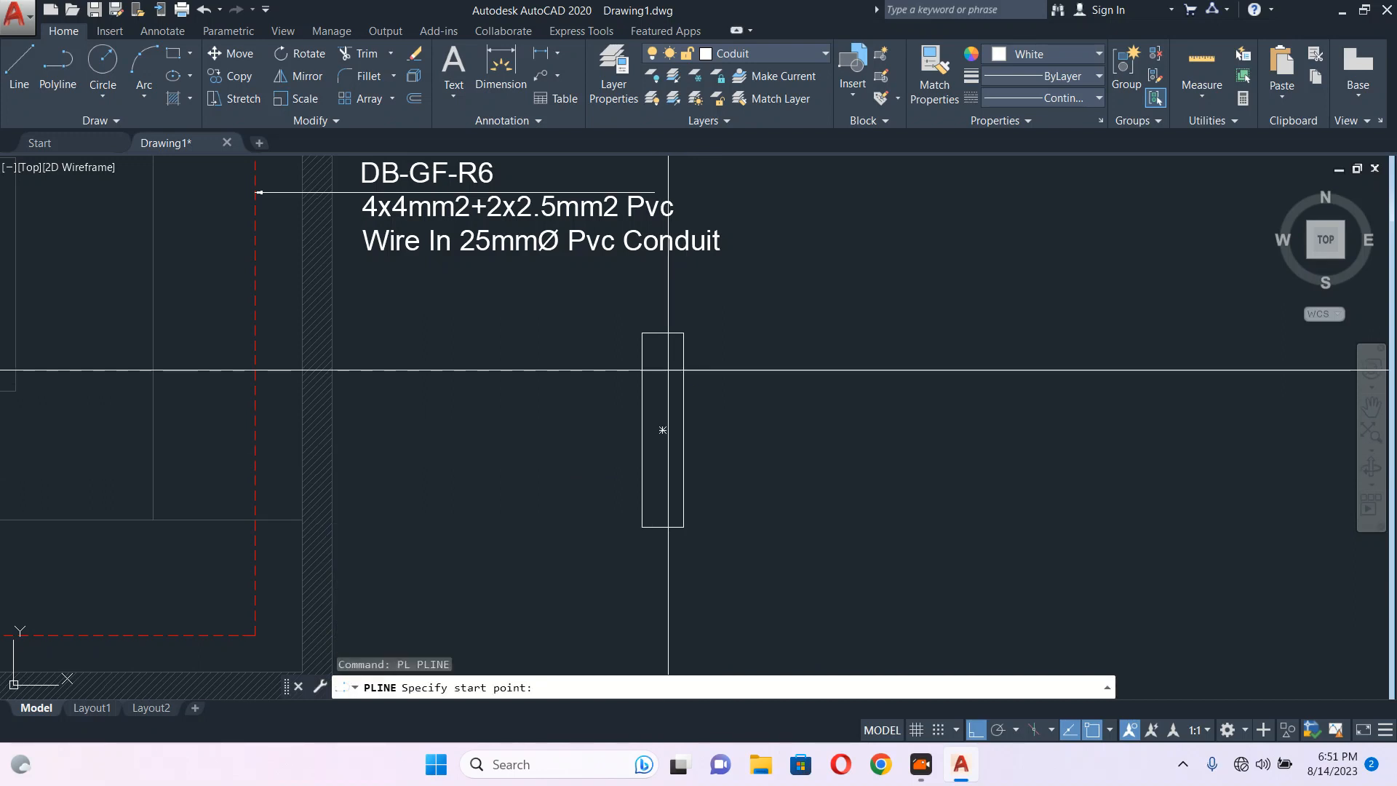
scroll(668, 370, "up", 4)
left_click(633, 279)
scroll(626, 497, "down", 2)
middle_click_drag(626, 497, 619, 332)
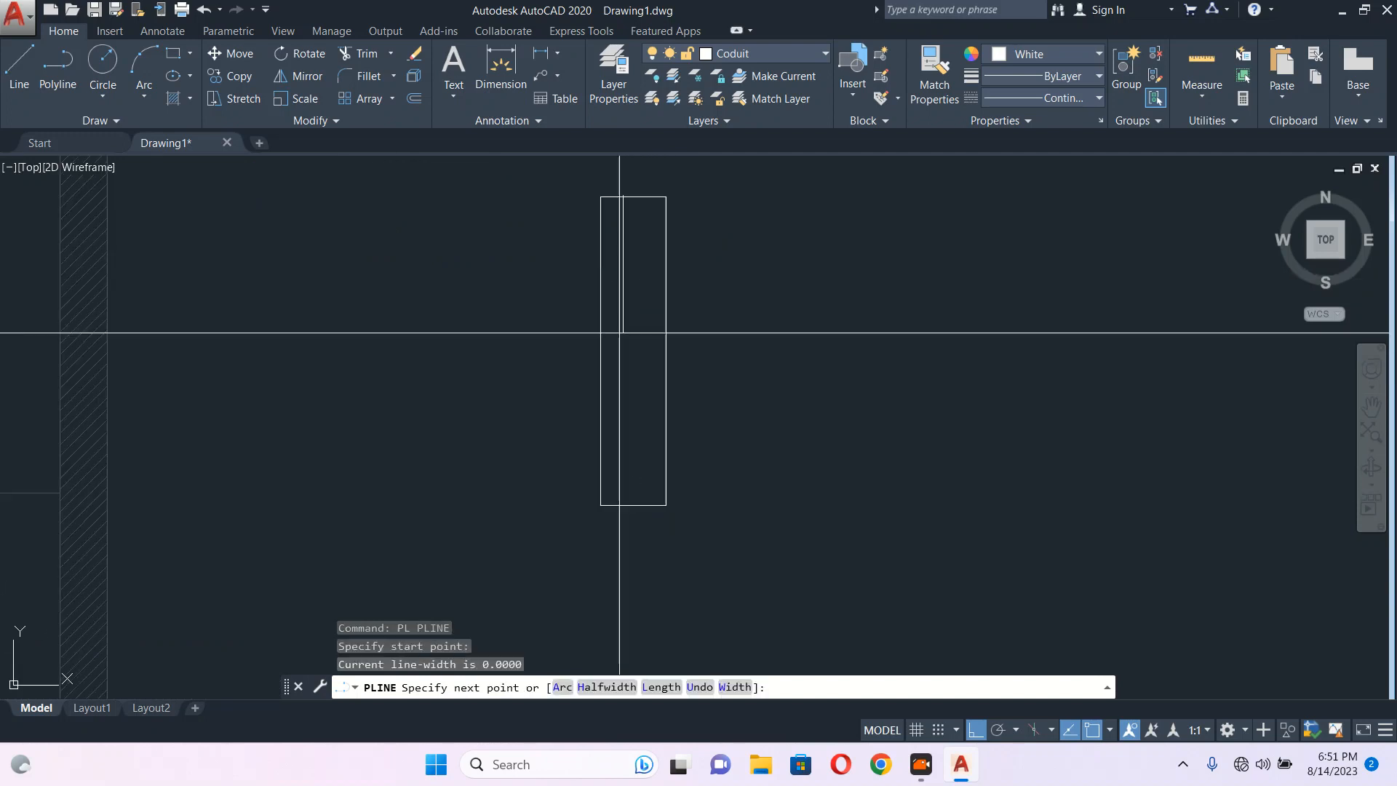
left_click(623, 505)
key("Escape")
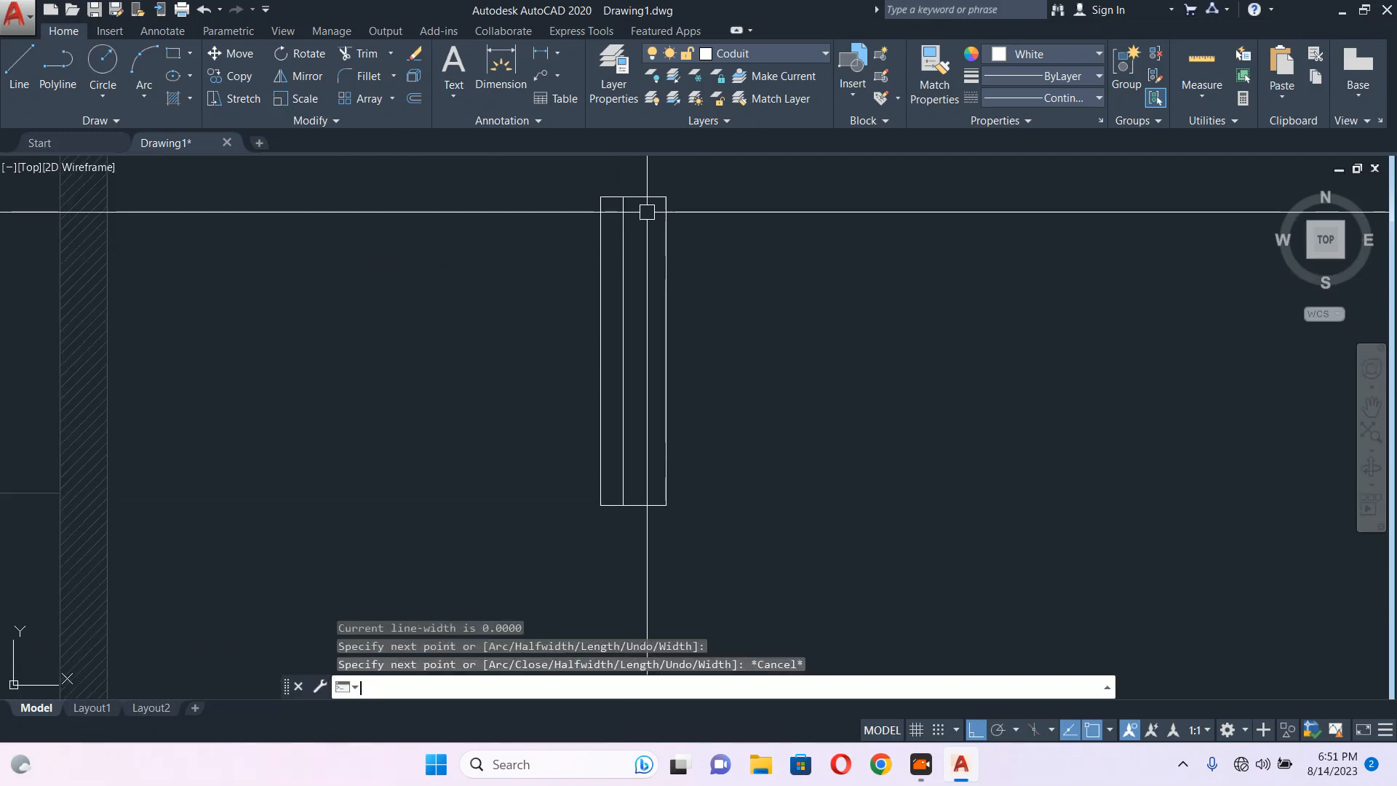
Draw a second vertical polyline through the rectangle from the midpoint of its top edge down to its bottom edge.
key("space")
left_click(633, 197)
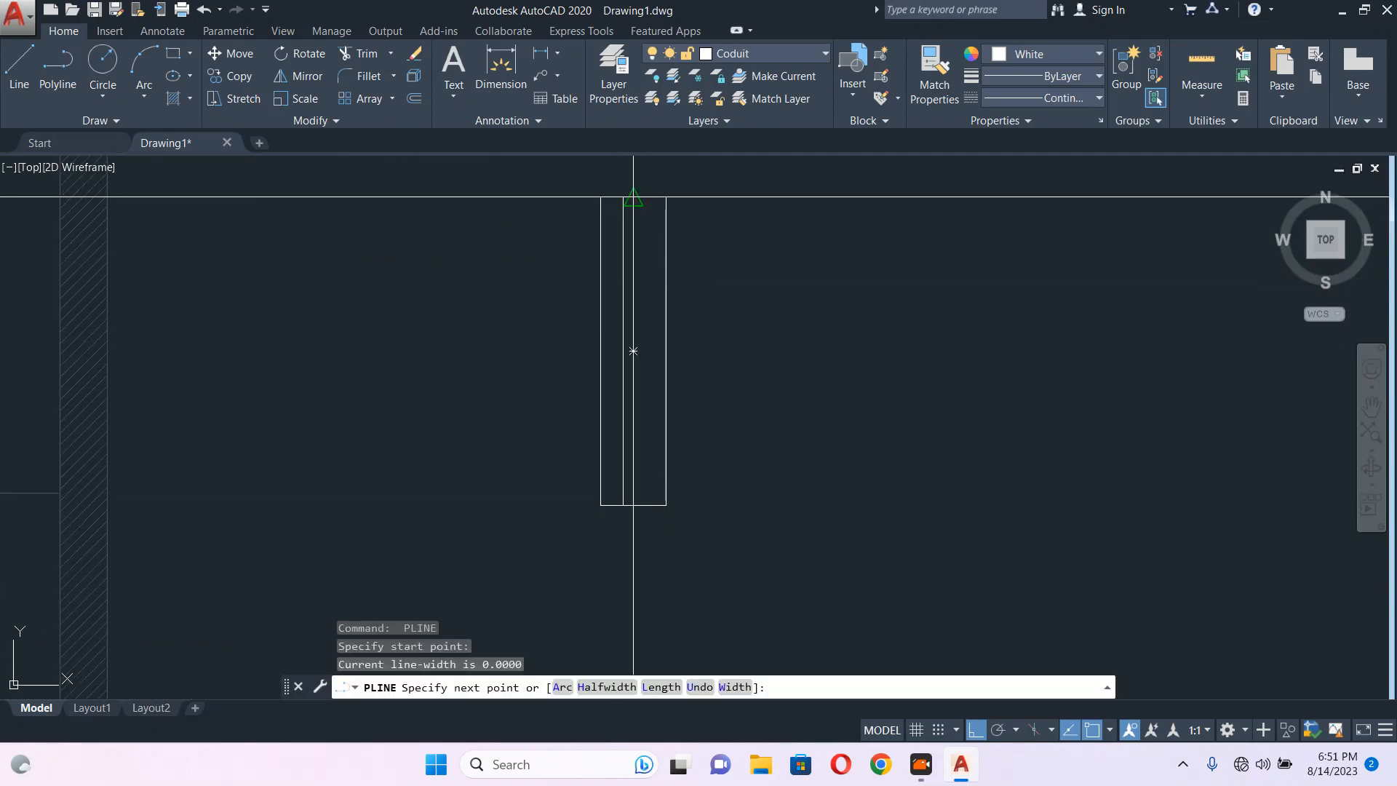
scroll(633, 504, "up", 4)
left_click(622, 502)
key("Escape")
Fillet the rectangle's upper-left corner with a small radius of about 0.073 picked between two points.
scroll(639, 508, "down", 6)
scroll(626, 316, "up", 8)
type("f")
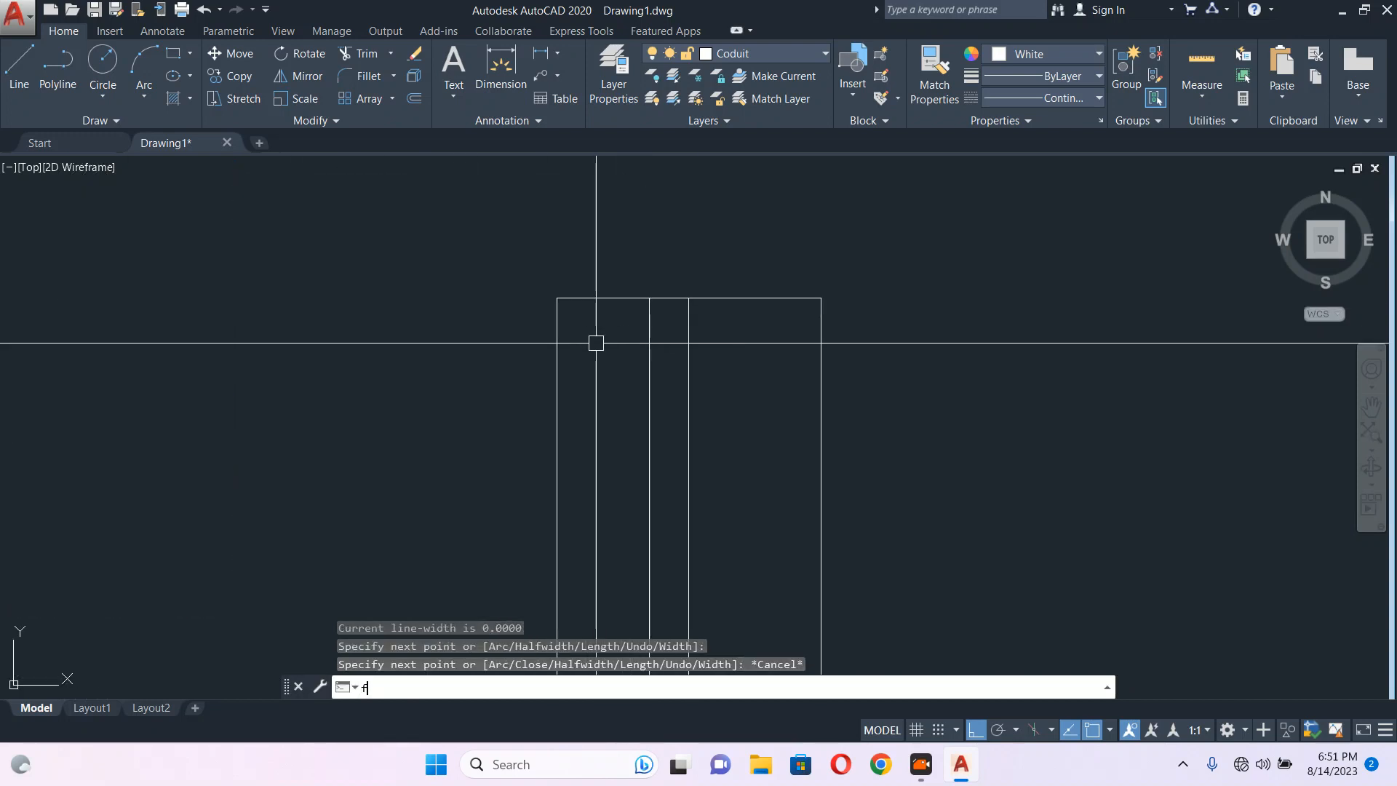
key("space")
scroll(577, 309, "up", 2)
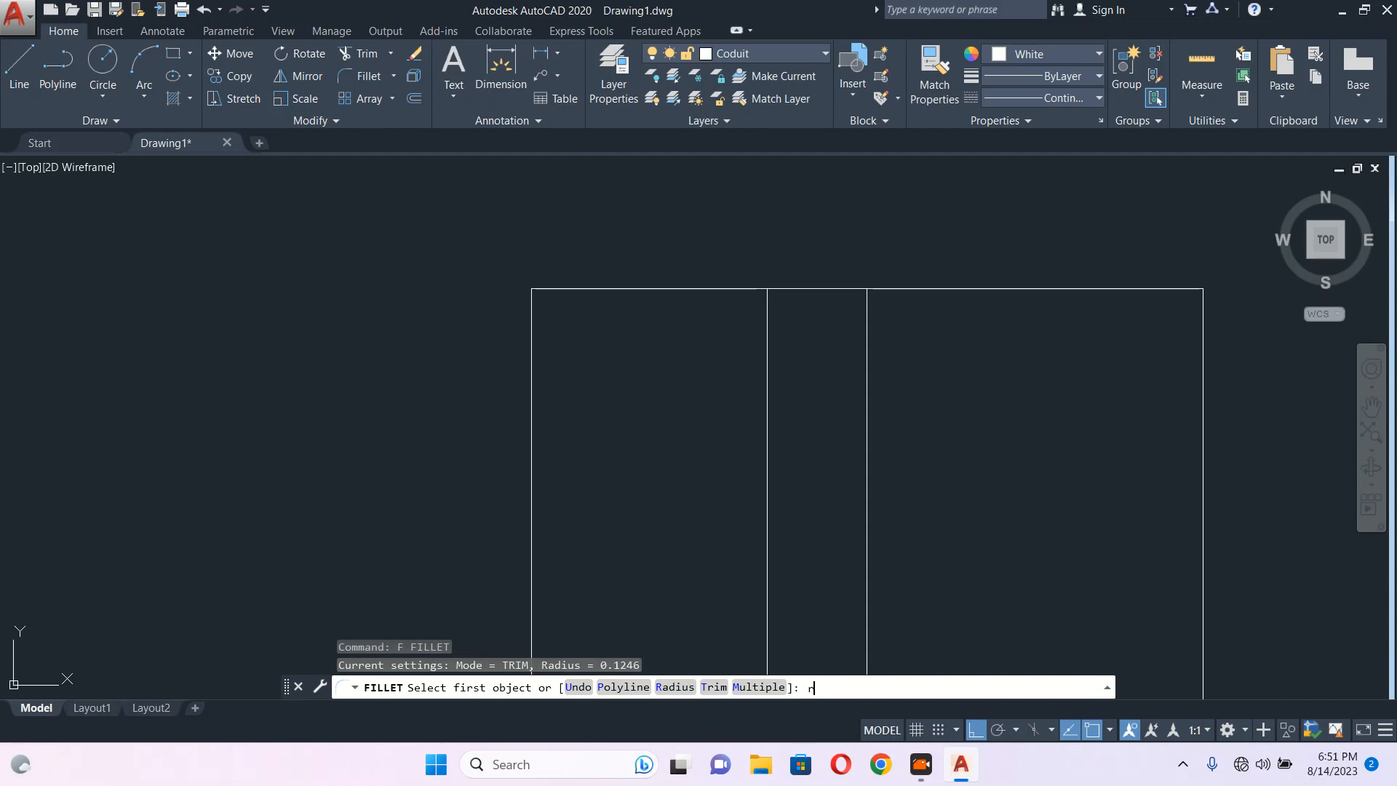
type("r")
key("Return")
left_click(532, 295)
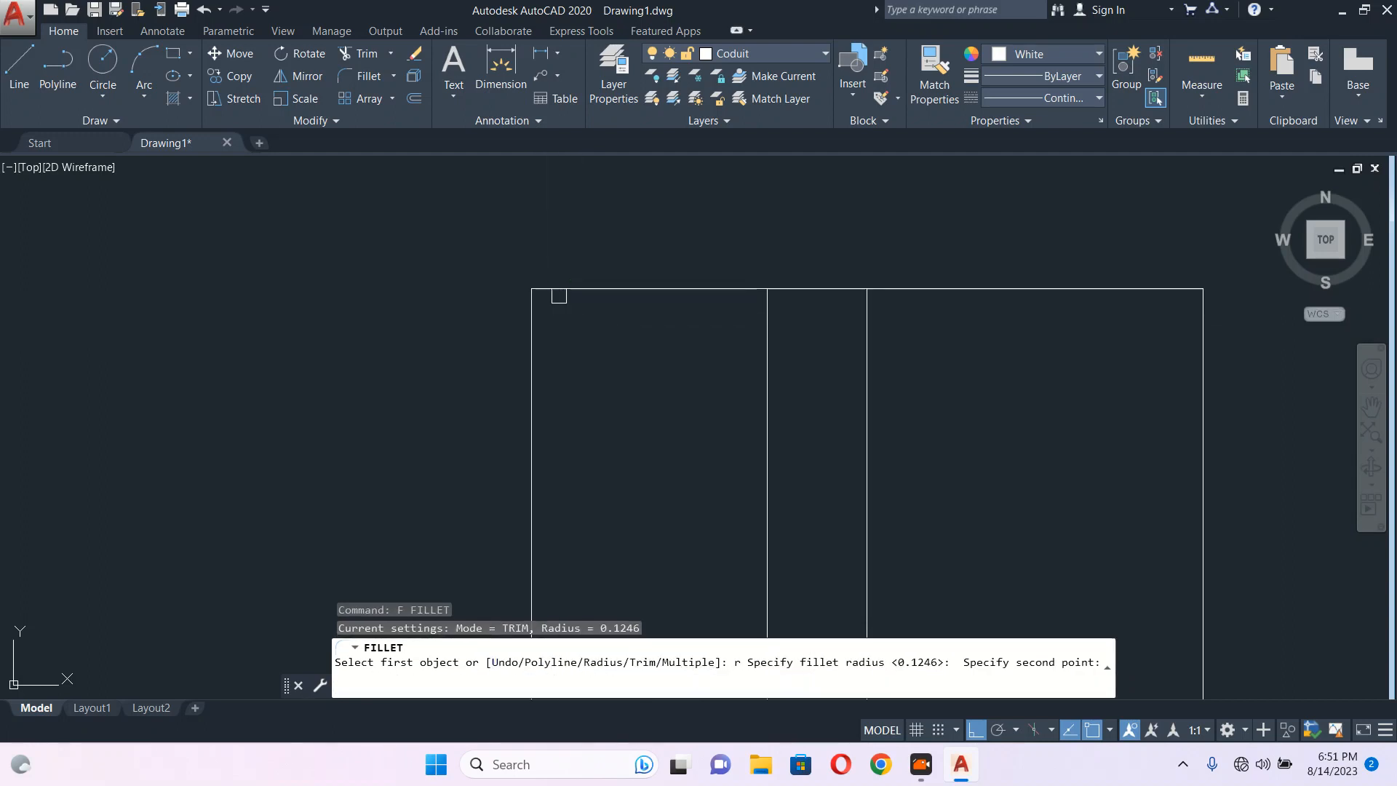
left_click(565, 290)
left_click(535, 319)
Fillet the rectangle's lower-left corner with the same small radius.
scroll(543, 331, "down", 8)
middle_click_drag(587, 524, 592, 284)
scroll(538, 557, "up", 4)
key("space")
left_click(564, 551)
key("Escape")
scroll(579, 586, "down", 8)
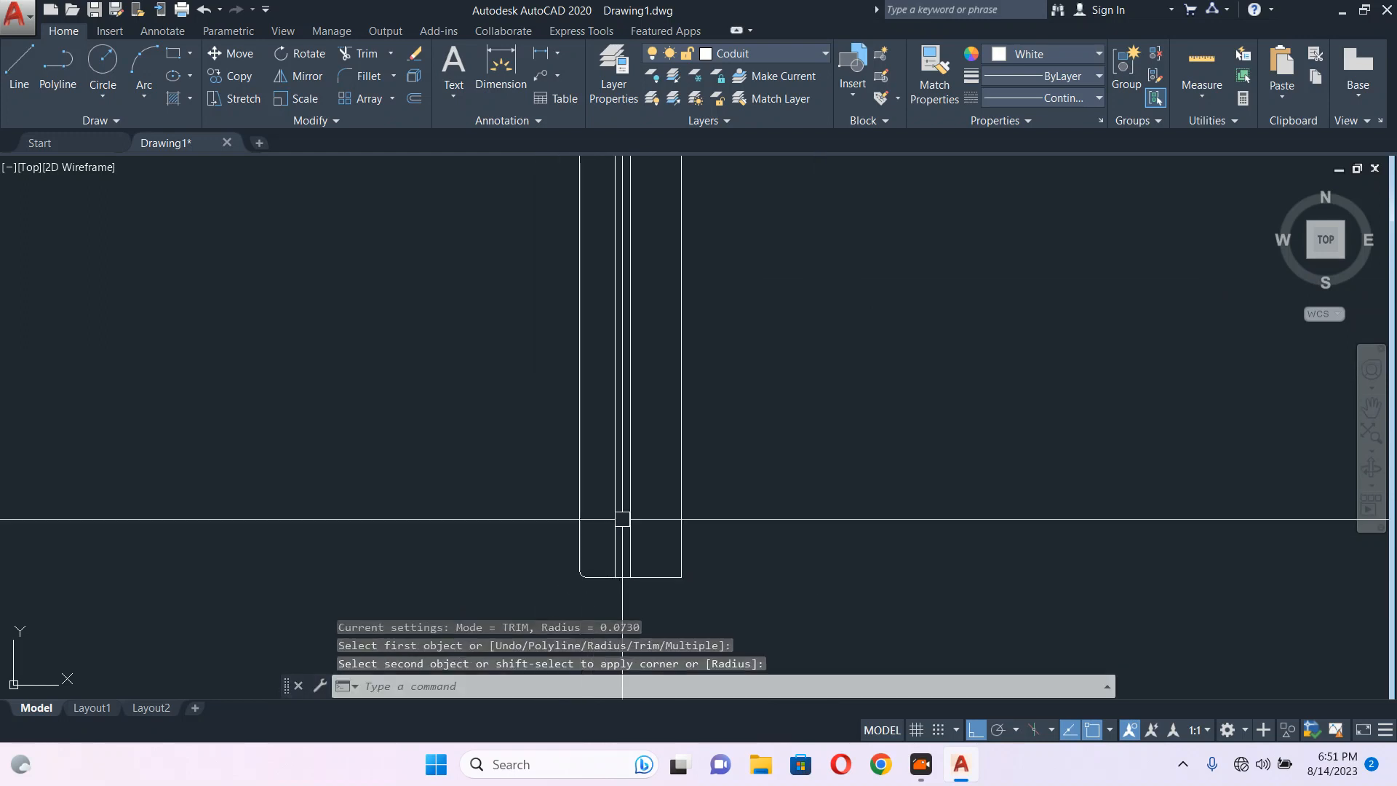
Set the colour of the rectangle and its two inner lines to red.
left_click(671, 311)
left_click(616, 502)
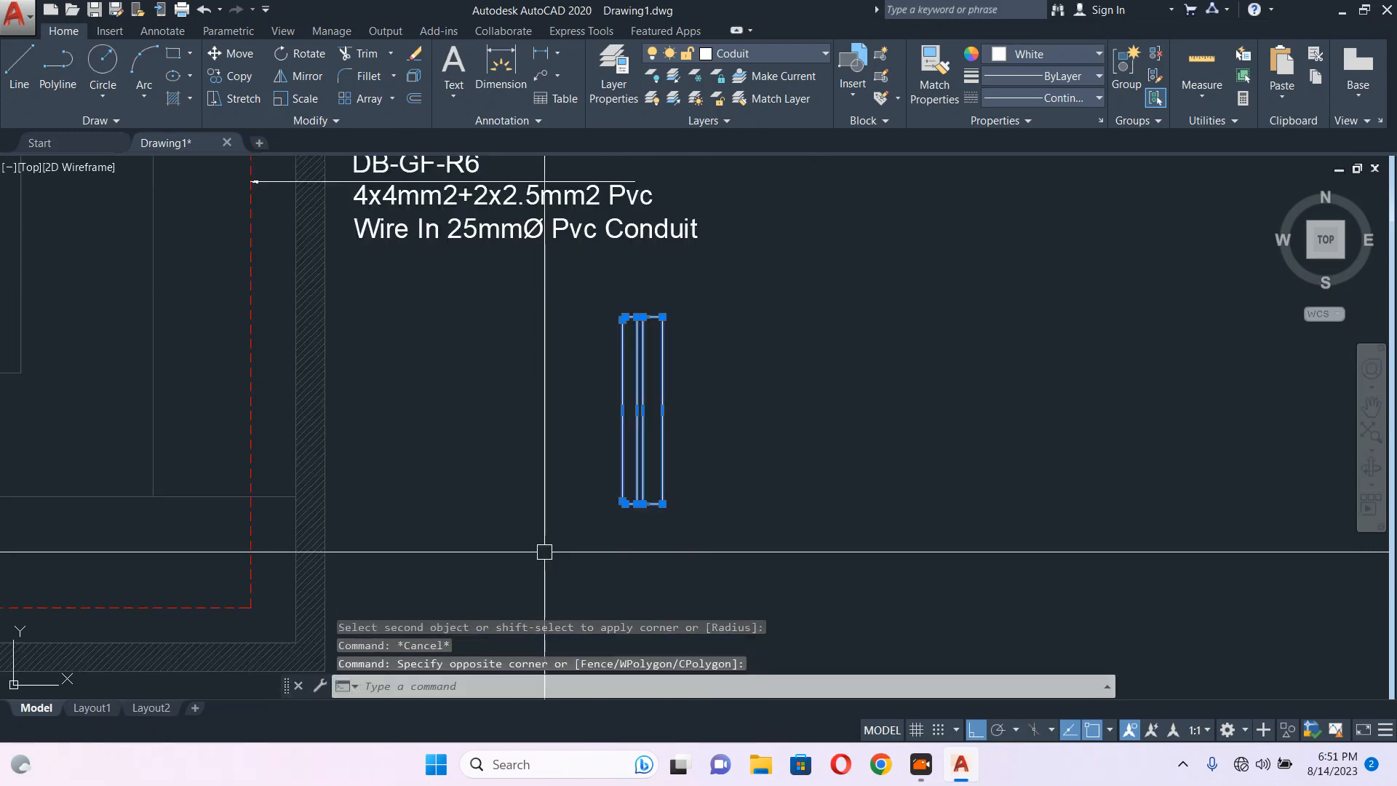
left_click(1032, 55)
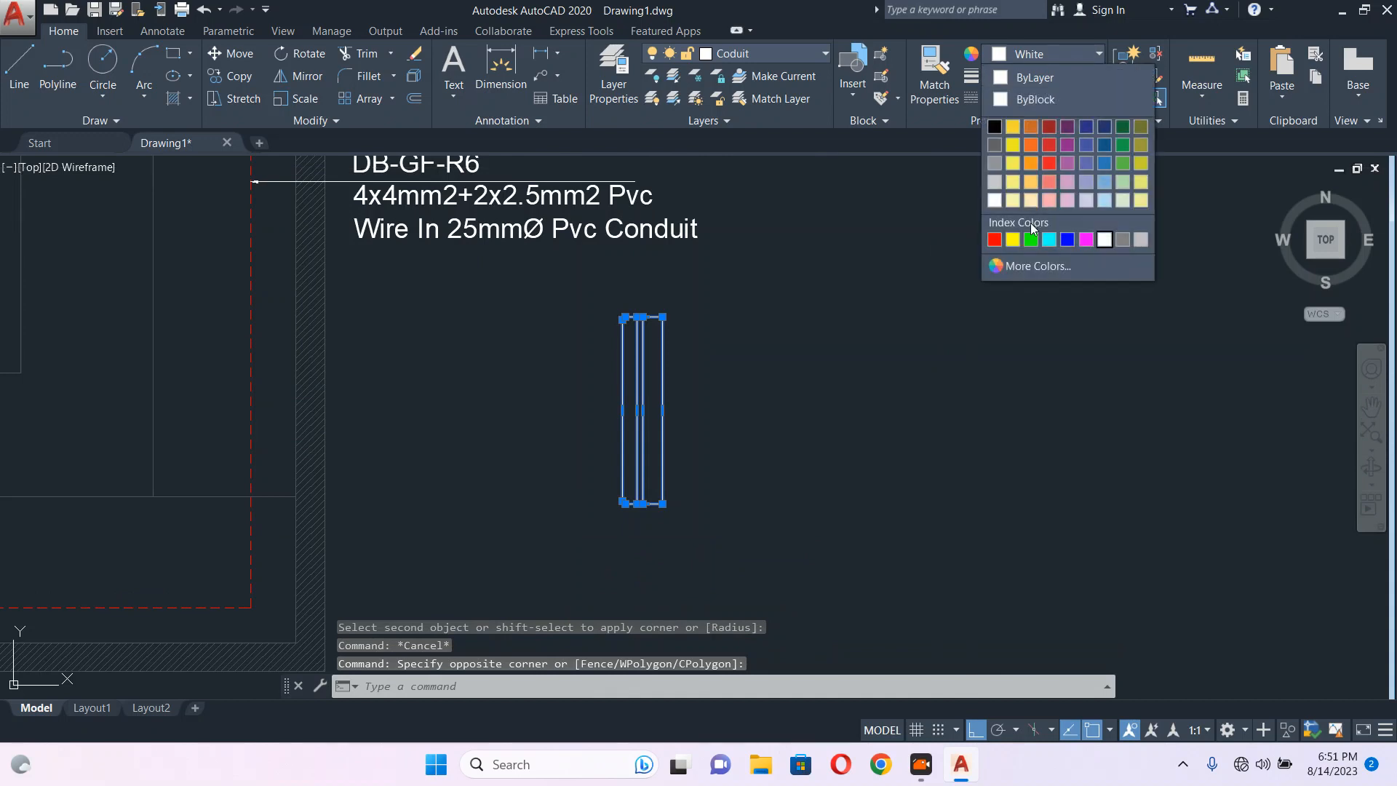
left_click(995, 240)
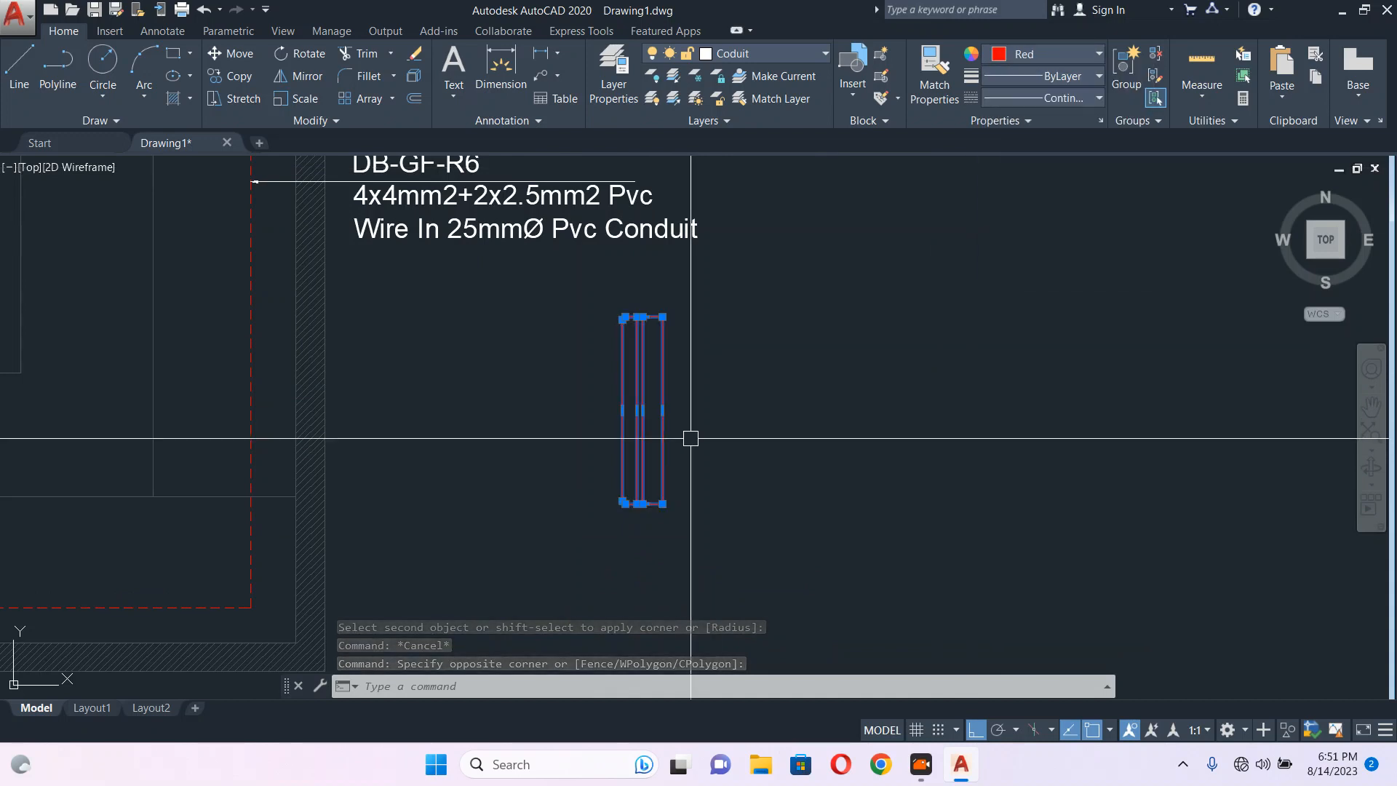
key("Escape")
scroll(623, 375, "up", 4)
middle_click_drag(663, 318, 658, 371)
type("F")
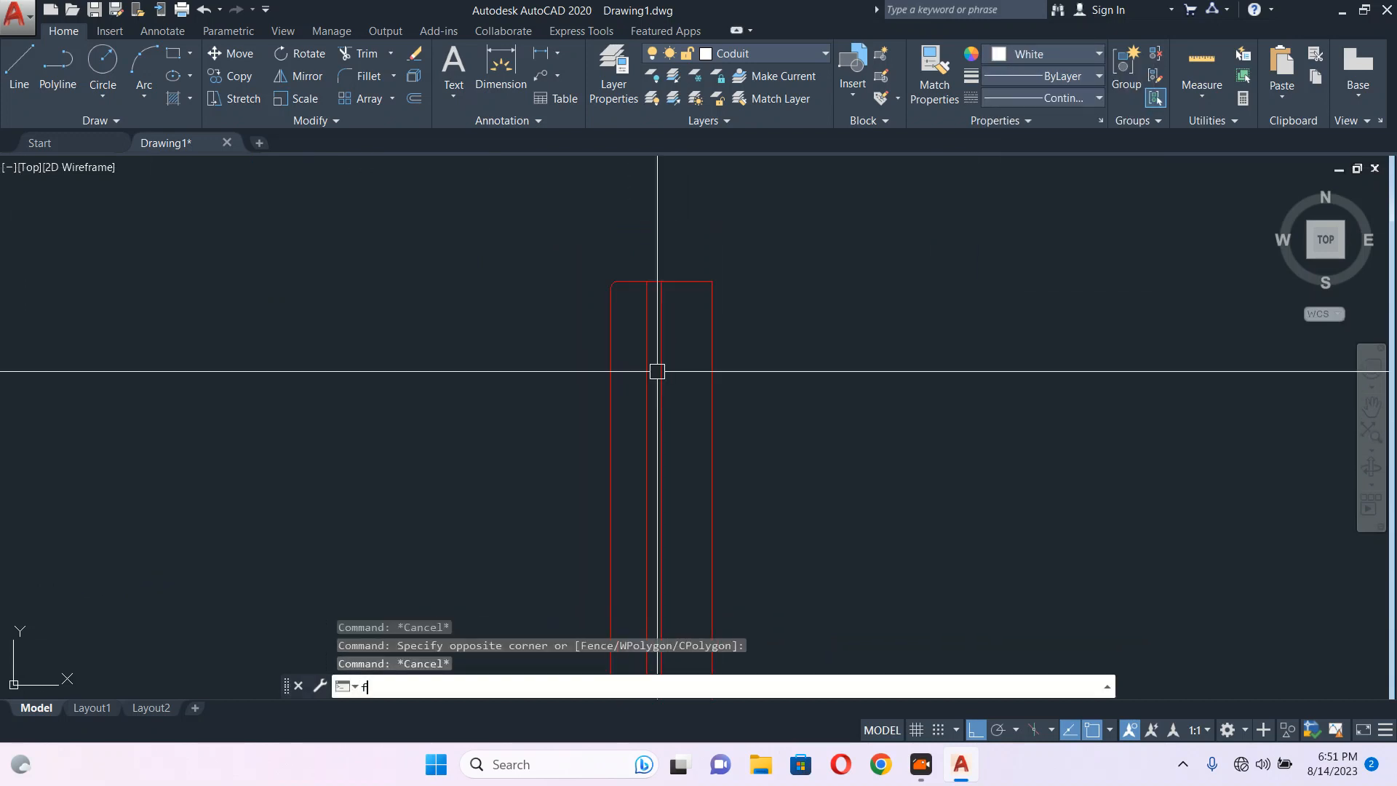
key("Return")
scroll(615, 343, "up", 4)
left_click(600, 314)
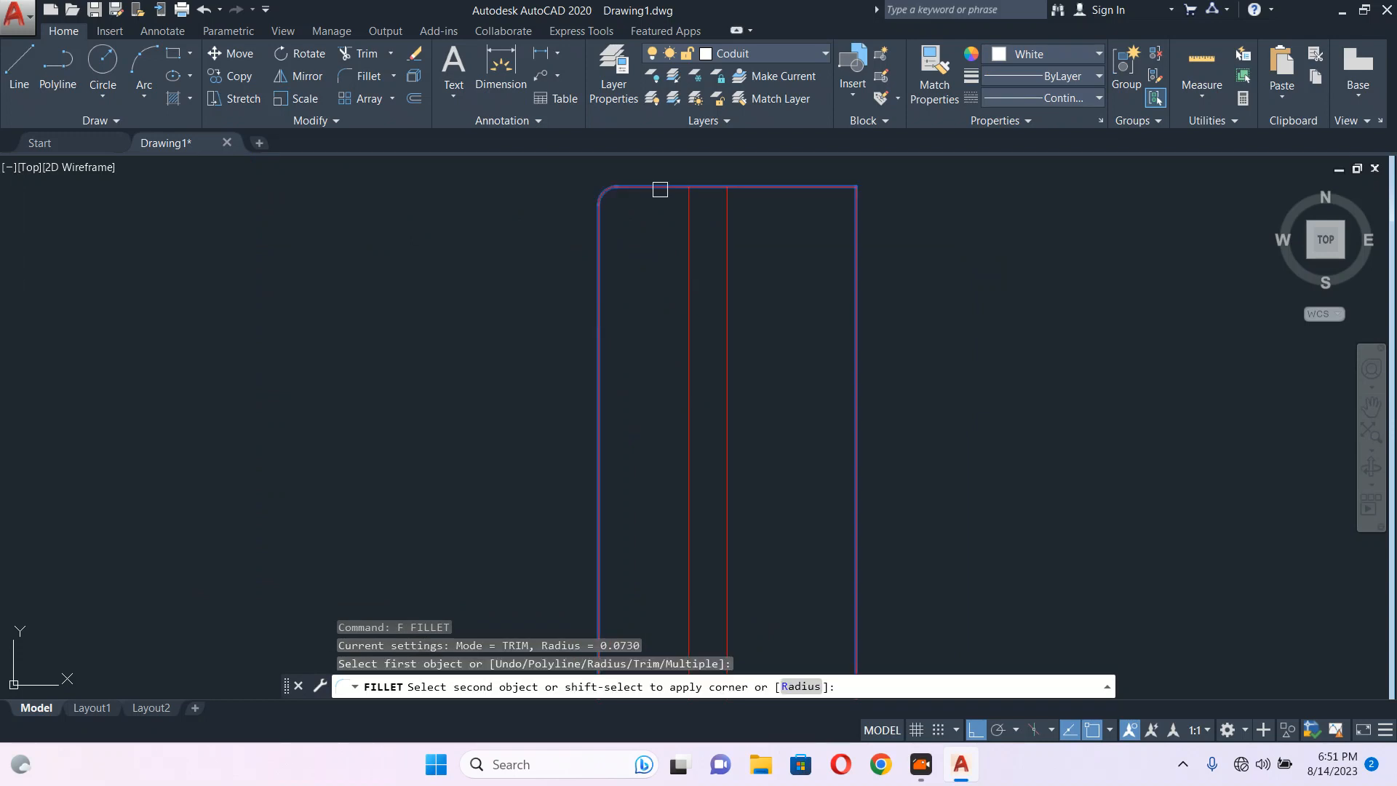
key("Escape")
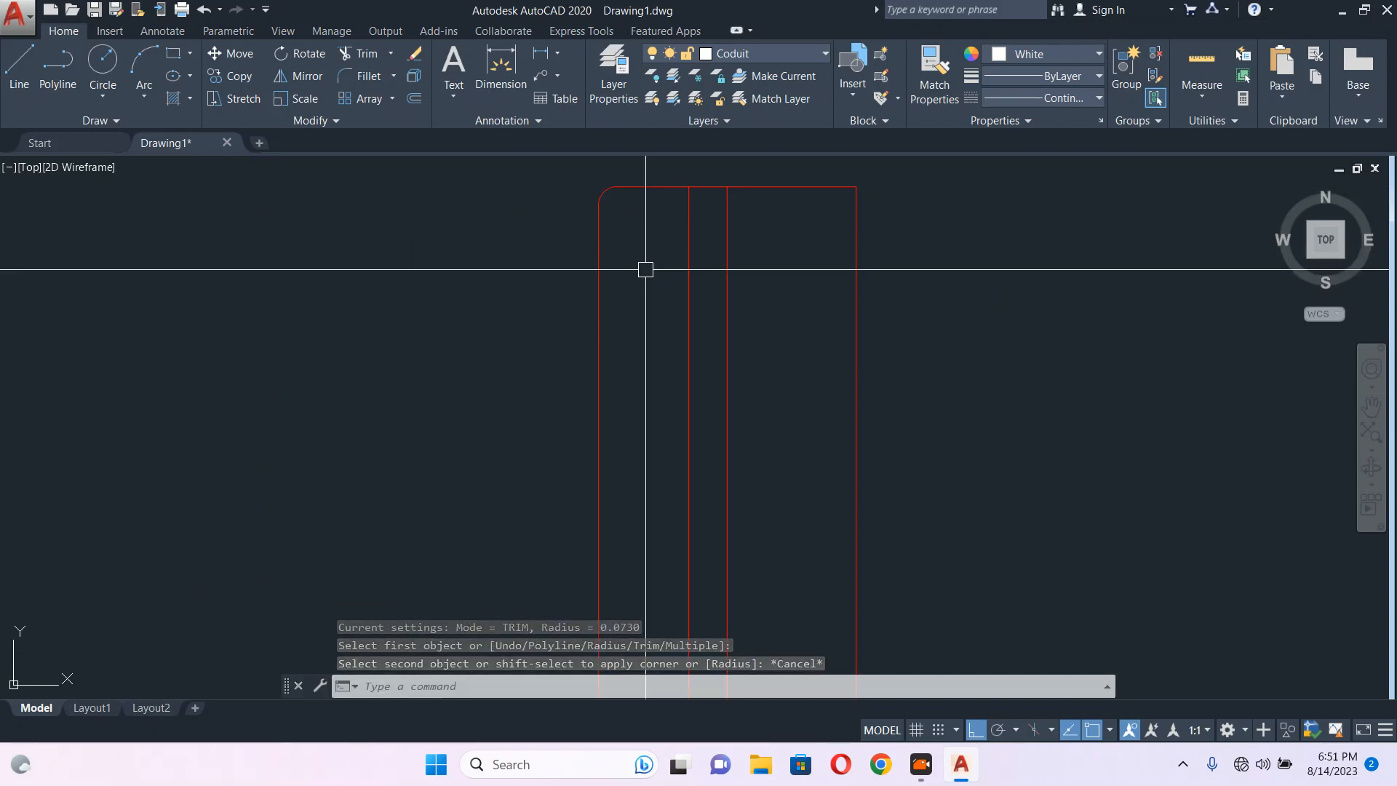
Fillet the red rectangle's upper-left corner again with a larger radius picked between two points.
scroll(645, 270, "down", 2)
type("r")
key("Return")
type("F")
key("Return")
type("r")
key("Return")
scroll(632, 267, "up", 2)
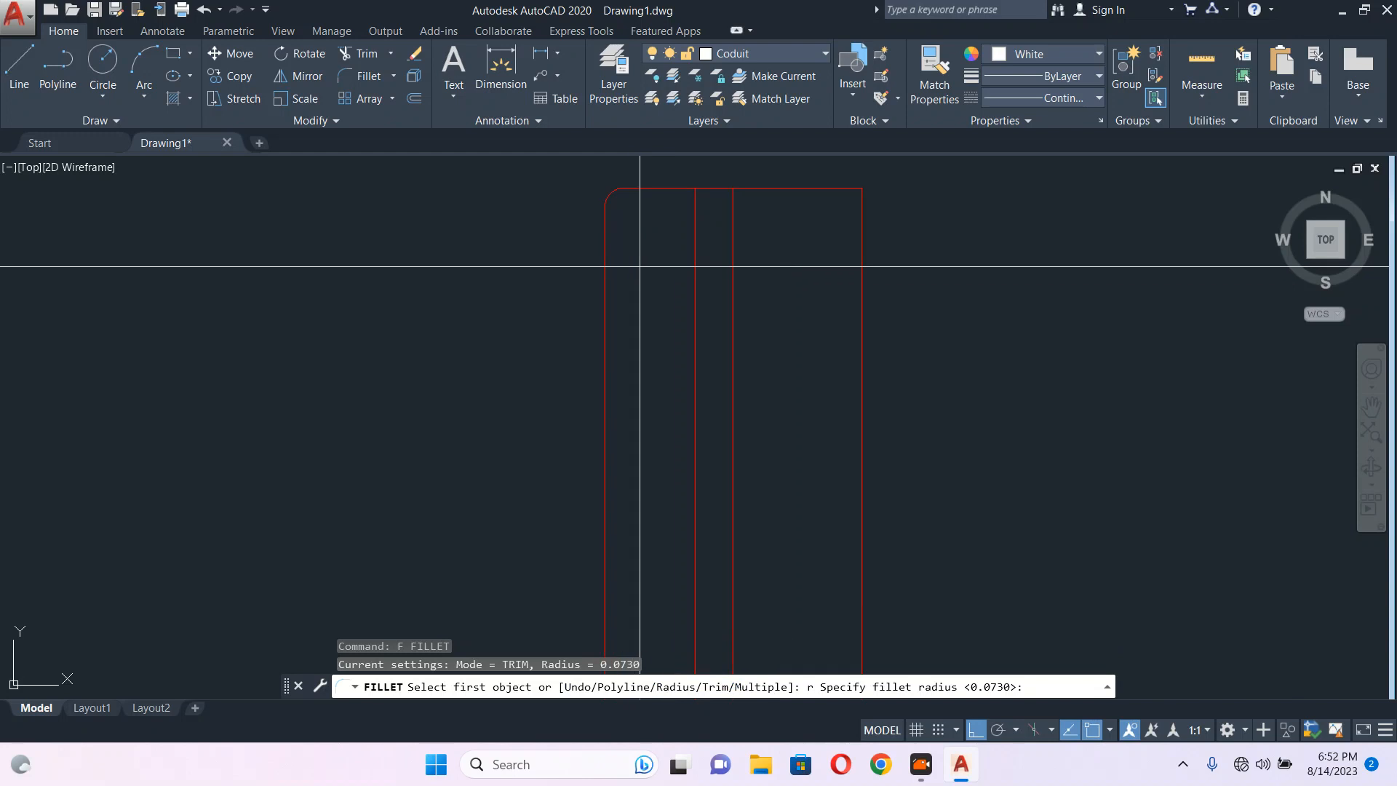
left_click(671, 233)
scroll(673, 229, "up", 4)
left_click(655, 203)
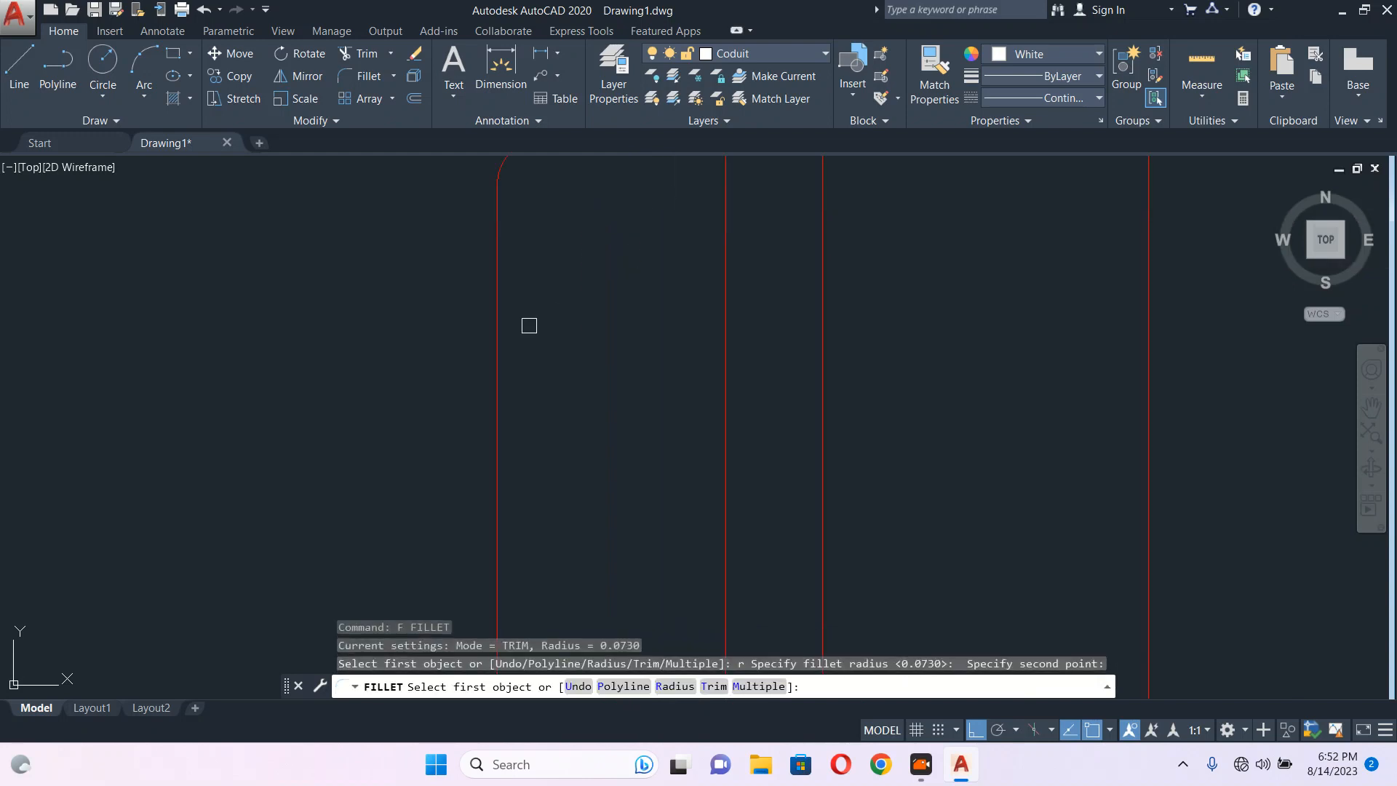
left_click(502, 320)
scroll(639, 303, "down", 2)
left_click(639, 303)
Fillet the red rectangle's lower-left corner with the same larger radius.
scroll(610, 420, "down", 5)
middle_click_drag(610, 420, 570, 228)
type("F")
key("Return")
left_click(568, 396)
key("Escape")
scroll(621, 446, "down", 5)
Convert the red rectangle and its inner lines into a block named Split Unit with its base point at the right edge's midpoint.
left_click(732, 267)
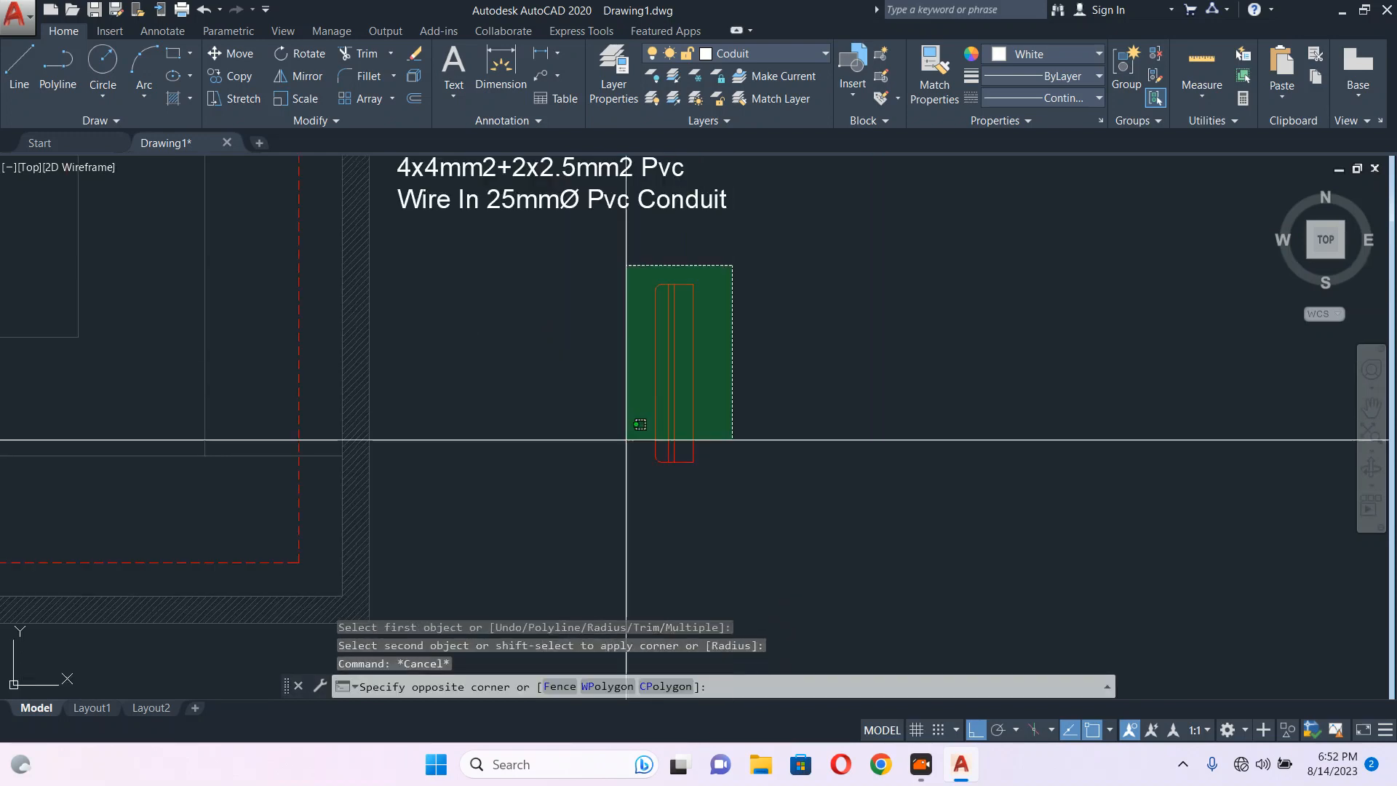
left_click(614, 465)
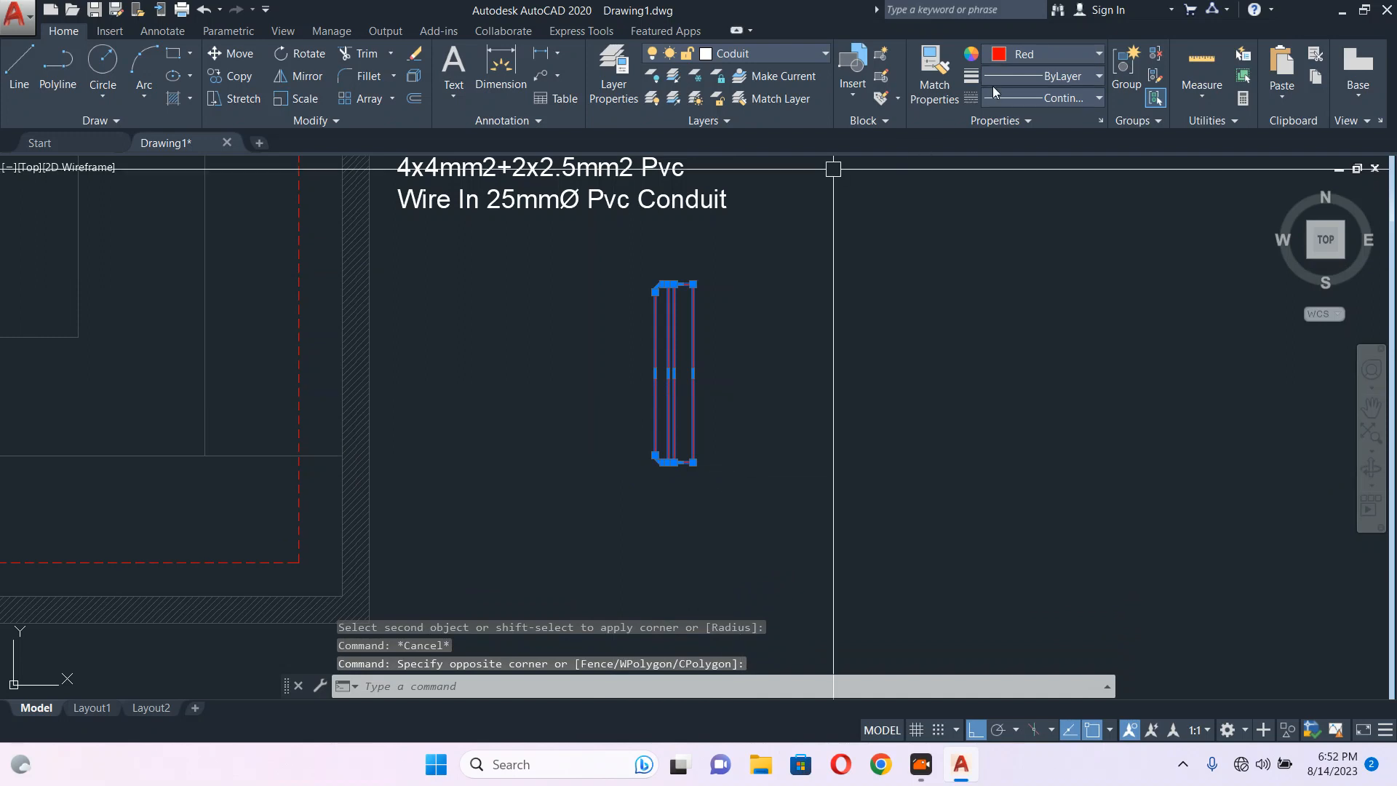
type("b")
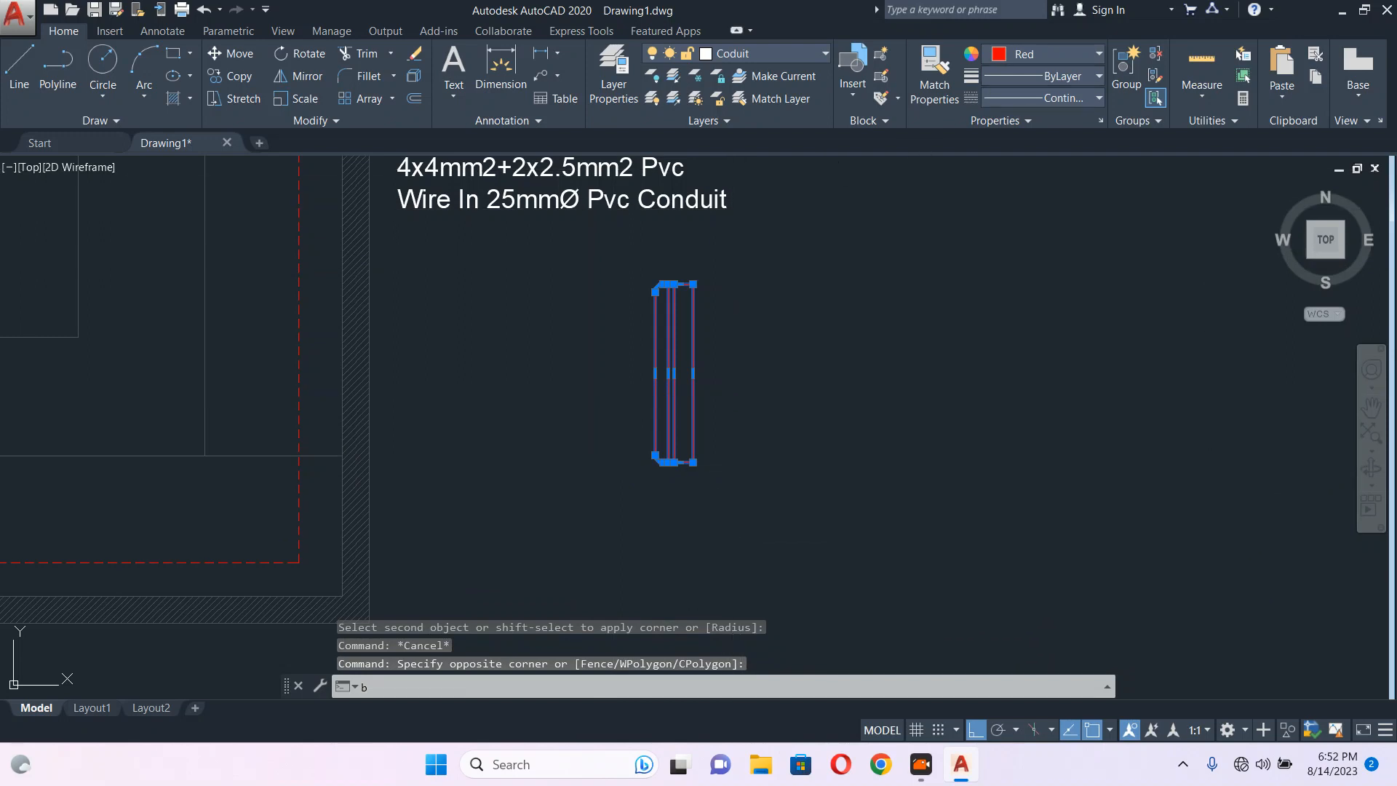
key("Return")
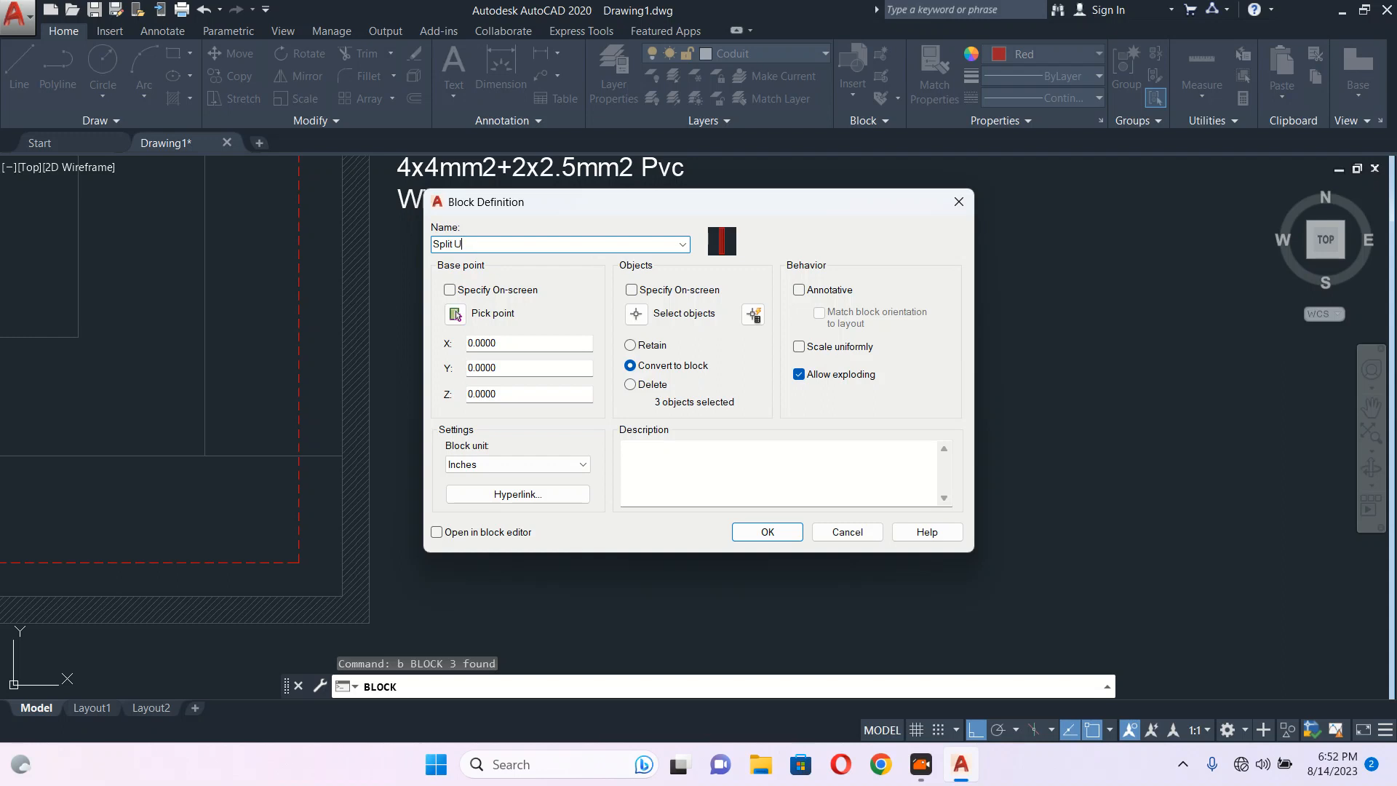
left_click(455, 315)
left_click(681, 375)
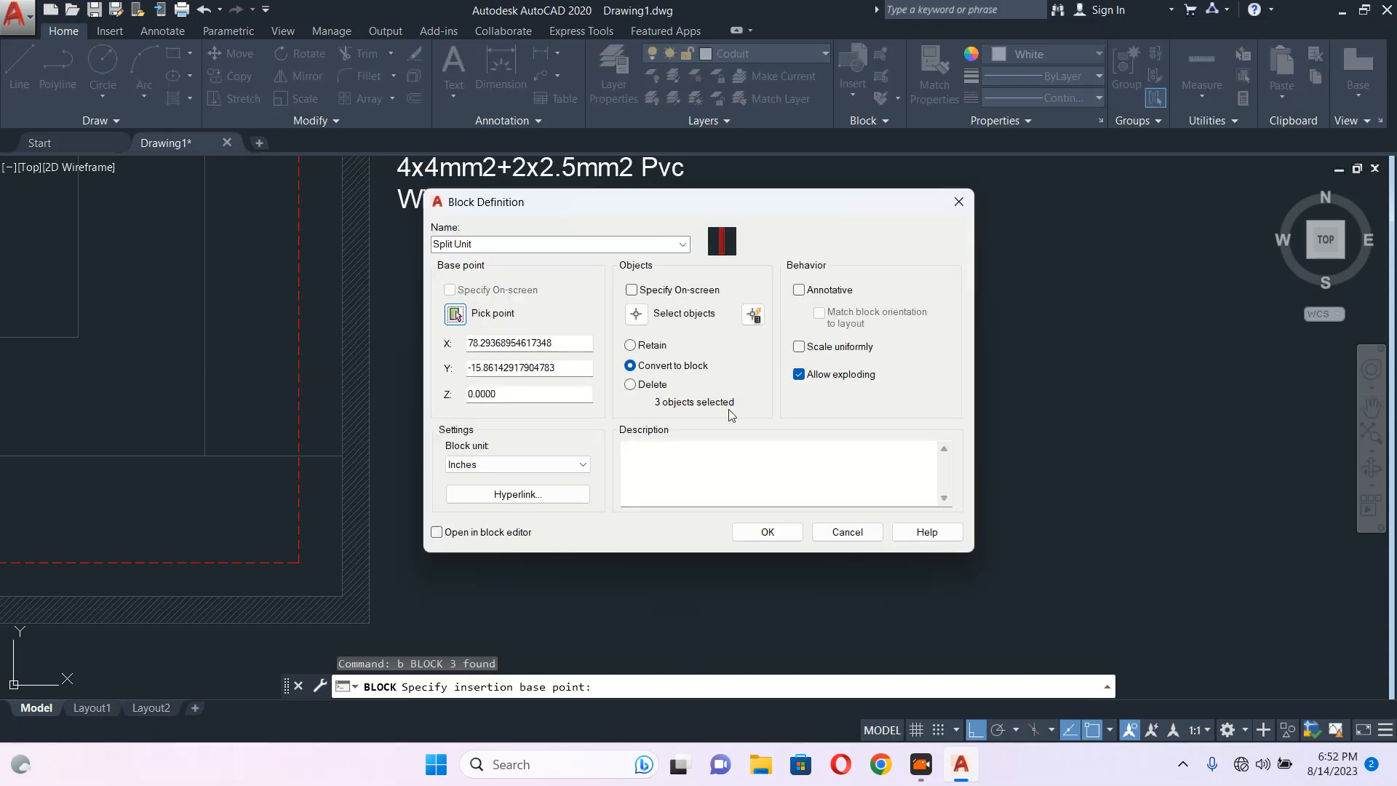
left_click(768, 532)
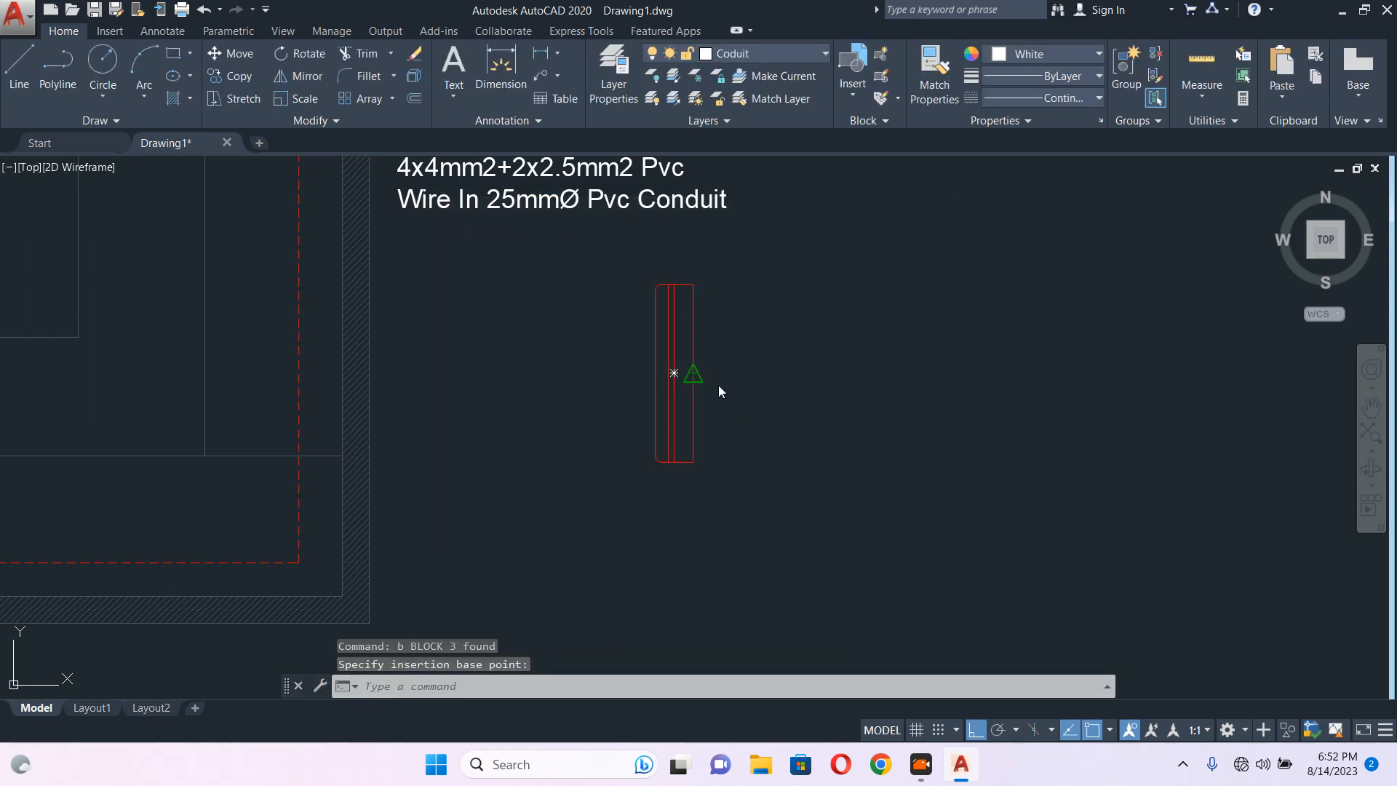
Move the Split Unit block by its base point onto the inner face of the living room's outer wall.
left_click(679, 330)
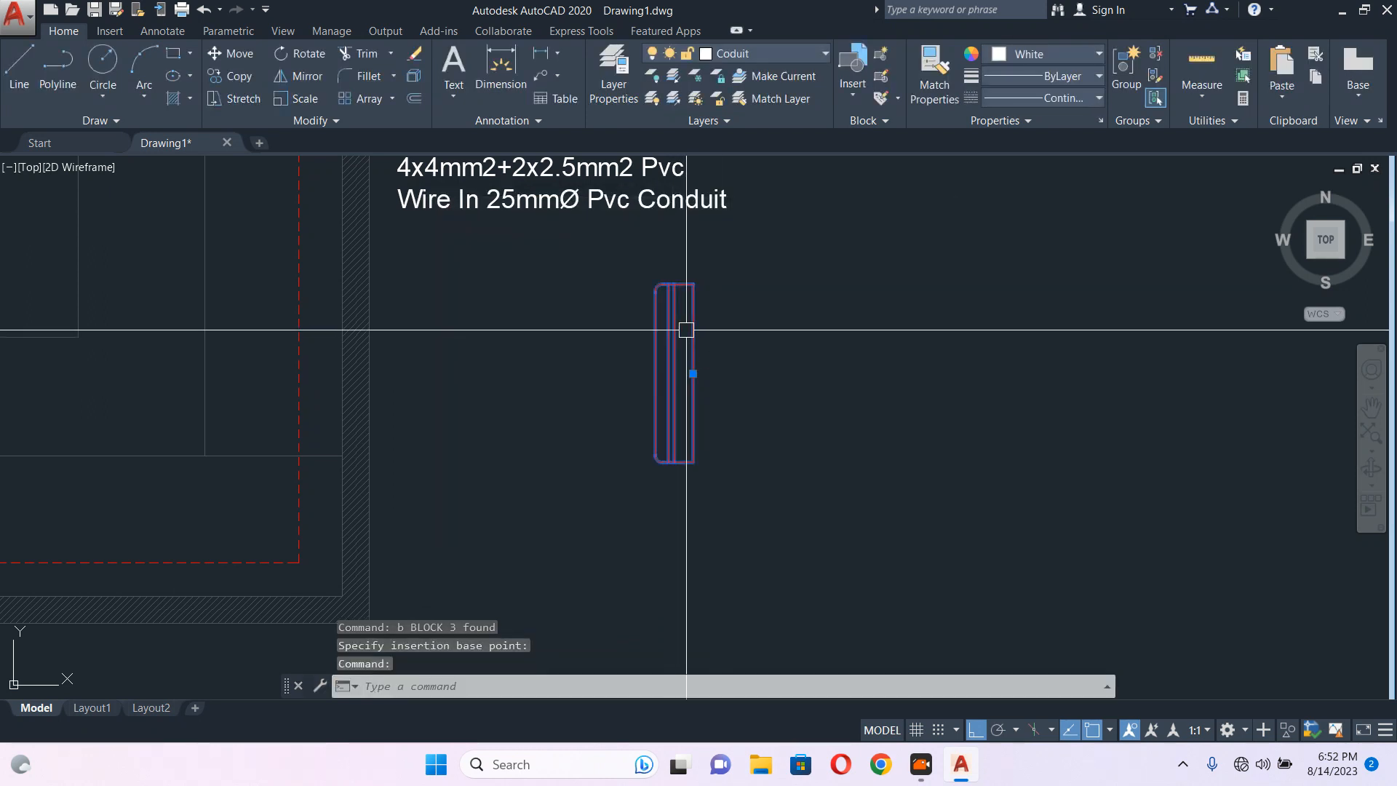
left_click(692, 373)
scroll(816, 355, "down", 5)
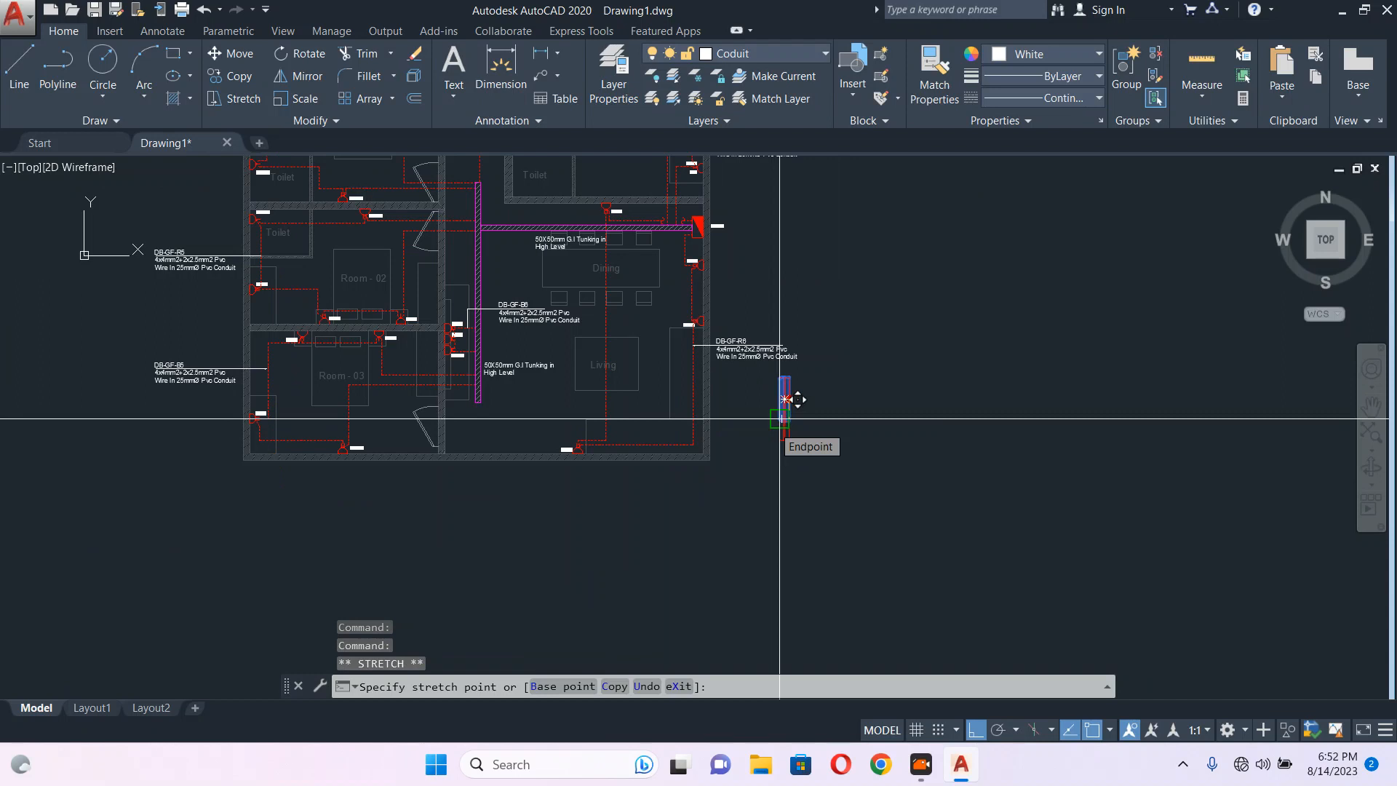
scroll(702, 404, "up", 5)
left_click(707, 357)
key("Escape")
Examine how the Split Unit block sits in the living room relative to the sockets, circuit labels and trunking.
scroll(773, 397, "down", 5)
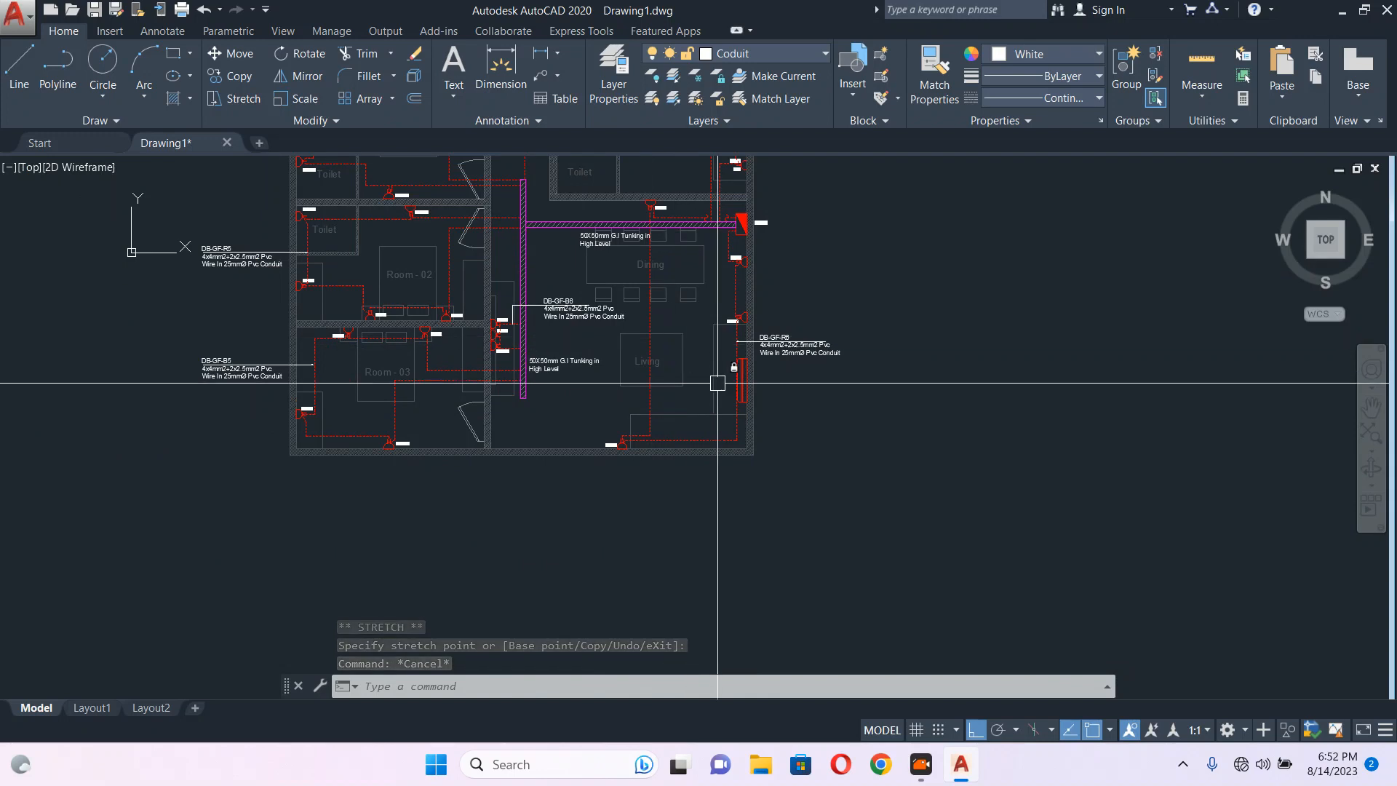
scroll(553, 283, "up", 3)
middle_click_drag(550, 289, 547, 343)
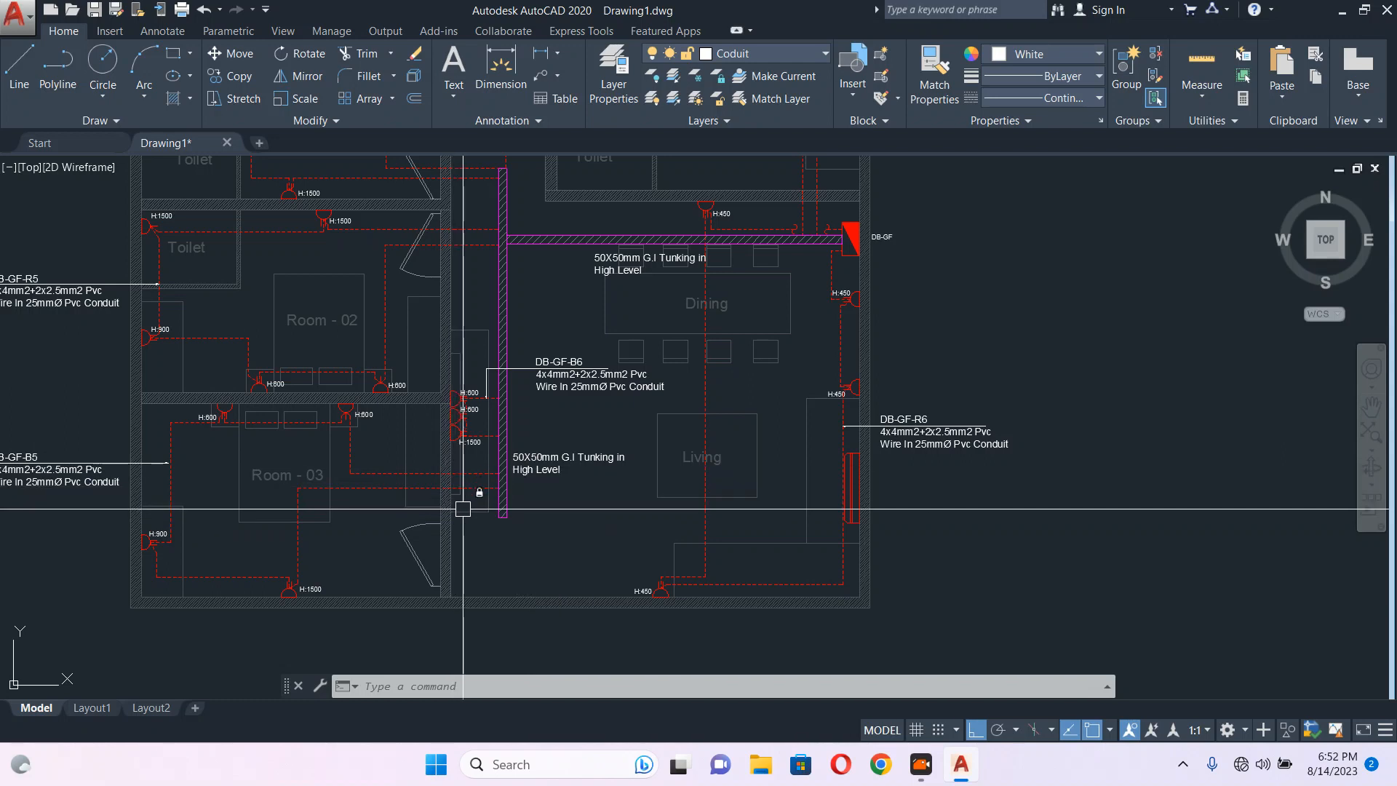
scroll(850, 475, "up", 4)
left_click(871, 465)
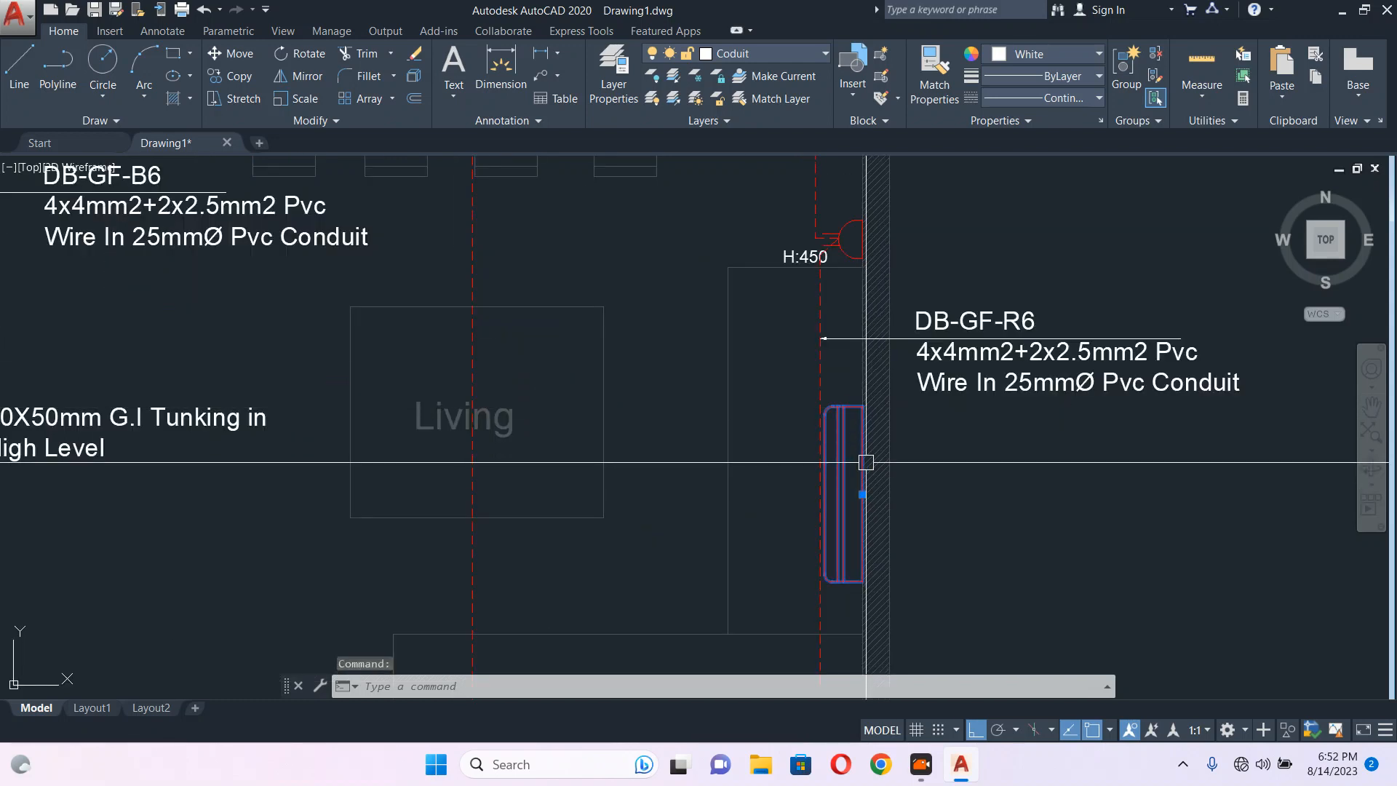
scroll(870, 465, "down", 4)
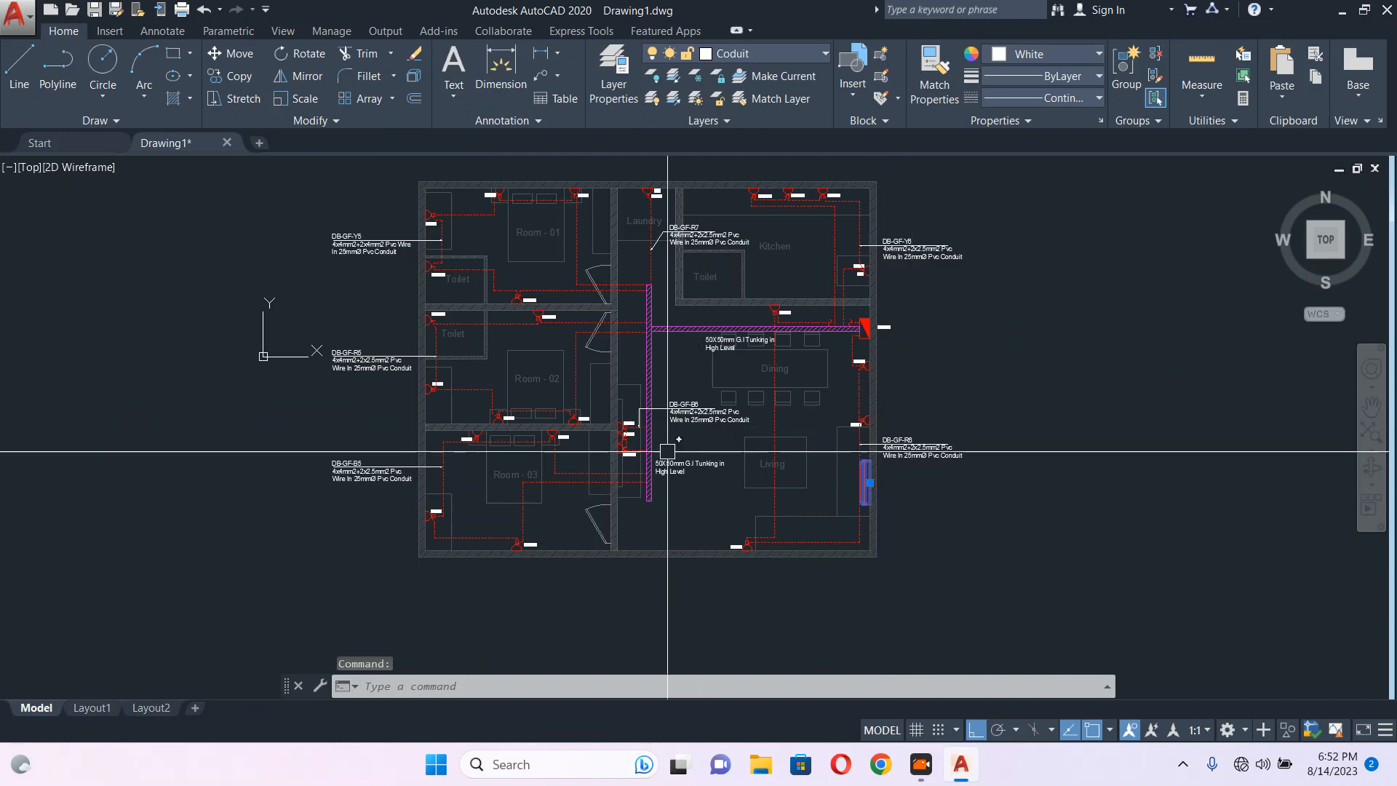
scroll(920, 508, "up", 4)
scroll(920, 511, "down", 4)
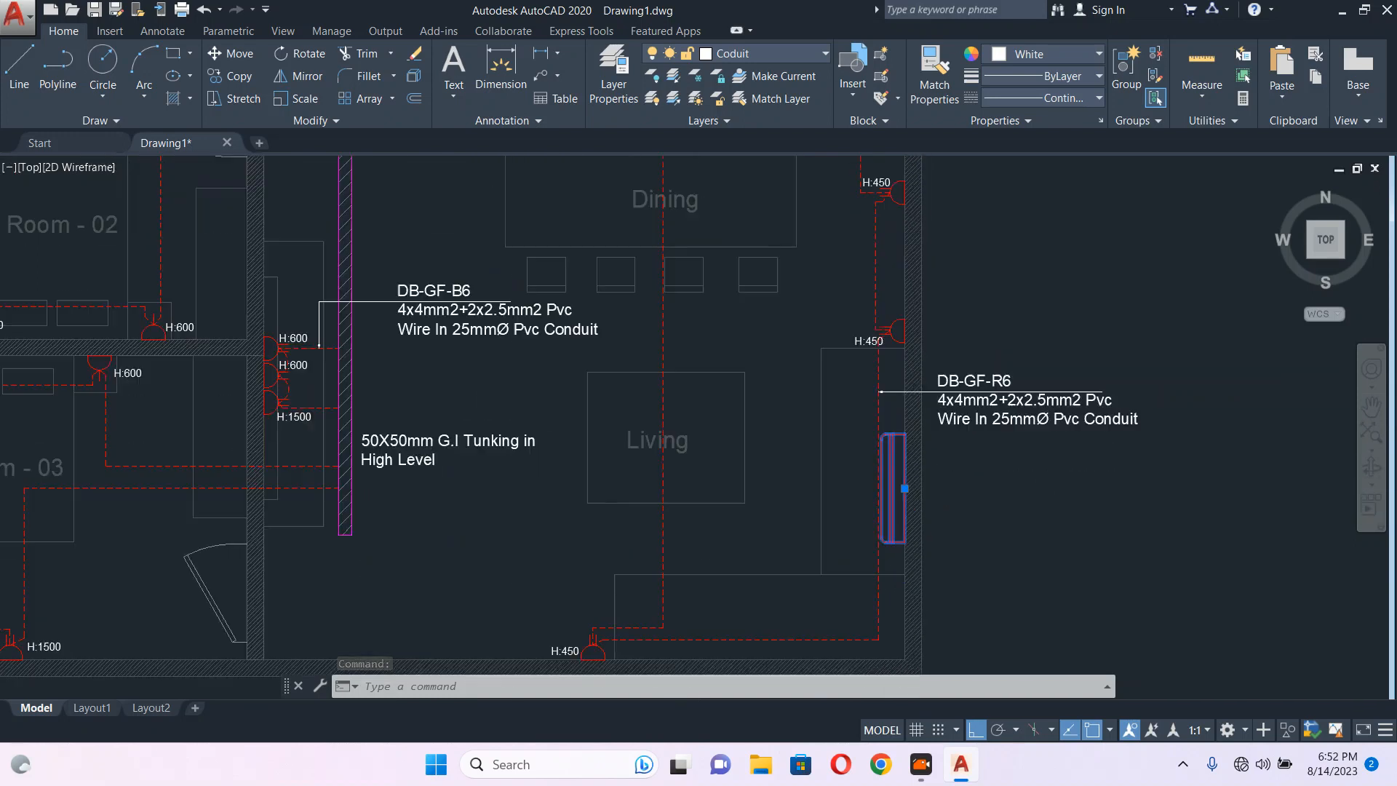
scroll(920, 513, "up", 5)
scroll(914, 493, "down", 3)
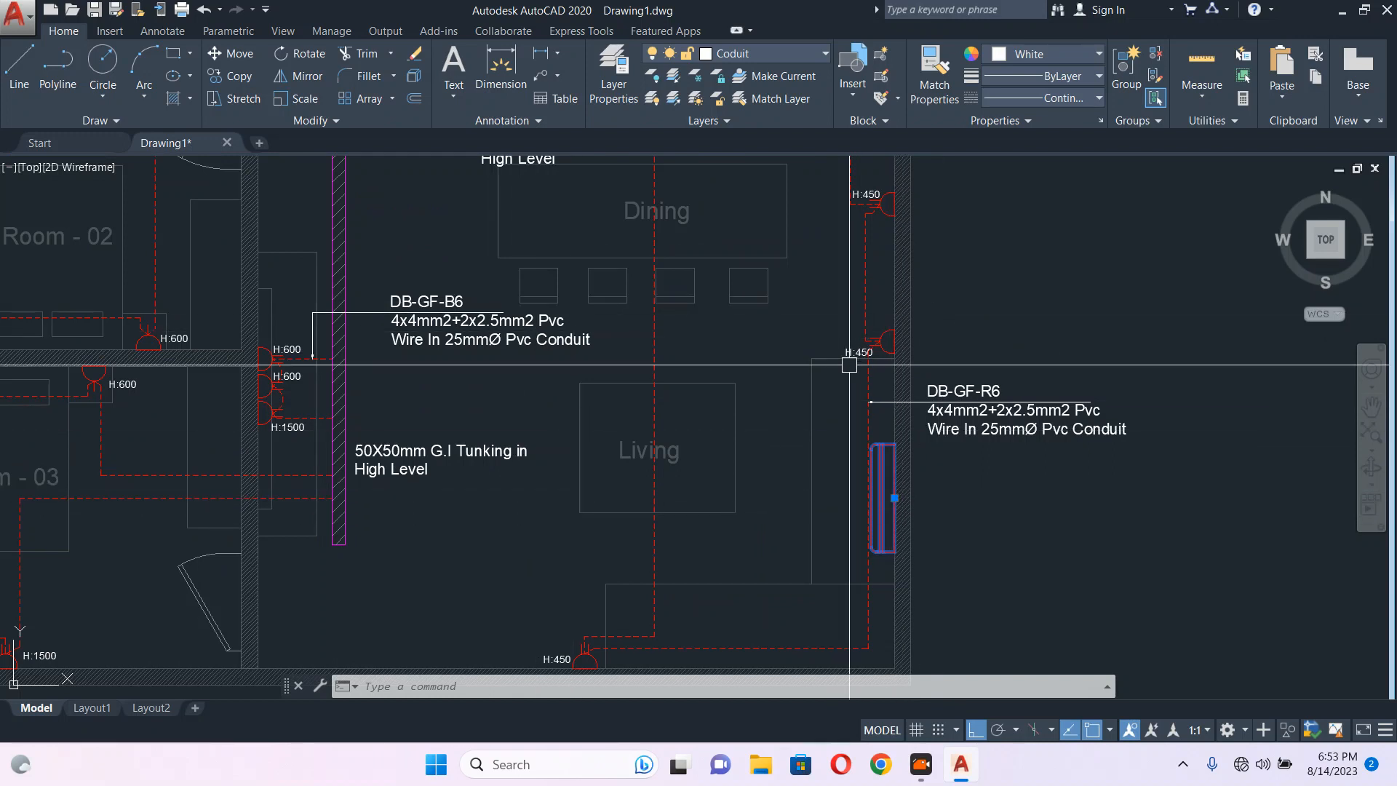
middle_click_drag(476, 355, 510, 364)
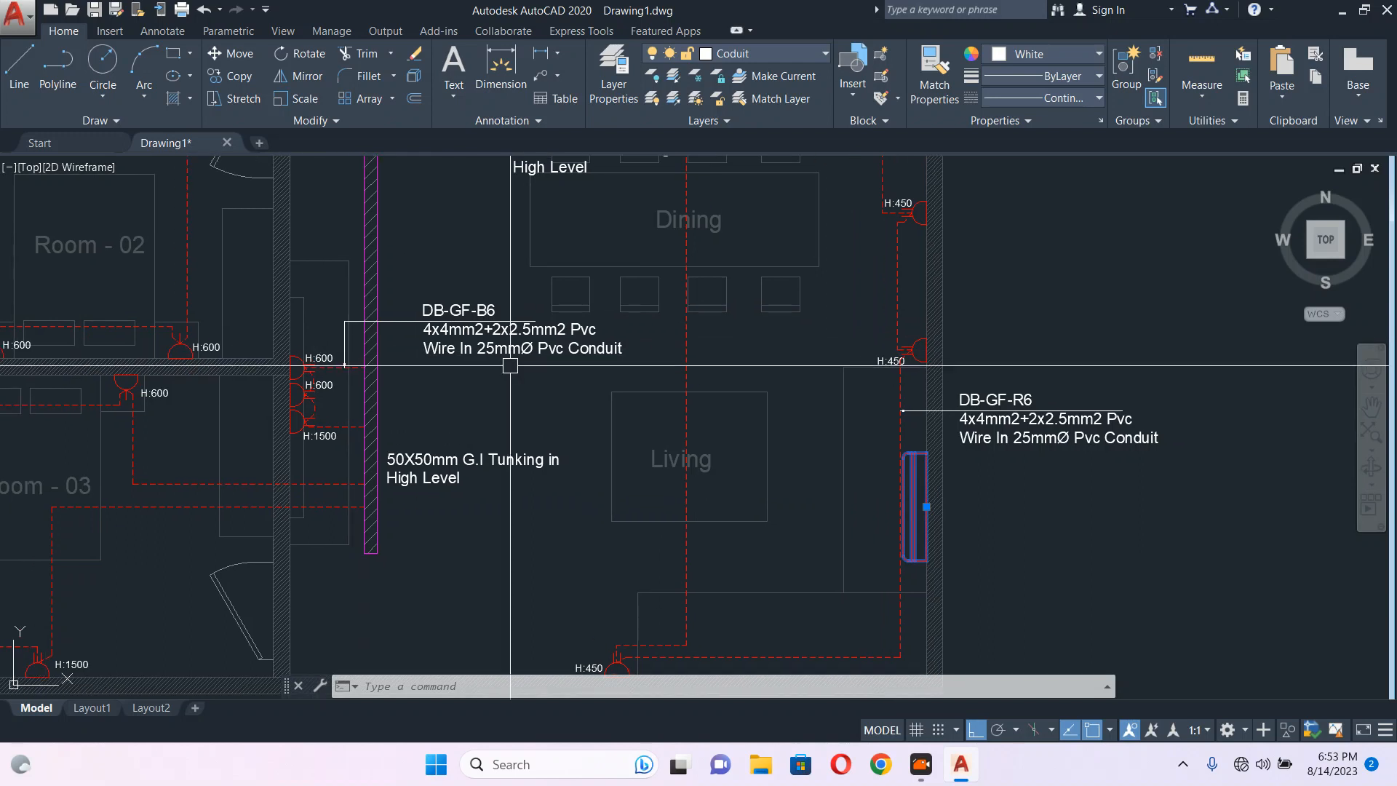
scroll(510, 365, "down", 2)
scroll(796, 468, "up", 2)
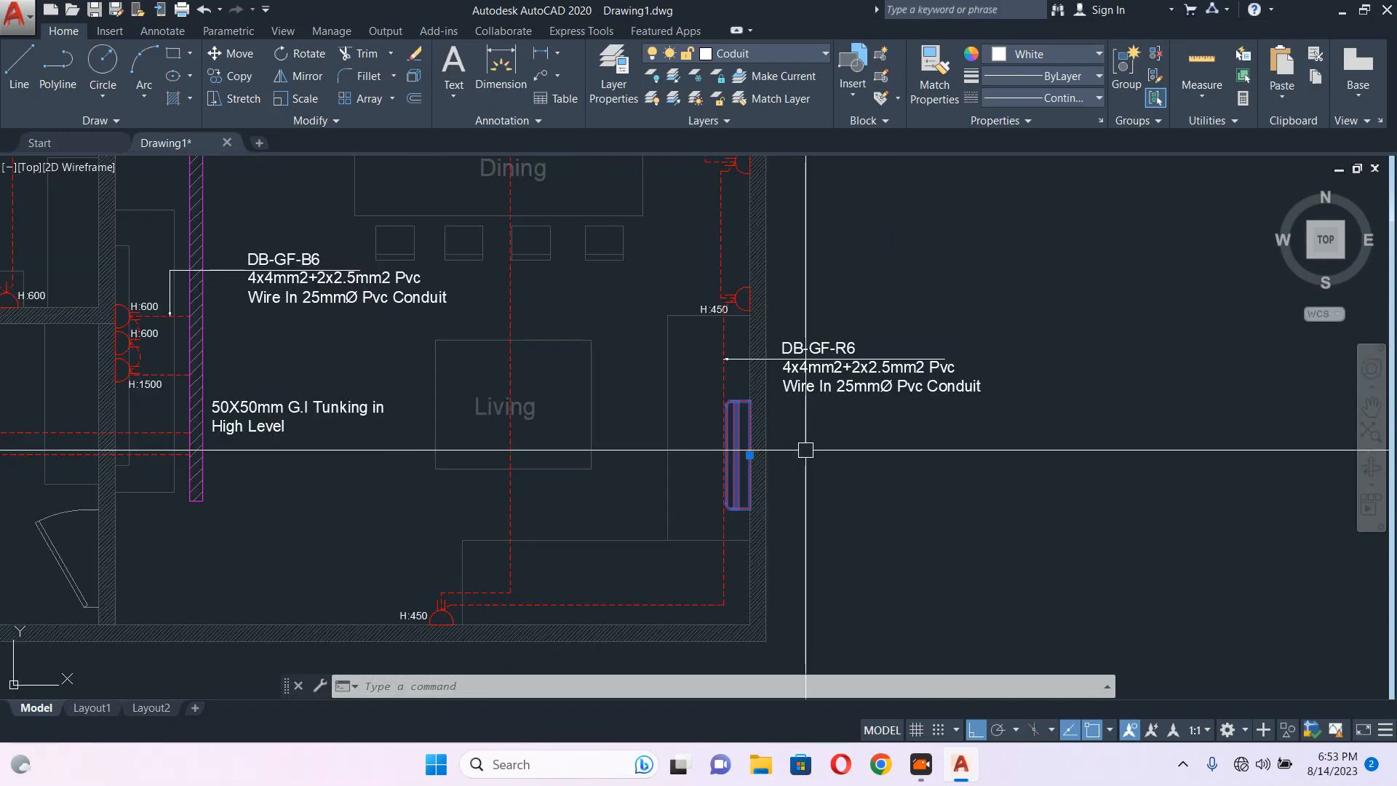
Move the Split Unit block straight up along the living room's outer wall by its base point.
scroll(755, 446, "down", 3)
scroll(756, 444, "up", 5)
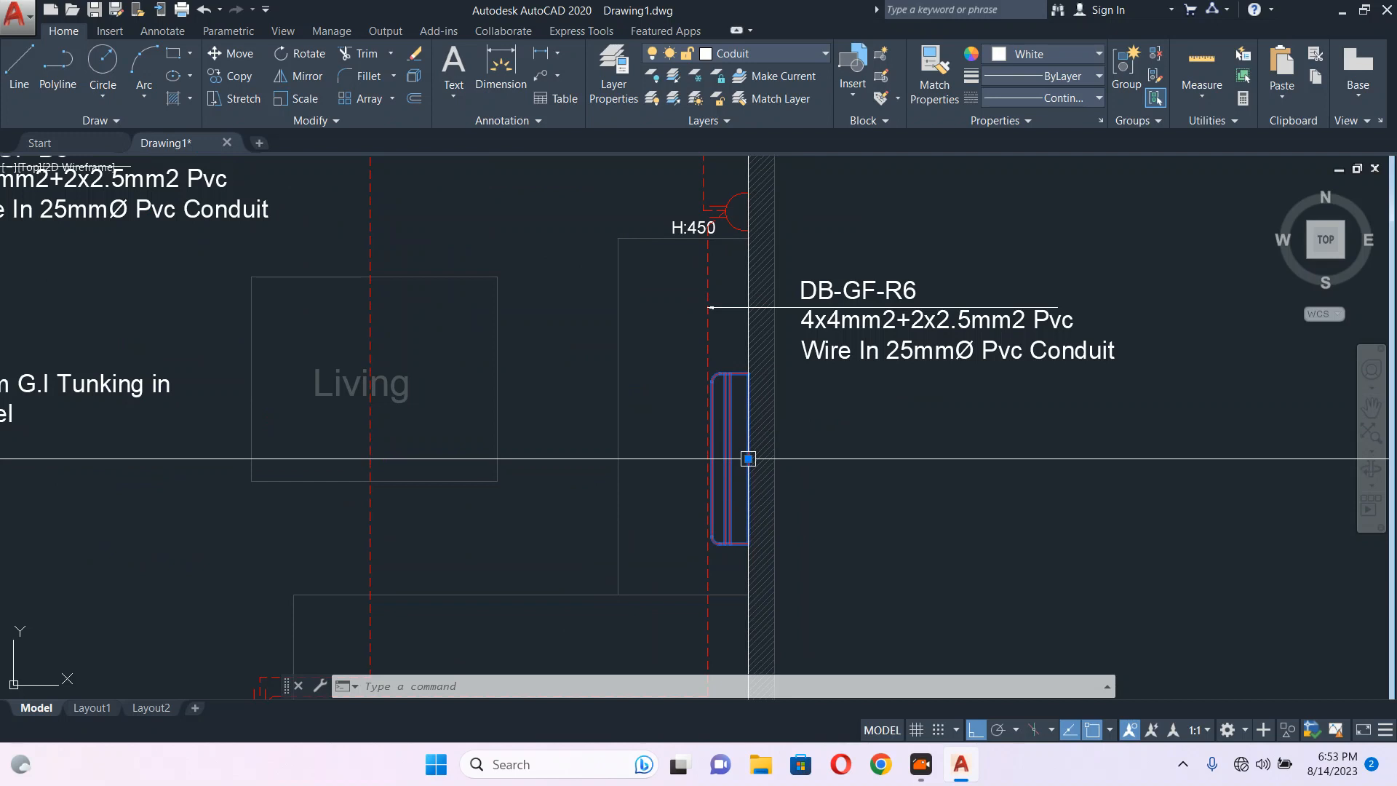
left_click(748, 459)
left_click(748, 373)
key("Escape")
Move the DB-GF-R6 circuit label and its leader straight up, clear of the living room's Split Unit.
left_click(893, 254)
left_click(883, 327)
middle_click_drag(943, 380, 869, 490)
type("m")
key("space")
left_click(1014, 507)
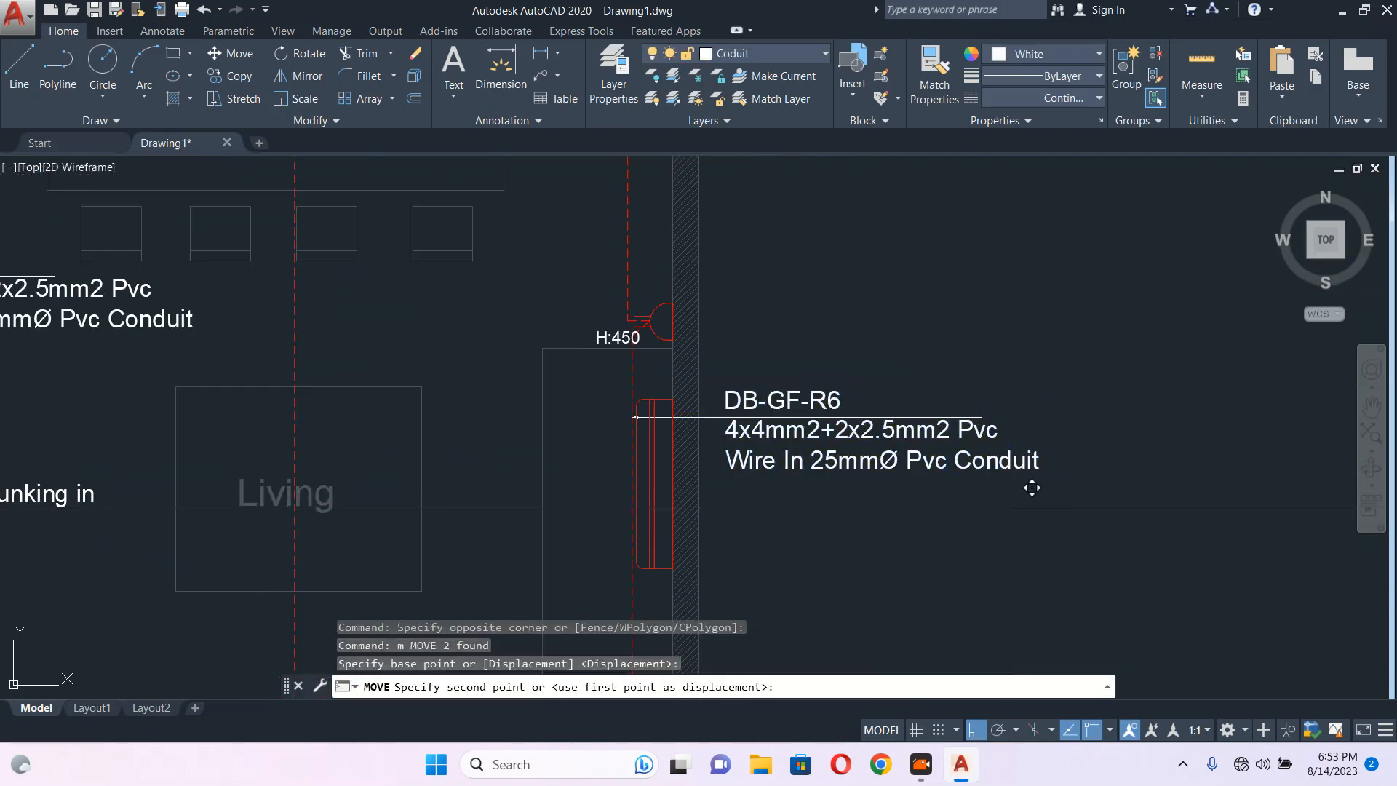
left_click(1035, 287)
key("Escape")
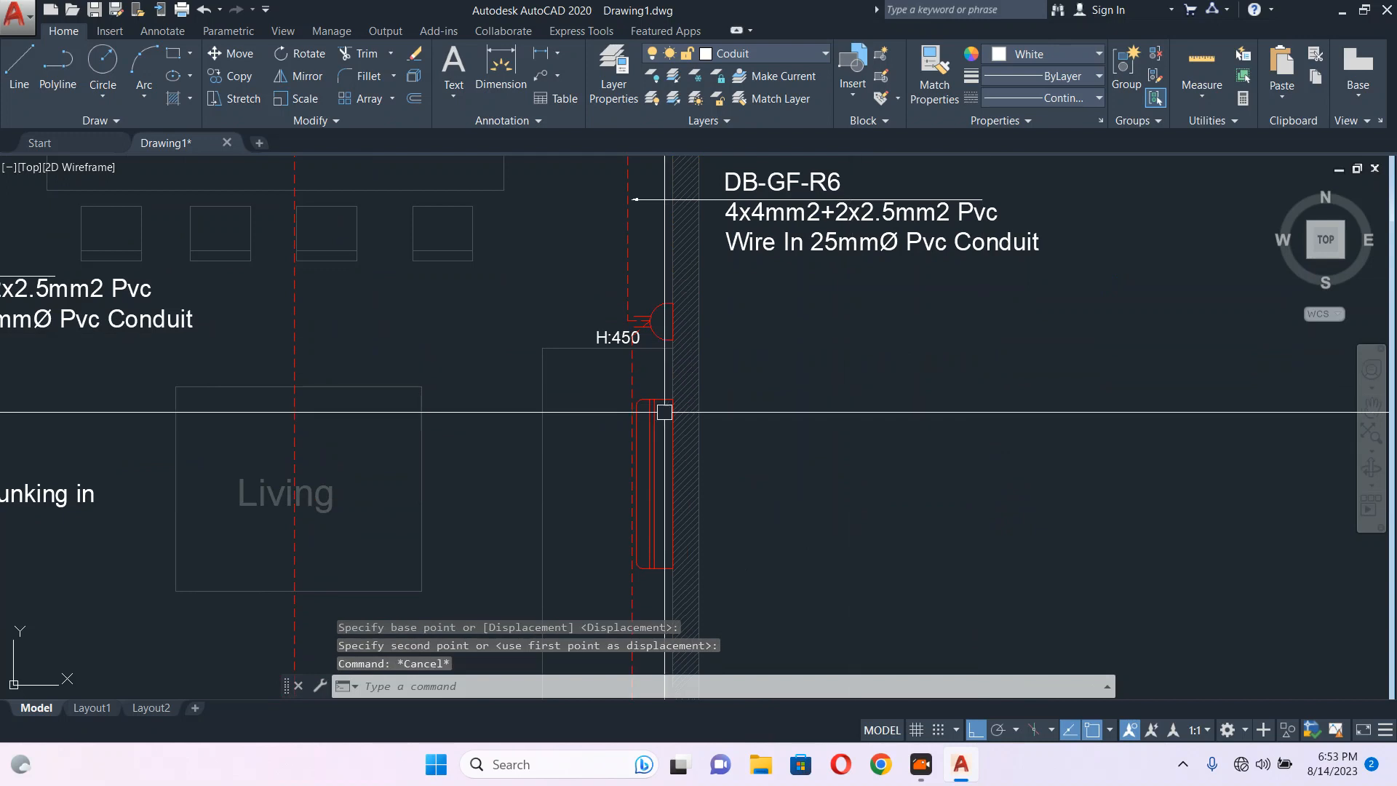
Move the vertical conduit run beside the living room's Split Unit horizontally into the room, clear of the unit.
left_click(632, 376)
middle_click_drag(742, 461, 749, 343)
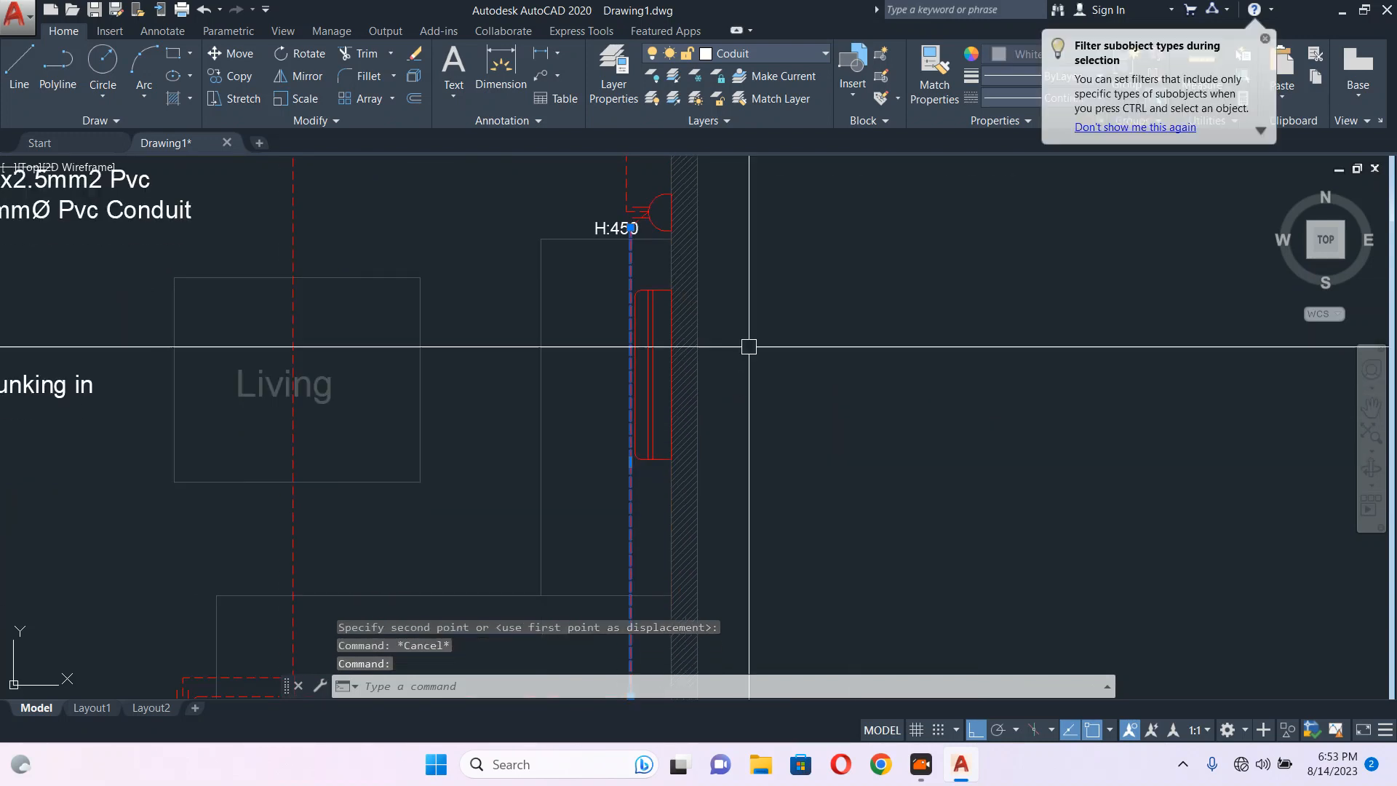
scroll(812, 367, "down", 2)
type("m")
key("space")
left_click(812, 367)
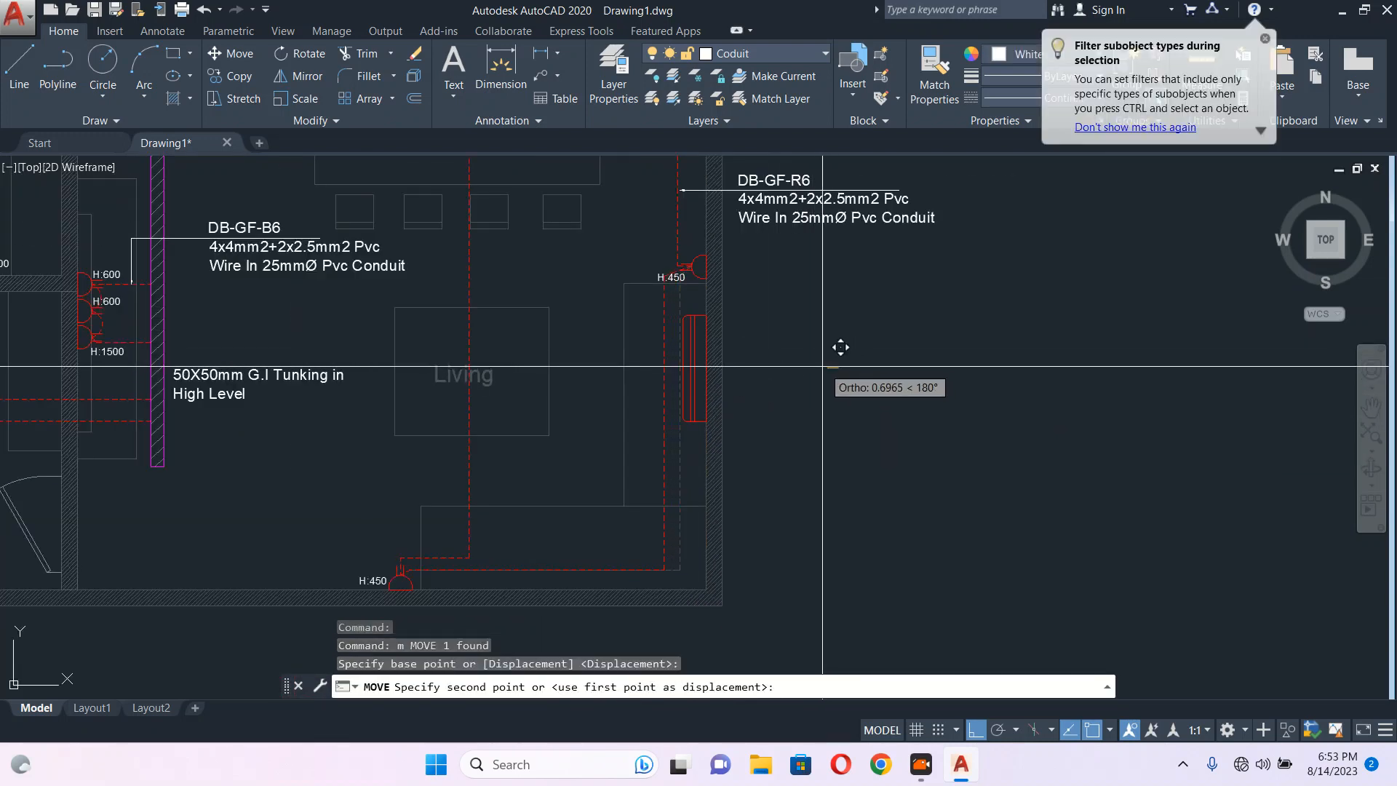
key("Escape")
scroll(675, 252, "up", 5)
Move the H:450 label of the socket above the Split Unit clear of the shifted conduit, with Ortho off.
left_click(661, 367)
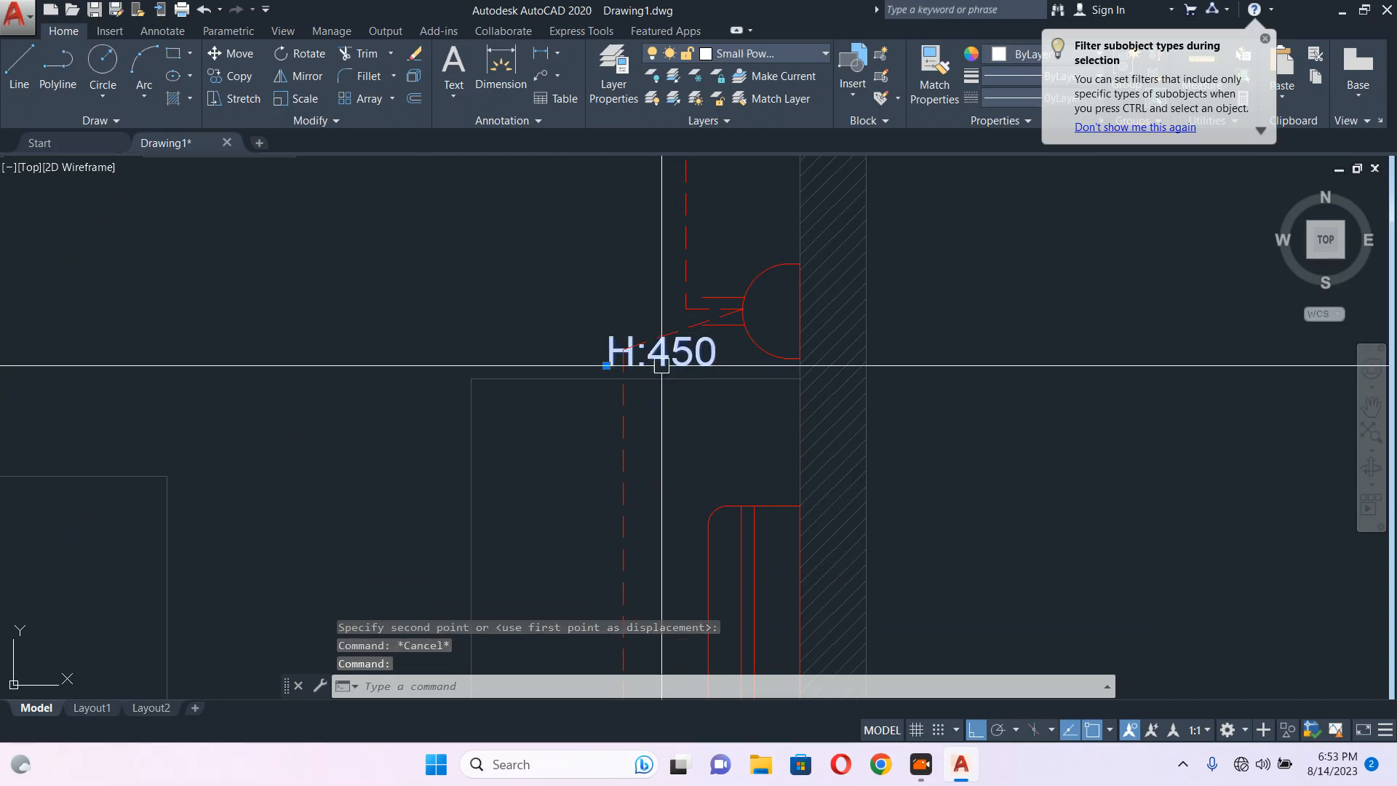
type("m")
key("space")
left_click(607, 403)
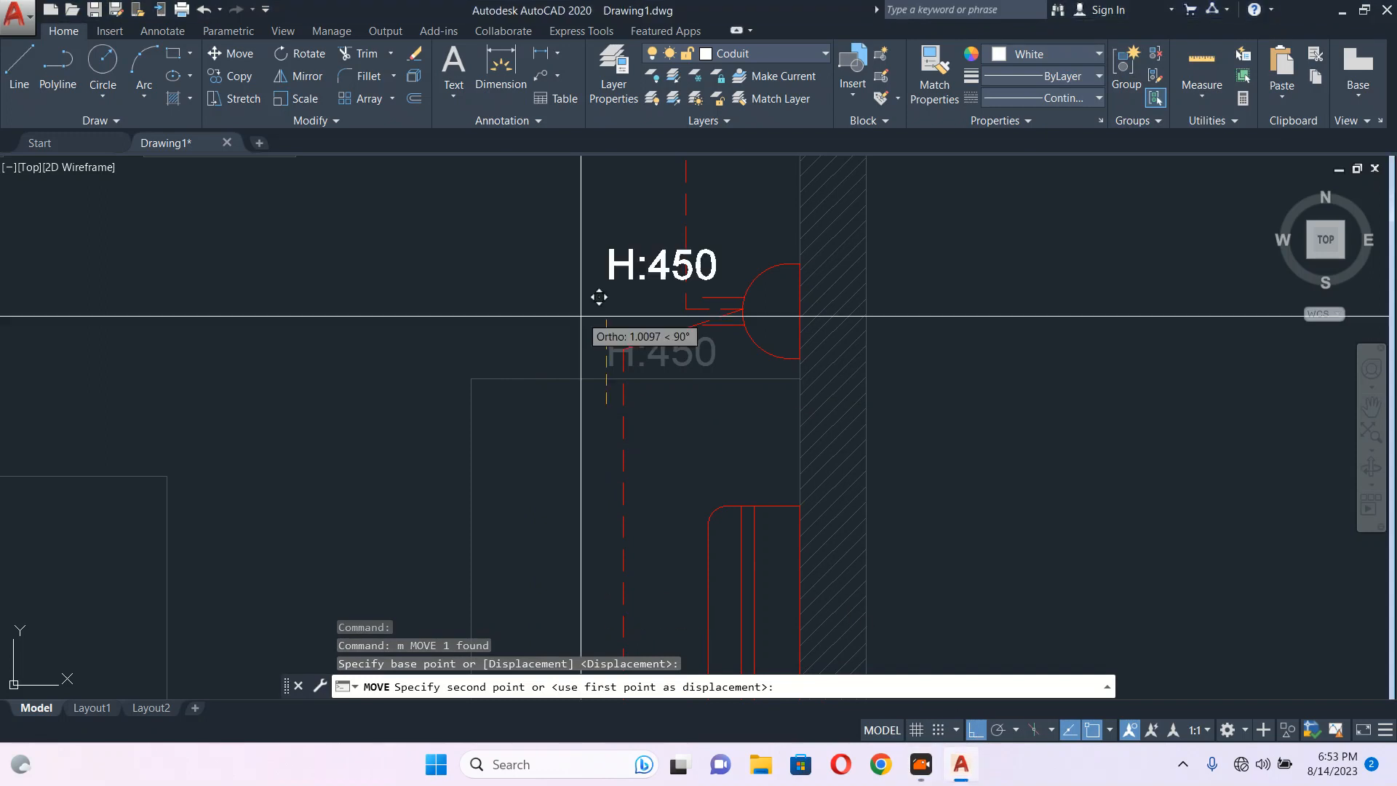
left_click(976, 730)
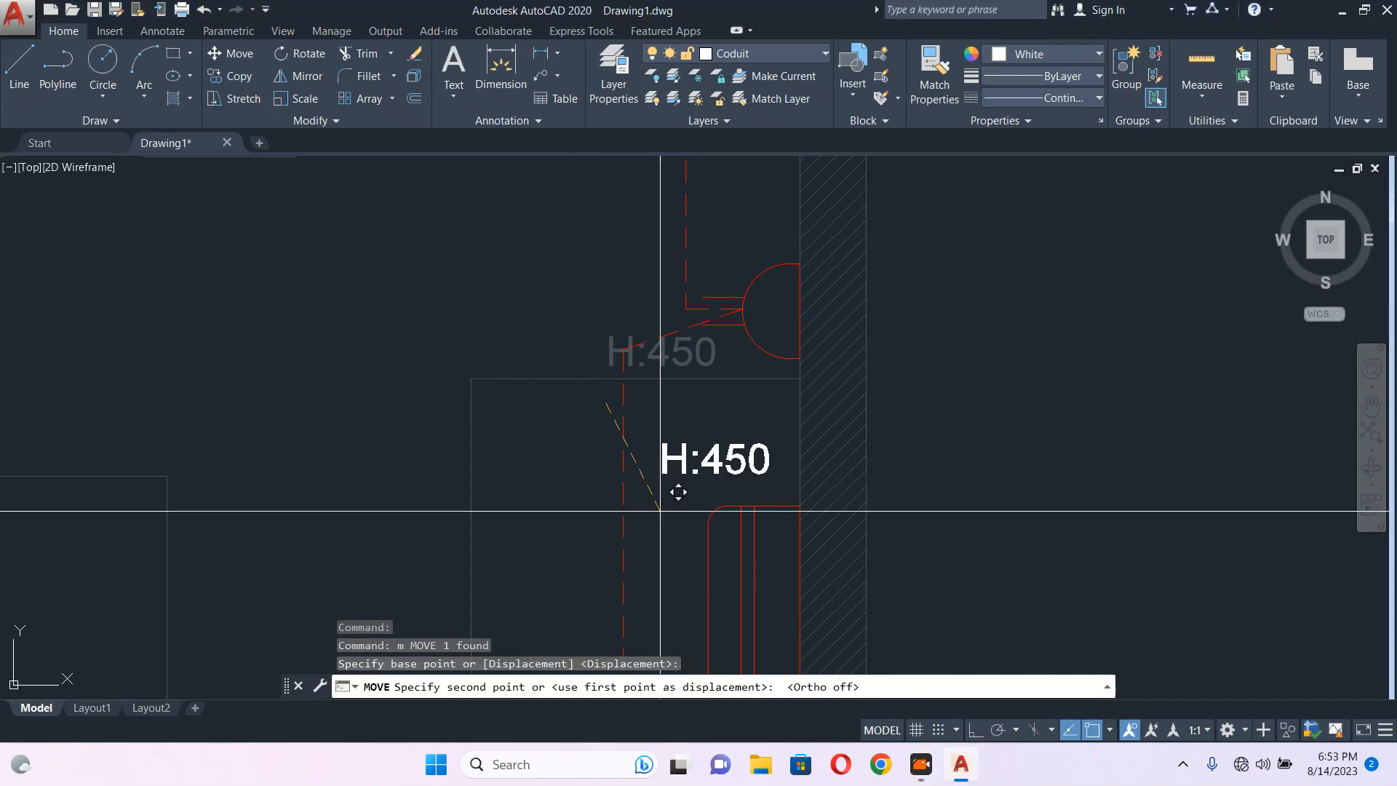
key("Escape")
scroll(685, 396, "down", 5)
middle_click_drag(684, 396, 637, 376)
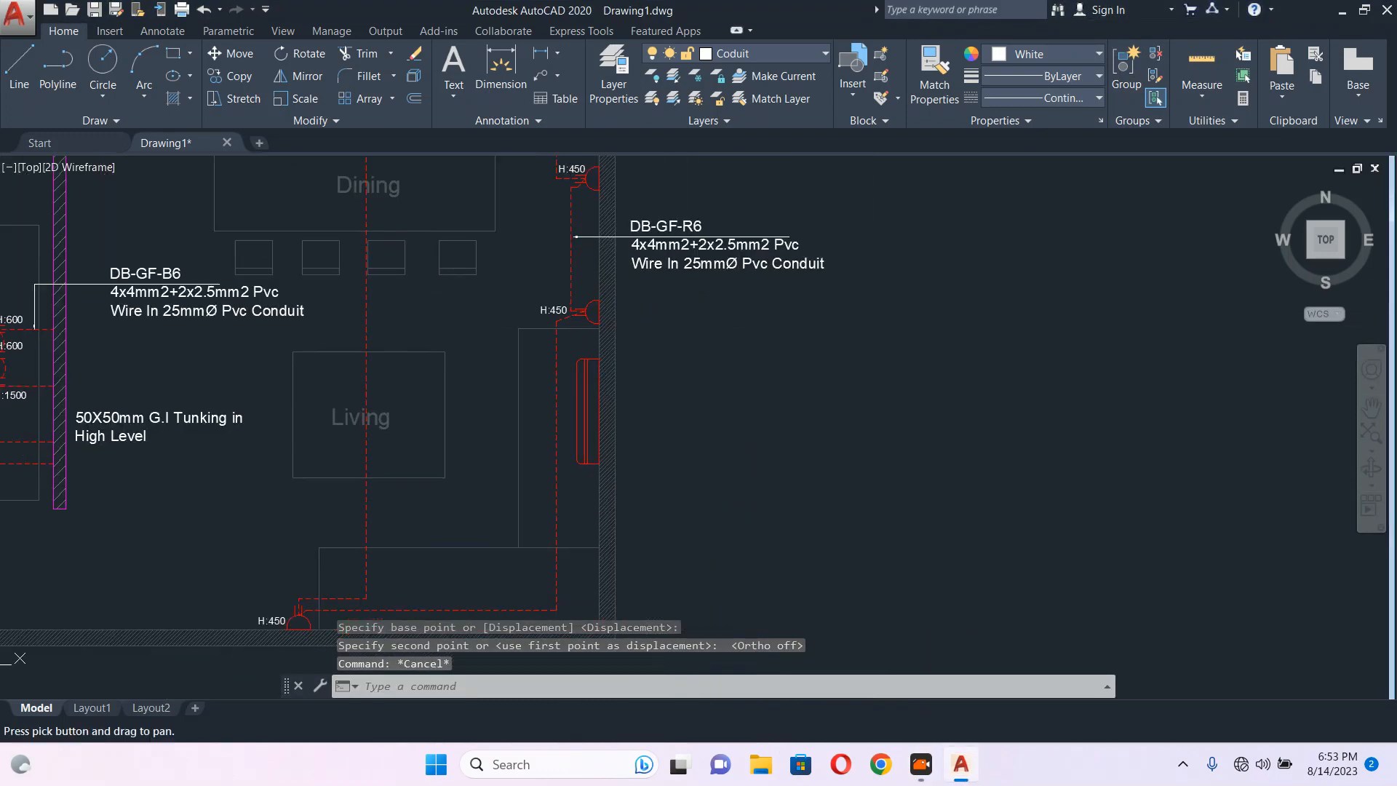
Copy the living room's Split Unit by its base point onto the corridor face of the wall beside Room - 02.
scroll(588, 432, "down", 4)
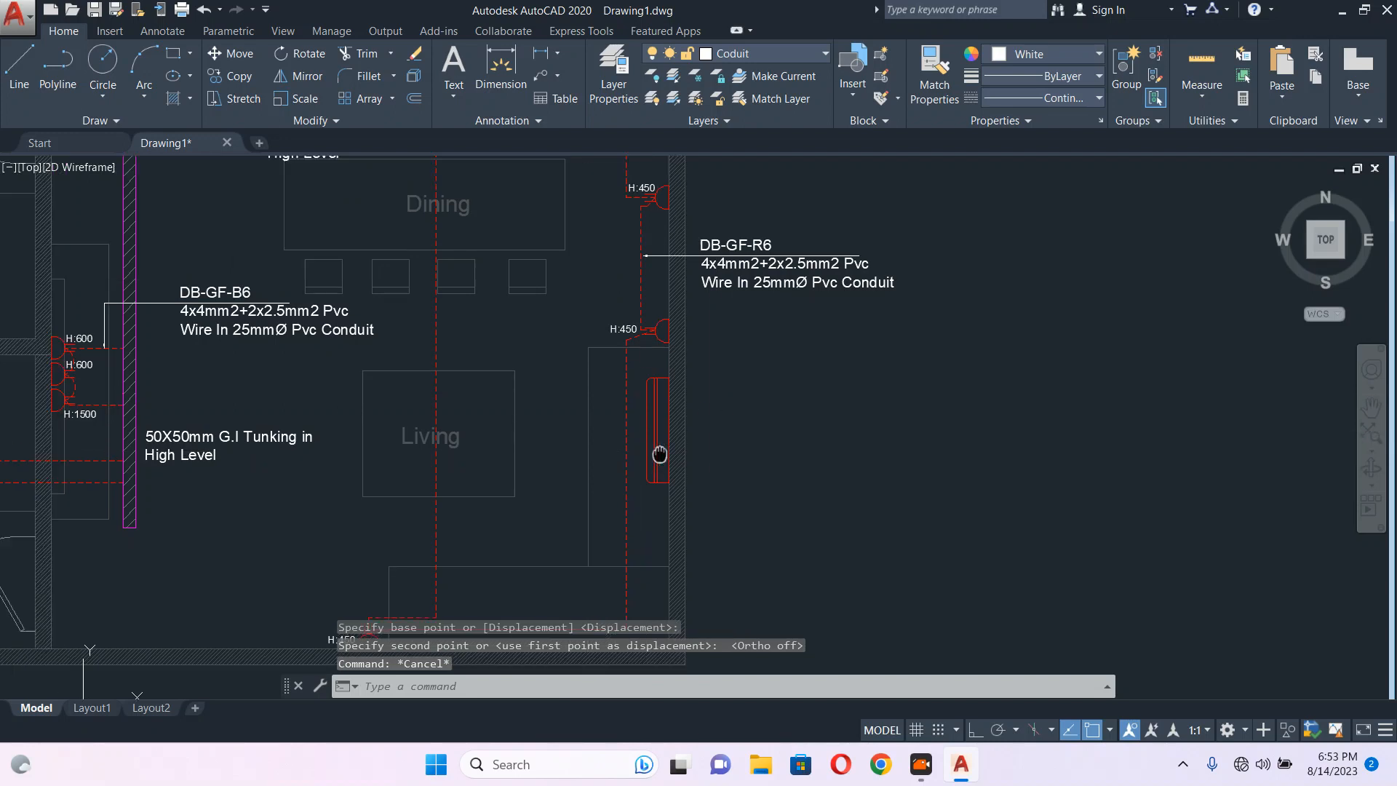
left_click(671, 432)
scroll(671, 433, "up", 4)
type("co")
key("Return")
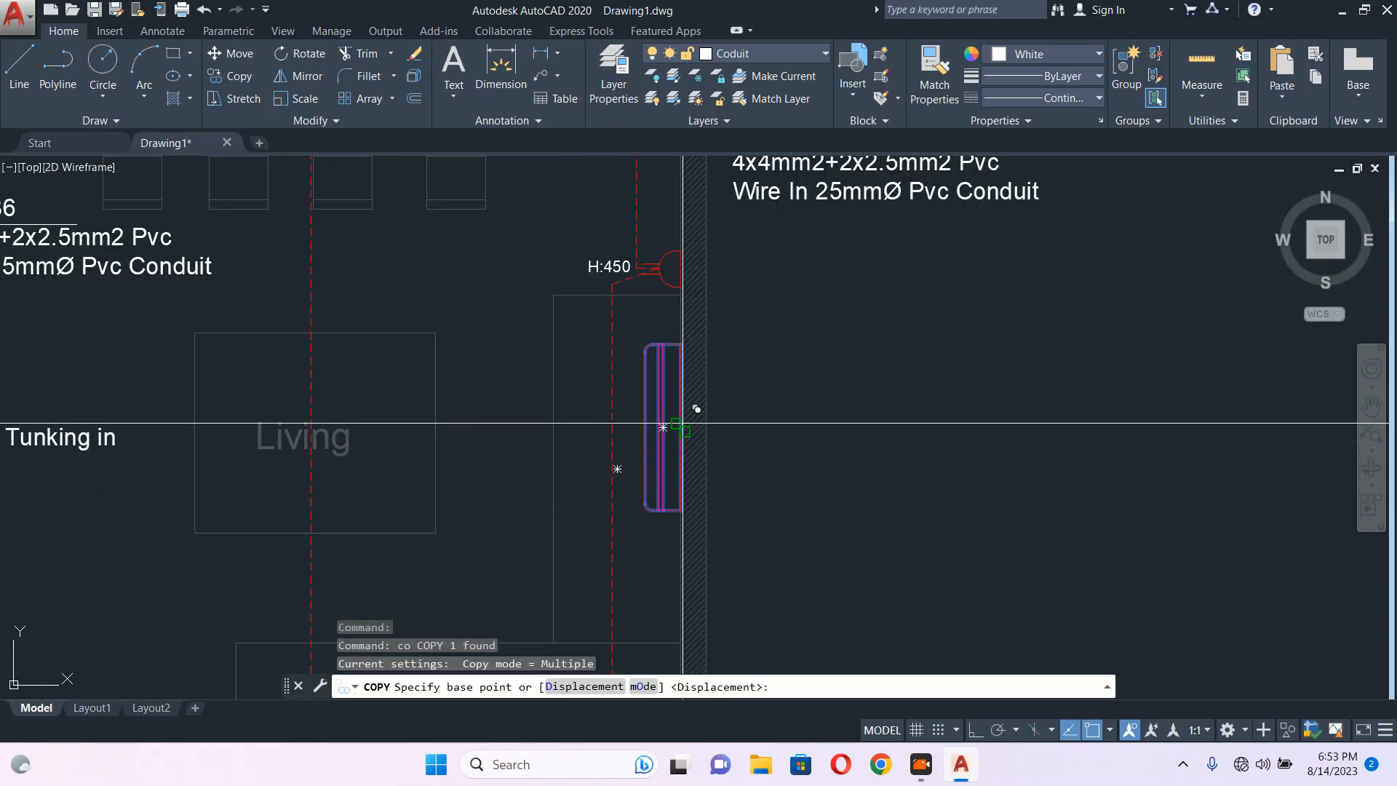
left_click(683, 423)
scroll(740, 462, "down", 3)
scroll(193, 279, "up", 3)
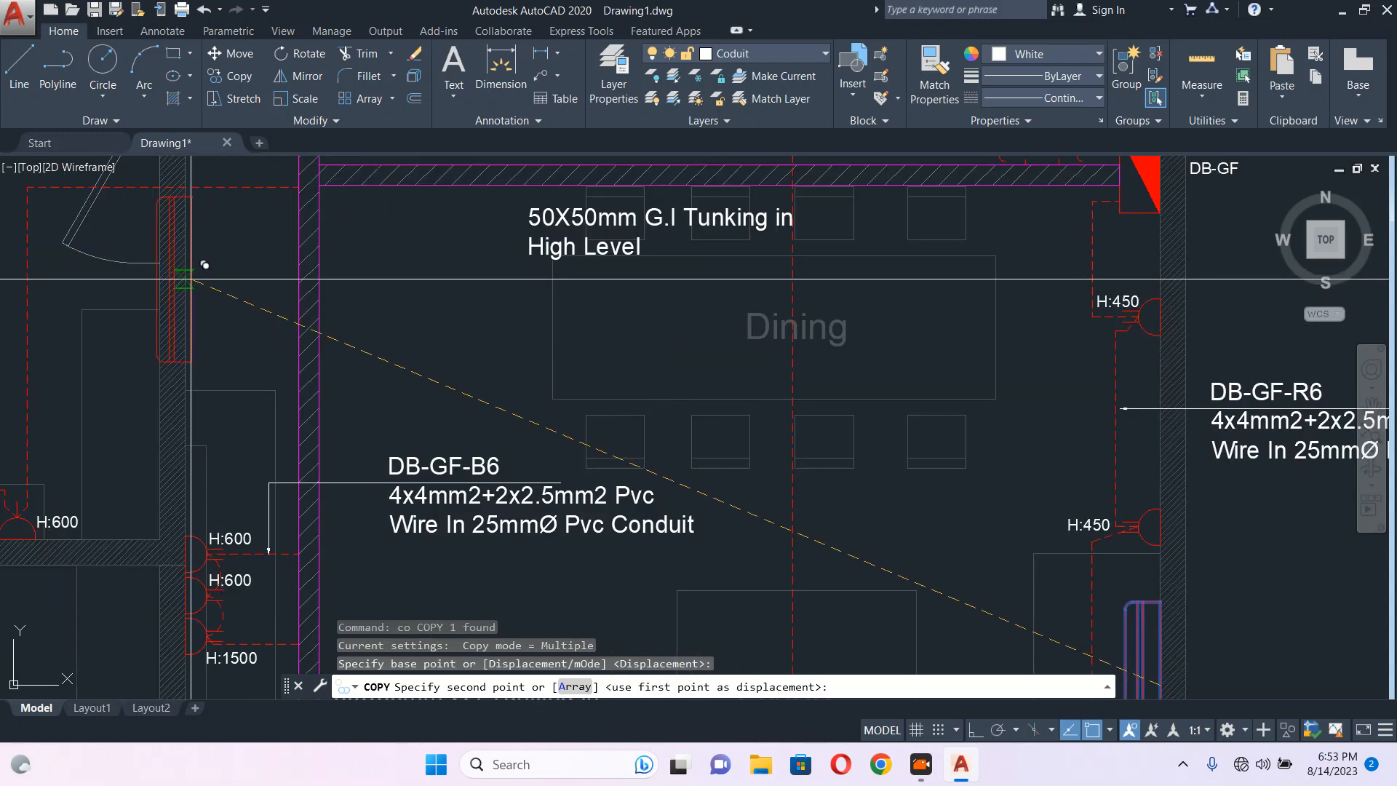
left_click(191, 279)
key("Escape")
Mirror the copied Split Unit about the wall's corridor face and erase the source object.
middle_click_drag(204, 266, 386, 287)
left_click(356, 283)
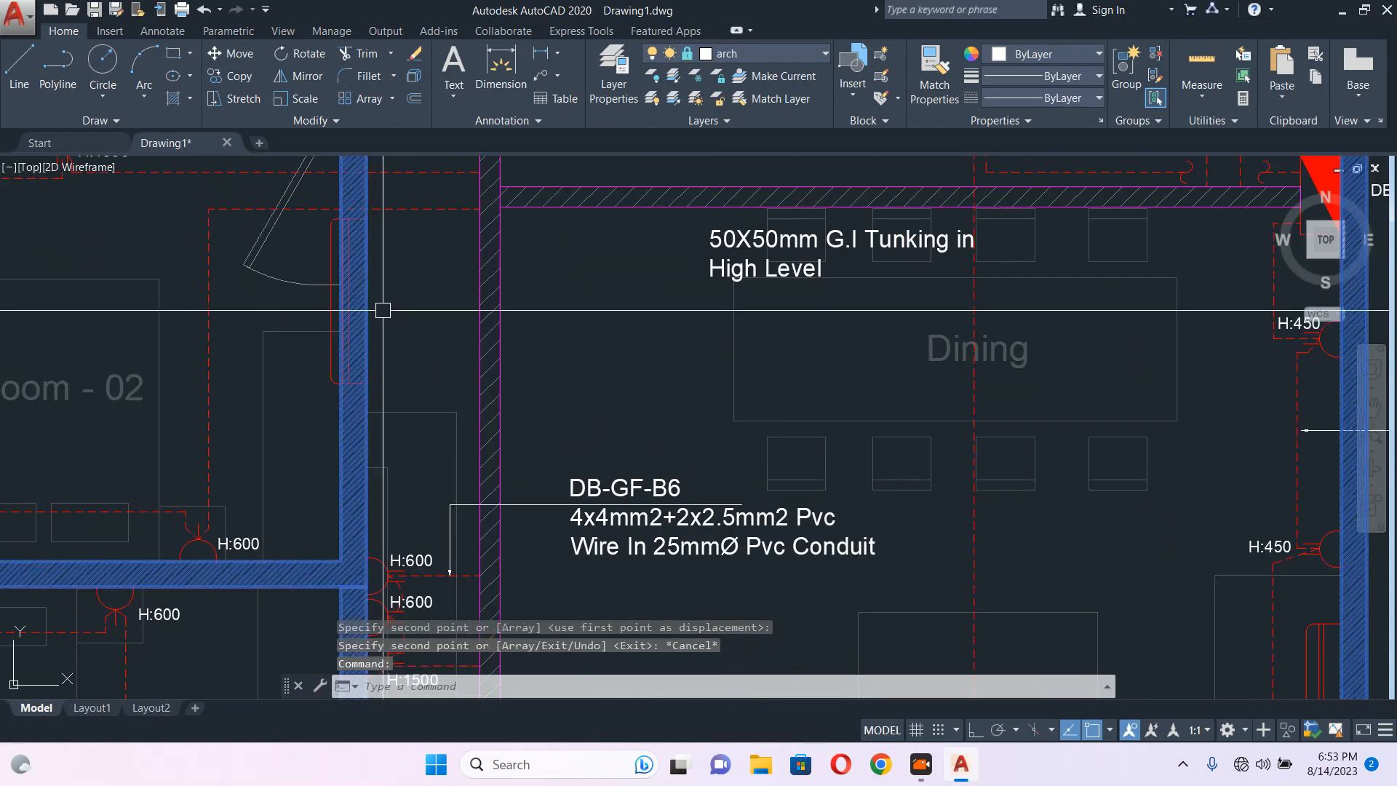
scroll(383, 310, "up", 2)
key("Escape")
left_click(368, 305)
type("mi")
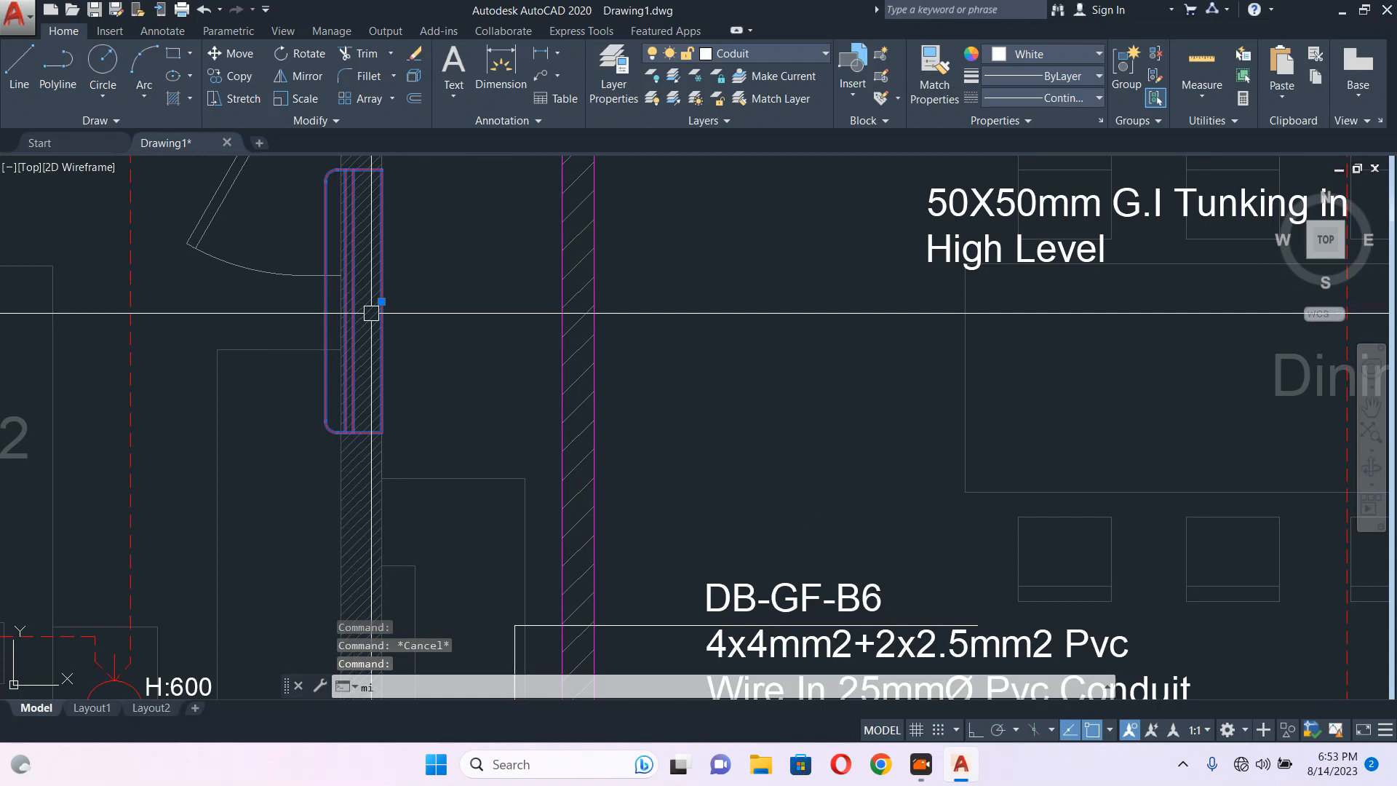
key("Return")
left_click(381, 300)
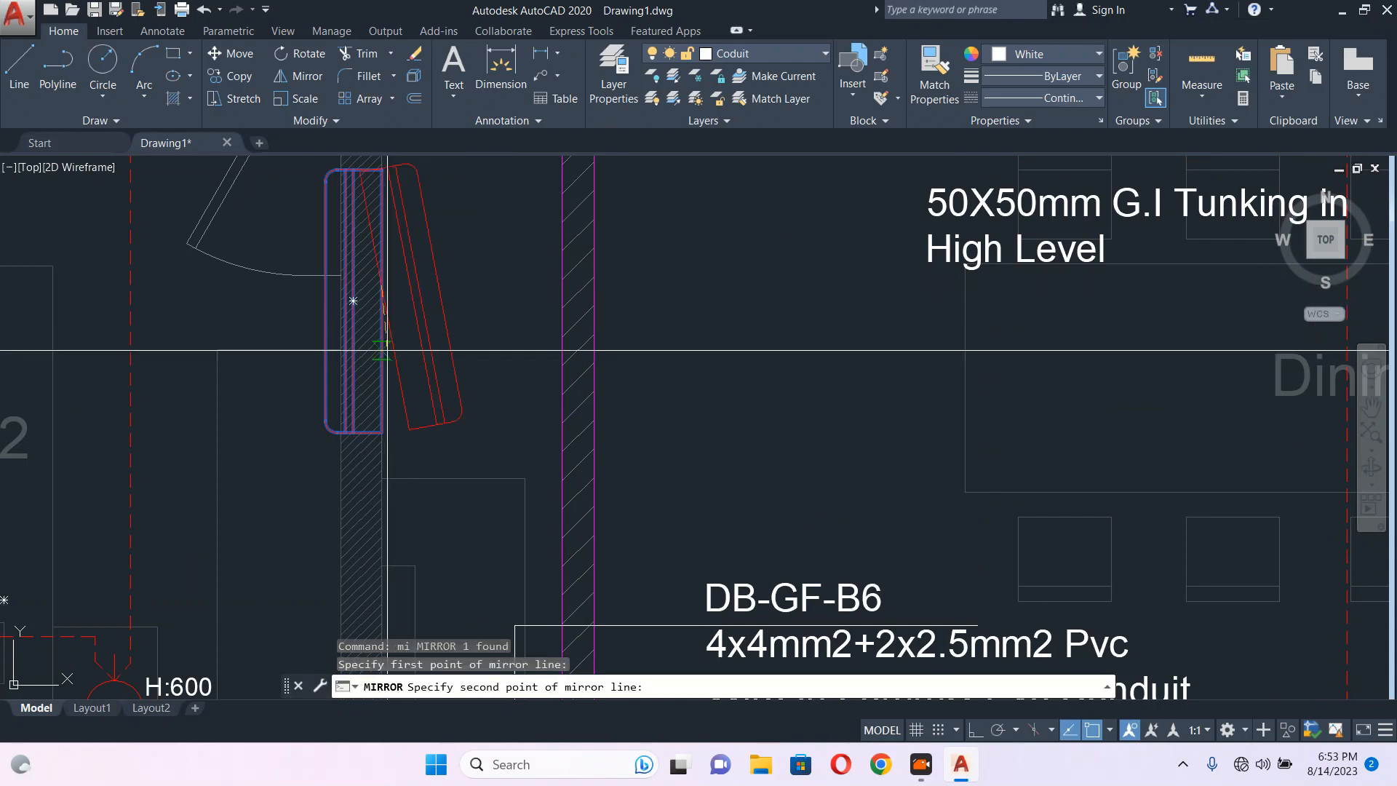
left_click(381, 378)
key("Return")
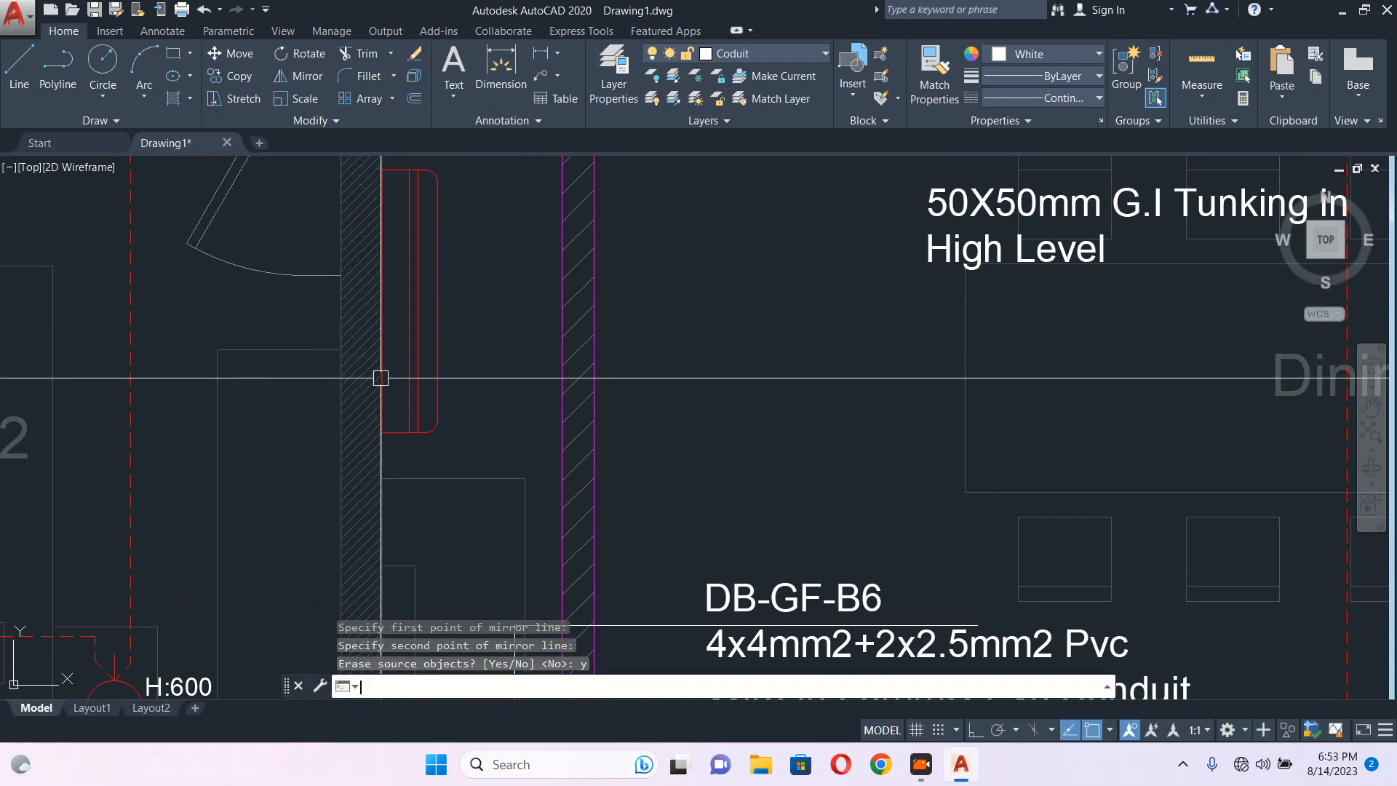
Examine both Split Units against the trunking, sockets and conduit runs across the ground-floor plan.
scroll(490, 366, "down", 5)
scroll(668, 405, "up", 4)
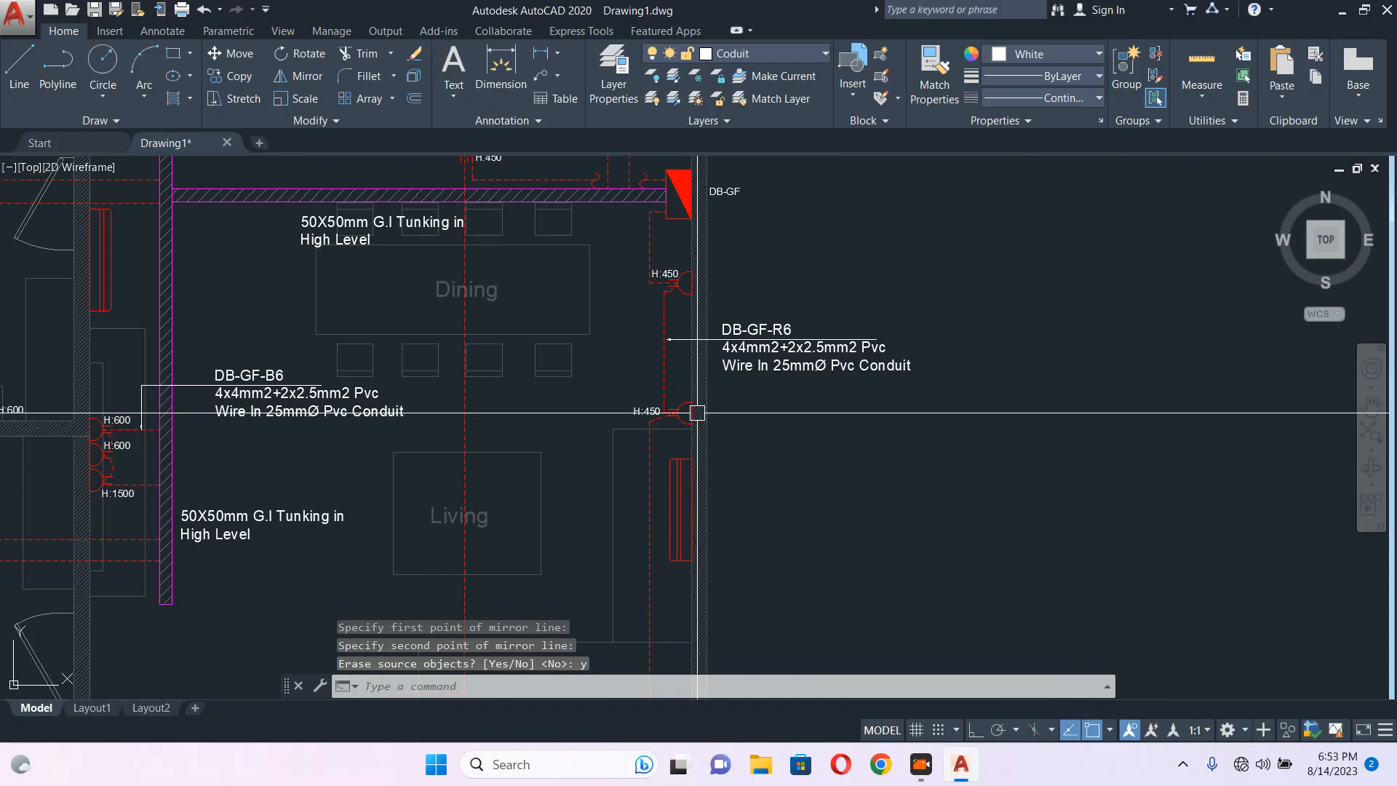
middle_click_drag(709, 213, 725, 270)
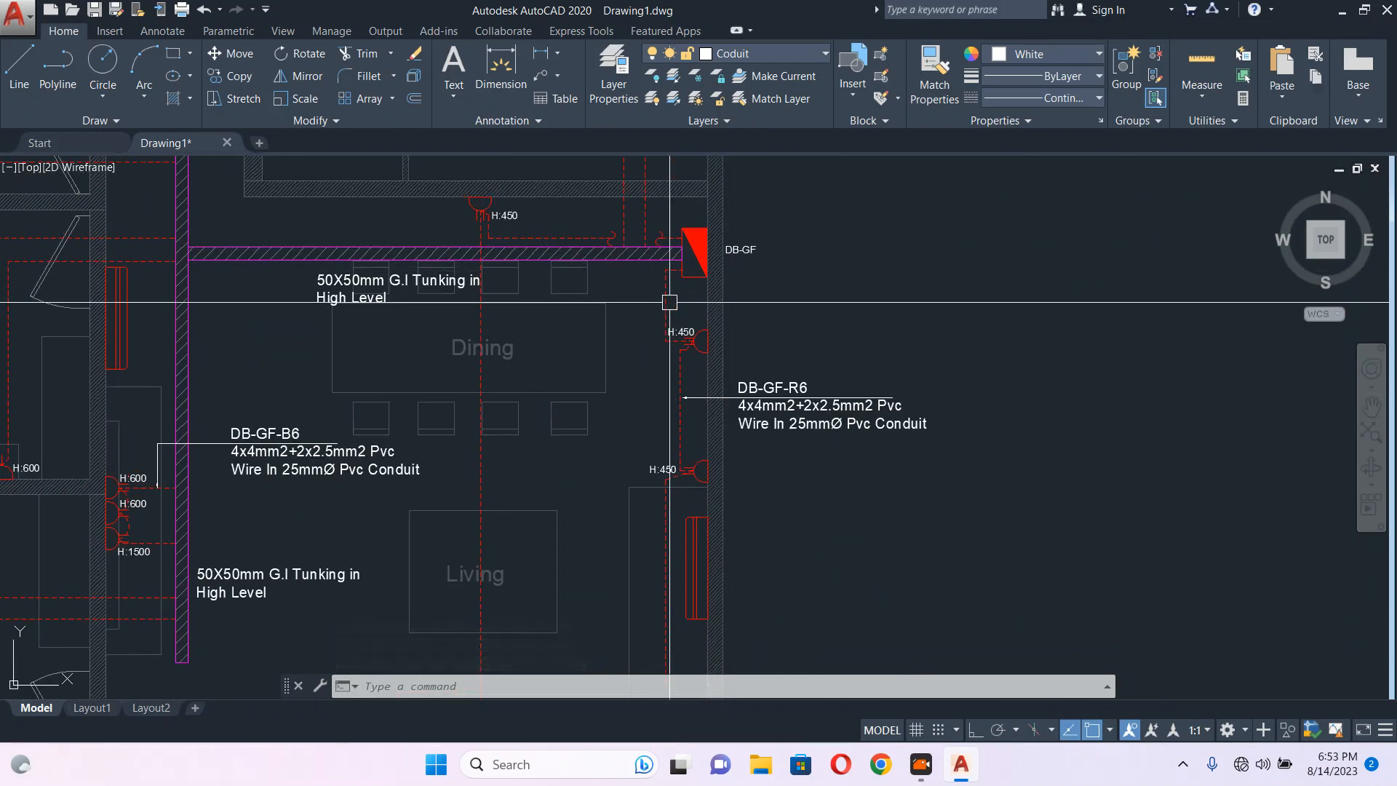
scroll(670, 302, "down", 3)
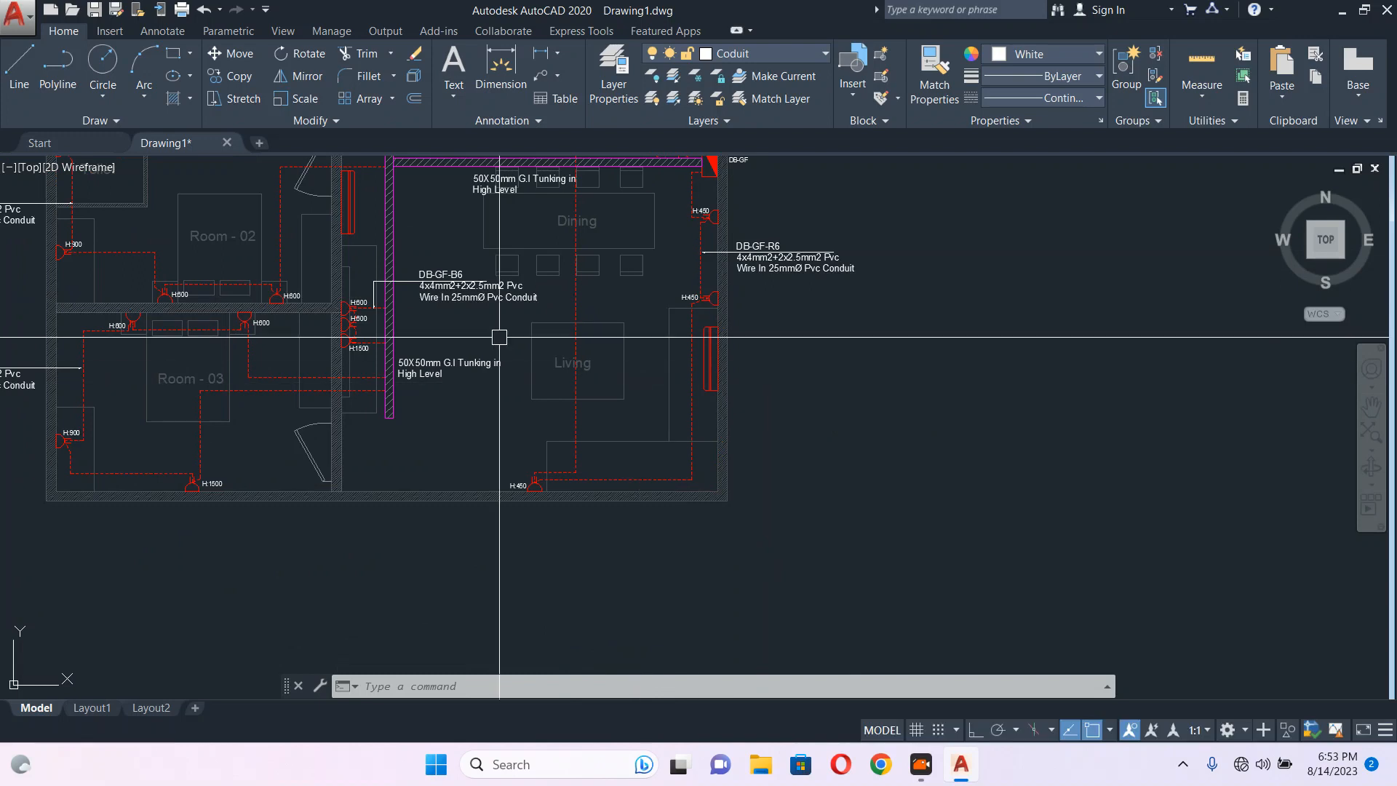
middle_click_drag(499, 337, 554, 436)
middle_click_drag(397, 319, 503, 387)
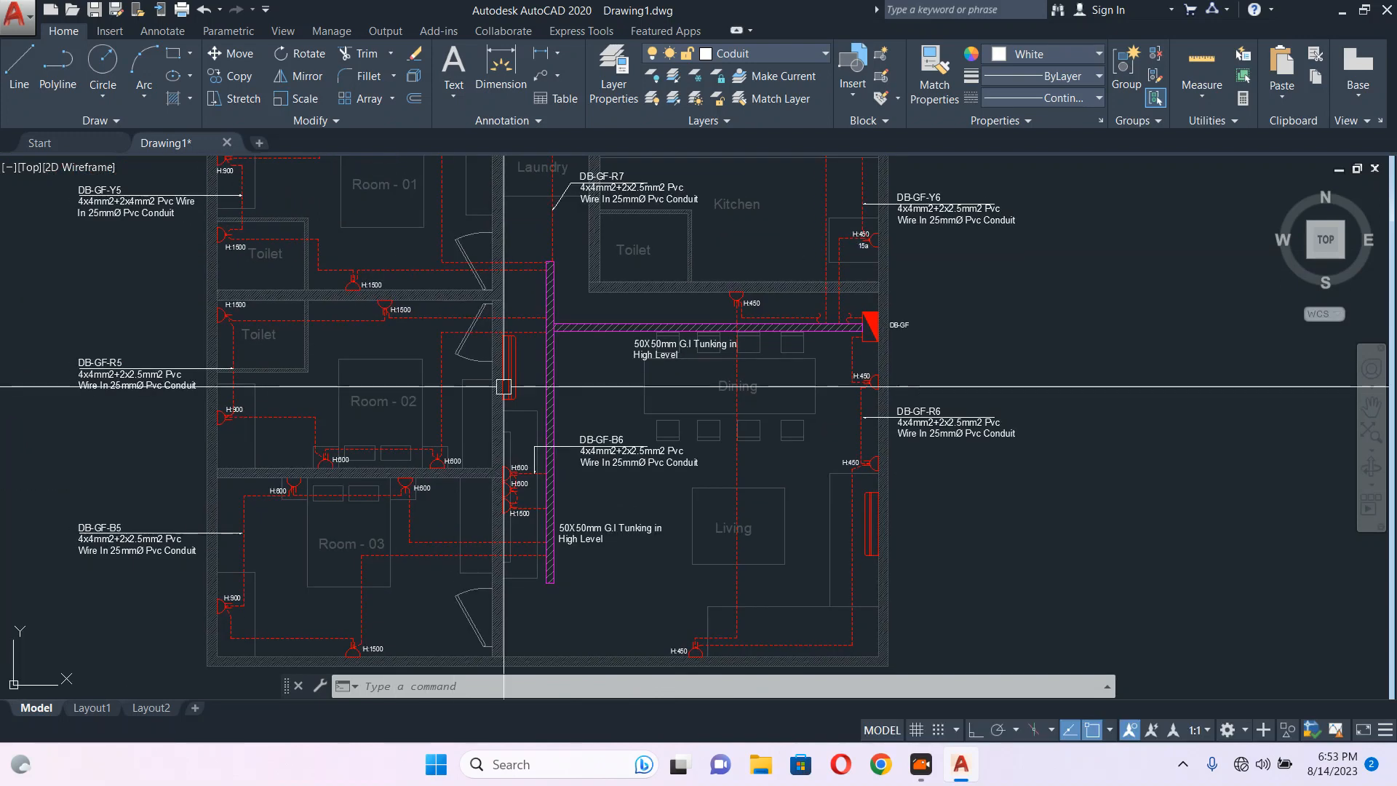
scroll(434, 369, "up", 2)
scroll(337, 302, "up", 2)
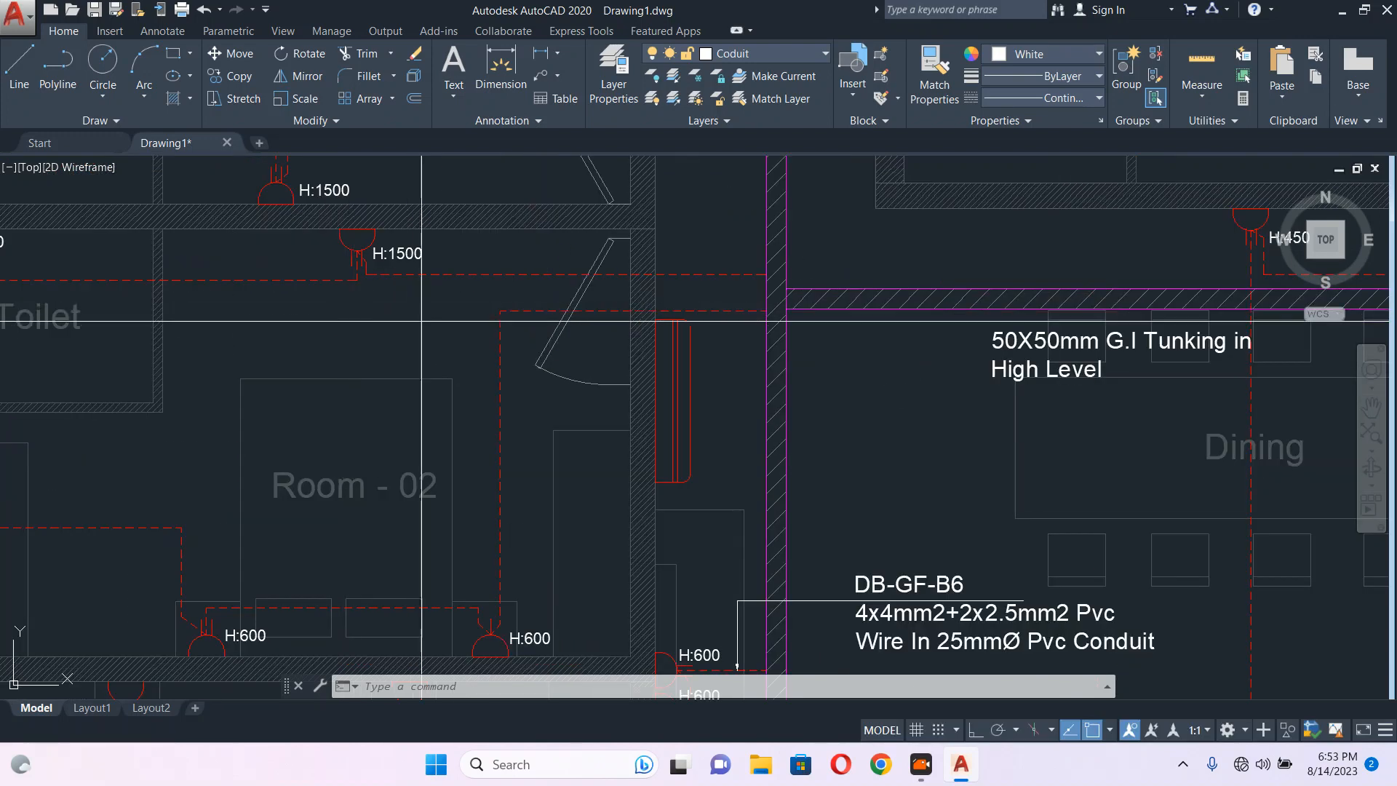
left_click_drag(408, 318, 337, 255)
type("s")
key("Return")
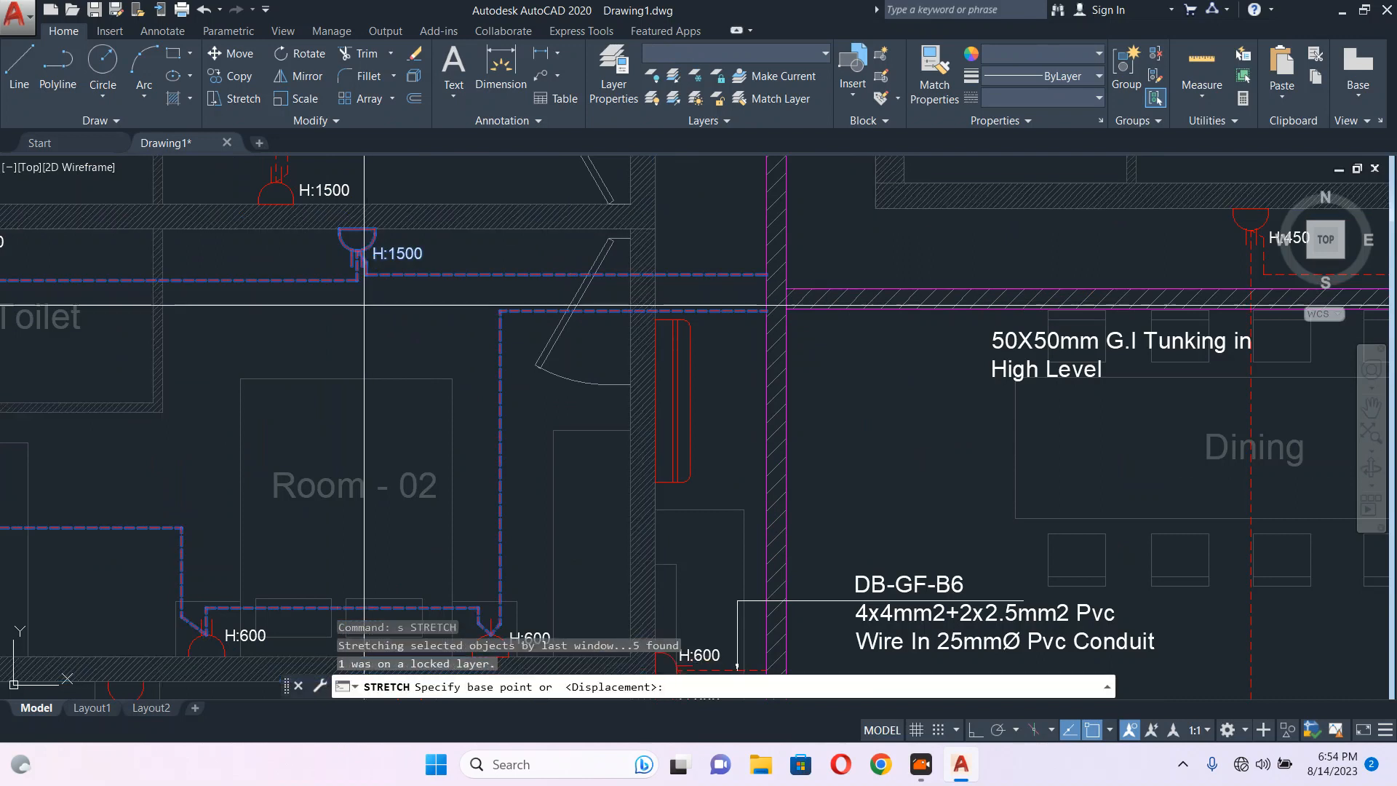
left_click(348, 316)
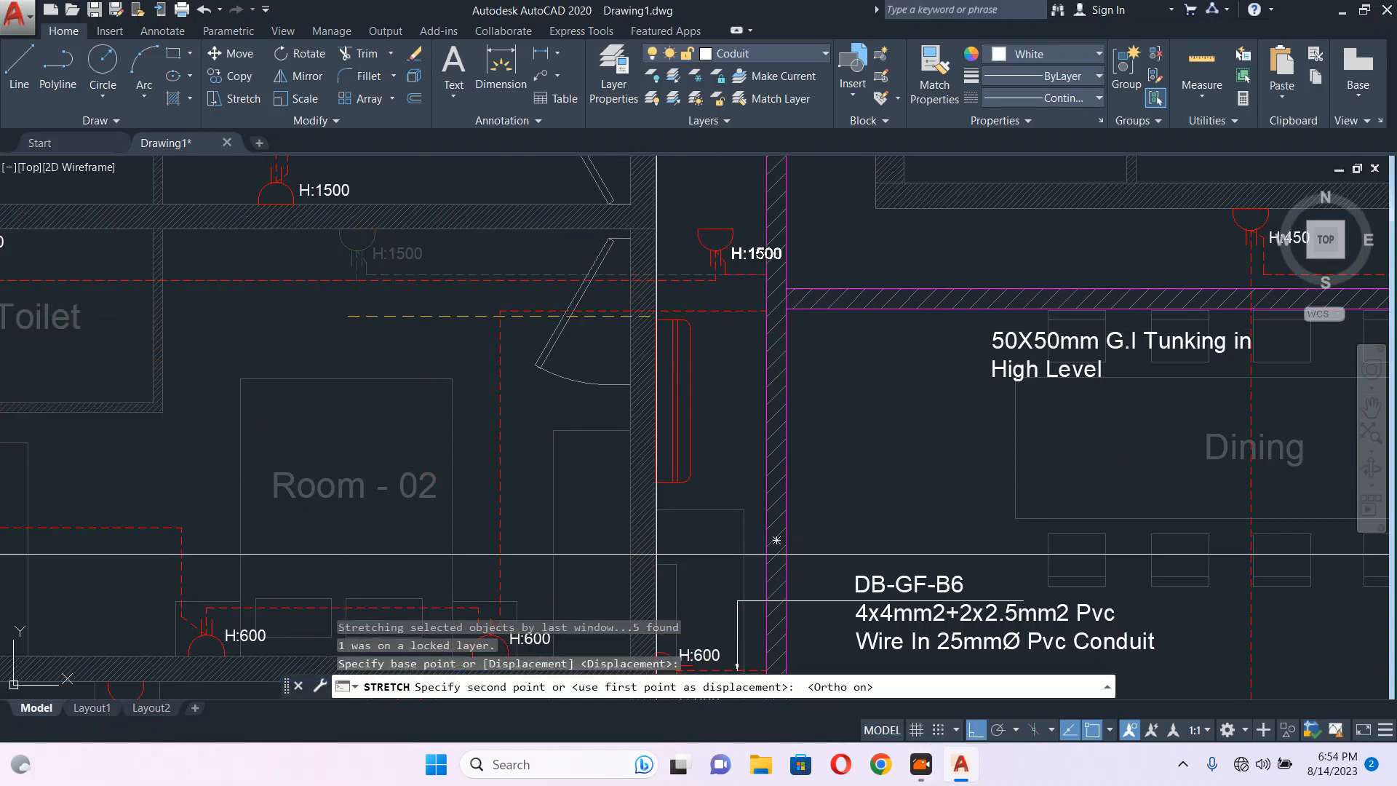
key("Escape")
Stretch Room - 02's H:900 socket, its label and connected conduit straight down along the outer wall, near the partition with Room - 03.
scroll(474, 280, "down", 4)
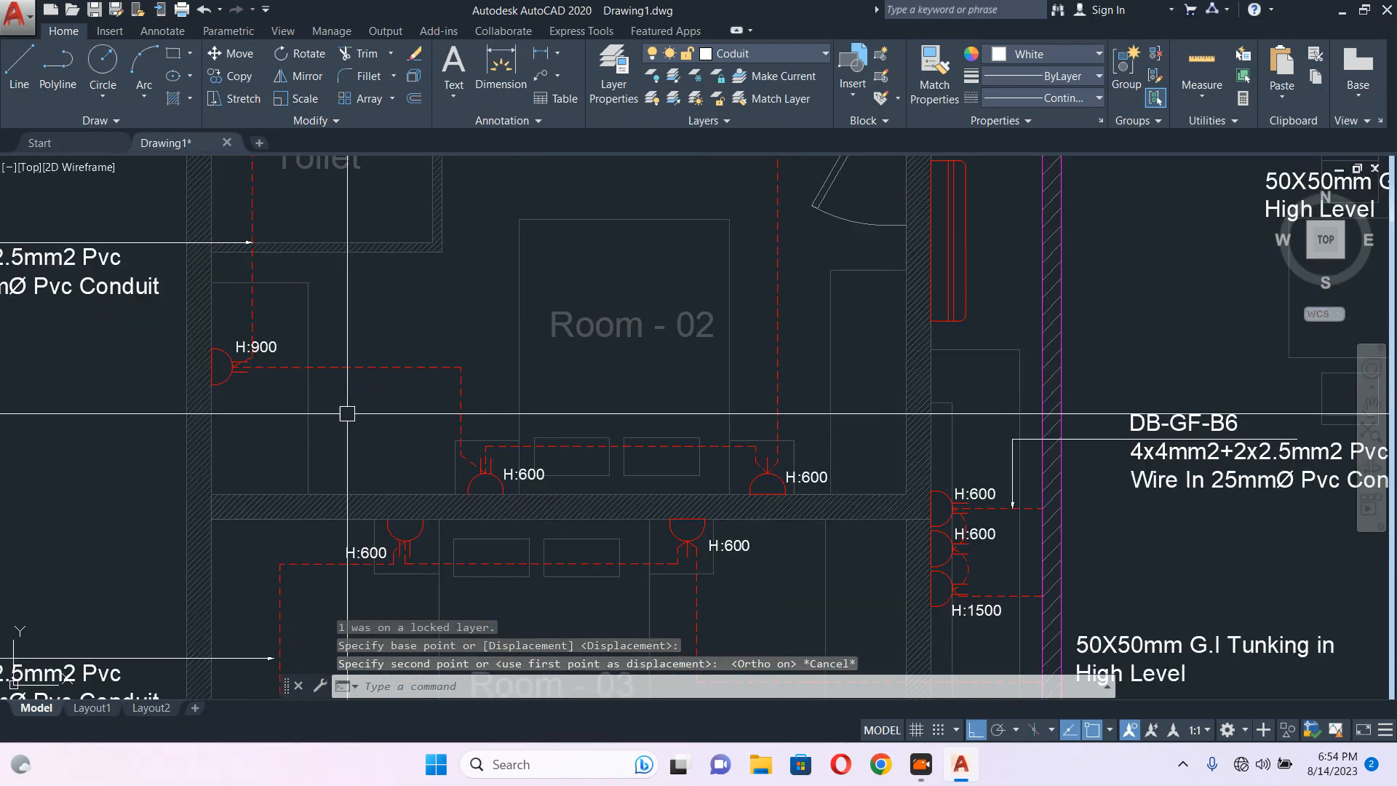
left_click(478, 312)
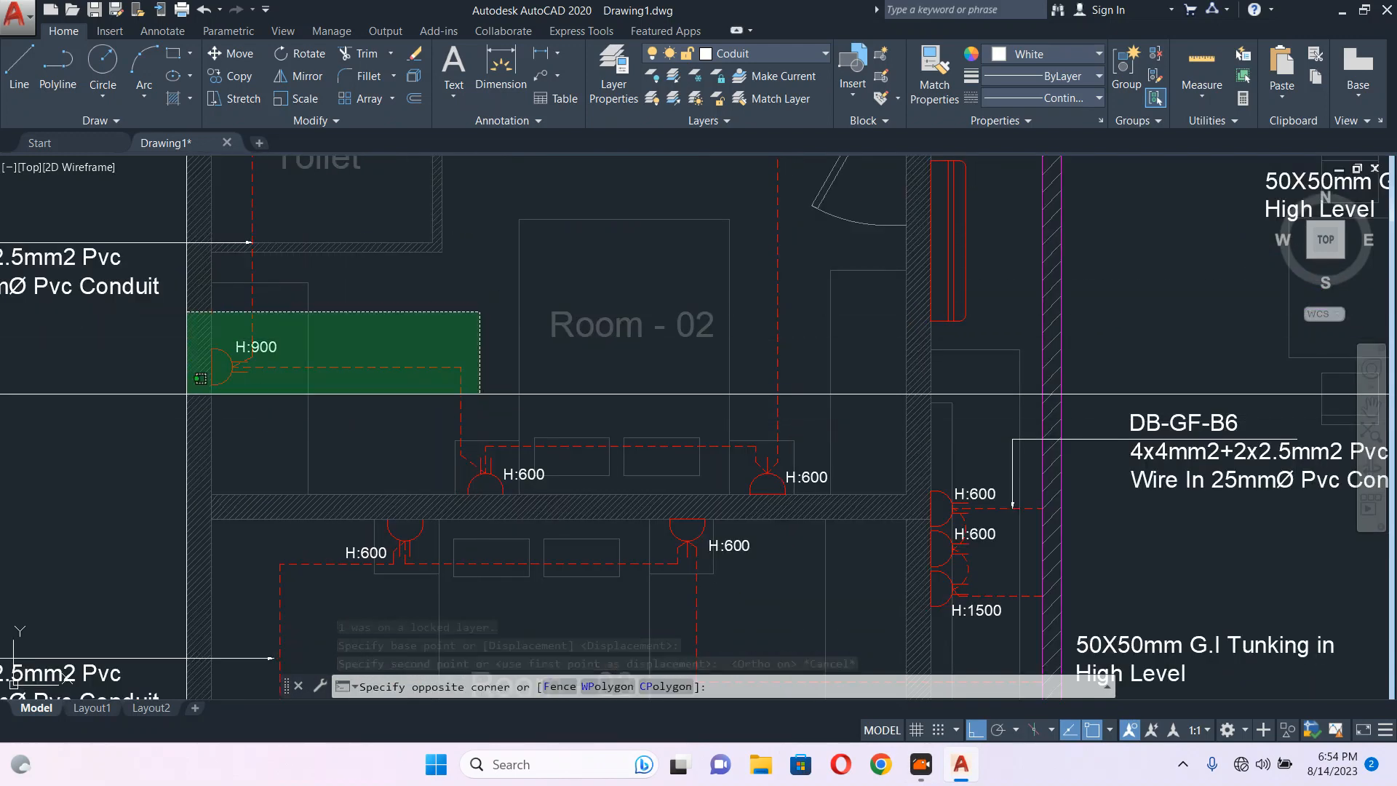
left_click(191, 393)
middle_click_drag(163, 399, 257, 390)
type("s")
key("Return")
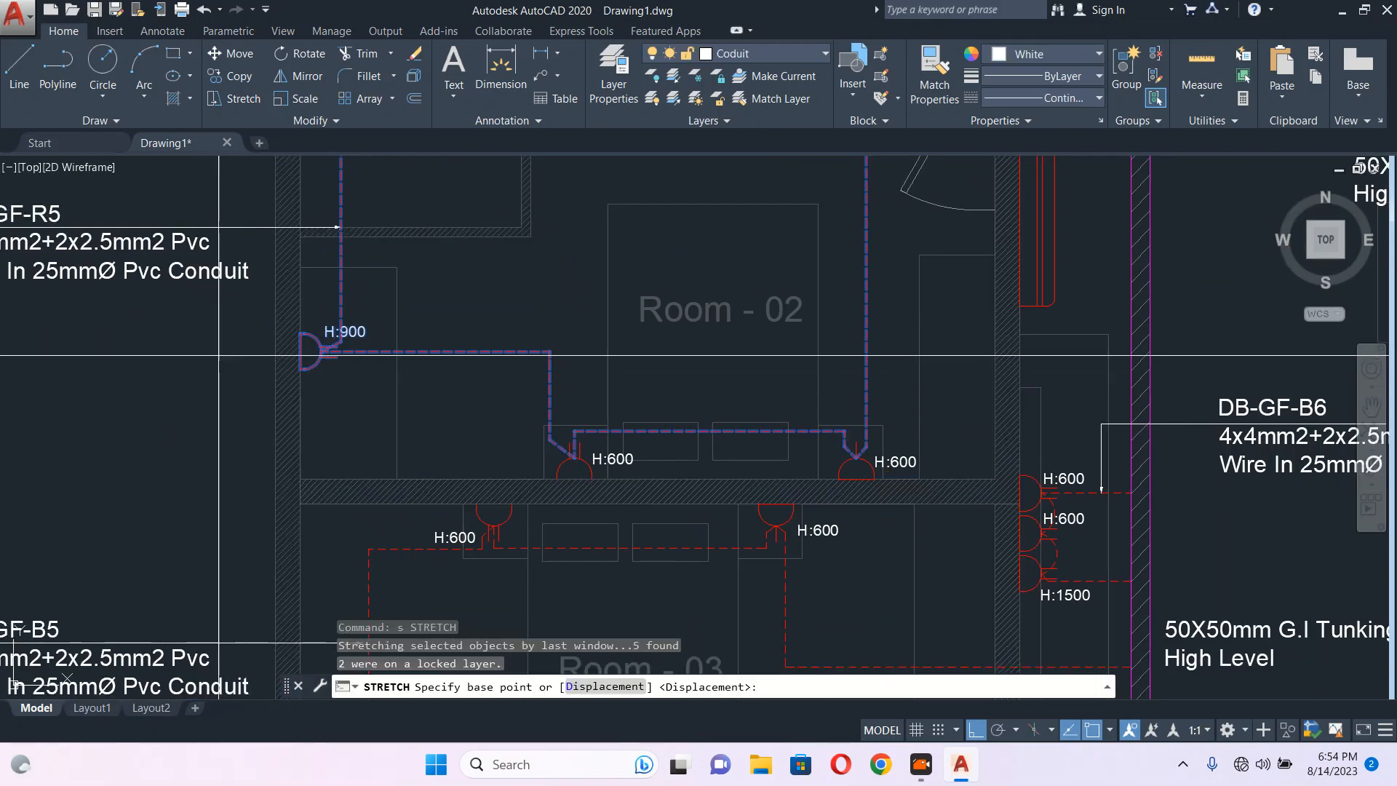
left_click(219, 355)
left_click(225, 427)
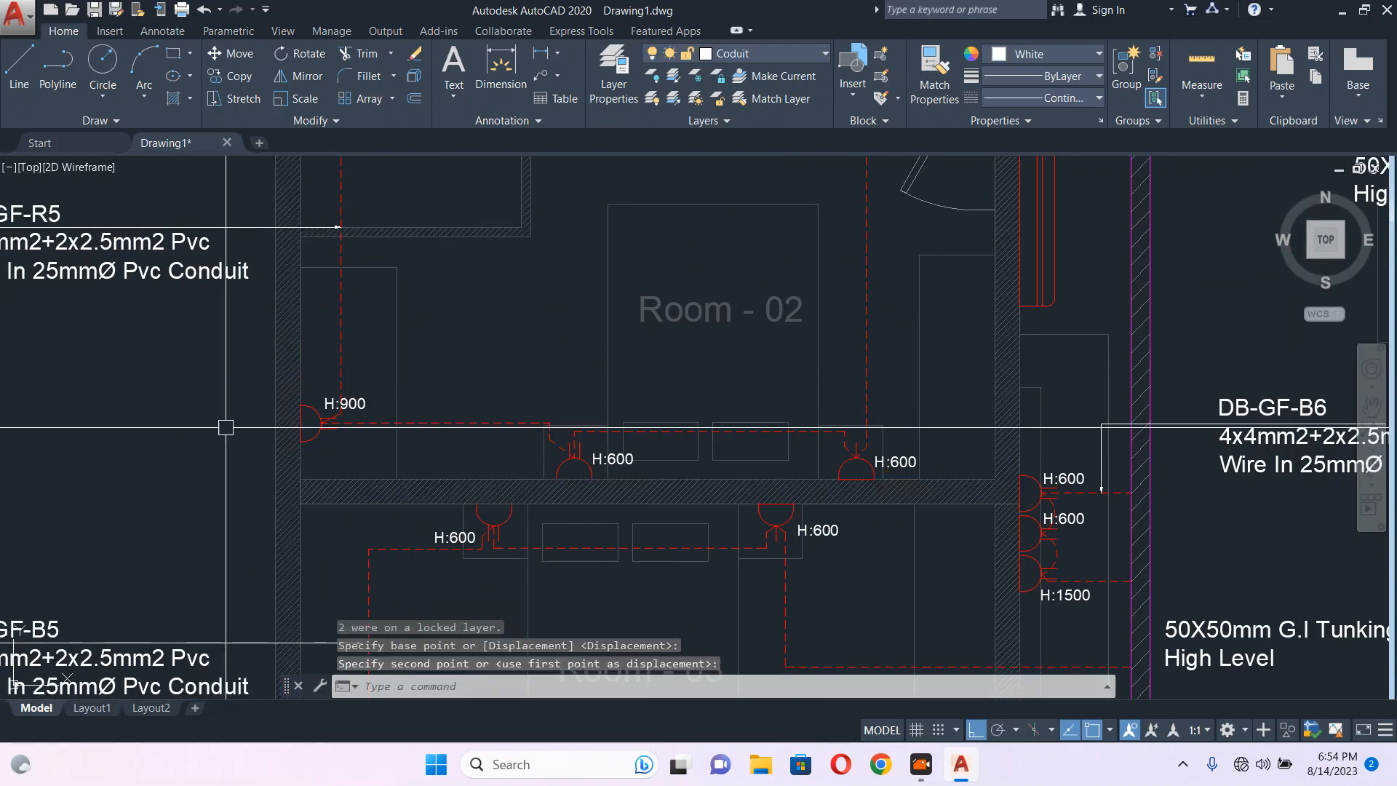
Copy the corridor Split Unit horizontally onto the inner face of Room - 02's outer wall.
scroll(225, 427, "down", 5)
scroll(598, 376, "up", 4)
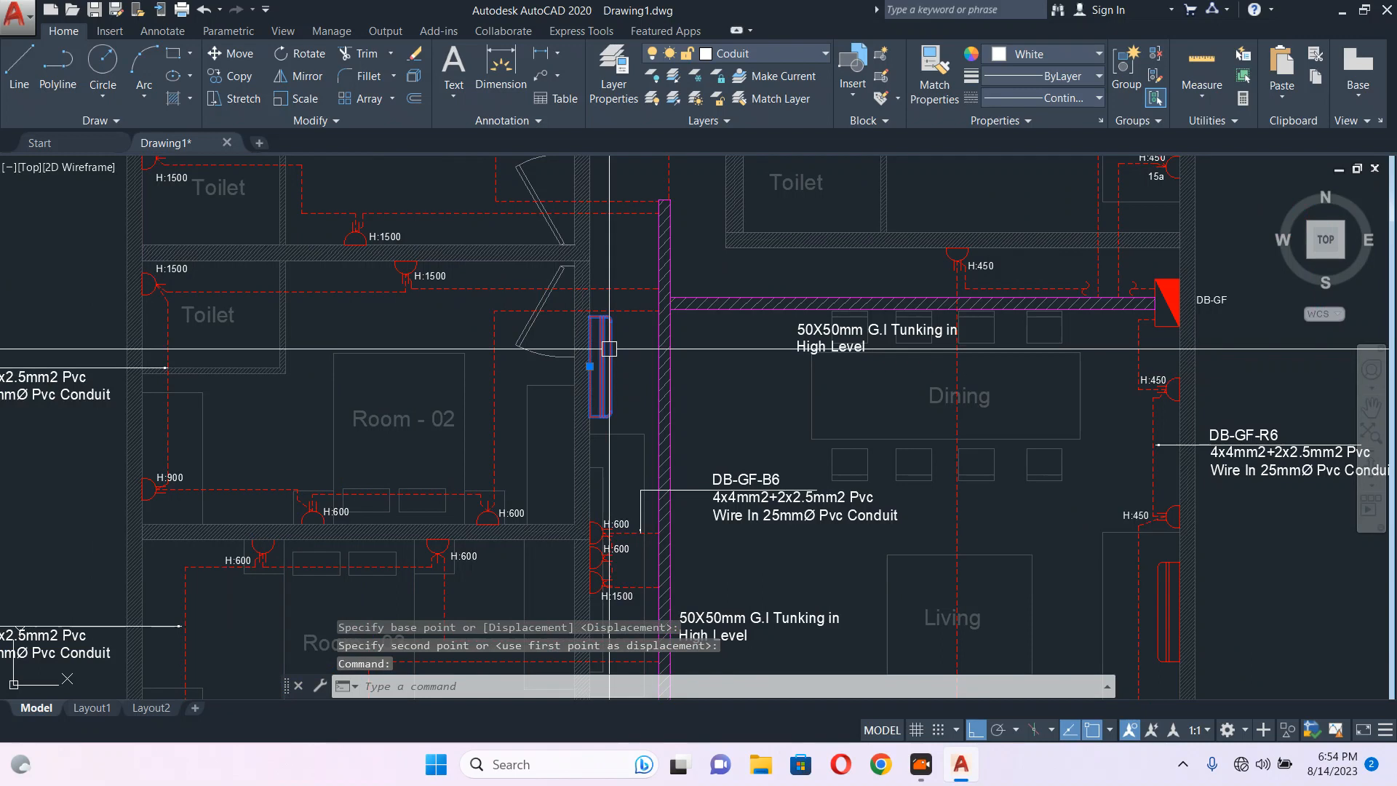
type("co")
key("Return")
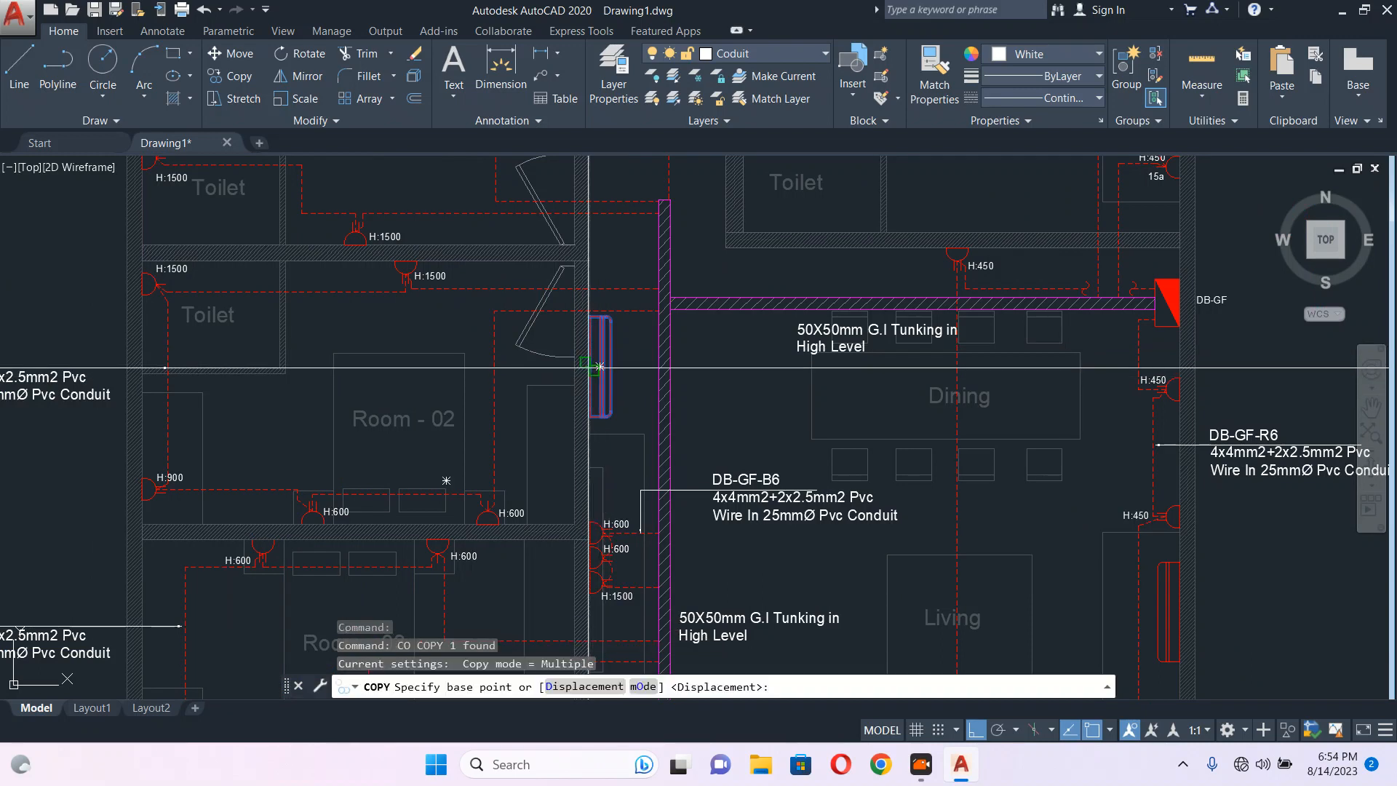
left_click(598, 368)
left_click(153, 401)
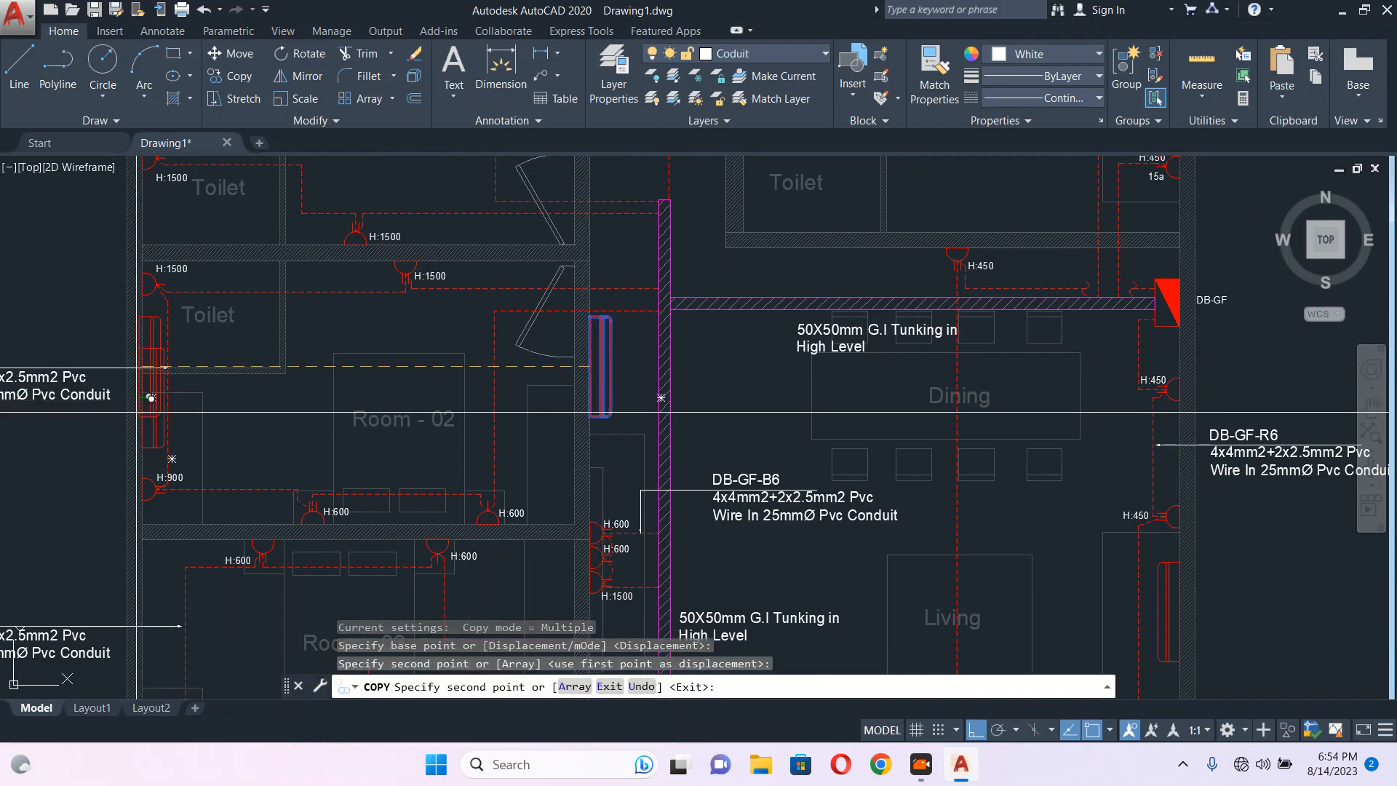
key("Escape")
Move the vertical conduit along Room - 02's outer wall slightly into the room, clear of the copied Split Unit.
scroll(170, 464, "up", 3)
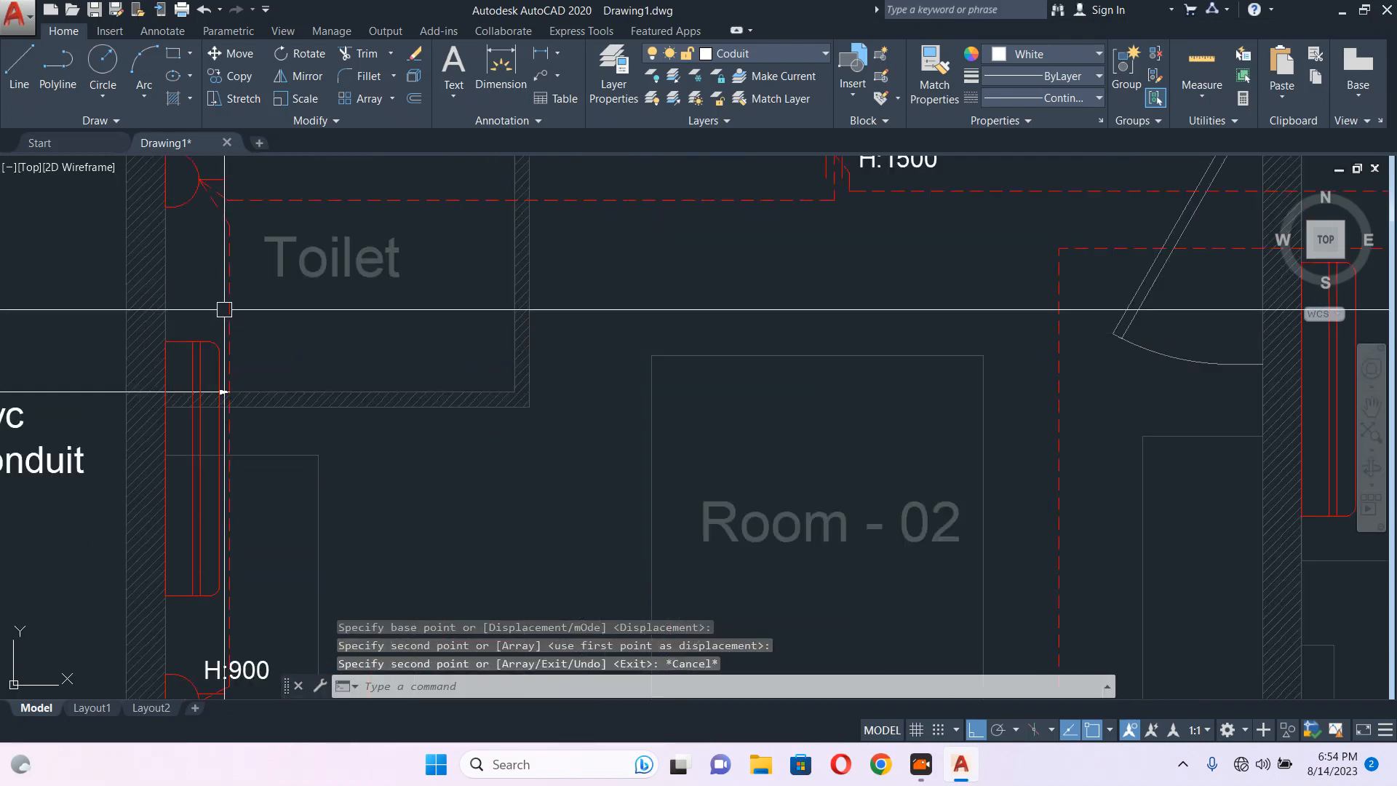
type("m")
key("Return")
left_click(342, 318)
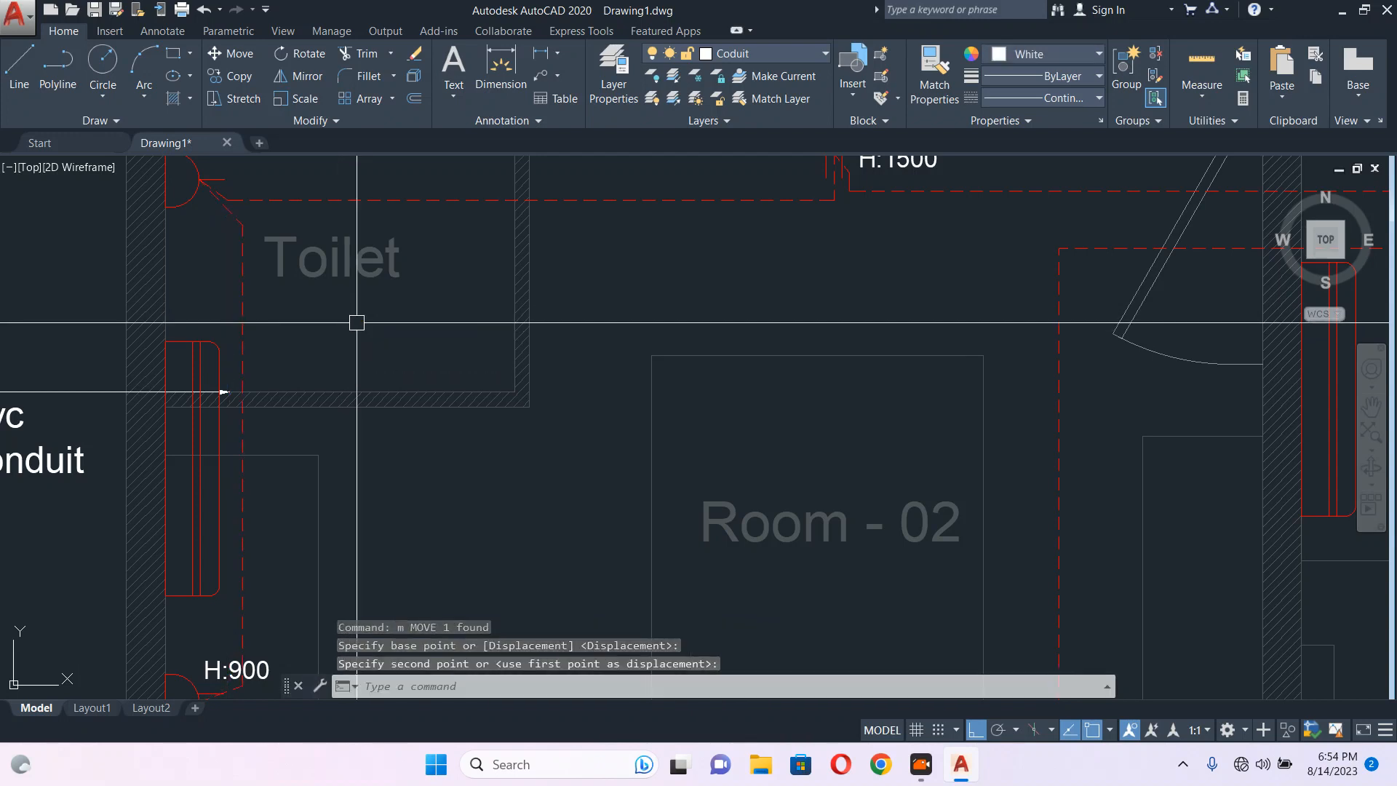
Move Room - 02's Split Unit straight down along the outer wall to just above the H:900 socket.
middle_click_drag(230, 486, 281, 365)
left_click(248, 393)
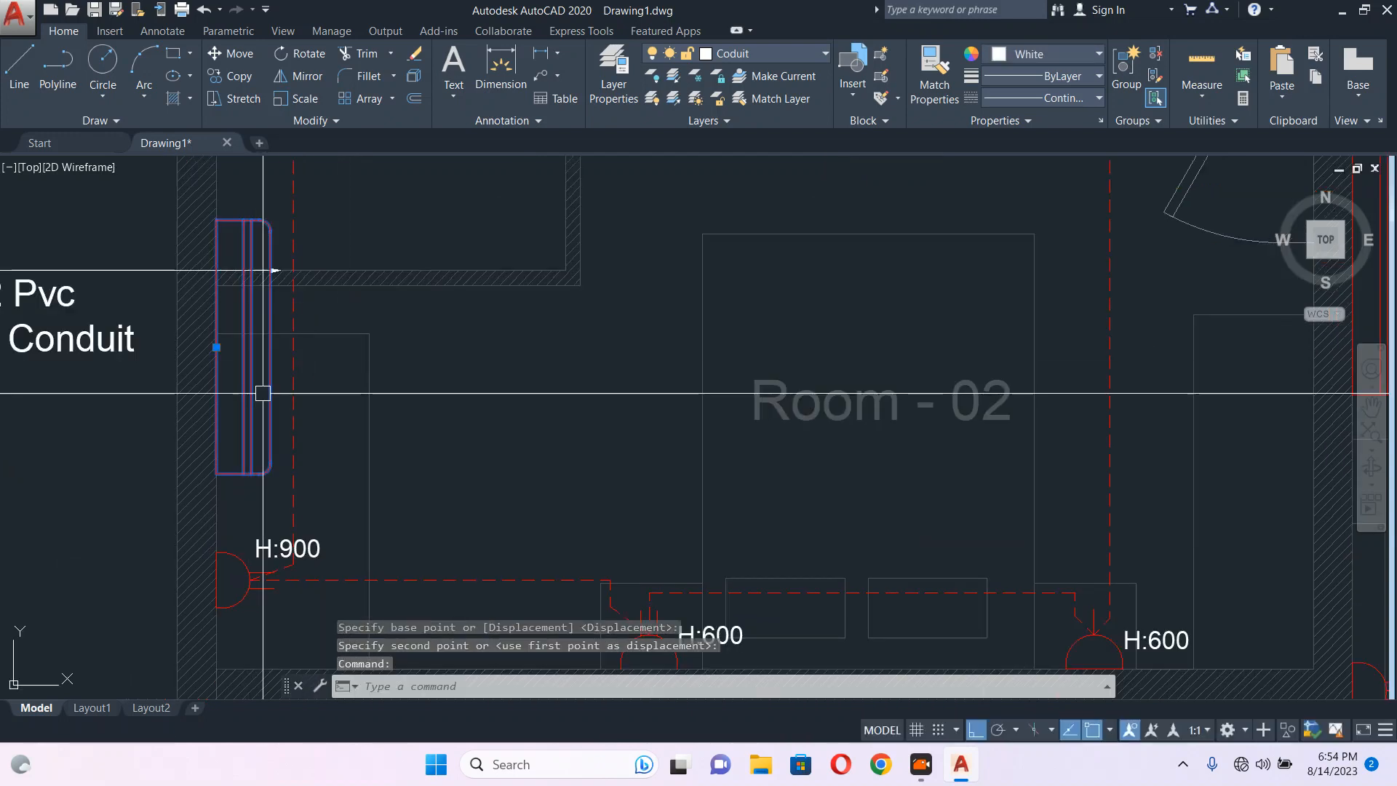
type("m")
key("Return")
left_click(459, 341)
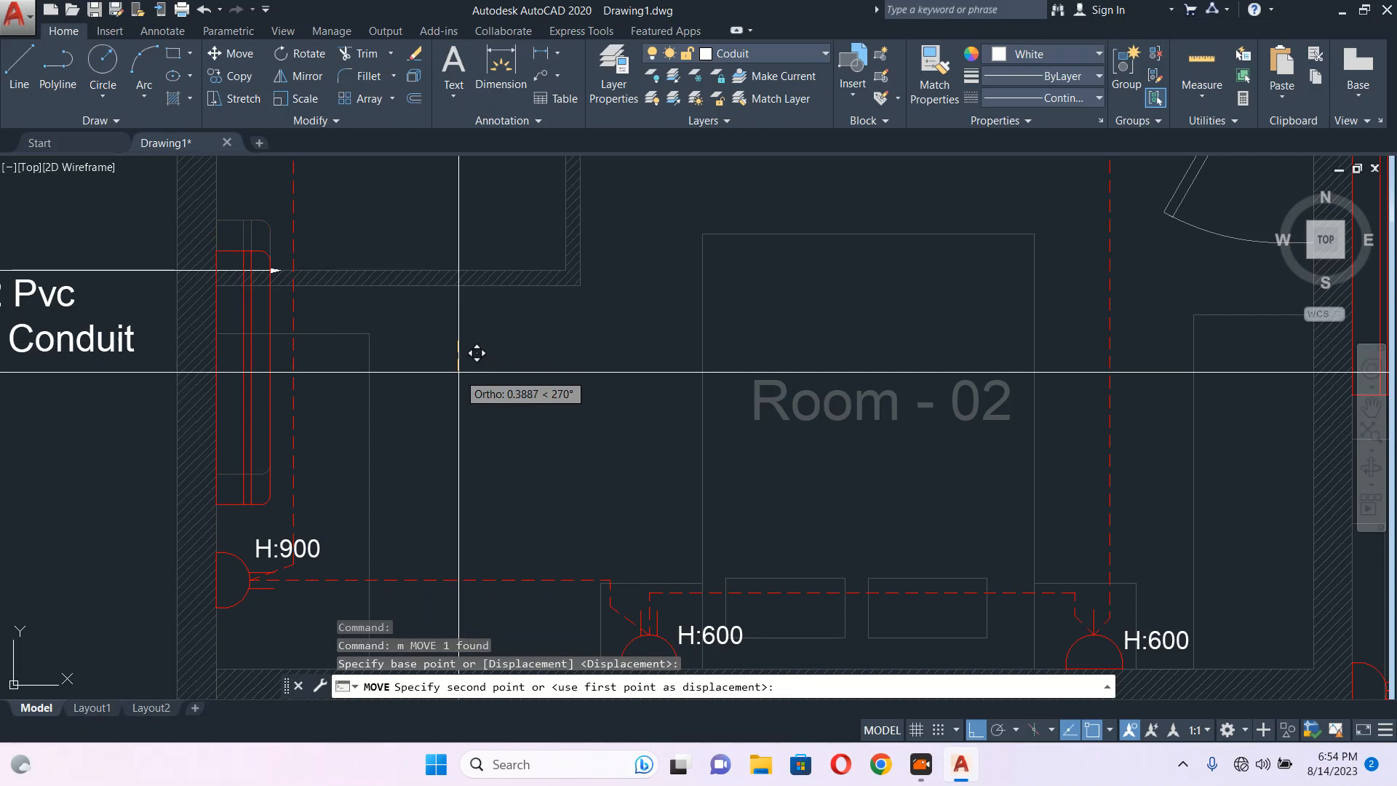
left_click(464, 411)
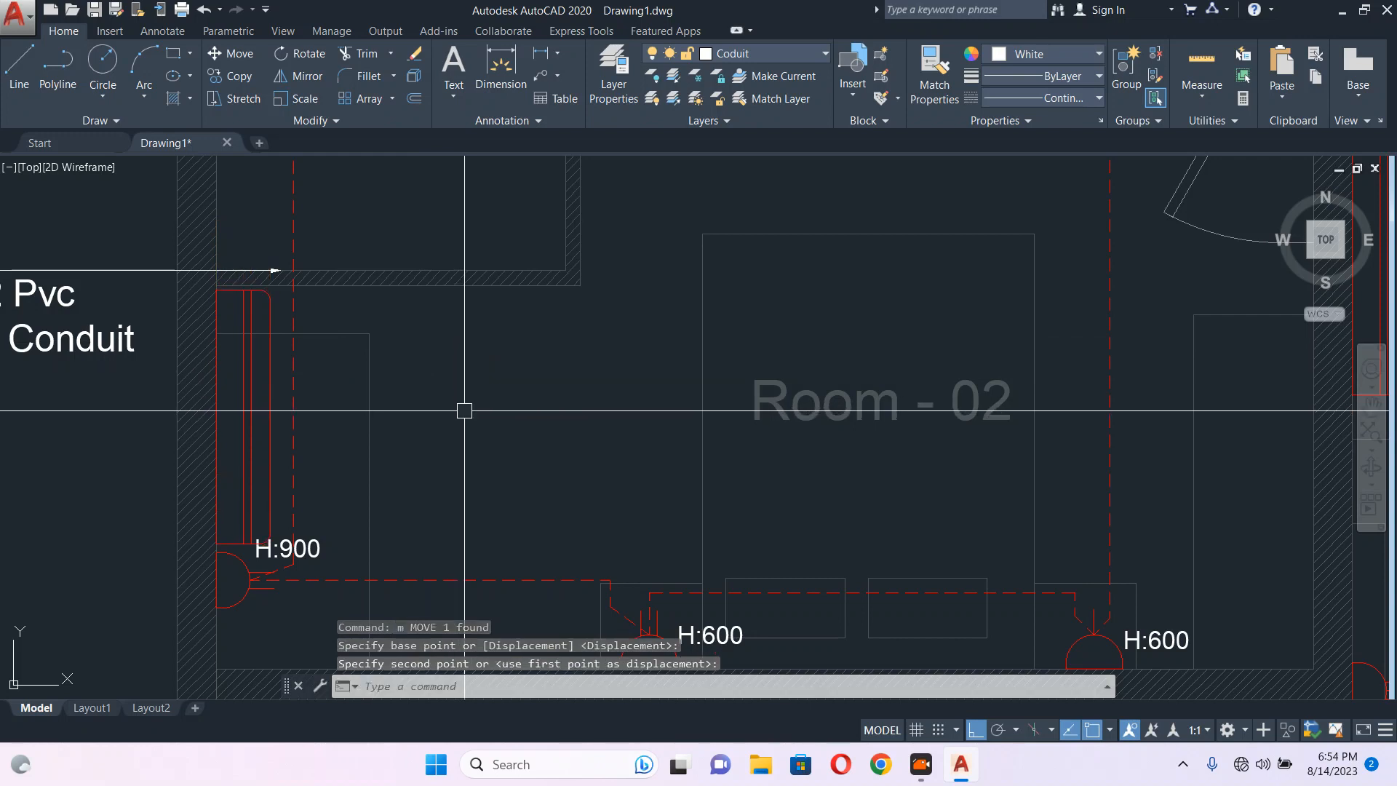
key("Escape")
middle_click_drag(283, 514, 375, 375)
scroll(376, 378, "down", 2)
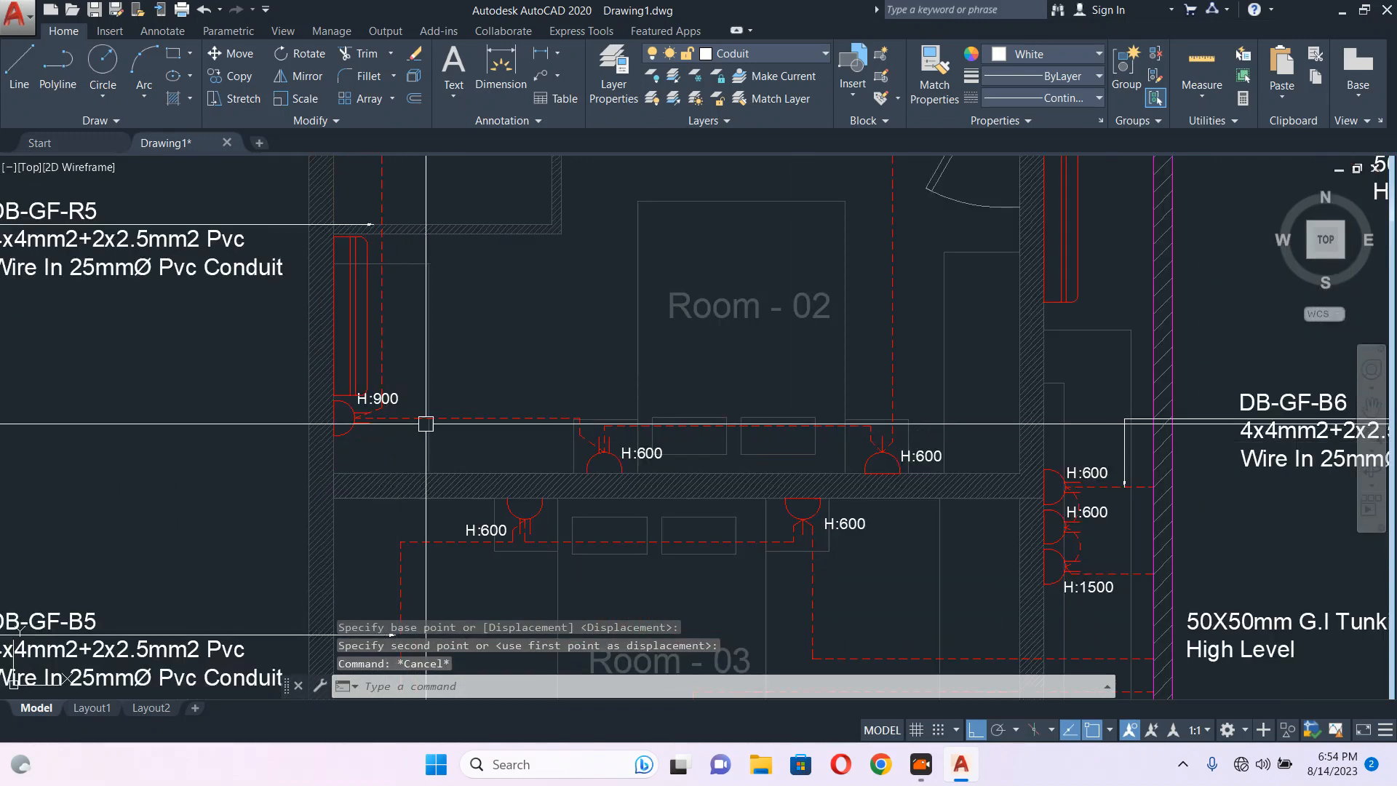
Move Room - 02's H:900 label straight down to just below its socket on the outer wall.
scroll(324, 425, "up", 2)
left_click(368, 387)
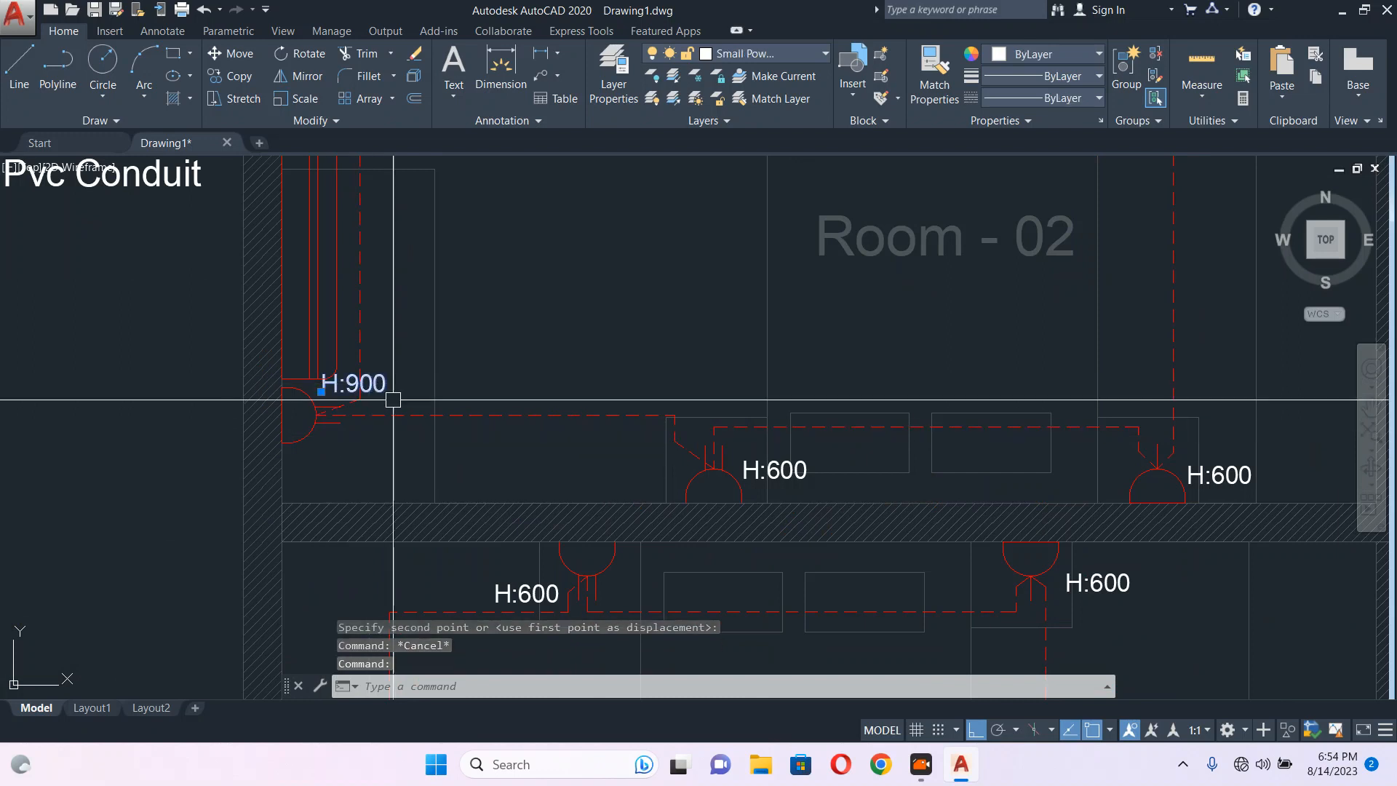
type("m")
key("Return")
left_click(473, 330)
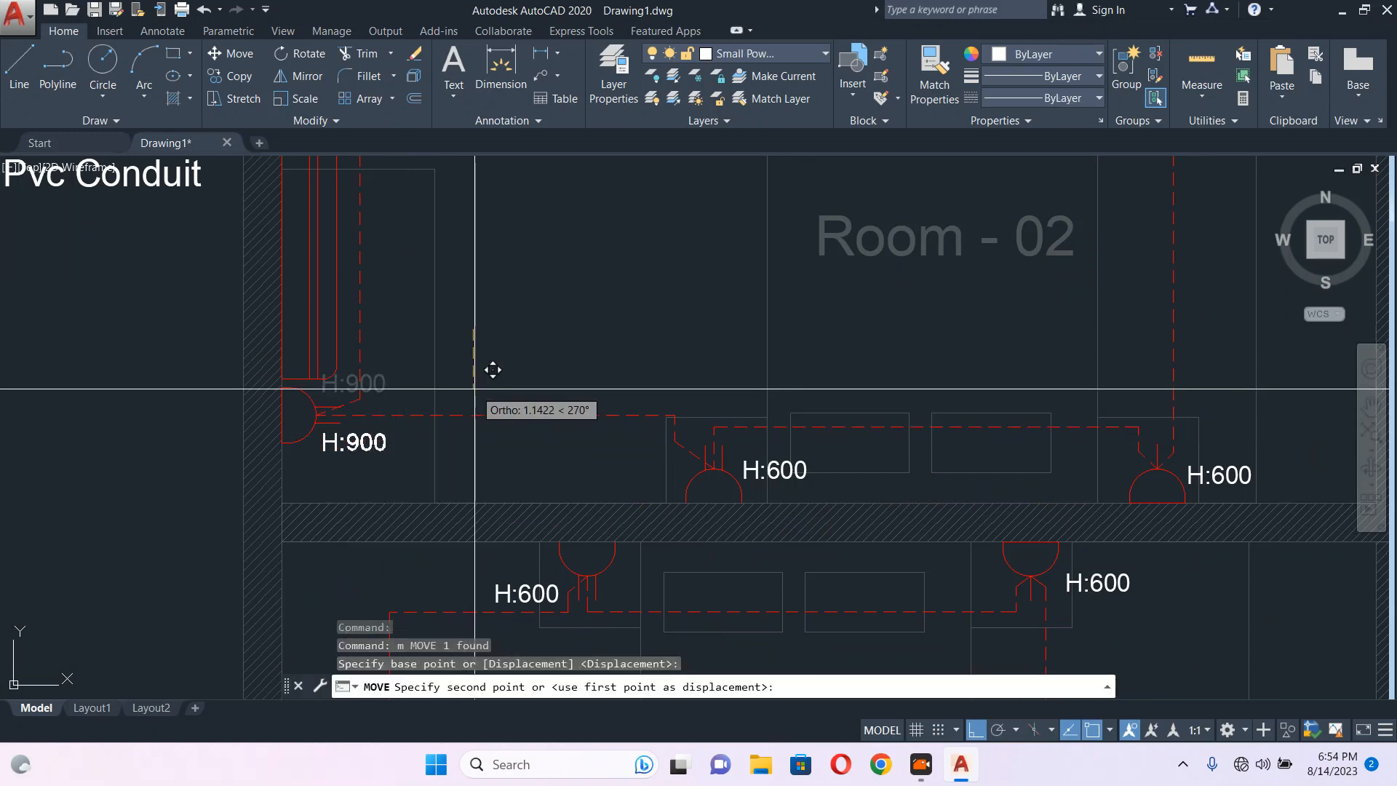
left_click(476, 388)
key("Escape")
Move the corridor Split Unit slightly down along the wall it shares with Room - 02.
middle_click_drag(344, 304, 367, 420)
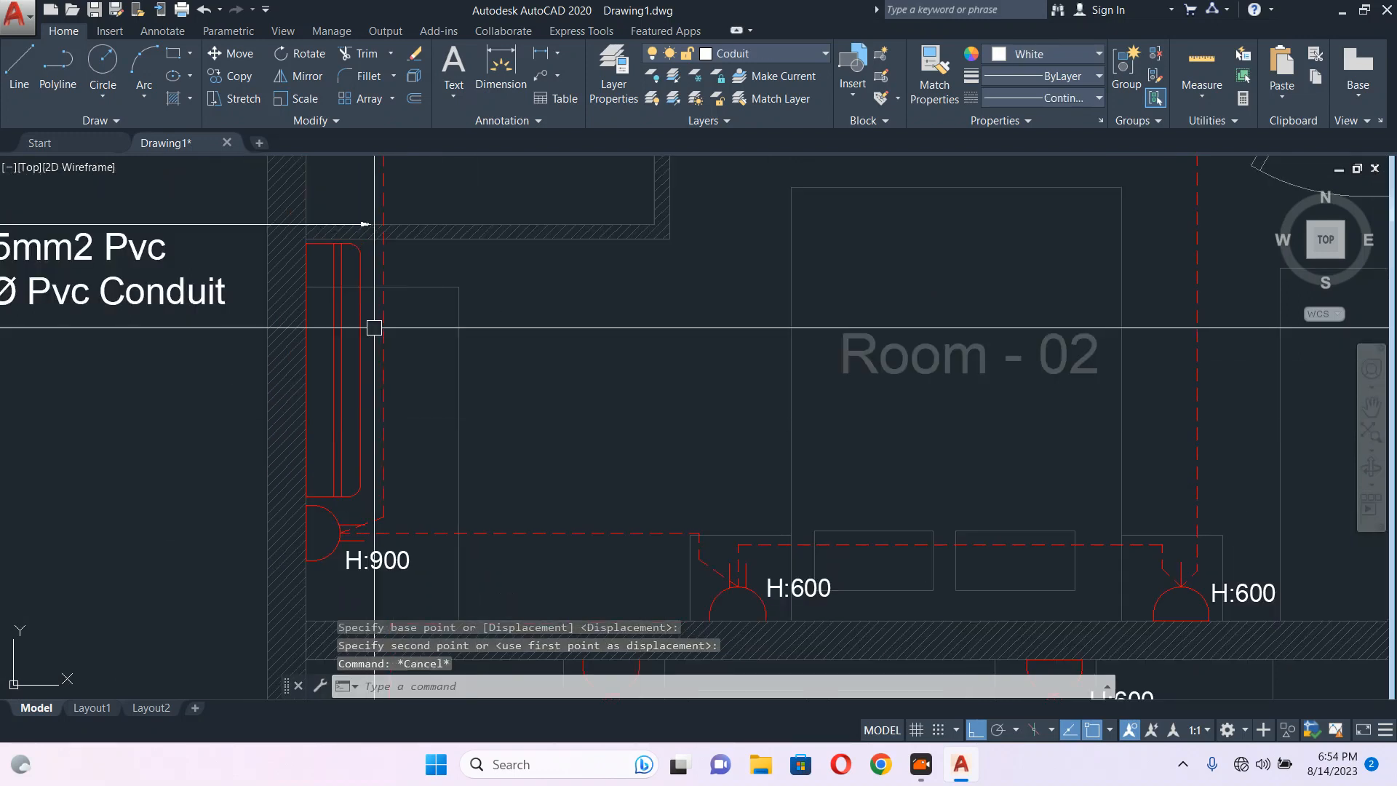
left_click(337, 275)
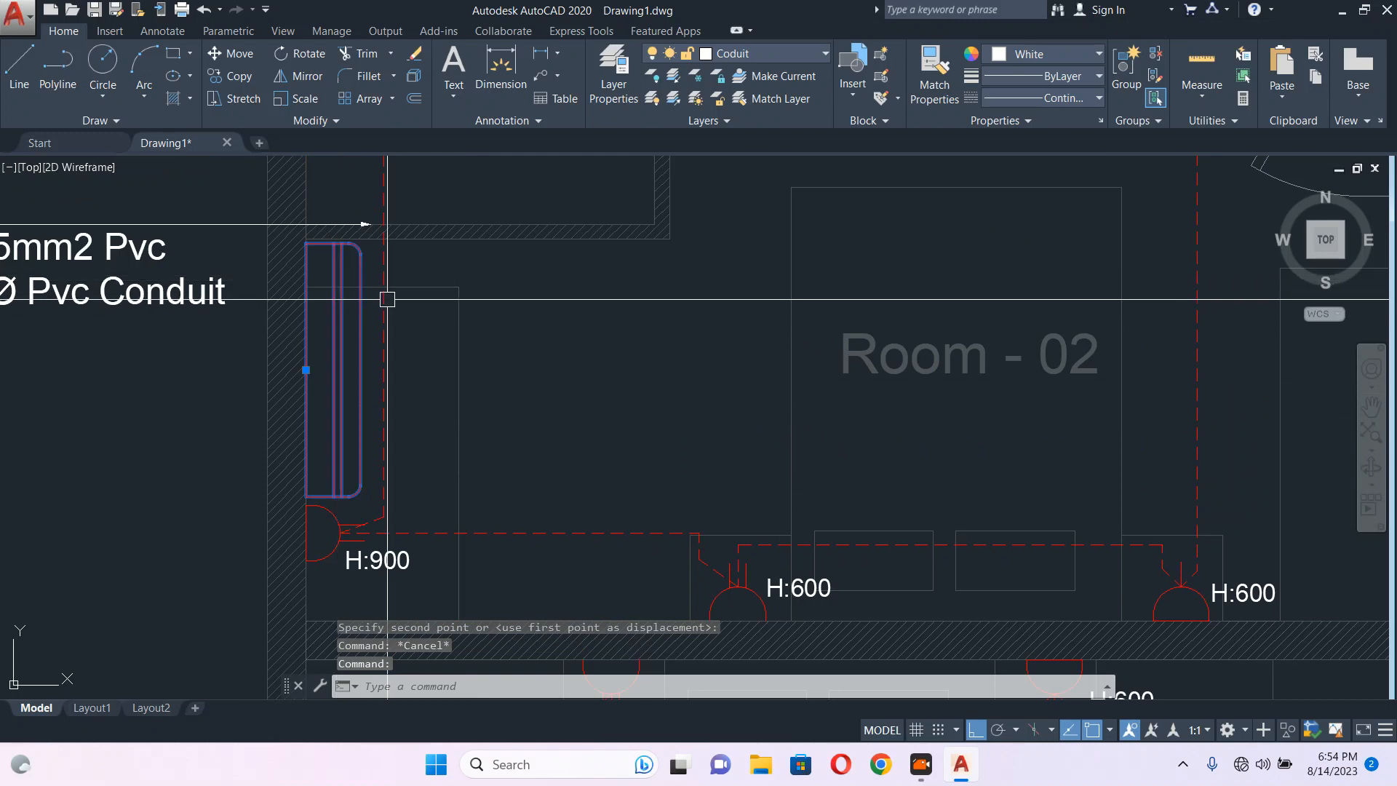
scroll(387, 299, "down", 5)
scroll(583, 333, "up", 5)
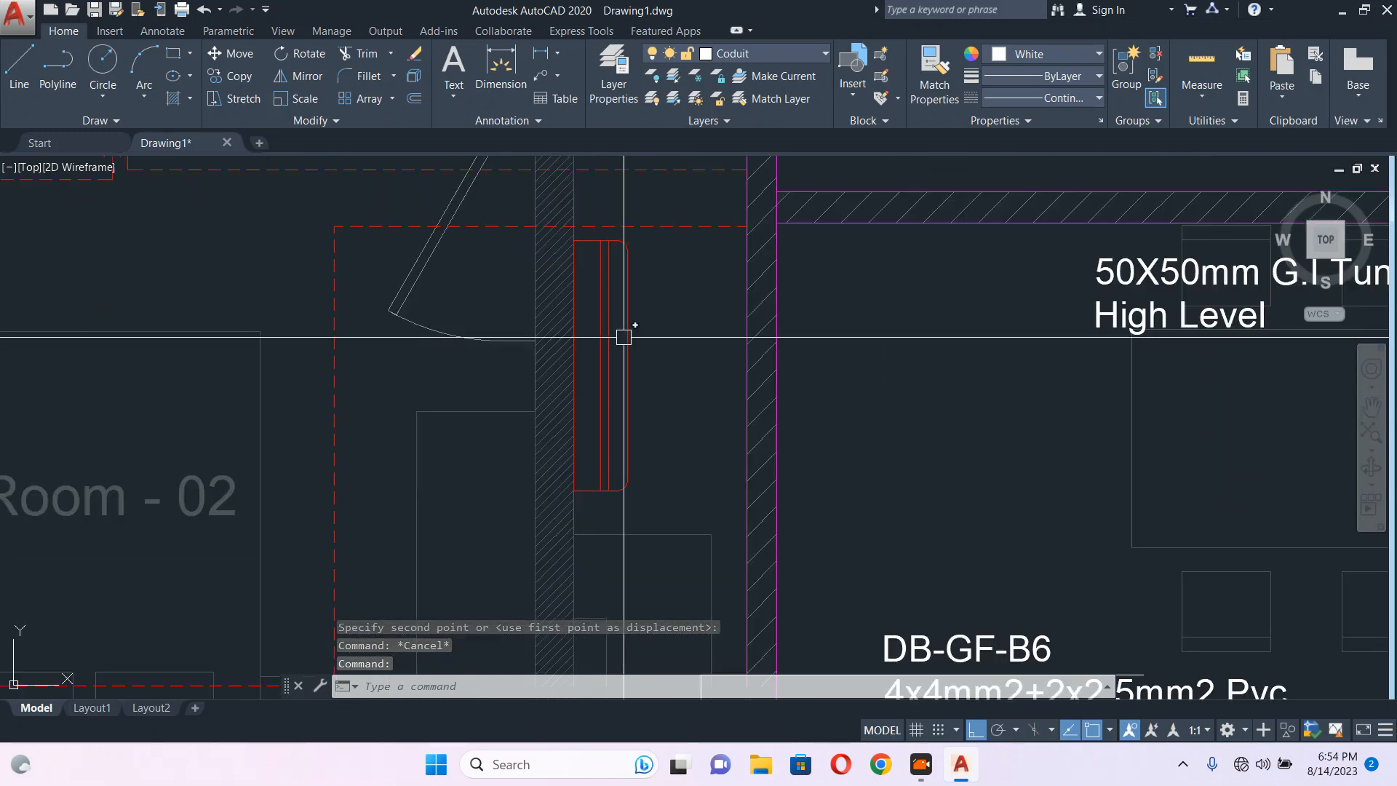
left_click(604, 297)
type("m")
key("Return")
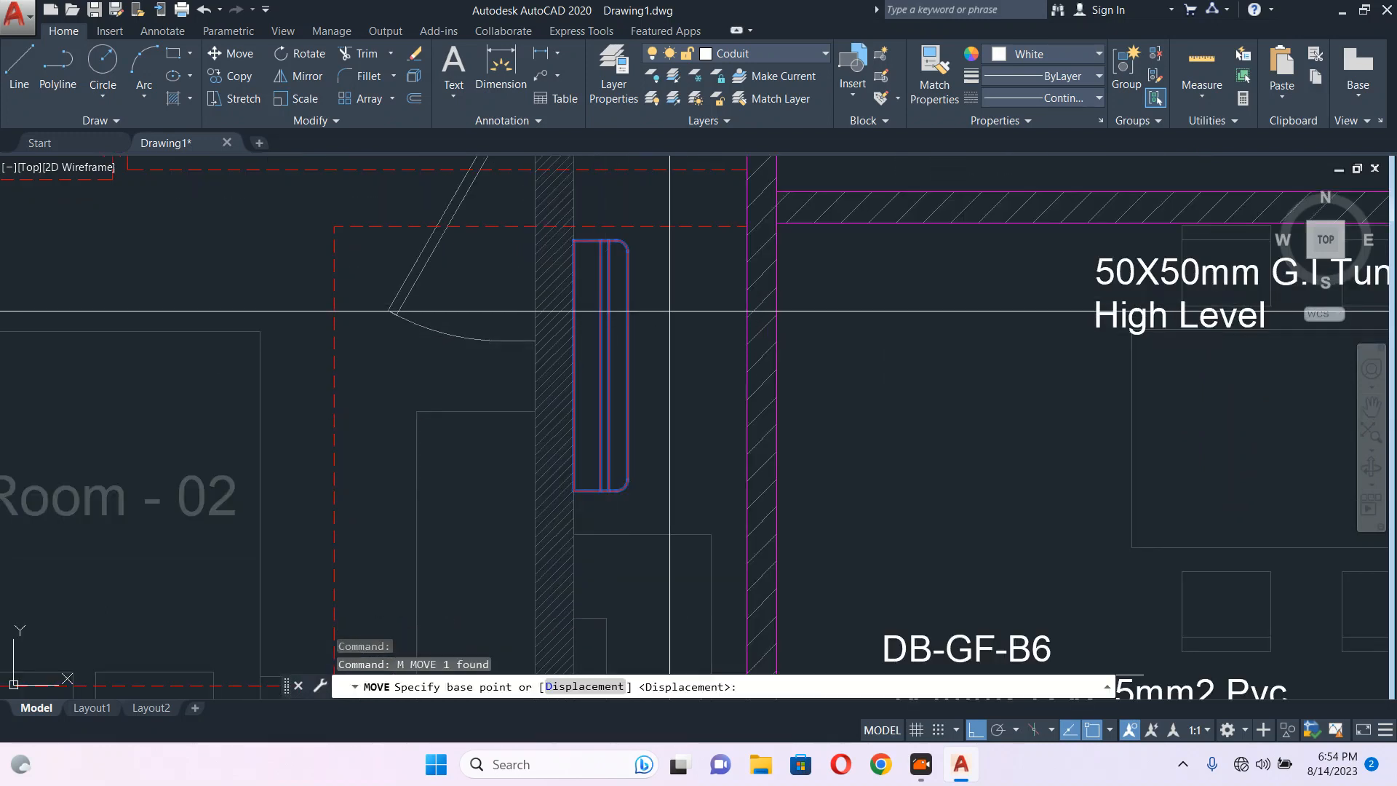
left_click(670, 311)
left_click(674, 318)
Move the DB-GF-R5 circuit label and its leader straight up beside the toilet, clear of Room - 02's Split Unit.
scroll(663, 377, "down", 5)
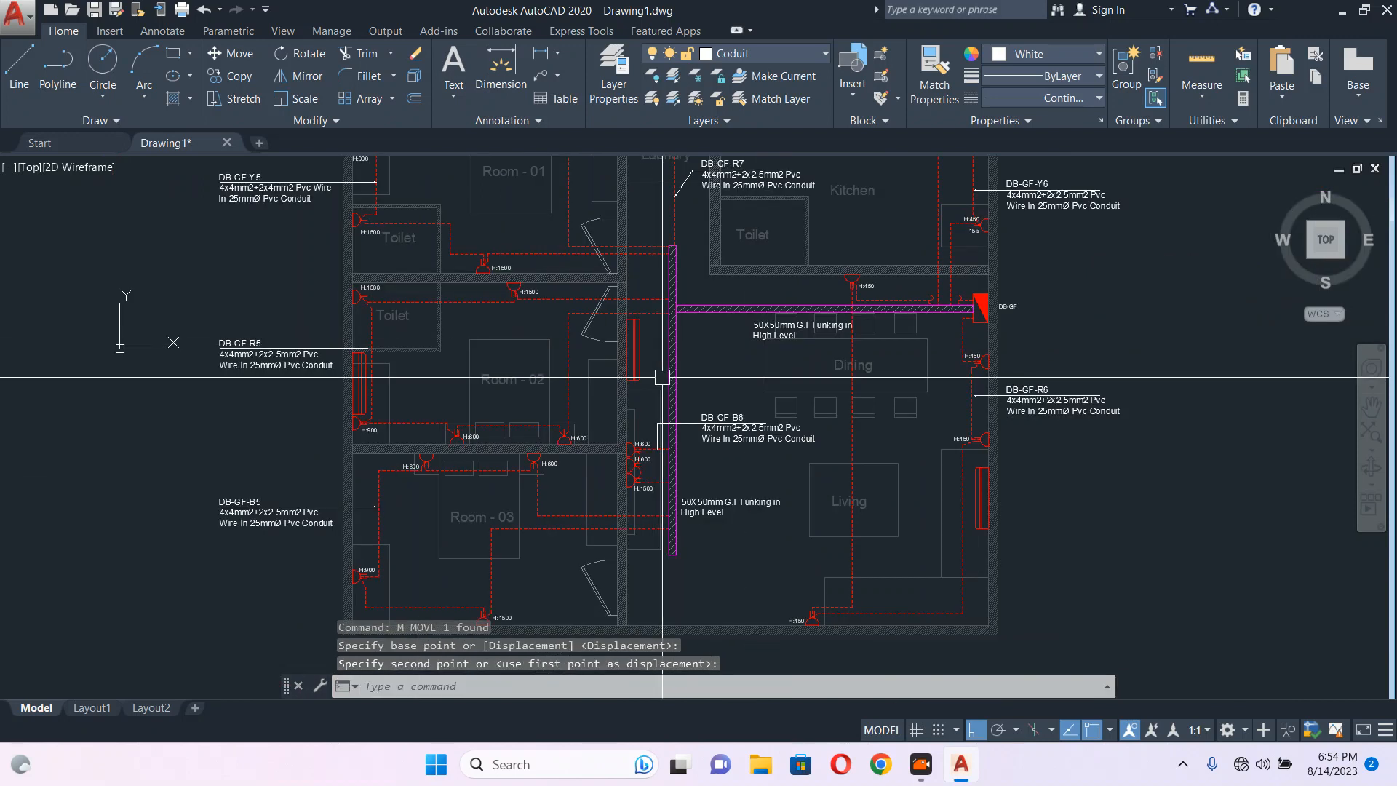
scroll(360, 392, "up", 6)
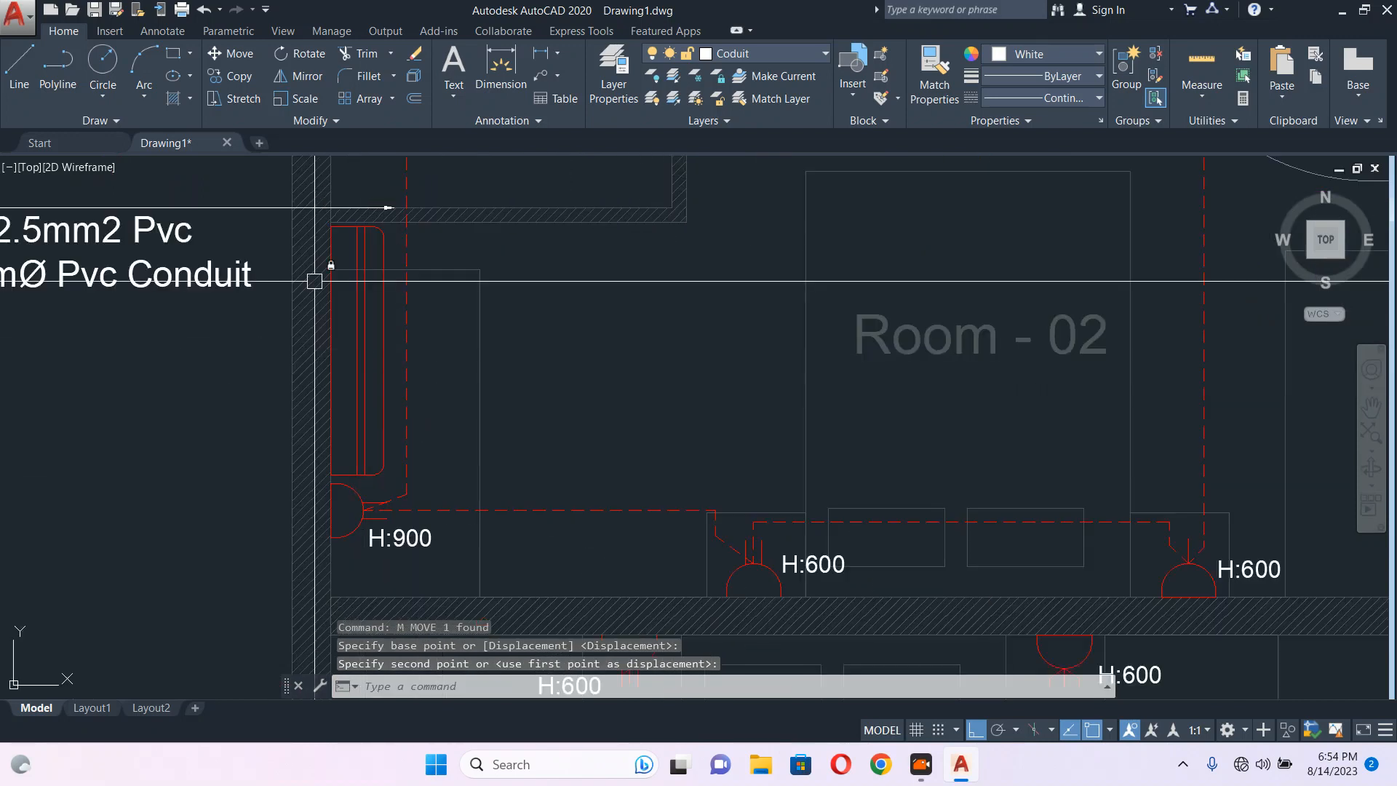
middle_click_drag(315, 281, 608, 445)
left_click(418, 264)
left_click(393, 409)
type("m")
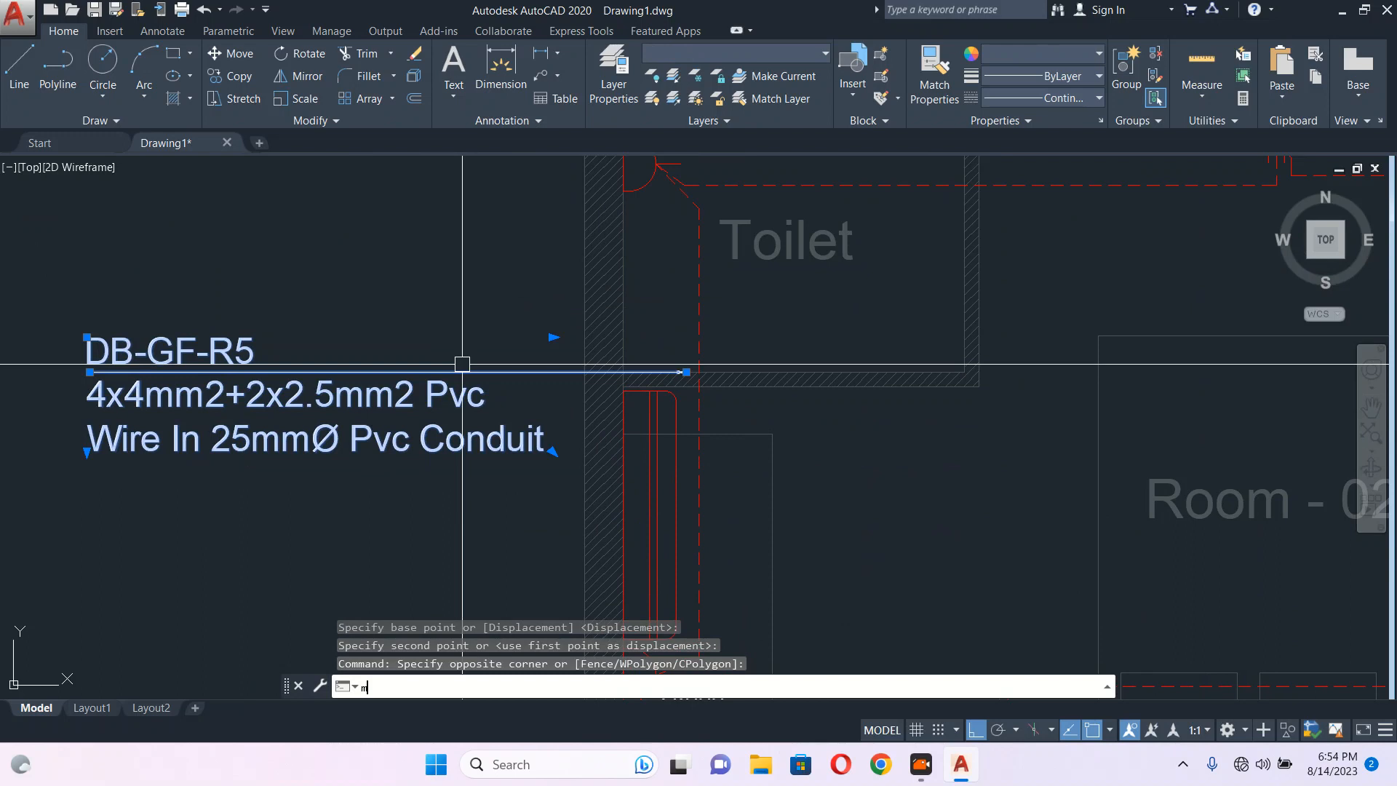
key("Return")
left_click(434, 312)
left_click(448, 237)
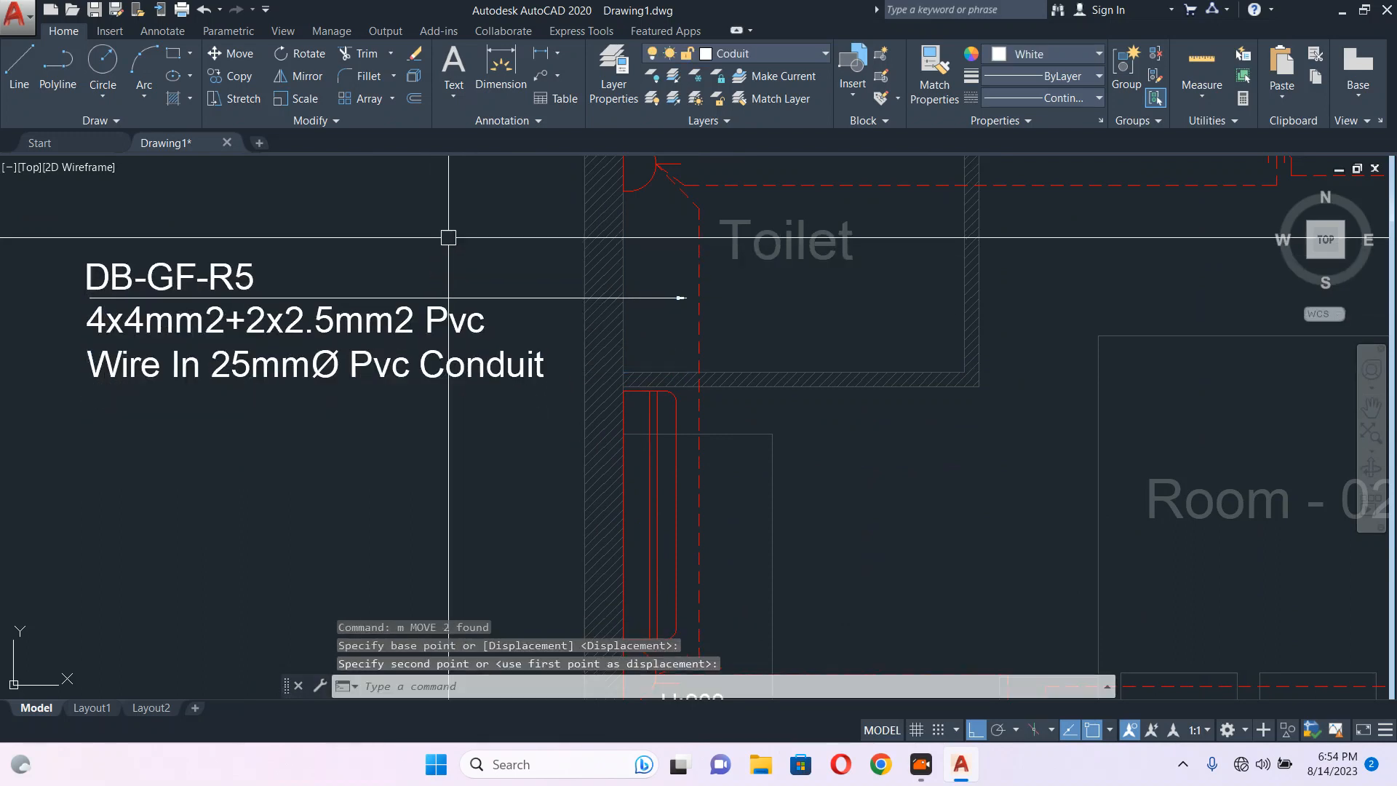
Stretch the DB-GF-R5 leader's arrow end horizontally to meet the vertical conduit in the toilet.
left_click(681, 298)
left_click(687, 298)
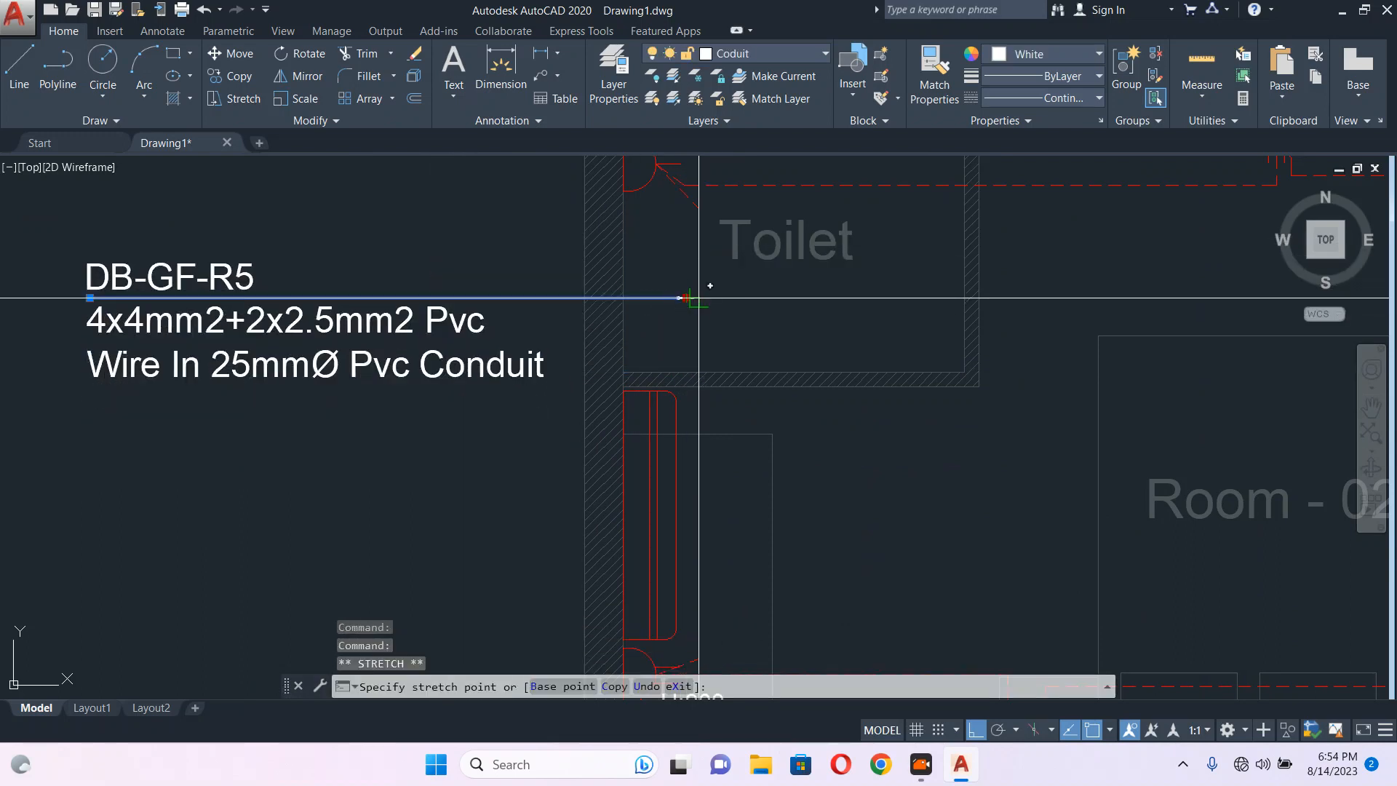
key("Escape")
Open Room - 02's Split Unit block in the Block Editor.
scroll(577, 360, "down", 5)
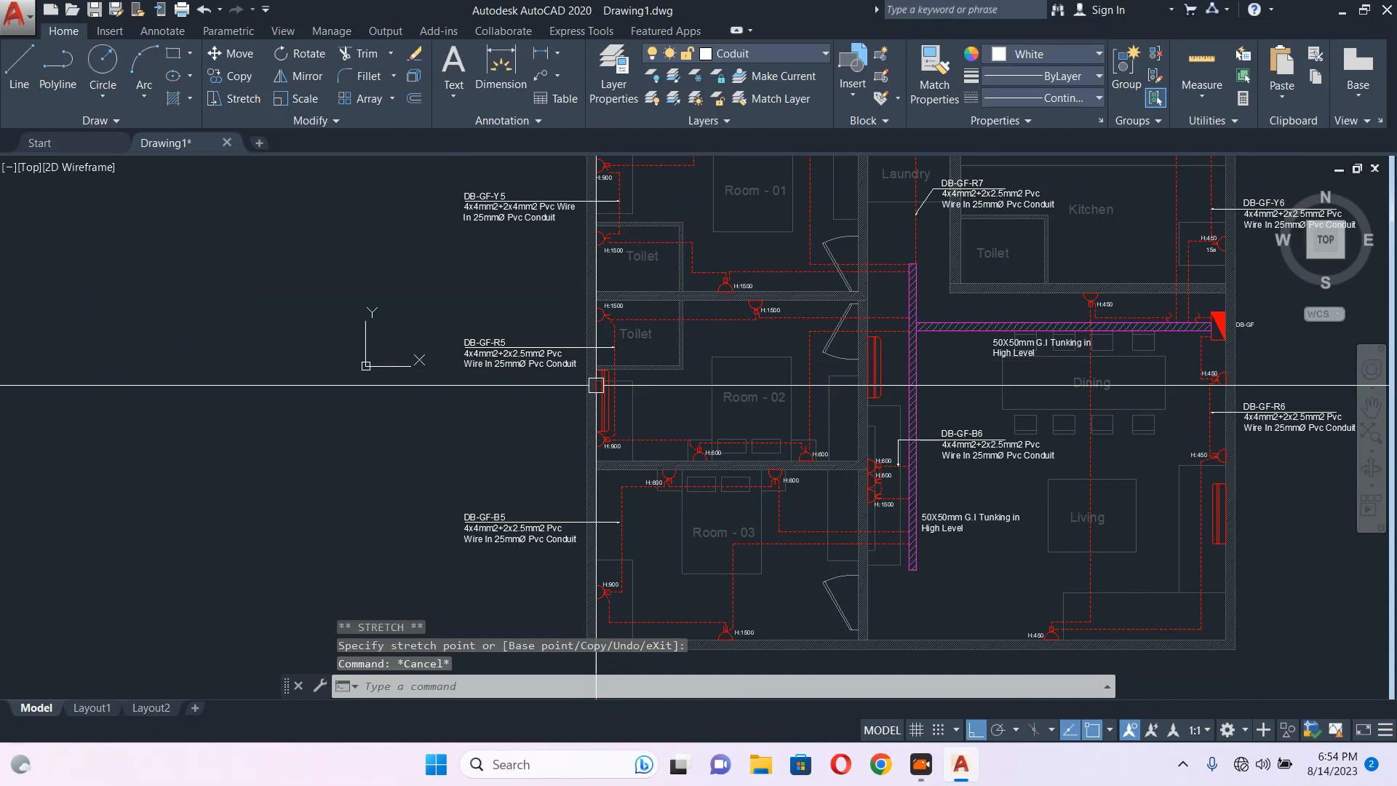
middle_click_drag(596, 385, 391, 414)
scroll(393, 415, "up", 4)
left_click(412, 409)
right_click(413, 409)
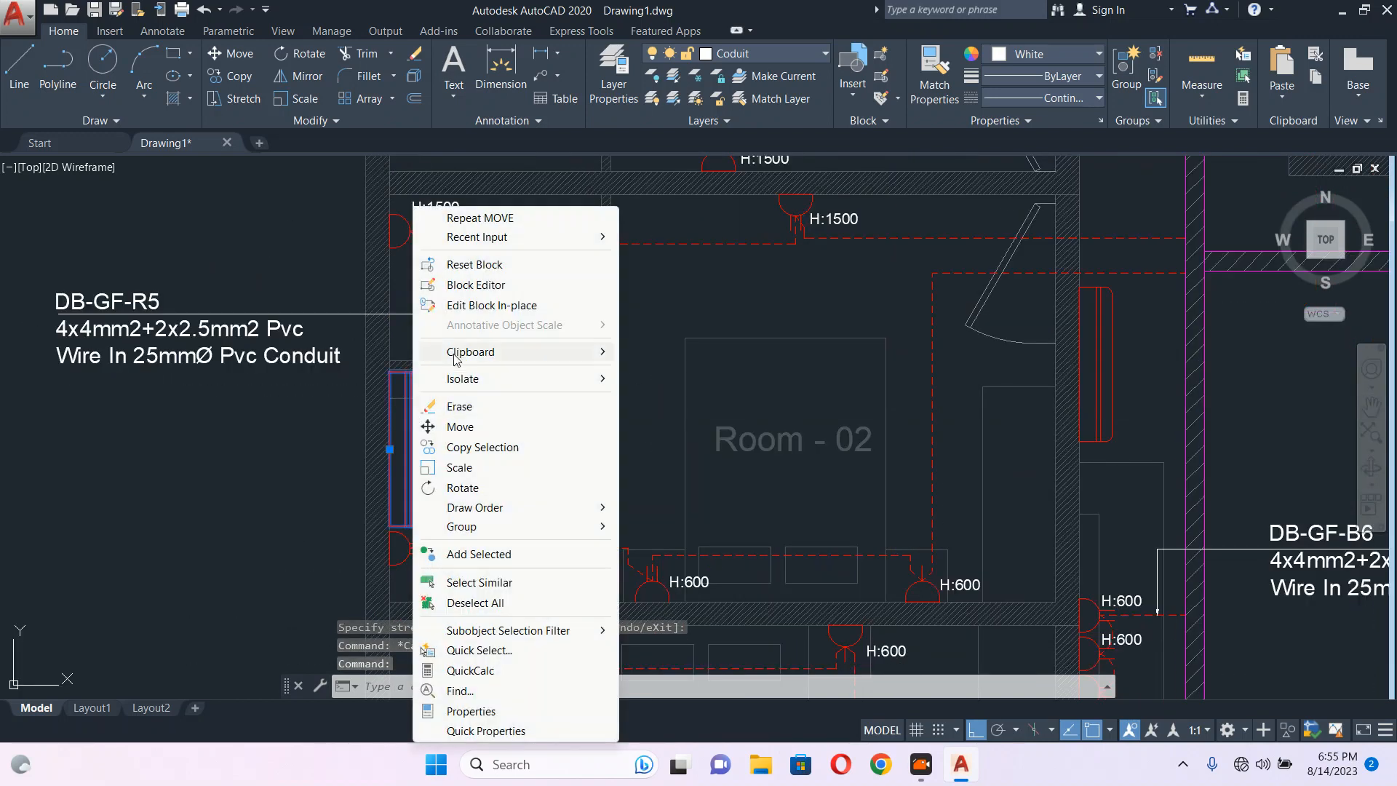
left_click(490, 286)
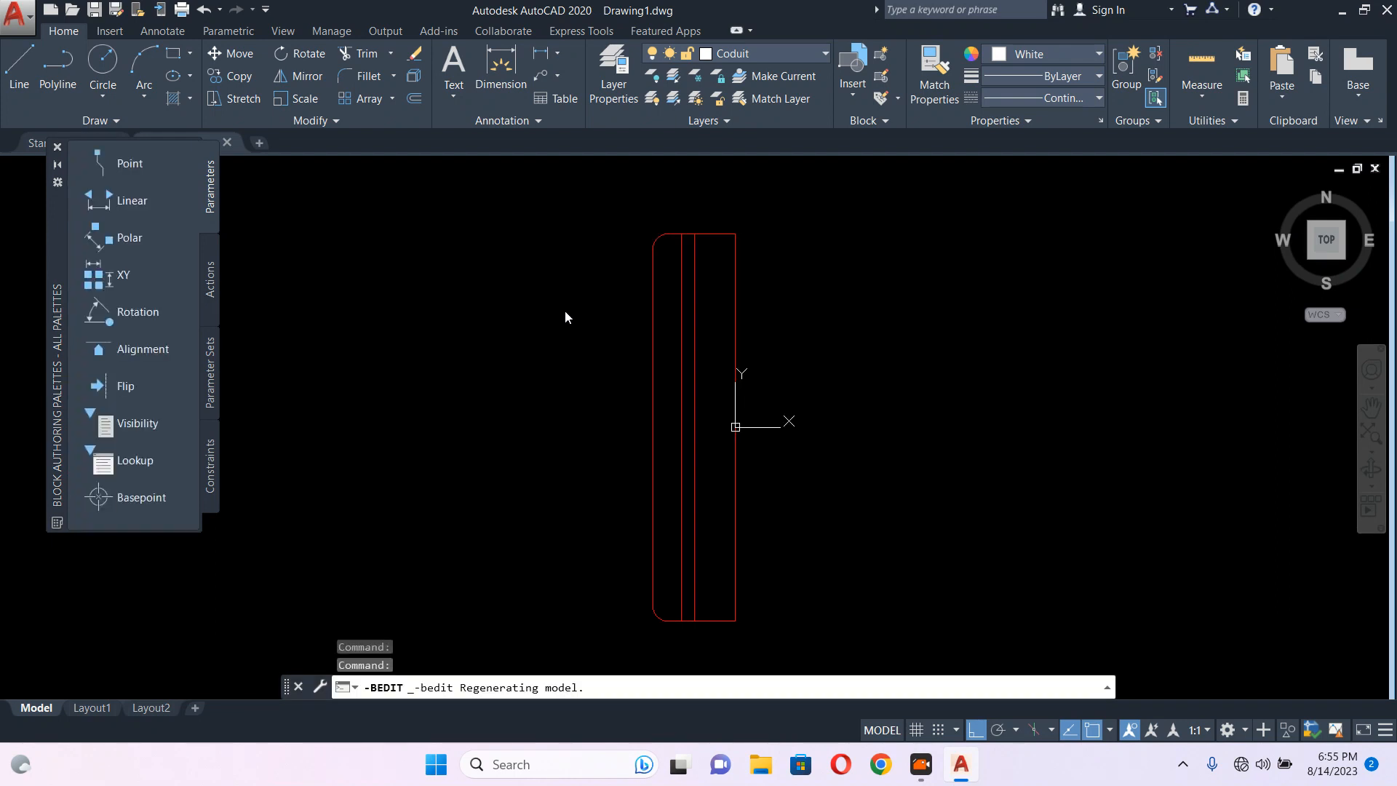
left_click(600, 381)
scroll(597, 382, "down", 2)
key("Escape")
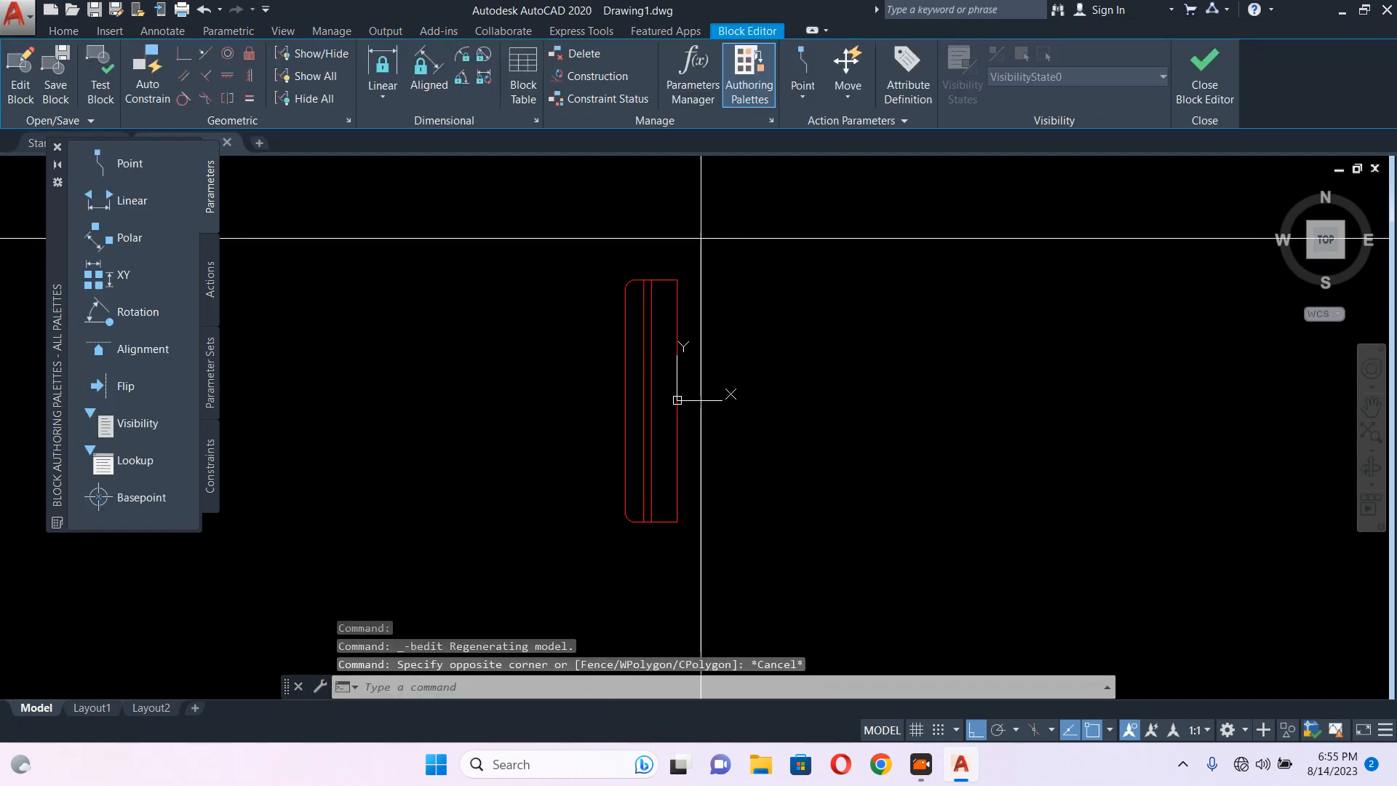
Recolour all geometry of the Split Unit block magenta and close the Block Editor, saving the change.
left_click_drag(701, 238, 565, 564)
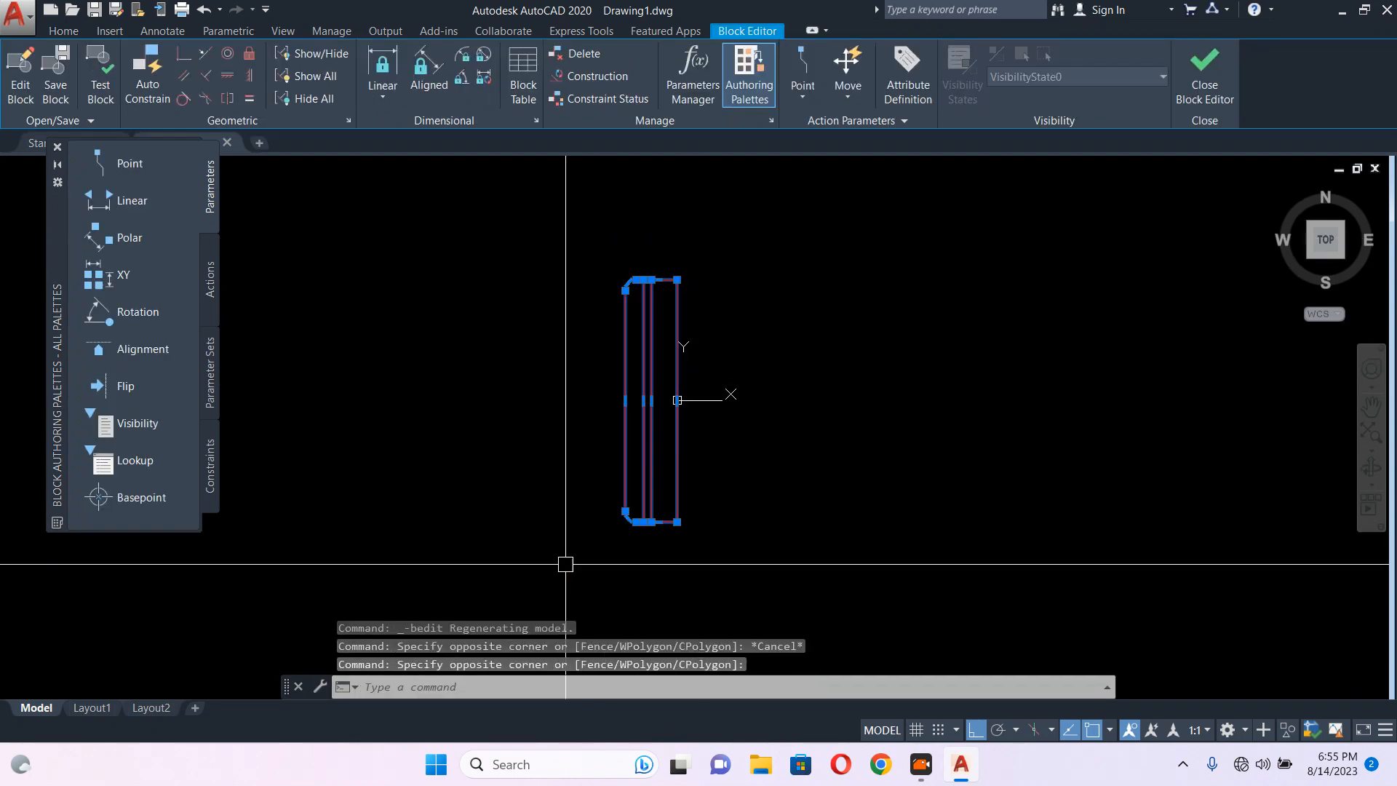
left_click(63, 32)
left_click(1019, 48)
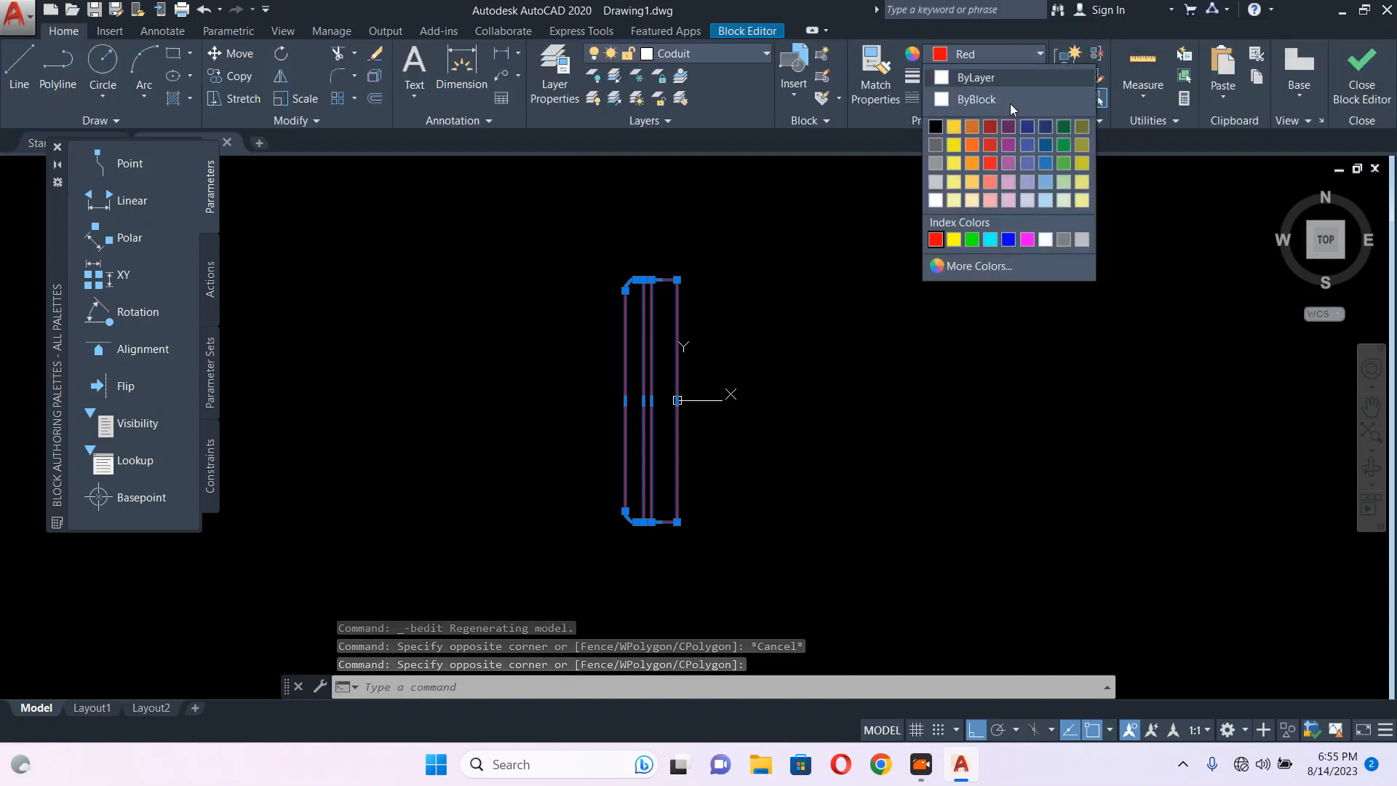
left_click(1027, 240)
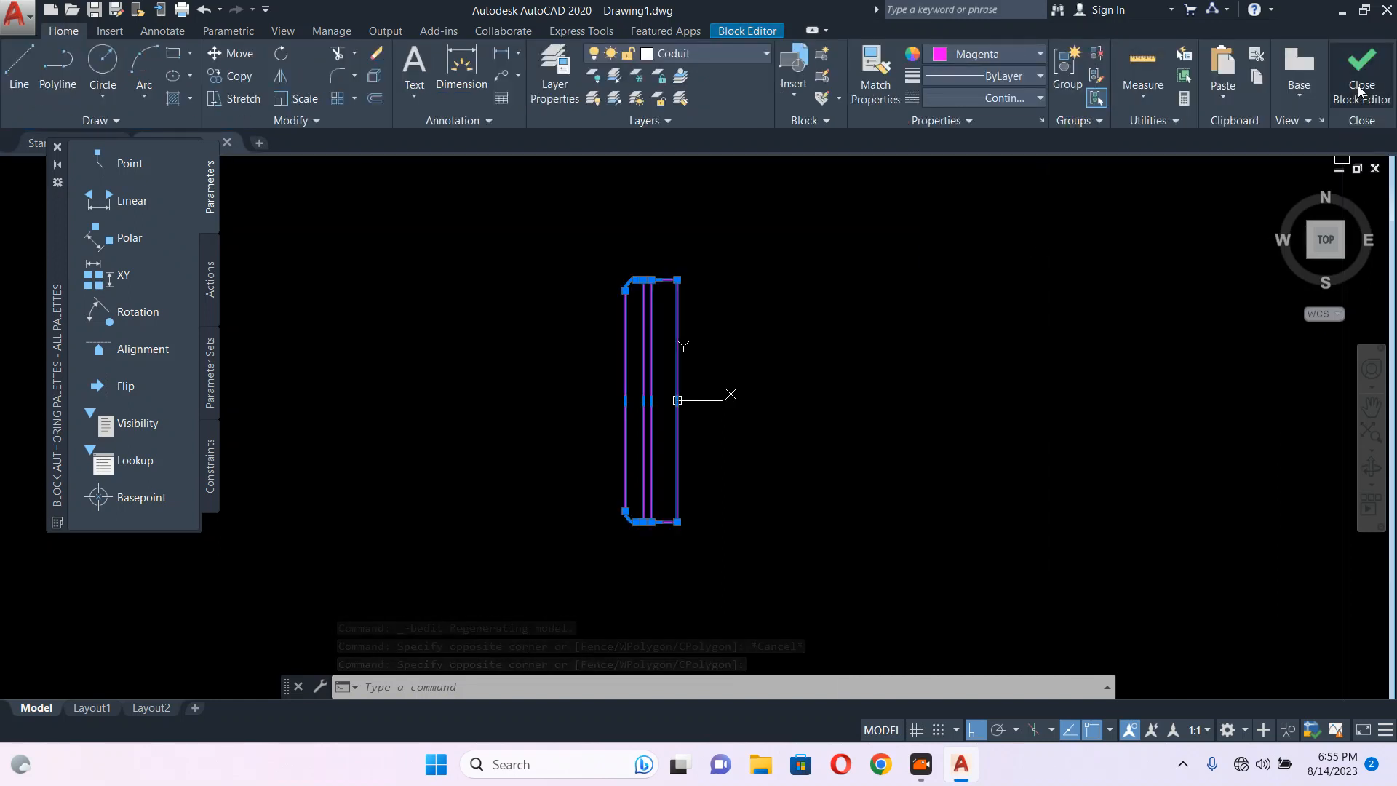
left_click(686, 350)
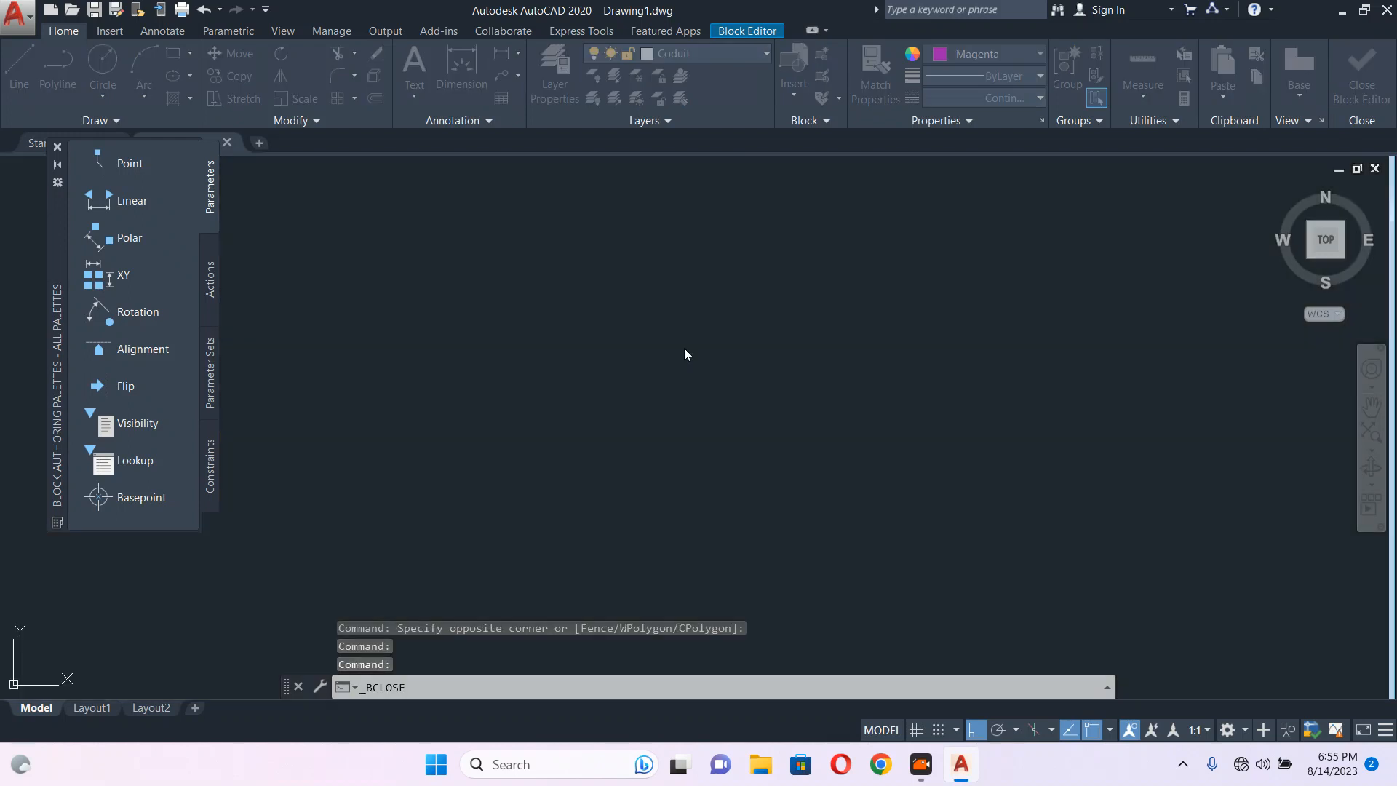
Copy Room - 02's Split Unit straight down onto the inner face of Room - 03's outer wall, above the H:900 socket.
middle_click_drag(516, 422, 682, 351)
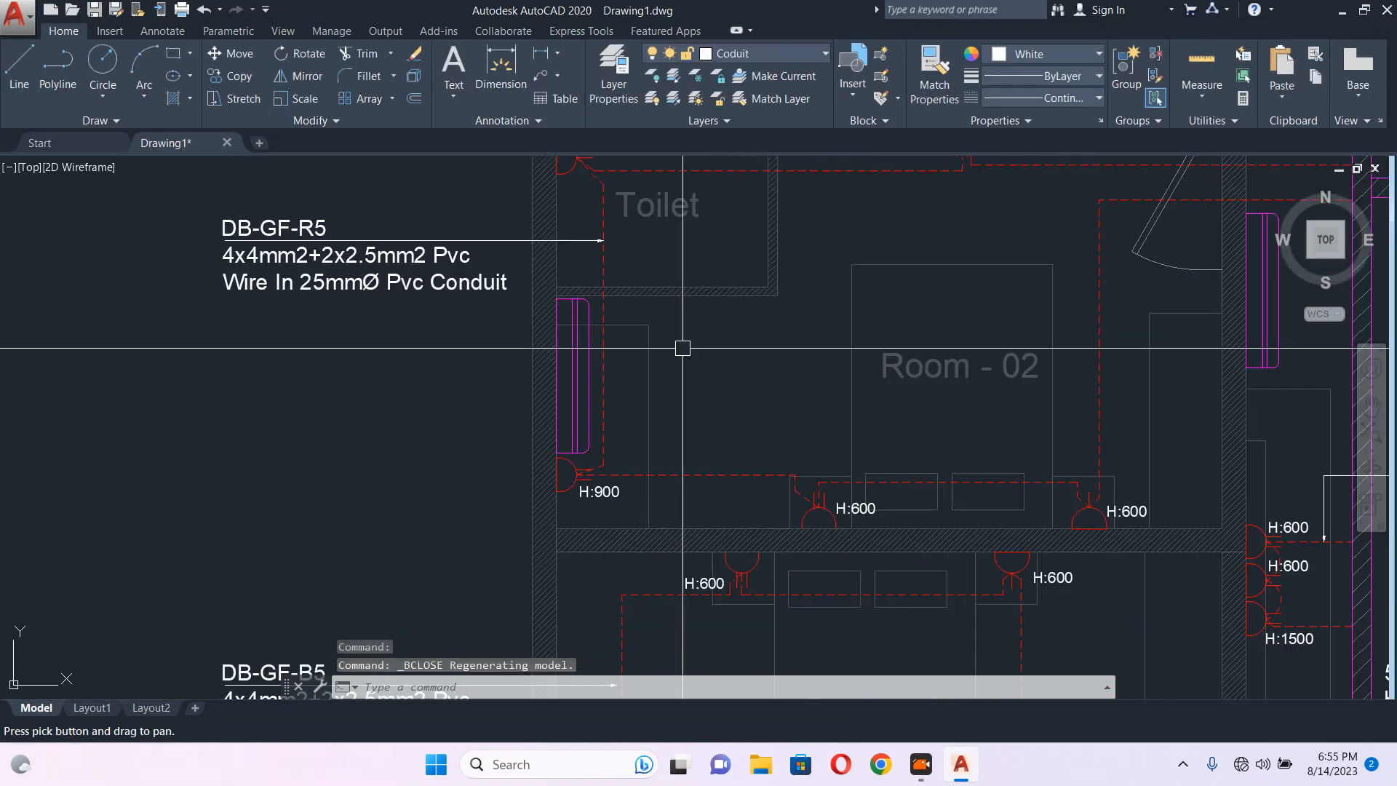
scroll(675, 434, "down", 5)
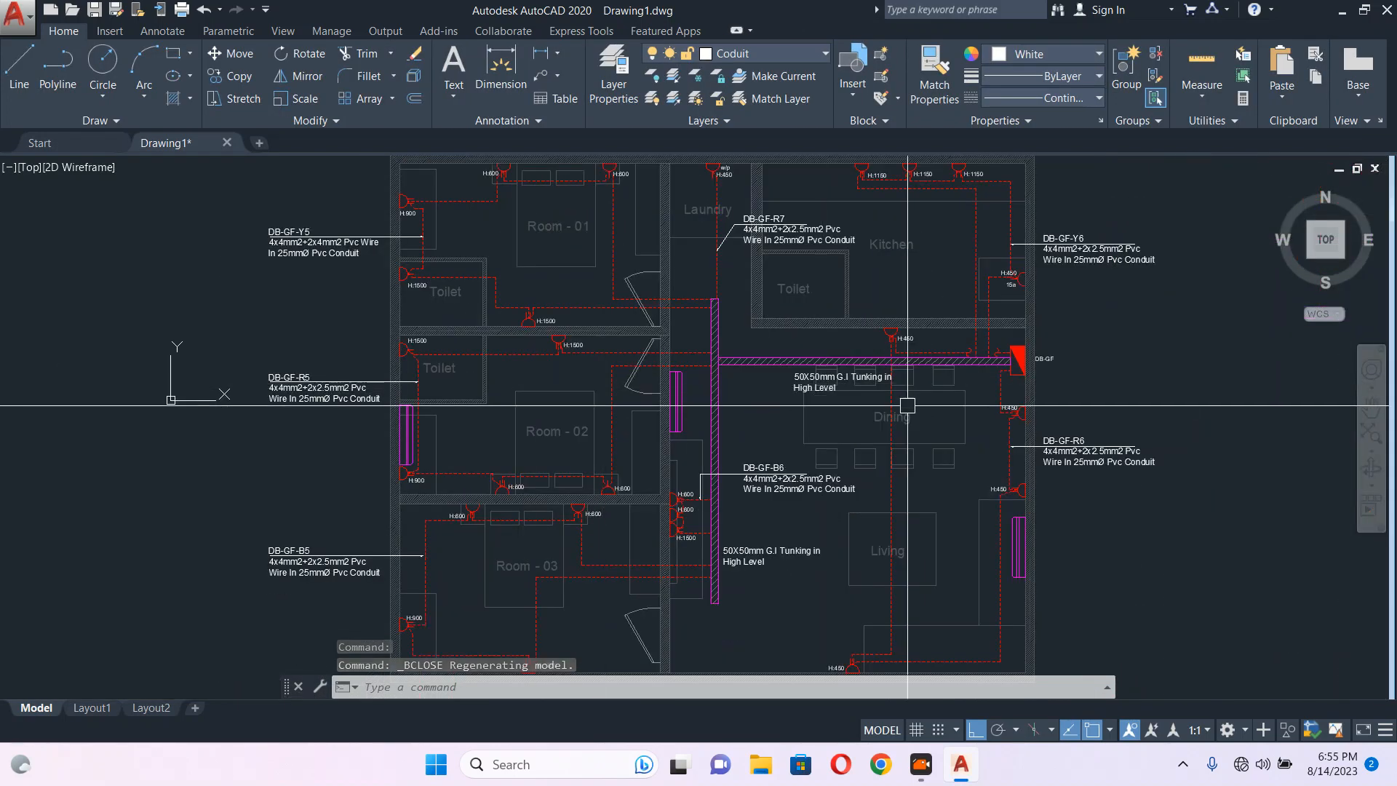
middle_click_drag(892, 401, 796, 311)
middle_click_drag(599, 339, 696, 431)
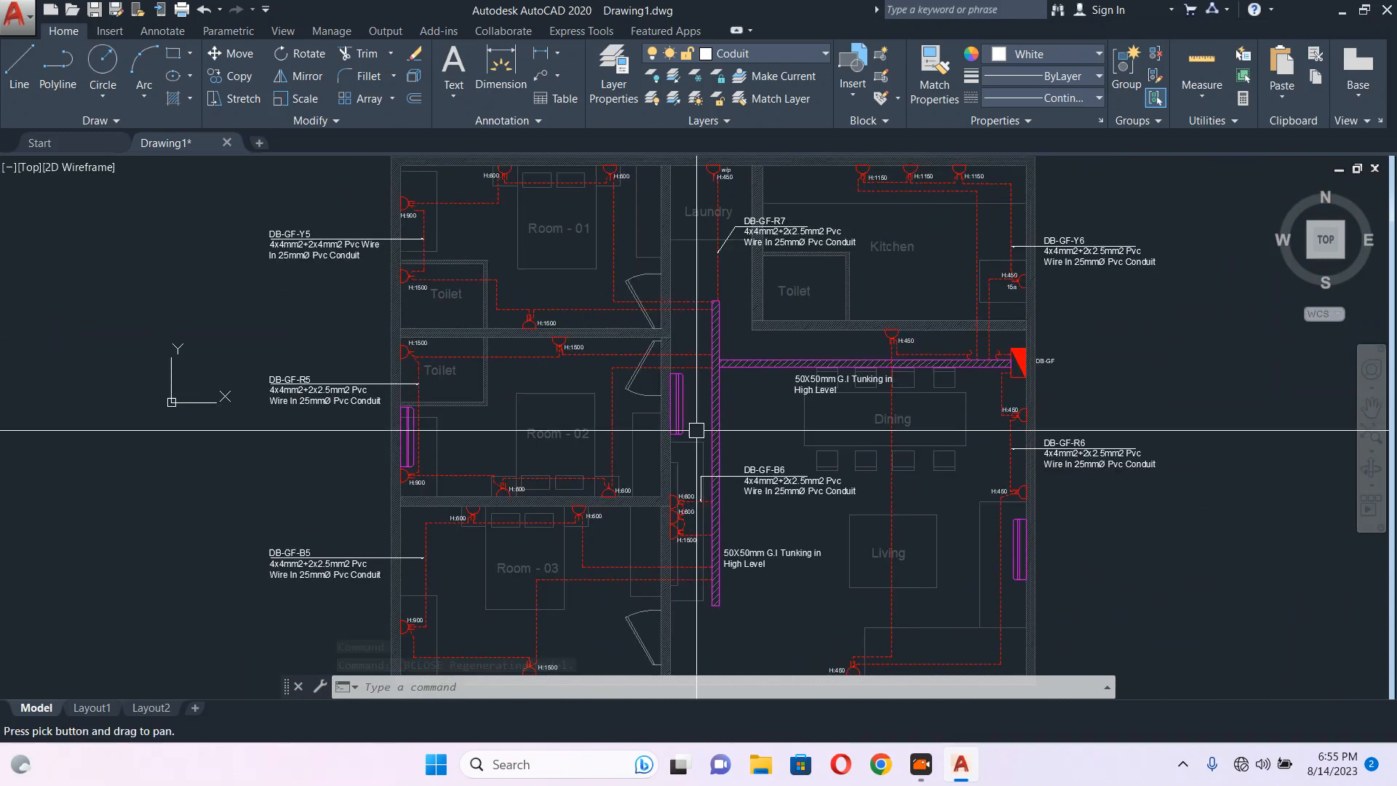
scroll(404, 446, "up", 2)
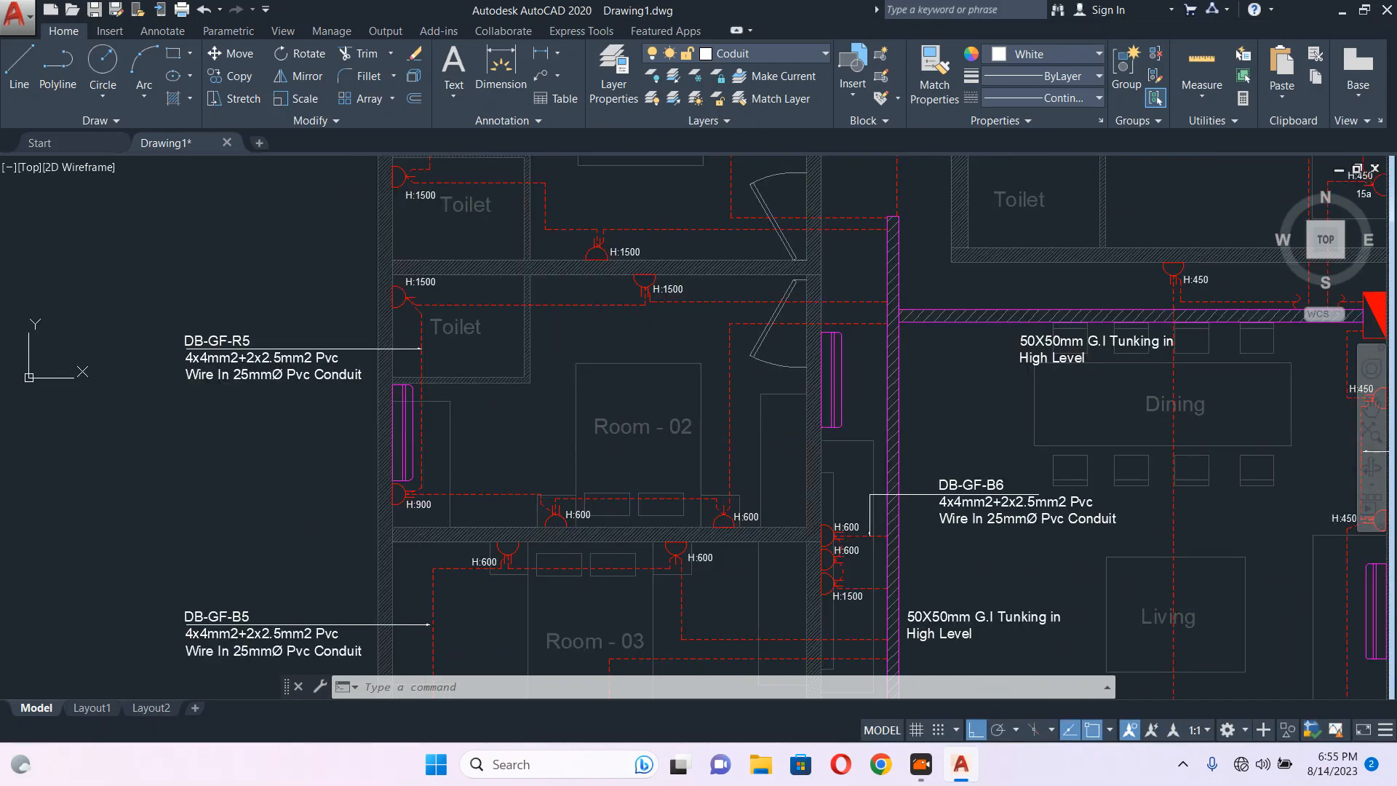
middle_click_drag(375, 474, 430, 315)
type("co")
key("space")
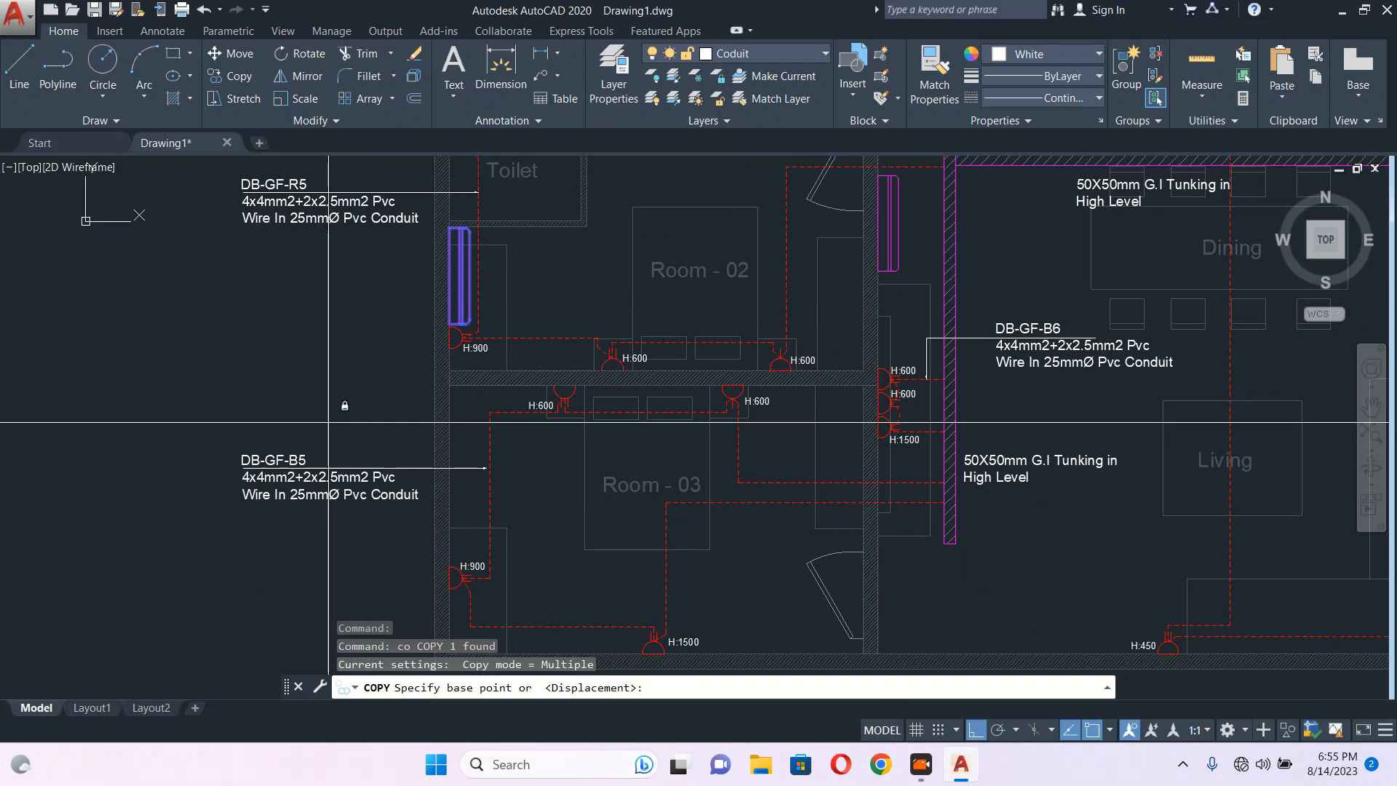
middle_click_drag(329, 388, 396, 327)
left_click(227, 302)
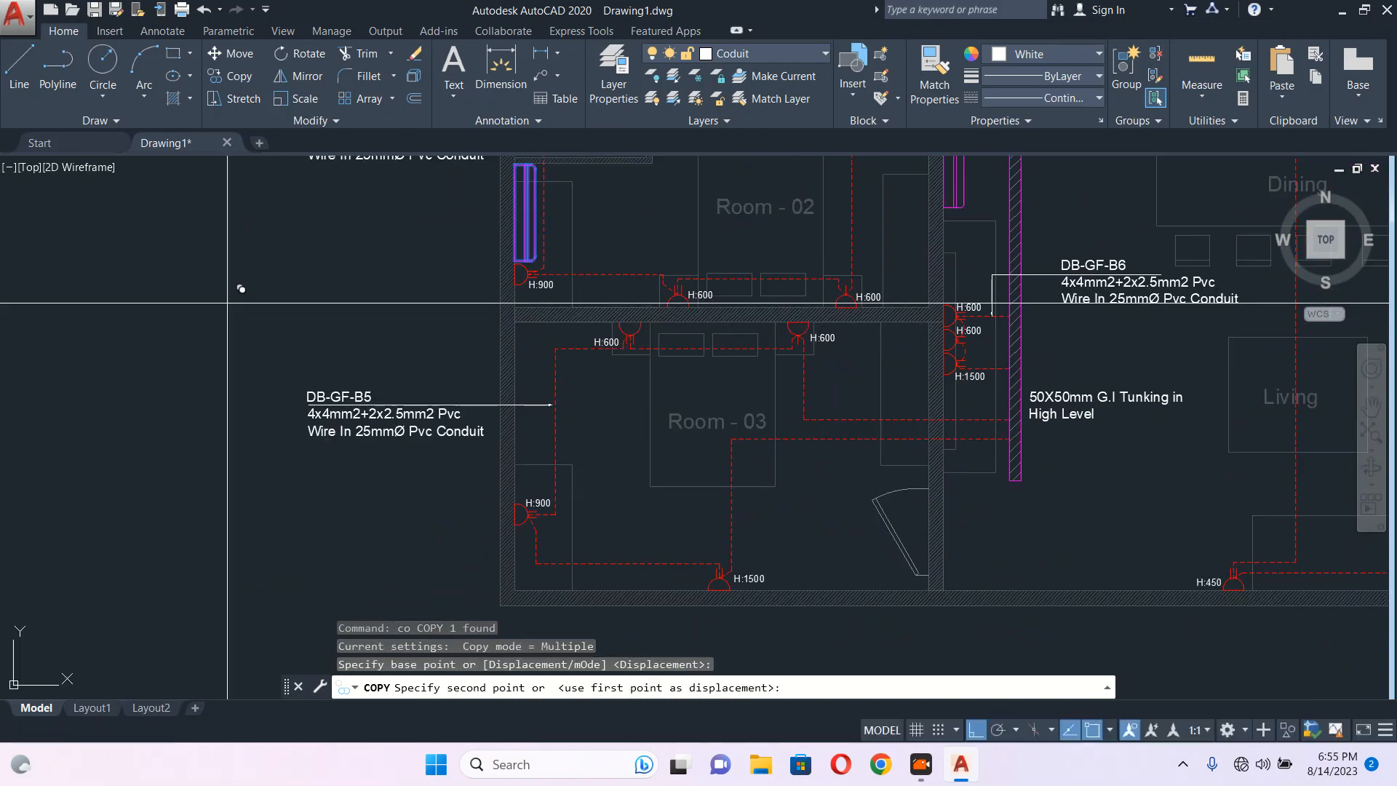
left_click(243, 485)
key("Escape")
Move the DB-GF-B5 circuit label and its leader straight down, below Room - 03's Split Unit.
left_click(386, 364)
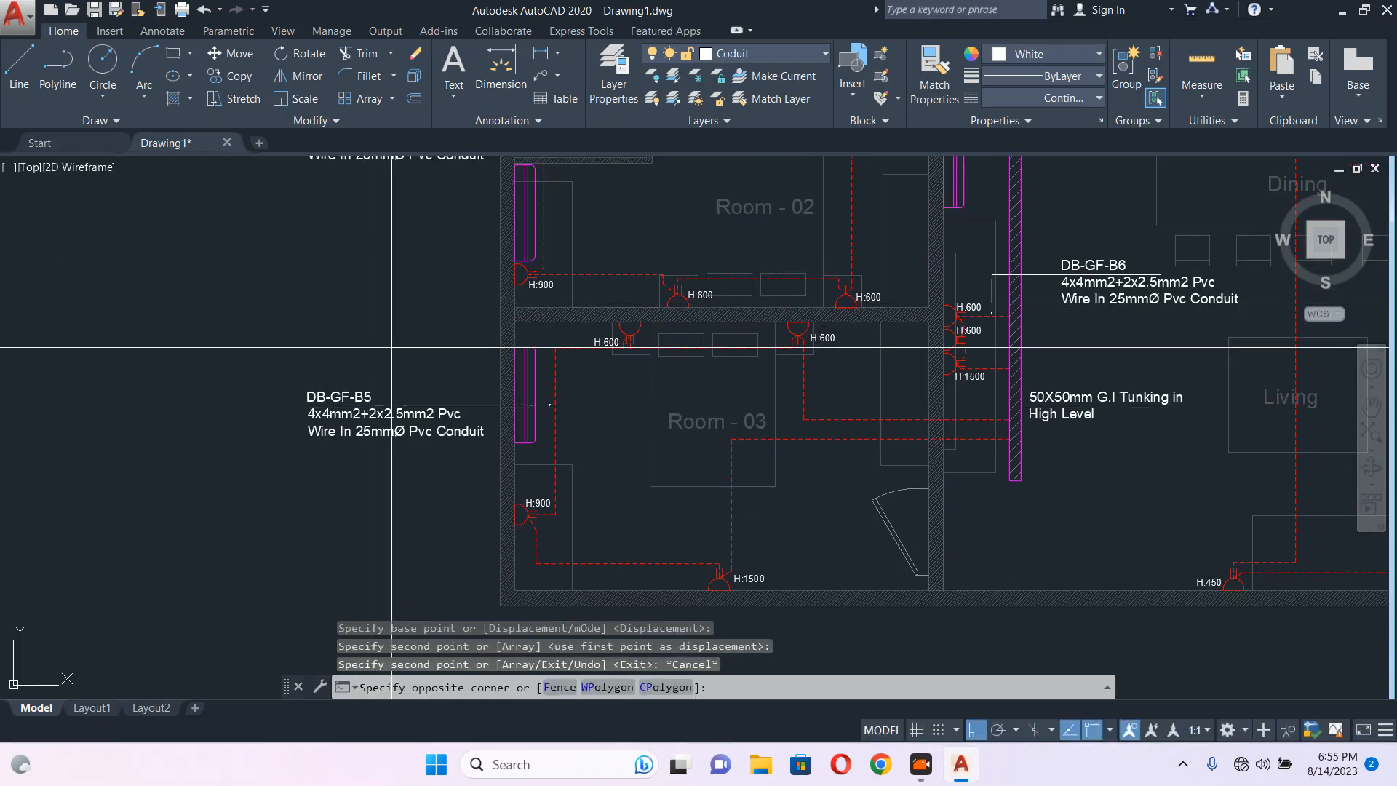
left_click(327, 460)
middle_click_drag(327, 460, 440, 353)
type("m")
key("Return")
left_click(392, 376)
key("Escape")
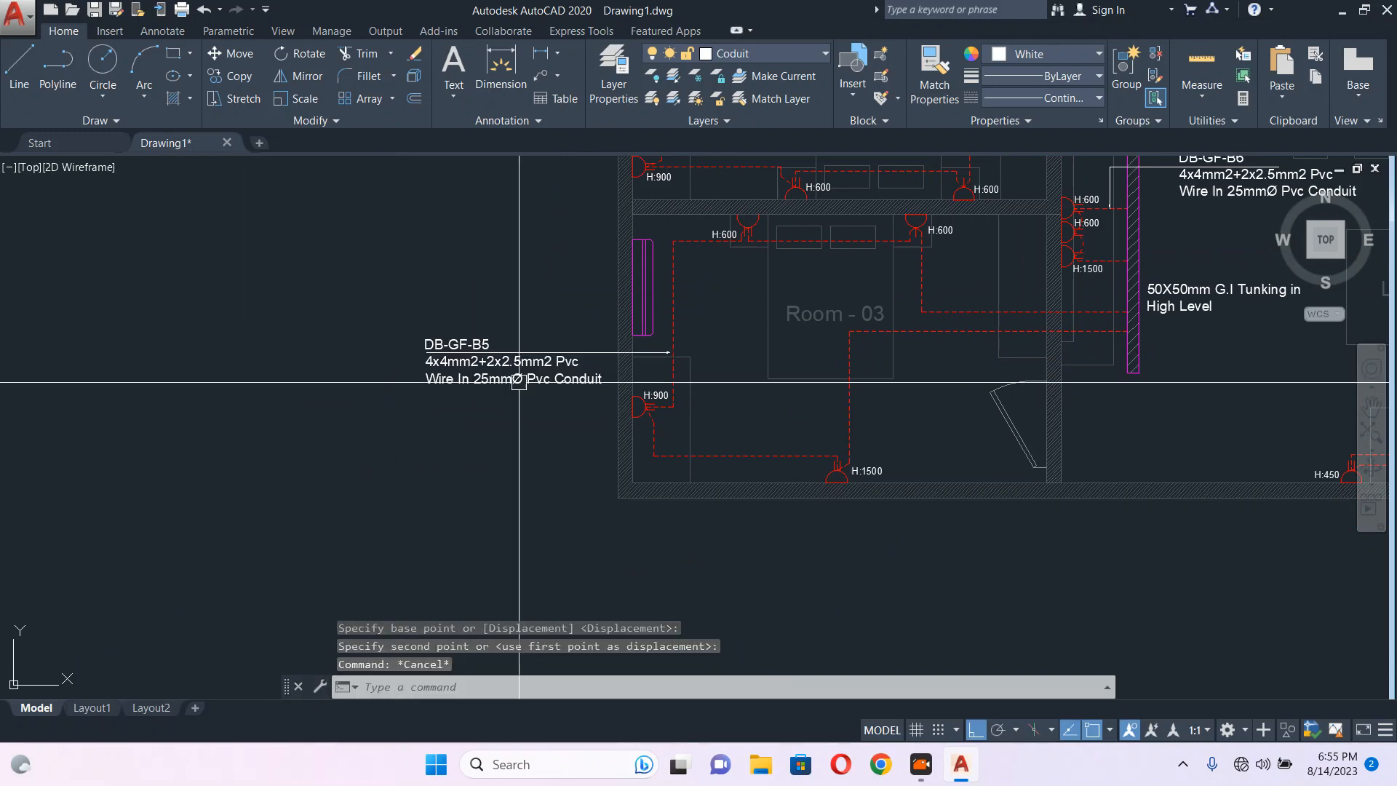
Stretch the DB-GF-B5 leader's arrow end horizontally to meet Room - 03's vertical conduit.
scroll(725, 388, "up", 6)
left_click(769, 383)
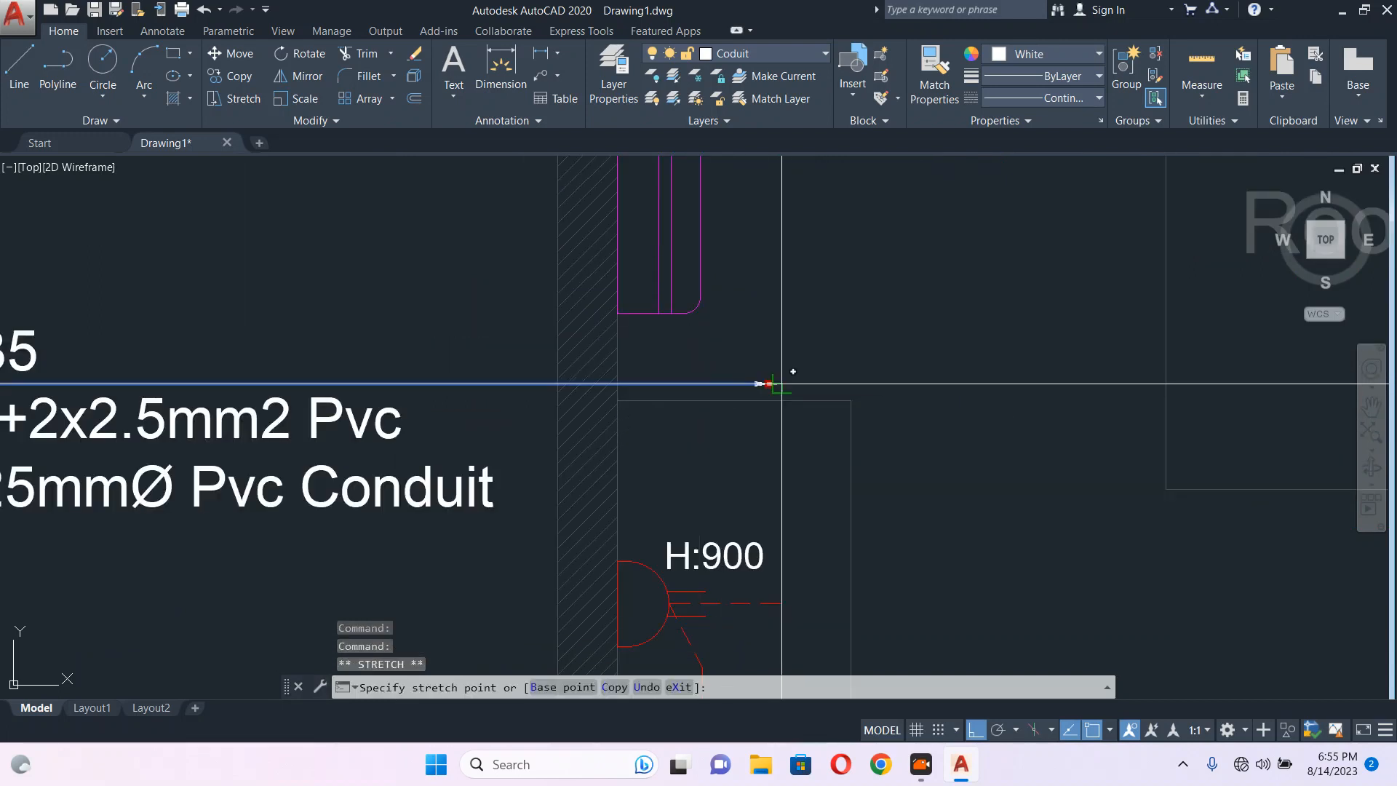
scroll(882, 374, "down", 6)
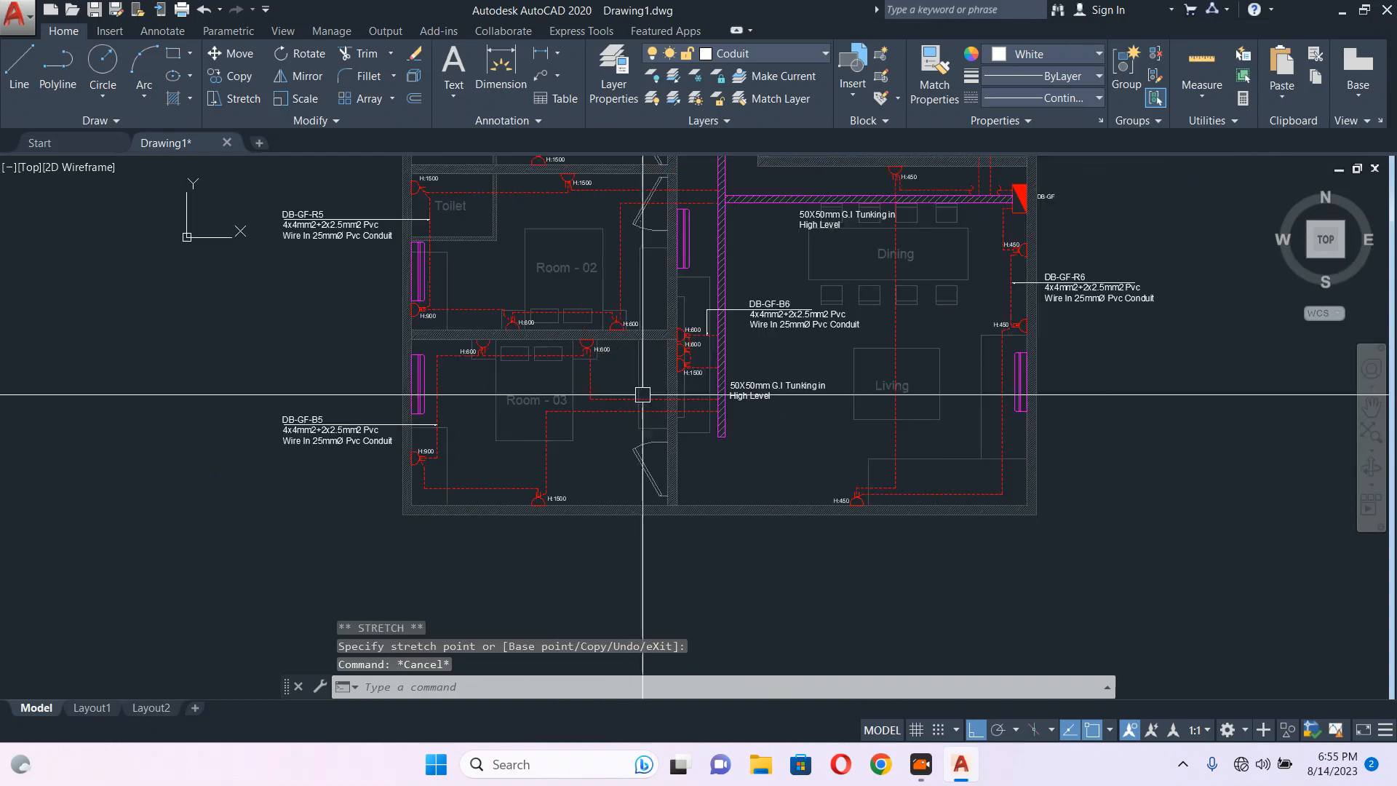
Move the DB-GF-R7 circuit label and its leader straight down along the laundry conduit to just above the vertical trunking.
scroll(457, 390, "down", 5)
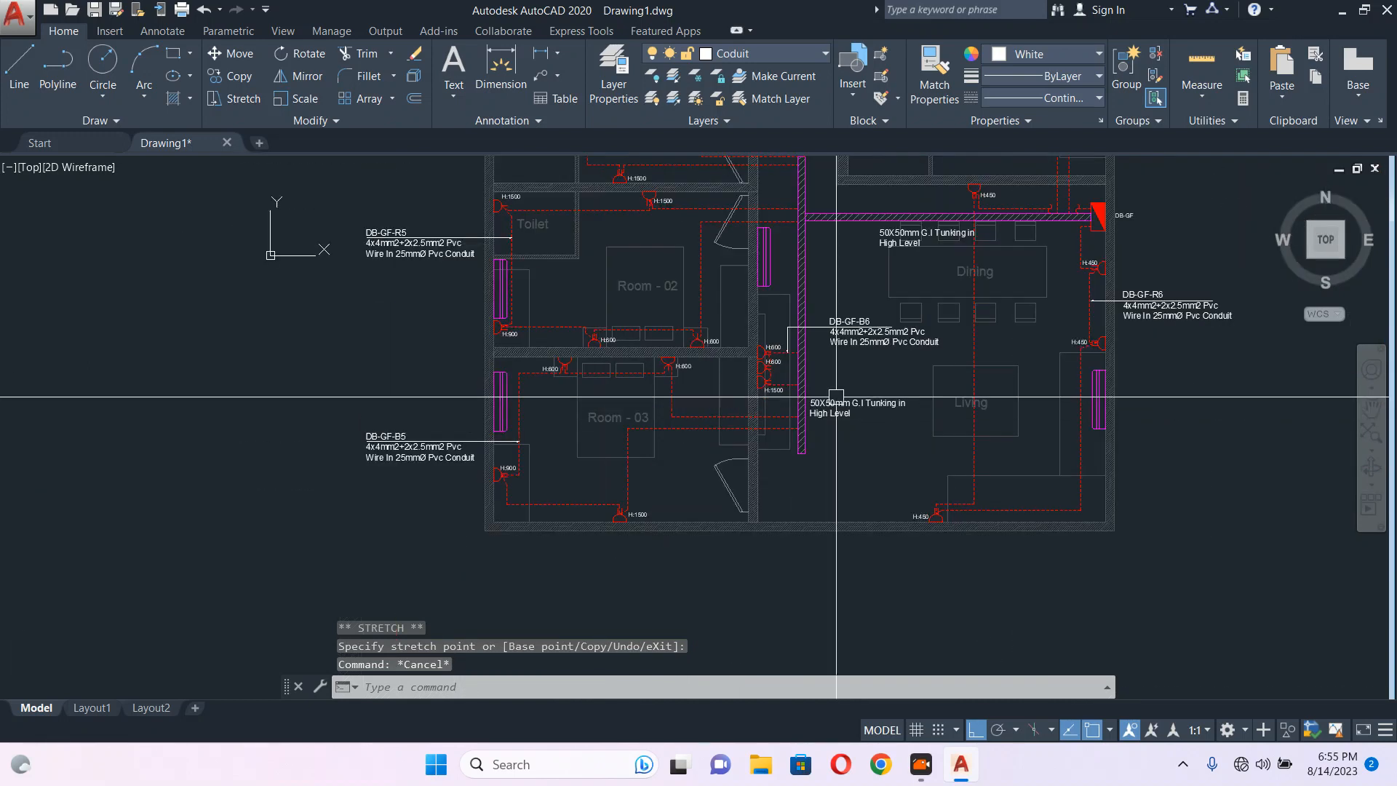
middle_click_drag(872, 372, 797, 420)
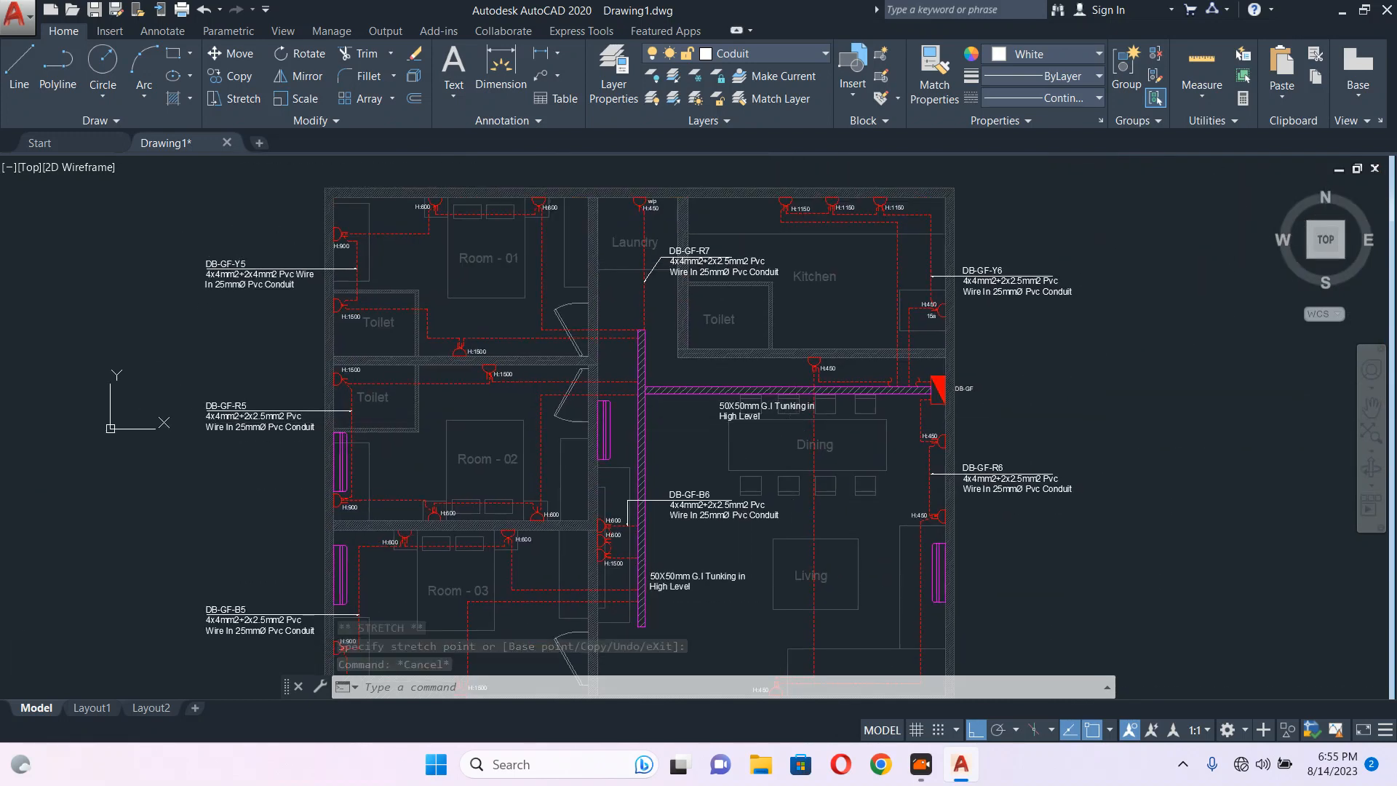
scroll(697, 247, "up", 2)
left_click(714, 247)
scroll(650, 292, "up", 2)
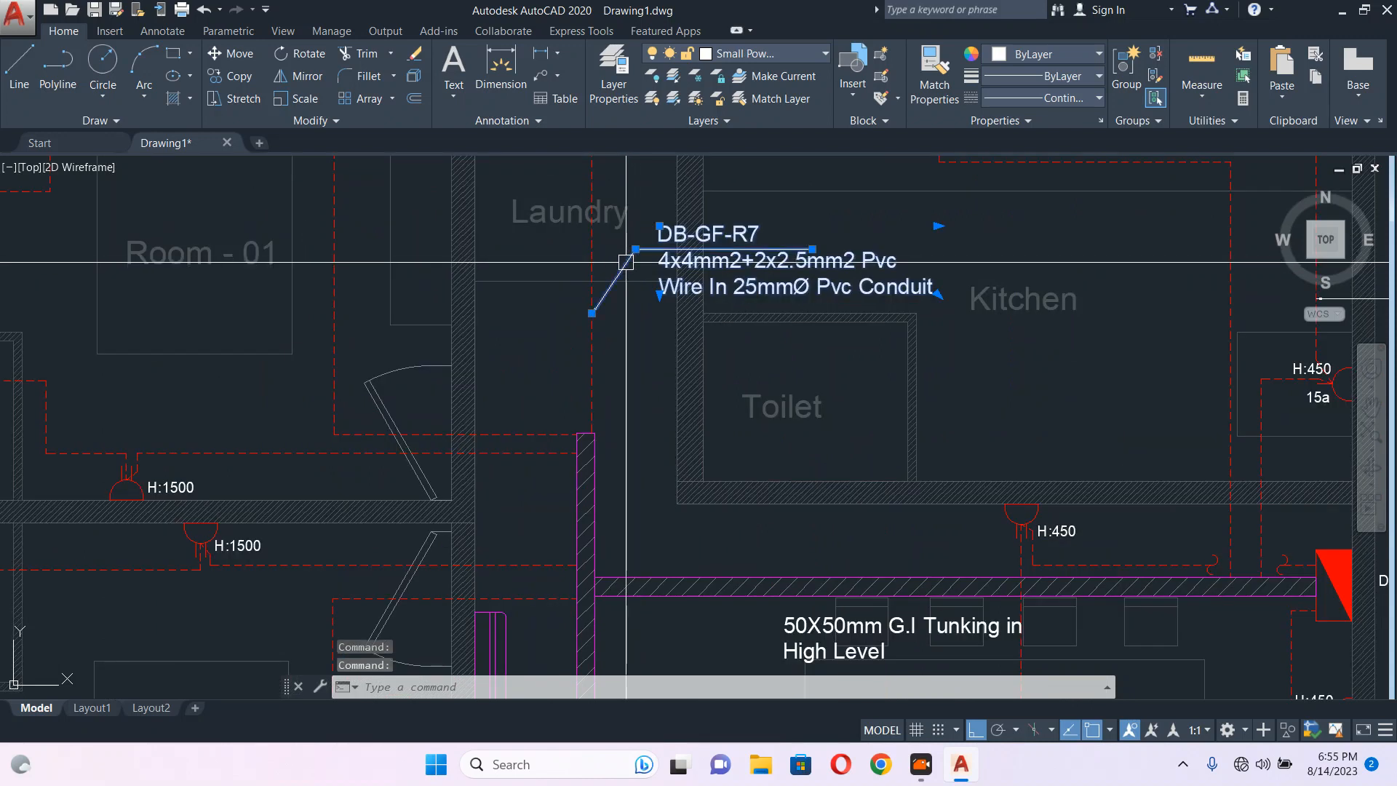
middle_click_drag(623, 333, 669, 297)
type("m")
left_click(694, 299)
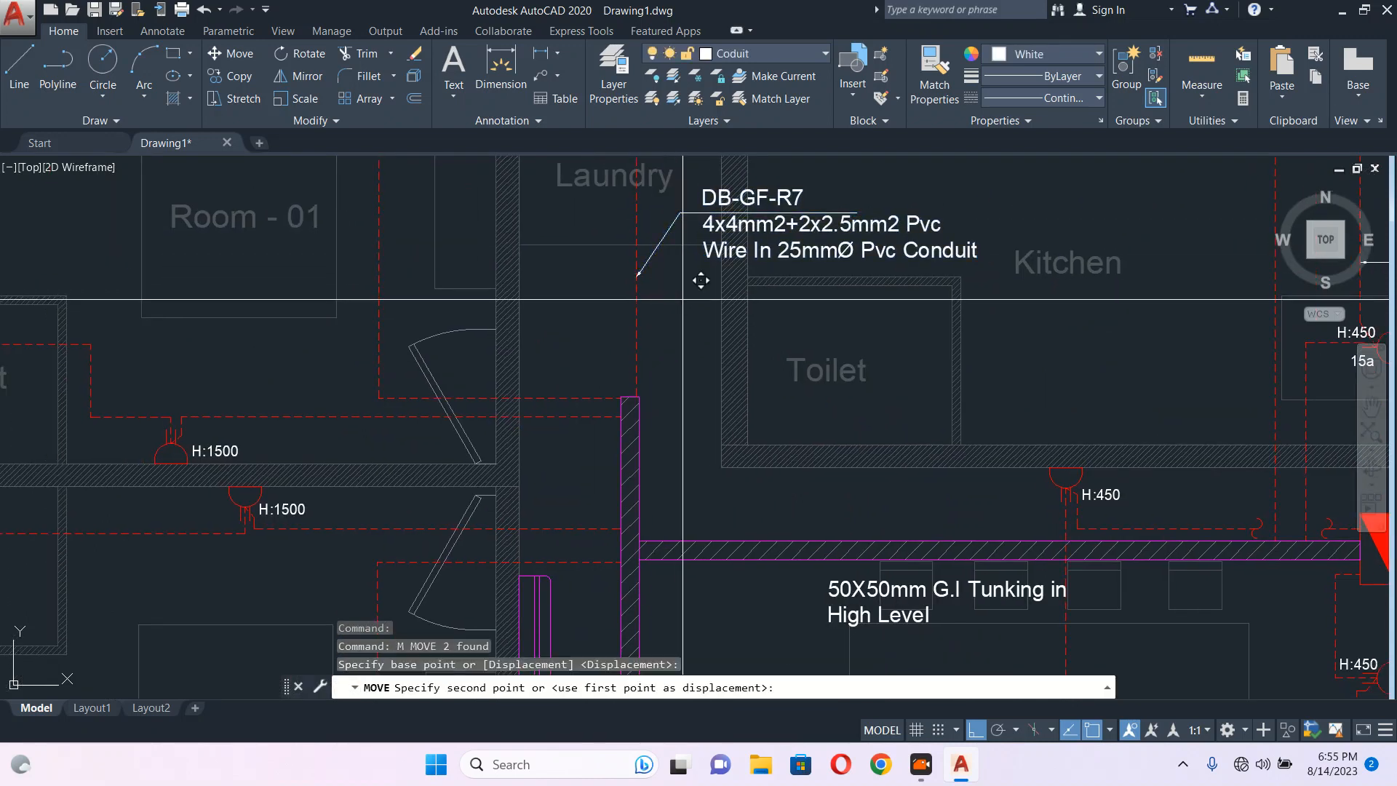
left_click(695, 392)
key("Escape")
scroll(751, 374, "down", 6)
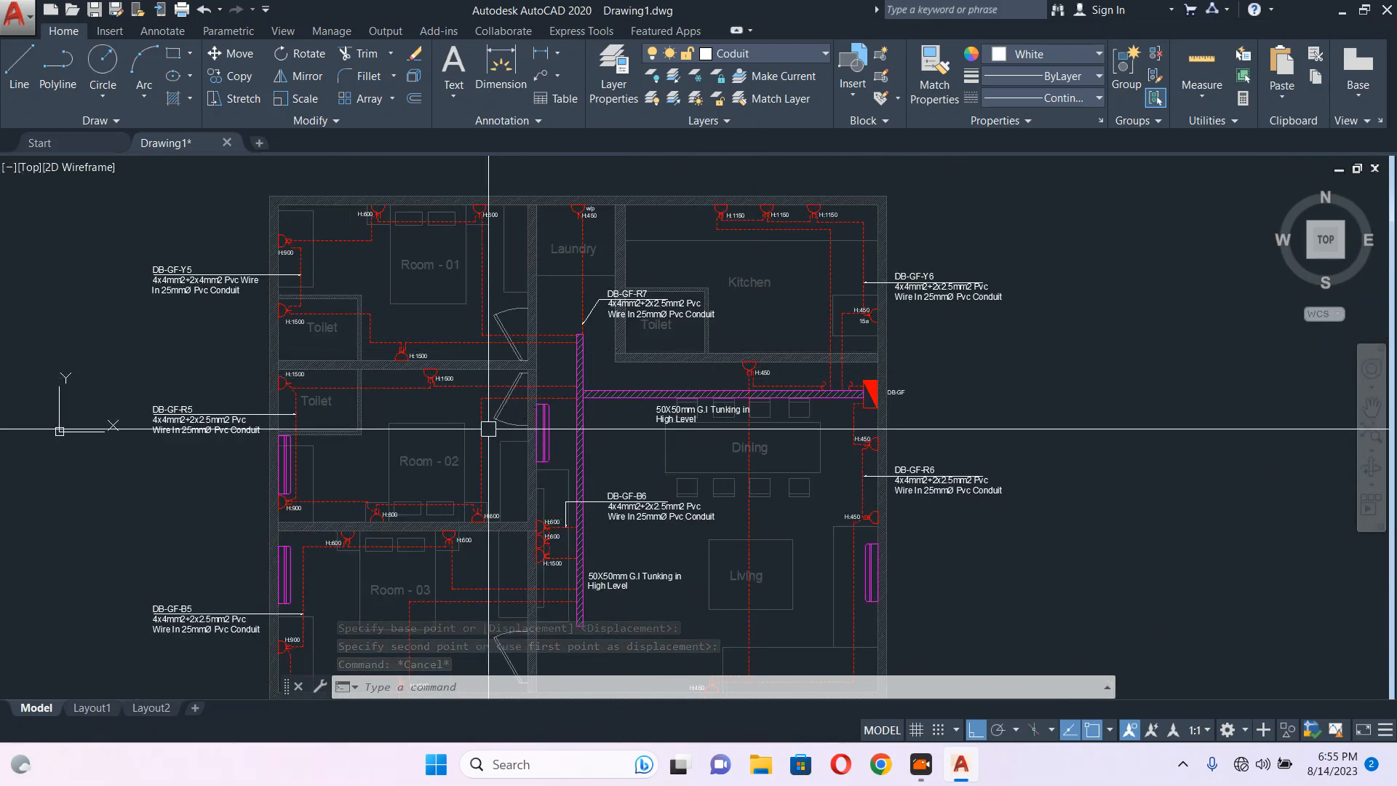
scroll(695, 268, "up", 2)
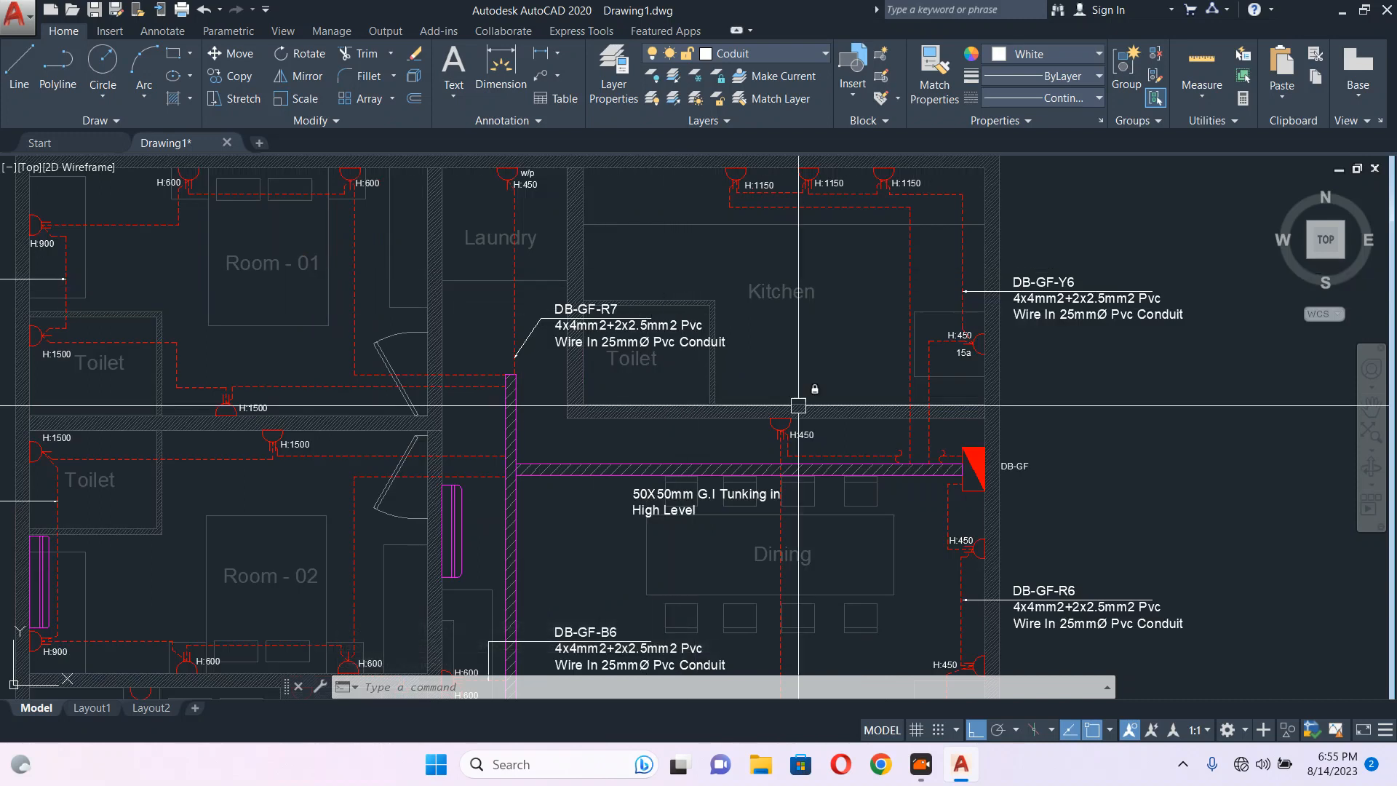
Copy the Split Unit beside Room - 02's corridor wall onto the upper face of the wall between the kitchen and dining area.
type("co")
key("Return")
left_click(452, 531)
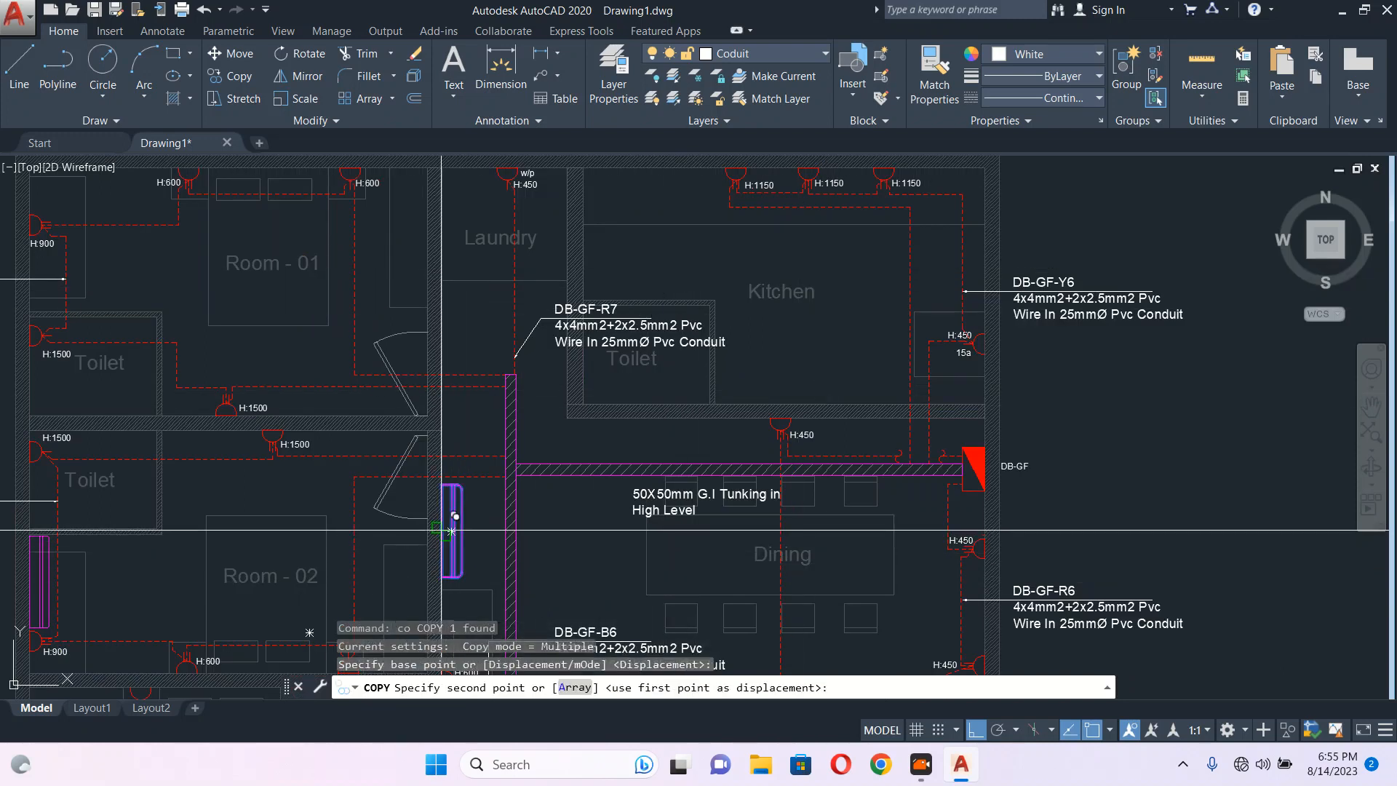
left_click(801, 399)
scroll(801, 399, "up", 7)
key("Escape")
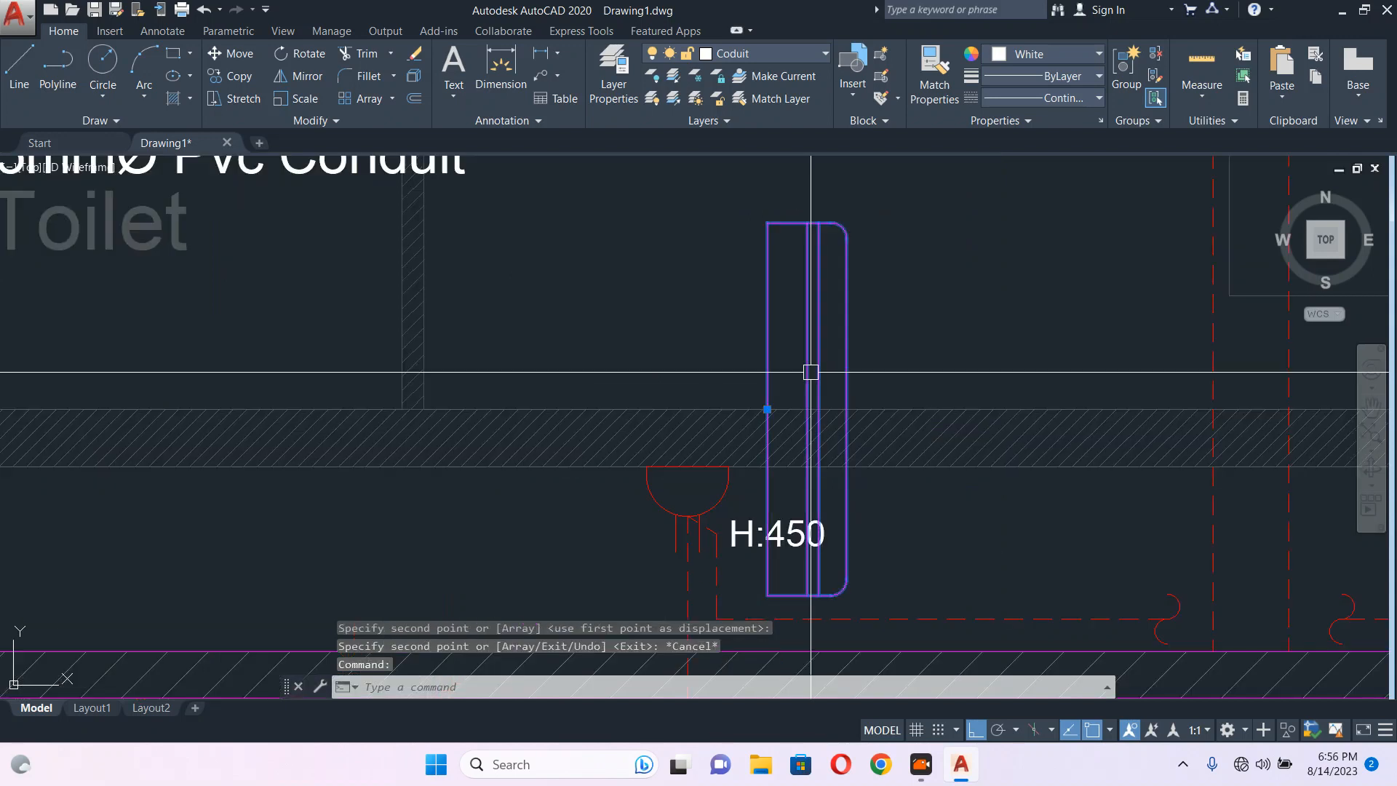
Rotate the copied Split Unit 90° counterclockwise about its back-edge midpoint so it lies flat along the kitchen wall.
type("ro")
key("Return")
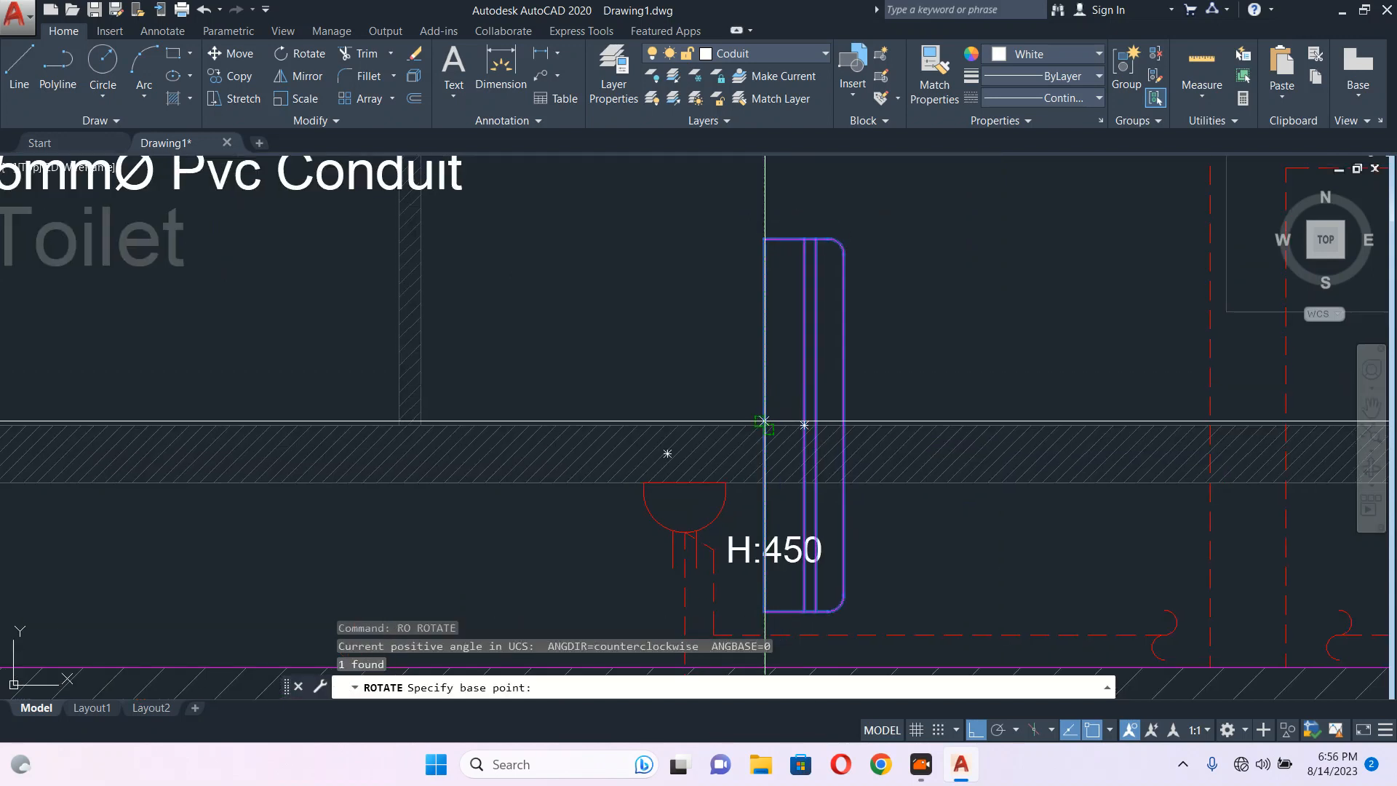
left_click(763, 427)
left_click(728, 218)
scroll(762, 340, "down", 7)
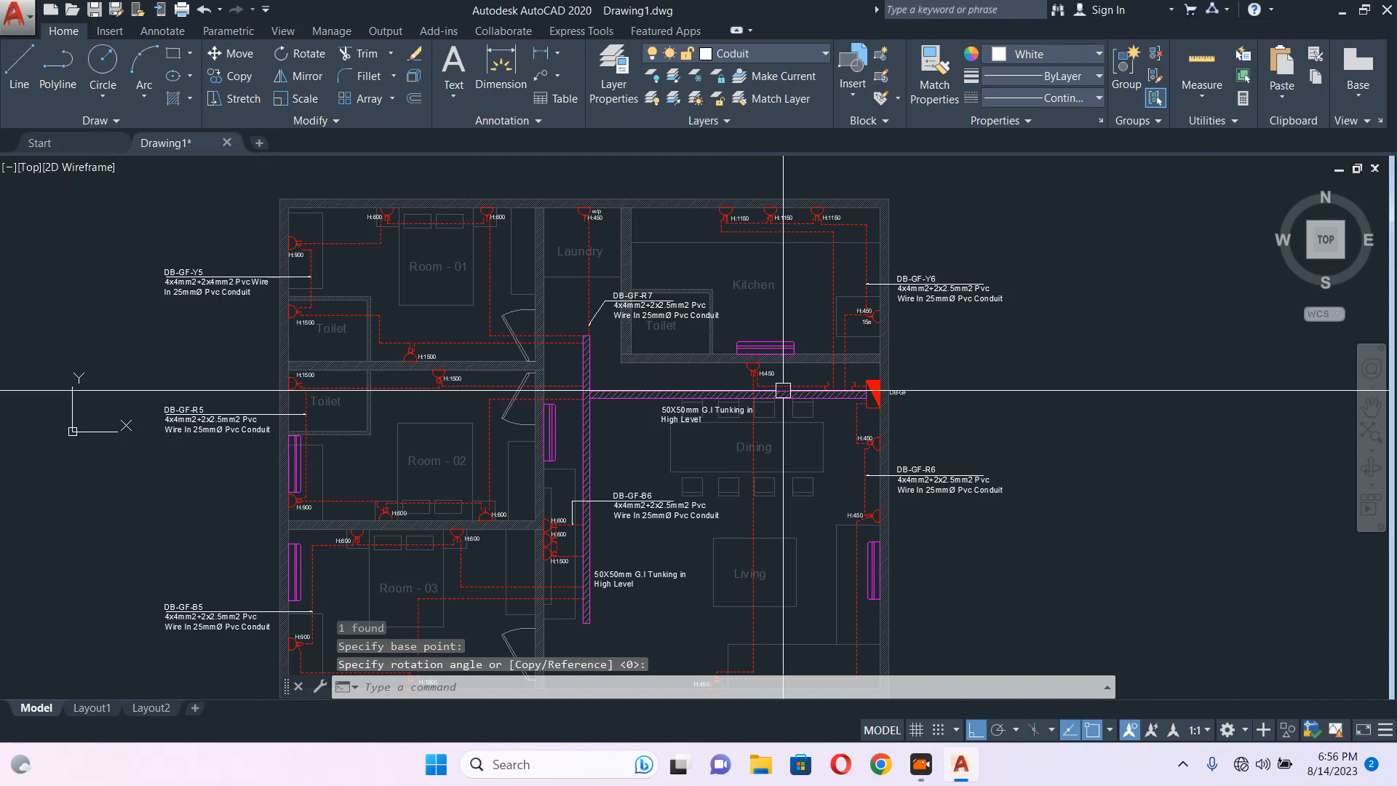
Copy Room - 02's outer-wall Split Unit onto the Room - 01 face of the wall shared with the laundry.
scroll(782, 391, "down", 3)
scroll(718, 281, "up", 3)
middle_click_drag(718, 281, 706, 418)
scroll(706, 418, "up", 2)
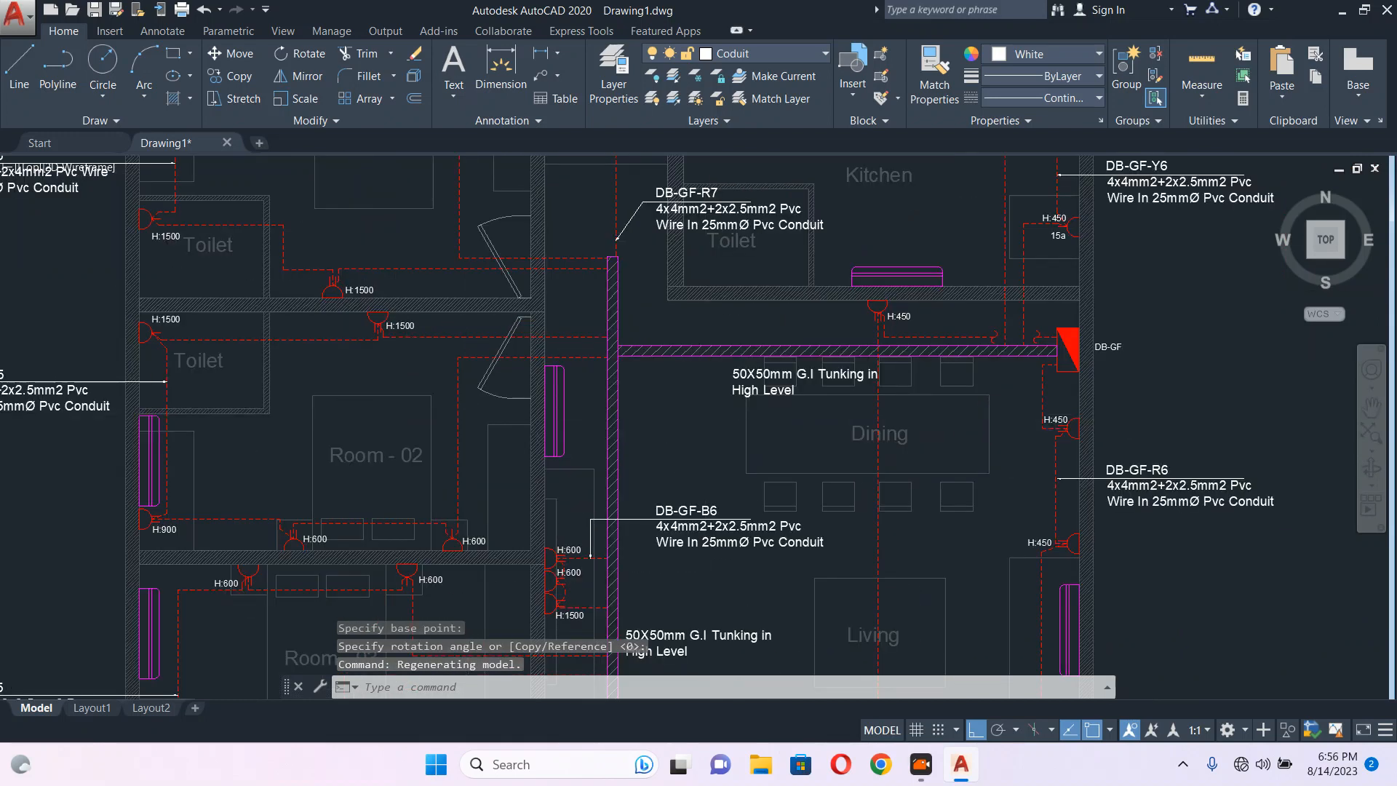
scroll(712, 291, "down", 2)
scroll(552, 297, "up", 1)
middle_click_drag(553, 297, 578, 415)
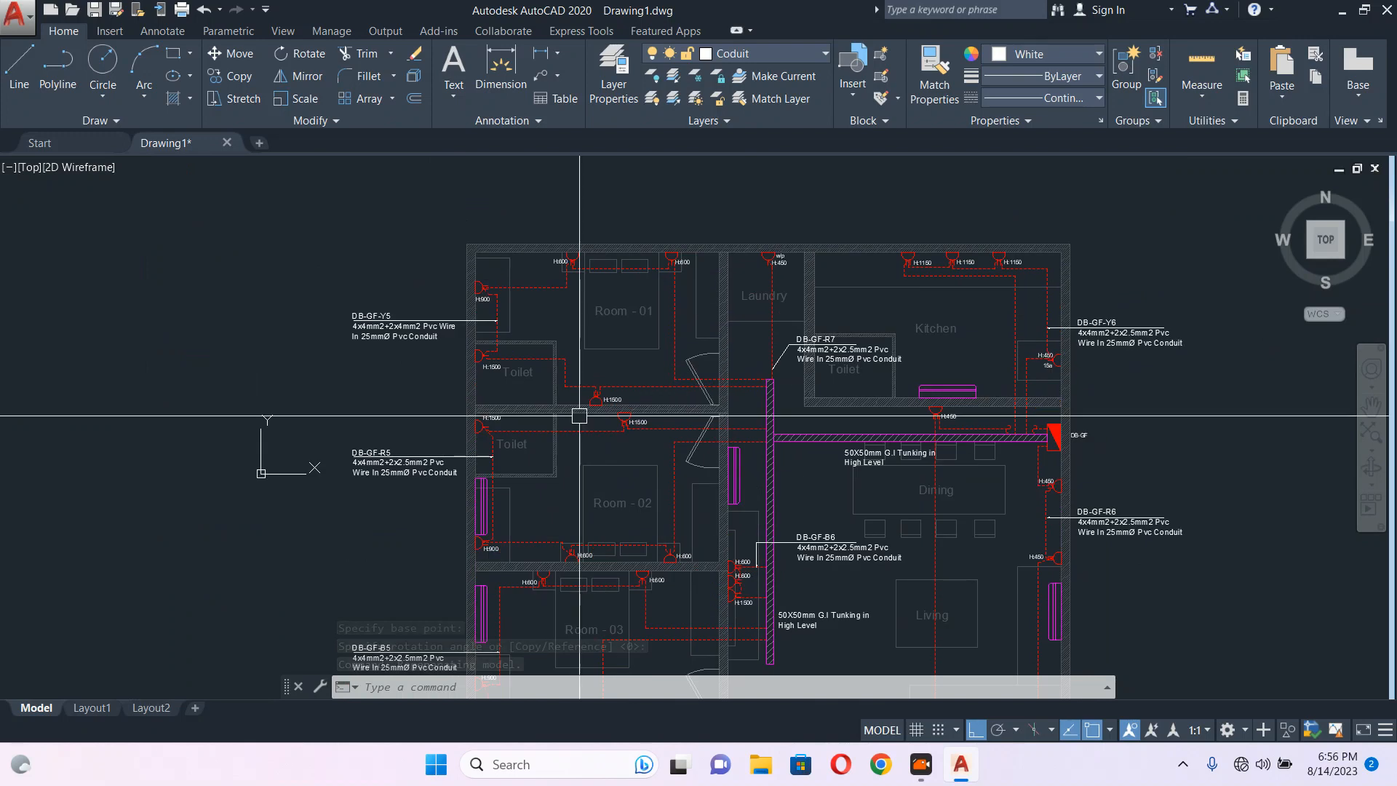
left_click(481, 519)
scroll(469, 519, "up", 3)
type("co")
key("Return")
left_click(507, 482)
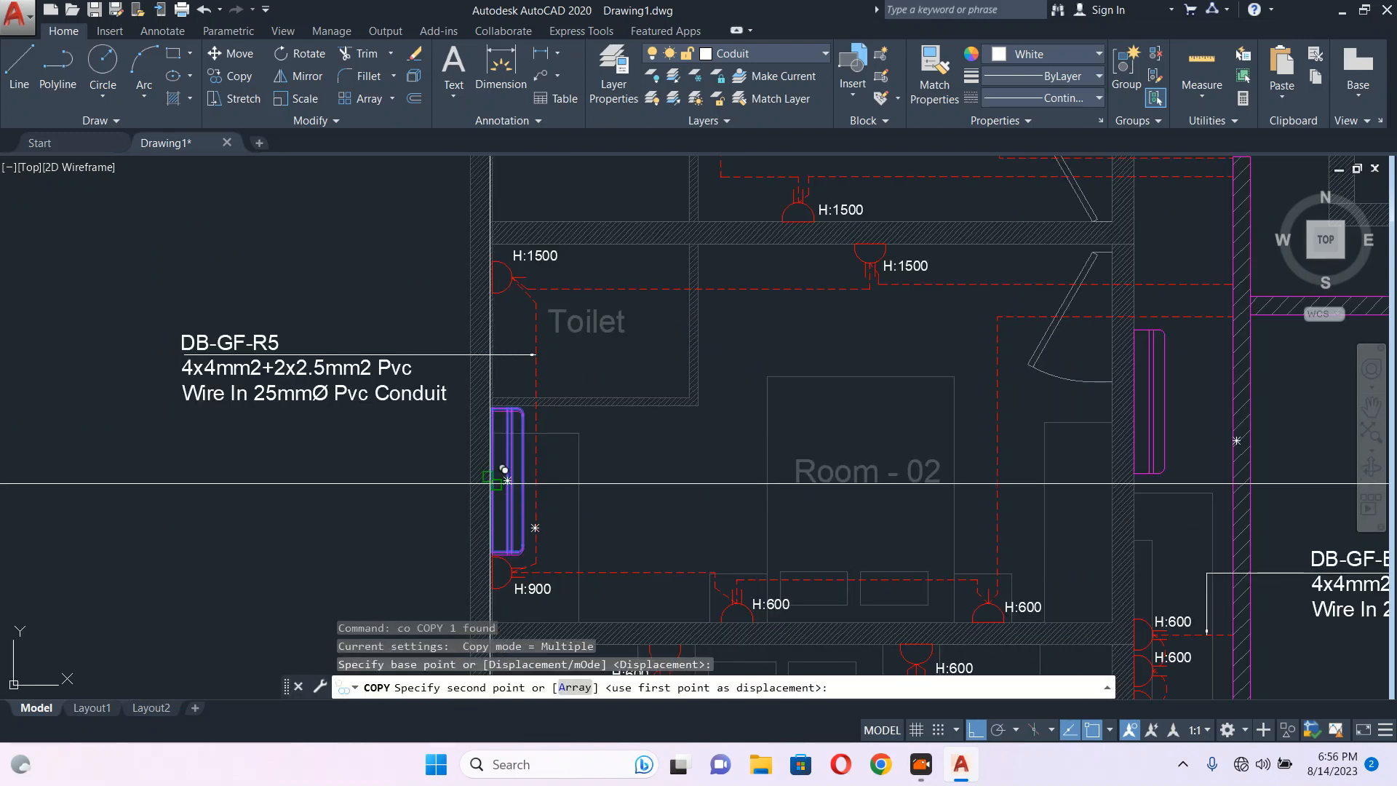
scroll(758, 353, "down", 3)
scroll(780, 317, "up", 3)
left_click(780, 317)
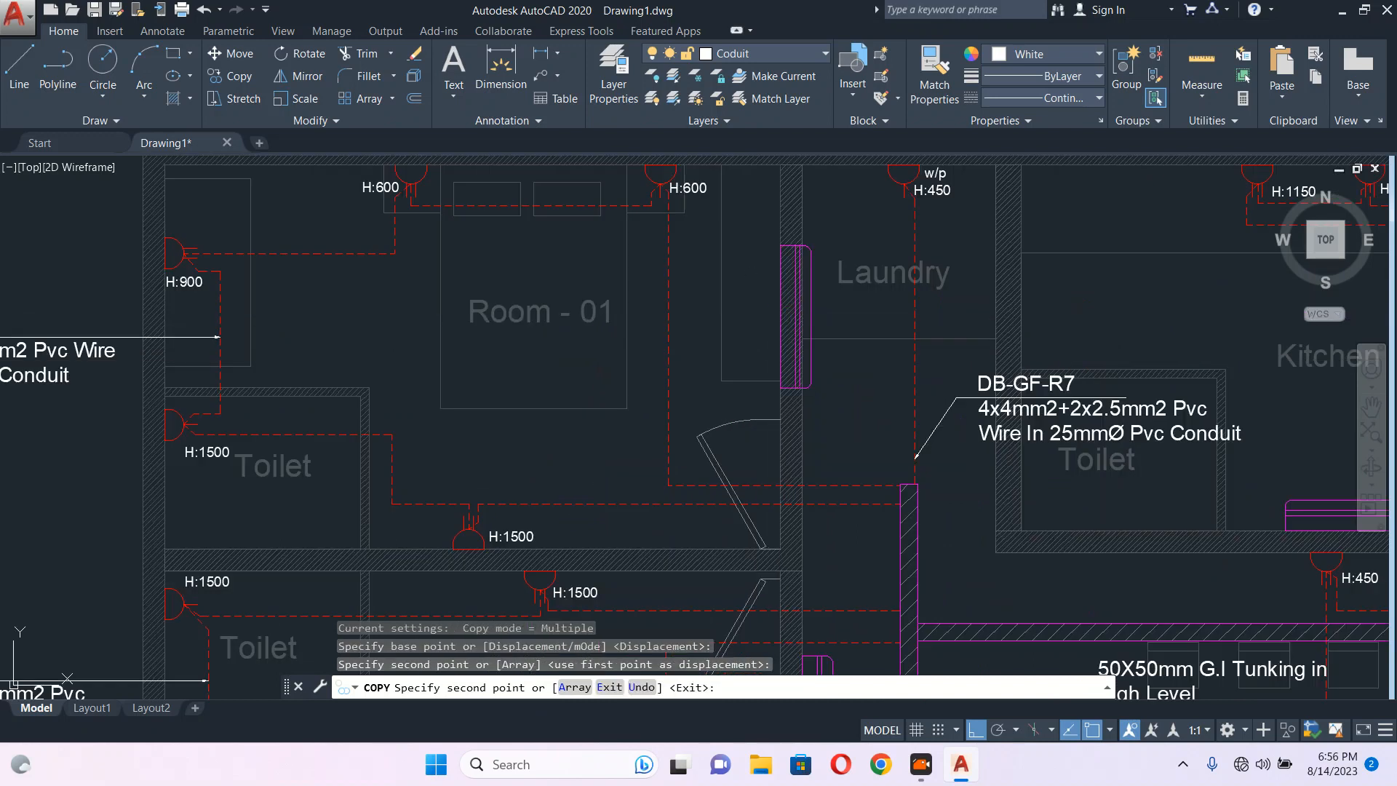
key("Escape")
Mirror the copied Split Unit about the wall face so it projects into Room - 01, erasing the source object.
type("mi")
key("Return")
scroll(777, 308, "up", 3)
left_click(790, 213)
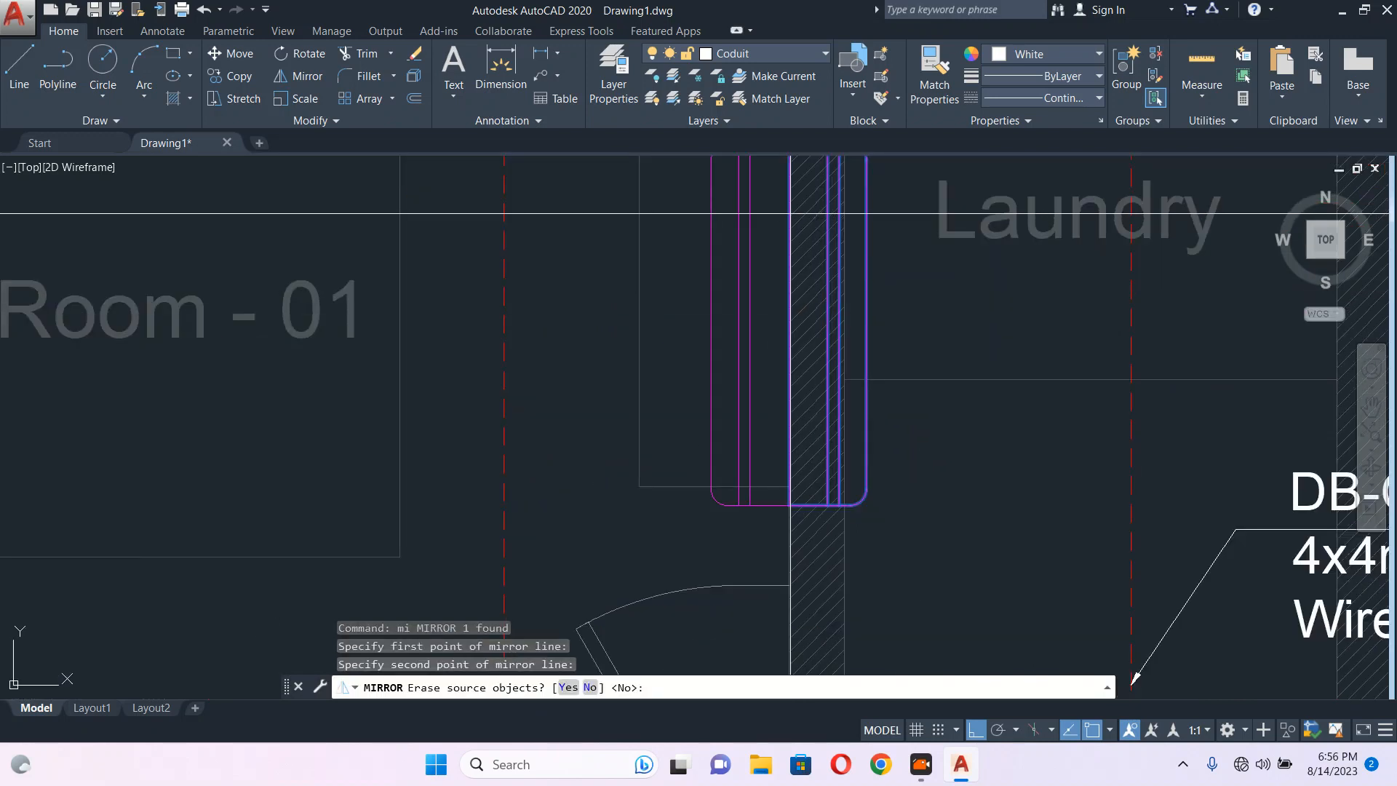
type("y")
key("Return")
scroll(836, 339, "down", 8)
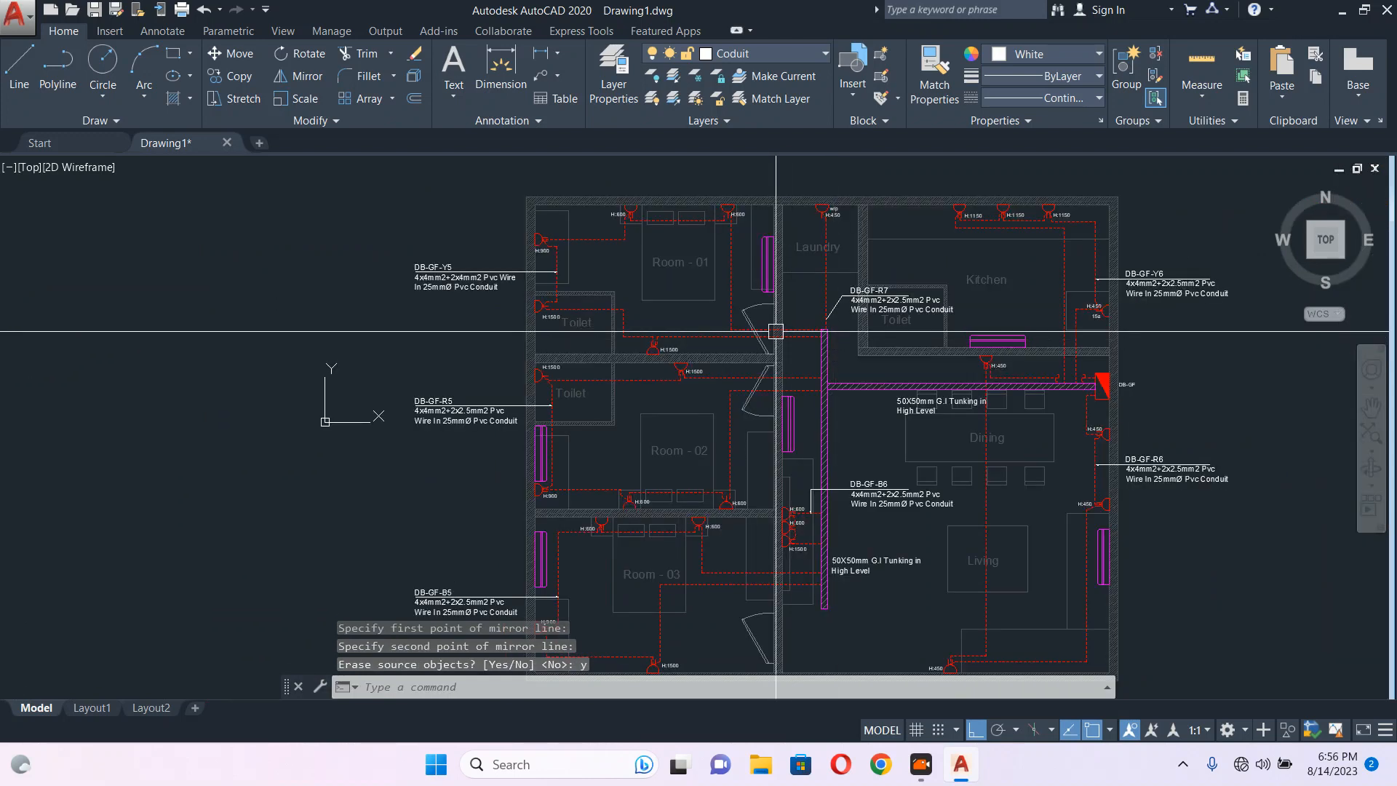
Move Room - 01's Split Unit slightly up along the laundry wall, away from the door.
scroll(776, 320, "up", 4)
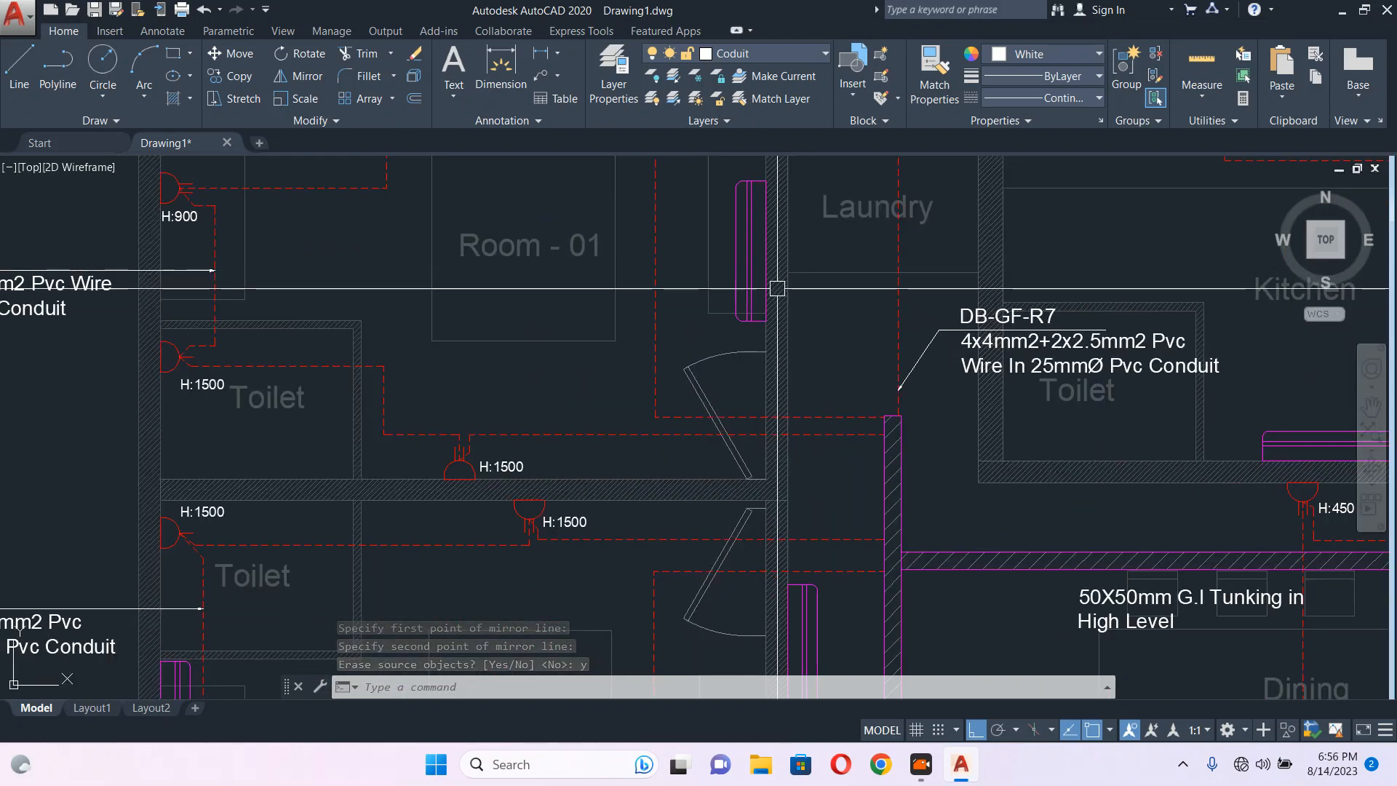
scroll(777, 289, "down", 2)
left_click(757, 240)
scroll(792, 246, "up", 4)
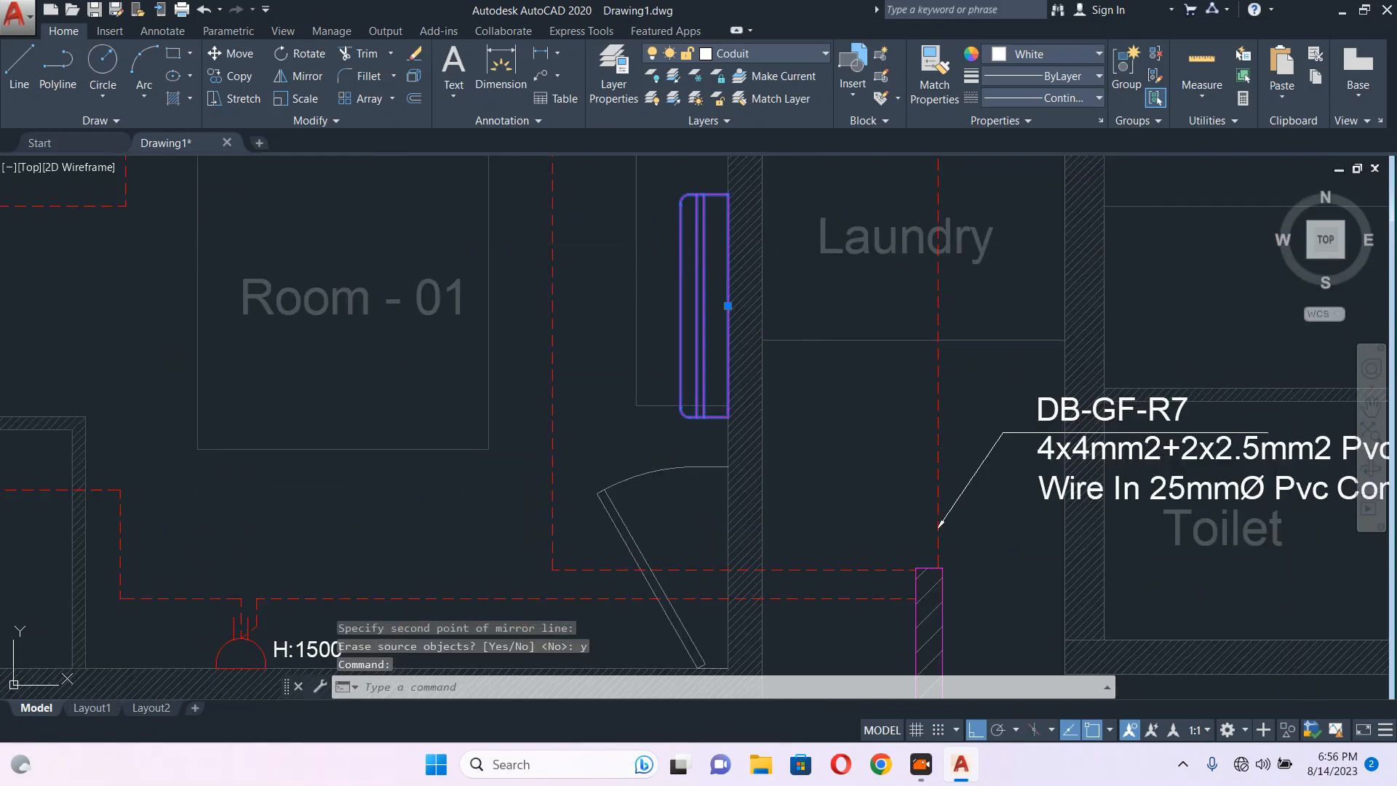
type("m")
key("Return")
middle_click_drag(530, 383, 621, 441)
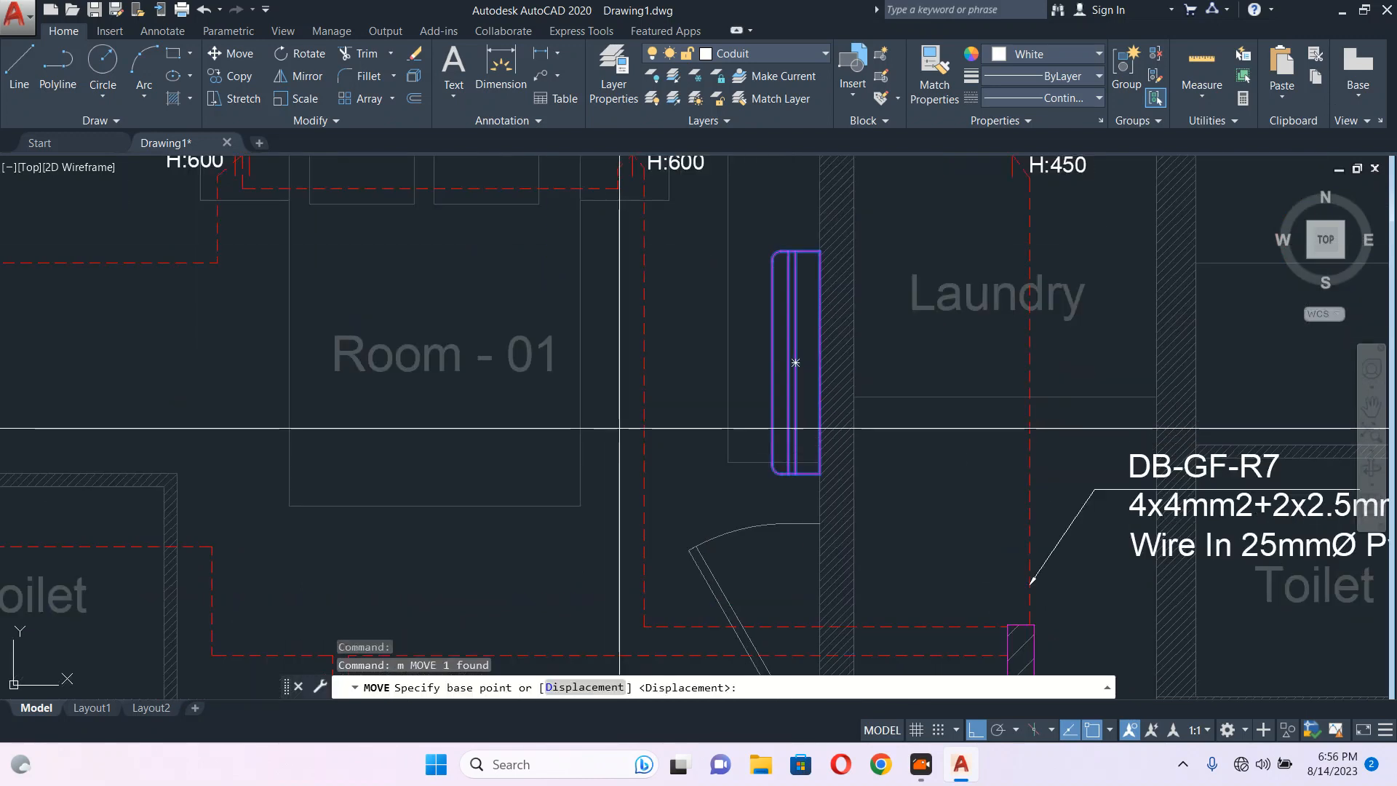
left_click(621, 426)
left_click(626, 398)
key("Escape")
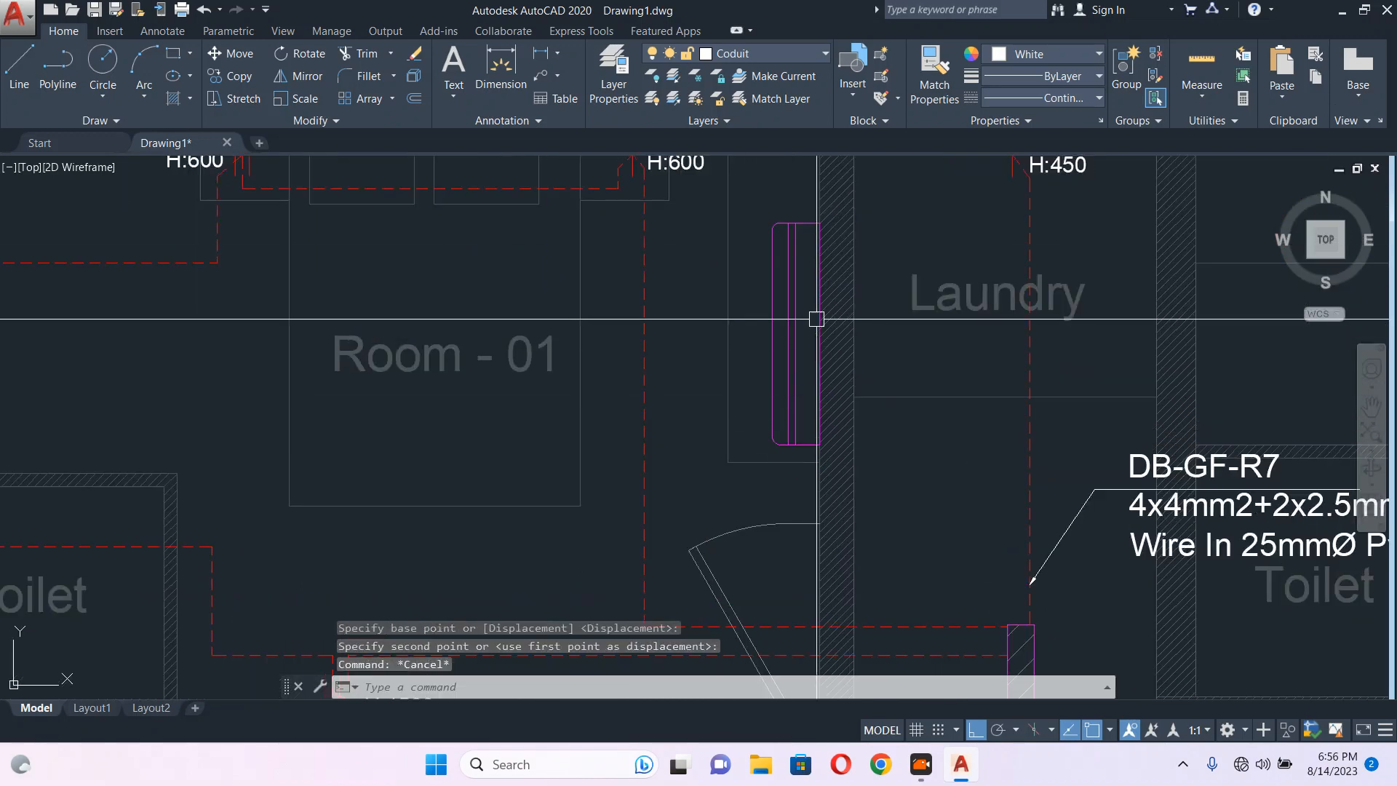
scroll(676, 425, "down", 5)
middle_click_drag(744, 409, 631, 255)
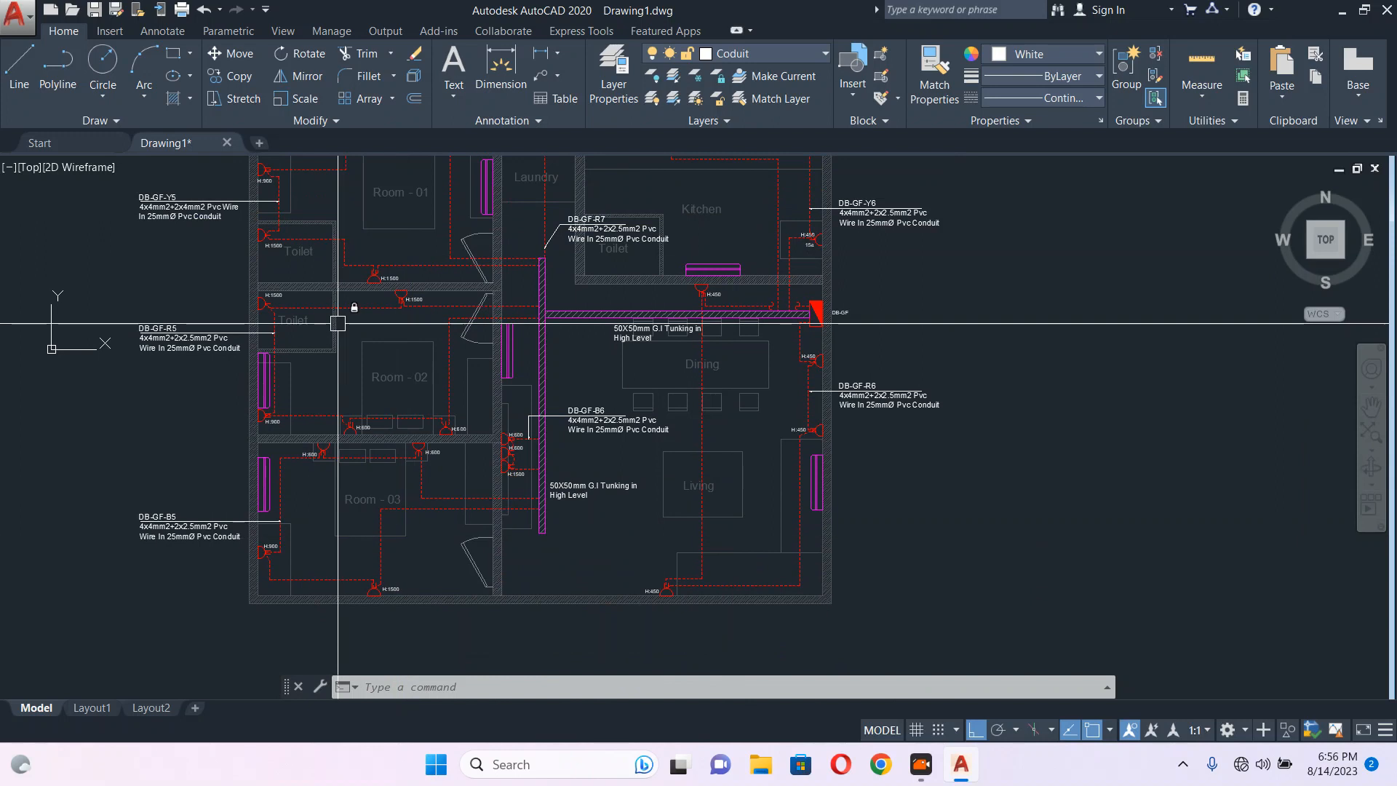
middle_click_drag(337, 323, 373, 471)
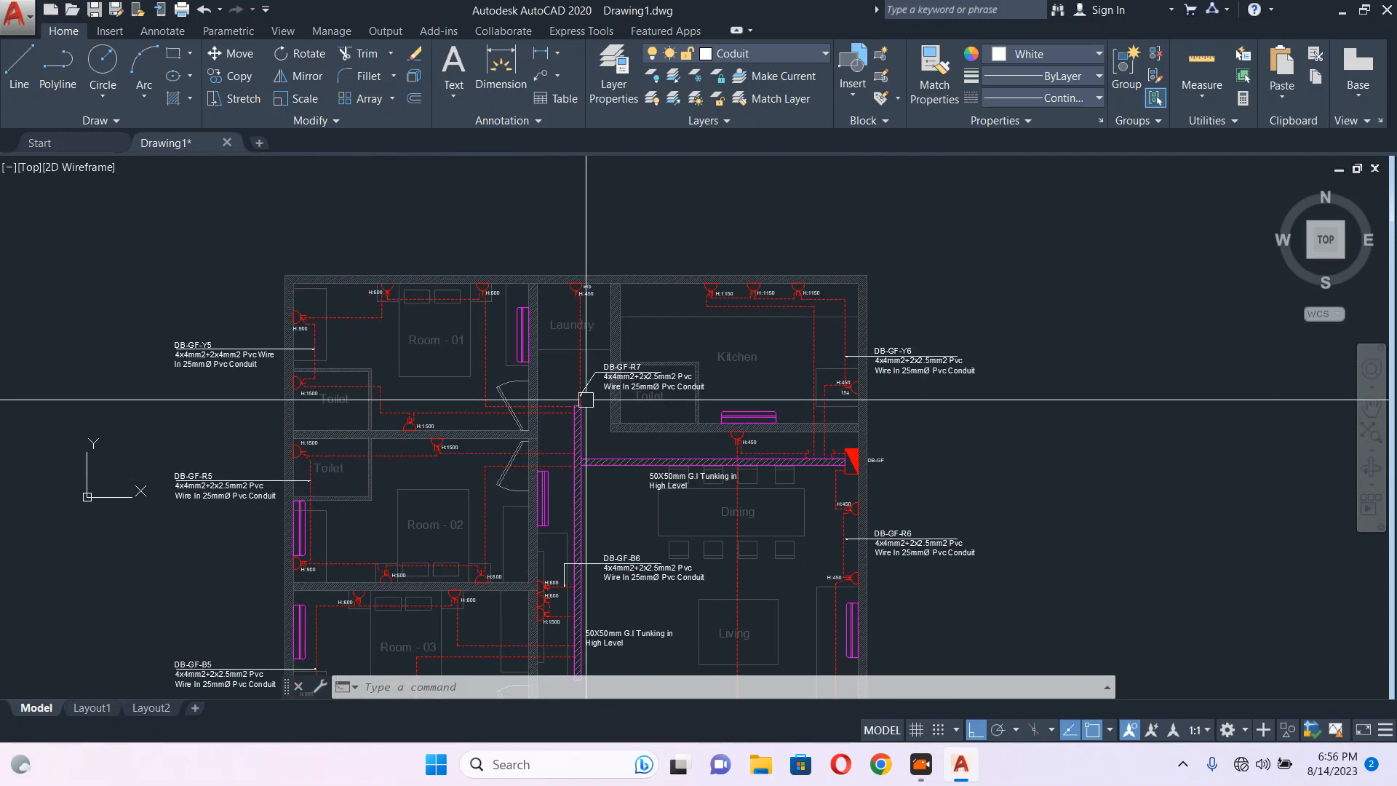
middle_click_drag(586, 400, 482, 308)
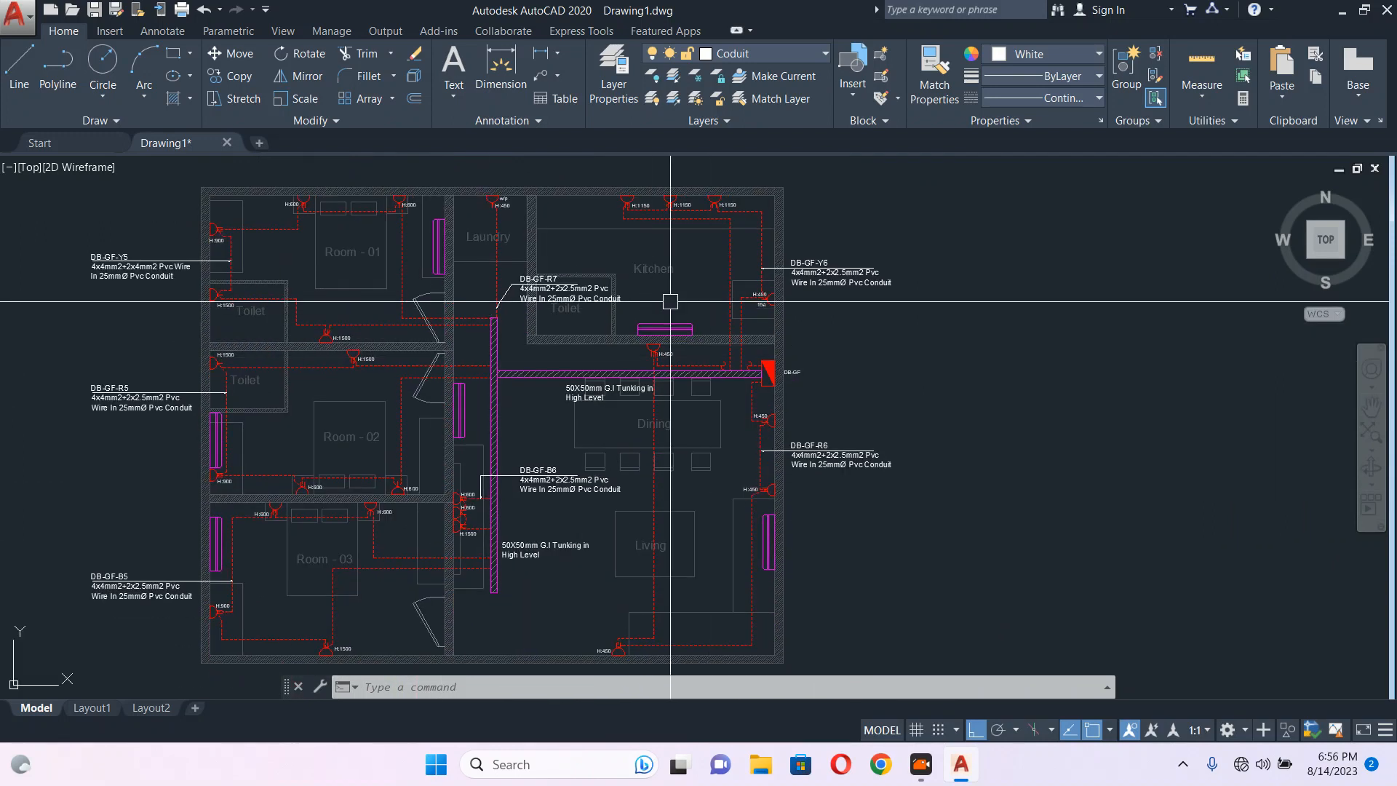
middle_click_drag(690, 411, 556, 305)
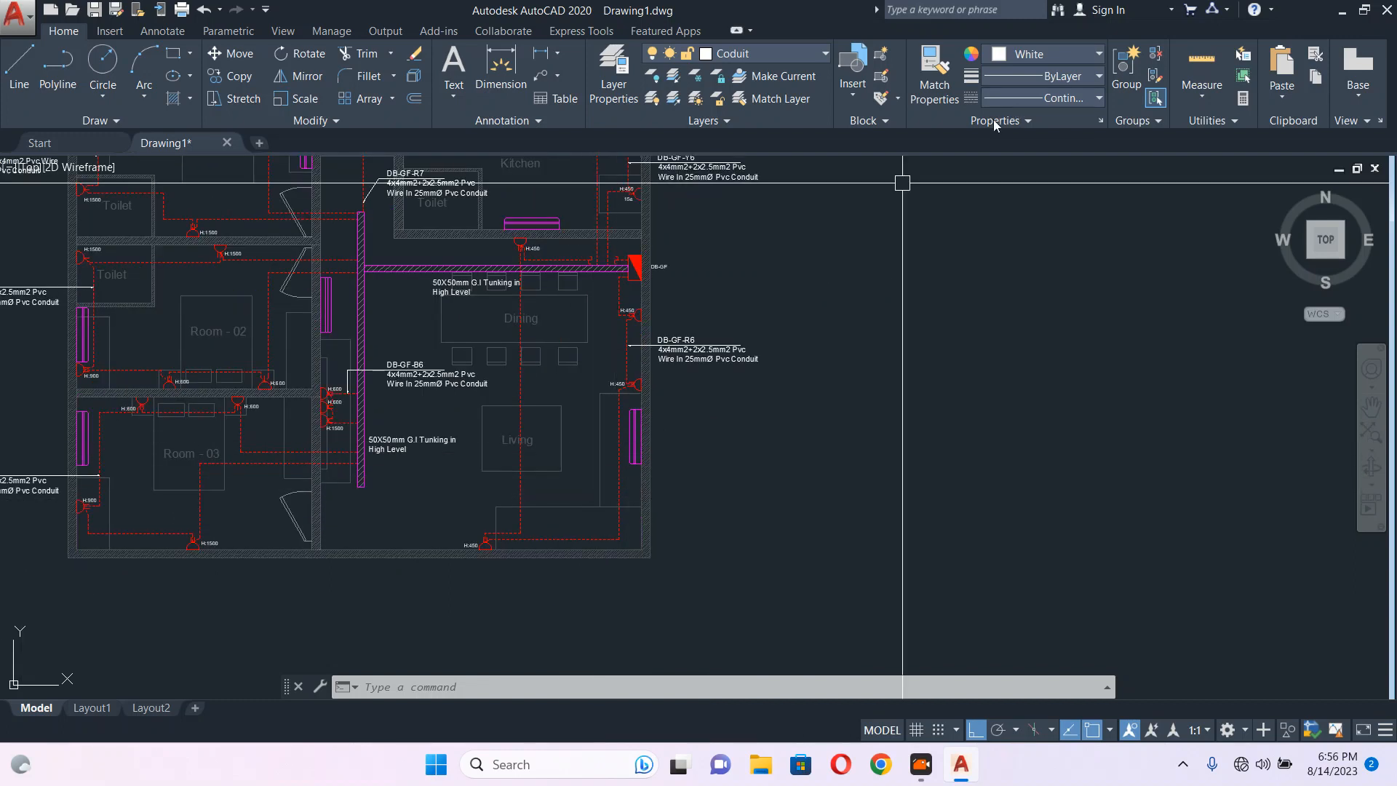
key("Escape")
key("Escape")
Copy the H:450 socket above the living room's Split Unit horizontally into the empty space outside the outer wall.
scroll(636, 452, "up", 6)
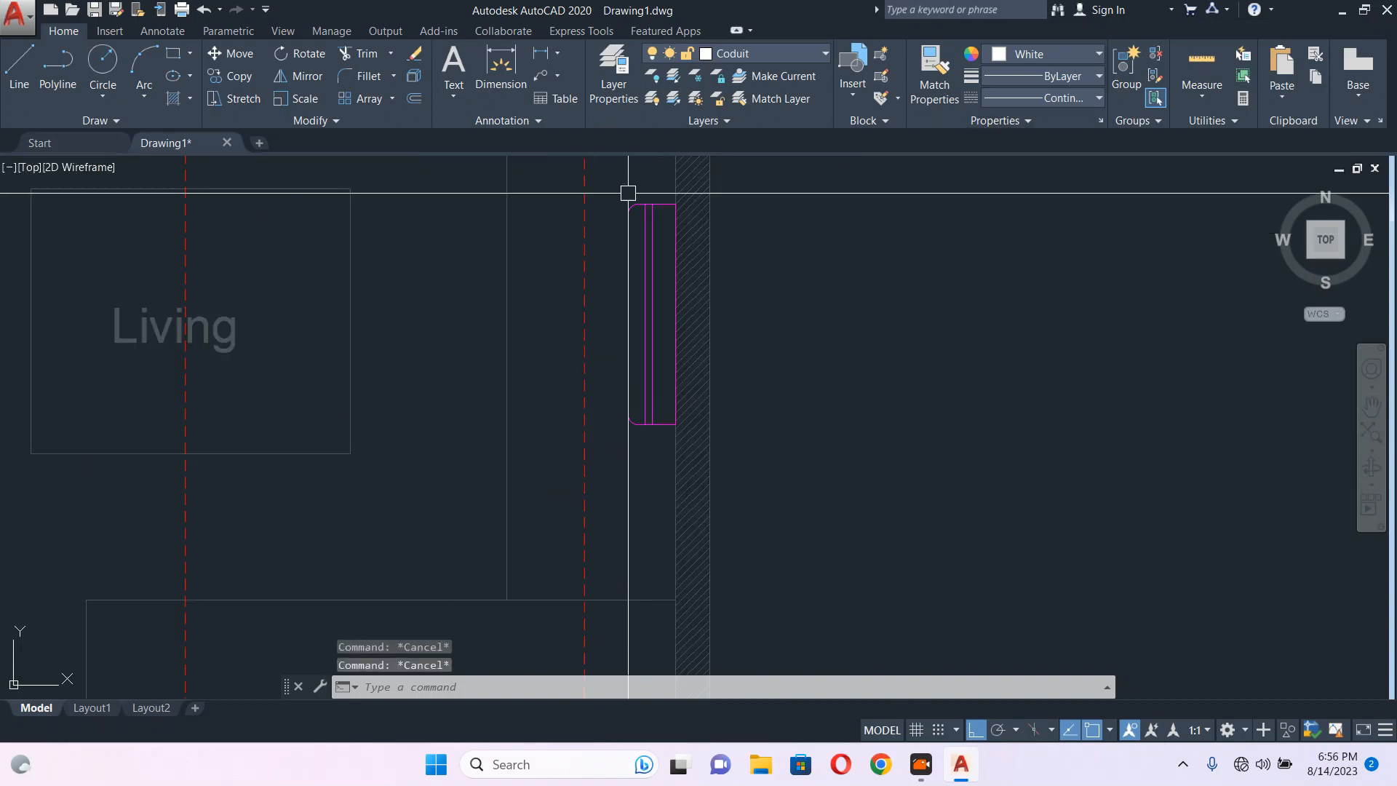
middle_click_drag(631, 182, 568, 406)
left_click(552, 487)
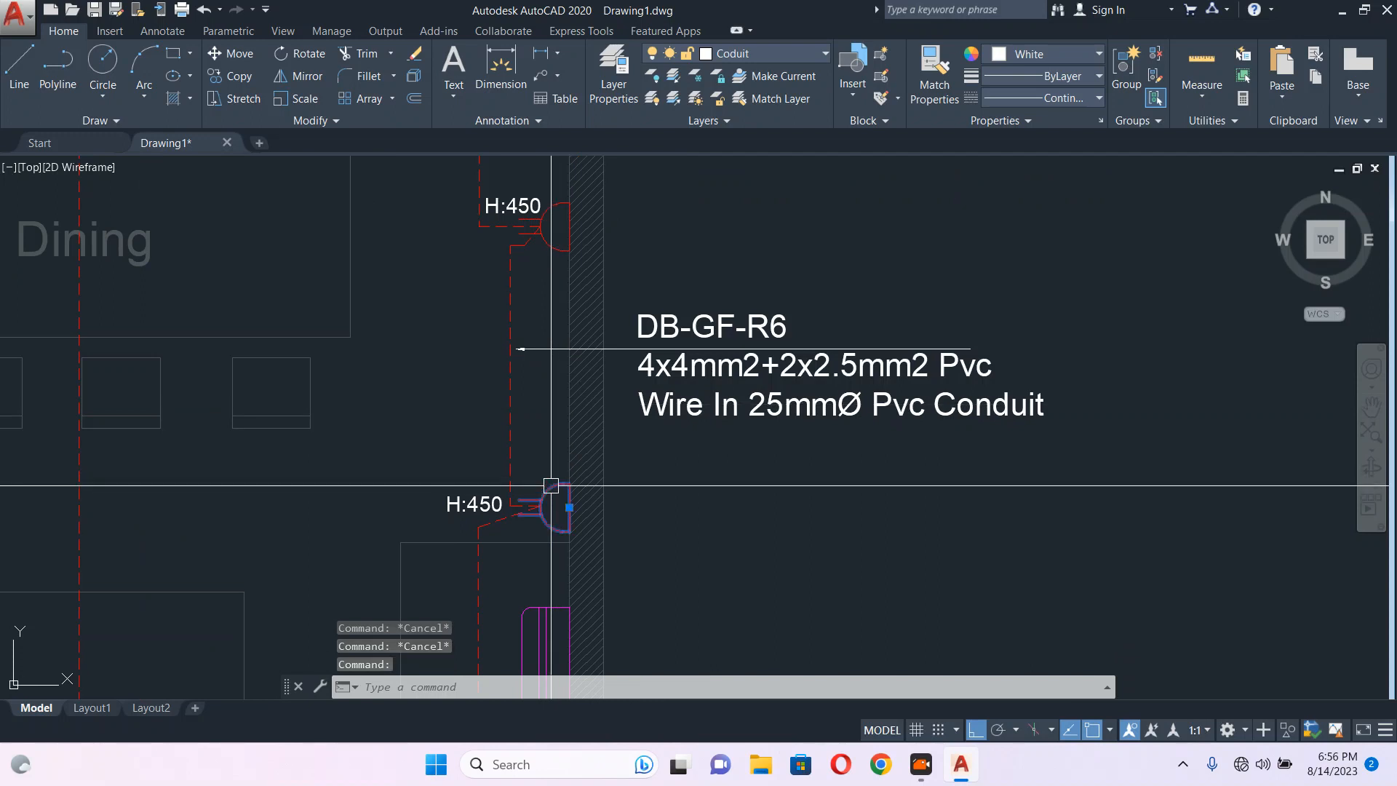
middle_click_drag(644, 501, 563, 452)
type("co")
key("Return")
left_click(564, 441)
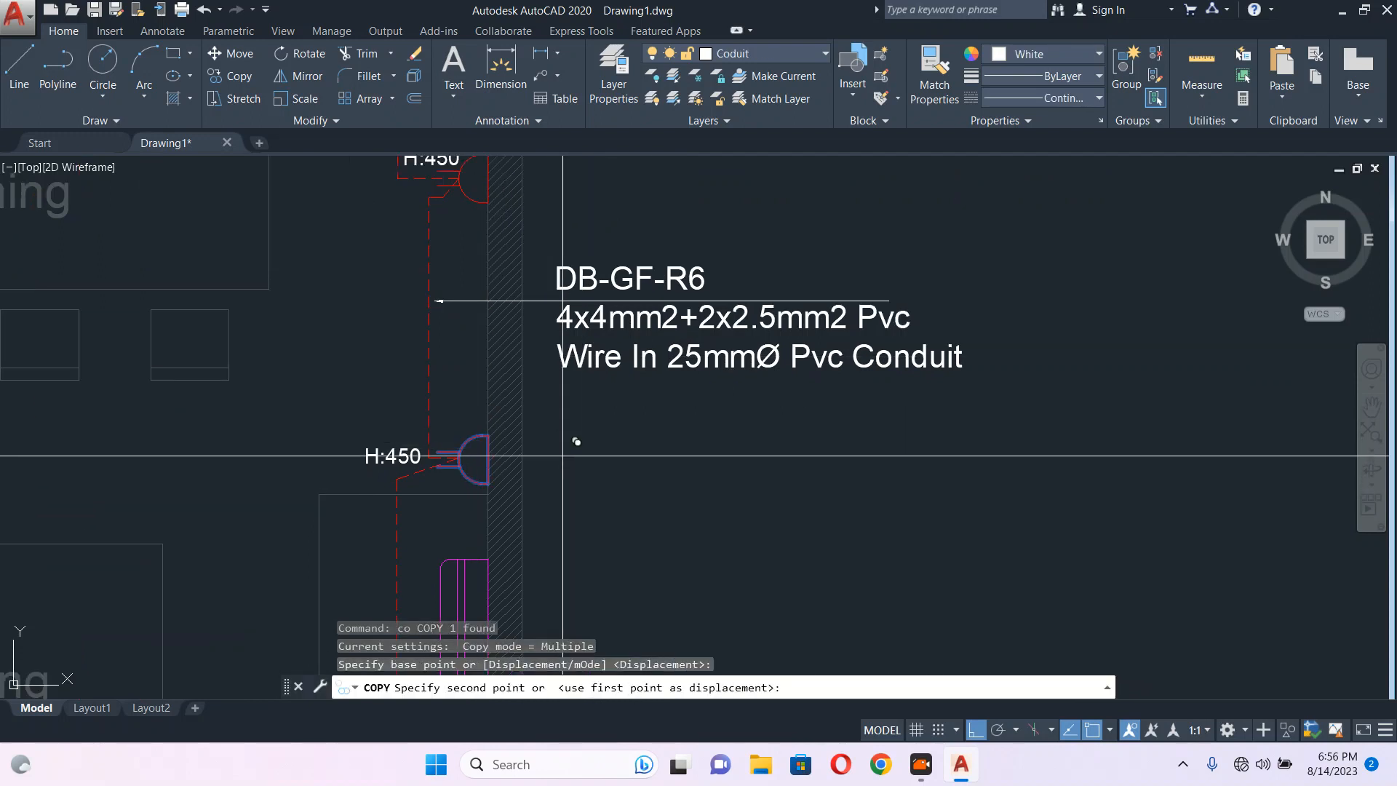
middle_click_drag(1121, 444, 706, 389)
left_click(705, 390)
key("Escape")
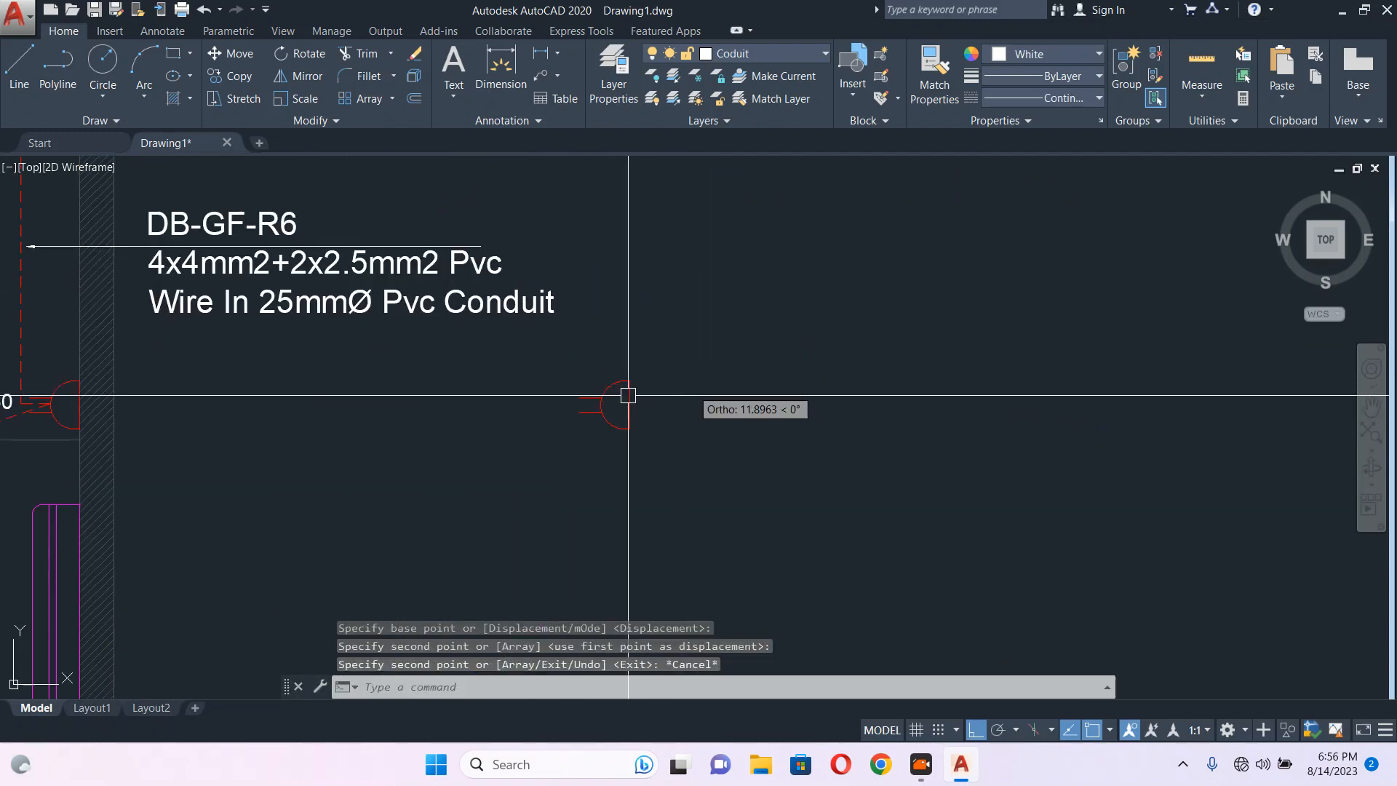
Rotate the copied socket 90° clockwise about the midpoint of its flat edge so its prongs point up.
scroll(628, 396, "up", 2)
left_click(612, 412)
left_click(565, 461)
type("ro")
key("Return")
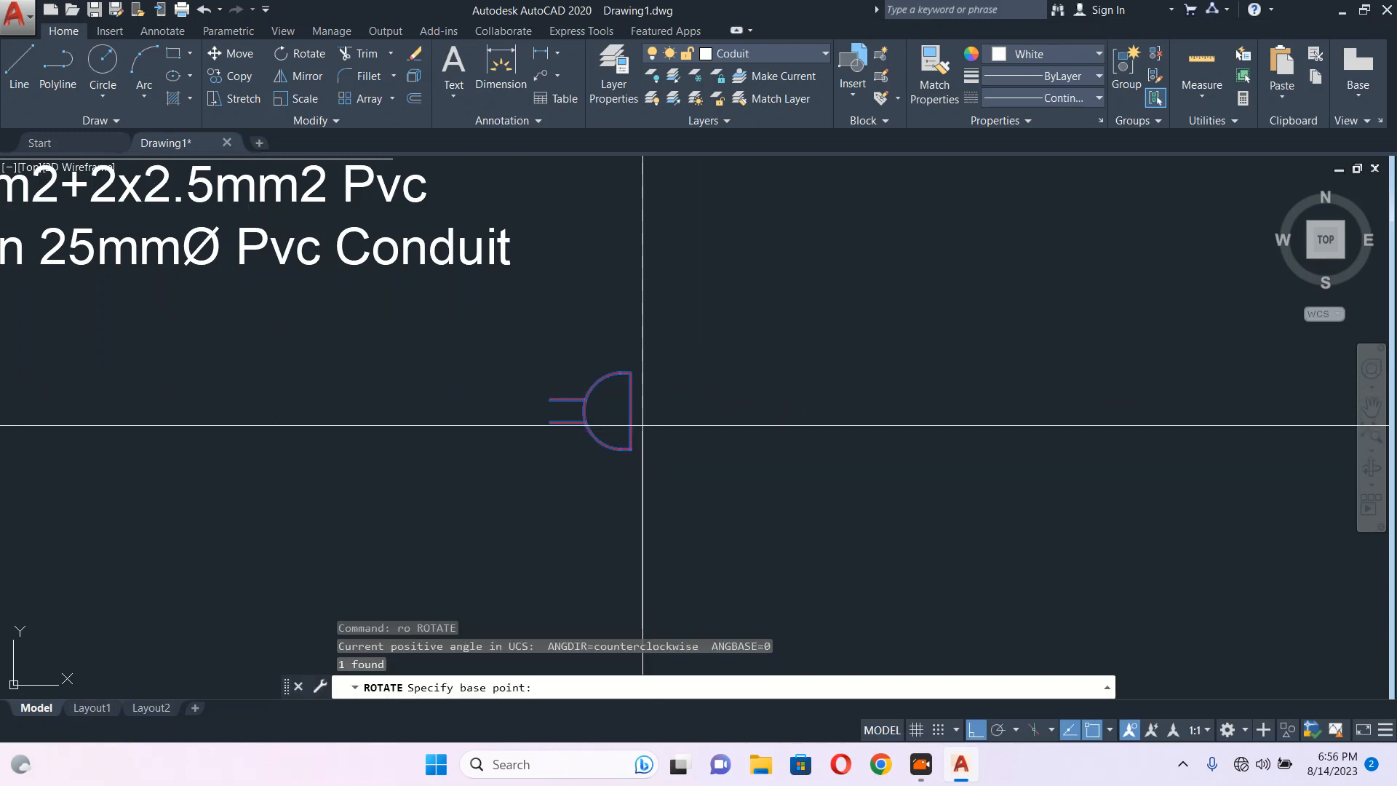
left_click(630, 411)
left_click(665, 474)
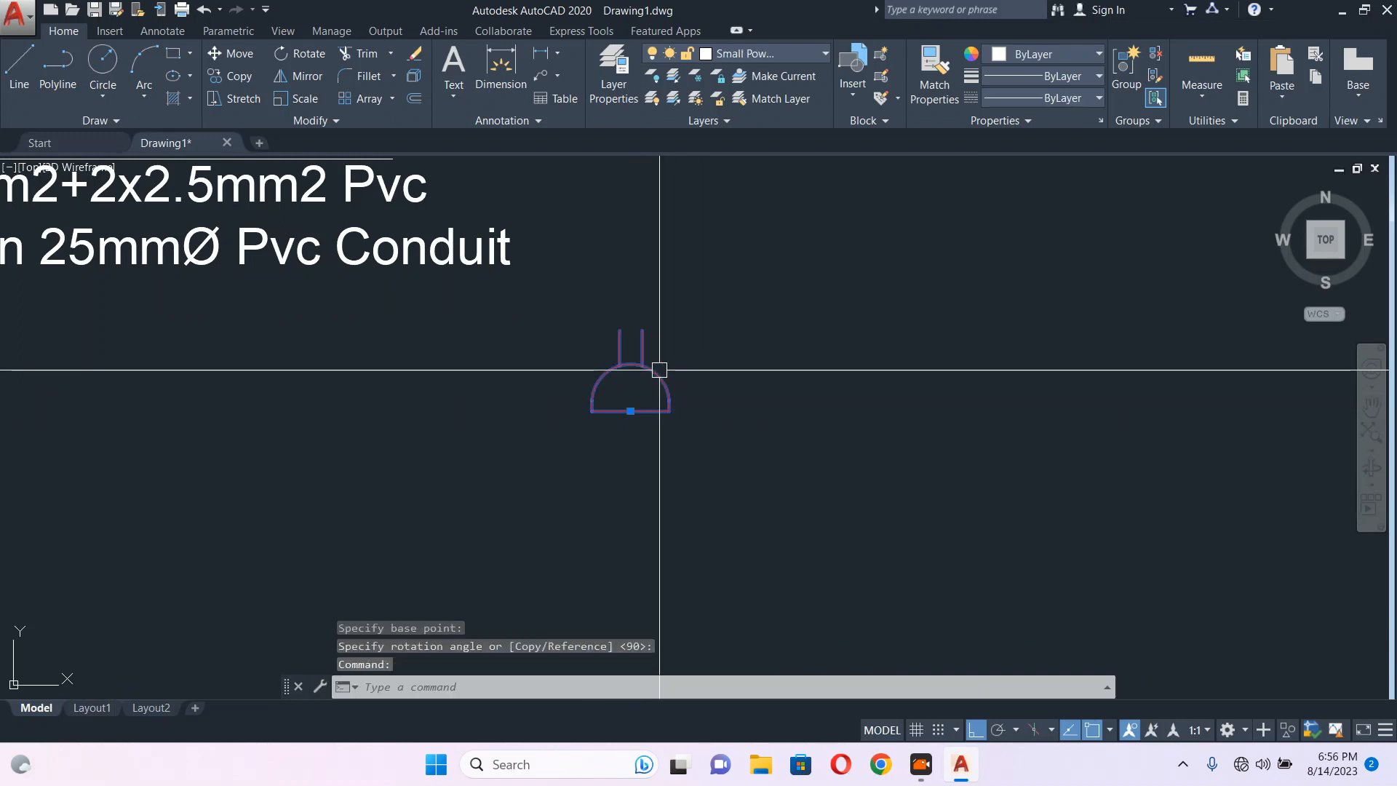
Explode the rotated socket block and erase its left prong line.
type("x")
key("Return")
scroll(640, 305, "up", 3)
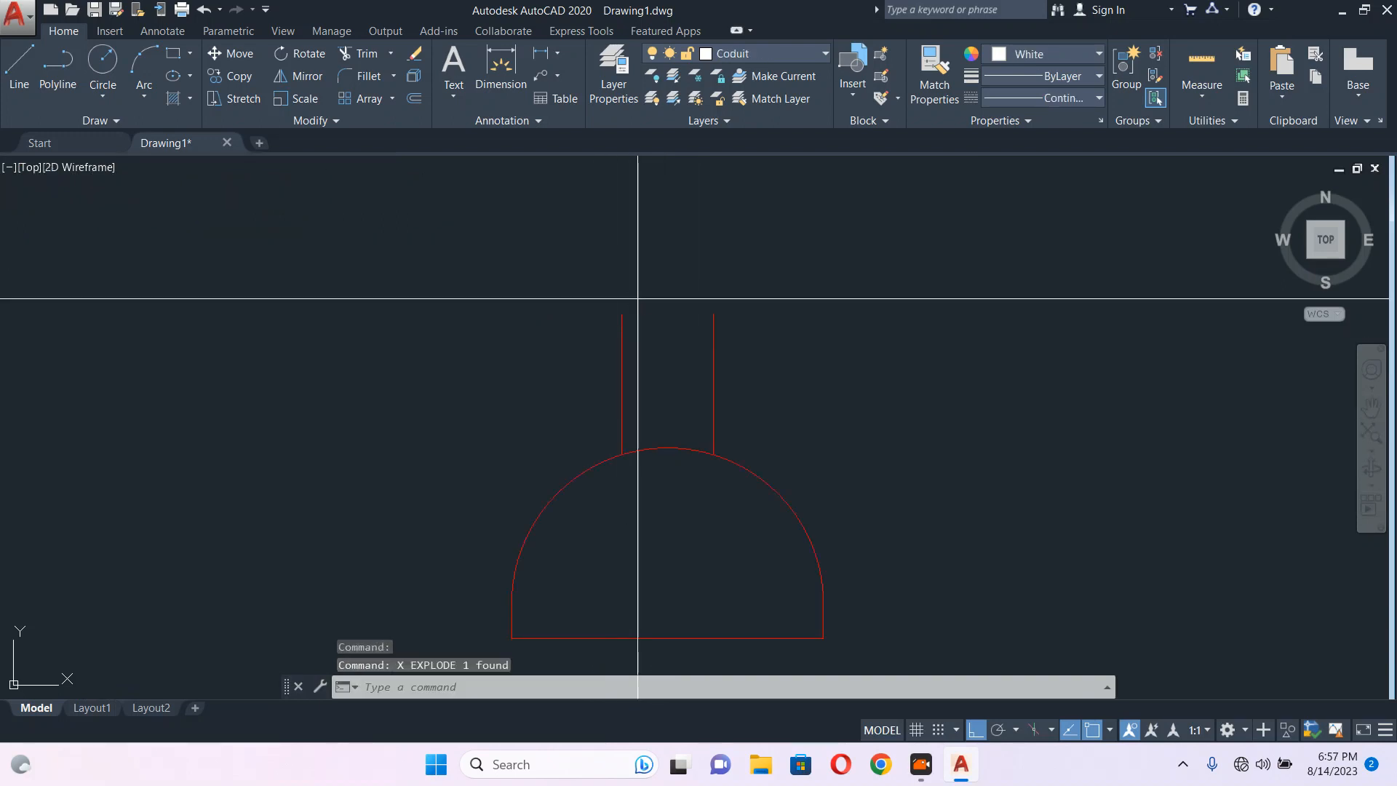
left_click(640, 296)
left_click(551, 394)
type("e")
key("Return")
Move the remaining prong line from its lower end to the top midpoint of the socket's arc.
left_click(749, 281)
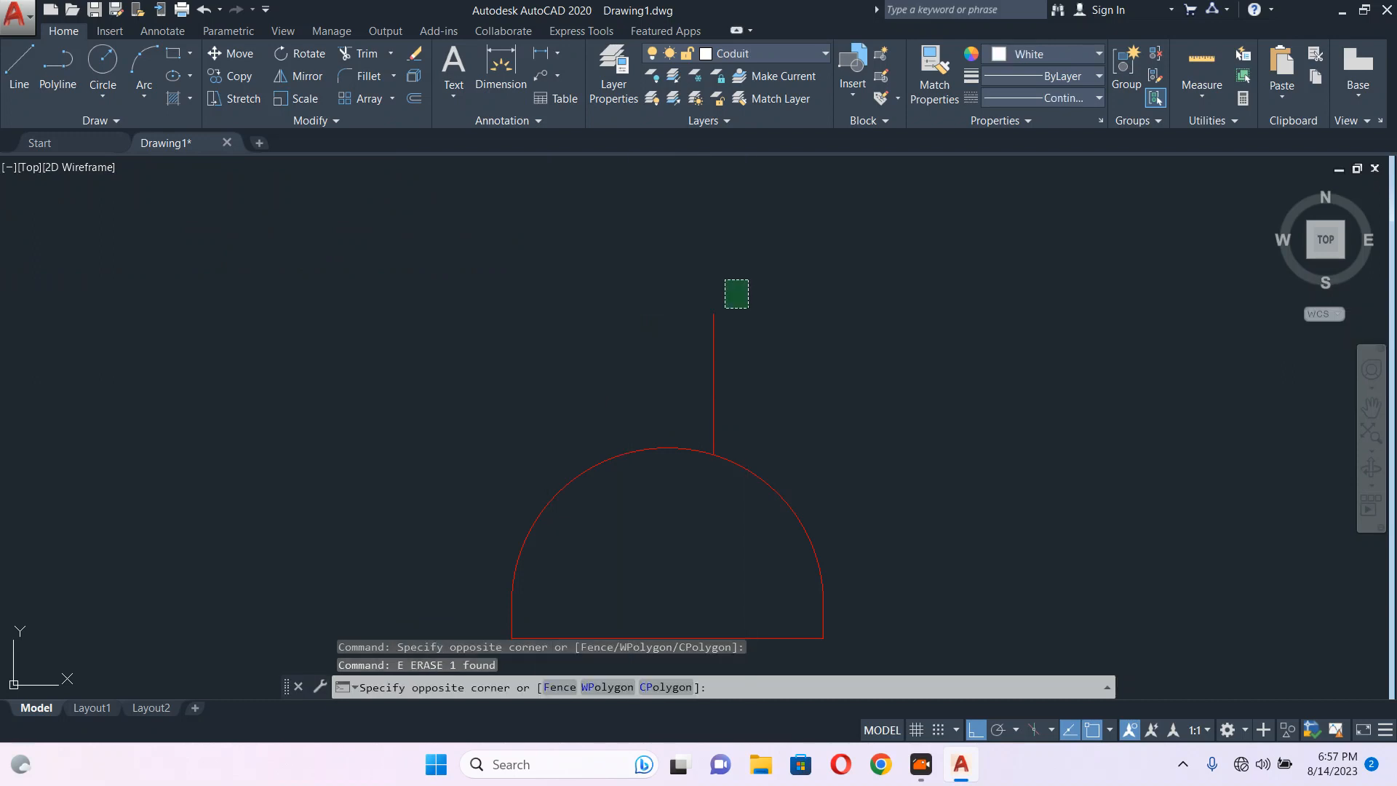
left_click(644, 426)
type("m")
key("Return")
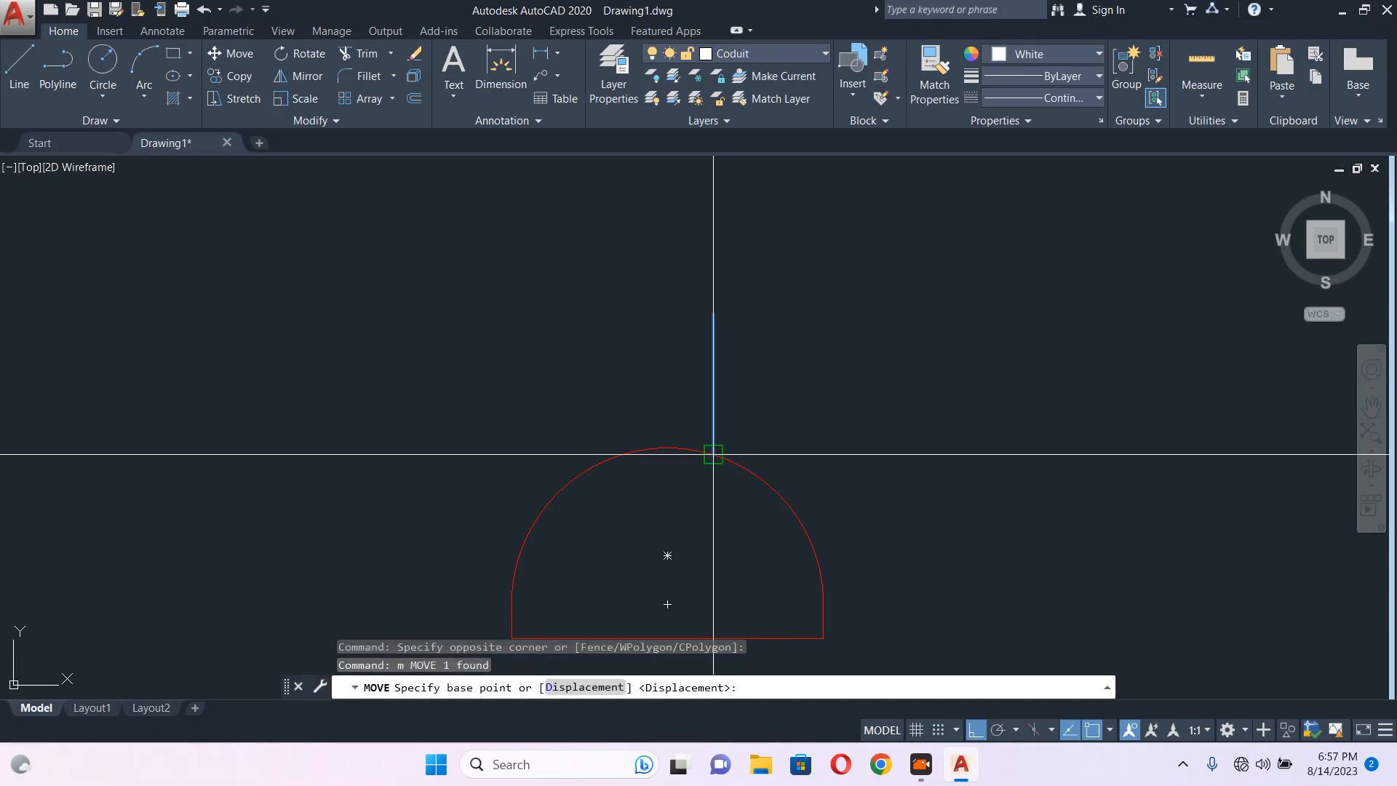
left_click(713, 454)
left_click(667, 447)
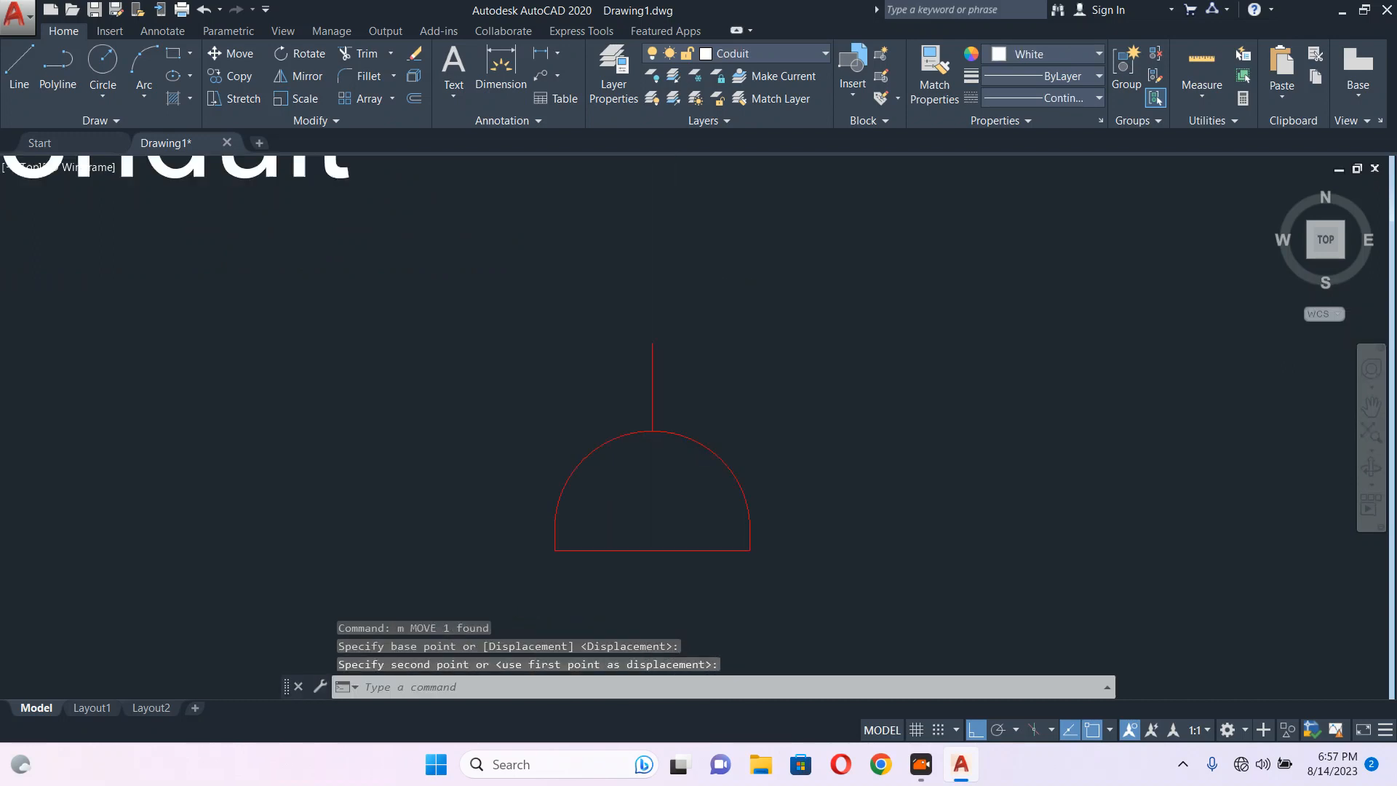
Copy the half-round socket outline straight up, placing it just above the single prong line.
scroll(601, 410, "down", 4)
key("Escape")
left_click(639, 428)
left_click(637, 495)
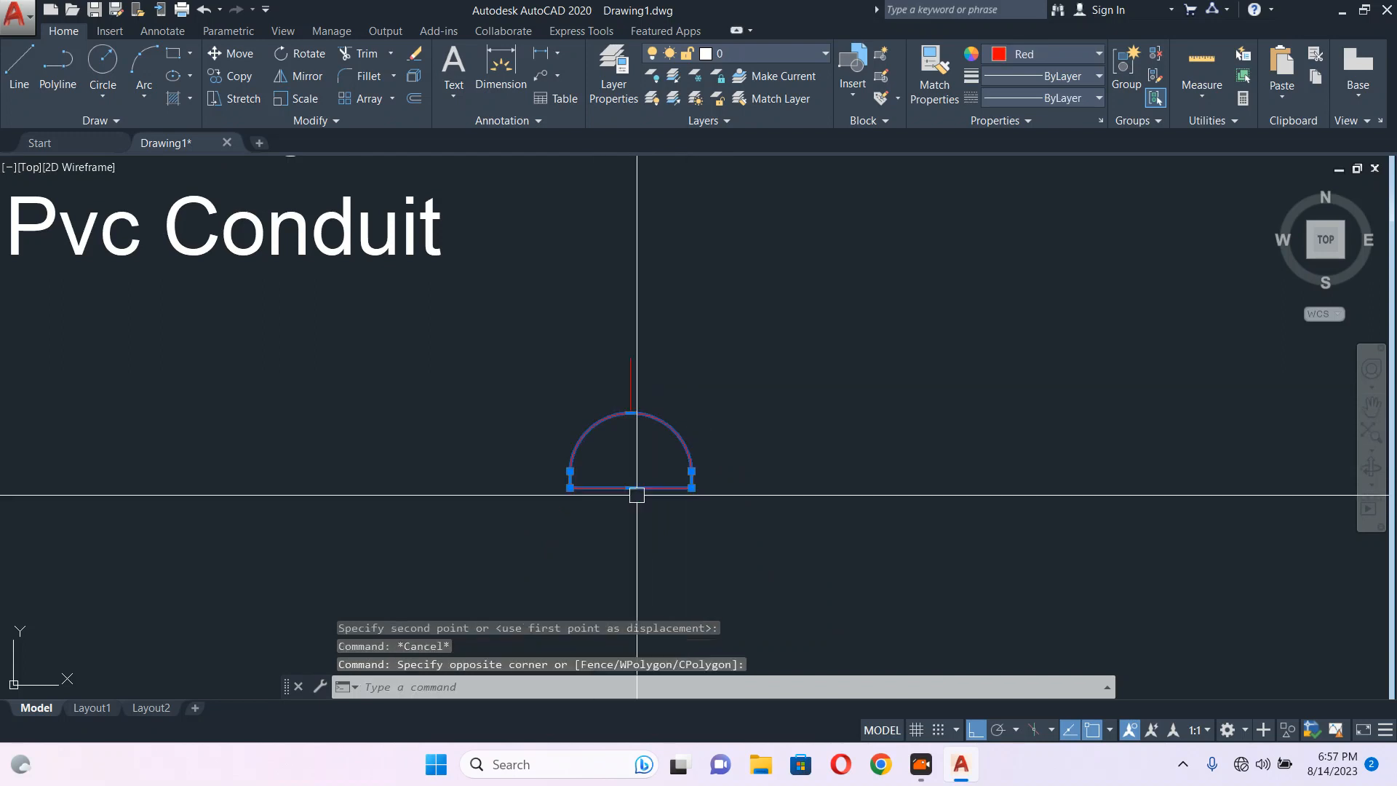
type("co")
key("Return")
left_click(722, 444)
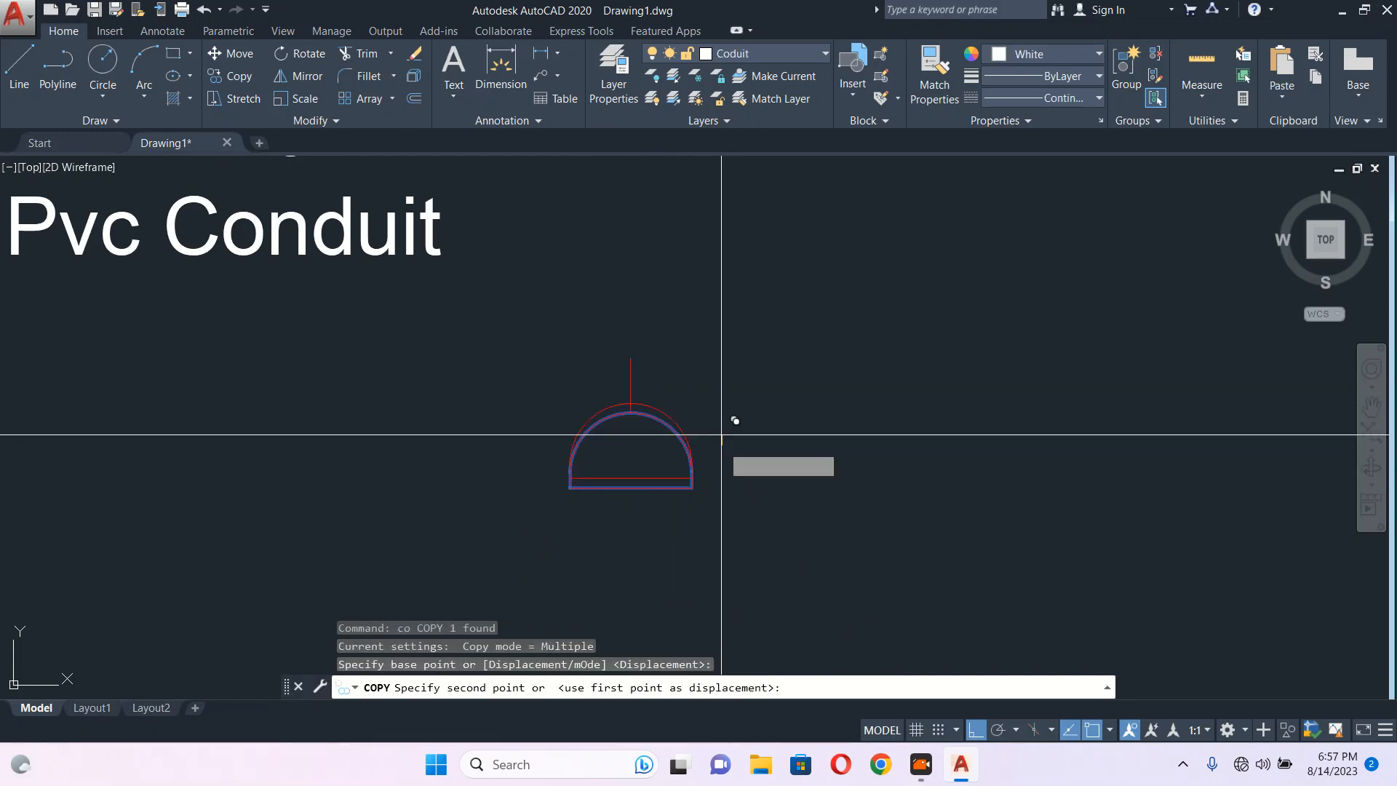
left_click(731, 253)
key("Escape")
left_click(719, 253)
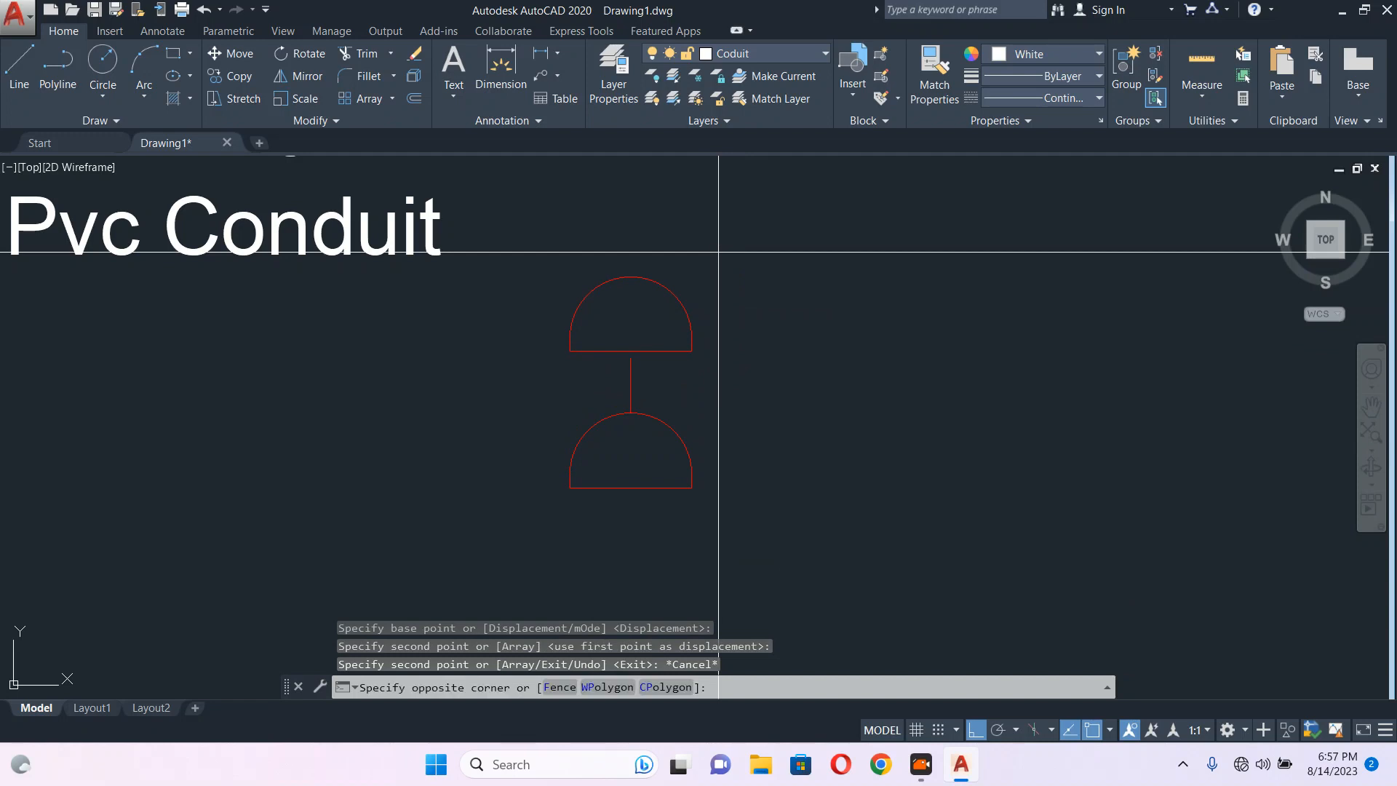
left_click(665, 352)
key("Escape")
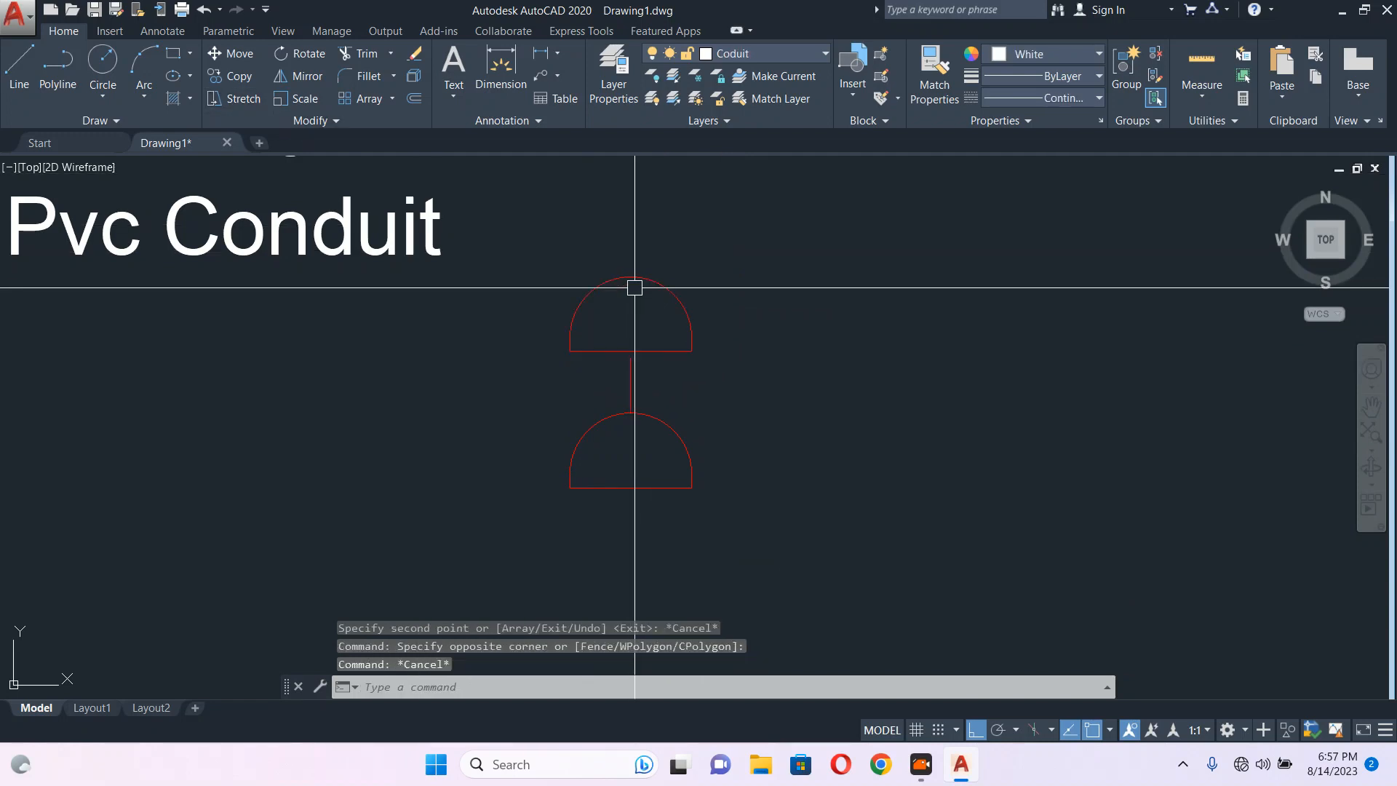
Hatch the upper half-round outline with the SOLID pattern.
type("h")
key("Return")
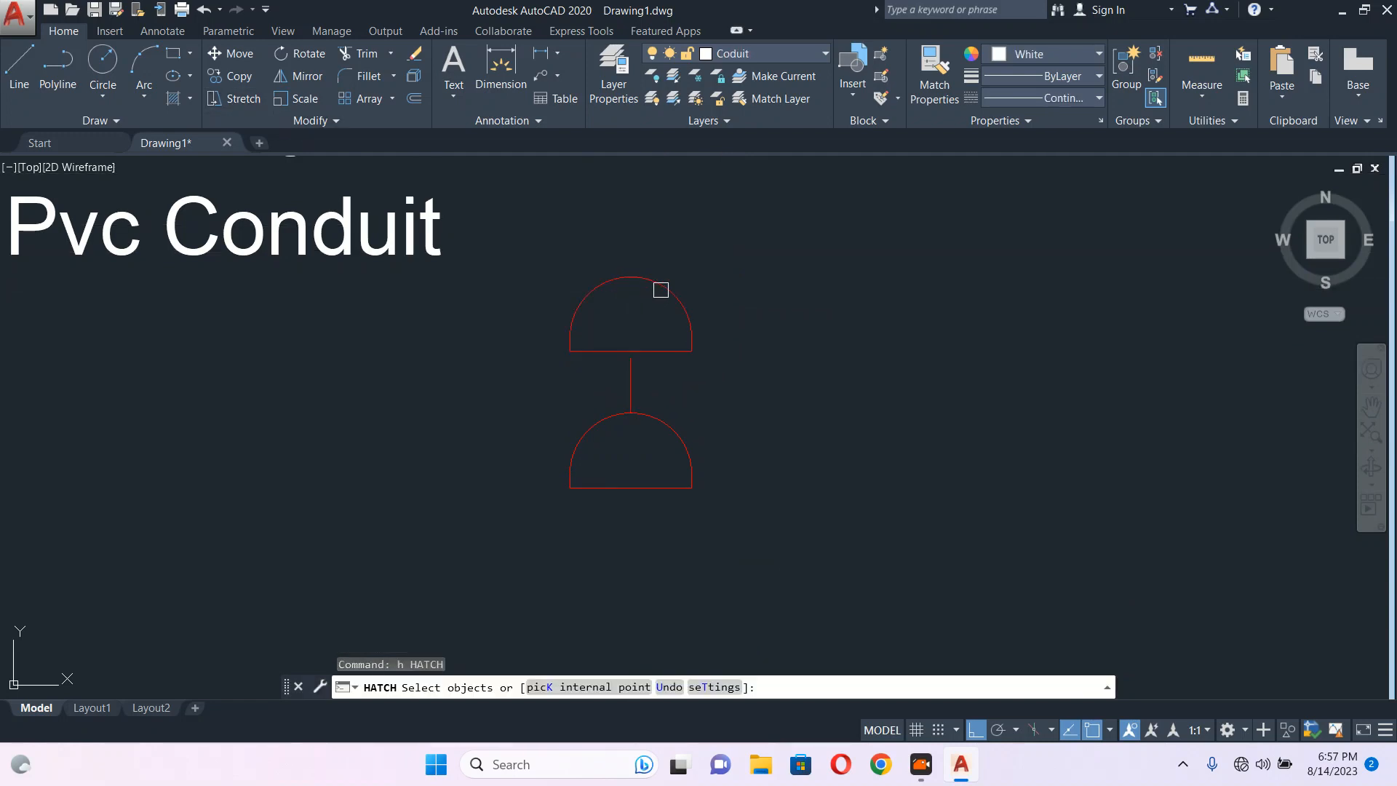
left_click(661, 290)
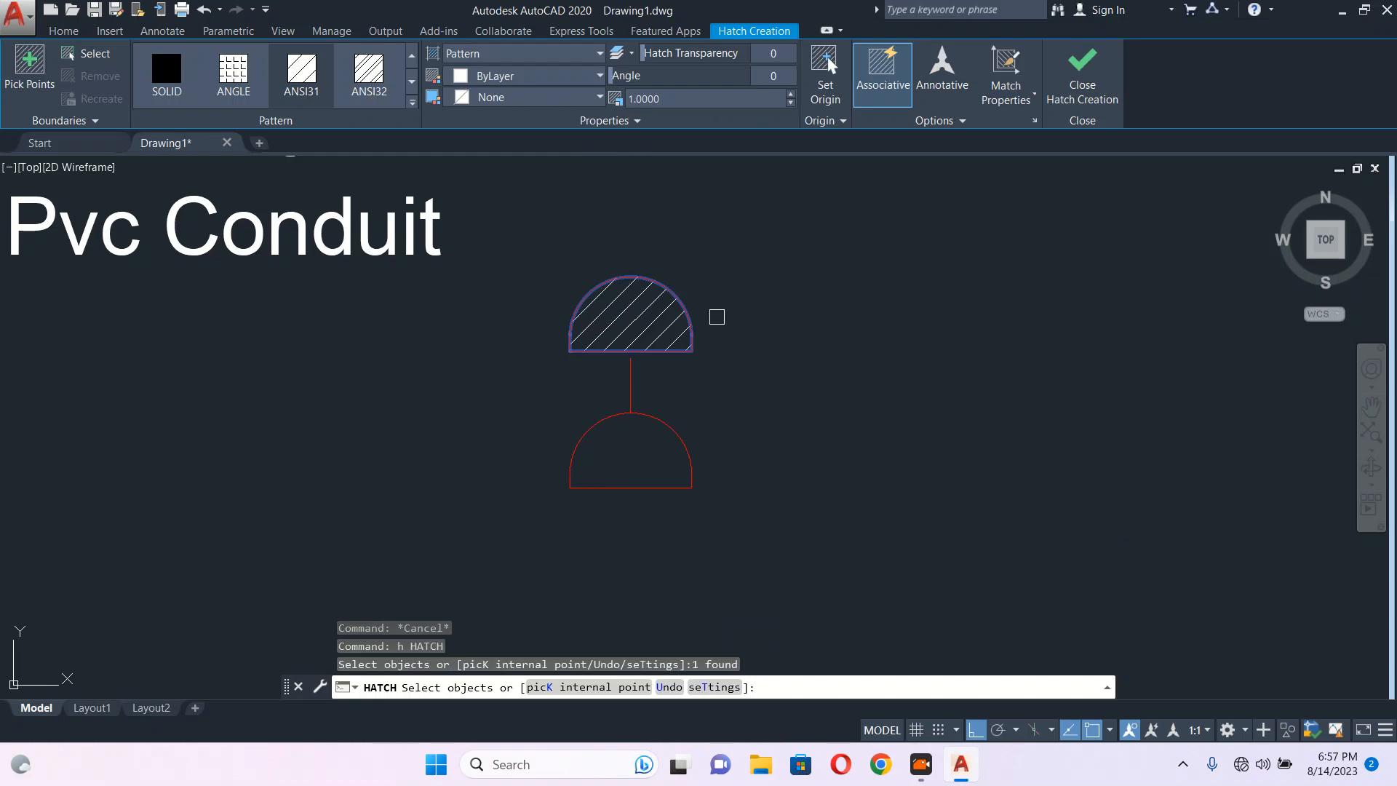
left_click(166, 73)
key("Return")
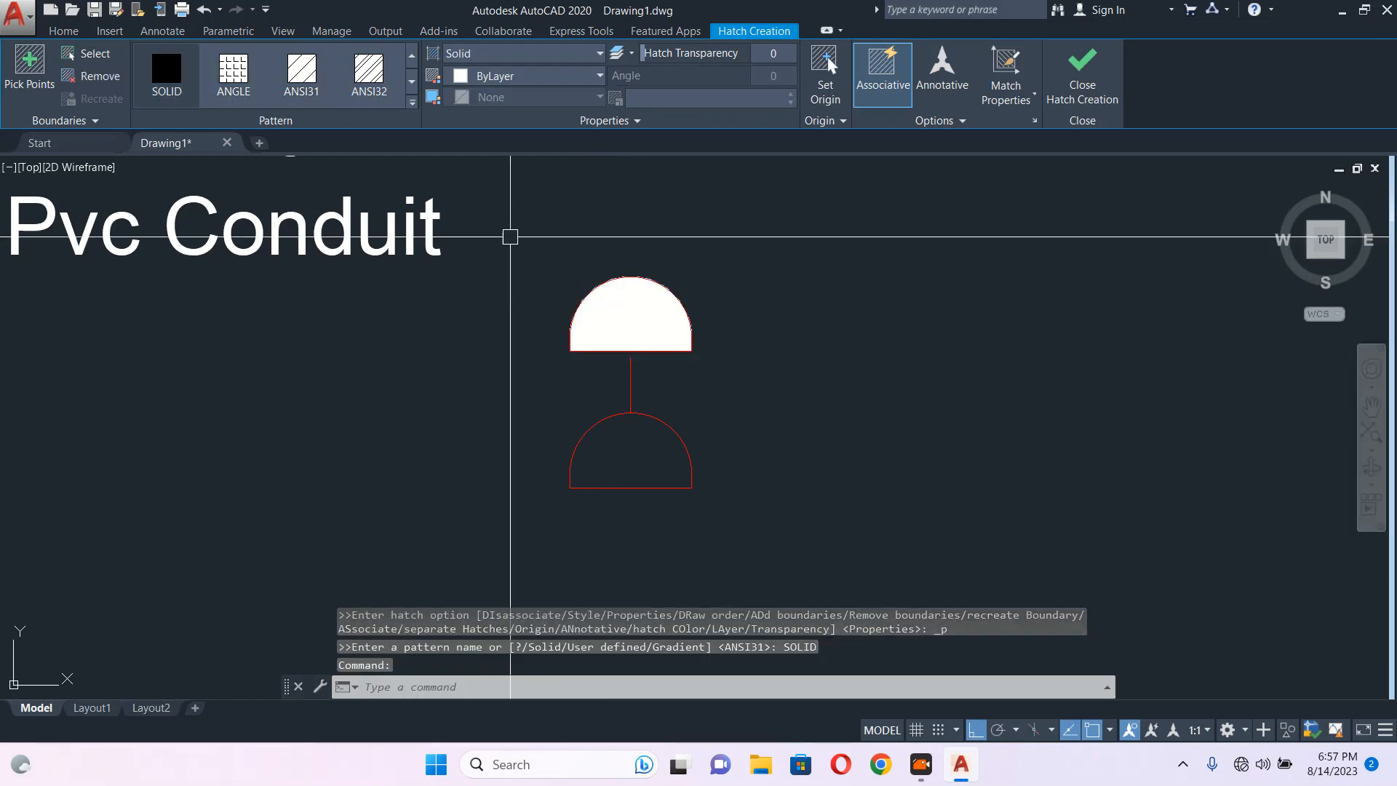
Set the color of the solid-filled upper half-round shape to Red.
left_click(658, 244)
left_click(582, 299)
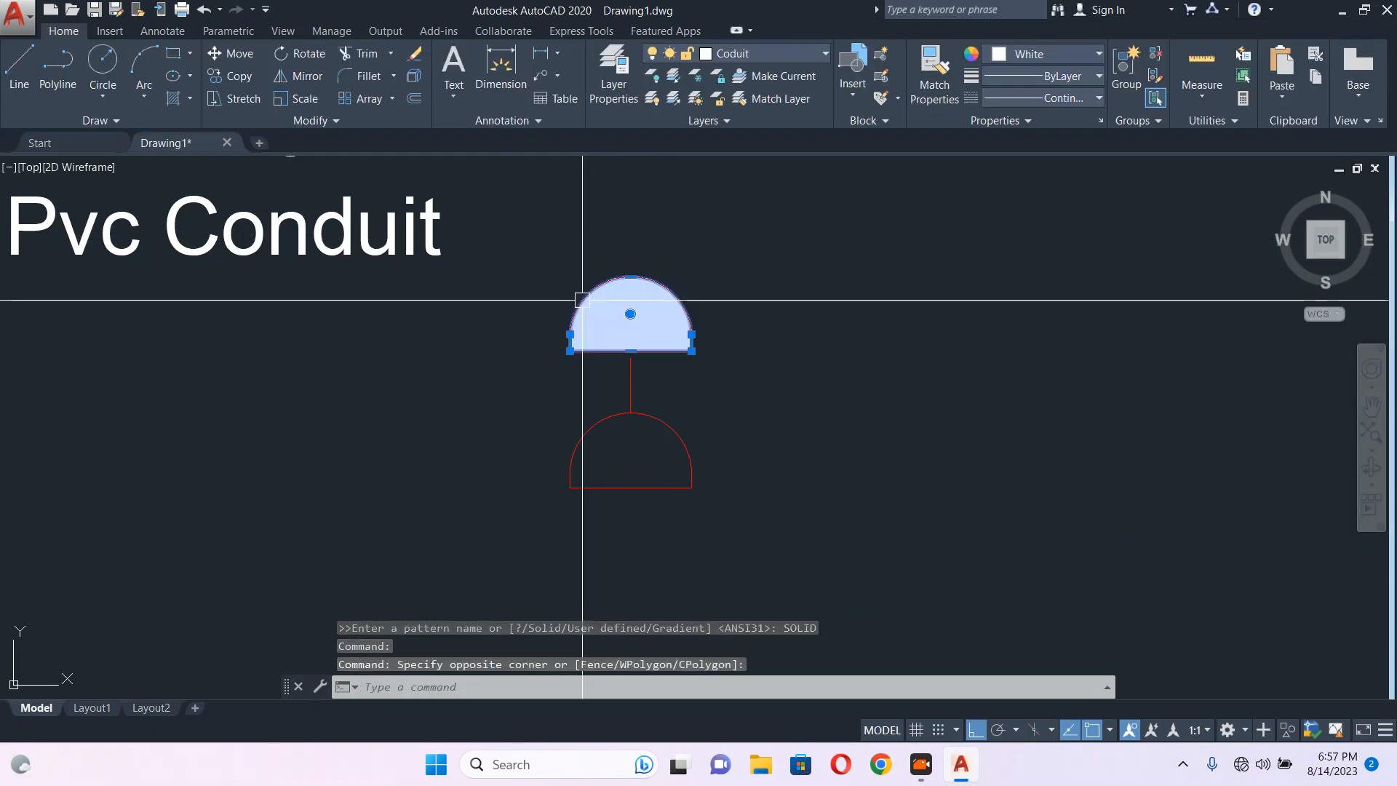
left_click(1049, 55)
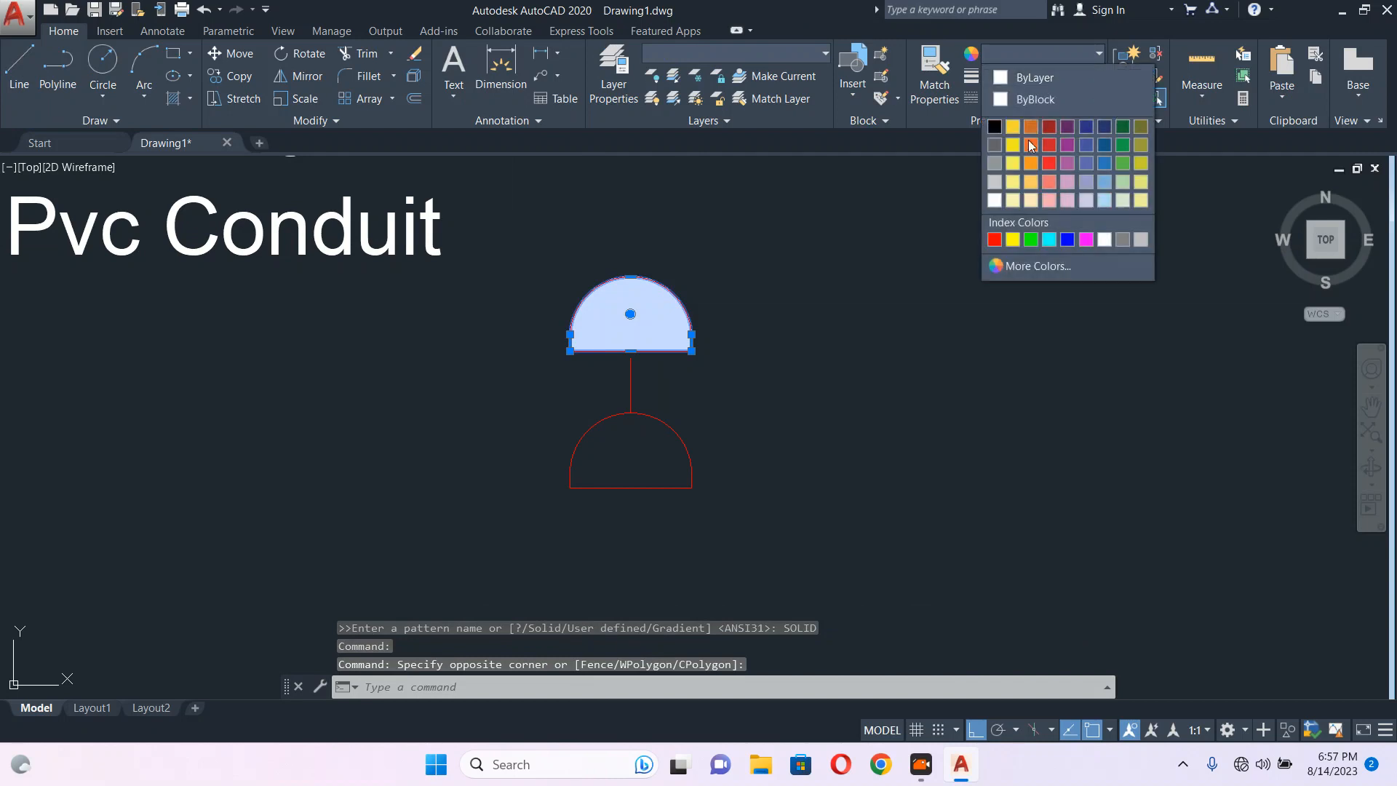
left_click(1000, 245)
key("Escape")
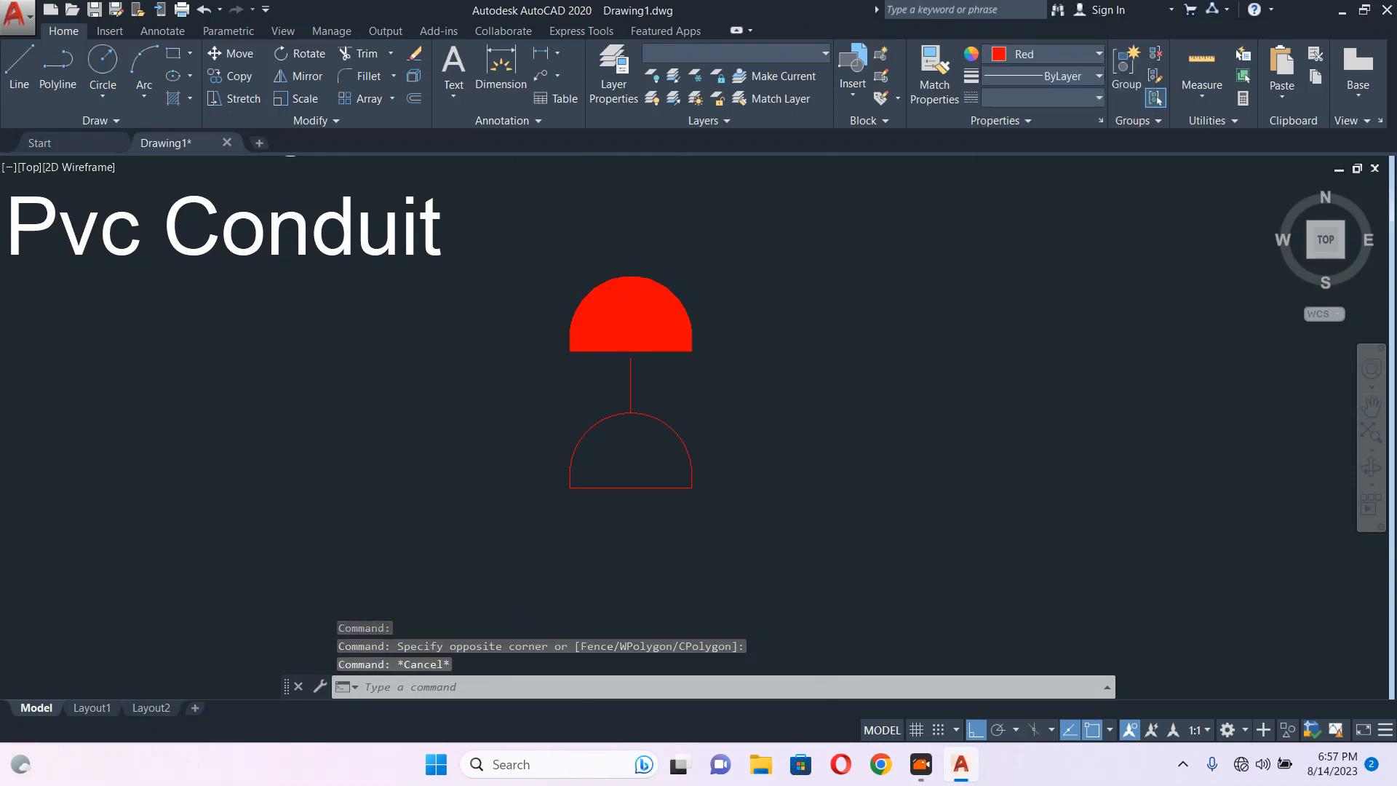
Define the complete outlet symbol, with both half-rounds and the connecting line, as a block named Split Unit Power.
scroll(788, 399, "down", 7)
scroll(788, 399, "up", 2)
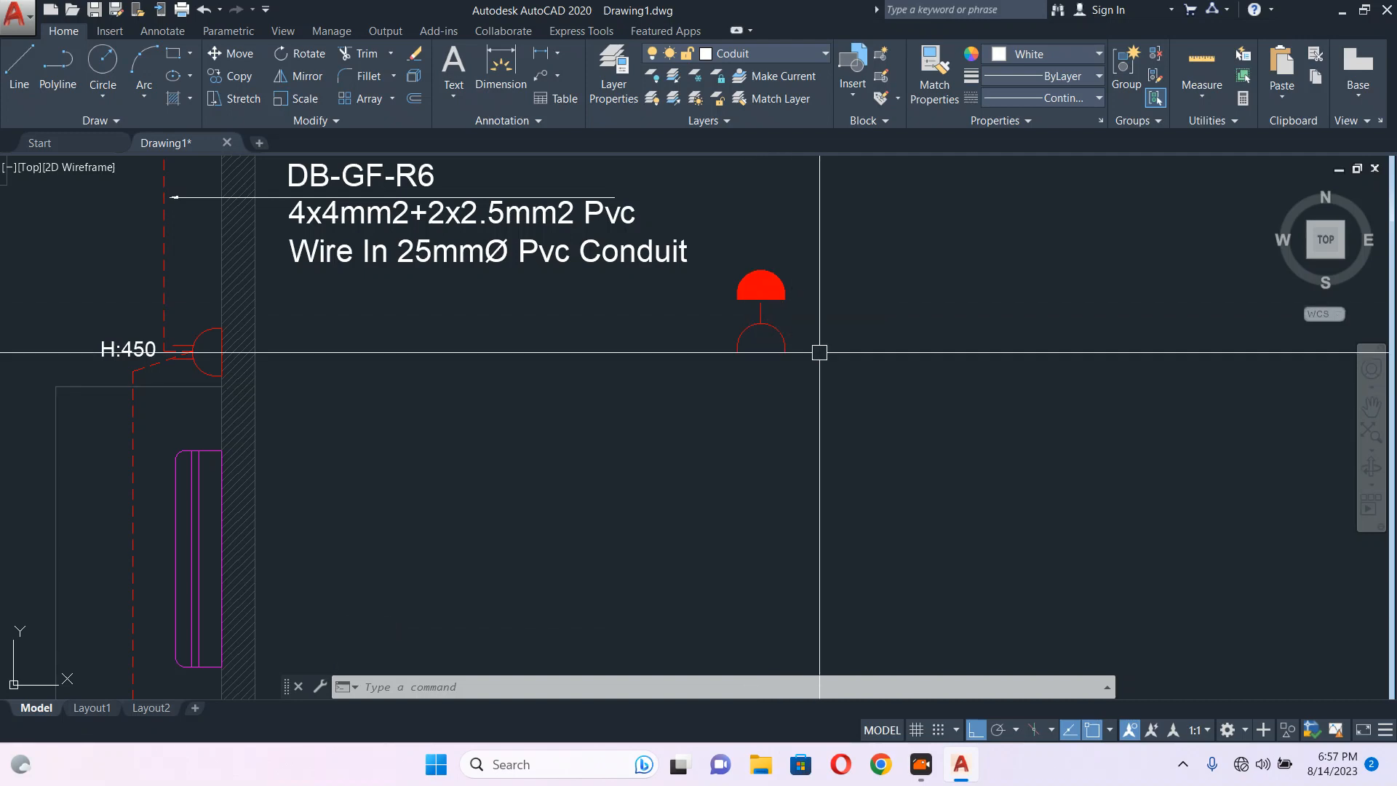
scroll(815, 335, "up", 4)
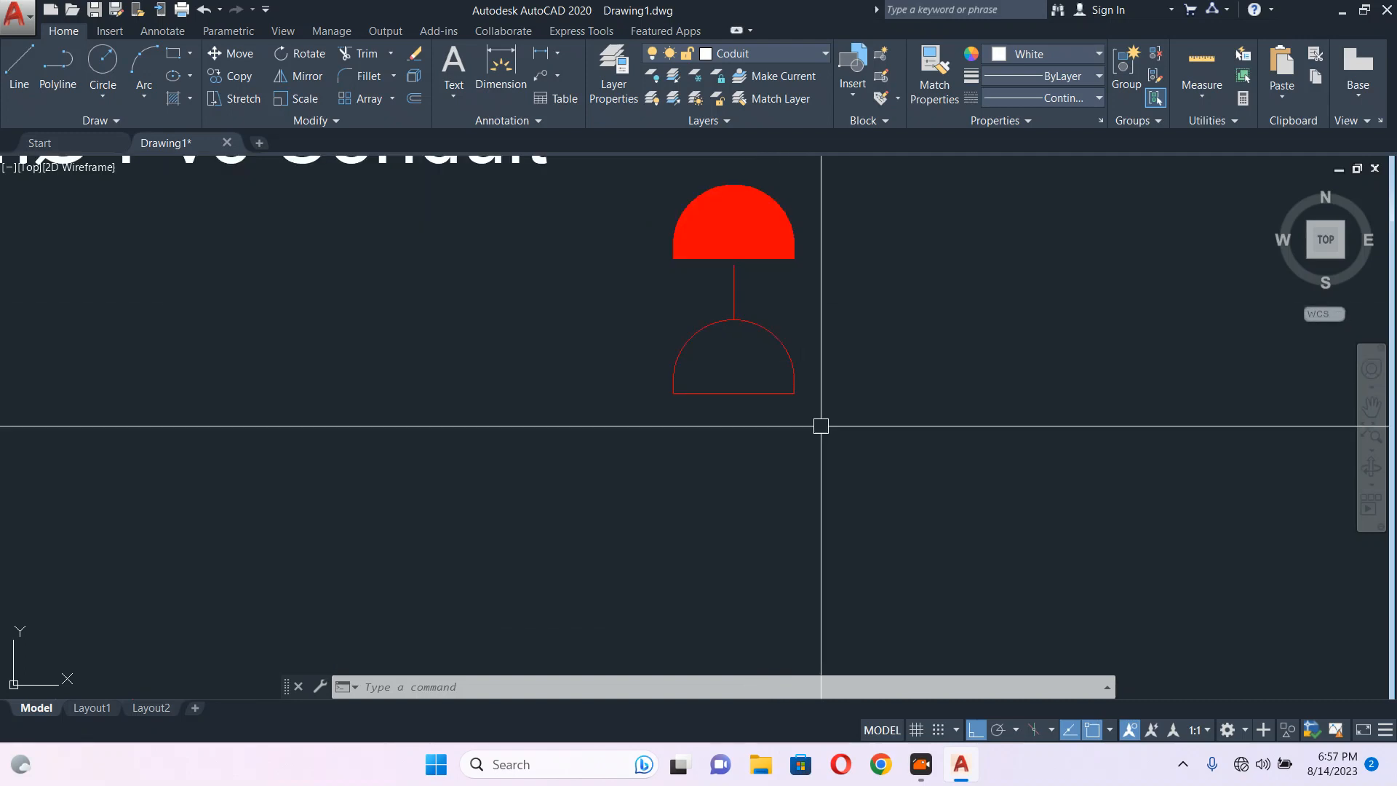
scroll(737, 370, "down", 2)
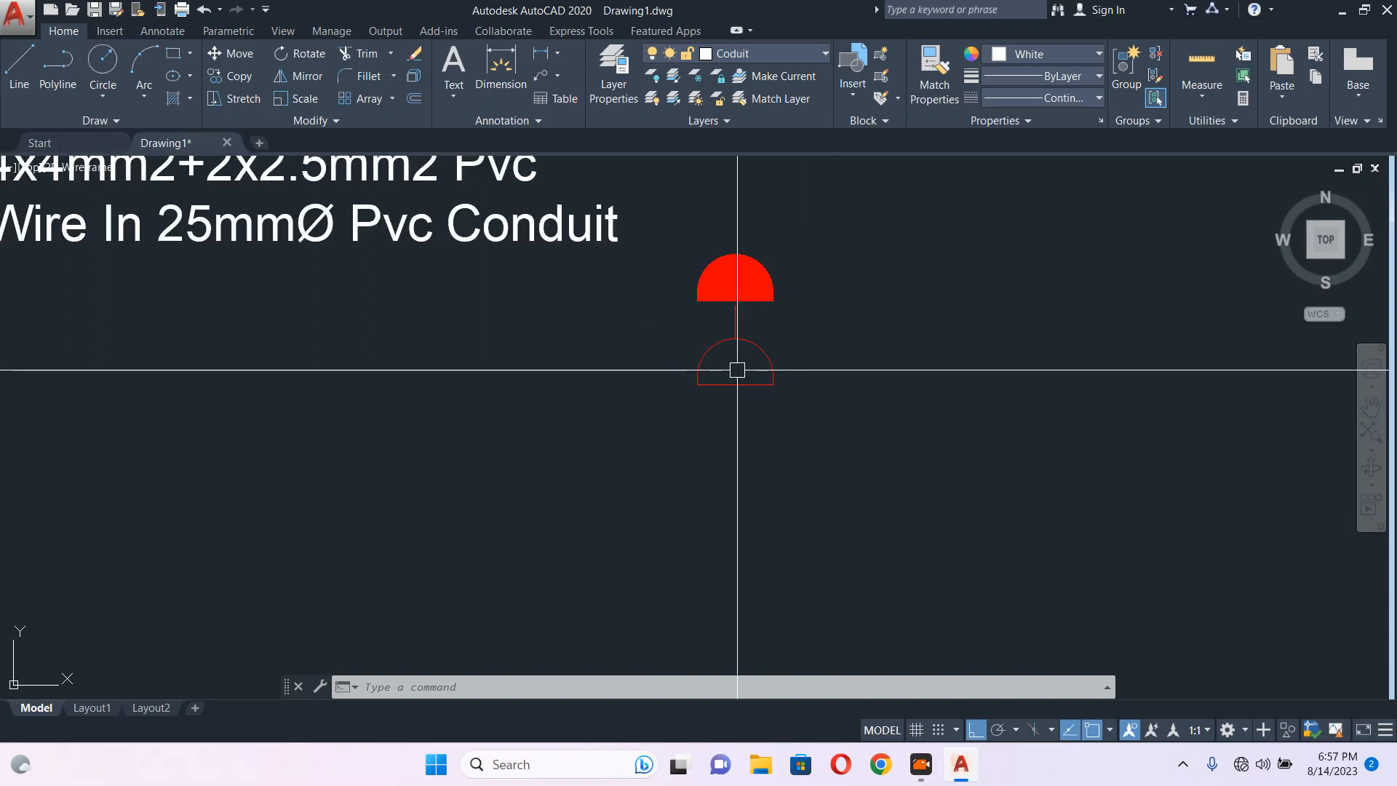
left_click(845, 218)
left_click(674, 412)
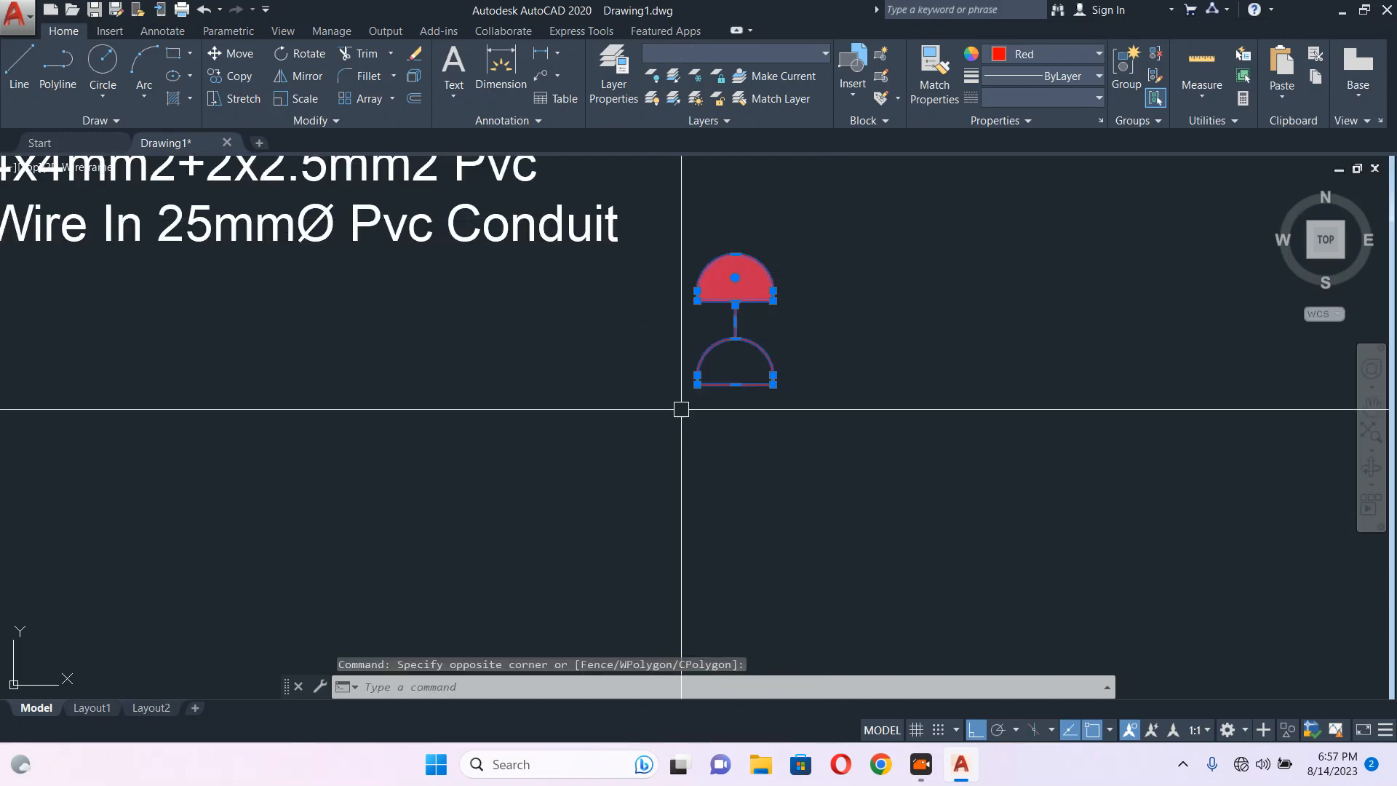
type("b")
key("Return")
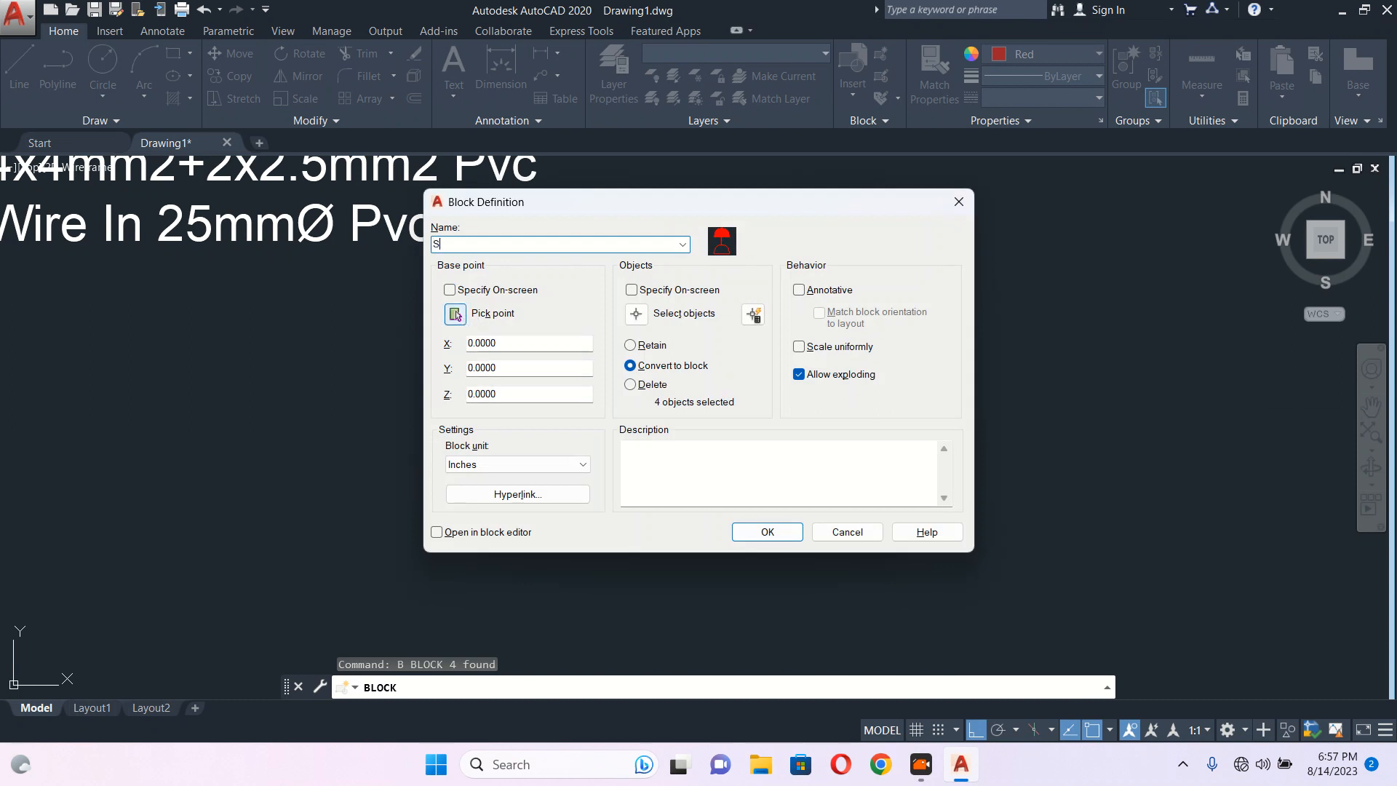
type("Split Unit Power")
left_click(767, 532)
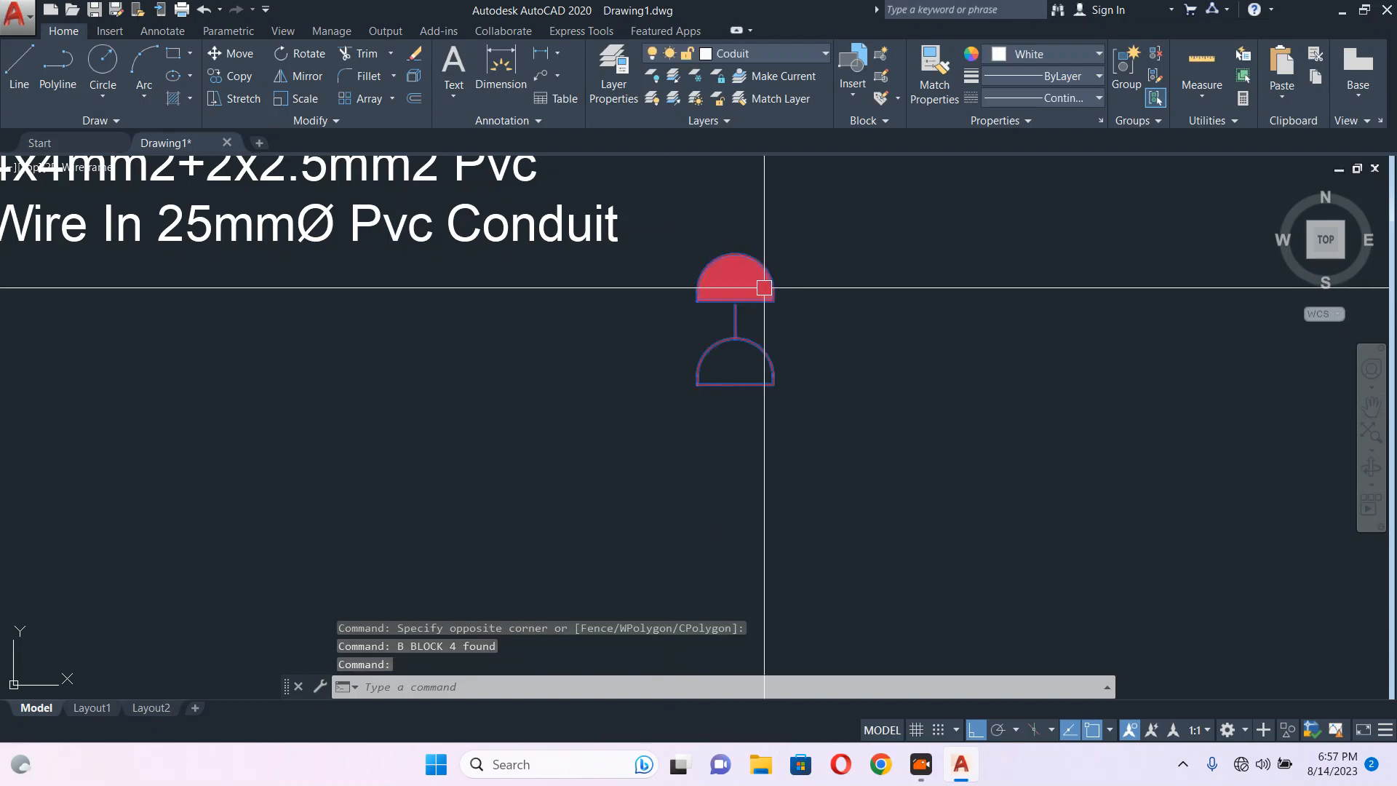
Add a base point parameter at the midpoint of the Split Unit Power block's lower edge and save the block changes.
middle_click_drag(736, 298, 597, 292)
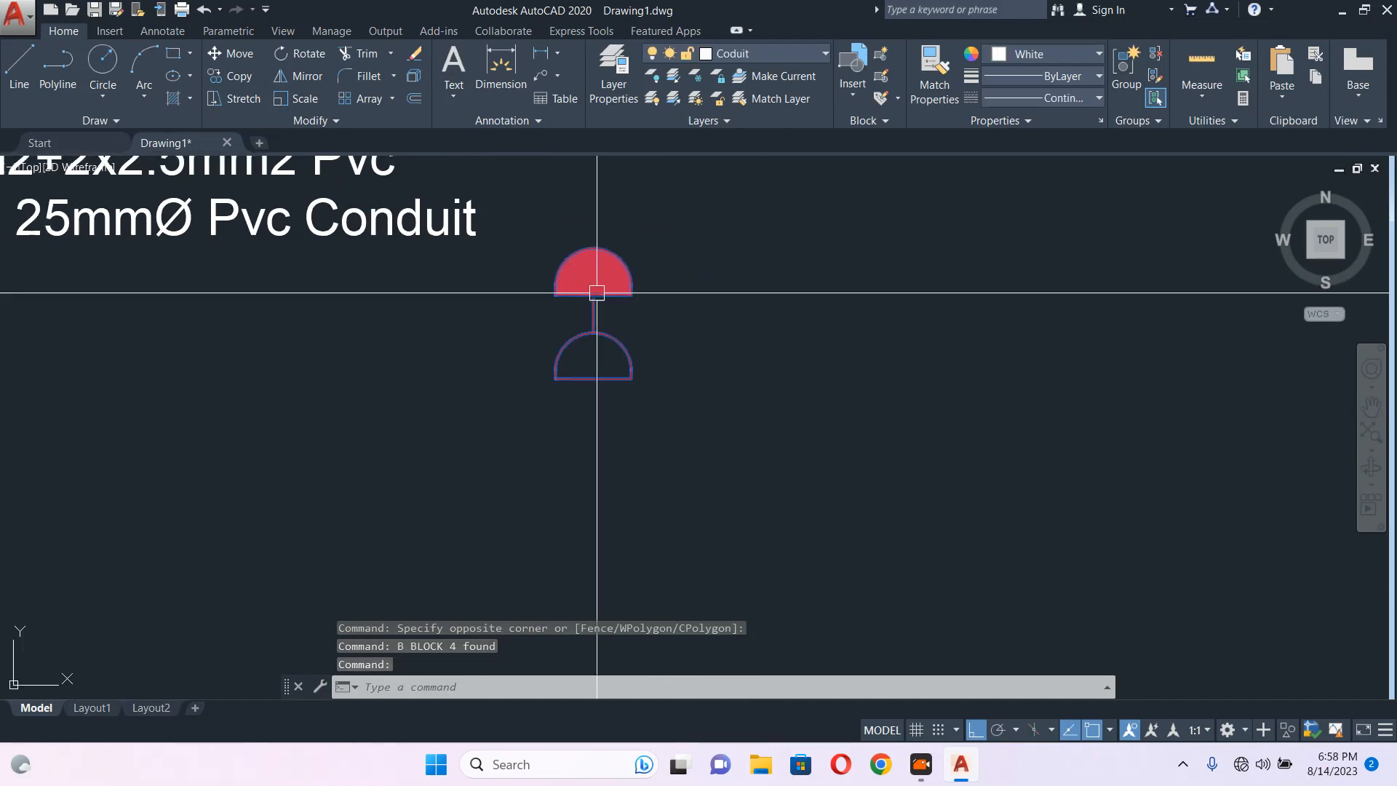
right_click(597, 293)
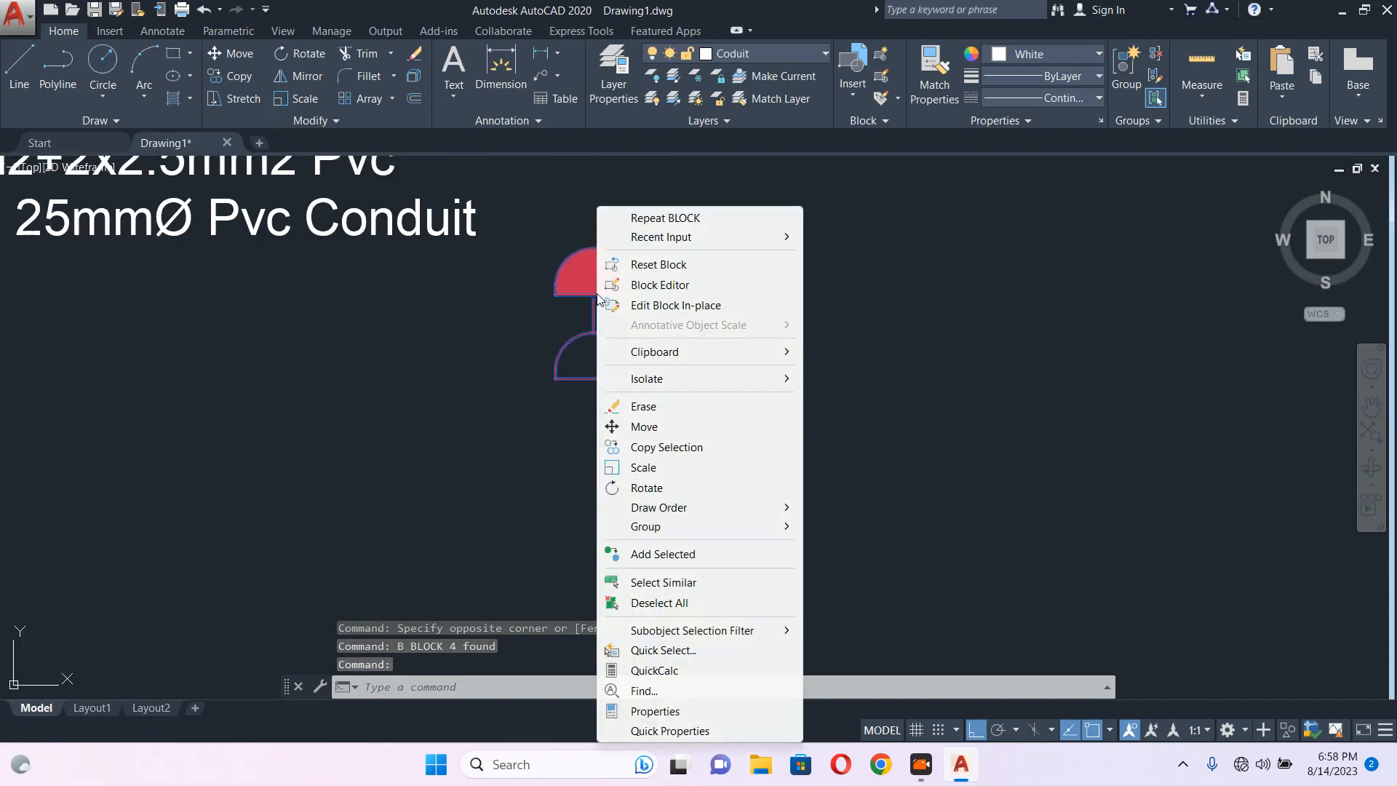
left_click(684, 286)
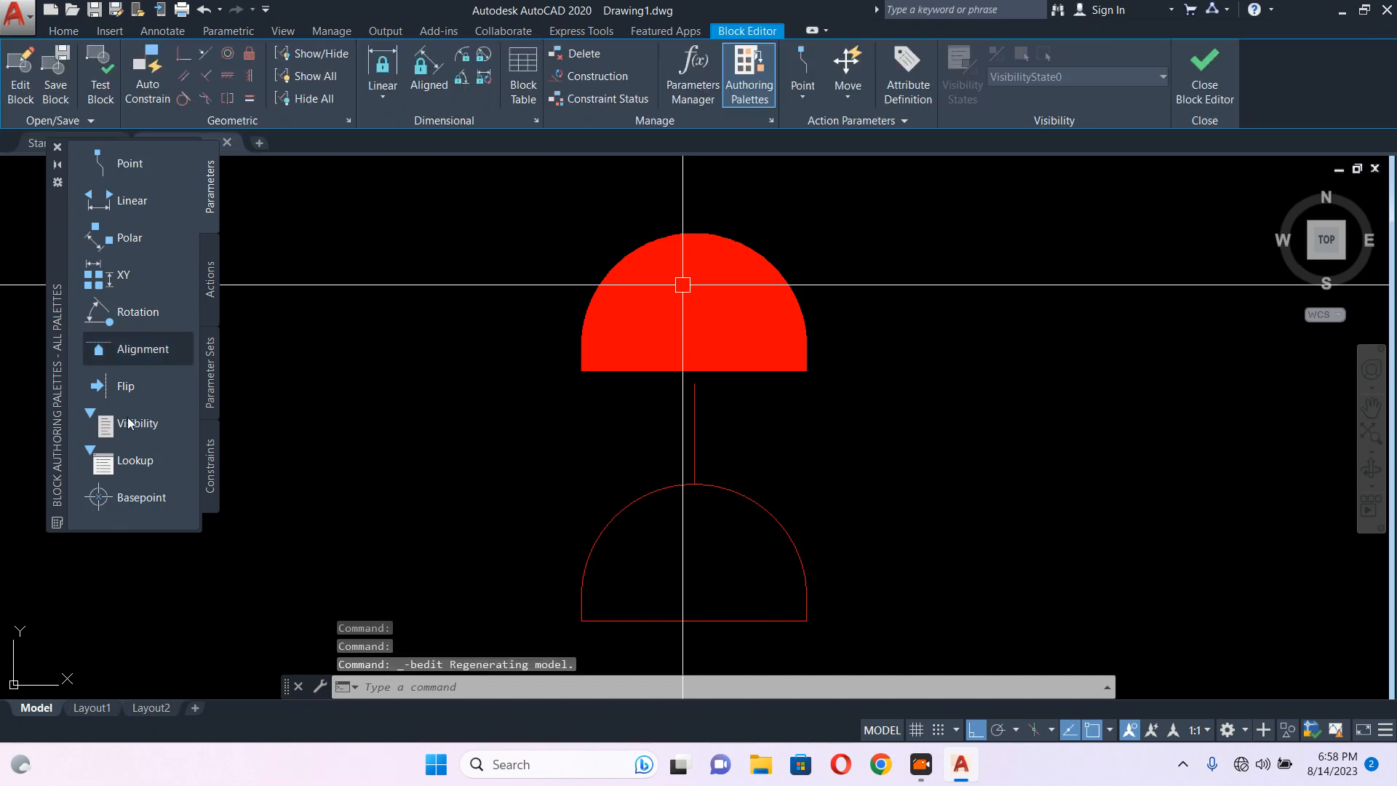
left_click(139, 497)
scroll(566, 401, "down", 2)
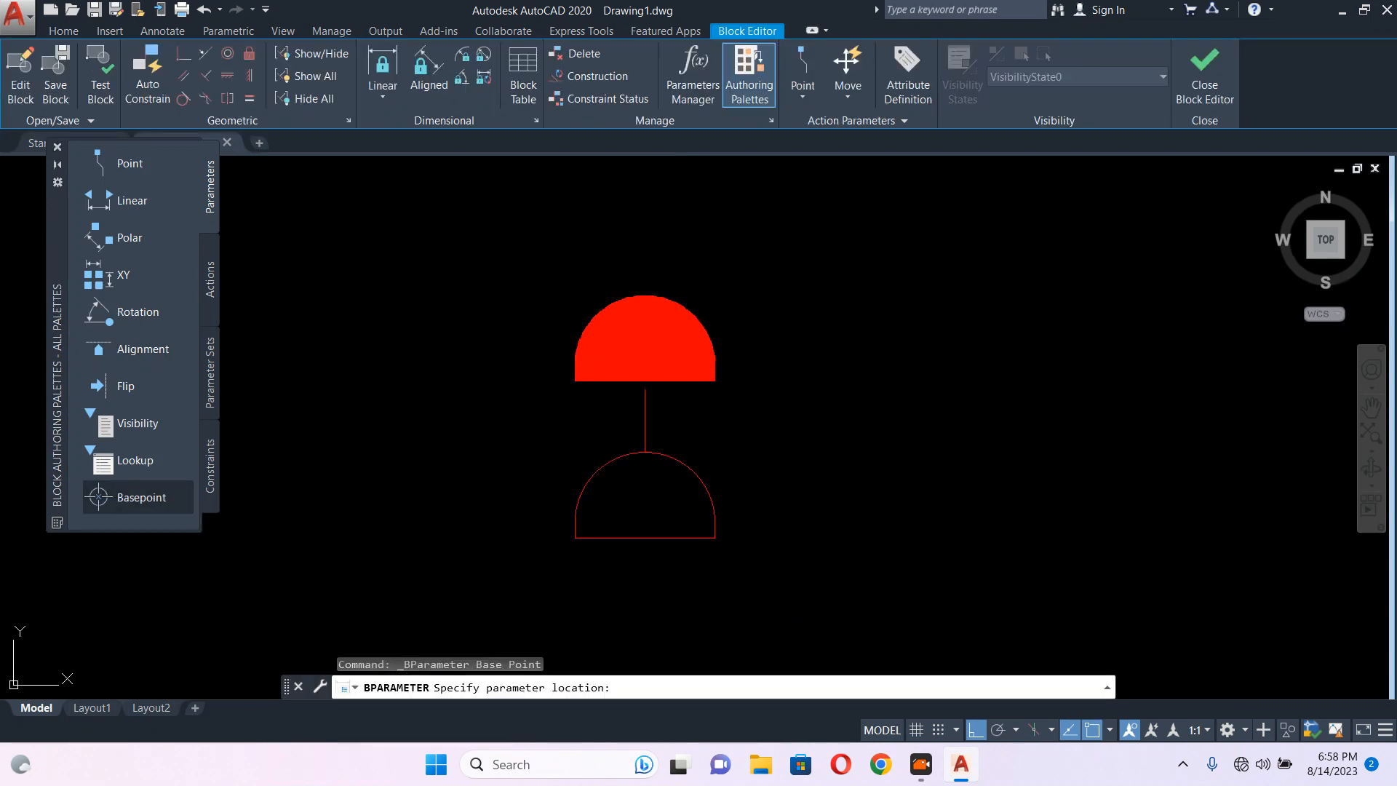
left_click(645, 538)
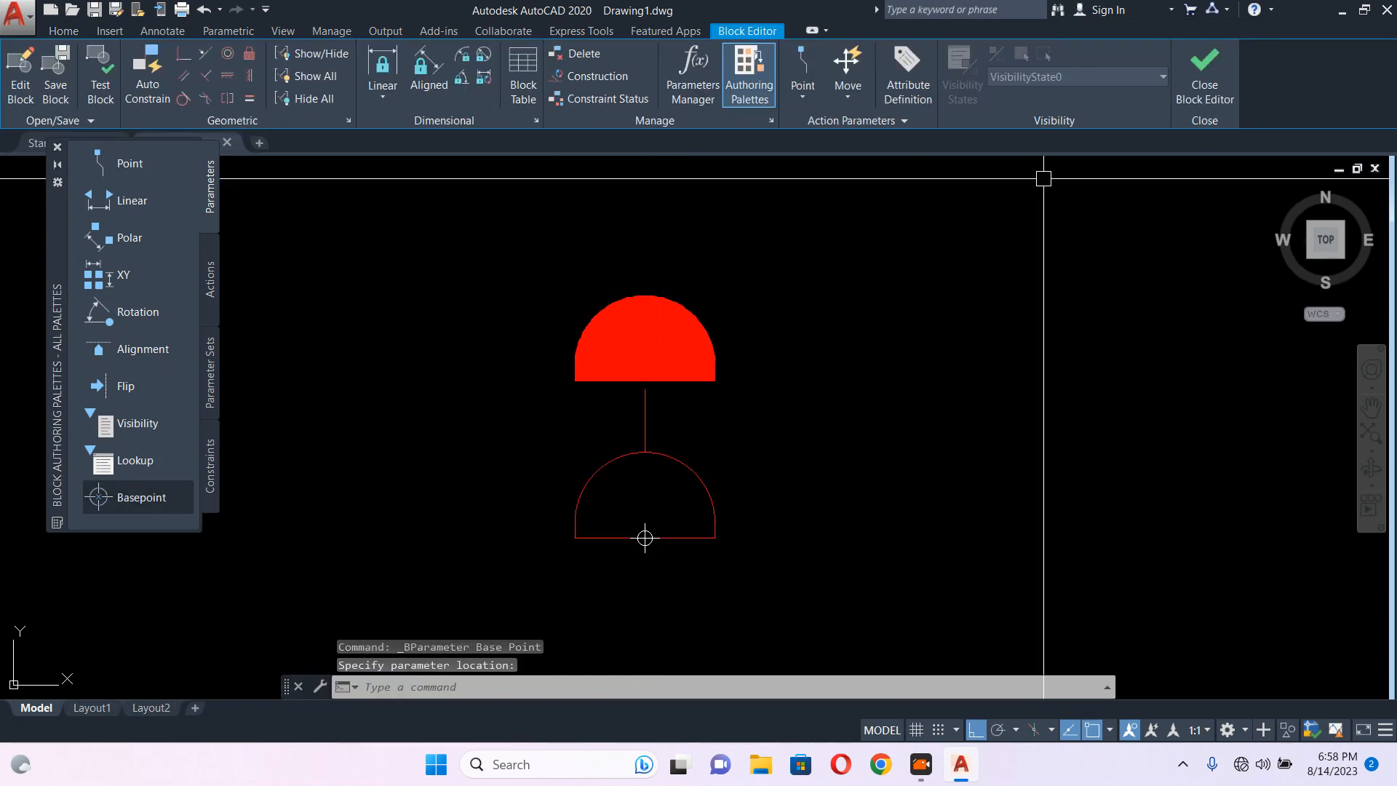
left_click(1197, 85)
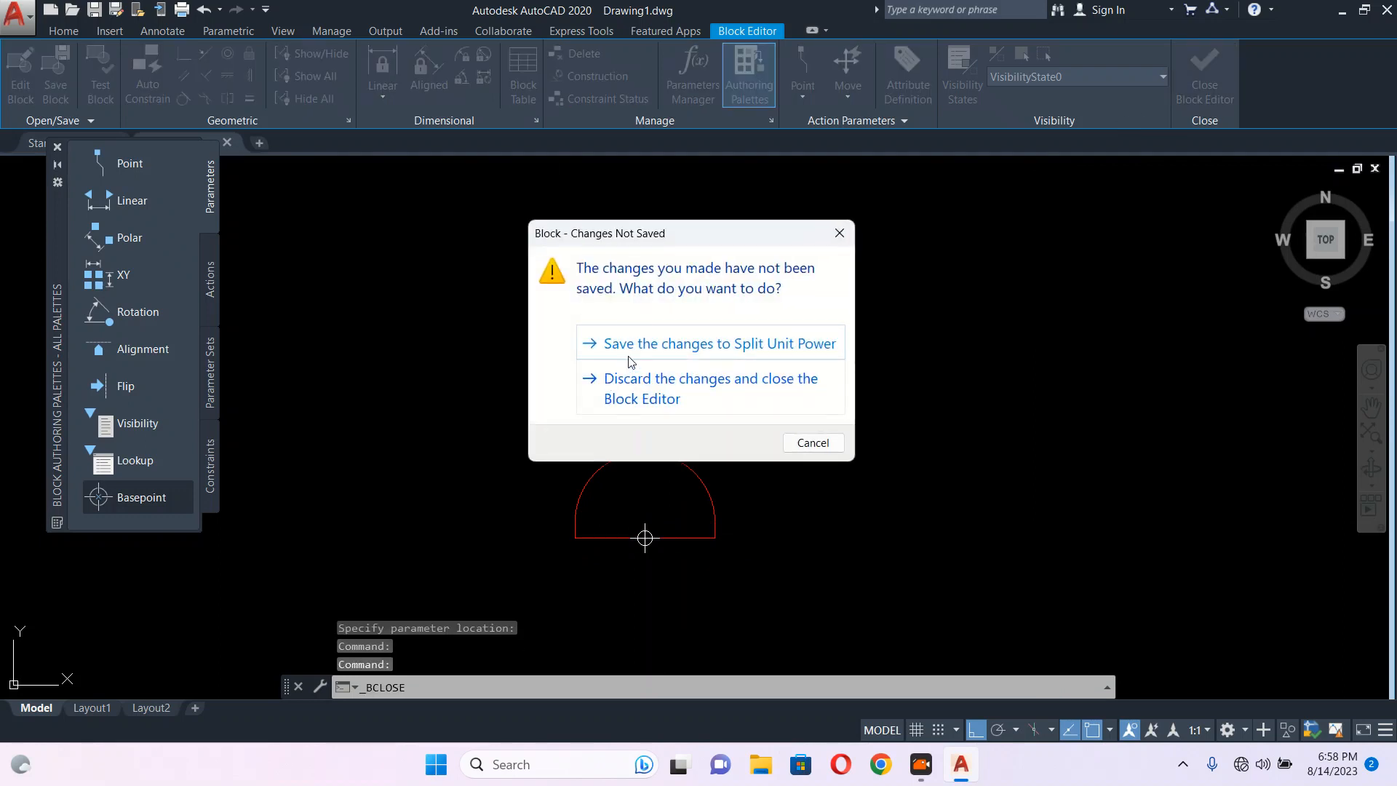
left_click(639, 350)
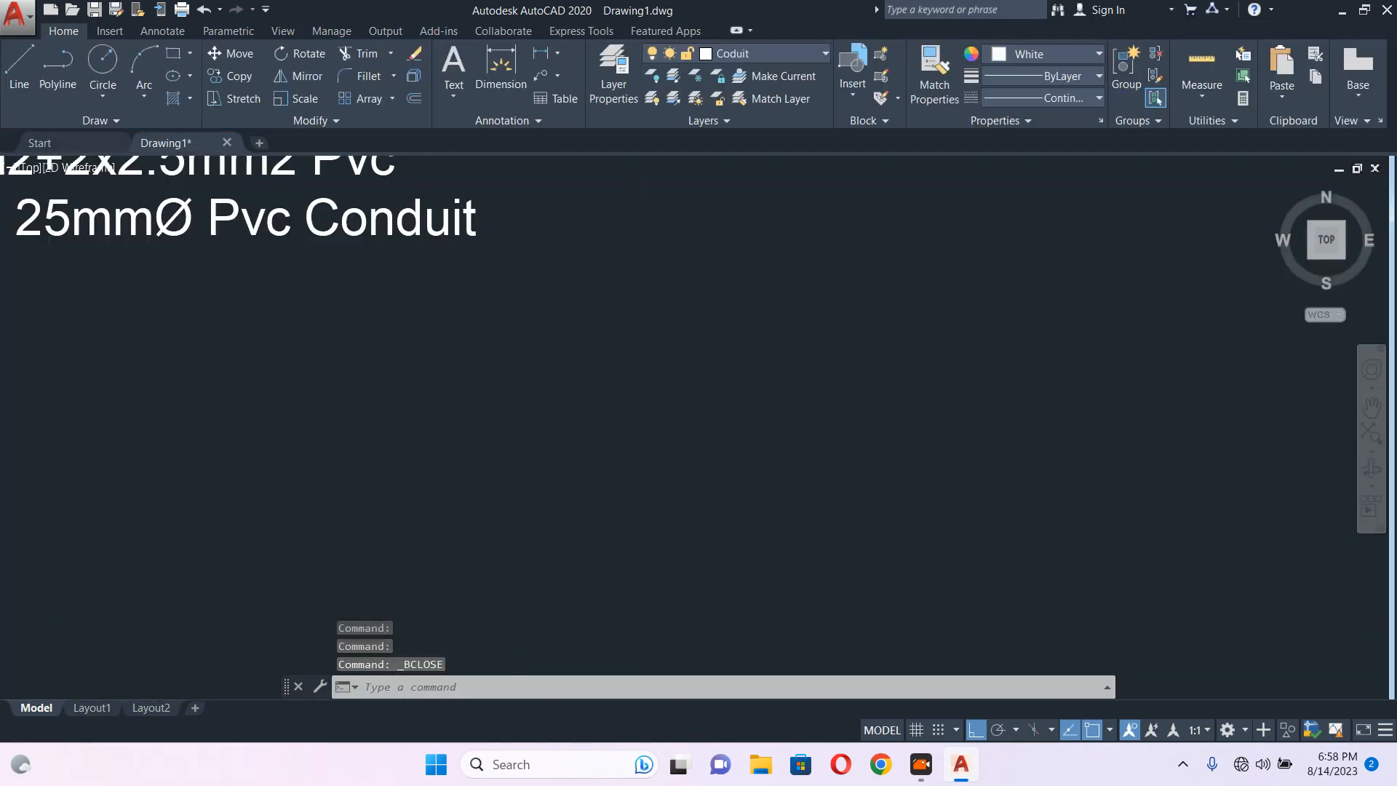
With Ortho off, move the Split Unit Power block by its base point onto the Living room's east wall, just below the split unit.
scroll(633, 347, "down", 12)
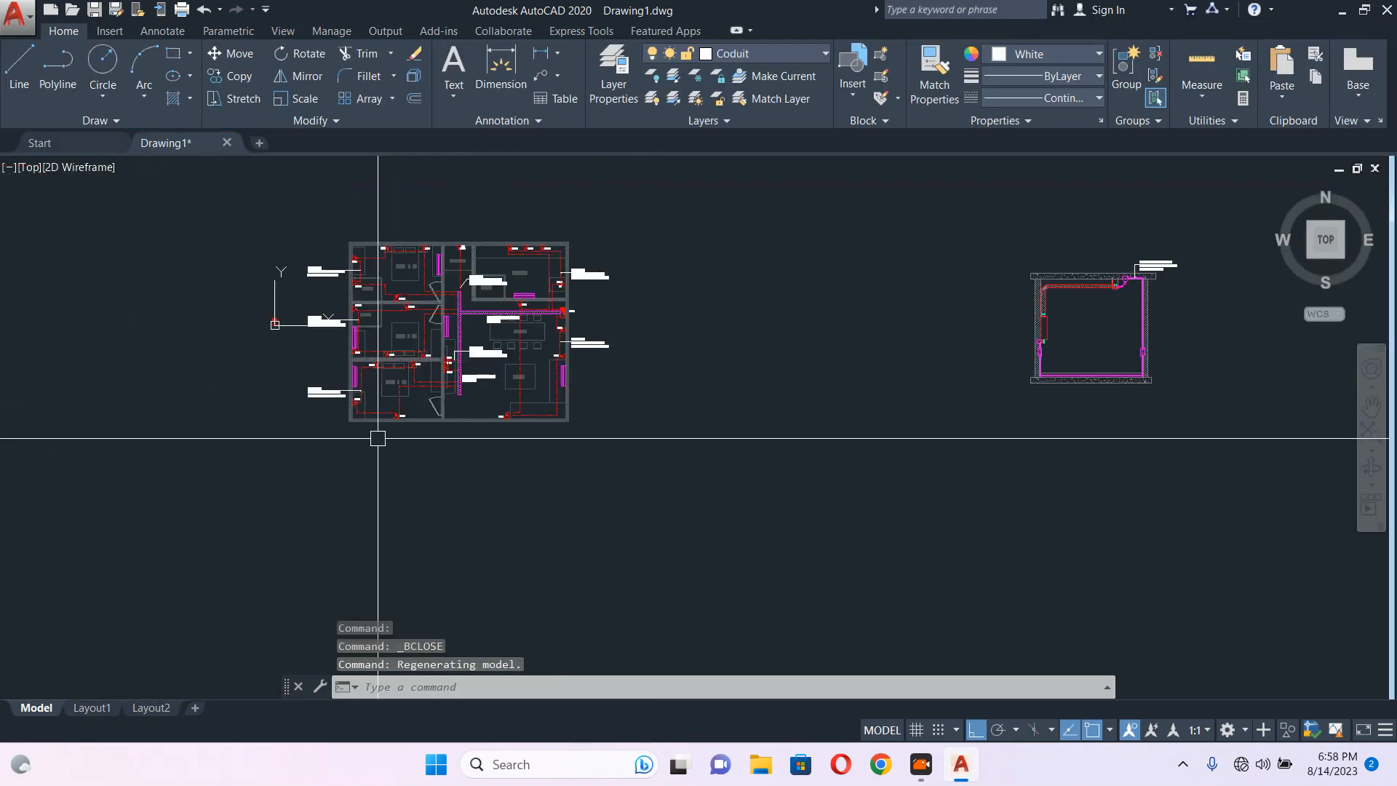
scroll(618, 296, "up", 8)
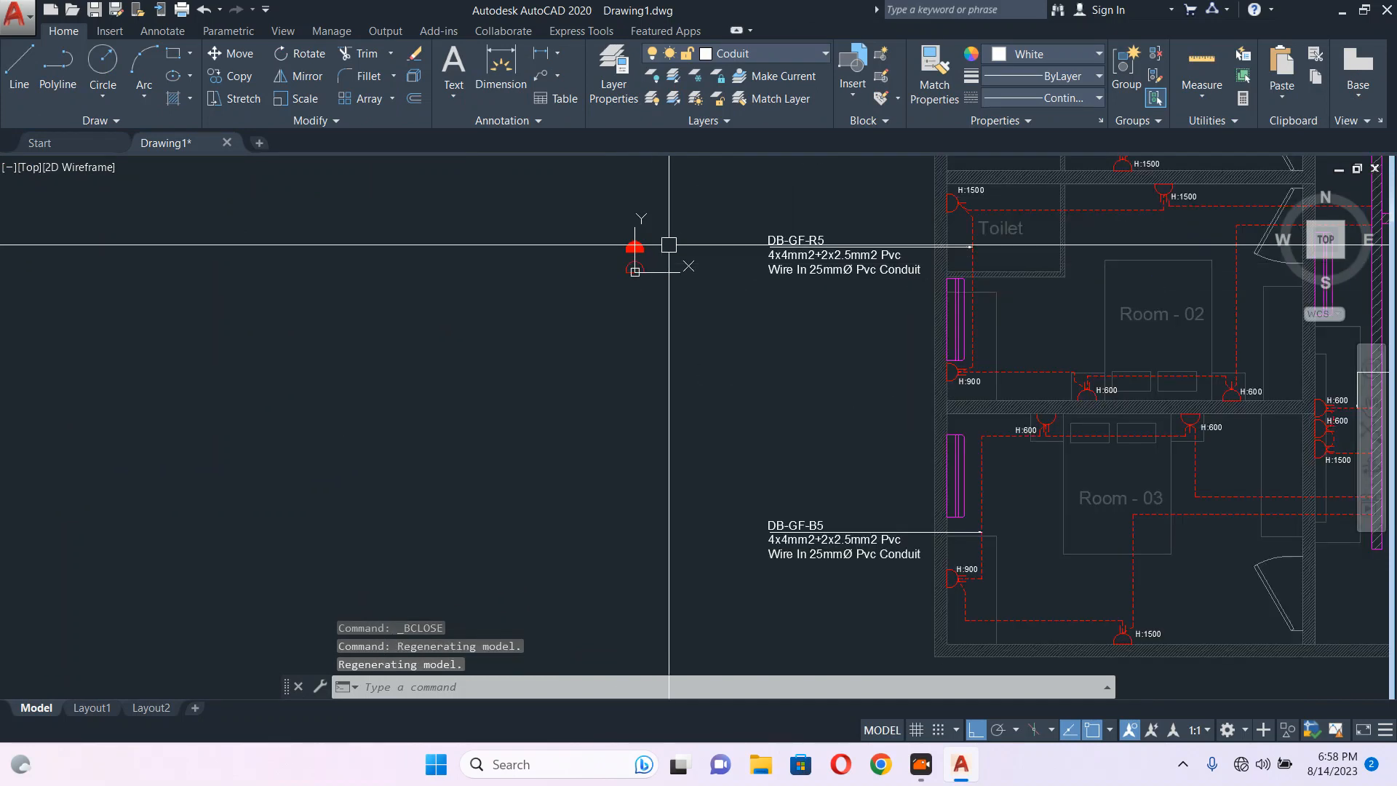
scroll(669, 245, "up", 4)
left_click(574, 328)
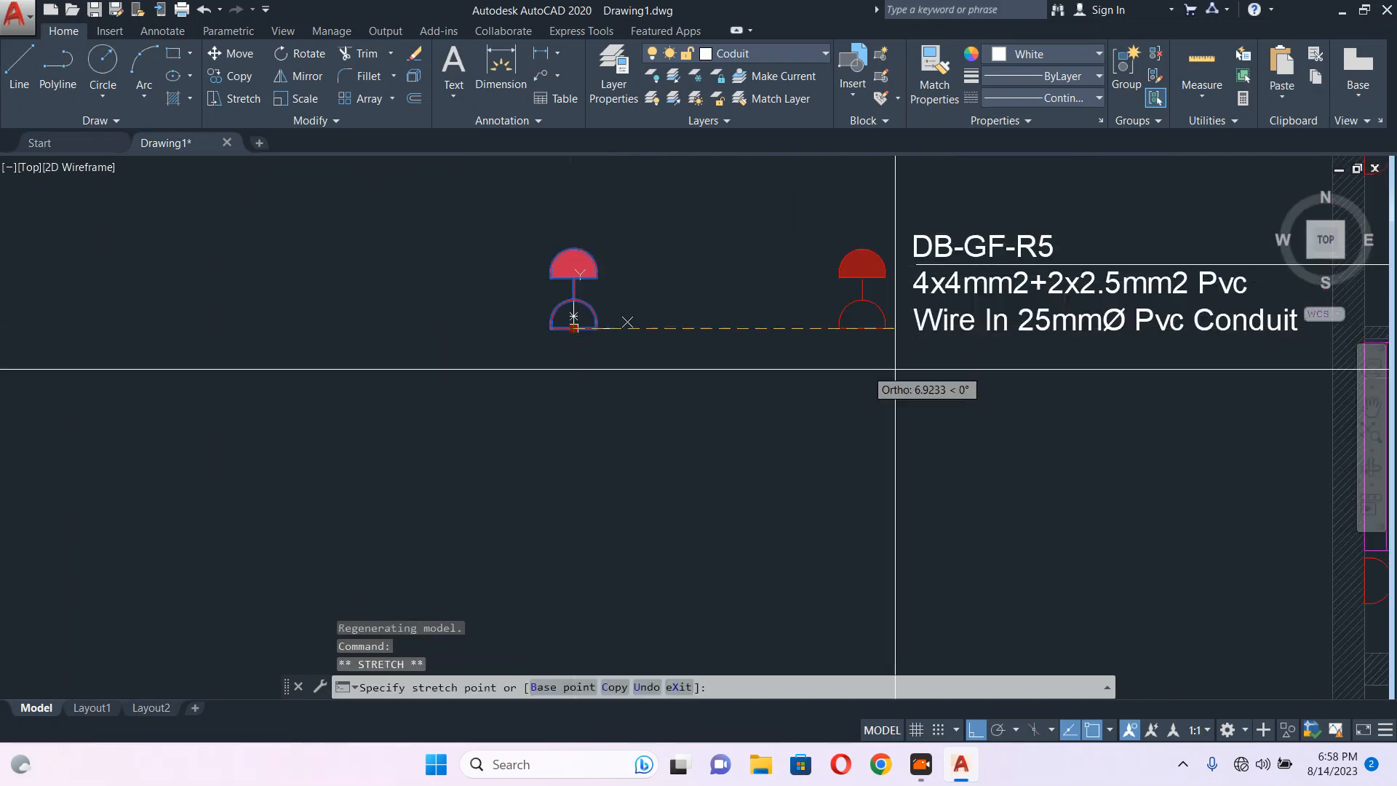
left_click(977, 730)
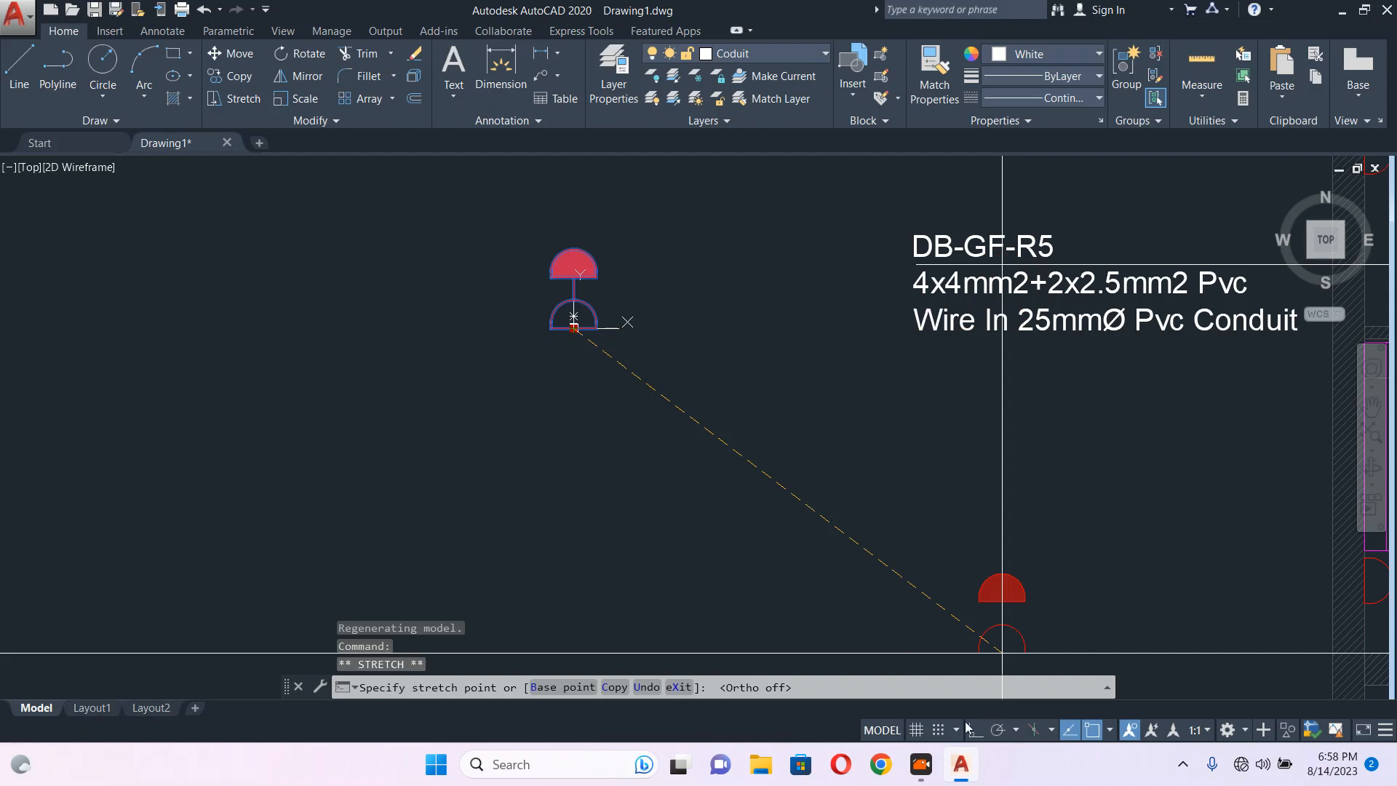
scroll(932, 404, "down", 5)
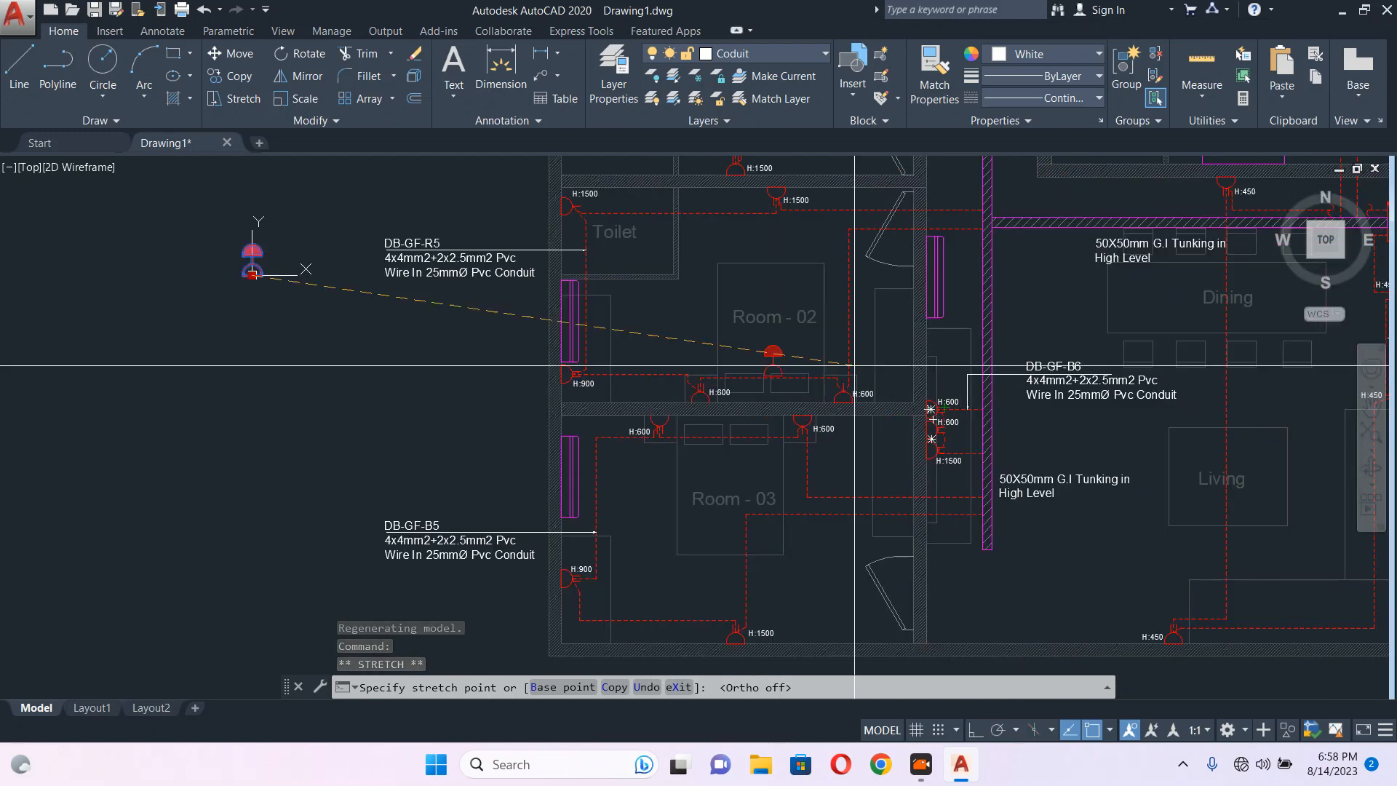
middle_click_drag(1149, 382, 646, 374)
middle_click_drag(979, 412, 818, 274)
scroll(267, 272, "up", 6)
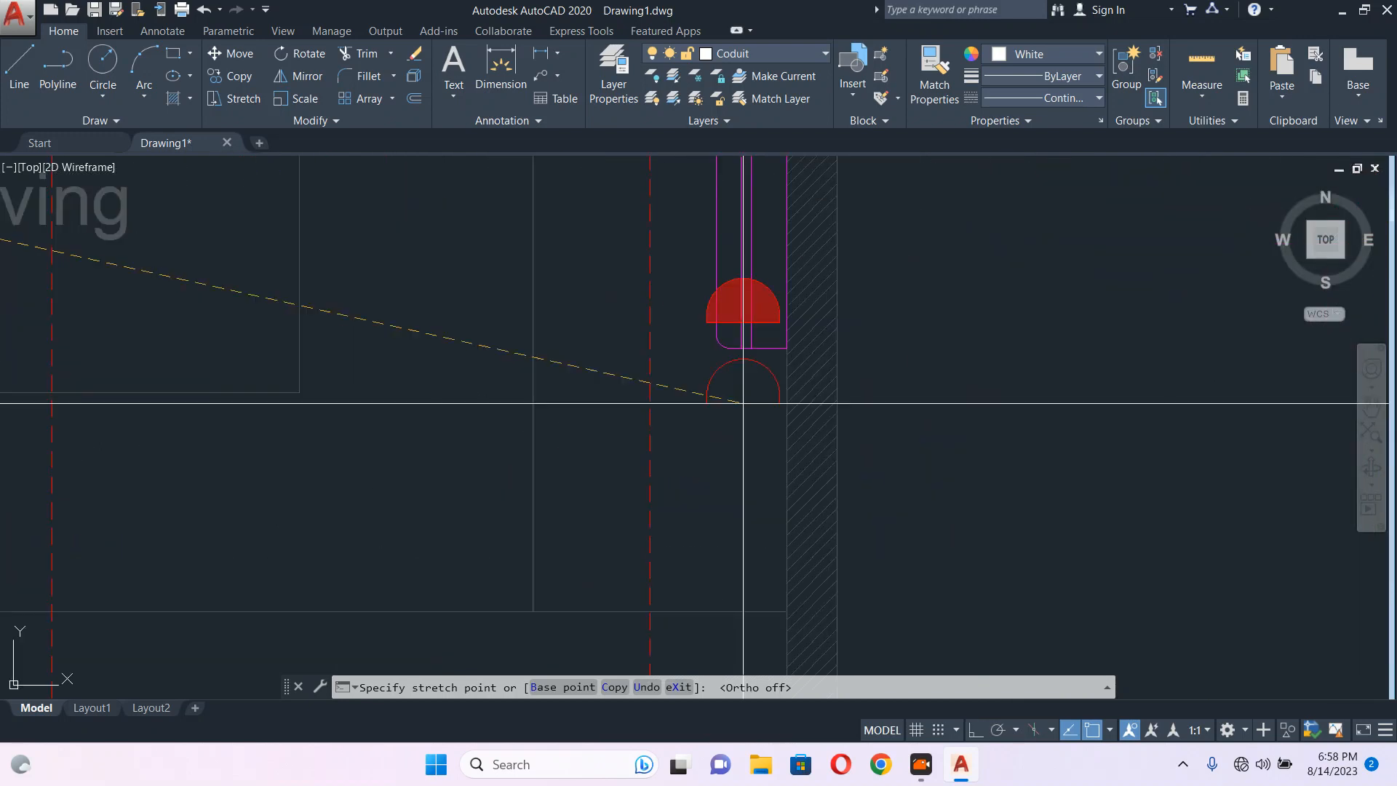
left_click(844, 425)
left_click(844, 425)
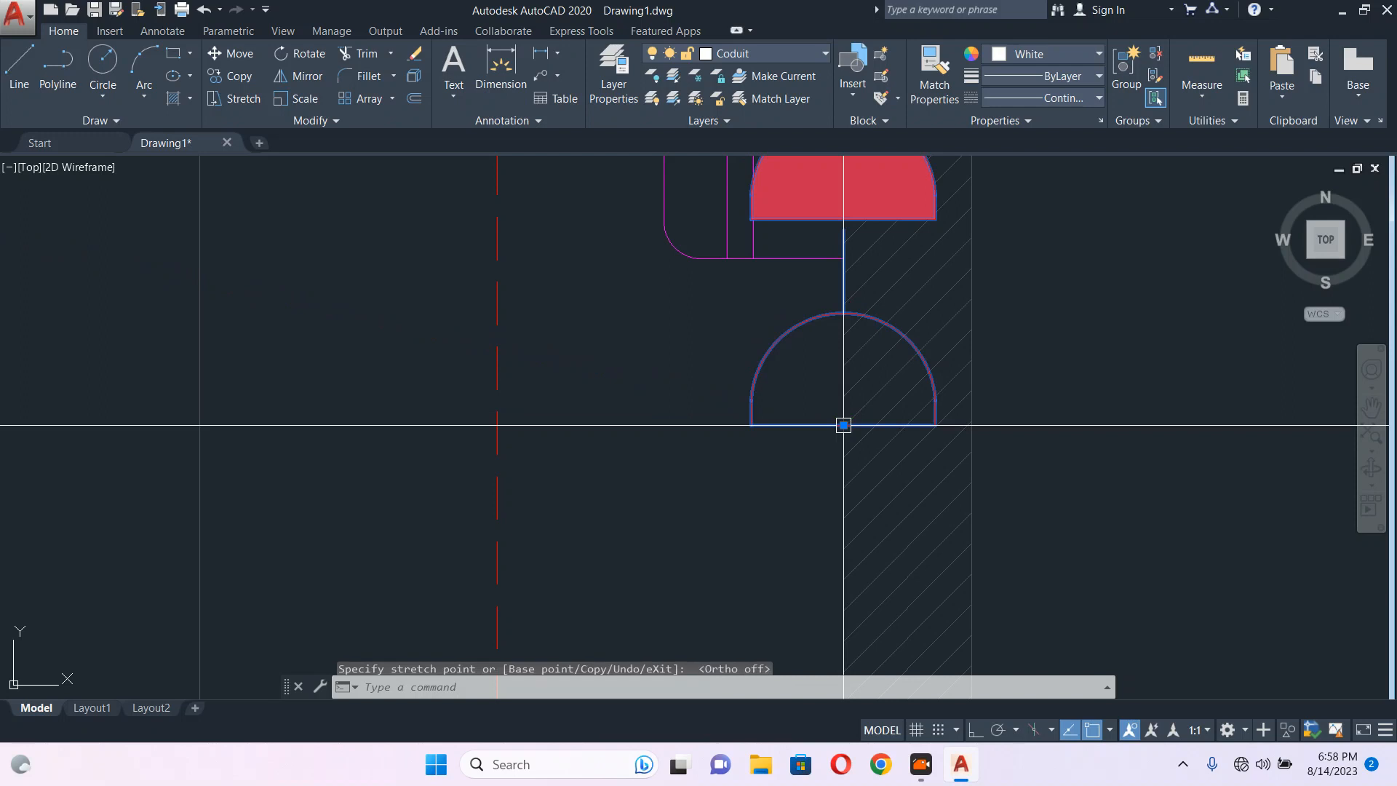
Rotate the Split Unit Power block 90° counterclockwise about its base point so it faces into the Living room.
type("ro")
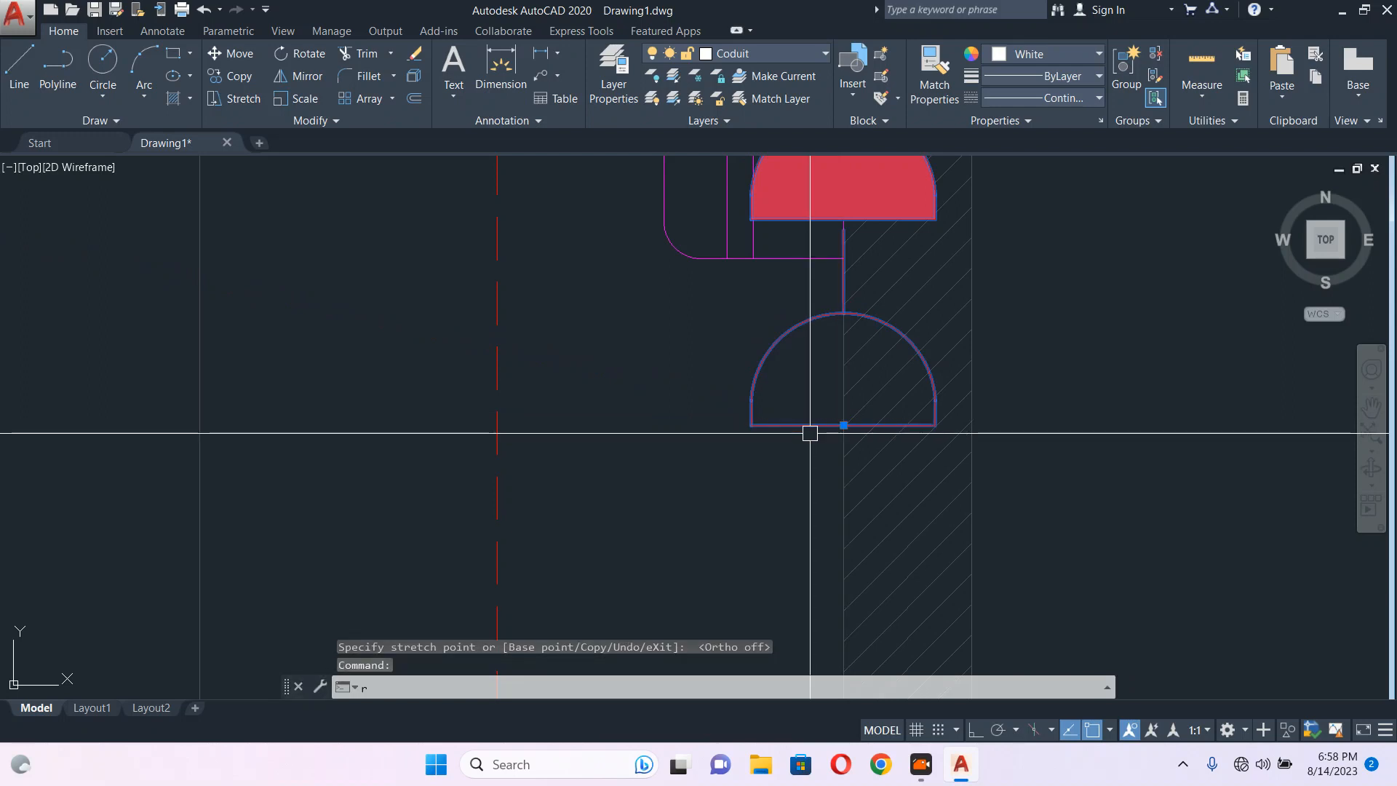
key("Return")
left_click(845, 428)
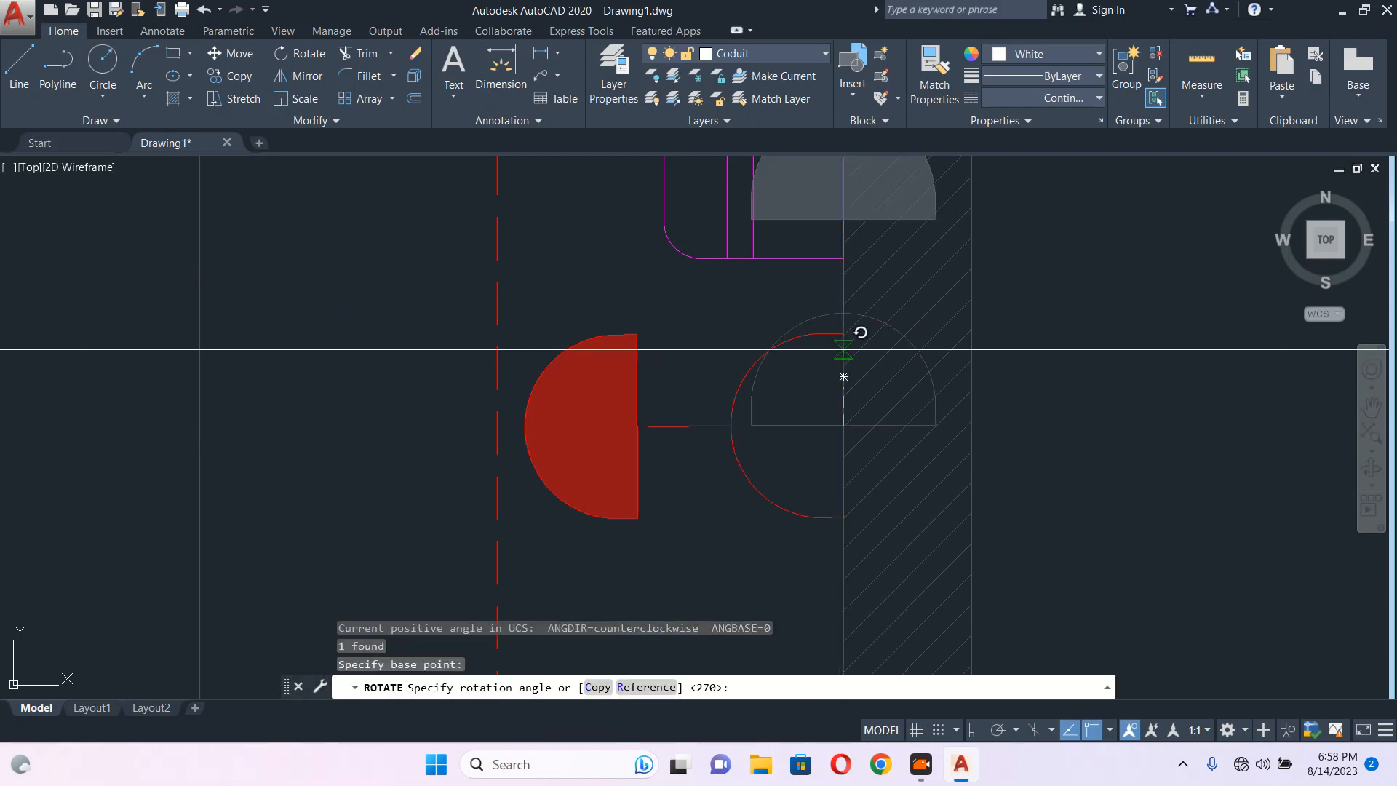
left_click(842, 350)
scroll(841, 350, "down", 5)
scroll(718, 407, "up", 2)
scroll(717, 452, "down", 3)
scroll(696, 346, "up", 7)
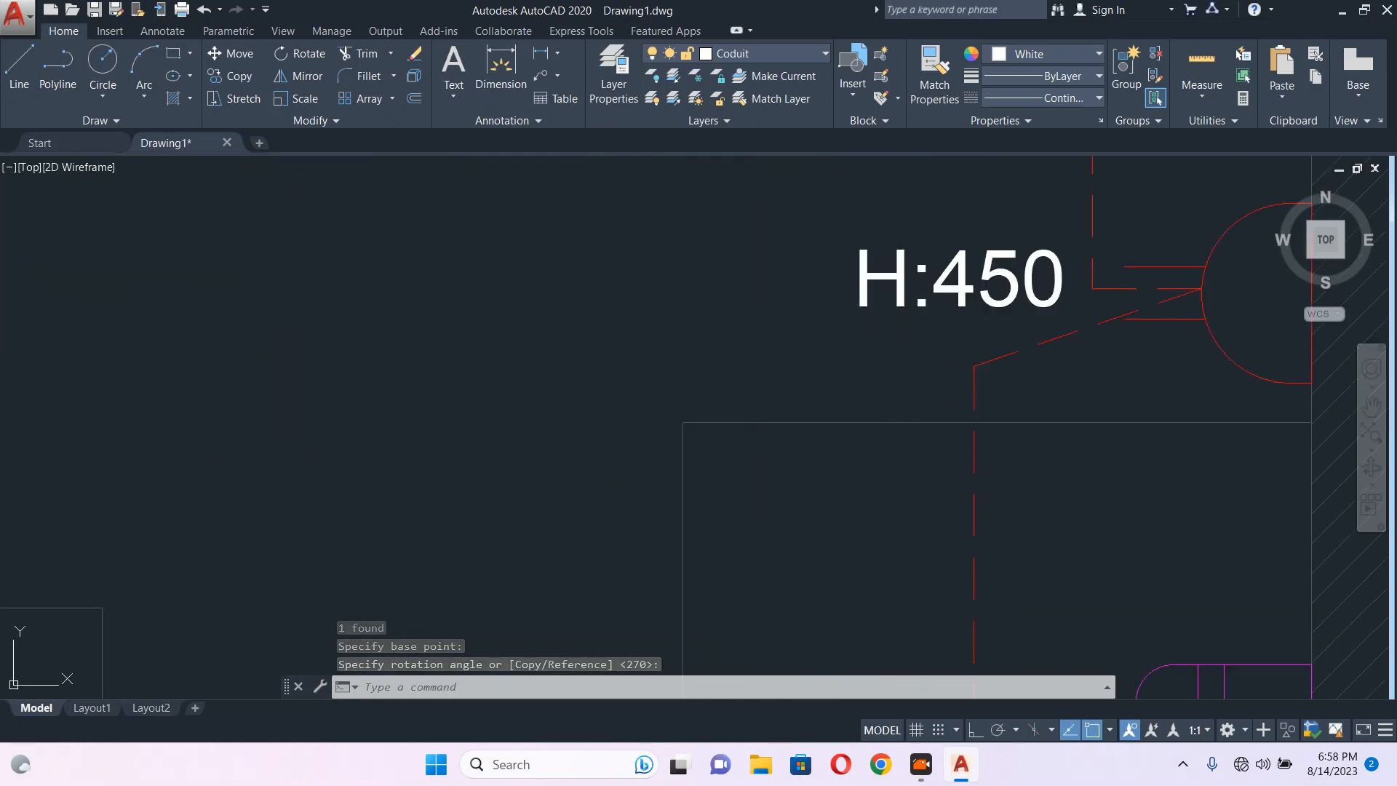
left_click(709, 350)
scroll(665, 338, "down", 6)
scroll(683, 407, "up", 8)
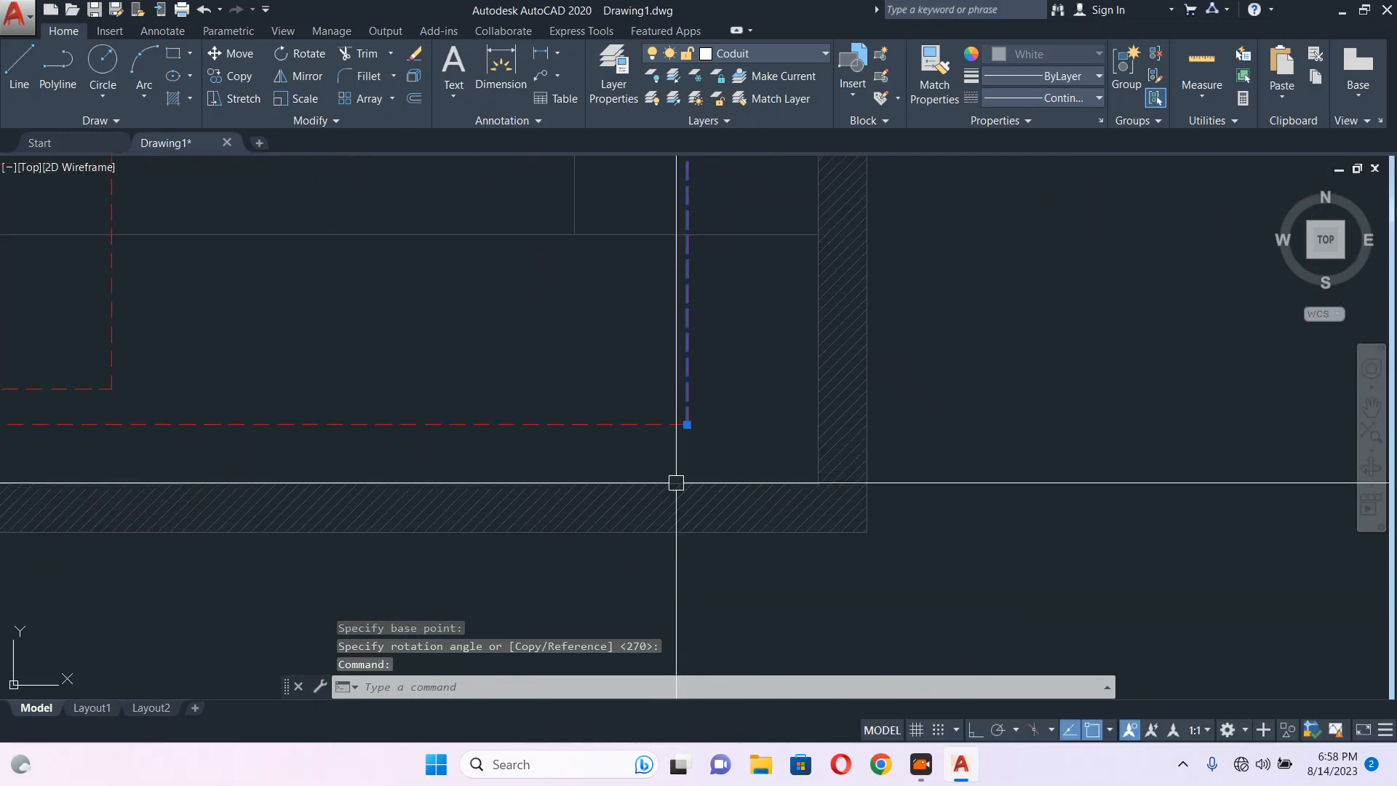
scroll(721, 412, "down", 2)
type("m")
key("Return")
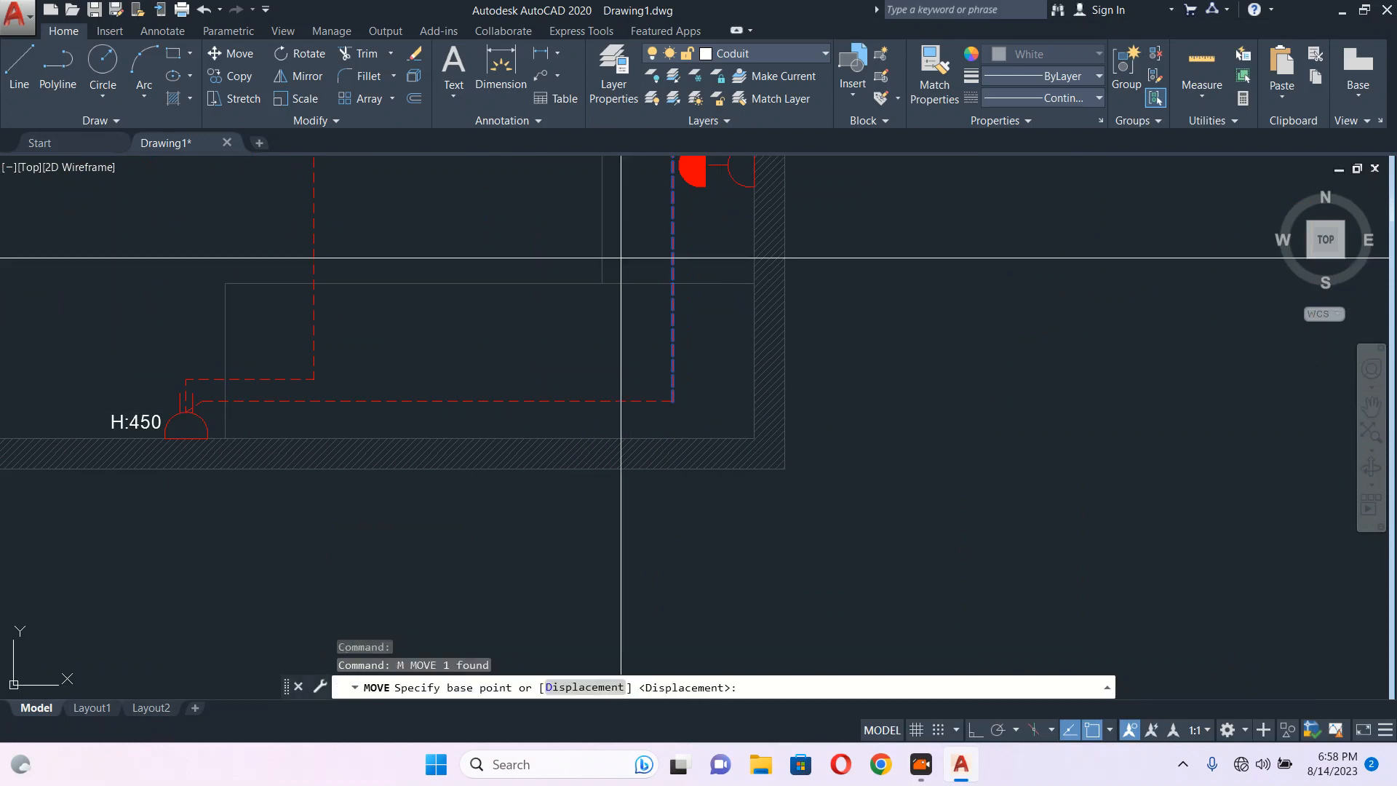
middle_click_drag(617, 252, 666, 449)
scroll(643, 417, "down", 2)
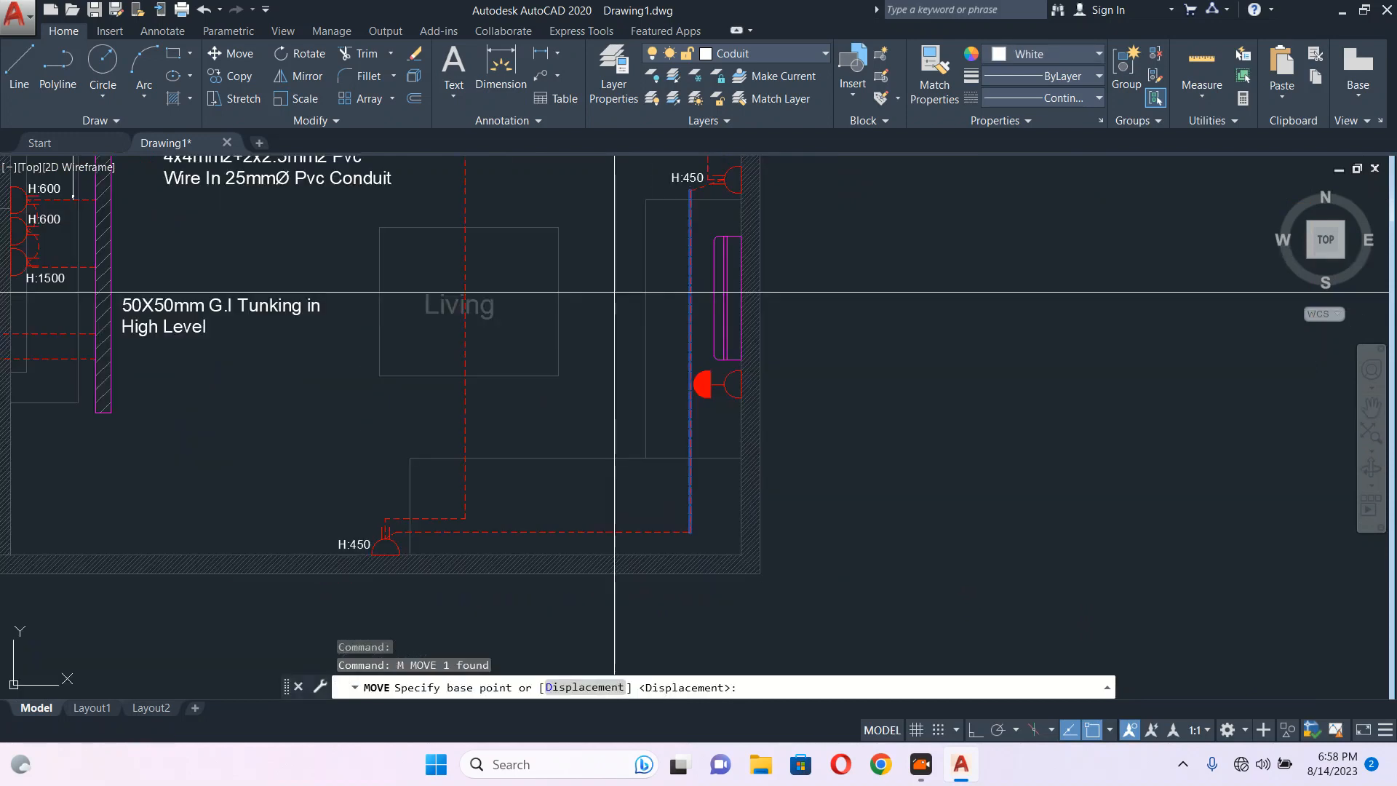
scroll(623, 237, "up", 2)
left_click(625, 242)
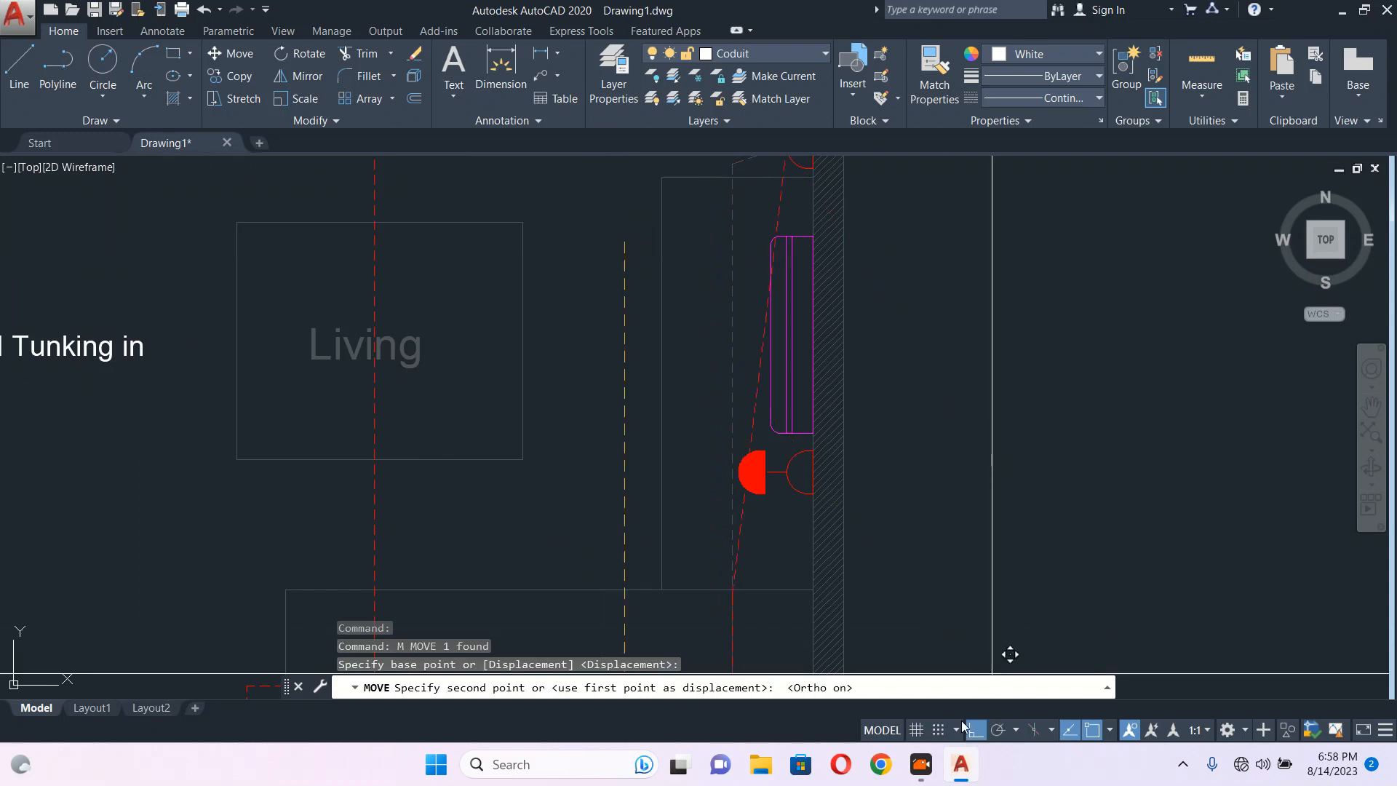
middle_click_drag(644, 192, 637, 309)
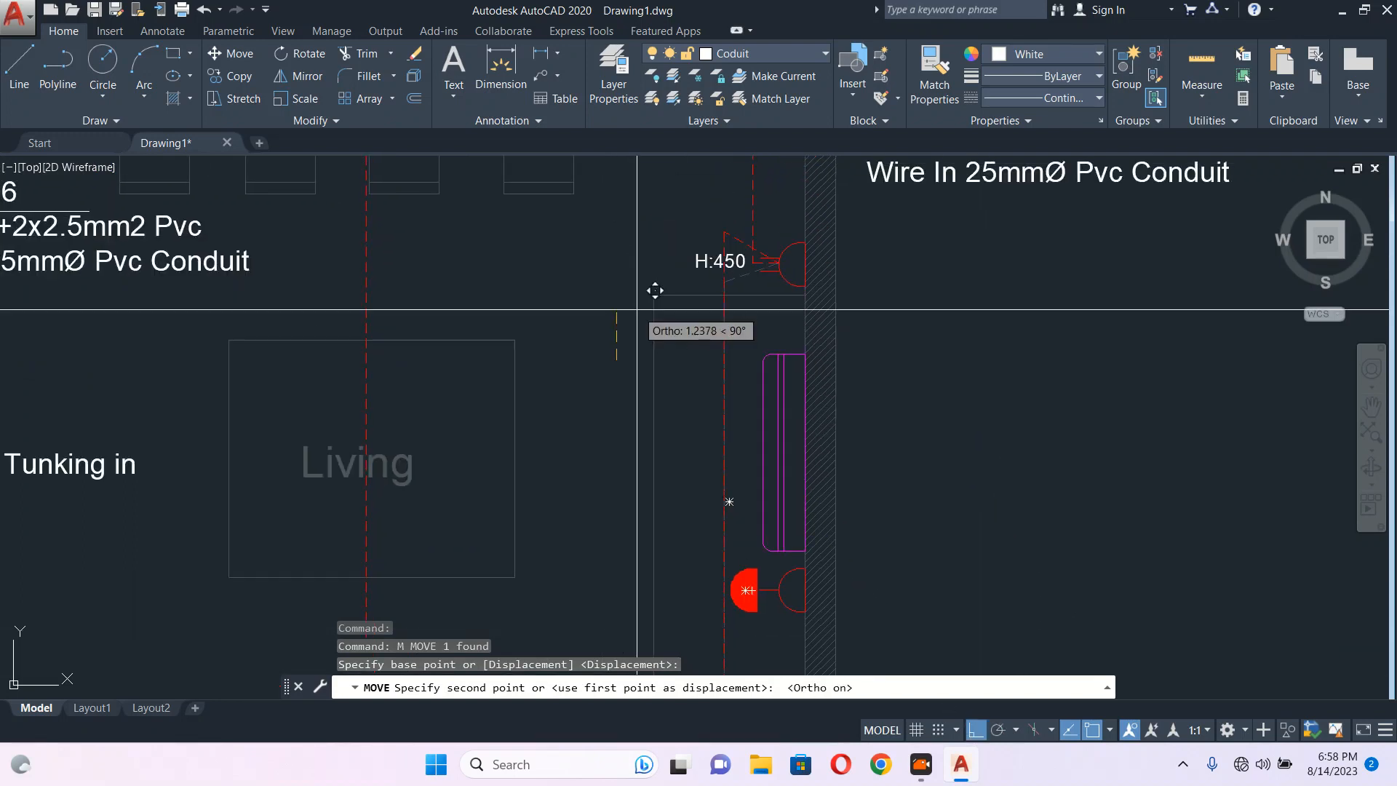
scroll(638, 310, "up", 3)
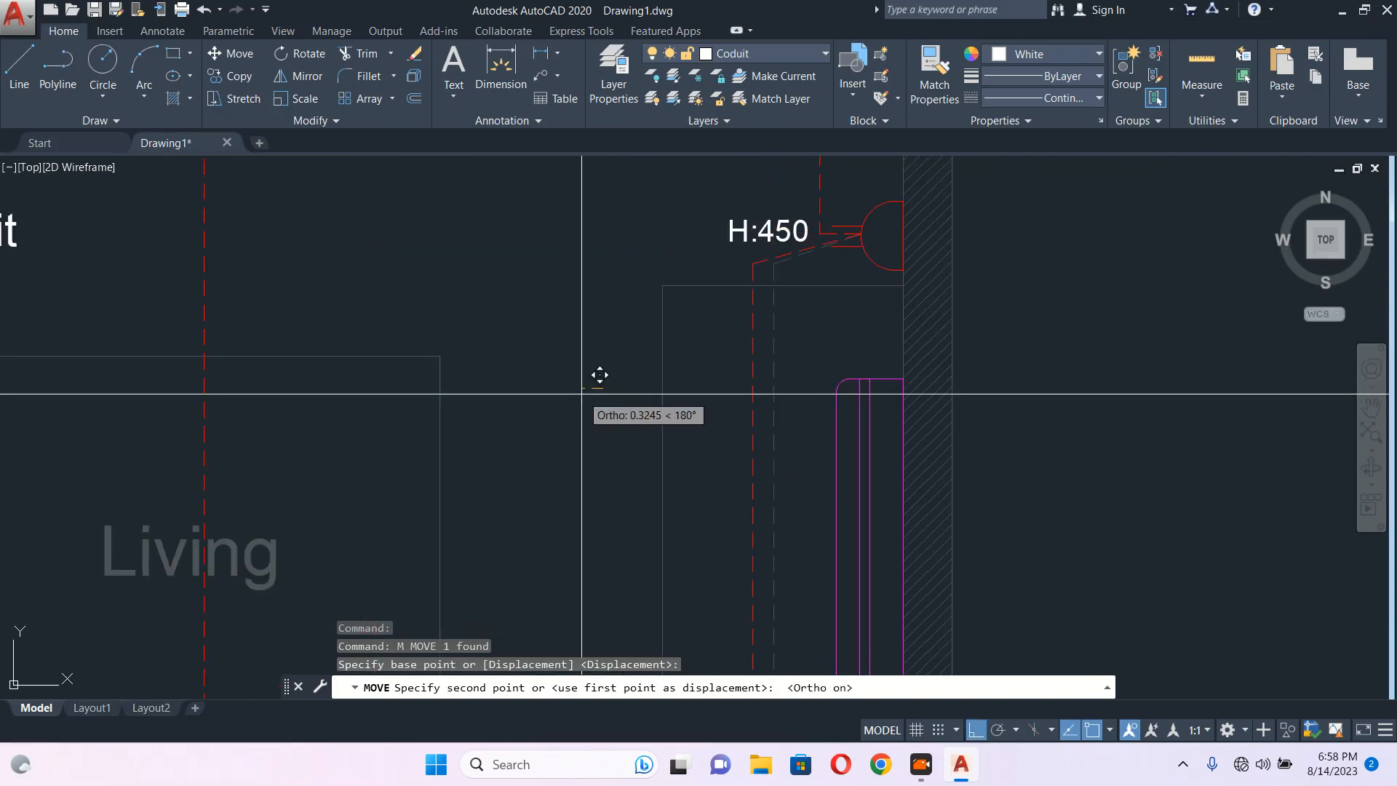
key("Escape")
scroll(579, 390, "down", 4)
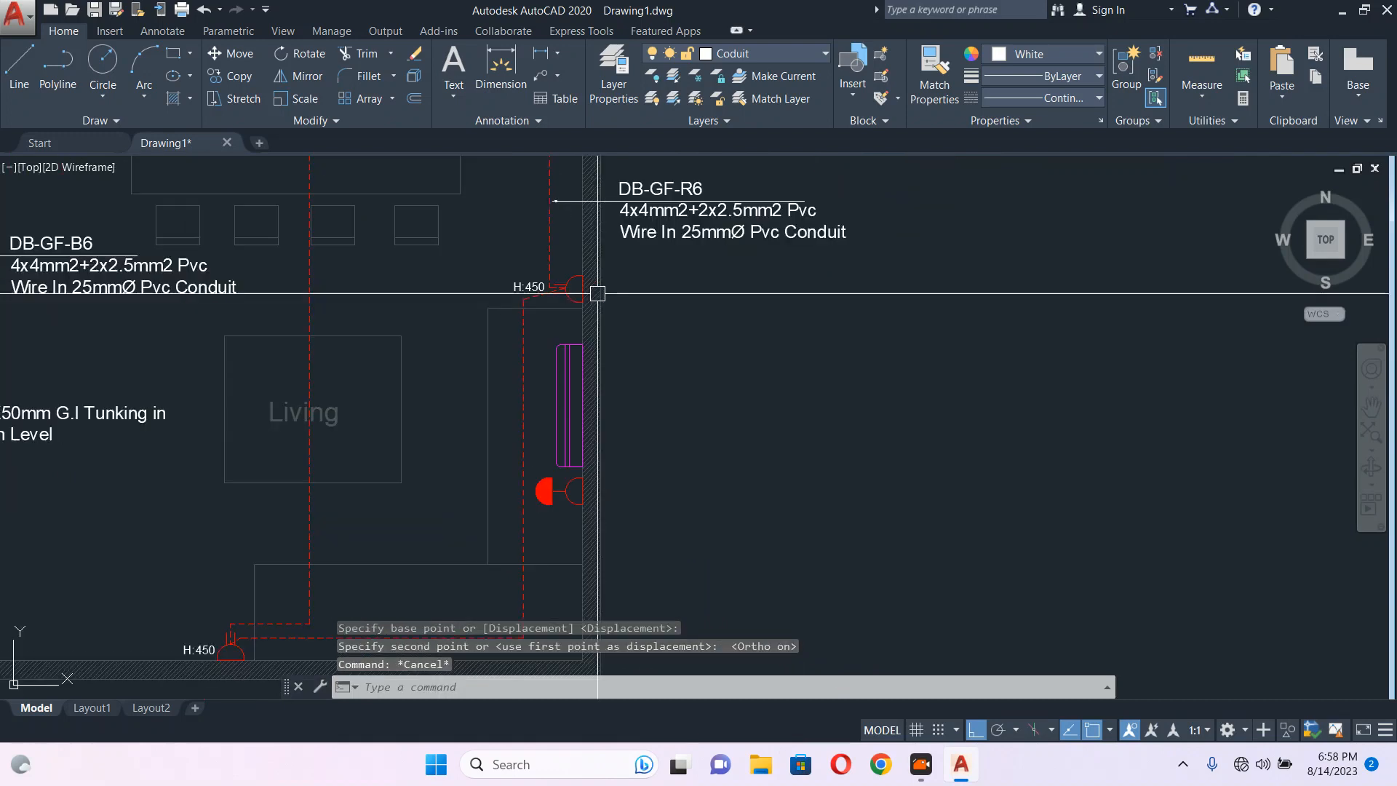
scroll(539, 407, "up", 2)
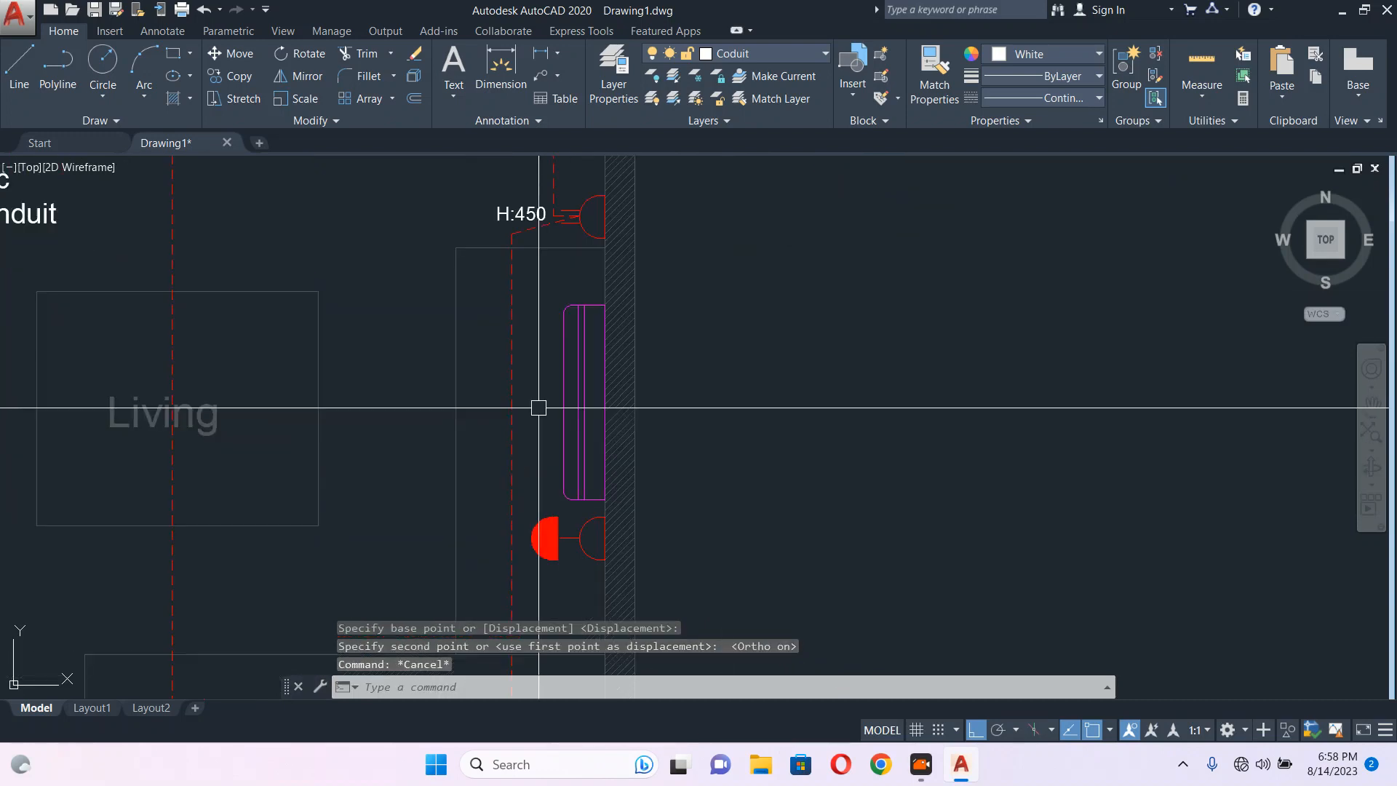
middle_click_drag(539, 408, 578, 325)
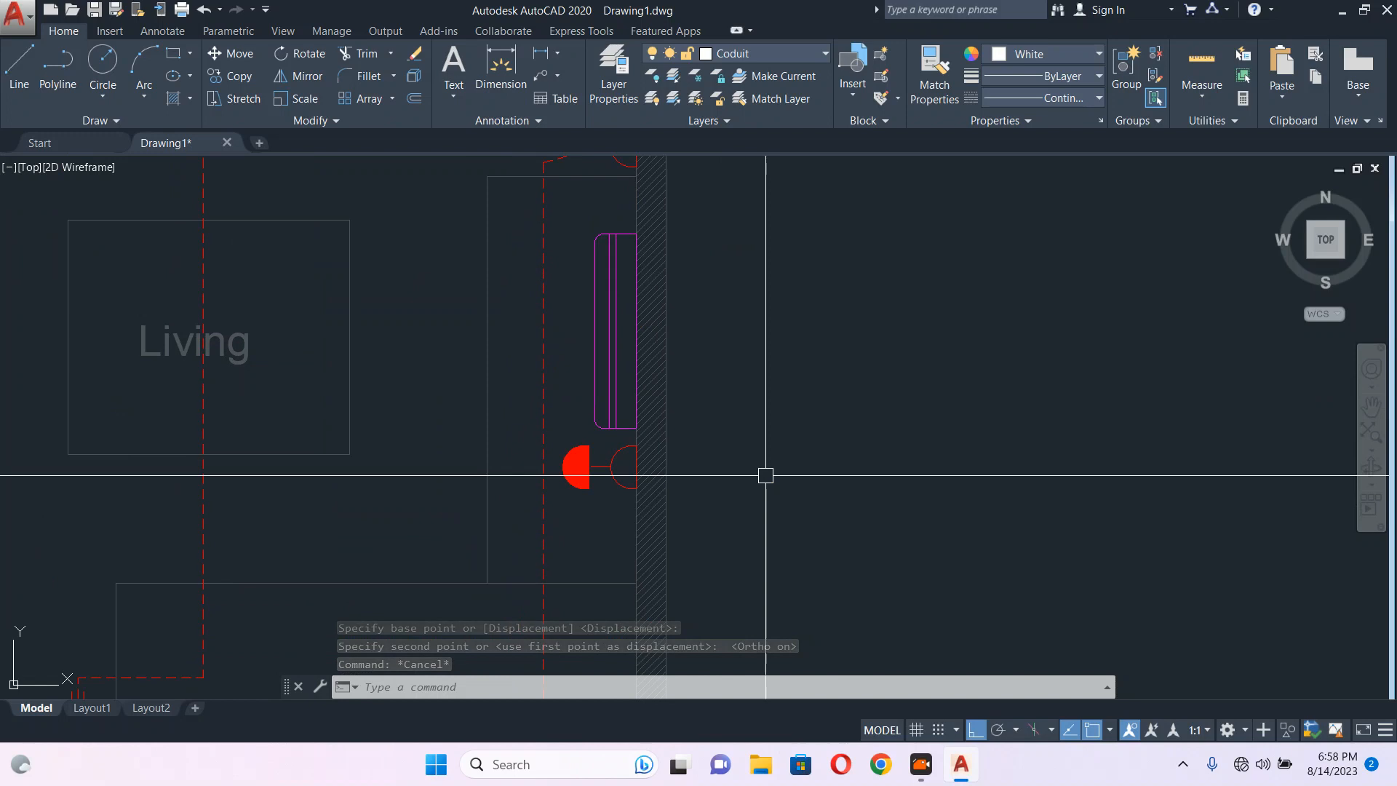
middle_click_drag(623, 475, 738, 409)
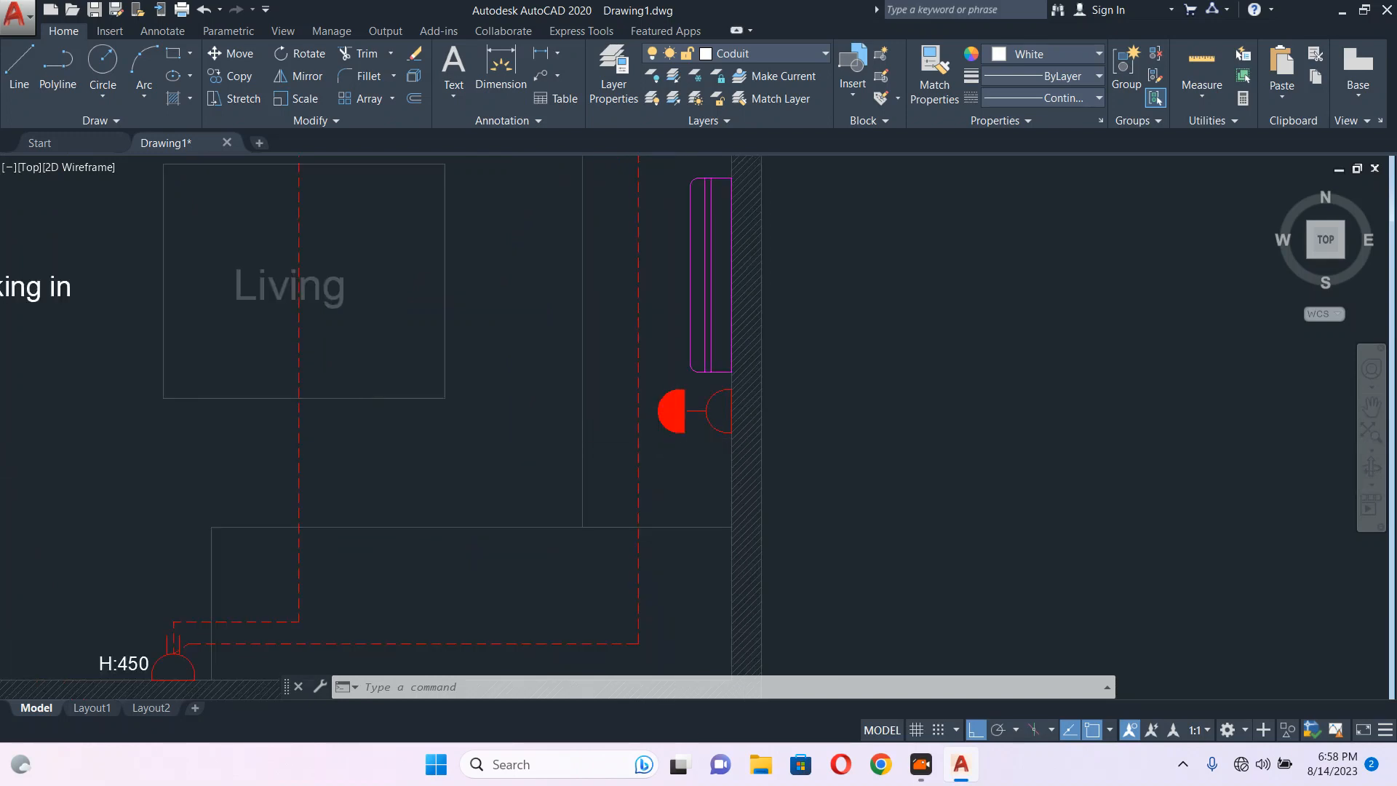
scroll(703, 438, "down", 2)
scroll(688, 423, "up", 2)
left_click(722, 410)
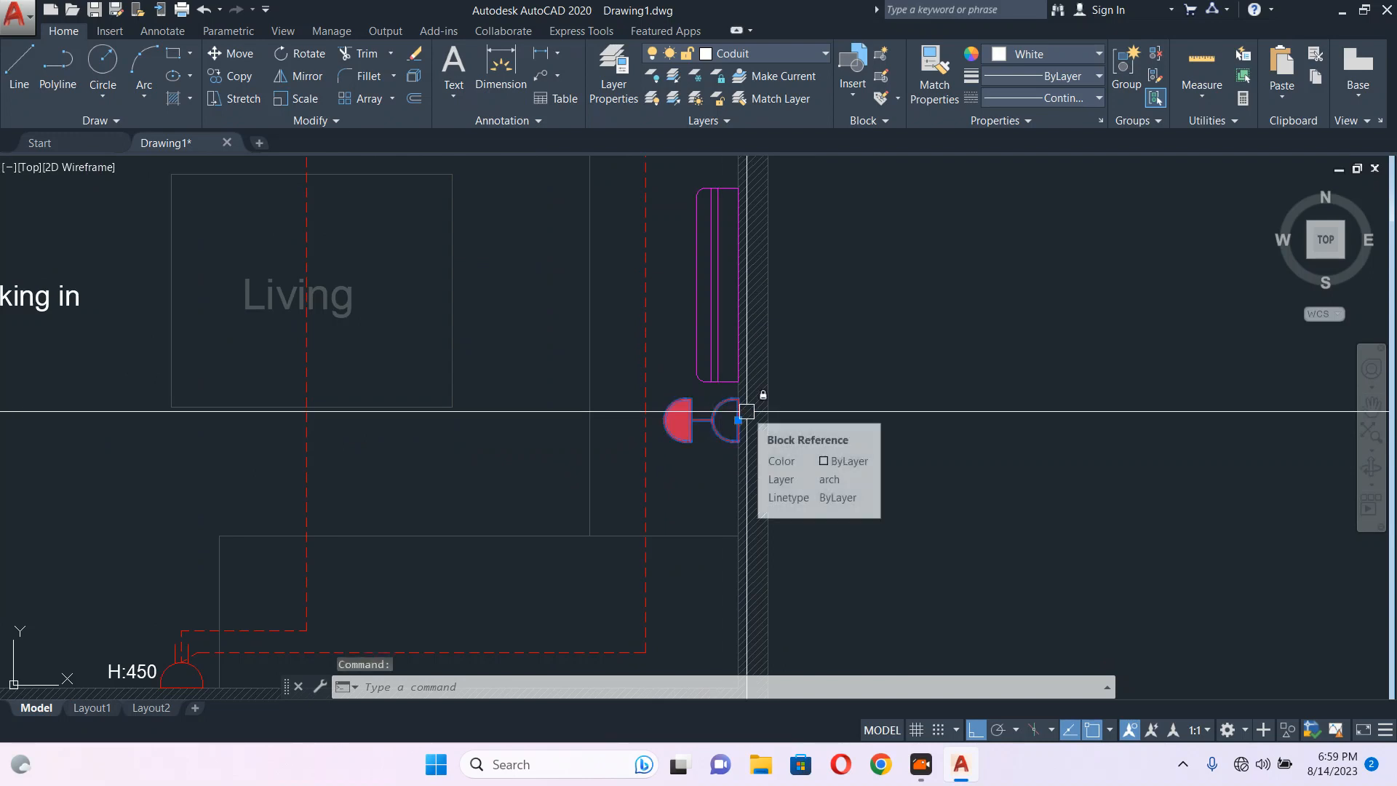
scroll(747, 412, "up", 3)
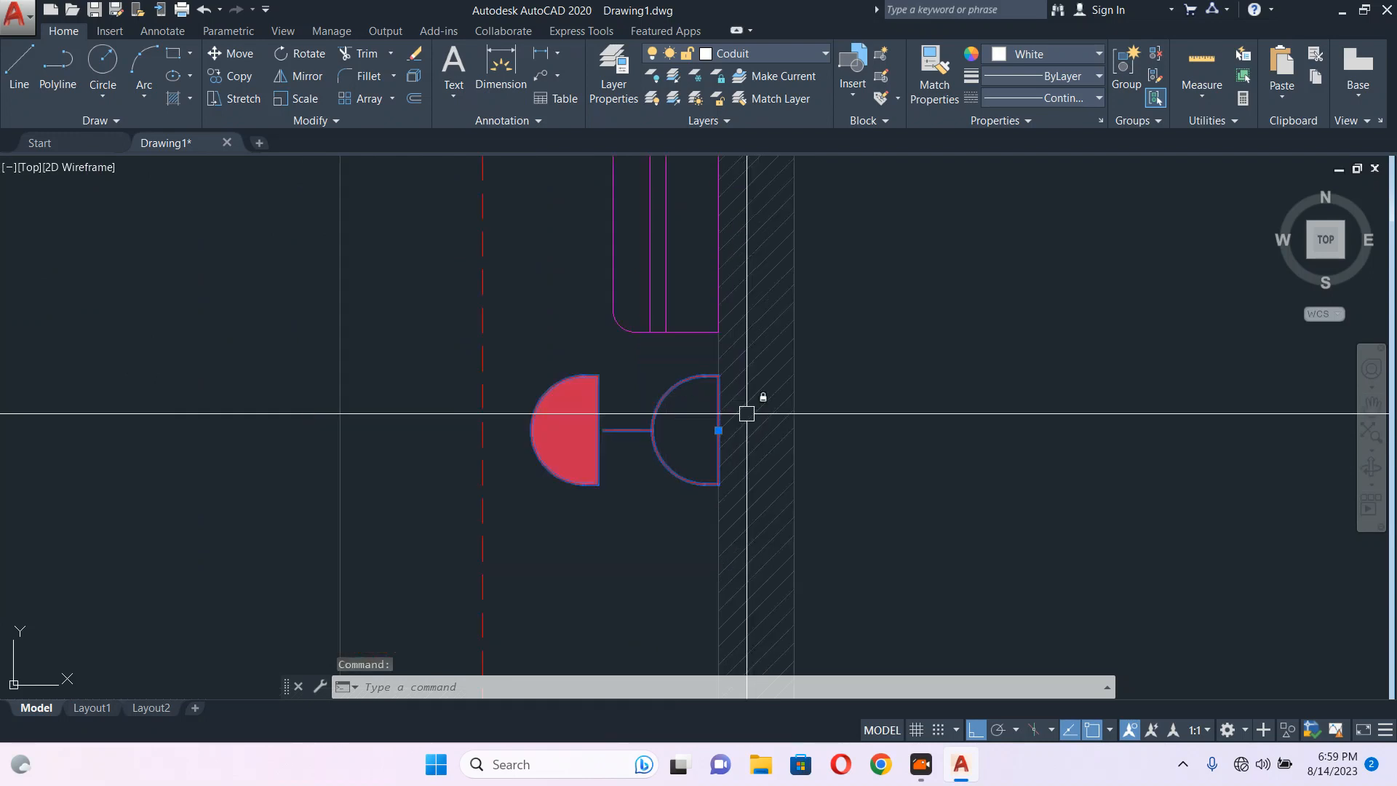
key("Escape")
scroll(736, 408, "down", 2)
key("Escape")
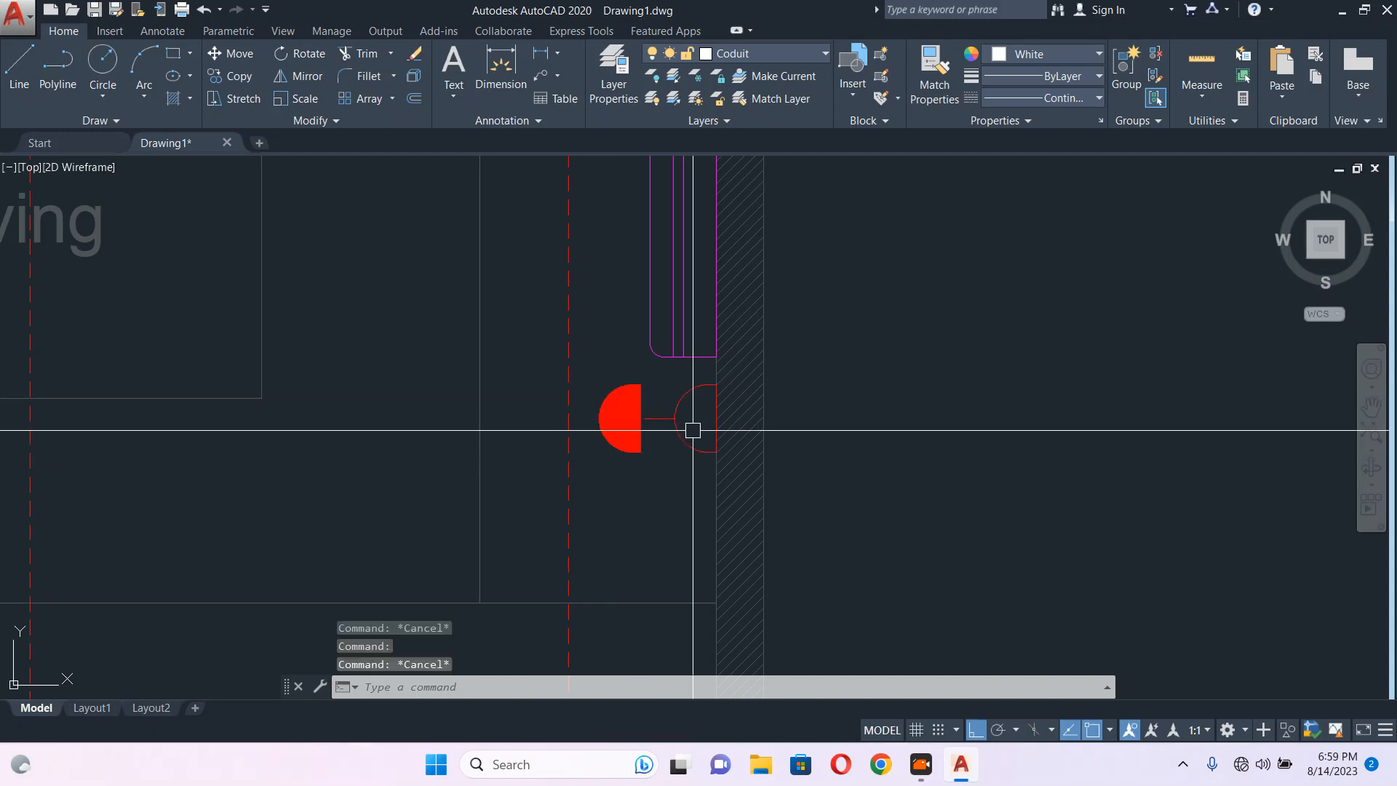
Open the Split Unit Power block in the Block Editor and hatch its unfilled half-round with the ANSI31 pattern.
scroll(674, 405, "up", 2)
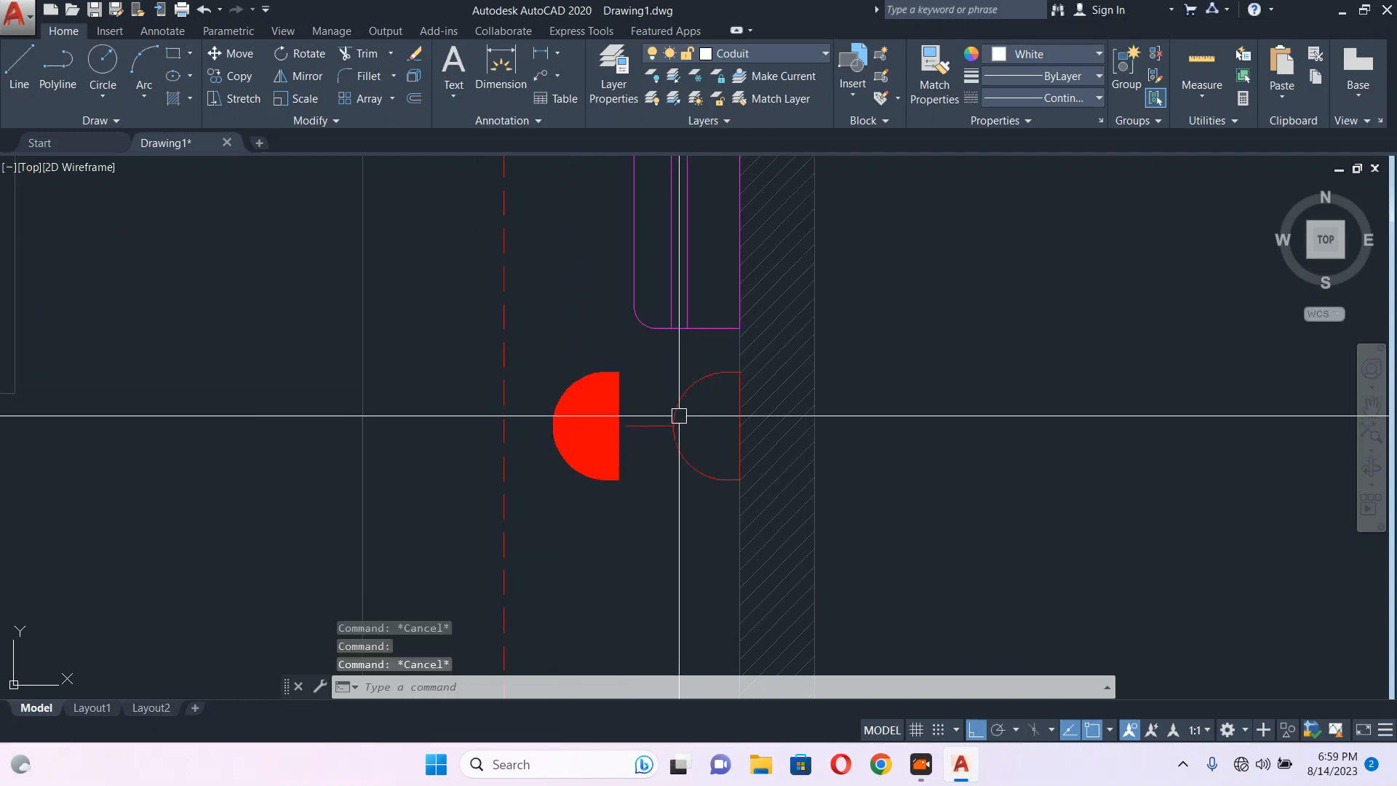
left_click(693, 391)
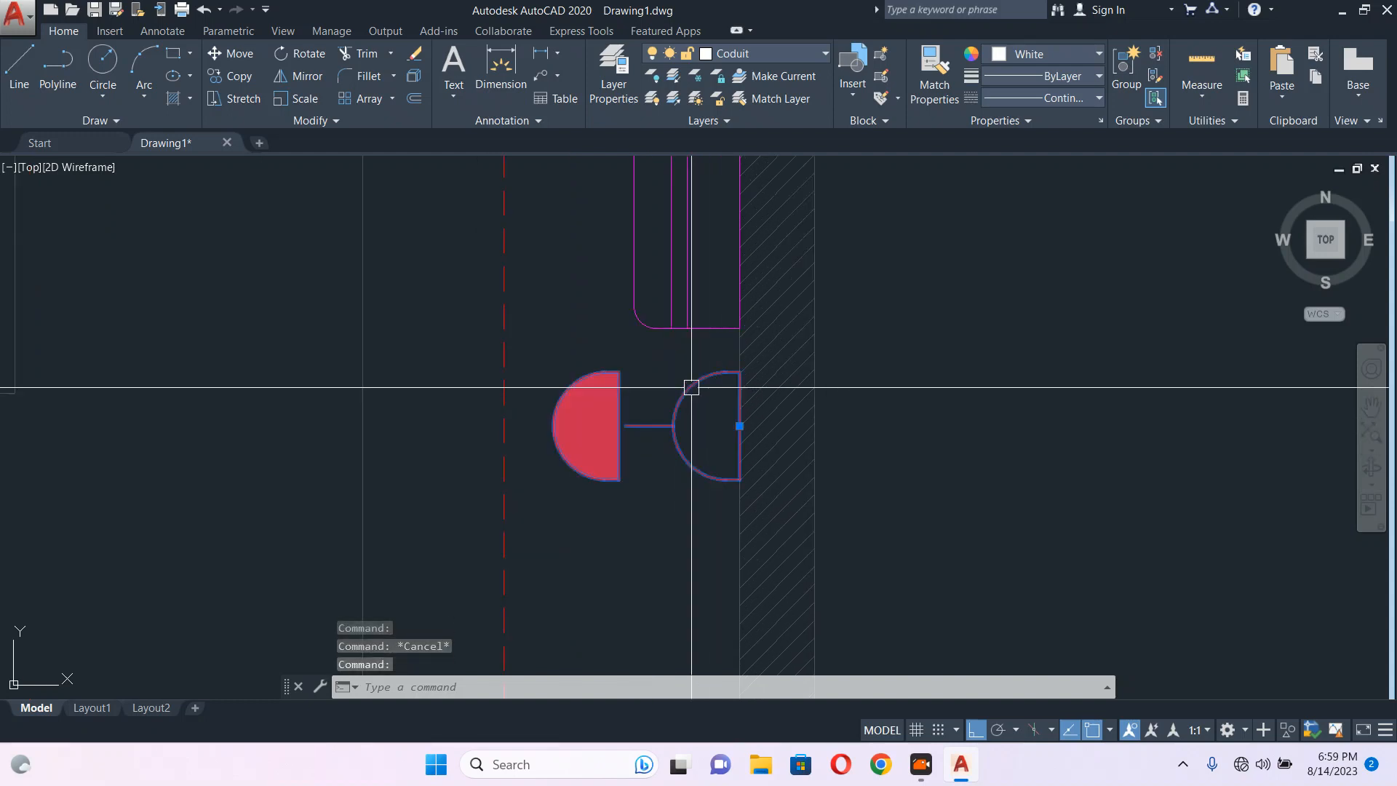
right_click(677, 426)
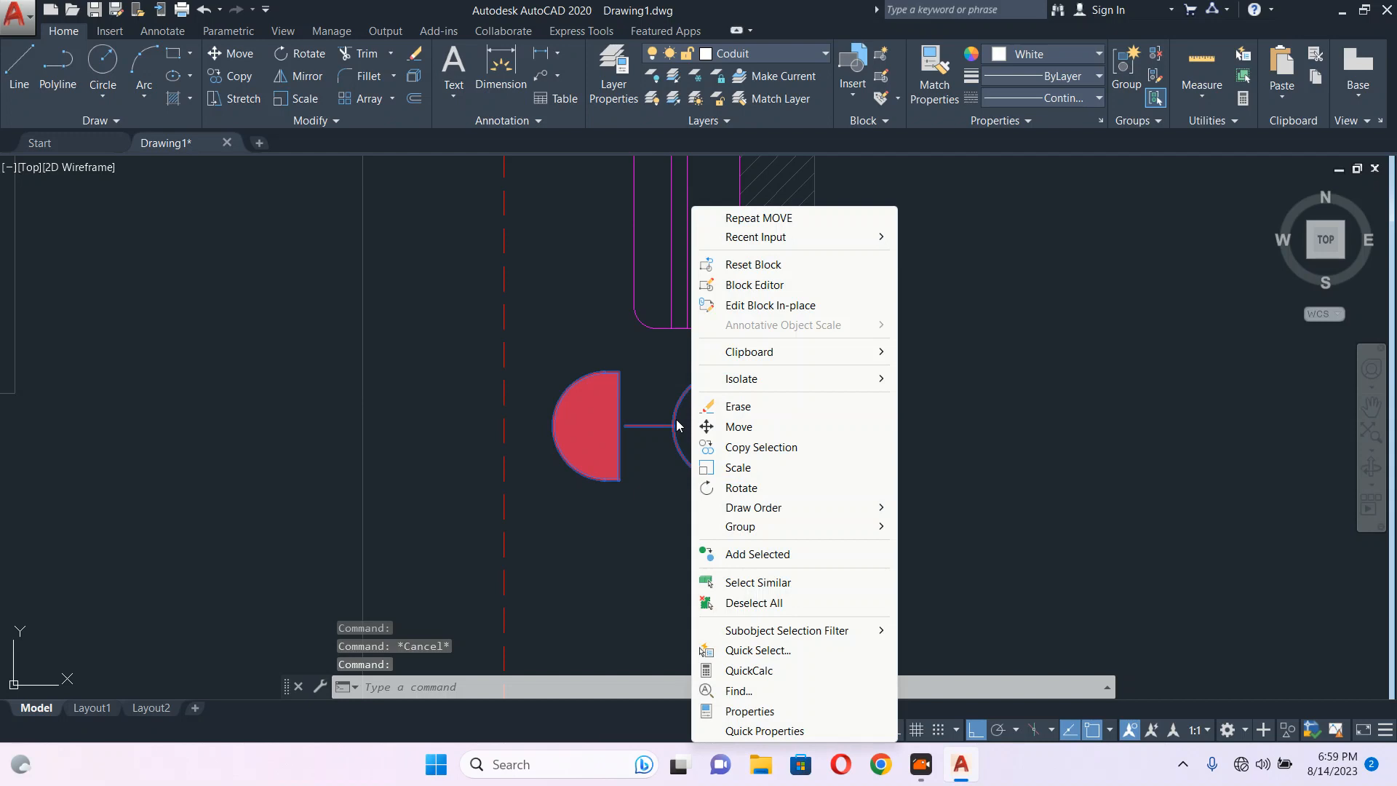
left_click(757, 285)
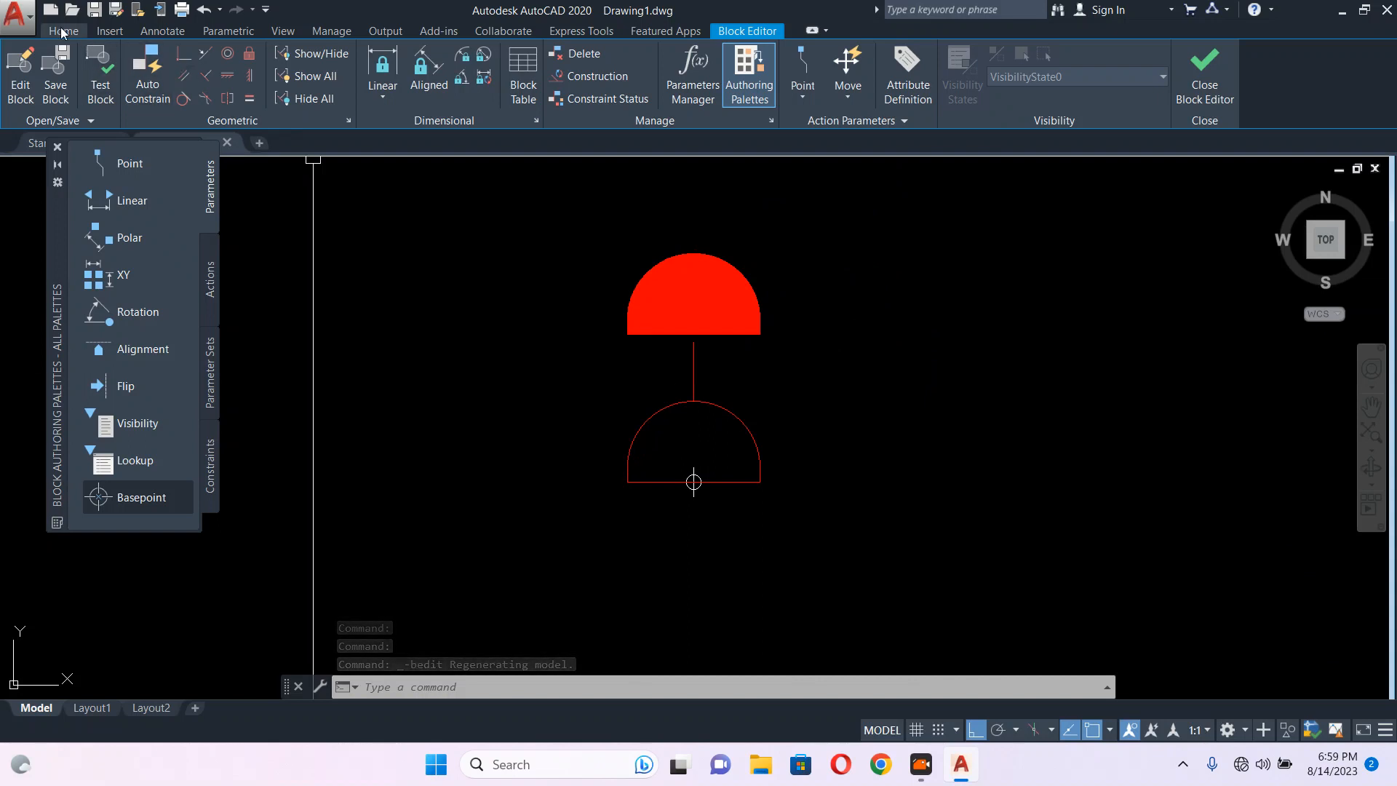
type("h")
key("Return")
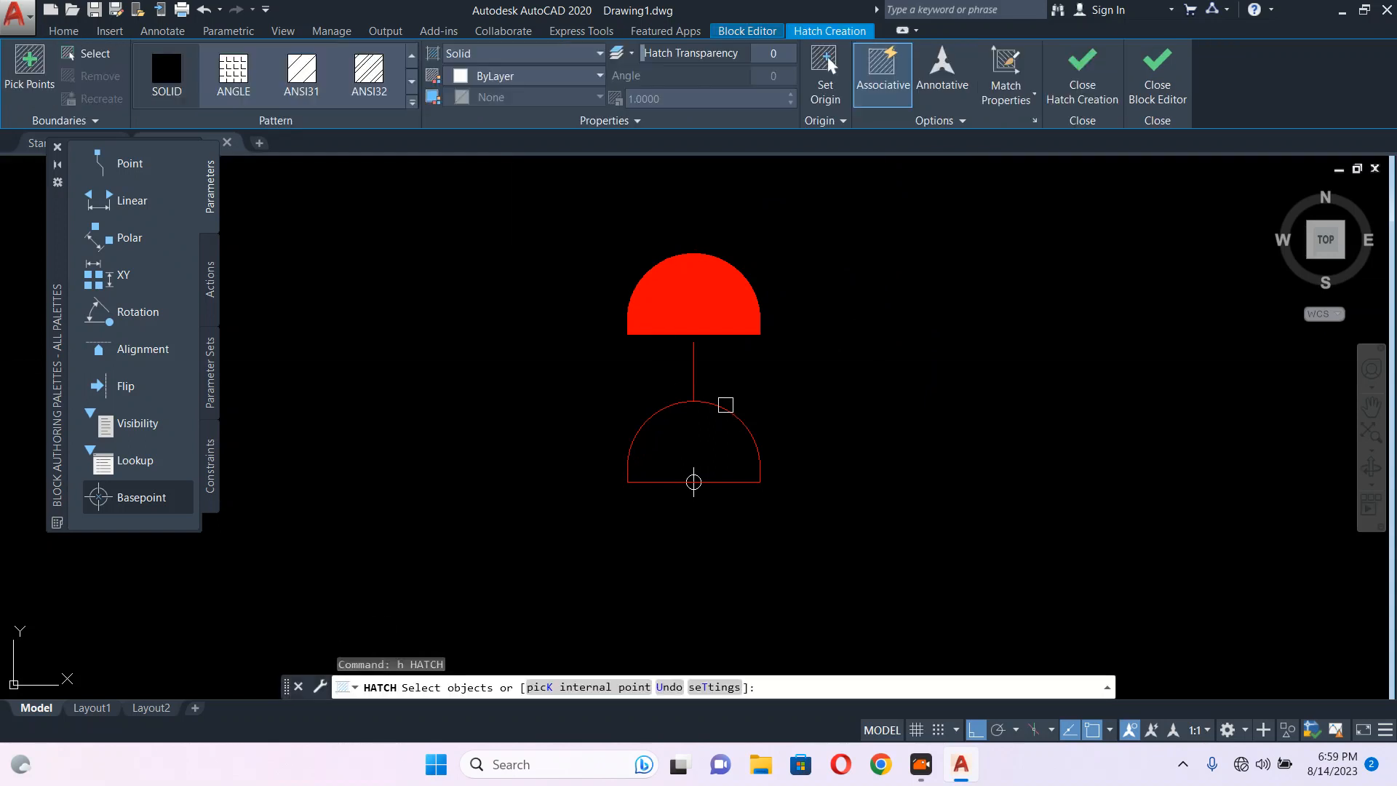
left_click(726, 405)
left_click(302, 73)
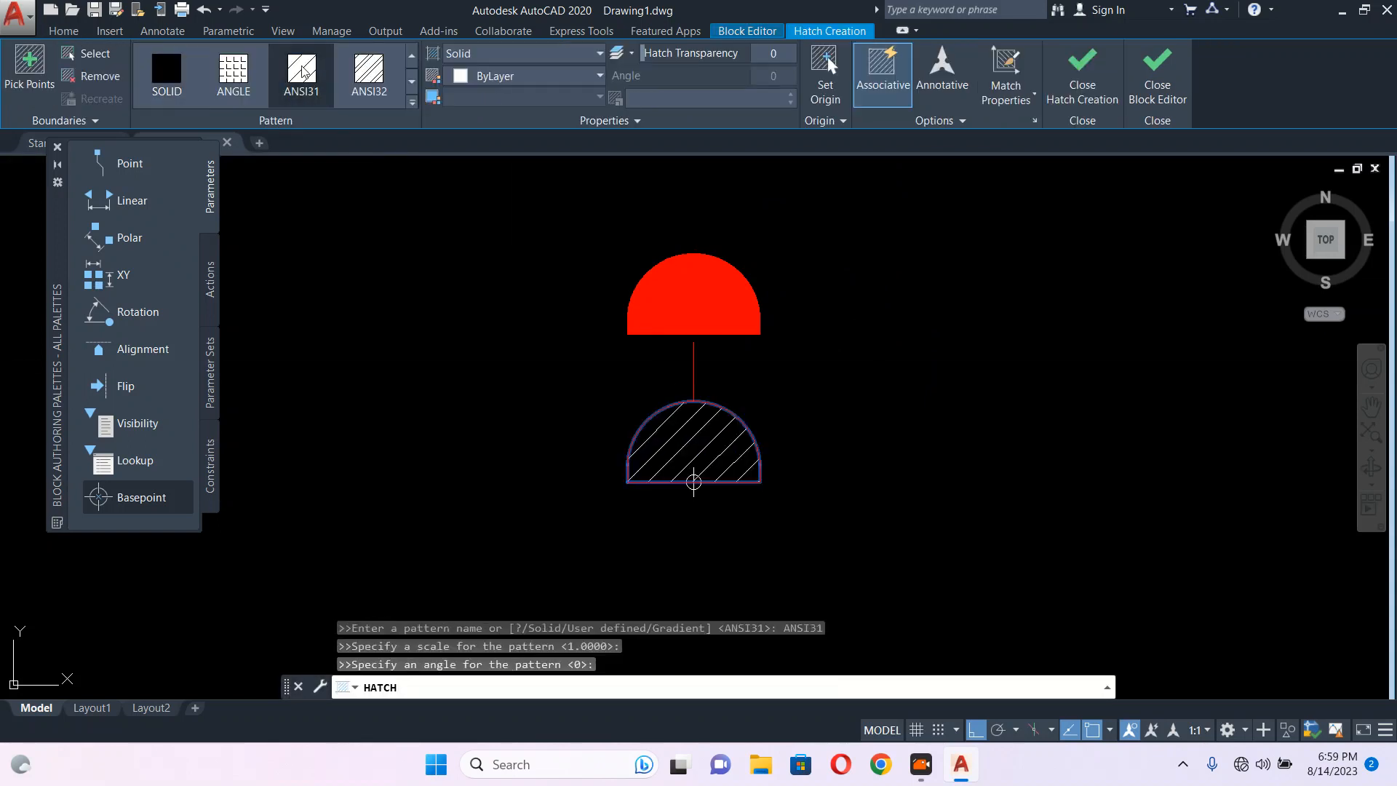
key("Return")
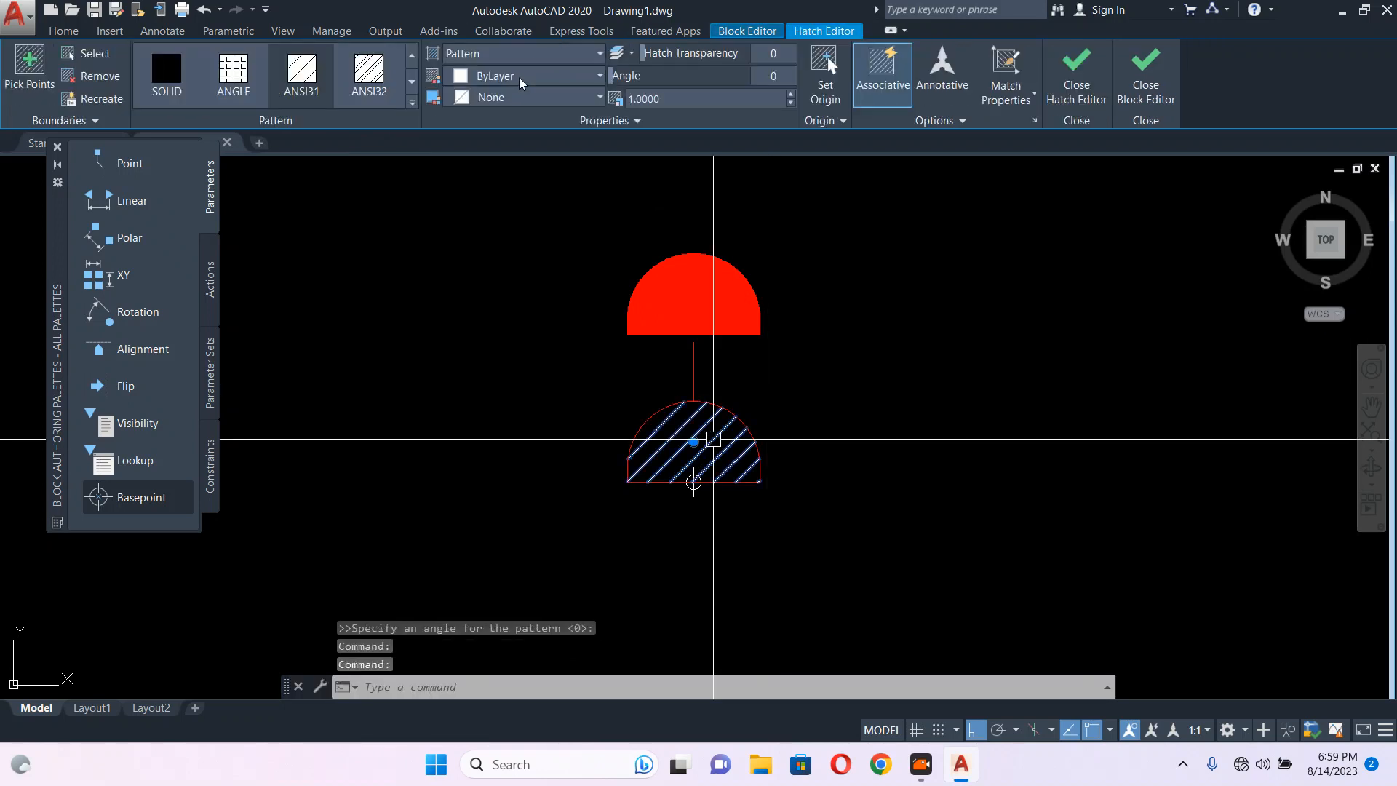
Set the new hatch's color to Red, close the Block Editor and save the changes to the block.
left_click(513, 76)
left_click(456, 262)
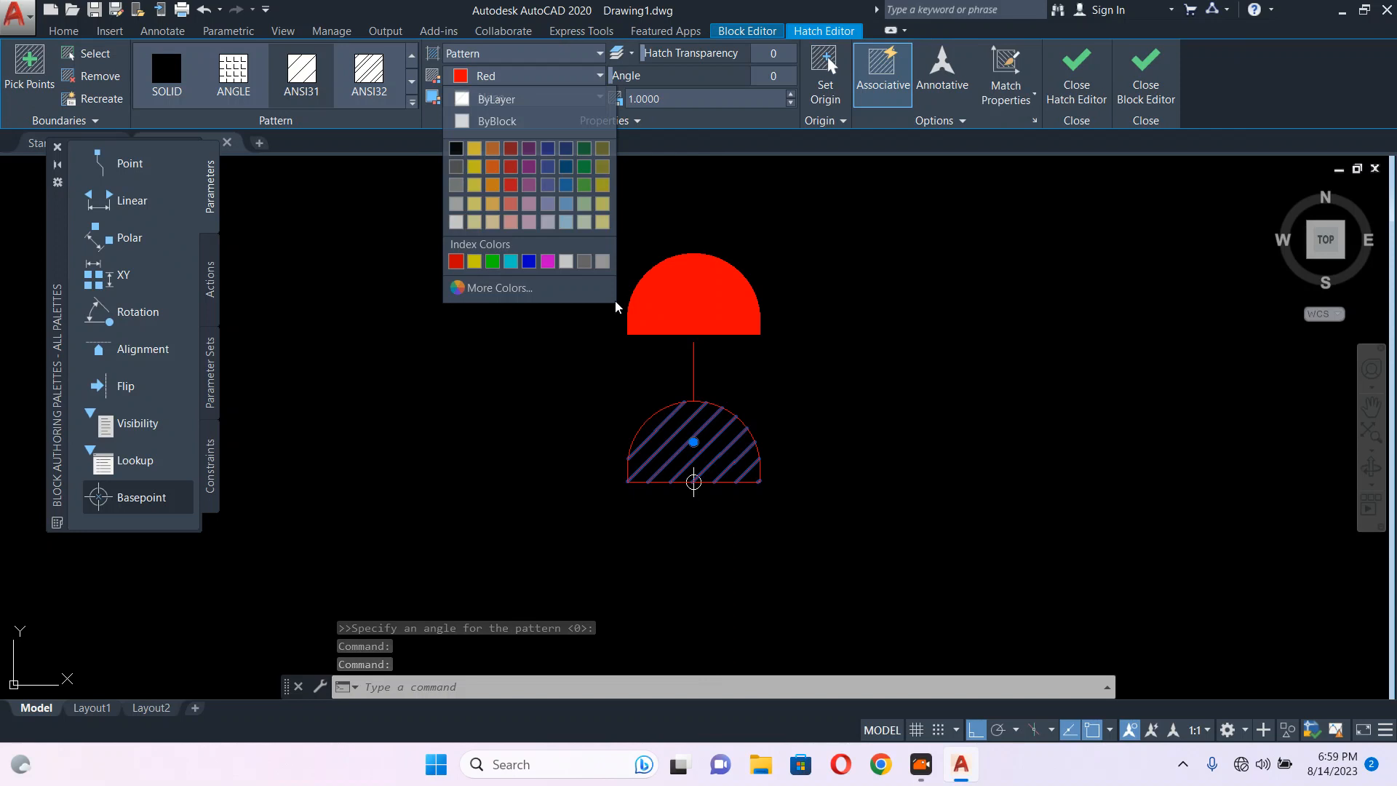
key("Escape")
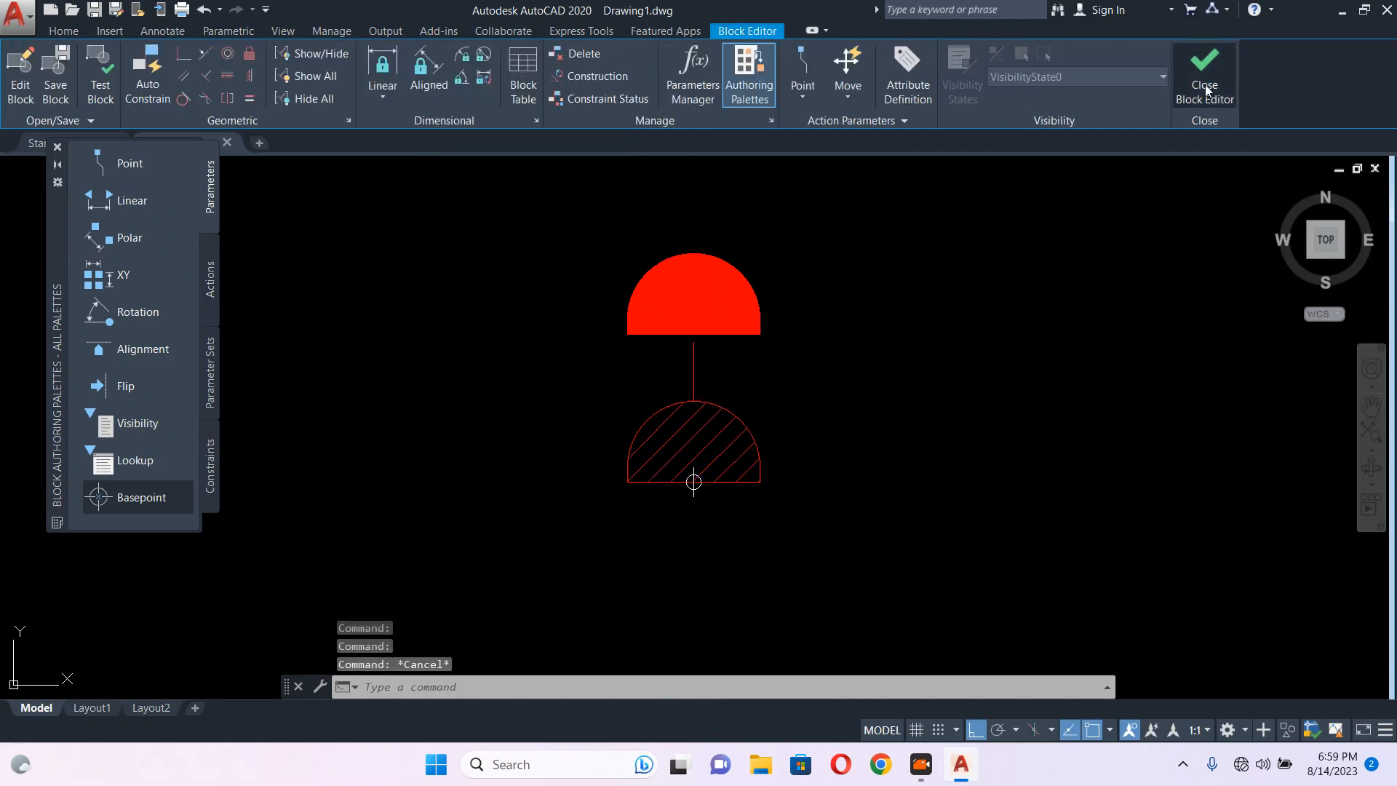
left_click(1205, 77)
left_click(677, 364)
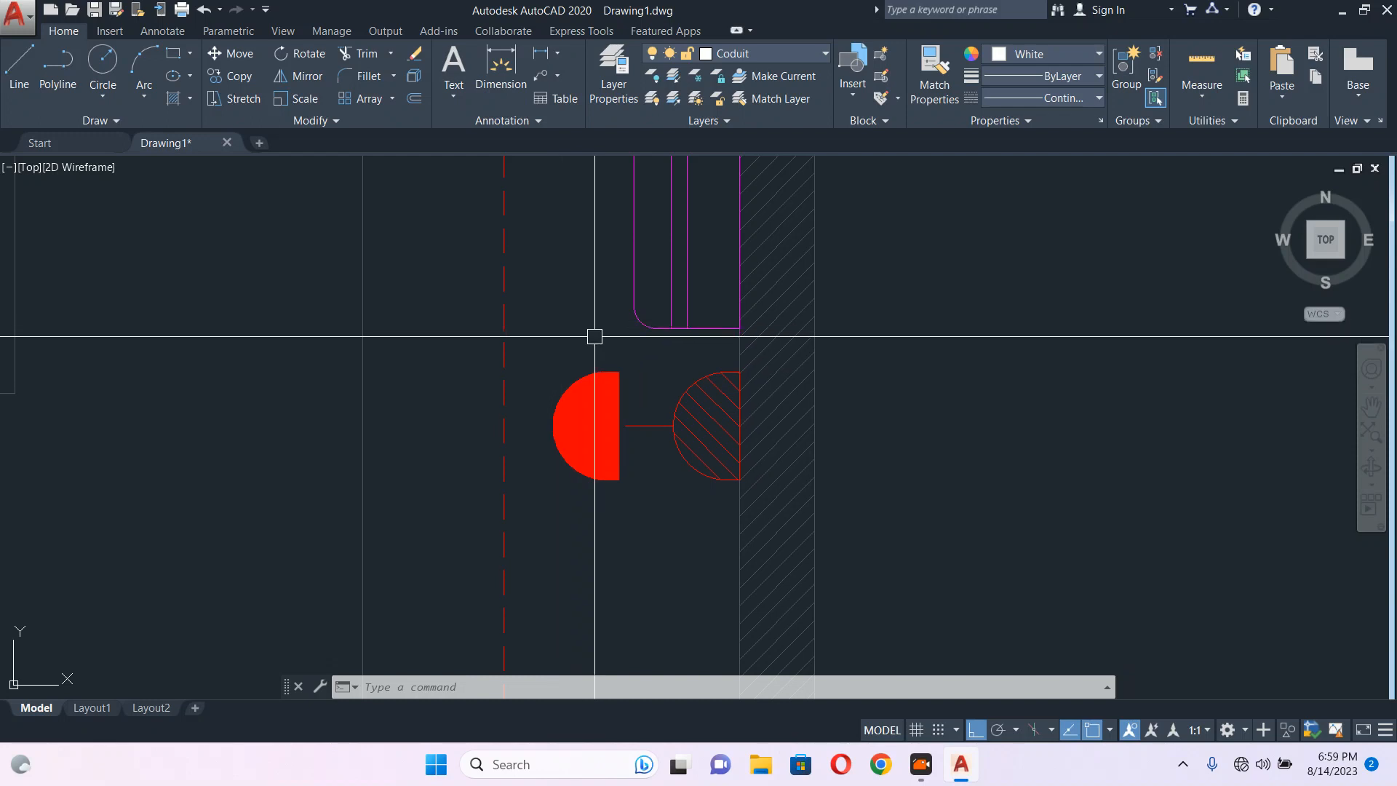
Draw a rectangle against the outer face of the east wall, opposite the Living room's split unit and nearly as long.
scroll(719, 393, "down", 4)
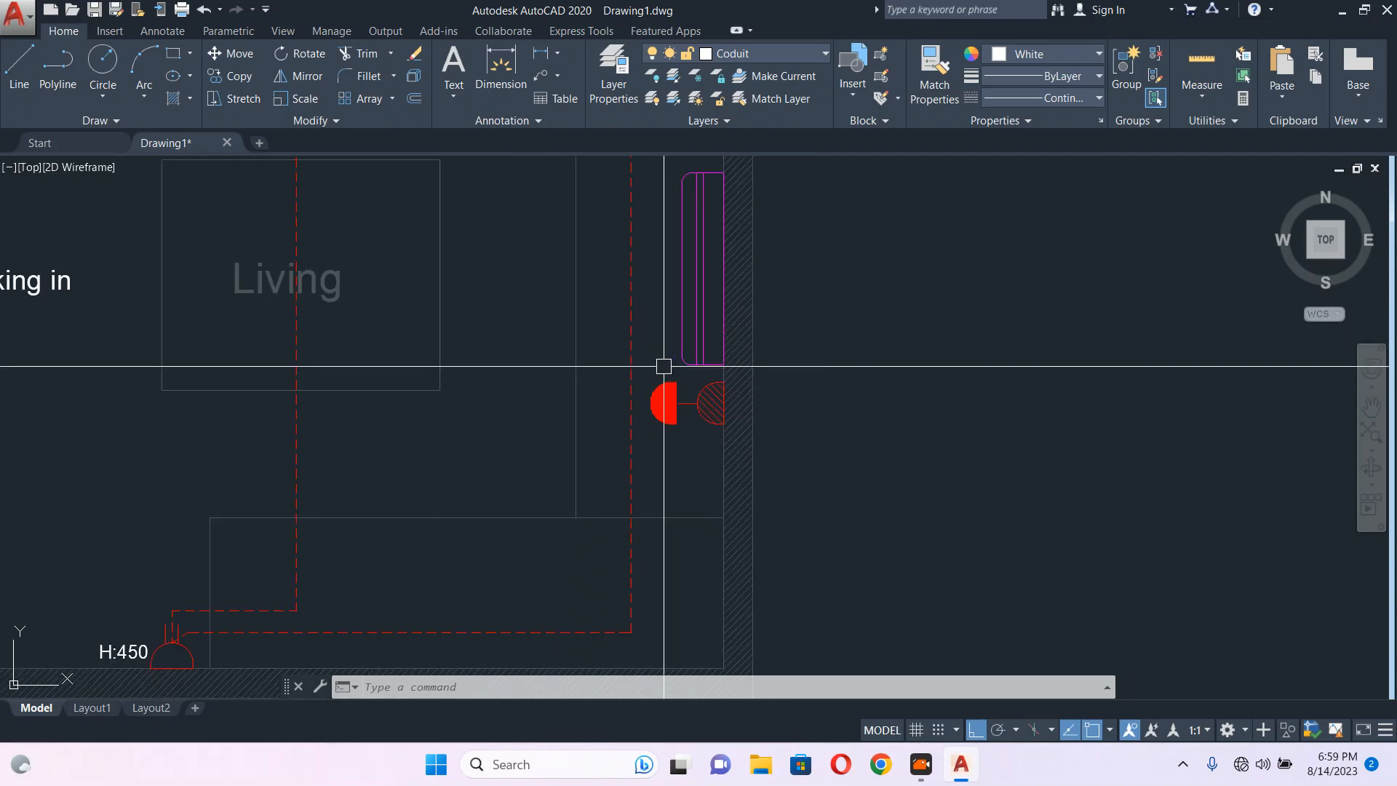
middle_click_drag(822, 324, 755, 347)
type("rec")
key("Return")
left_click(687, 194)
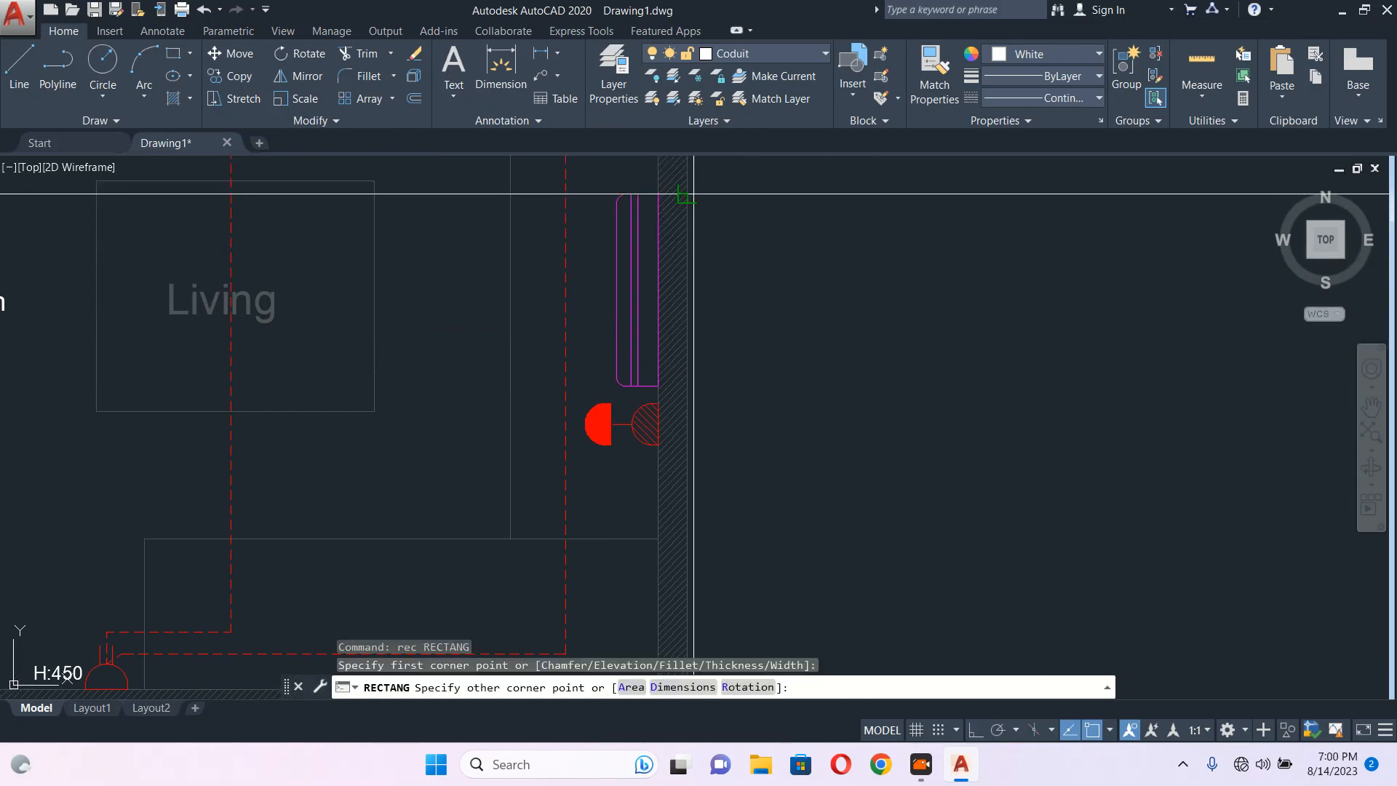
left_click(799, 381)
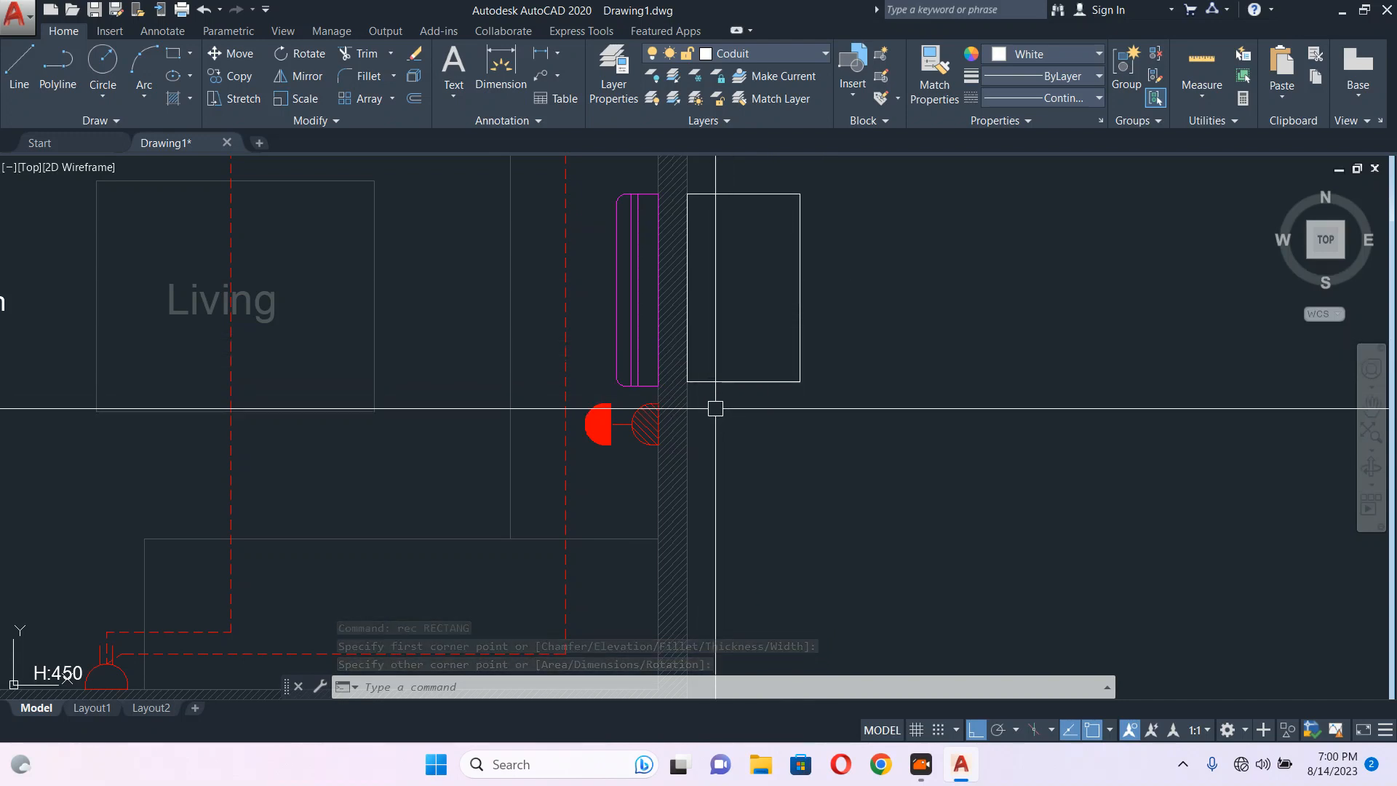
Erase the rectangle outside the Living room's east wall.
scroll(715, 412, "down", 6)
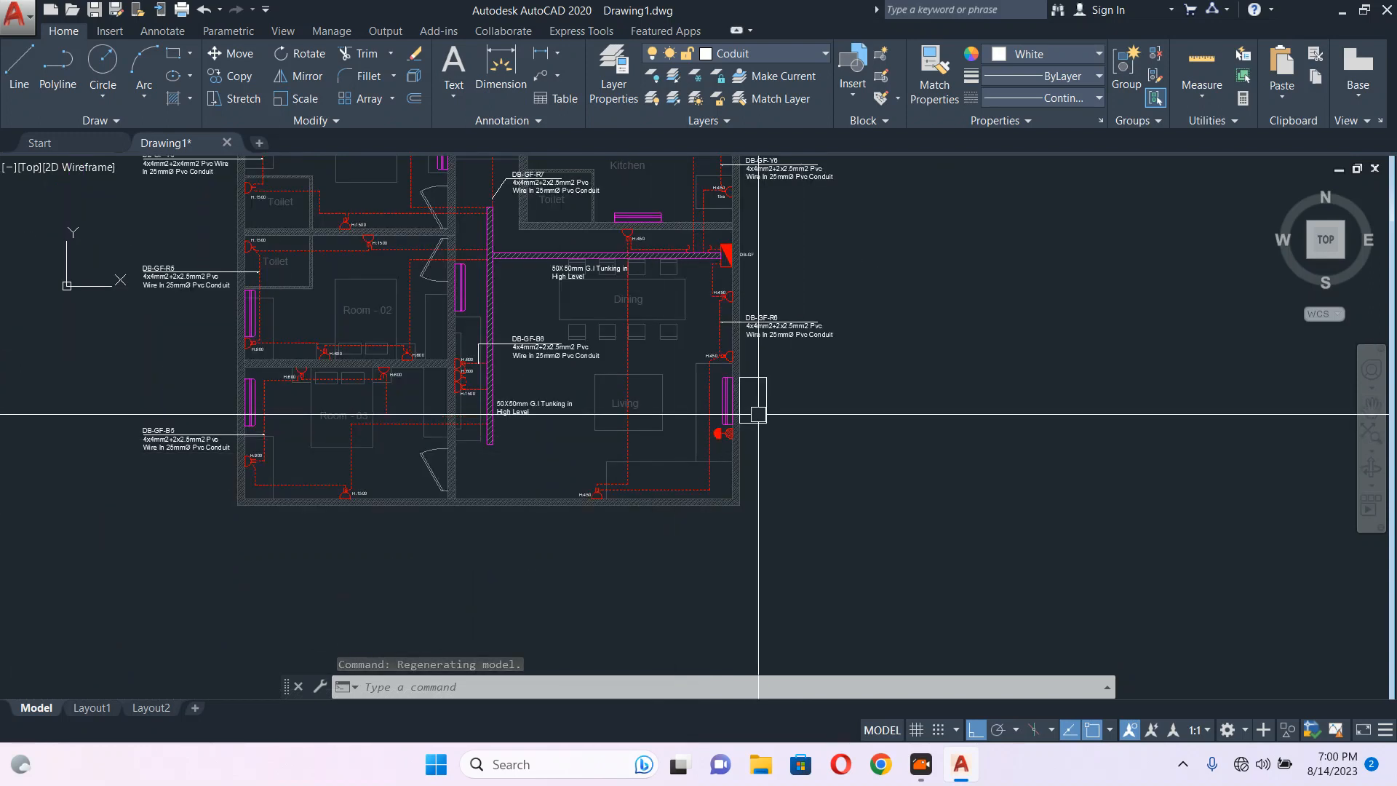
scroll(758, 419, "up", 4)
left_click(752, 428)
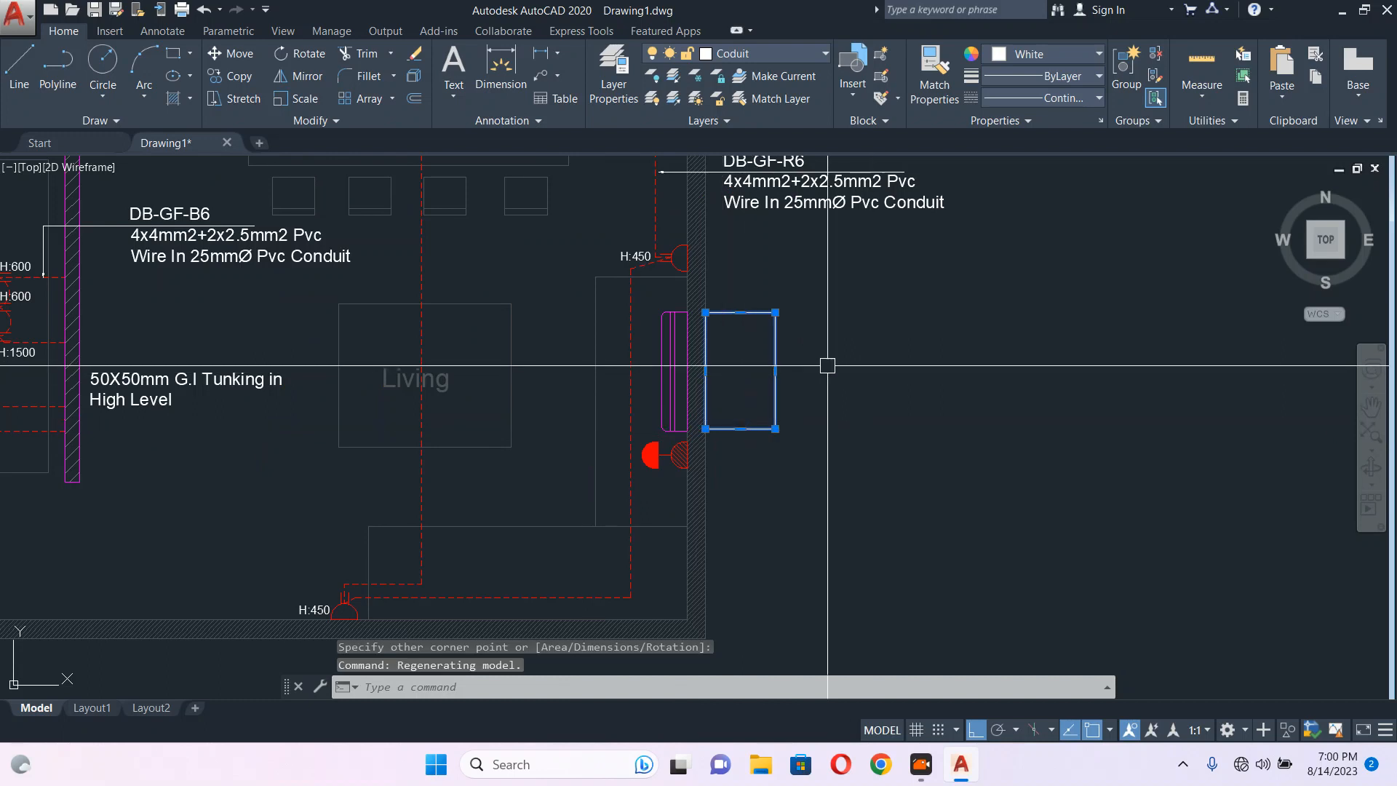
type("e")
key("Return")
Examine the Split Unit Power symbol on the Living room's east wall and its position relative to the split unit and nearby conduits.
scroll(677, 457, "up", 3)
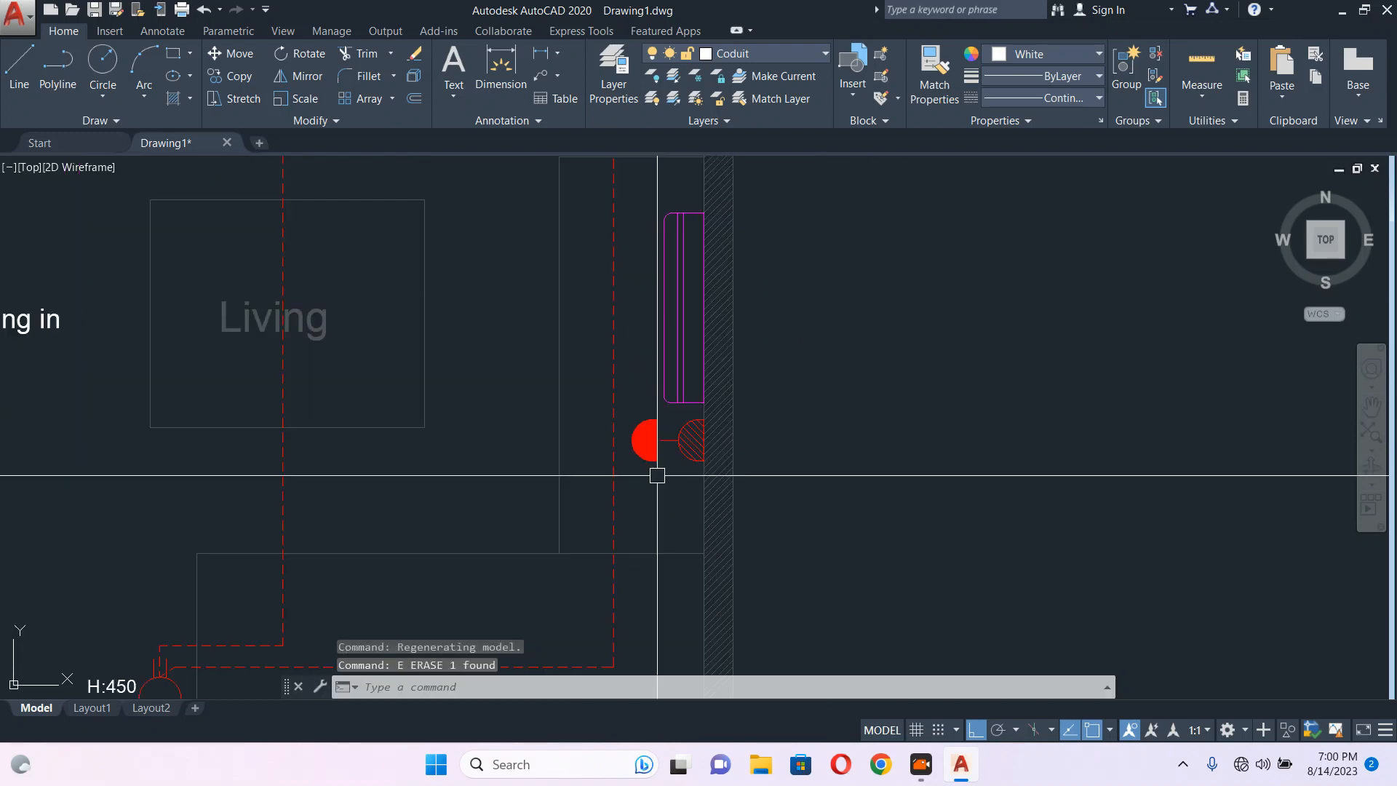
scroll(680, 447, "up", 3)
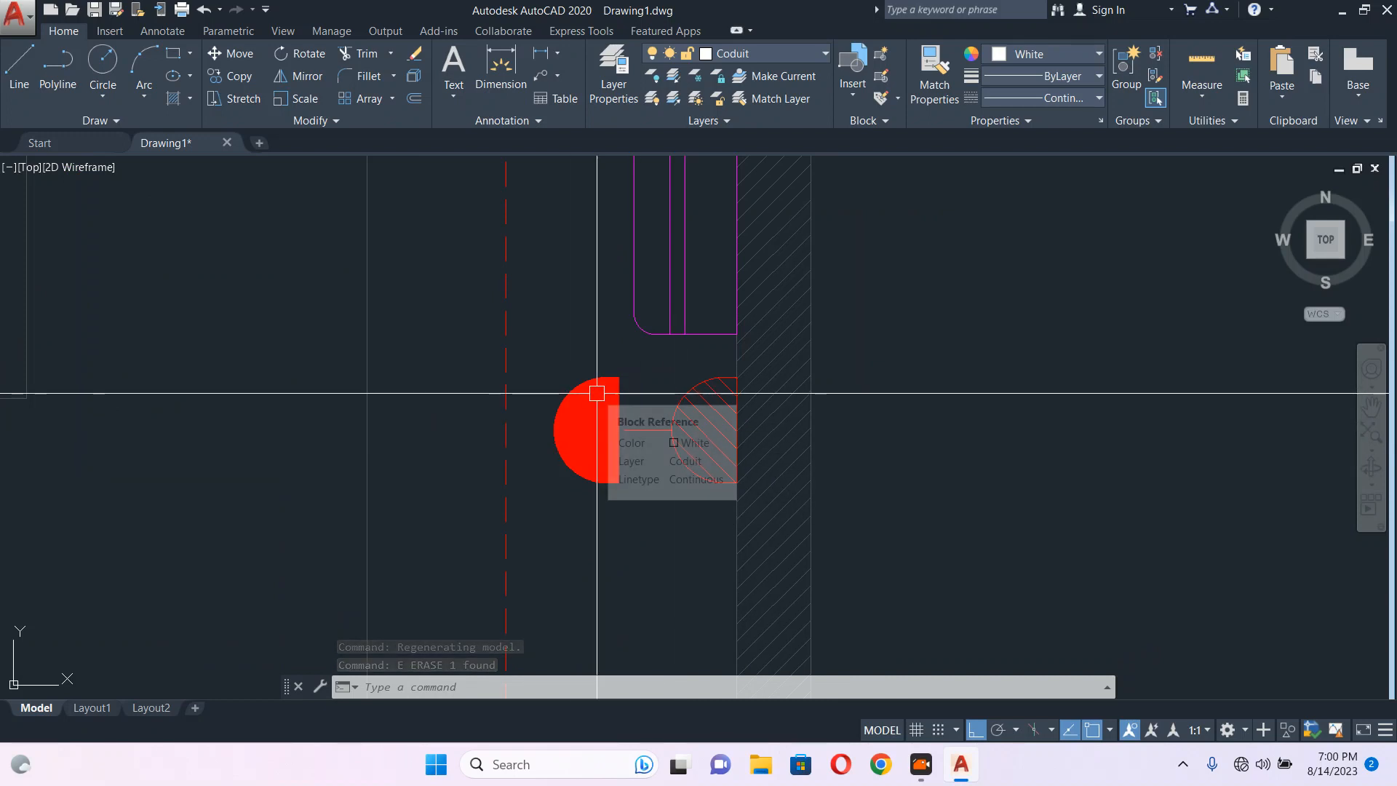
scroll(850, 376, "down", 2)
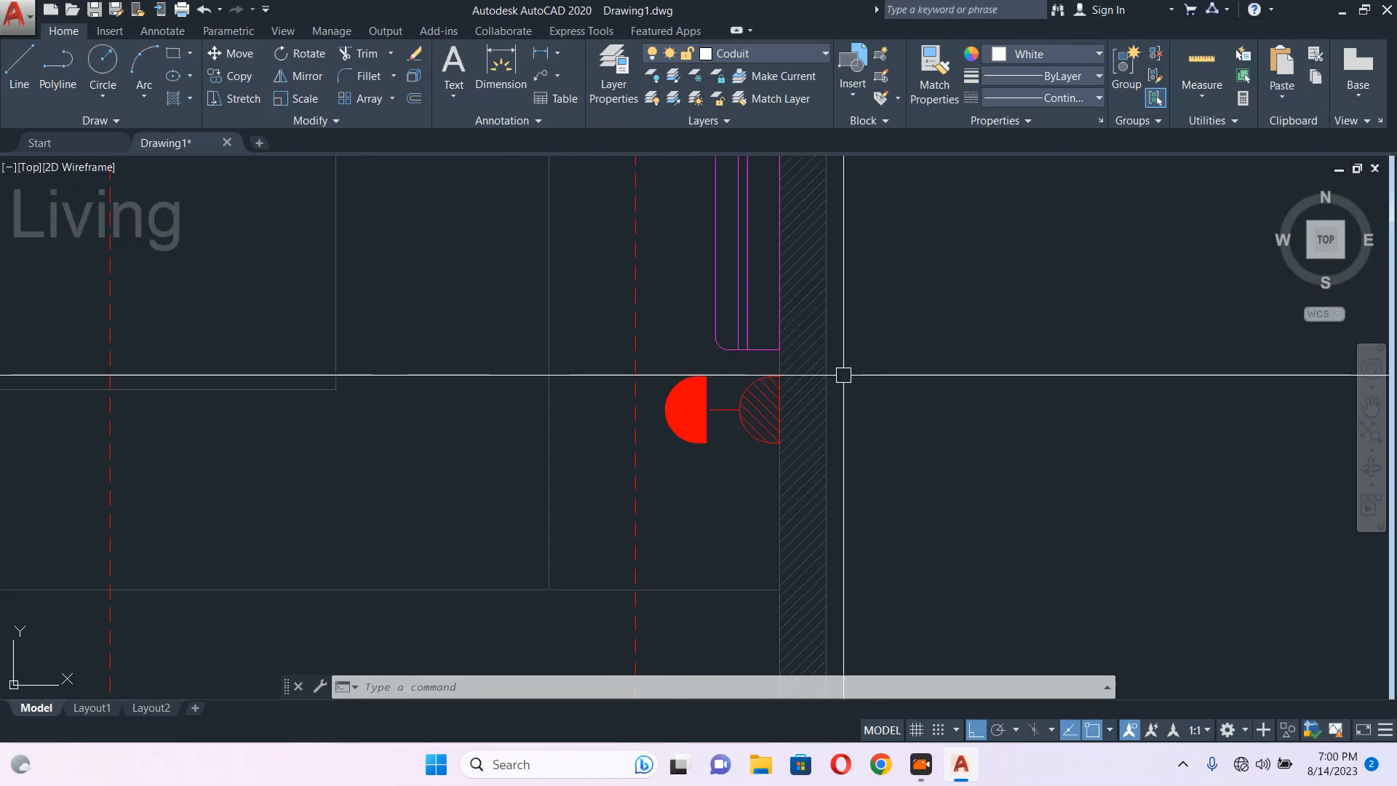
middle_click_drag(886, 372, 735, 372)
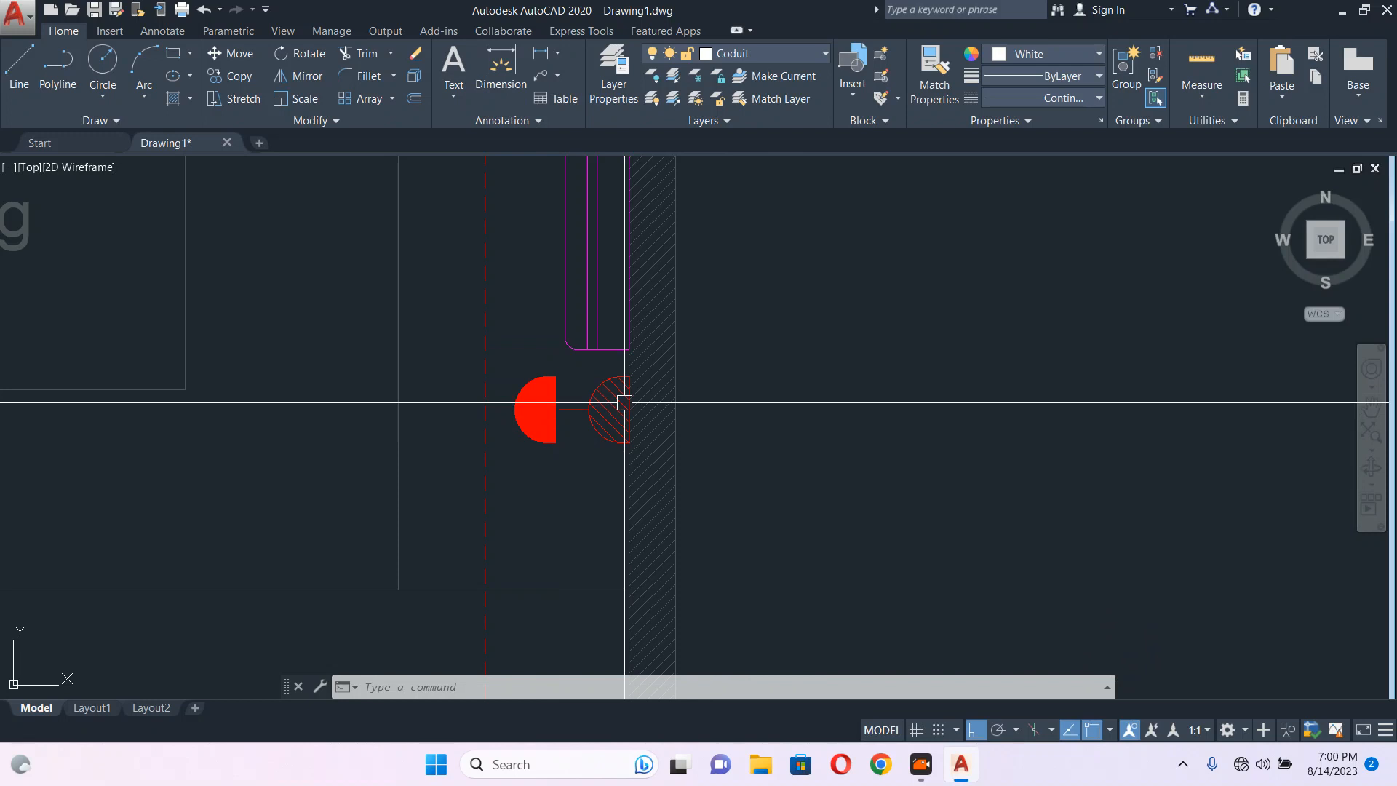
mouse_move(529, 388)
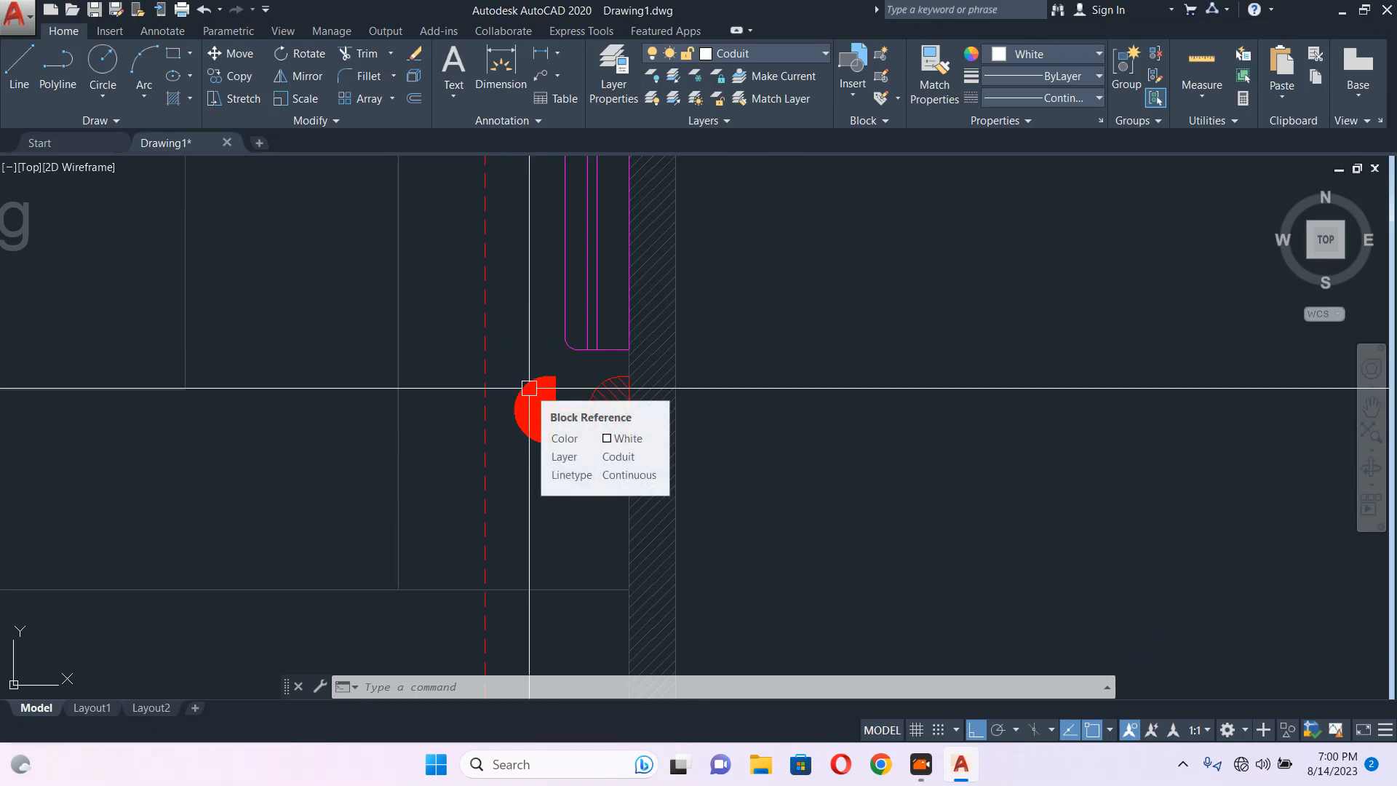
scroll(611, 395, "up", 2)
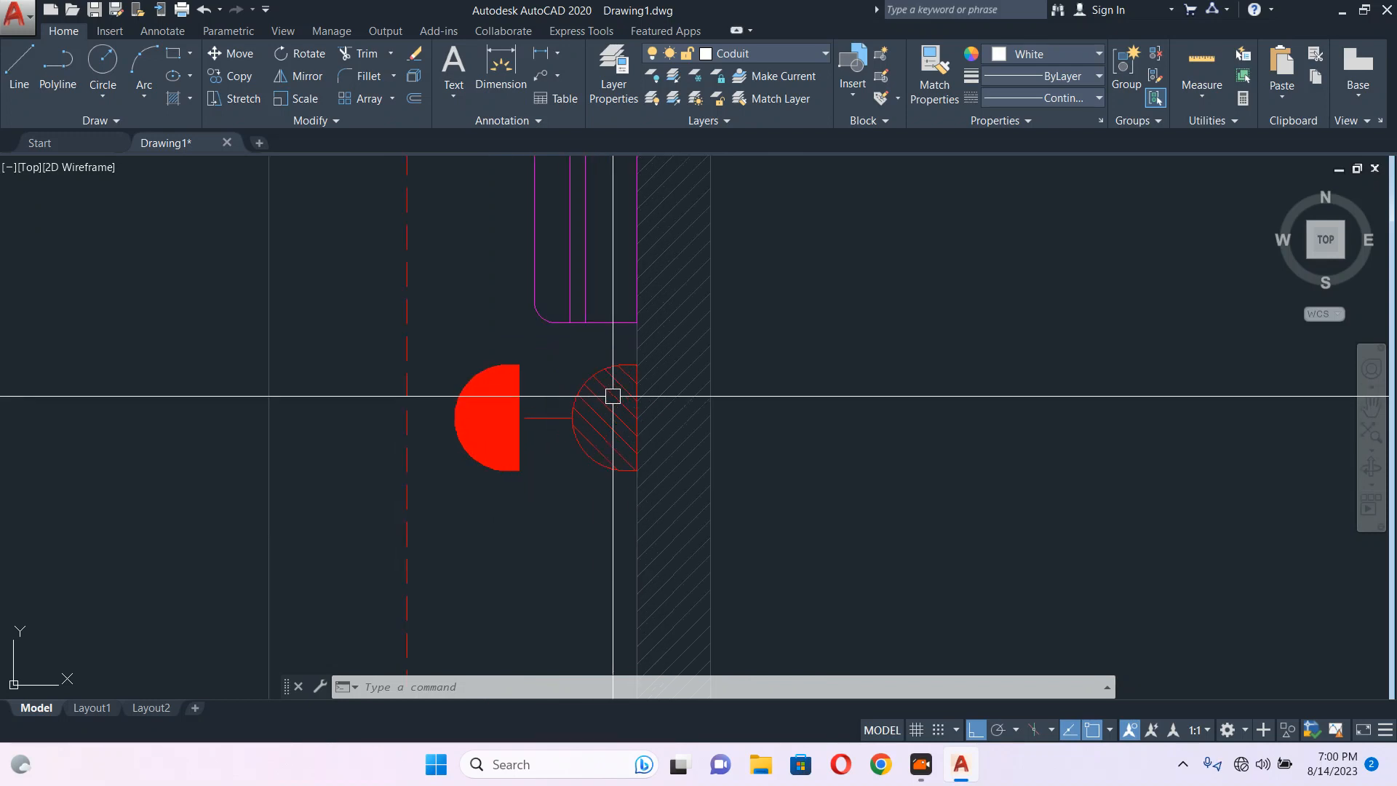
scroll(613, 396, "down", 2)
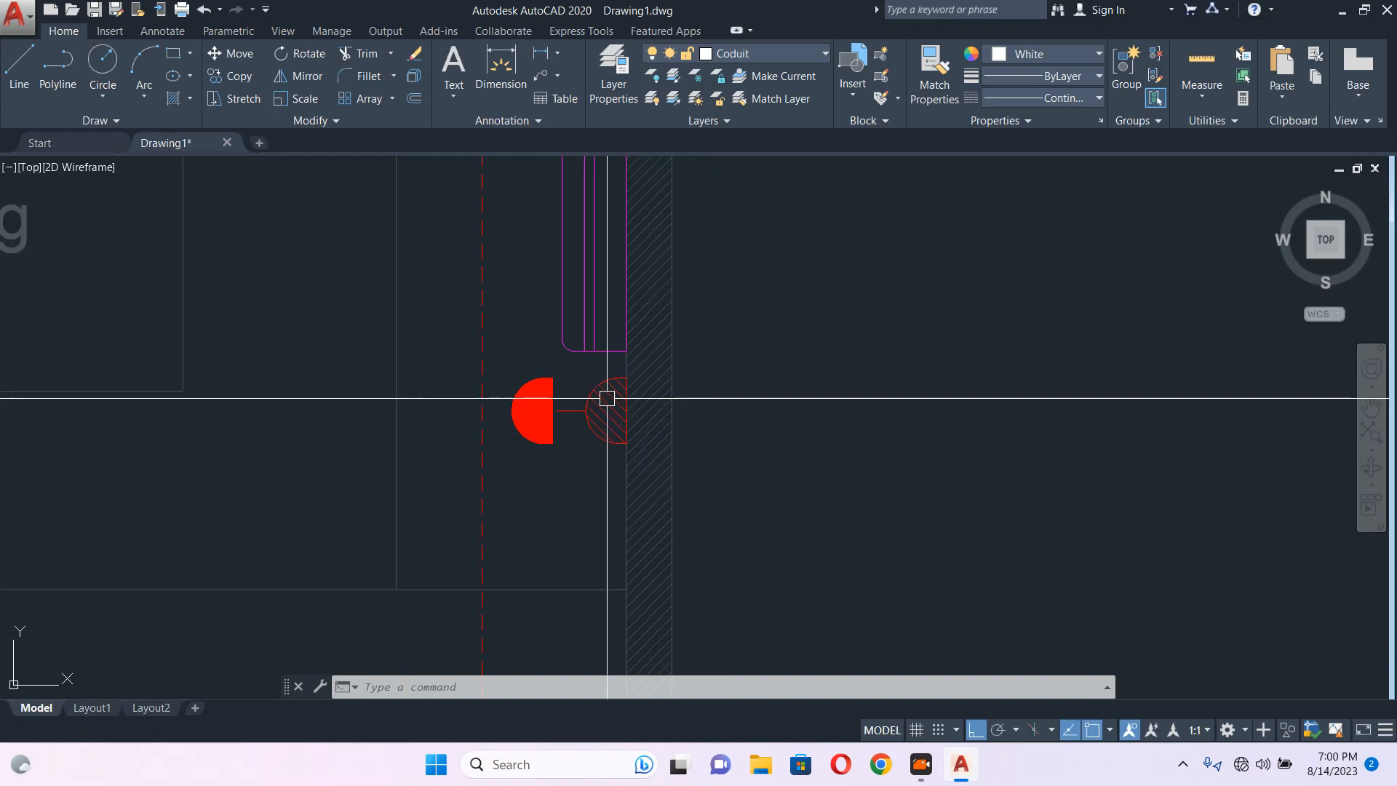
mouse_move(674, 417)
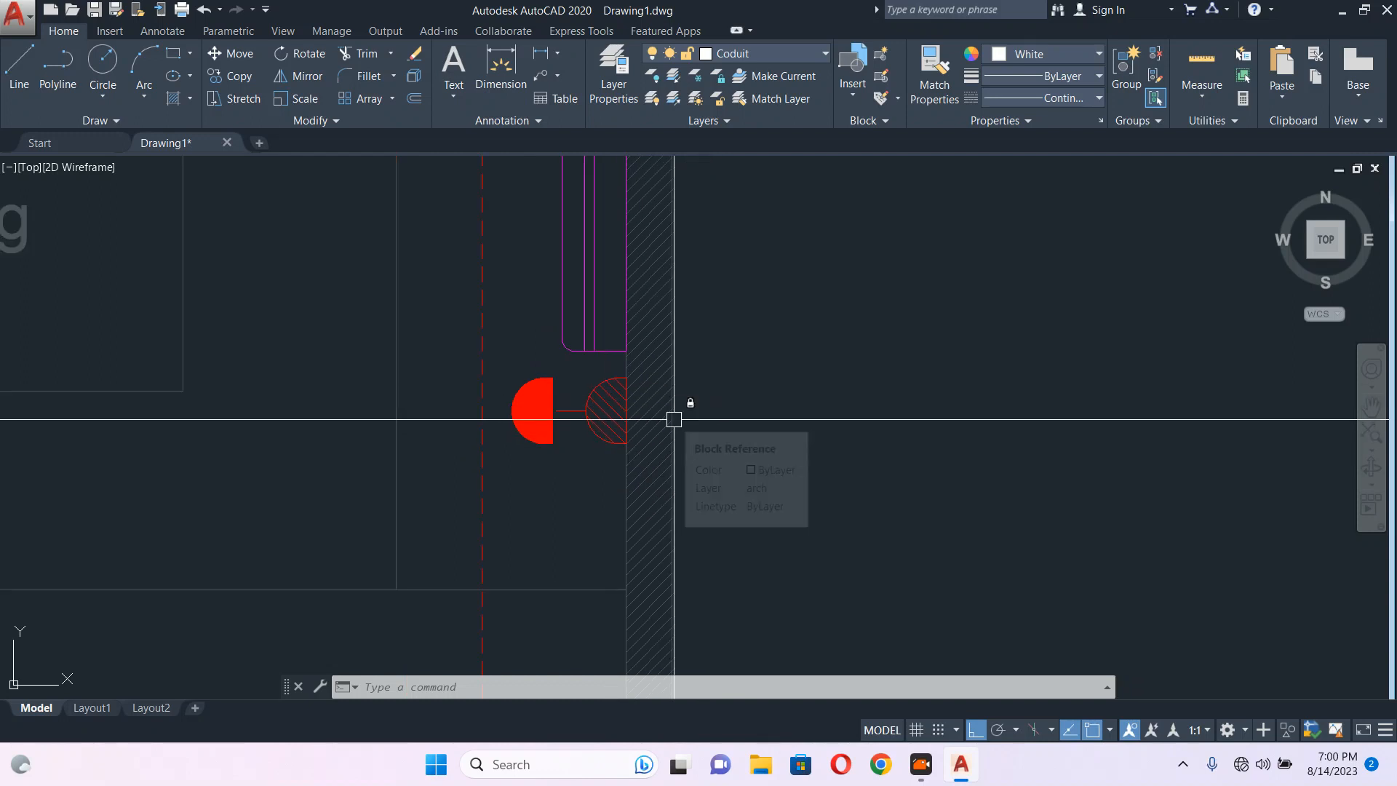
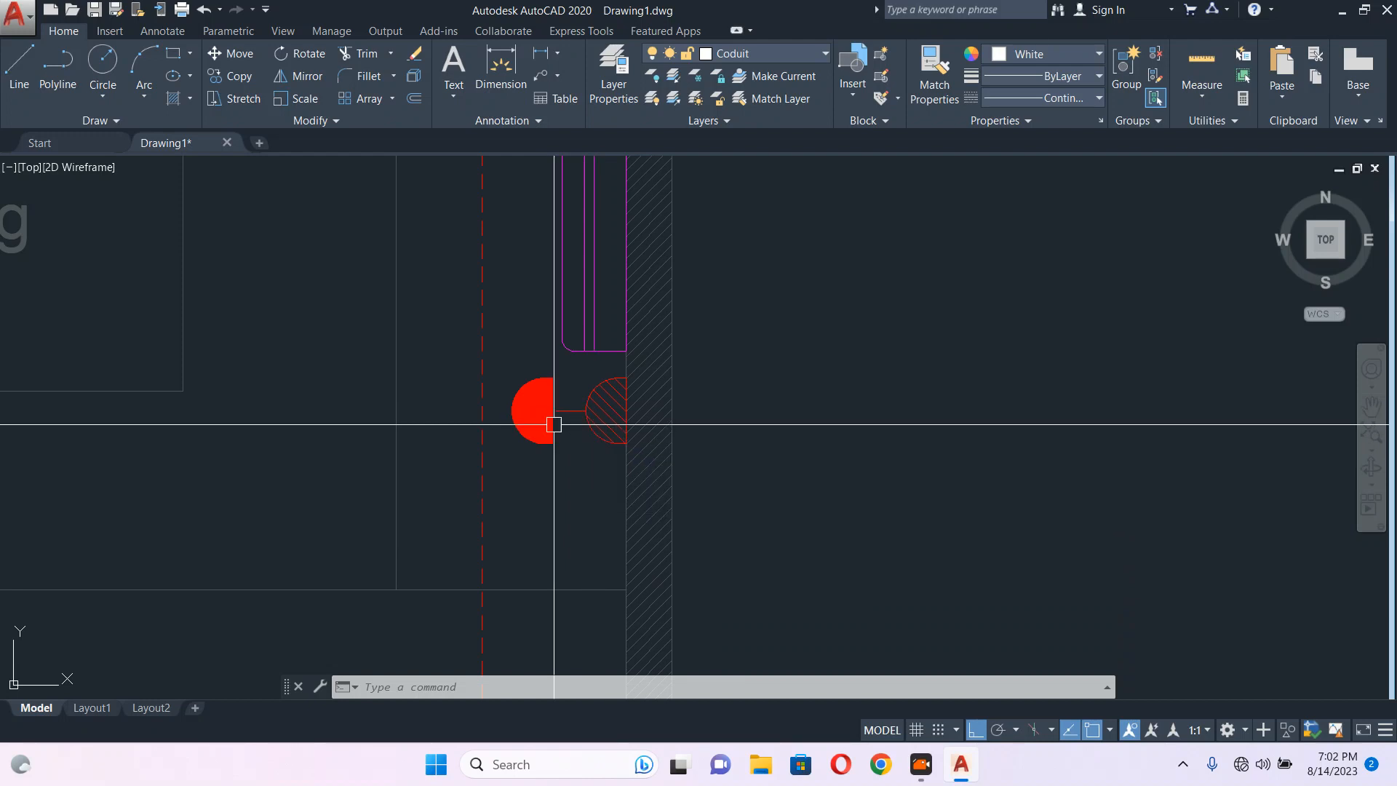
scroll(679, 400, "down", 5)
scroll(887, 477, "up", 5)
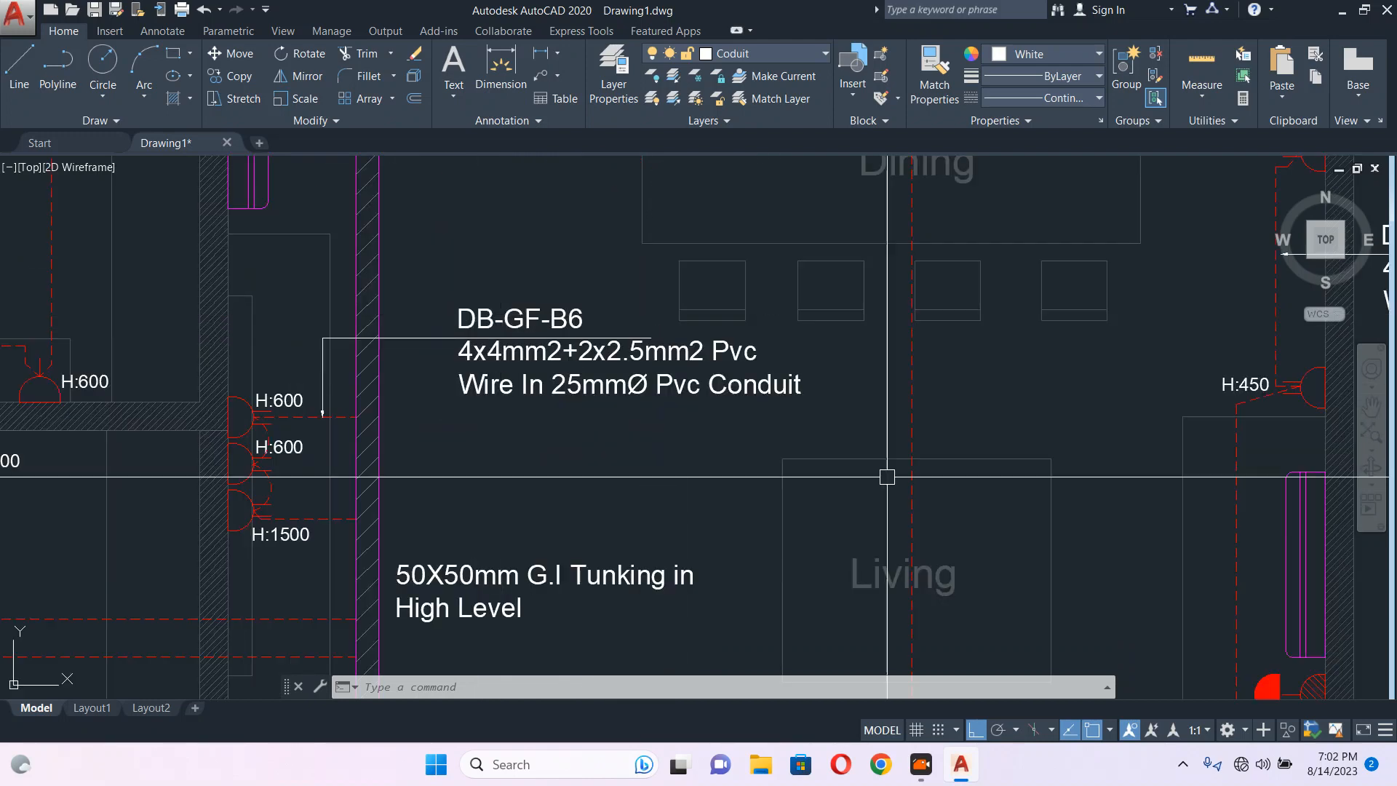
scroll(887, 477, "down", 1)
middle_click_drag(812, 398, 539, 255)
middle_click_drag(907, 519, 768, 422)
scroll(759, 400, "up", 2)
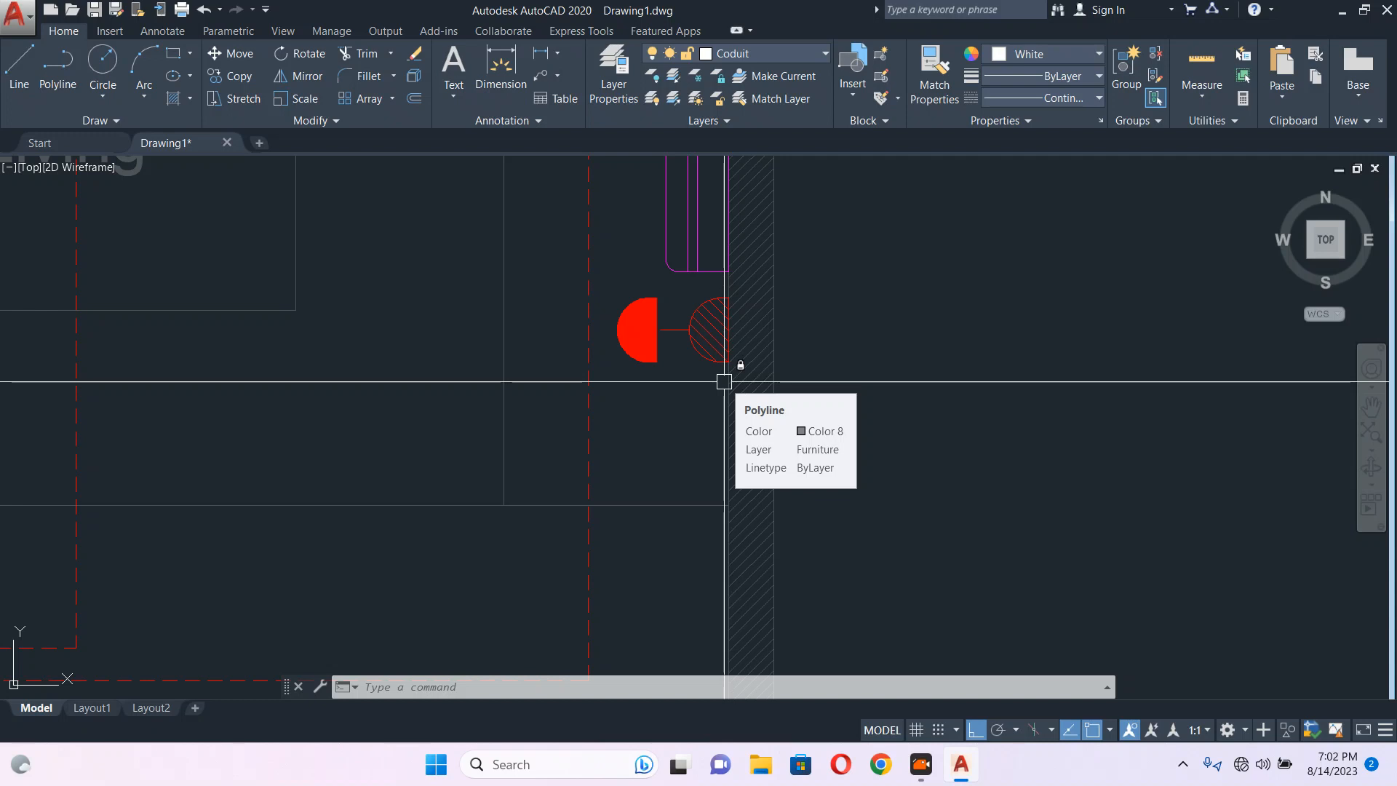
scroll(725, 381, "down", 4)
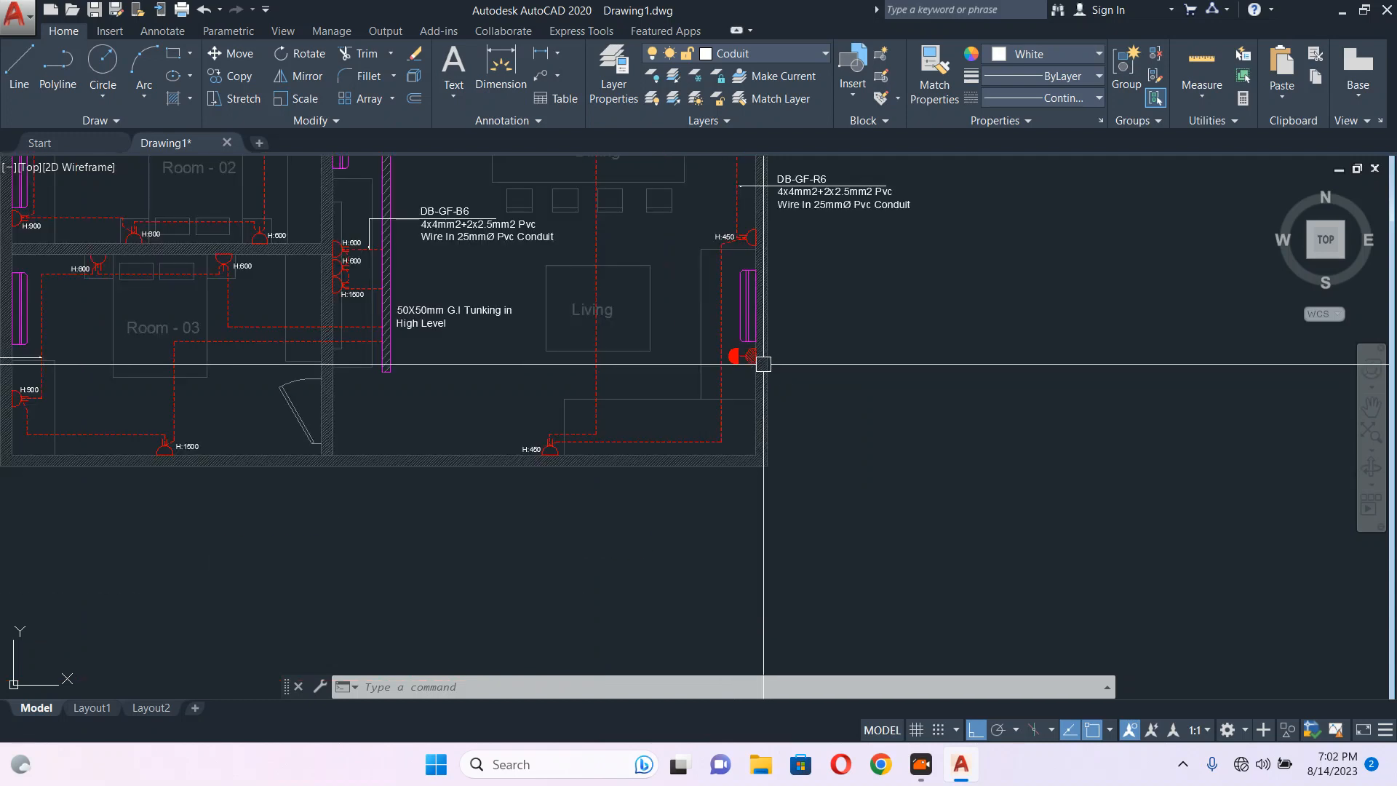
scroll(764, 350, "up", 3)
scroll(761, 366, "up", 2)
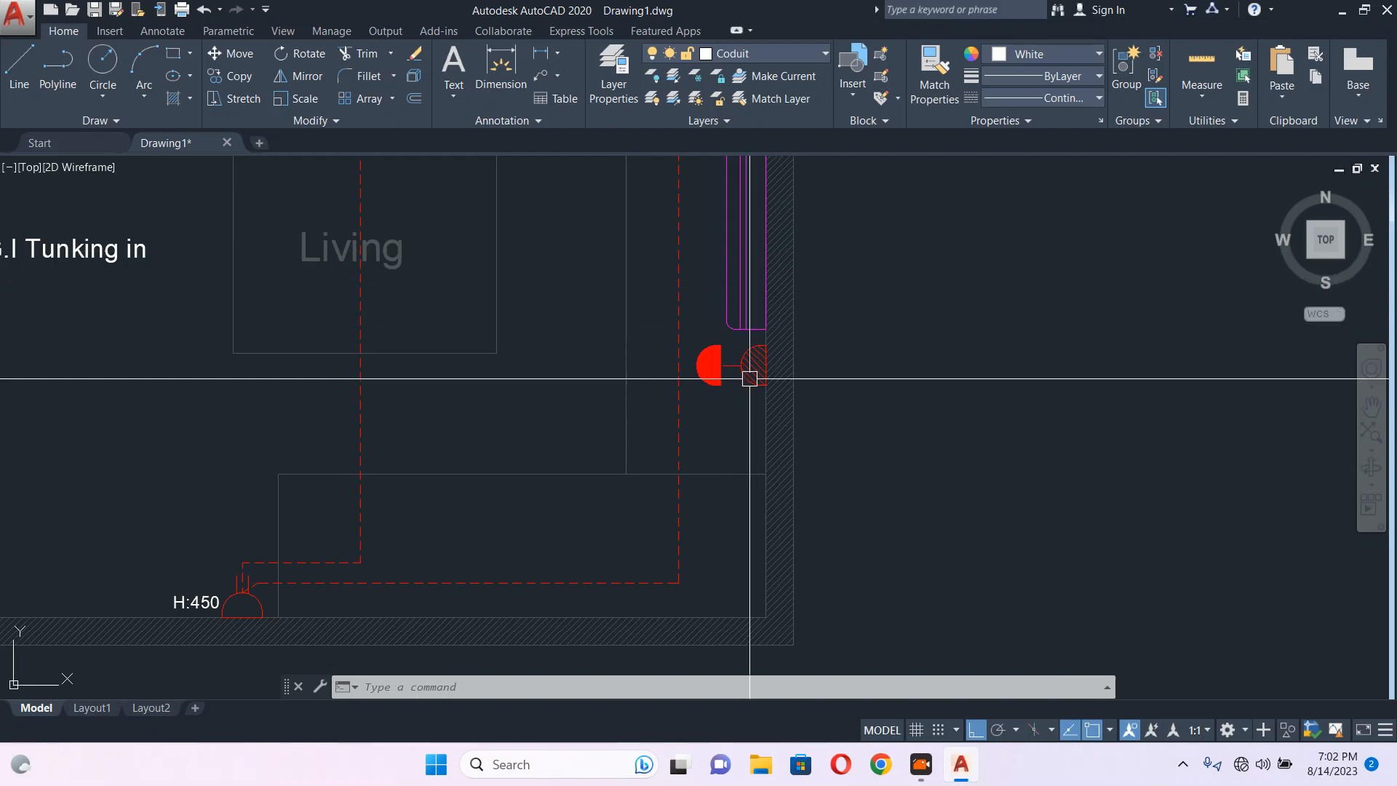
scroll(693, 427, "down", 2)
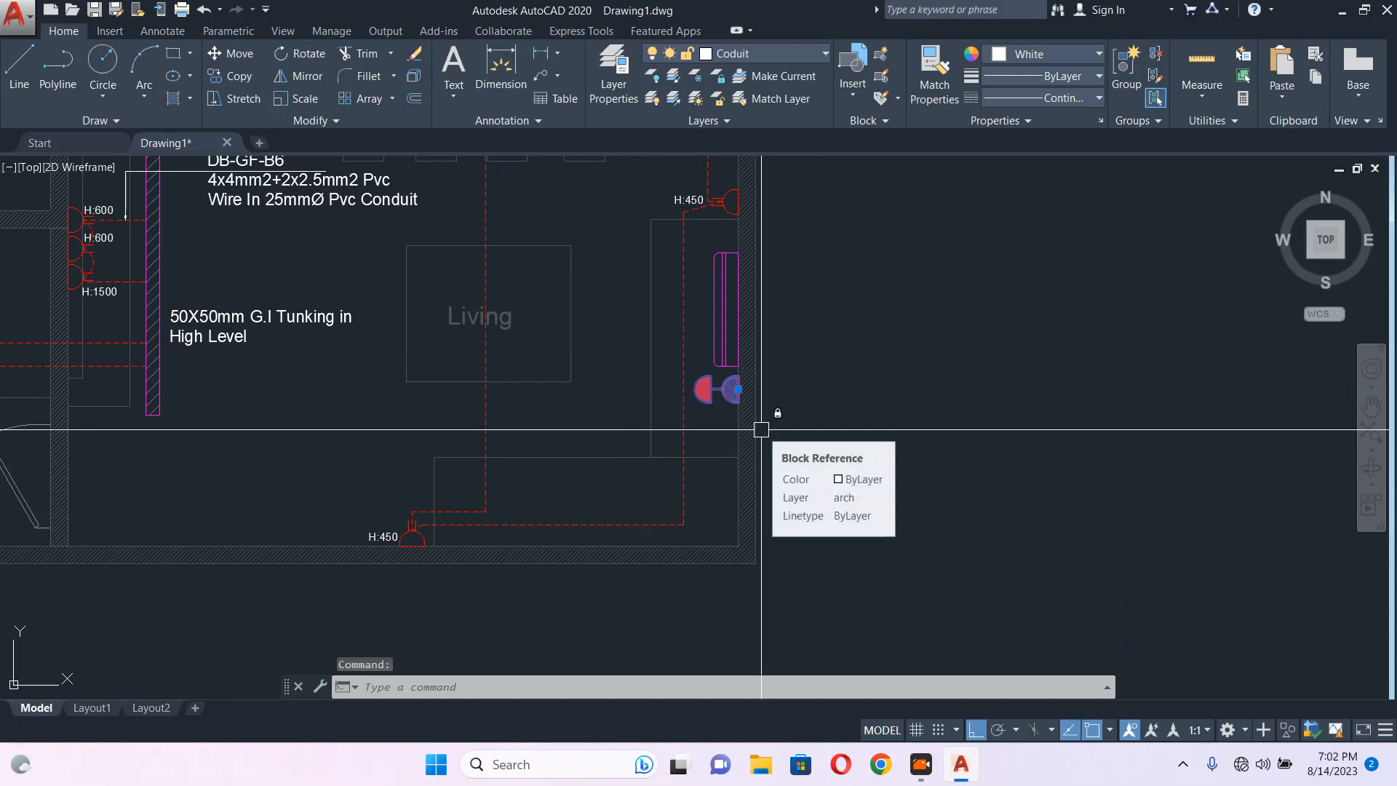
scroll(760, 430, "up", 4)
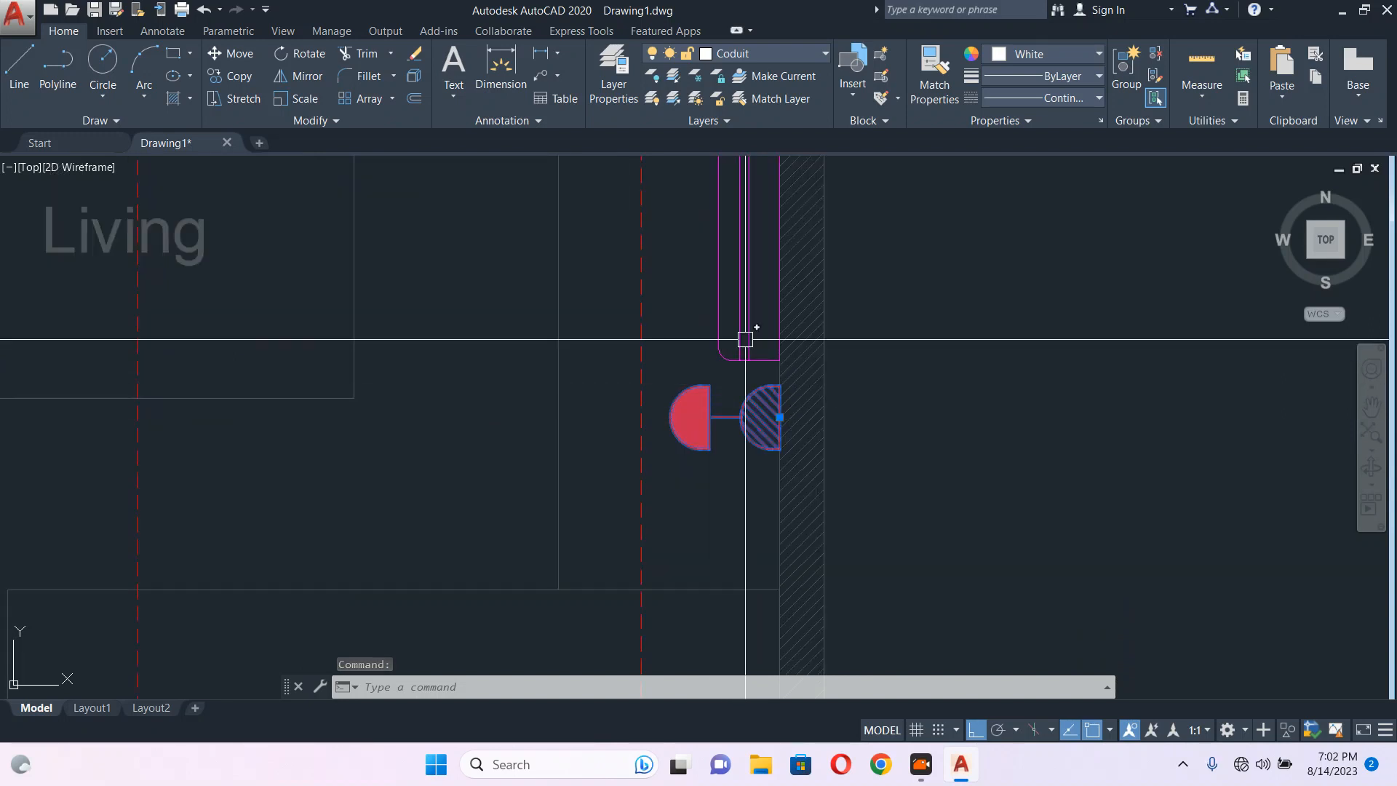
key("Escape")
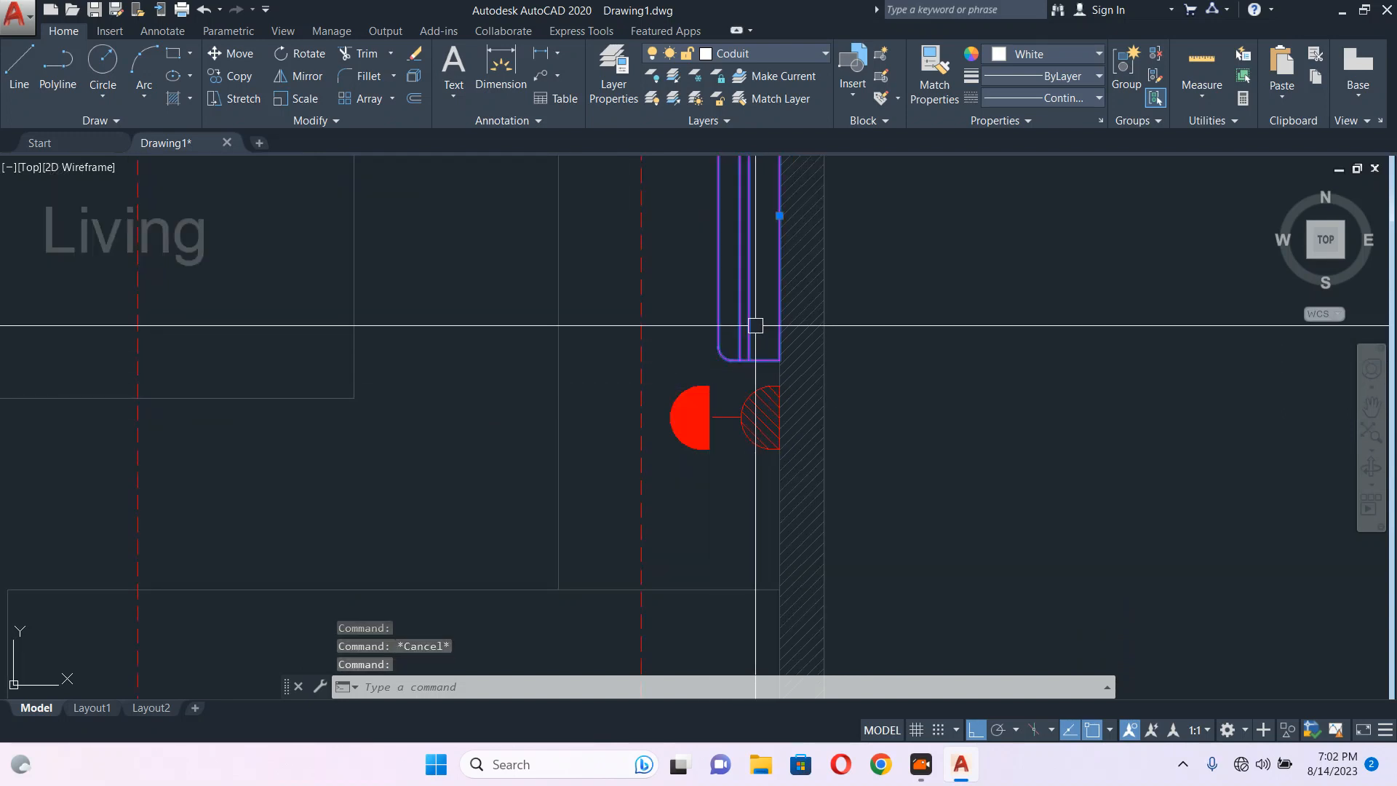
Start editing the Living room's Split Unit block in place and add the adjacent Split Unit Power outlet to its working set.
right_click(756, 325)
left_click(839, 313)
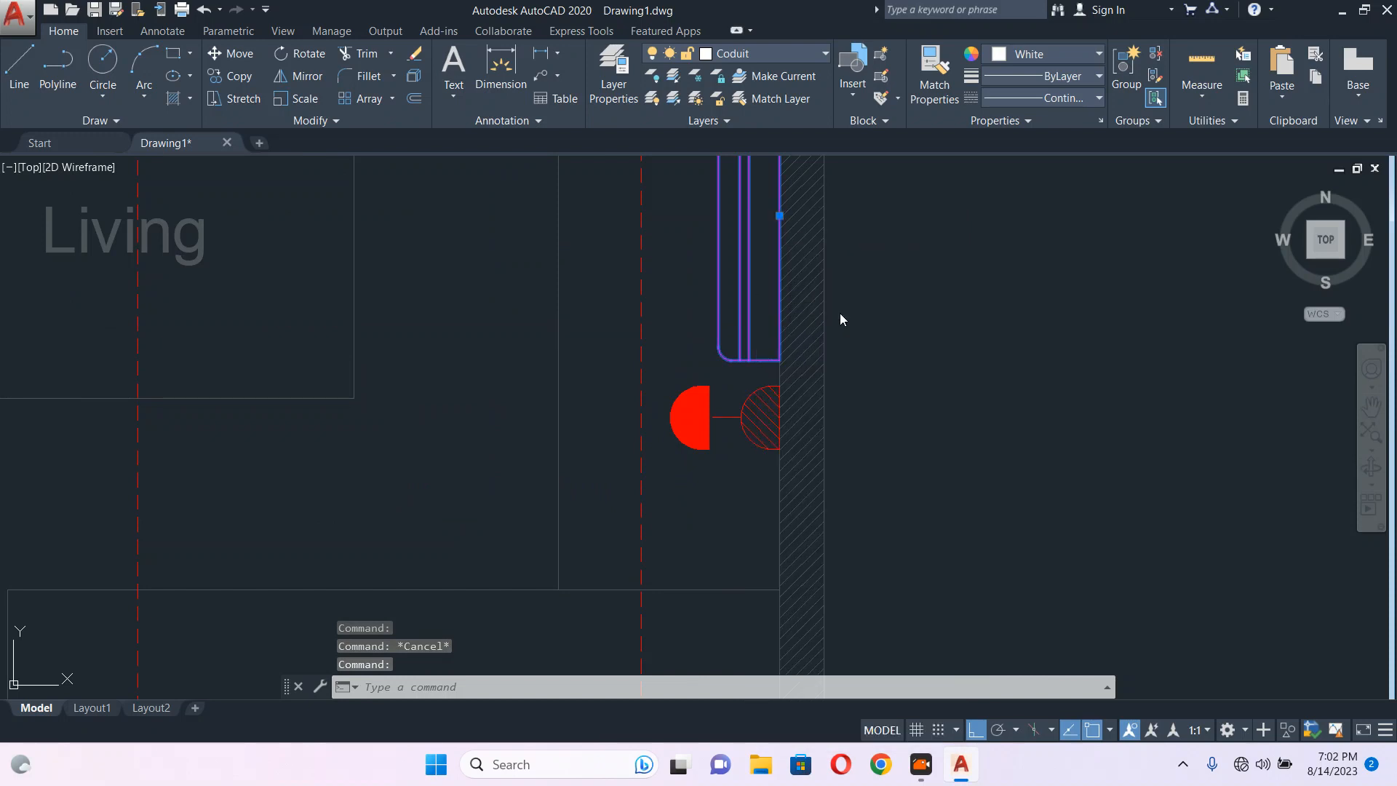
left_click(691, 516)
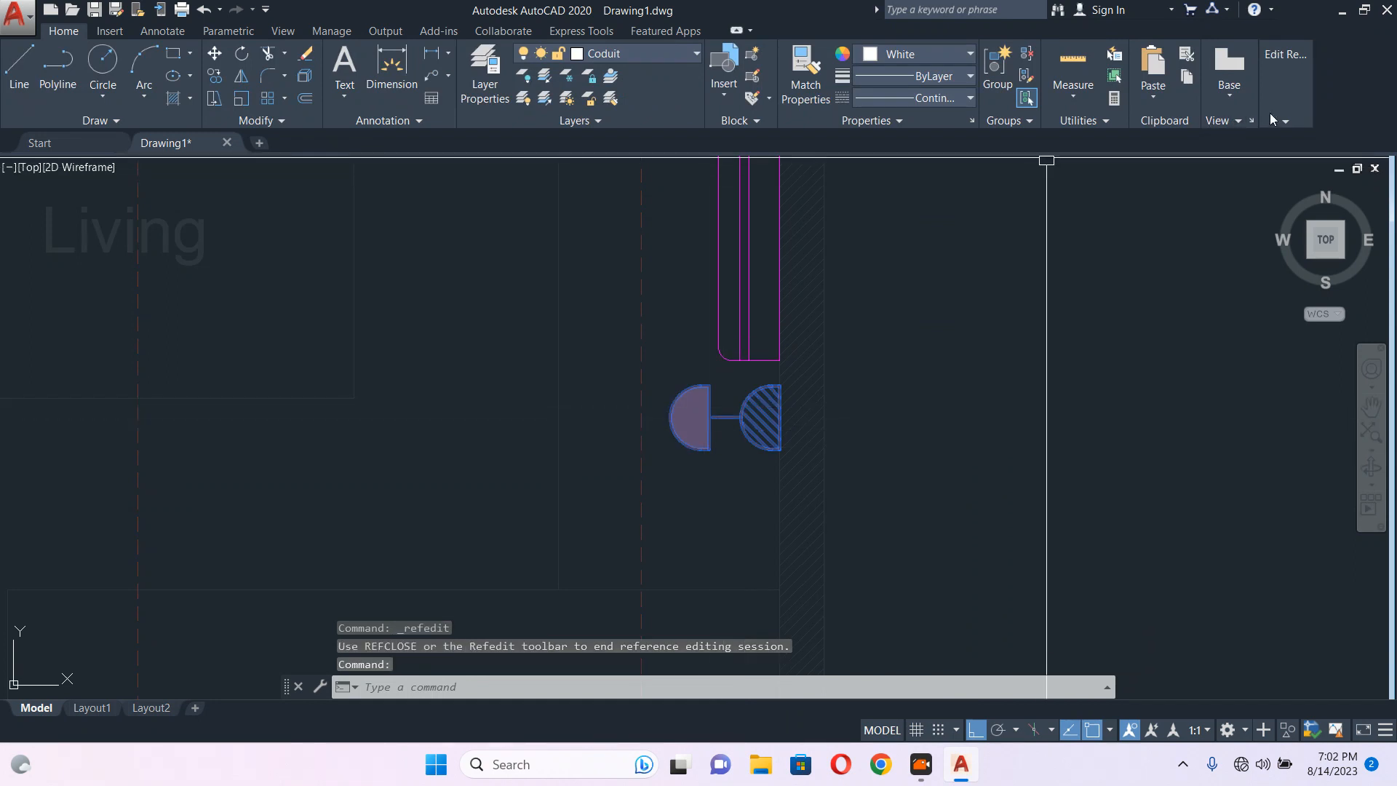
left_click(1286, 121)
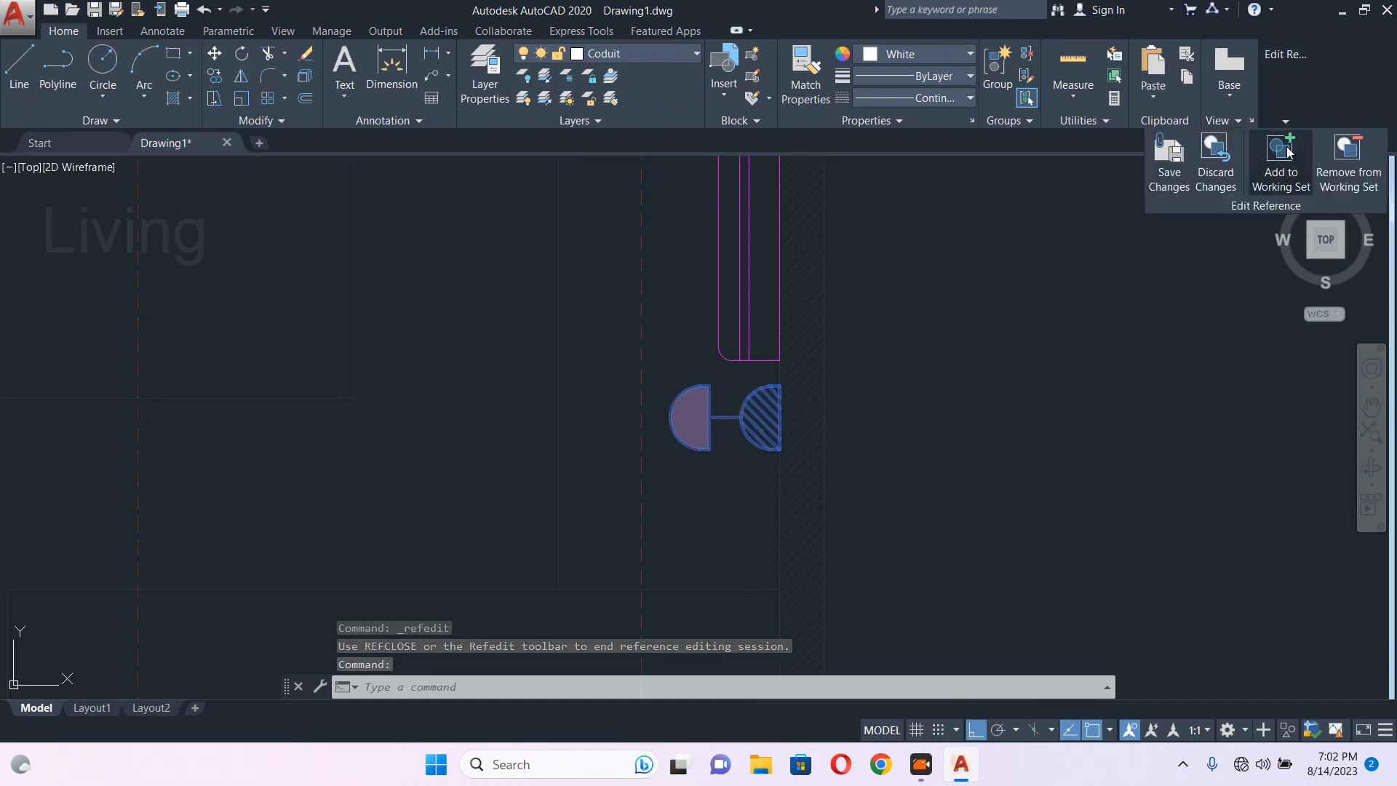
left_click(1285, 150)
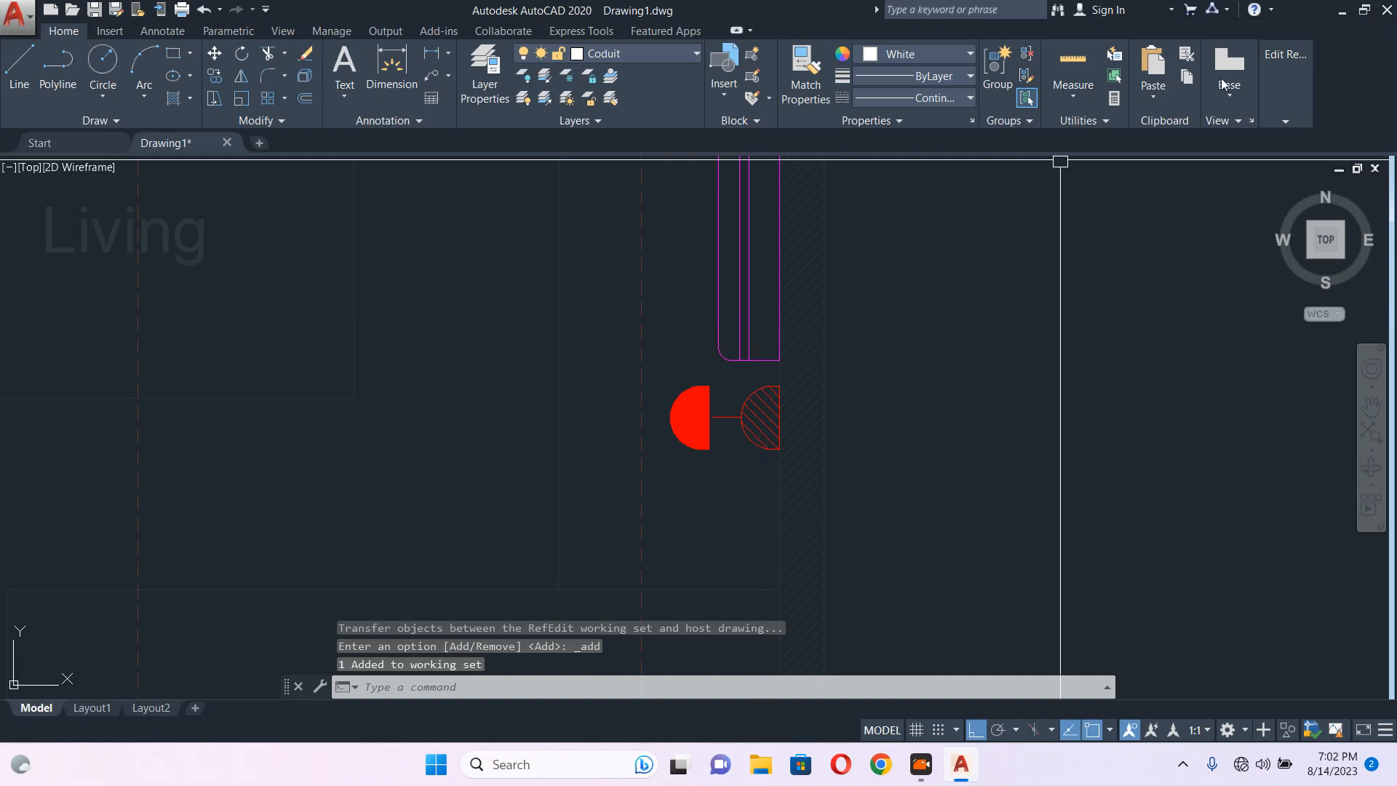
Save the in-place reference edits to the Split Unit block.
left_click(1285, 121)
left_click(1166, 172)
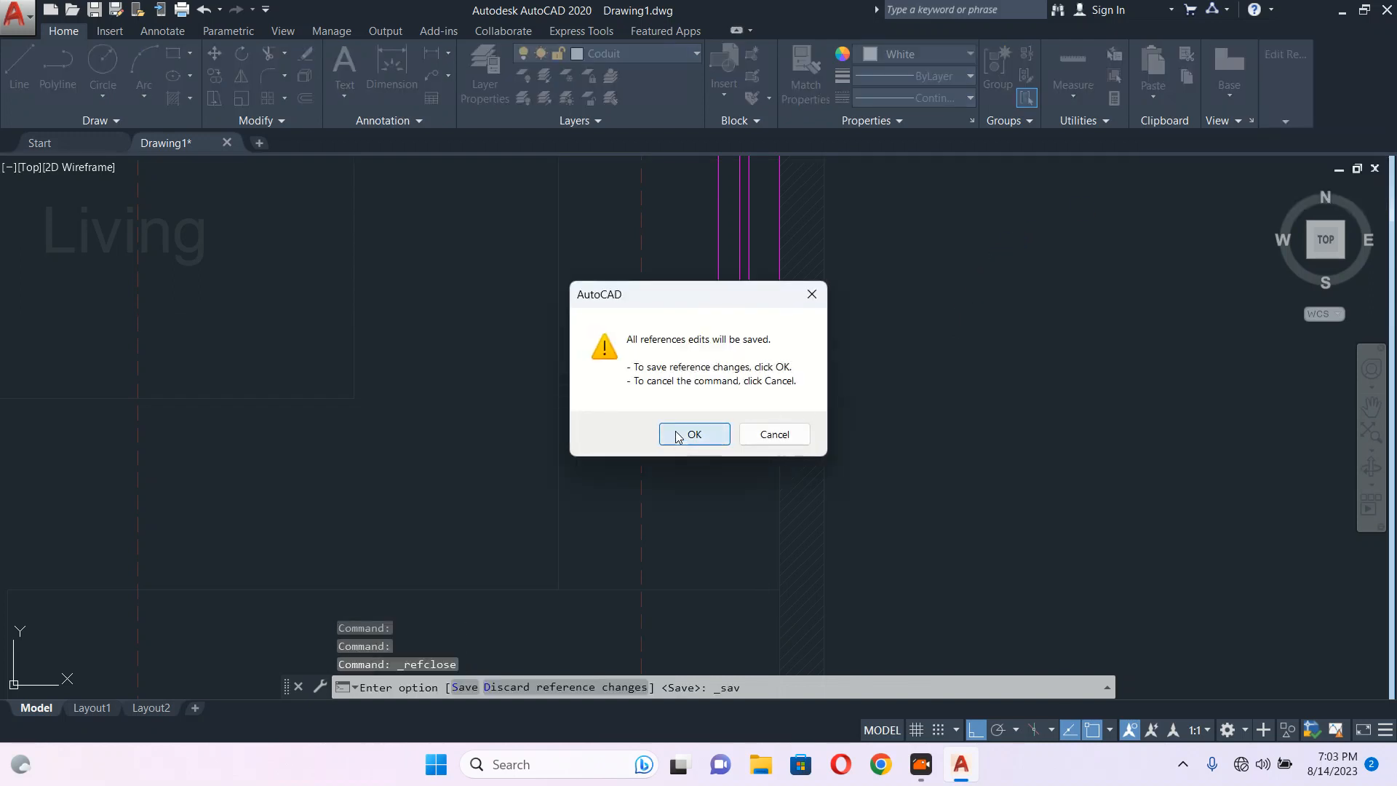
left_click(677, 434)
Mirror the split unit on the corridor wall east of Room 02 about a horizontal line through its midpoint, erasing the source.
scroll(718, 400, "down", 4)
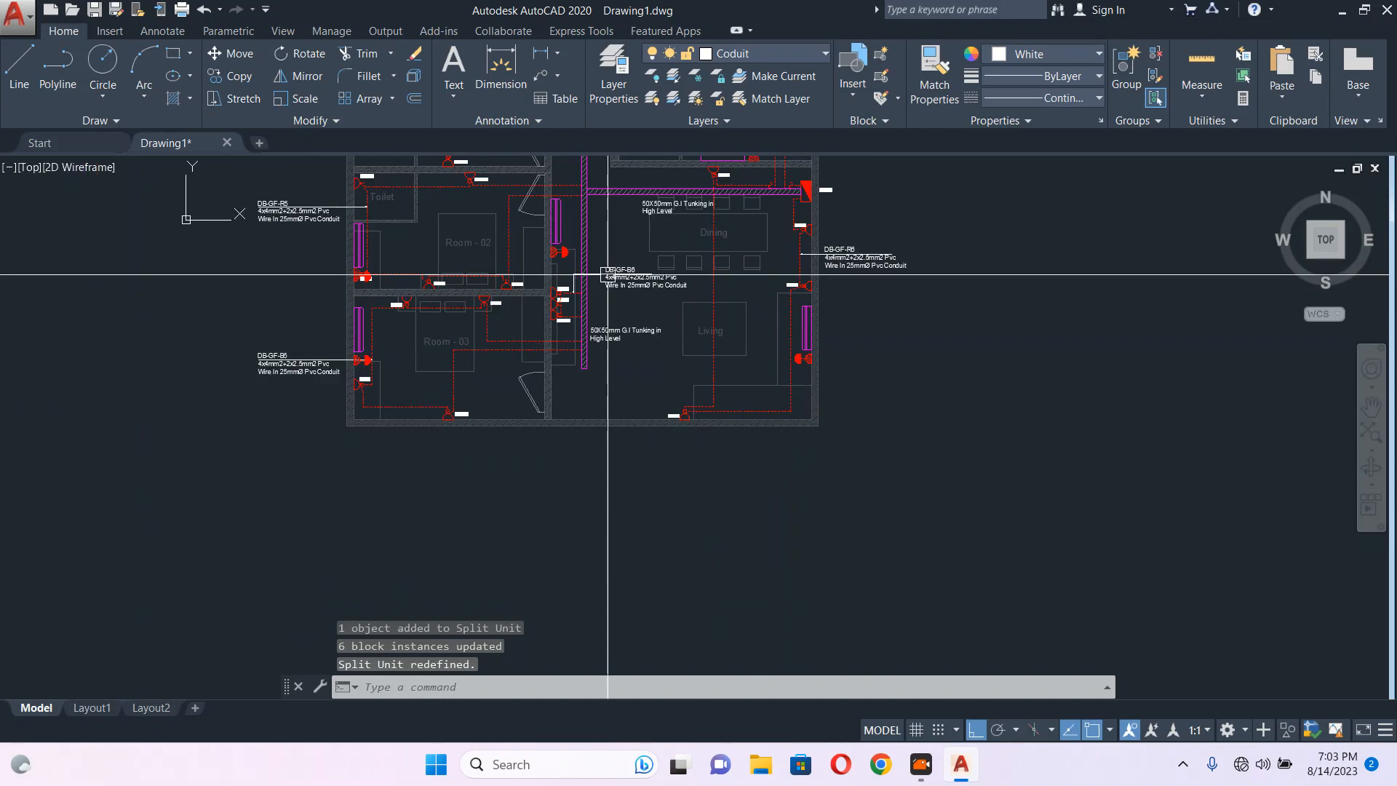
scroll(608, 274, "up", 4)
middle_click_drag(570, 274, 510, 385)
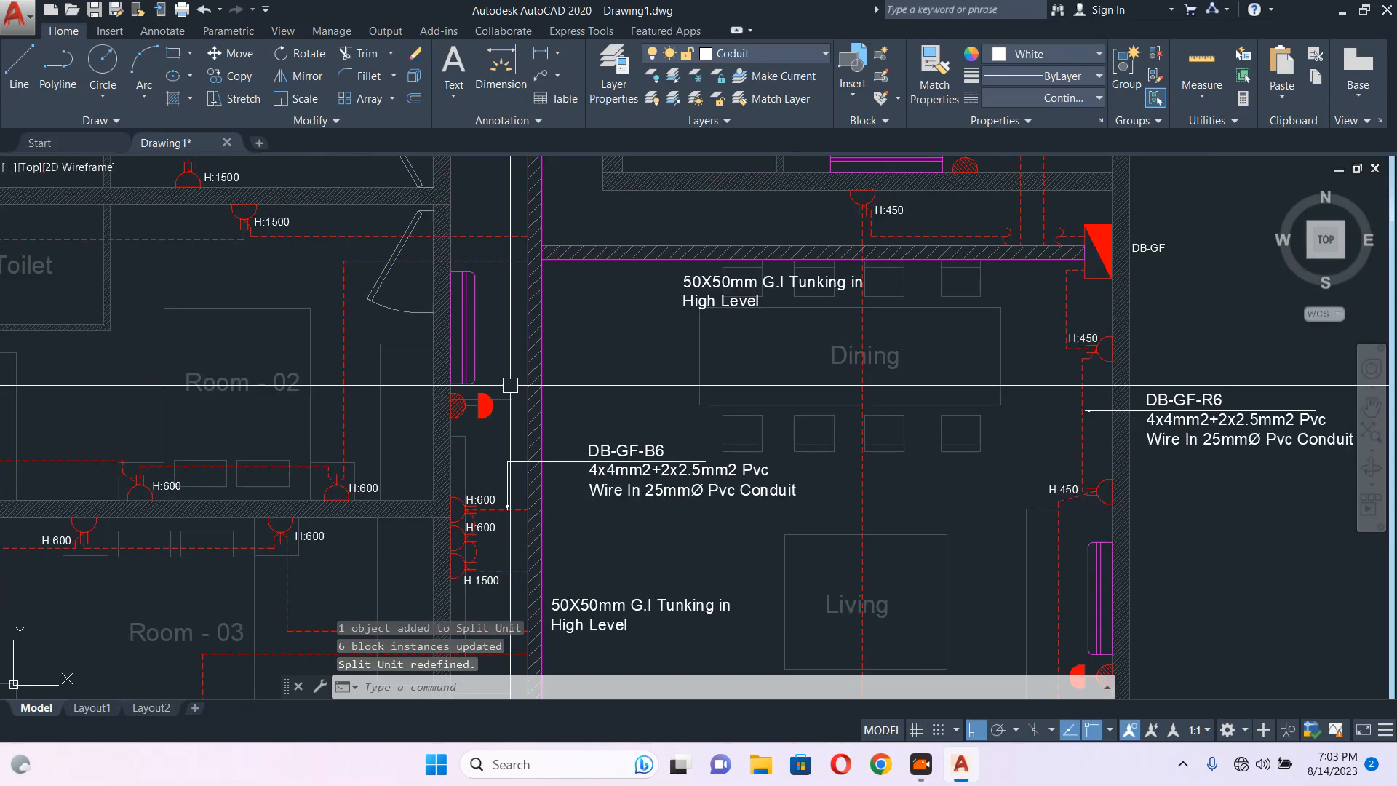
left_click(480, 352)
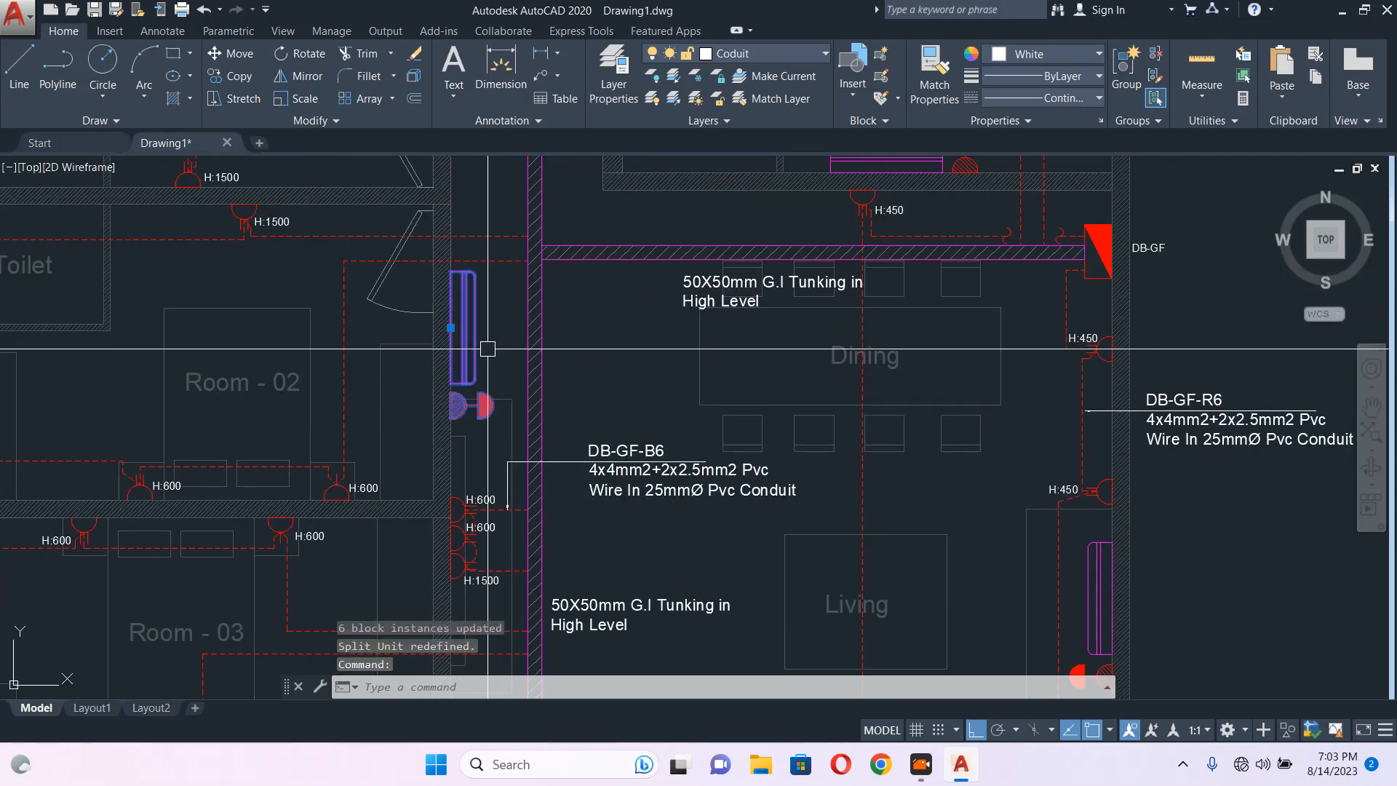
scroll(482, 349, "up", 3)
type("mi")
key("Return")
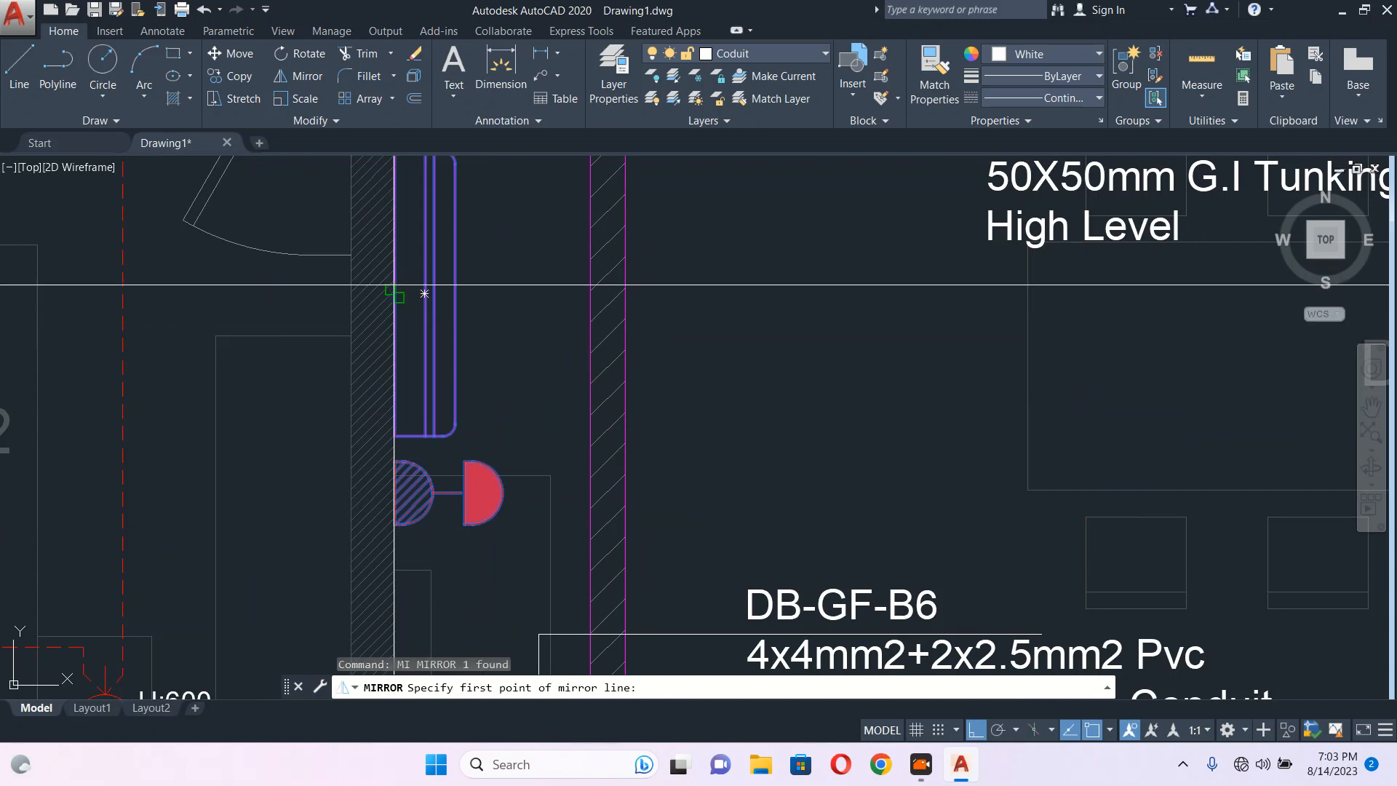
left_click(393, 292)
left_click(504, 298)
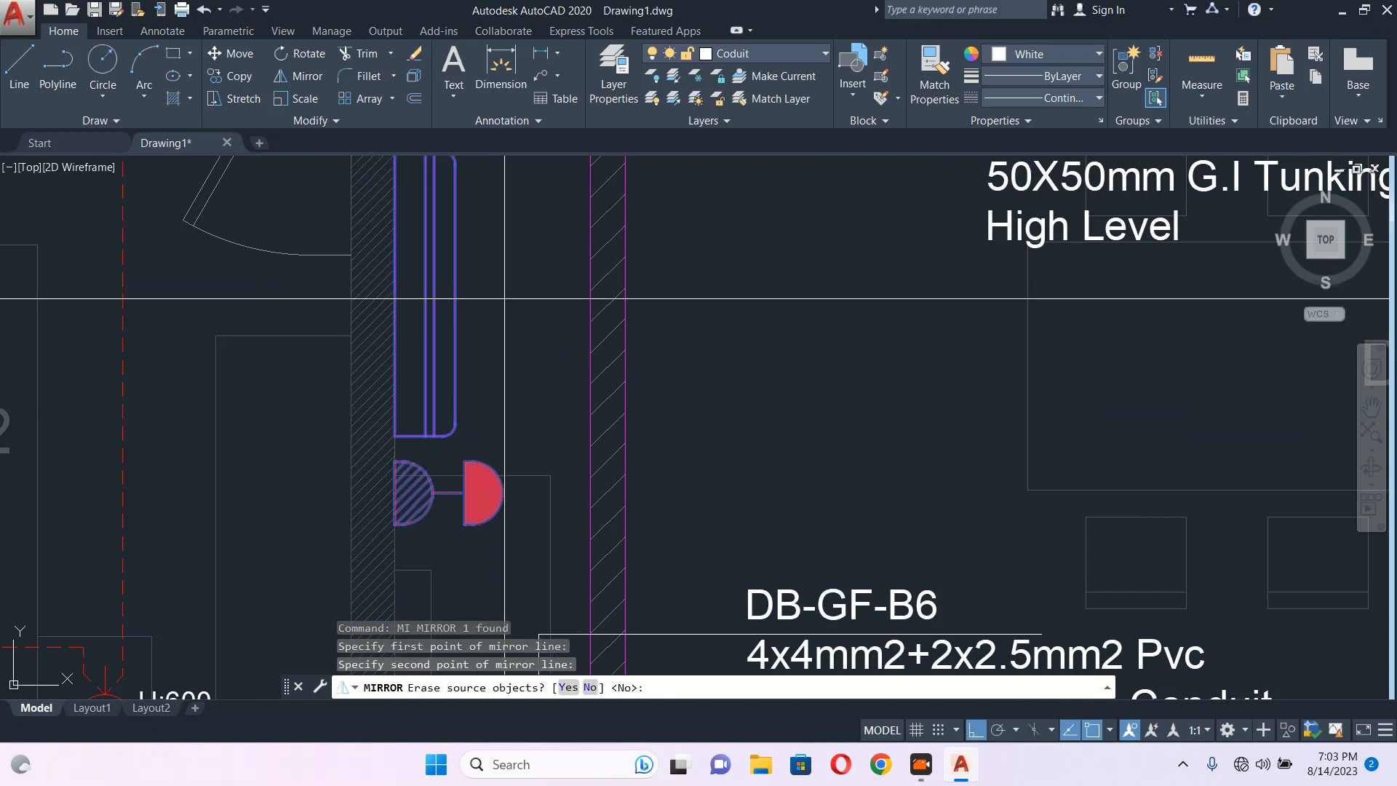
type("y")
key("Return")
Move the mirrored corridor split unit a short distance south along the wall, placing its outlet below the crossing conduit.
scroll(505, 298, "down", 3)
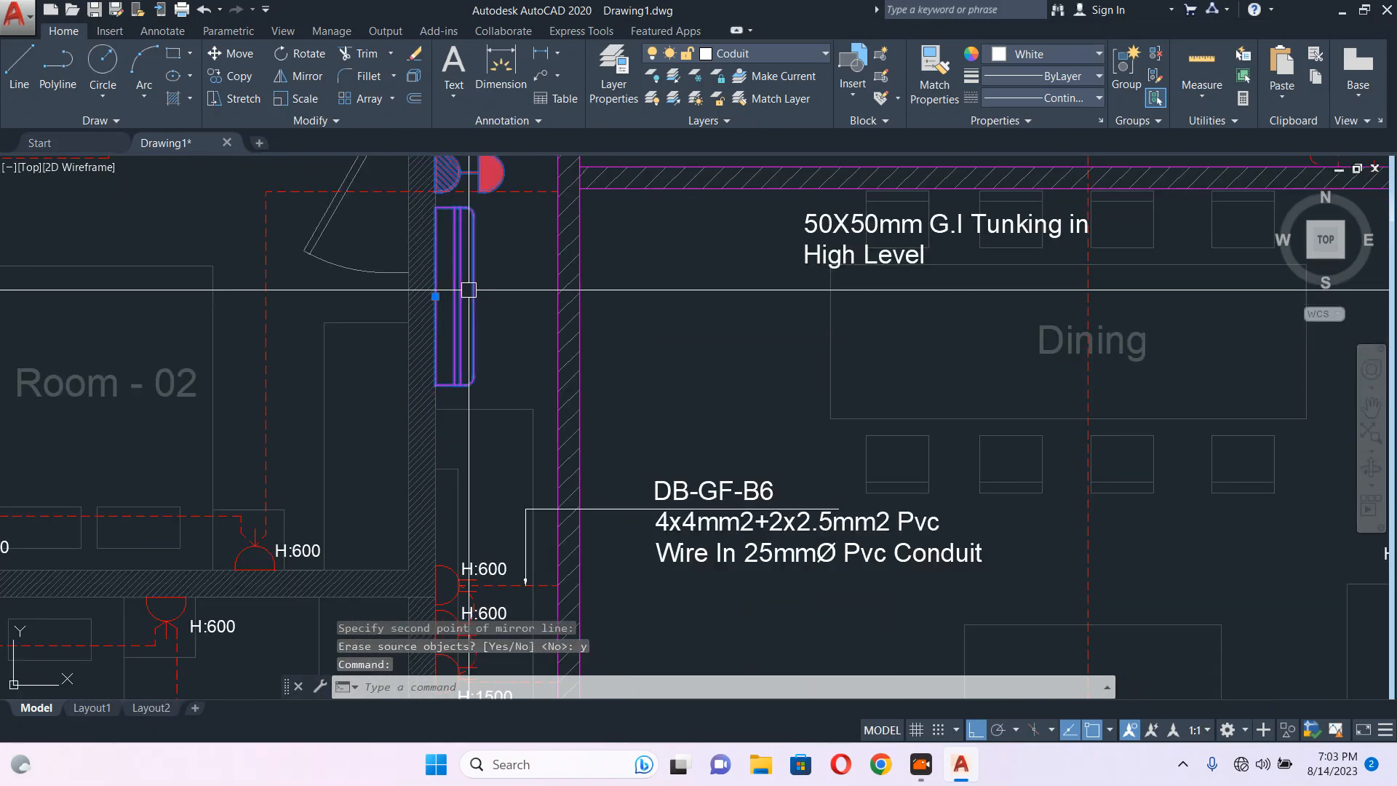
type("m")
key("Return")
left_click(678, 254)
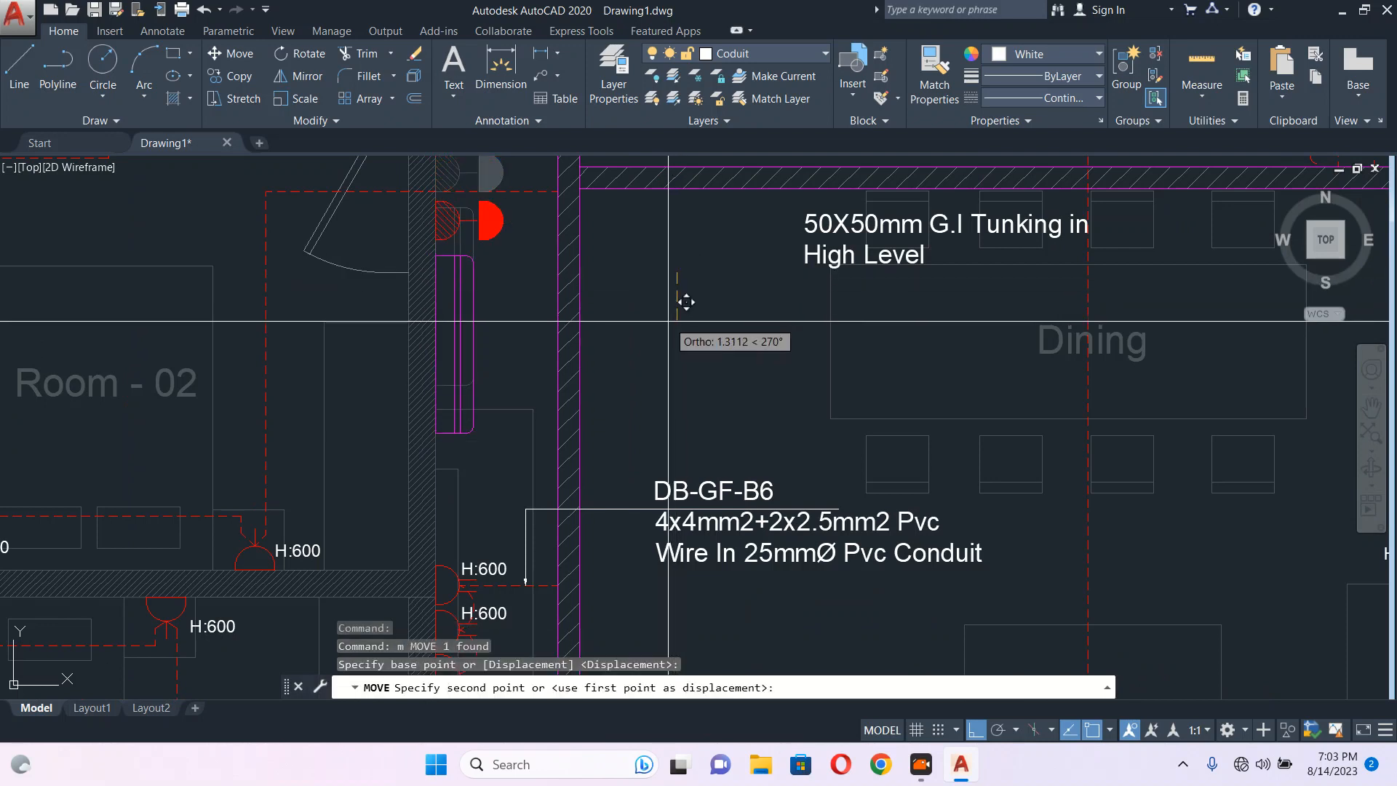
key("Escape")
Mirror the split unit on Room 02's west wall about a horizontal line through its midpoint, erasing the source.
scroll(830, 439, "down", 5)
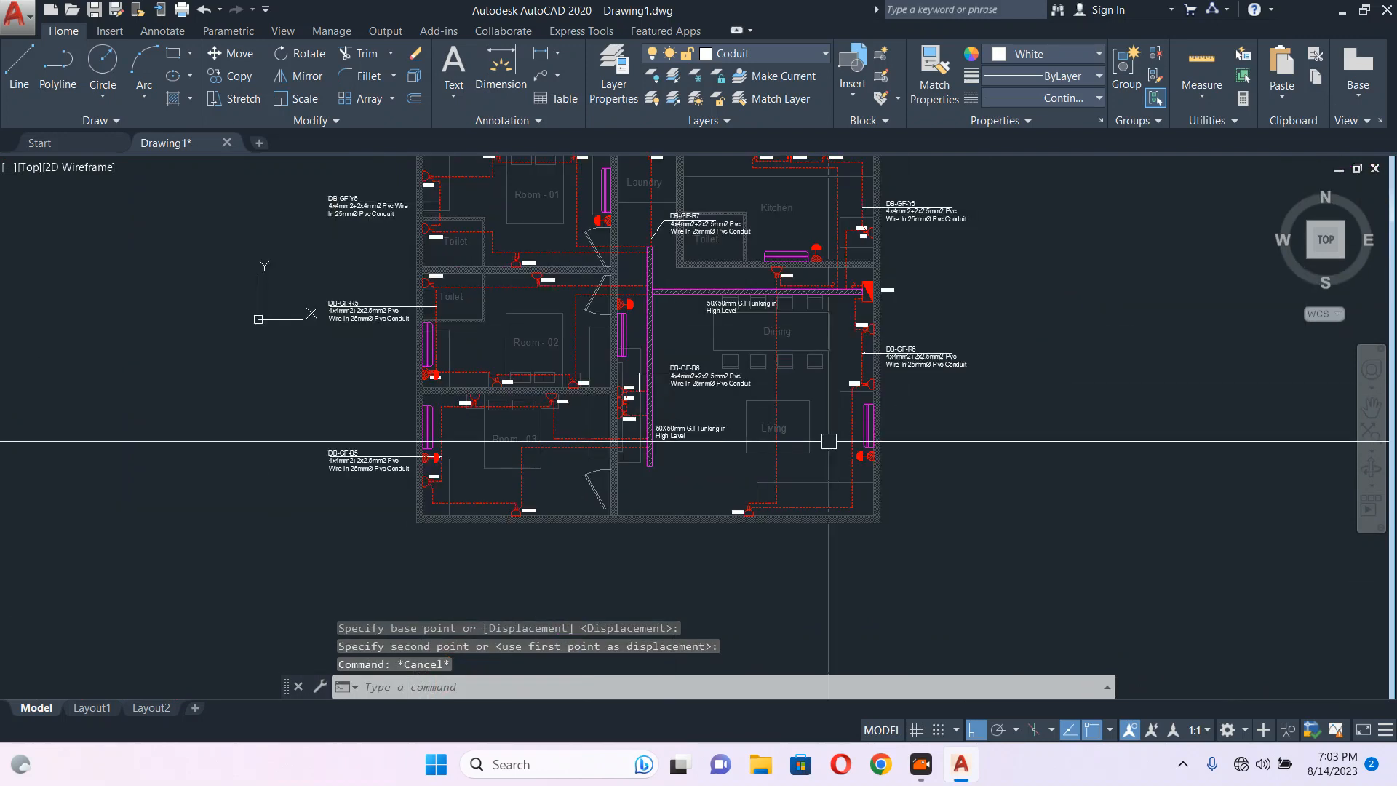
scroll(433, 363, "up", 5)
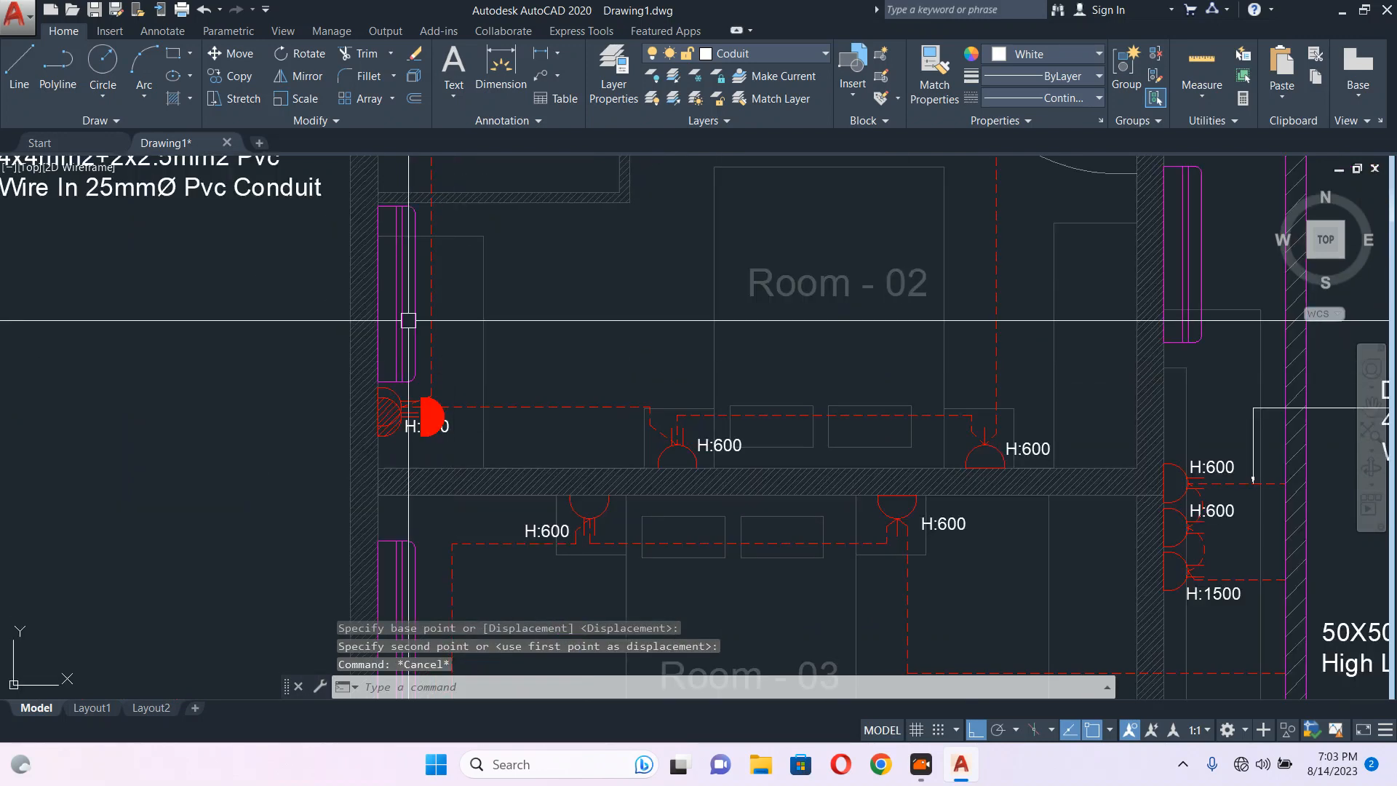
left_click(399, 302)
scroll(400, 302, "up", 3)
type("mi")
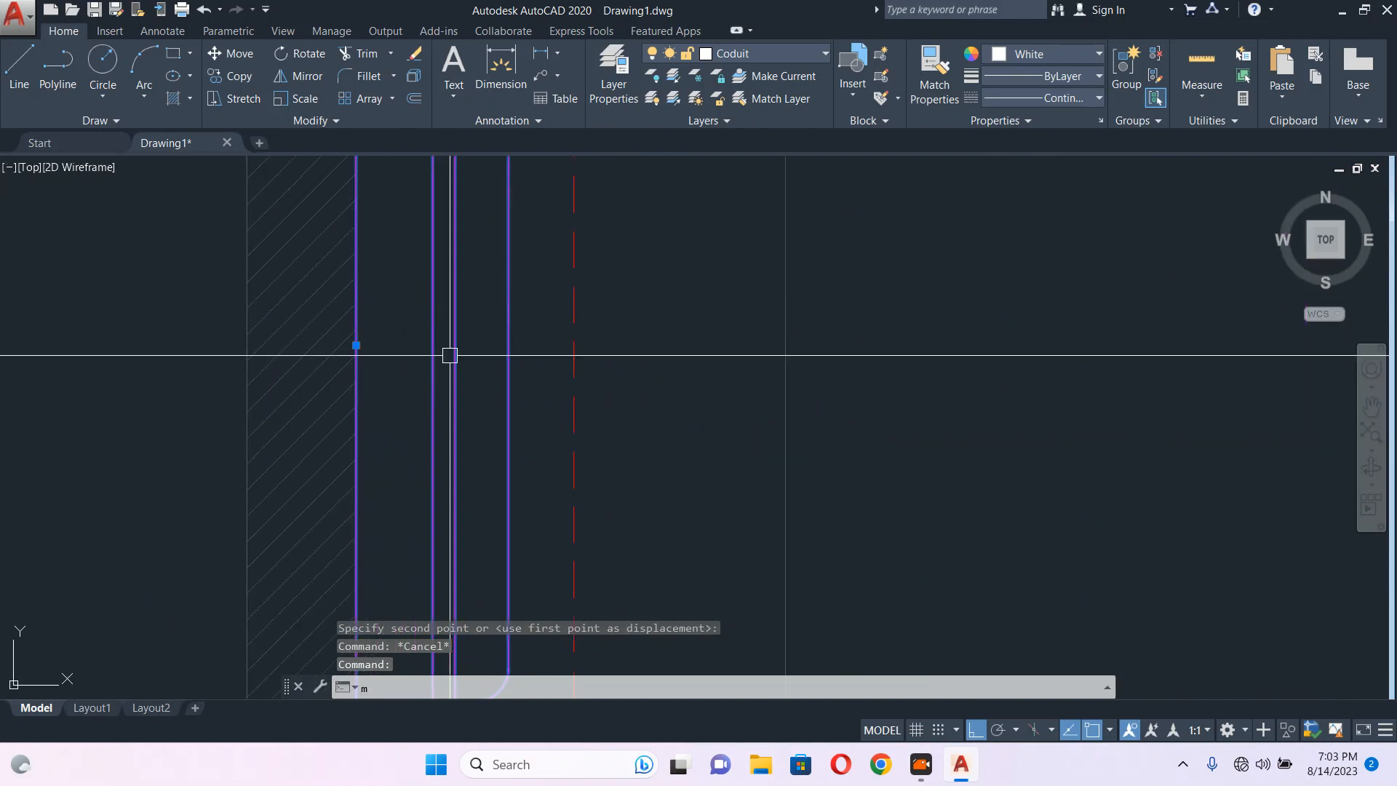
key("Return")
left_click(356, 342)
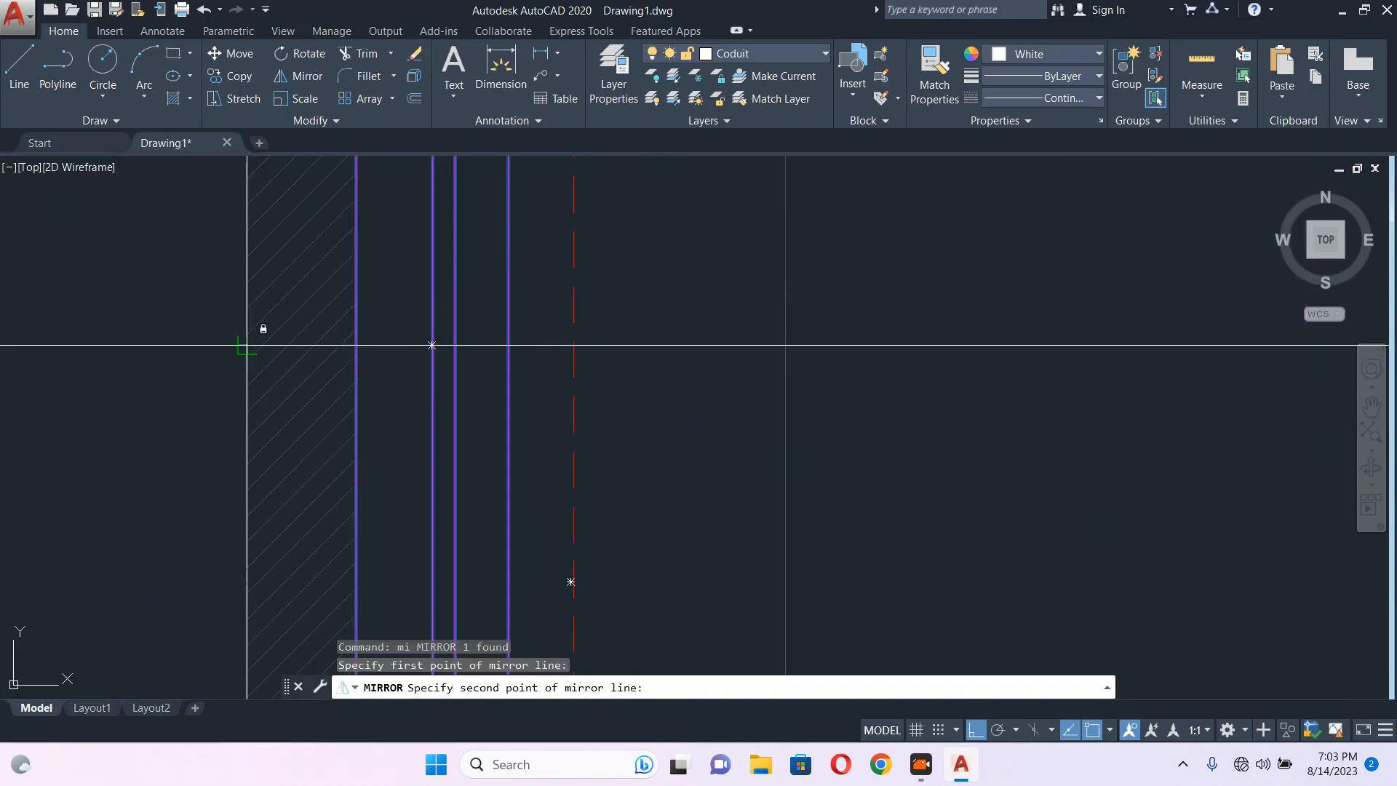
left_click(158, 343)
scroll(446, 321, "down", 5)
type("y")
key("Return")
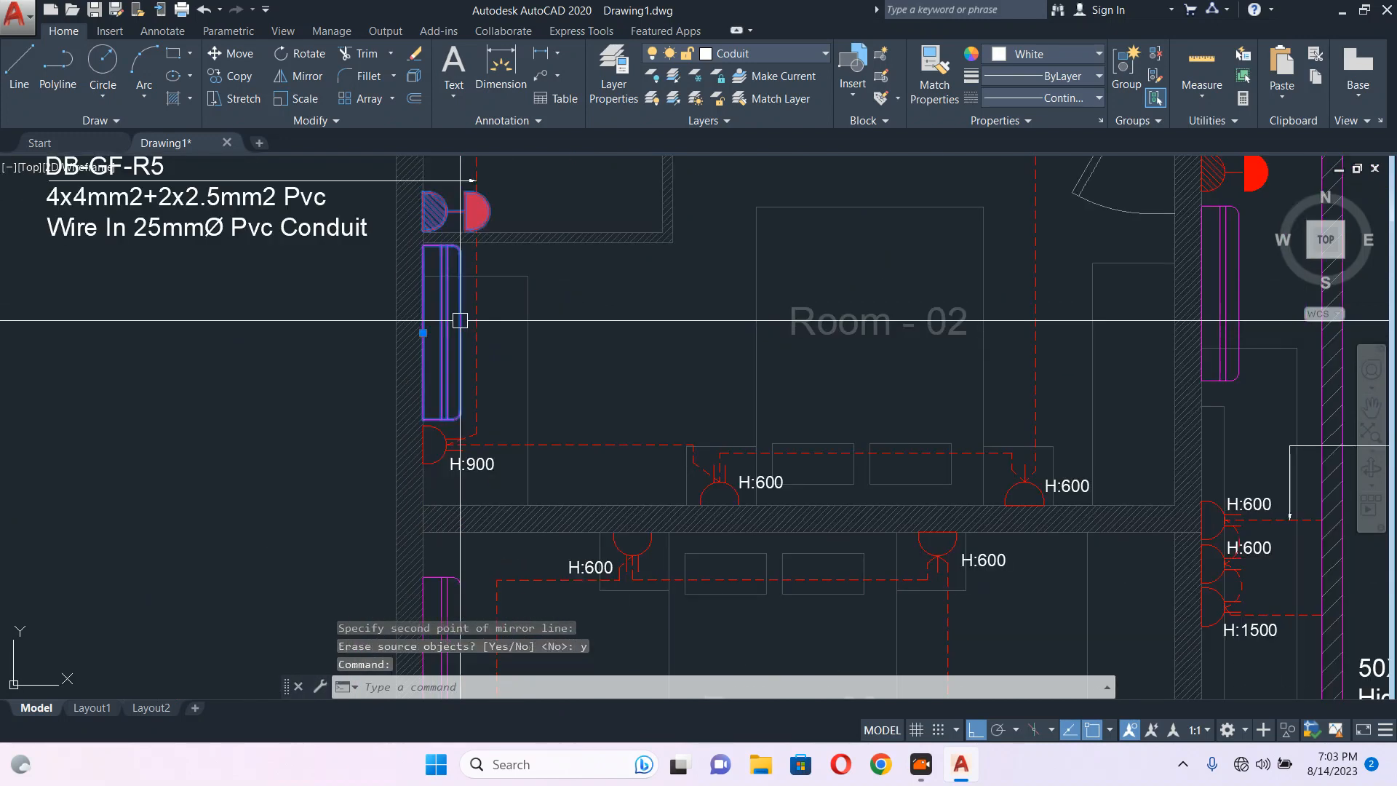
scroll(522, 344, "down", 3)
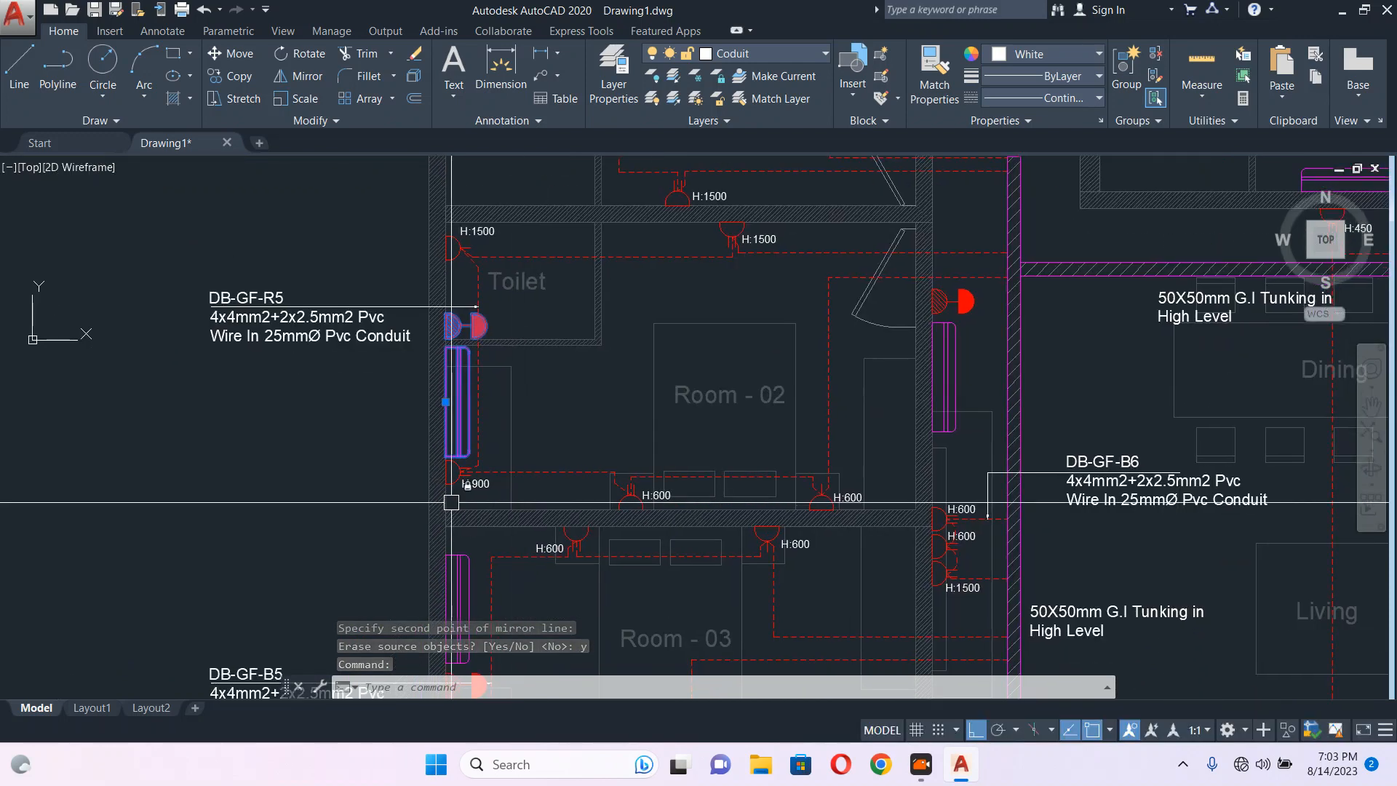
scroll(459, 491, "up", 5)
left_click(467, 444)
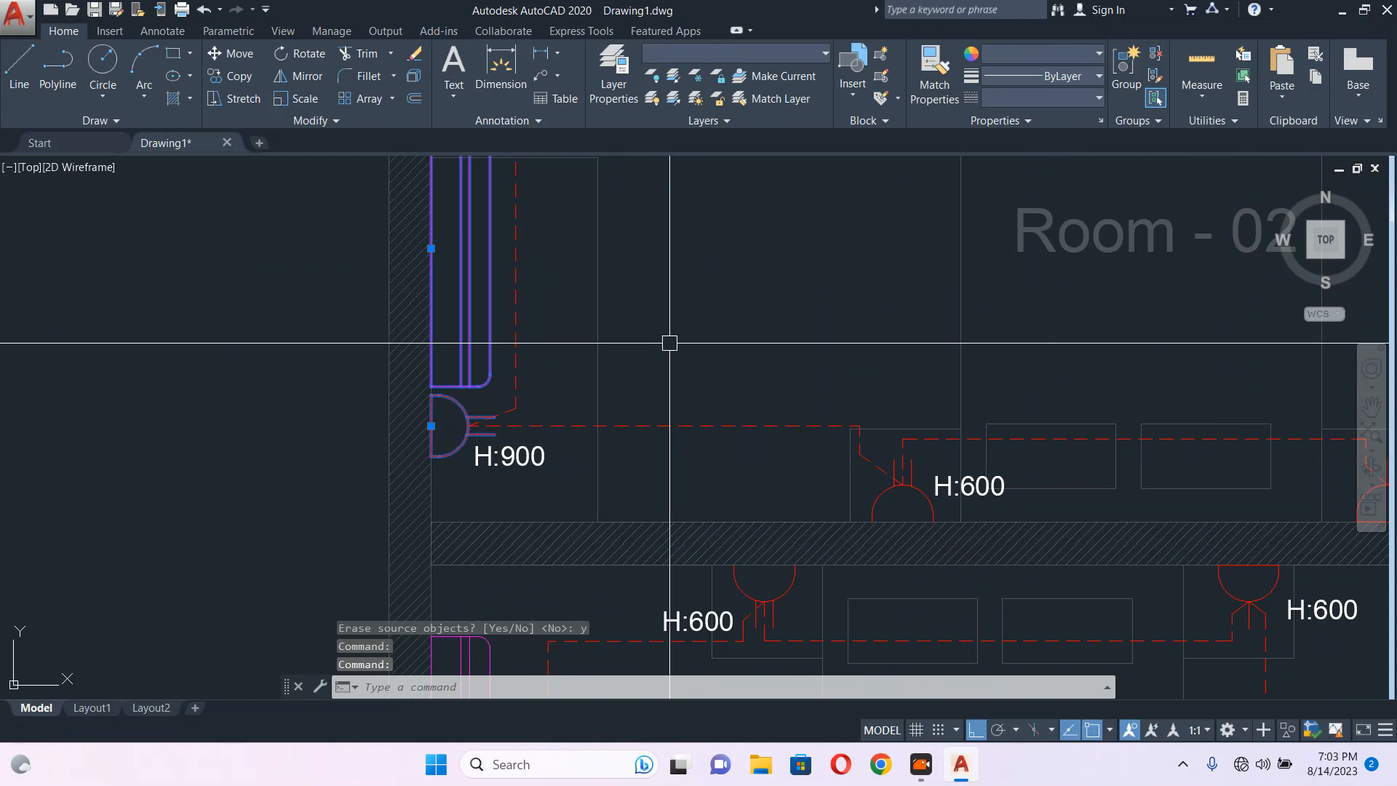
type("m")
key("Return")
left_click(738, 216)
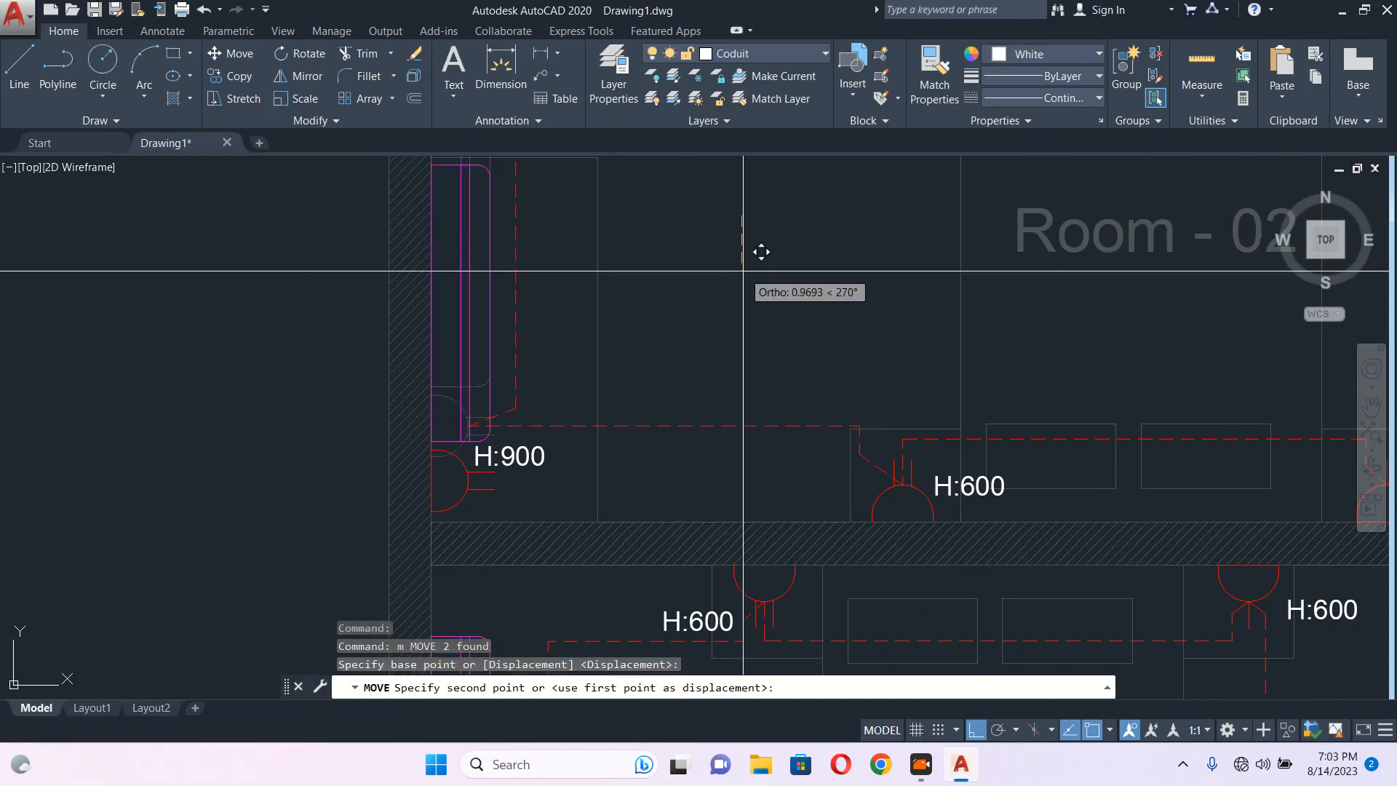
key("Escape")
Move Room 02's west-wall split unit south along the wall so its power outlet sits just below the Toilet's south wall.
scroll(742, 271, "down", 4)
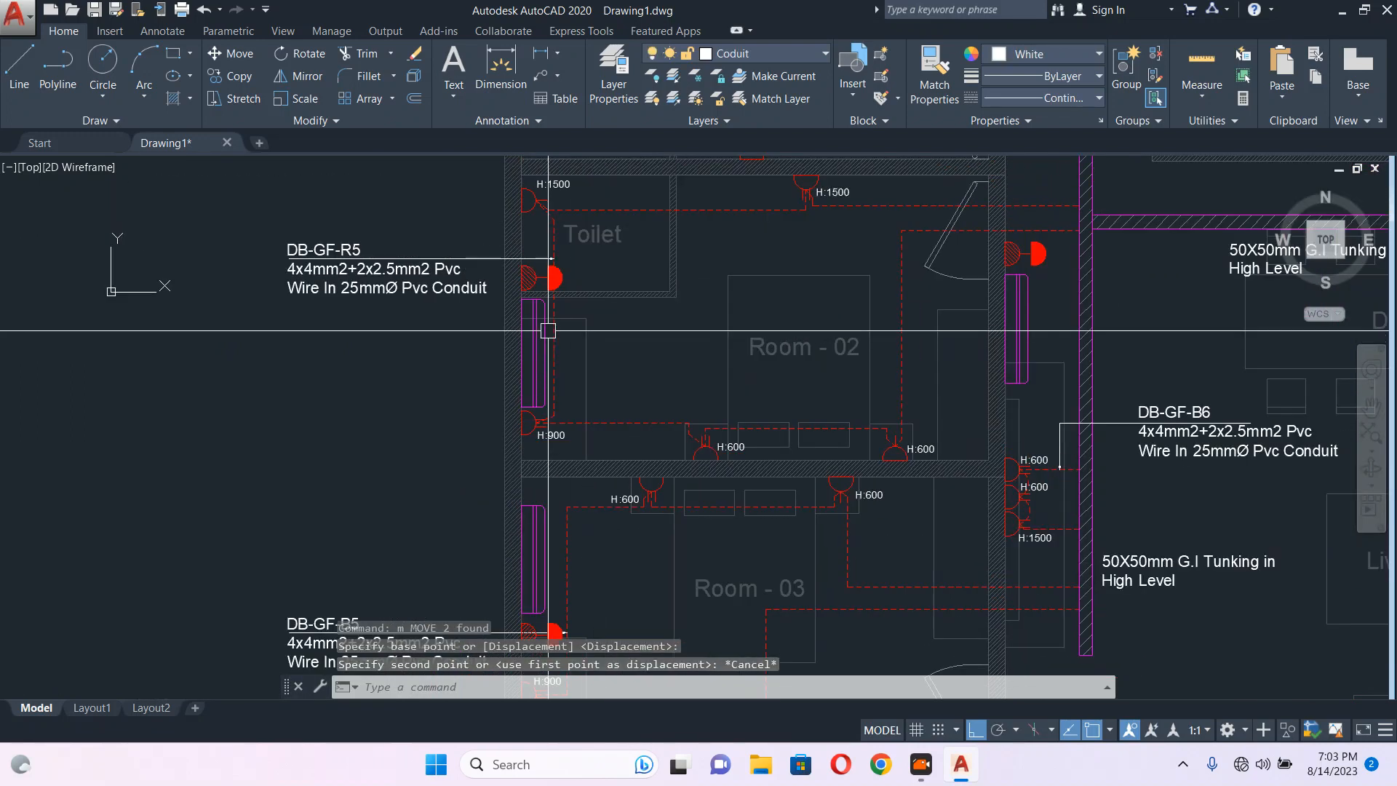
scroll(533, 288, "up", 4)
middle_click_drag(534, 281, 508, 195)
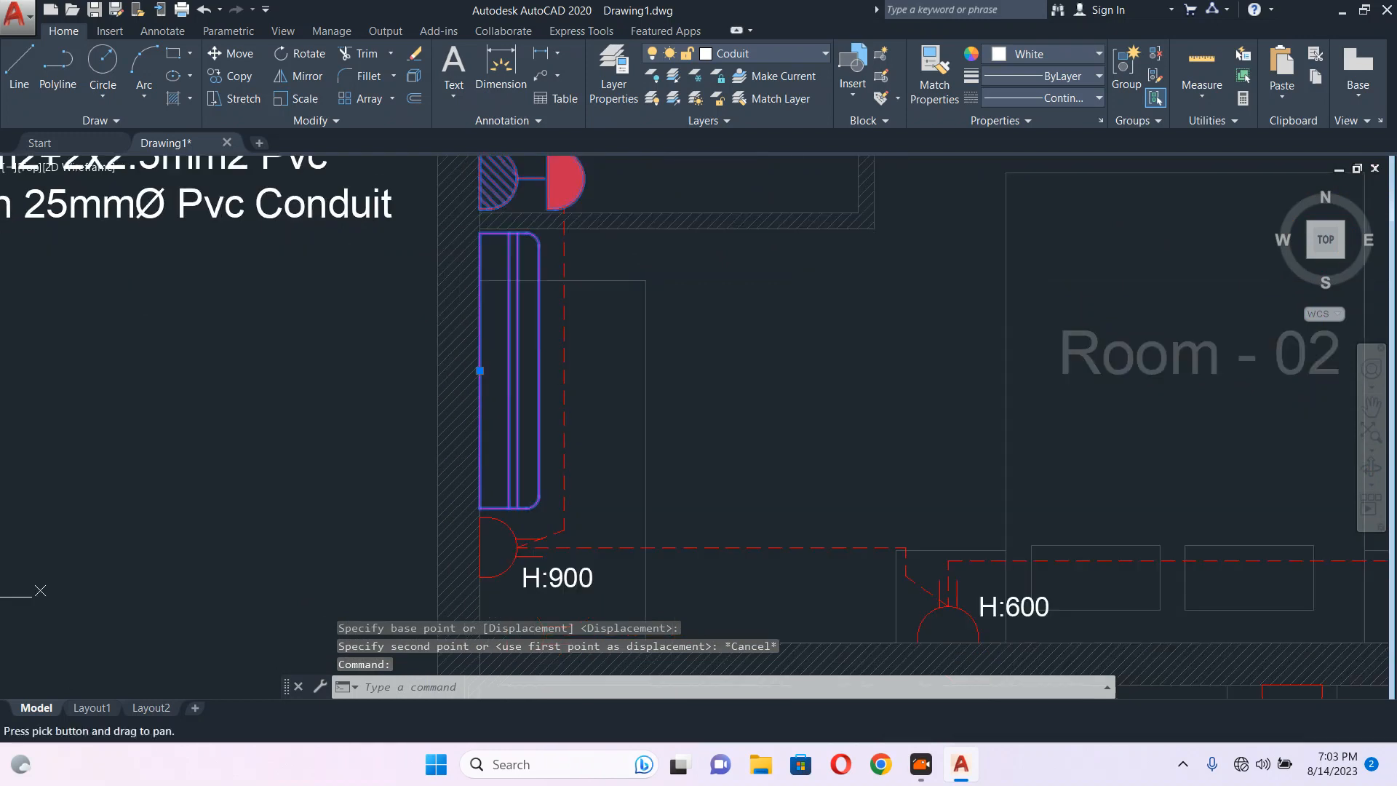
type("m")
key("Return")
left_click(798, 319)
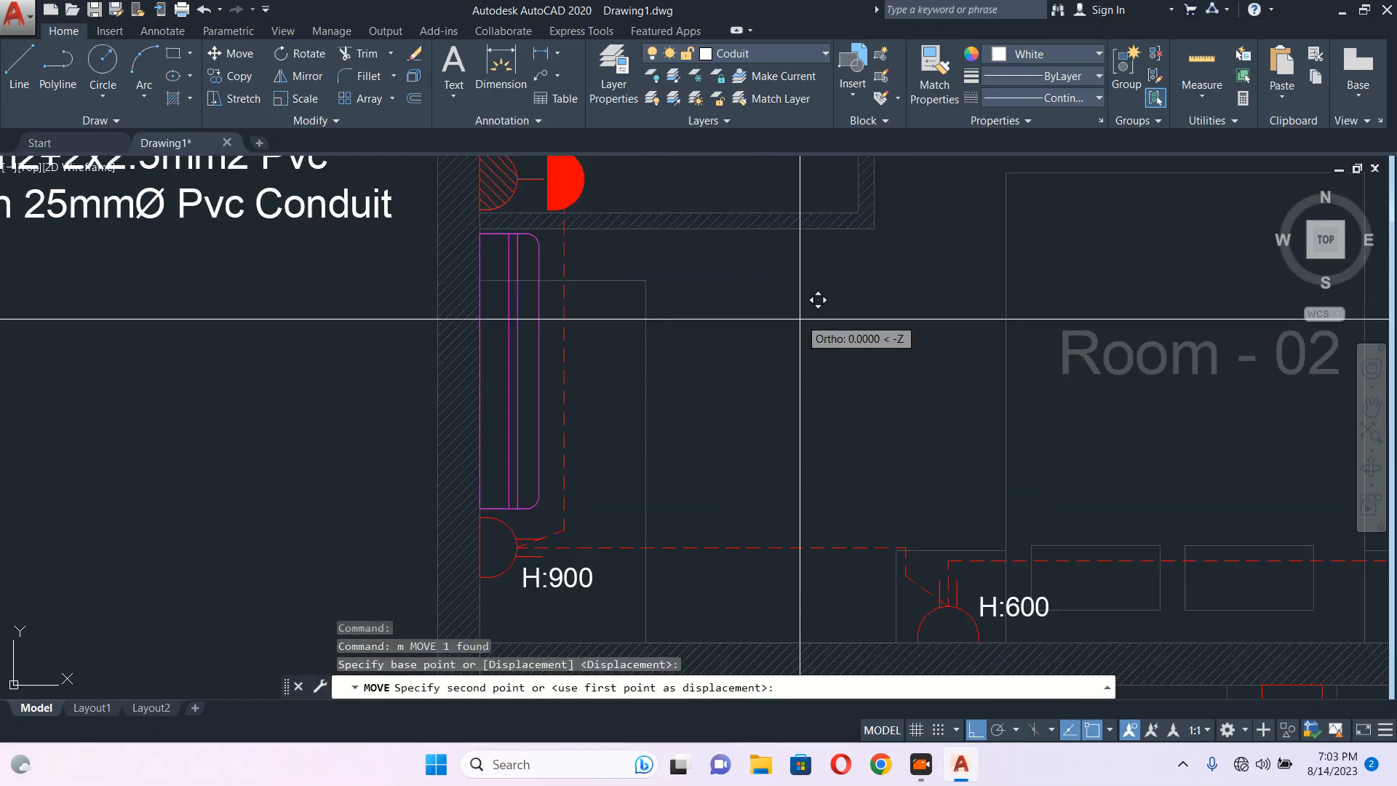
left_click(790, 403)
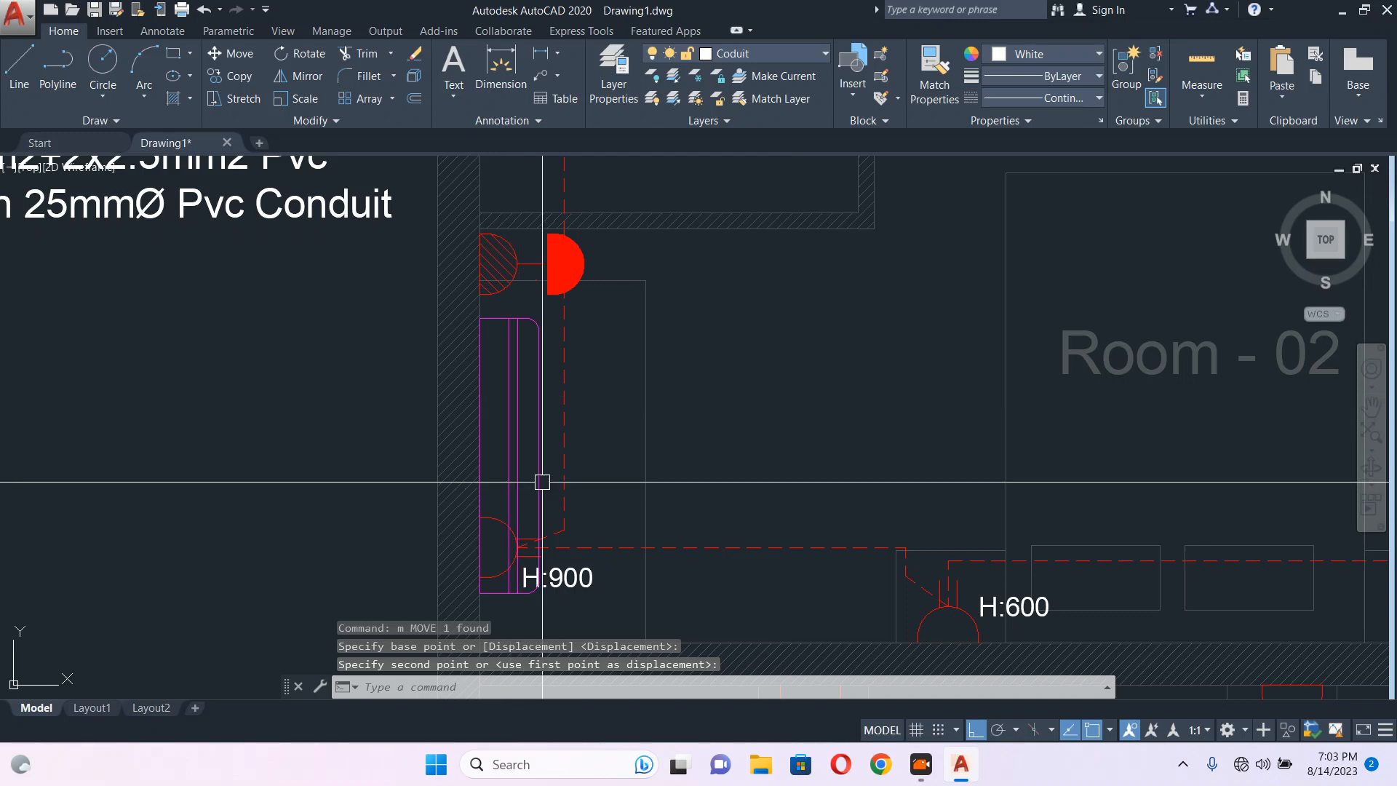
Move the vertical conduit beside Room 02's west-wall split unit about 0.5 units east.
middle_click_drag(539, 481, 504, 394)
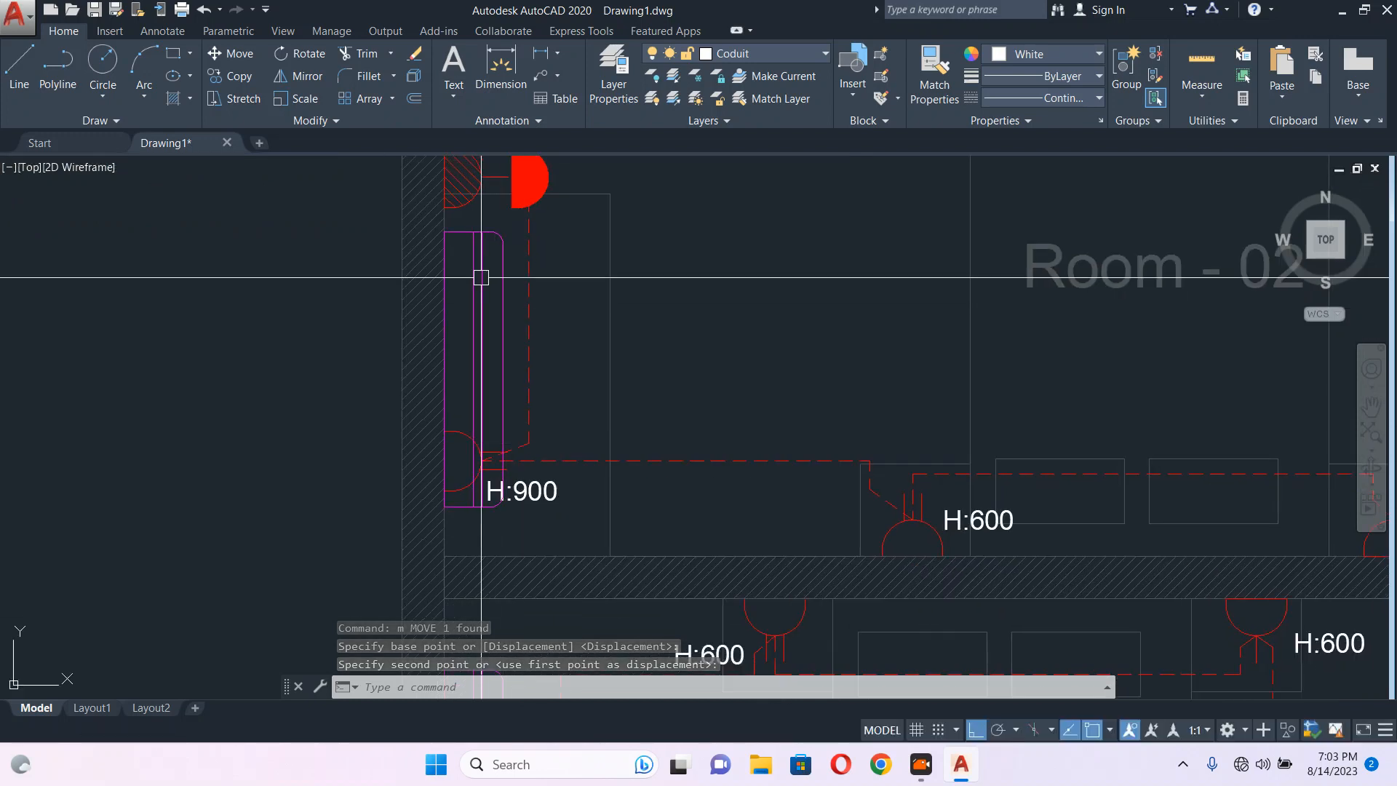
scroll(481, 277, "down", 2)
scroll(472, 313, "up", 2)
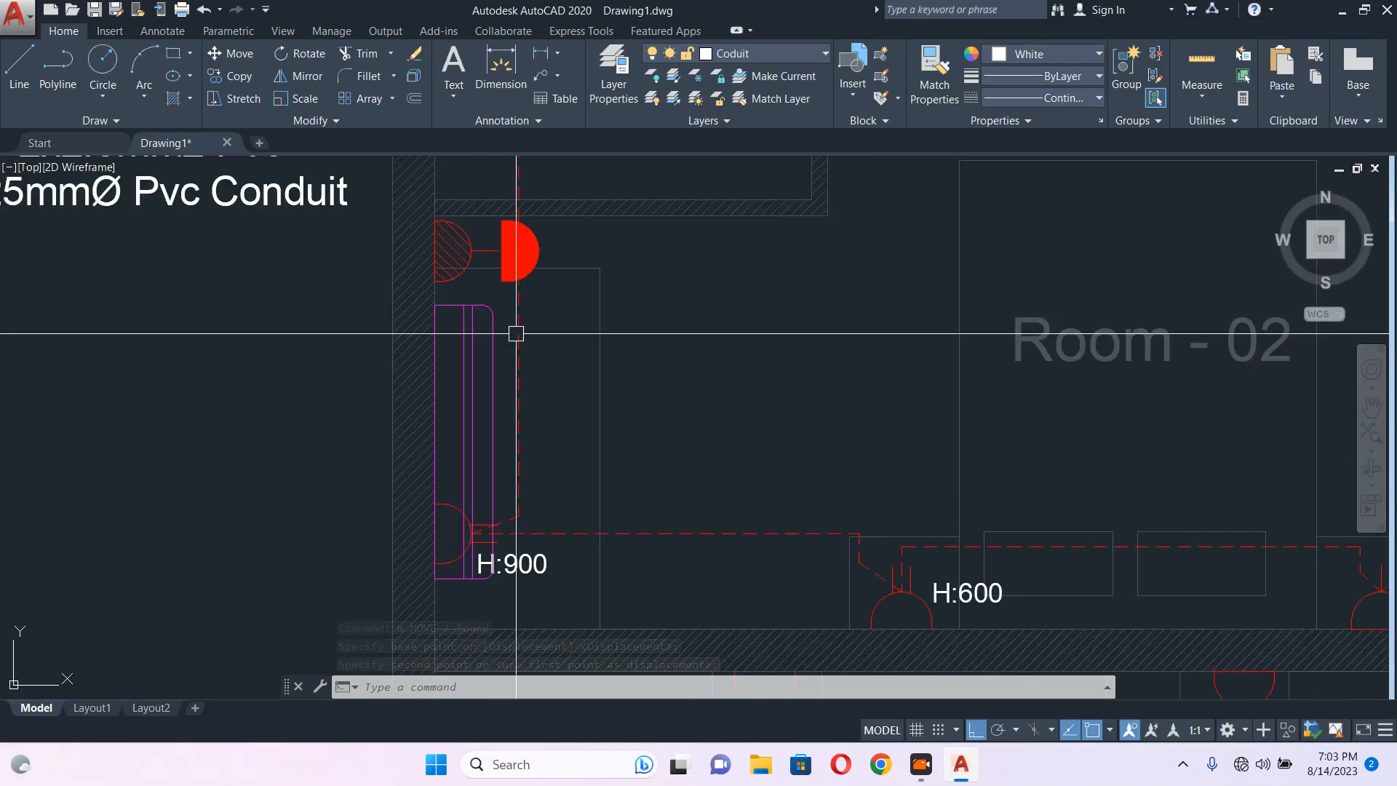
type("m")
scroll(548, 437, "down", 2)
key("Return")
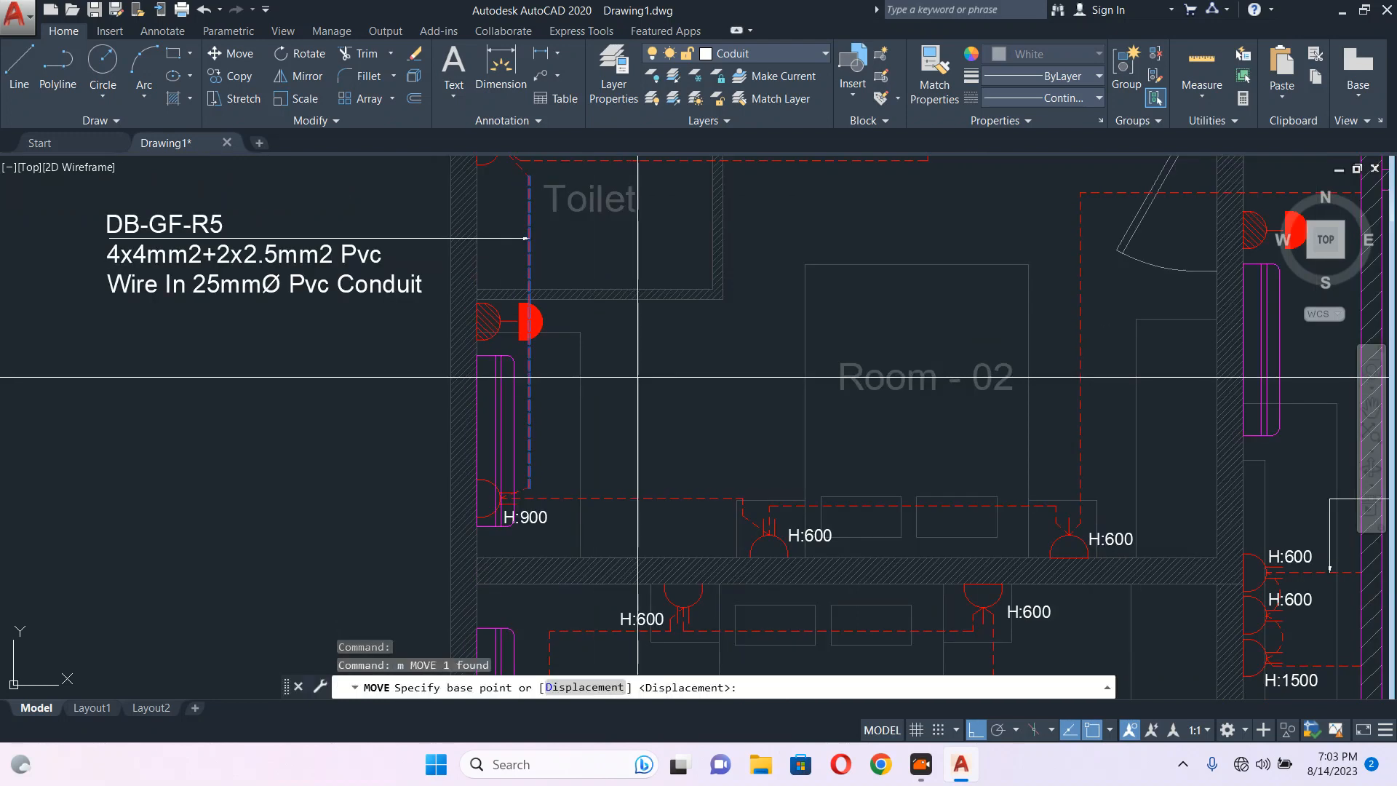
left_click(640, 377)
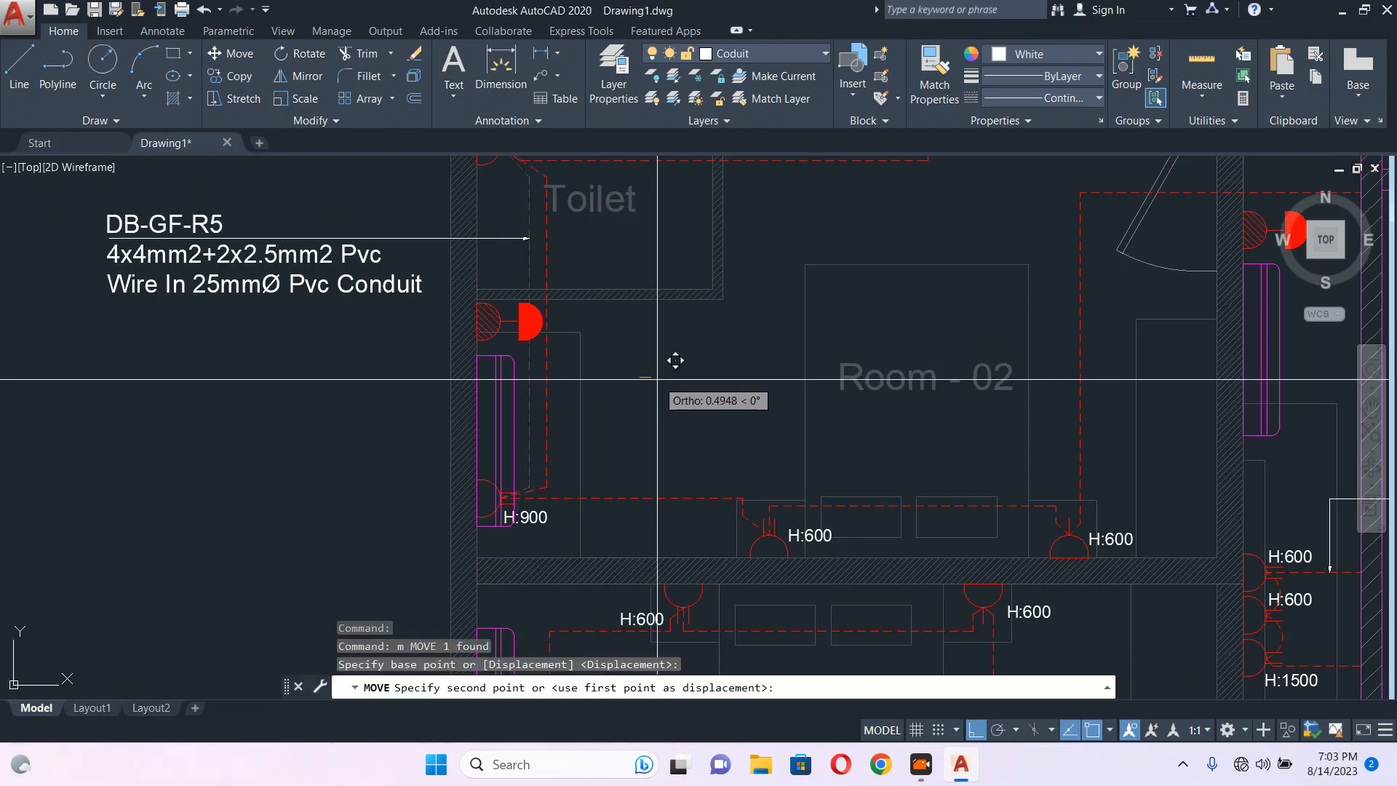
left_click(658, 378)
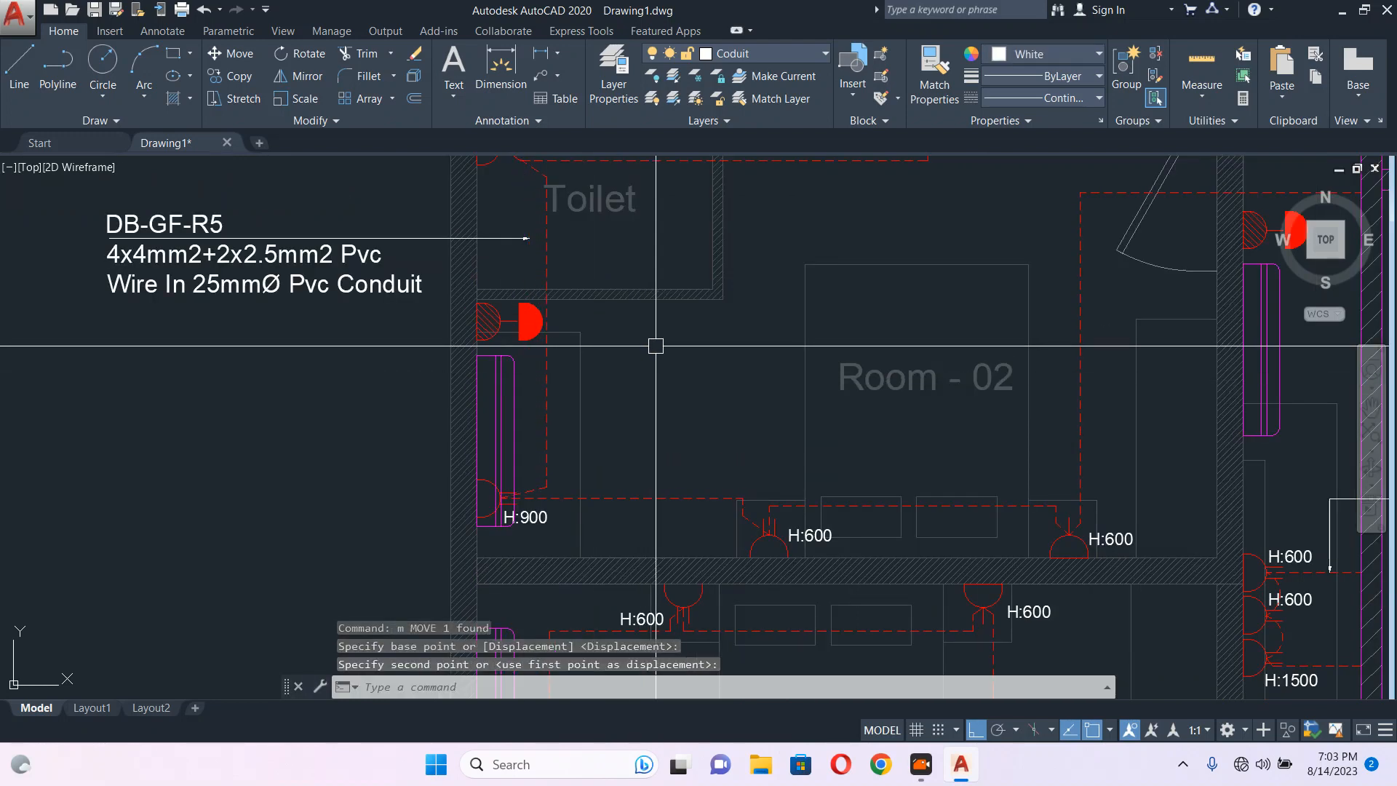
Stretch the west corner point of the horizontal conduit near the Toilet's H:1500 outlet to adjust where it meets the diagonal conduit.
middle_click_drag(583, 519, 586, 651)
scroll(539, 282, "up", 4)
left_click(583, 309)
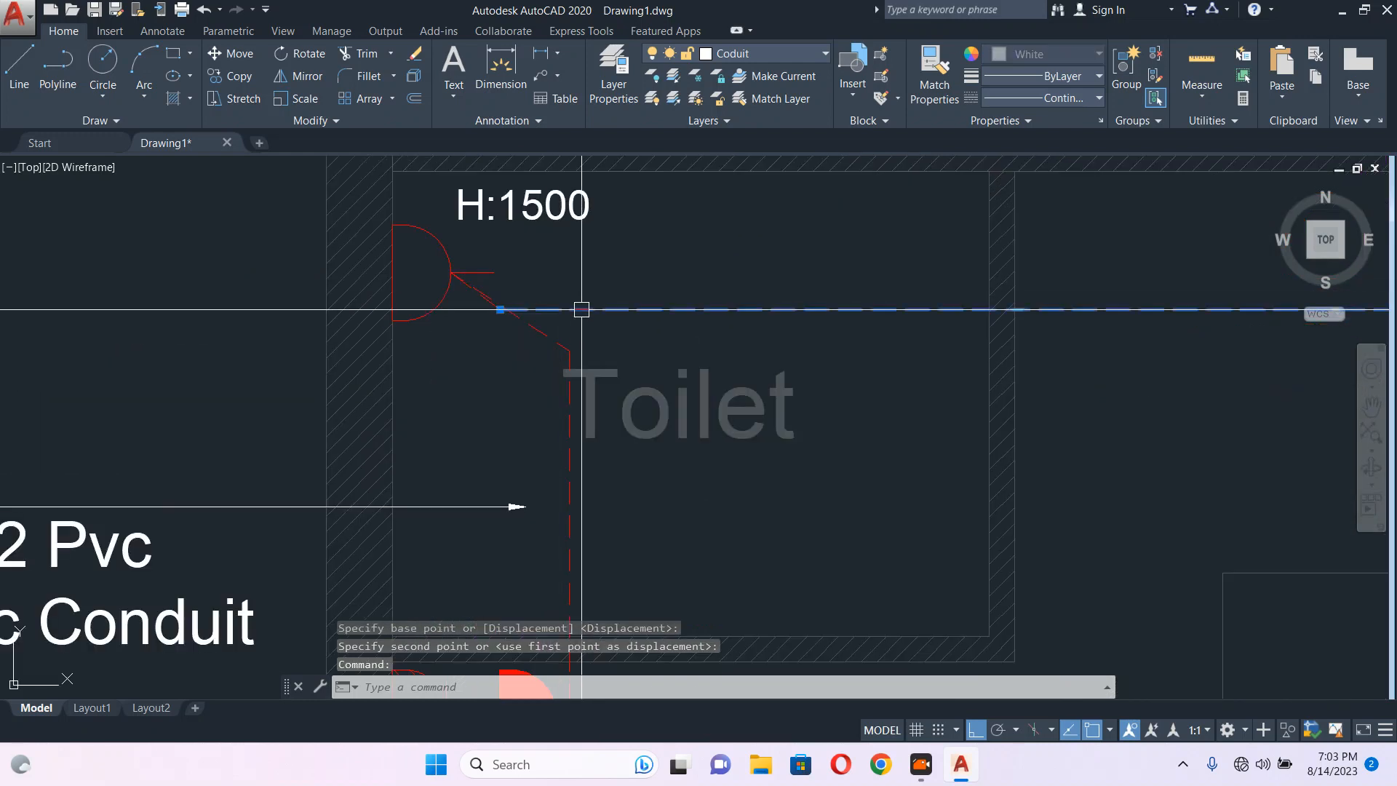
key("Escape")
scroll(567, 312, "up", 5)
left_click(545, 269)
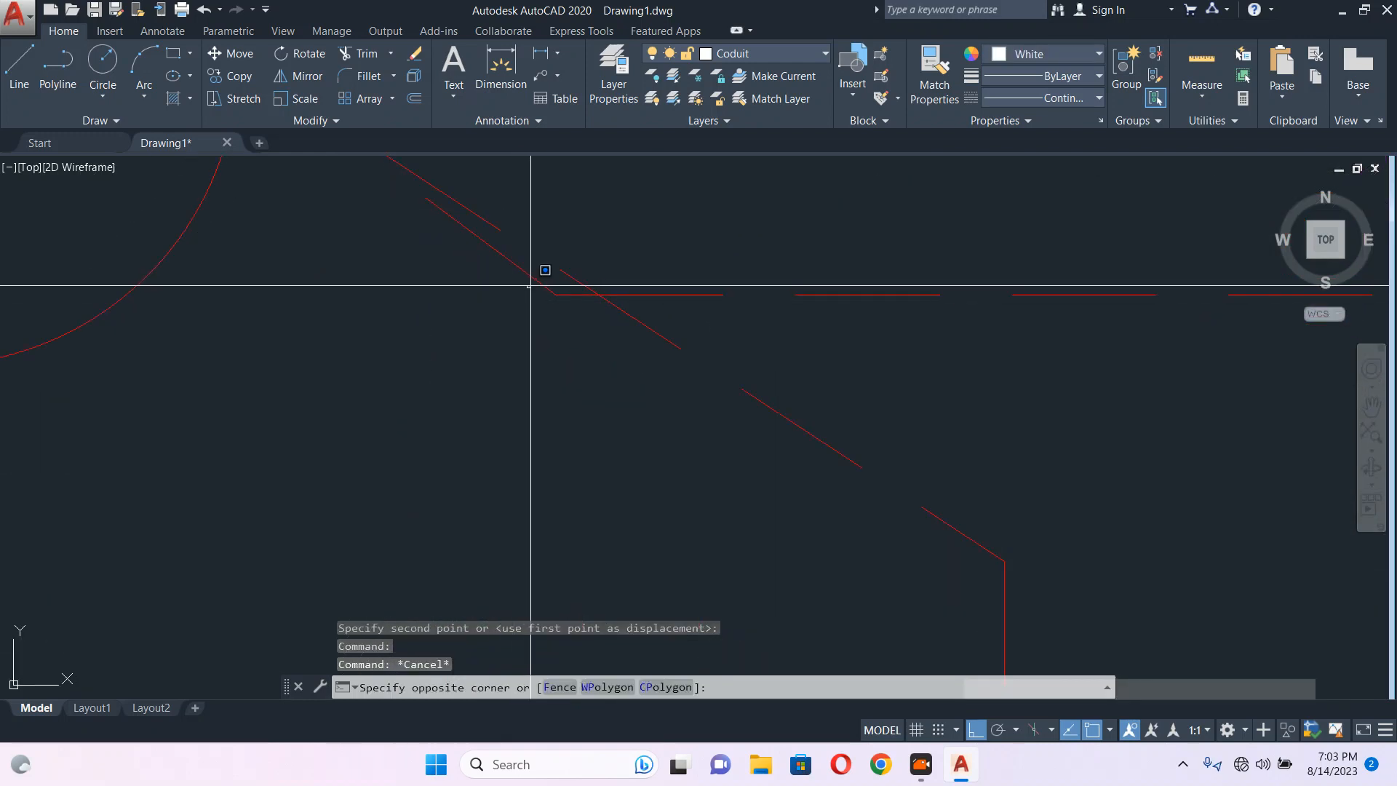
left_click(549, 294)
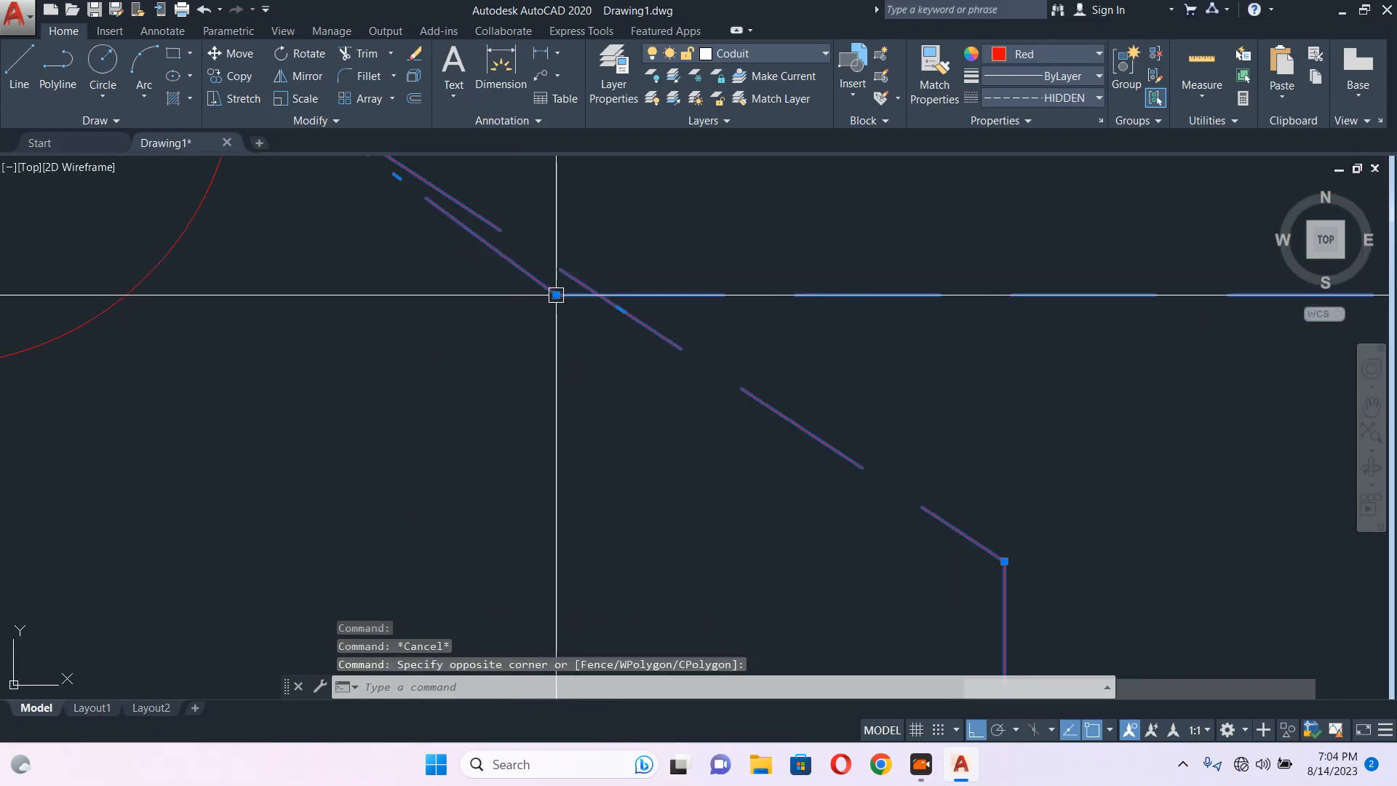
left_click(556, 295)
key("Escape")
scroll(647, 412, "up", 4)
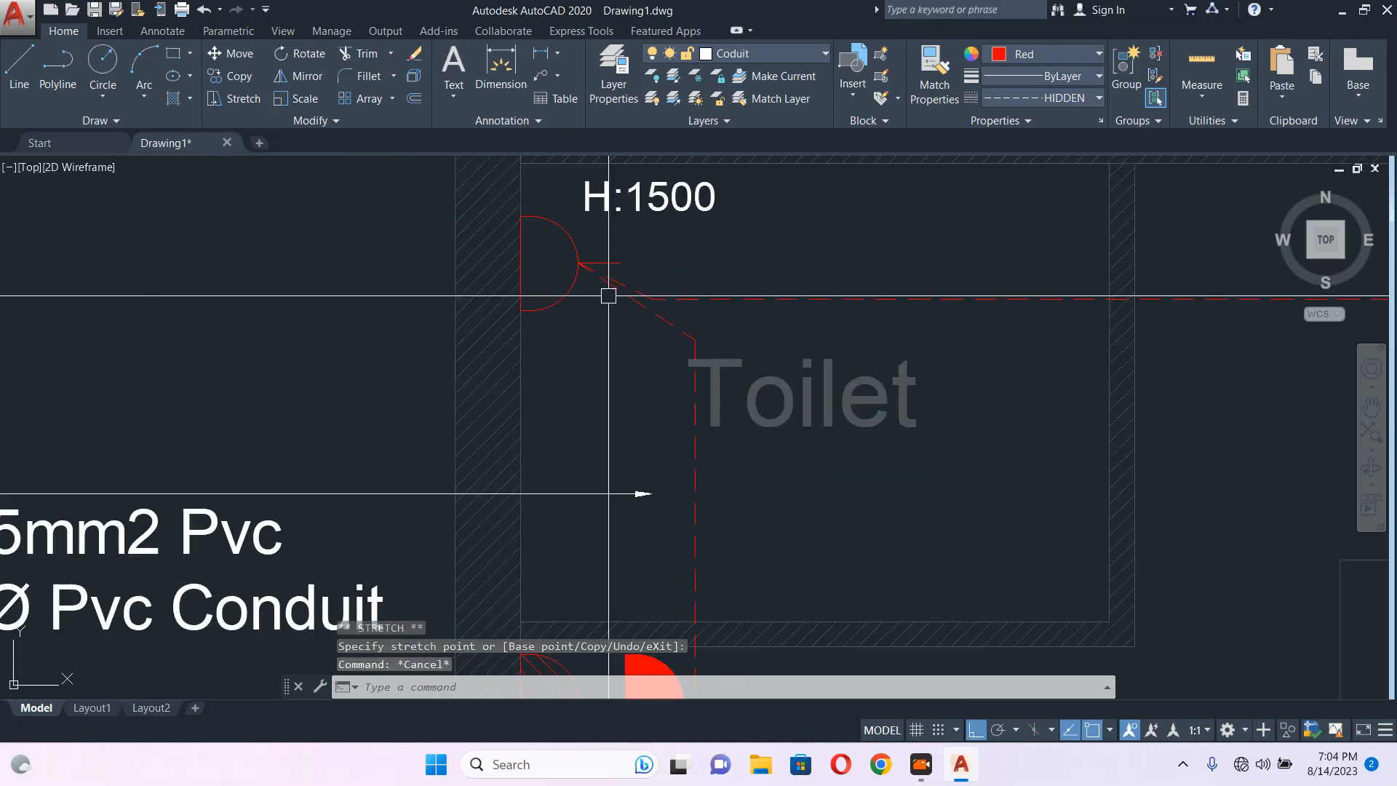
Move the H:900 outlet on Room 02's west wall a short distance north along the wall.
middle_click_drag(647, 413, 540, 153)
middle_click_drag(593, 436, 551, 219)
scroll(551, 220, "down", 4)
scroll(489, 301, "up", 6)
middle_click_drag(602, 352, 509, 421)
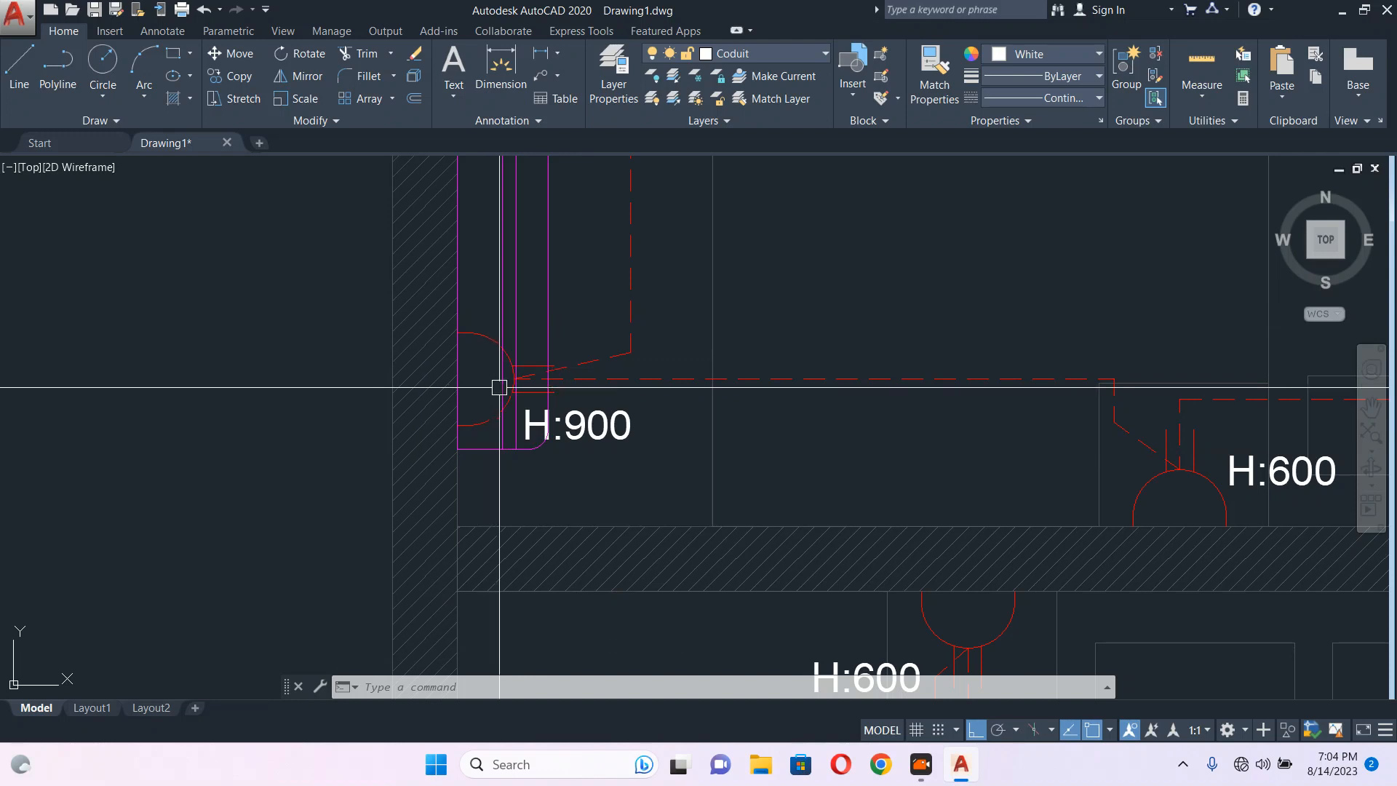
scroll(527, 390, "down", 3)
scroll(511, 415, "up", 3)
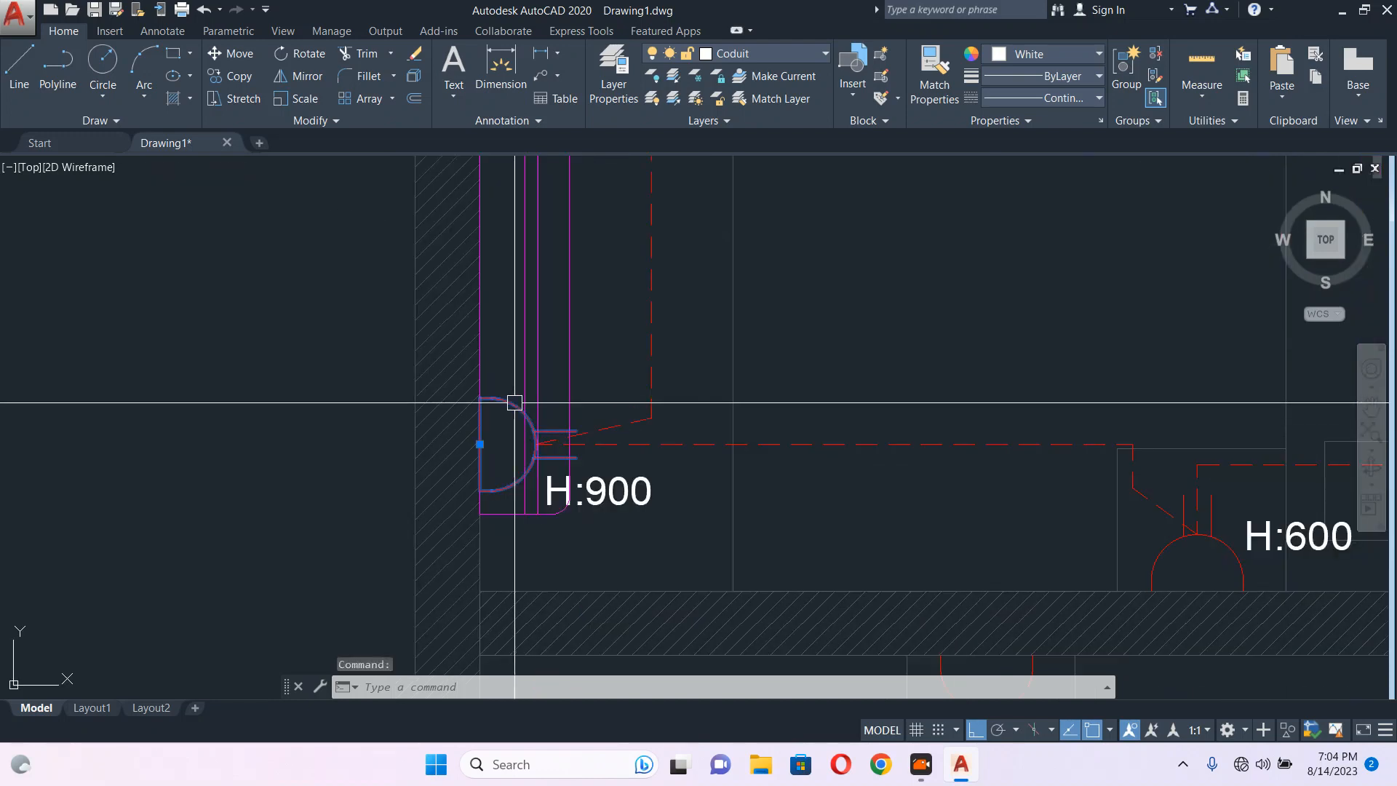
type("m")
key("Return")
left_click(832, 365)
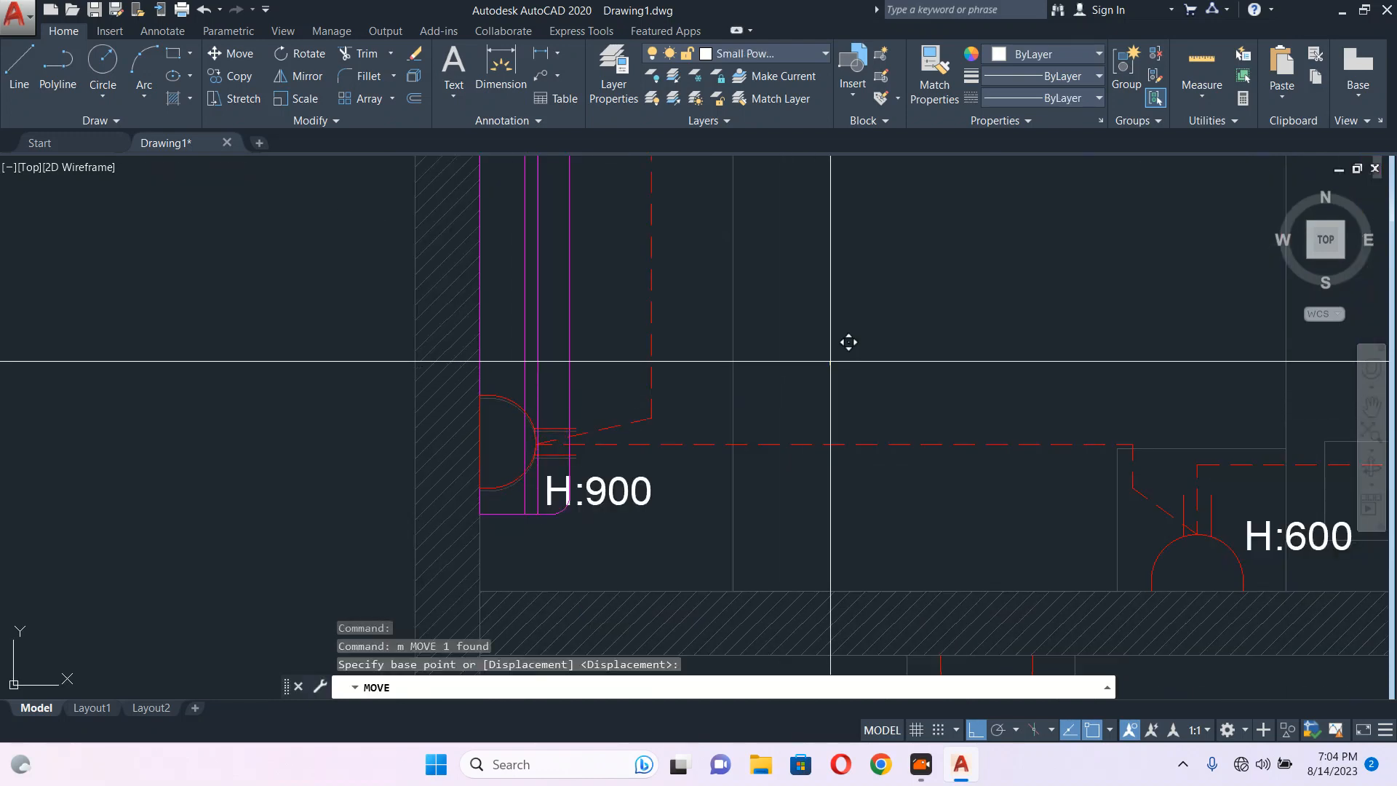
left_click(835, 322)
Move the diagonal and horizontal conduits at Room 02's H:900 outlet north to meet the outlet and the neighbouring conduit ends.
left_click(625, 425)
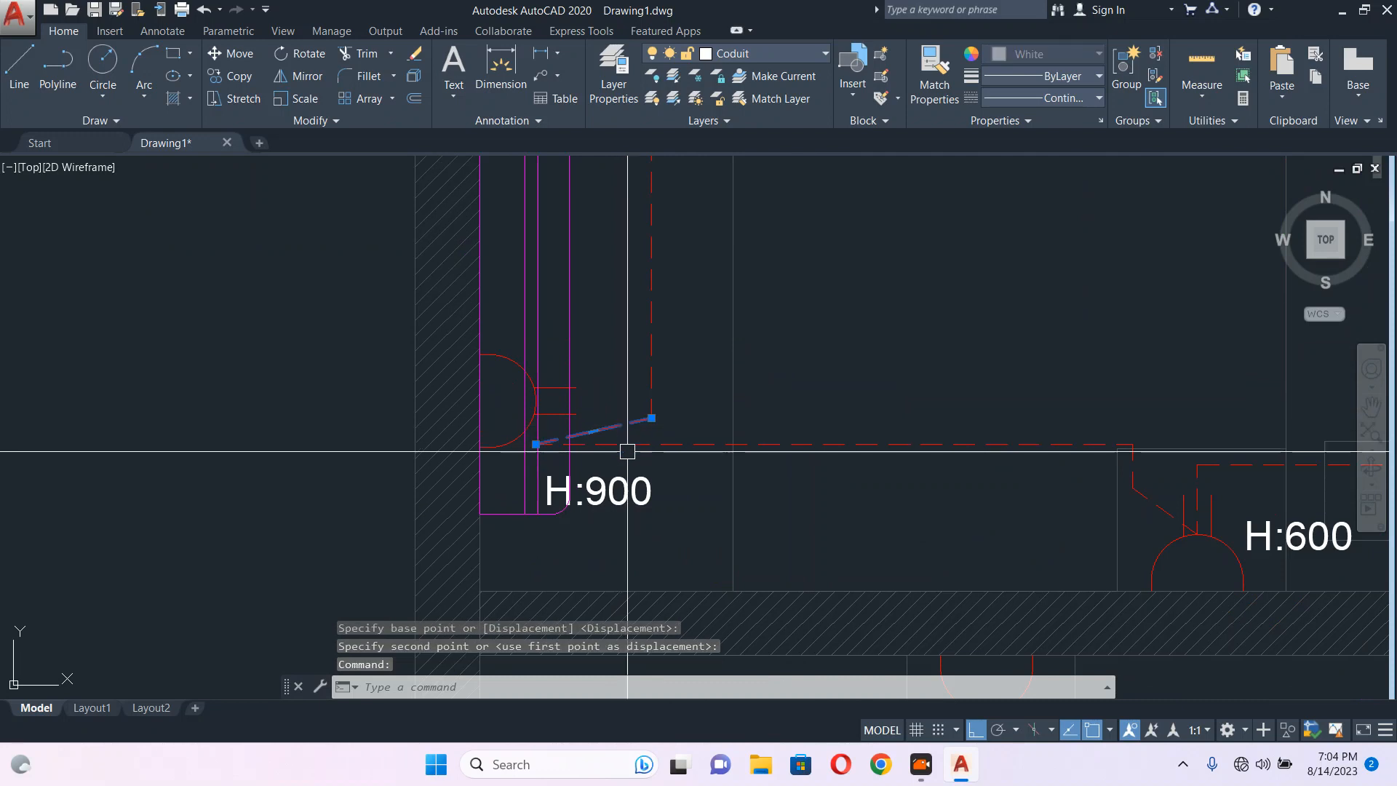
left_click(638, 440)
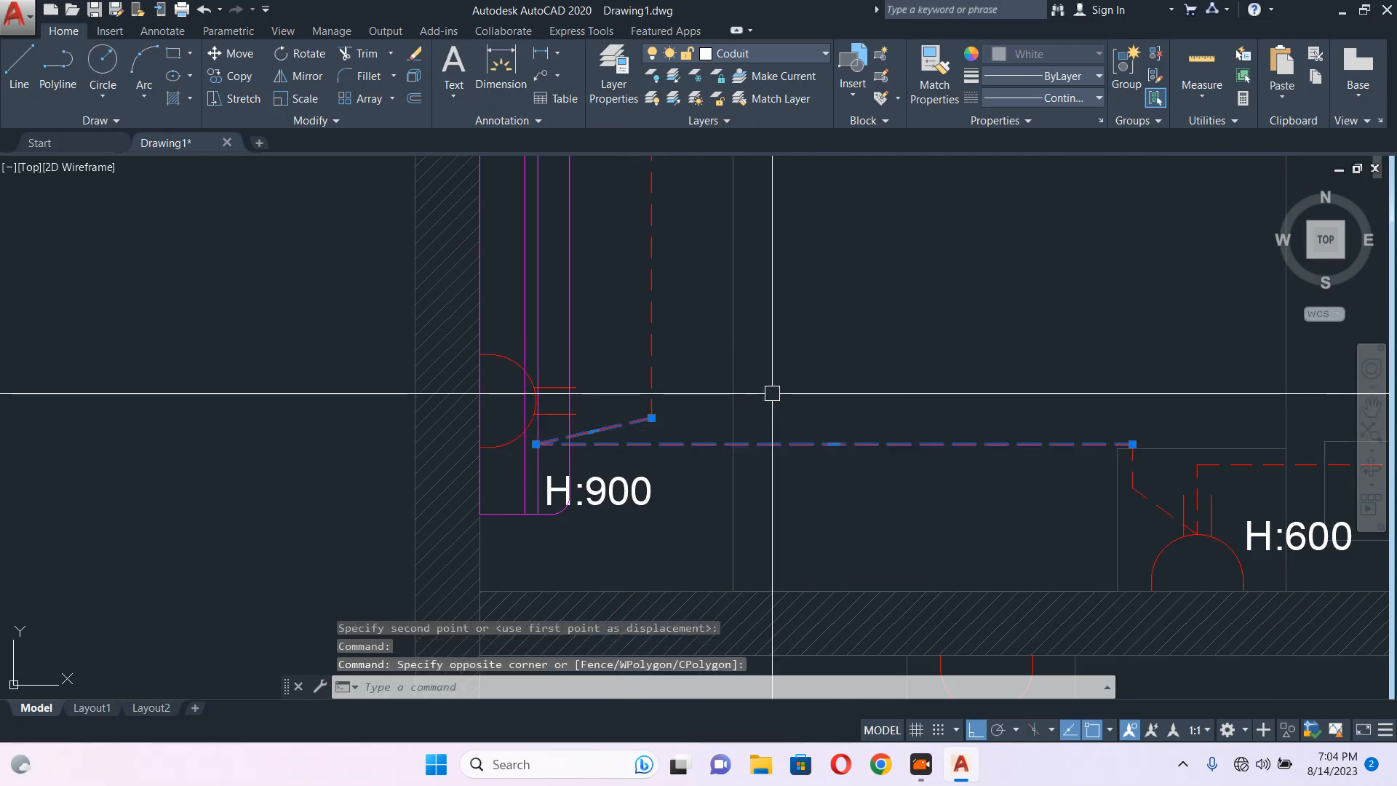
type("m")
key("Return")
left_click(784, 376)
left_click(787, 345)
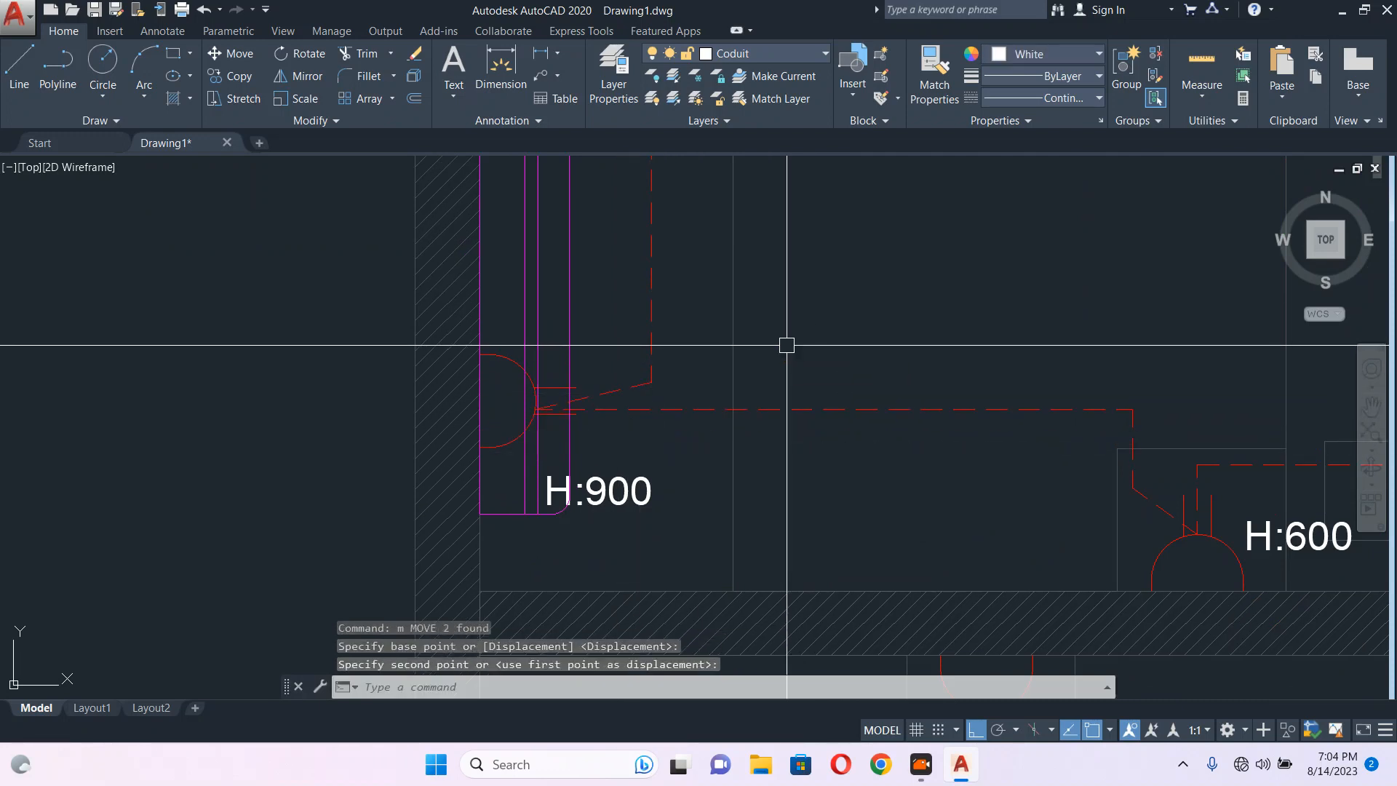
Examine the split unit and power outlet on Room 01's east wall and the rest of the ground-floor plan.
scroll(787, 345, "down", 5)
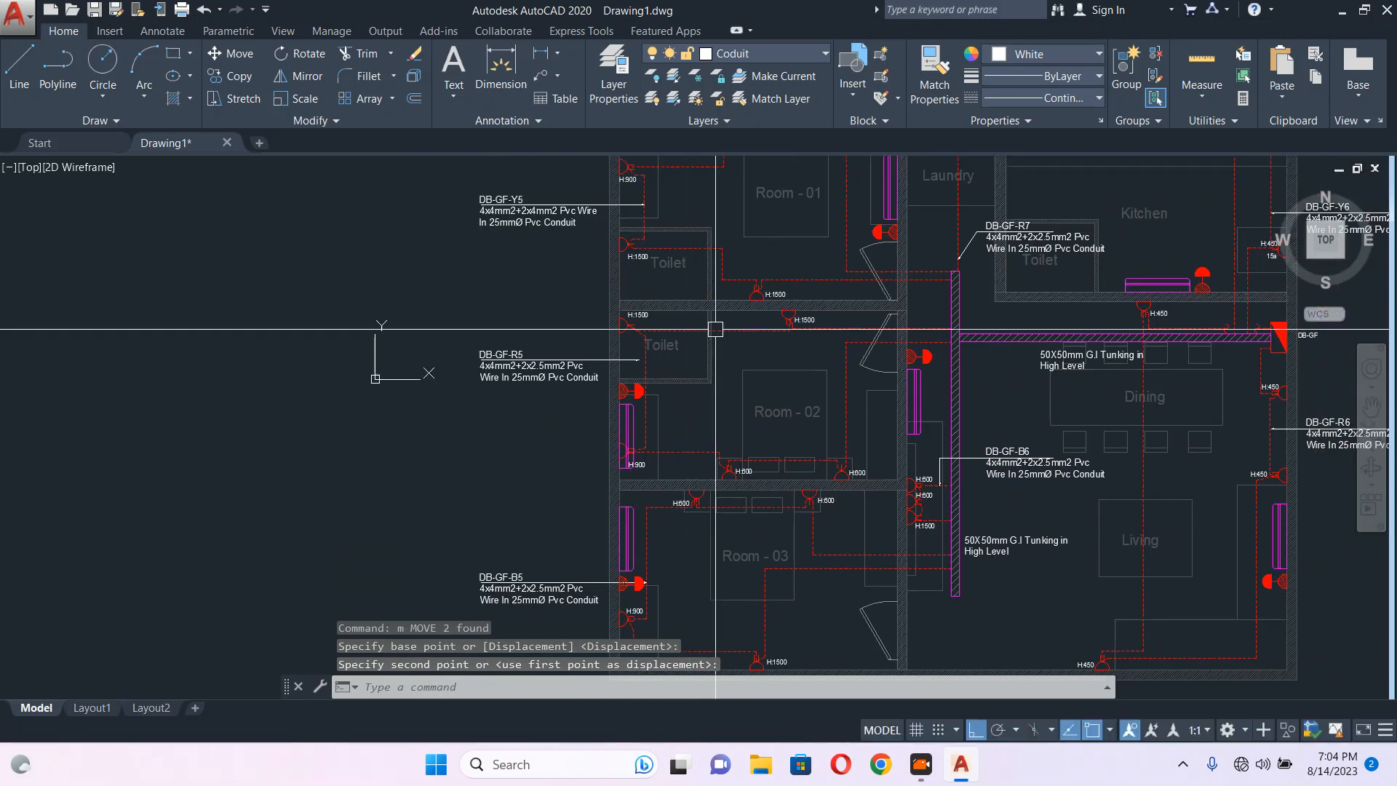
middle_click_drag(869, 226, 804, 312)
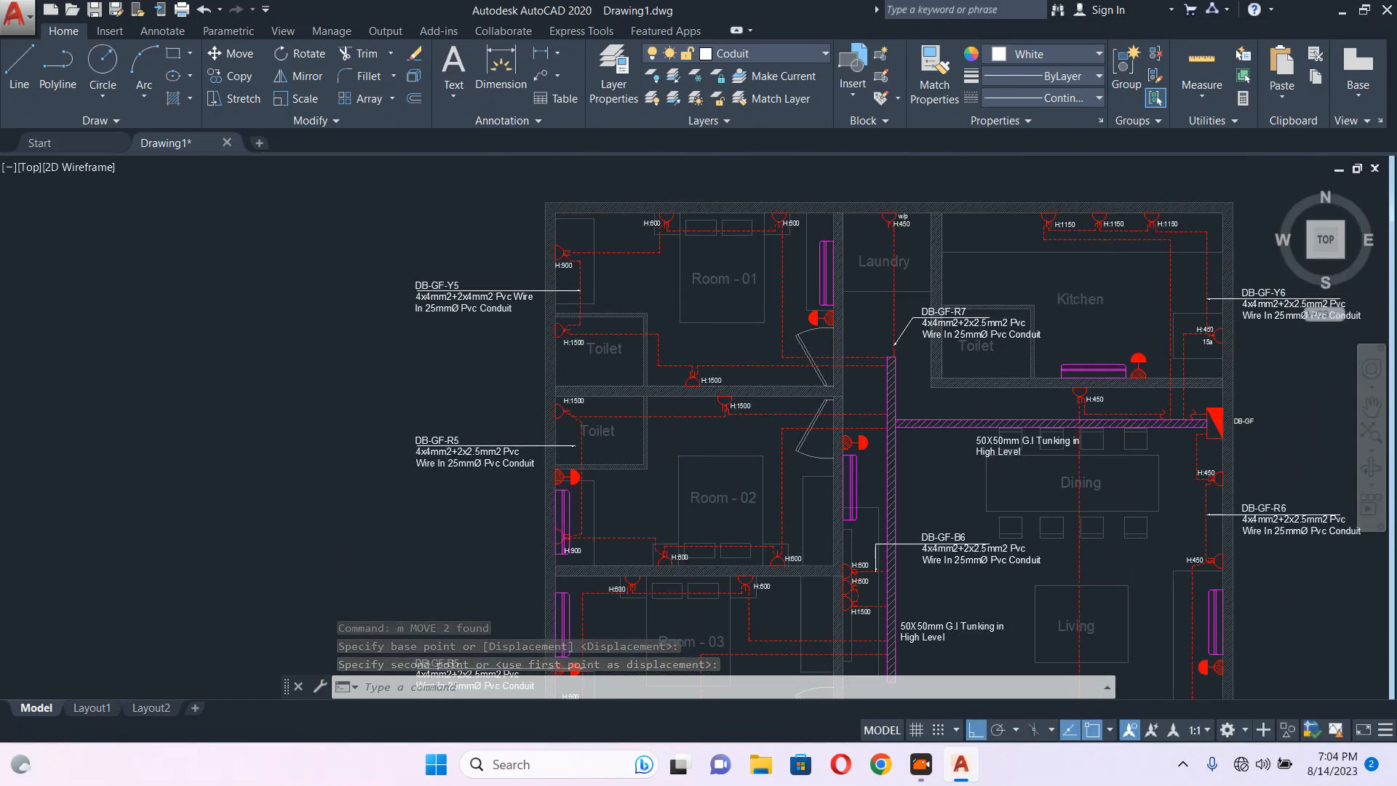
scroll(830, 321, "up", 8)
middle_click_drag(854, 291, 836, 356)
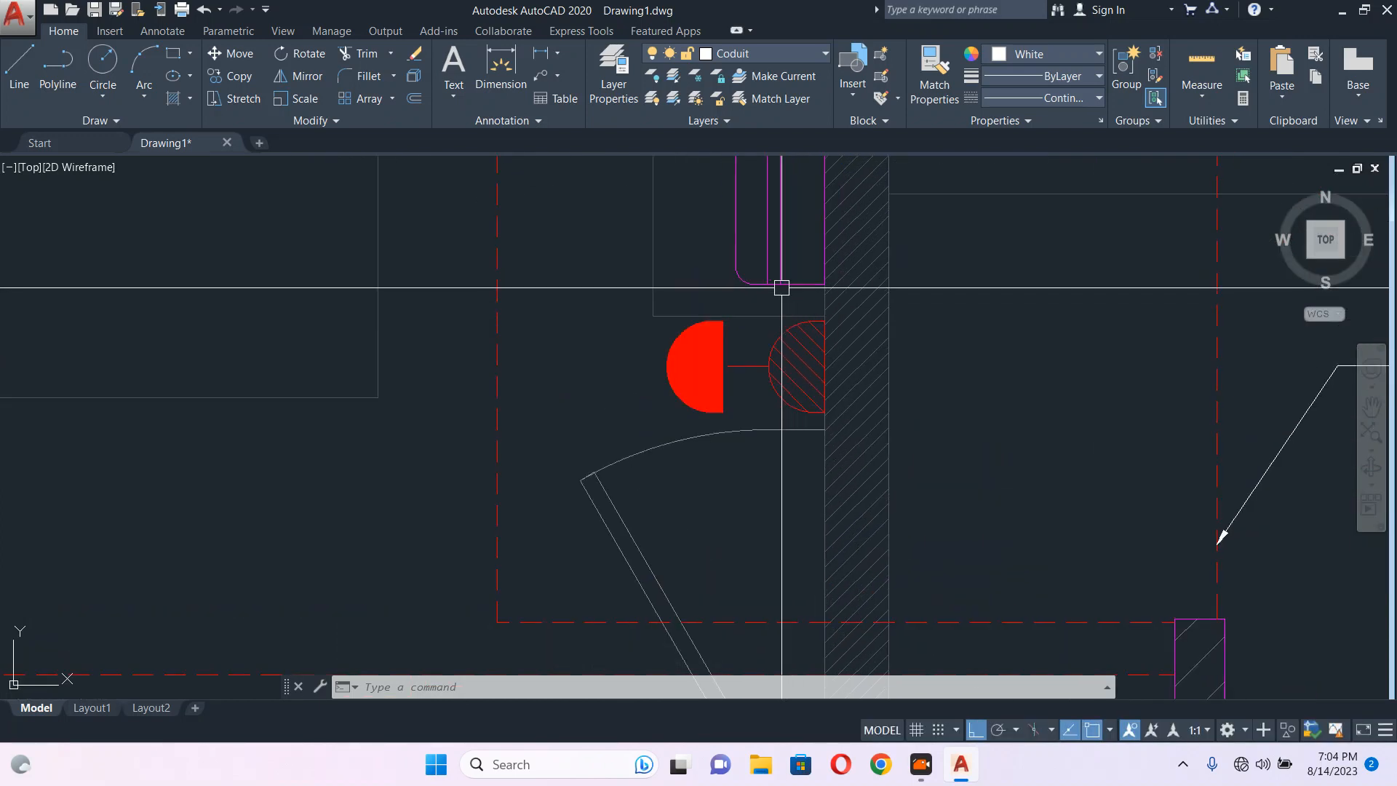
scroll(687, 258, "down", 8)
scroll(690, 286, "up", 8)
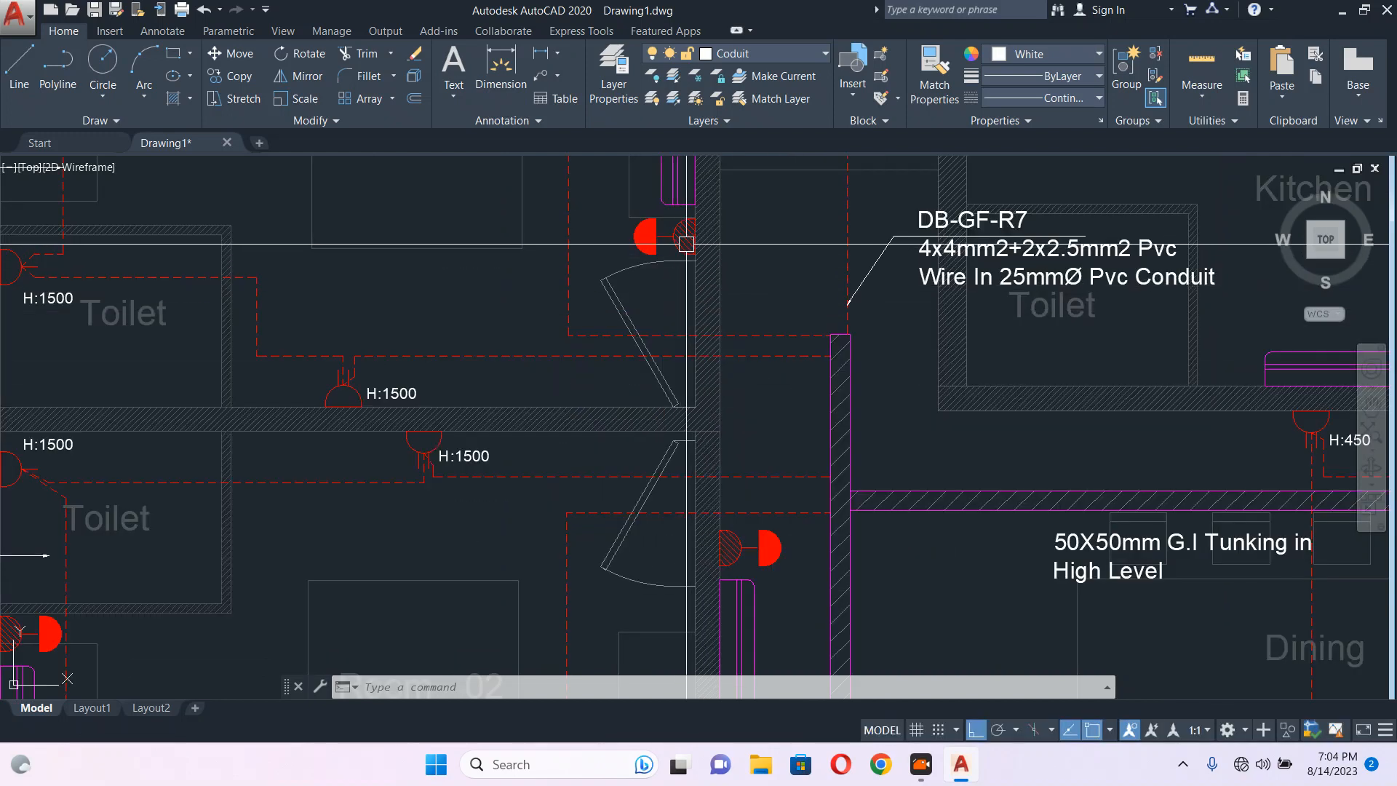
scroll(473, 458, "down", 5)
scroll(480, 463, "up", 2)
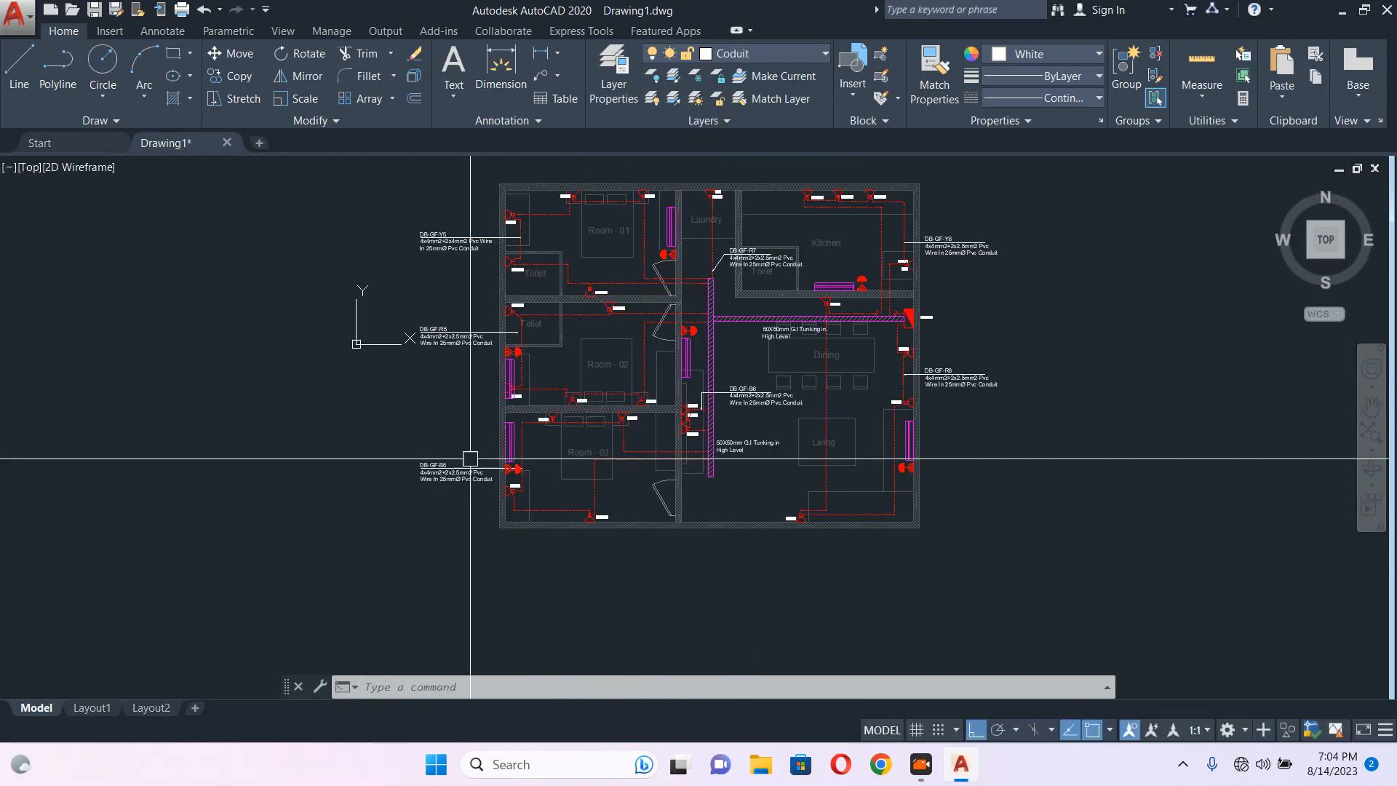
Mirror the split unit on Room 03's west wall about a horizontal line through its midpoint, erasing the source.
scroll(535, 430, "up", 6)
left_click(555, 415)
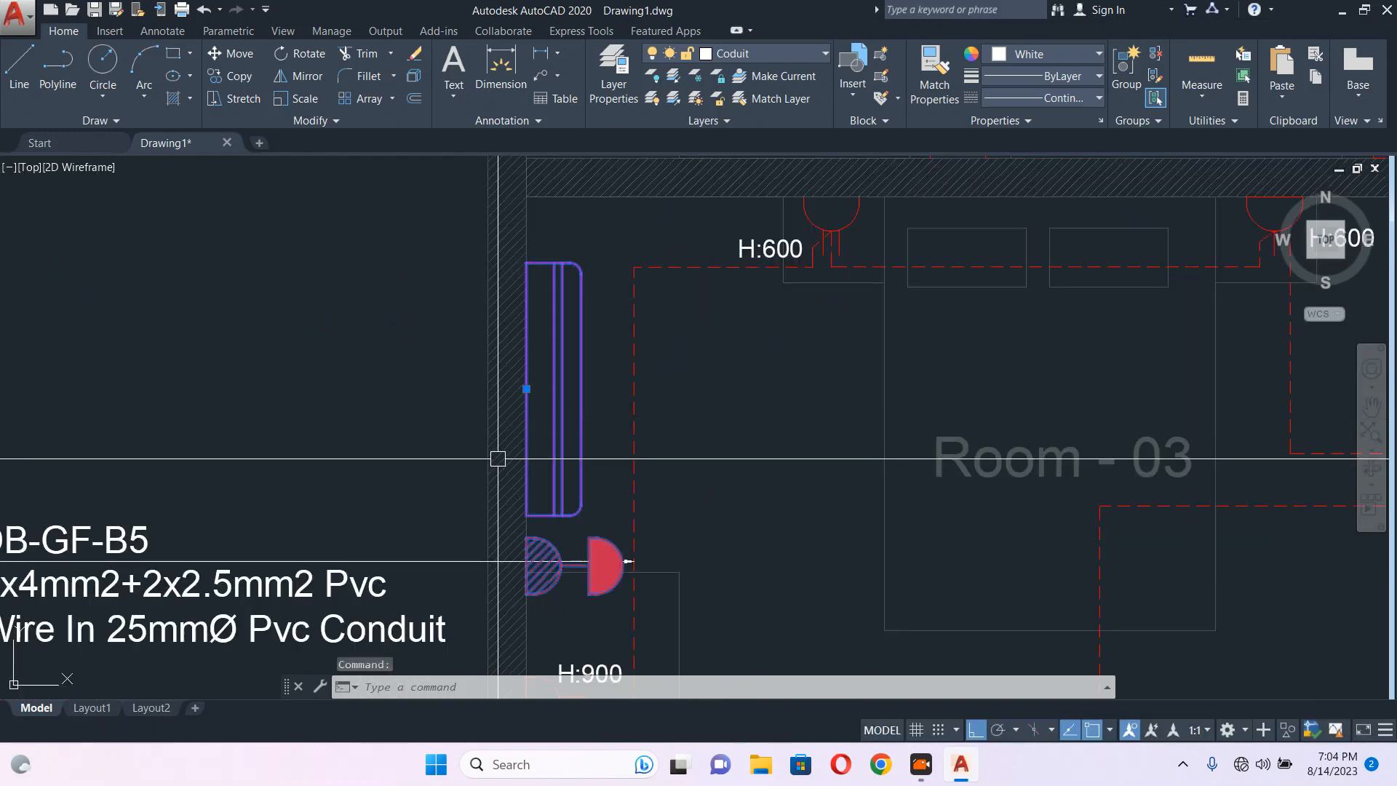
scroll(612, 458, "up", 1)
type("mi")
key("Return")
left_click(557, 422)
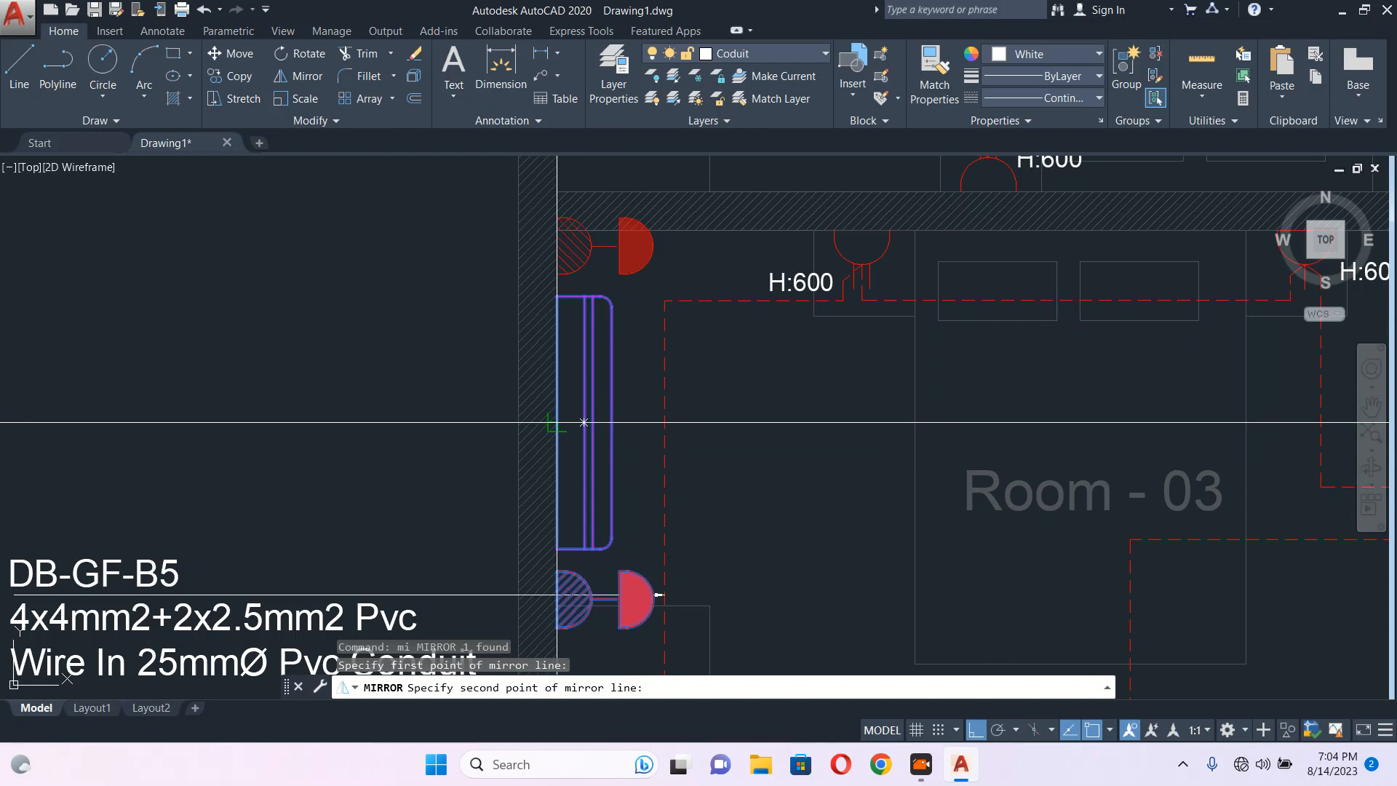
left_click(400, 440)
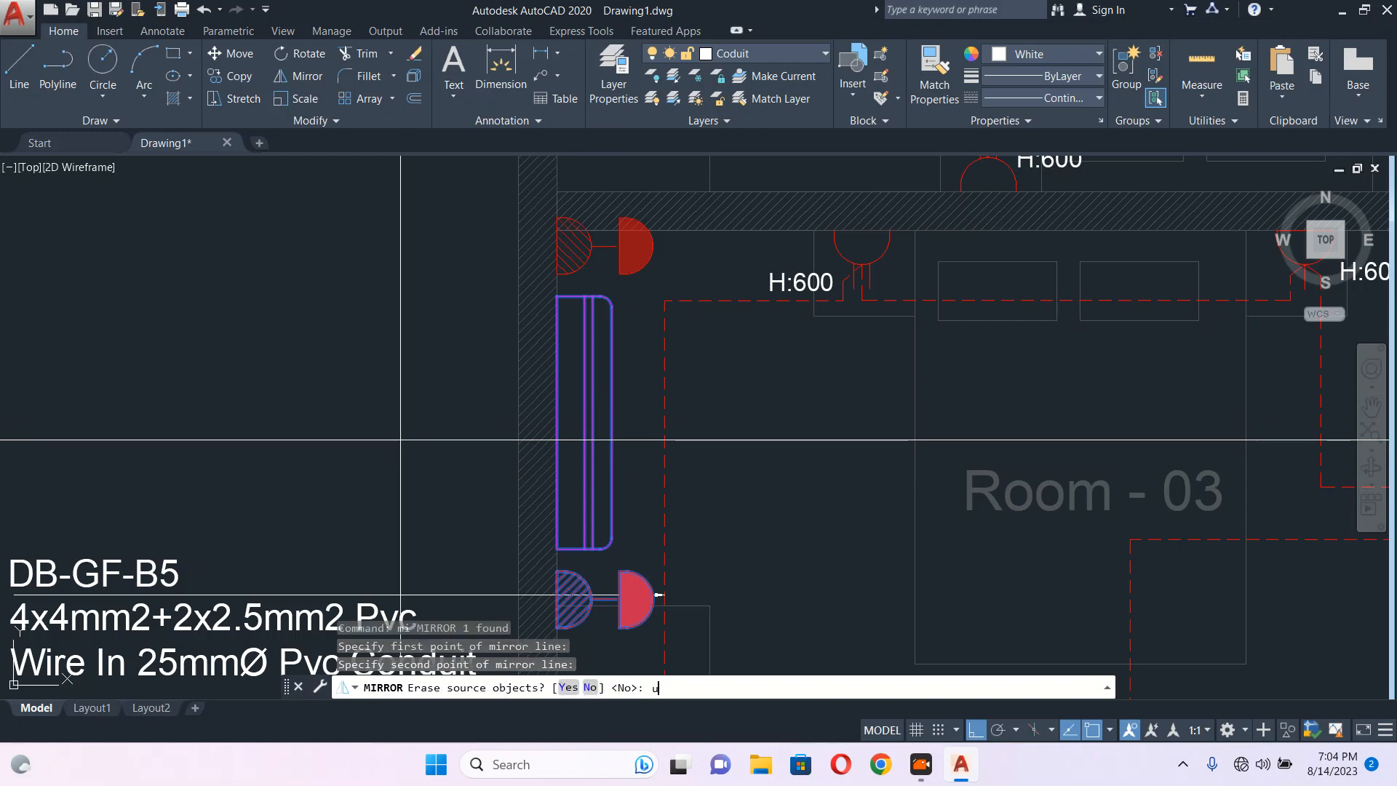
type("y")
key("Return")
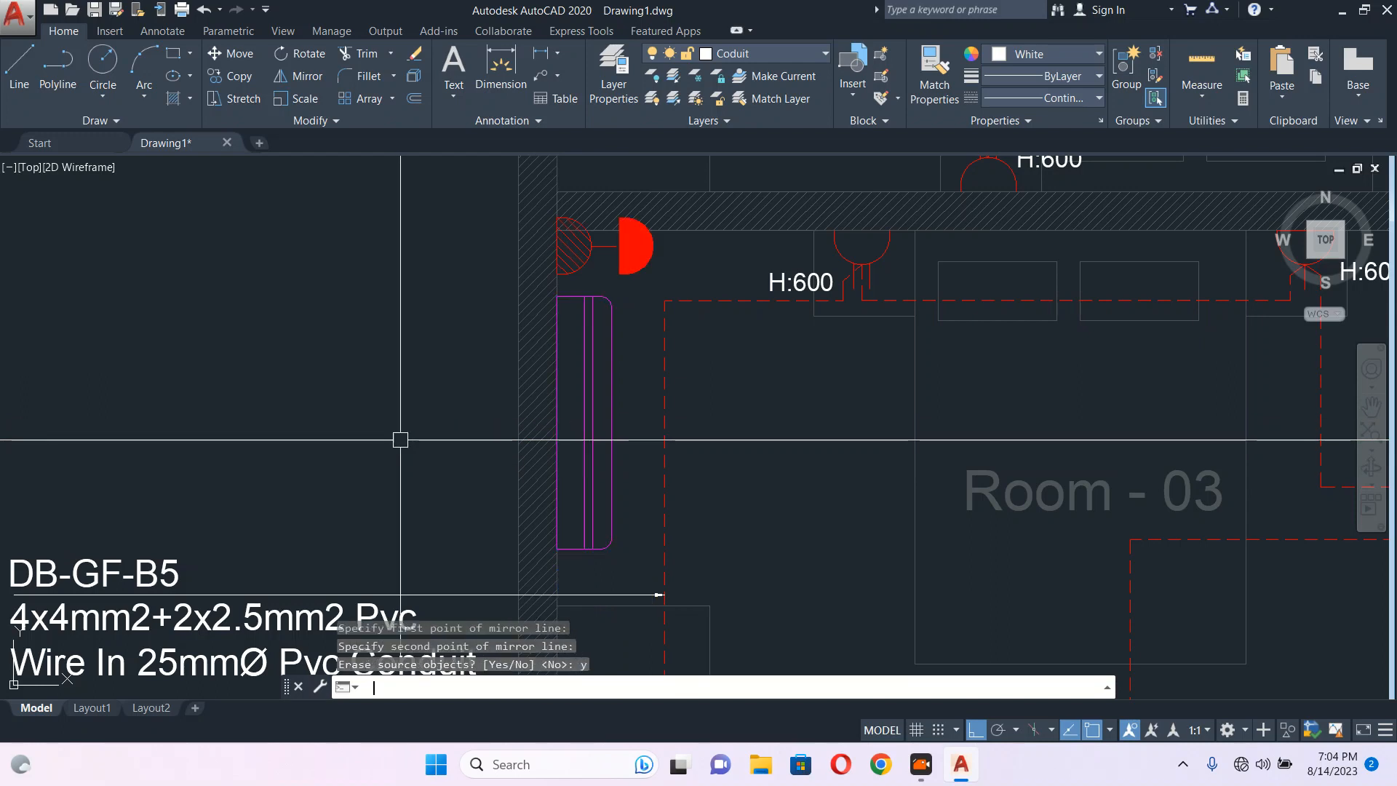
Move Room 03's west-wall split unit slightly south along the wall so its power outlet clears the north wall.
left_click(583, 393)
type("m")
key("Return")
left_click(495, 373)
key("Escape")
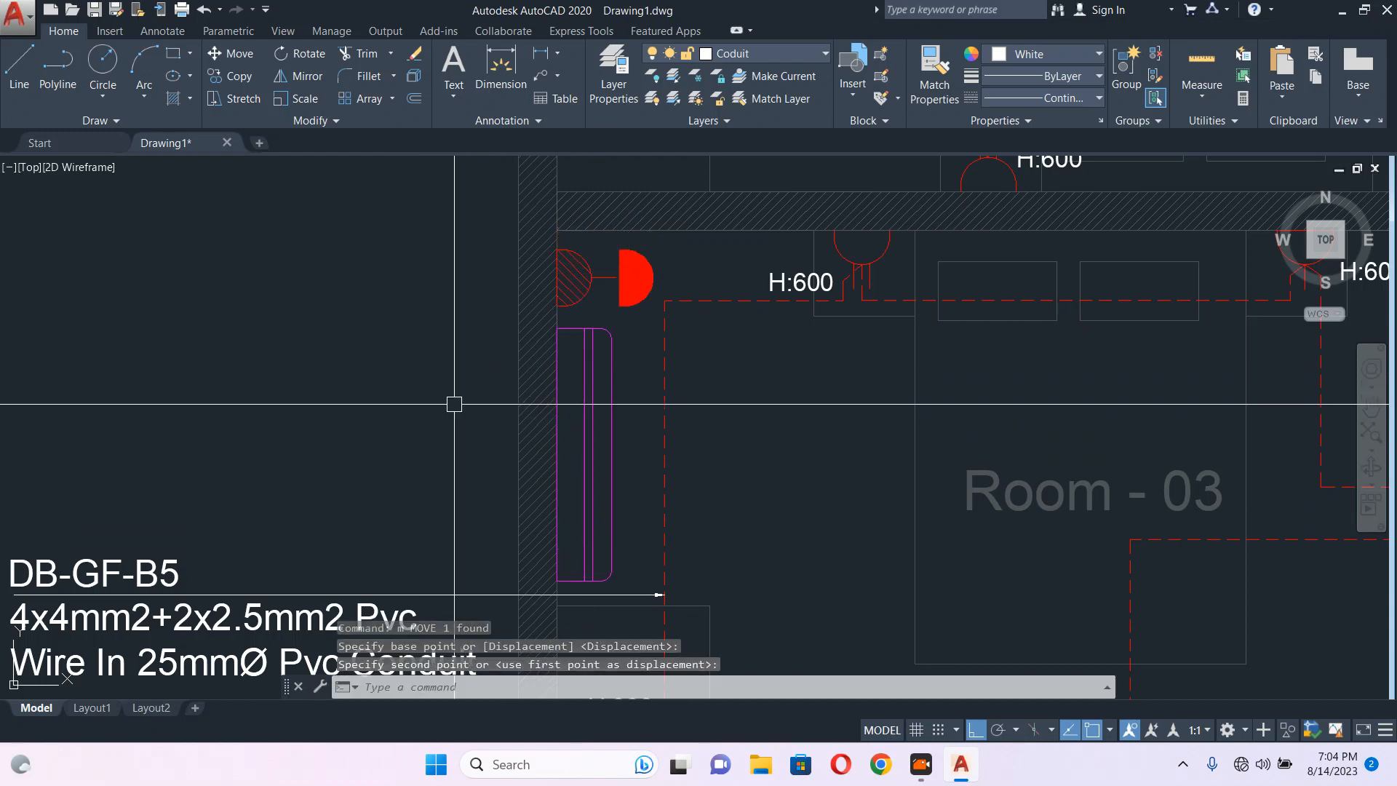
scroll(453, 402, "down", 3)
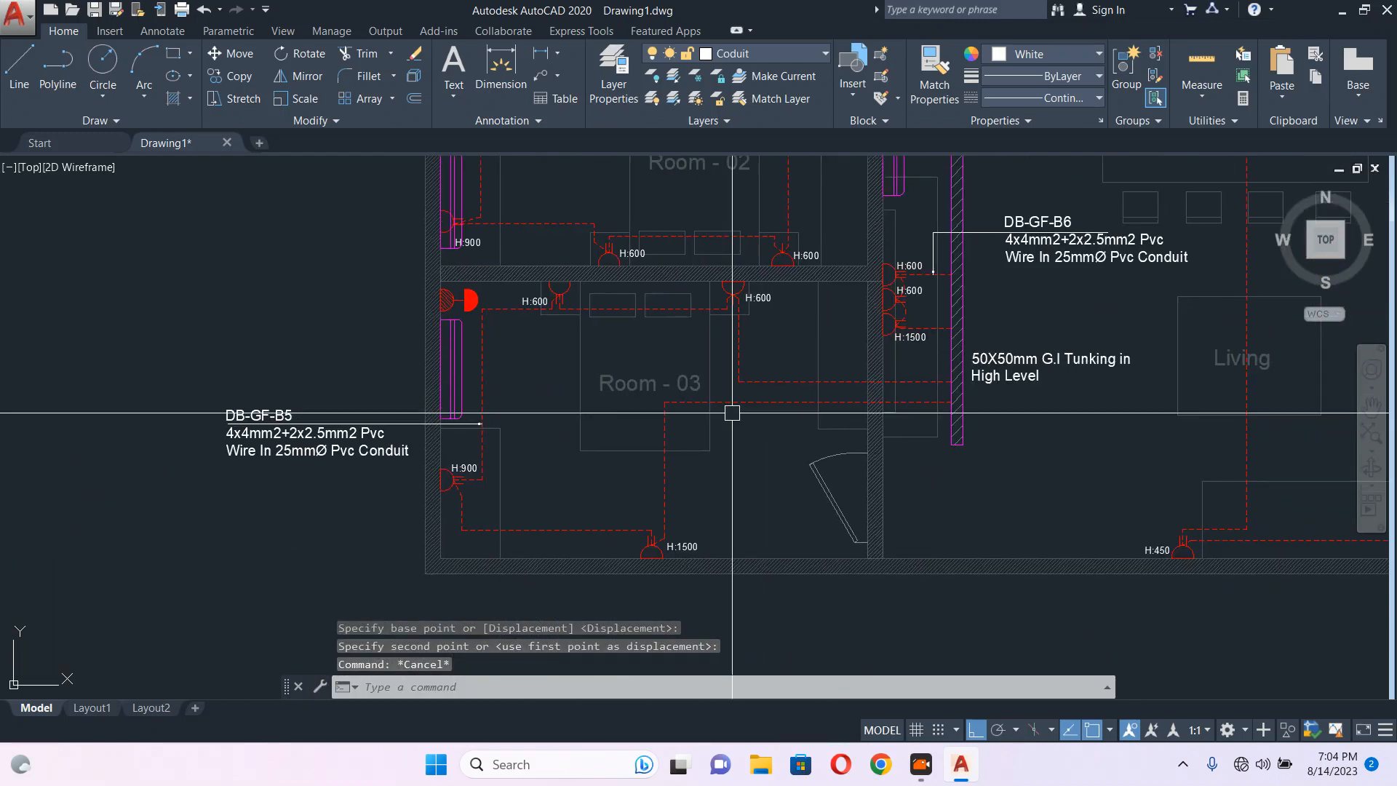
Move the DB-GF-B5 wire label and its leader slightly south, clear of Room 03's split unit.
left_click(271, 398)
left_click(194, 519)
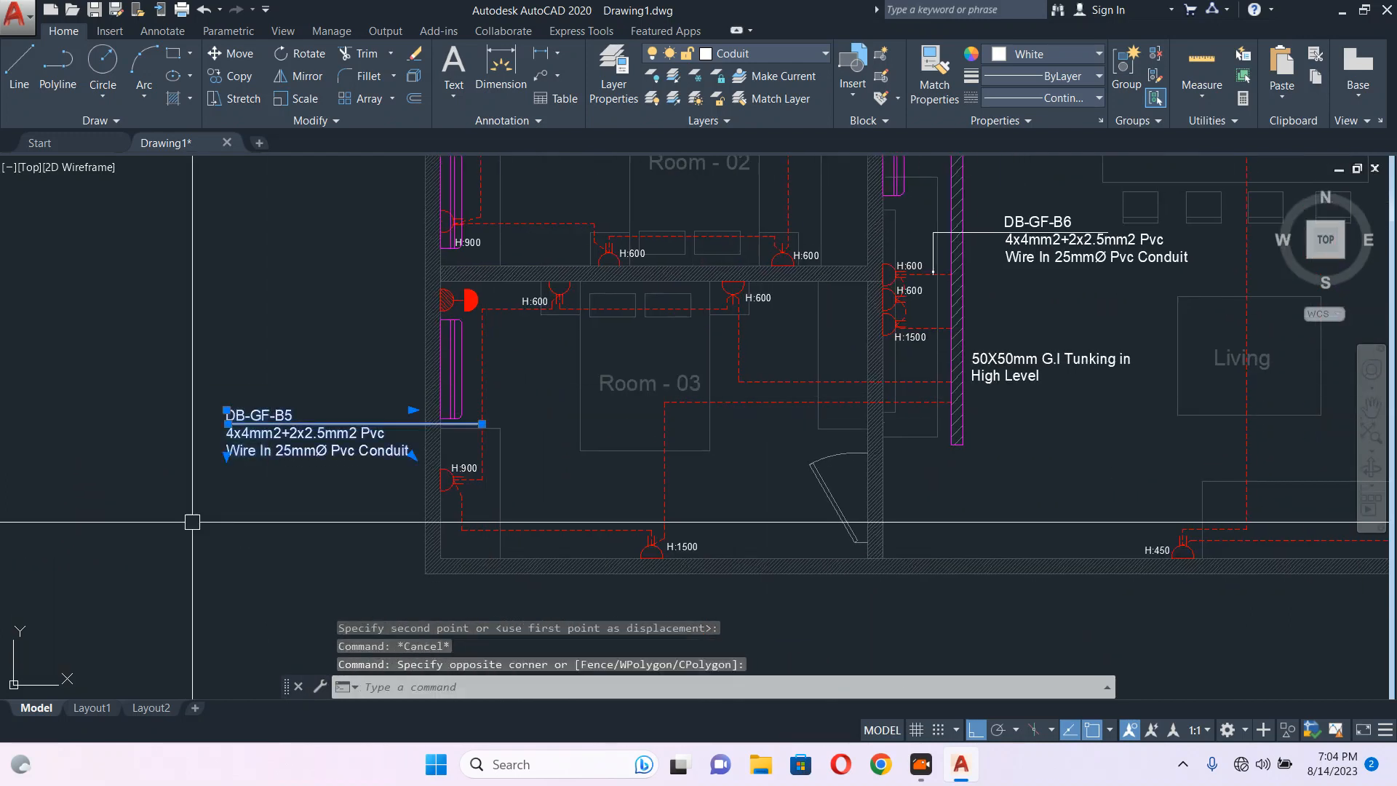
type("m")
key("Return")
left_click(261, 510)
left_click(276, 524)
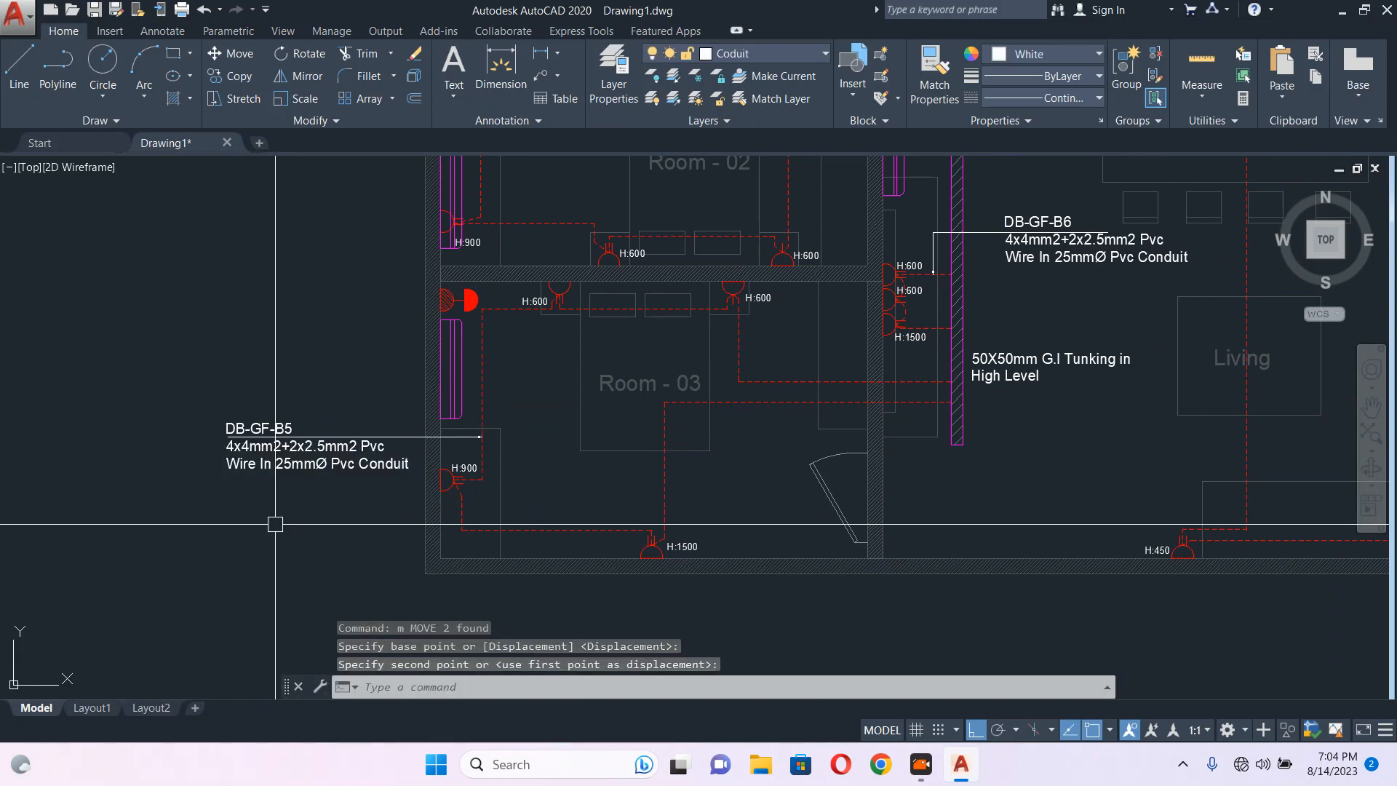
key("Escape")
Examine the Kitchen split unit and the position of its power outlet relative to the surrounding walls and conduits.
scroll(328, 481, "down", 4)
scroll(561, 399, "up", 5)
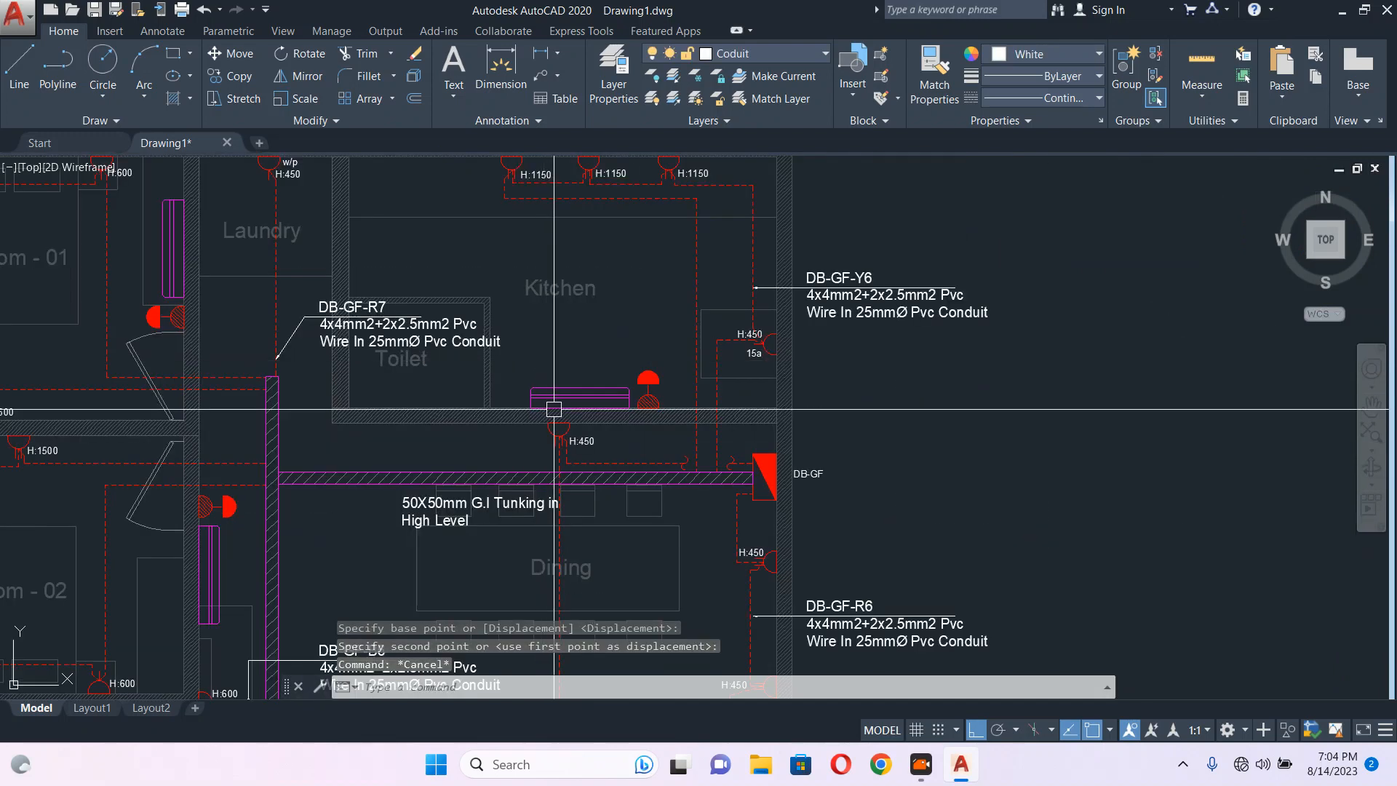
left_click(589, 389)
scroll(589, 388, "up", 4)
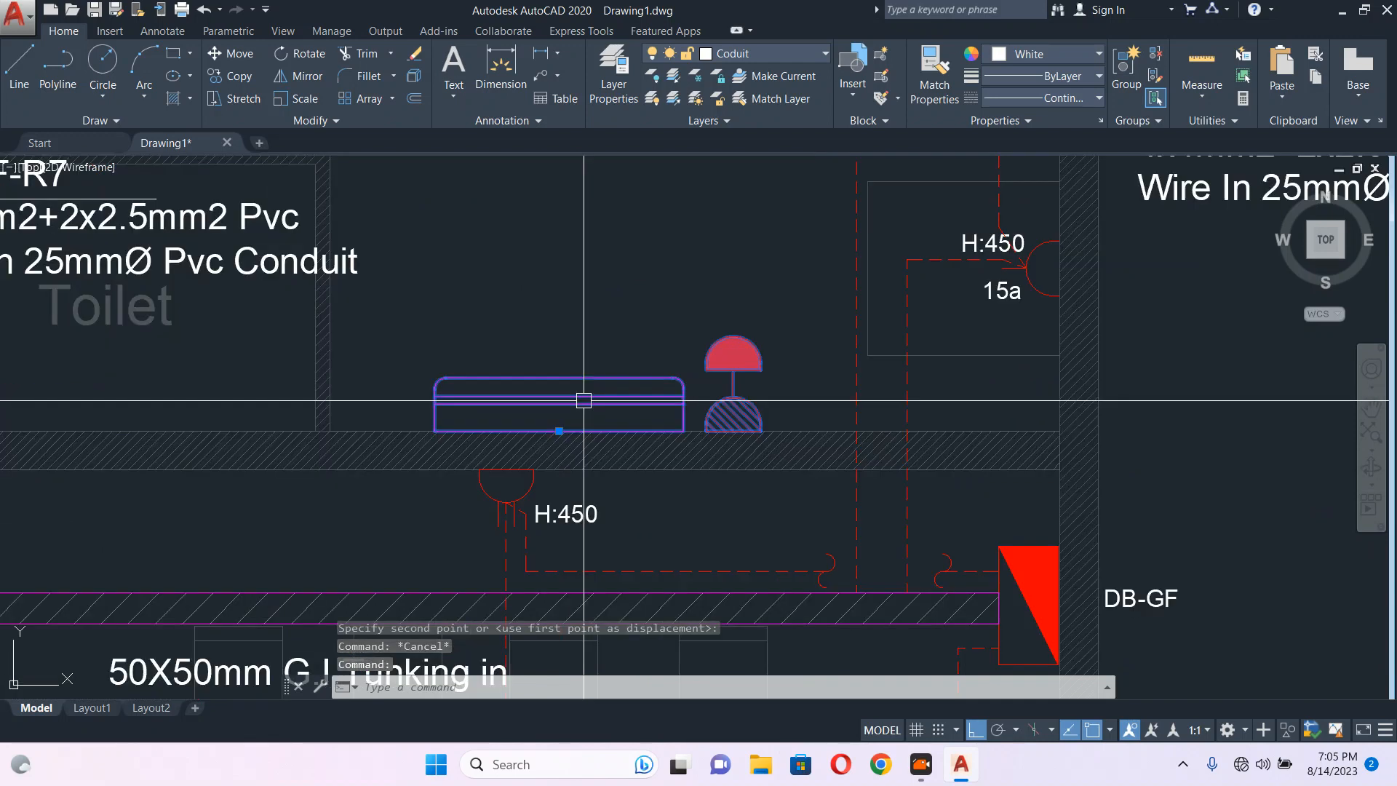
key("Escape")
scroll(578, 433, "down", 3)
scroll(676, 417, "up", 1)
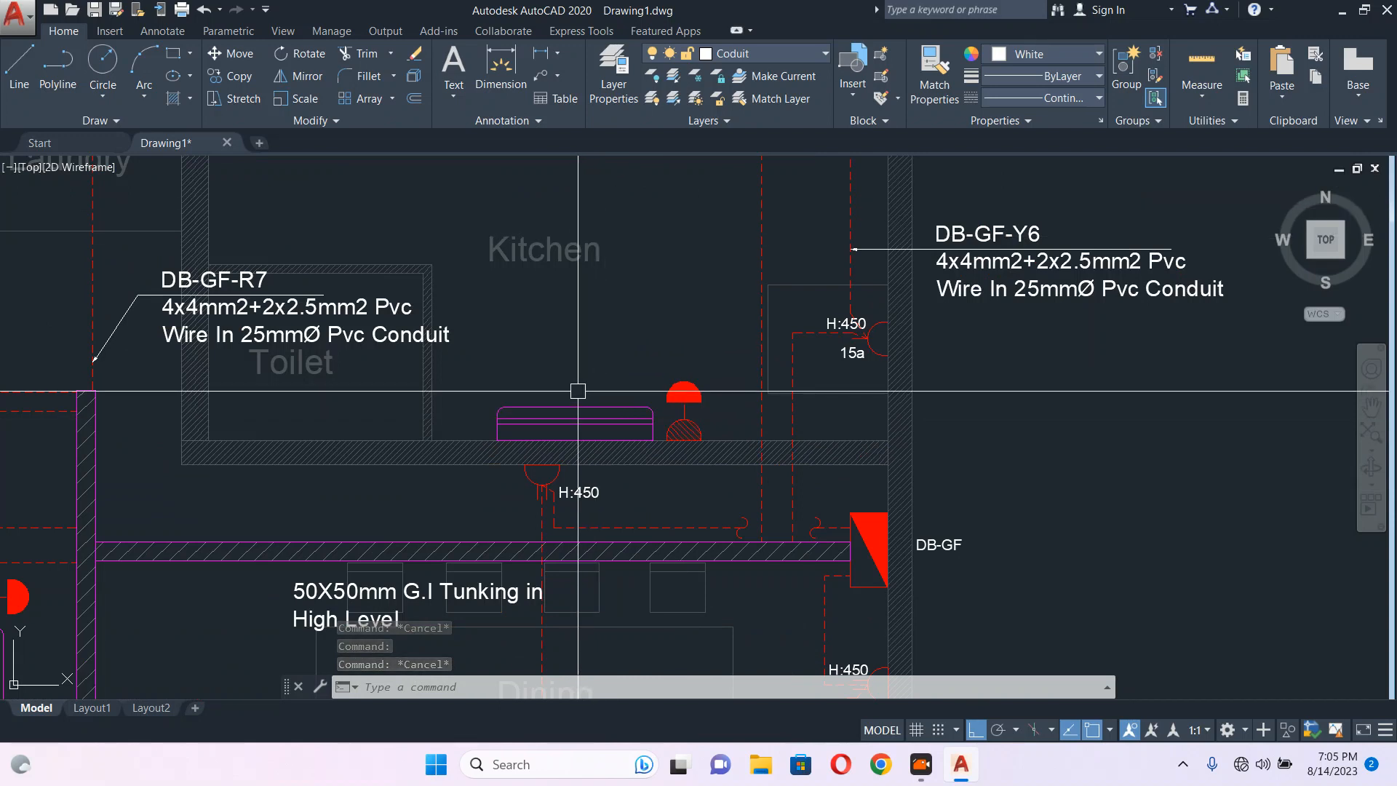
left_click(587, 441)
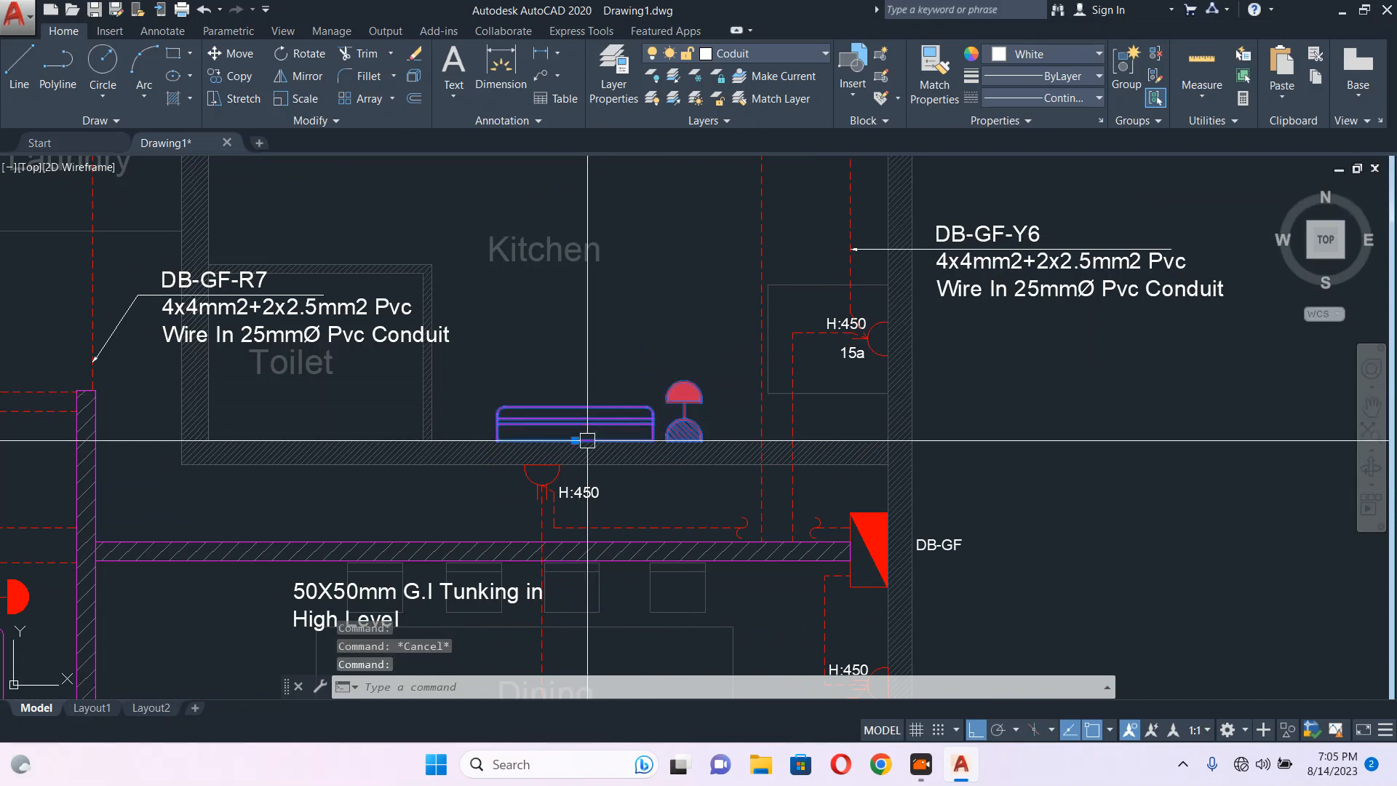
key("Escape")
middle_click_drag(616, 475, 612, 463)
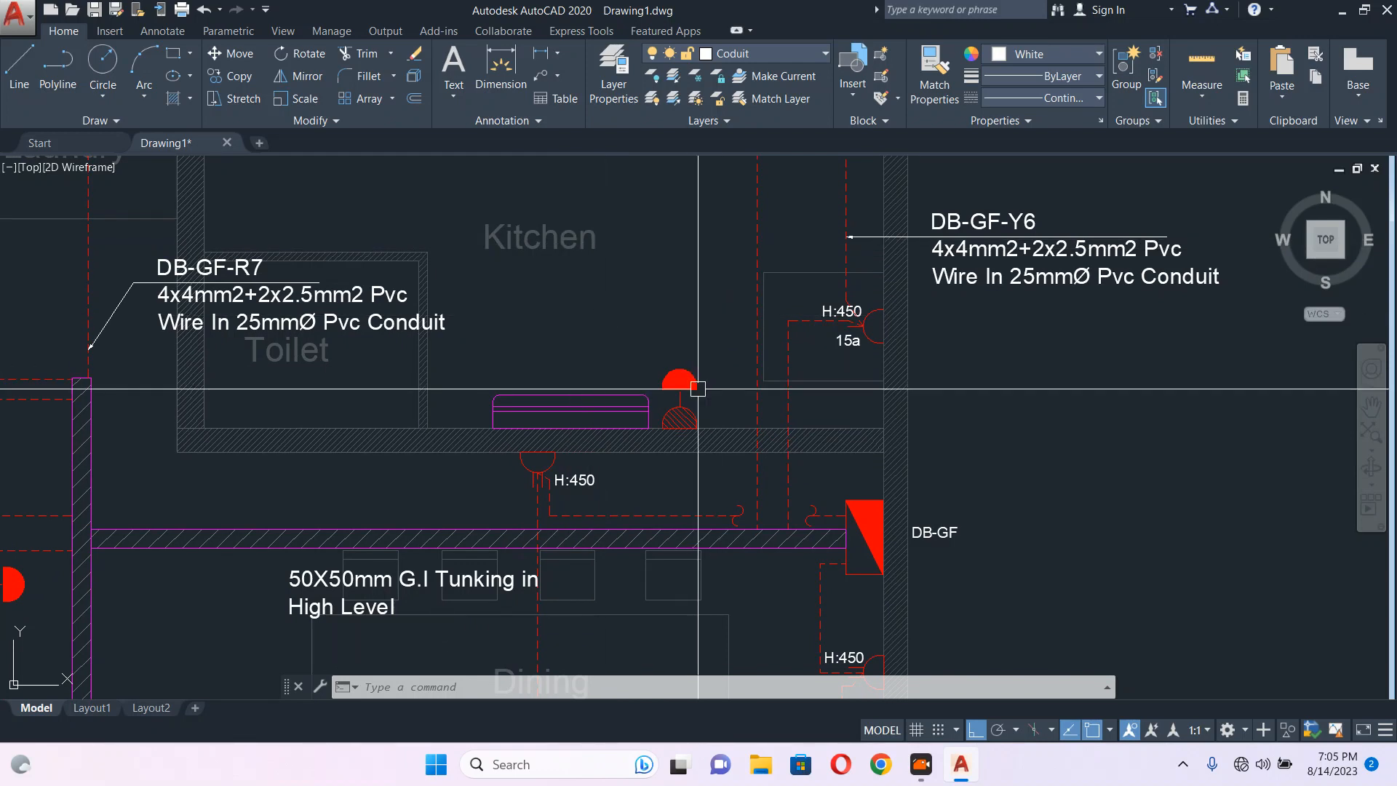
Mirror the Kitchen split unit about a vertical line through its midpoint, erasing the source so its power outlet faces the Toilet.
left_click(582, 424)
type("mi")
key("Return")
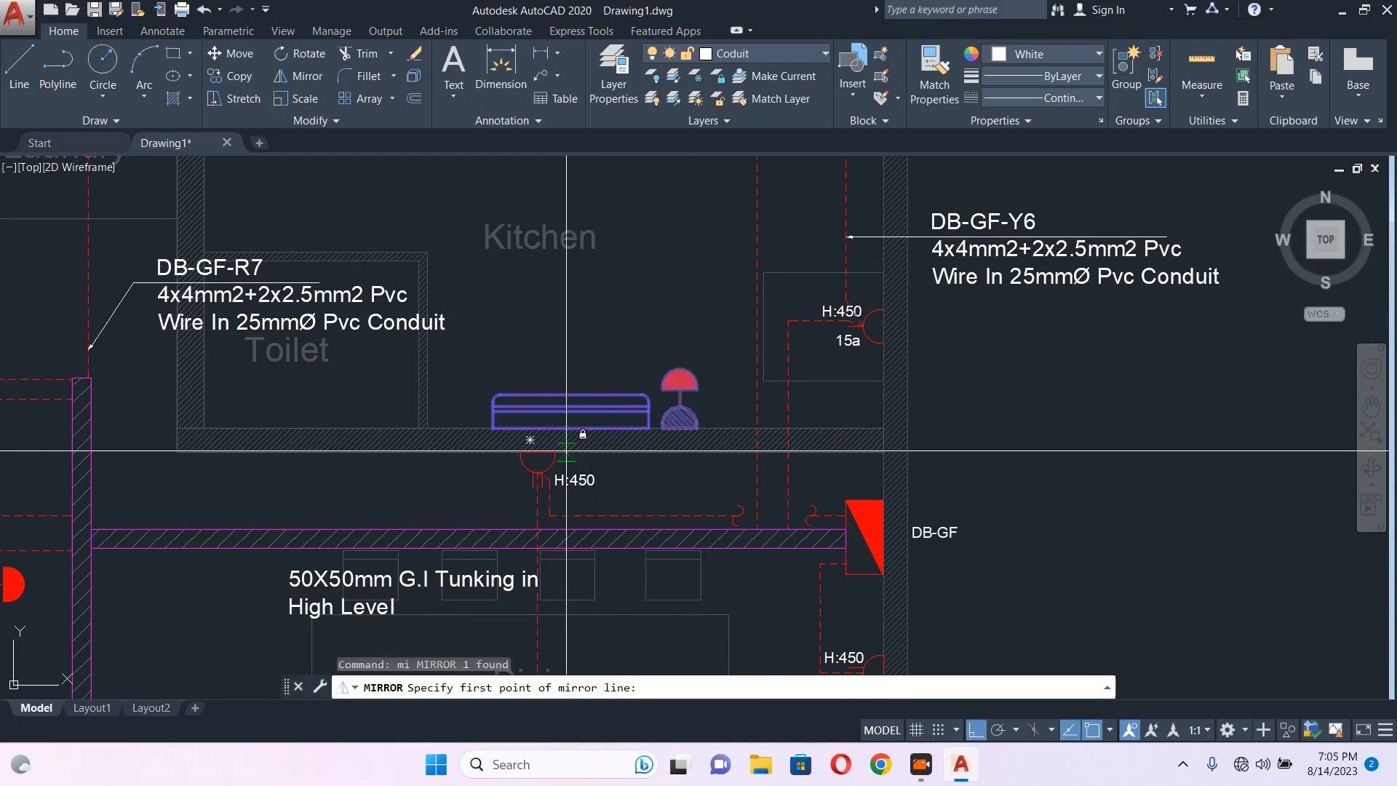
left_click(574, 428)
left_click(590, 330)
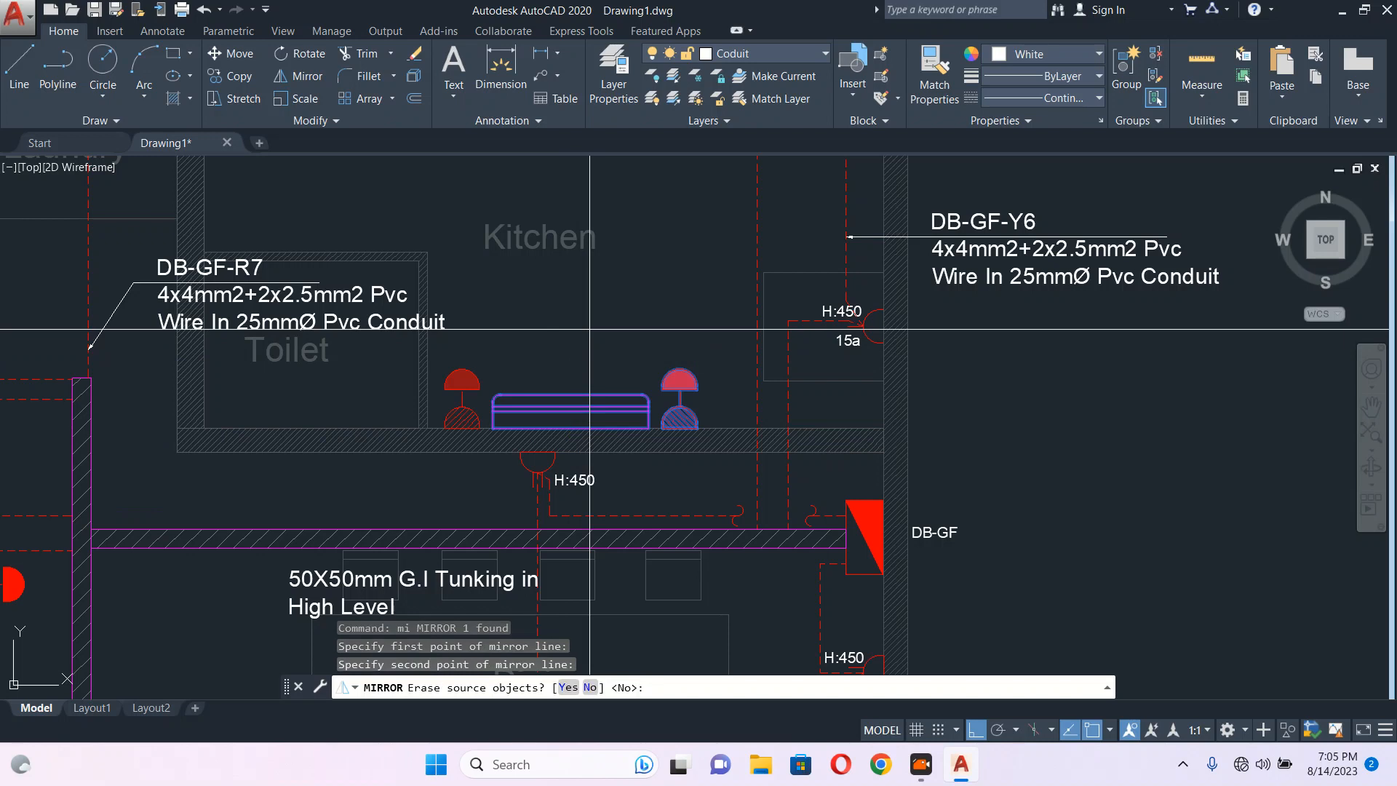
type("y")
key("Return")
scroll(515, 375, "down", 5)
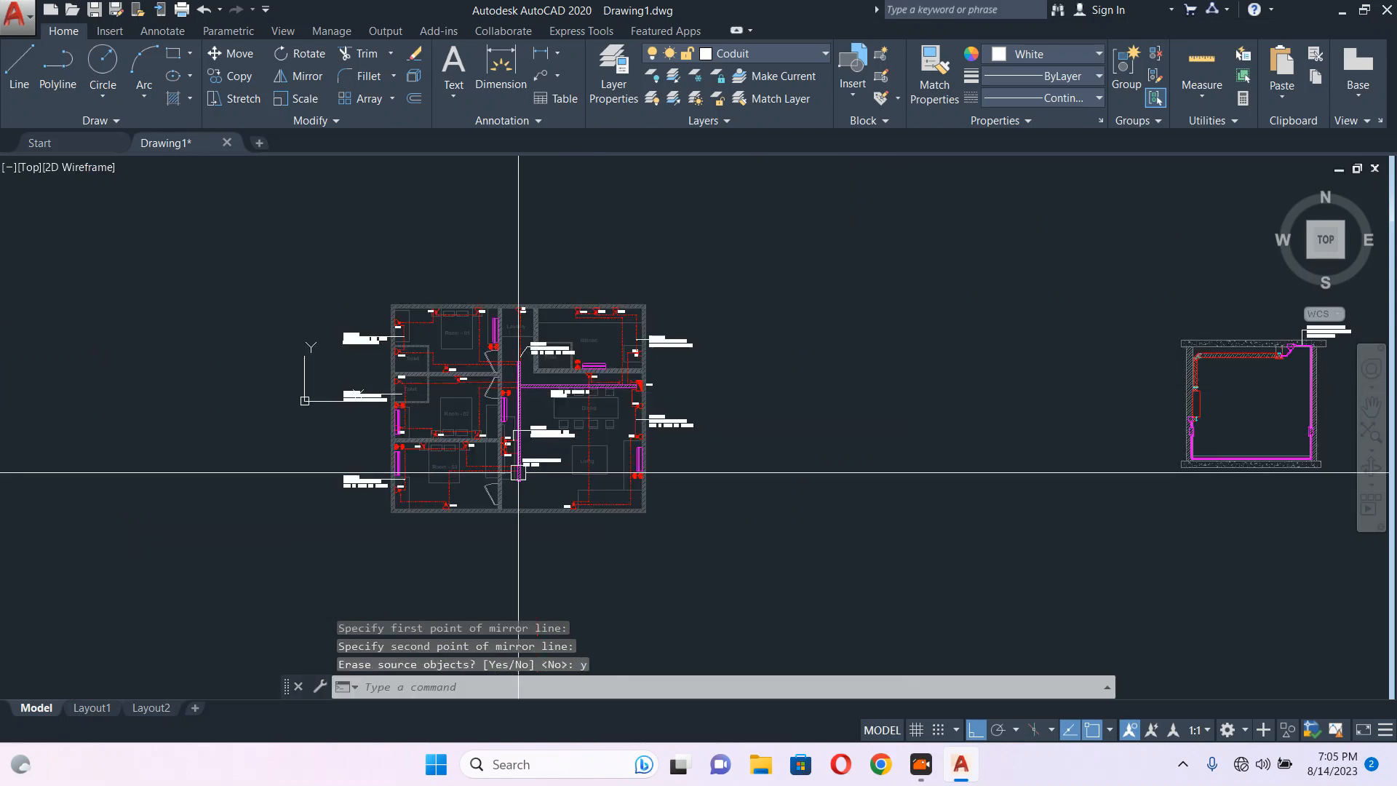
scroll(634, 511, "up", 3)
scroll(639, 461, "down", 1)
scroll(714, 461, "up", 5)
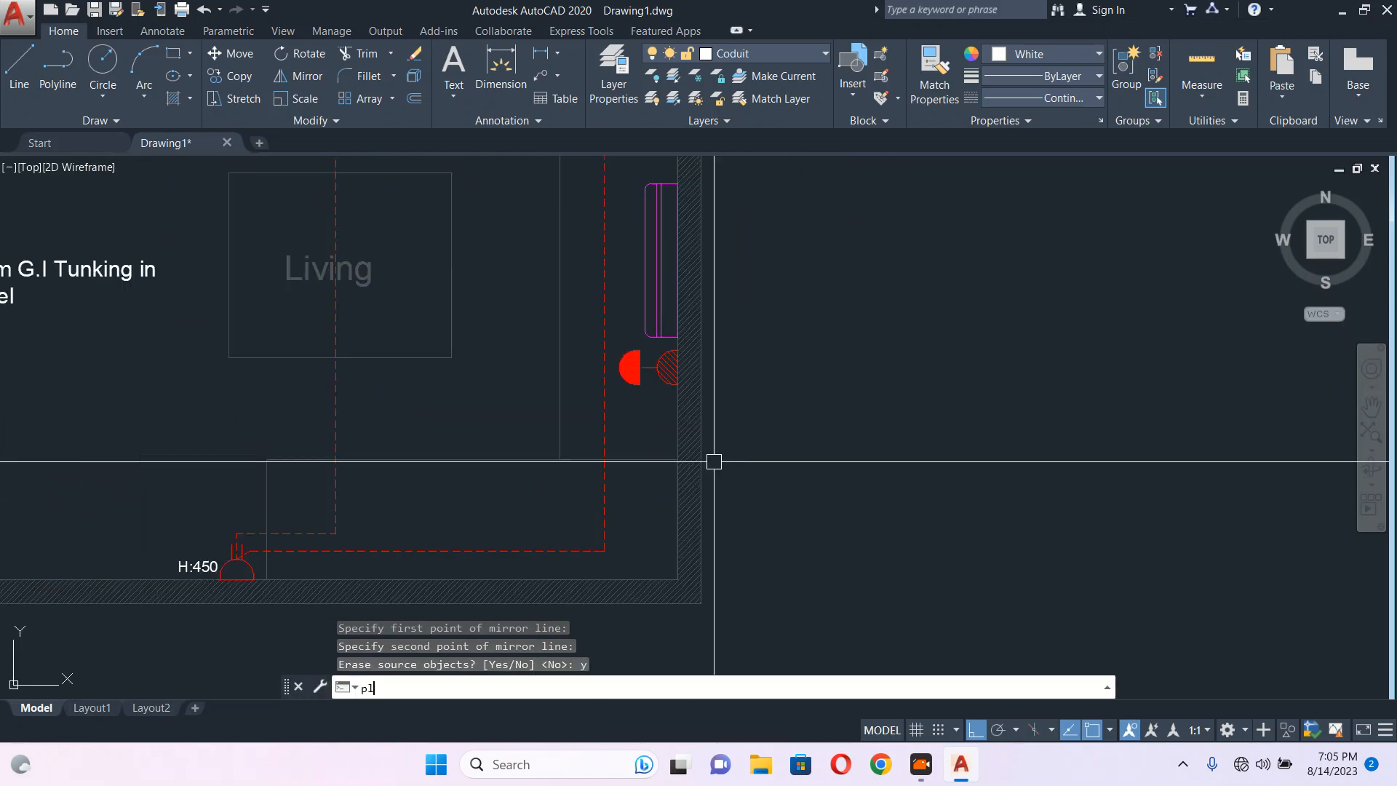
type("pl")
key("Return")
key("Escape")
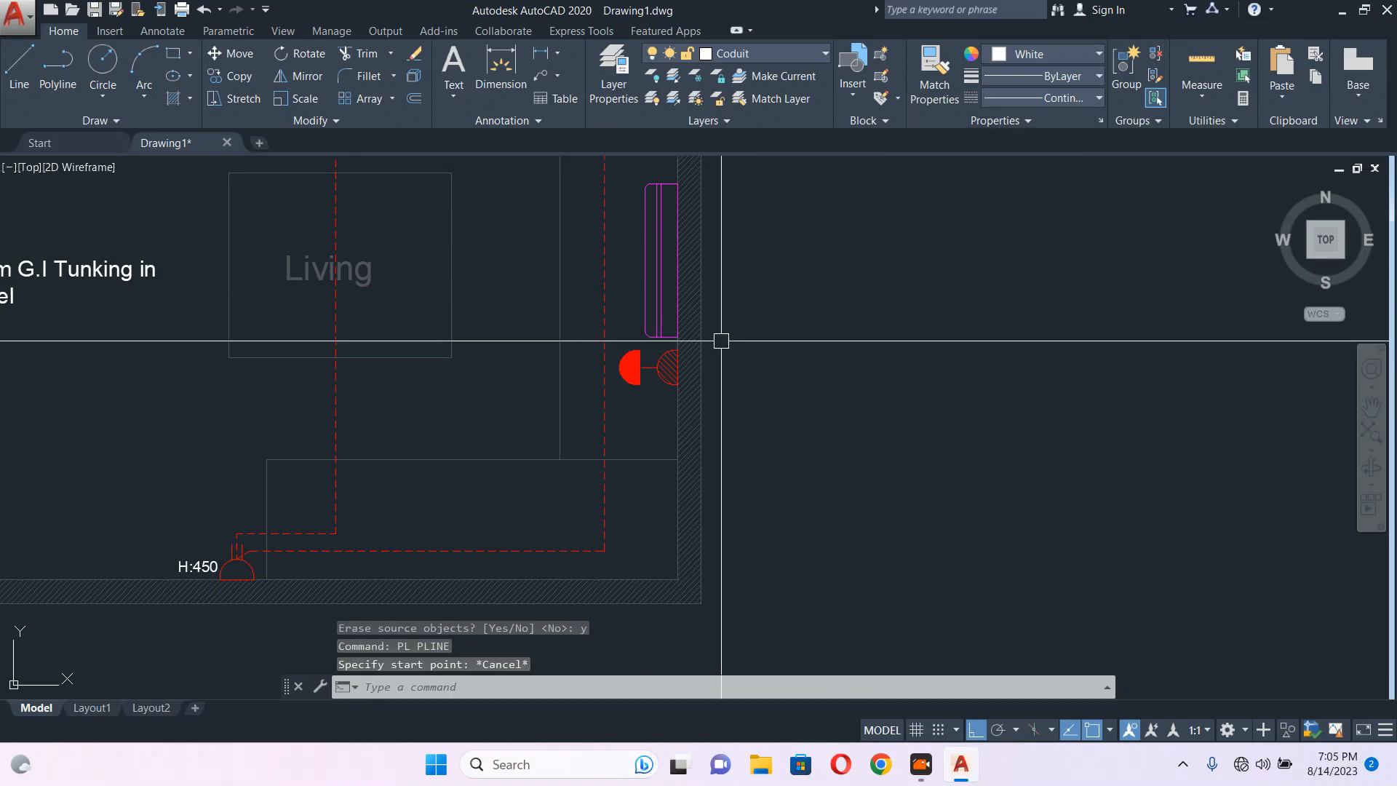
Set the current colour to Magenta and the linetype to HIDDEN for drawing split unit conduits with the Polyline tool.
type("pl")
key("Return")
left_click(1013, 55)
left_click(1084, 240)
left_click(1032, 99)
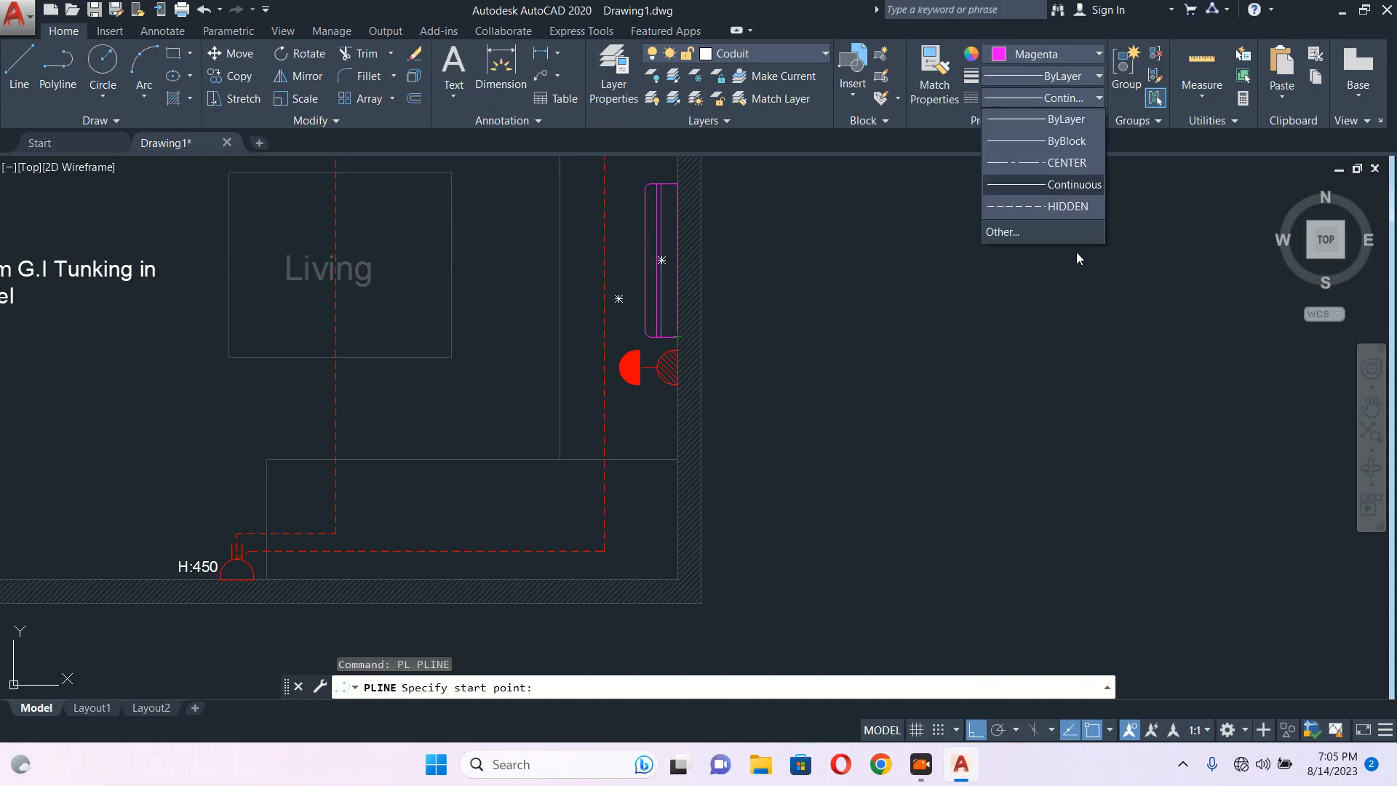
left_click(1051, 208)
Start a conduit polyline at the west edge of the Living area split unit's power outlet and run it west.
type("p")
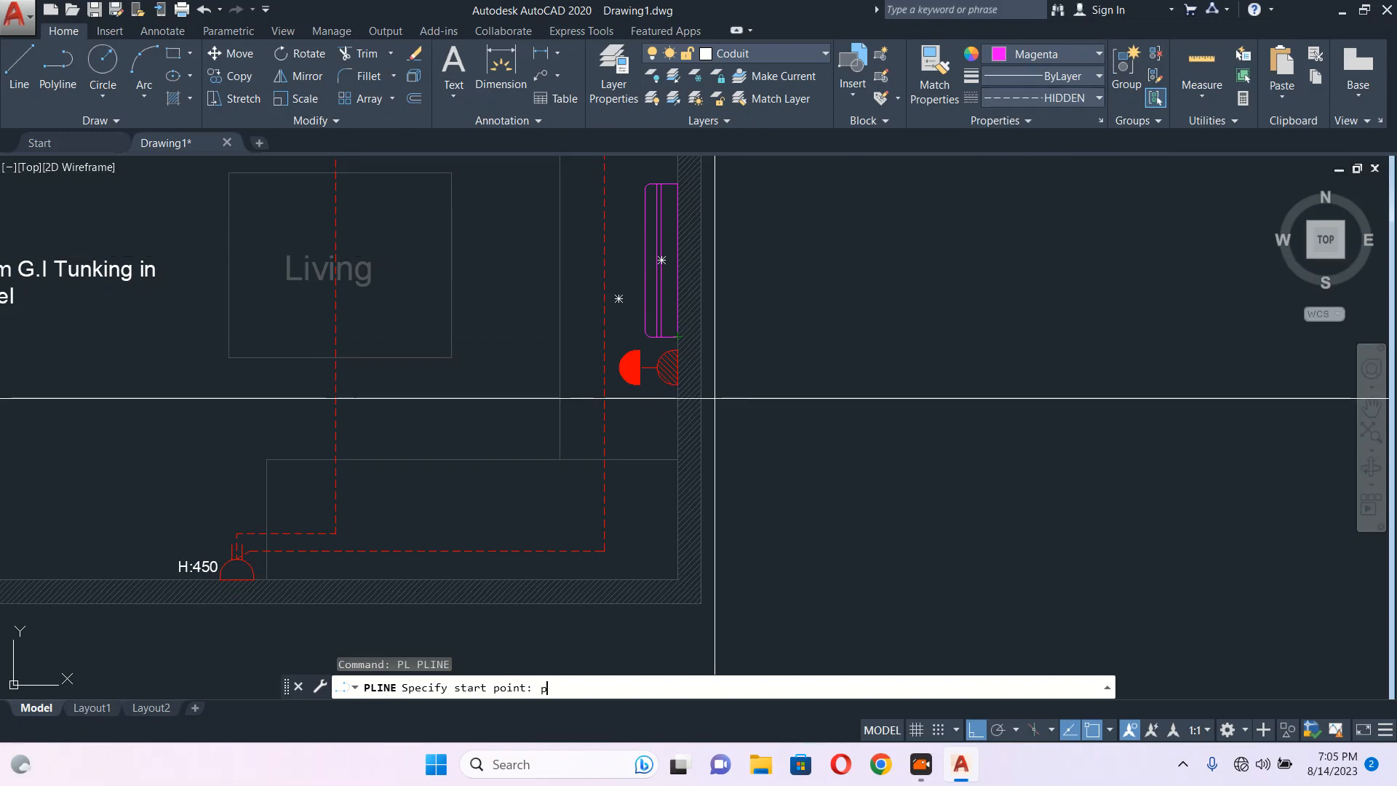
key("Return")
scroll(625, 367, "up", 3)
left_click(629, 368)
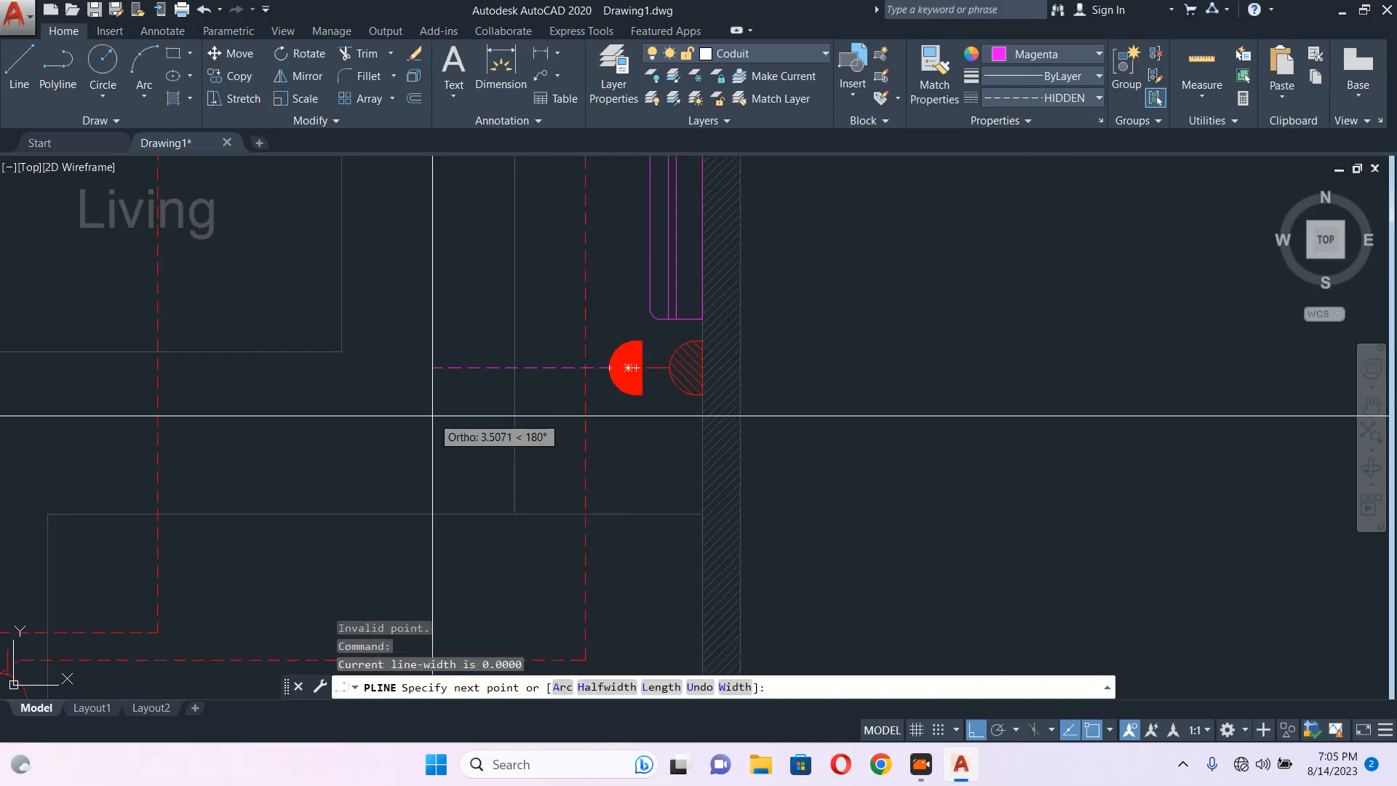
scroll(438, 414, "down", 5)
scroll(473, 423, "up", 3)
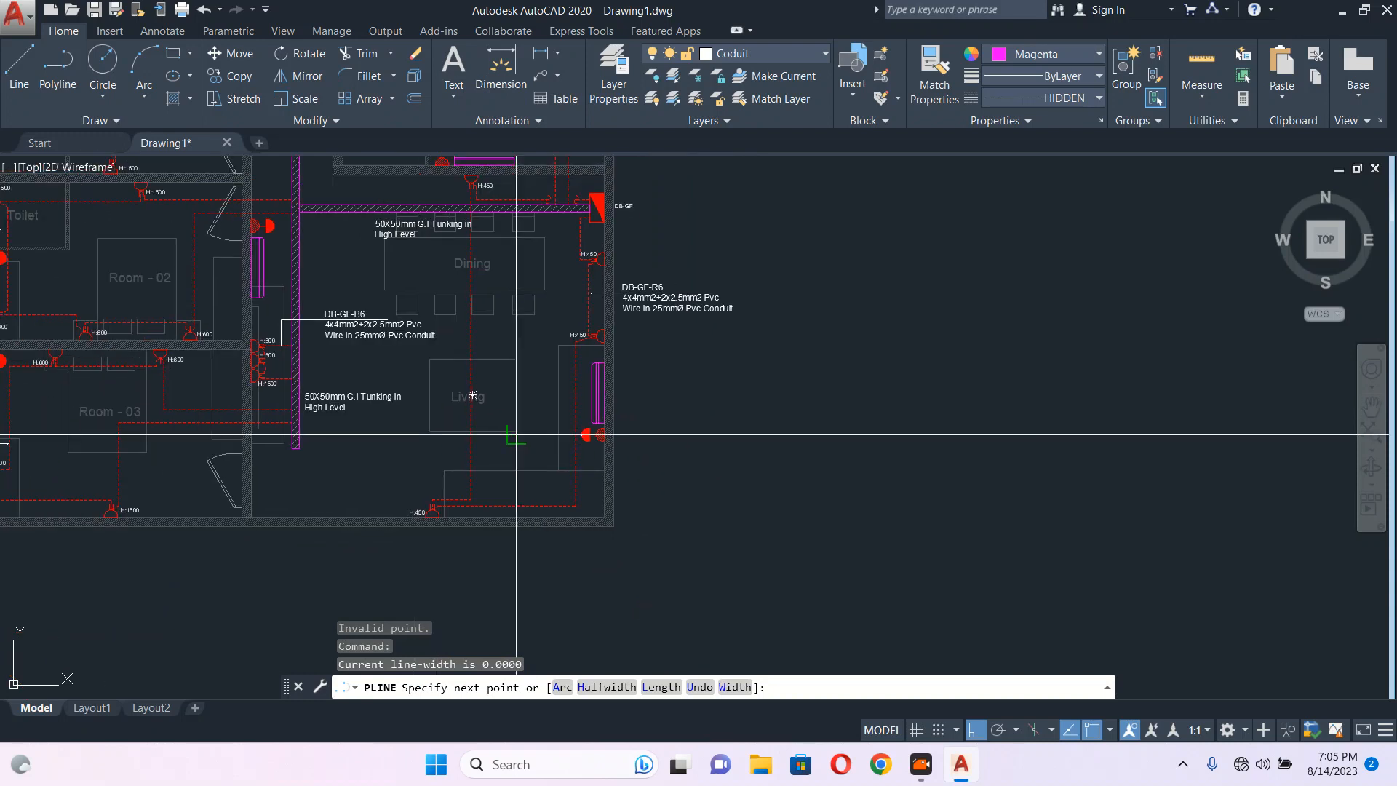
scroll(529, 443, "up", 1)
scroll(534, 444, "down", 3)
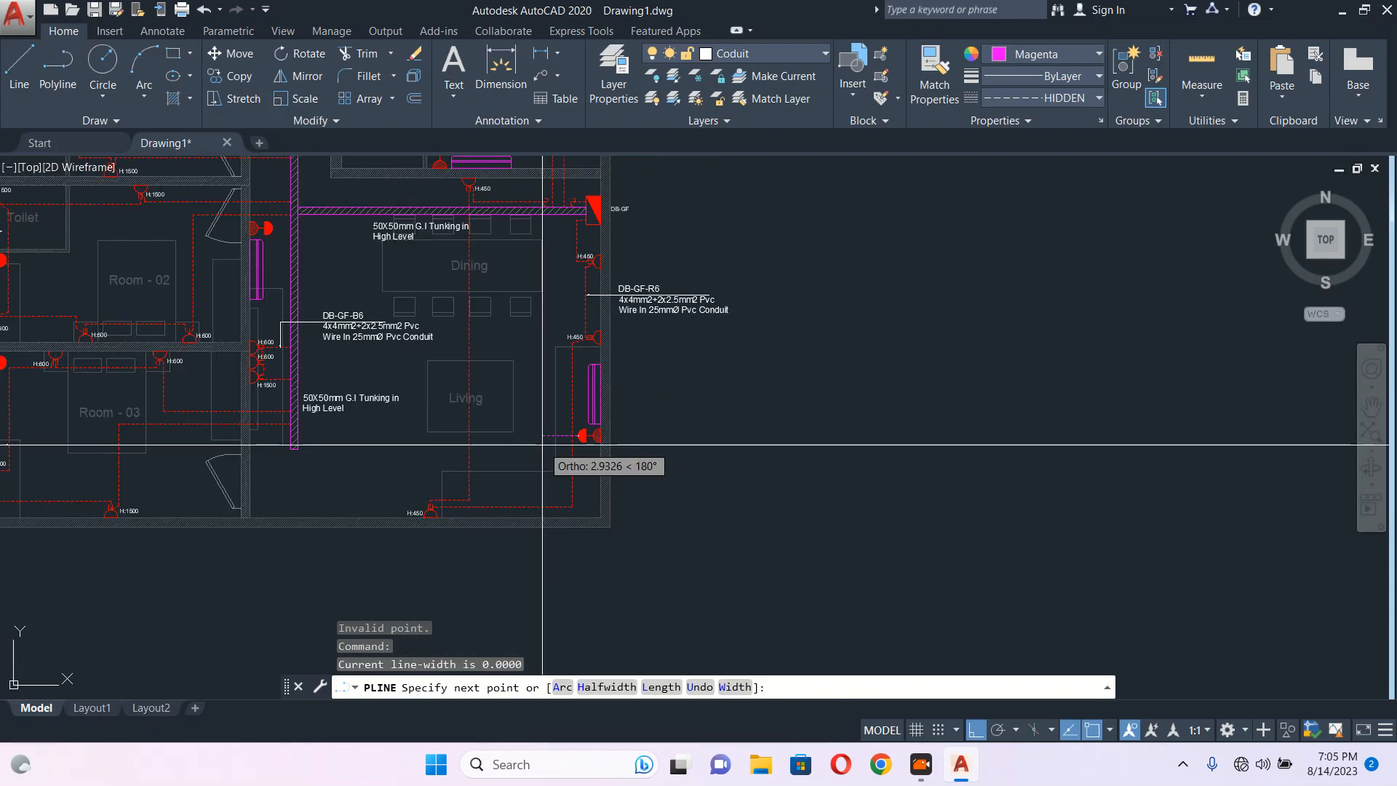
Route the magenta conduit polyline from the Living room's solid red half-circle symbol up to the horizontal trunking near DB-GF.
scroll(543, 444, "up", 4)
left_click(542, 444)
mouse_move(590, 236)
middle_mouse_down()
mouse_move(559, 468)
mouse_move(565, 624)
middle_mouse_up()
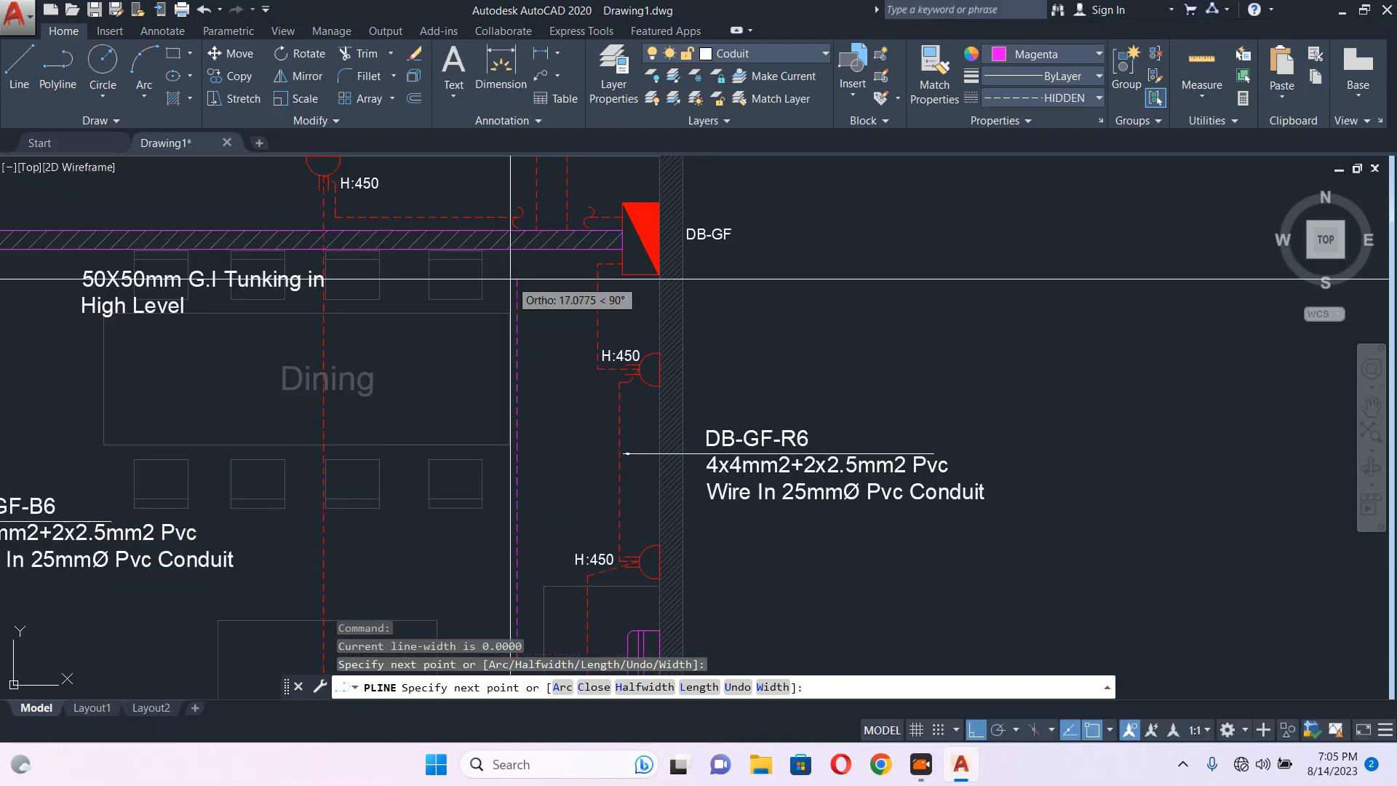
scroll(511, 279, "up", 2)
left_click(512, 248)
key("Escape")
Draw a straight conduit polyline from the solid red symbol on the wall between Room - 02 and Dining to the vertical trunking.
scroll(512, 305, "down", 5)
scroll(262, 263, "up", 8)
key("Return")
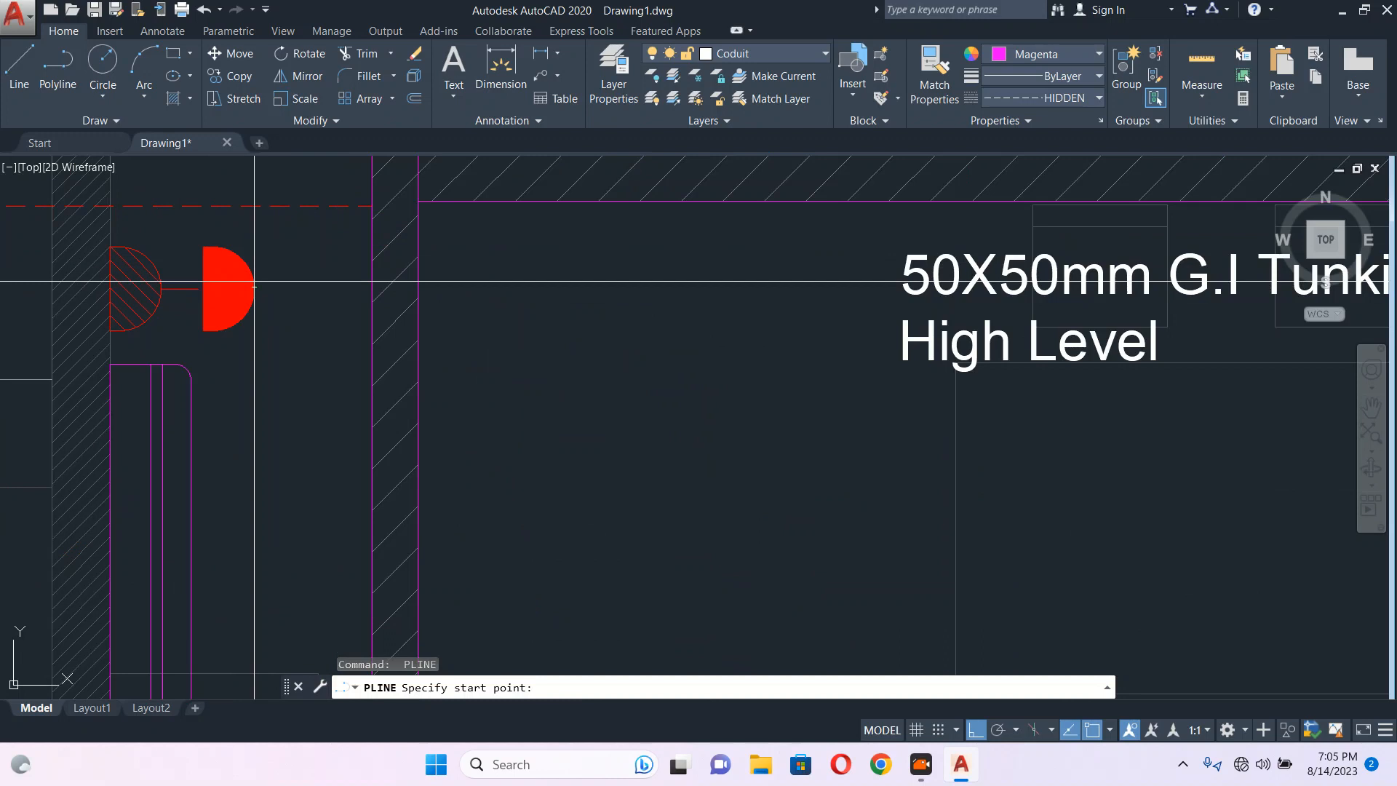
left_click(250, 288)
left_click(372, 288)
key("Escape")
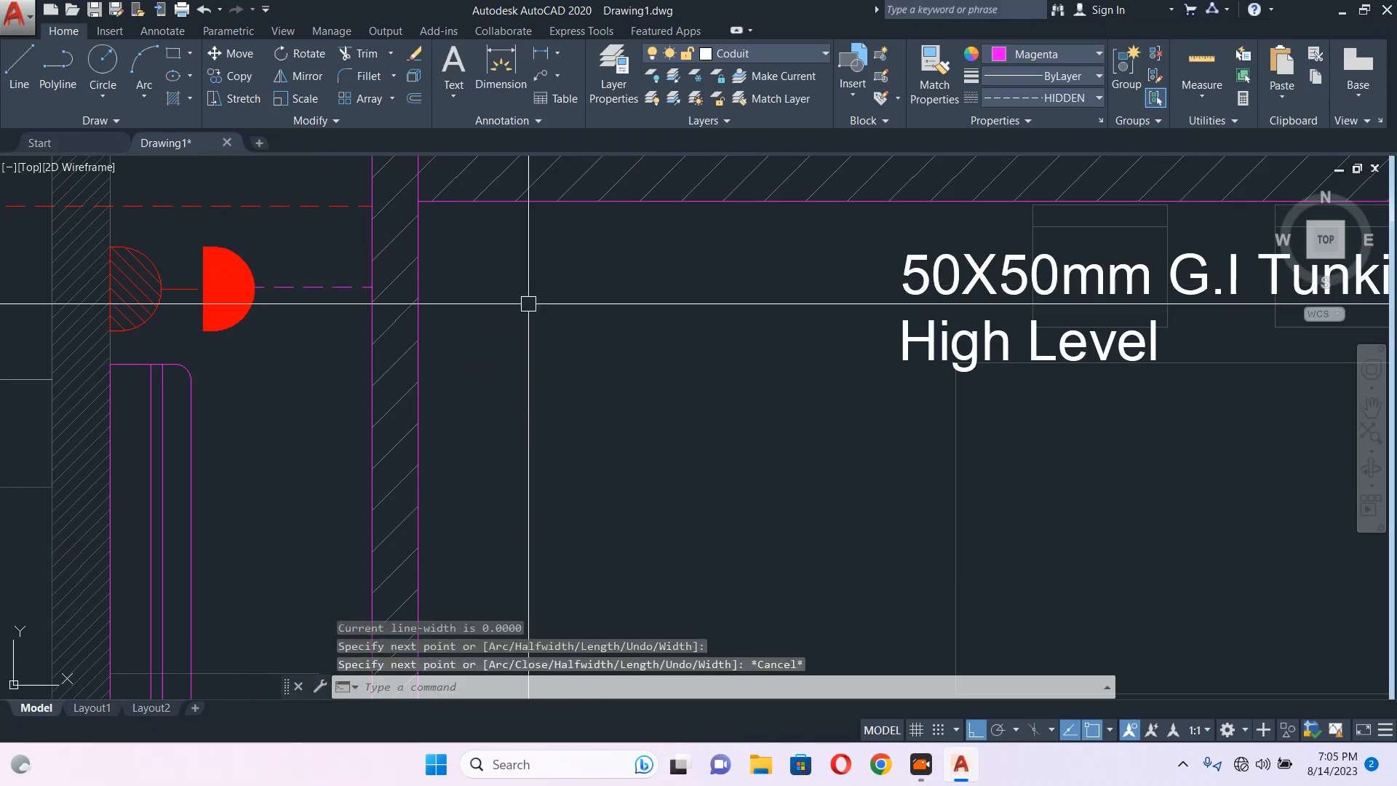
Draw a conduit polyline from Room - 03's solid red symbol, down into the room and across to the vertical trunking.
scroll(529, 303, "down", 8)
scroll(218, 452, "up", 7)
key("Return")
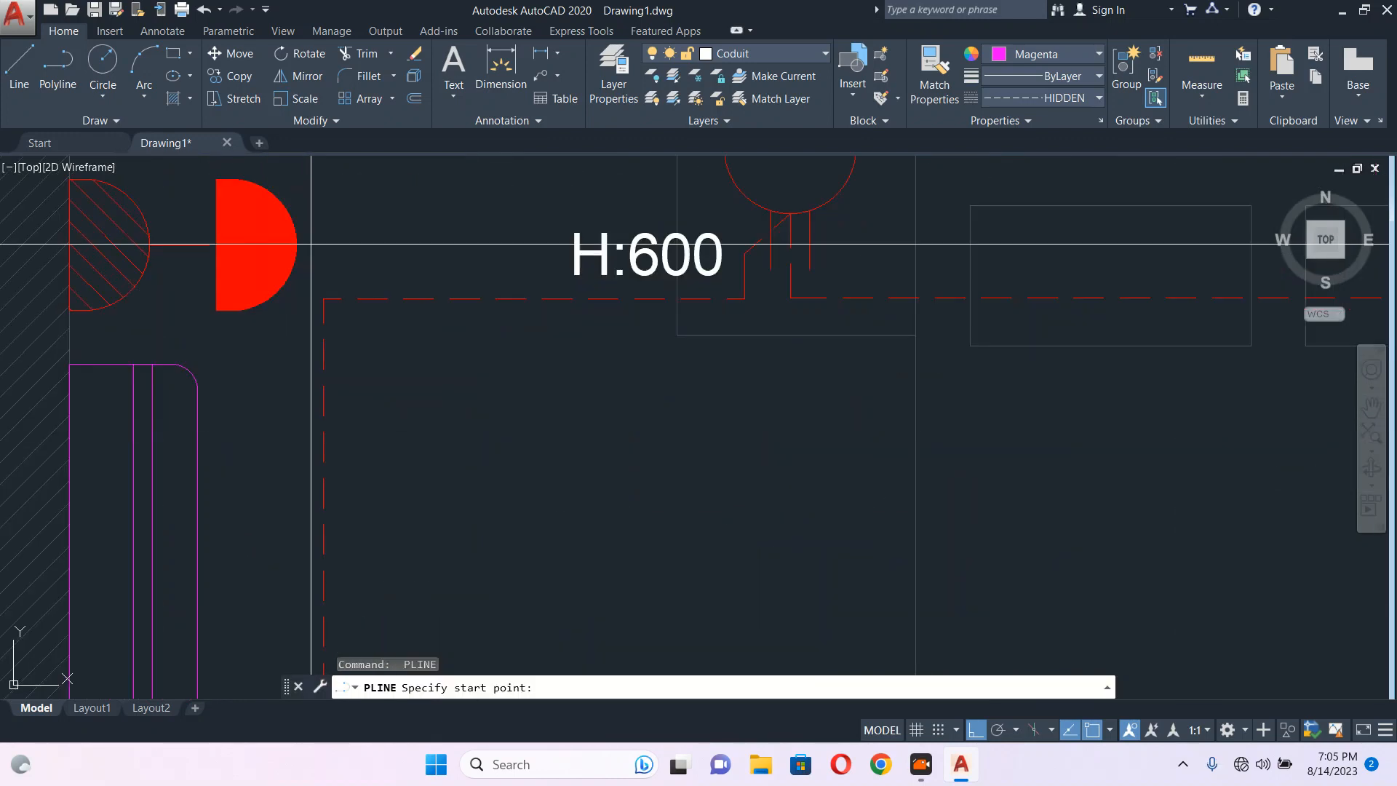
left_click(298, 242)
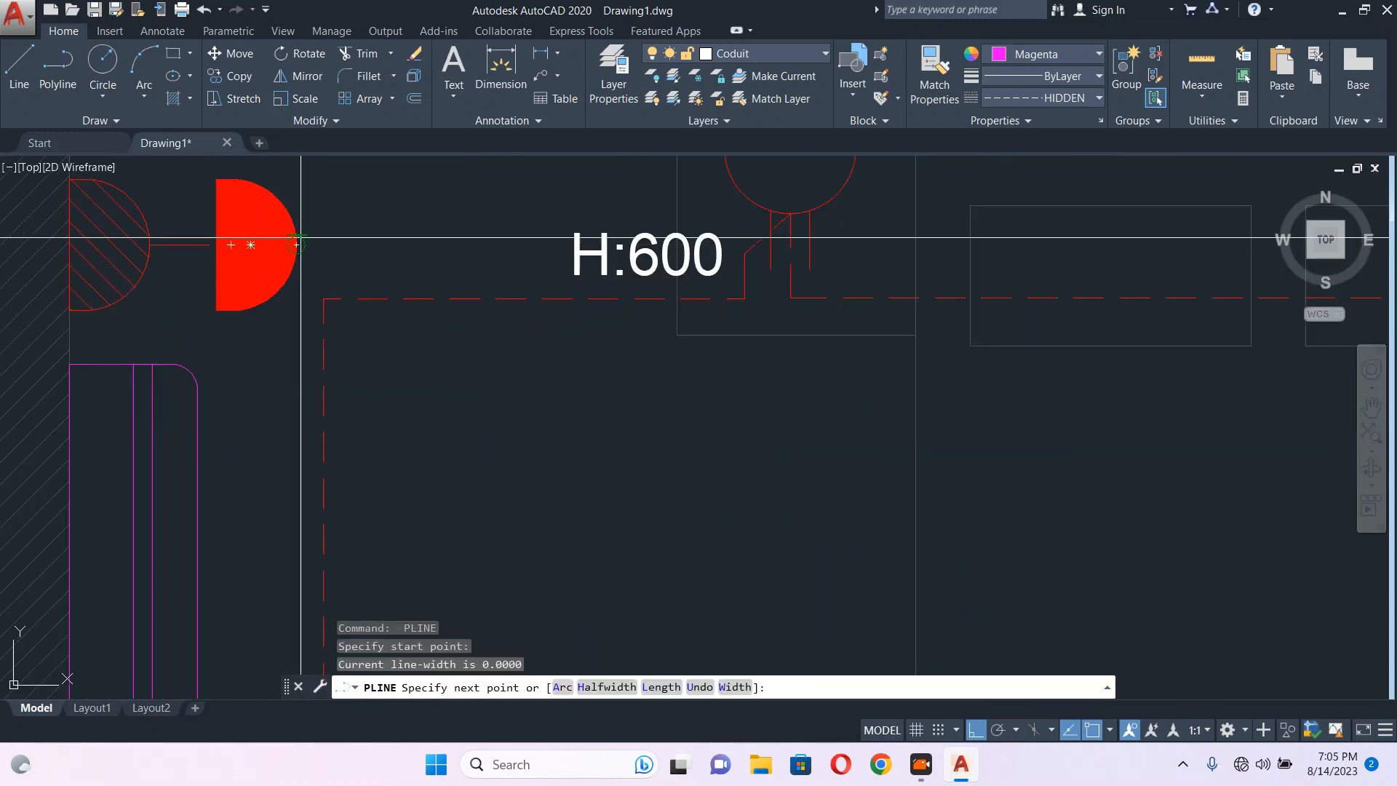
left_click(476, 227)
scroll(455, 374, "down", 5)
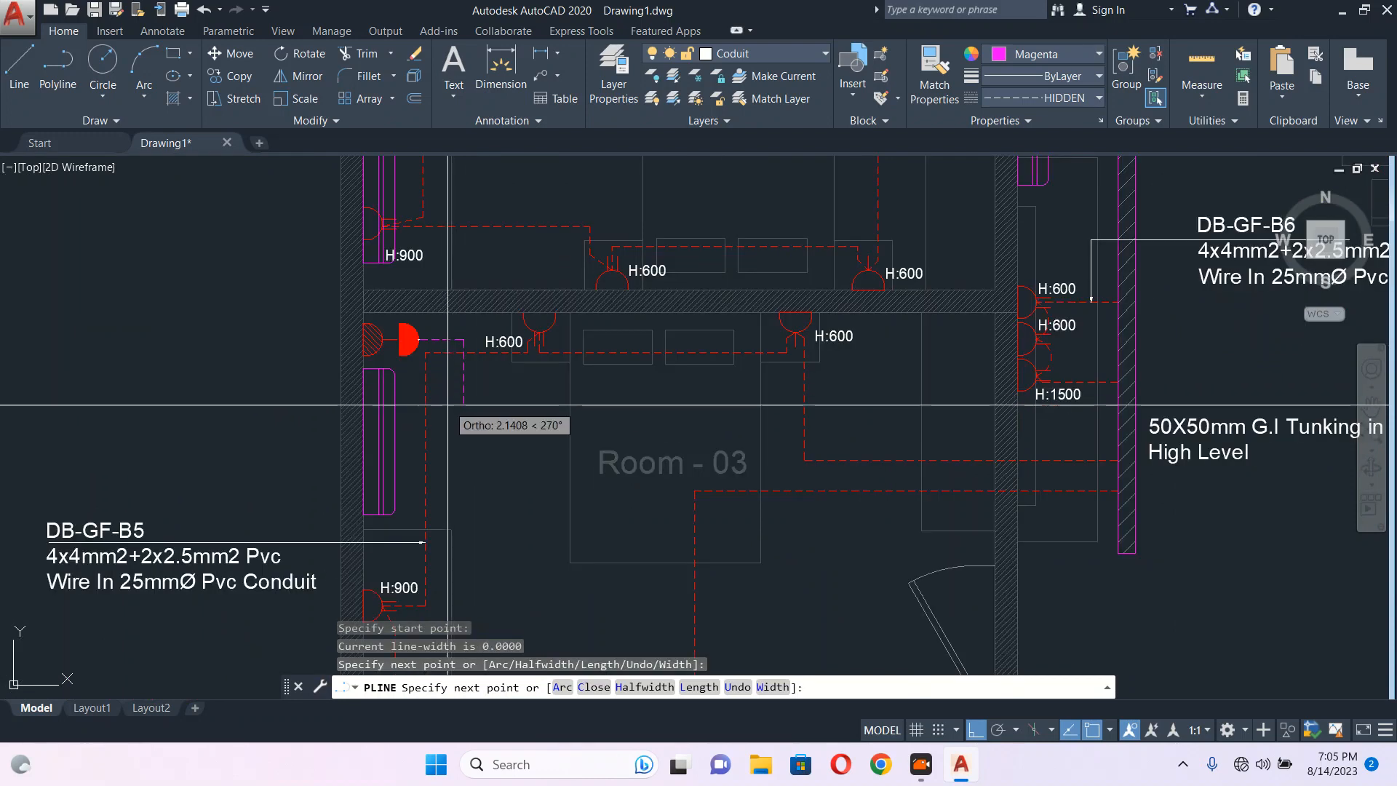
left_click(449, 472)
scroll(1102, 466, "up", 4)
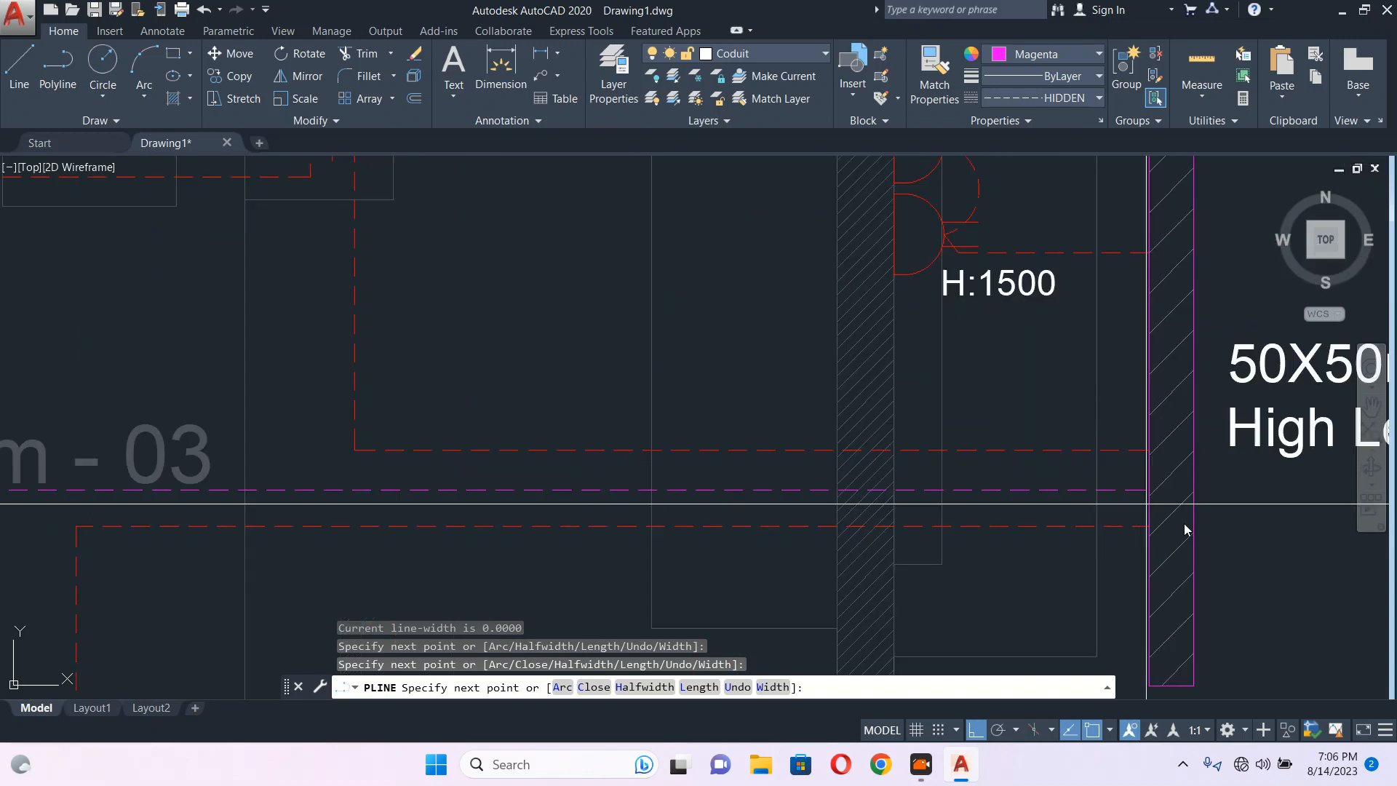
key("Escape")
Draw a conduit polyline from Room - 02's solid red symbol, across and up between the red circuits, to the vertical trunking.
scroll(1174, 484, "down", 8)
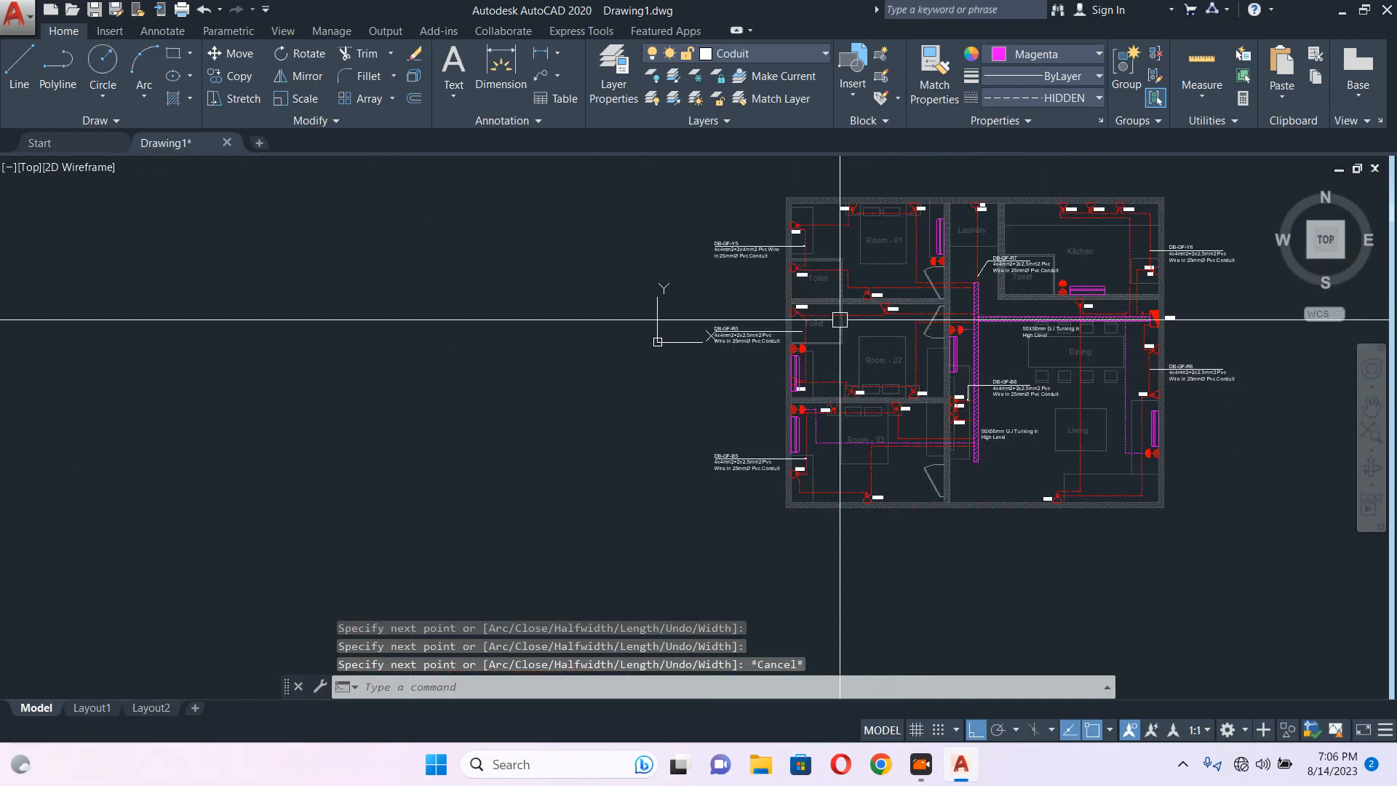
scroll(840, 319, "up", 5)
scroll(767, 381, "up", 5)
key("Return")
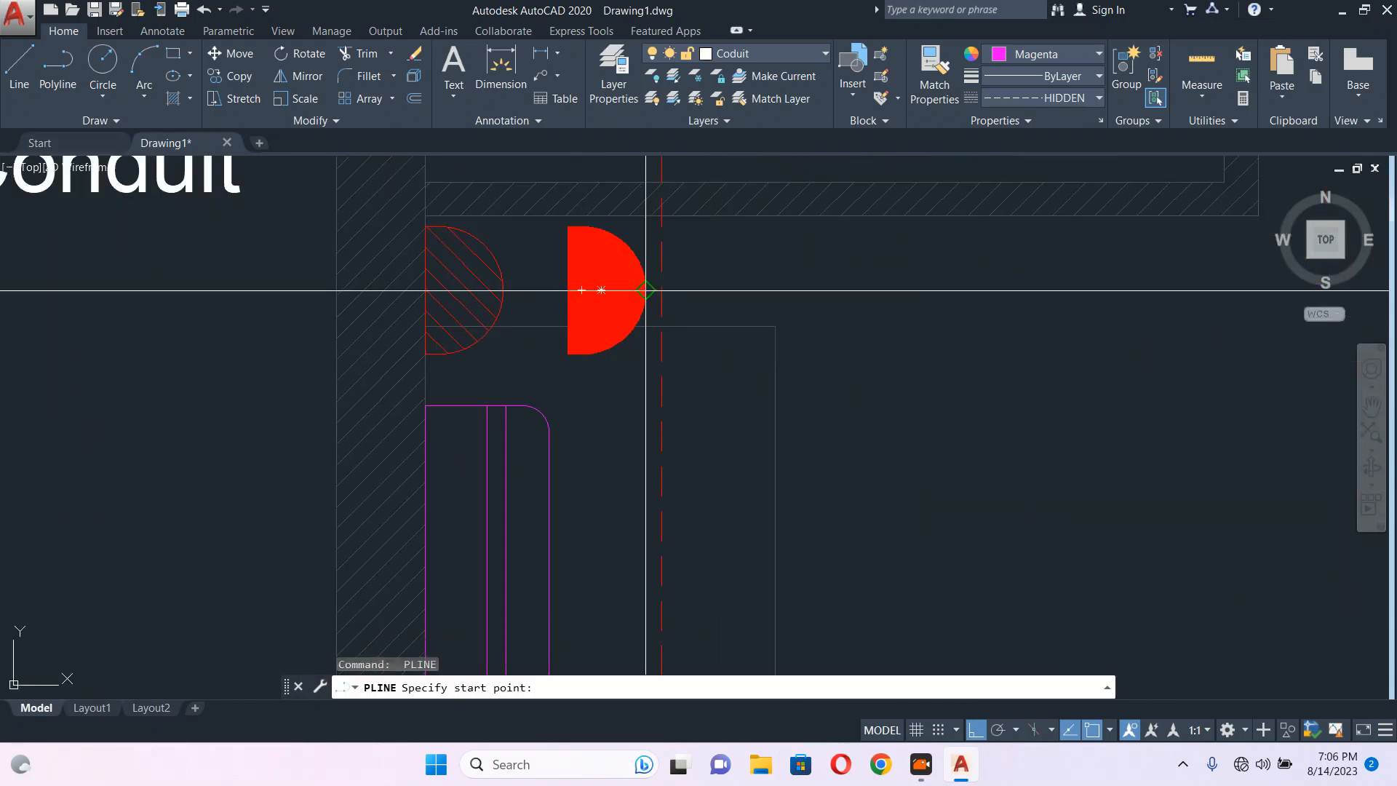
left_click(646, 291)
scroll(626, 353, "down", 6)
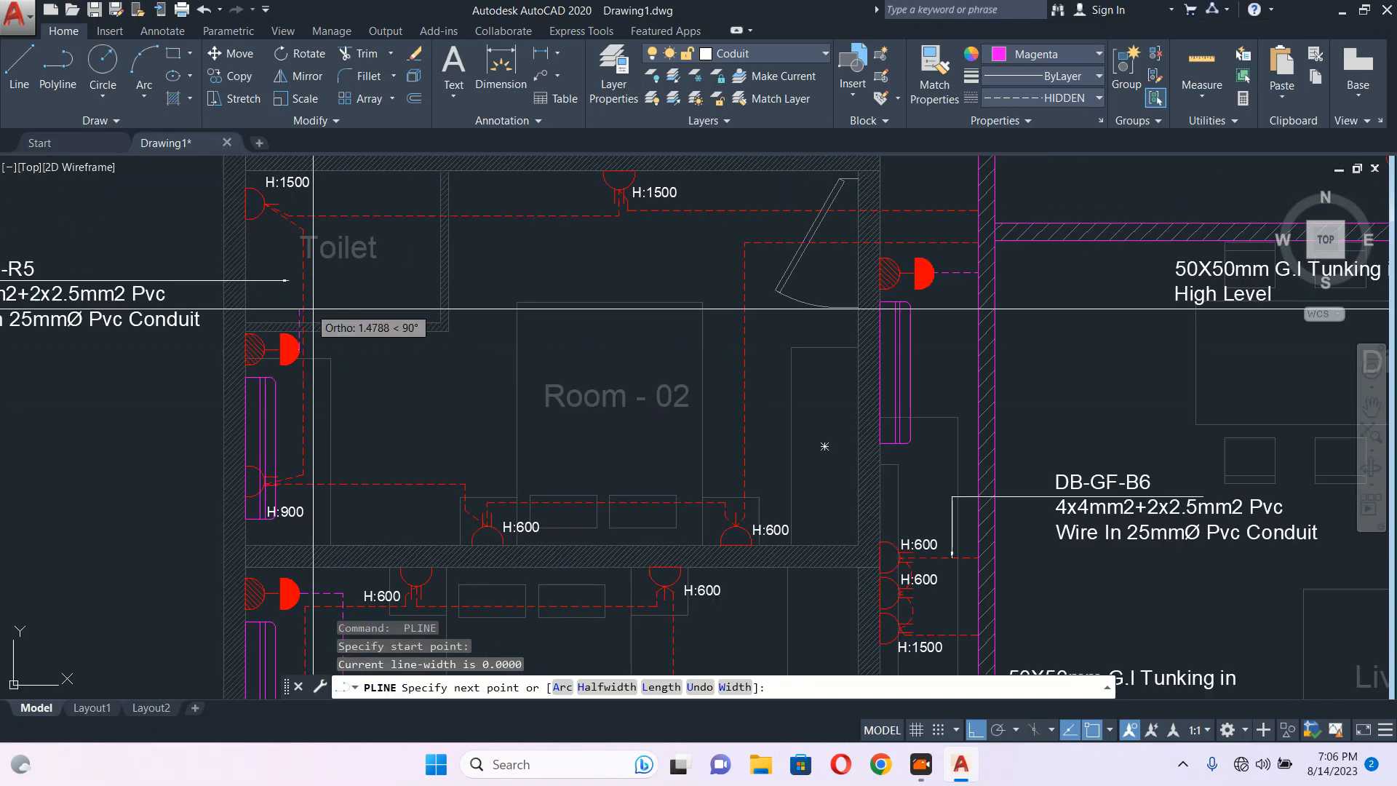
scroll(366, 348, "up", 2)
left_click(786, 350)
middle_click_drag(794, 240, 573, 425)
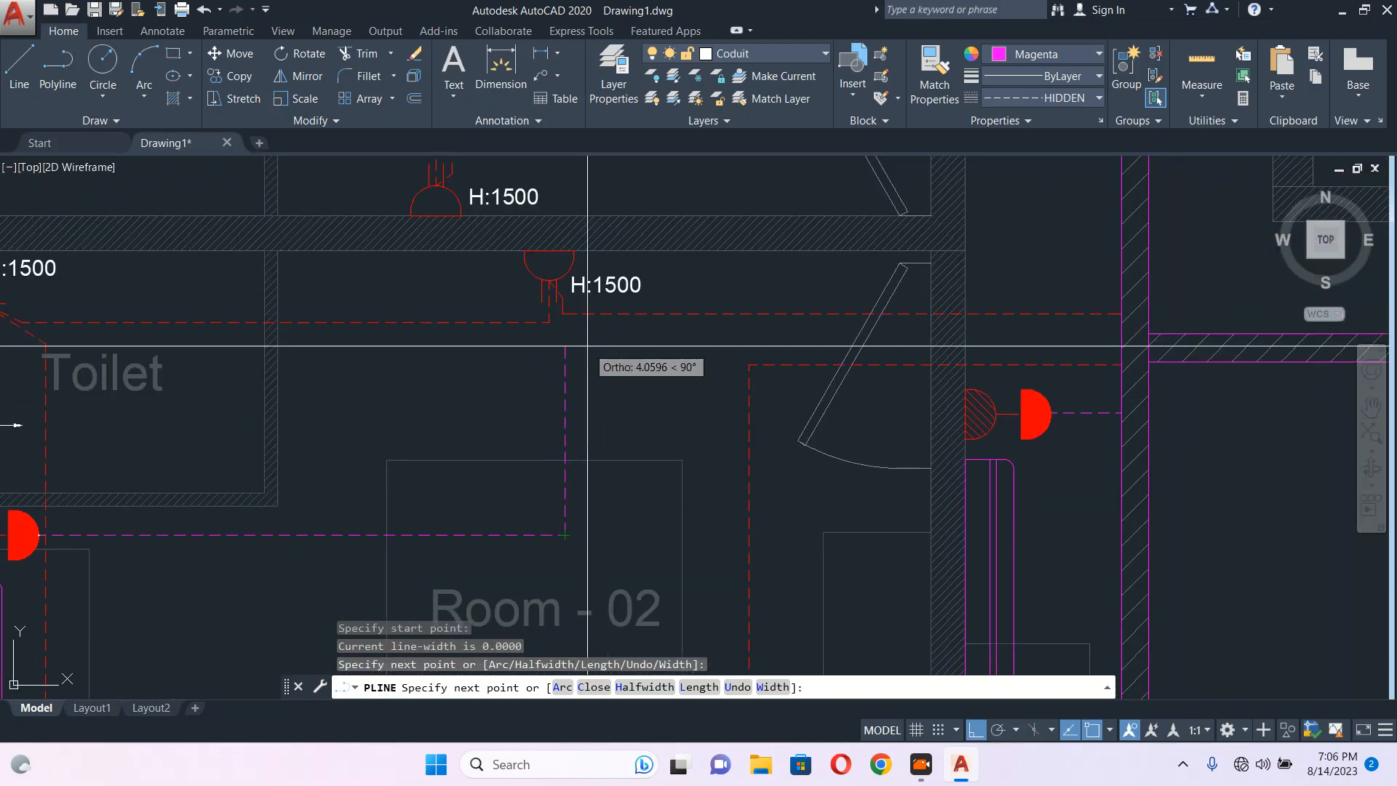
scroll(1148, 373, "up", 6)
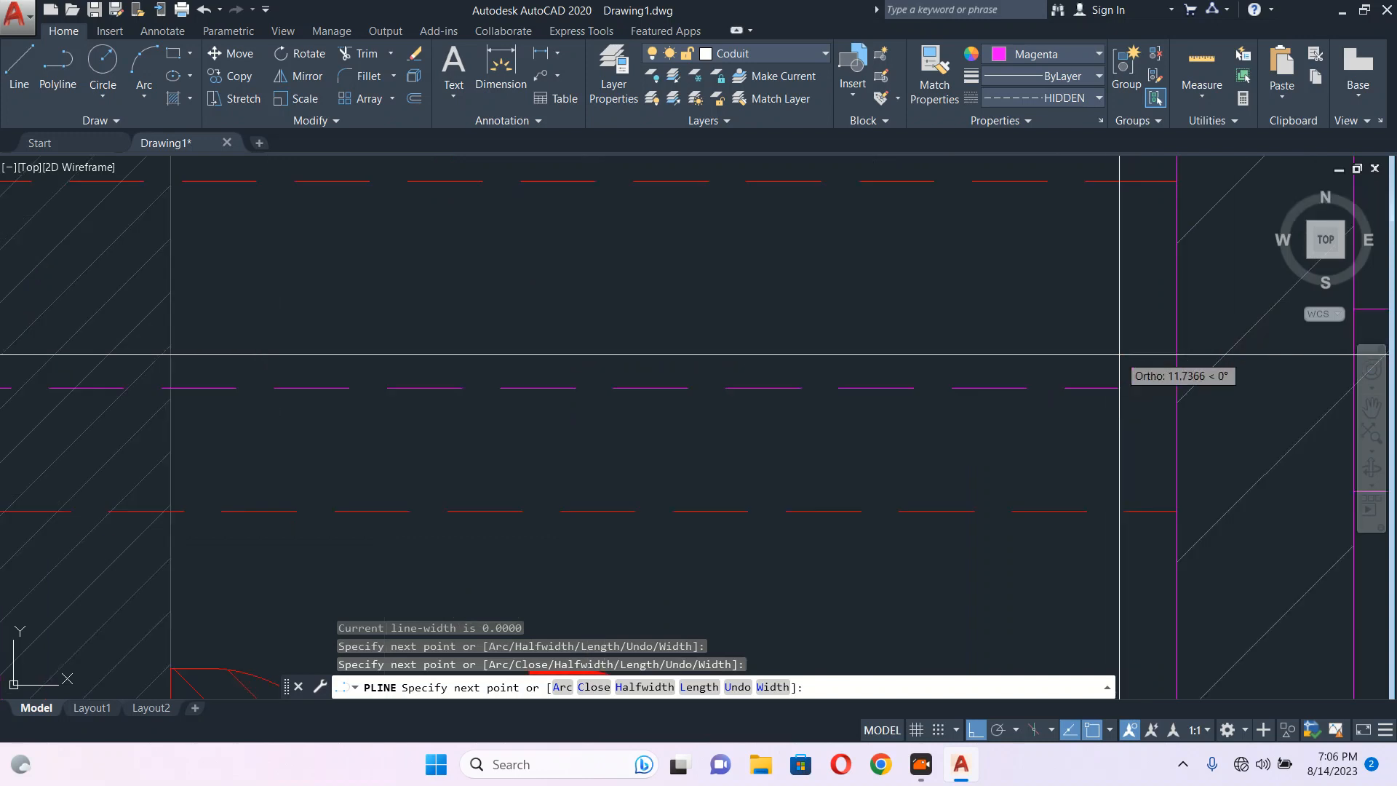
left_click(1173, 391)
key("Escape")
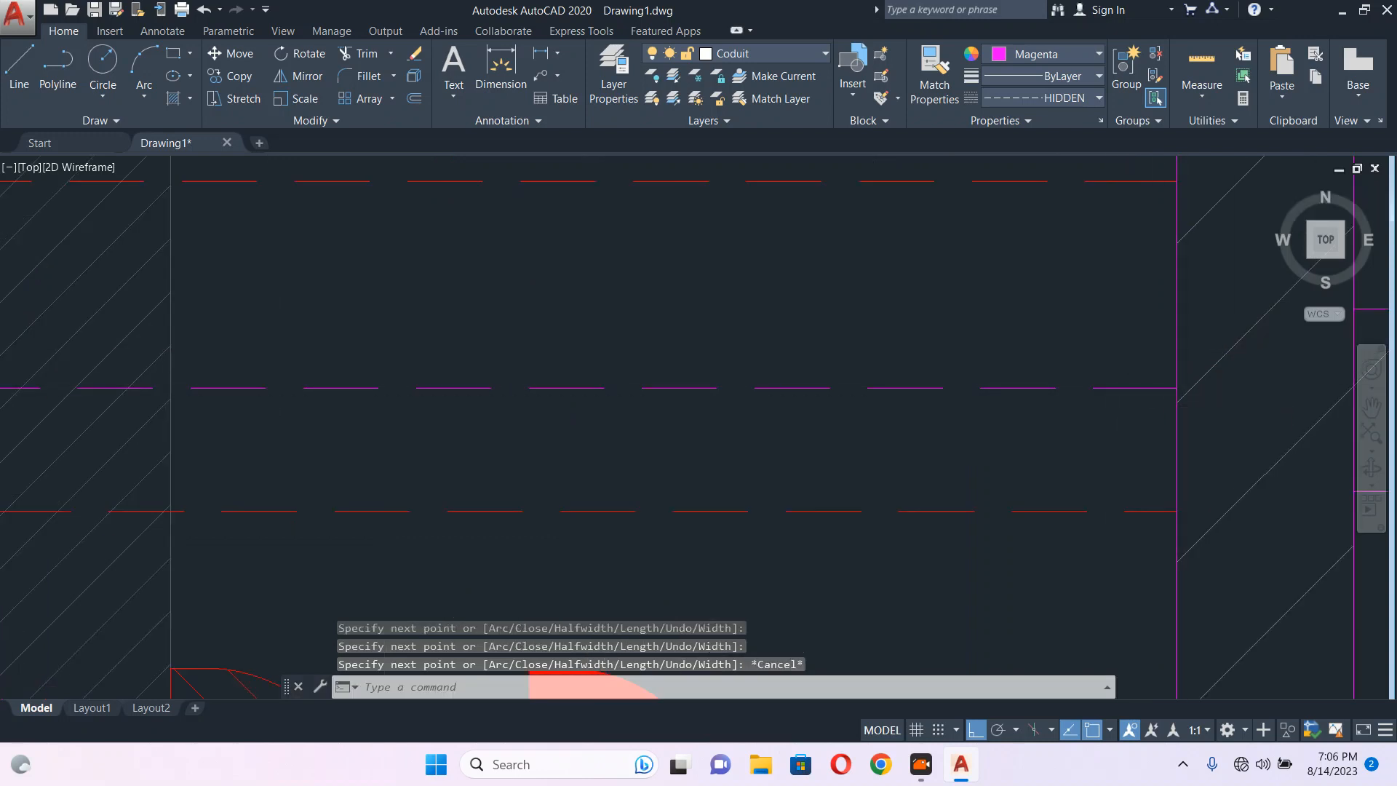
Draw a conduit polyline from Room - 01's solid red symbol, down past the door and across to the vertical trunking's top end.
scroll(1029, 368, "down", 10)
scroll(886, 364, "up", 8)
key("Return")
left_click(510, 230)
left_click(422, 248)
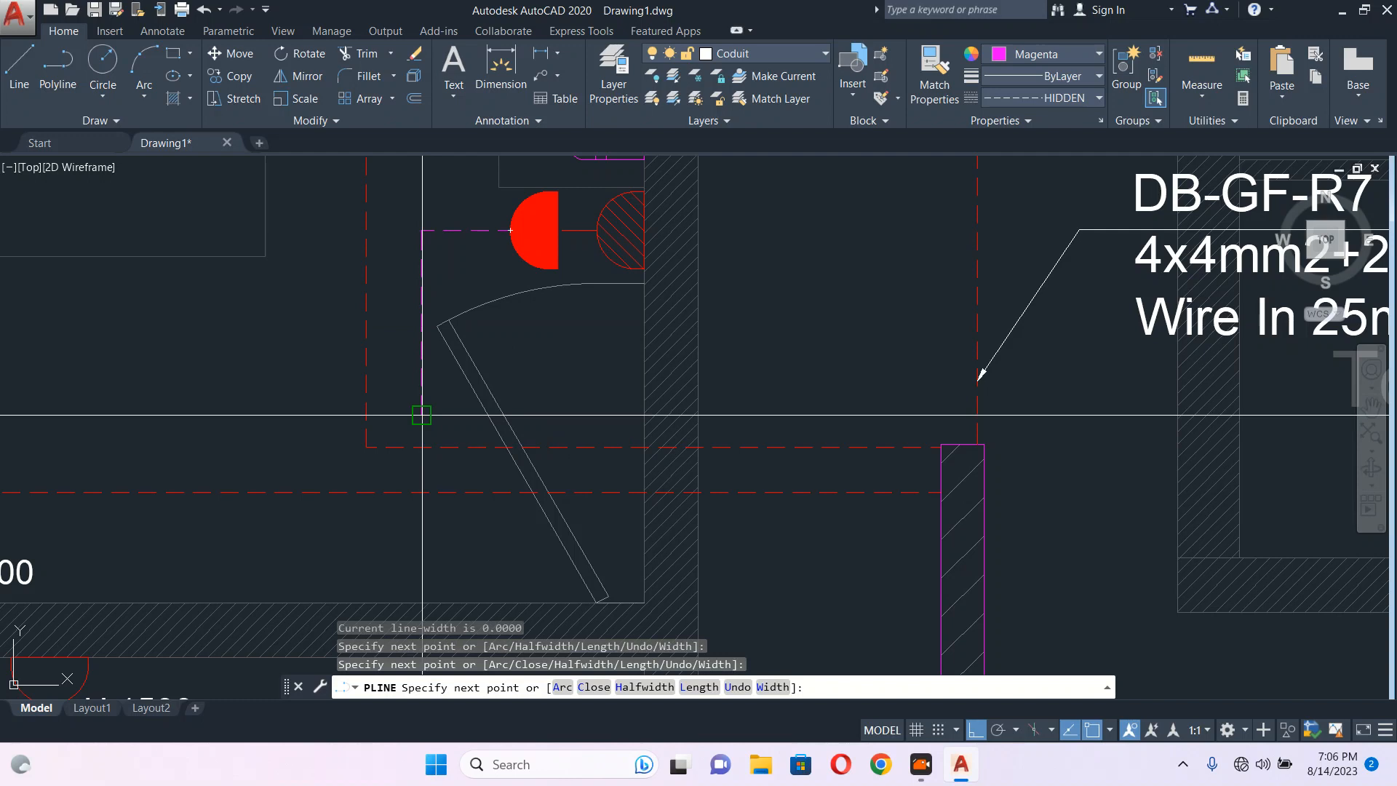
scroll(905, 434, "up", 6)
left_click(1117, 371)
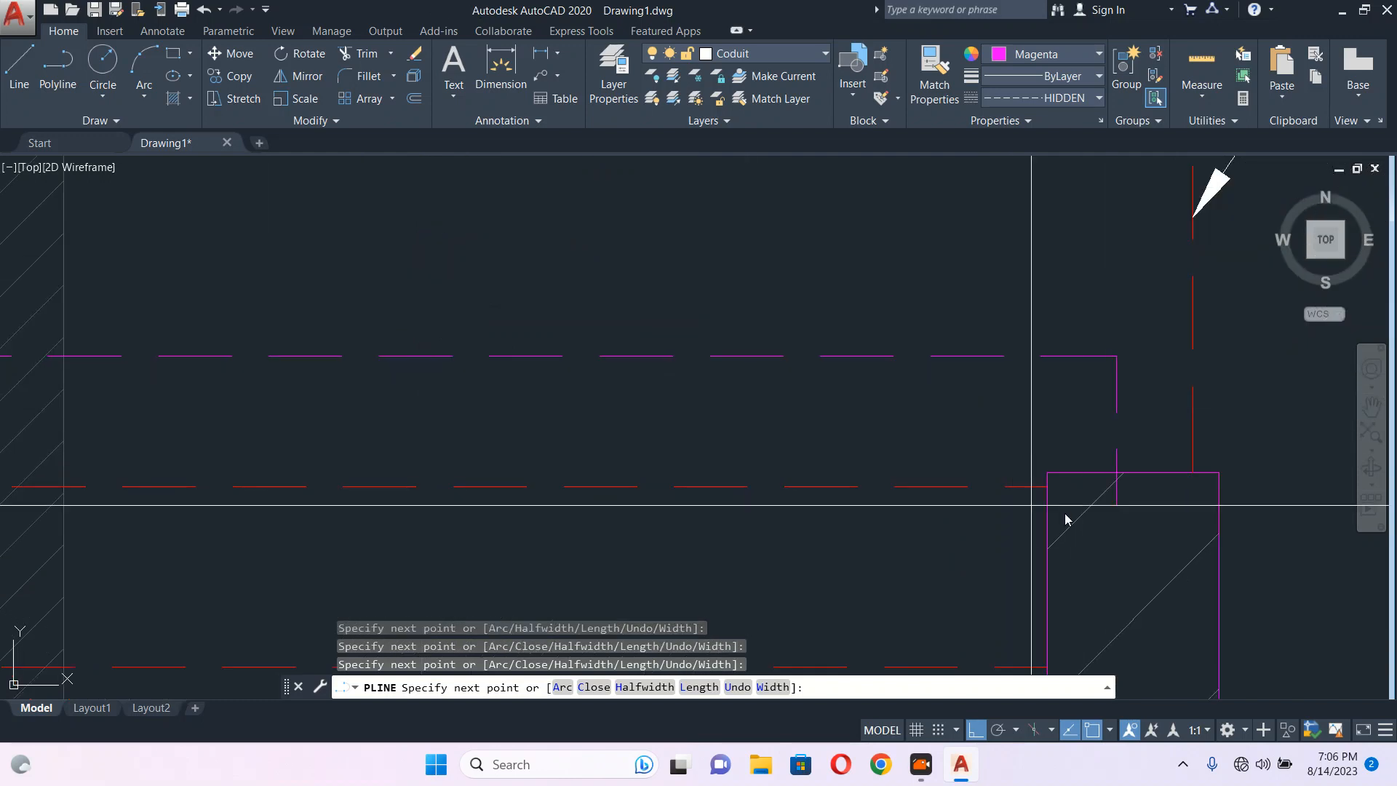
middle_click_drag(1032, 504, 741, 298)
key("Escape")
Move the red conduit line below Room - 01's magenta run down by about 0.3 units.
scroll(735, 298, "down", 3)
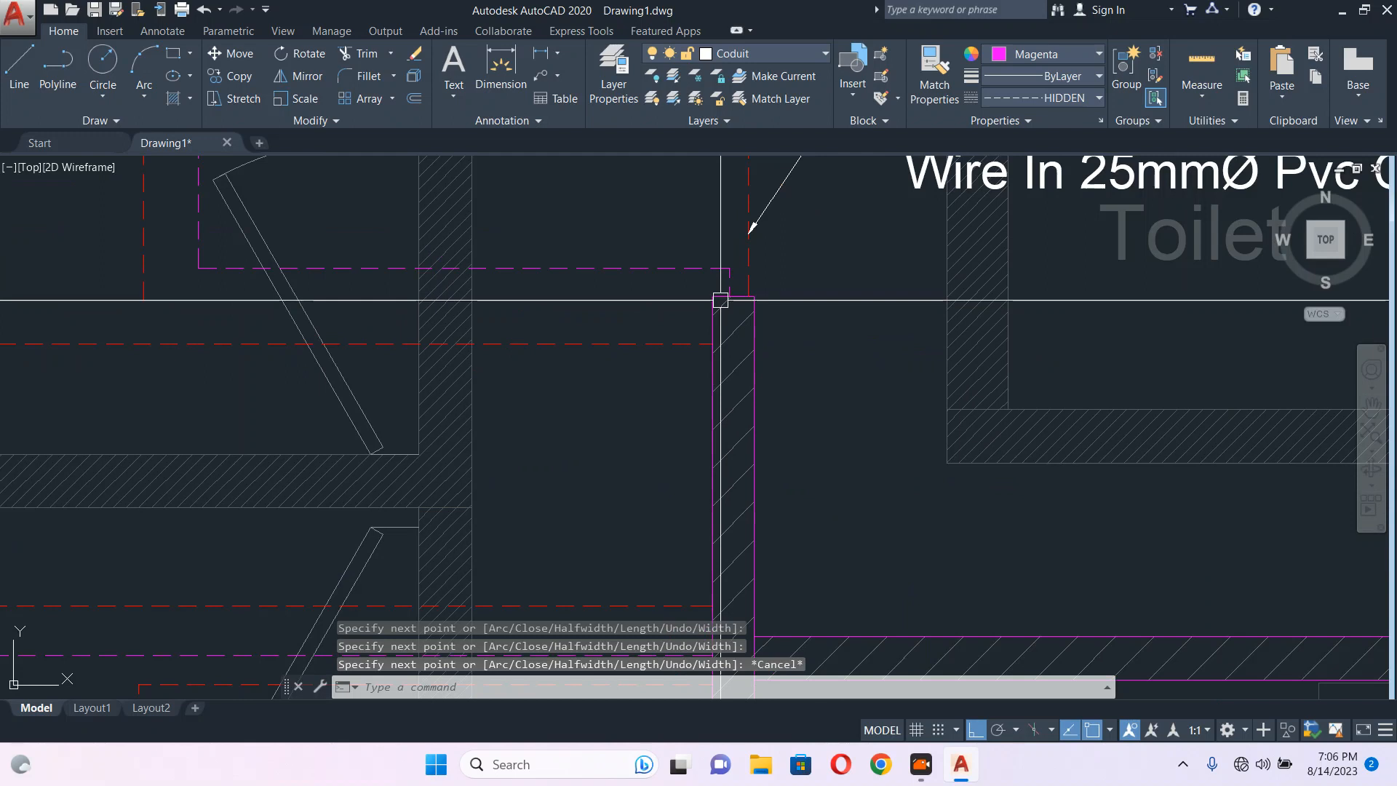
scroll(721, 300, "down", 4)
scroll(665, 397, "up", 4)
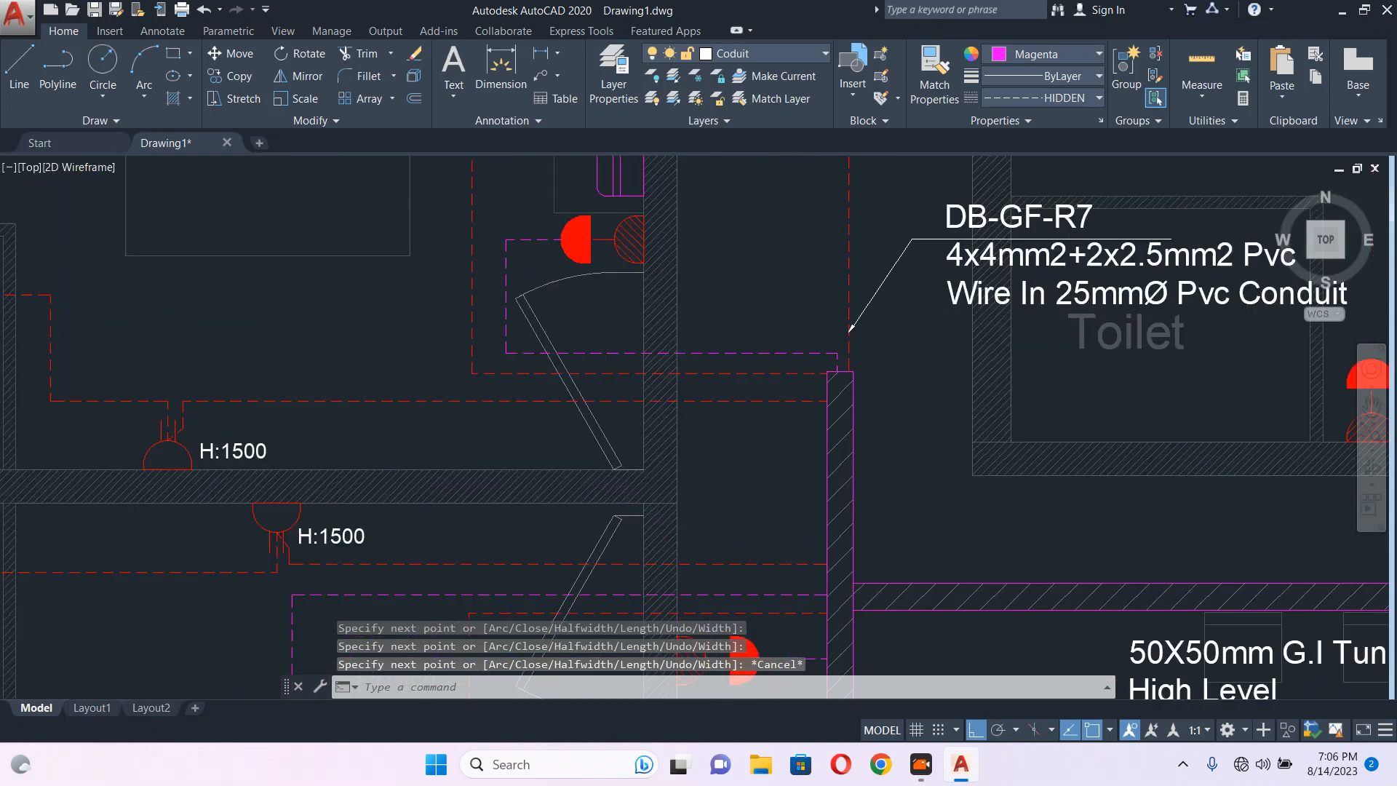
left_click(765, 356)
type("m")
key("Return")
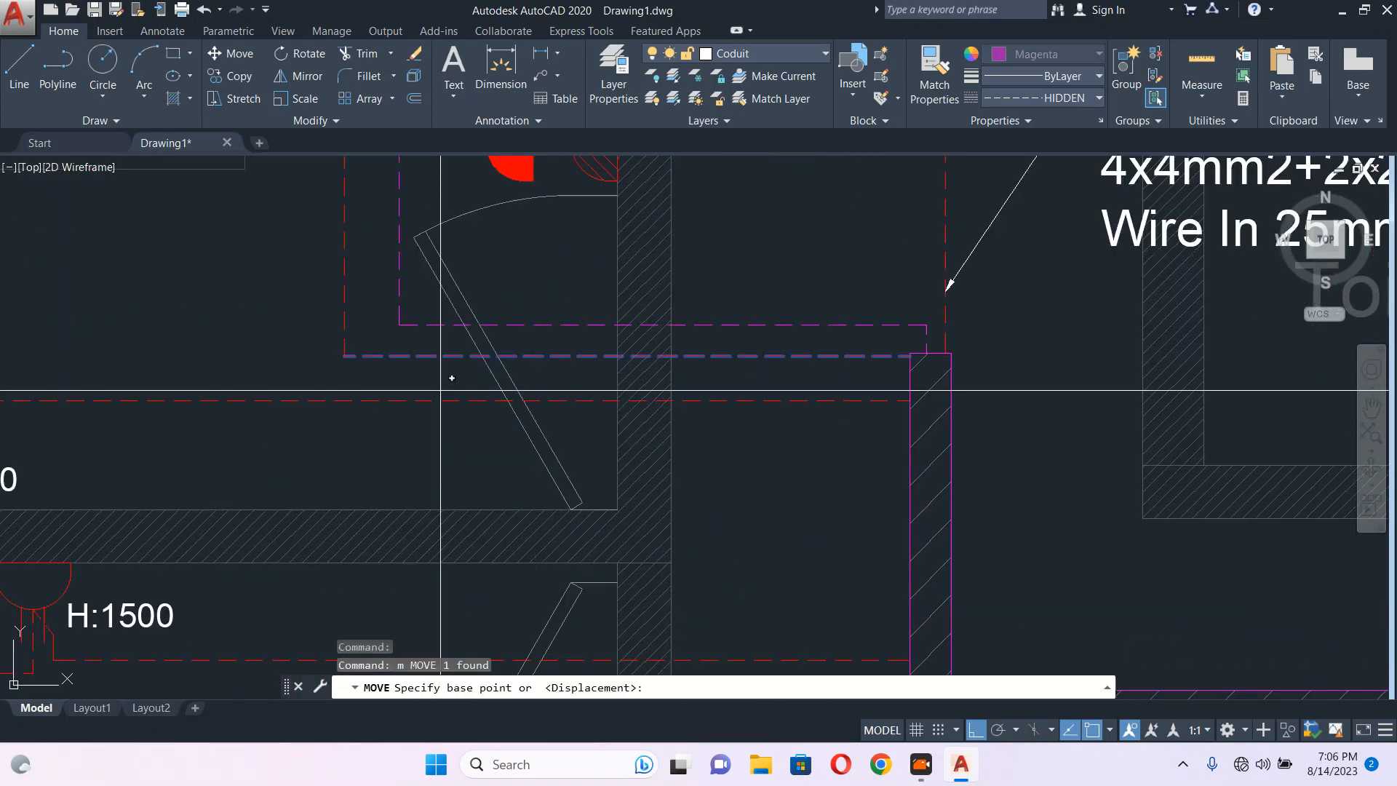
left_click(262, 282)
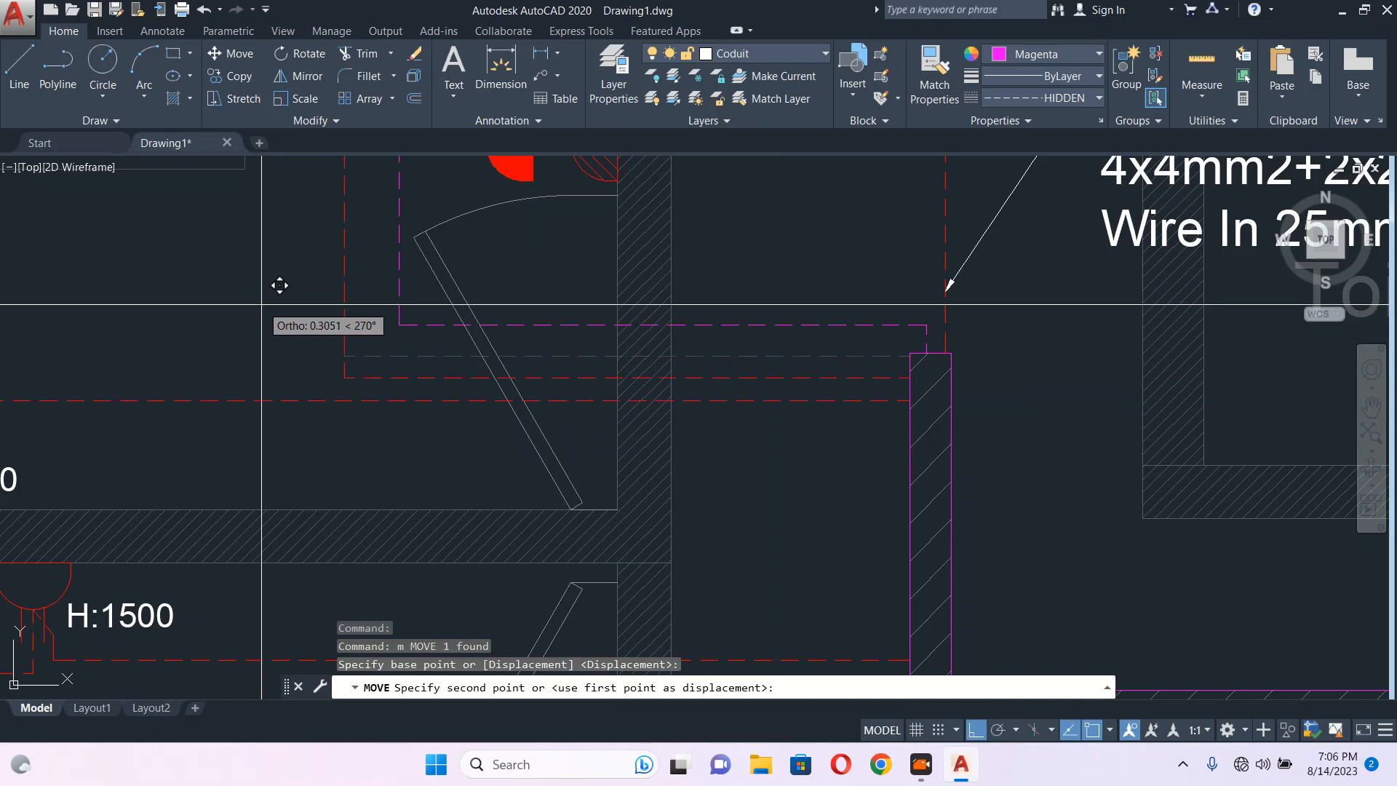
left_click(261, 309)
key("Escape")
Draw a horizontal conduit polyline from the vertical trunking's side to beneath Room - 01's magenta drop, just above the red lines.
type("pl")
key("Return")
scroll(854, 381, "up", 3)
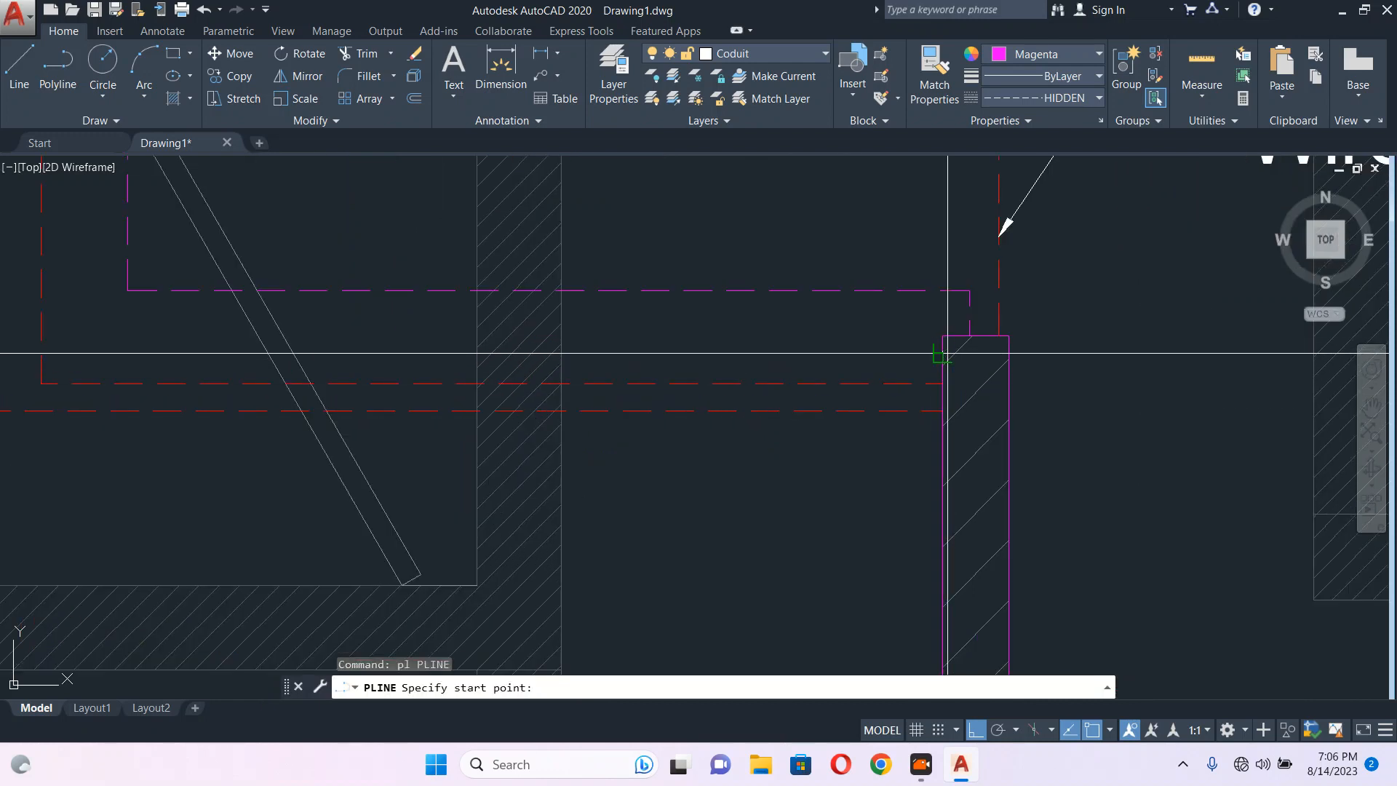
left_click(942, 355)
scroll(942, 355, "up", 3)
key("Escape")
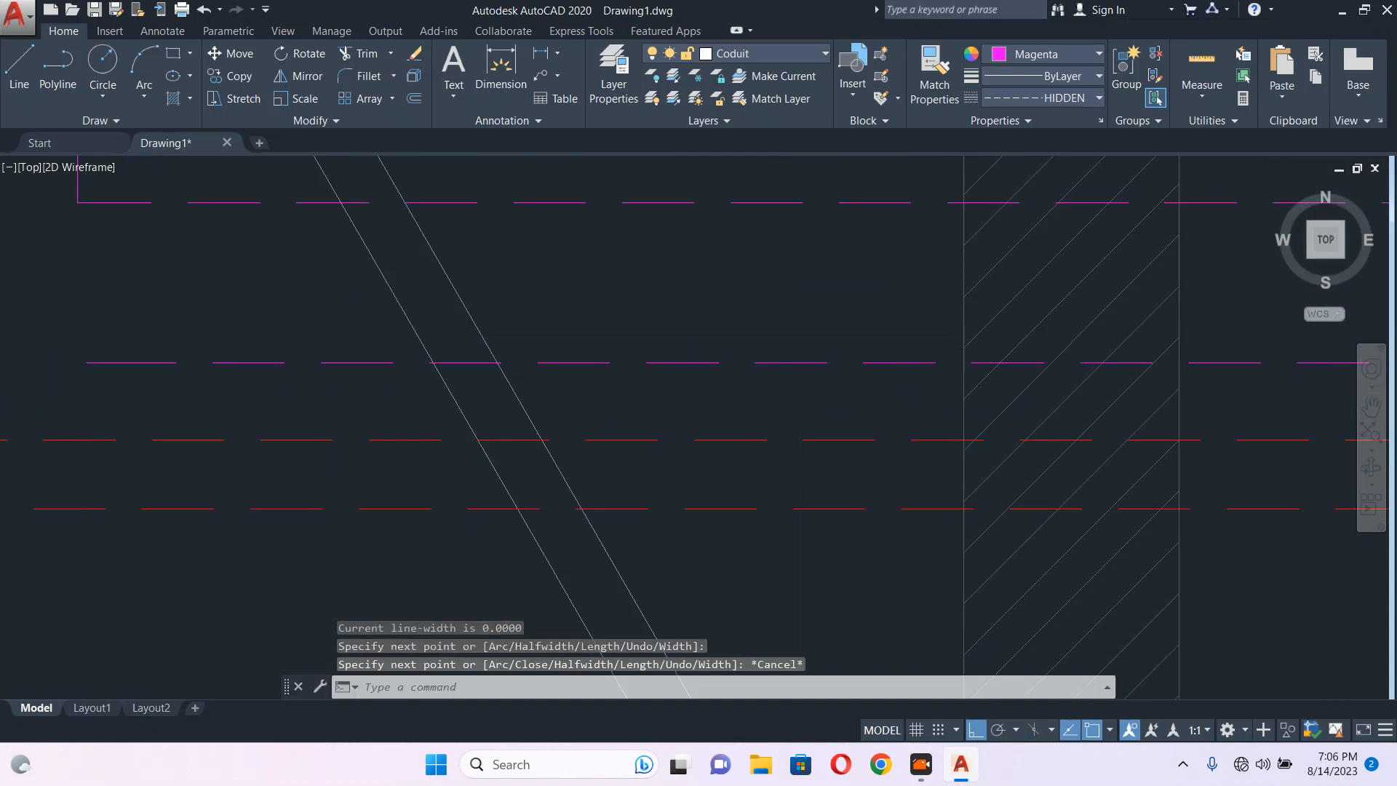
Fillet Room - 01's vertical magenta conduit with the new horizontal line into the trunking.
scroll(324, 265, "down", 5)
type("f")
key("Return")
left_click(314, 261)
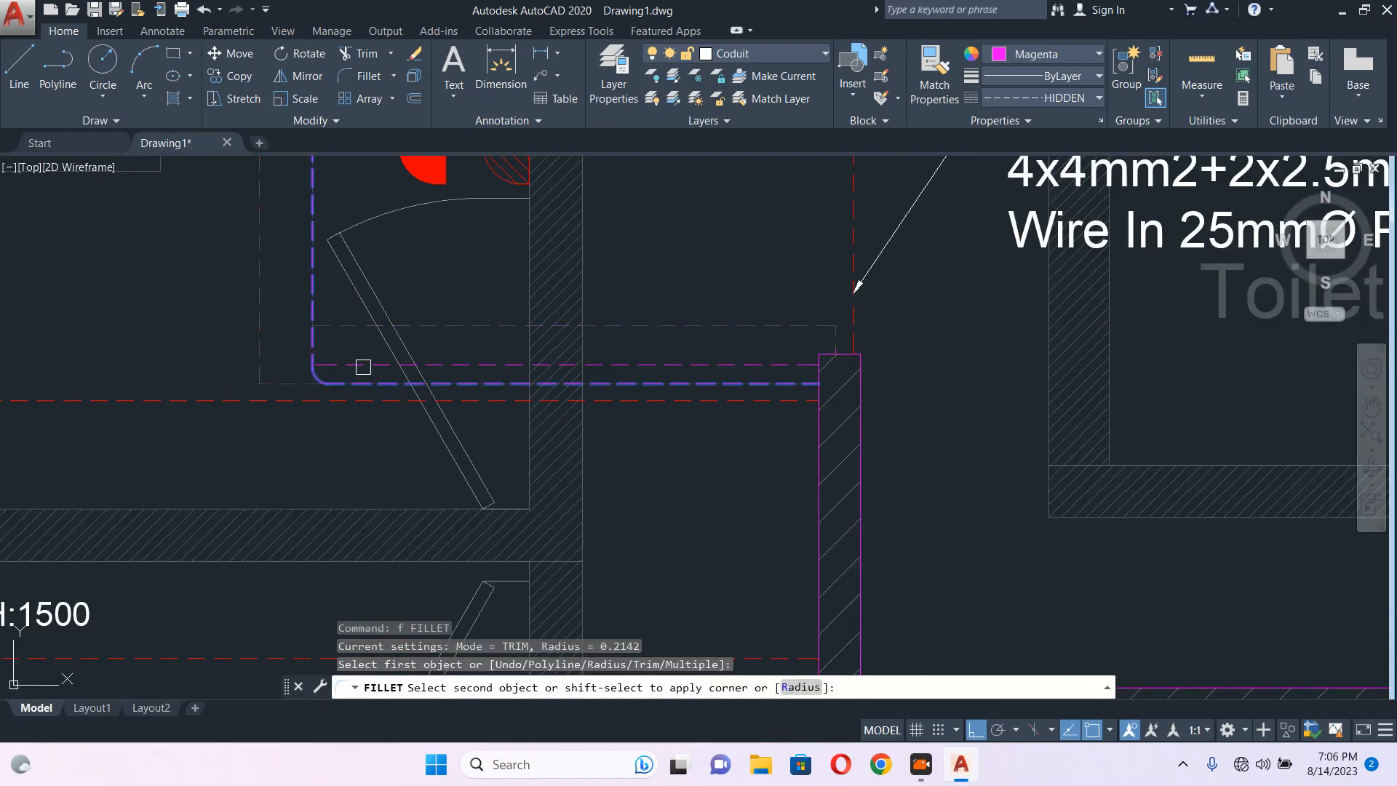
left_click(337, 365)
key("Return")
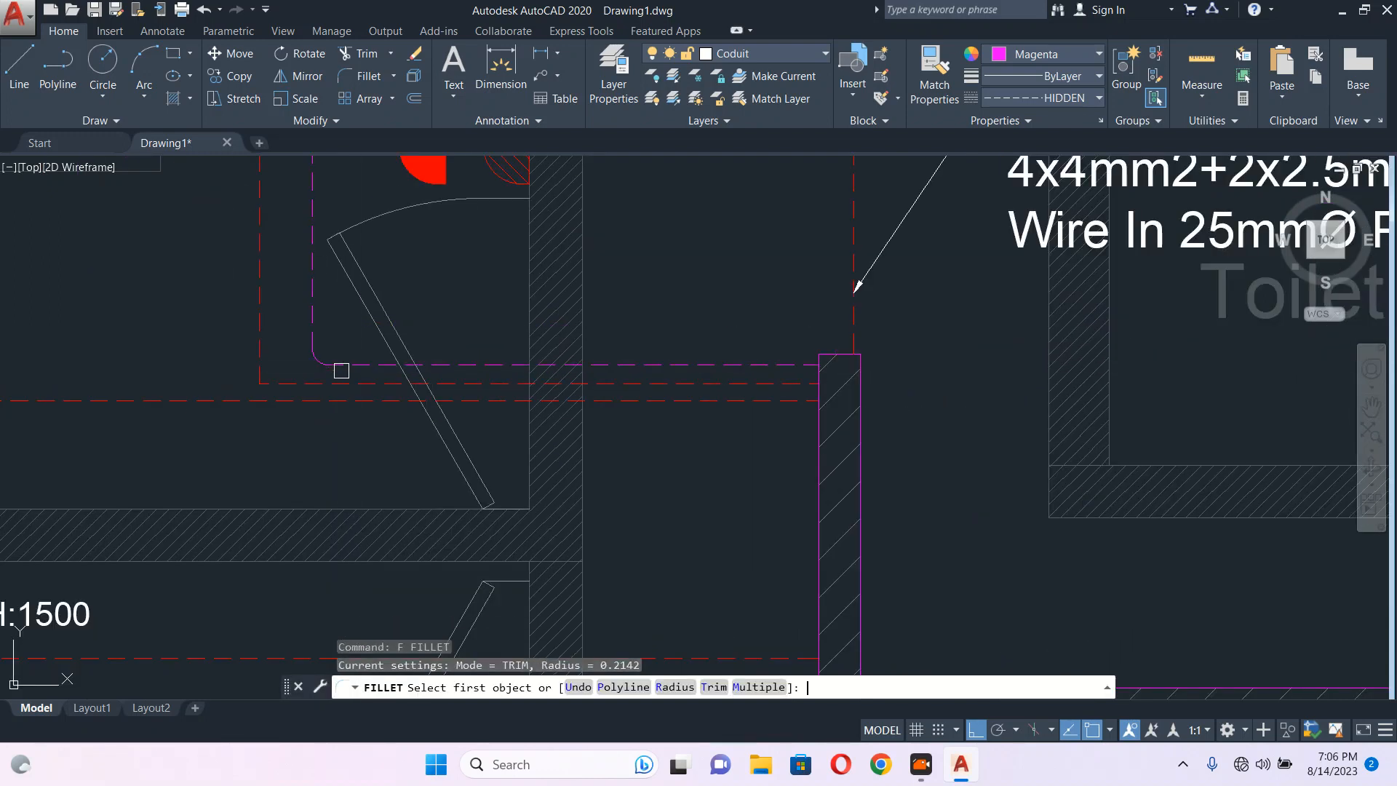
type("r")
key("Return")
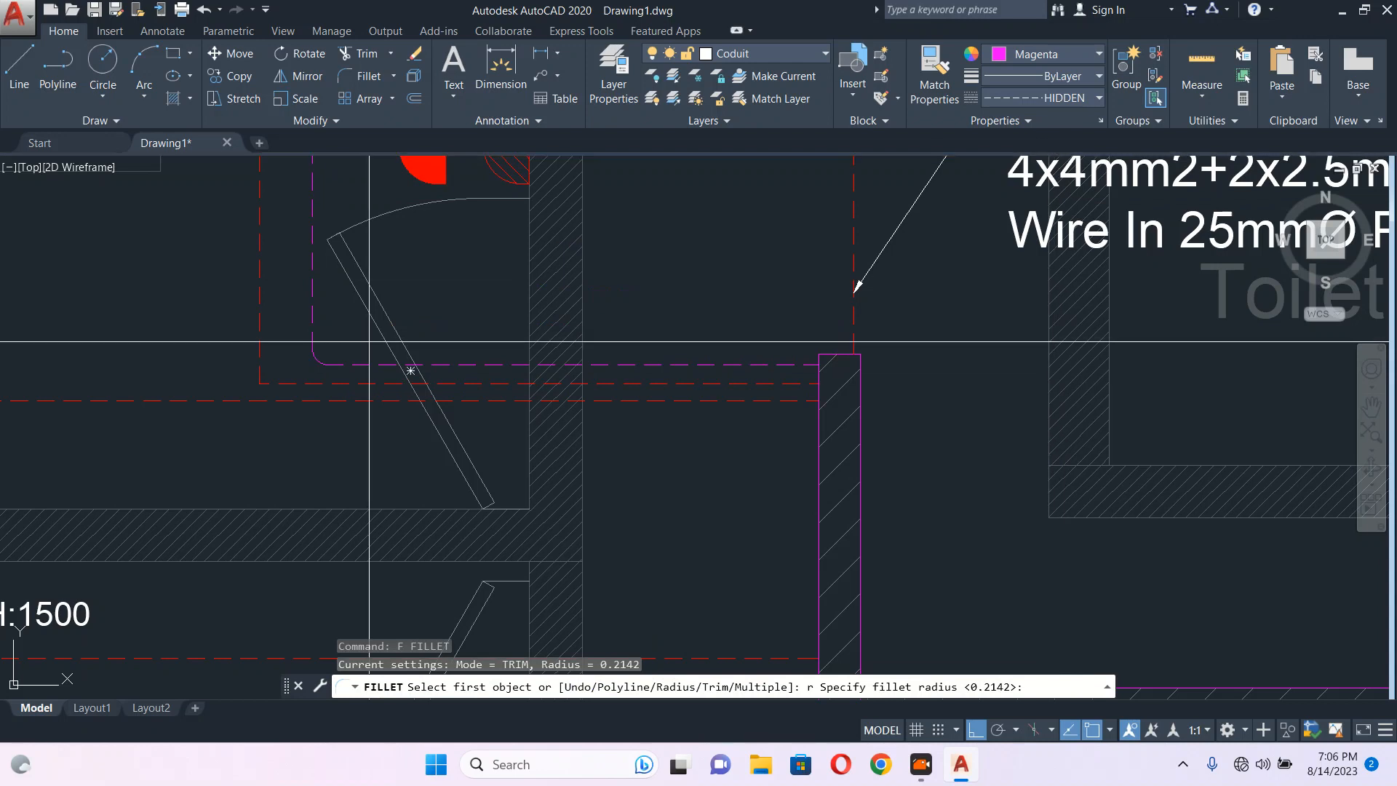
key("Escape")
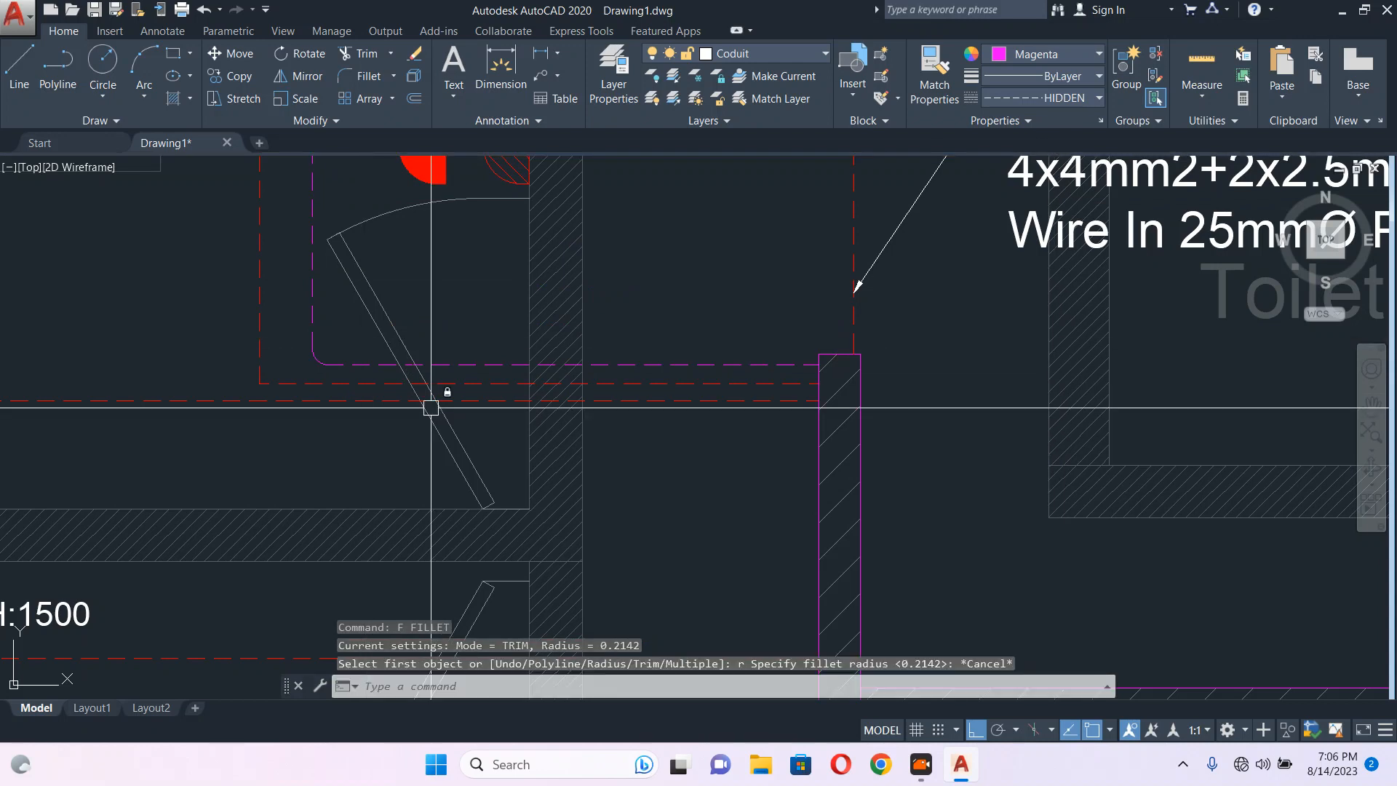
Set the fillet radius to 0 and refillet the rounded corner of Room - 01's magenta conduit into a sharp corner.
scroll(430, 407, "up", 3)
scroll(408, 379, "down", 3)
scroll(404, 376, "up", 3)
type("f")
key("Return")
type("r")
key("Return")
type("0")
key("Return")
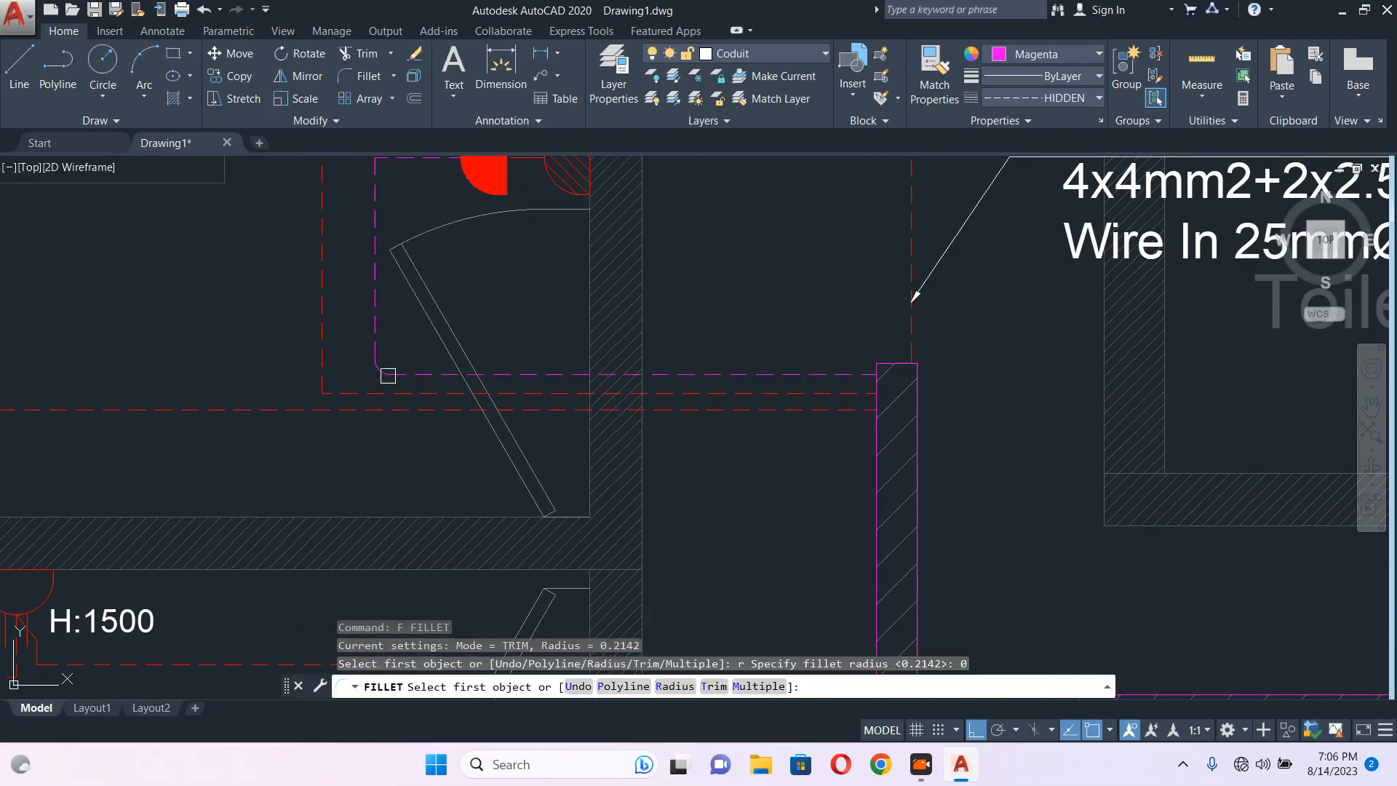
scroll(374, 331, "up", 2)
left_click(378, 333)
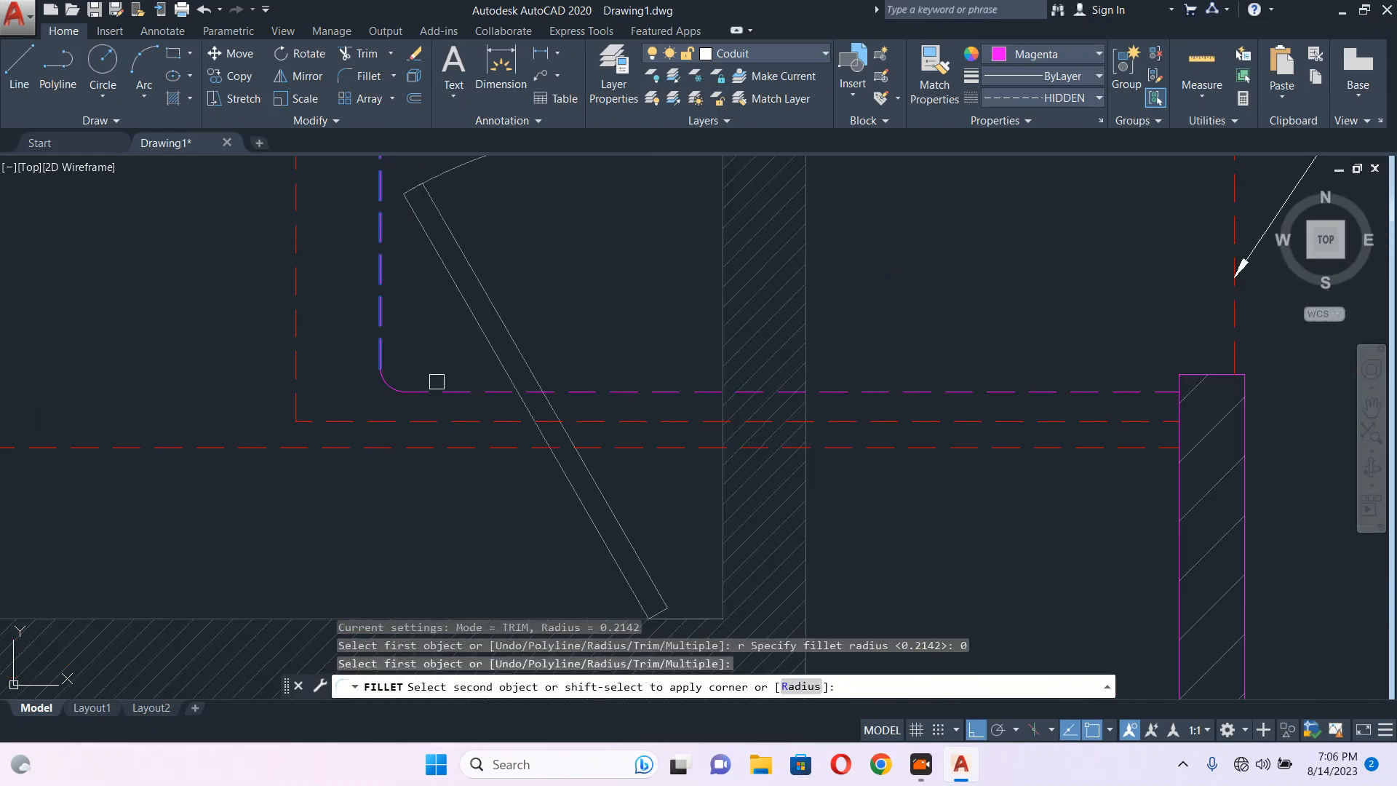
left_click(463, 388)
scroll(462, 387, "down", 4)
key("Escape")
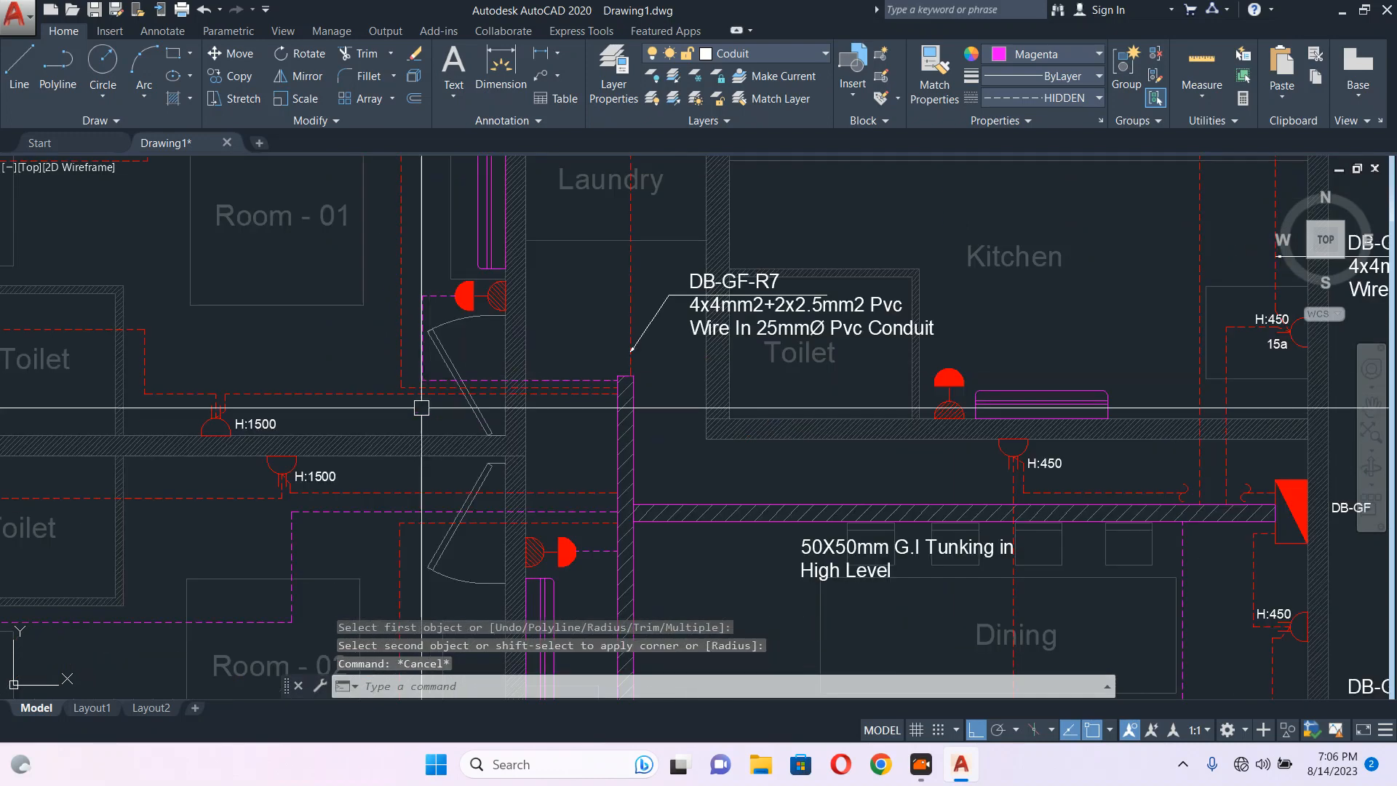
Draw a magenta conduit polyline from the Kitchen's solid red half-circle symbol up, across above the magenta unit, and down to the horizontal G.I. trunking.
scroll(652, 374, "up", 4)
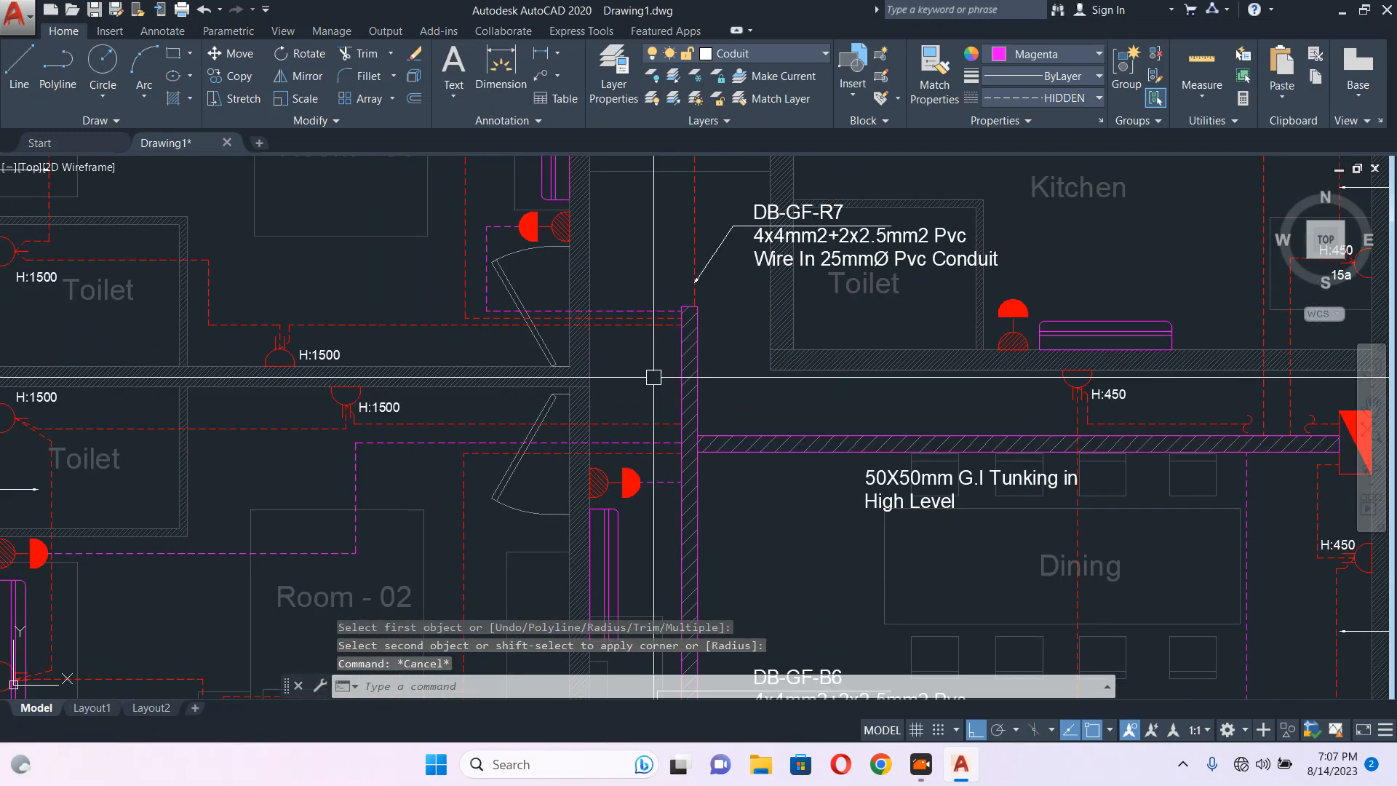
scroll(572, 390, "down", 5)
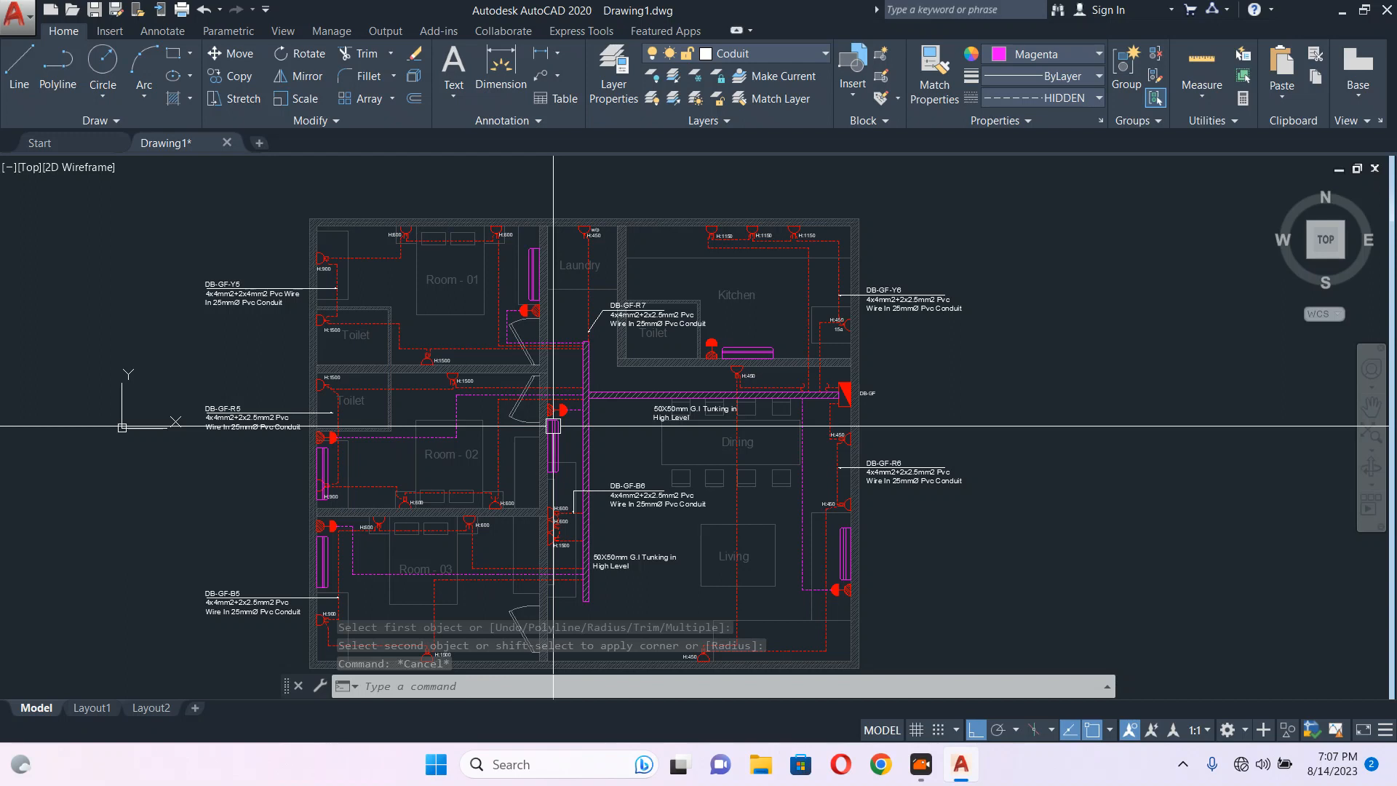
scroll(763, 409, "up", 4)
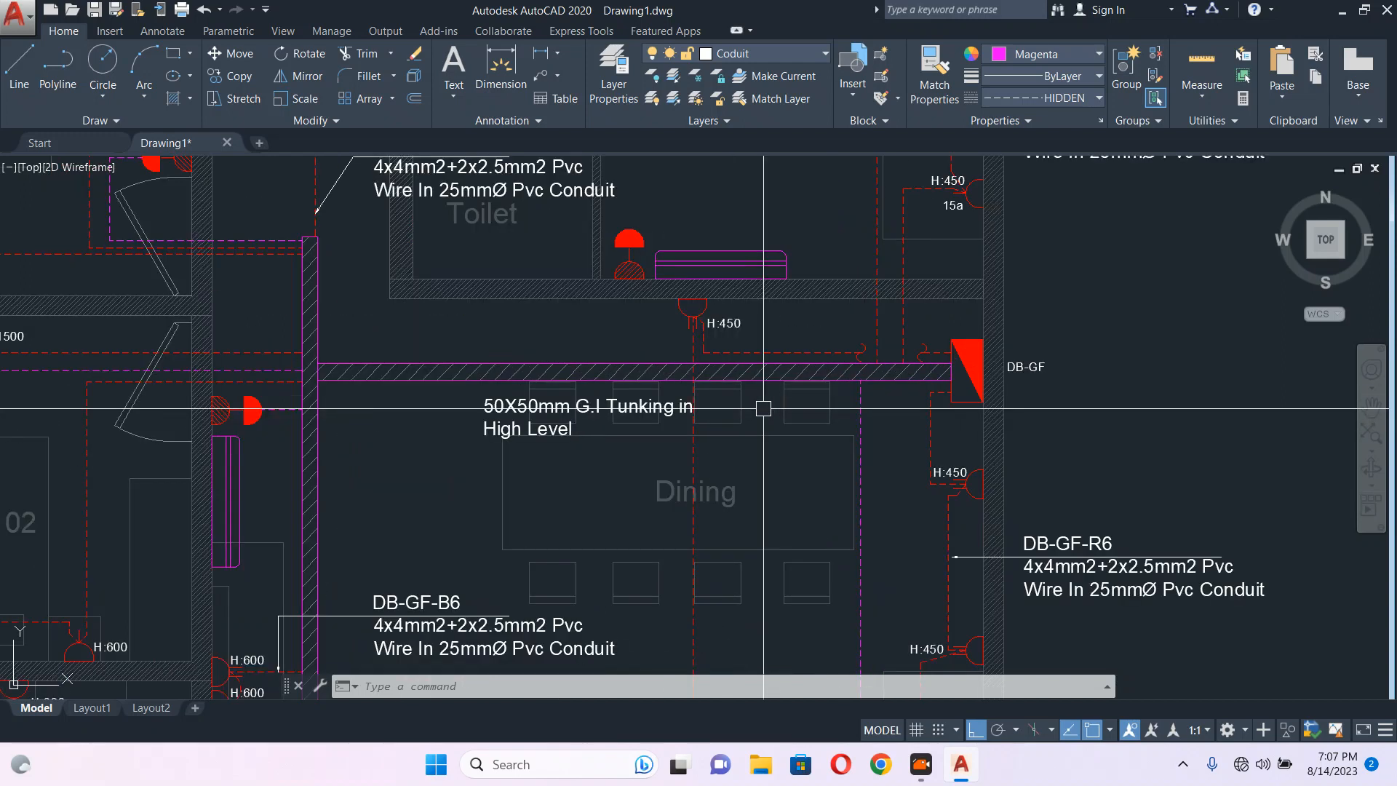
scroll(629, 270, "up", 4)
type("p")
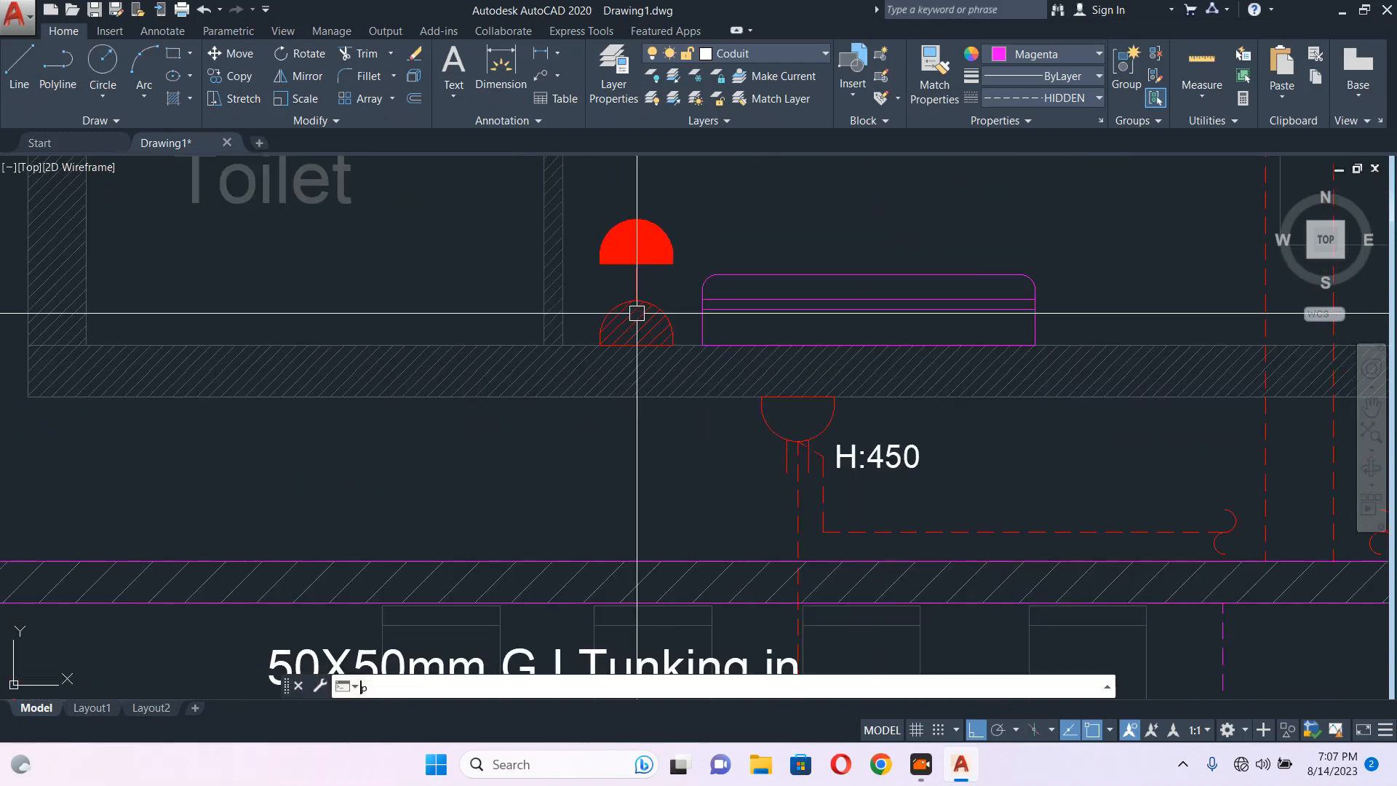
scroll(637, 313, "down", 4)
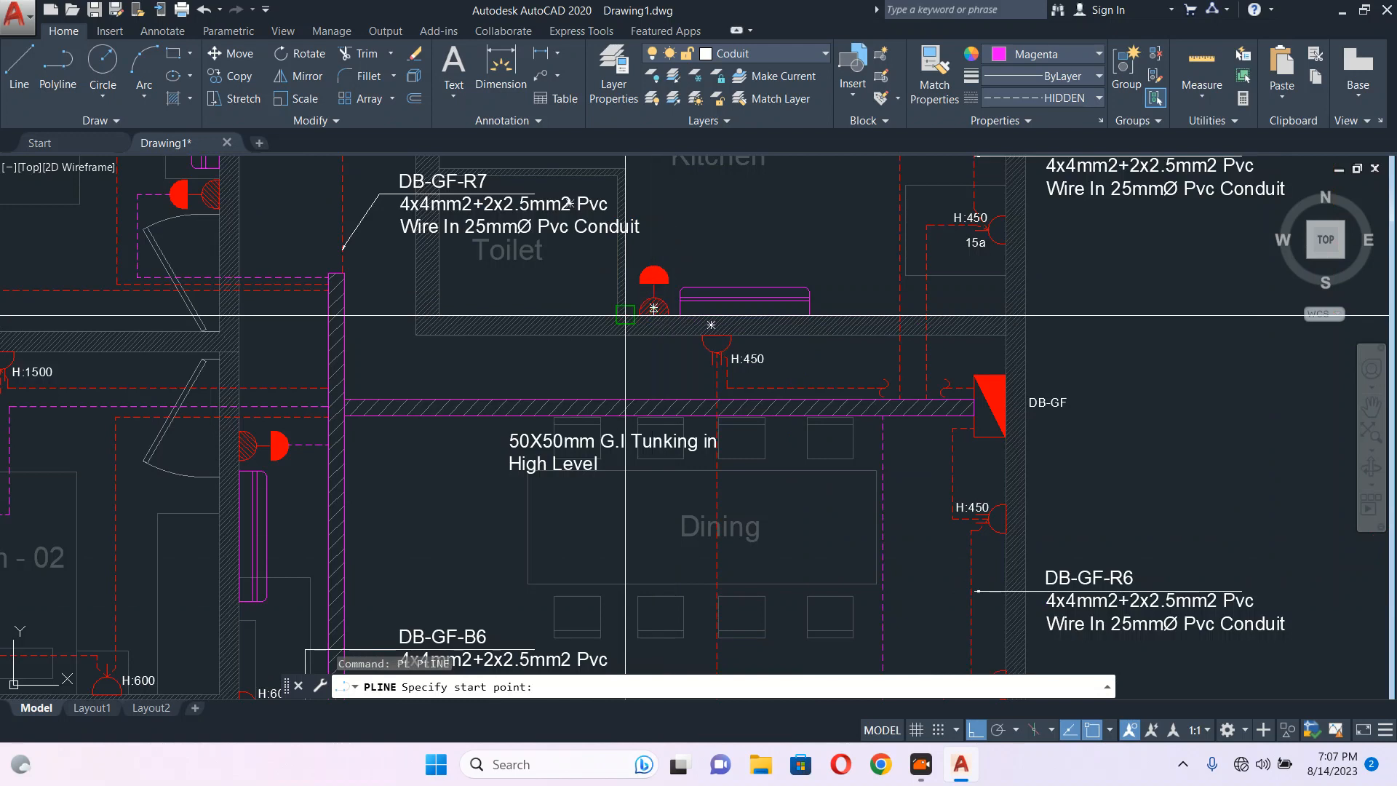
middle_click_drag(669, 276, 617, 315)
scroll(616, 314, "up", 2)
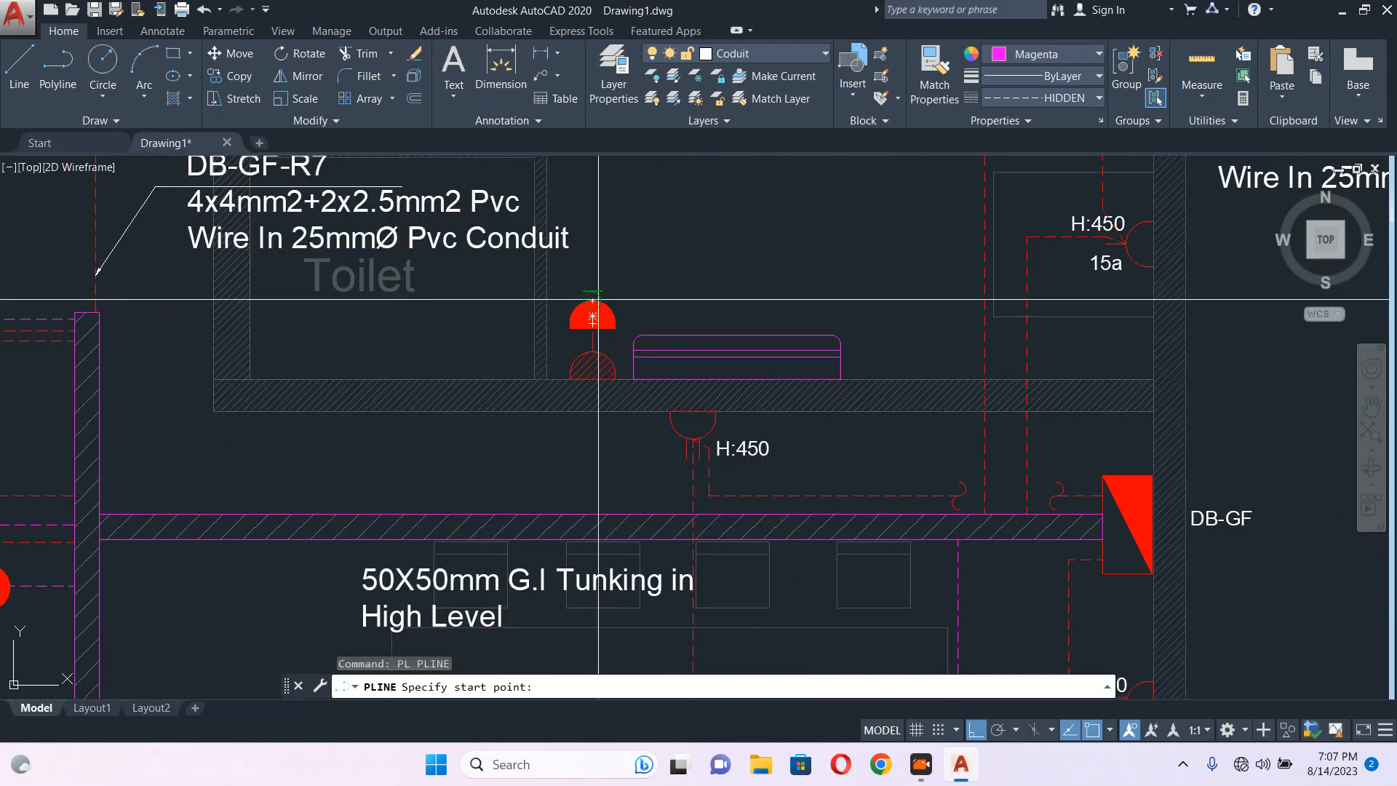
left_click(596, 300)
left_click(594, 258)
mouse_move(919, 288)
middle_mouse_down()
mouse_move(777, 215)
mouse_move(694, 205)
middle_mouse_up()
scroll(741, 199, "up", 4)
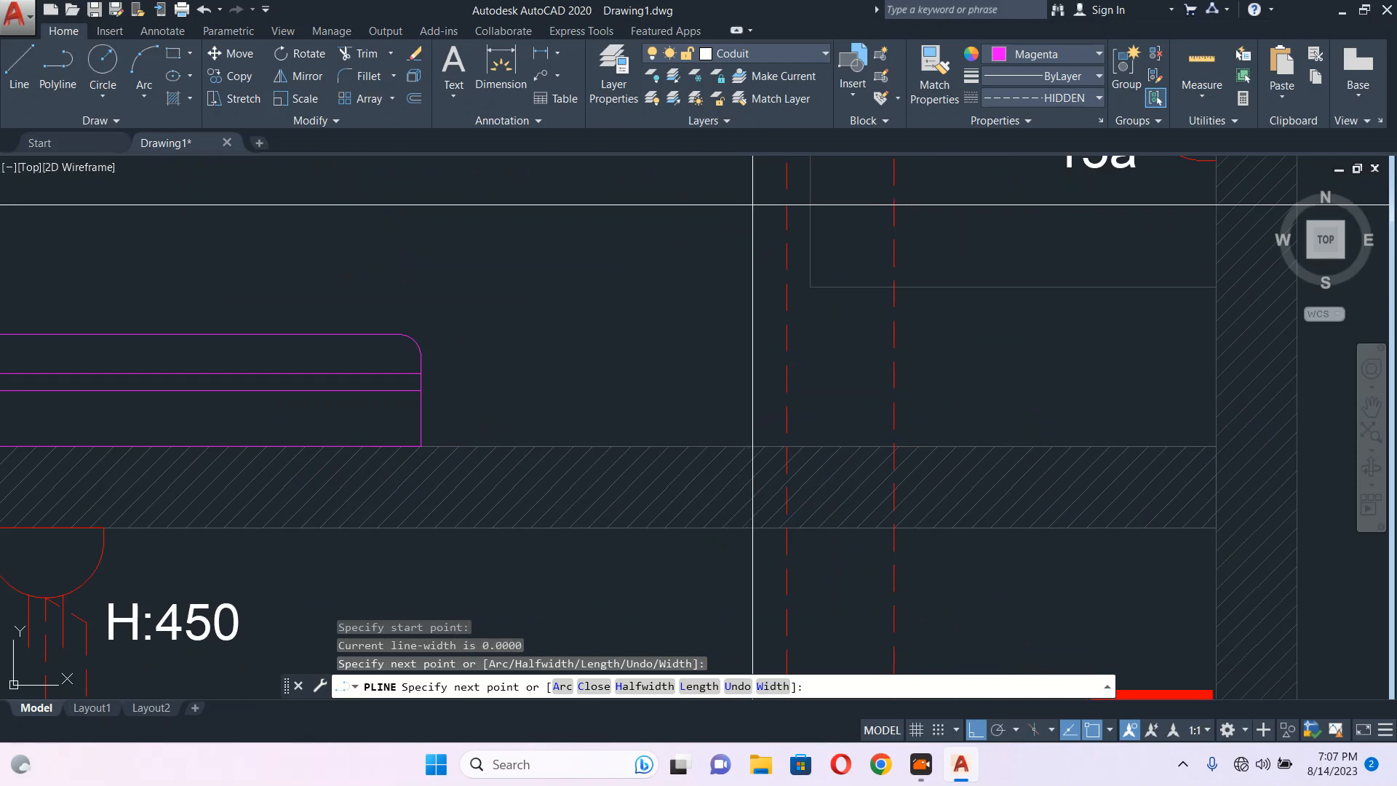
scroll(750, 254, "down", 4)
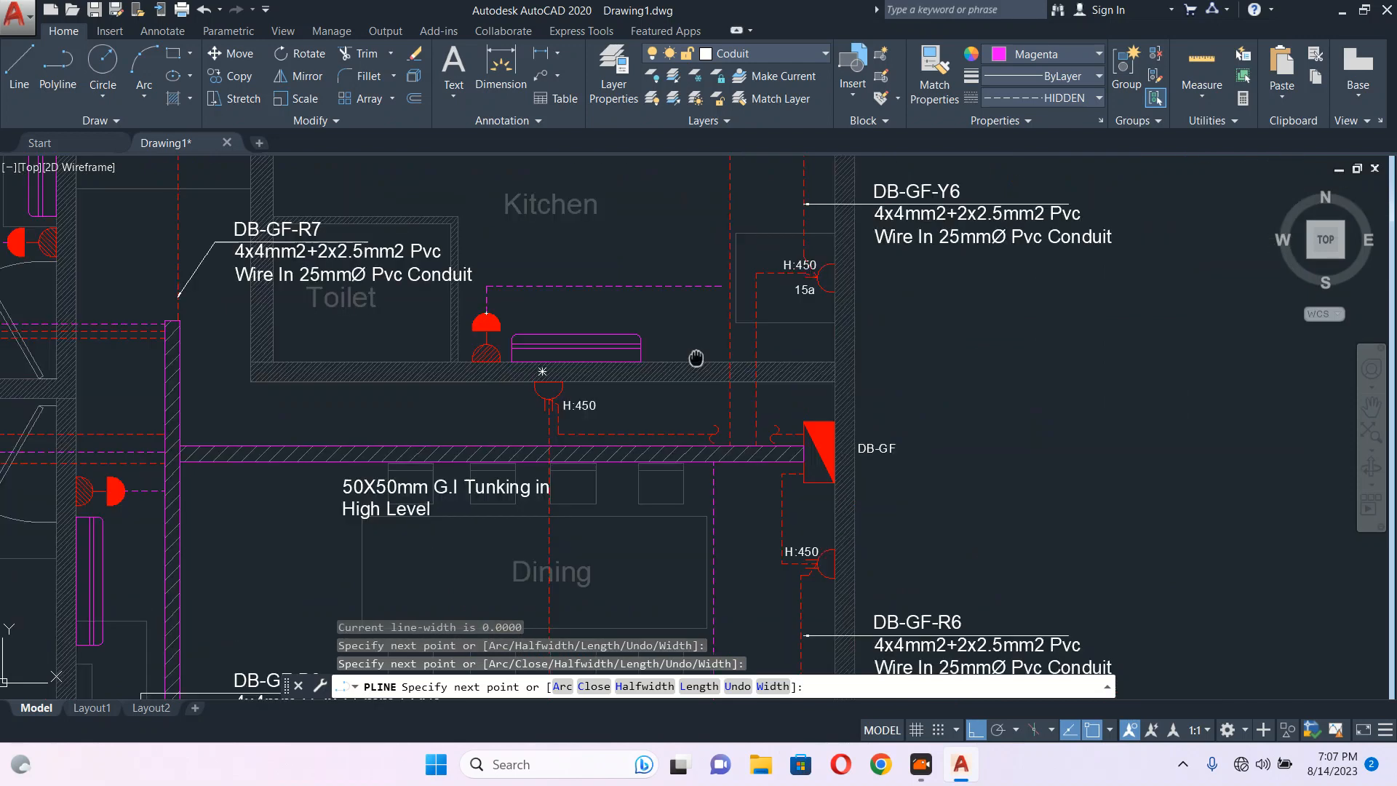
scroll(695, 370, "up", 4)
key("Escape")
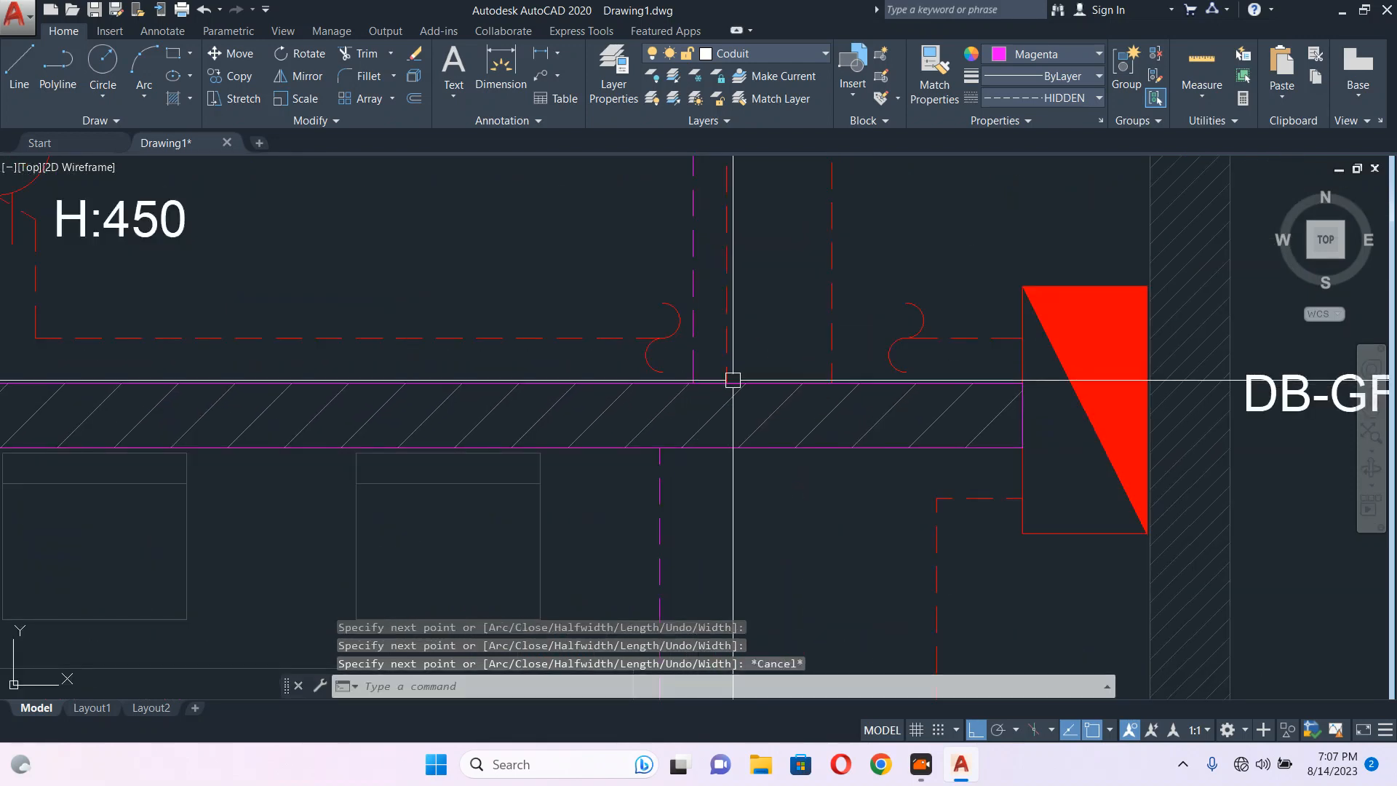
Move the vertical segment of the Kitchen's magenta run together with the adjacent red conduit about 0.6 units to the right.
scroll(733, 380, "down", 5)
middle_click_drag(734, 237, 728, 383)
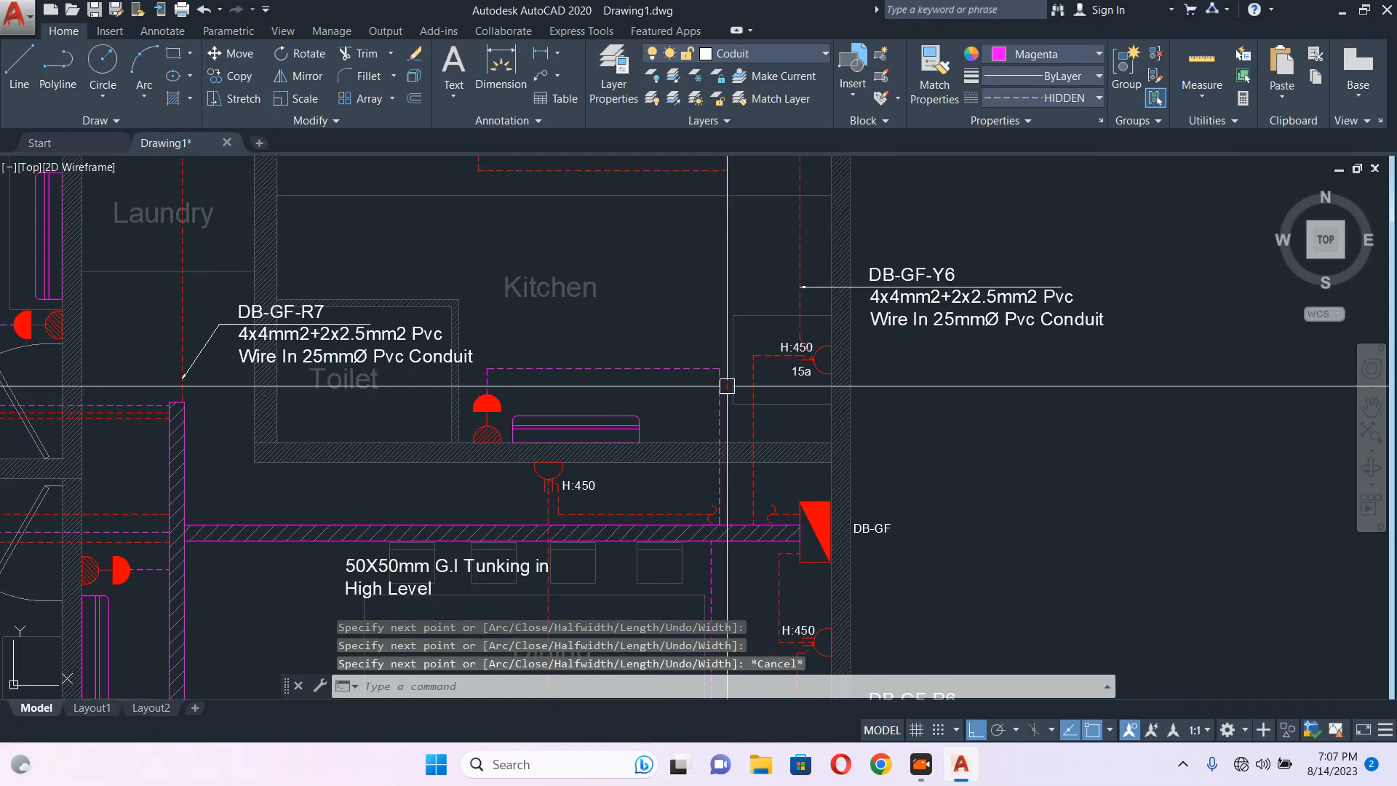
scroll(727, 418, "up", 5)
left_click(755, 424)
left_click(652, 461)
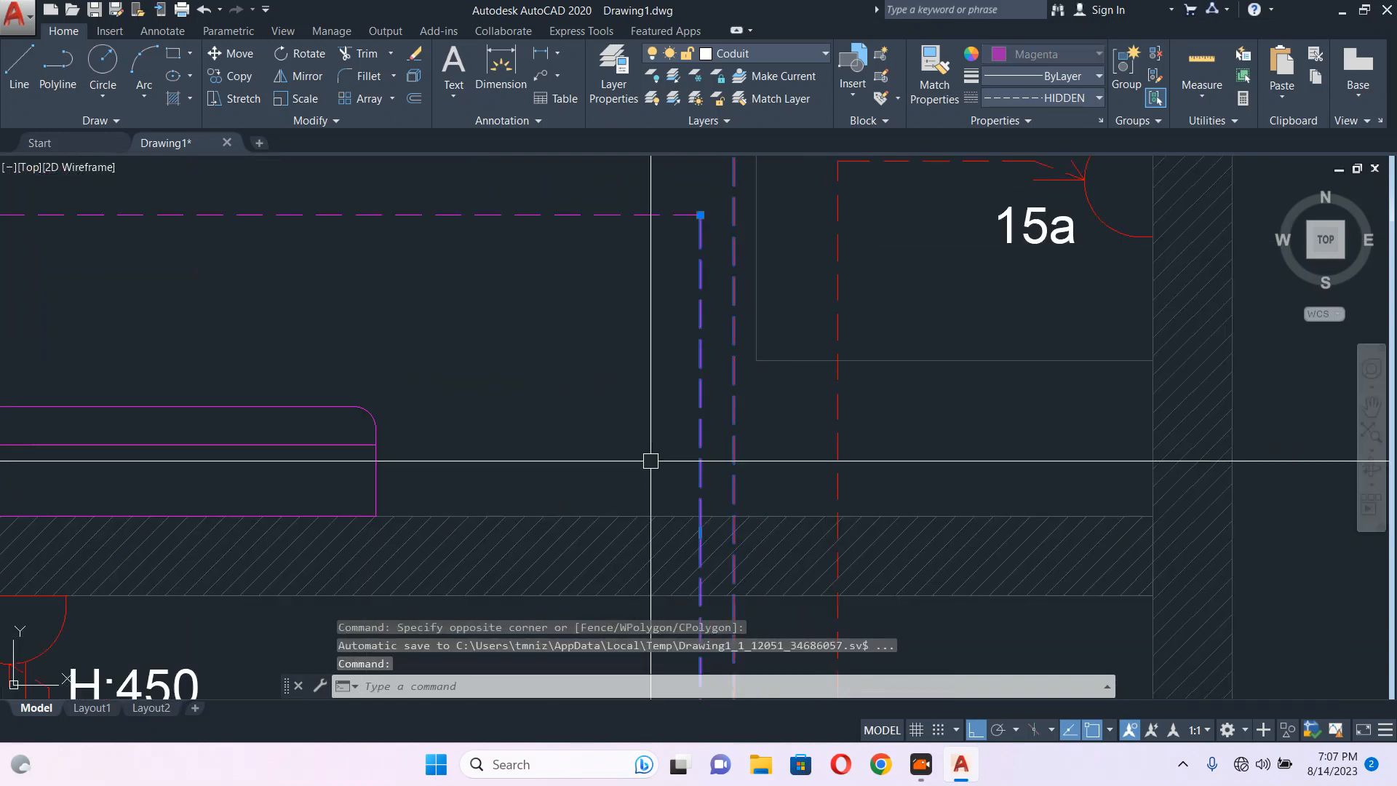
type("m")
key("Return")
left_click(603, 428)
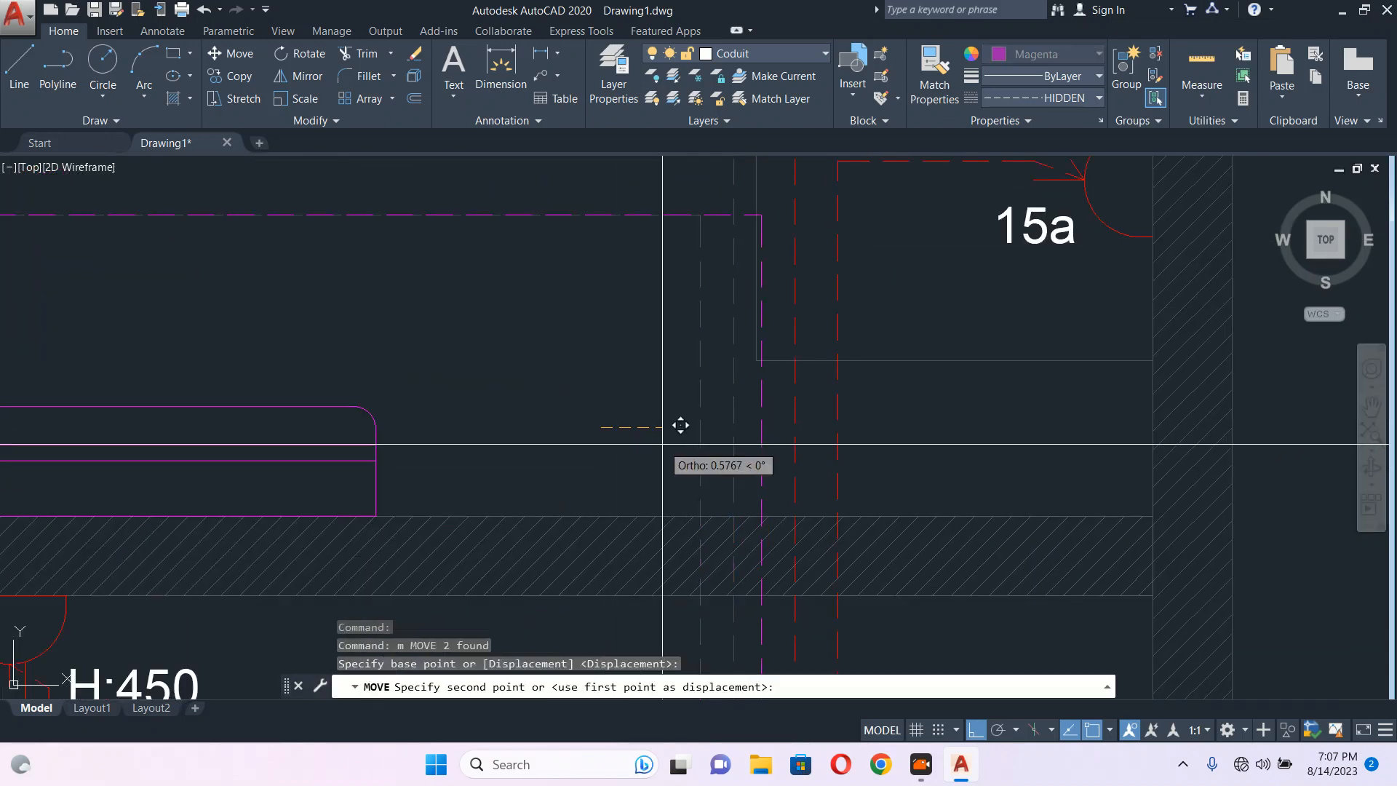
key("Escape")
Review the magenta conduit runs across all rooms, the G.I. trunking and the existing wire labels.
scroll(681, 426, "down", 5)
scroll(633, 386, "up", 2)
middle_click_drag(565, 489, 711, 359)
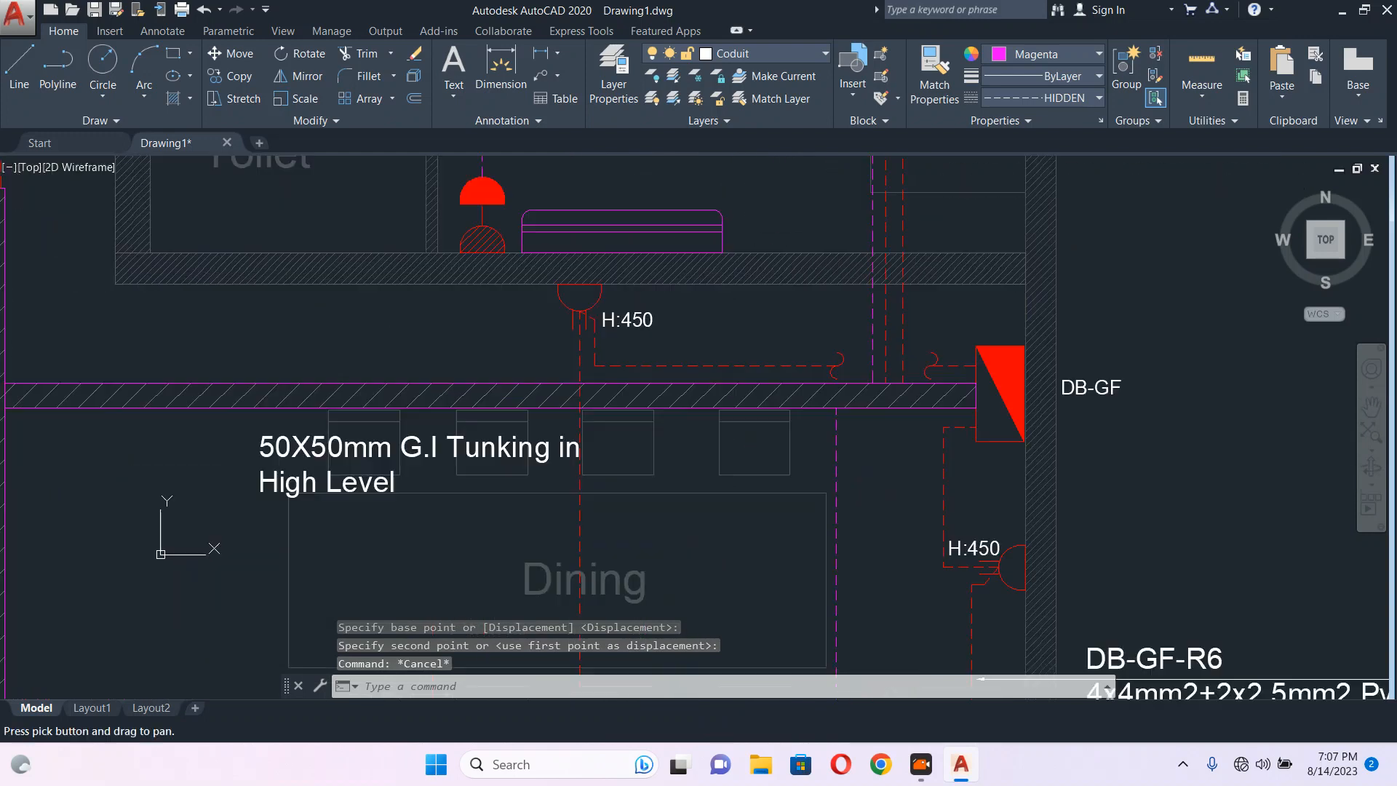
scroll(722, 353, "down", 4)
middle_click_drag(557, 465, 691, 362)
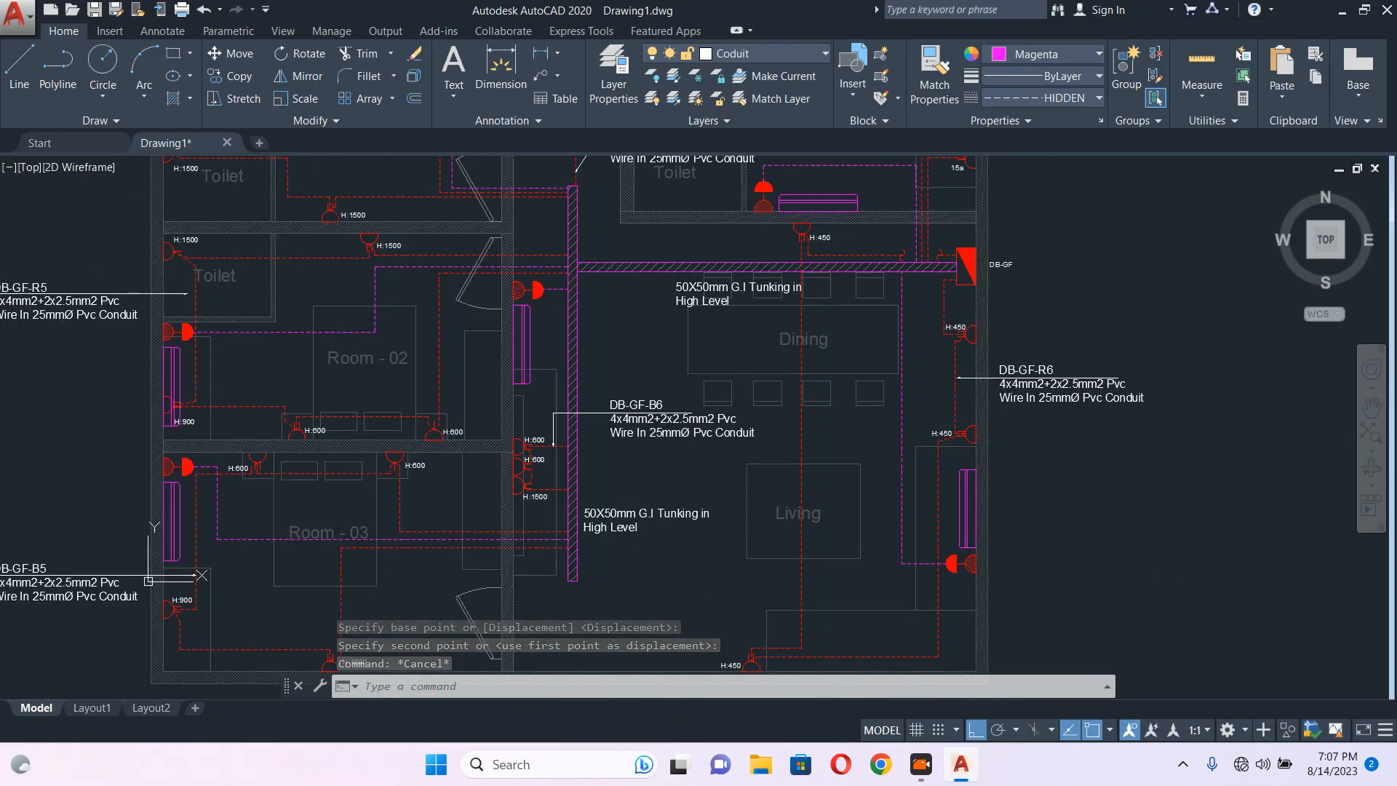
mouse_move(557, 446)
middle_mouse_down()
mouse_move(564, 402)
mouse_move(349, 331)
middle_mouse_up()
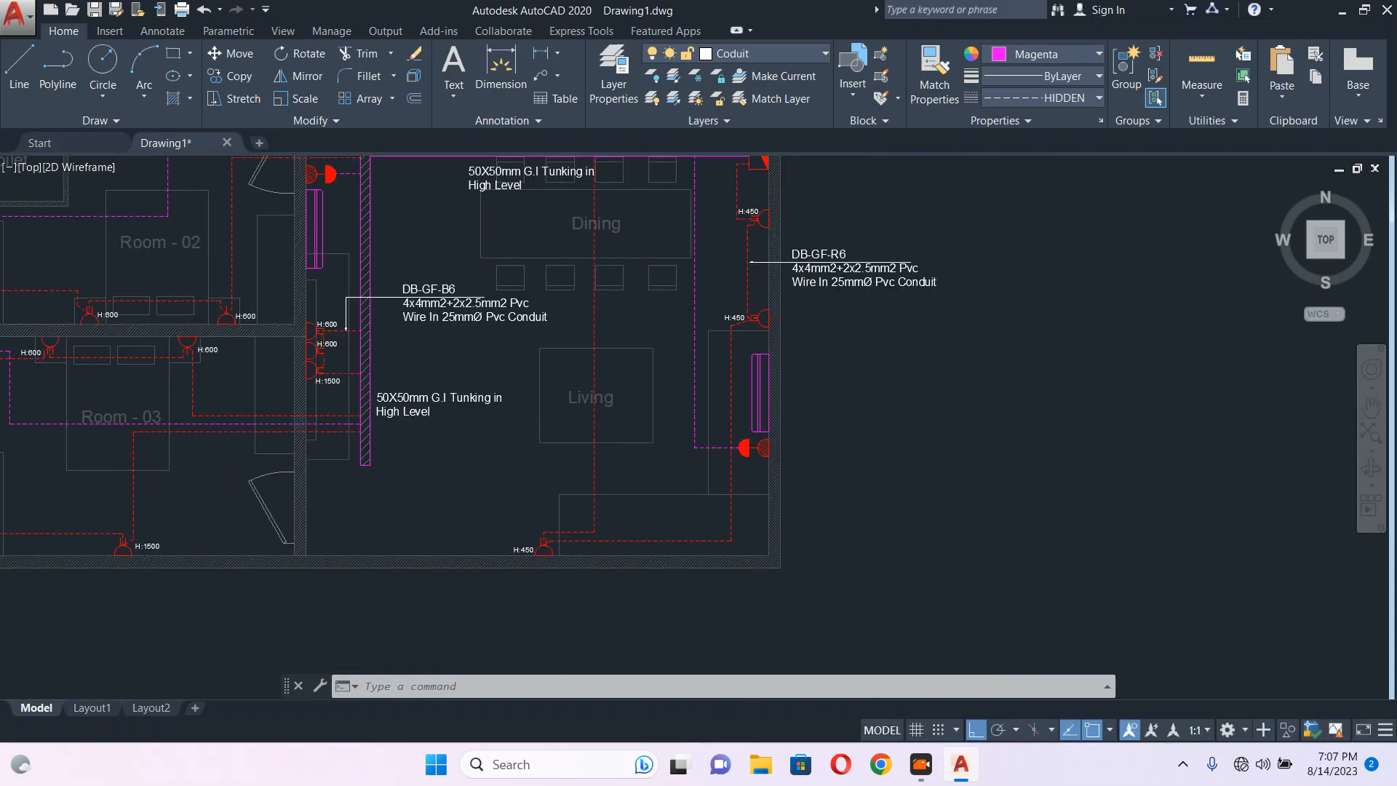
scroll(601, 418, "down", 2)
middle_click_drag(465, 236, 593, 328)
scroll(593, 328, "up", 2)
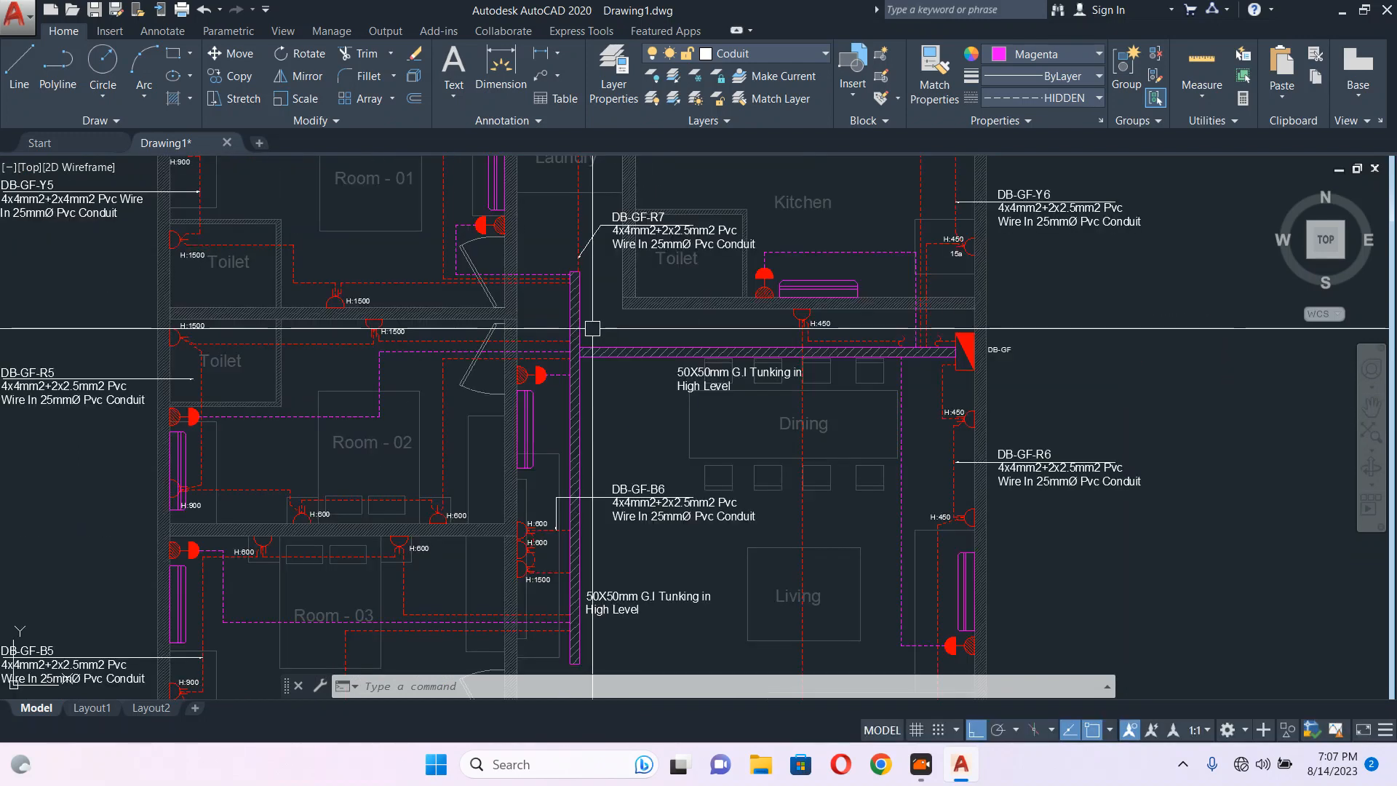
middle_click_drag(787, 355, 527, 312)
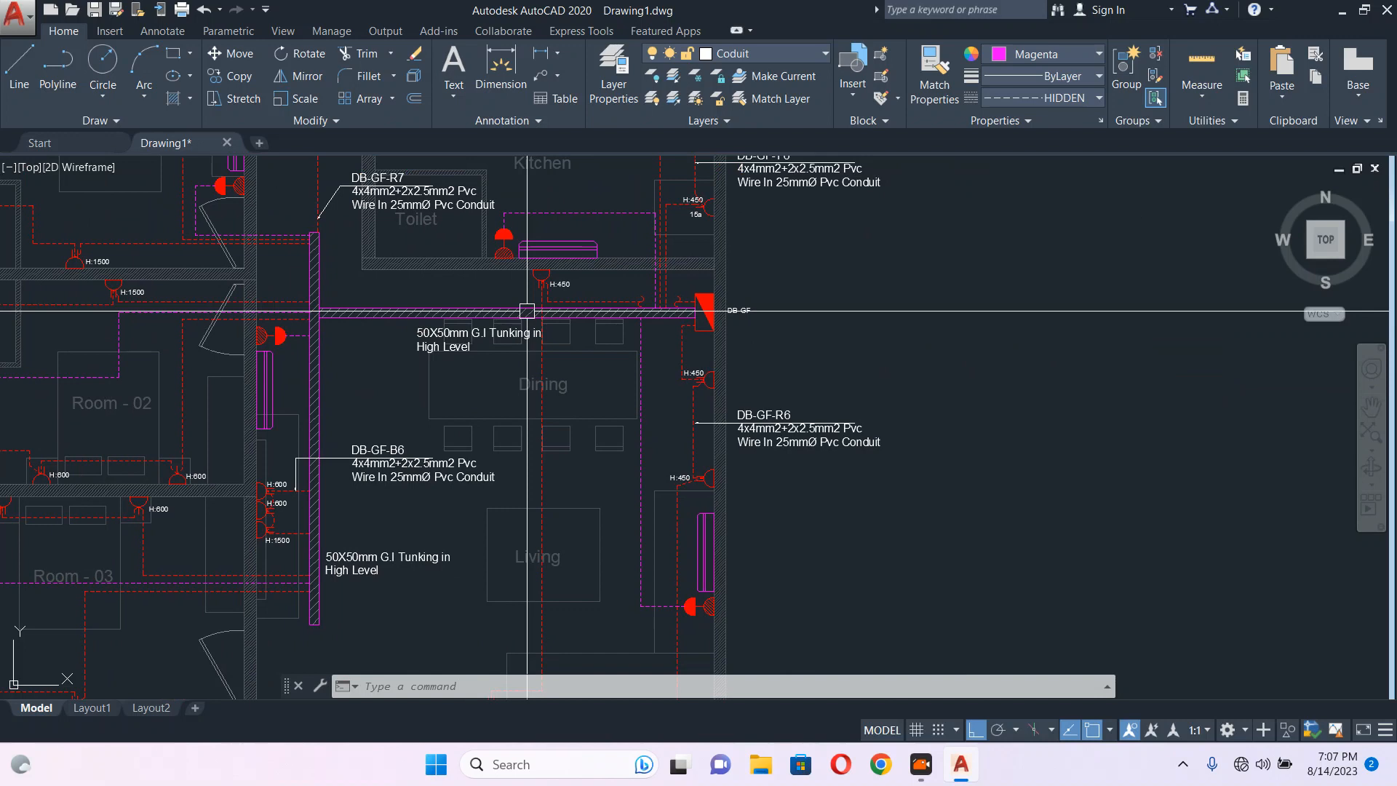
middle_click_drag(711, 250, 678, 337)
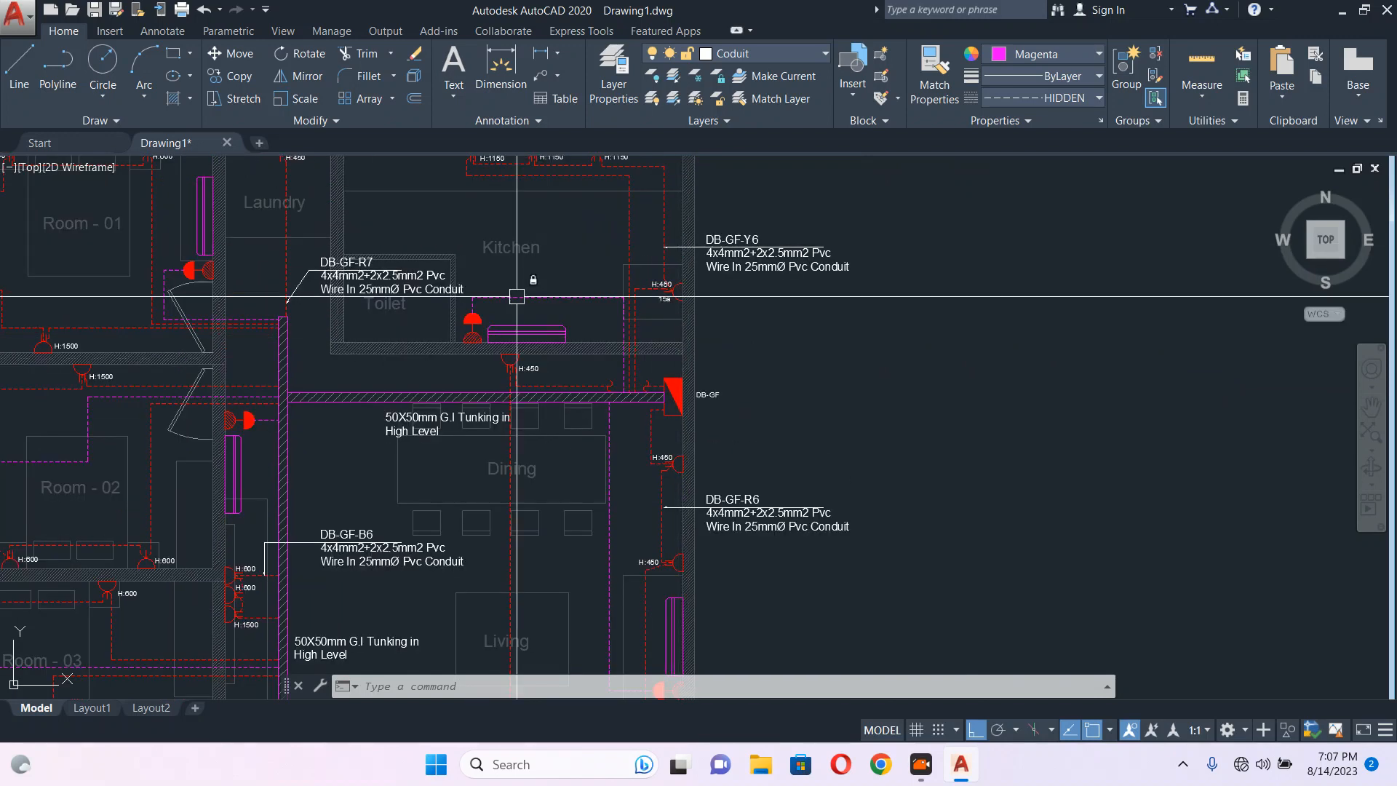
middle_click_drag(246, 383, 611, 320)
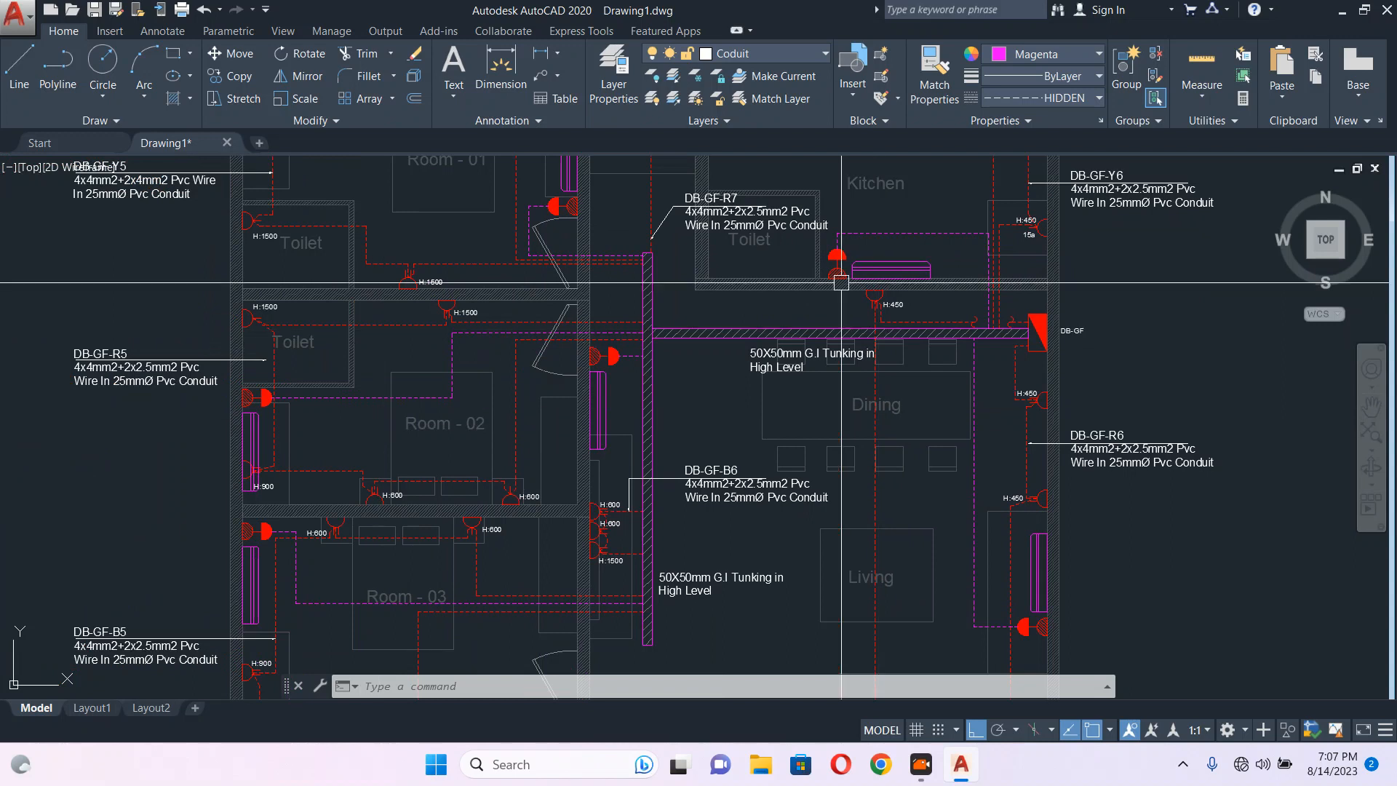
middle_click_drag(938, 273, 778, 332)
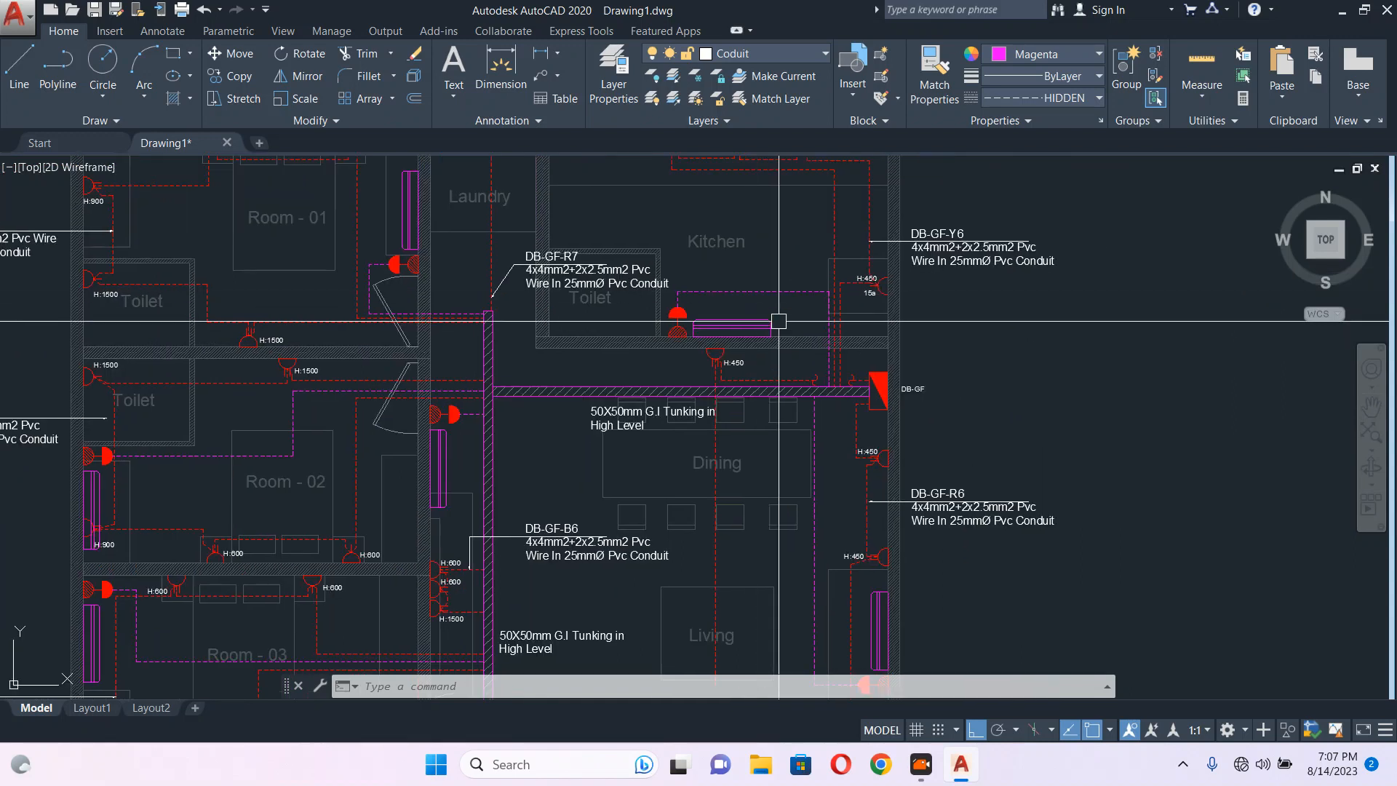
middle_click_drag(901, 360, 818, 374)
middle_click_drag(745, 306, 586, 159)
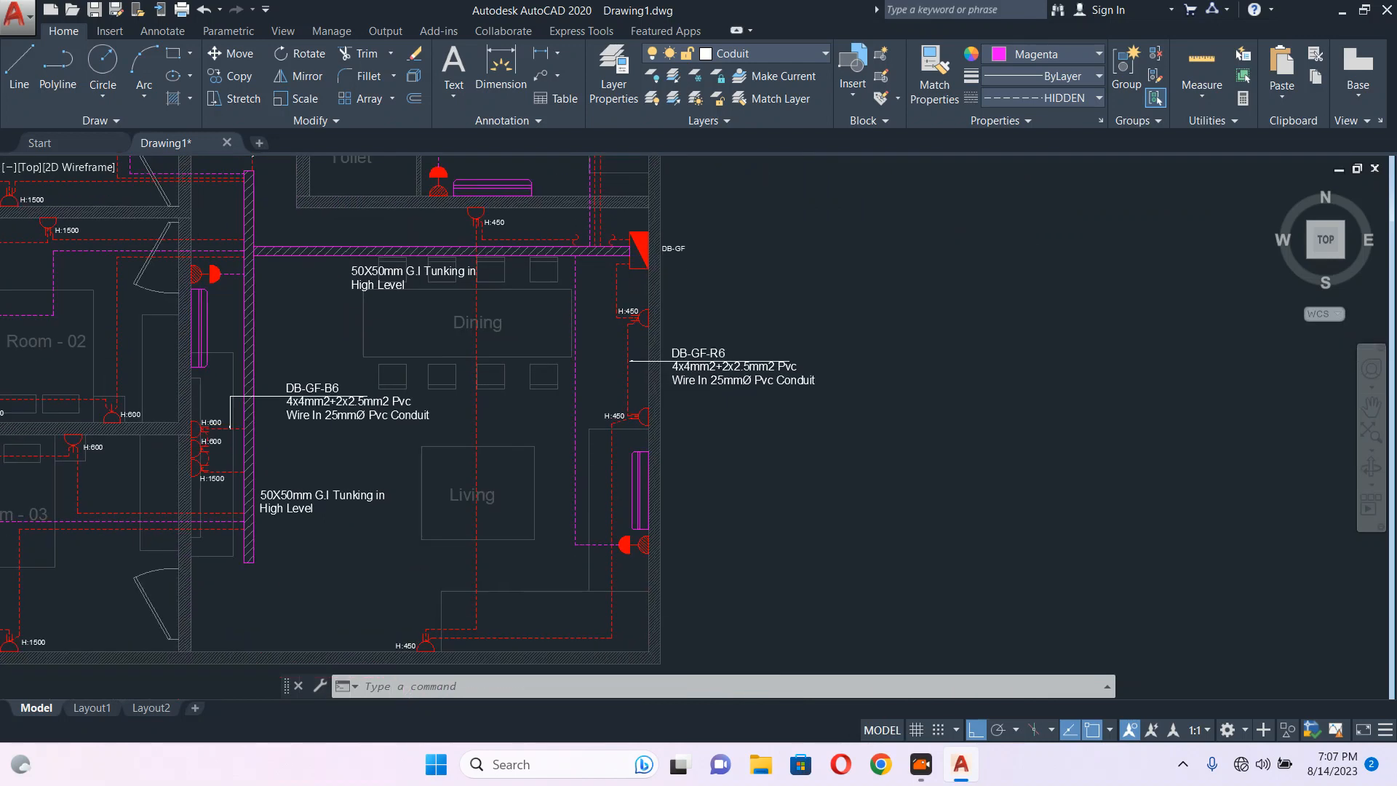
scroll(797, 408, "down", 4)
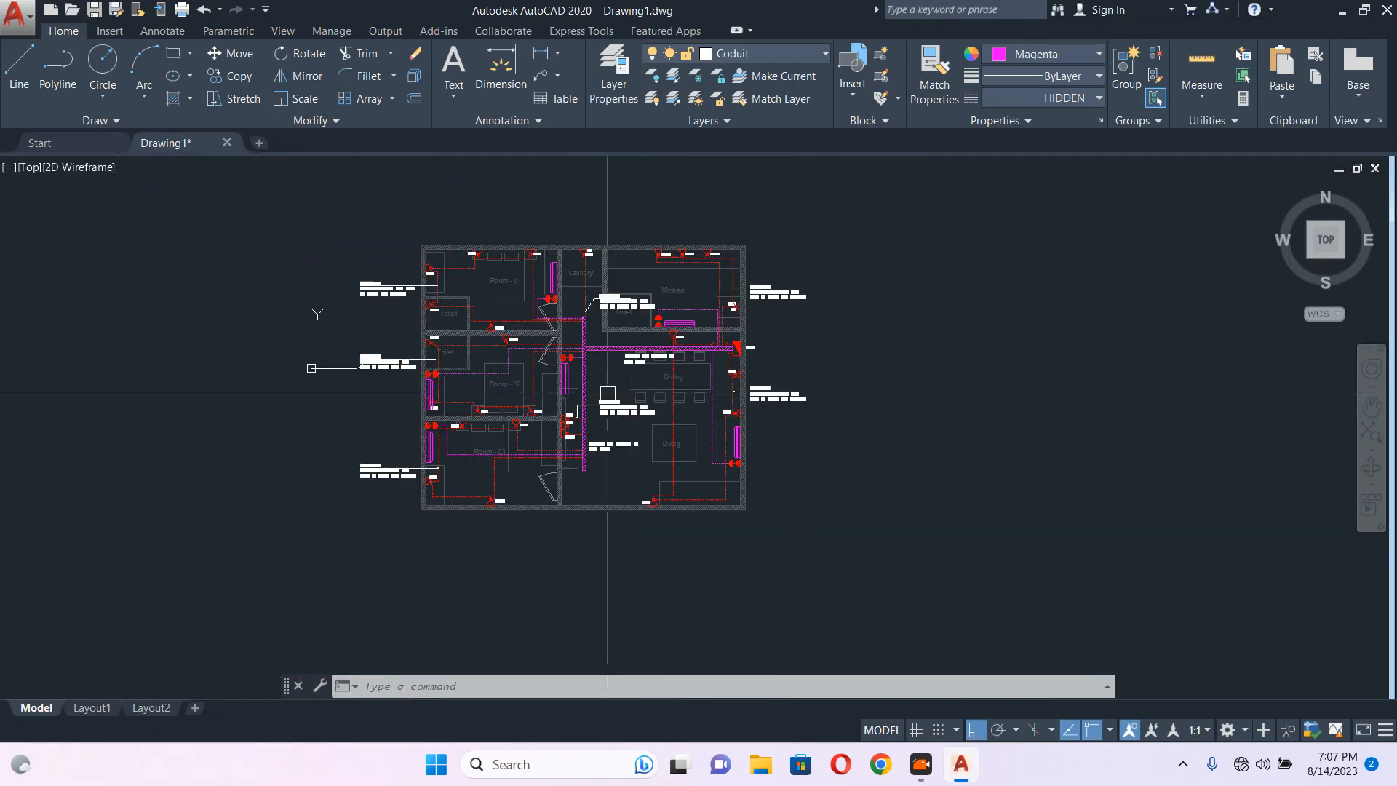
scroll(447, 300, "up", 4)
mouse_move(419, 419)
middle_mouse_down()
mouse_move(229, 370)
mouse_move(240, 306)
middle_mouse_up()
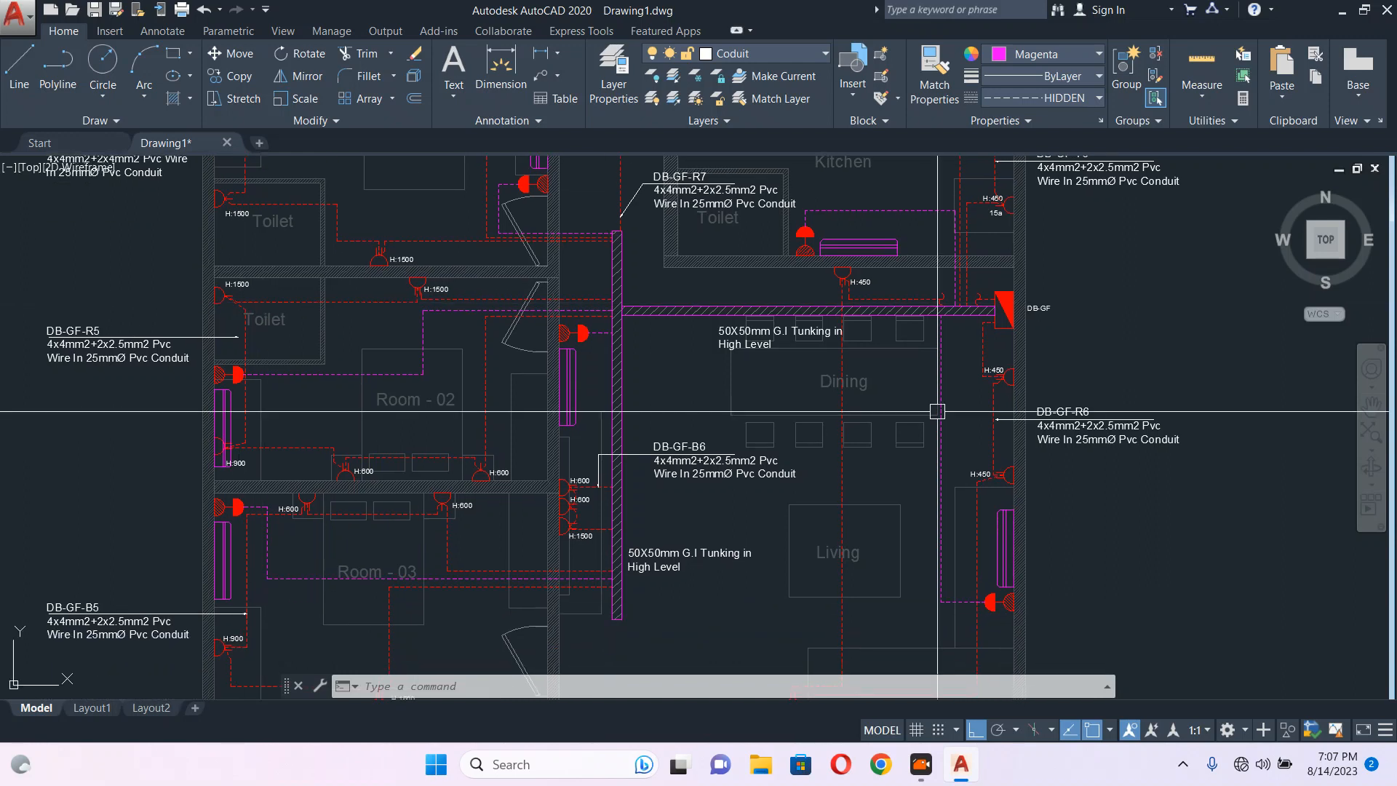
scroll(809, 316, "down", 3)
scroll(733, 393, "up", 4)
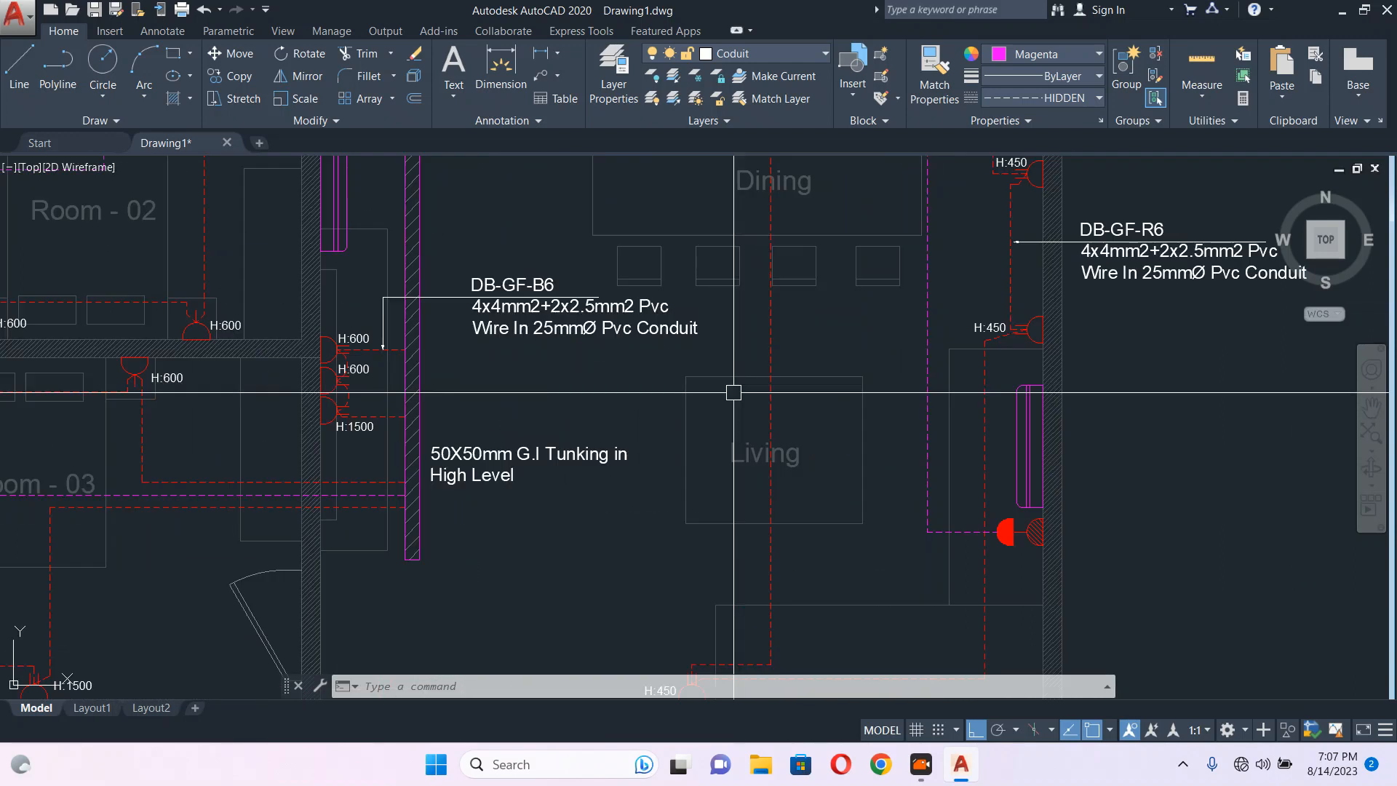
scroll(734, 393, "down", 4)
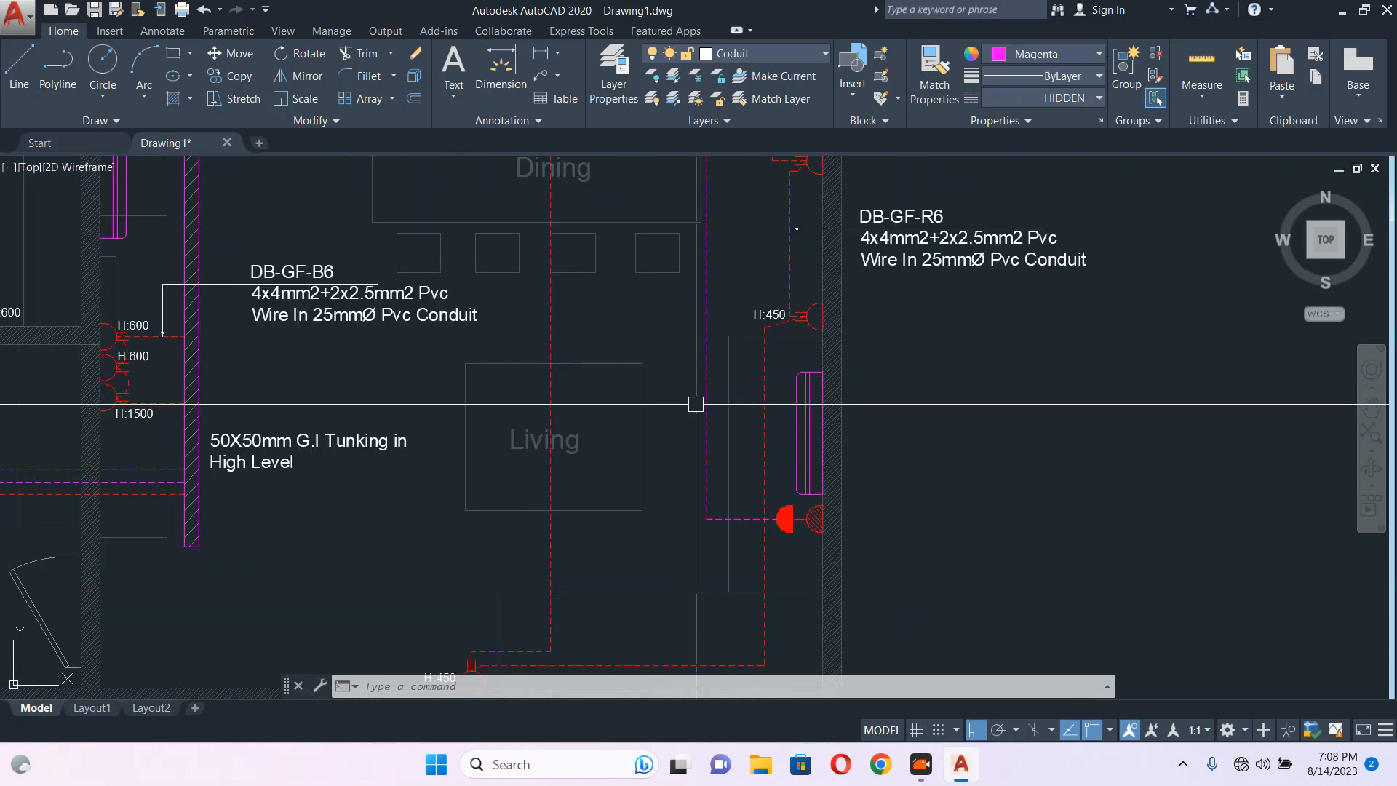
scroll(738, 400, "up", 4)
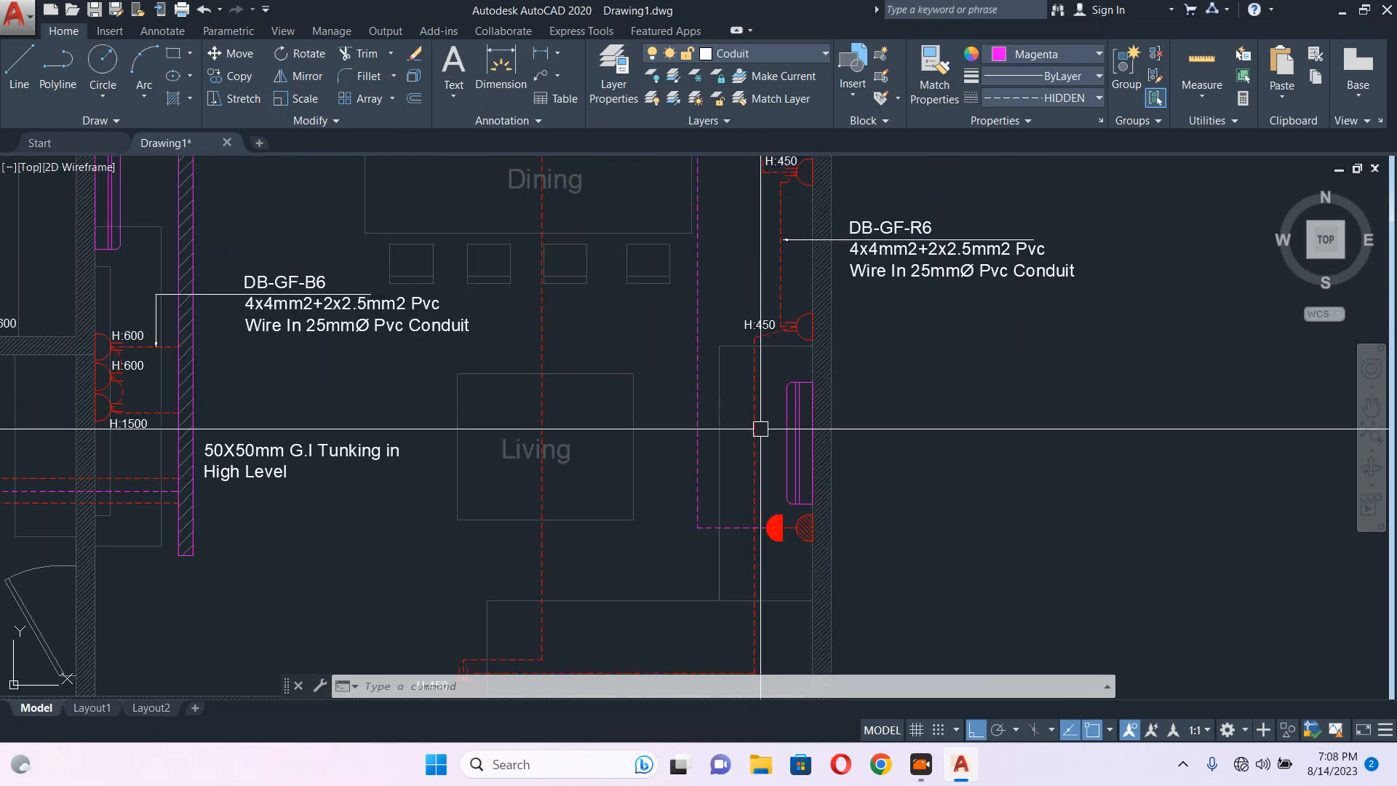
scroll(749, 431, "down", 2)
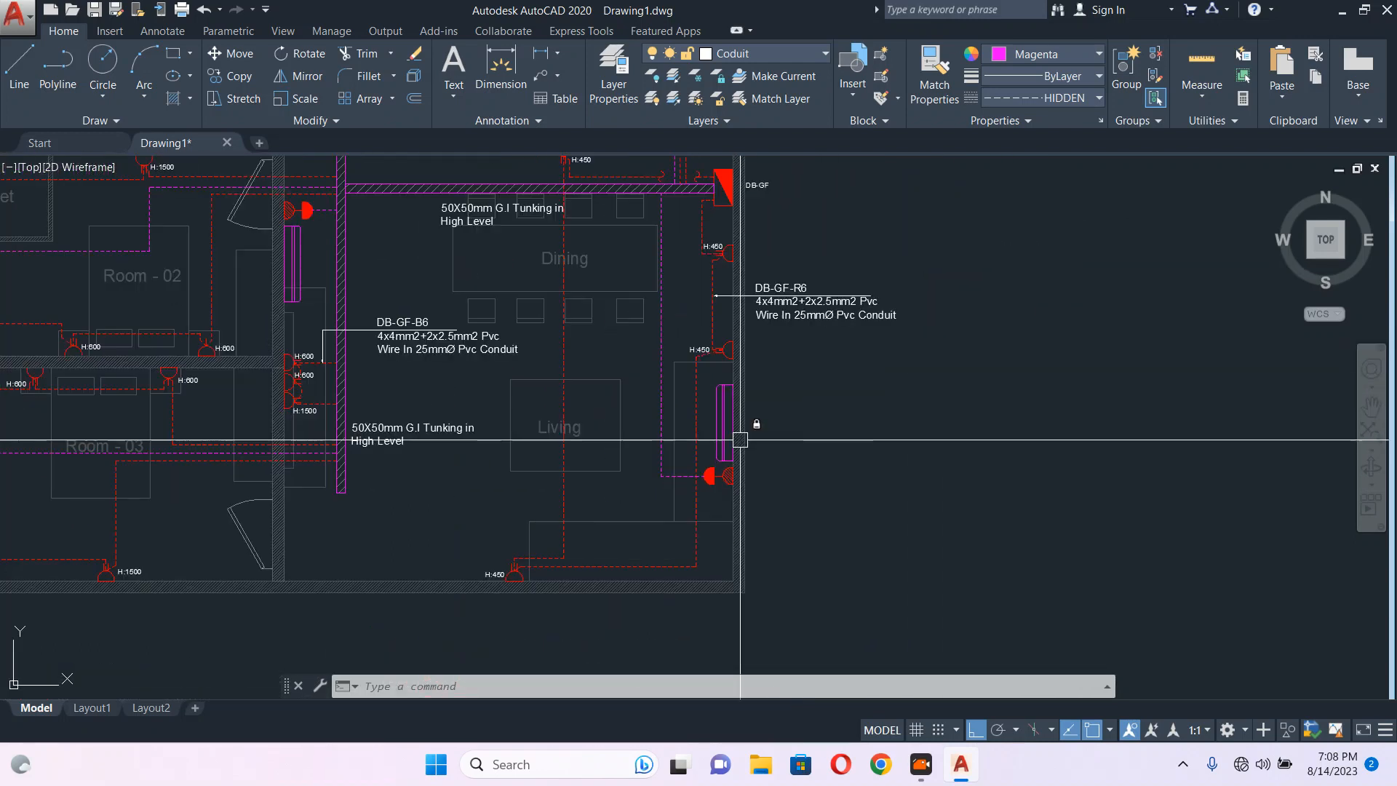
Copy the DB-GF-R6 wire label with its leader straight down to beside the Living room's magenta unit.
scroll(865, 276, "up", 2)
left_click(826, 255)
left_click(777, 329)
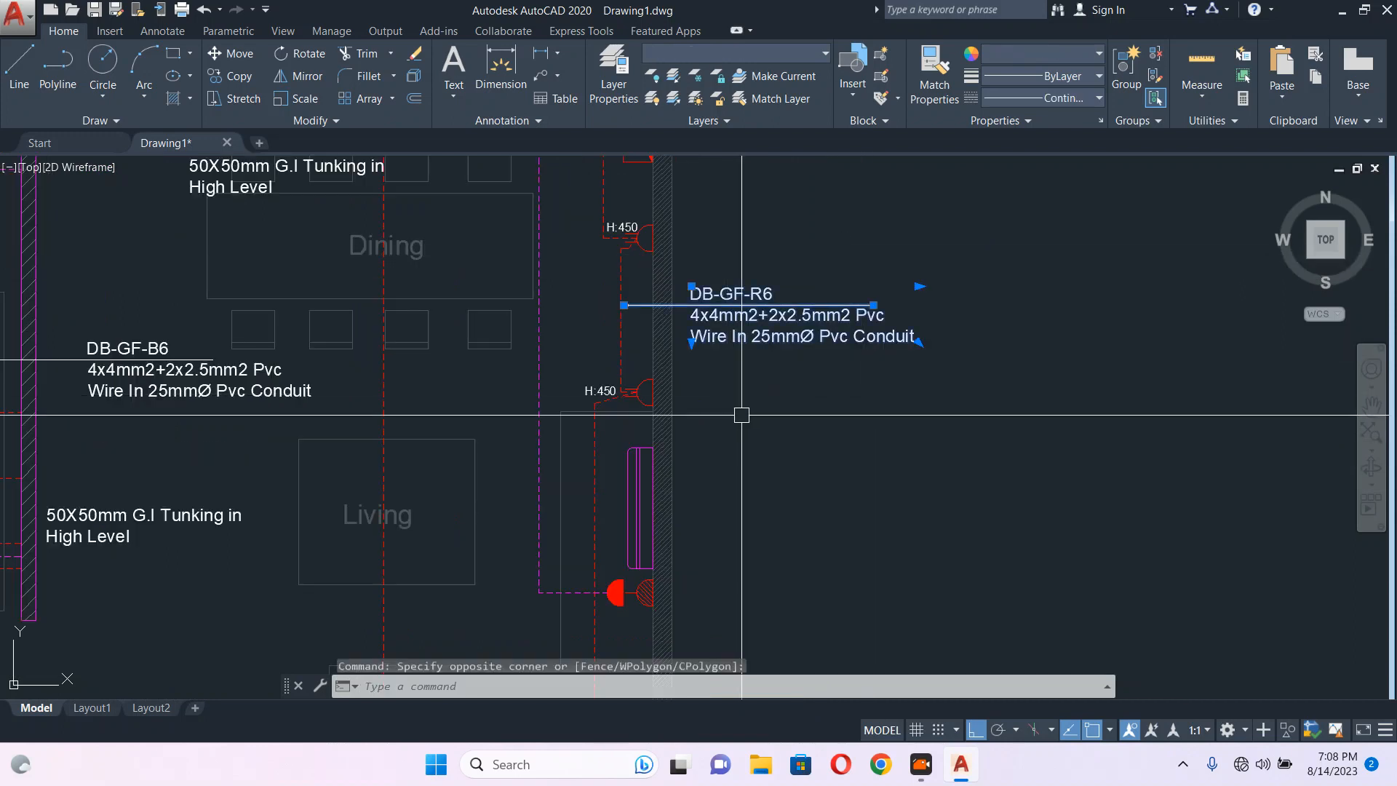
middle_click_drag(760, 430, 705, 334)
type("co")
key("Return")
left_click(751, 307)
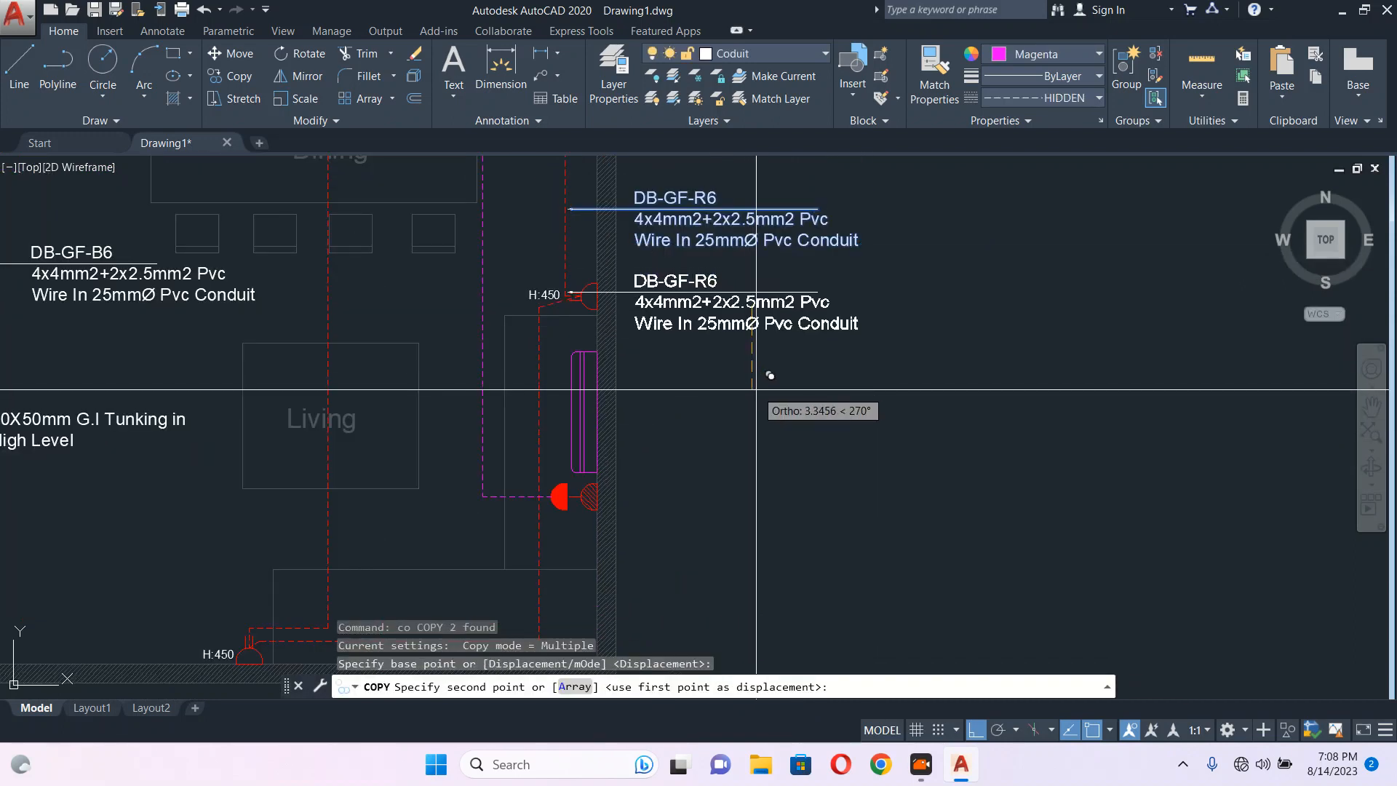
middle_click_drag(769, 490, 791, 340)
left_click(778, 354)
key("Escape")
Stretch the copied label's leader so its arrowhead reaches the Living room's vertical magenta conduit.
scroll(592, 331, "up", 2)
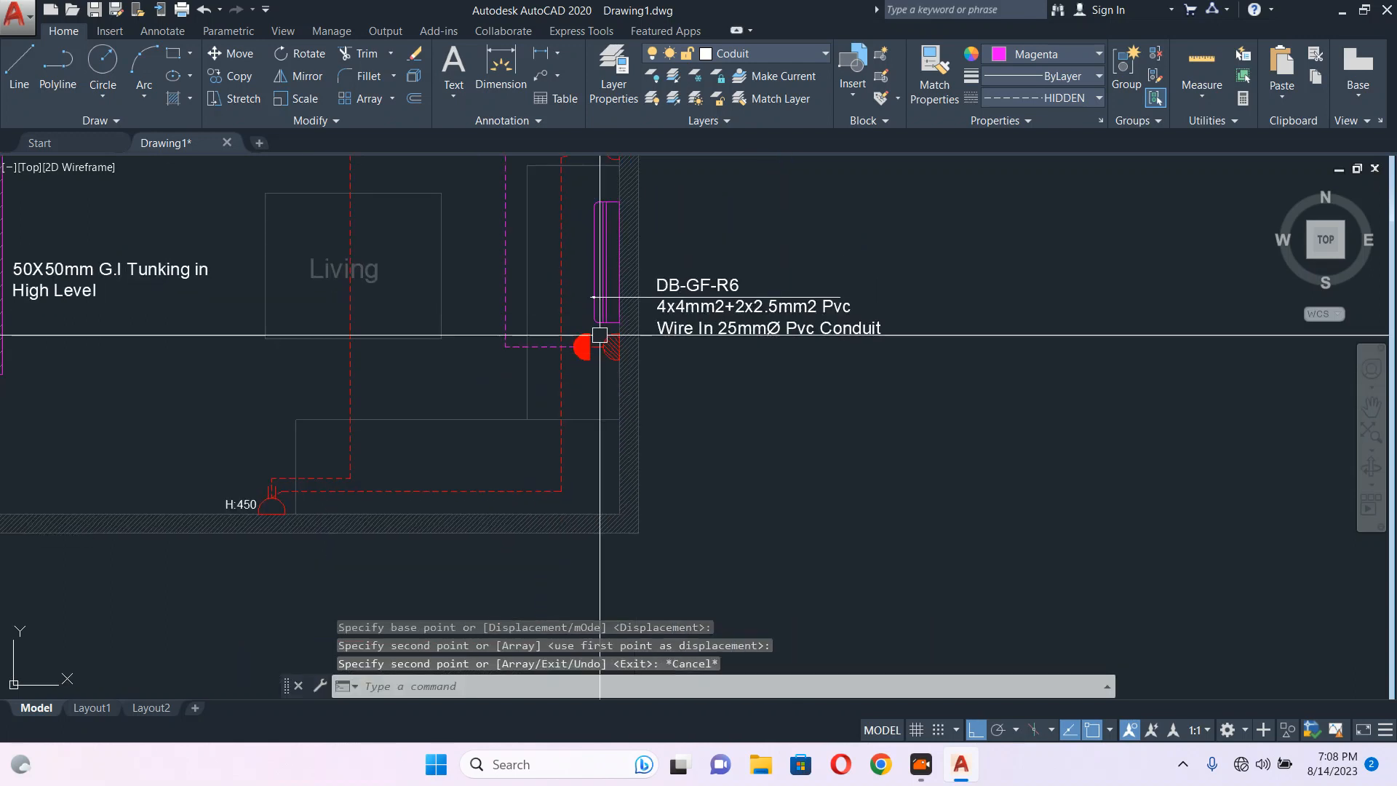
left_click(593, 274)
left_click(583, 274)
left_click(451, 275)
key("Escape")
Change the wire specification in the Living room's copied label to 3x6mm2, keeping Pvc Wire In 25mmØ Pvc Conduit.
scroll(826, 298, "up", 2)
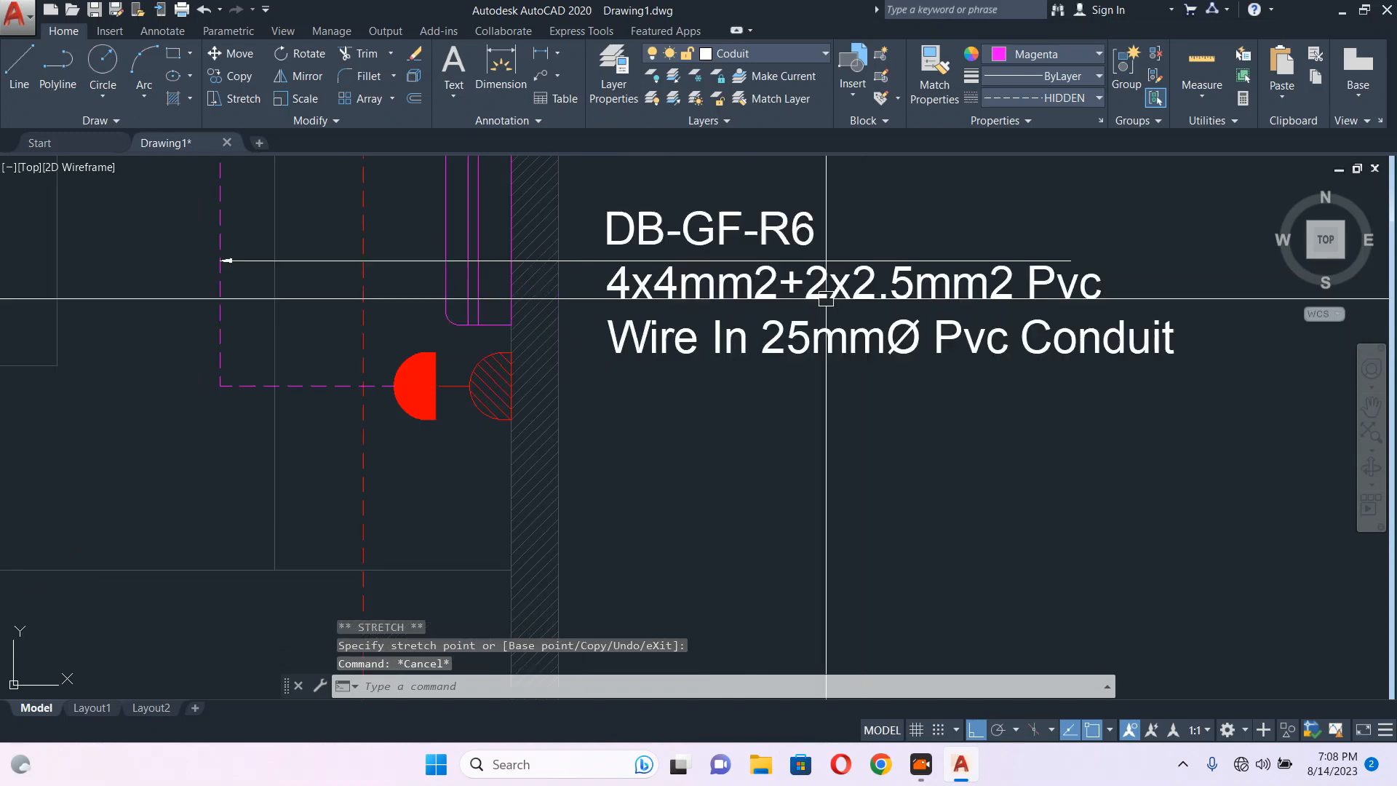
left_click(827, 298)
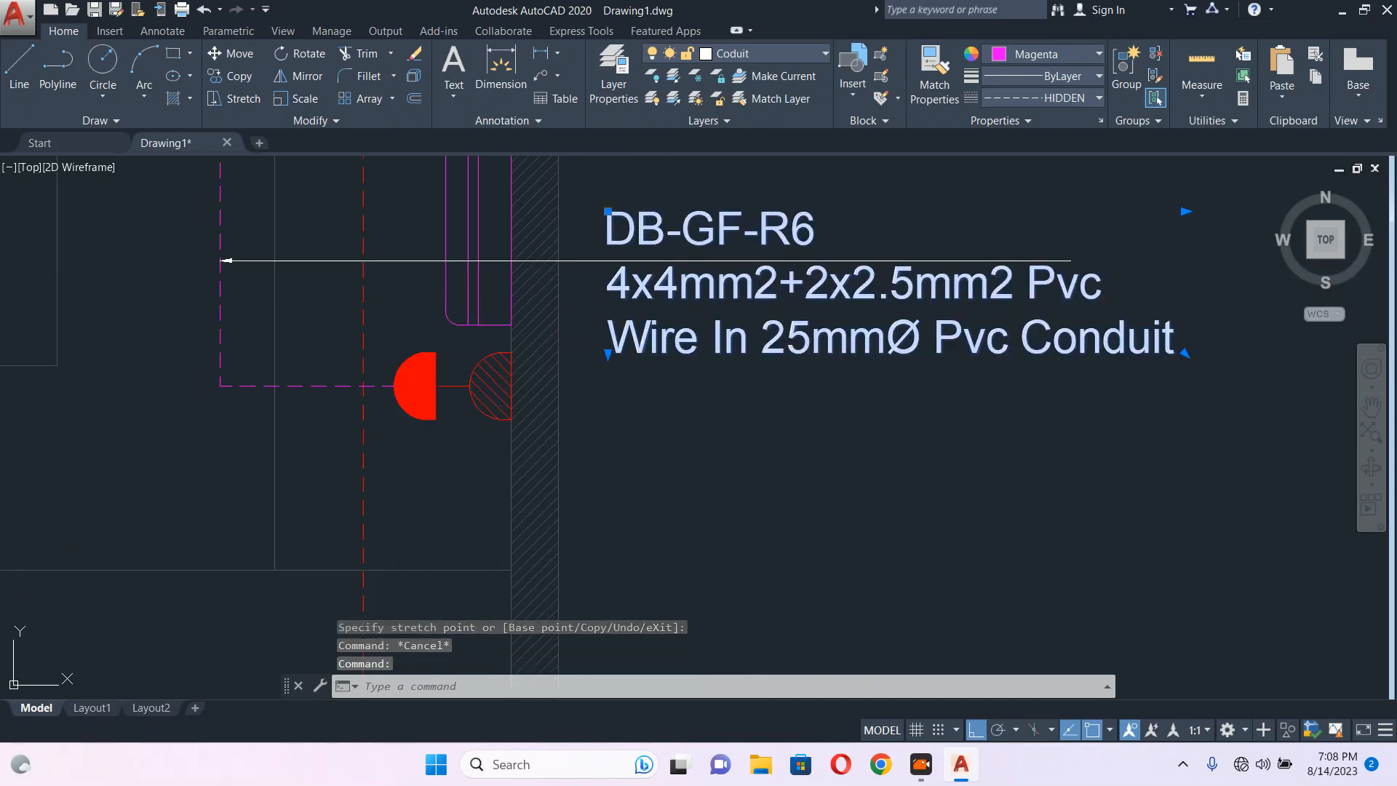
double_click(965, 340)
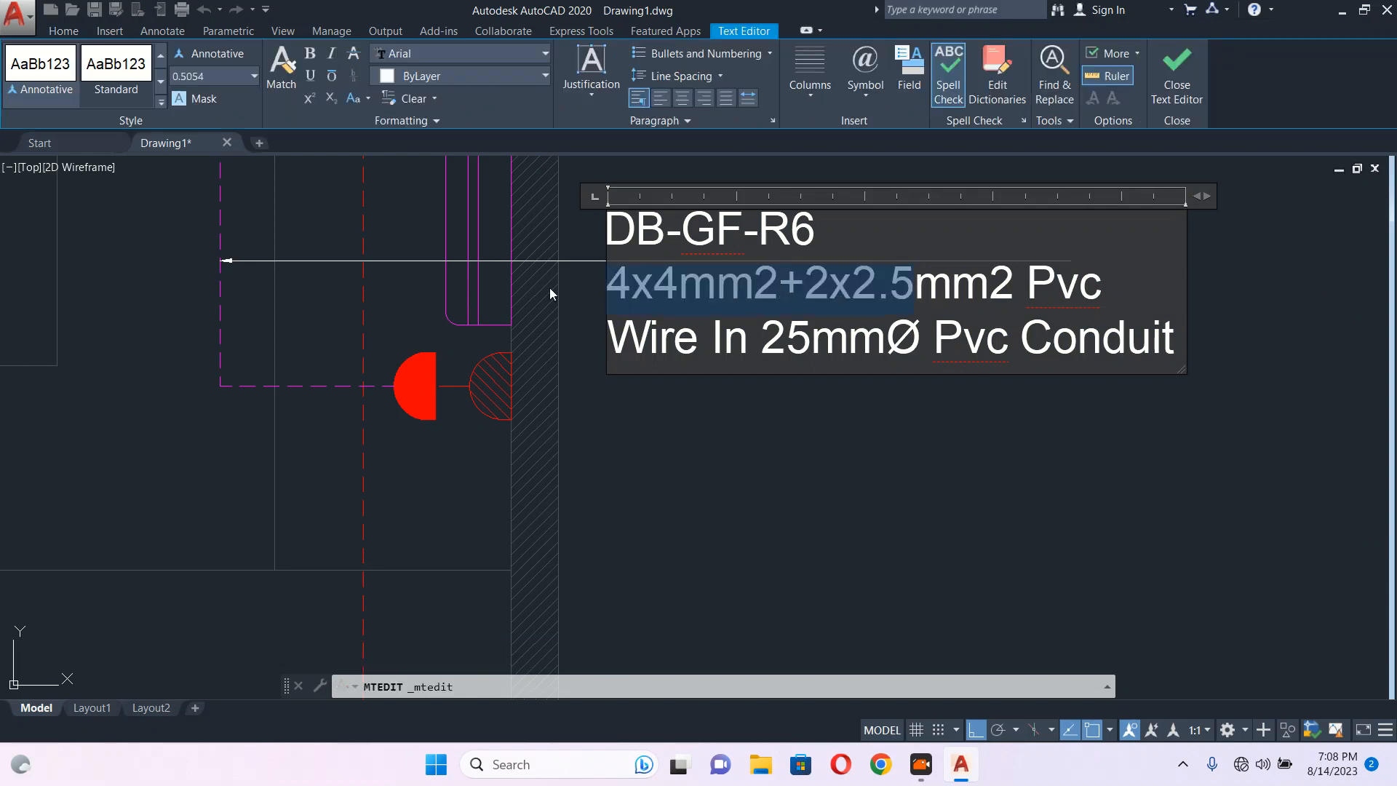
type("3x")
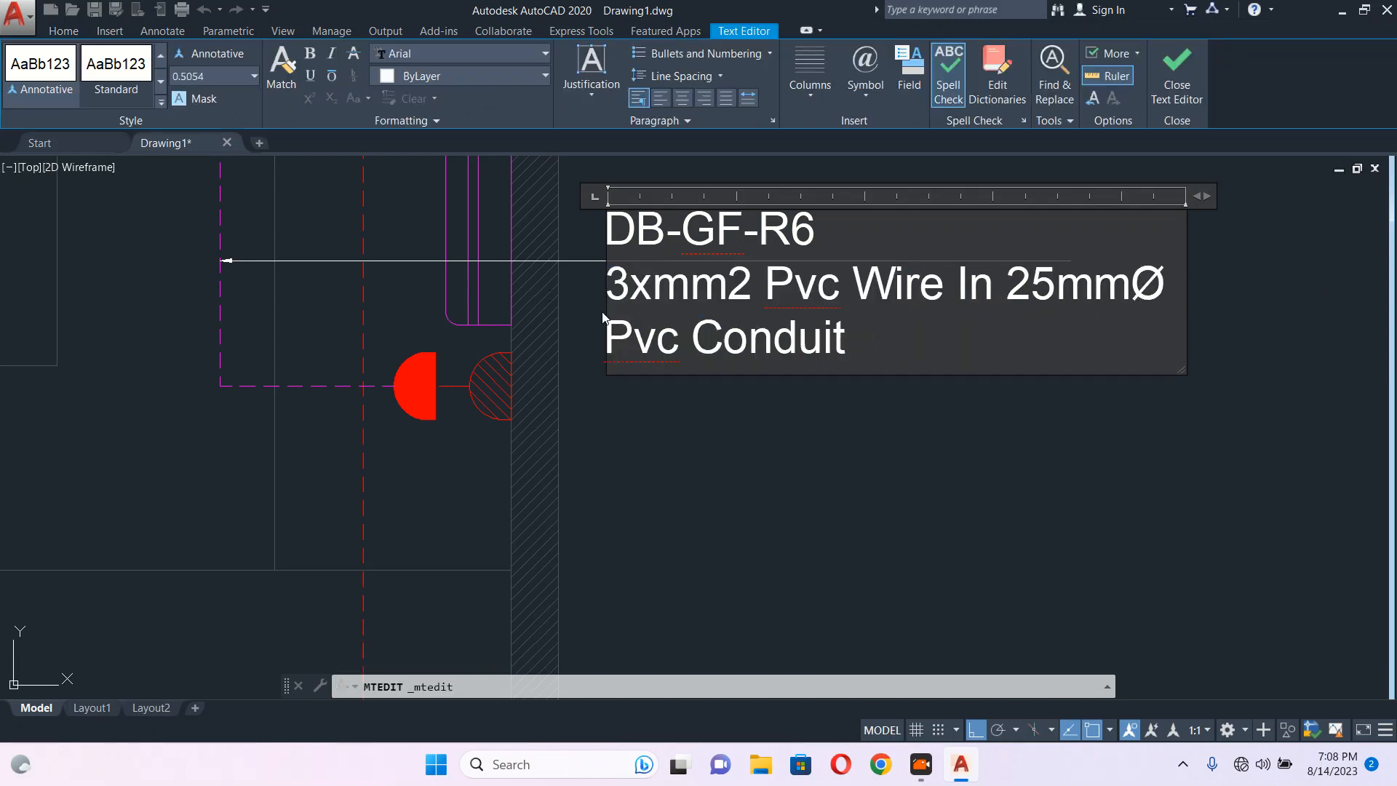
type("6")
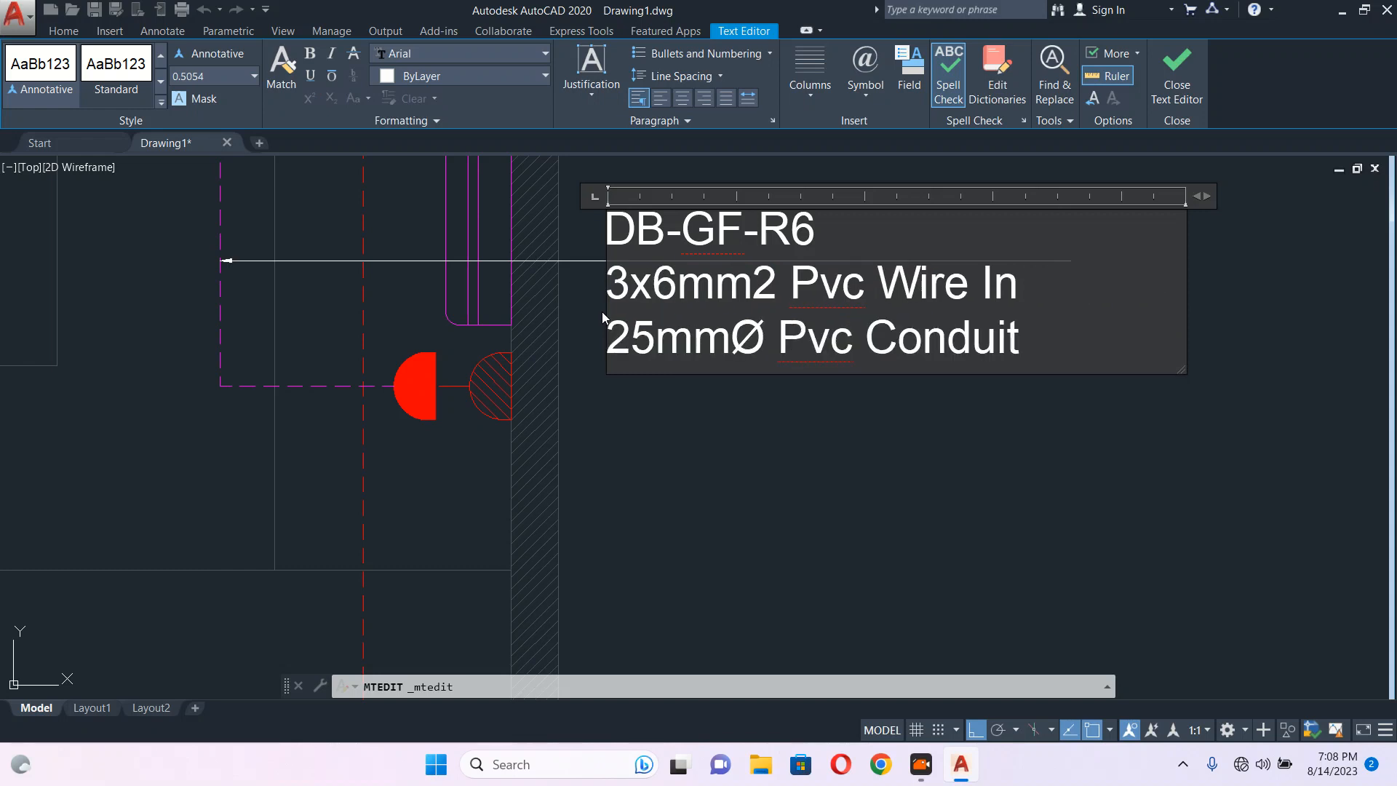
type("MM")
key("BackSpace")
type("mm")
key("BackSpace")
key("BackSpace")
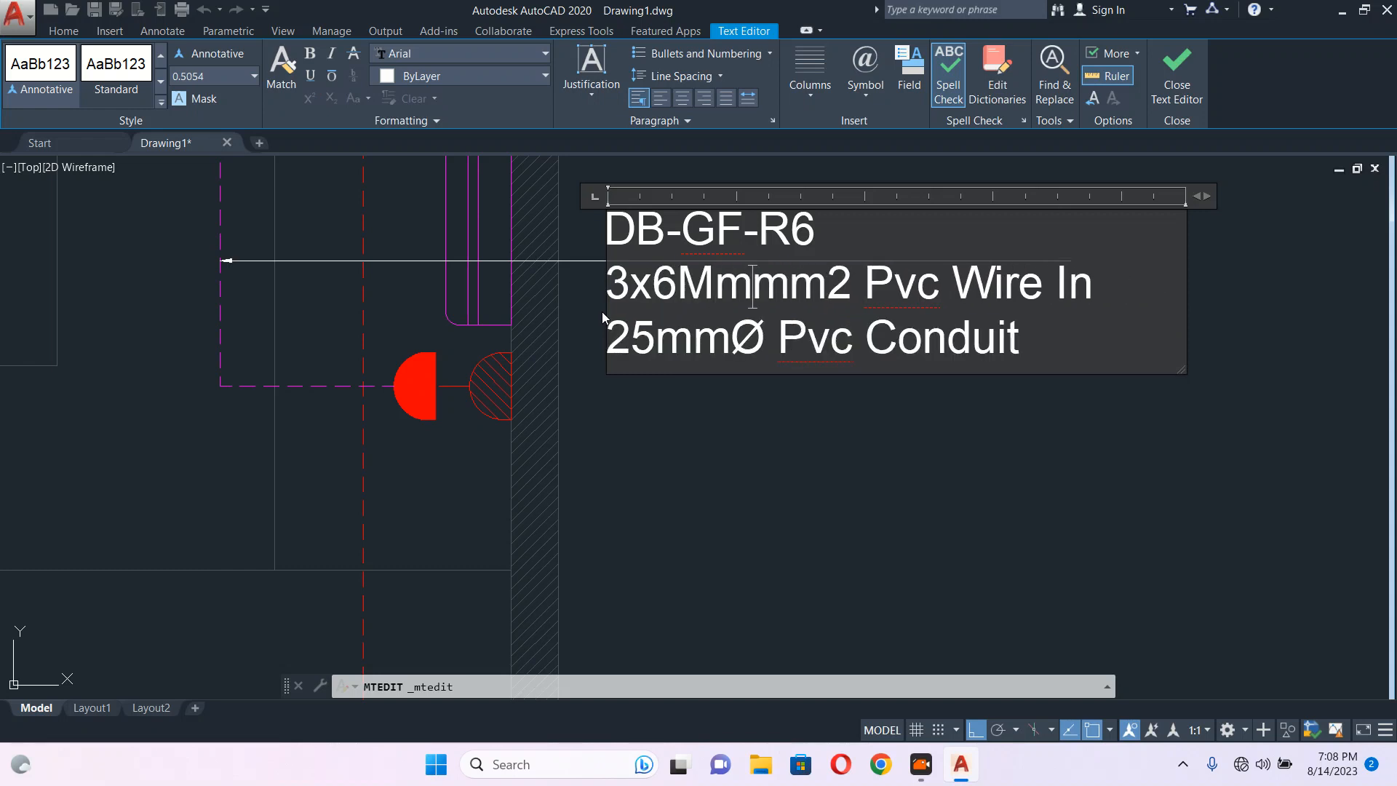
key("BackSpace")
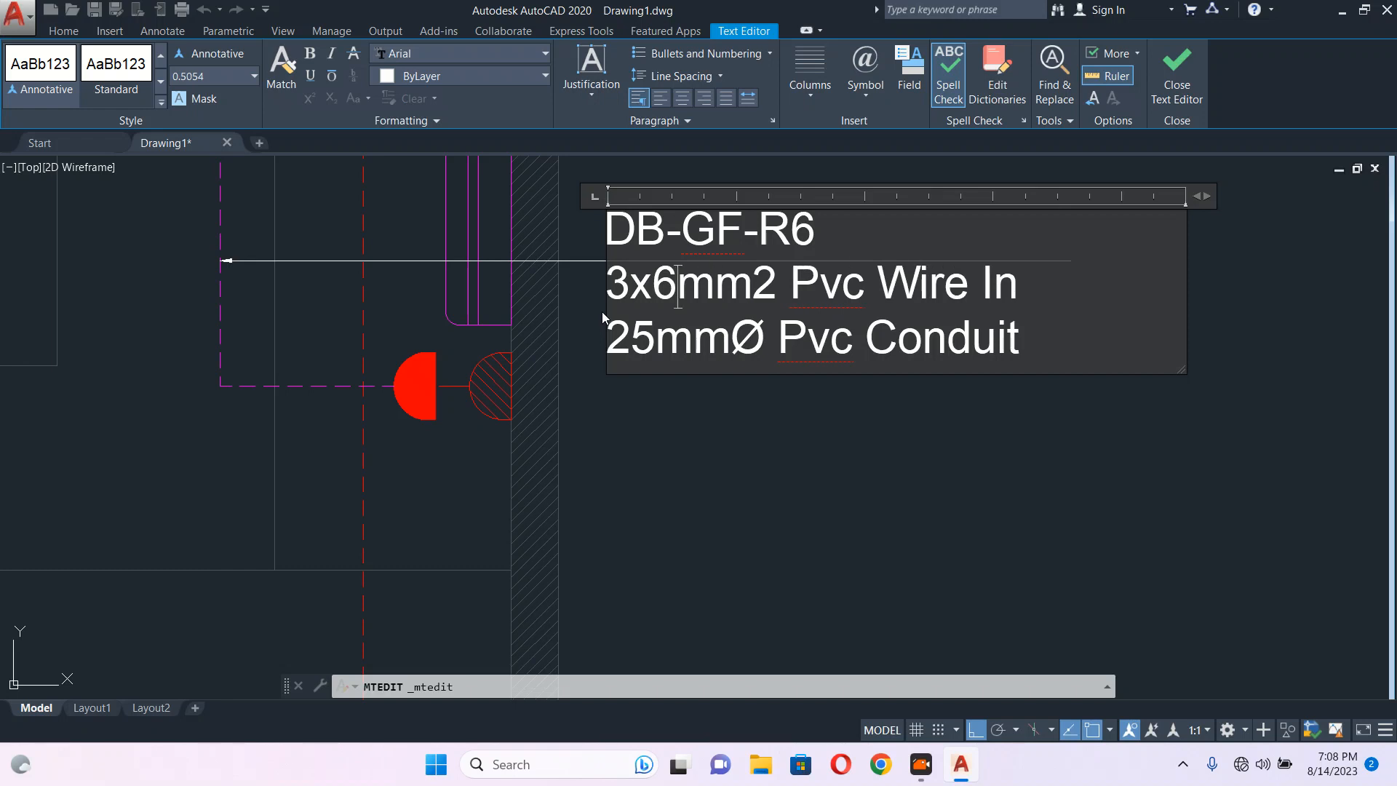
left_click(1029, 422)
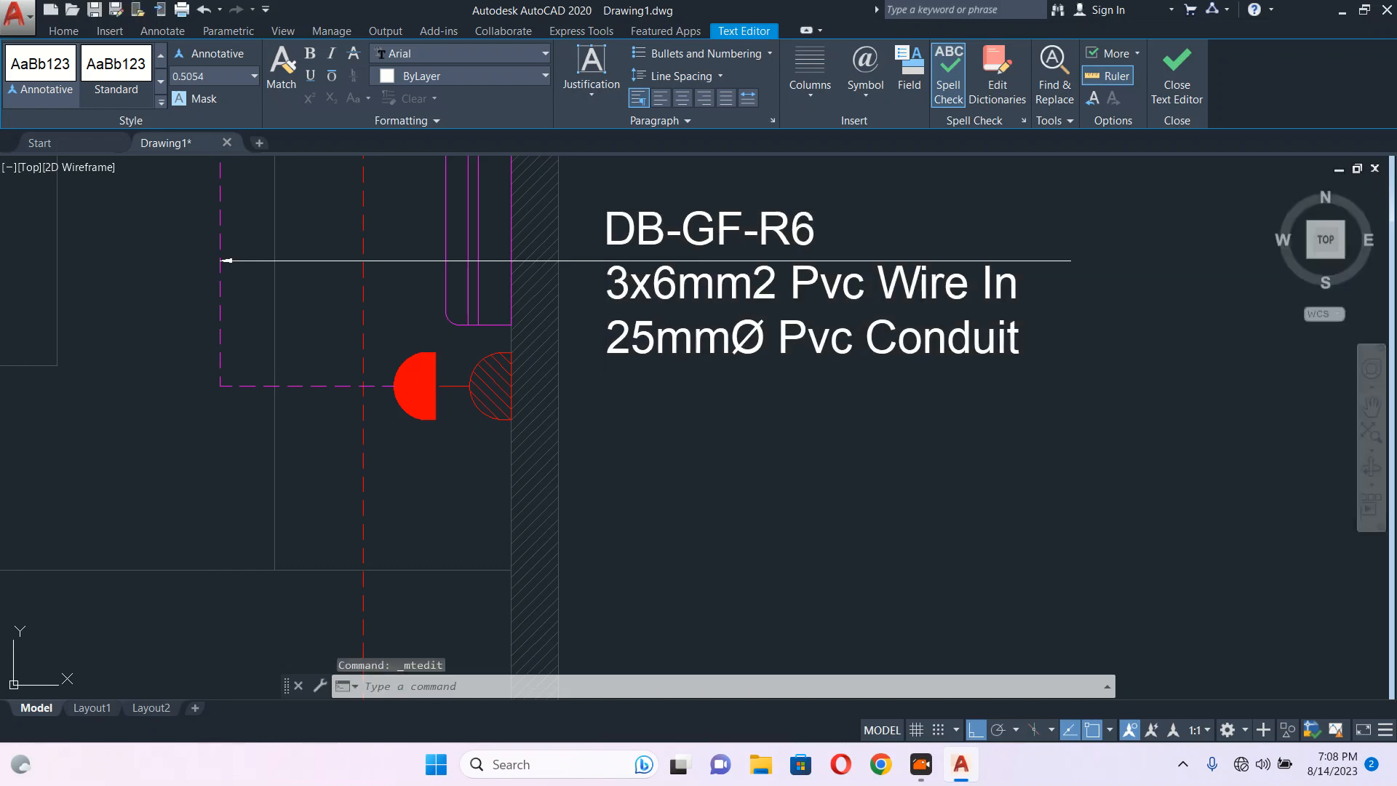
Shorten the tail of the Living room label's leader to the end of its text.
left_click(1071, 260)
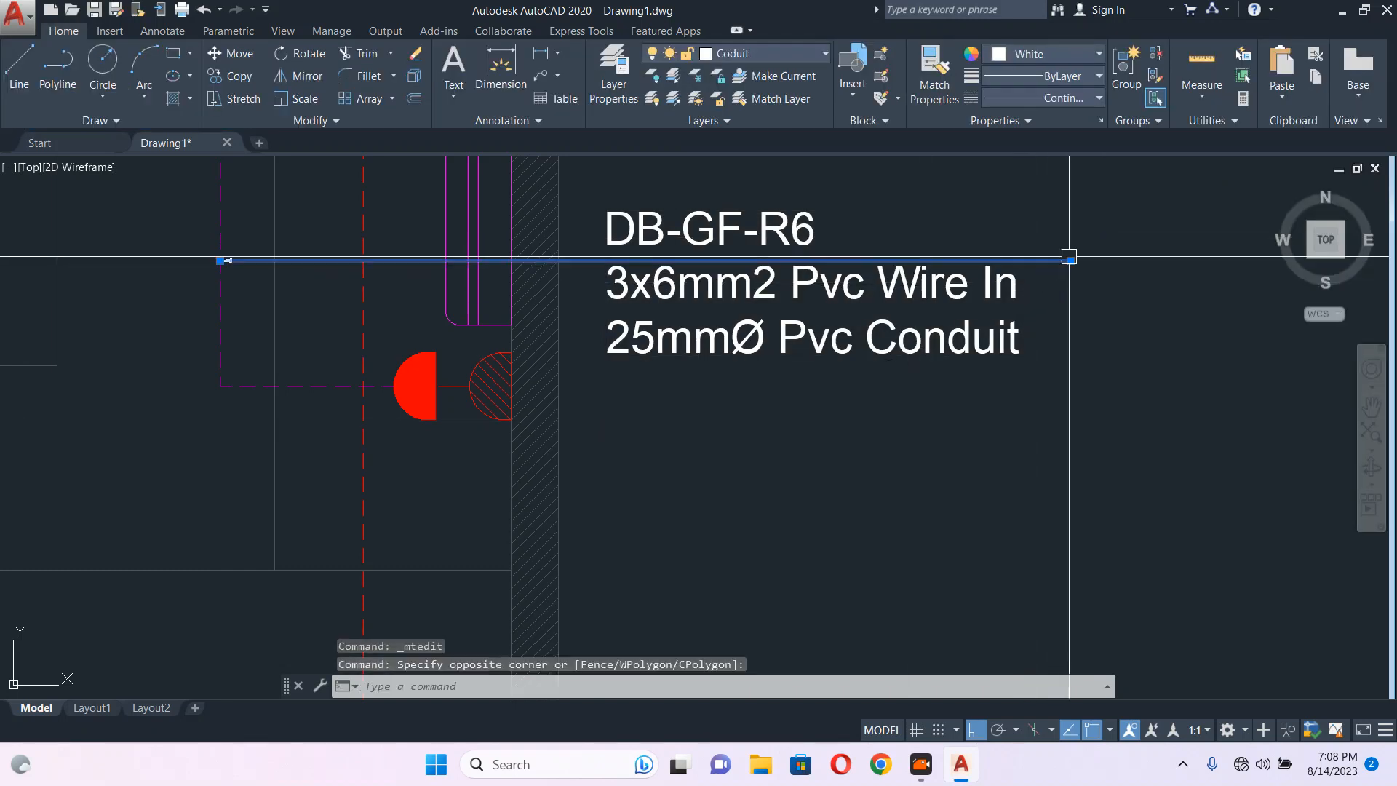
left_click(1071, 261)
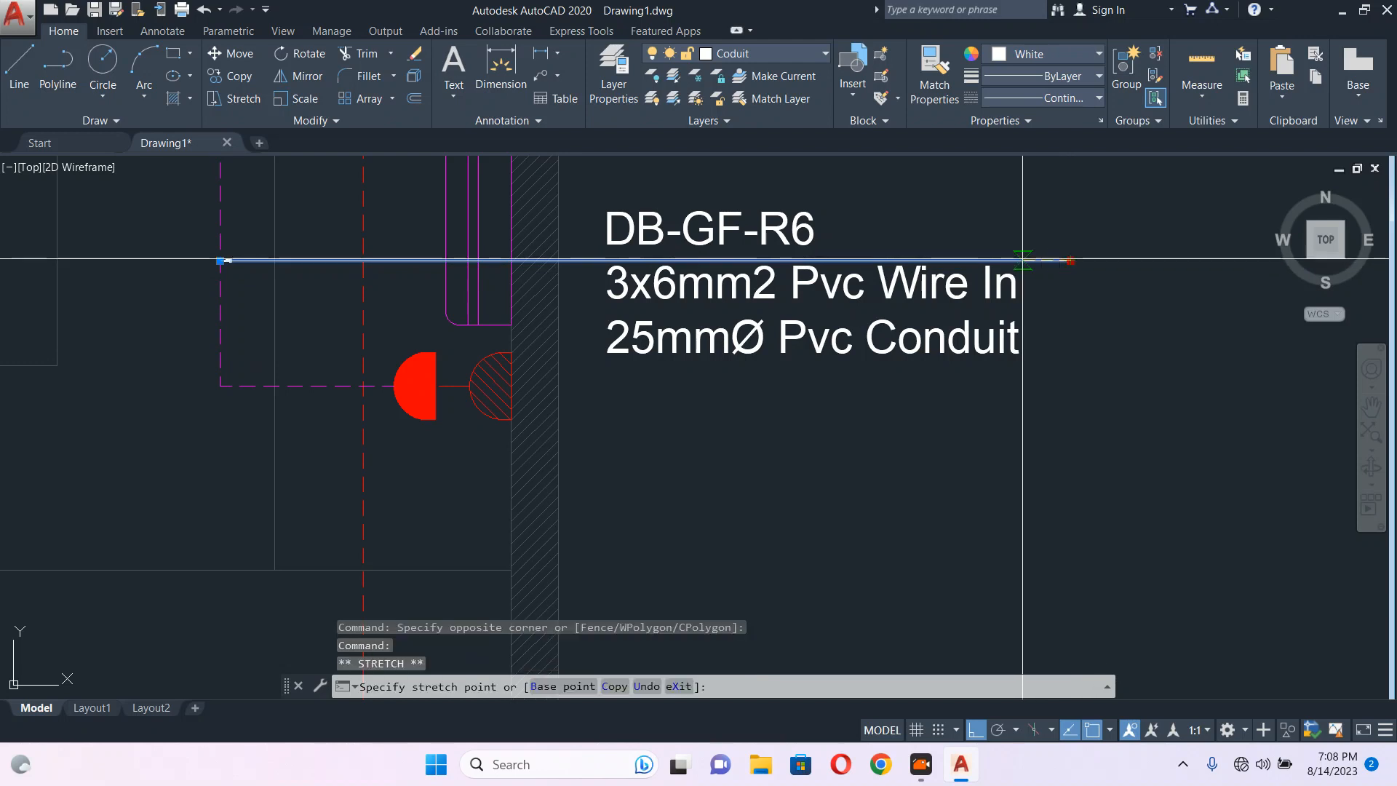
key("Escape")
scroll(837, 327, "down", 4)
scroll(830, 324, "down", 3)
scroll(914, 374, "up", 5)
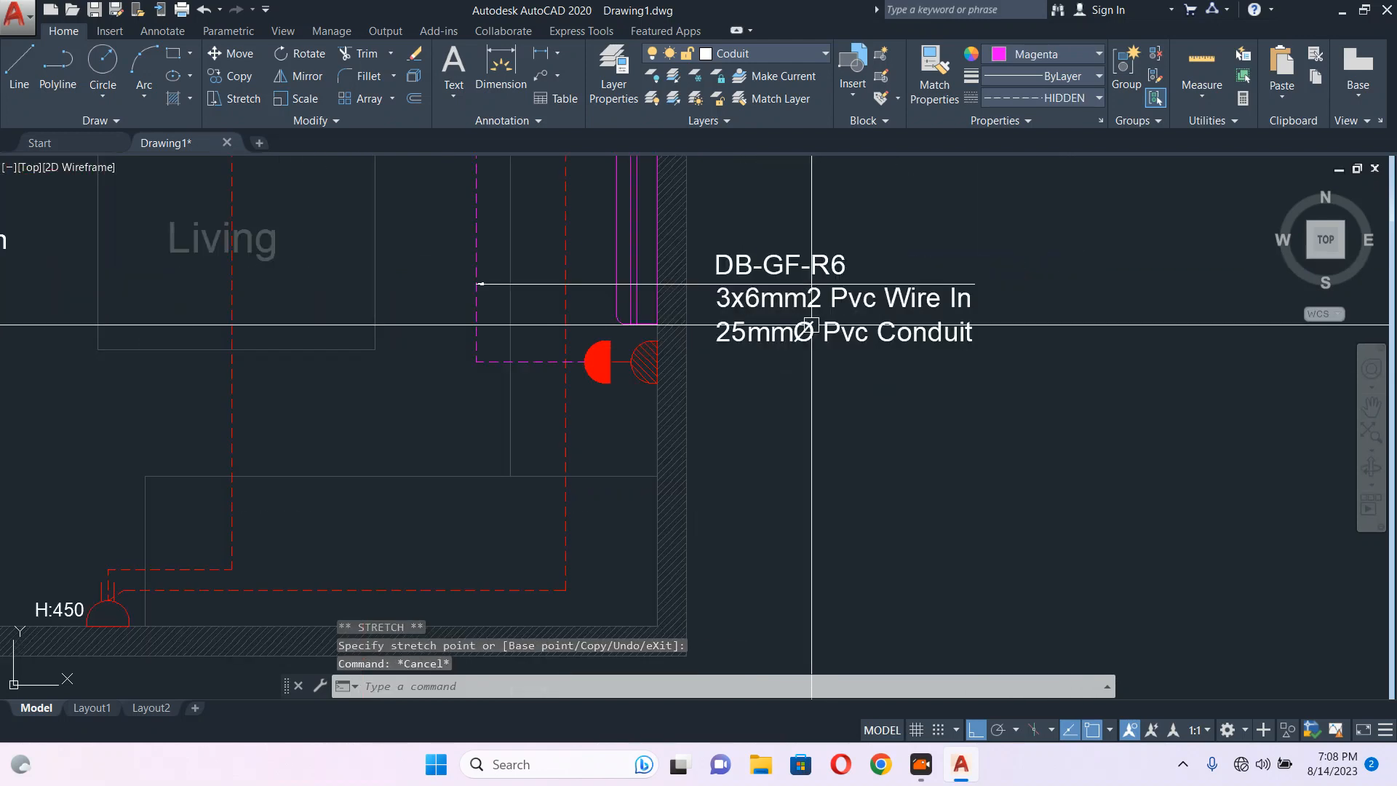
left_click(851, 302)
left_click(791, 373)
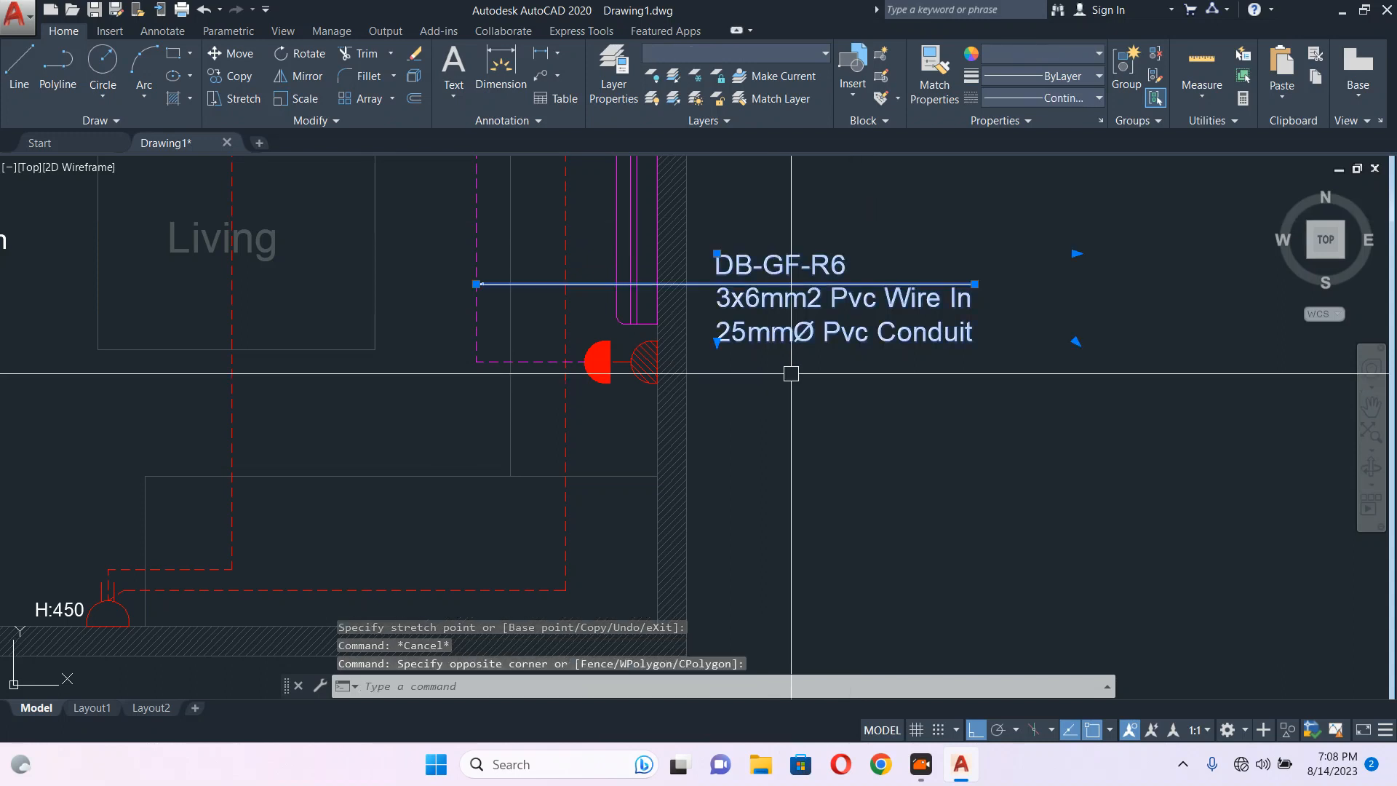
key("Escape")
type("co")
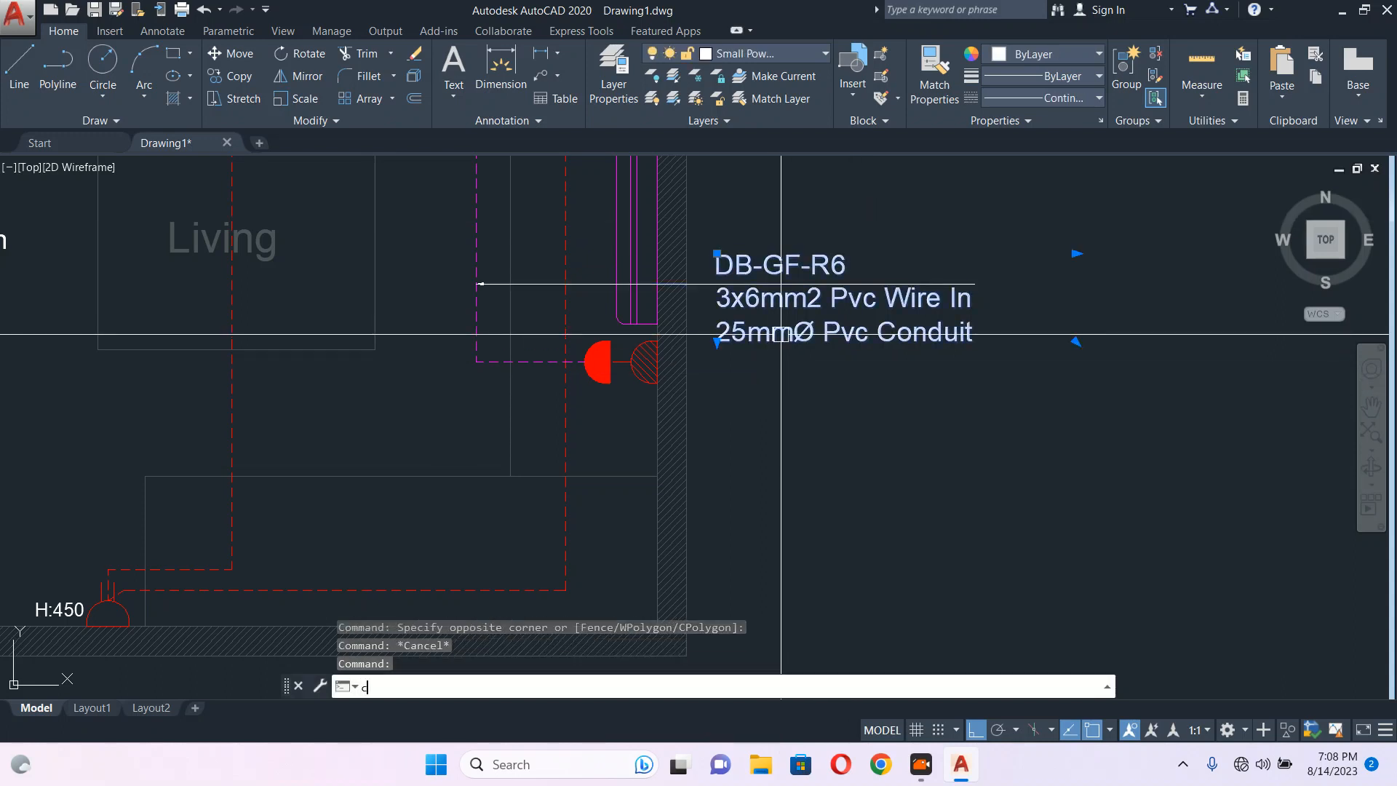
key("Return")
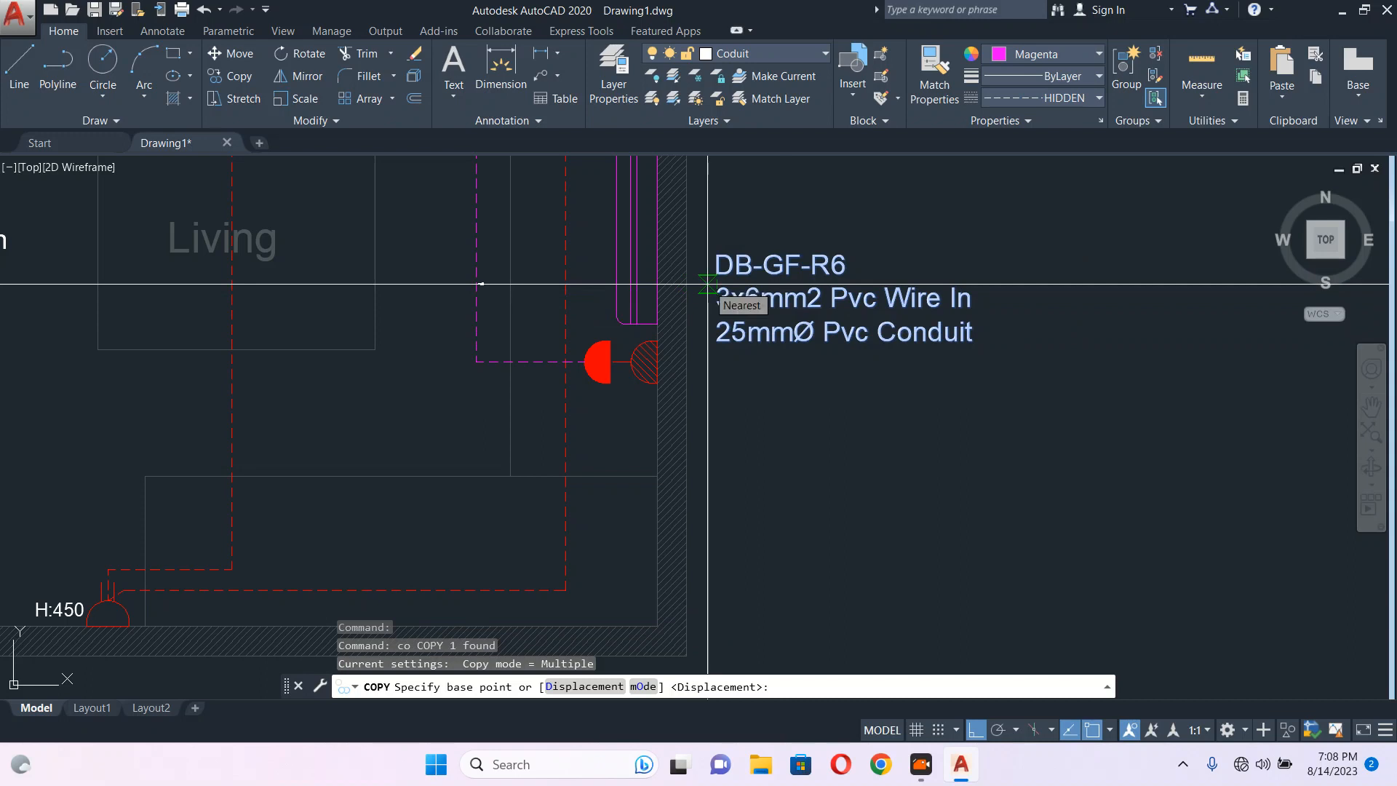
key("Escape")
Change the circuit name in the Living room's 3x6mm2 label to DB-GF-R8.
scroll(842, 284, "up", 2)
double_click(826, 254)
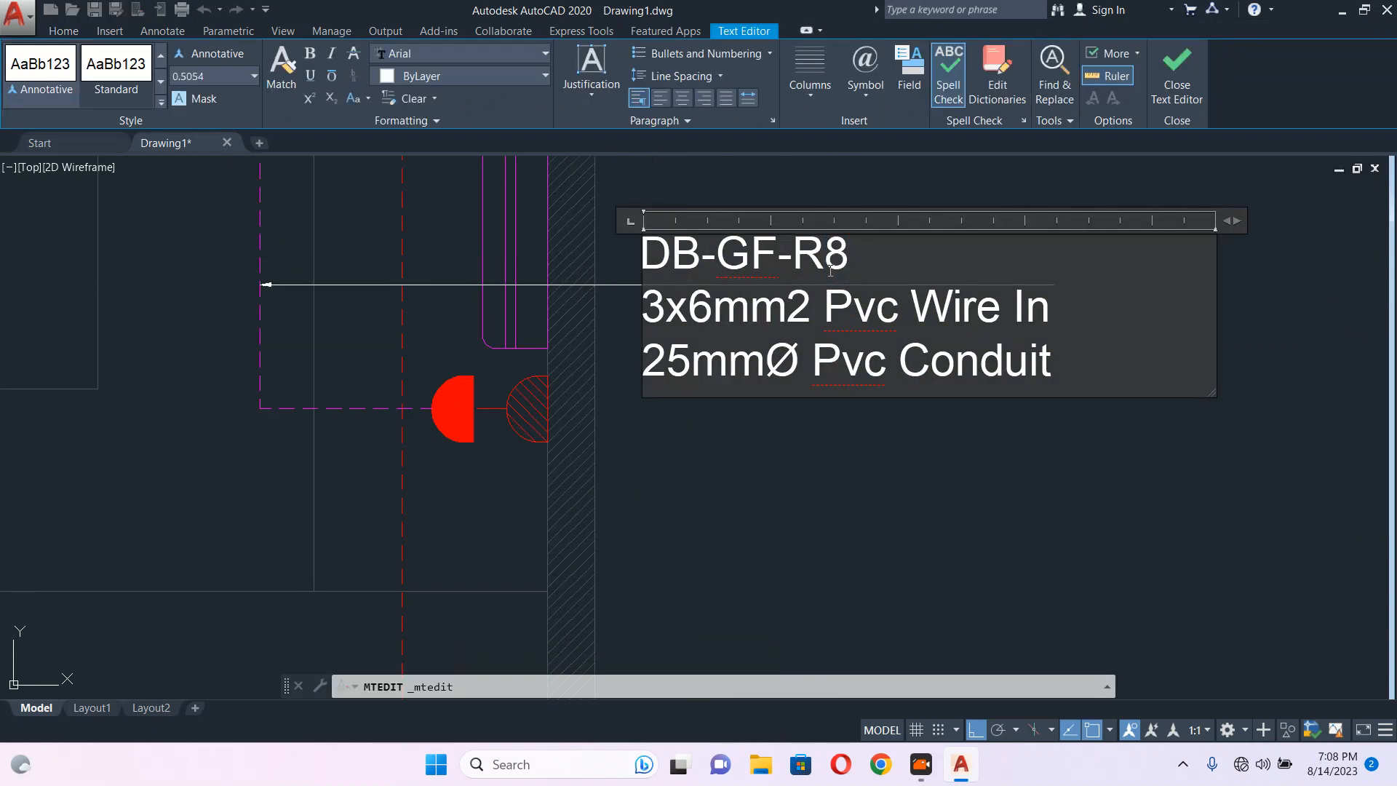
key("Escape")
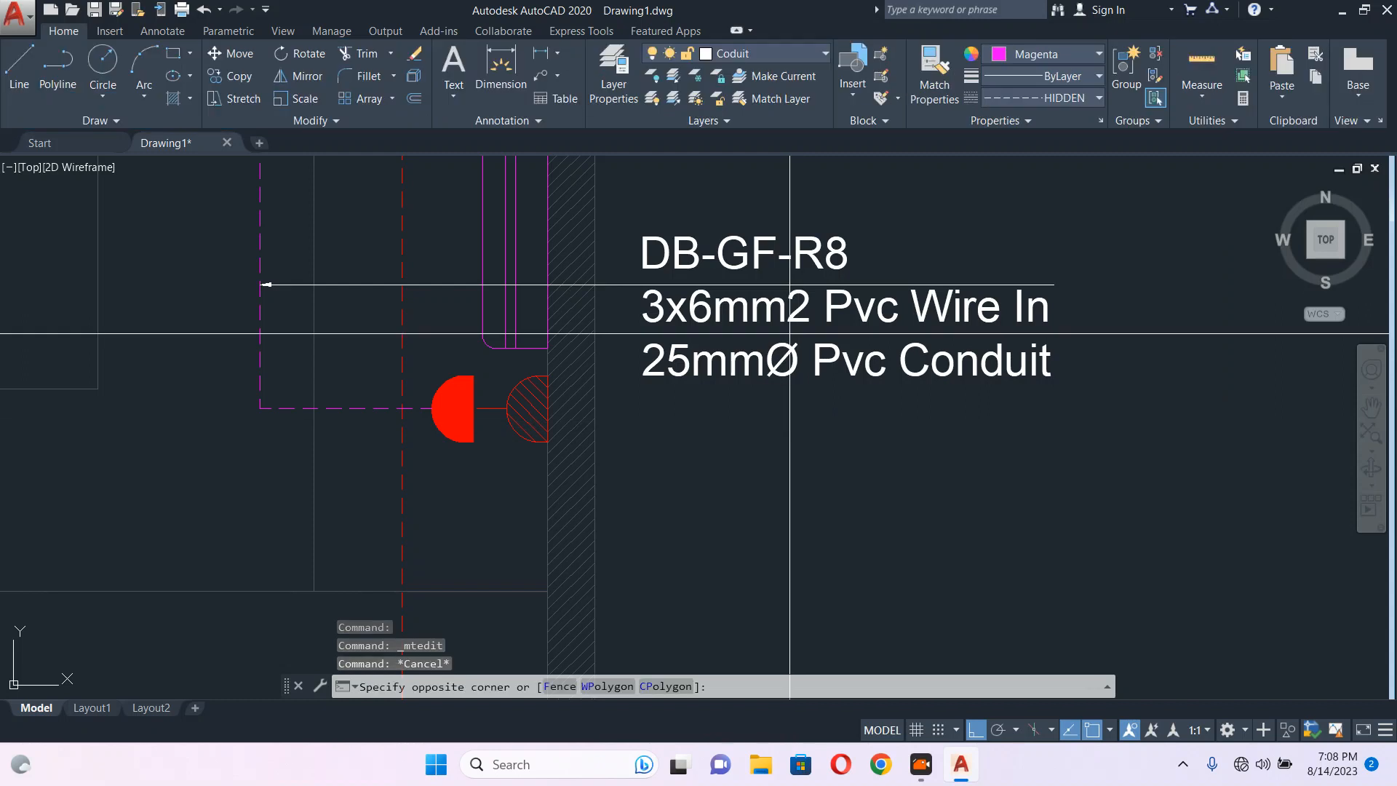
left_click(790, 333)
middle_click_drag(631, 318, 710, 343)
type("c")
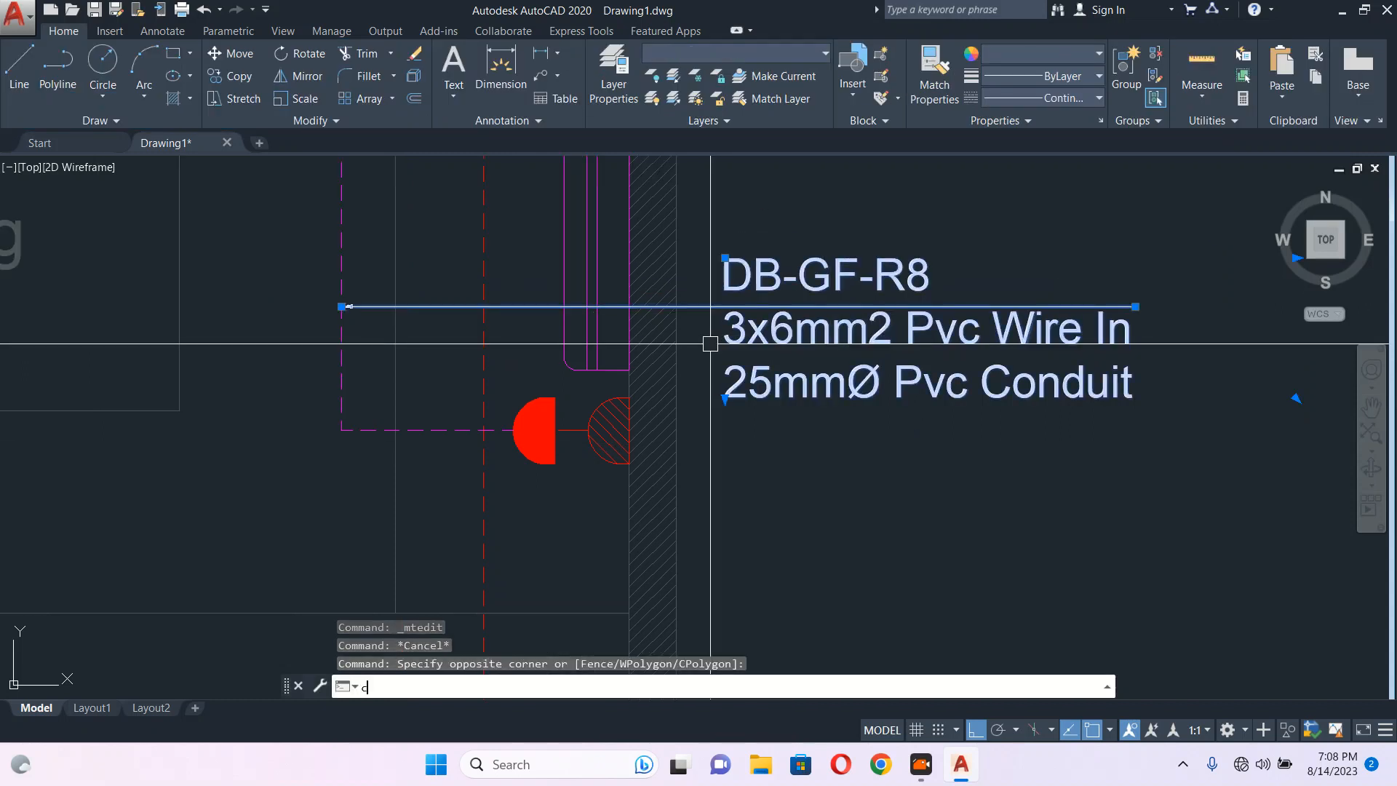
key("Return")
key("Escape")
key("Escape")
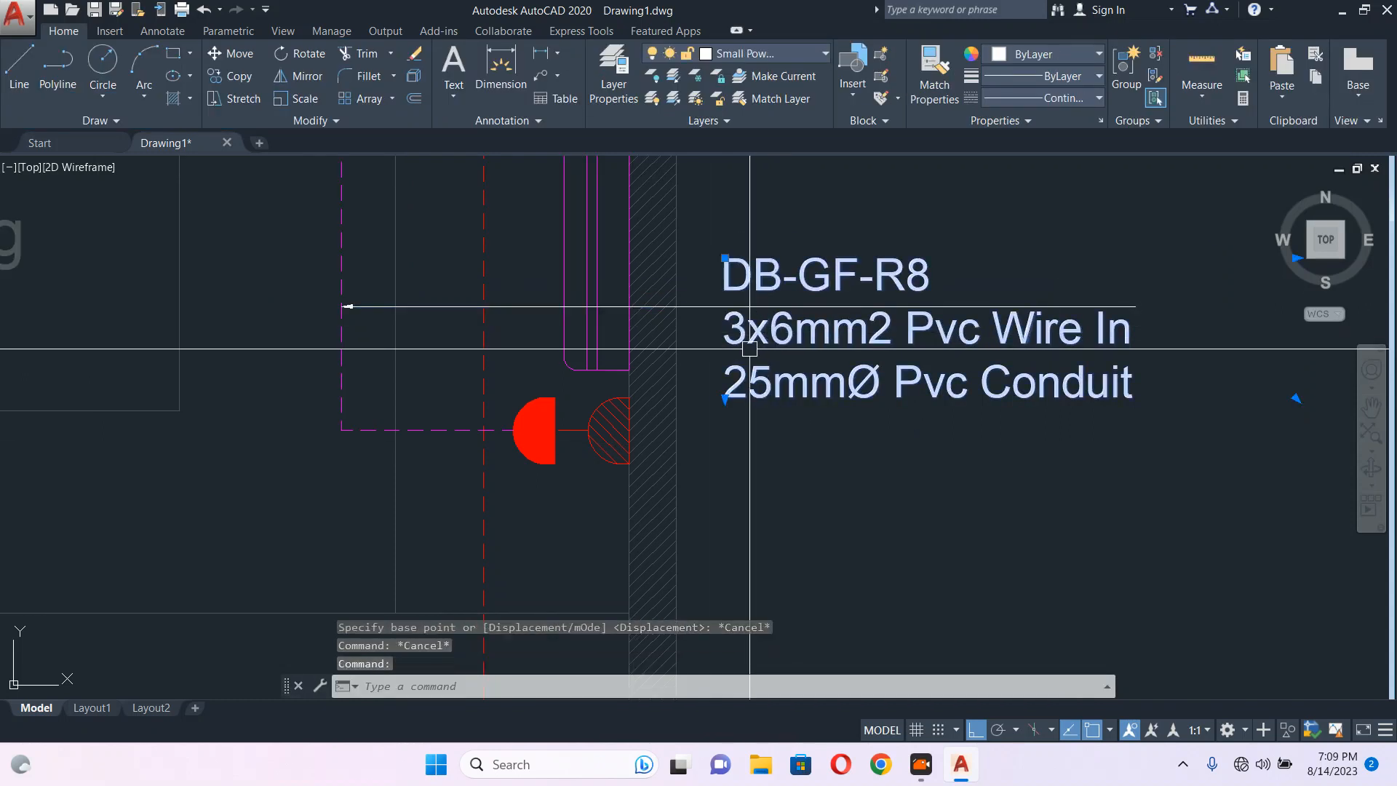
Copy the DB-GF-R8 label text to the clipboard with a base point on its leader line at the text's left edge.
key("ctrl+shift+c")
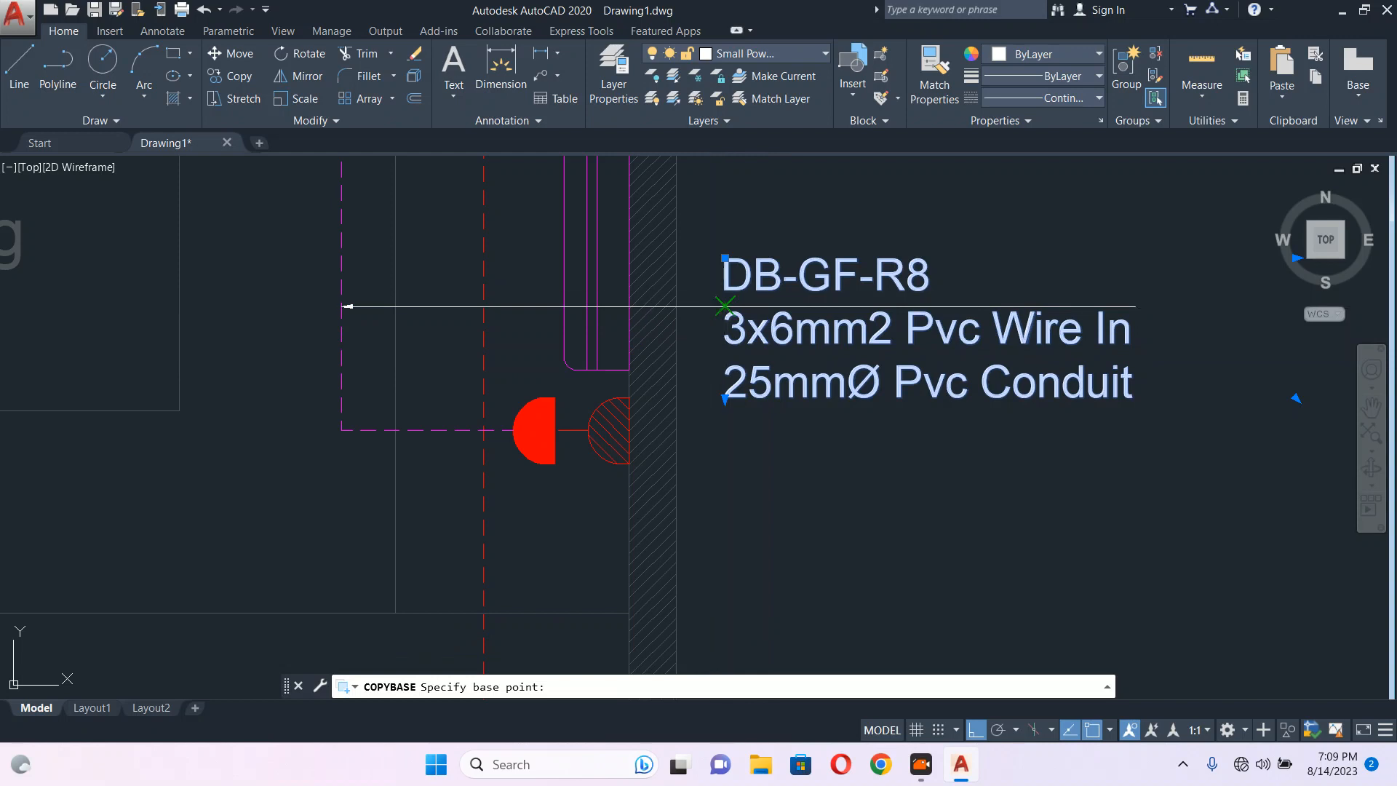
left_click(725, 307)
scroll(712, 337, "down", 8)
key("Escape")
Draw a horizontal leader from Room - 03's vertical magenta conduit out past the outer wall, above the DB-GF-B5 label.
scroll(284, 325, "up", 6)
scroll(436, 333, "down", 5)
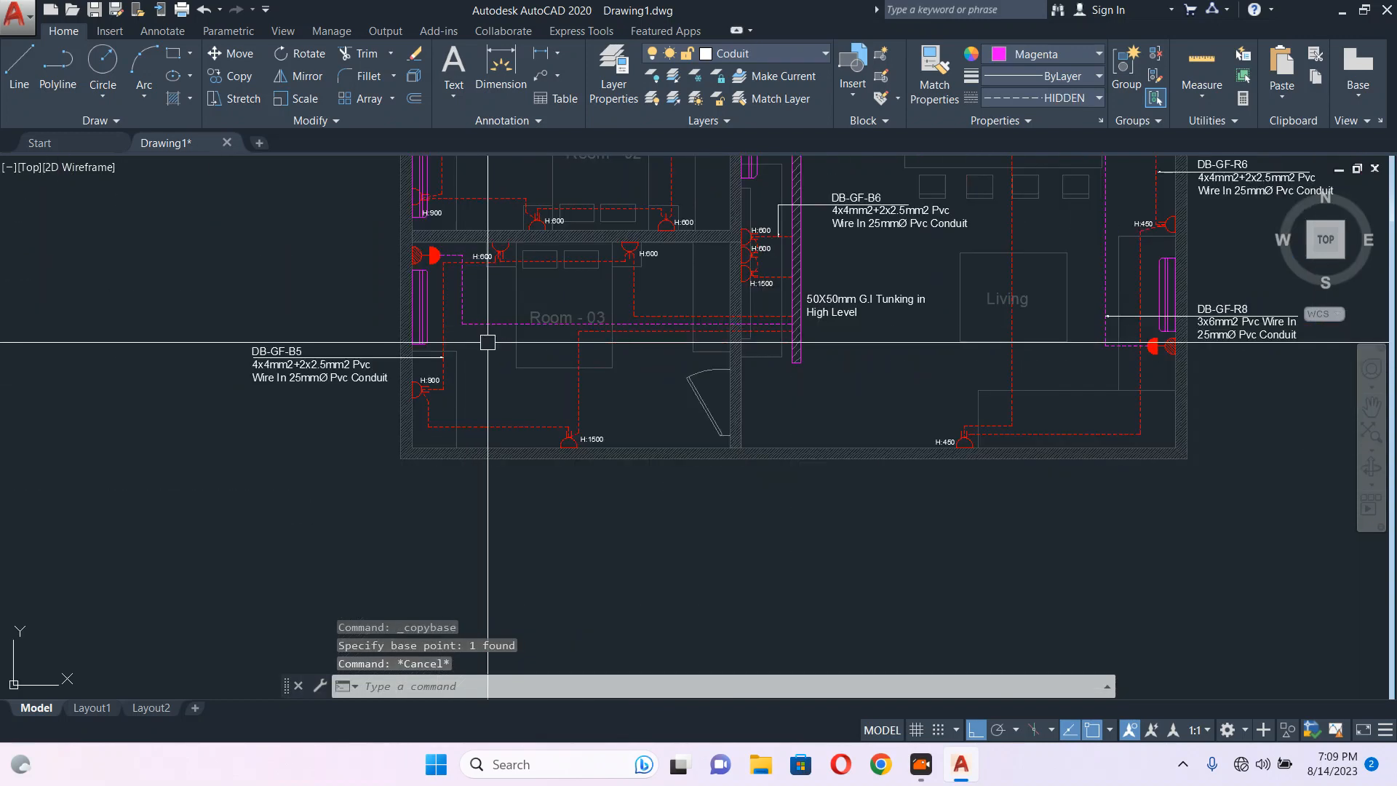
middle_click_drag(762, 360, 650, 430)
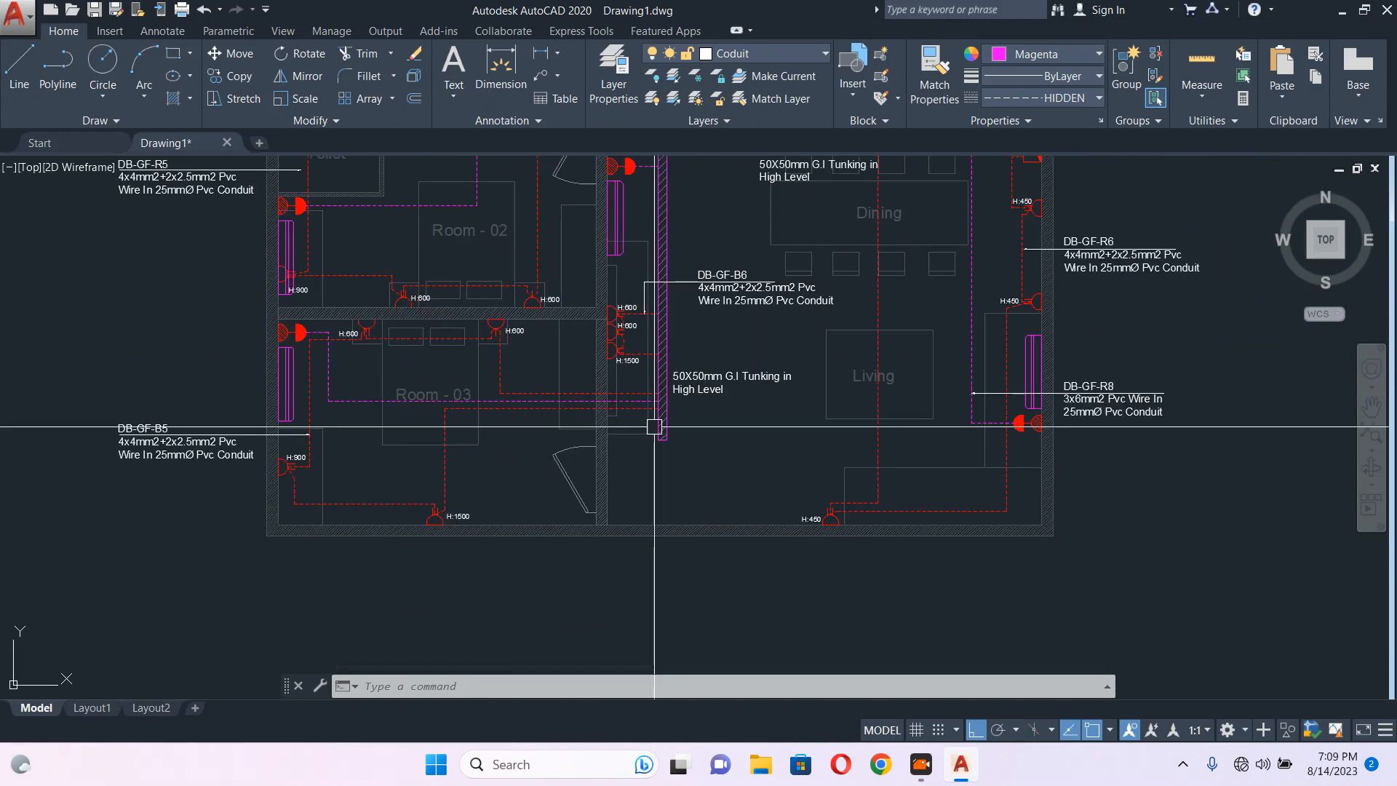
scroll(270, 376, "up", 2)
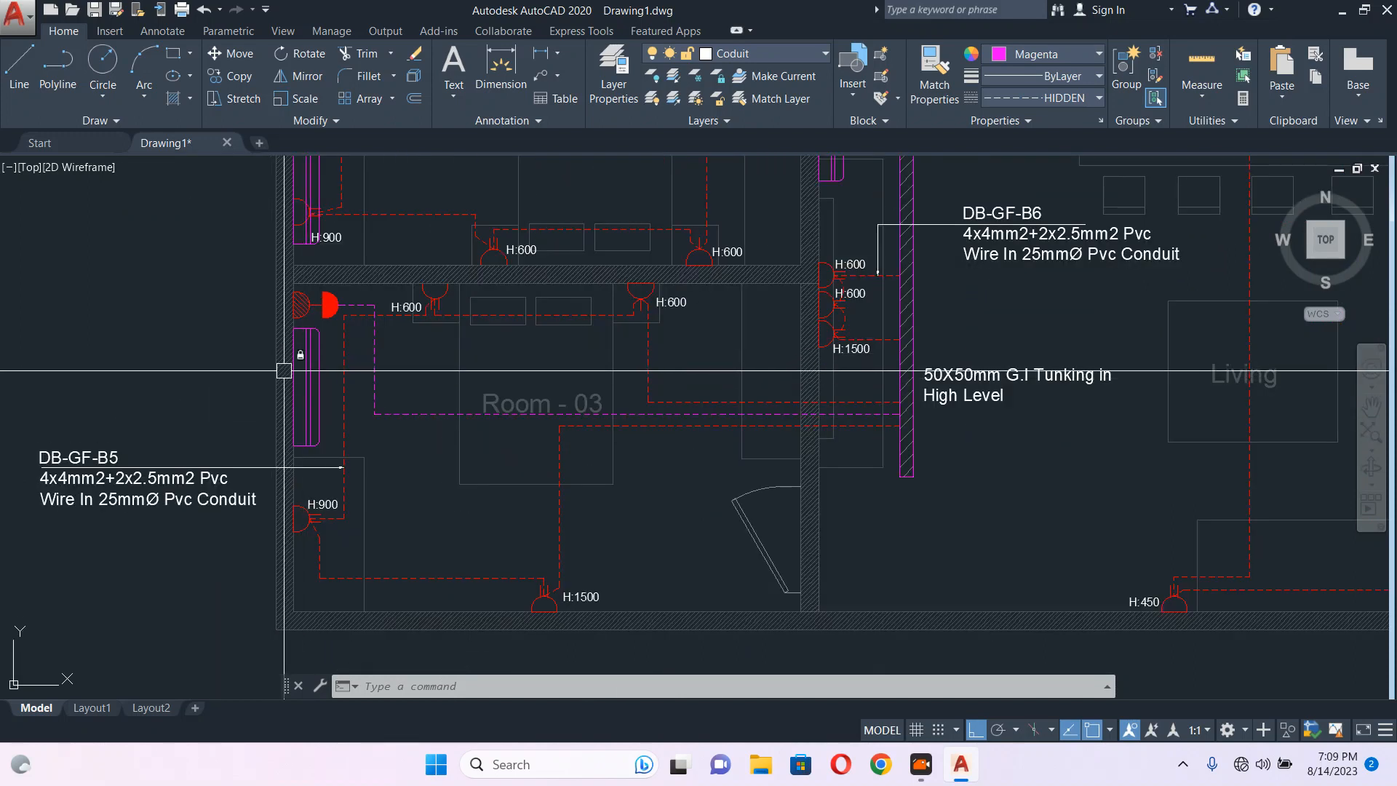
middle_click_drag(284, 371, 389, 398)
type("le")
key("Return")
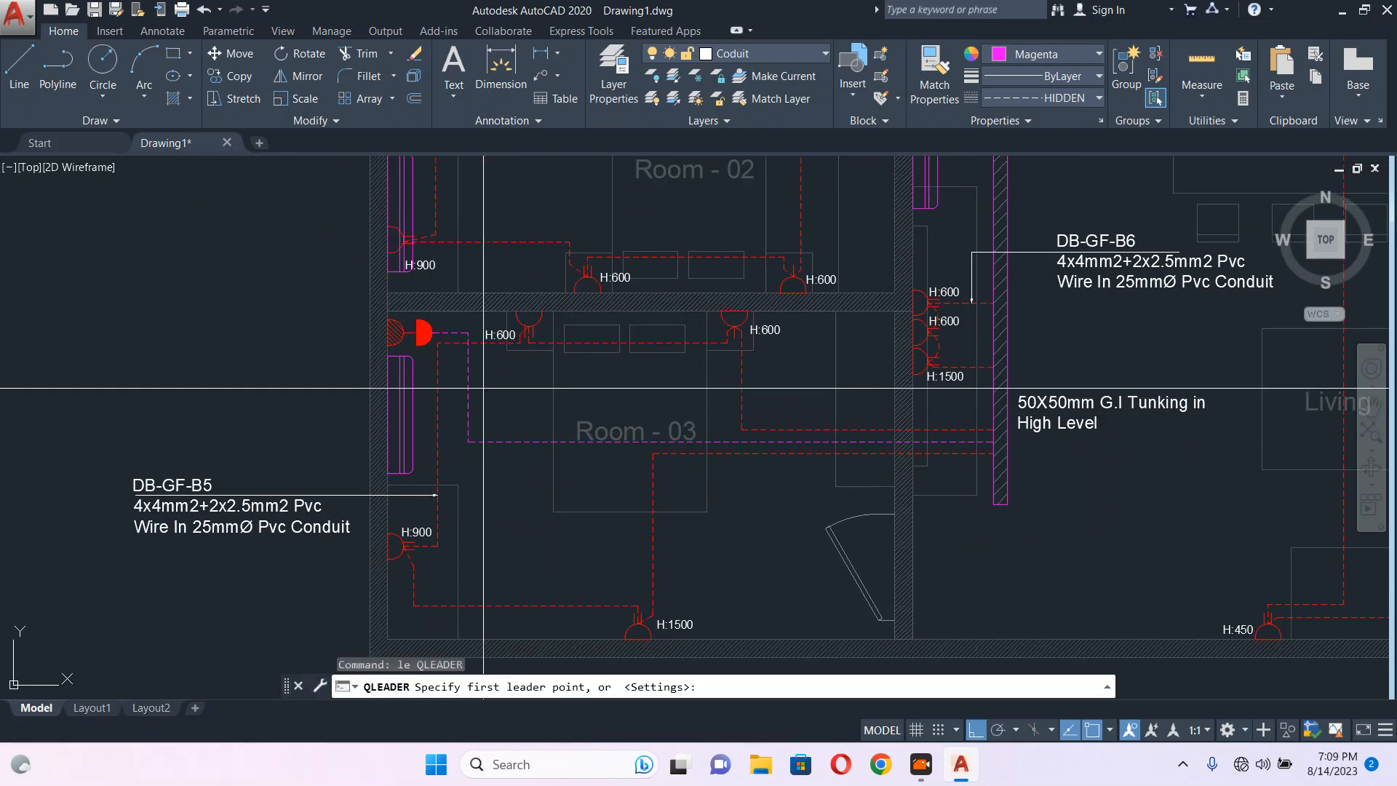
left_click(419, 418)
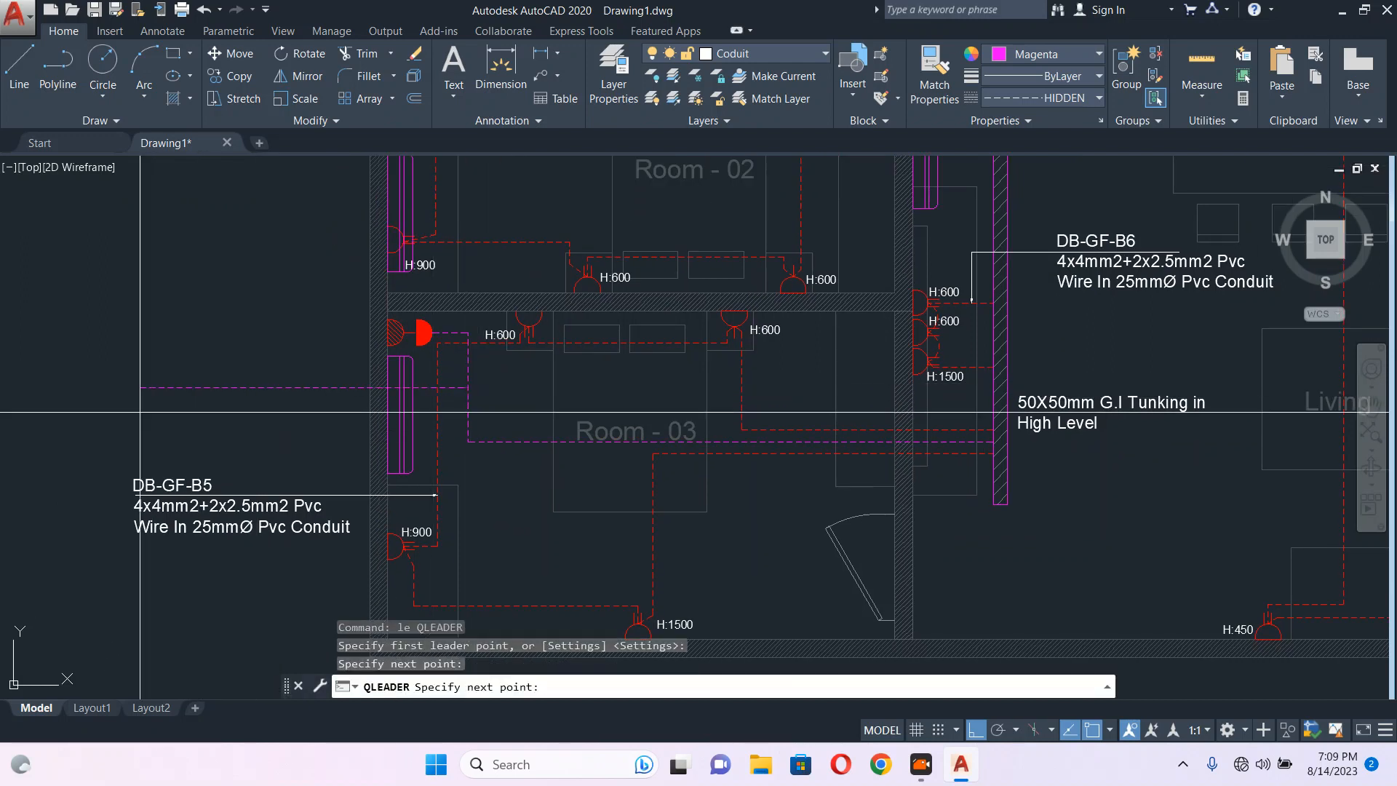
key("Escape")
Match the new Room - 03 leader's properties to the DB-GF-B5 leader.
left_click(421, 496)
type("ma")
key("Return")
left_click(249, 482)
left_click(150, 380)
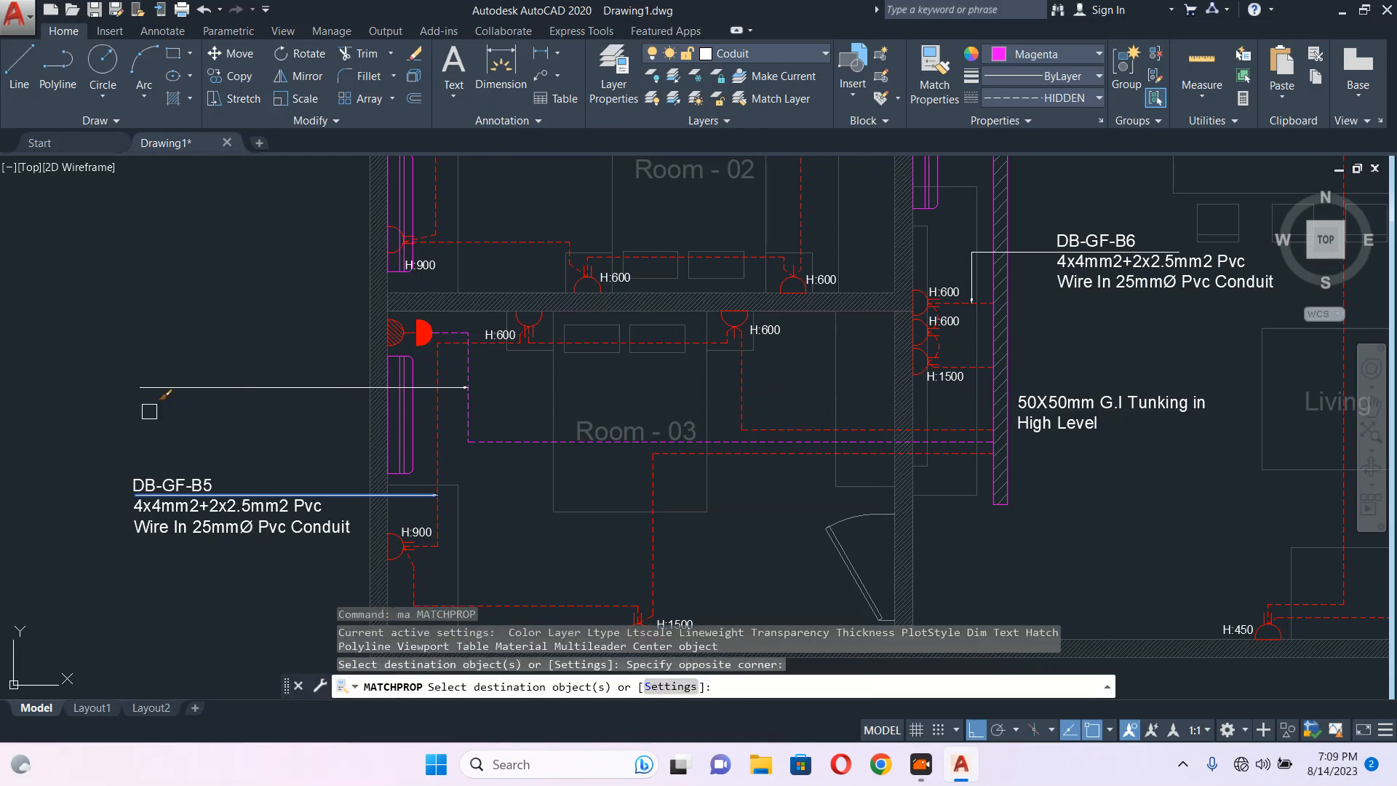
key("Escape")
Paste the copied DB-GF-R8 label text at the outer end of Room - 03's new leader.
middle_click_drag(185, 418, 308, 415)
key("ctrl+v")
scroll(259, 384, "up", 5)
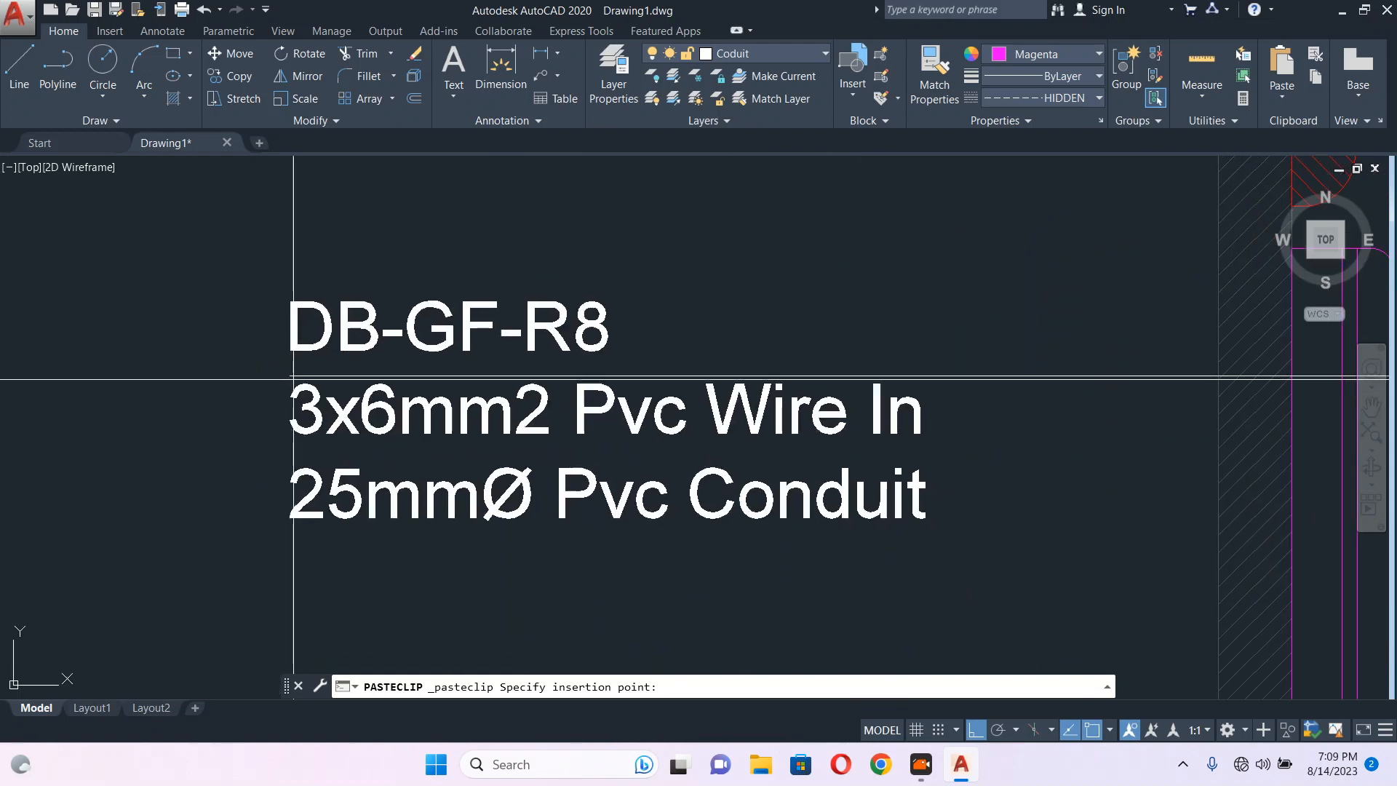
left_click(291, 376)
key("Escape")
Change the circuit name in Room - 03's pasted label to DB-GF-Y8.
left_click(587, 309)
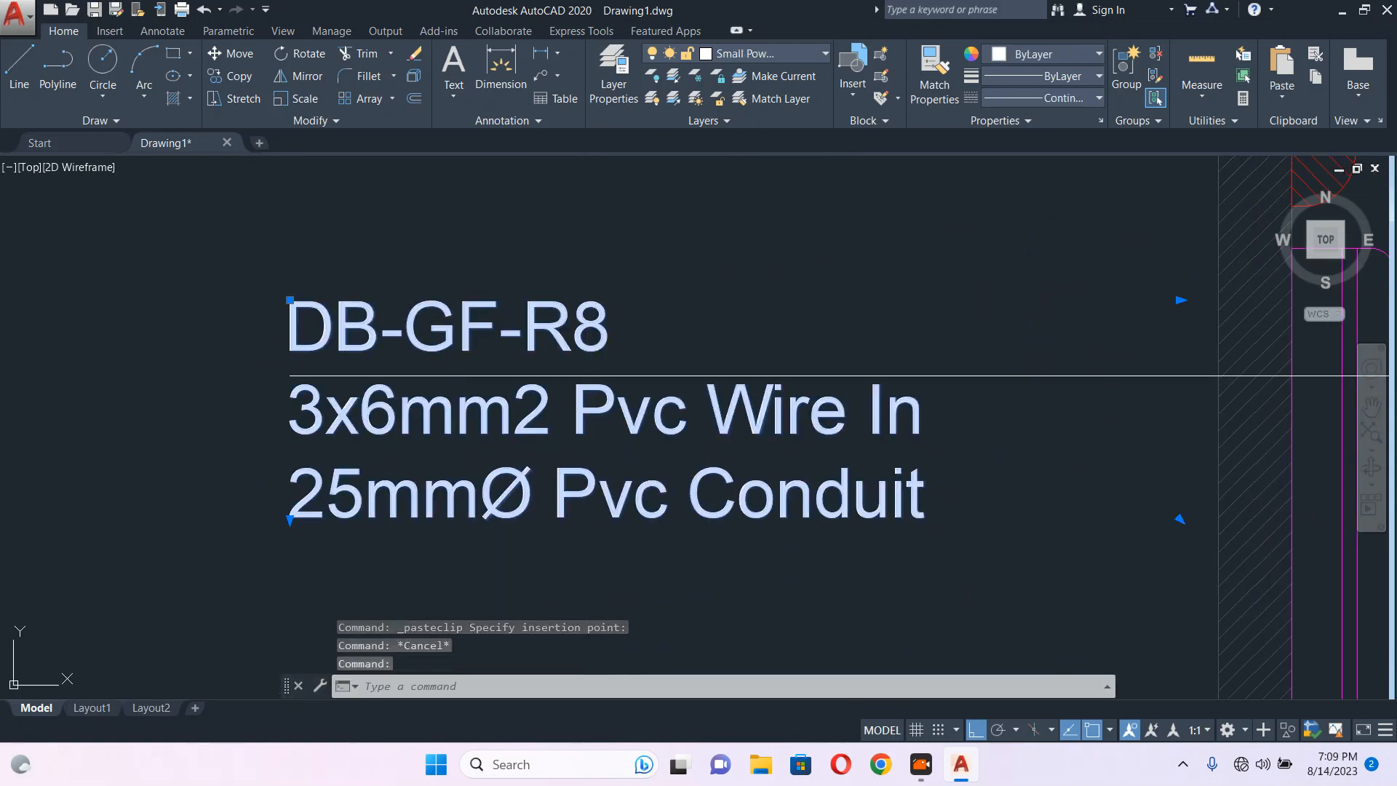
double_click(572, 331)
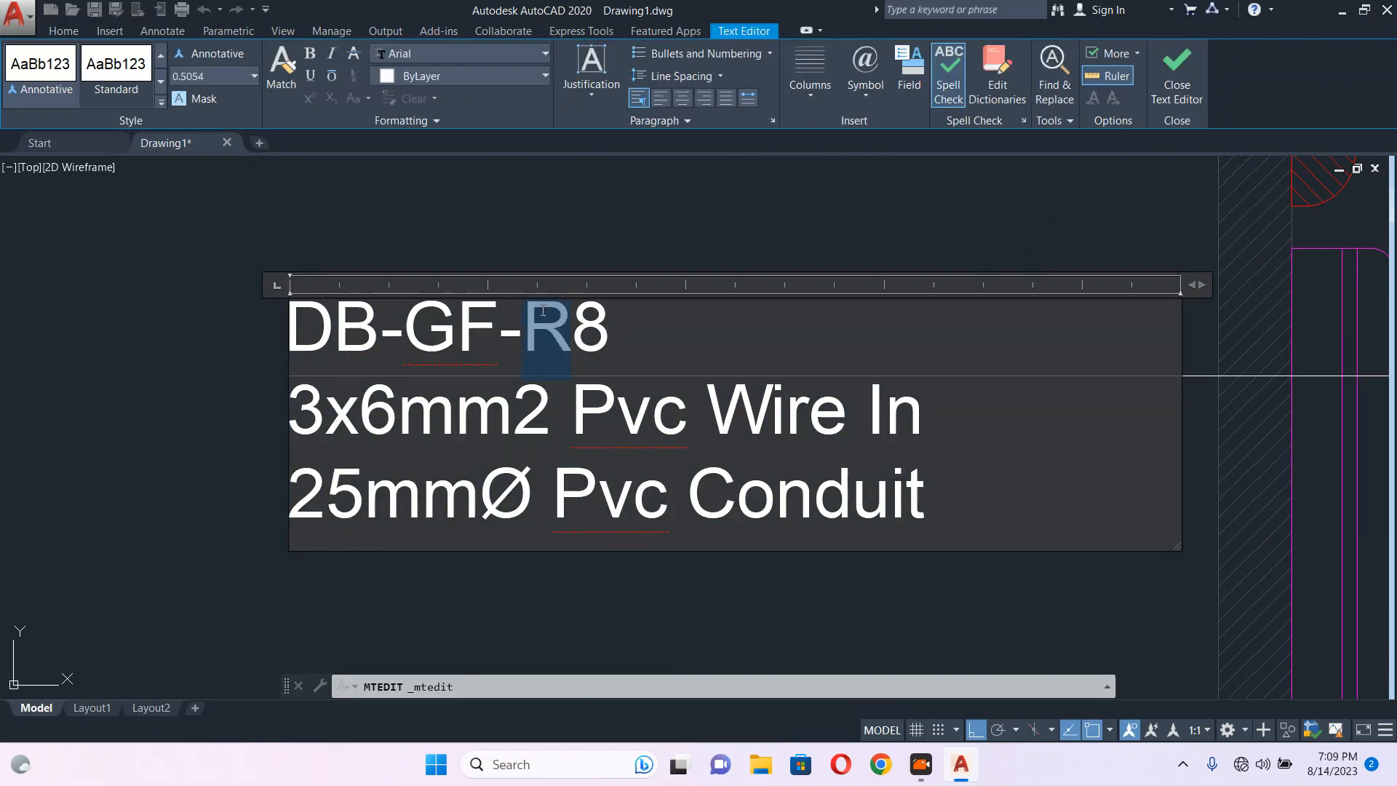
key("BackSpace")
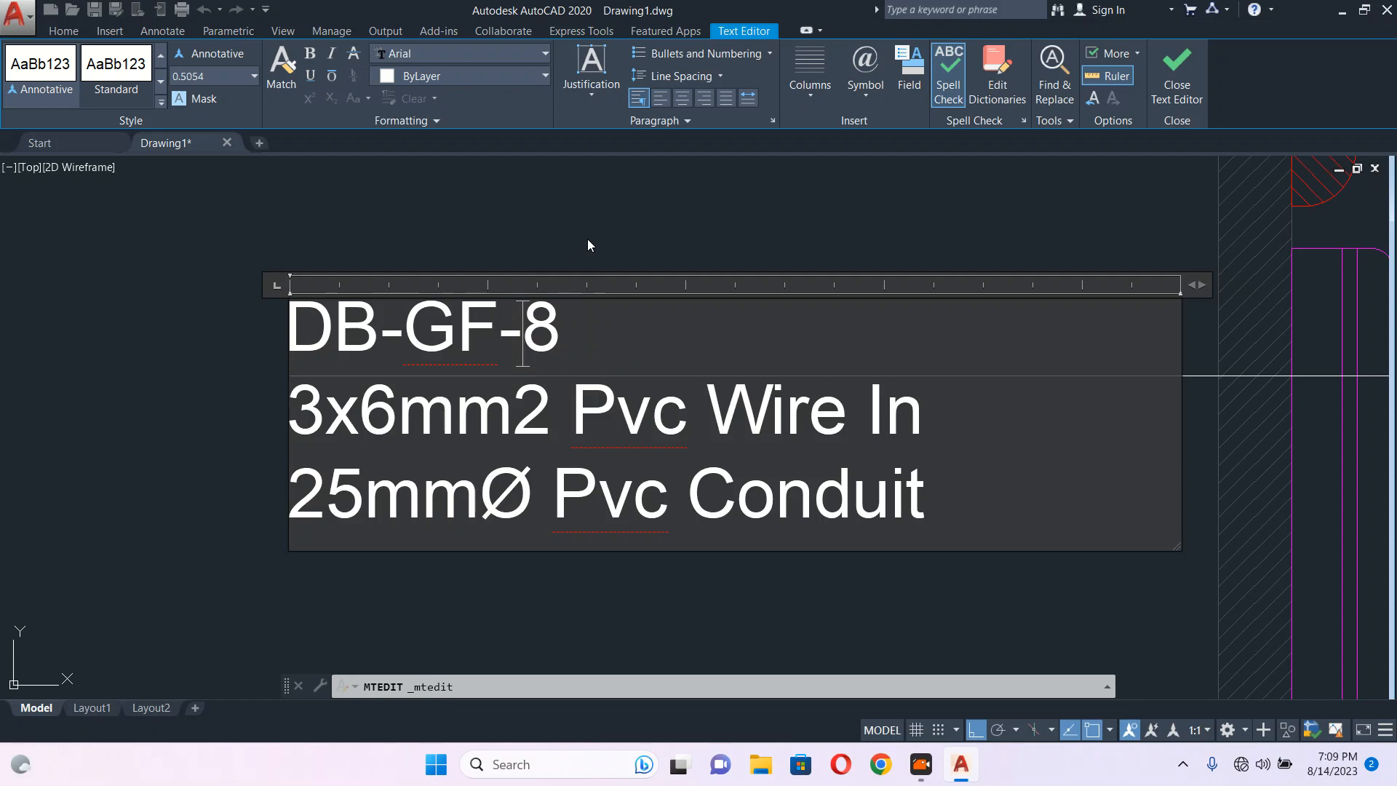
type("Y")
left_click(620, 235)
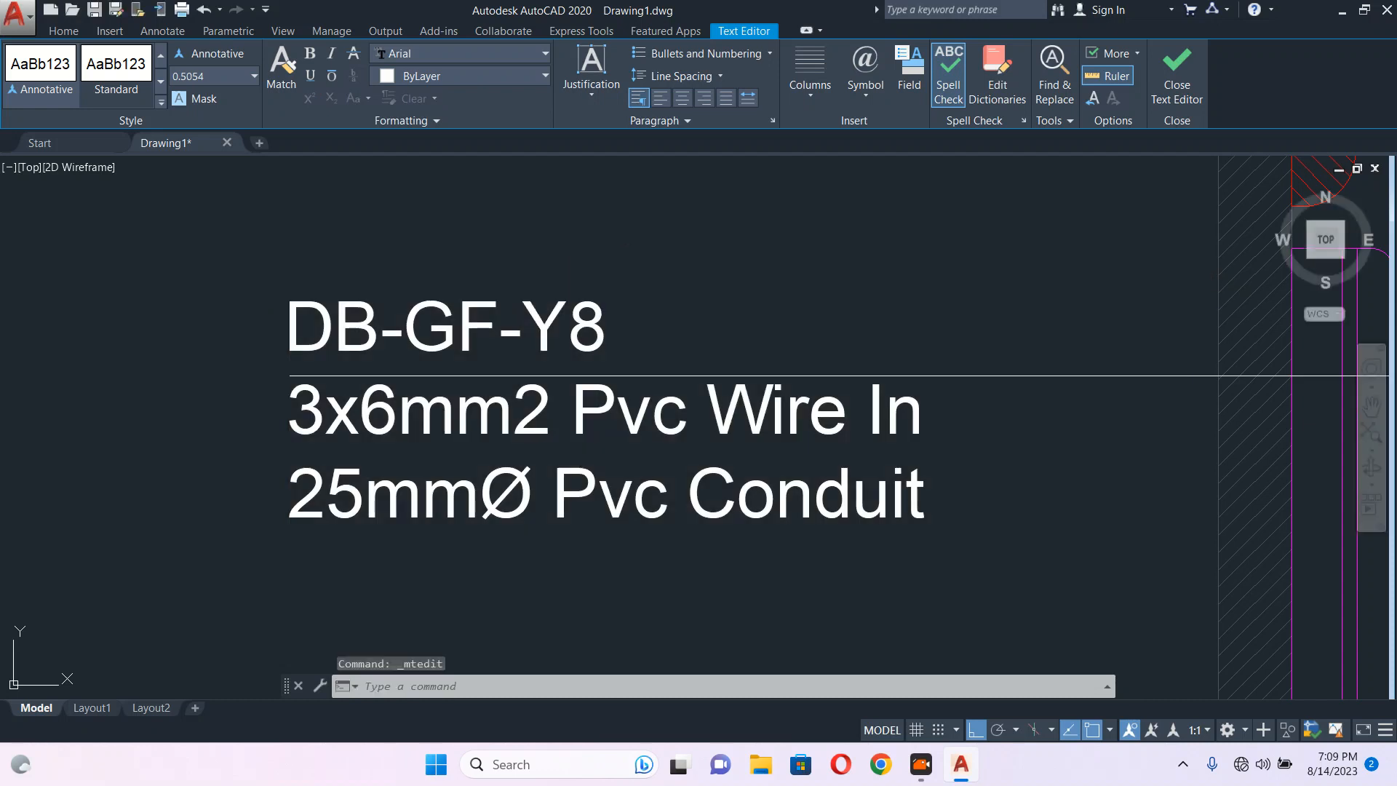
Copy the DB-GF-Y8 label with its leader straight up to beside Room - 02's magenta unit, below the DB-GF-R5 label.
scroll(729, 388, "down", 5)
scroll(558, 340, "up", 6)
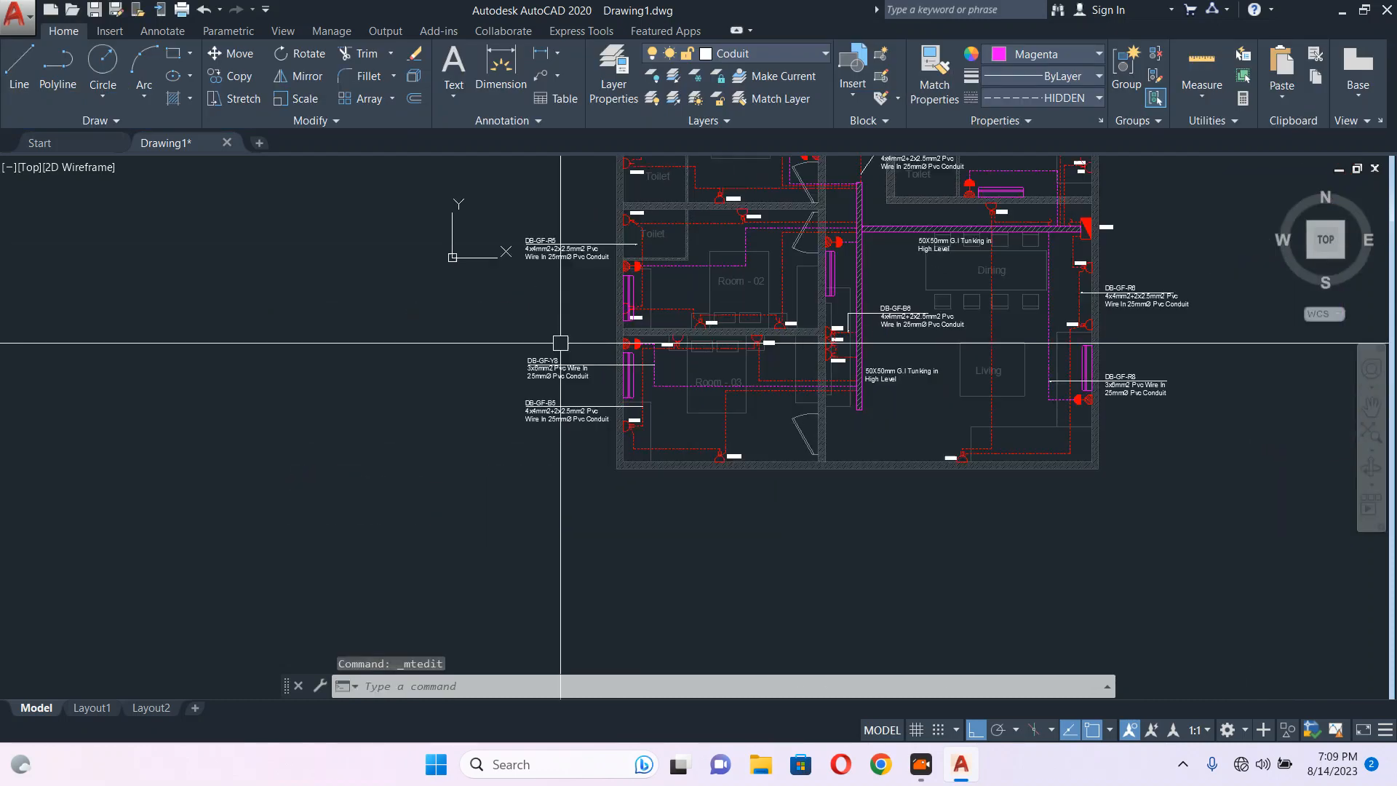
left_click_drag(591, 309, 468, 343)
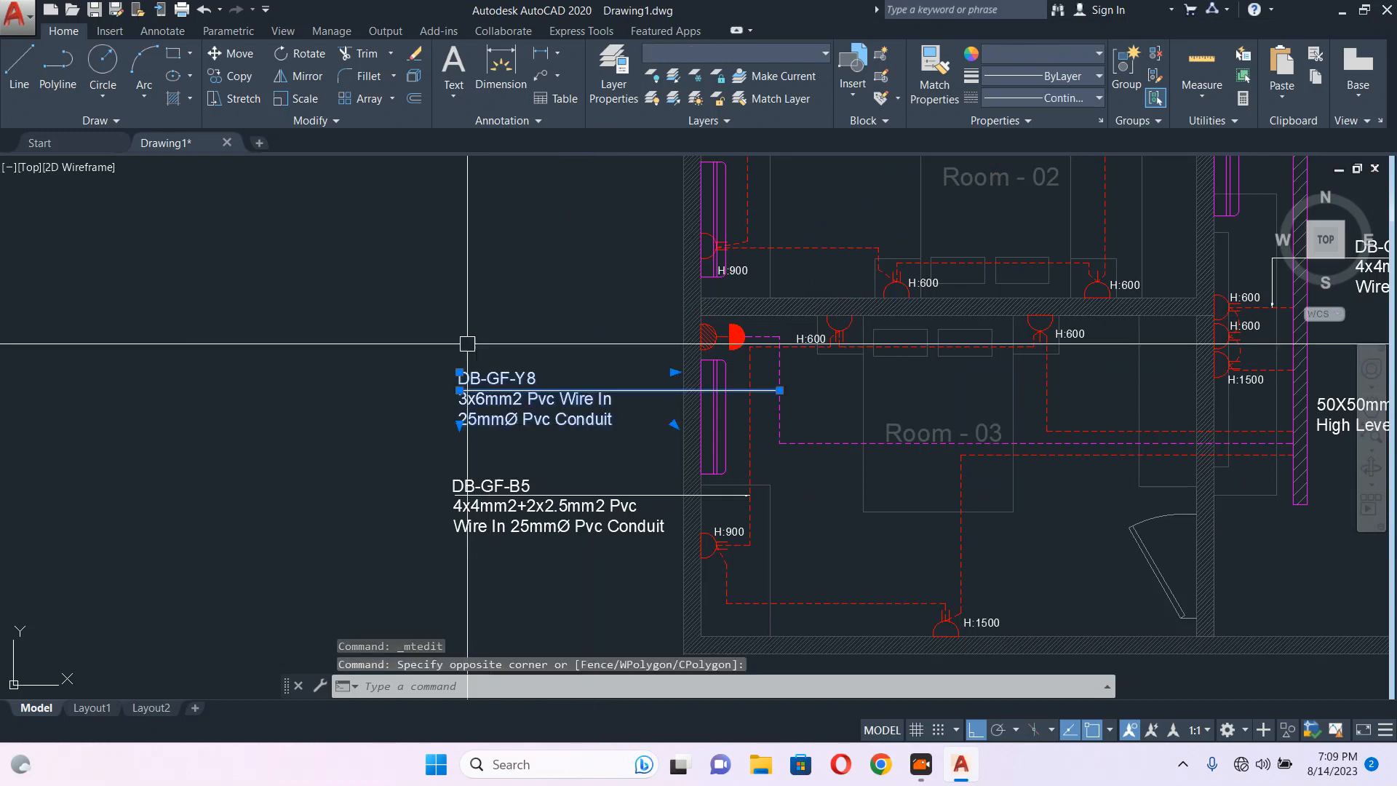
middle_click_drag(478, 314, 505, 433)
type("co")
key("Return")
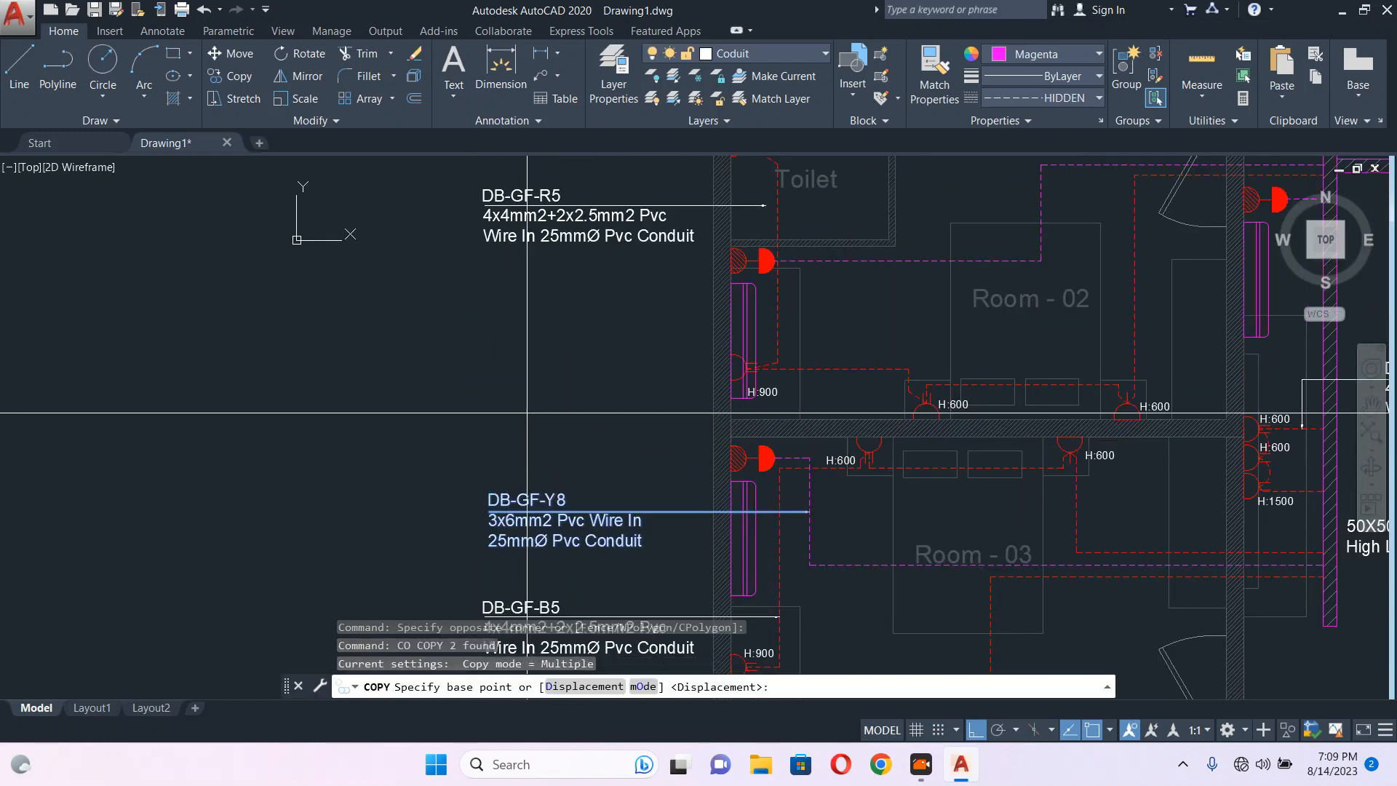
left_click(526, 413)
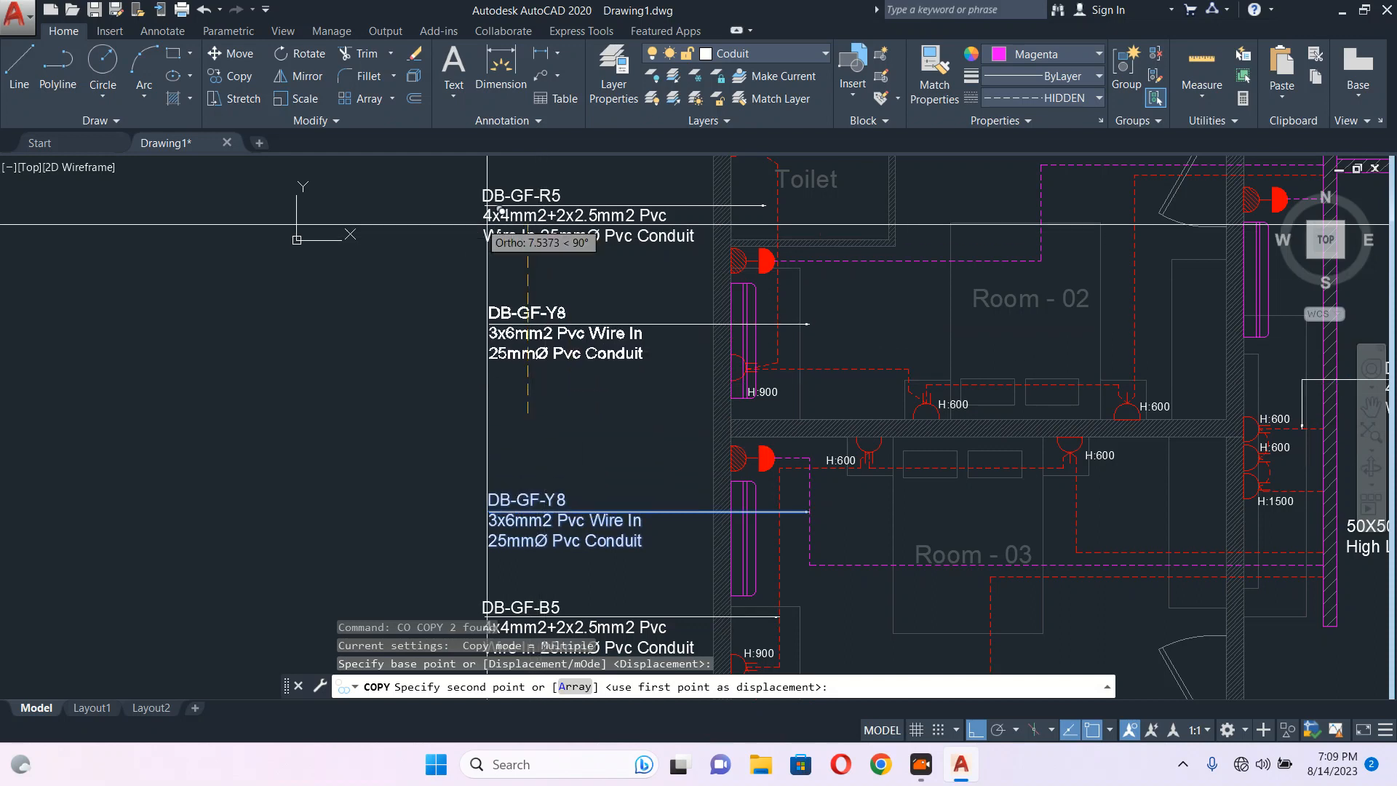
scroll(474, 219, "up", 3)
left_click(526, 212)
key("Escape")
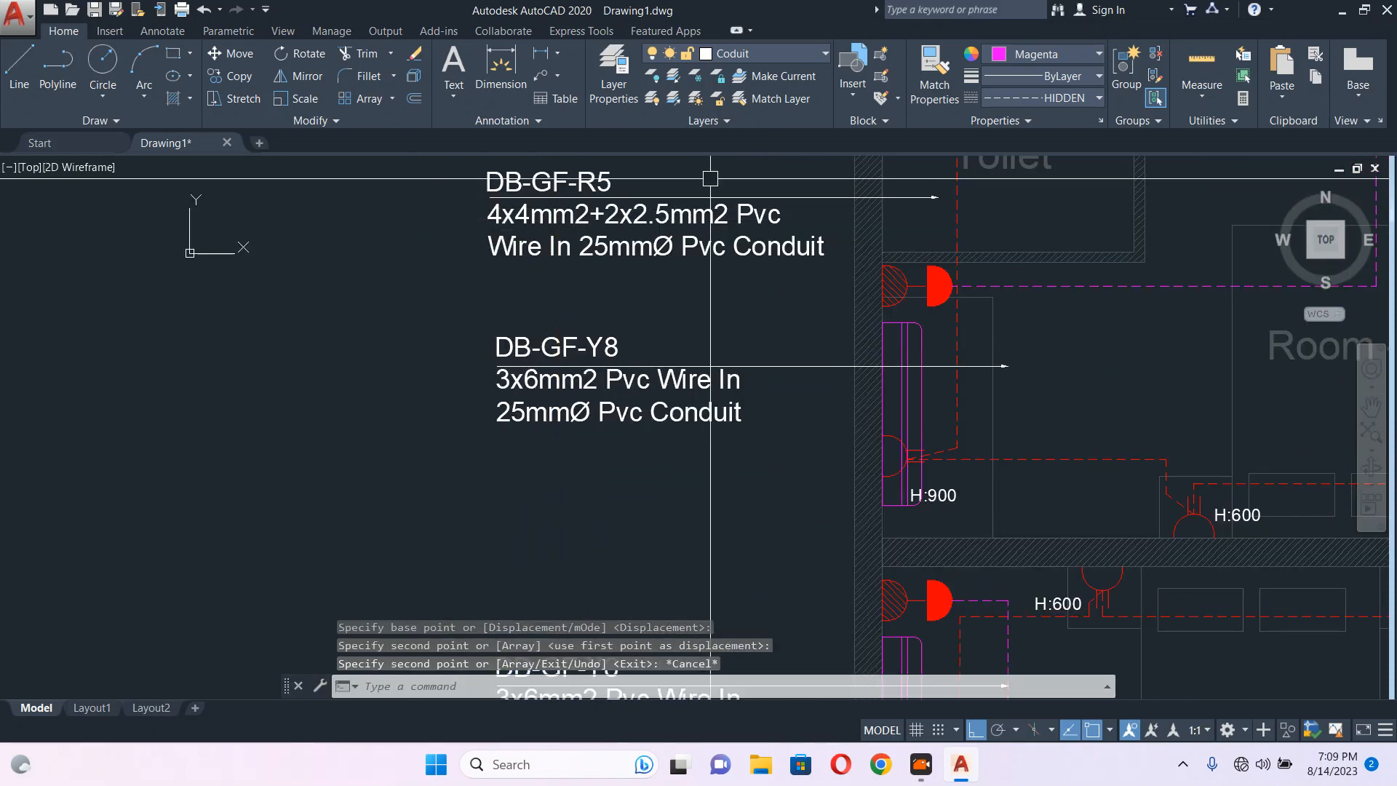
Stretch the arrow end of the DB-GF-R5 leader so that it reaches the vertical red dashed conduit.
left_click(942, 198)
left_click(938, 197)
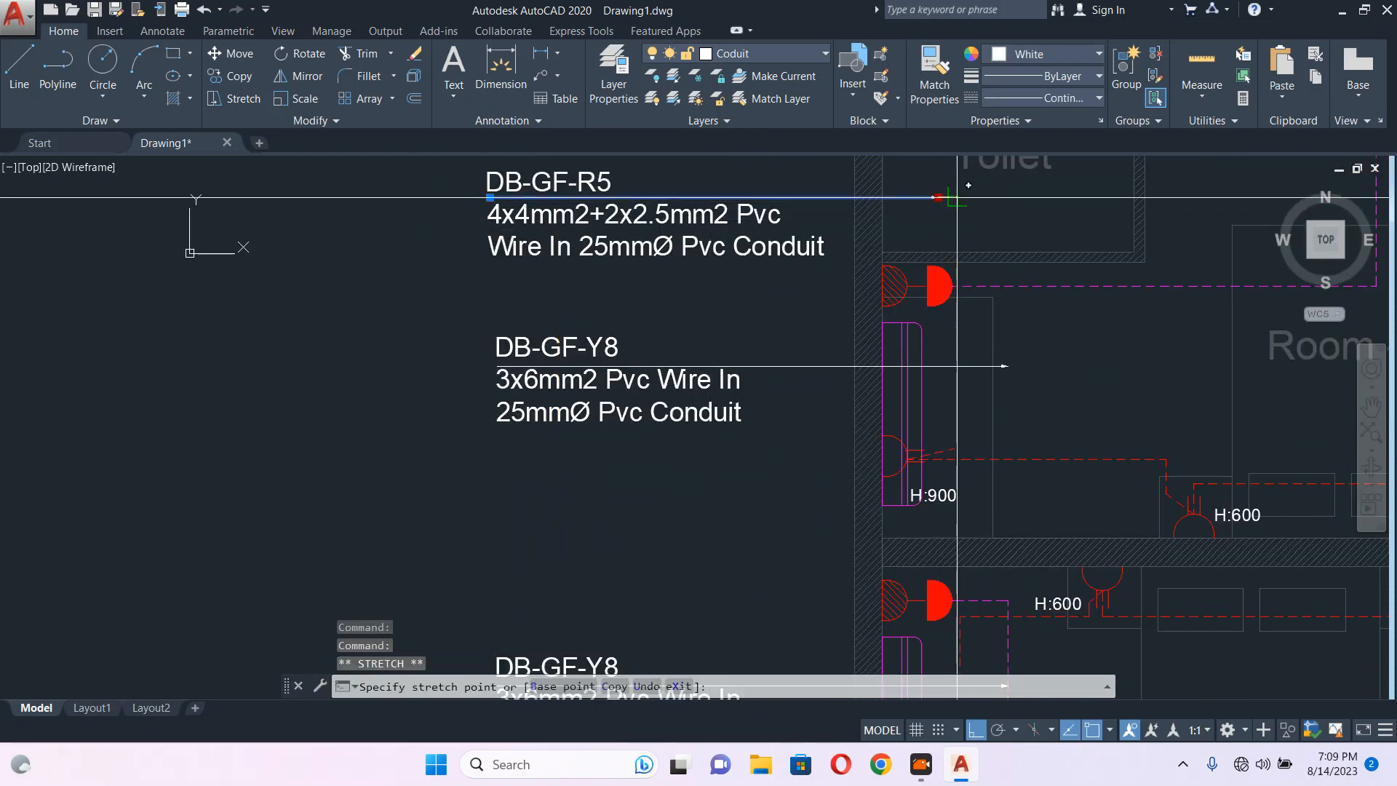
left_click(956, 197)
key("Escape")
middle_click_drag(1205, 381, 1155, 401)
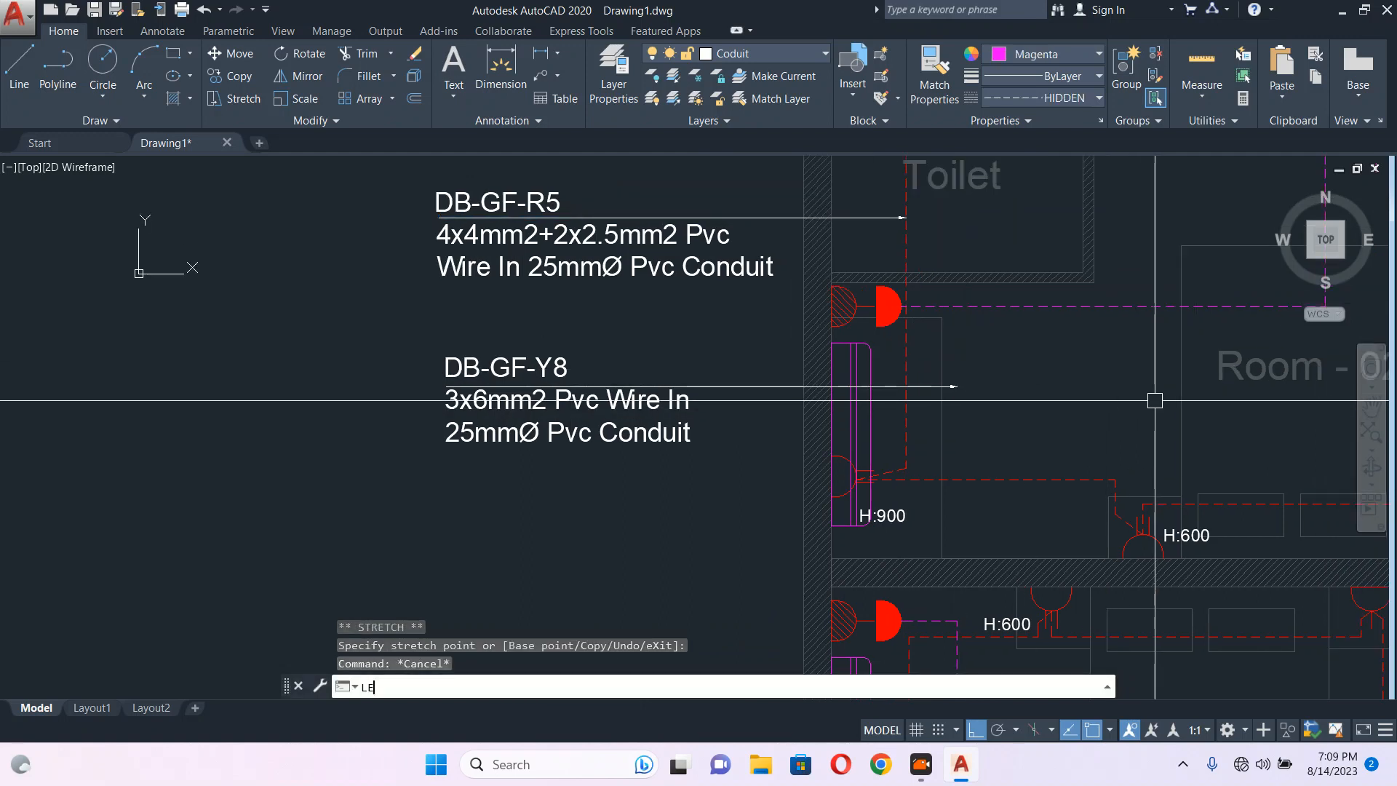
Draw an L-shaped leader from Room - 02's magenta conduit run down and across to the start of the DB-GF-Y8 label.
type("LE")
key("Return")
left_click(975, 306)
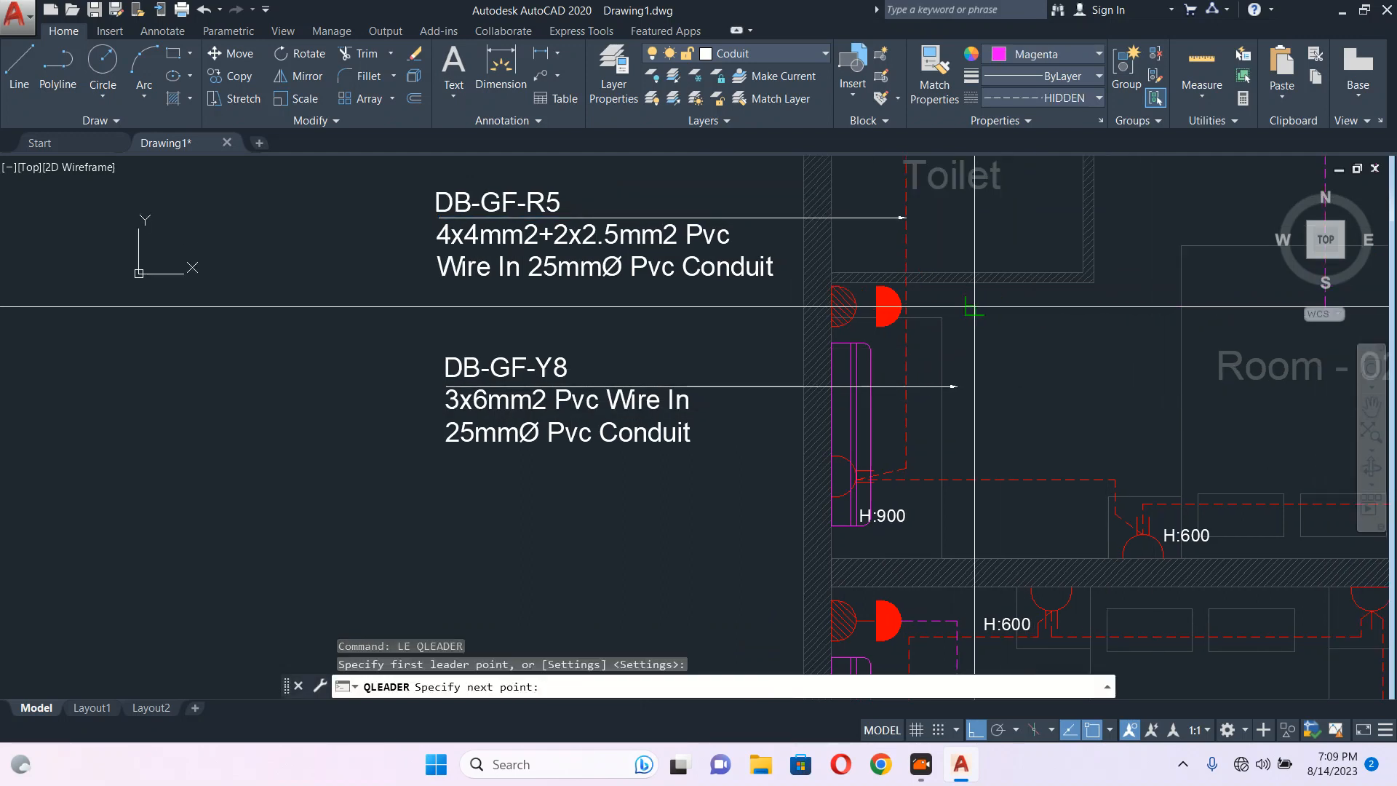
scroll(1005, 387, "up", 2)
left_click(1007, 385)
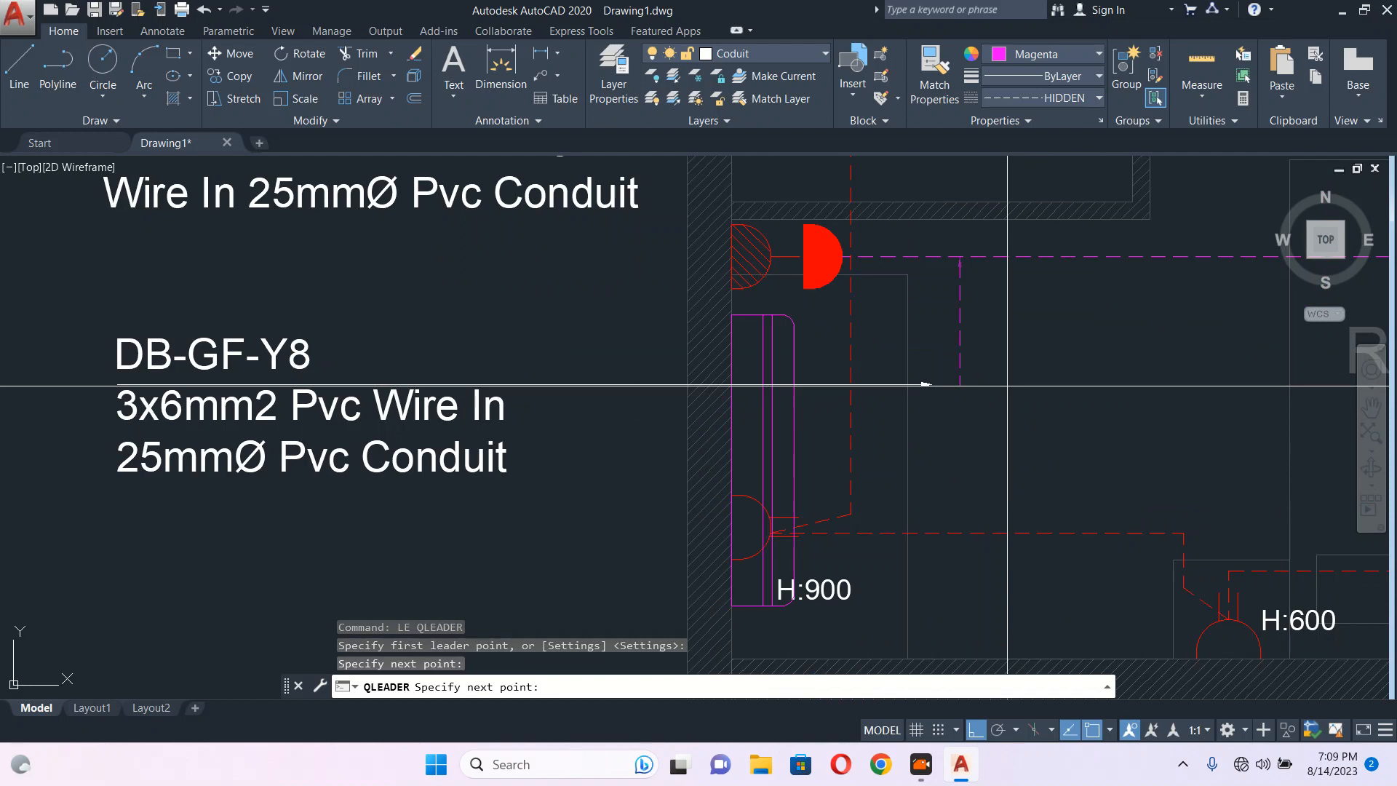
middle_click_drag(626, 484, 936, 429)
left_click(428, 458)
key("Escape")
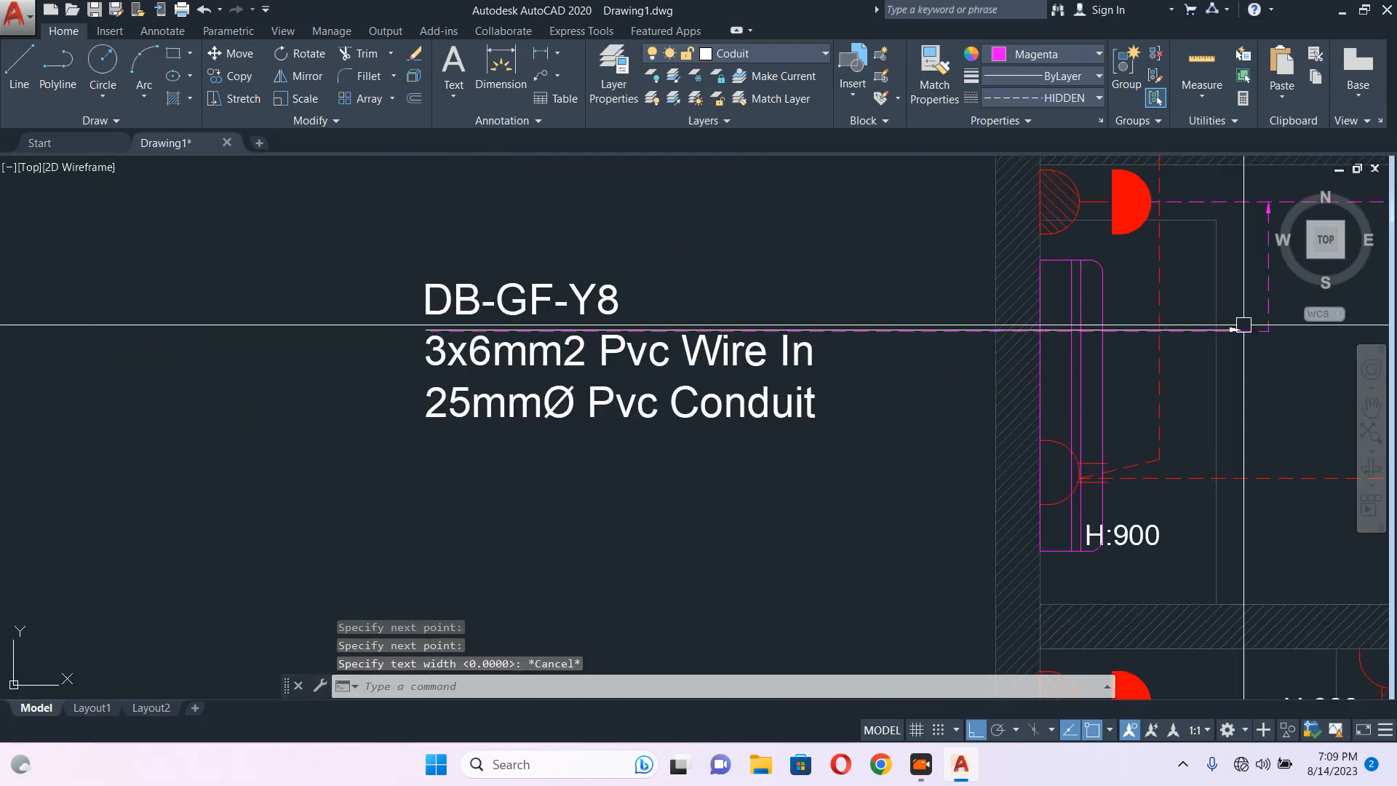
Match the new Room - 02 leader's properties to the copied straight white leader of the DB-GF-Y8 label.
scroll(1243, 325, "up", 3)
middle_click_drag(1242, 324, 935, 371)
left_click(939, 362)
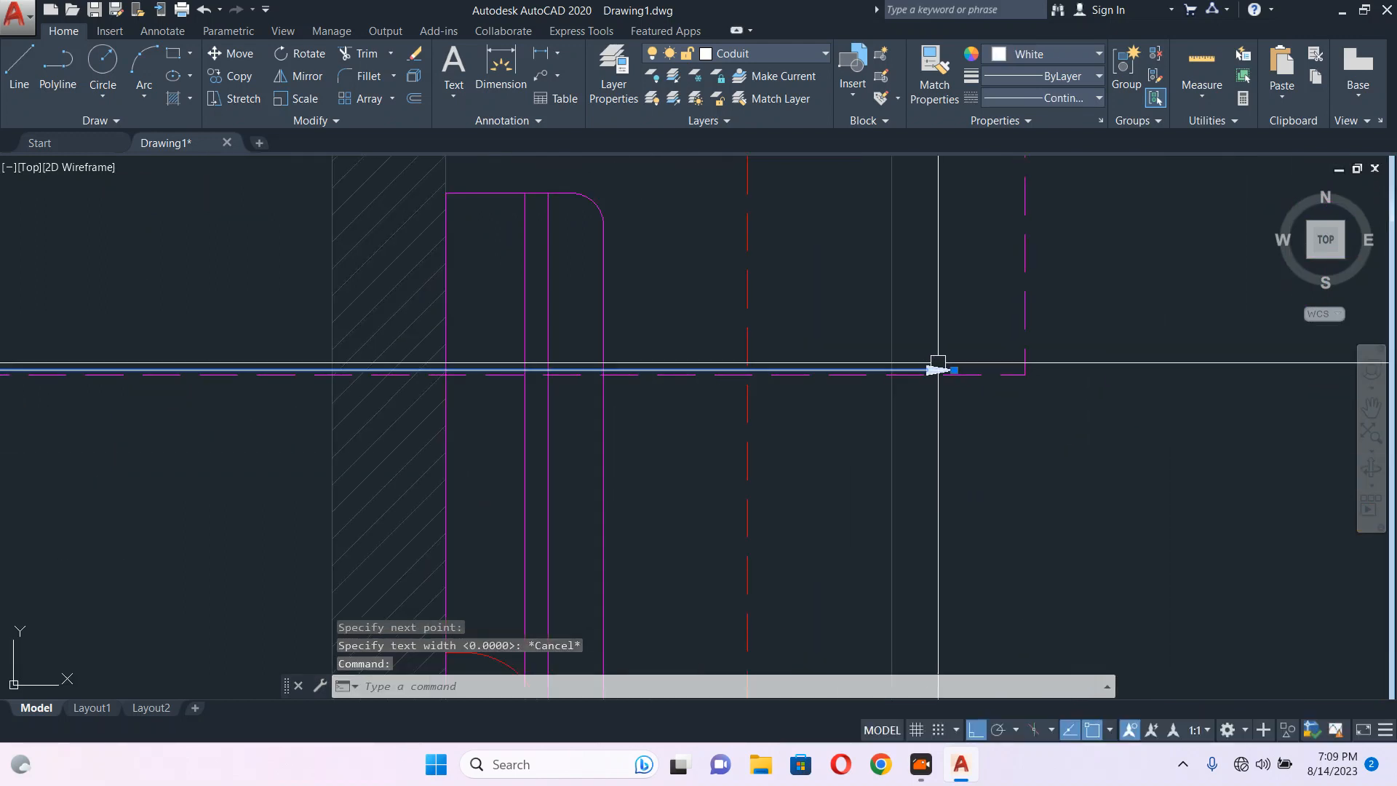
type("ma")
key("Return")
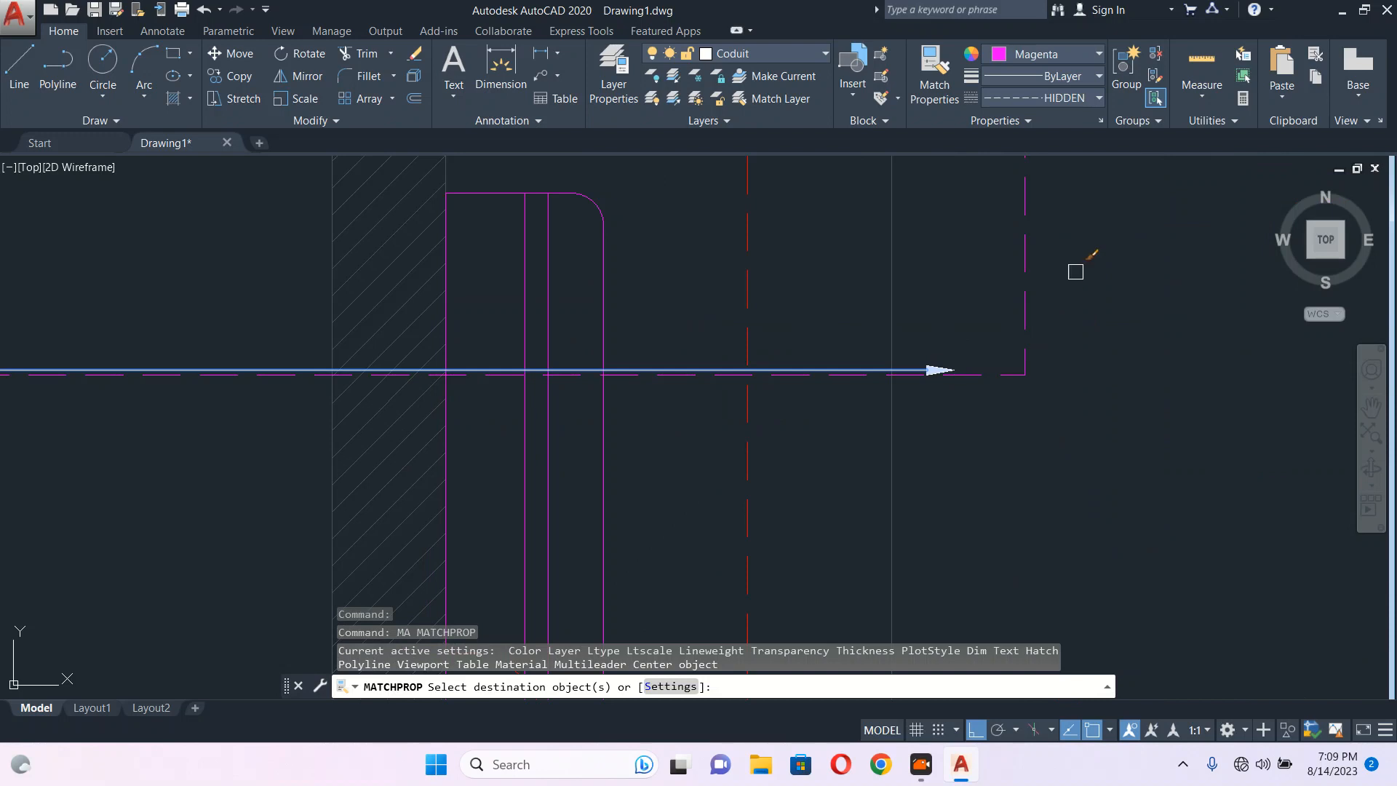
left_click(1076, 271)
left_click(986, 304)
key("Escape")
Erase the copied straight leader of Room - 02's DB-GF-Y8 label, keeping the L-shaped one.
left_click(943, 343)
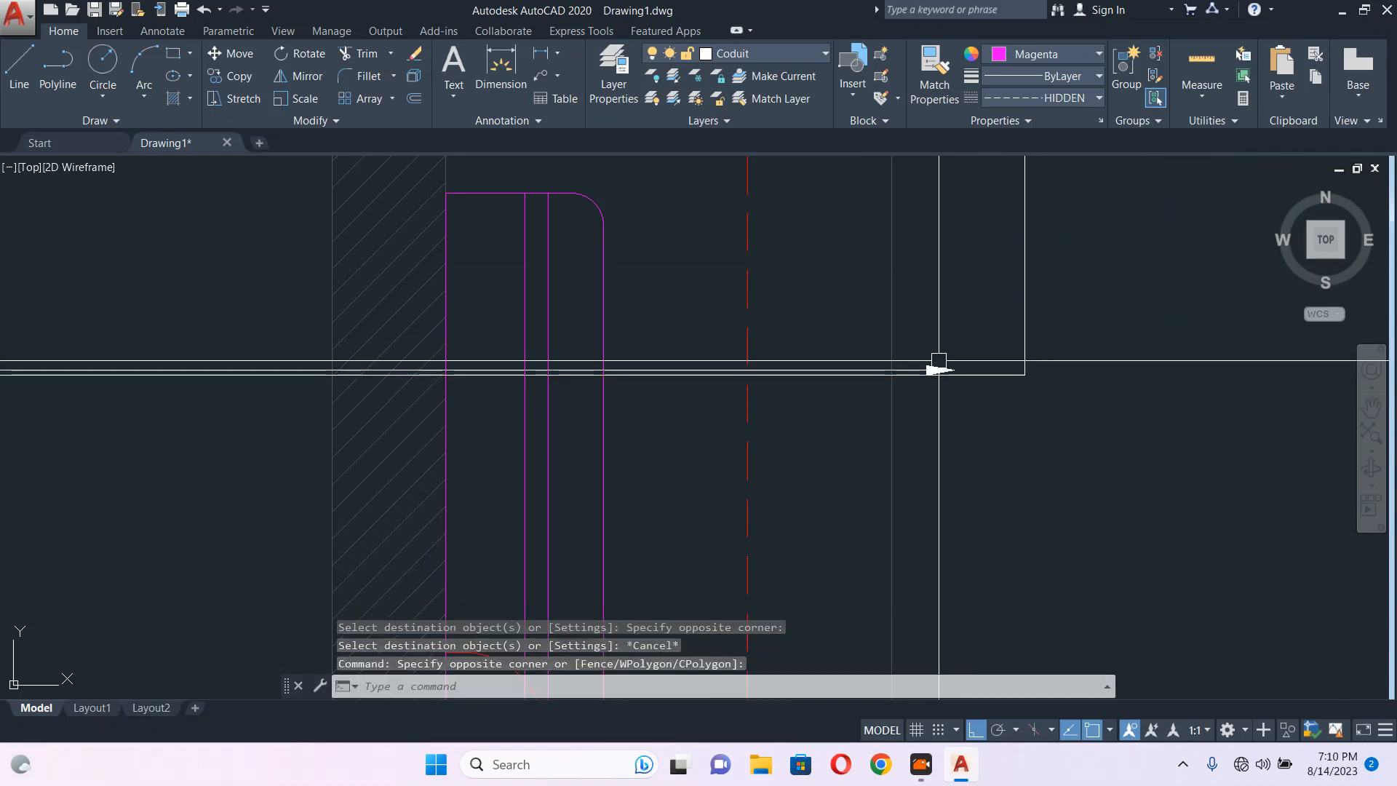
scroll(940, 364, "up", 5)
left_click(923, 376)
type("e")
key("Return")
scroll(916, 368, "down", 5)
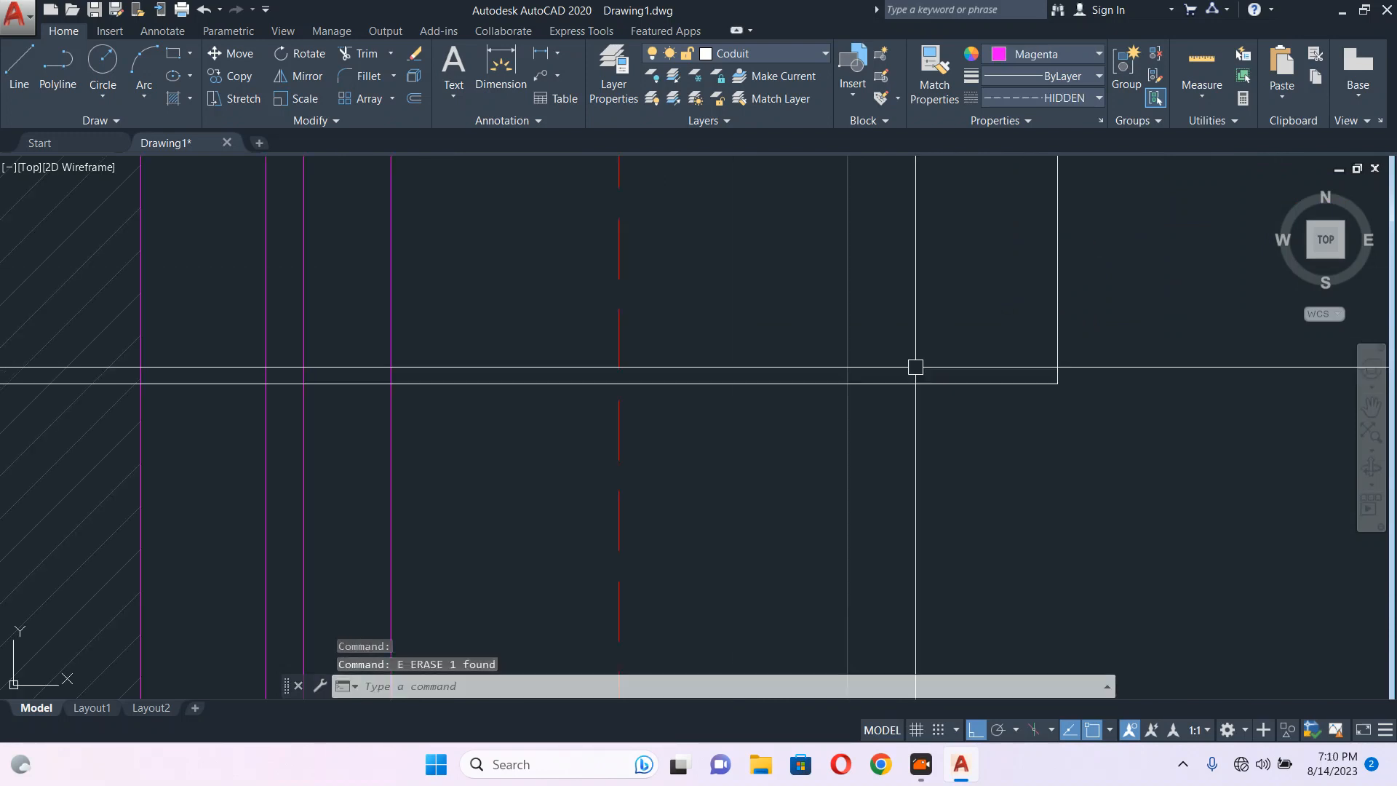
scroll(602, 446, "down", 5)
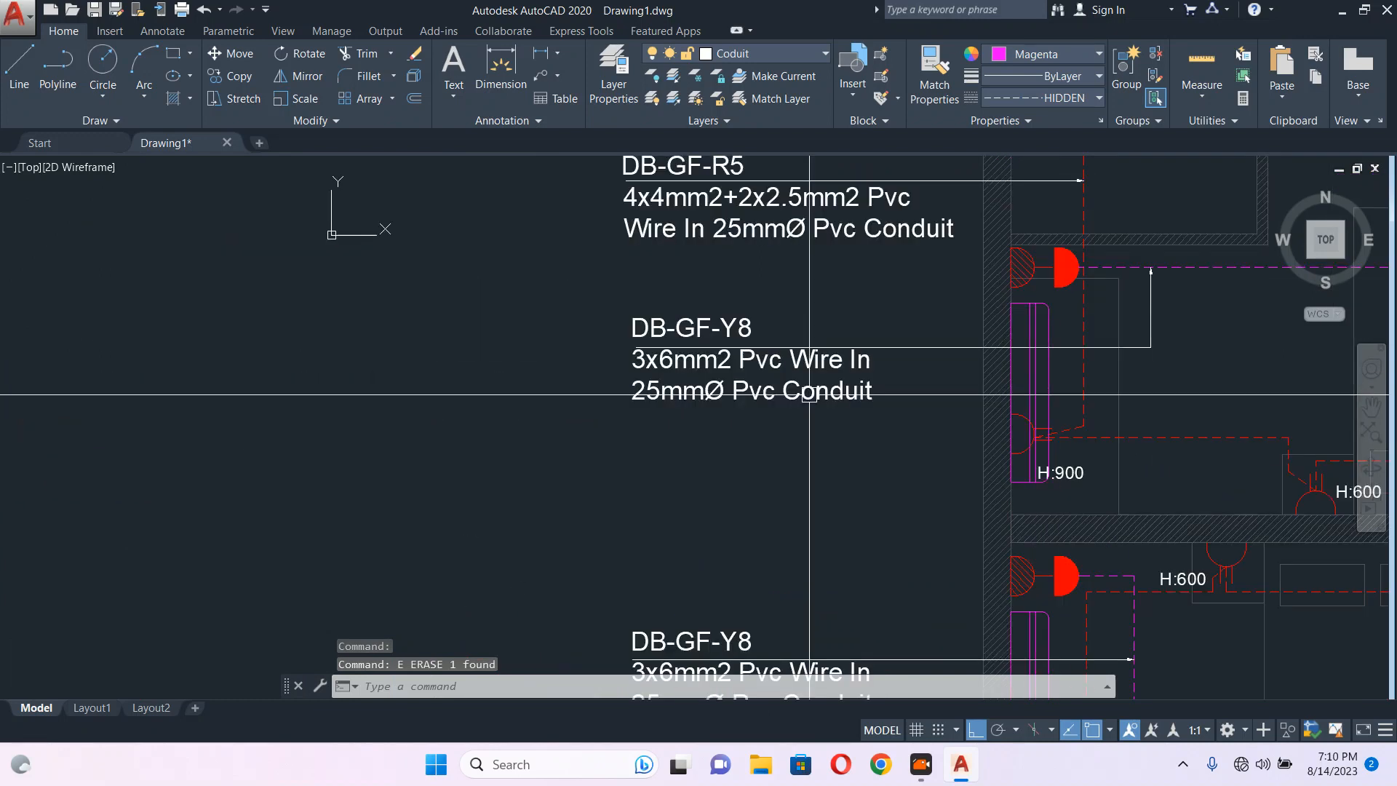
Move Room - 02's DB-GF-Y8 text slightly down so the leader runs between its first and second lines.
scroll(583, 412, "up", 6)
left_click(579, 404)
type("m")
key("Return")
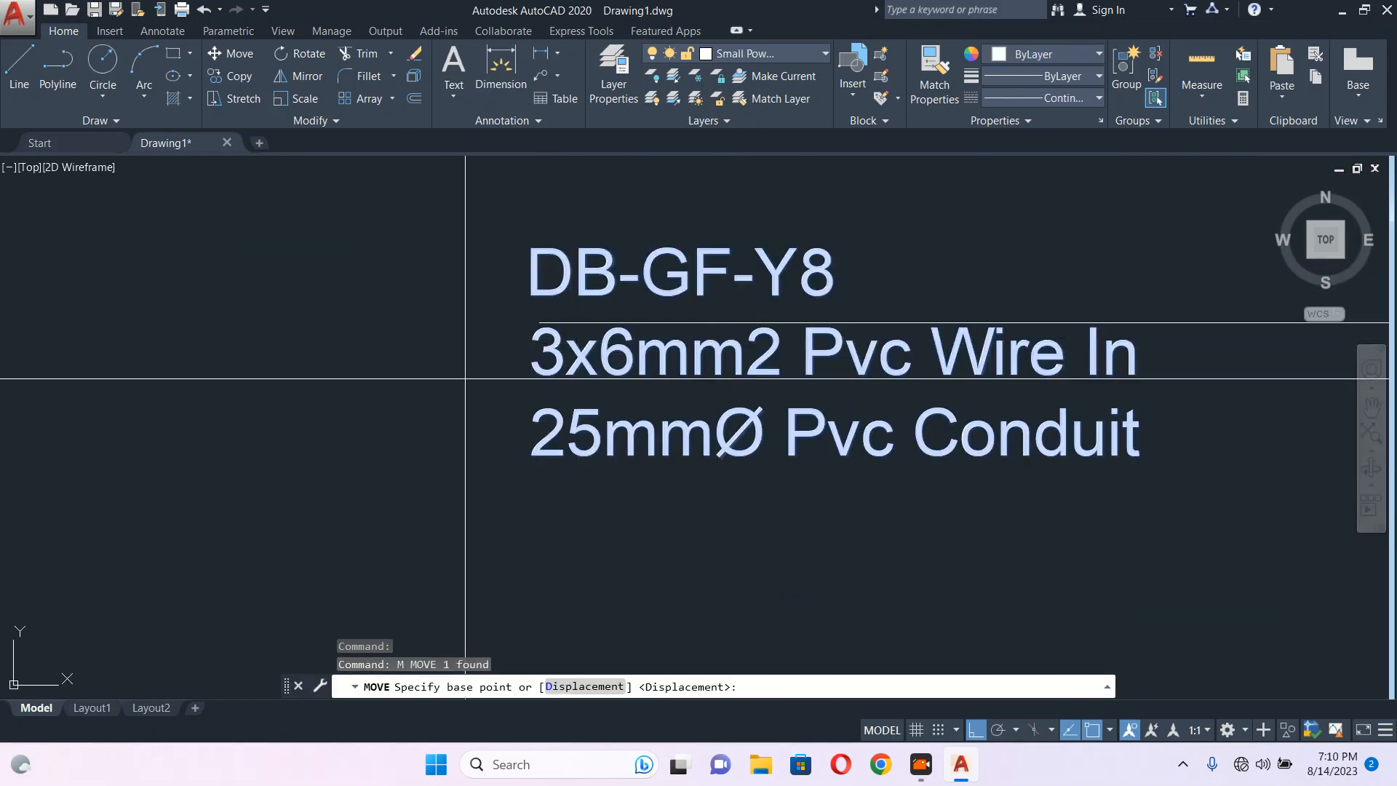
left_click(483, 328)
key("Escape")
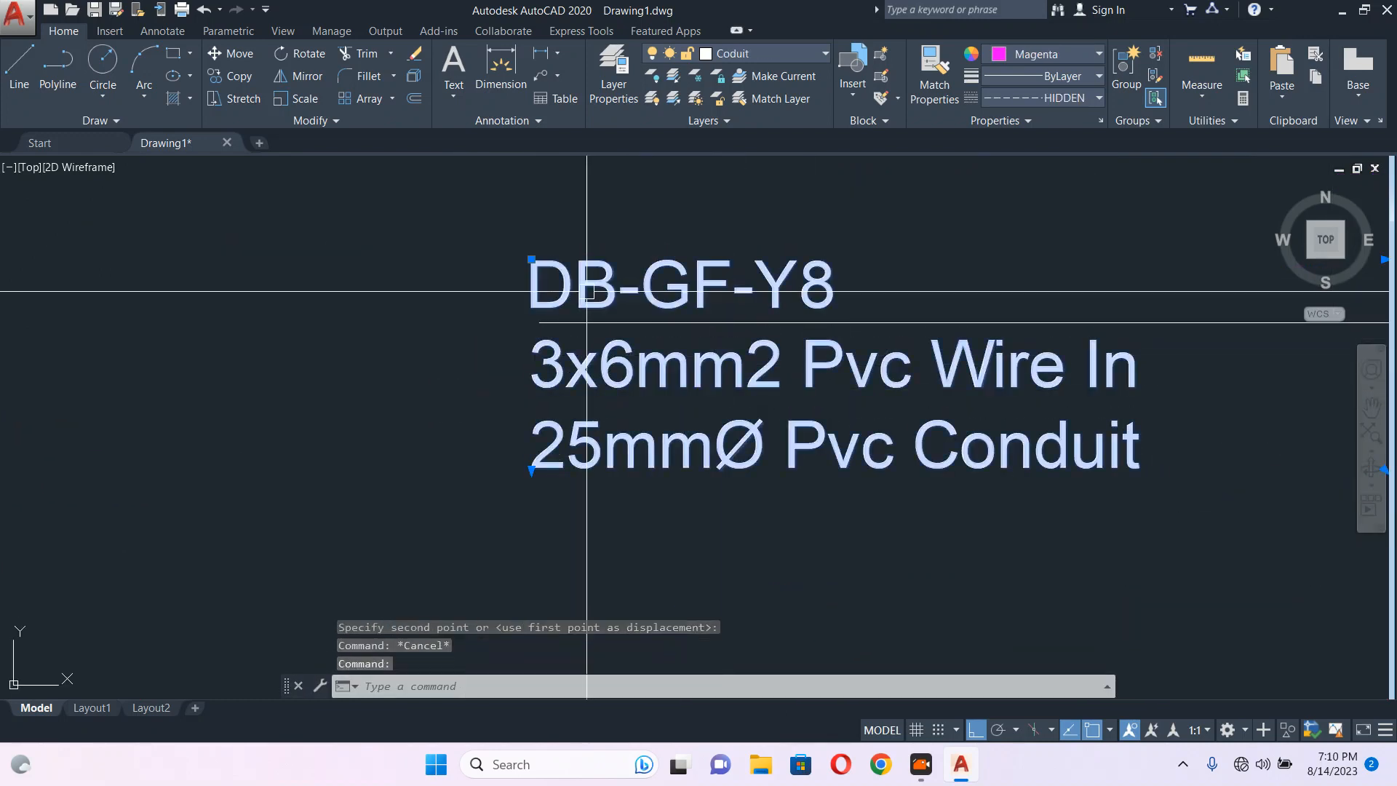
Move Room - 02's DB-GF-Y8 text slightly right to line up with the start of its leader.
type("m")
key("Return")
left_click(399, 325)
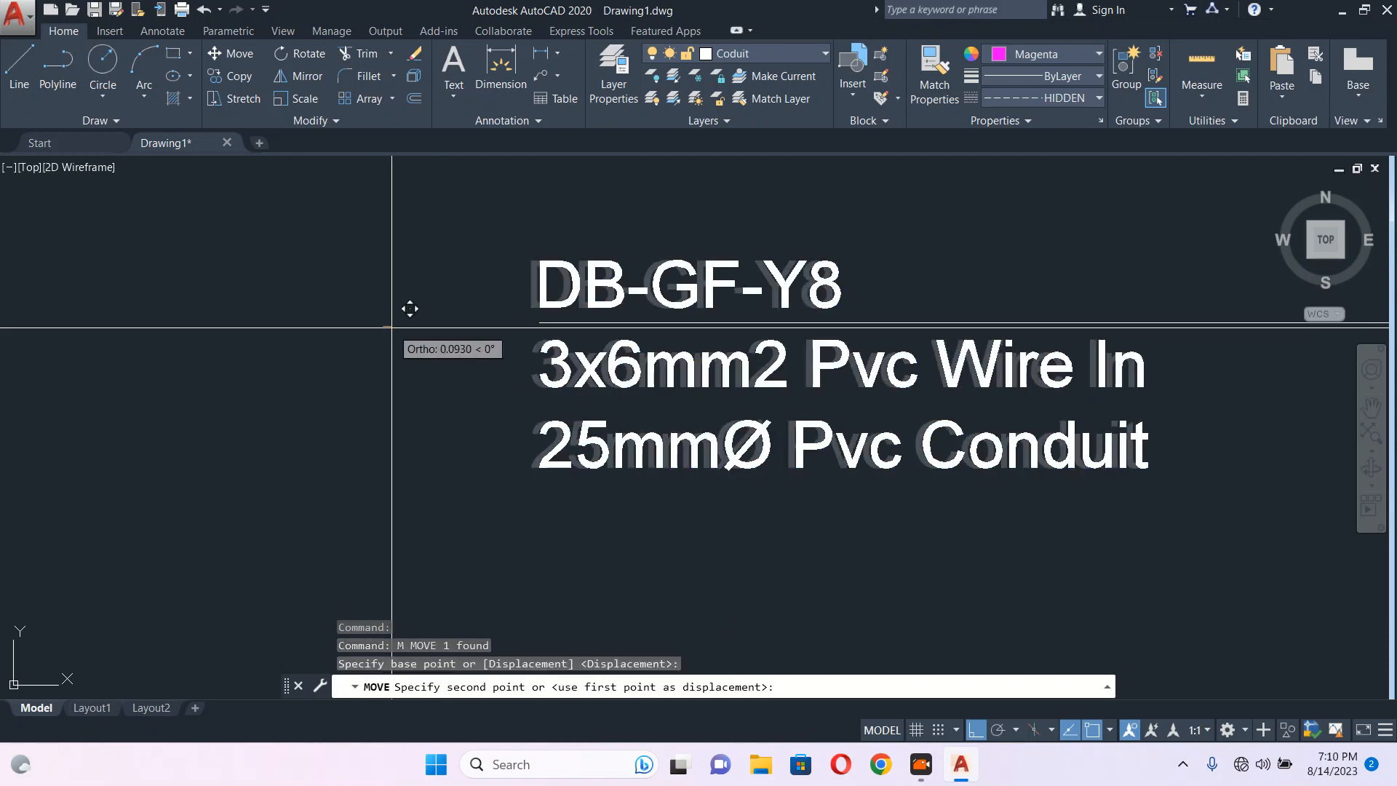
left_click(408, 325)
scroll(398, 326, "down", 2)
key("Escape")
middle_click_drag(888, 356, 532, 379)
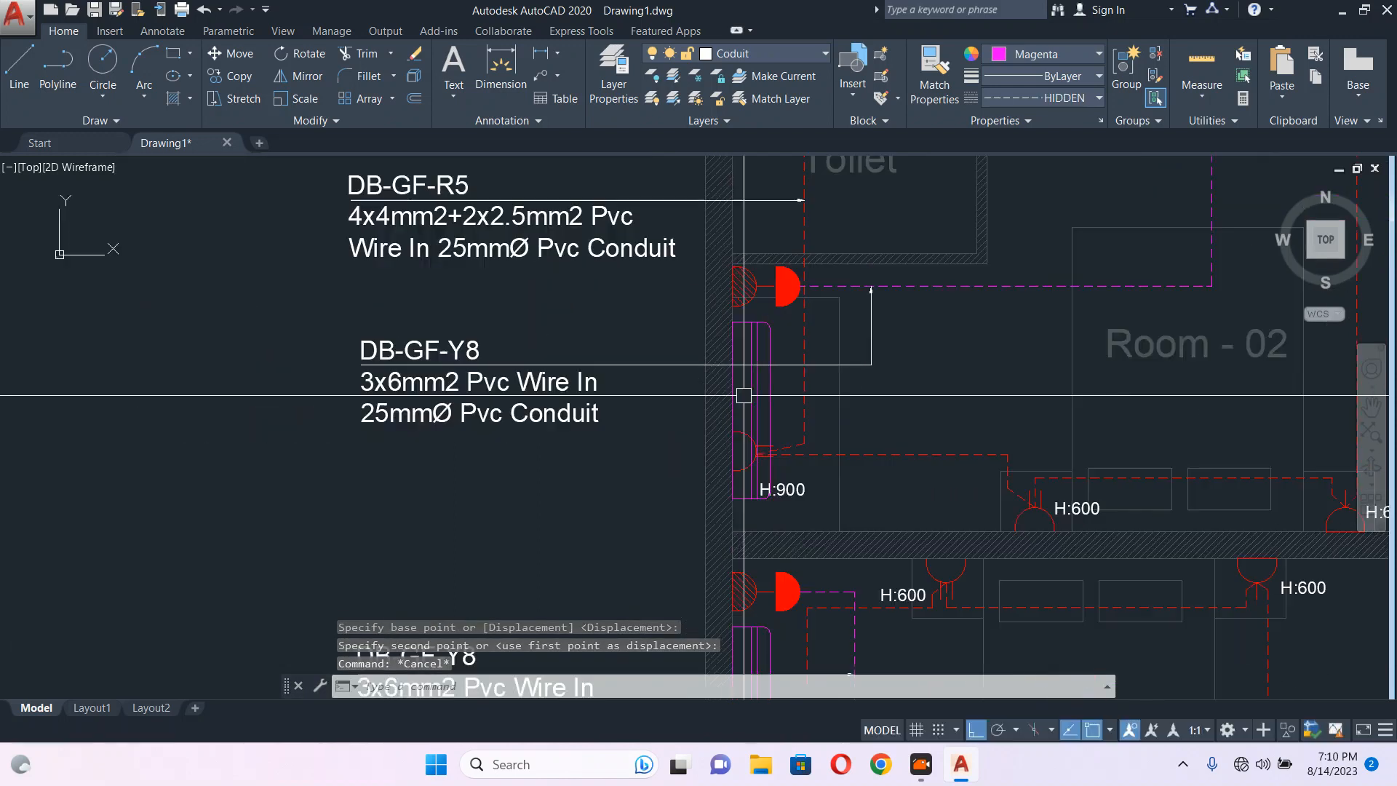
Check the placement of Room - 02's DB-GF-Y8 label and leader against the surrounding circuit labels and conduit runs.
scroll(744, 396, "down", 4)
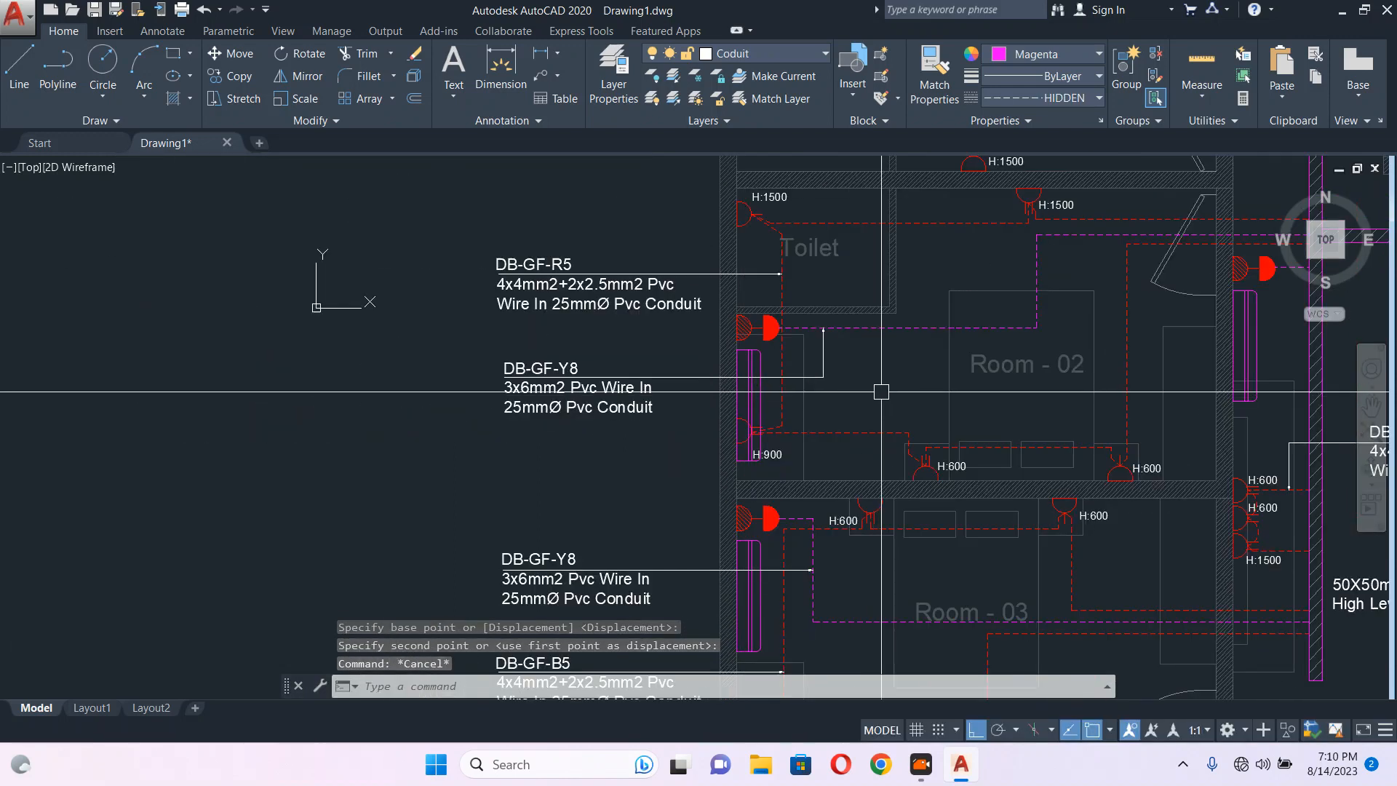
middle_click_drag(792, 377, 782, 381)
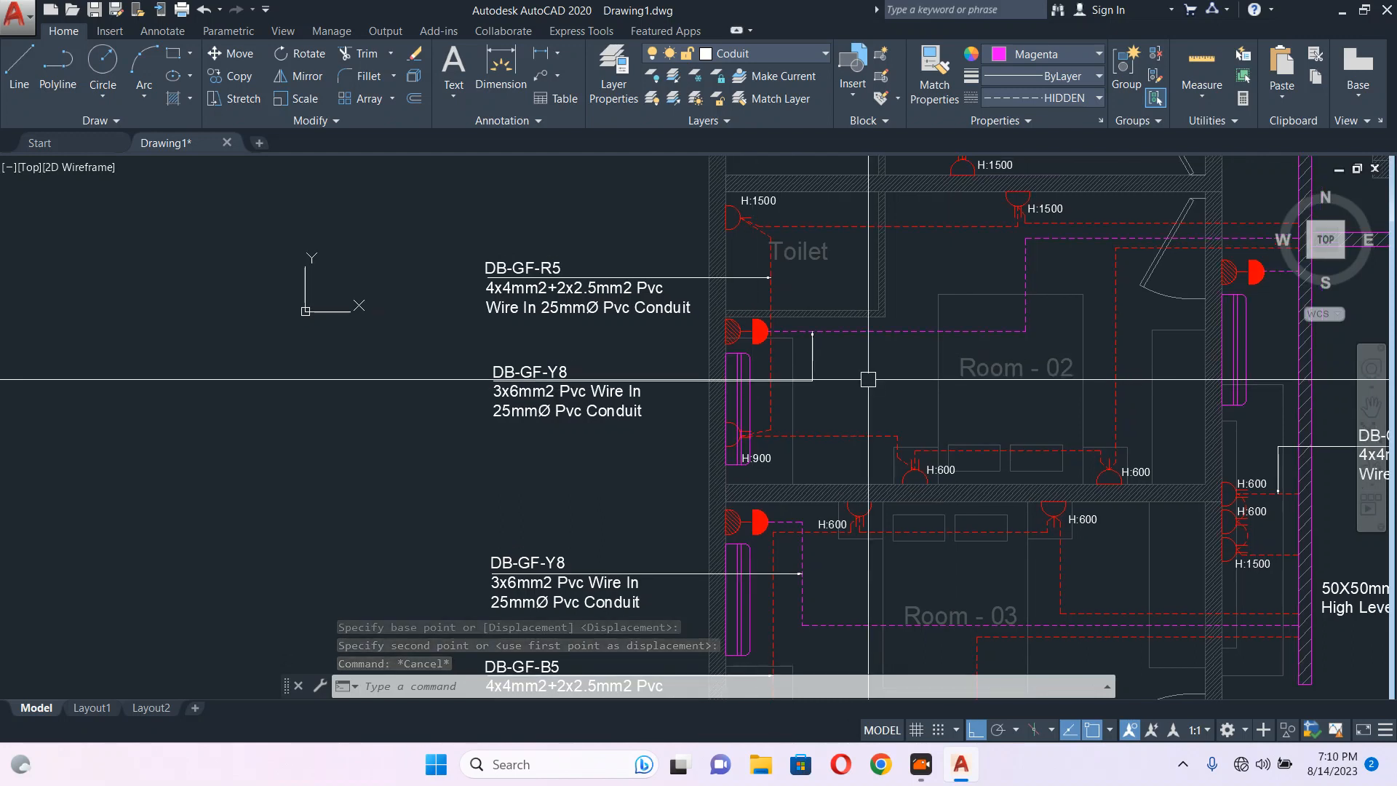
key("Escape")
scroll(720, 371, "down", 4)
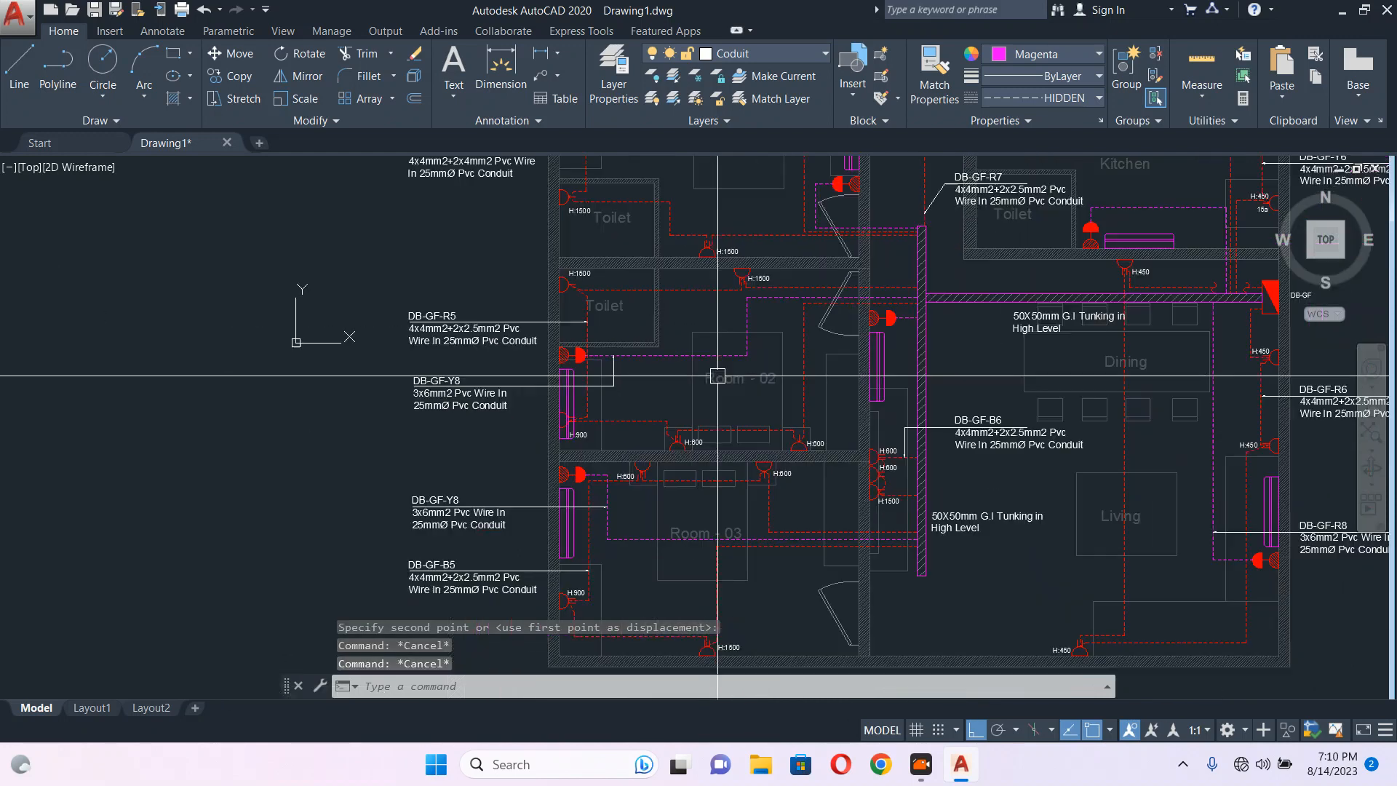
scroll(557, 379, "up", 5)
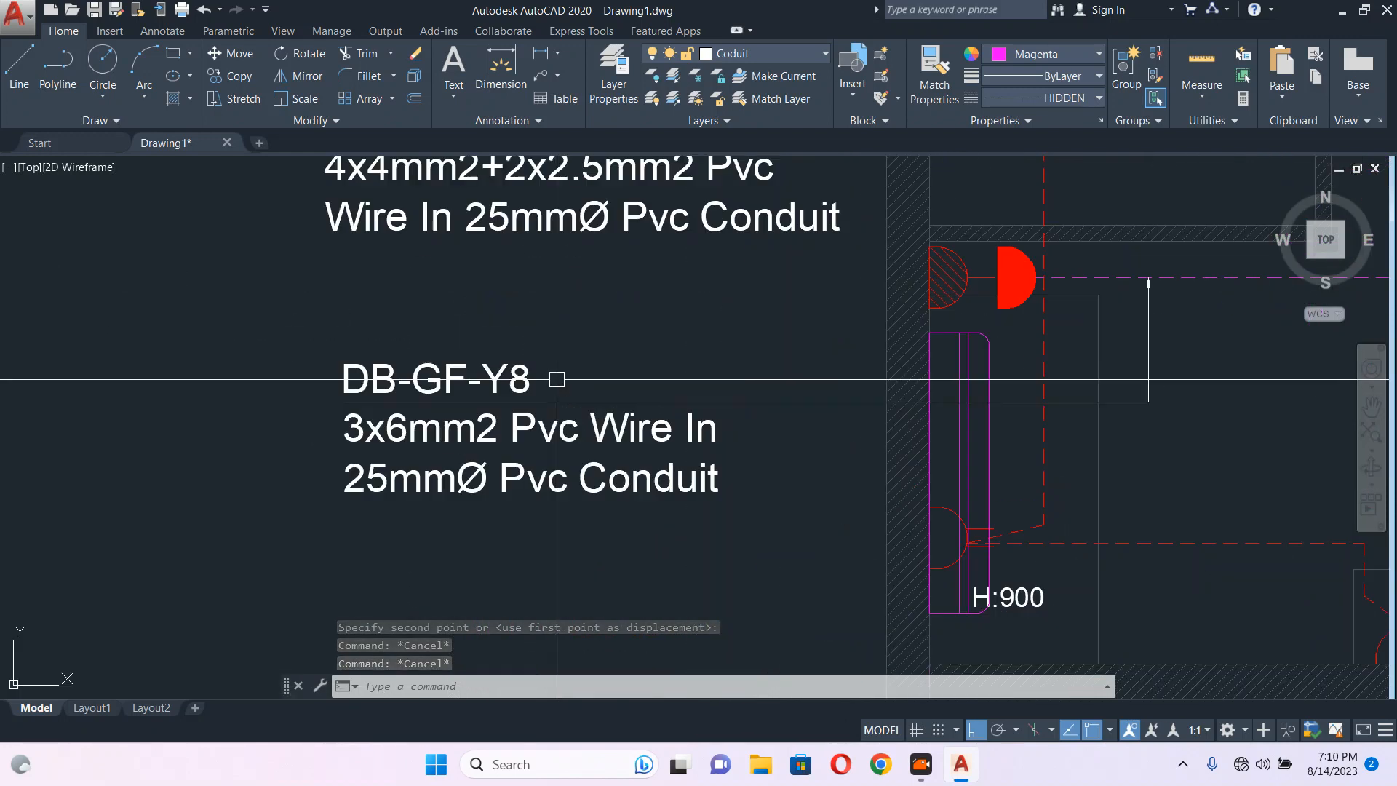
scroll(557, 379, "down", 2)
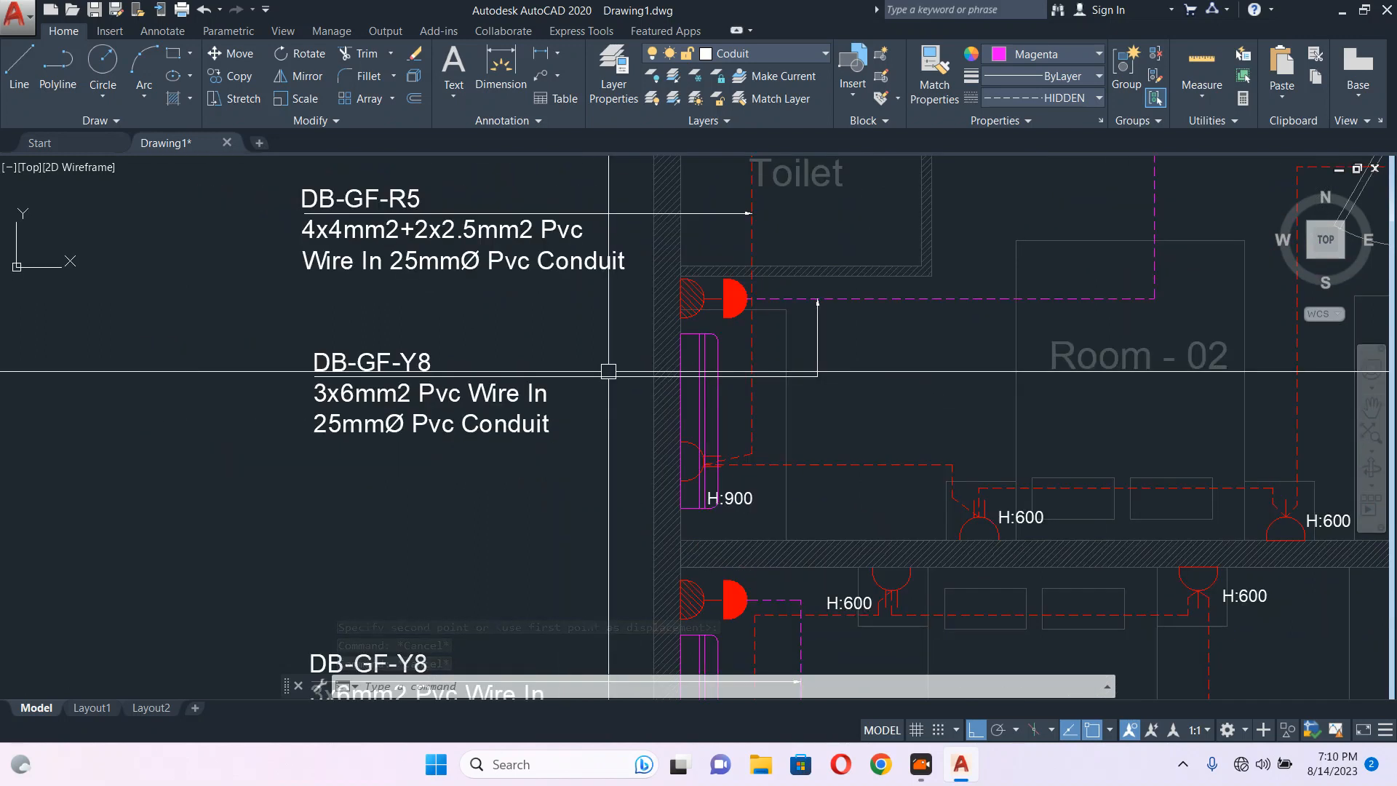
middle_click_drag(746, 393, 722, 392)
left_click(473, 352)
left_click(368, 445)
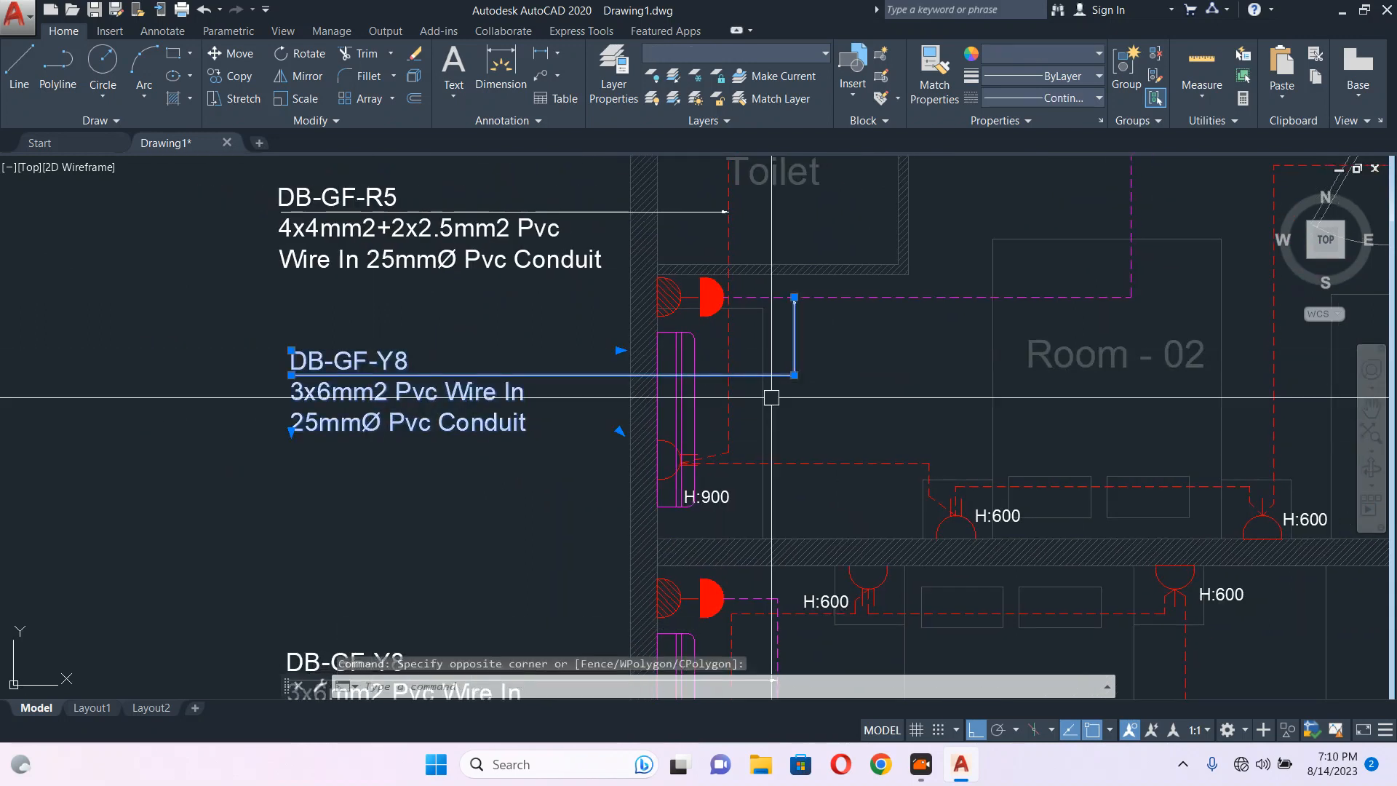
scroll(732, 434, "down", 4)
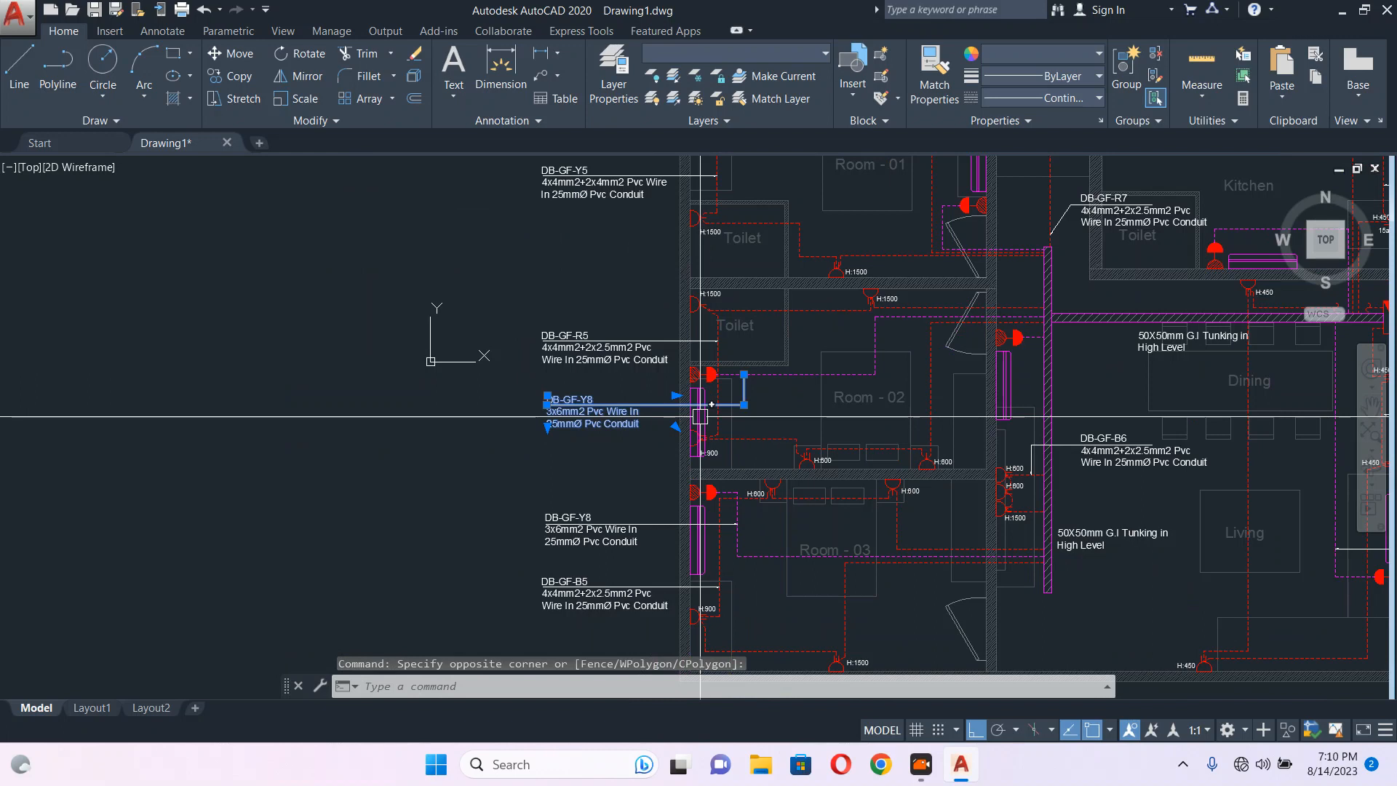
scroll(635, 418, "up", 4)
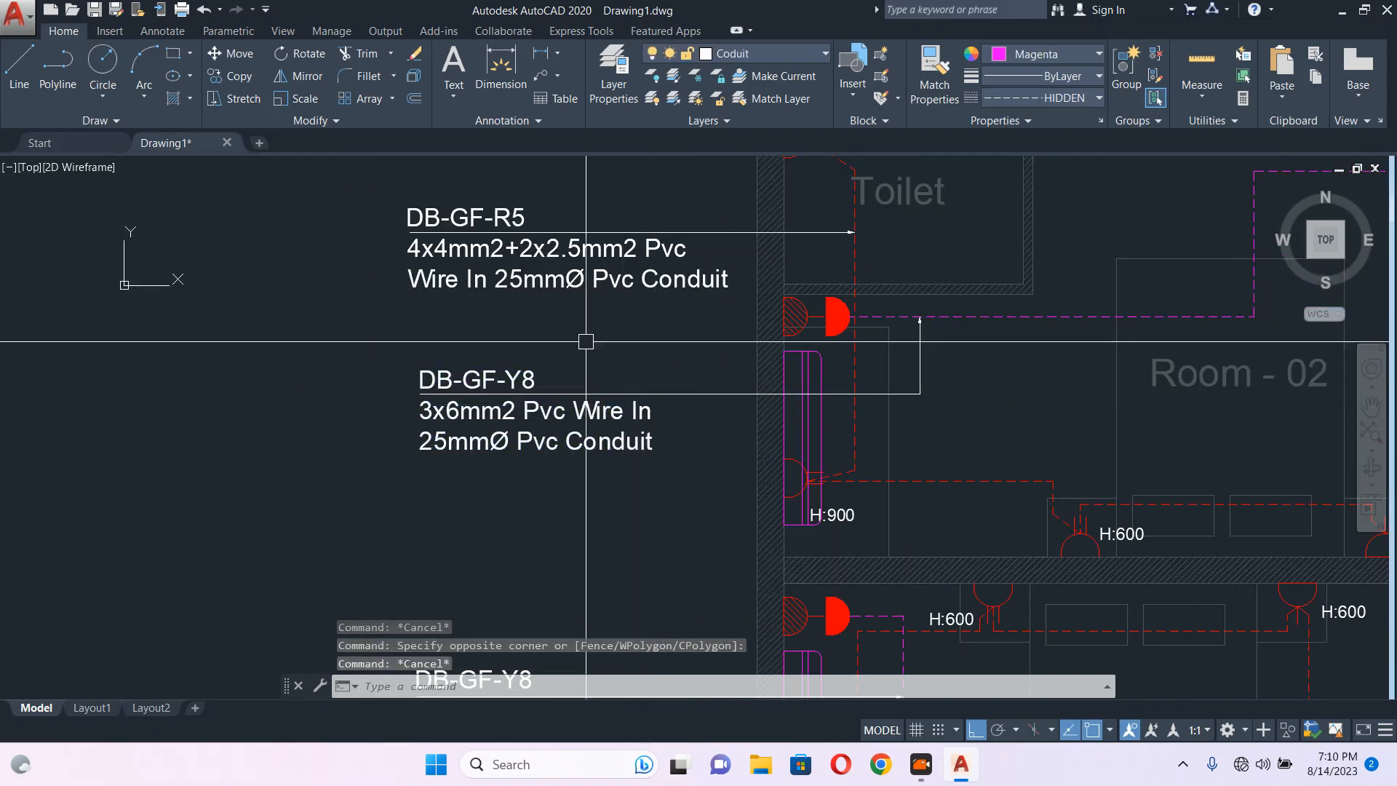
middle_click_drag(491, 450, 589, 477)
type("co")
key("space")
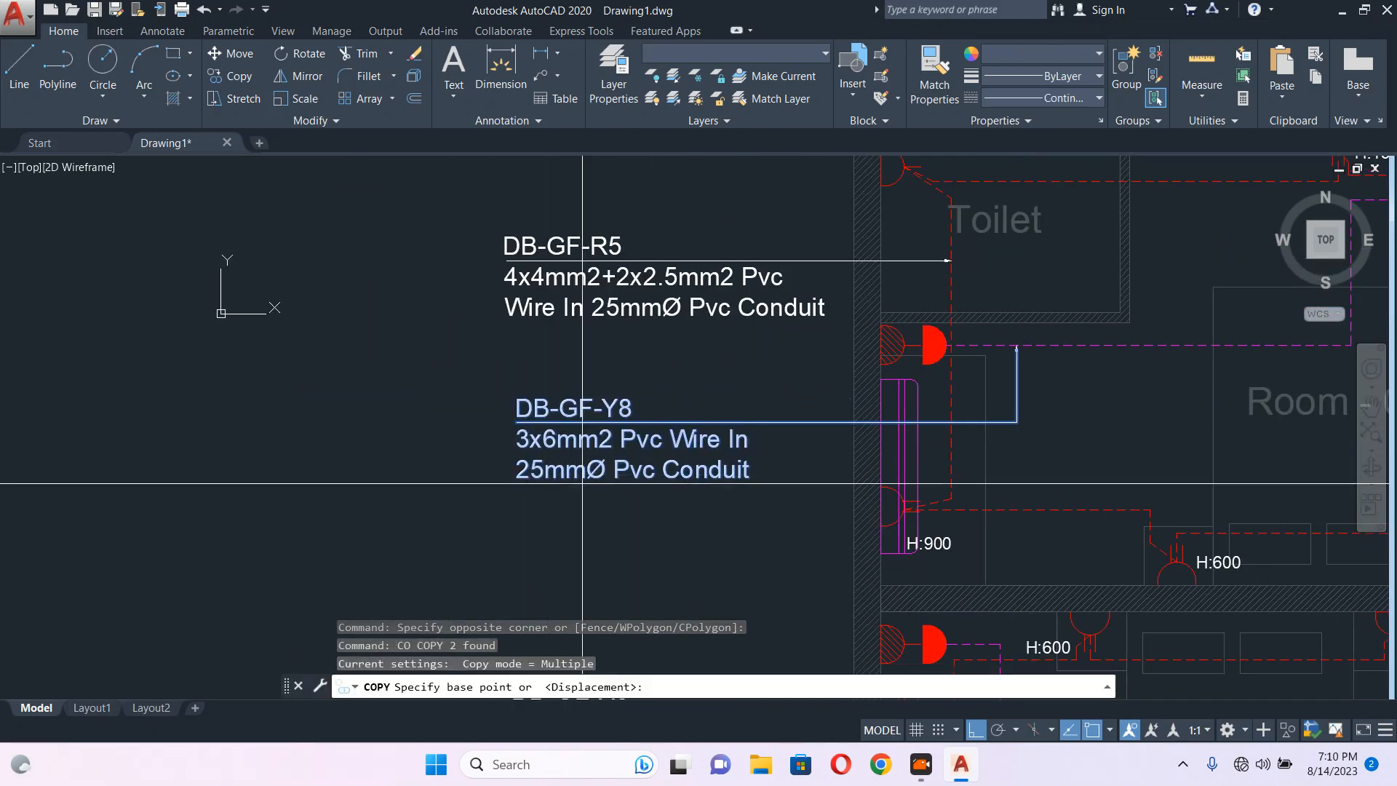
scroll(532, 467, "down", 2)
left_click(488, 445)
middle_click_drag(473, 311, 459, 457)
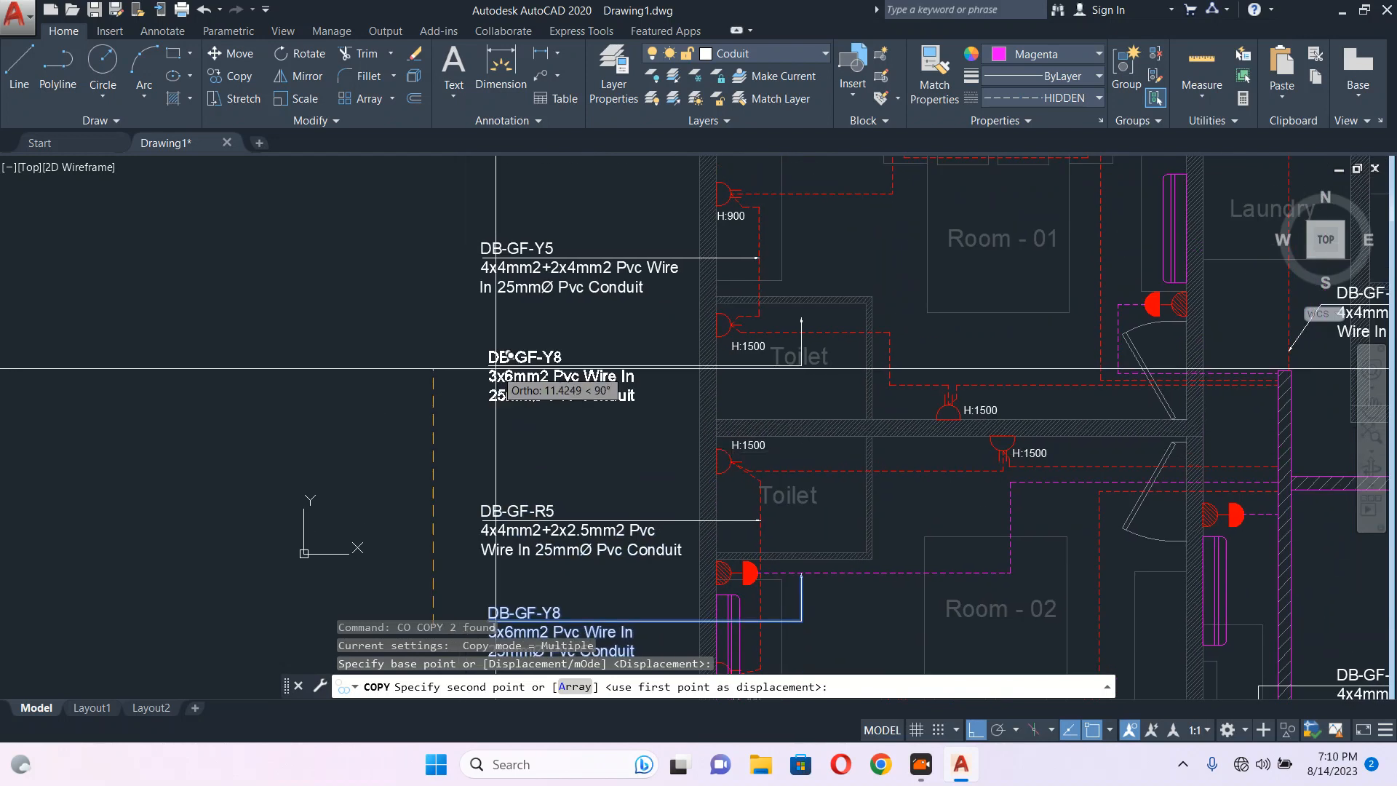
key("Escape")
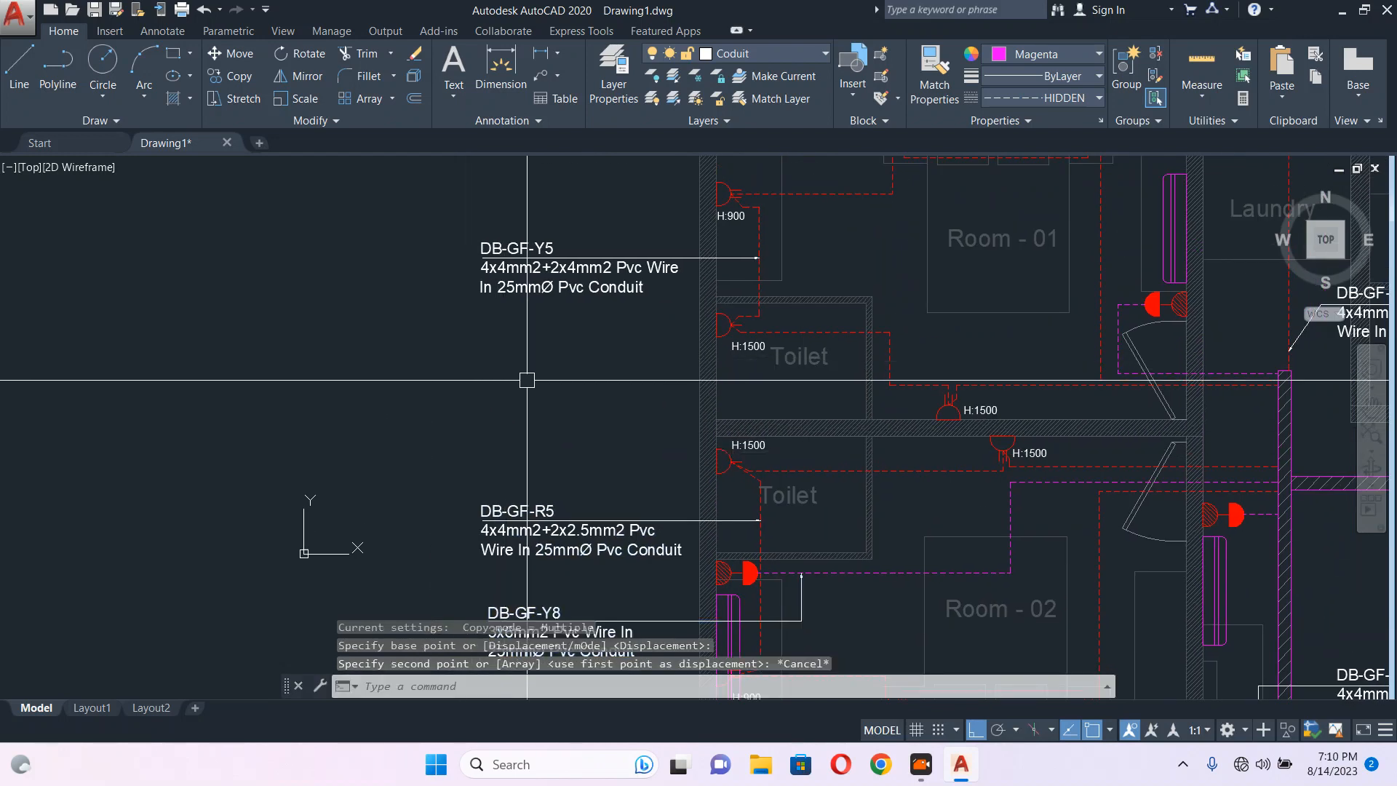
Move the DB-GF-Y5 label with its leader straight up along the red dashed conduit beside Room - 01.
scroll(1187, 341, "up", 2)
middle_click_drag(600, 319, 1011, 427)
left_click(655, 291)
left_click(522, 415)
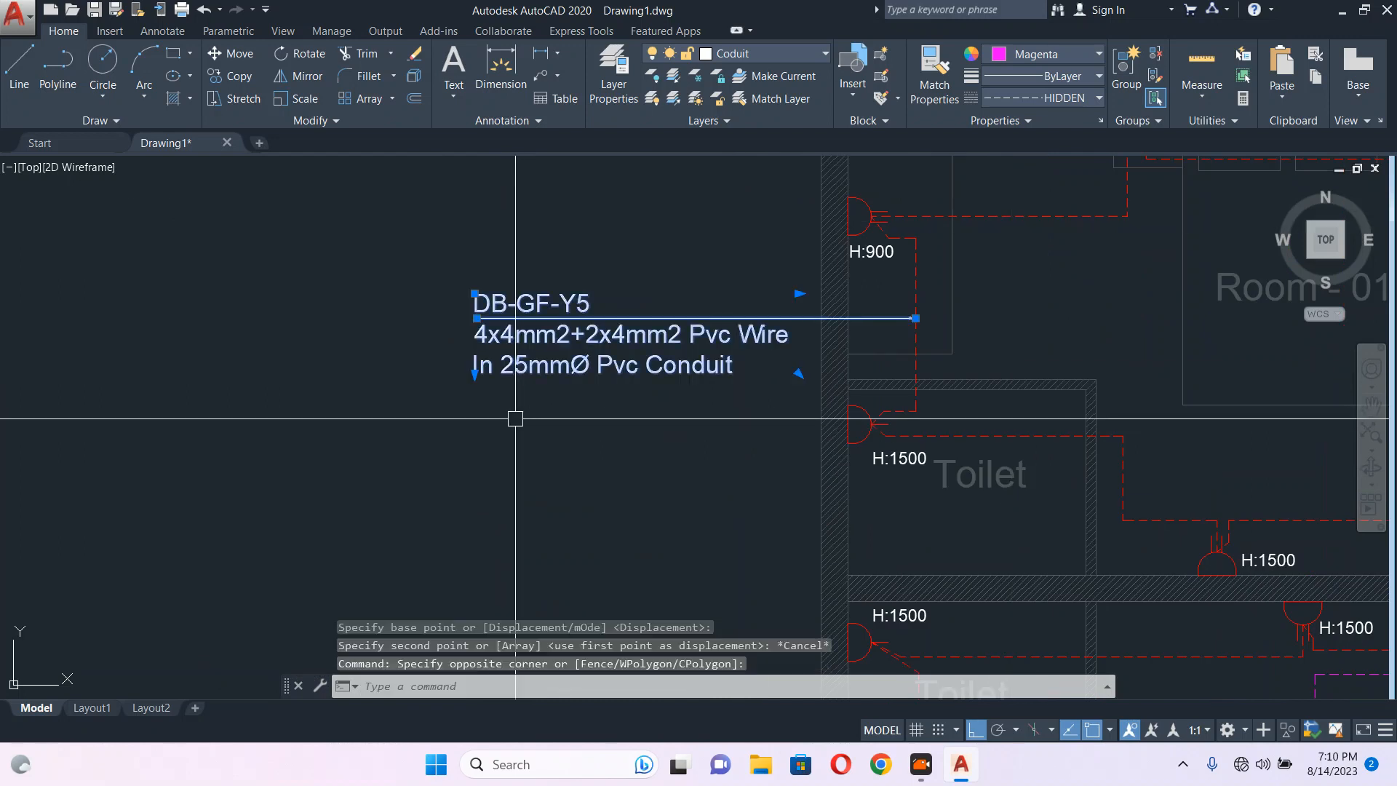
type("m")
key("Return")
left_click(668, 259)
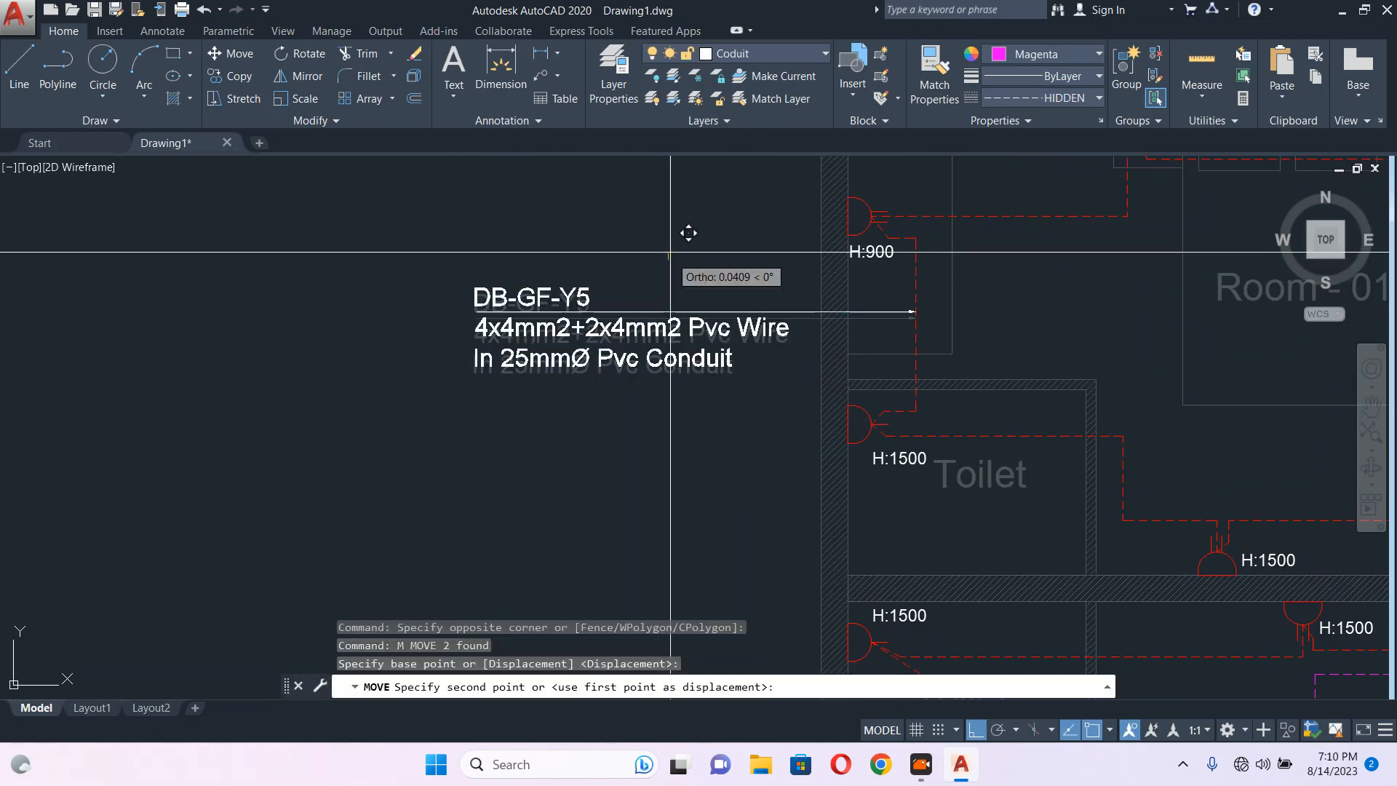
key("Escape")
Draw a horizontal leader from Room - 01's magenta conduit run across the toilet to outside the wall, below the DB-GF-Y5 label.
scroll(730, 337, "down", 3)
scroll(798, 390, "up", 1)
type("le")
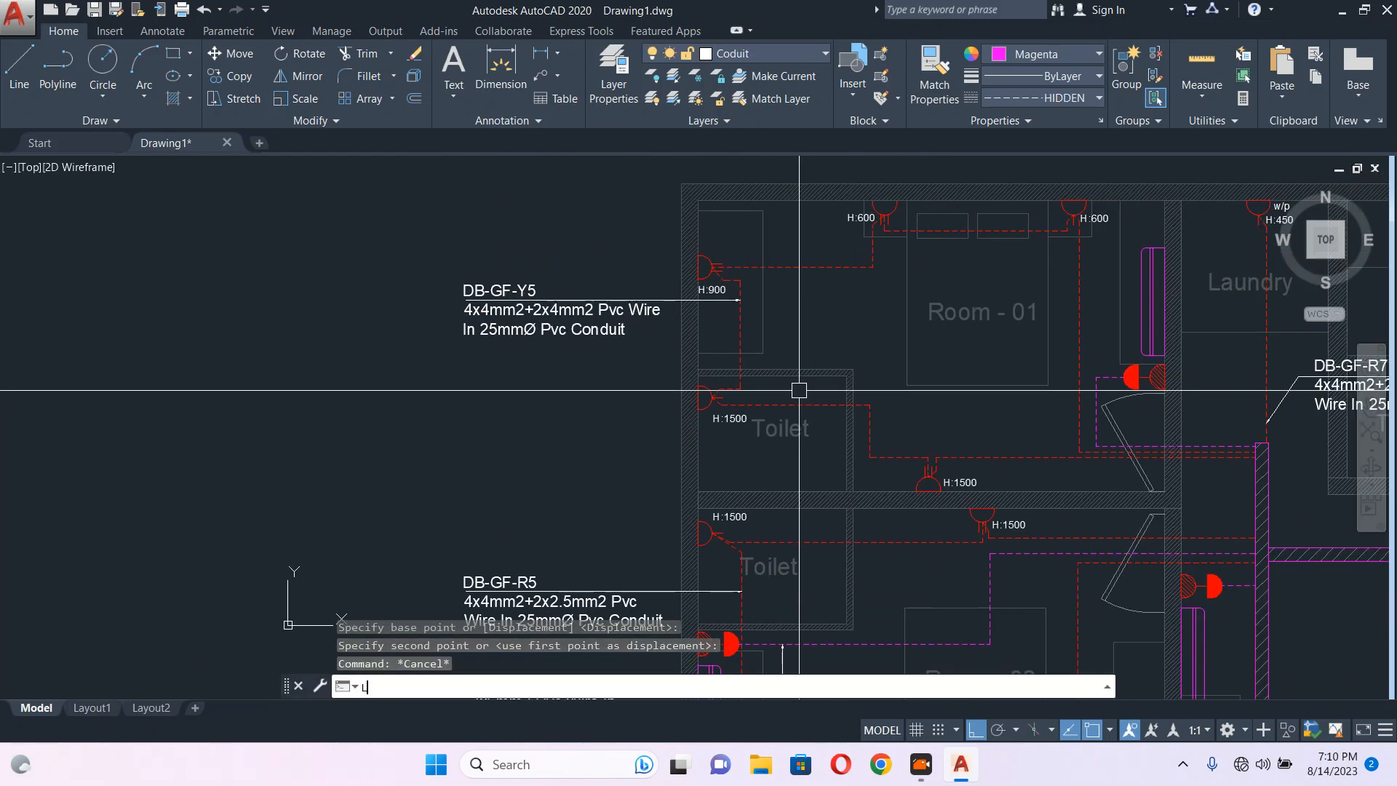
key("Return")
scroll(1095, 407, "up", 2)
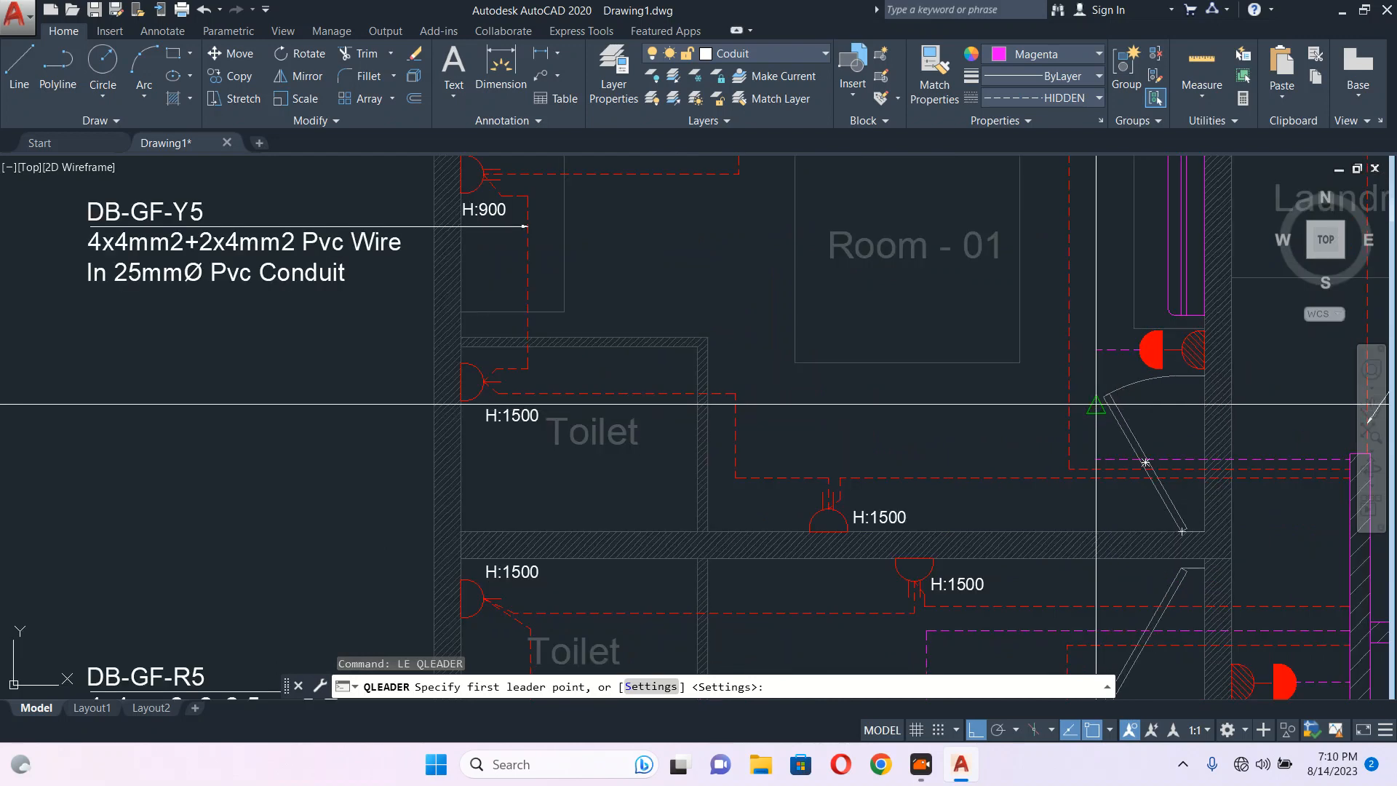
left_click(1097, 404)
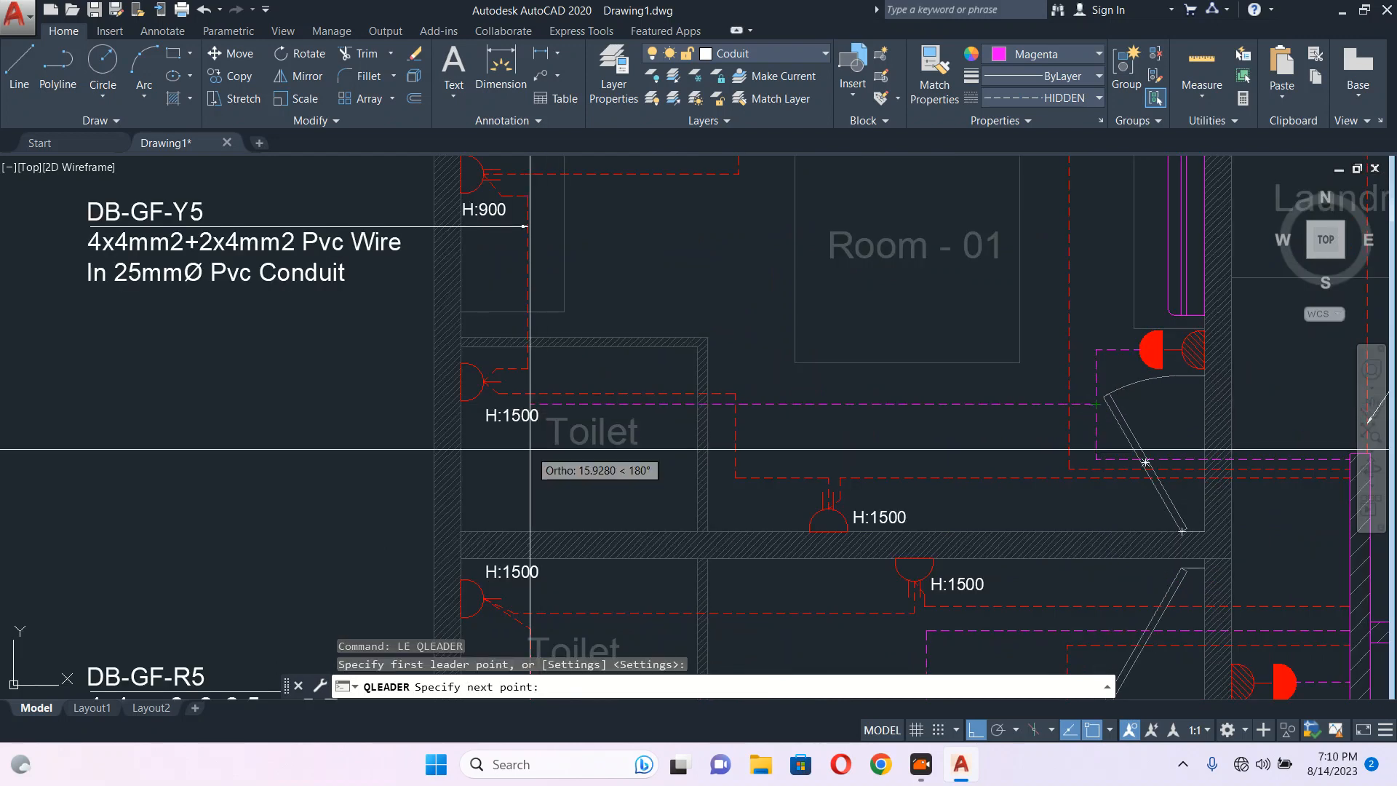
middle_click_drag(530, 450, 837, 403)
left_click(458, 409)
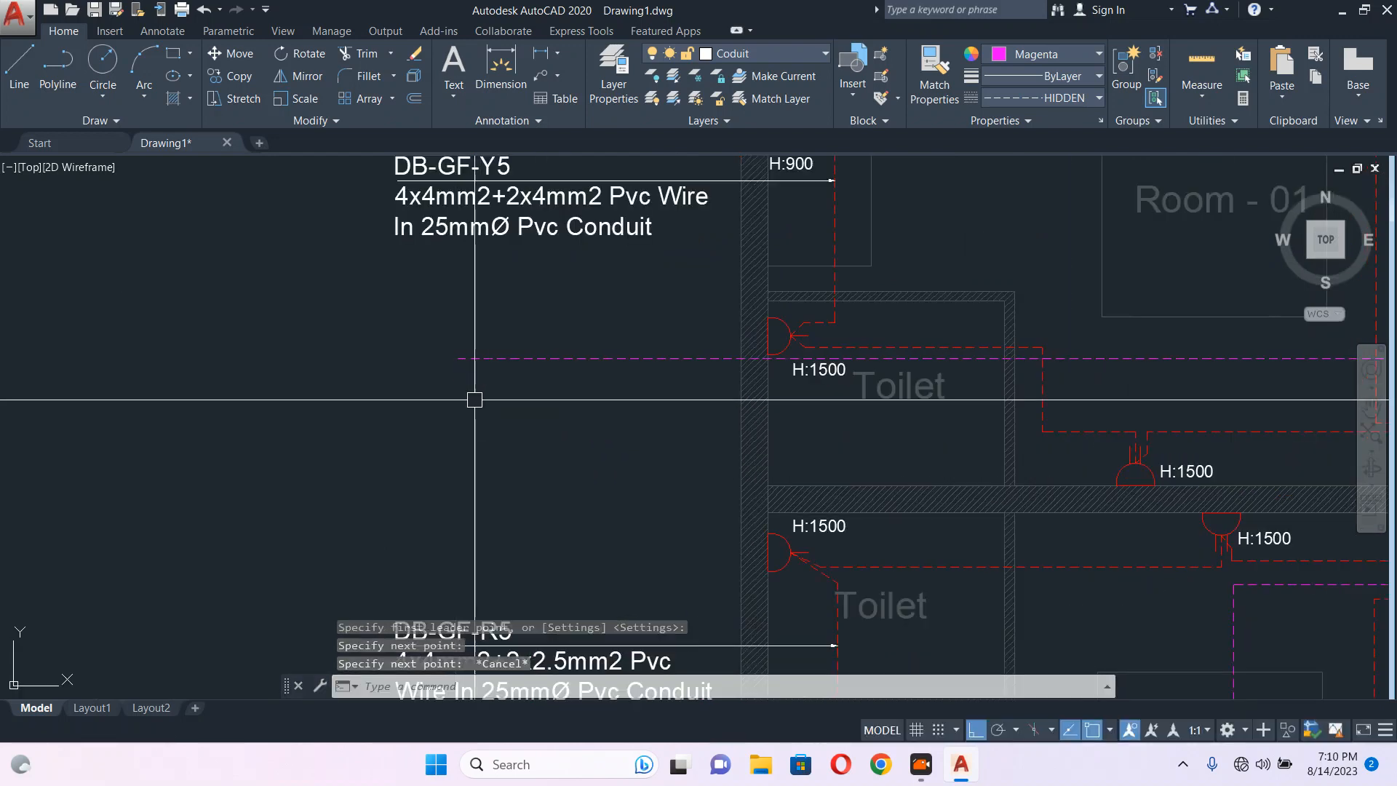
scroll(474, 397, "down", 2)
left_click(433, 545)
type("c")
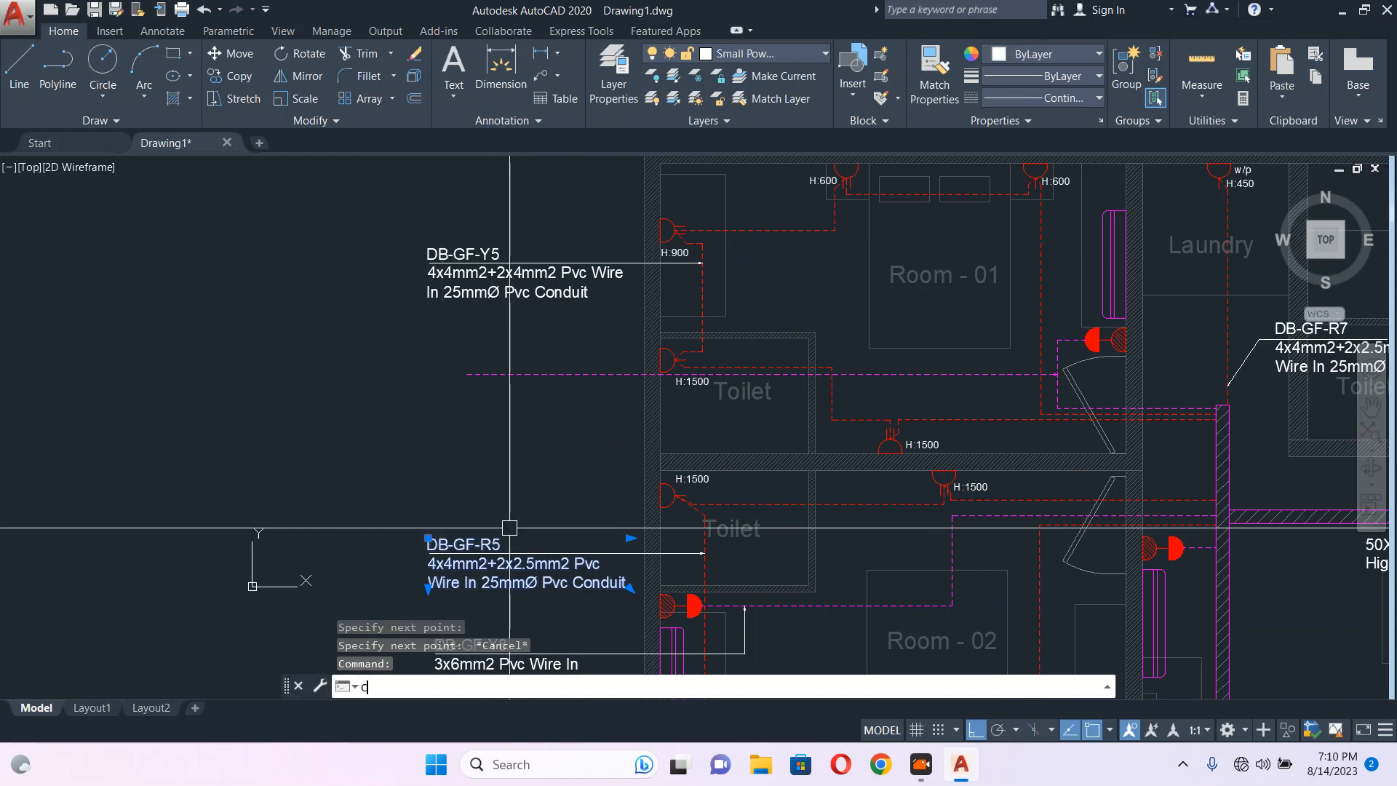
type("o")
key("Return")
left_click(606, 553)
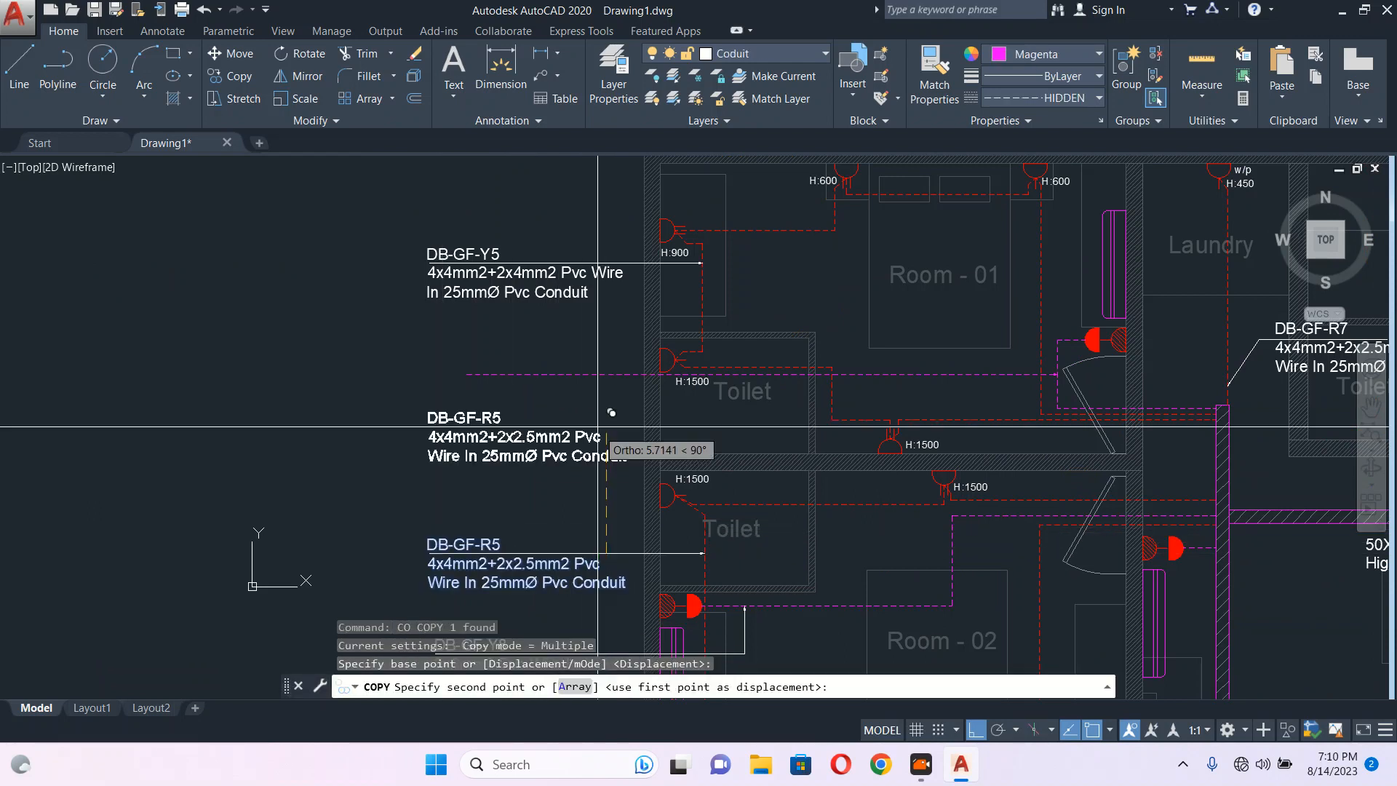
key("Escape")
Copy Room - 02's DB-GF-Y8 label straight up to the dashed magenta leader outside Room - 01's toilet wall.
middle_click_drag(643, 488, 643, 367)
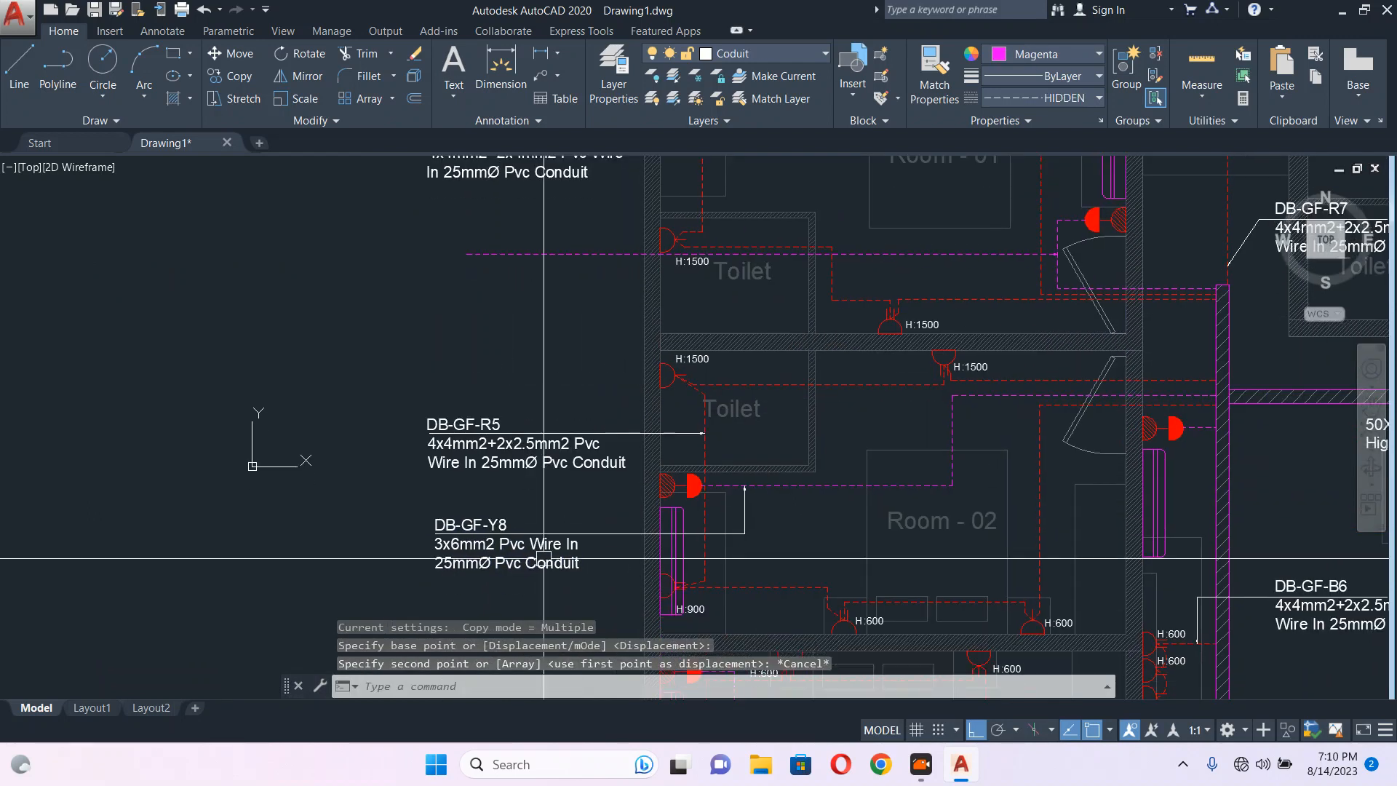
scroll(546, 558, "up", 2)
left_click(559, 553)
left_click(516, 564)
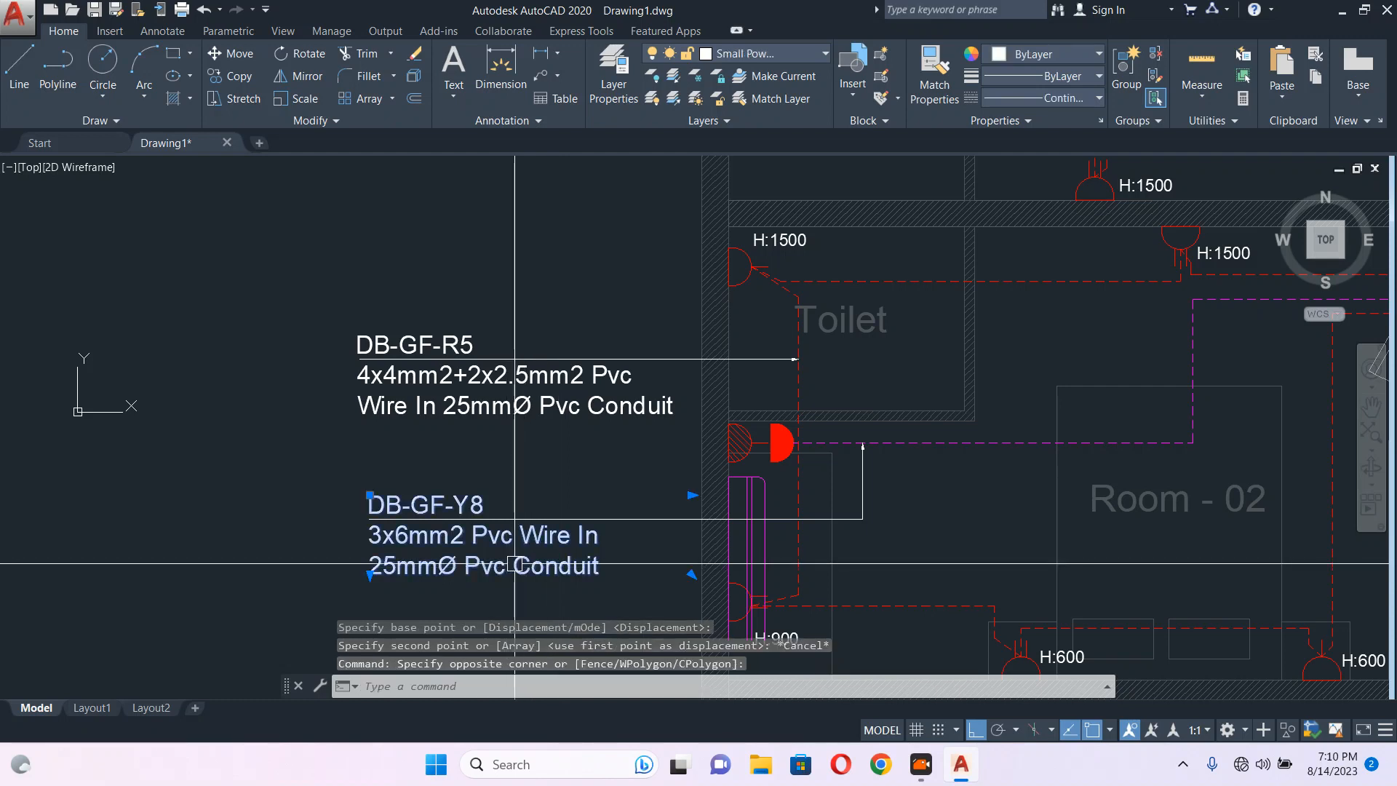
type("co")
key("Return")
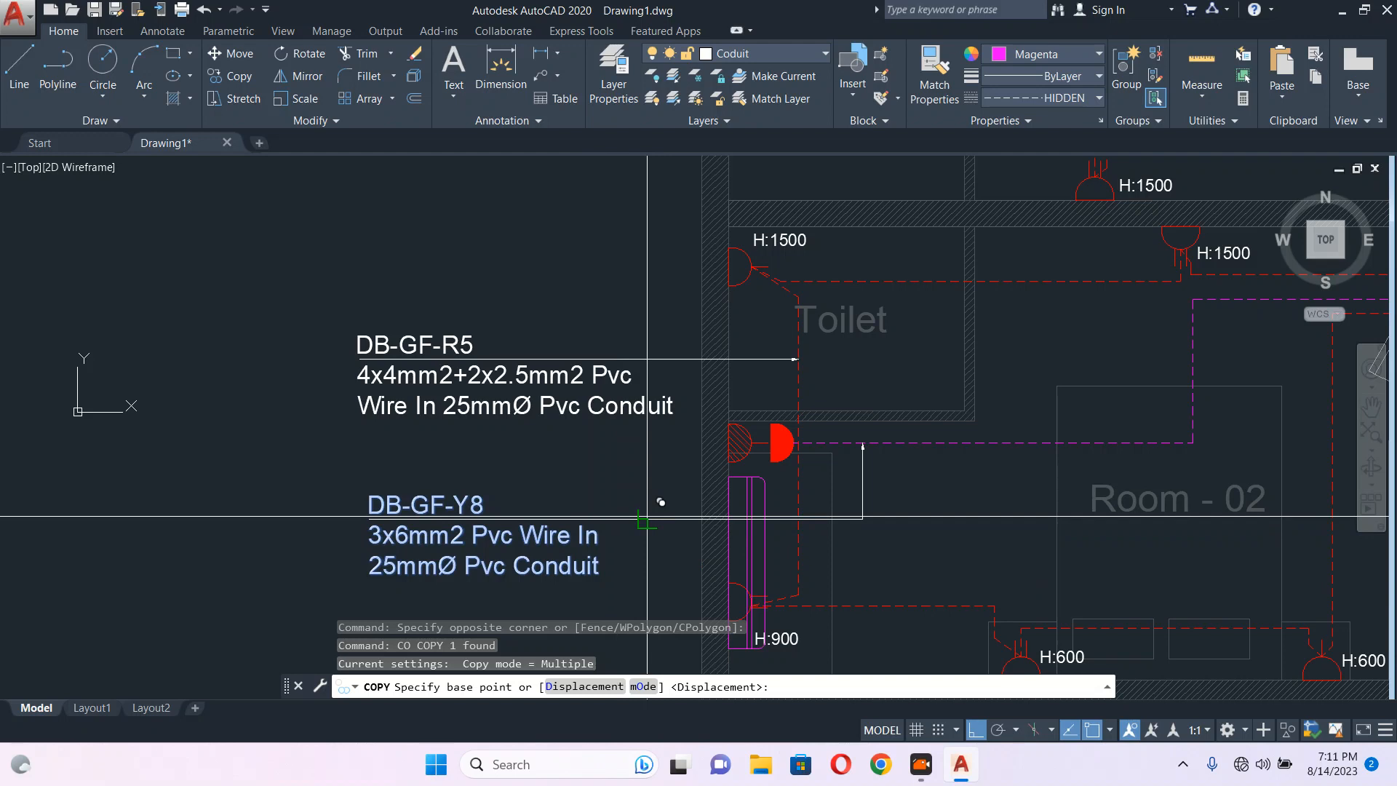
left_click(661, 502)
middle_click_drag(640, 318, 584, 584)
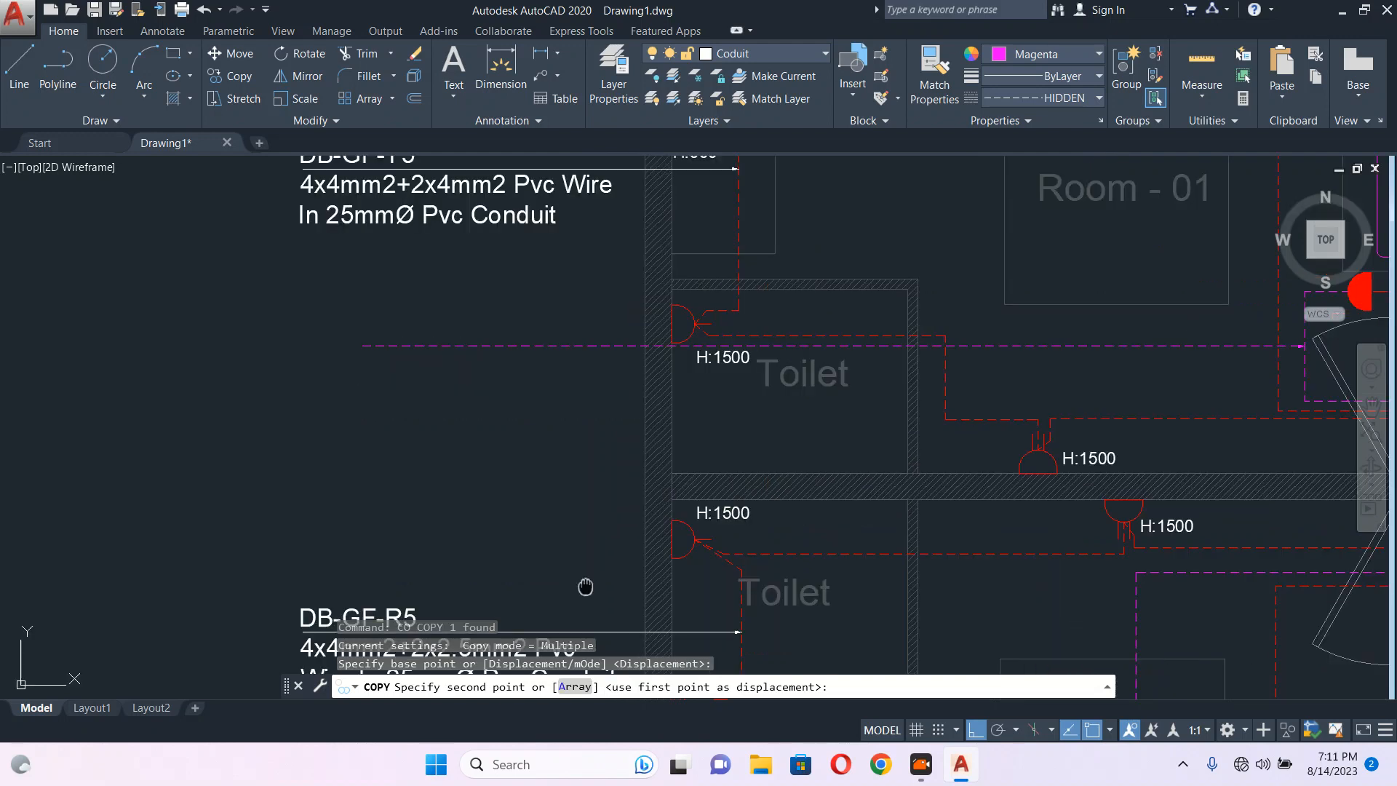
left_click(597, 339)
scroll(455, 357, "up", 2)
key("Escape")
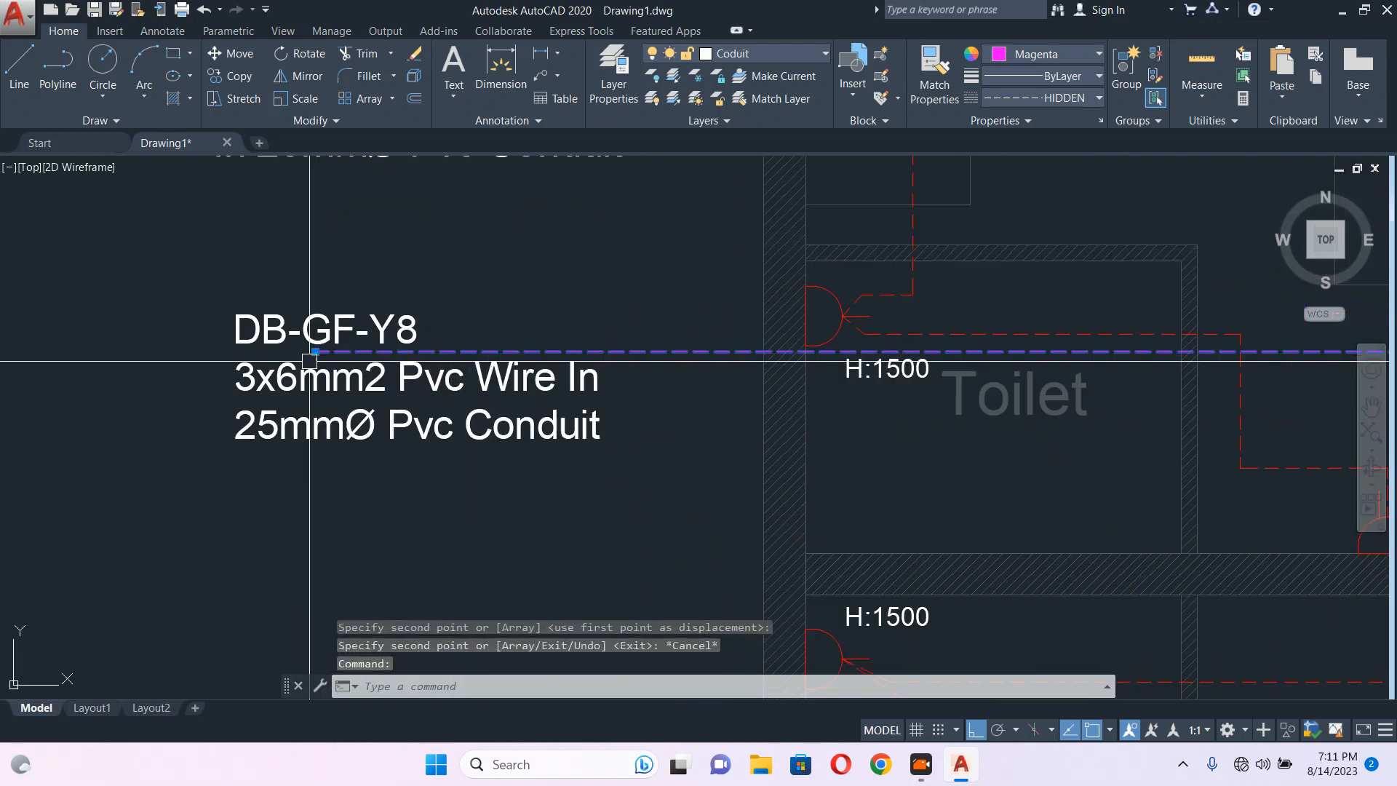
Stretch the outer end of the dashed magenta leader to the start of the copied DB-GF-Y8 text.
scroll(310, 359, "up", 3)
left_click(339, 336)
middle_click_drag(83, 312, 368, 343)
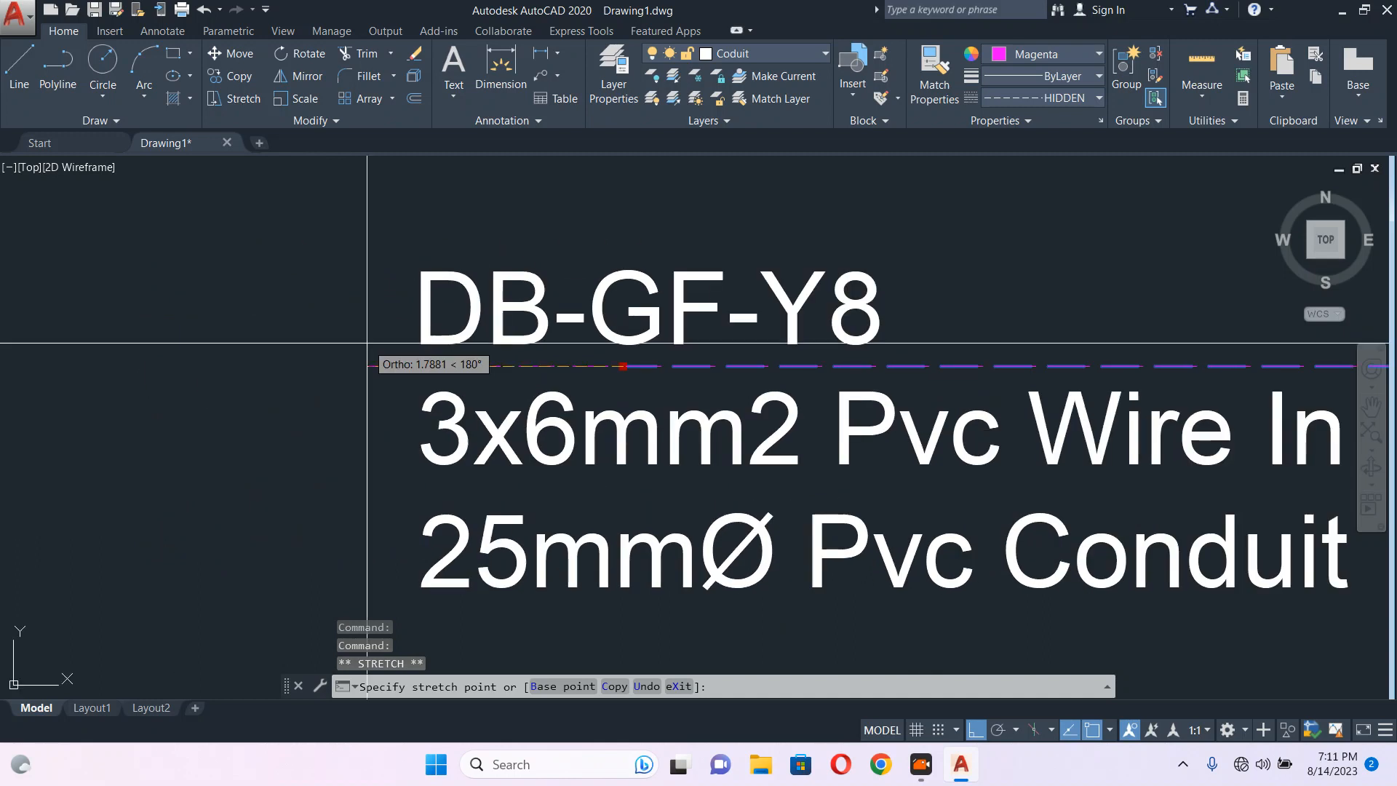
scroll(386, 364, "up", 4)
scroll(543, 427, "down", 10)
key("Escape")
middle_click_drag(803, 507, 537, 281)
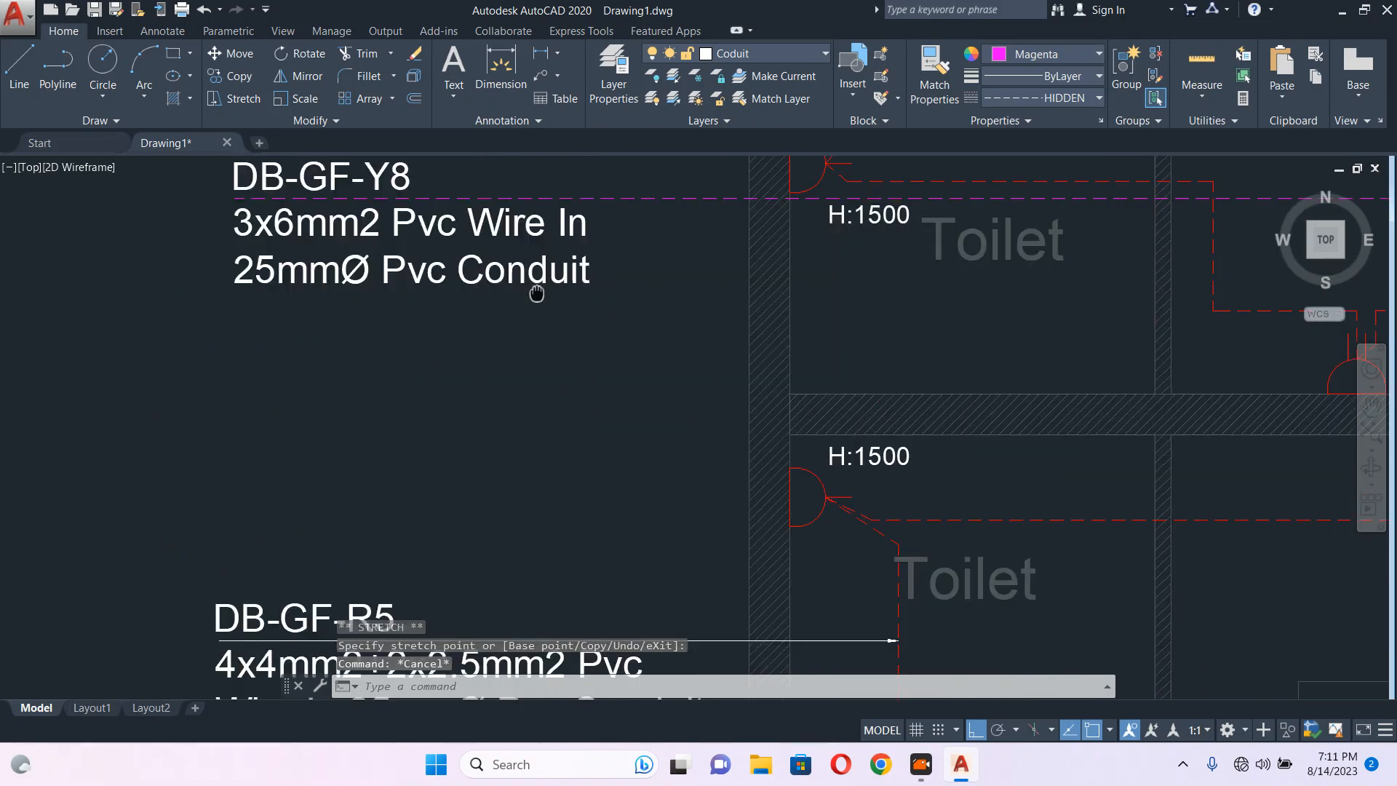
Move the copied DB-GF-Y8 label together with its leader slightly down beside Room - 01's toilet.
scroll(537, 281, "down", 4)
left_click(532, 191)
left_click(455, 263)
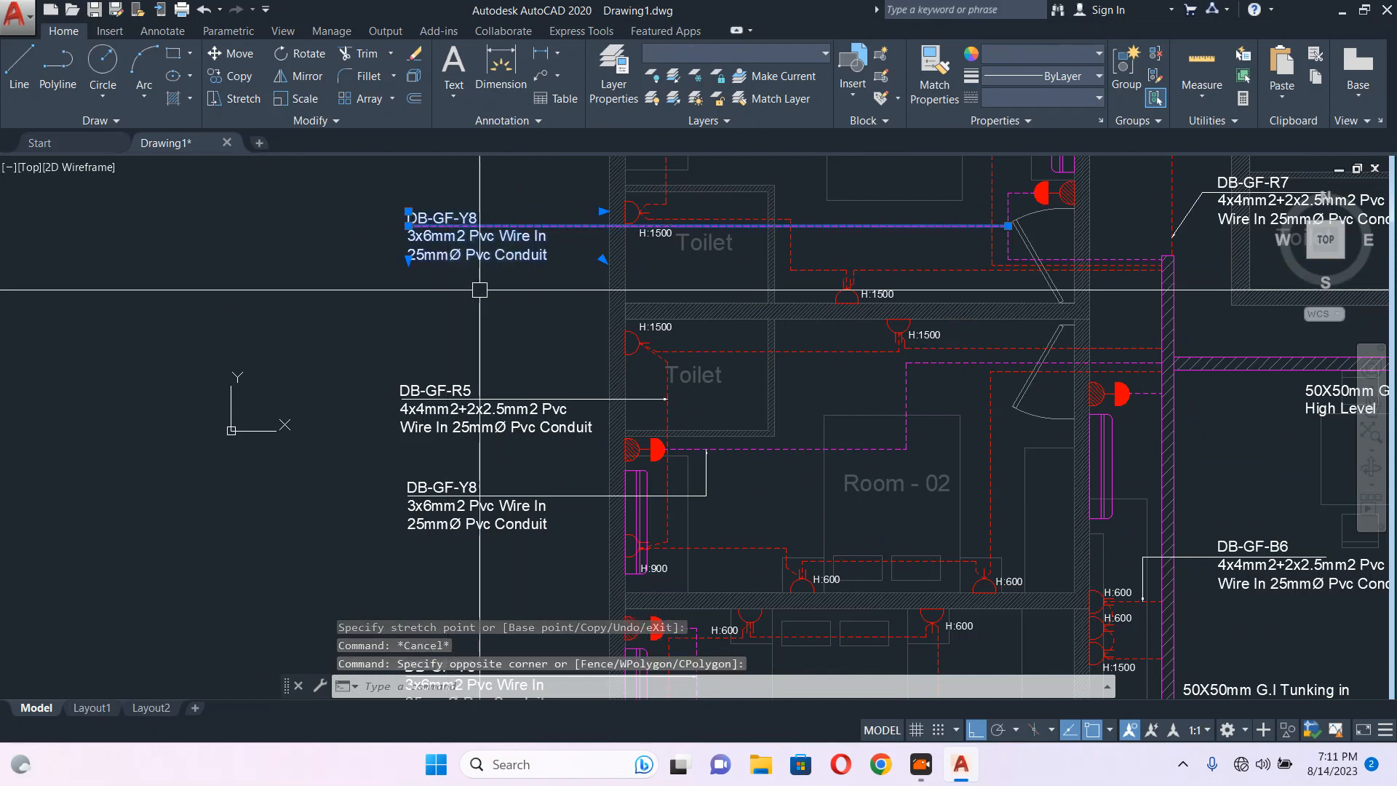
type("m")
key("Return")
left_click(508, 302)
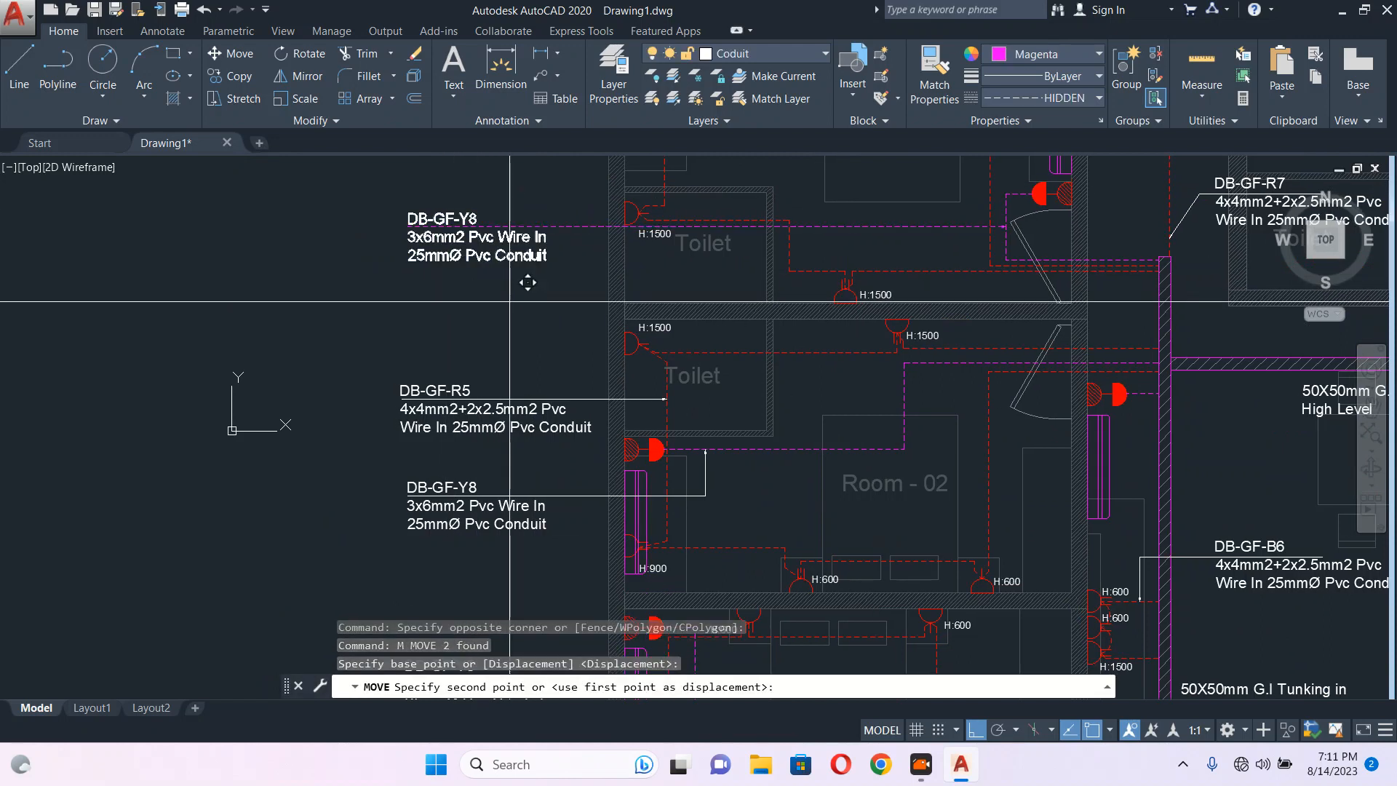
left_click(513, 319)
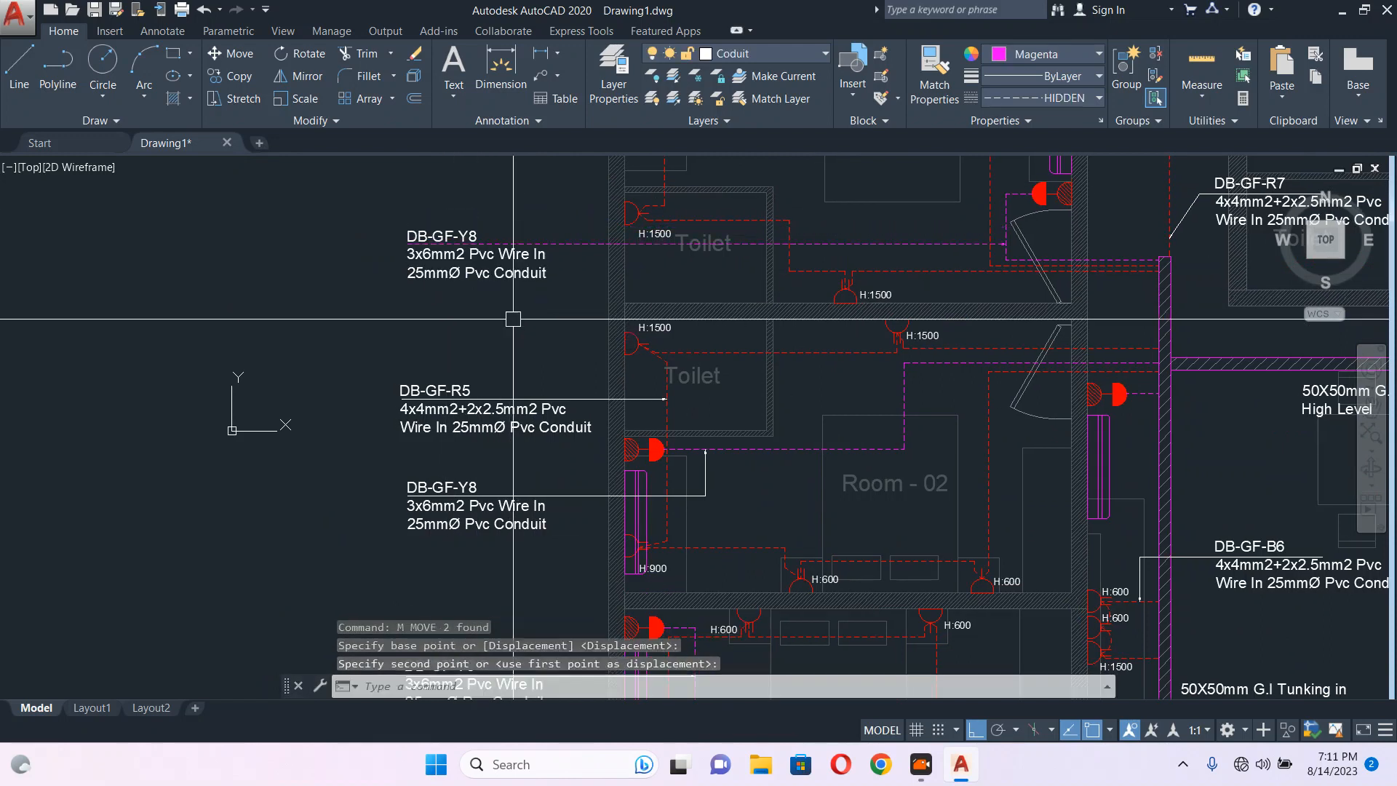
Match the properties of Room - 01's dashed magenta leader to the DB-GF-R5 leader.
key("Escape")
left_click(627, 400)
type("ma")
key("Return")
left_click(573, 243)
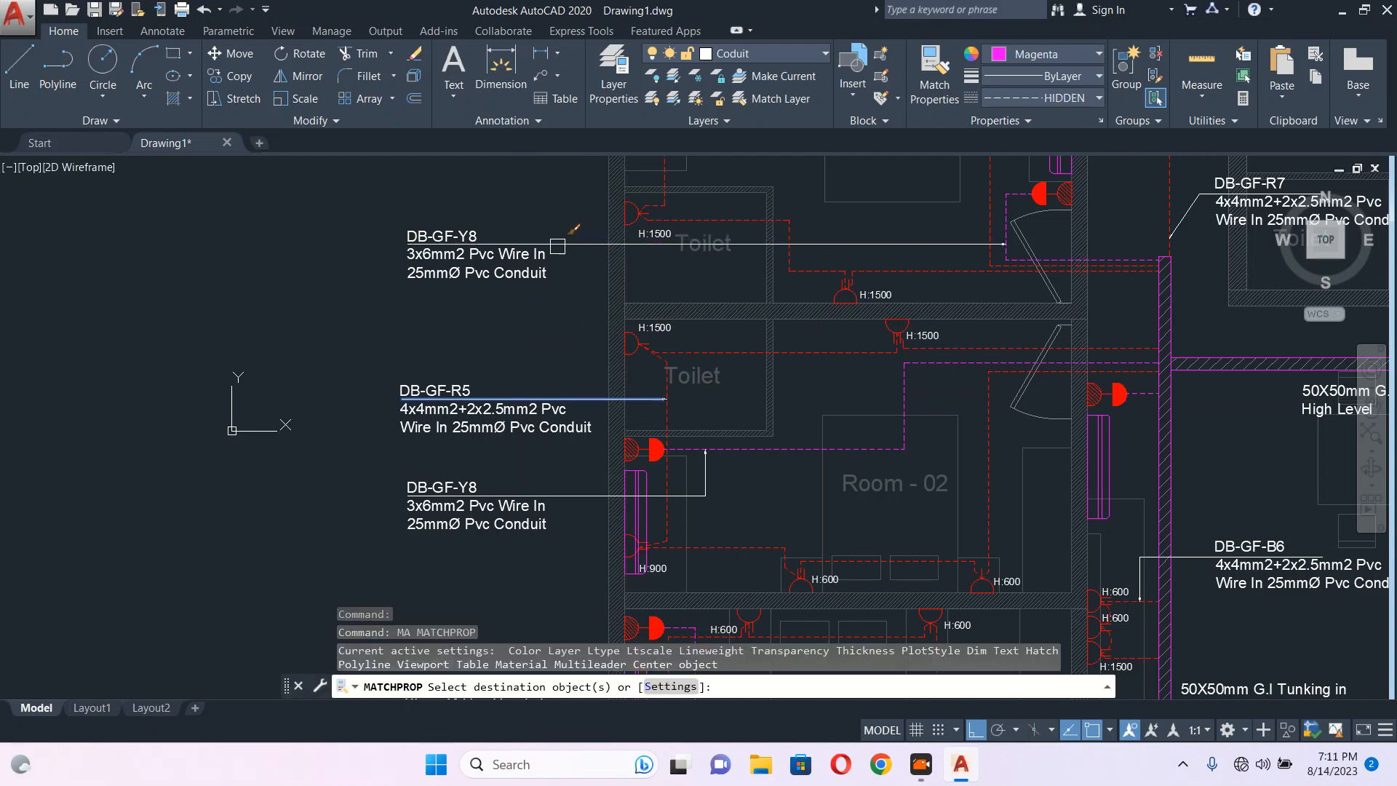
key("Escape")
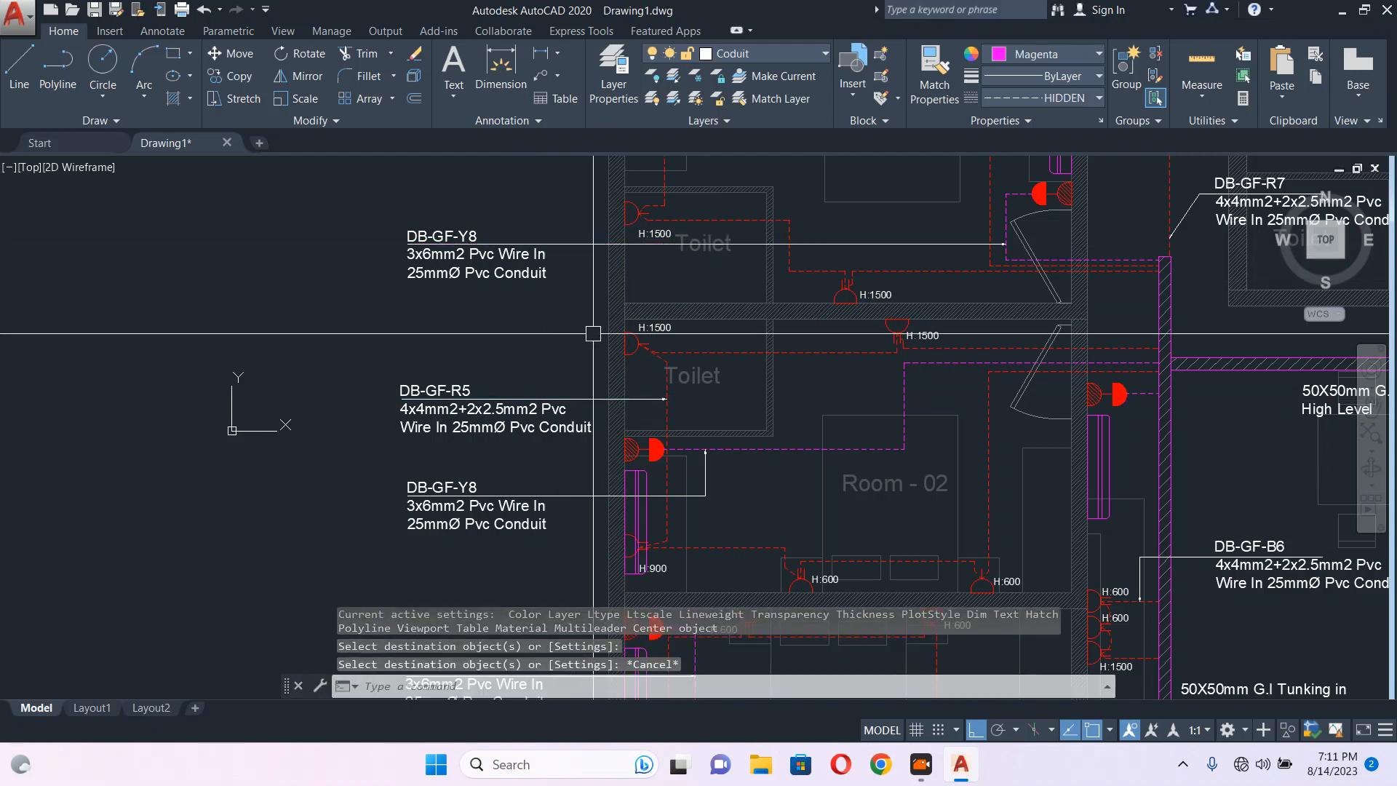
Change the circuit name in the copied label beside Room - 01's toilet to DB-GF-B8.
scroll(474, 240, "up", 6)
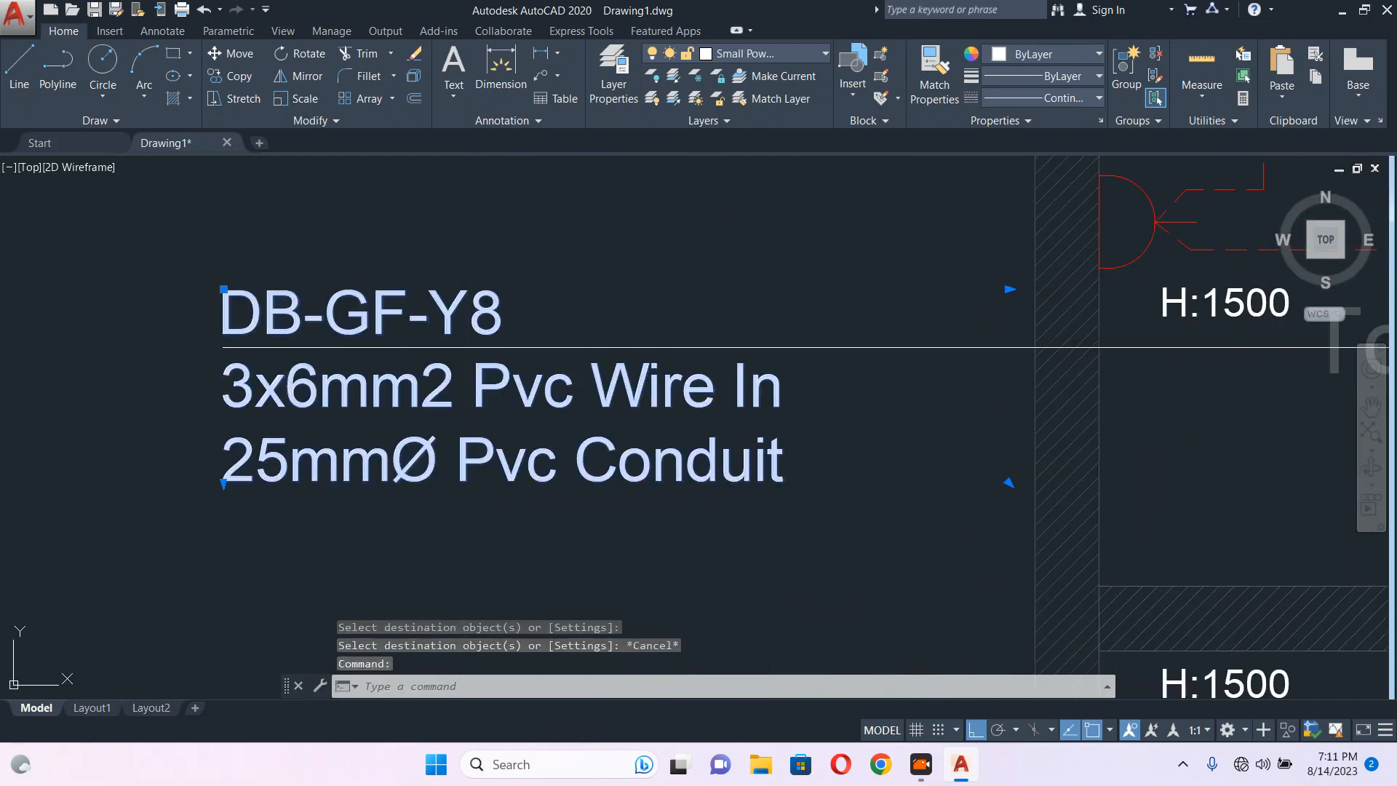
double_click(440, 295)
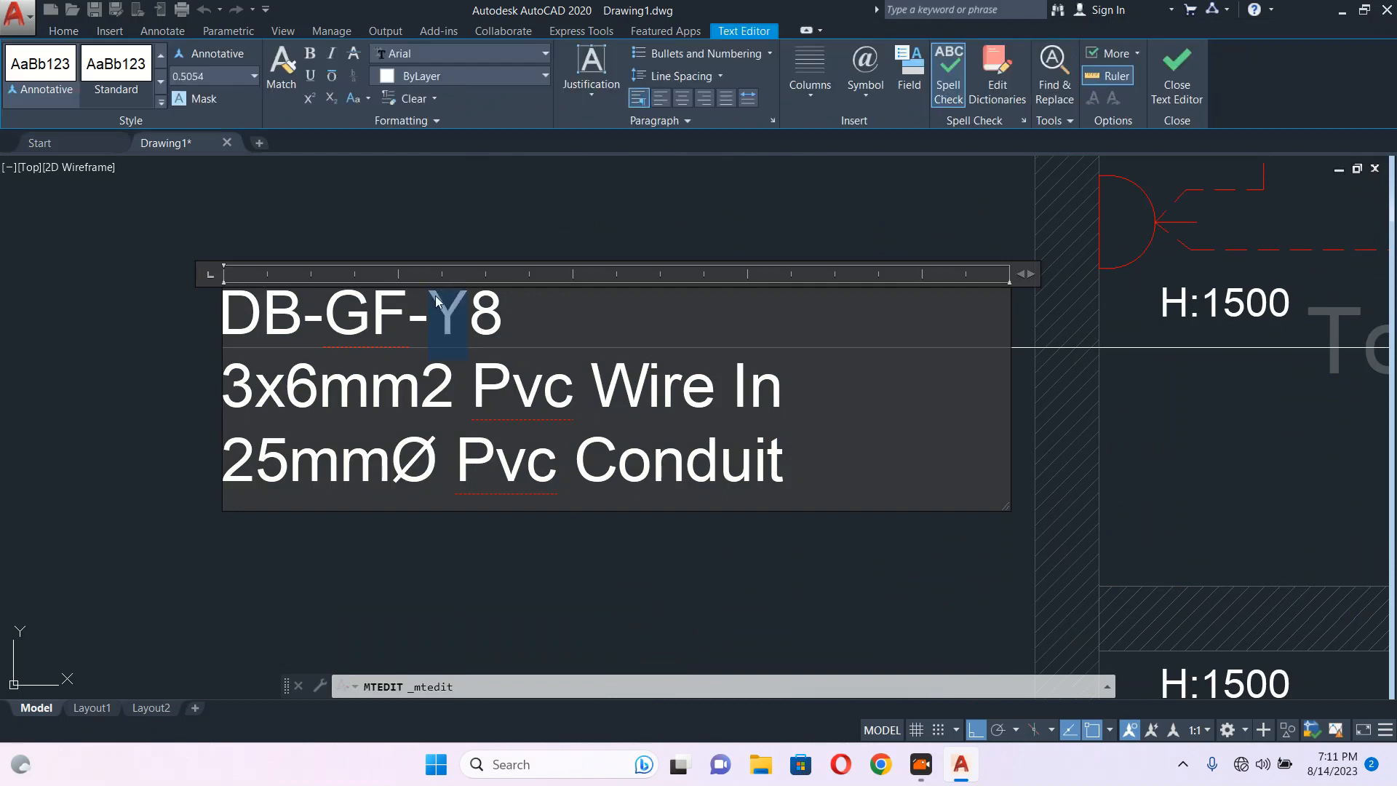
left_click(548, 232)
scroll(571, 298, "down", 4)
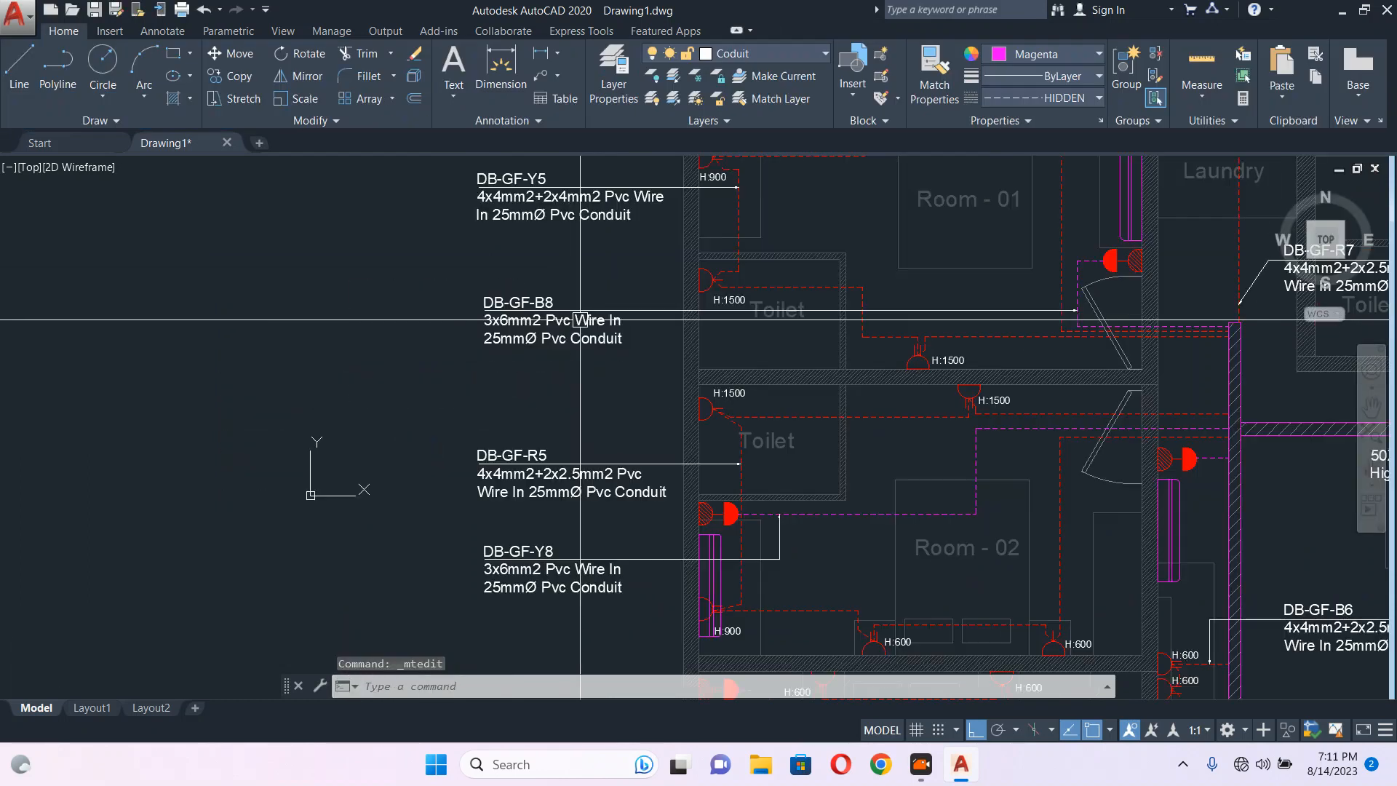
Move the vertical magenta conduit segment between the kitchen and the trunking slightly left, away from the red conduits.
middle_click_drag(580, 319, 423, 321)
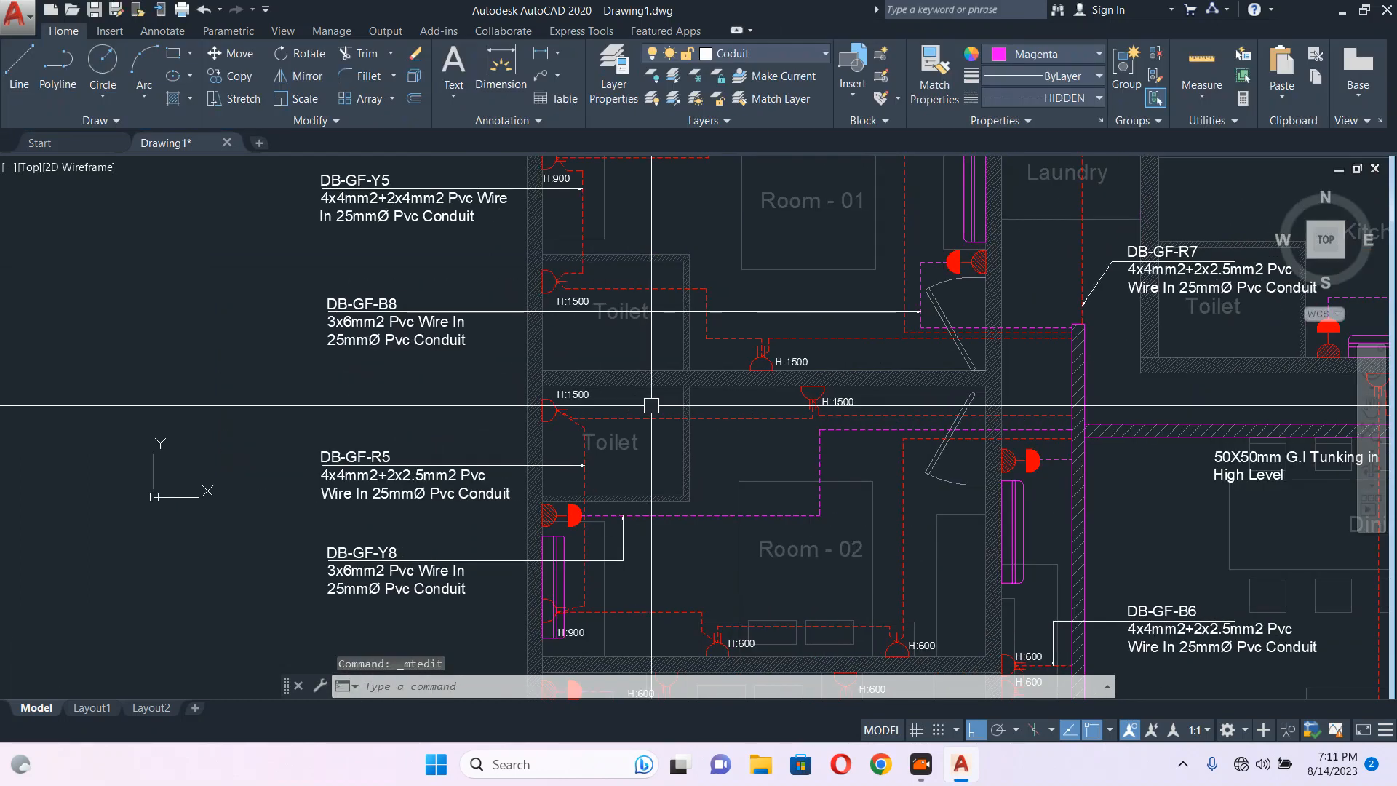
middle_click_drag(650, 406, 506, 306)
scroll(630, 374, "down", 1)
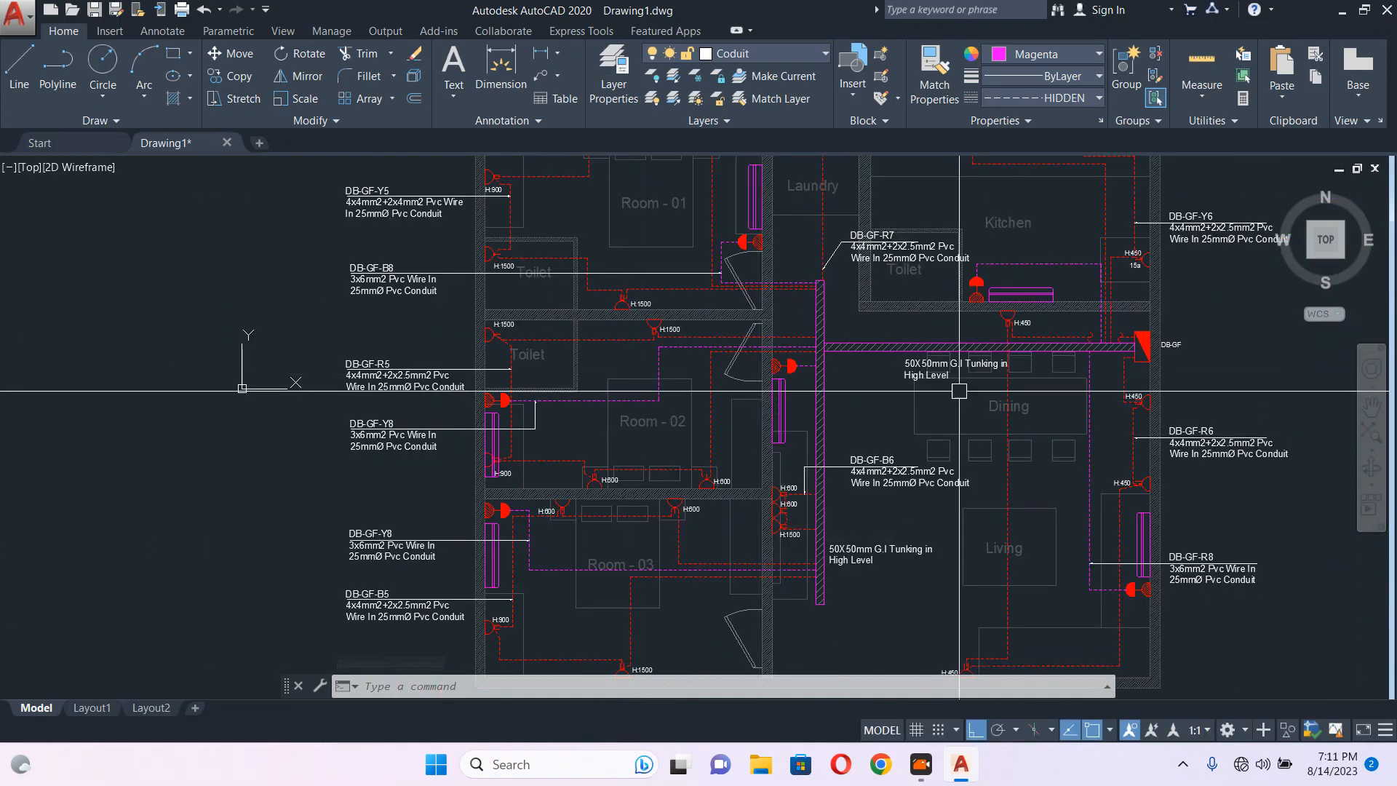
scroll(1113, 246, "up", 2)
middle_click_drag(1113, 245, 816, 305)
scroll(798, 390, "up", 4)
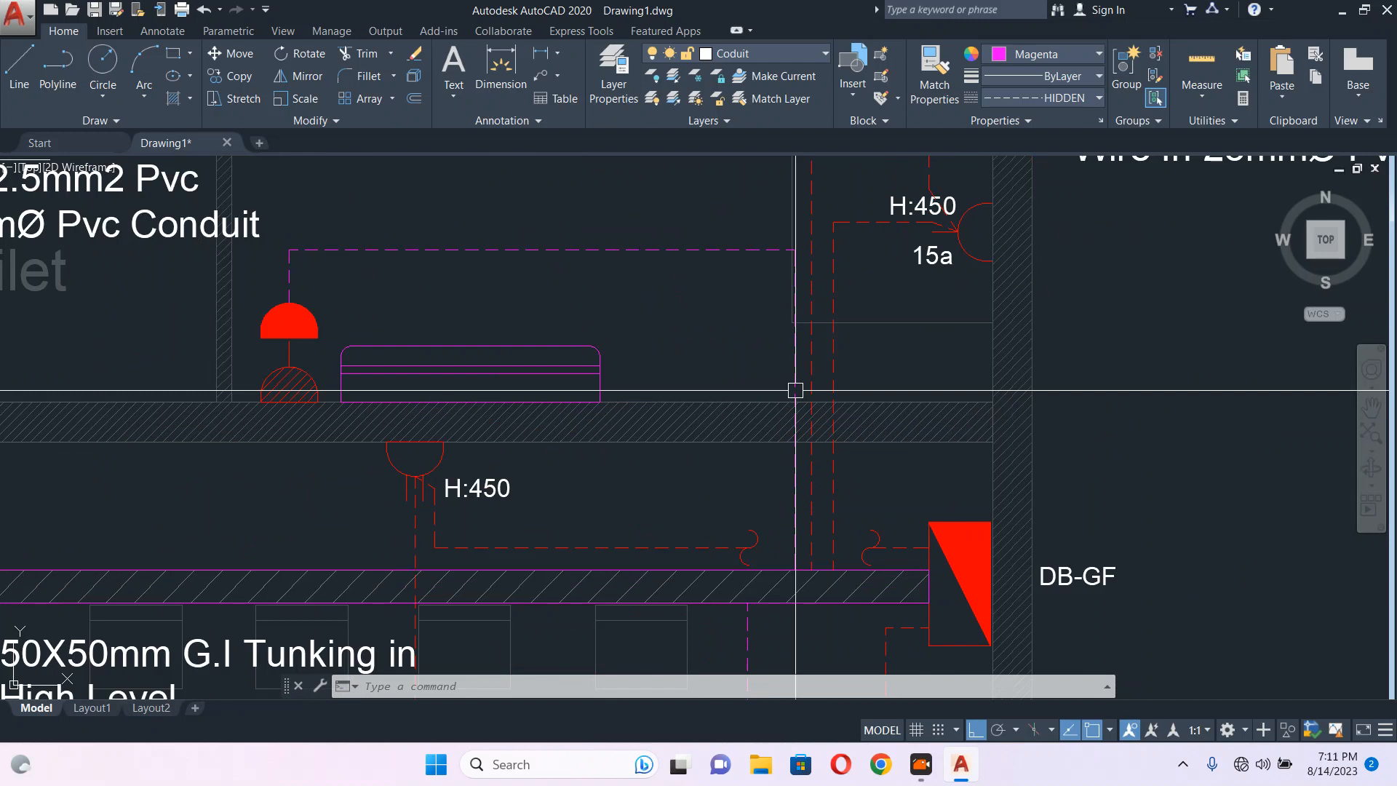
type("m")
key("Return")
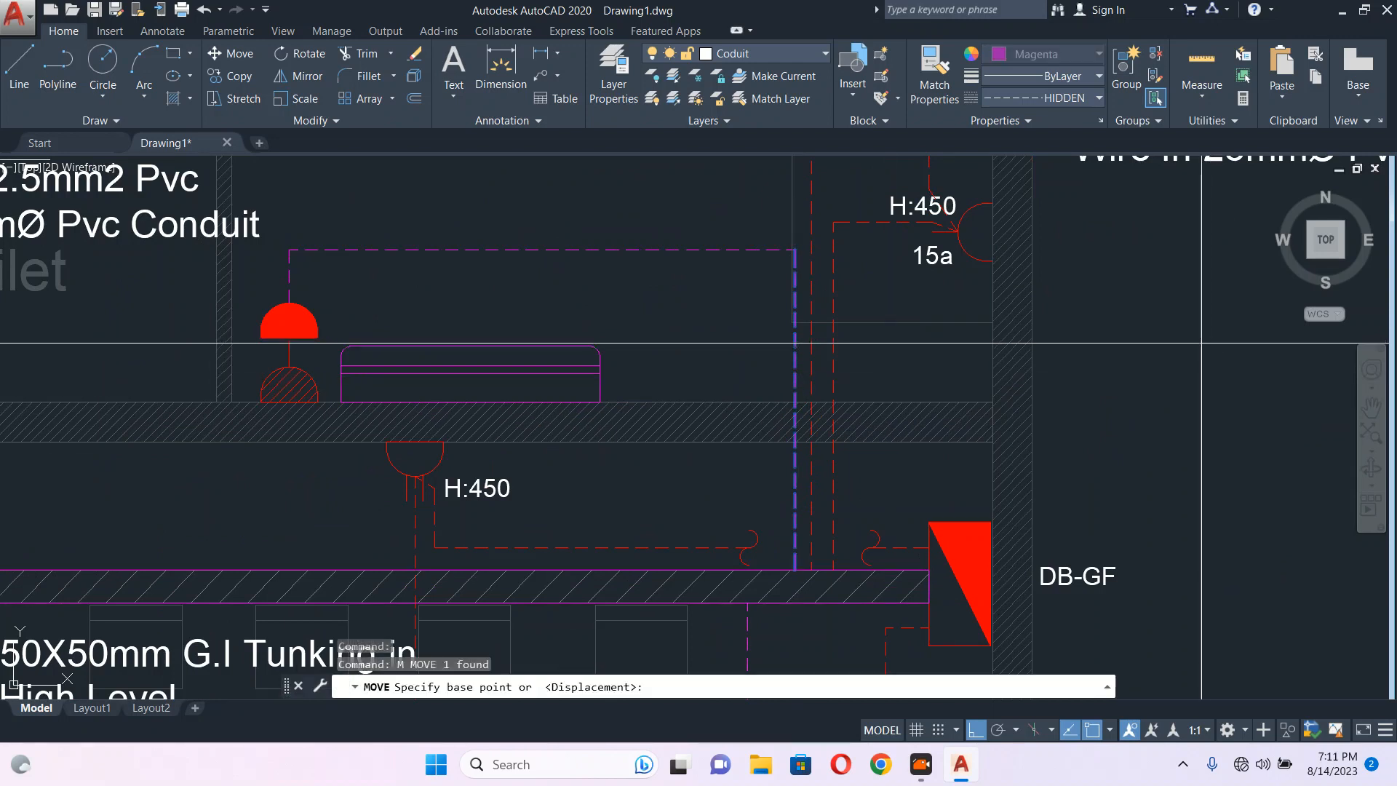
left_click(1190, 342)
key("Escape")
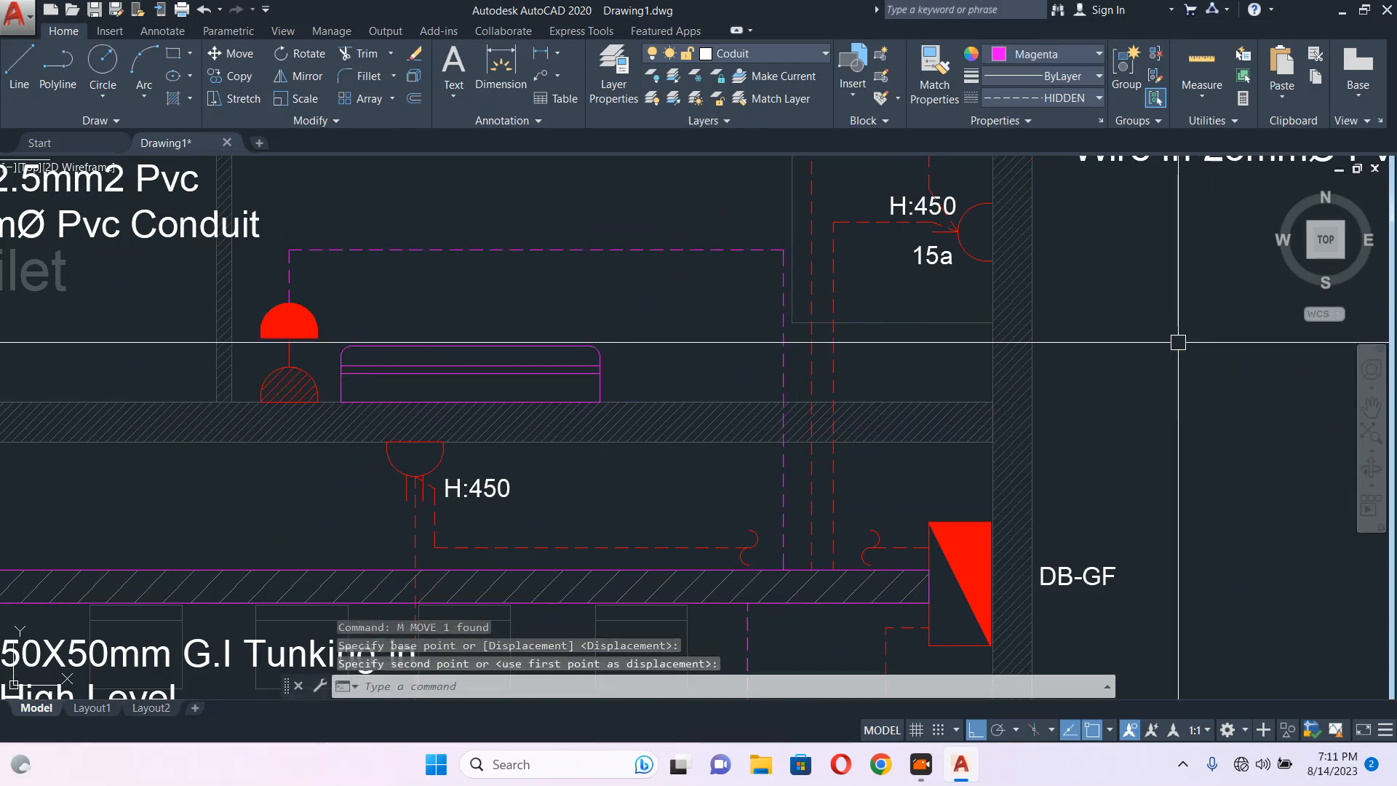
Move the vertical segment of Room - 02's magenta conduit right, close beside the vertical red dashed conduit.
scroll(880, 418, "down", 5)
scroll(458, 432, "up", 2)
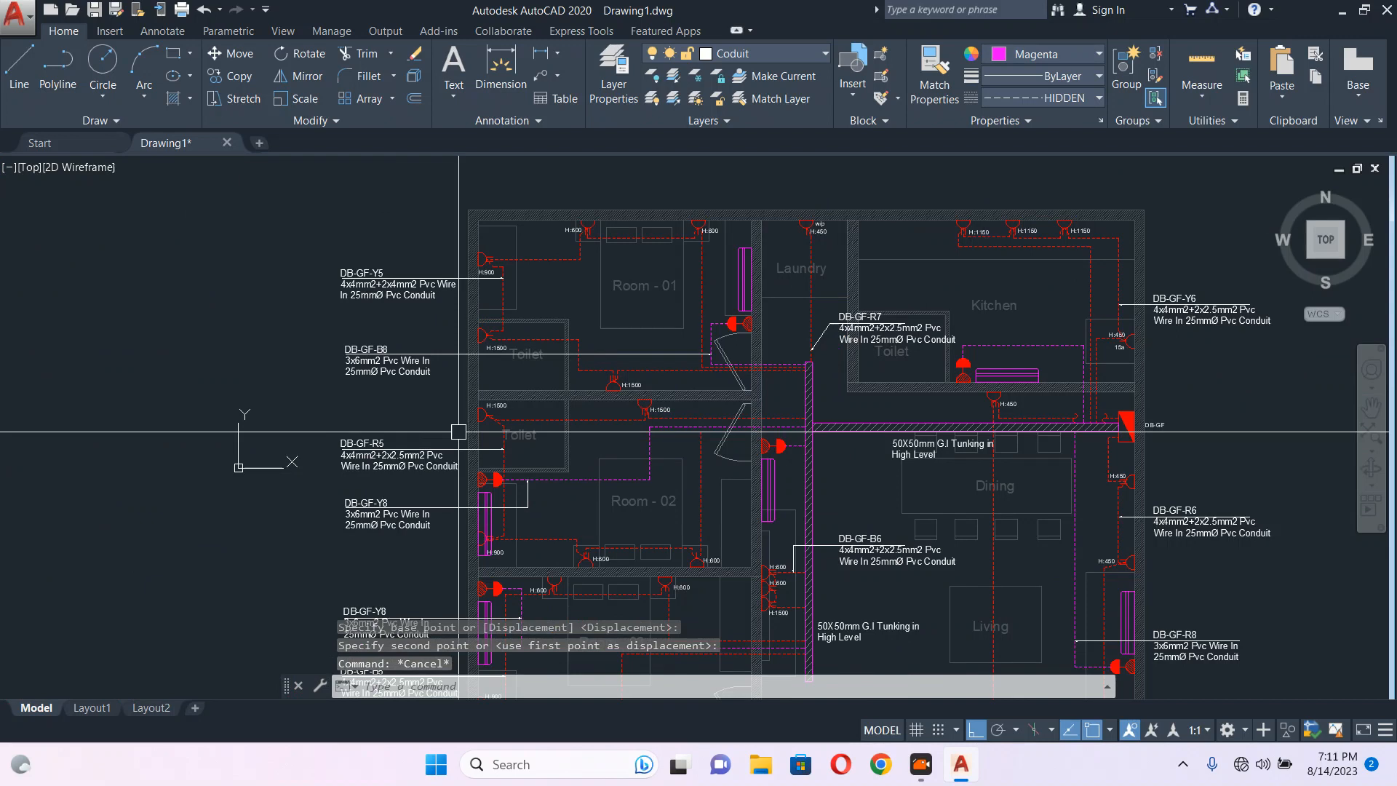
scroll(637, 333, "up", 2)
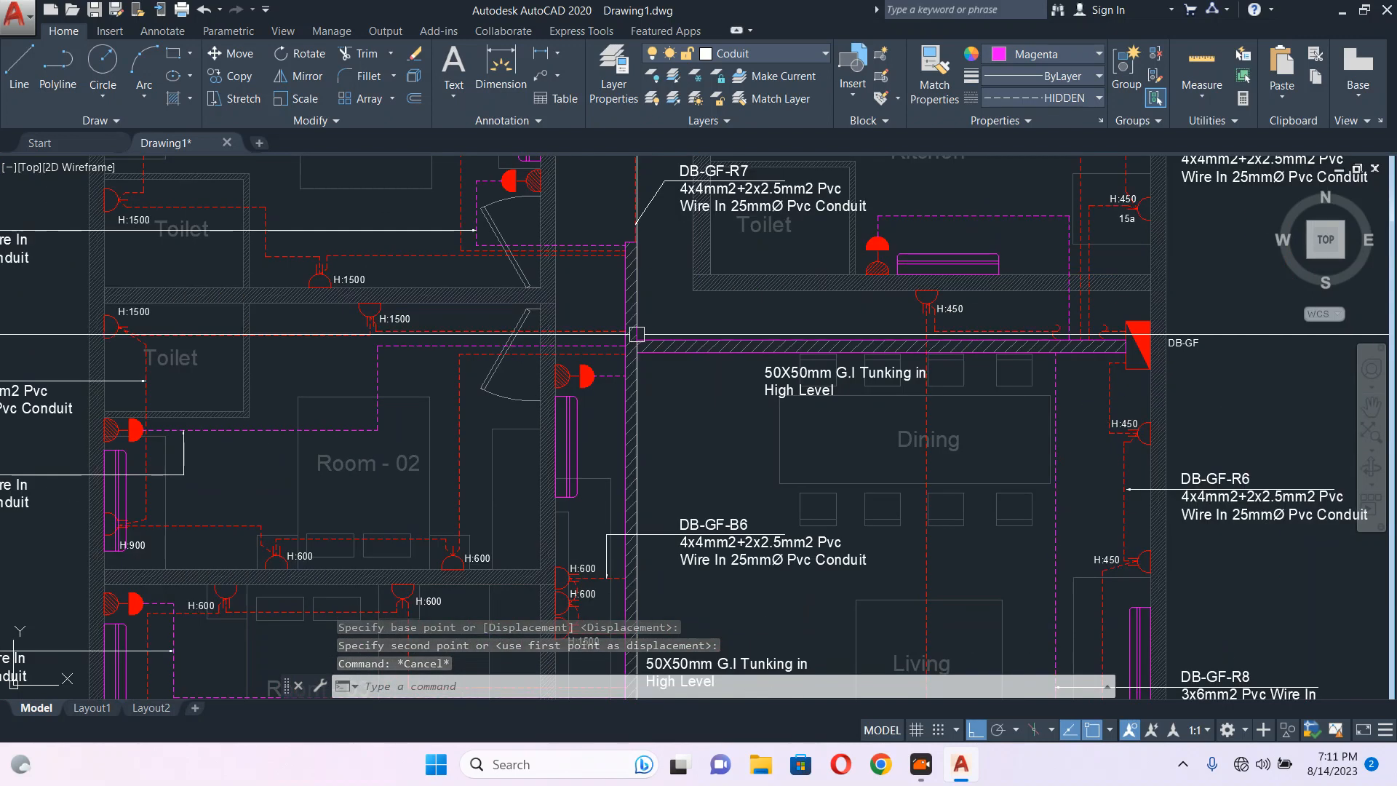
scroll(672, 376, "down", 2)
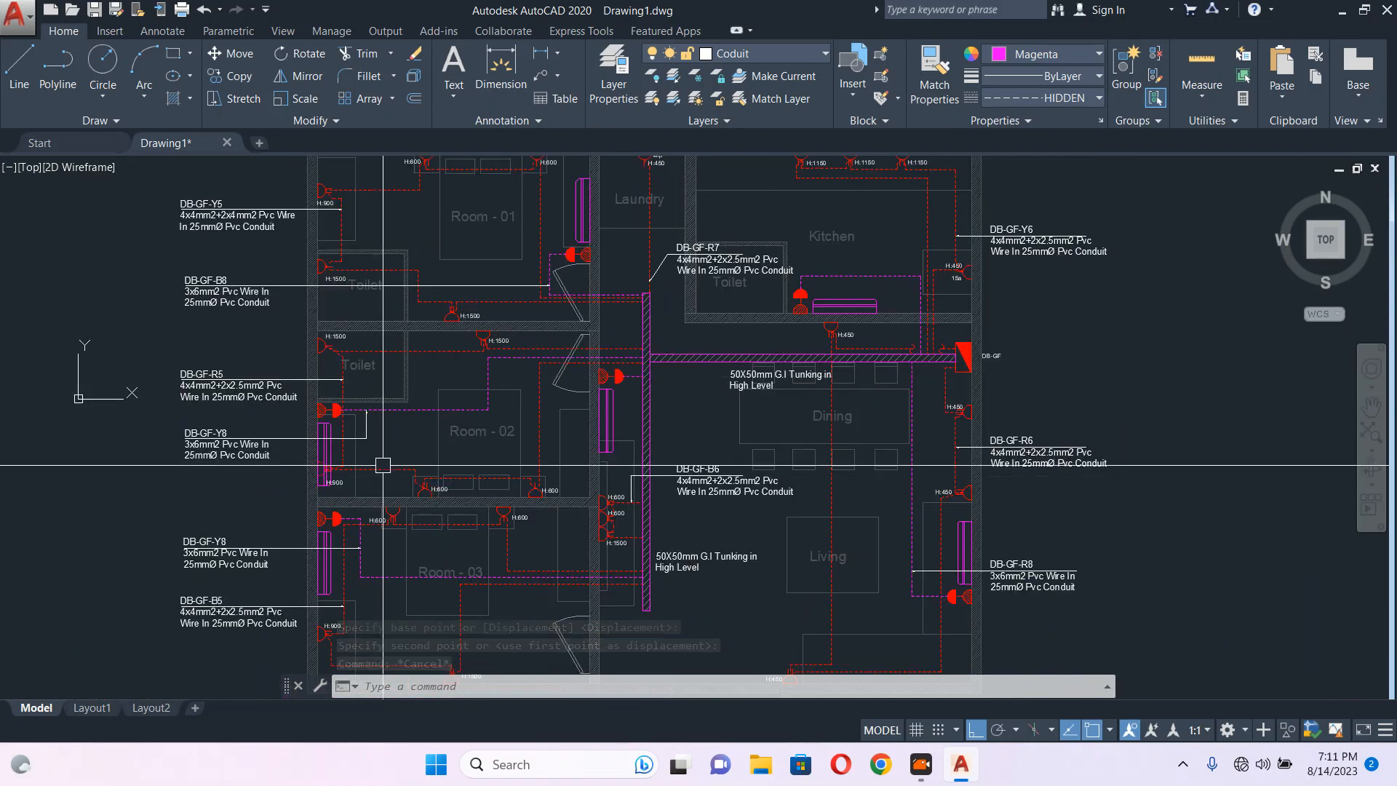
scroll(520, 448, "up", 4)
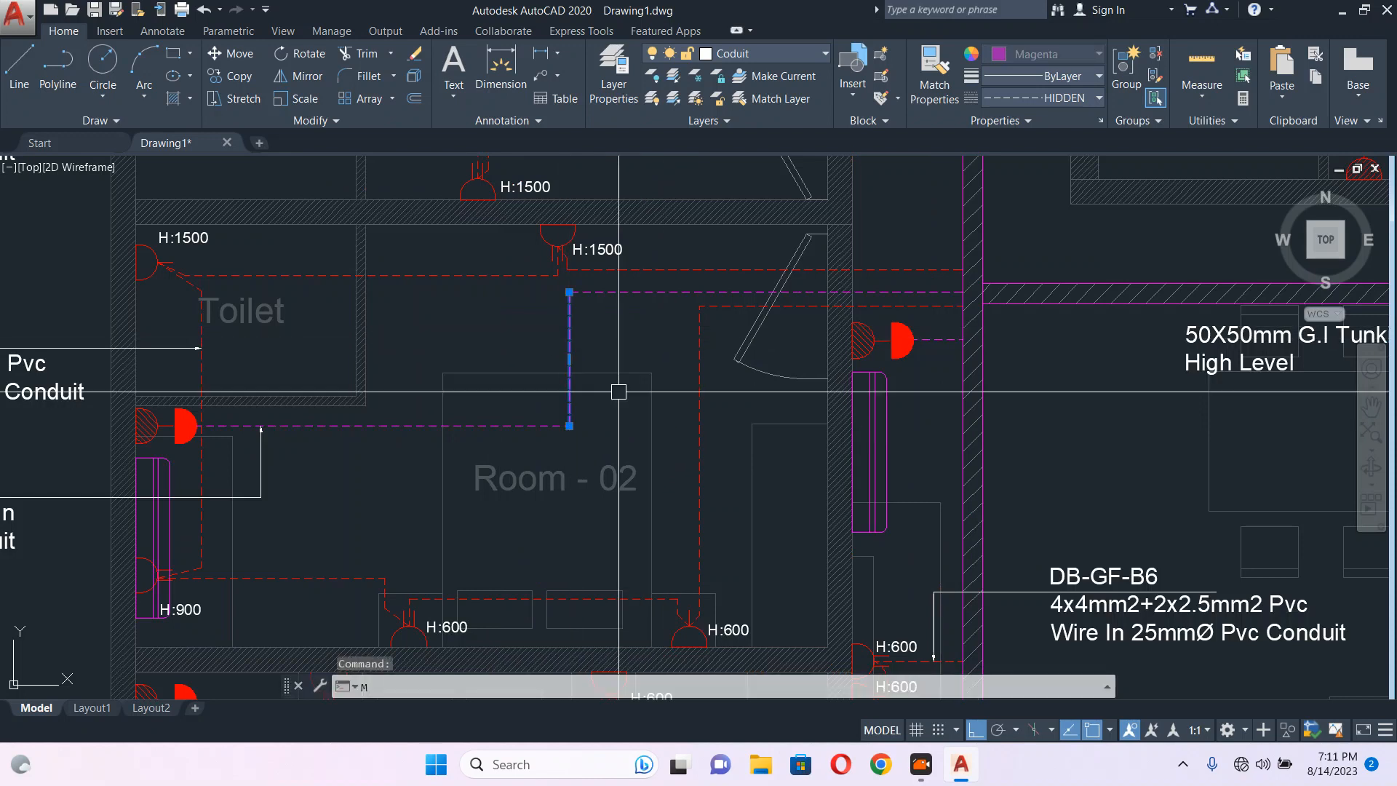
key("Return")
left_click(447, 334)
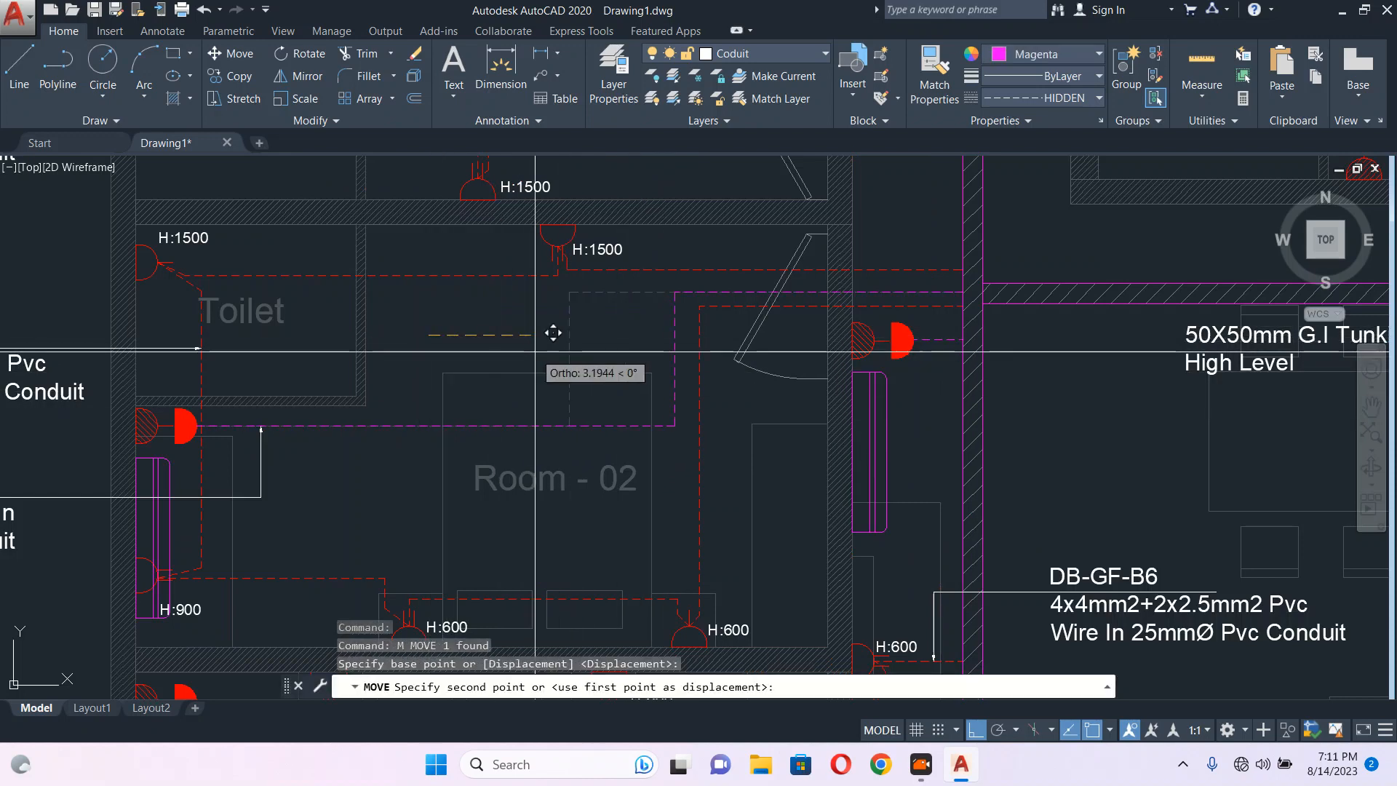
left_click(560, 332)
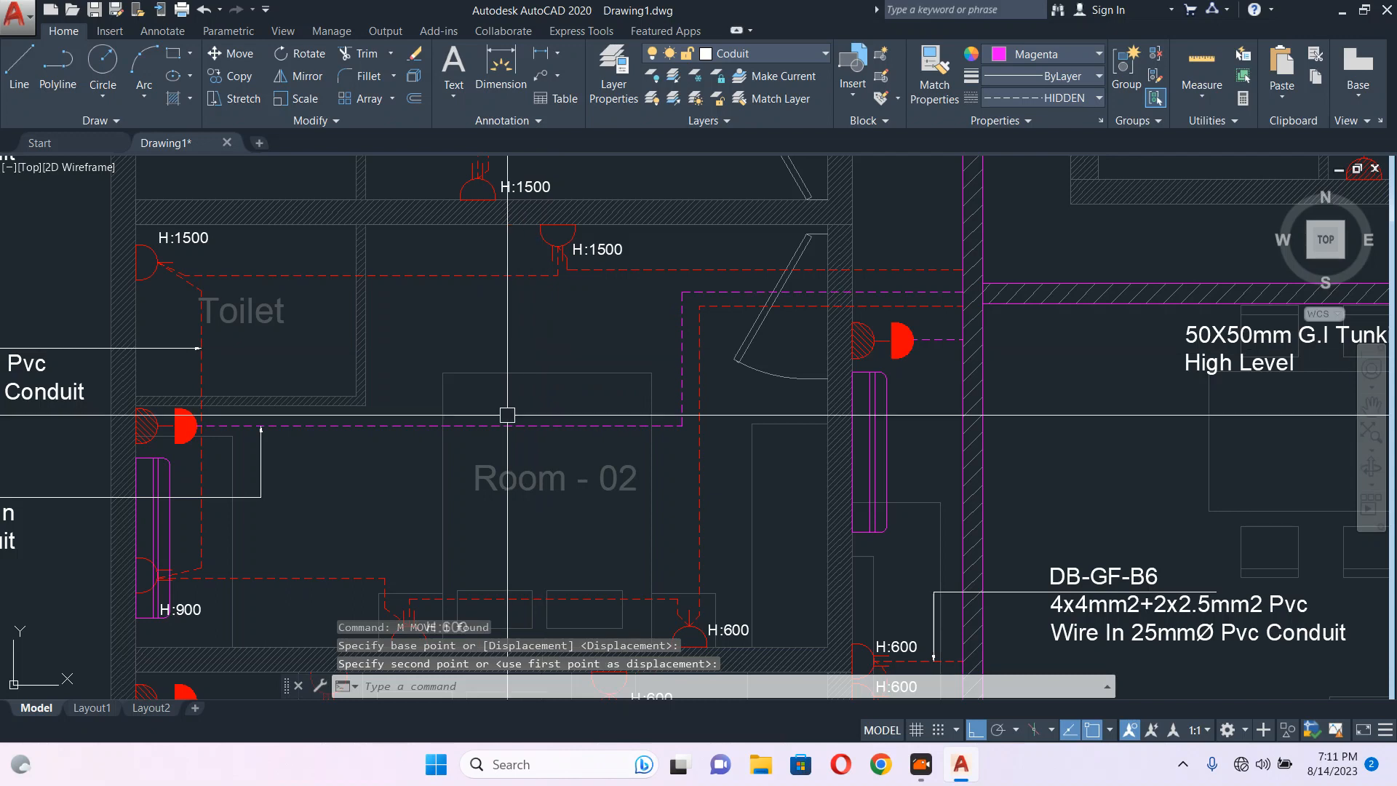
Try to move the red dashed conduit between Room - 02's upper H:1500 socket and the trunking slightly down.
scroll(910, 298, "up", 2)
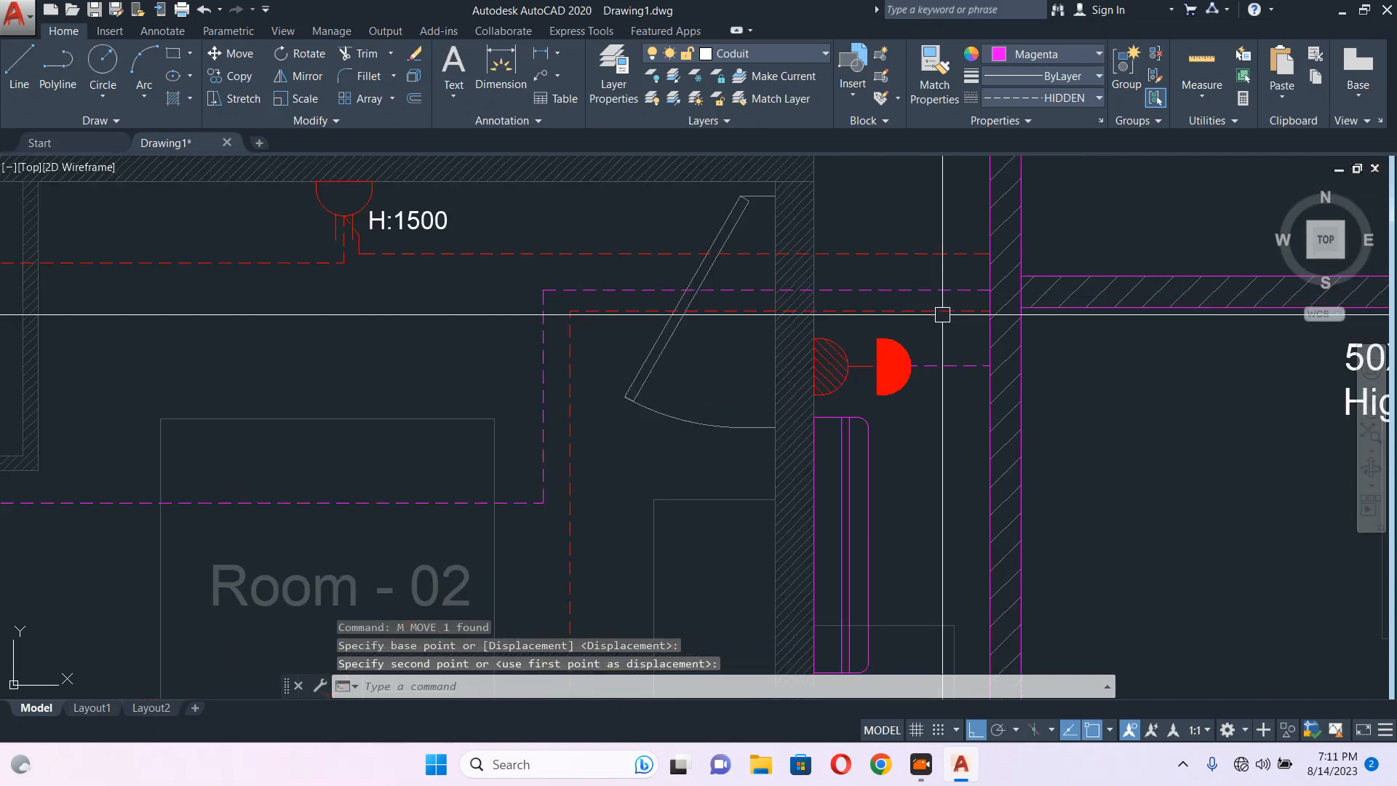
left_click(950, 252)
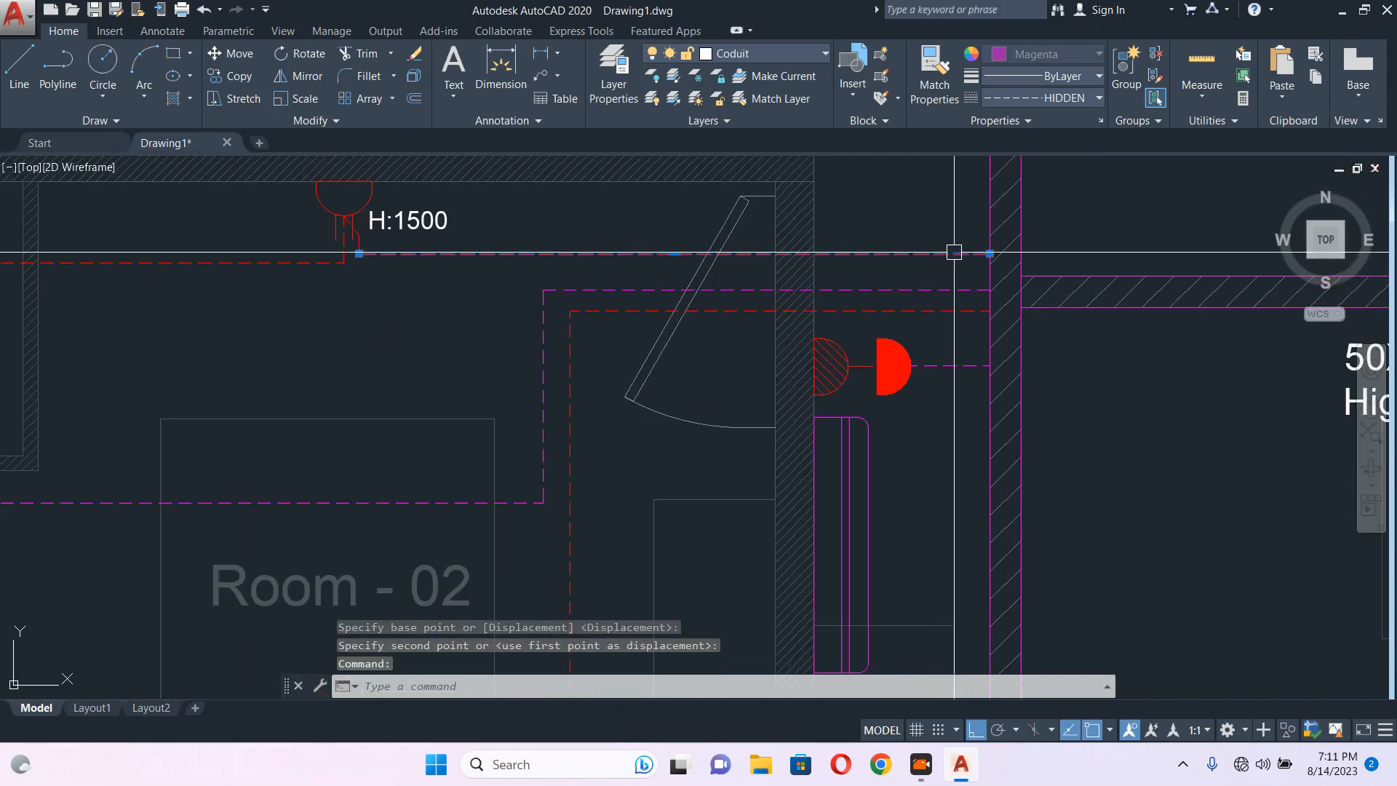
type("m")
key("Return")
left_click(1077, 356)
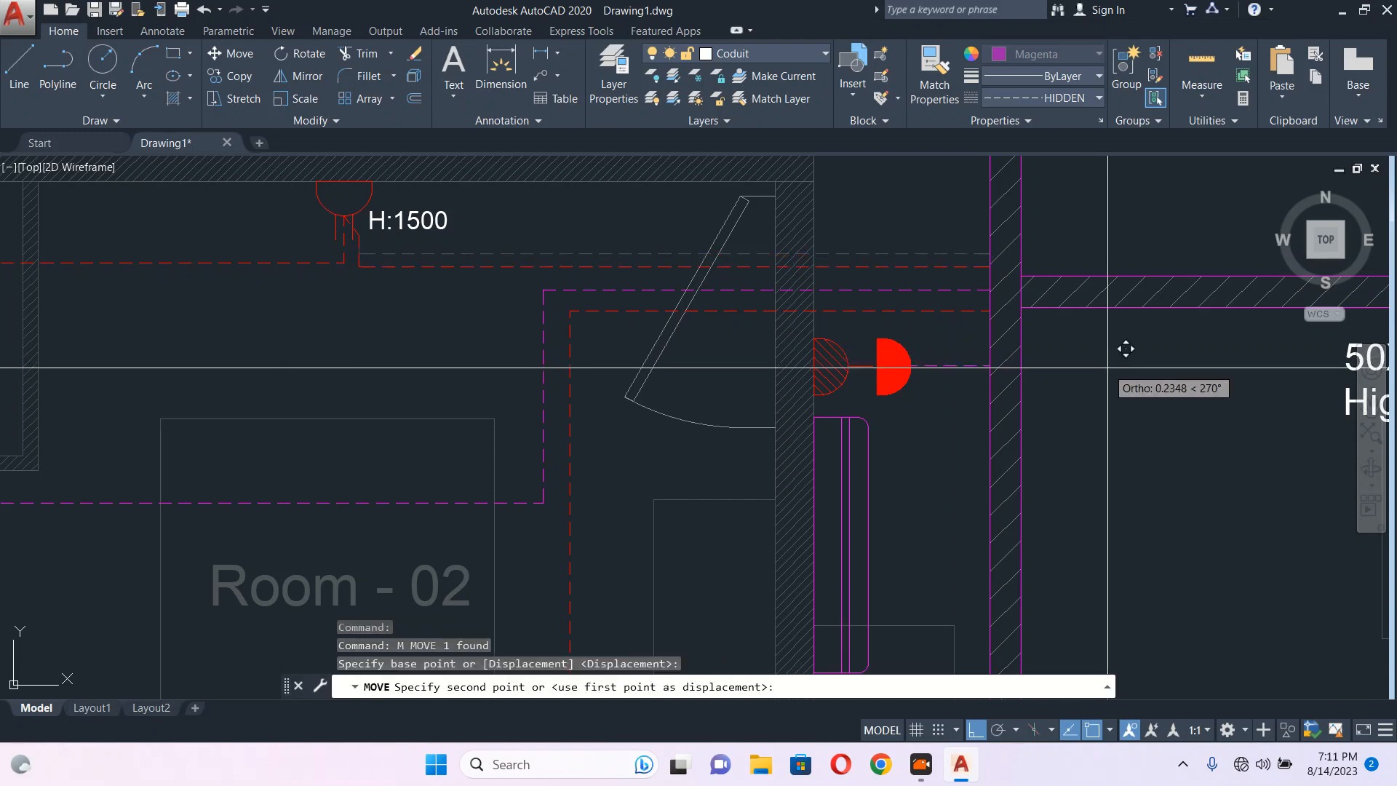
left_click(1106, 367)
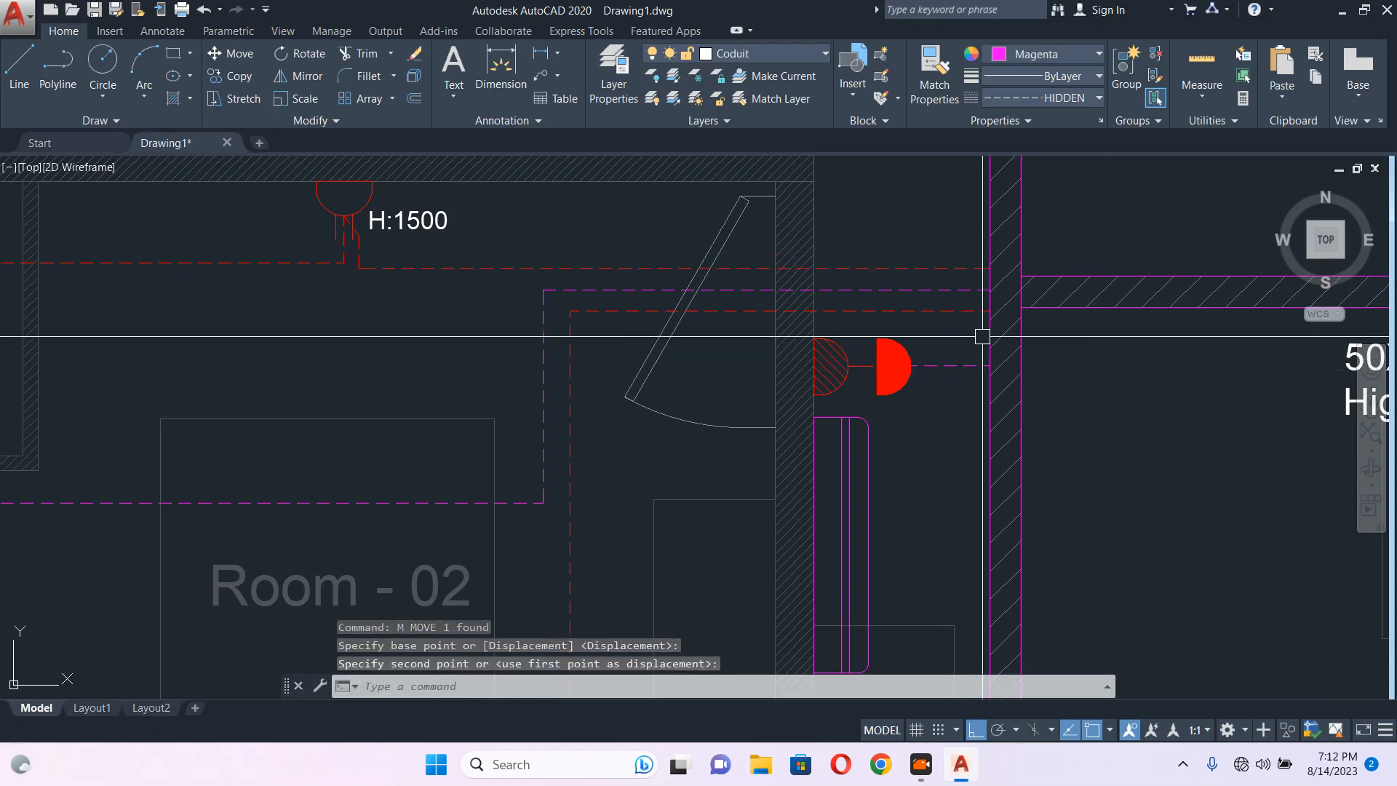
type("u")
key("Return")
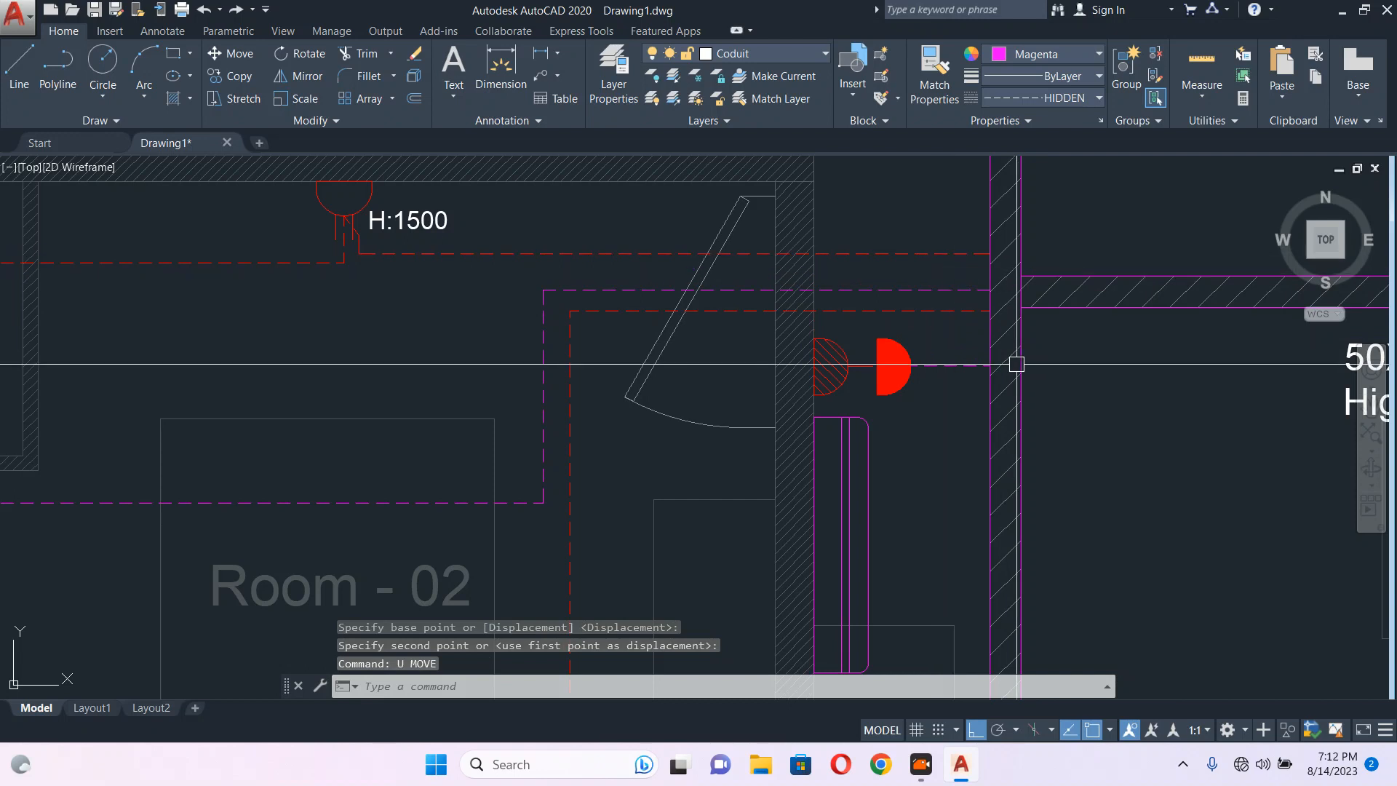
scroll(1017, 365, "down", 2)
middle_click_drag(1057, 397, 973, 384)
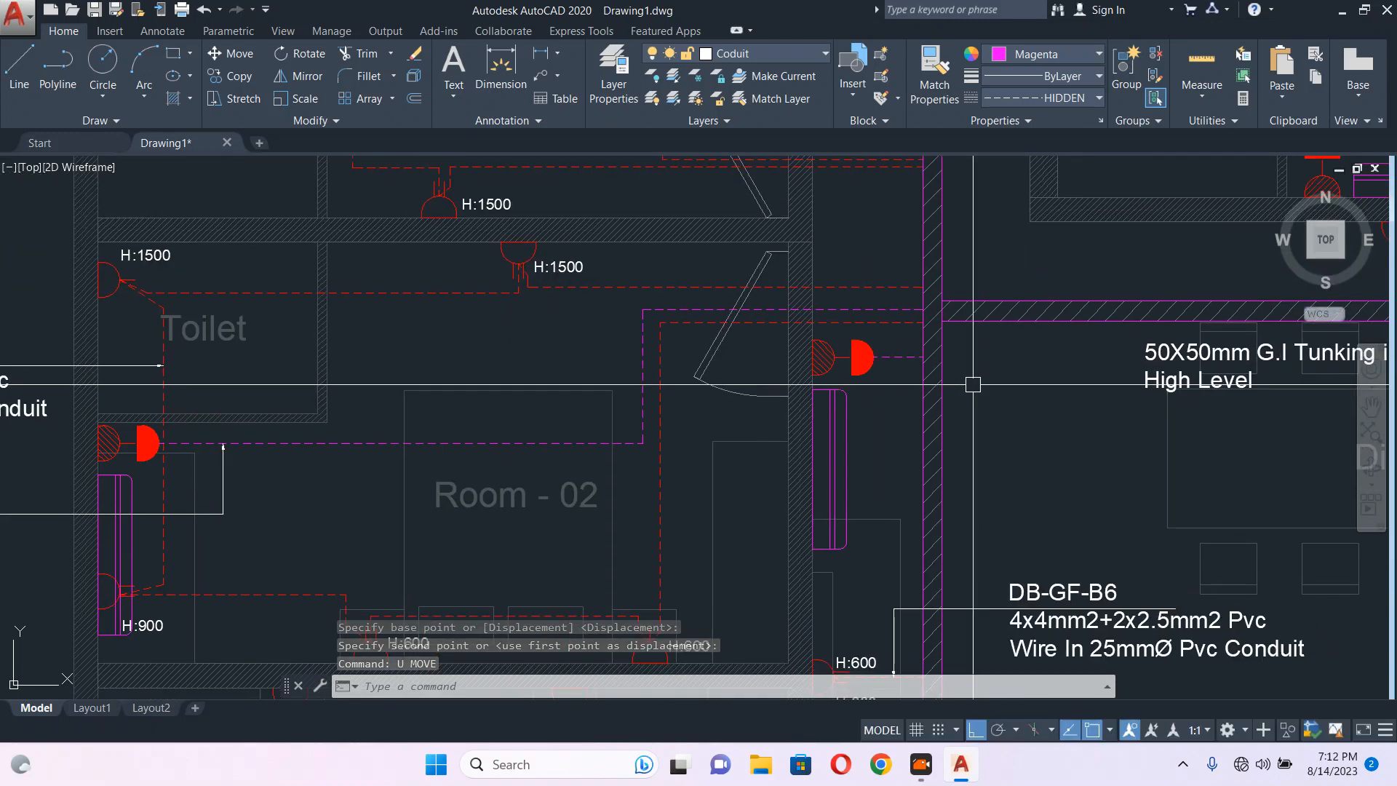
scroll(829, 358, "down", 2)
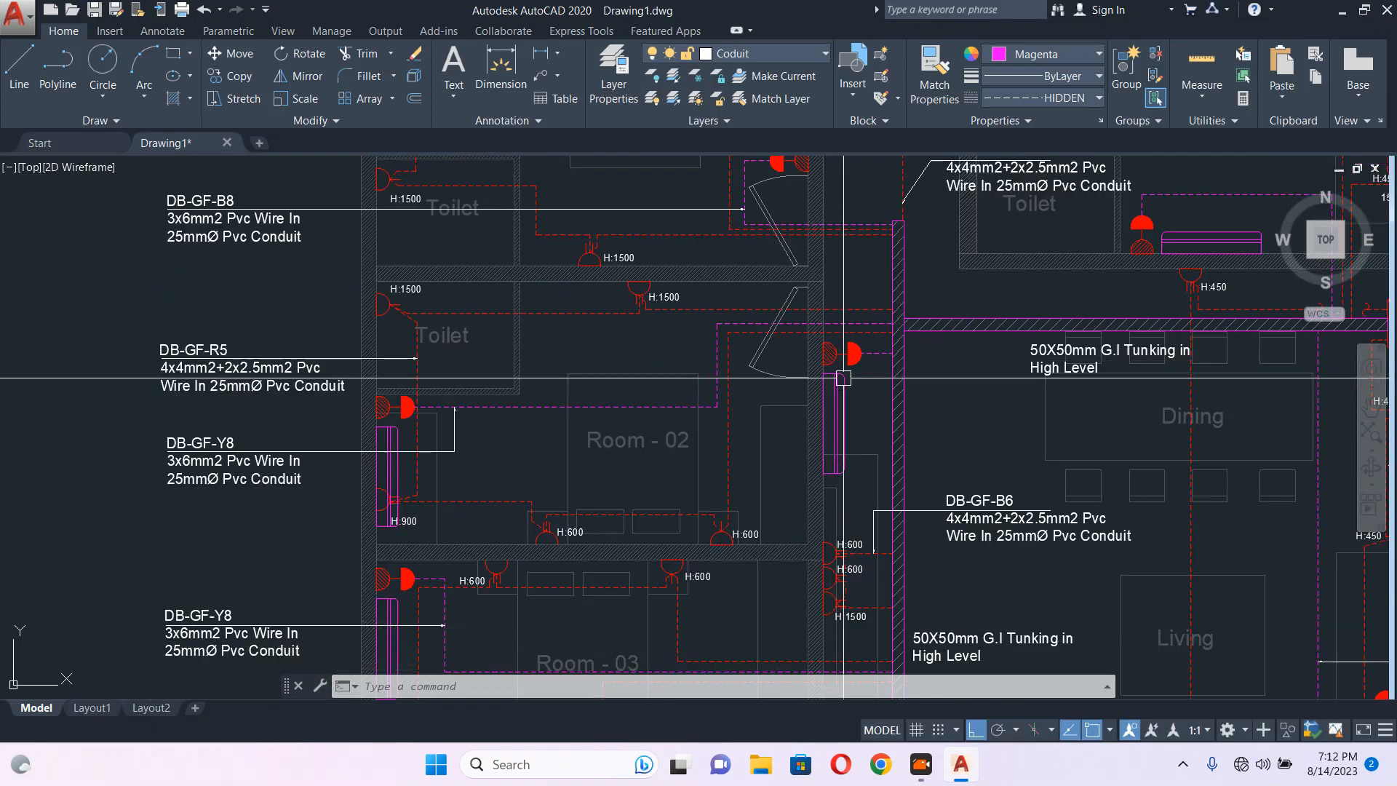
scroll(849, 381, "up", 2)
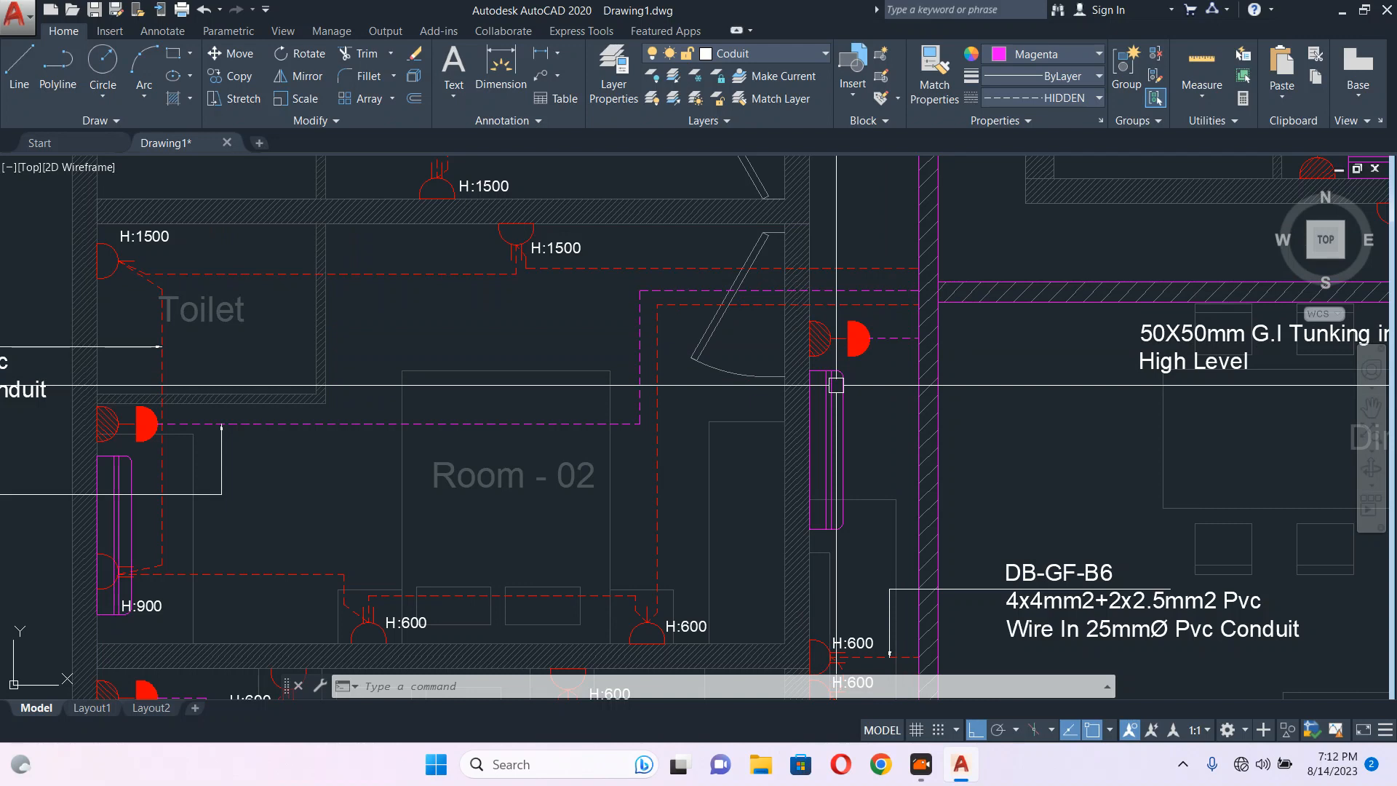
scroll(837, 385, "down", 2)
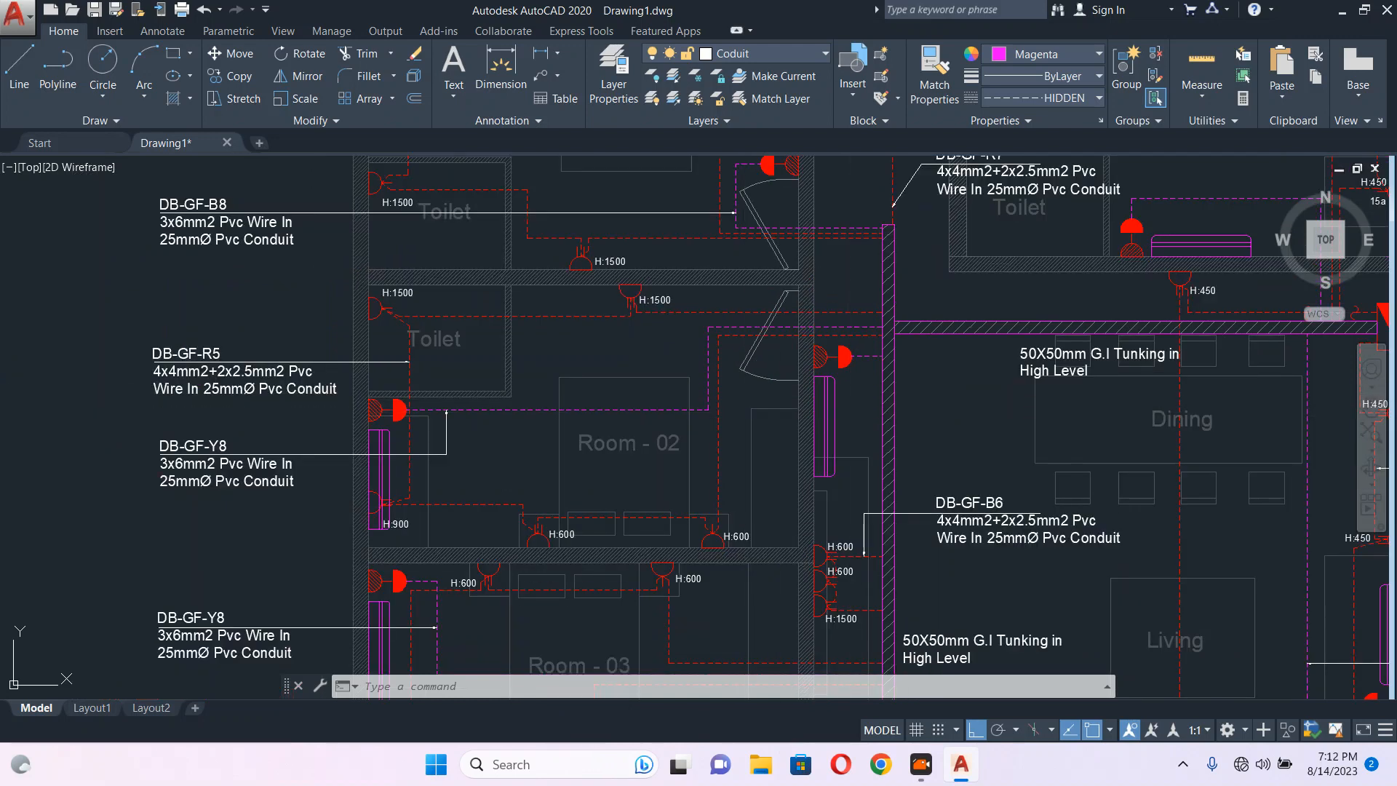
Look over the whole floor plan to check which conduit runs still lack a circuit label.
key("Escape")
middle_click_drag(928, 244, 741, 345)
scroll(741, 344, "down", 4)
scroll(566, 275, "up", 2)
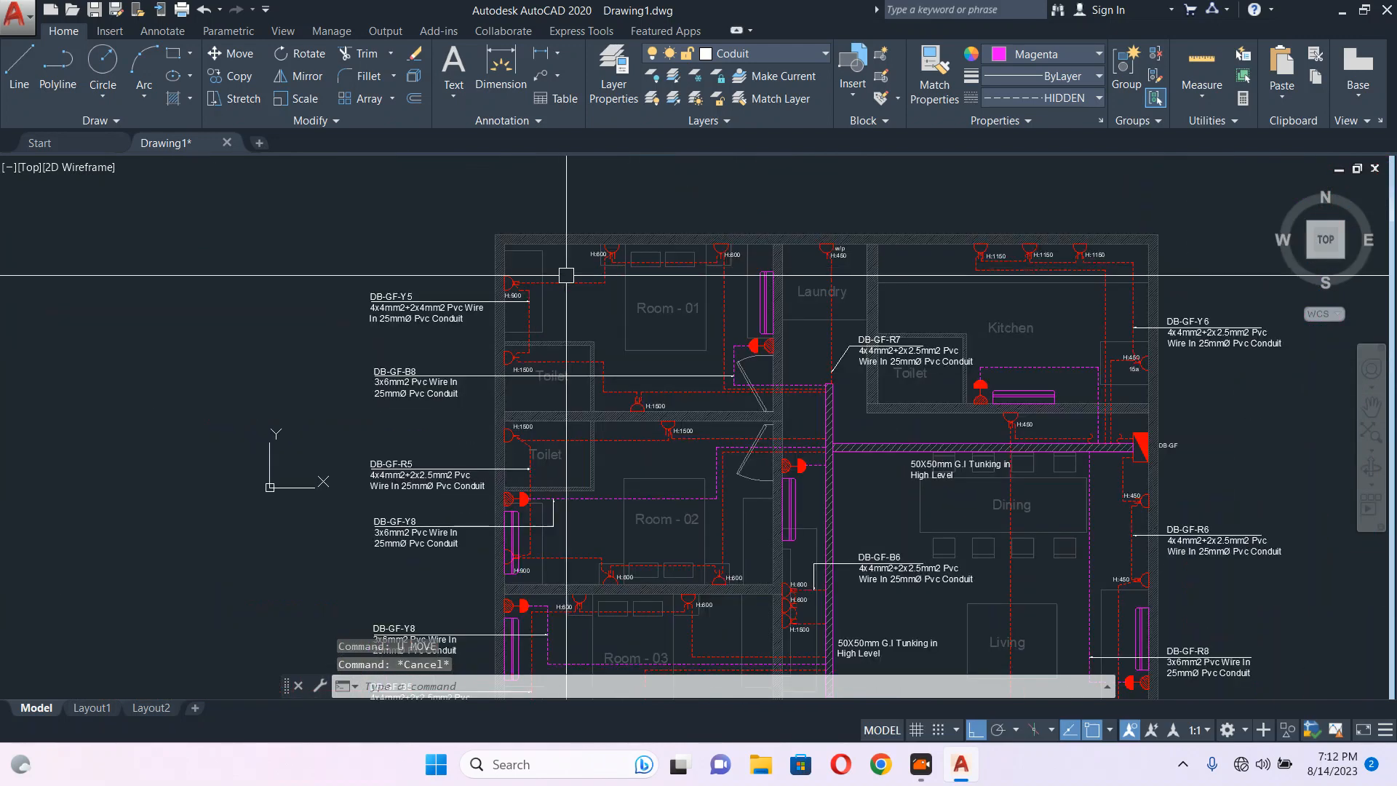
scroll(385, 332, "up", 2)
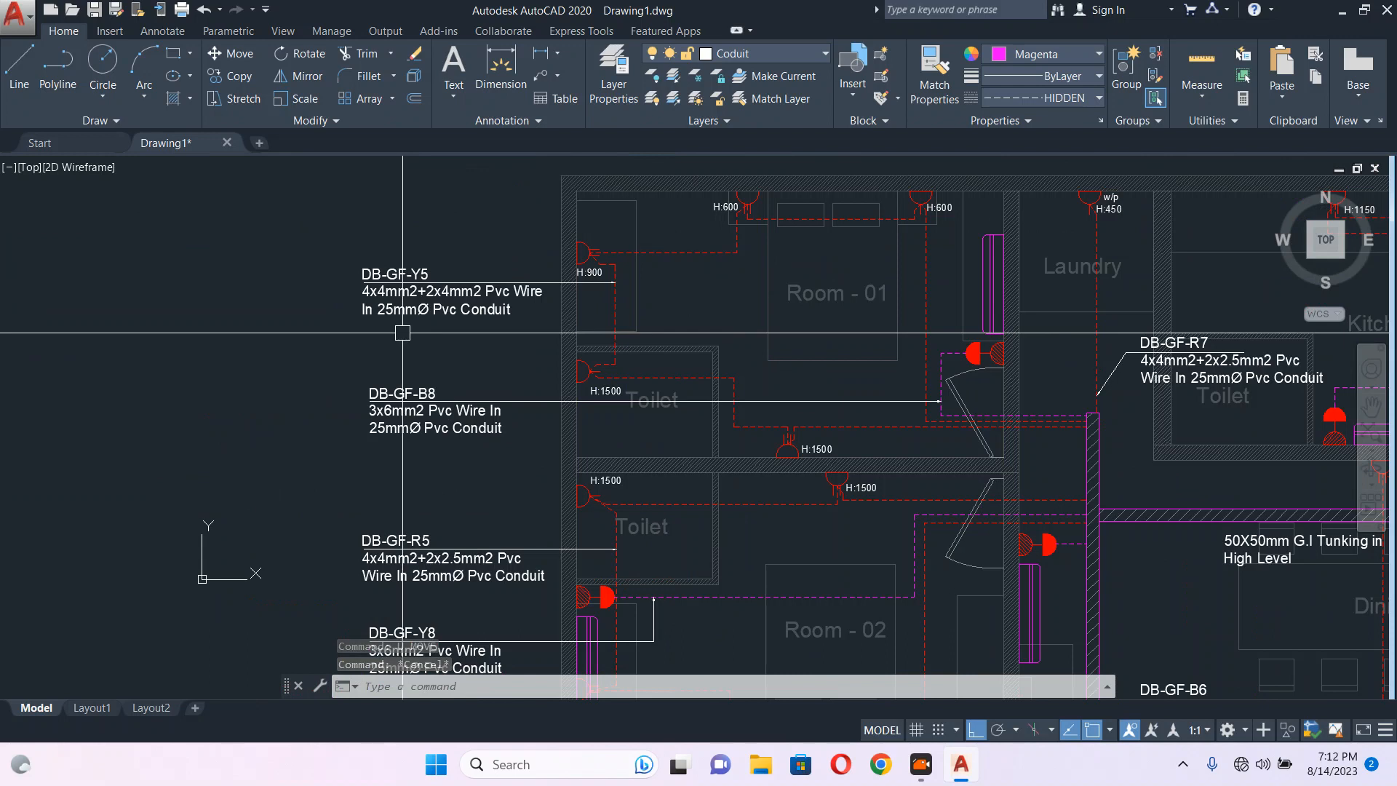
scroll(403, 332, "down", 5)
scroll(746, 424, "up", 5)
middle_click_drag(987, 335, 774, 369)
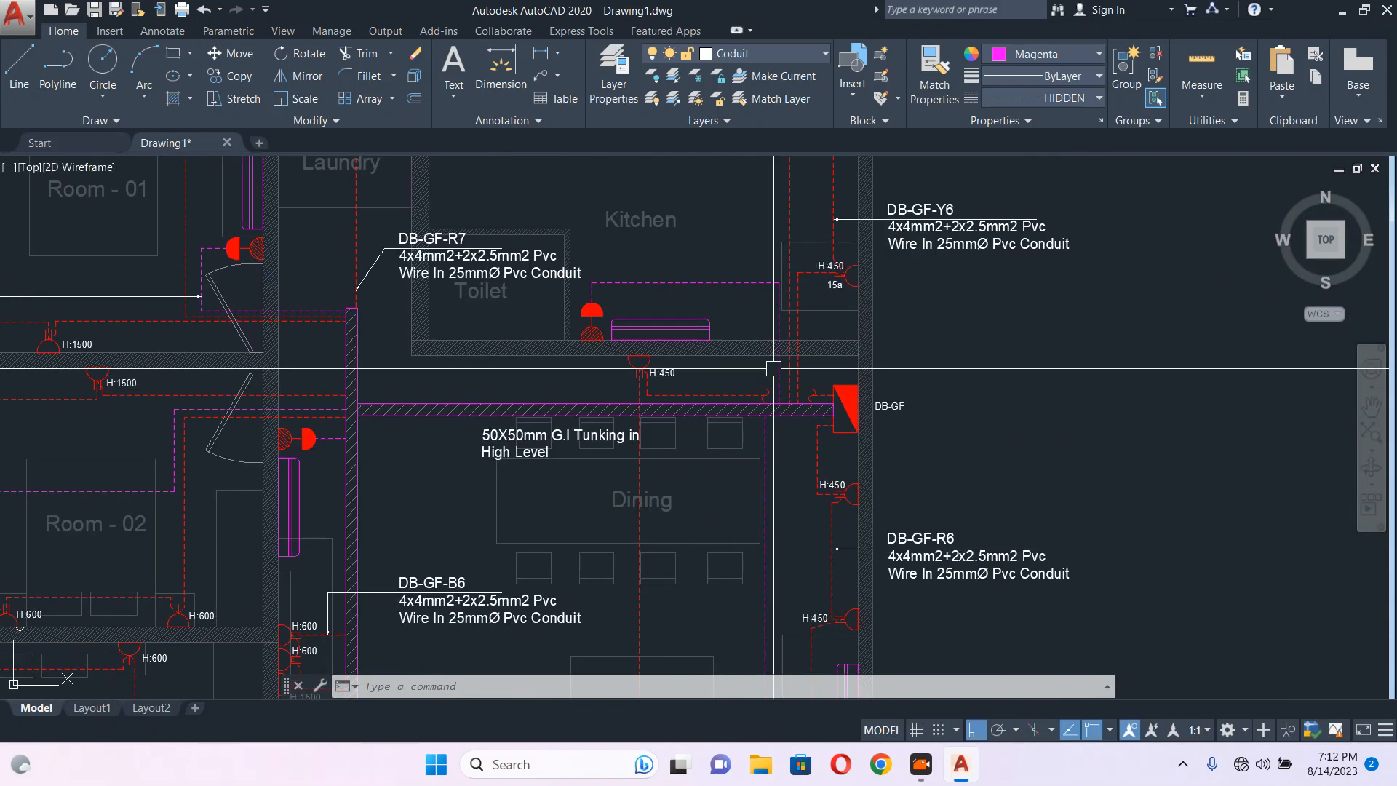
scroll(774, 369, "down", 5)
scroll(936, 480, "up", 4)
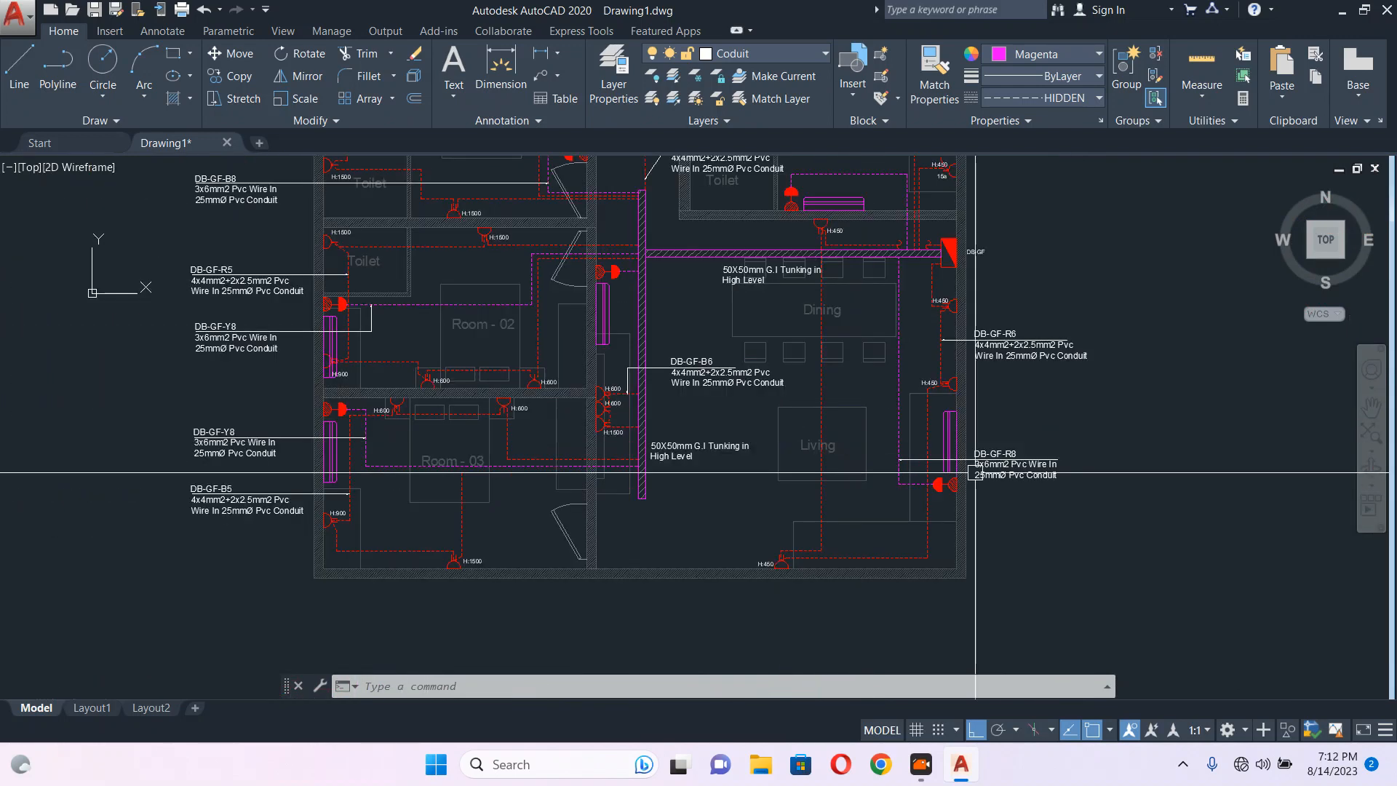
scroll(1018, 499, "up", 2)
scroll(988, 418, "down", 2)
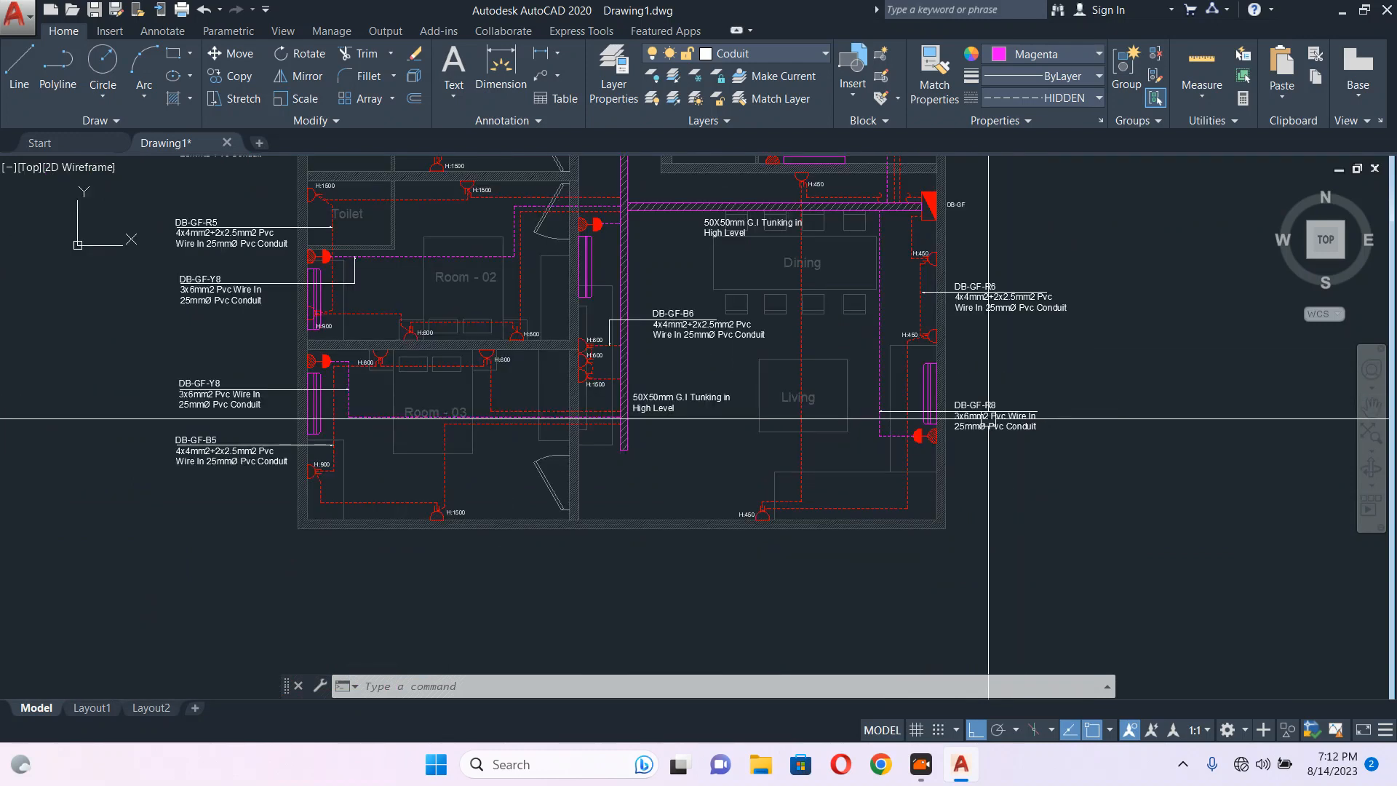
middle_click_drag(619, 257, 833, 297)
scroll(473, 439, "up", 2)
scroll(477, 428, "down", 2)
scroll(462, 246, "up", 3)
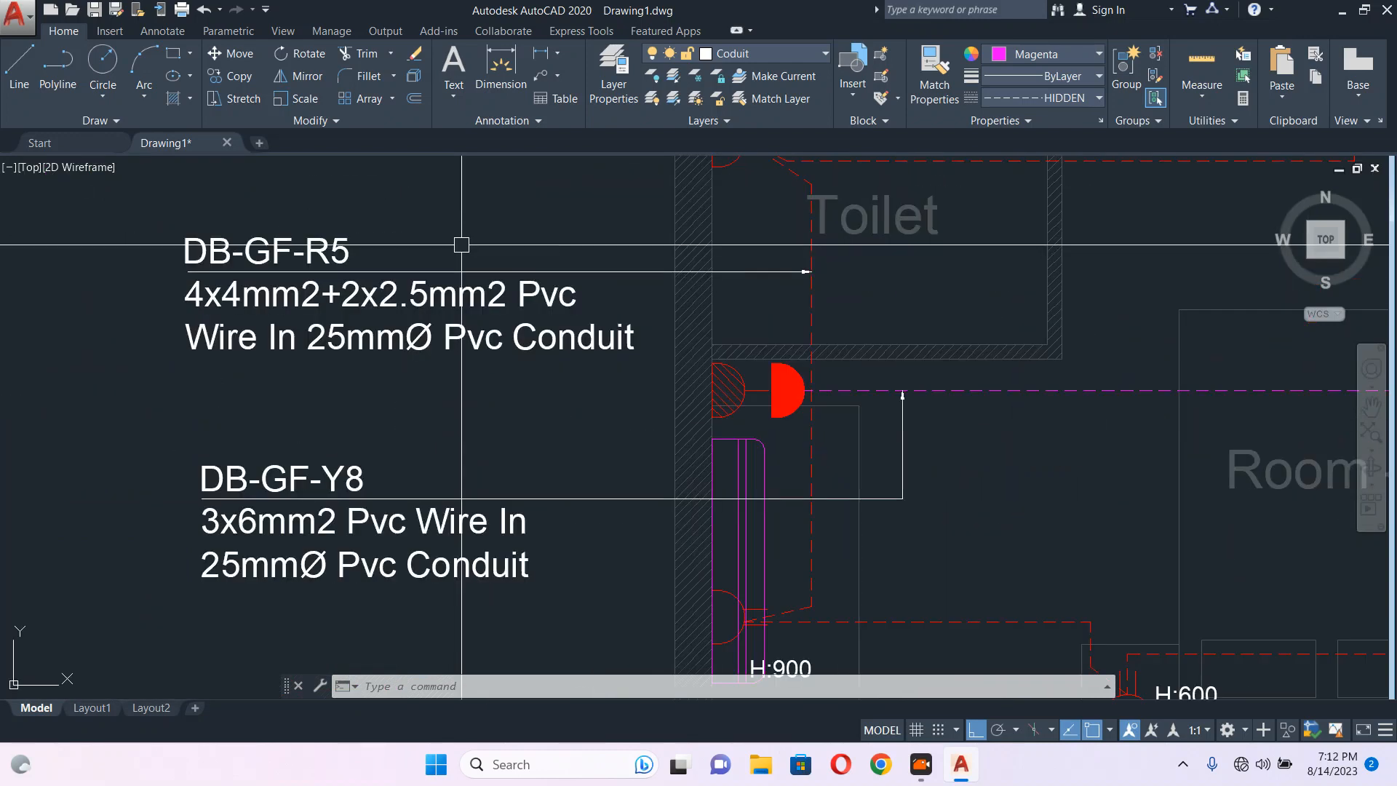
middle_click_drag(462, 246, 527, 373)
scroll(527, 372, "down", 1)
scroll(527, 373, "down", 3)
scroll(763, 358, "up", 3)
middle_click_drag(763, 358, 698, 334)
middle_click_drag(837, 396, 831, 431)
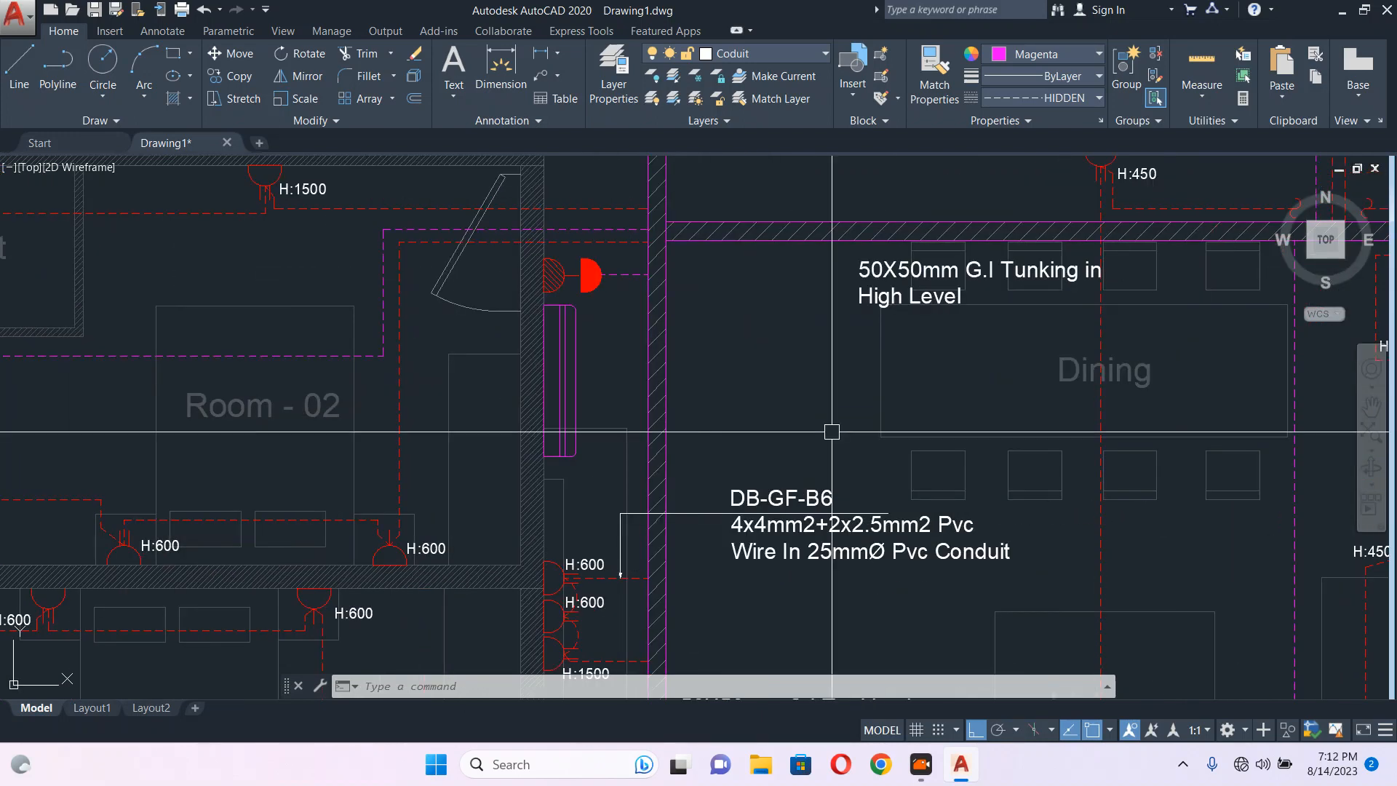
scroll(734, 368, "down", 1)
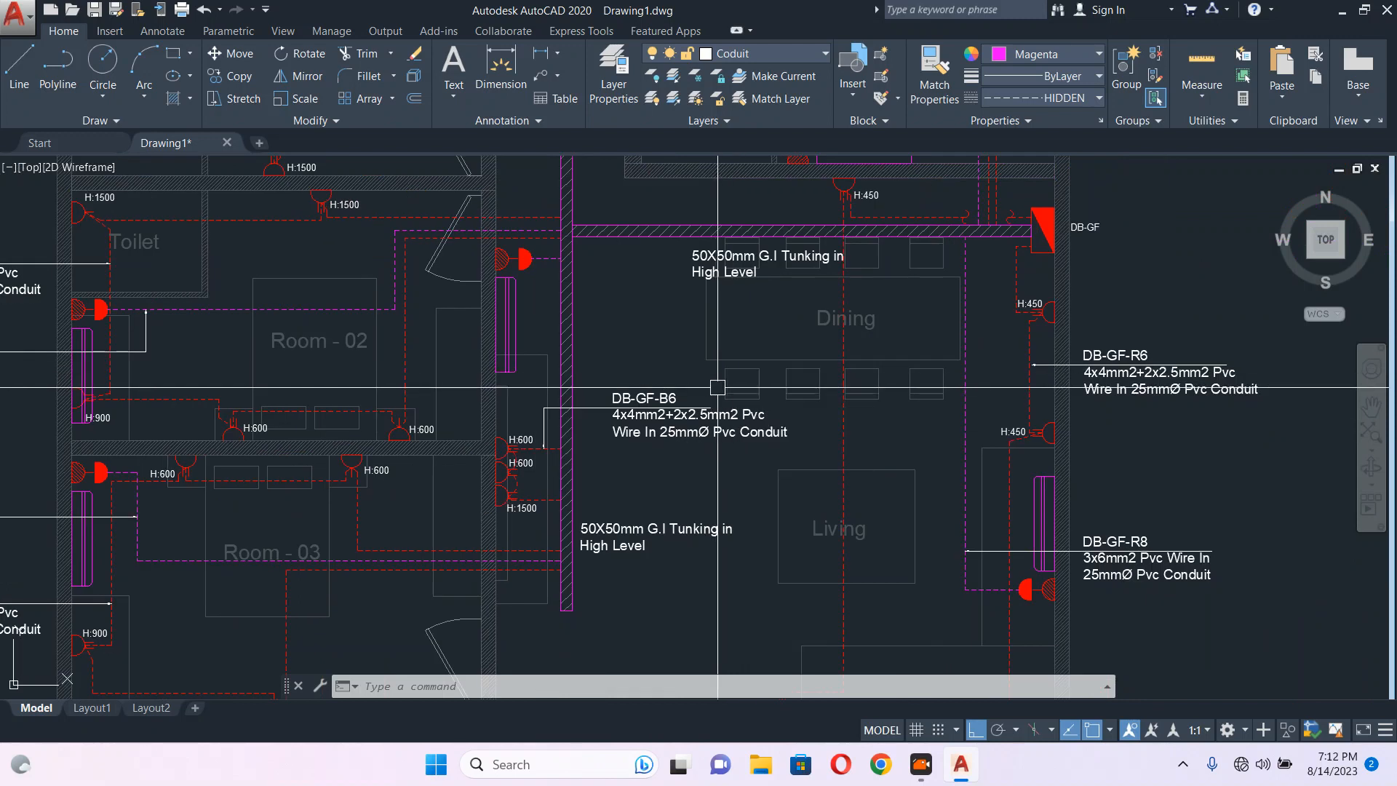
middle_click_drag(718, 387, 627, 321)
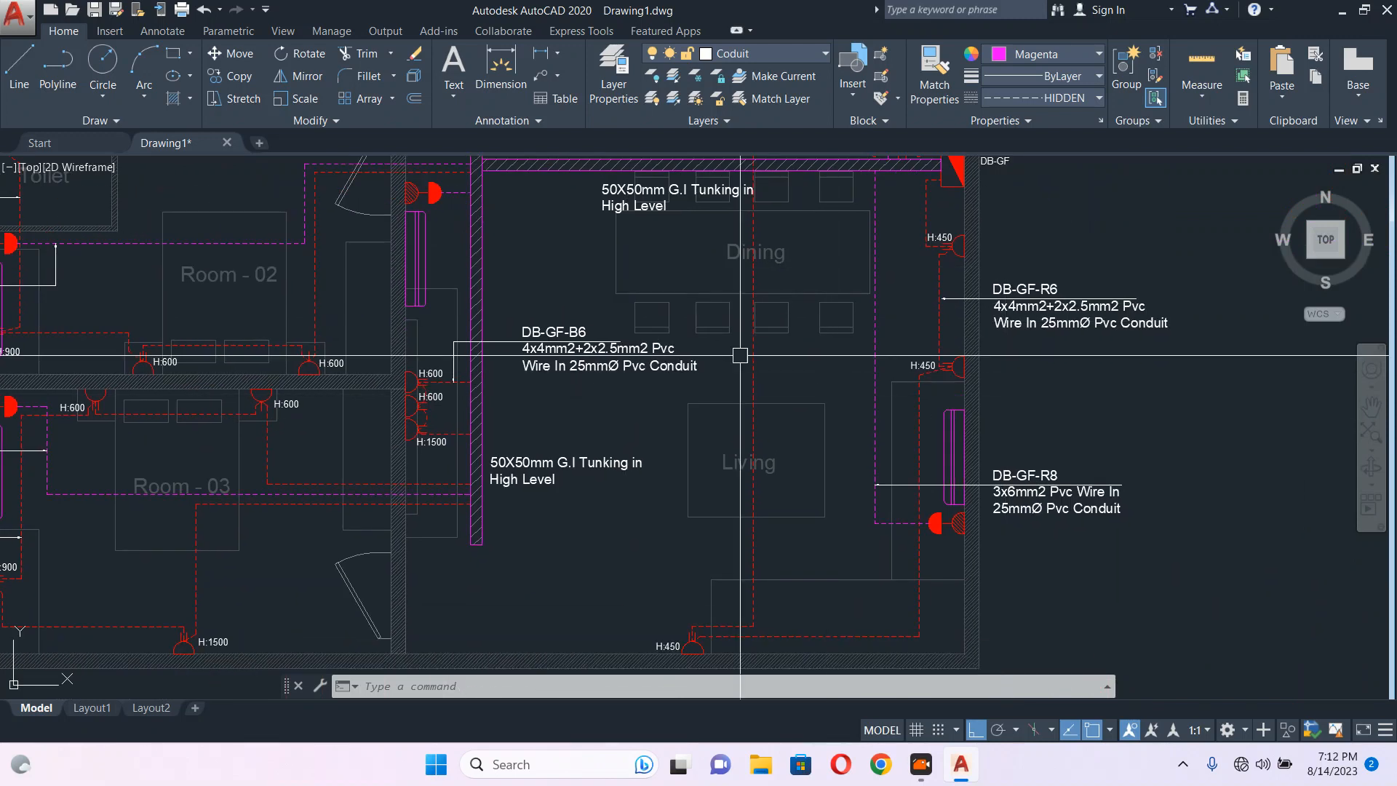
scroll(709, 400, "down", 2)
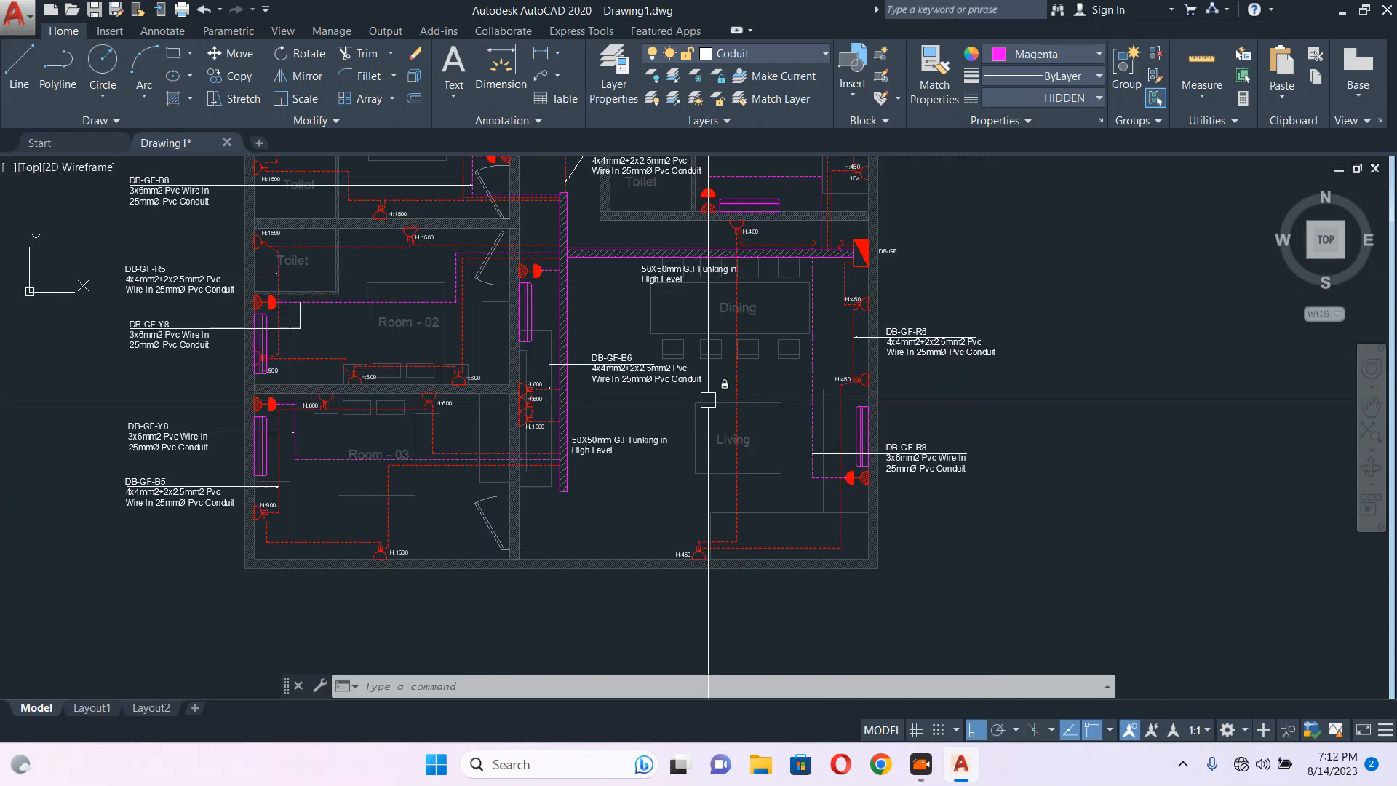
Draw a leader without text from the short magenta conduit east of Room - 02, about 3.56 units down, then right into the dining area.
scroll(506, 283, "up", 8)
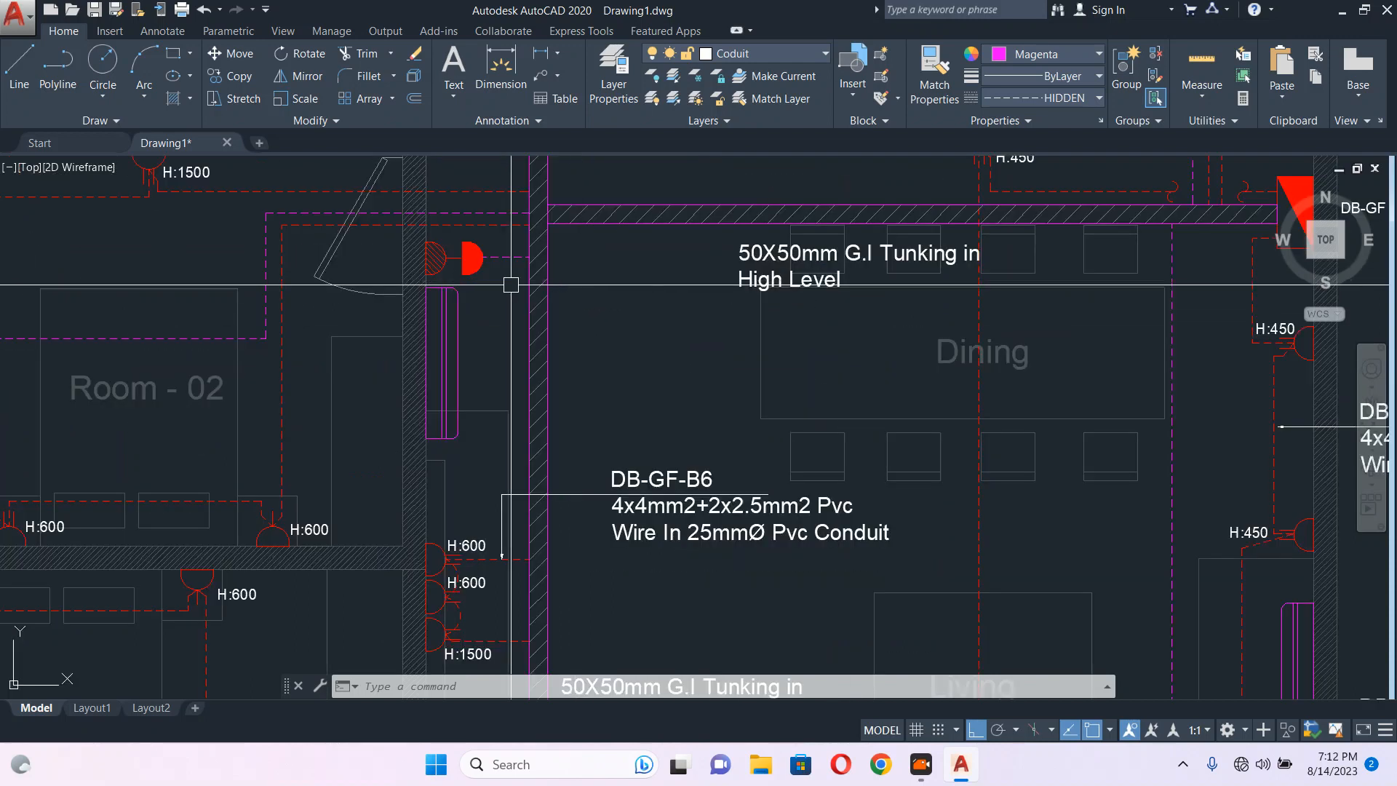
middle_click_drag(505, 283, 536, 311)
type("LEADER")
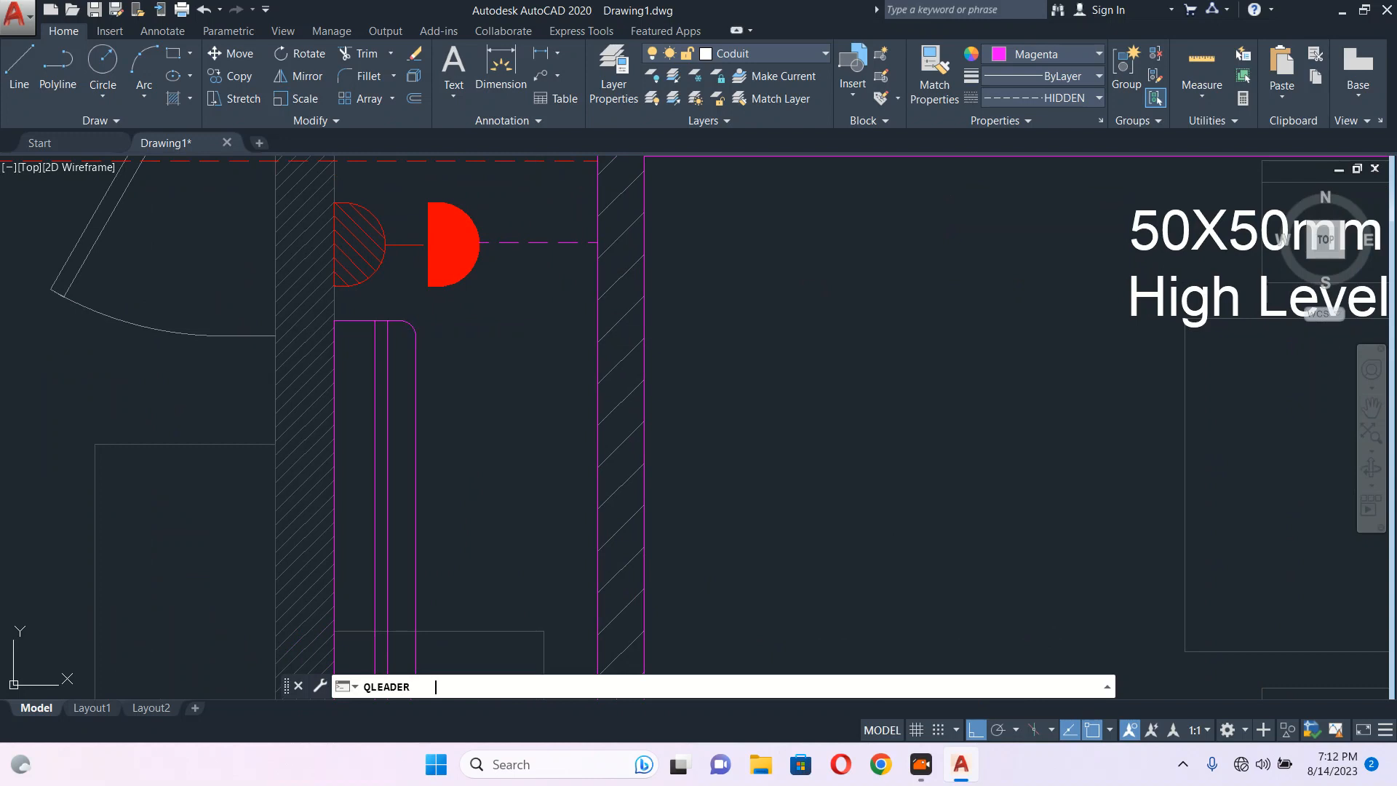
key("Return")
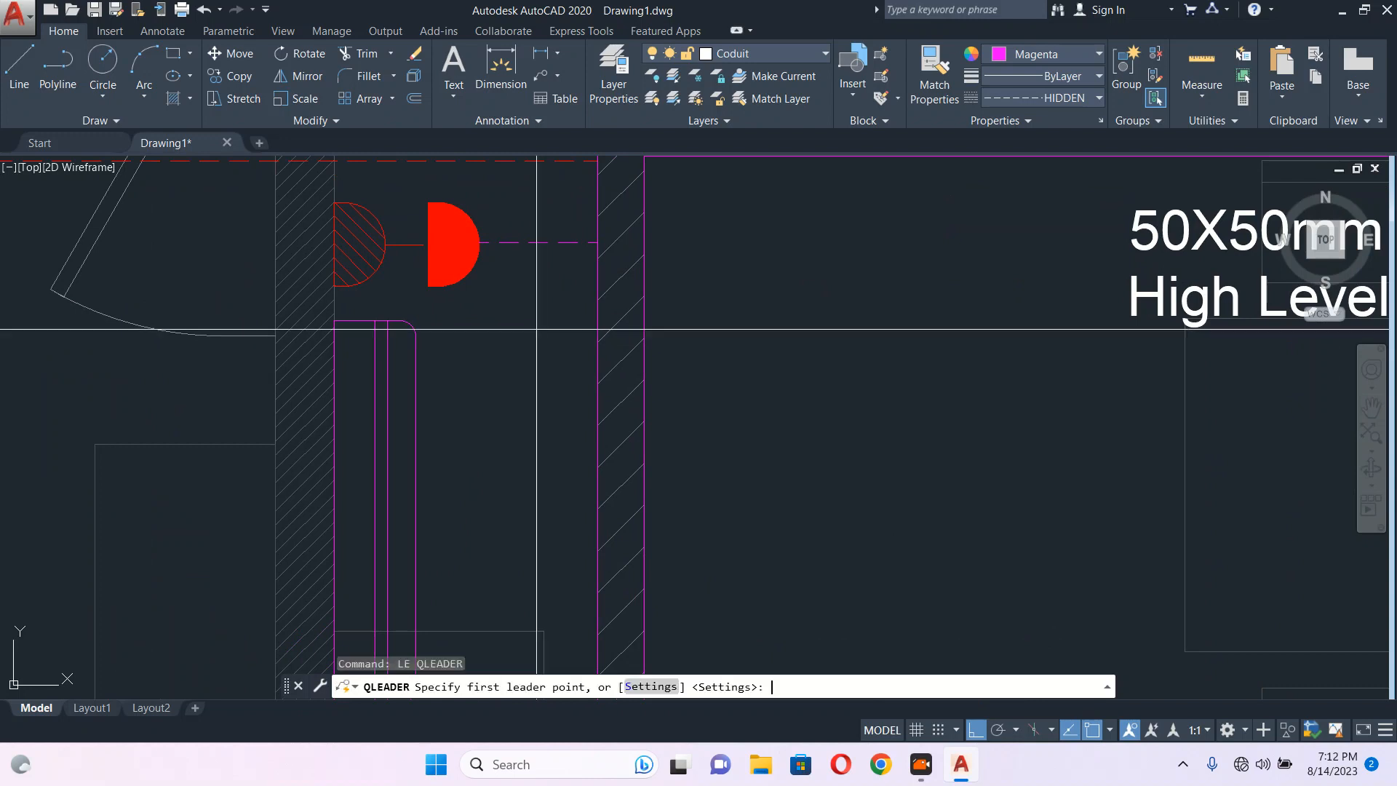
left_click(534, 246)
scroll(512, 407, "down", 5)
scroll(511, 422, "up", 3)
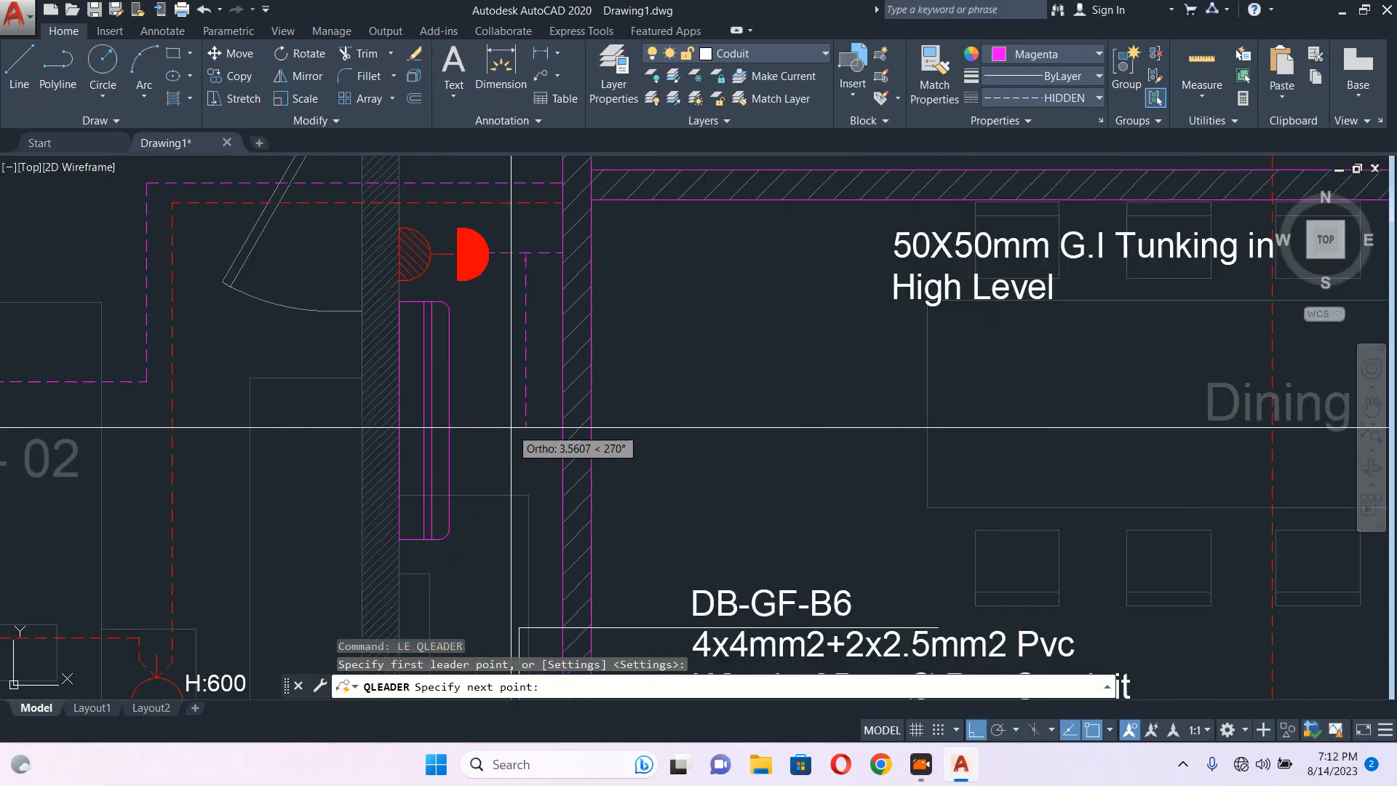
left_click(512, 428)
left_click(1084, 427)
key("Escape")
Match the new dining-area leader's properties to those of the DB-GF-R6 label's leader.
scroll(935, 393, "down", 5)
mouse_move(946, 412)
middle_mouse_down()
mouse_move(914, 402)
mouse_move(889, 342)
middle_mouse_up()
scroll(889, 342, "down", 3)
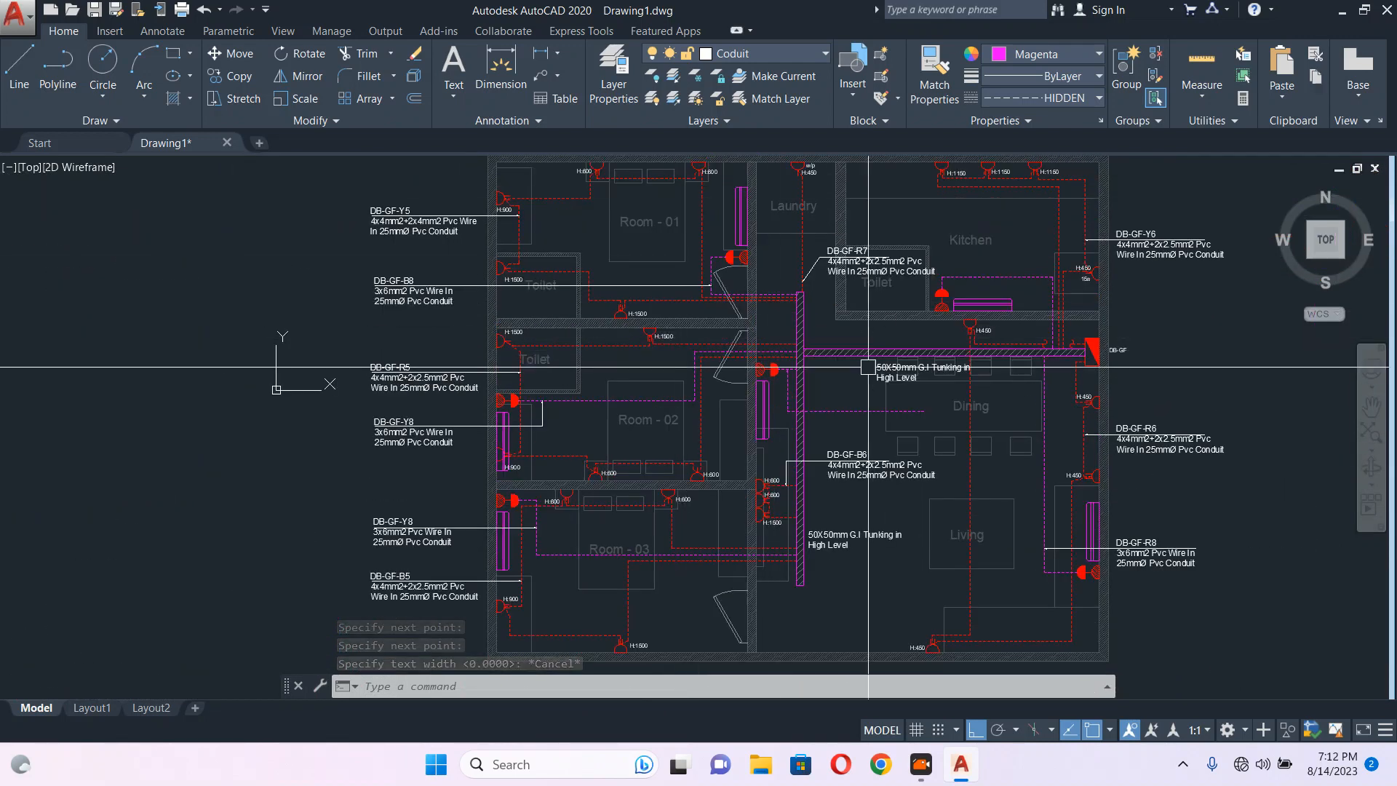
middle_click_drag(772, 367, 643, 362)
scroll(754, 316, "up", 4)
middle_click_drag(928, 295, 614, 241)
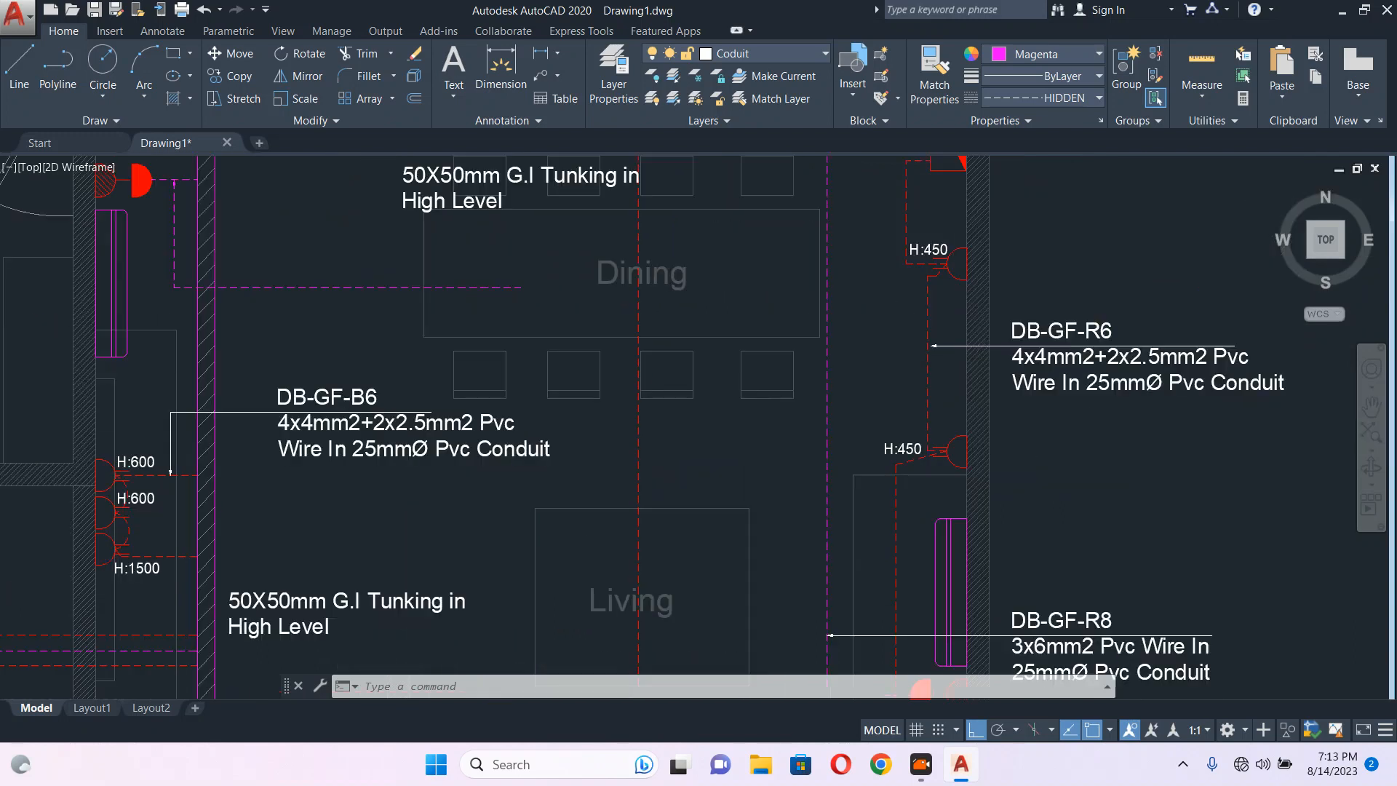
left_click(962, 345)
type("ma")
key("Return")
key("Escape")
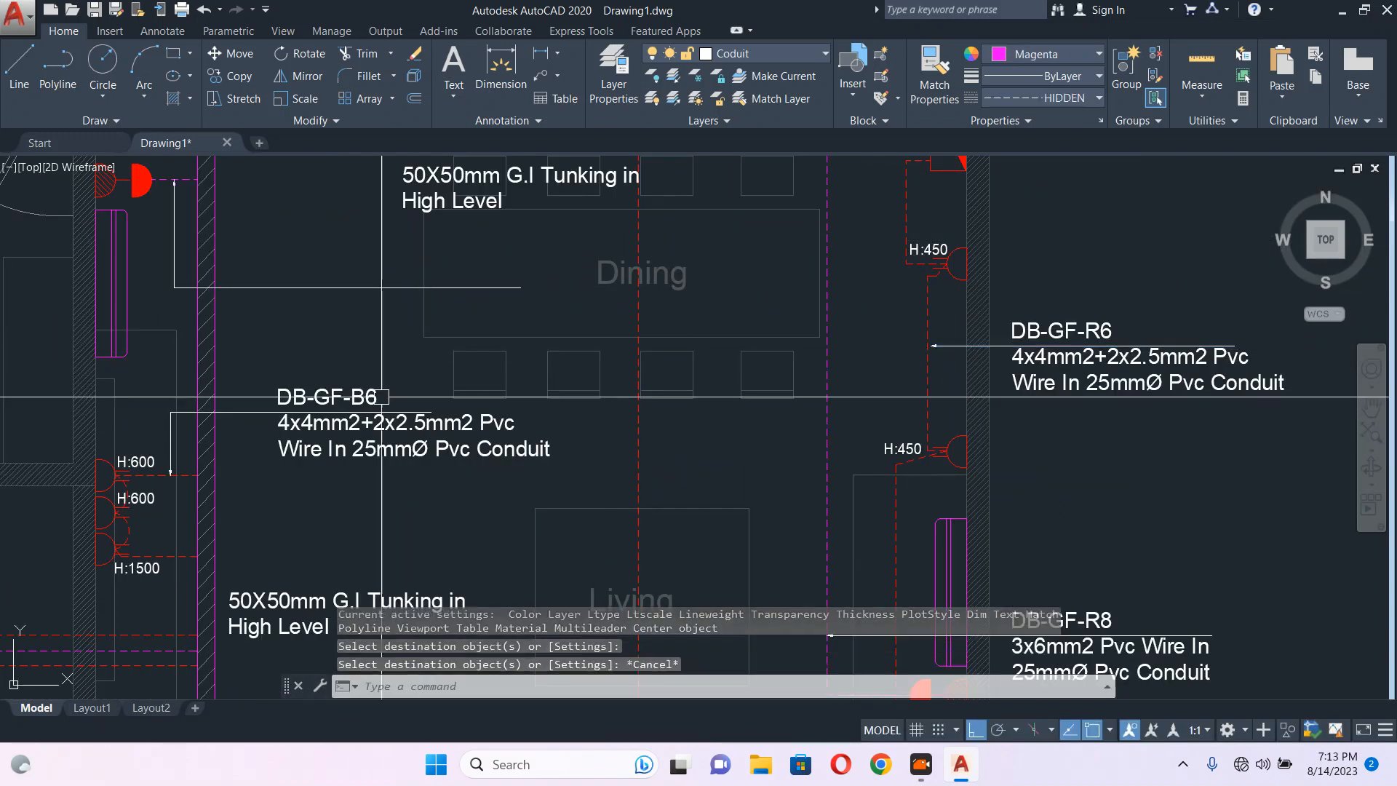
scroll(393, 399, "down", 6)
scroll(323, 405, "up", 4)
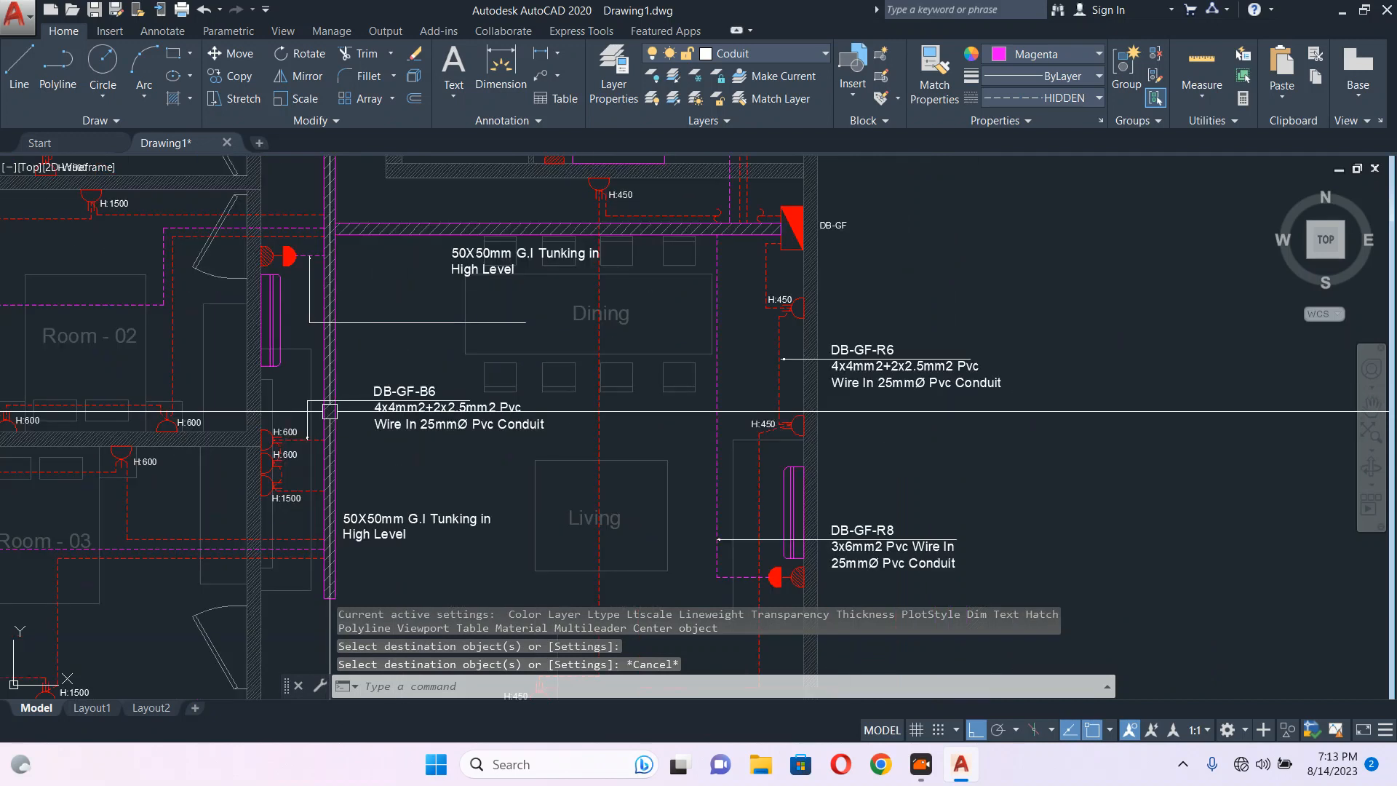
middle_click_drag(323, 405, 633, 461)
scroll(718, 399, "up", 1)
middle_click_drag(719, 401, 683, 415)
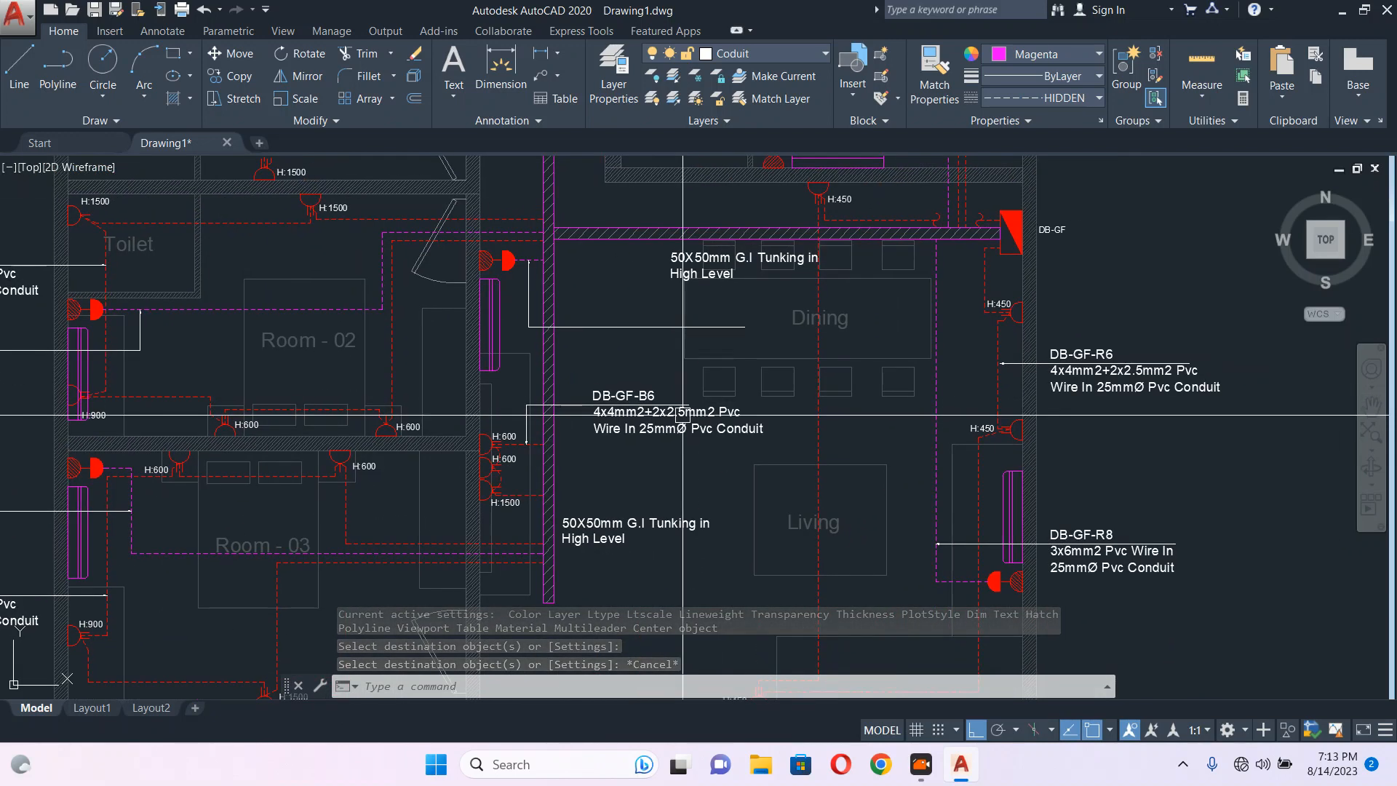
scroll(800, 379, "down", 2)
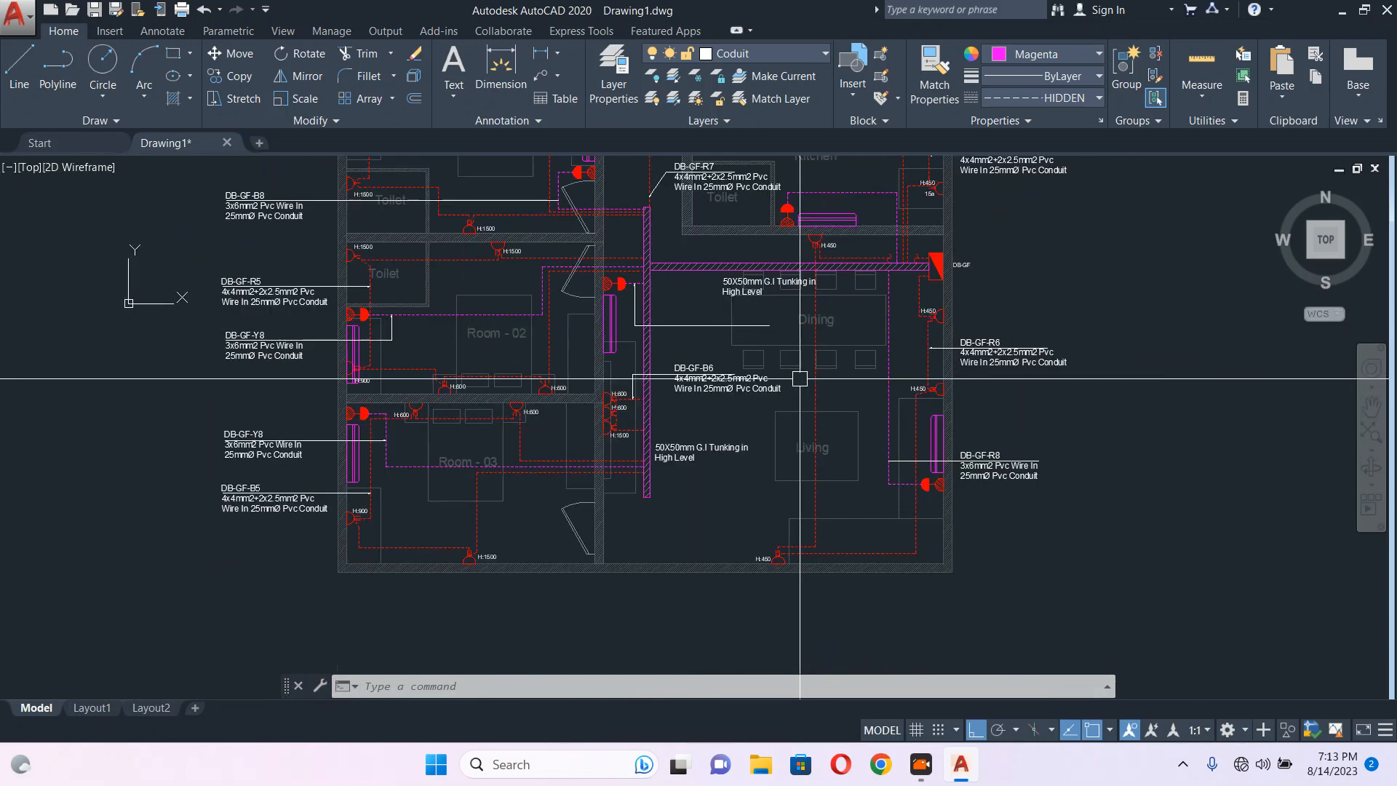
scroll(939, 346, "up", 2)
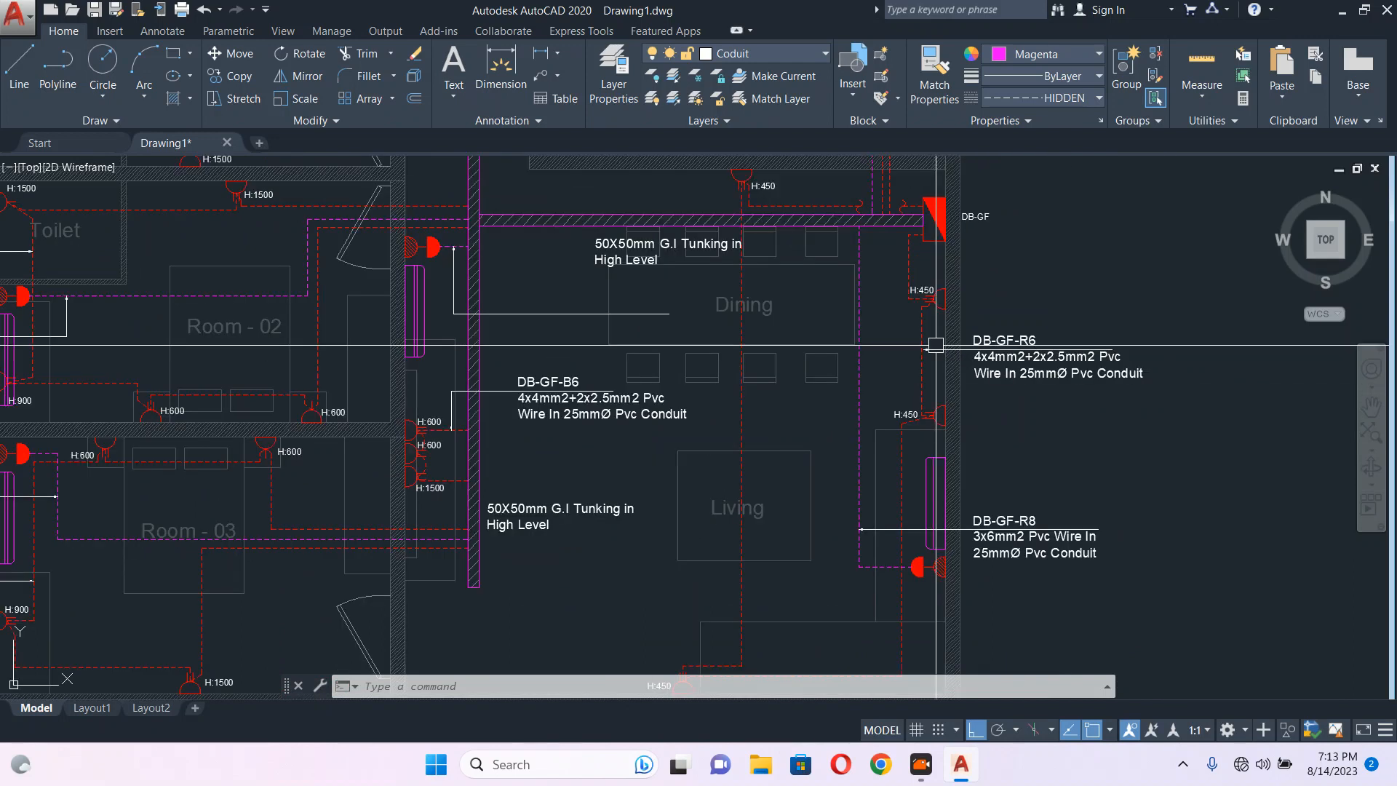
left_click(1032, 369)
scroll(1032, 370, "up", 2)
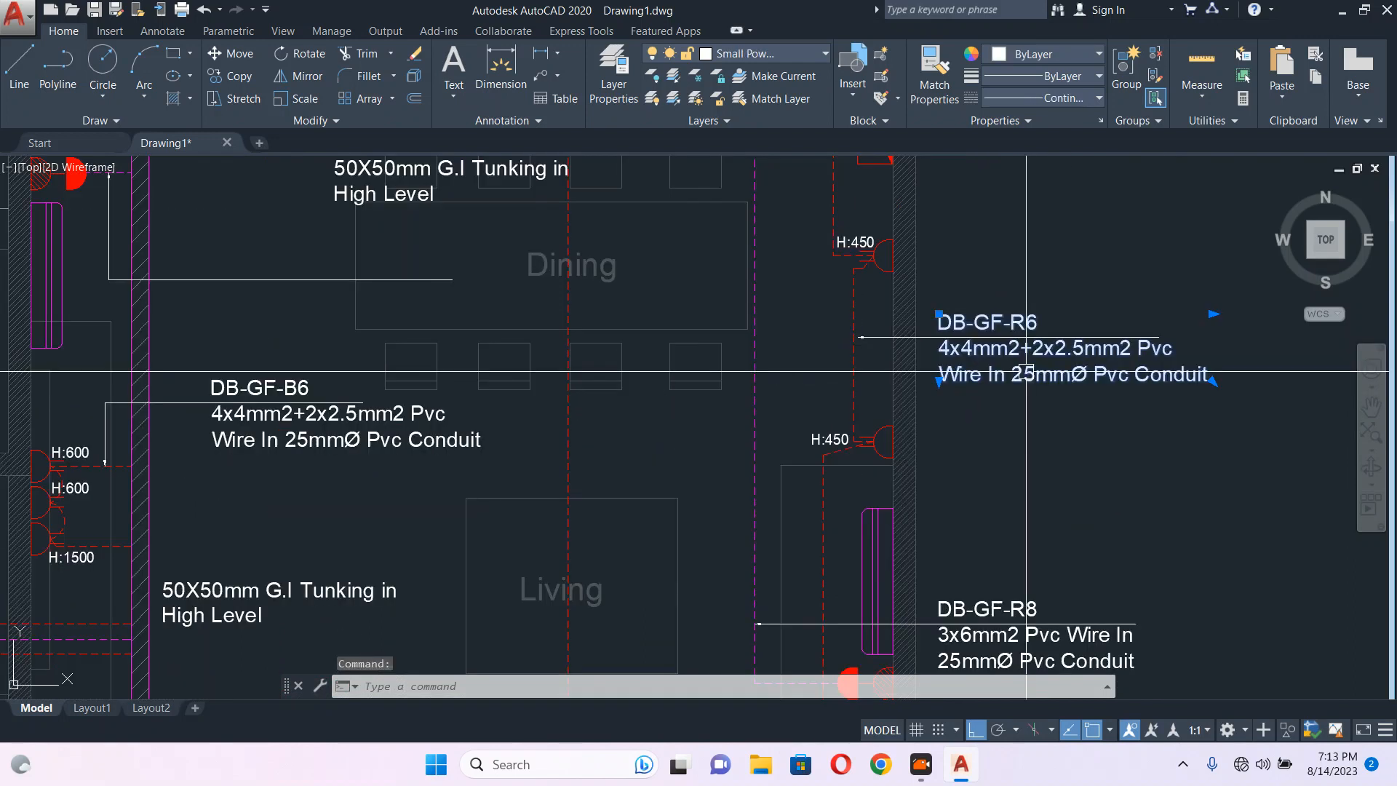
scroll(1024, 372, "up", 2)
middle_click_drag(1019, 386, 857, 196)
scroll(855, 206, "down", 2)
key("Escape")
Copy the DB-GF-R8 label text onto the new leader in the dining area.
left_click(828, 465)
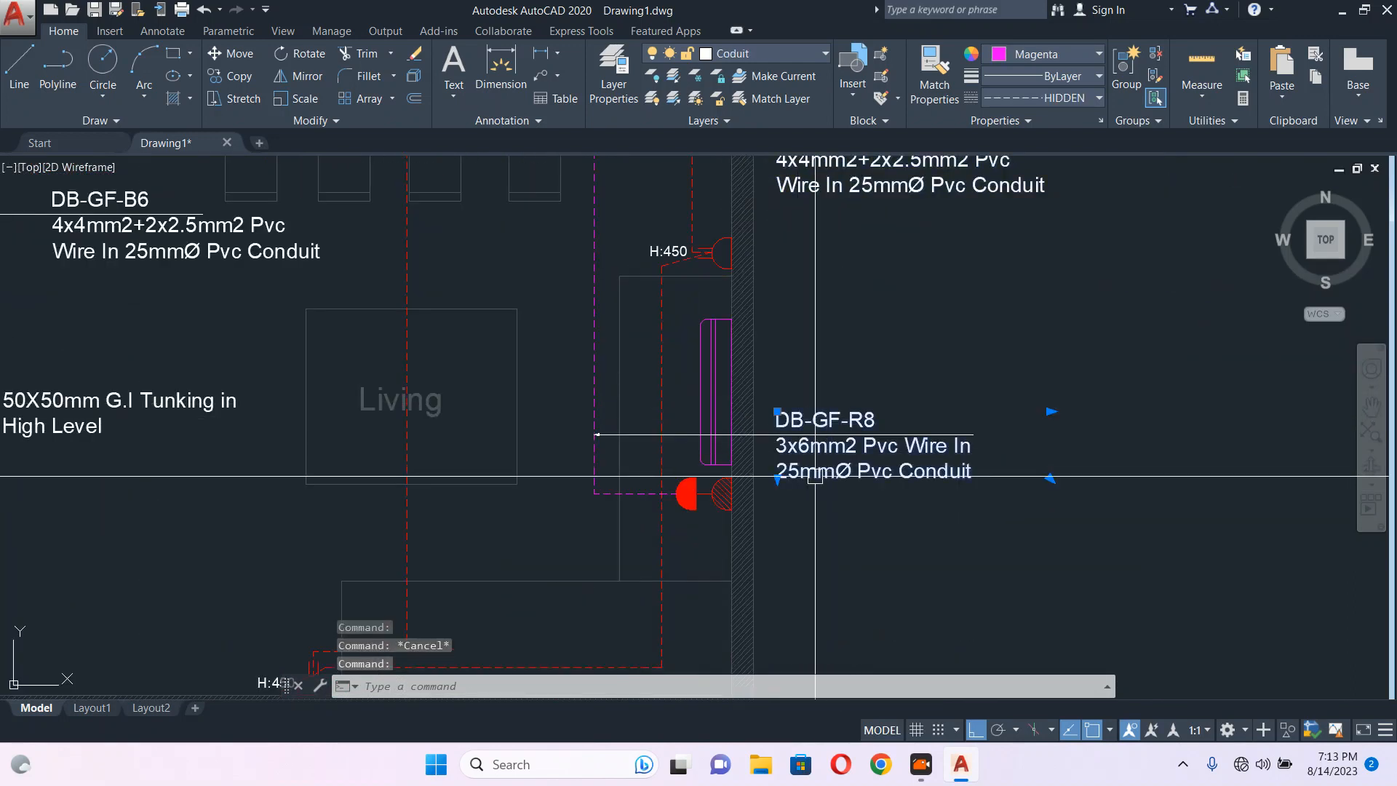
type("co")
key("Return")
scroll(787, 443, "up", 4)
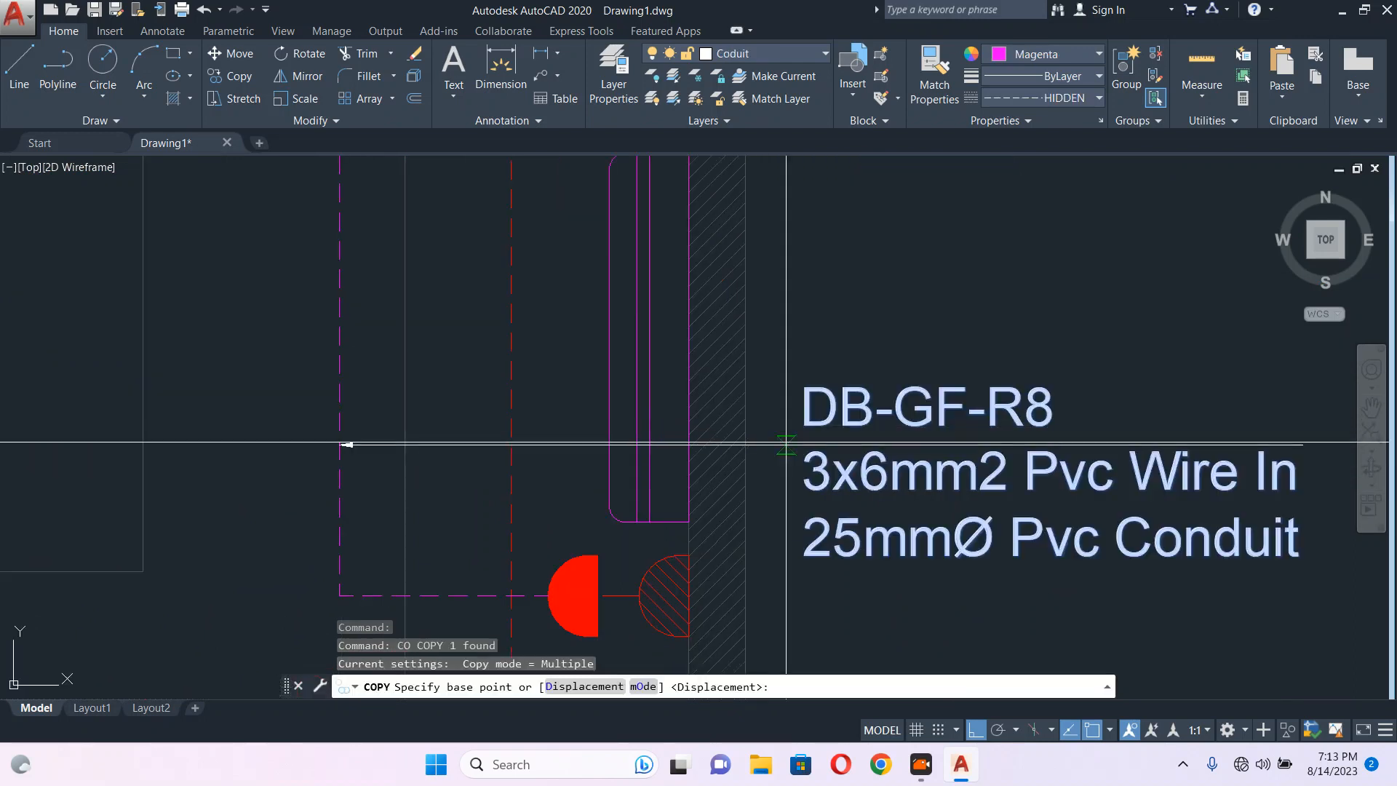
left_click(805, 444)
scroll(922, 445, "down", 5)
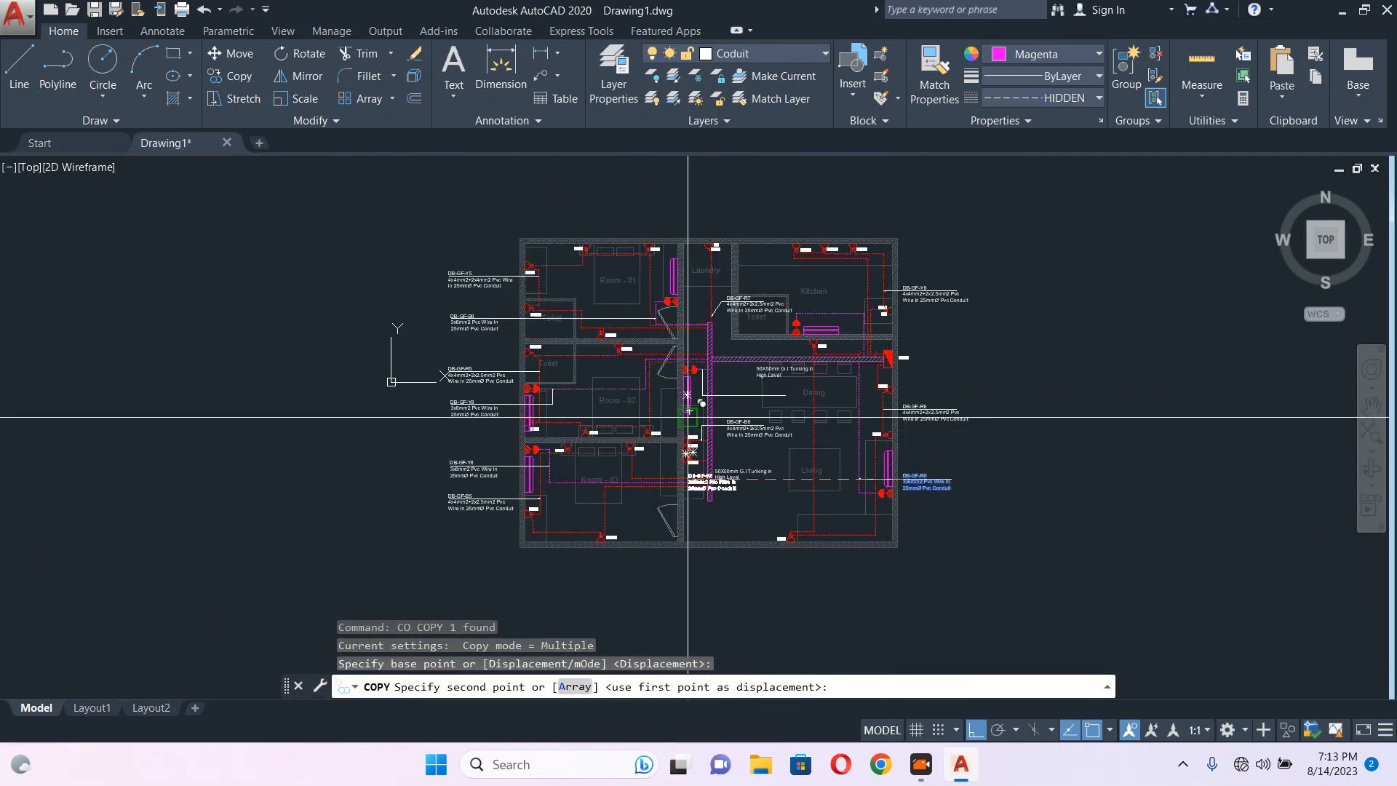
scroll(750, 367, "up", 2)
left_click(750, 366)
key("Escape")
Move the copied label in the dining area slightly left along its leader line.
scroll(747, 373, "up", 5)
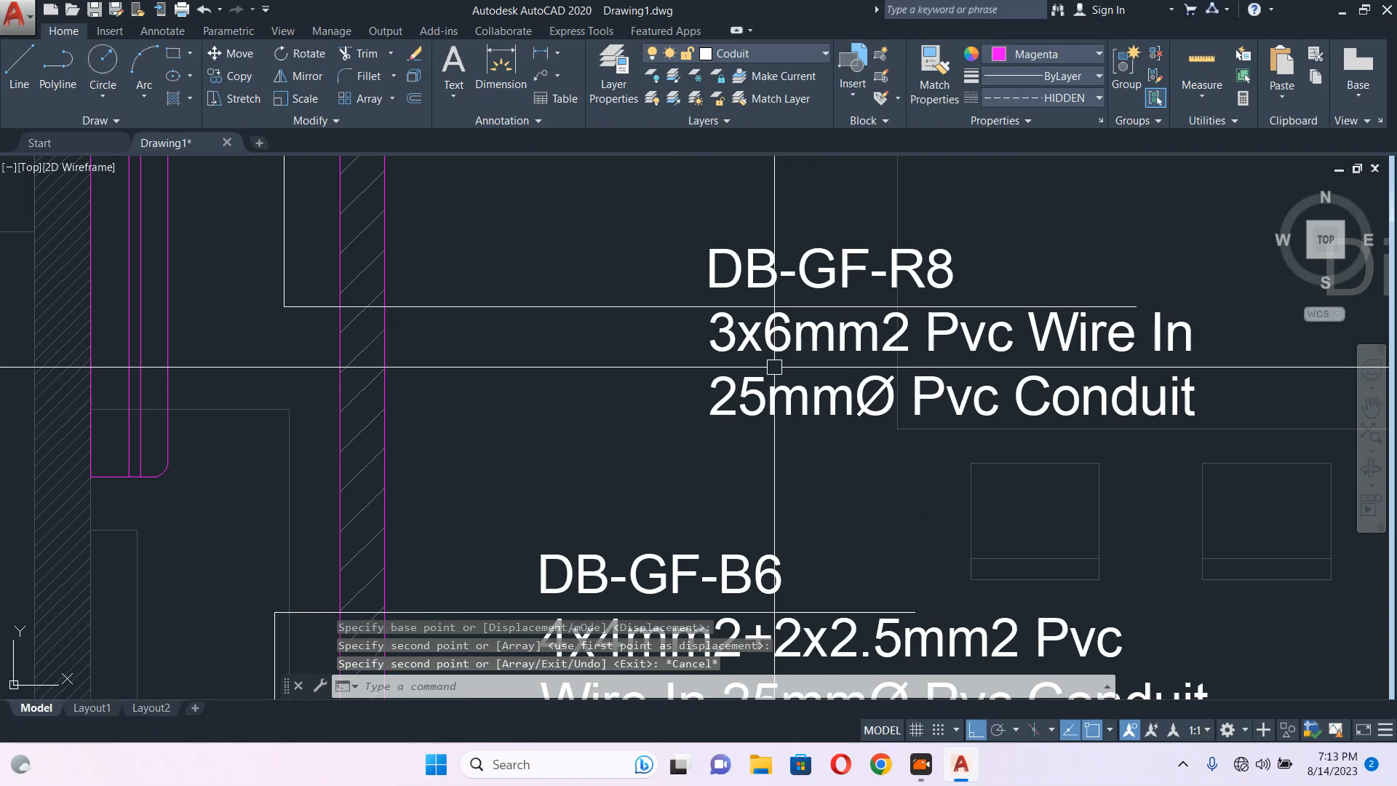
type("m")
key("Return")
left_click(679, 399)
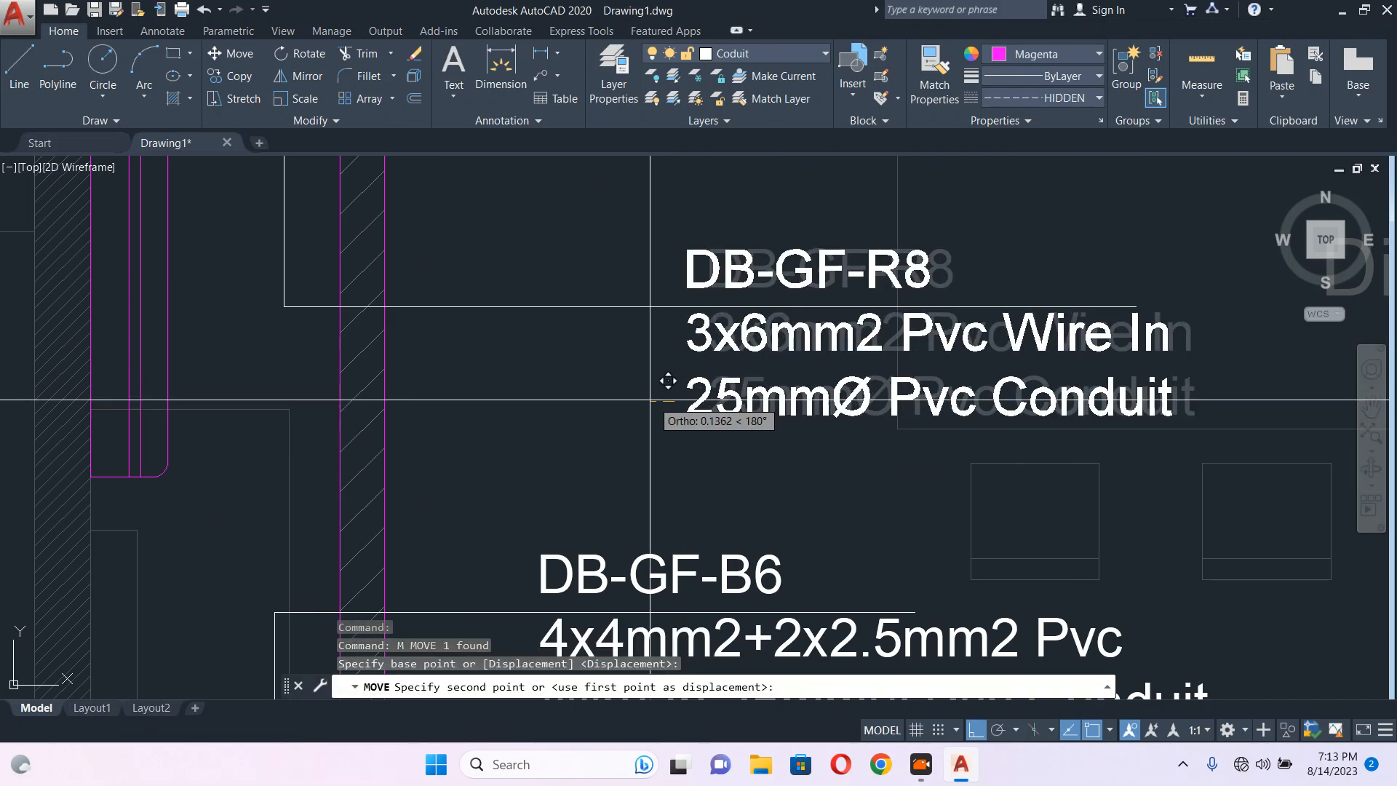
left_click(635, 398)
key("Escape")
Change the circuit name in the copied dining-area label to DB-GF-R9.
left_click(885, 273)
double_click(901, 267)
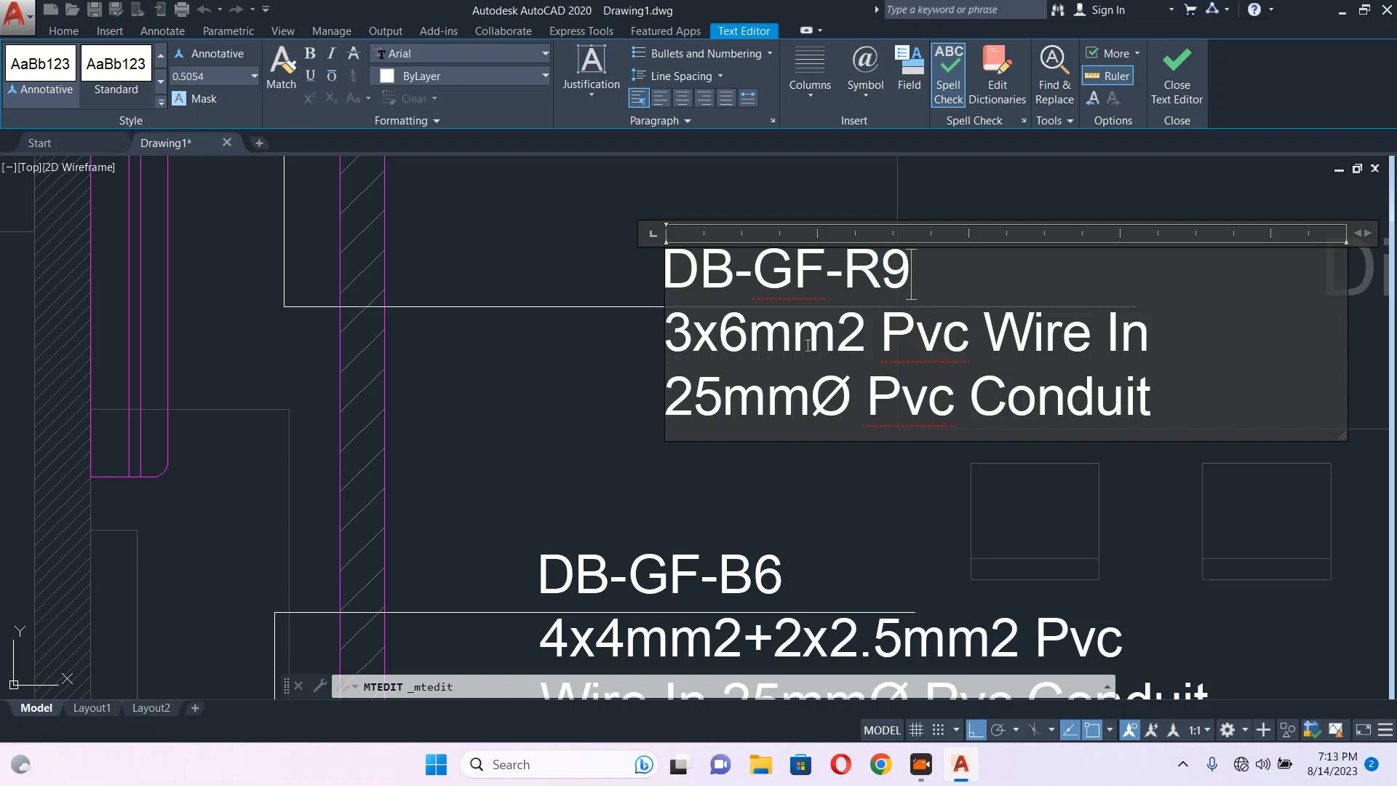
left_click(545, 400)
Draw a horizontal leader from the kitchen's vertical magenta conduit run out past the building's right wall, below the DB-GF-Y6 label.
scroll(911, 276, "down", 5)
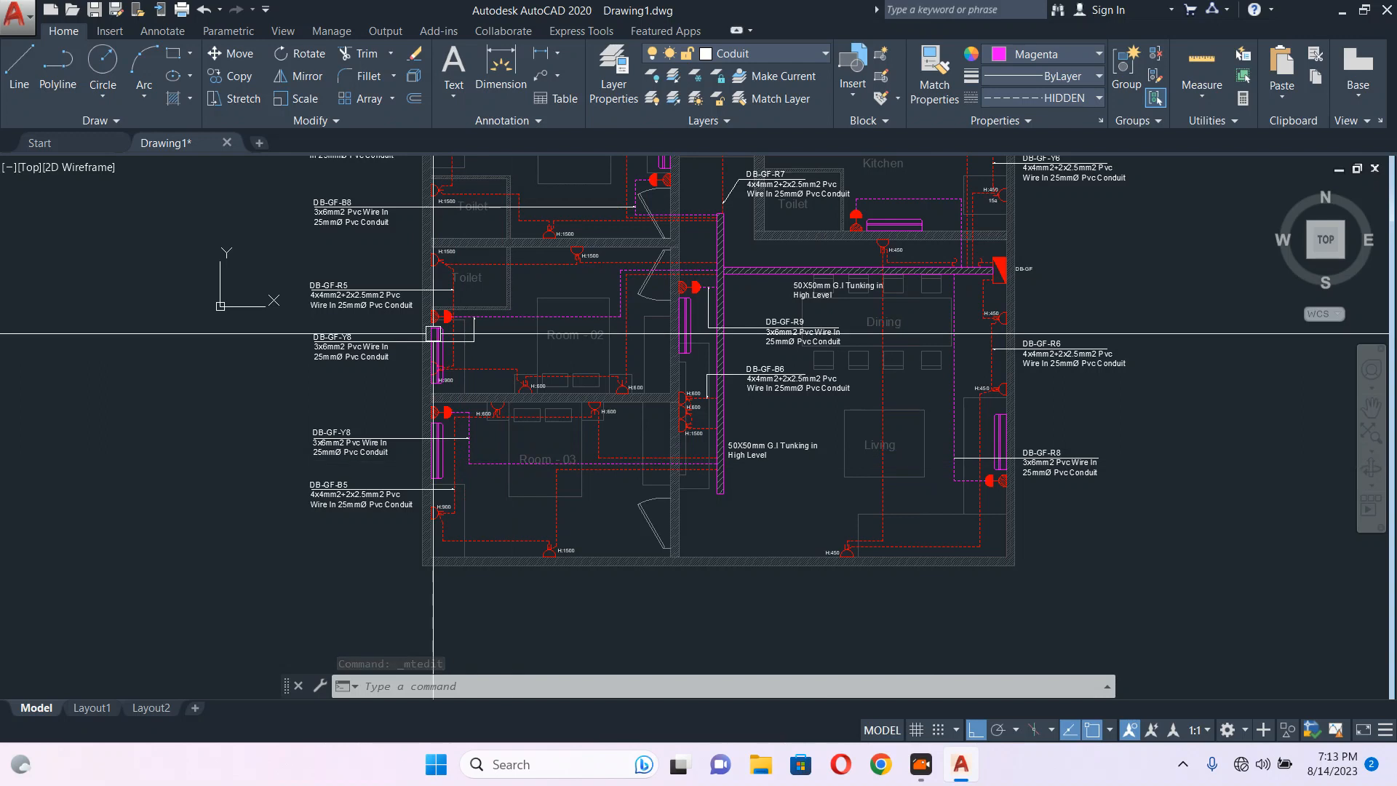
middle_click_drag(433, 334, 442, 455)
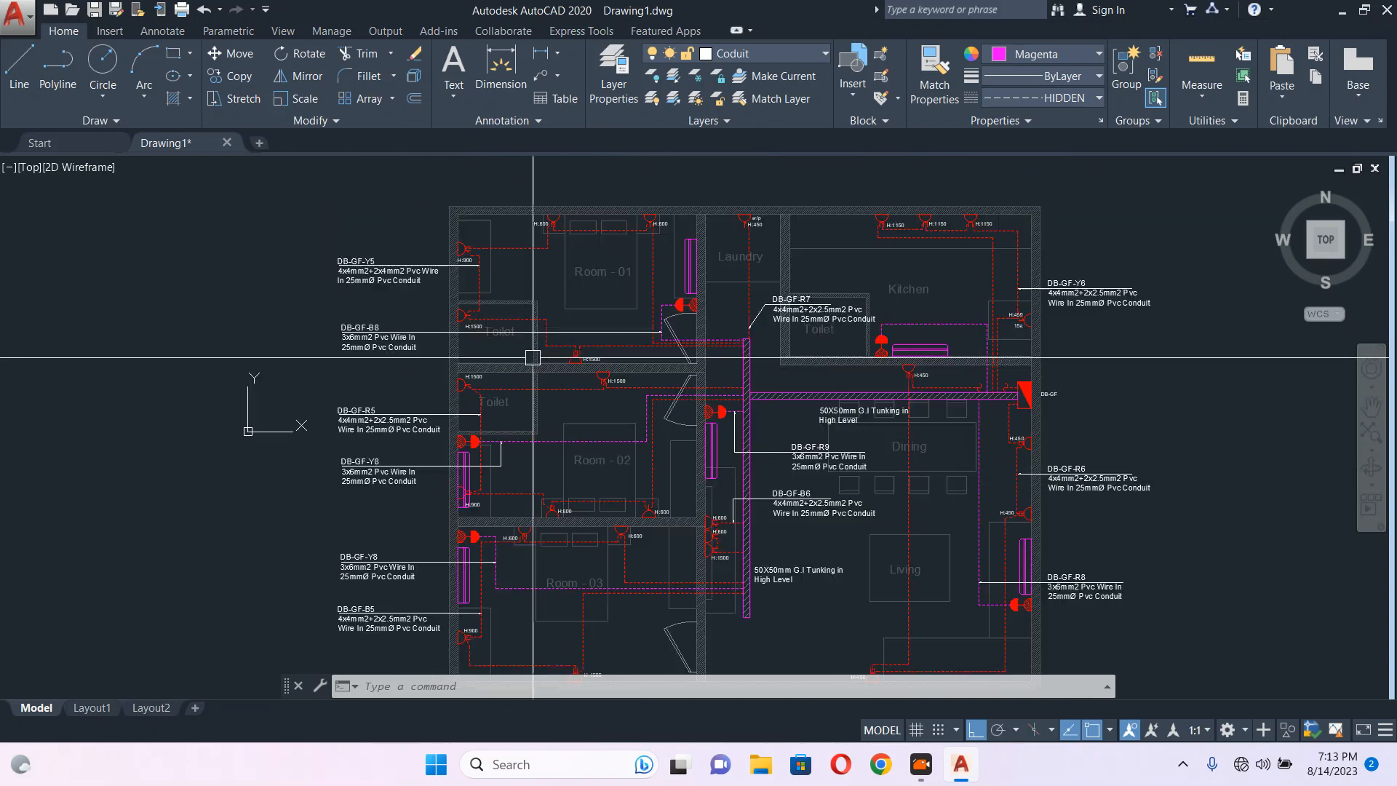
scroll(537, 377, "up", 2)
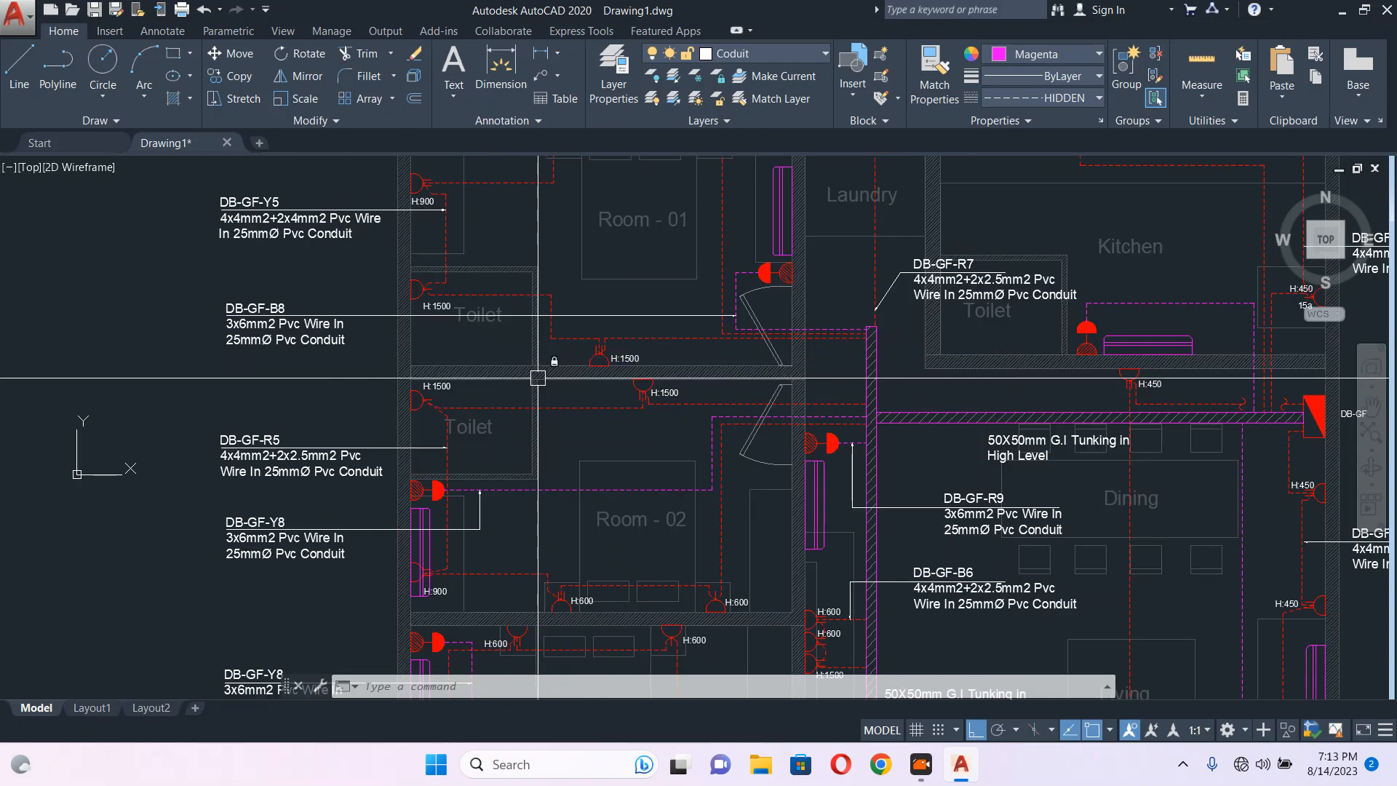
middle_click_drag(1005, 463, 580, 398)
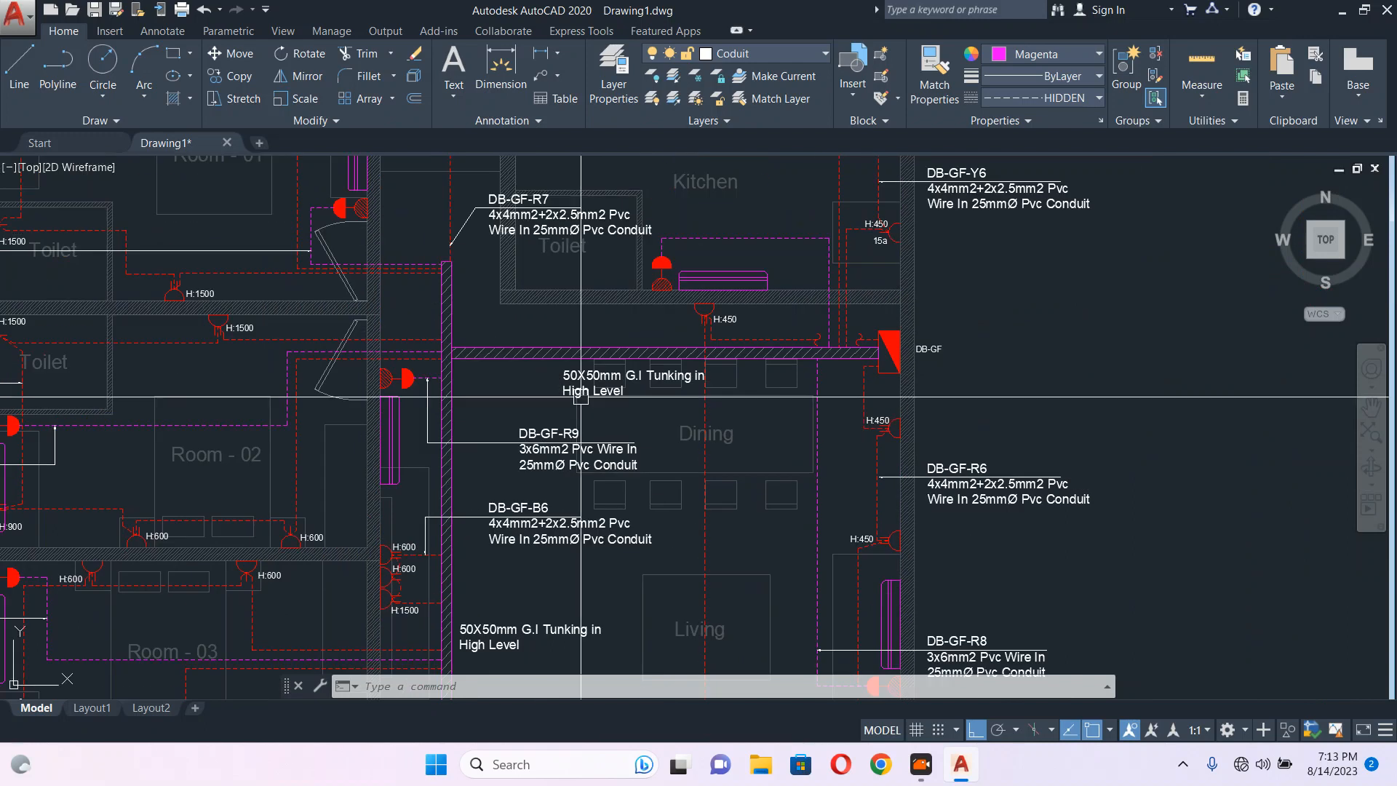
scroll(661, 361, "up", 4)
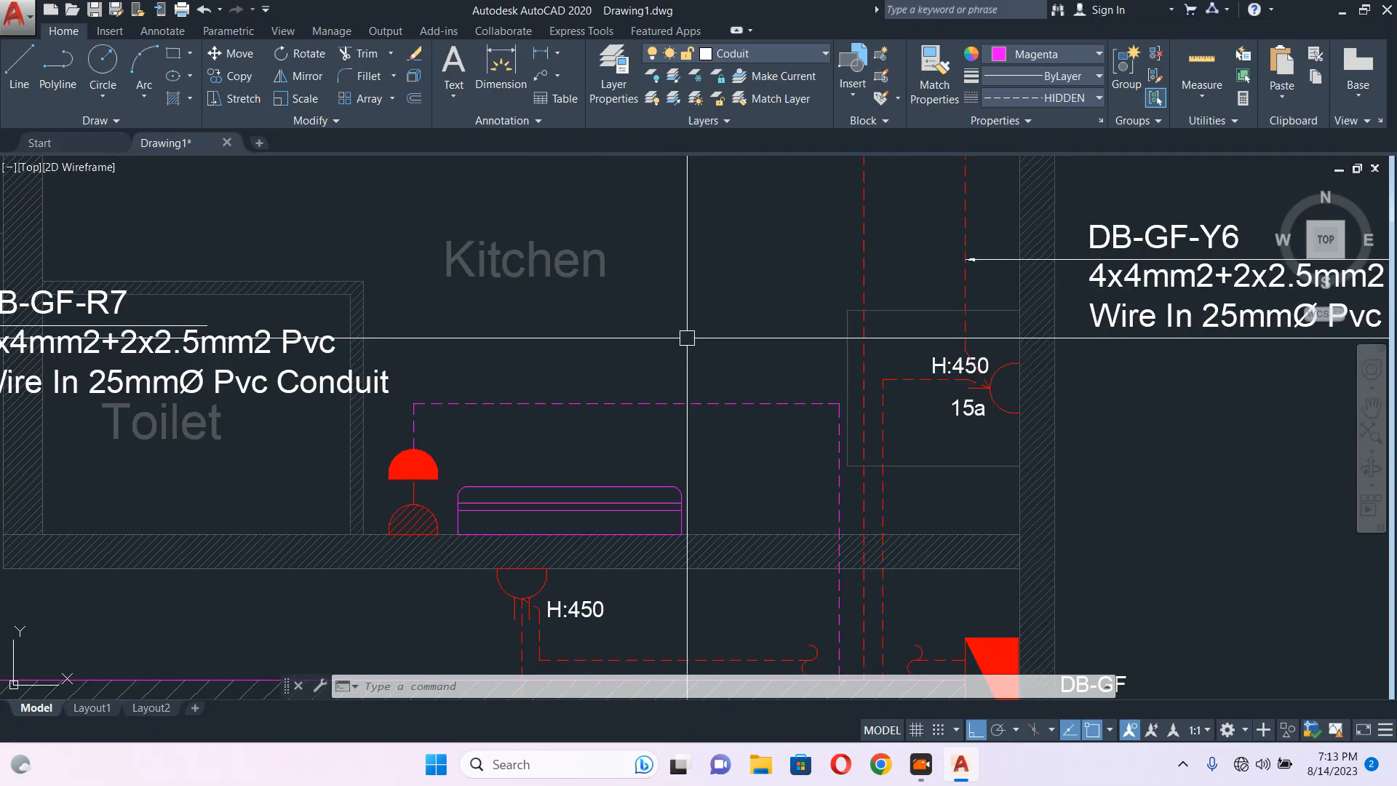
middle_click_drag(687, 338, 693, 363)
type("LEADER")
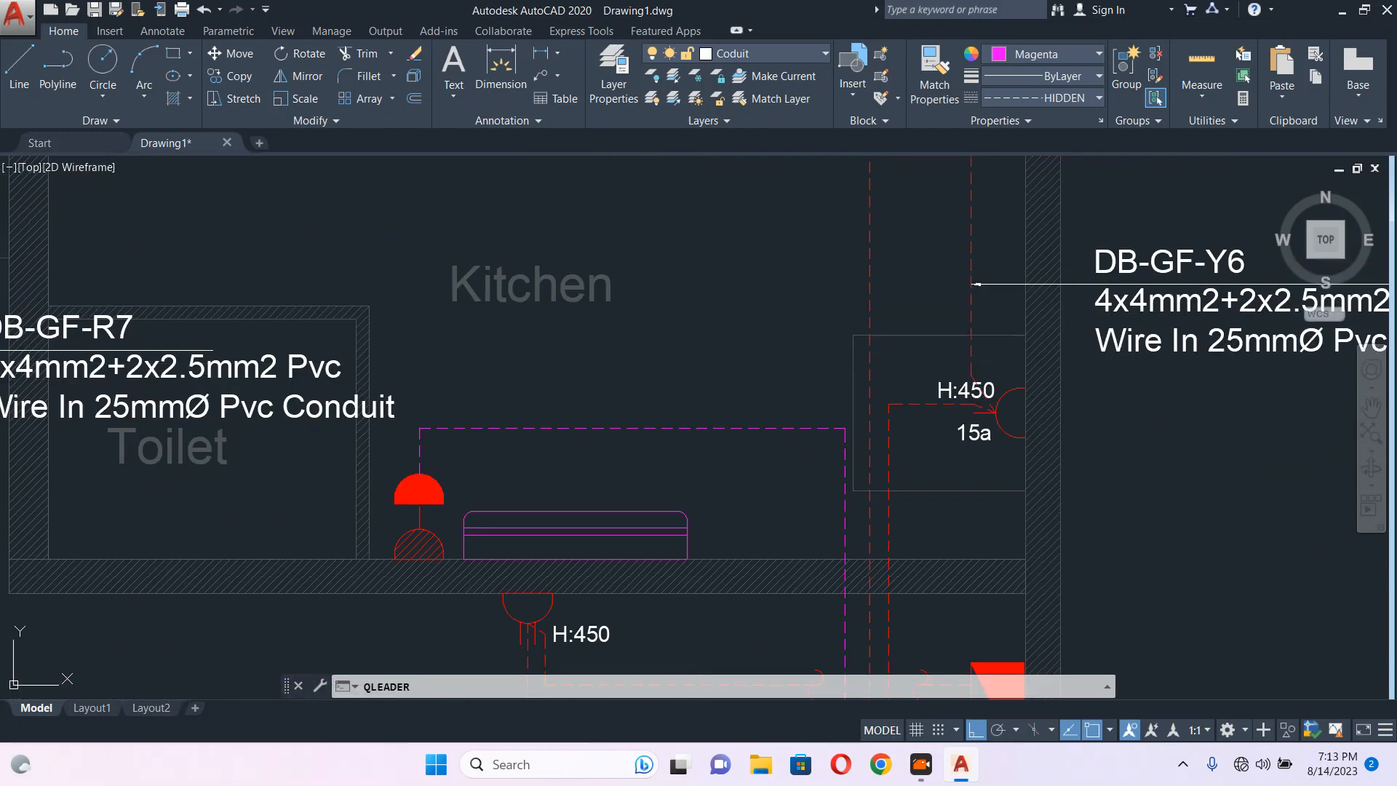
key("Return")
middle_click_drag(853, 492, 634, 266)
left_click(634, 266)
scroll(991, 302, "down", 4)
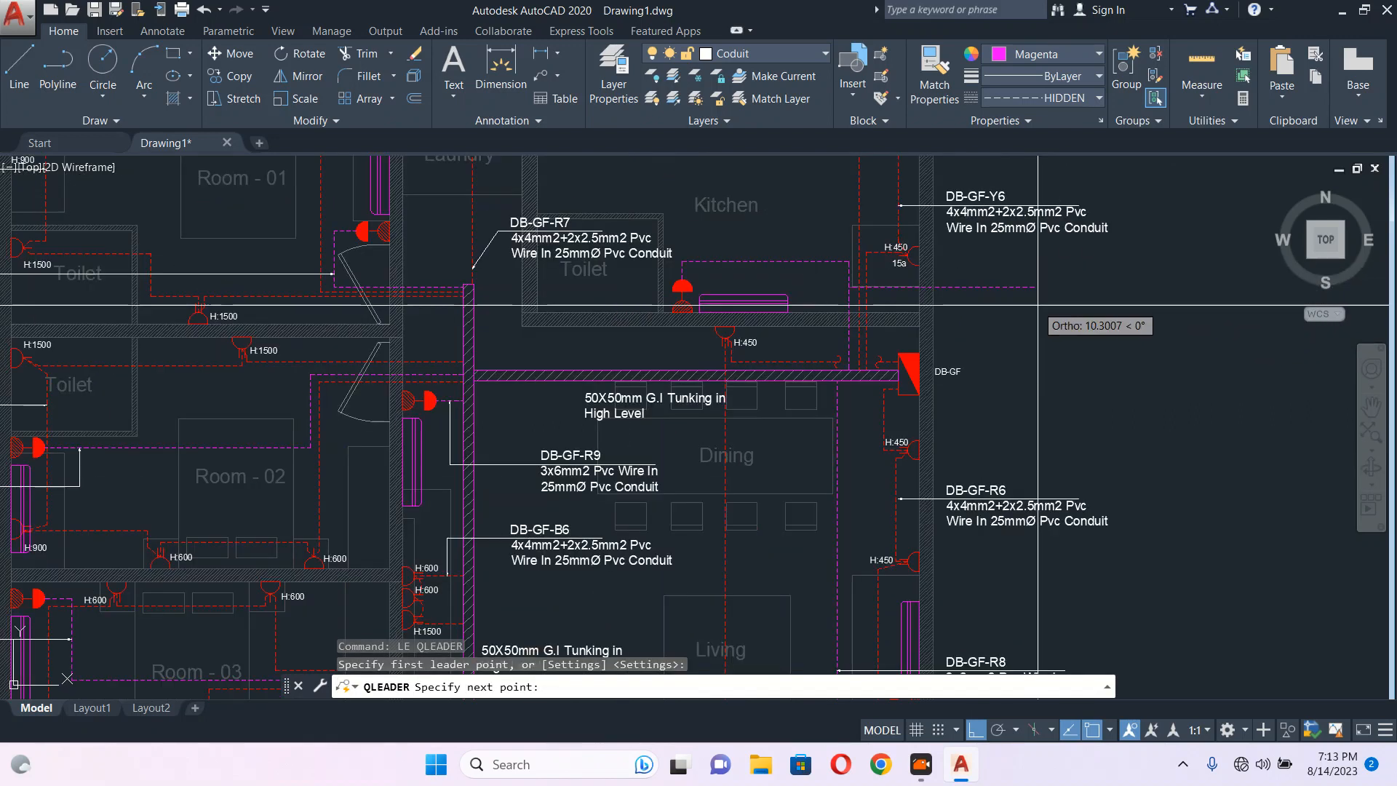
left_click(1082, 303)
key("Escape")
Match the new kitchen leader's properties to those of the DB-GF-R8 label's leader.
middle_click_drag(1007, 346, 806, 179)
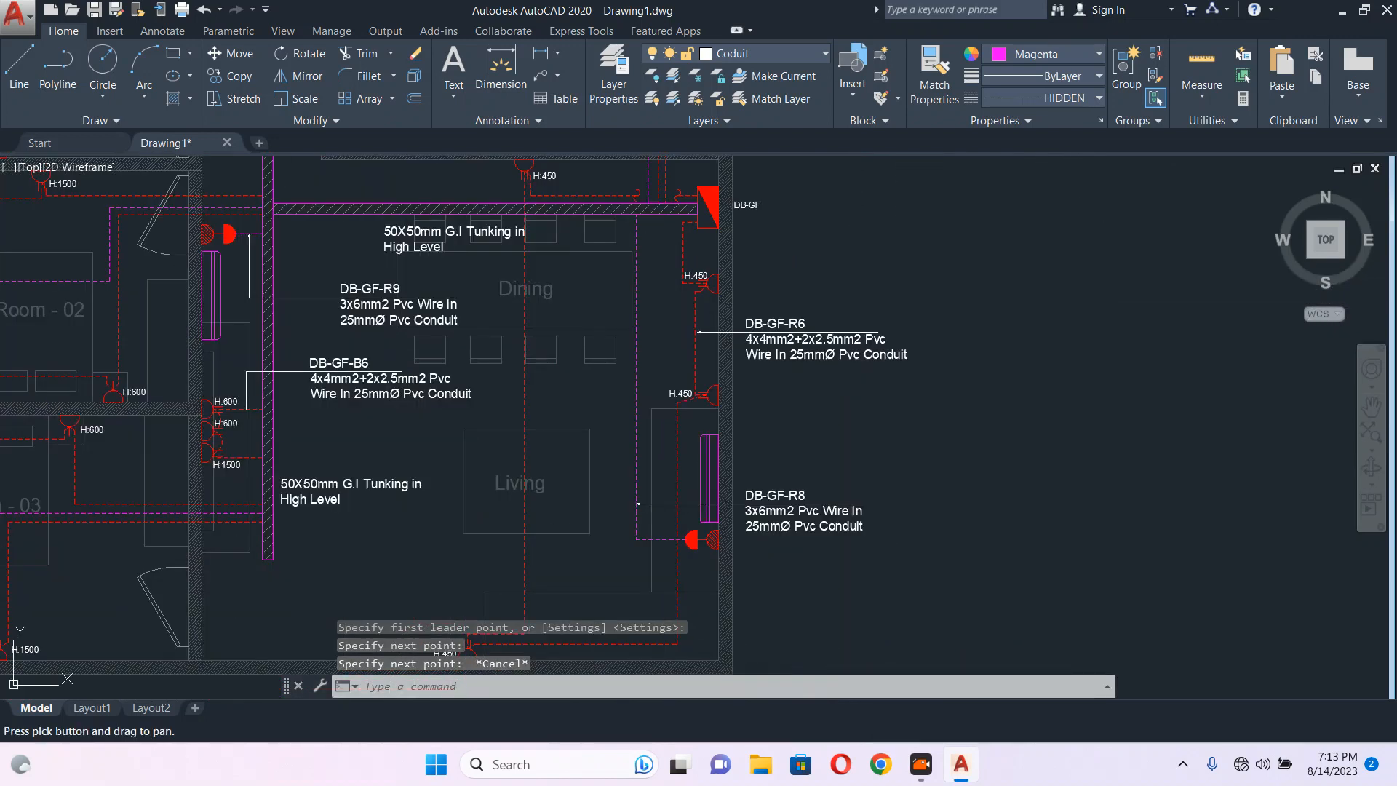
left_click(710, 503)
type("ma")
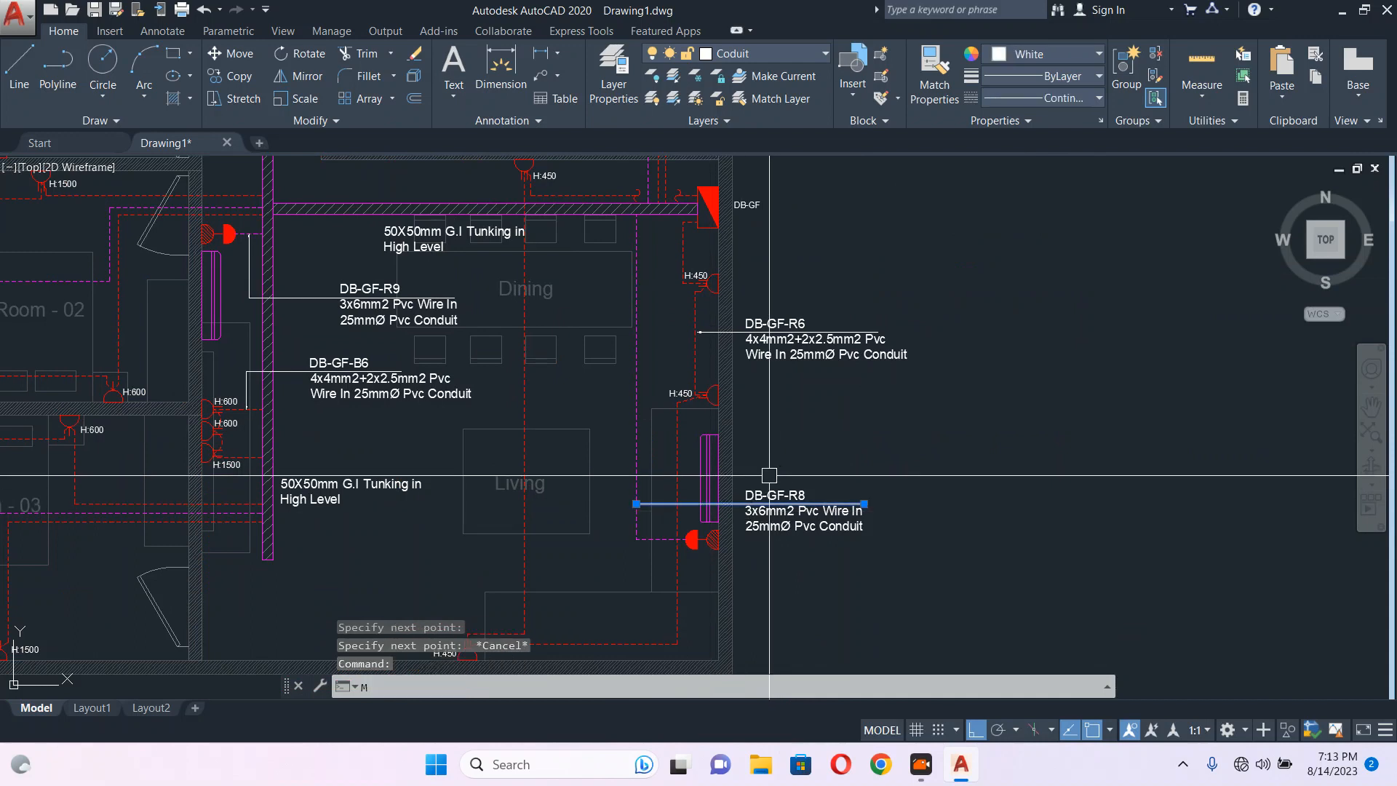
key("Return")
middle_click_drag(808, 235, 815, 449)
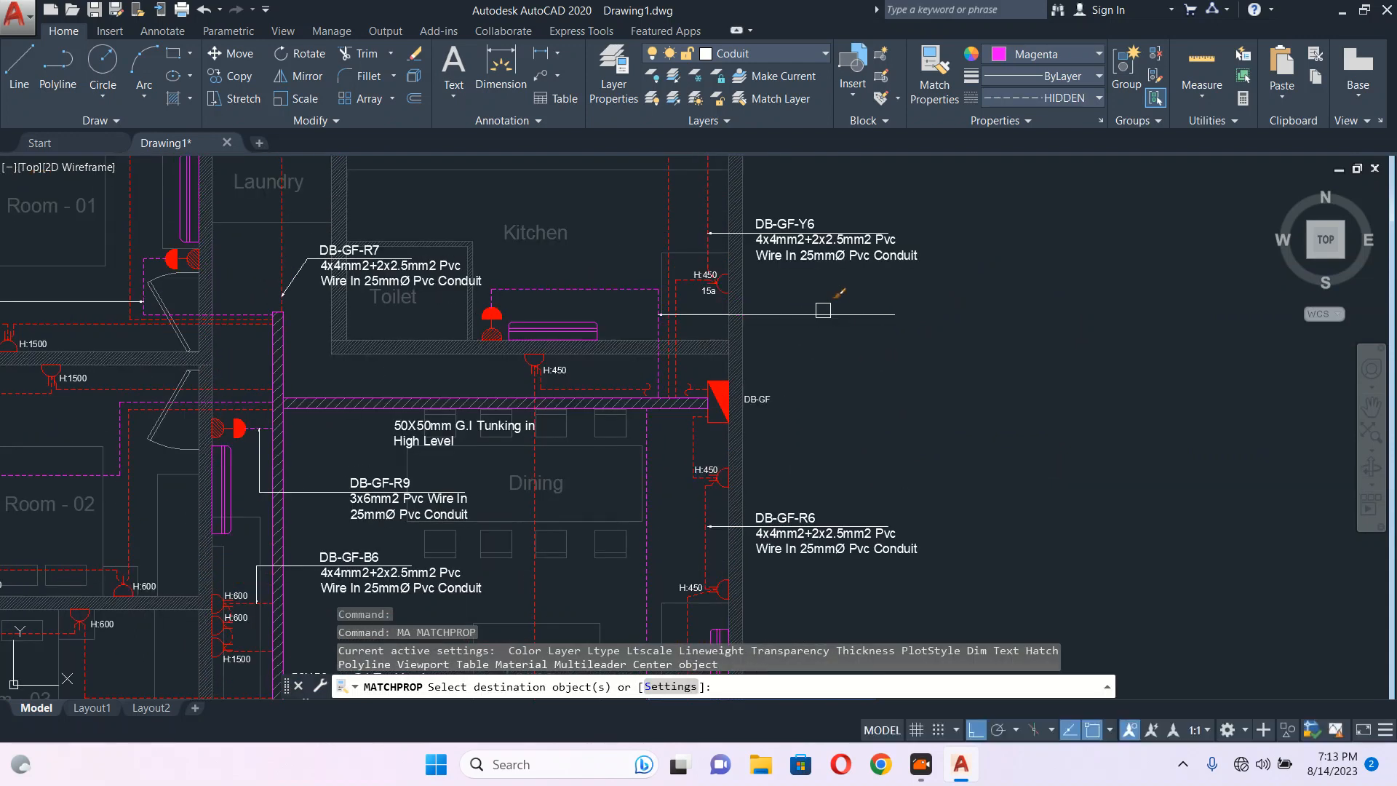
key("Escape")
Copy the DB-GF-R8 label text onto the new kitchen leader, using the end of its existing leader as base point.
middle_click_drag(830, 369, 711, 182)
left_click(684, 499)
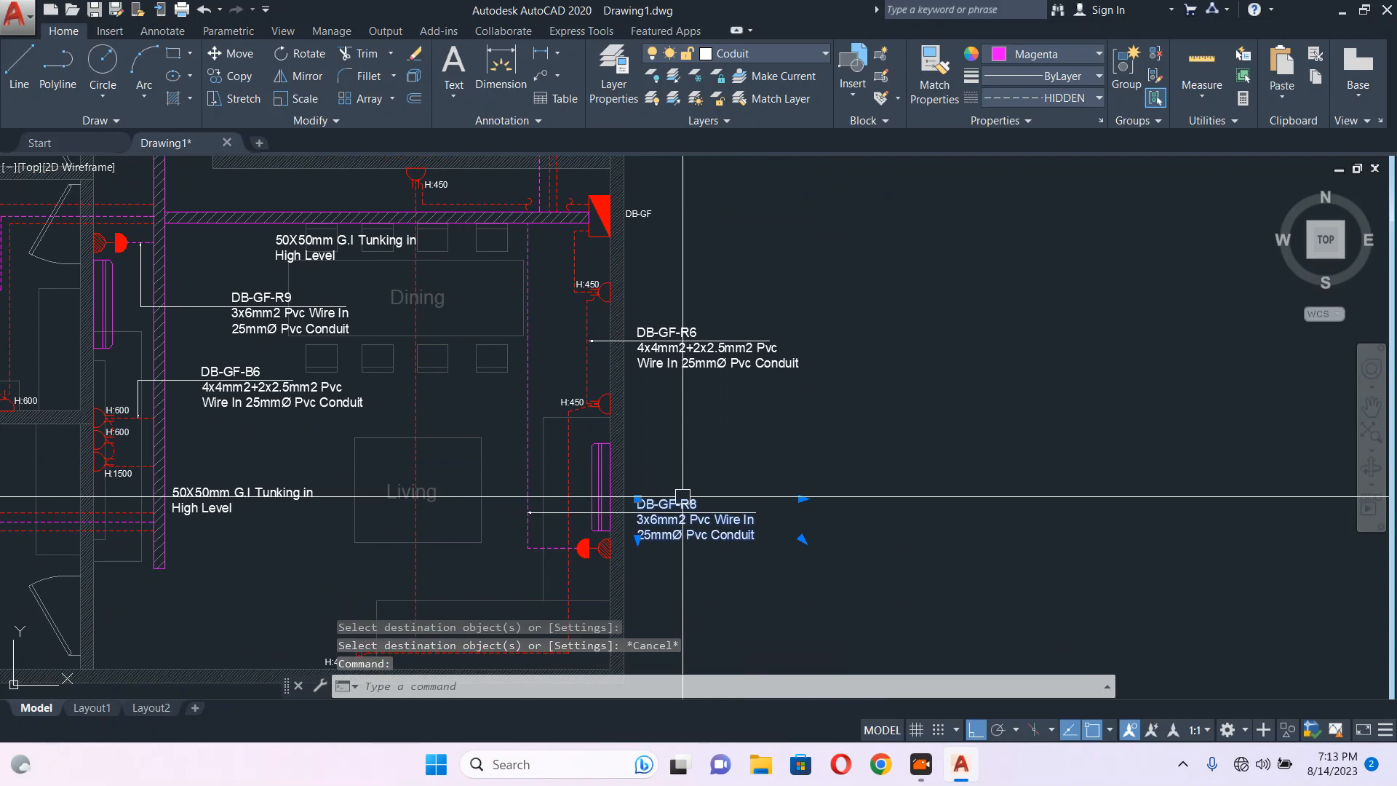
middle_click_drag(690, 480, 672, 463)
type("co")
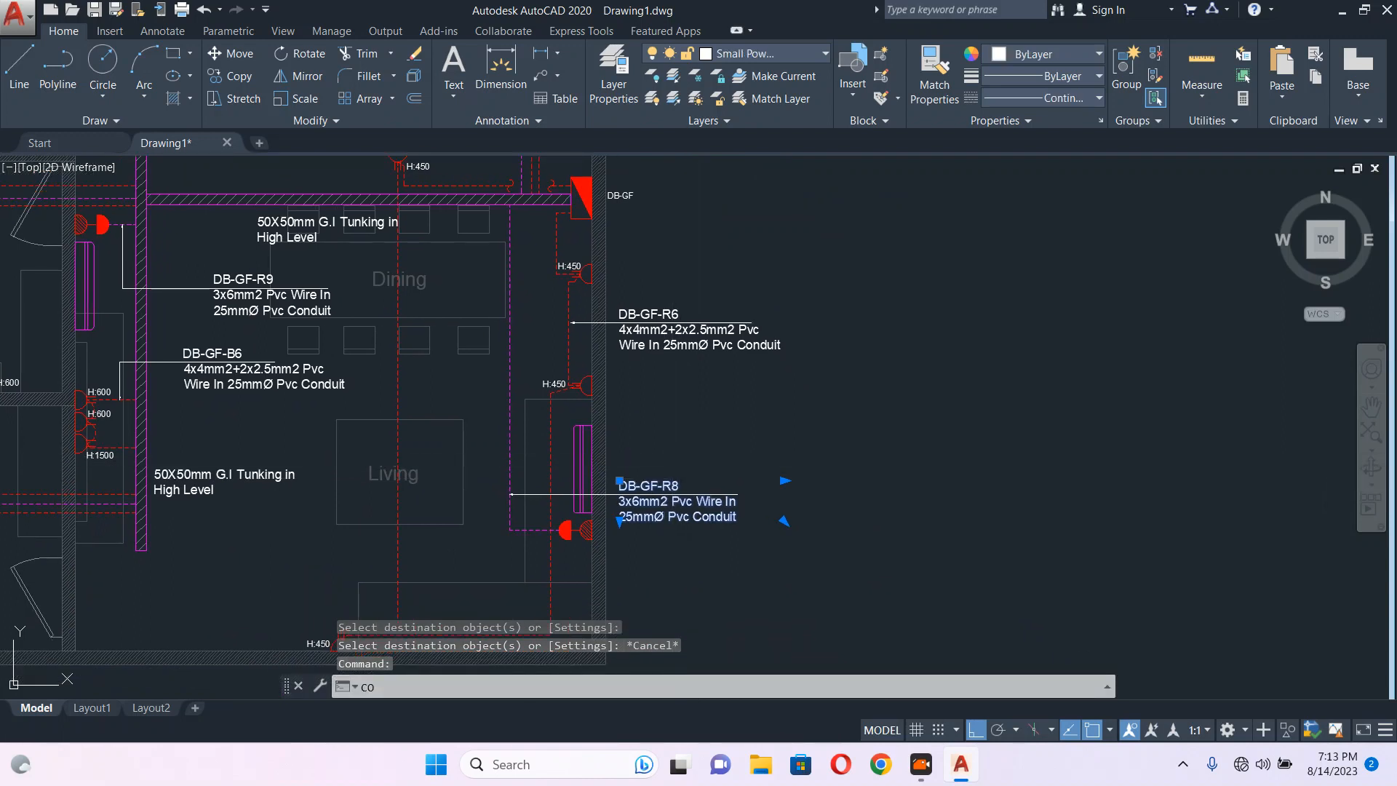
key("Return")
left_click(737, 494)
middle_click_drag(702, 227, 674, 411)
key("F8")
left_click(730, 295)
key("Escape")
Review the conduit runs, circuit labels and outlet symbols across the floor plan, including the toilets.
scroll(742, 321, "up", 3)
scroll(733, 339, "down", 3)
middle_click_drag(427, 324, 641, 300)
scroll(641, 300, "down", 5)
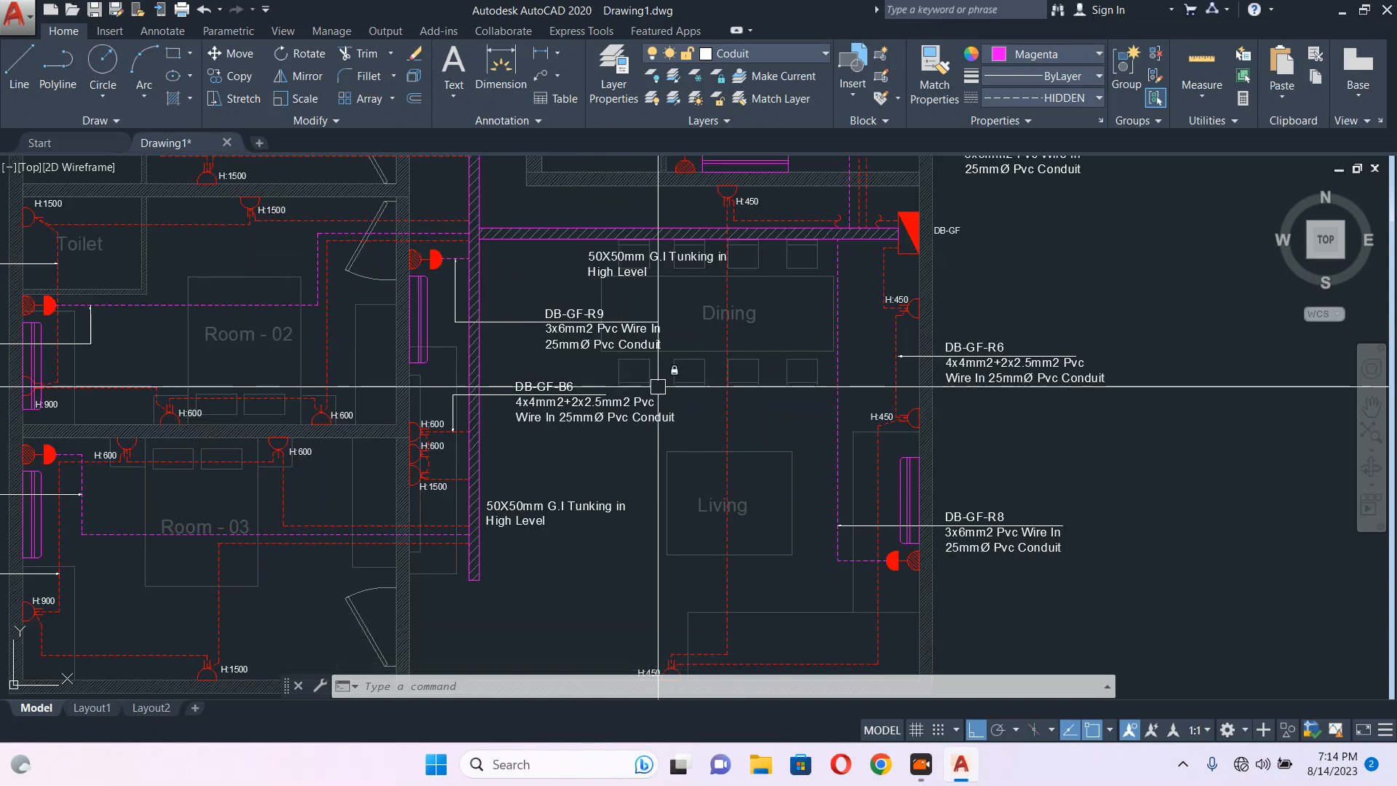
middle_click_drag(697, 315, 658, 377)
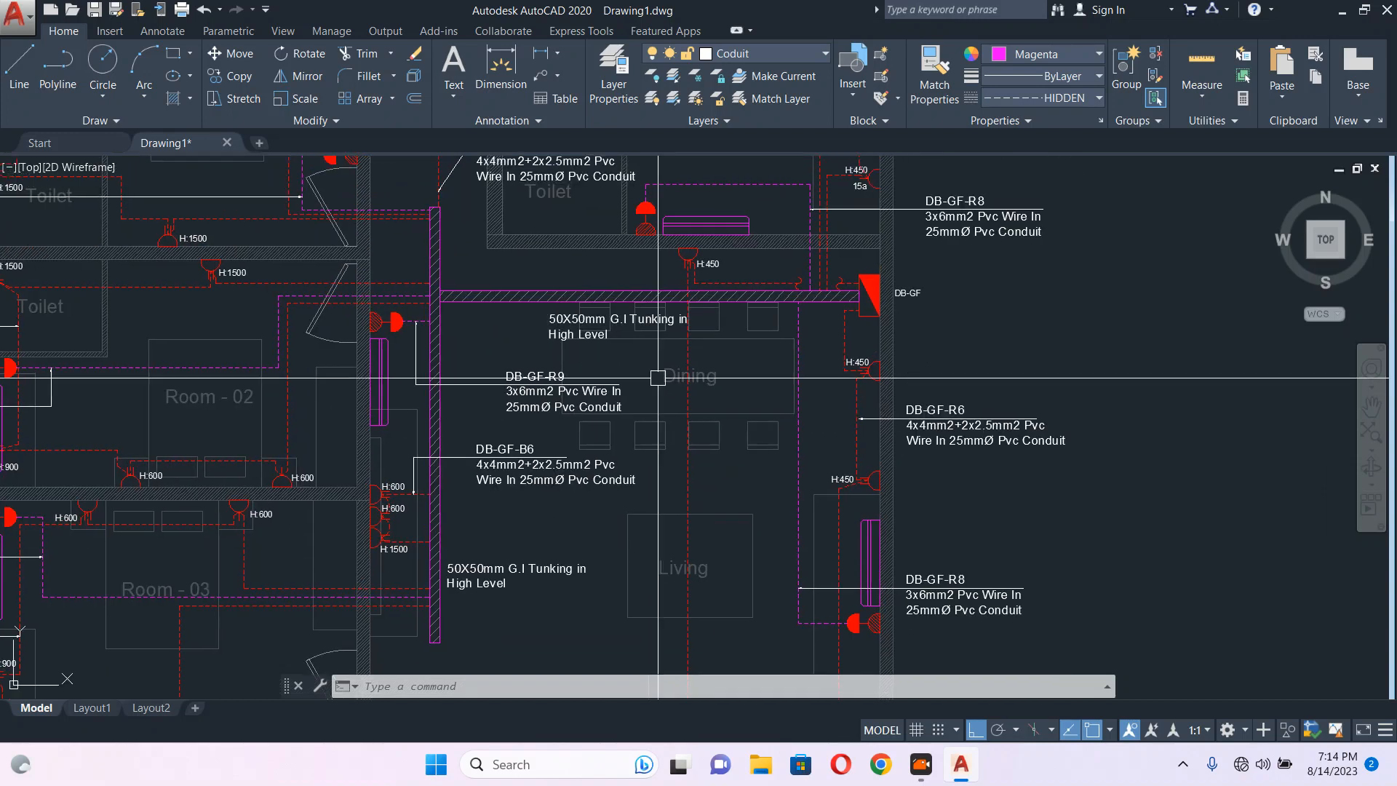
scroll(513, 376, "down", 2)
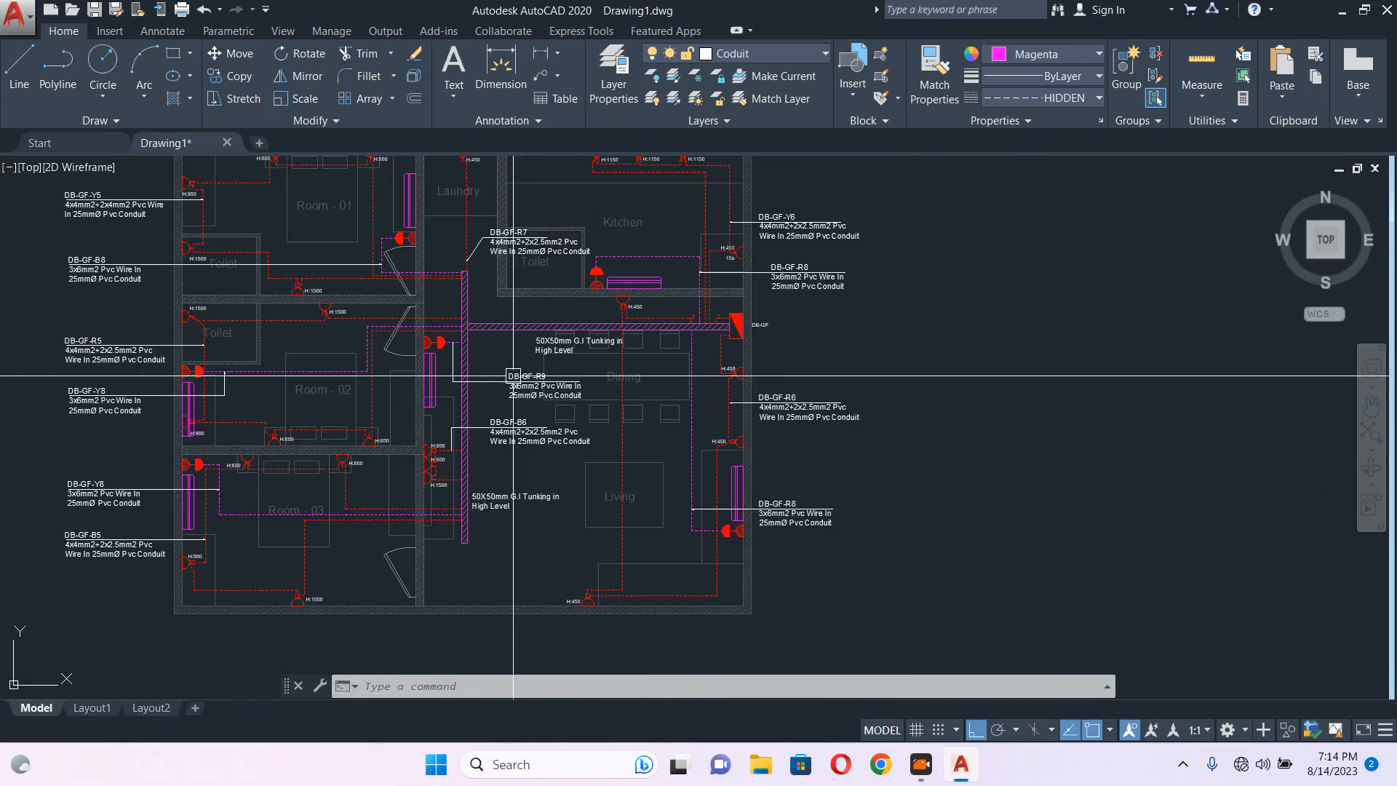
scroll(298, 358, "up", 4)
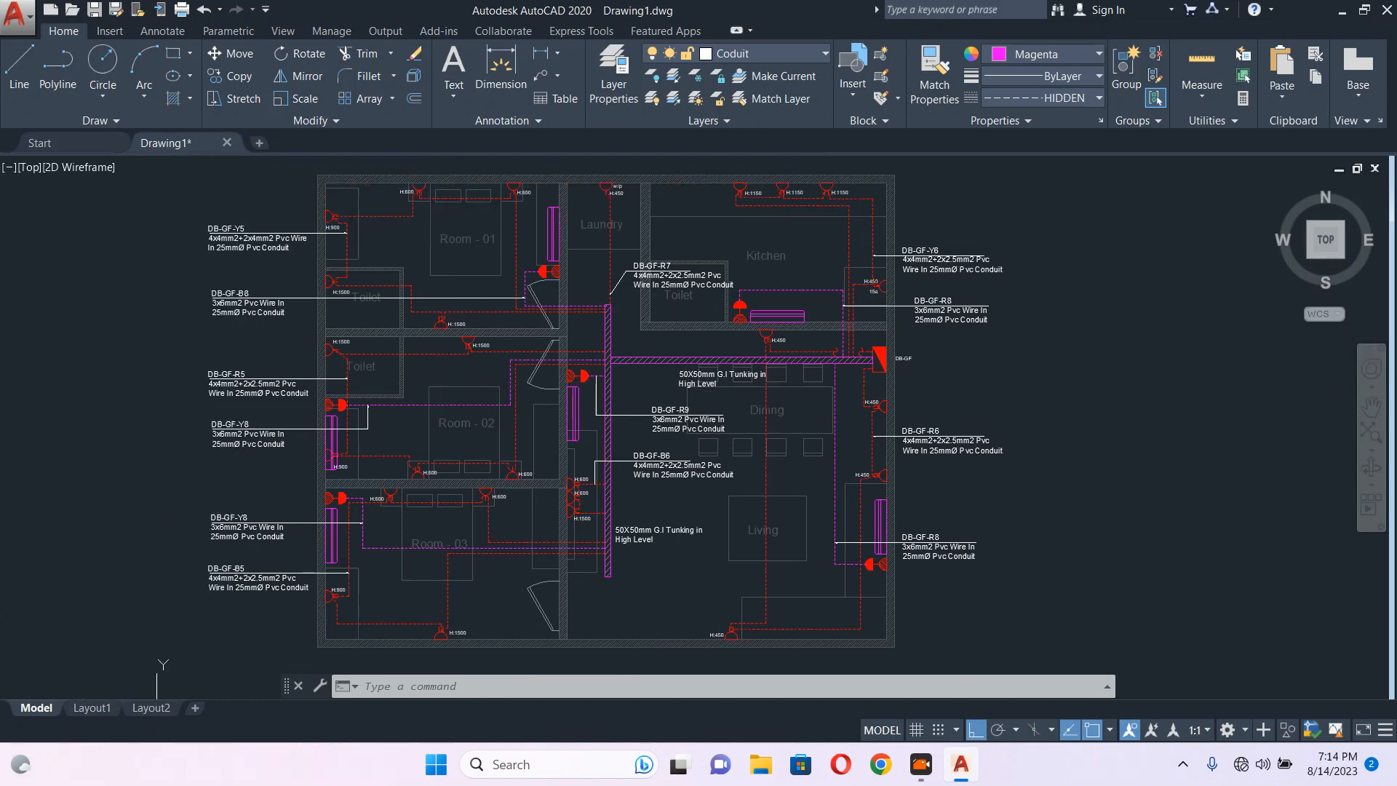
scroll(370, 270, "up", 4)
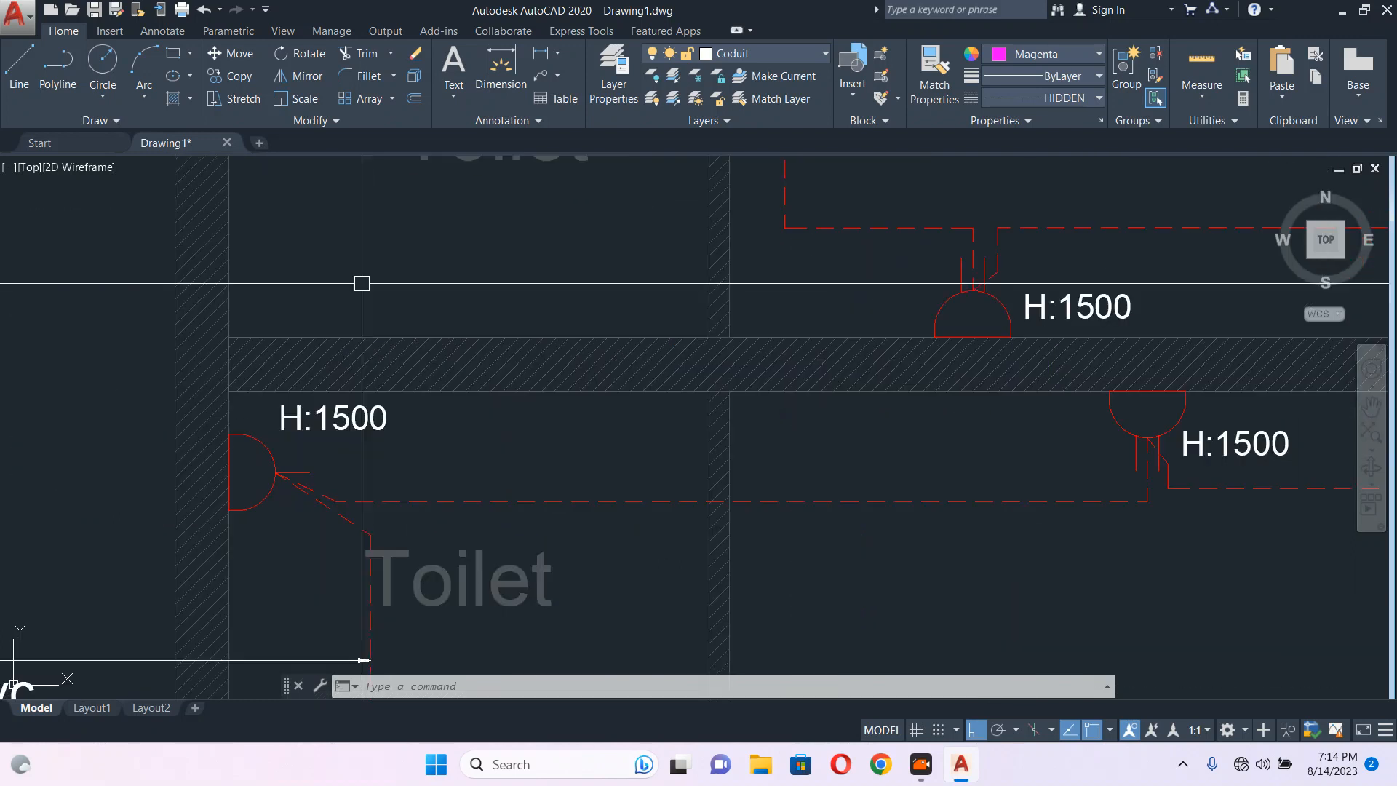
scroll(423, 426, "down", 4)
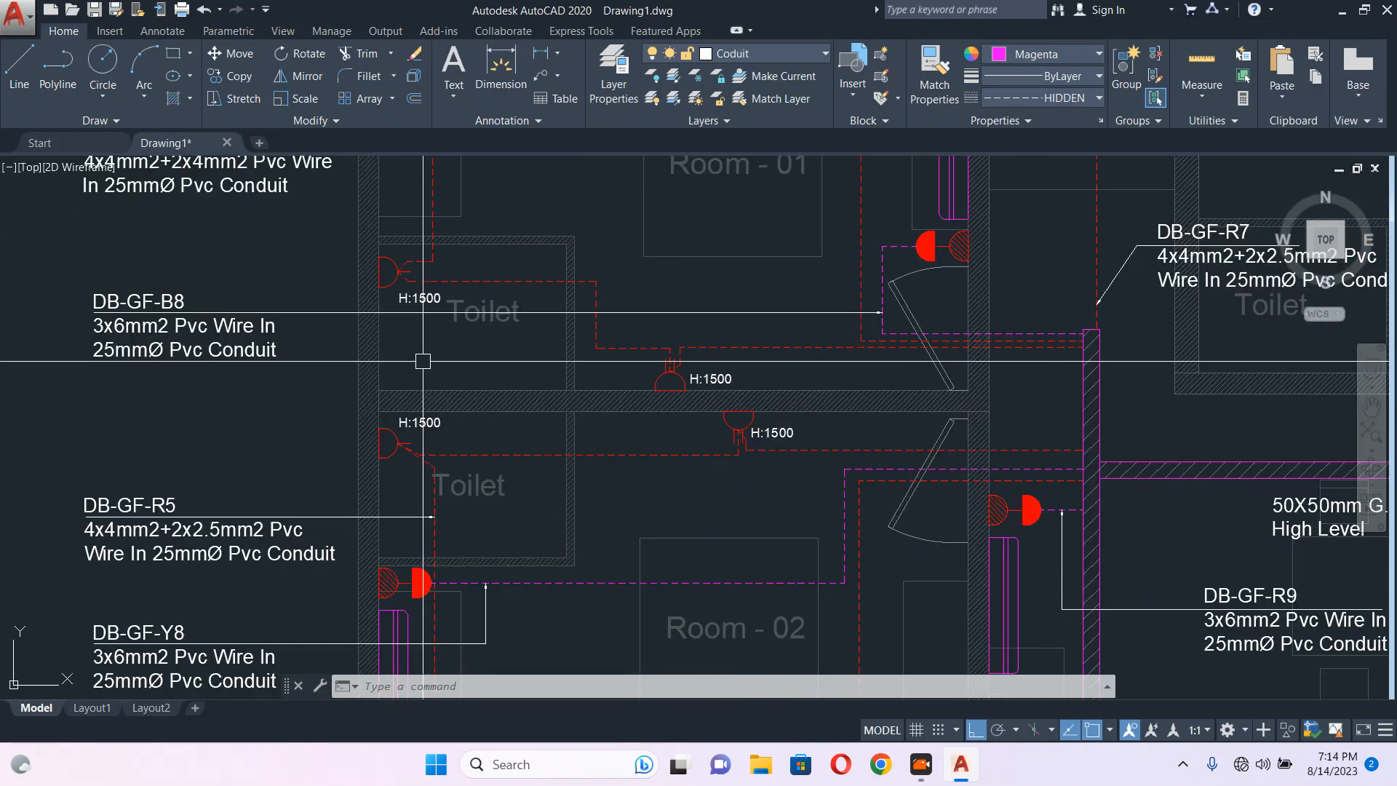
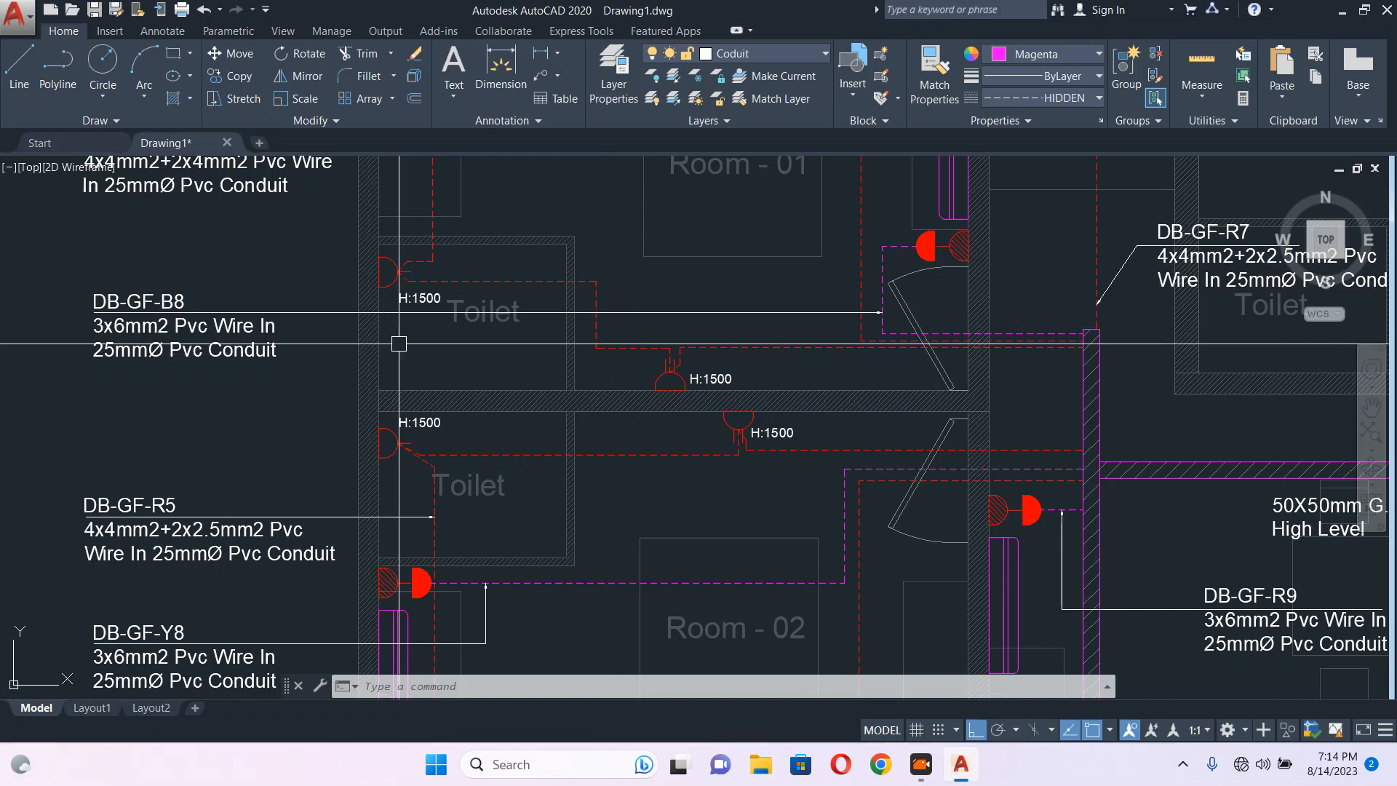
Copy the half-circle outlet symbol on the upper toilet's left wall to the empty area outside the building near the DB-GF-B8 label.
scroll(398, 269, "up", 2)
left_click(366, 263)
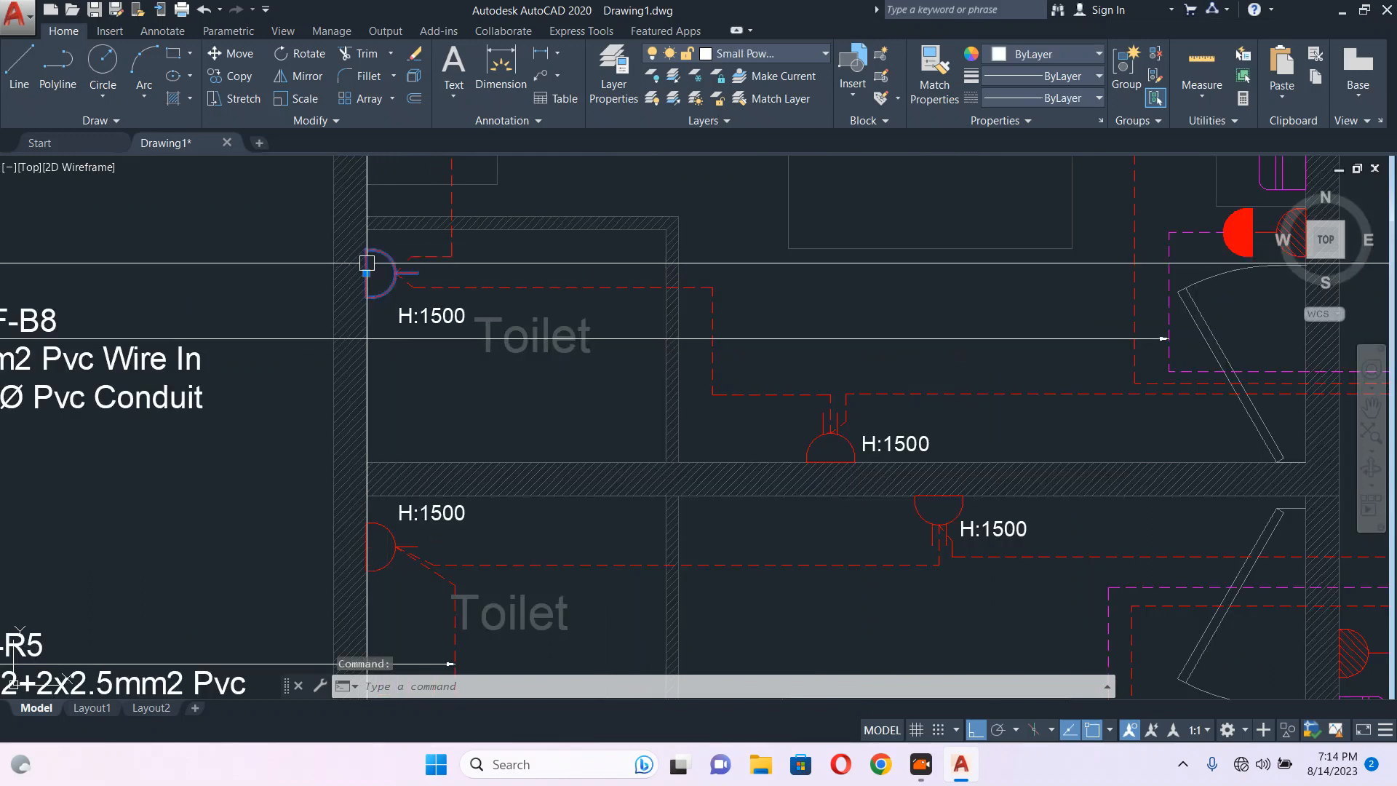
middle_click_drag(367, 263, 560, 295)
type("co")
key("Return")
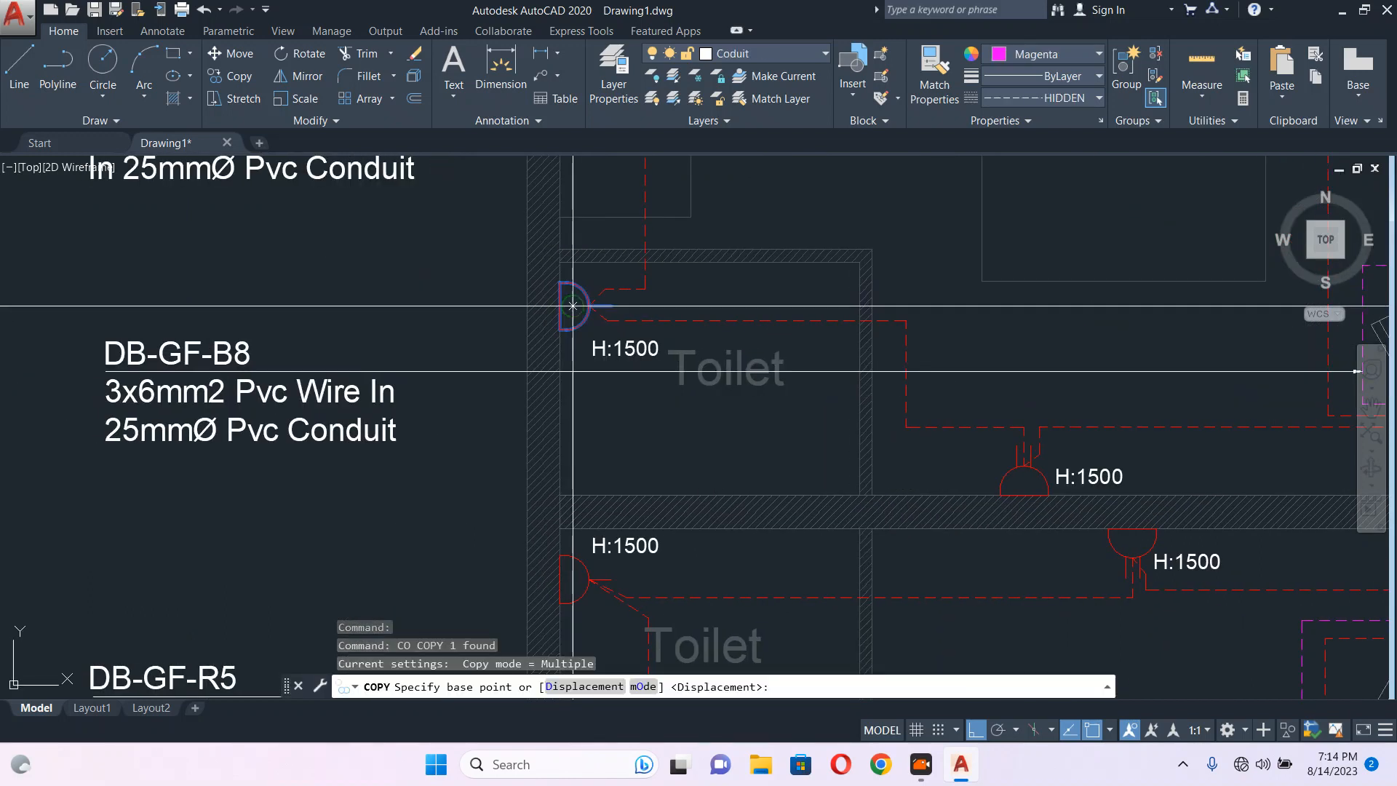
left_click(570, 304)
middle_click_drag(513, 419, 743, 419)
left_click(205, 369)
key("Escape")
Explode the copied outlet symbol and erase its short stem line, keeping only the half-circle outline.
scroll(216, 331, "up", 2)
left_click(216, 268)
type("x")
key("Return")
left_click(265, 280)
left_click(244, 310)
type("e")
key("Return")
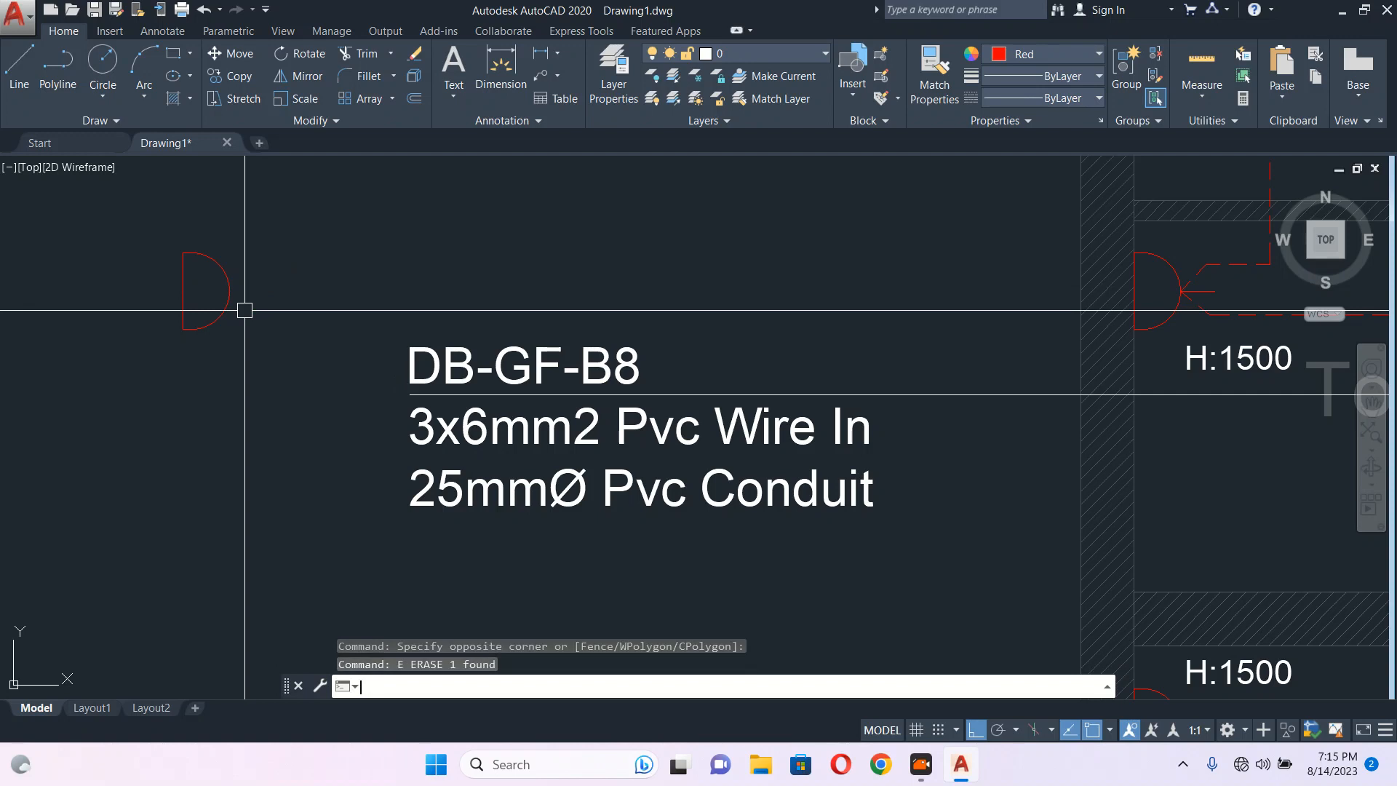
Fill the copied half-circle outline with a diagonal-line hatch at scale 1.
scroll(278, 312, "down", 5)
scroll(824, 309, "up", 4)
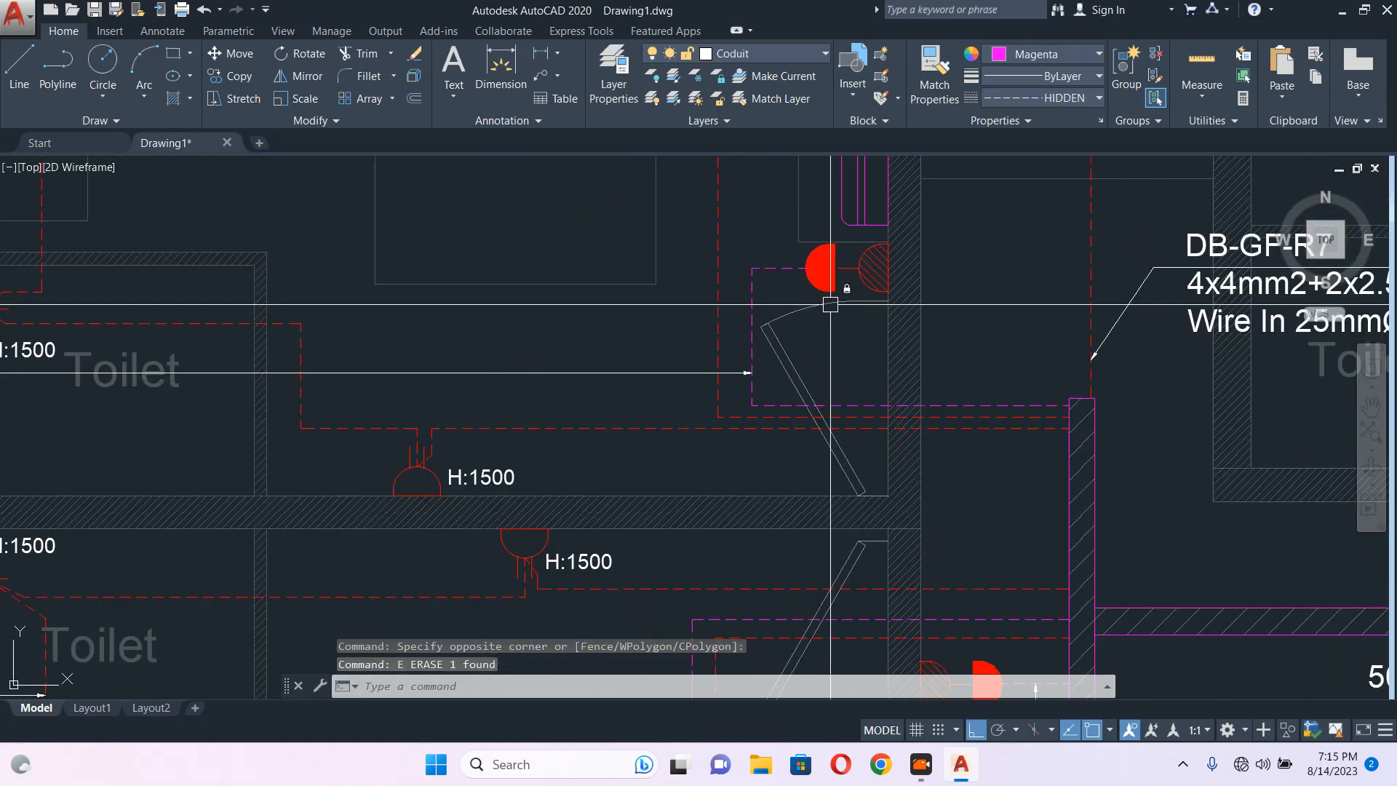
scroll(831, 316, "down", 6)
scroll(440, 324, "up", 10)
type("h")
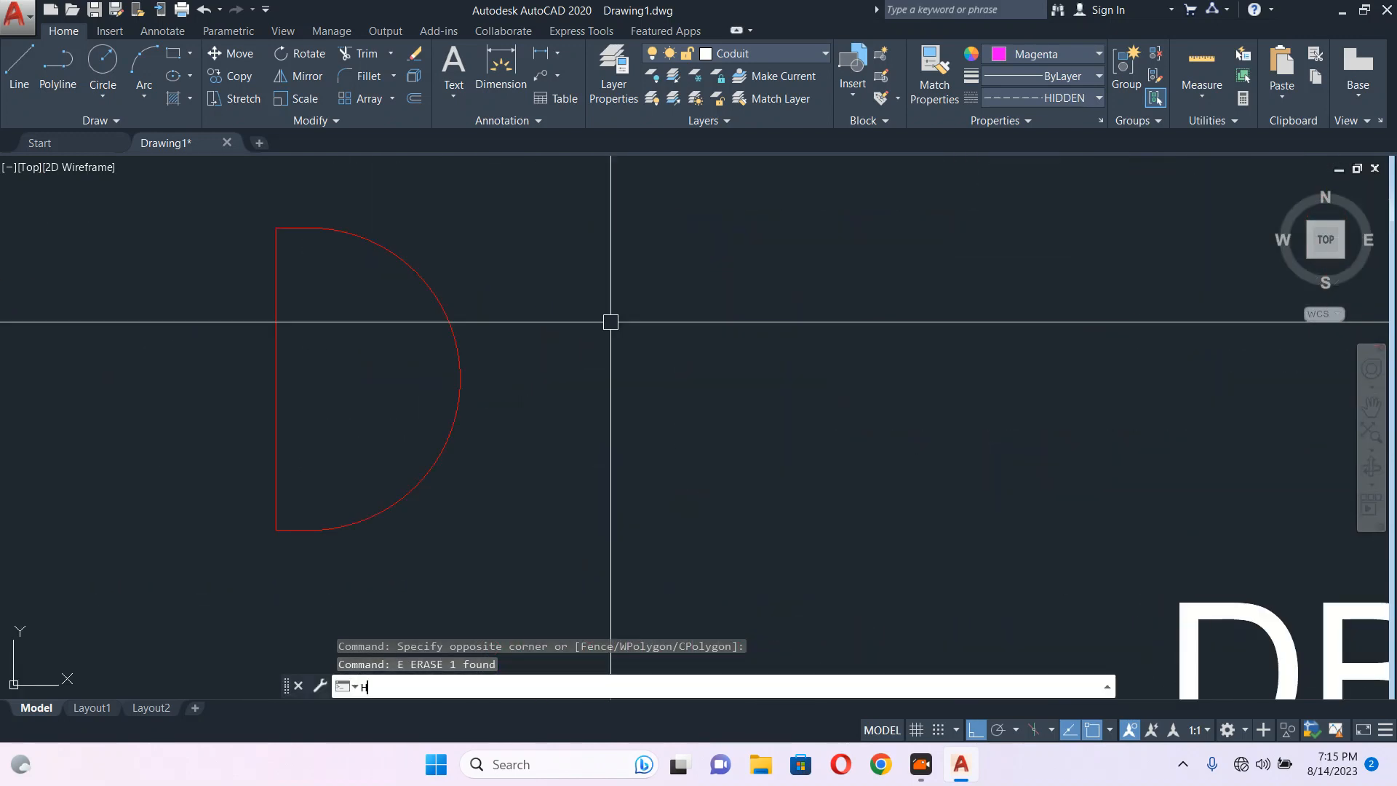
key("Return")
left_click(420, 269)
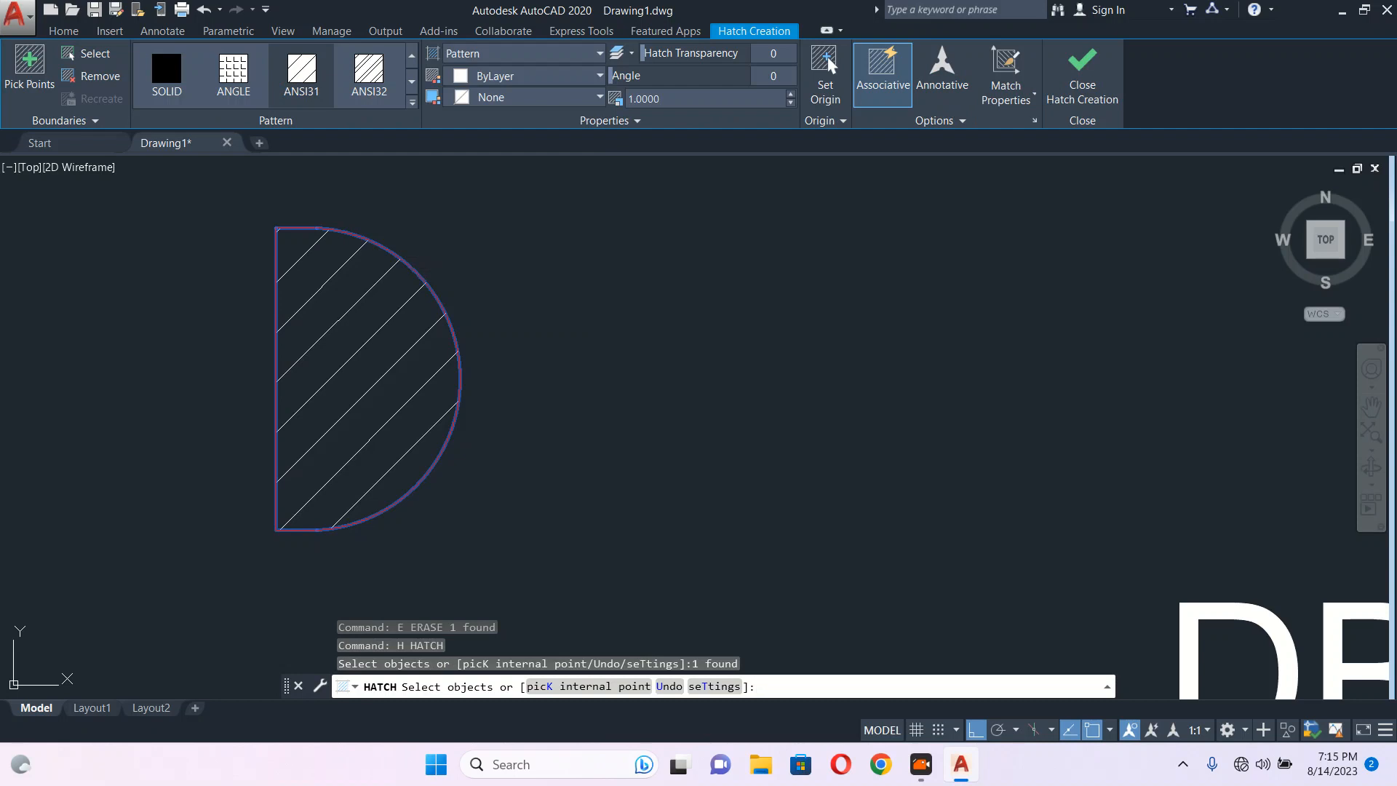
key("Return")
Define the hatched half-circle as a block named Spure Outlet, with its base point at the midpoint of the flat edge.
scroll(454, 311, "down", 4)
left_click(505, 232)
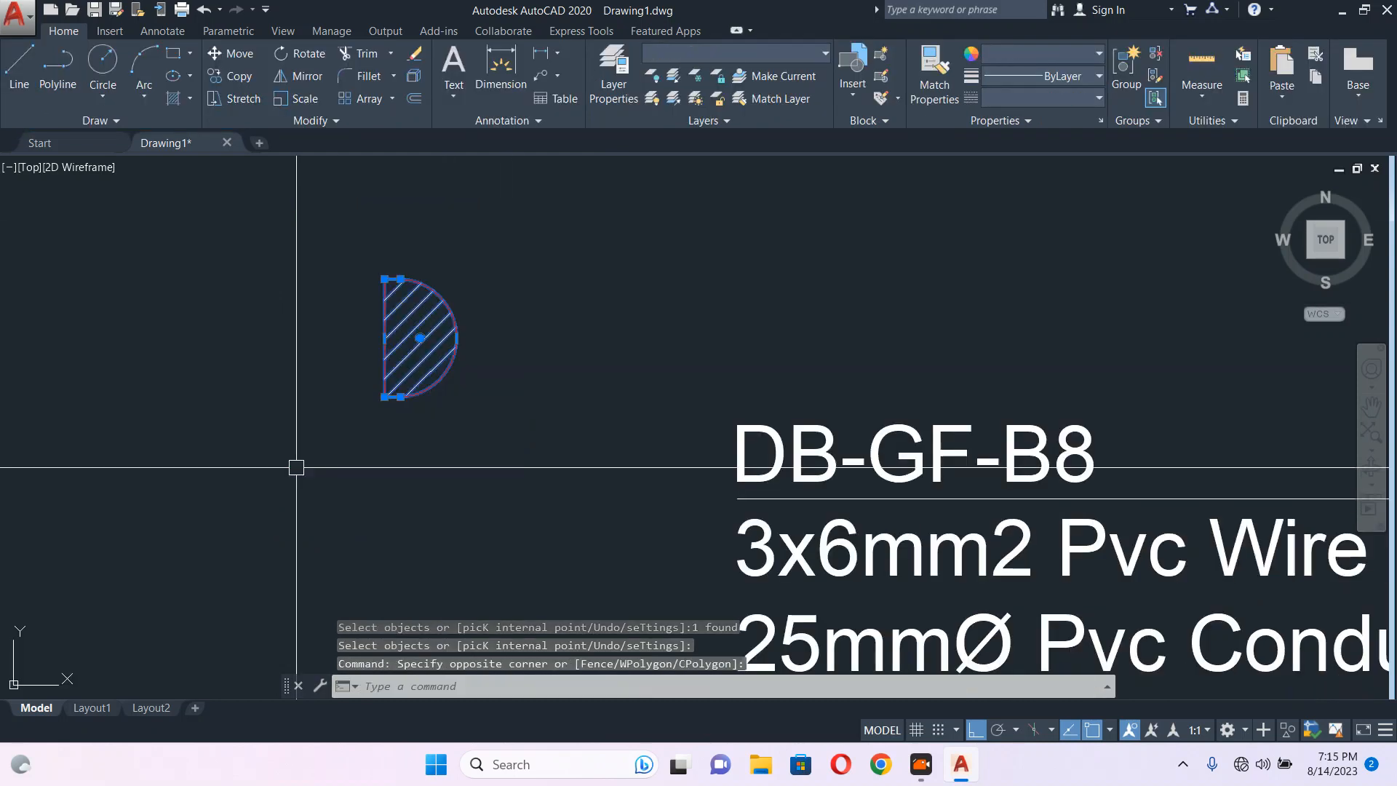
left_click(298, 466)
type("b")
key("Return")
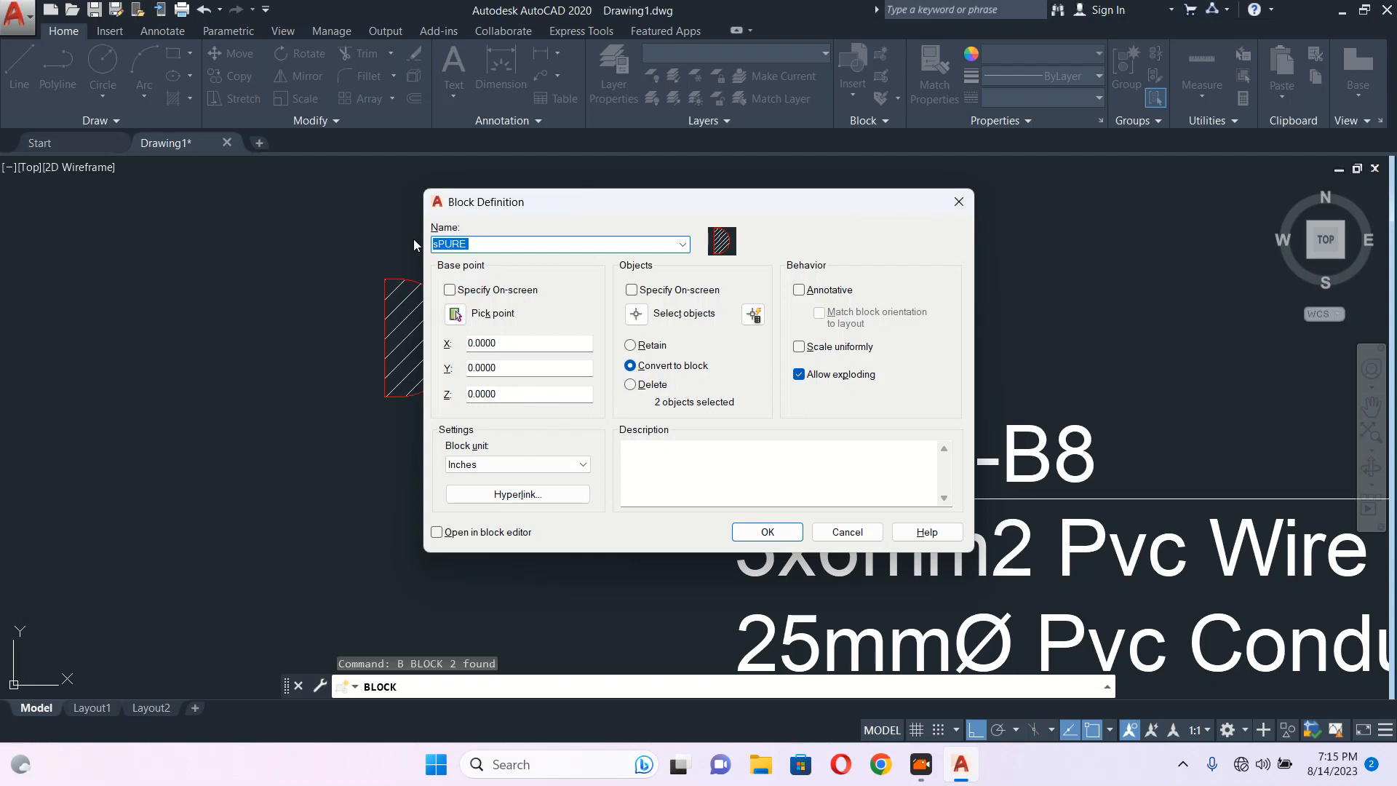
type("Spure Outlet")
left_click(455, 313)
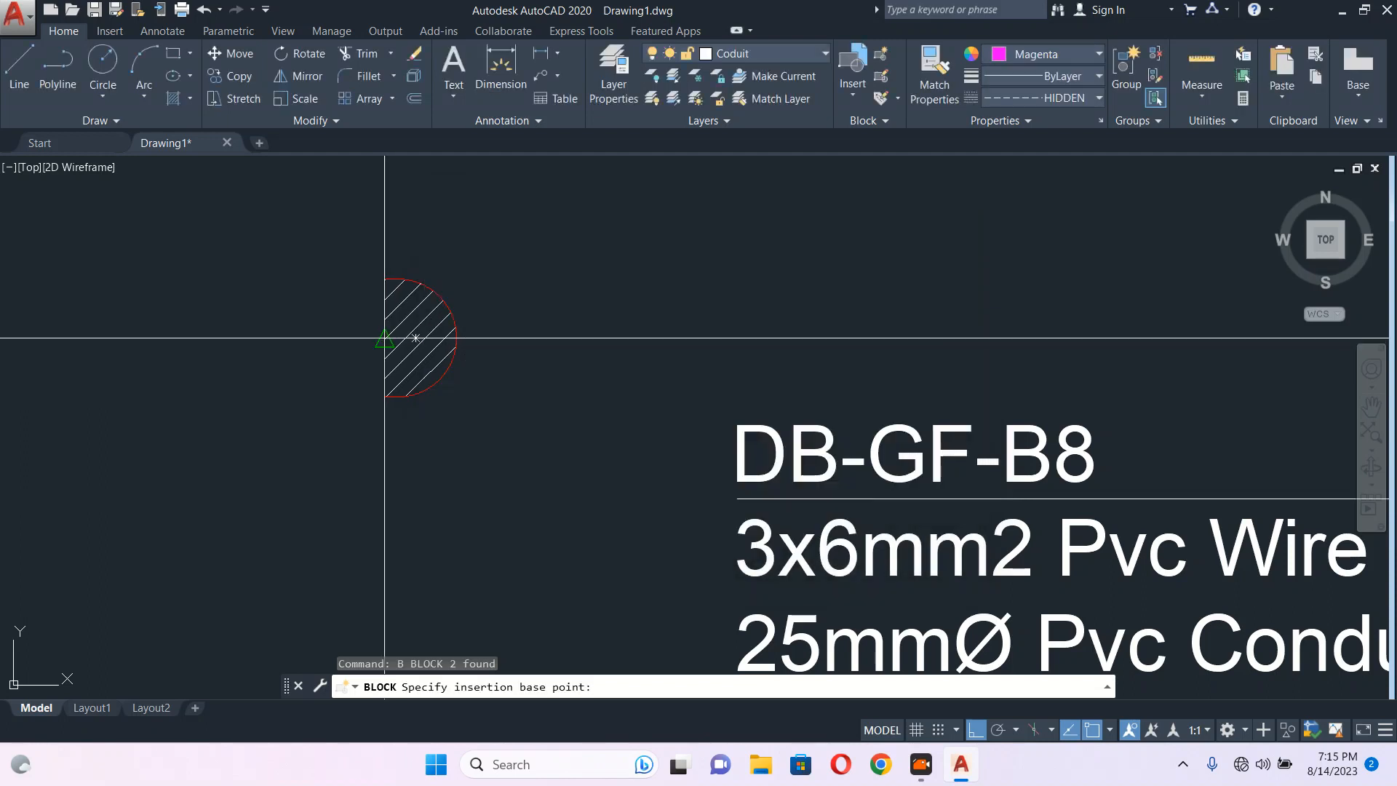
left_click(385, 338)
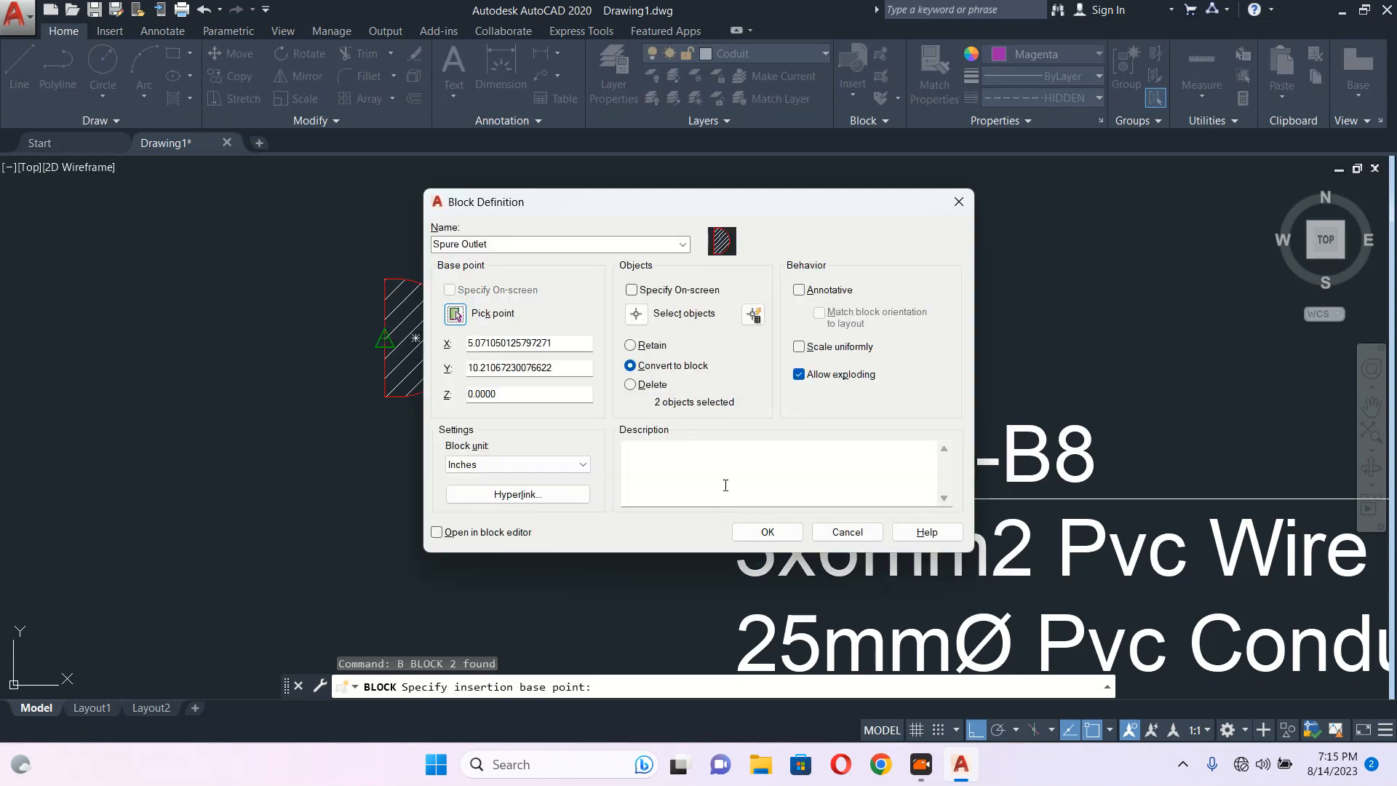
left_click_drag(735, 202, 572, 161)
left_click(616, 489)
Move the hatched Spure Outlet block onto the upper toilet's left wall, below the H:1500 outlet, with ortho off.
left_click(415, 313)
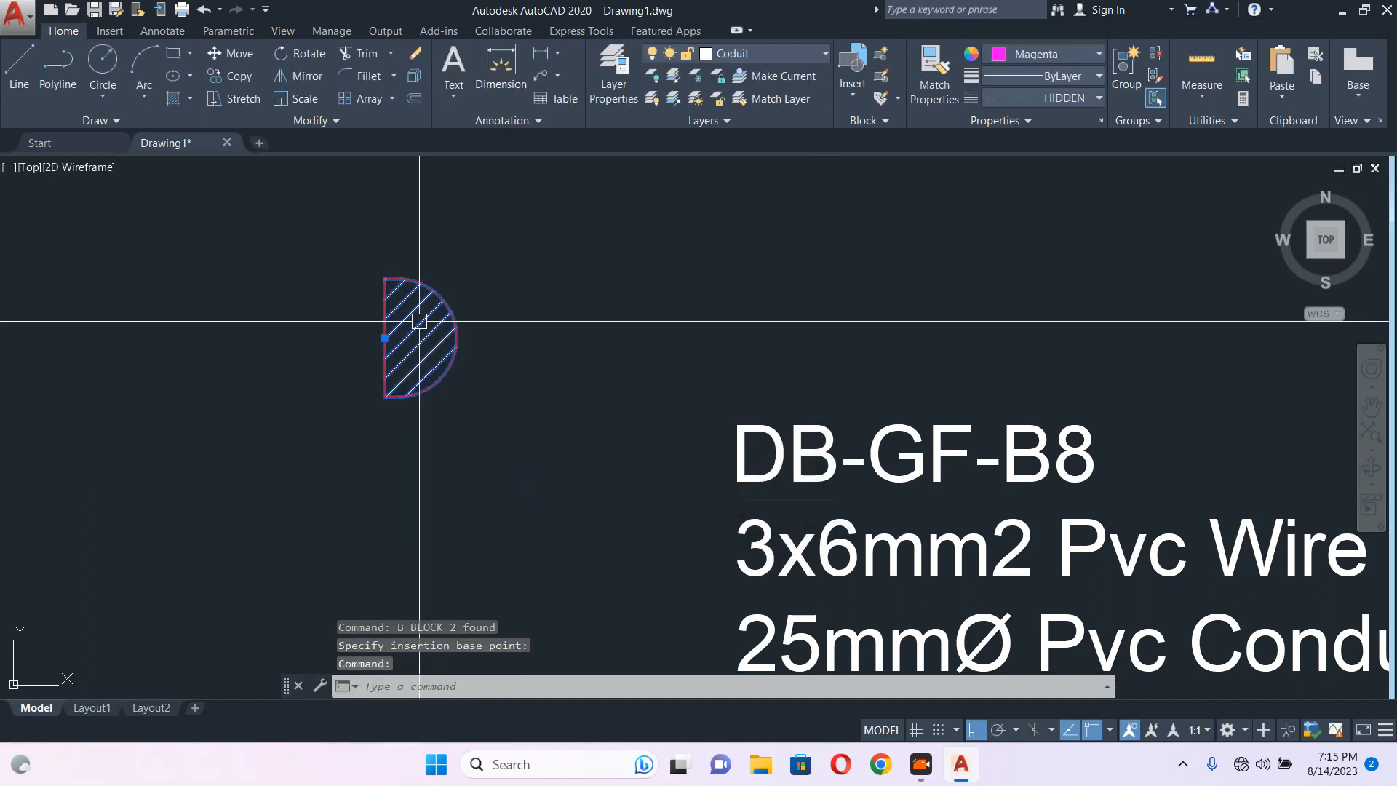
left_click(385, 338)
scroll(583, 490, "down", 6)
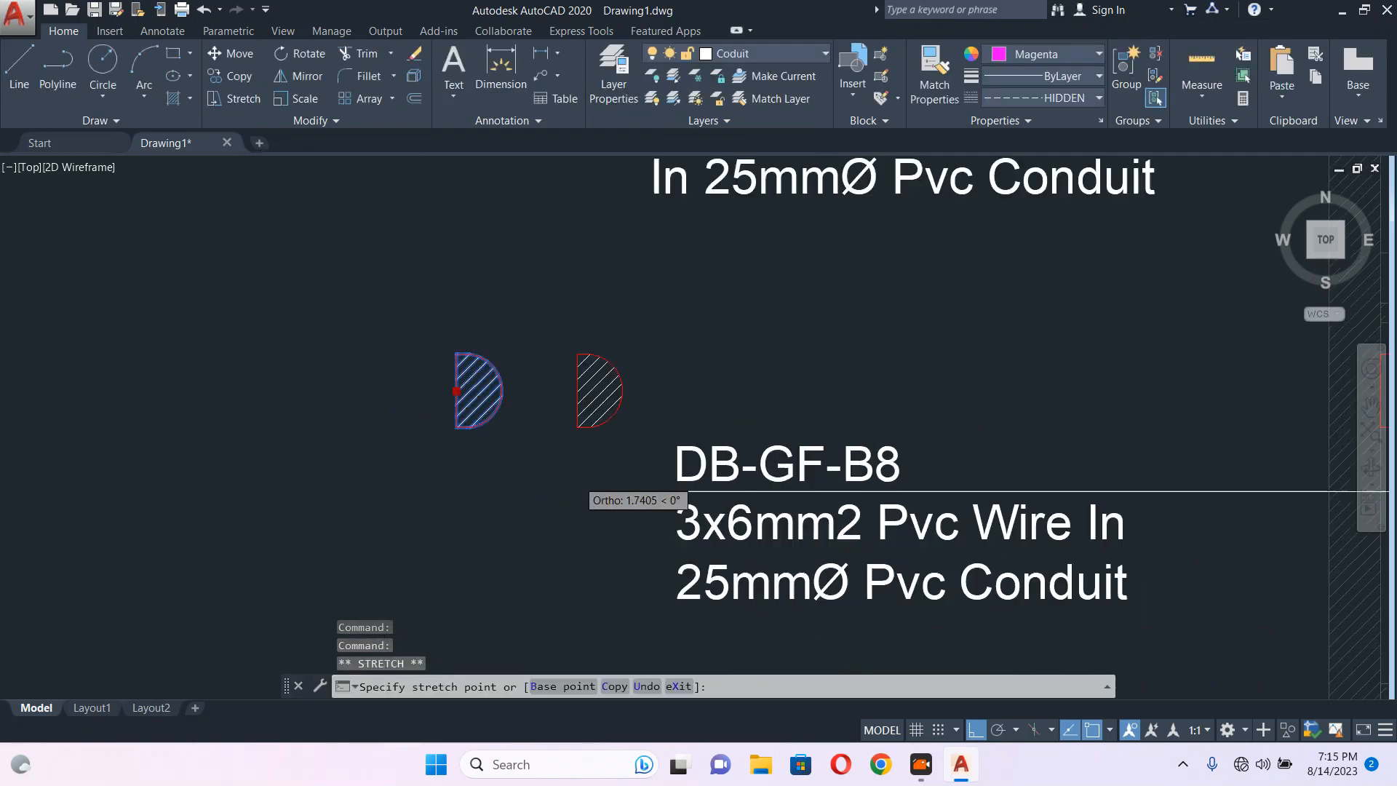
middle_click_drag(583, 490, 435, 431)
left_click(976, 730)
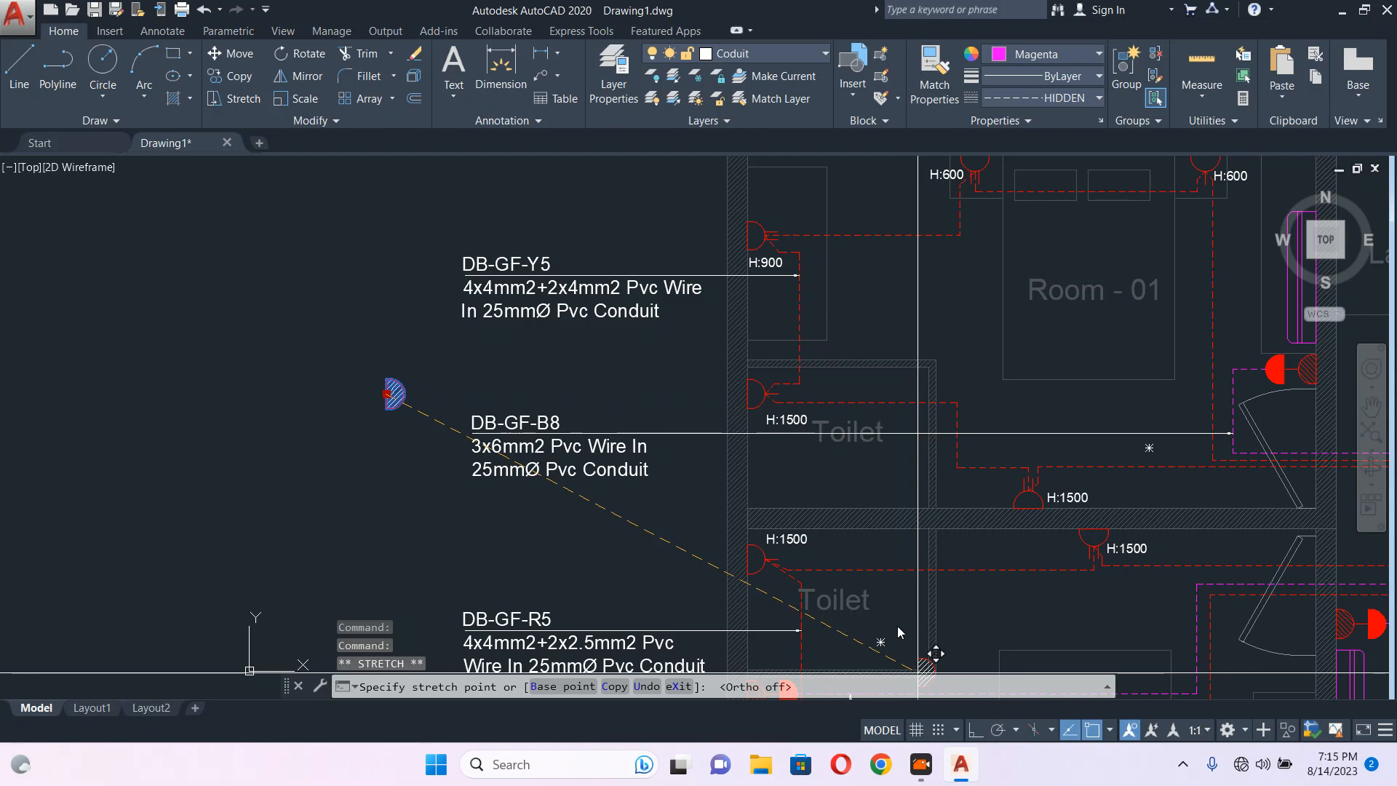
scroll(659, 245, "down", 2)
scroll(599, 274, "up", 3)
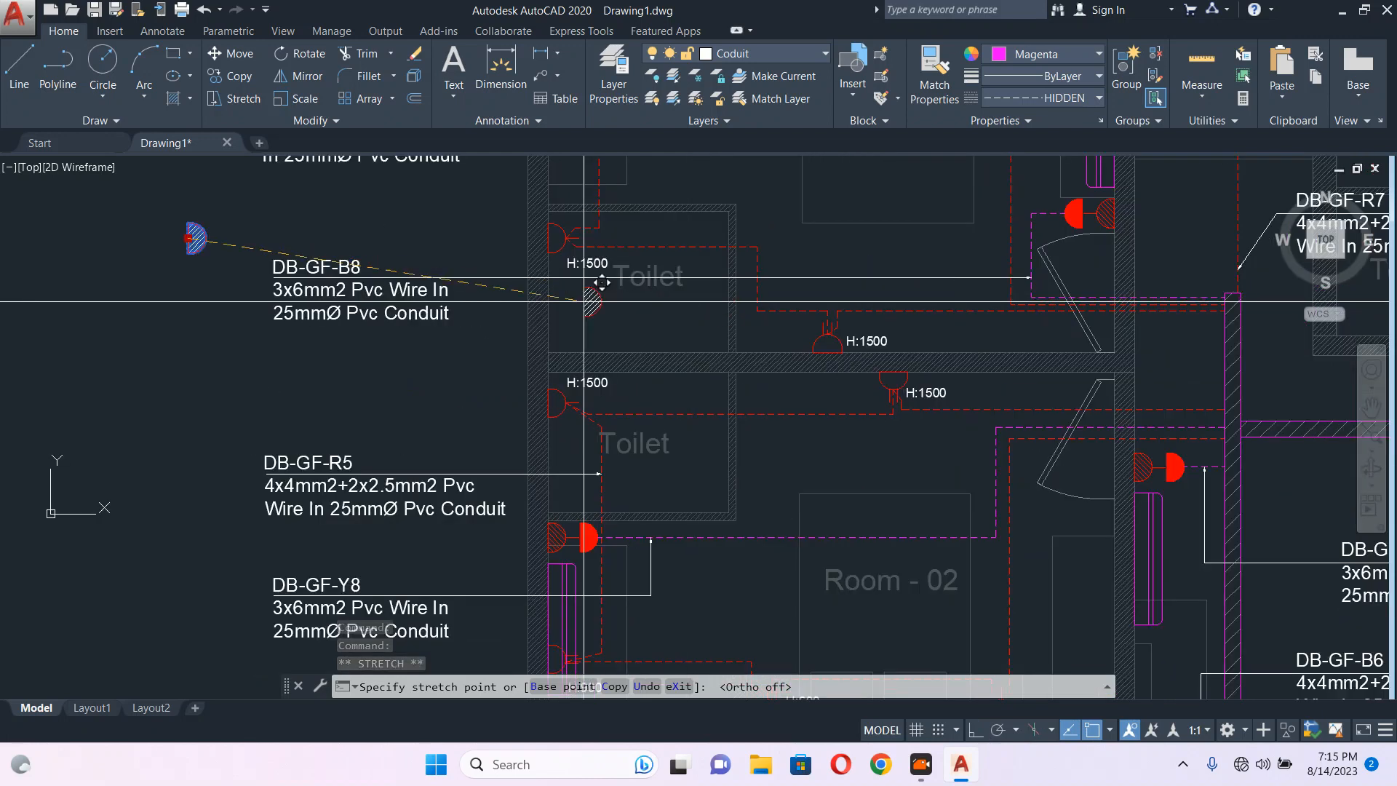
scroll(661, 360, "up", 6)
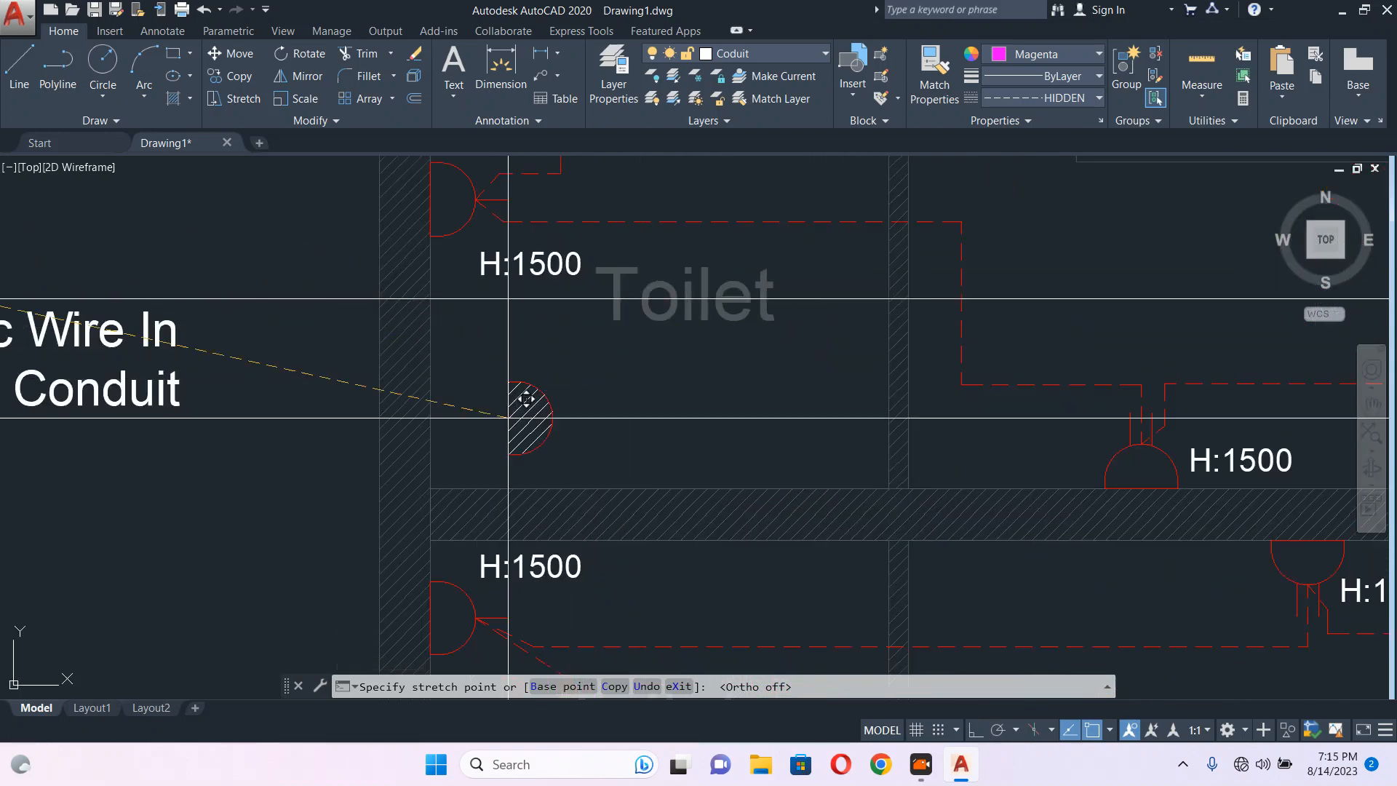
left_click(430, 410)
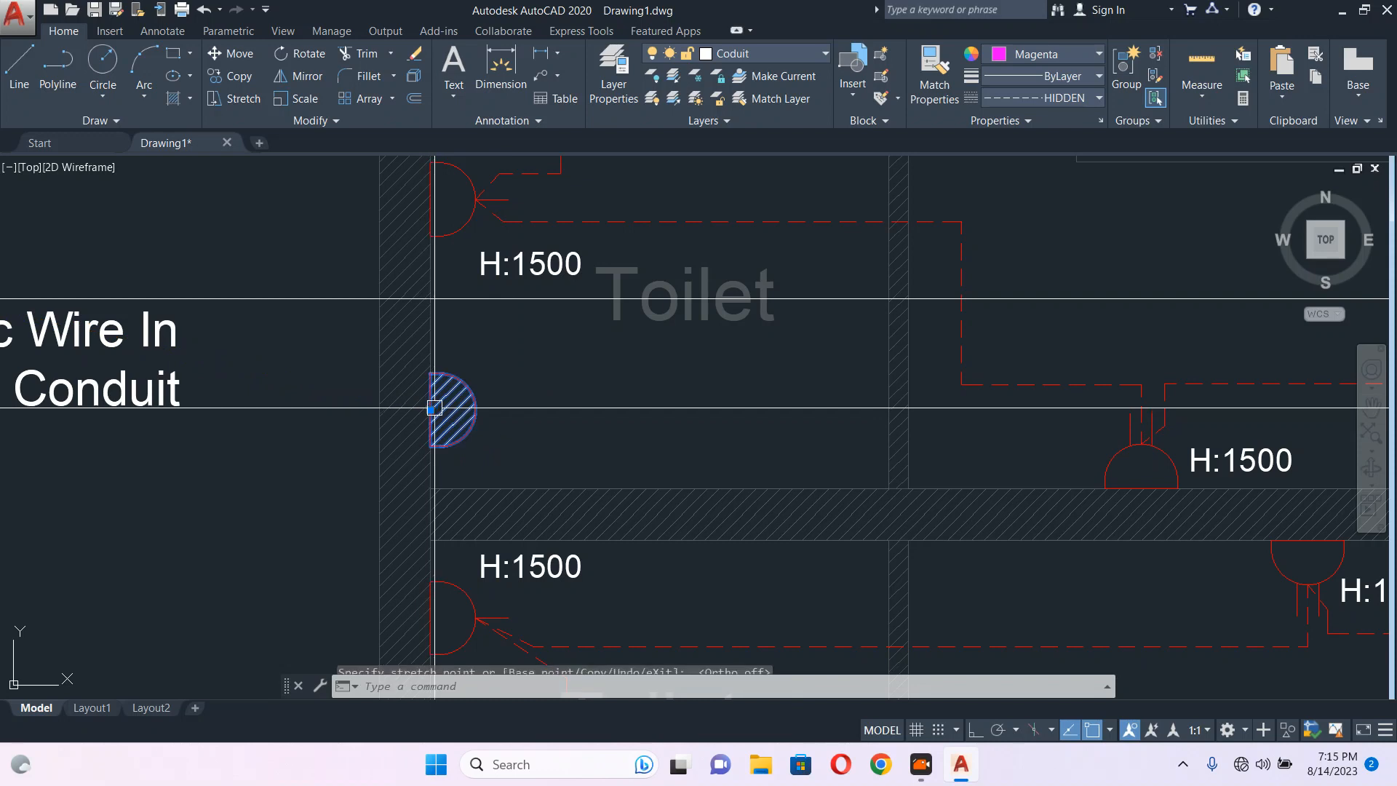
Copy the Spure Outlet block from the upper toilet to the left wall of the toilet below, beneath its H:1500 outlet.
scroll(701, 360, "down", 2)
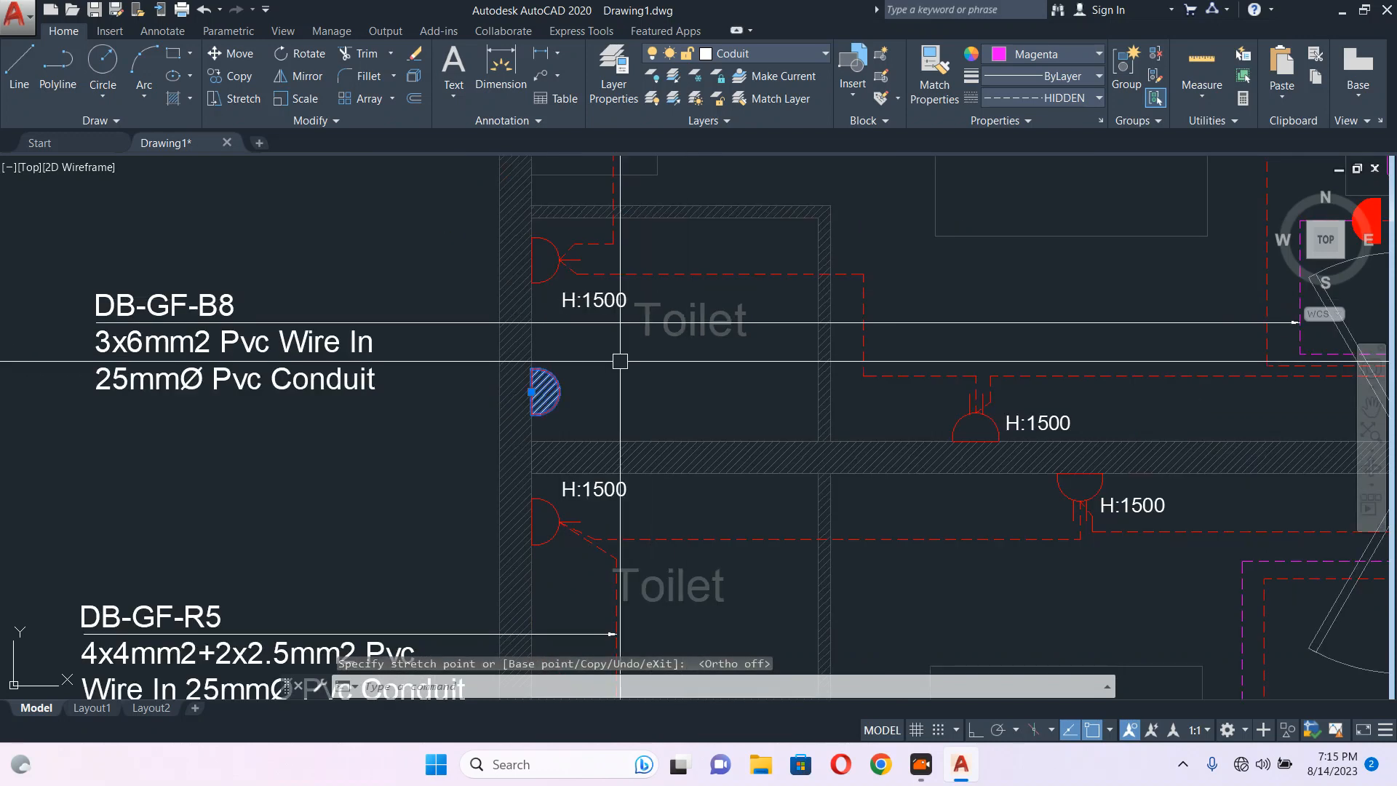
scroll(556, 409, "down", 2)
middle_click_drag(557, 409, 484, 309)
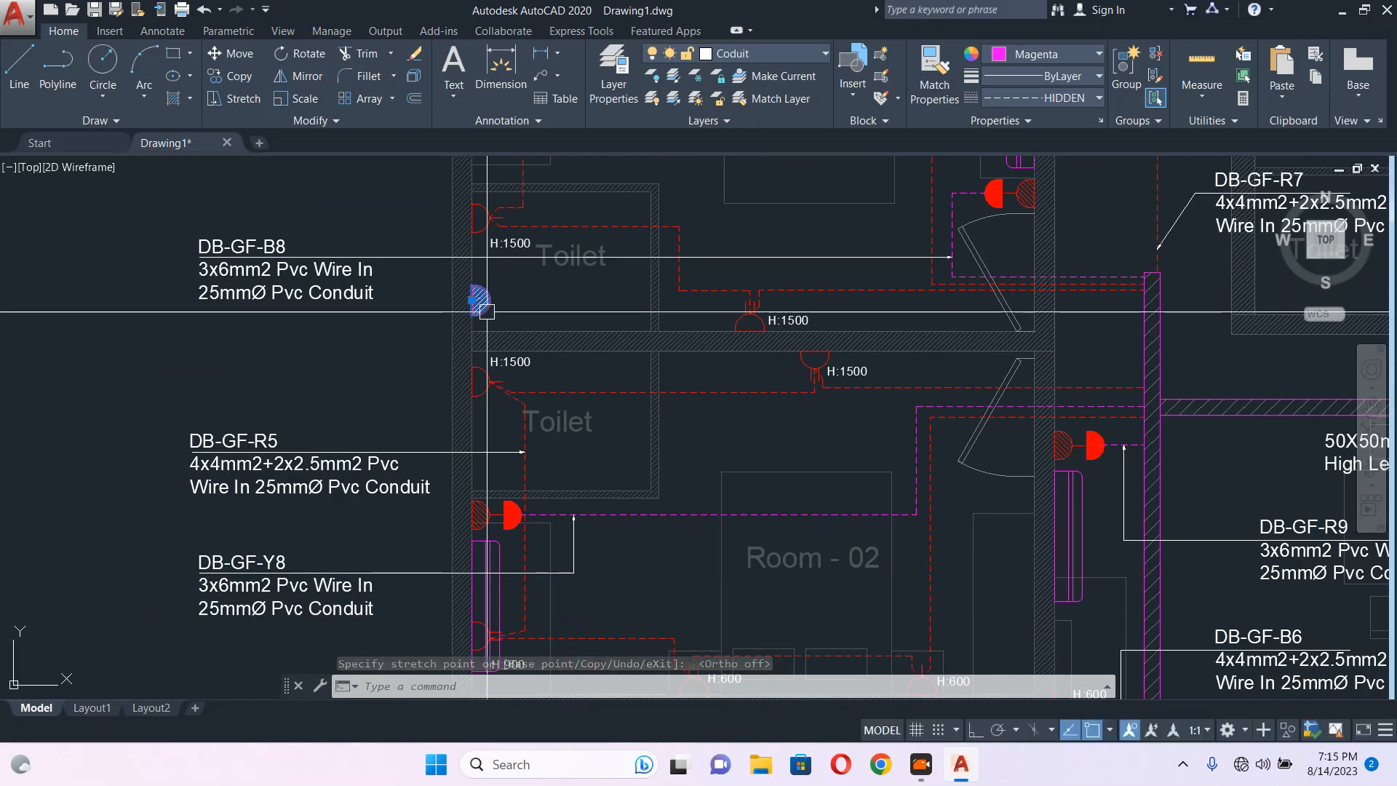
type("co")
key("Return")
scroll(467, 320, "up", 2)
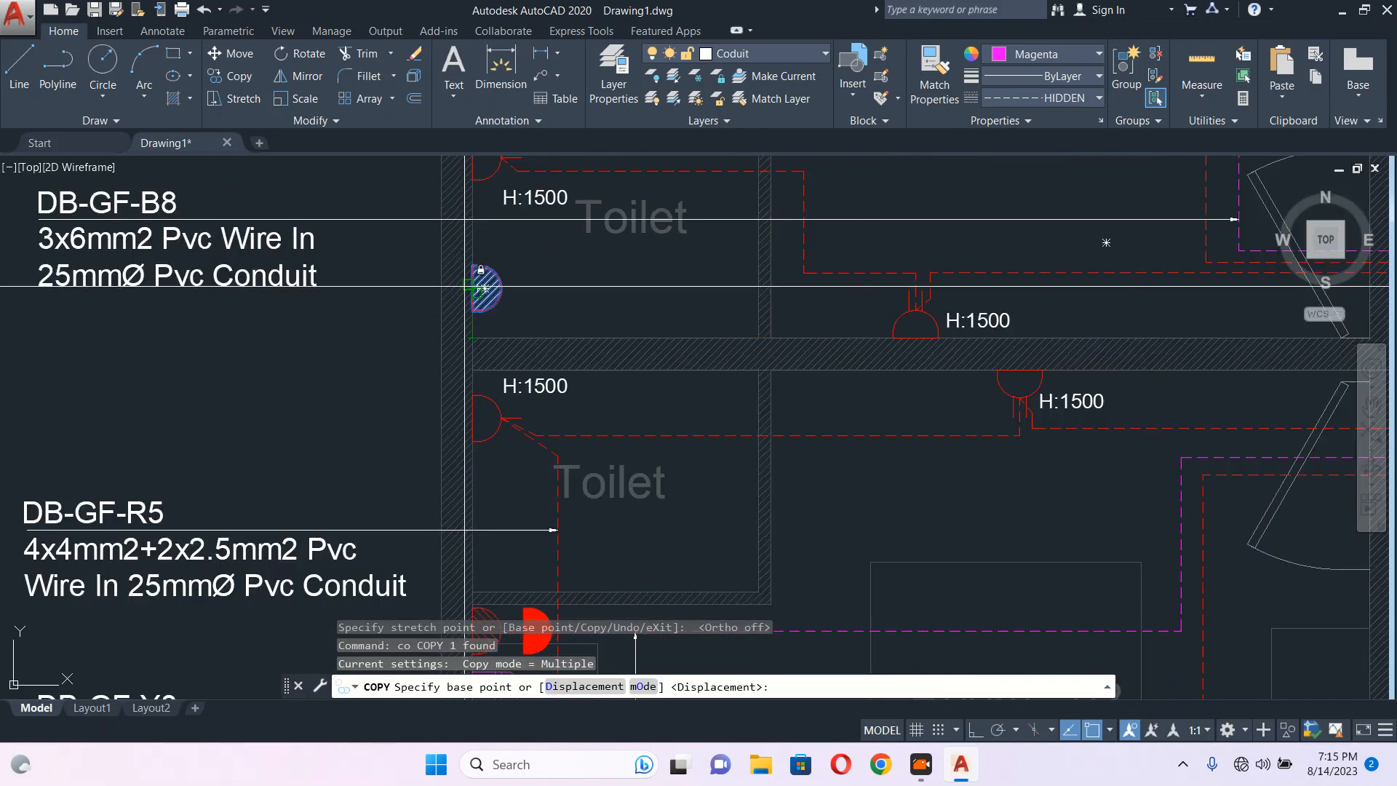
left_click(466, 288)
middle_click_drag(465, 459, 463, 327)
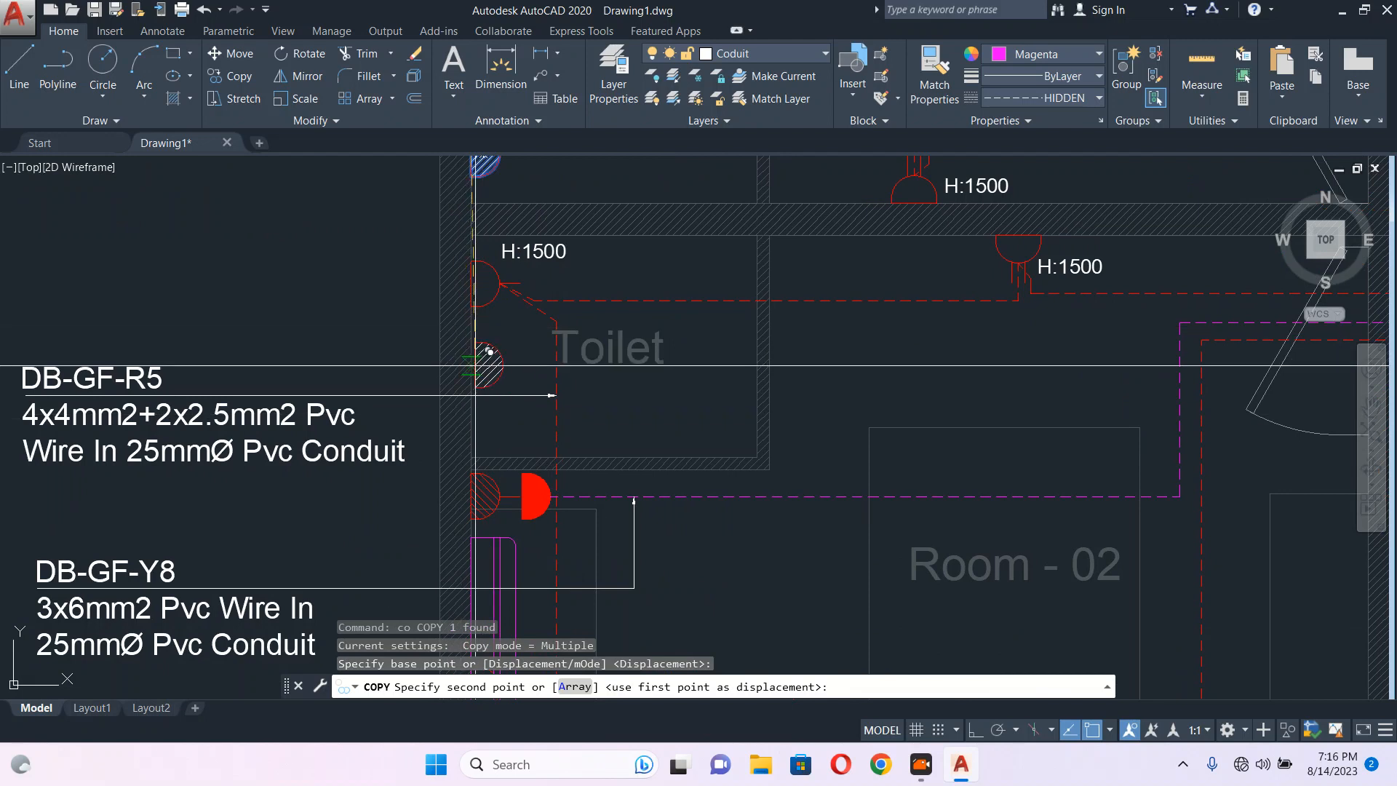
left_click(471, 428)
middle_click_drag(555, 426, 567, 229)
scroll(567, 230, "down", 2)
key("Escape")
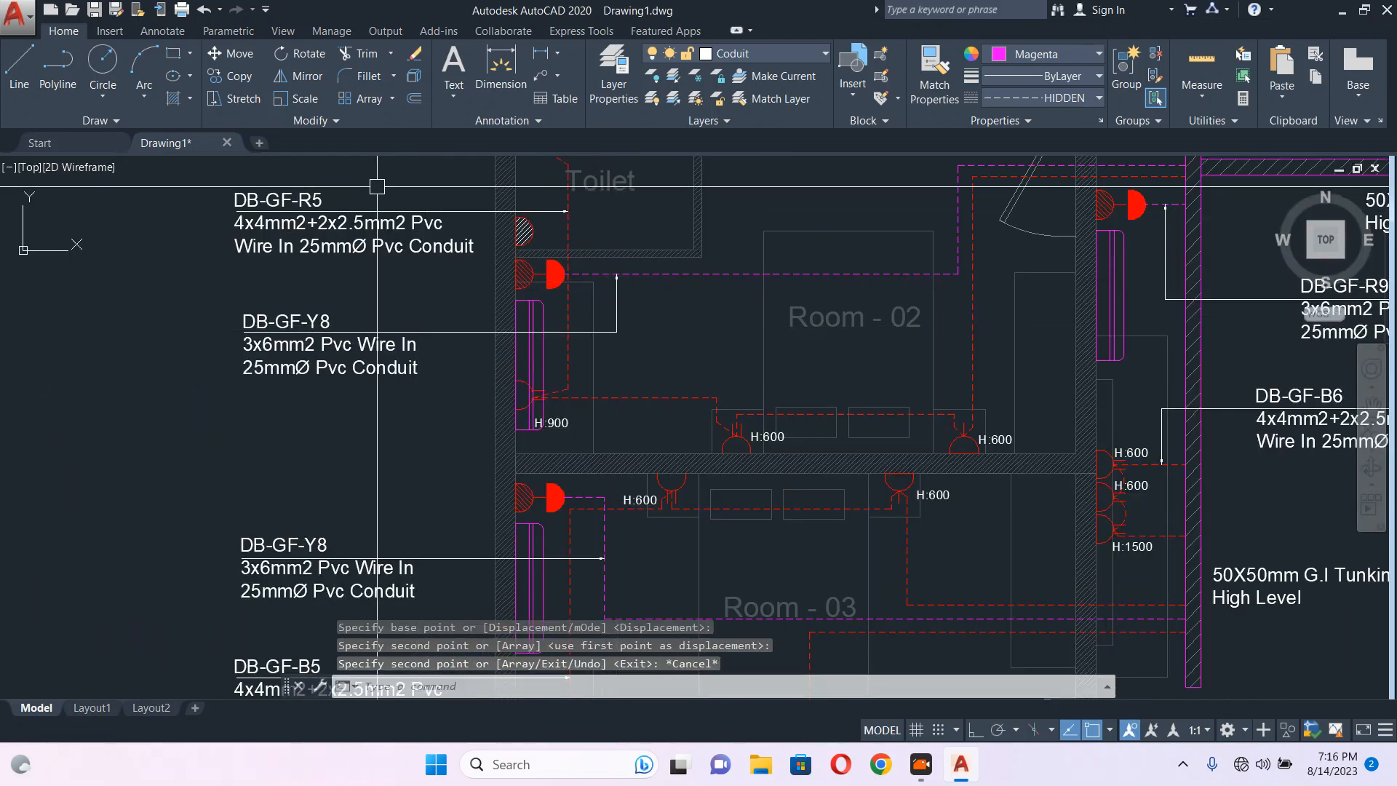
Move the DB-GF-R5 label and leader up so the arrow points at the H:1500 outlet on the lower toilet's left wall.
left_click(377, 187)
left_click(309, 248)
middle_click_drag(300, 258, 382, 248)
type("m")
key("Return")
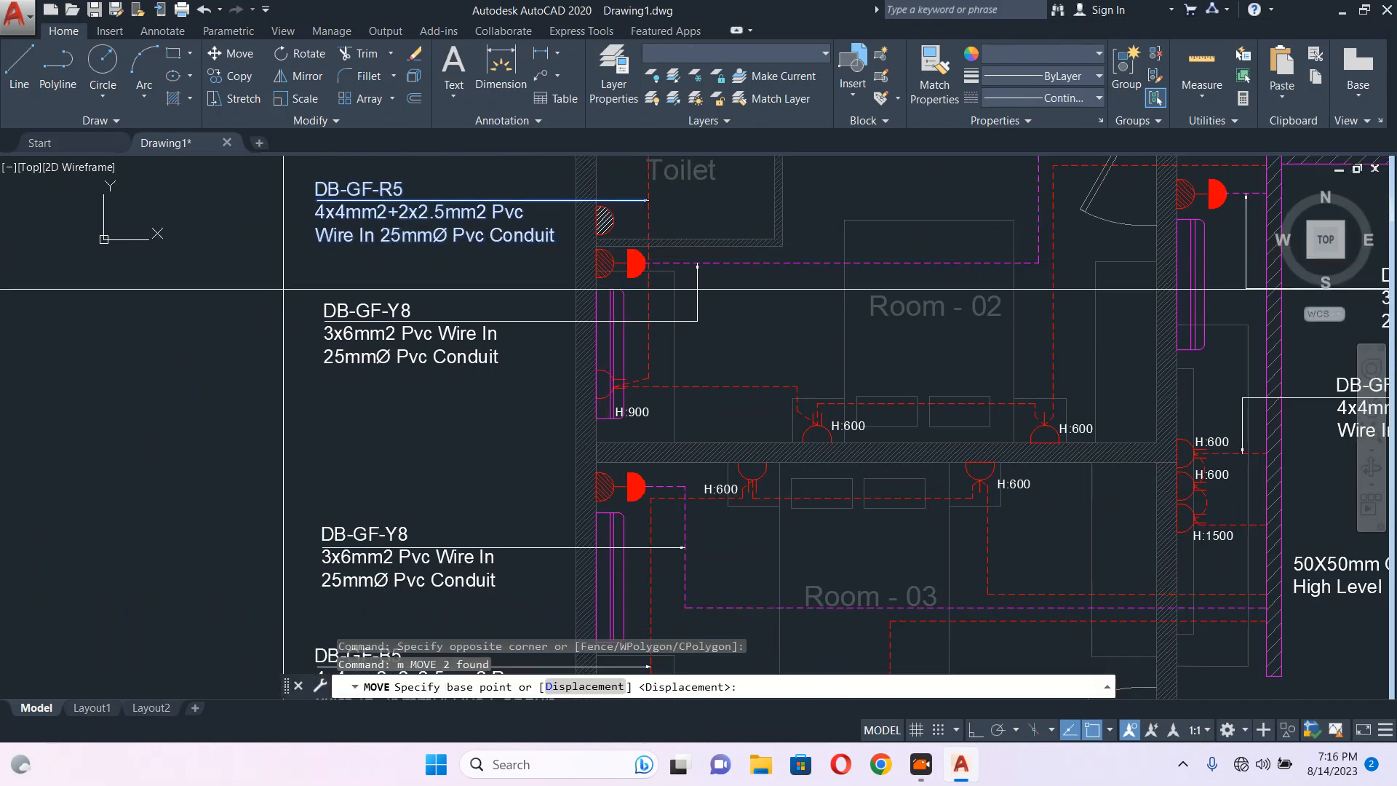
left_click(284, 289)
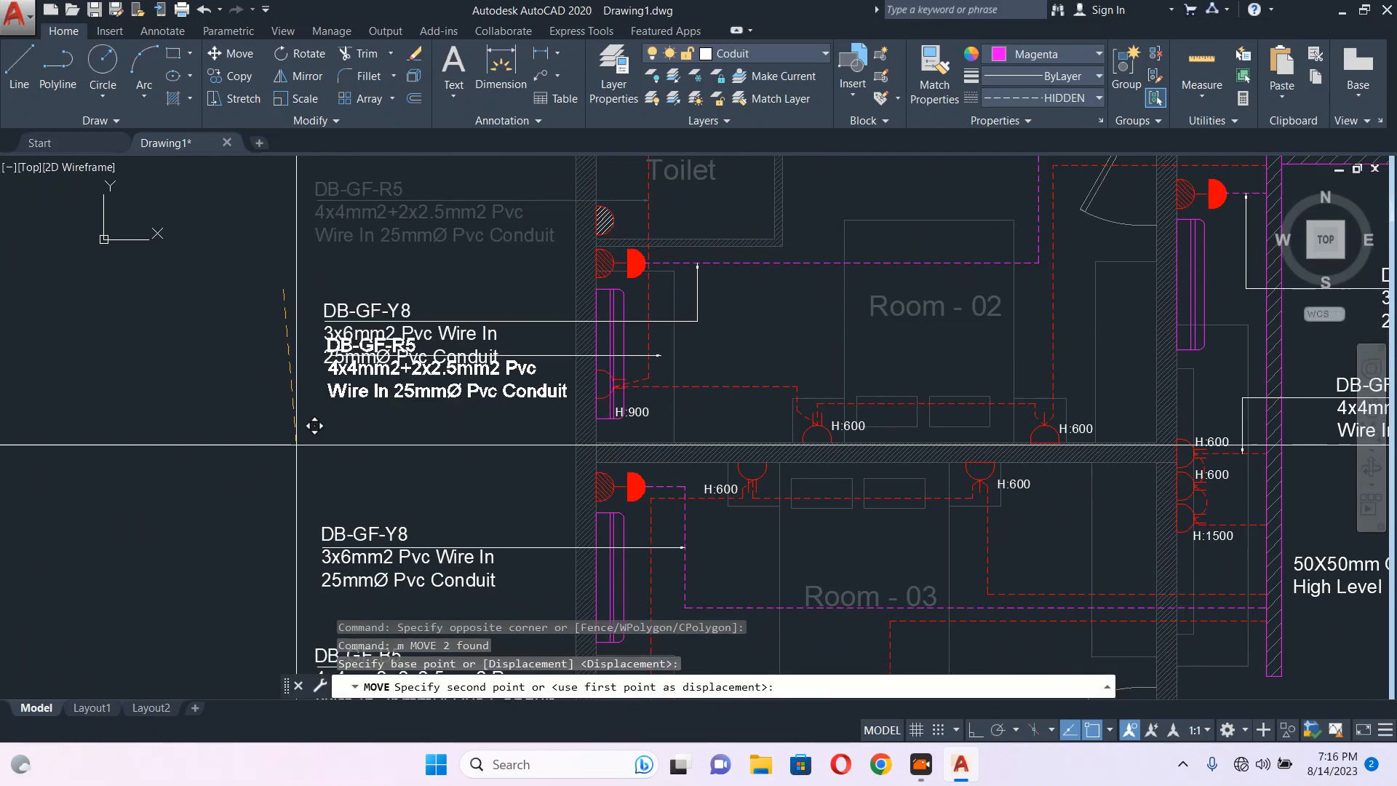
scroll(313, 419, "down", 4)
scroll(309, 357, "up", 5)
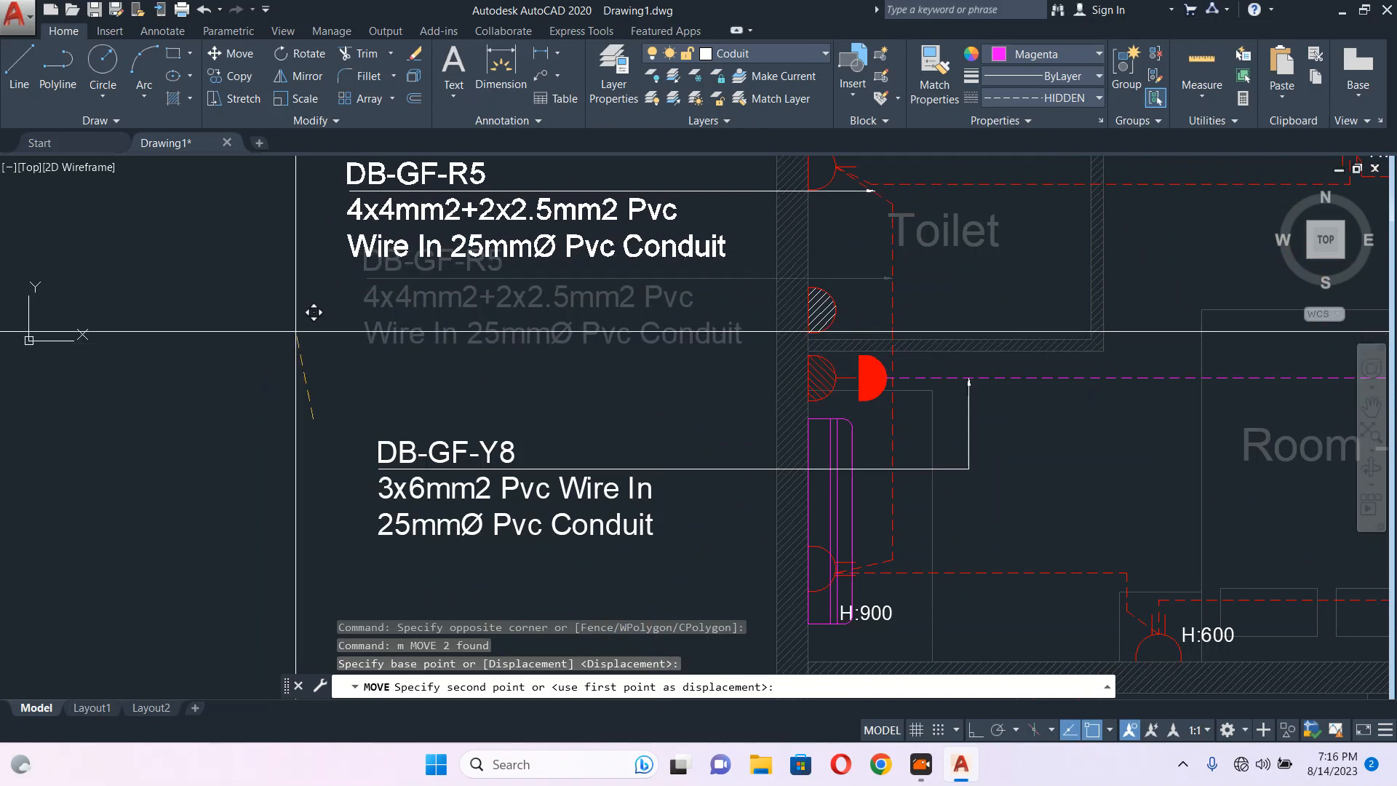
middle_click_drag(303, 299, 382, 438)
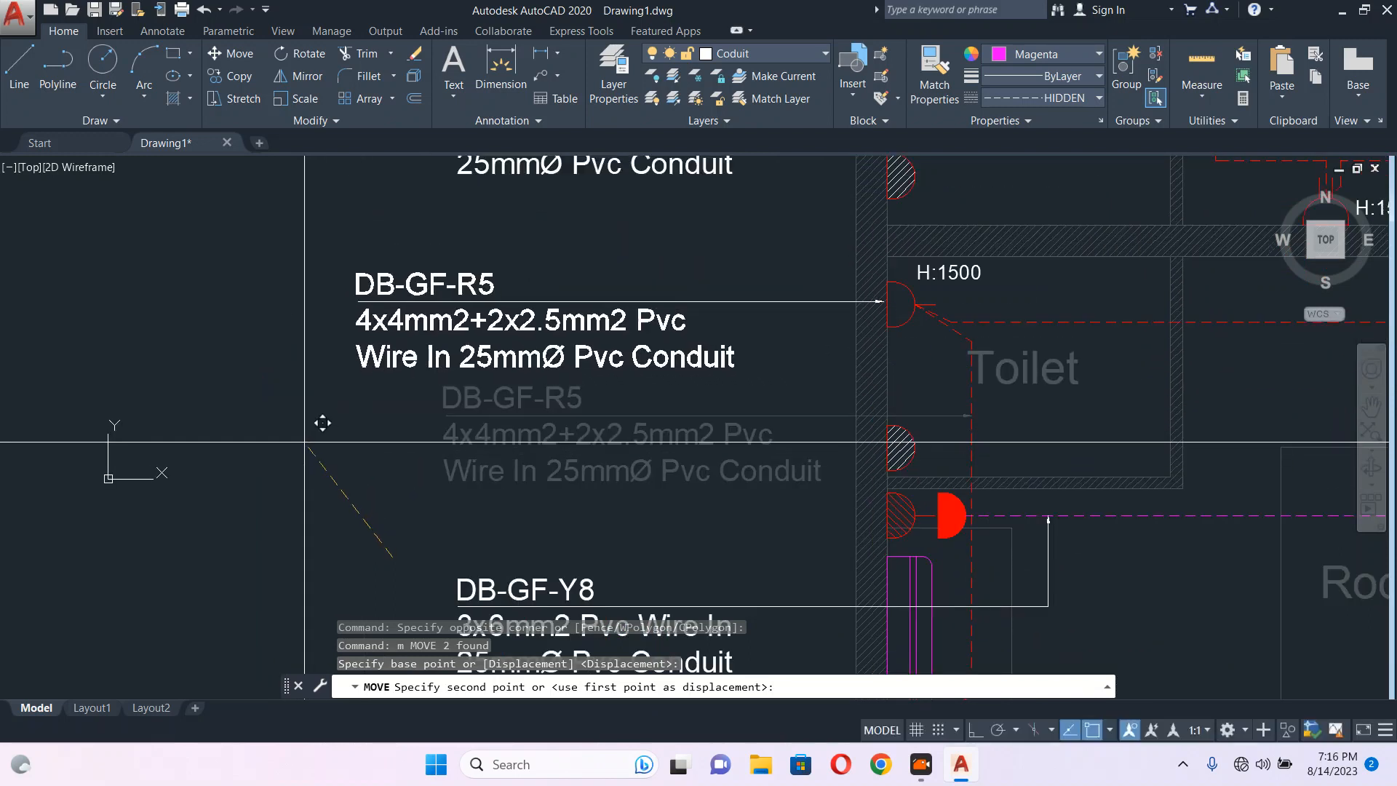
left_click(309, 440)
key("Escape")
scroll(351, 407, "down", 2)
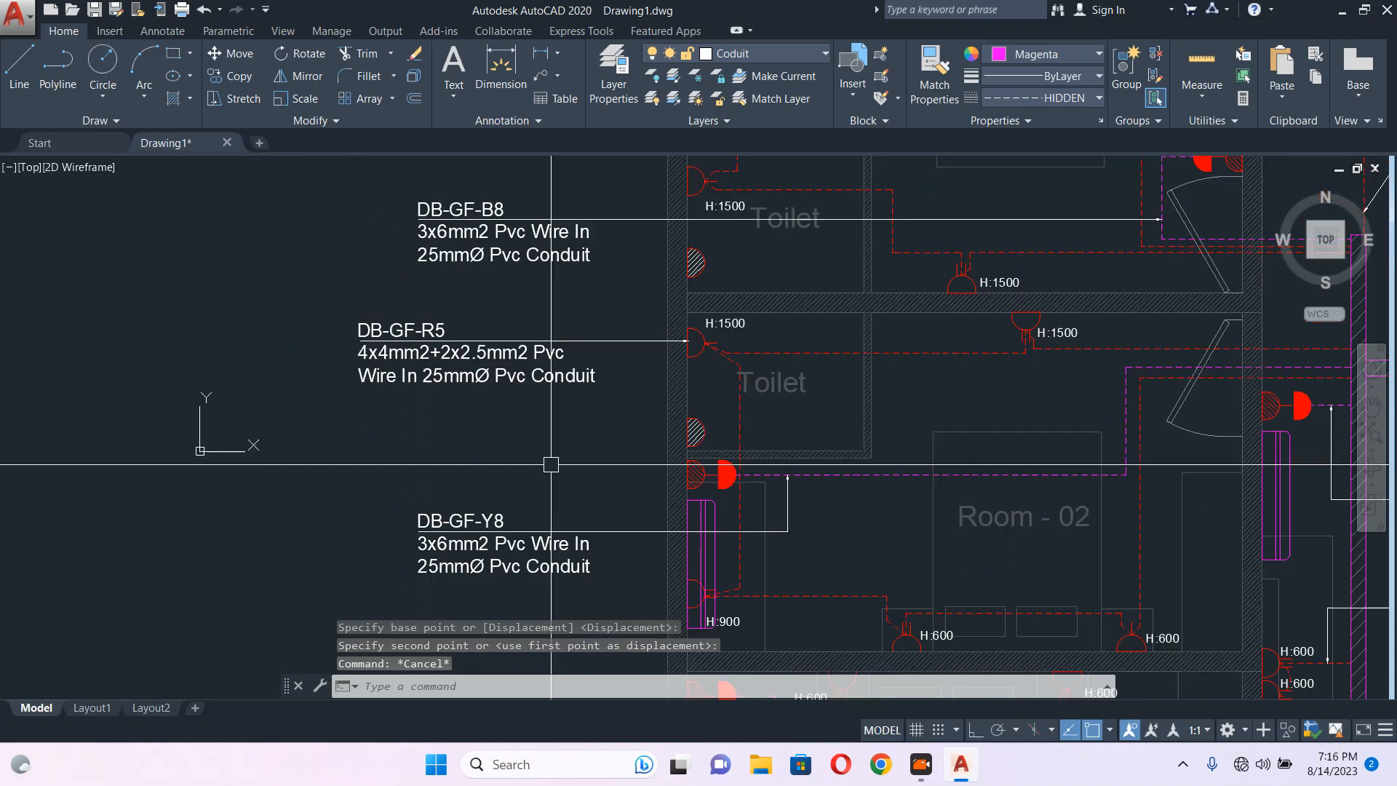
Review the conduit runs, outlets and circuit labels around Room - 02, Room - 03 and the G.I. trunking.
middle_click_drag(551, 464, 385, 245)
middle_click_drag(564, 269, 560, 323)
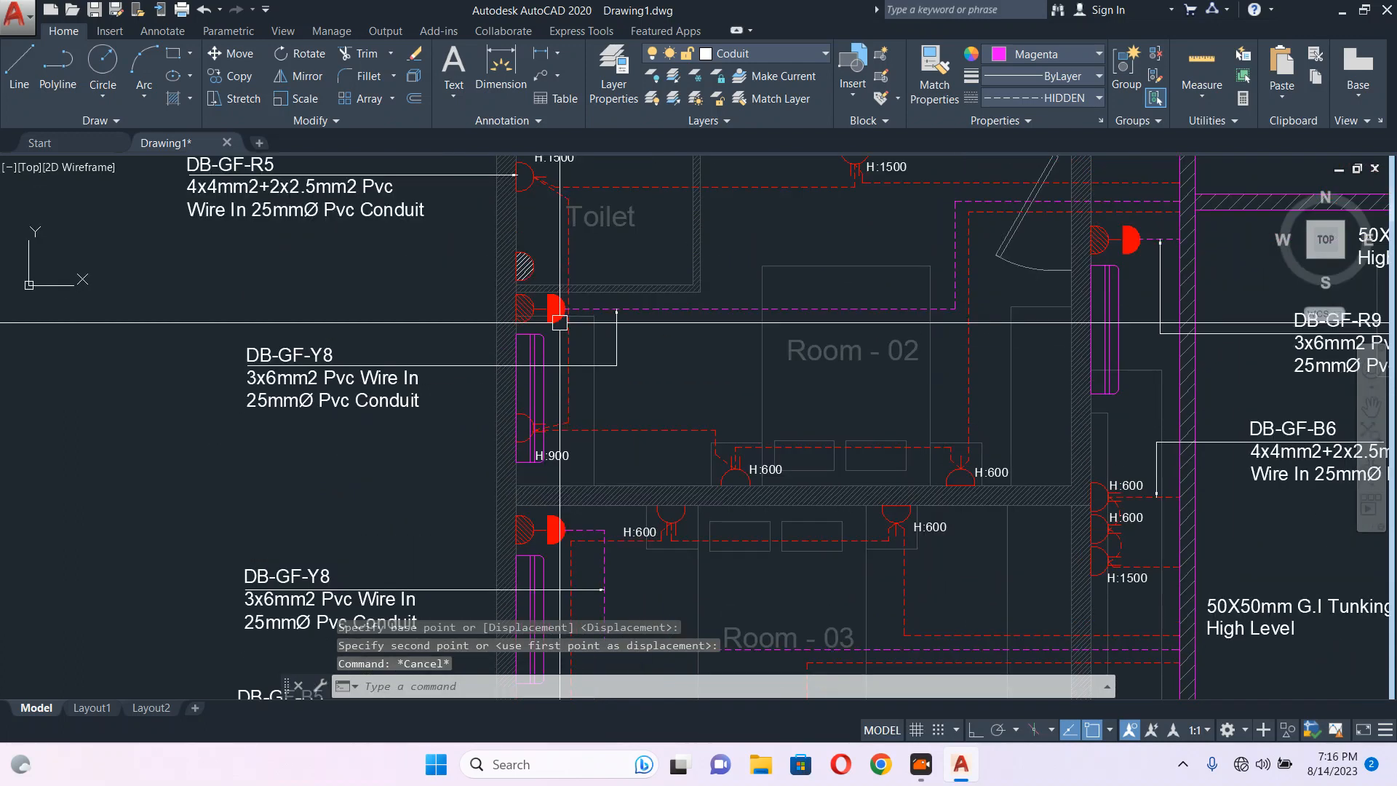
middle_click_drag(883, 352, 736, 415)
scroll(731, 414, "down", 2)
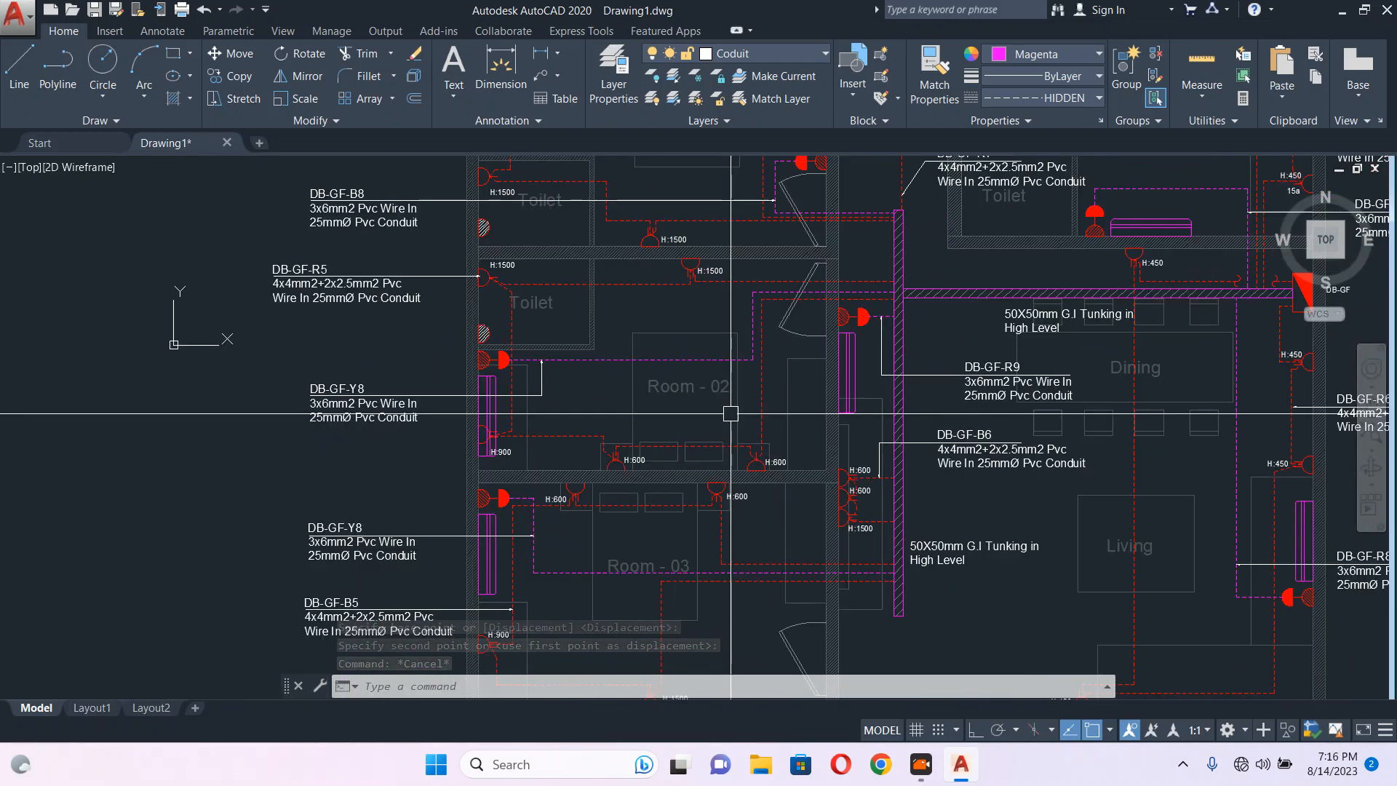
scroll(777, 354, "up", 2)
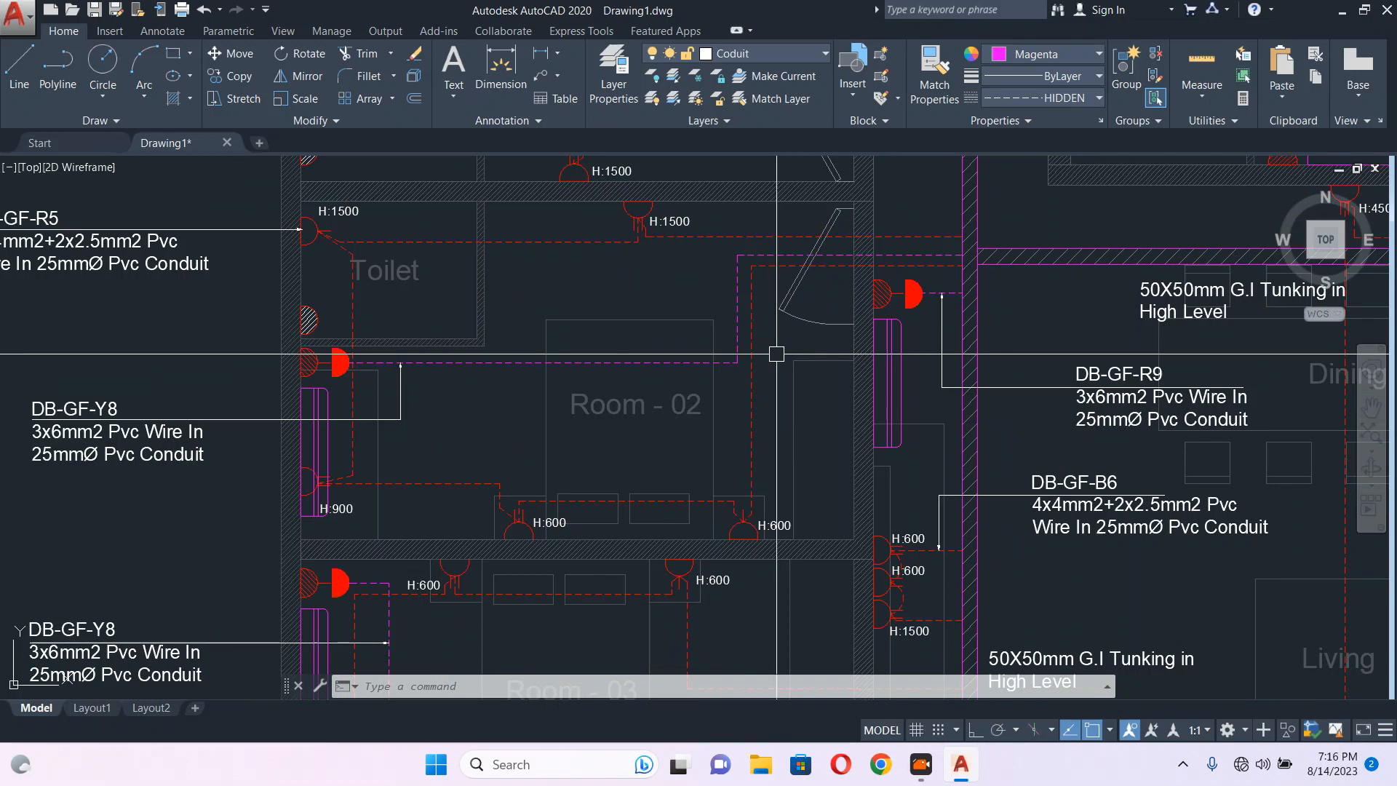
middle_click_drag(380, 243, 501, 261)
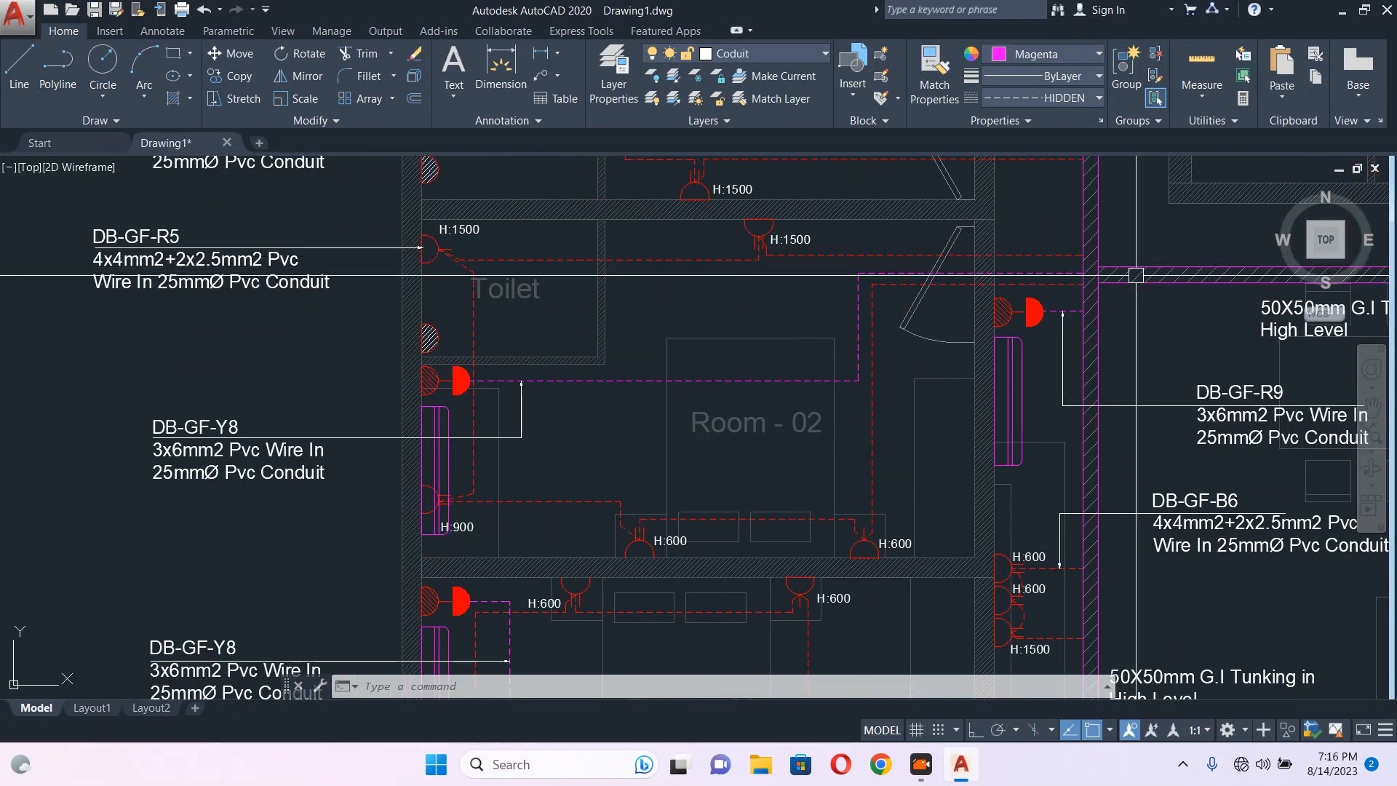
middle_click_drag(1136, 275, 1058, 293)
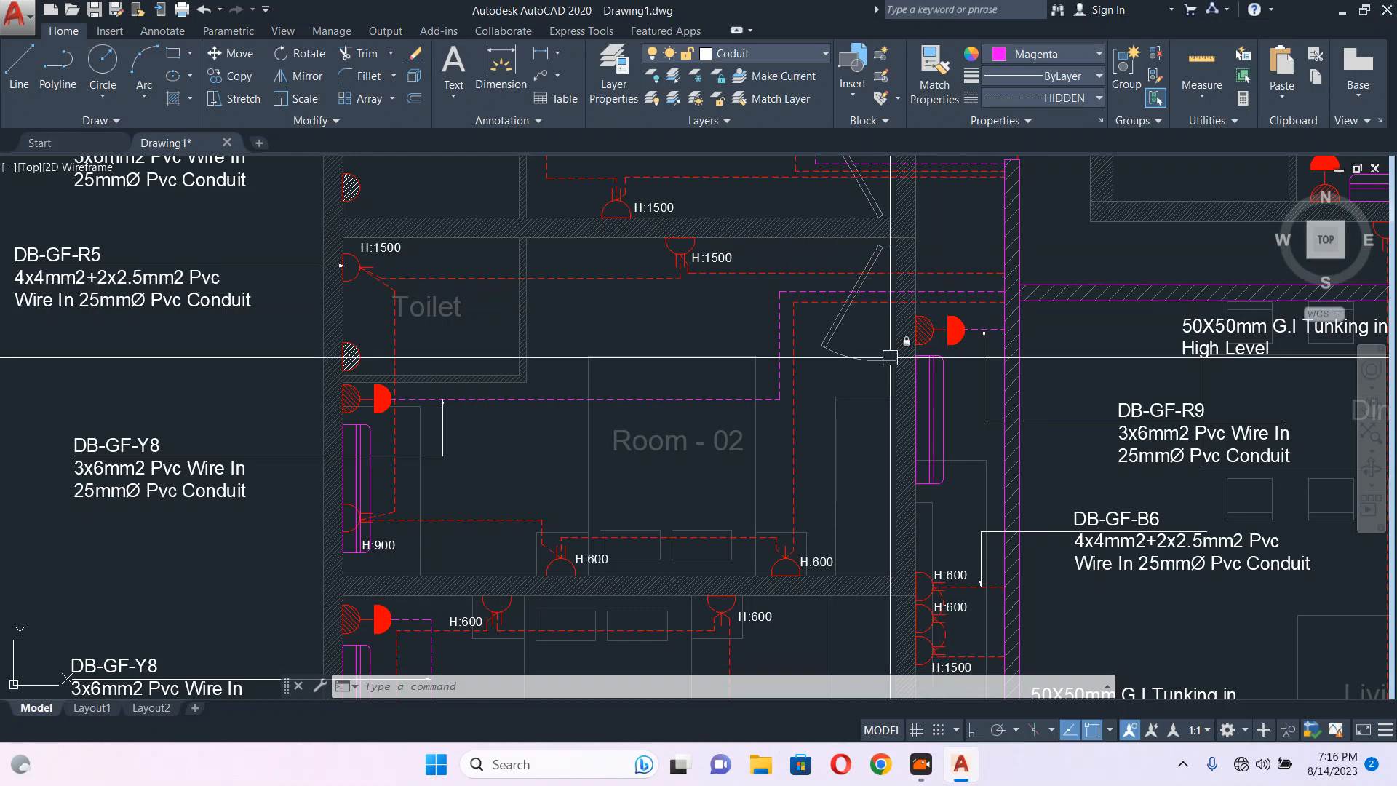
scroll(971, 271, "up", 2)
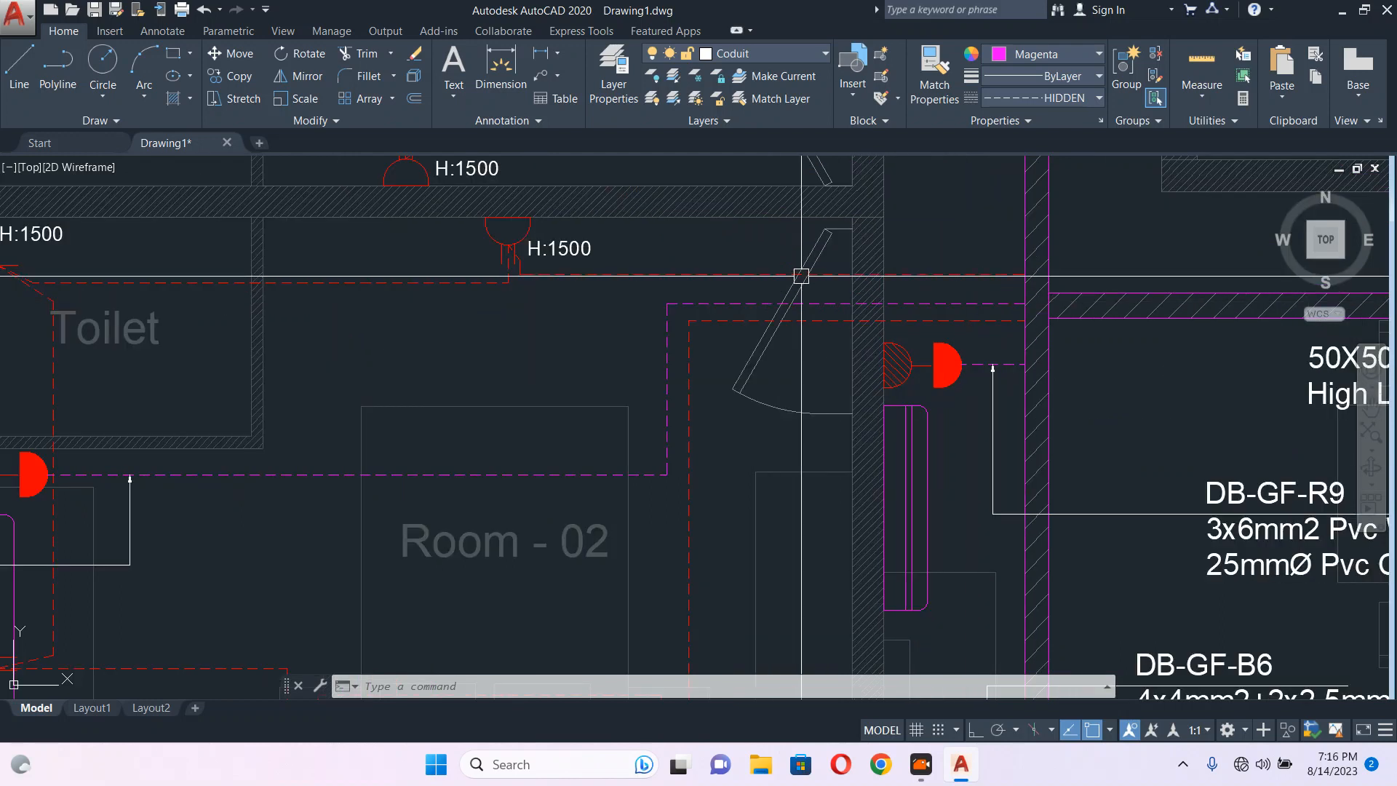
scroll(822, 329, "down", 2)
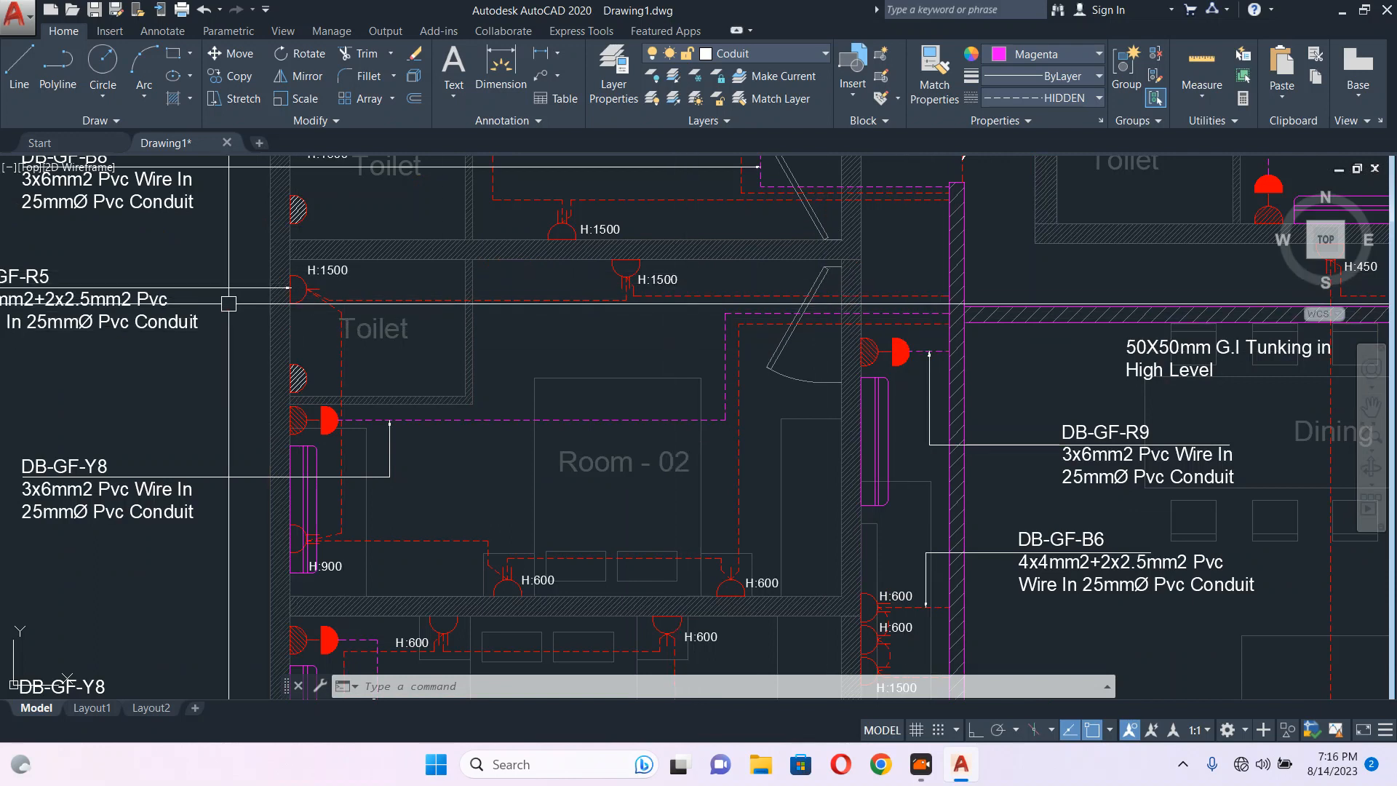
scroll(225, 313, "down", 2)
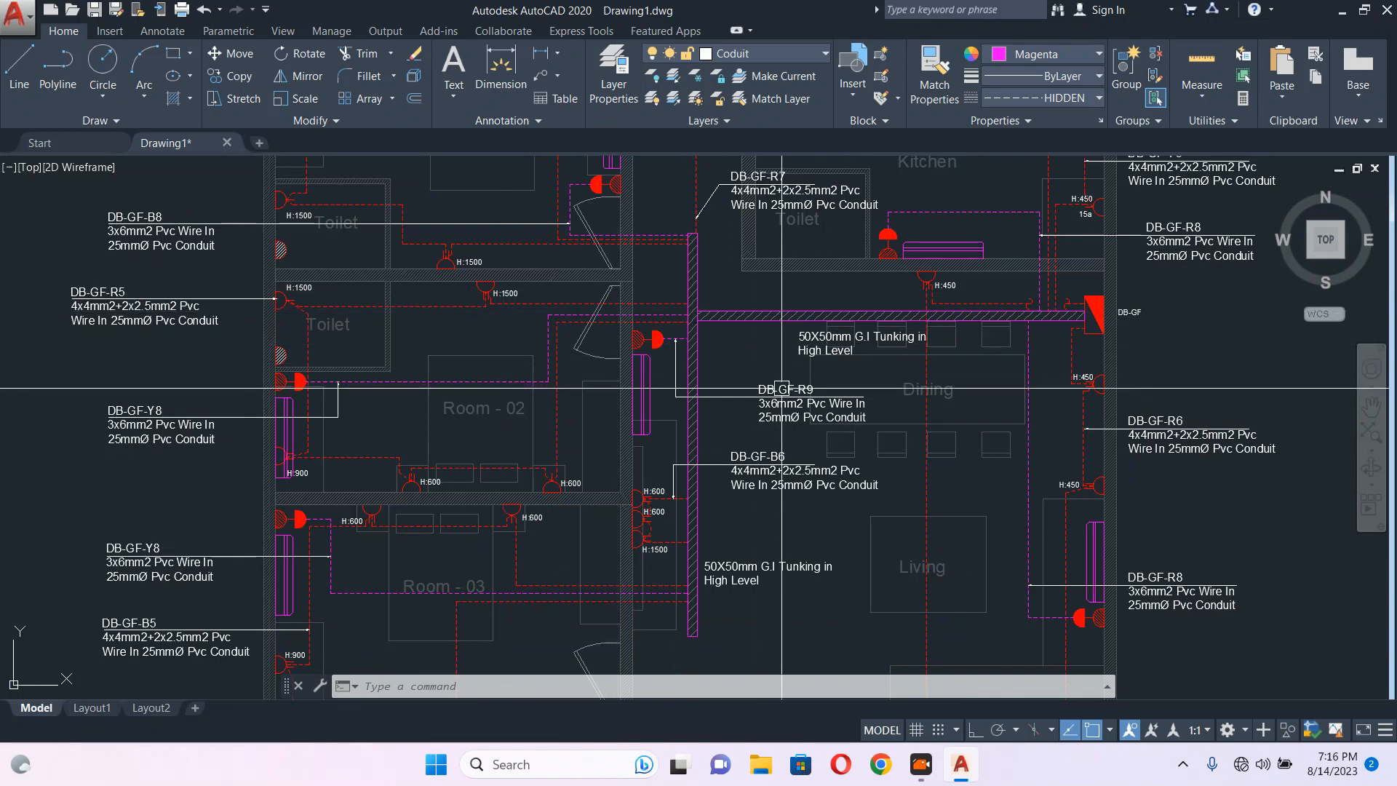
scroll(782, 388, "down", 2)
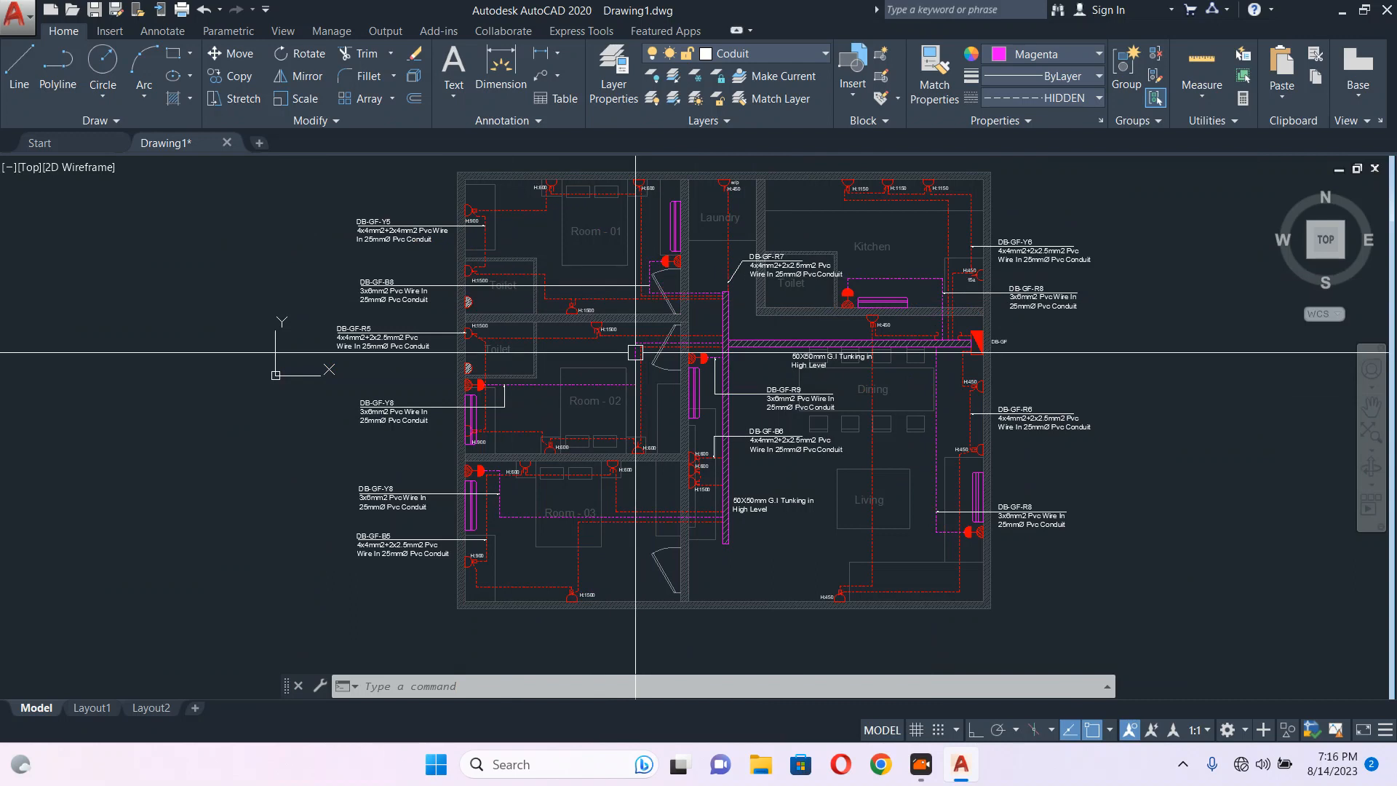
Stretch the DB-GF-R5 label horizontally toward the toilet wall with ortho on, roughly lining it up with the DB-GF-B8 and DB-GF-Y8 labels.
scroll(344, 337, "up", 4)
left_click(559, 284)
left_click(324, 412)
type("s")
key("Return")
left_click(441, 425)
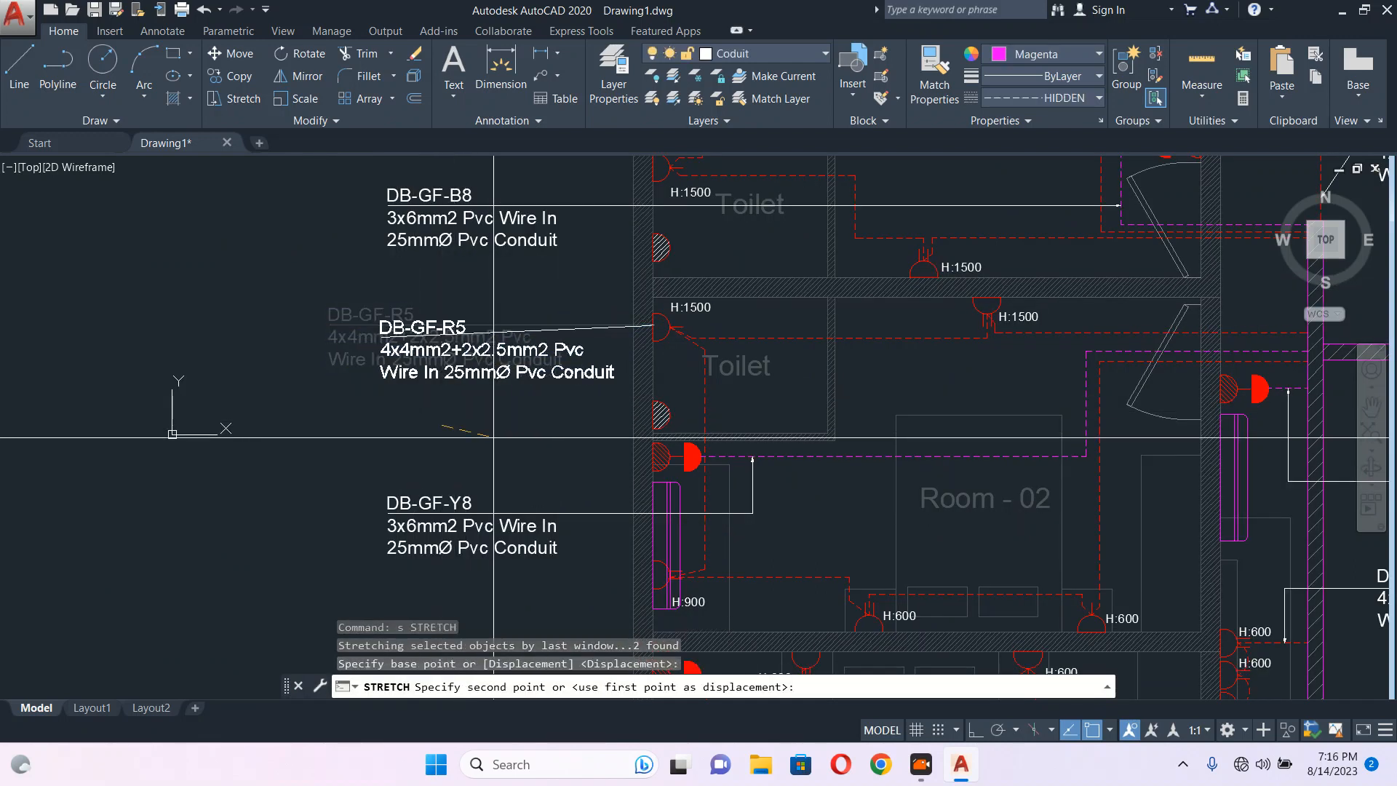
key("F8")
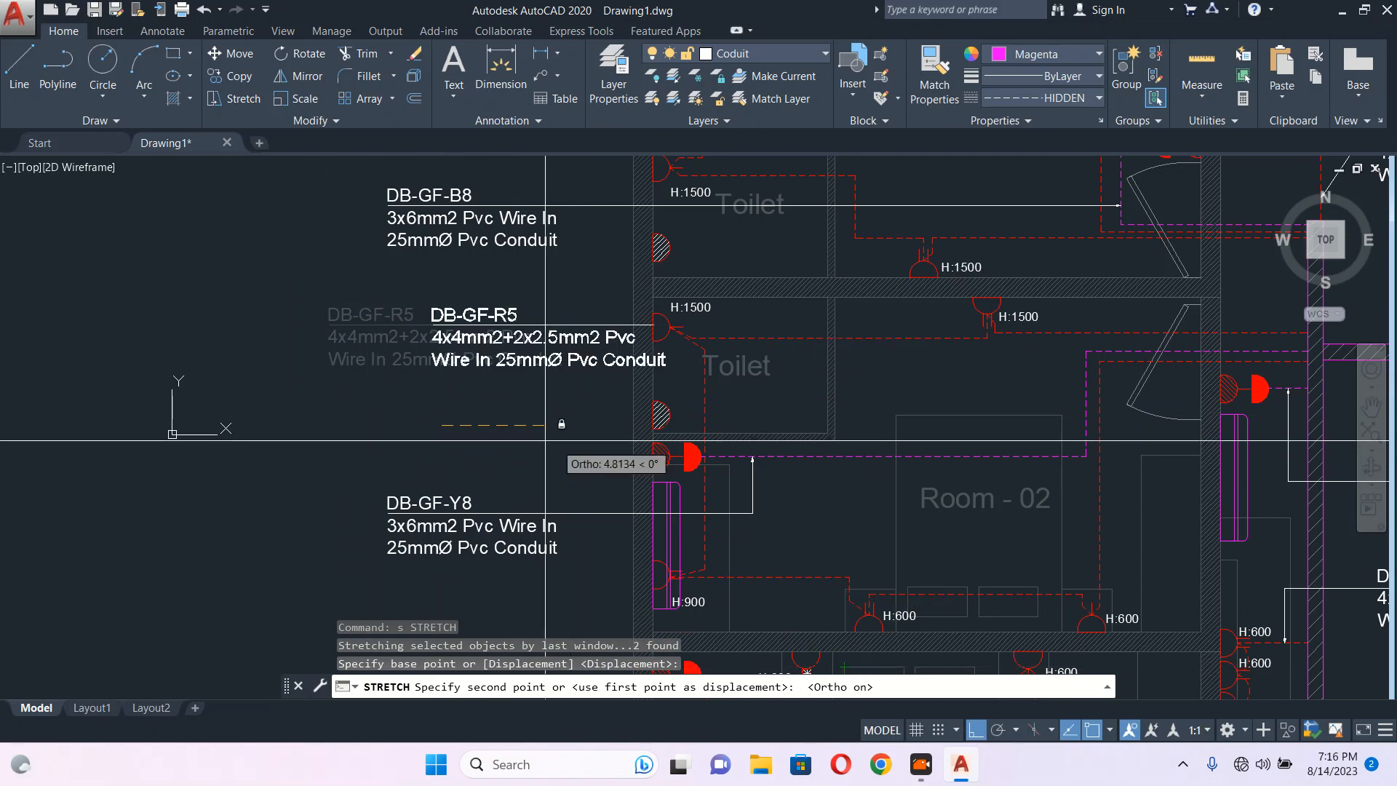
scroll(444, 409, "up", 4)
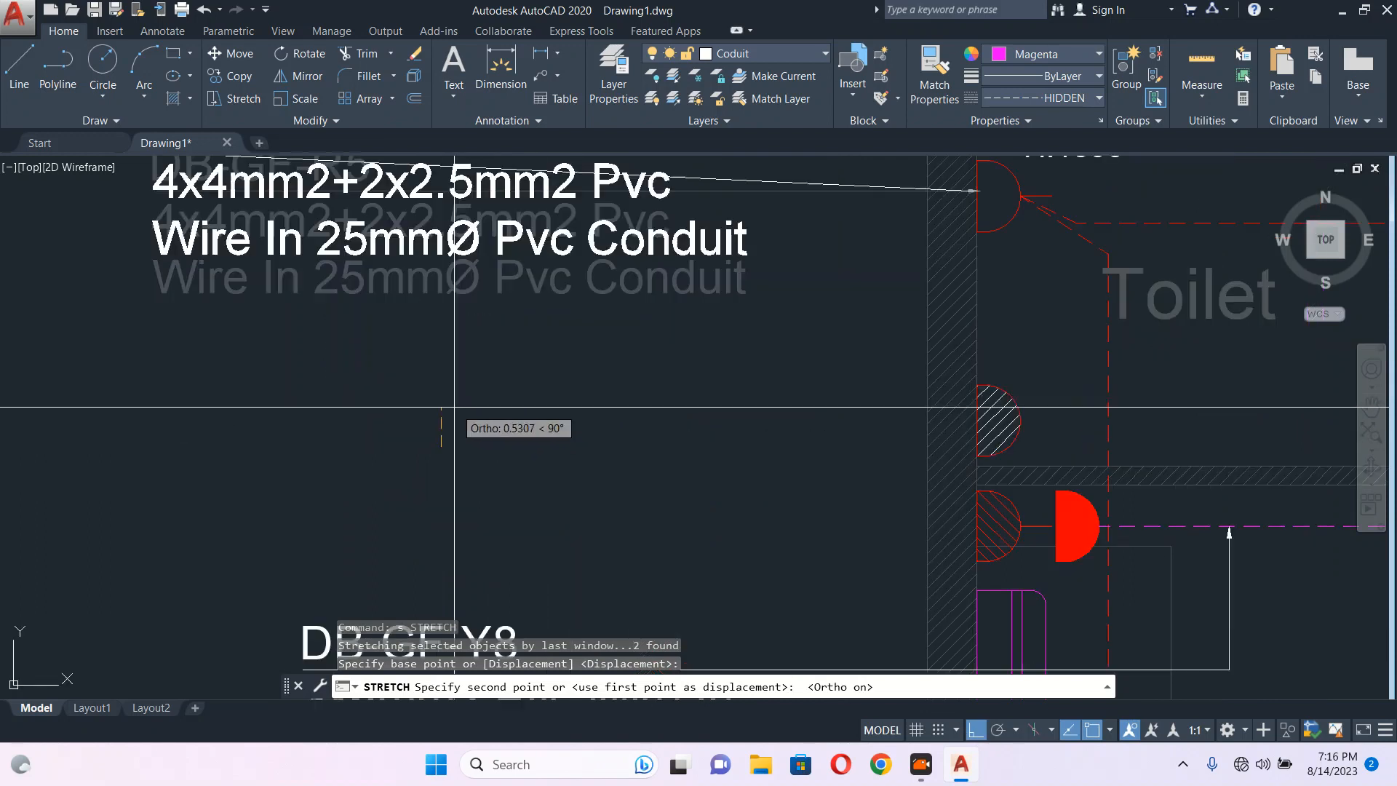
left_click(568, 461)
scroll(569, 461, "down", 4)
key("Escape")
scroll(523, 360, "up", 4)
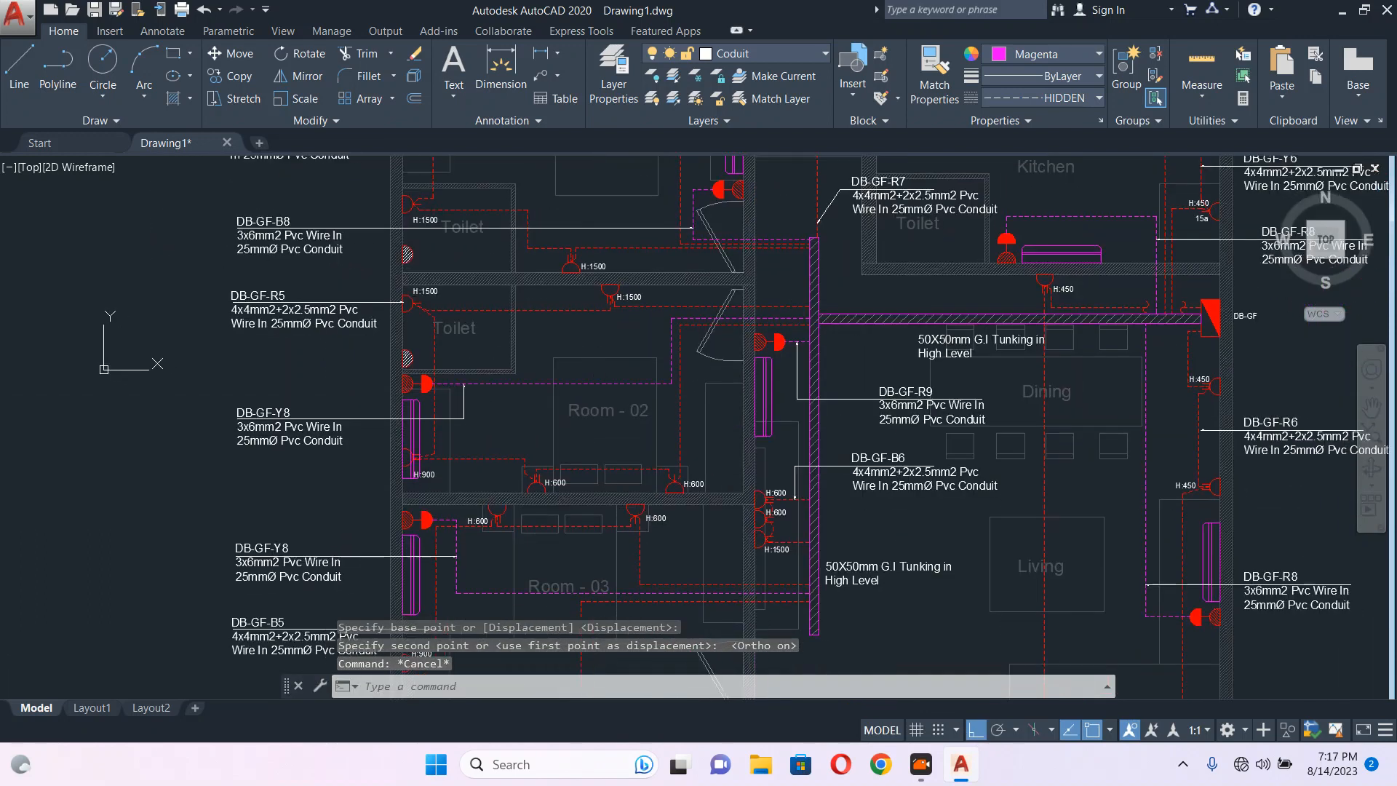
scroll(742, 429, "down", 2)
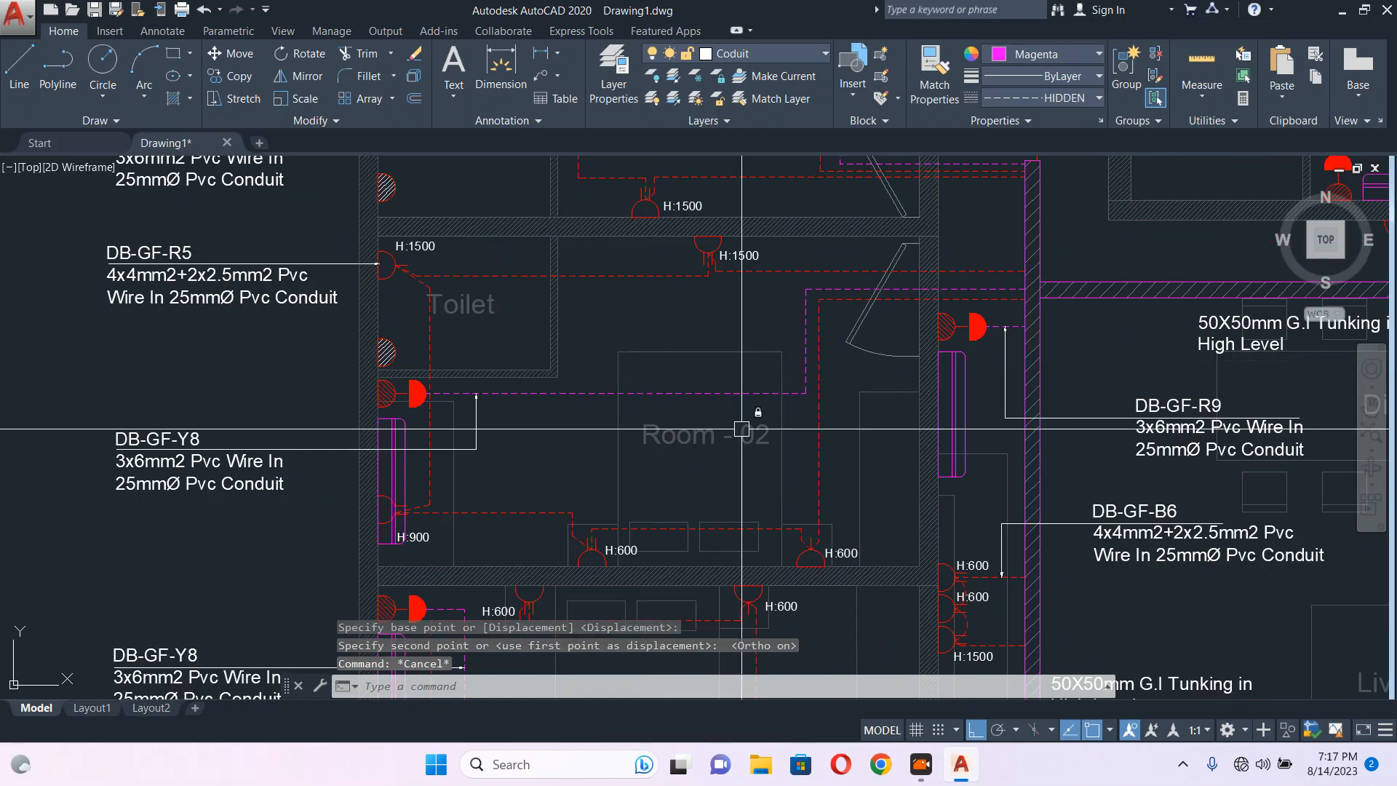
left_click(385, 352)
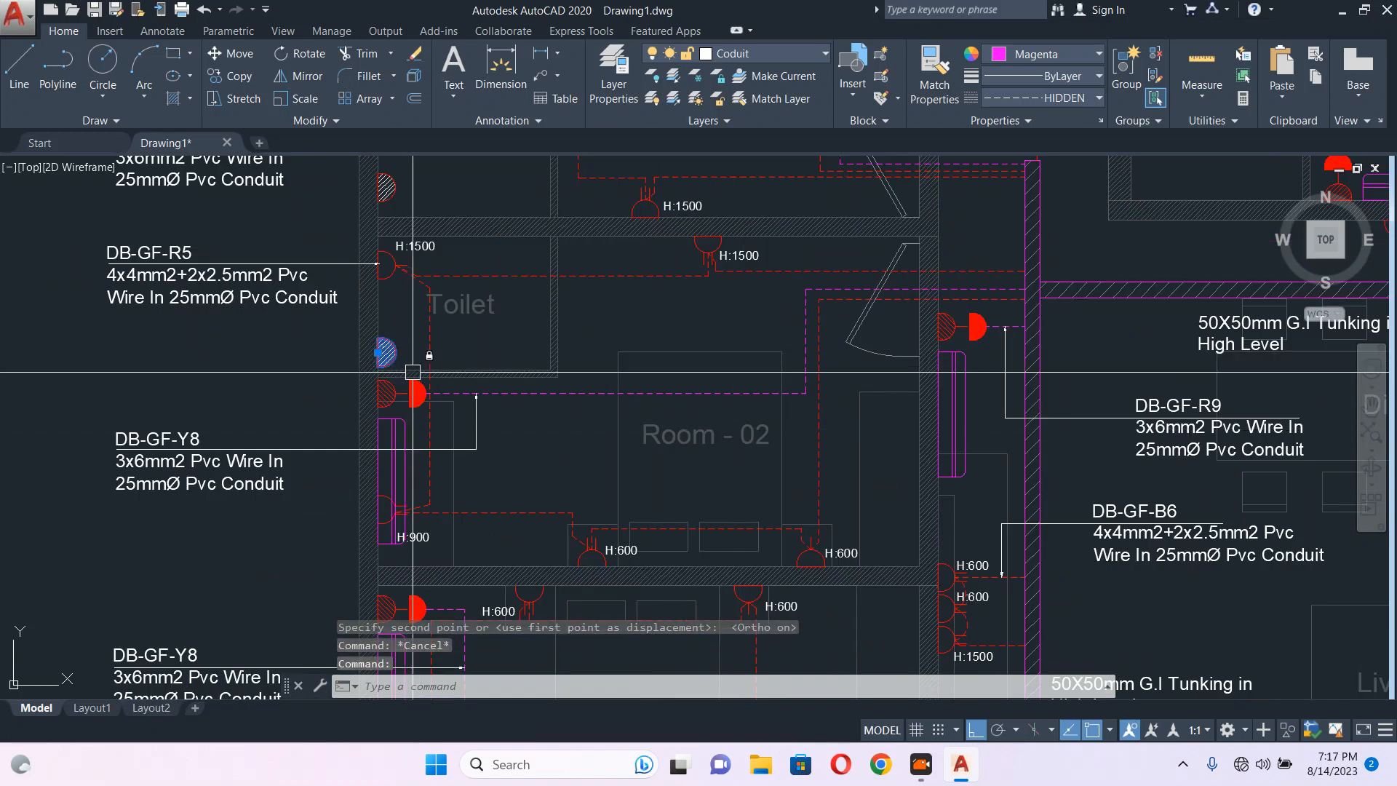
mouse_move(455, 397)
middle_mouse_down()
mouse_move(496, 147)
mouse_move(499, 196)
middle_mouse_up()
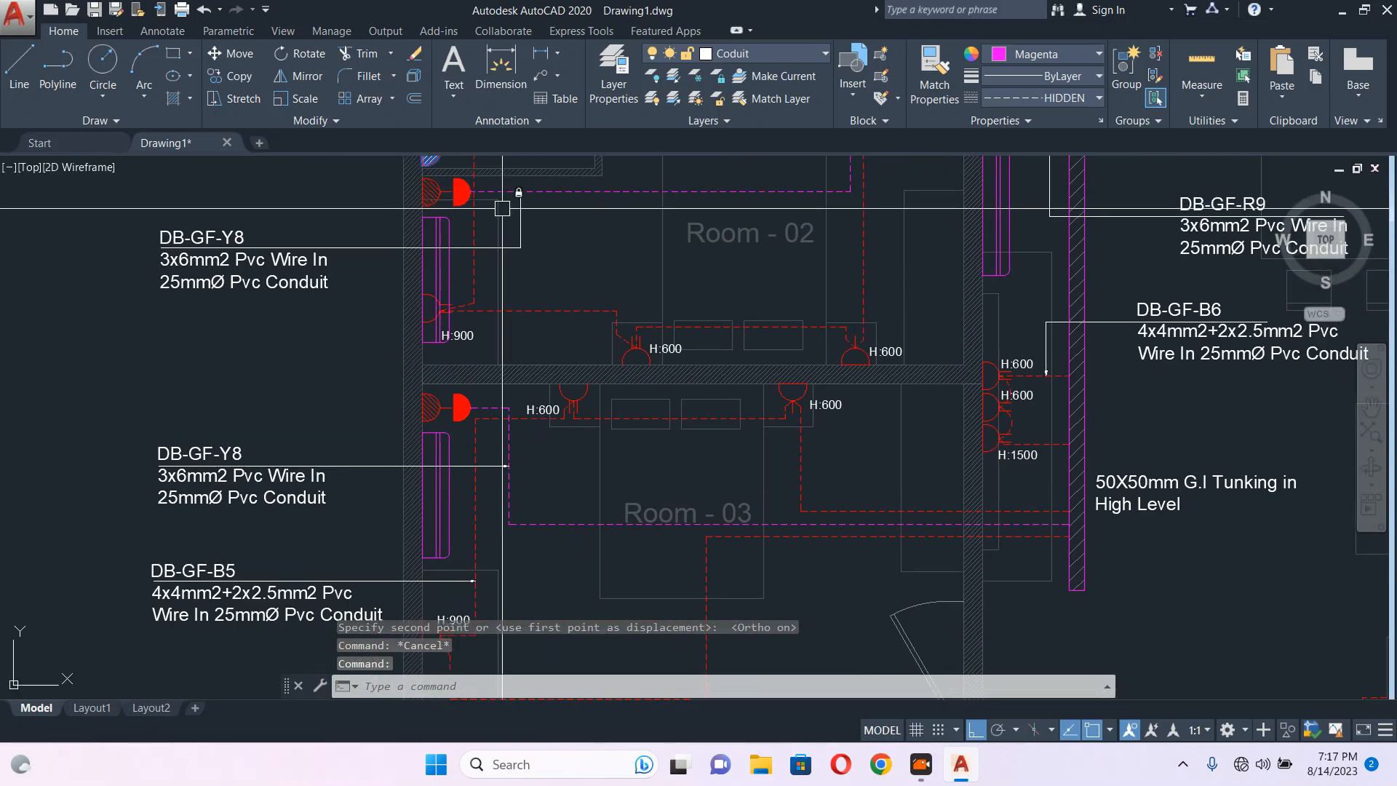
type("co")
key("space")
left_click(385, 191)
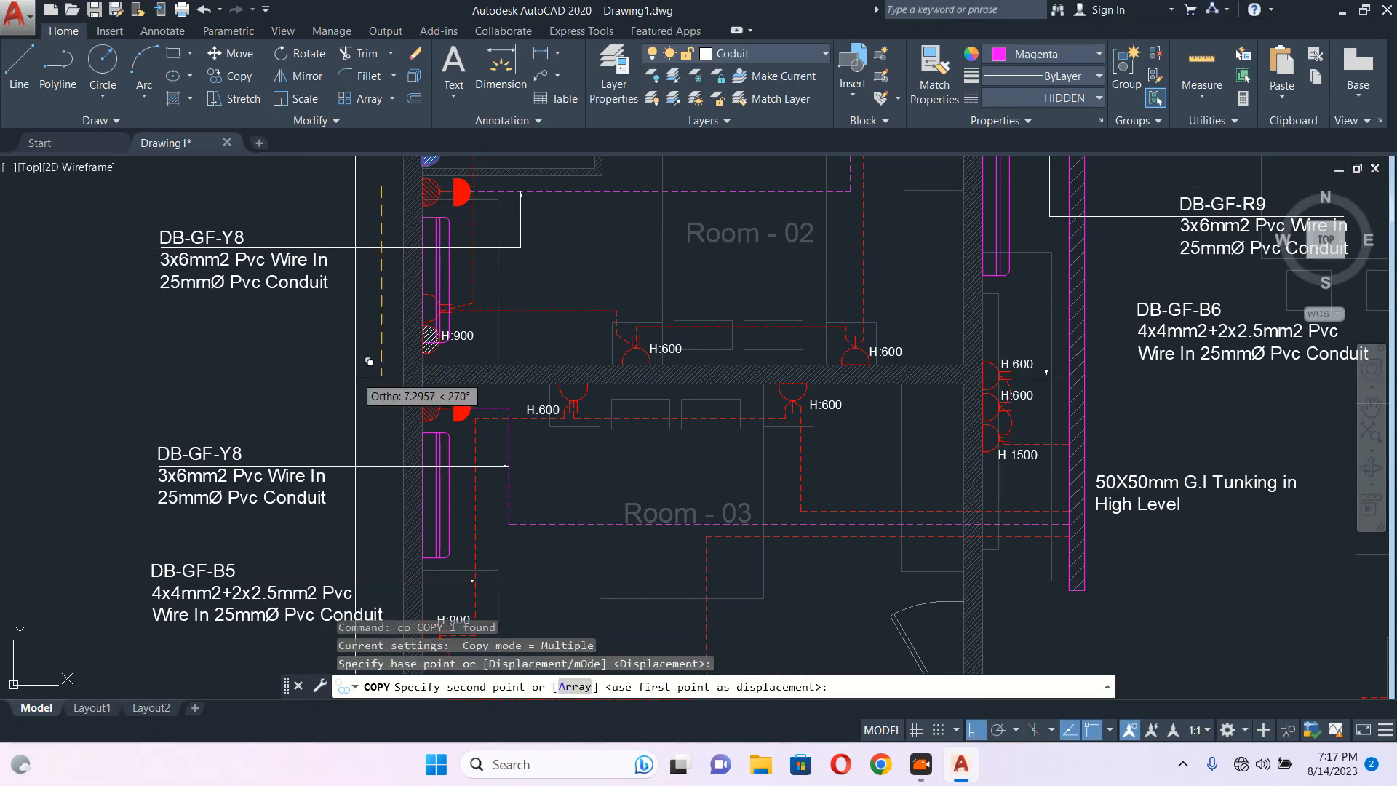
middle_click_drag(355, 376, 417, 153)
scroll(313, 484, "down", 2)
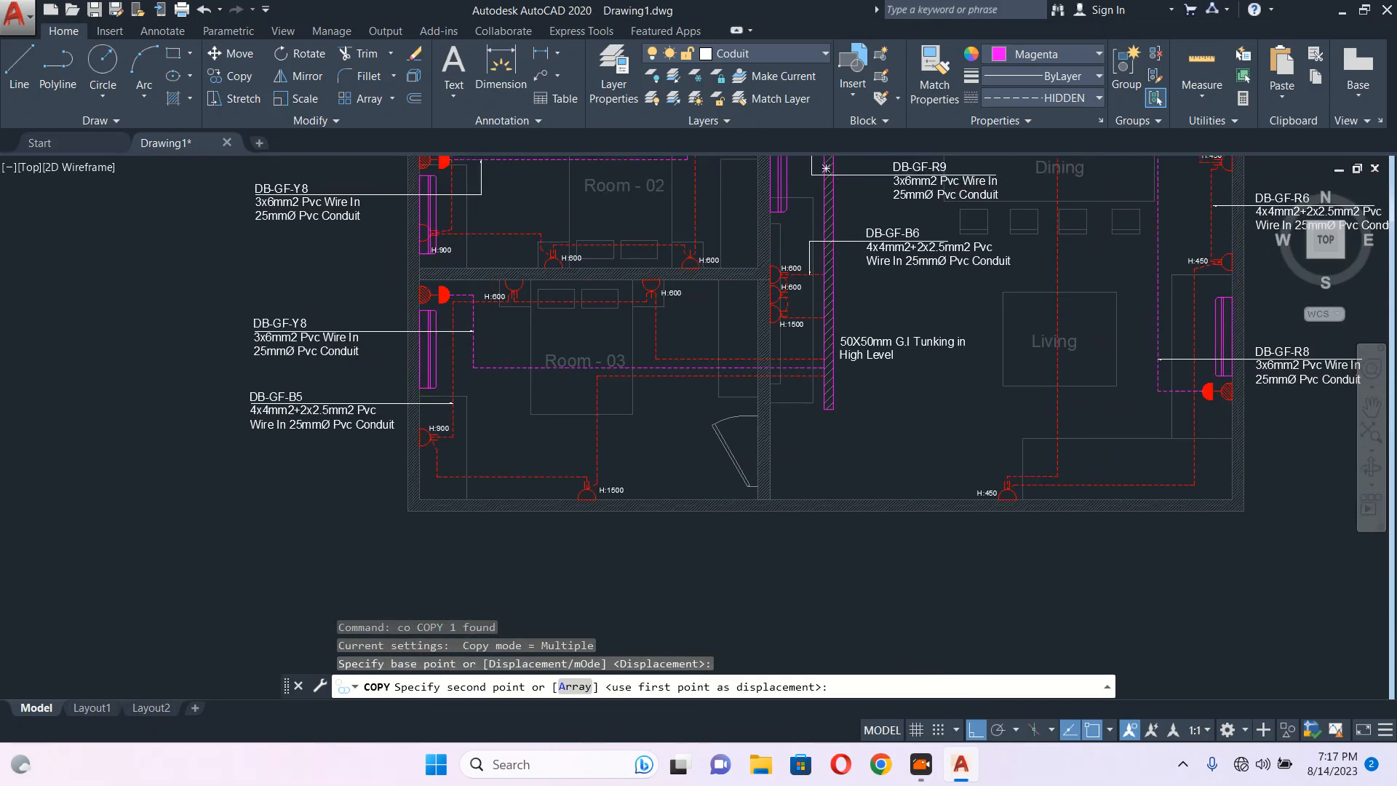
middle_click_drag(366, 337, 386, 413)
middle_click_drag(475, 231, 443, 356)
key("Escape")
Copy the lower toilet's Spure Outlet block onto the right wall of the toilet beside the kitchen, with ortho off.
scroll(404, 329, "up", 2)
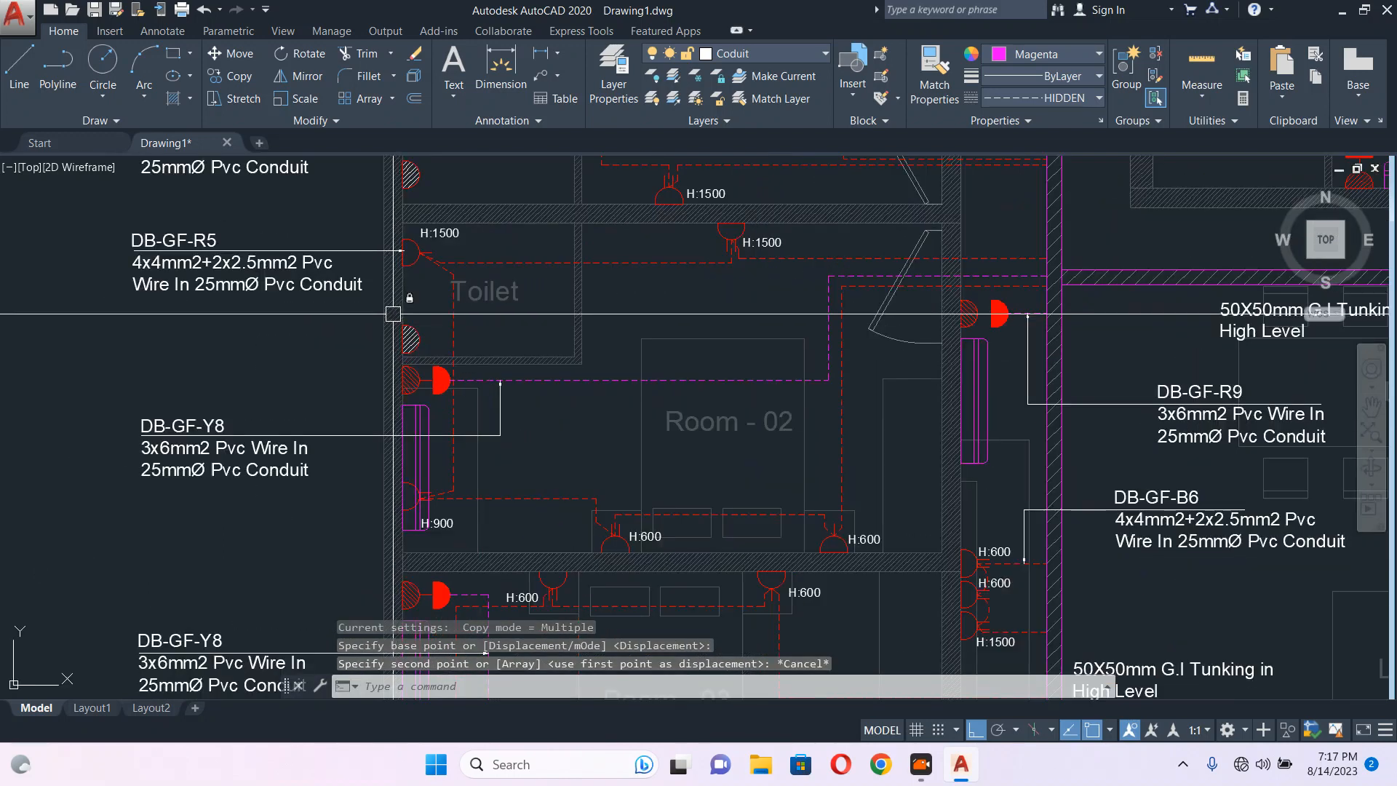
left_click(412, 334)
scroll(415, 337, "up", 5)
type("co")
key("Return")
left_click(298, 332)
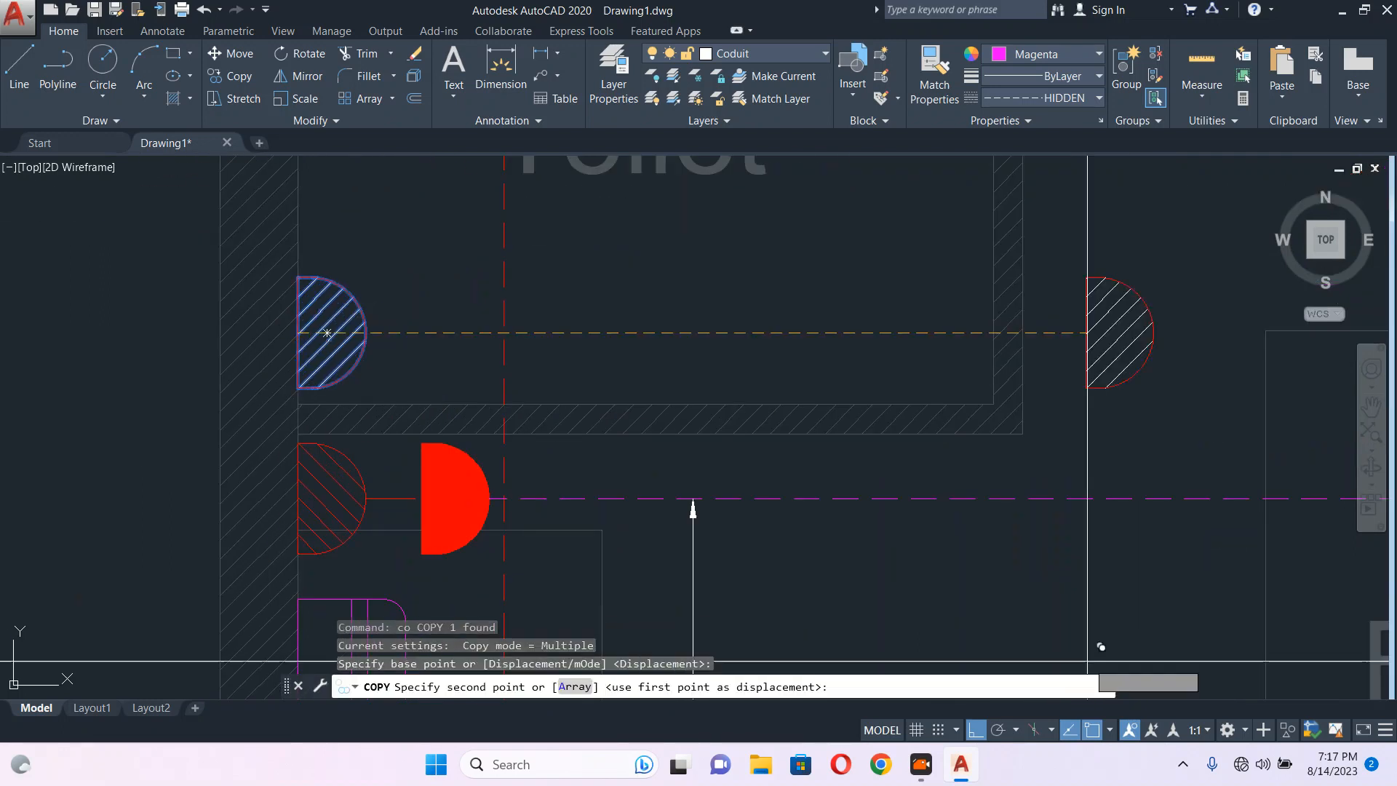
left_click(977, 730)
scroll(627, 475, "down", 6)
middle_click_drag(627, 474, 565, 357)
scroll(818, 414, "up", 3)
scroll(856, 350, "up", 4)
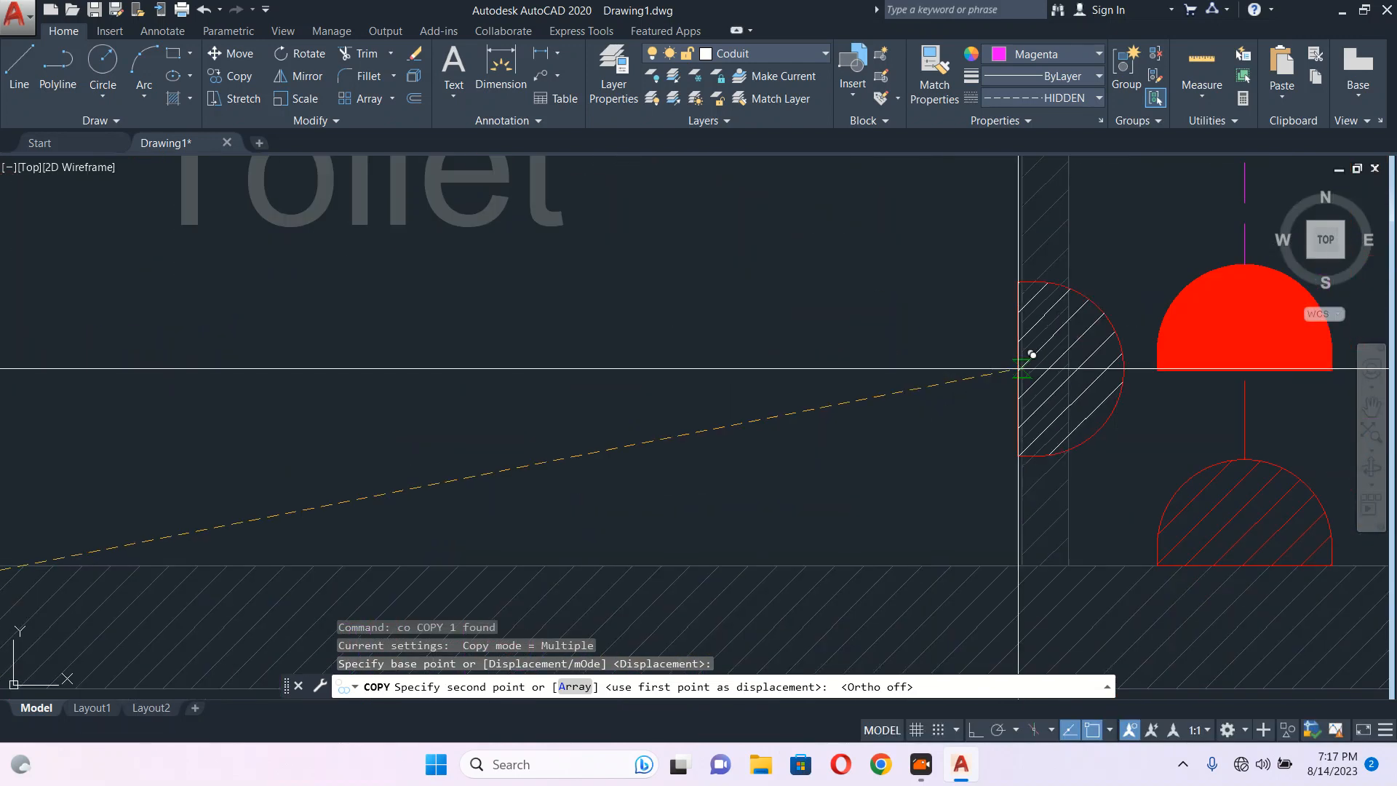
left_click(1023, 369)
key("Return")
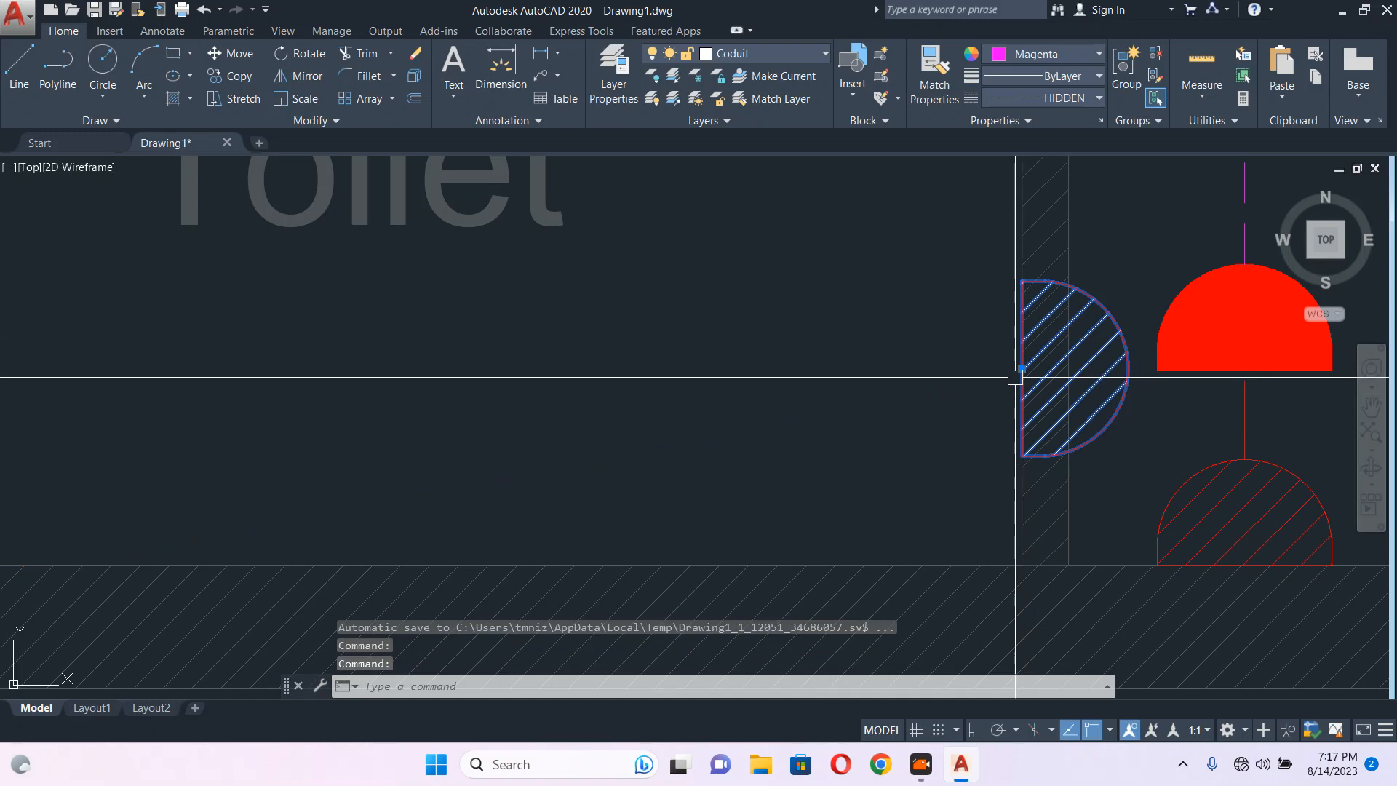
Mirror the copied Spure Outlet about the wall face so it faces into the kitchen-side toilet, erasing the source object.
type("mi")
key("Return")
left_click(1024, 372)
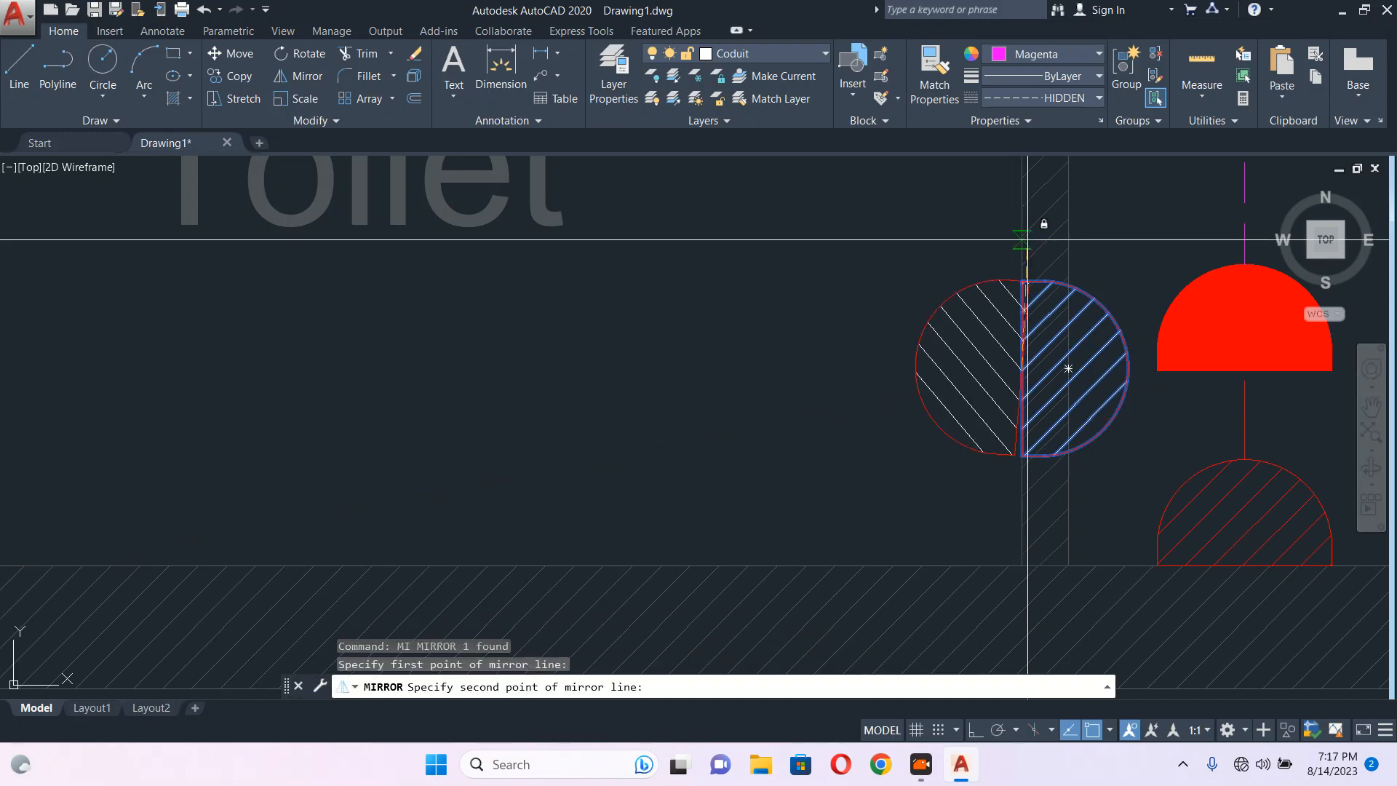
key("Return")
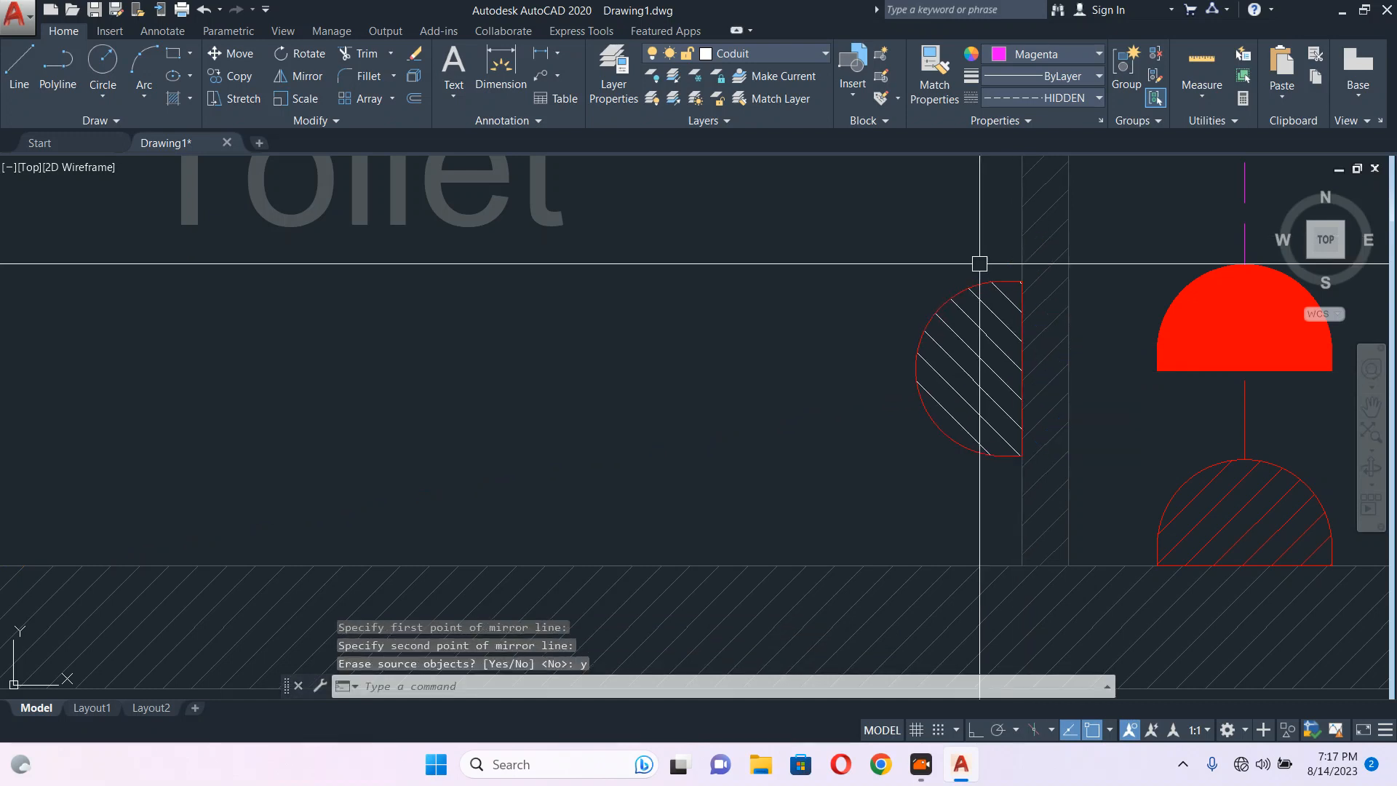
scroll(960, 306, "down", 6)
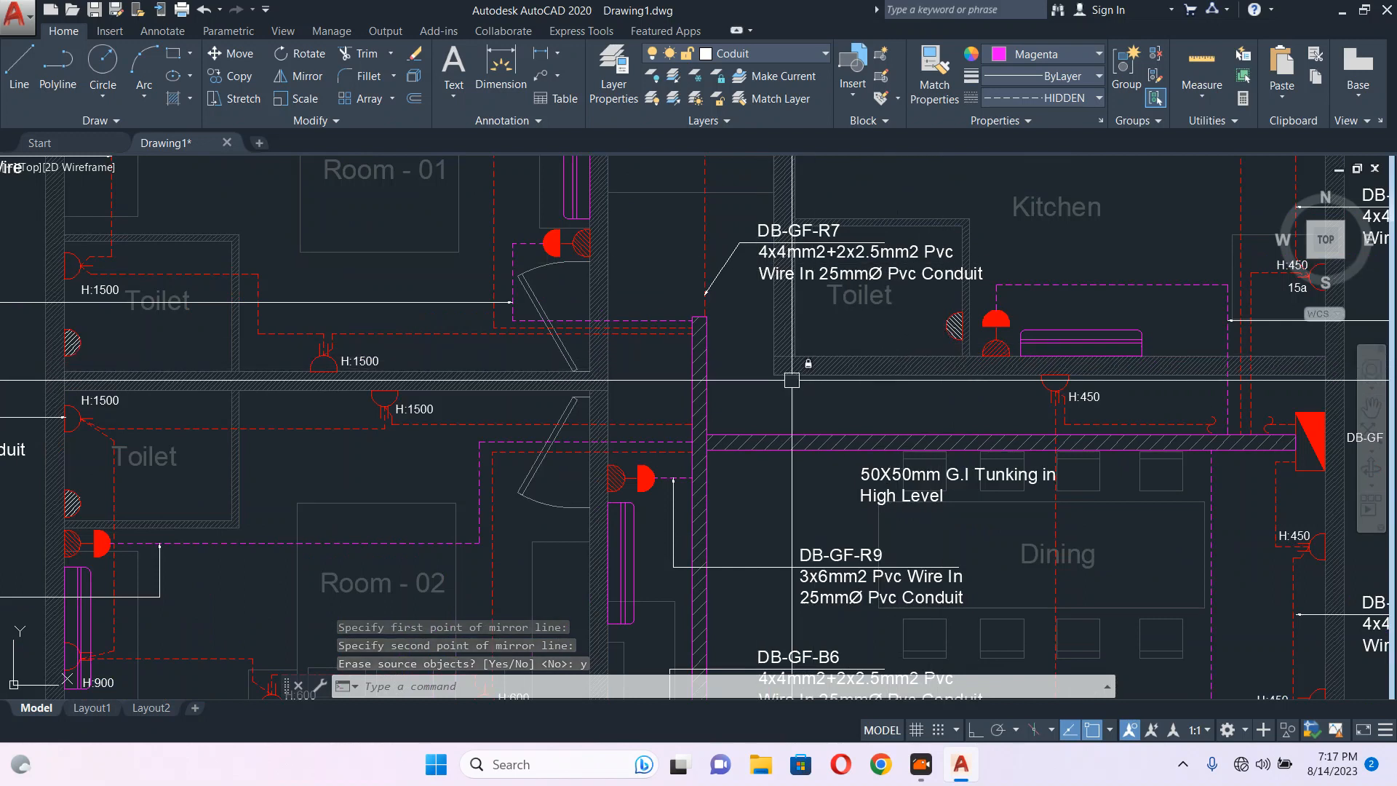
Move the lower toilet's Spure Outlet slightly up along the wall, away from the red outlet below it.
scroll(624, 298, "down", 5)
scroll(573, 438, "up", 8)
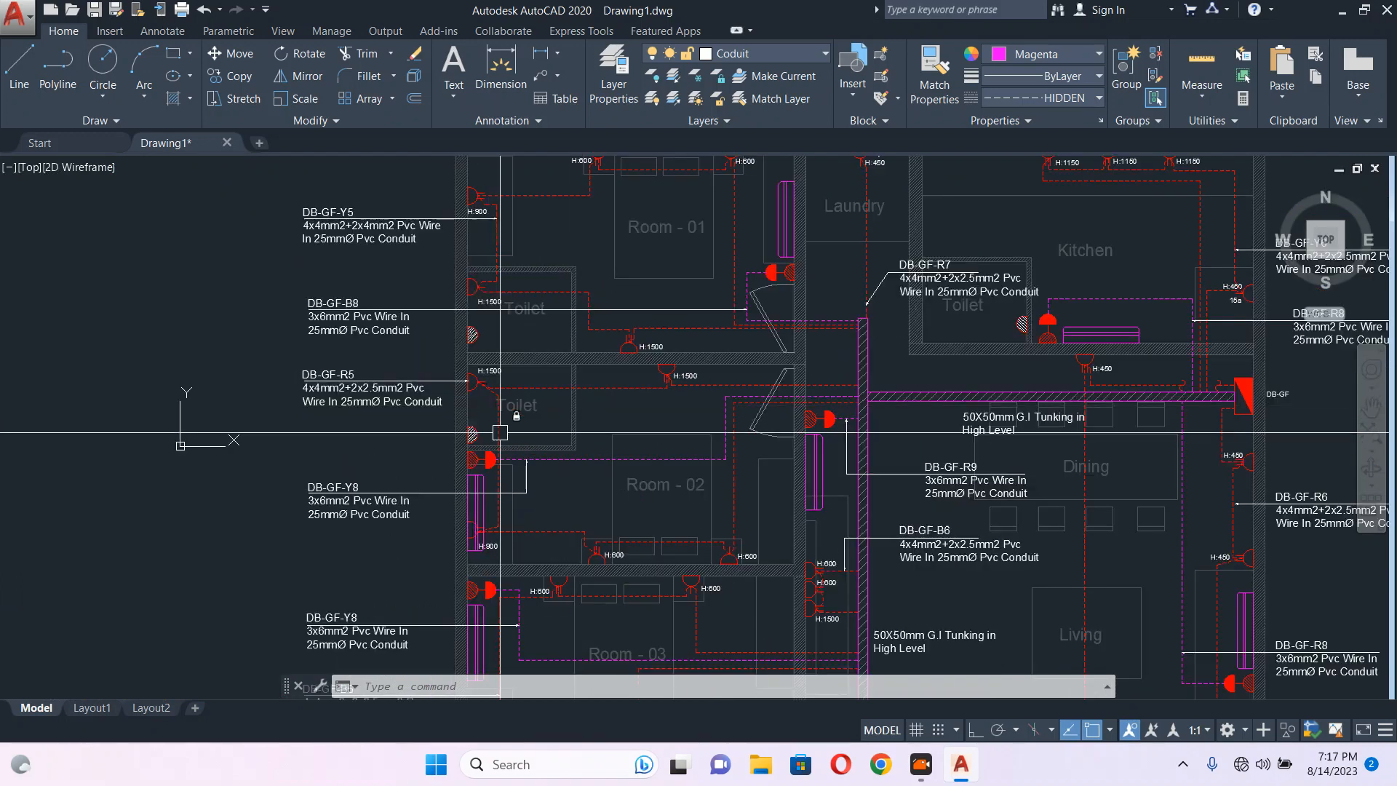
left_click(483, 405)
scroll(490, 406, "up", 2)
type("m")
key("Return")
left_click(527, 372)
left_click(529, 365)
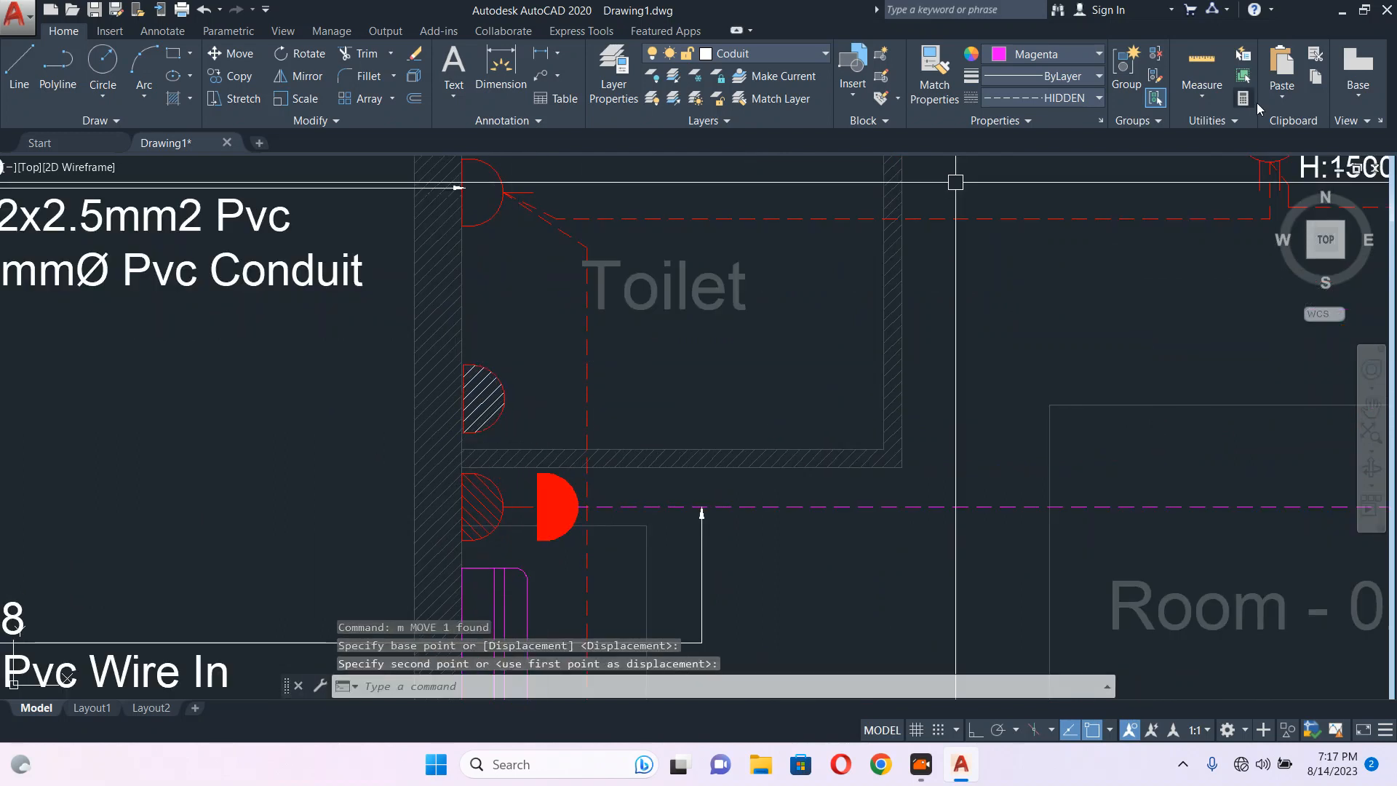
Set the current object colour to Cyan for the Spure Outlet conduit run.
left_click(1063, 54)
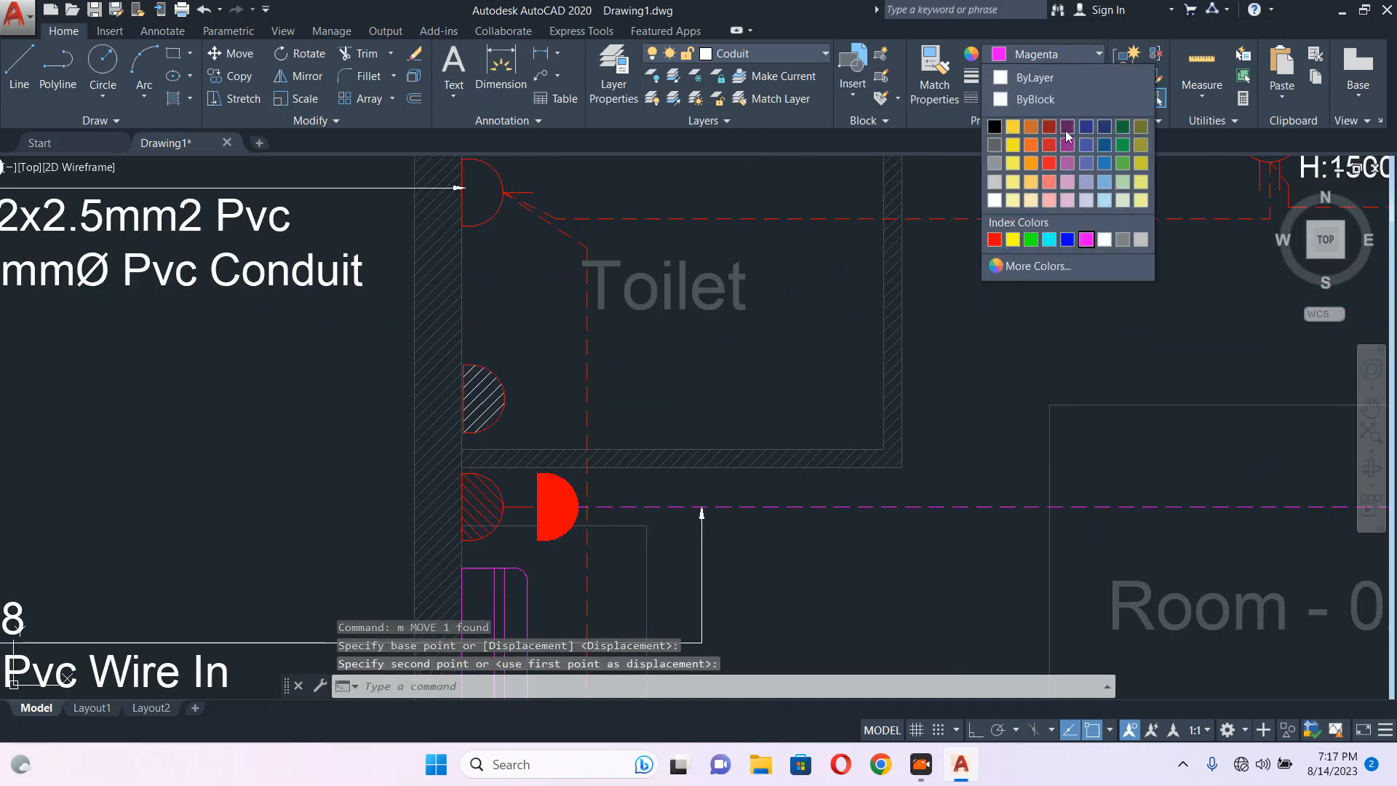
left_click(1048, 241)
scroll(724, 368, "down", 4)
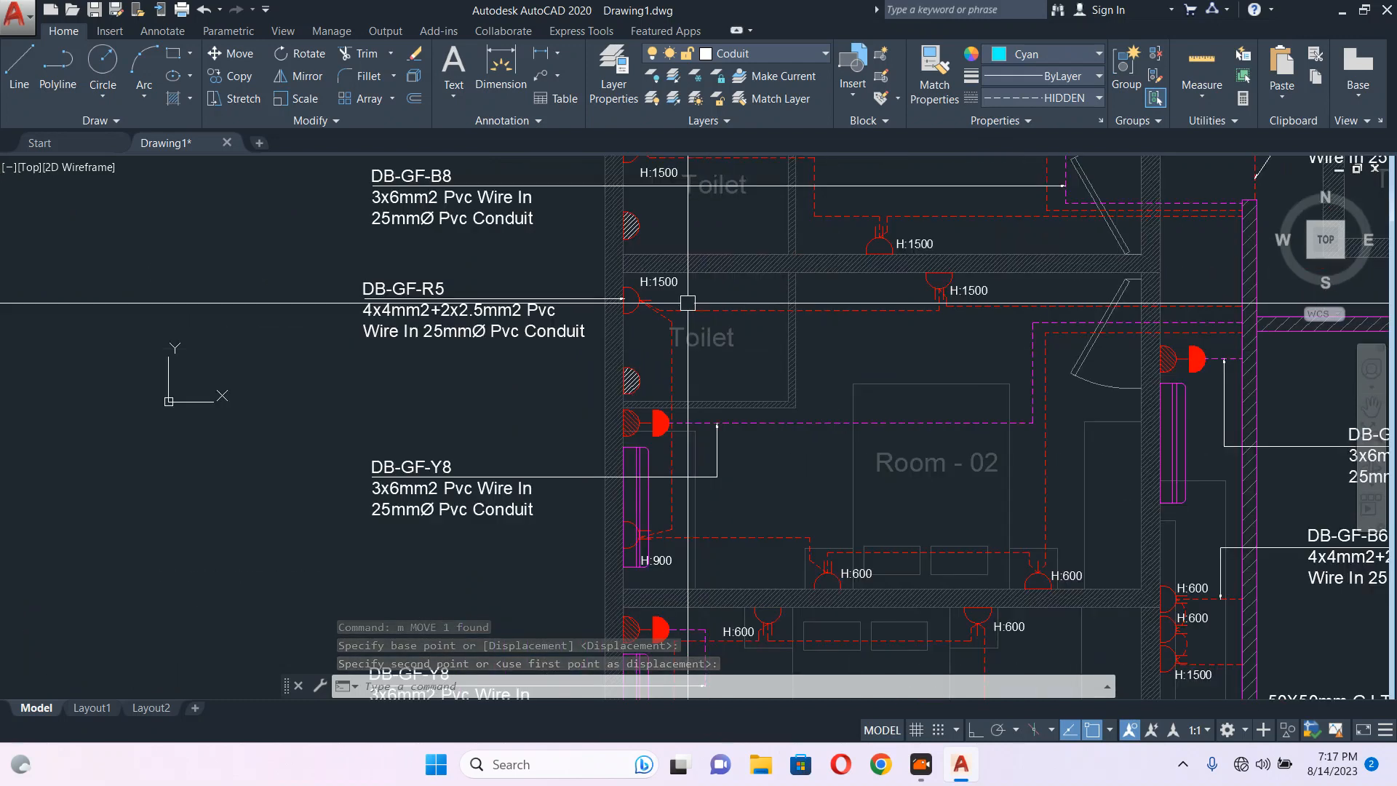
scroll(659, 483, "down", 2)
type("pl")
key("Return")
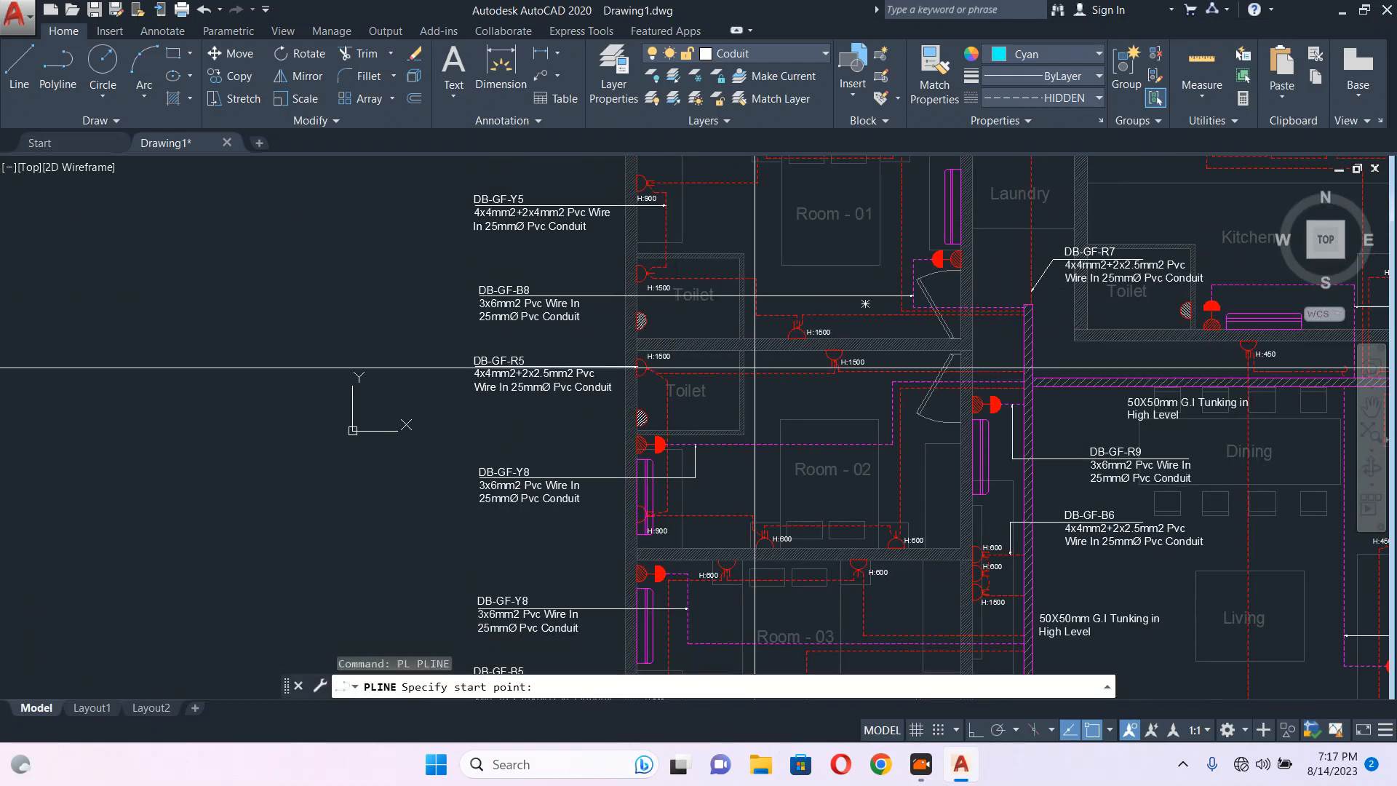
key("Escape")
scroll(688, 262, "up", 2)
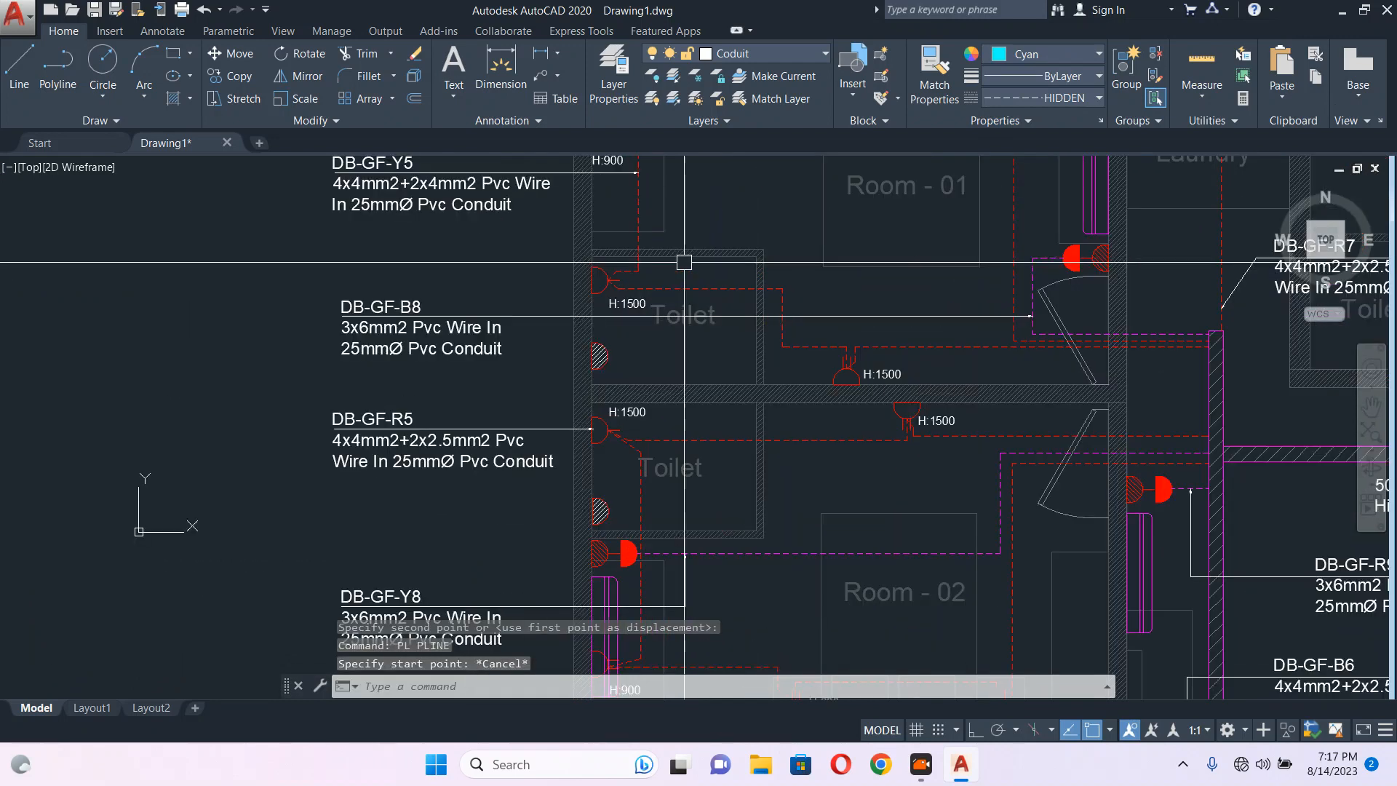
scroll(685, 262, "up", 2)
scroll(870, 404, "down", 2)
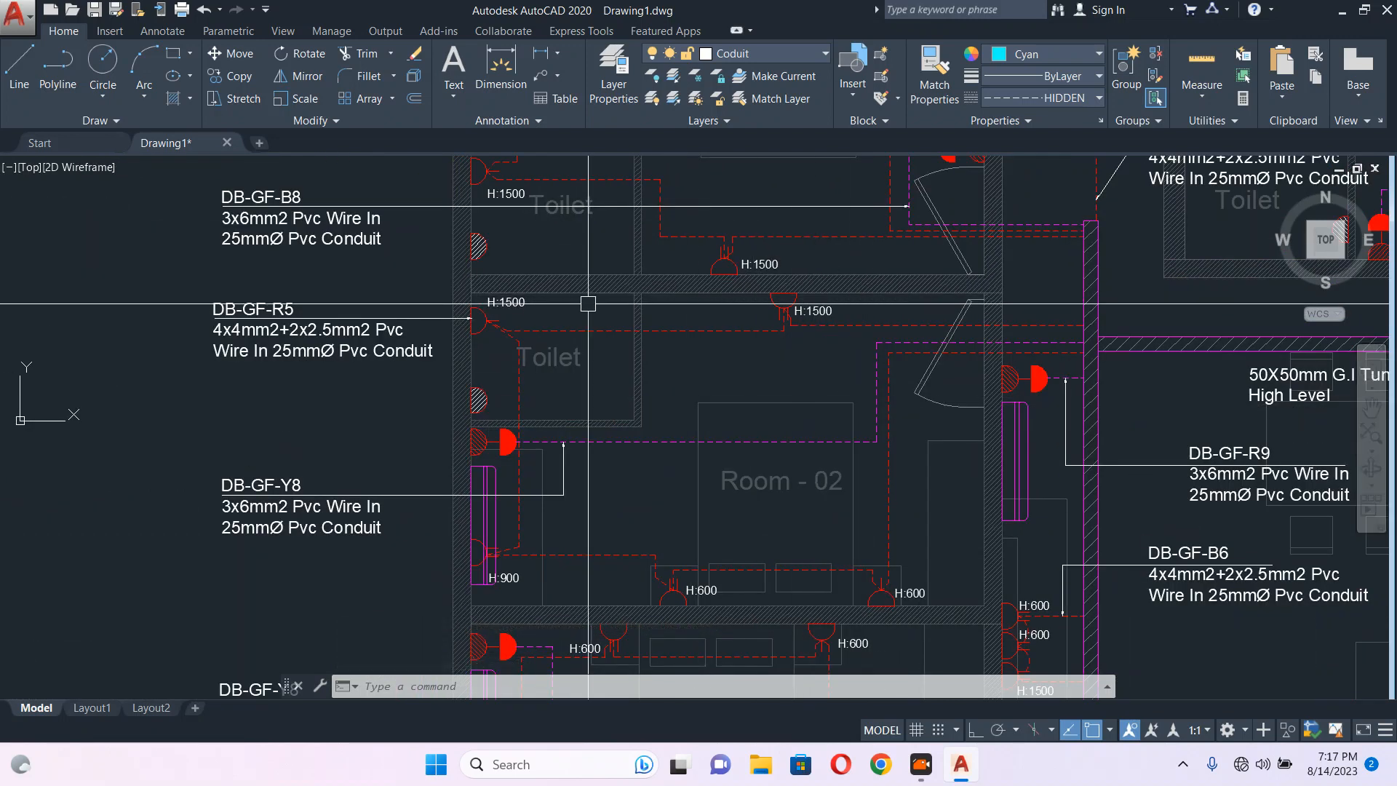
Start a cyan dashed polyline at the vertical G.I. trunking and run it horizontally below the toilet beside the kitchen, with ortho on.
scroll(611, 306, "up", 5)
type("pl")
key("Return")
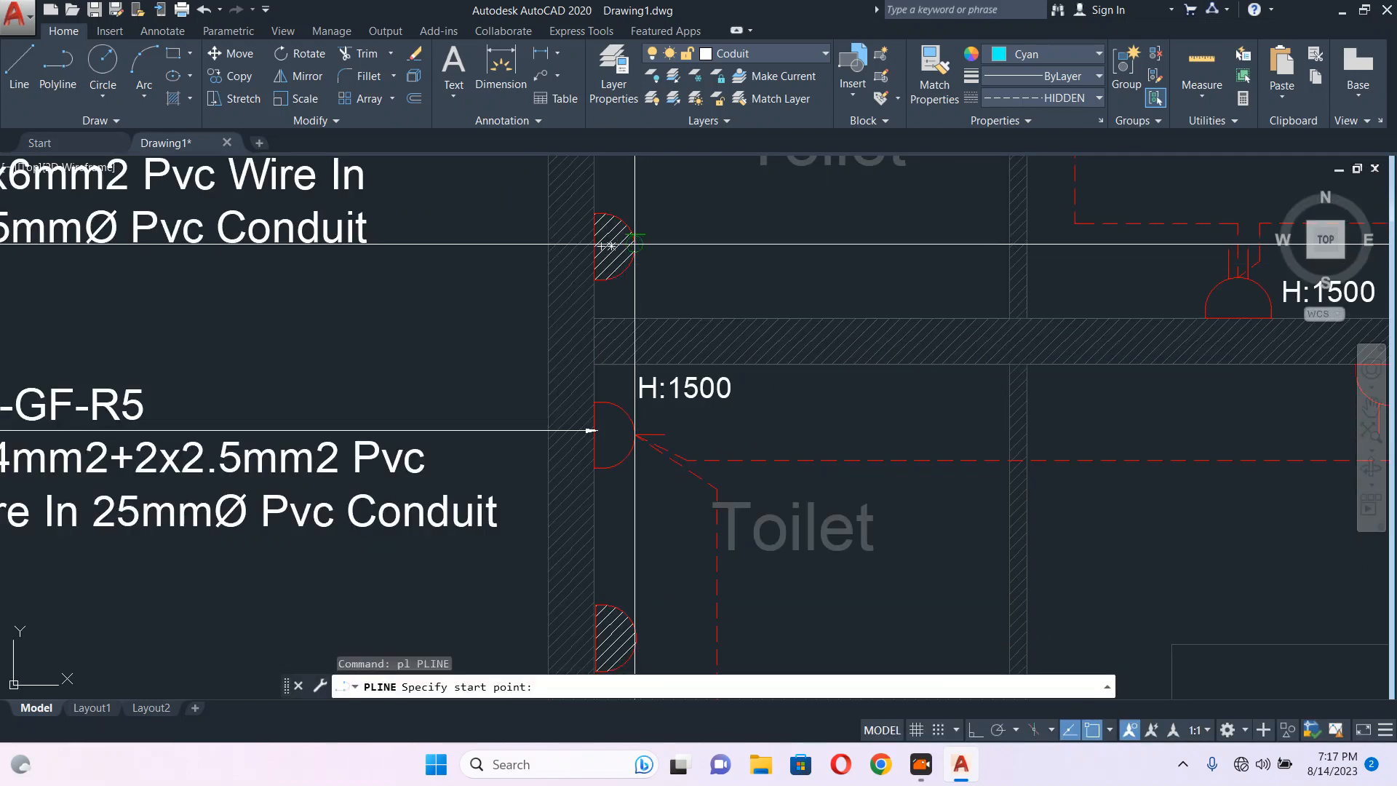
scroll(635, 245, "down", 5)
scroll(600, 337, "up", 2)
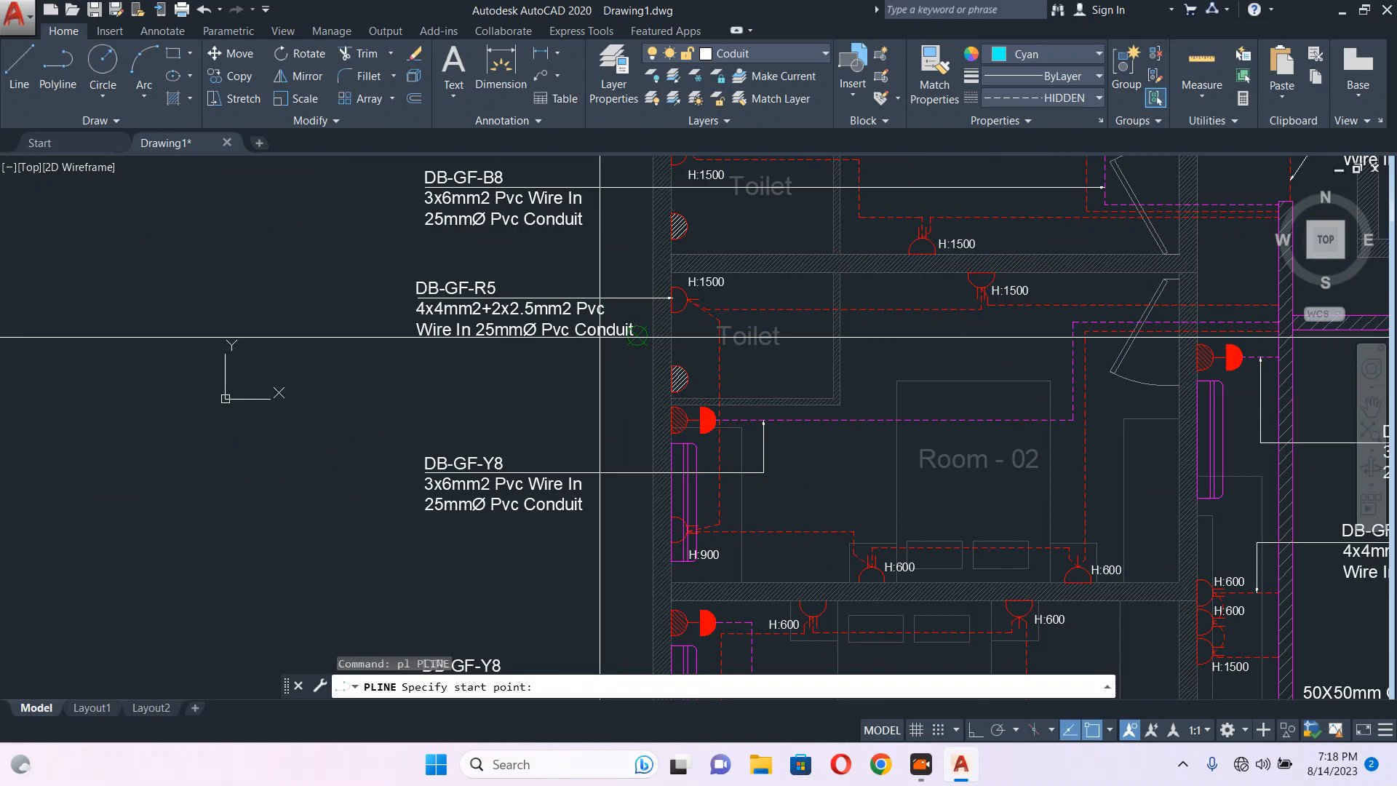
scroll(692, 227, "up", 4)
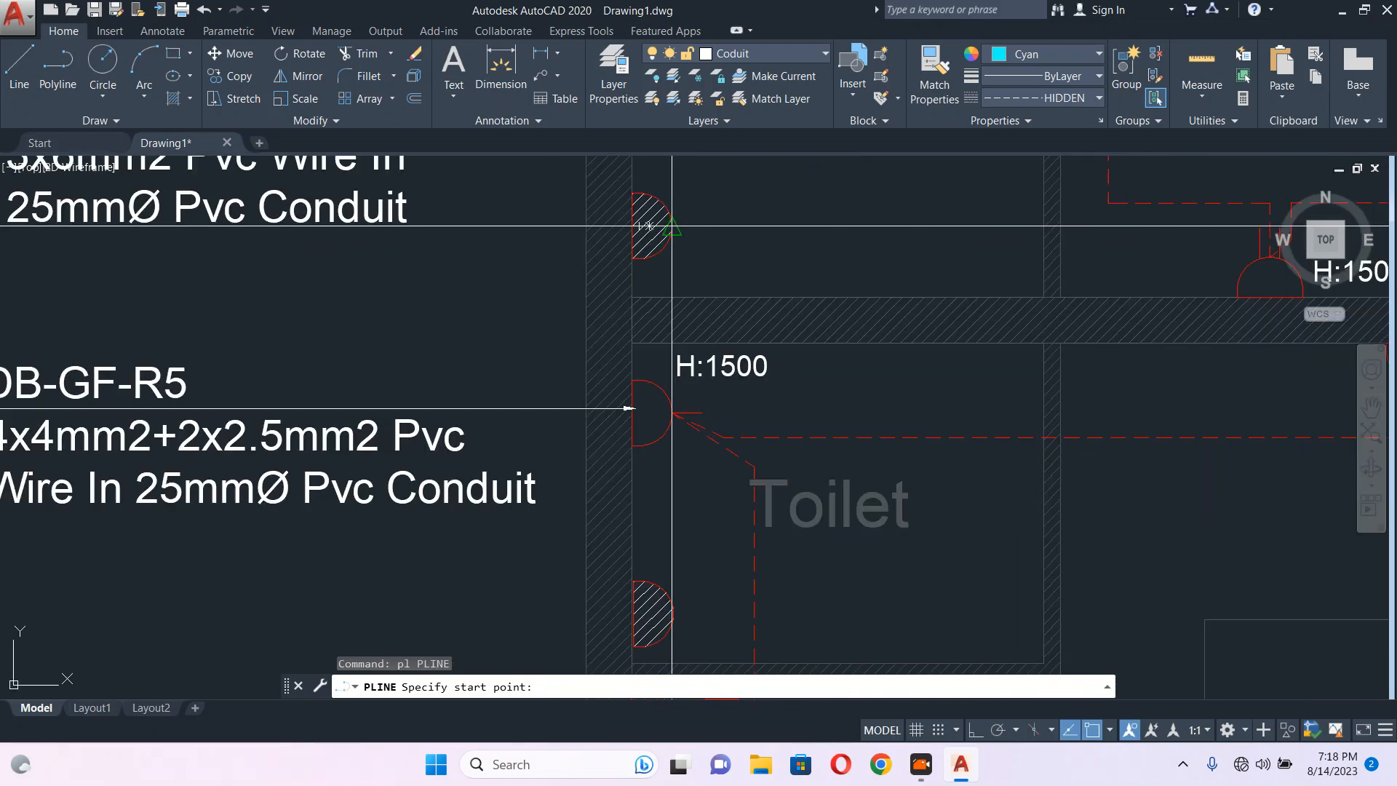
scroll(649, 226, "down", 6)
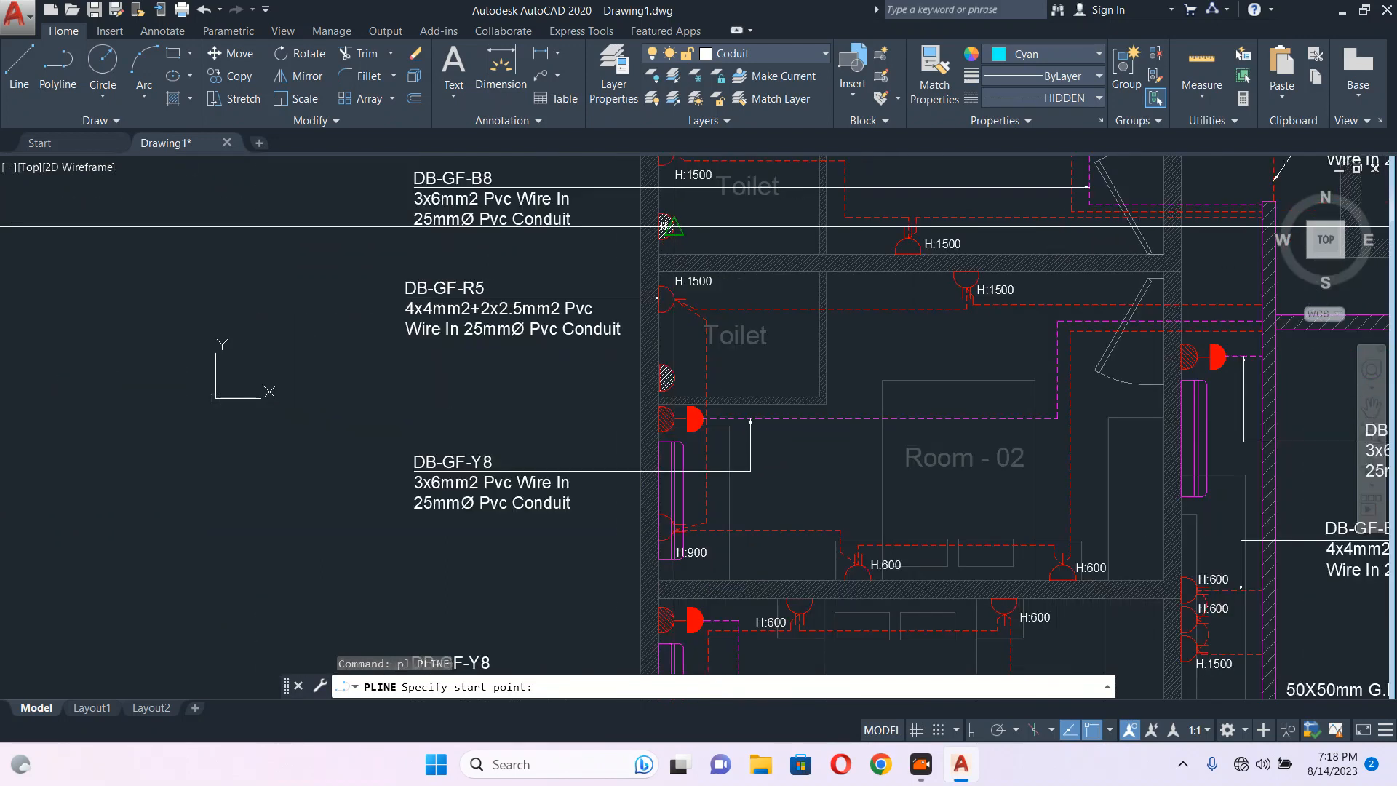
middle_click_drag(1145, 255, 992, 318)
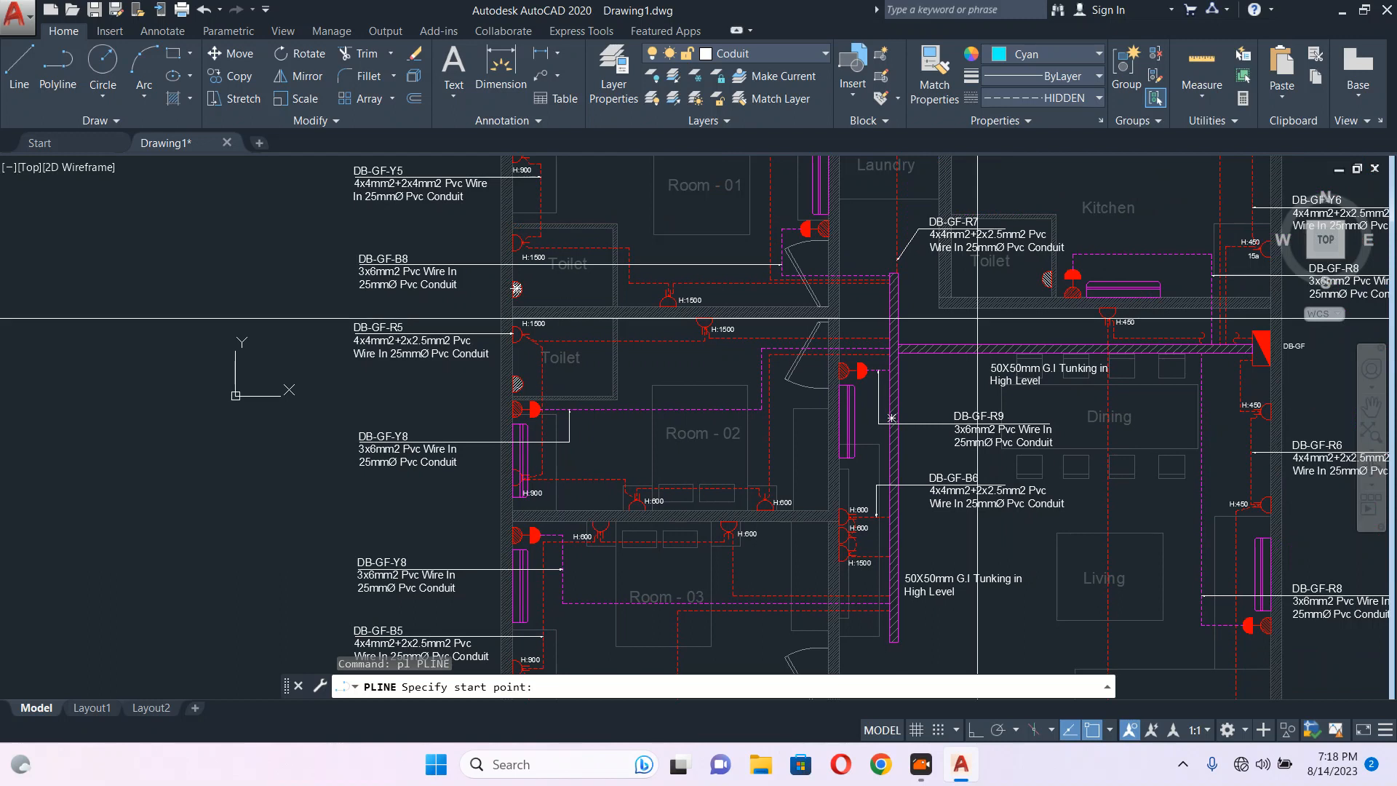
scroll(1024, 270, "up", 4)
left_click(704, 378)
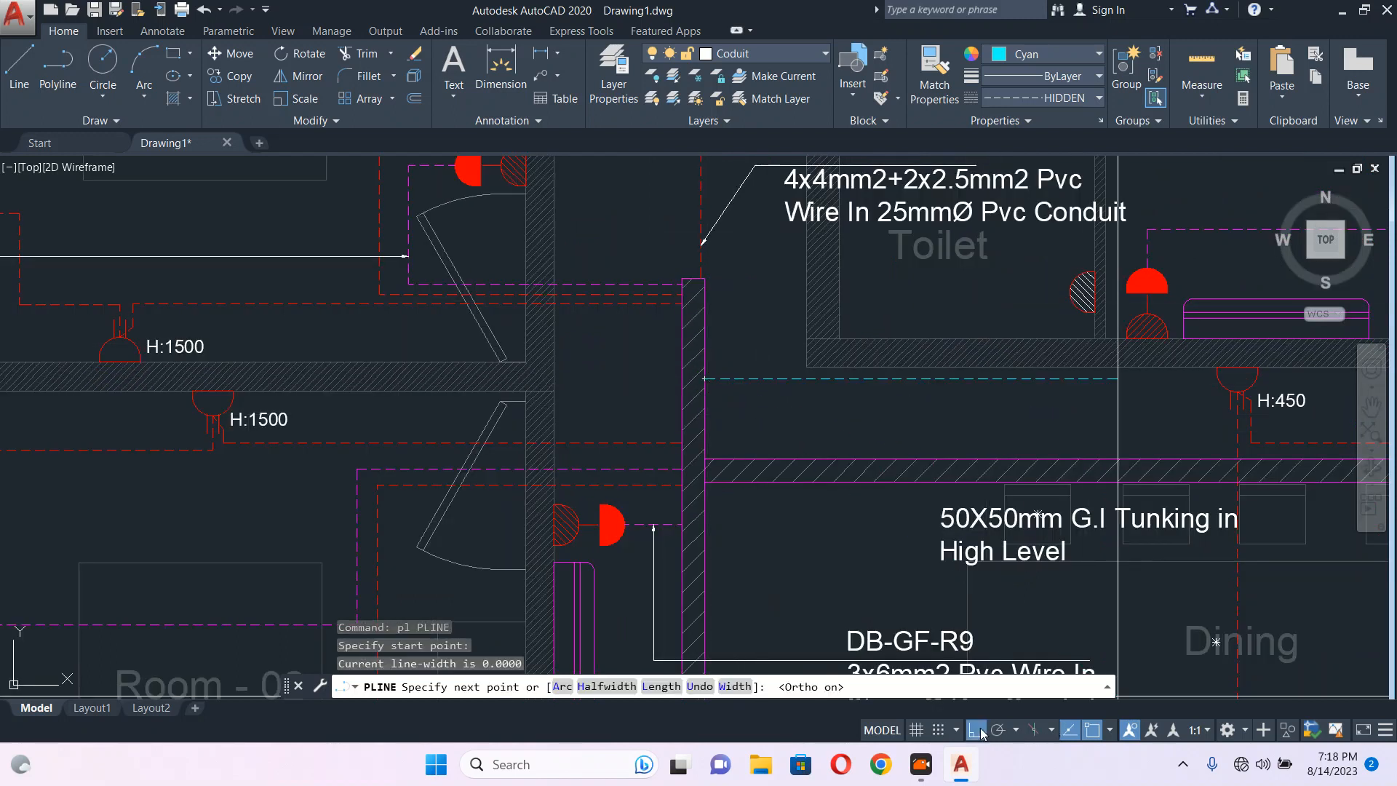
scroll(1050, 382, "up", 4)
left_click(1089, 409)
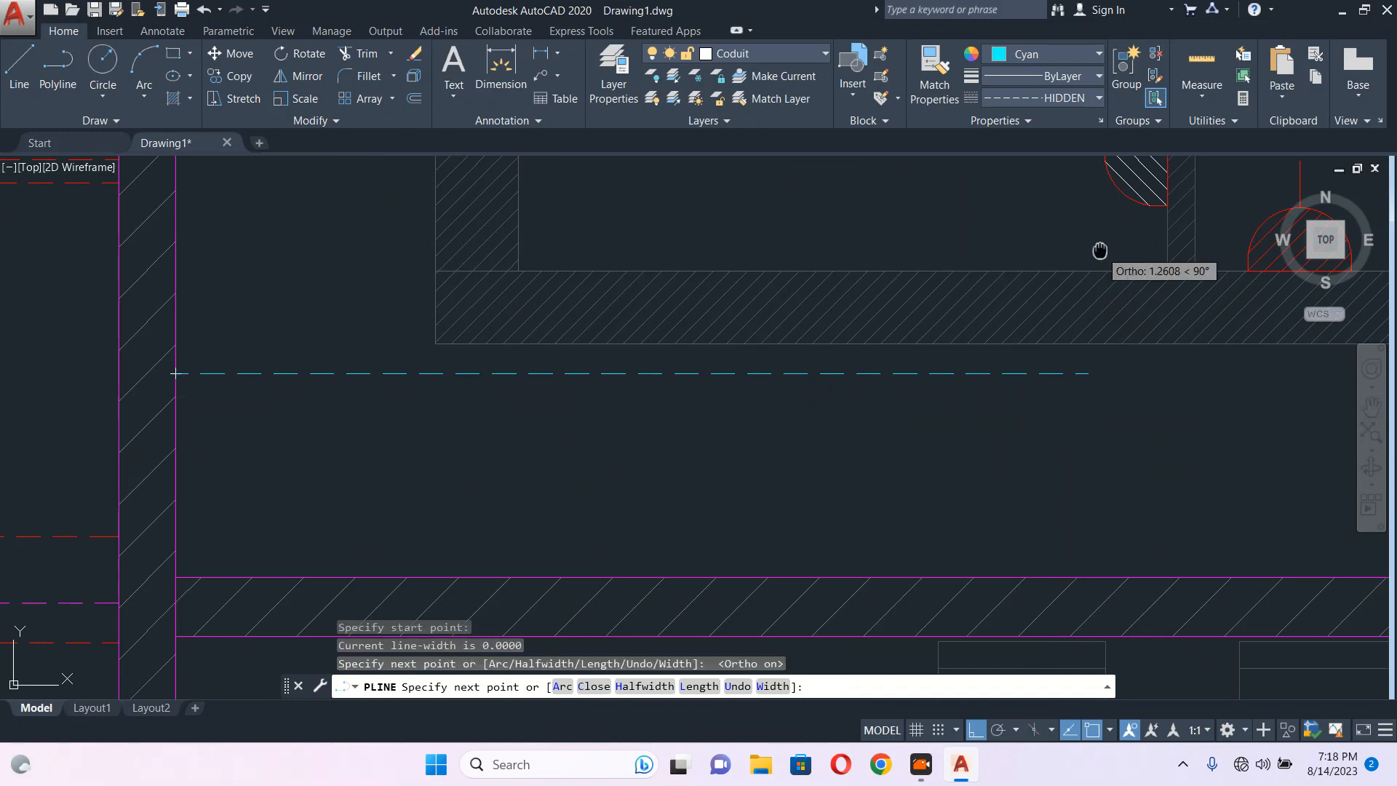
Route the polyline up through the toilet wall and angle it to the curved edge of the kitchen-side toilet's Spure Outlet.
middle_click_drag(1101, 252, 1056, 397)
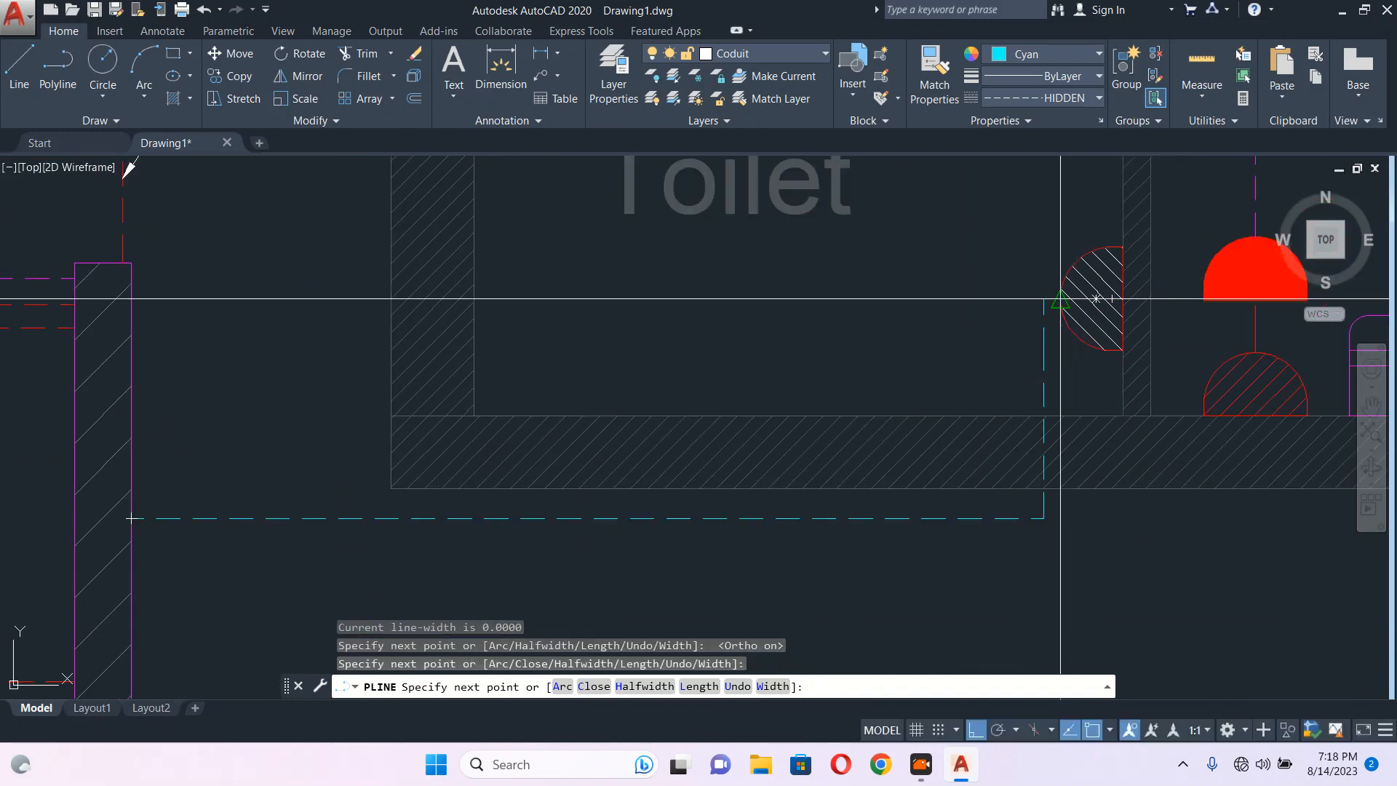
scroll(1070, 309, "down", 8)
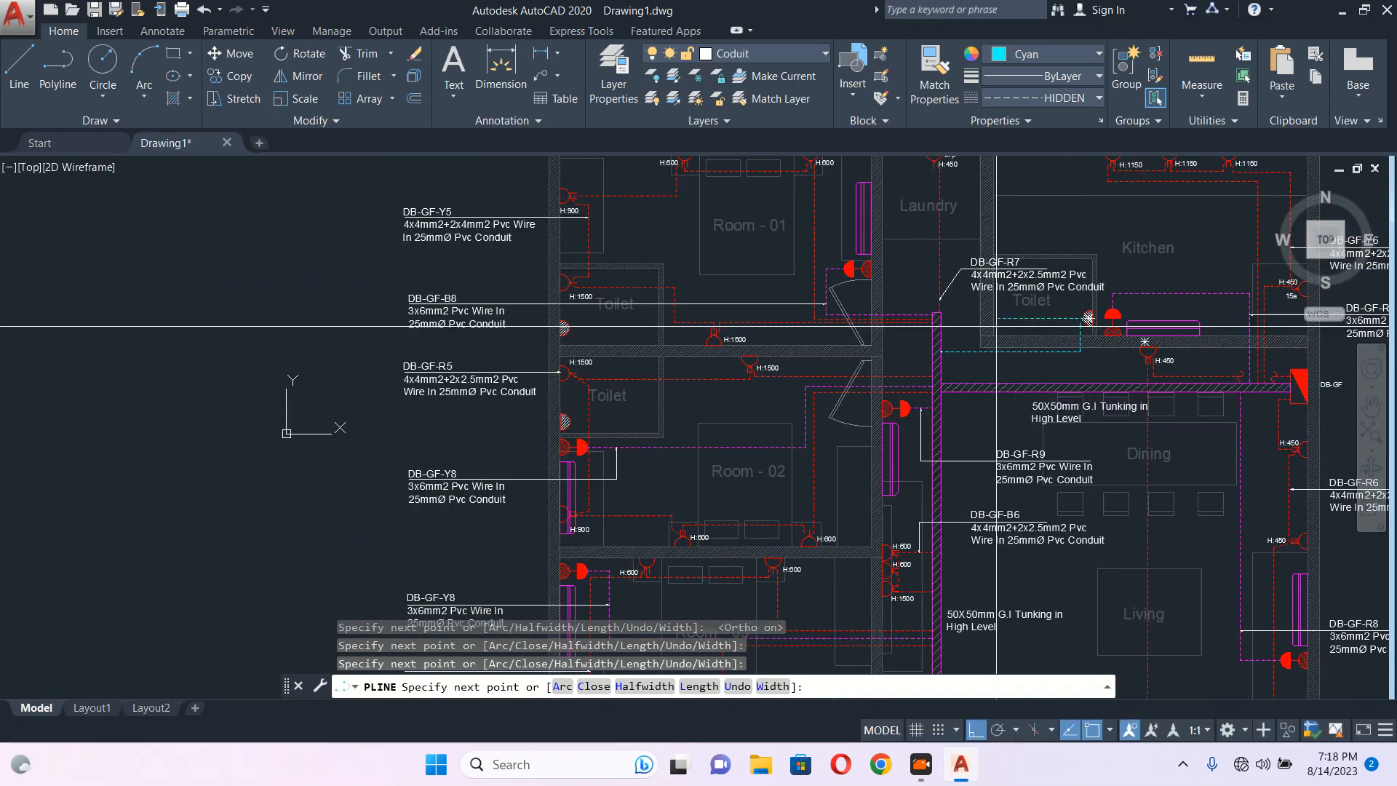
scroll(1089, 318, "up", 10)
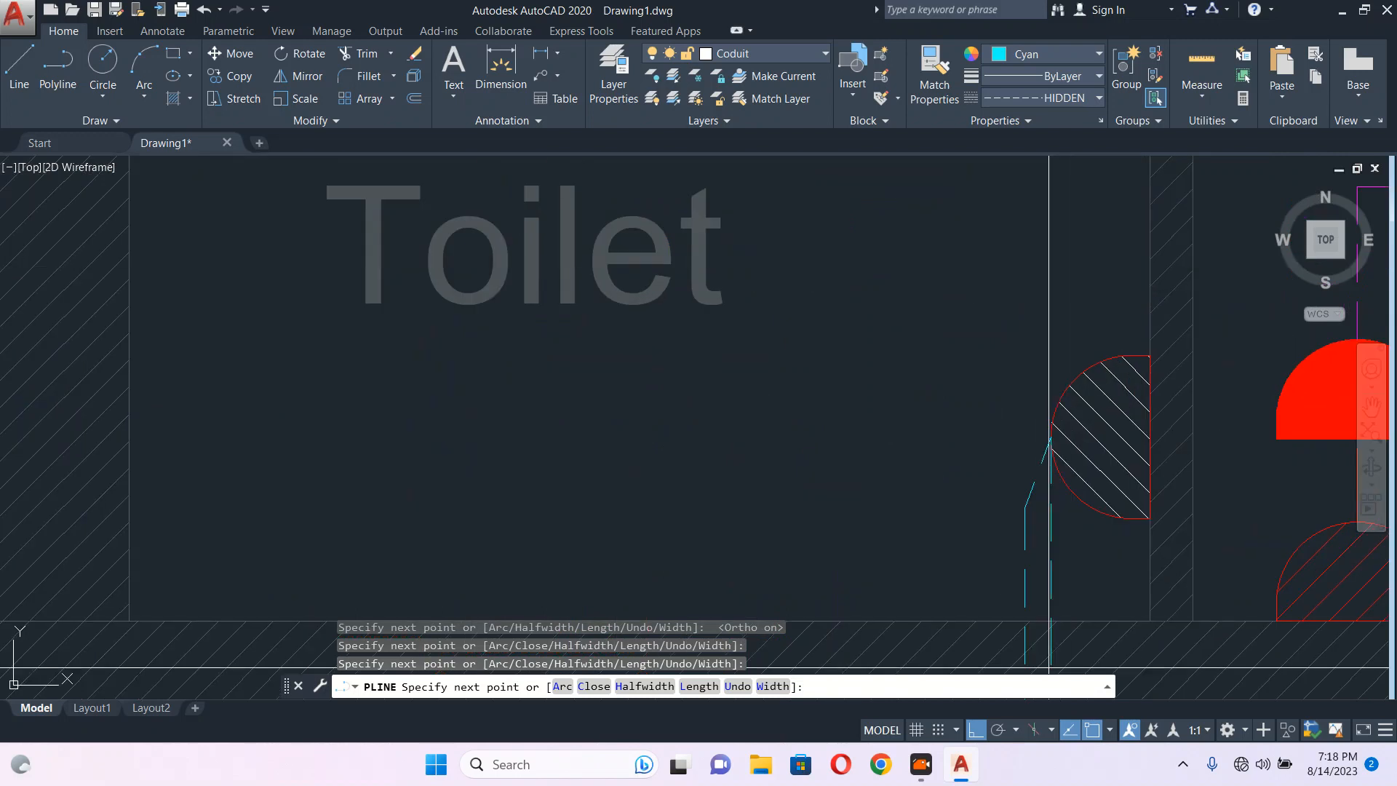
Continue the polyline up from that outlet, across Room - 01's entrance into the upper toilet, and down to its Spure Outlet.
left_click(1002, 385)
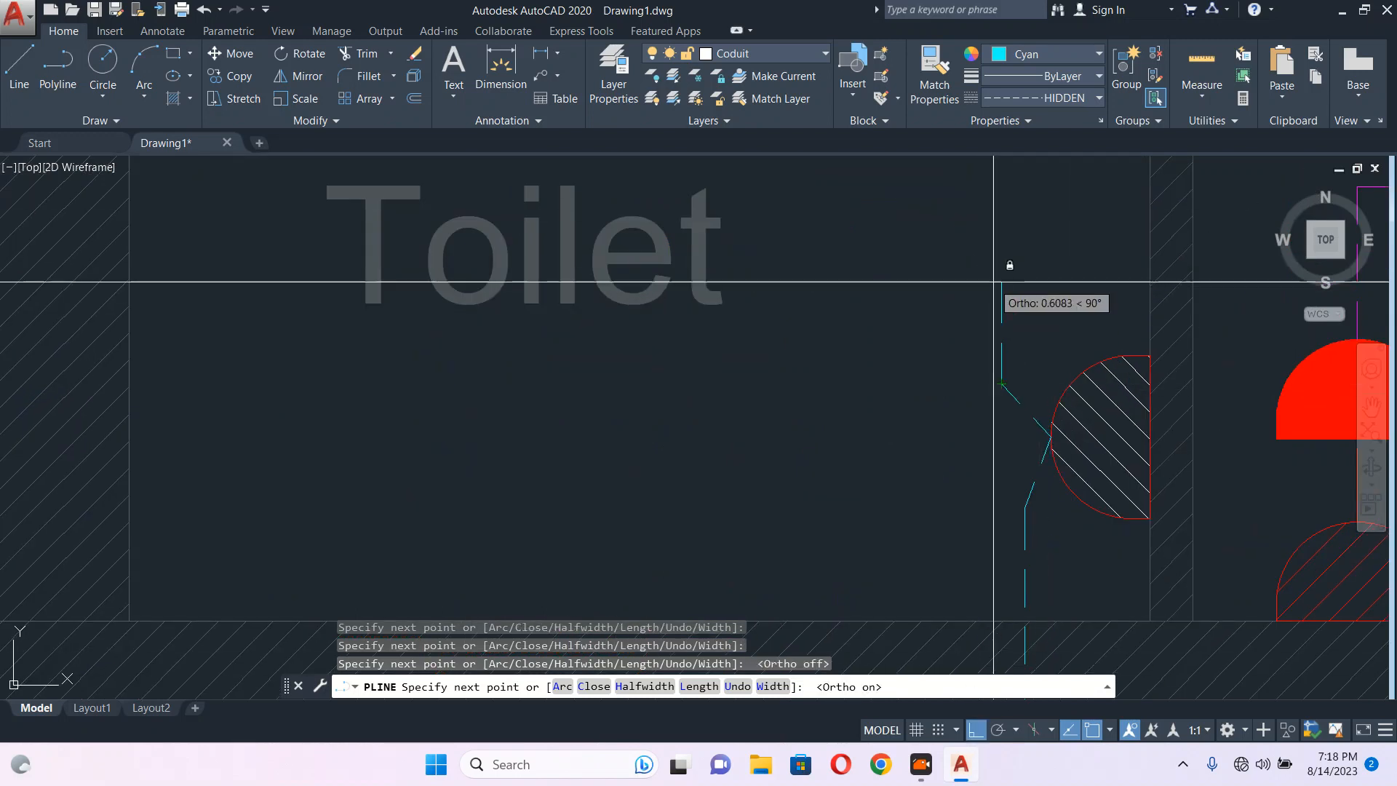
scroll(1019, 313, "down", 4)
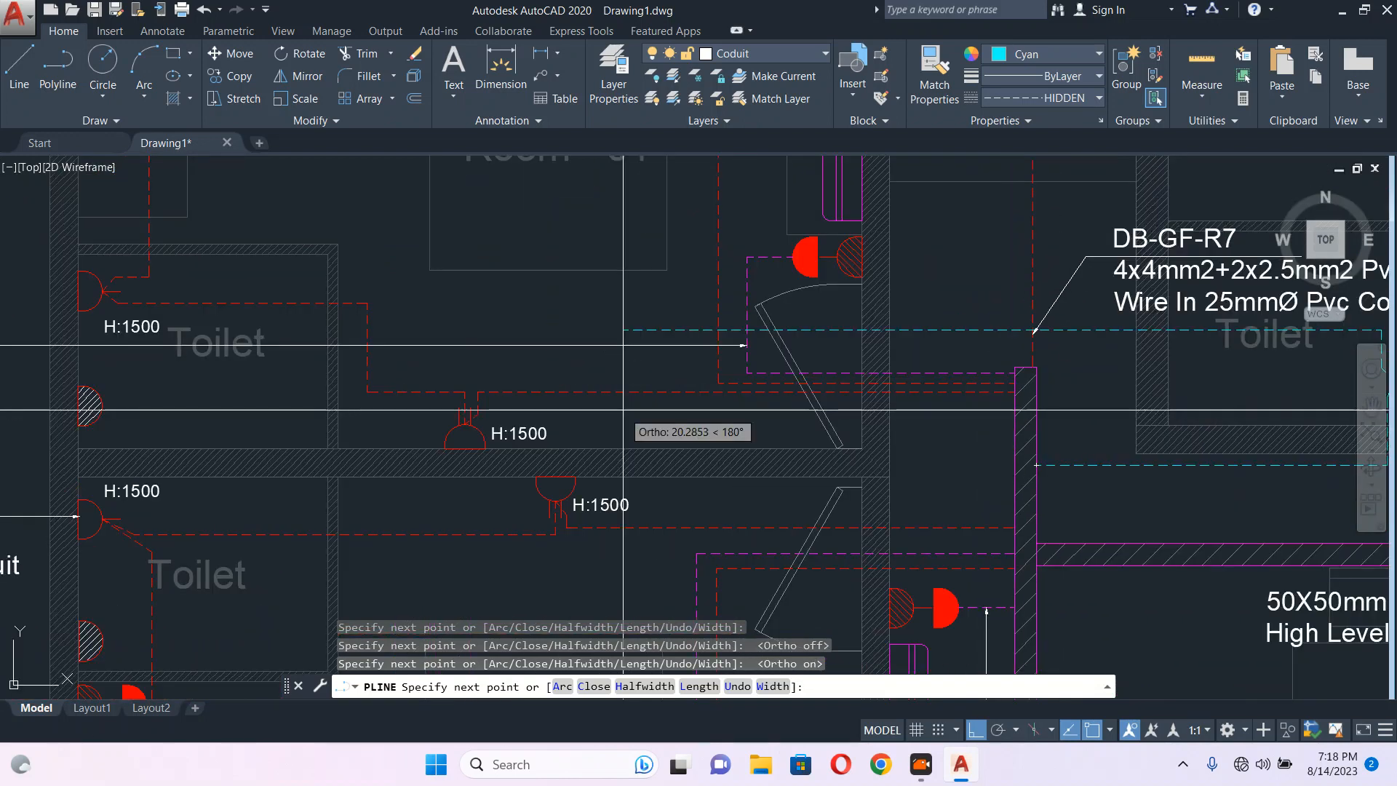
middle_click_drag(624, 411, 857, 387)
scroll(374, 338, "up", 4)
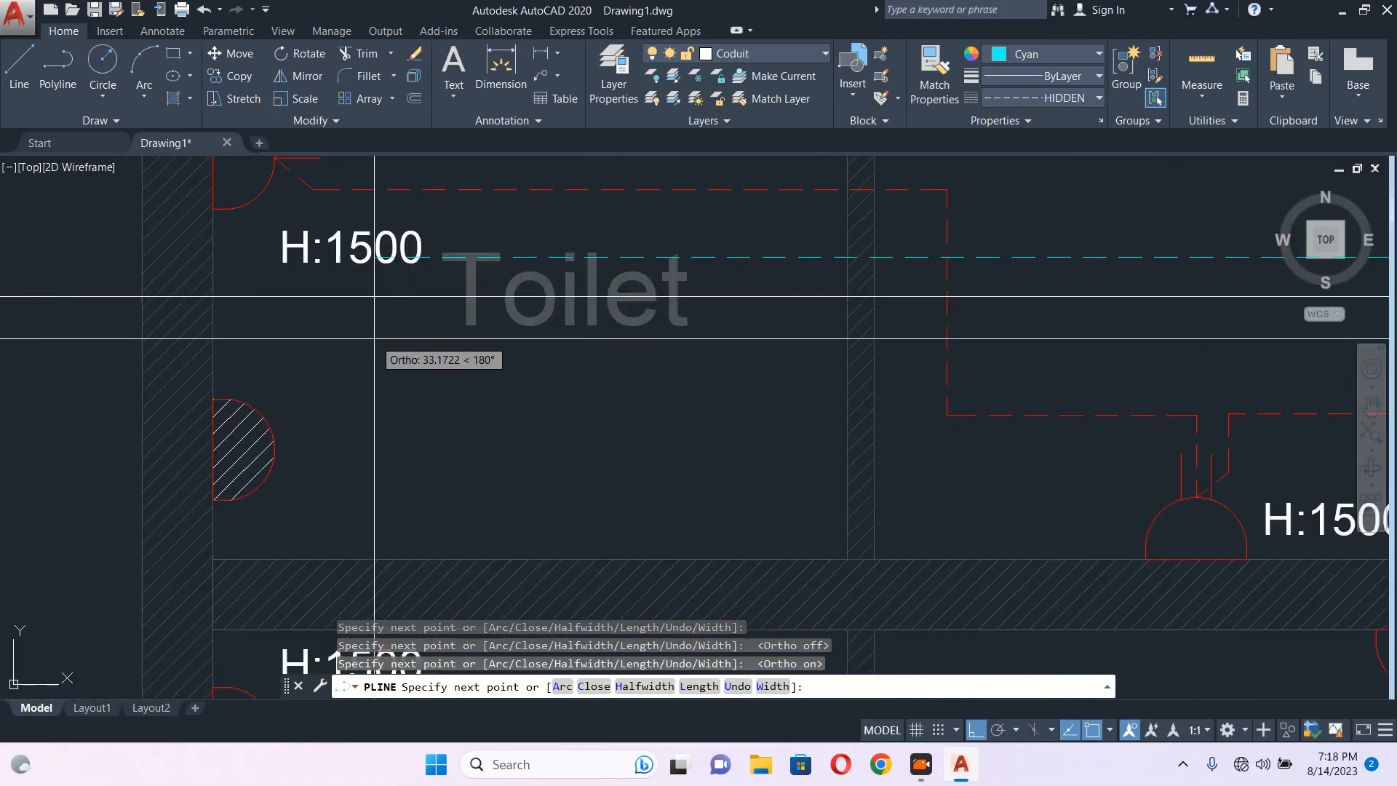
middle_click_drag(375, 339, 647, 255)
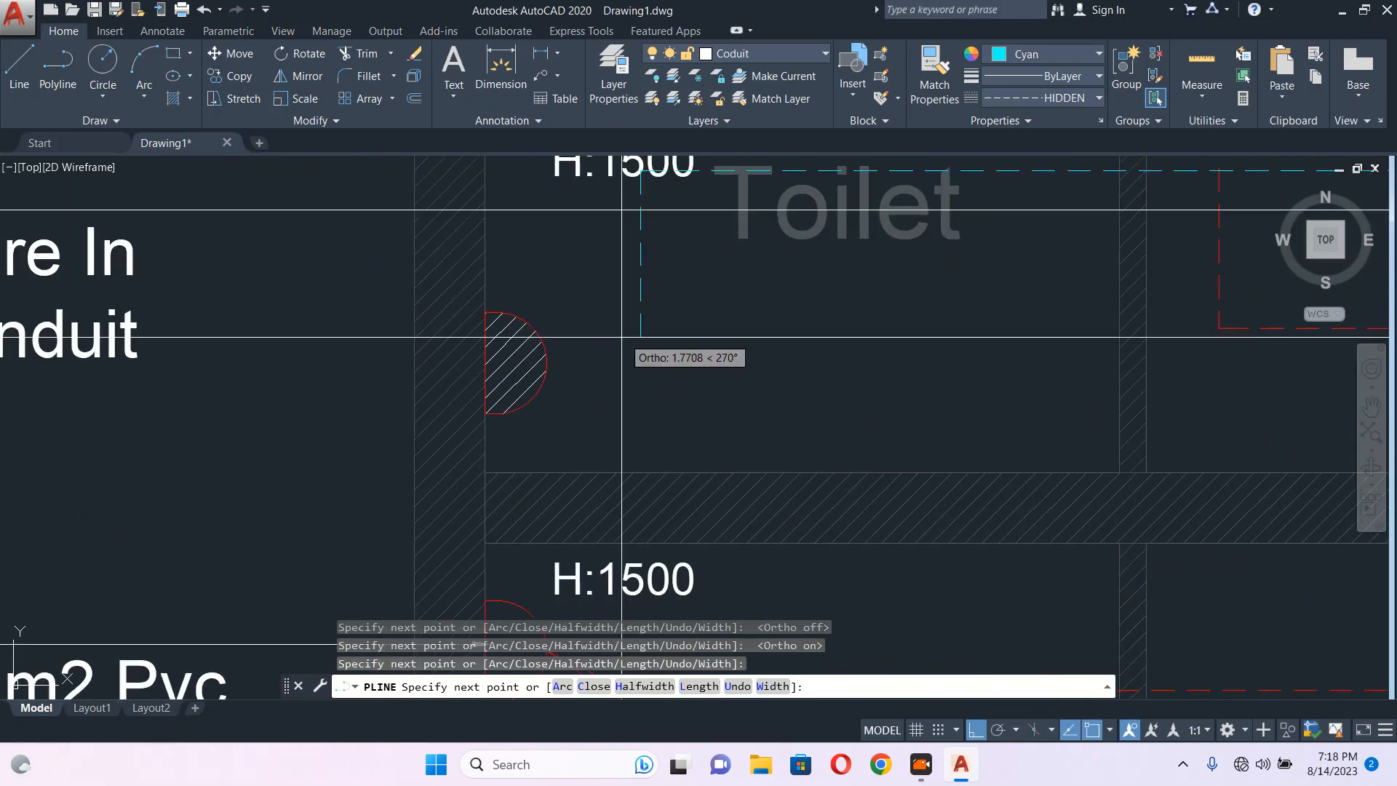
left_click(630, 310)
left_click(597, 313)
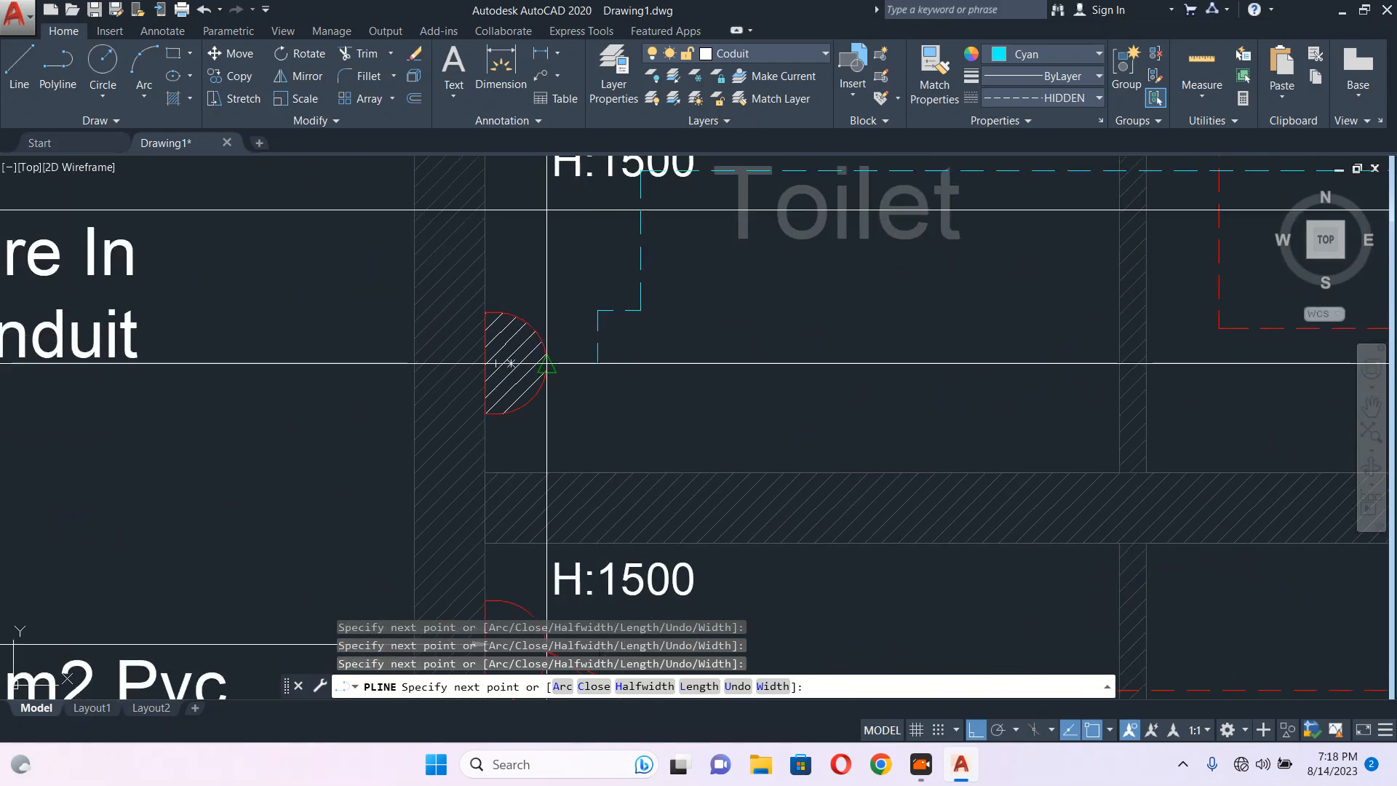
left_click(546, 363)
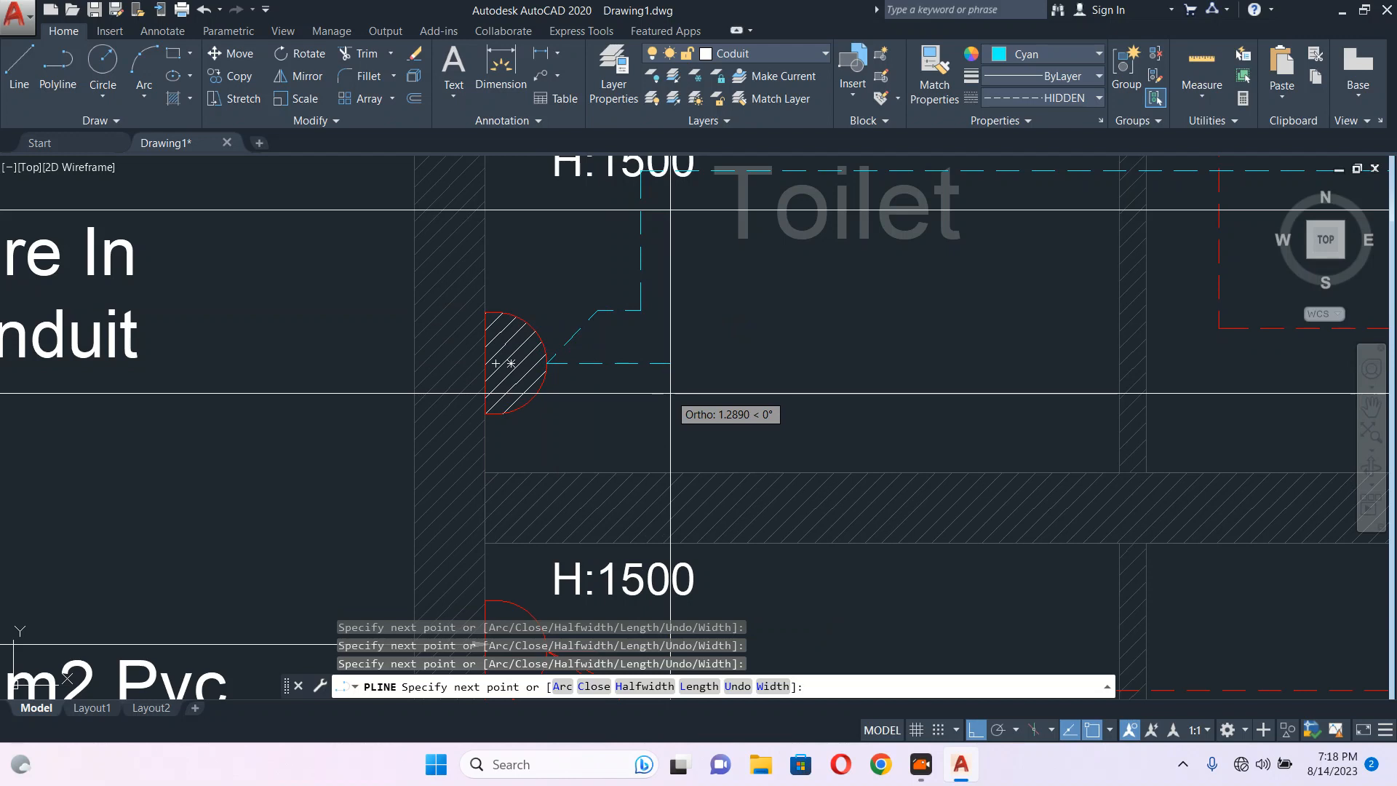
Extend the polyline down through the dividing wall to the lower toilet's Spure Outlet and finish it there.
scroll(720, 430, "down", 5)
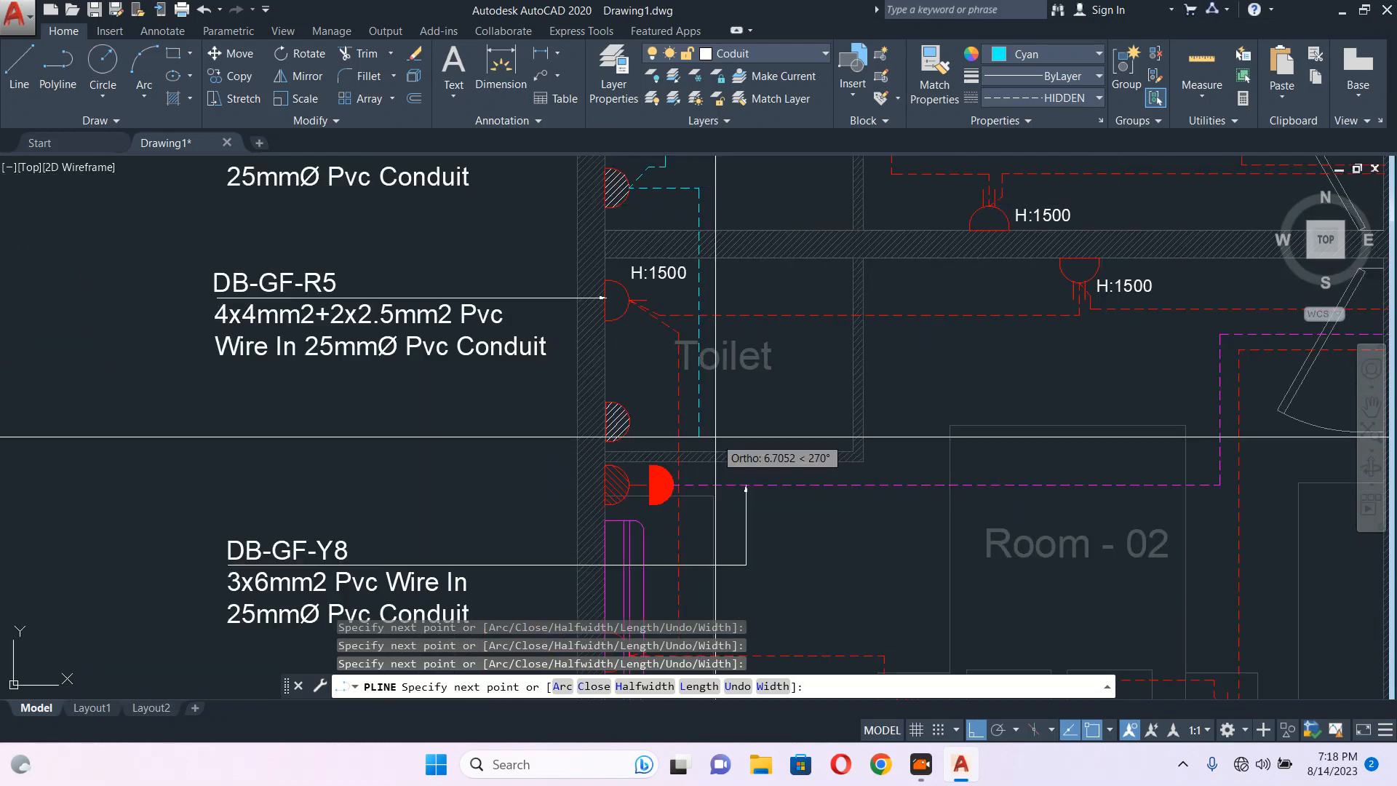
scroll(716, 437, "up", 8)
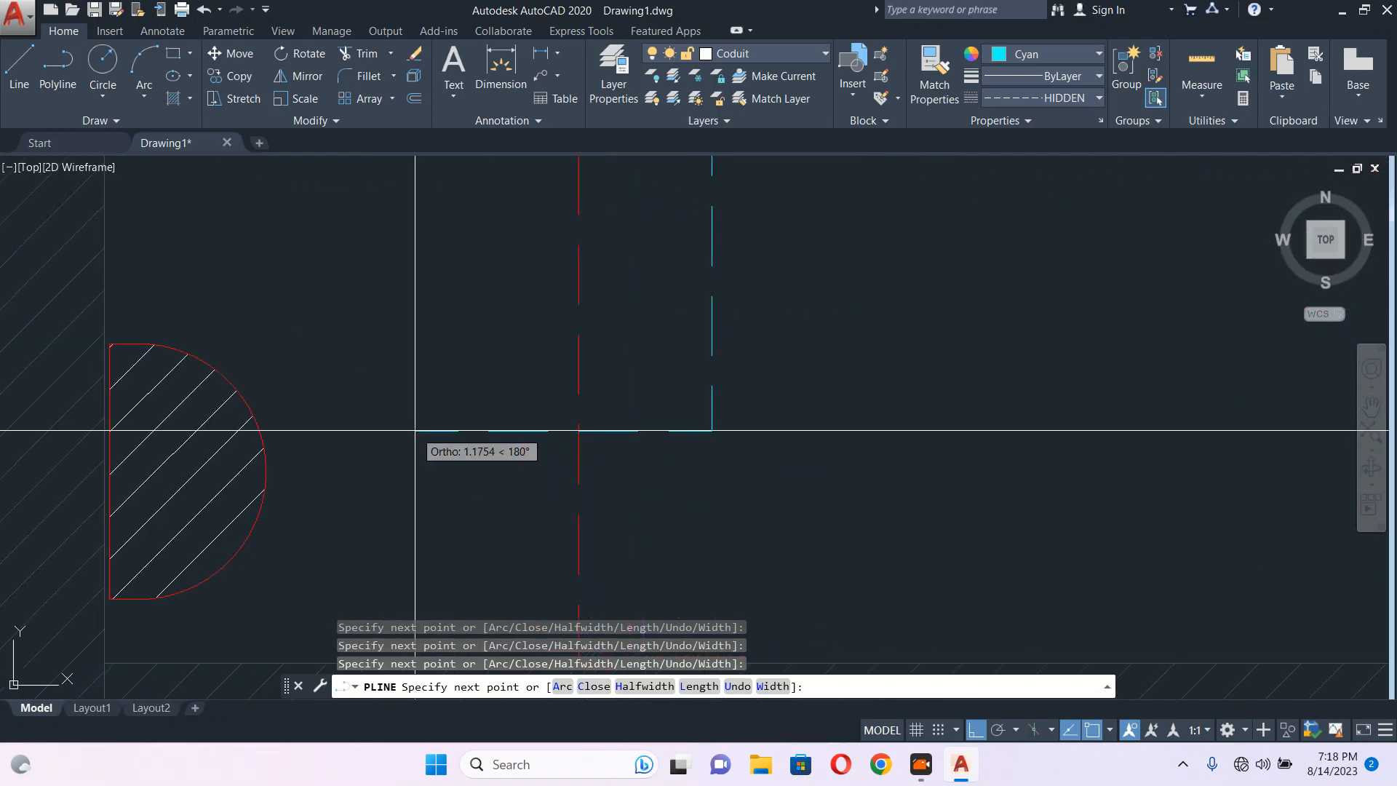
middle_click_drag(449, 409, 893, 265)
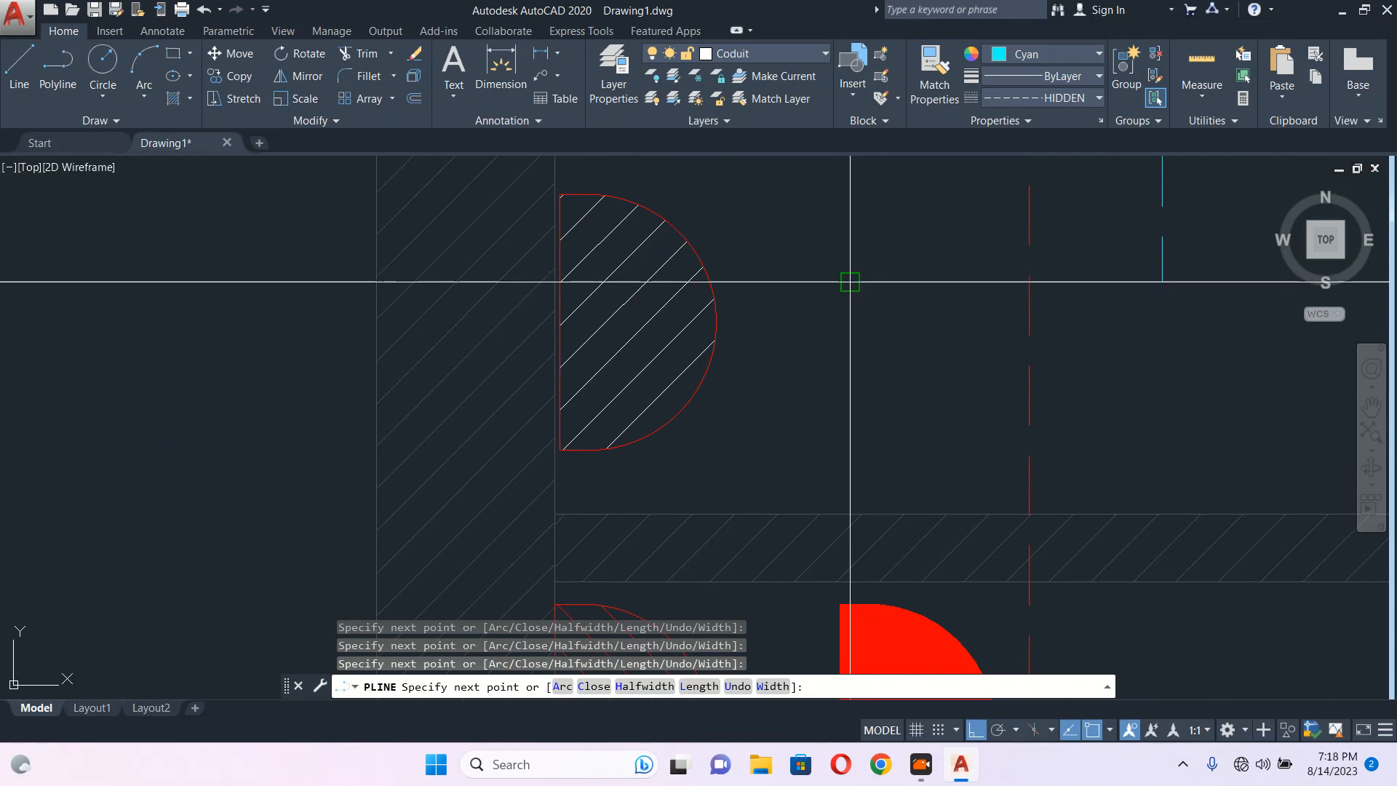
key("Escape")
Move the cyan conduit polyline slightly upward with ortho on.
left_click(961, 282)
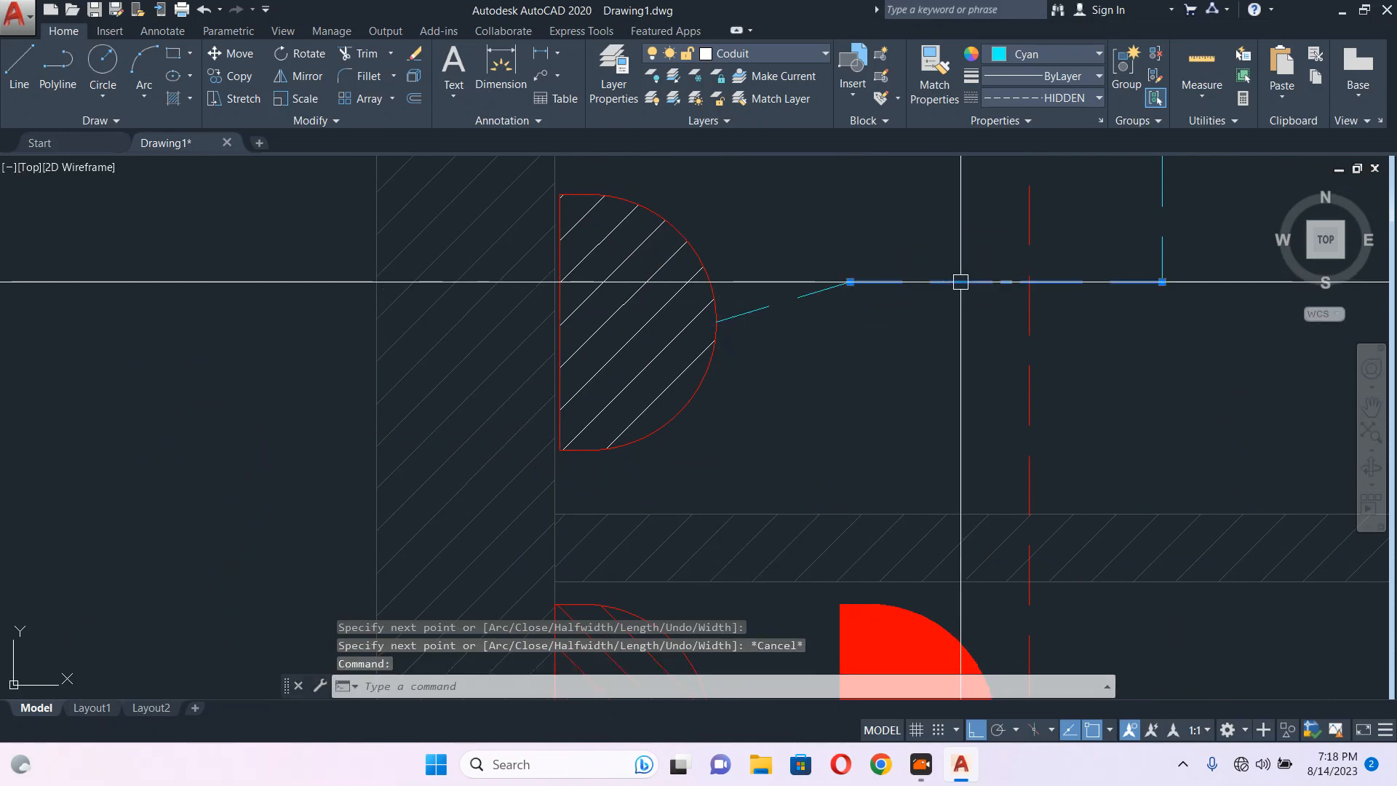
middle_click_drag(1181, 354, 1061, 380)
type("m")
key("Return")
left_click(1101, 366)
left_click(1101, 350)
scroll(874, 367, "down", 2)
scroll(867, 343, "down", 5)
middle_click_drag(967, 335, 725, 354)
scroll(1004, 335, "up", 5)
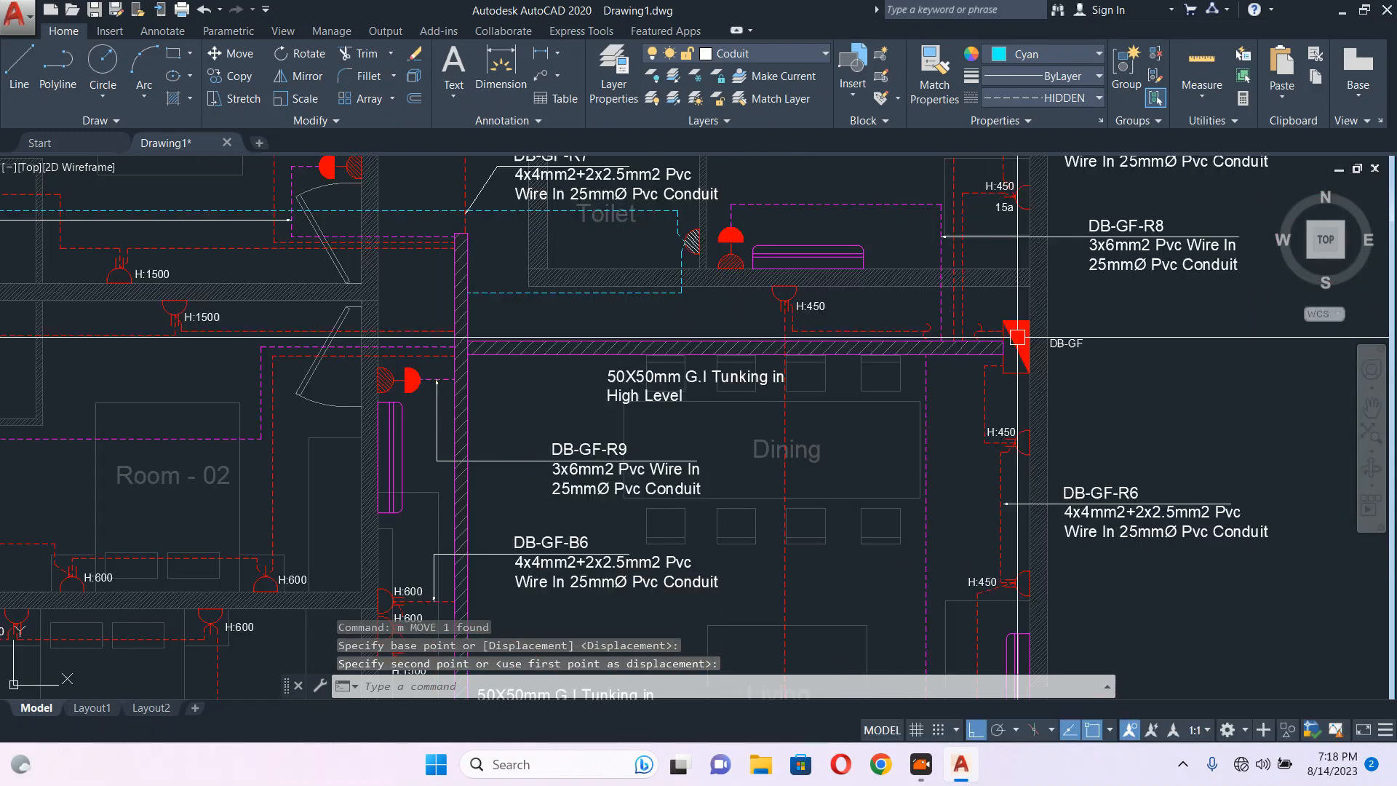
Move the DB-GF-R7 label and its leader straight up, clear of the cyan conduit and the toilet.
scroll(645, 381, "down", 5)
scroll(855, 406, "up", 2)
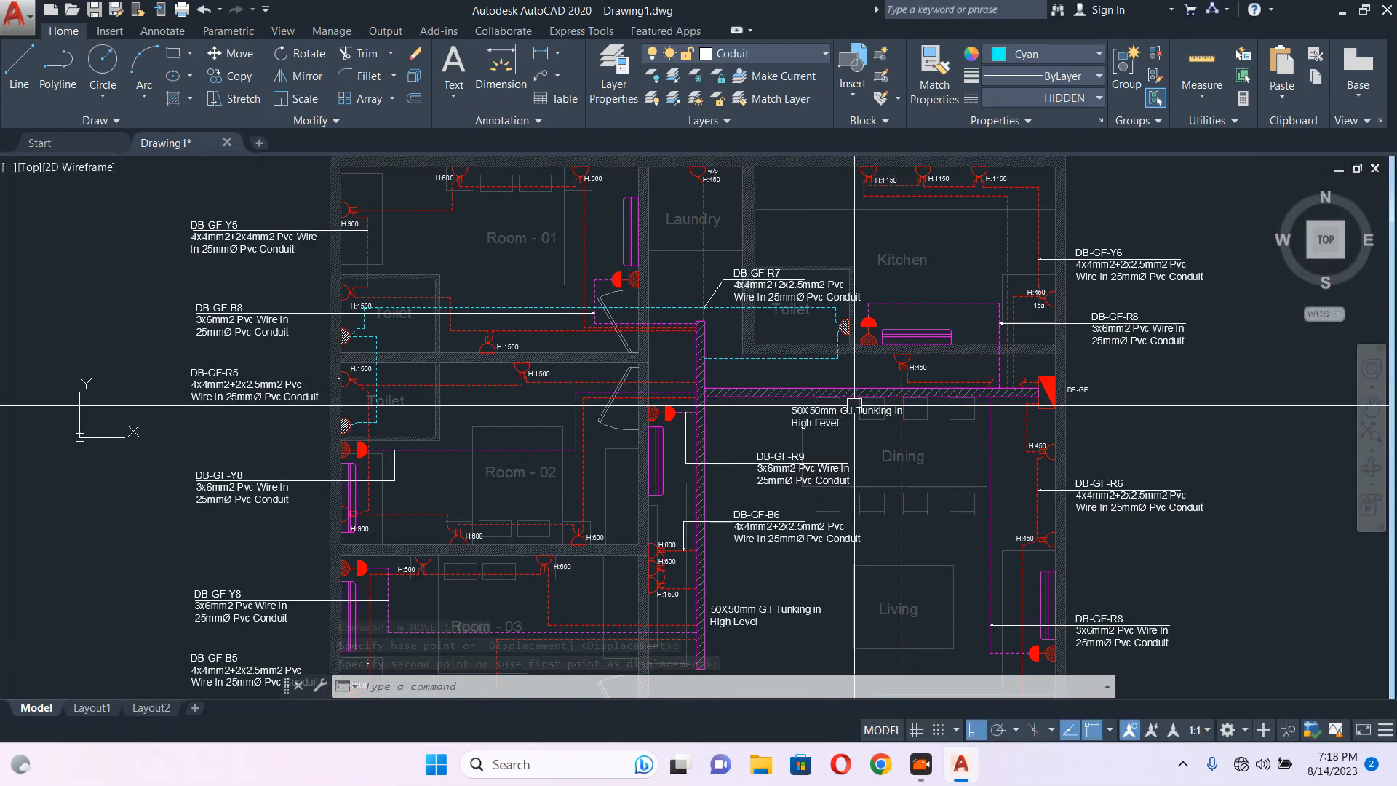
scroll(717, 304, "up", 4)
scroll(689, 307, "up", 5)
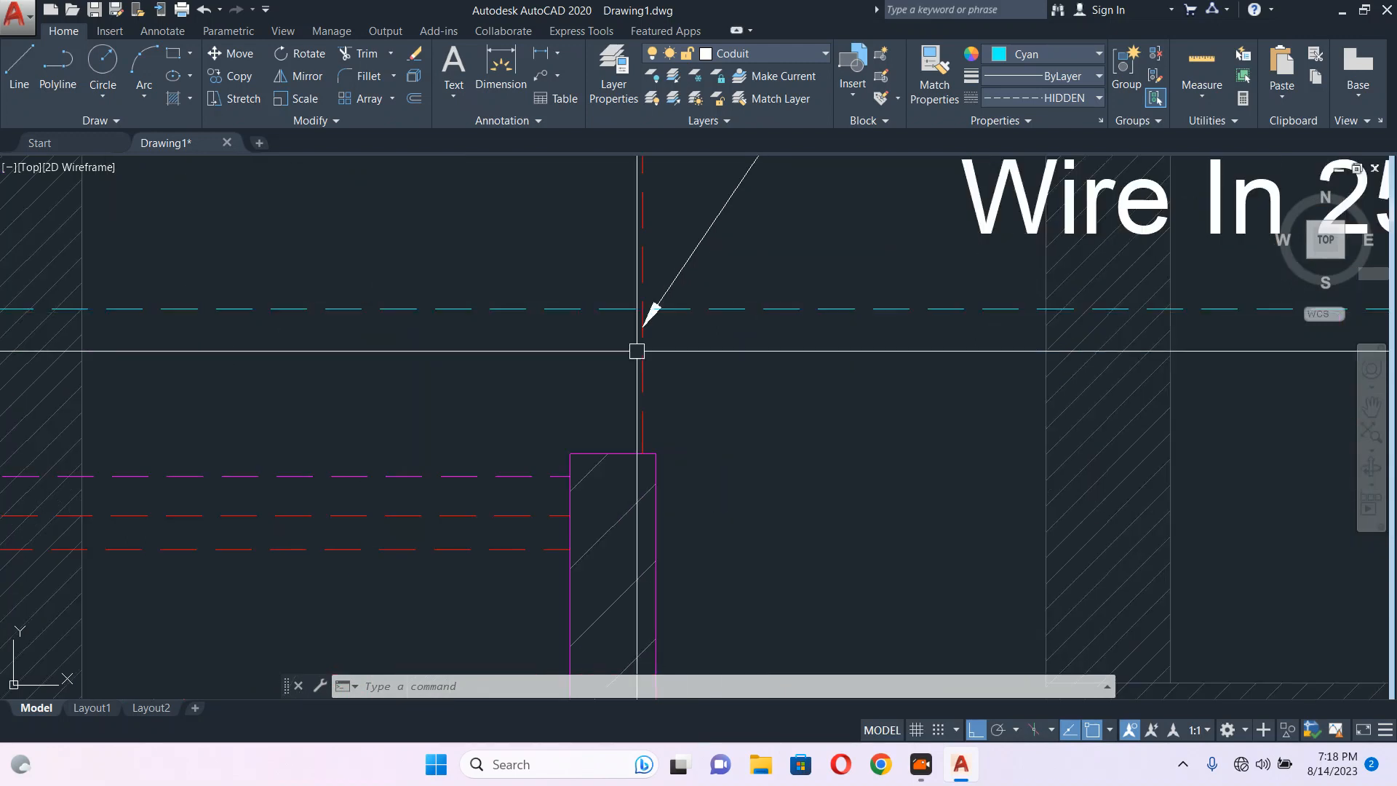
scroll(590, 390, "down", 5)
left_click(749, 308)
left_click(647, 306)
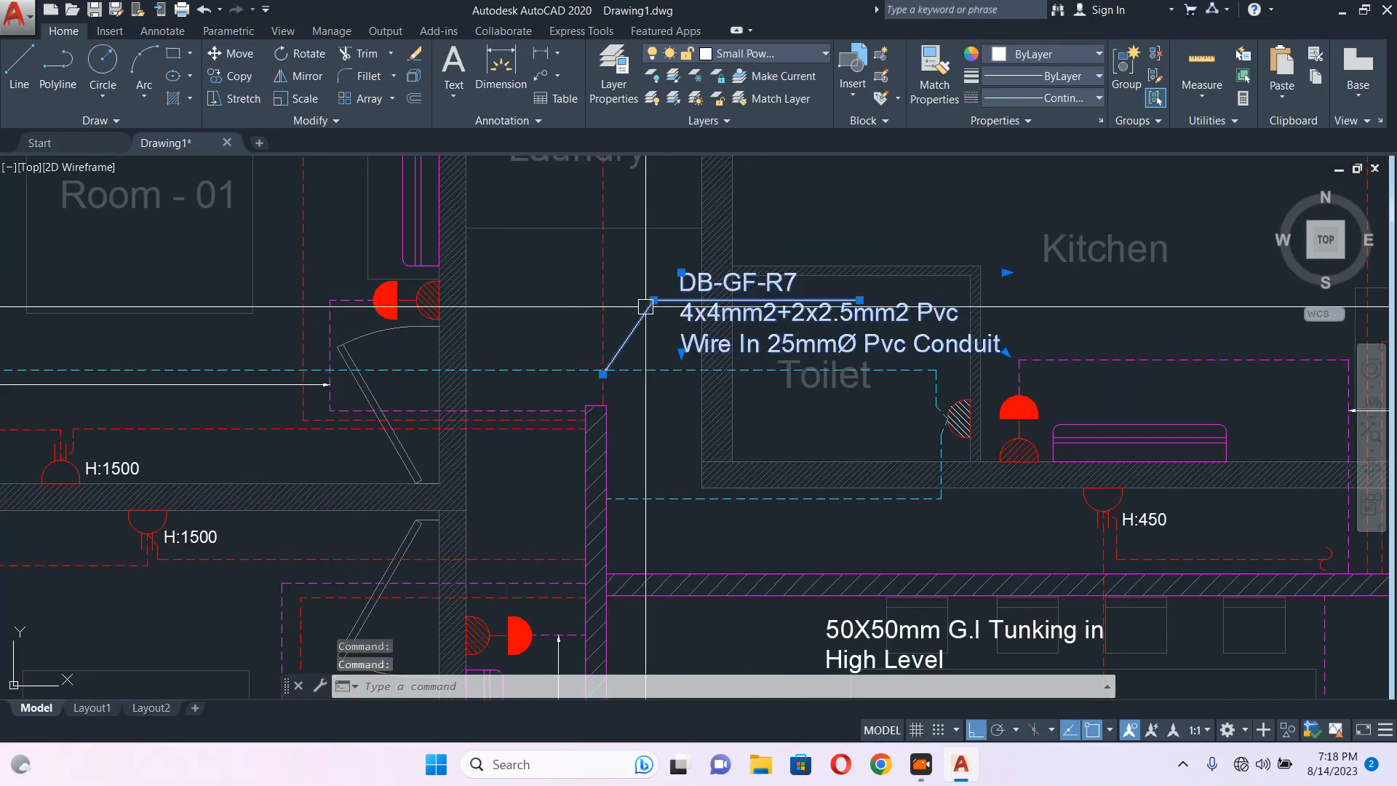
middle_click_drag(645, 312, 596, 361)
type("m")
key("space")
left_click(953, 324)
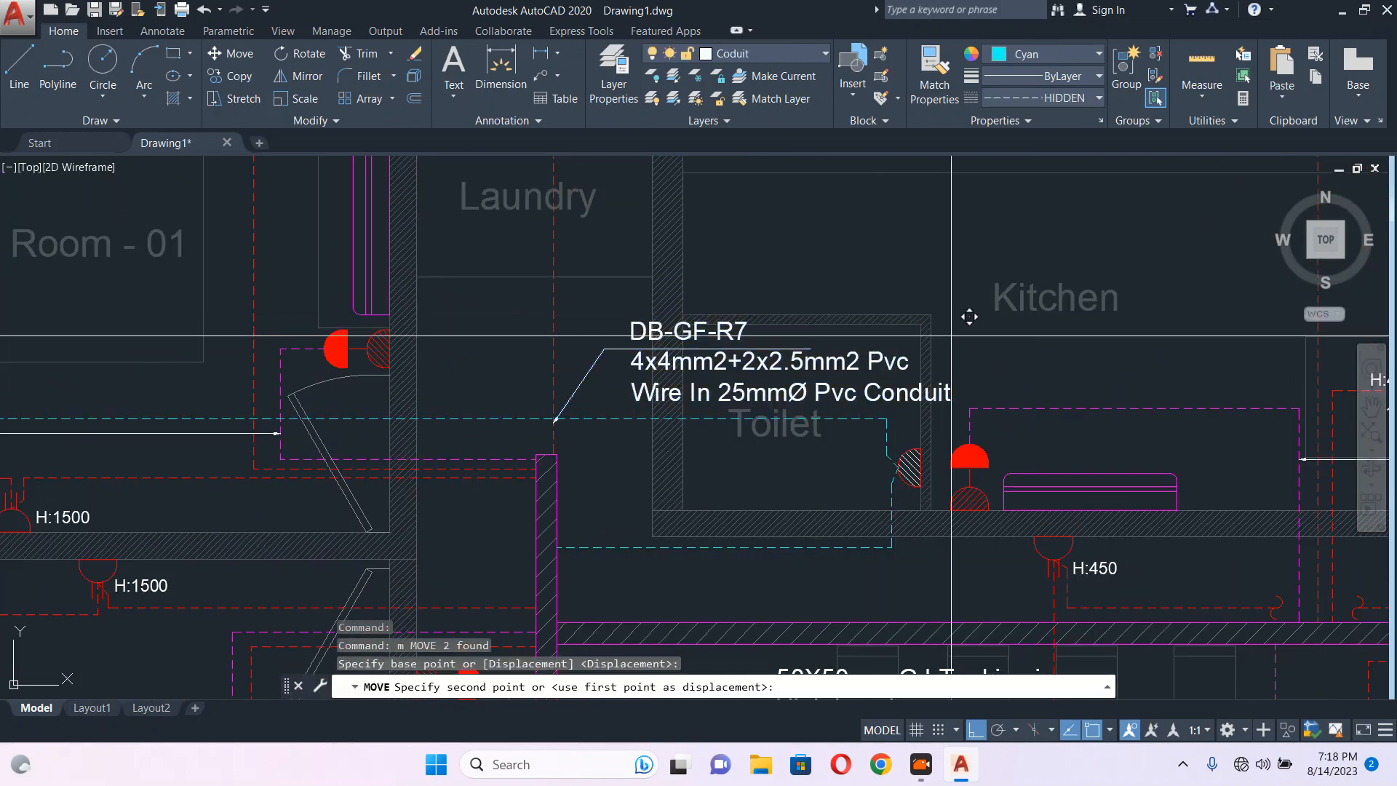
left_click(959, 195)
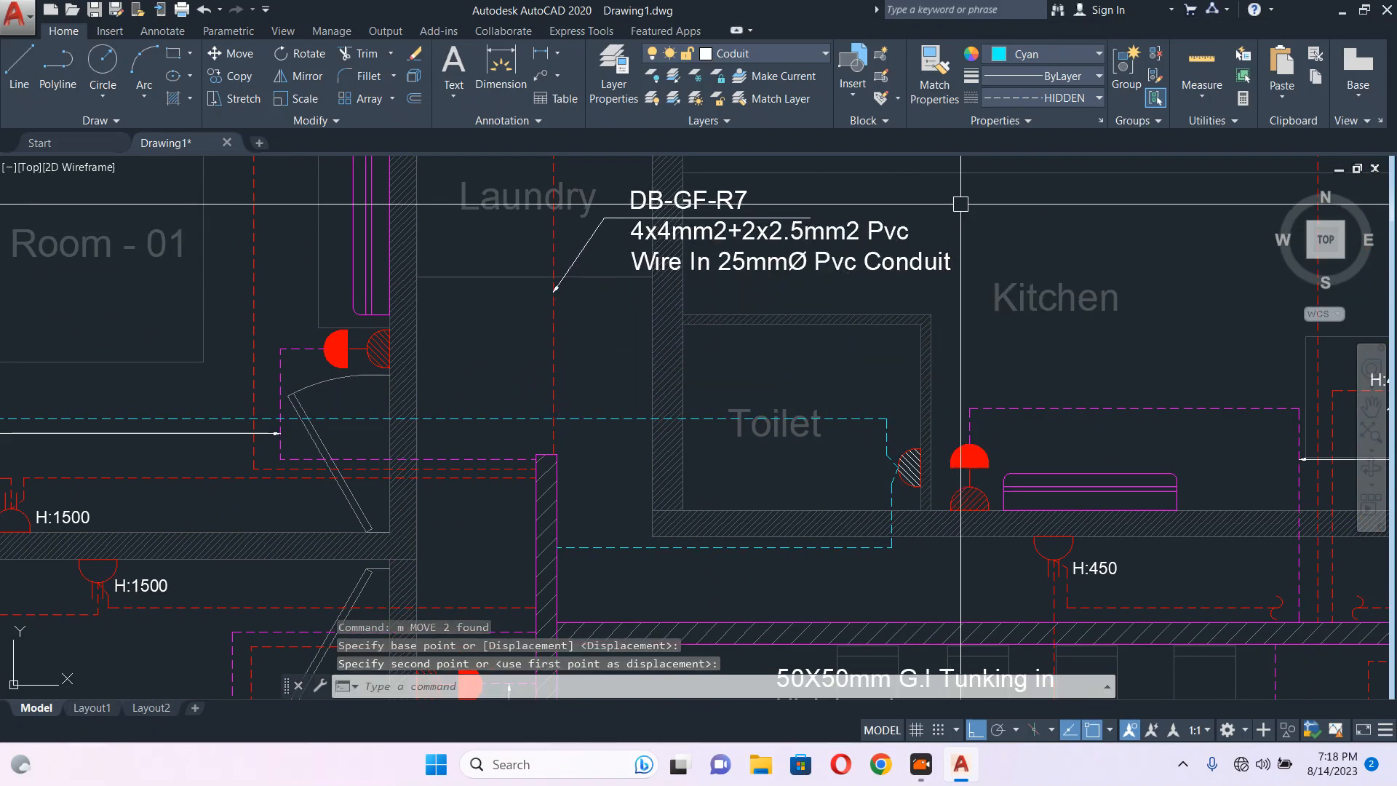
Shift only the DB-GF-R7 text horizontally to the right along its leader line.
middle_click_drag(1029, 262, 973, 275)
key("space")
left_click(982, 264)
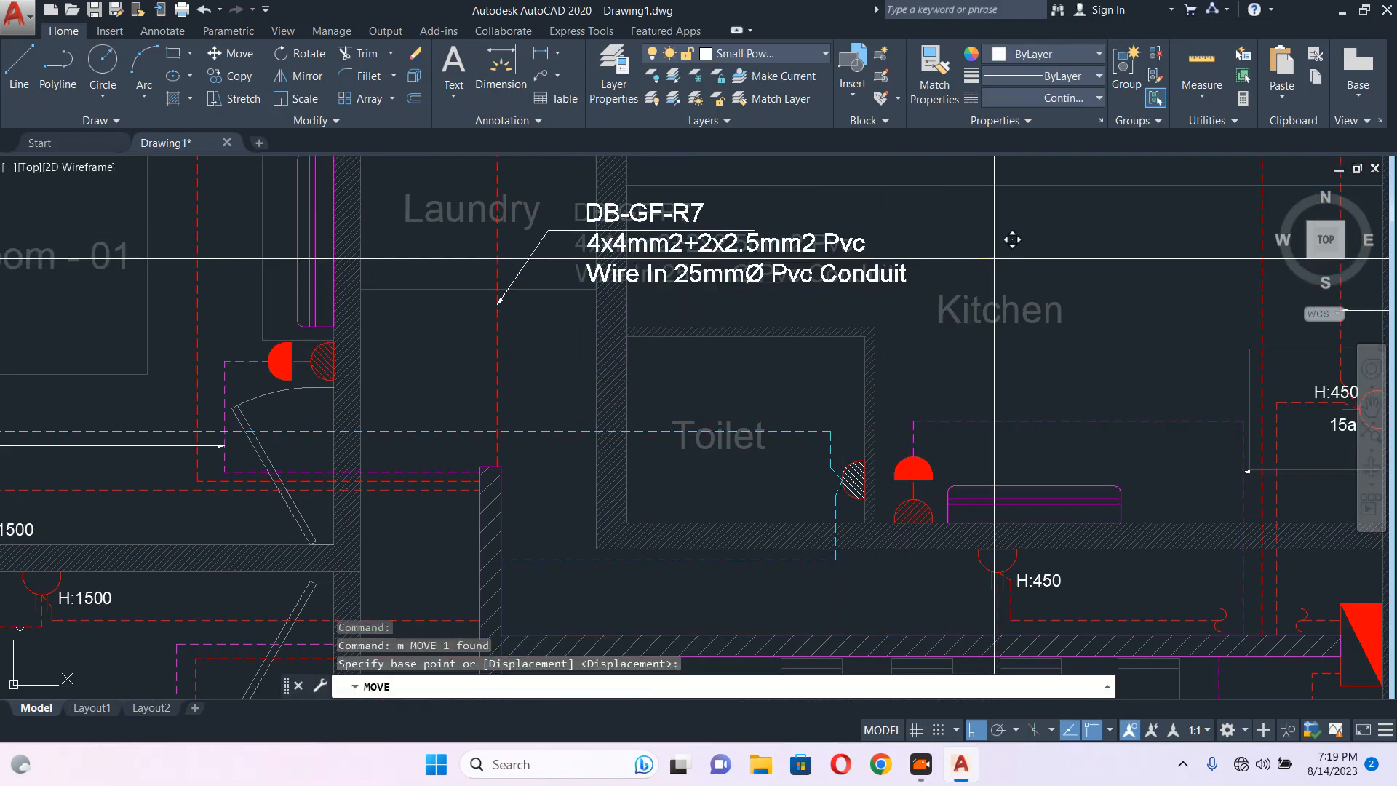
left_click(1049, 254)
scroll(706, 237, "up", 2)
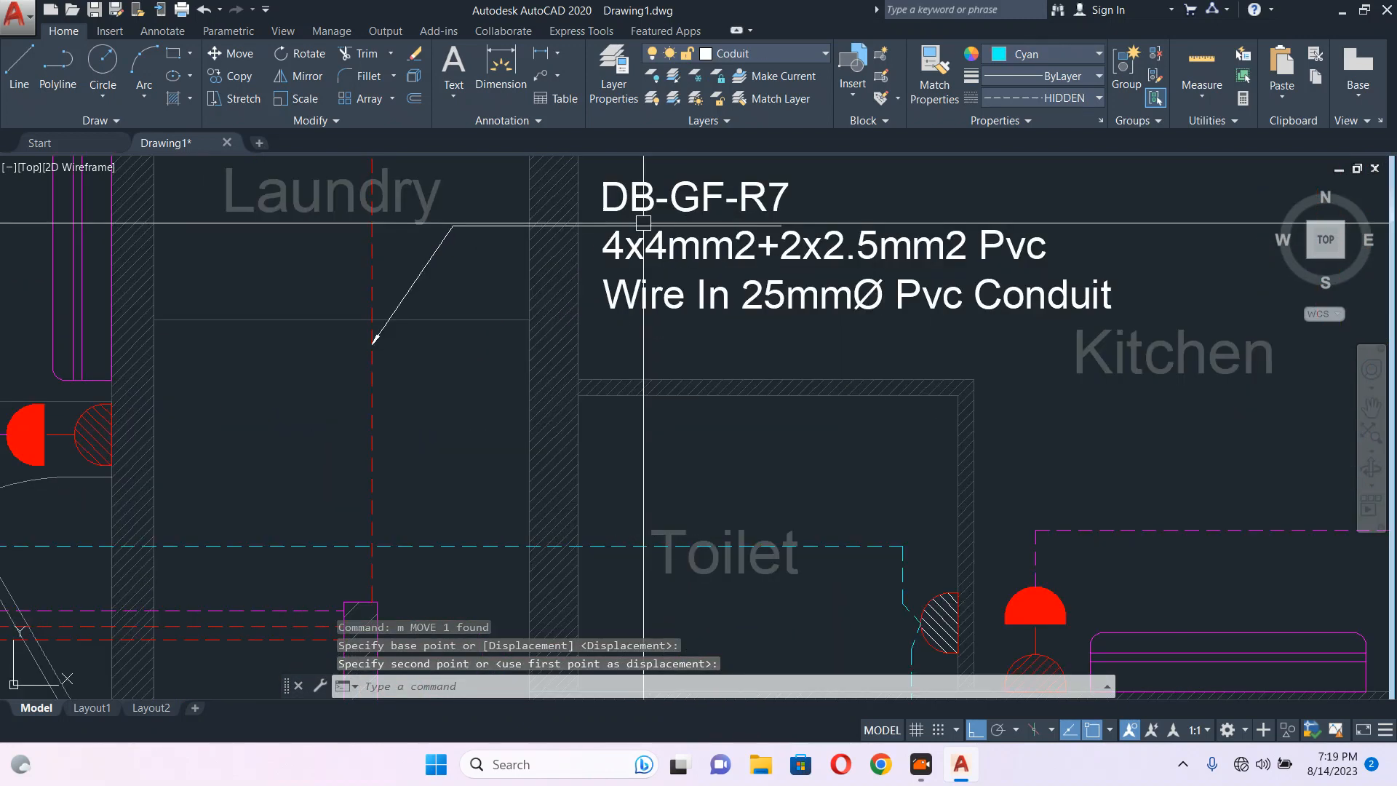
Stretch the horizontal part of the DB-GF-R7 leader to the right until it spans the label's second text line.
left_click(781, 226)
left_click(781, 225)
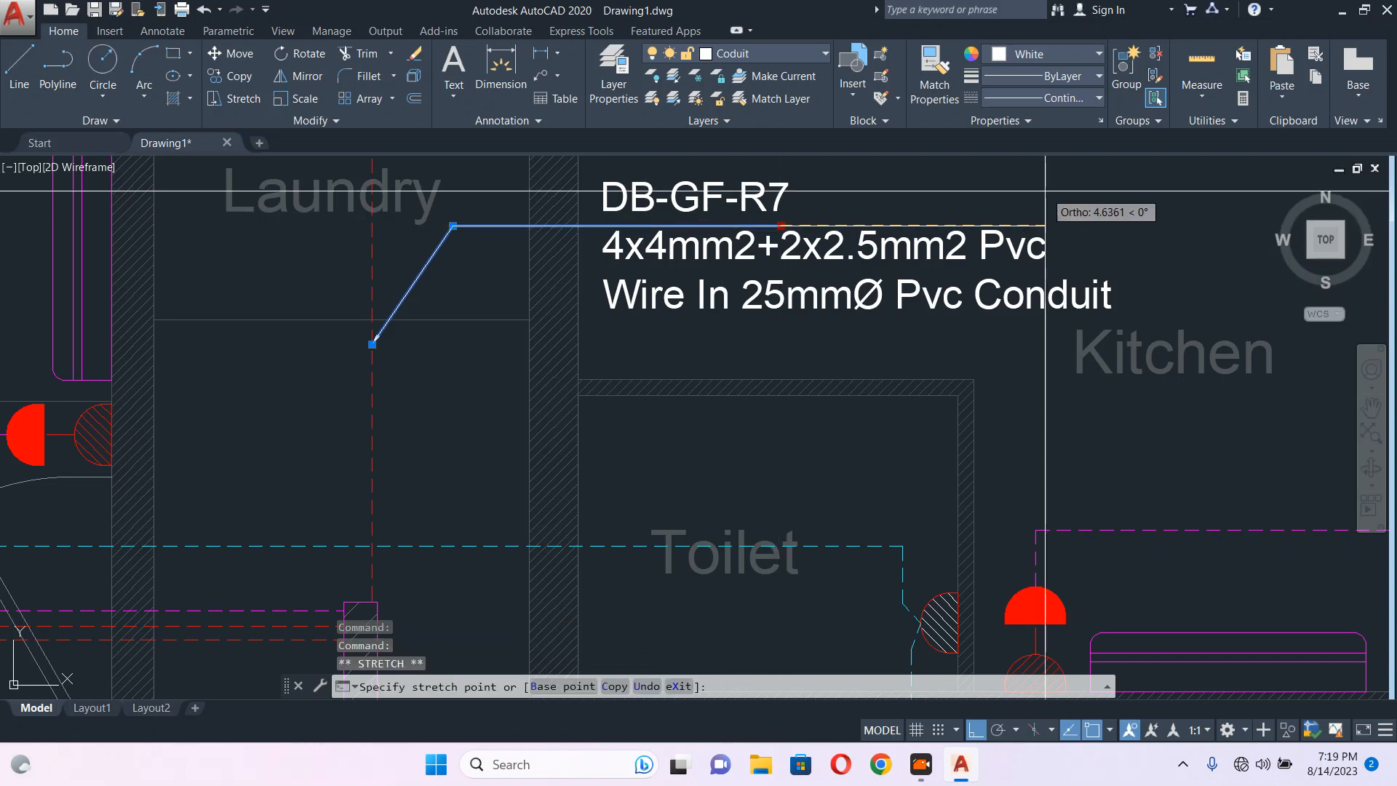
scroll(998, 220, "down", 6)
key("Escape")
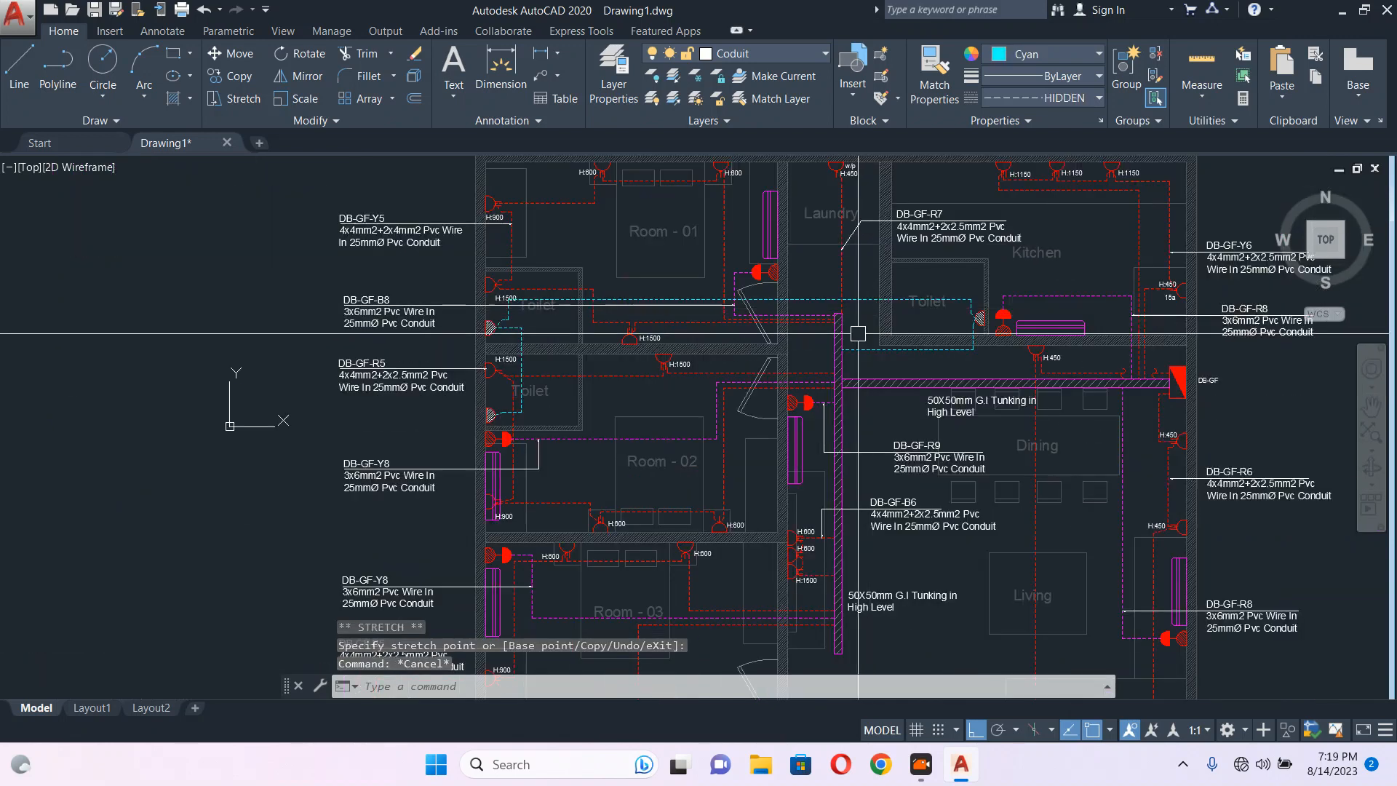
Draw a leader polyline from the upper cyan conduit diagonally up through the wall, continuing horizontally along the toilet's upper wall.
scroll(644, 353, "up", 2)
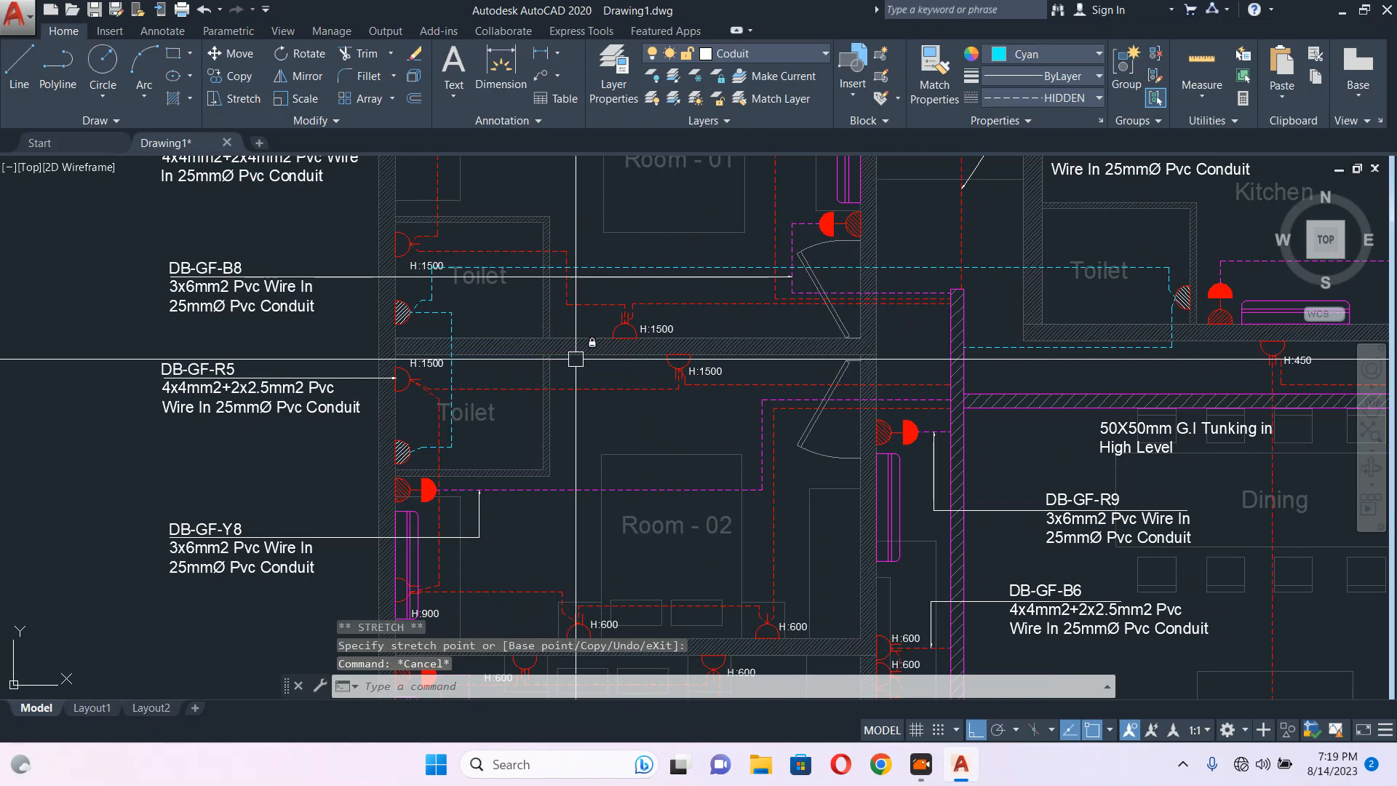
scroll(739, 362, "down", 2)
scroll(840, 349, "up", 4)
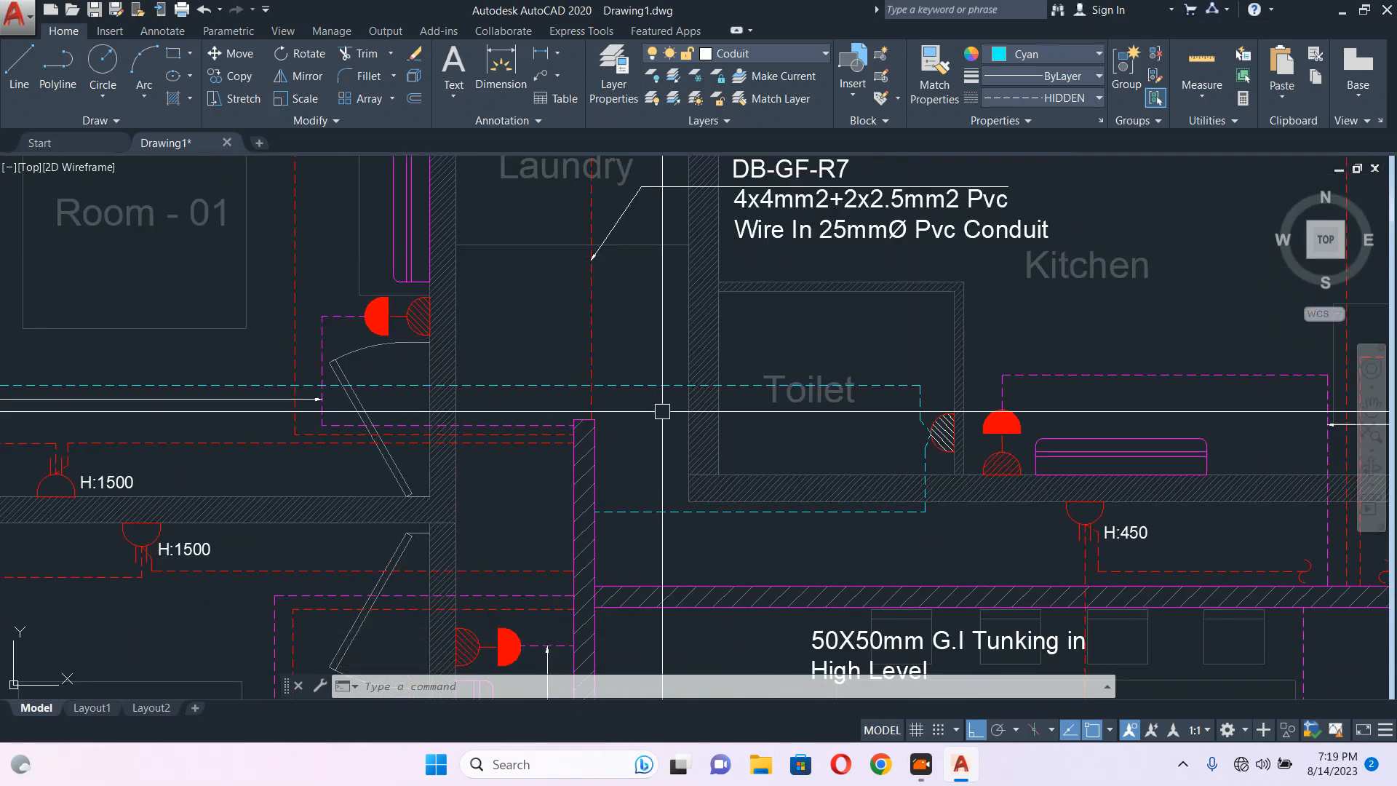
type("pl")
key("Return")
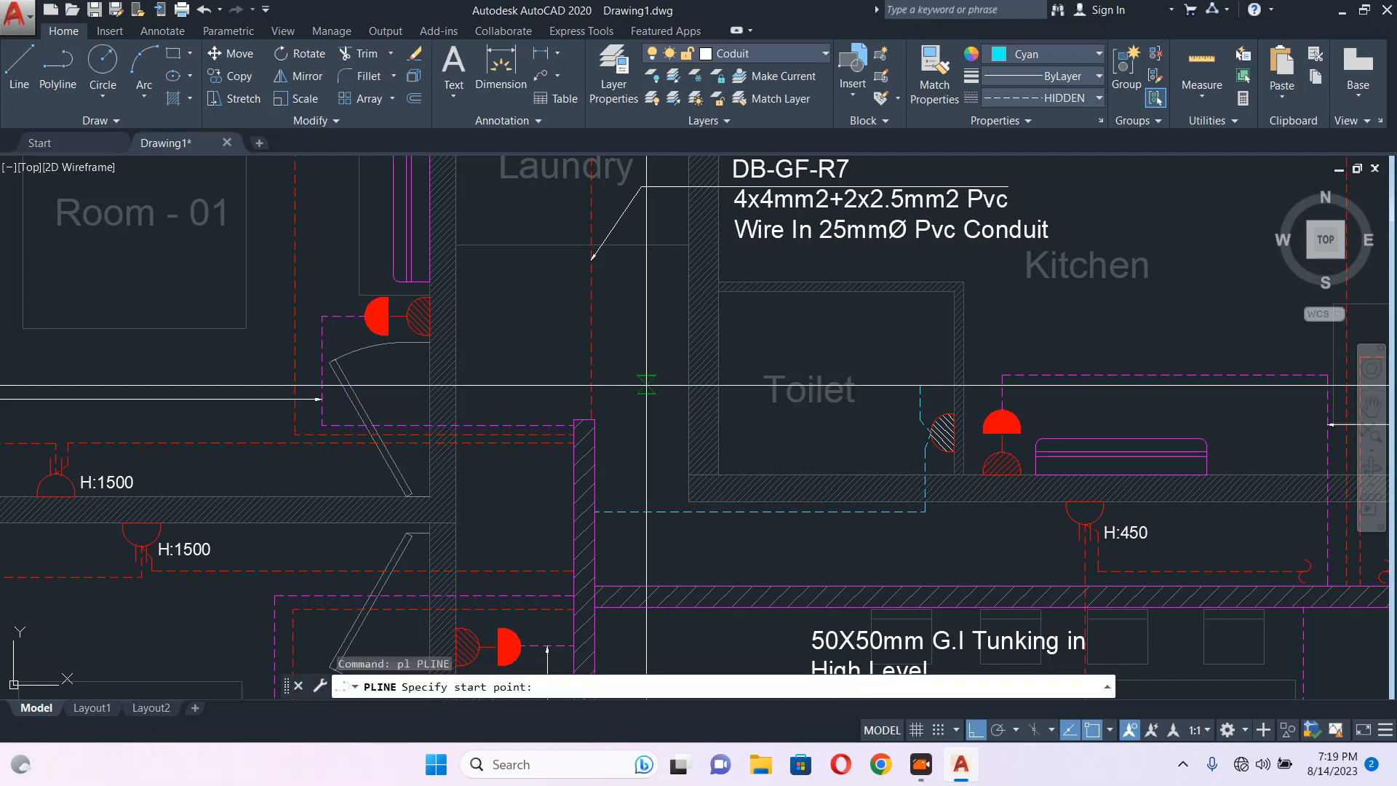
left_click(638, 385)
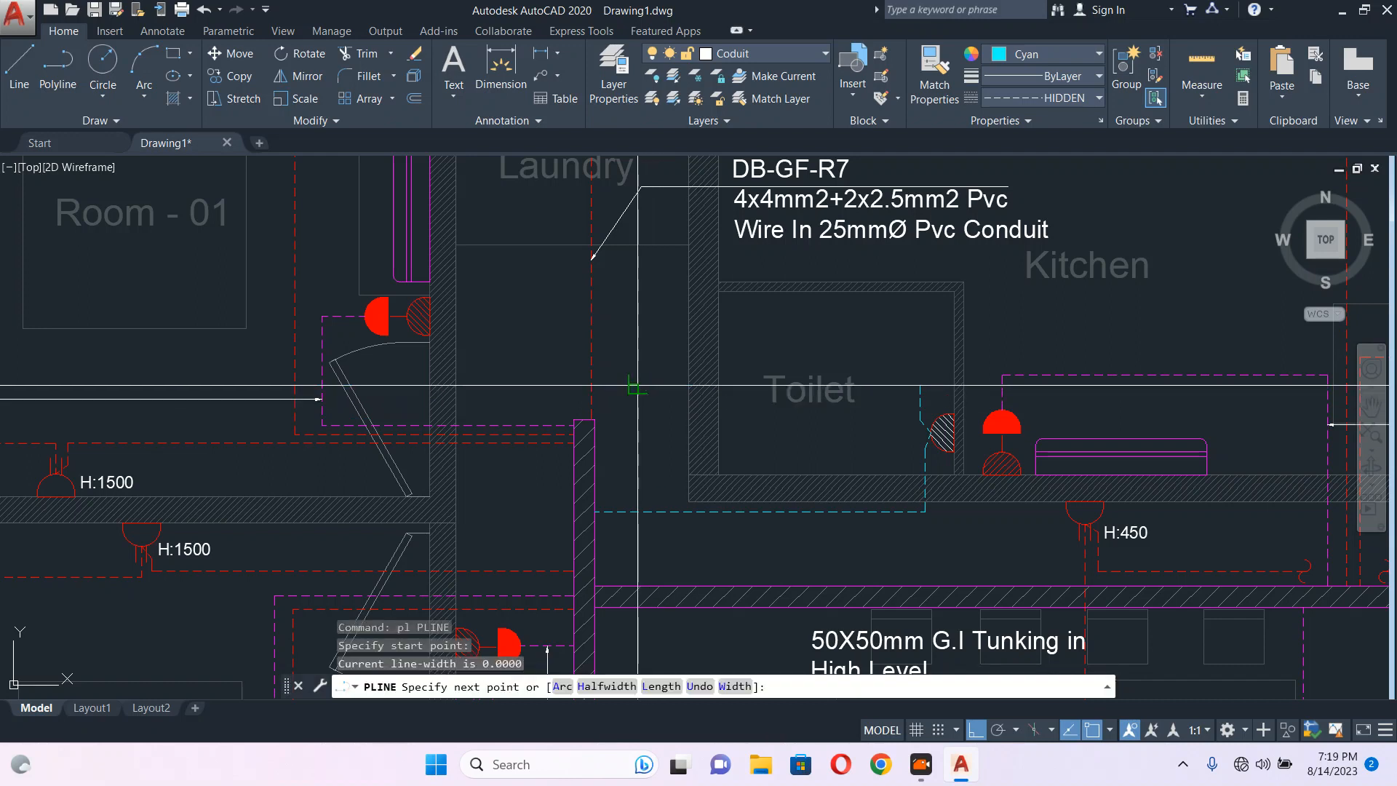
scroll(721, 329, "up", 6)
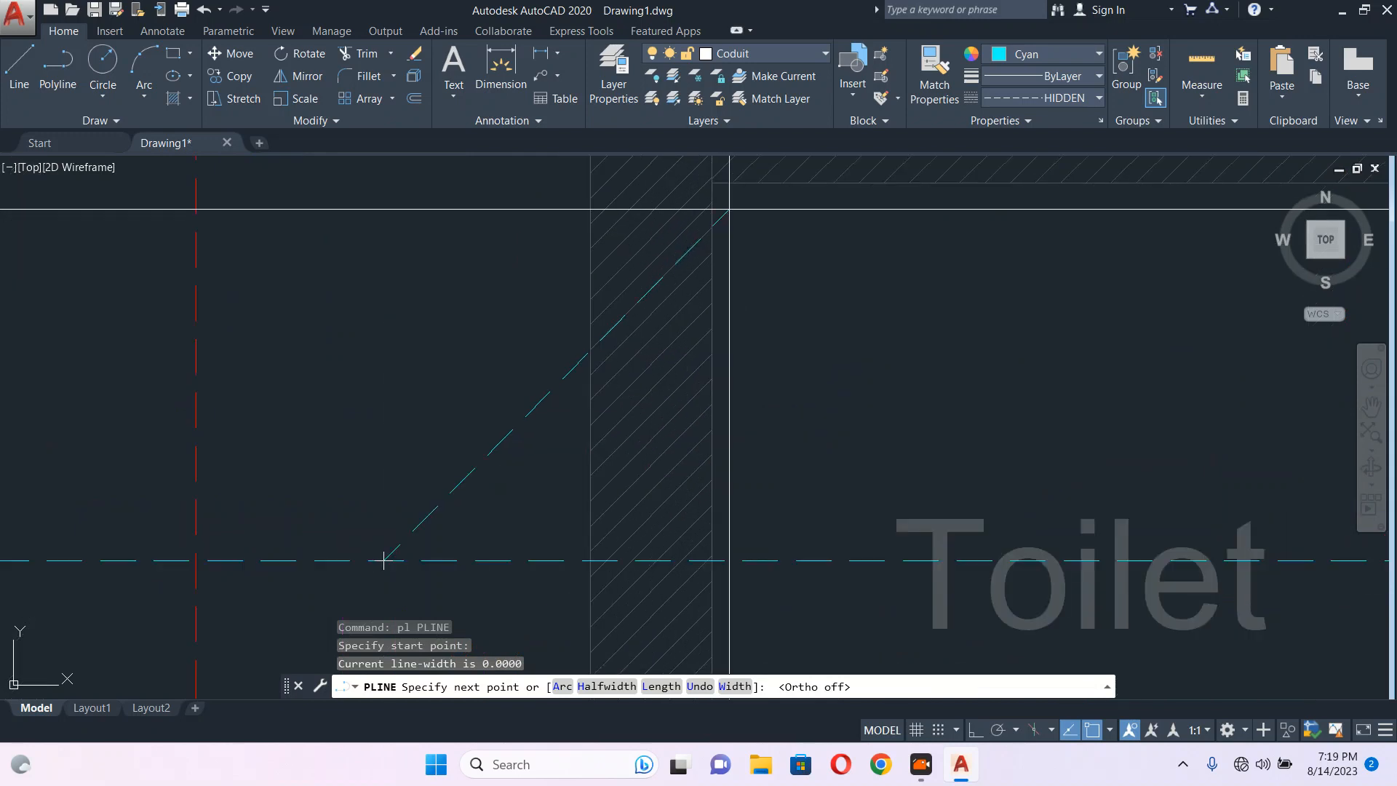
left_click(383, 560)
scroll(579, 293, "down", 5)
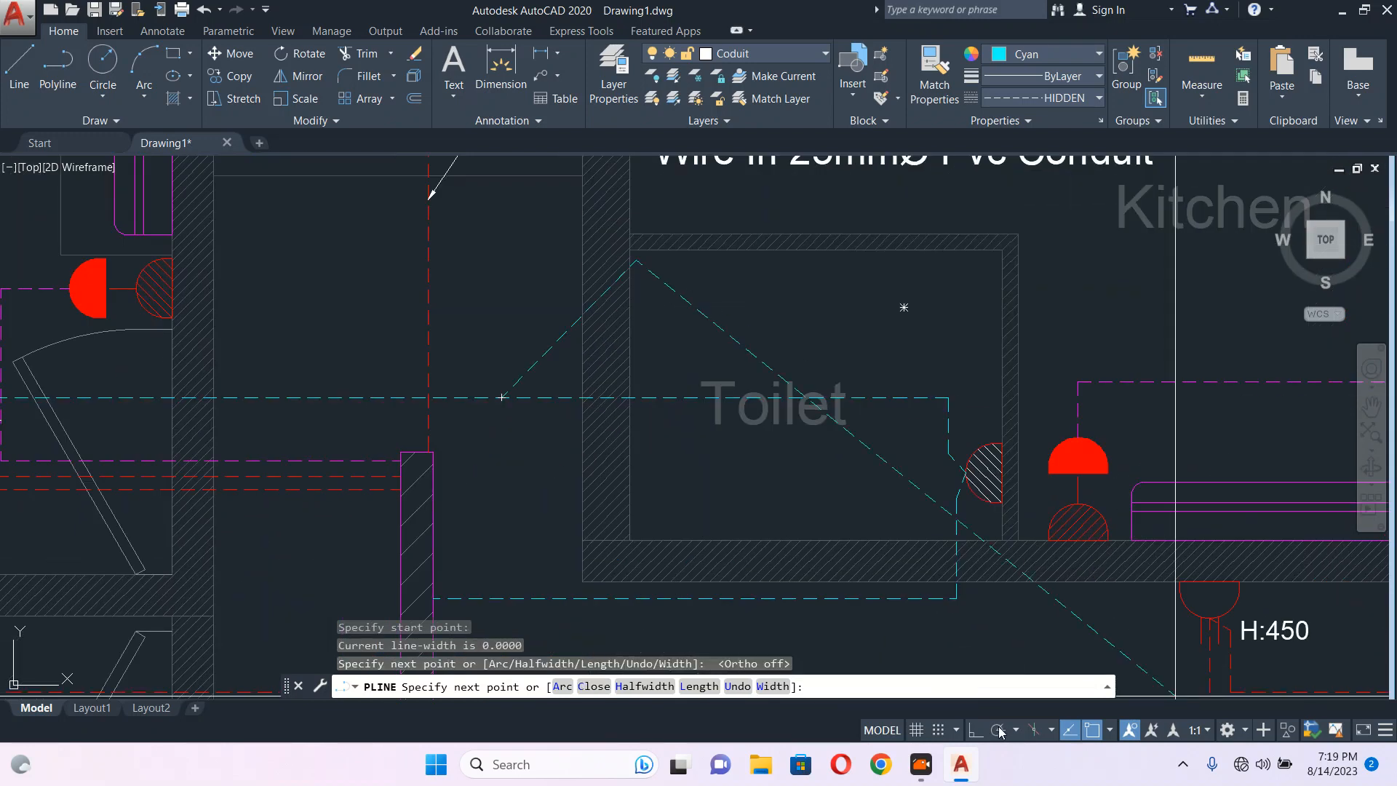
scroll(981, 299, "up", 2)
left_click(983, 300)
key("Escape")
Match the new leader polyline's properties to those of the DB-GF-R7 leader.
scroll(899, 336, "down", 4)
left_click(645, 193)
type("ma")
key("Return")
left_click(703, 310)
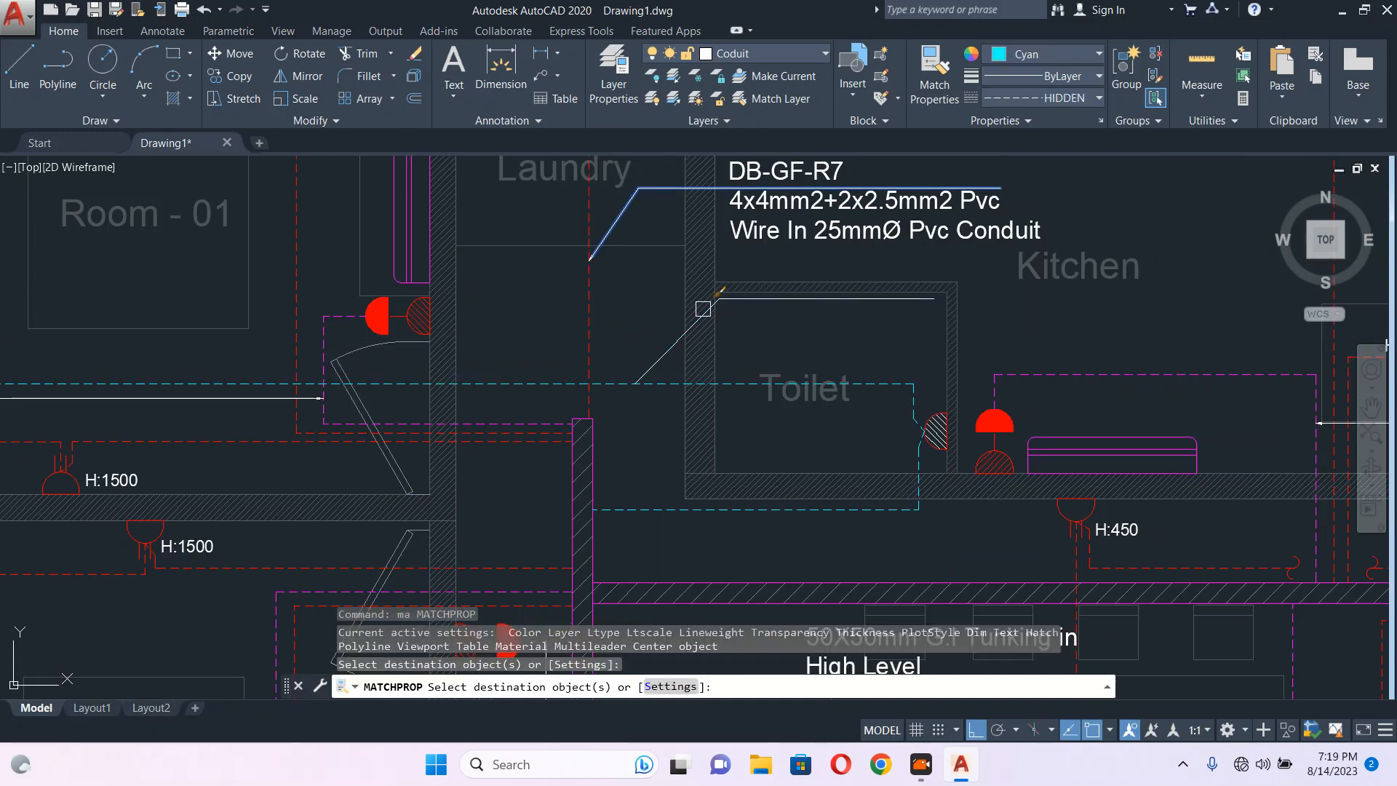
key("Escape")
Open the DB-GF-R8 label above the DB-GF distribution board for editing and select its circuit number.
scroll(965, 315, "down", 2)
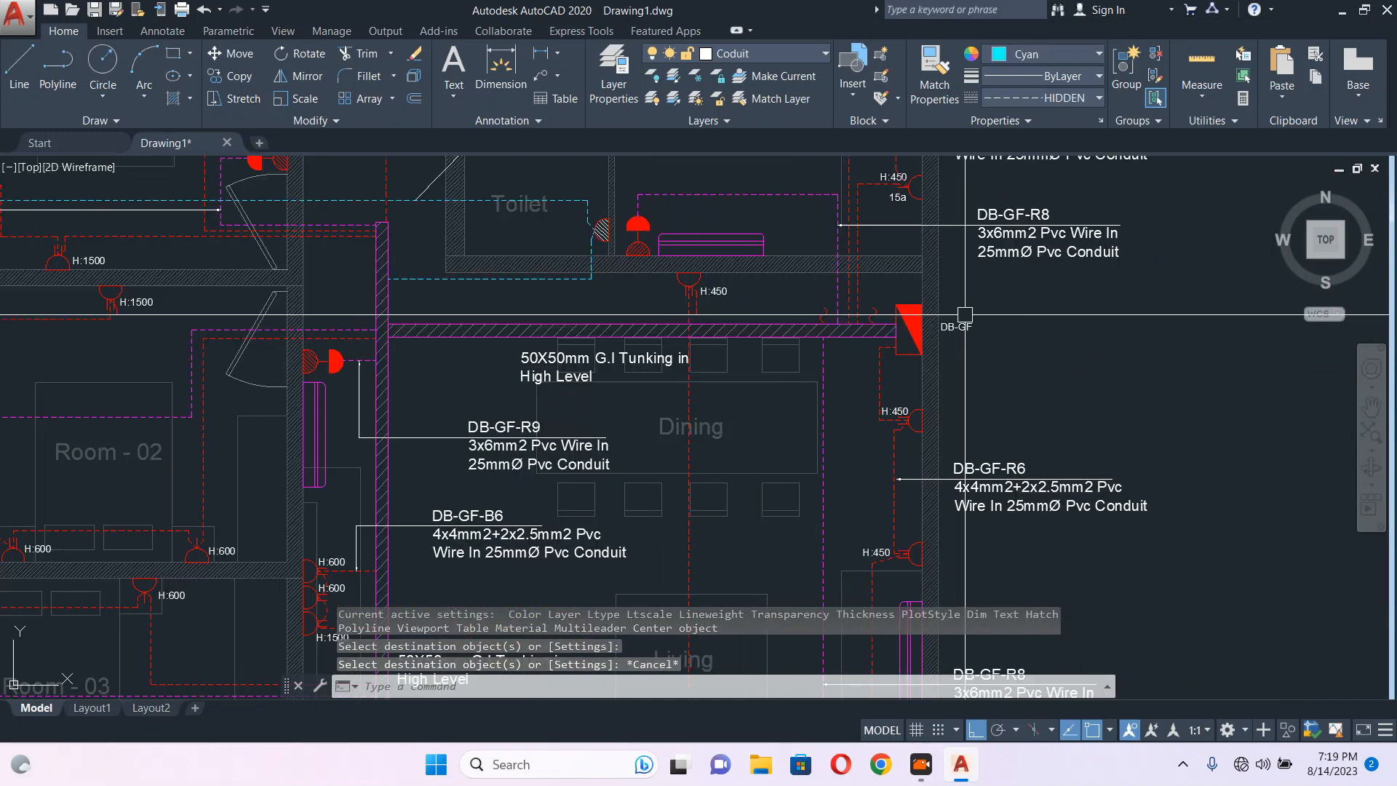
scroll(965, 314, "down", 3)
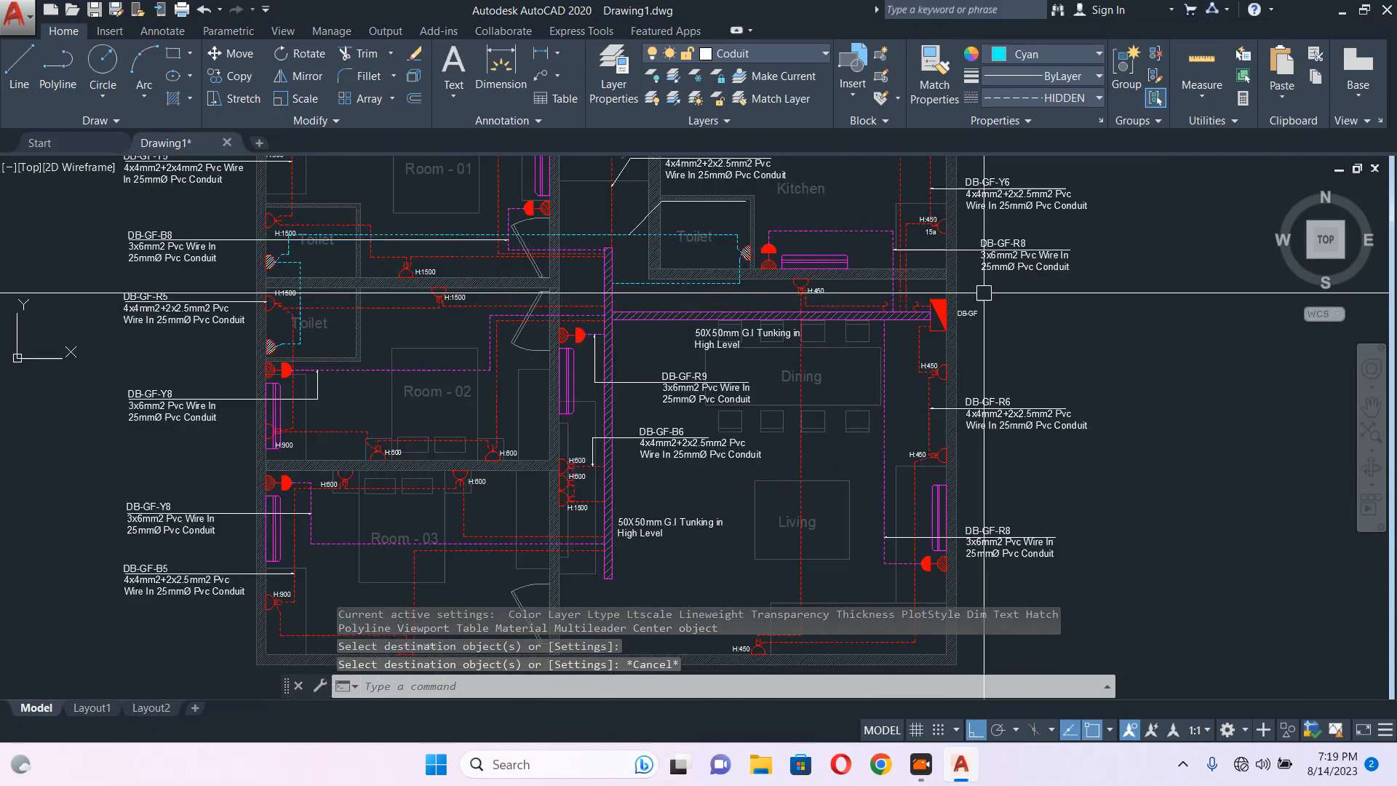
scroll(1028, 242, "up", 8)
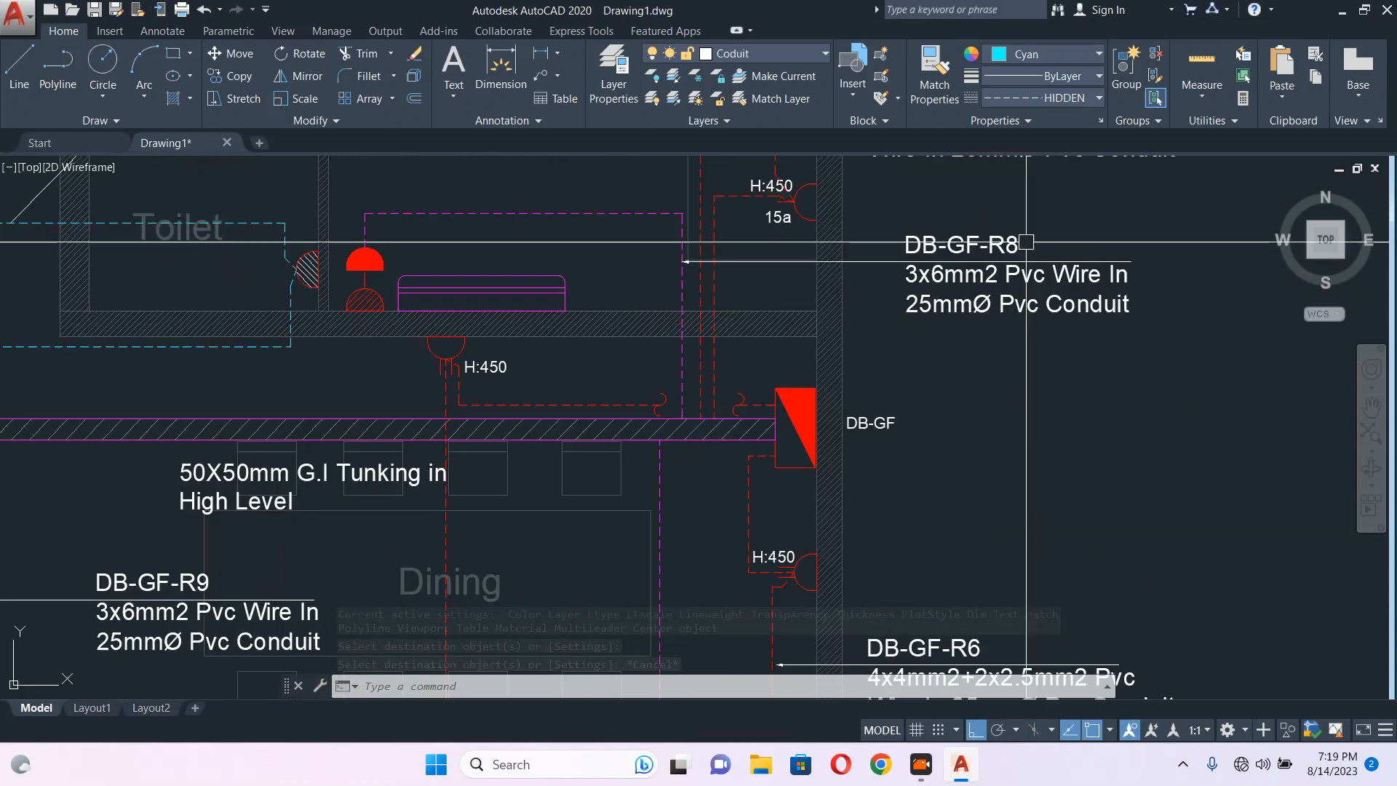
left_click(992, 241)
scroll(974, 371, "down", 5)
mouse_move(974, 372)
middle_mouse_down()
mouse_move(901, 105)
mouse_move(894, 288)
middle_mouse_up()
scroll(902, 172, "up", 6)
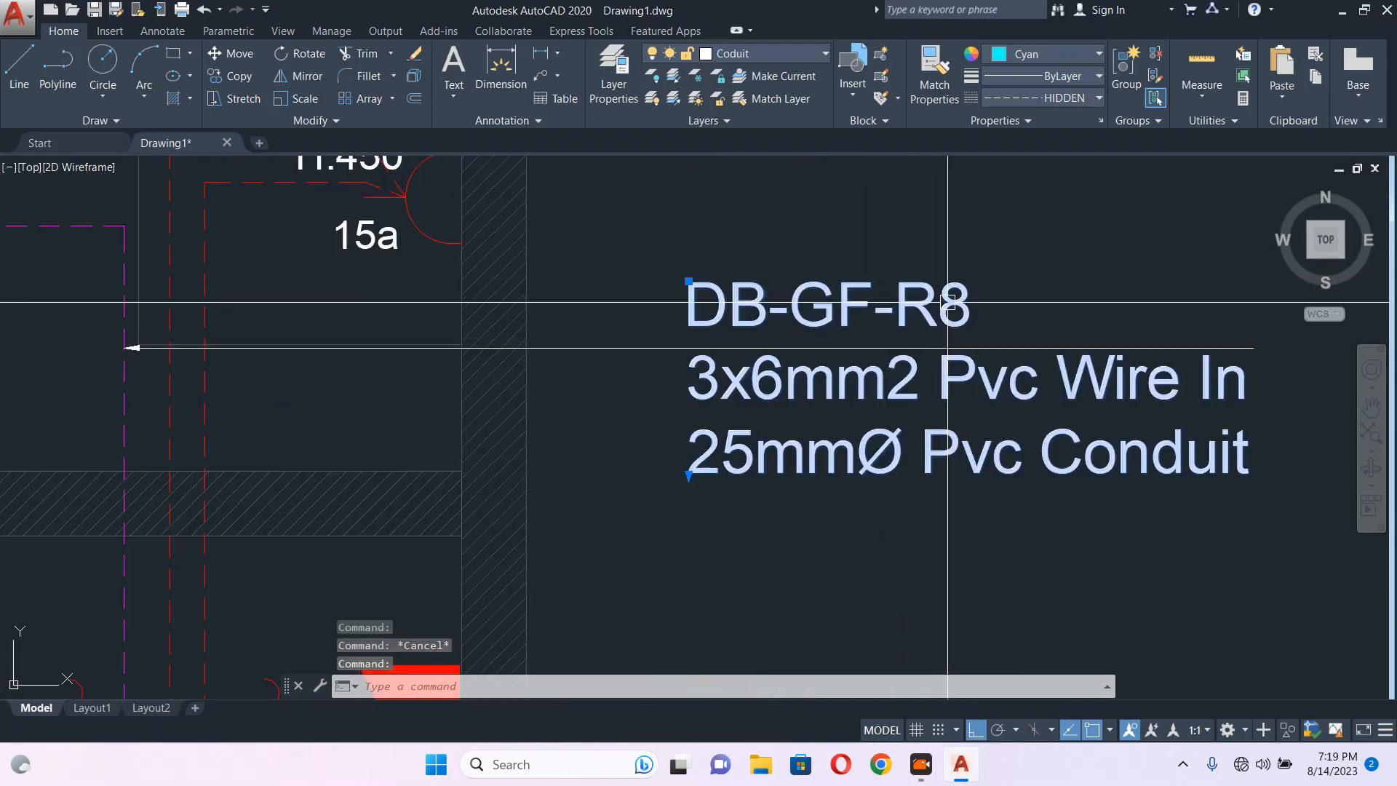
double_click(955, 298)
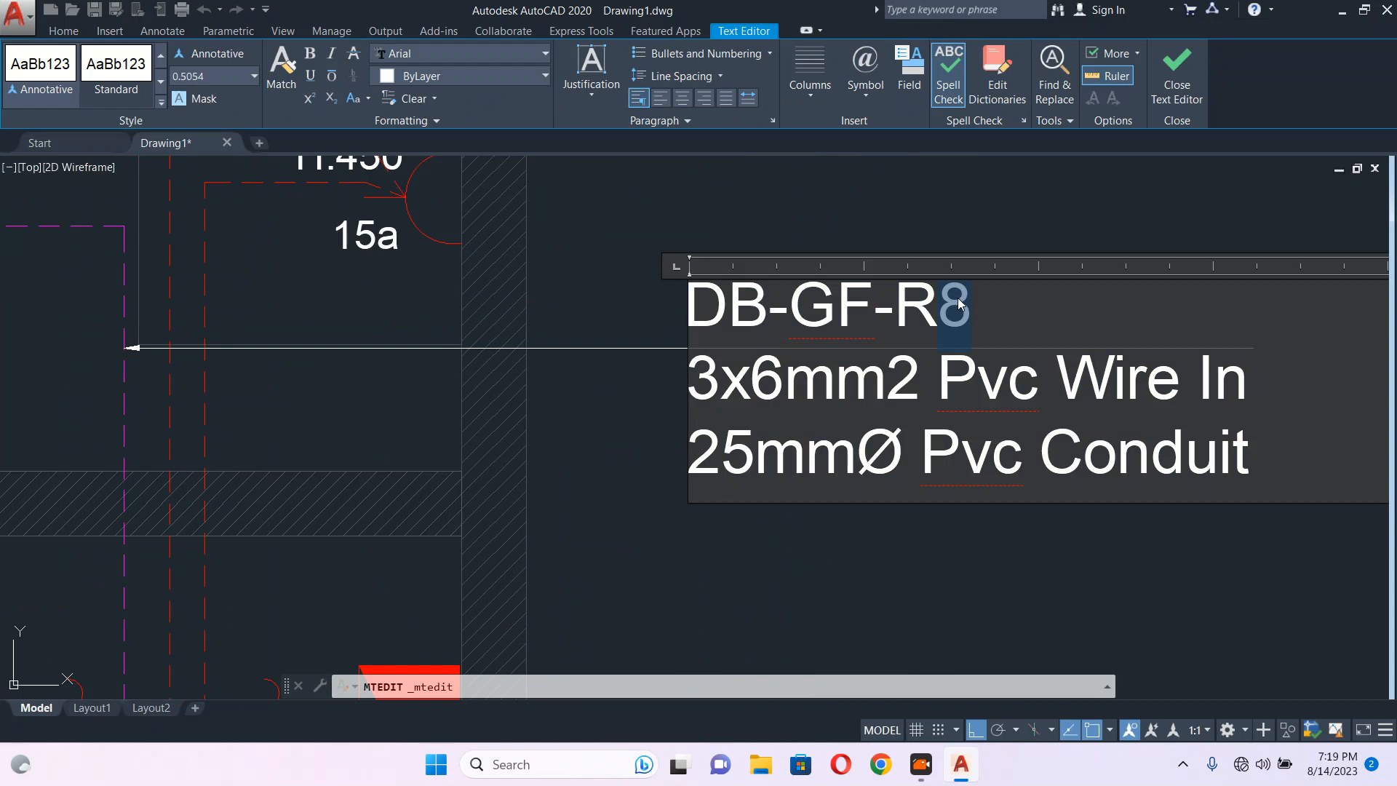
Change the first line of the 3x6mm2 wire label above DB-GF to DB-GF-R9 and finish the text edit.
left_click(875, 221)
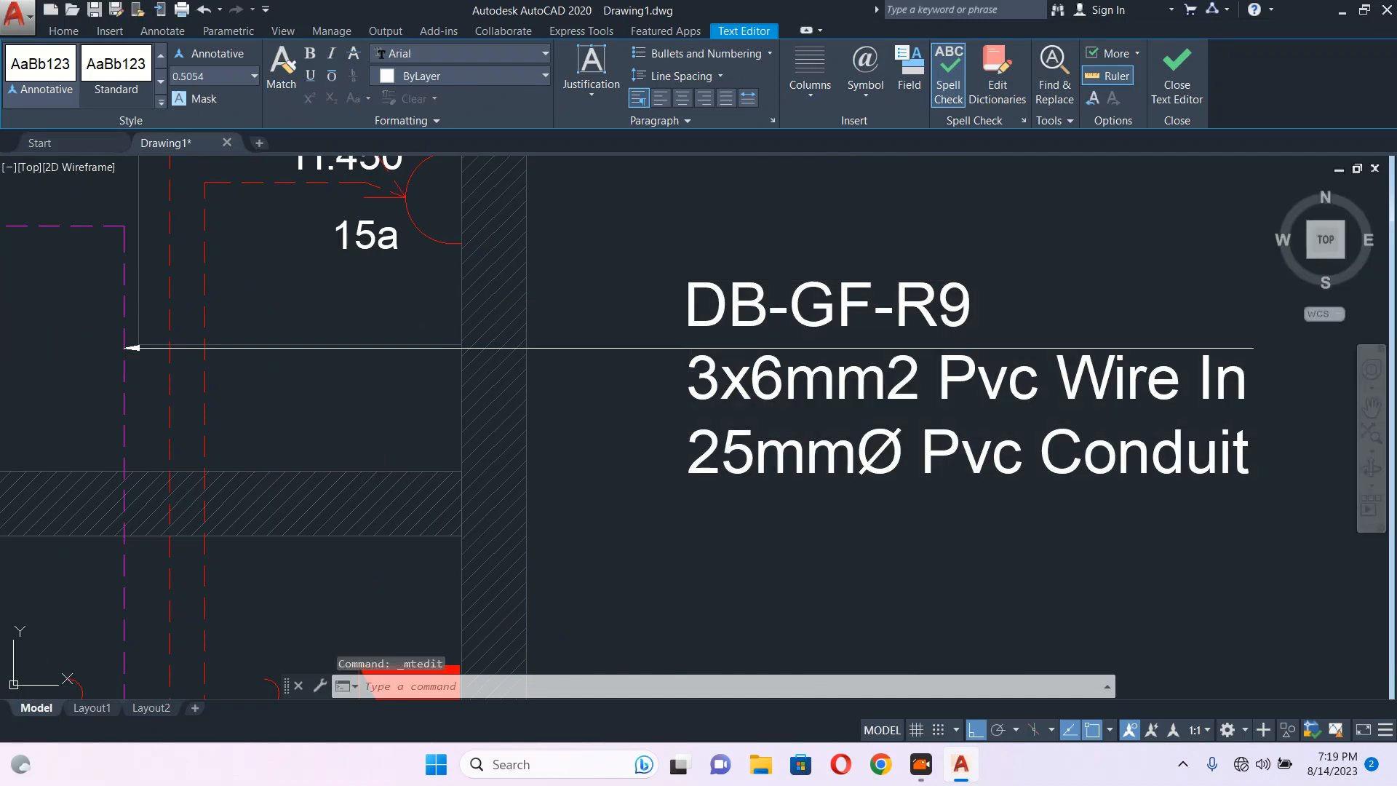
scroll(877, 218, "down", 2)
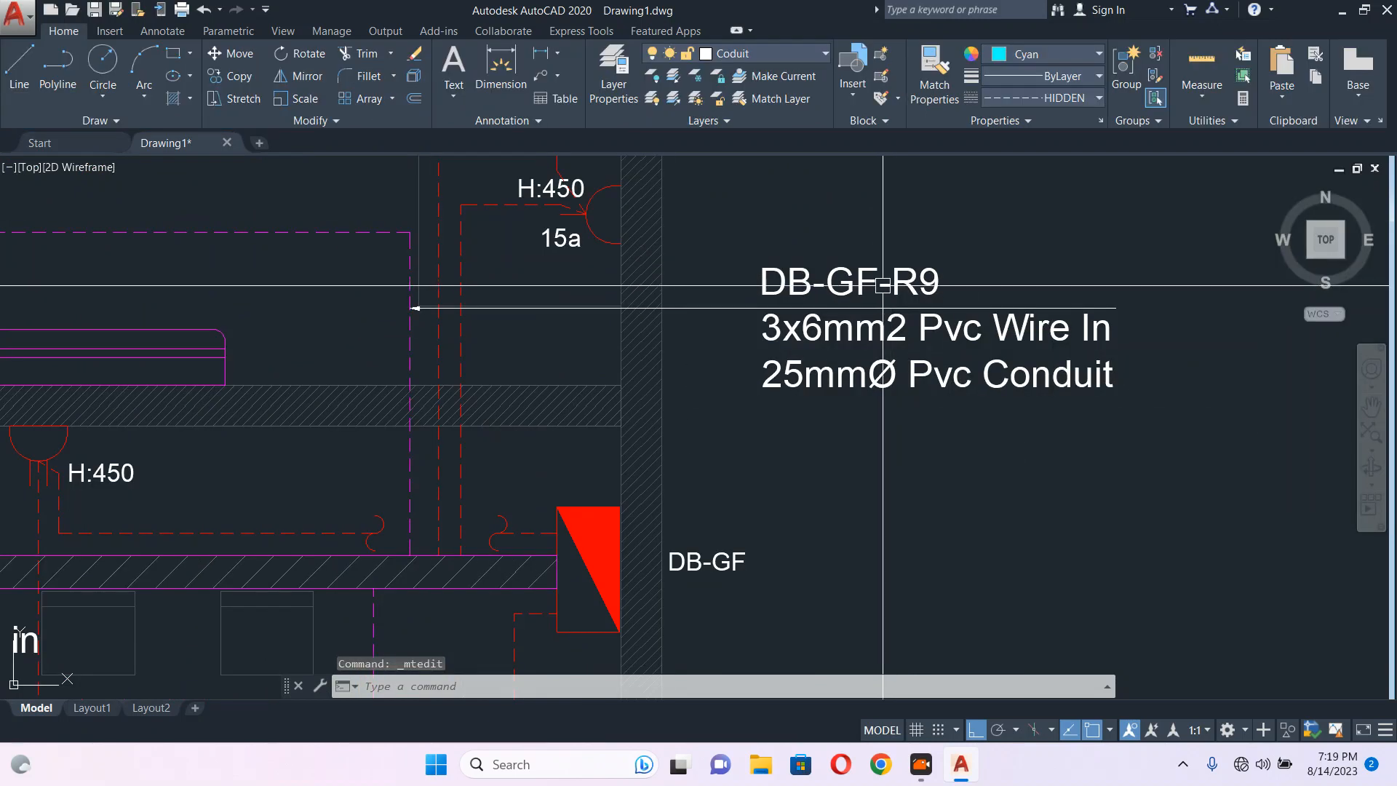
Copy the DB-GF-R9 wire label onto the leader beside the toilet, just below the DB-GF-R7 label.
middle_click_drag(565, 358, 947, 353)
scroll(948, 352, "down", 2)
left_click(1110, 363)
type("co")
key("Return")
scroll(1074, 320, "up", 2)
left_click(1073, 321)
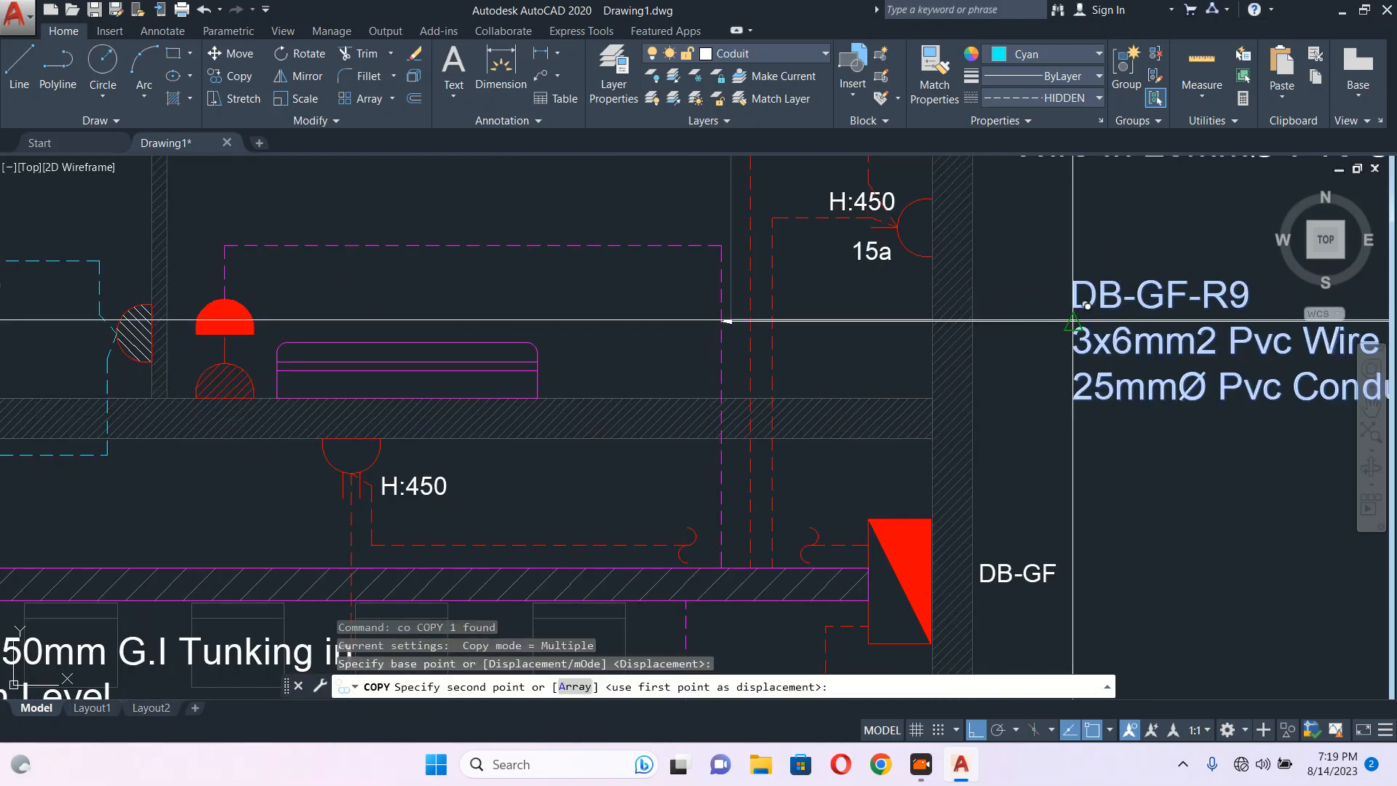
scroll(1121, 352, "down", 2)
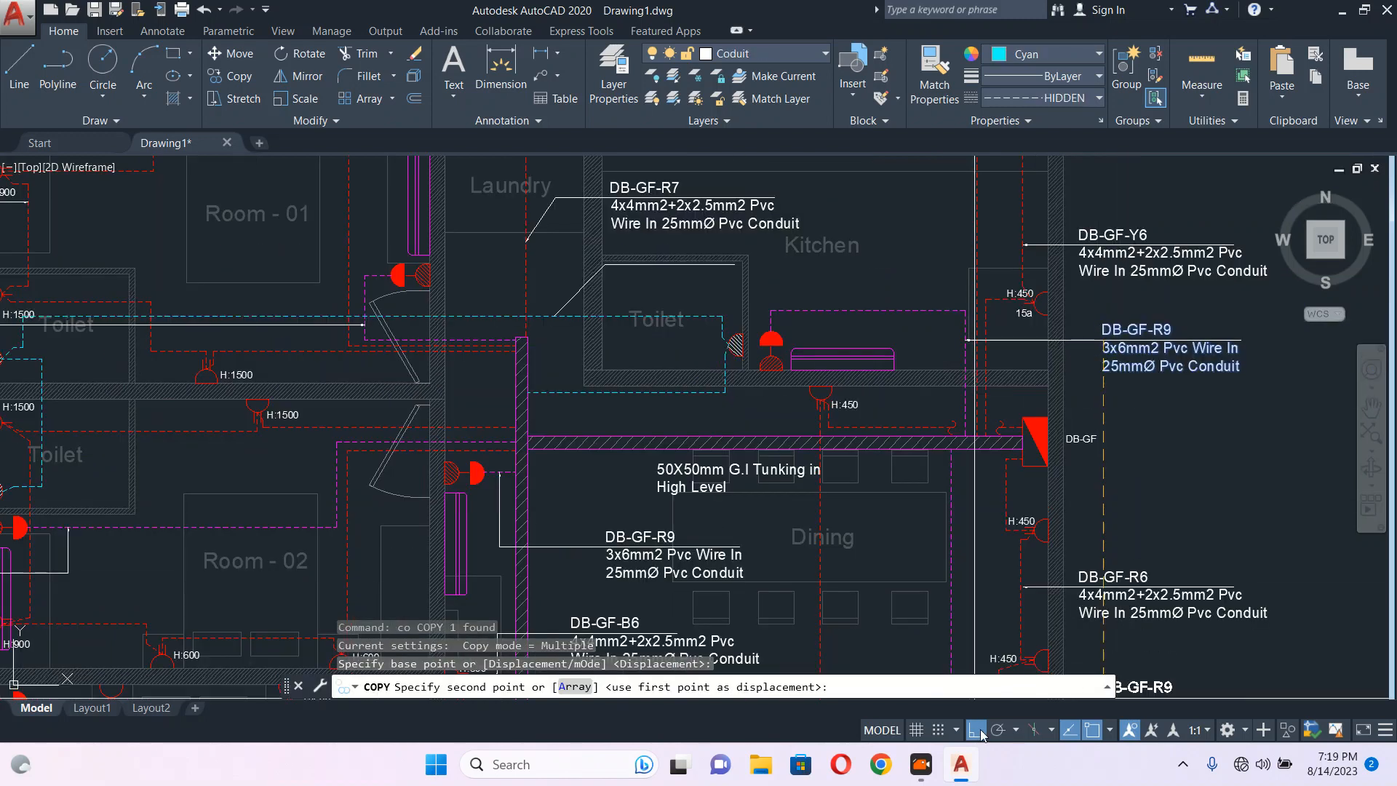
scroll(629, 296, "up", 3)
left_click(612, 223)
key("Escape")
Stretch the toilet leader's horizontal segment so it ends level with the end of the copied label's text.
scroll(893, 208, "up", 2)
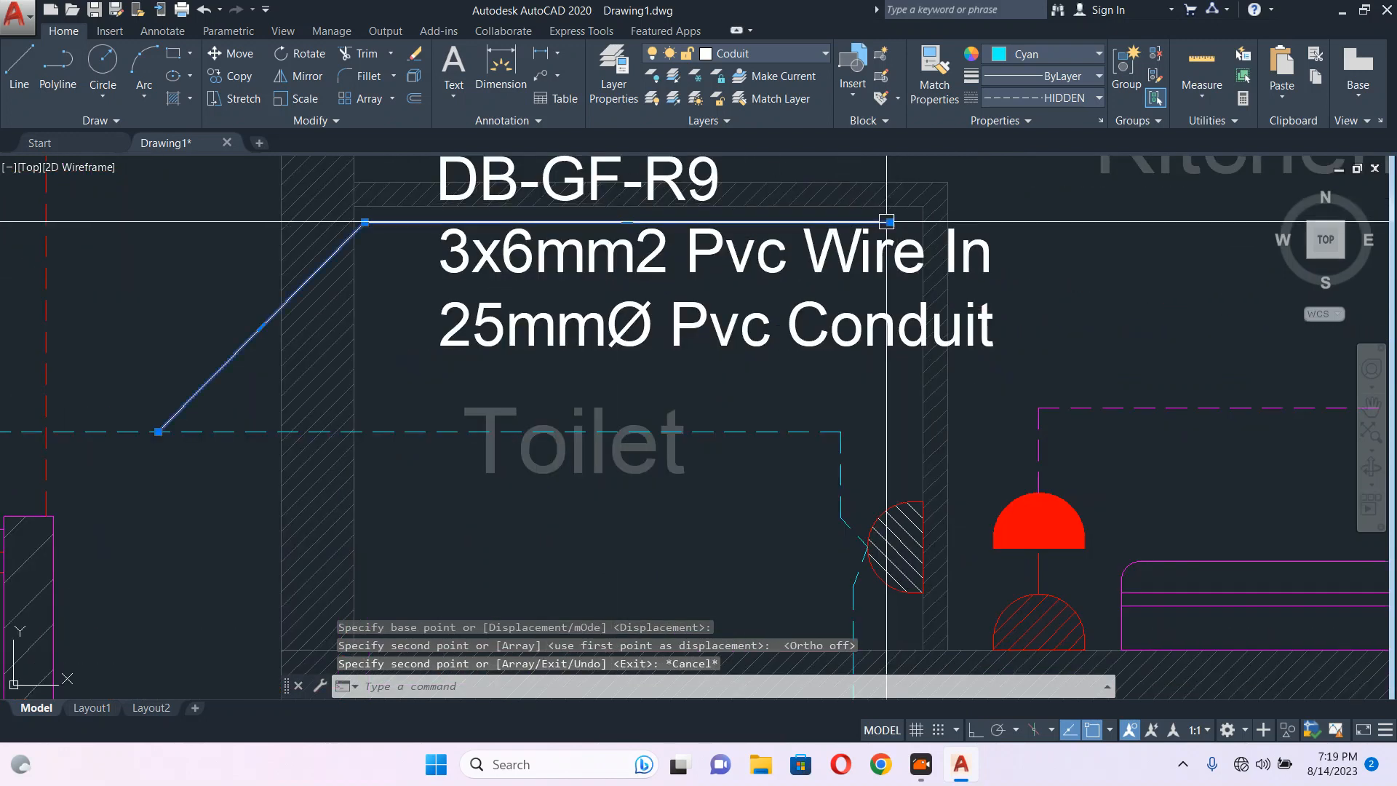
left_click(887, 218)
left_click(889, 220)
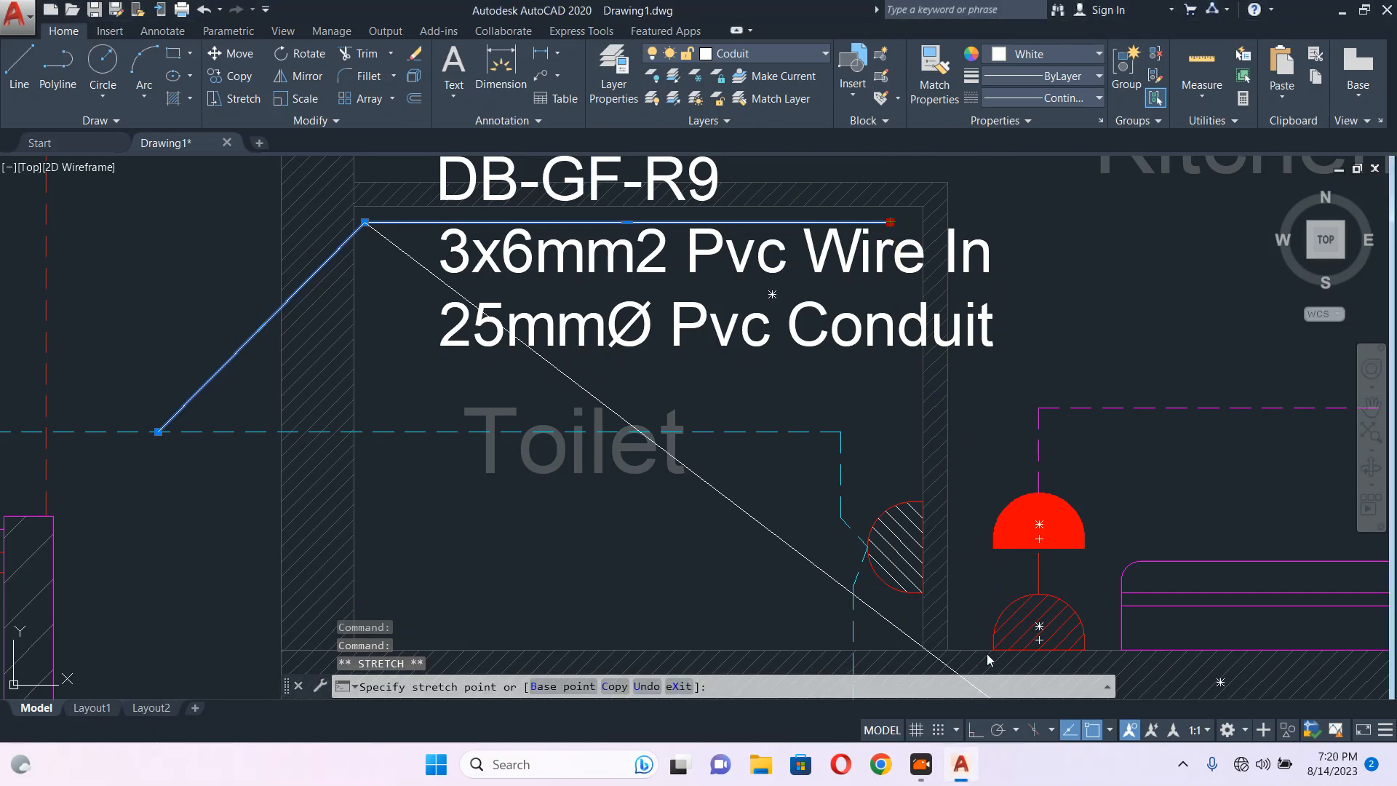
left_click(1025, 222)
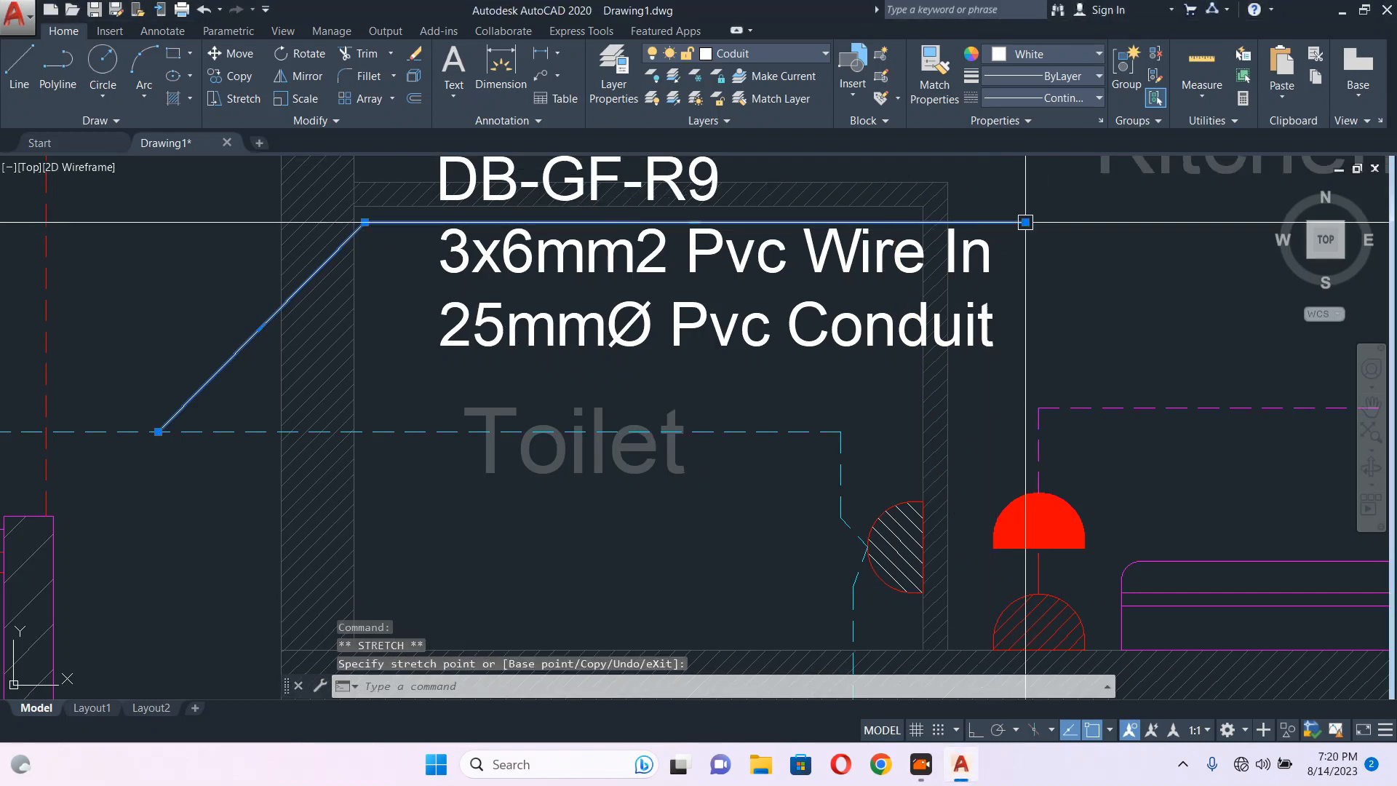
scroll(1025, 222, "up", 4)
left_click(1041, 225)
left_click(953, 224)
scroll(952, 224, "down", 5)
key("Escape")
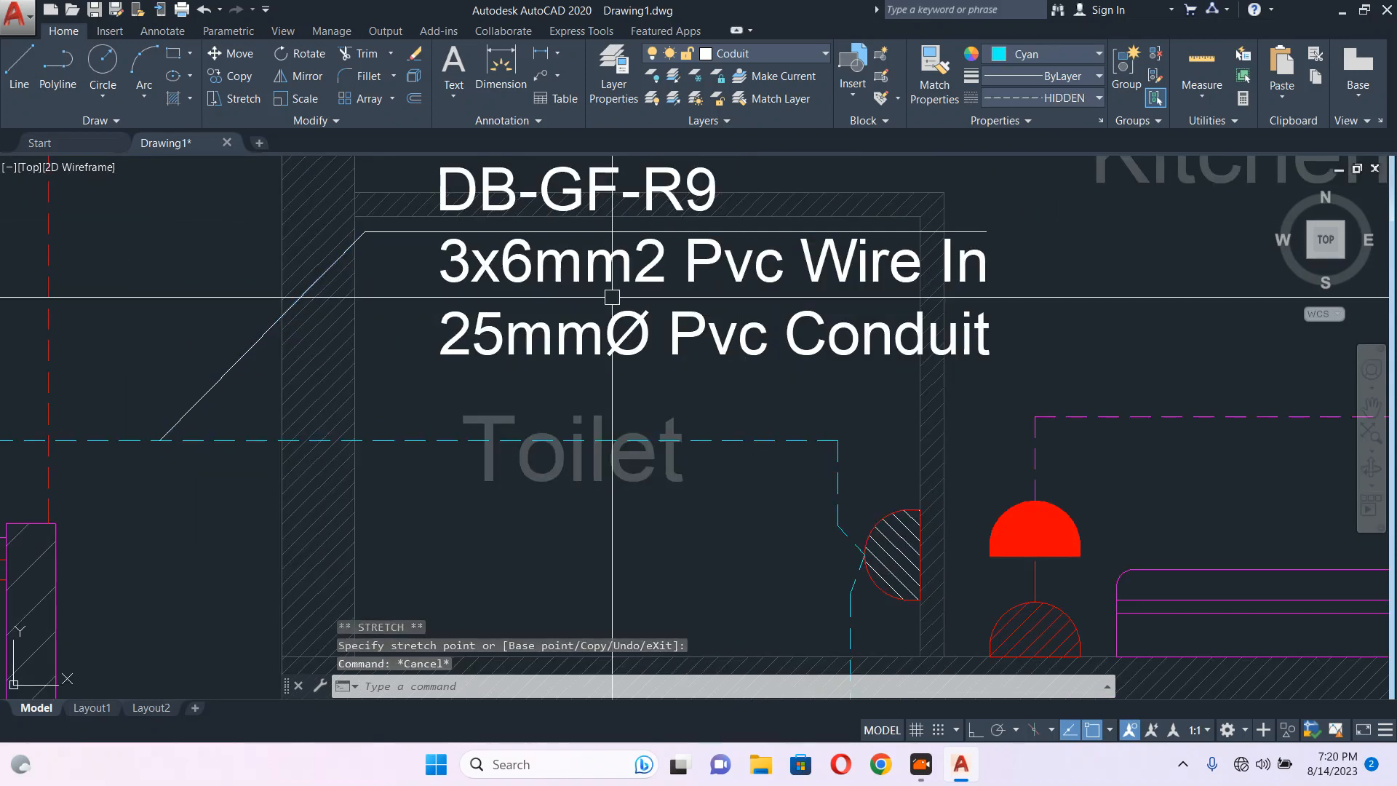
Try to match the DB-GF-Y6 leader's properties onto the toilet leader.
scroll(758, 282, "down", 6)
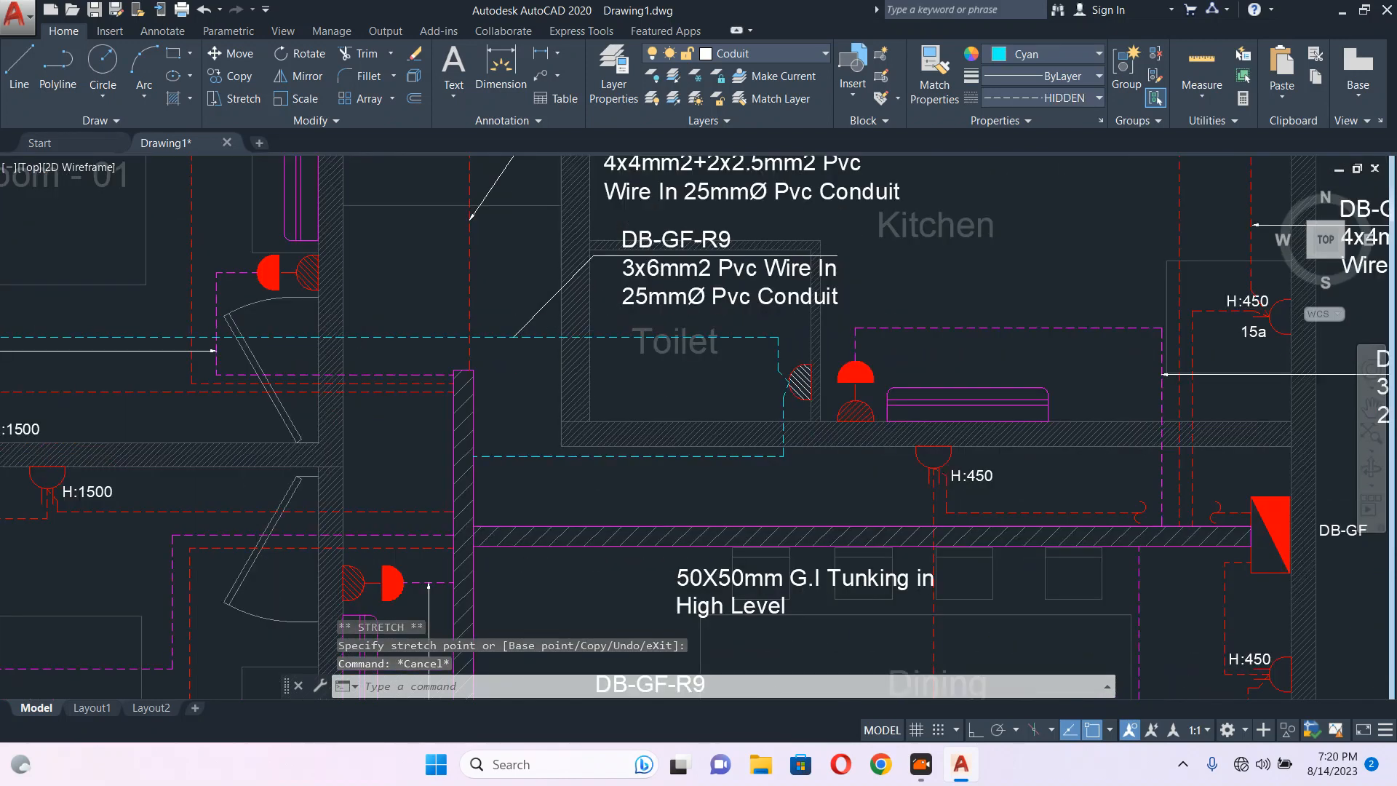
type("m")
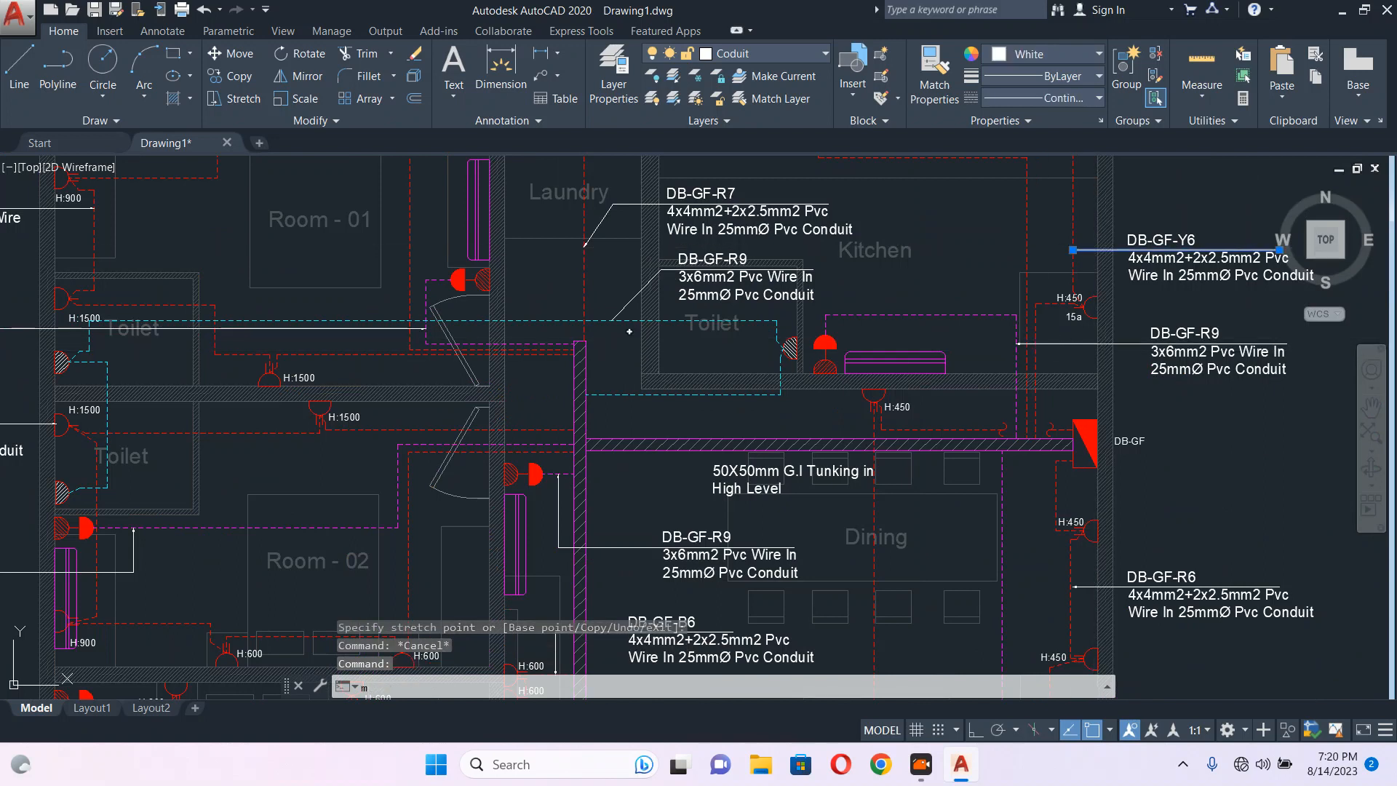
type("a")
key("Return")
left_click(630, 321)
scroll(601, 307, "up", 4)
left_click(671, 299)
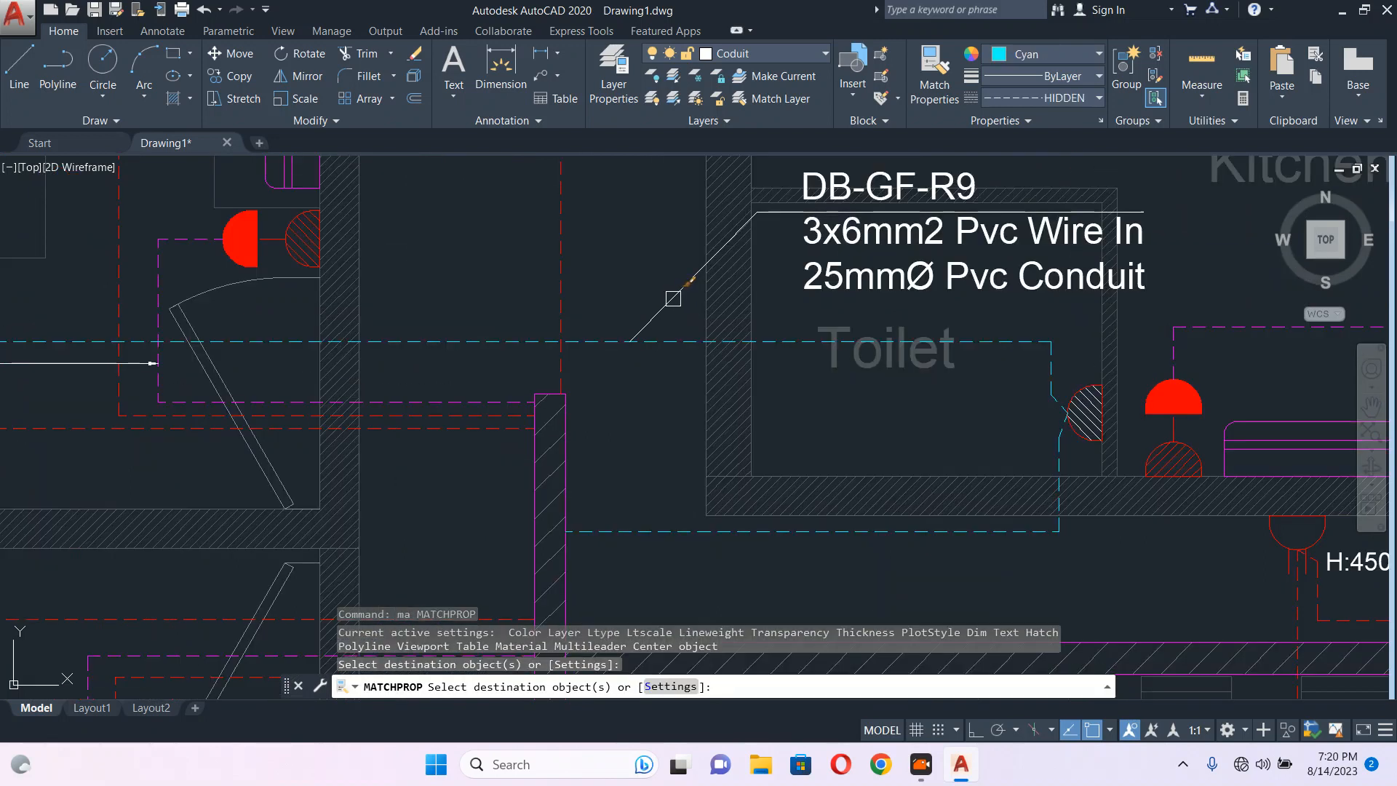
scroll(672, 291, "up", 2)
key("Escape")
Erase the existing leader line of the toilet label.
left_click(674, 286)
type("e")
key("Return")
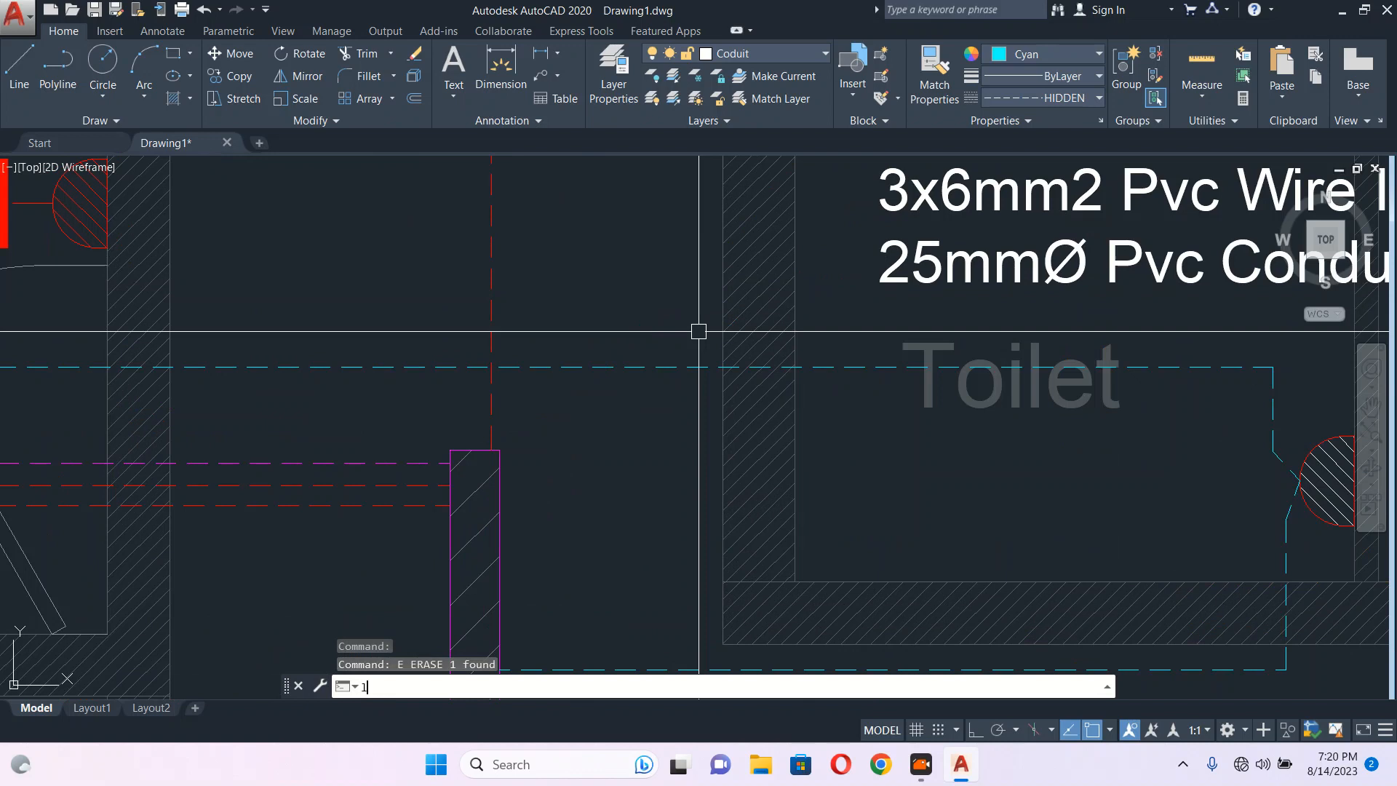
Draw a two-segment line from the cyan conduit diagonally up to the toilet label and horizontally along its text.
key("Return")
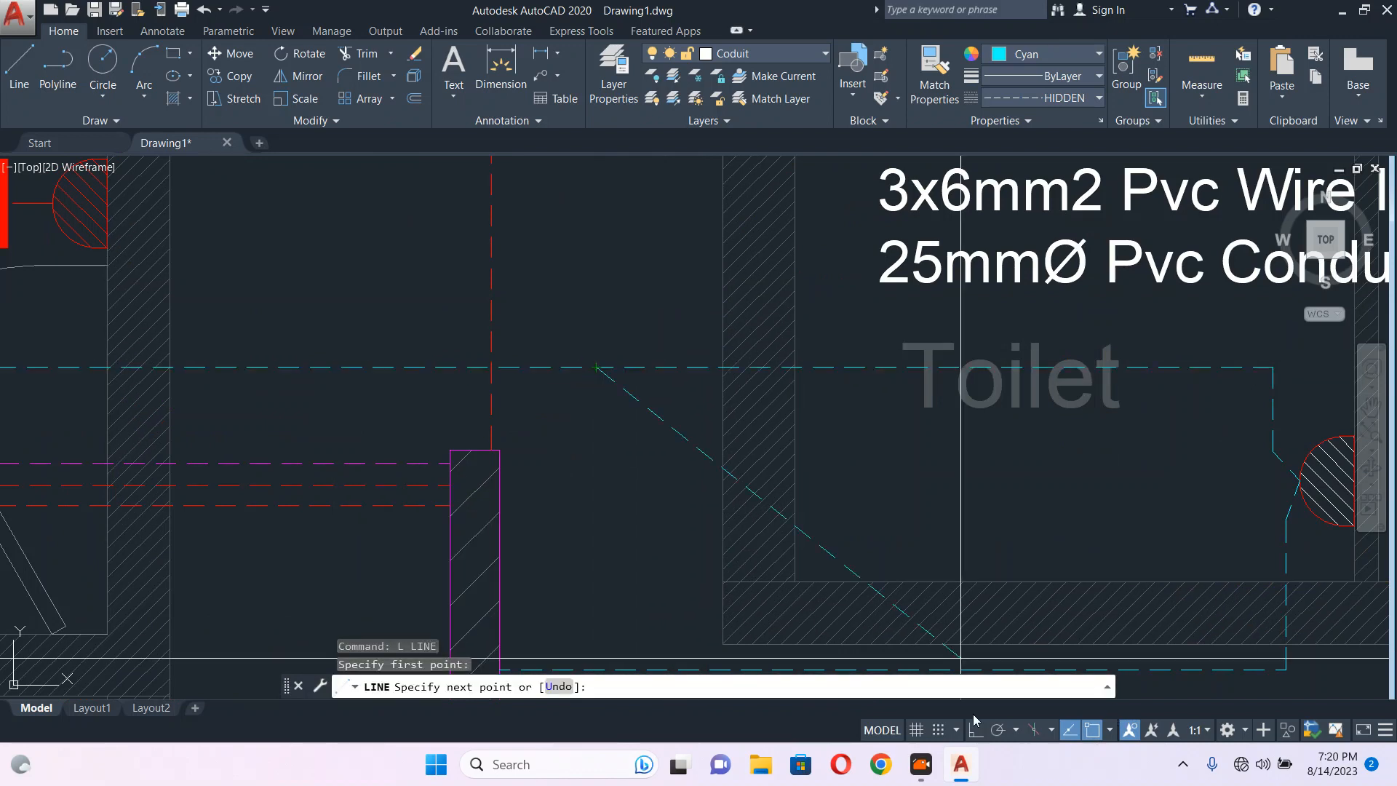
left_click(845, 221)
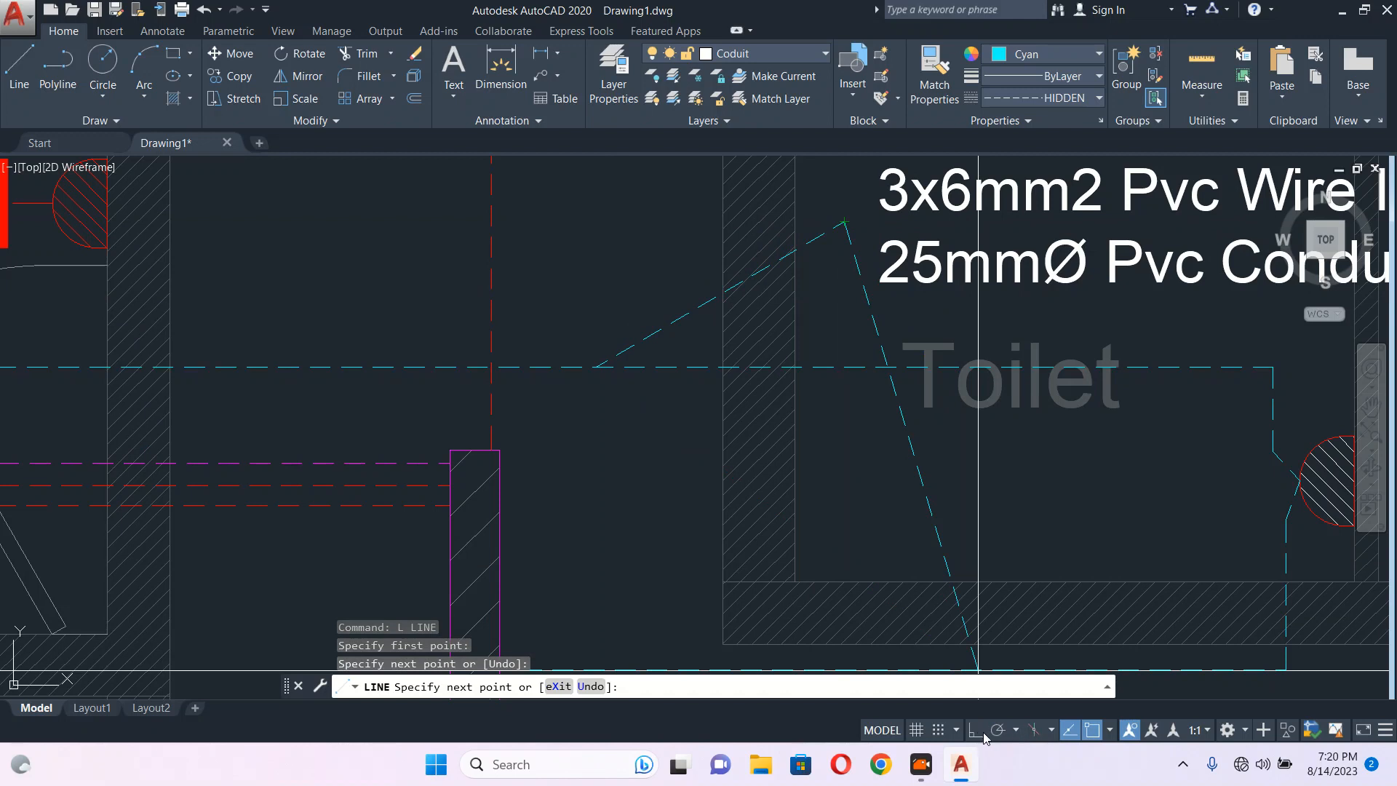
middle_click_drag(1072, 359, 612, 321)
scroll(952, 294, "up", 1)
left_click(965, 303)
key("Escape")
scroll(937, 313, "down", 3)
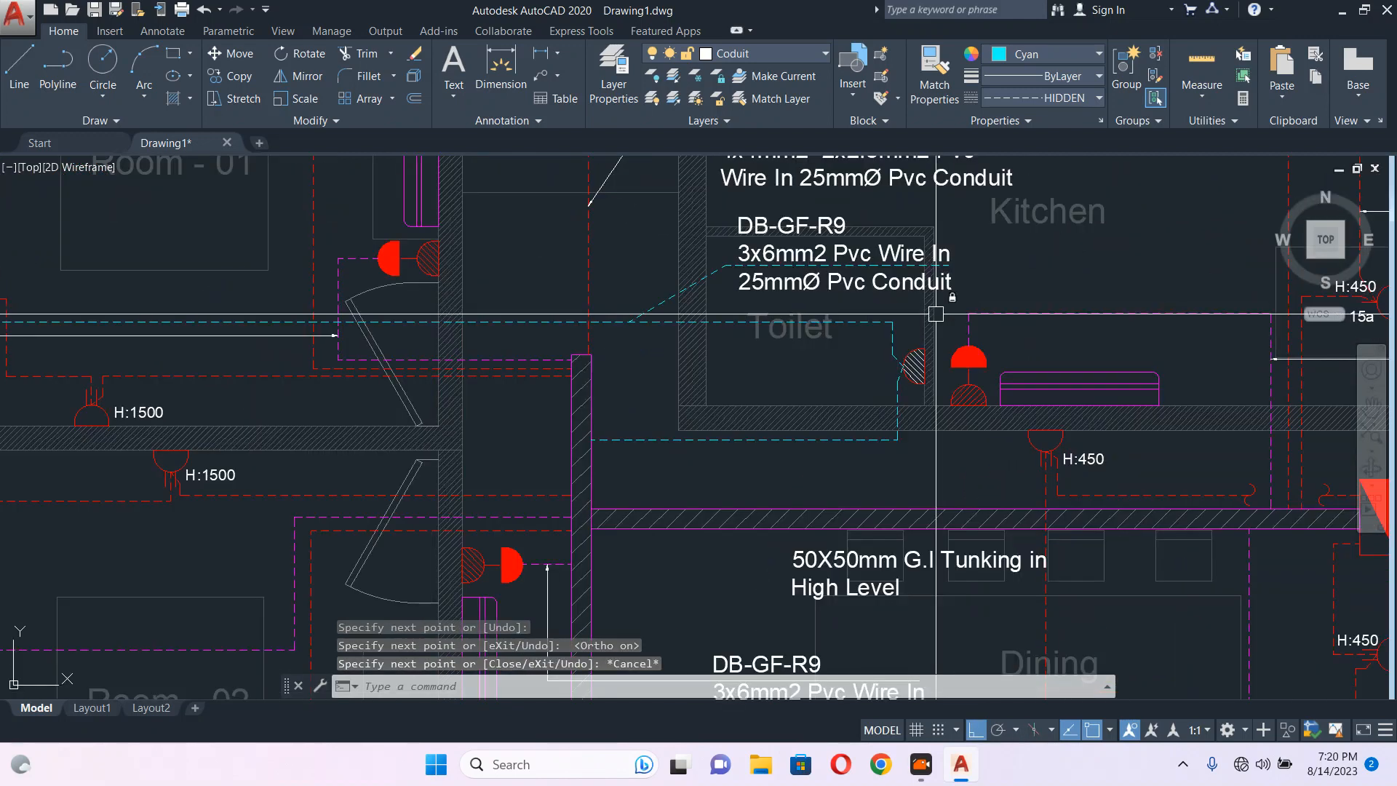
Match the DB-GF-R7 leader's properties onto the diagonal line running to the toilet label.
key("Escape")
left_click(604, 182)
type("m")
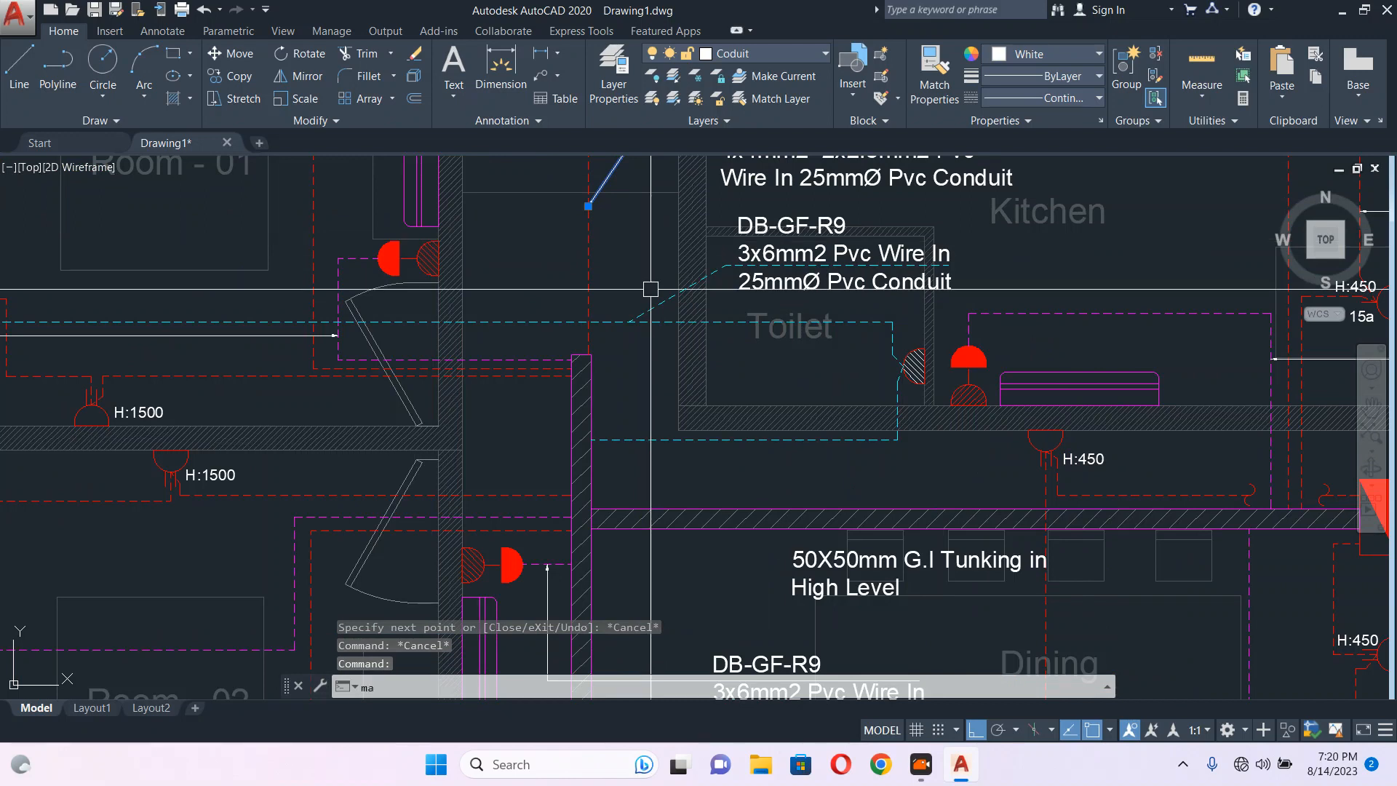
type("a")
key("Return")
scroll(677, 277, "up", 2)
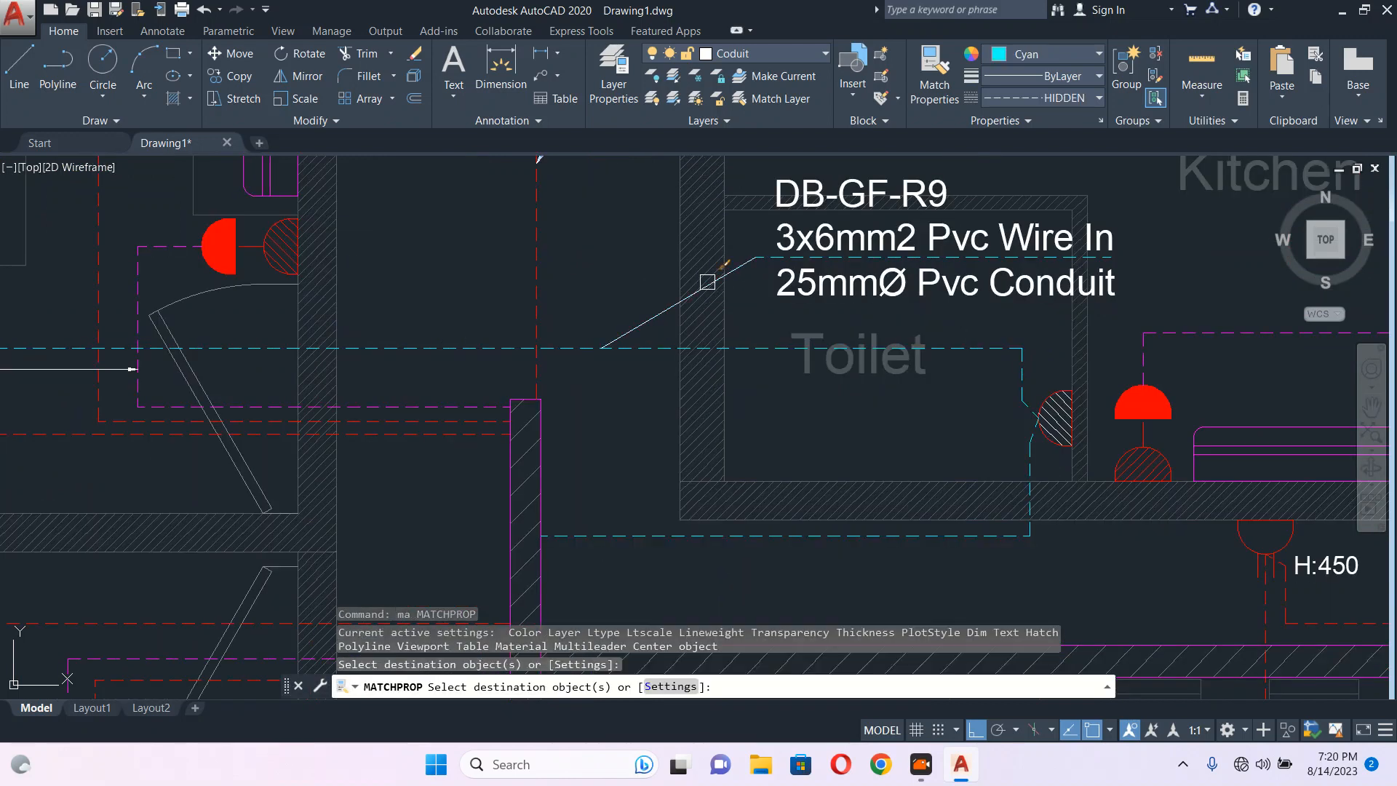
key("Escape")
middle_click_drag(586, 198, 607, 317)
left_click(683, 439)
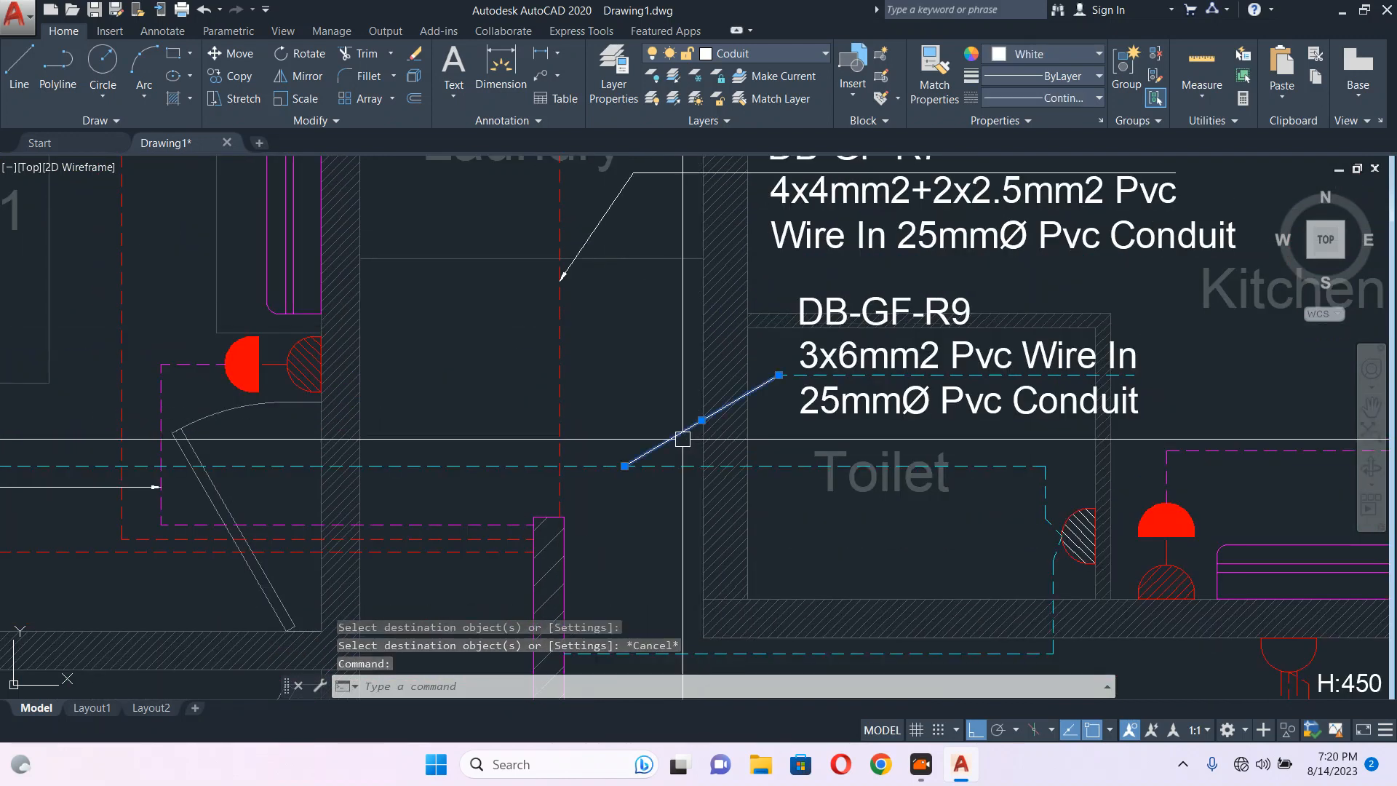
mouse_move(683, 439)
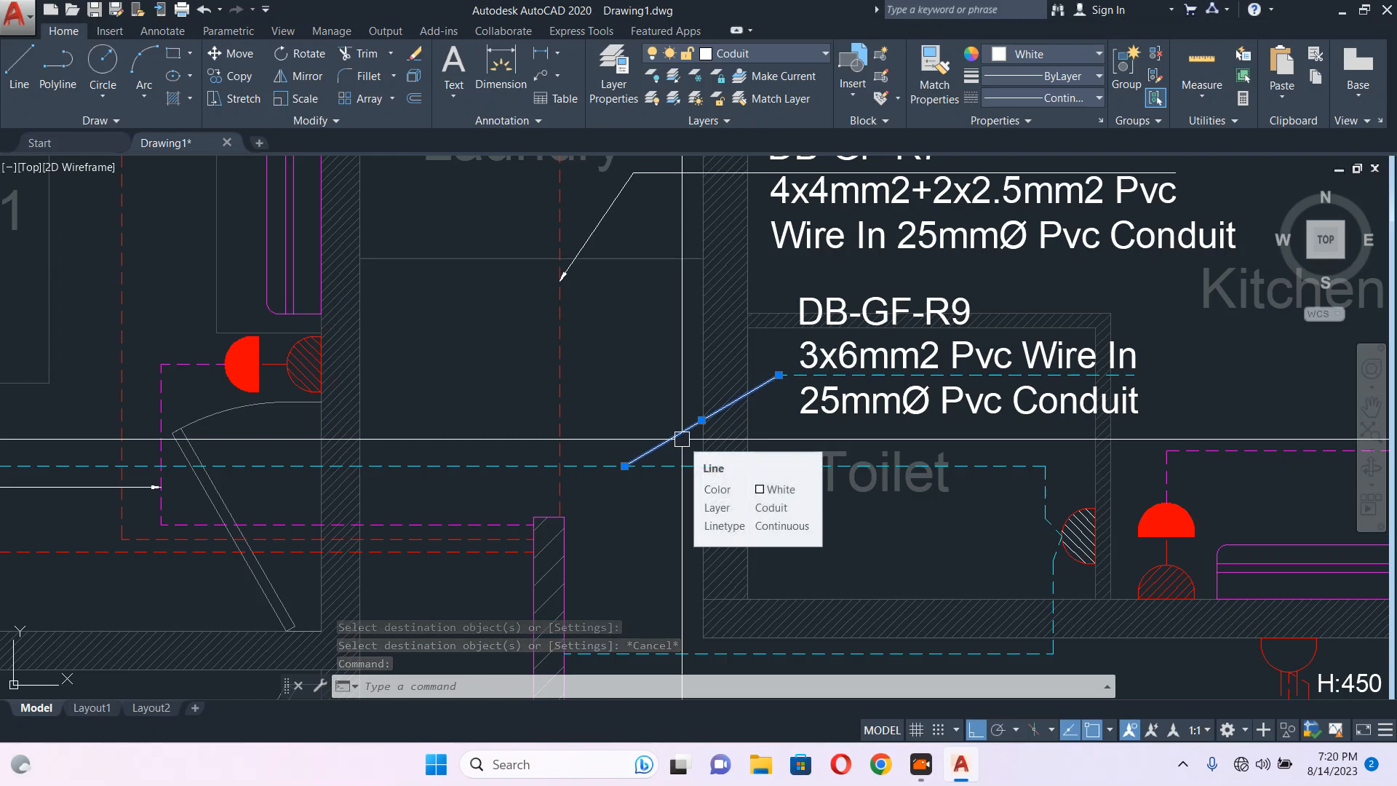
key("Escape")
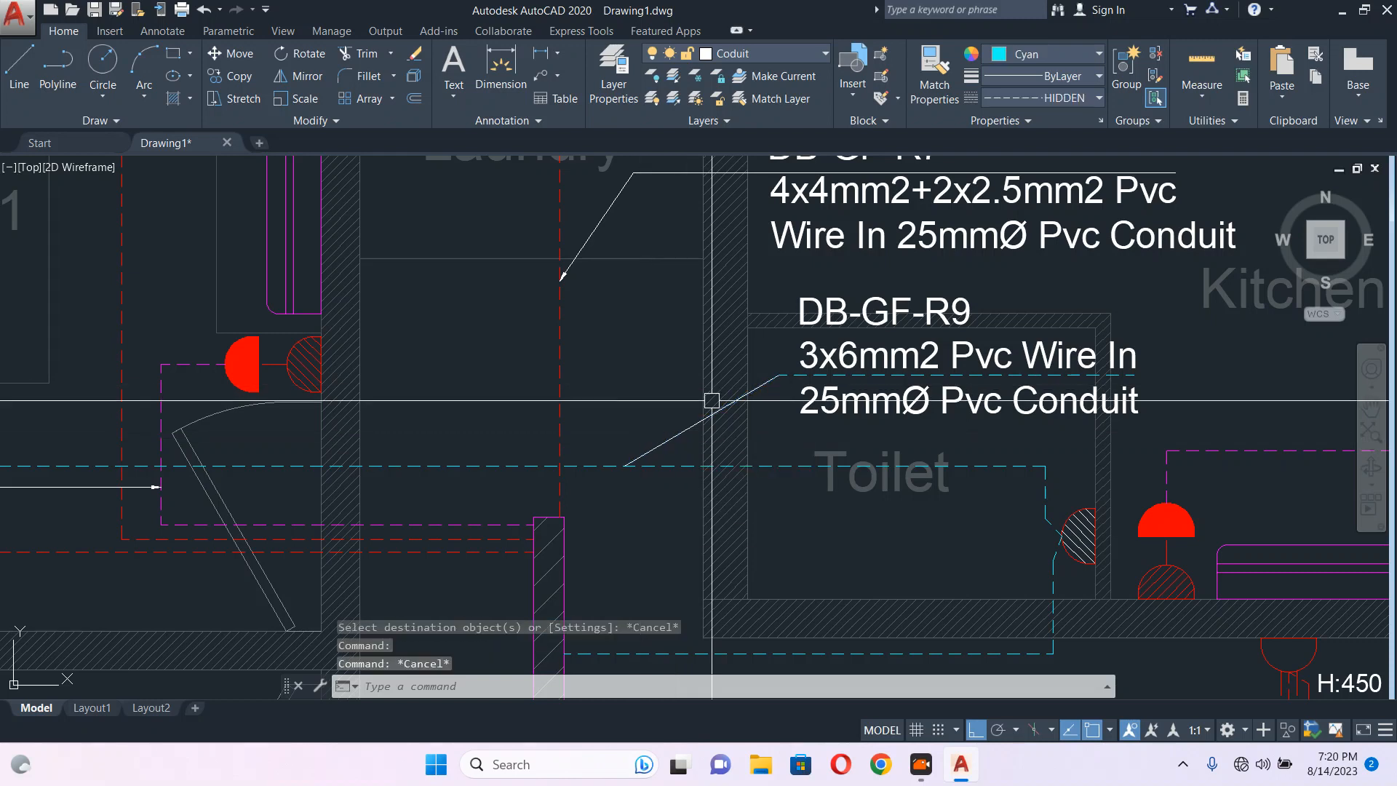
Erase the diagonal and horizontal lines drawn at the toilet label.
scroll(786, 387, "up", 4)
scroll(786, 388, "up", 2)
left_click(783, 367)
left_click(770, 391)
type("e")
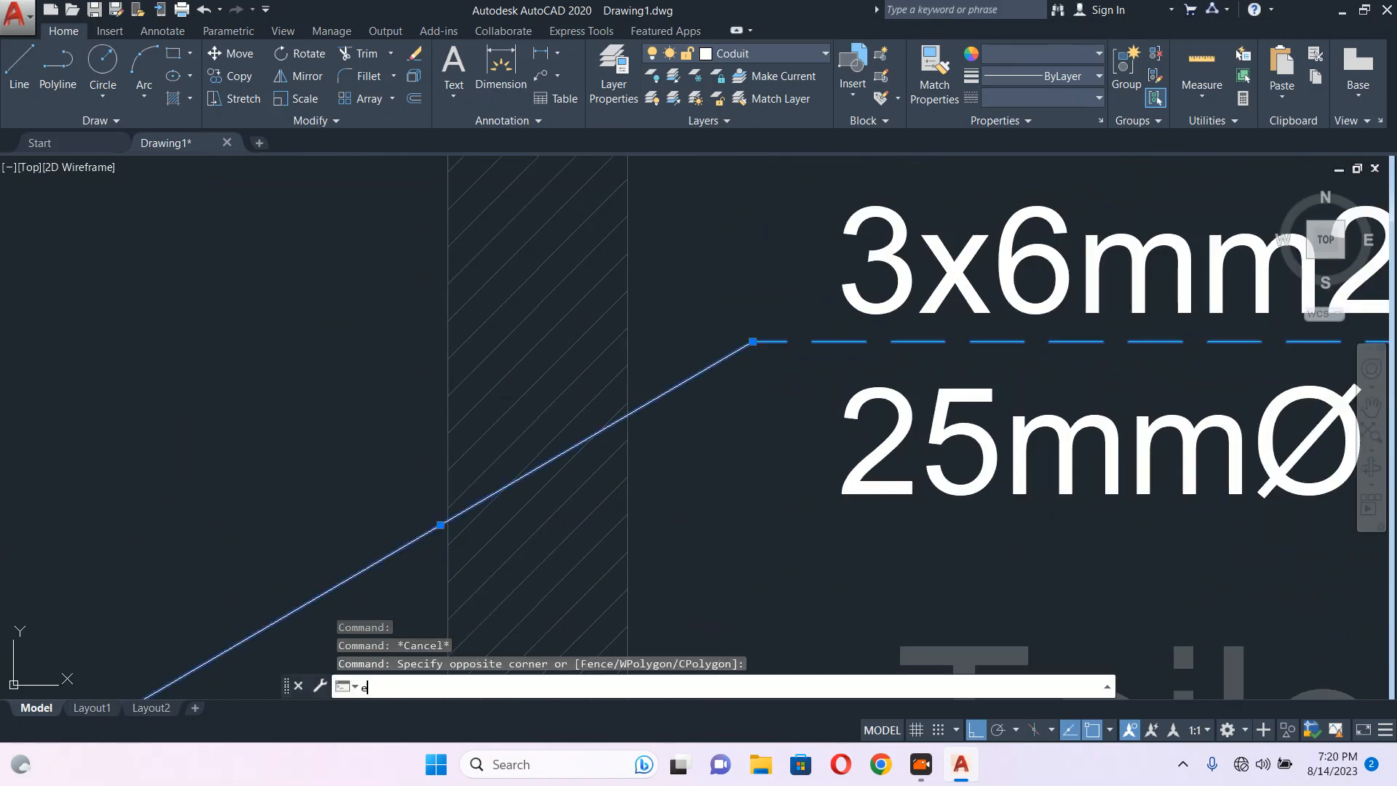
key("Return")
Draw a quick leader without text from the cyan conduit up to the toilet label, running horizontally beneath its first text line.
type("le")
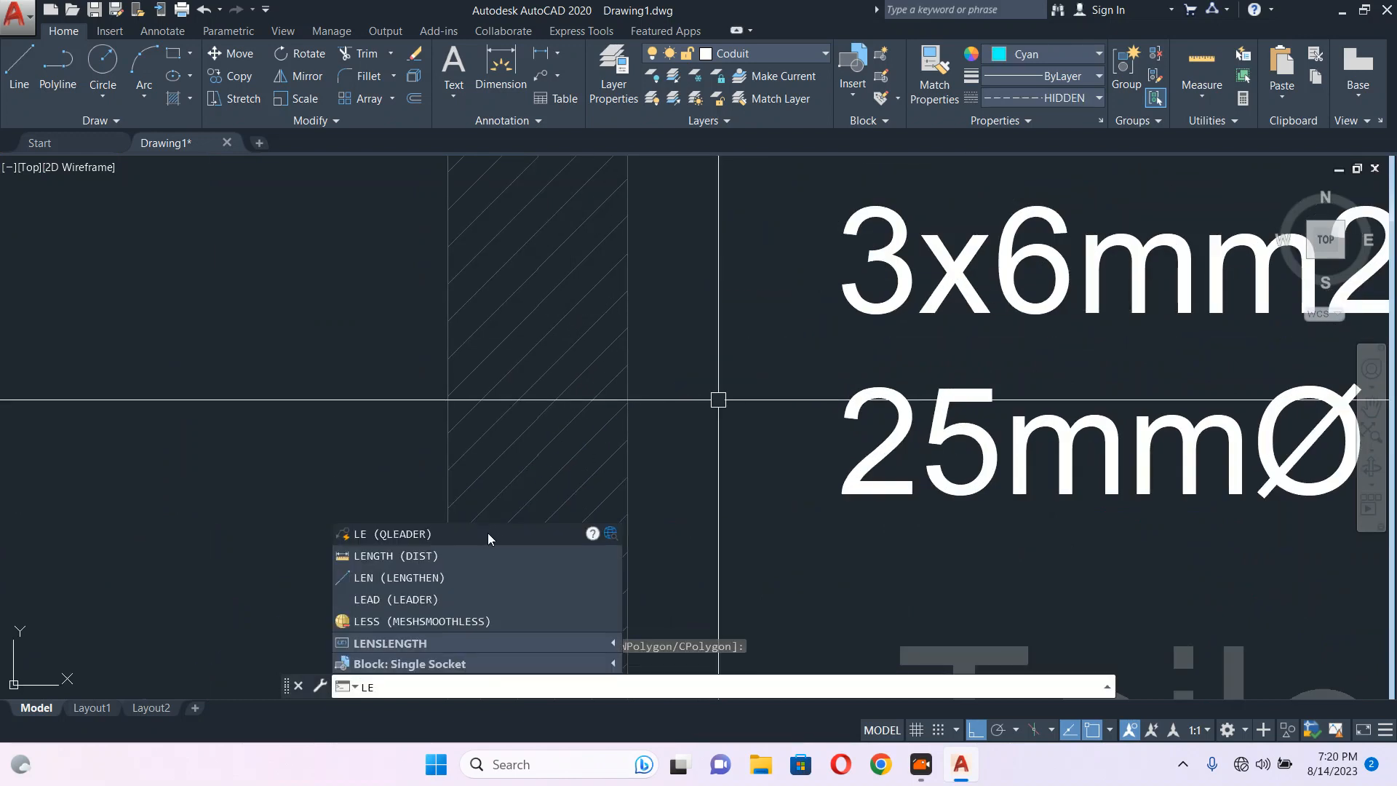
key("Return")
scroll(643, 291, "down", 4)
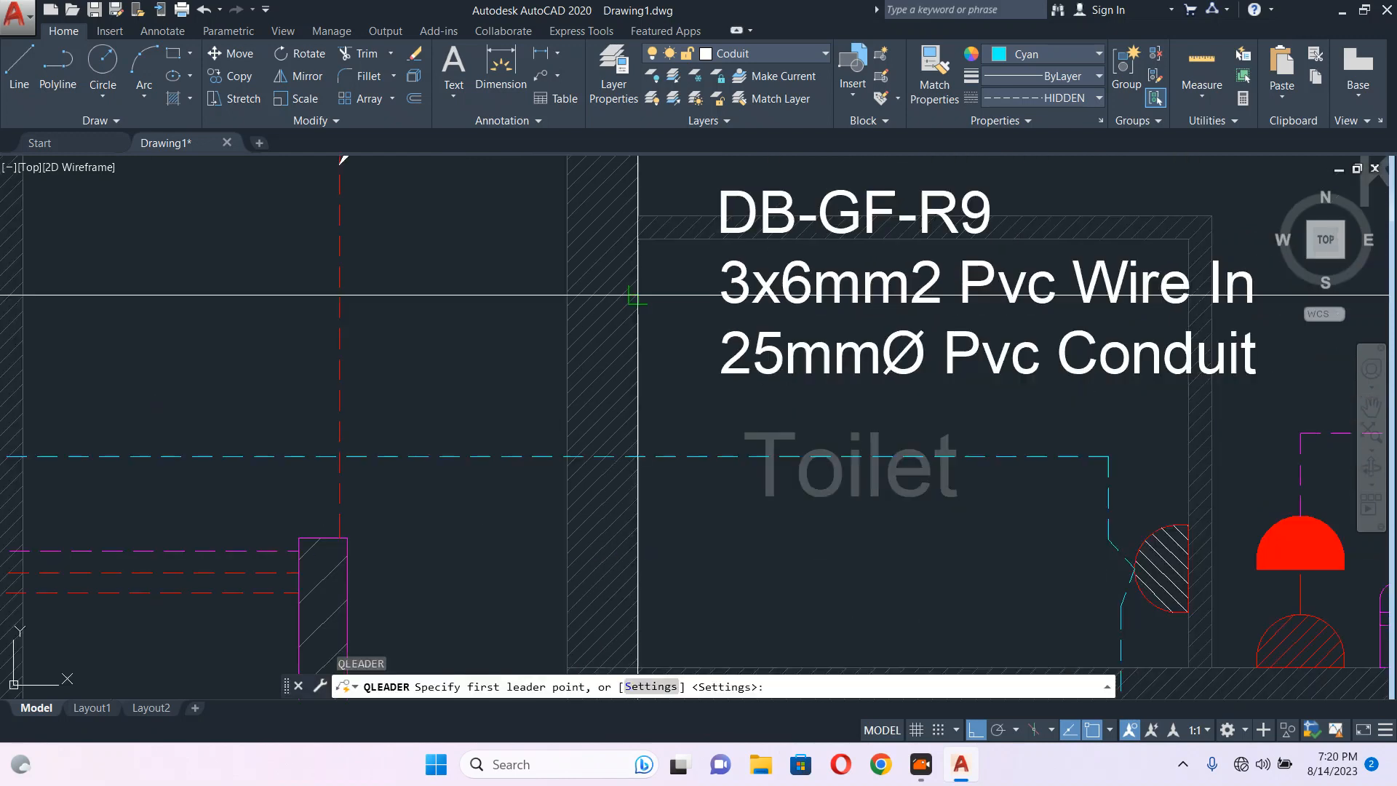
left_click(452, 458)
left_click(976, 730)
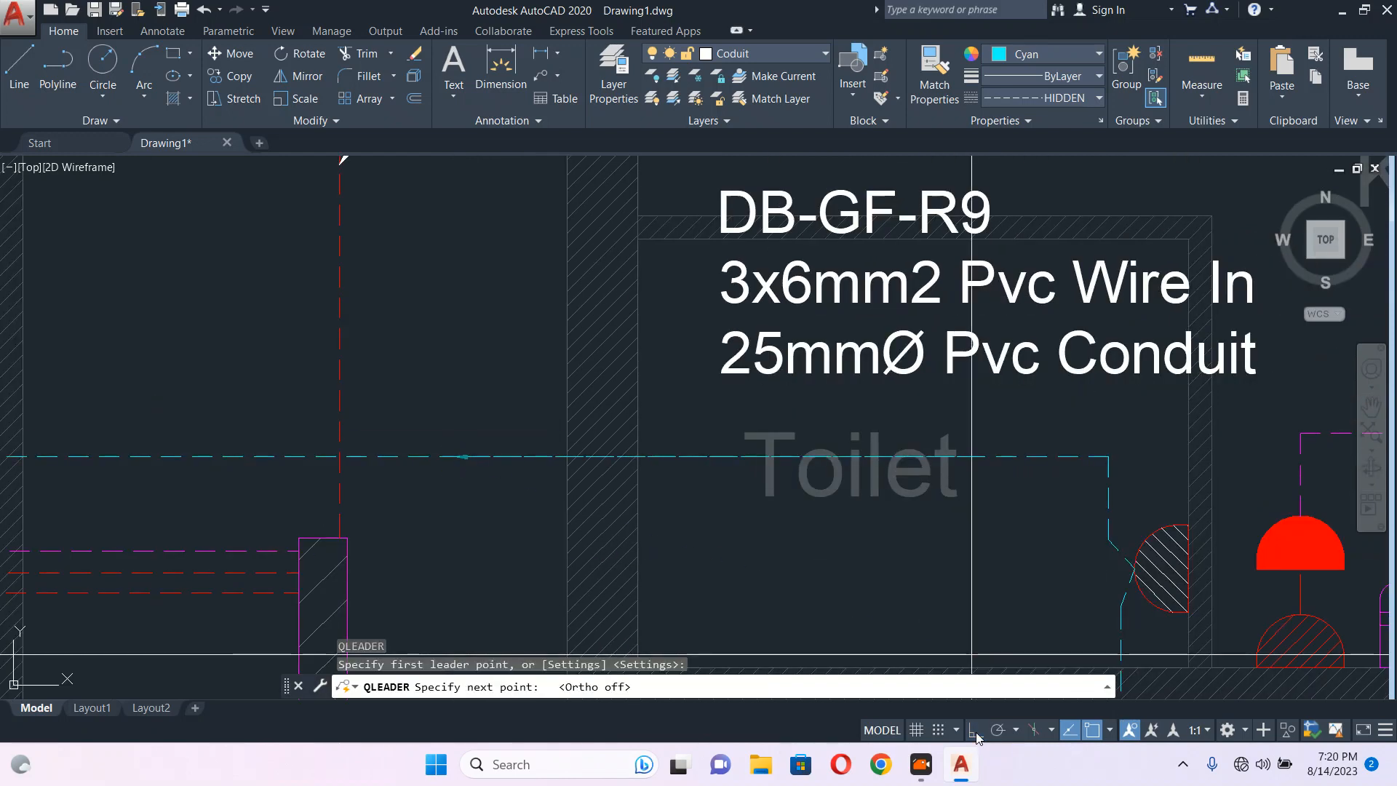
left_click(691, 256)
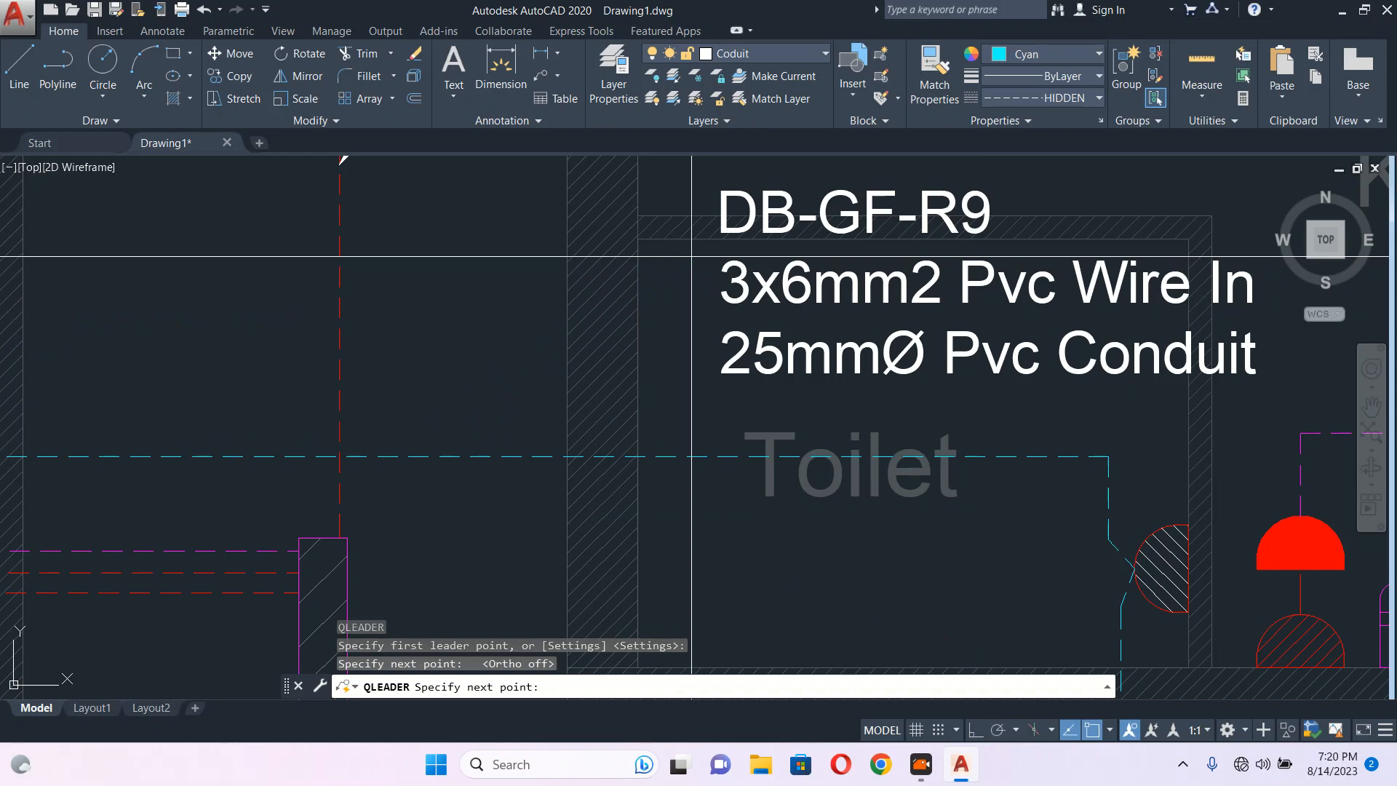
left_click(976, 730)
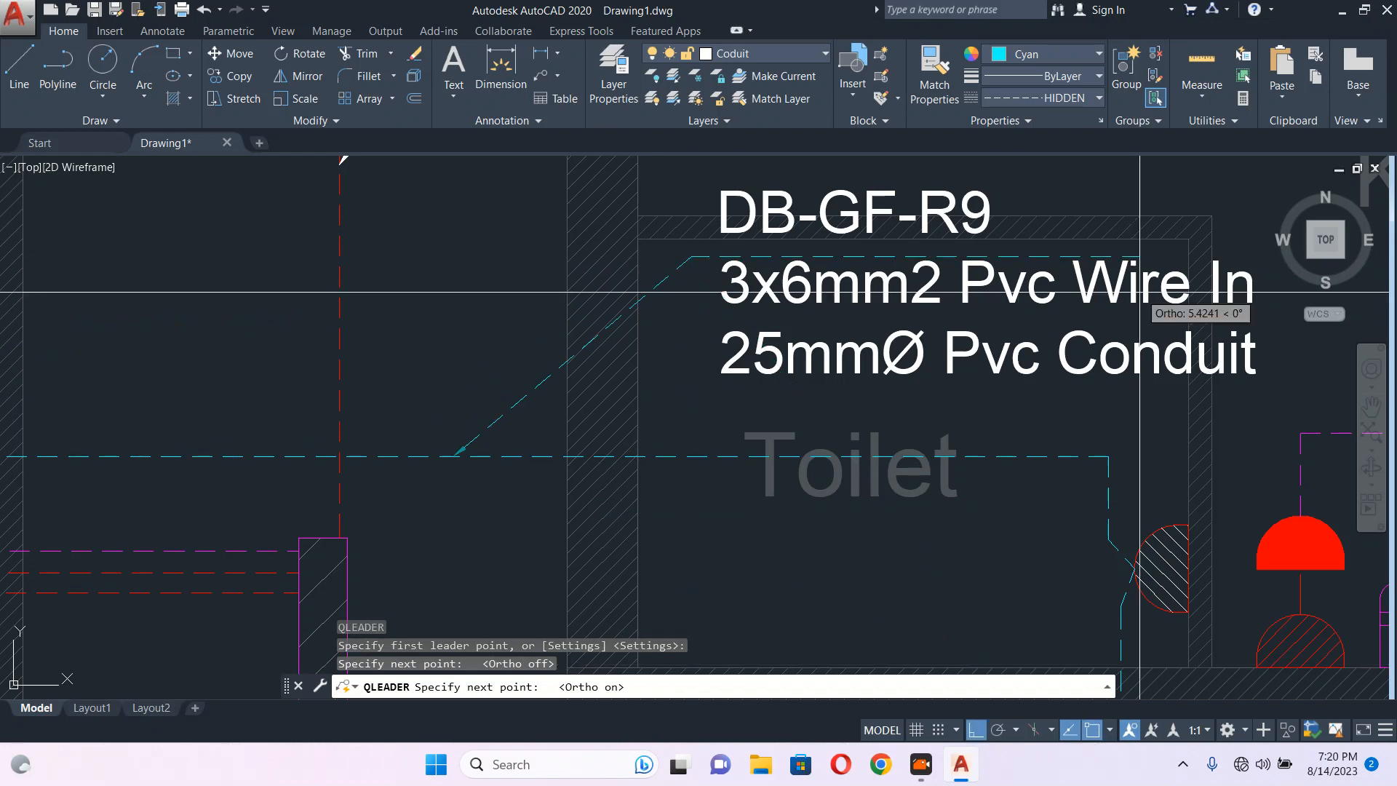
middle_click_drag(1326, 249, 1015, 324)
scroll(1015, 324, "up", 2)
scroll(935, 307, "up", 3)
left_click(743, 327)
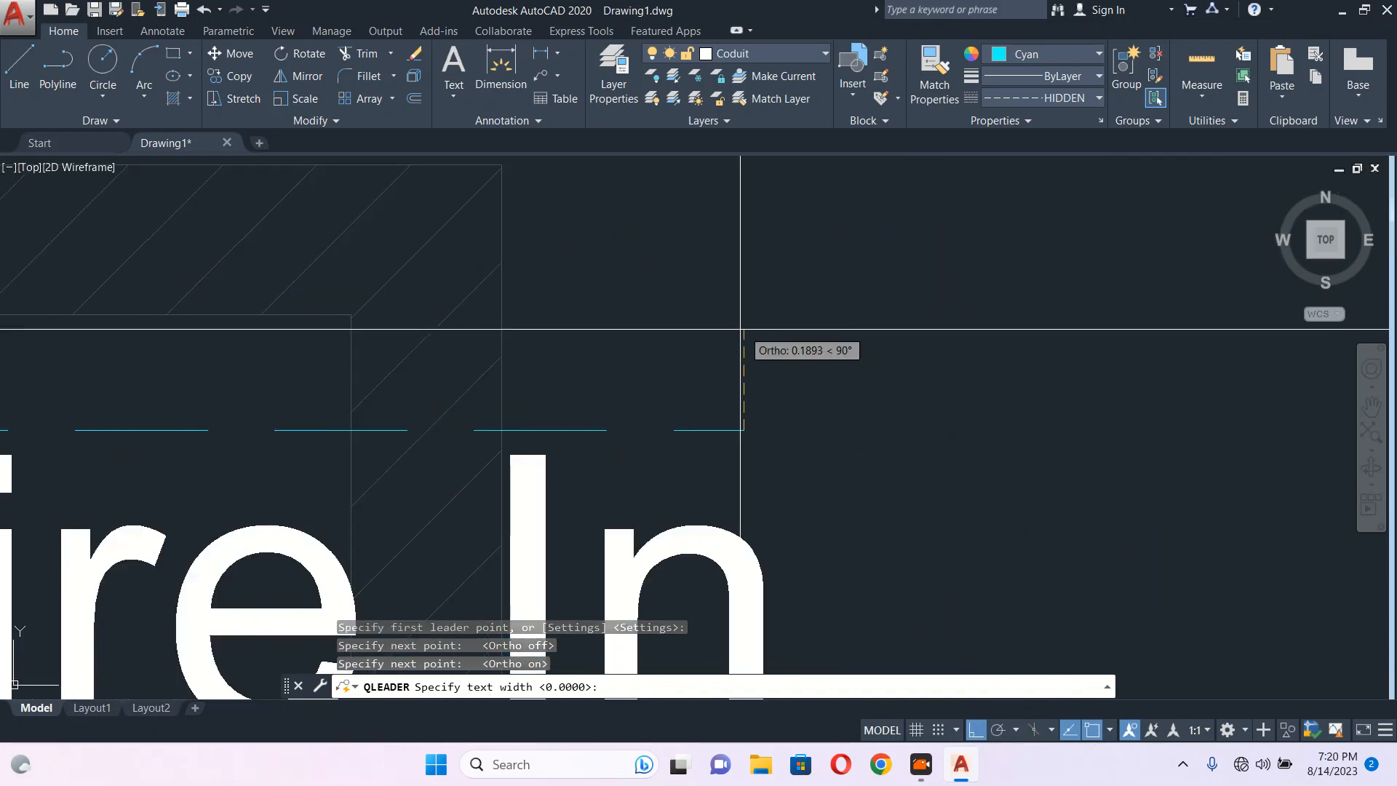
key("Escape")
scroll(834, 330, "down", 5)
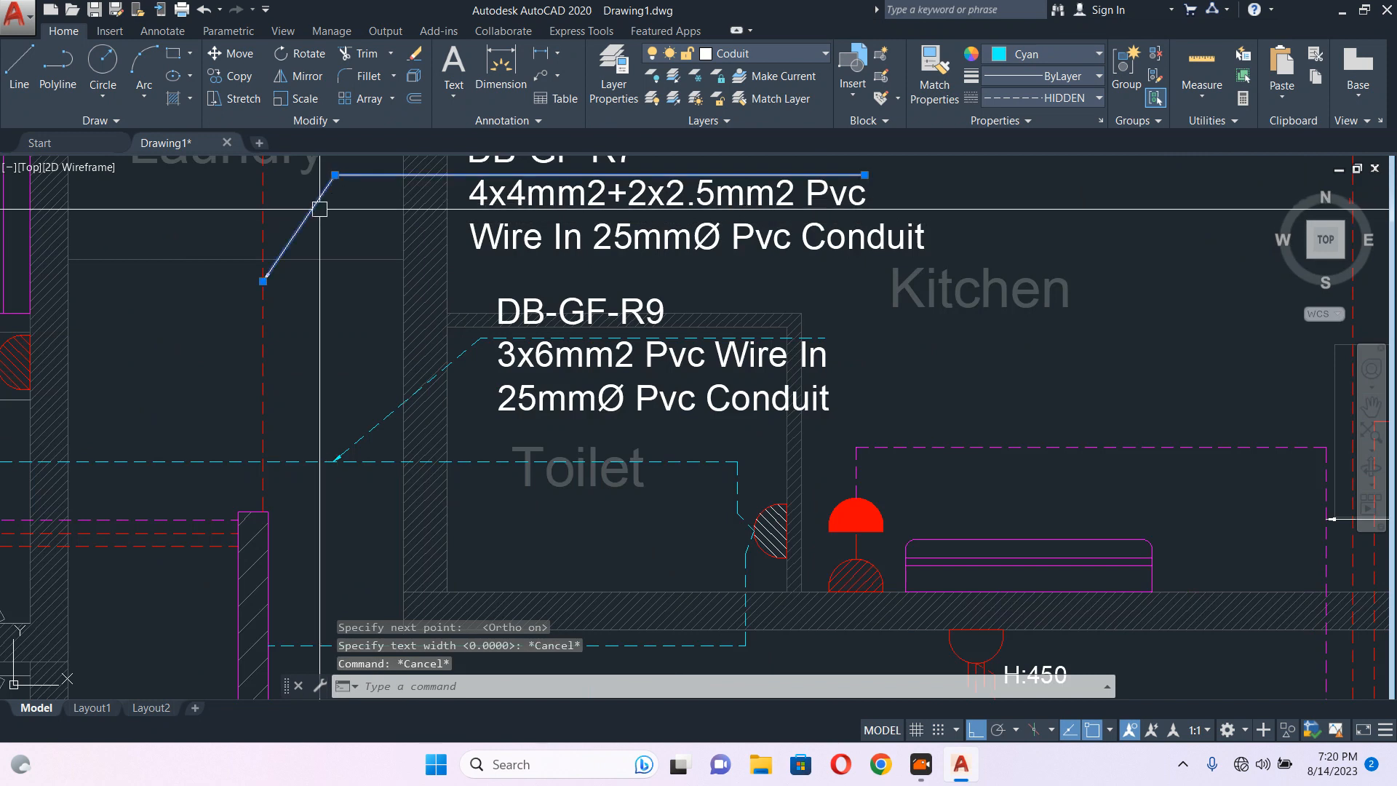
Match the DB-GF-R7 leader's properties onto the new toilet label leader.
left_click(306, 218)
type("ma")
key("Return")
left_click(460, 352)
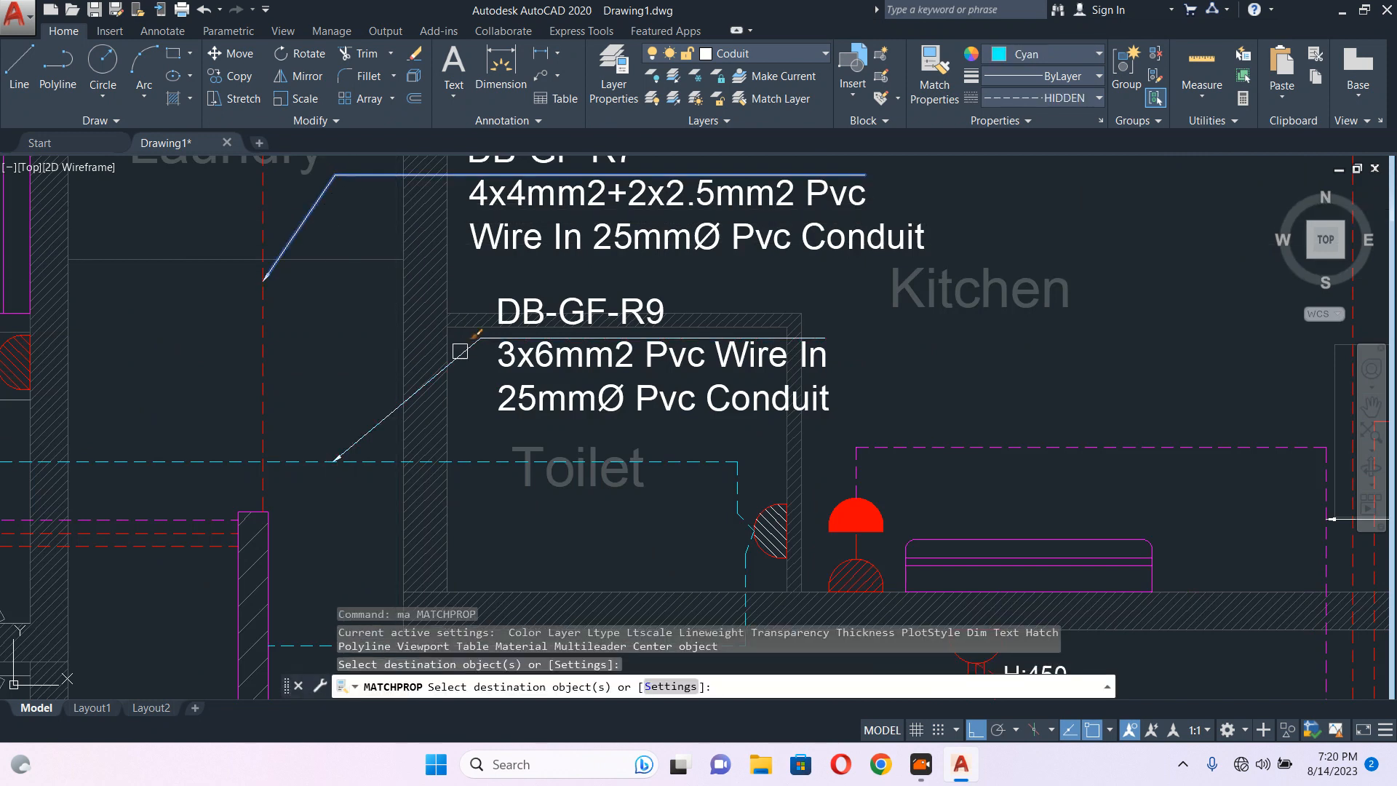
key("Escape")
Edit the toilet label to read DB-GF-R10 with 3x4mm2 wire.
scroll(455, 406, "down", 5)
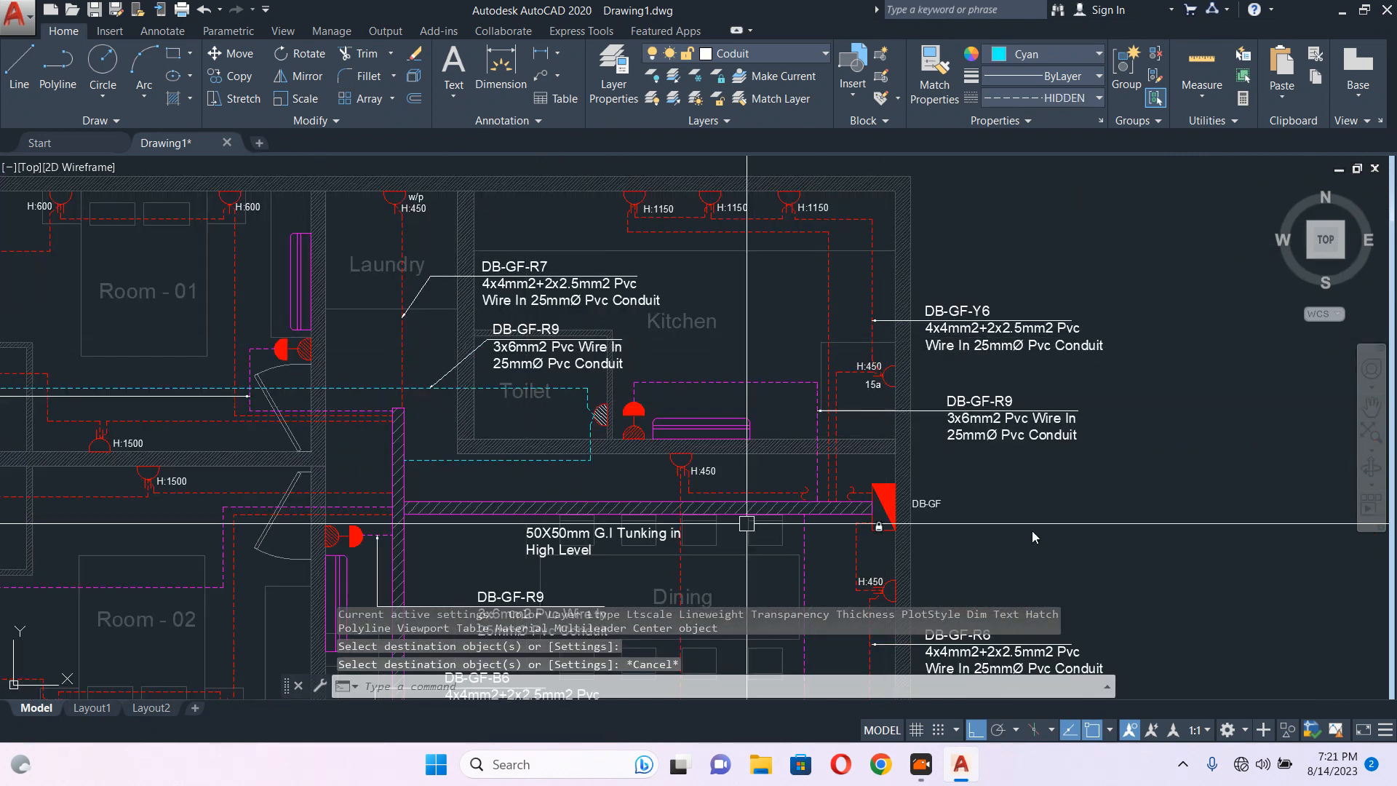
scroll(529, 333, "up", 4)
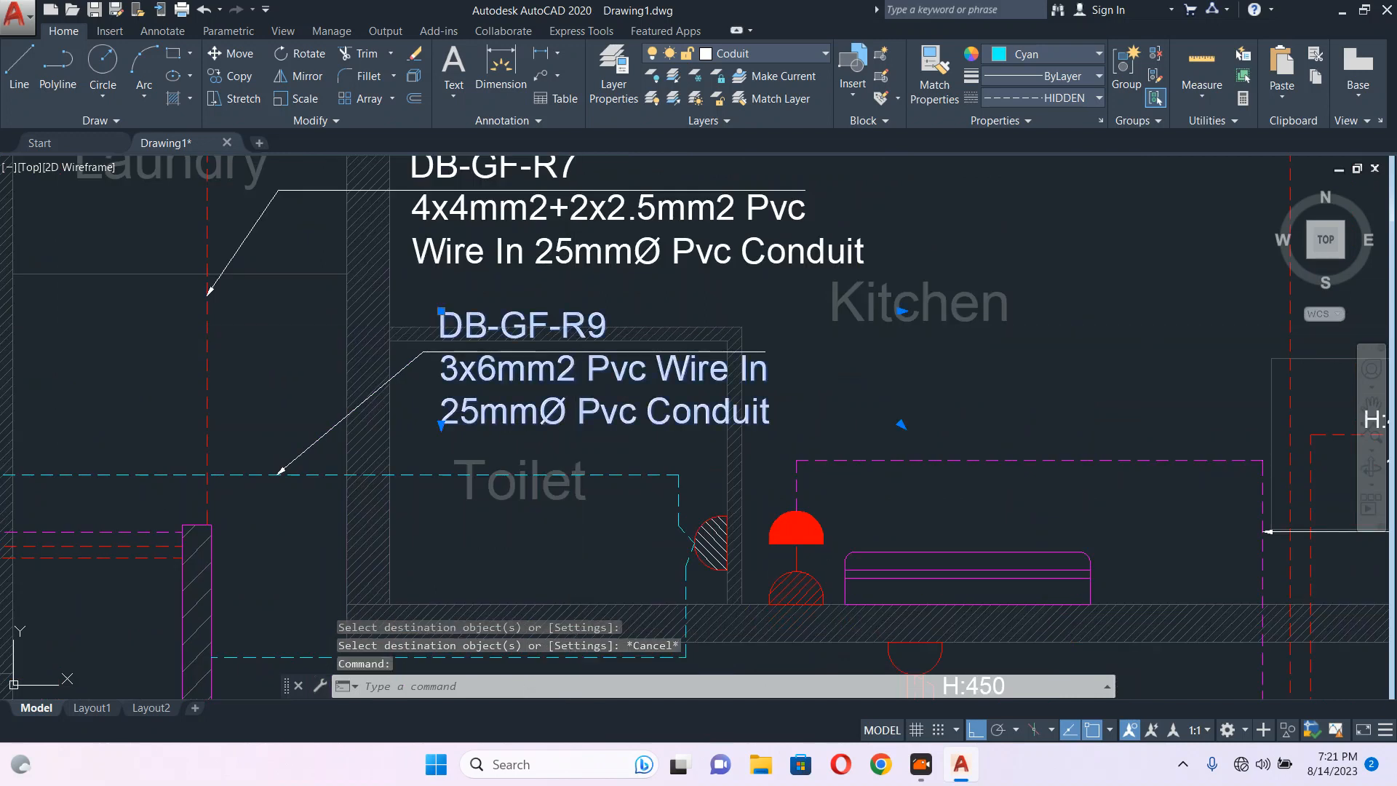
double_click(595, 325)
left_click_drag(607, 327, 590, 326)
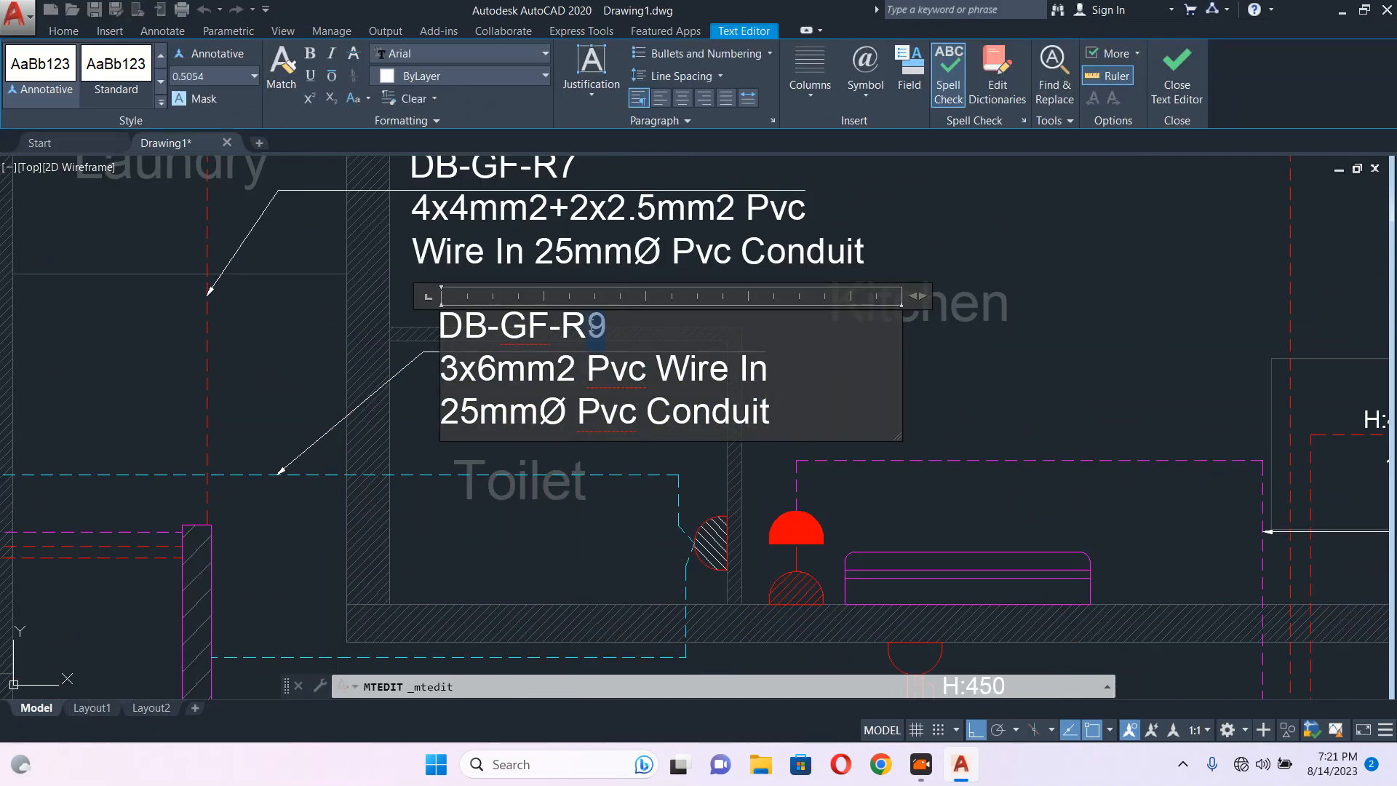
type("10")
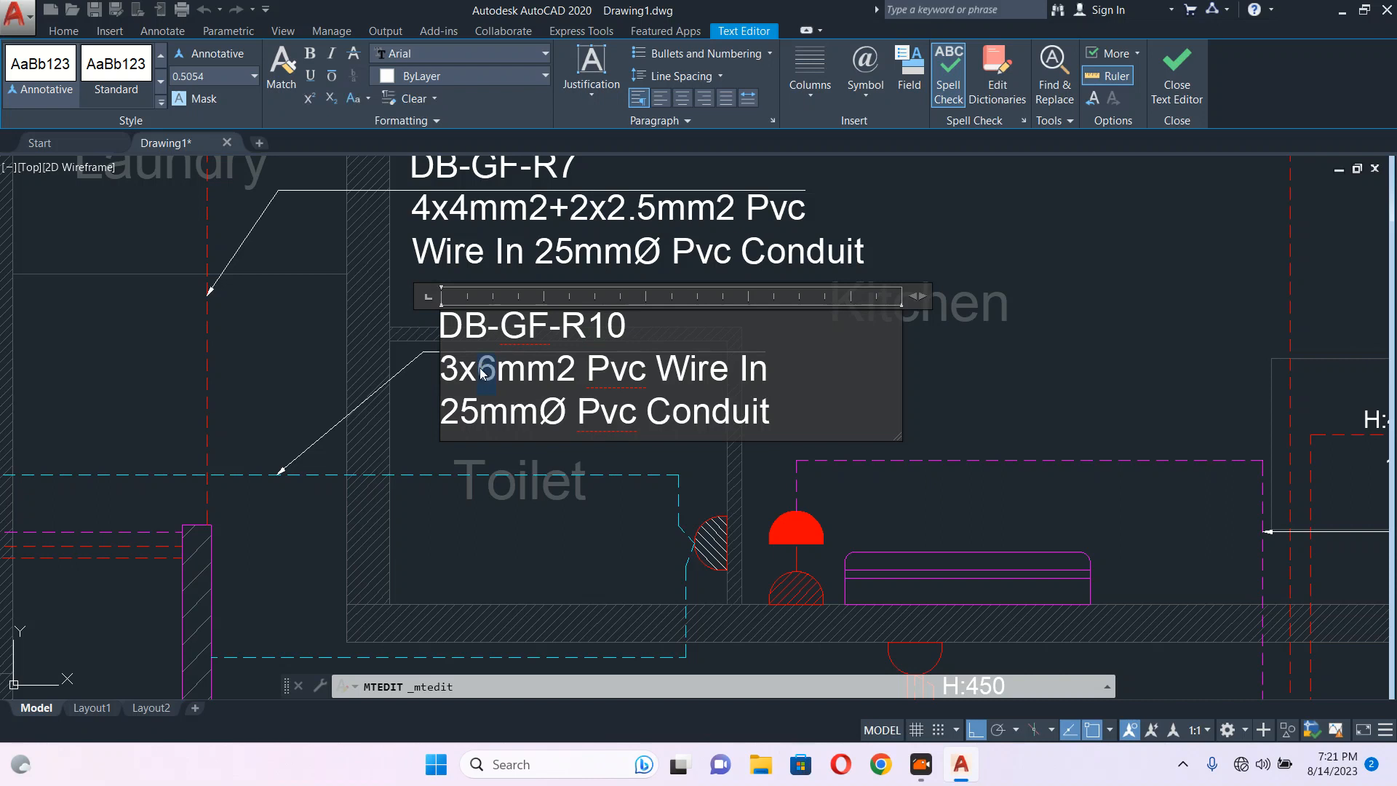
left_click(946, 298)
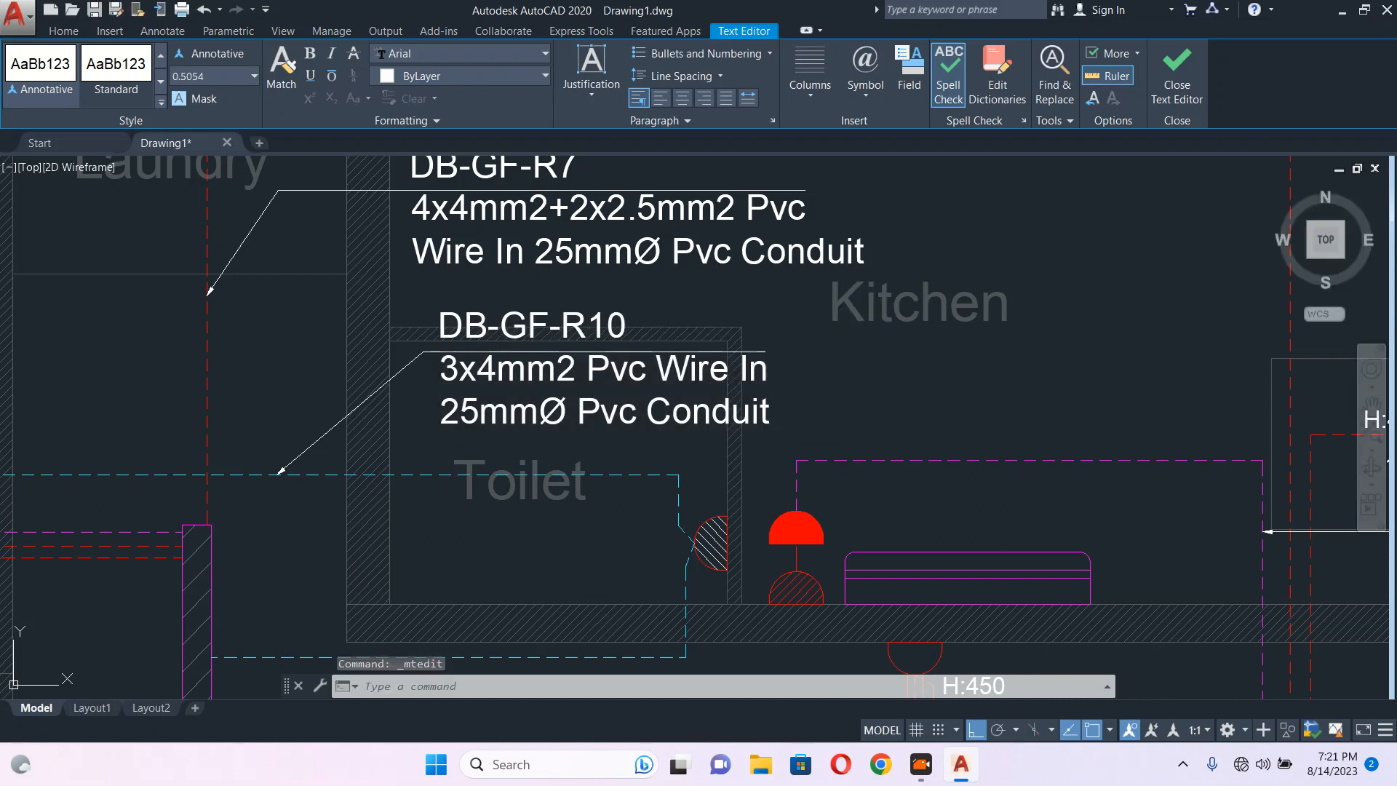
scroll(798, 276, "down", 6)
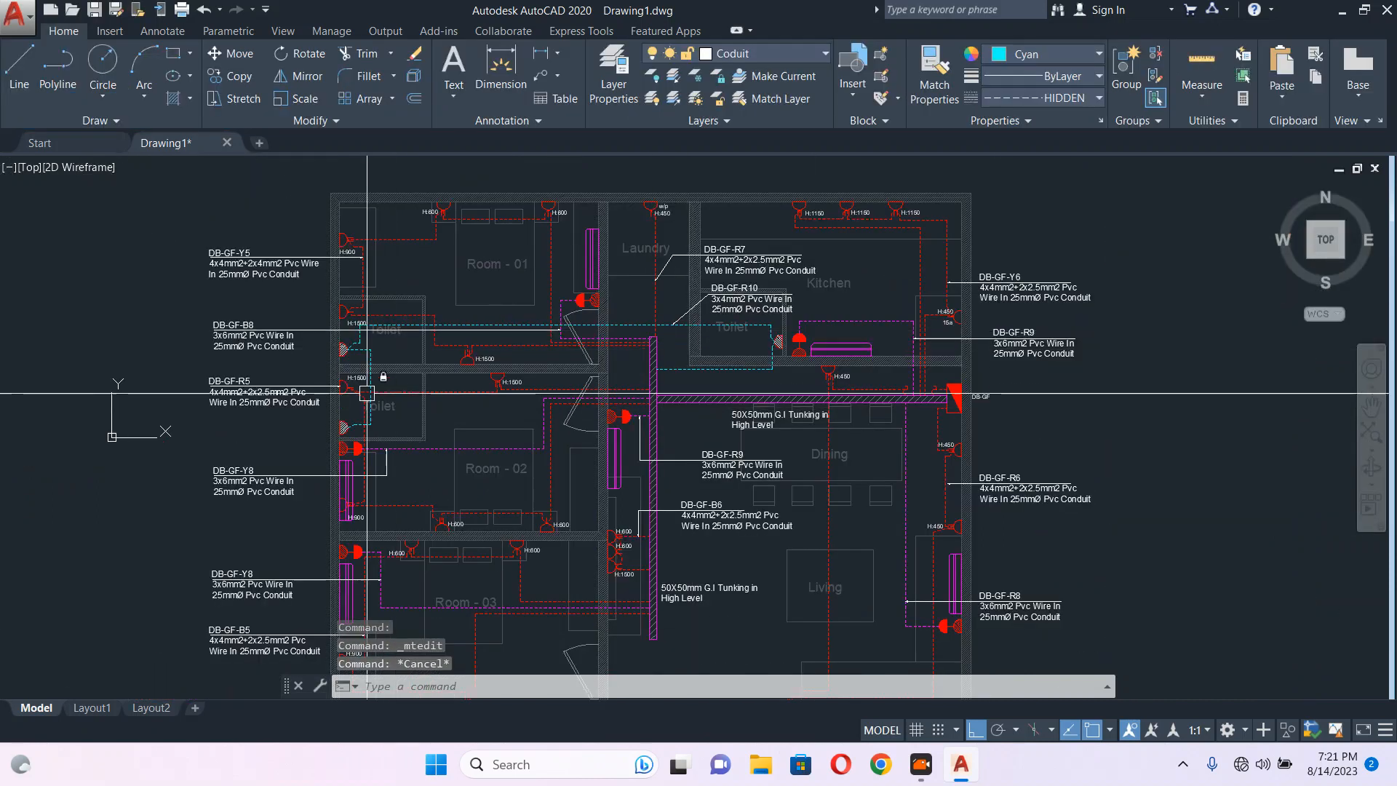
Examine the cyan conduit run between the toilets, its outlet symbols and the DB-GF-R10 label beside the kitchen.
scroll(364, 368, "up", 4)
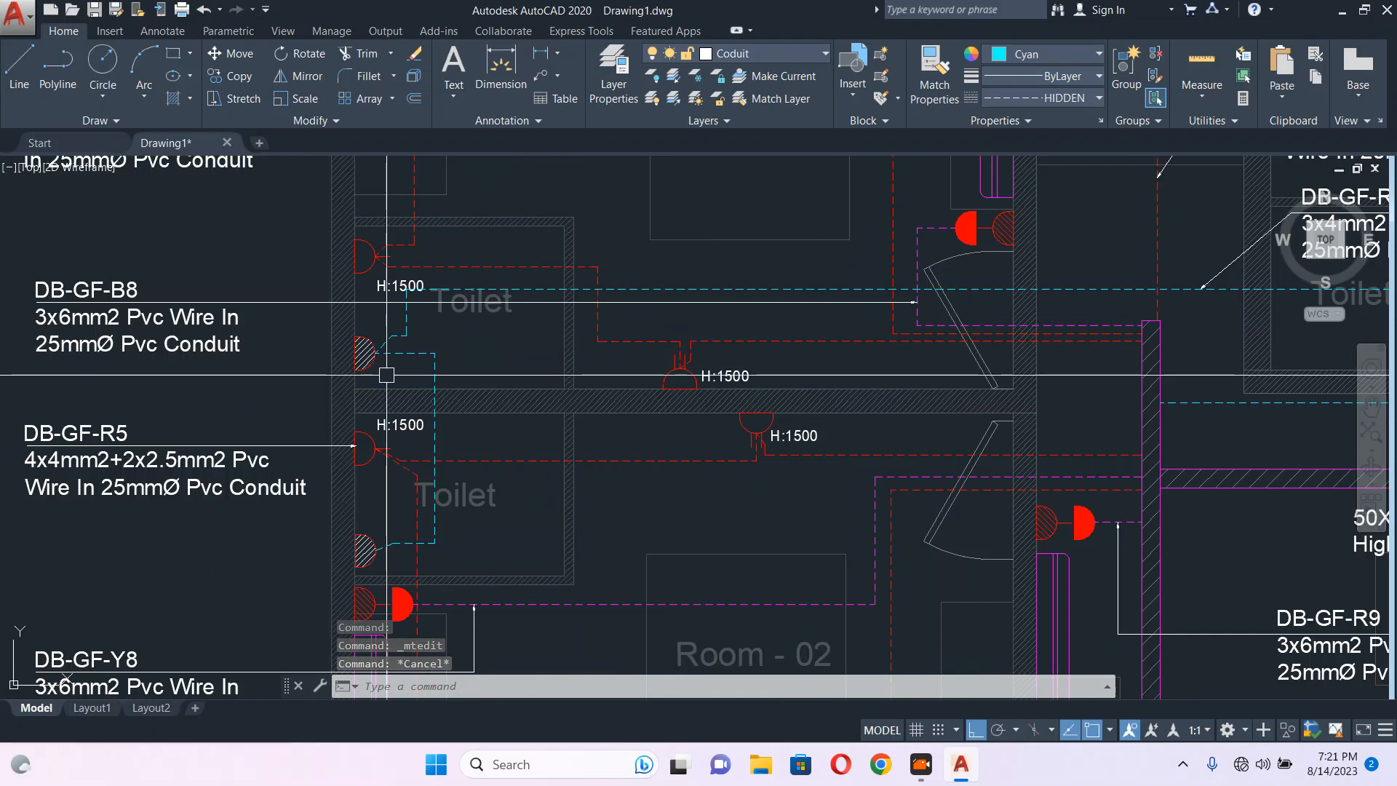
scroll(387, 375, "down", 5)
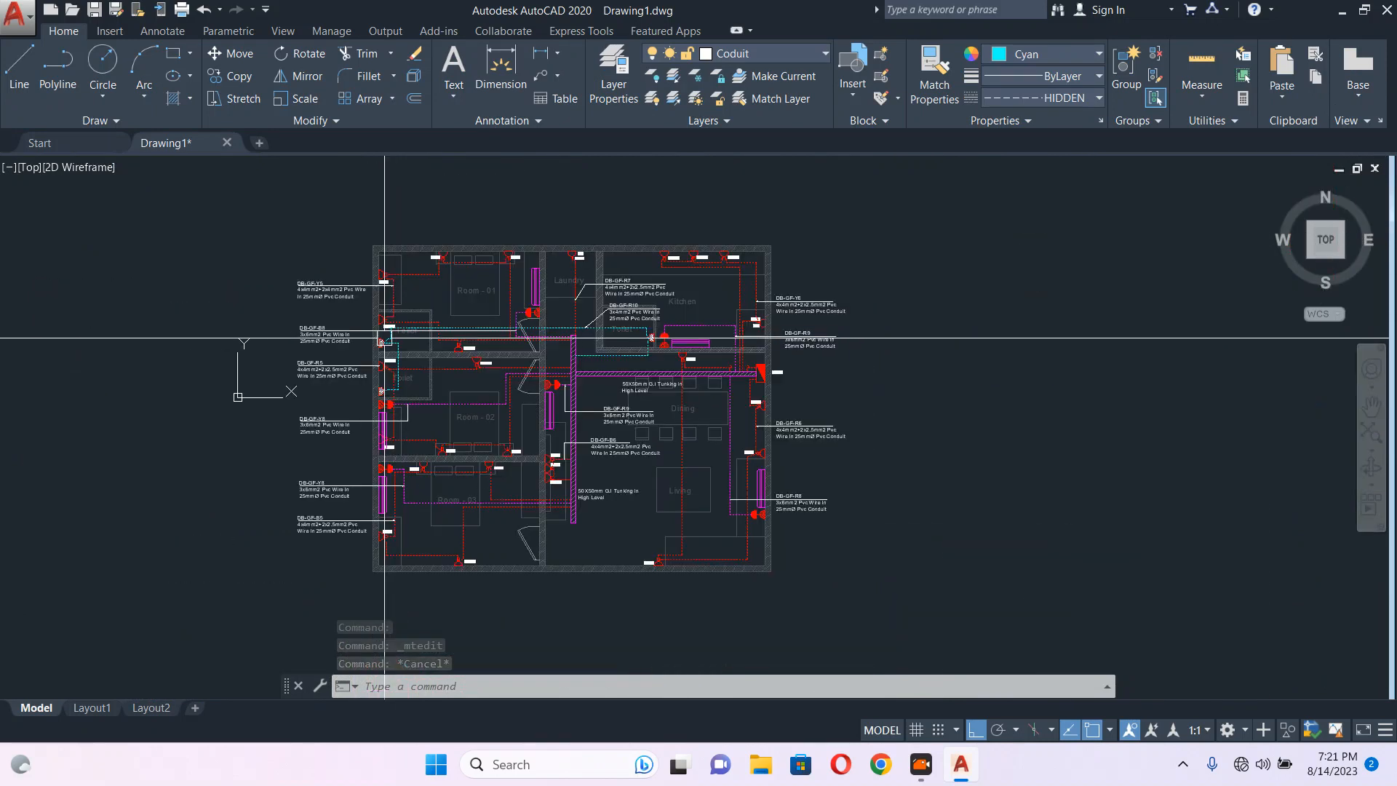
scroll(384, 338, "up", 4)
middle_click_drag(694, 379, 524, 364)
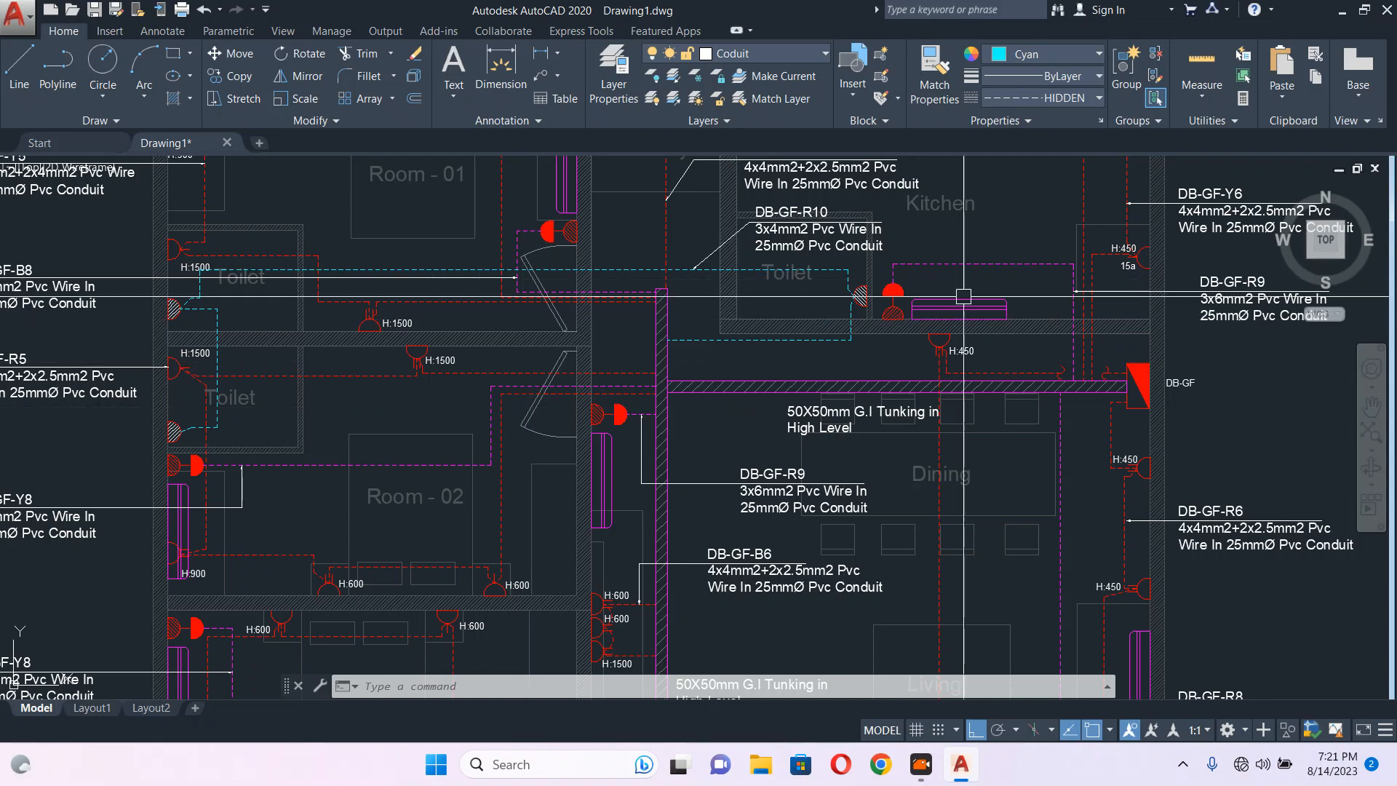
scroll(462, 293, "down", 2)
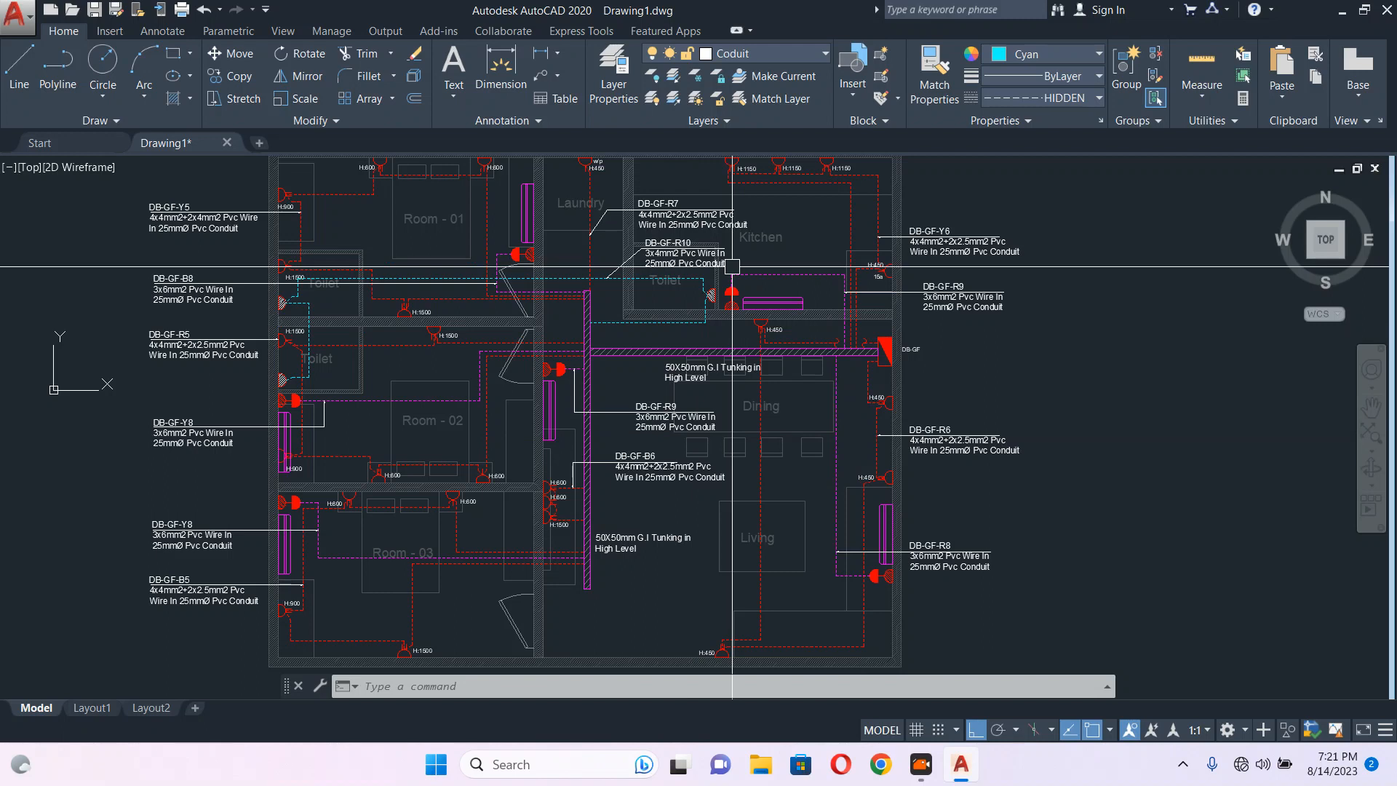
scroll(732, 267, "up", 6)
scroll(695, 354, "down", 6)
scroll(383, 416, "up", 4)
scroll(386, 372, "up", 4)
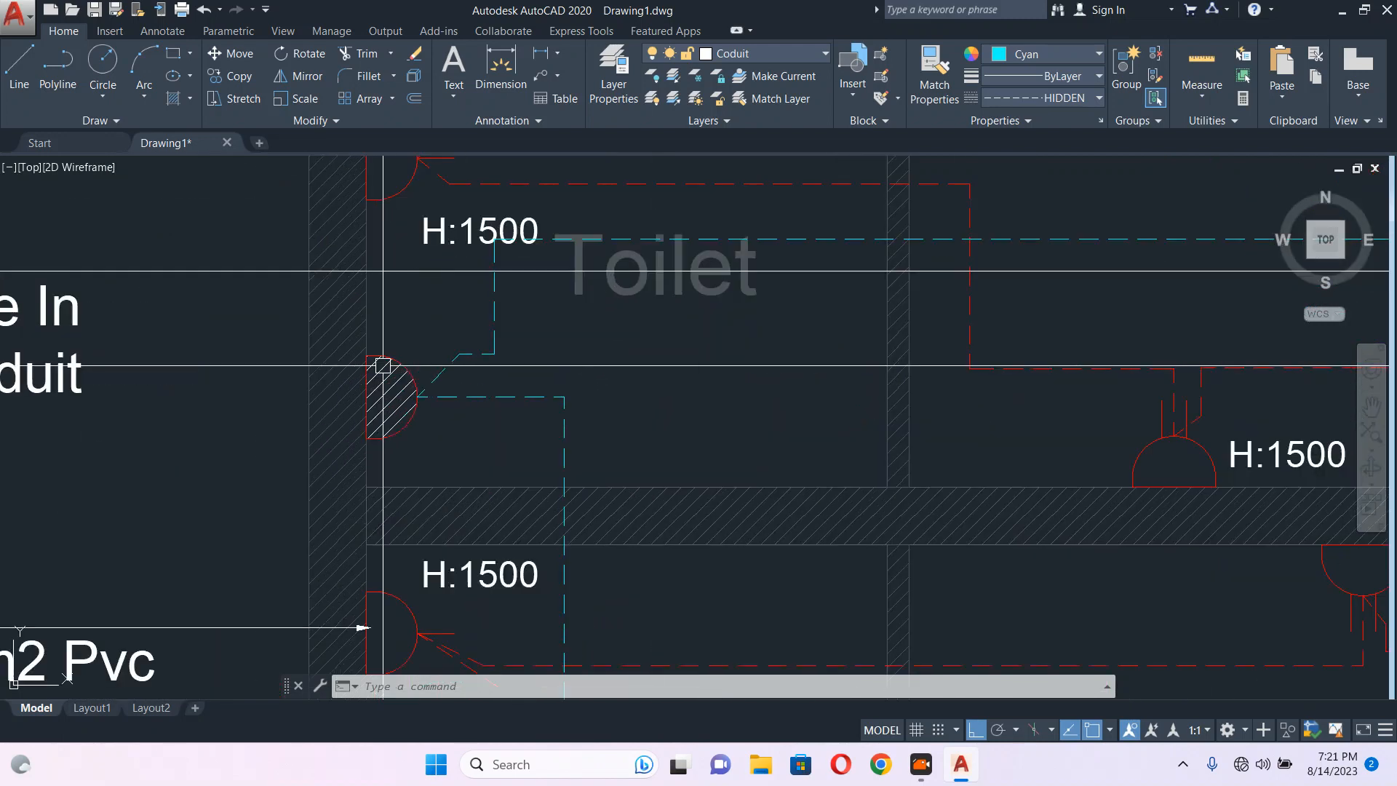
scroll(383, 366, "down", 4)
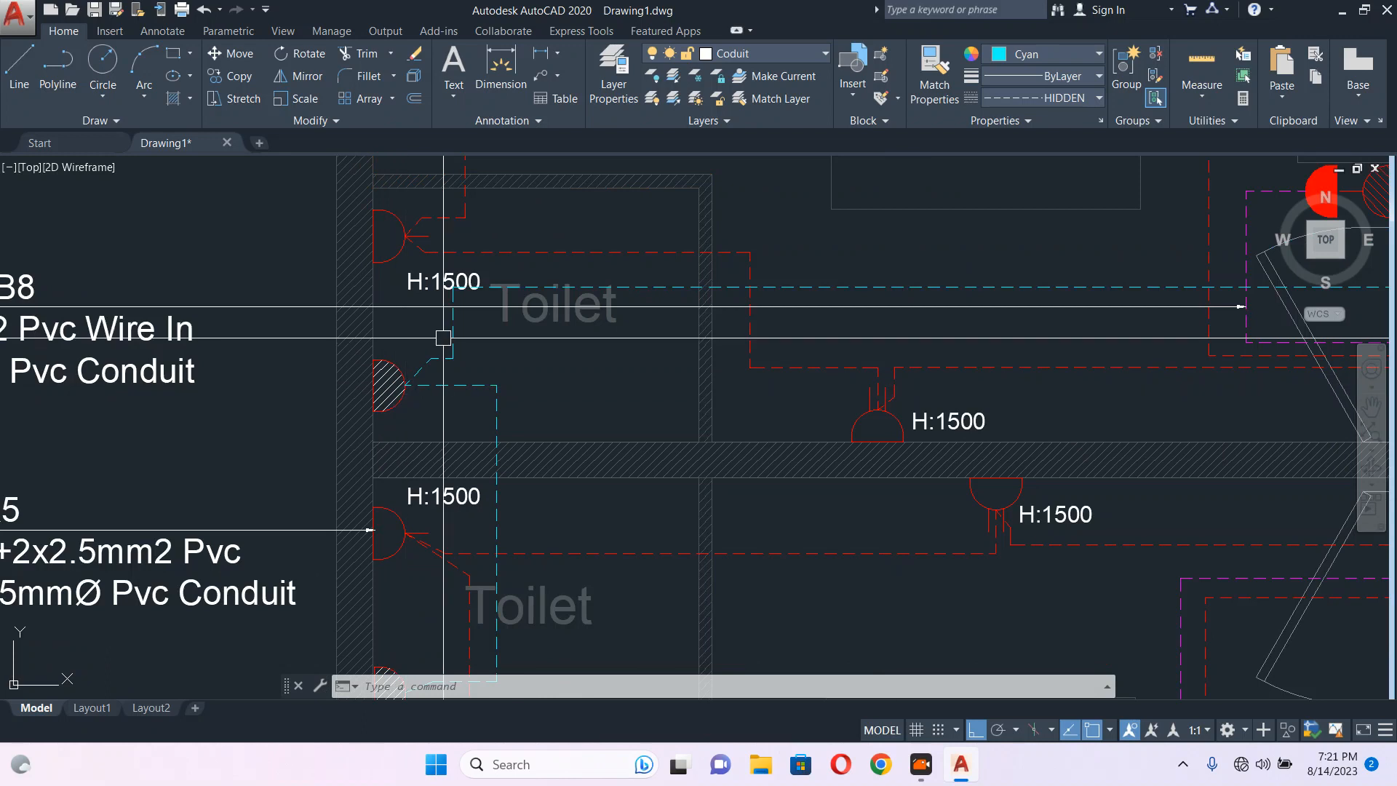
scroll(445, 334, "down", 5)
scroll(910, 354, "up", 3)
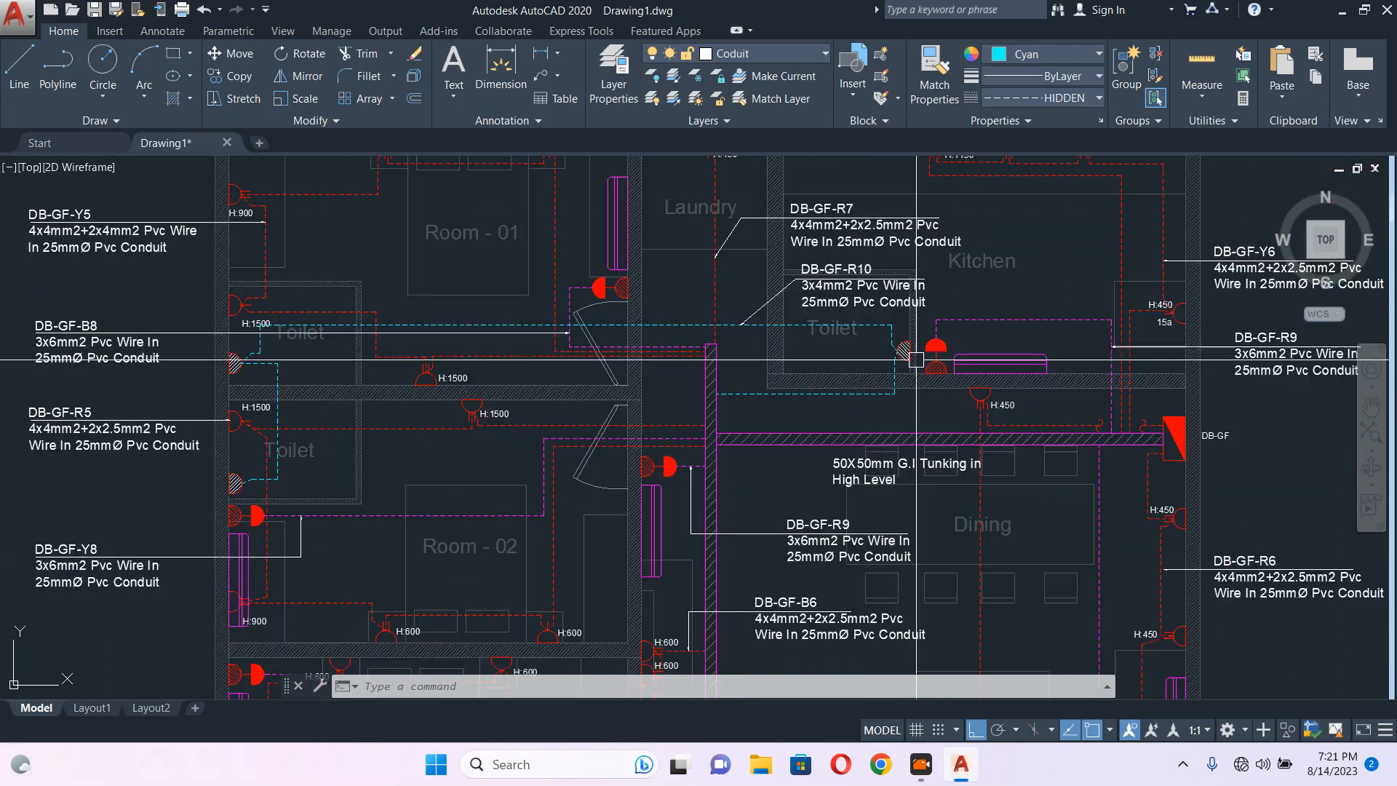
middle_click_drag(908, 344, 731, 342)
scroll(682, 360, "up", 2)
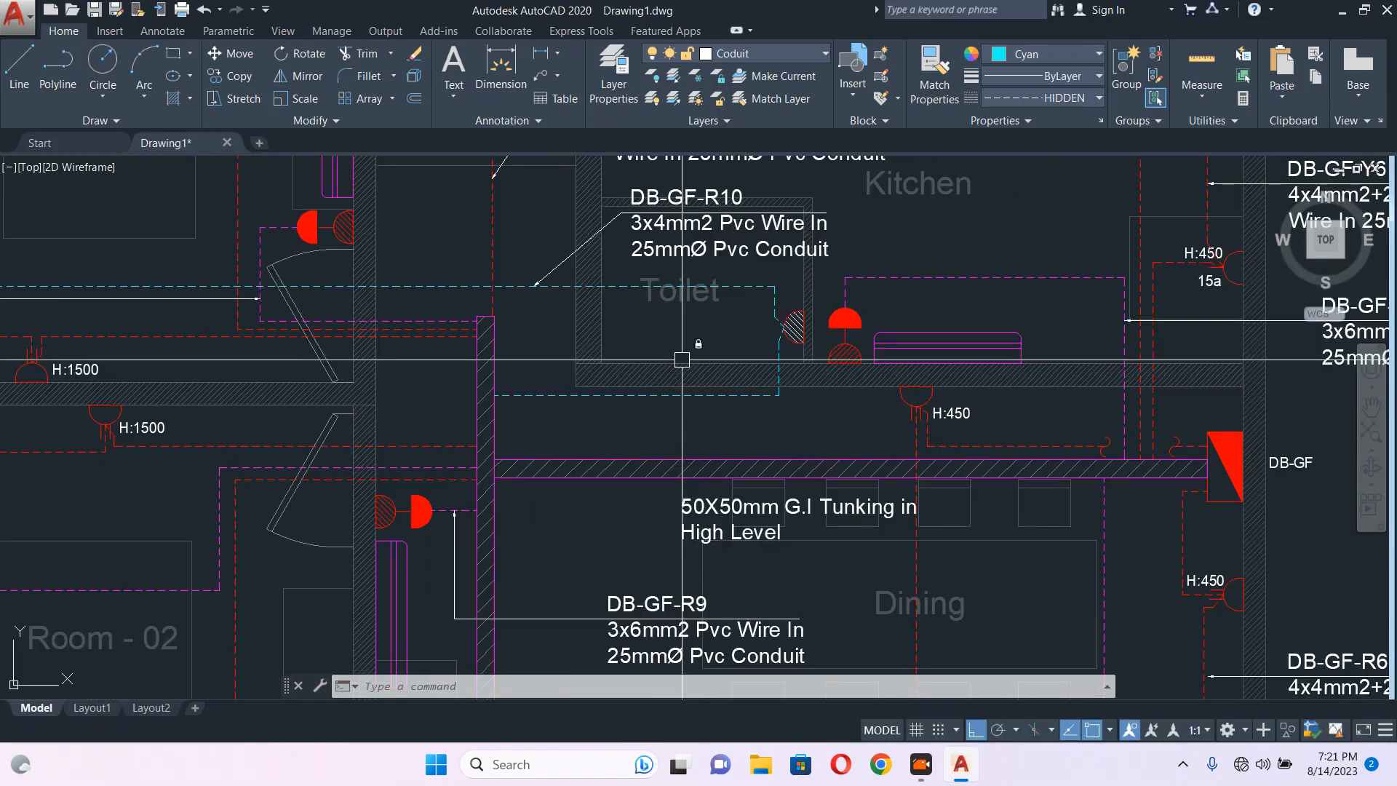
scroll(682, 359, "down", 2)
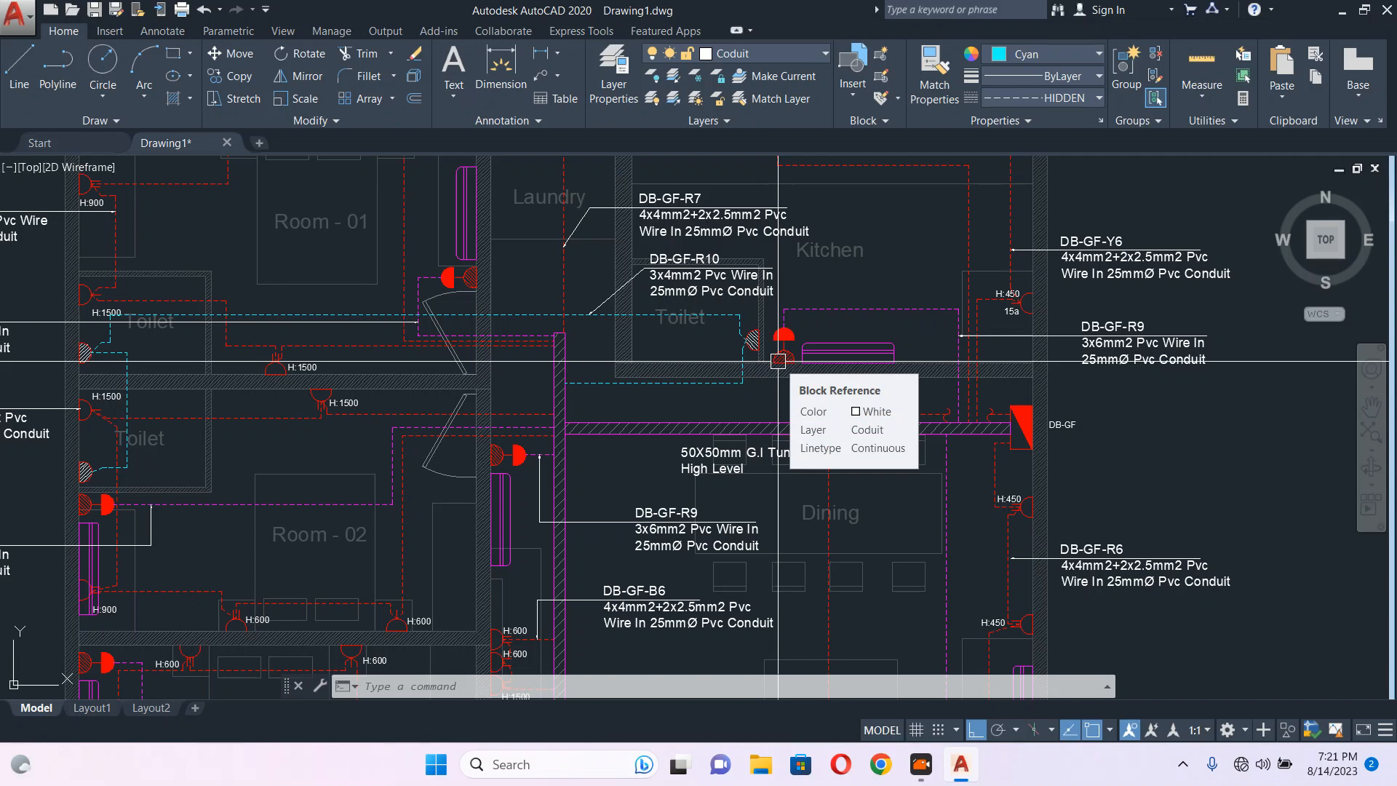
Move the upper toilet's H:1500 height text slightly upward, clear of the cyan conduit line.
scroll(86, 327, "up", 8)
left_click(205, 239)
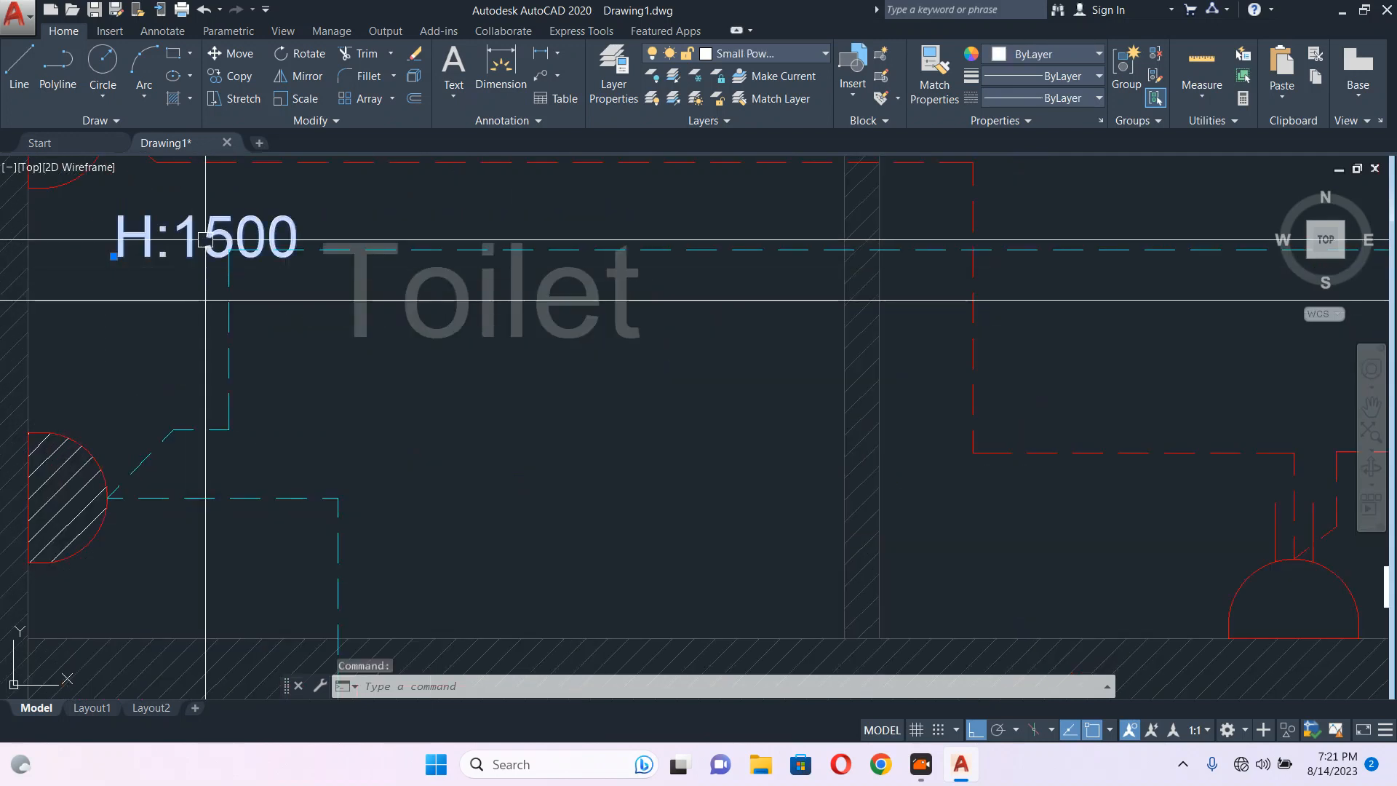
middle_click_drag(205, 240, 407, 416)
type("m")
key("Return")
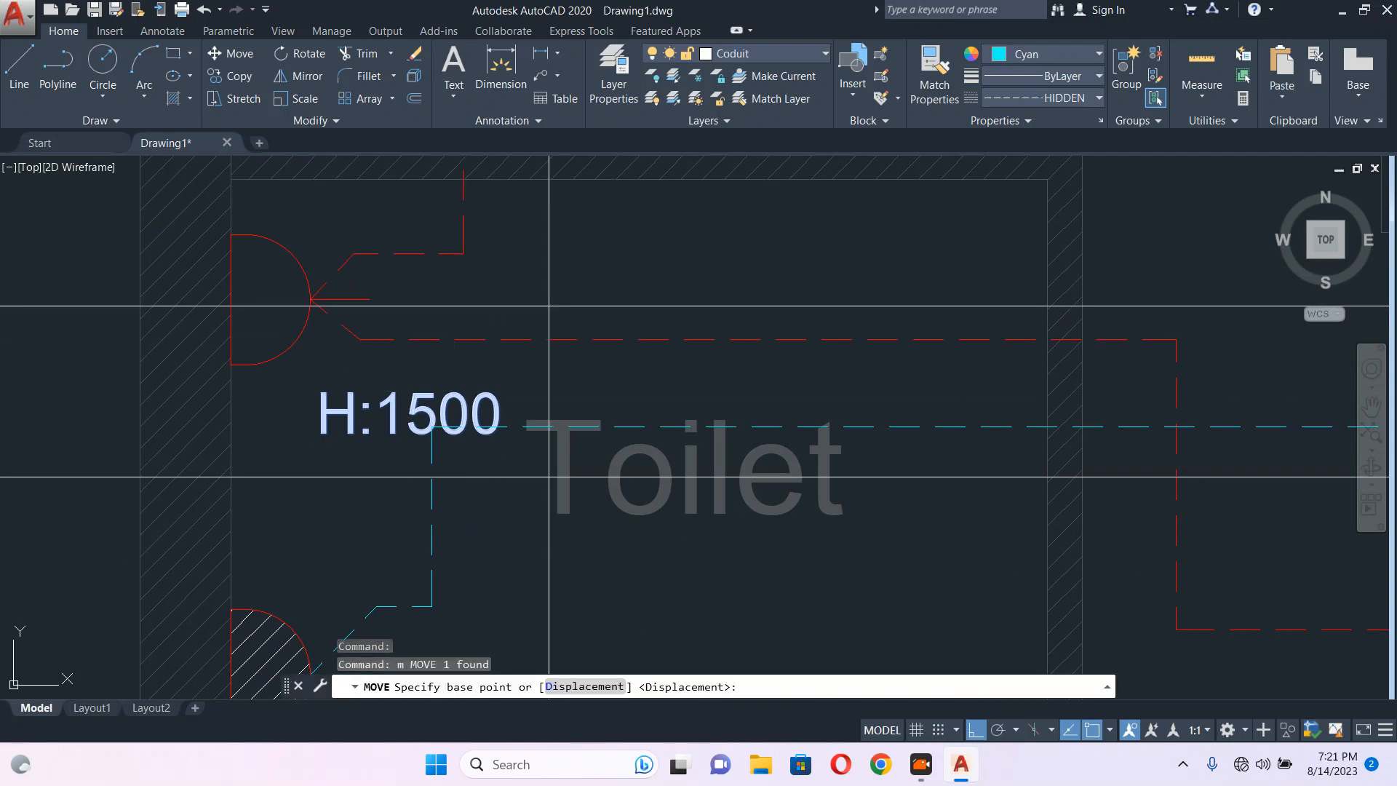
left_click(549, 306)
left_click(556, 277)
scroll(523, 366, "down", 8)
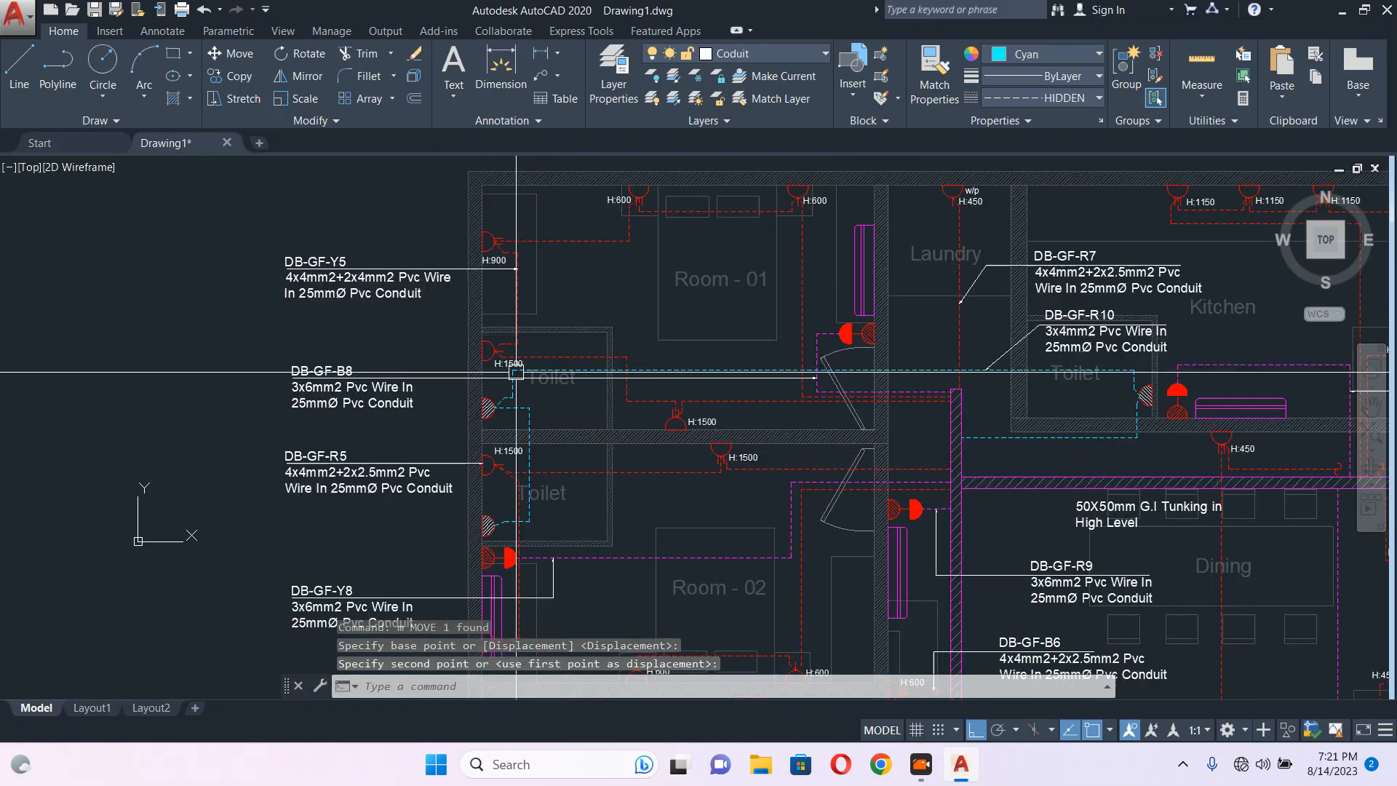
Move the 50X50mm G.I Tunking in High Level label in the dining area left and slightly up, above the DB-GF-R9 label.
middle_click_drag(823, 430, 653, 389)
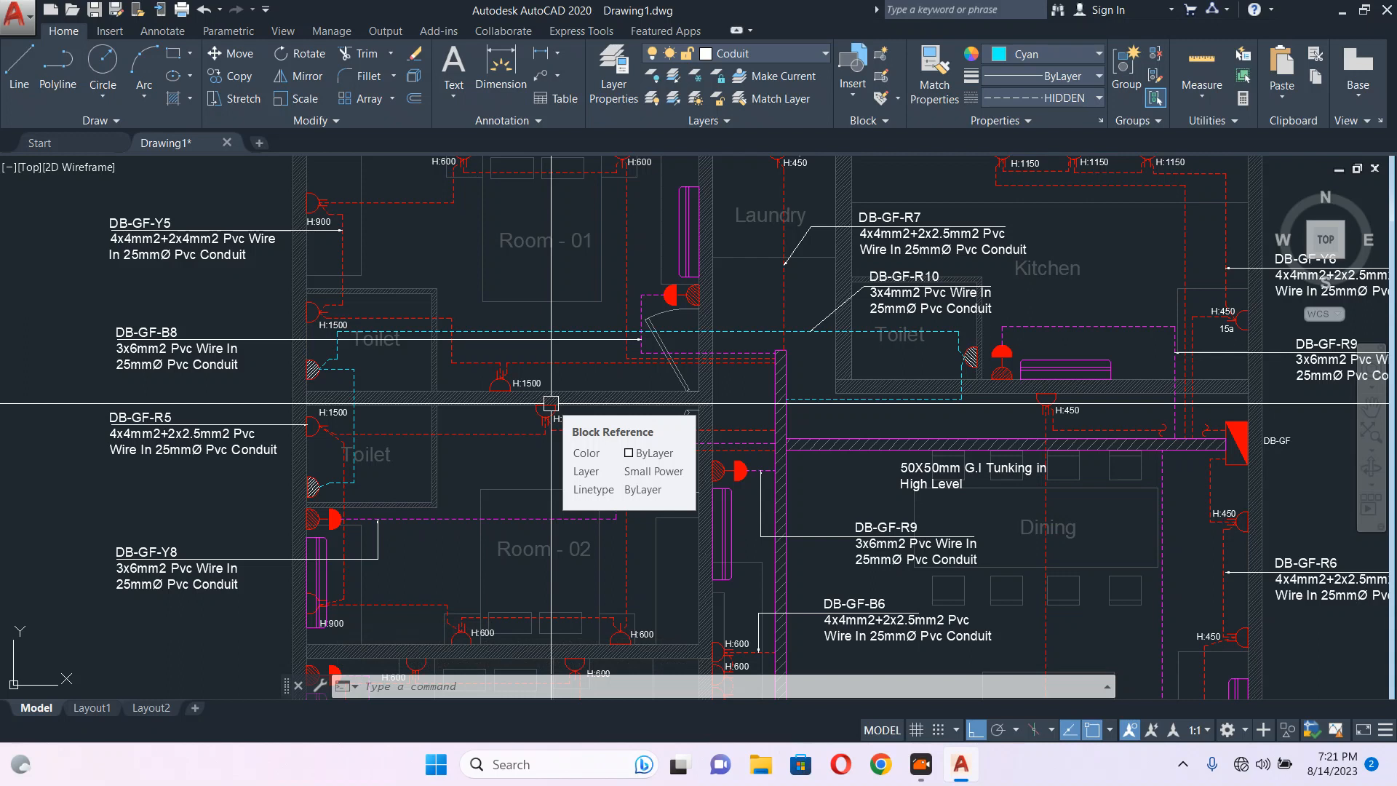
scroll(305, 386, "up", 4)
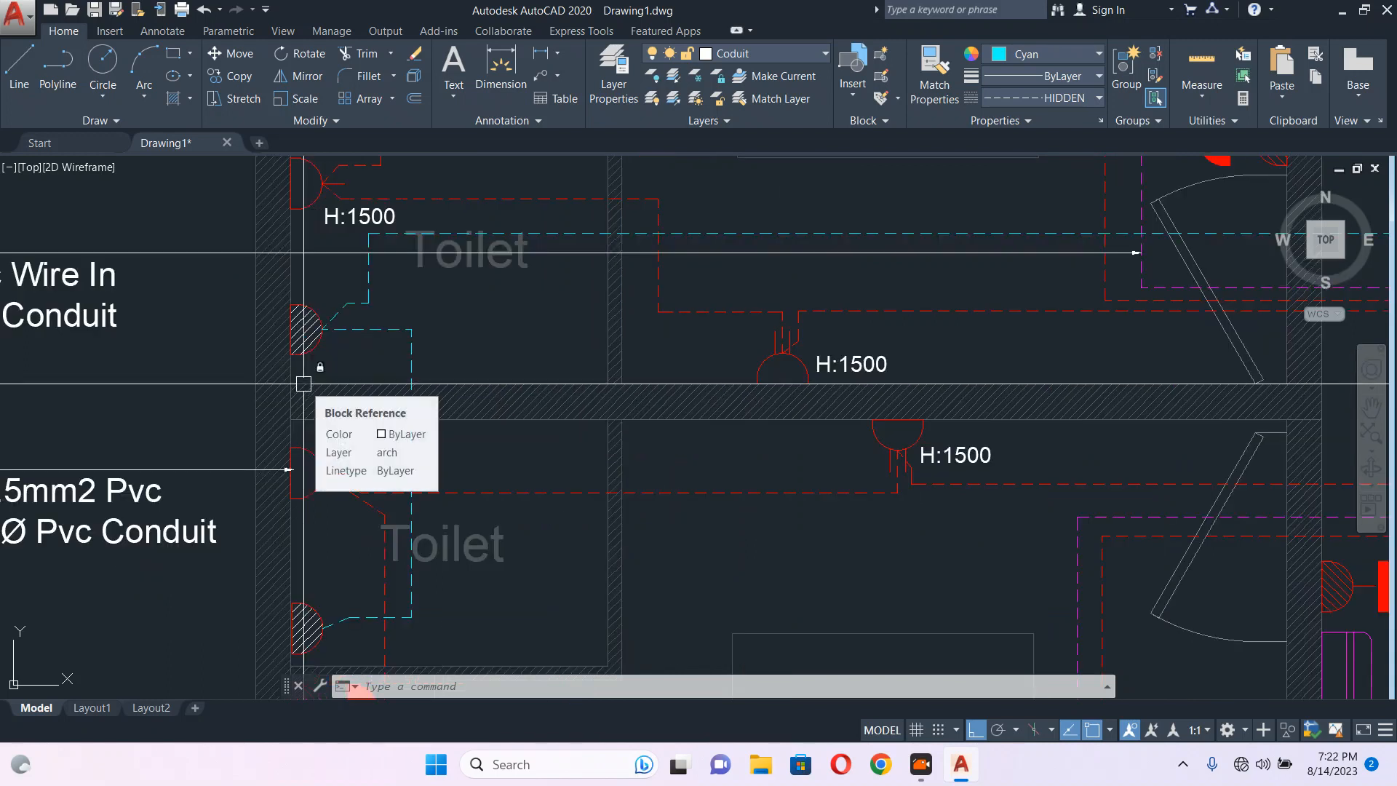
scroll(461, 303, "down", 4)
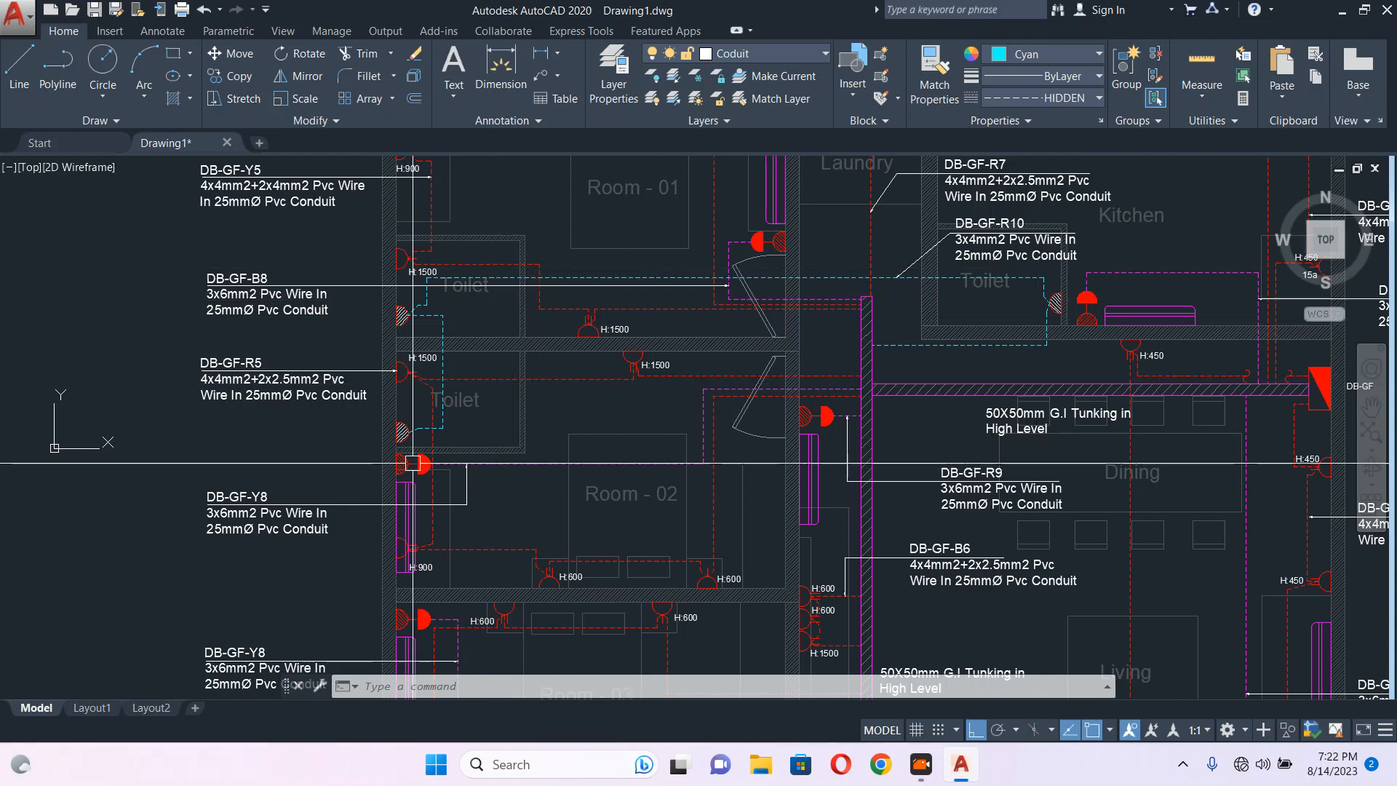
mouse_move(489, 445)
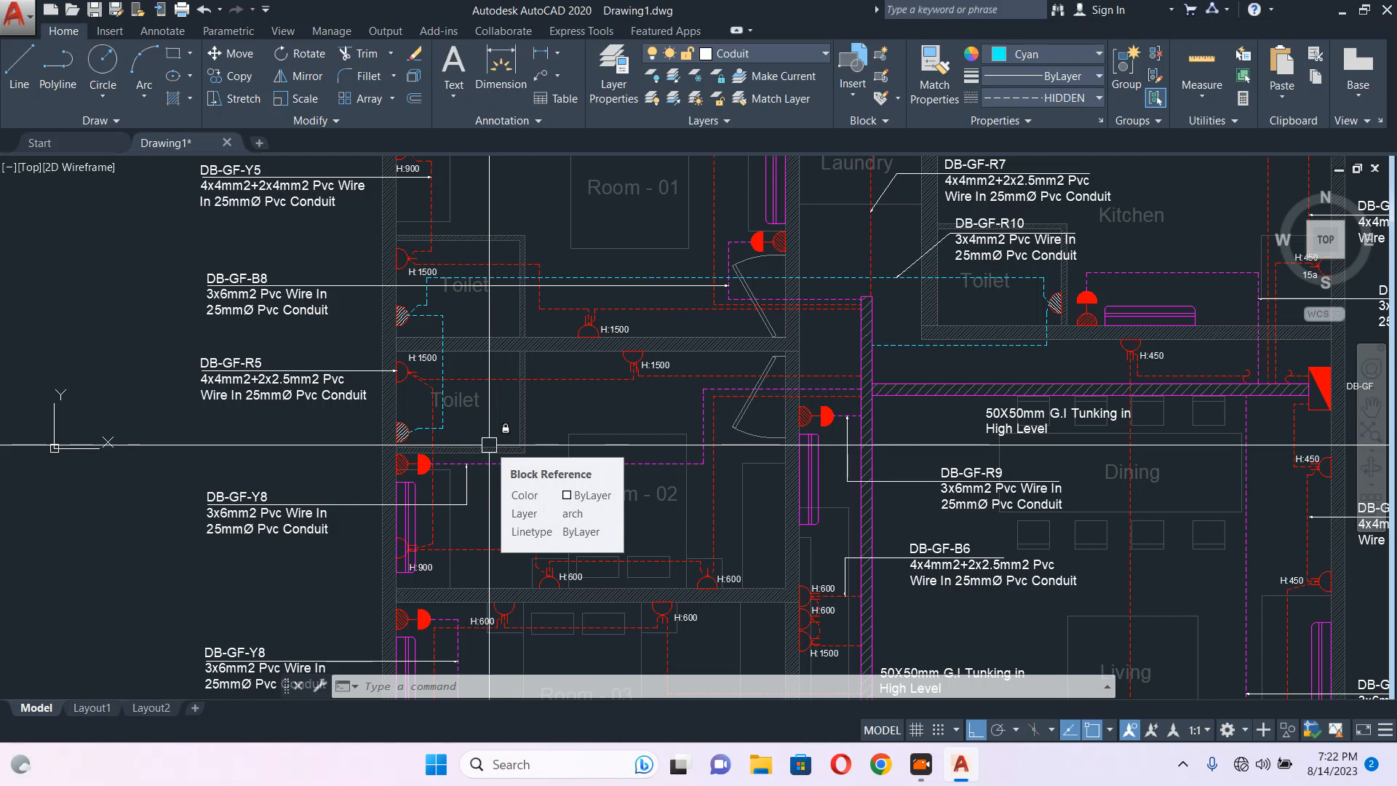
middle_click_drag(847, 475, 625, 350)
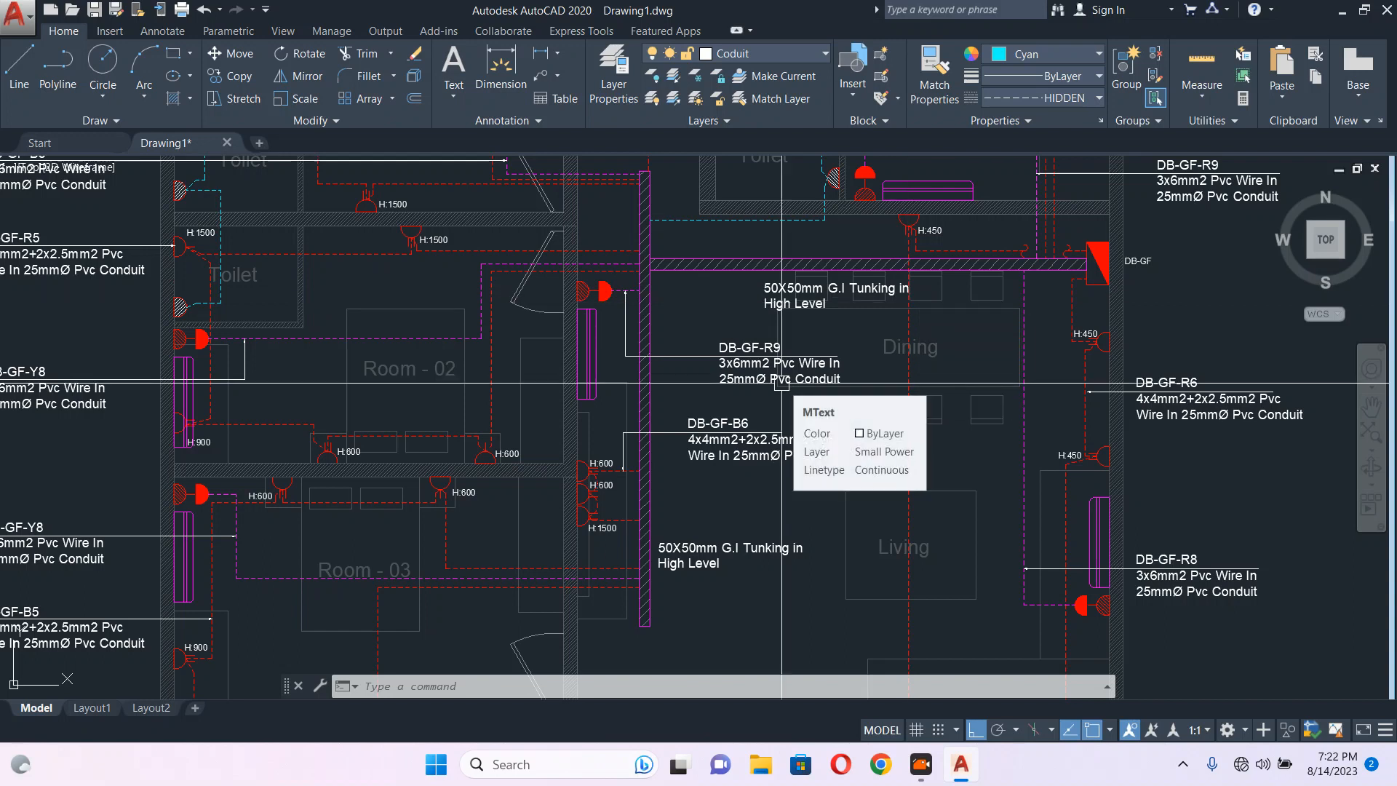
left_click(797, 295)
scroll(799, 296, "up", 2)
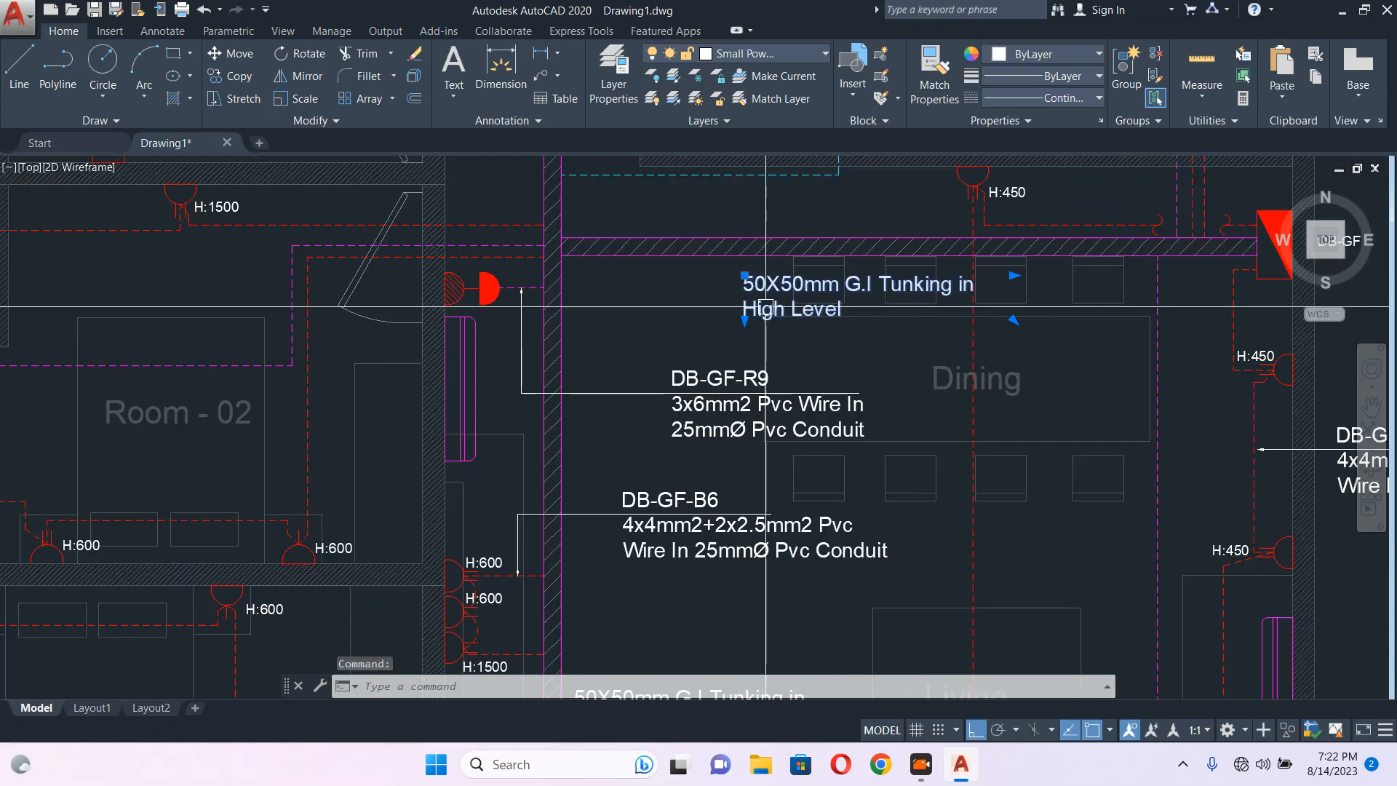
type("m")
key("space")
left_click(764, 327)
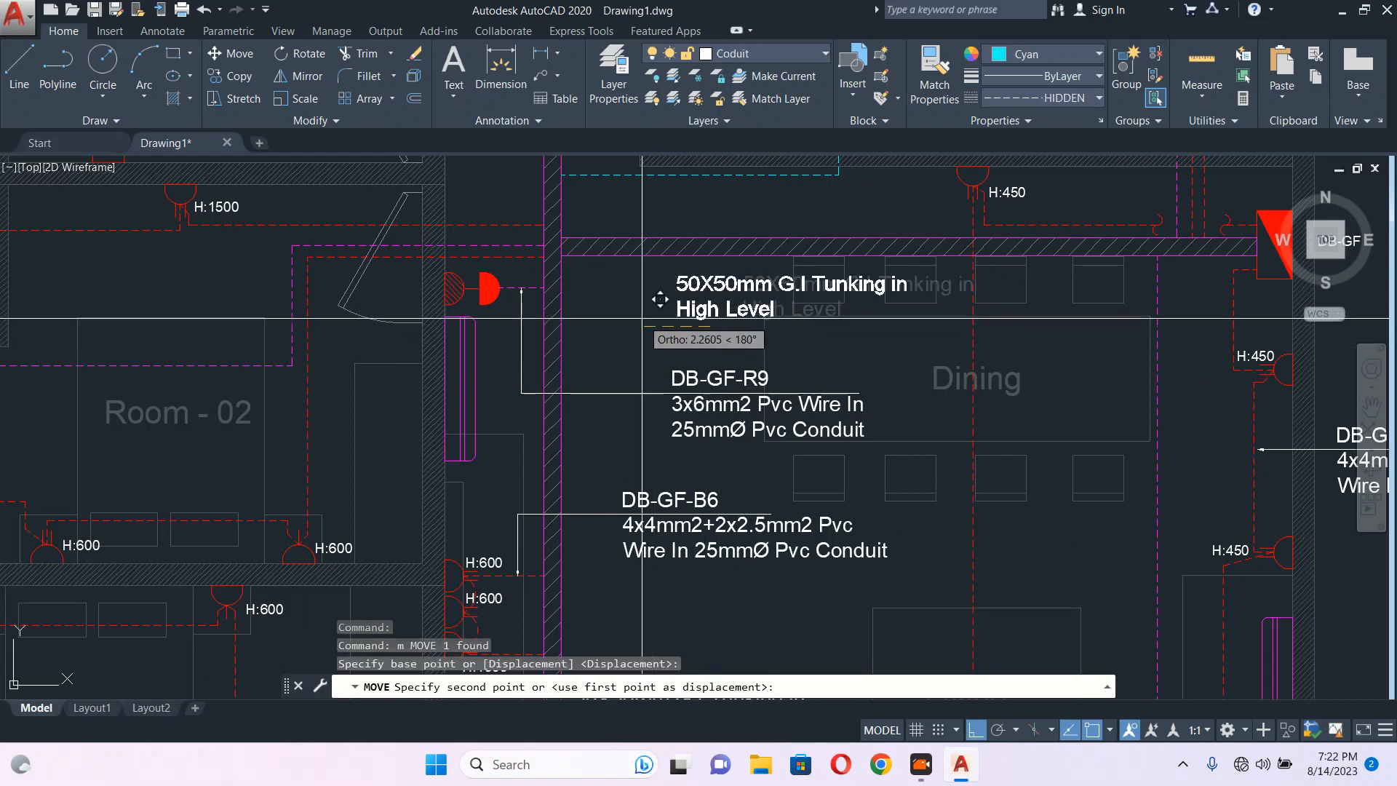
left_click(712, 300)
left_click(672, 327)
type("m")
key("space")
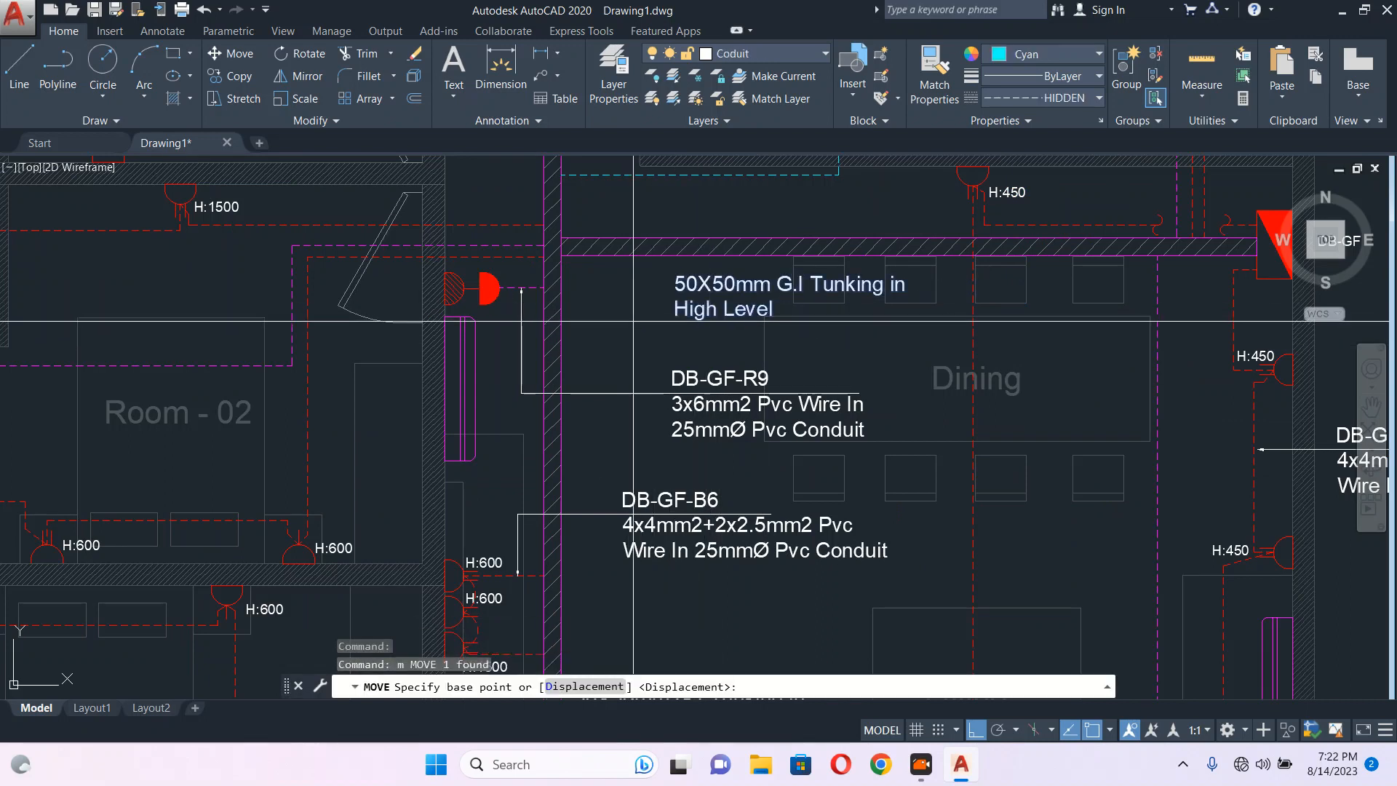
left_click(634, 321)
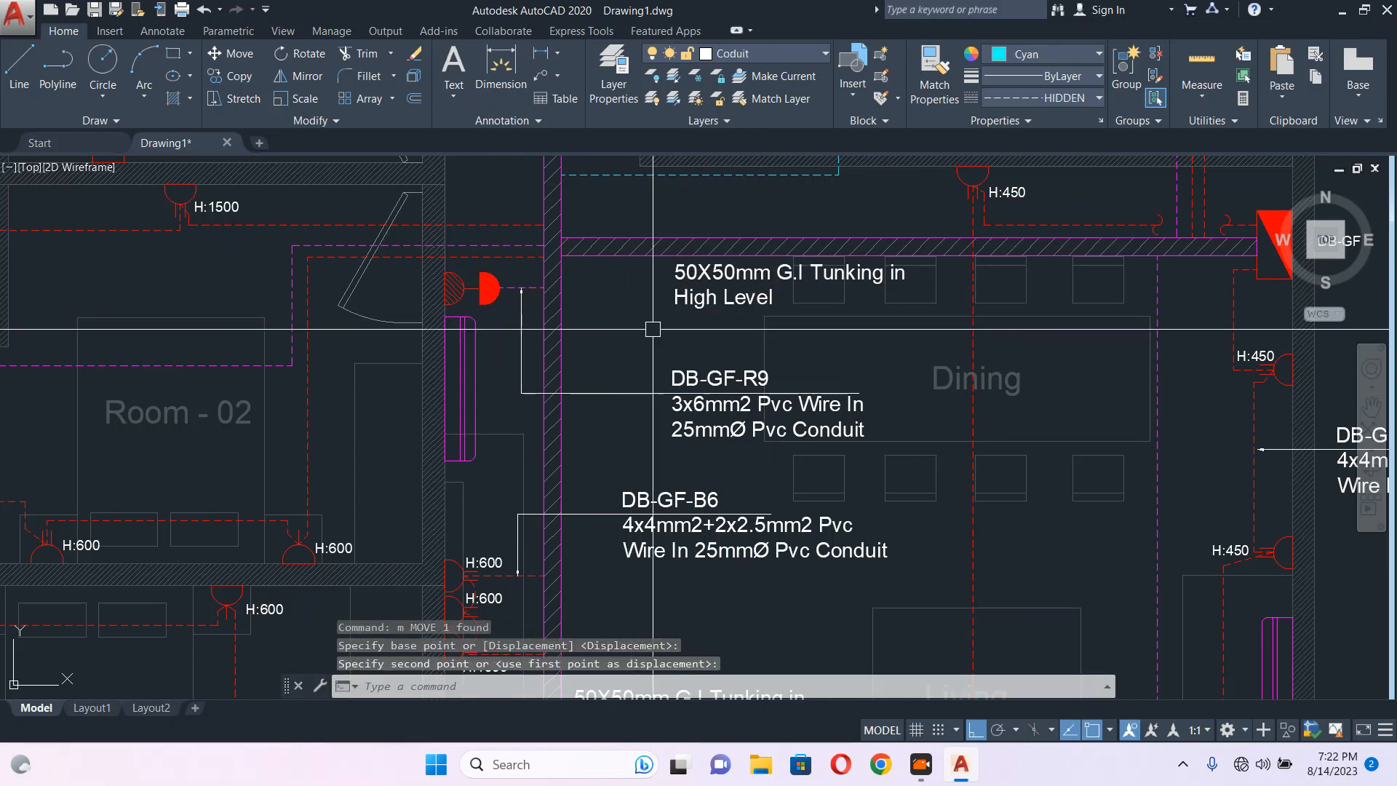
Review the circuit labels, leaders and conduit routes across the whole ground-floor plan, checking the bedrooms, toilets, laundry and kitchen.
scroll(637, 331, "down", 6)
scroll(510, 424, "up", 6)
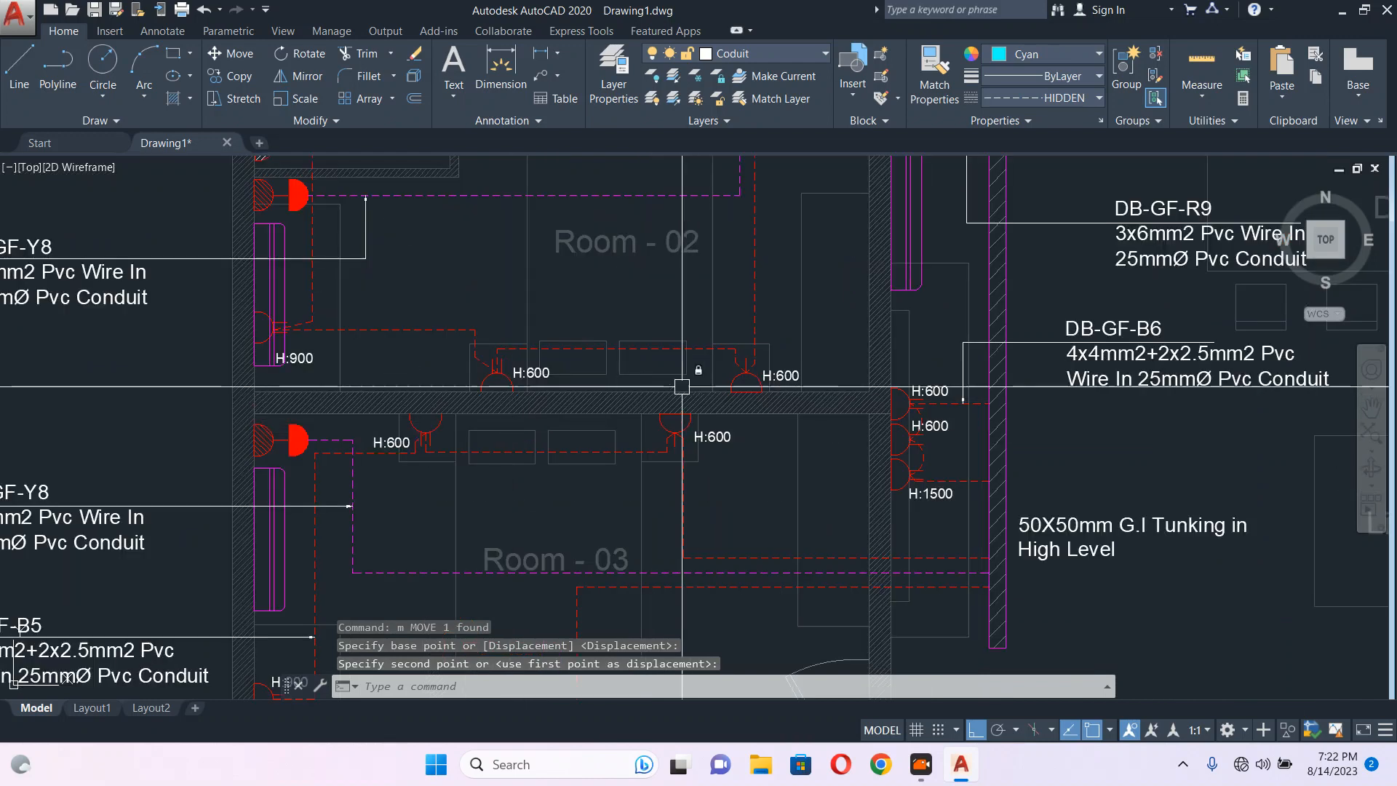
middle_click_drag(602, 280, 628, 355)
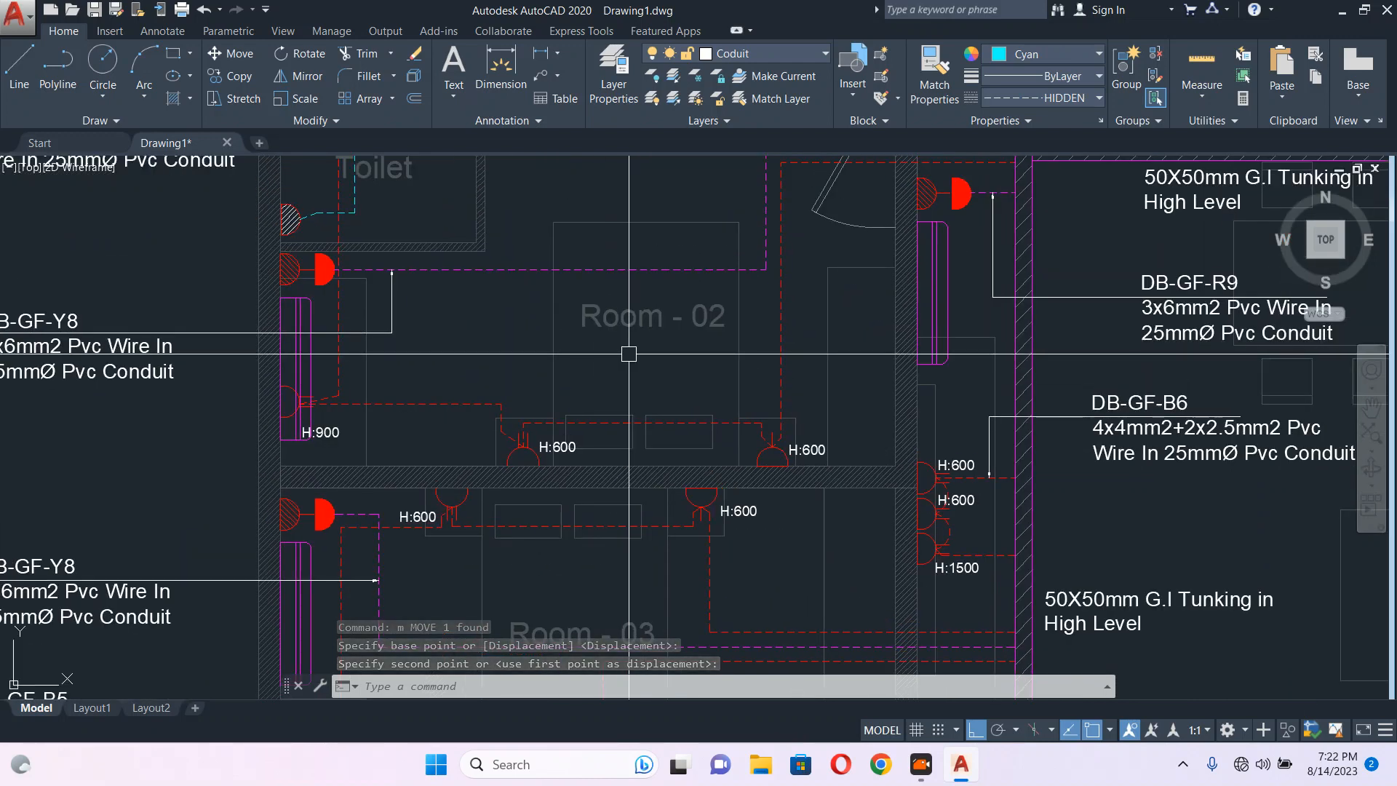
scroll(760, 311, "down", 6)
scroll(760, 310, "up", 4)
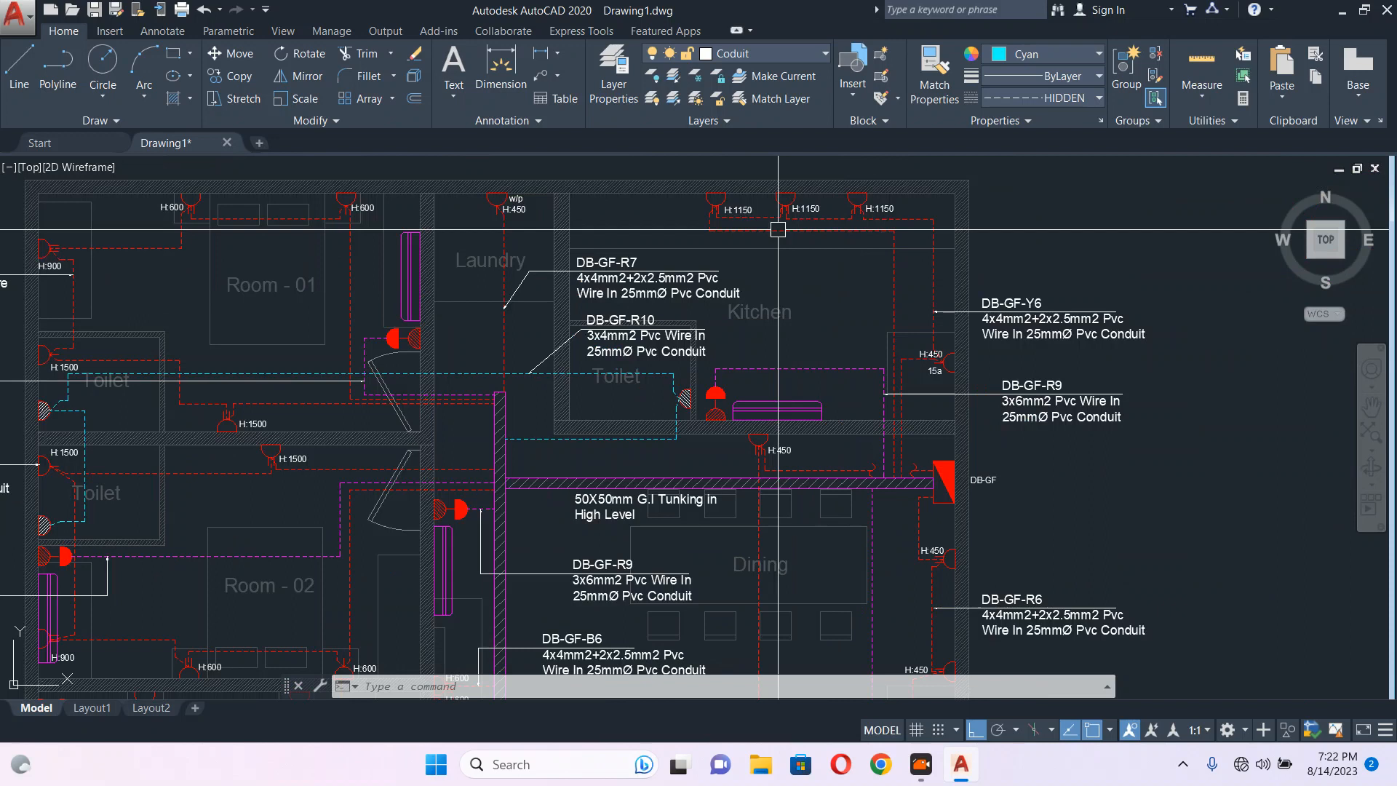
middle_click_drag(670, 404, 758, 375)
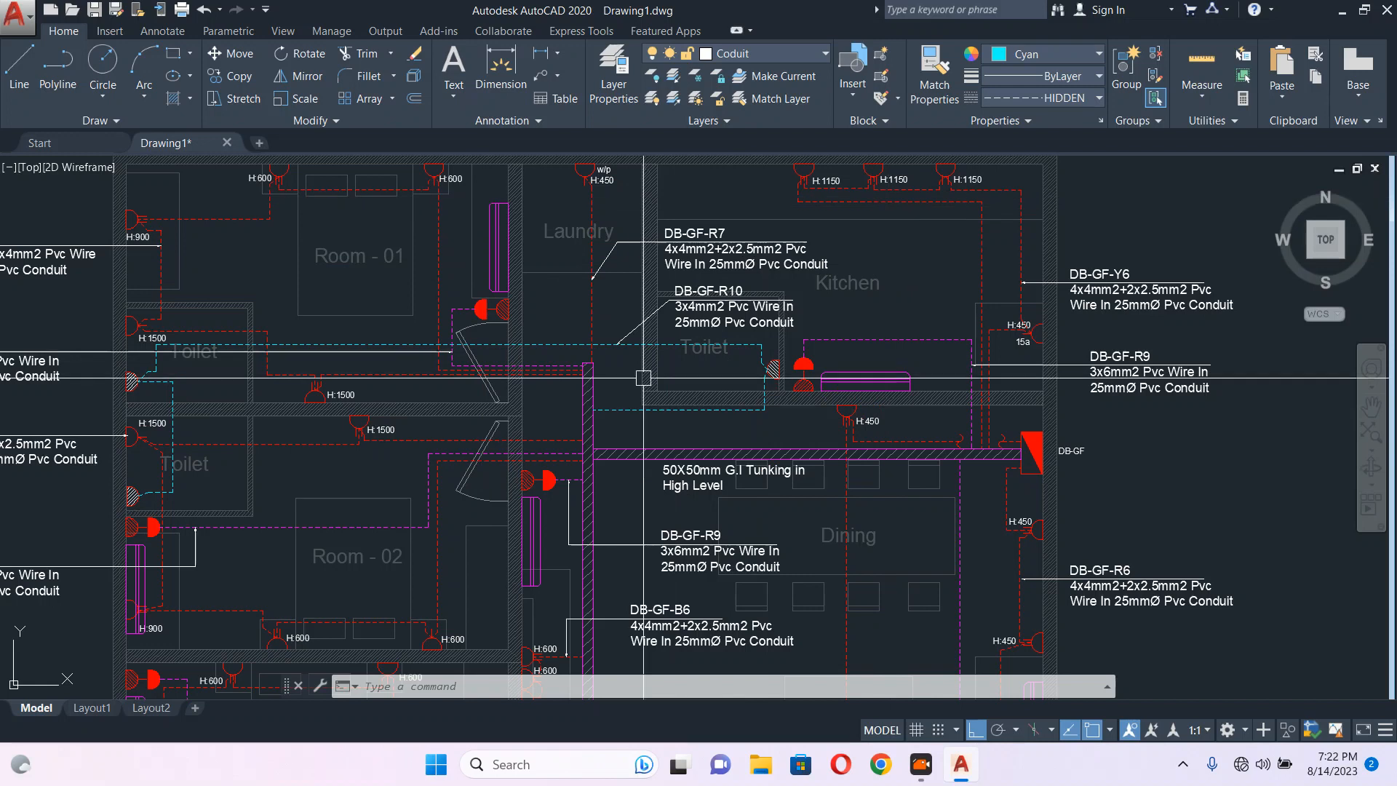
scroll(567, 343, "down", 4)
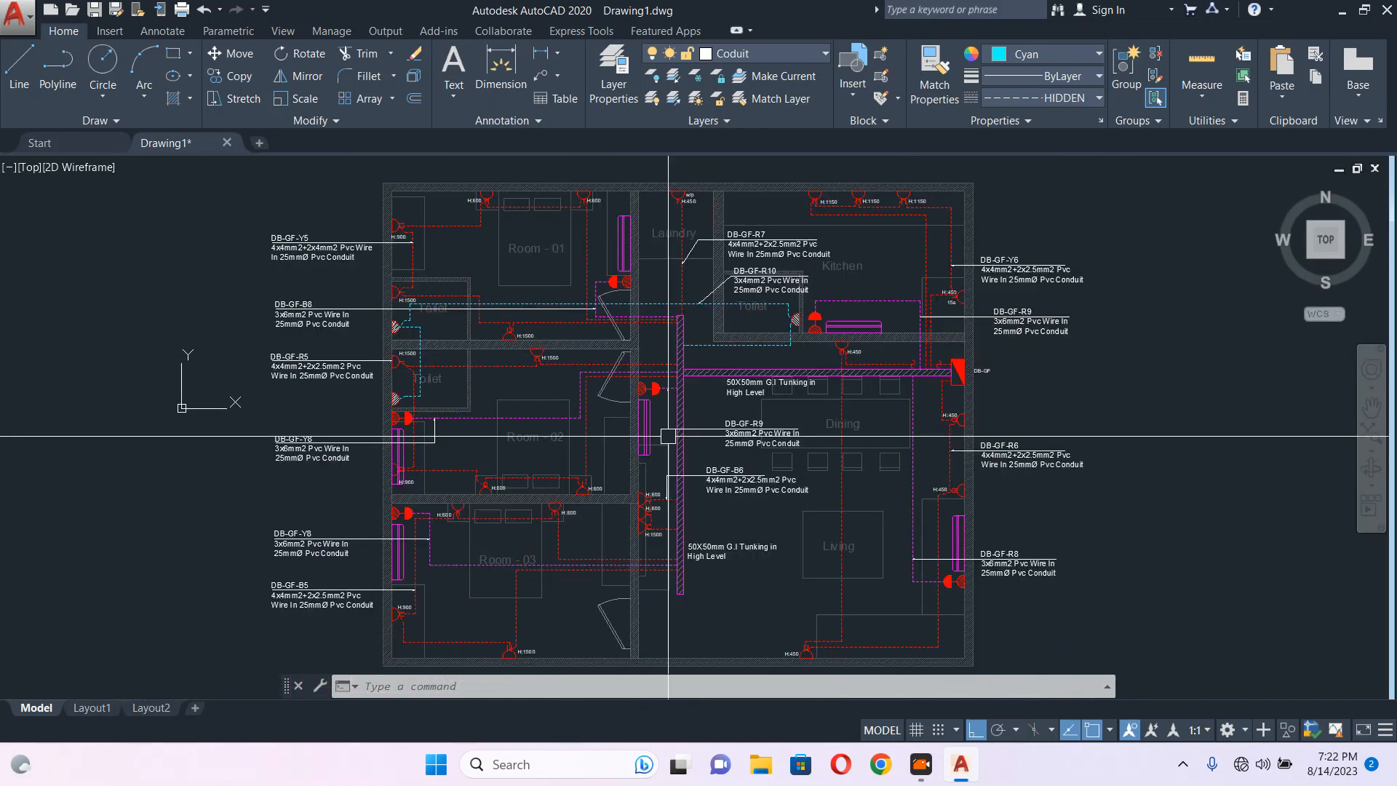
mouse_move(671, 436)
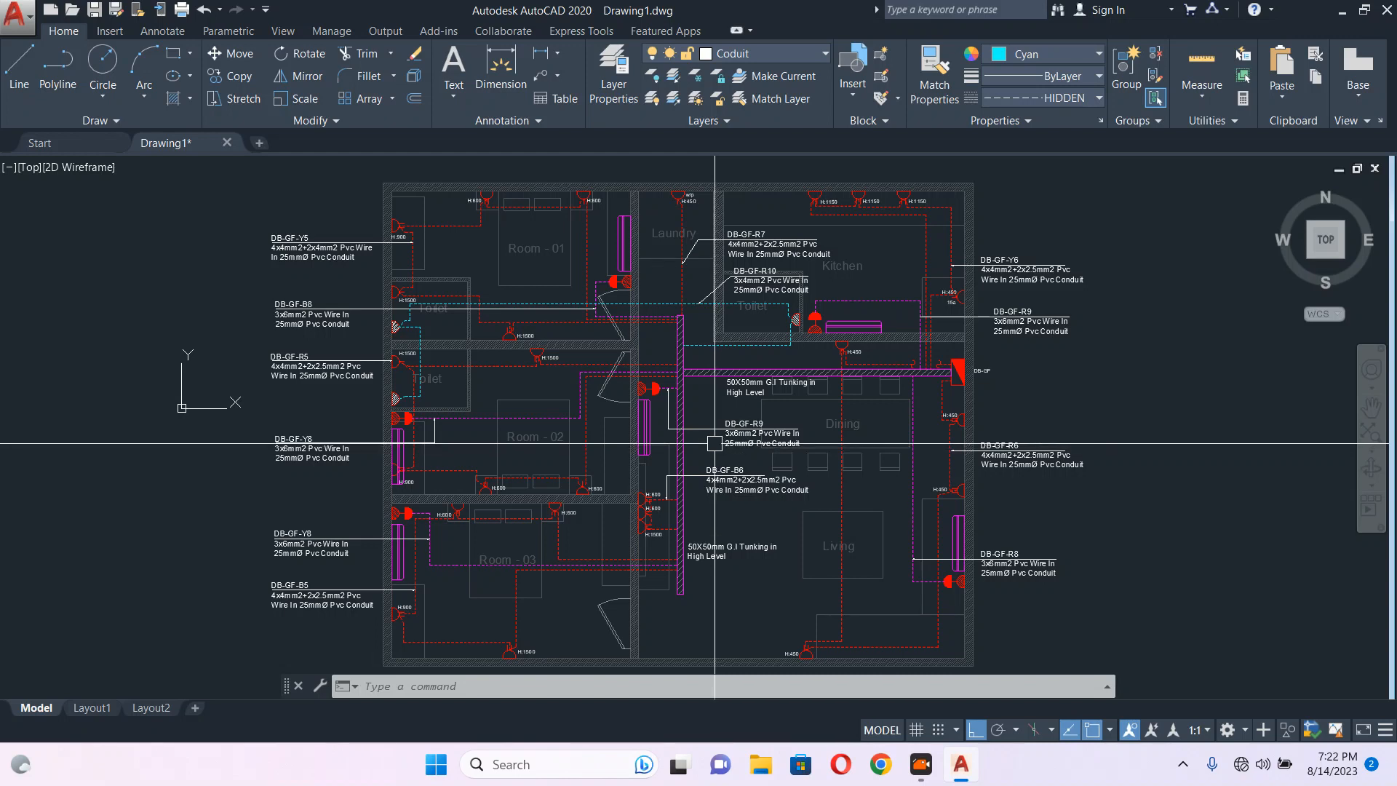
scroll(797, 188, "up", 2)
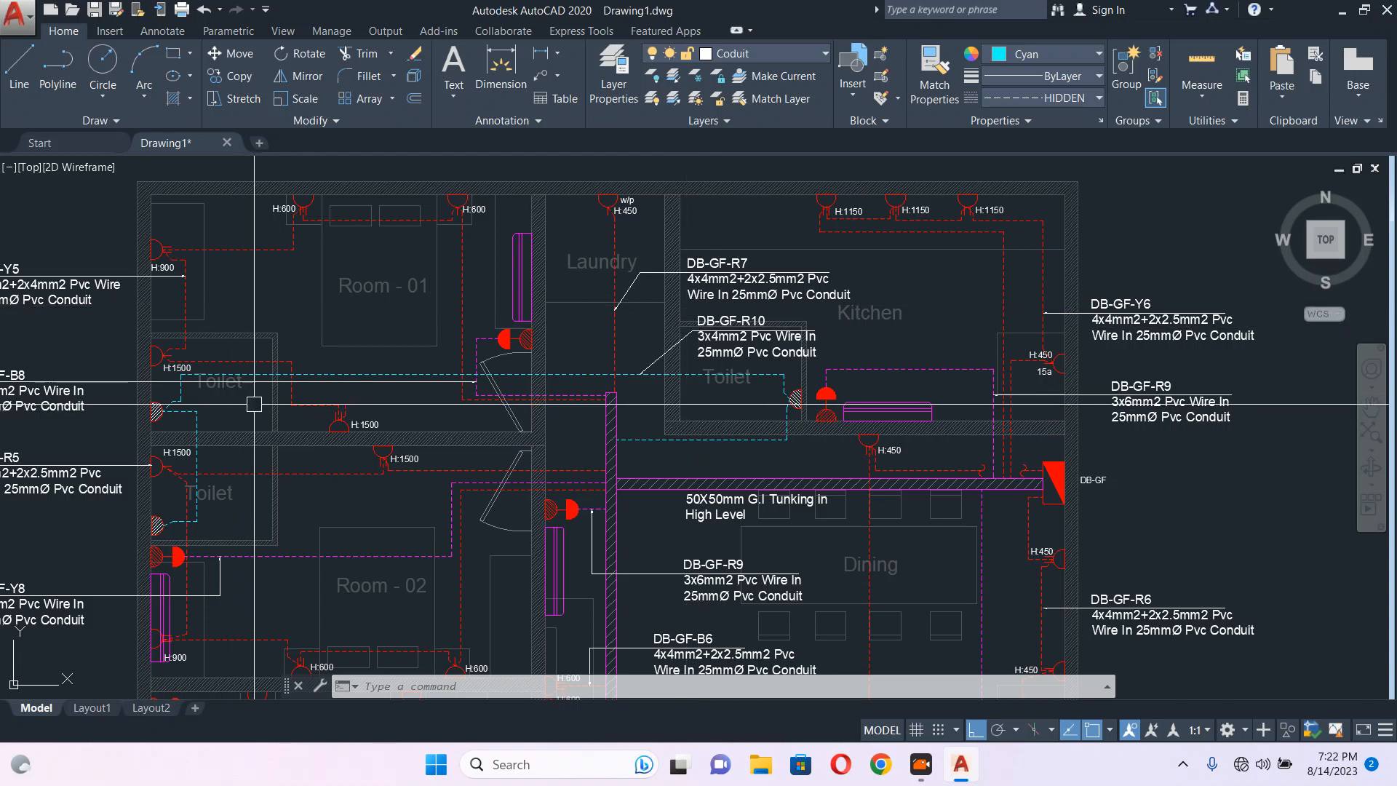
scroll(529, 305, "up", 2)
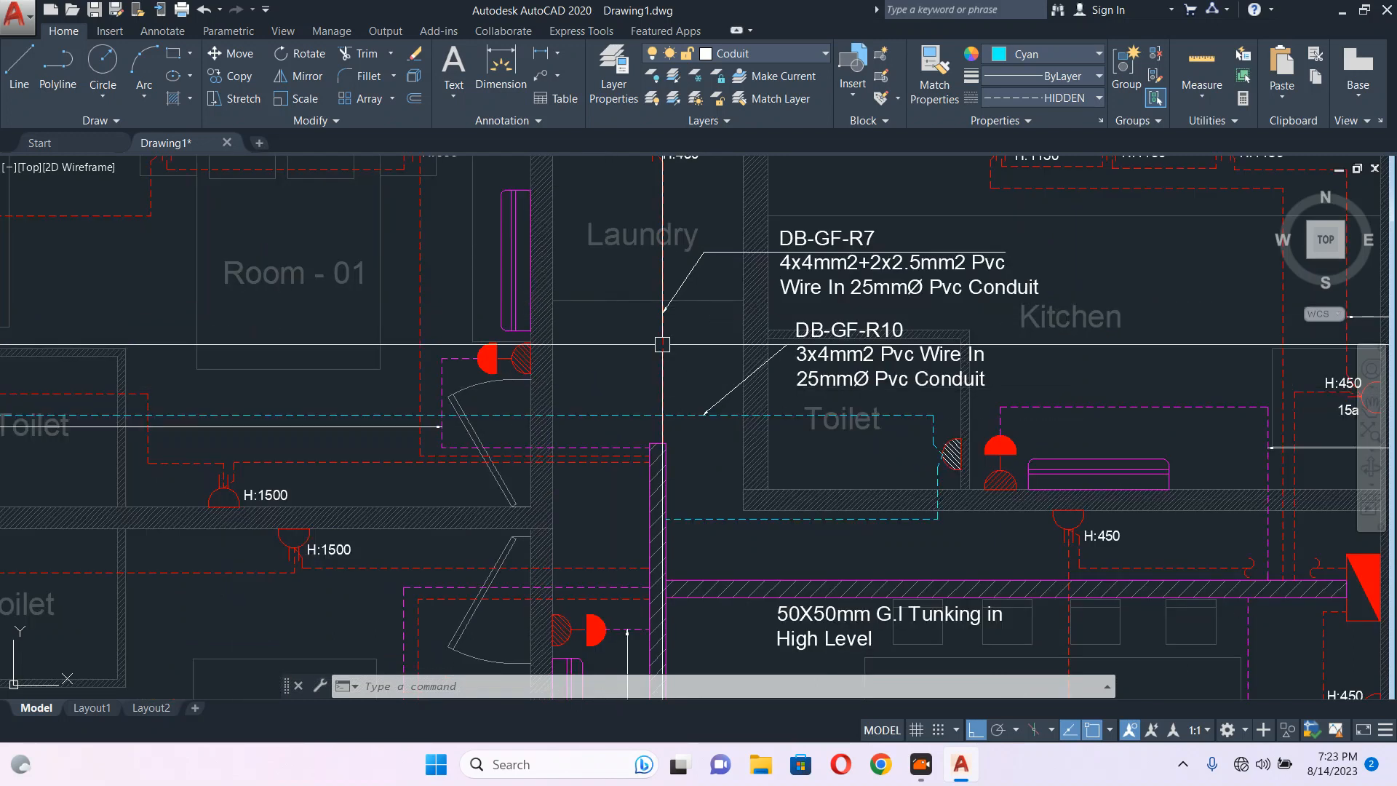
scroll(661, 343, "down", 3)
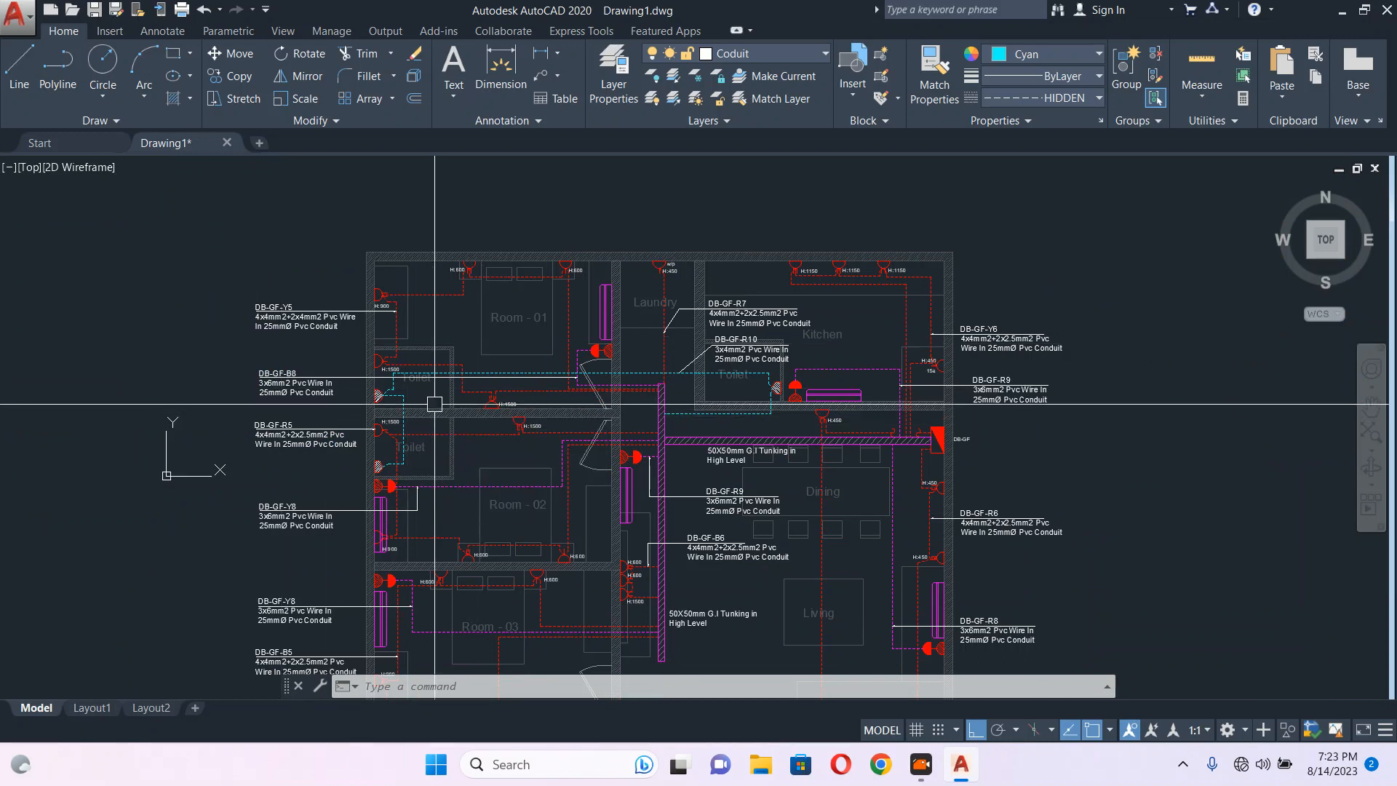
scroll(435, 403, "up", 2)
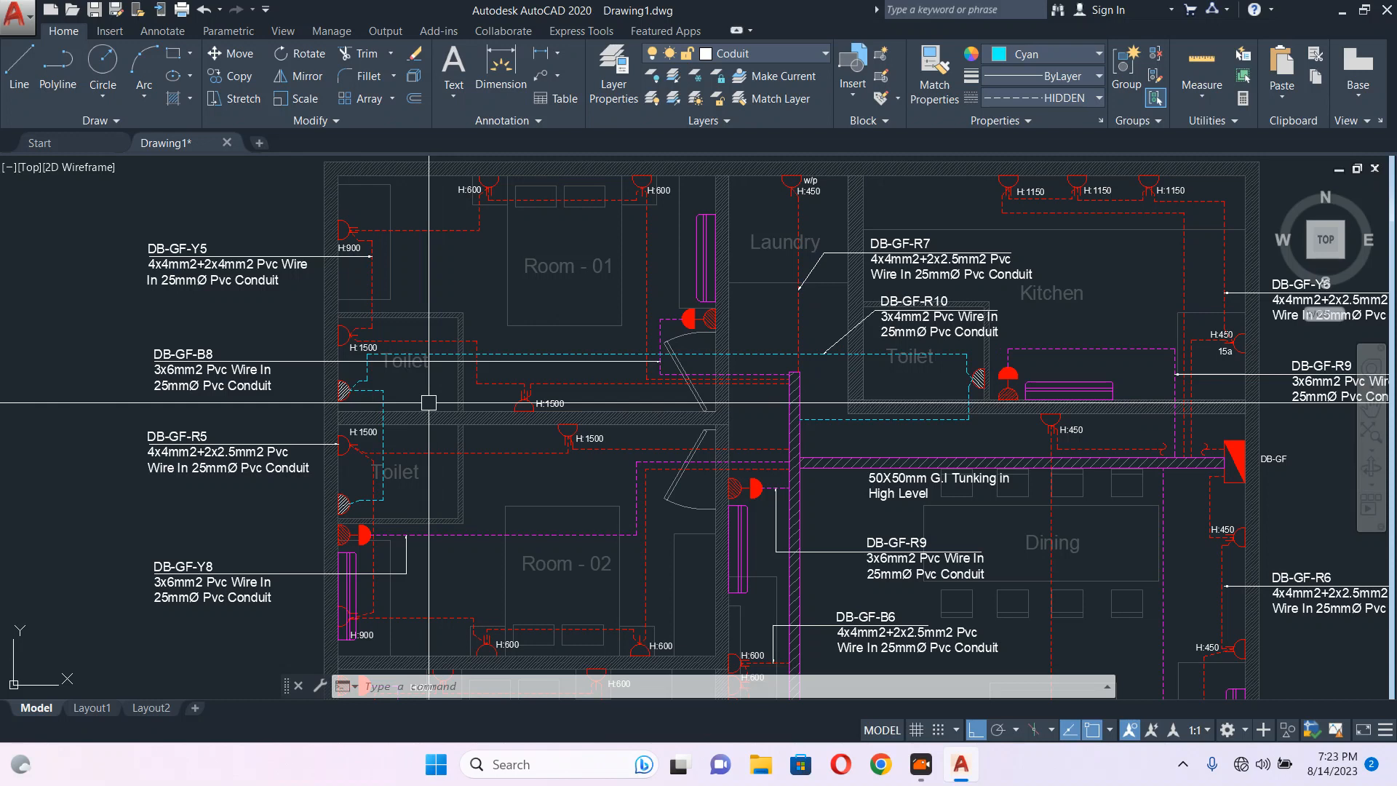
scroll(396, 396, "up", 2)
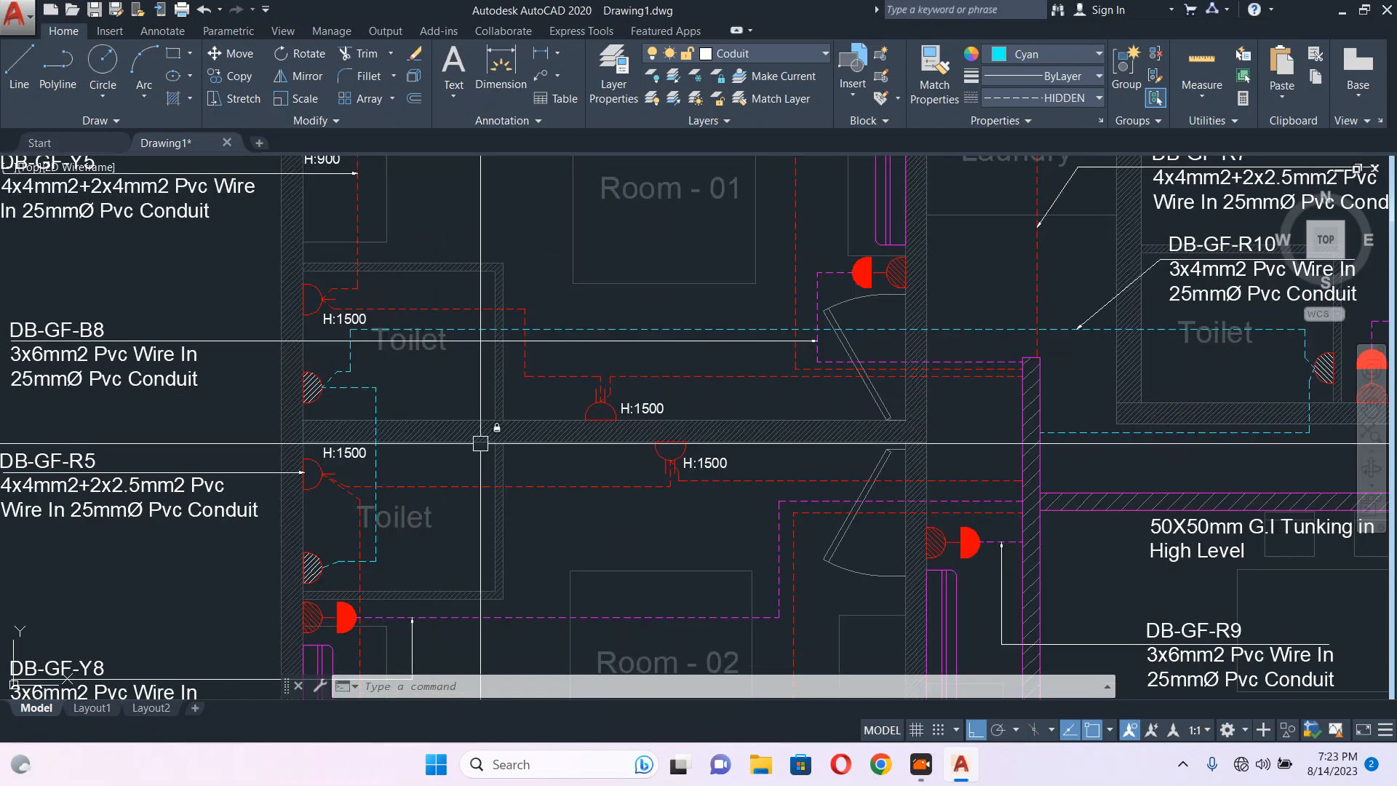
scroll(487, 358, "down", 5)
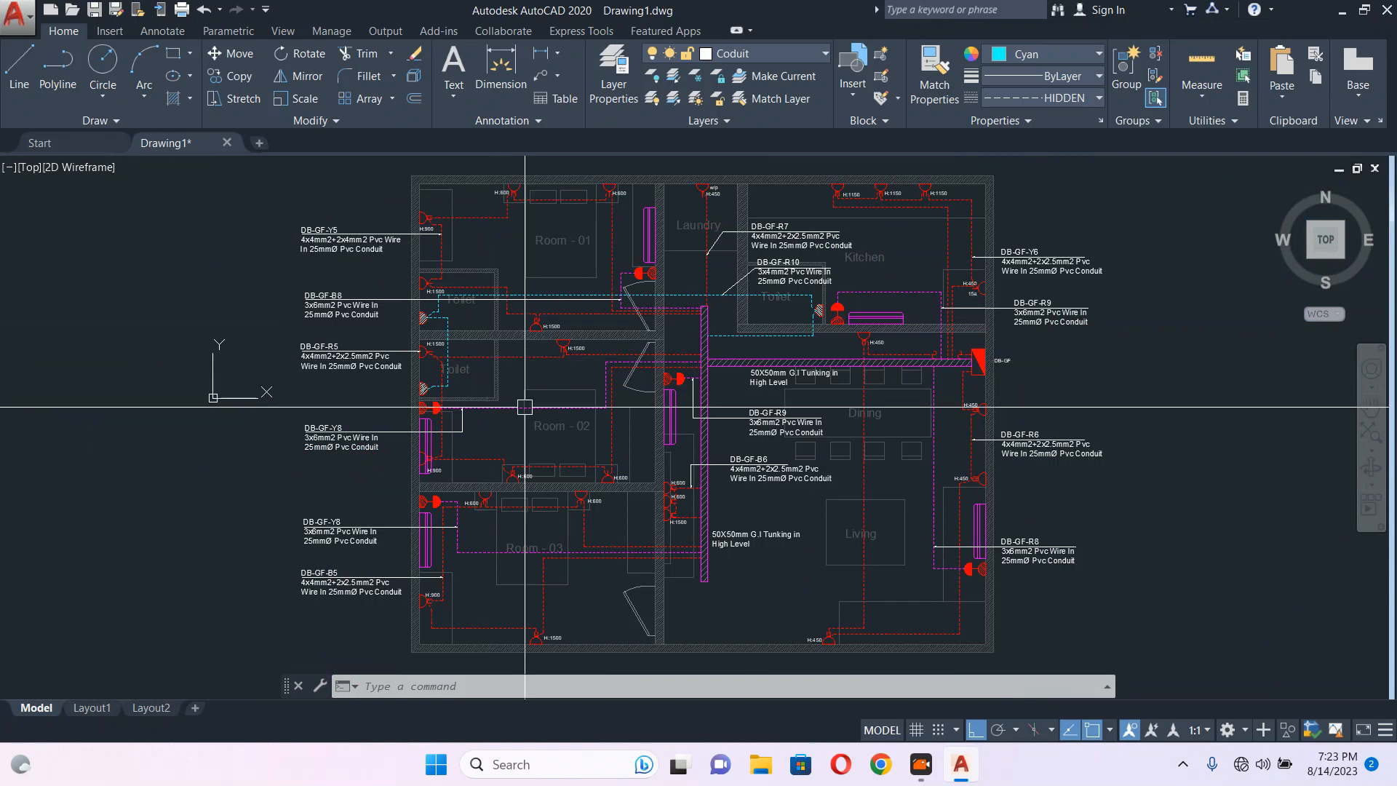
middle_click_drag(524, 406, 449, 400)
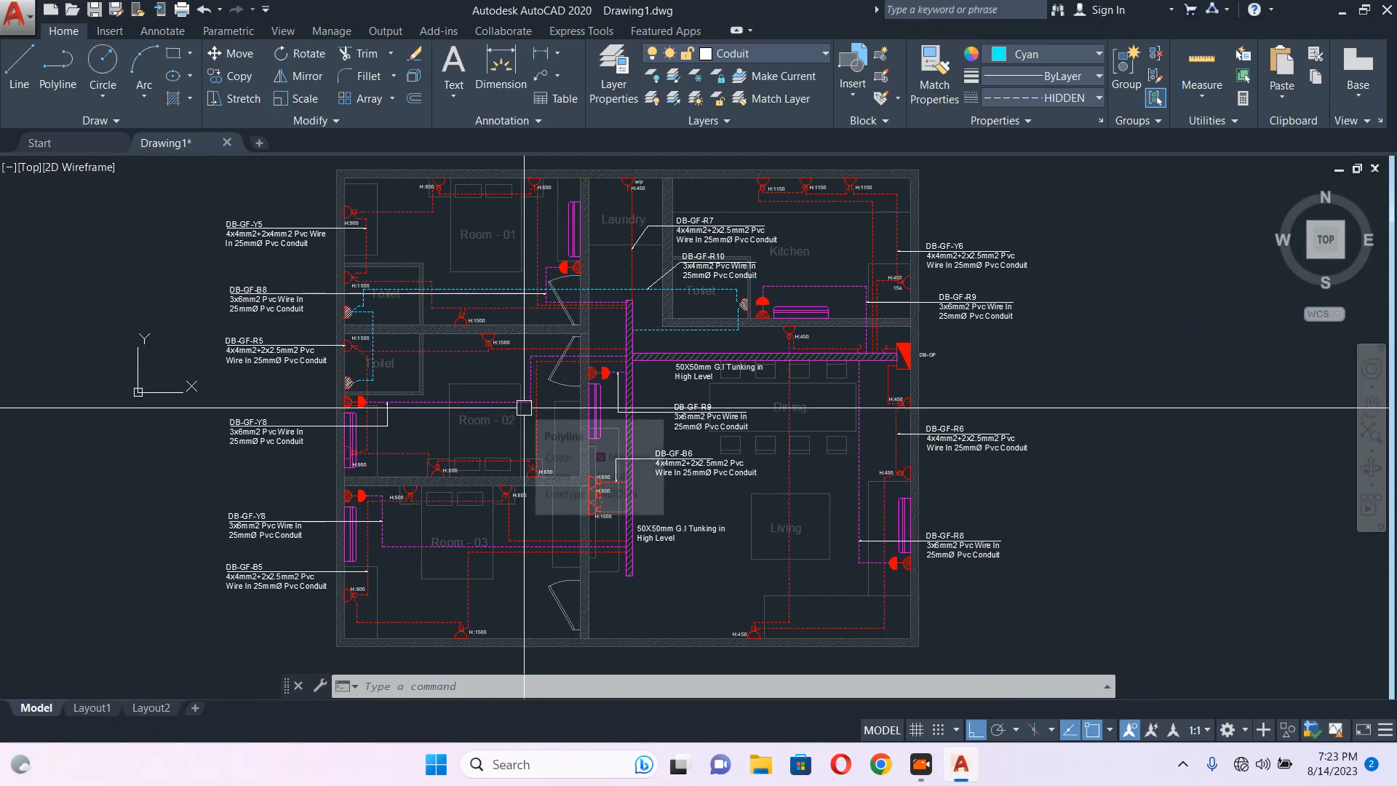
scroll(361, 389, "up", 4)
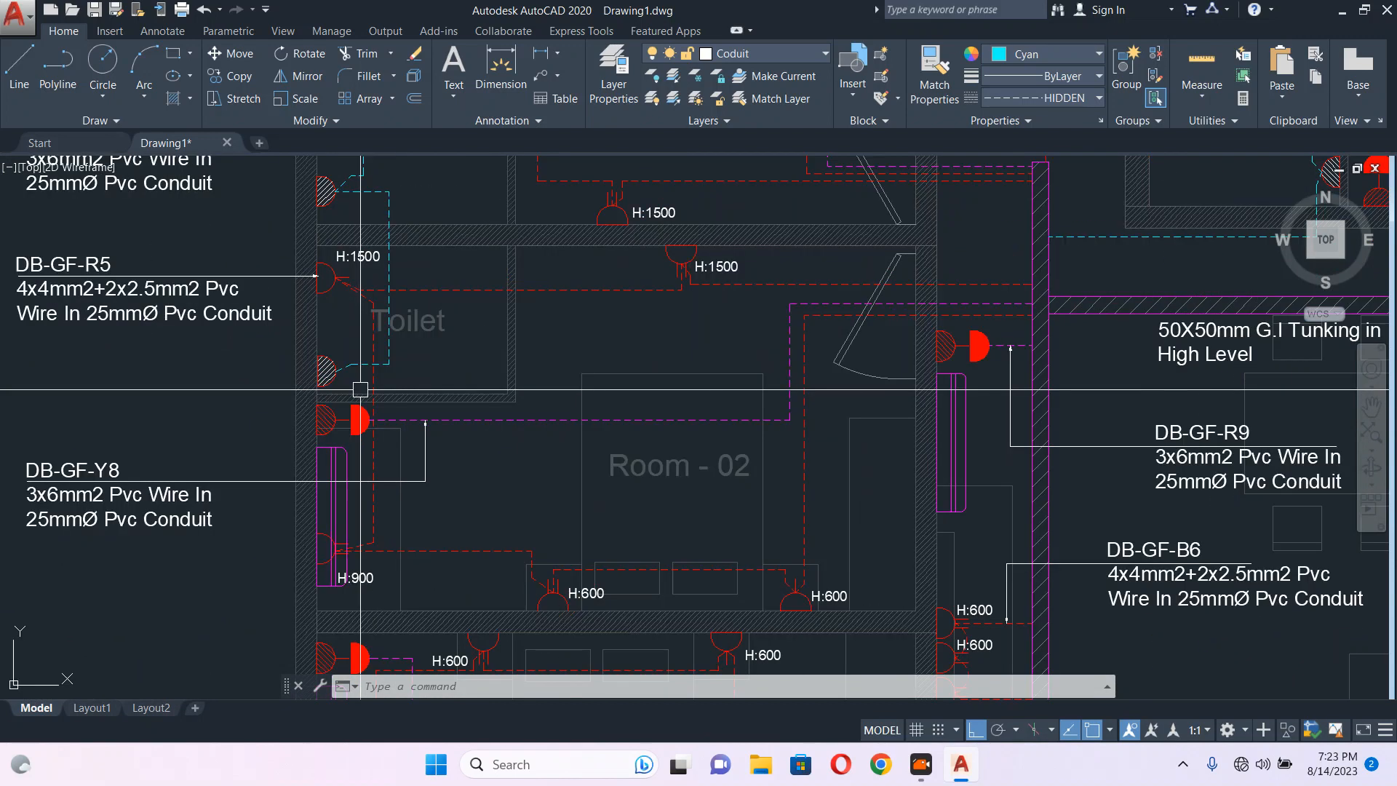
Trace the cyan conduit run from the hatched outlets in the two bedroom toilets to the outlet in the toilet beside the kitchen.
scroll(399, 379, "down", 4)
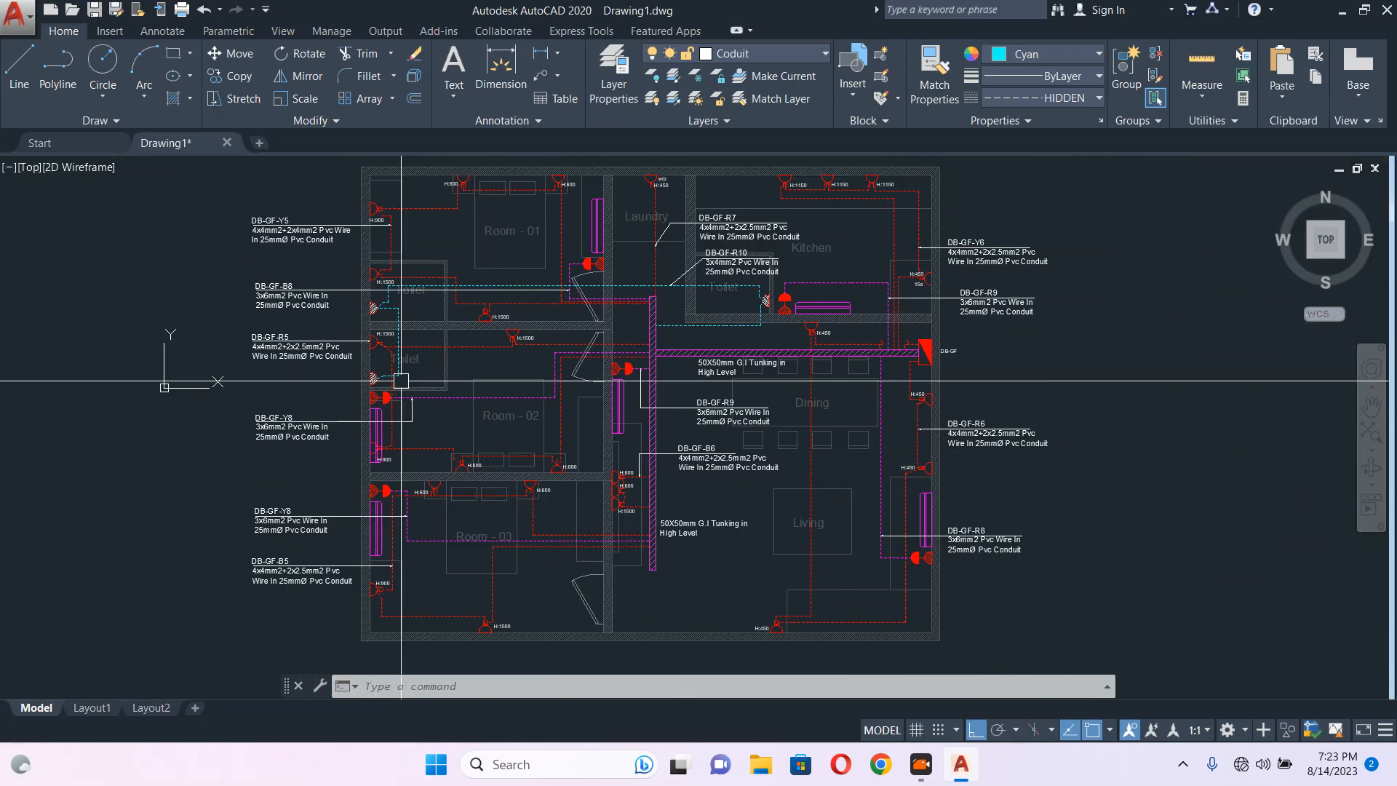
scroll(401, 381, "up", 4)
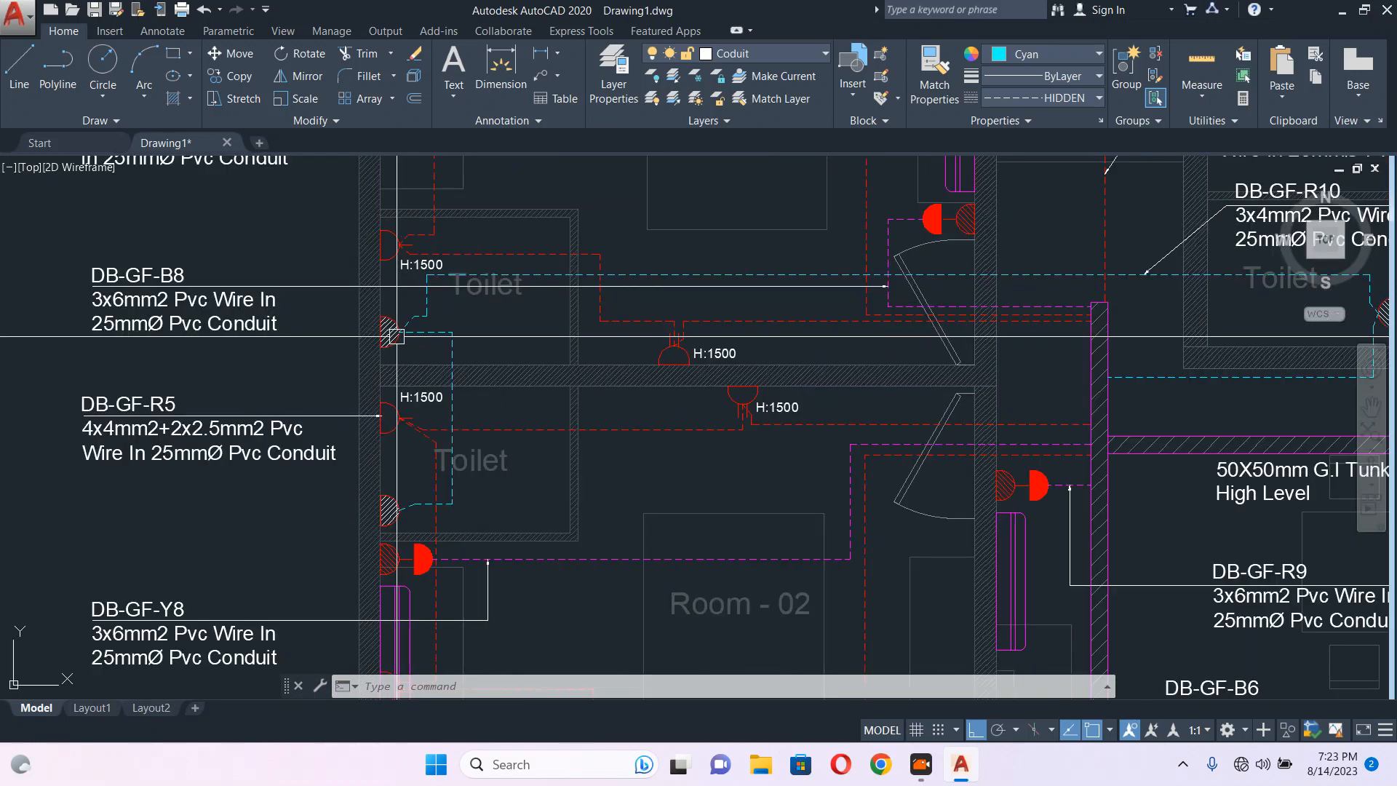
middle_click_drag(662, 359, 381, 344)
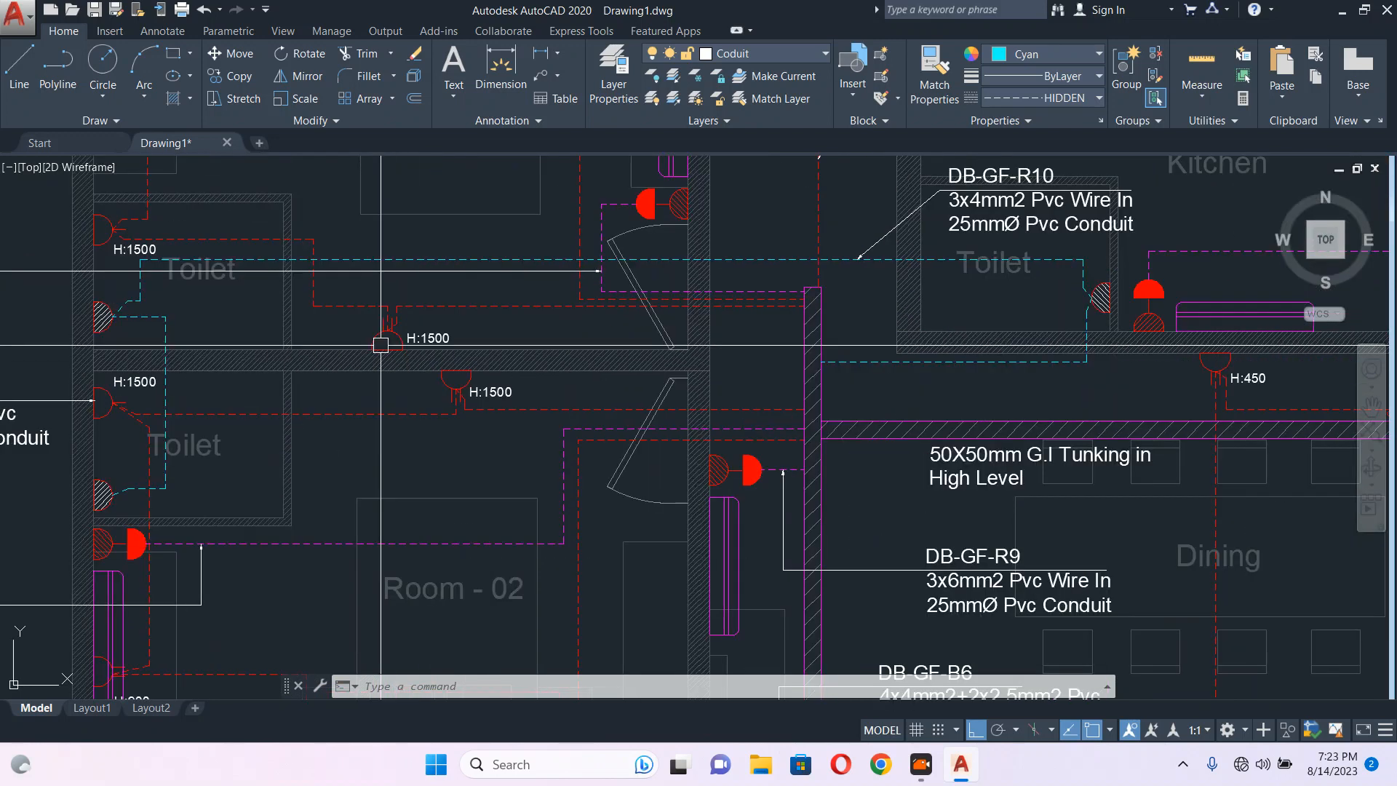
mouse_move(1093, 304)
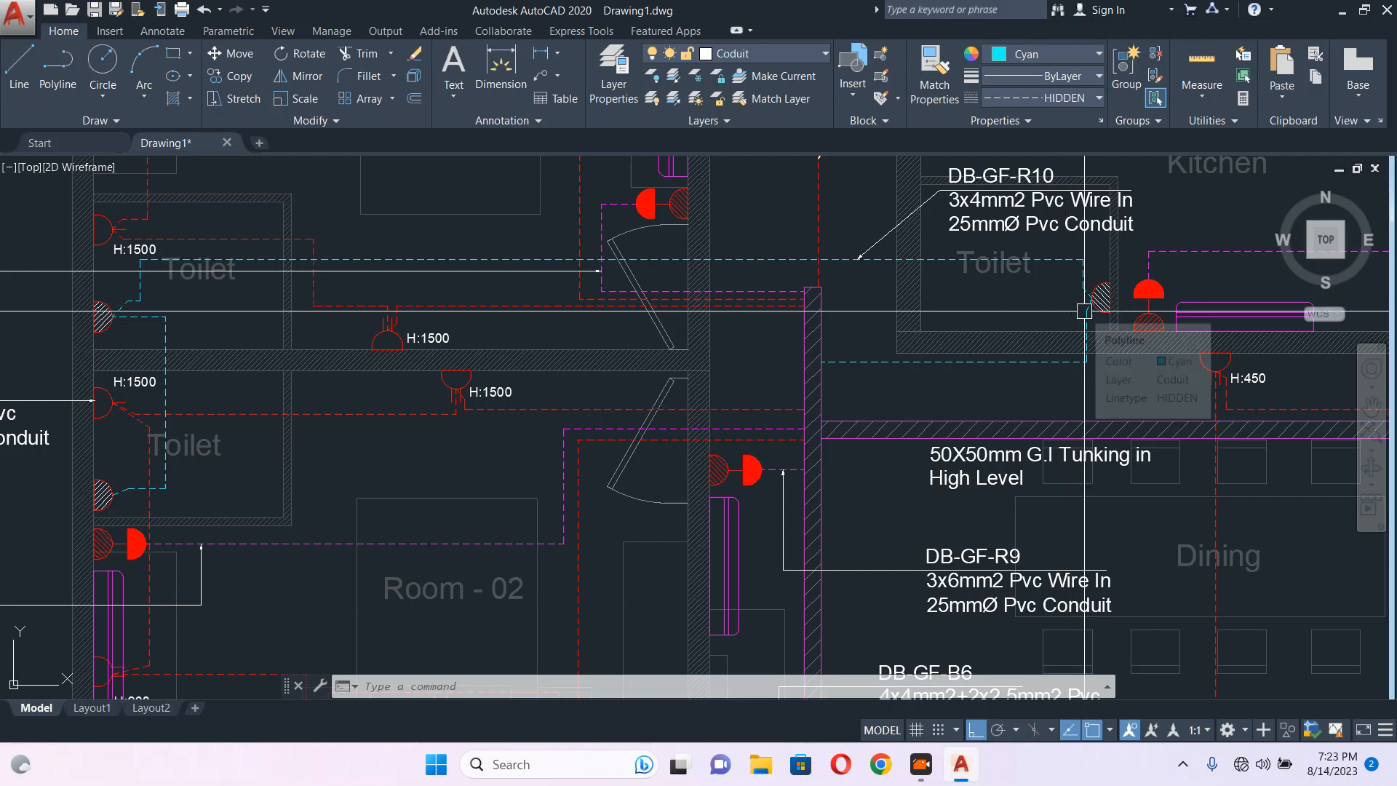
scroll(1084, 310, "down", 3)
scroll(757, 385, "up", 3)
scroll(463, 416, "up", 4)
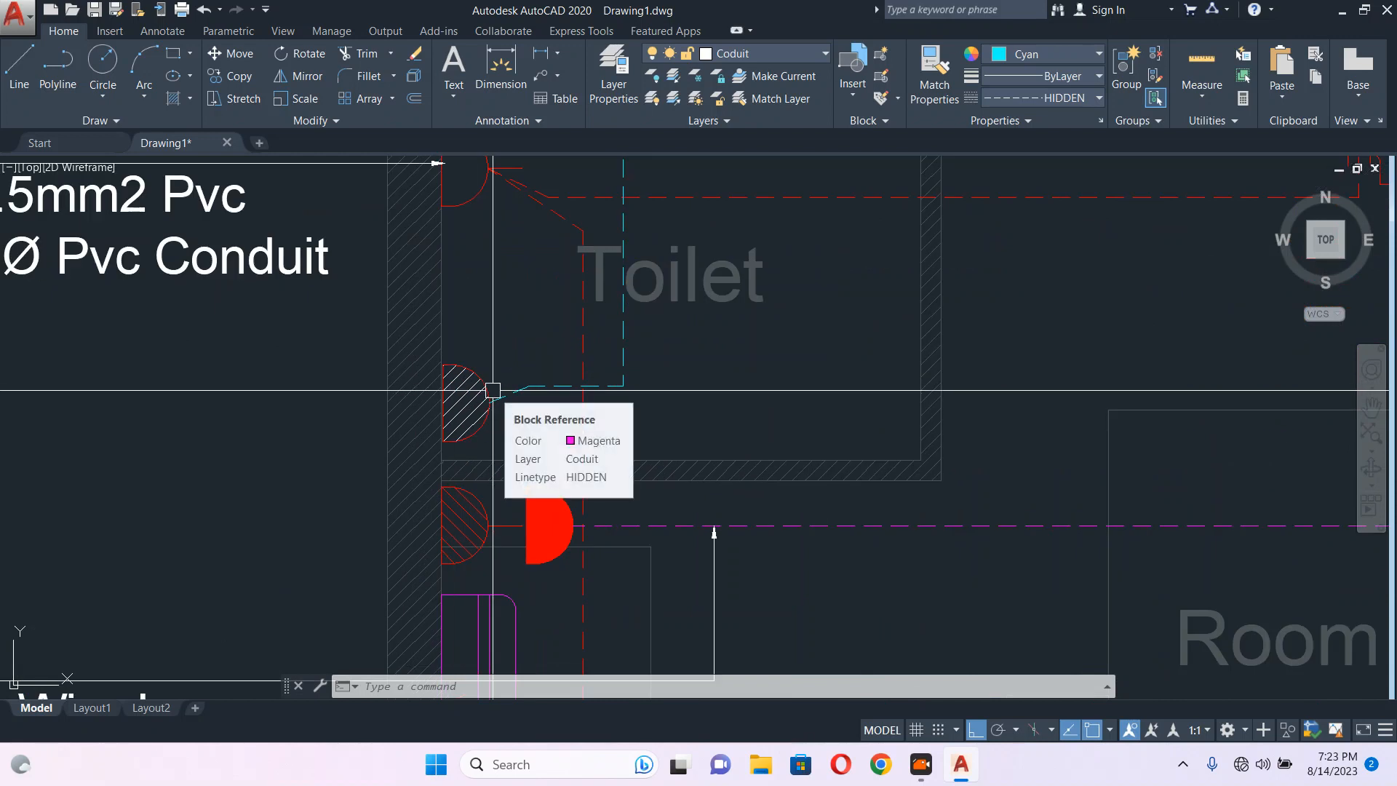
scroll(488, 419, "down", 2)
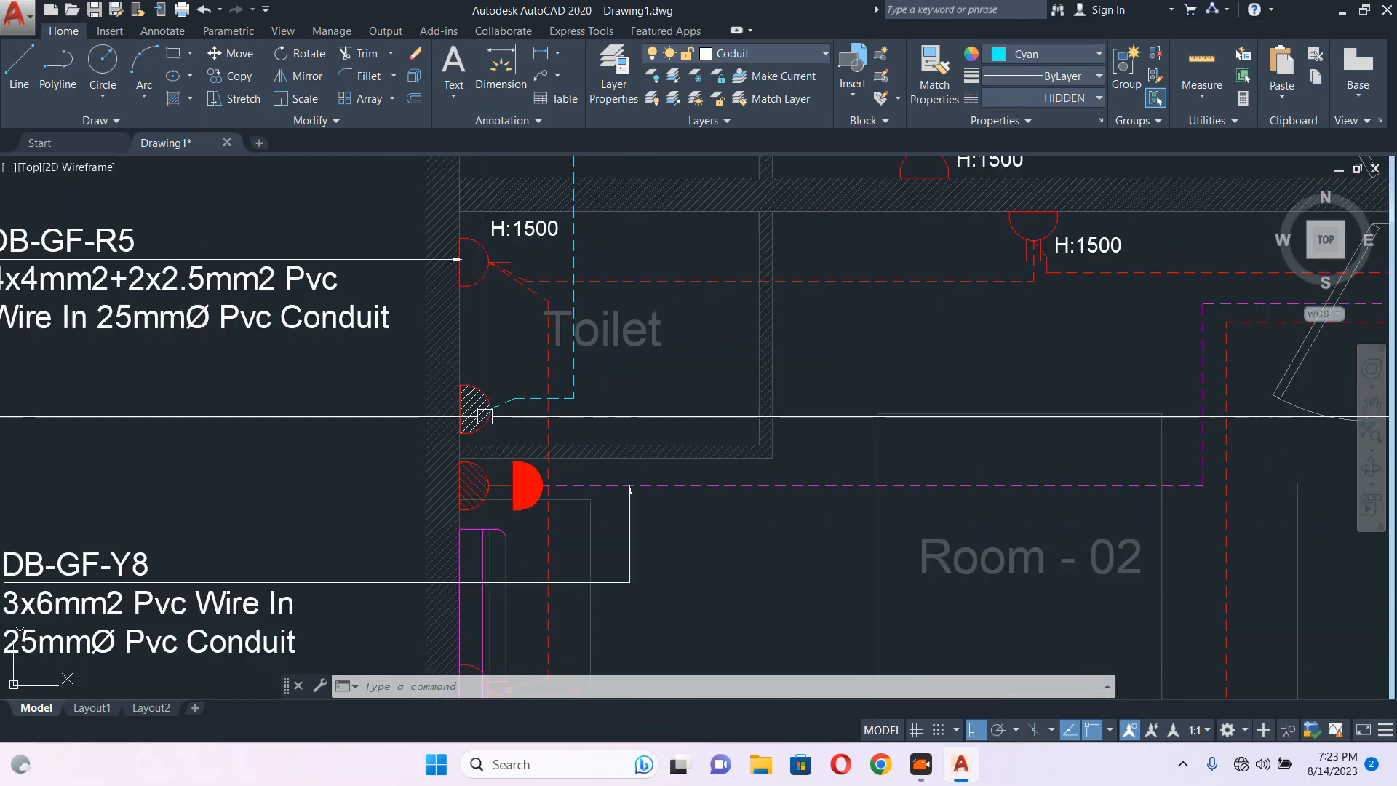
scroll(484, 416, "down", 3)
scroll(531, 306, "up", 3)
scroll(554, 370, "down", 1)
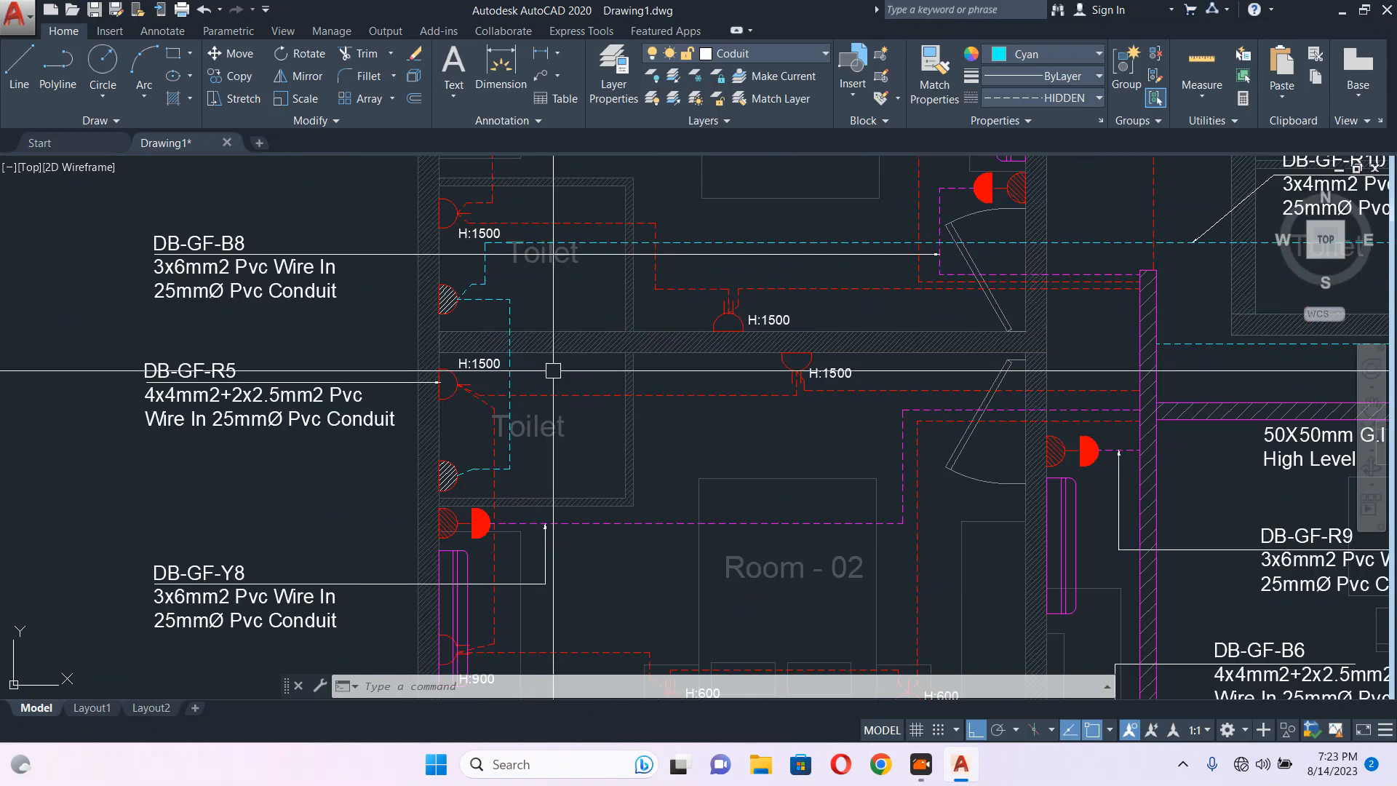
Examine the upper toilet's hatched outlet and its cyan conduit link to the lower toilet, comparing them with the DB-GF-B8 and DB-GF-R5 circuits.
scroll(490, 319, "up", 2)
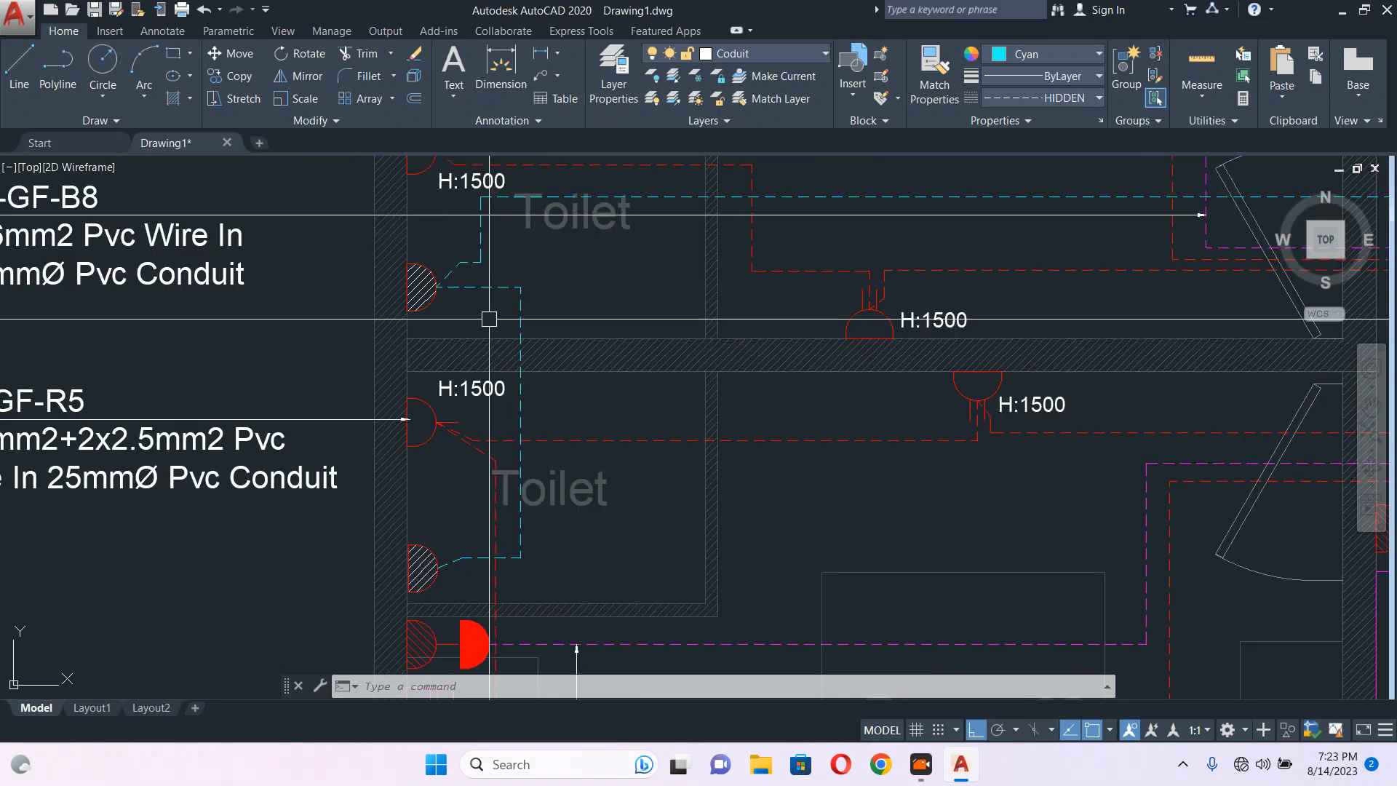
scroll(489, 318, "down", 3)
scroll(503, 336, "up", 2)
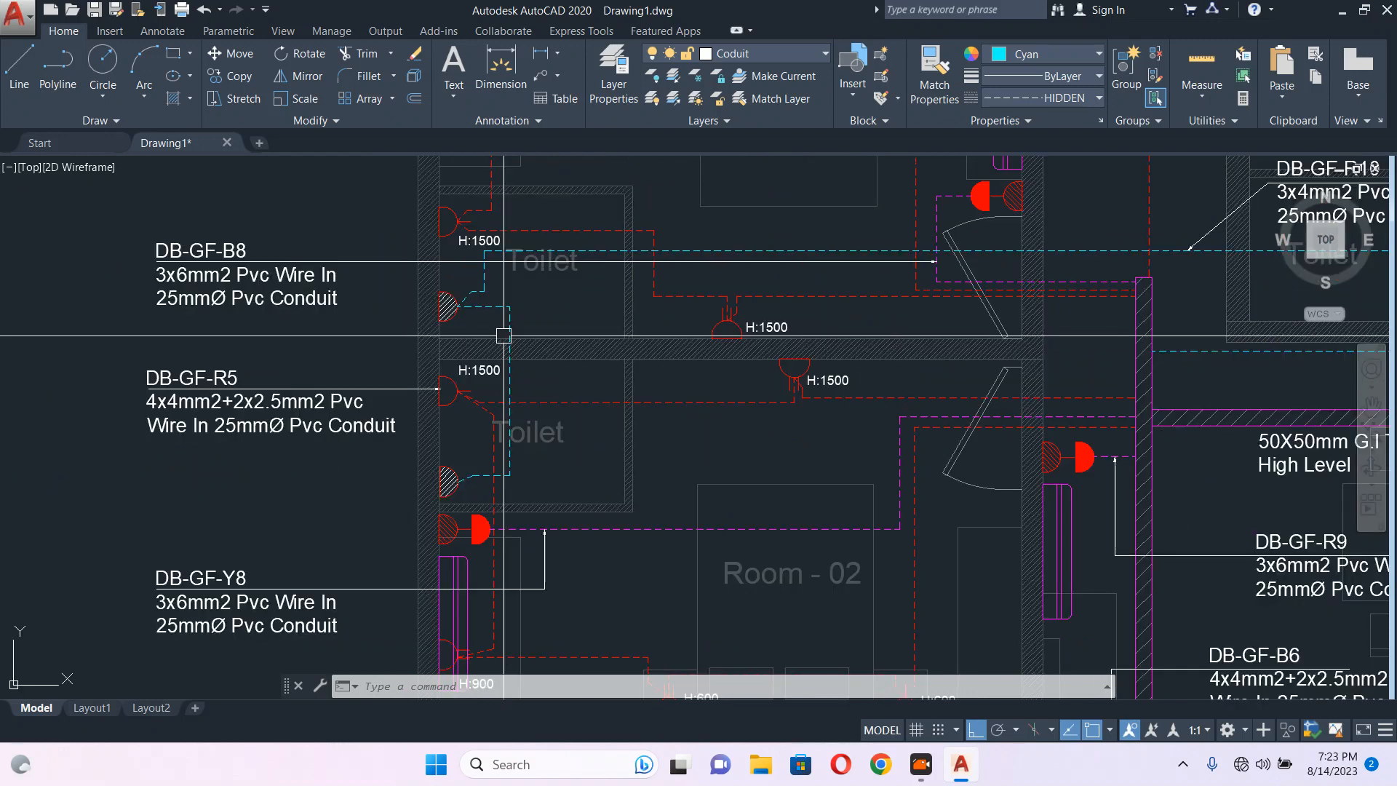
scroll(485, 330, "up", 4)
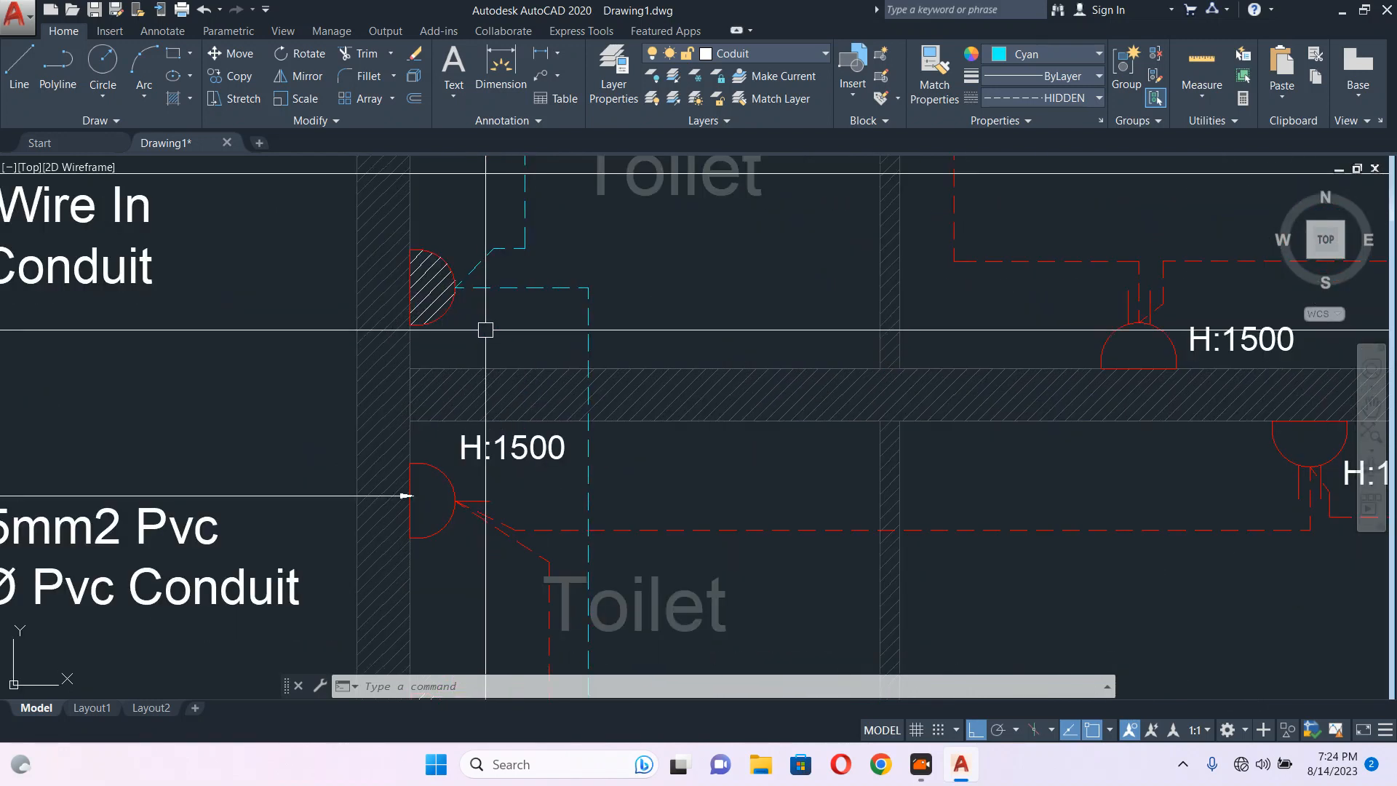
scroll(485, 330, "down", 2)
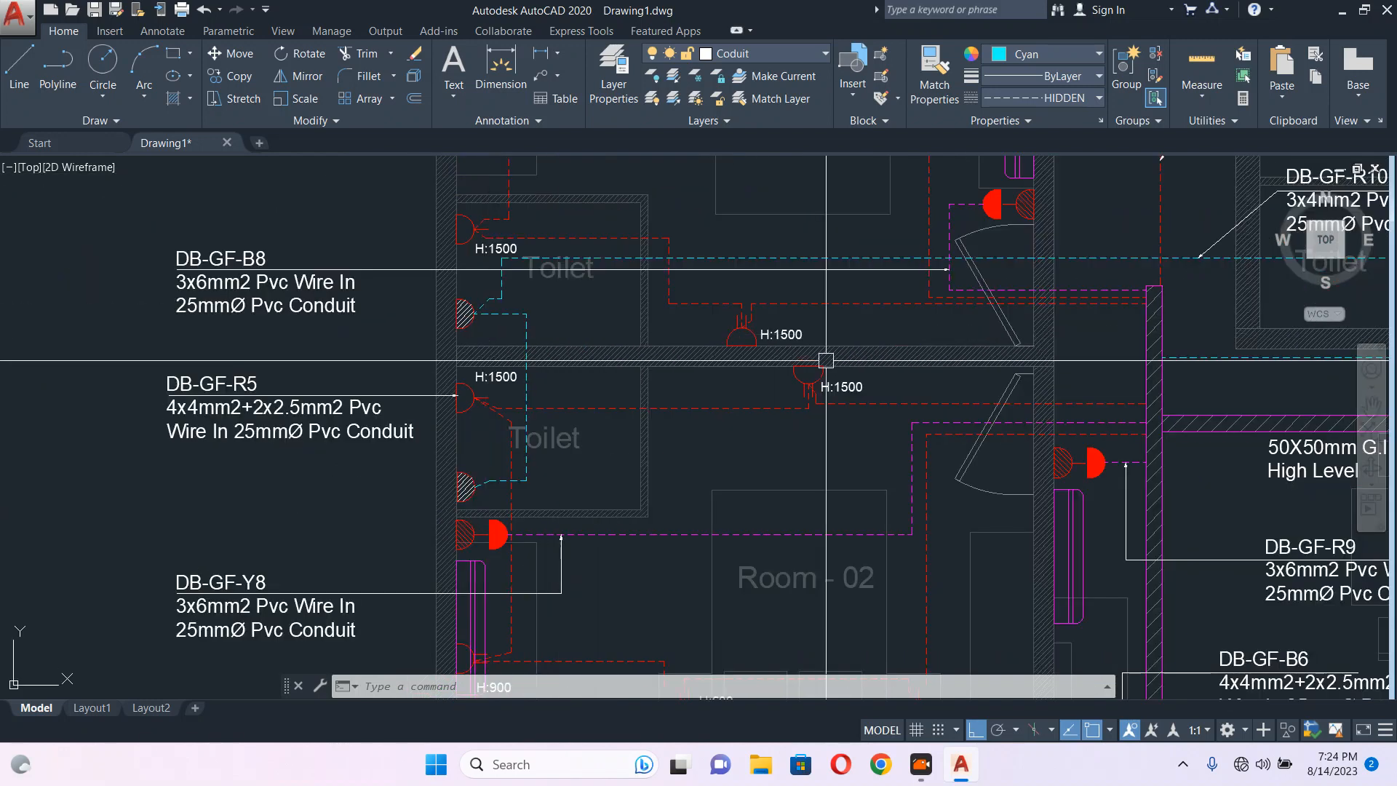
scroll(680, 359, "down", 2)
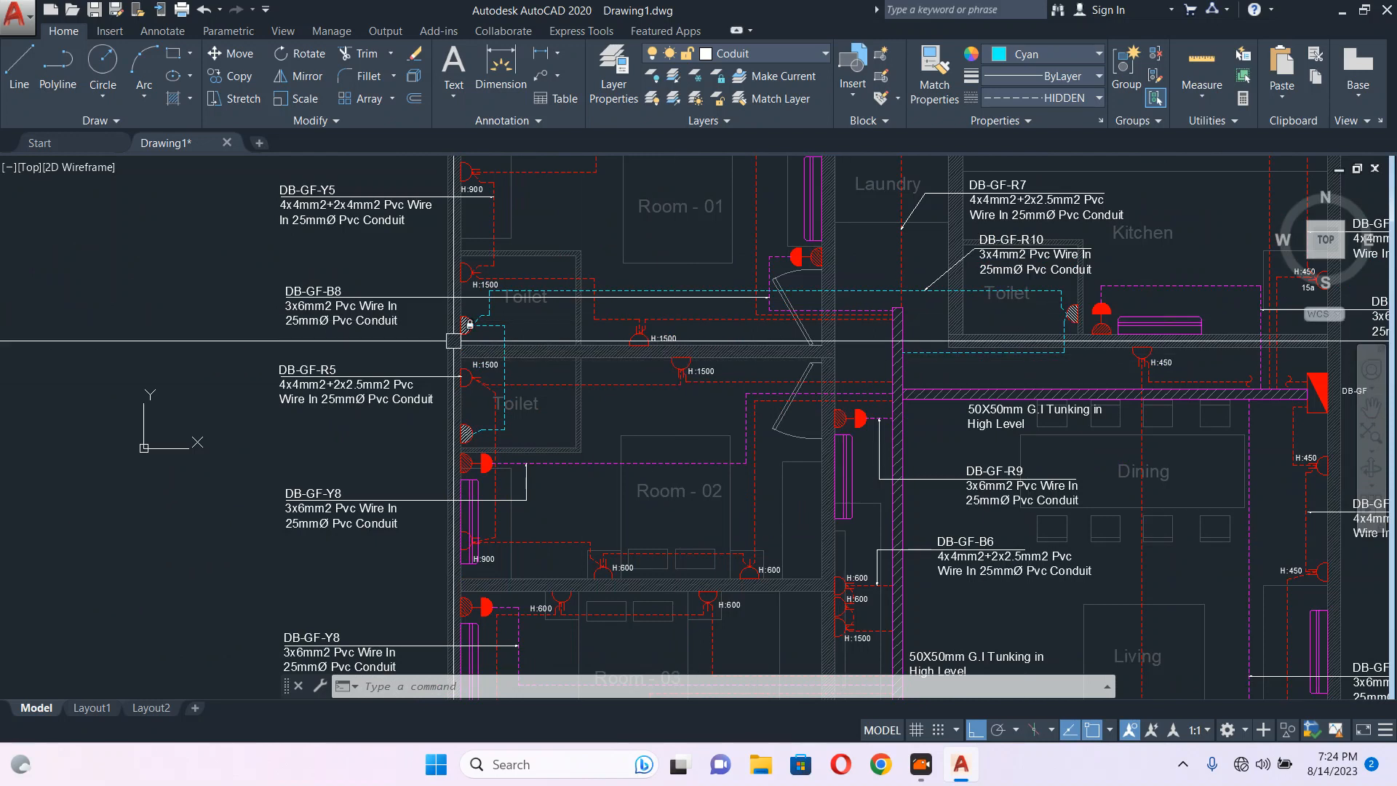
scroll(461, 341, "up", 6)
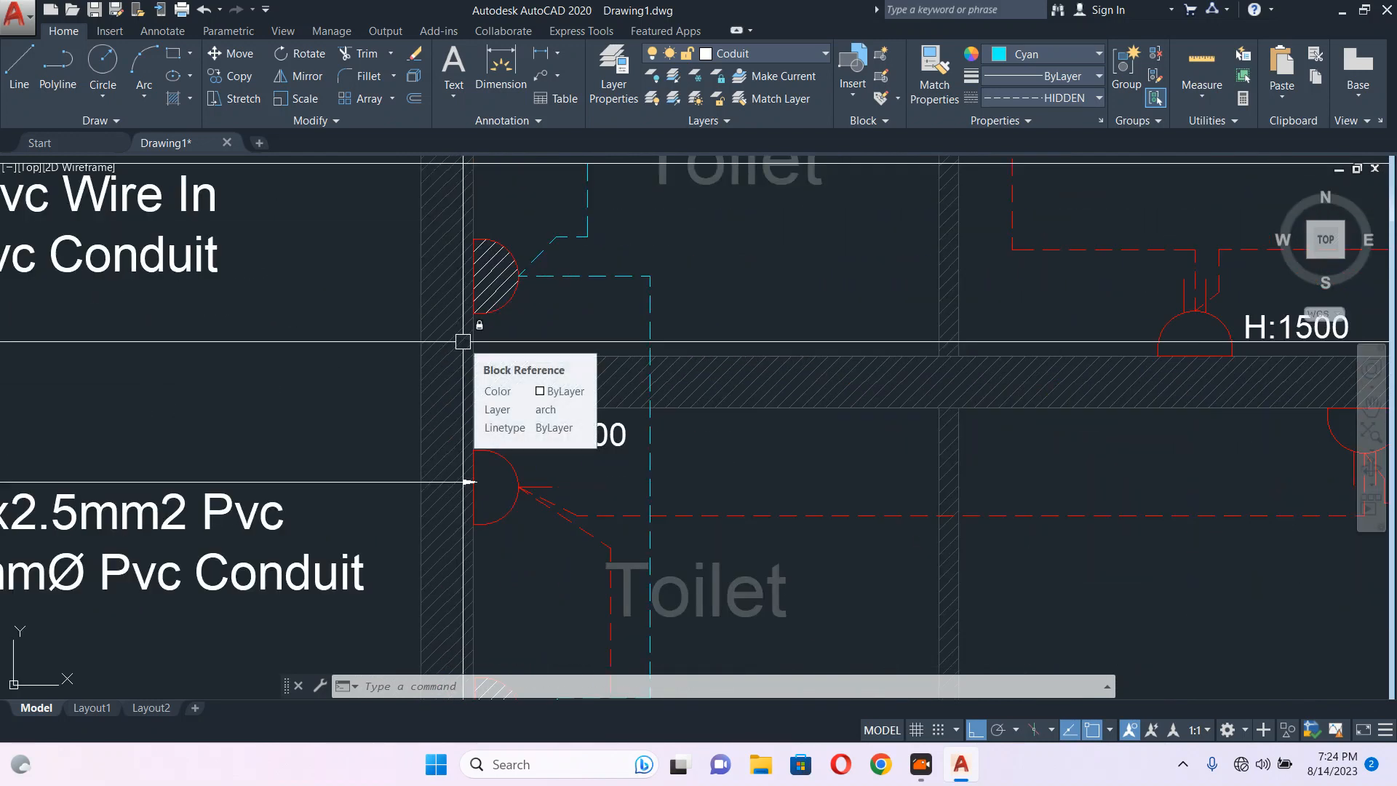
scroll(463, 341, "down", 2)
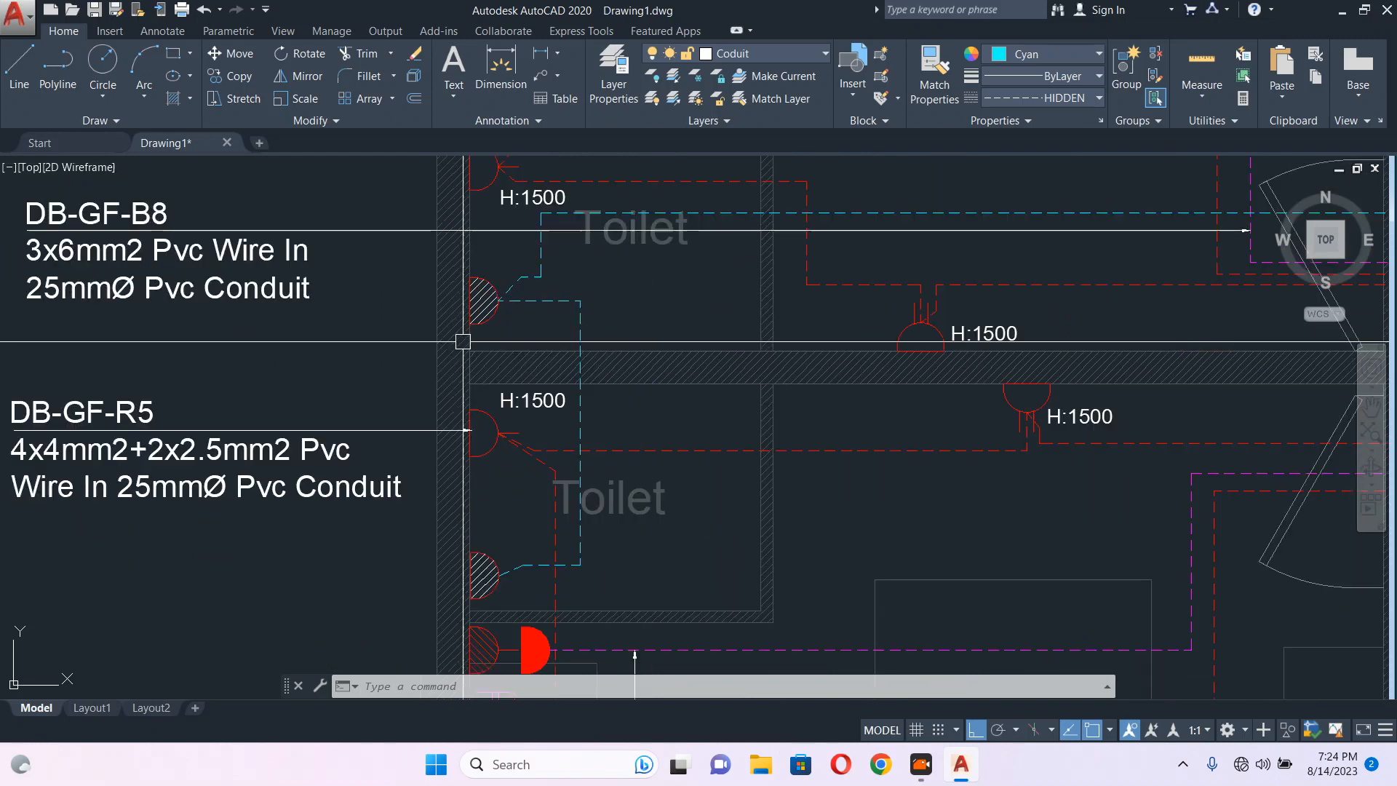
scroll(514, 361, "down", 2)
scroll(518, 362, "down", 2)
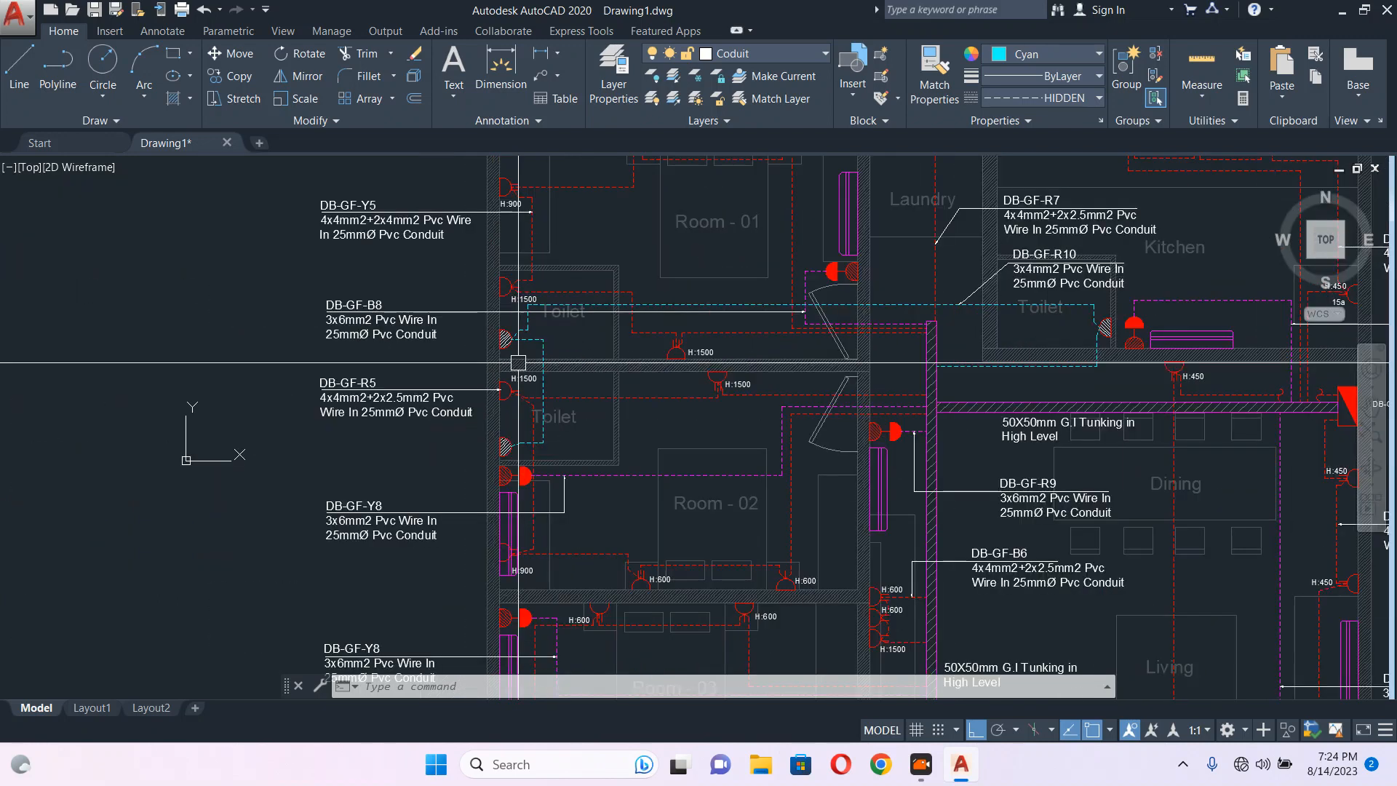
scroll(784, 326, "up", 4)
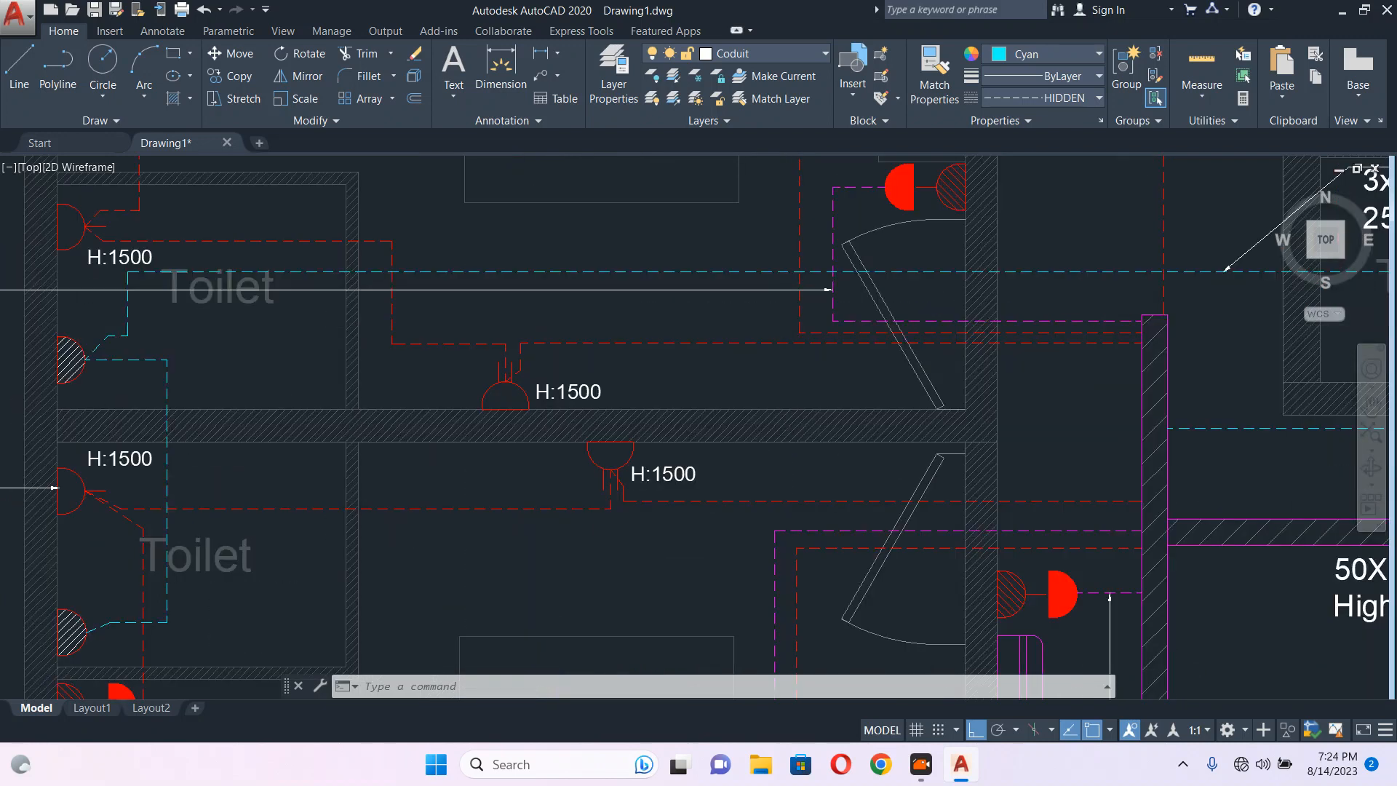
scroll(784, 324, "down", 4)
scroll(539, 316, "up", 2)
scroll(539, 315, "up", 3)
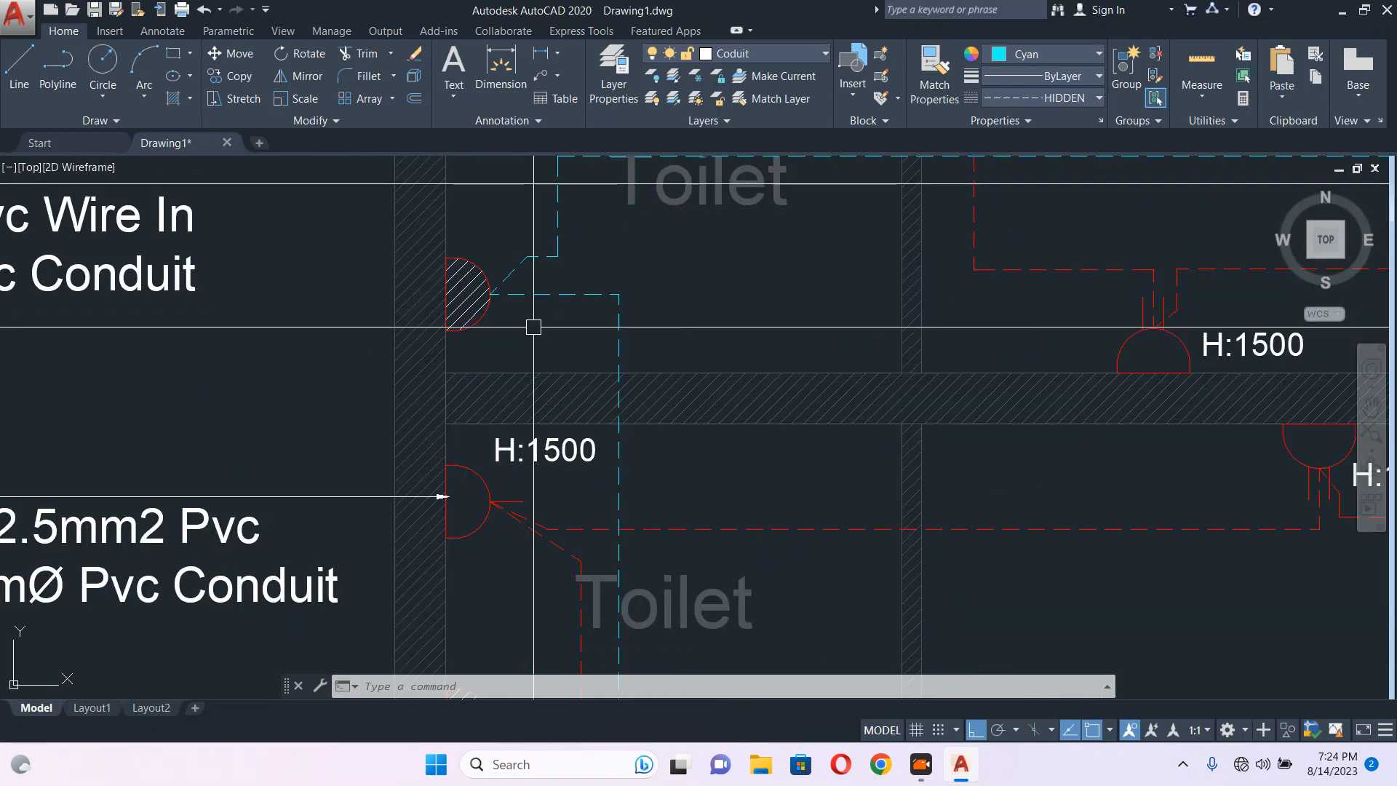
scroll(533, 327, "down", 3)
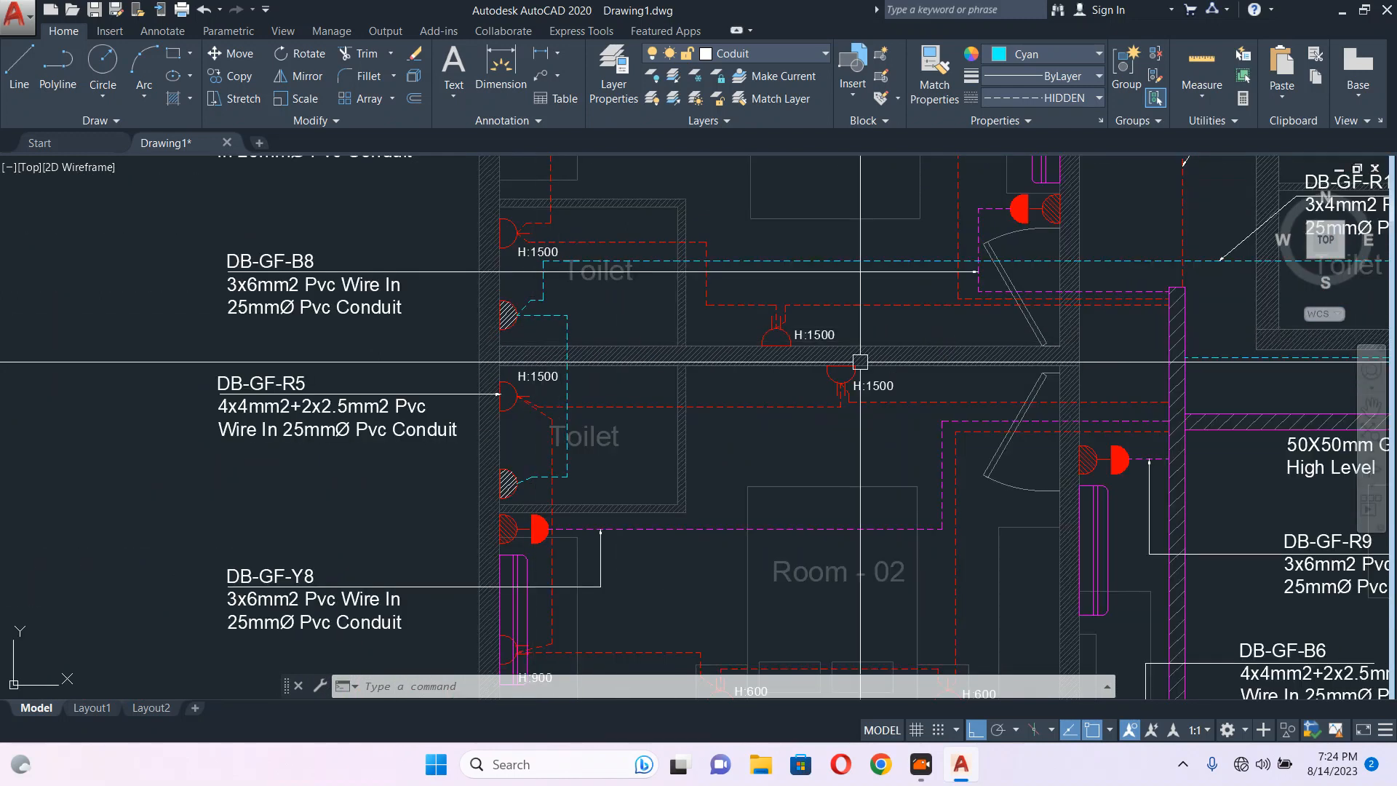
Inspect the hatched outlet symbol in the upper toilet up close, checking its conduit connections and the missing or nearby height text.
middle_click_drag(962, 342, 790, 320)
scroll(393, 313, "up", 3)
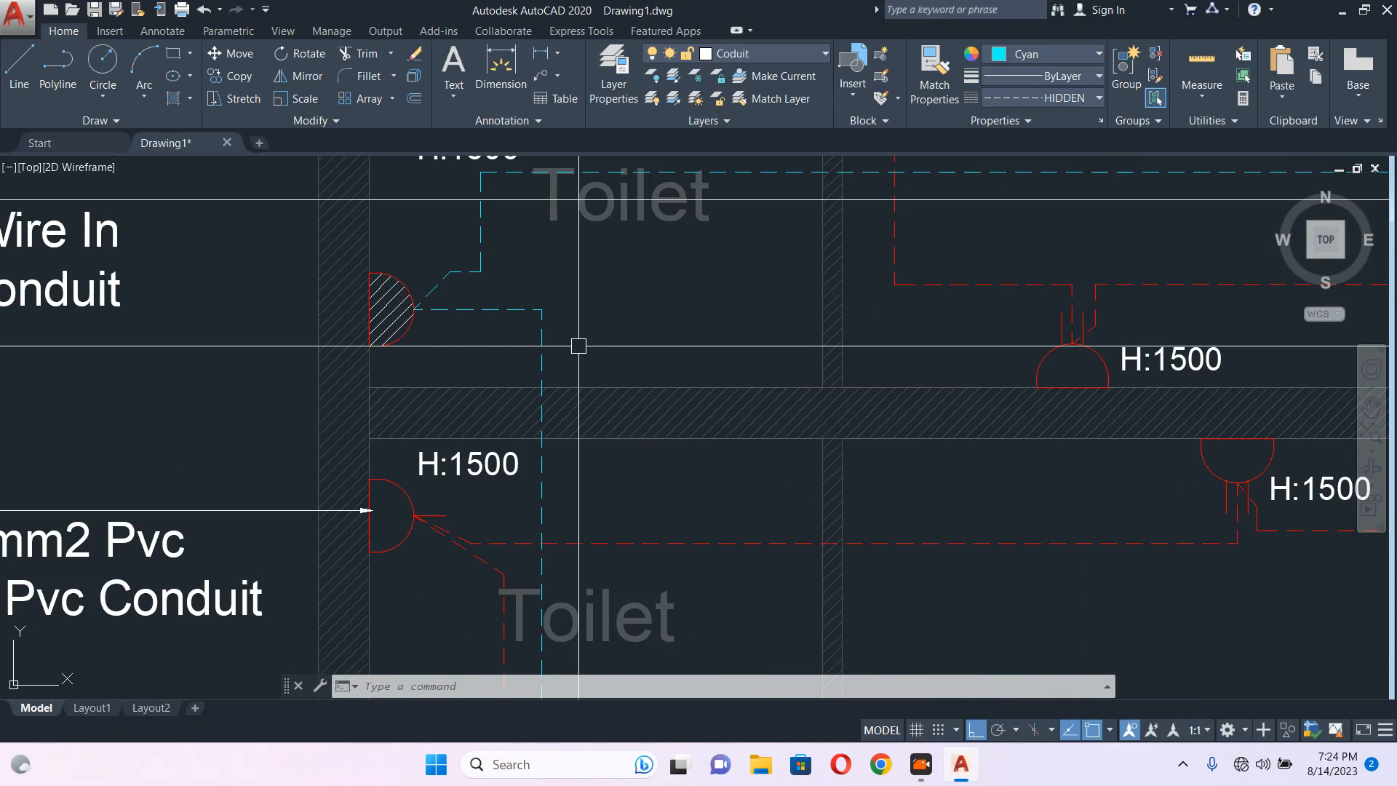
scroll(562, 343, "down", 3)
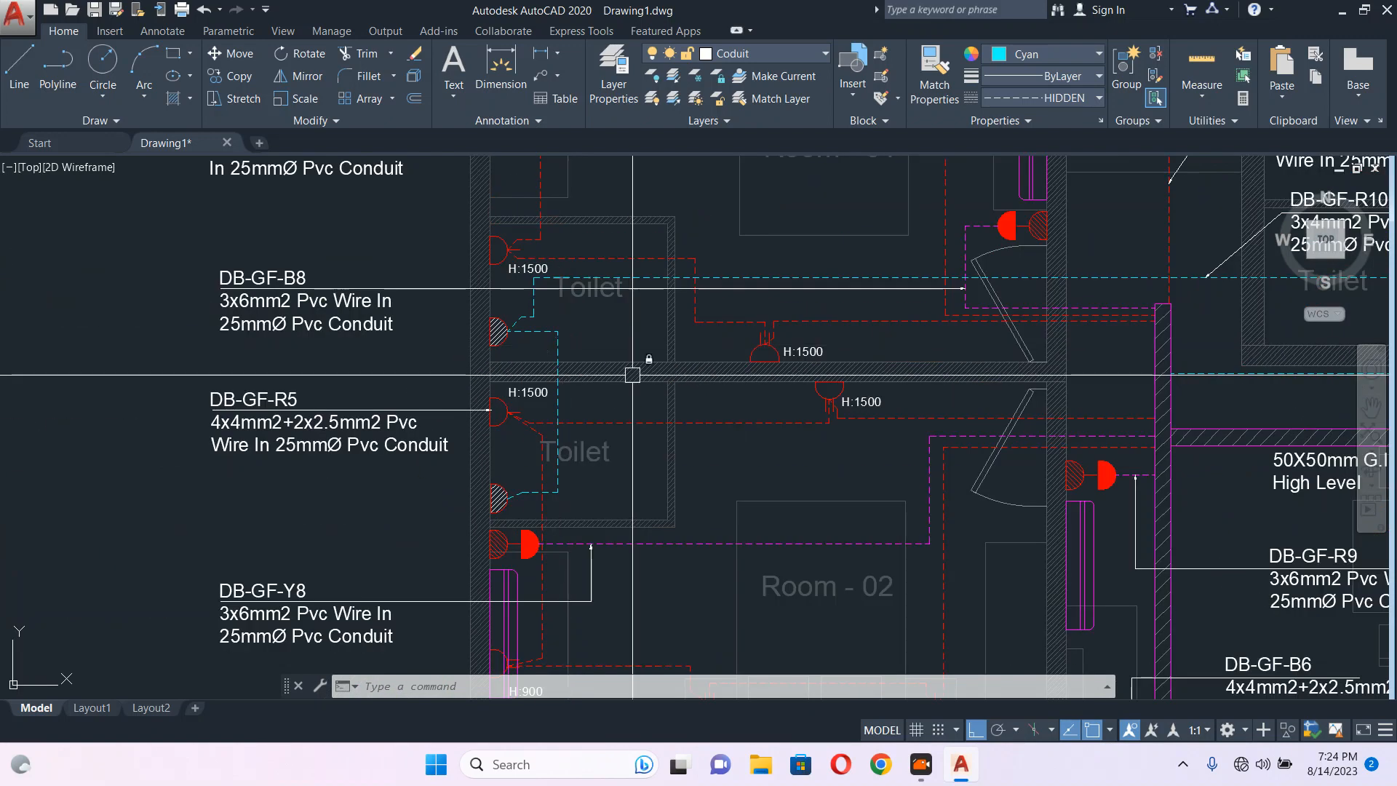
scroll(532, 342, "up", 2)
scroll(470, 345, "up", 2)
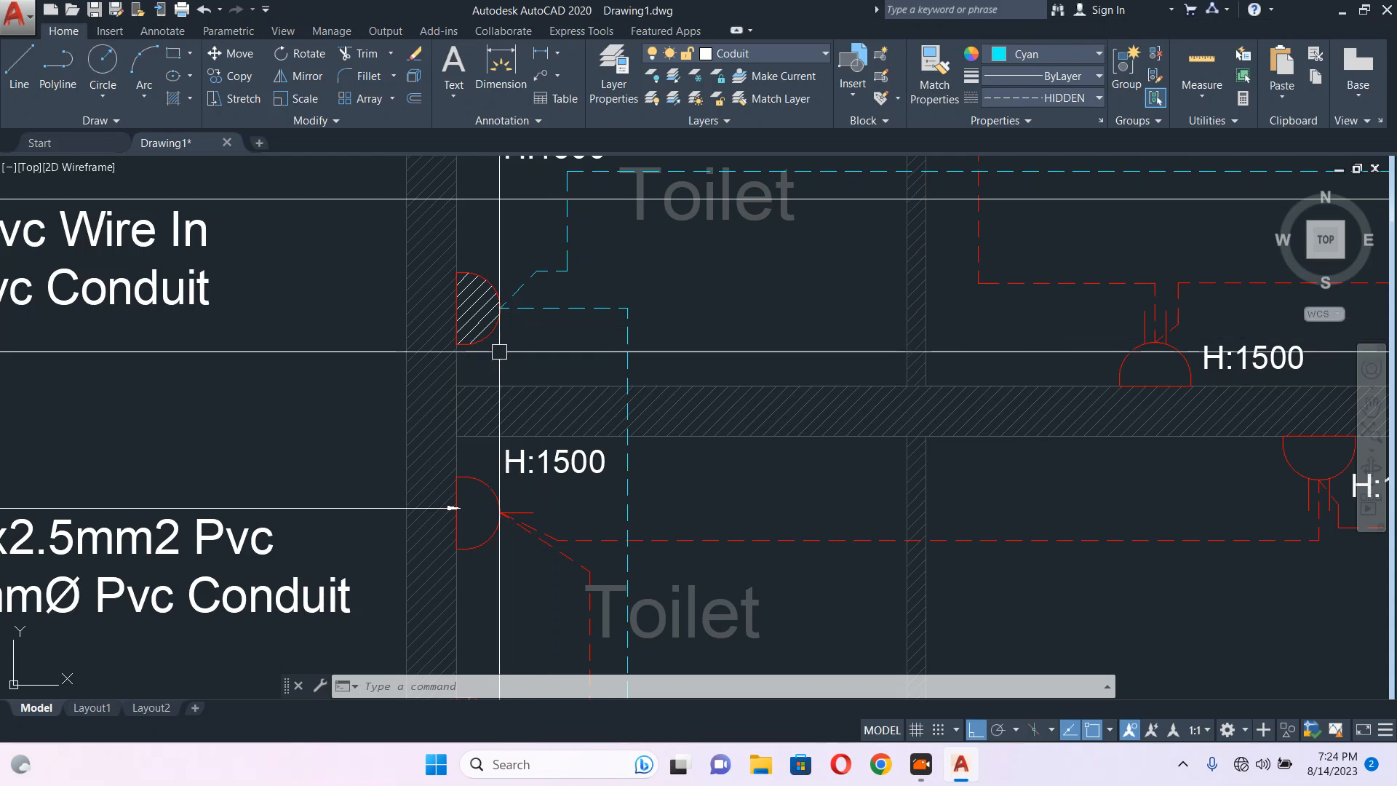
scroll(465, 317, "up", 3)
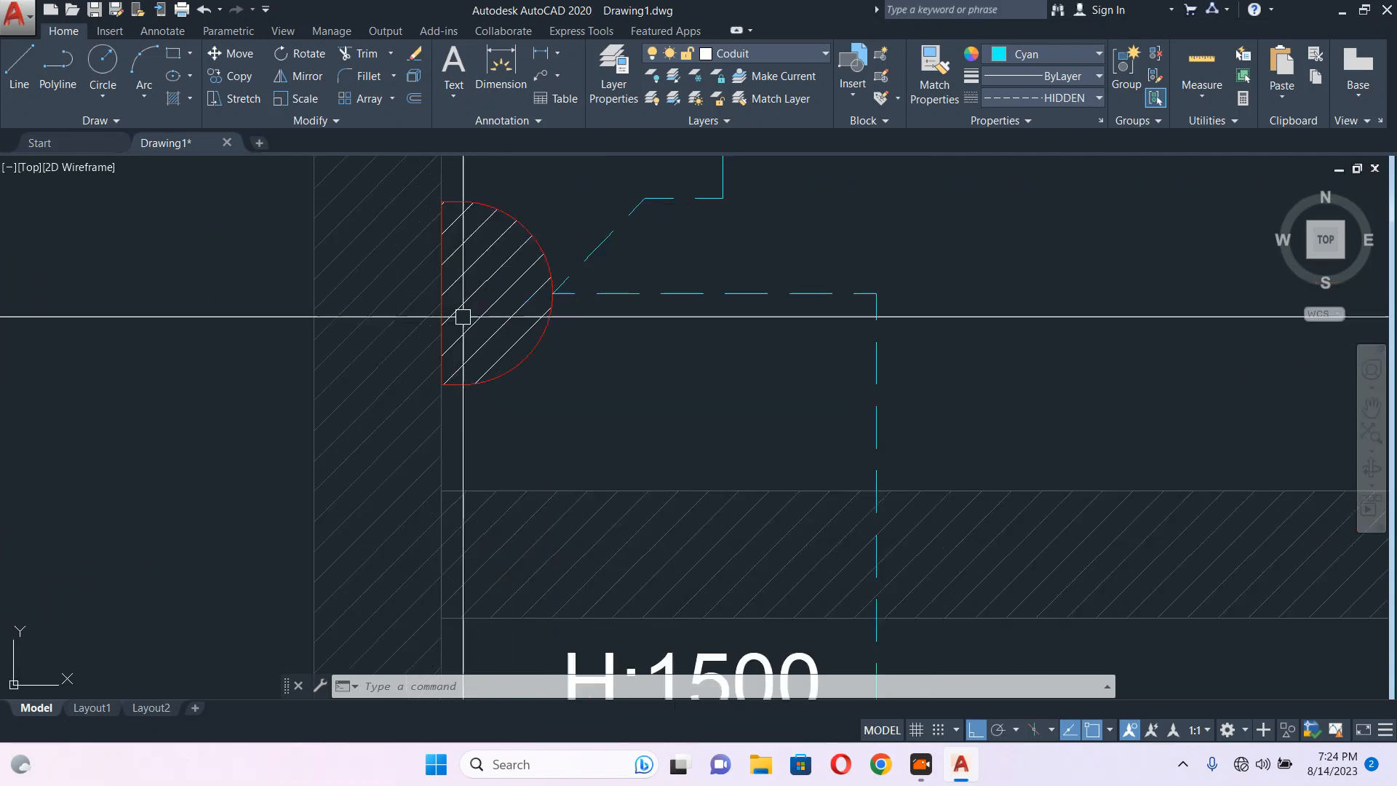
scroll(544, 313, "down", 5)
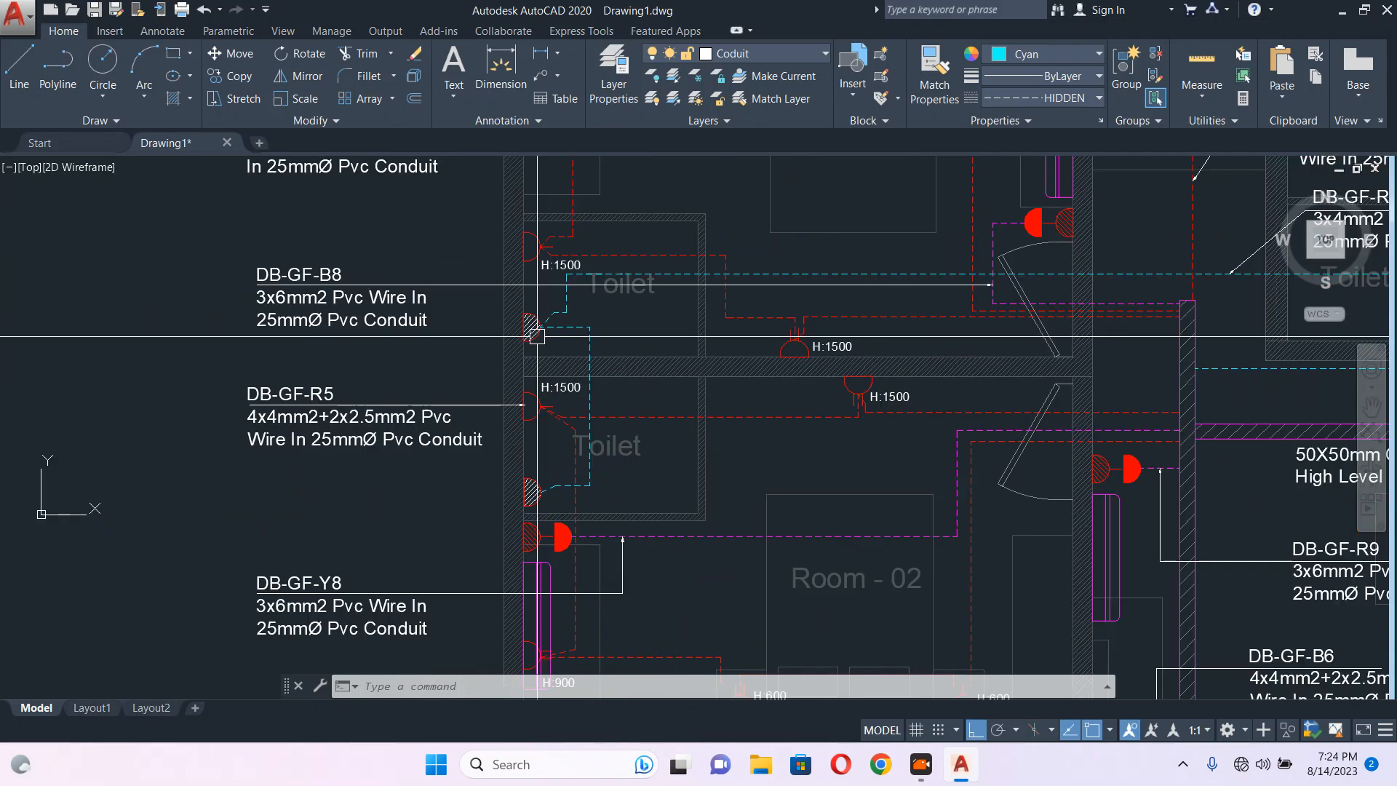
scroll(527, 324, "up", 3)
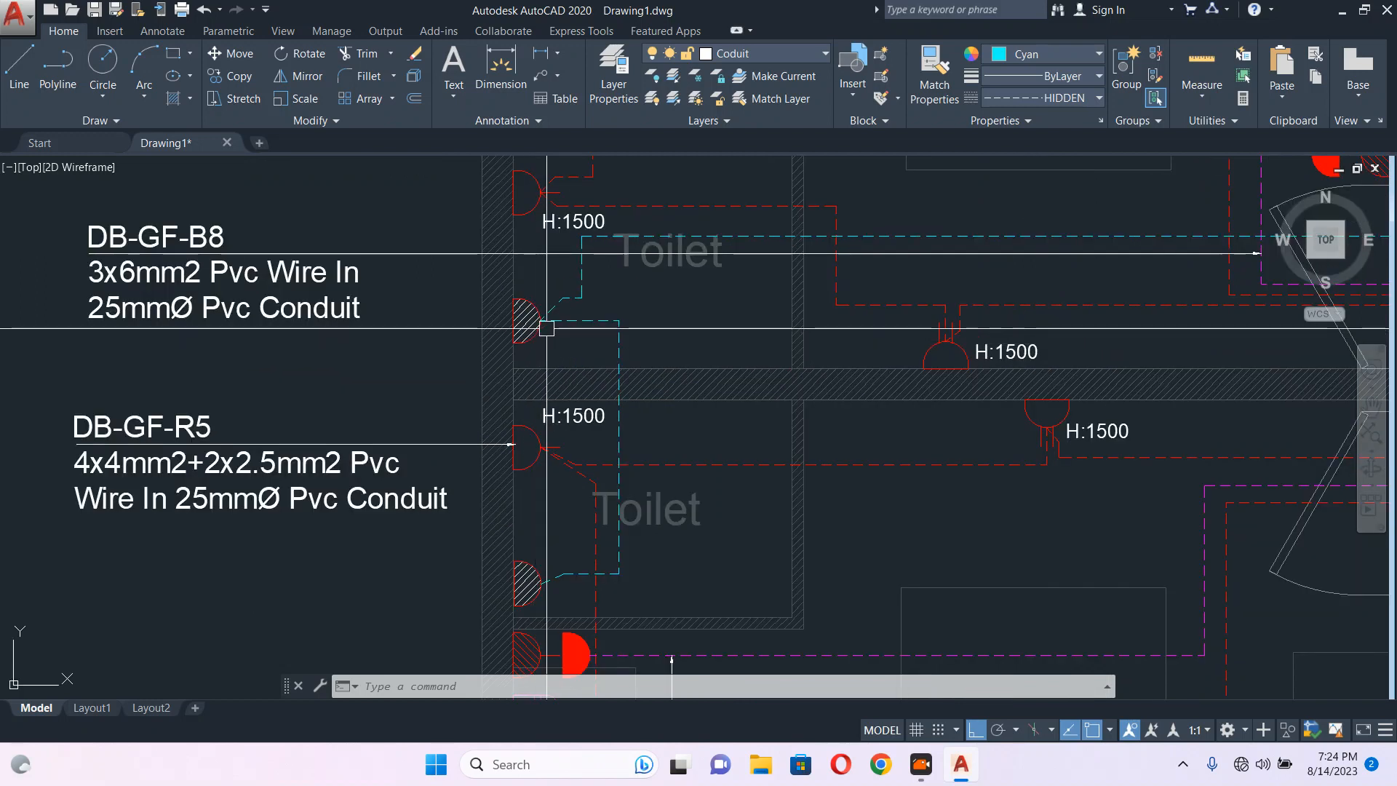
scroll(532, 344, "up", 2)
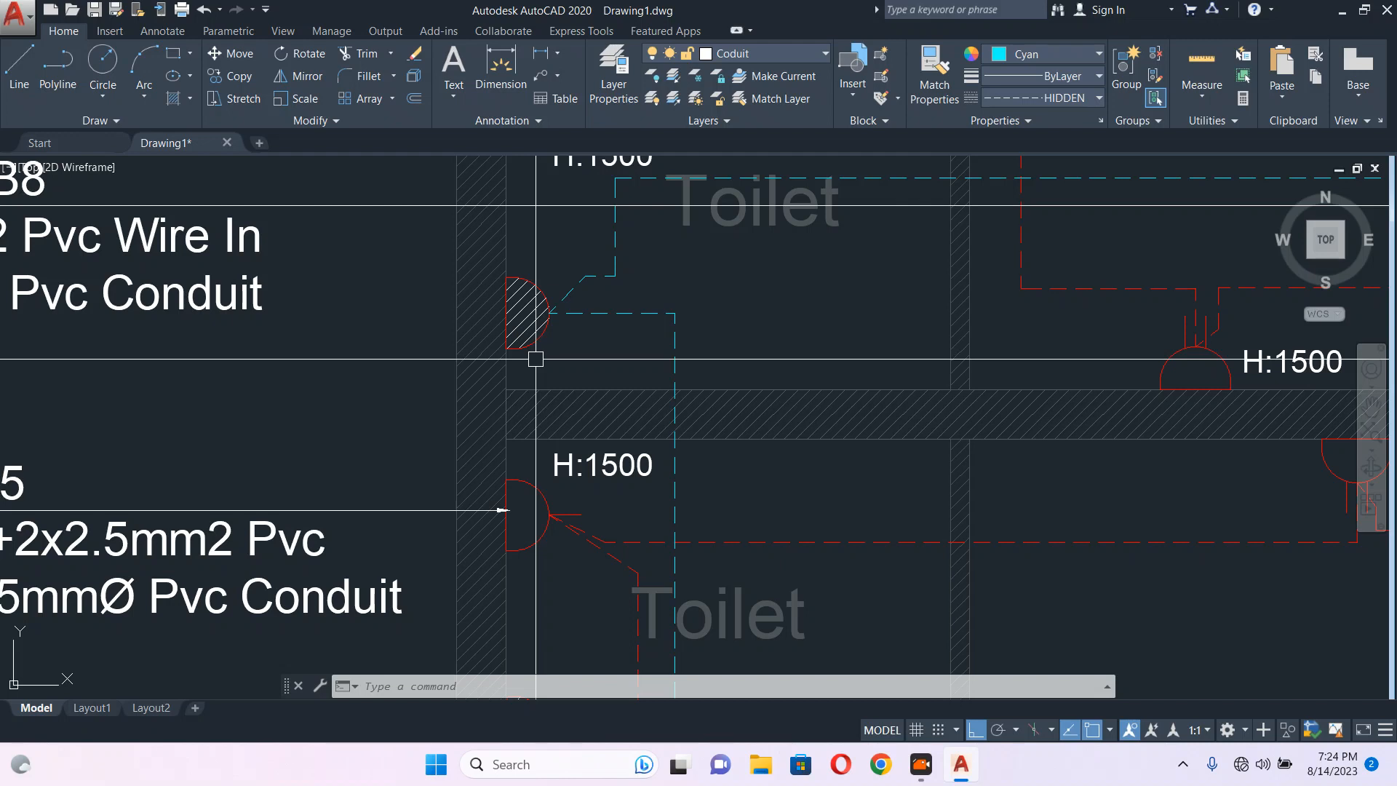
scroll(535, 359, "down", 2)
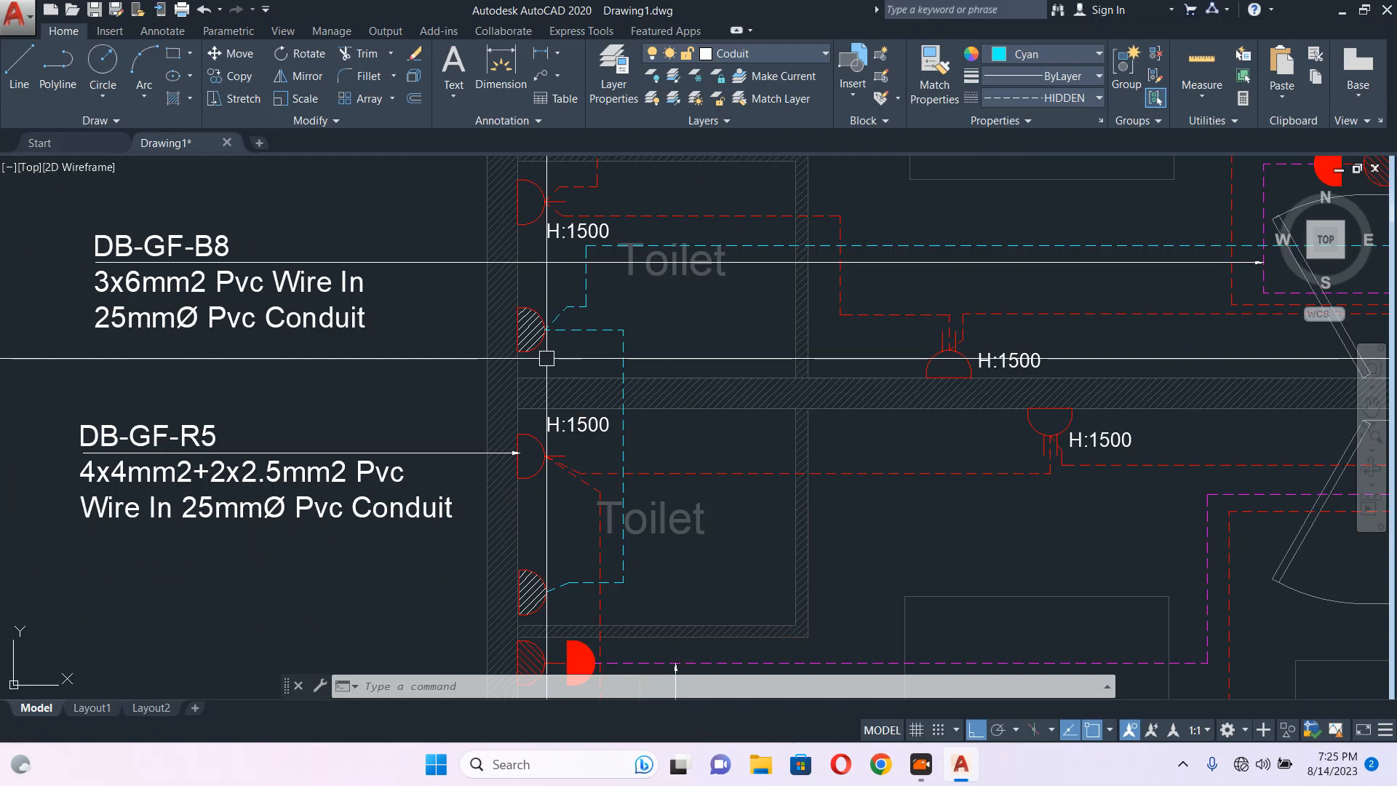
Review the labels and conduit routes across the ground-floor plan, ending with the DB-GF-R7 and DB-GF-R10 labels by the laundry and kitchen.
scroll(546, 358, "down", 3)
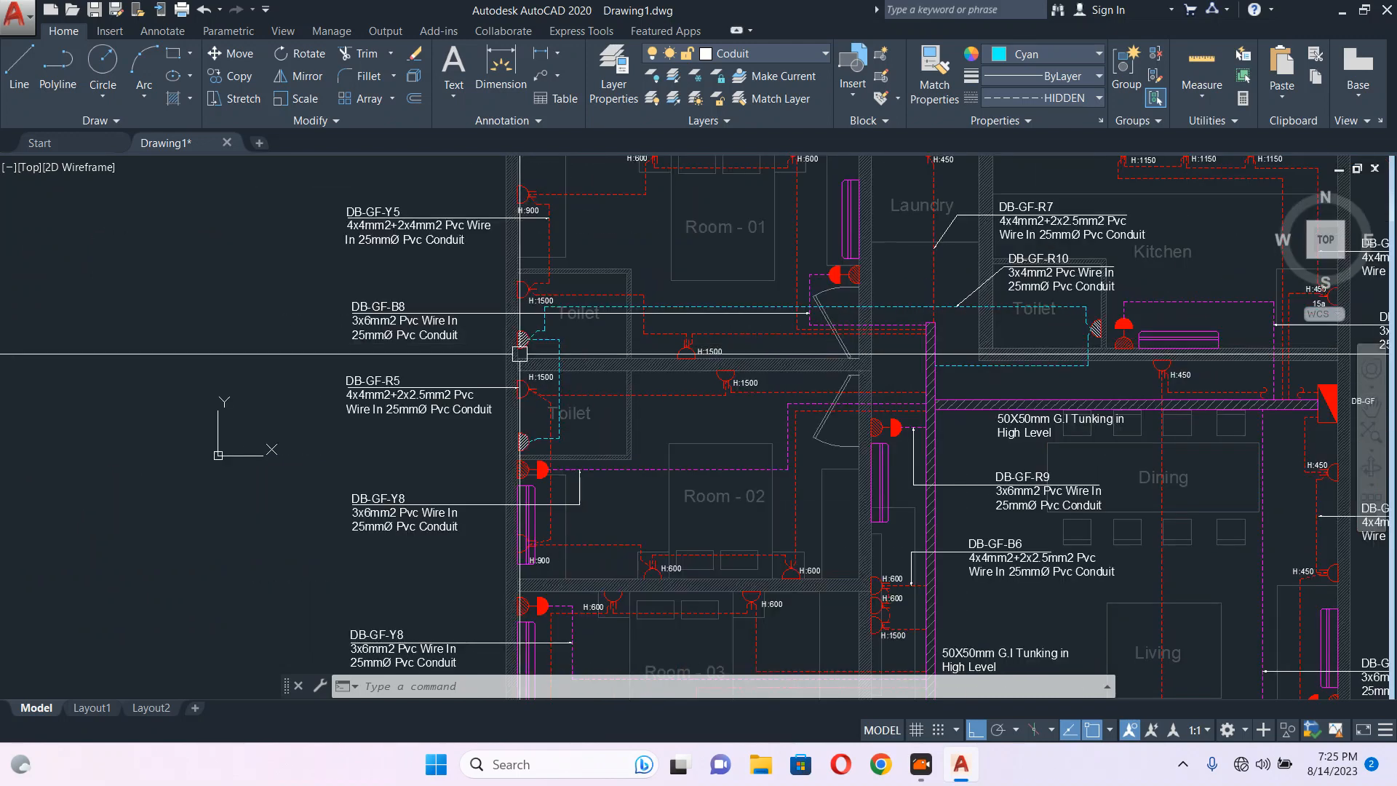
middle_click_drag(764, 377, 576, 354)
scroll(576, 355, "down", 3)
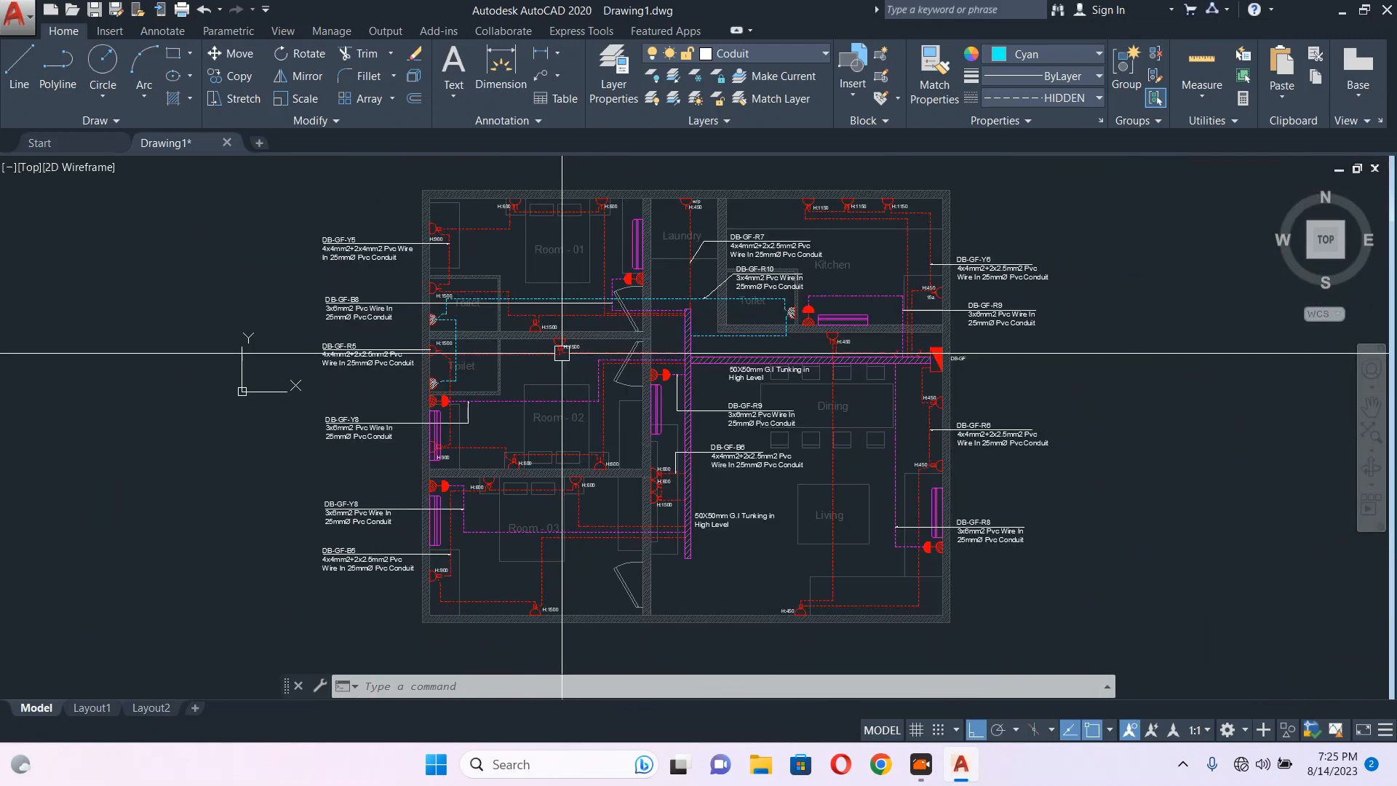
scroll(842, 410, "up", 5)
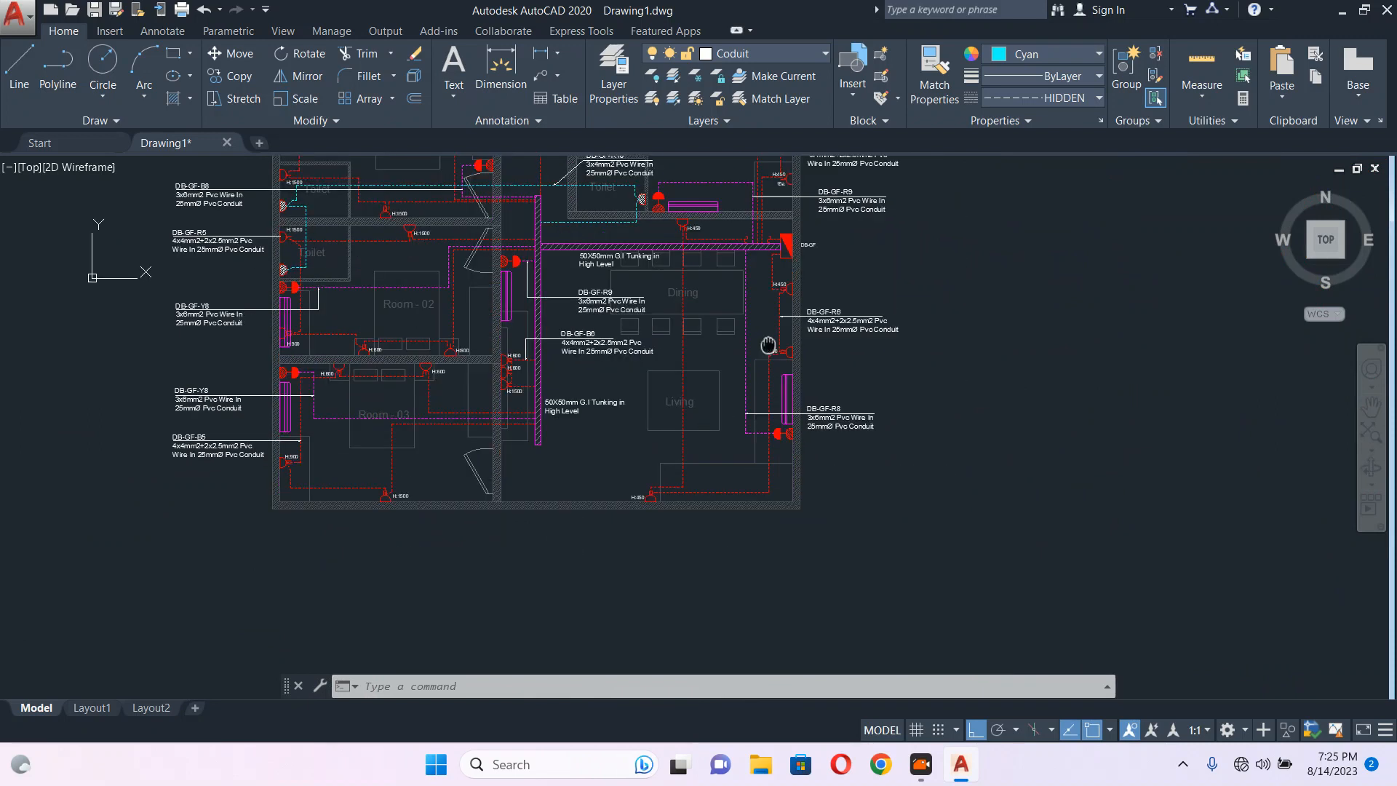
scroll(579, 298, "down", 3)
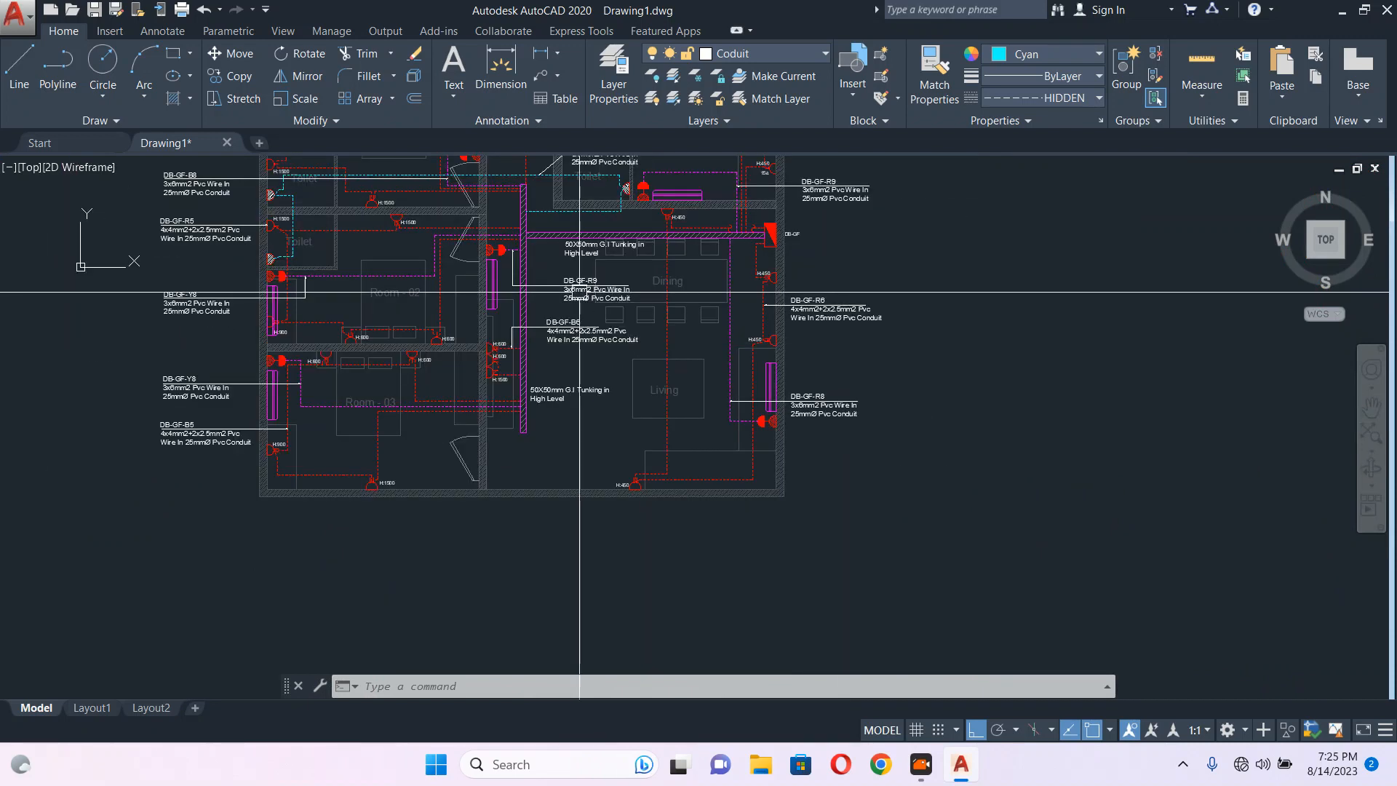
scroll(580, 298, "up", 3)
scroll(324, 285, "down", 3)
scroll(321, 286, "up", 4)
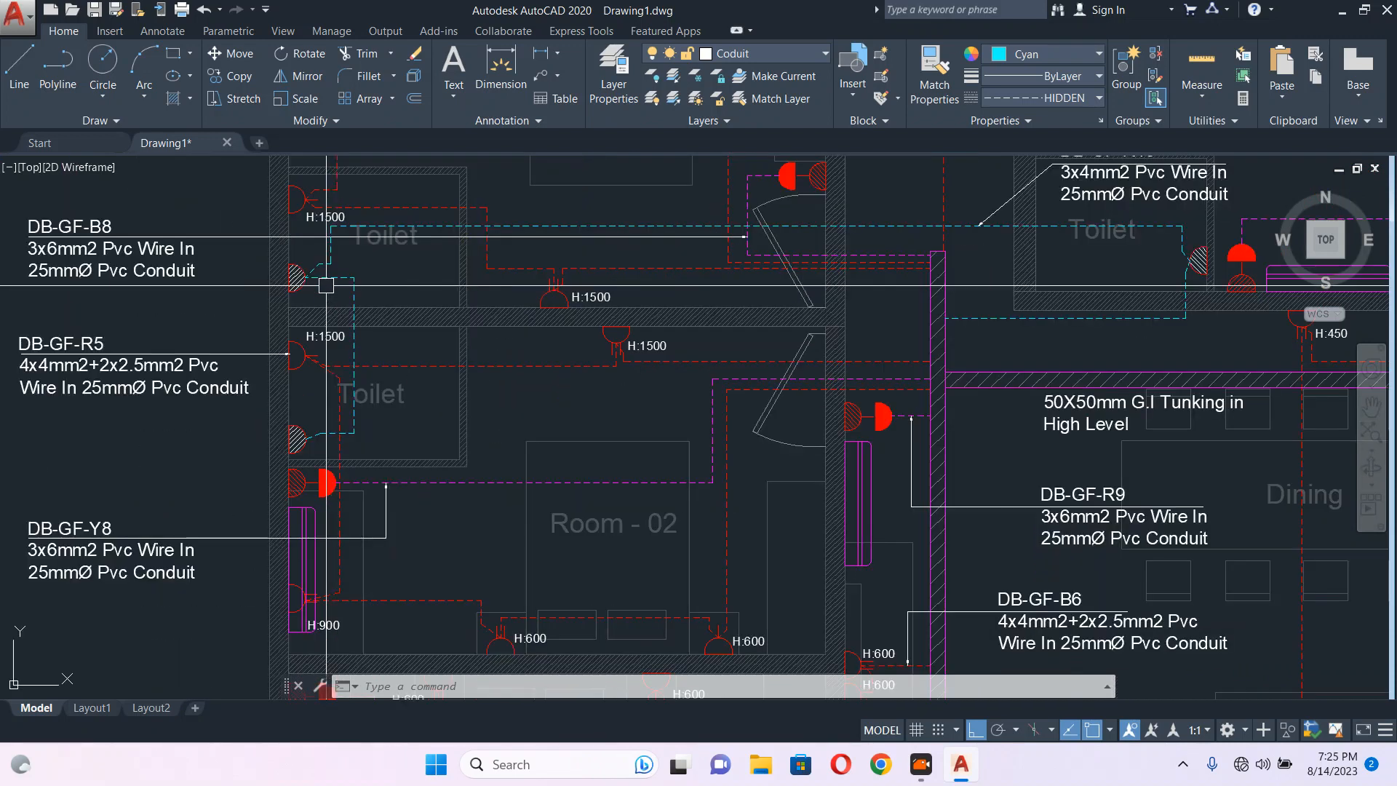
scroll(304, 274, "up", 2)
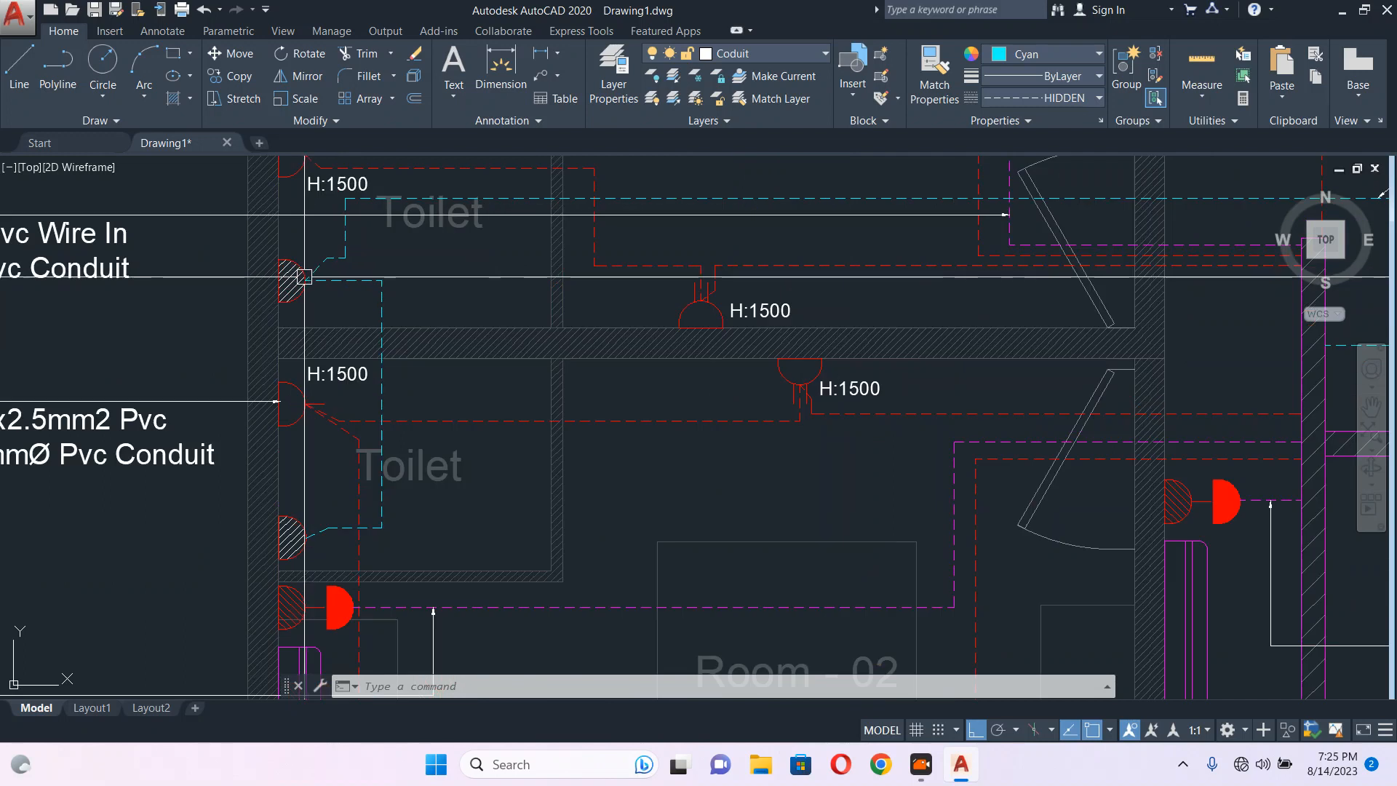
scroll(339, 270, "down", 4)
scroll(342, 273, "up", 2)
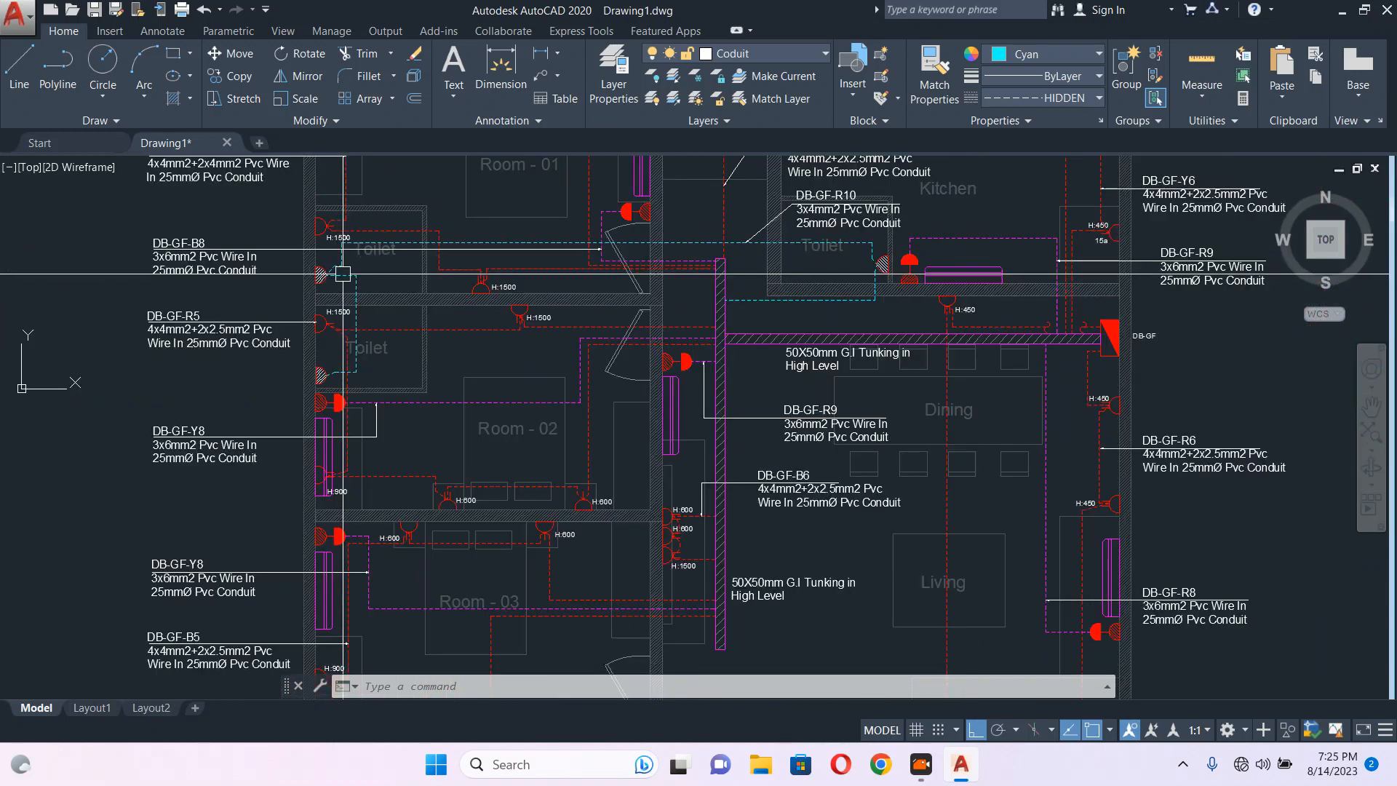
middle_click_drag(798, 287, 511, 436)
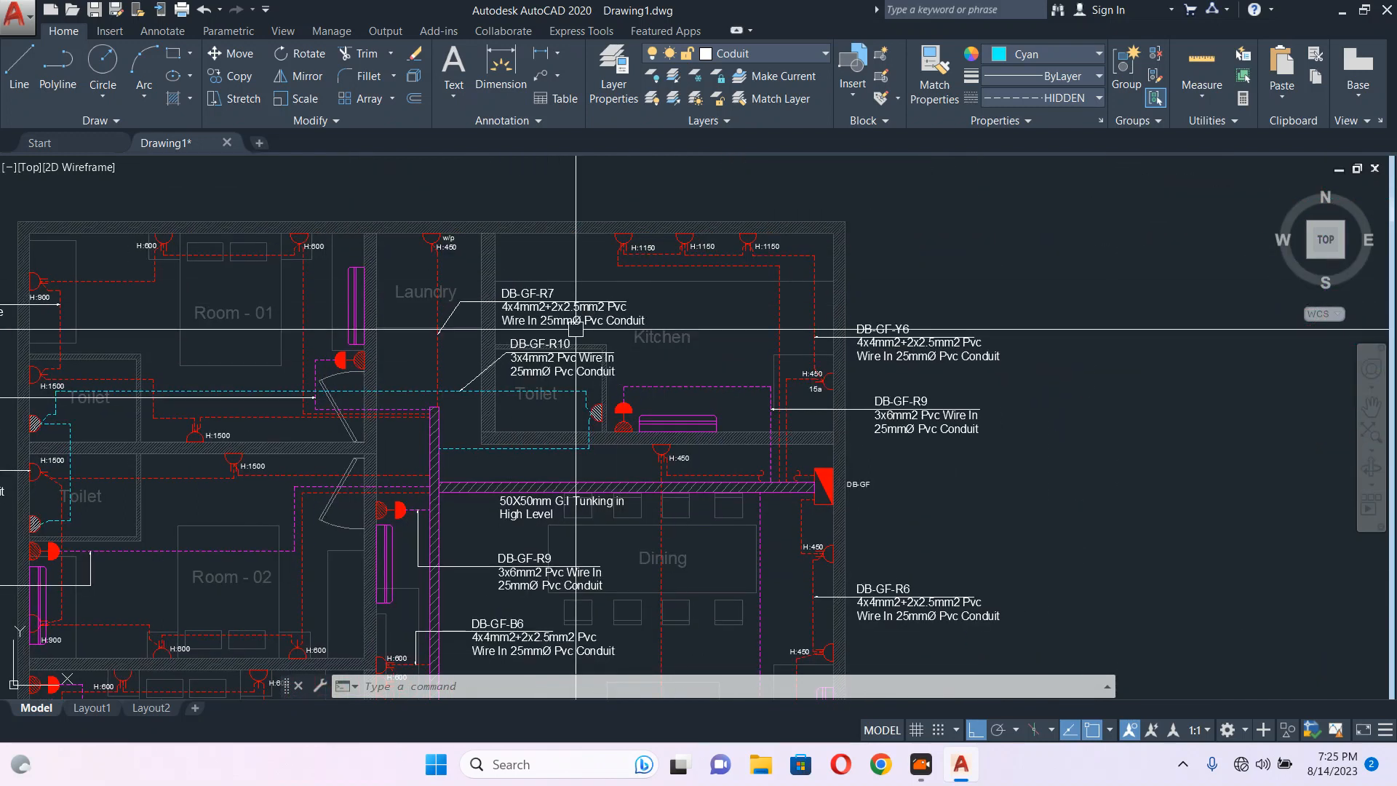
scroll(553, 255, "up", 3)
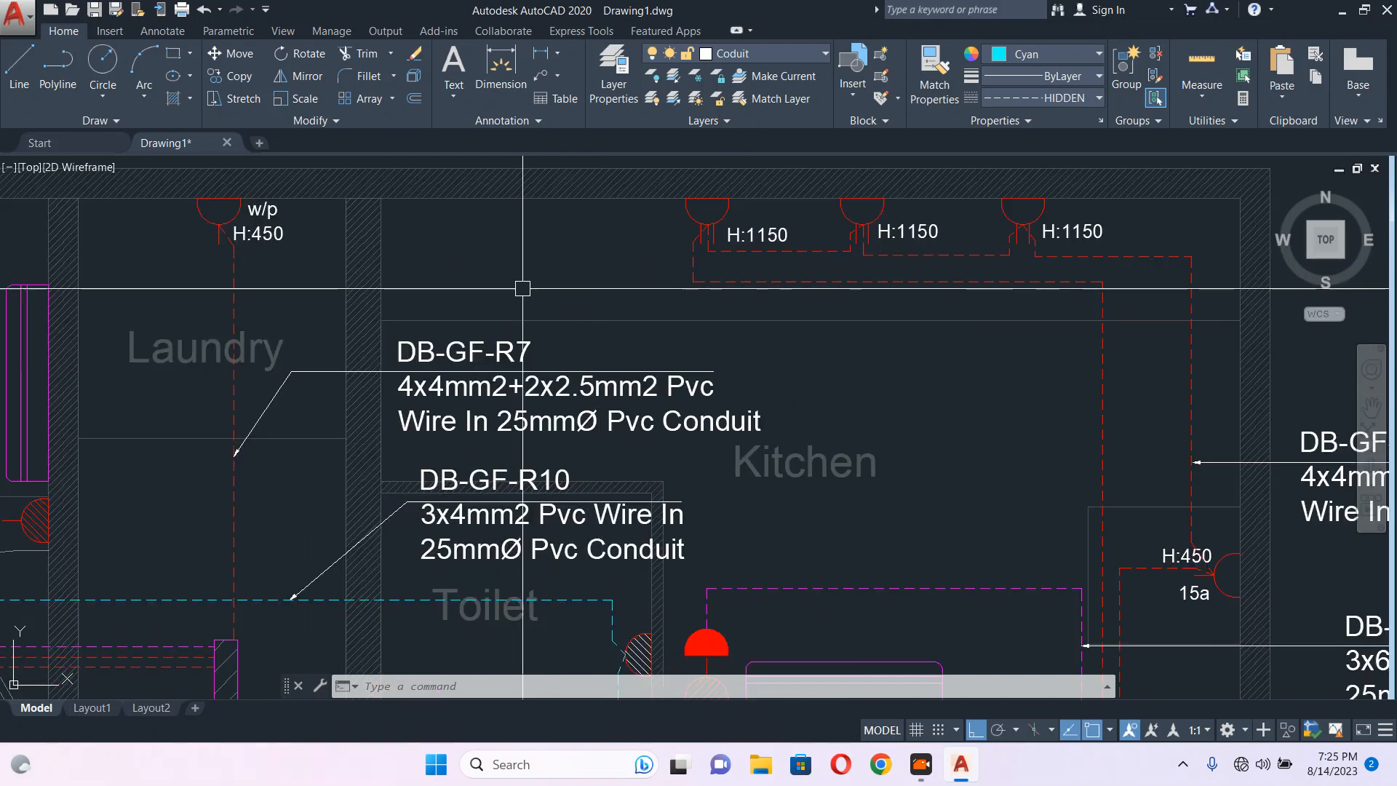
Draw a rectangle on the kitchen counter against the outer wall, between the laundry wall and the nearest H:1150 outlet.
type("rec")
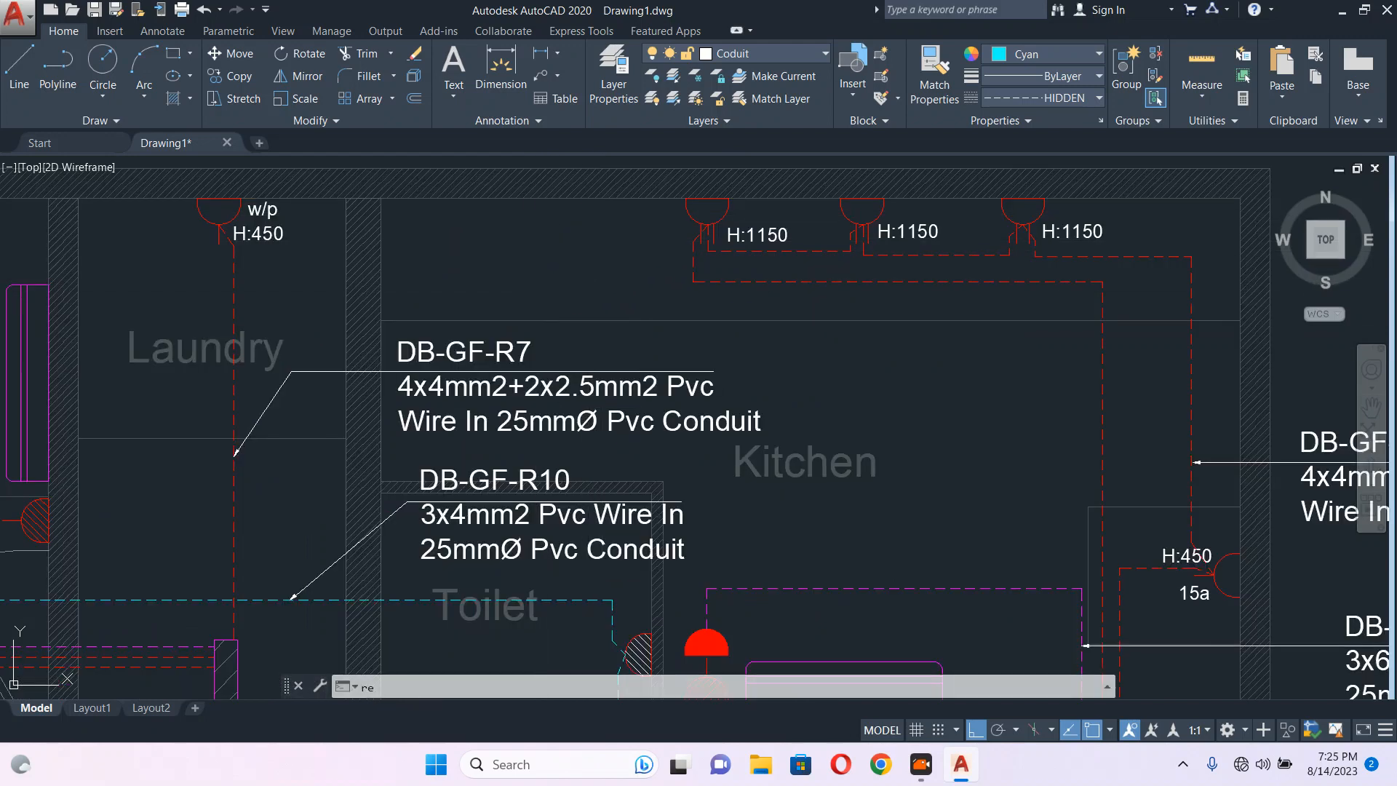
key("Return")
left_click(487, 198)
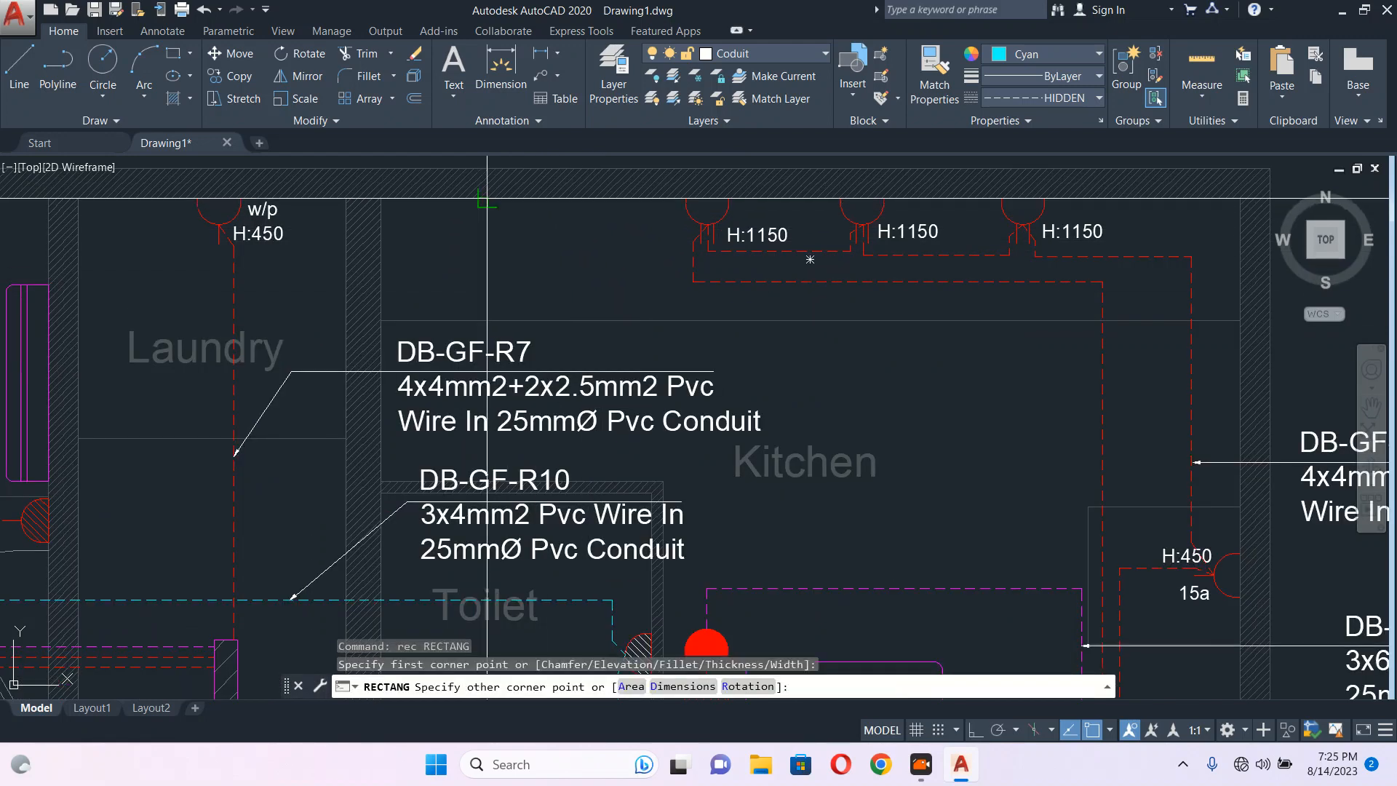
left_click(635, 316)
Set the new kitchen counter rectangle's linetype to Continuous and its colour to 8.
left_click(636, 317)
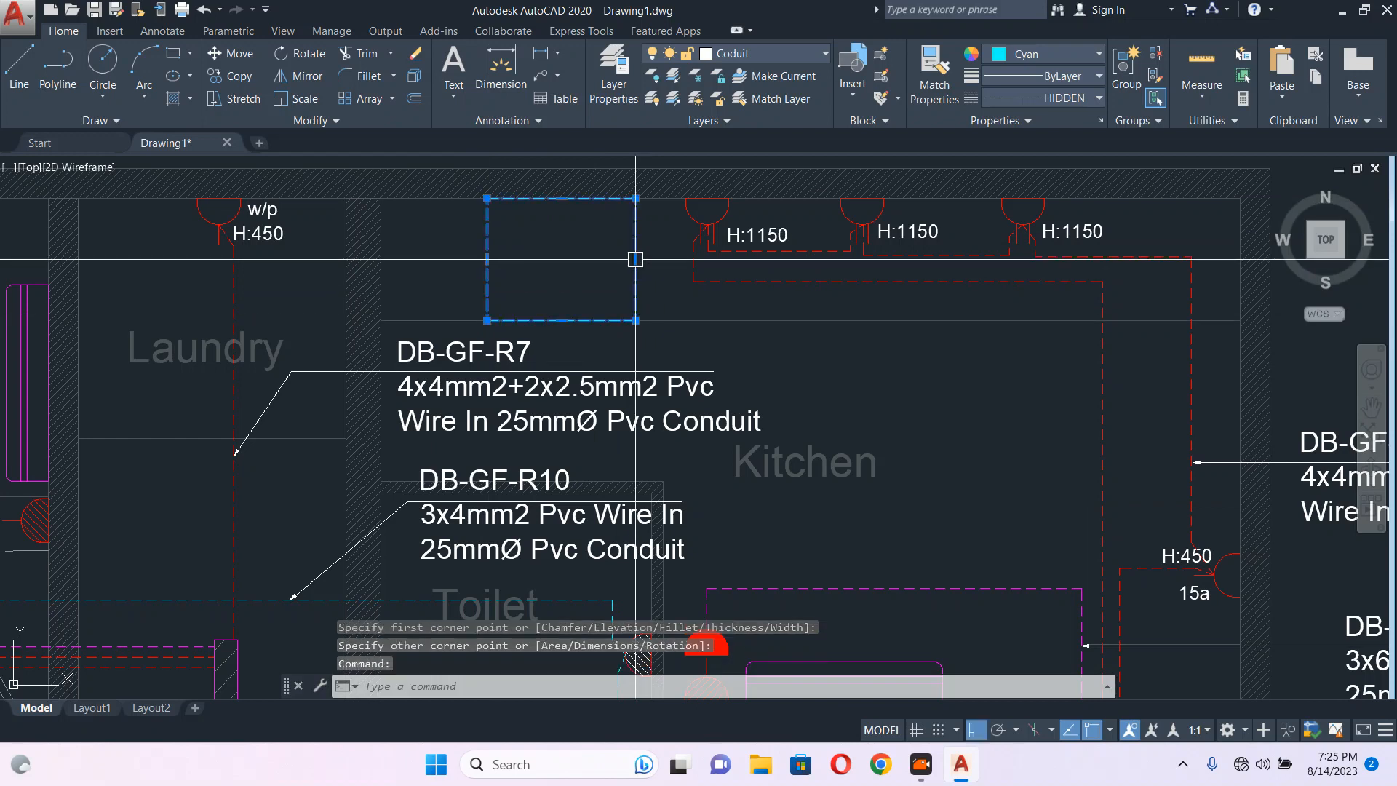
left_click(1040, 98)
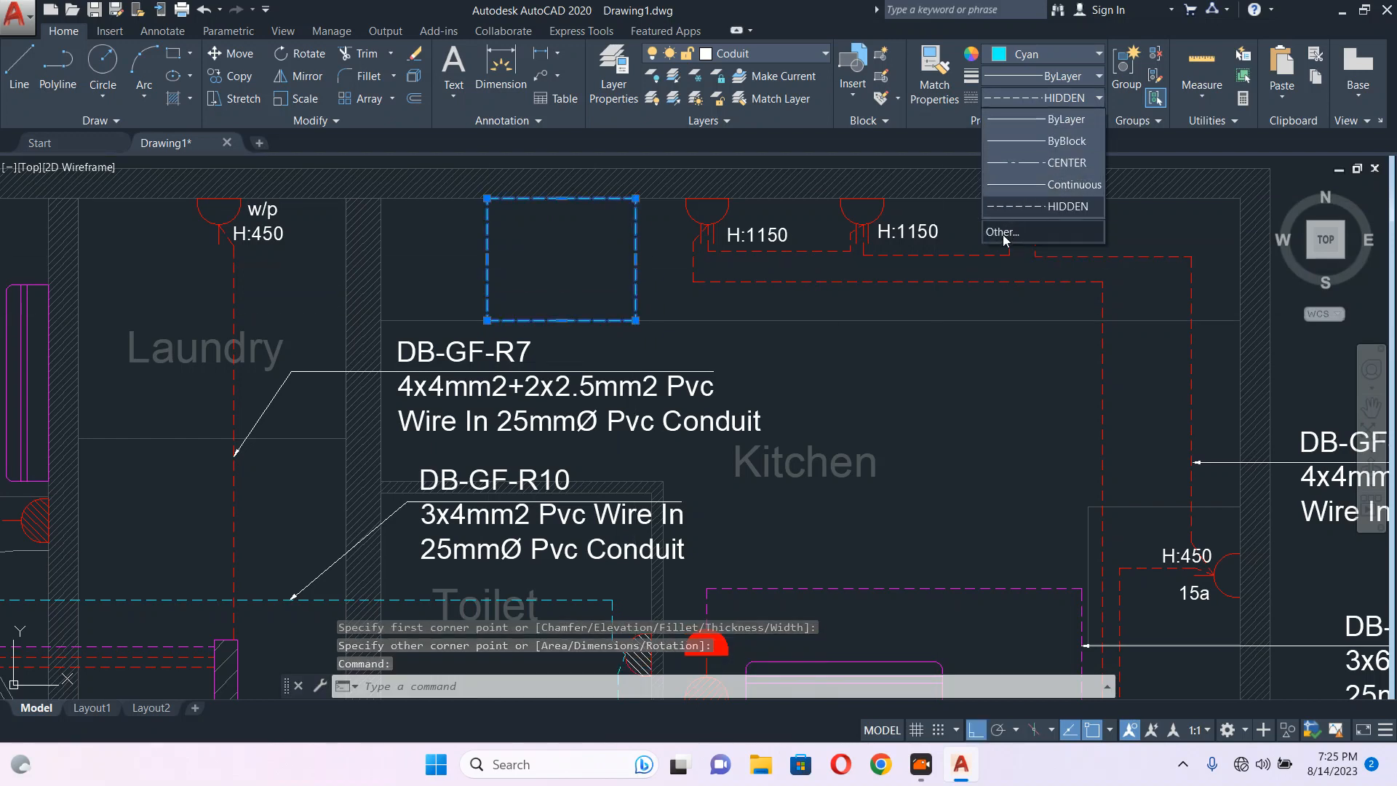
left_click(1035, 186)
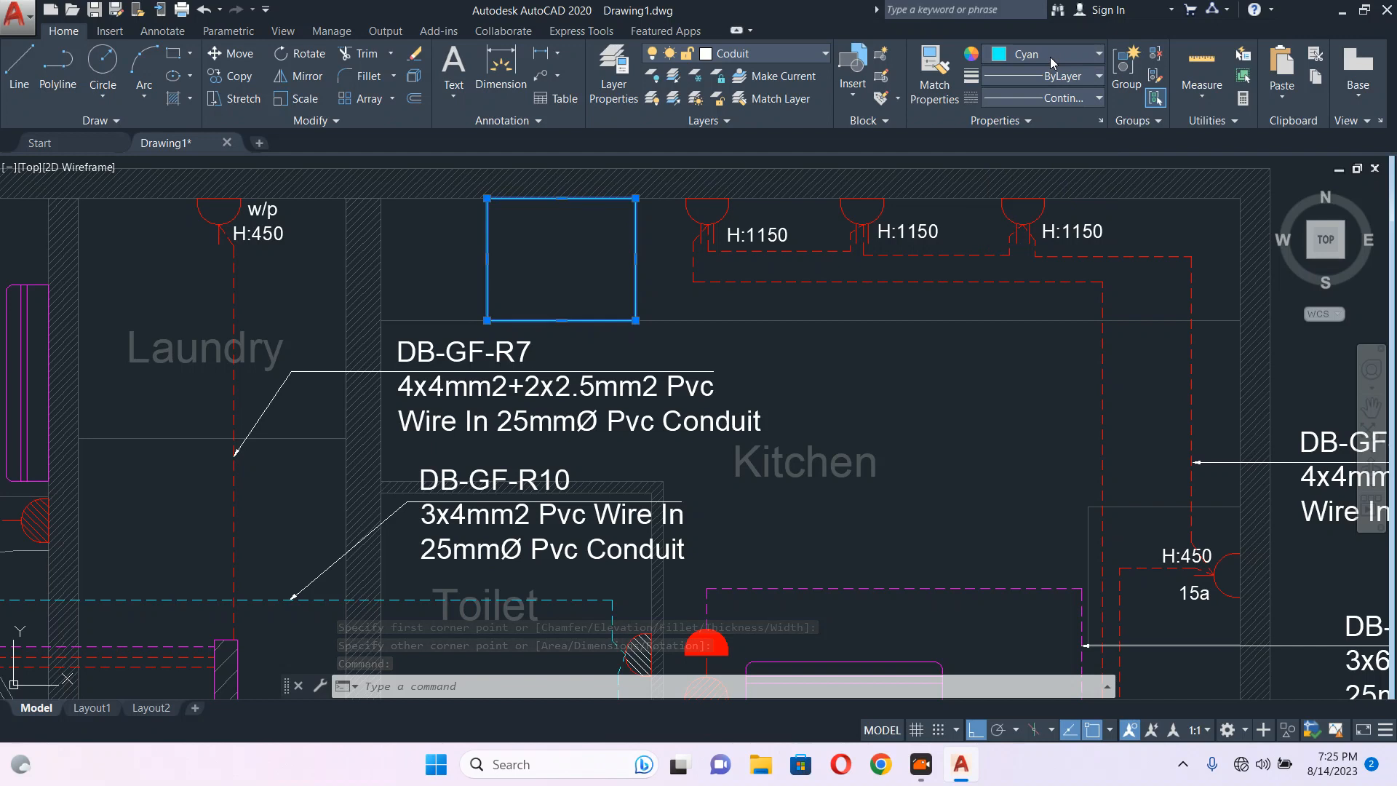
left_click(1051, 55)
left_click(1123, 240)
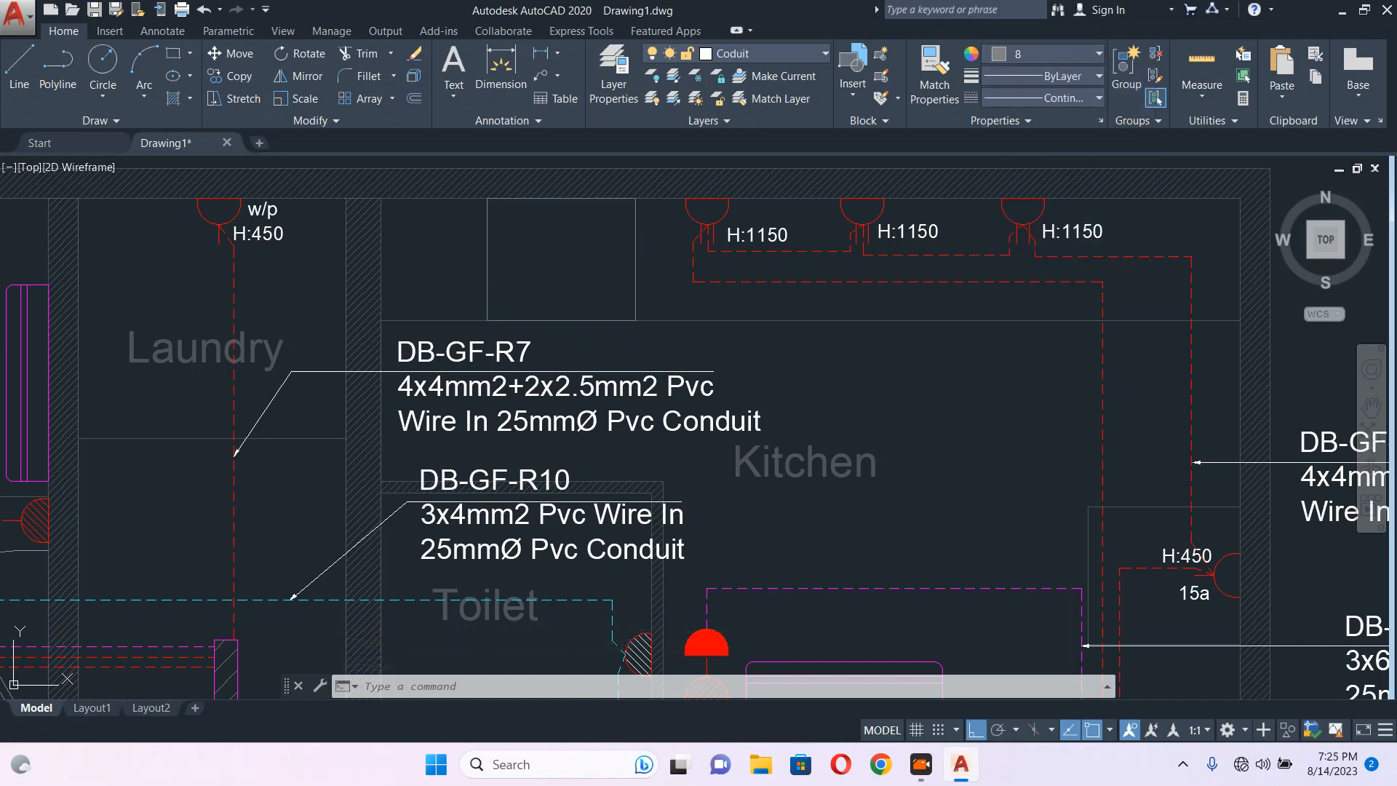
key("Escape")
Move the DB-GF-R7 label and its leader about 6.4 units straight up, above the building's outer wall.
scroll(562, 229, "down", 2)
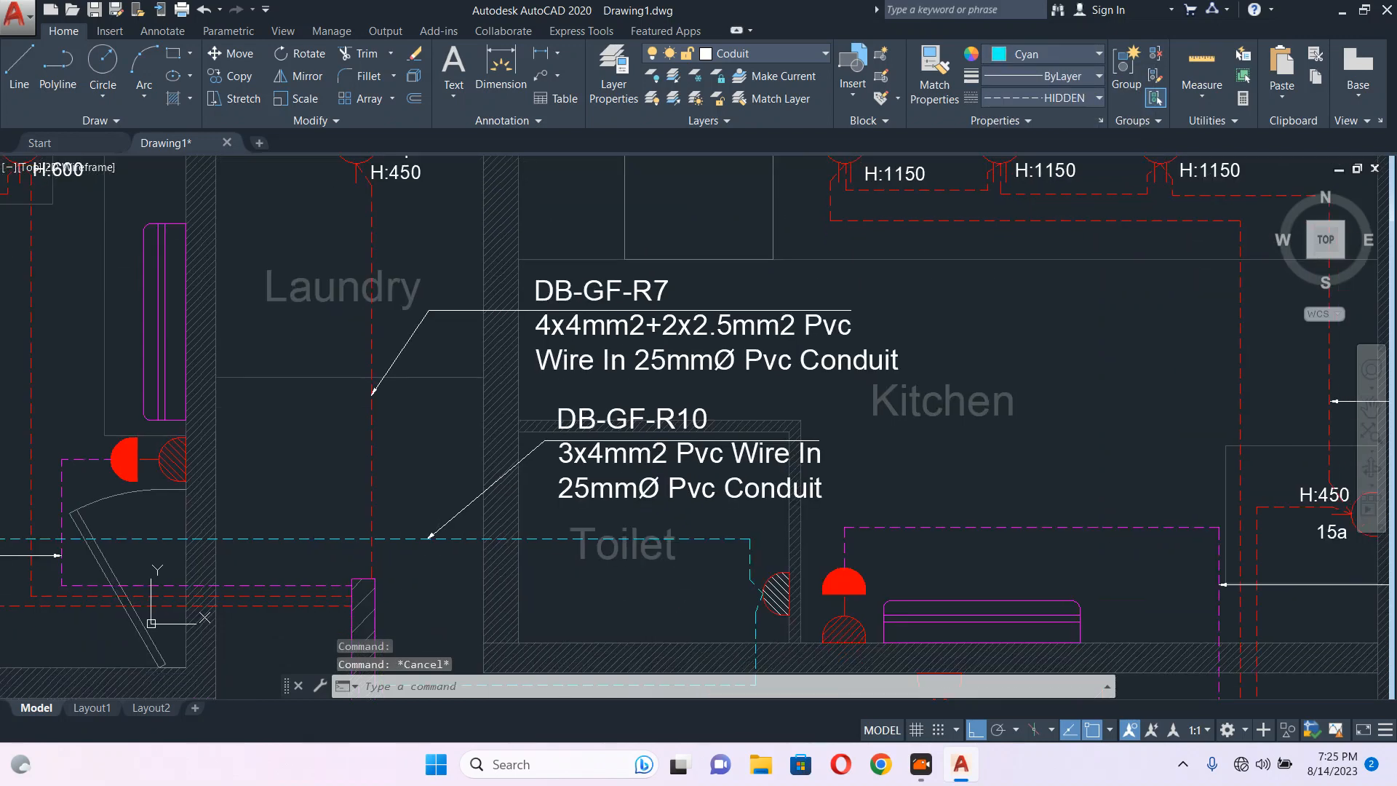
middle_click_drag(720, 348, 739, 474)
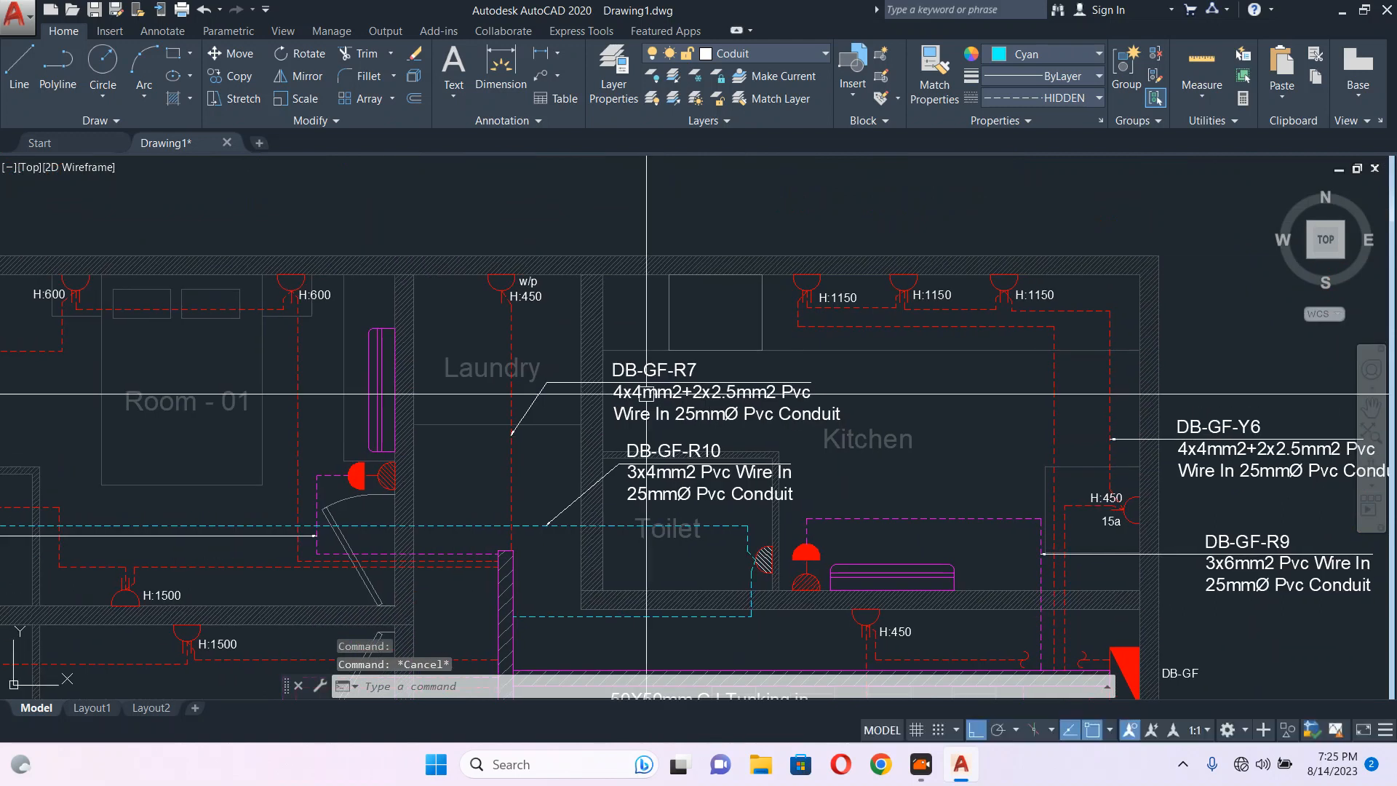
left_click(641, 371)
middle_click_drag(567, 344, 582, 381)
type("m")
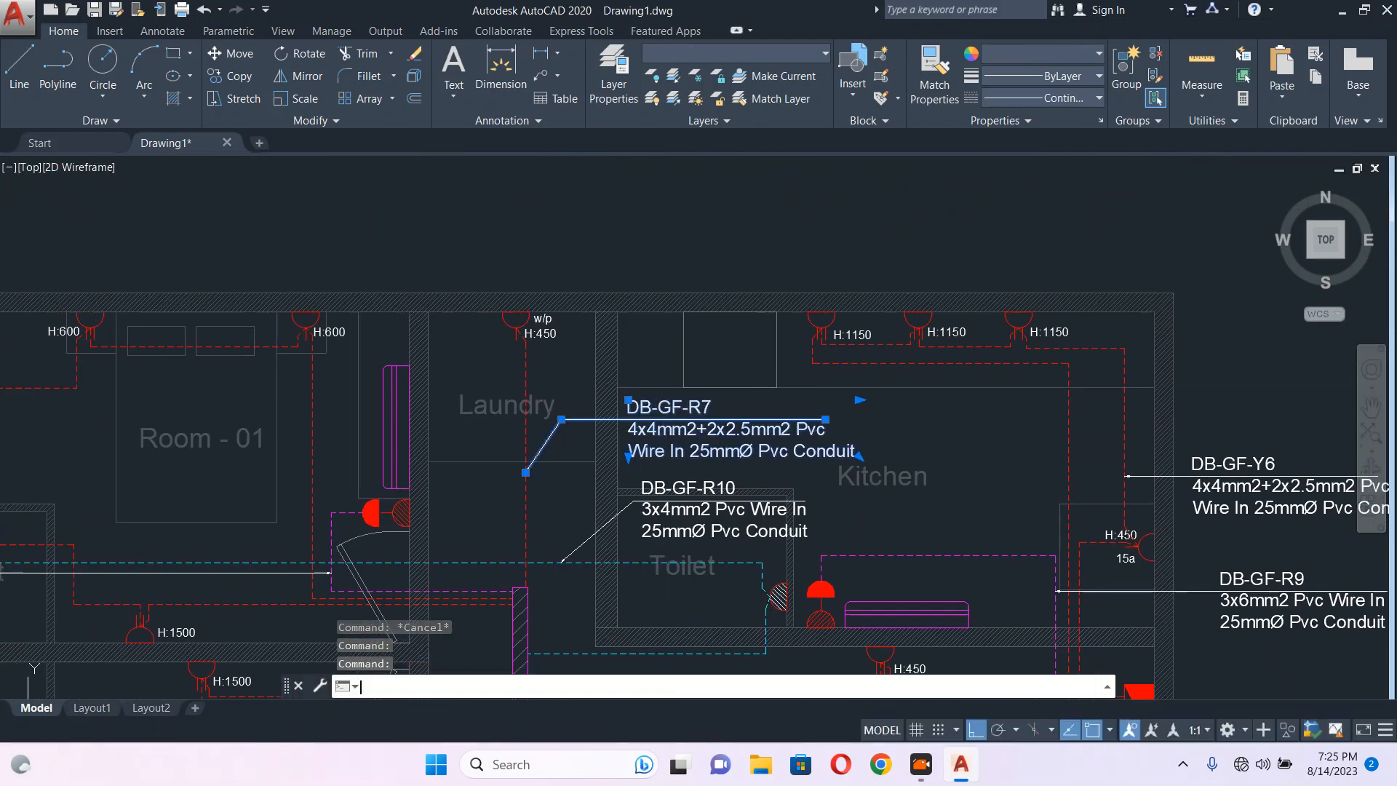
key("Return")
left_click(581, 371)
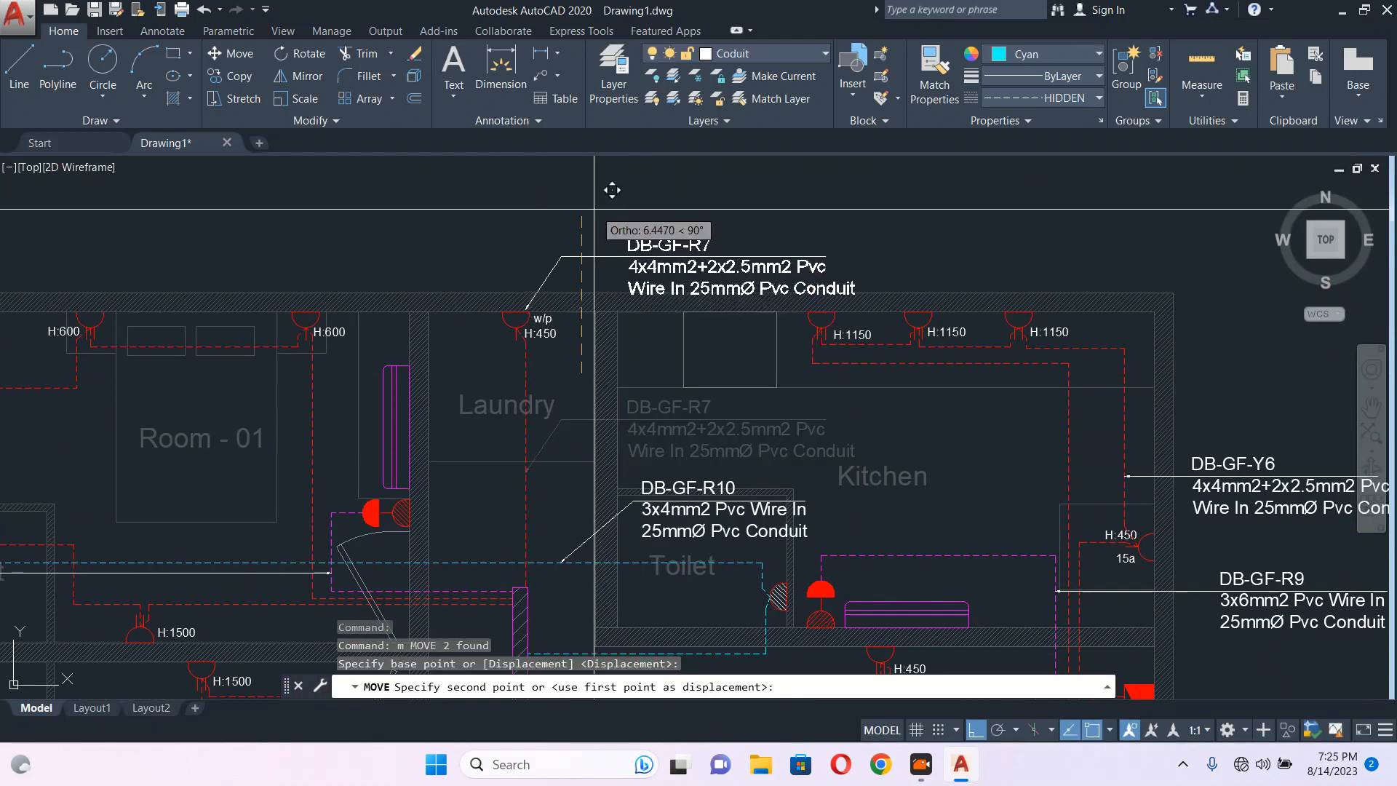
left_click(593, 209)
Shift the DB-GF-R7 label and leader slightly left so the arrow points at the laundry w/p outlet.
left_click(696, 211)
left_click(565, 265)
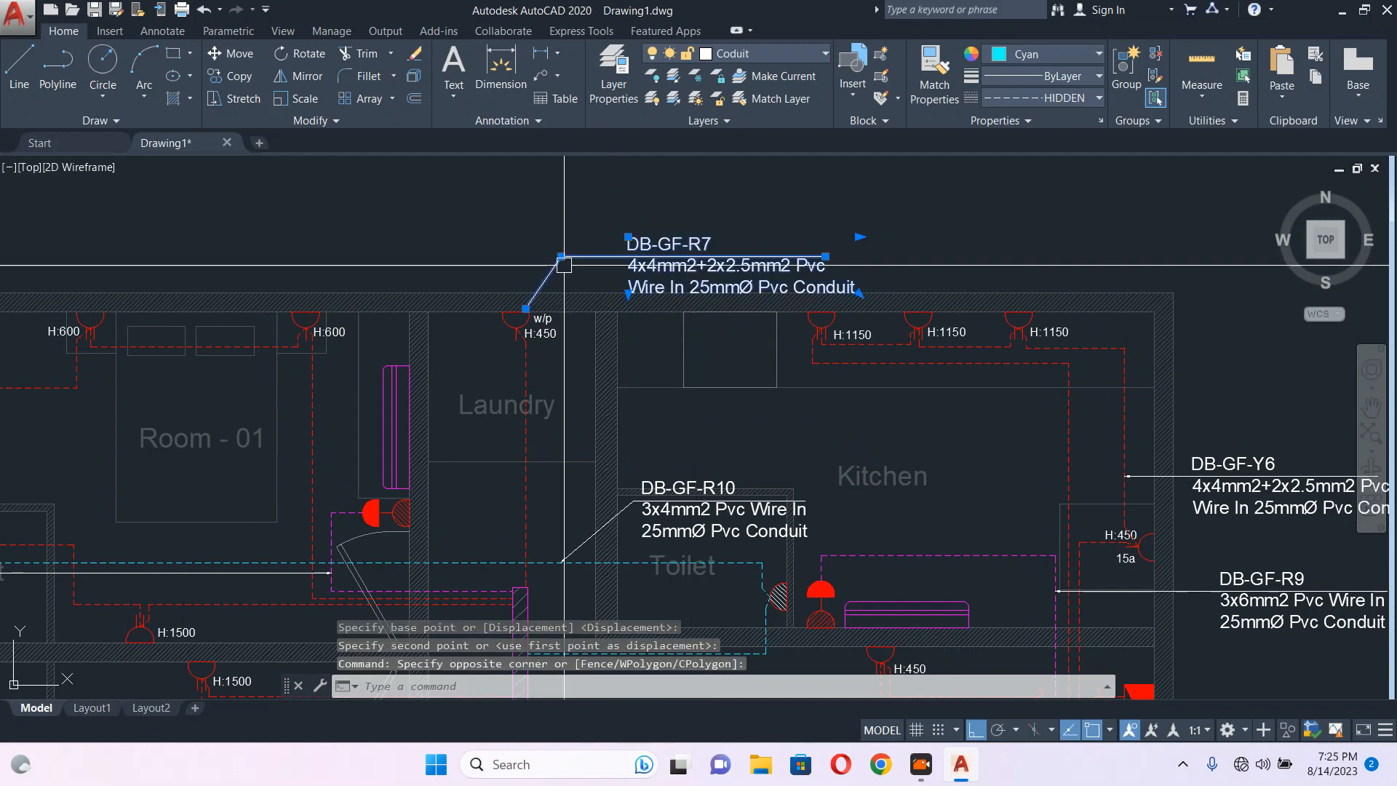
middle_click_drag(565, 265, 578, 274)
type("m")
key("Return")
left_click(722, 193)
left_click(713, 193)
Stretch the DB-GF-R7 text and leader landing slightly upward, clear of the outer wall, keeping the arrowhead at the laundry outlet.
left_click(730, 196)
left_click(521, 246)
middle_click_drag(521, 246, 541, 279)
type("s")
key("Return")
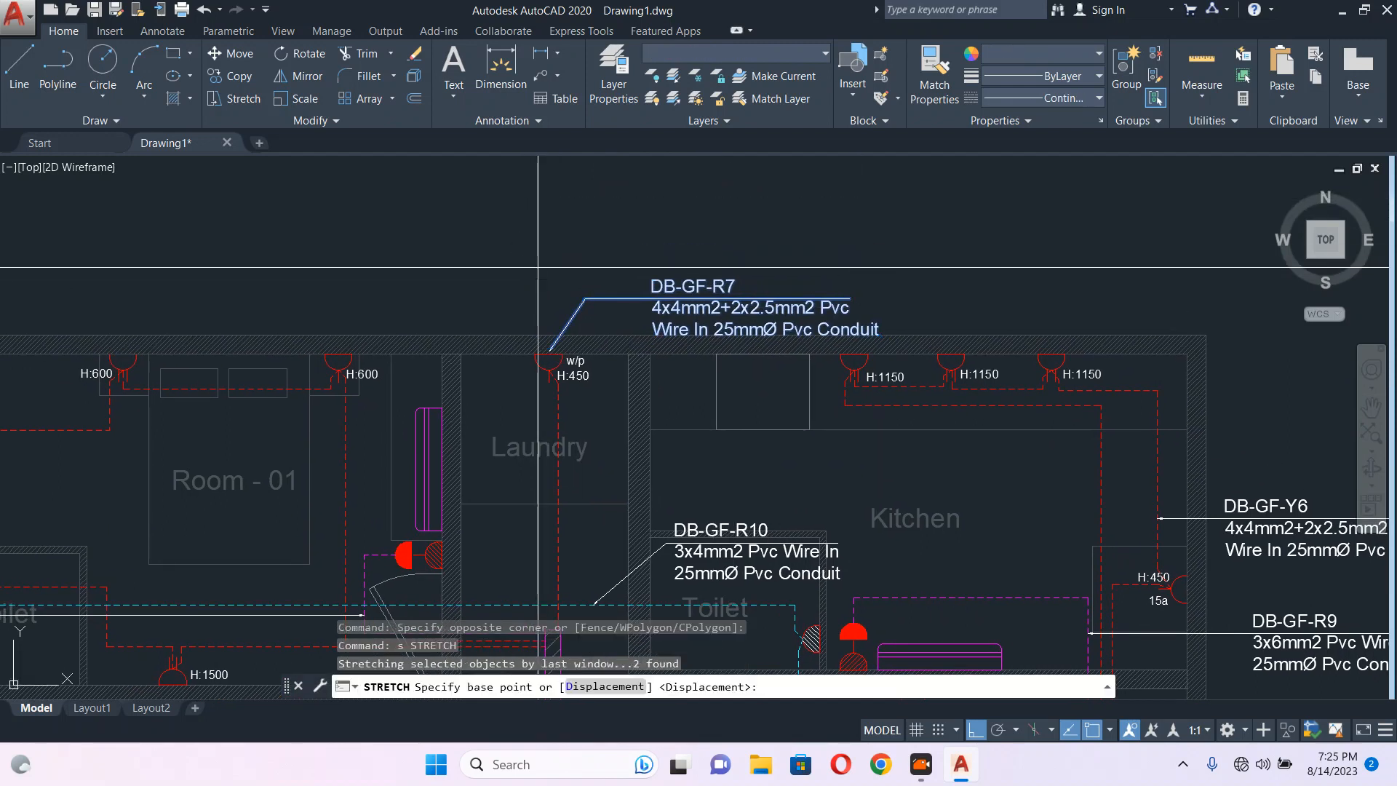
left_click(542, 265)
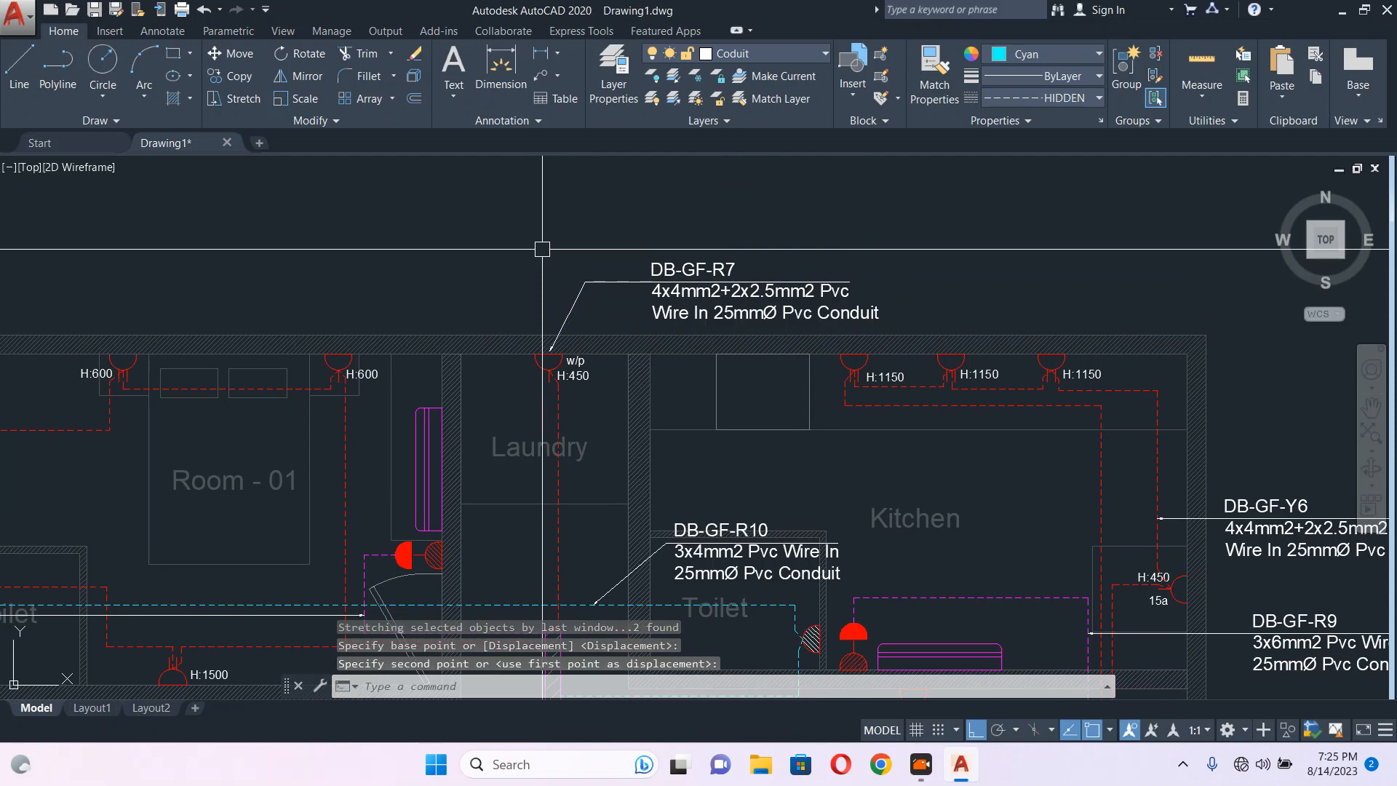
key("Escape")
Inspect the rectangle on the kitchen counter and its placement beside the row of H:1150 outlets.
scroll(842, 439, "up", 4)
left_click(759, 313)
middle_click_drag(763, 366, 677, 346)
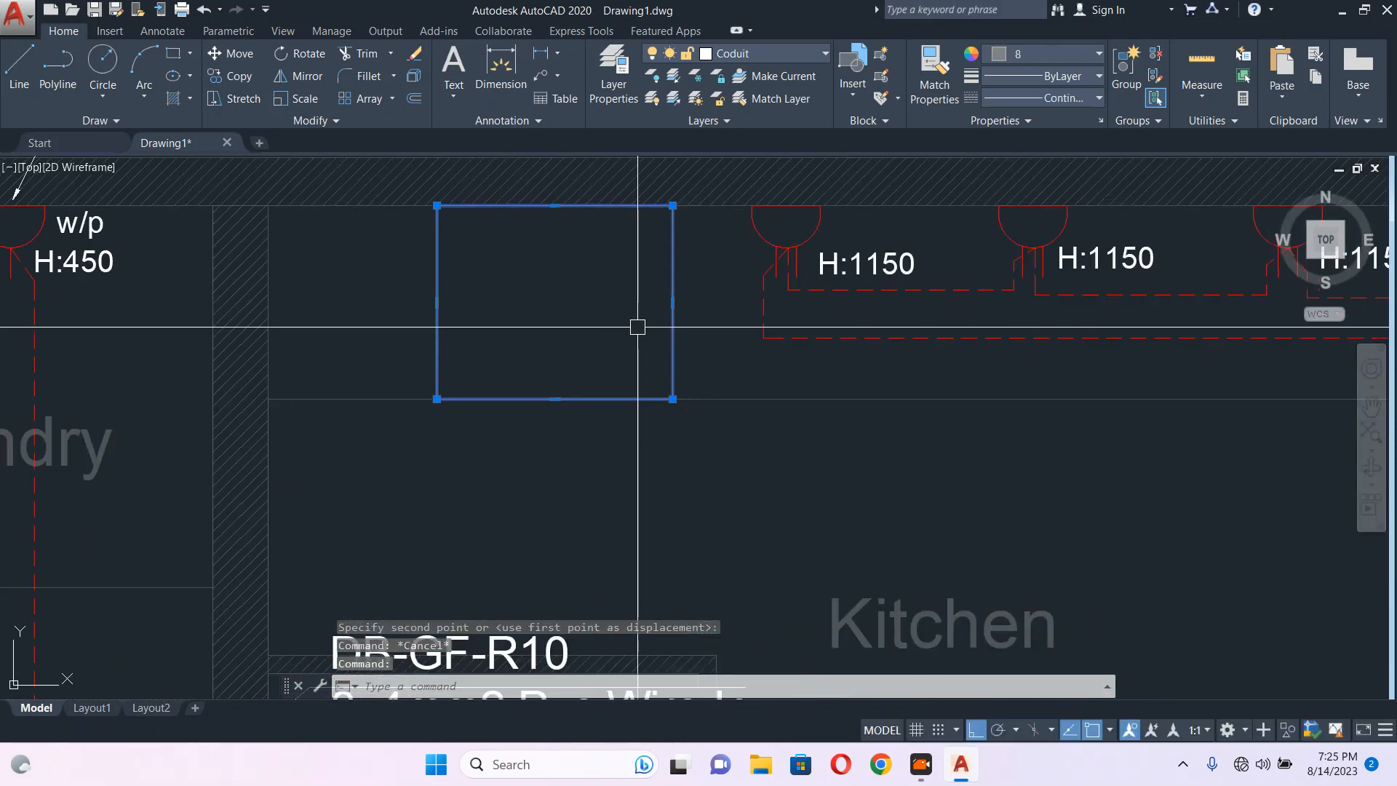
scroll(636, 326, "down", 2)
key("Escape")
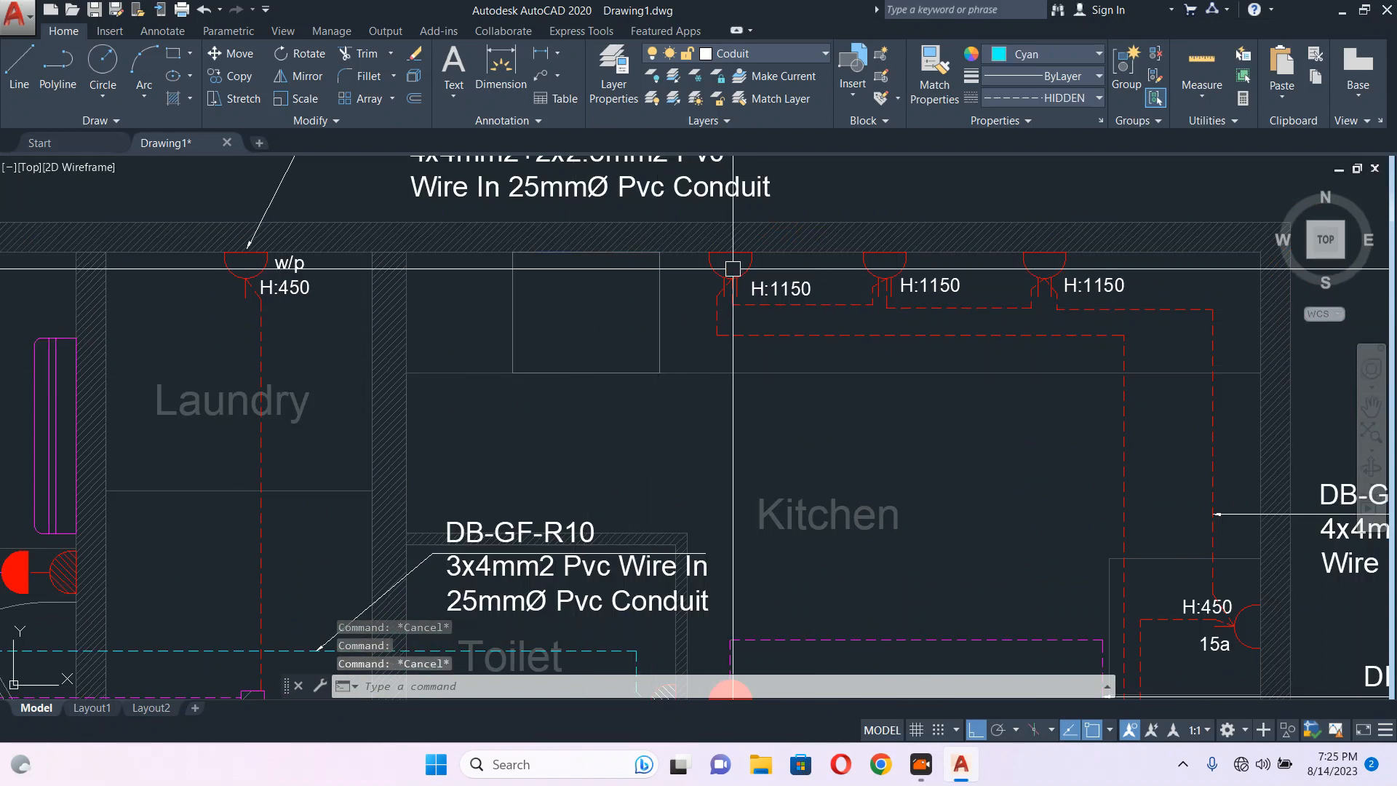
scroll(733, 269, "up", 2)
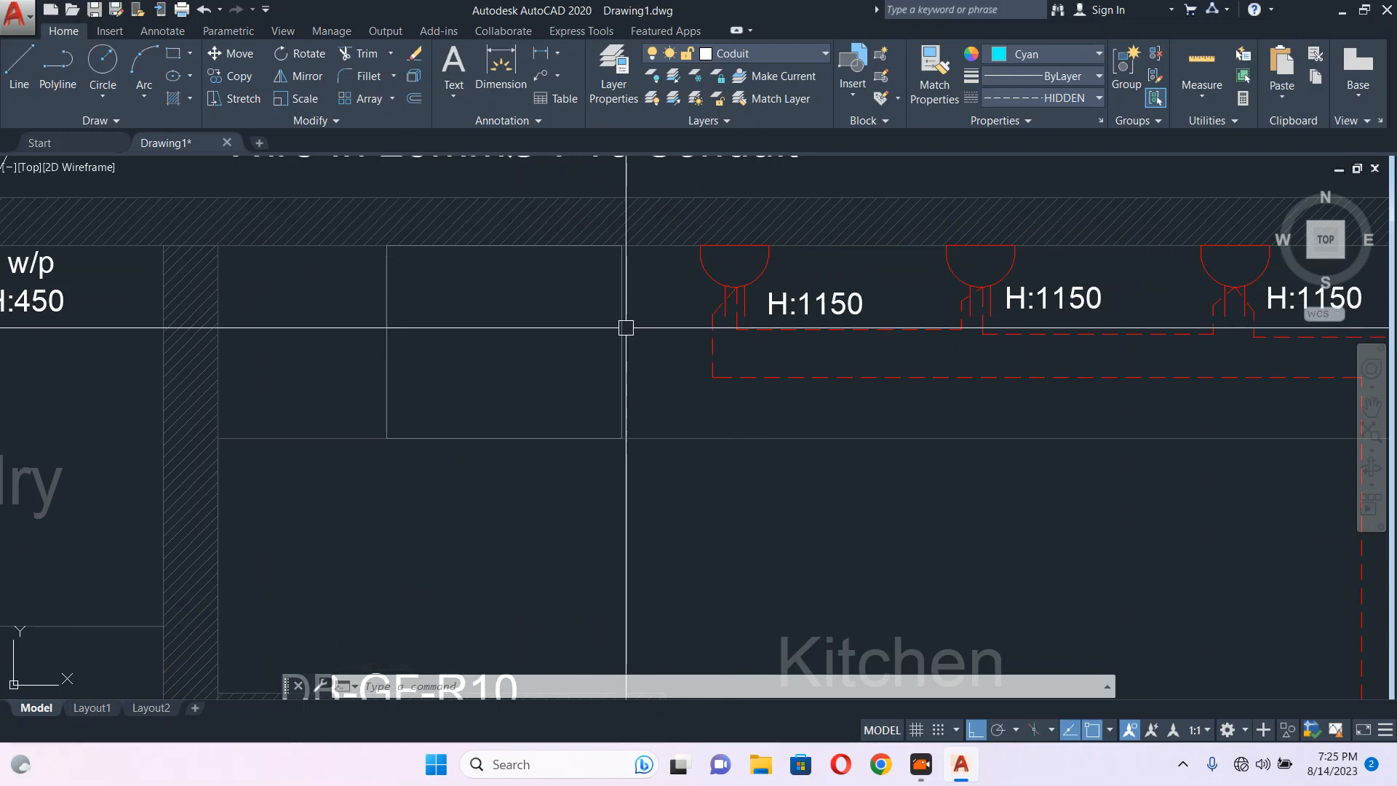
scroll(626, 328, "down", 2)
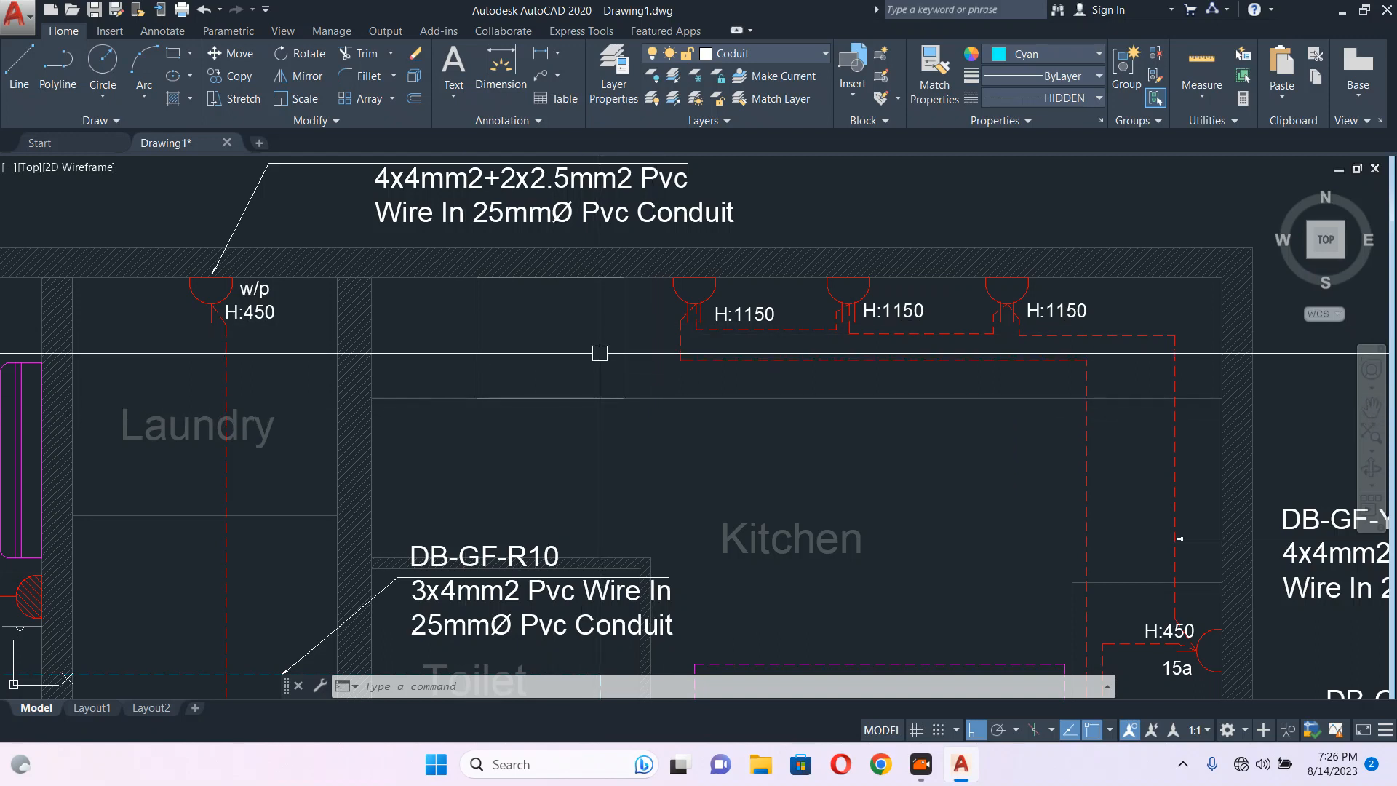
scroll(717, 285, "up", 2)
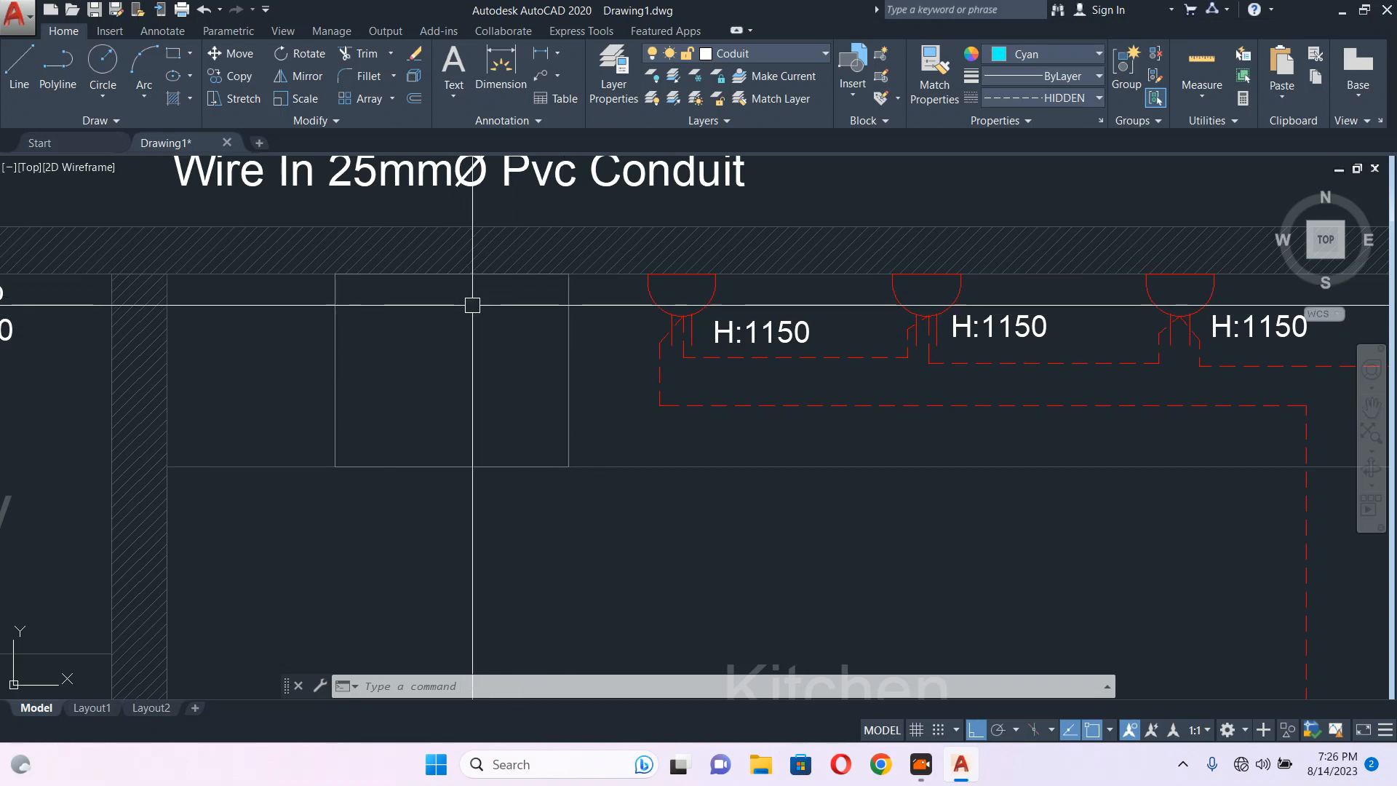
Move the kitchen counter rectangle slightly left along the wall, away from the nearest H:1150 outlet.
middle_click_drag(408, 346, 540, 313)
scroll(540, 313, "down", 3)
left_click(633, 312)
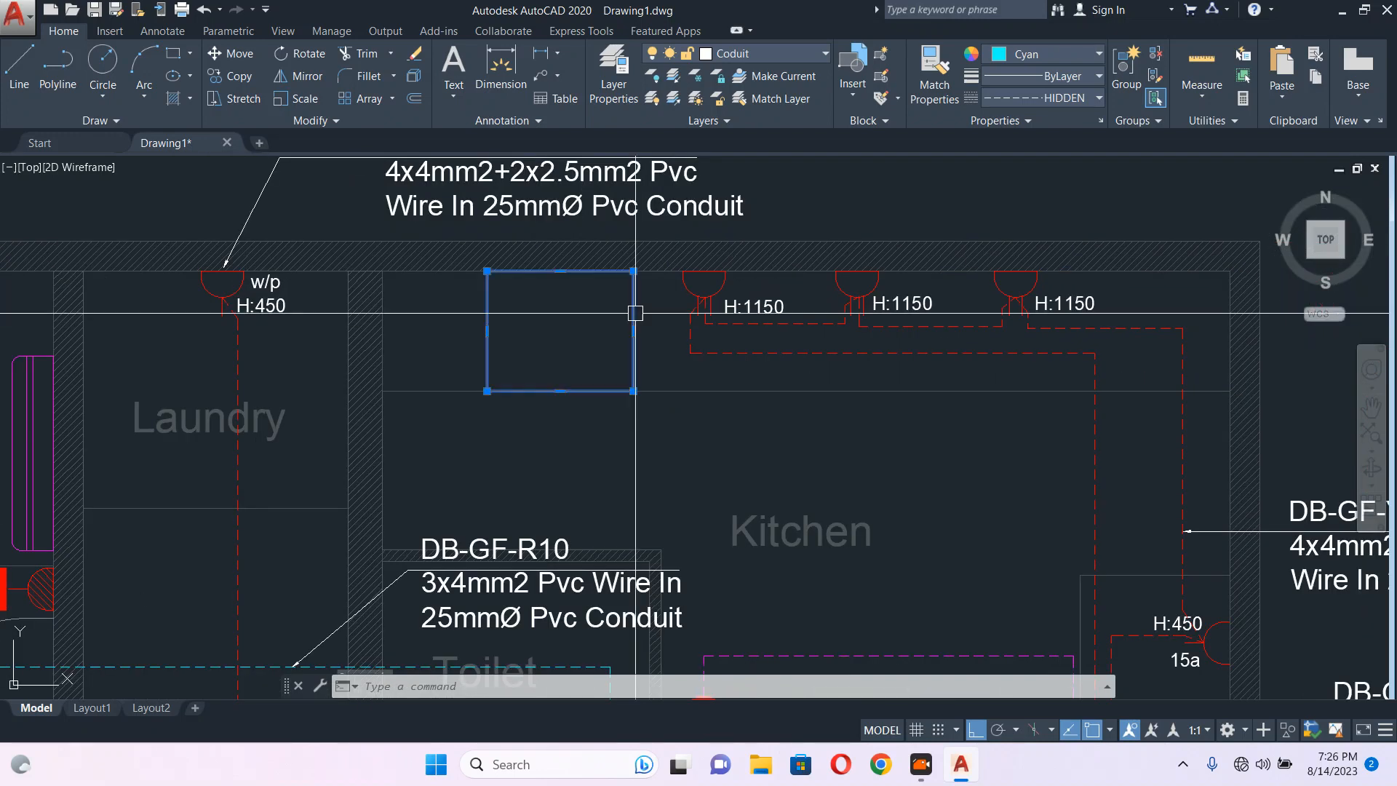
type("m")
key("Return")
left_click(631, 428)
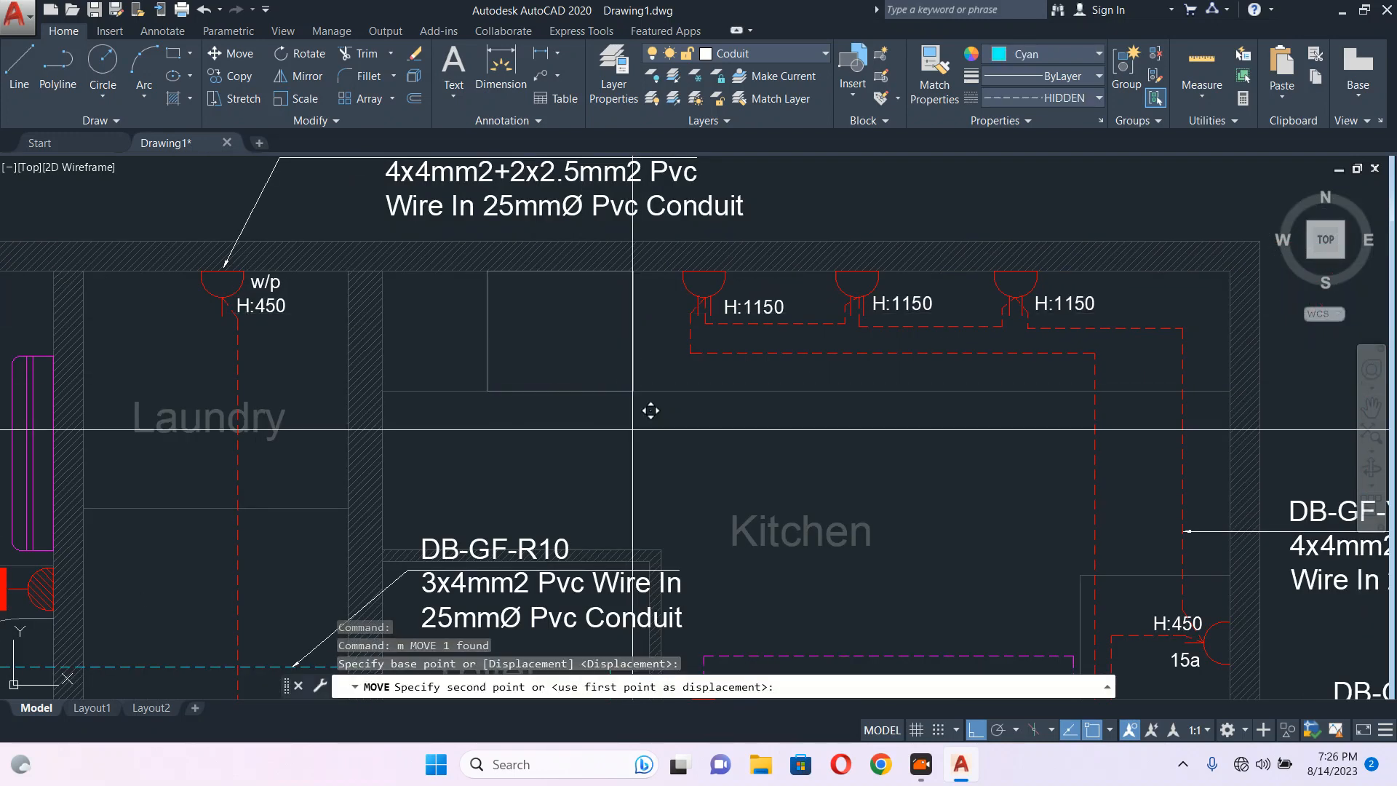
left_click(604, 430)
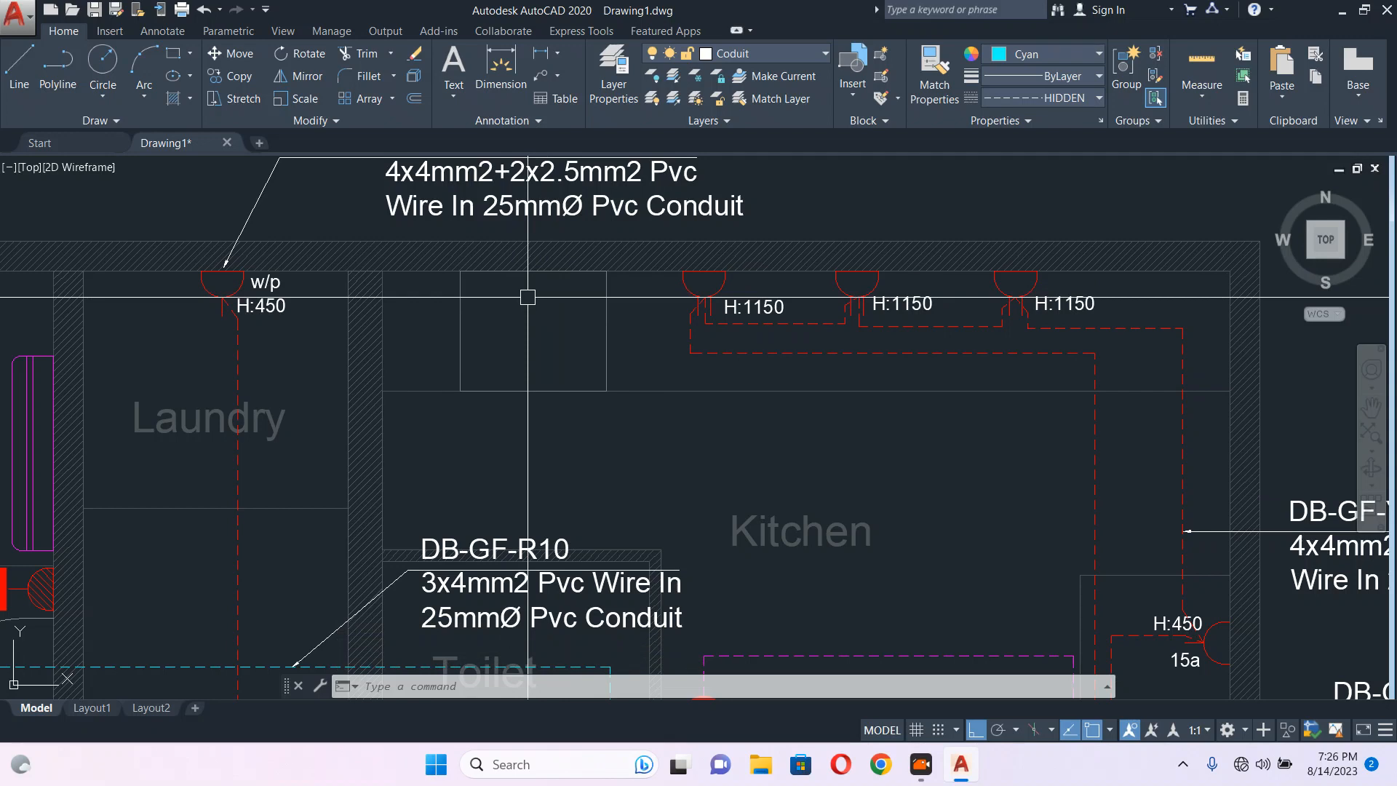
key("Escape")
Draw a small rectangle inside the kitchen counter rectangle, with its upper edge against the outer wall.
scroll(507, 300, "up", 2)
type("rec")
key("Return")
scroll(499, 249, "up", 2)
left_click(498, 249)
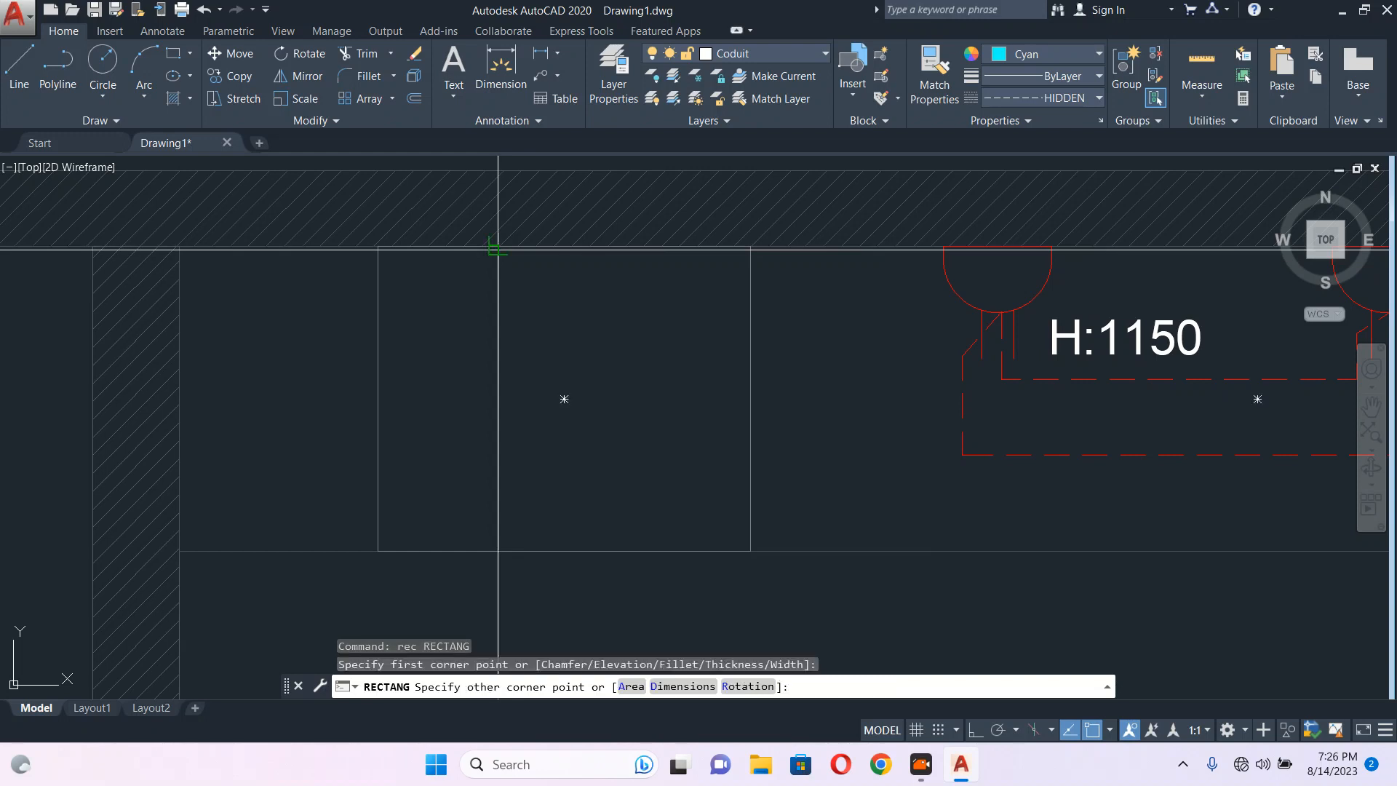
left_click(565, 325)
Draw an L-shaped polyline from the midpoint of the small rectangle's lower edge, about 0.24 units down and a short distance right.
left_click(565, 329)
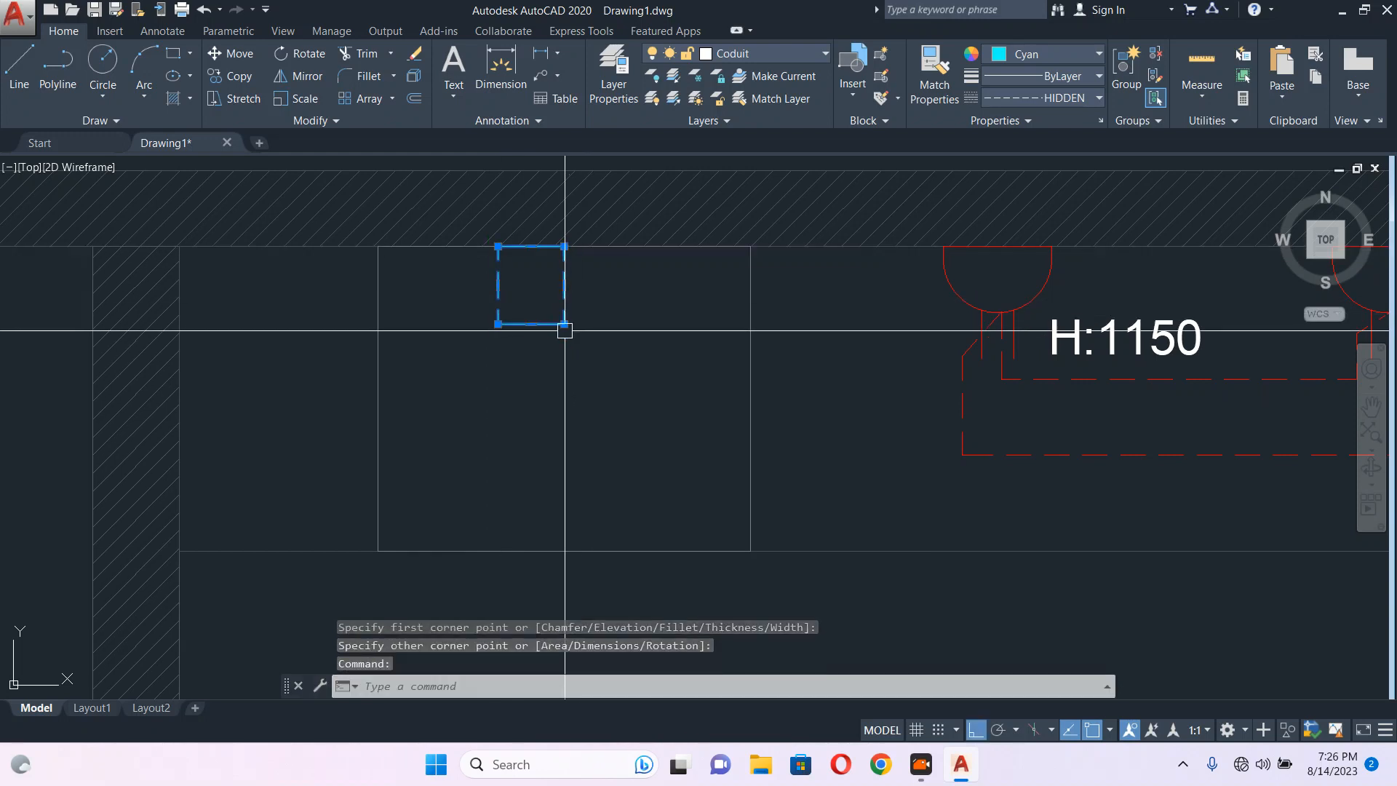
type("p")
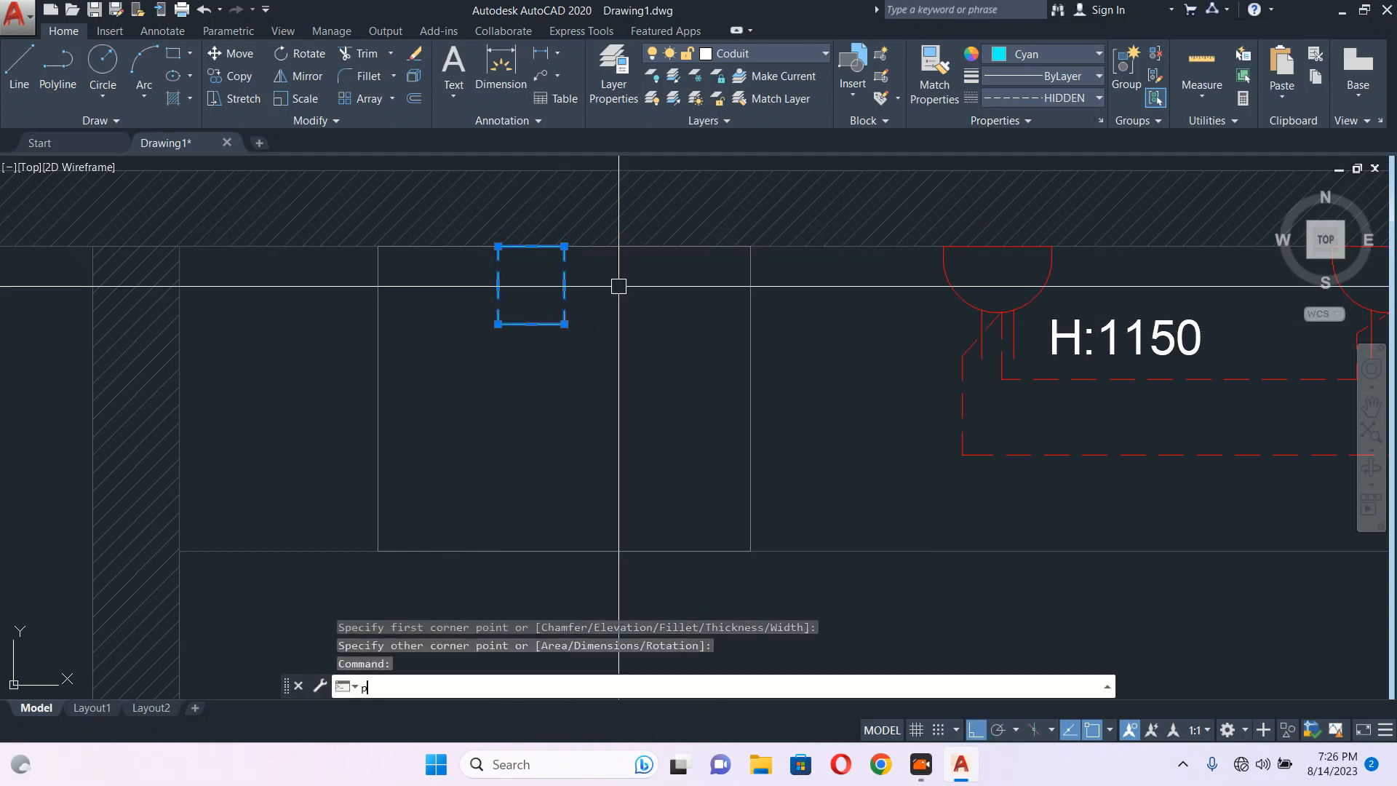
type("l")
key("Return")
left_click(532, 322)
scroll(532, 342, "up", 4)
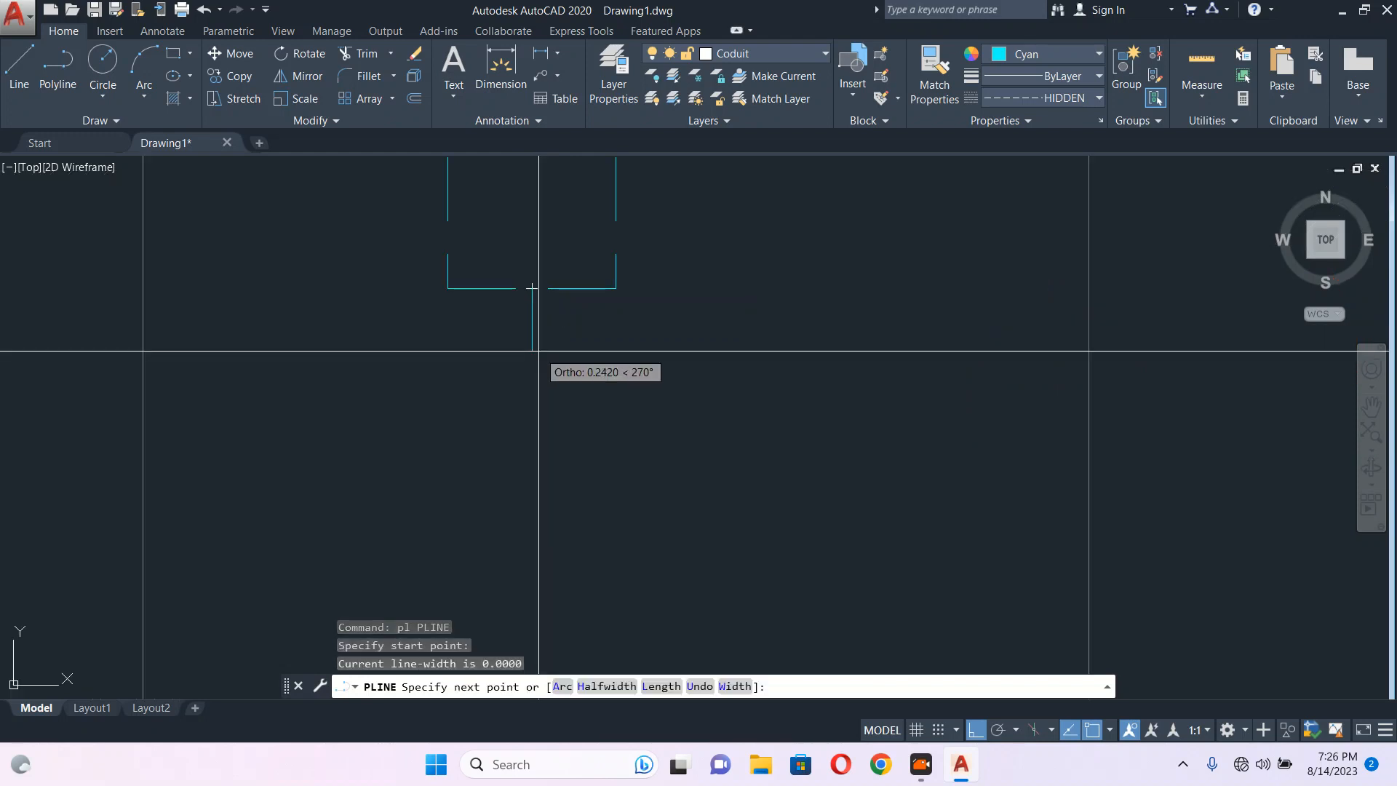
left_click(534, 350)
left_click(587, 351)
key("Escape")
scroll(613, 353, "down", 4)
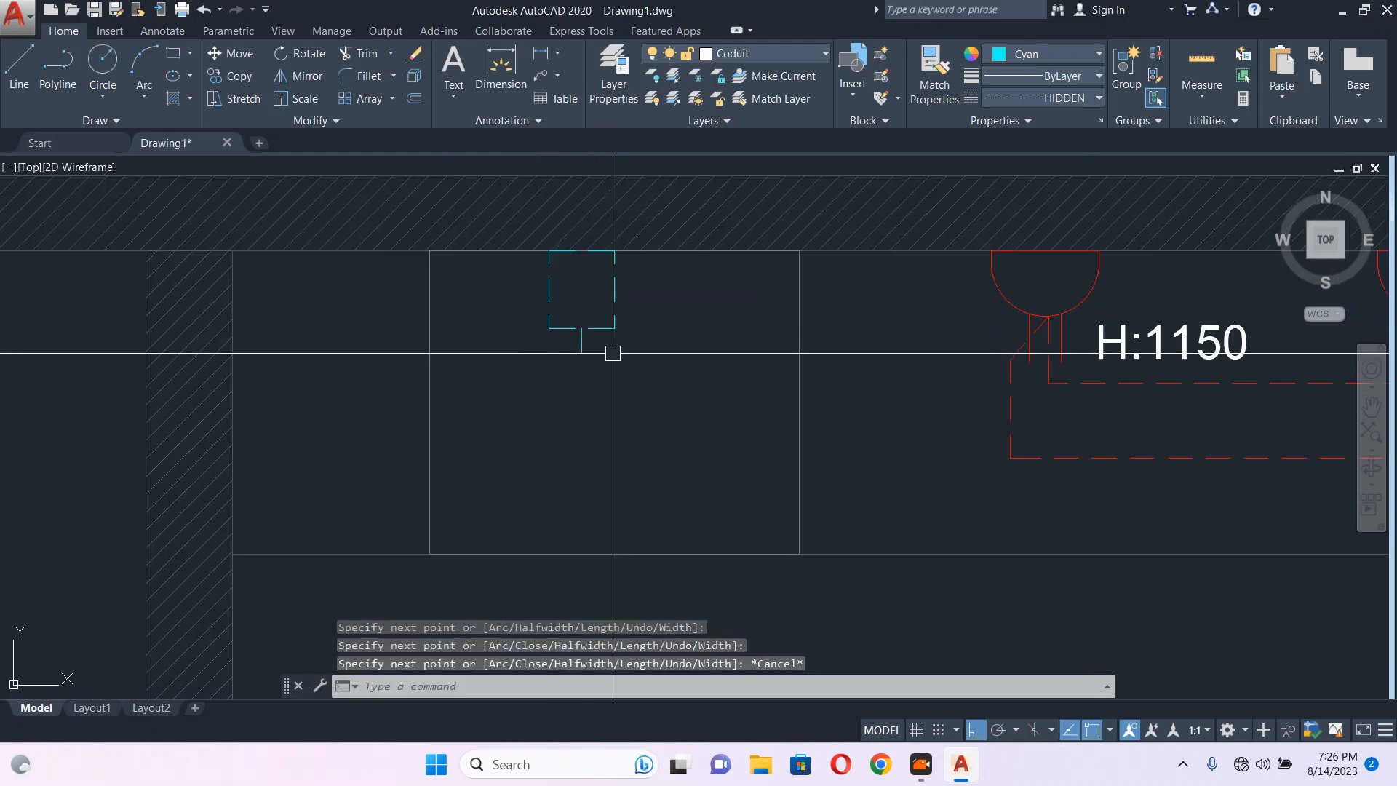
Set the small rectangle and its L-shaped polyline to red with the Continuous linetype.
left_click(536, 385)
left_click(637, 237)
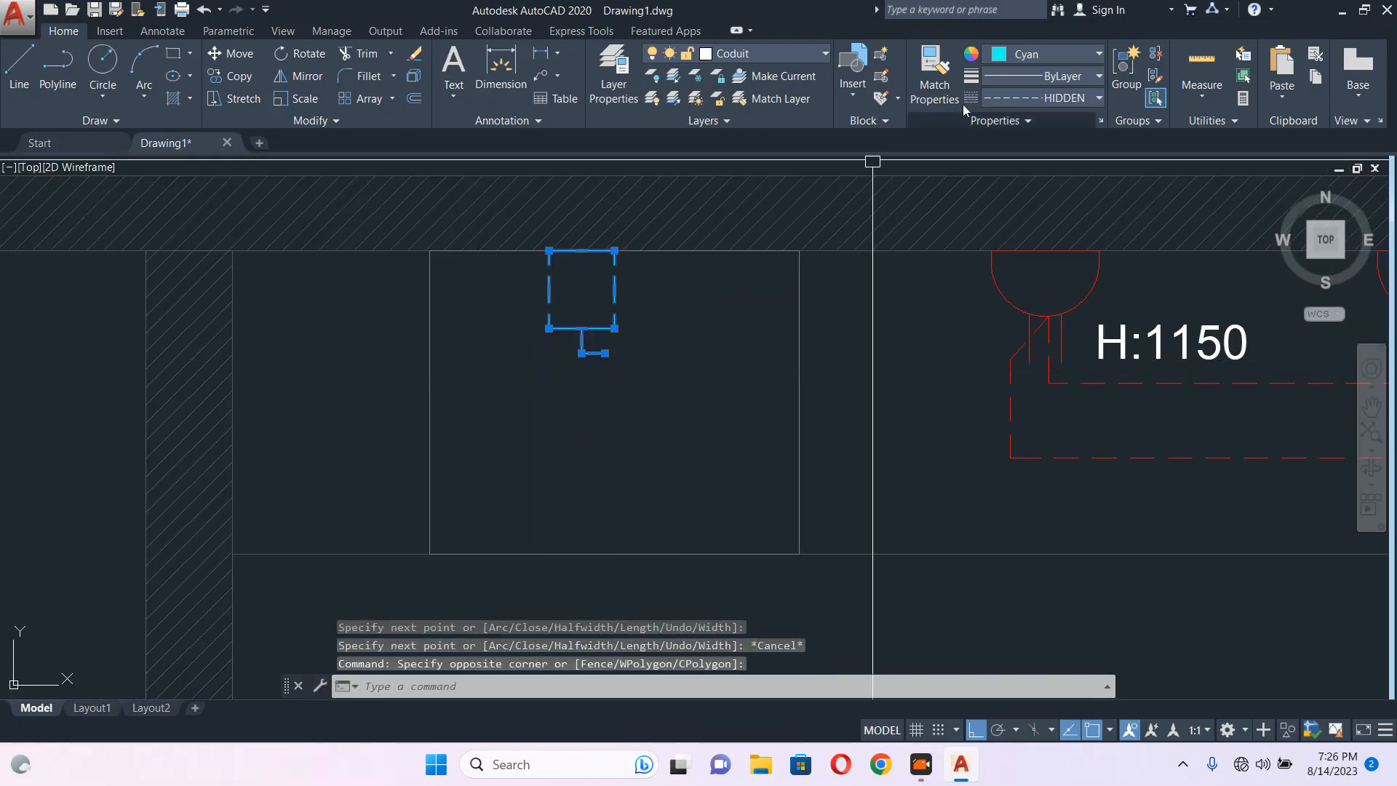
left_click(1022, 57)
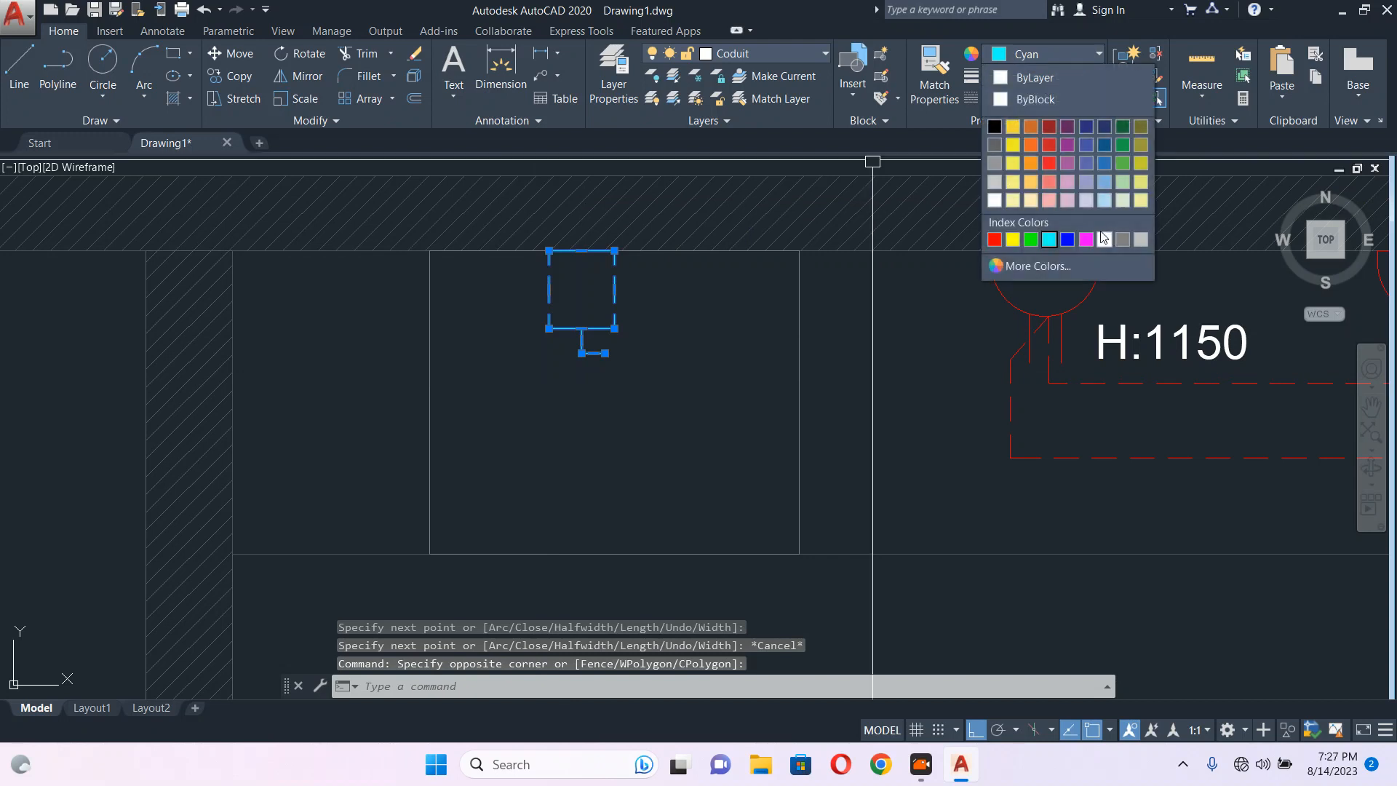
left_click(996, 240)
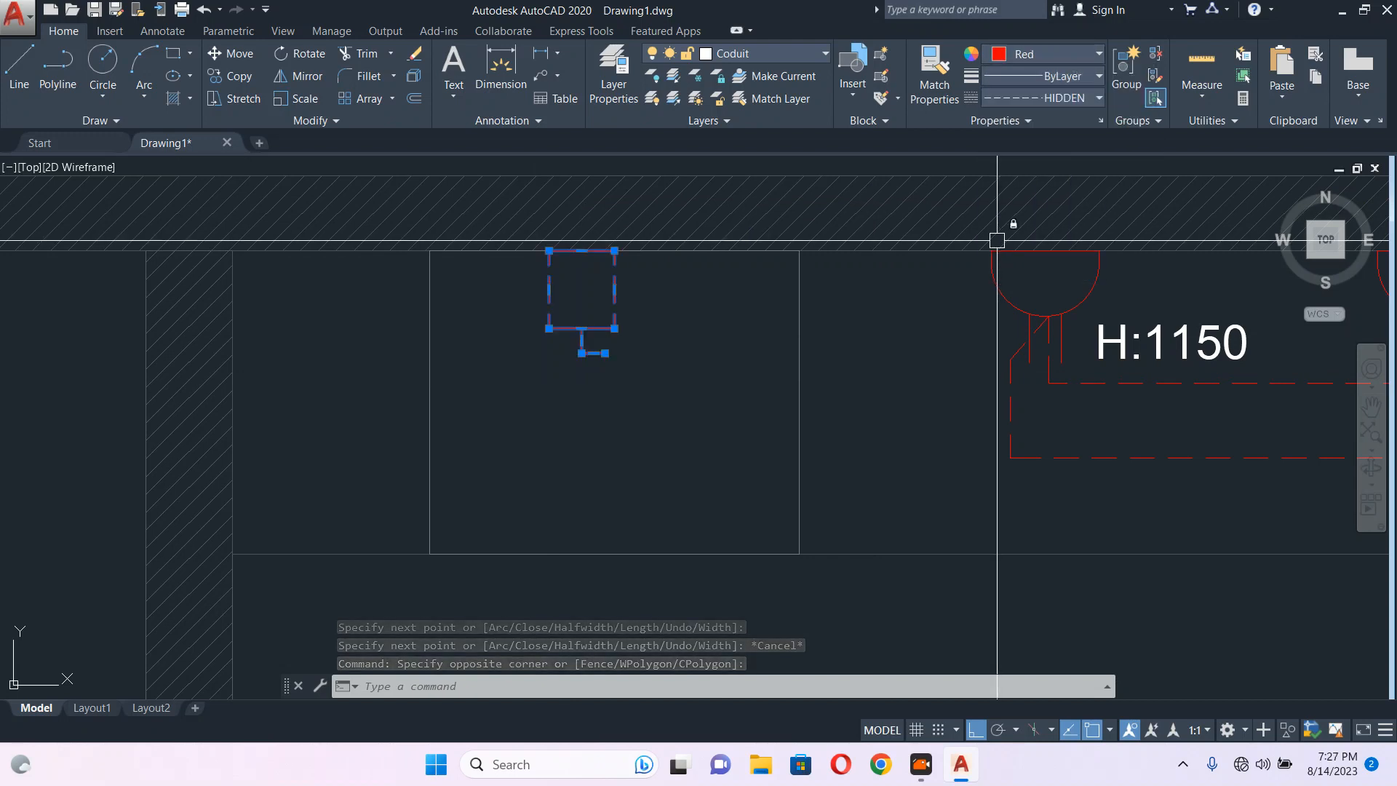
left_click(1077, 100)
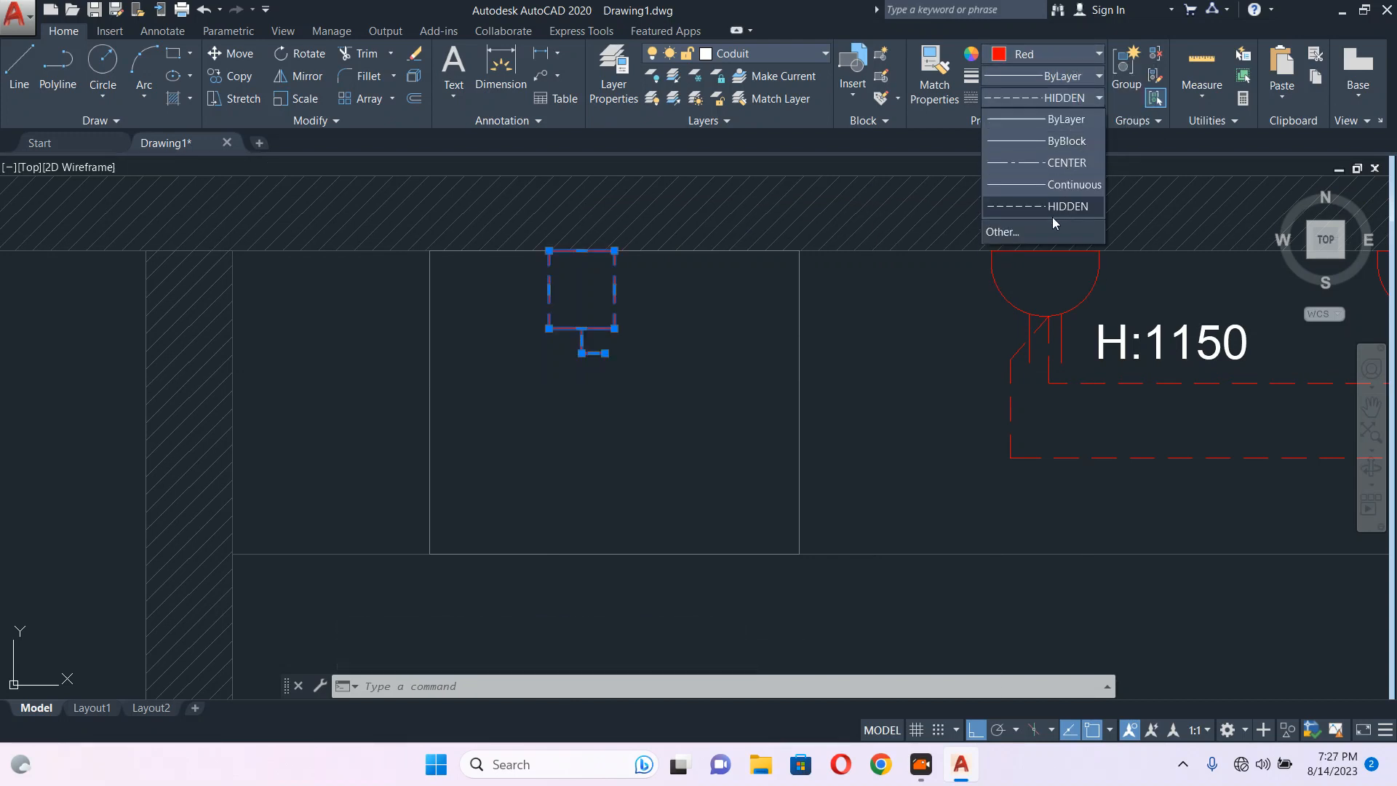
left_click(1057, 184)
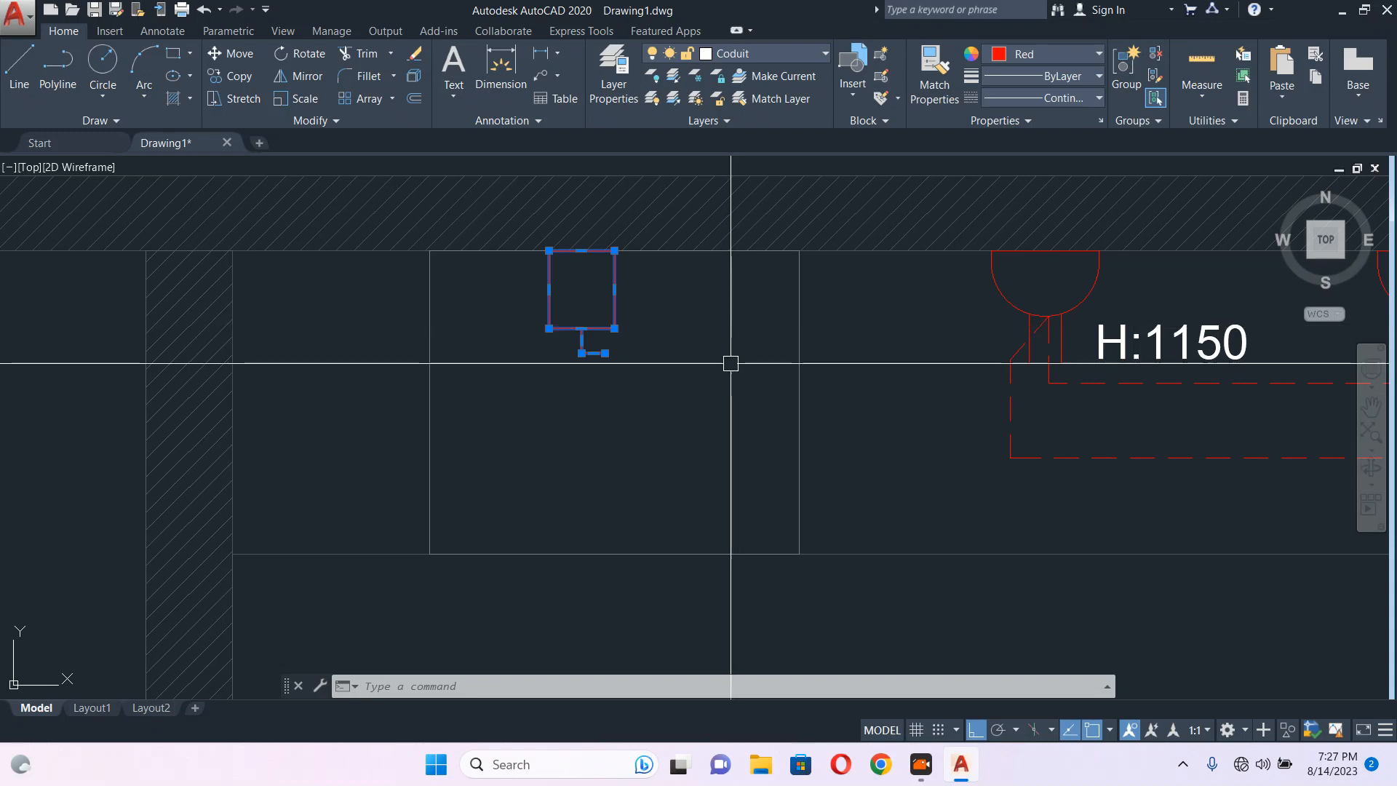
Define the red rectangle and polyline as an isolator block, with the base point at the midpoint of the rectangle's upper edge.
type("b")
key("Return")
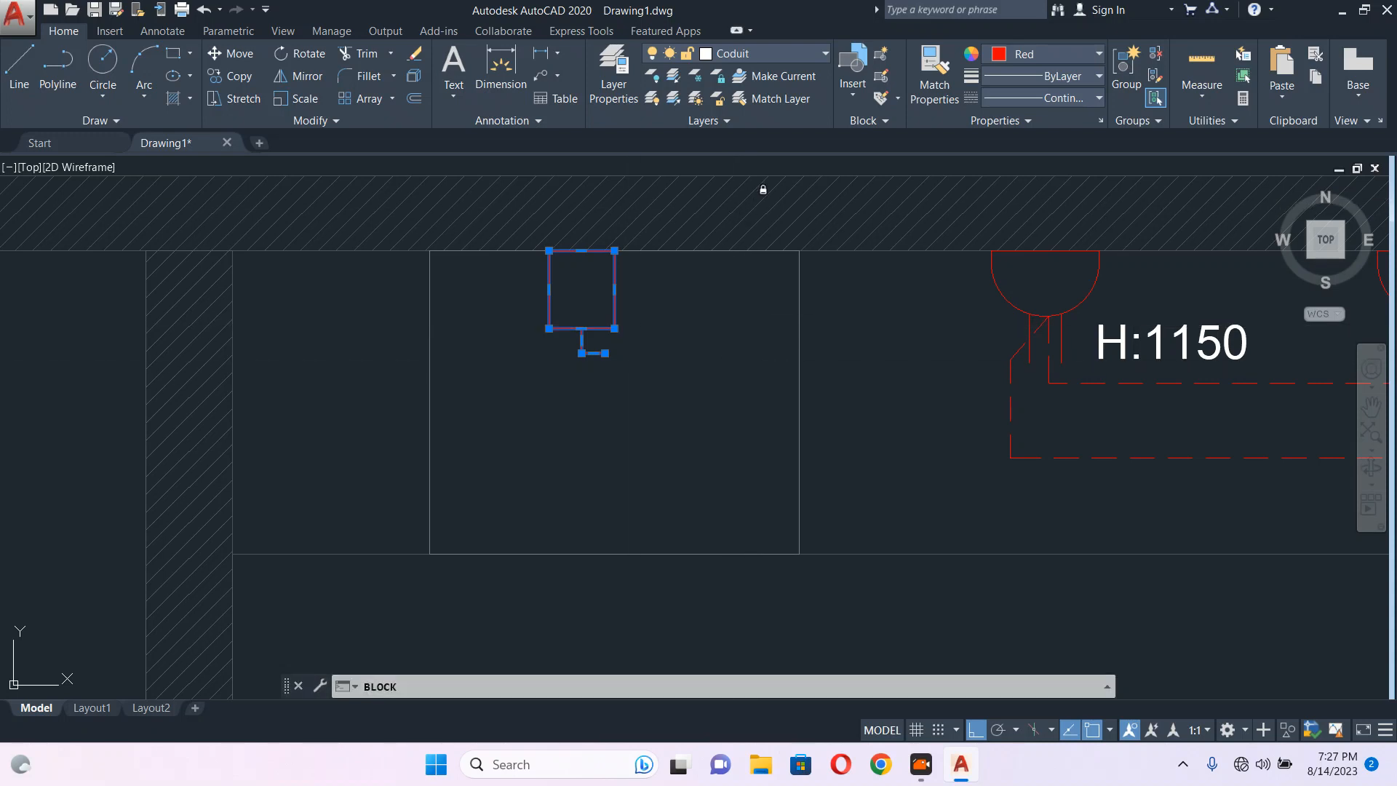
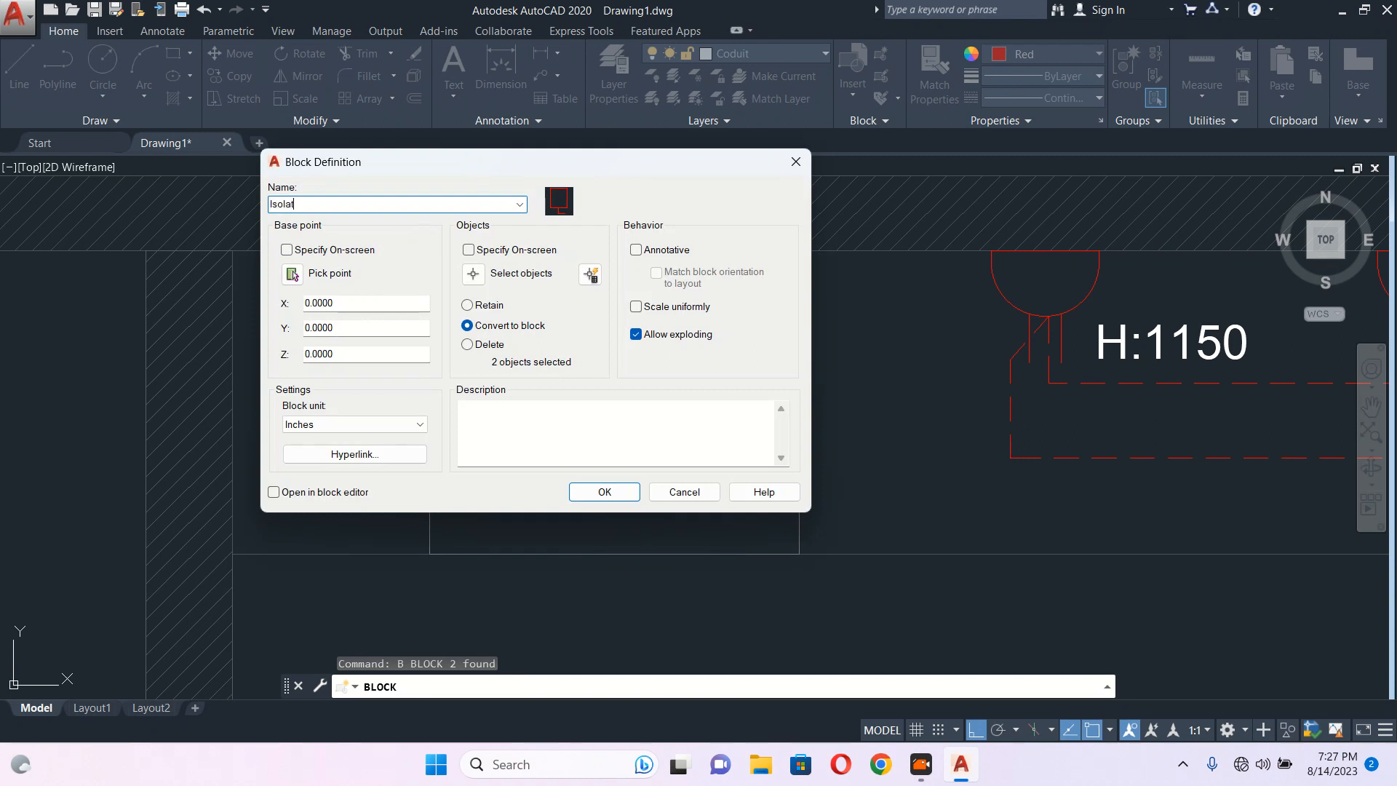
left_click(292, 274)
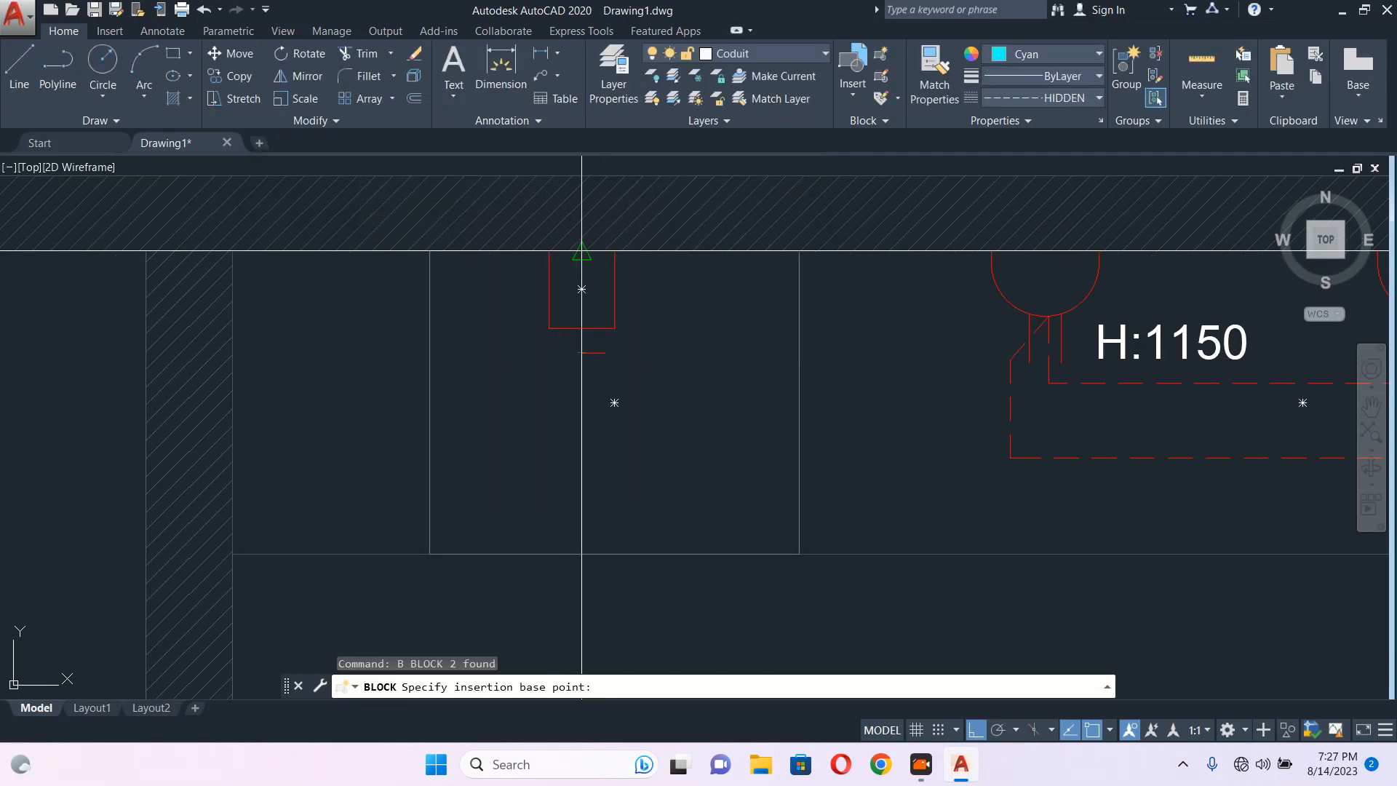
left_click(582, 289)
left_click(604, 492)
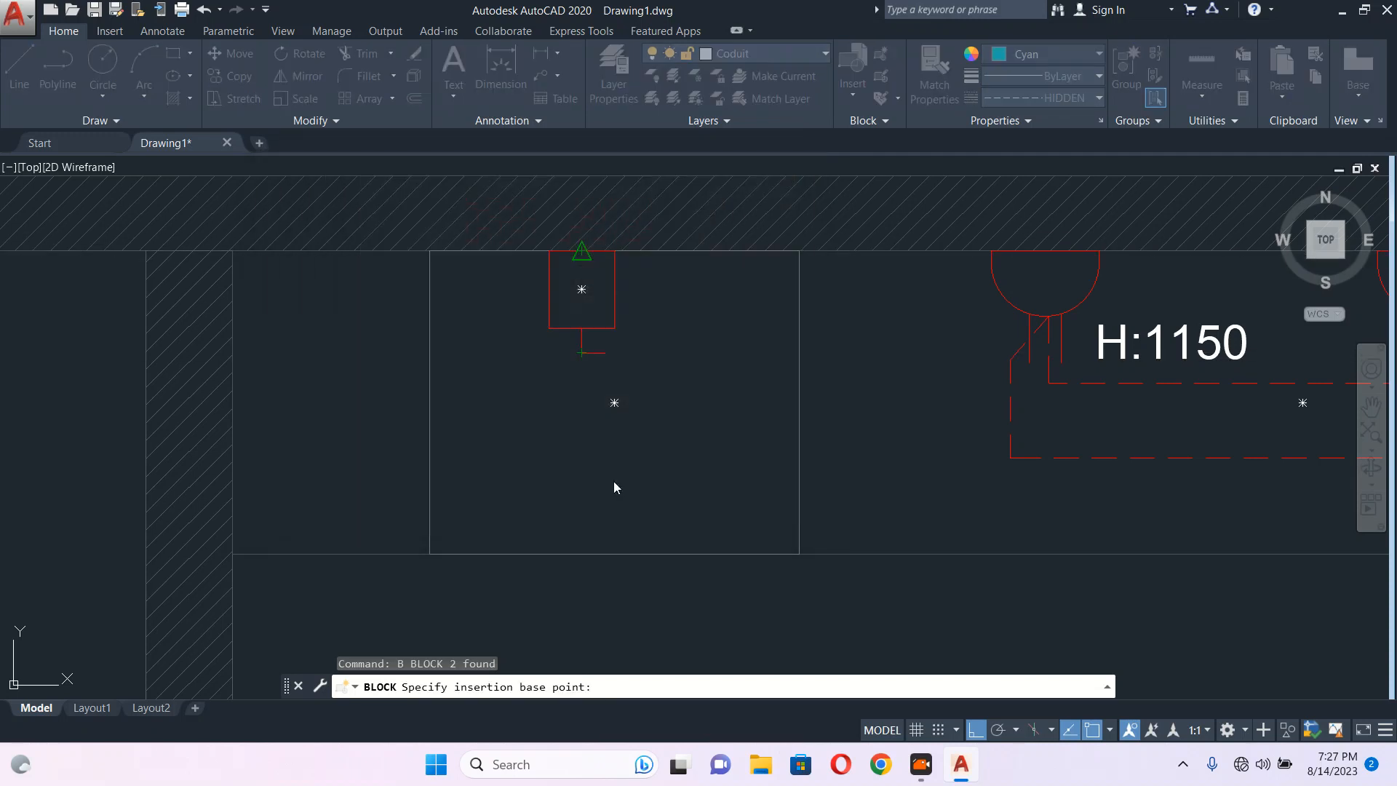
Copy the kitchen air-conditioner block, including its isolator symbol, straight up to the empty area above the floor plan.
scroll(658, 408, "down", 5)
scroll(658, 408, "up", 5)
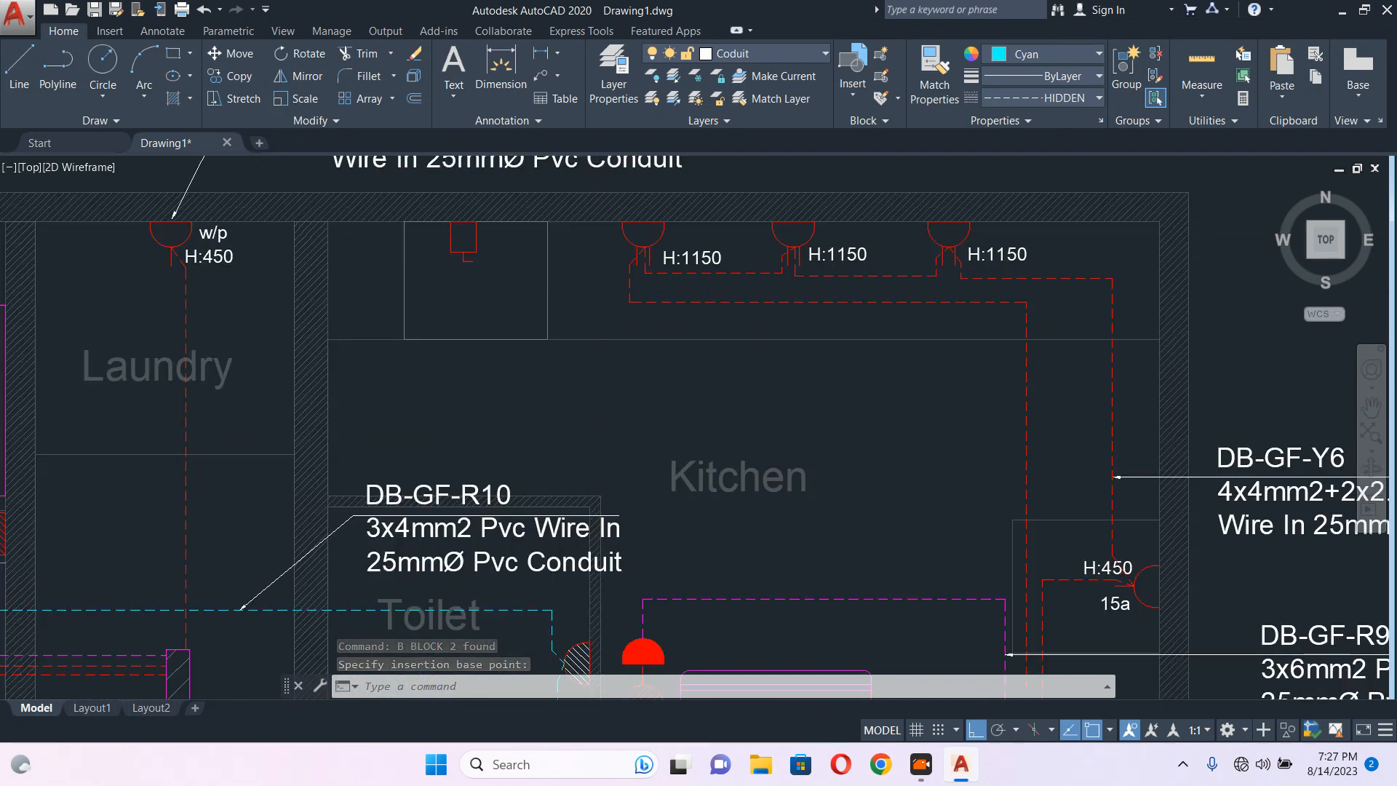
scroll(591, 235, "down", 5)
scroll(618, 404, "up", 7)
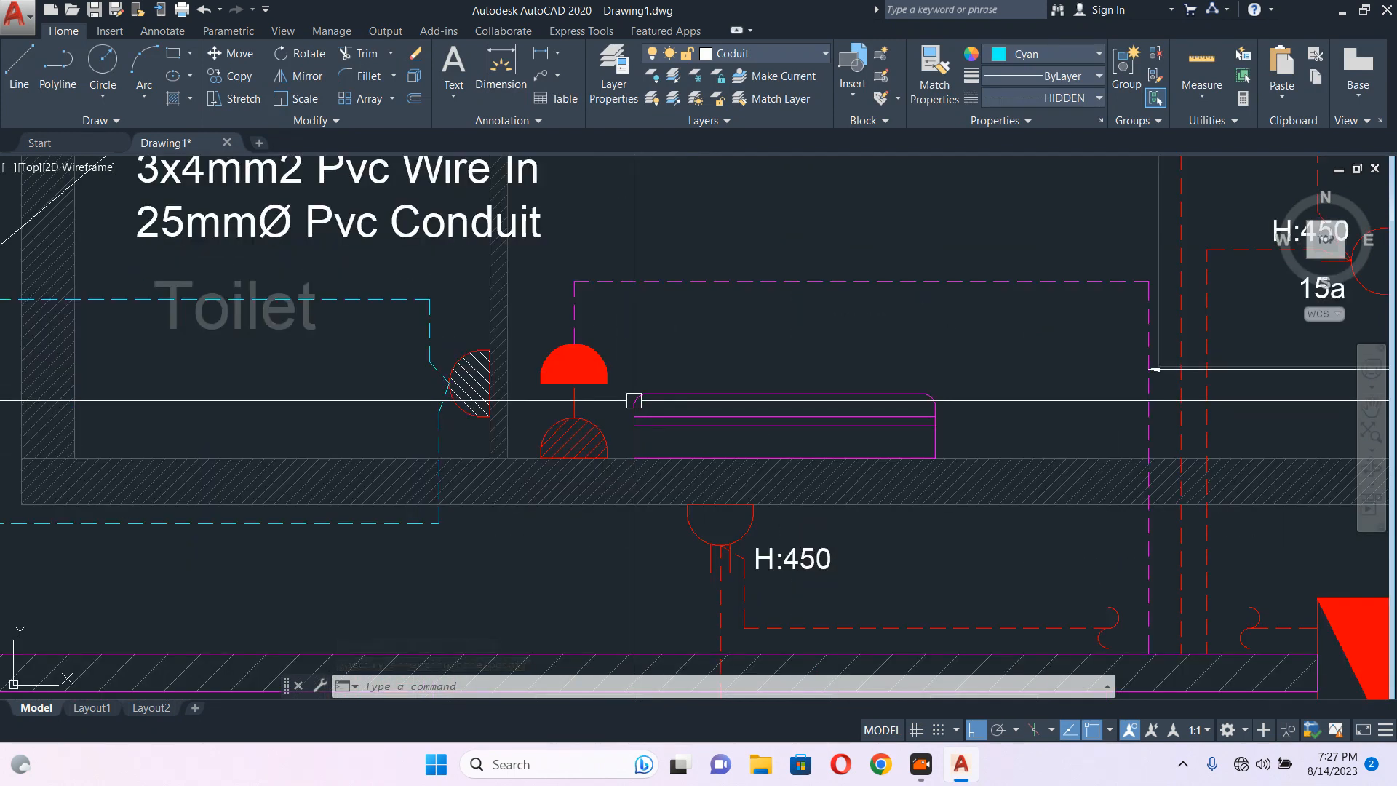
scroll(557, 438, "up", 4)
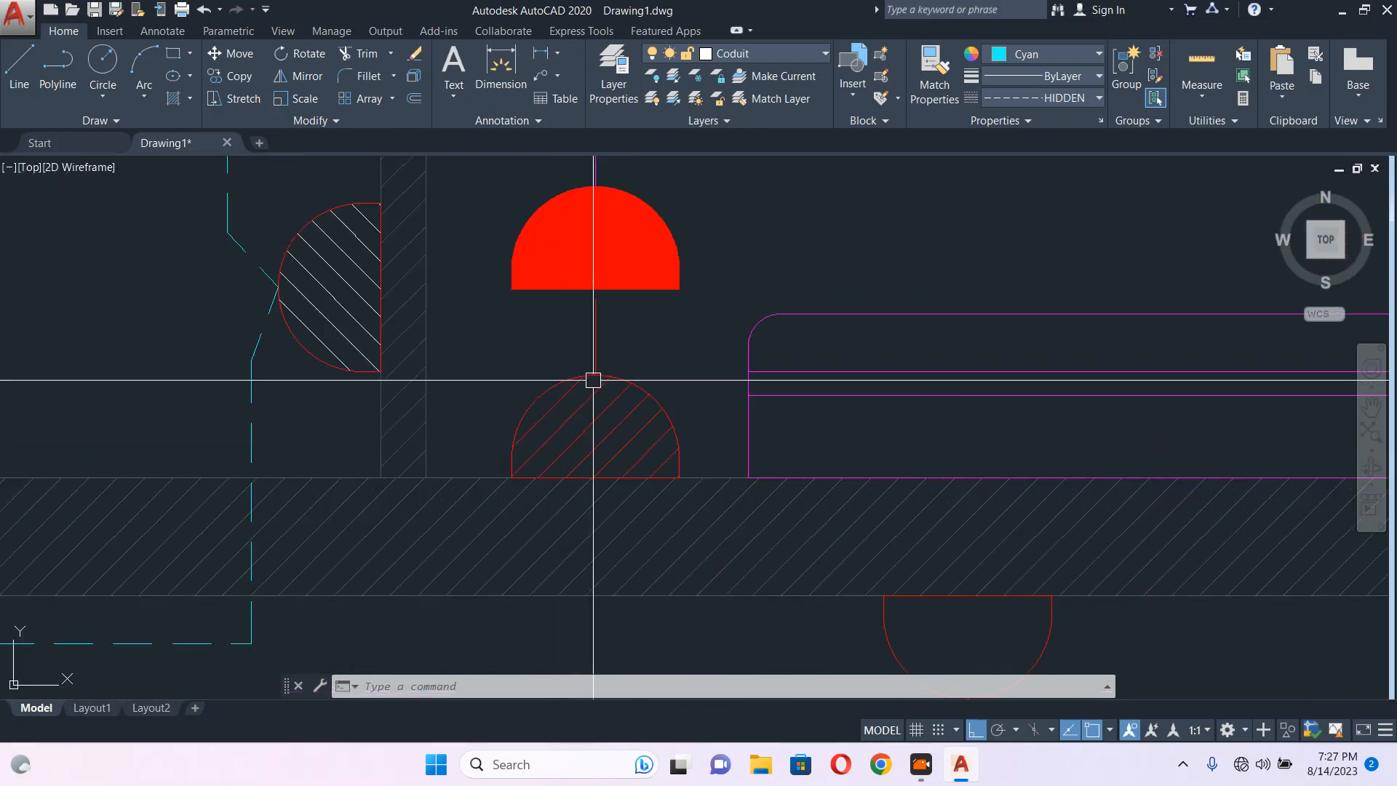
left_click(614, 393)
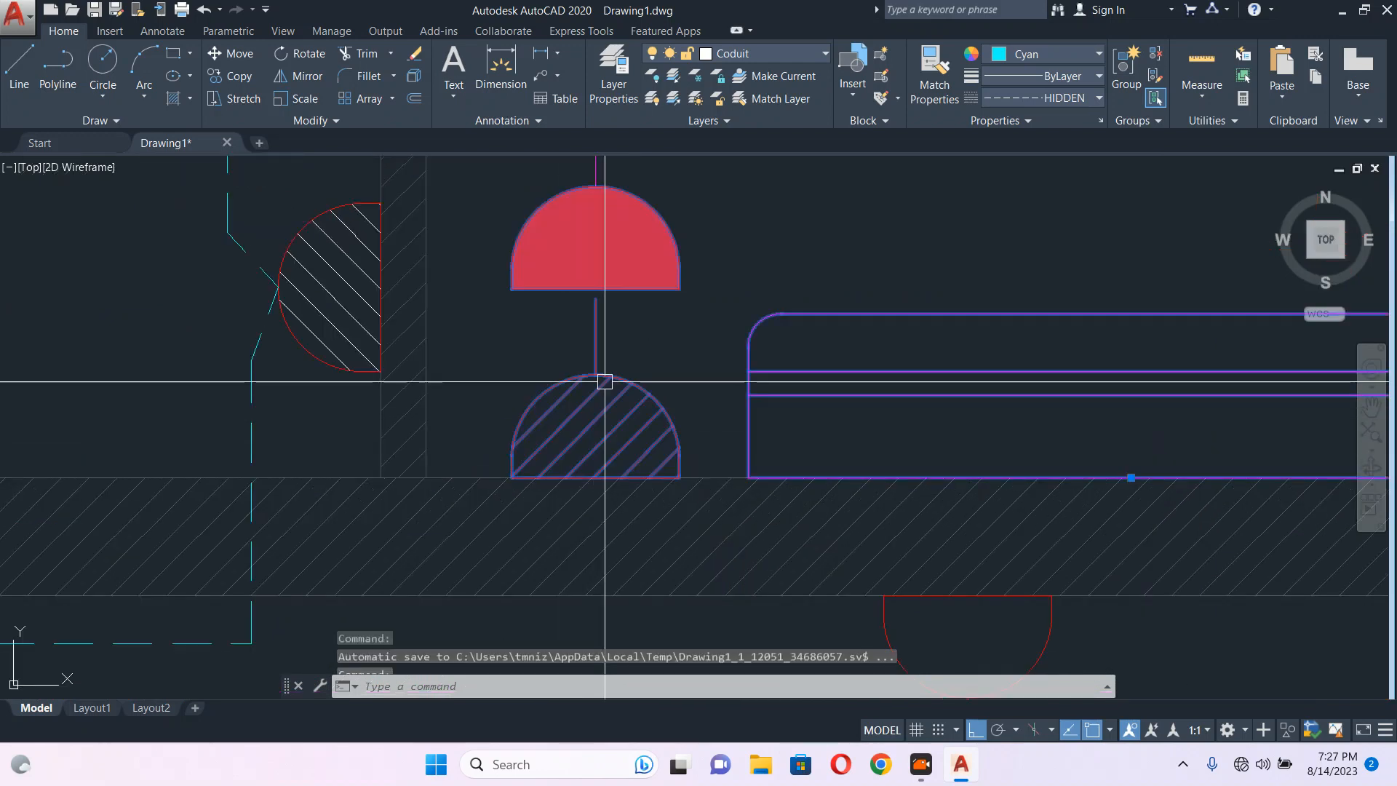
scroll(615, 395, "down", 6)
key("Escape")
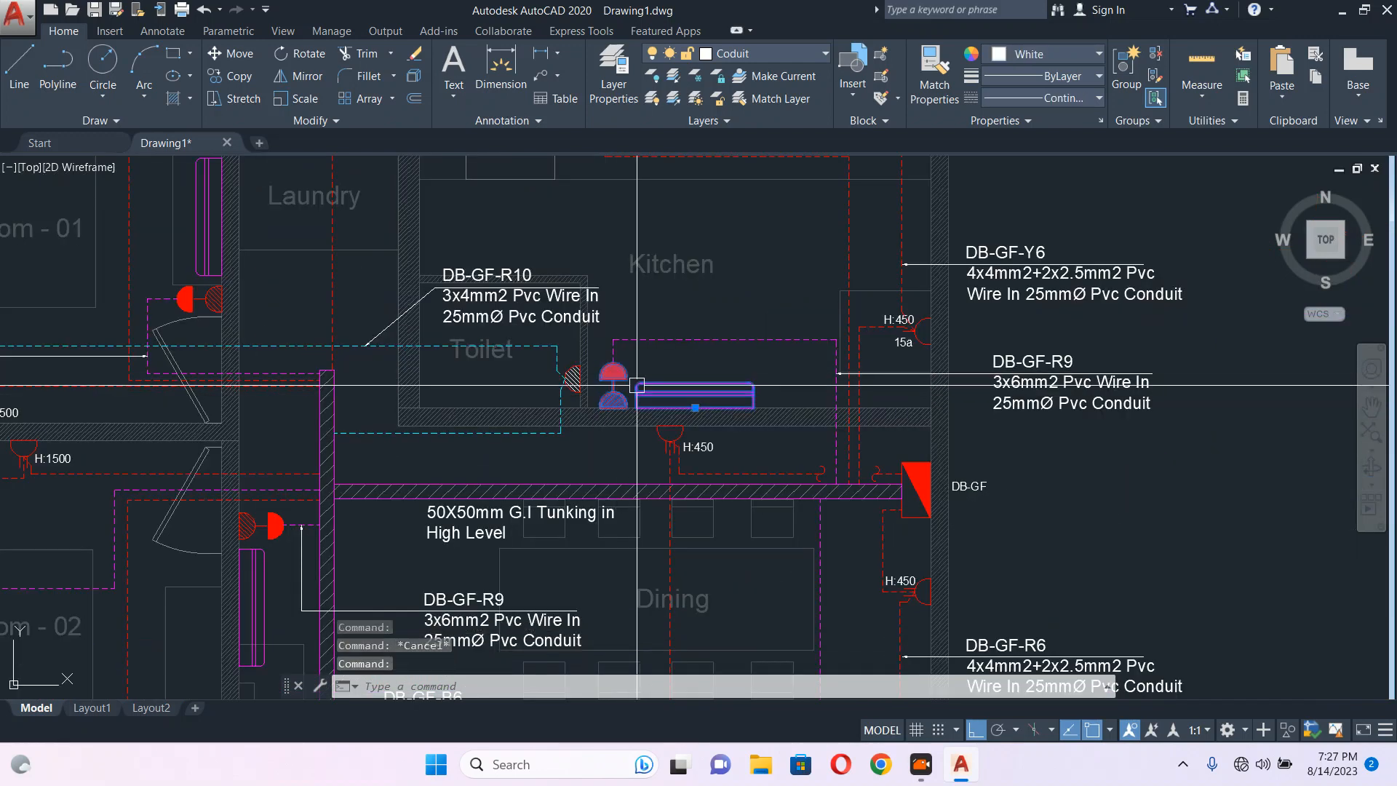
type("co")
key("Return")
left_click(694, 456)
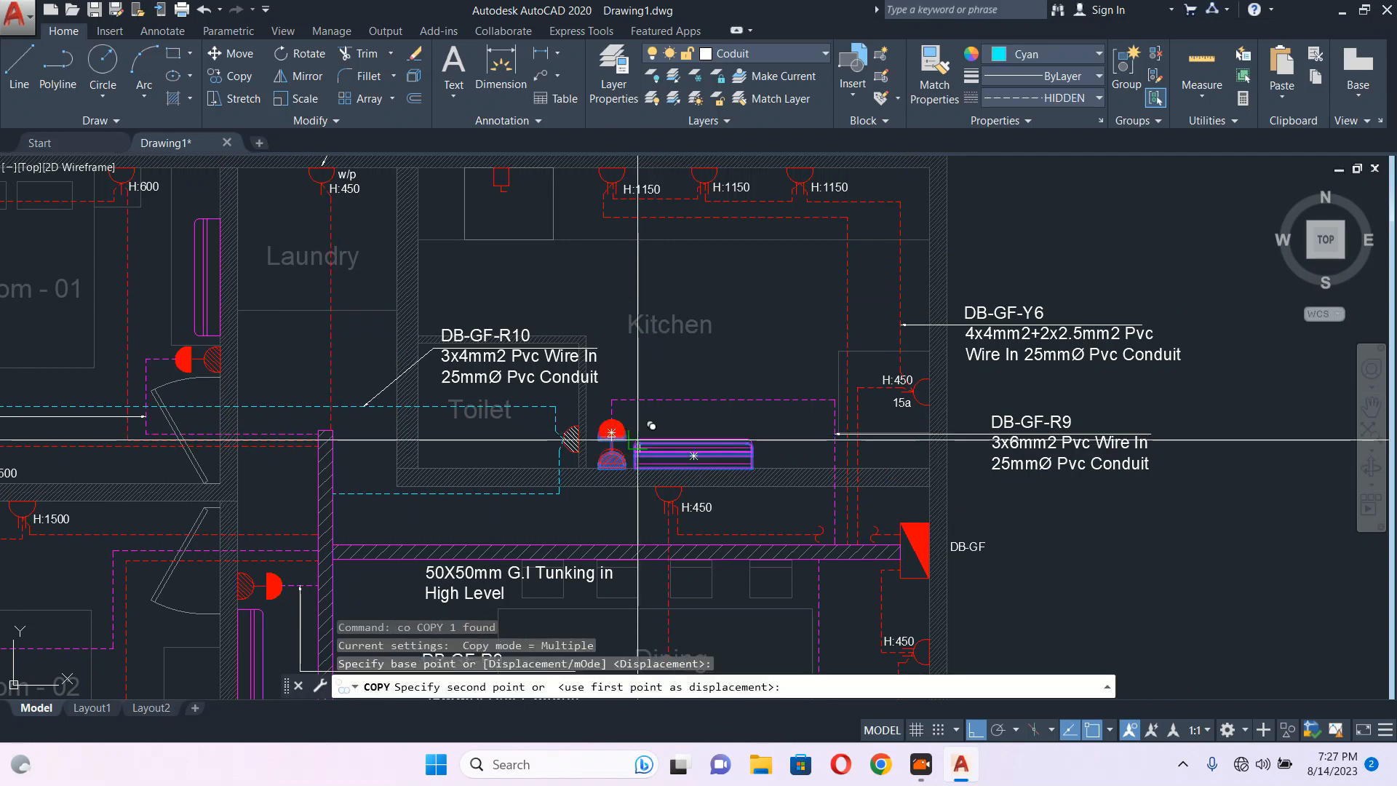
middle_click_drag(690, 285, 687, 320)
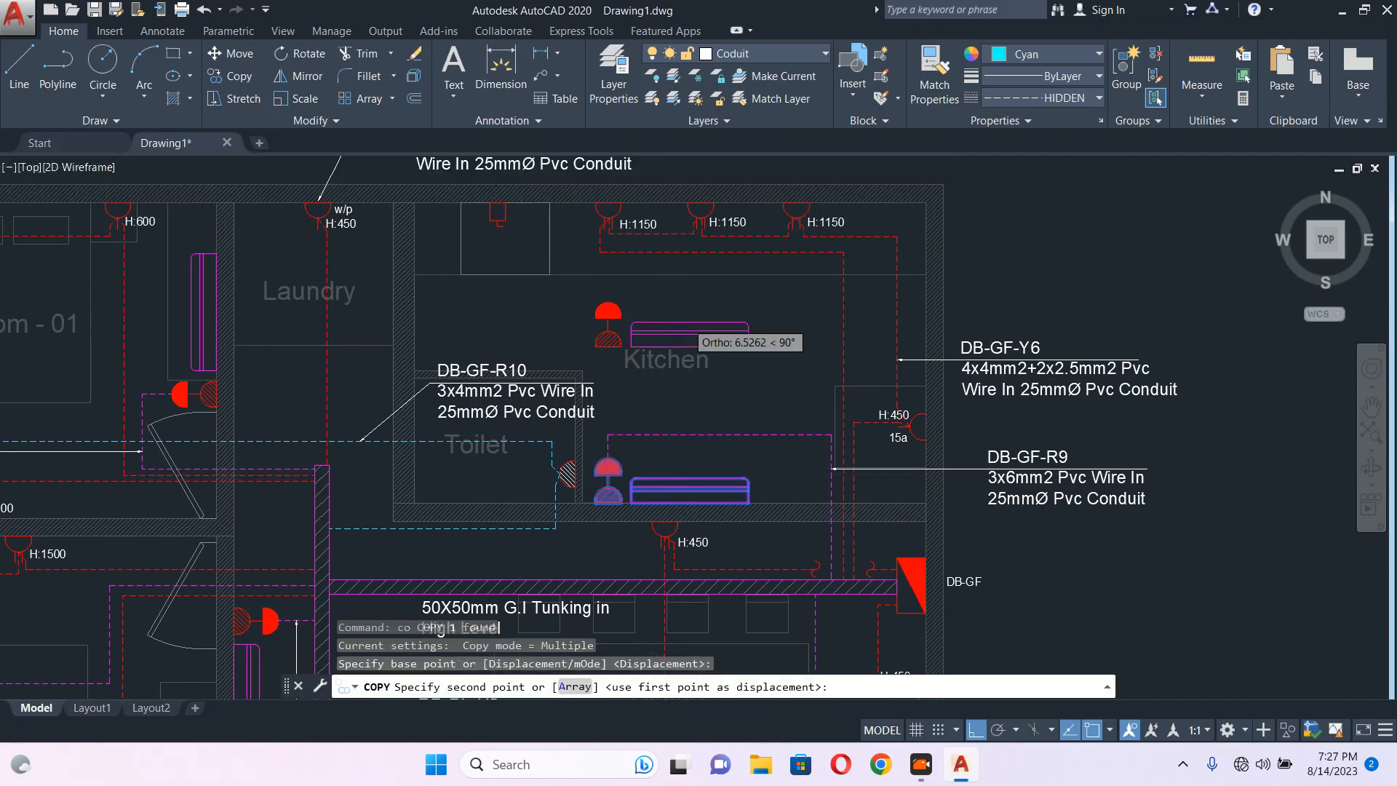
scroll(686, 324, "down", 5)
left_click(711, 189)
key("Escape")
Explode the copied air-conditioner block and erase its magenta indoor-unit outline.
scroll(712, 191, "up", 5)
left_click(680, 216)
type("x")
key("Return")
scroll(620, 182, "up", 4)
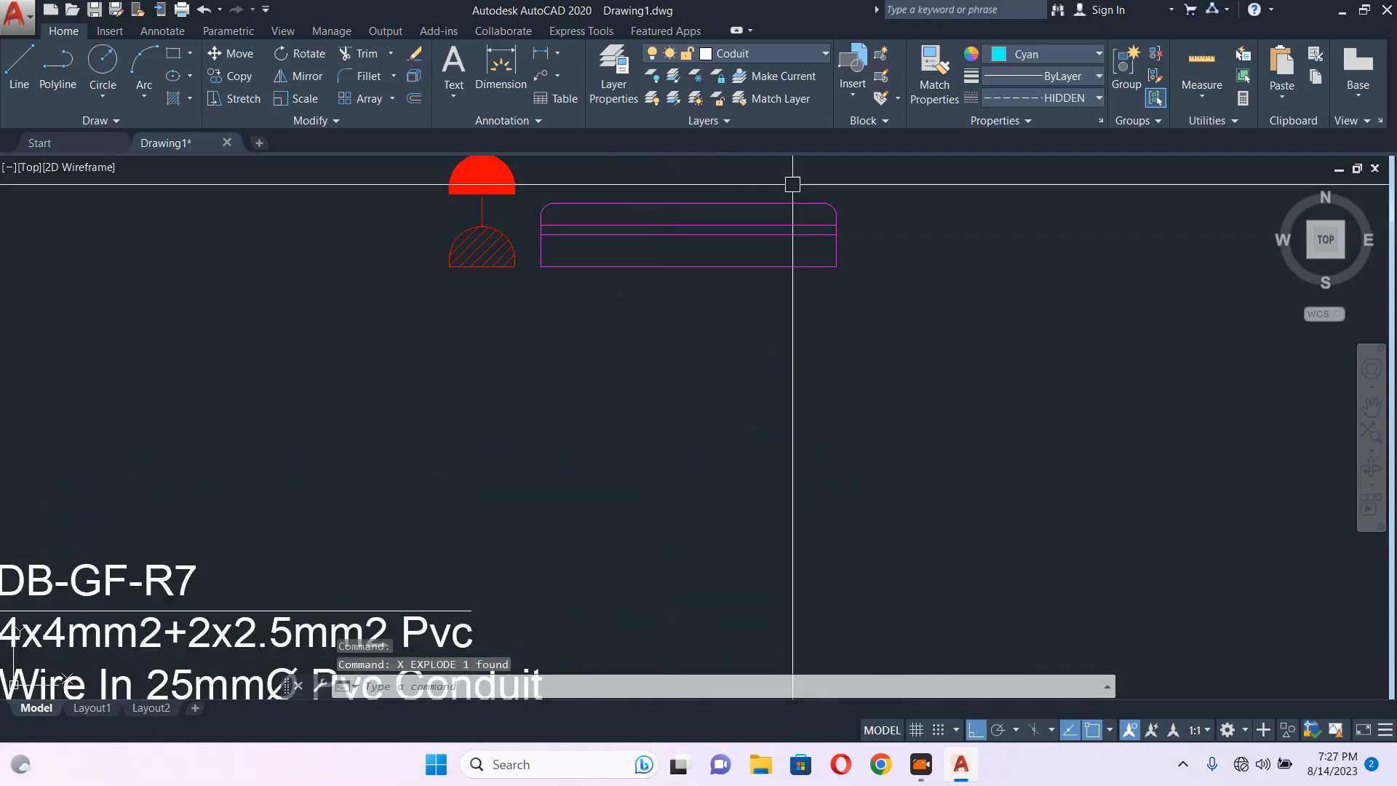
left_click(879, 181)
left_click(526, 270)
type("e")
key("Return")
middle_click_drag(526, 270, 566, 379)
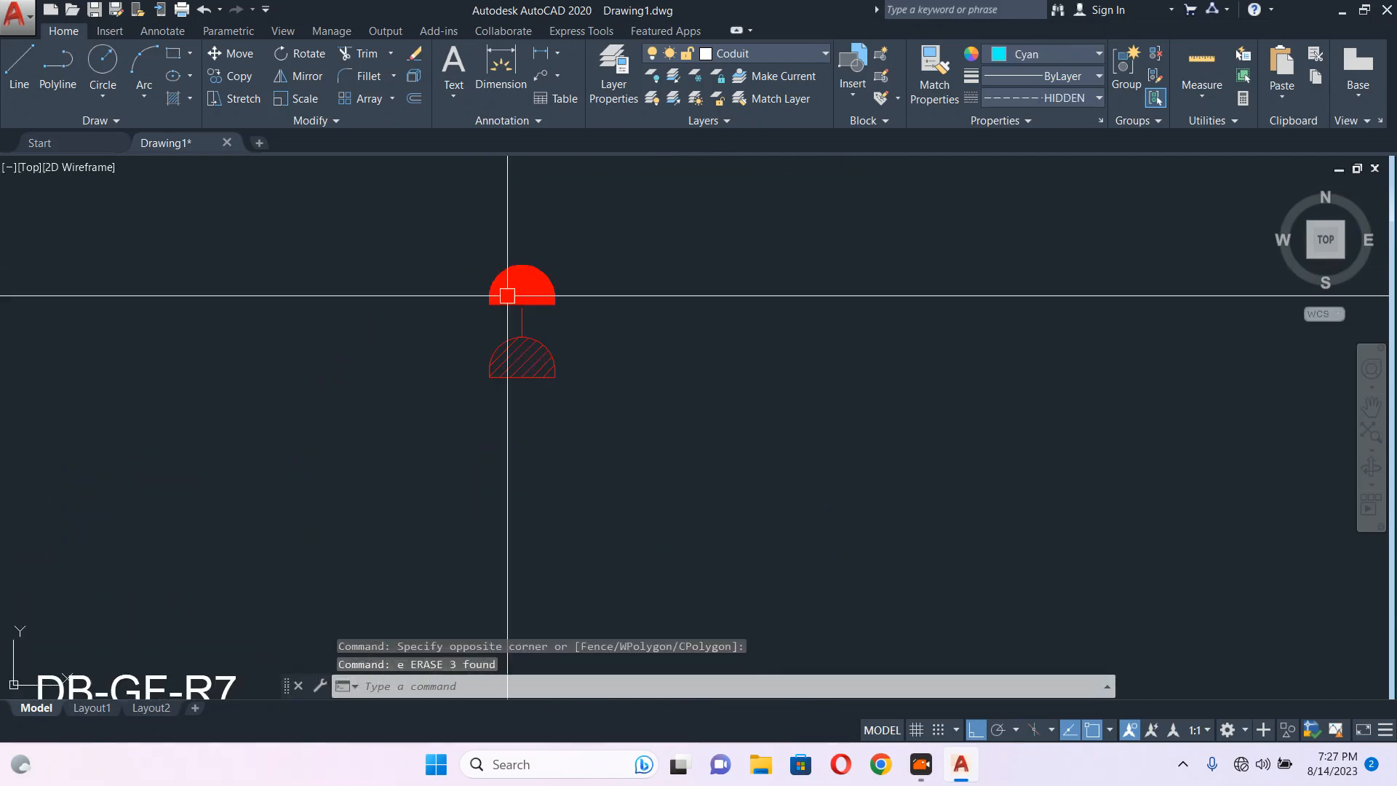
Explode the remaining symbol and erase its solid red semicircle, keeping the hatched semicircle and its stem.
left_click(463, 240)
left_click(619, 319)
type("e")
key("Return")
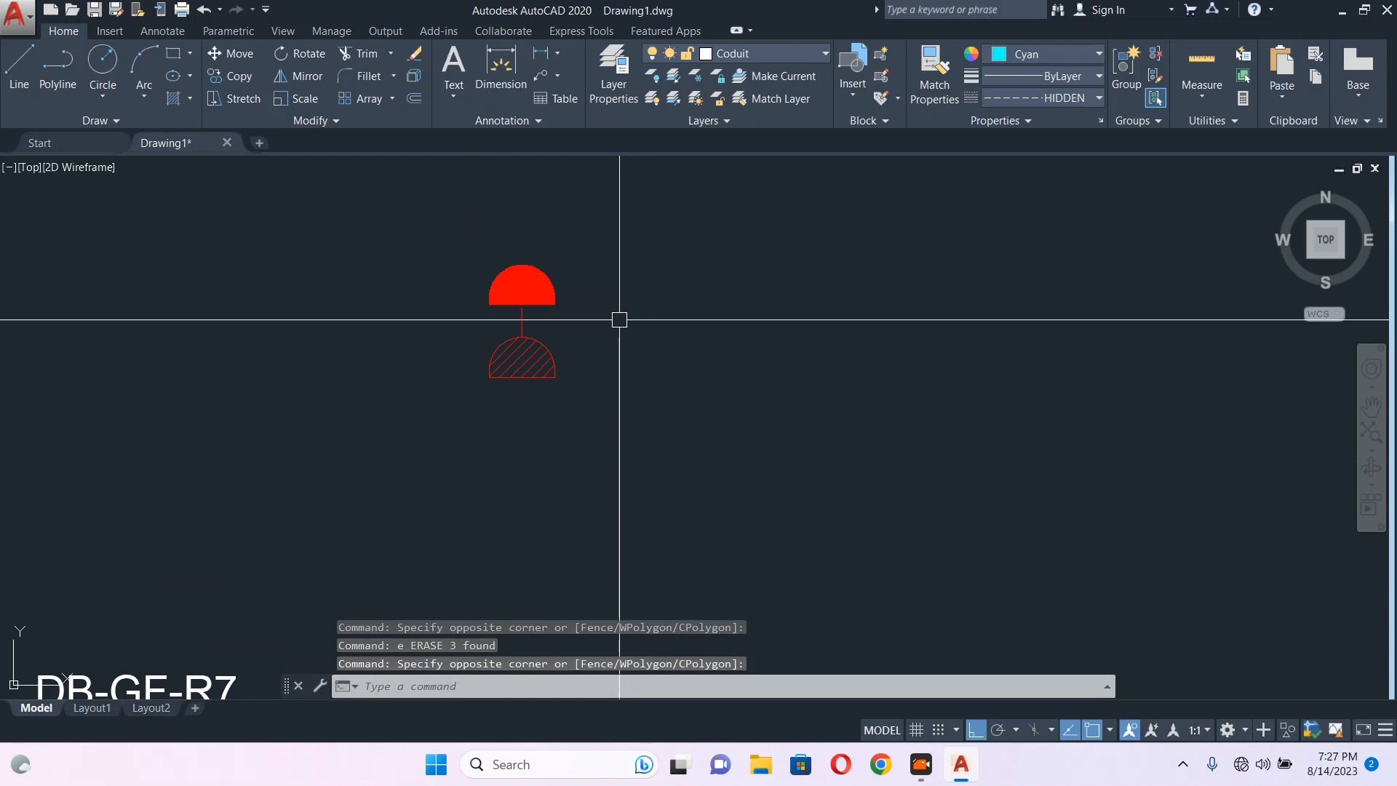
key("Escape")
left_click(548, 284)
type("x")
key("Return")
left_click(463, 194)
left_click(611, 322)
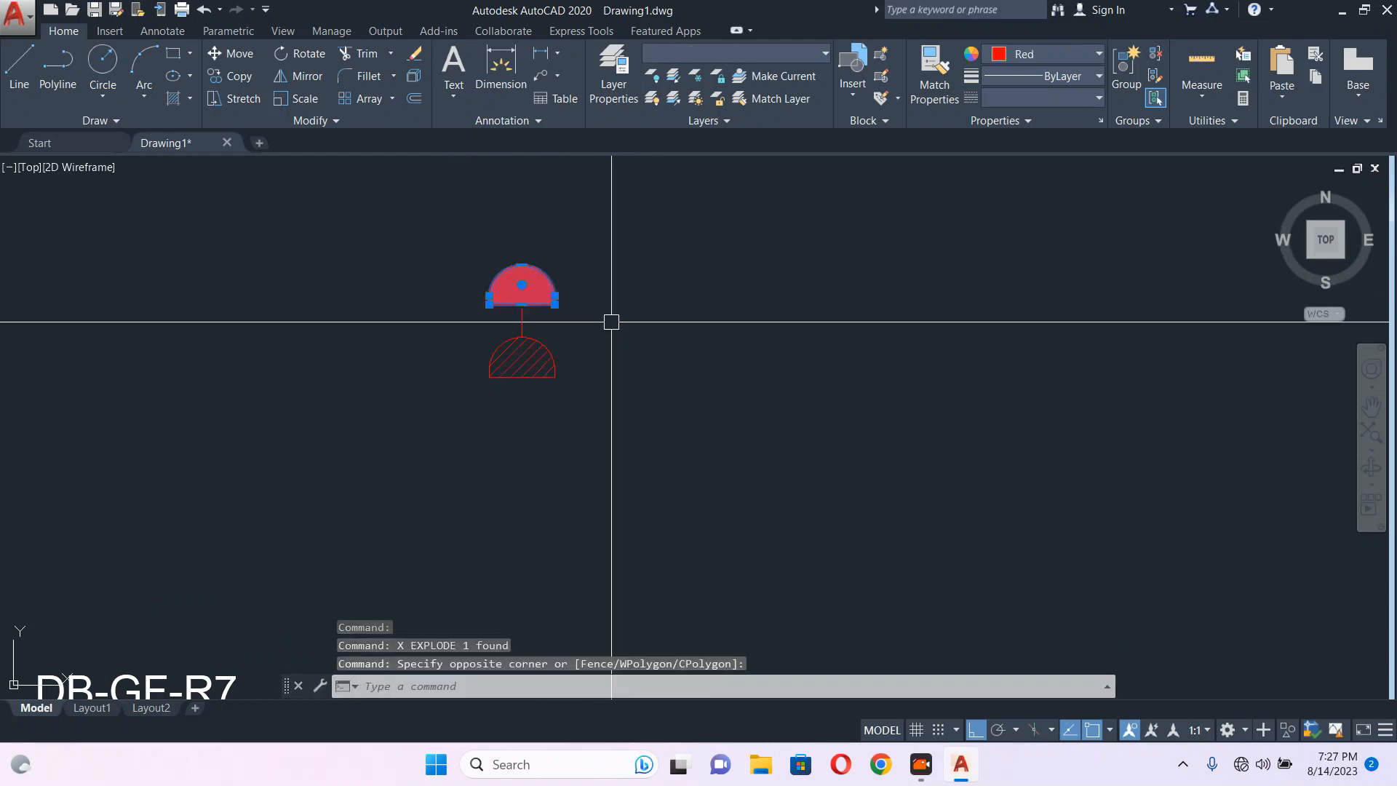
type("e")
key("Return")
Define the hatched semicircle and stem as a block named Dp, with the base point at the midpoint of its straight edge.
left_click(605, 309)
left_click(417, 427)
type("b")
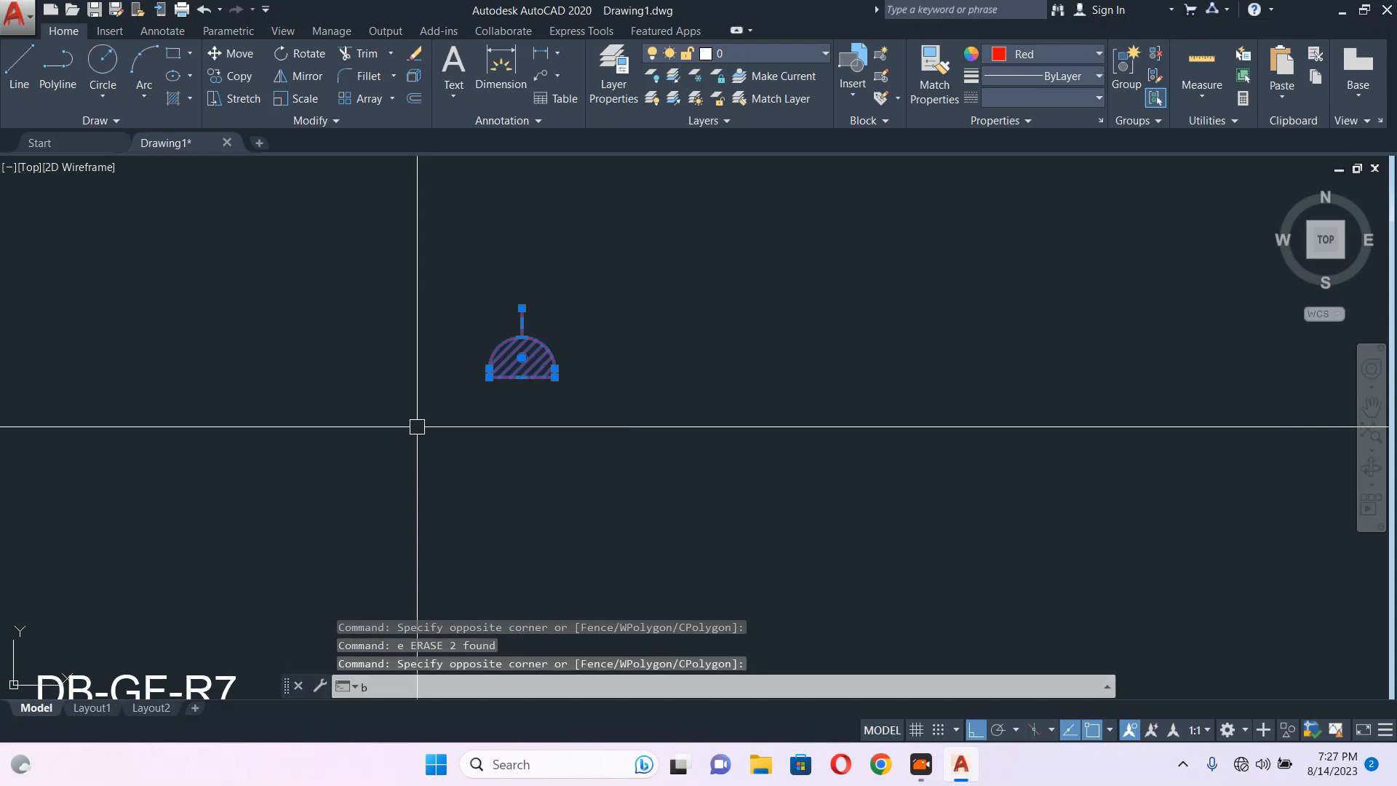
key("Return")
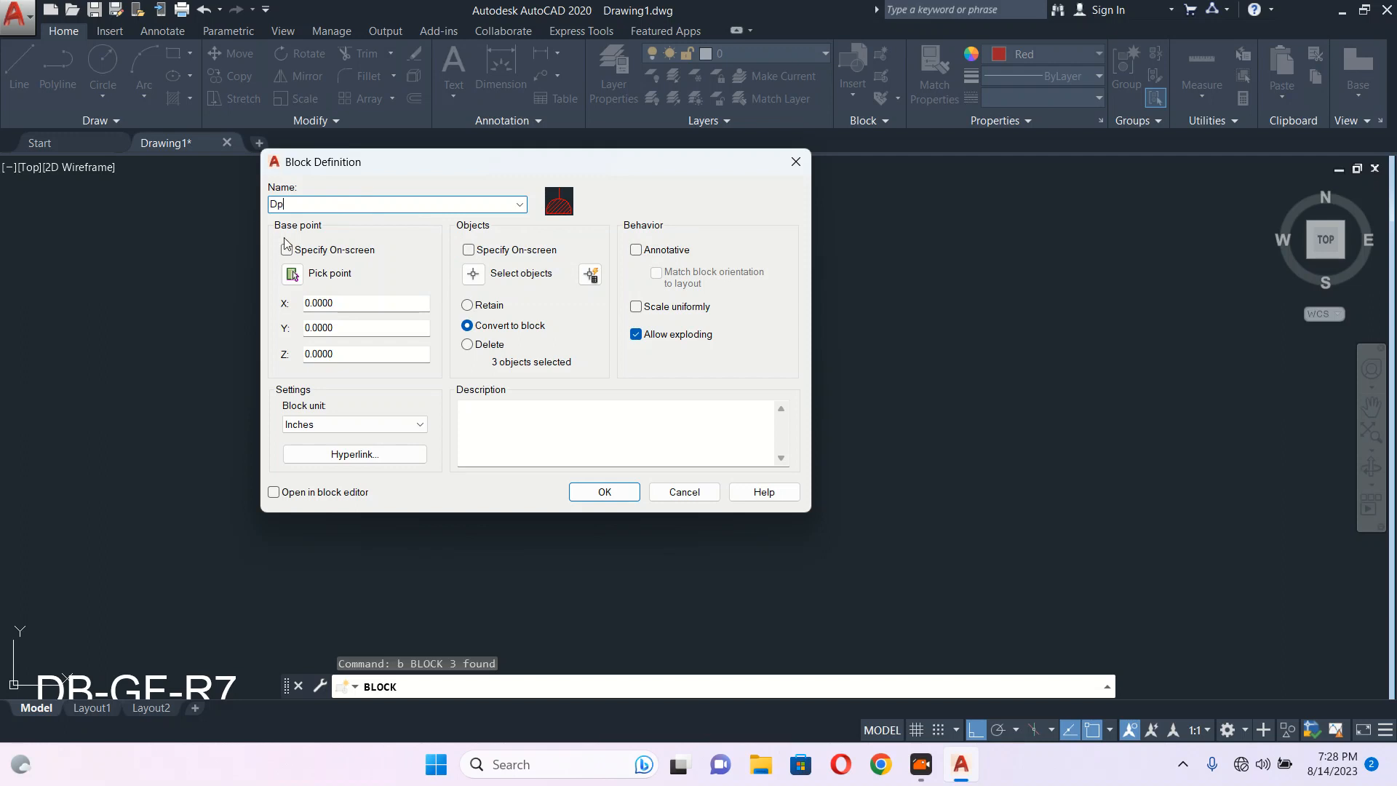
left_click(293, 275)
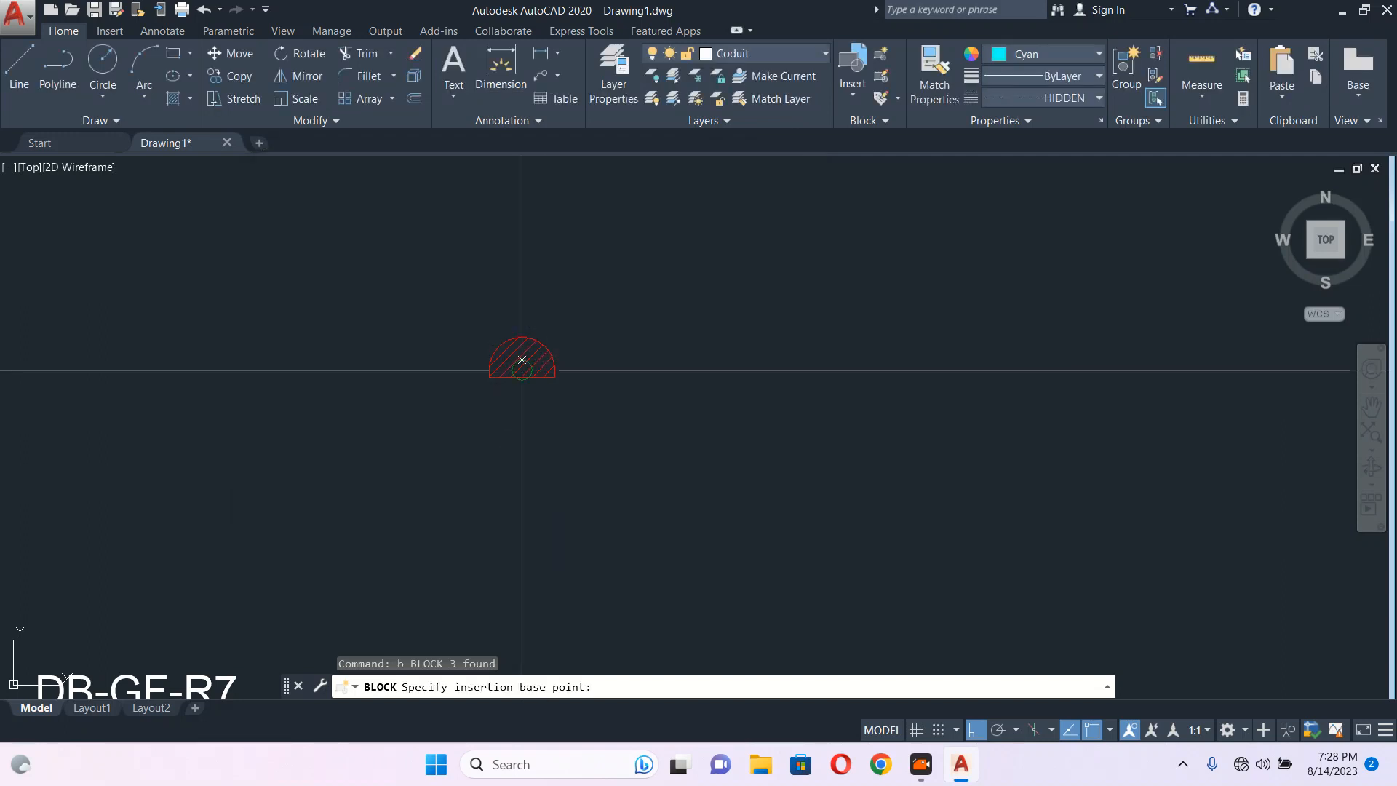
left_click(522, 384)
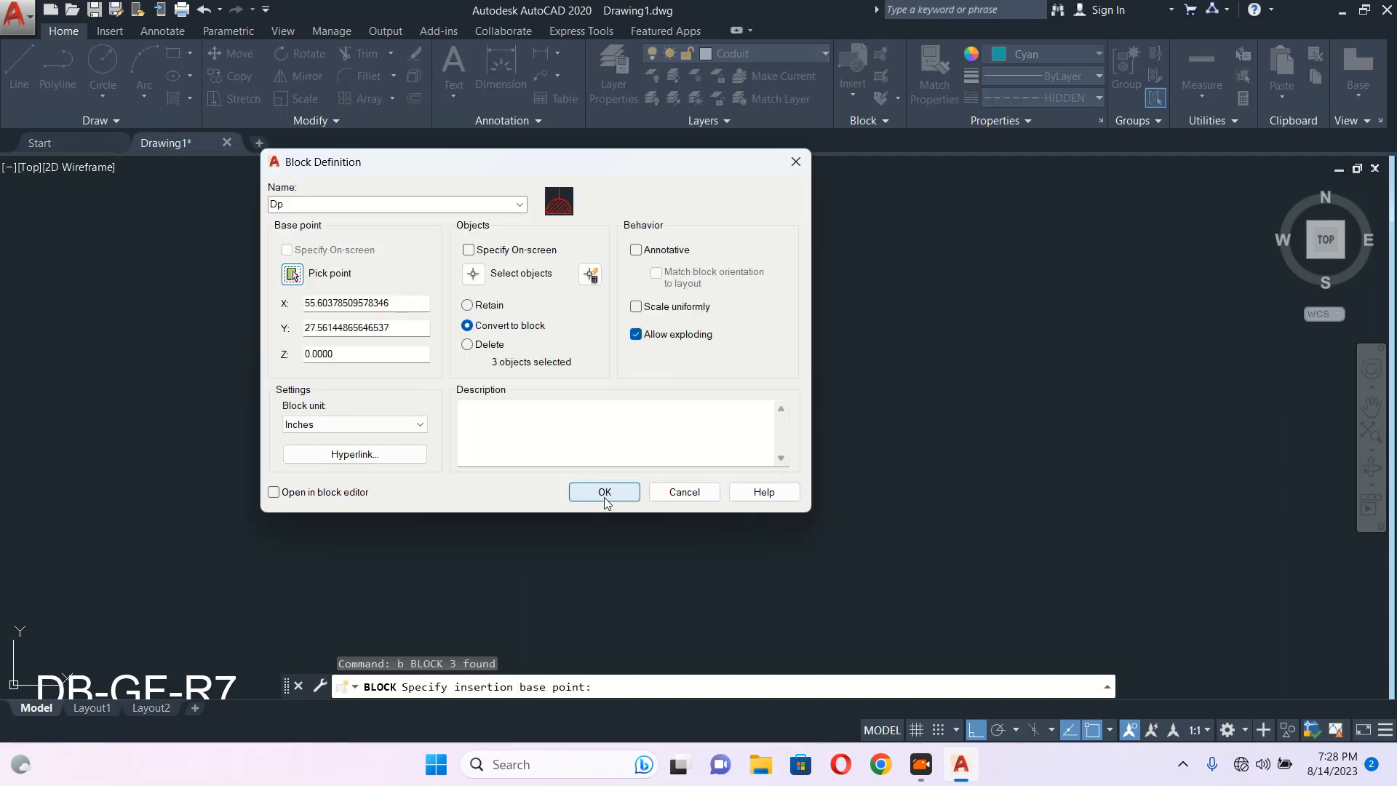
left_click(594, 493)
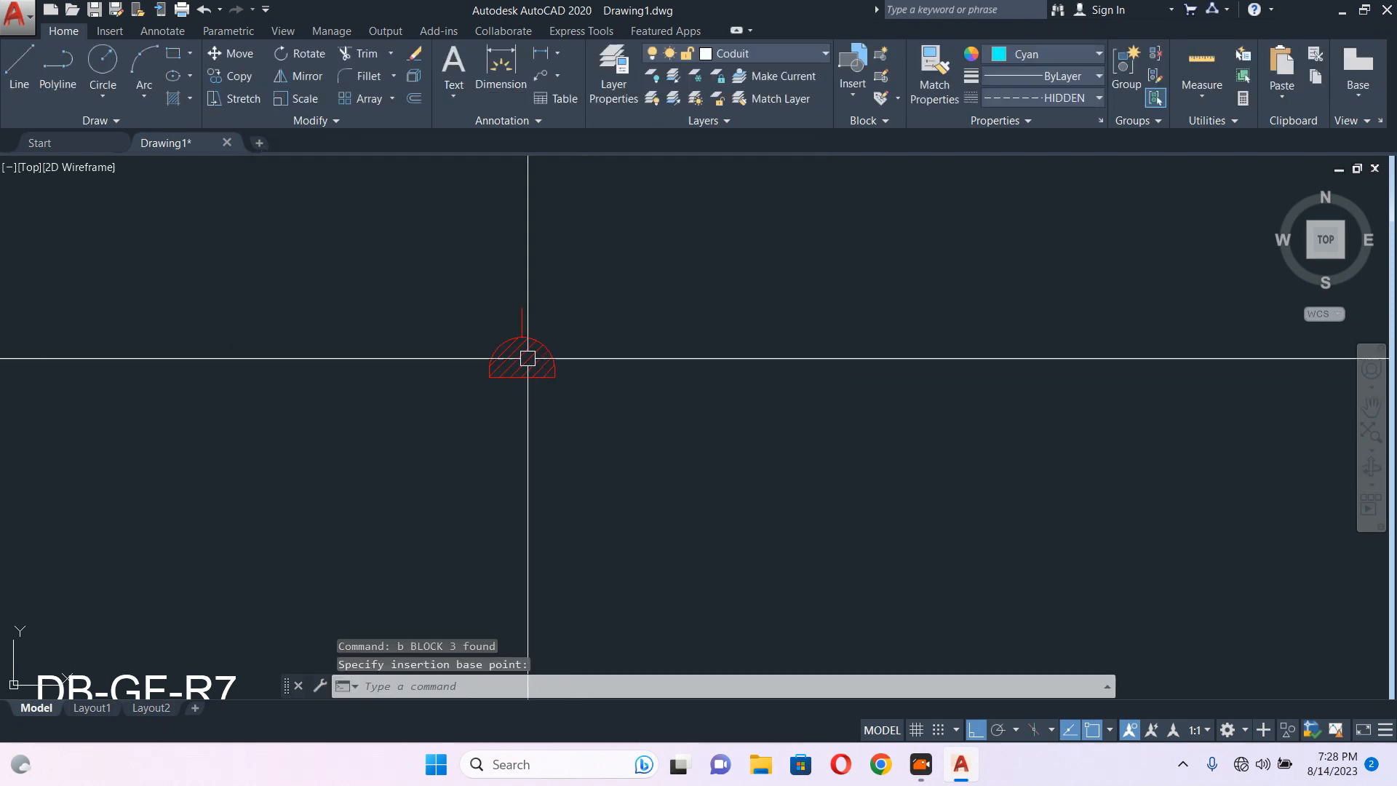
Rotate the Dp block 180° about the midpoint of its straight edge so the stem points down.
type("r")
key("Return")
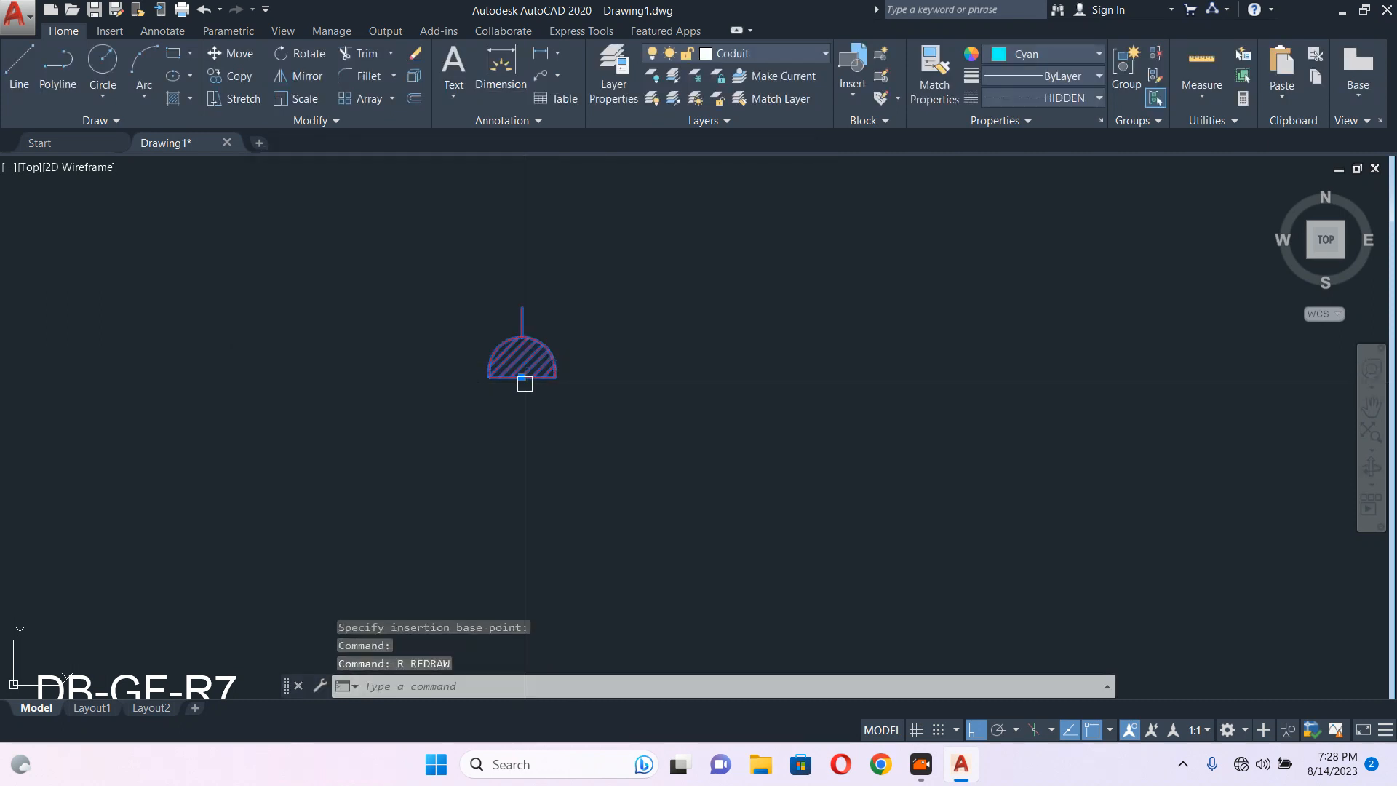
type("r")
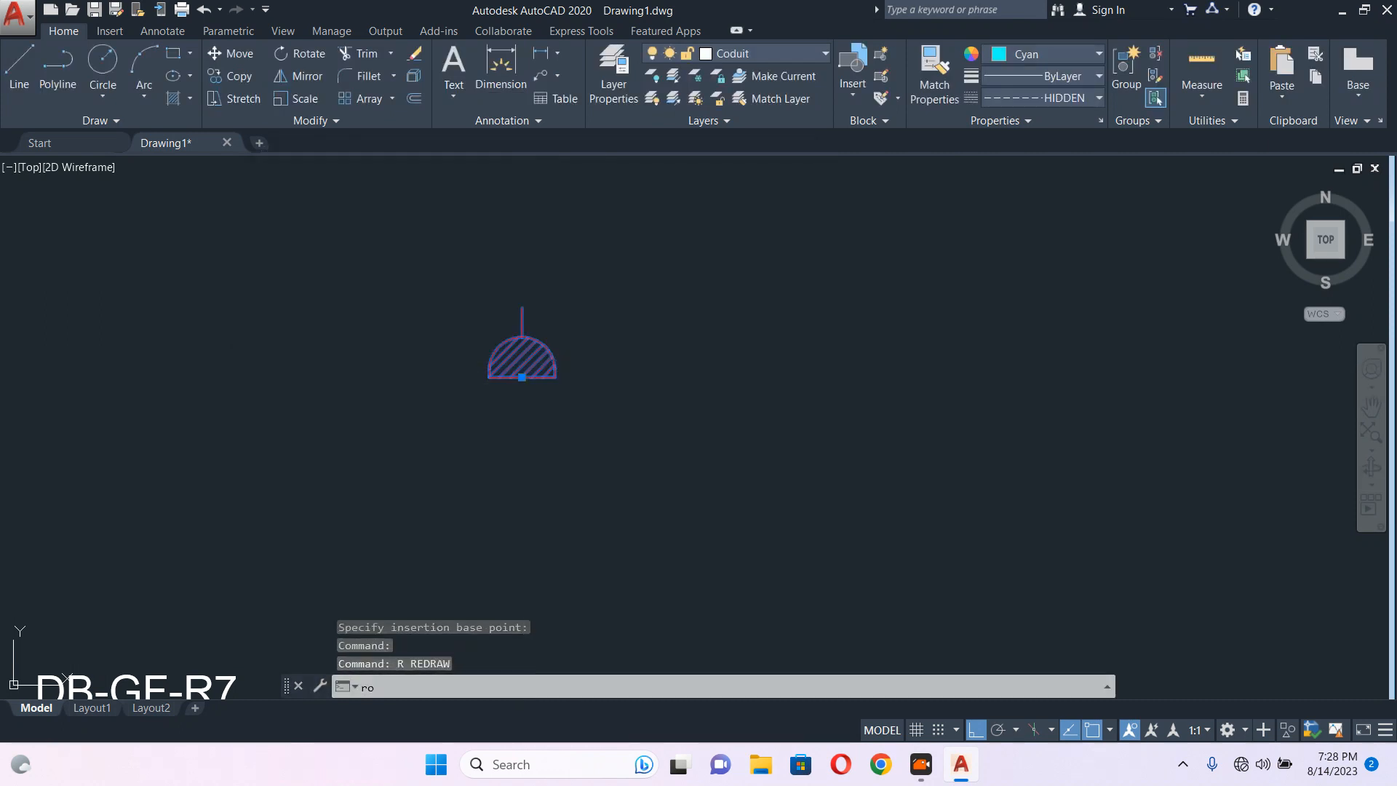
type("o")
key("Return")
left_click(522, 377)
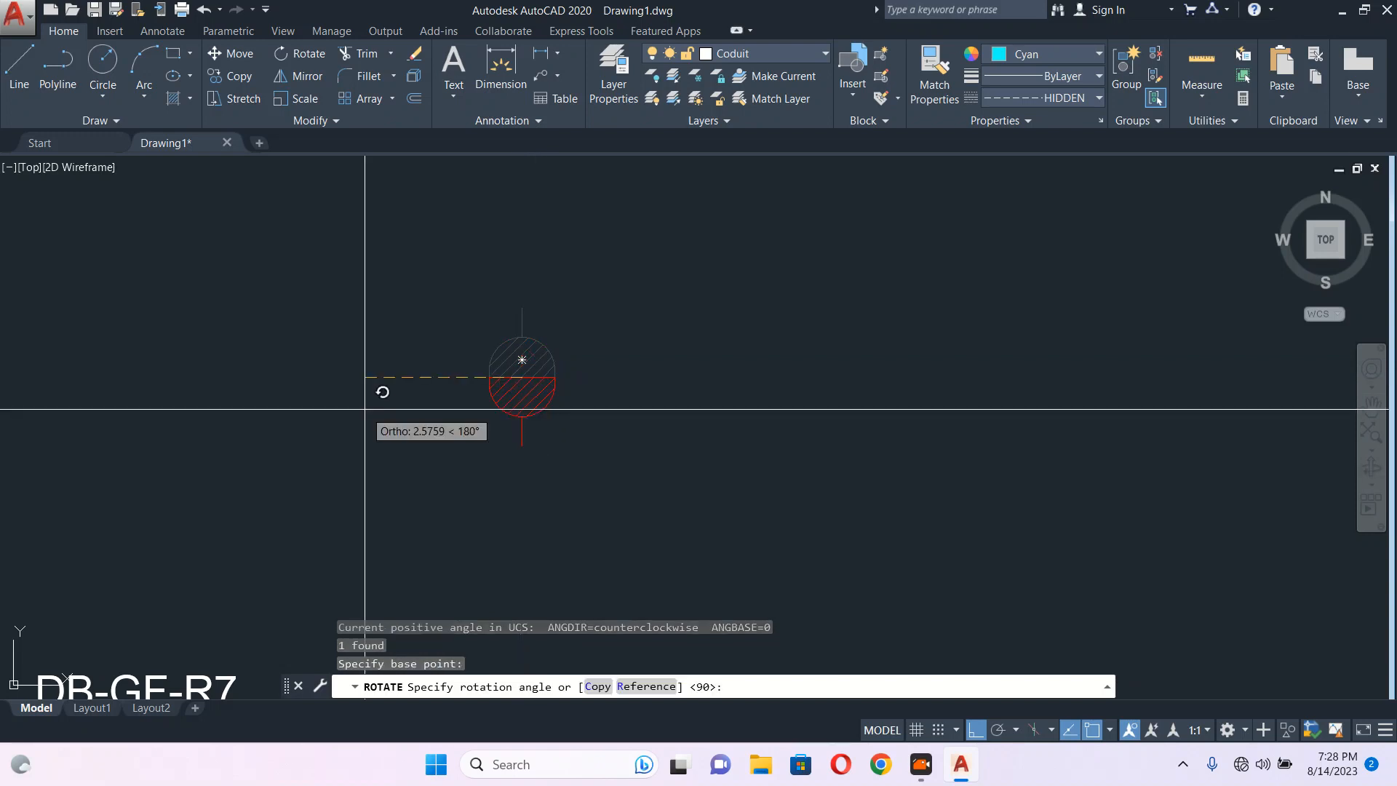
left_click(514, 375)
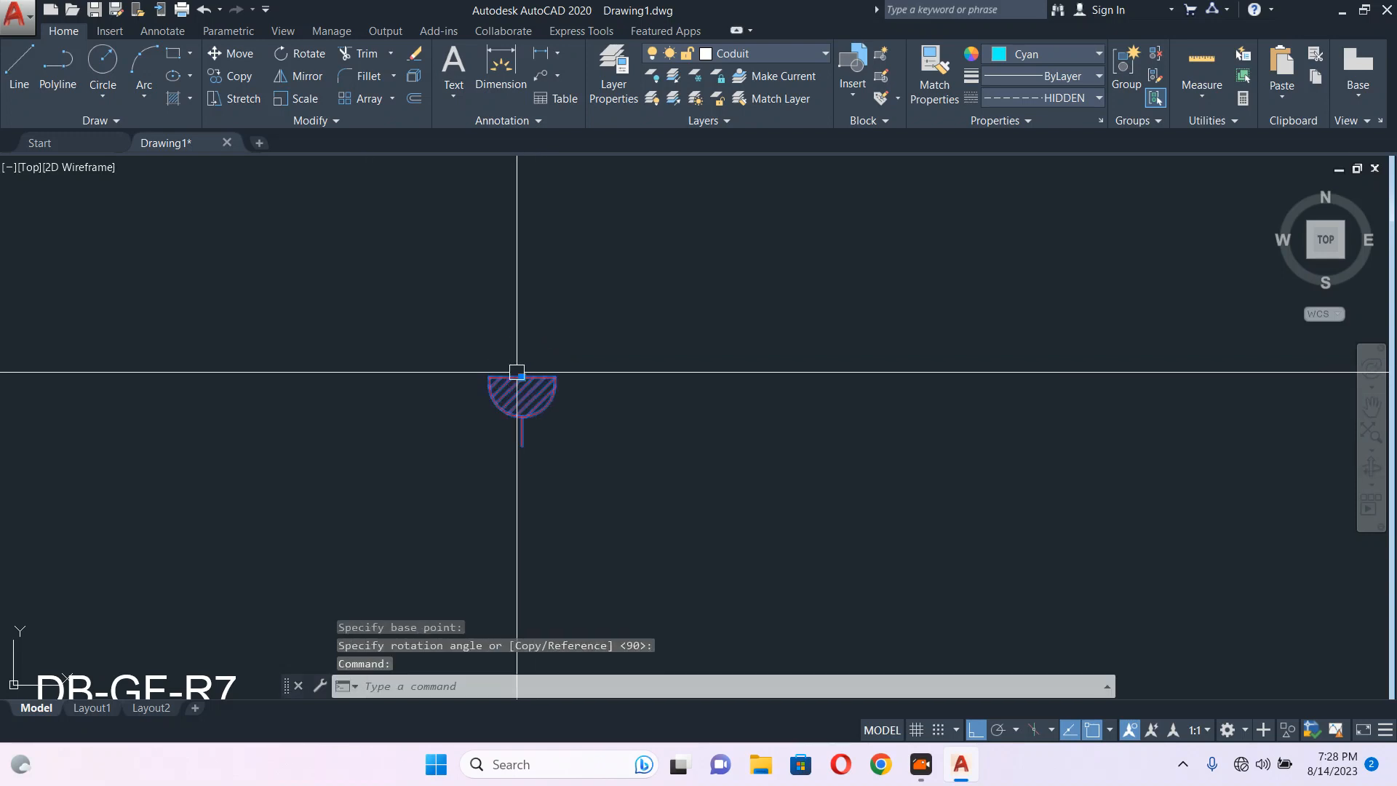
Move the Dp block straight down onto the kitchen's outer wall, between the red isolator and the first H:1150 socket.
left_click(520, 376)
scroll(545, 287, "down", 3)
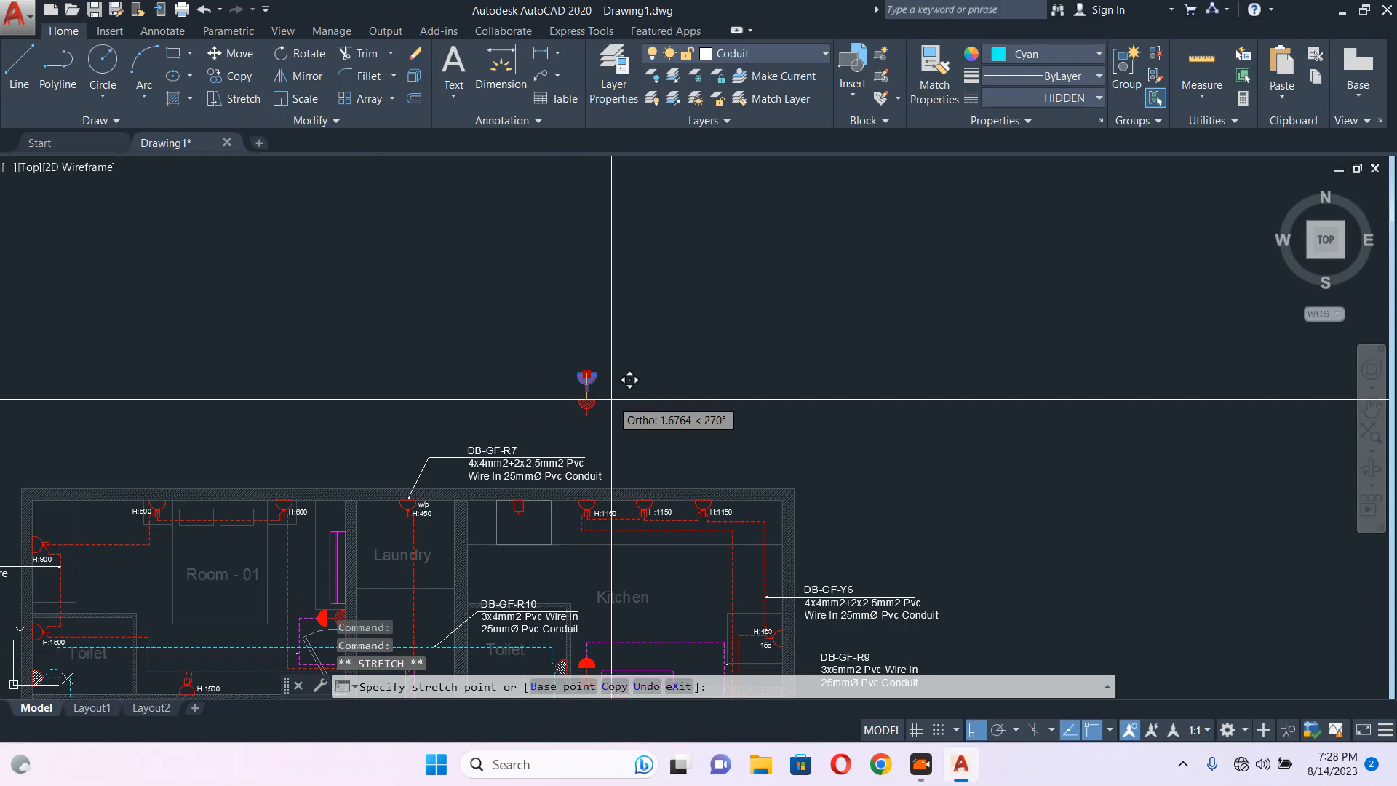
scroll(590, 437, "up", 5)
left_click(589, 436)
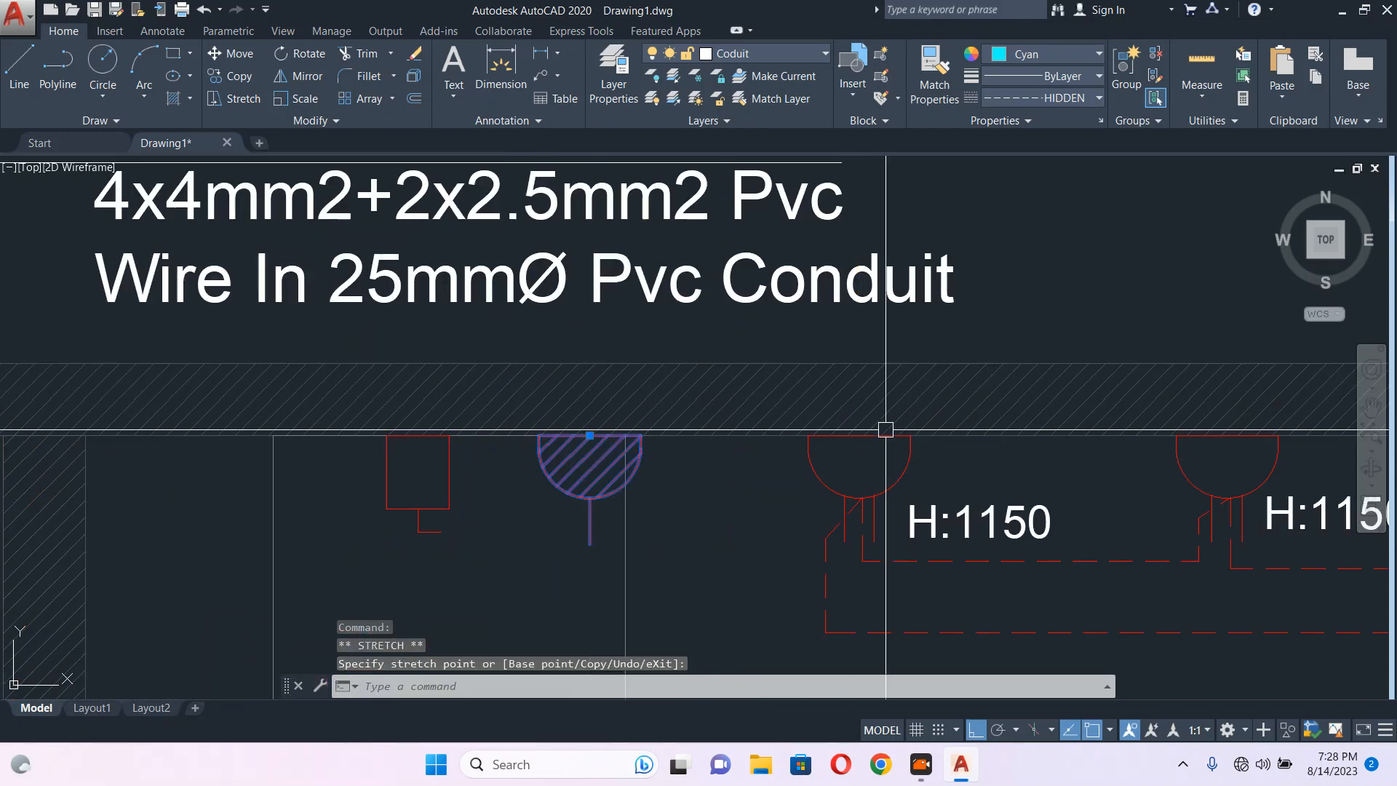
Draw a conduit polyline from the Dp symbol's arc, angled out, down and across the kitchen, then down to the trunking near DB-GF.
scroll(774, 352, "down", 2)
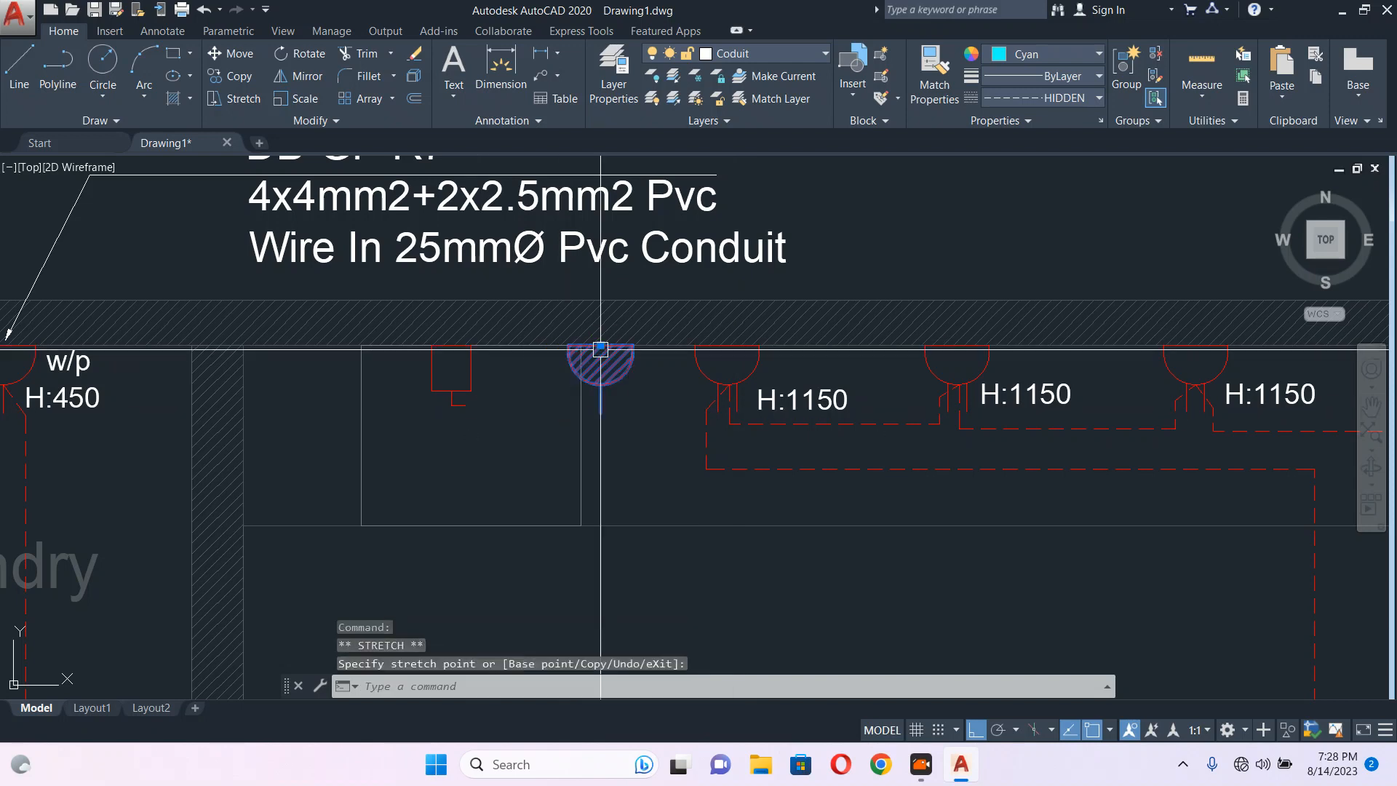
middle_click_drag(598, 419, 609, 316)
type("pl")
key("Return")
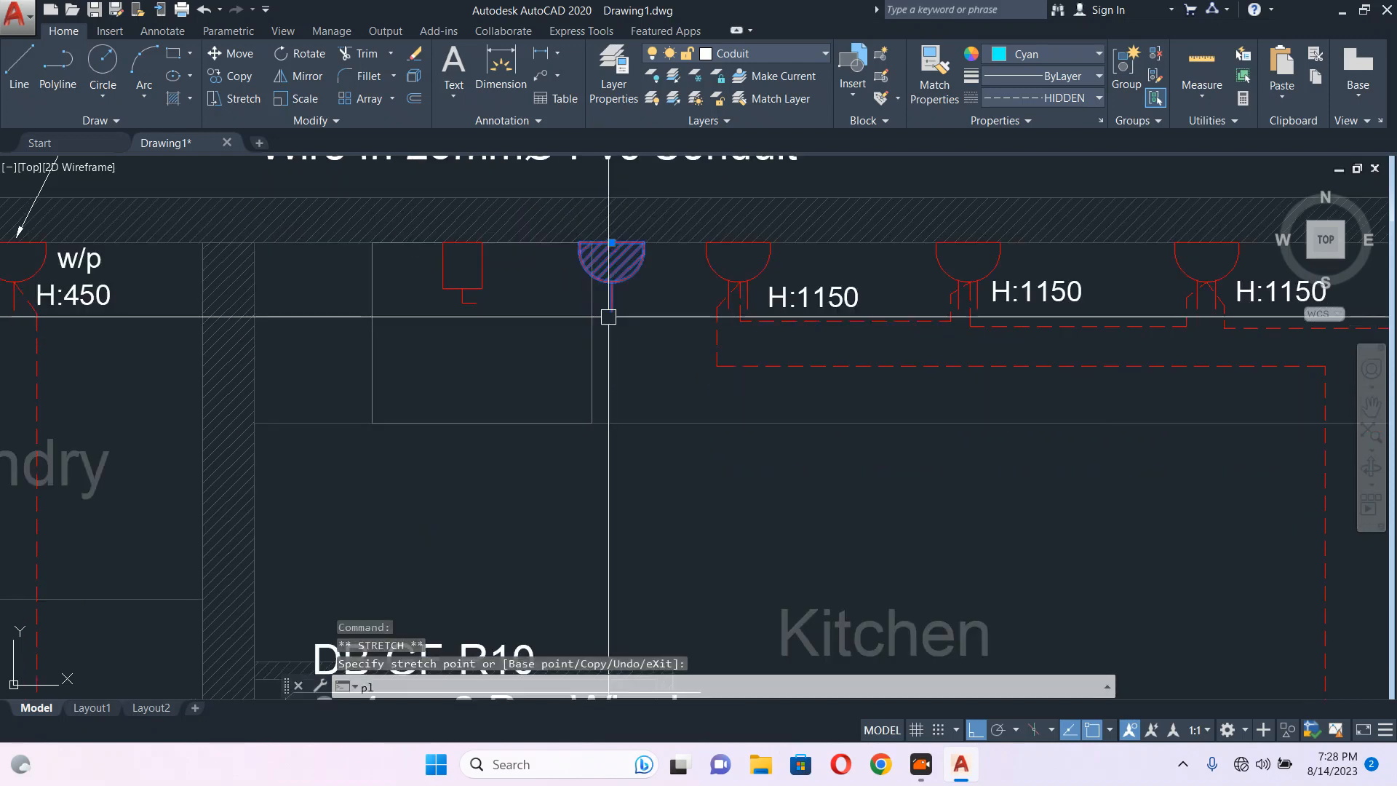
left_click(611, 282)
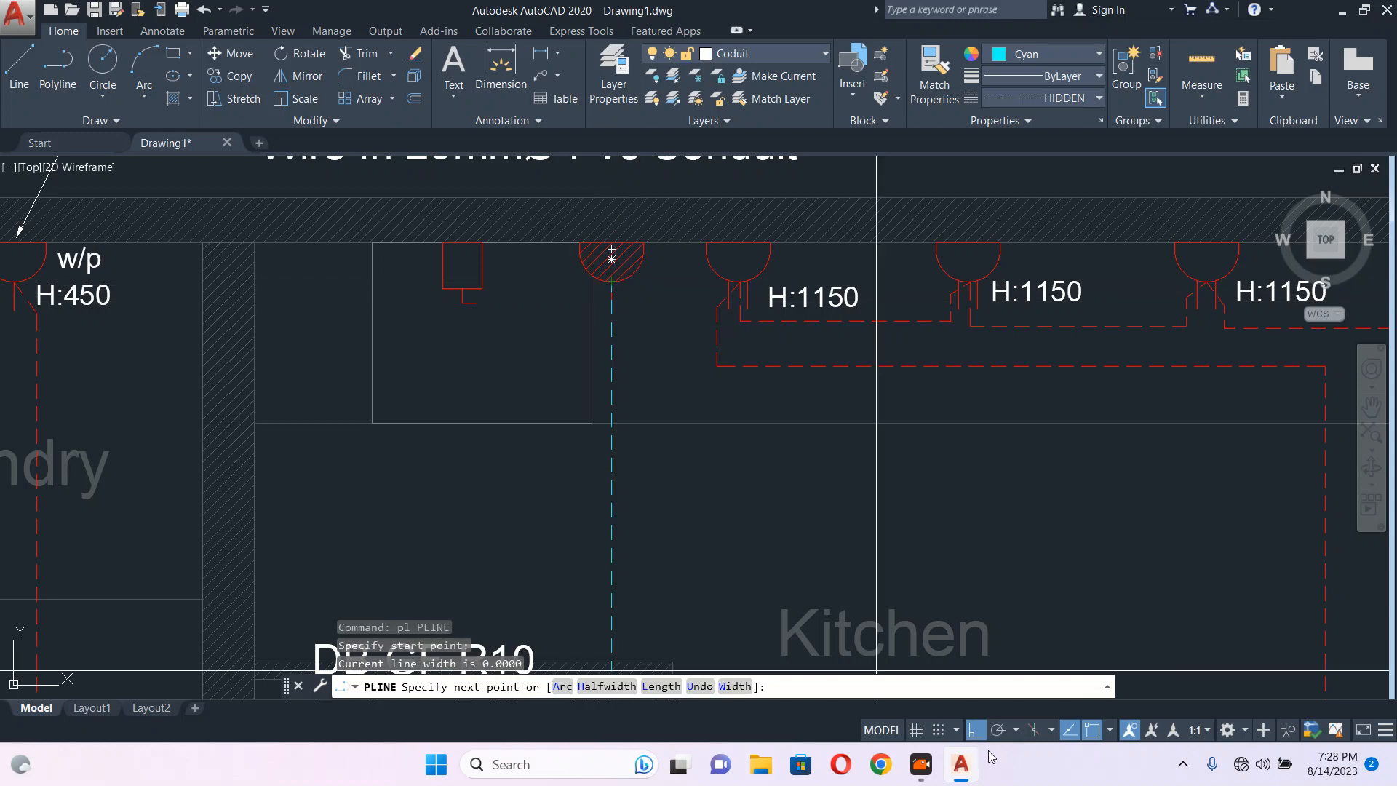
scroll(677, 367, "up", 4)
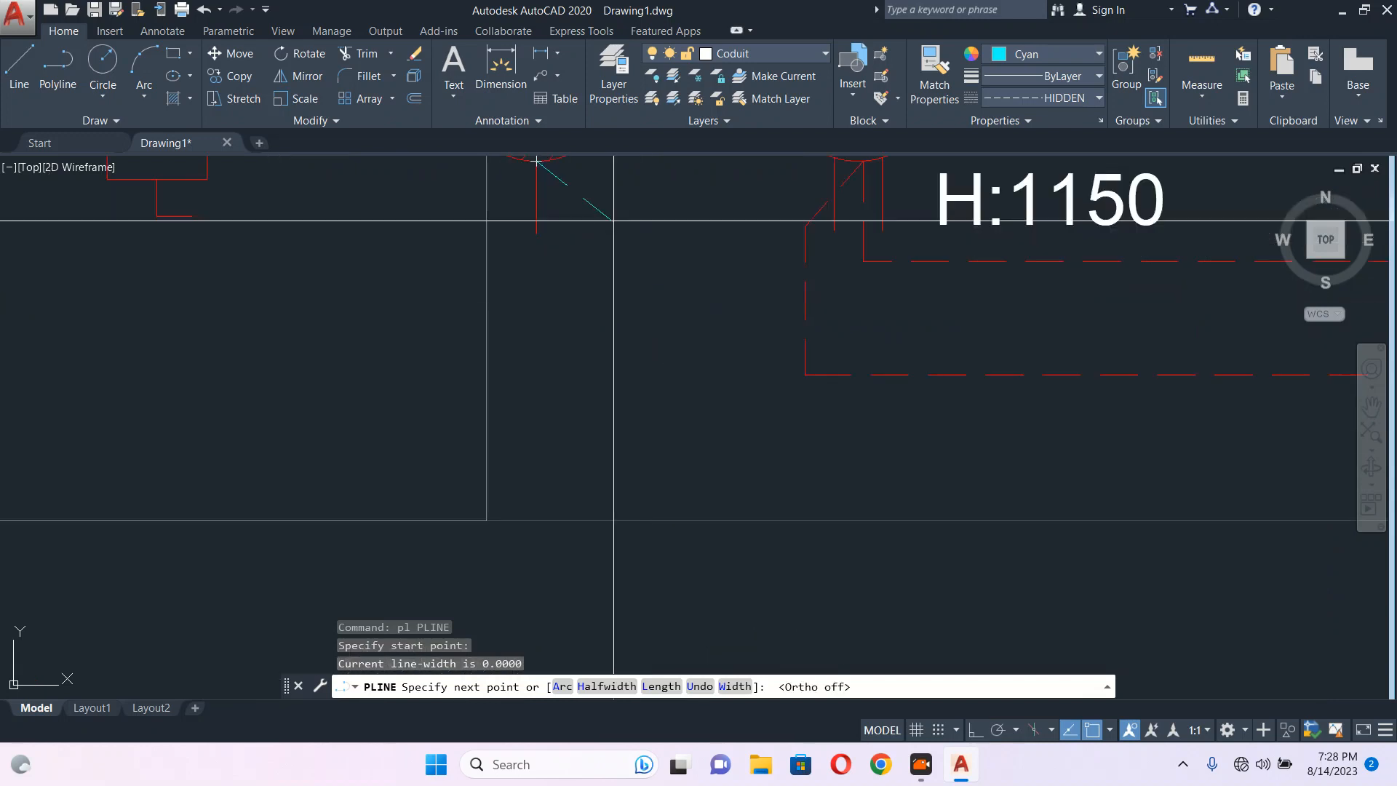
left_click(640, 299)
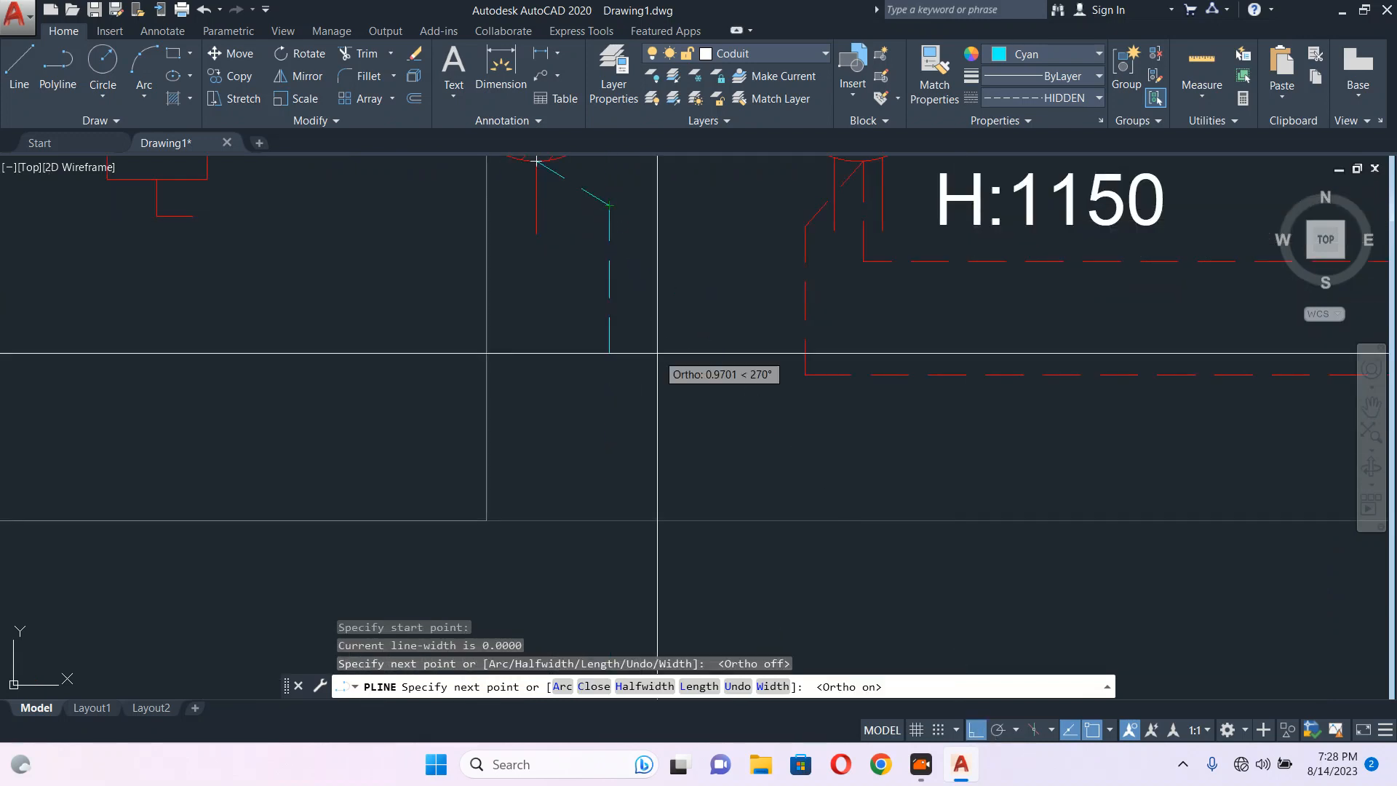
scroll(638, 324, "down", 6)
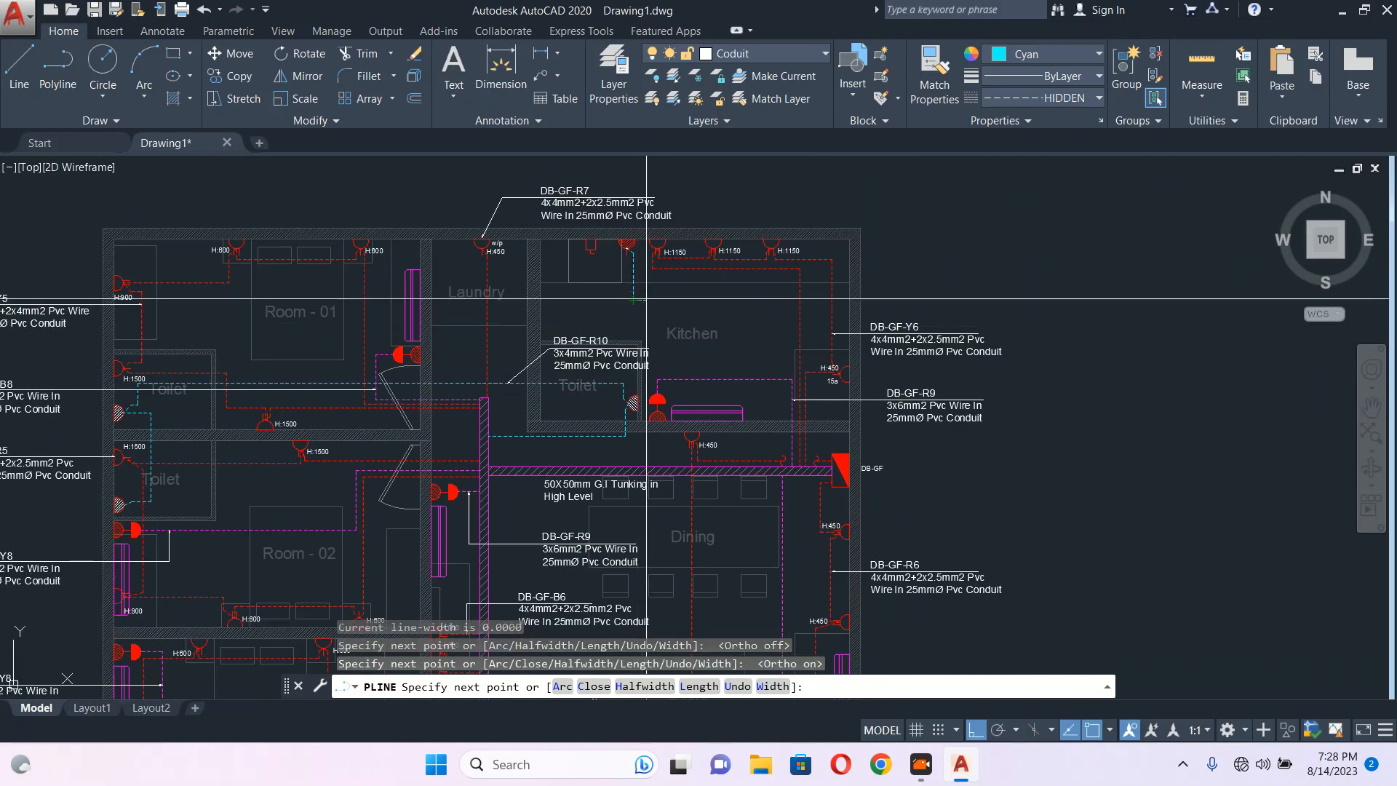
scroll(762, 305, "up", 2)
scroll(818, 337, "up", 5)
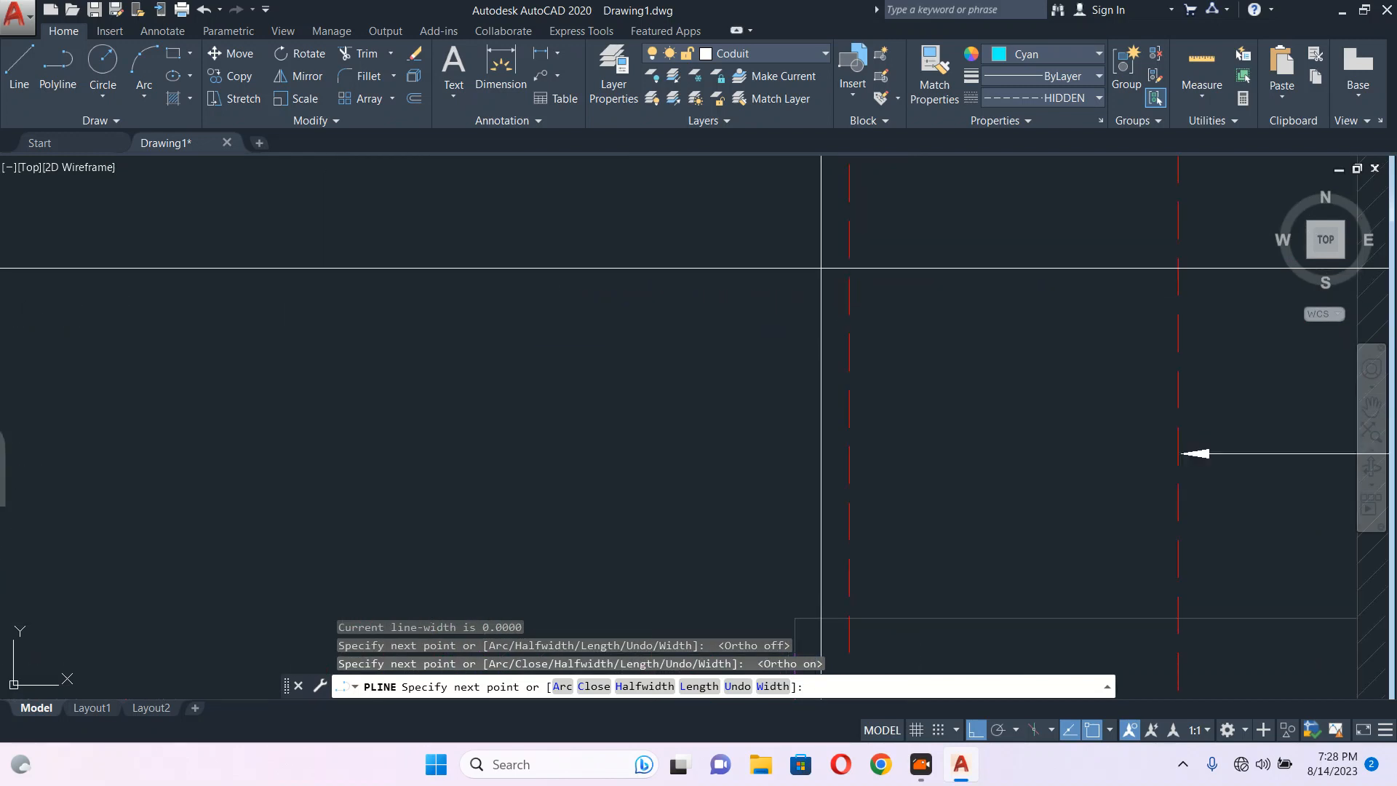
left_click(821, 268)
scroll(823, 360, "down", 6)
middle_click_drag(833, 477, 755, 231)
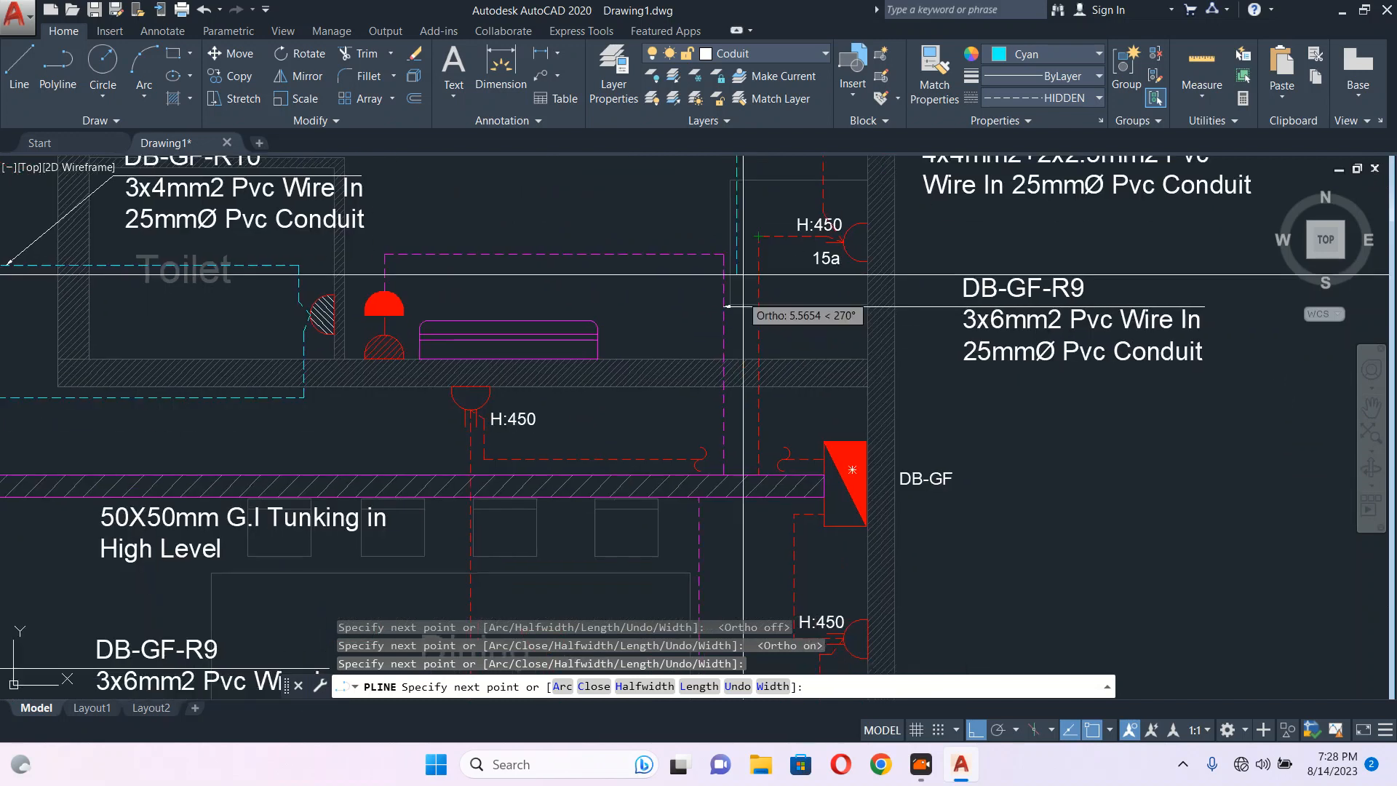
scroll(737, 474, "up", 6)
left_click(705, 515)
key("Escape")
scroll(728, 518, "down", 10)
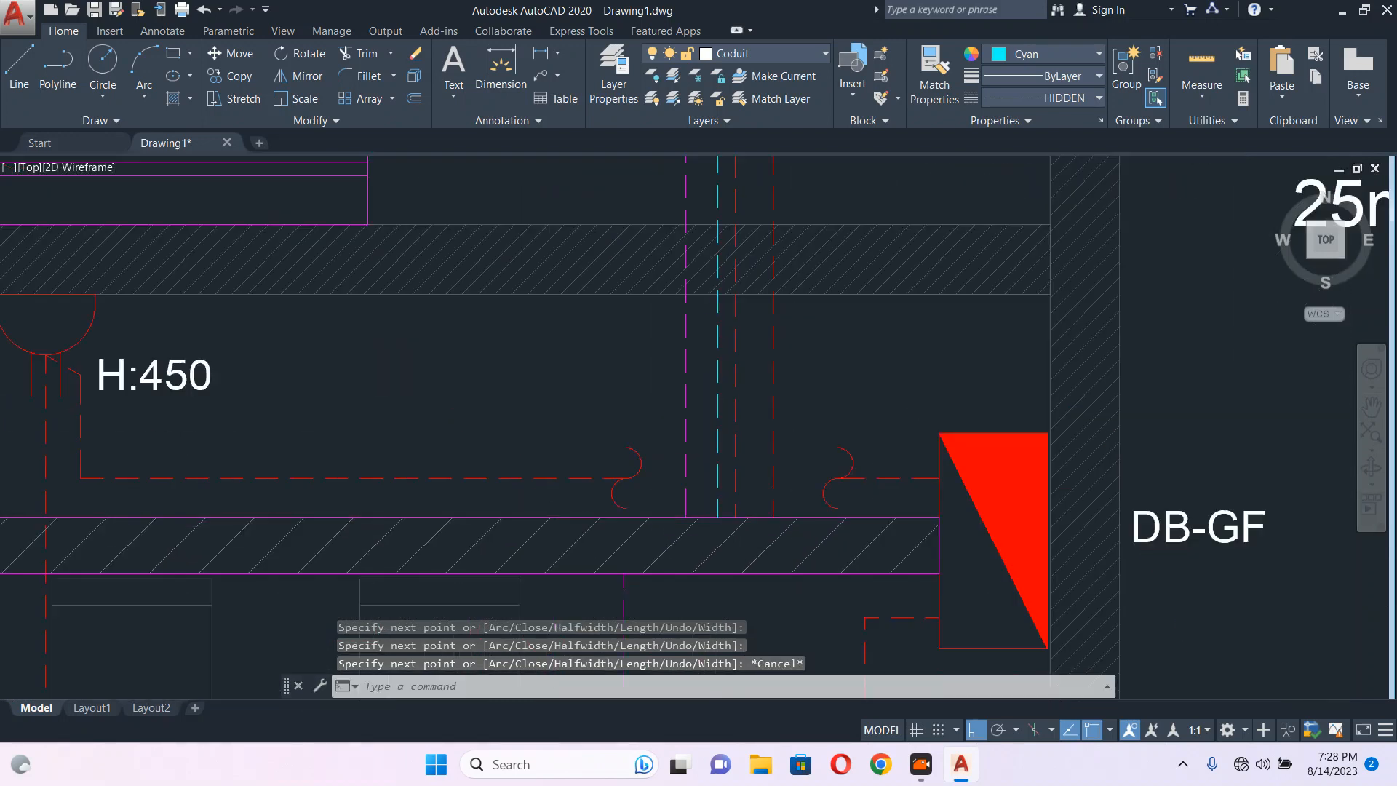
Set the new kitchen conduit polyline's colour to yellow.
scroll(615, 310, "up", 2)
key("Escape")
left_click(691, 393)
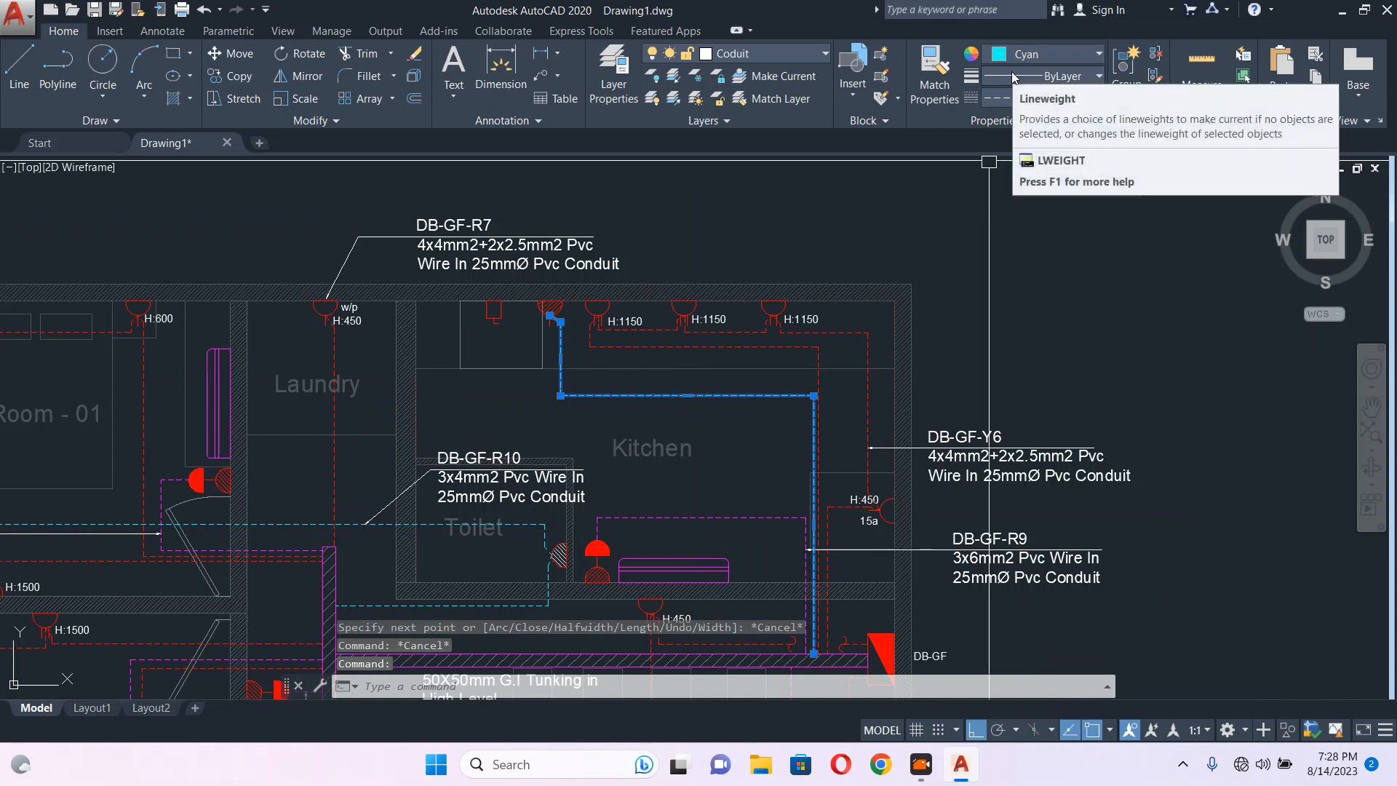
left_click(1048, 54)
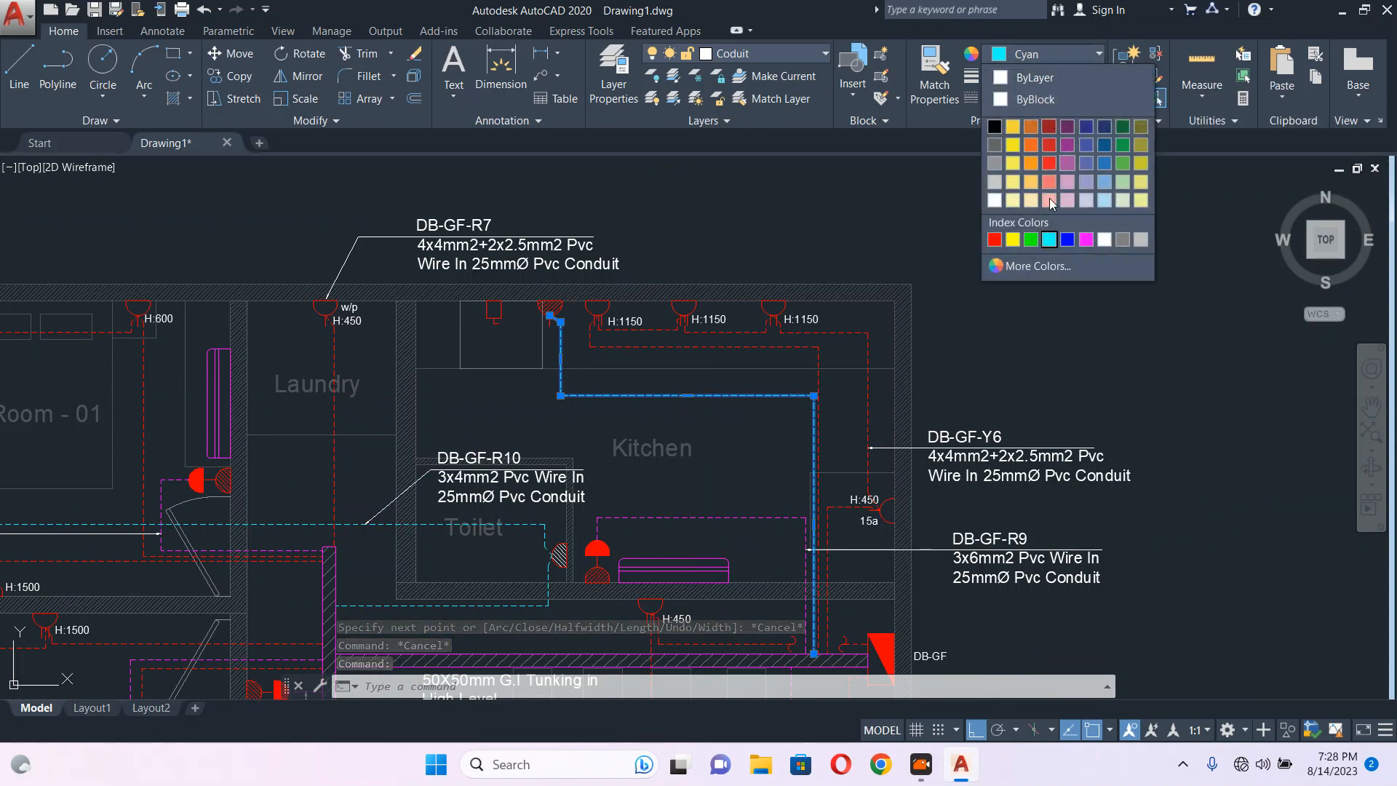
left_click(1013, 239)
key("Escape")
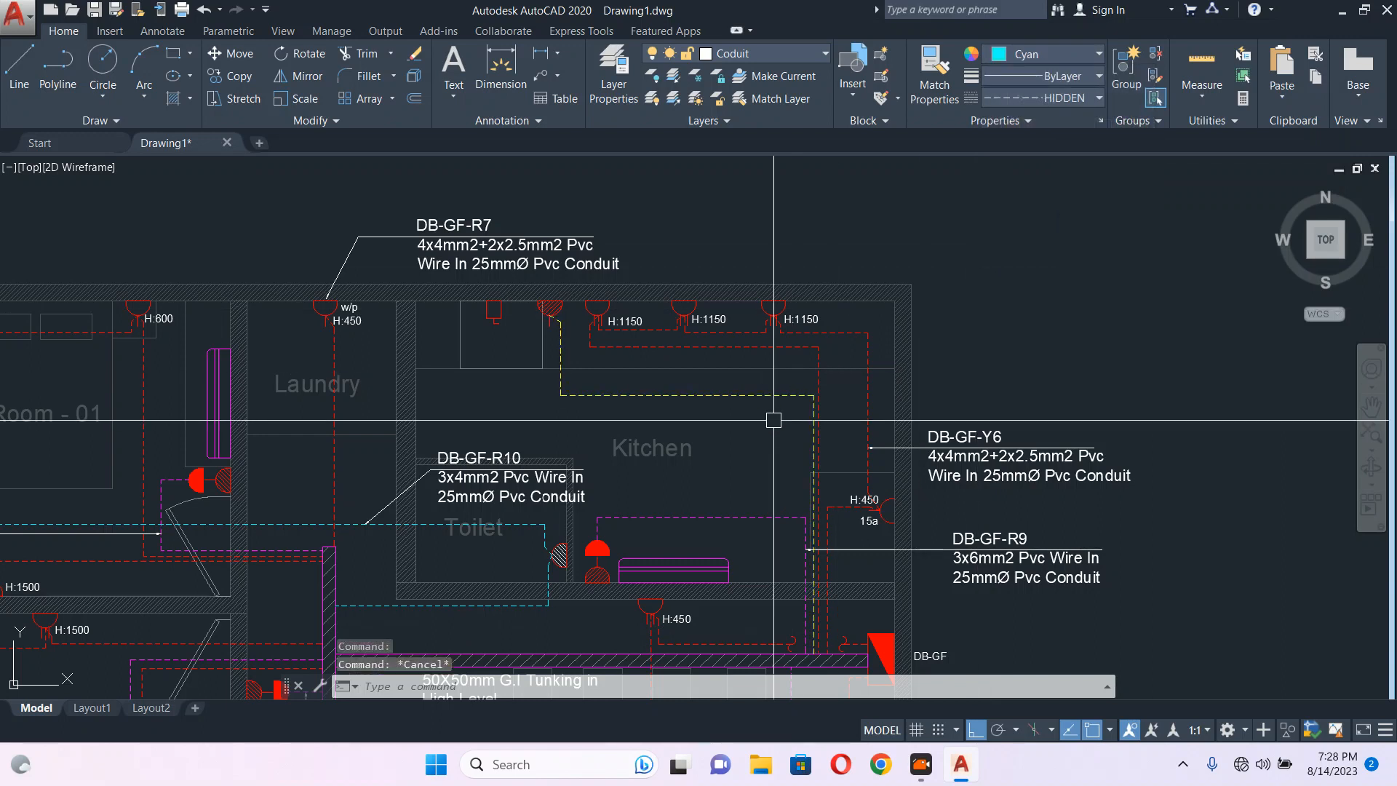
middle_click_drag(840, 543, 859, 398)
scroll(837, 263, "up", 6)
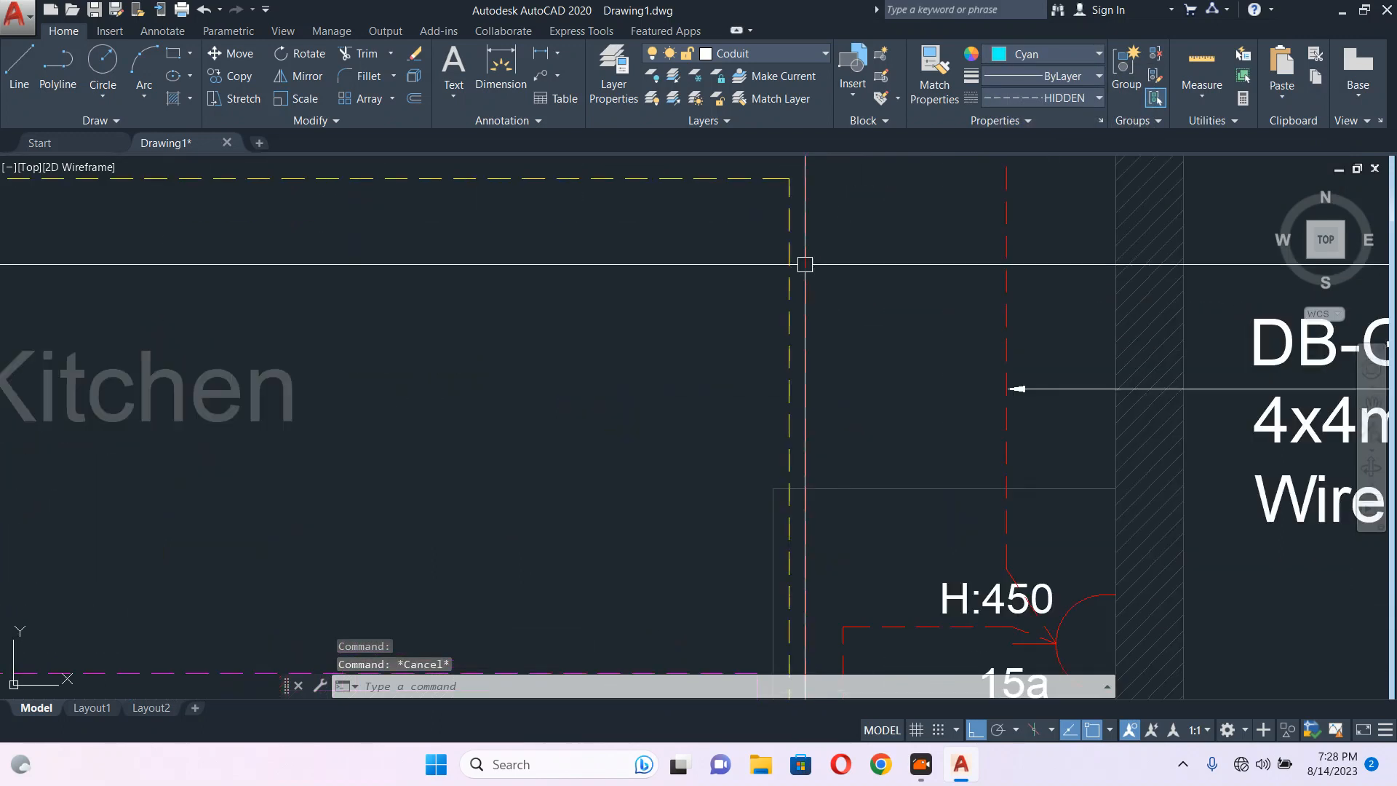
Move the yellow kitchen conduit slightly away from the parallel red conduit beside it, towards the kitchen's interior.
left_click(790, 259)
type("m")
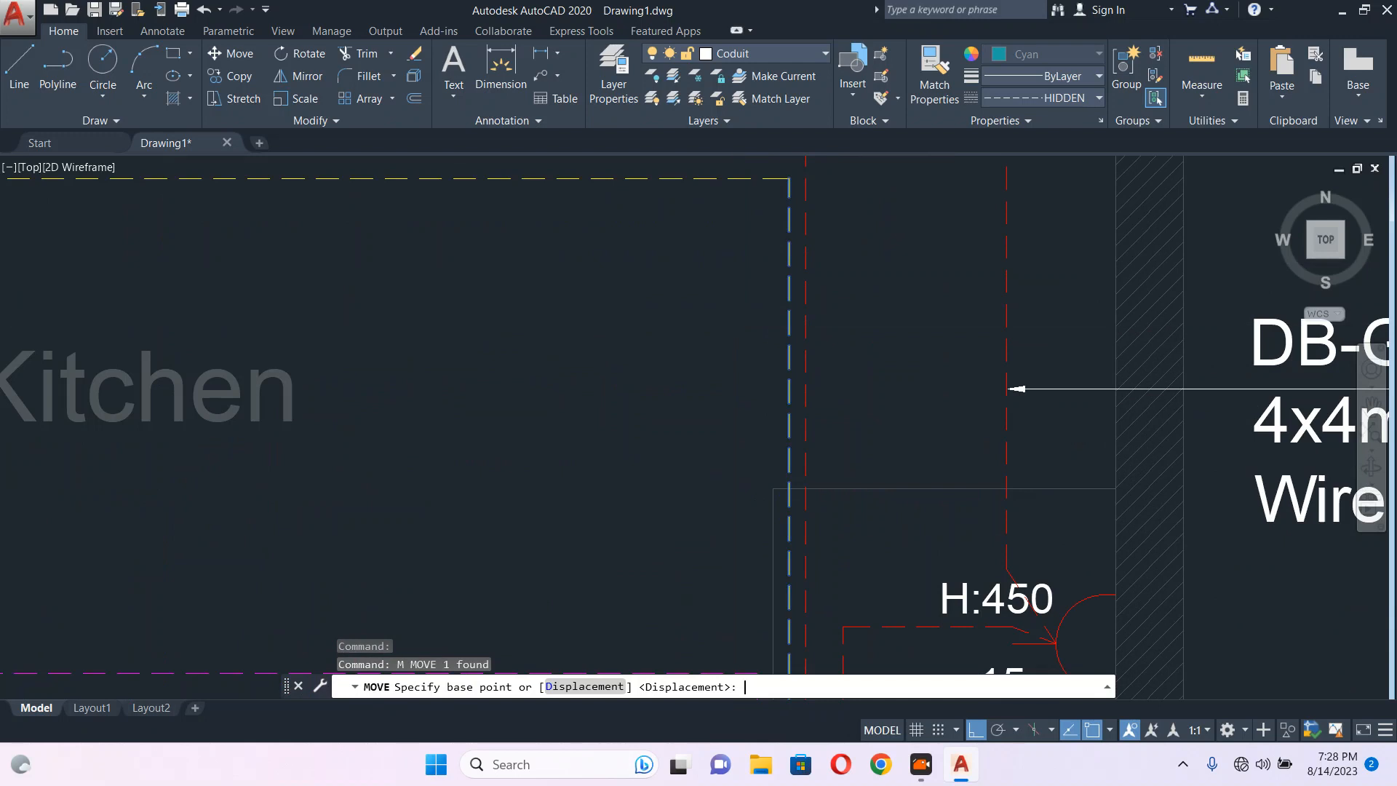
scroll(730, 338, "down", 2)
middle_click_drag(717, 376, 717, 288)
left_click(717, 288)
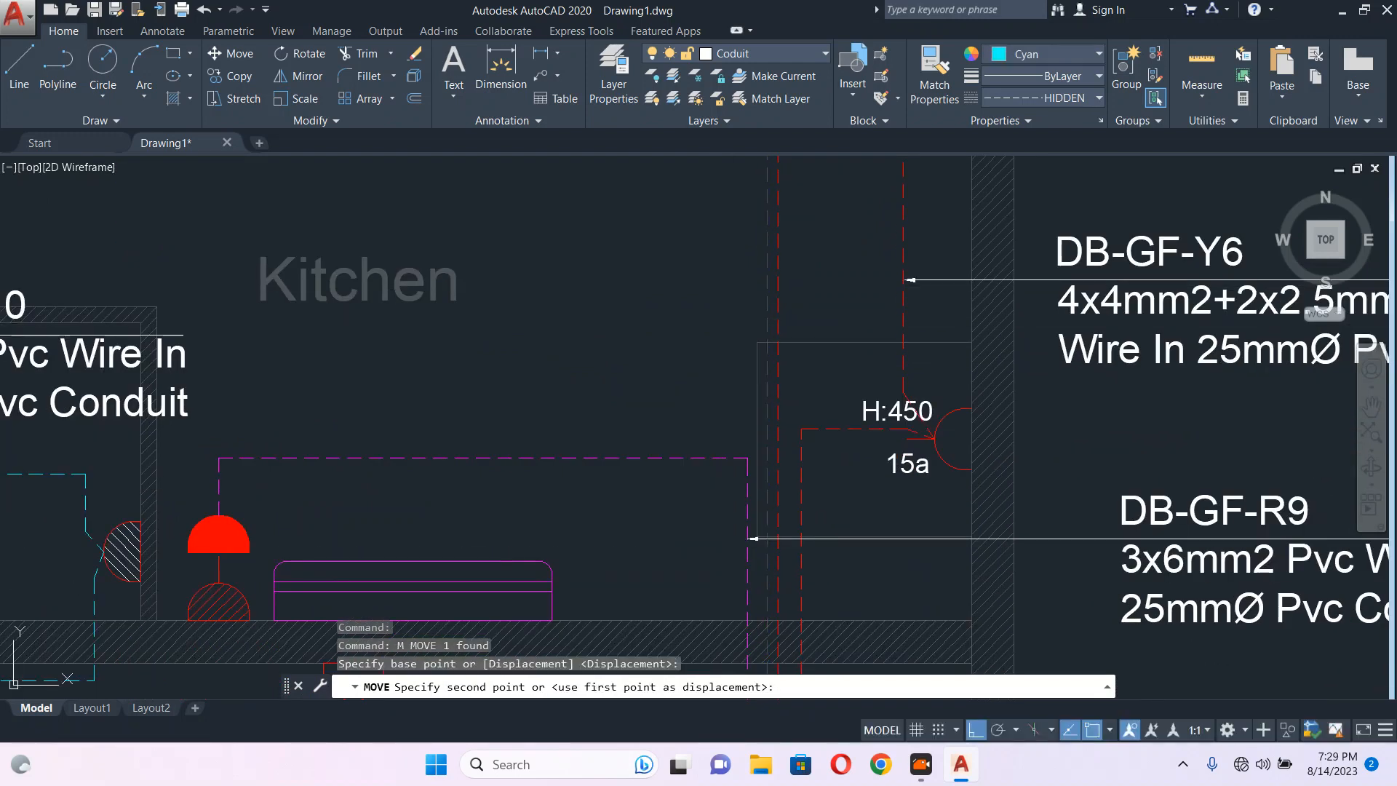
key("Escape")
Draw a short horizontal conduit polyline from the hatched Dp symbol's arc to the side of the red isolator.
scroll(758, 374, "down", 4)
scroll(644, 332, "up", 4)
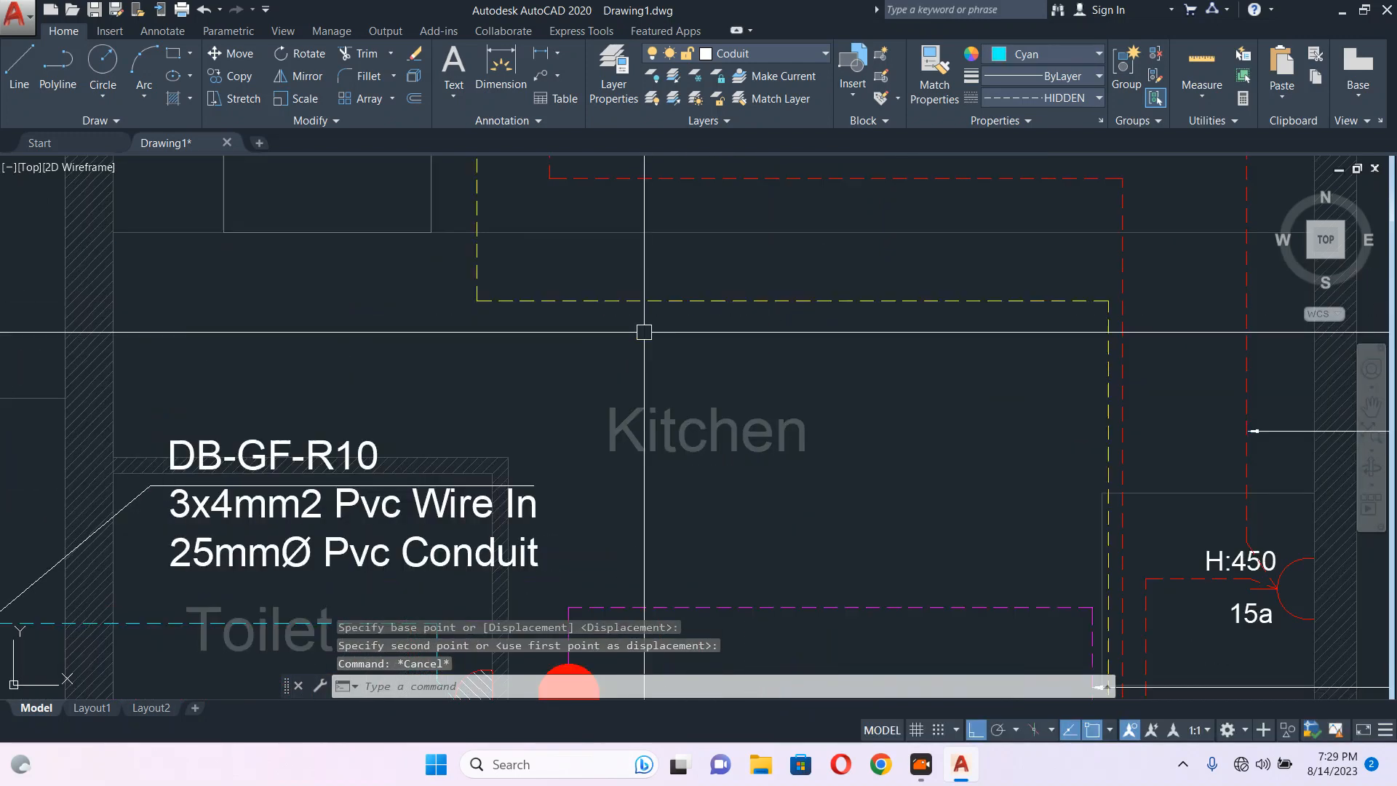
scroll(571, 281, "down", 4)
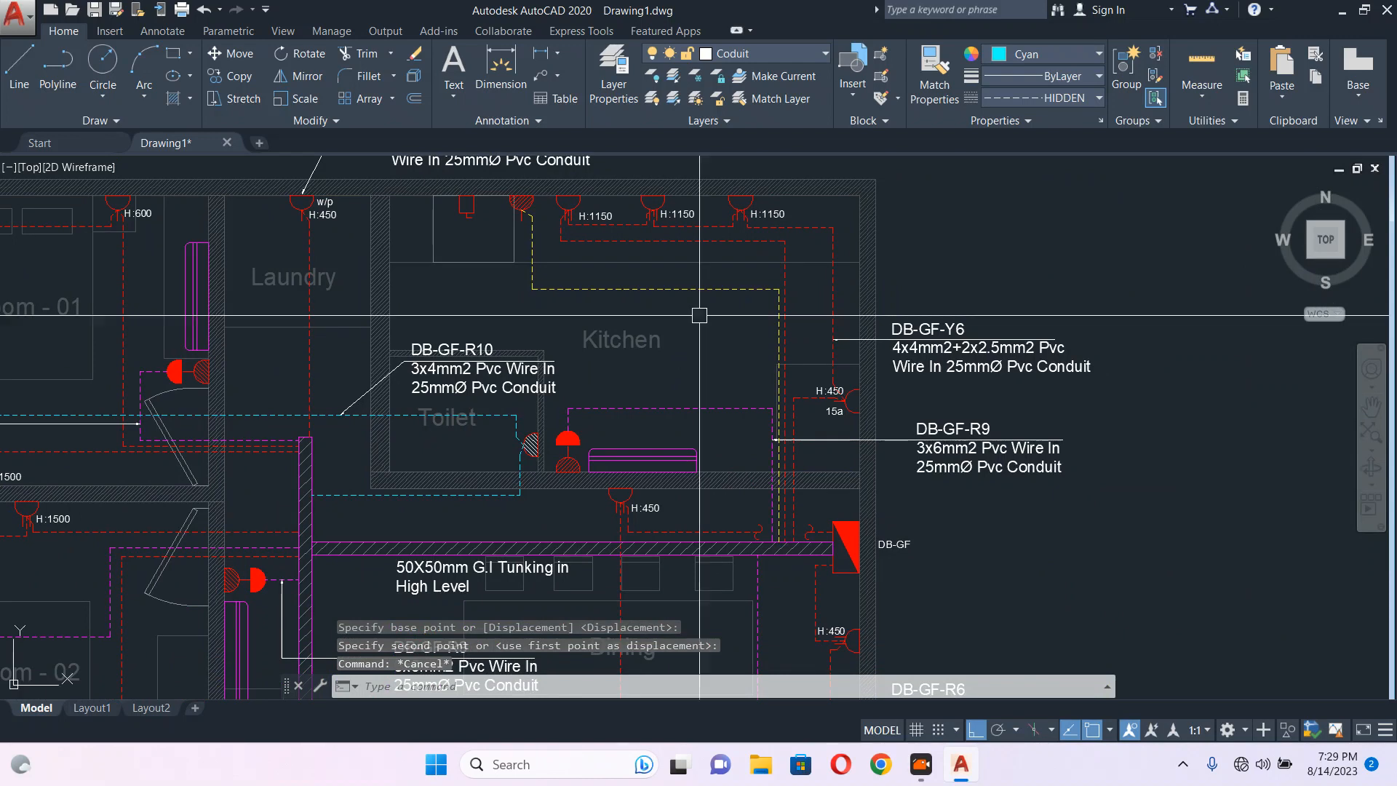
scroll(611, 291, "up", 7)
type("pl")
key("Return")
left_click(683, 254)
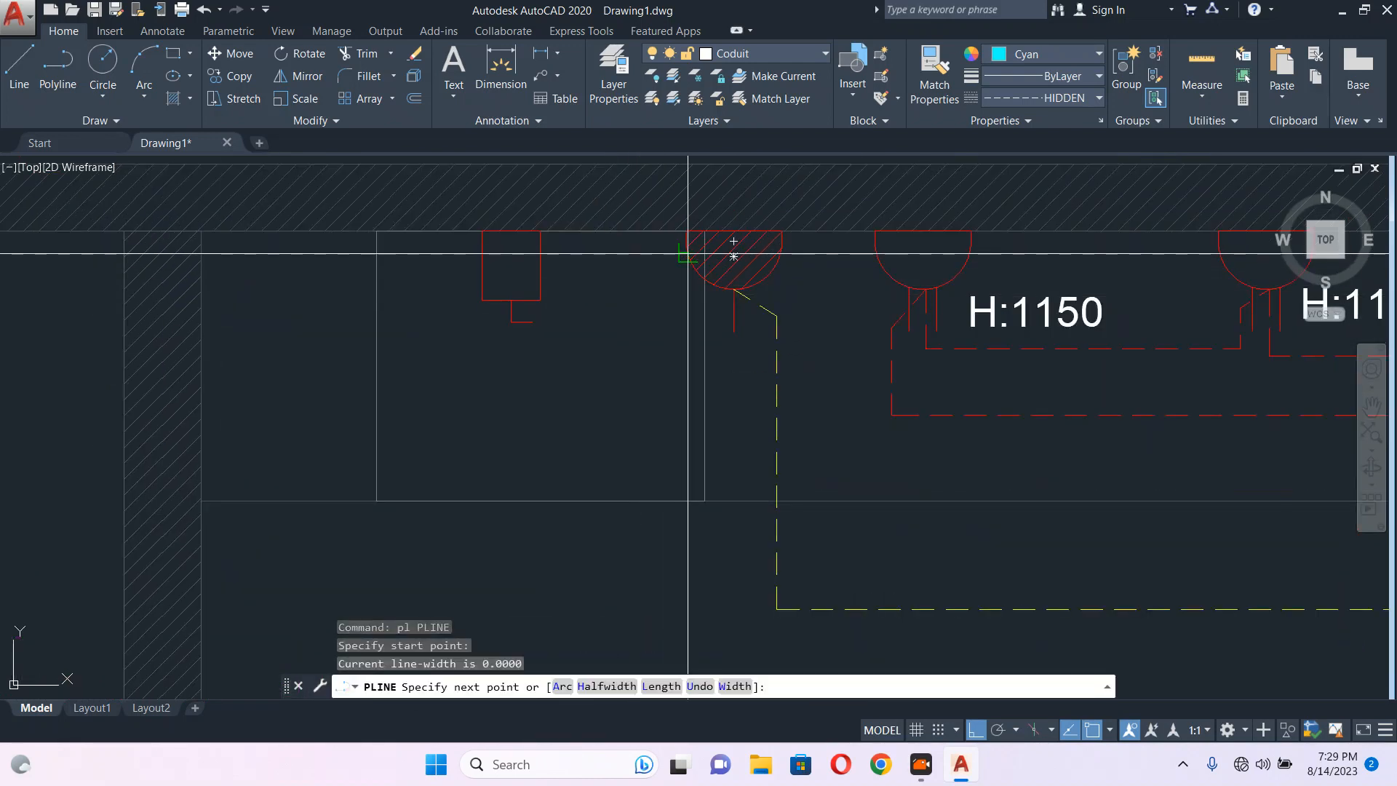
left_click(540, 254)
key("Escape")
Match the short isolator conduit's properties to the yellow kitchen conduit.
left_click(766, 312)
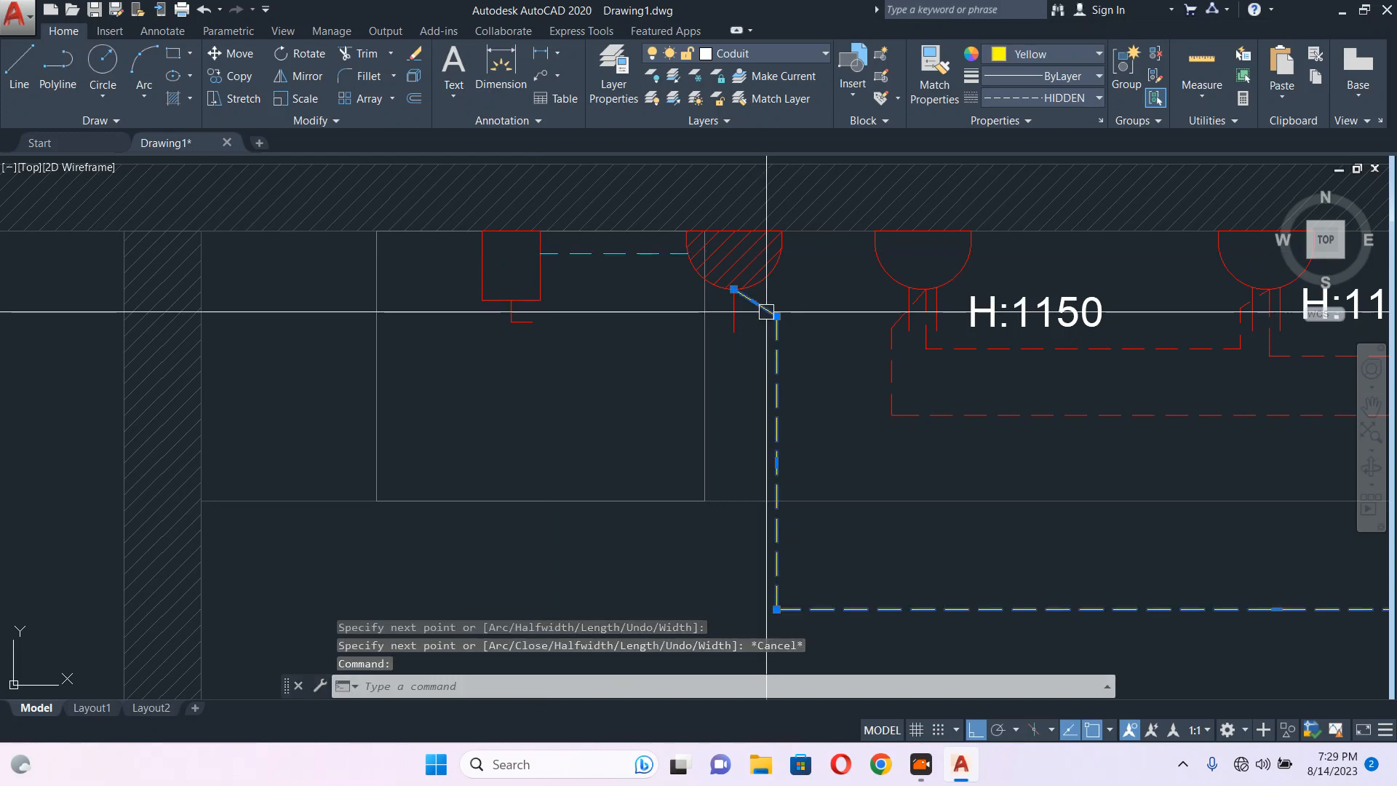
type("ma")
key("Return")
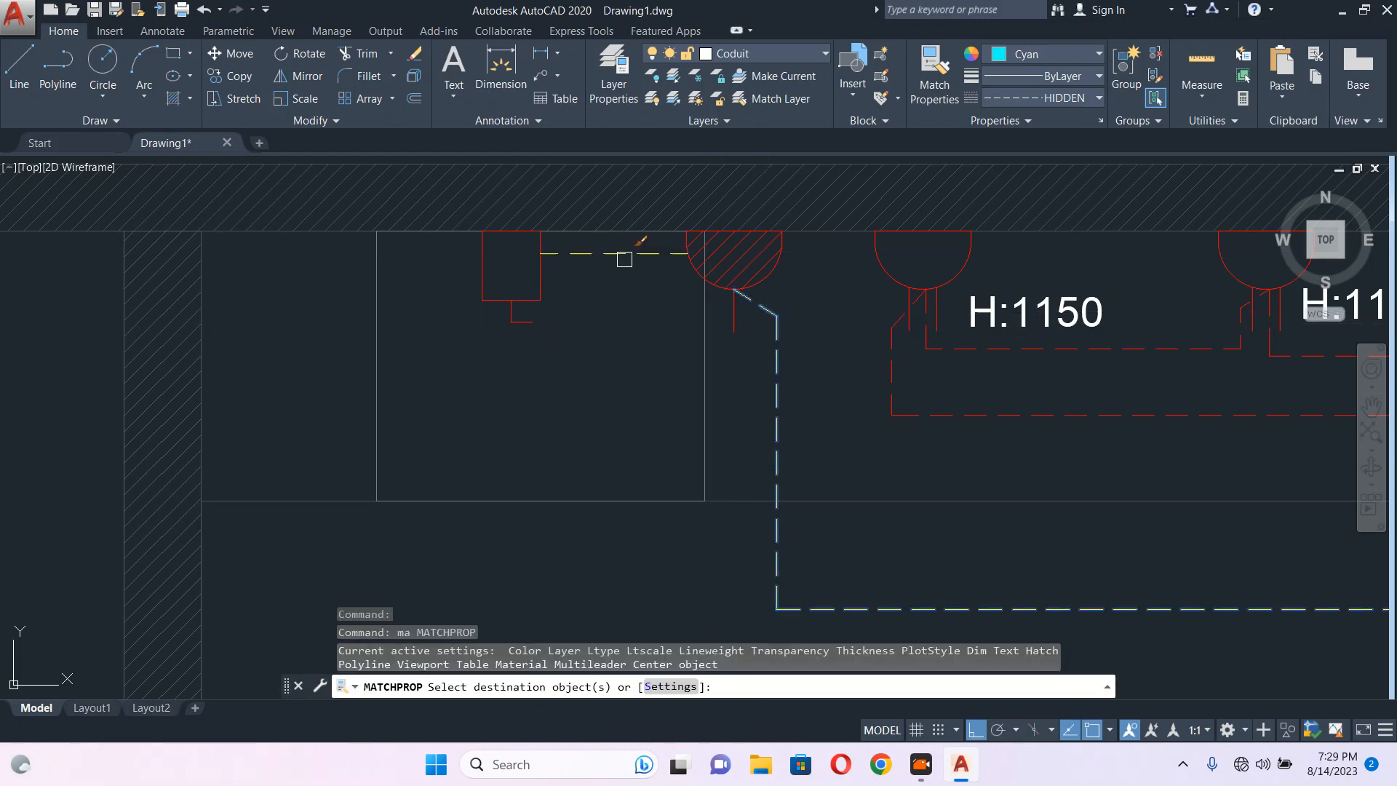
key("Escape")
Examine the kitchen isolator, both Dp symbols and the yellow conduit run down to the trunking near DB-GF.
scroll(619, 257, "down", 5)
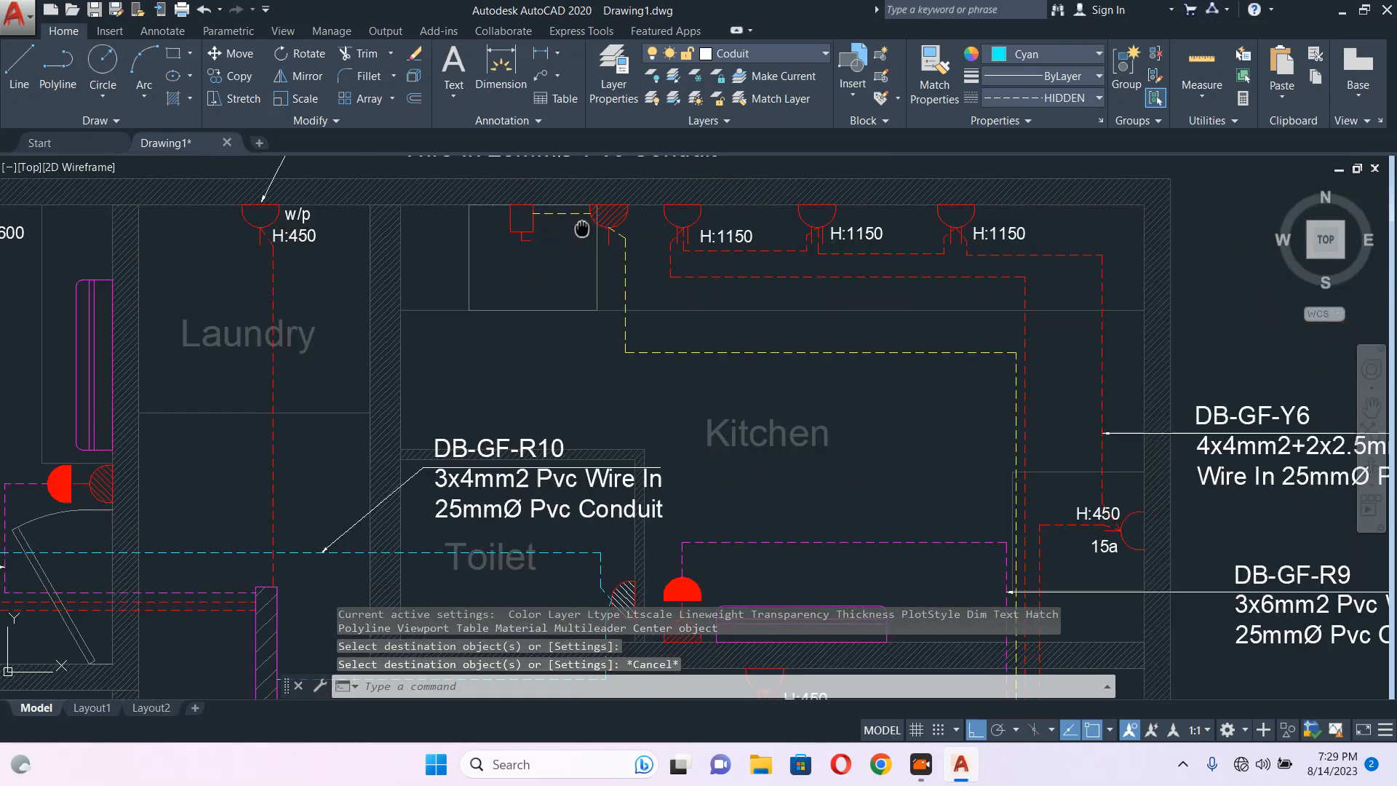
scroll(604, 215, "up", 4)
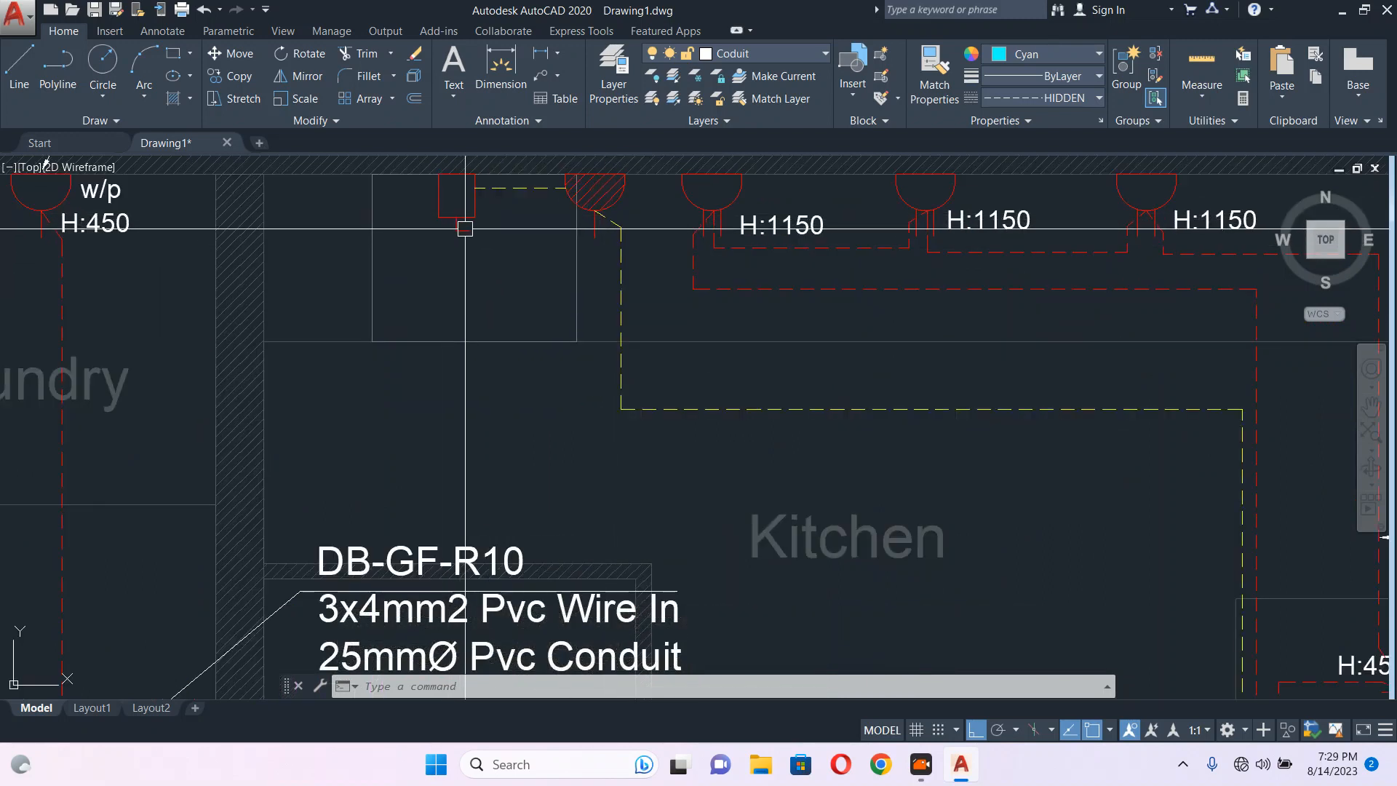
scroll(466, 231, "down", 4)
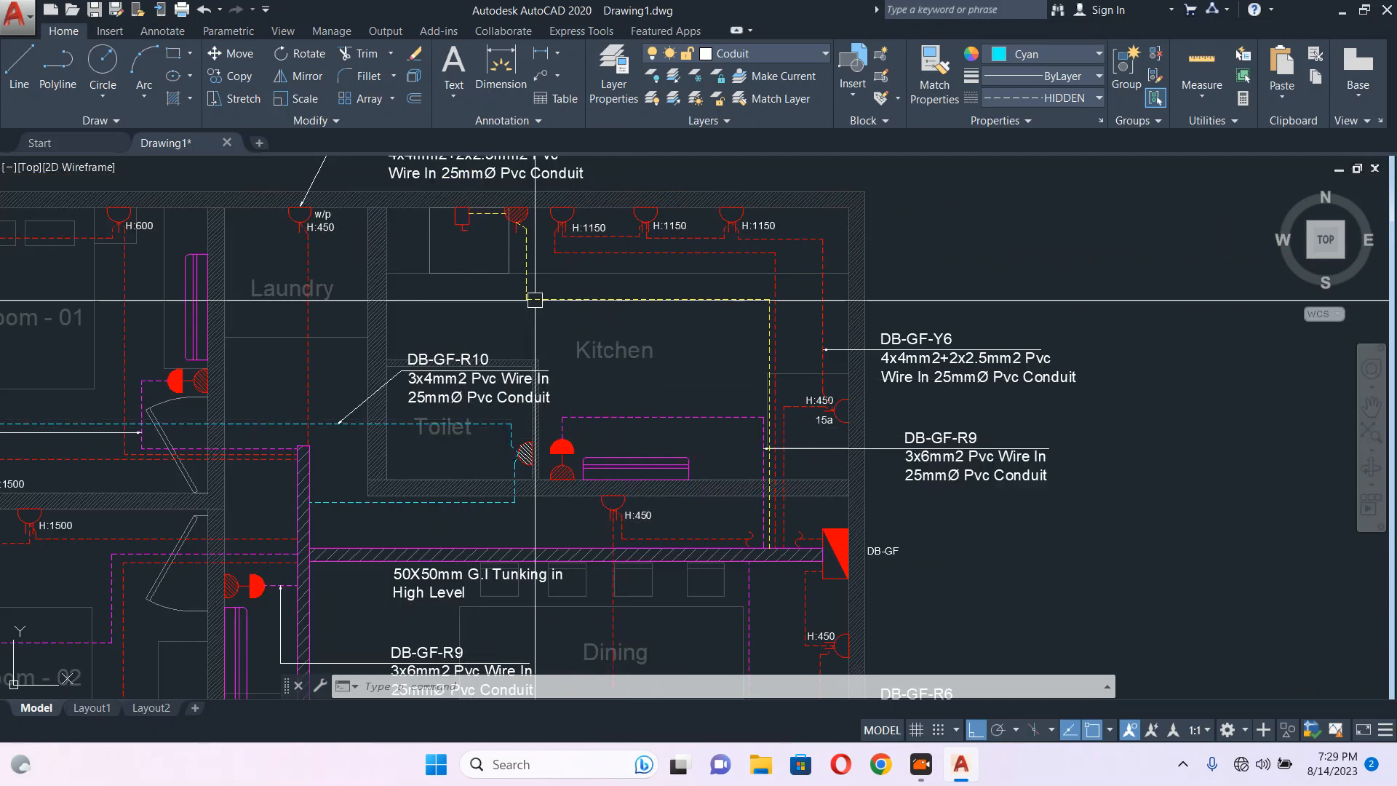
scroll(524, 222, "up", 8)
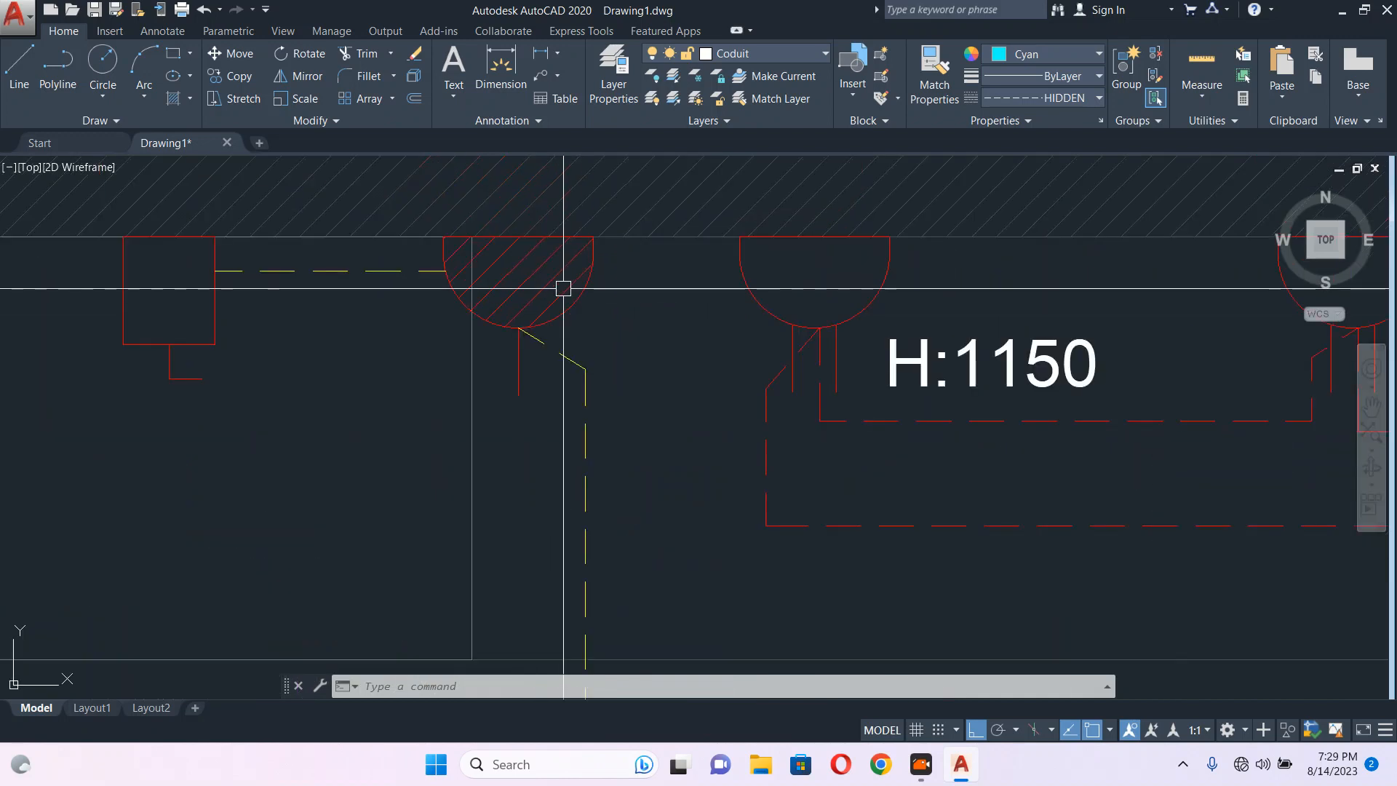
scroll(584, 322, "down", 6)
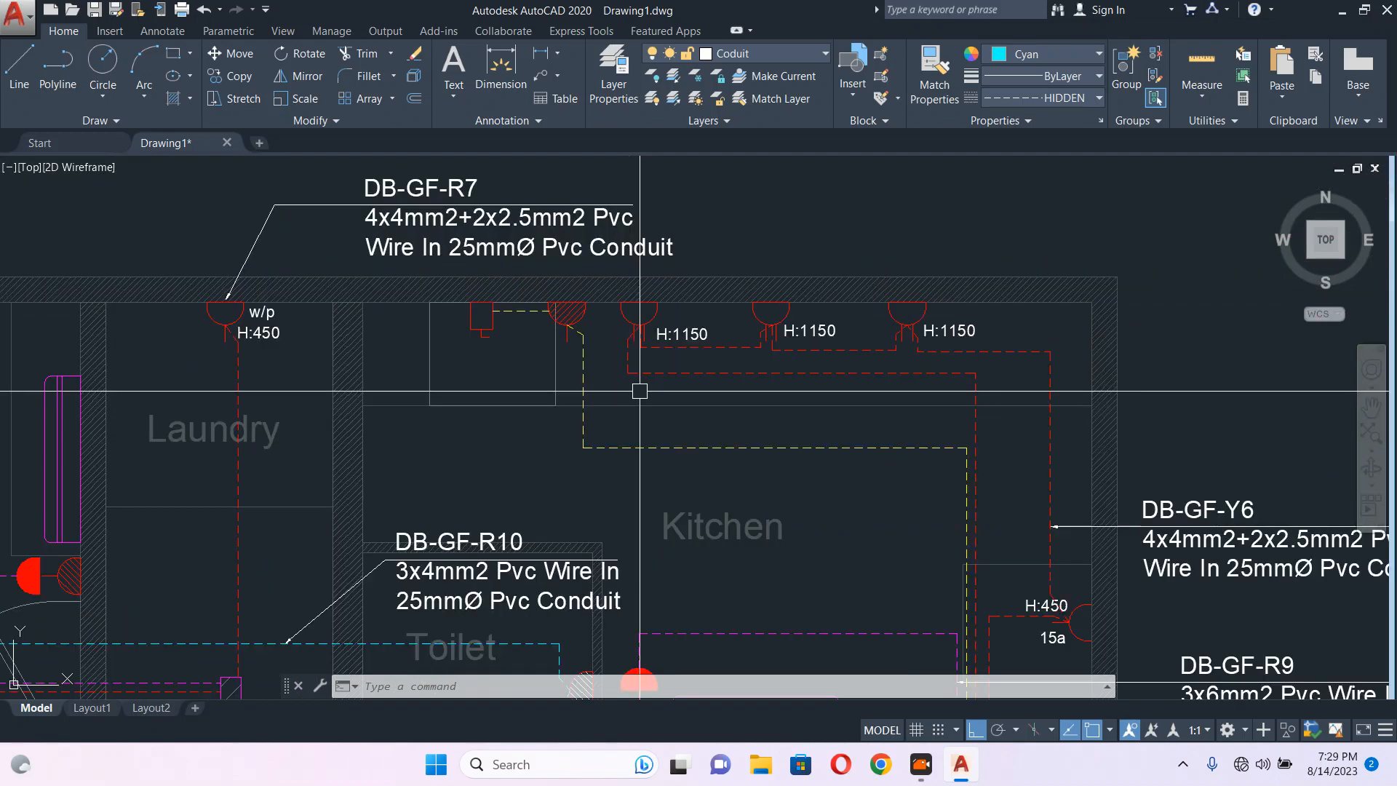
middle_click_drag(613, 377, 581, 217)
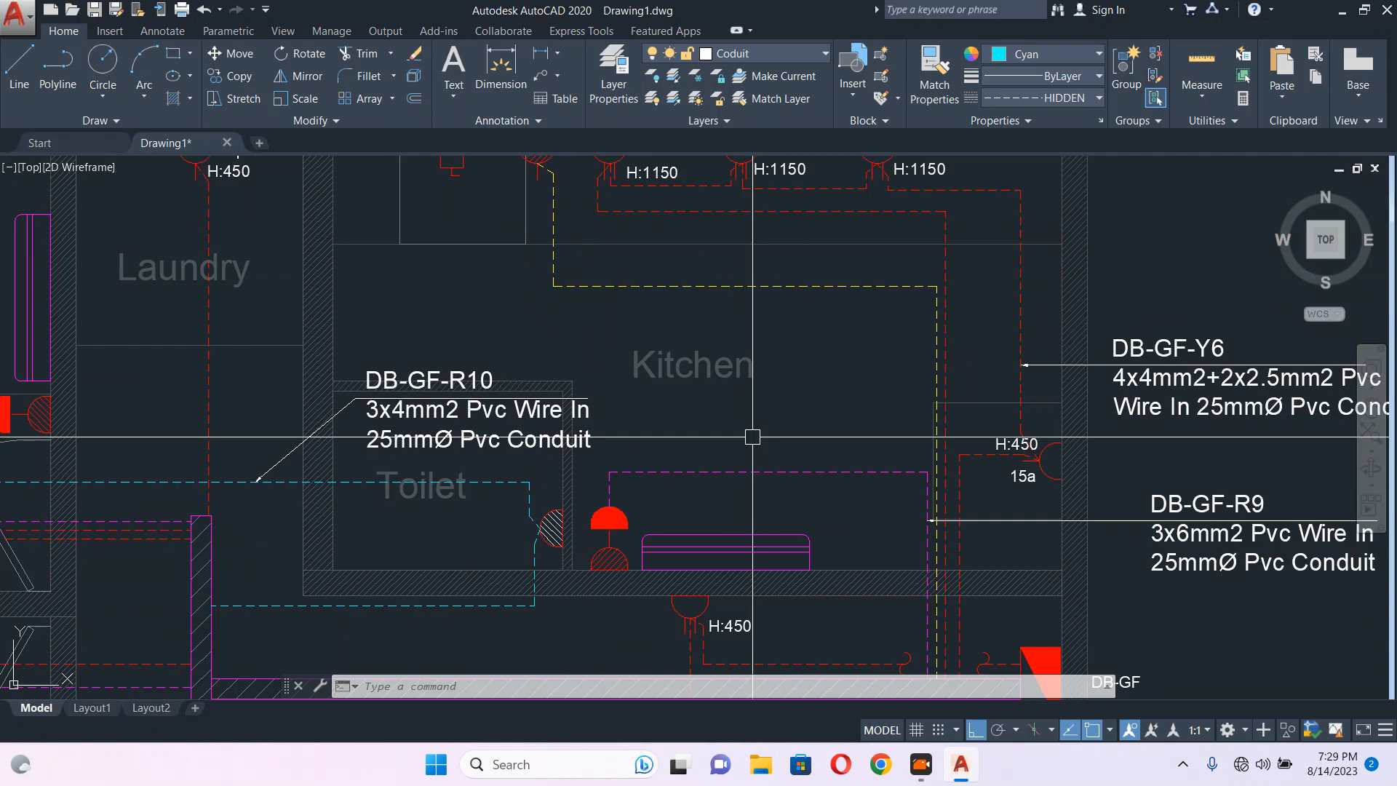
middle_click_drag(553, 296, 580, 364)
scroll(474, 222, "up", 4)
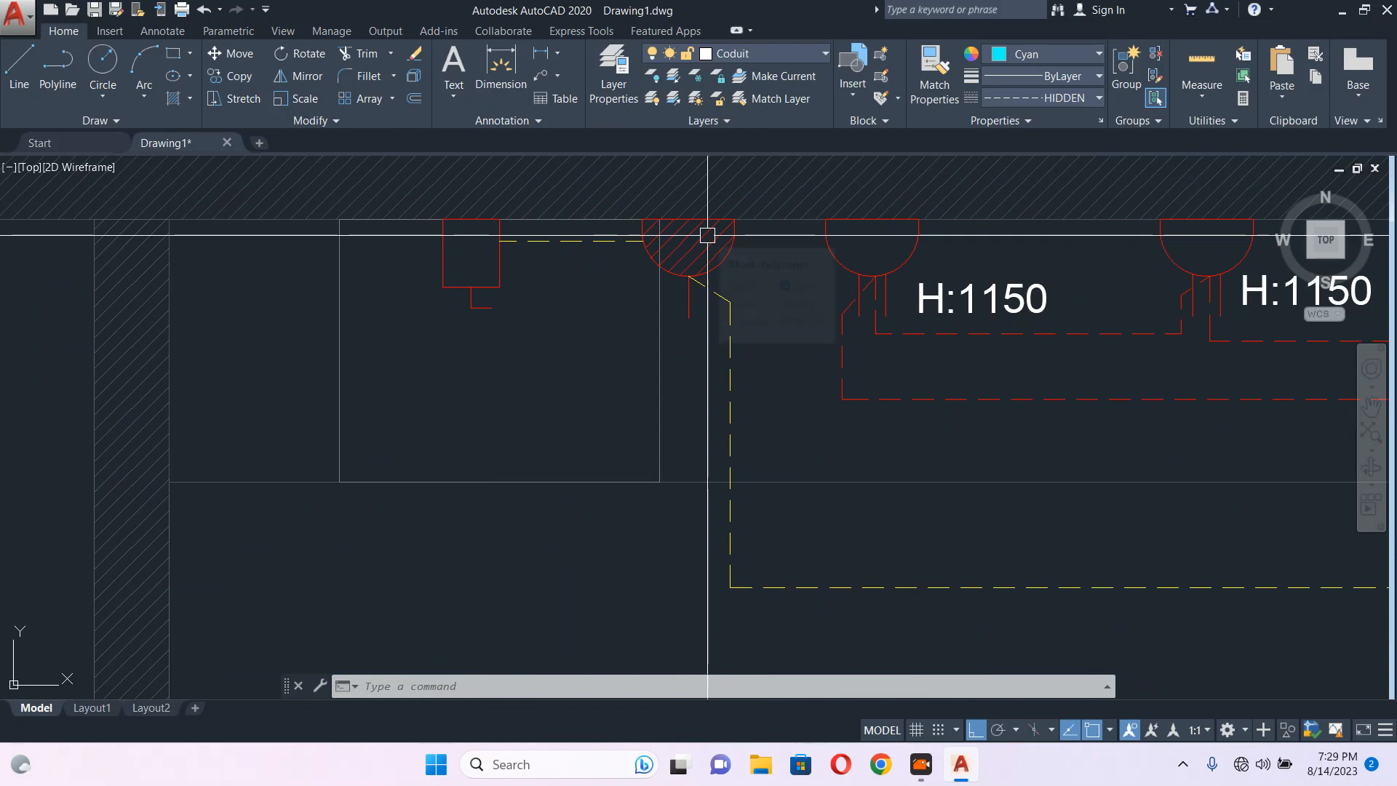
scroll(708, 236, "down", 5)
scroll(534, 253, "up", 1)
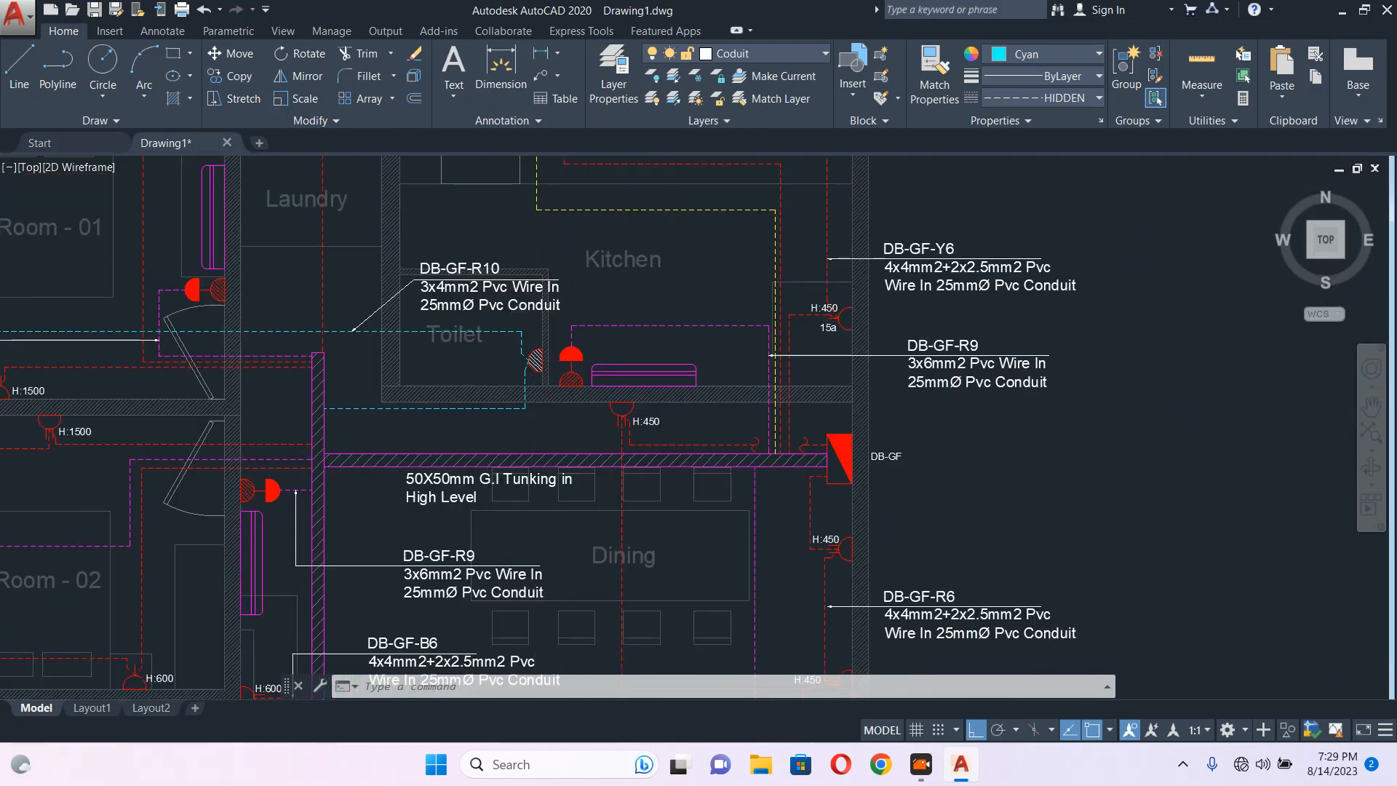
scroll(582, 361, "up", 10)
scroll(473, 374, "down", 6)
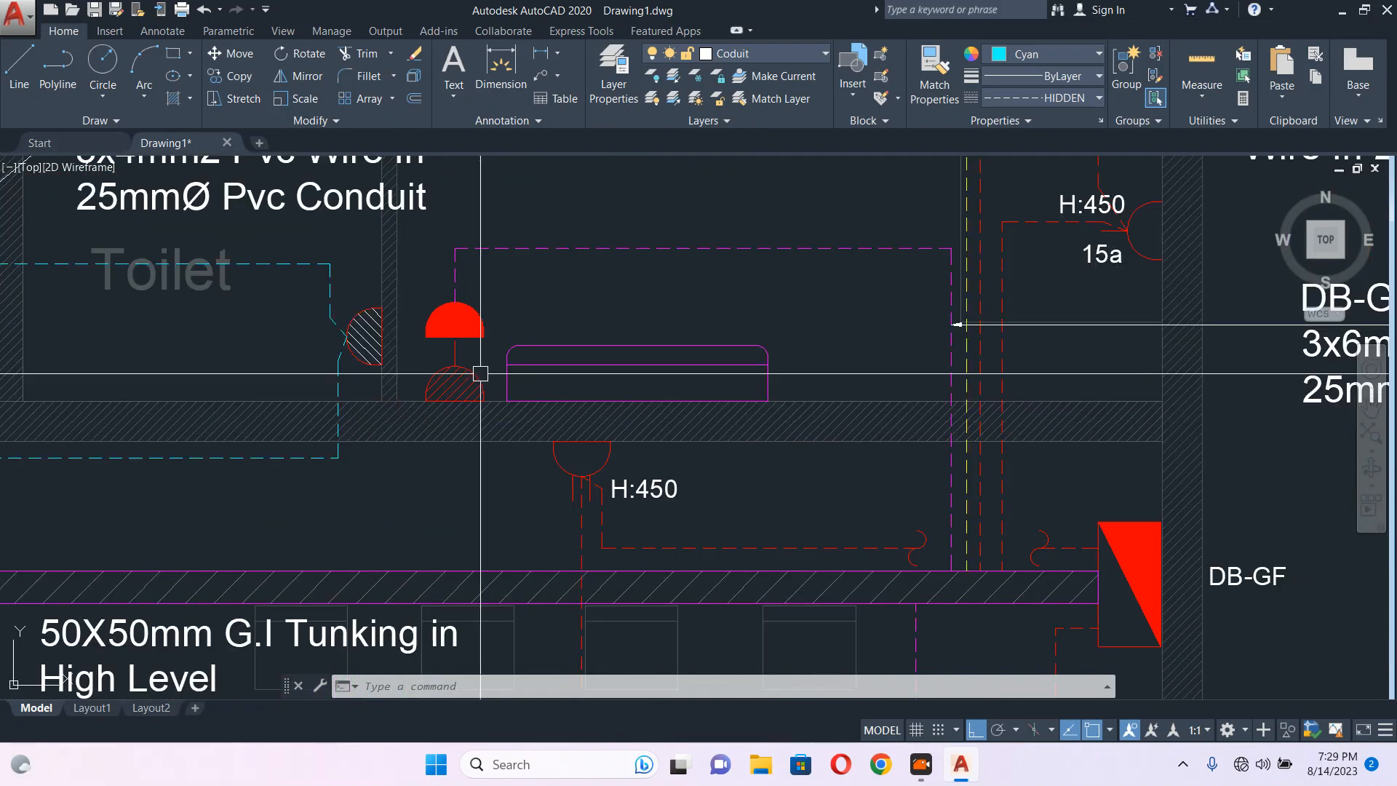
scroll(476, 374, "up", 6)
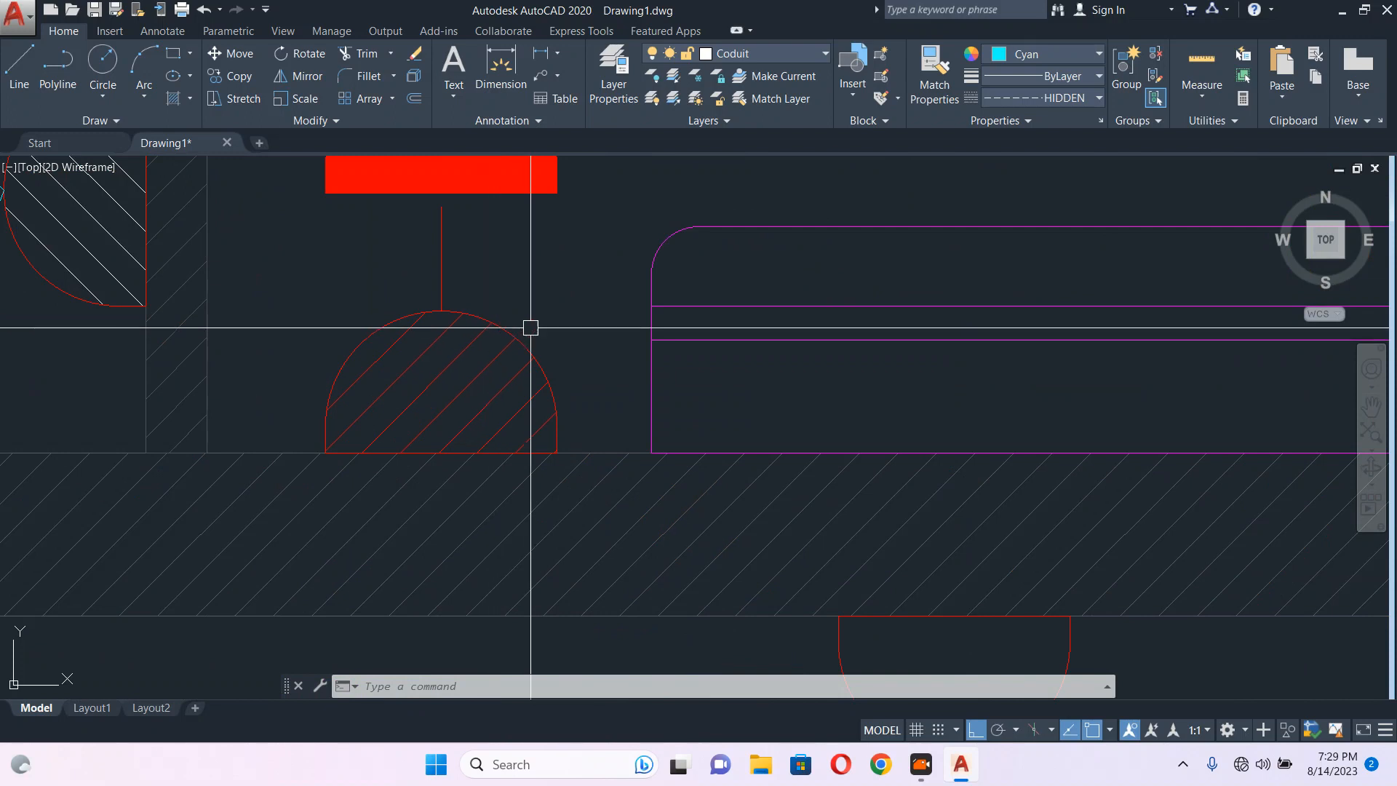
scroll(531, 328, "down", 6)
scroll(591, 388, "down", 1)
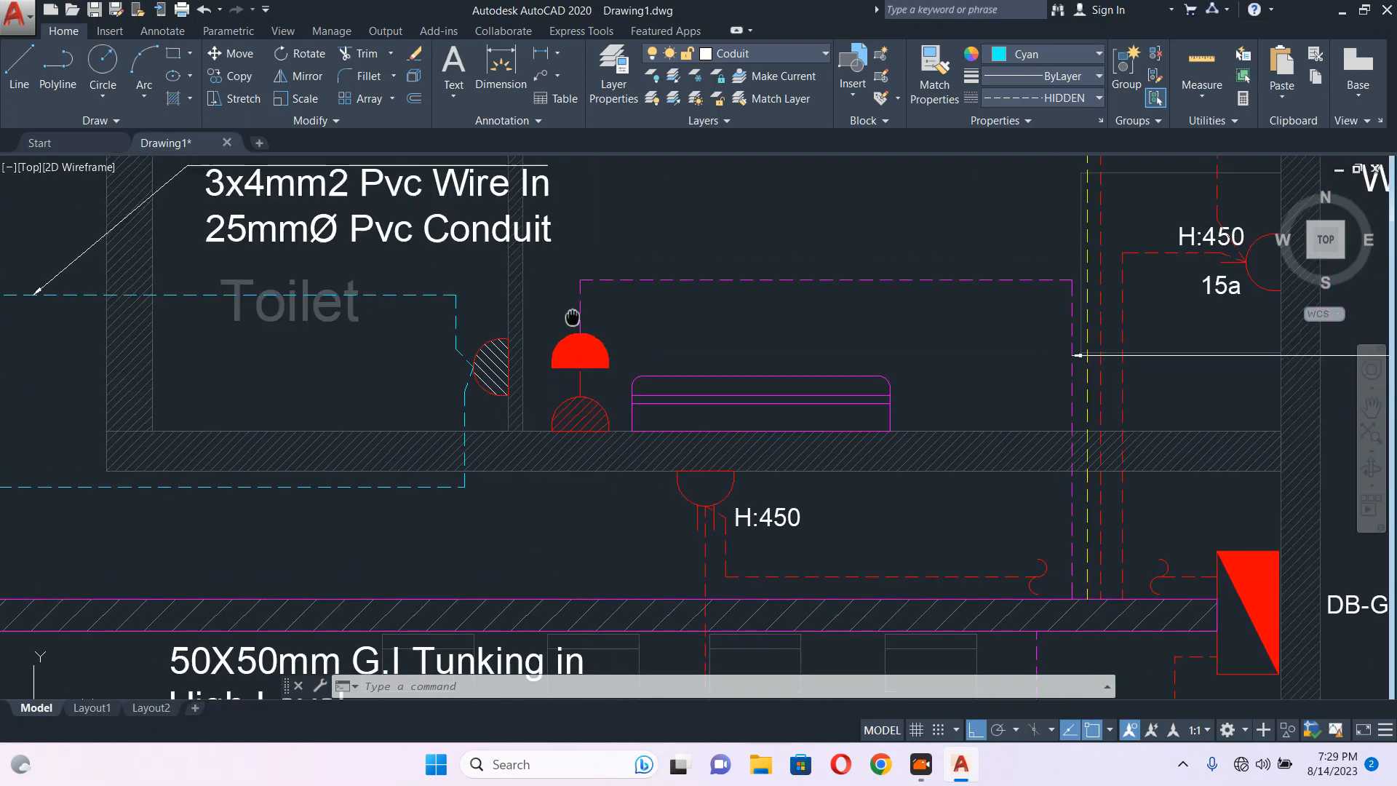
scroll(669, 350, "down", 4)
scroll(661, 321, "up", 5)
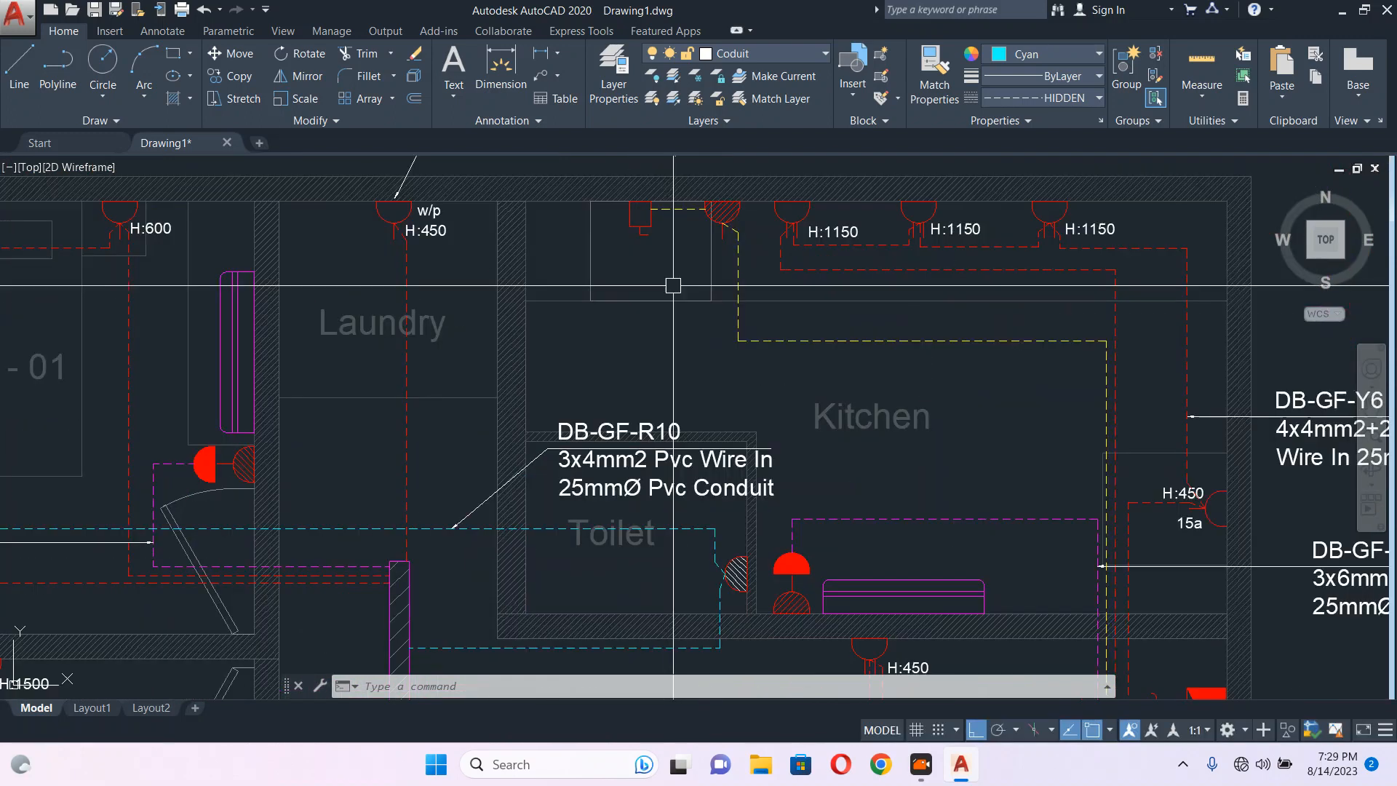
middle_click_drag(742, 356, 686, 333)
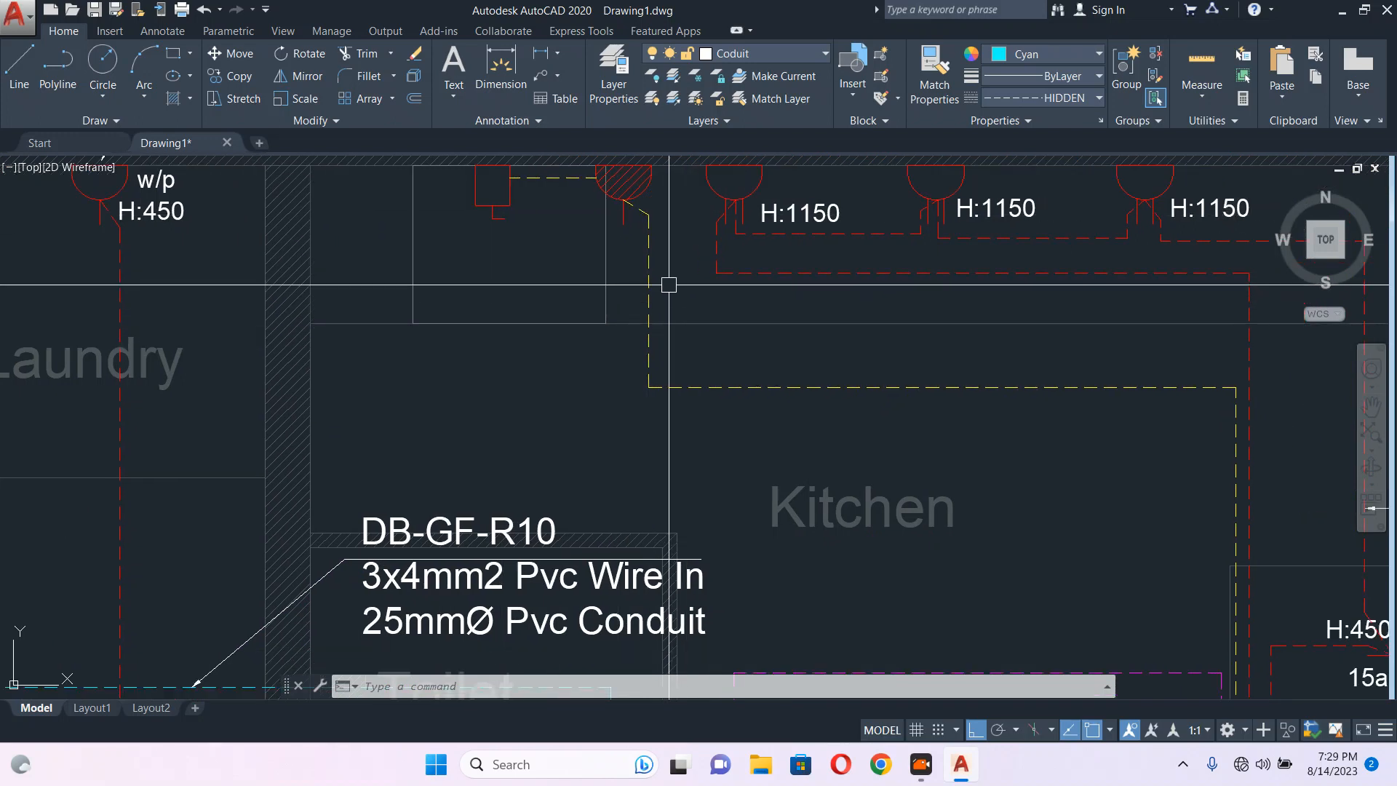
middle_click_drag(653, 275, 650, 340)
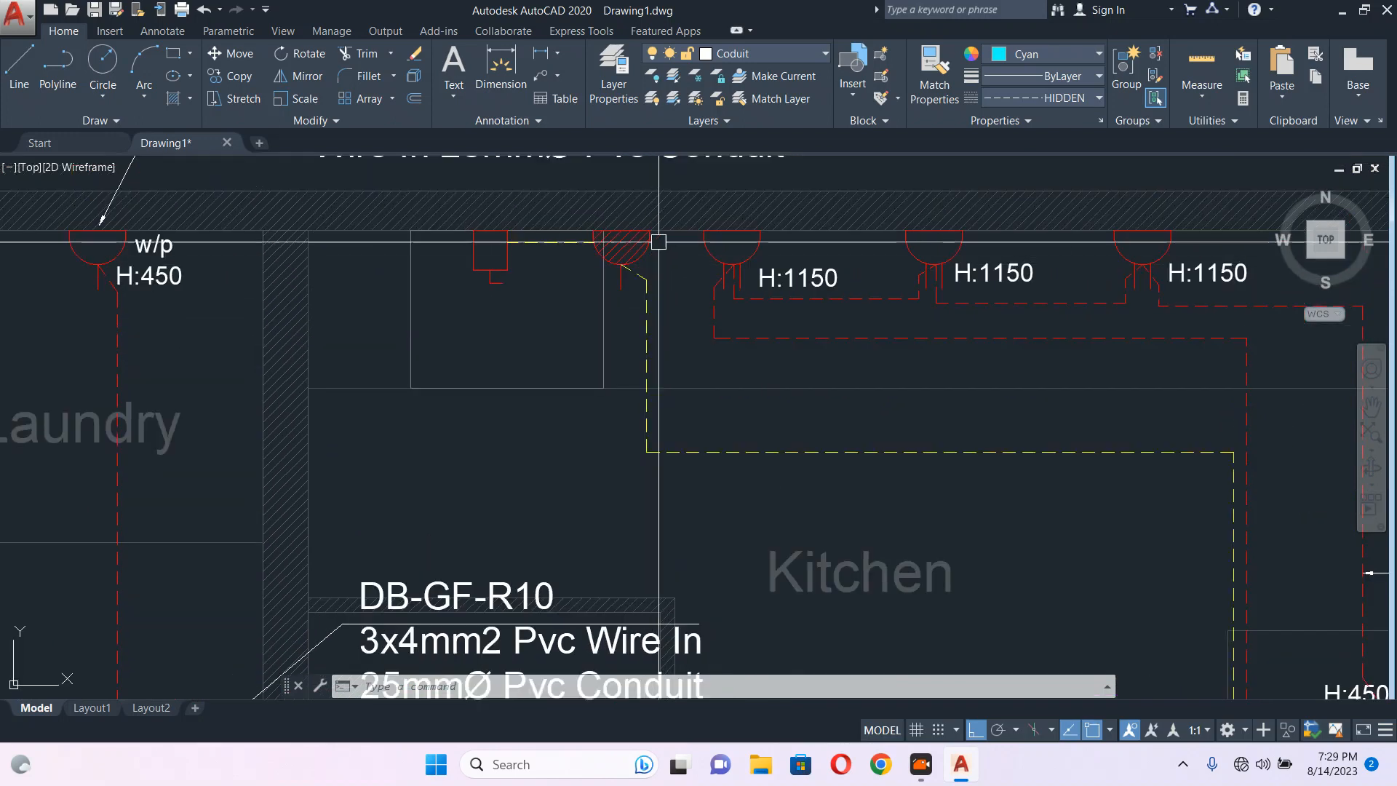
scroll(632, 244, "up", 2)
scroll(655, 248, "up", 3)
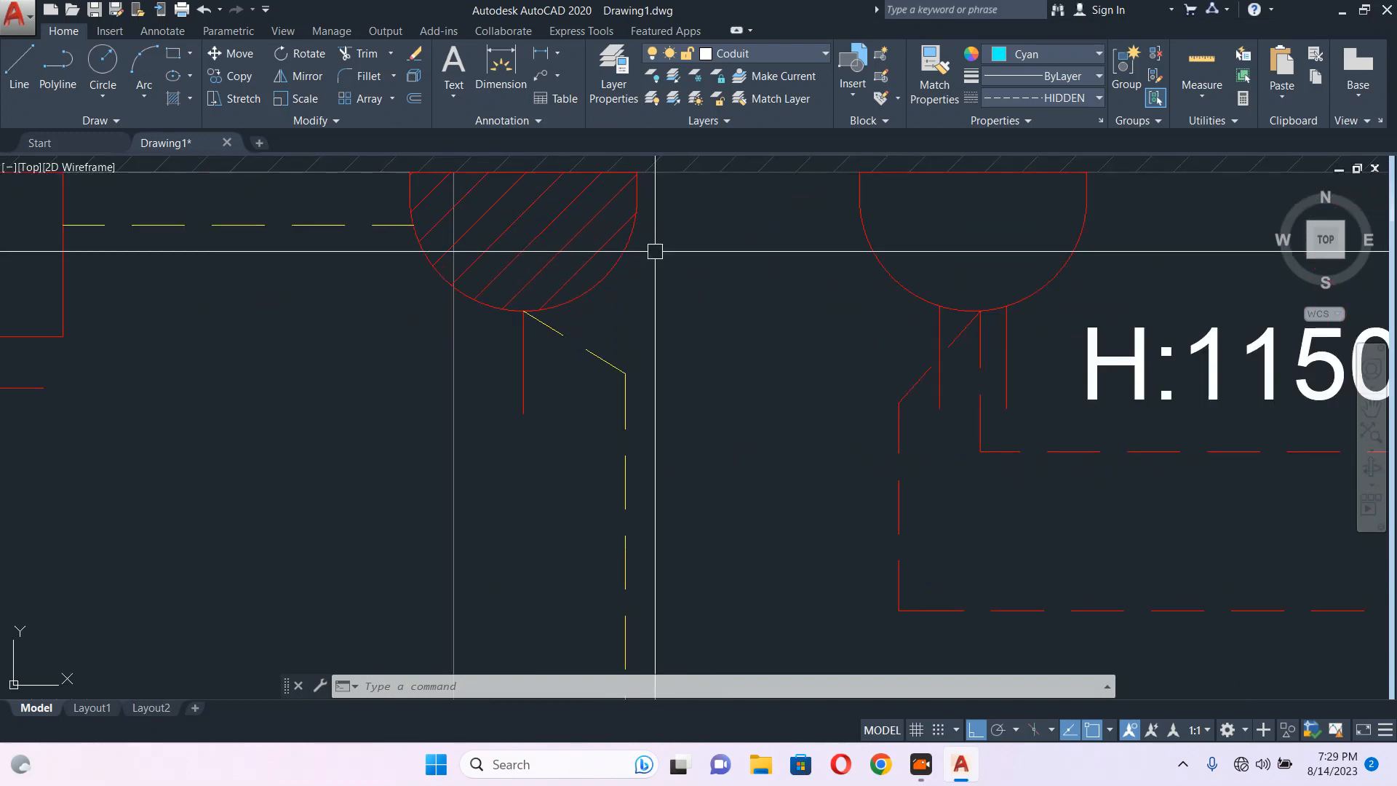
scroll(655, 251, "down", 3)
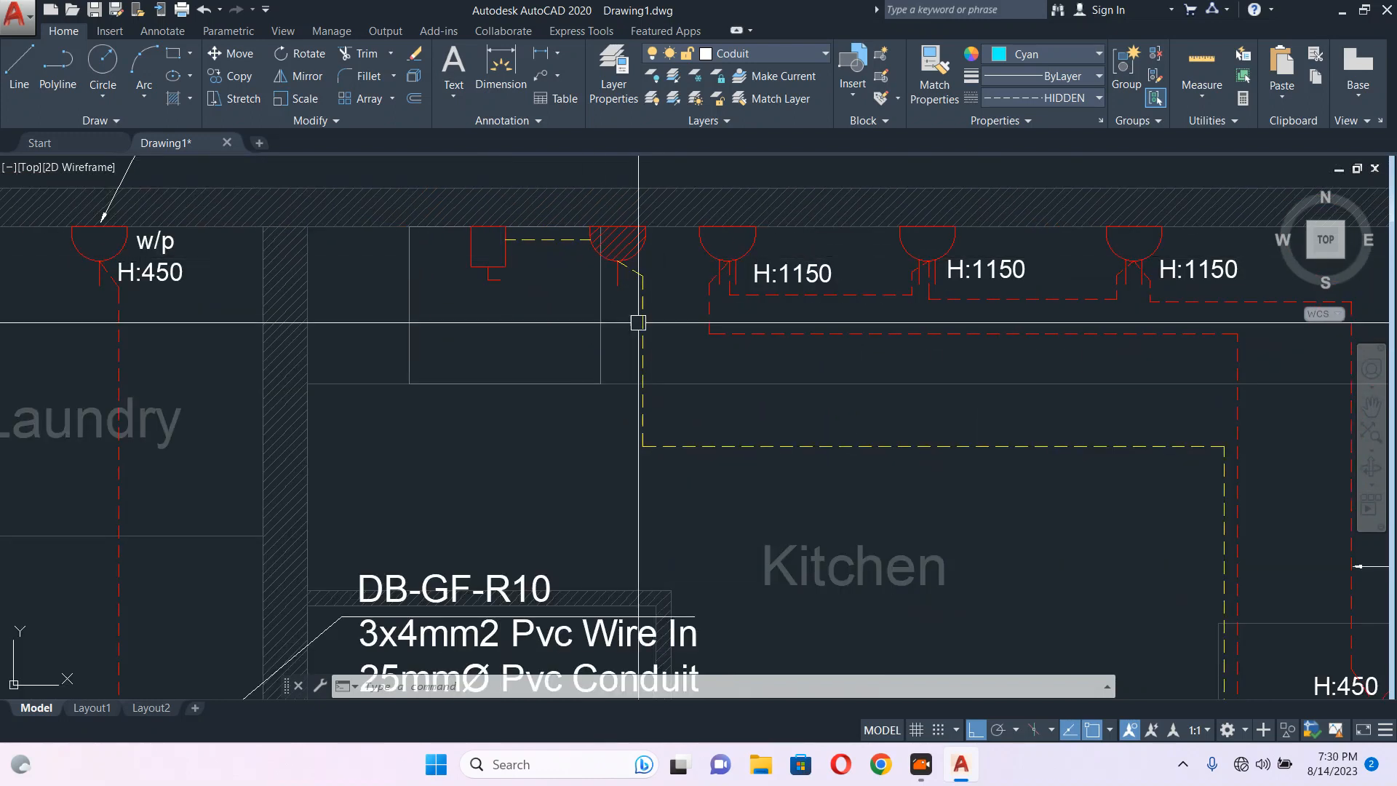
middle_click_drag(639, 322, 649, 313)
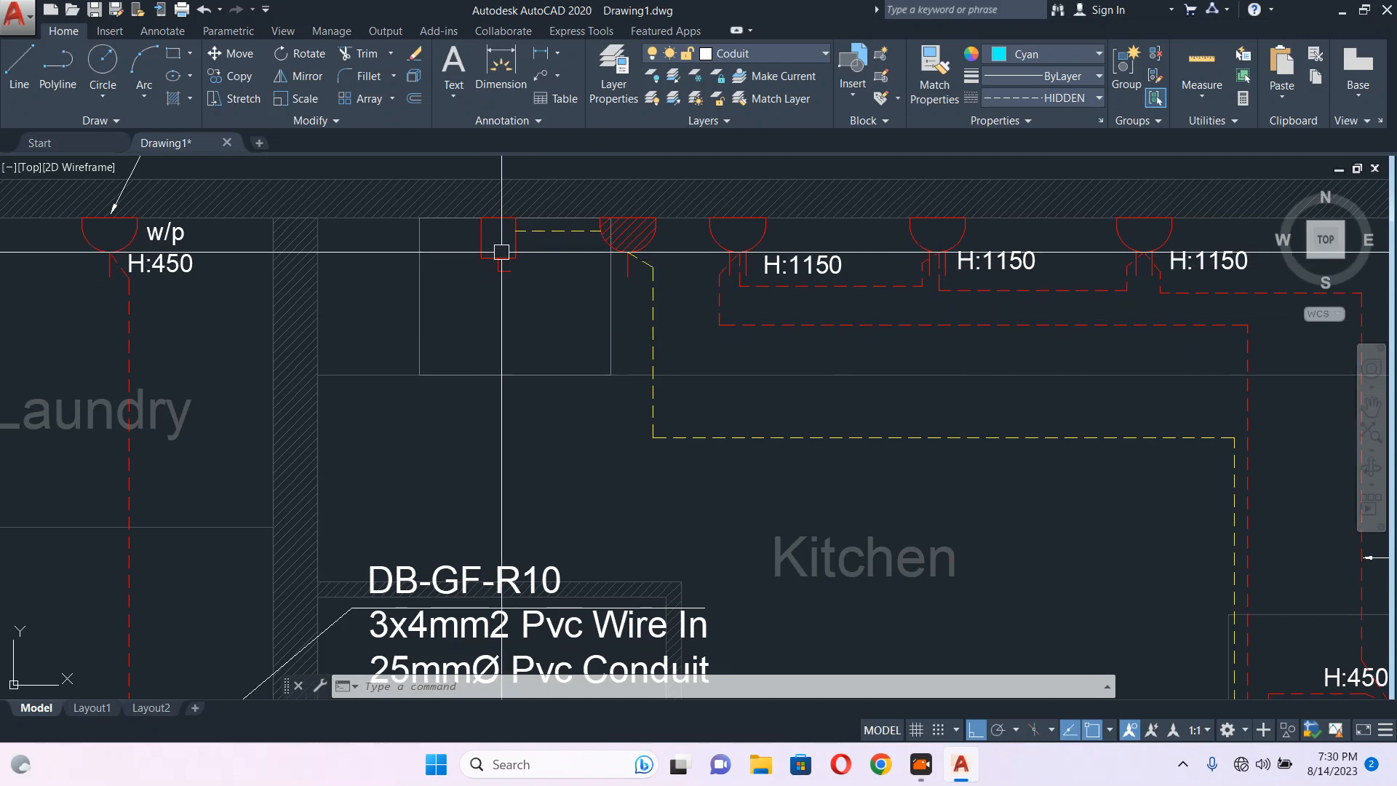
Stretch the red isolator horizontally towards the Dp symbol, shortening the yellow conduit between them.
scroll(502, 251, "up", 2)
left_click(557, 284)
left_click(395, 187)
type("s")
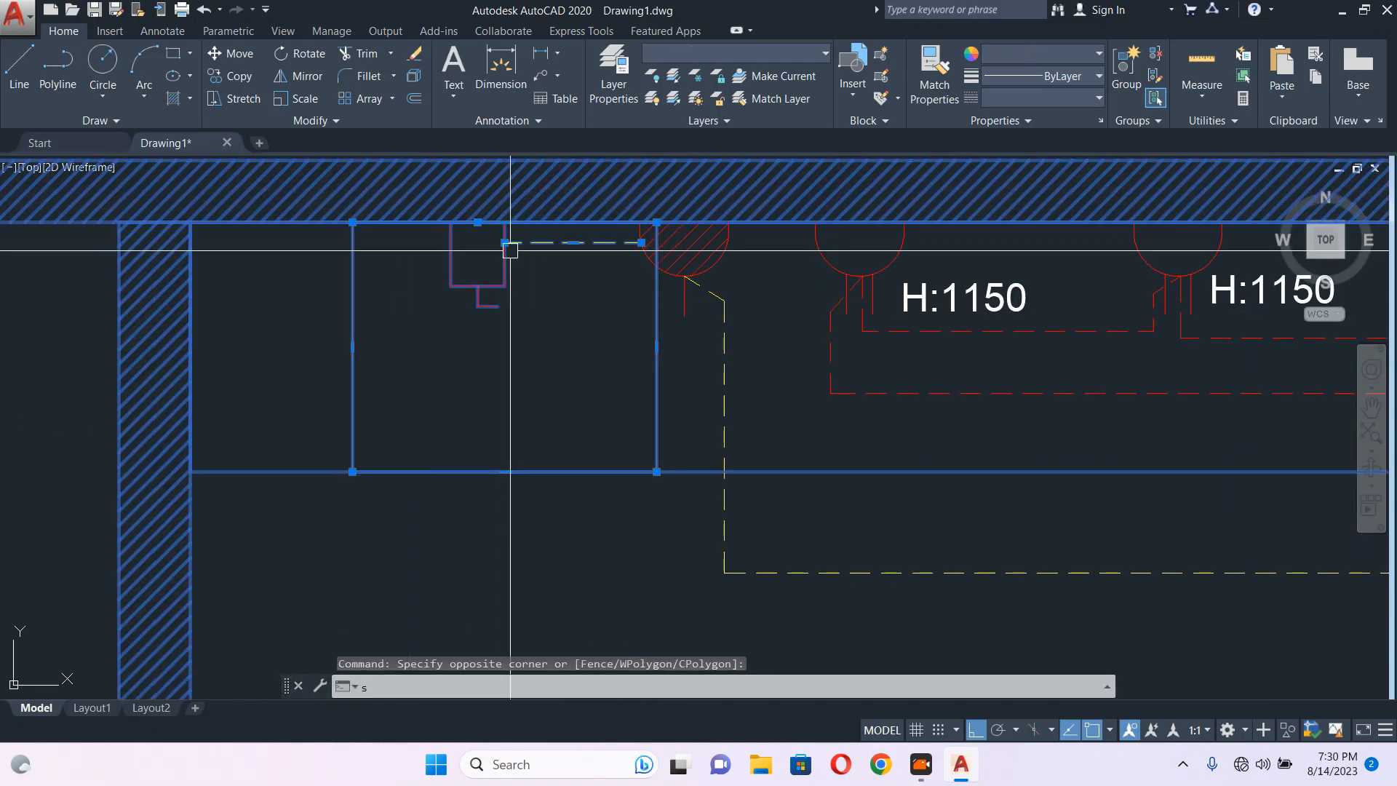
key("Return")
left_click(478, 222)
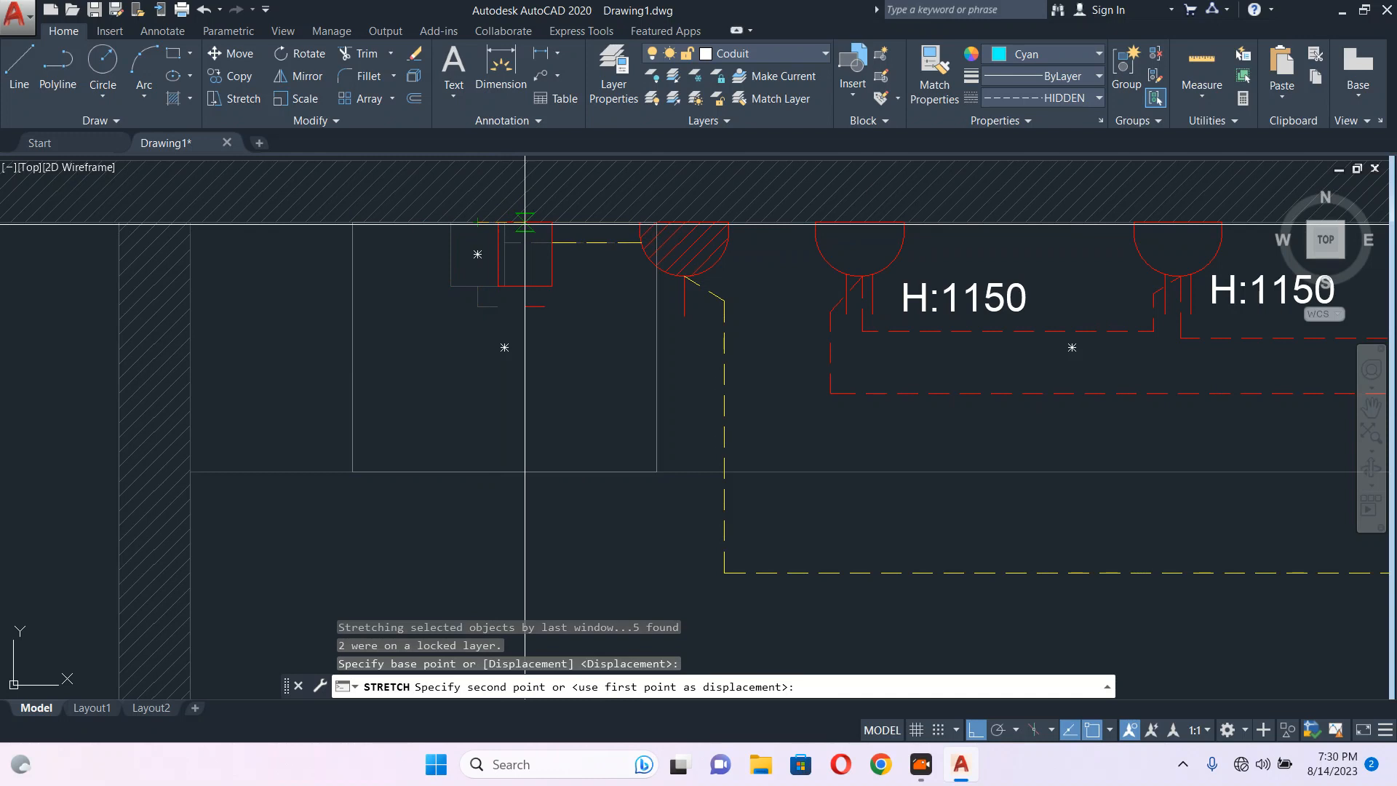
left_click(503, 233)
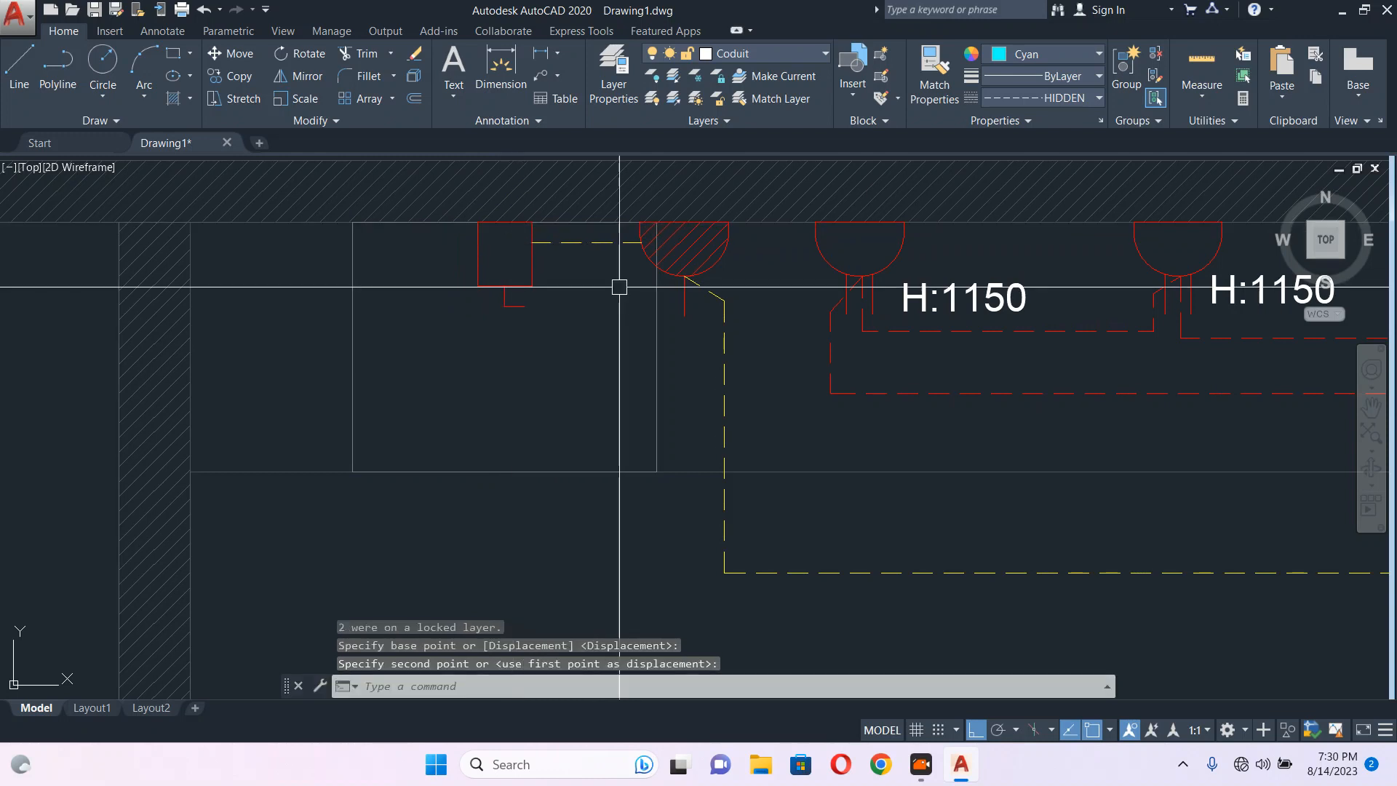
key("Escape")
Draw a leader from the yellow kitchen conduit's horizontal run, straight up and then across the outer wall above the DB-GF-Y6 label.
scroll(664, 296, "down", 4)
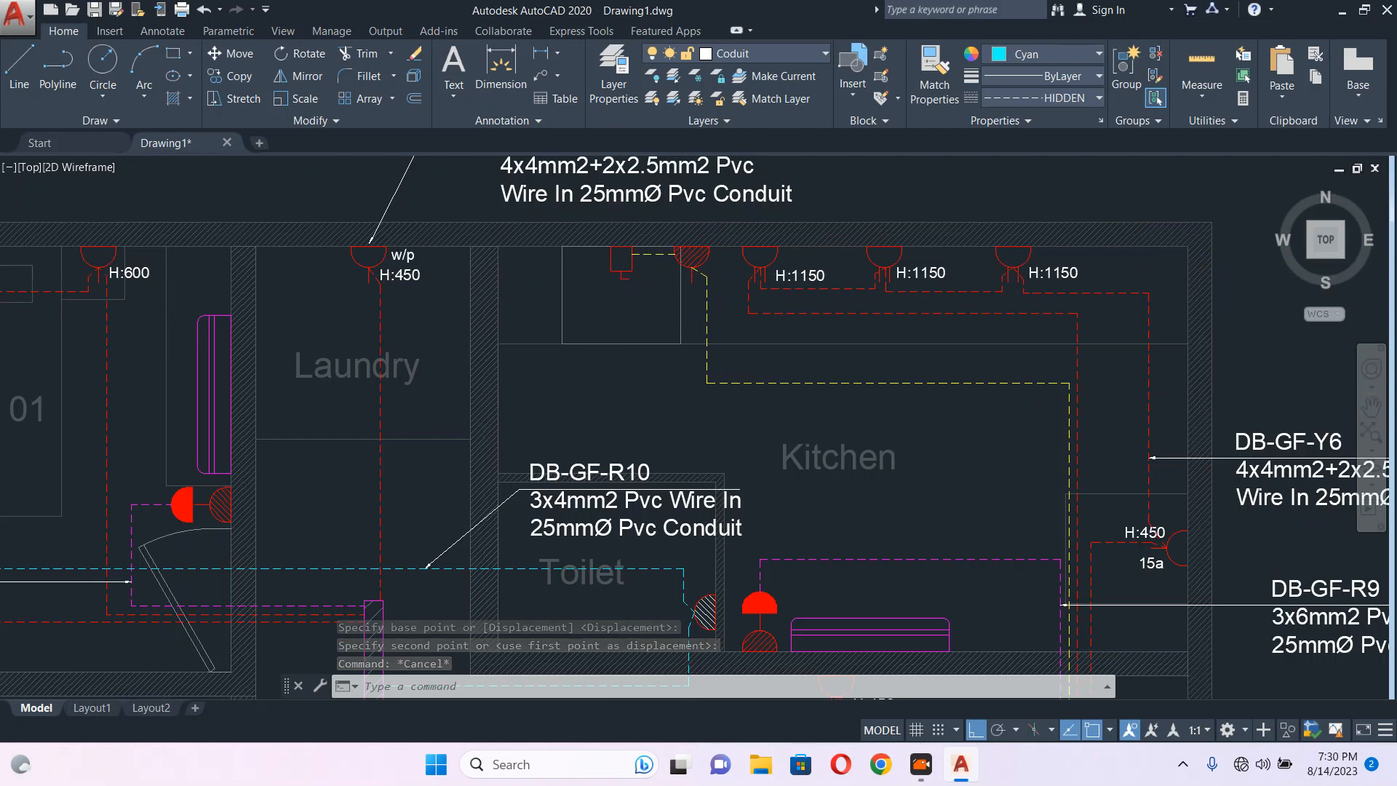
scroll(608, 284, "up", 2)
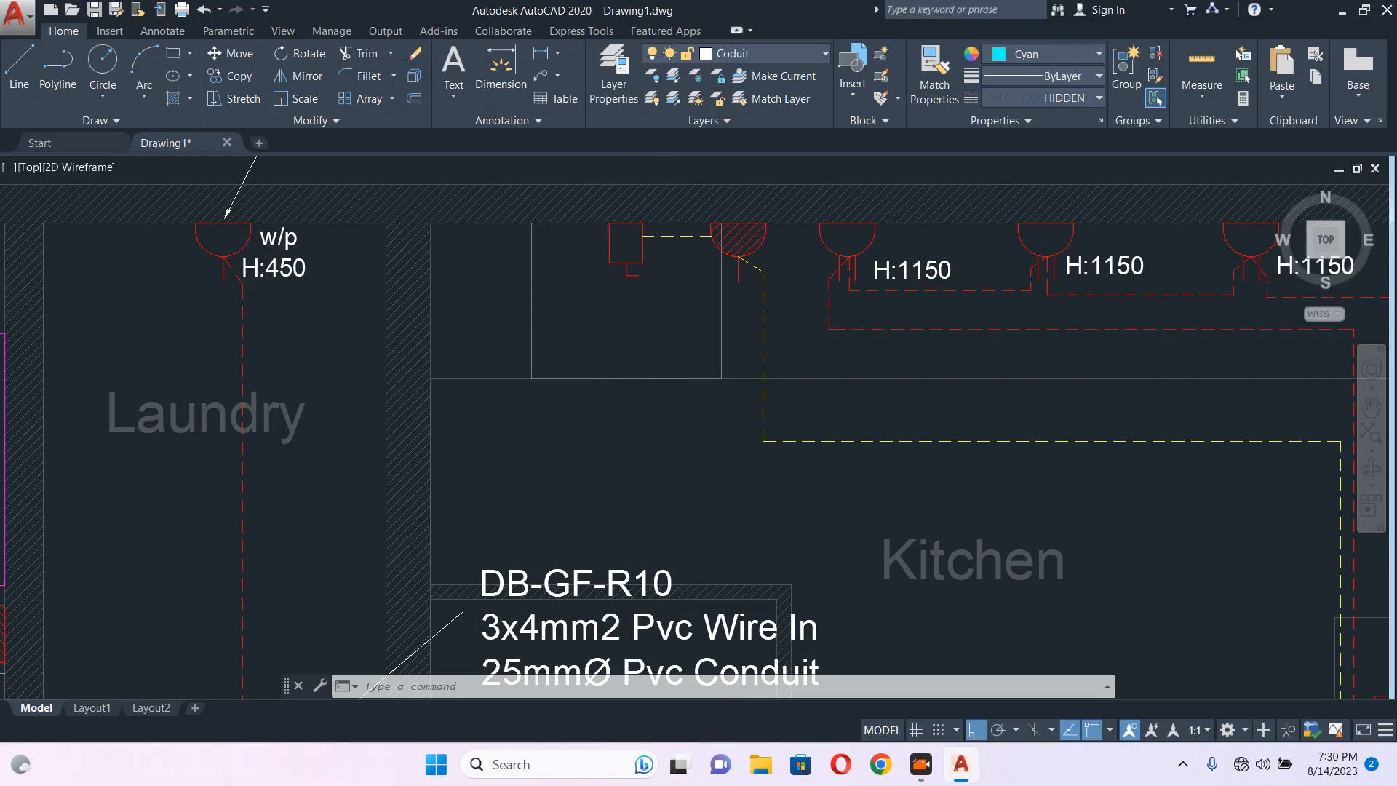
scroll(627, 252, "down", 2)
middle_click_drag(696, 296, 415, 231)
left_click(791, 324)
type("le")
key("Return")
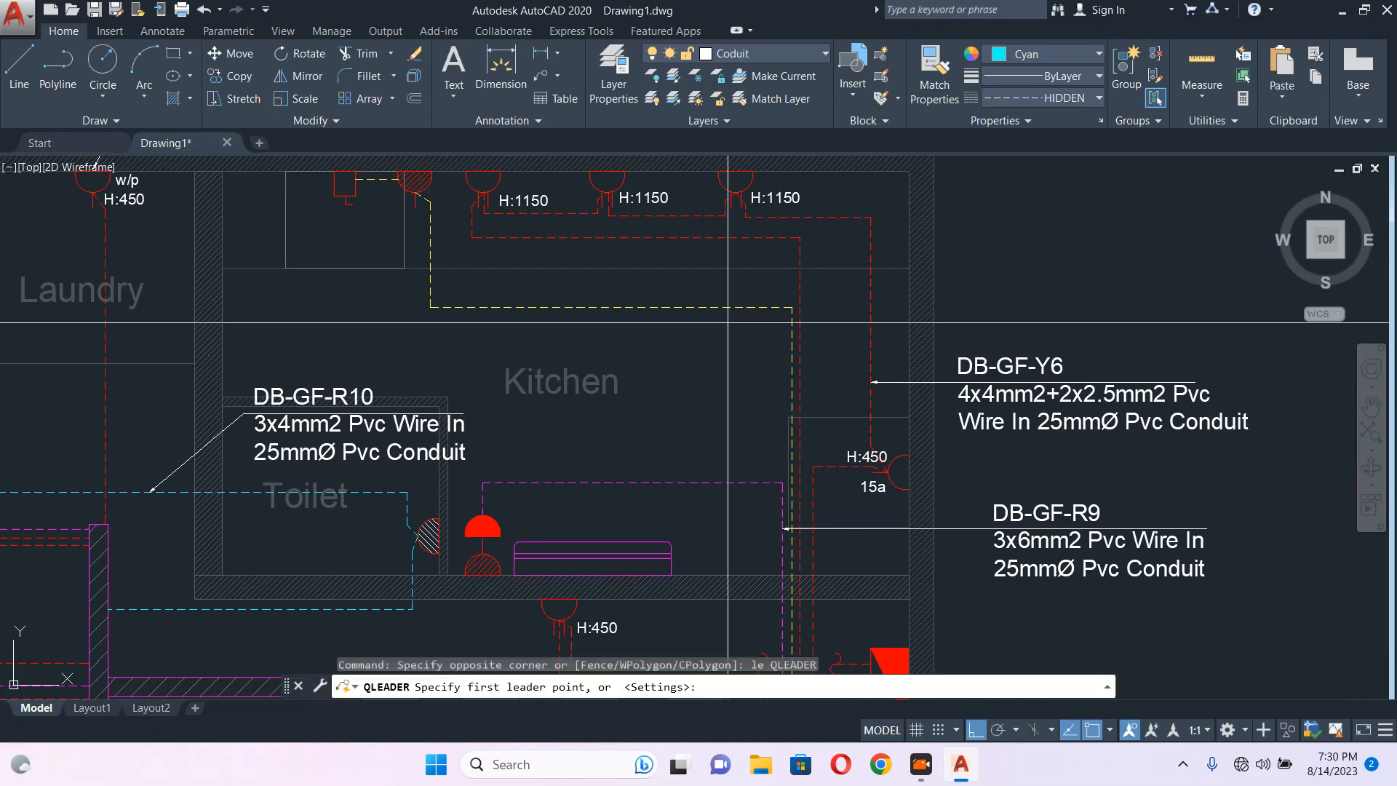
left_click(722, 306)
scroll(720, 266, "up", 5)
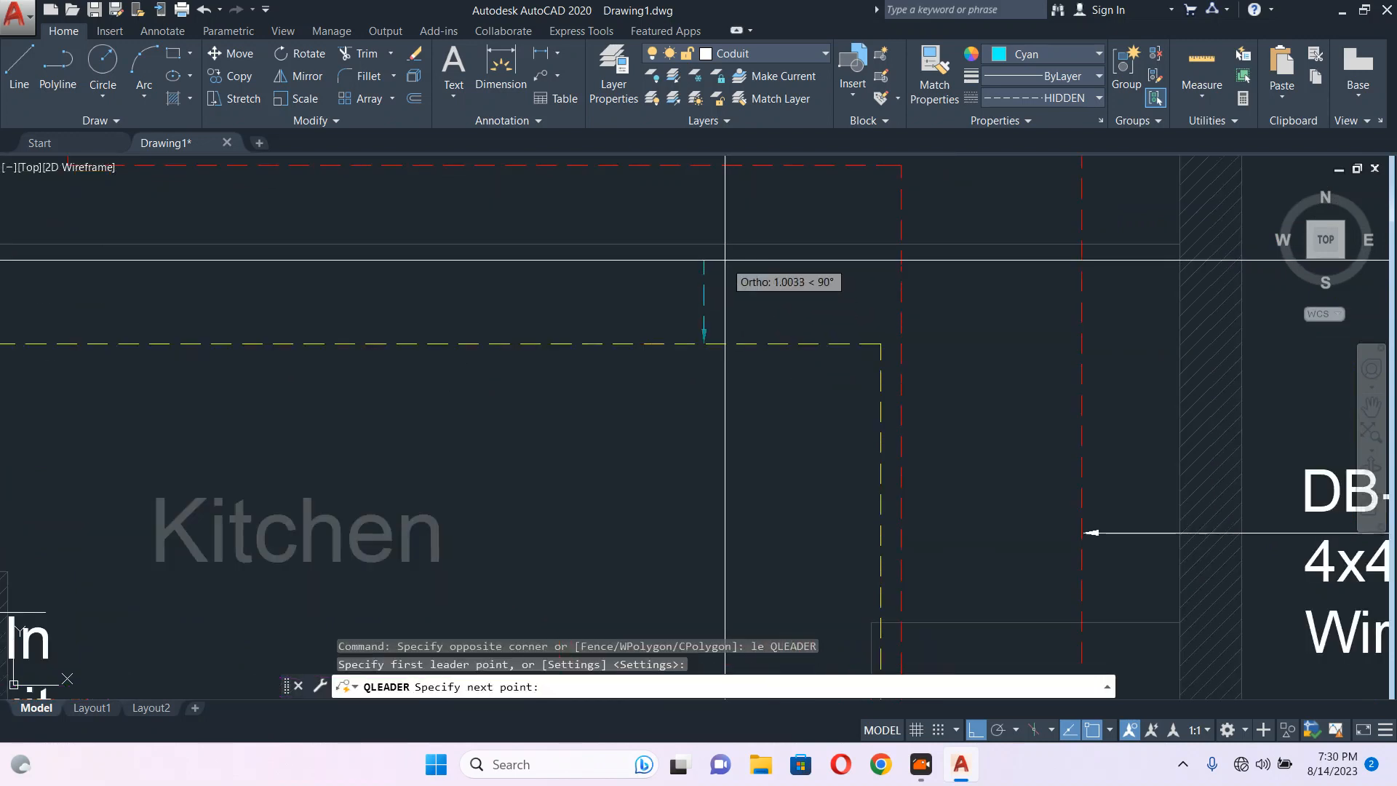
left_click(701, 232)
scroll(830, 299, "down", 6)
middle_click_drag(953, 299, 506, 232)
left_click(1119, 306)
key("Escape")
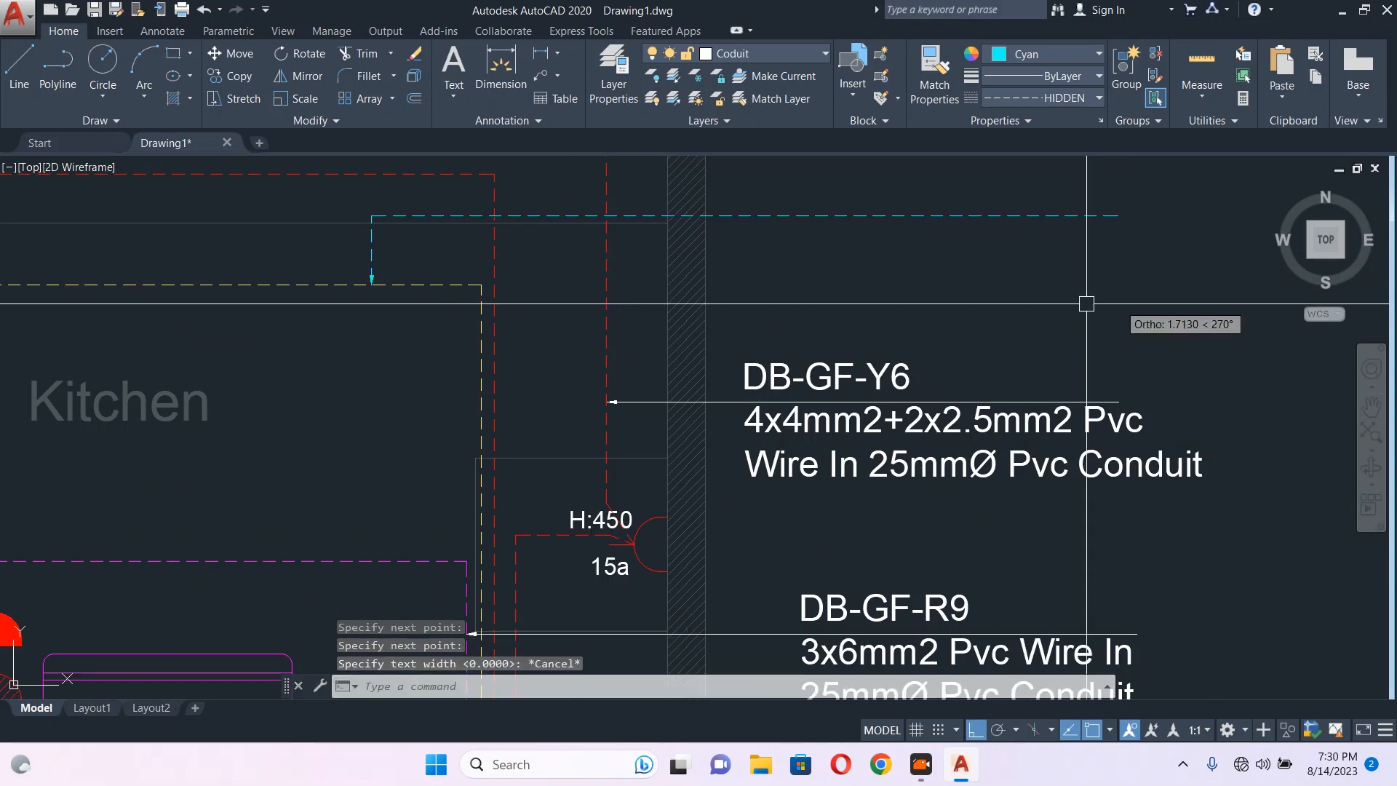
left_click(861, 374)
middle_click_drag(1026, 330, 961, 346)
type("c")
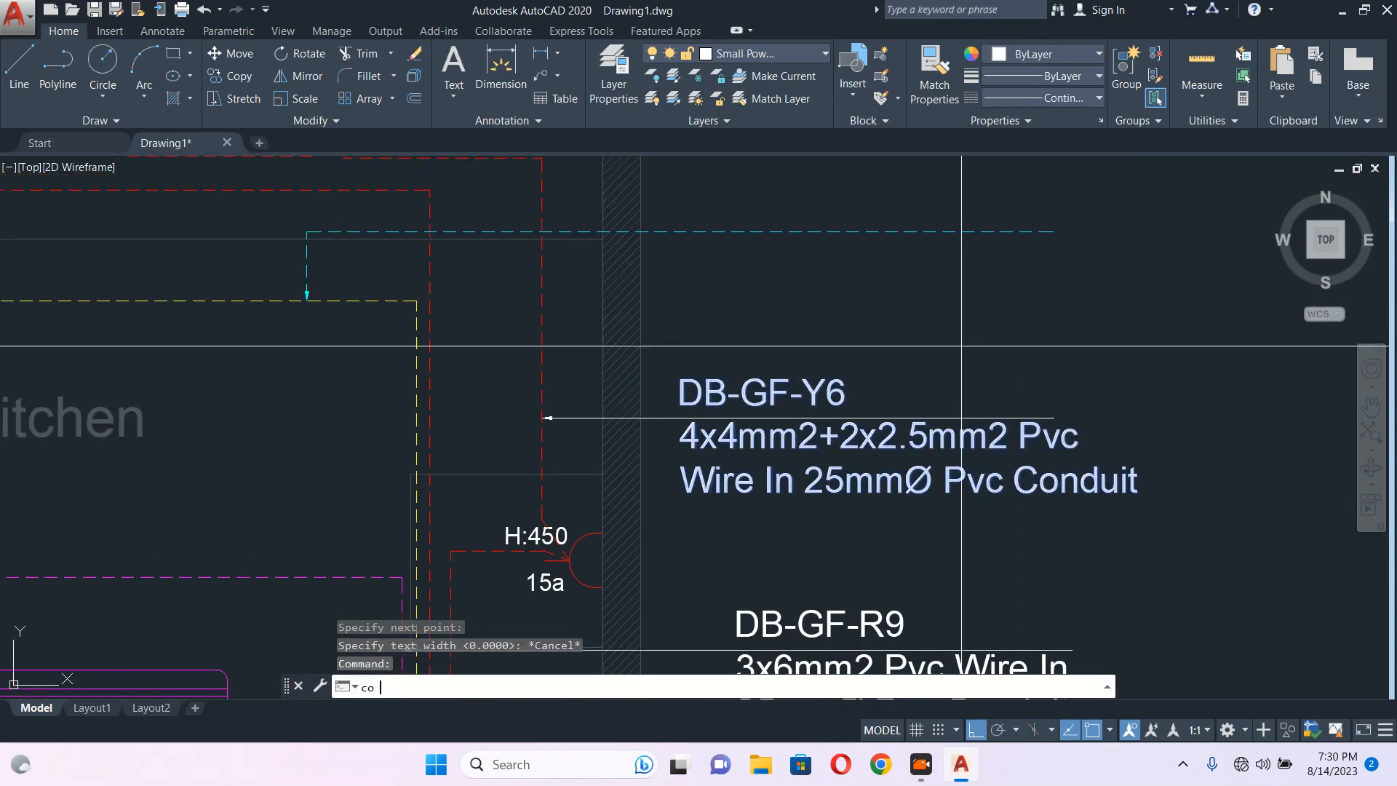
type("o")
key("Return")
scroll(961, 345, "down", 5)
scroll(1006, 353, "up", 4)
left_click(1007, 353)
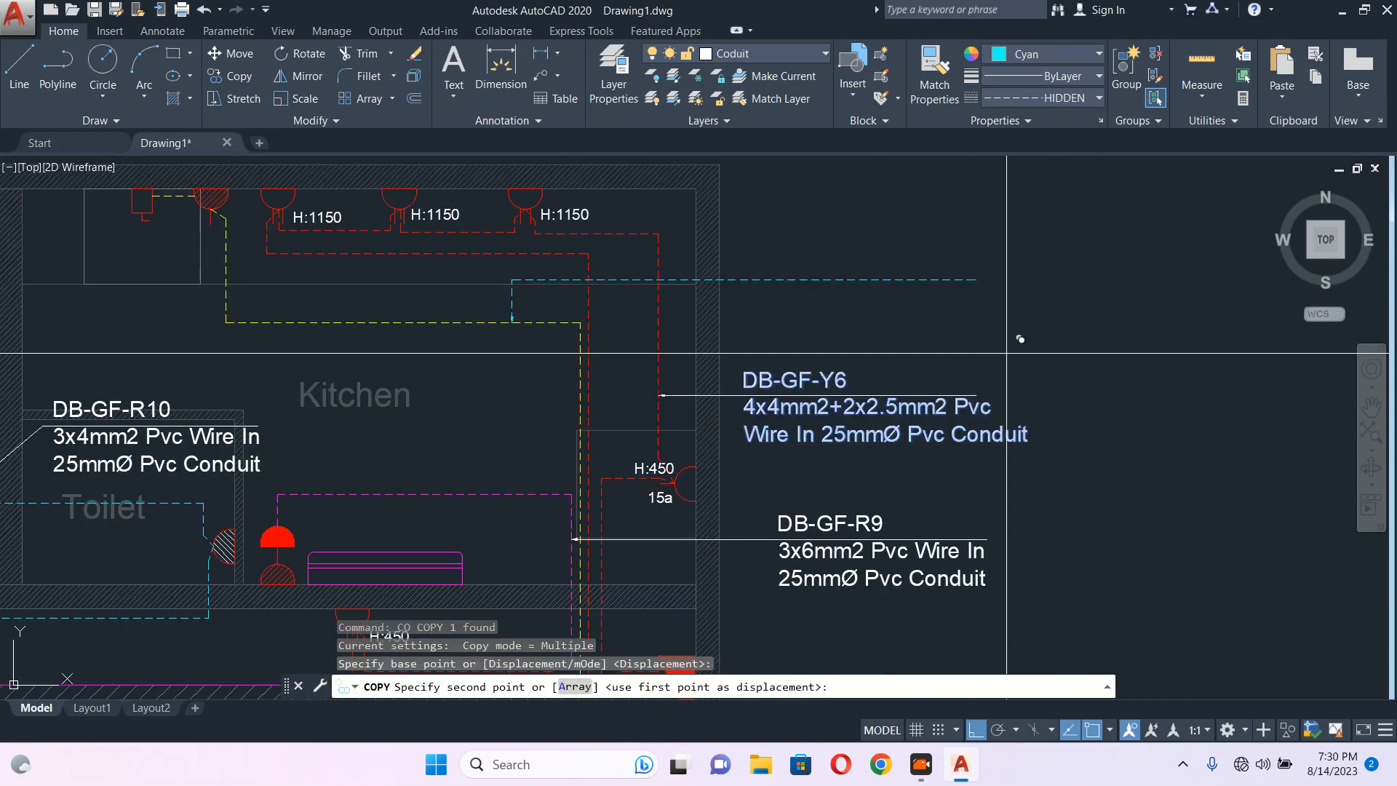
key("Escape")
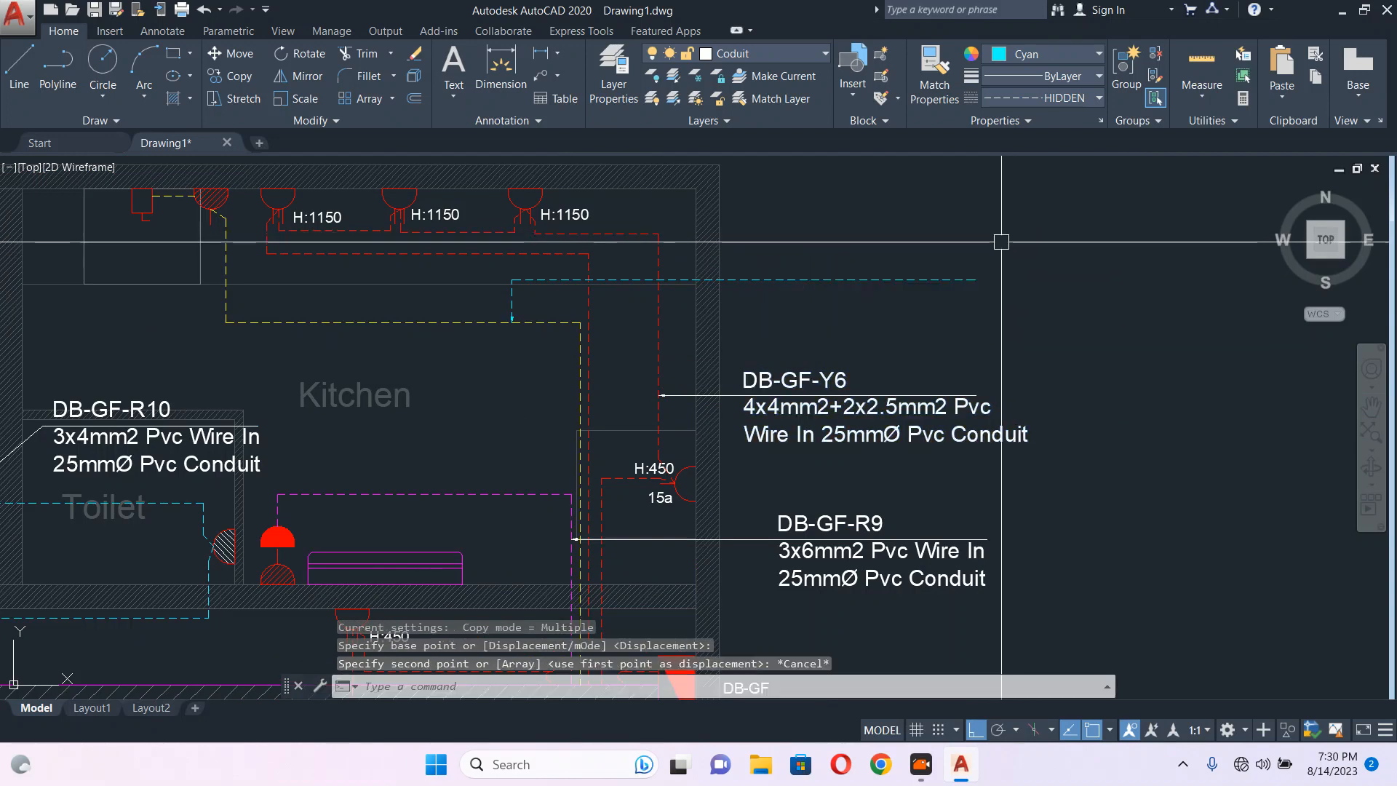
Copy the DB-GF-R9 label beside the outer wall straight up to the cyan leader above the DB-GF-Y6 label.
middle_click_drag(868, 559, 703, 393)
left_click(703, 393)
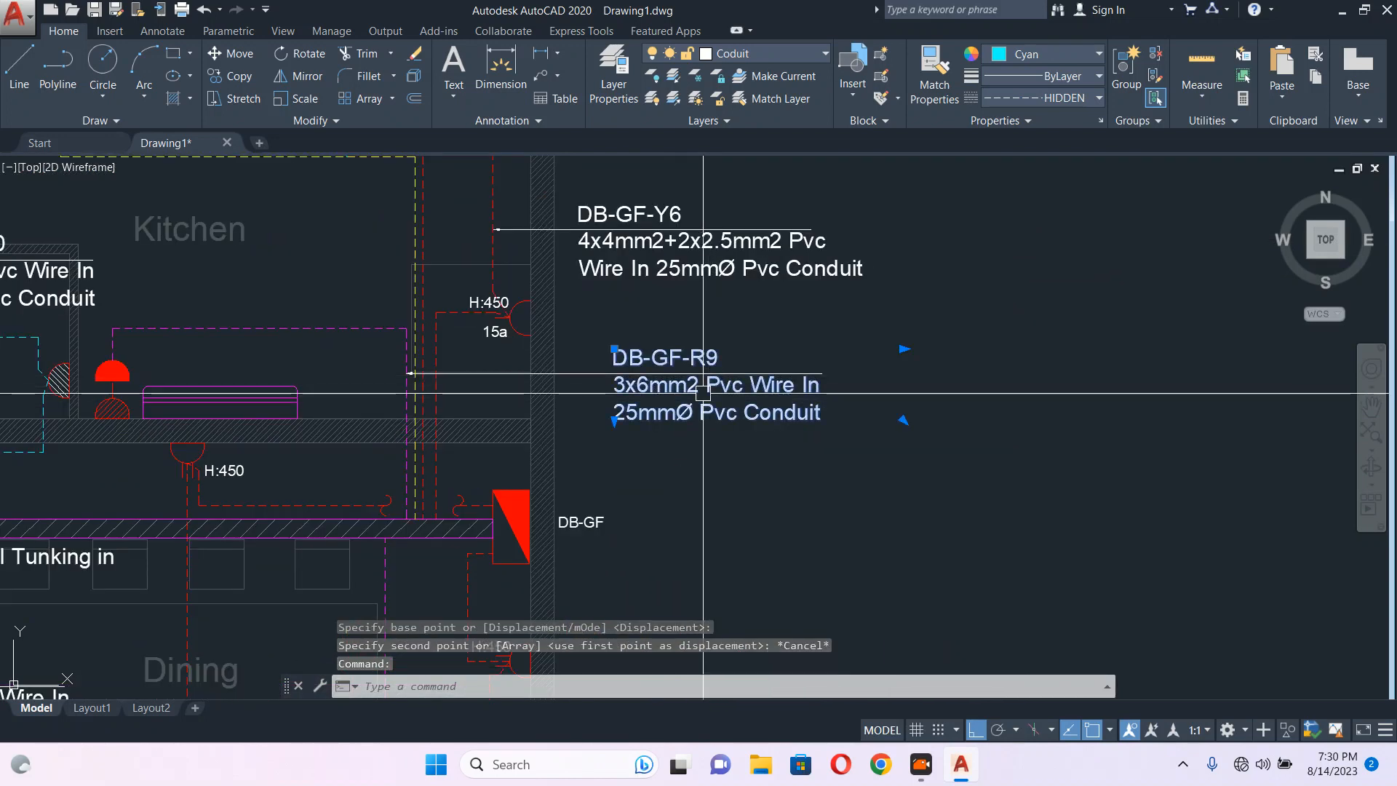
type("co")
key("Return")
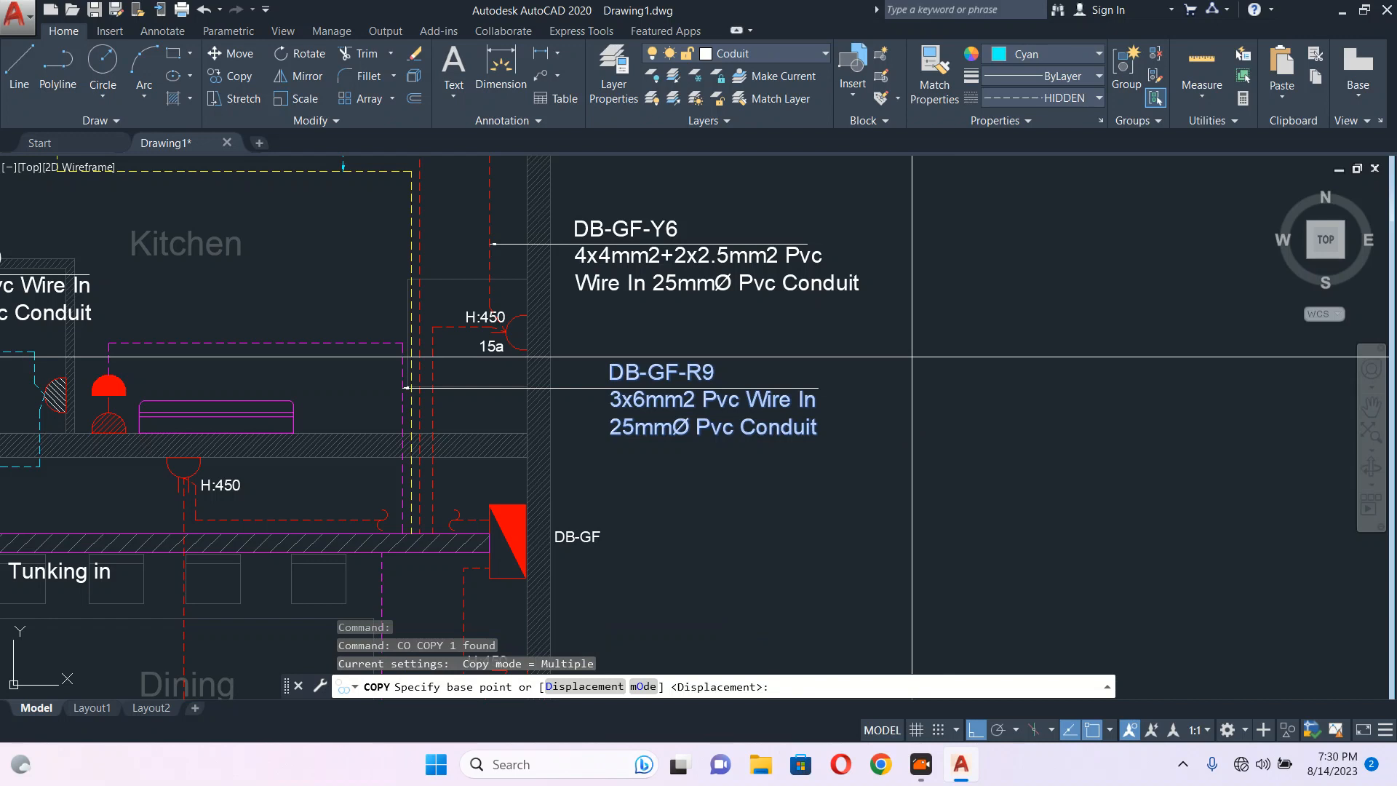
left_click(912, 352)
middle_click_drag(935, 247, 929, 415)
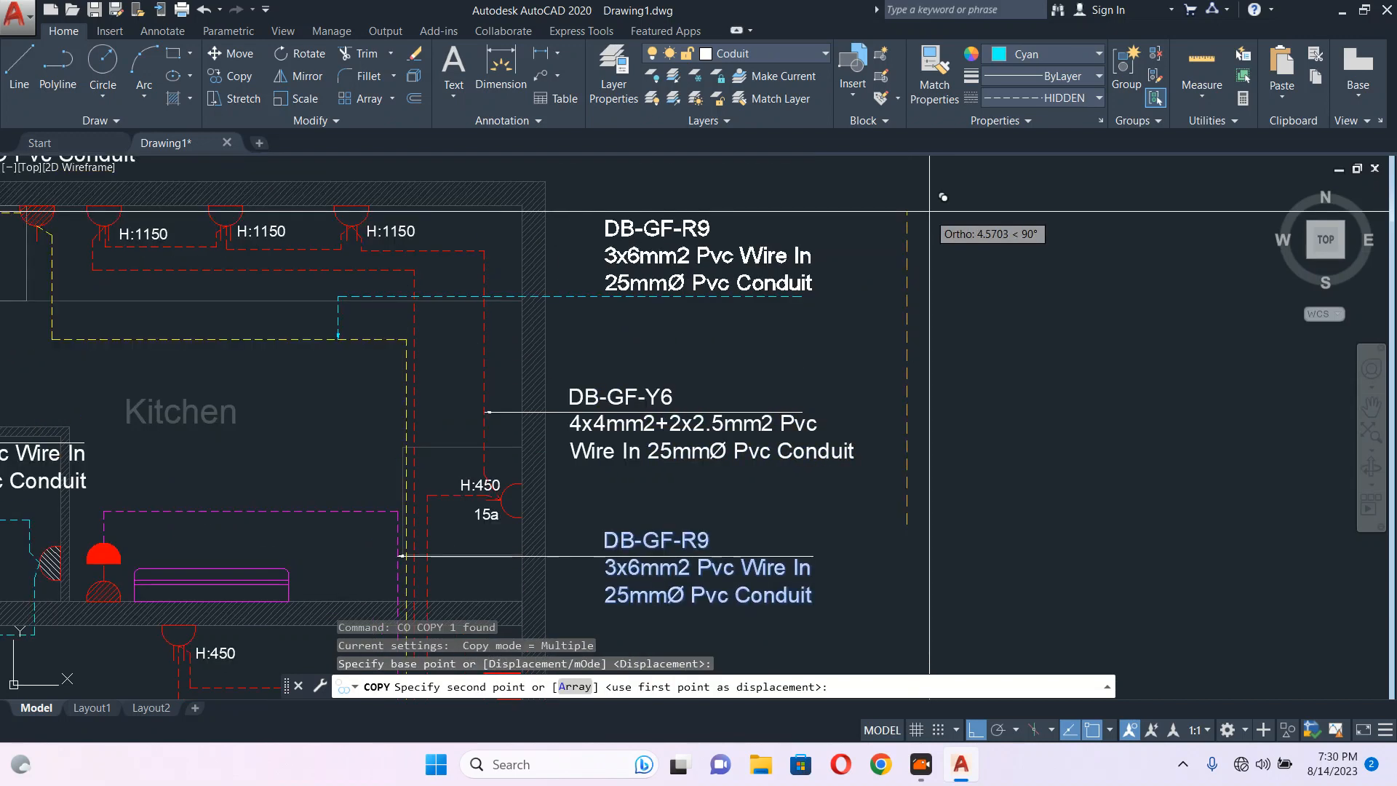
left_click(953, 266)
key("Escape")
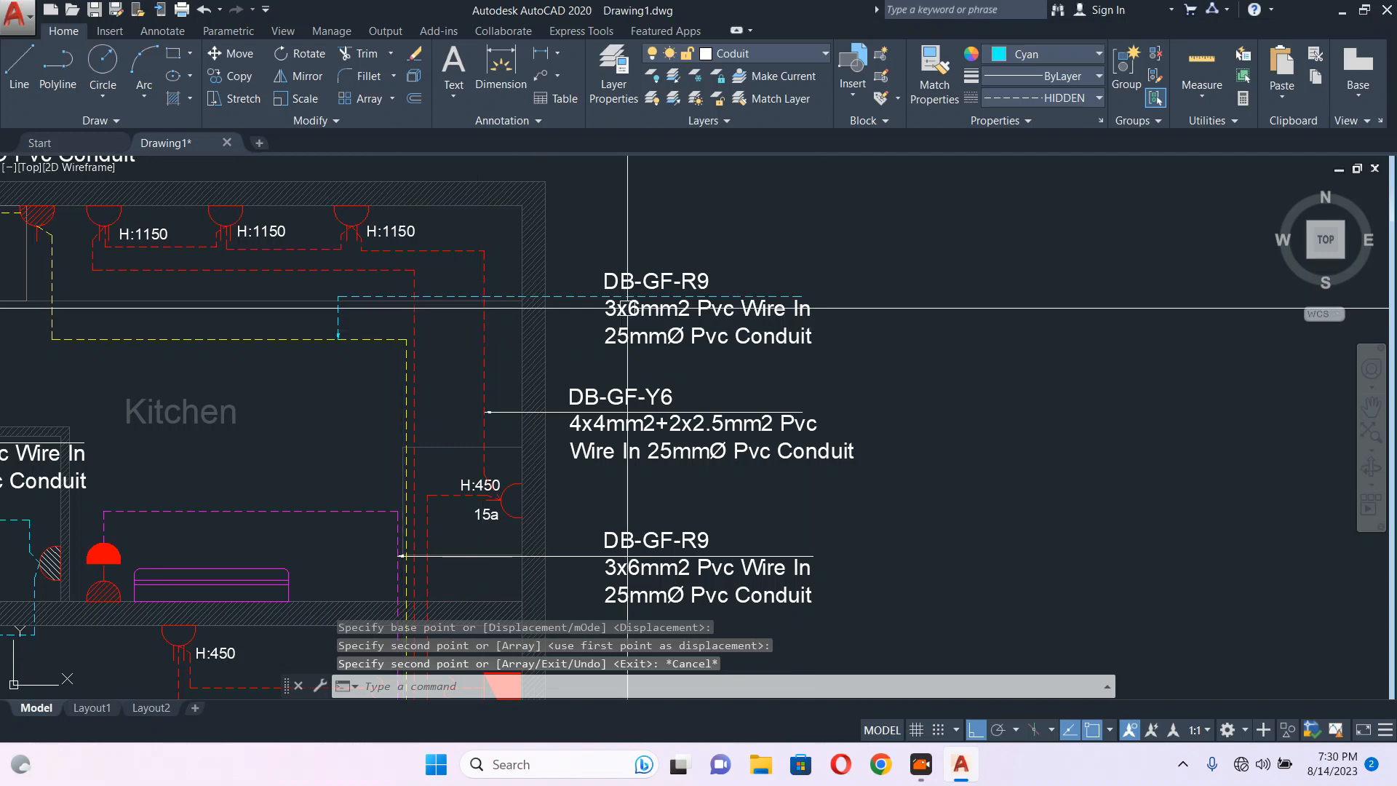
Change the circuit name in the copied label on the cyan leader to DB-GF-Y10.
scroll(674, 281, "up", 2)
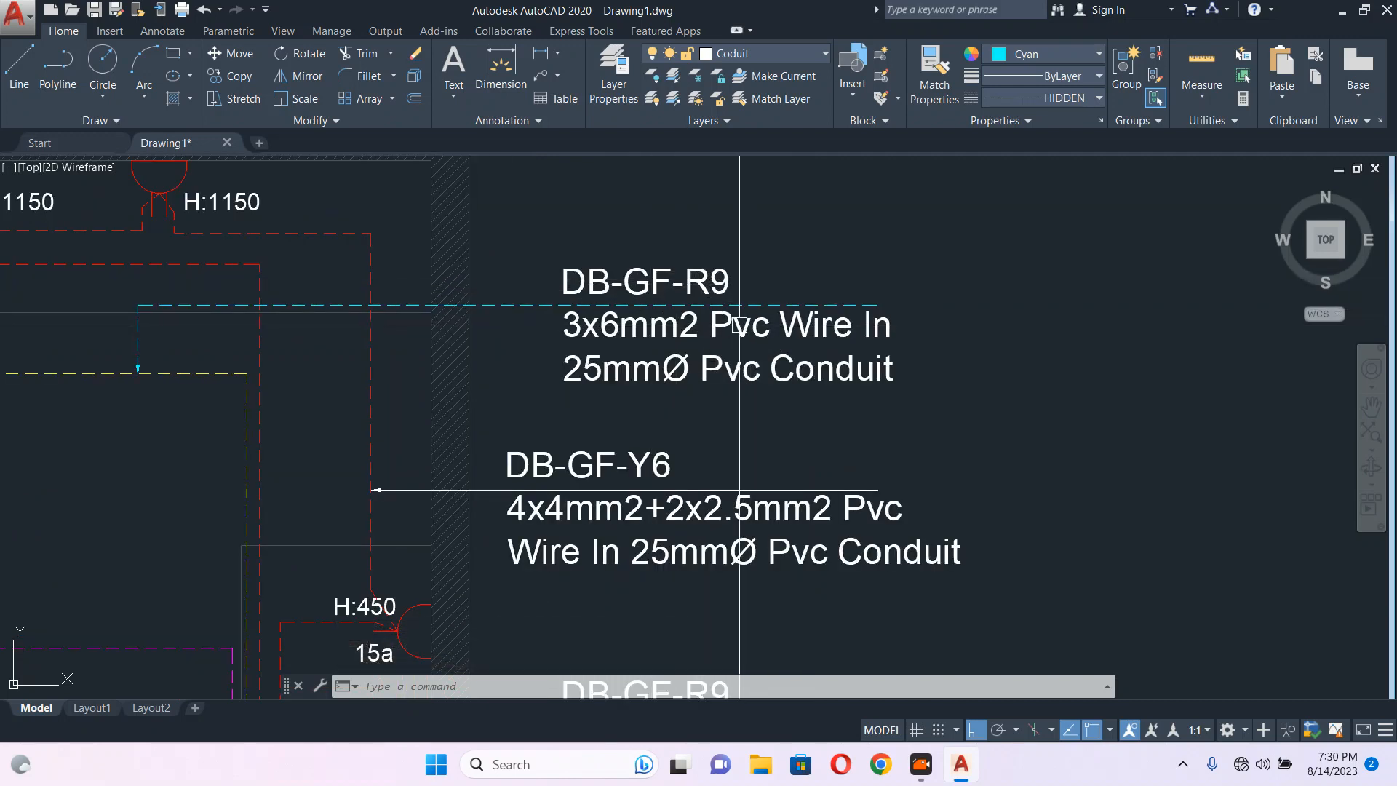
scroll(711, 313, "down", 2)
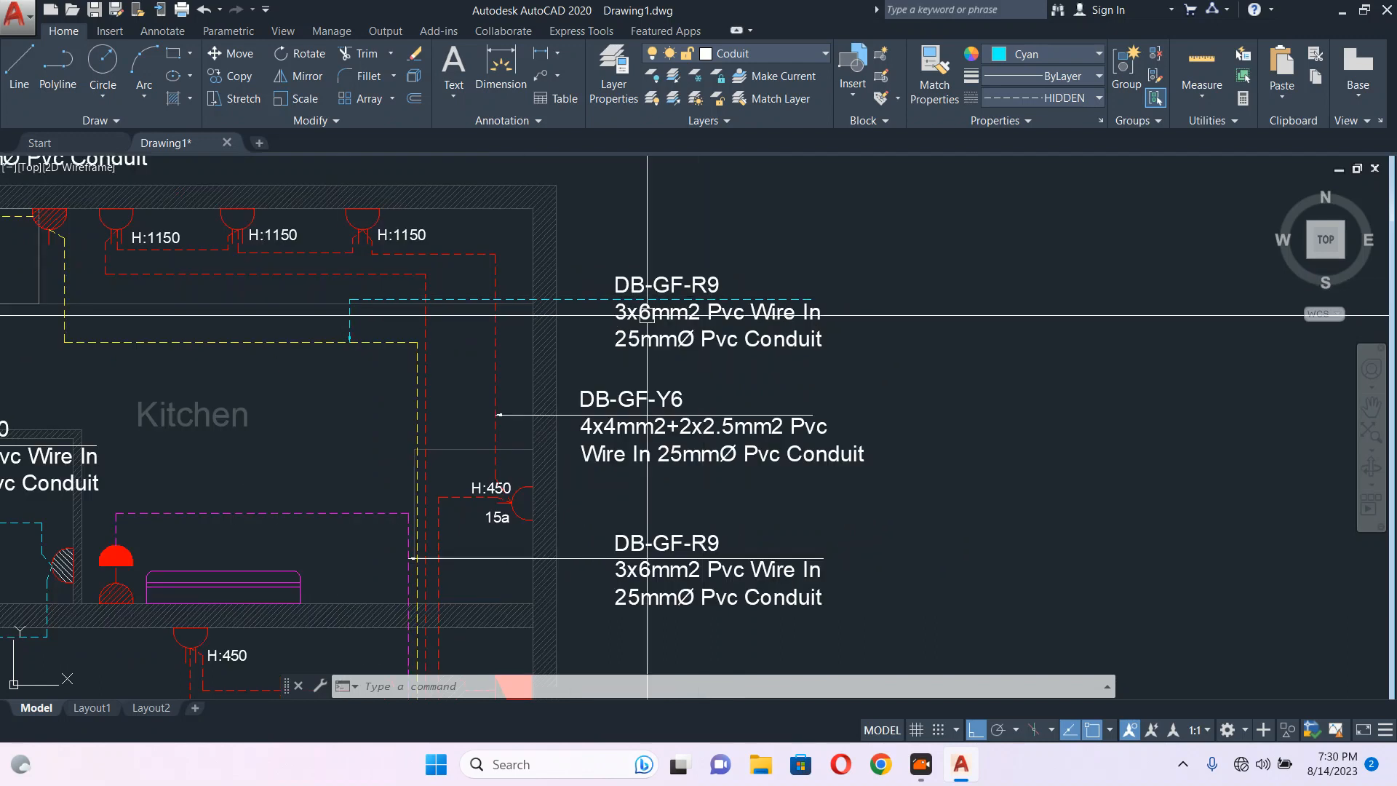
scroll(682, 413, "down", 2)
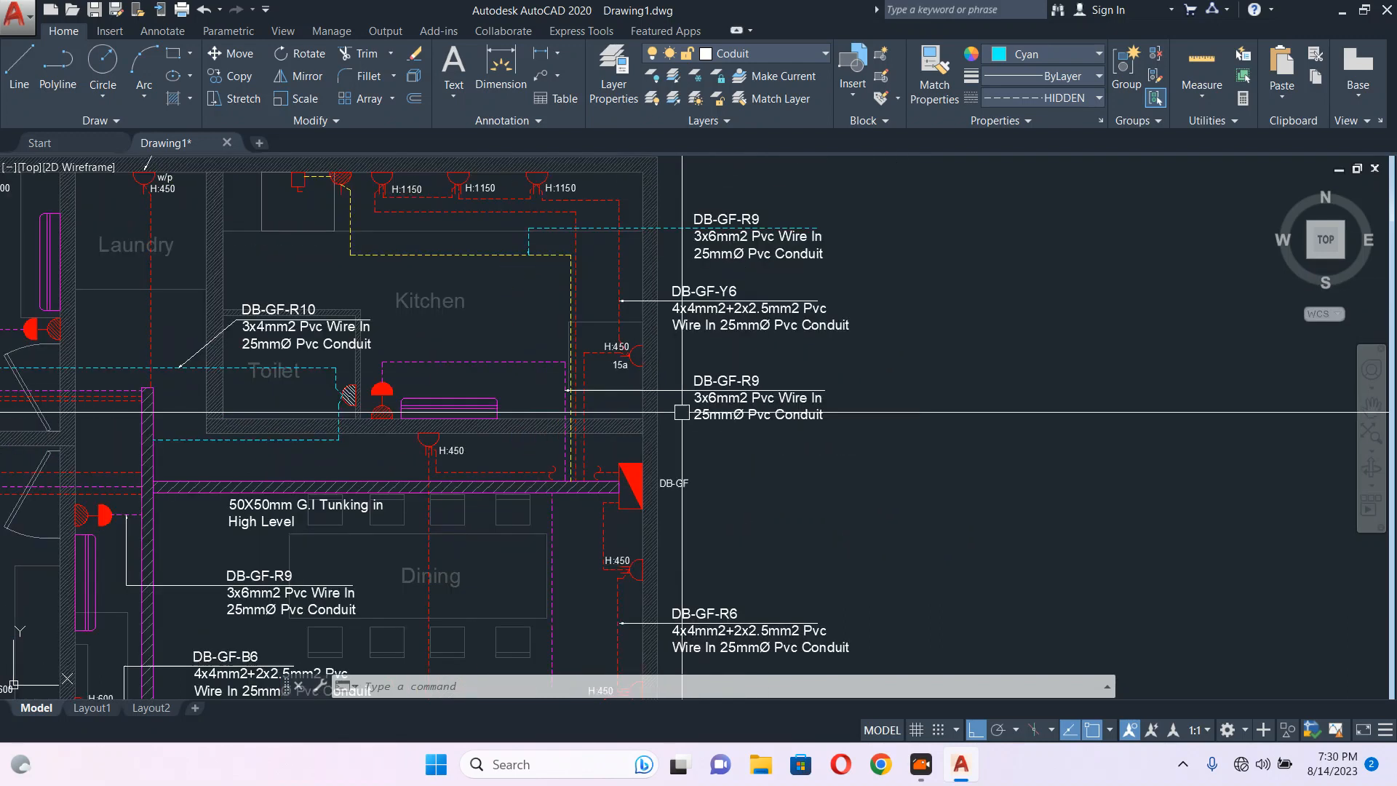
scroll(752, 221, "up", 2)
scroll(752, 221, "up", 2)
left_click(750, 217)
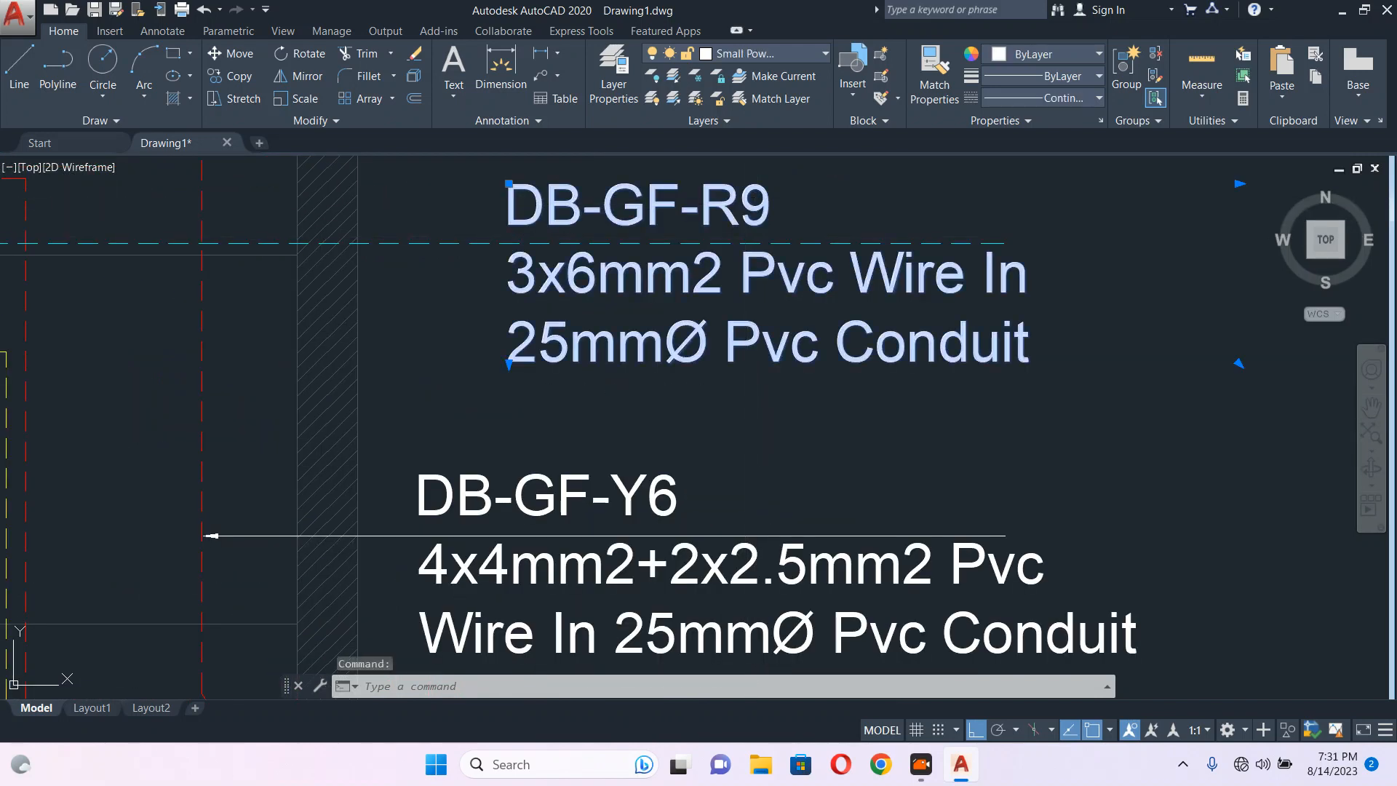
double_click(750, 217)
left_click_drag(699, 204, 757, 204)
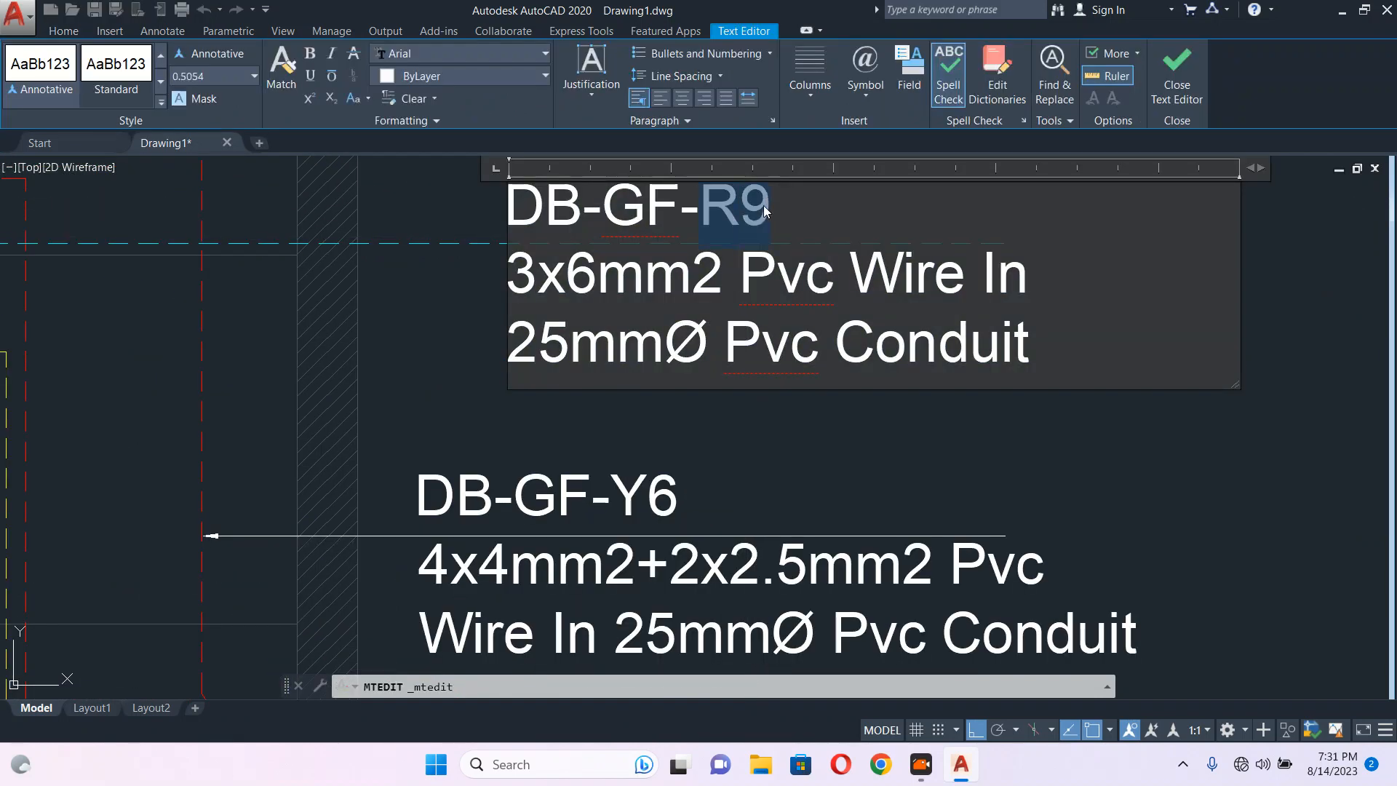
key("BackSpace")
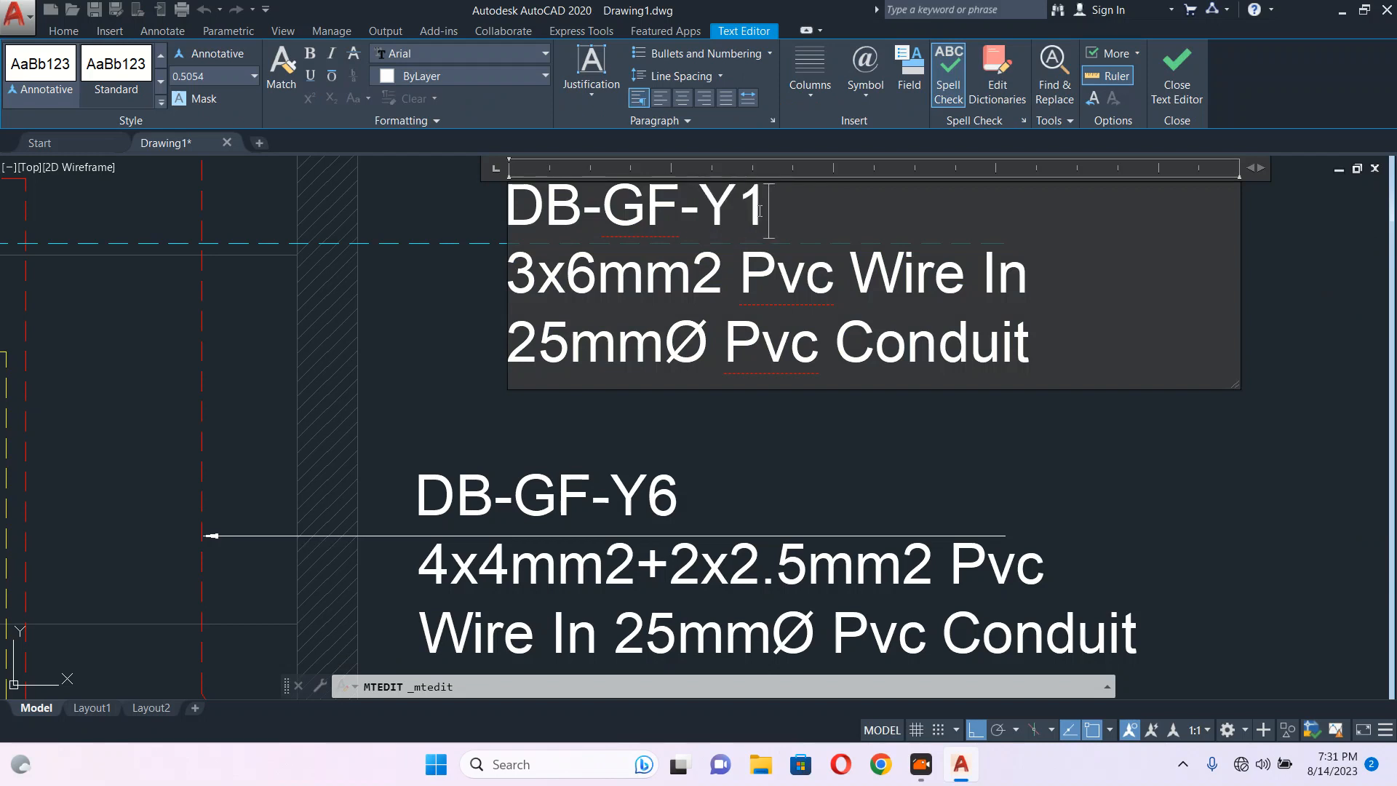
left_click(728, 405)
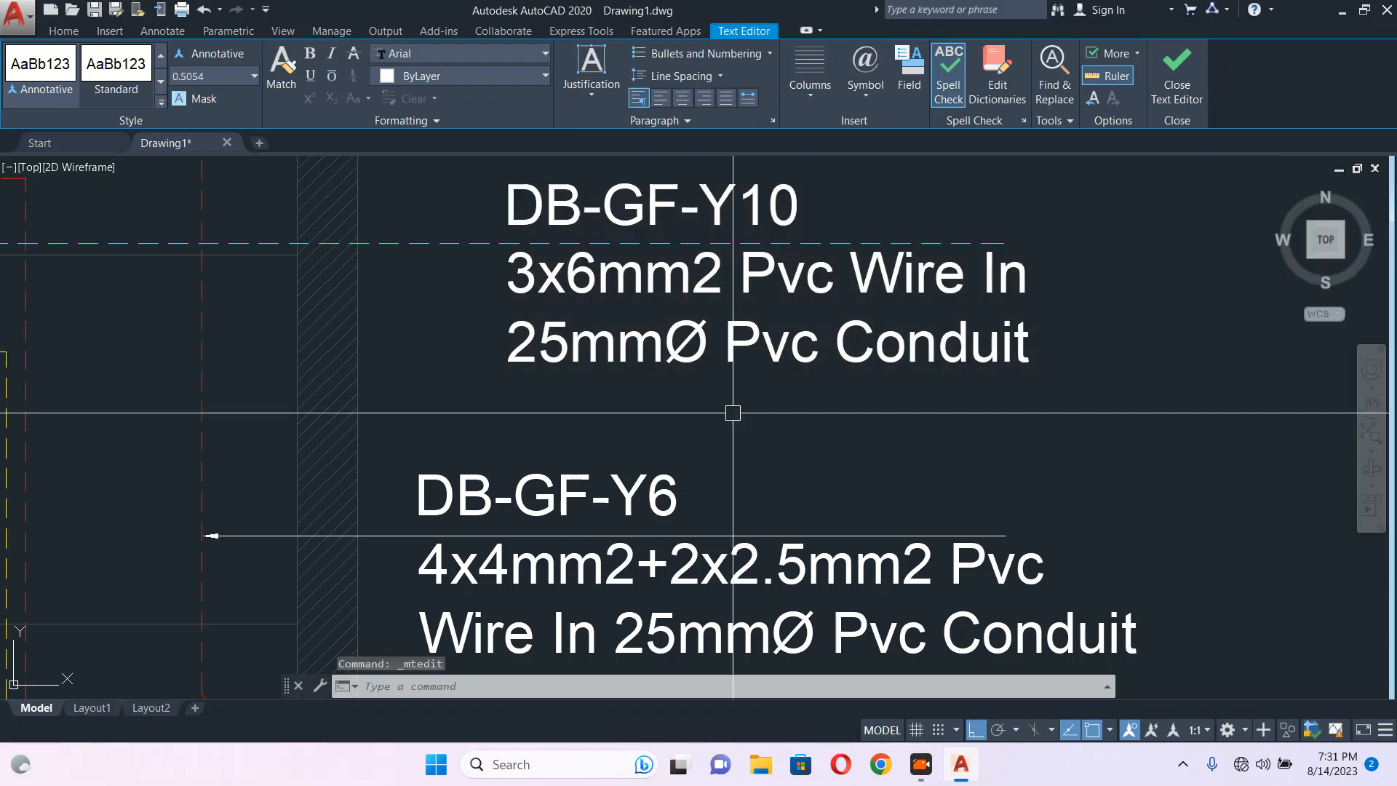
Match the DB-GF-Y10 leader's properties to the white DB-GF-Y6 leader.
scroll(728, 406, "down", 2)
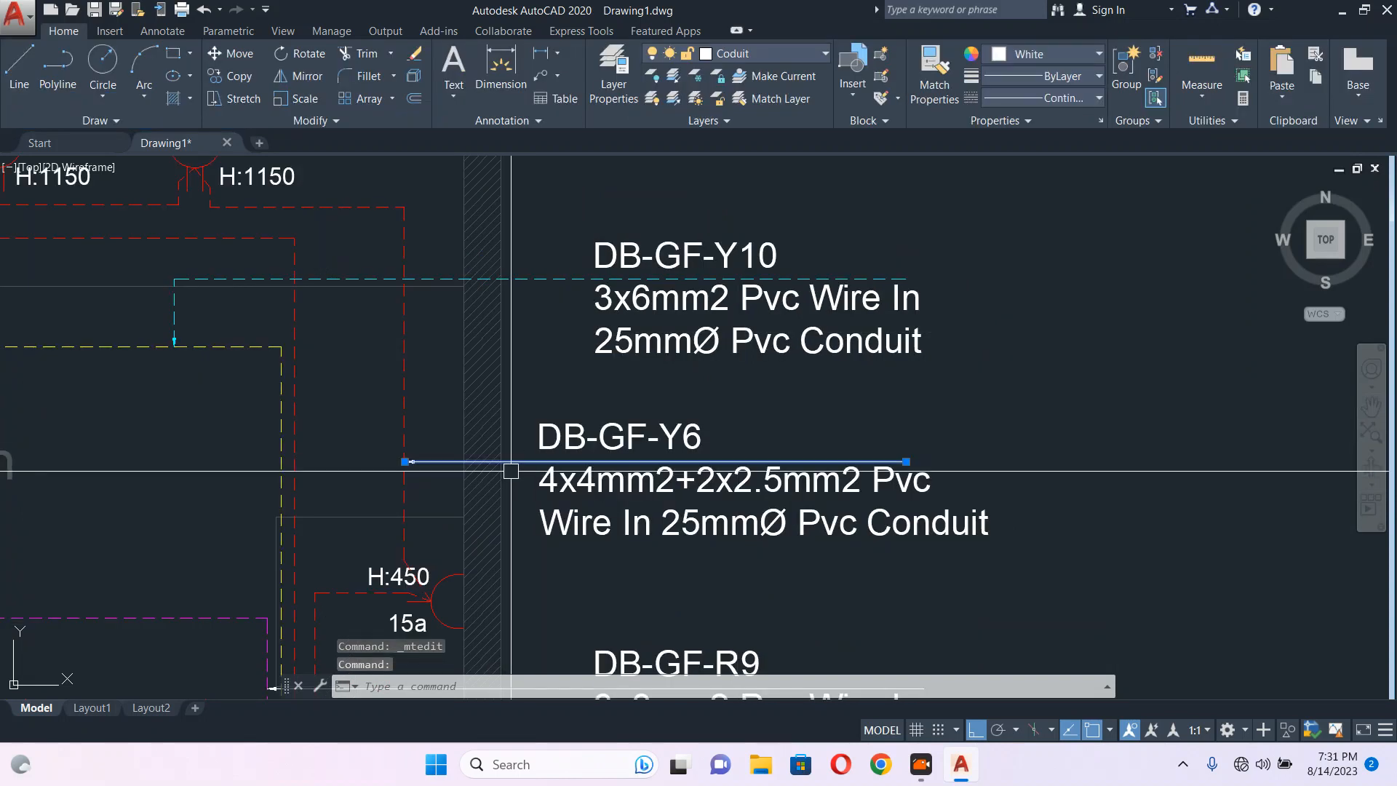
type("MA")
key("Return")
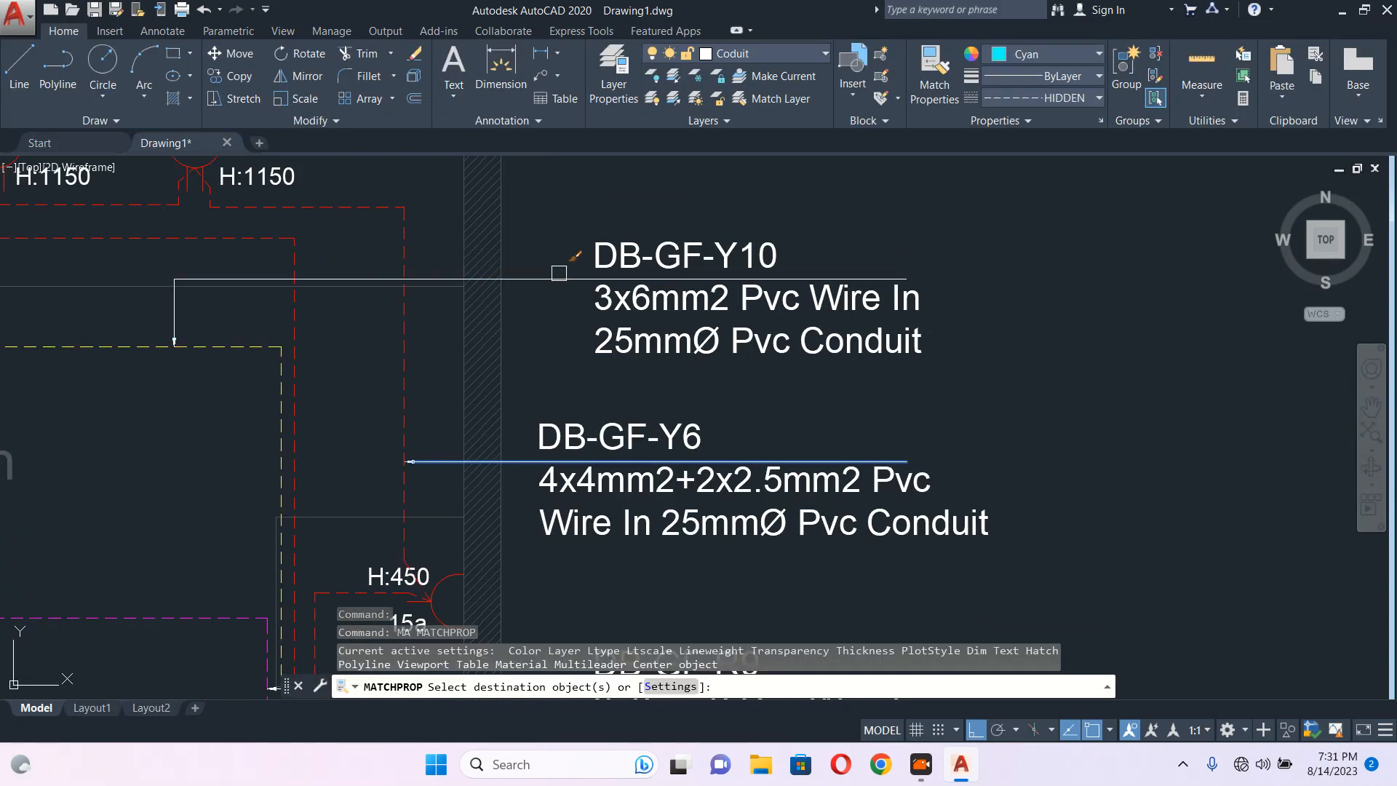
left_click(559, 277)
key("Escape")
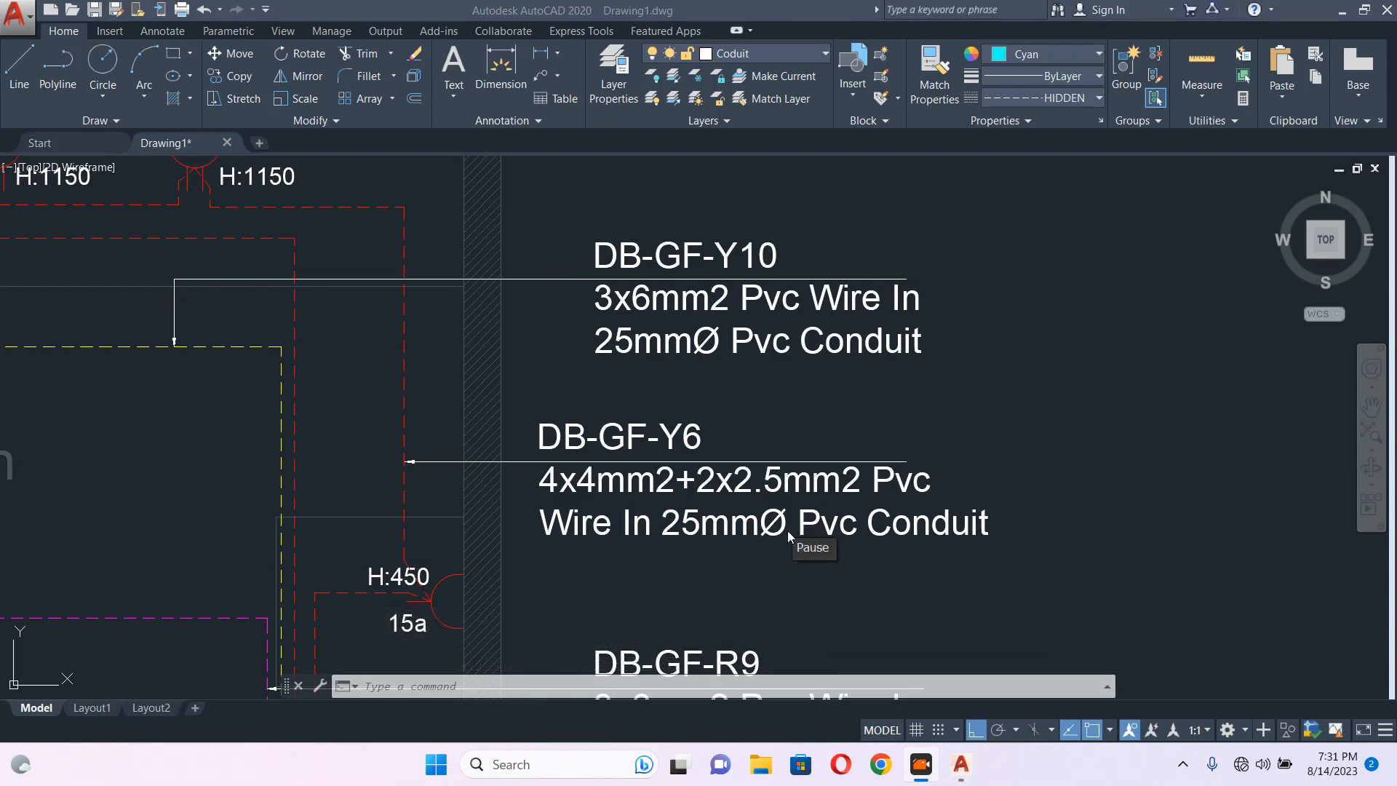
Draw a circle inside the upper toilet next to Room - 01, between the hatched Dp symbol and the partition wall.
scroll(851, 346, "down", 4)
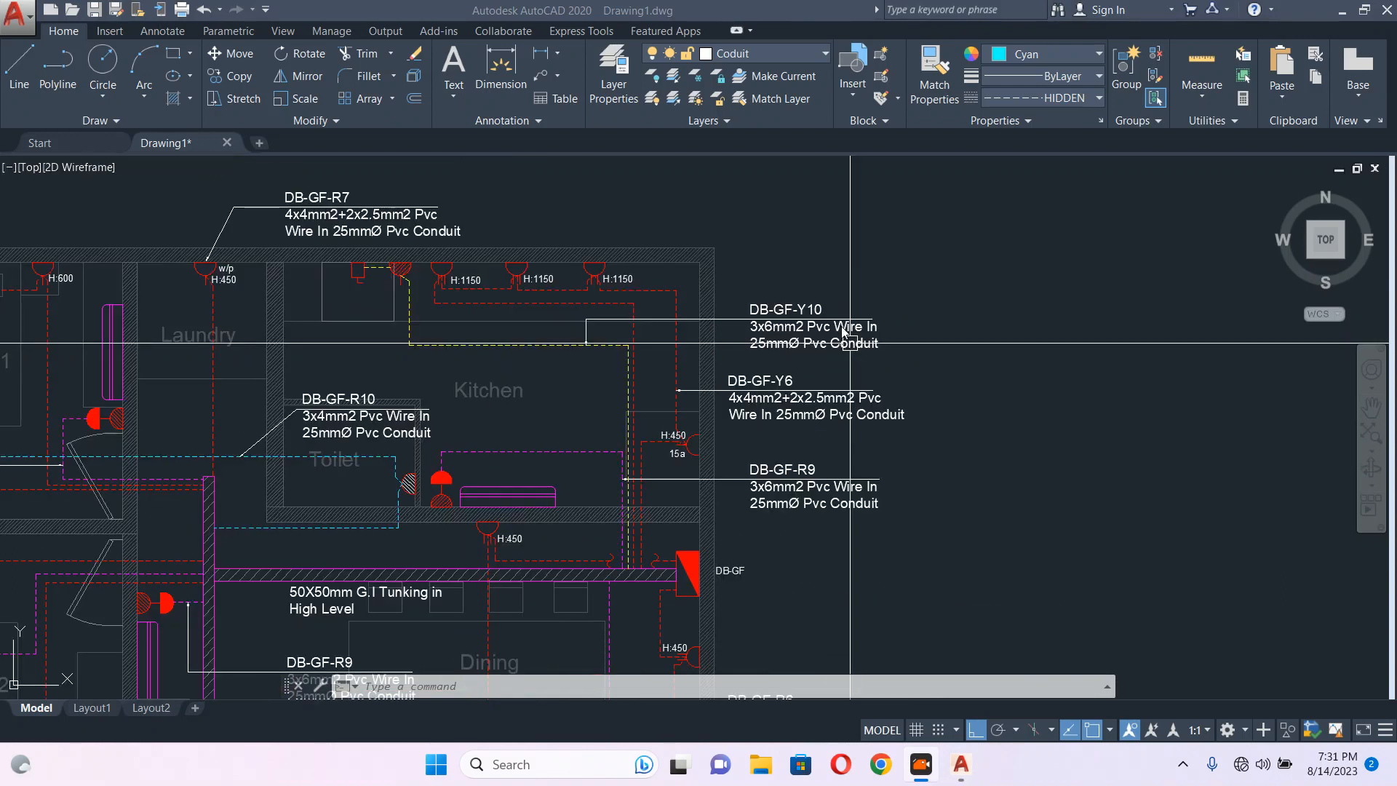
key("Escape")
scroll(743, 299, "down", 2)
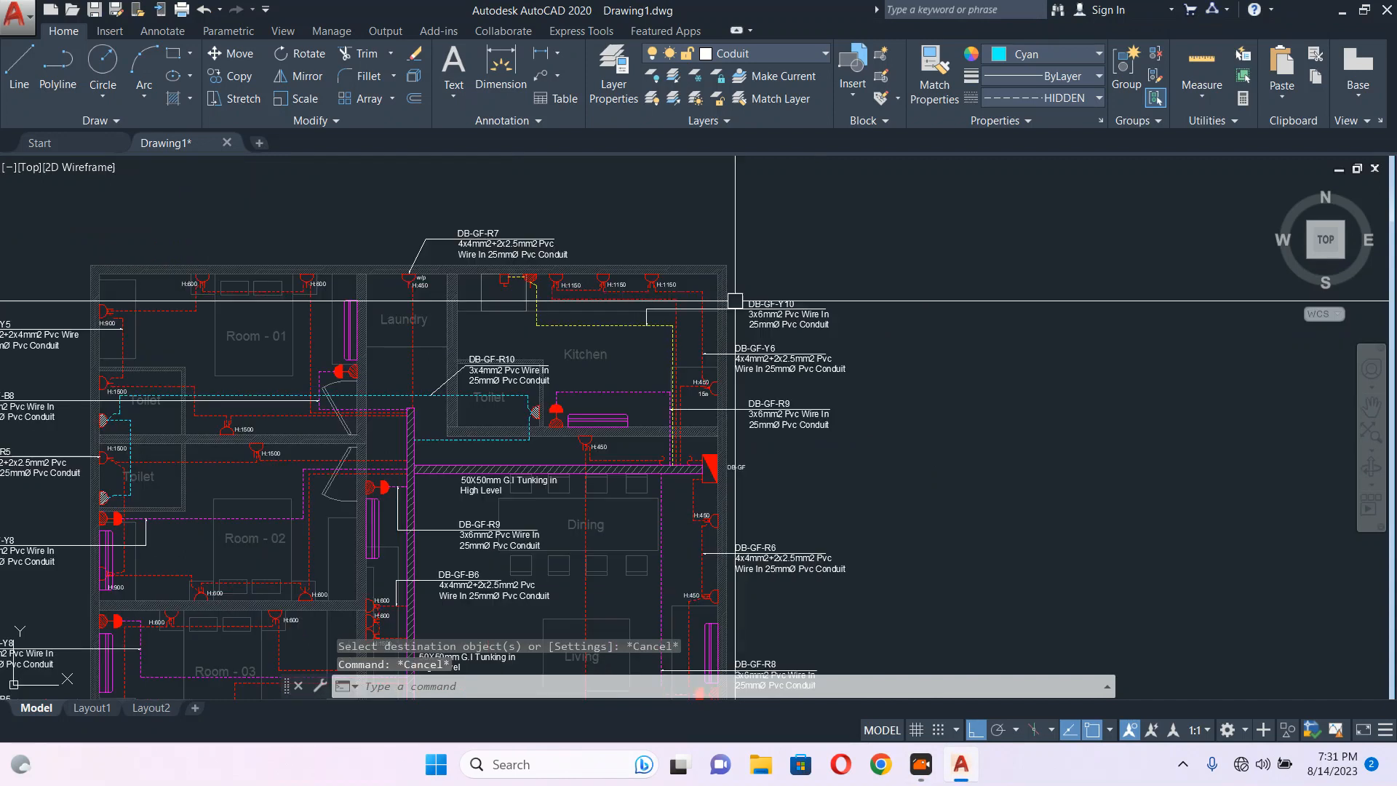
mouse_move(657, 429)
middle_mouse_down()
mouse_move(661, 359)
mouse_move(718, 320)
middle_mouse_up()
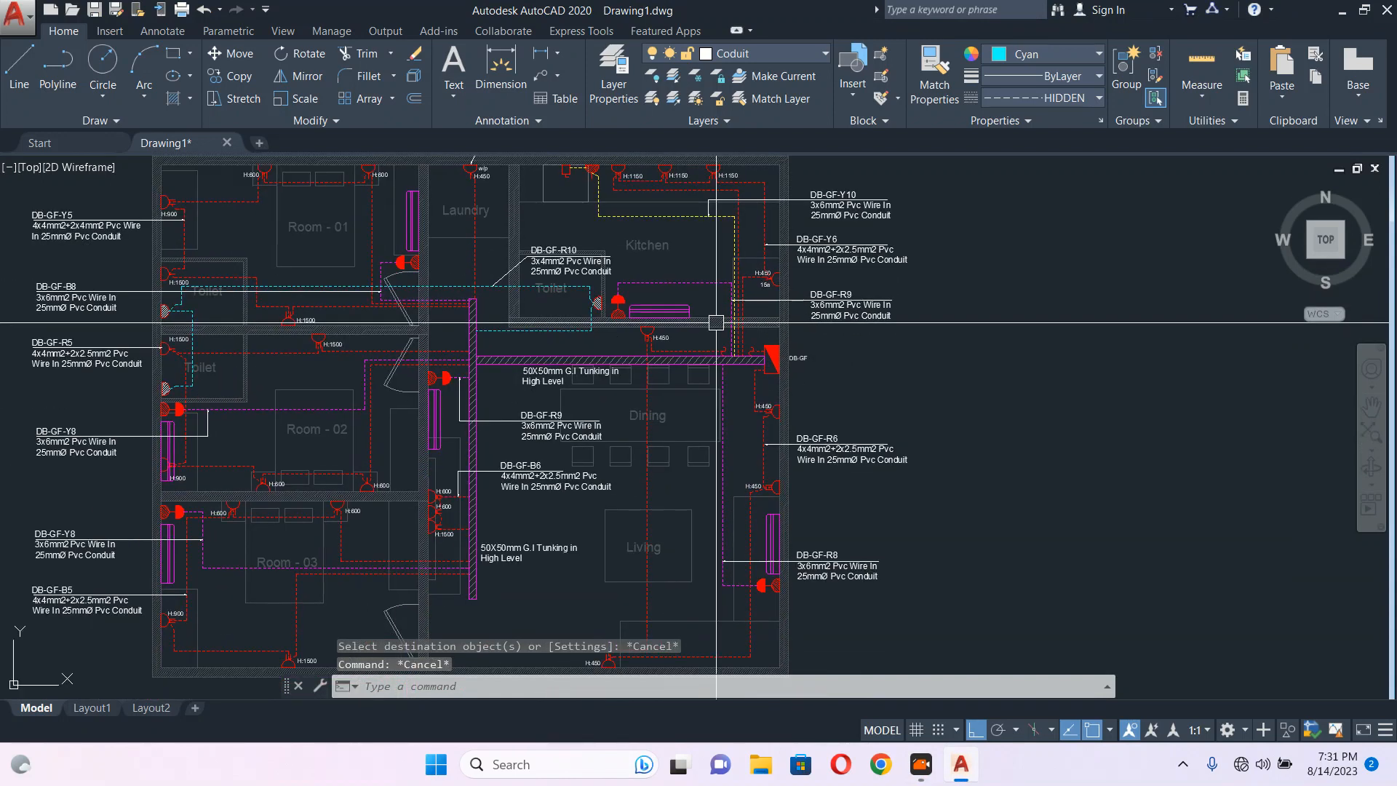
middle_click_drag(288, 264, 398, 282)
scroll(255, 317, "up", 4)
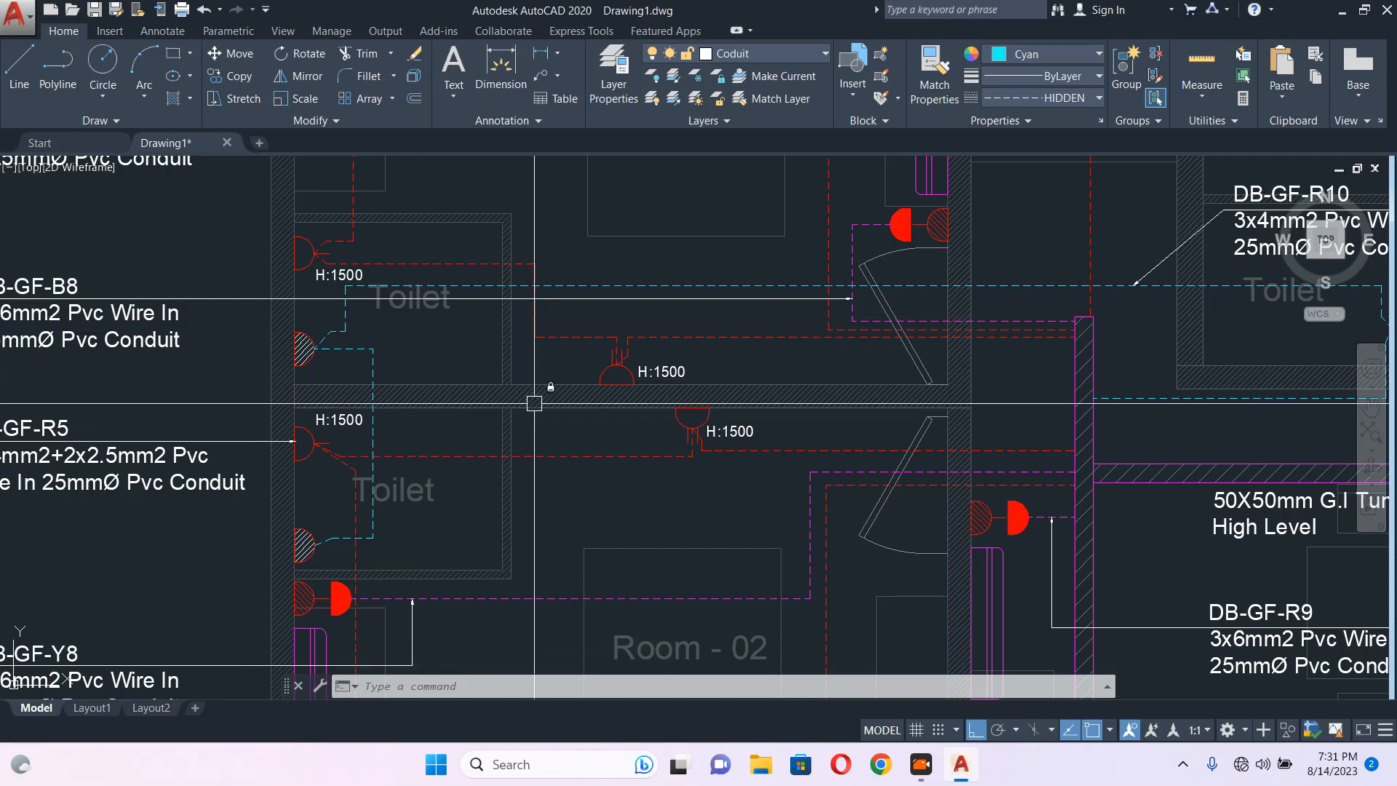
middle_click_drag(533, 400, 493, 391)
type("c")
key("Return")
scroll(411, 370, "up", 4)
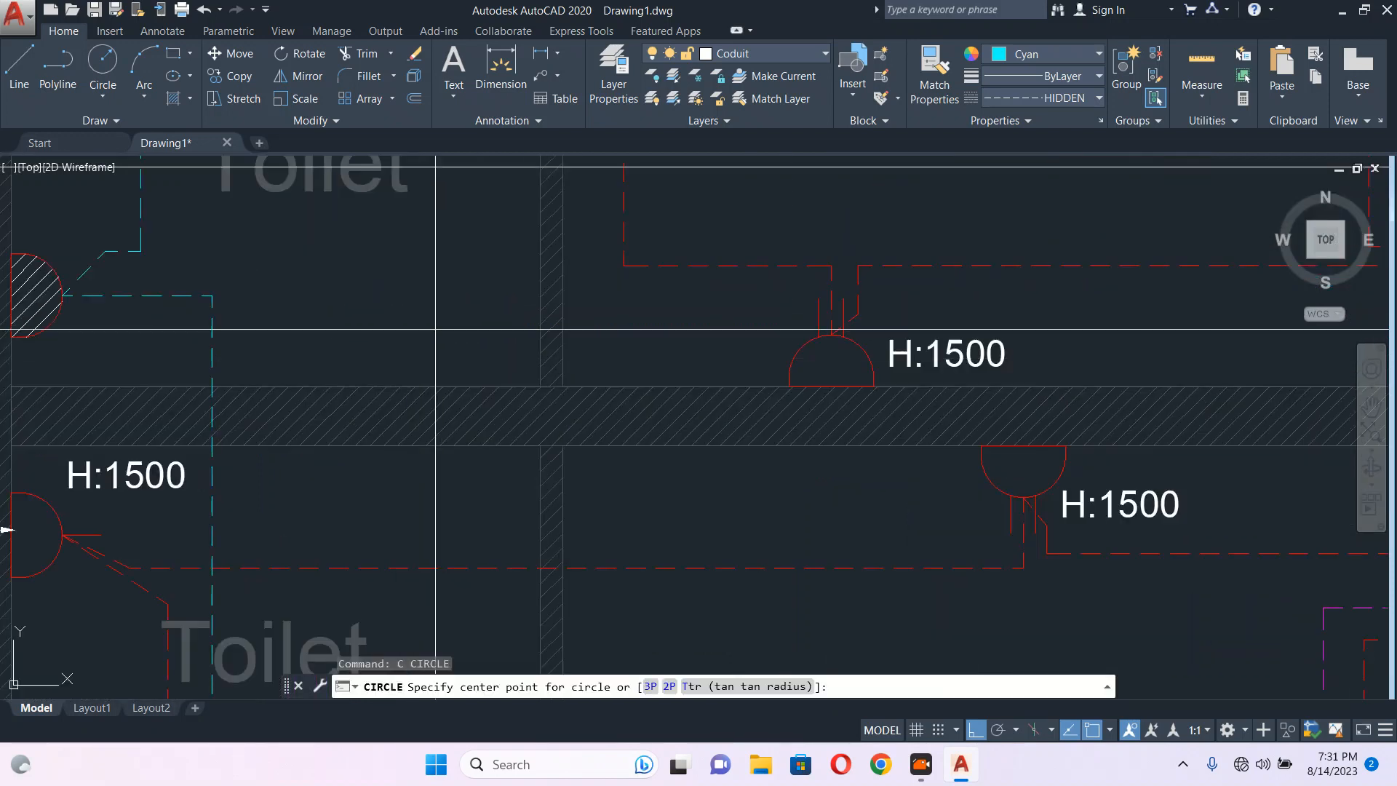
left_click(433, 305)
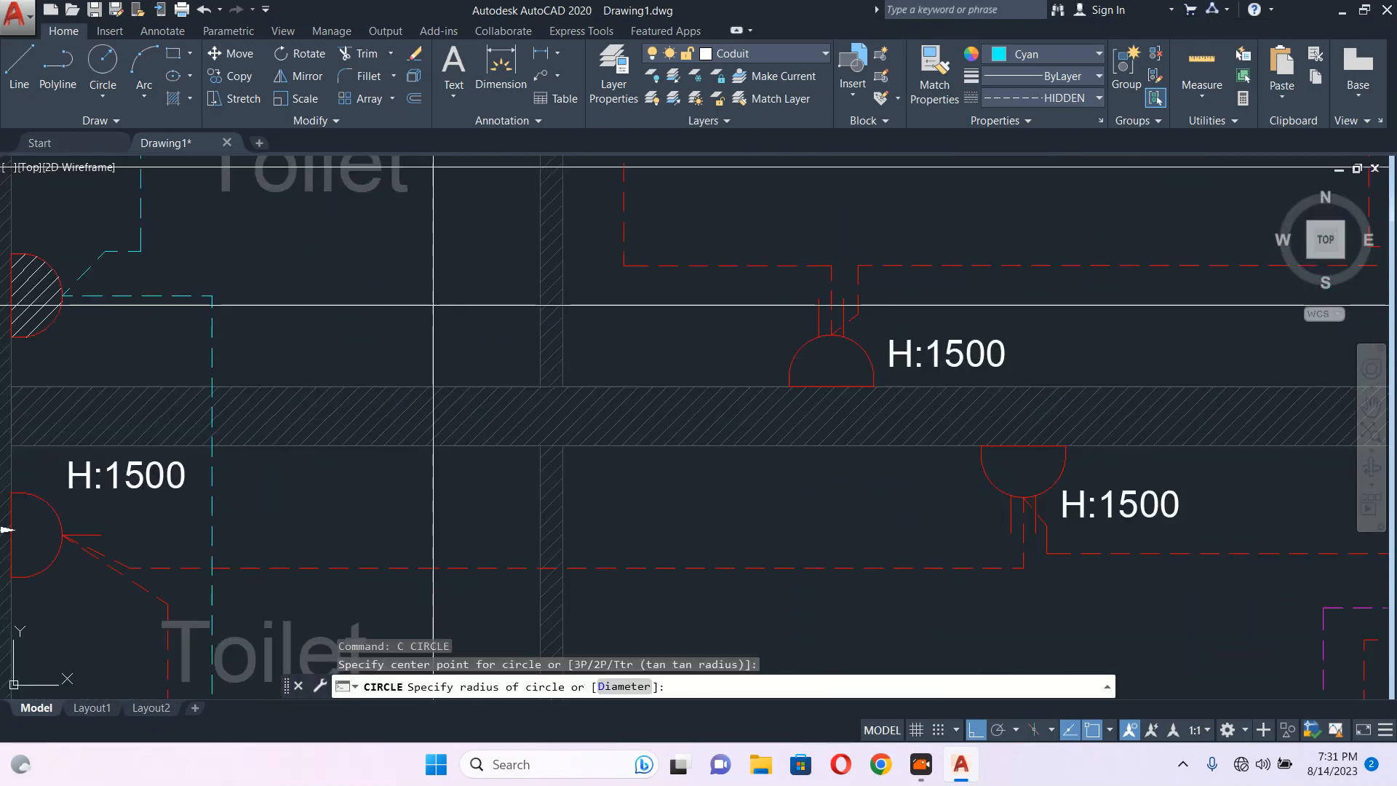
left_click(434, 384)
scroll(449, 341, "down", 4)
key("Escape")
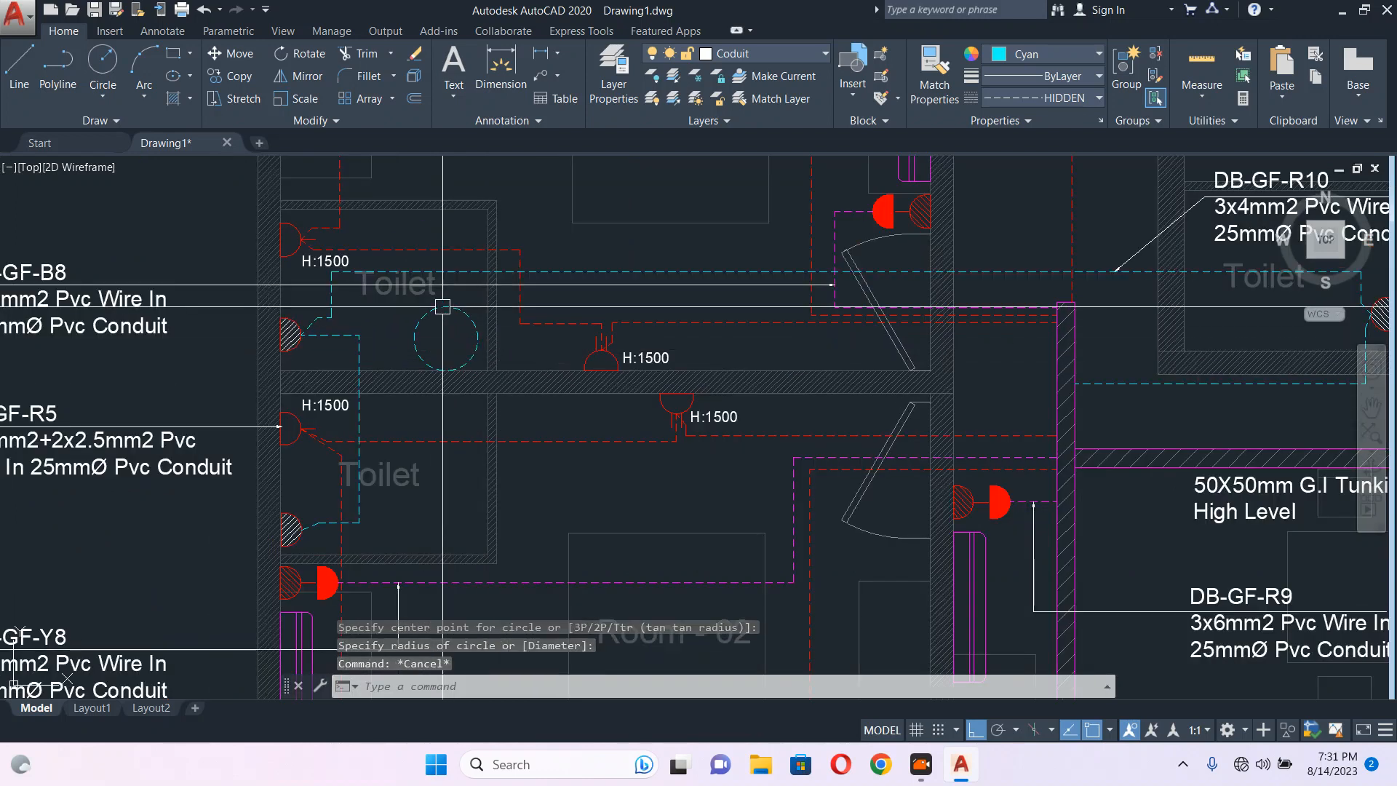
Reduce the radius of the toilet circle slightly by stretching its upper quadrant towards the centre.
scroll(447, 299, "up", 4)
left_click(467, 311)
left_click(431, 296)
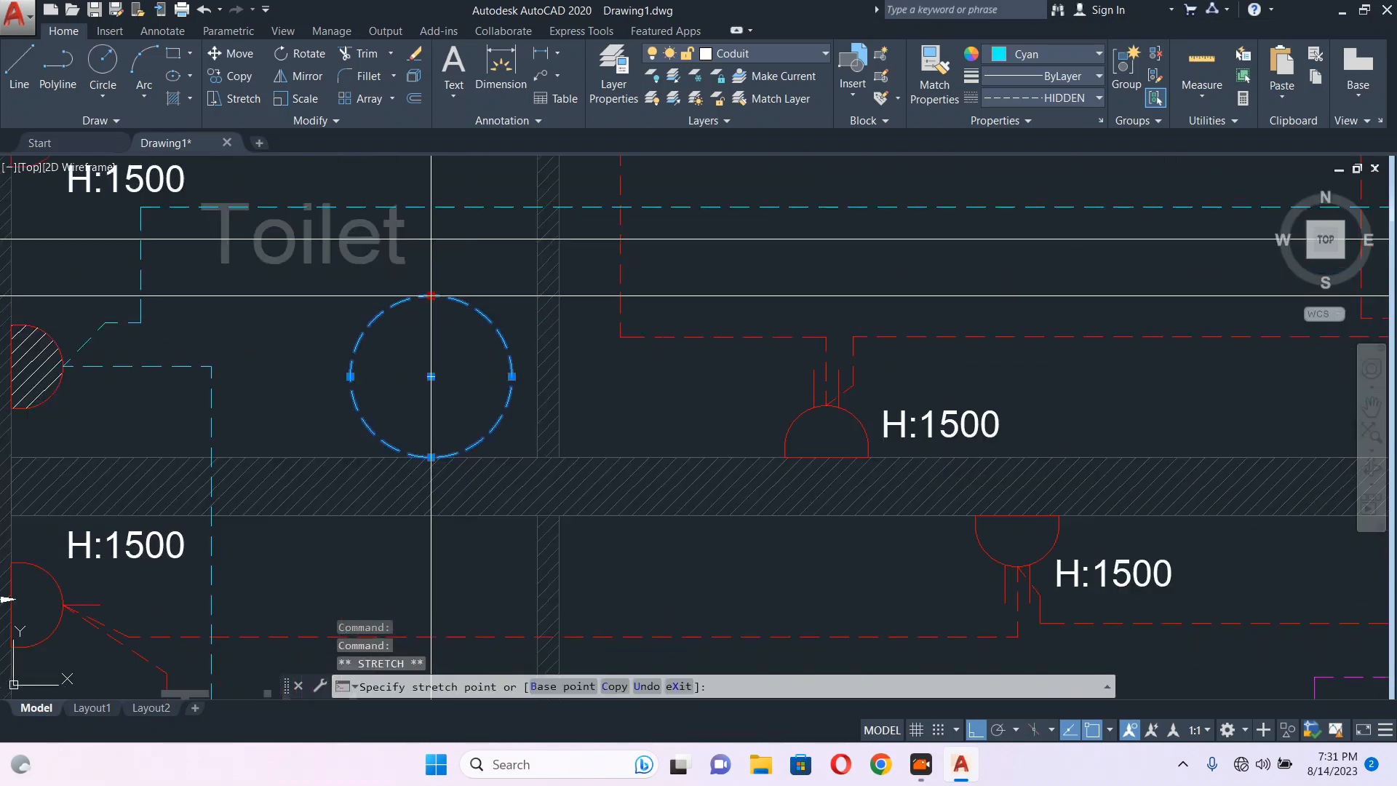
left_click(432, 316)
scroll(438, 309, "up", 5)
scroll(439, 302, "down", 5)
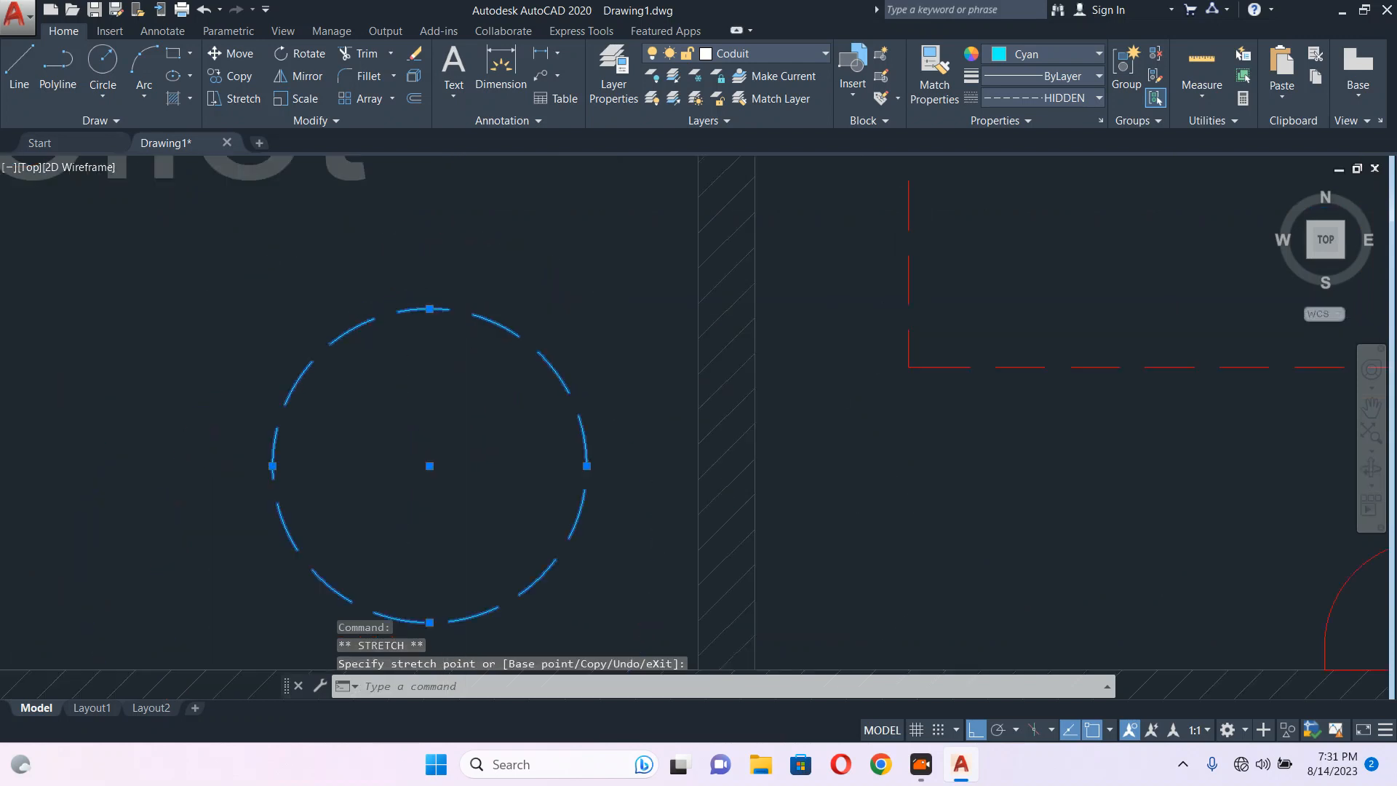
Move the circle down onto the wall between the two toilets and across to the toilet's partition wall.
scroll(509, 378, "up", 2)
type("m")
key("space")
left_click(471, 455)
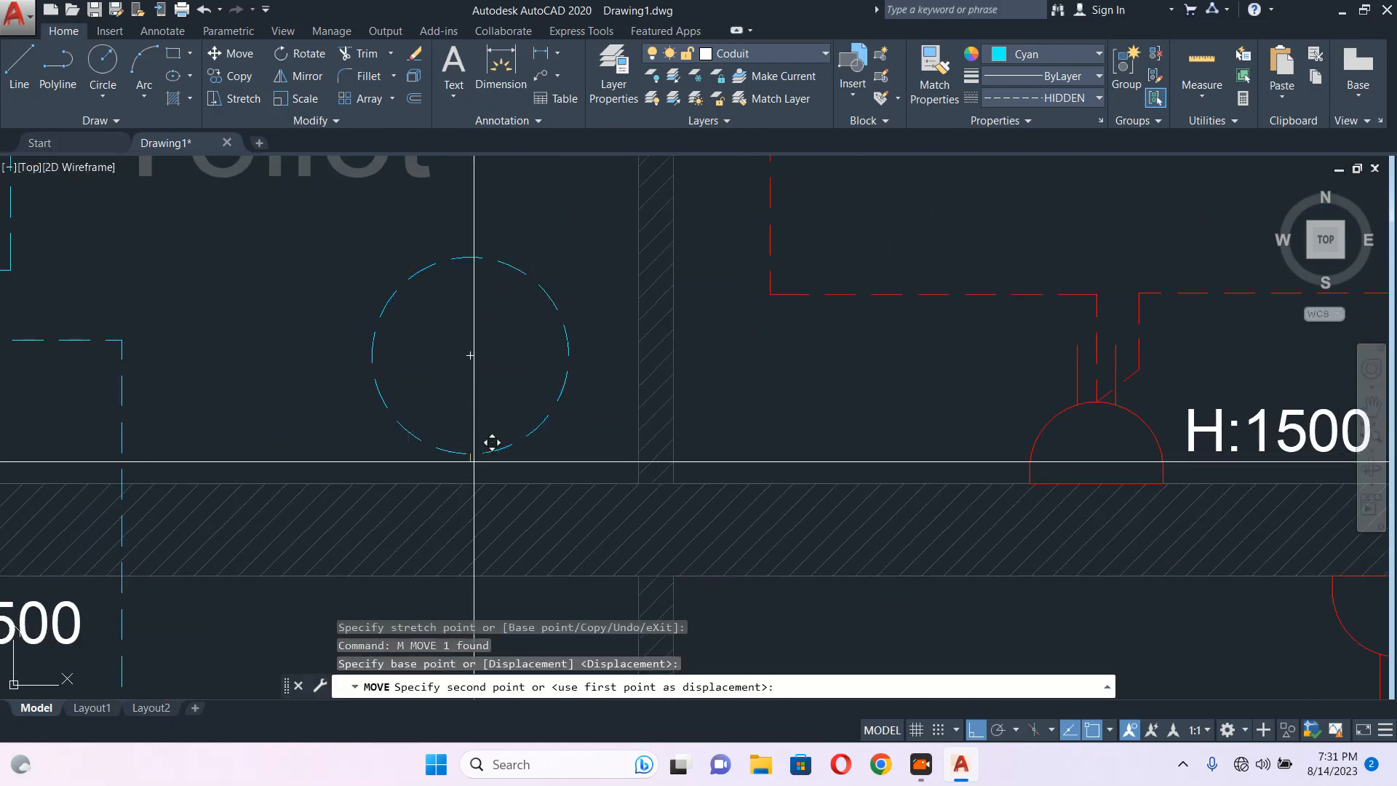
left_click(470, 484)
key("space")
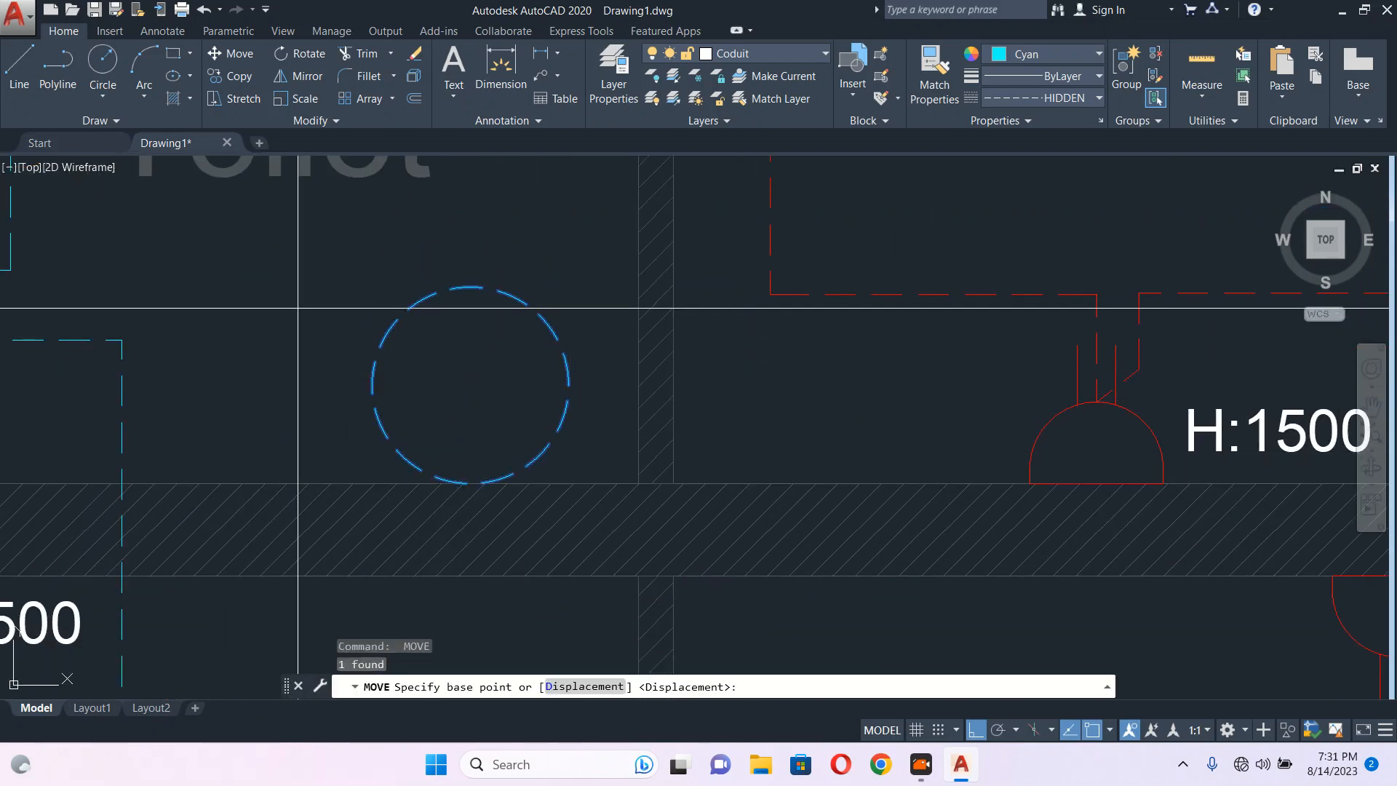
left_click(330, 270)
left_click(399, 298)
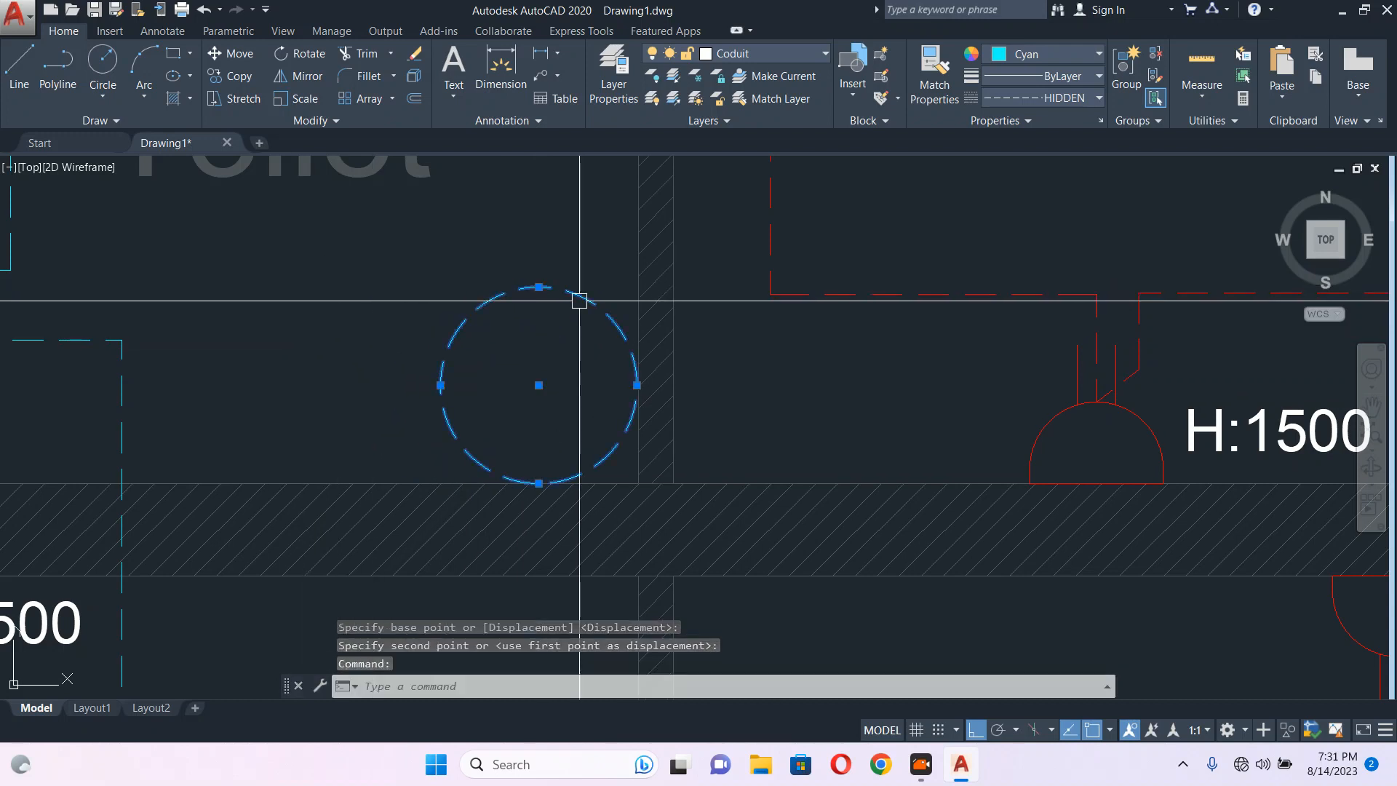
Set the toilet circle's linetype to Continuous.
left_click(1077, 98)
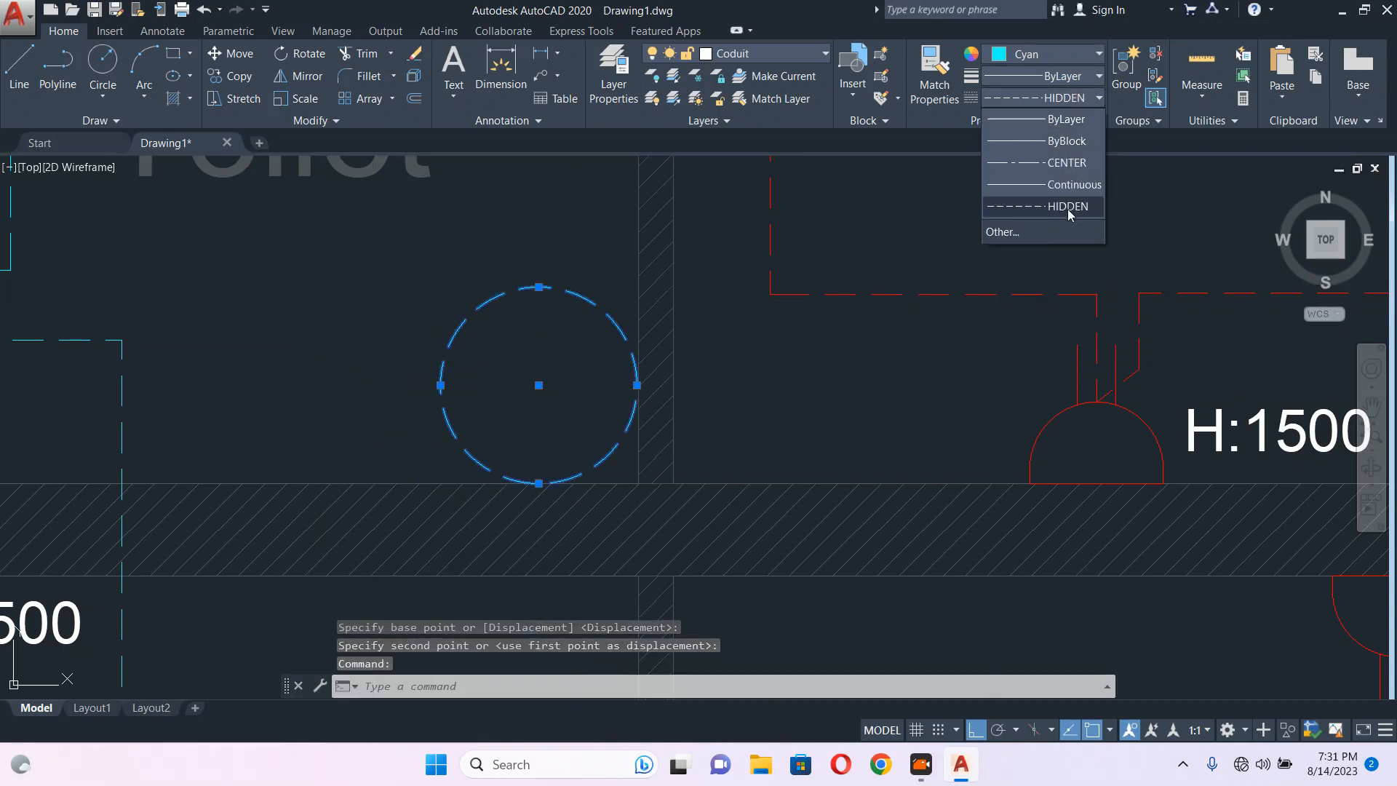
left_click(1071, 186)
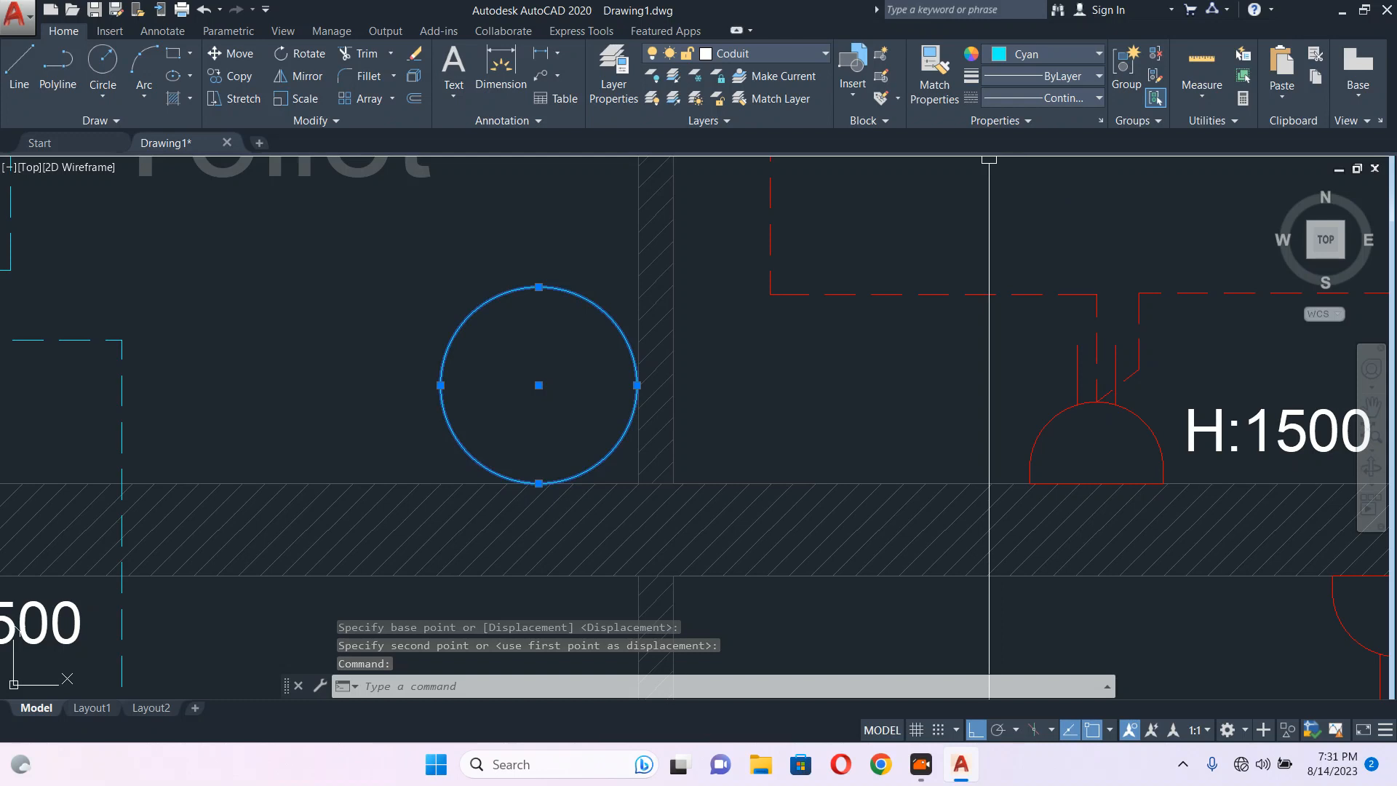
key("Escape")
Copy the H:1500 text beside the upper socket into the toilet circle, with Ortho turned off.
scroll(1043, 435, "down", 2)
middle_click_drag(991, 421, 688, 334)
left_click(920, 352)
type("co")
key("Return")
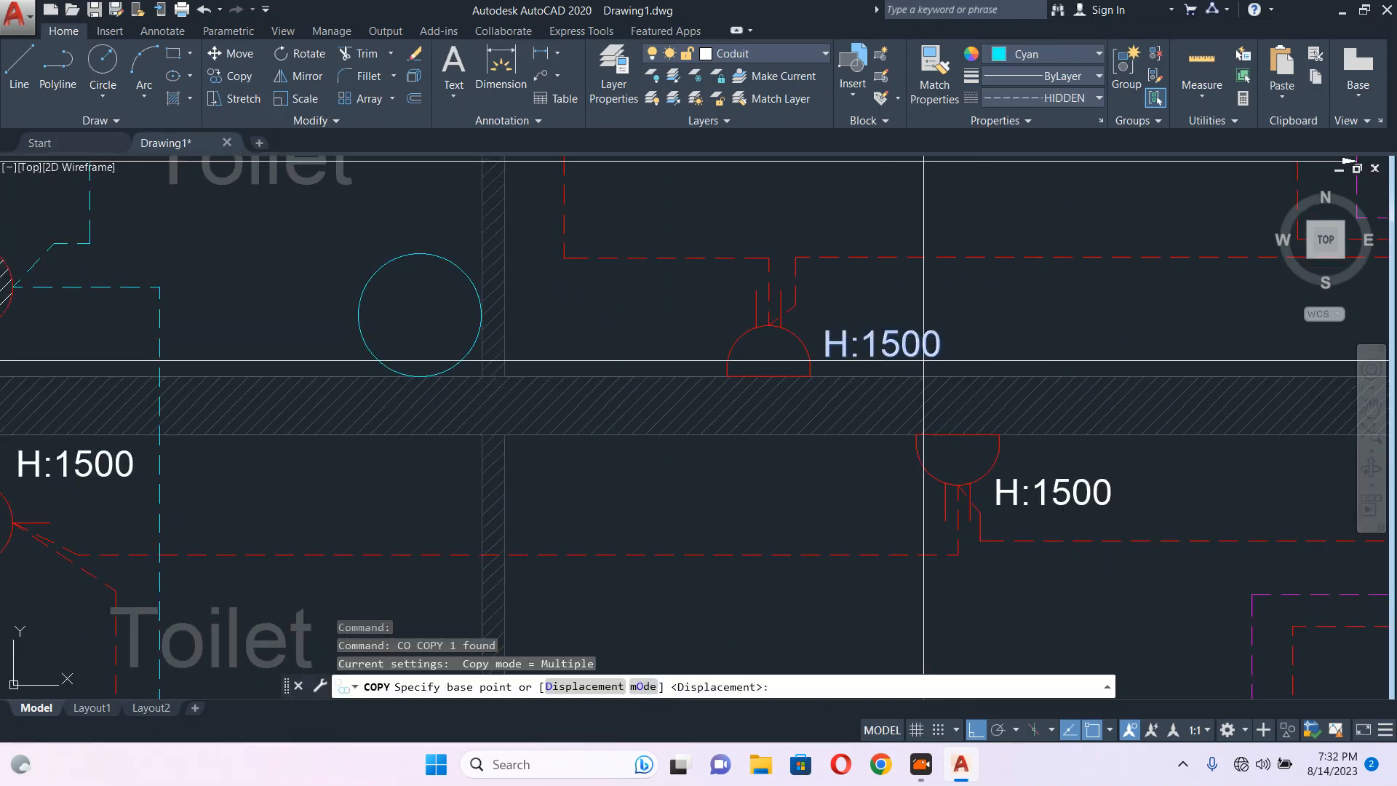
left_click(823, 355)
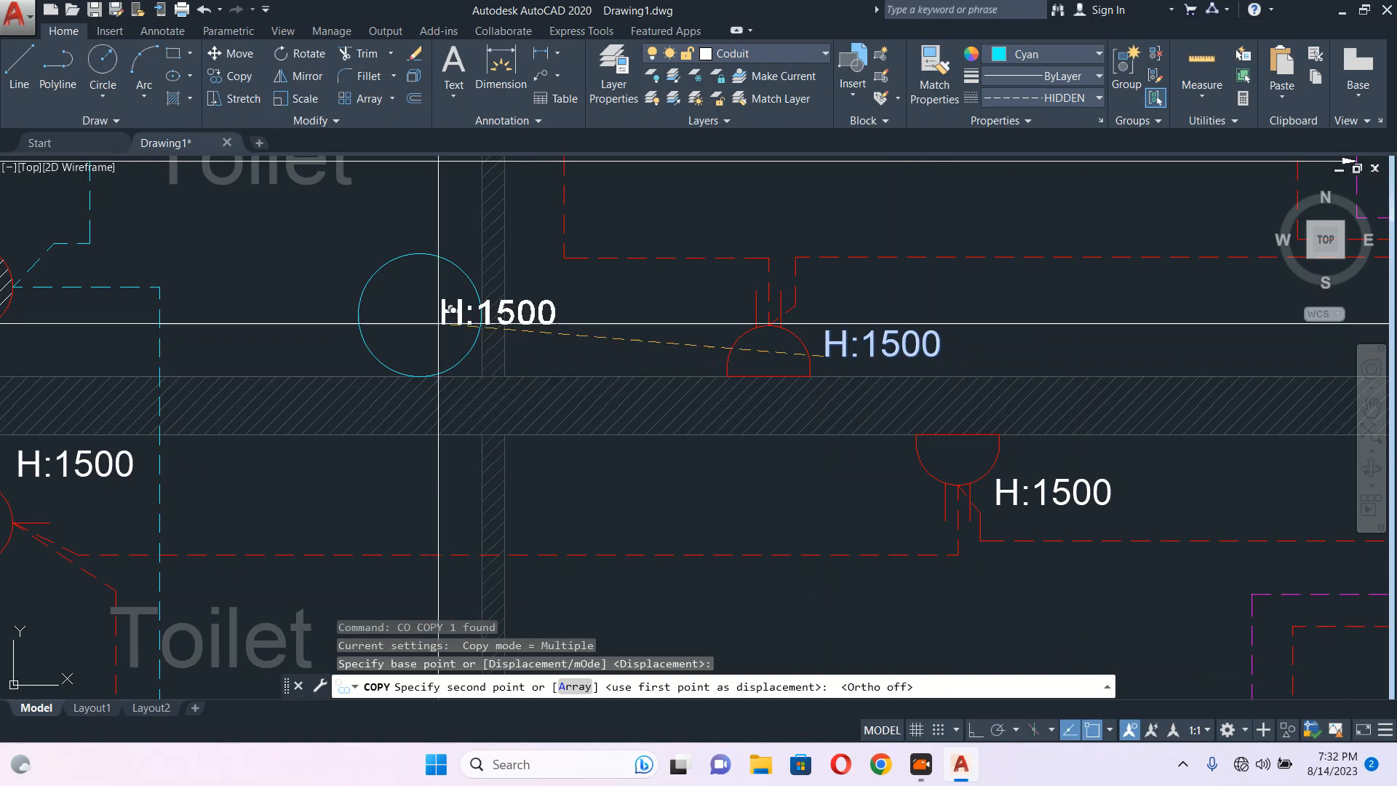
scroll(419, 315, "up", 3)
left_click(270, 362)
key("Escape")
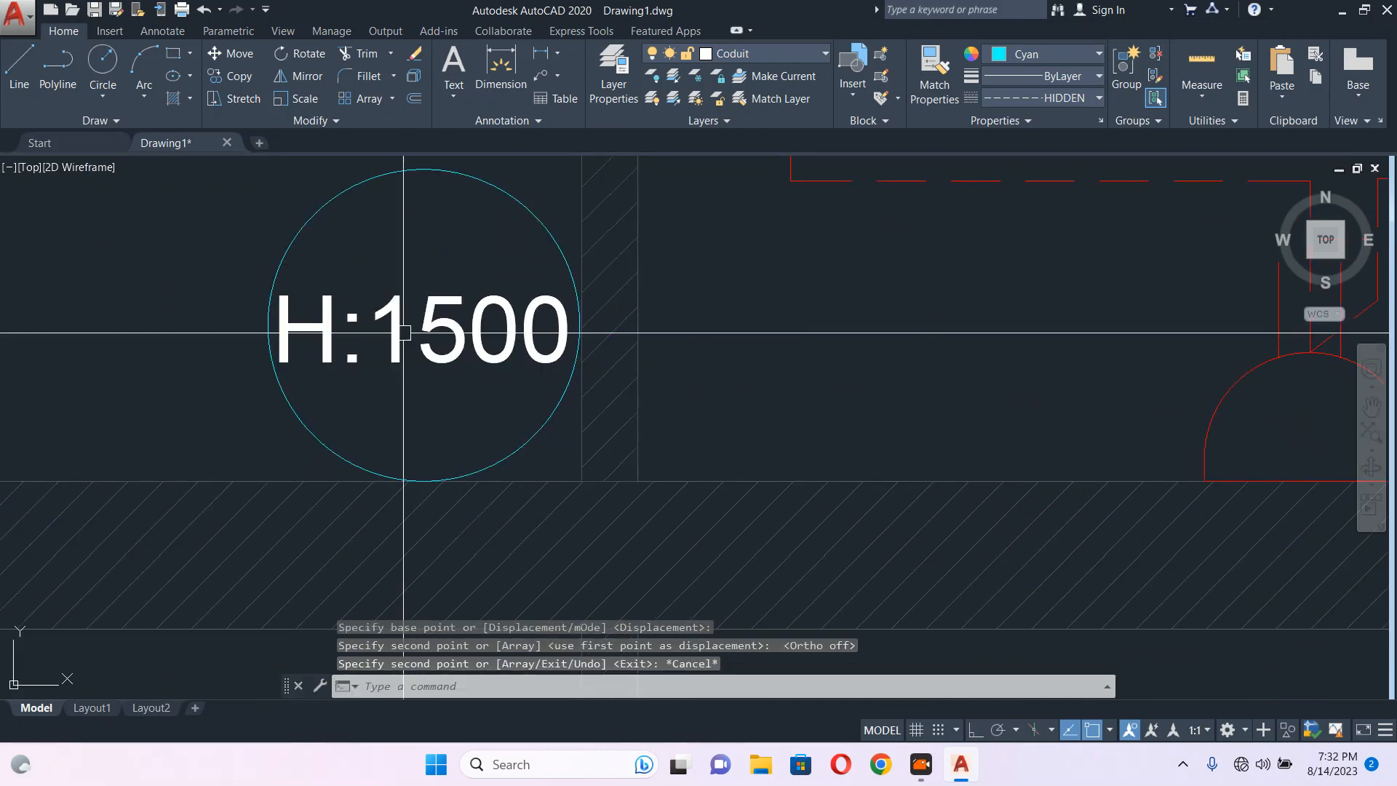
Change the copied text inside the circle to WH.
double_click(430, 320)
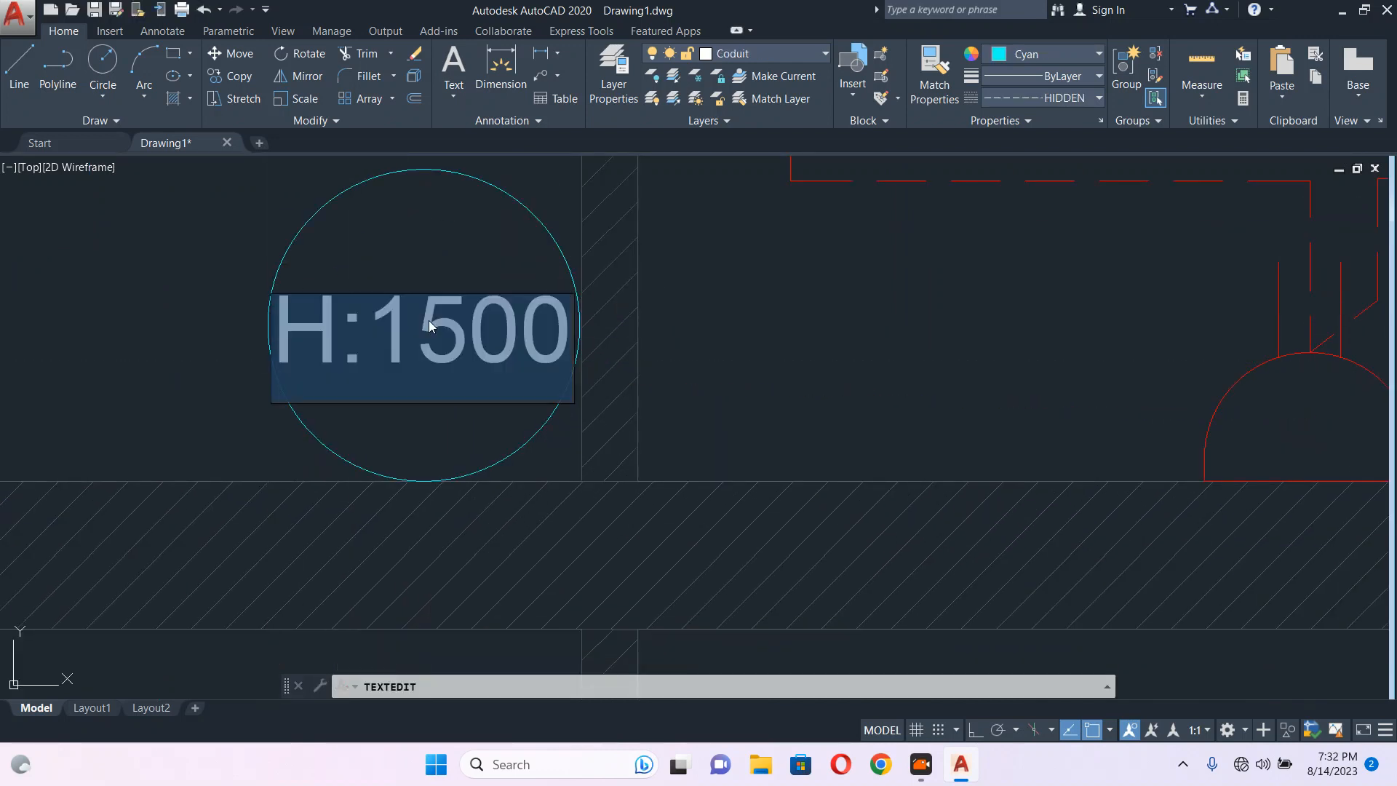
type("WH")
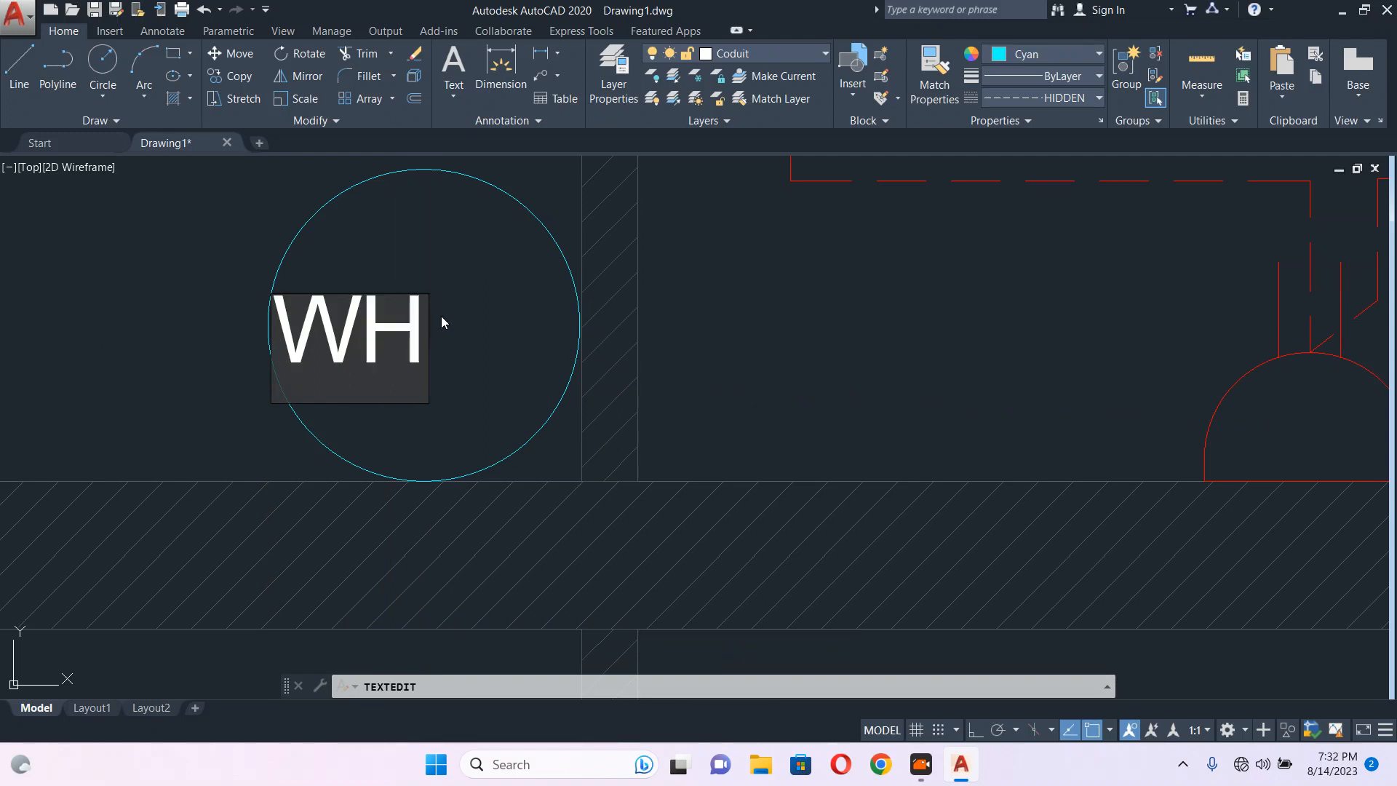
left_click(483, 296)
key("Escape")
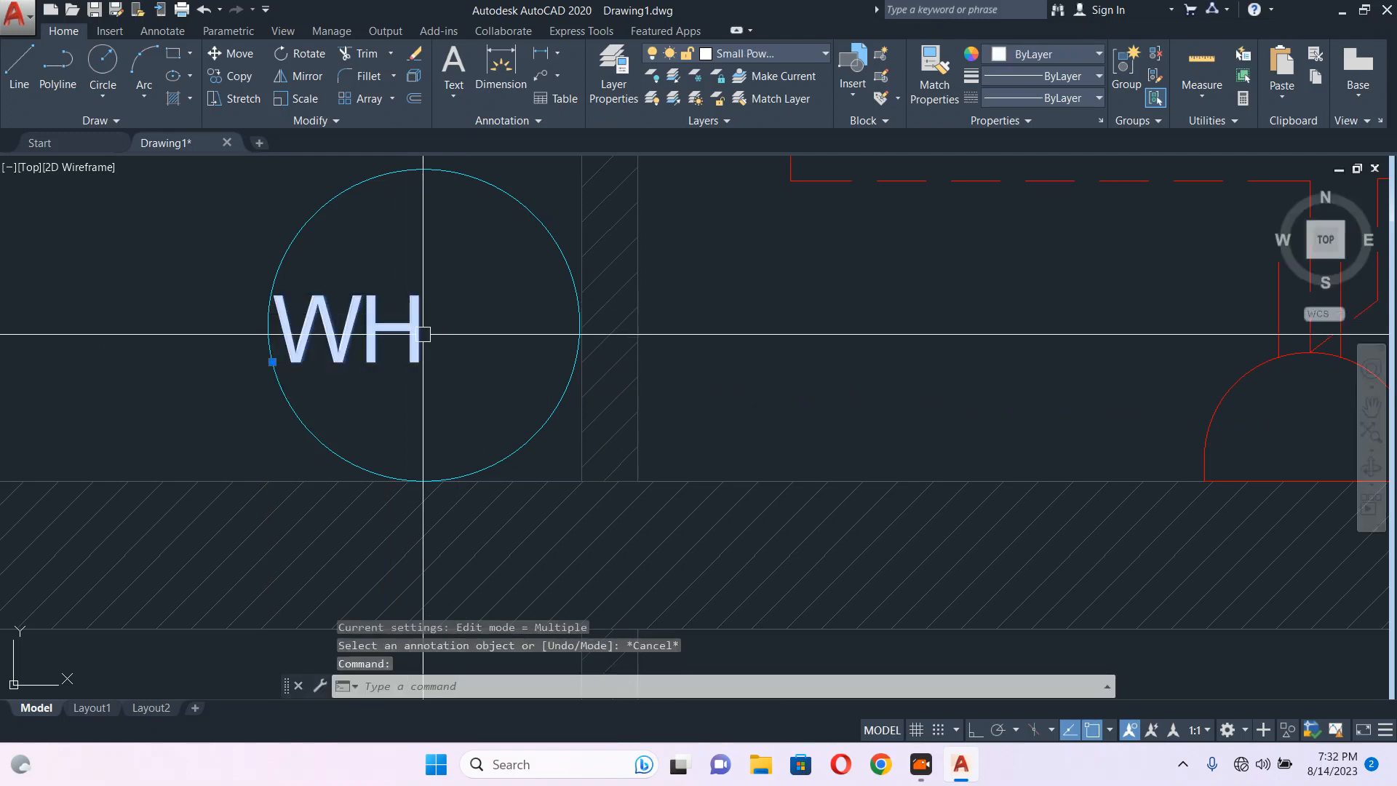
Move the WH text to the centre of the circle.
type("m")
key("space")
left_click(464, 345)
left_click(534, 341)
key("Escape")
scroll(580, 366, "down", 6)
scroll(629, 350, "down", 4)
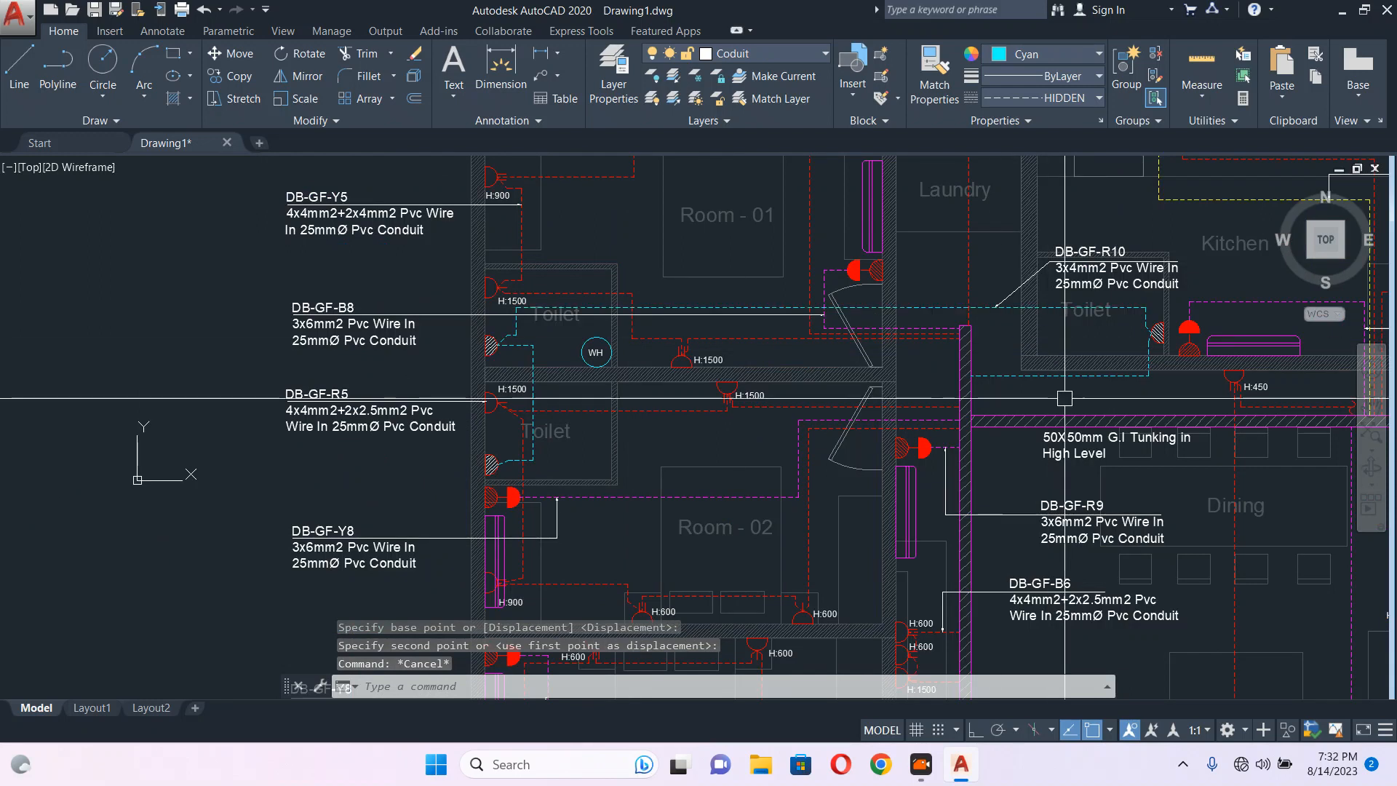
scroll(880, 276, "up", 4)
key("Escape")
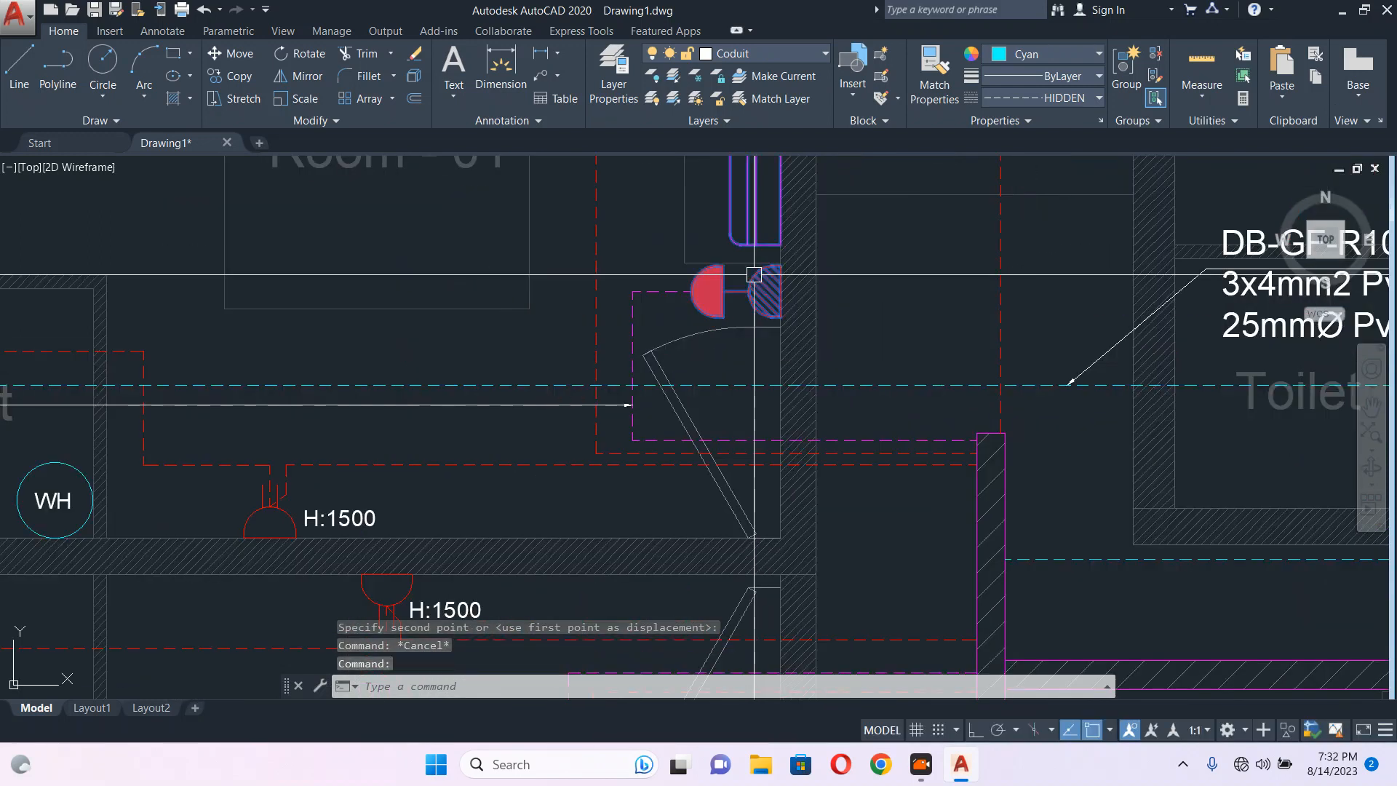
left_click(775, 308)
type("co")
key("space")
scroll(775, 308, "up", 2)
left_click(760, 286)
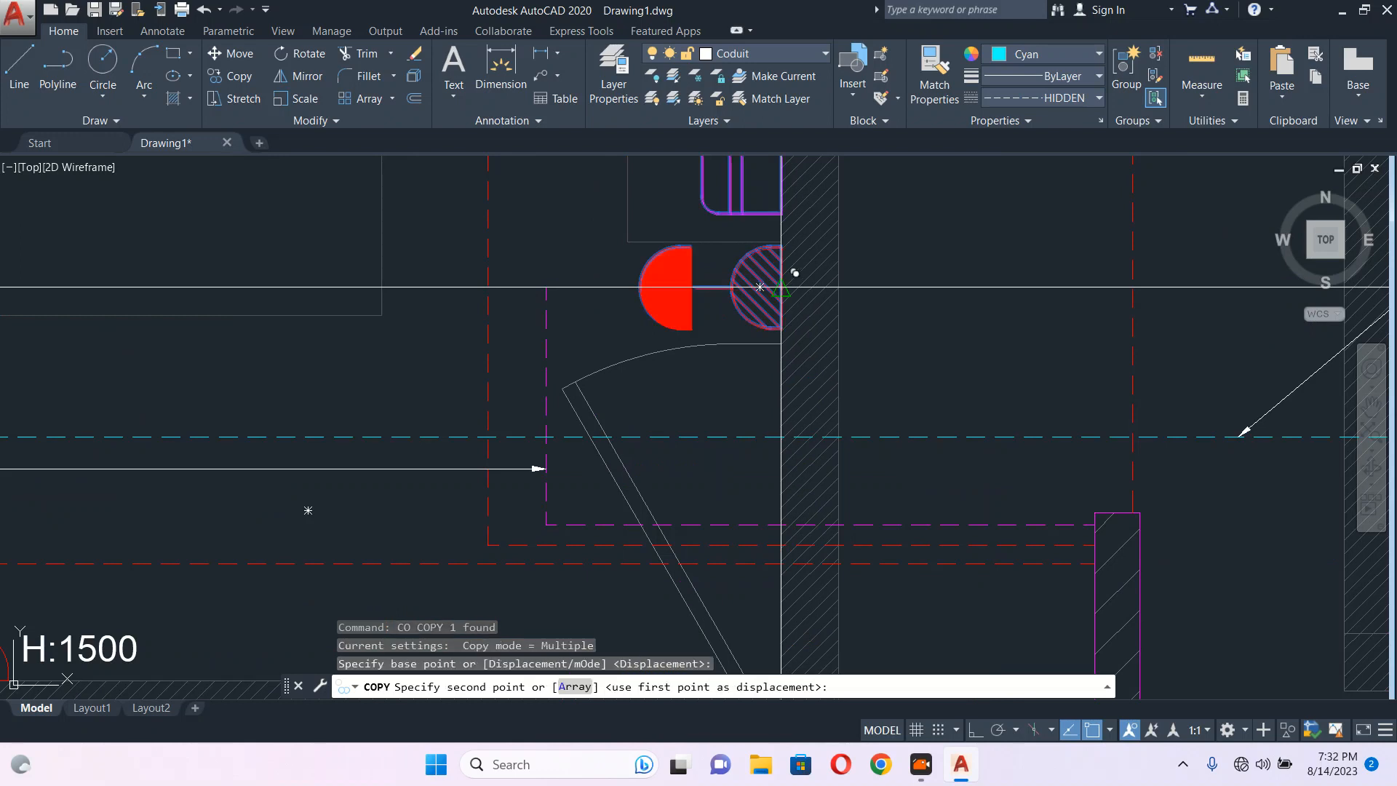
scroll(783, 308, "down", 5)
key("Escape")
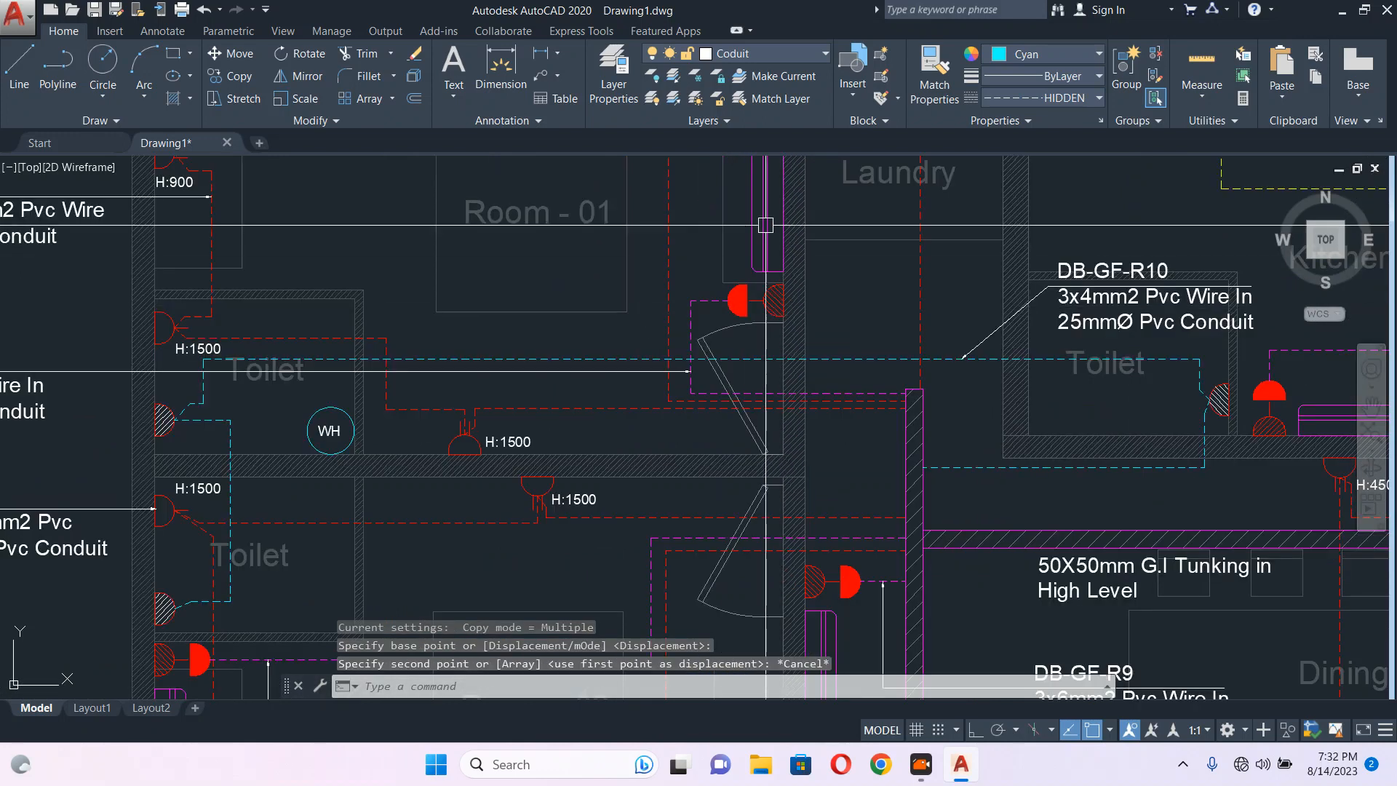
Copy the Room - 01 air-conditioner block with its outlet symbols to the empty area west of the floor plan.
left_click(775, 268)
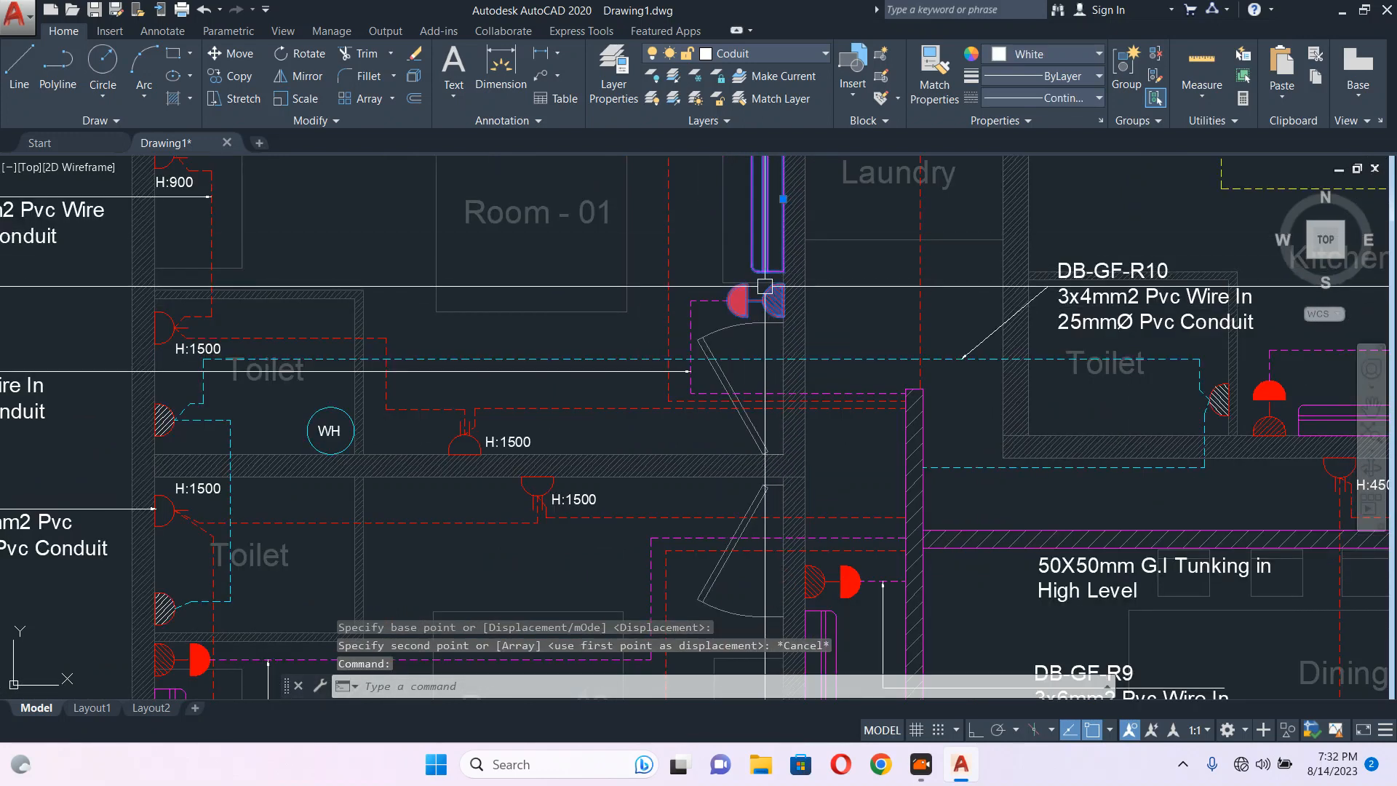
type("co")
key("Return")
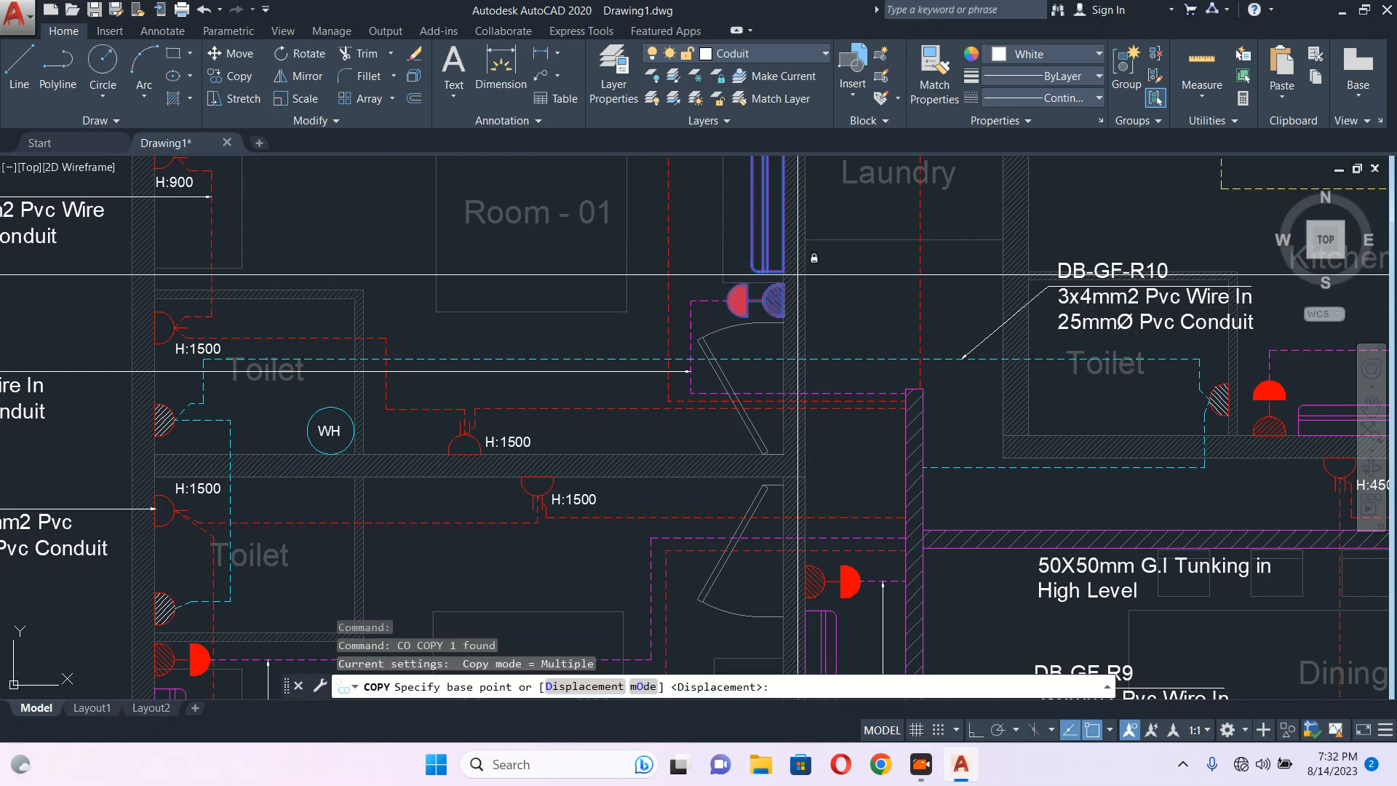
left_click(791, 308)
scroll(571, 349, "down", 5)
left_click(519, 343)
key("Escape")
scroll(519, 343, "up", 4)
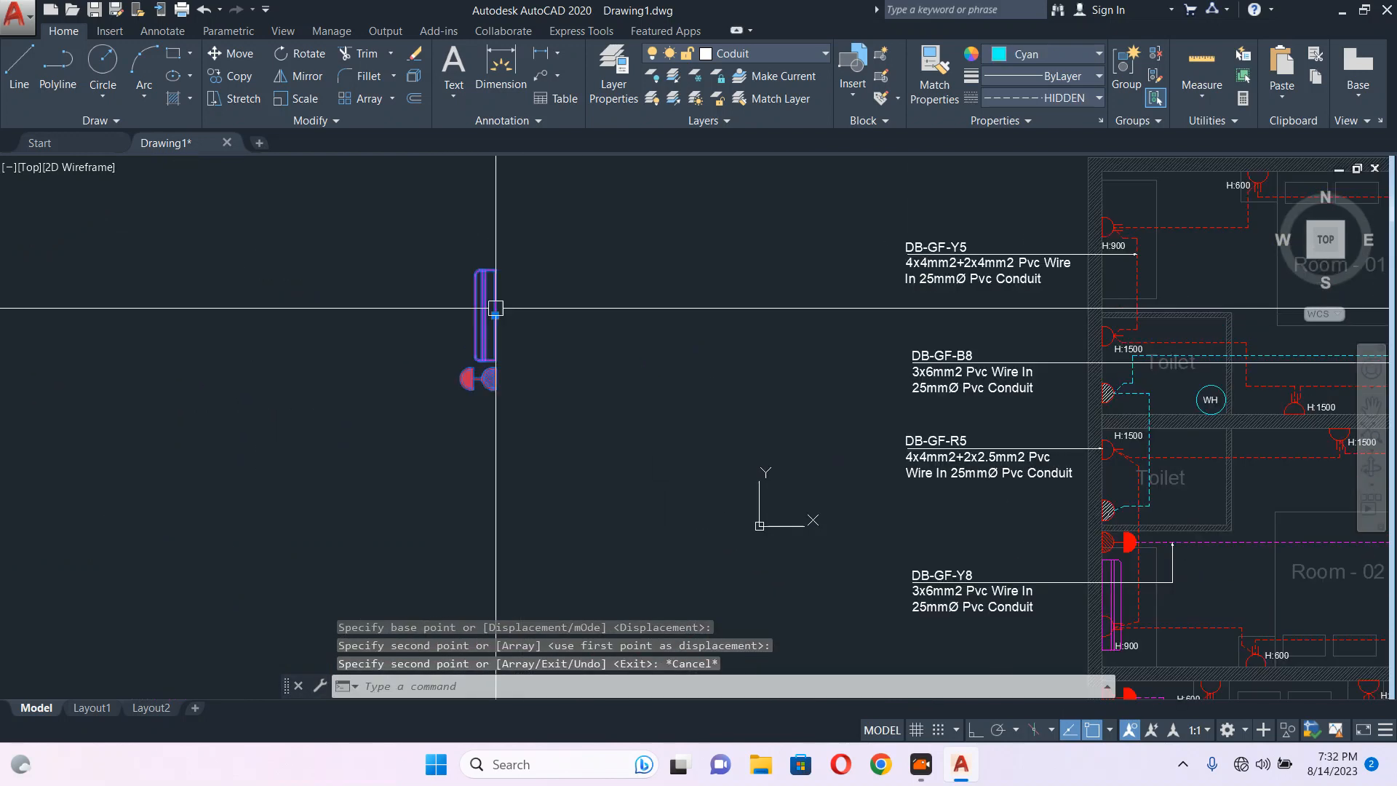
Explode the copied block and erase its magenta air-conditioner unit, keeping only the red outlet symbols.
type("x")
key("Return")
scroll(514, 276, "up", 2)
left_click(536, 237)
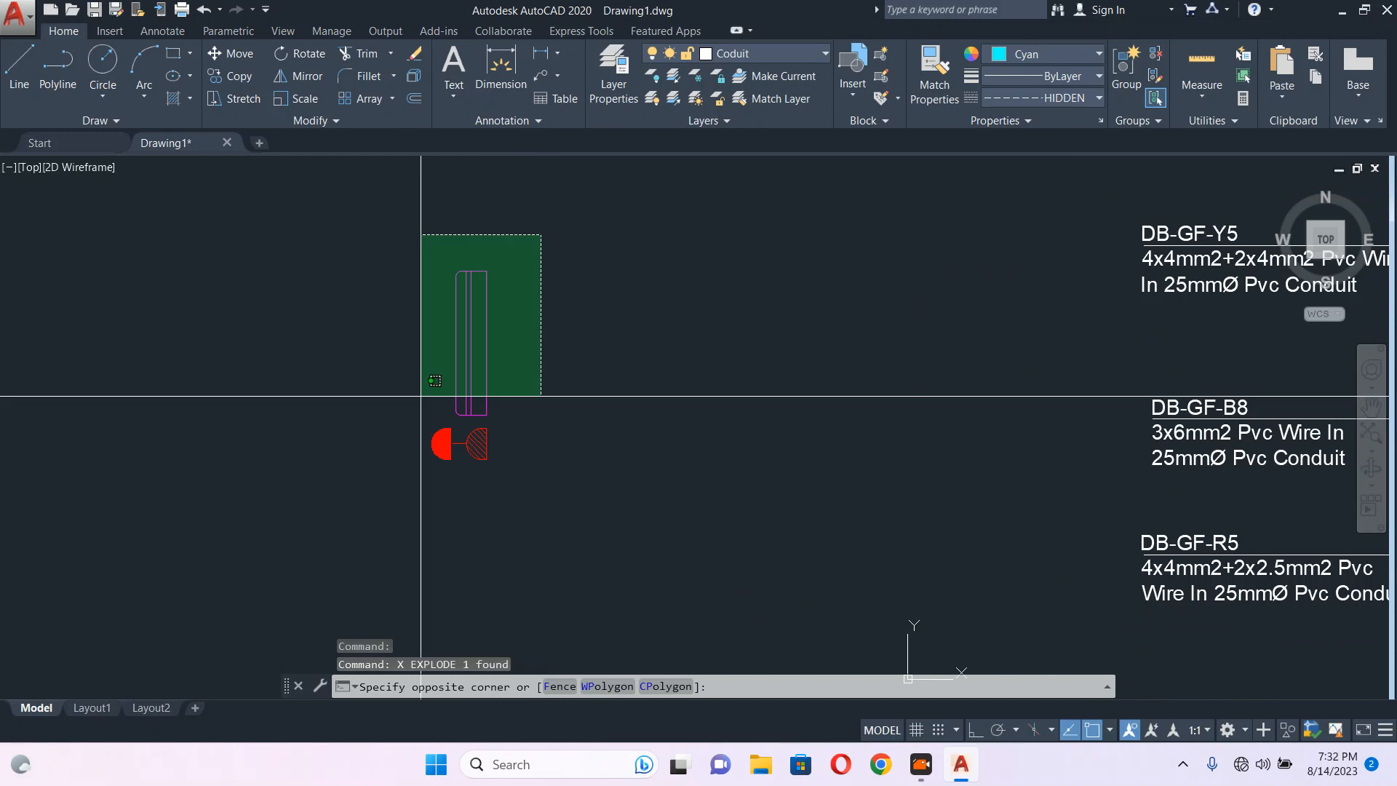
left_click(411, 414)
type("e")
key("Return")
Move the remaining outlet symbol into the upper toilet, against the east wall just above the WH circle.
left_click(506, 402)
left_click(402, 465)
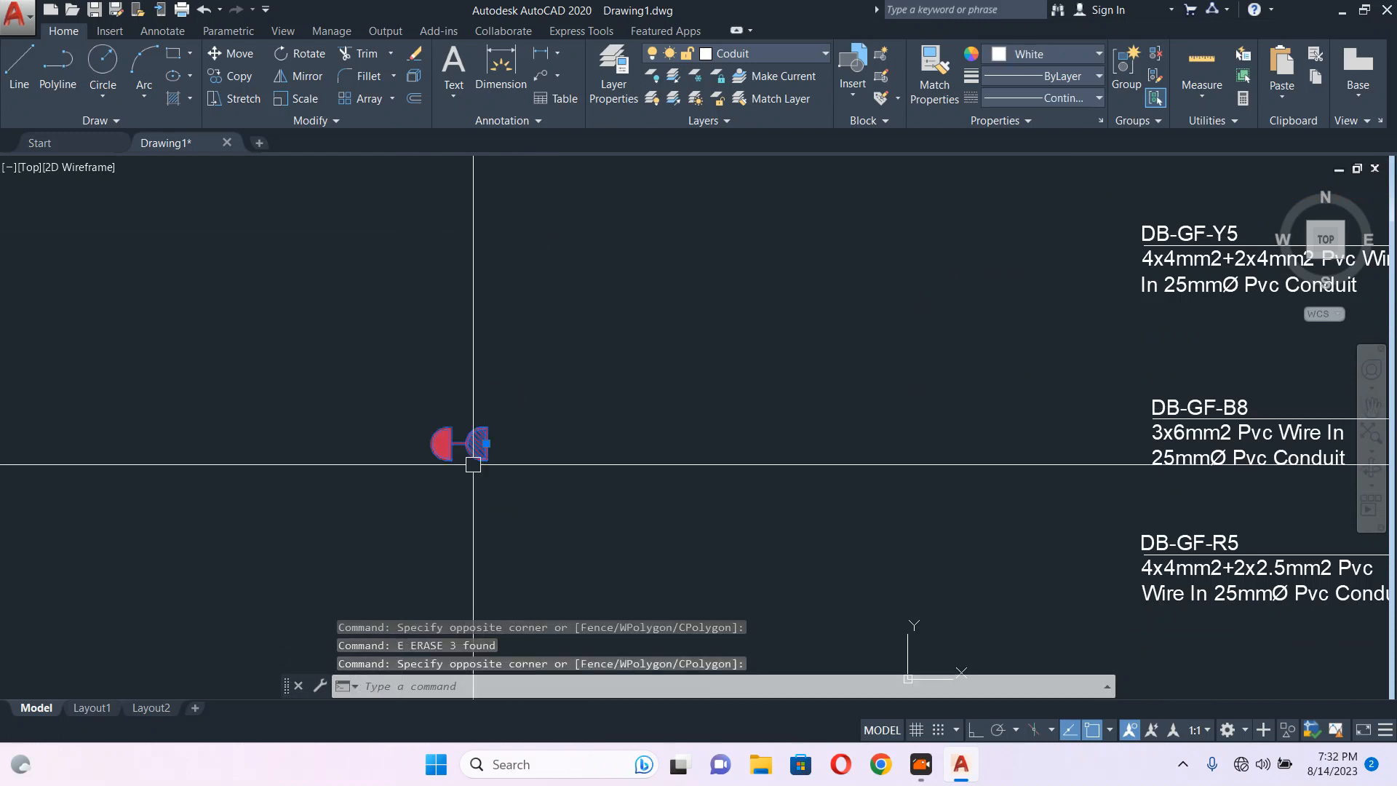
left_click(485, 443)
middle_click_drag(1208, 539, 808, 399)
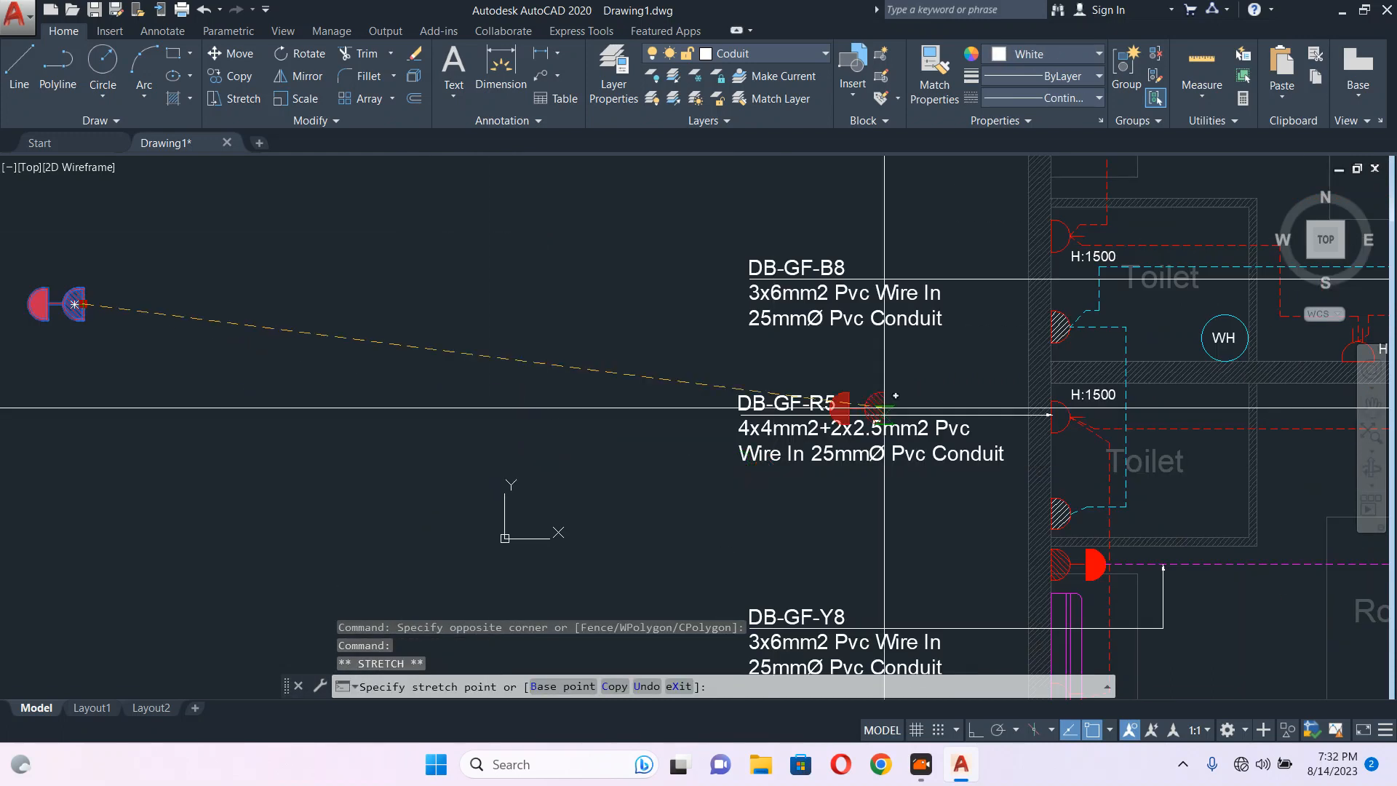
middle_click_drag(913, 373, 596, 442)
scroll(800, 419, "up", 5)
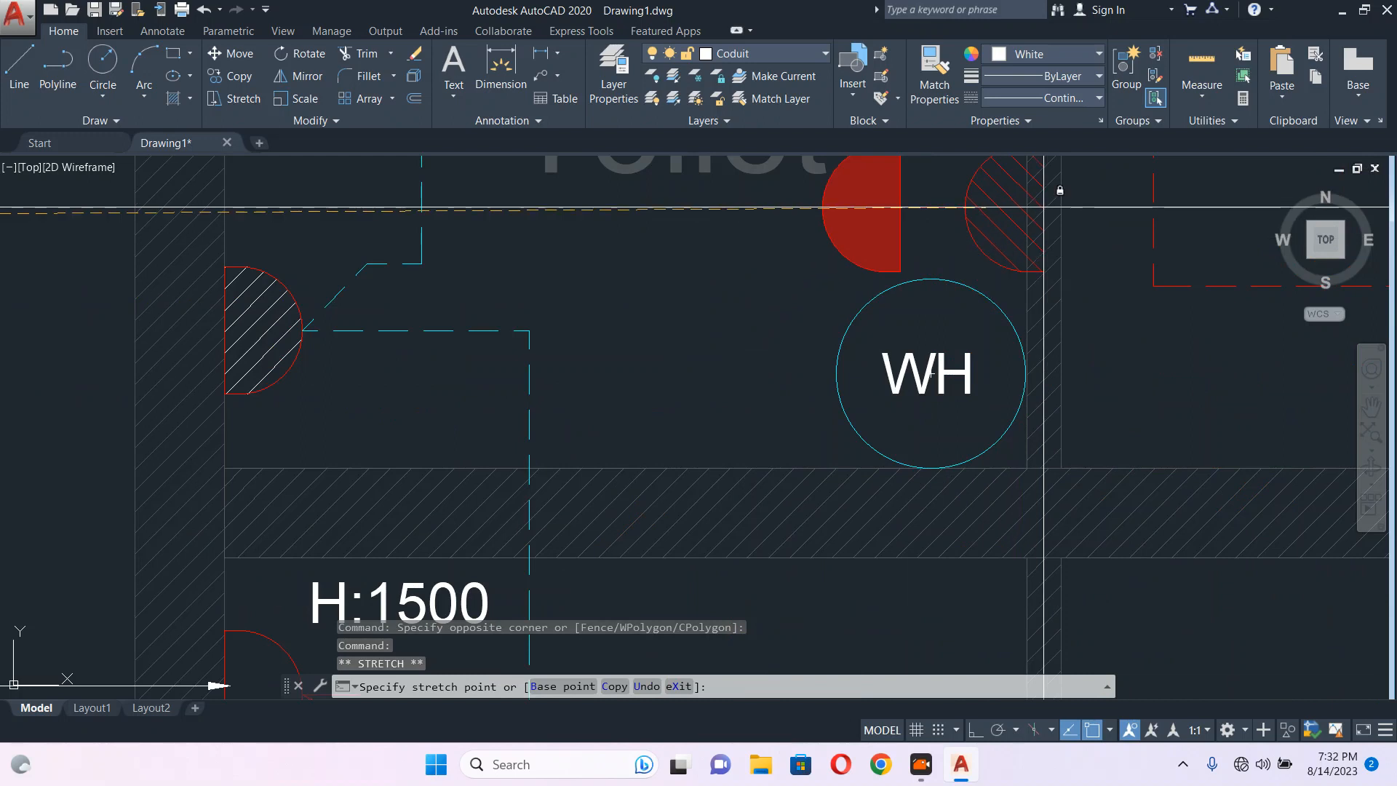
key("Escape")
scroll(956, 328, "down", 3)
middle_click_drag(955, 328, 861, 365)
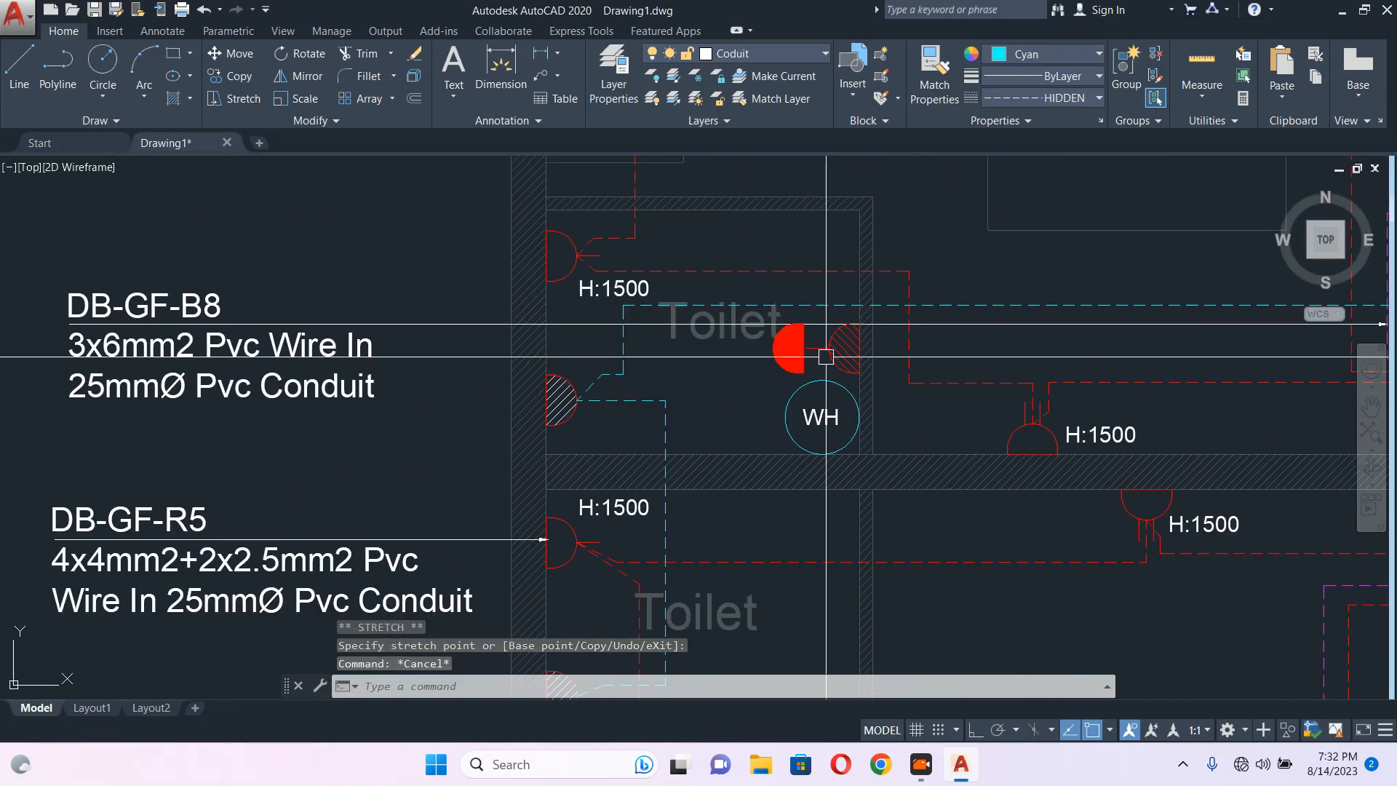
scroll(861, 361, "up", 2)
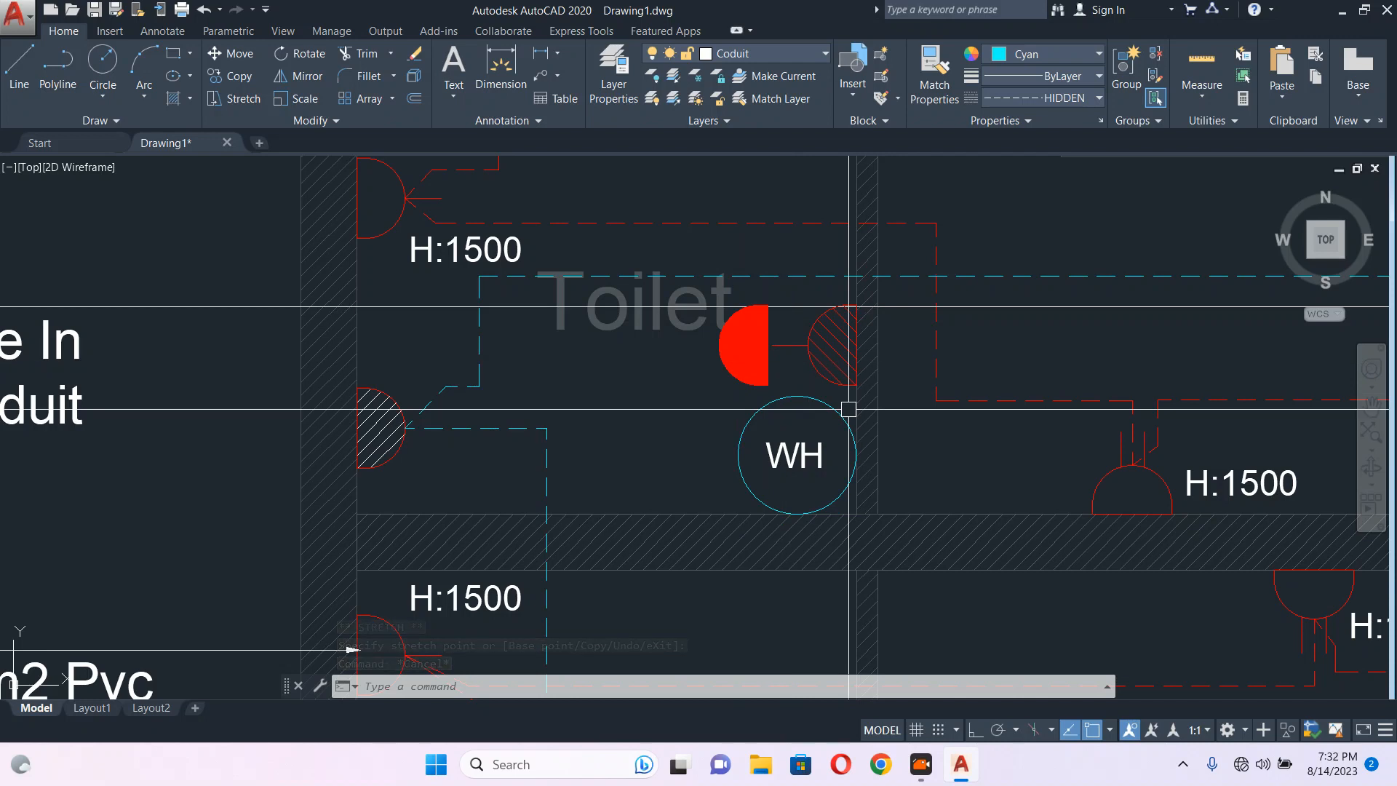
scroll(848, 409, "down", 2)
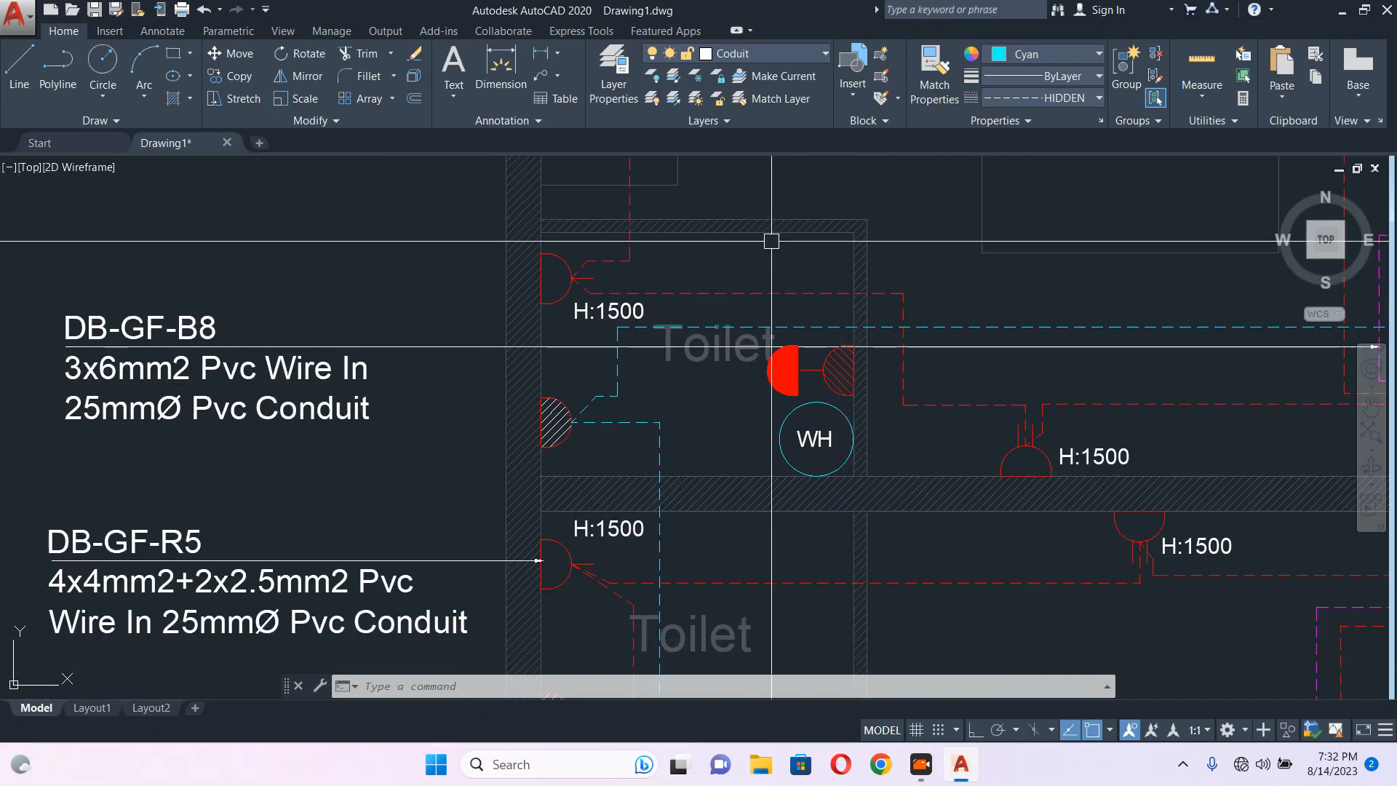
scroll(865, 422, "down", 4)
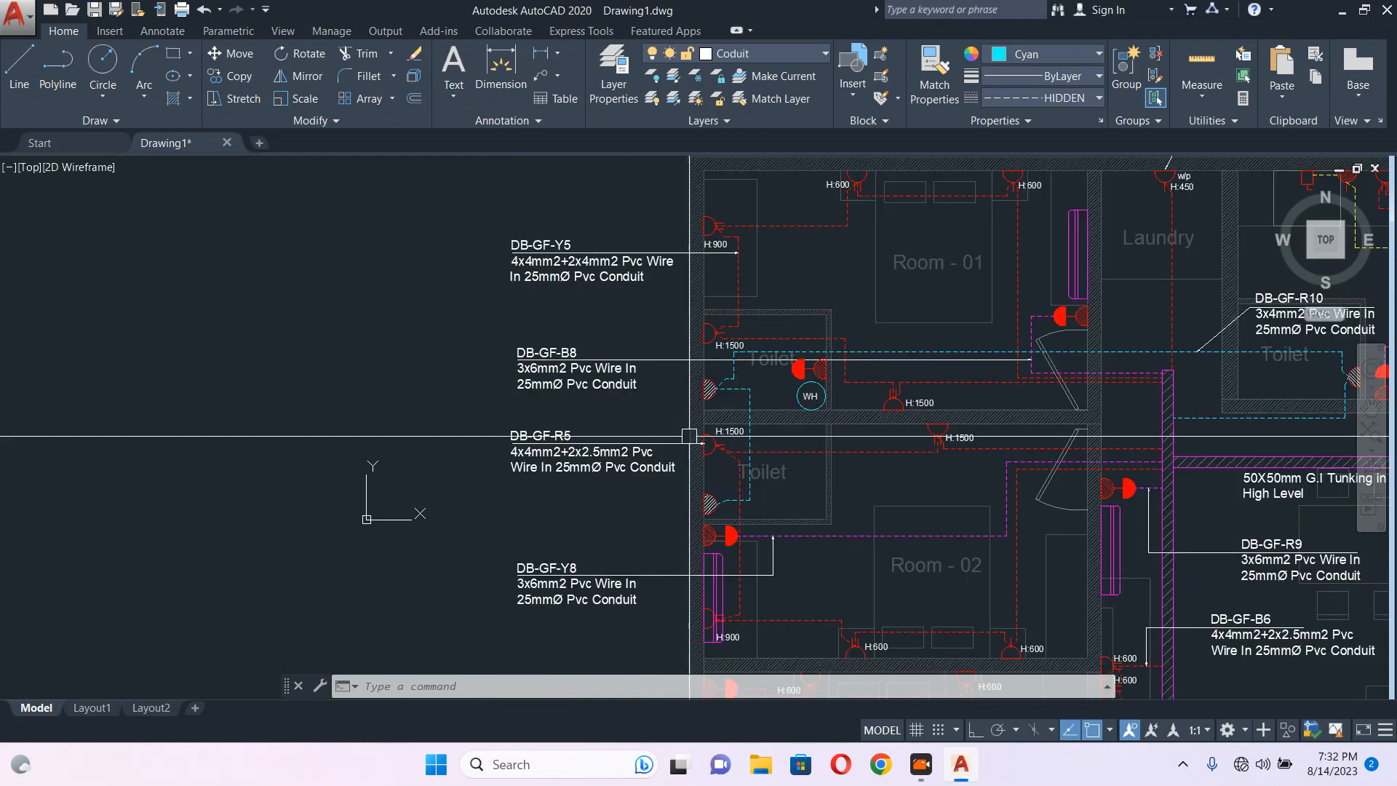
left_click(608, 325)
left_click(557, 383)
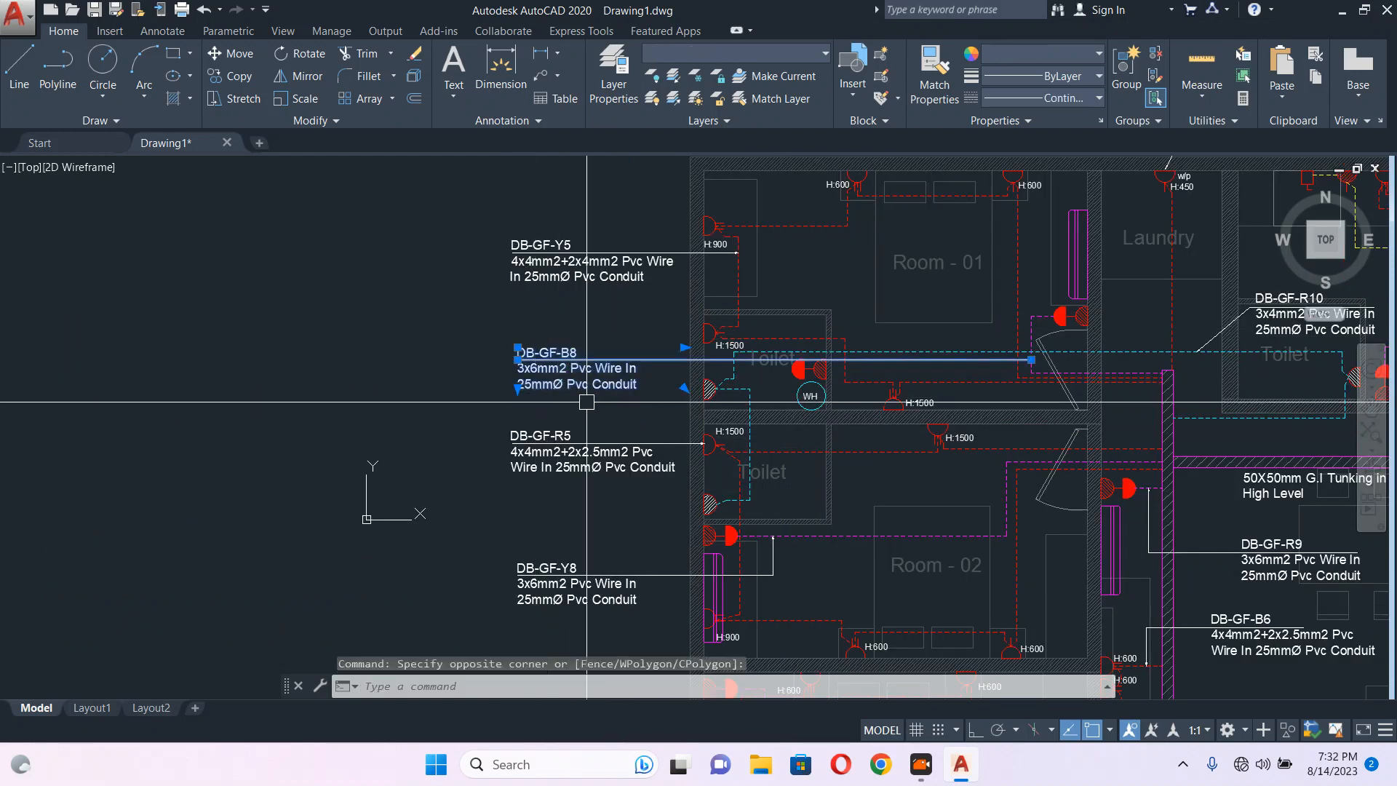
key("Escape")
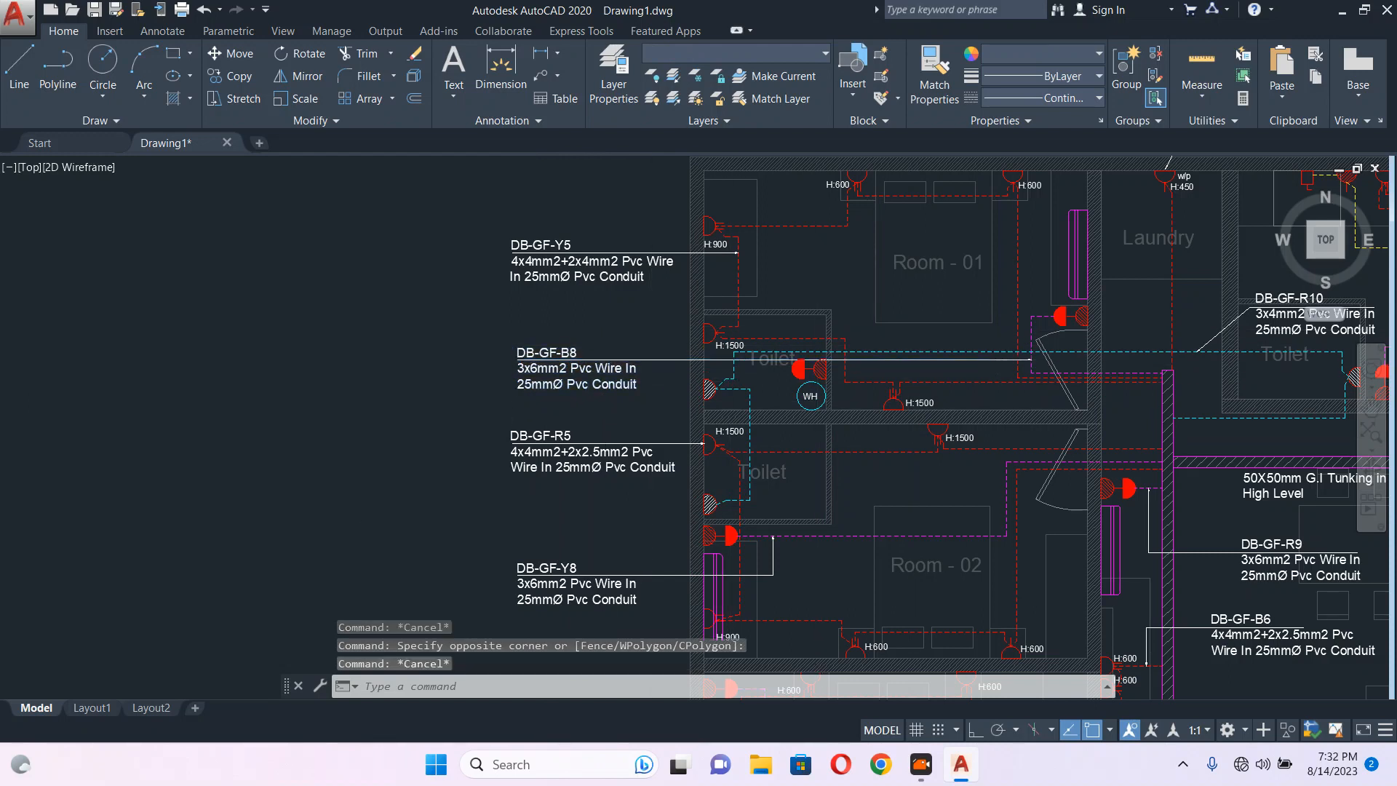
Draw a leader from the conduit beside the Room - 01 air-conditioner outlet, about 12 units straight up past the building and then horizontally east.
scroll(1030, 330, "up", 5)
middle_click_drag(1046, 317, 1042, 356)
type("L")
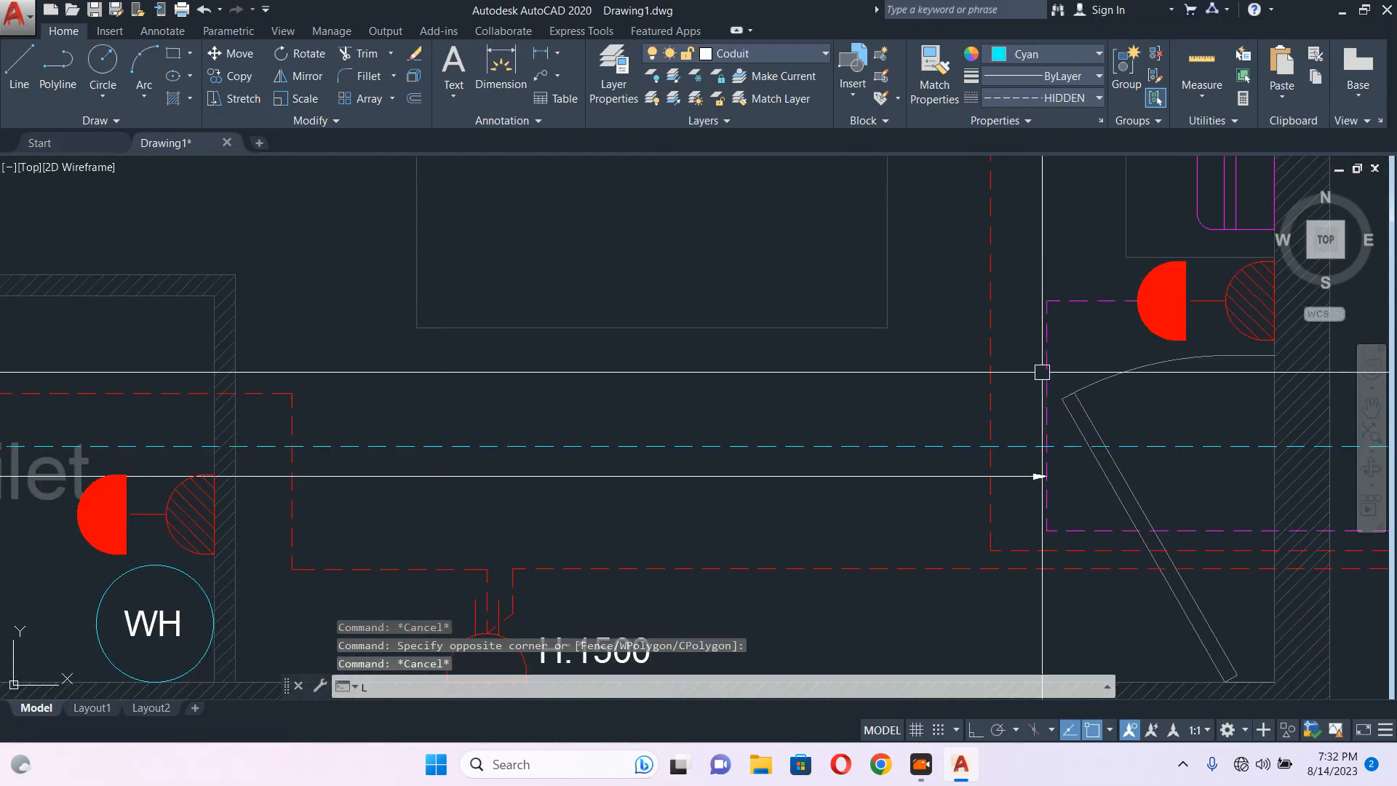
type("E")
key("Return")
left_click(1081, 303)
scroll(1082, 301, "down", 5)
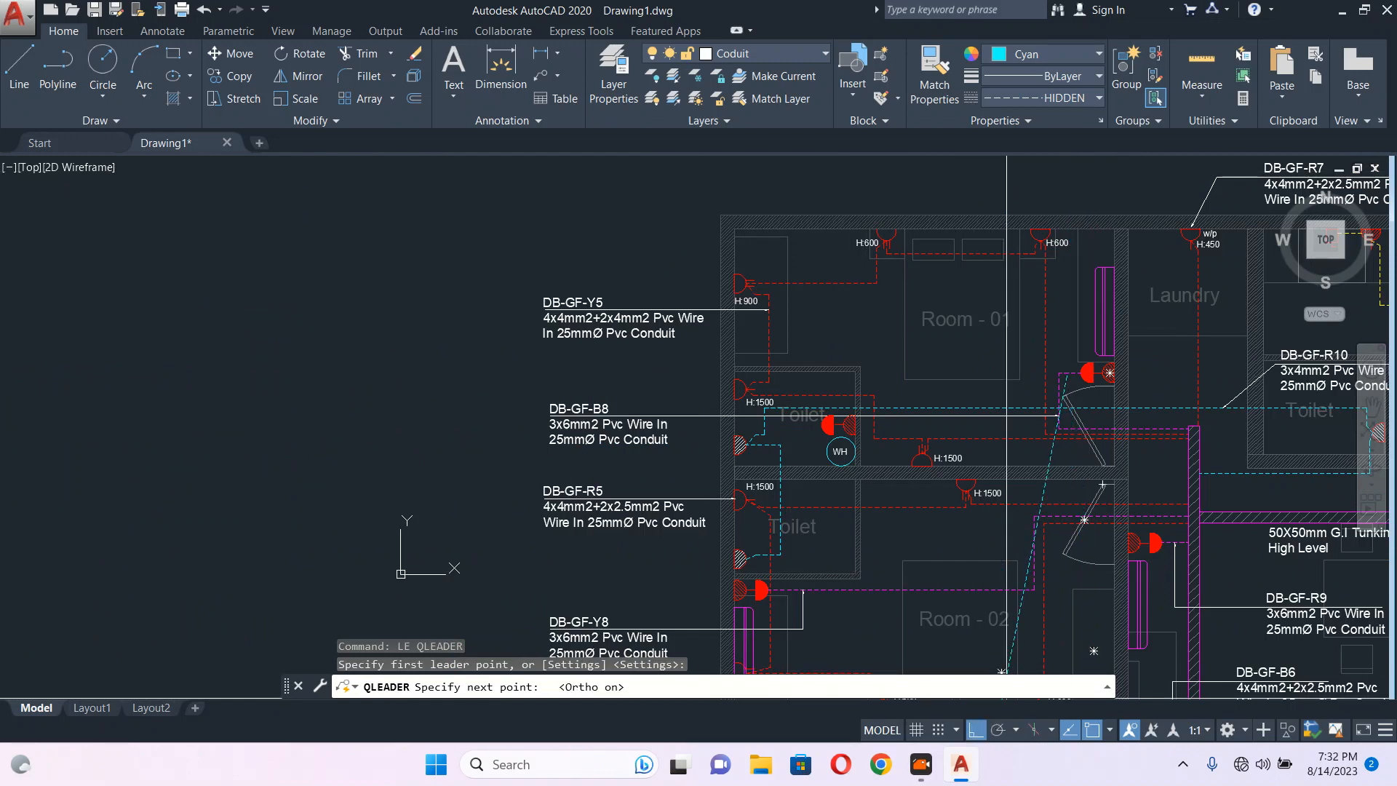
middle_click_drag(1078, 200, 880, 355)
scroll(881, 354, "up", 3)
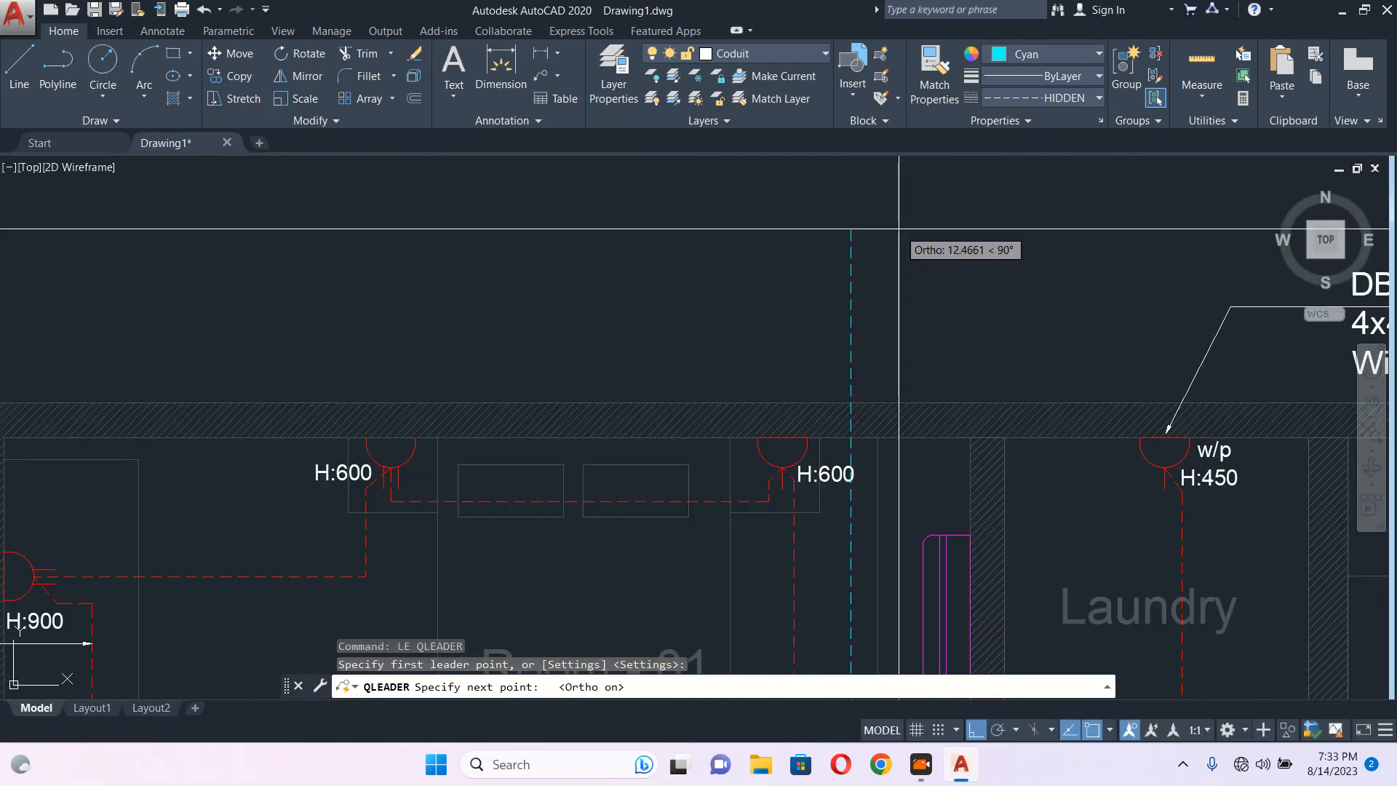
left_click(904, 237)
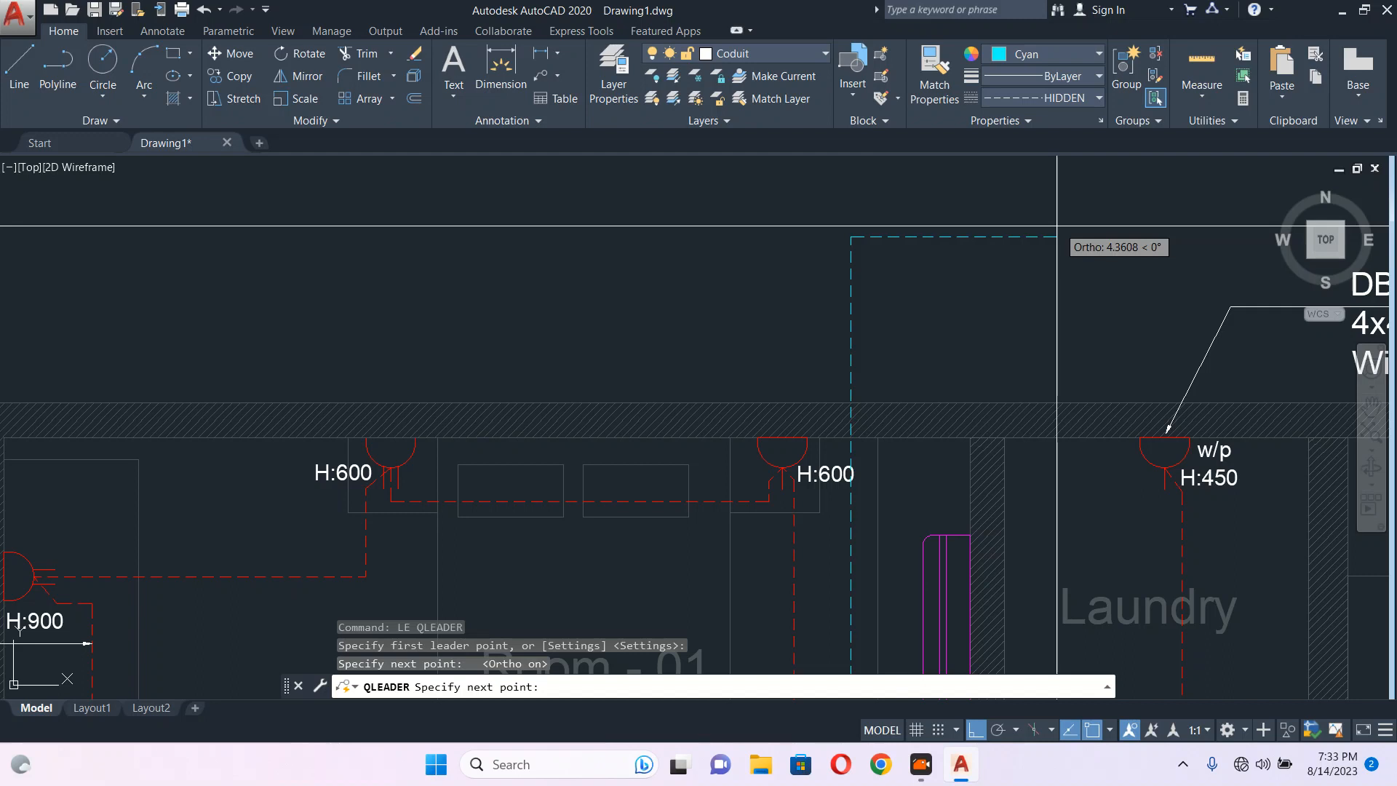
left_click(1124, 219)
key("Escape")
Match the properties of the DB-GF-R7 leader onto the new leader above Room - 01.
middle_click_drag(889, 337, 592, 350)
left_click_drag(965, 296, 931, 375)
key("Escape")
left_click(985, 320)
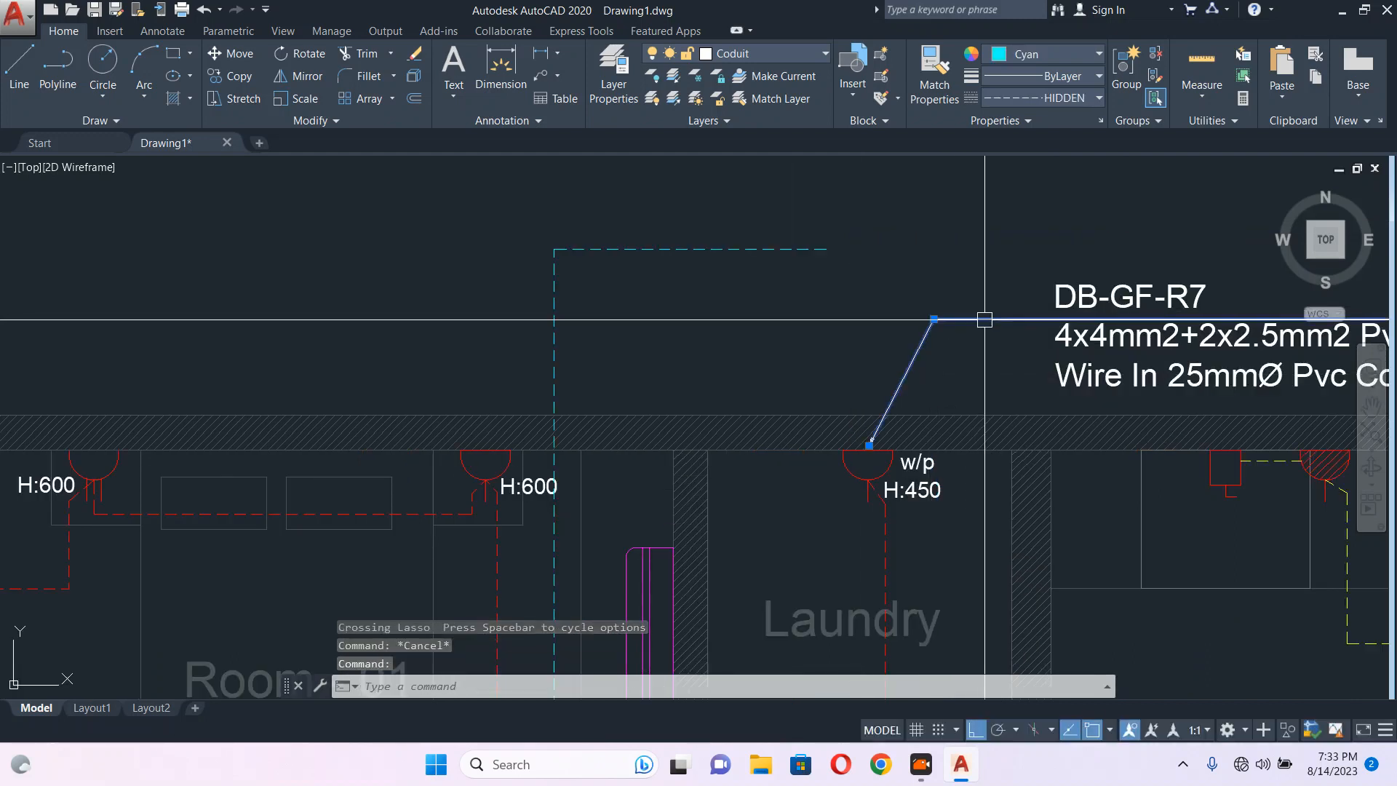
type("ma")
key("Return")
left_click_drag(778, 221, 716, 277)
key("Escape")
scroll(721, 280, "down", 4)
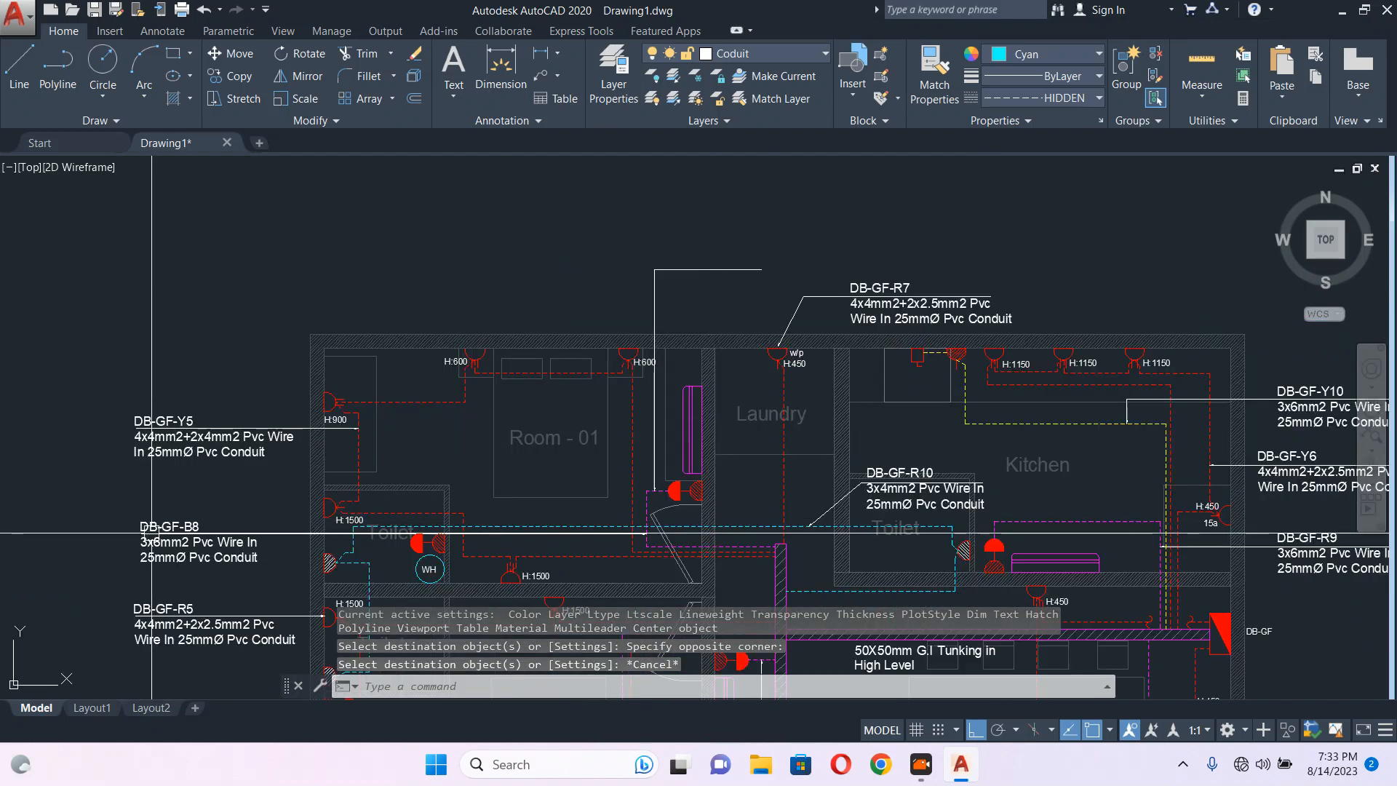
Move the DB-GF-B8 circuit label onto the horizontal end of the new leader above Room - 01.
left_click(143, 553)
type("m")
key("Return")
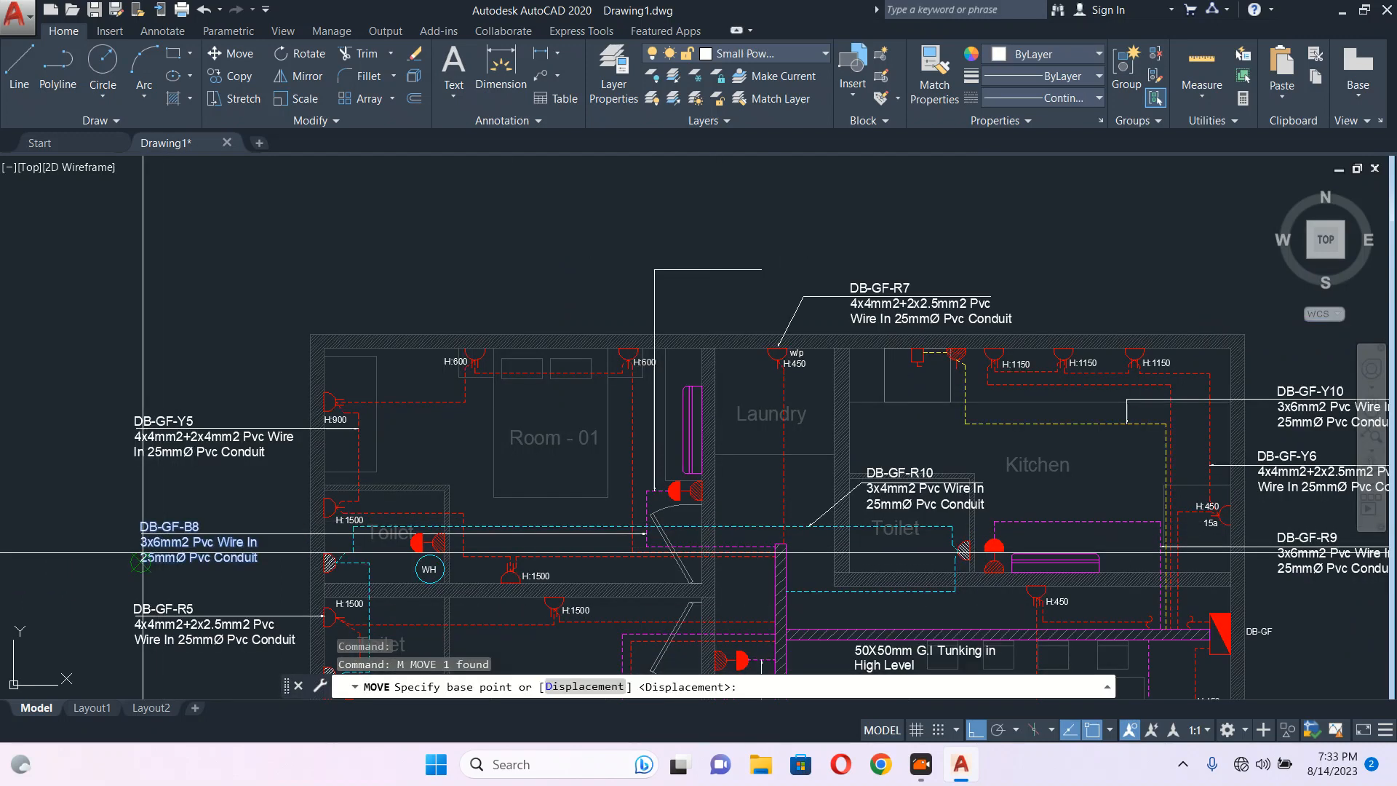
scroll(143, 553, "up", 4)
left_click(138, 505)
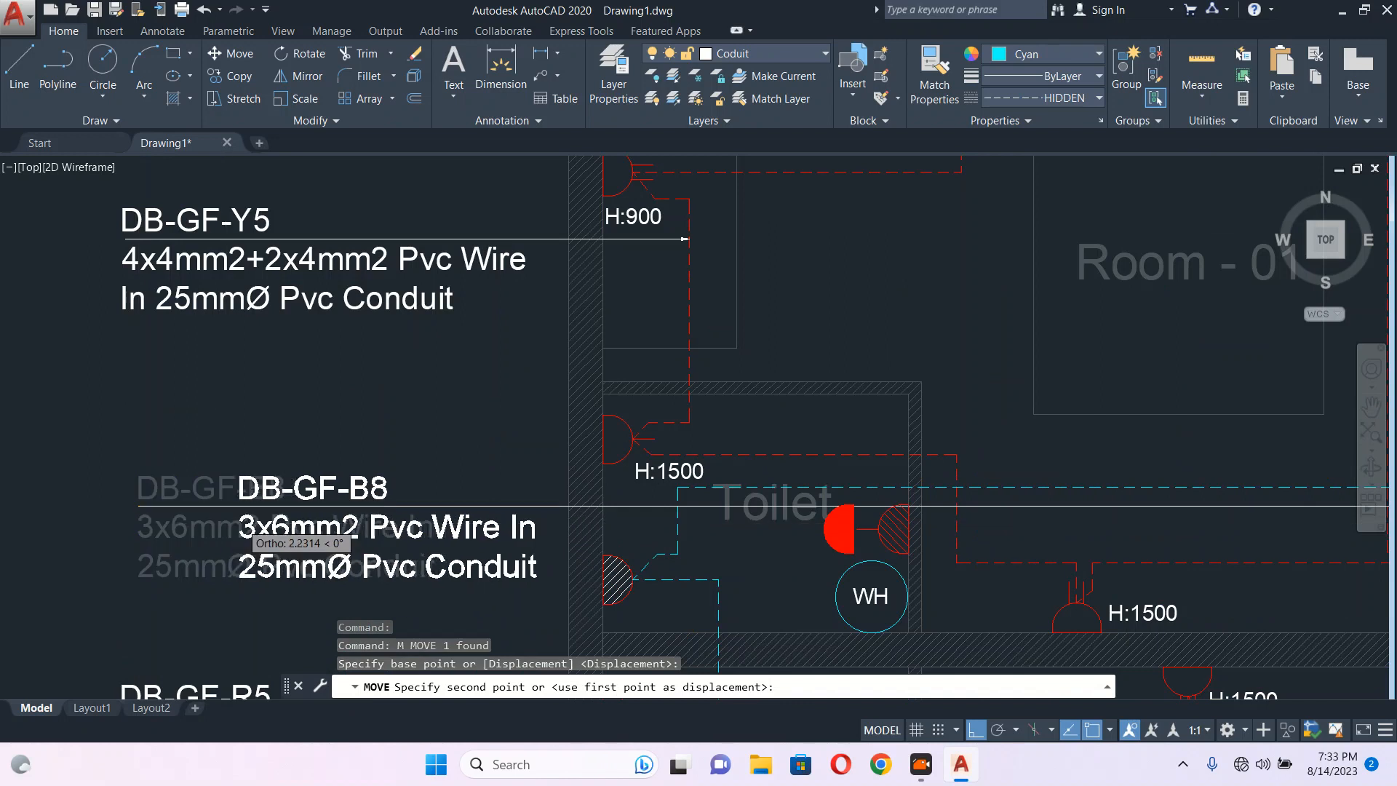
scroll(240, 505, "down", 4)
left_click(734, 256)
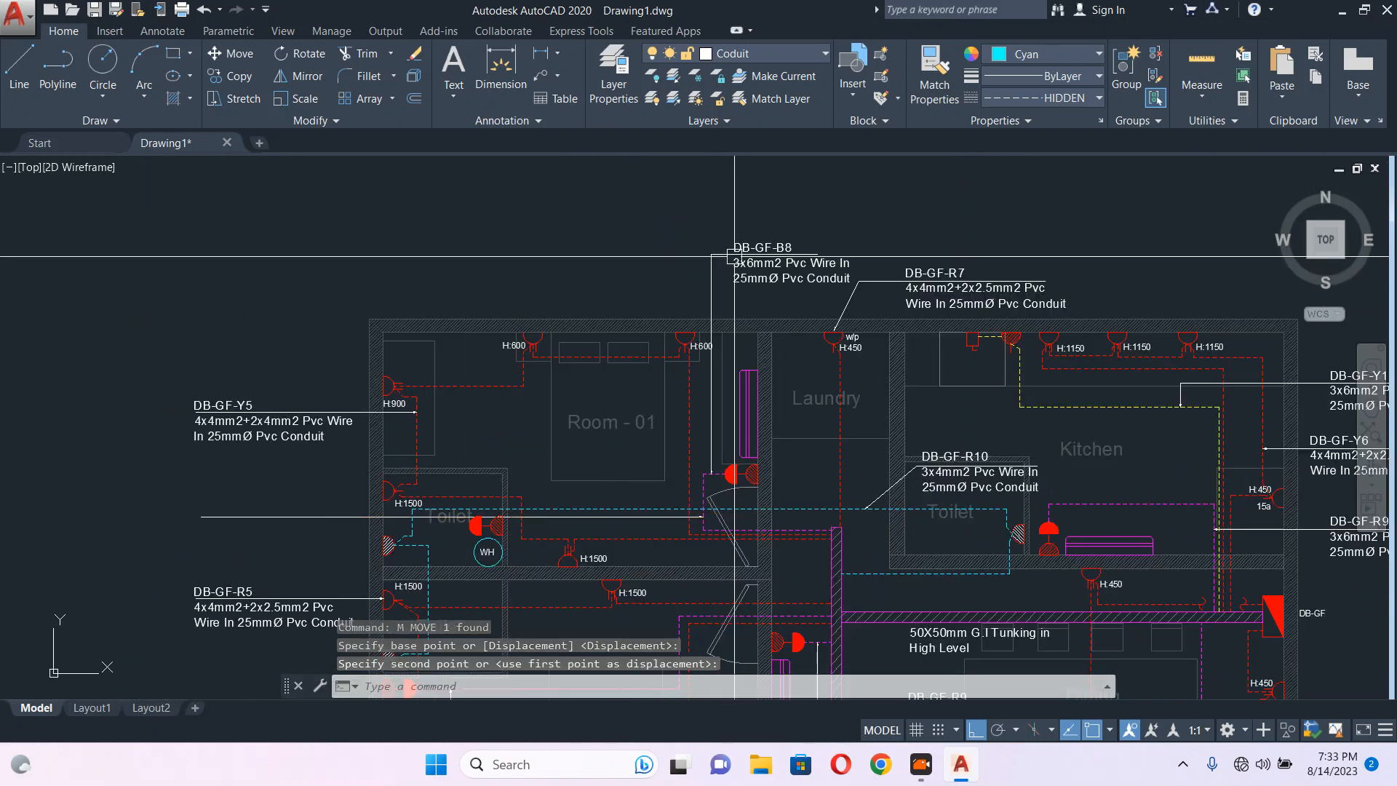
Erase the old DB-GF-B8 leader crossing the upper toilet.
left_click(343, 517)
type("e")
key("Return")
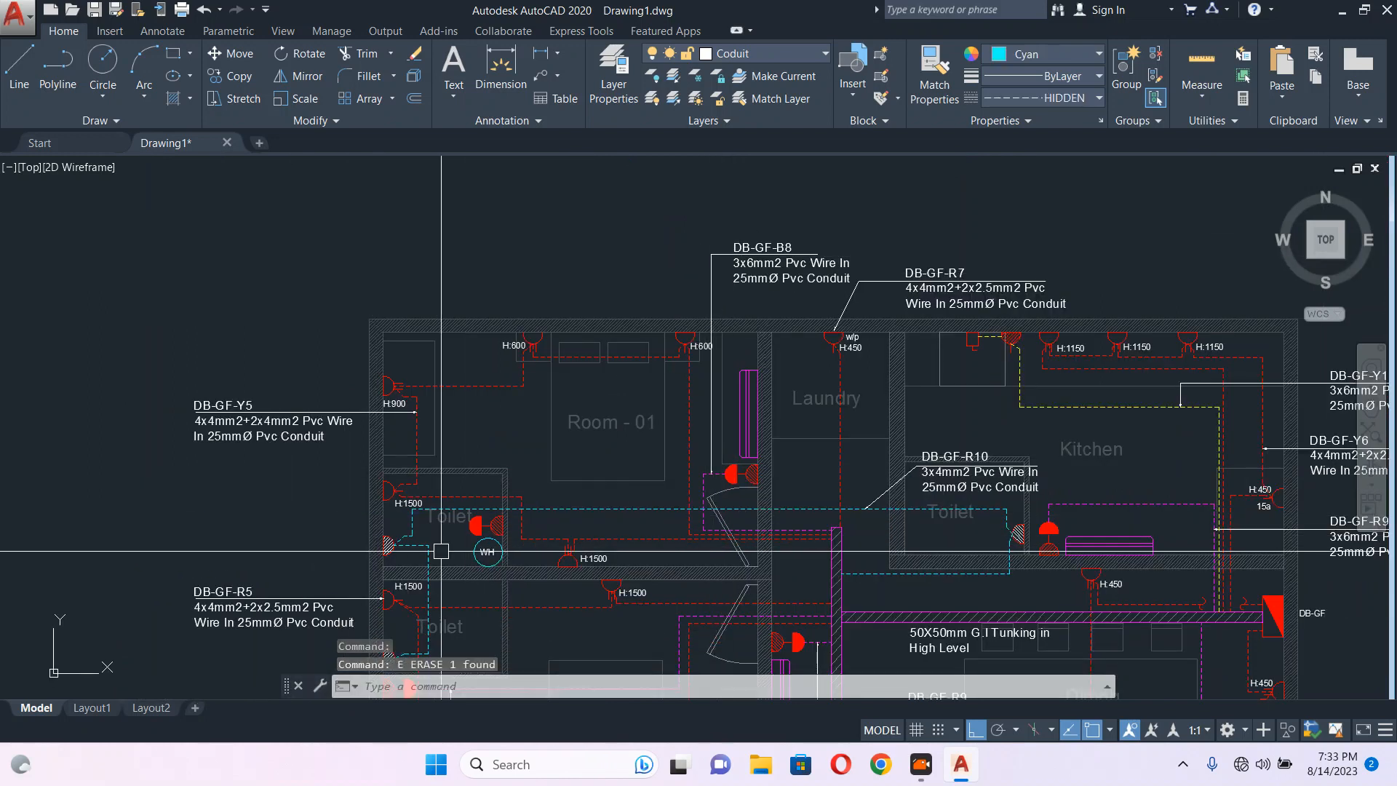
Start a polyline at the upper toilet's water heater outlet and set the current colour to index colour 30.
scroll(733, 397, "up", 5)
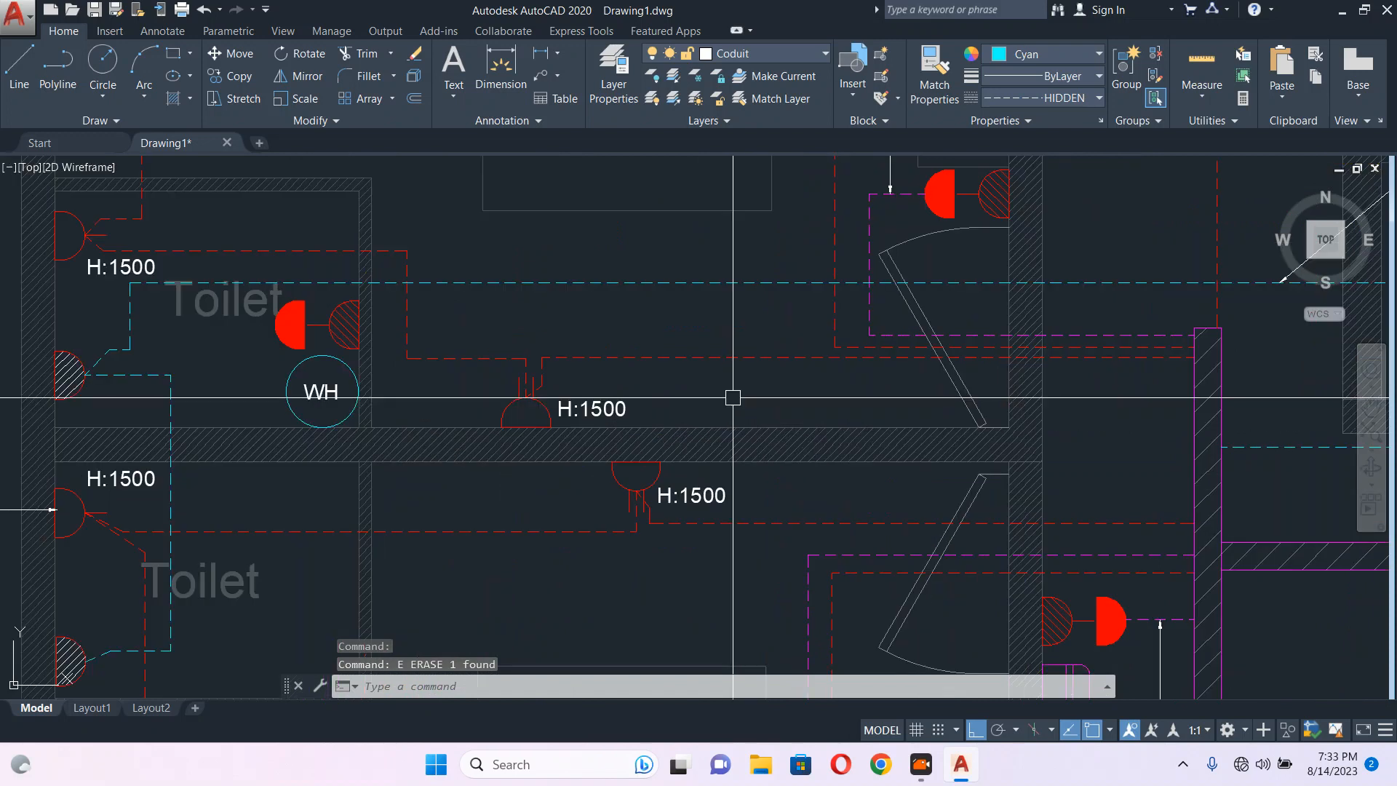
type("pl")
key("Return")
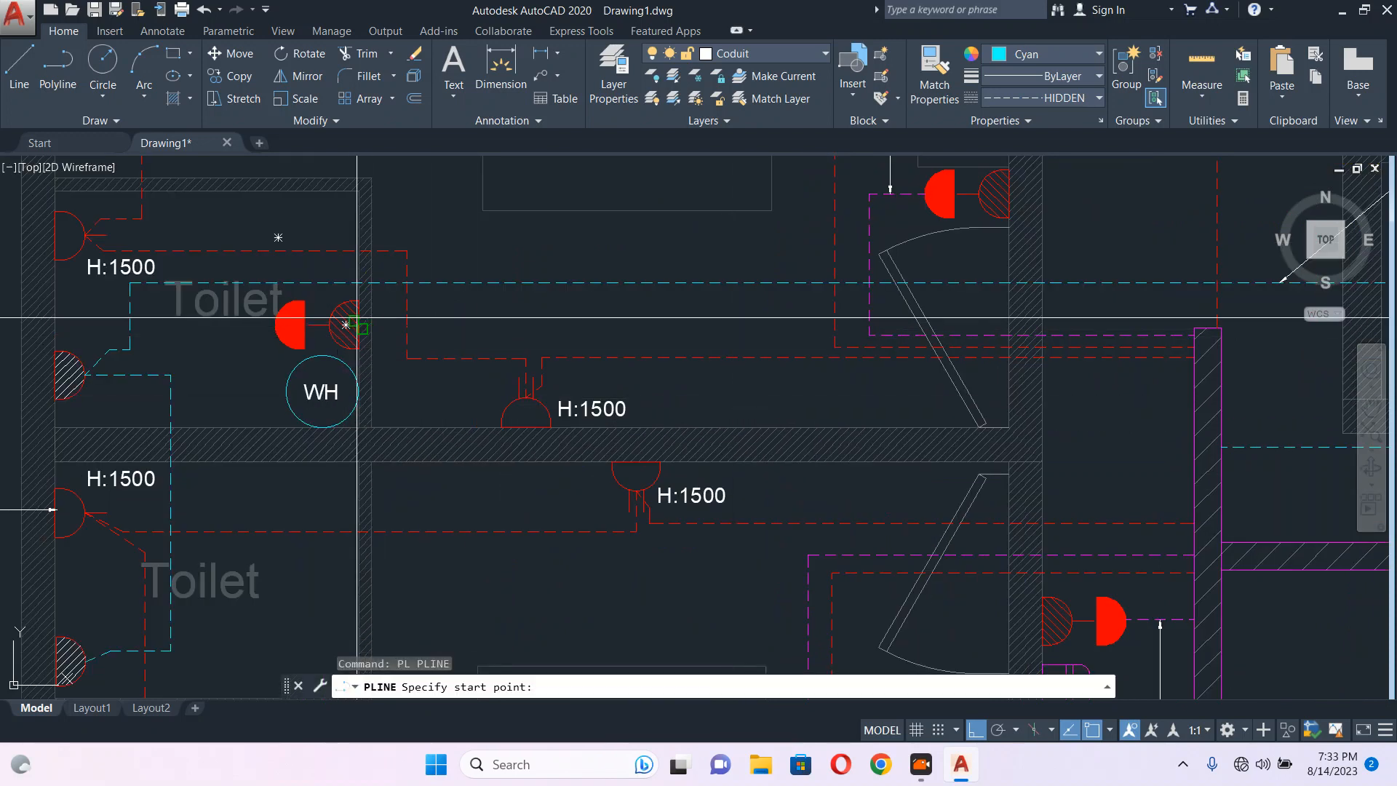
left_click(357, 318)
scroll(777, 302, "up", 5)
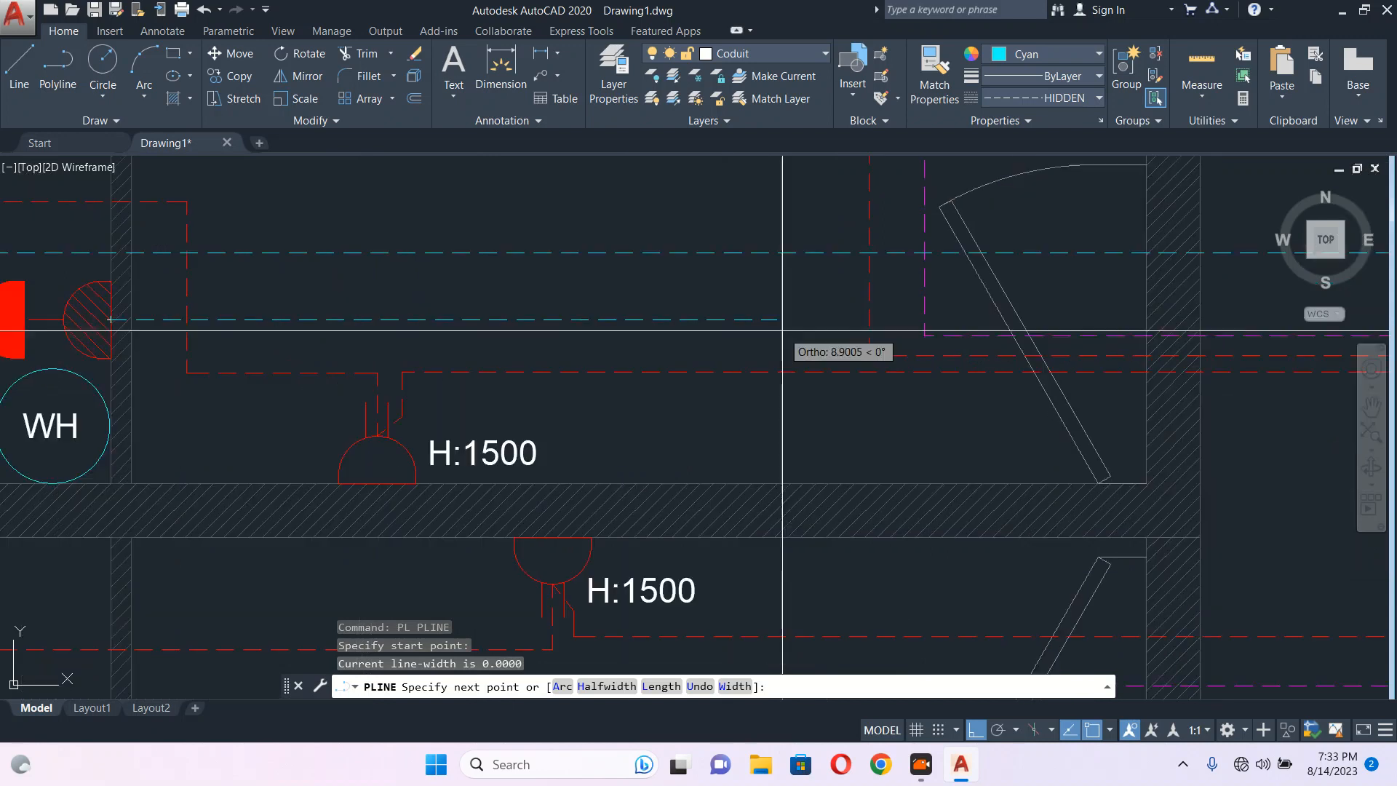
left_click(1051, 56)
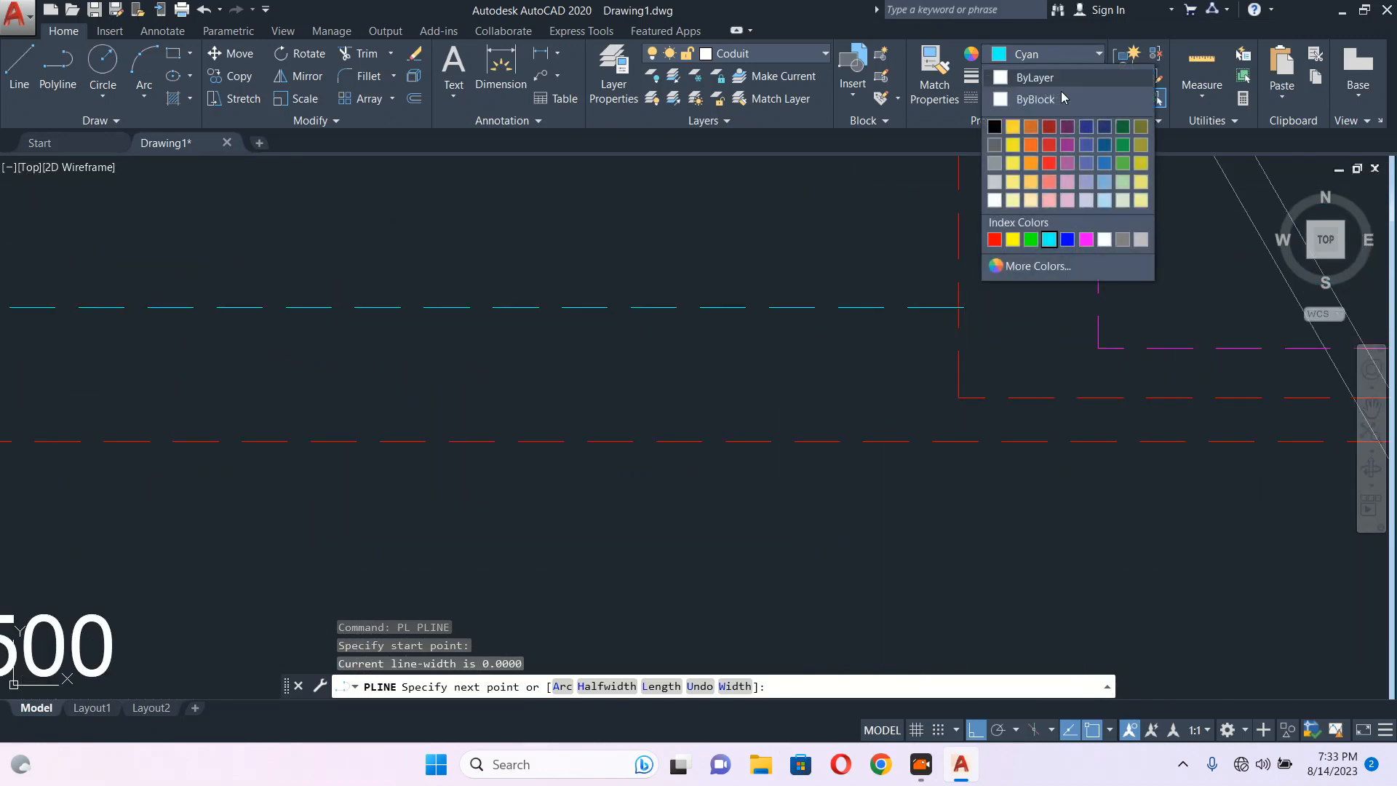
left_click(1038, 266)
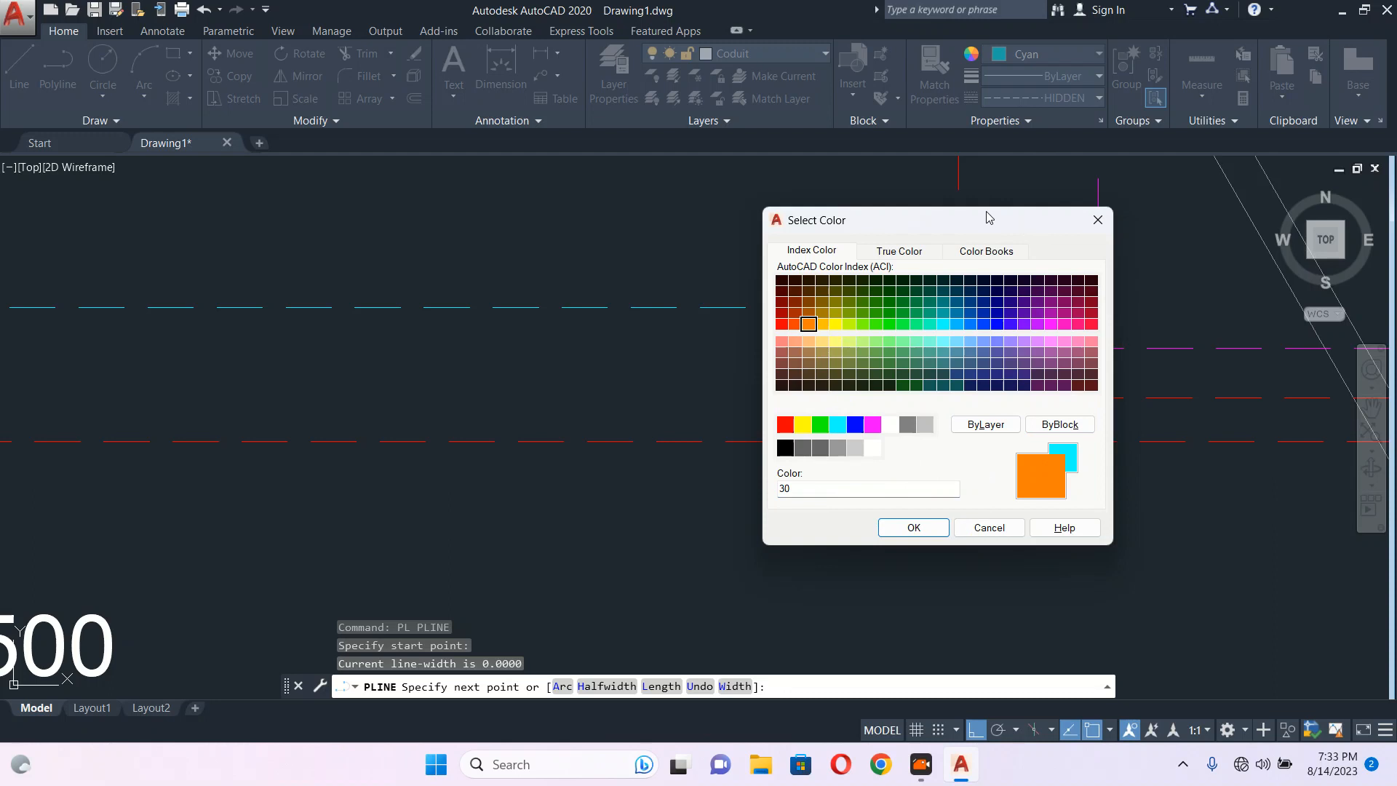
left_click_drag(989, 218, 960, 152)
left_click(876, 458)
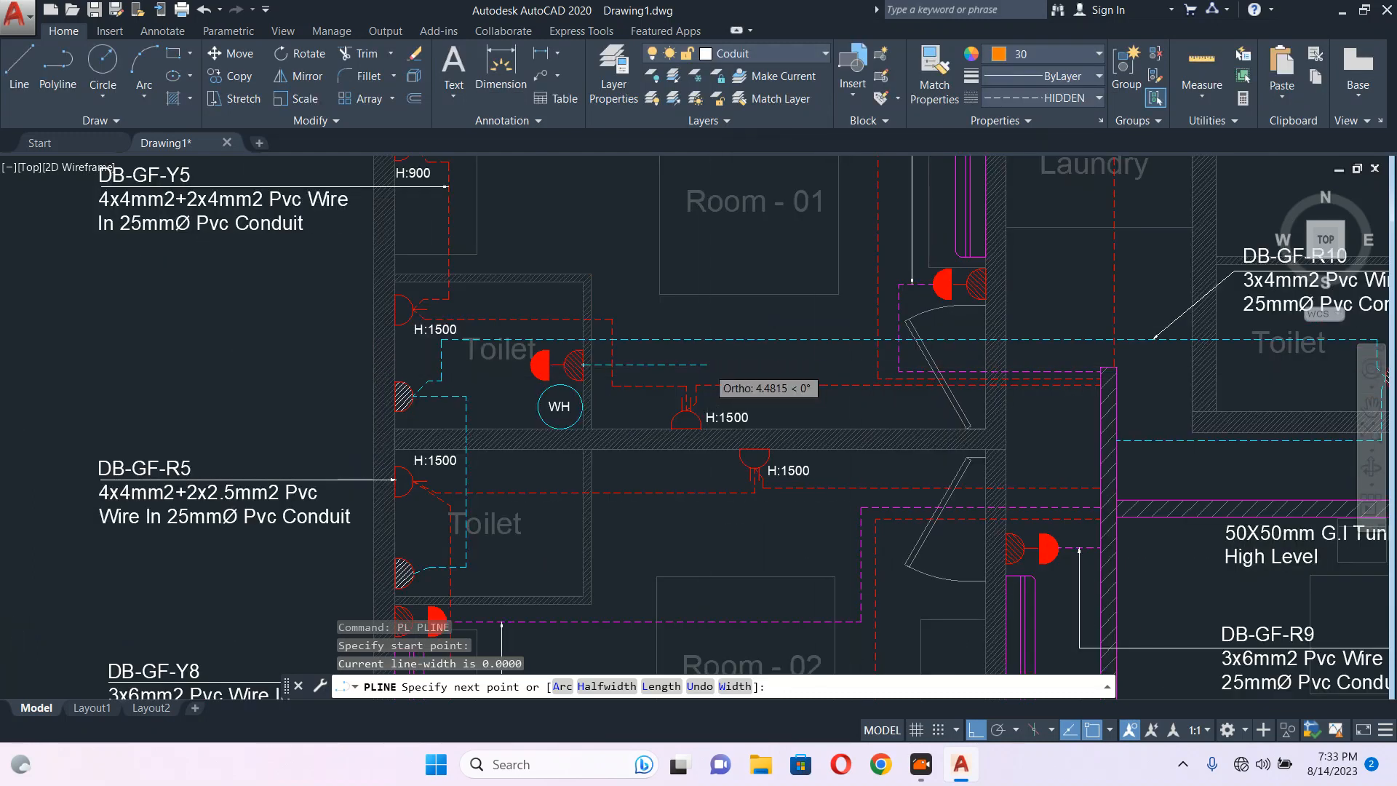
Route the water heater polyline east, down between the red circuits, and east to the trunking's near edge.
scroll(712, 365, "up", 5)
middle_click_drag(1148, 363, 659, 309)
left_click(843, 306)
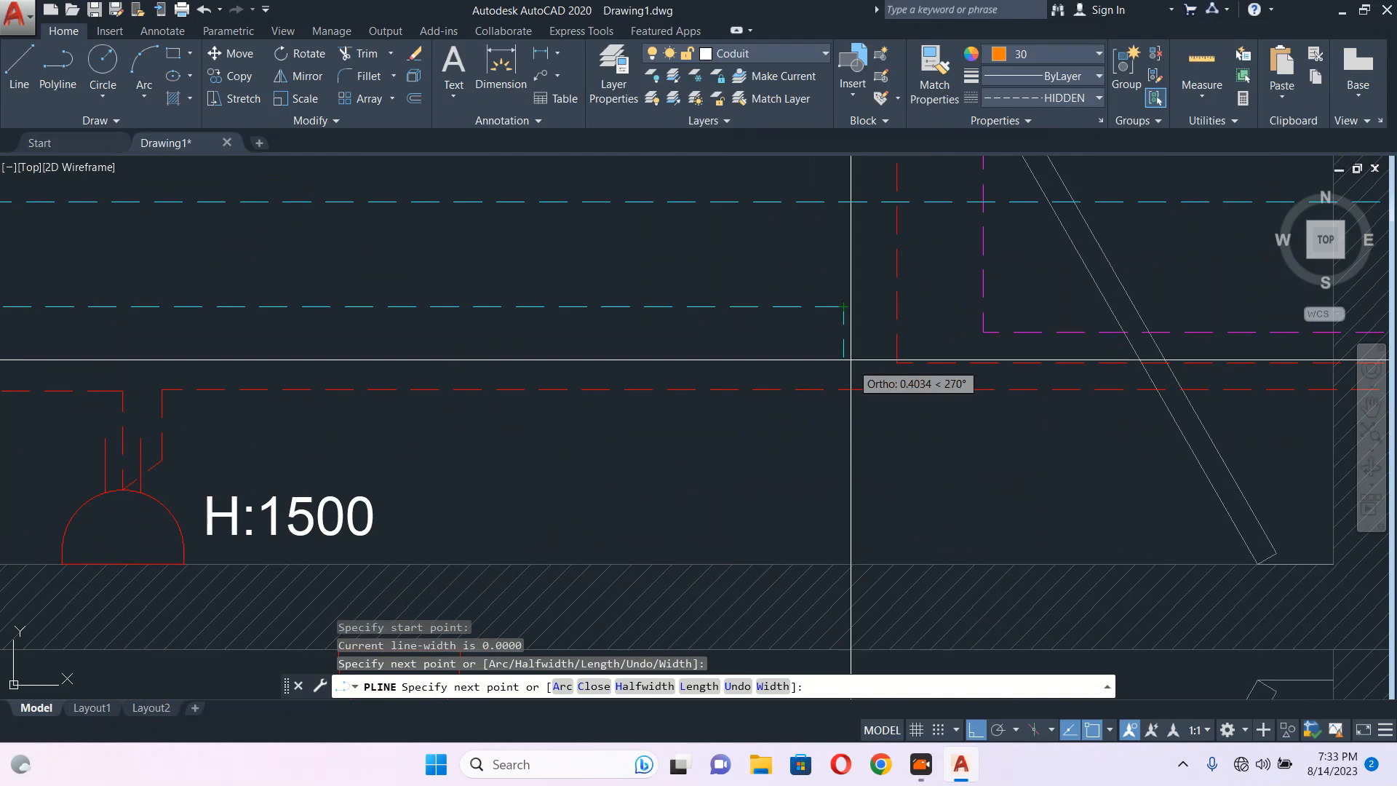
scroll(851, 359, "up", 4)
left_click(830, 379)
scroll(928, 385, "down", 5)
middle_click_drag(964, 384, 513, 340)
scroll(1029, 335, "up", 5)
left_click(1070, 337)
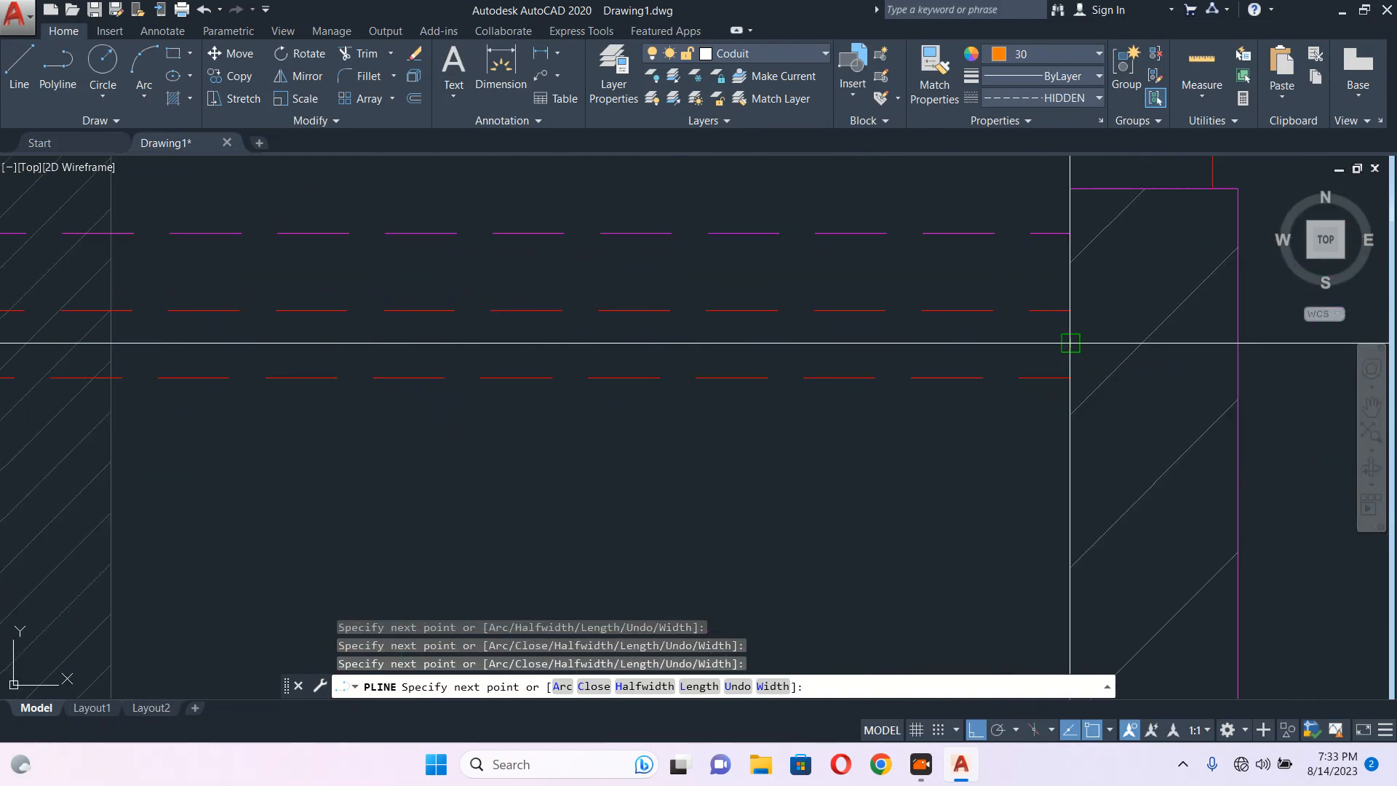
key("Escape")
scroll(1052, 363, "down", 5)
key("Escape")
Change the colour of the water heater conduit polyline to index colour 30.
left_click(429, 314)
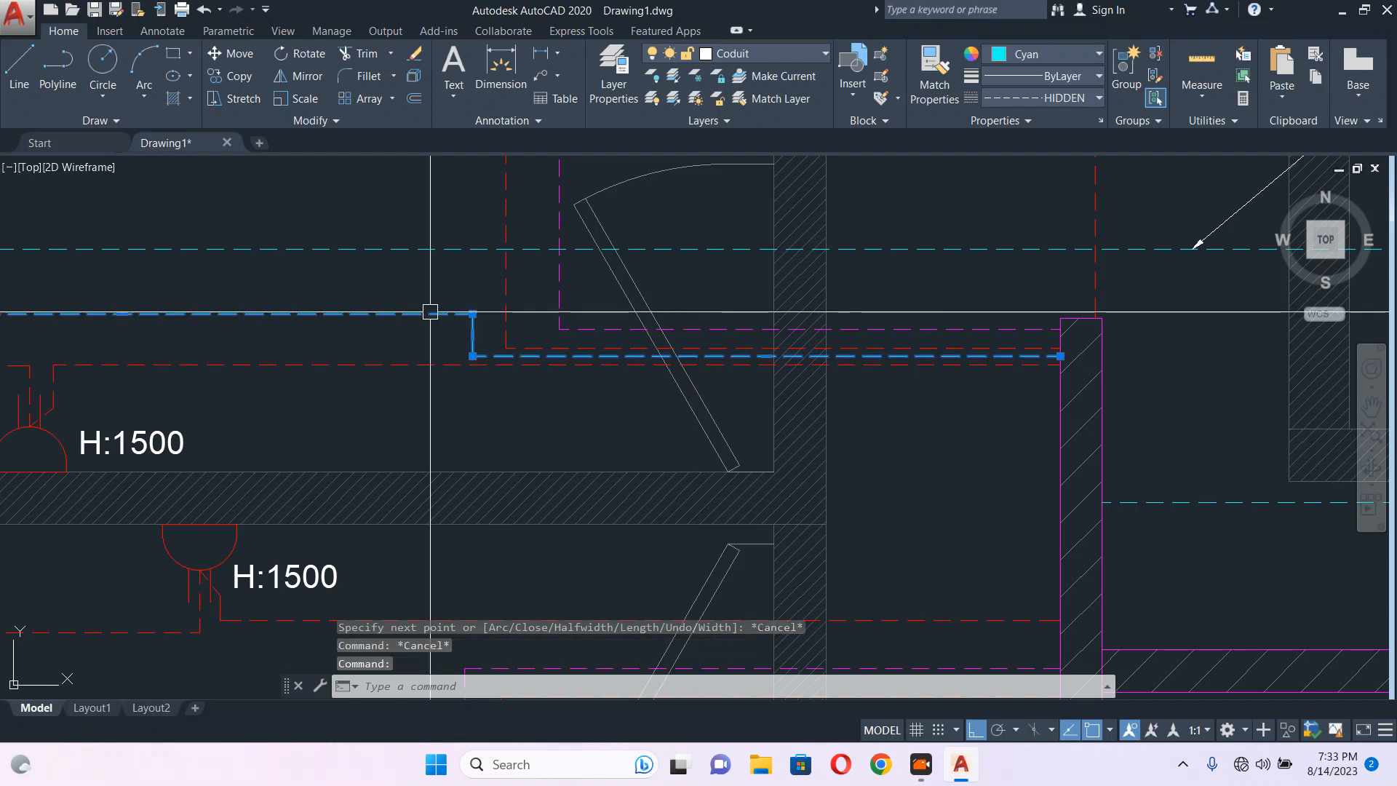
left_click(1092, 56)
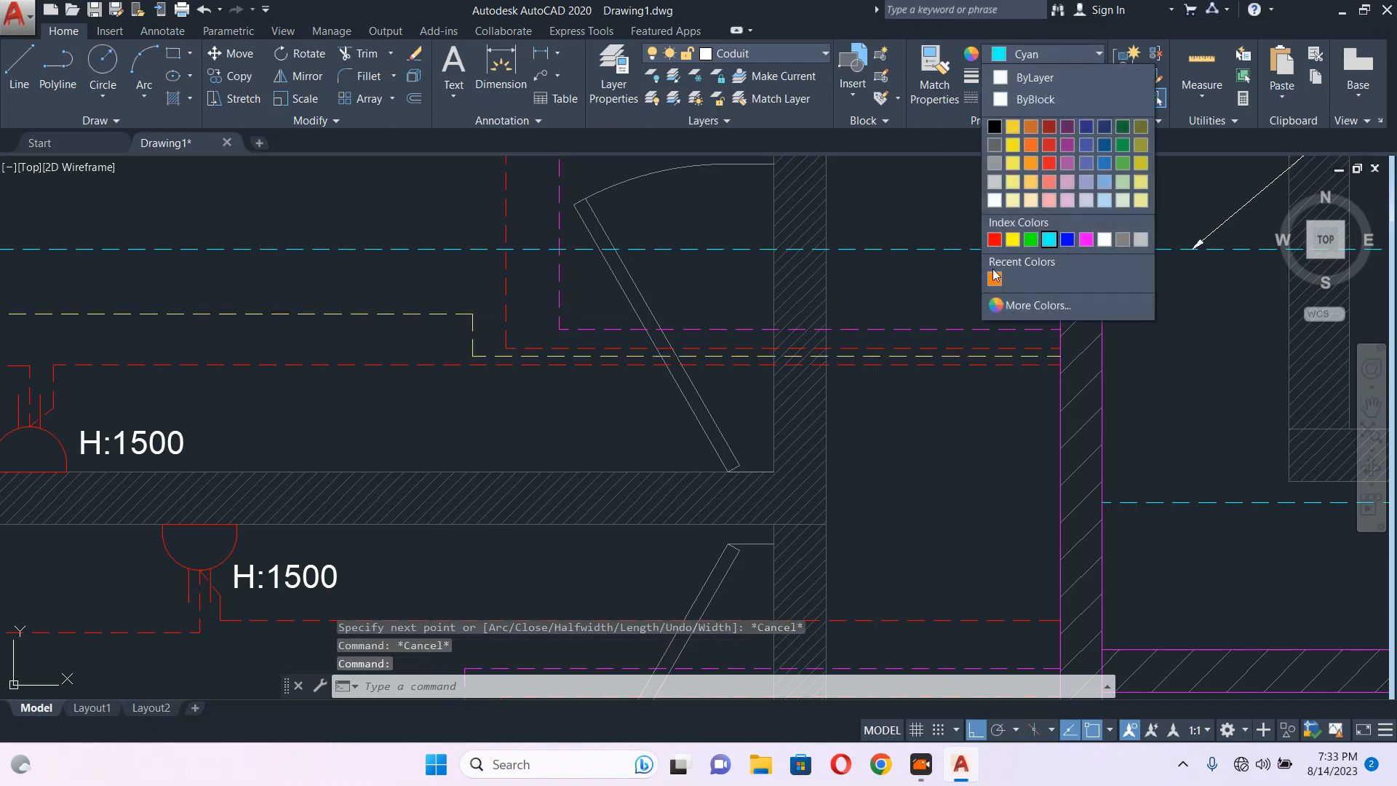
left_click(994, 279)
key("Escape")
scroll(593, 349, "down", 3)
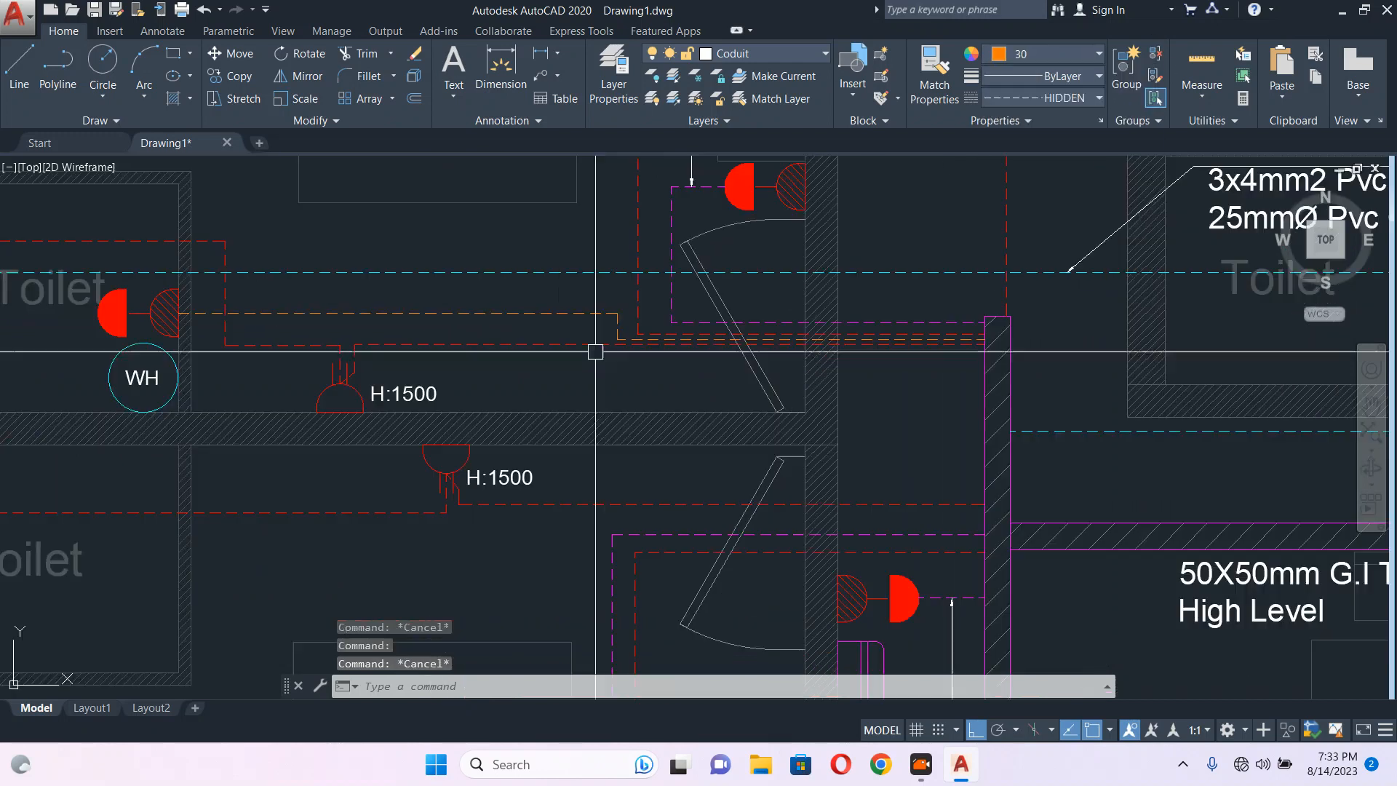
scroll(965, 313, "up", 4)
scroll(964, 316, "down", 2)
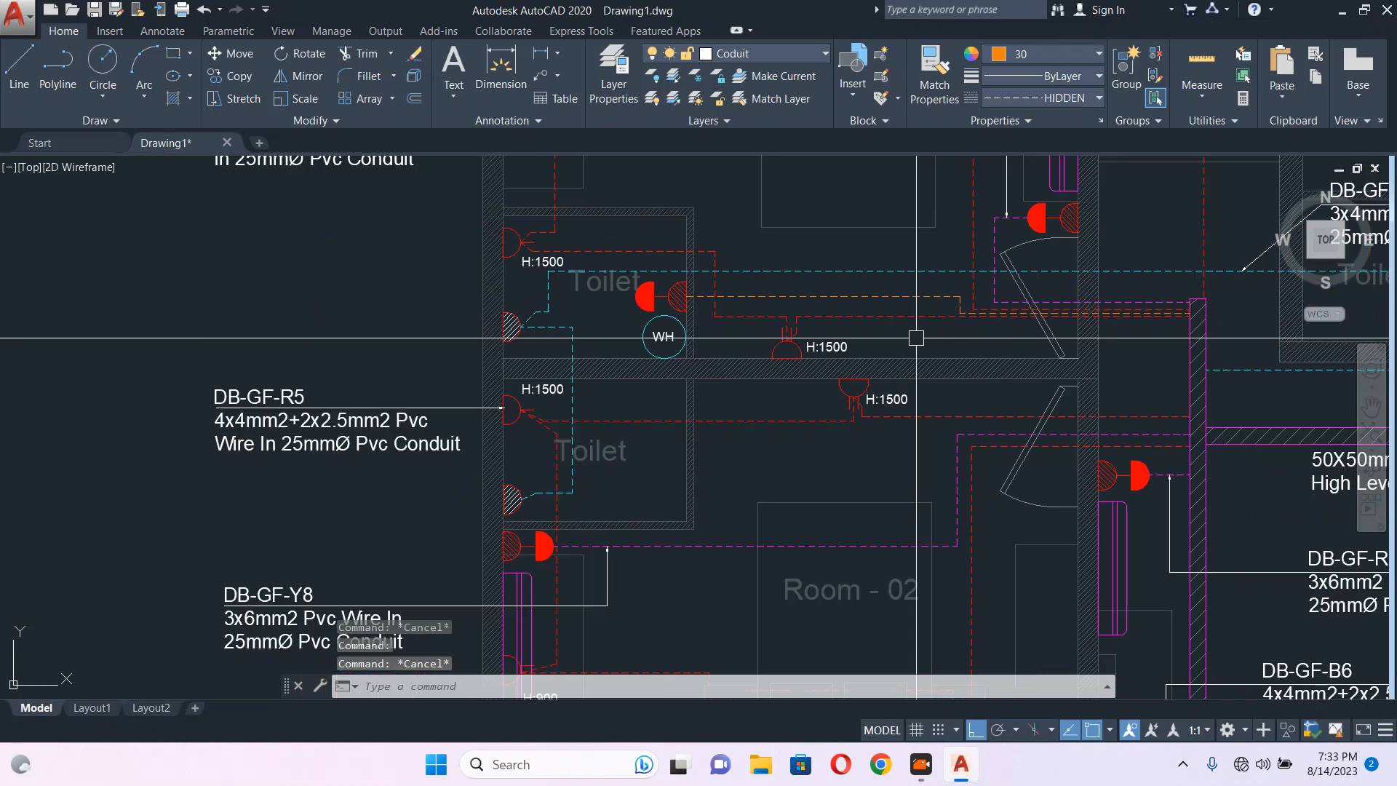
scroll(752, 280, "up", 2)
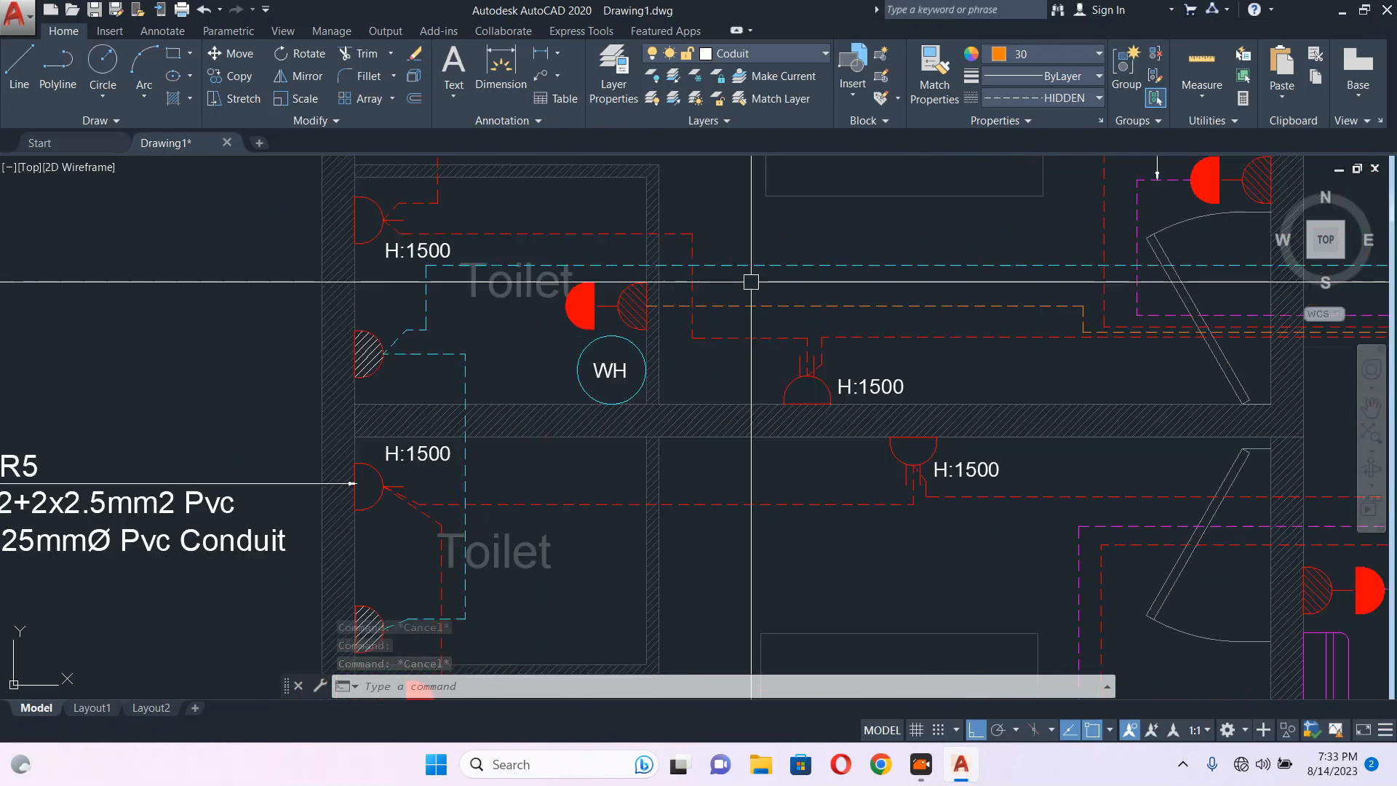
scroll(837, 306, "down", 2)
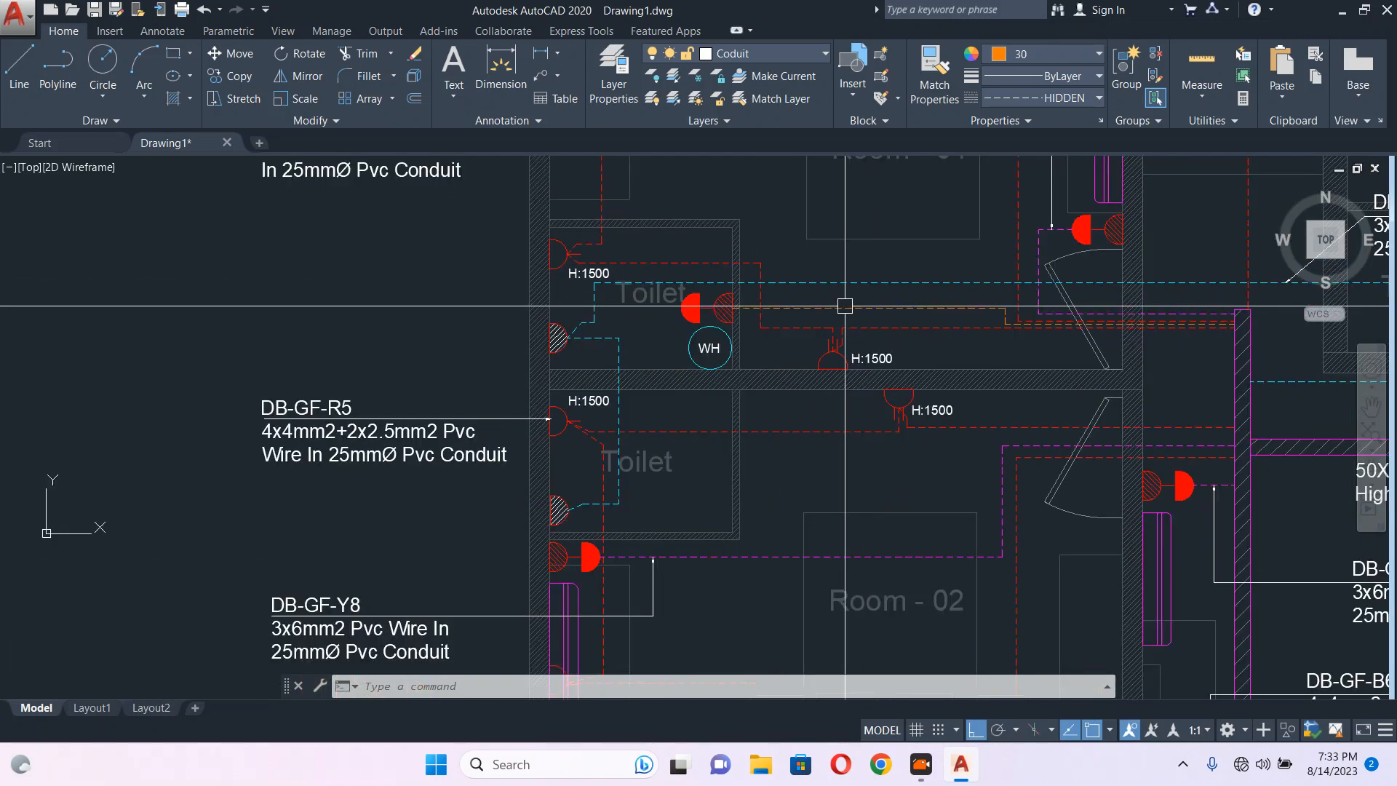
scroll(990, 320, "up", 3)
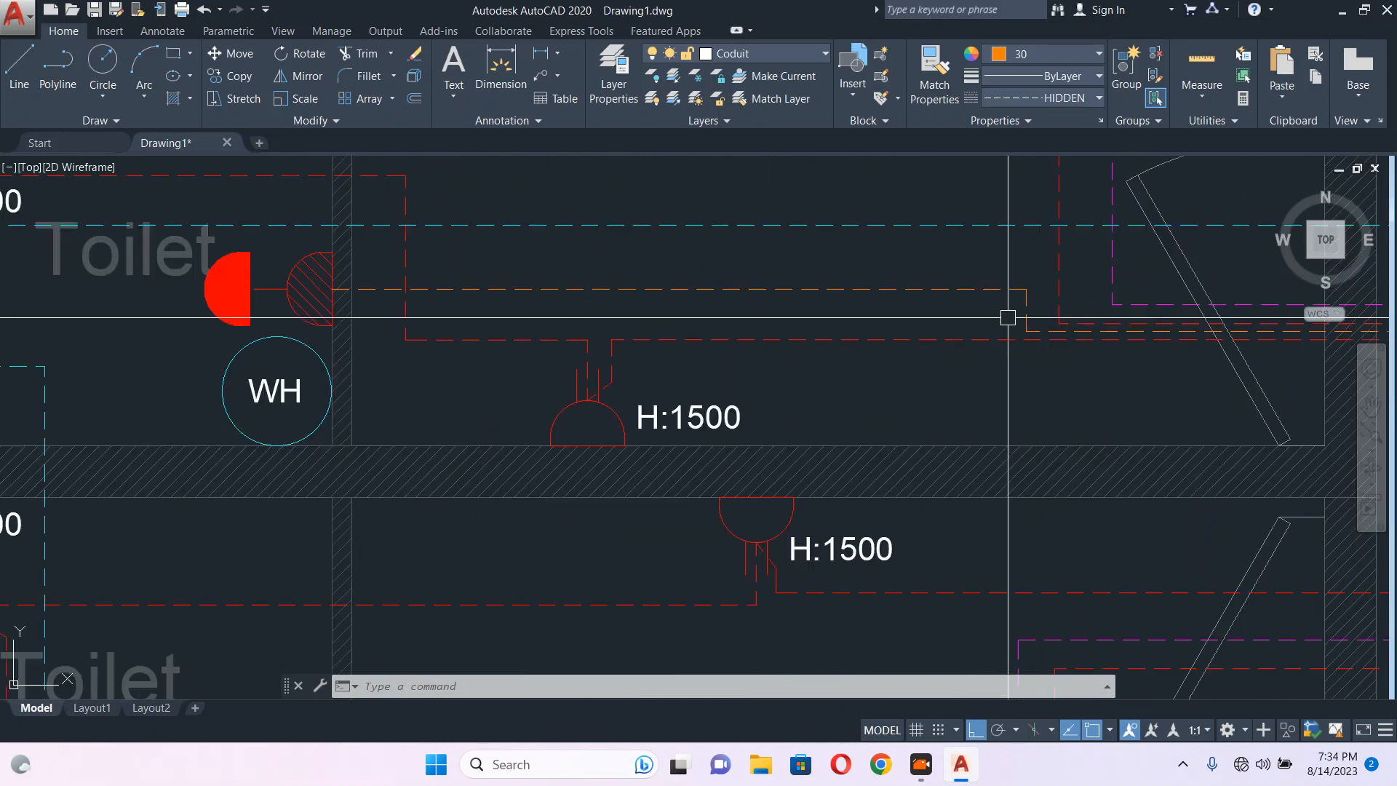
left_click(990, 272)
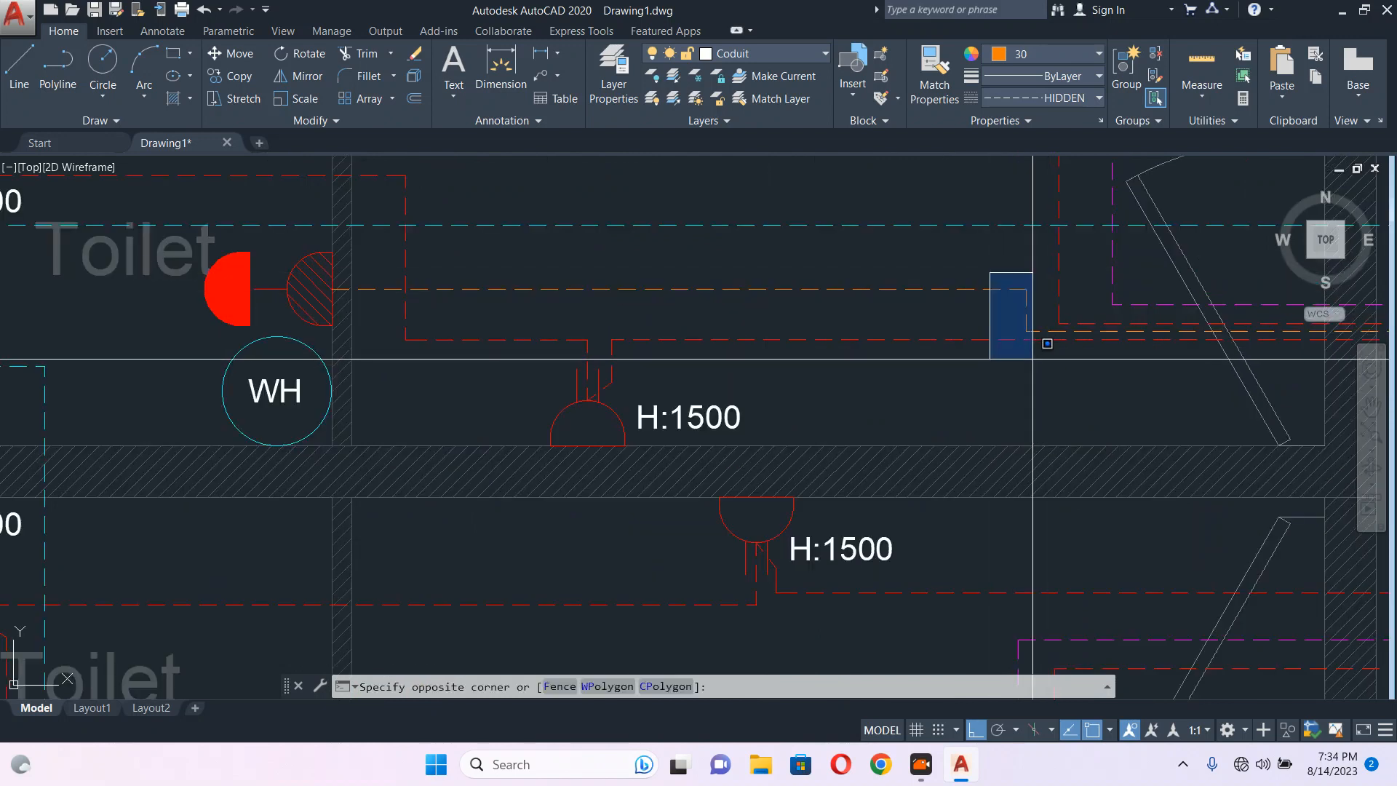
key("Escape")
Draw a straight leader from the filled symbol above WH in the upper toilet west past the outer wall, above the DB-GF-R5 label.
scroll(965, 306, "down", 4)
middle_click_drag(560, 298, 692, 334)
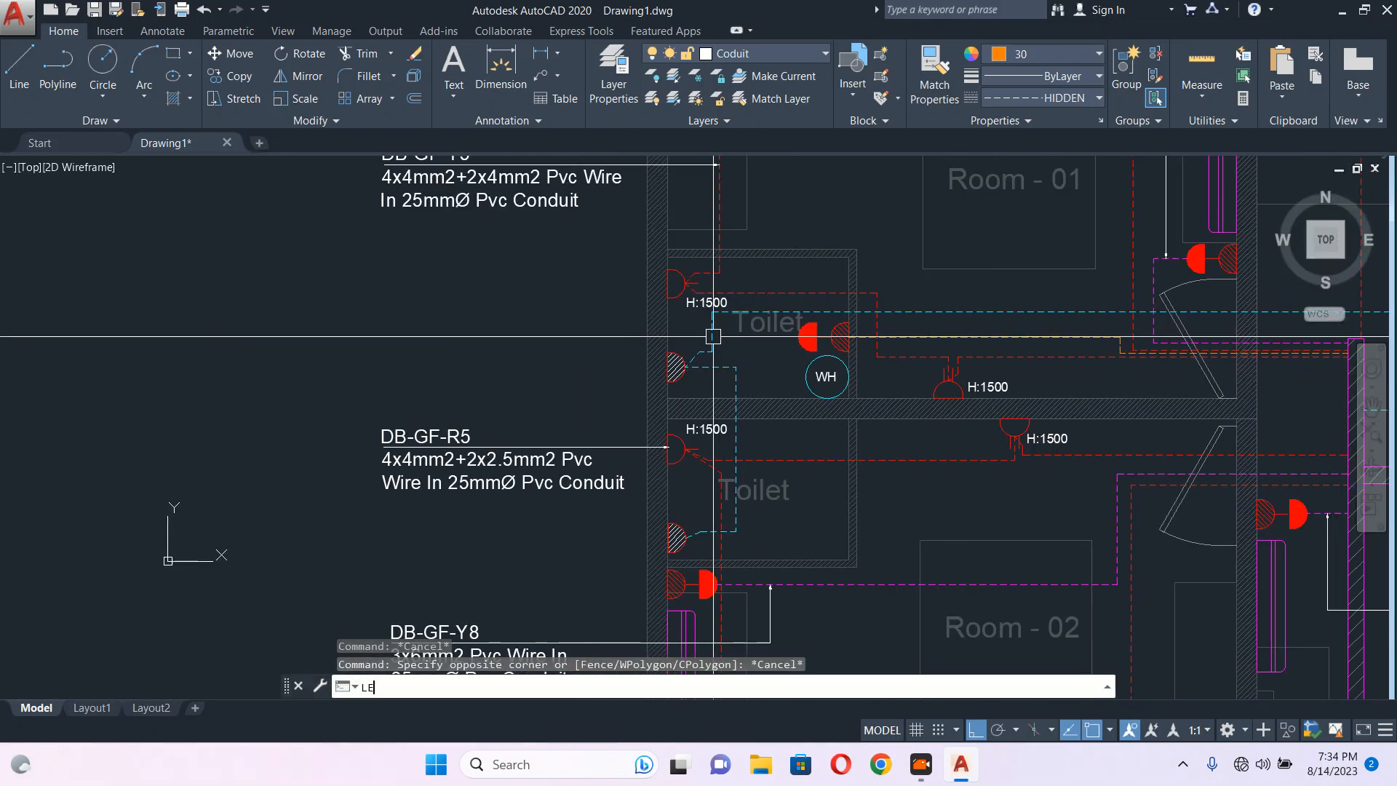
type("LE")
key("Return")
left_click(795, 338)
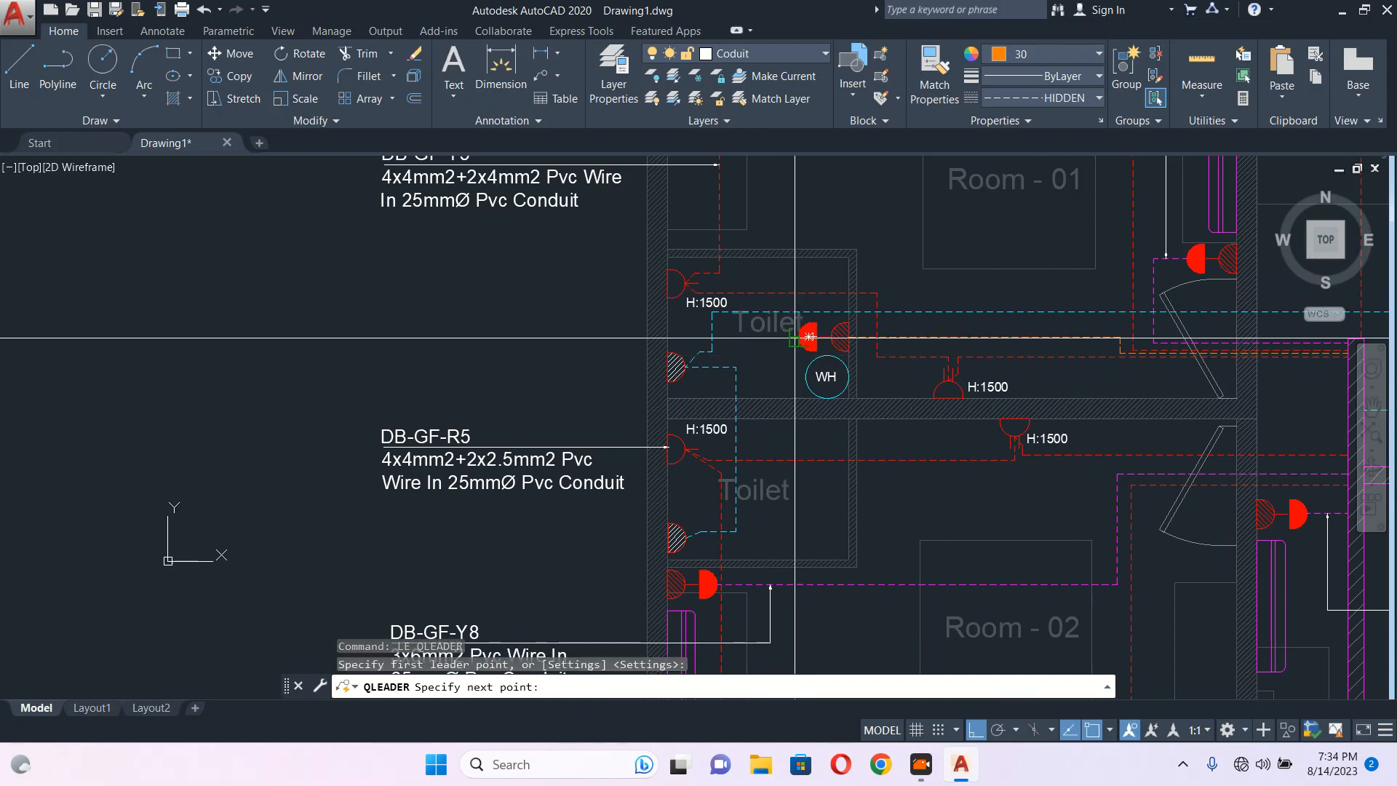
left_click(381, 349)
key("Escape")
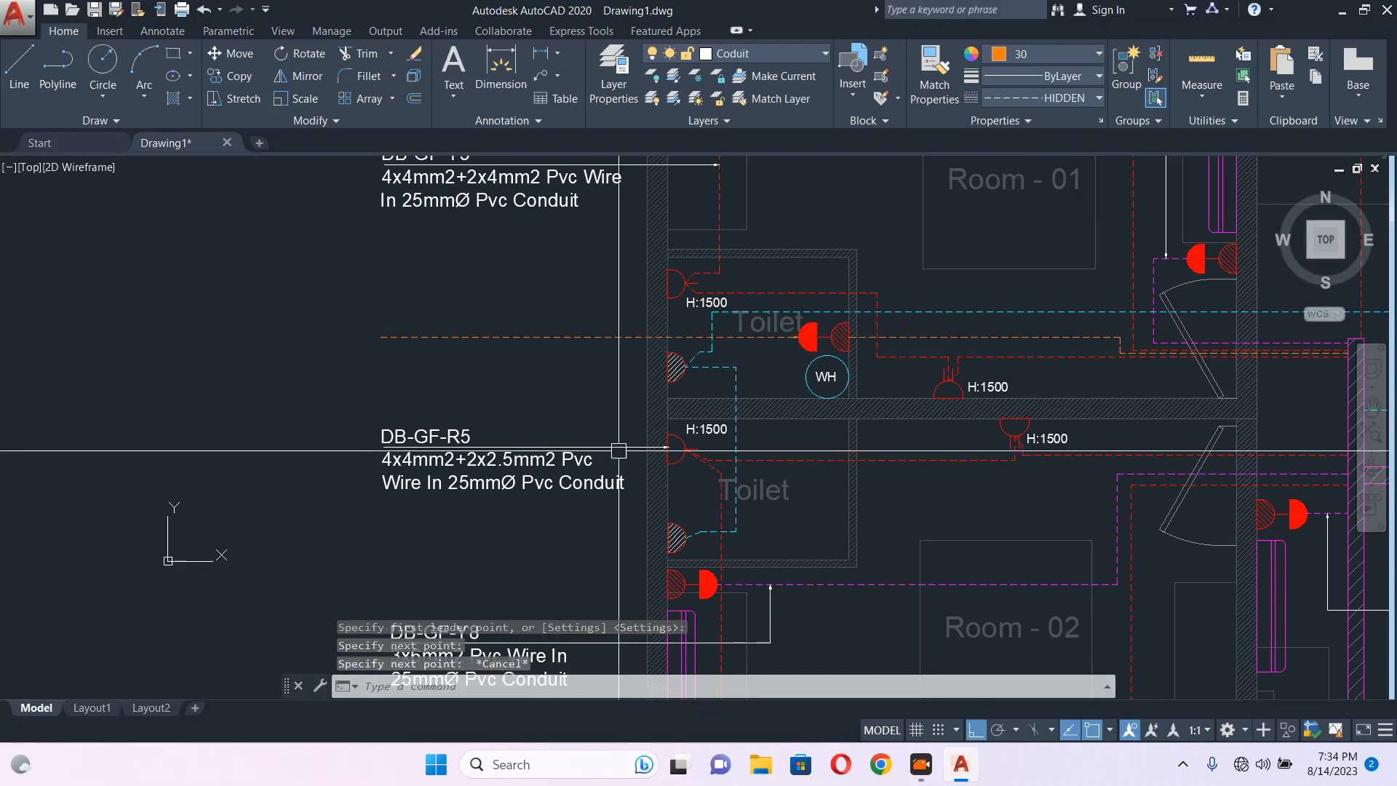
Match the properties of the white DB-GF-R5 leader onto the new water heater leader.
left_click(627, 448)
type("MA")
key("Return")
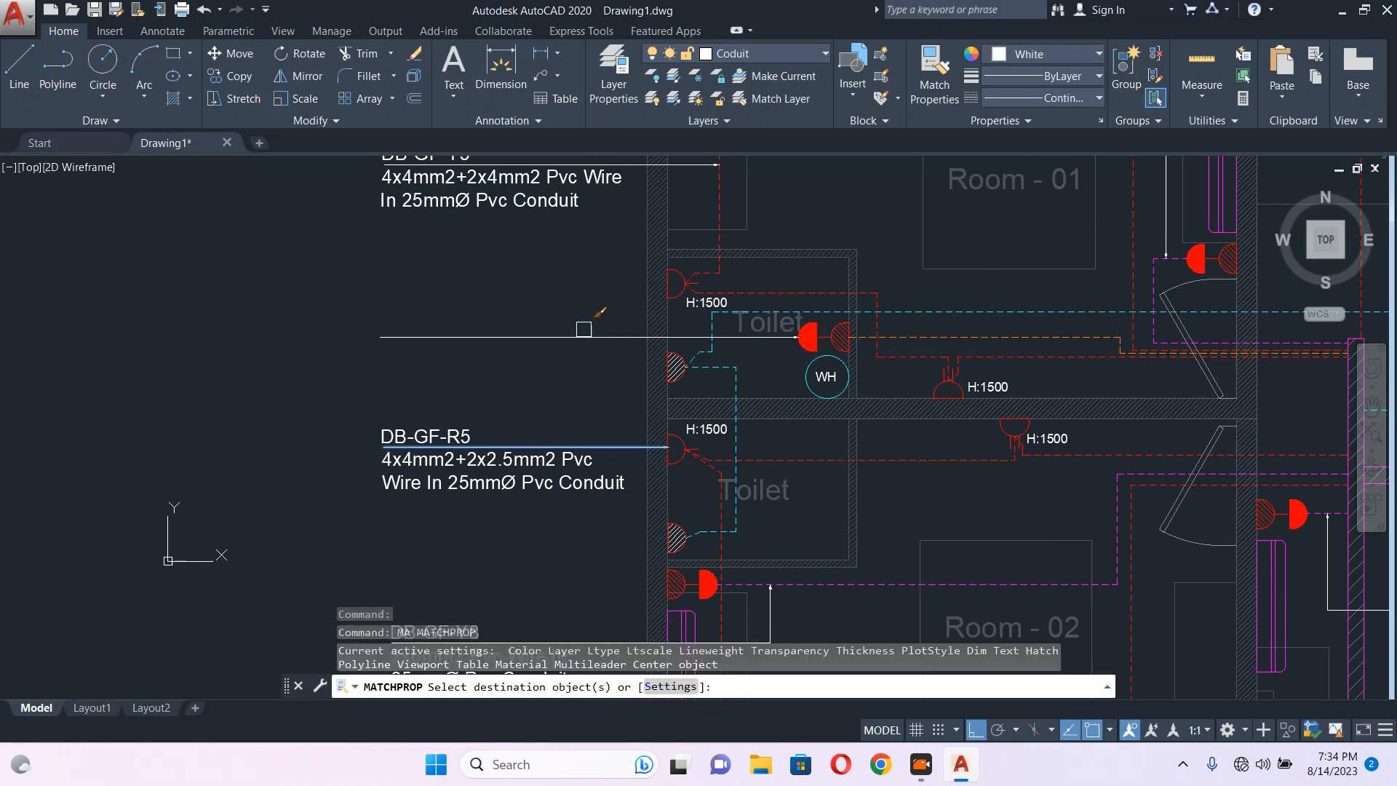
key("Escape")
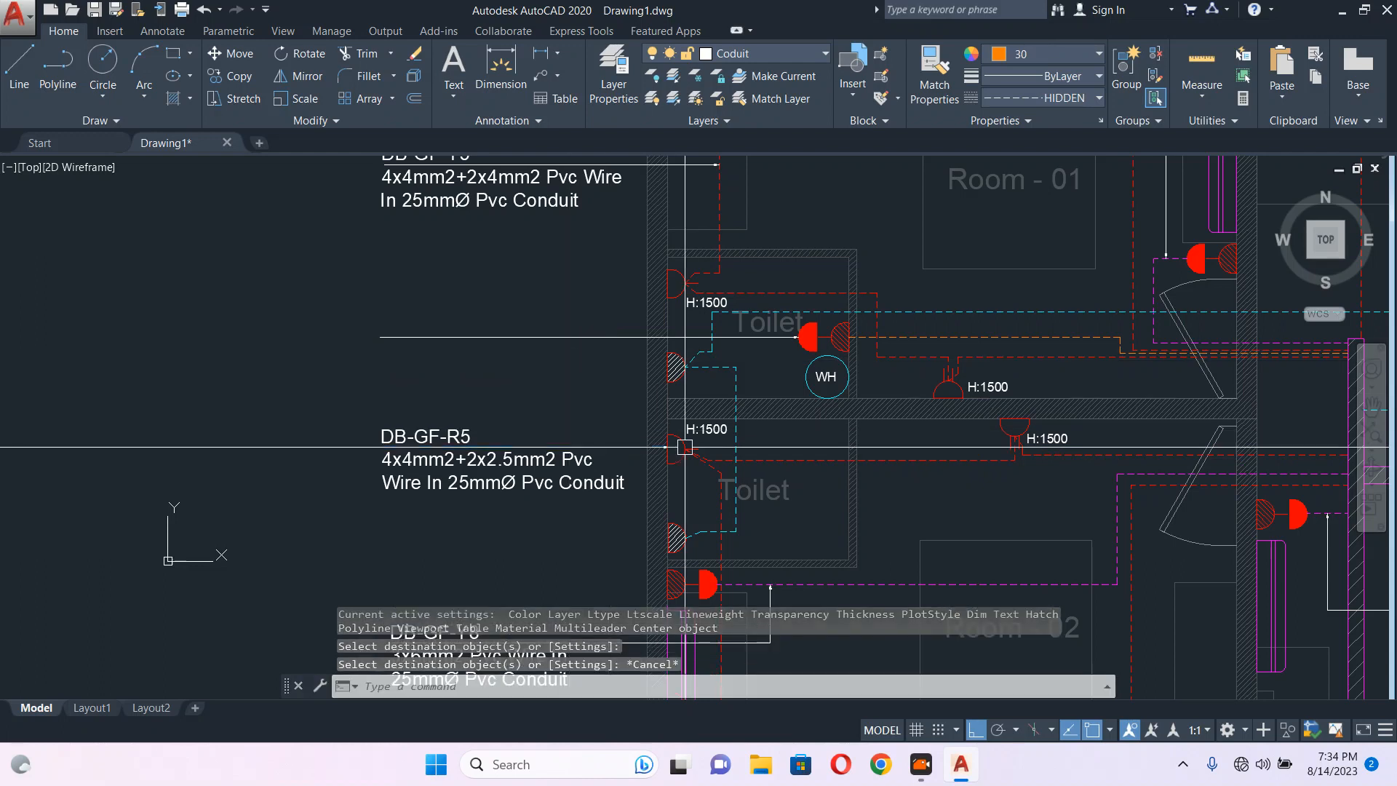
Copy the DB-GF-Y10 label beside the kitchen onto the west end of the water heater leader, with Ortho turned off.
scroll(807, 433, "down", 3)
scroll(1092, 361, "up", 2)
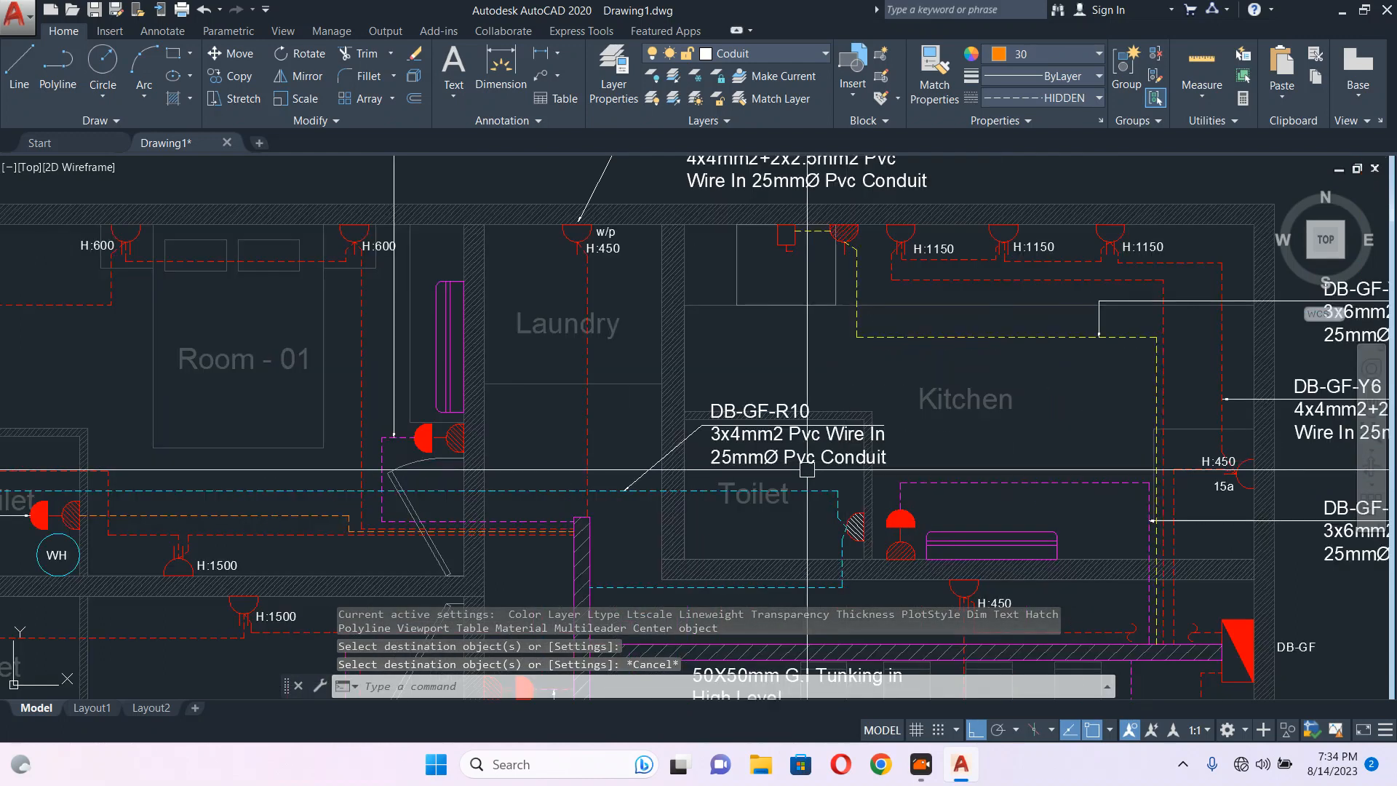
middle_click_drag(807, 469, 695, 292)
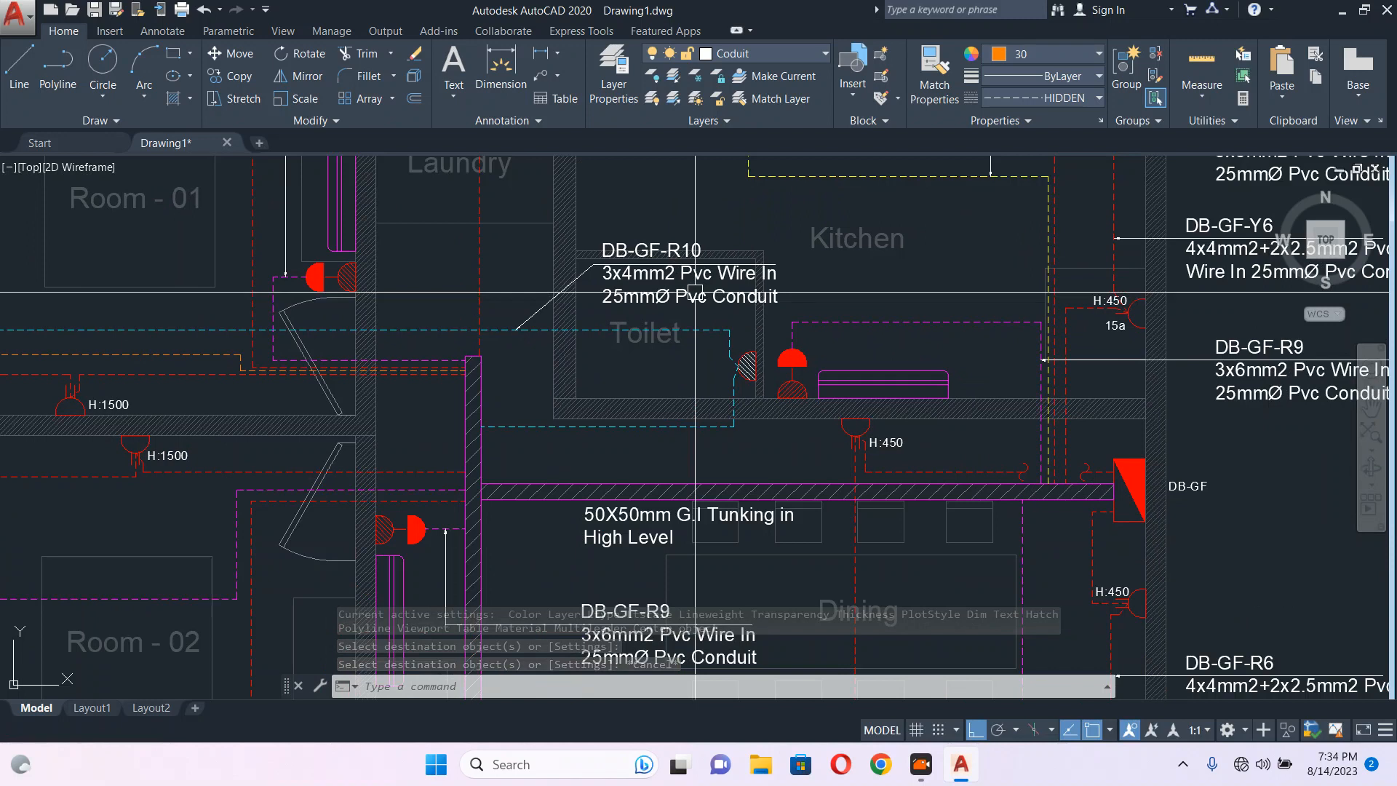
mouse_move(966, 380)
middle_mouse_down()
mouse_move(769, 468)
mouse_move(1213, 380)
middle_mouse_up()
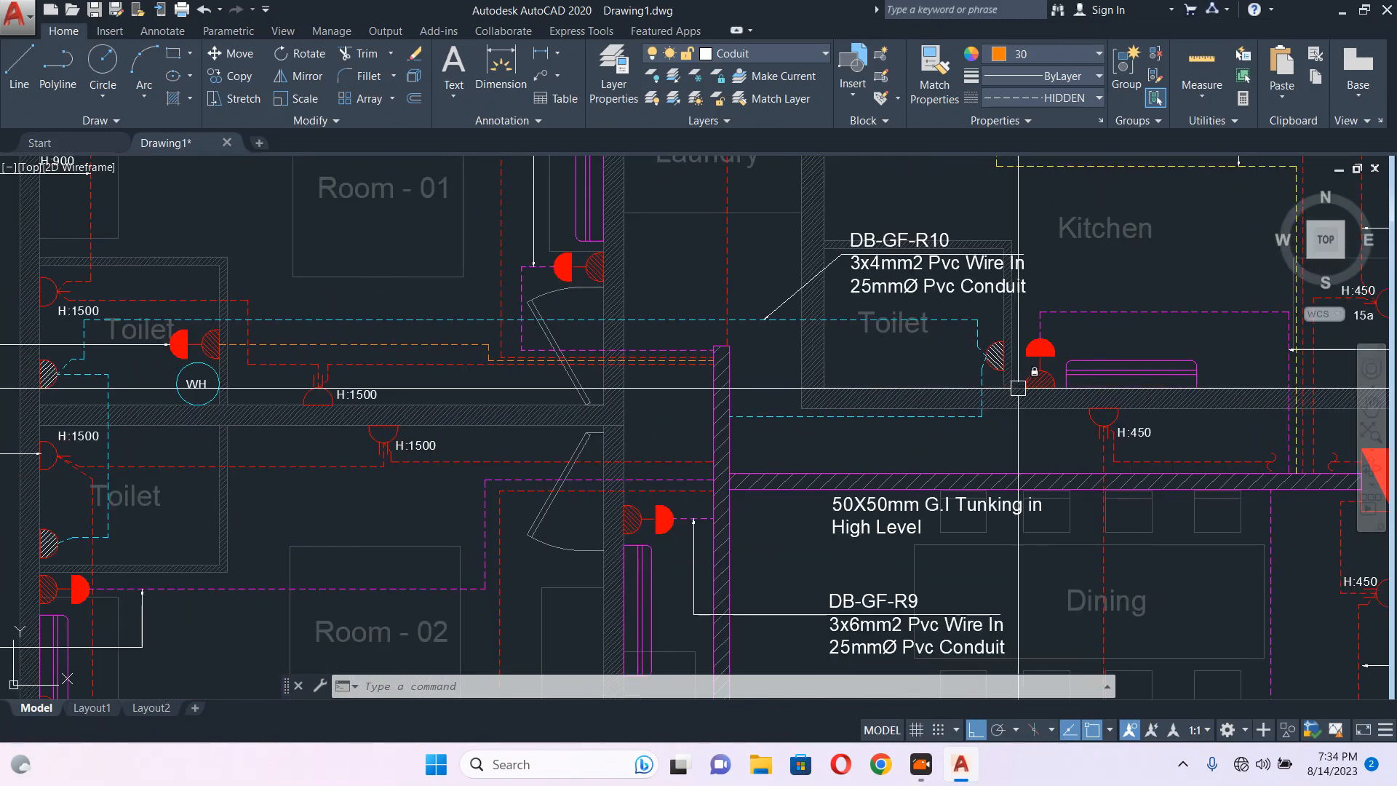
middle_click_drag(1016, 298, 518, 383)
scroll(1028, 260, "up", 2)
left_click(1020, 242)
middle_click_drag(933, 270, 923, 325)
type("co")
key("space")
left_click(919, 235)
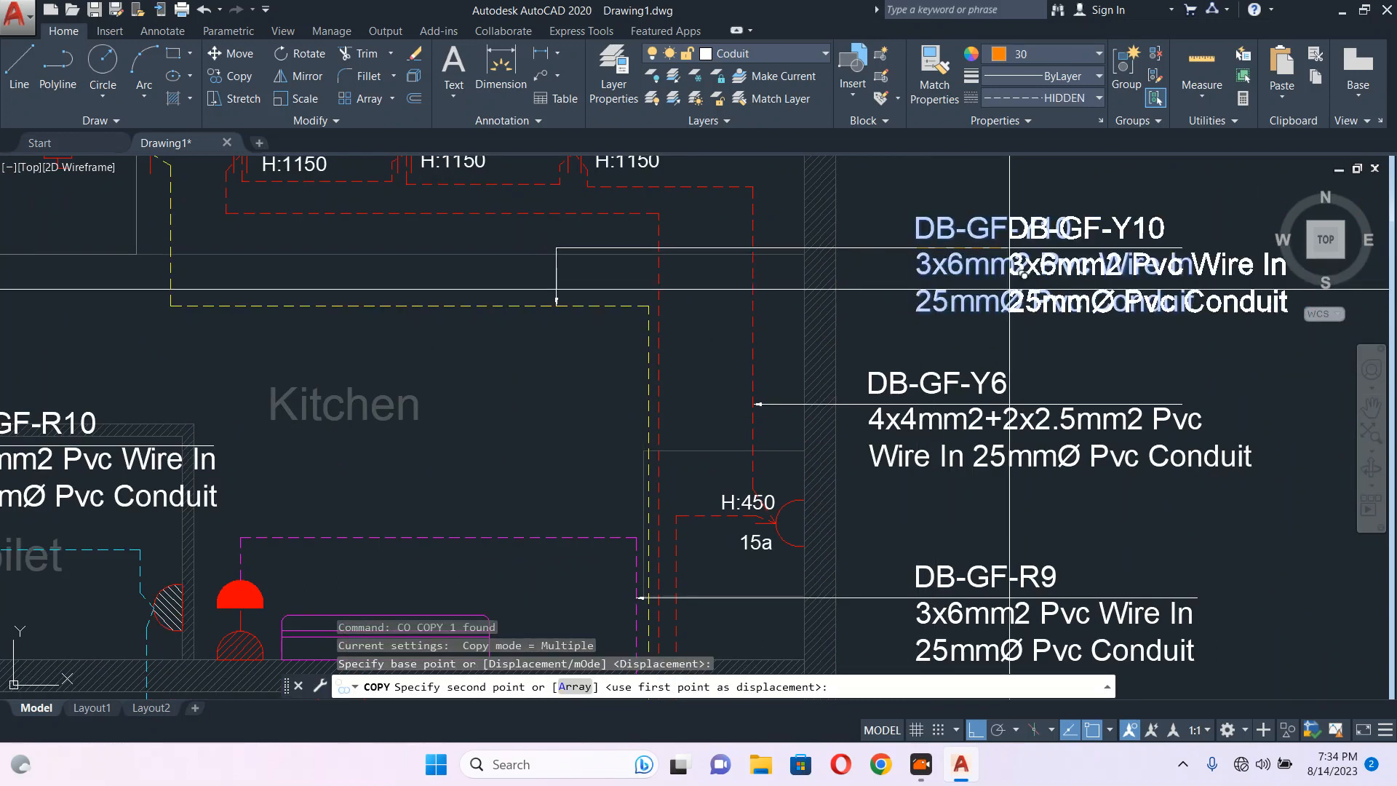
scroll(995, 315, "down", 5)
left_click(976, 730)
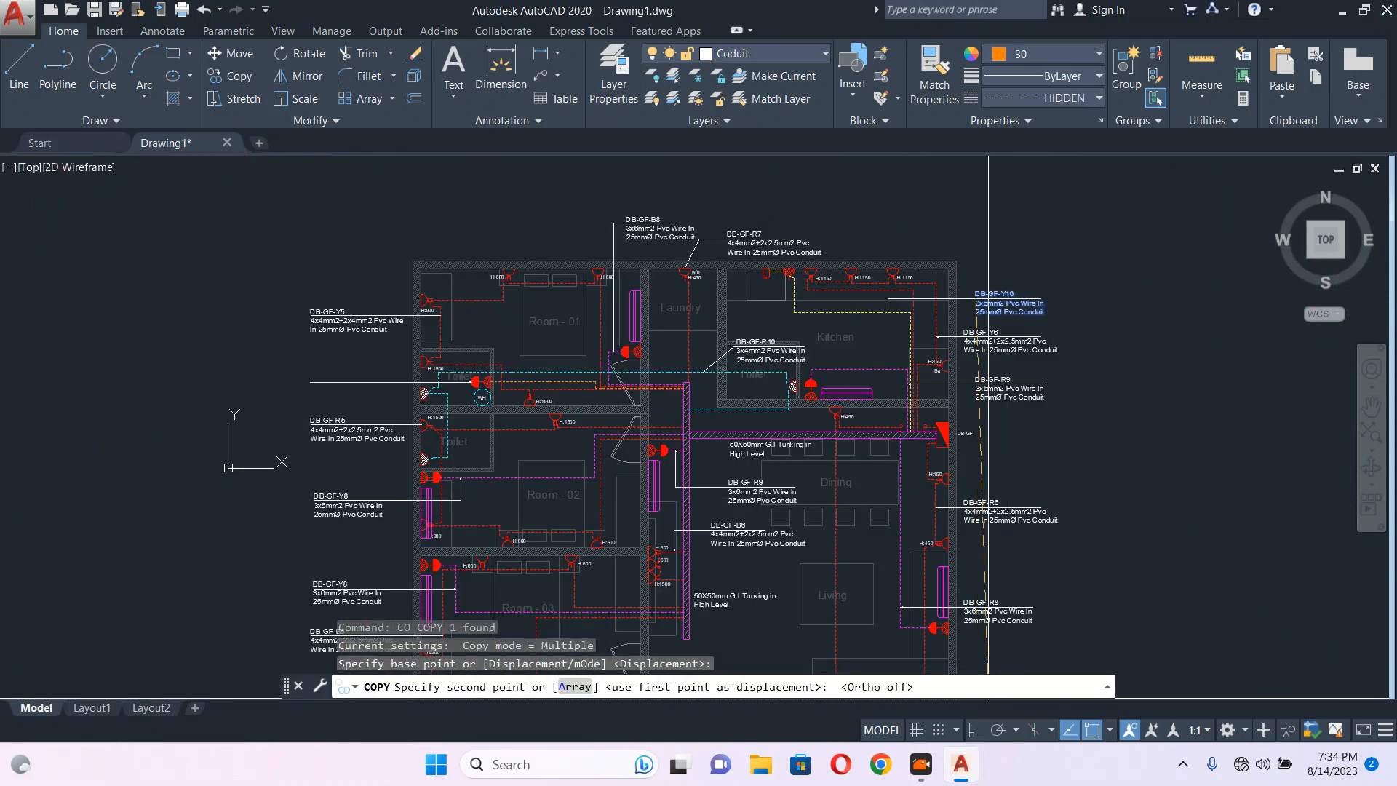
scroll(310, 401, "up", 8)
left_click(310, 204)
key("Escape")
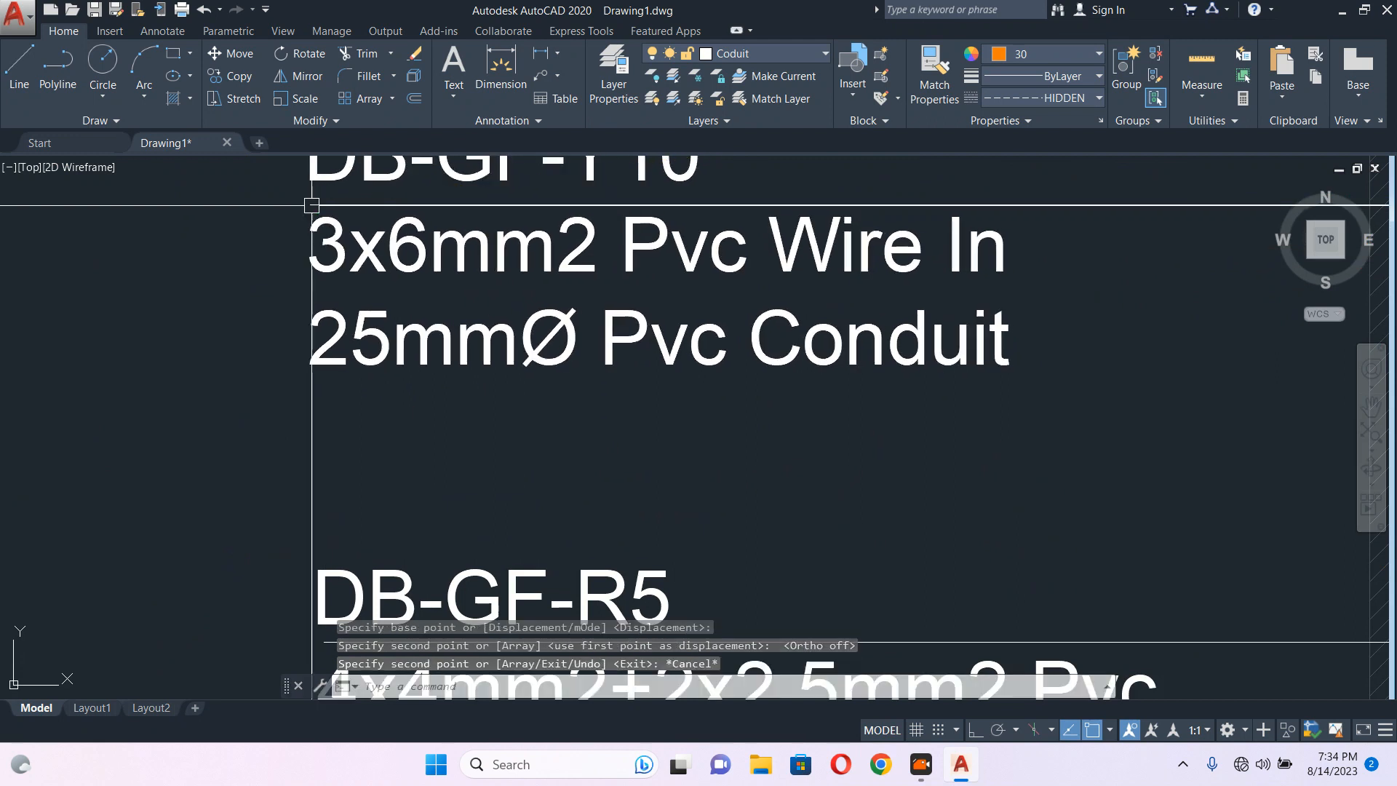
scroll(397, 298, "down", 4)
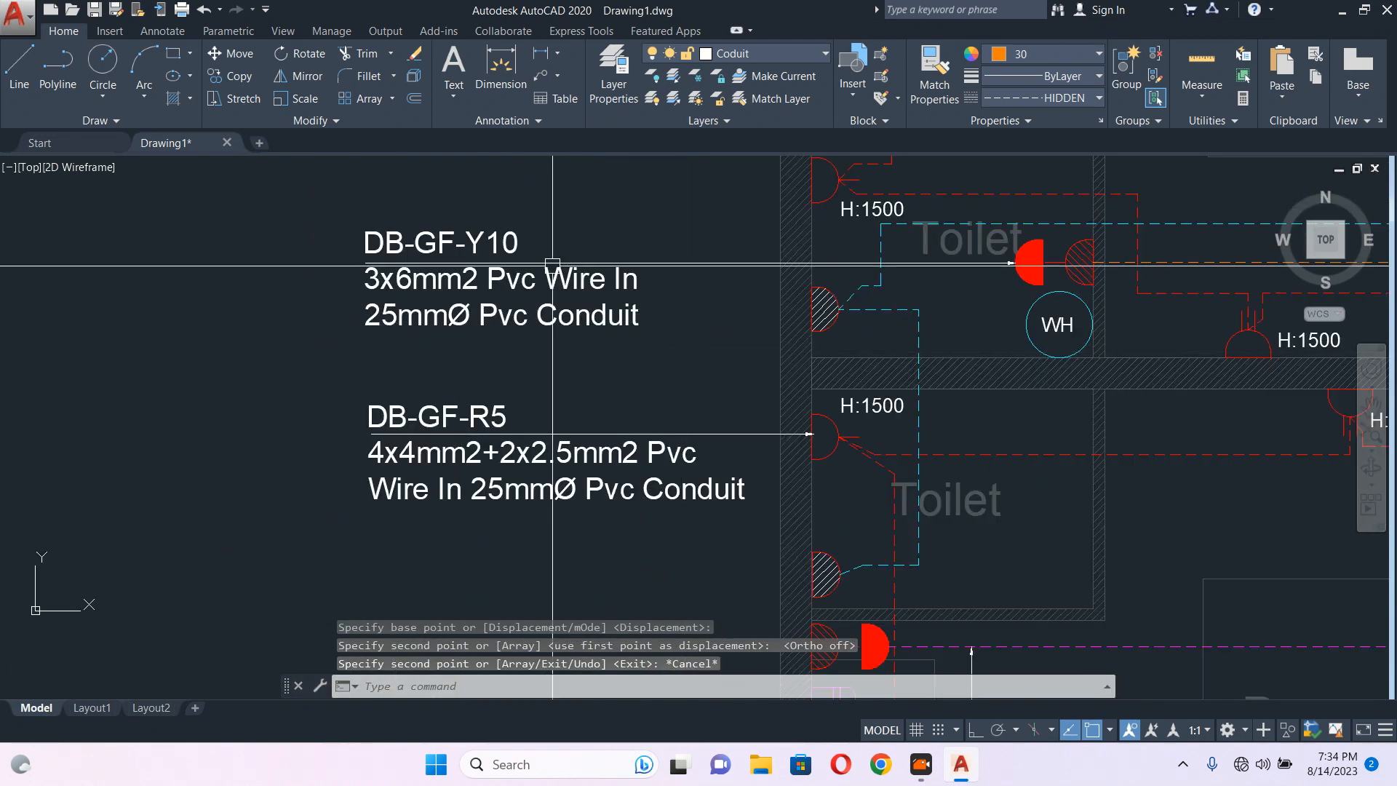
middle_click_drag(712, 303, 762, 341)
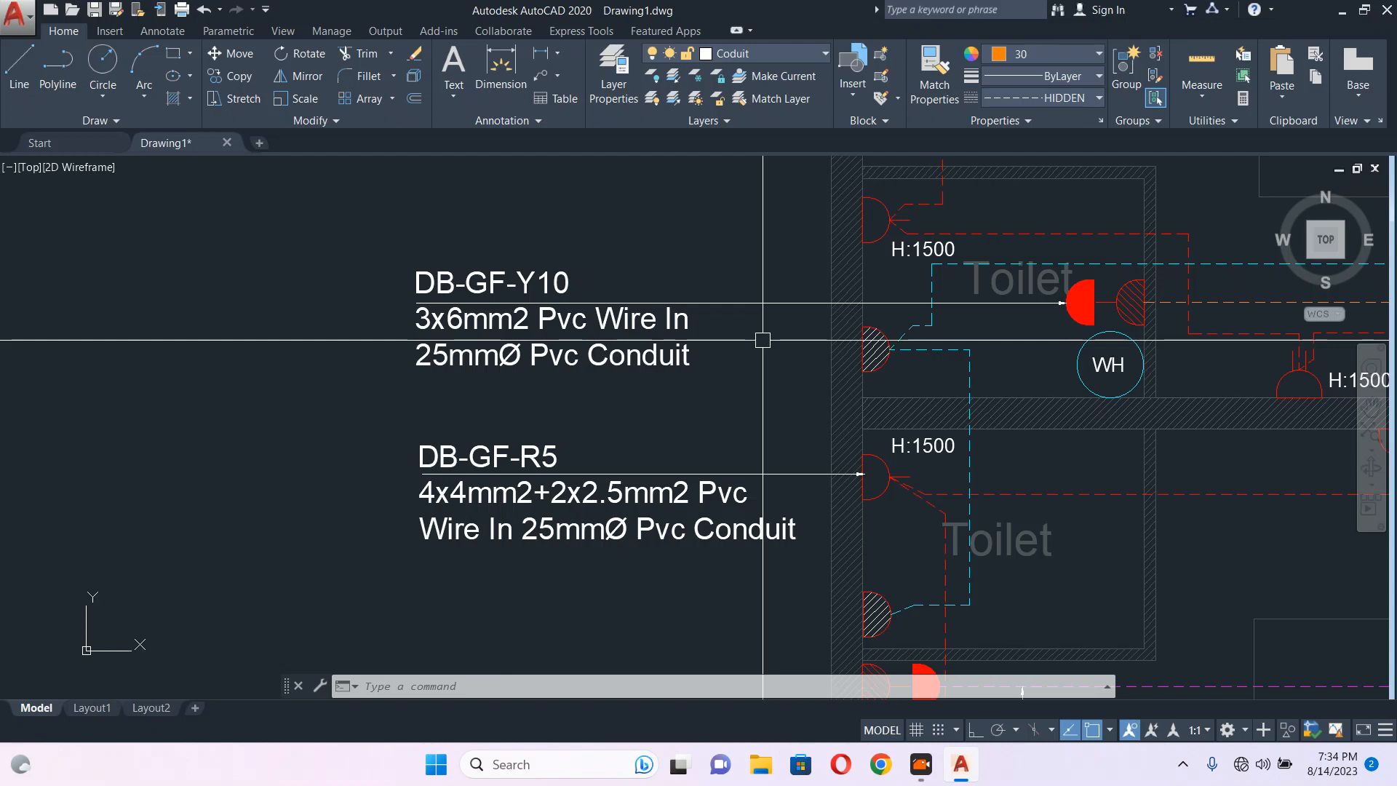
scroll(936, 337, "down", 2)
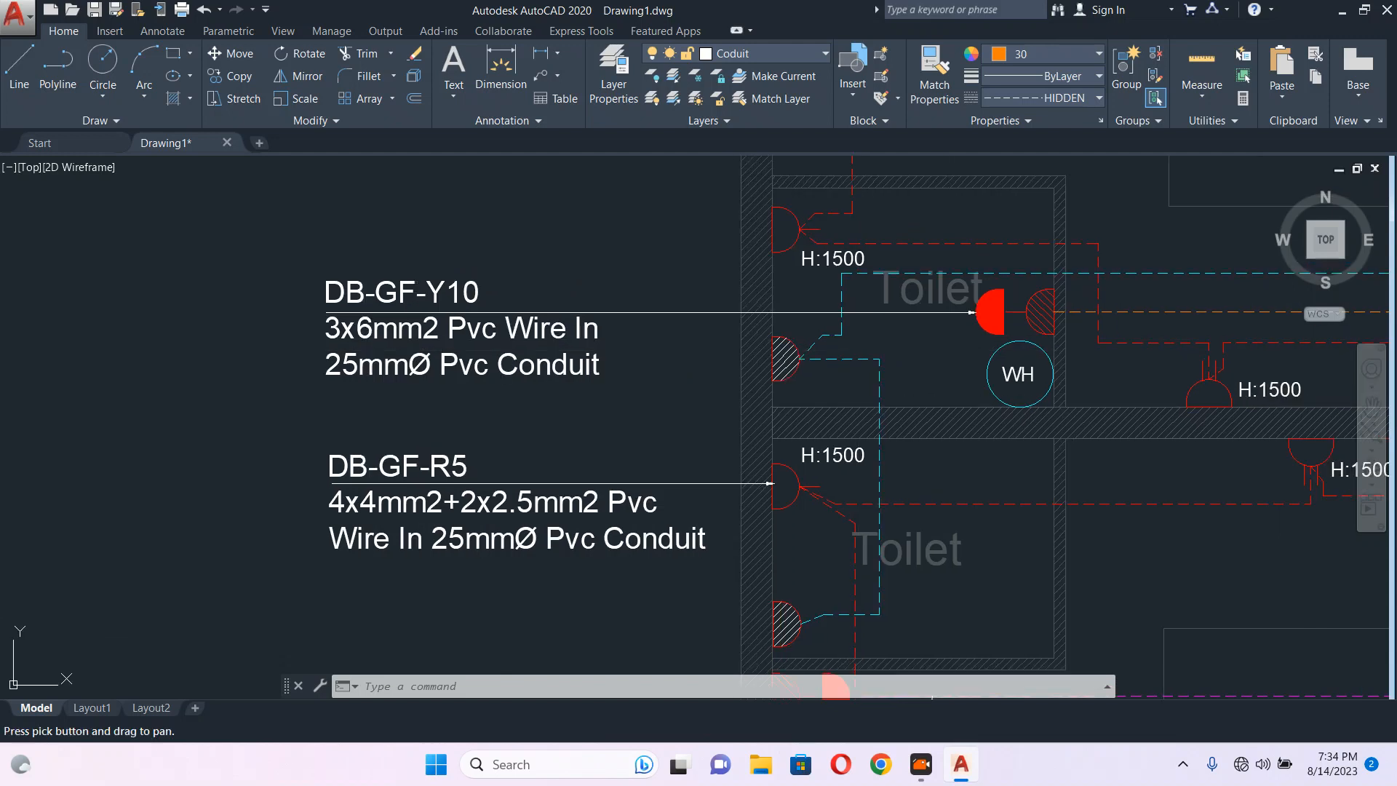
scroll(763, 353, "down", 2)
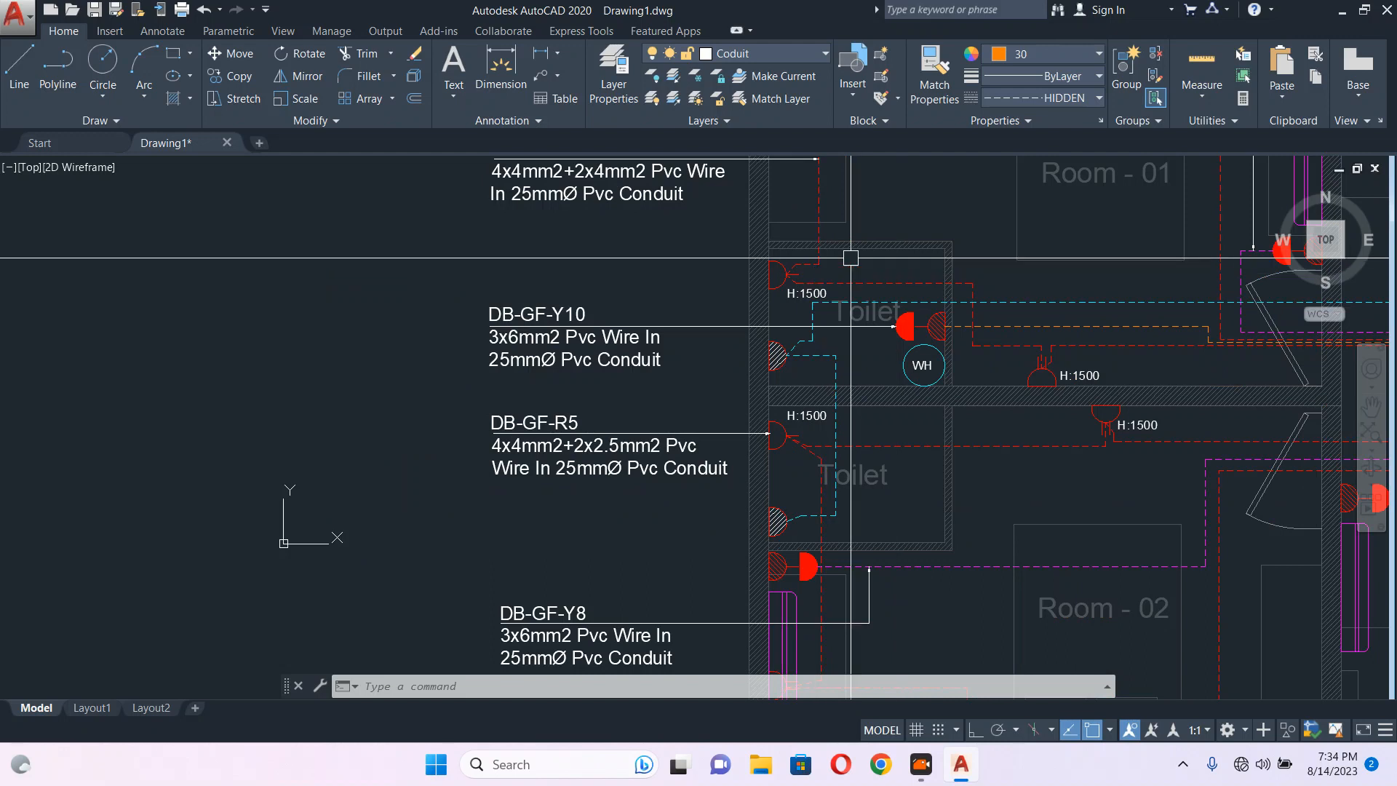
middle_click_drag(727, 246, 732, 251)
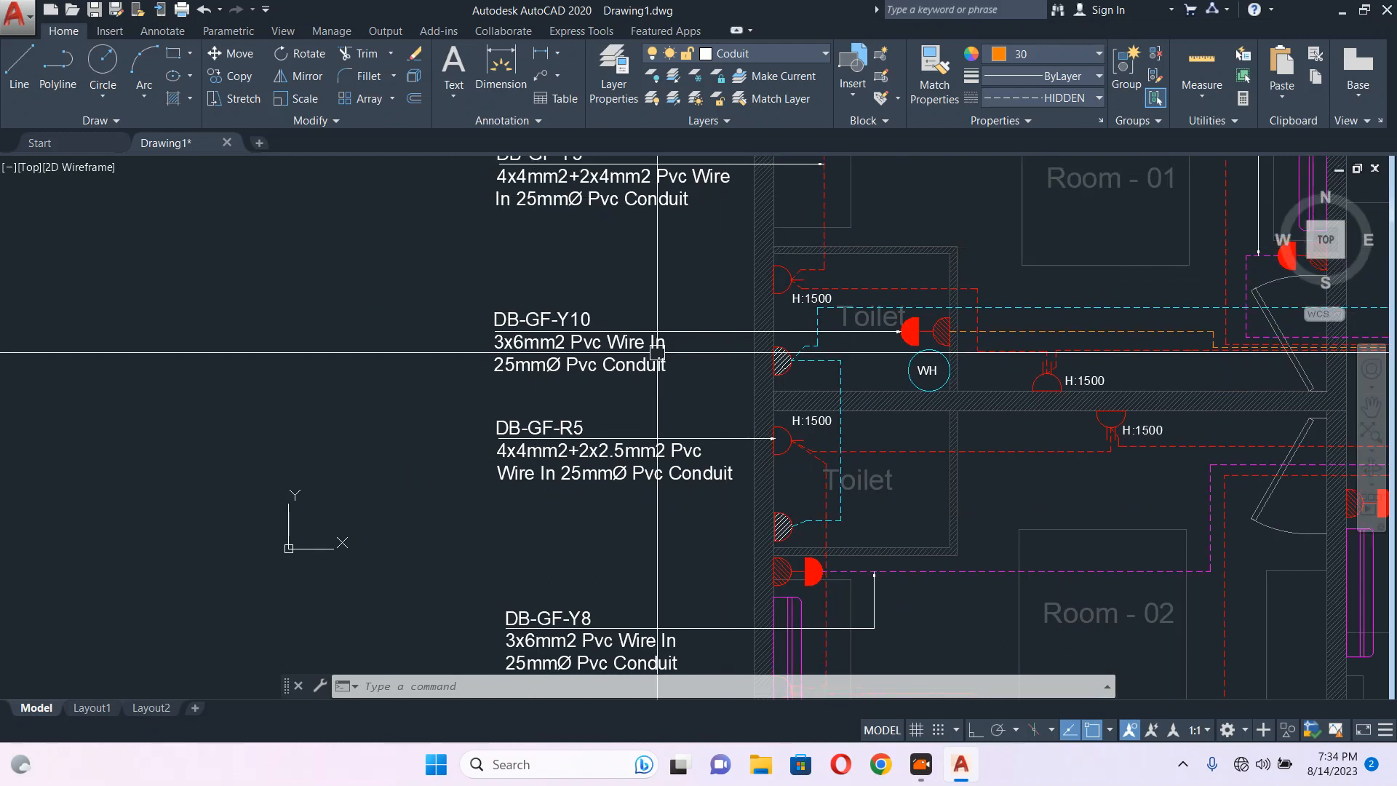
scroll(569, 340, "up", 2)
left_click(569, 368)
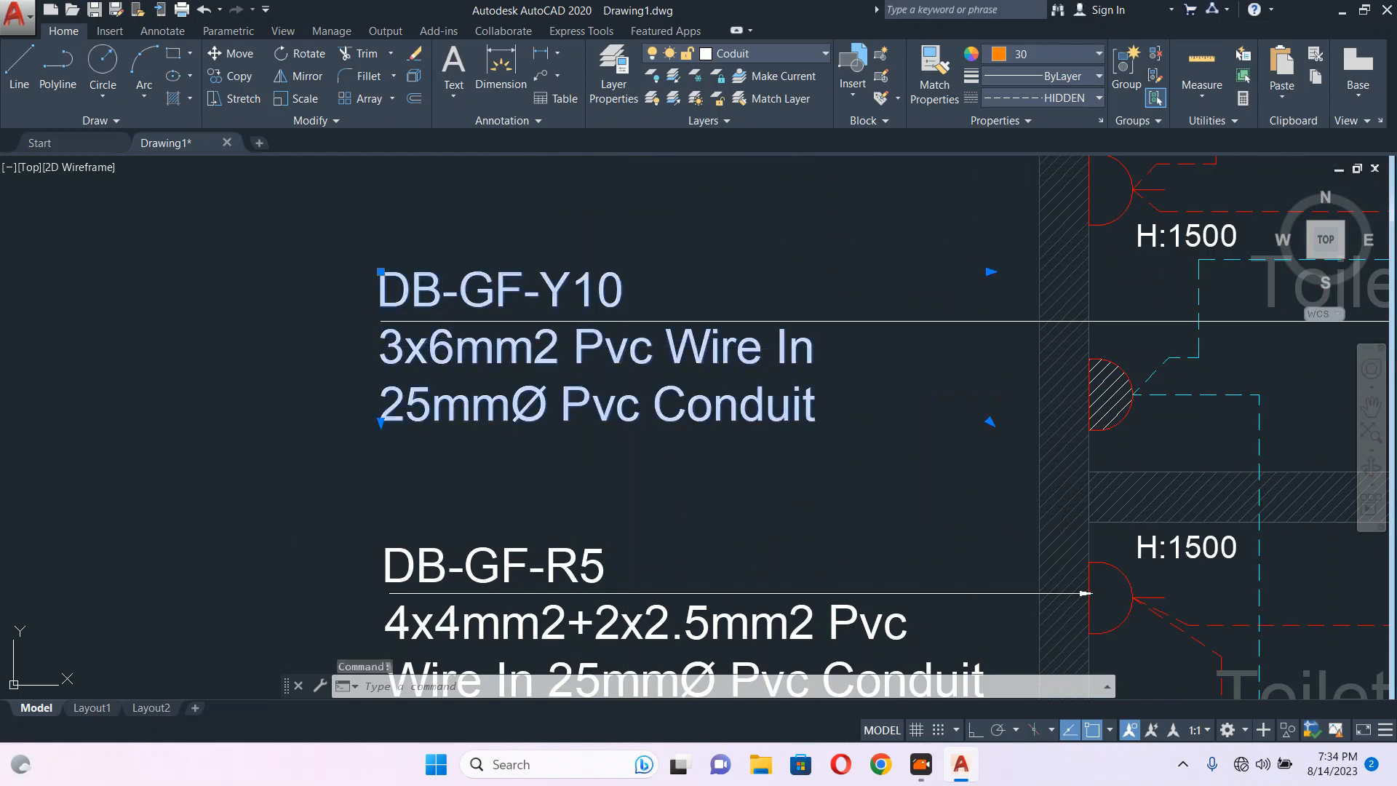
double_click(436, 347)
left_click_drag(455, 347, 433, 347)
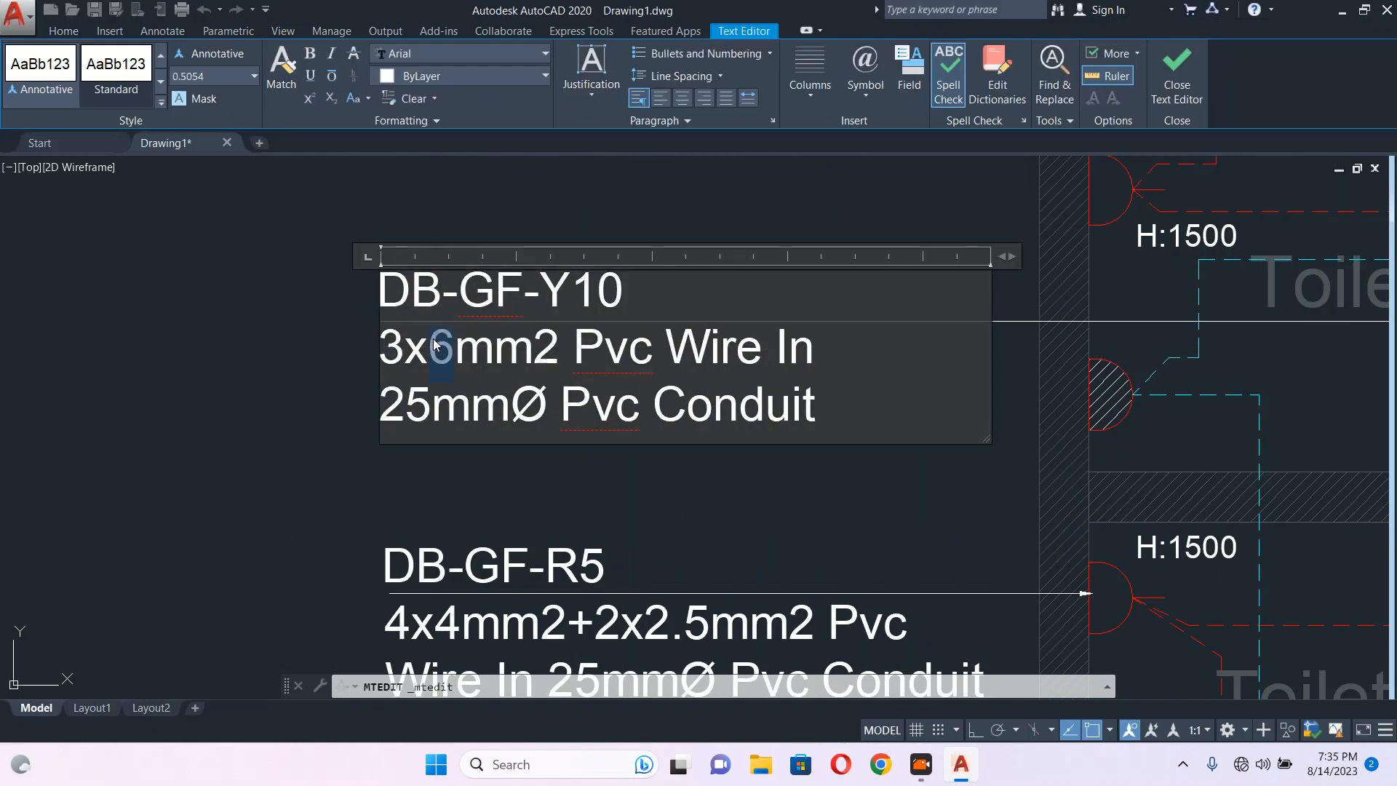
left_click(557, 183)
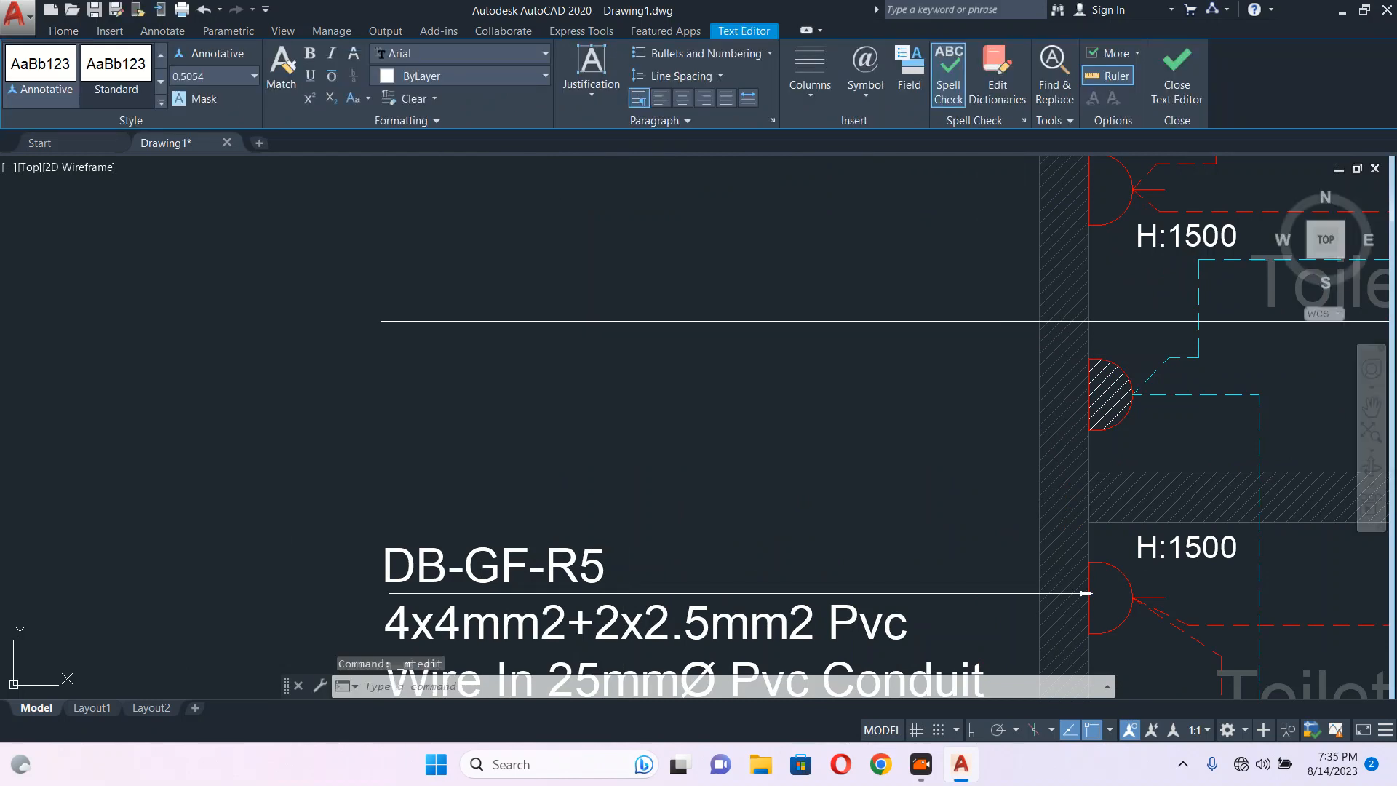
scroll(520, 370, "down", 1)
middle_click_drag(956, 376, 529, 387)
scroll(530, 387, "down", 1)
scroll(914, 319, "down", 1)
mouse_move(915, 319)
middle_mouse_down()
mouse_move(929, 315)
mouse_move(641, 381)
middle_mouse_up()
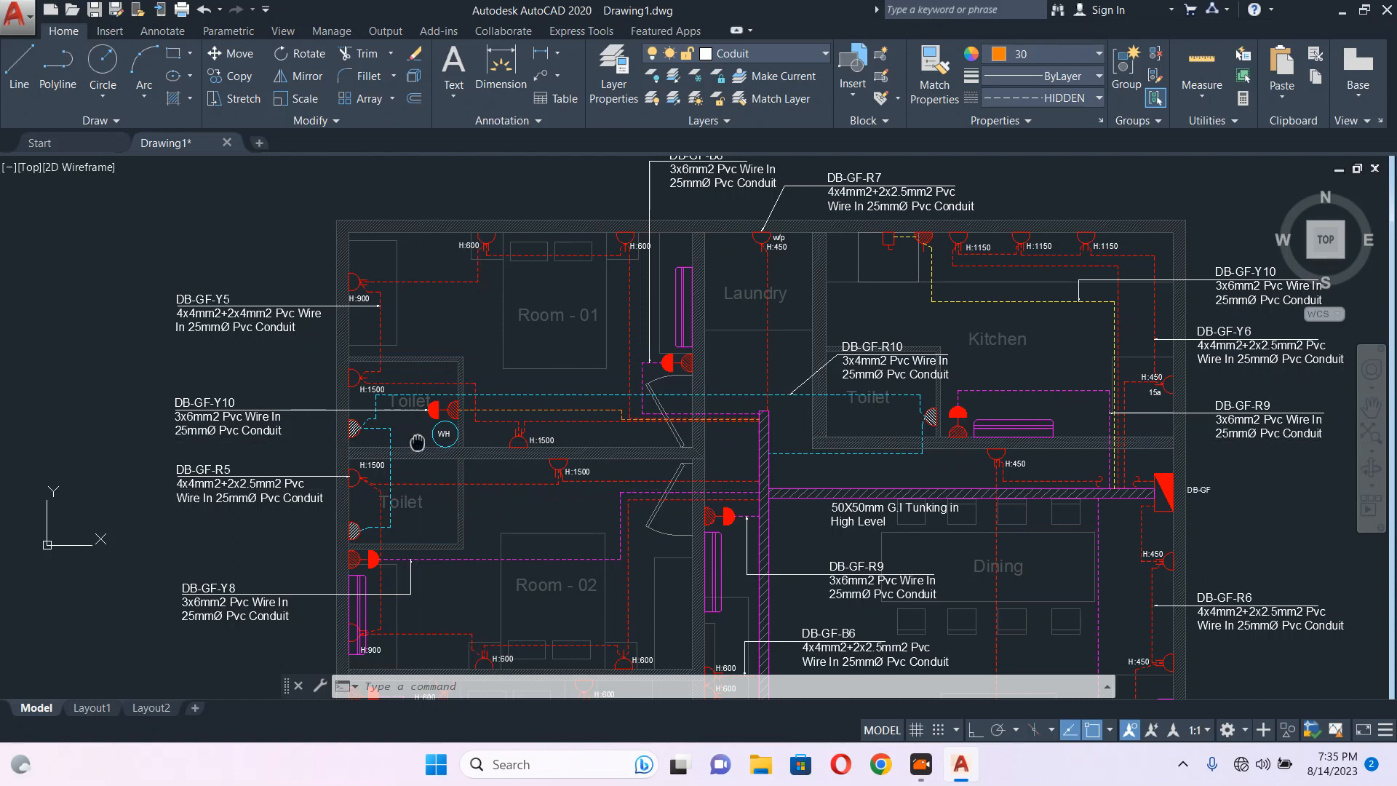
Change the circuit reference in the upper toilet's water heater label to DB-GF-B10.
middle_click_drag(417, 441, 441, 428)
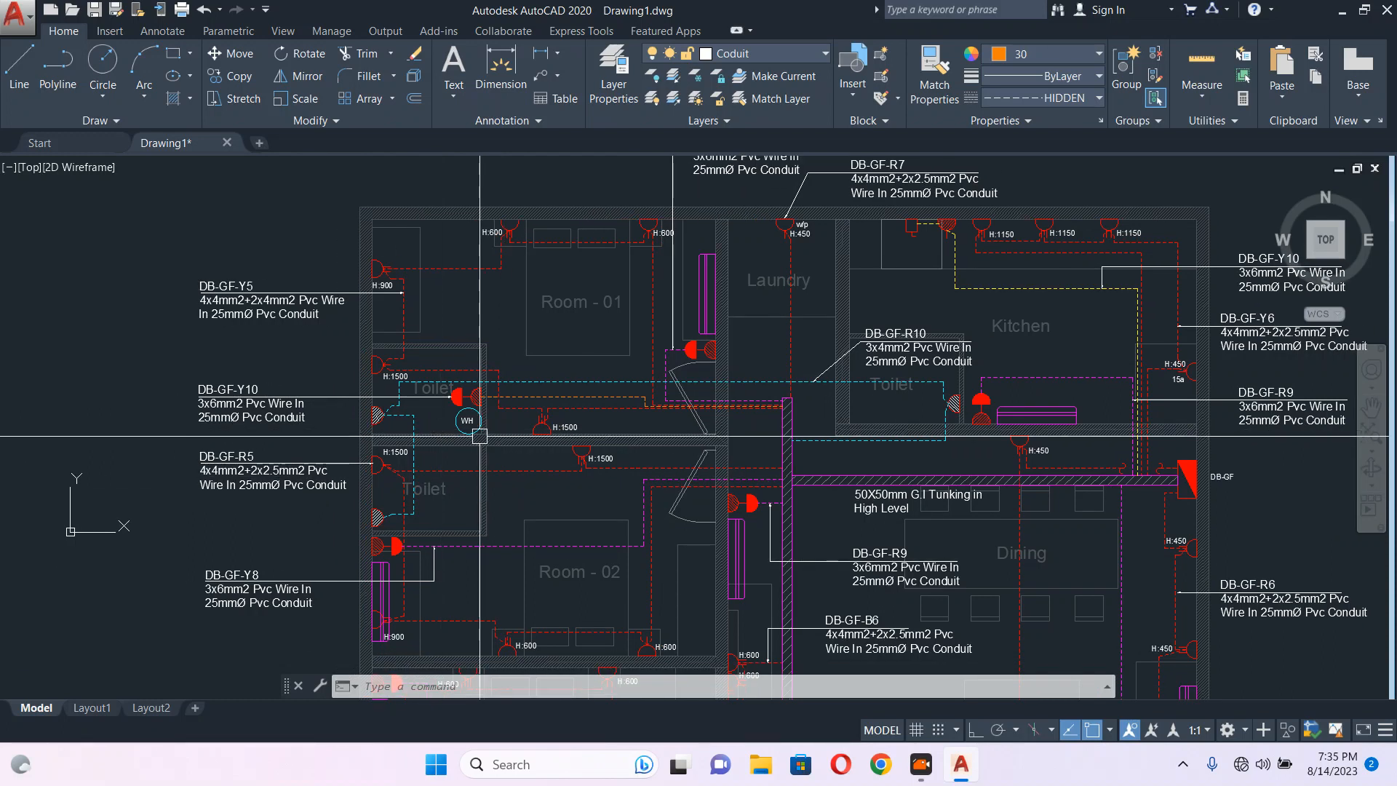
middle_click_drag(987, 354, 859, 365)
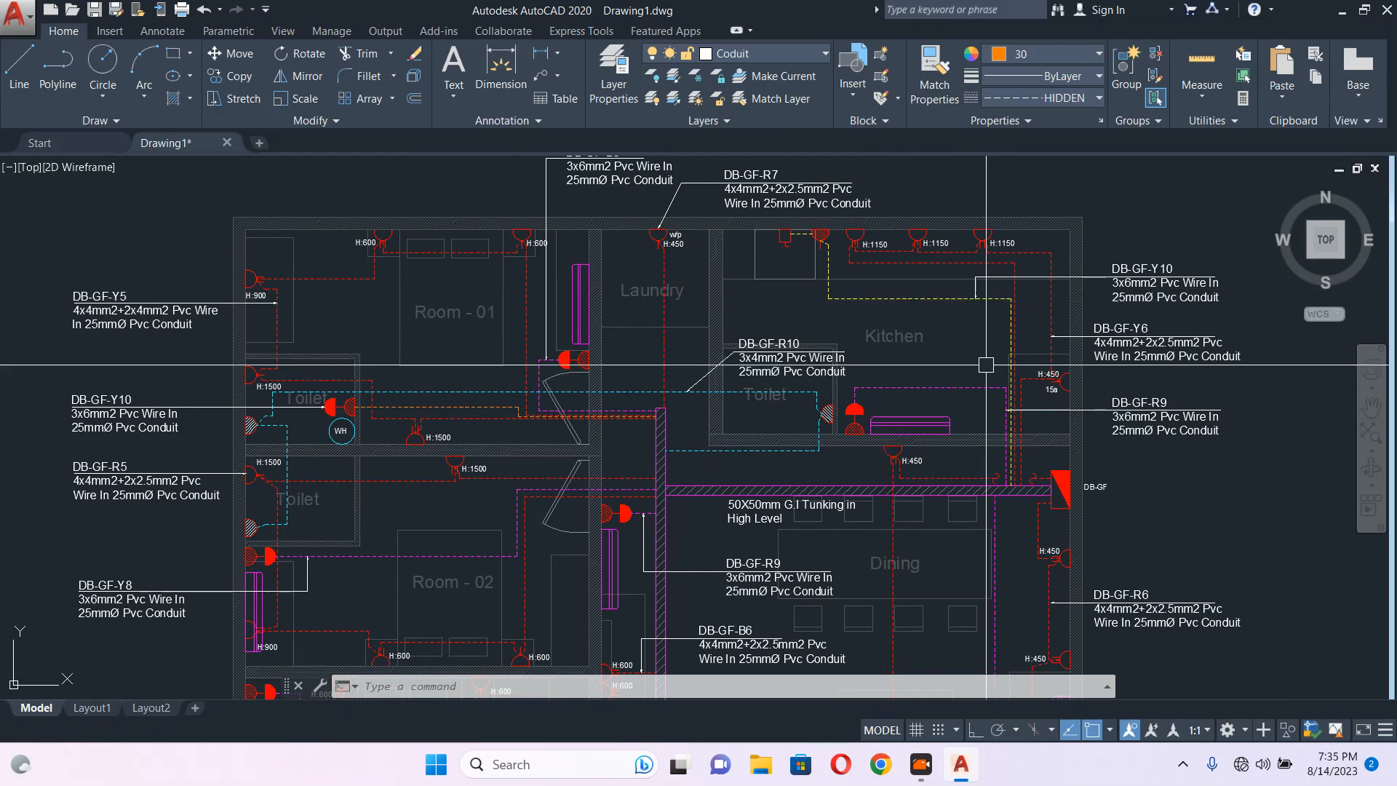
scroll(93, 425, "up", 4)
middle_click_drag(93, 425, 395, 416)
scroll(420, 389, "up", 3)
double_click(508, 292)
left_click_drag(508, 293, 489, 290)
type("B-GF-B10")
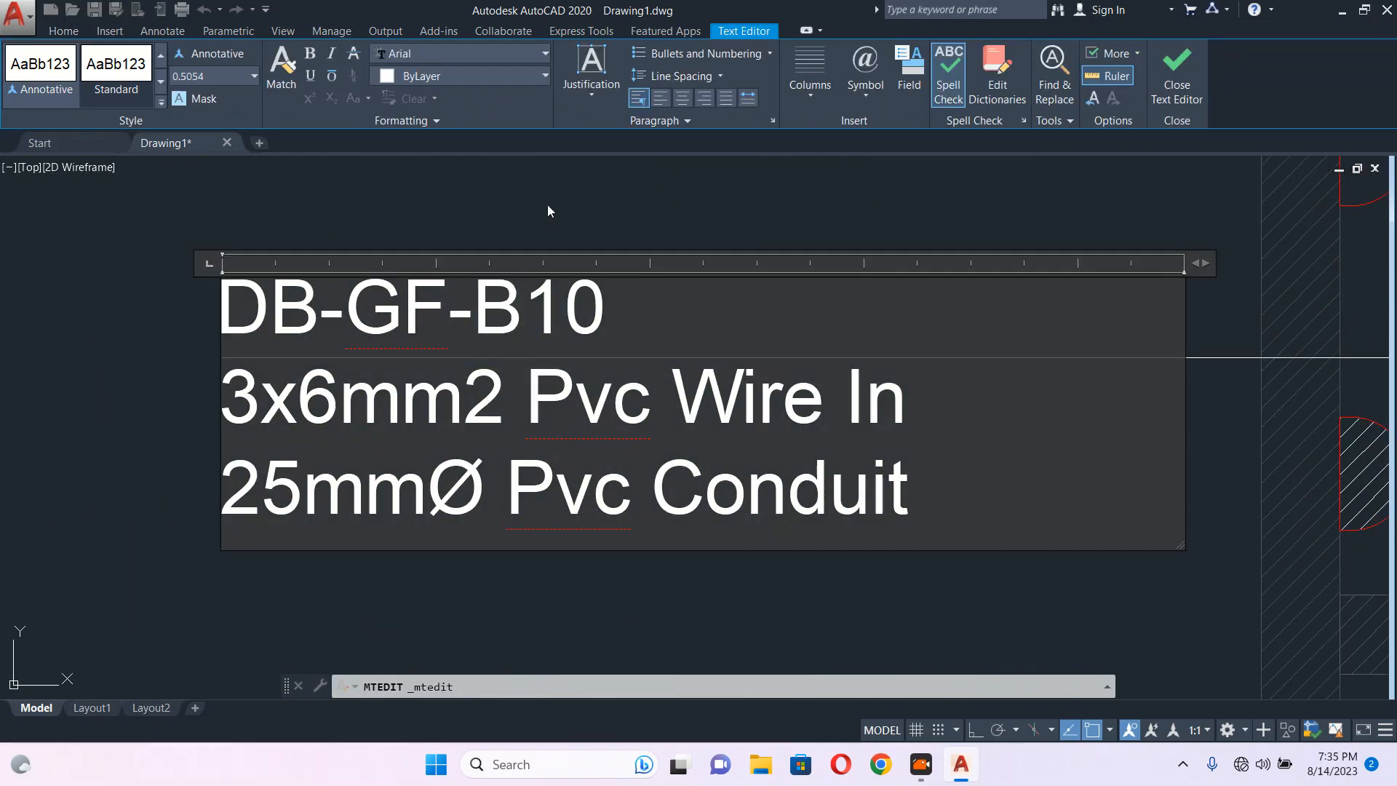
left_click(543, 213)
scroll(509, 308, "down", 6)
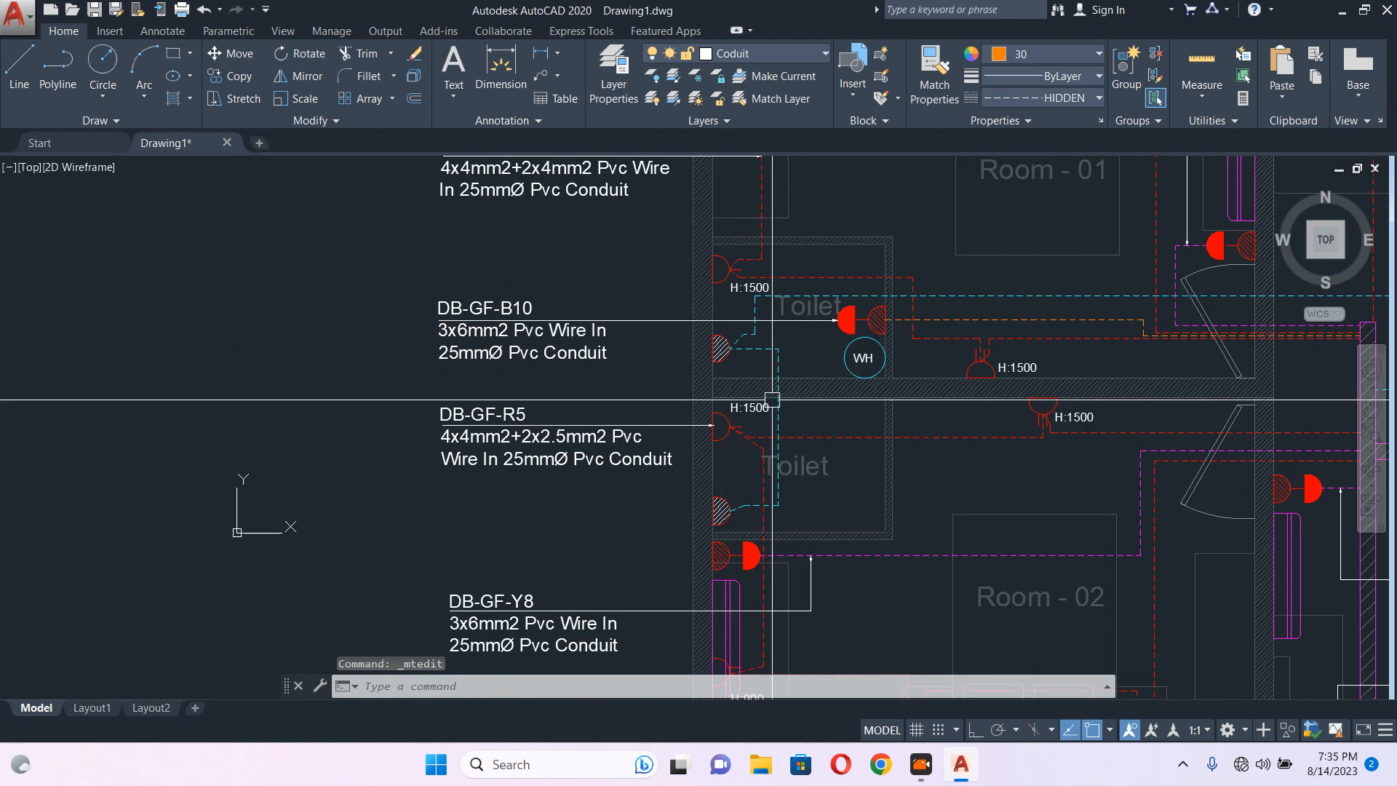
Examine the DB-GF-Y5, DB-GF-B10 and DB-GF-R5 labels and the conduit runs serving the two toilets.
scroll(627, 351, "up", 2)
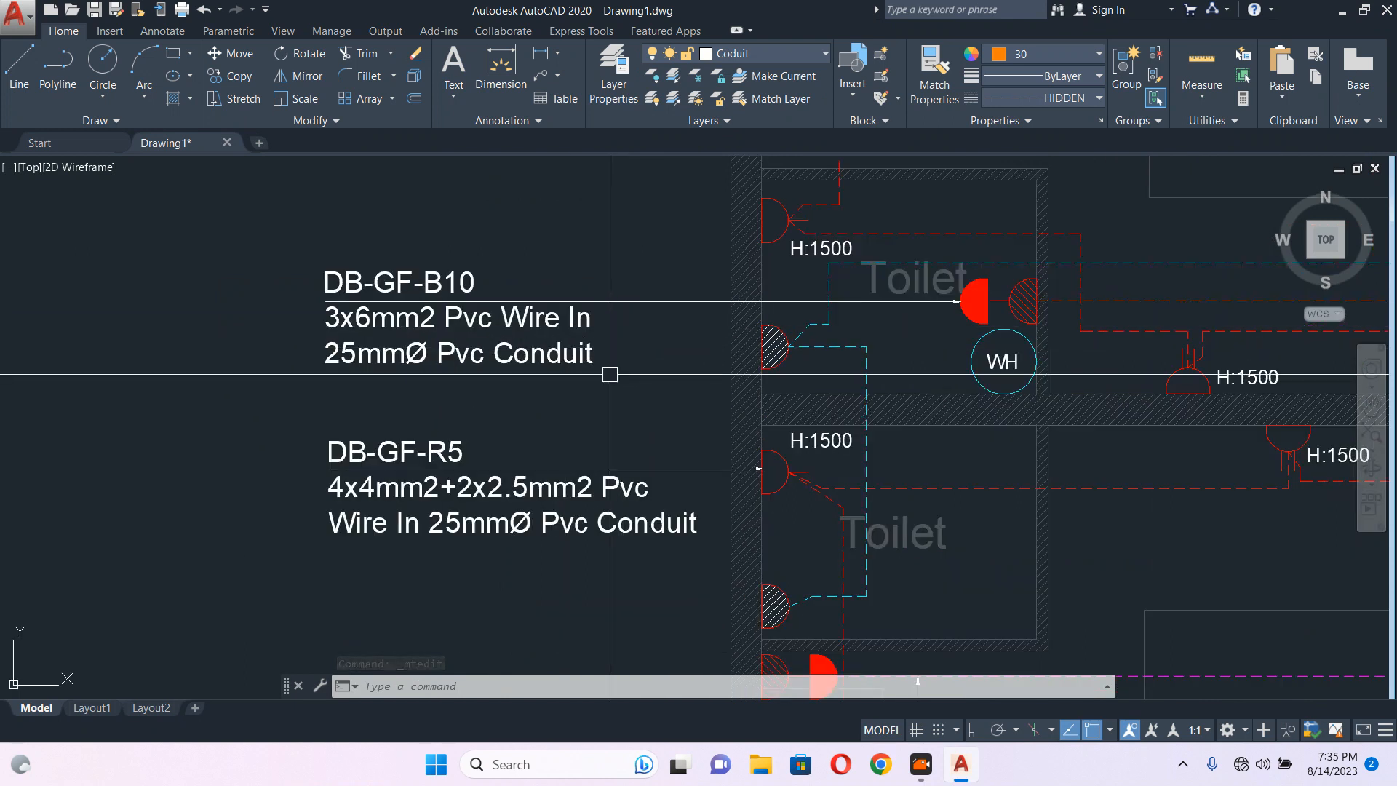
middle_click_drag(749, 382, 648, 564)
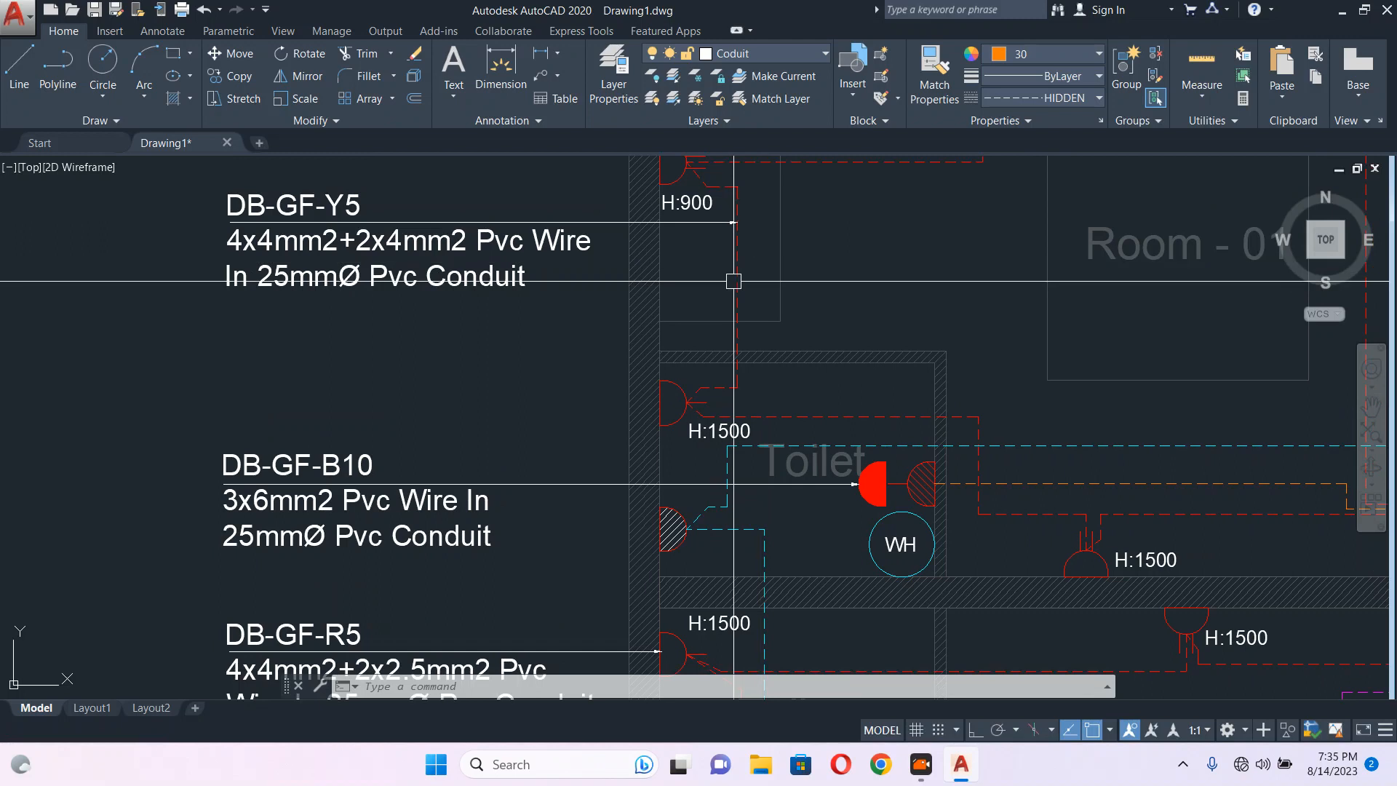
mouse_move(740, 290)
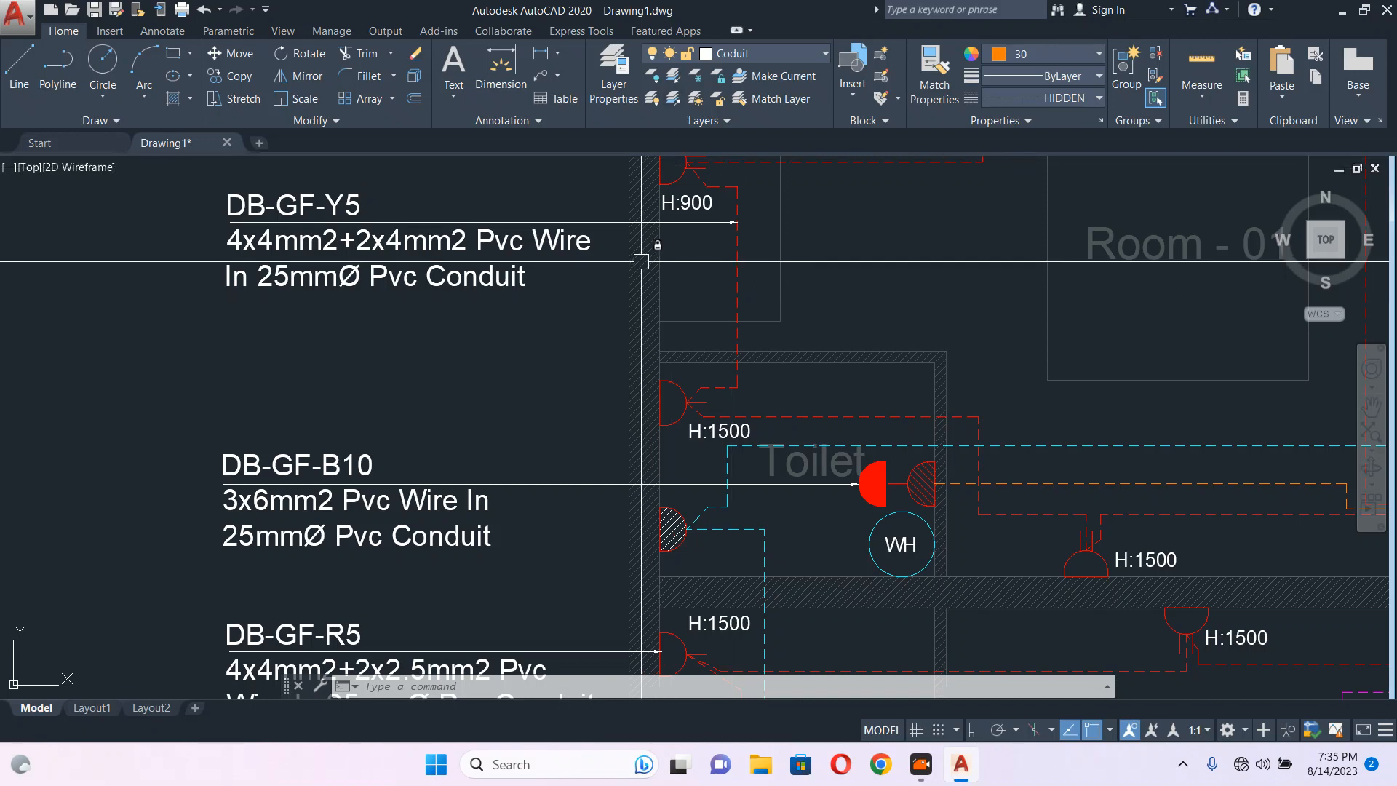
scroll(607, 327, "down", 1)
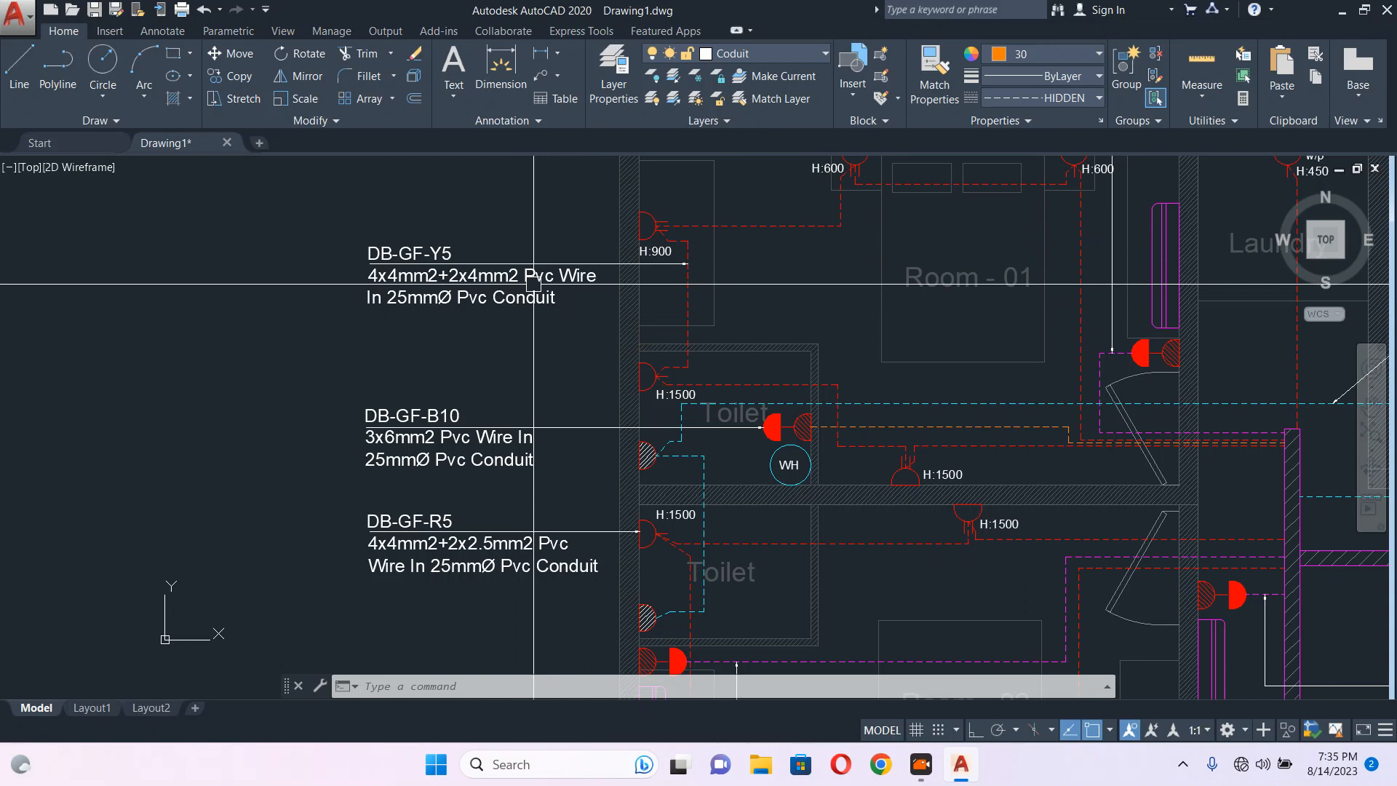
middle_click_drag(682, 404, 641, 356)
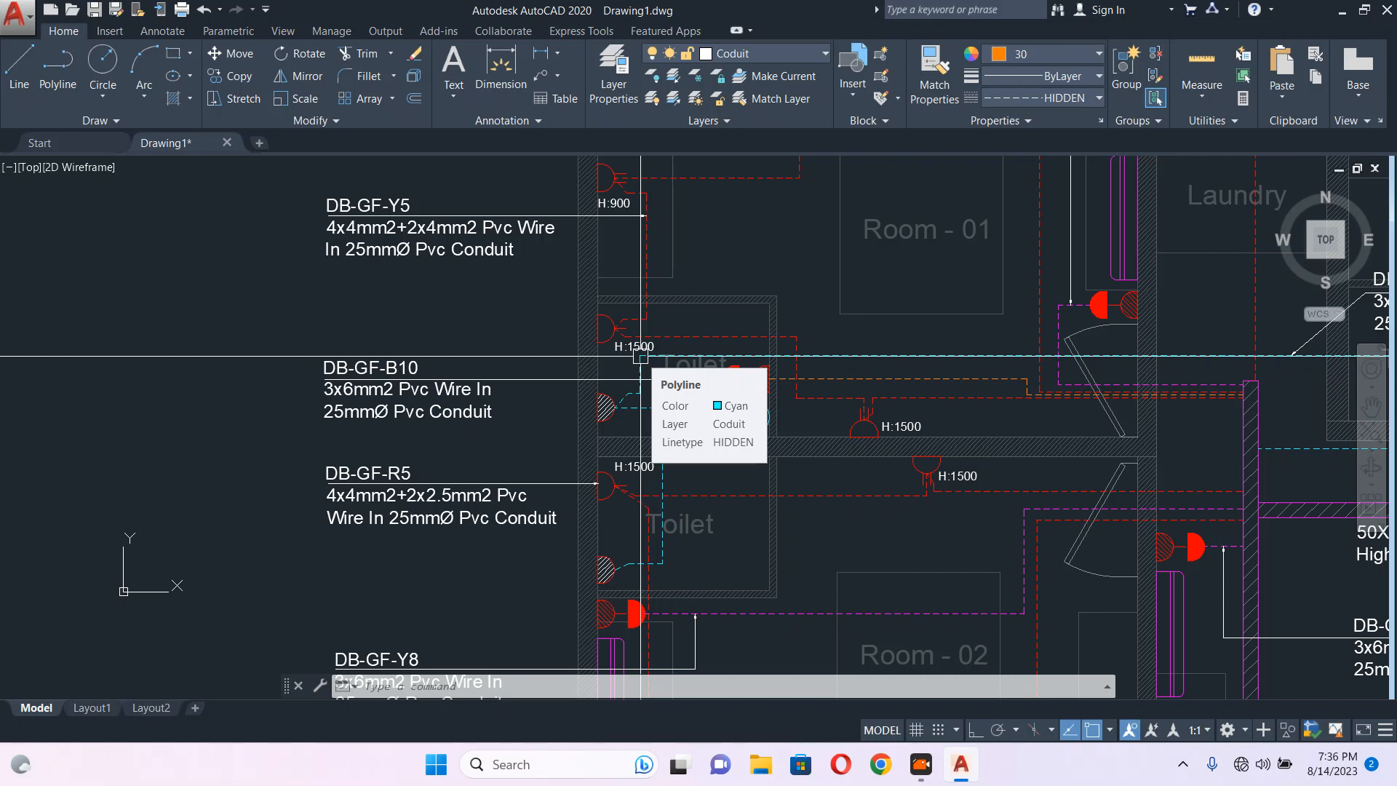
middle_click_drag(641, 281, 454, 420)
scroll(451, 402, "down", 2)
scroll(515, 468, "up", 4)
middle_click_drag(537, 473, 763, 380)
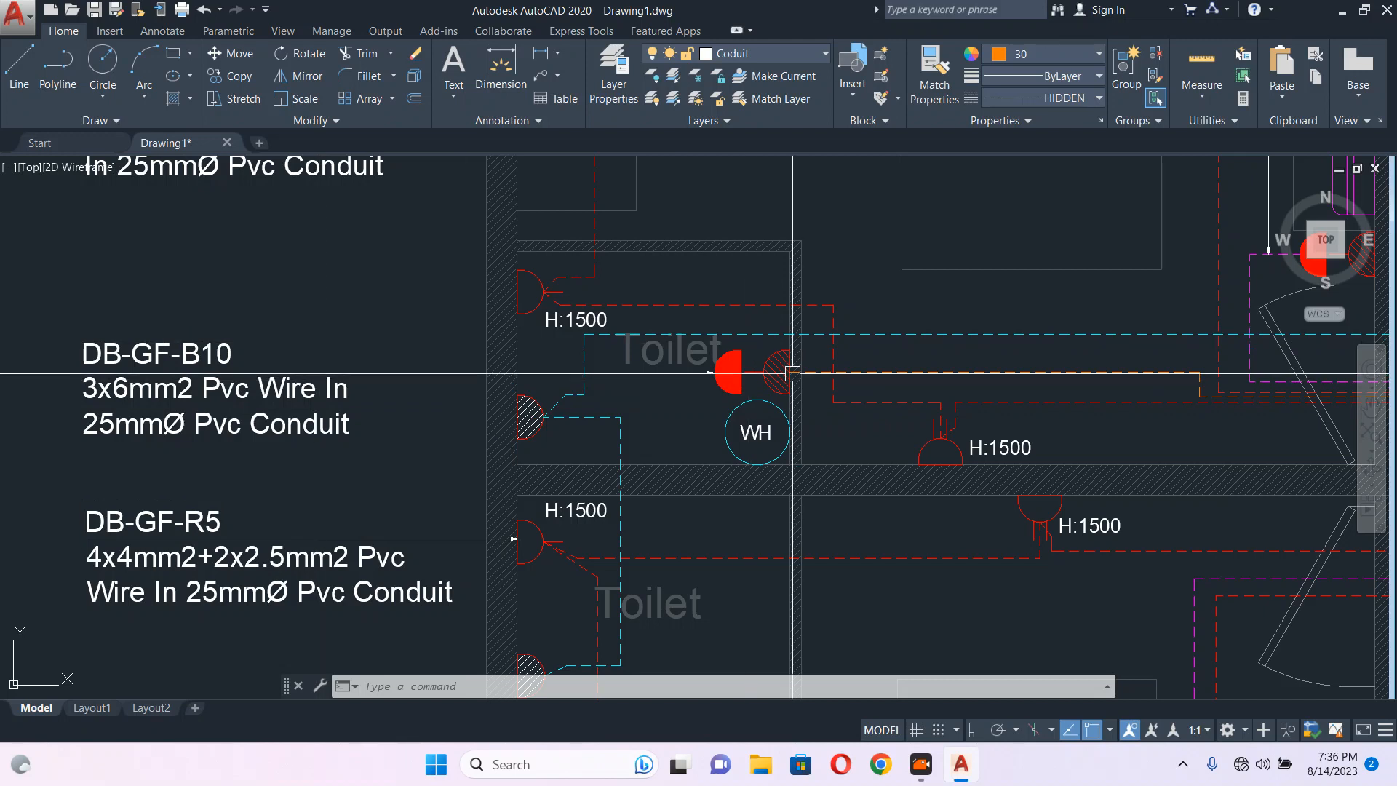
scroll(337, 399, "down", 2)
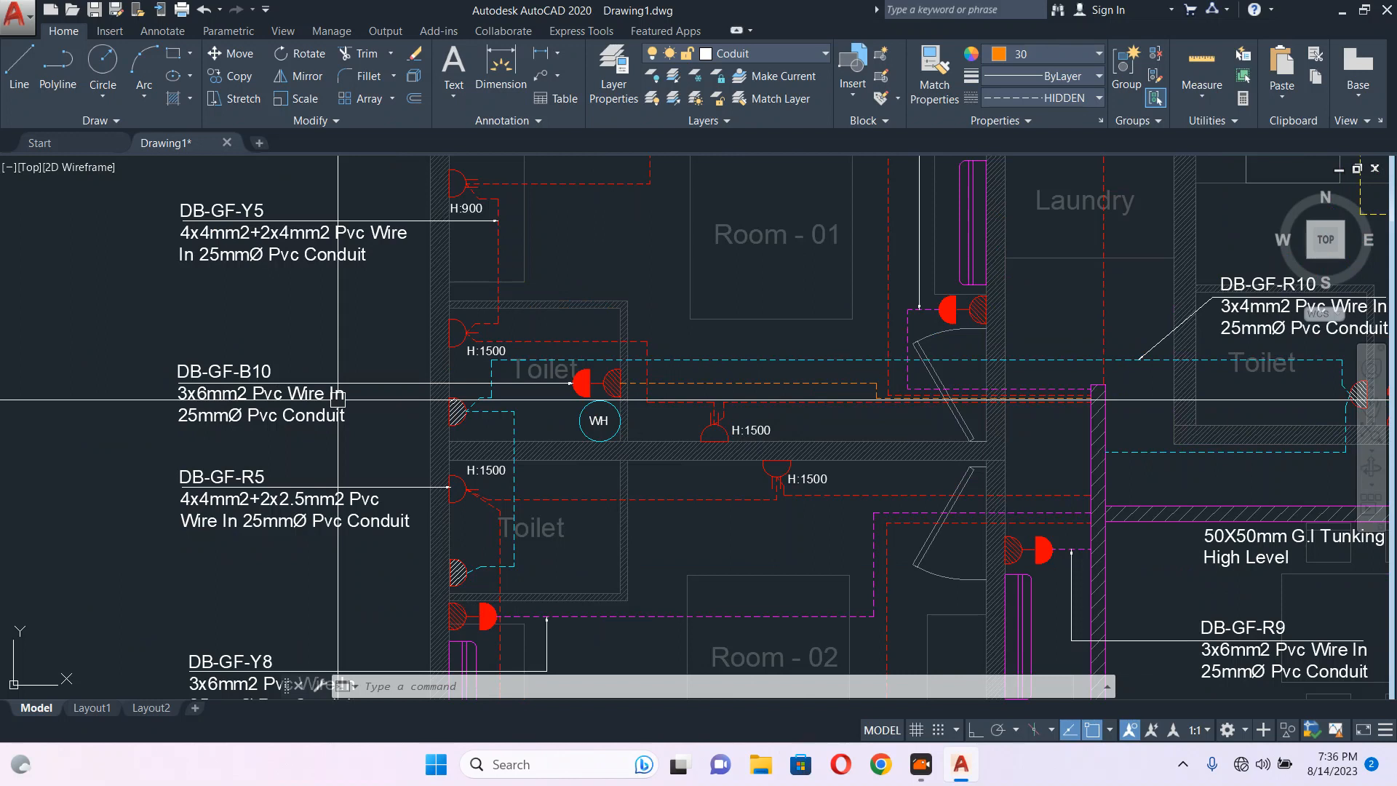
scroll(284, 400, "up", 4)
scroll(411, 338, "down", 4)
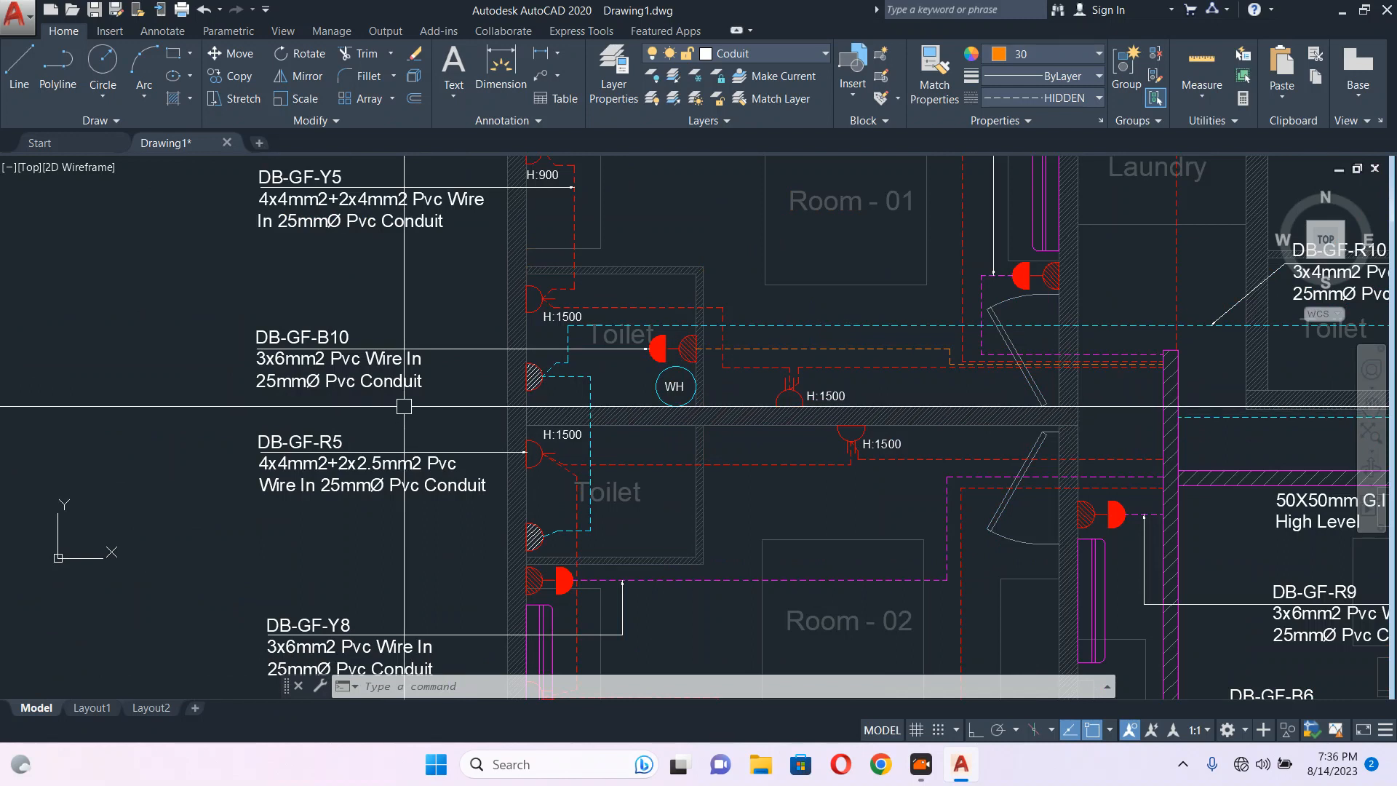
scroll(341, 348, "up", 4)
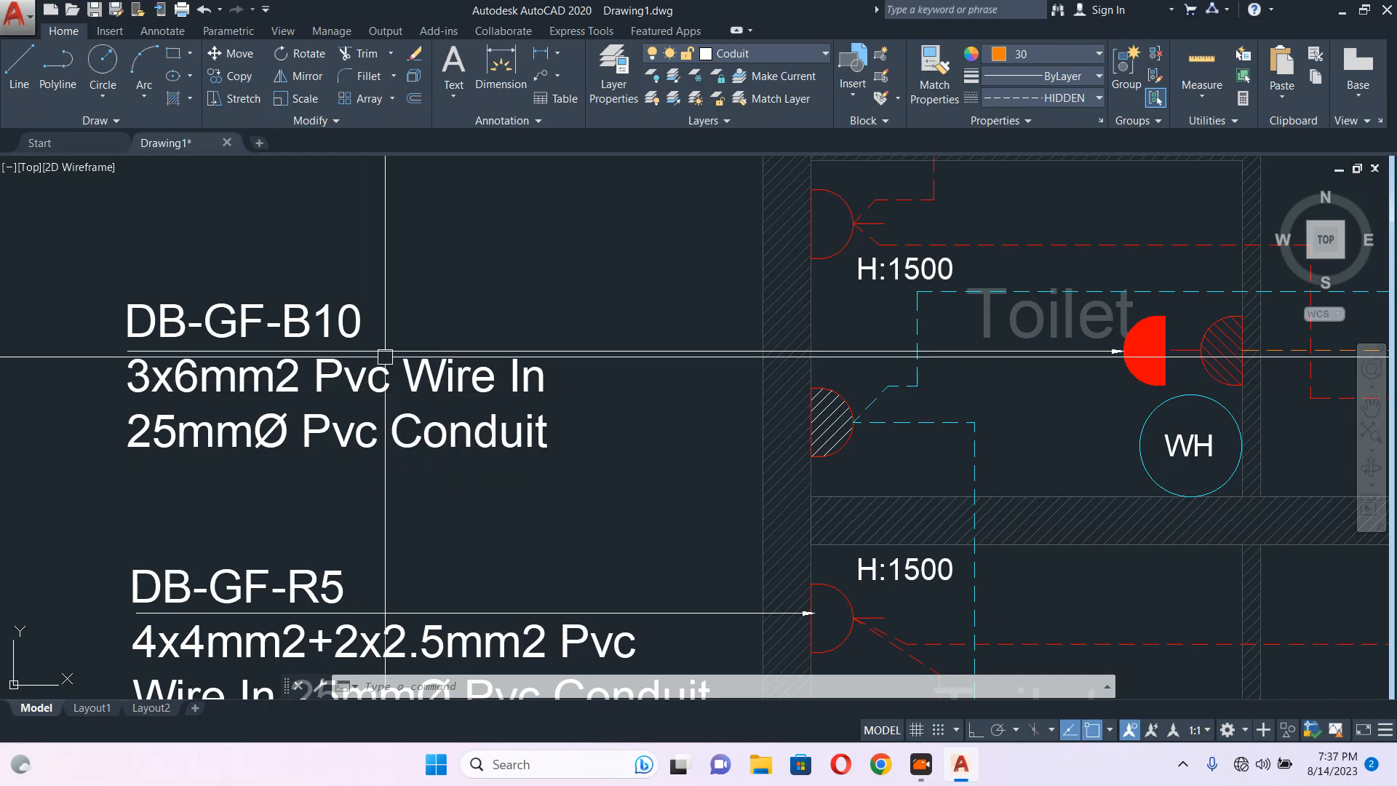
scroll(385, 356, "down", 5)
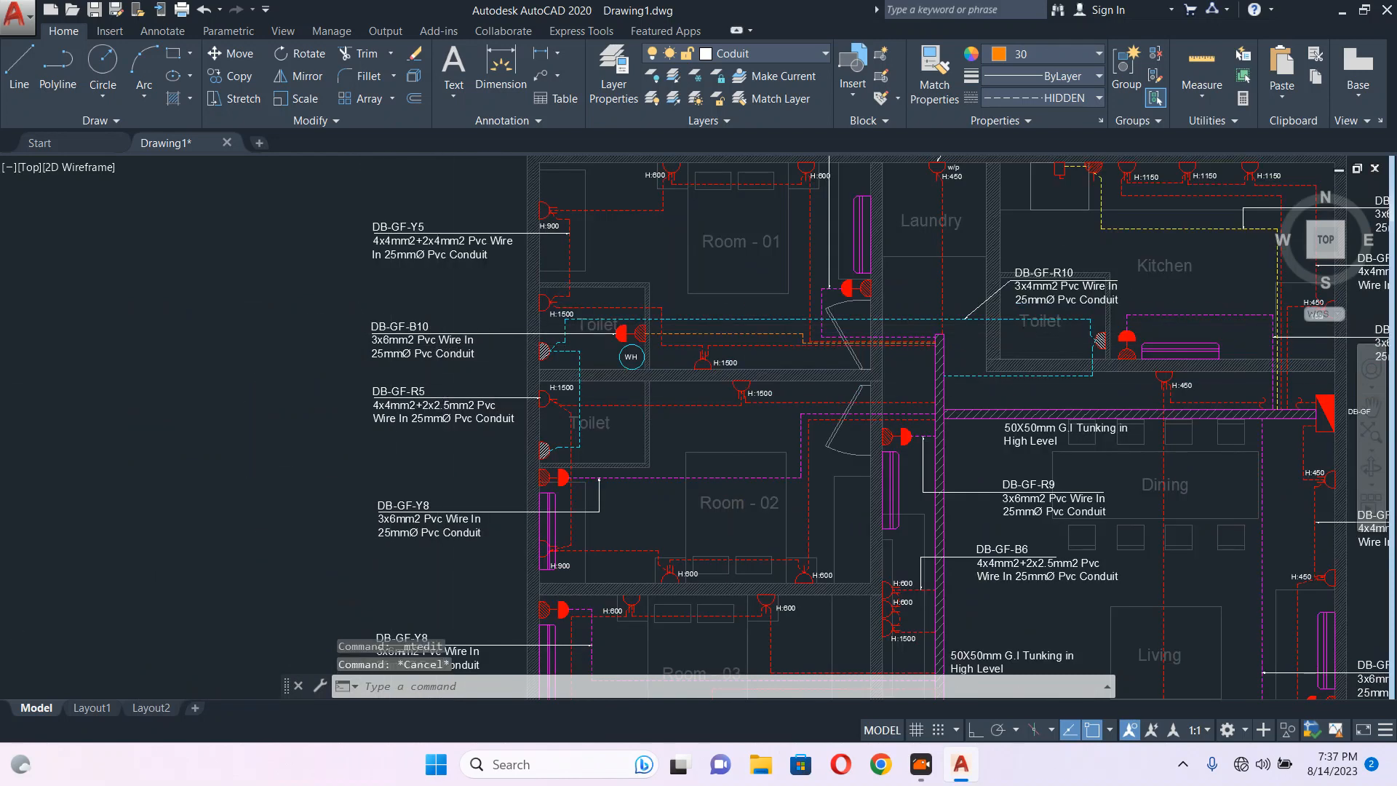
scroll(420, 349, "up", 5)
scroll(369, 375, "down", 4)
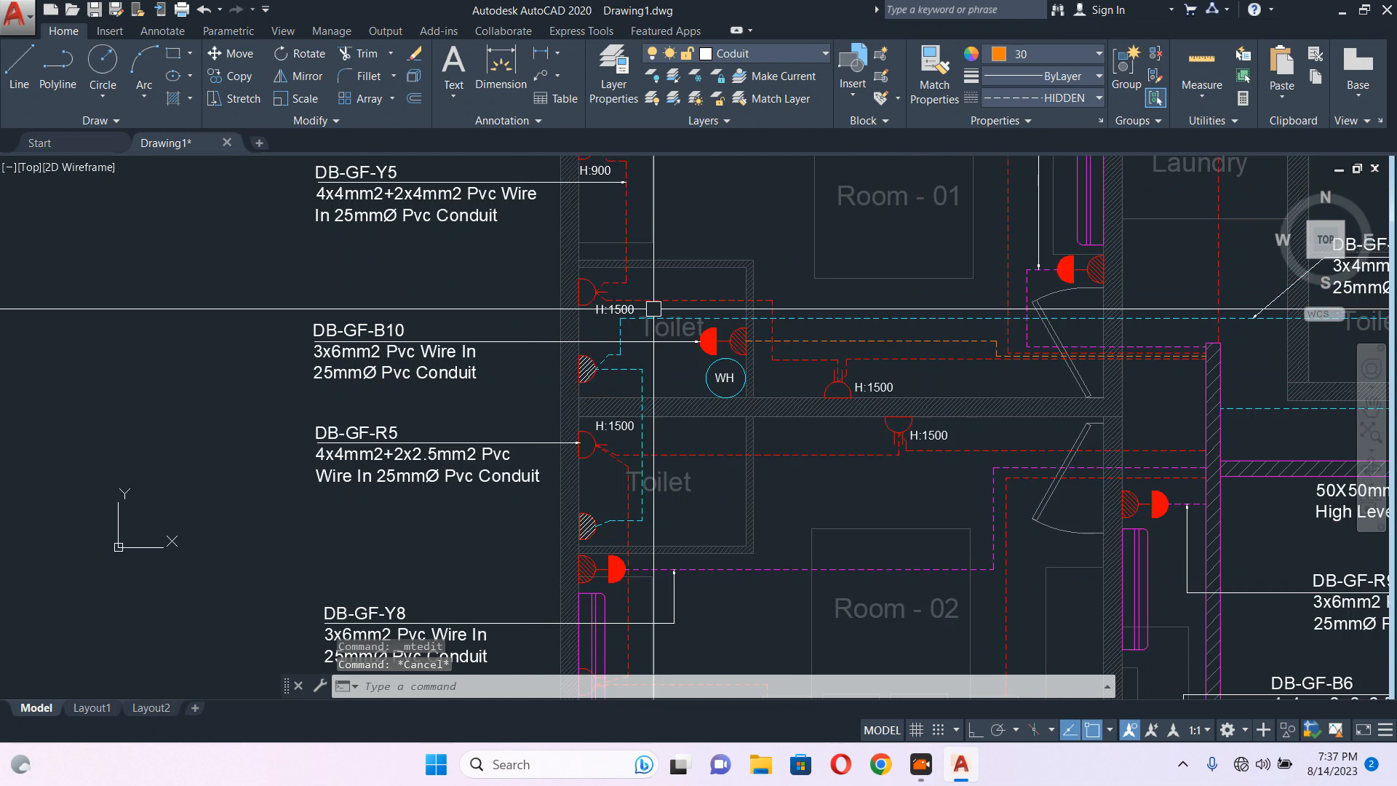
Move the DB-GF-Y5 label and its leader slightly down beside Room - 01.
middle_click_drag(653, 307, 595, 396)
key("Escape")
left_click(368, 224)
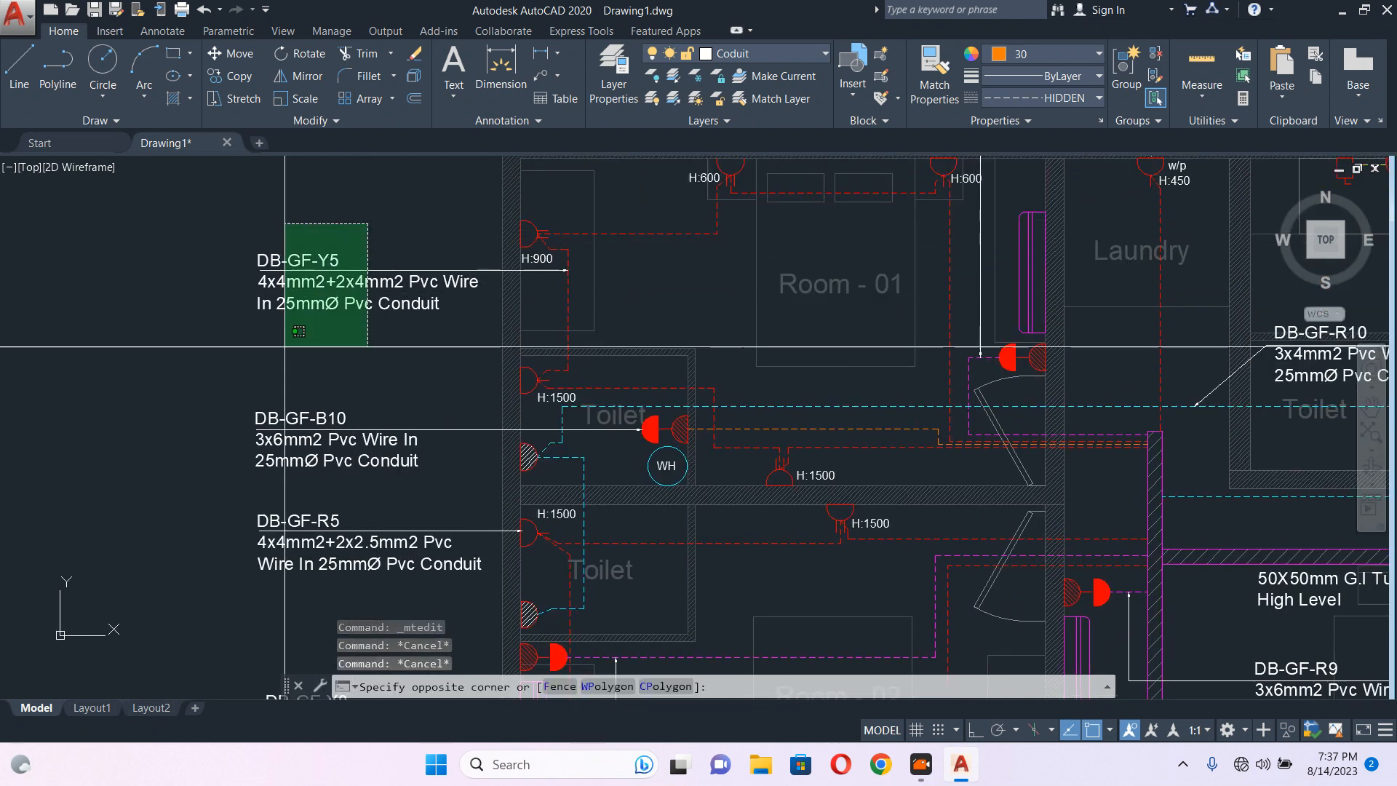
left_click(319, 301)
type("m")
key("Return")
left_click(180, 315)
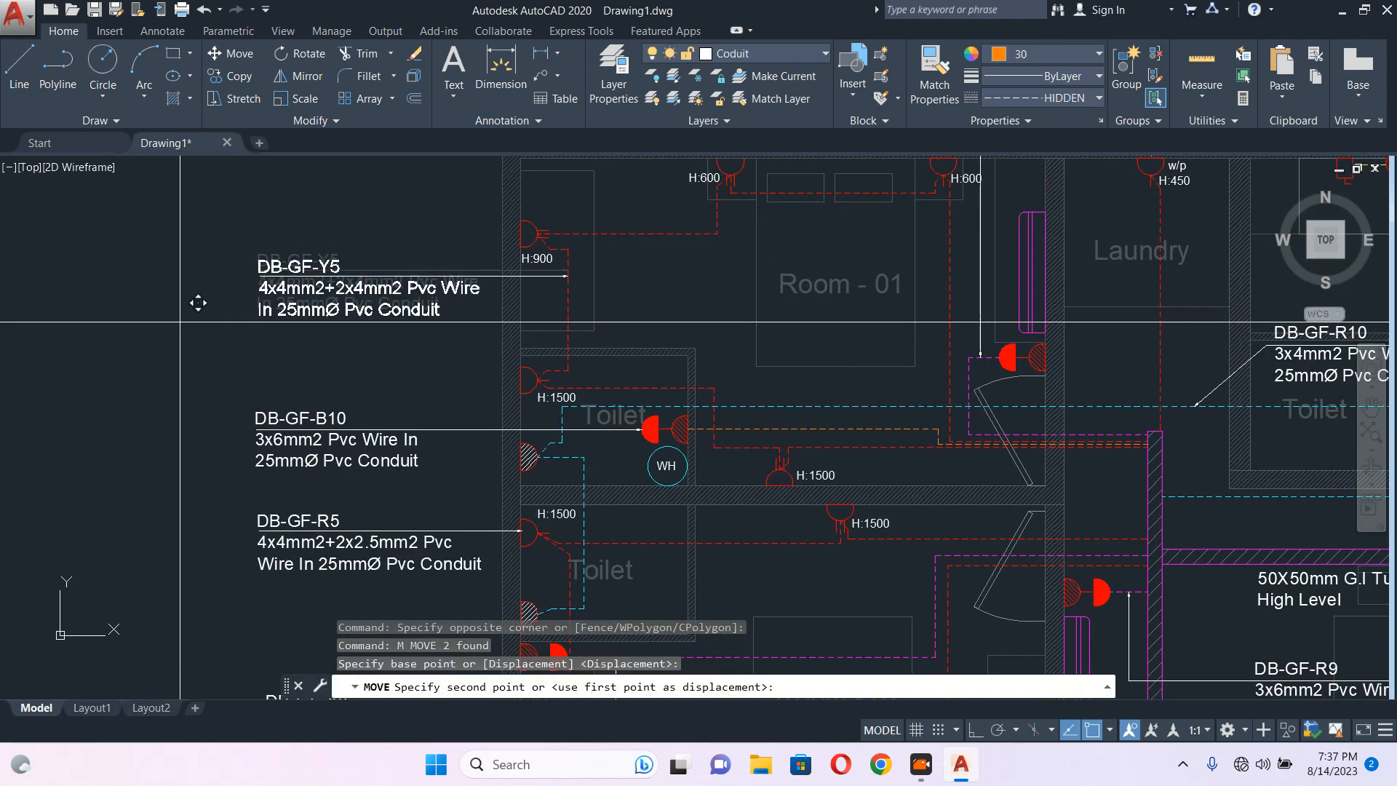
key("Escape")
Examine the circuit labels and conduit routes across Room - 01, the laundry, the kitchen and both toilets.
middle_click_drag(811, 277, 651, 345)
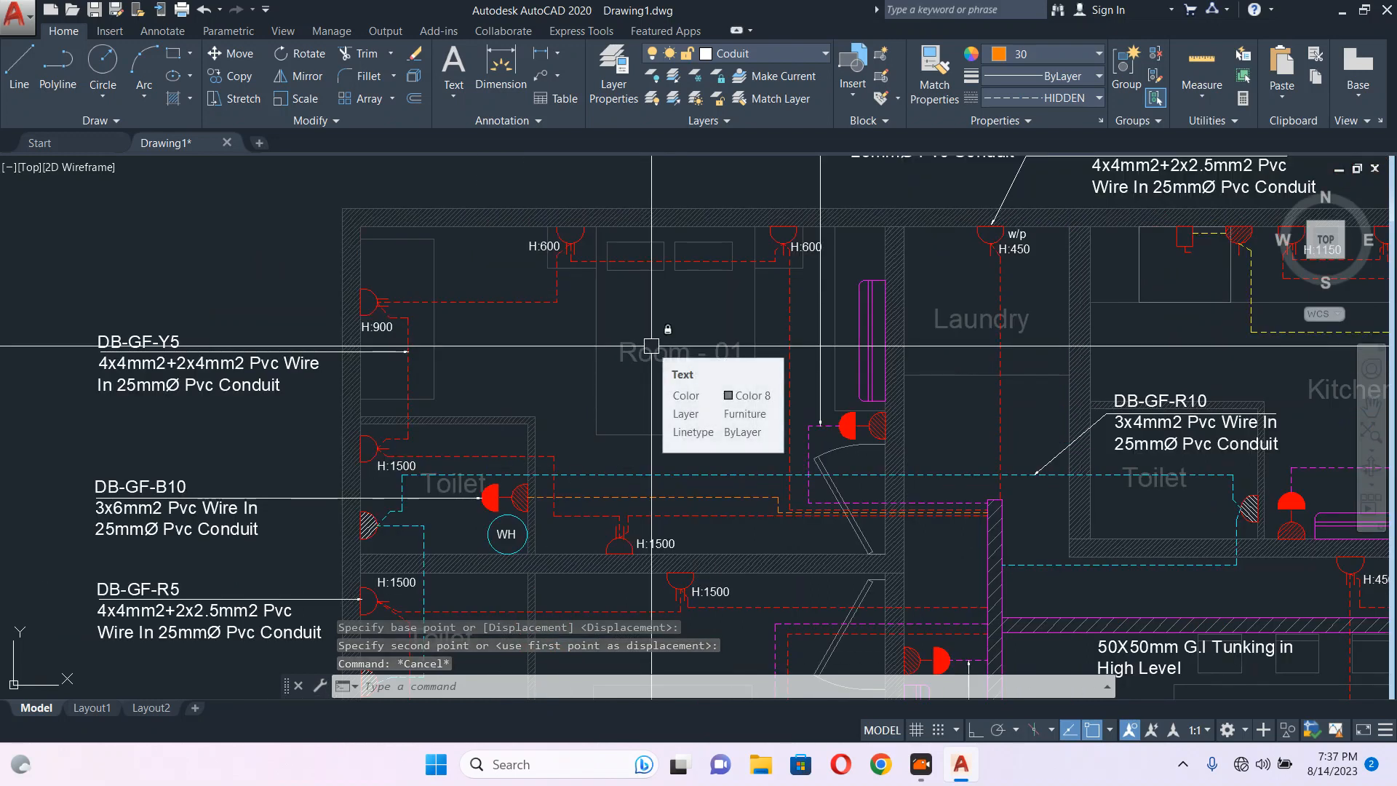
mouse_move(803, 334)
middle_mouse_down()
mouse_move(650, 353)
mouse_move(611, 438)
middle_mouse_up()
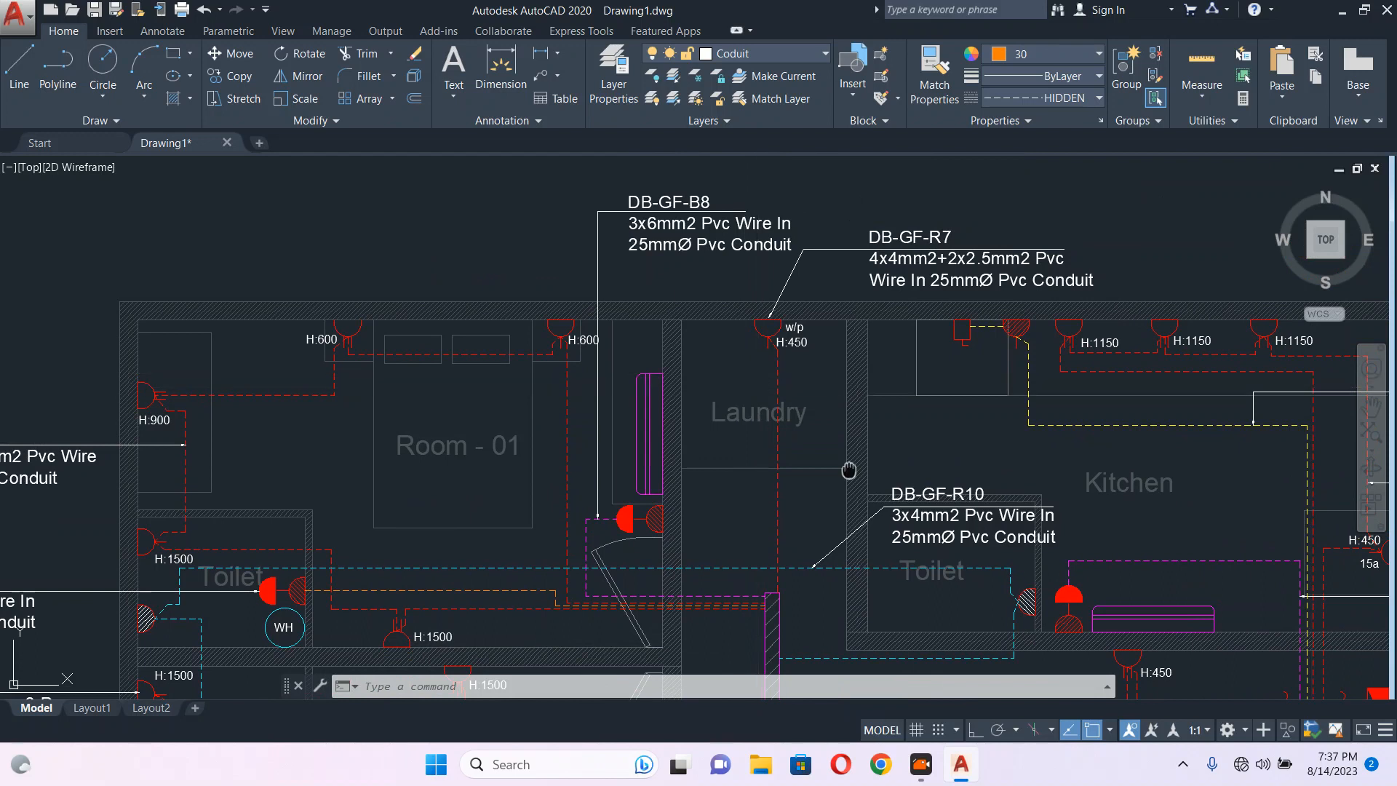
middle_click_drag(849, 470, 808, 320)
scroll(808, 320, "down", 2)
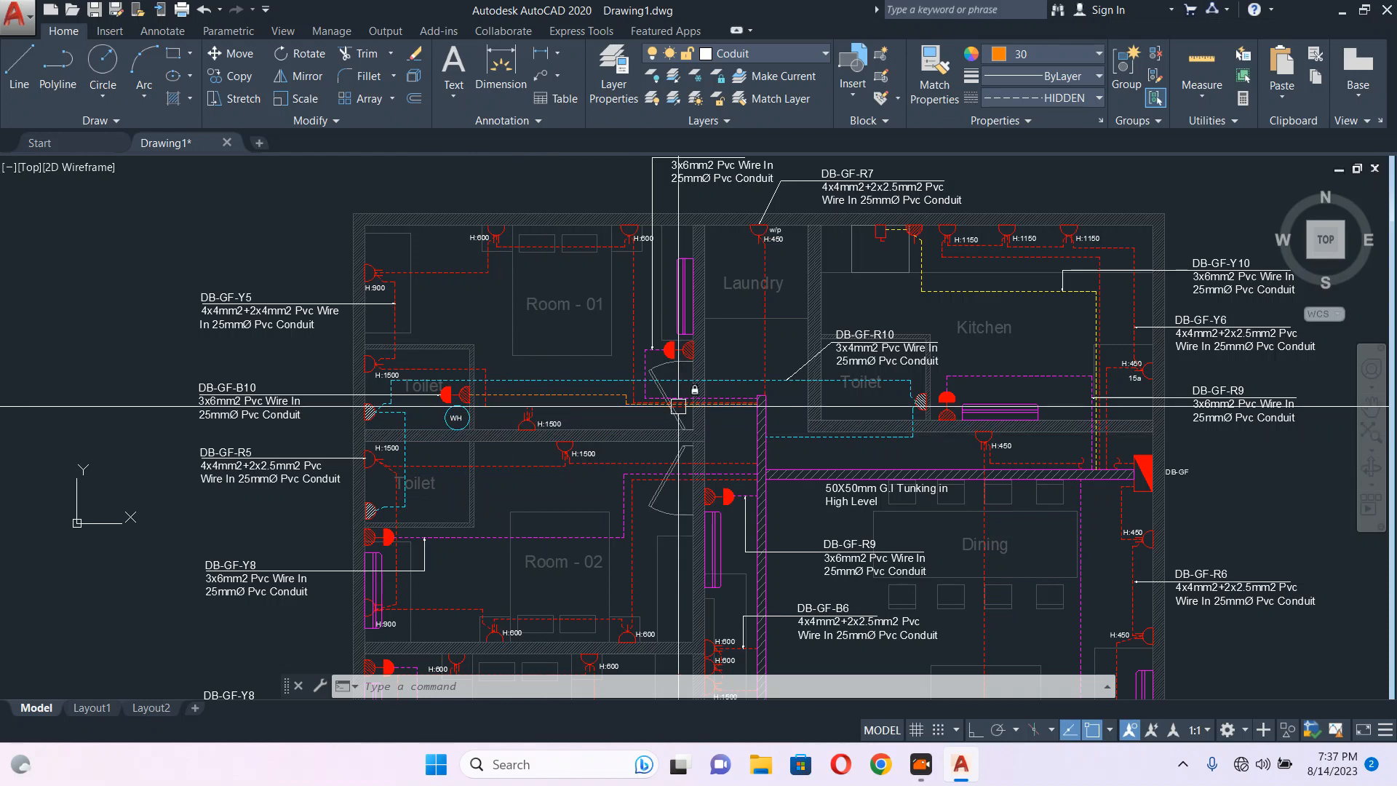
scroll(238, 428, "up", 2)
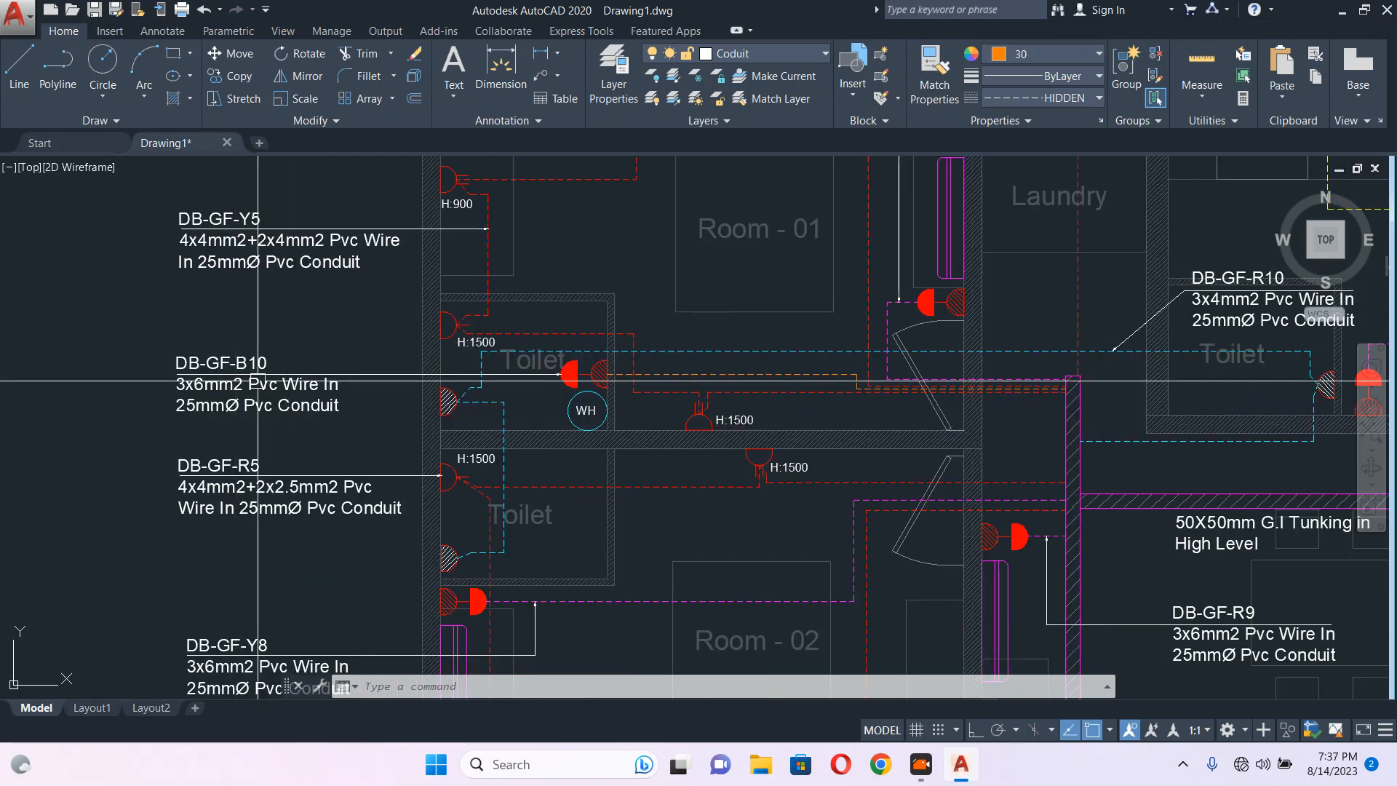
scroll(586, 483, "down", 5)
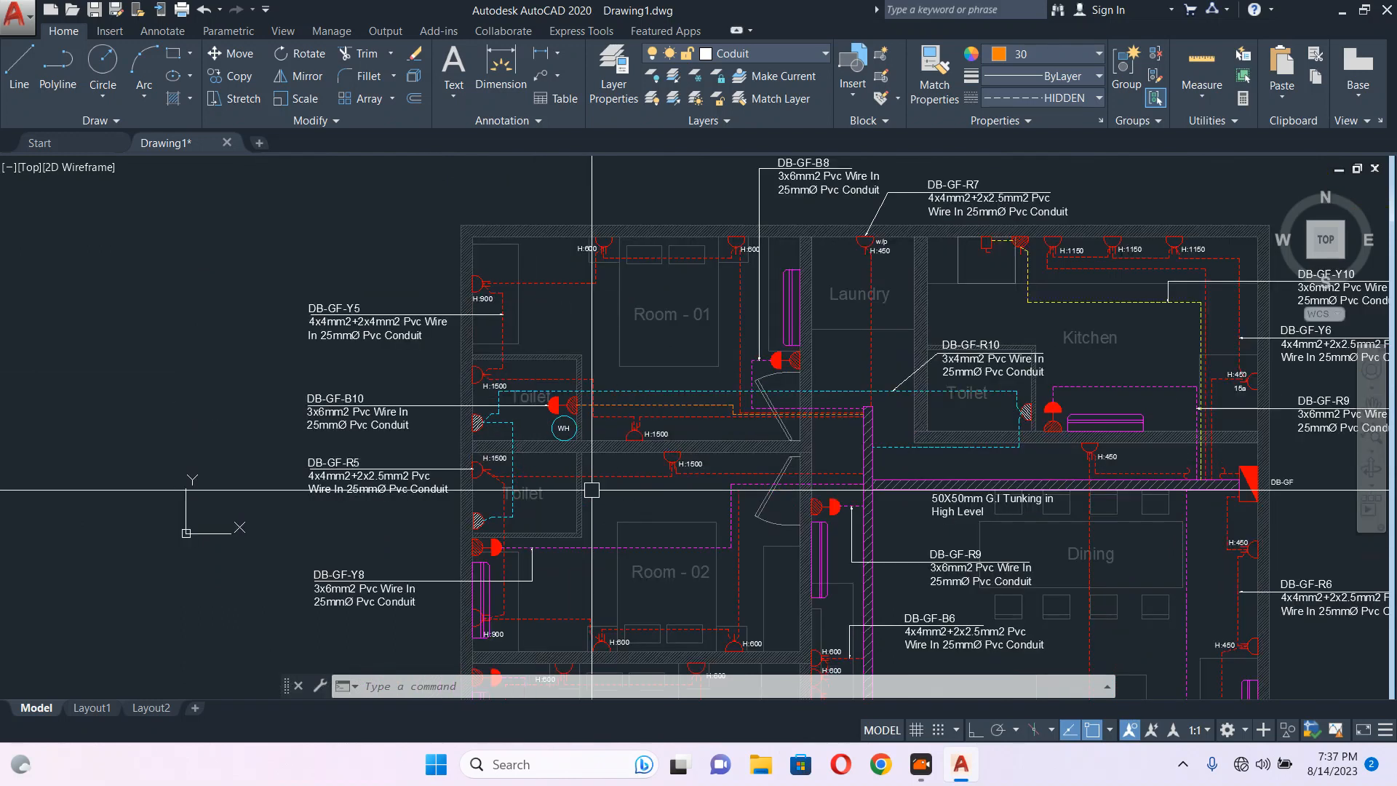
scroll(582, 306, "up", 4)
scroll(532, 221, "up", 4)
key("Escape")
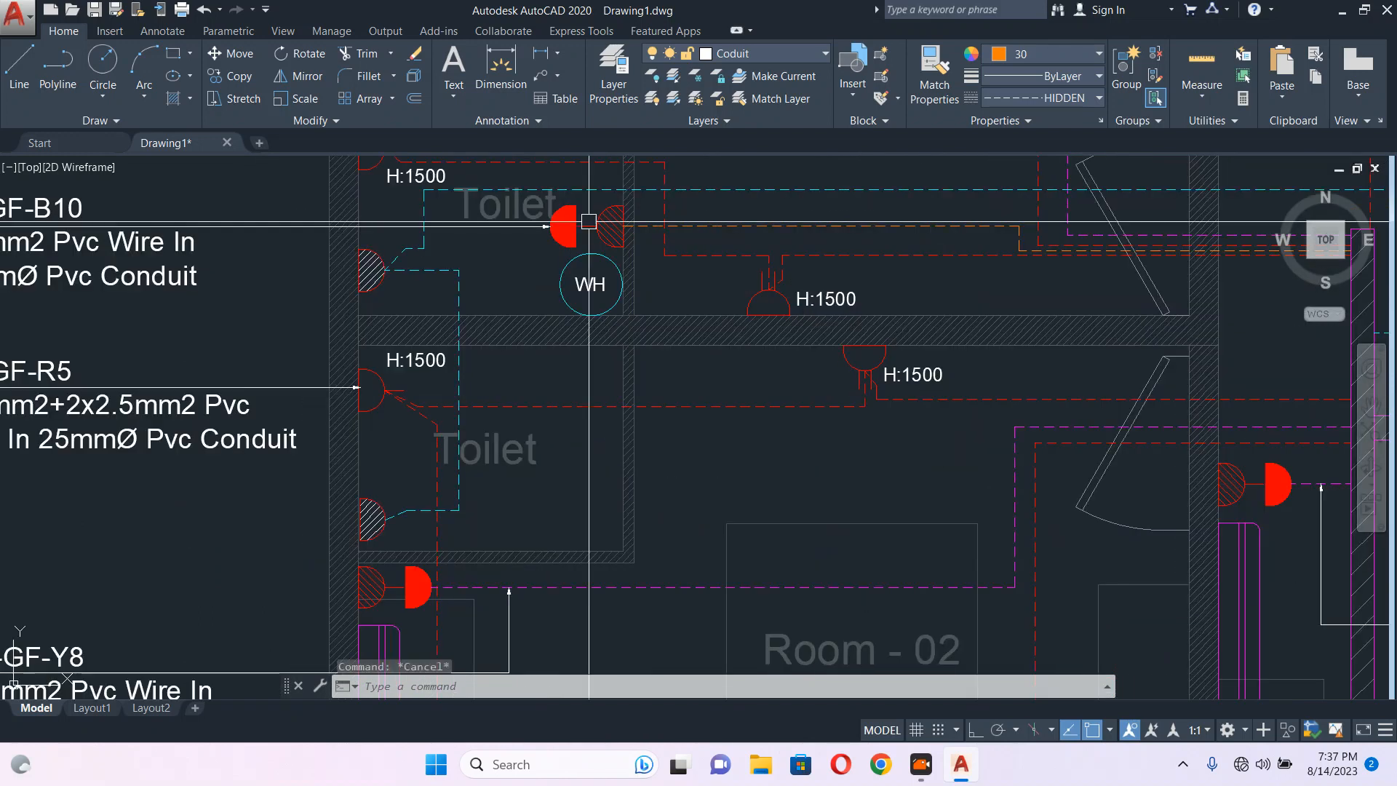
key("Escape")
left_click(611, 219)
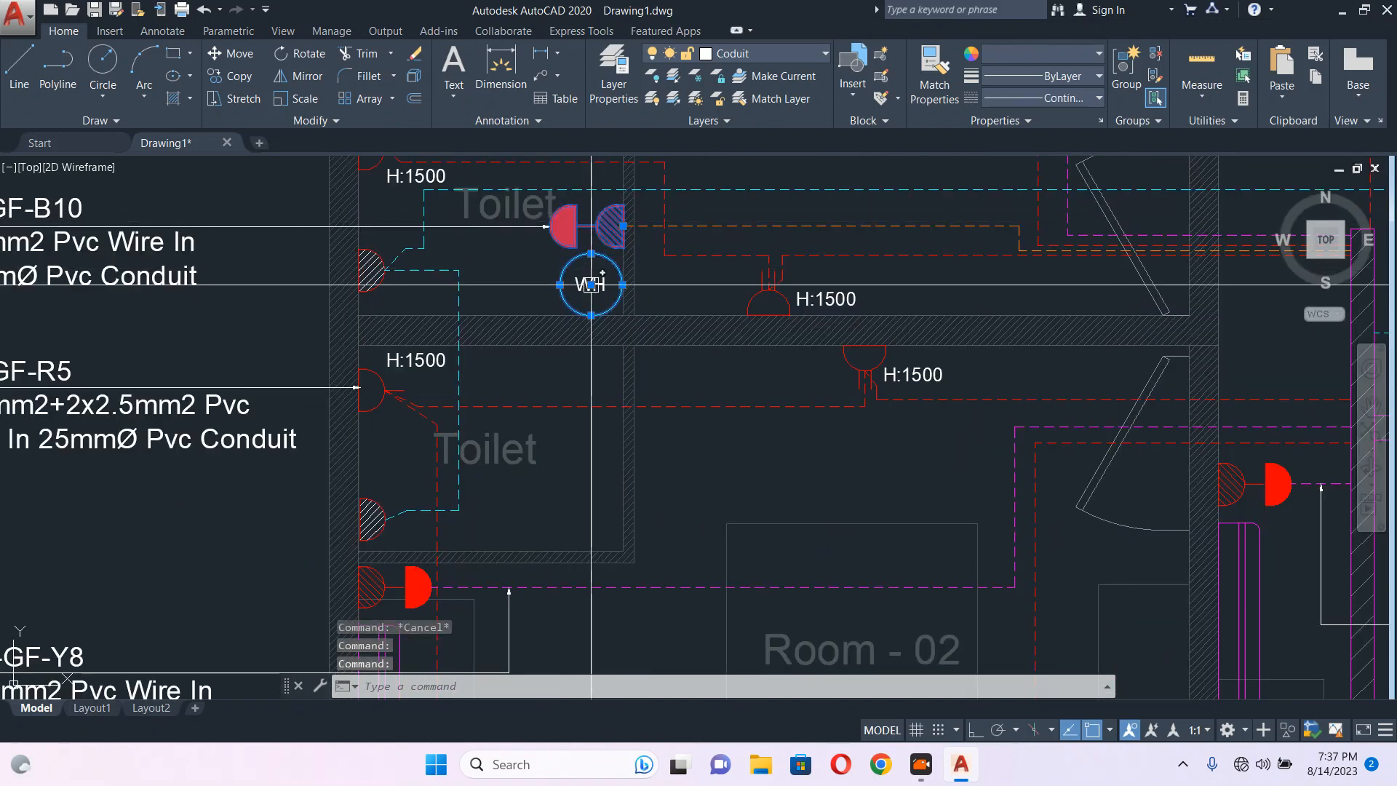
scroll(582, 277, "up", 4)
key("Escape")
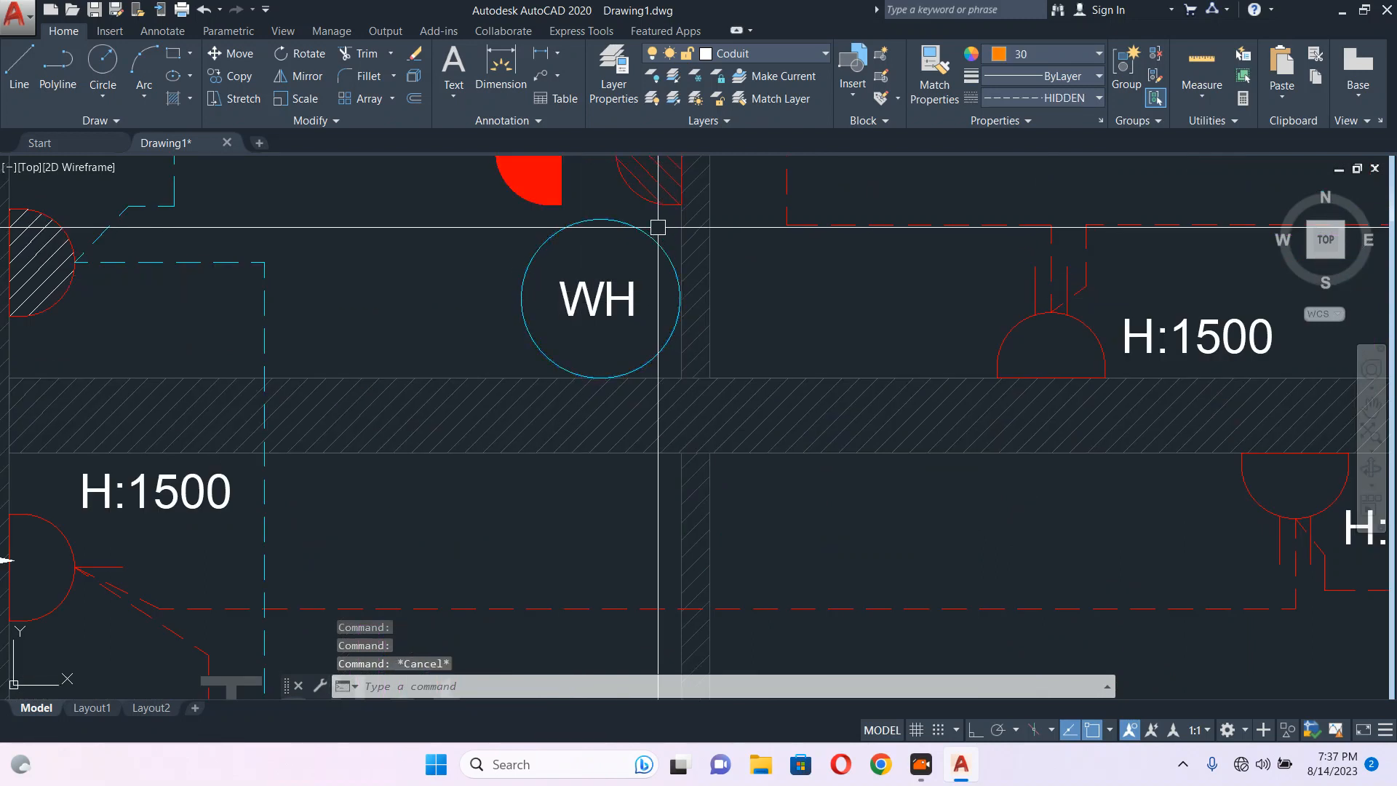
Define the water heater circle and its text as a block named WH, with the base point at the circle's centre.
left_click(600, 299)
type("b")
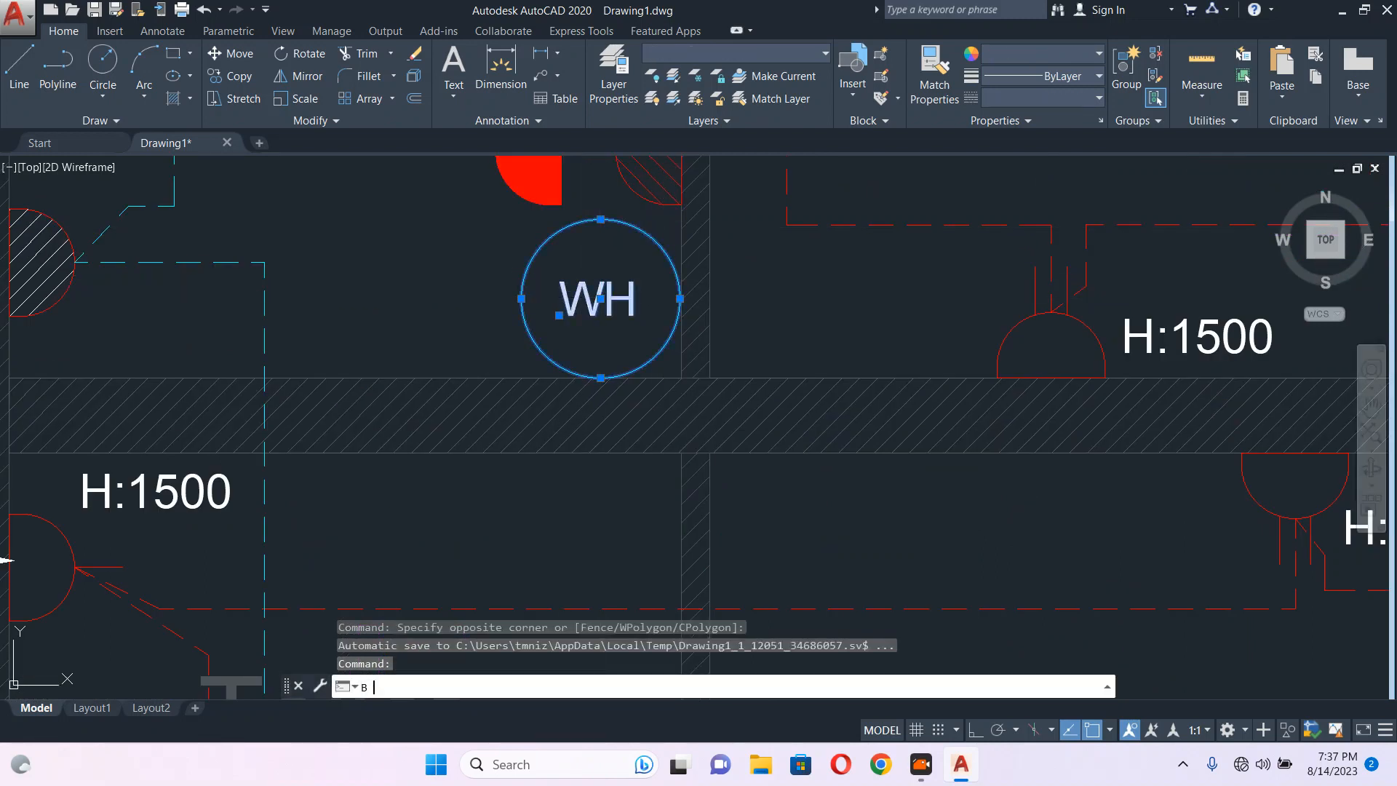
key("Return")
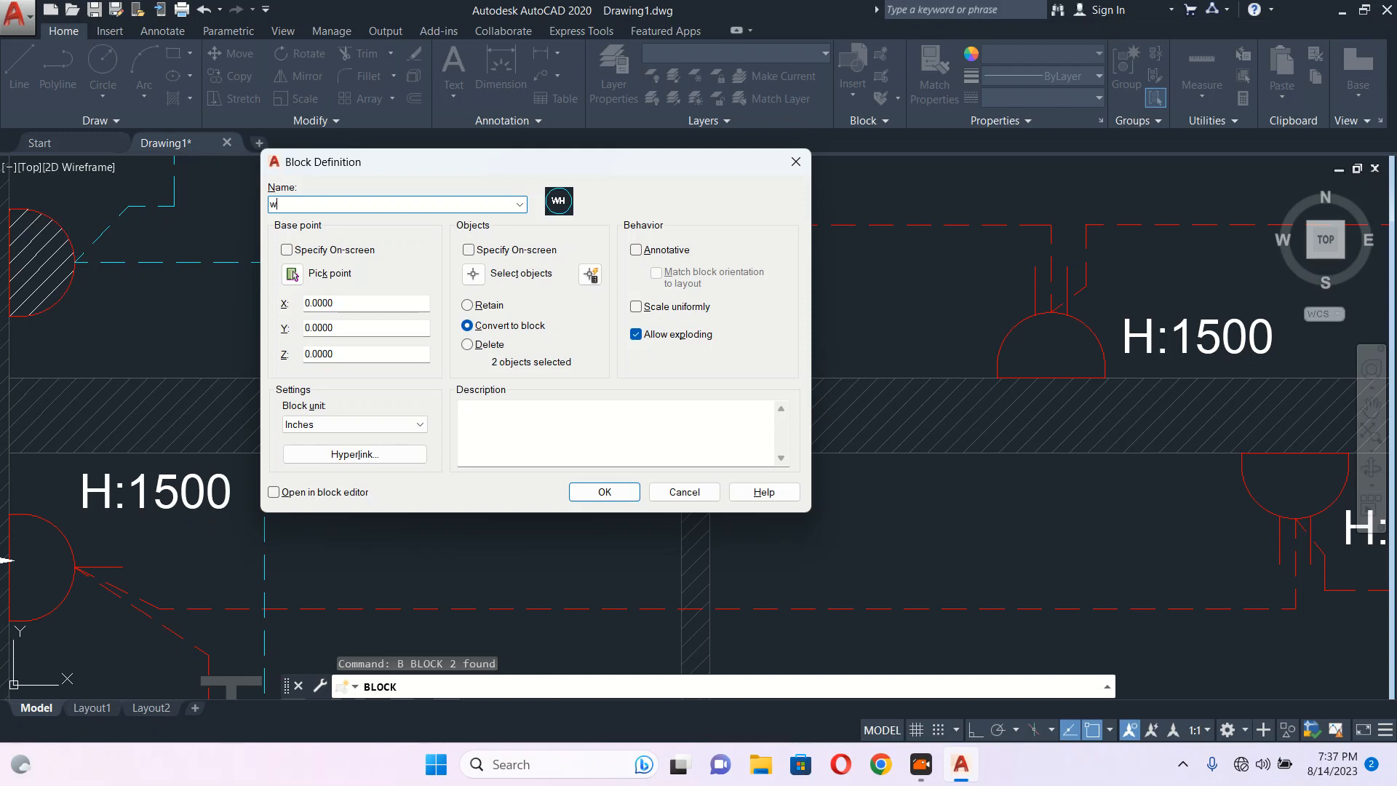
type("w")
key("BackSpace")
type("WH")
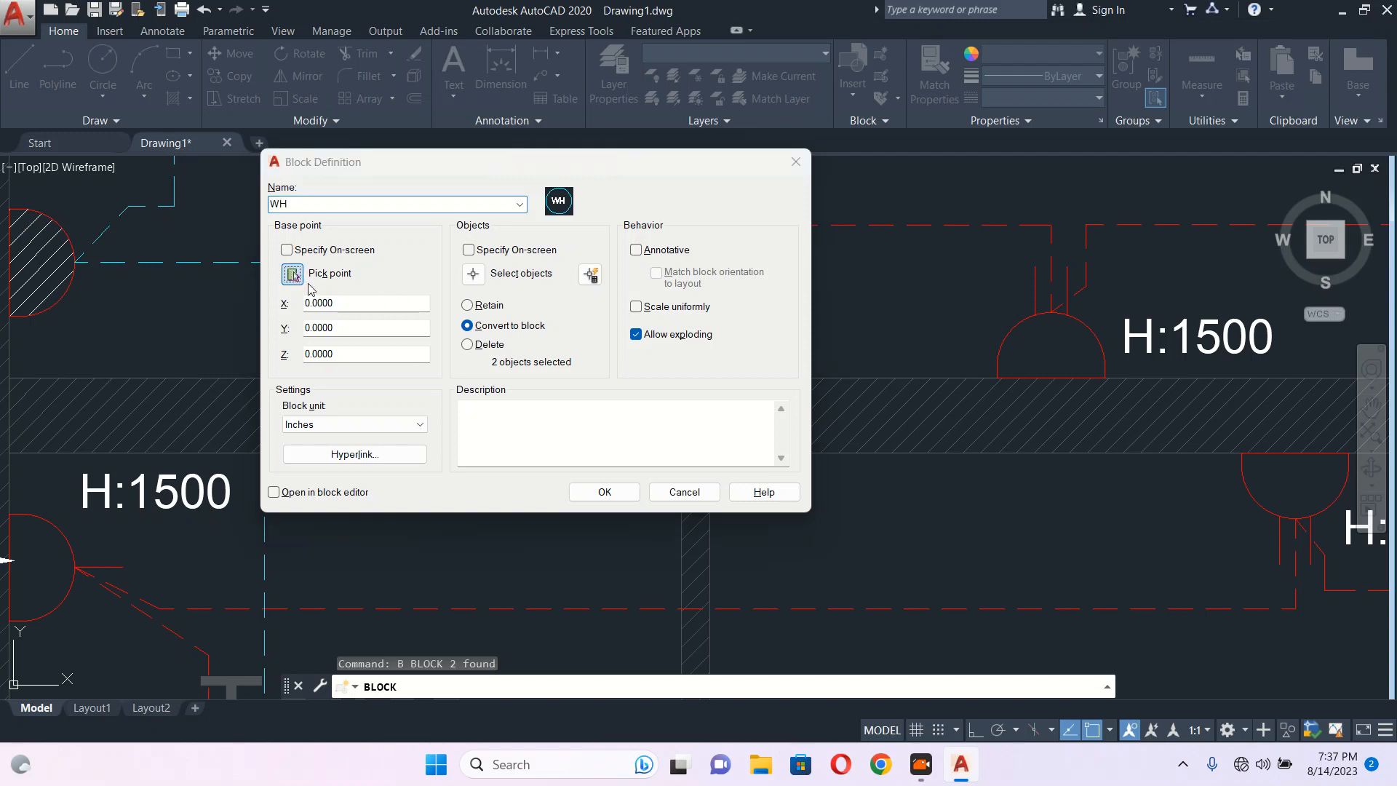
left_click(306, 282)
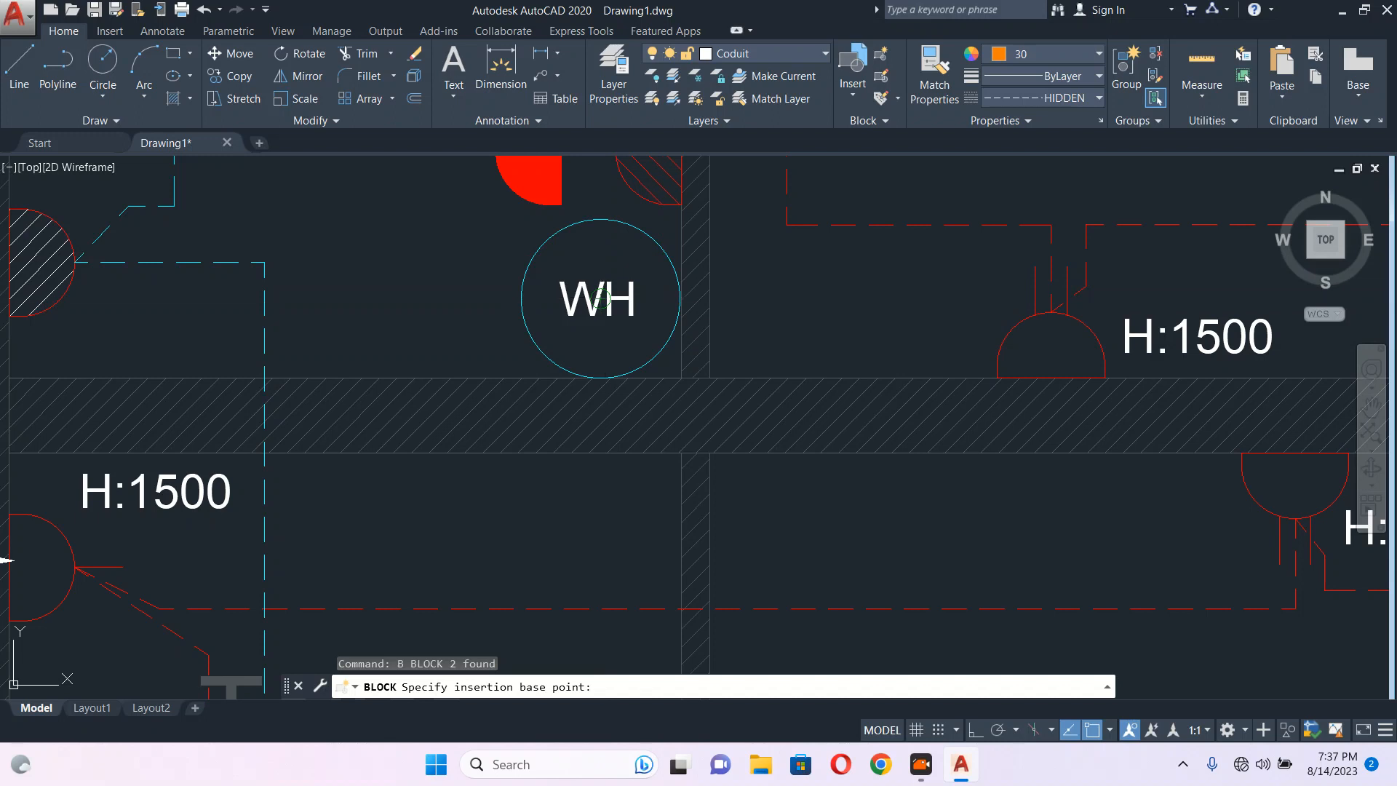
left_click(602, 298)
left_click(605, 492)
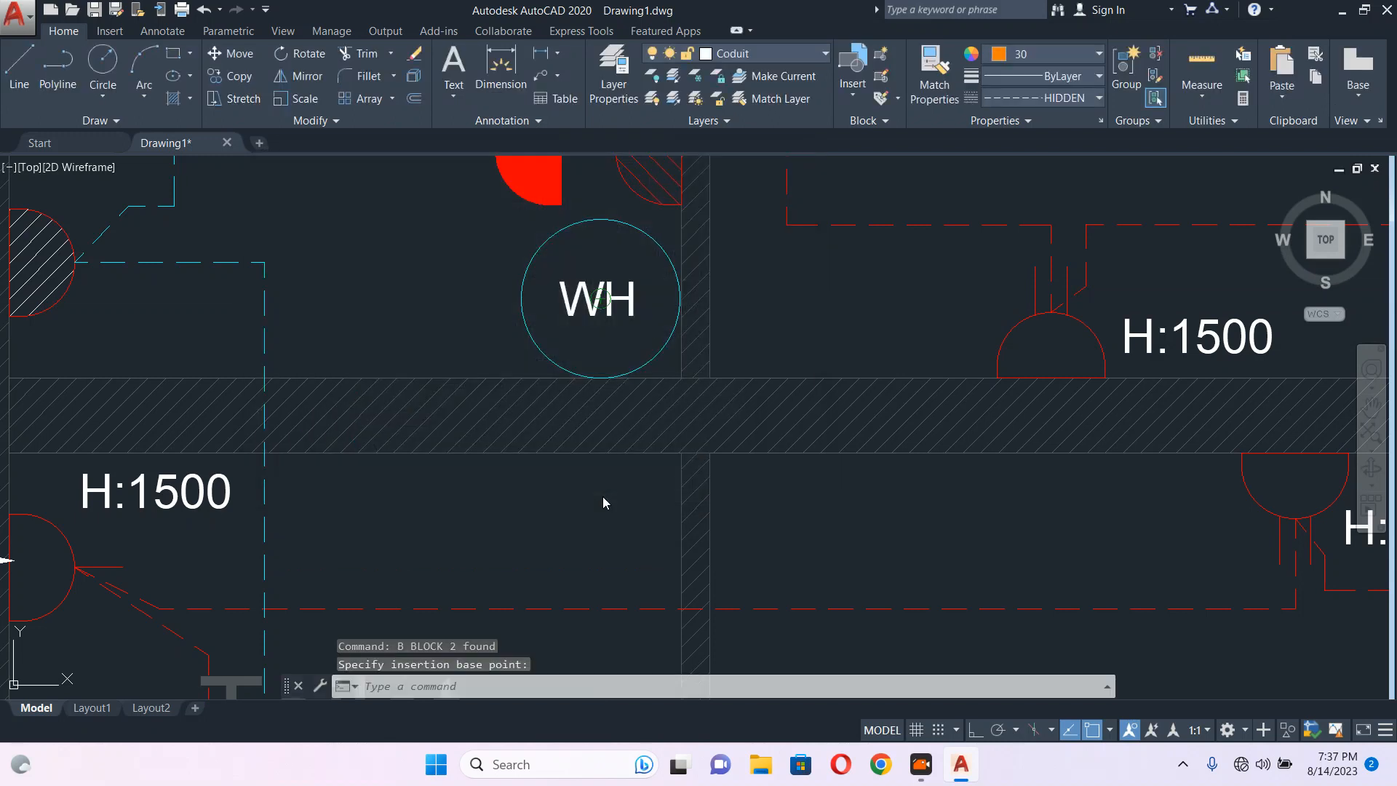
Copy the WH block and its adjoining red outlet symbol straight down into the lower toilet beside Room - 02.
scroll(590, 333, "down", 5)
key("Escape")
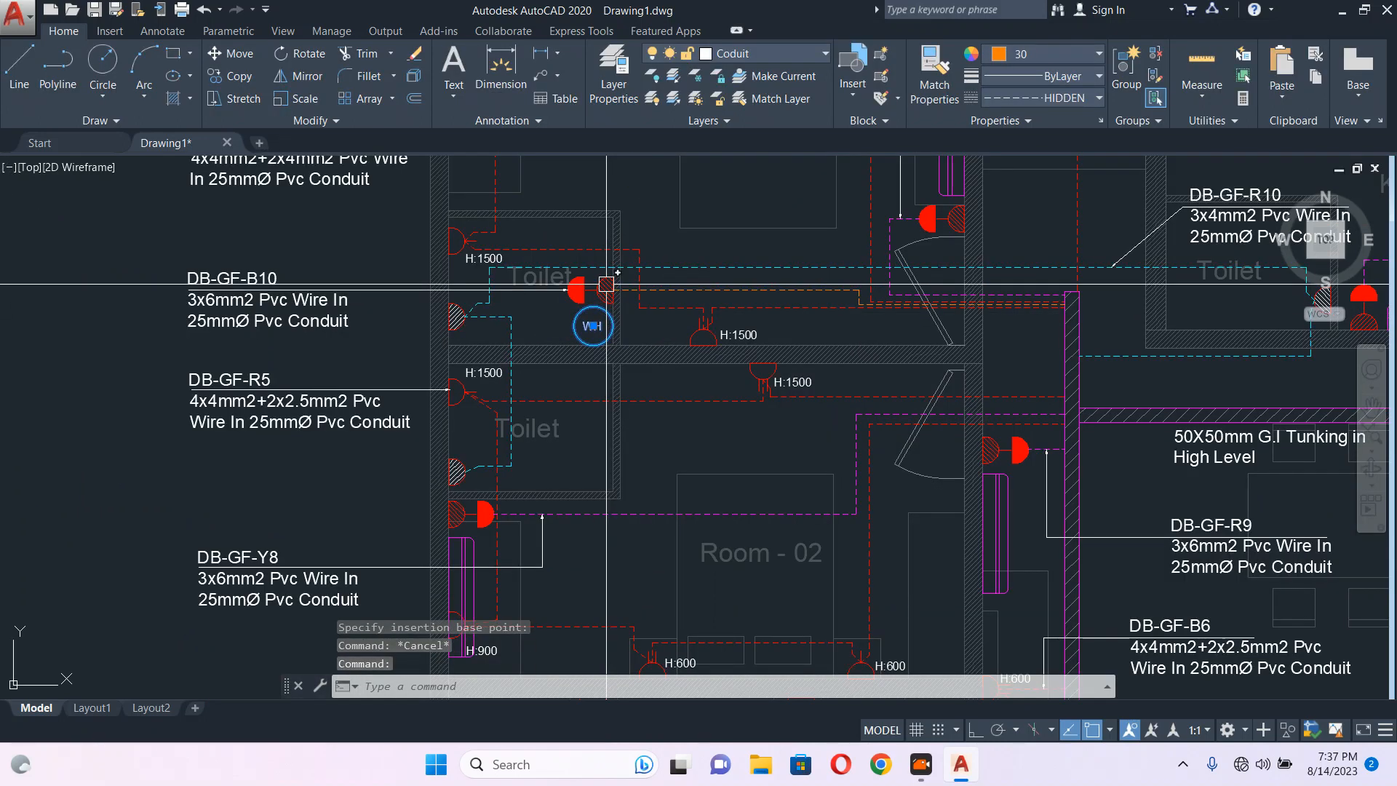
type("co")
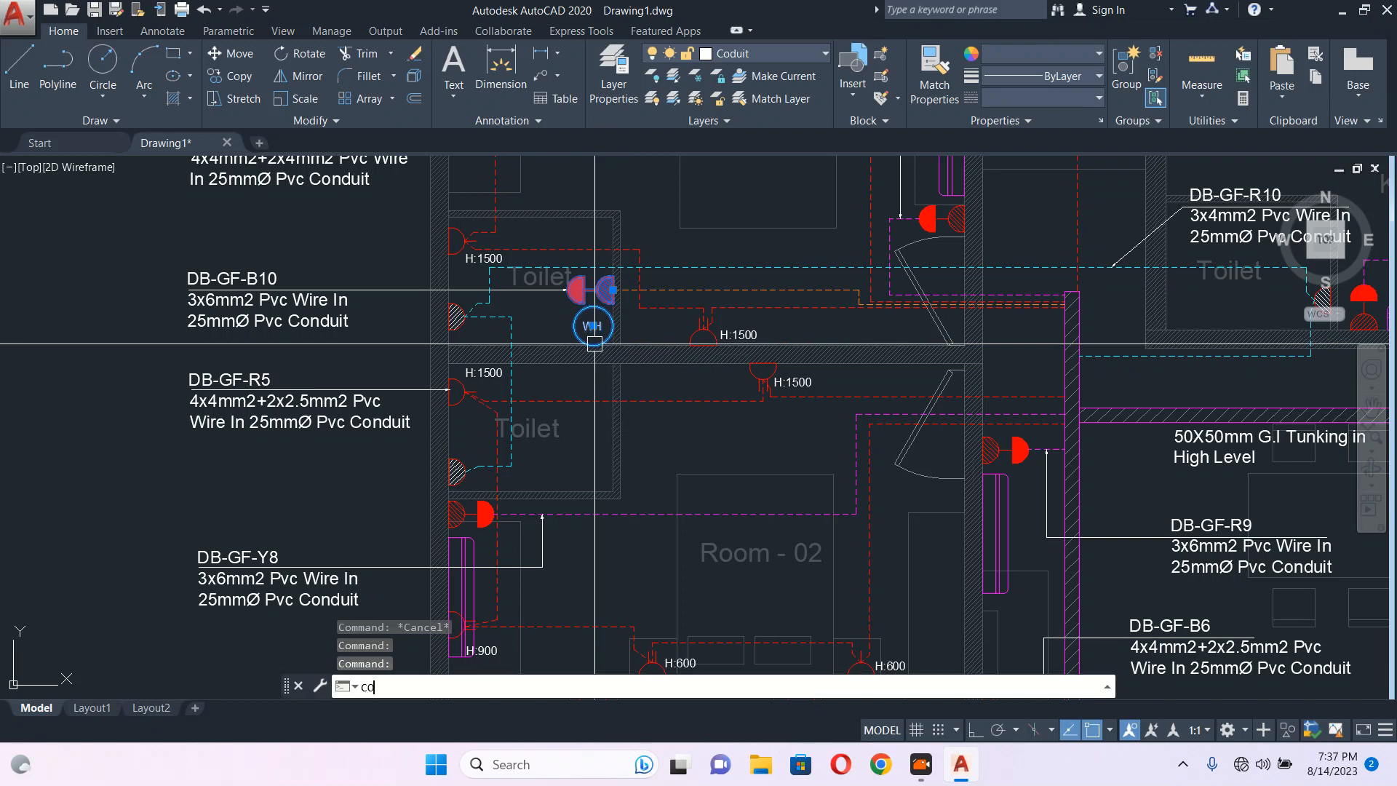
key("Return")
middle_click_drag(203, 447, 290, 374)
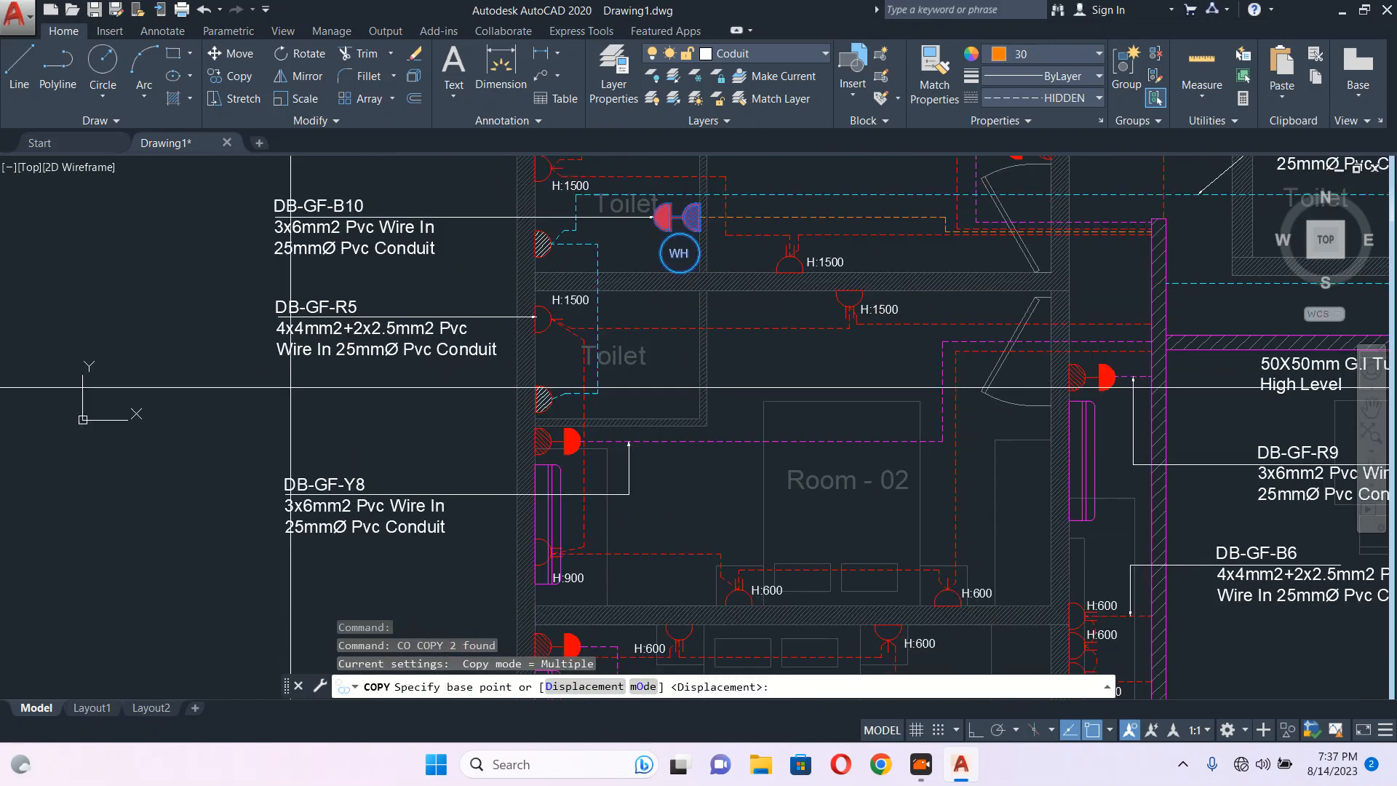
left_click(216, 373)
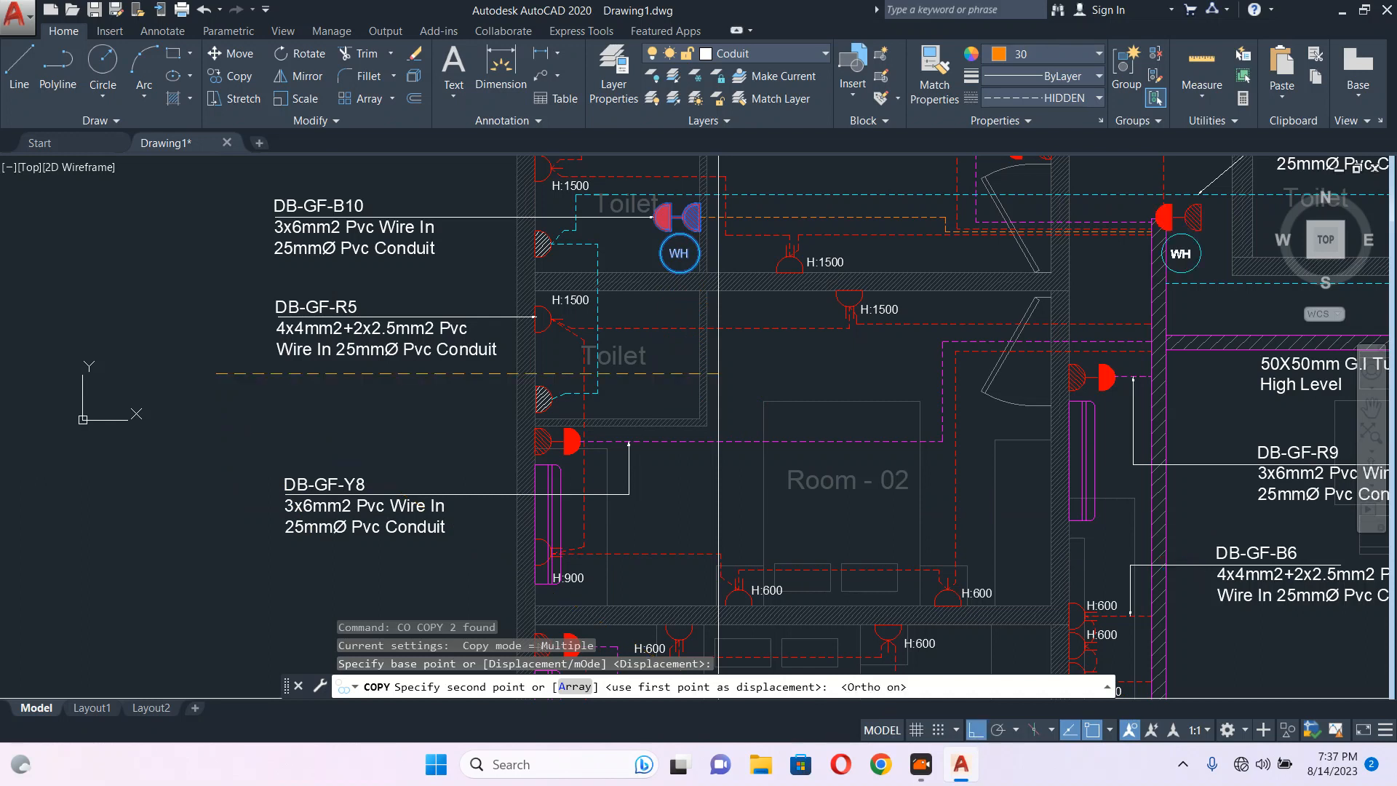
left_click(196, 517)
key("Escape")
scroll(720, 366, "up", 2)
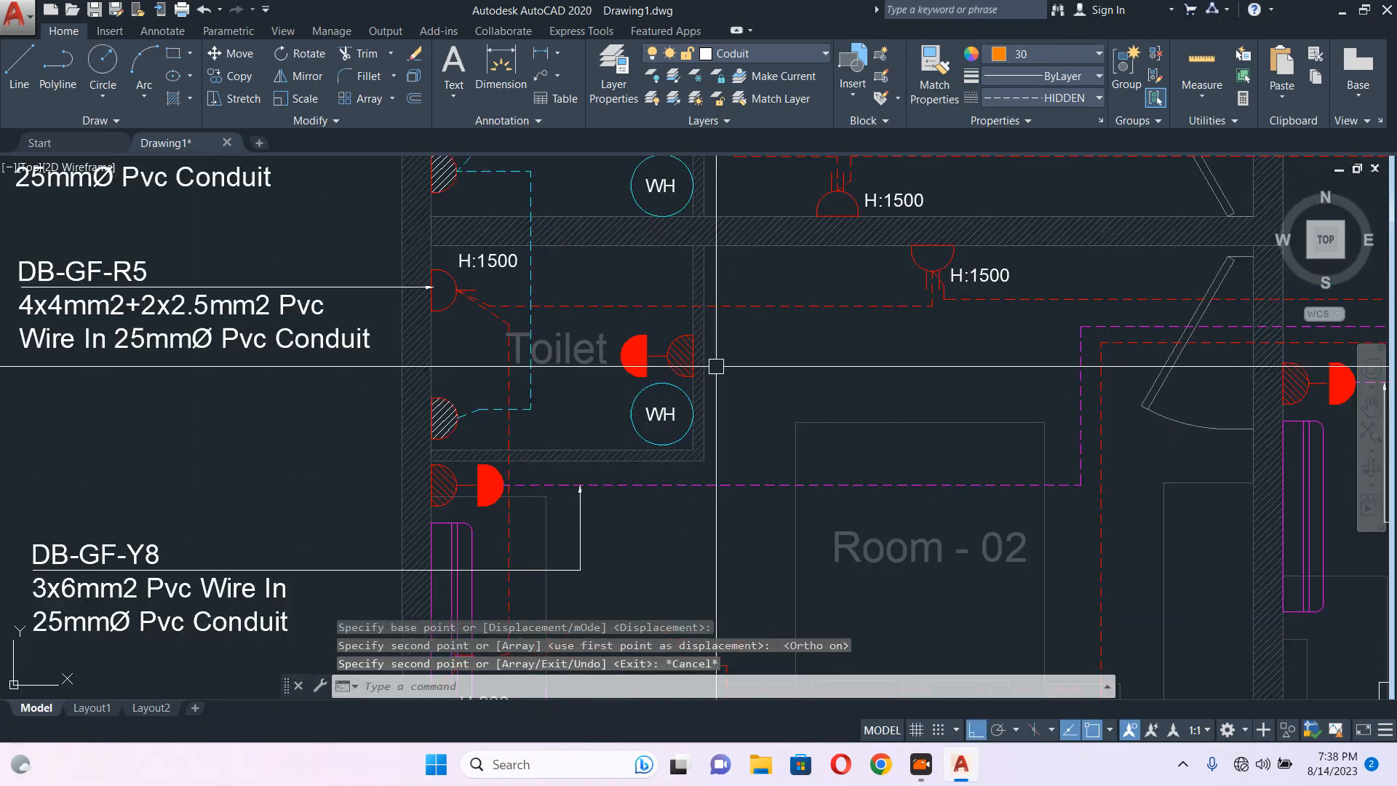
Draw a stepped conduit polyline from the hatched red symbol in the lower toilet across Room - 02 to the vertical G.I. trunking.
middle_click_drag(762, 368, 624, 382)
type("PL")
key("Return")
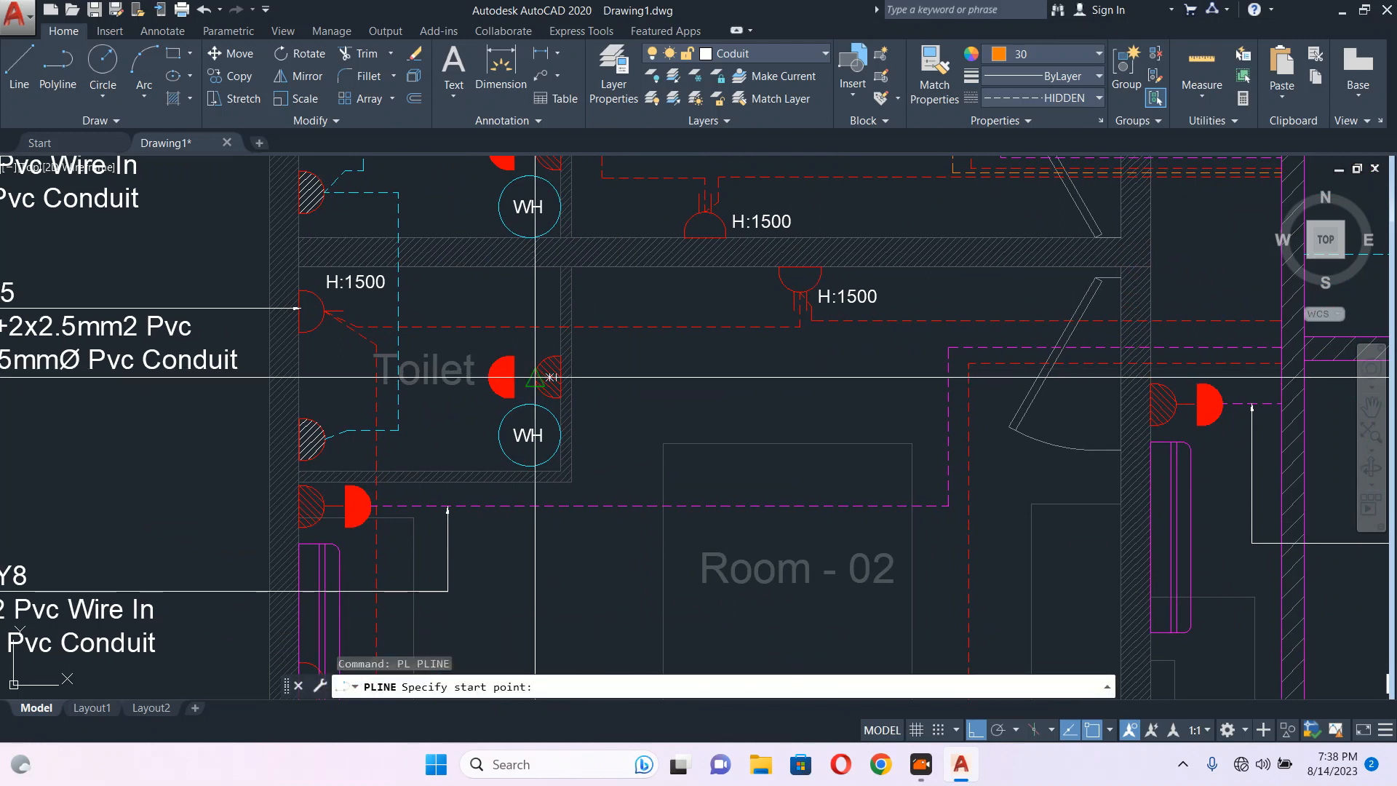
left_click(551, 377)
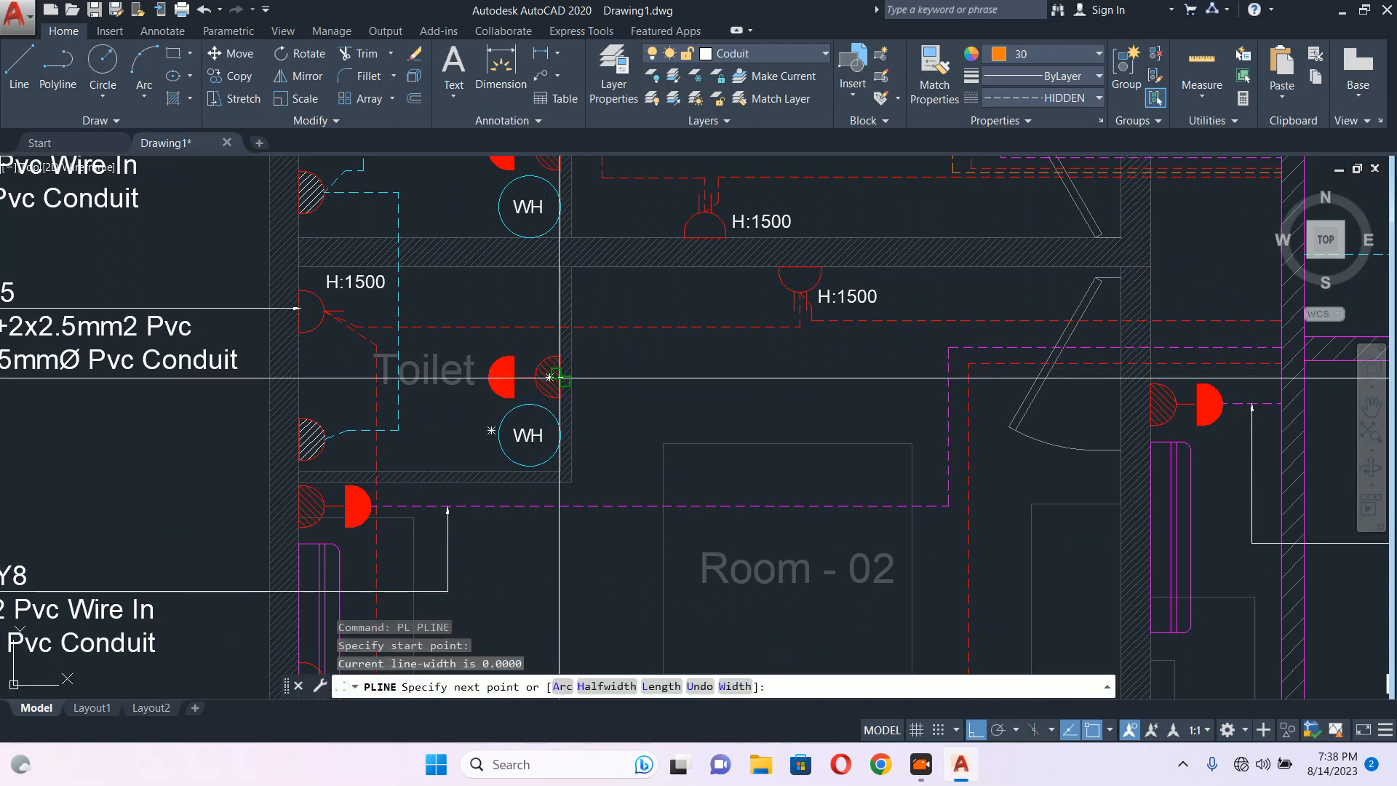
scroll(902, 397, "up", 3)
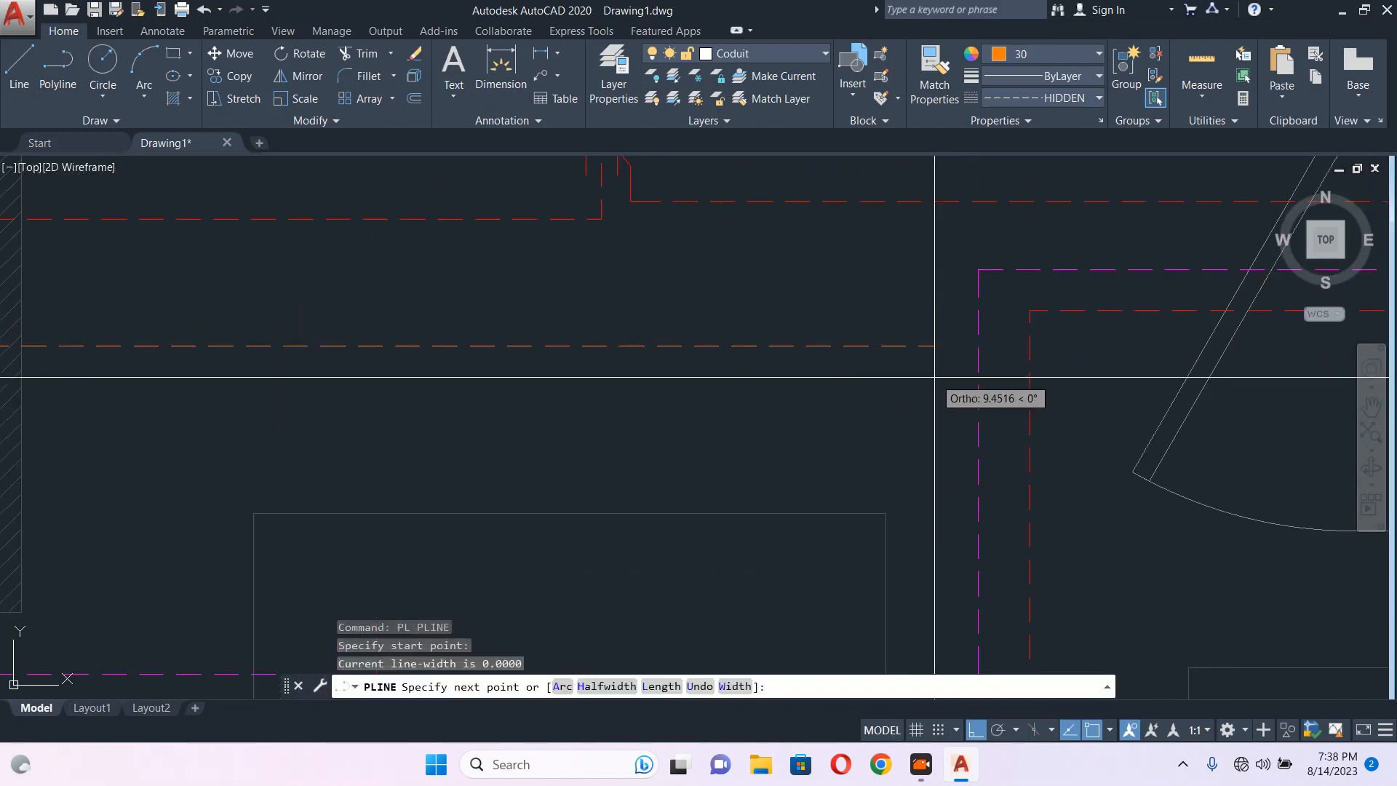
left_click(936, 347)
left_click(935, 237)
middle_click_drag(987, 269, 368, 324)
scroll(368, 324, "down", 2)
scroll(904, 302, "up", 2)
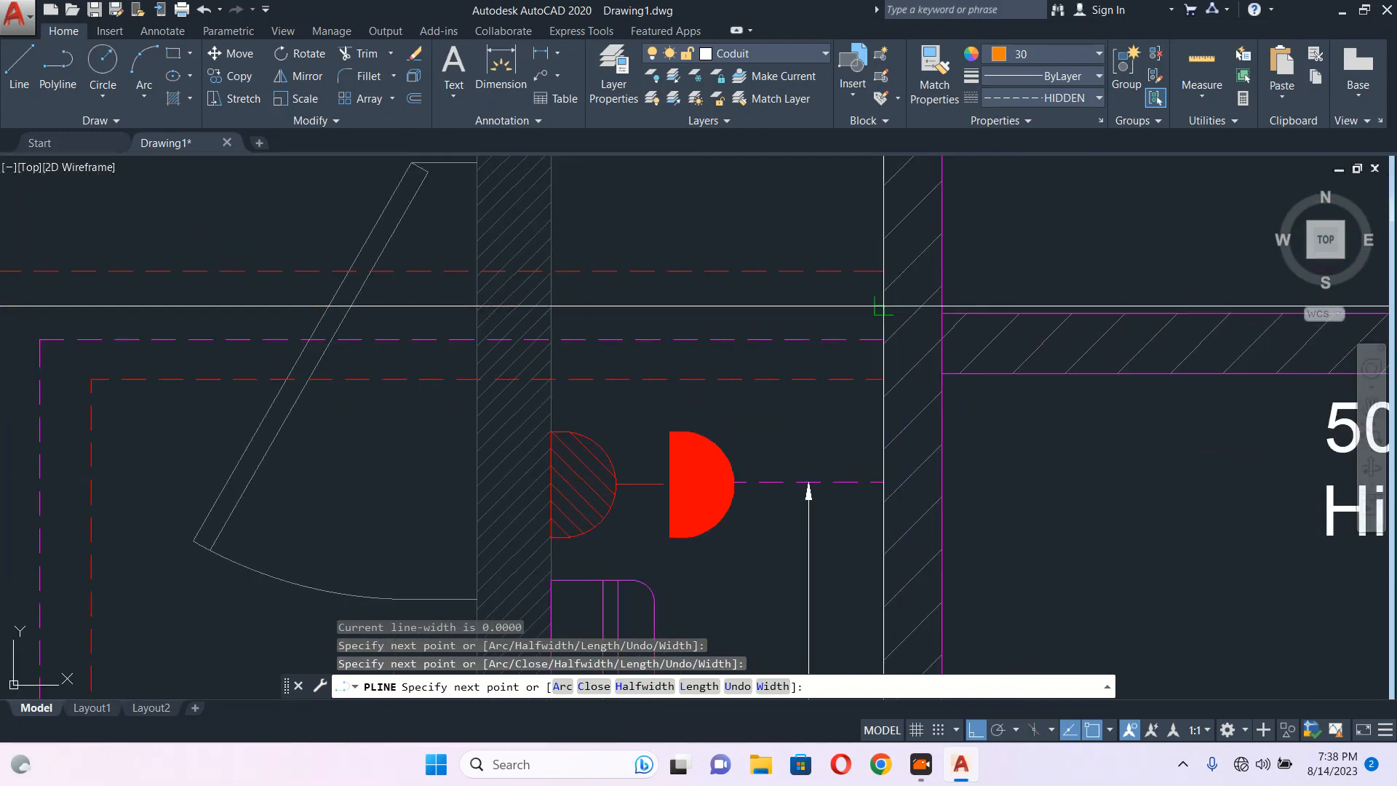
left_click(889, 303)
key("Escape")
scroll(873, 313, "down", 5)
scroll(641, 348, "up", 4)
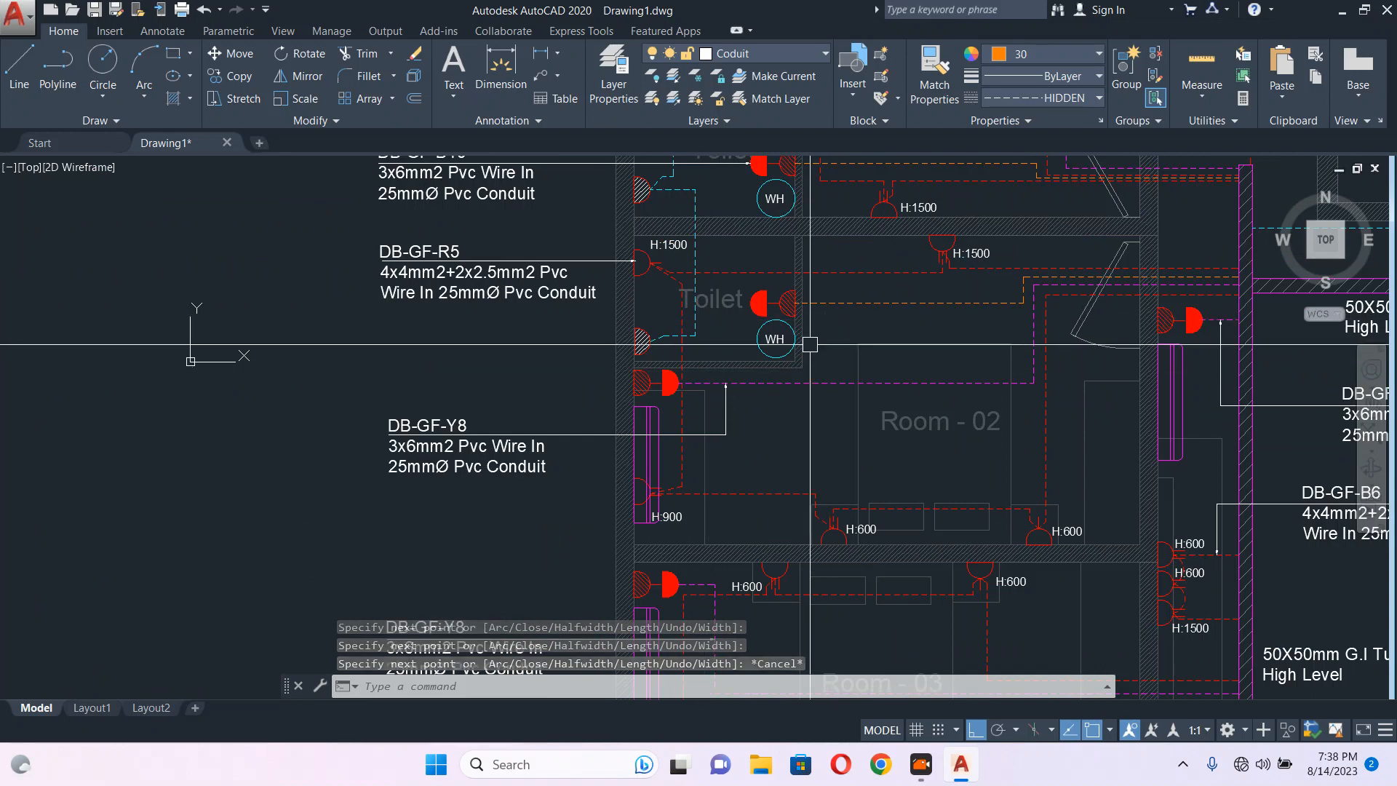
Move the DB-GF-R5 label and its leader straight down to the H:900 outlet in Room - 02.
middle_click_drag(680, 321, 703, 359)
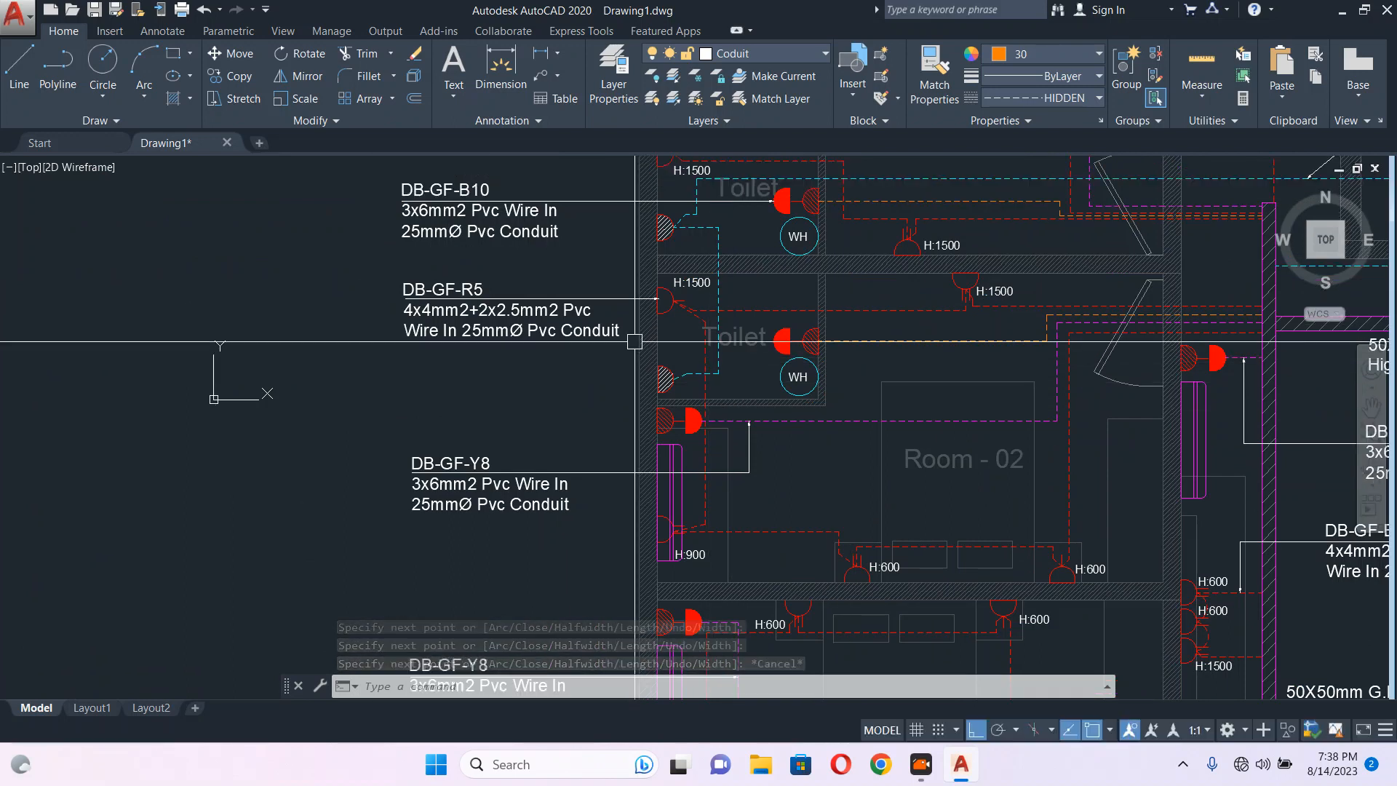
middle_click_drag(507, 381, 517, 373)
left_click(520, 246)
left_click(477, 333)
middle_click_drag(437, 359, 483, 283)
type("m")
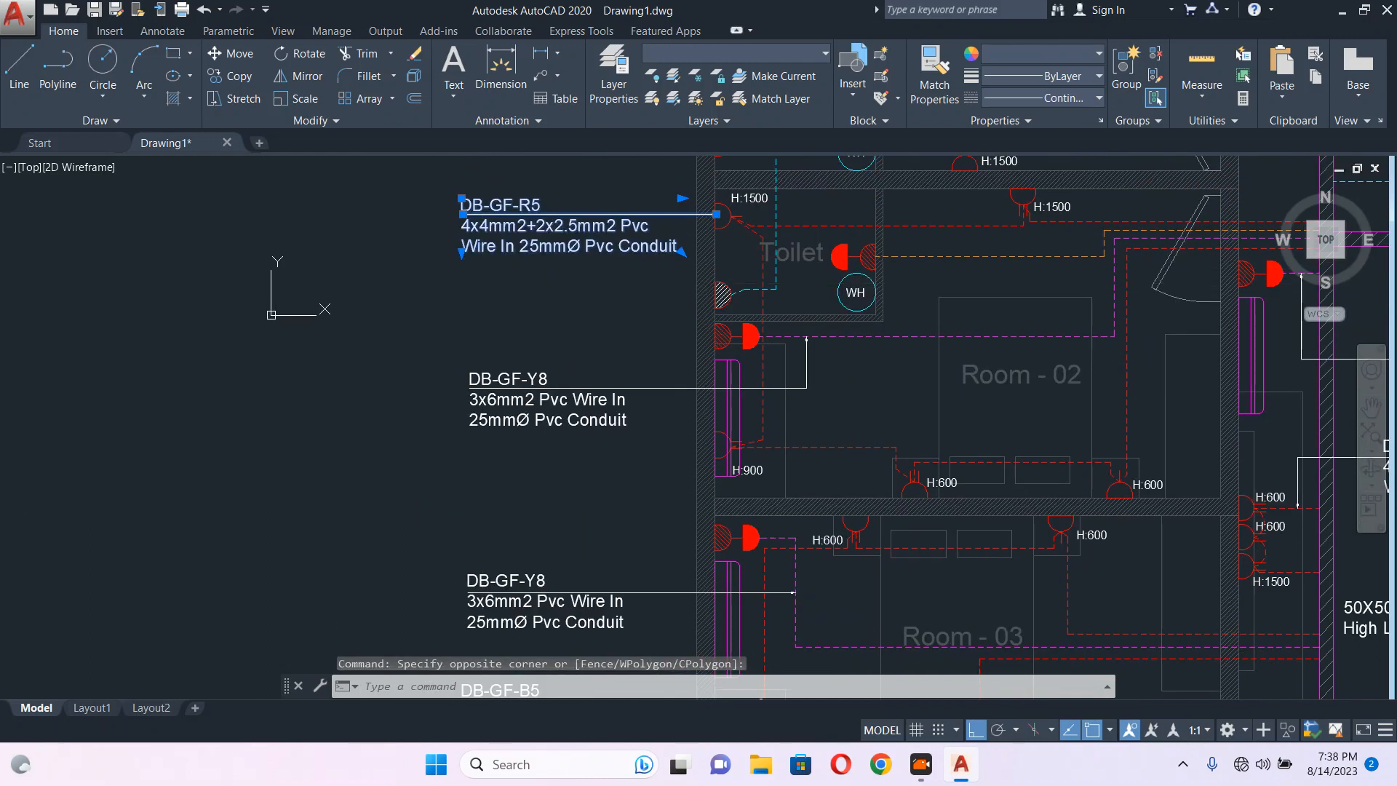
key("Return")
left_click(358, 295)
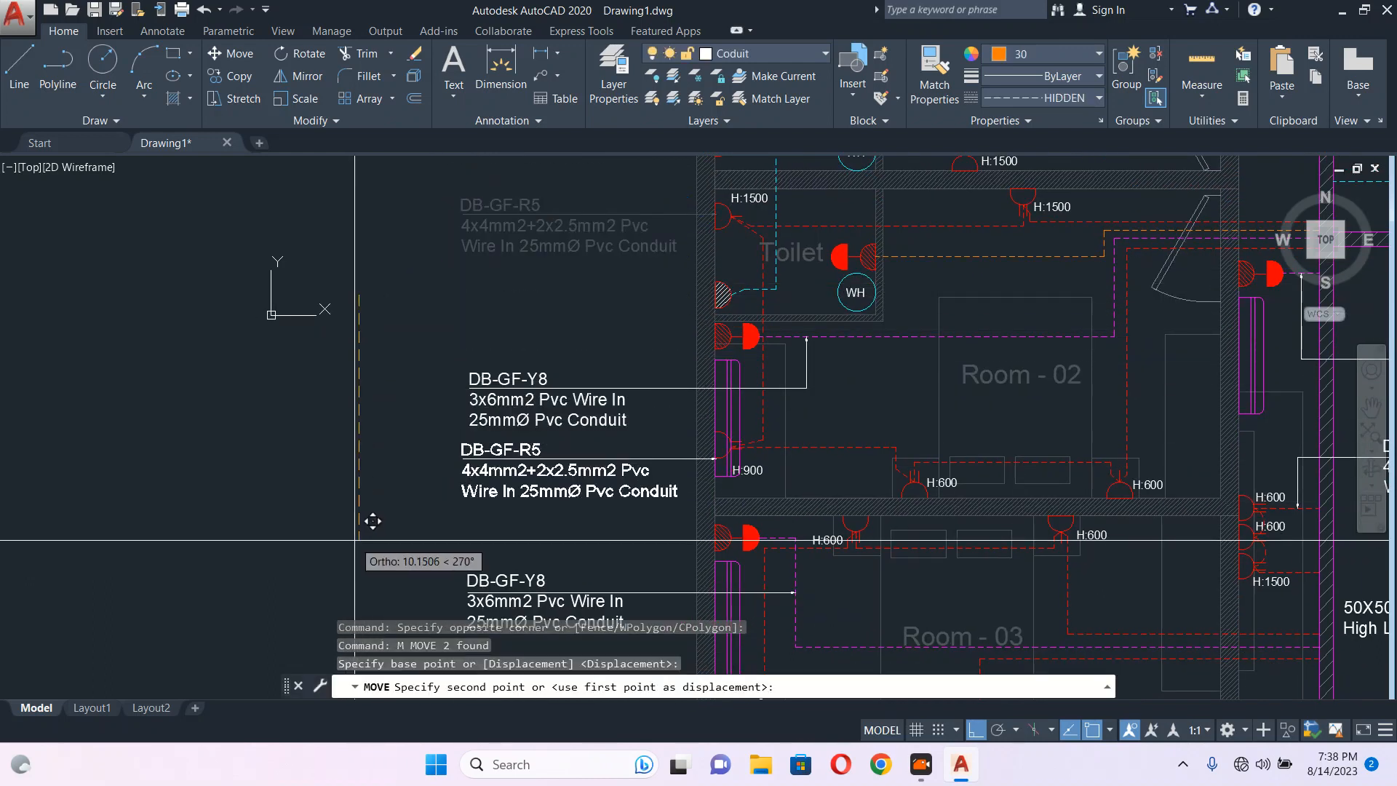
left_click(359, 532)
key("Escape")
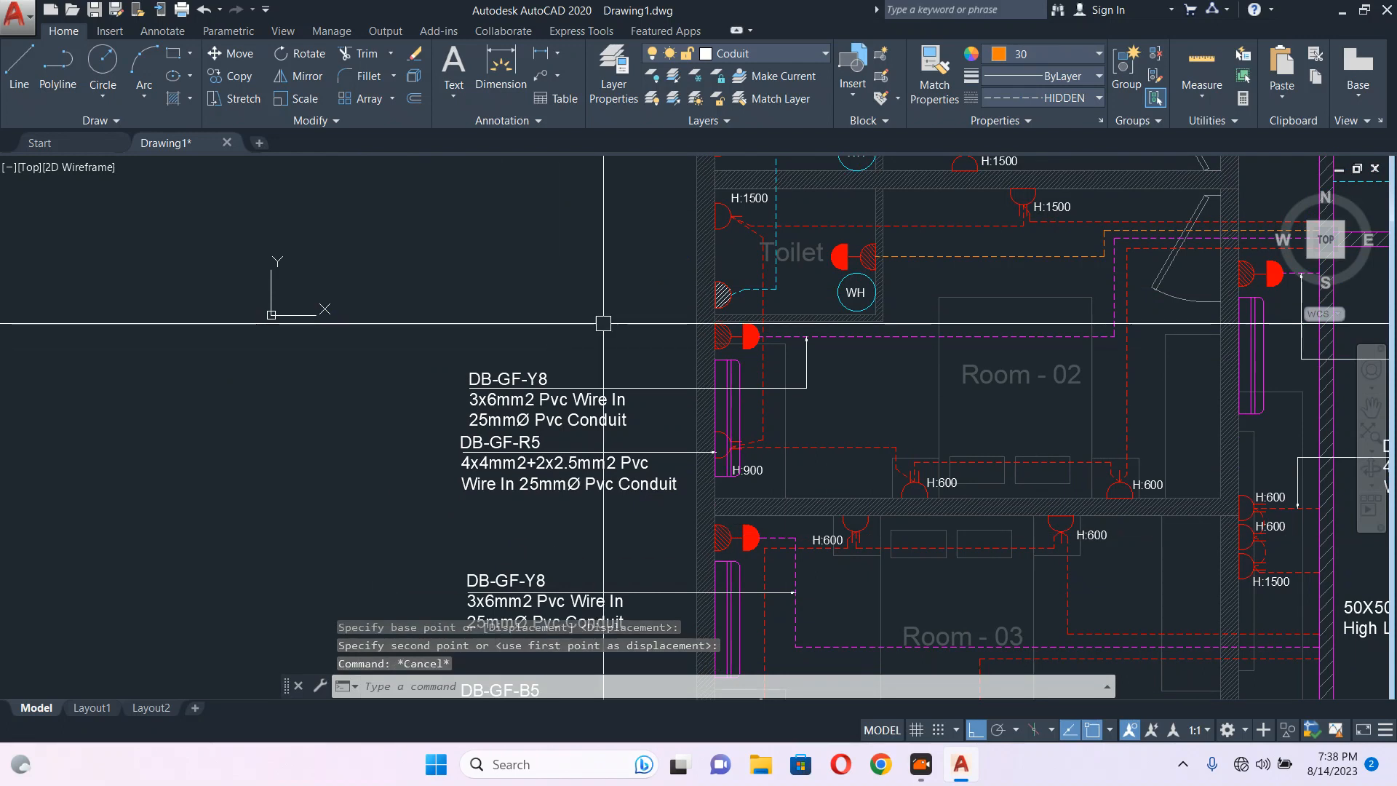
left_click(605, 322)
left_click(474, 401)
type("m")
key("Return")
key("Escape")
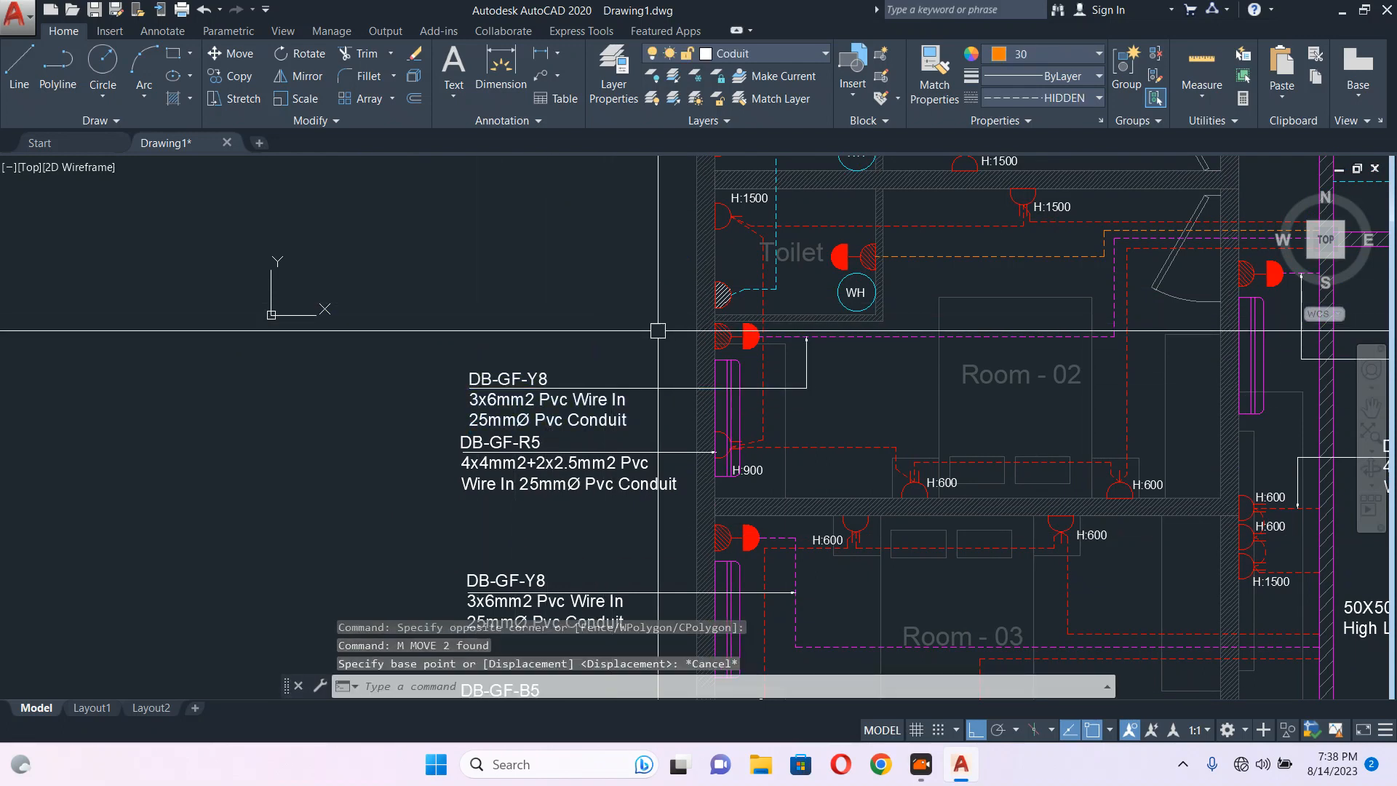
Draw a straight horizontal leader from the hatched red symbol below the lower toilet out past the outer wall, above the DB-GF-Y8 text.
type("le")
key("Return")
scroll(698, 337, "up", 4)
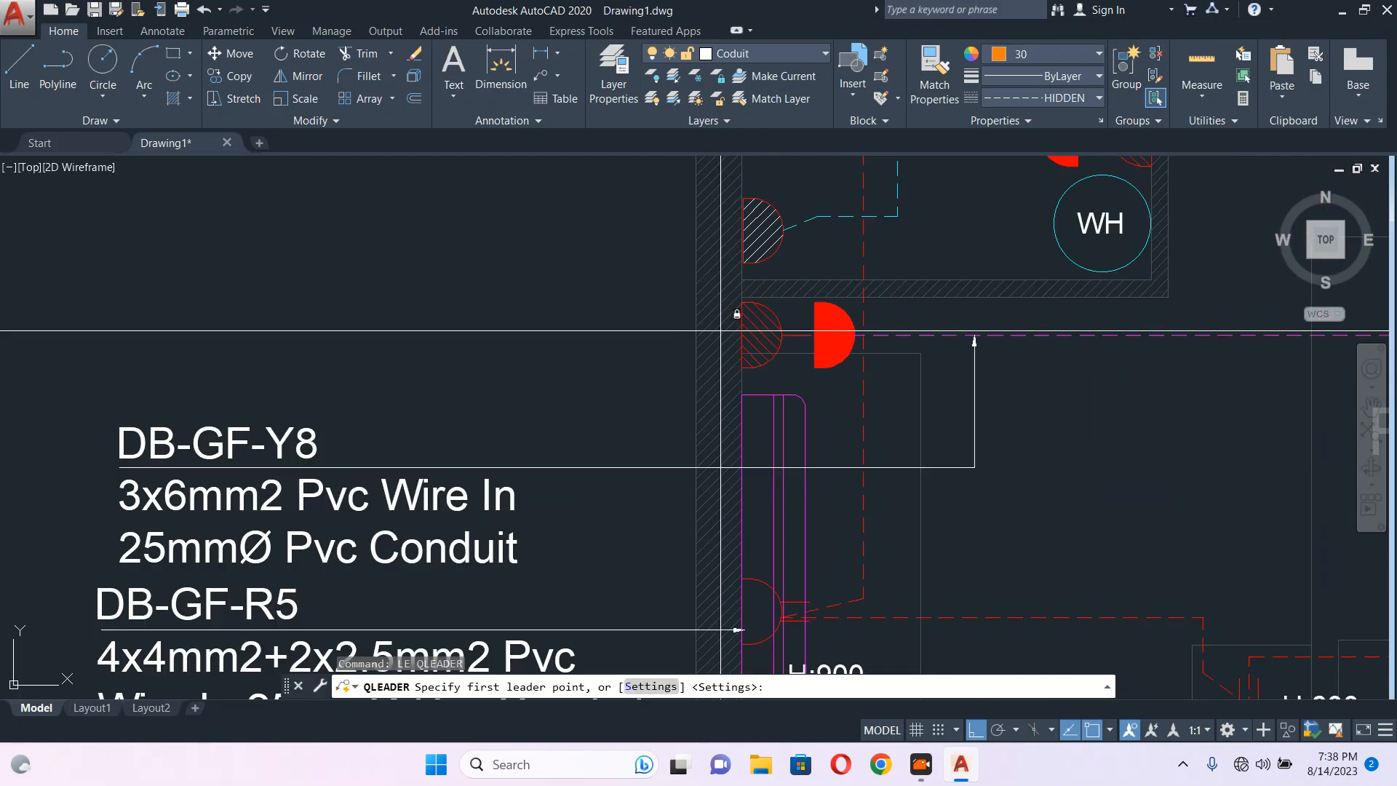
left_click(717, 336)
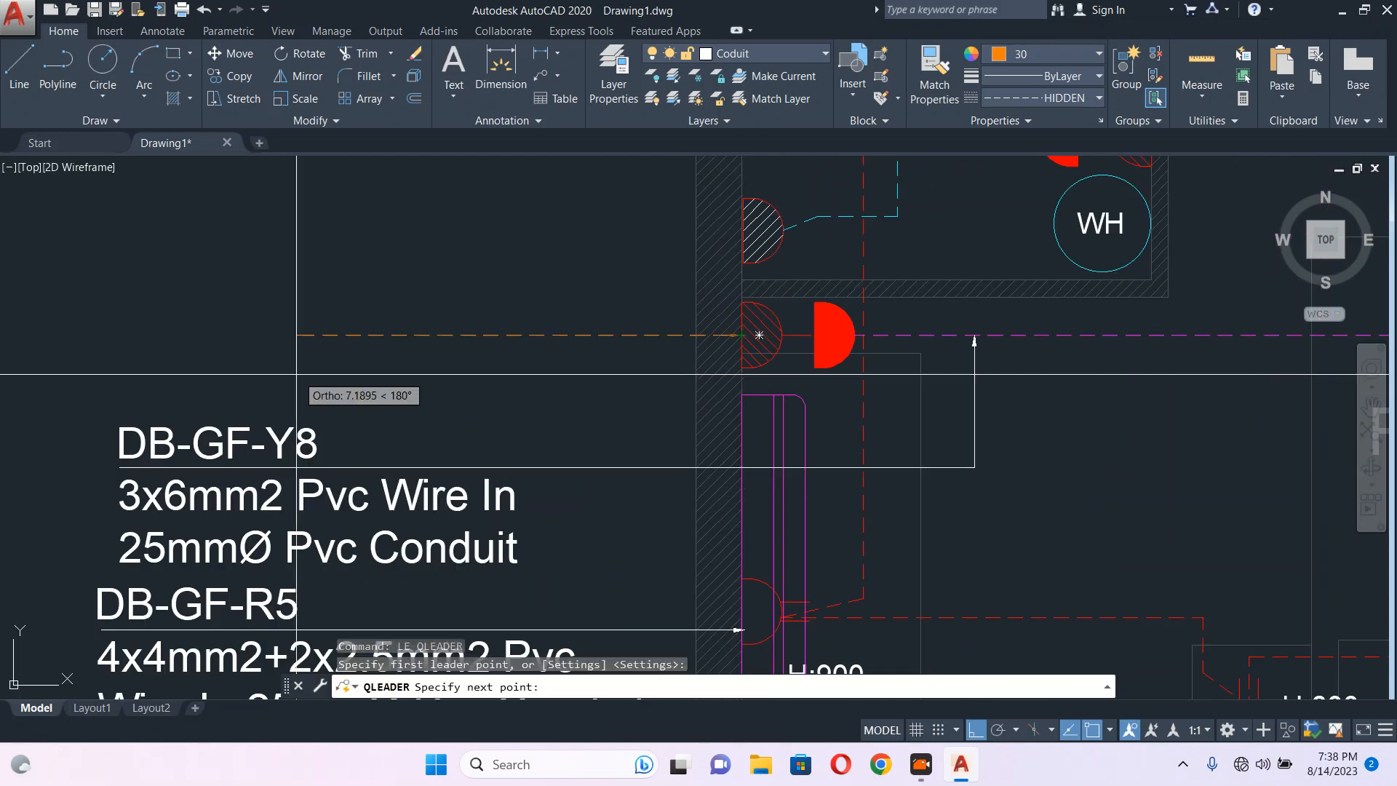
key("Escape")
Match the new horizontal leader's properties to the existing white DB-GF-Y8 leader.
left_click(662, 467)
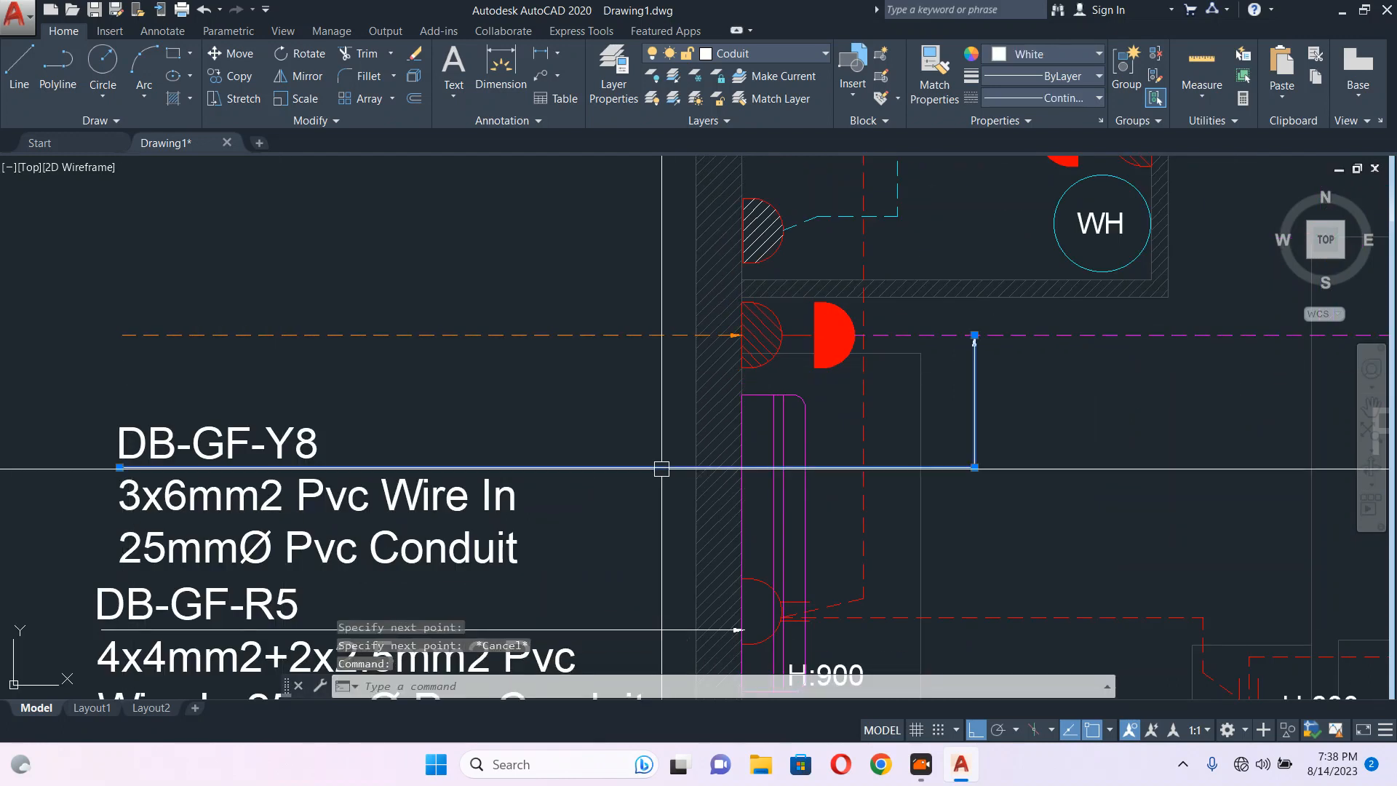
type("ma")
key("Return")
left_click(587, 291)
left_click(545, 349)
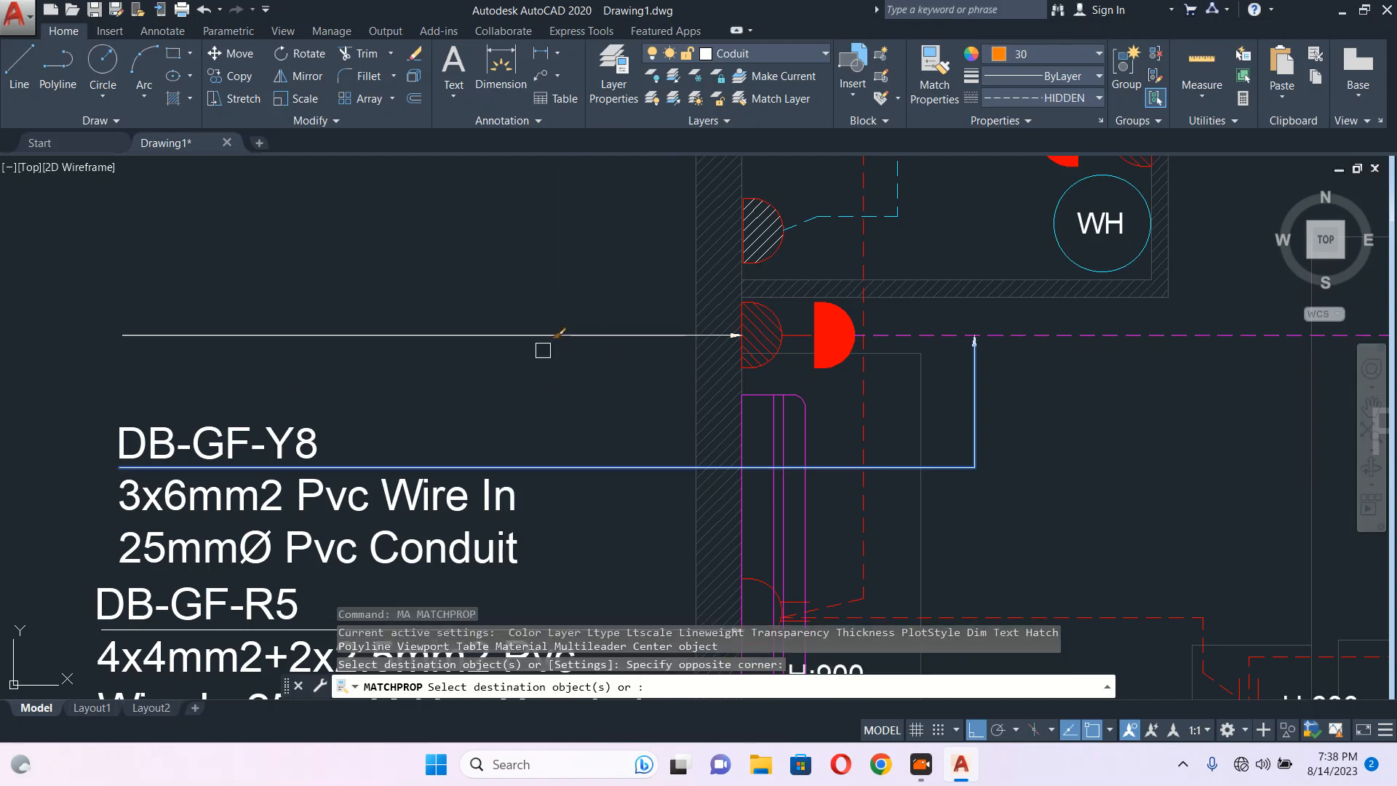
key("Escape")
Move the DB-GF-Y8 text straight up so its first line sits on the new horizontal leader.
left_click(281, 425)
middle_click_drag(211, 447, 476, 444)
type("m")
key("Return")
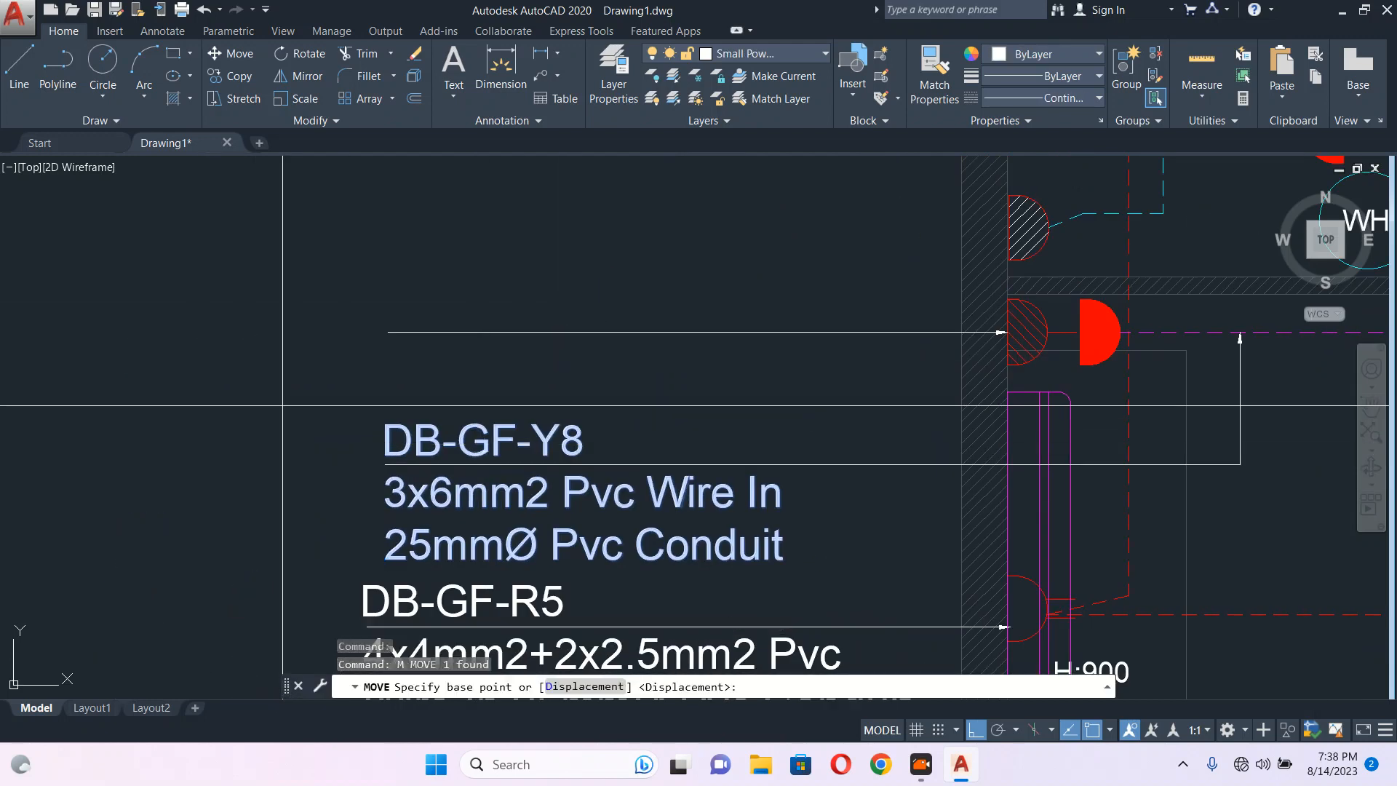
left_click(299, 386)
key("Escape")
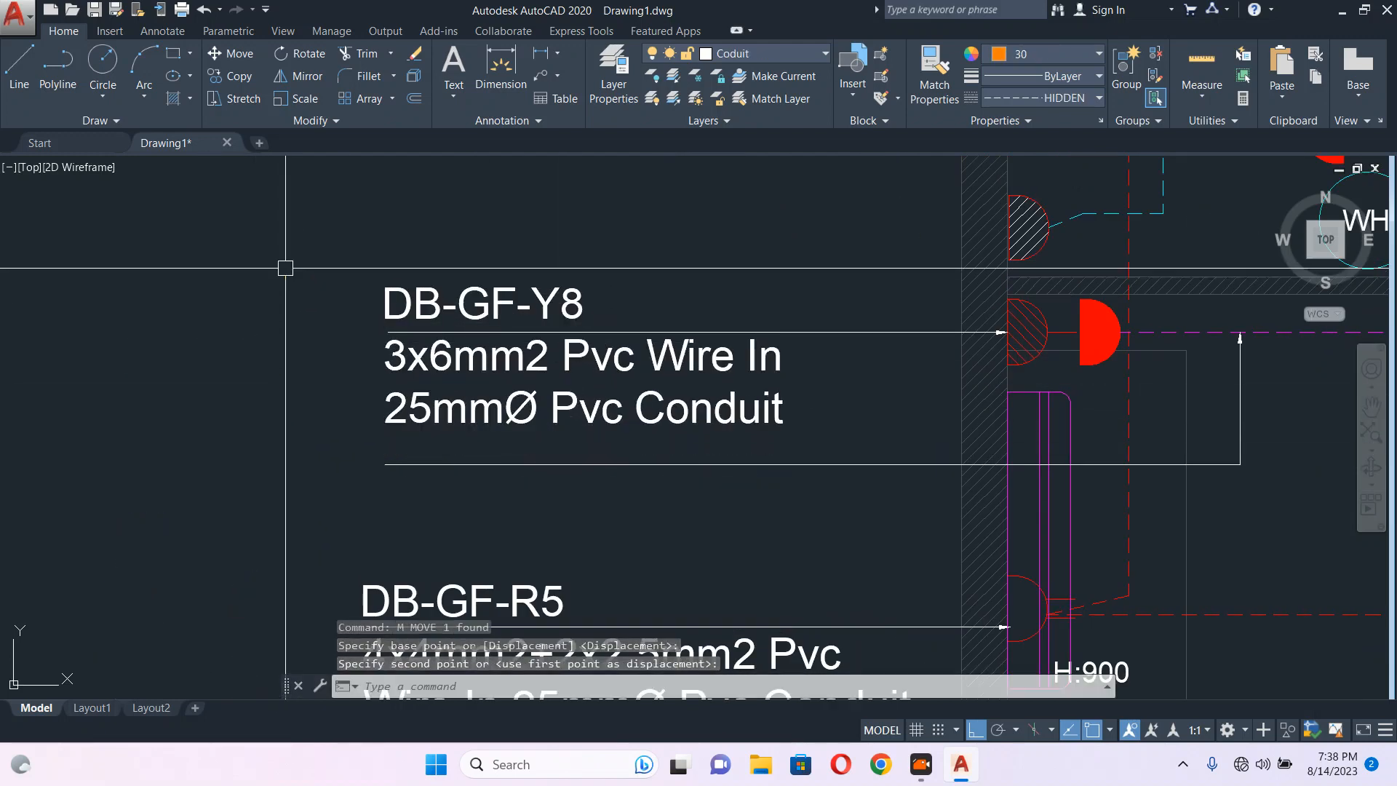
Erase the old bent leader left below the DB-GF-Y8 text.
left_click(547, 463)
left_click(546, 452)
type("e")
key("Return")
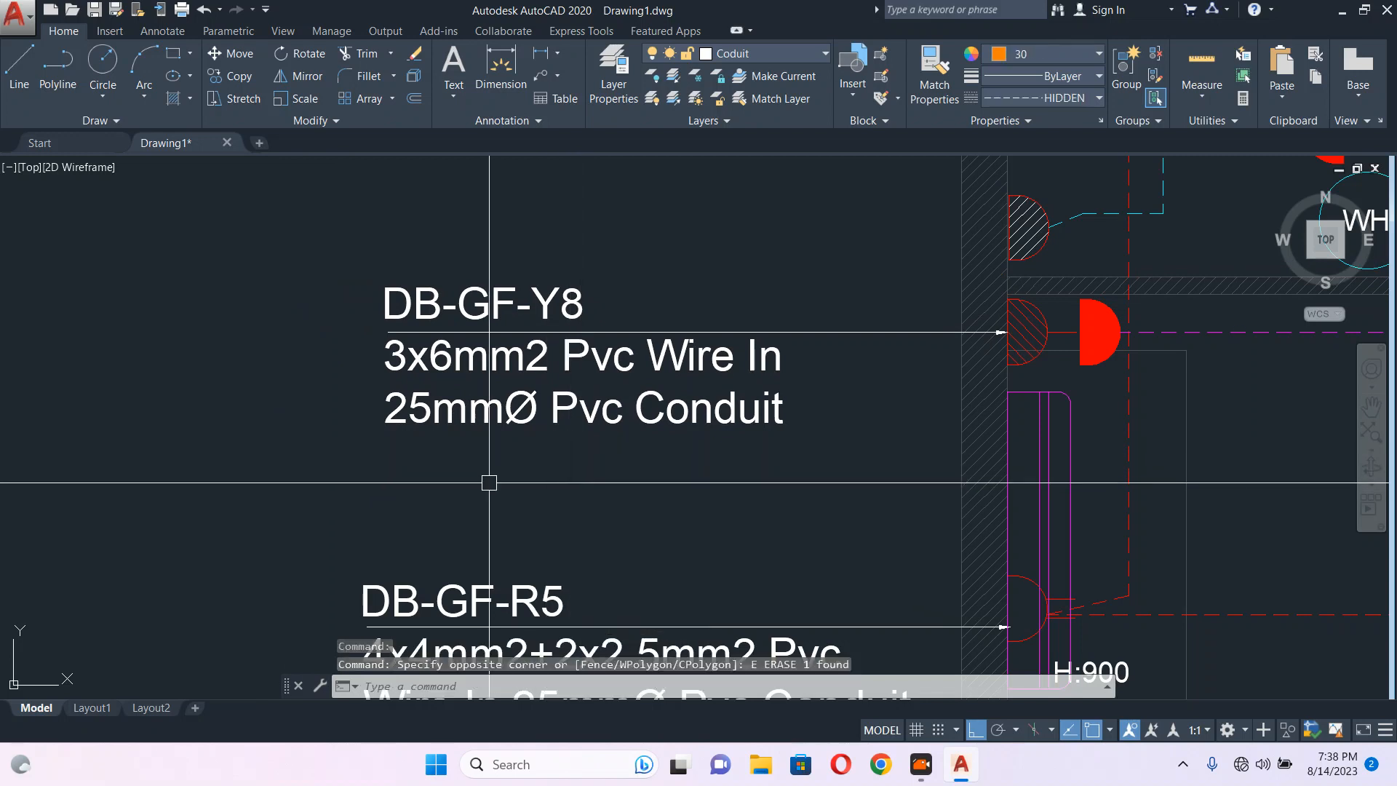
scroll(489, 480, "down", 5)
key("Escape")
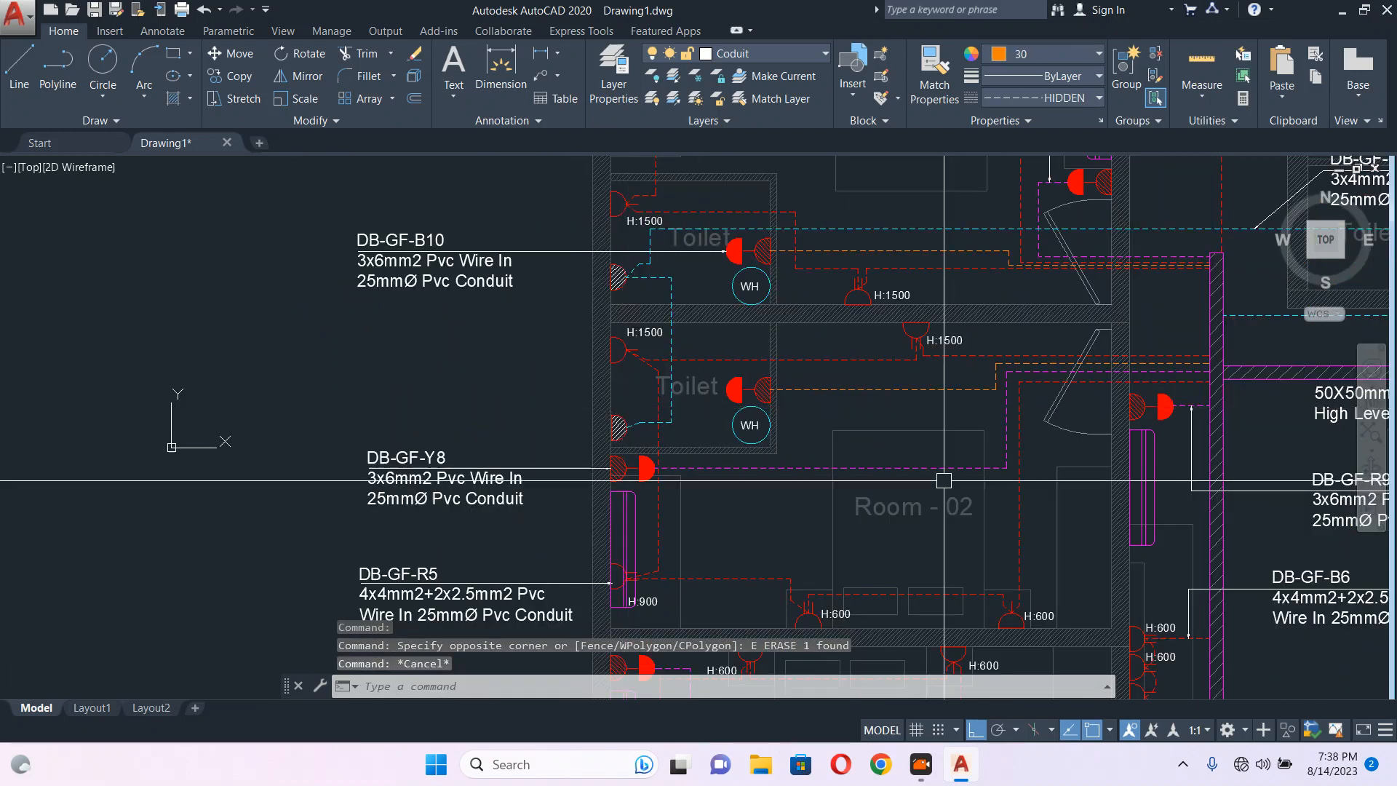
scroll(776, 384, "up", 5)
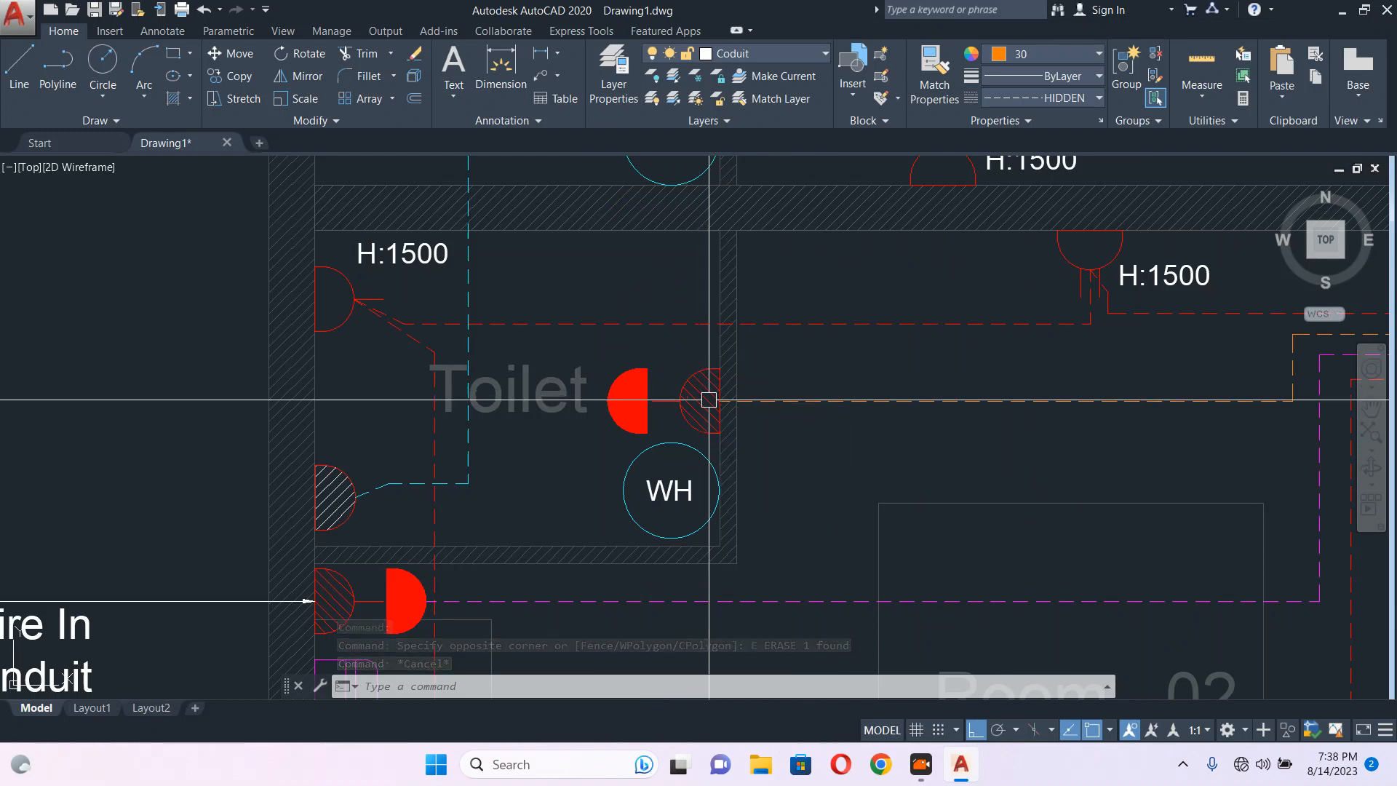
scroll(728, 413, "up", 2)
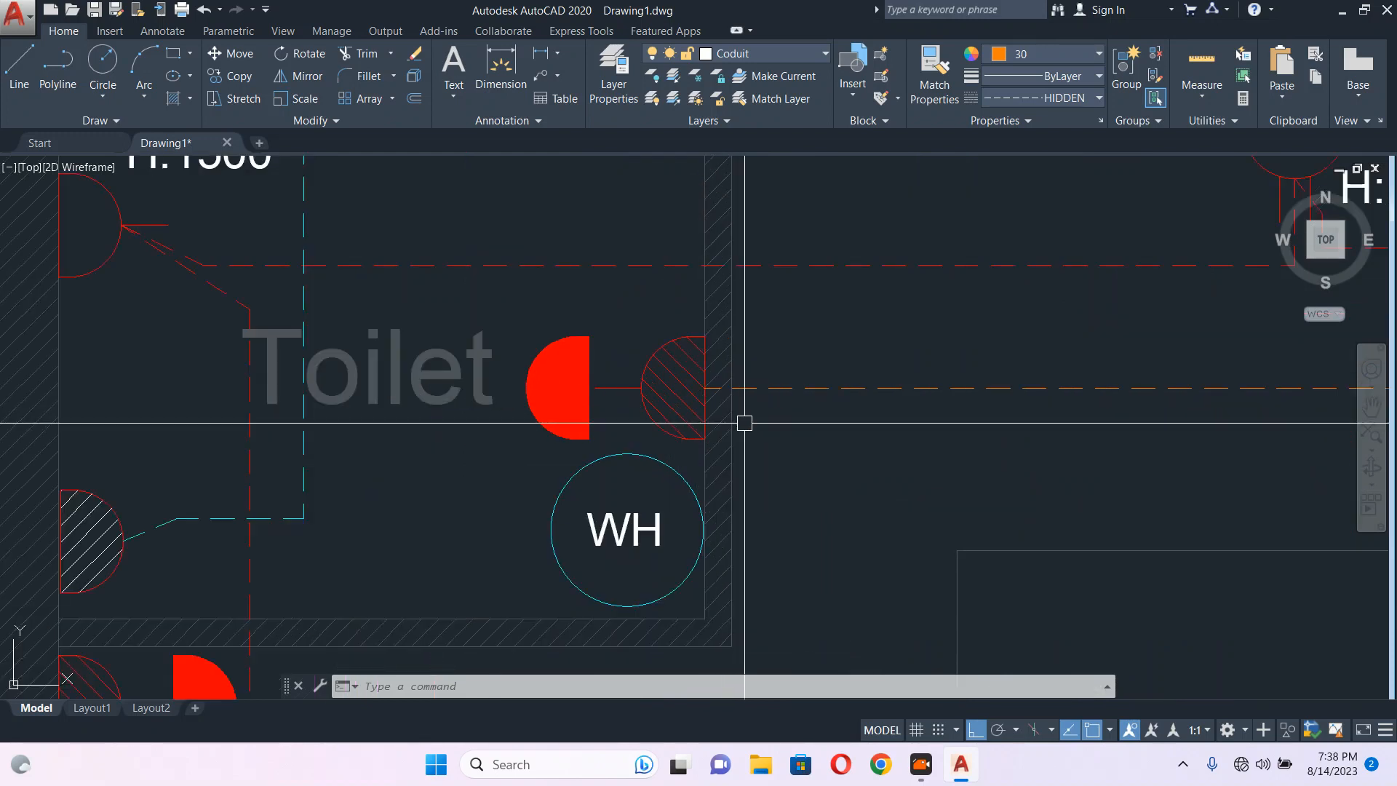
type("d")
key("Return")
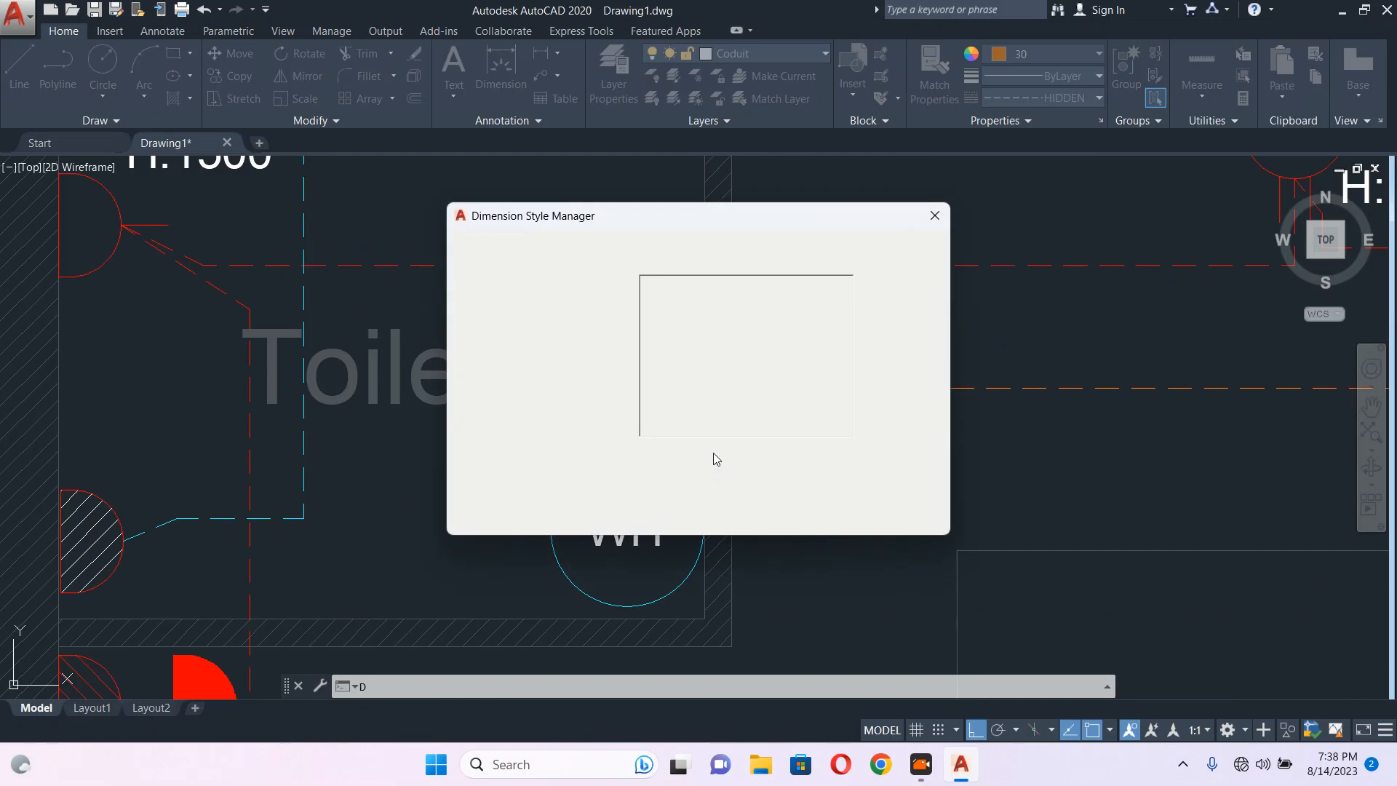
left_click(934, 216)
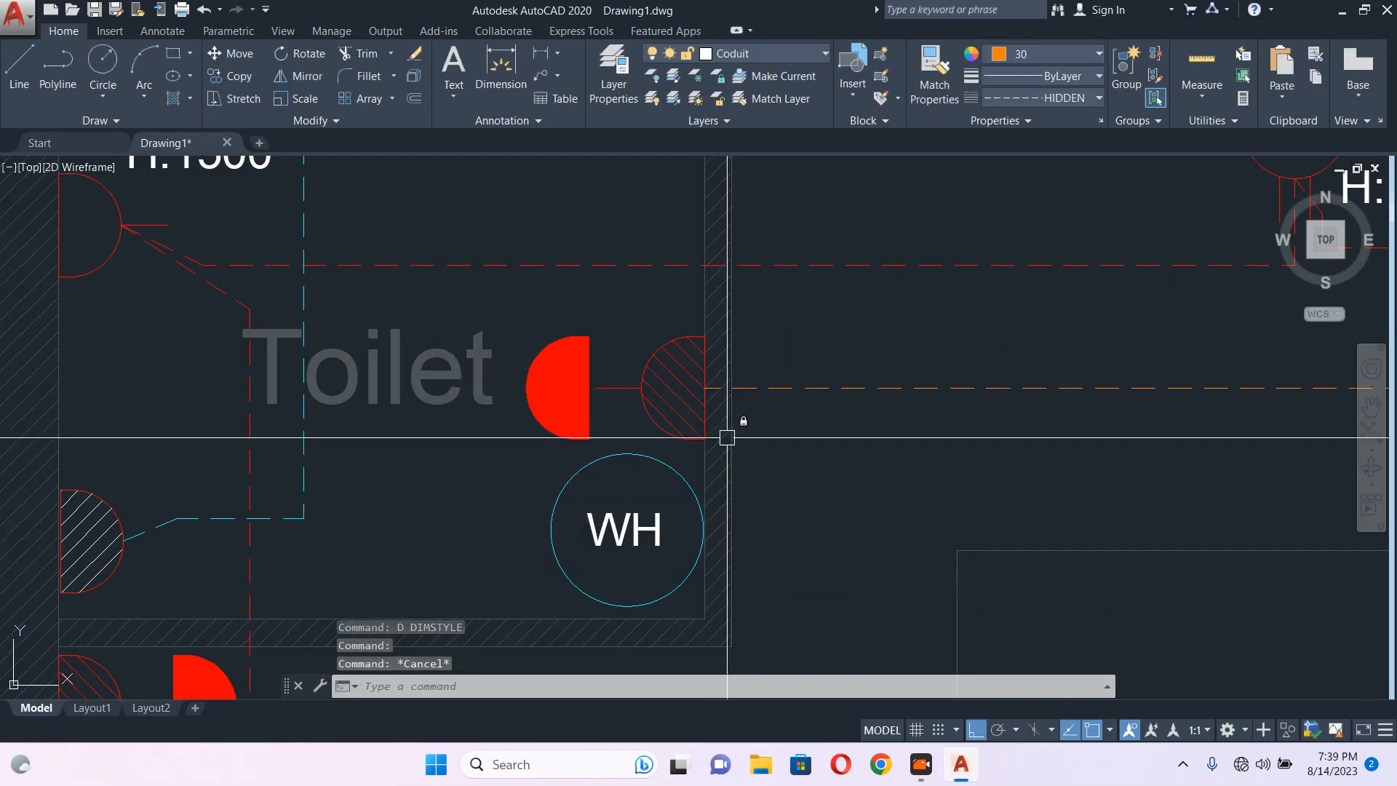
Measure the height of the hatched red symbol in the lower toilet with a linear dimension, without placing it.
type("dli")
key("Return")
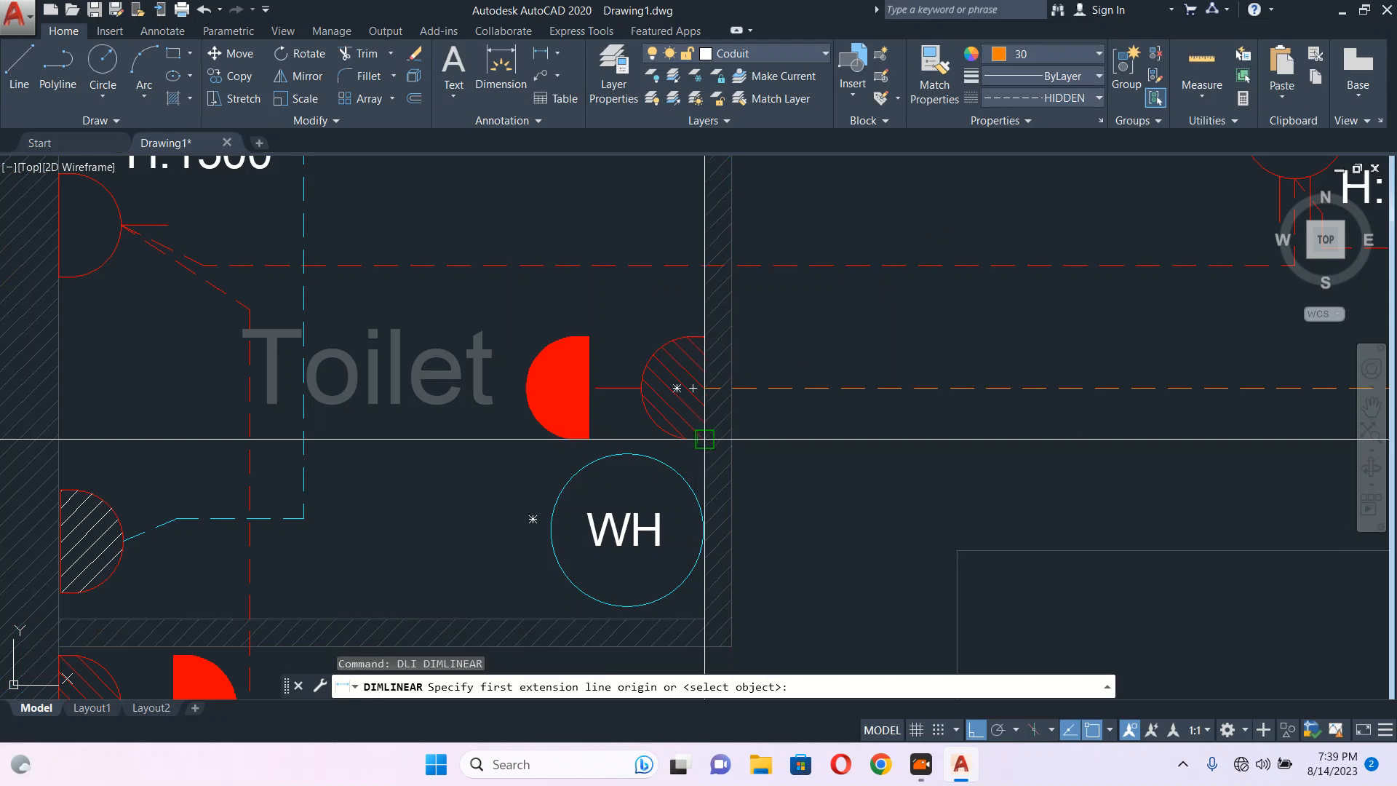
left_click(705, 388)
left_click(703, 336)
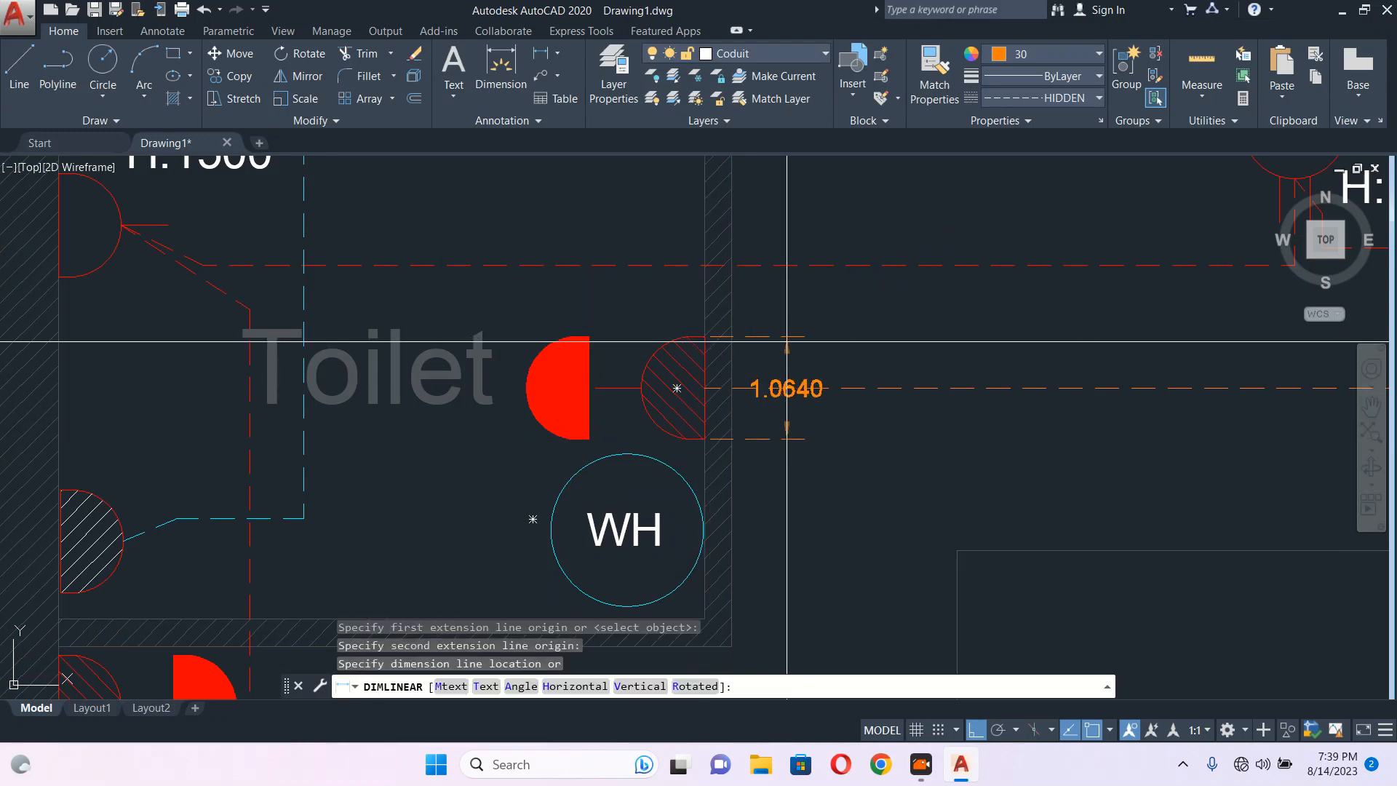
scroll(787, 341, "up", 1)
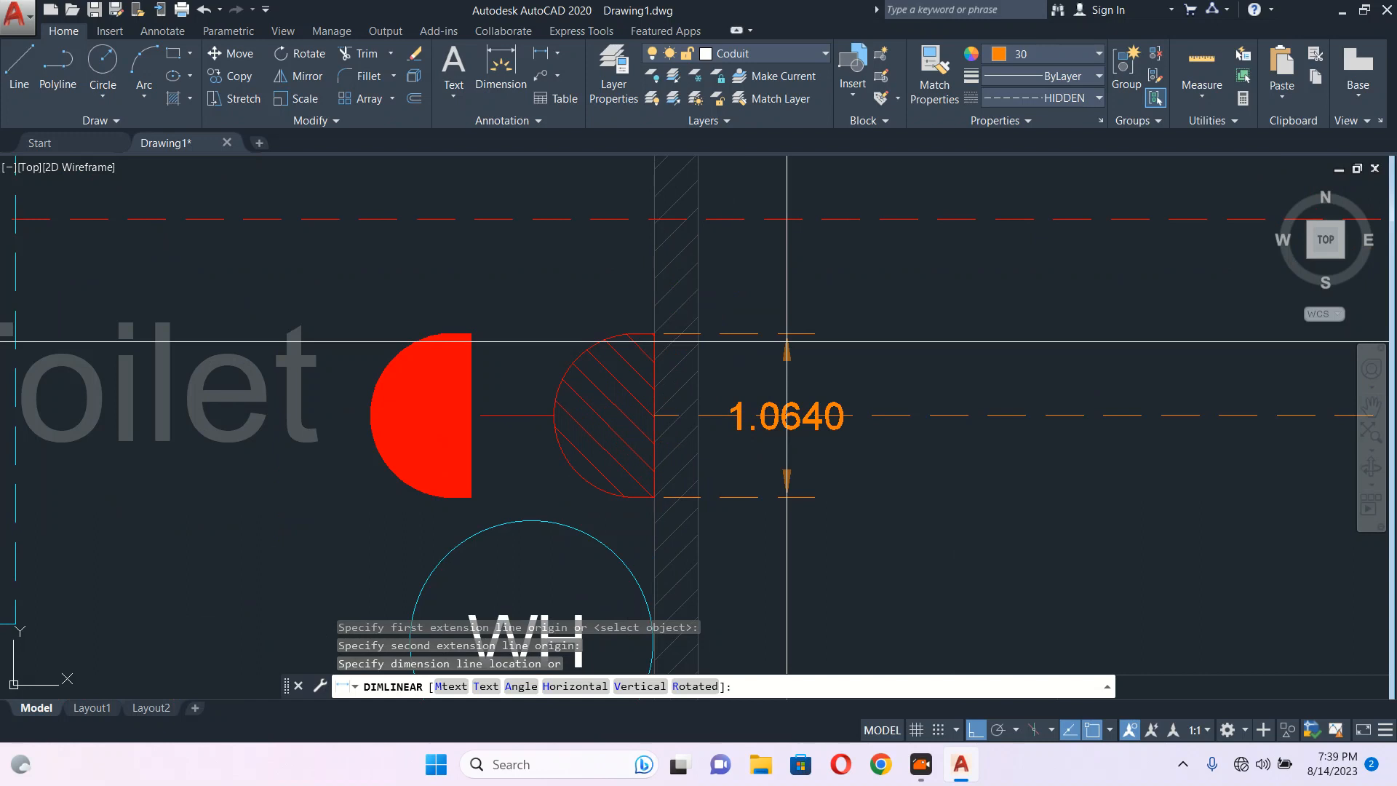
key("Escape")
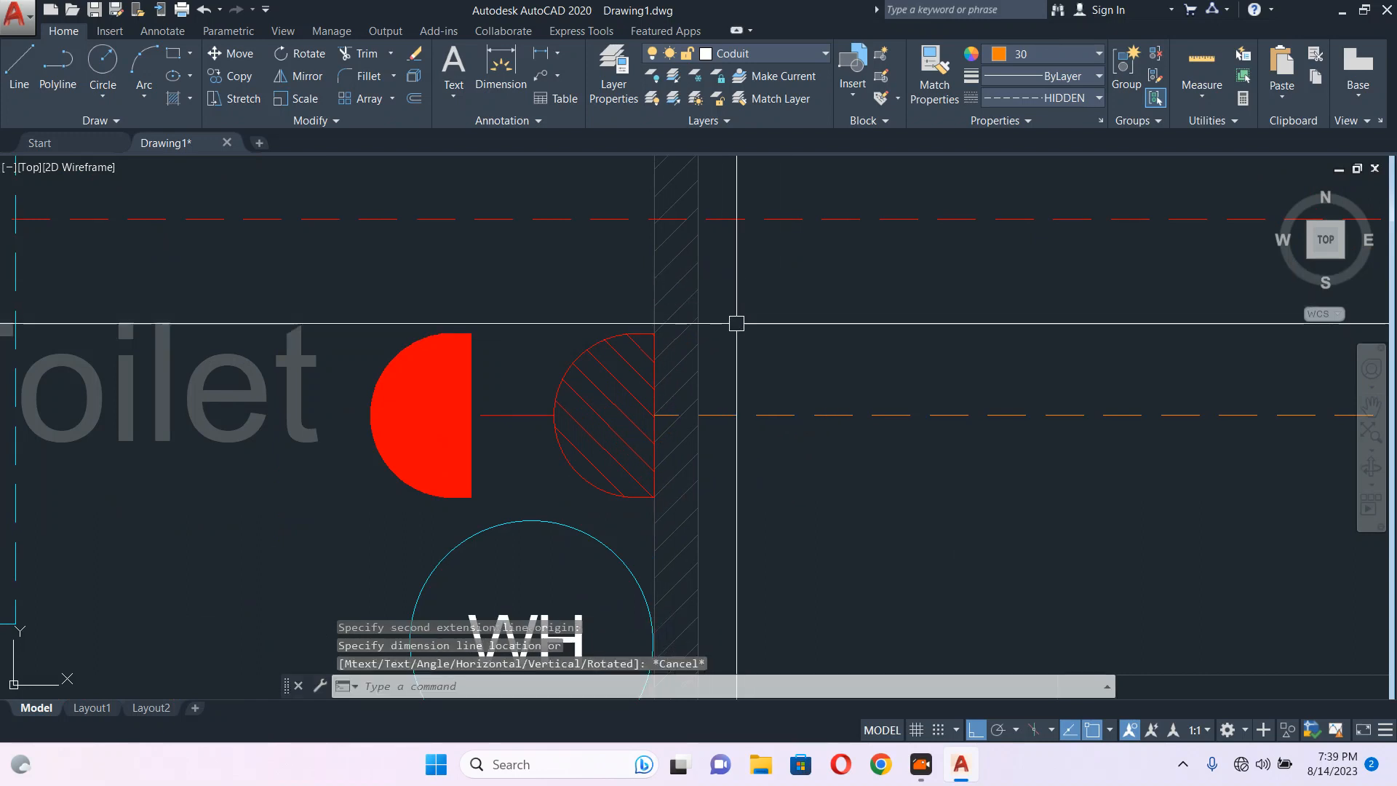
Examine the water heater's red outlet symbols and their conduit connection in the lower toilet beside Room - 02.
scroll(736, 323, "down", 8)
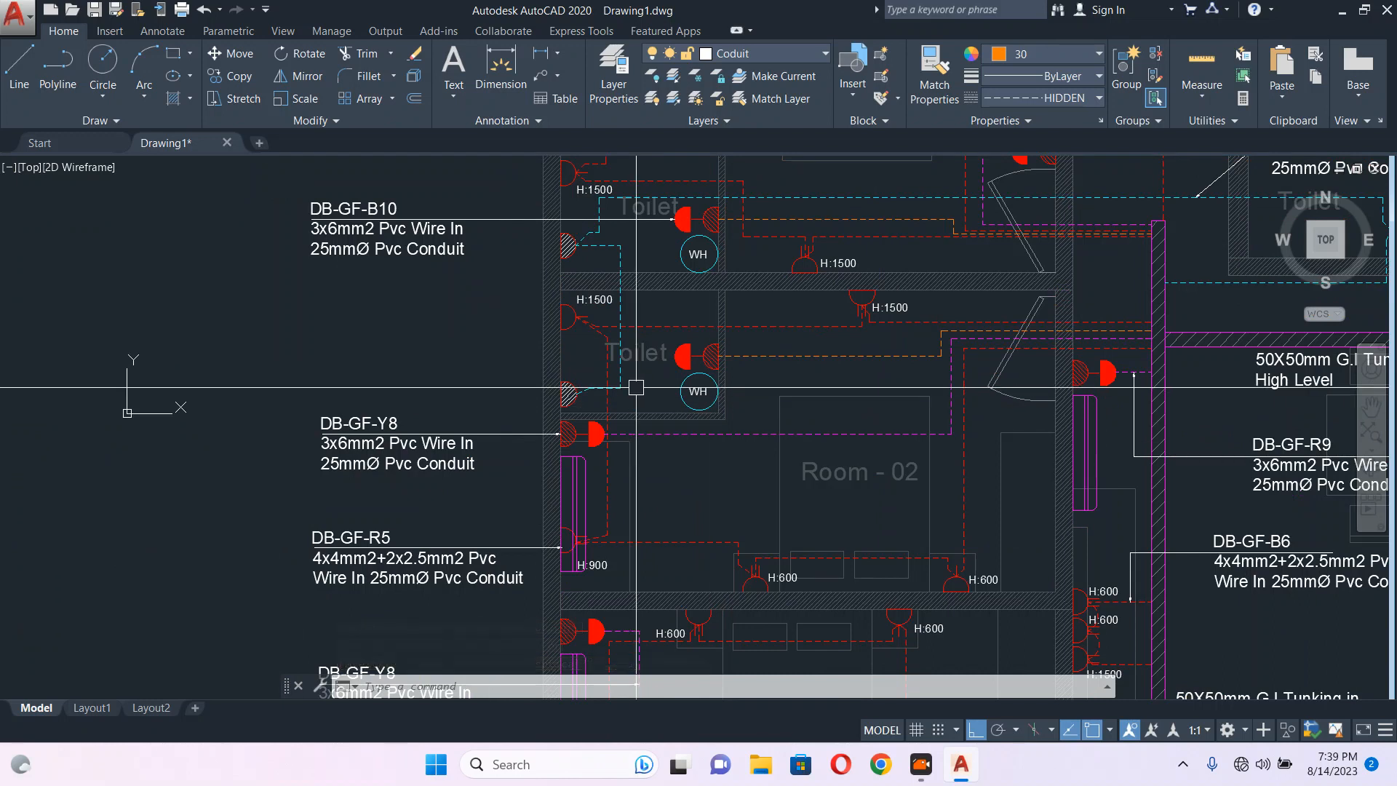
scroll(735, 378, "up", 4)
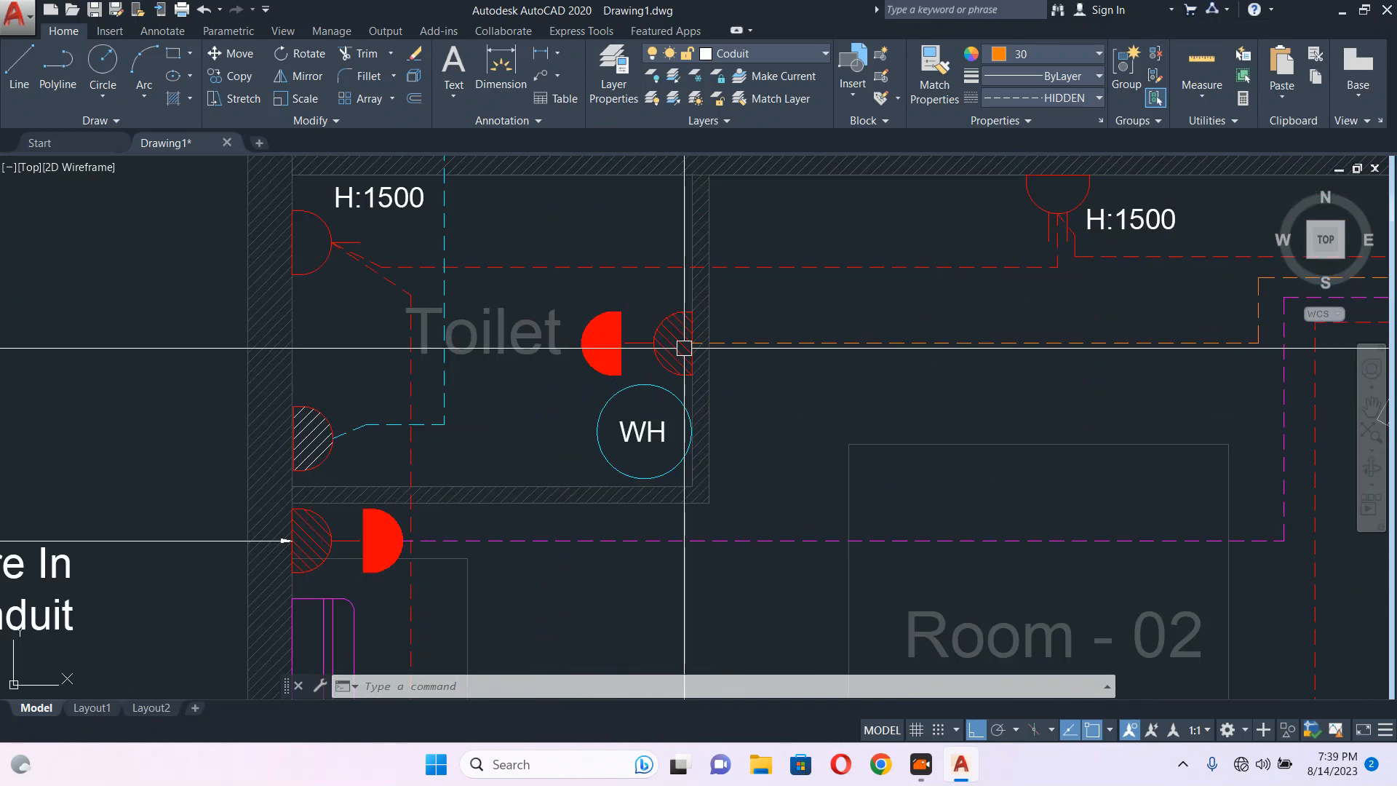
scroll(685, 348, "up", 4)
mouse_move(659, 331)
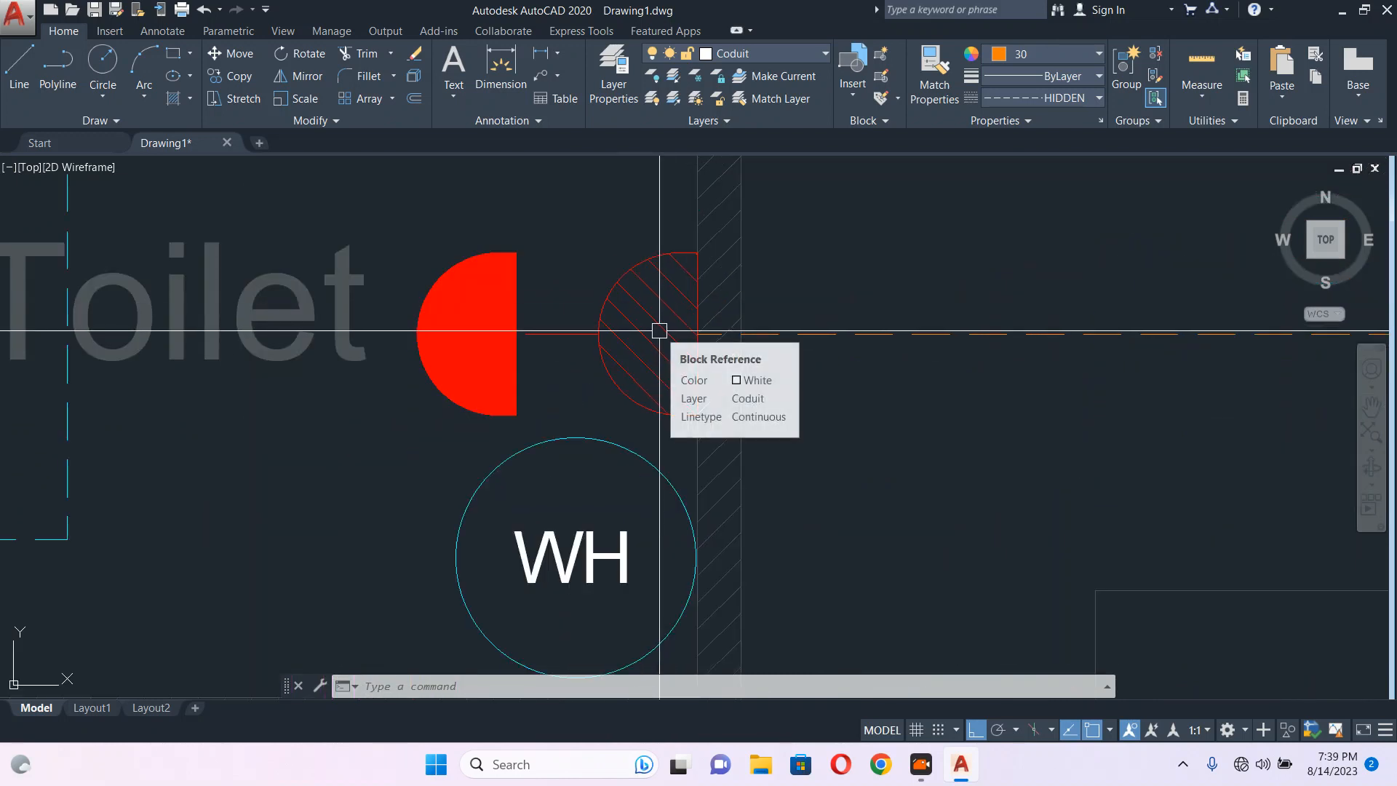
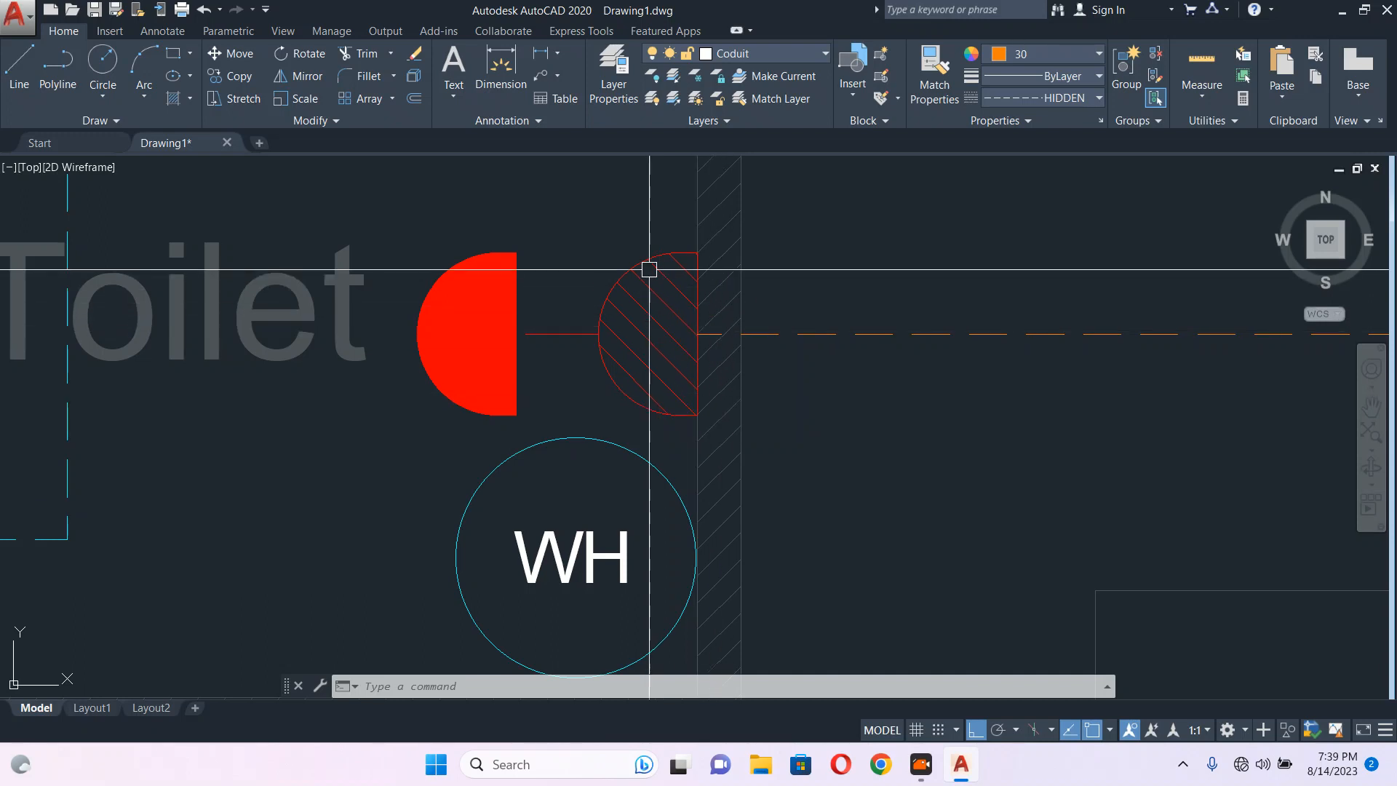
mouse_move(649, 270)
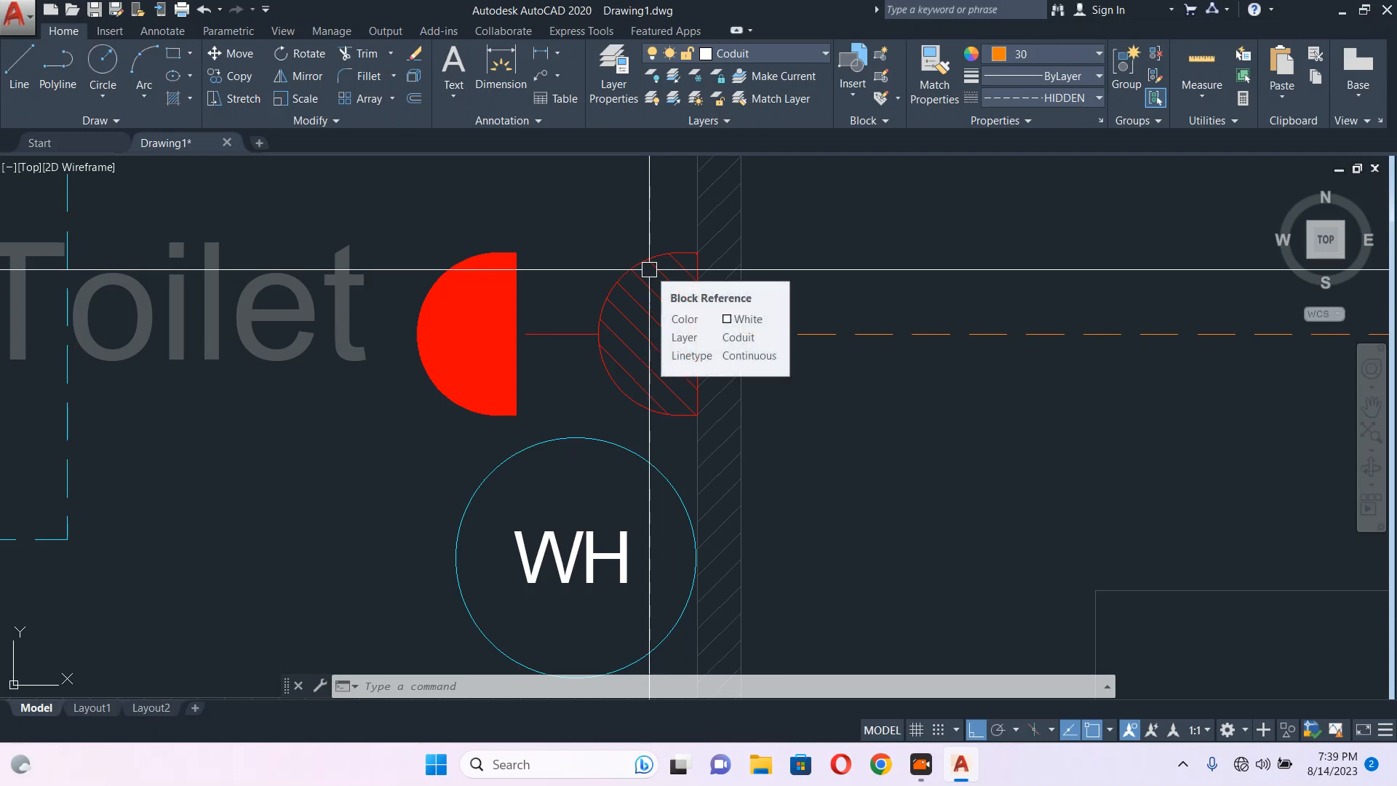
scroll(695, 374, "down", 4)
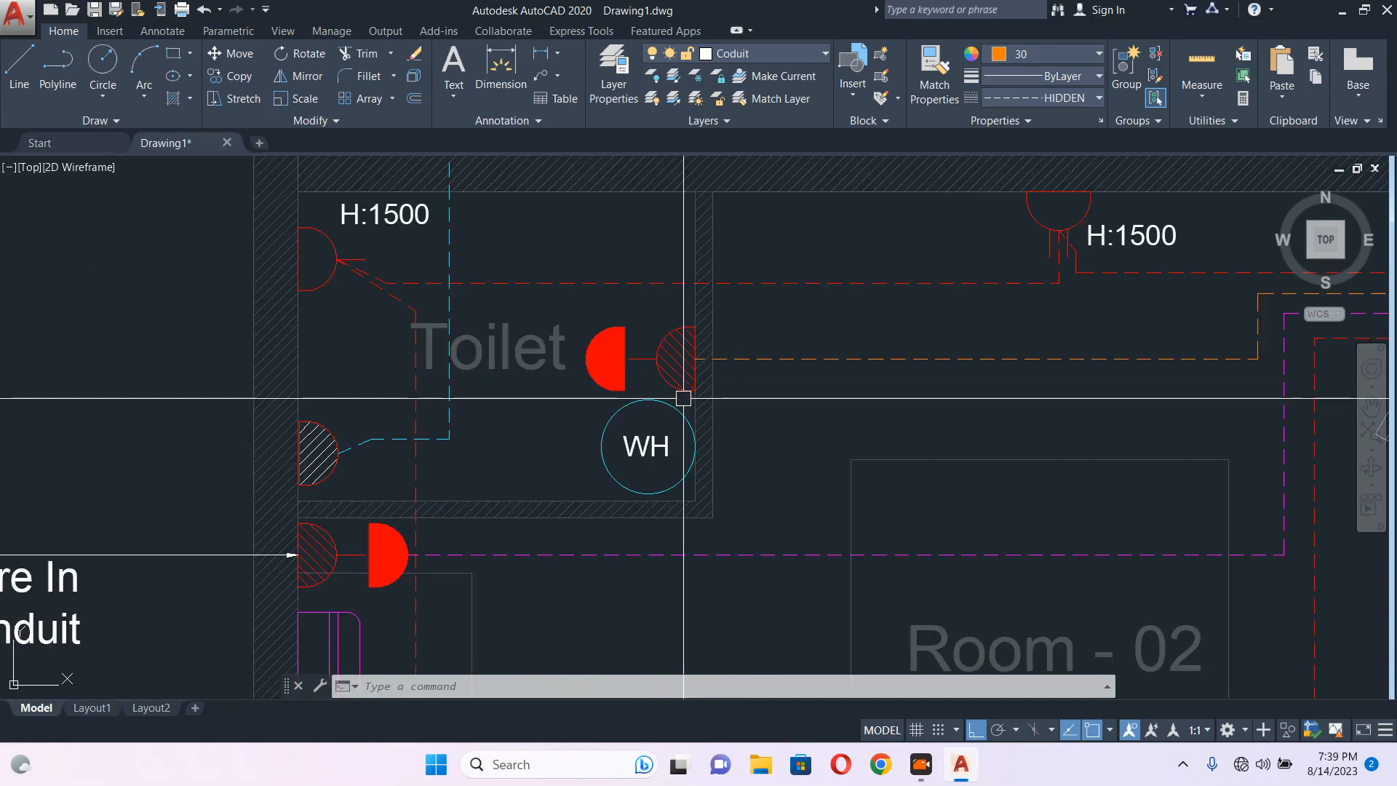
middle_click_drag(539, 412, 719, 369)
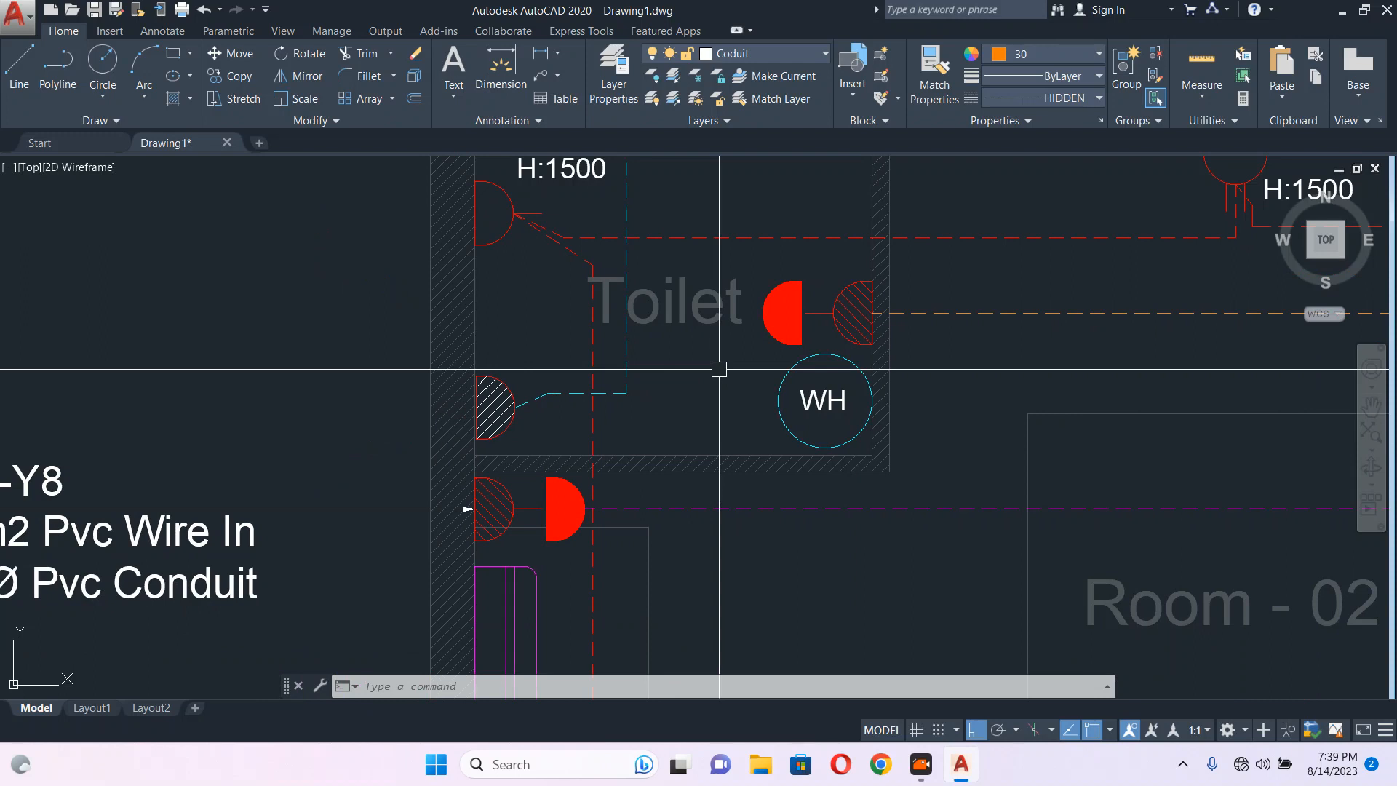
scroll(655, 375, "down", 2)
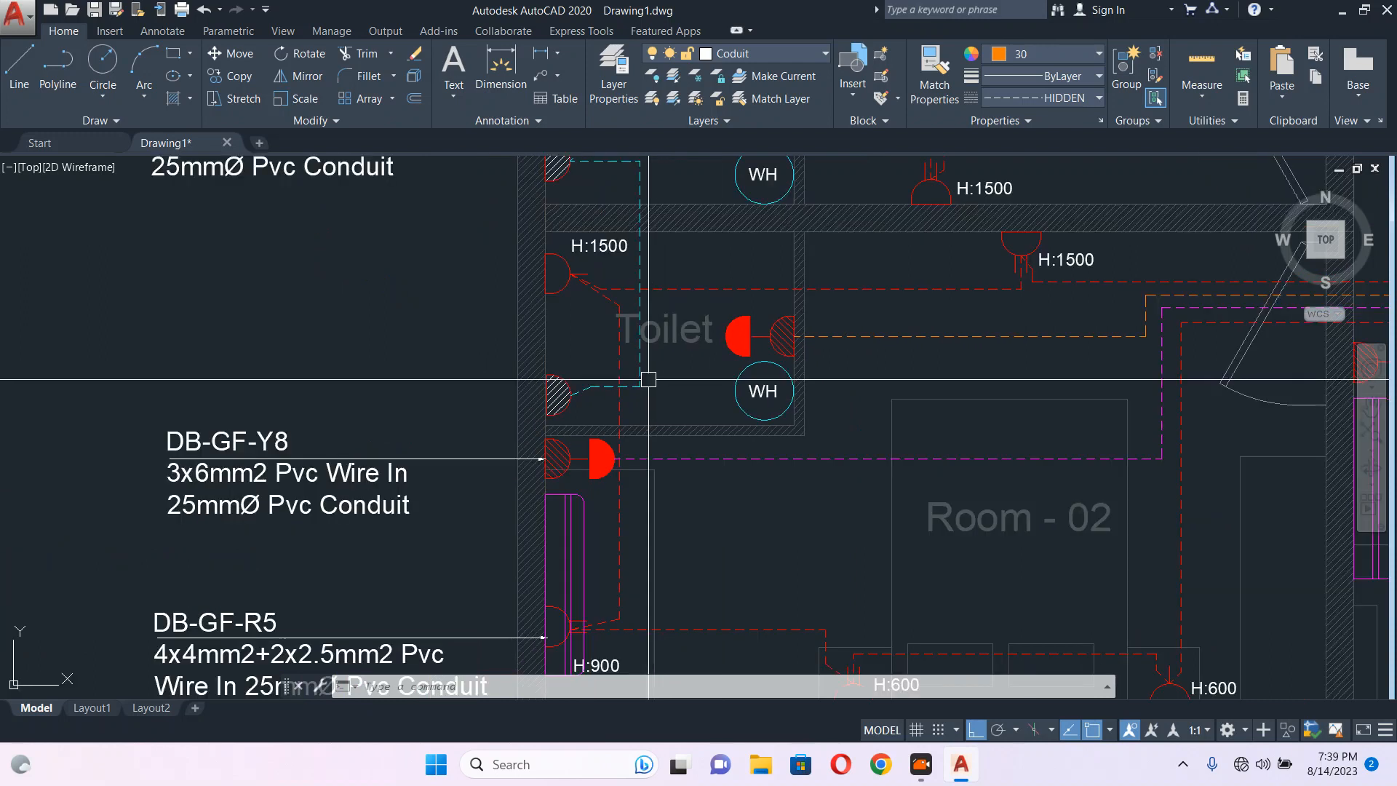
scroll(767, 359, "up", 4)
scroll(762, 359, "up", 2)
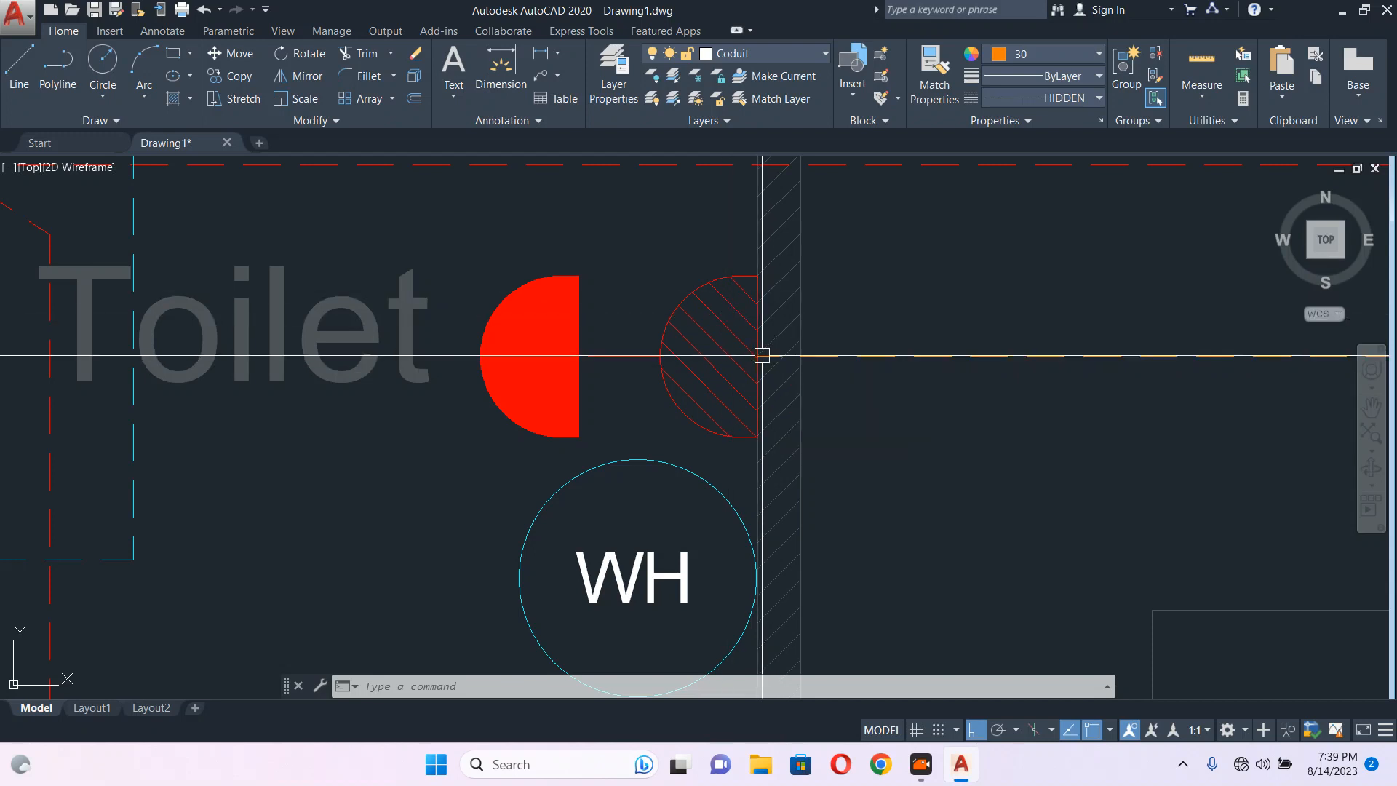
scroll(762, 356, "down", 4)
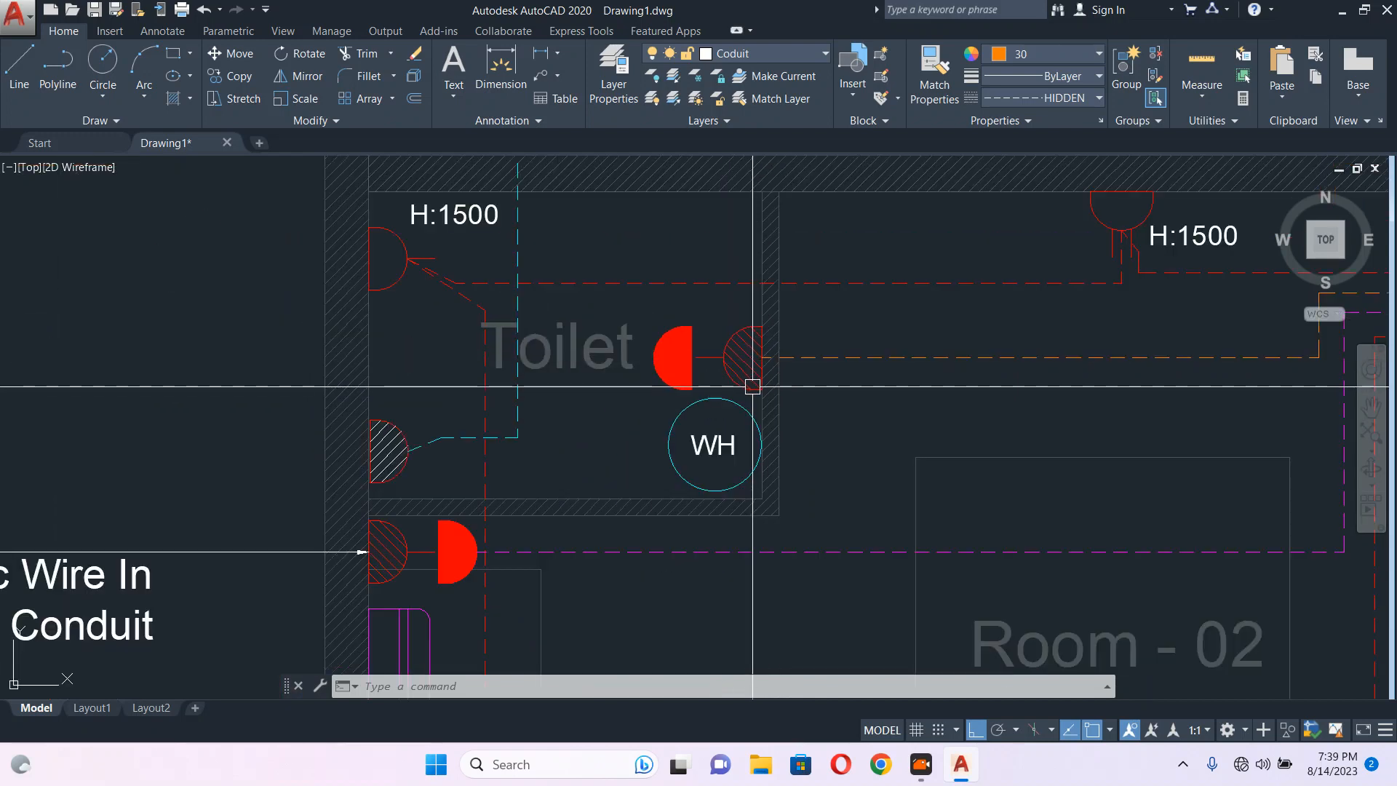
scroll(781, 349, "up", 4)
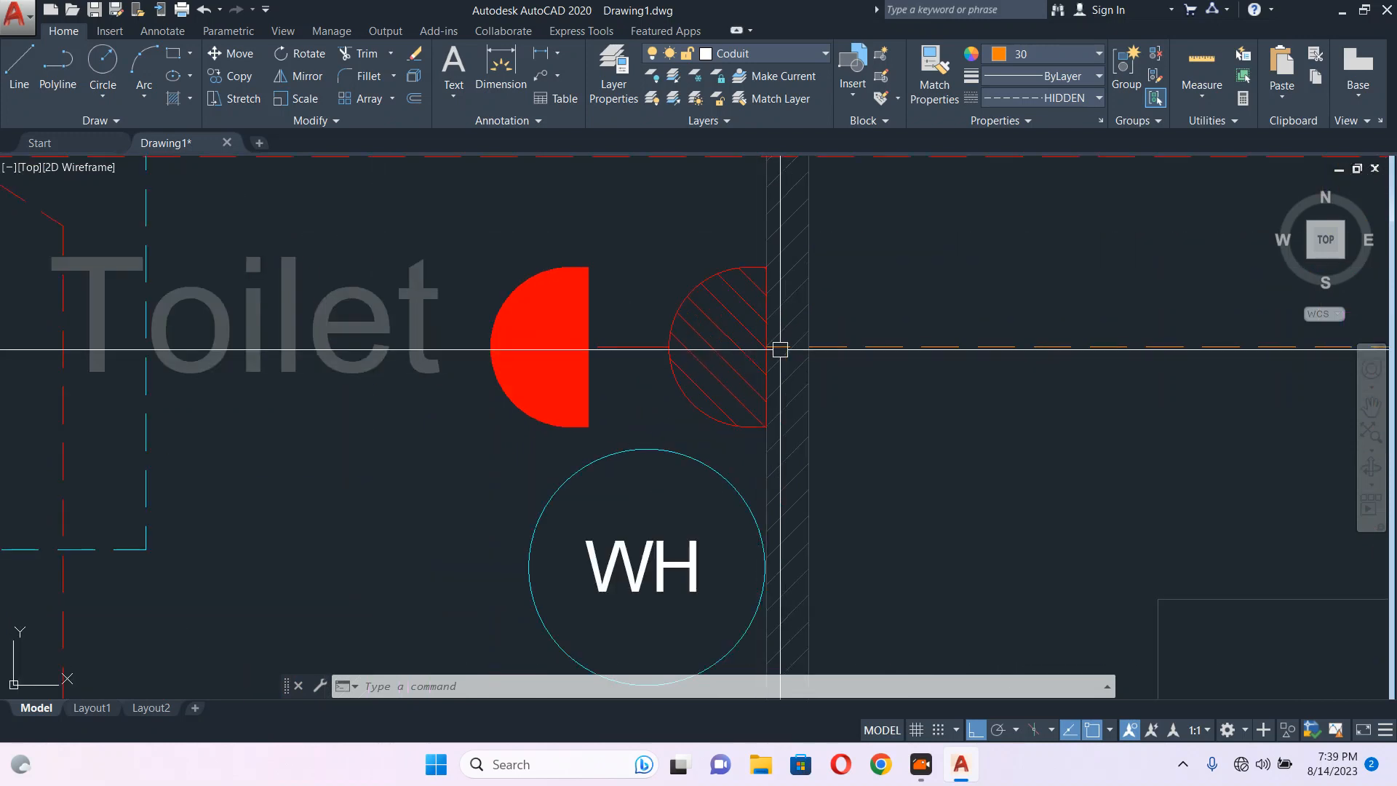
scroll(877, 329, "down", 5)
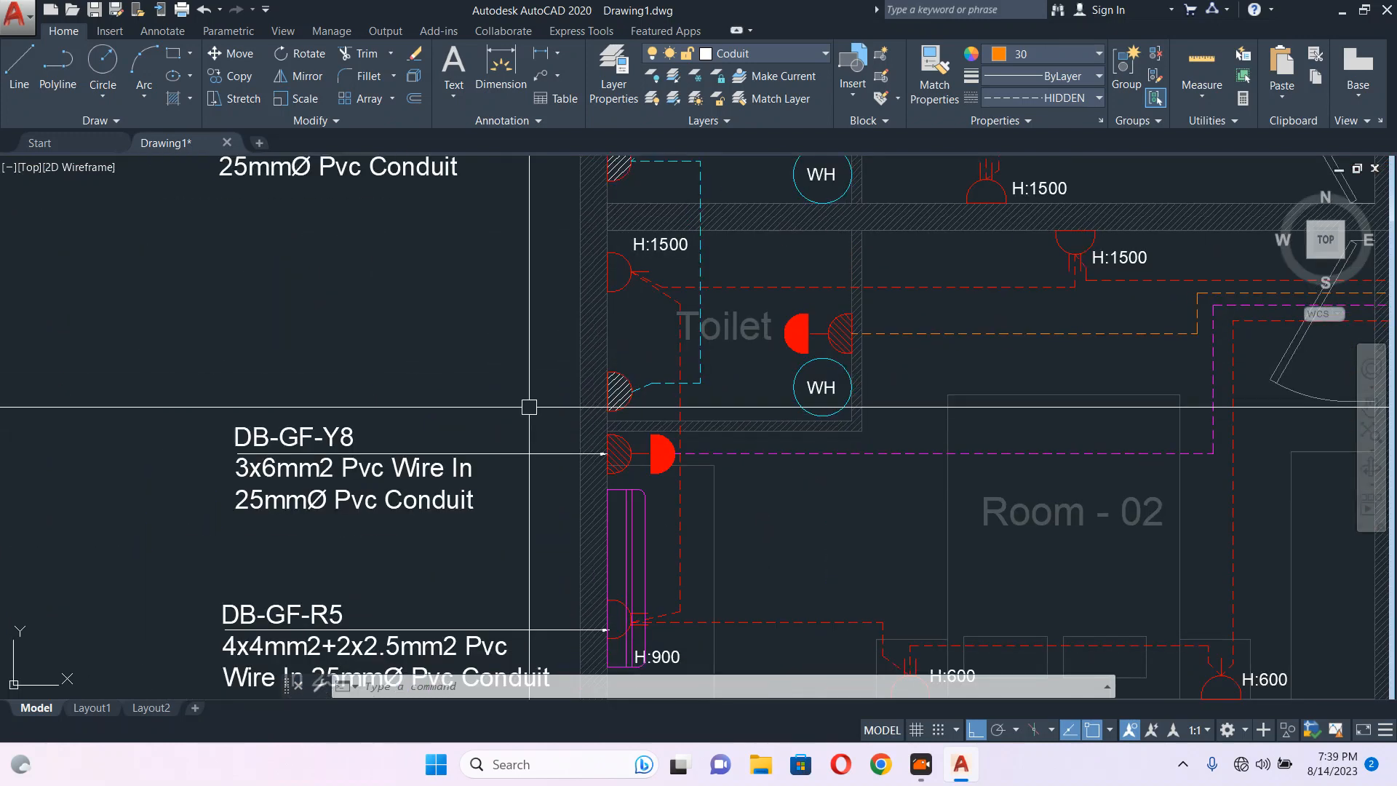
key("Escape")
type("DL")
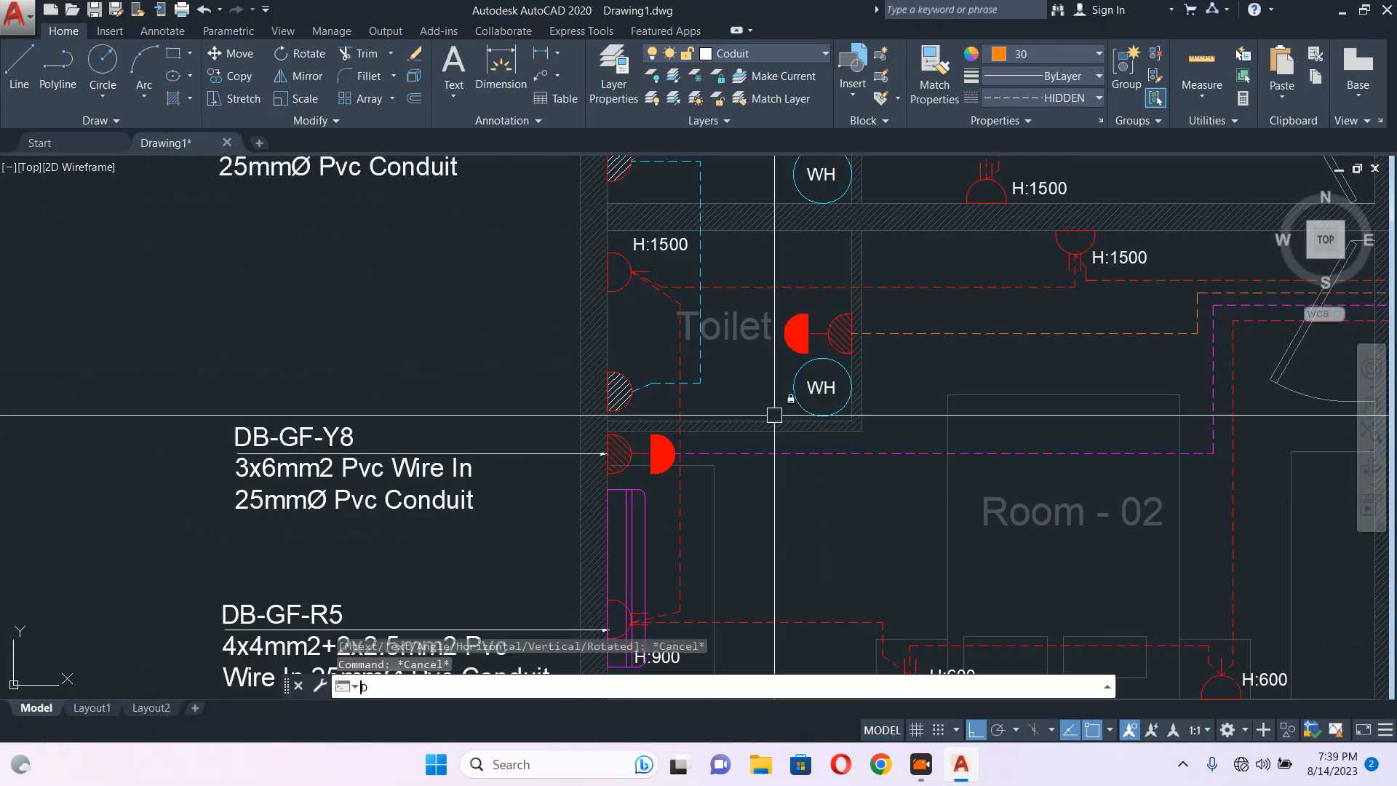
key("Return")
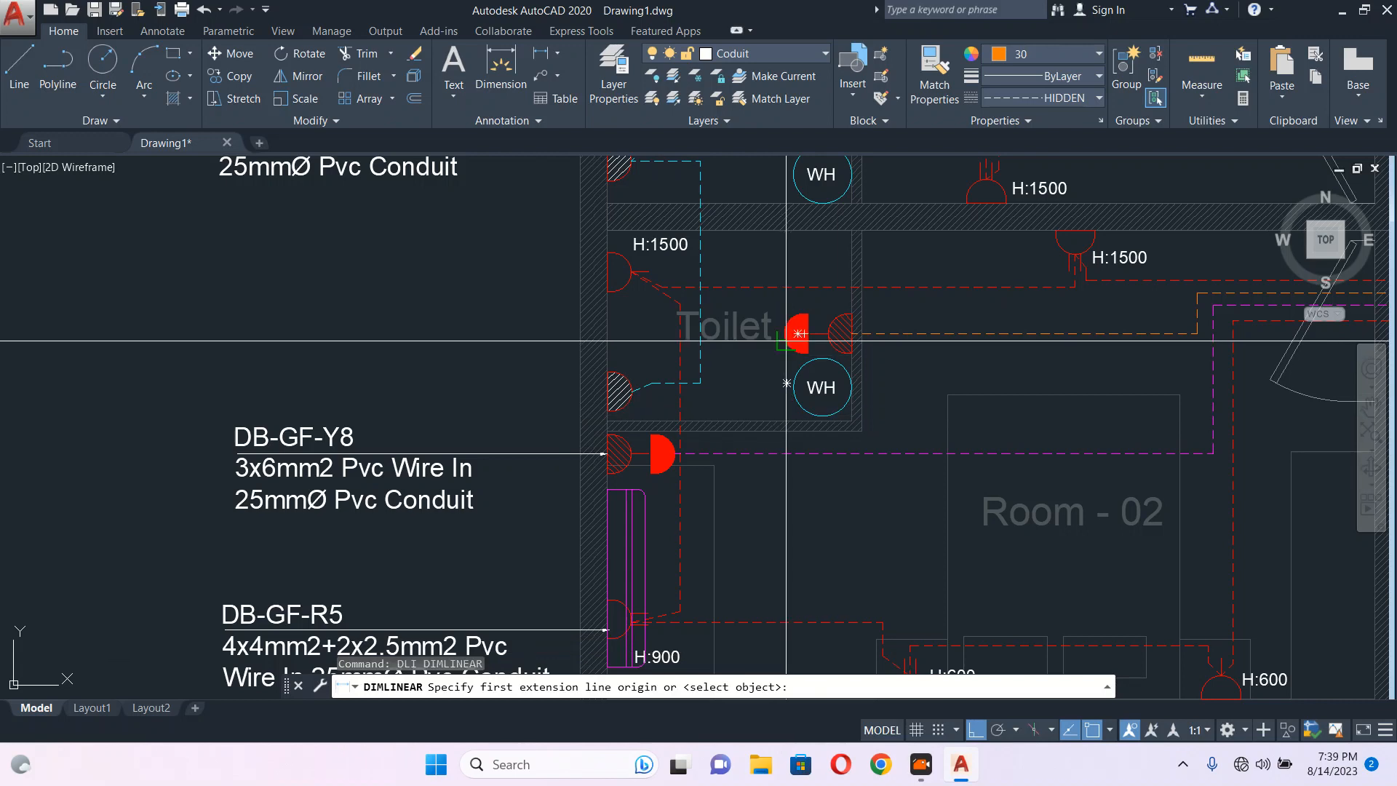
key("Escape")
Draw a horizontal leader from the lower toilet's solid red water heater symbol out past the exterior wall.
type("LE")
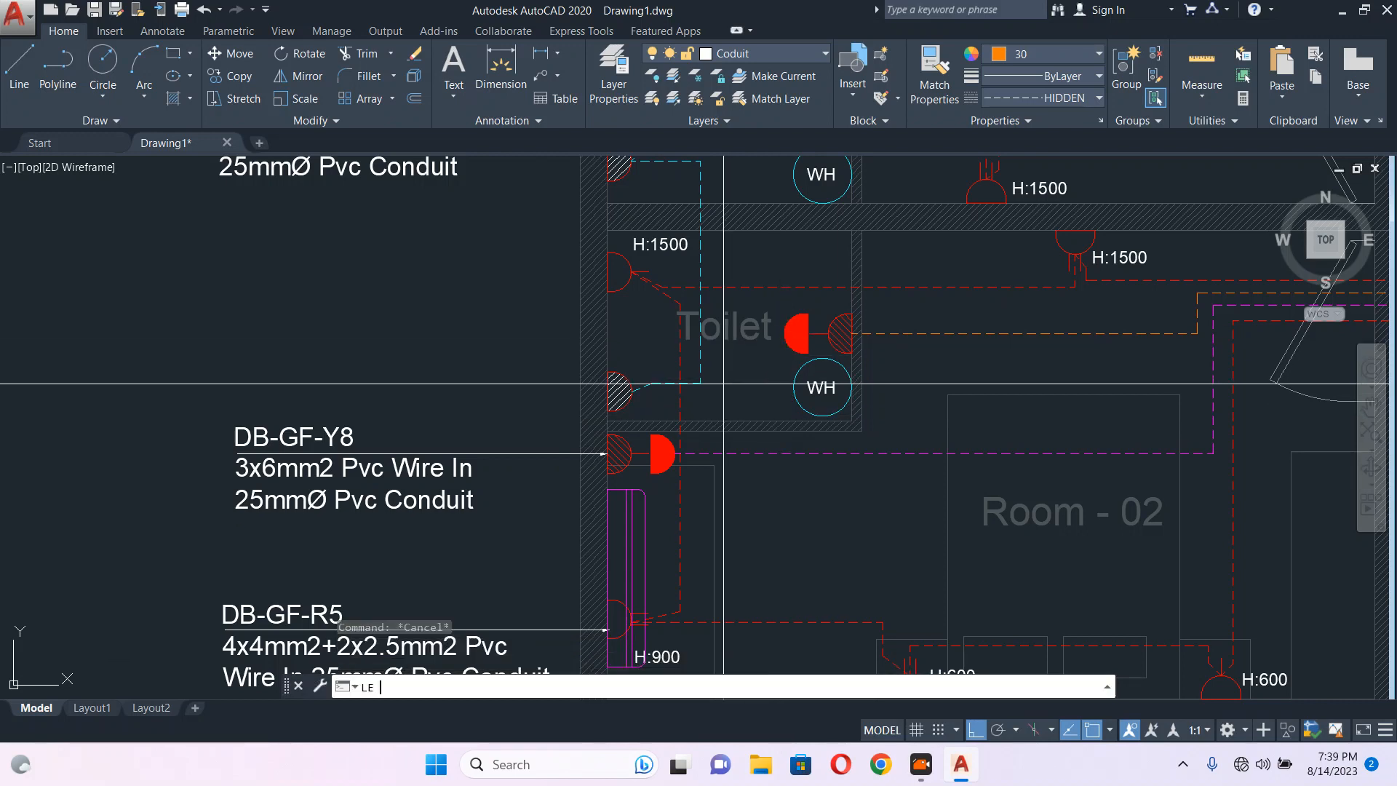
key("Return")
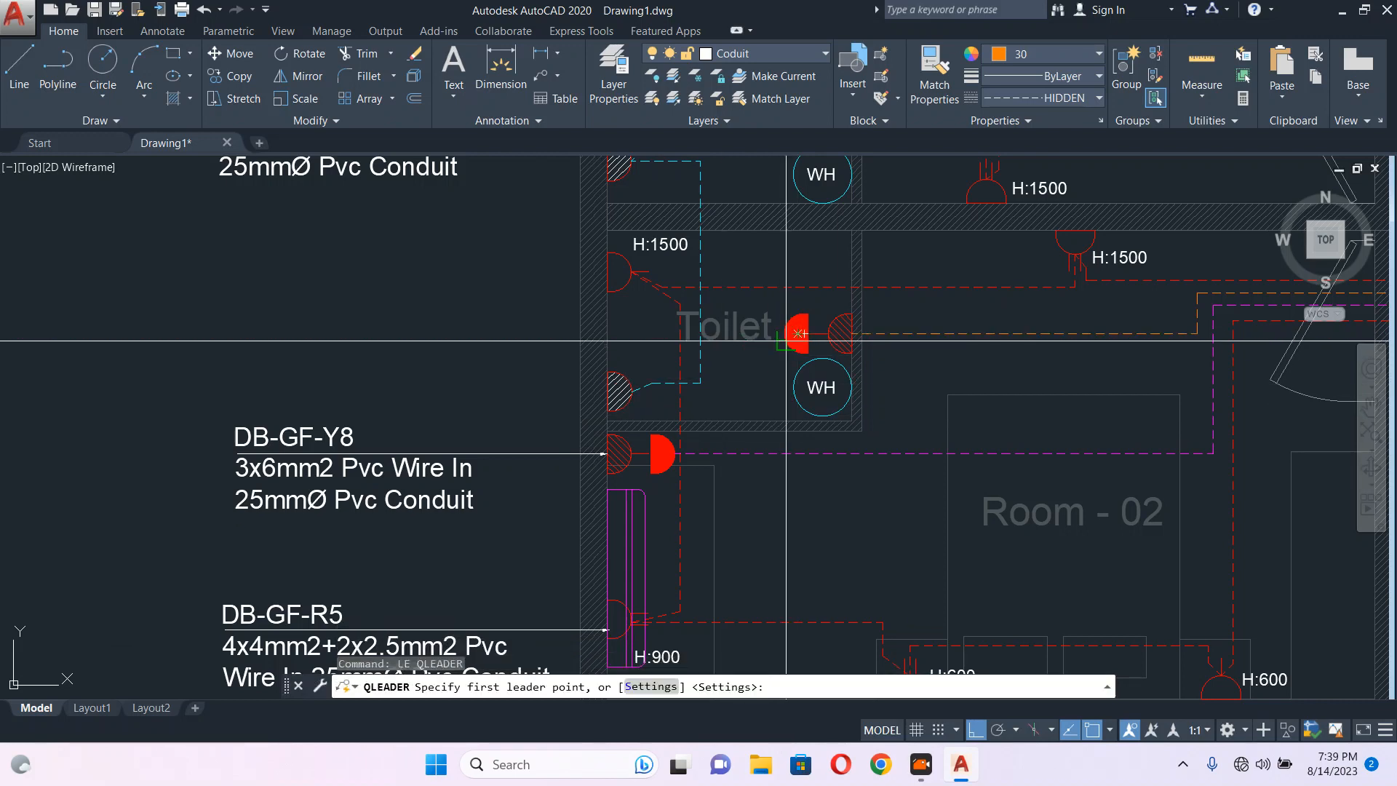
left_click(799, 333)
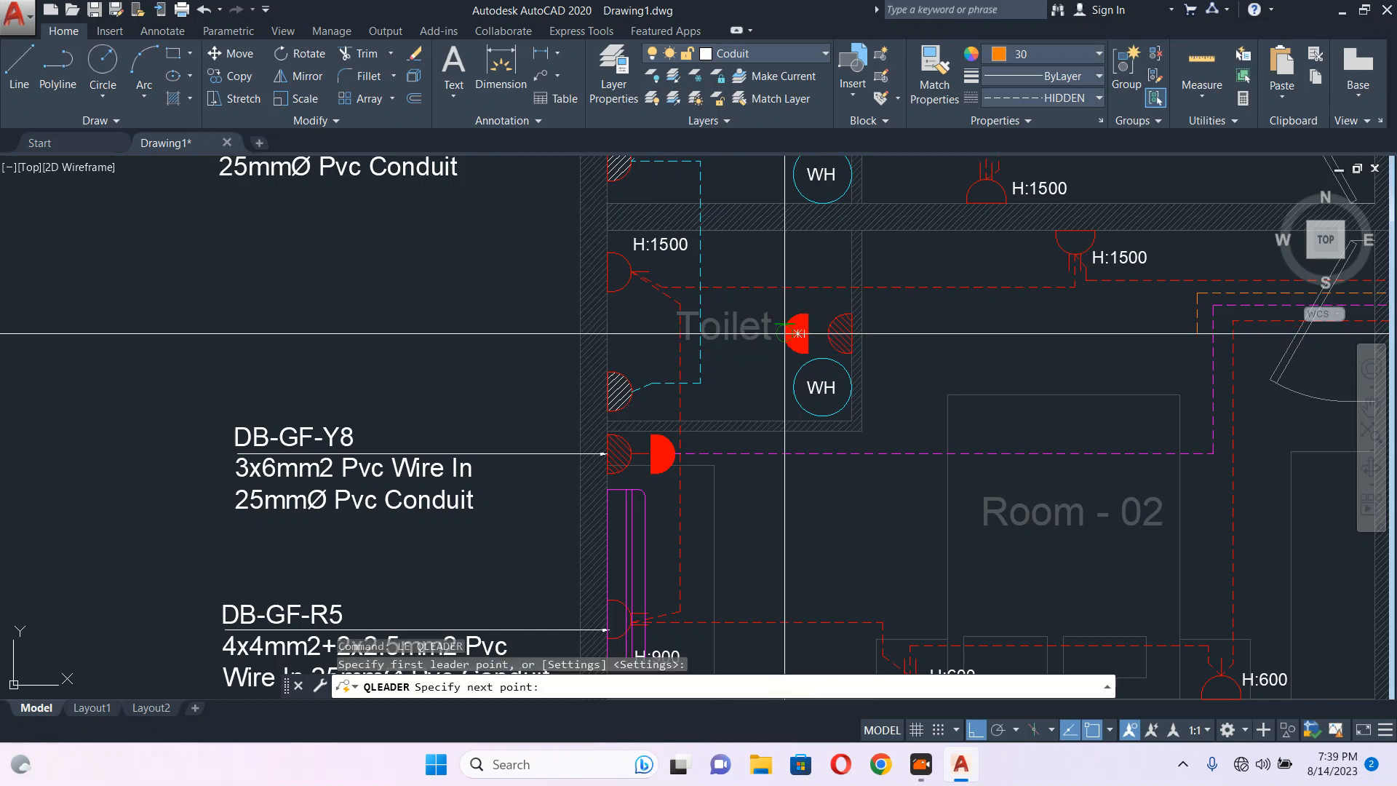
key("Escape")
scroll(242, 368, "down", 5)
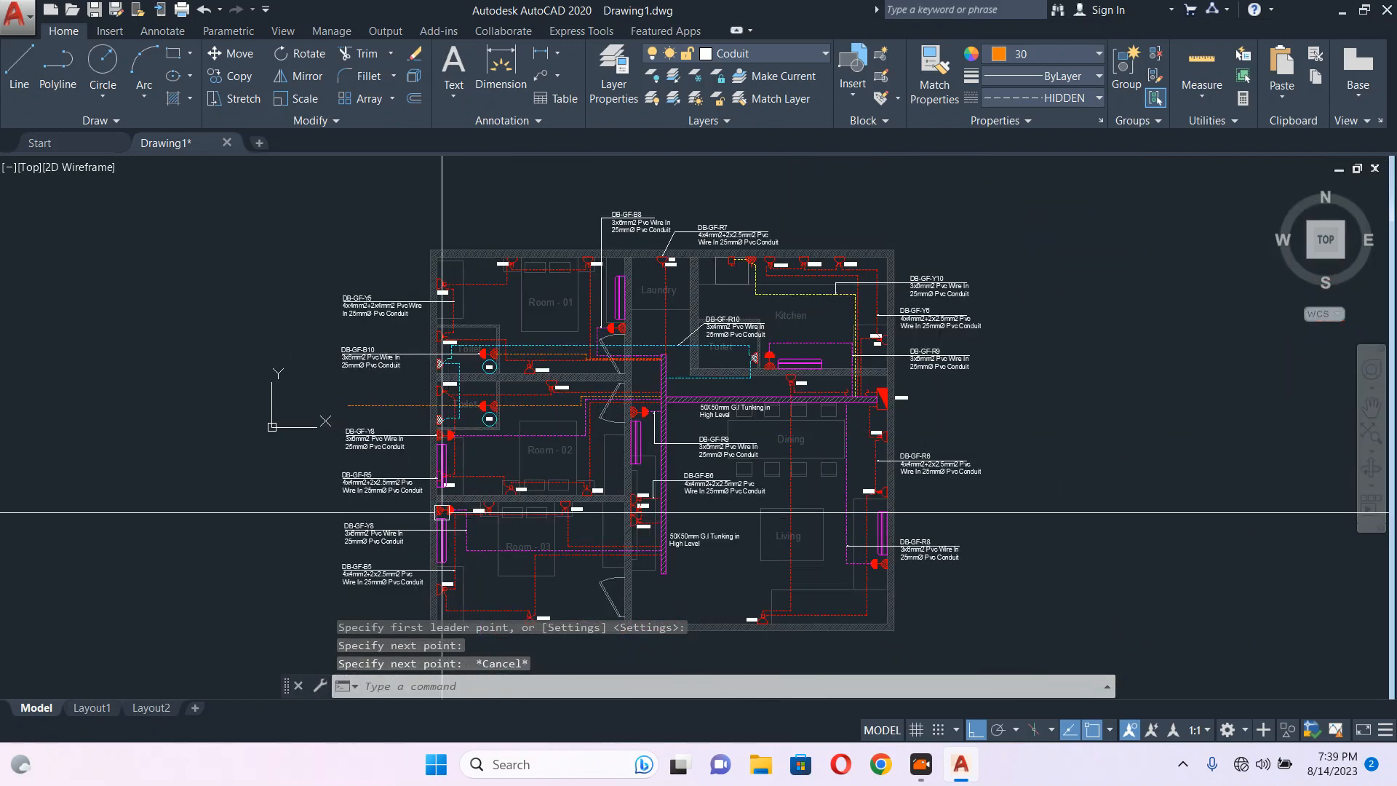
Copy the DB-GF-B10 label straight down so its first line sits on the lower toilet's new leader.
scroll(365, 461, "up", 4)
mouse_move(535, 353)
middle_mouse_down()
mouse_move(543, 575)
mouse_move(636, 484)
middle_mouse_up()
key("Escape")
left_click(323, 263)
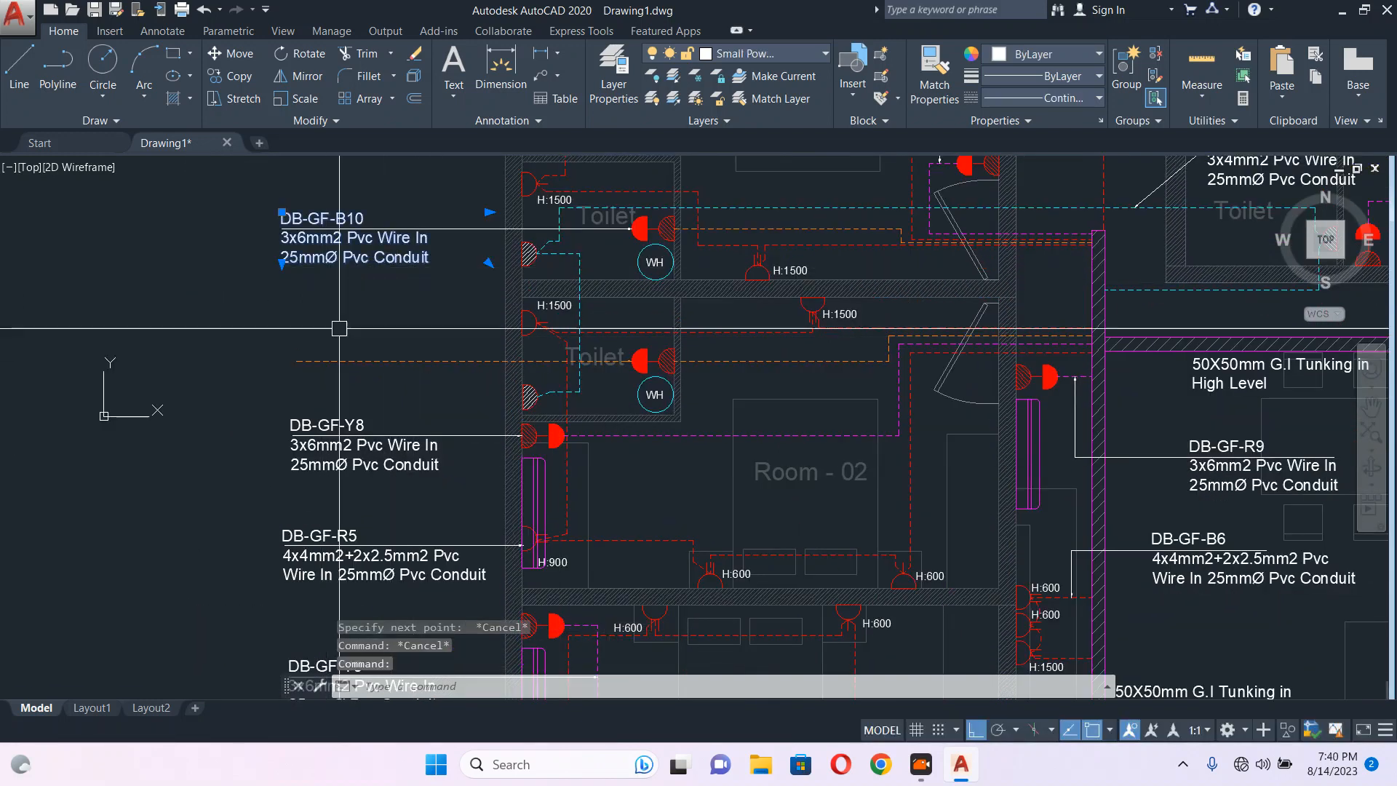
middle_click_drag(729, 426, 417, 416)
scroll(531, 480, "down", 2)
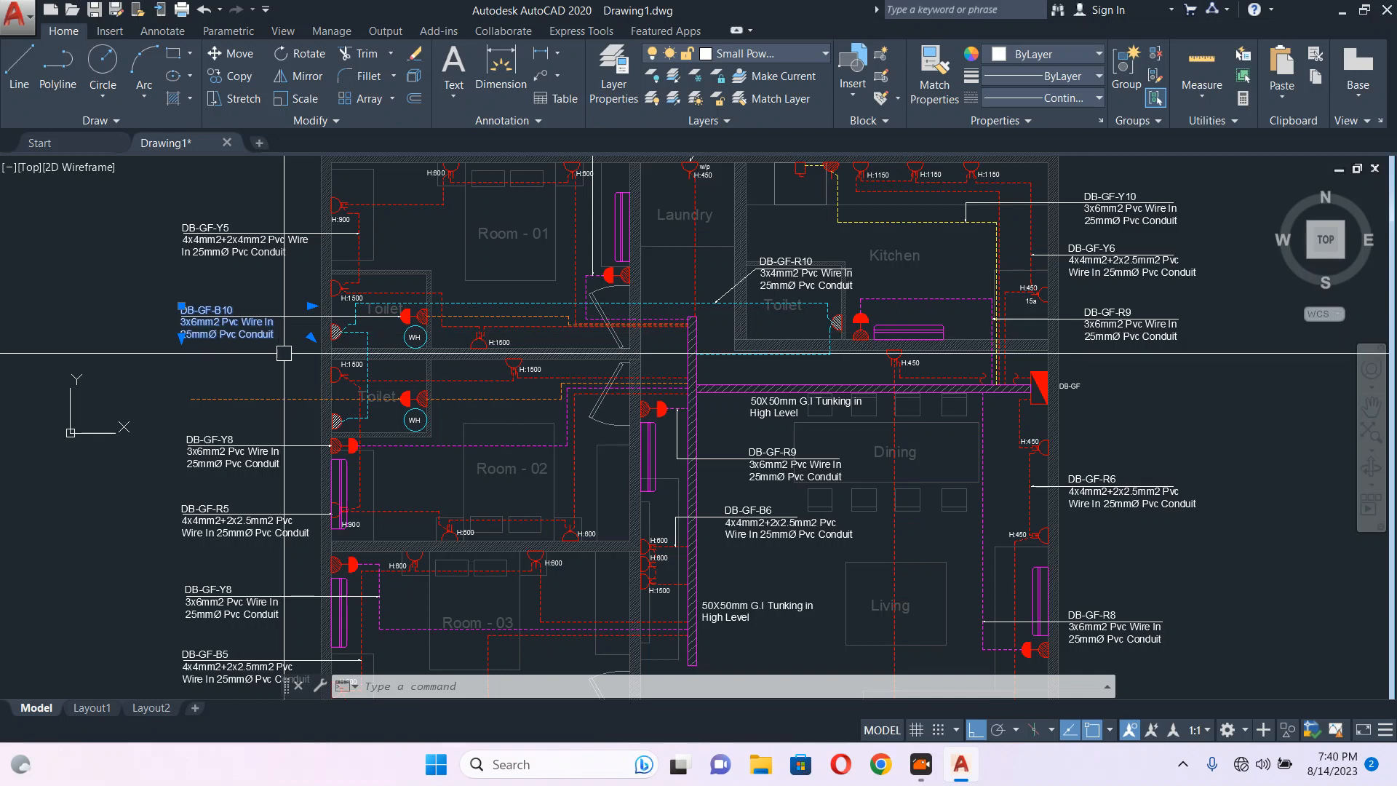
scroll(169, 411, "up", 2)
middle_click_drag(164, 411, 289, 401)
type("q")
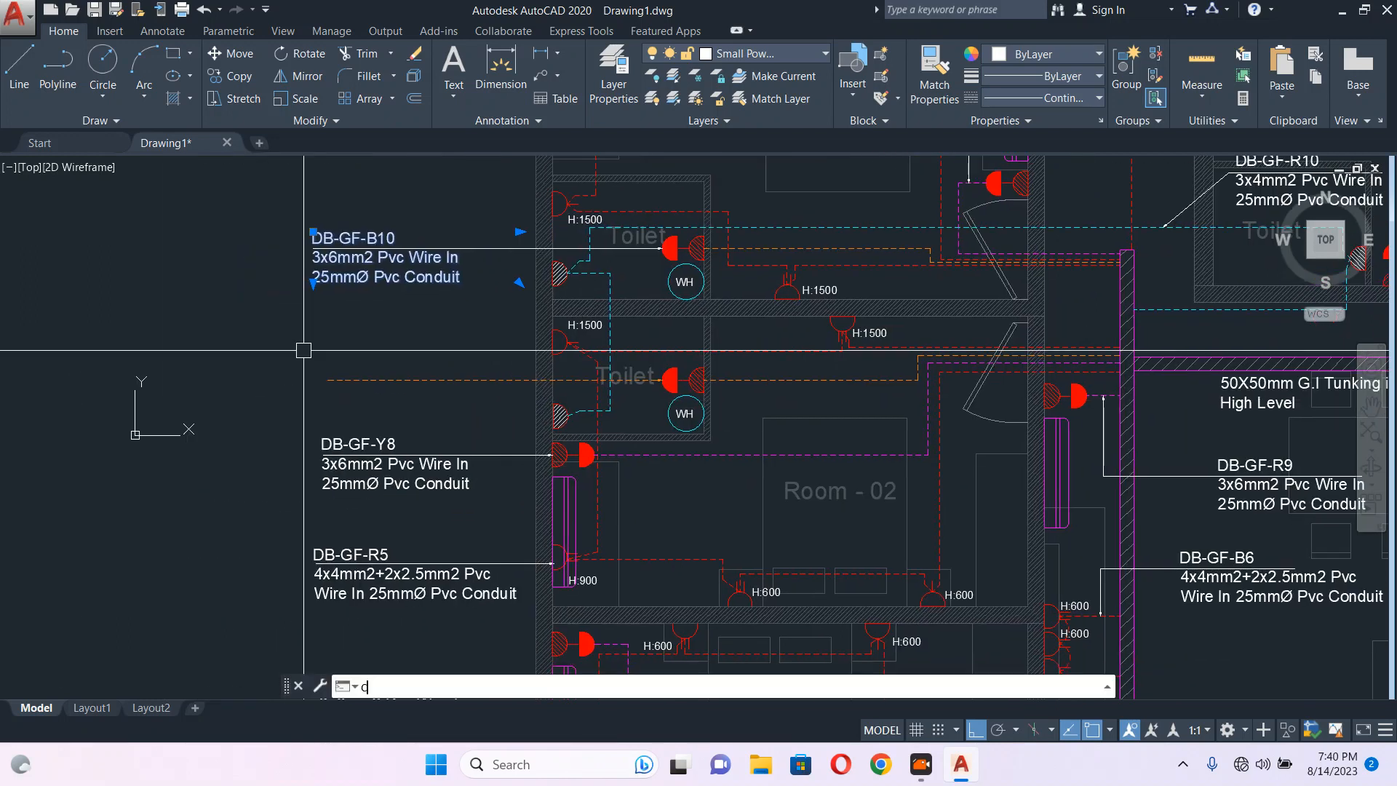
type("o")
key("Return")
scroll(263, 340, "up", 2)
left_click(243, 307)
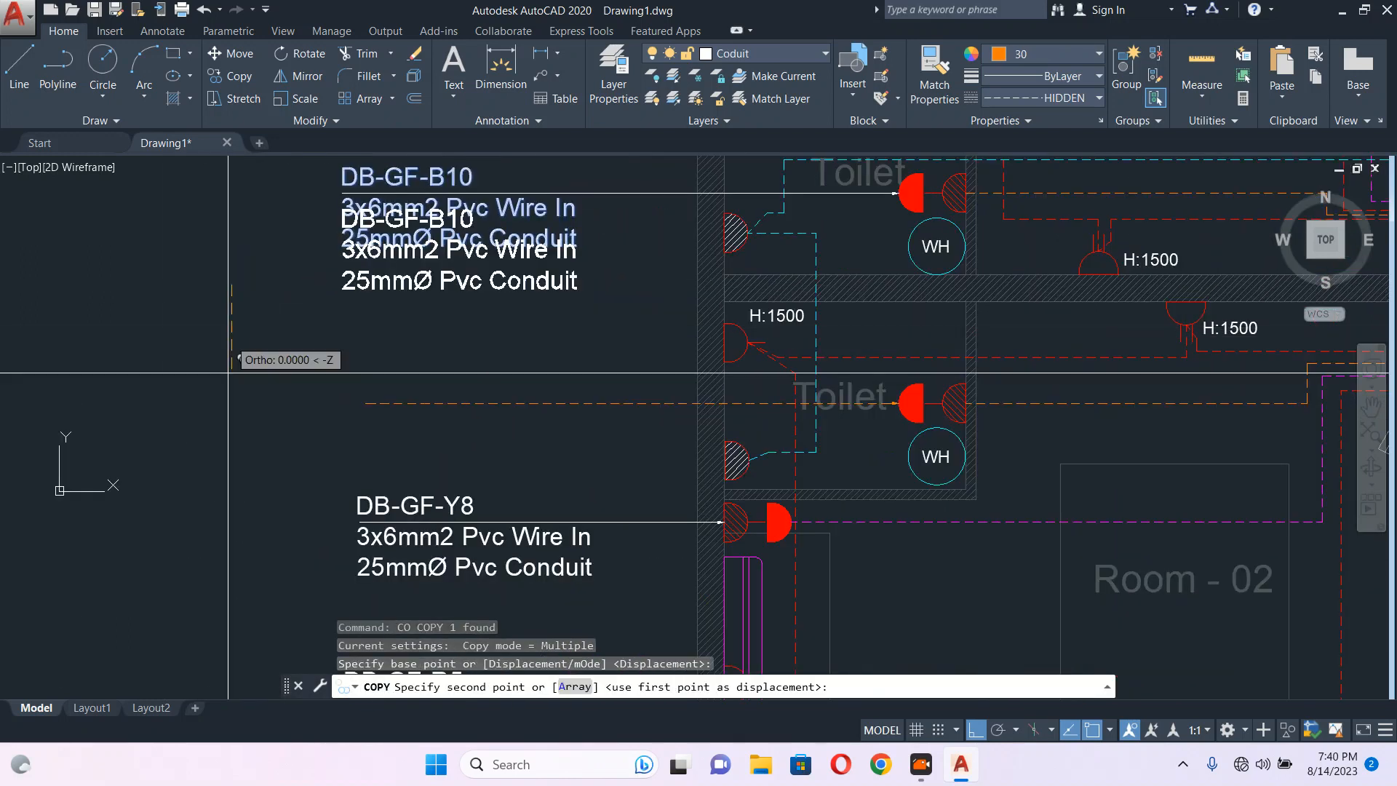
left_click(239, 485)
key("Escape")
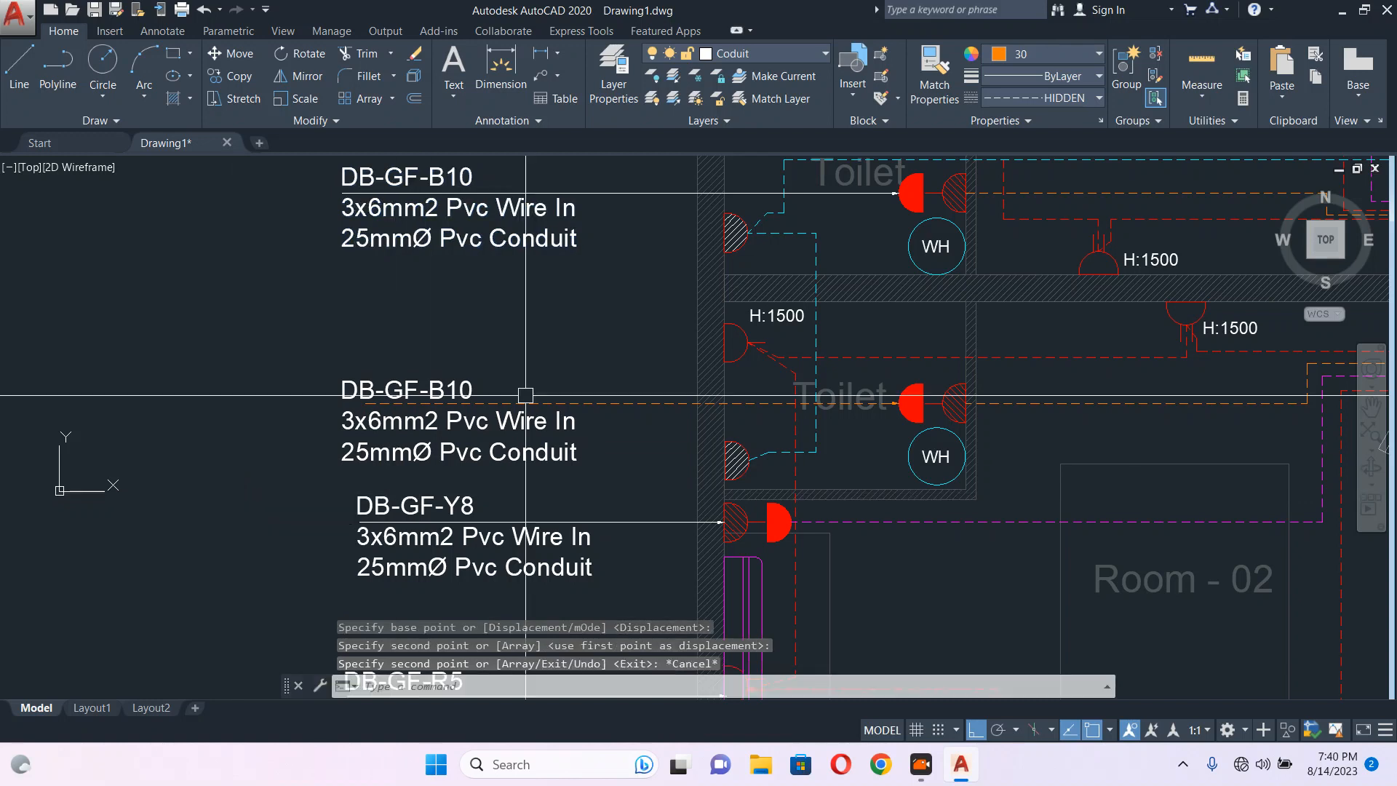
Stretch the outer end of the new leader to the start of the copied label's text.
scroll(316, 411, "up", 5)
scroll(362, 402, "up", 4)
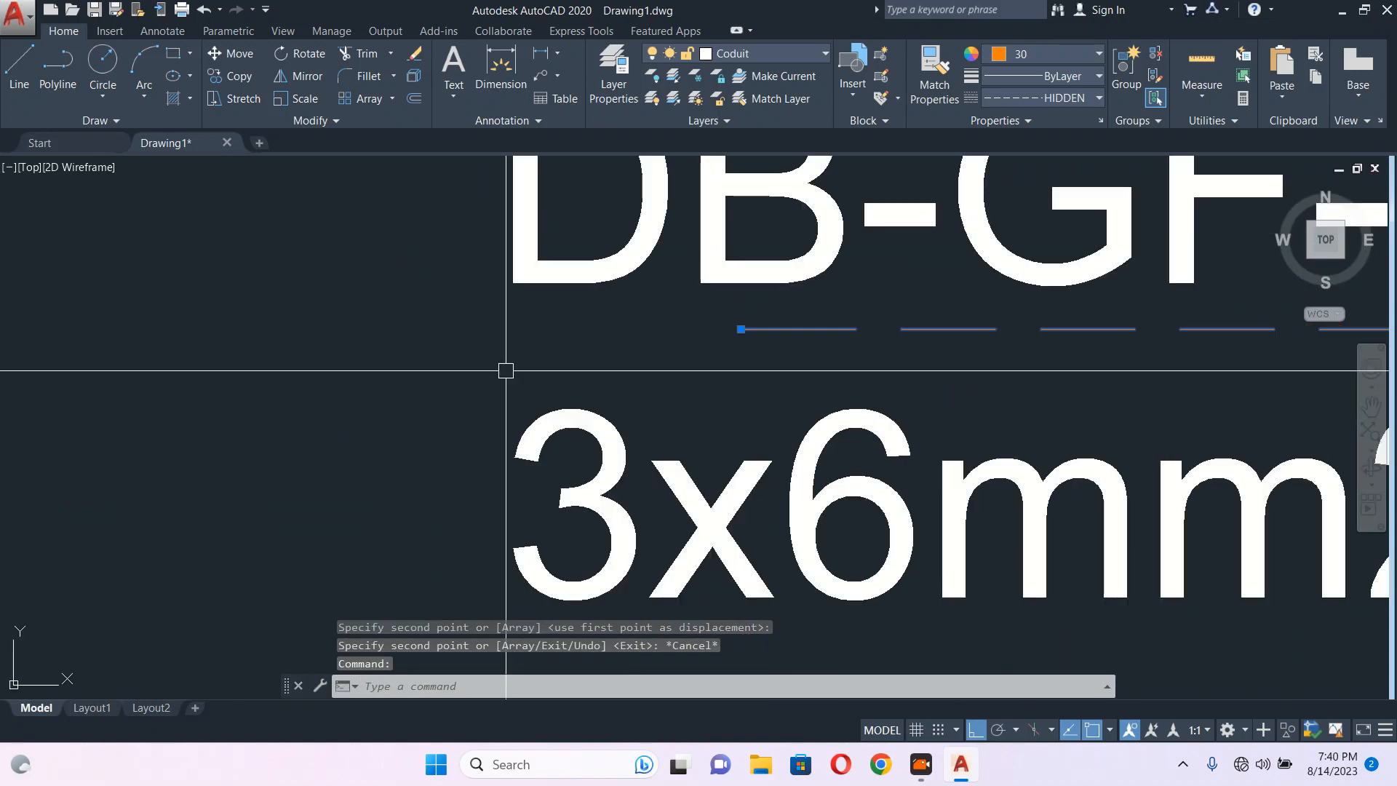
left_click(741, 329)
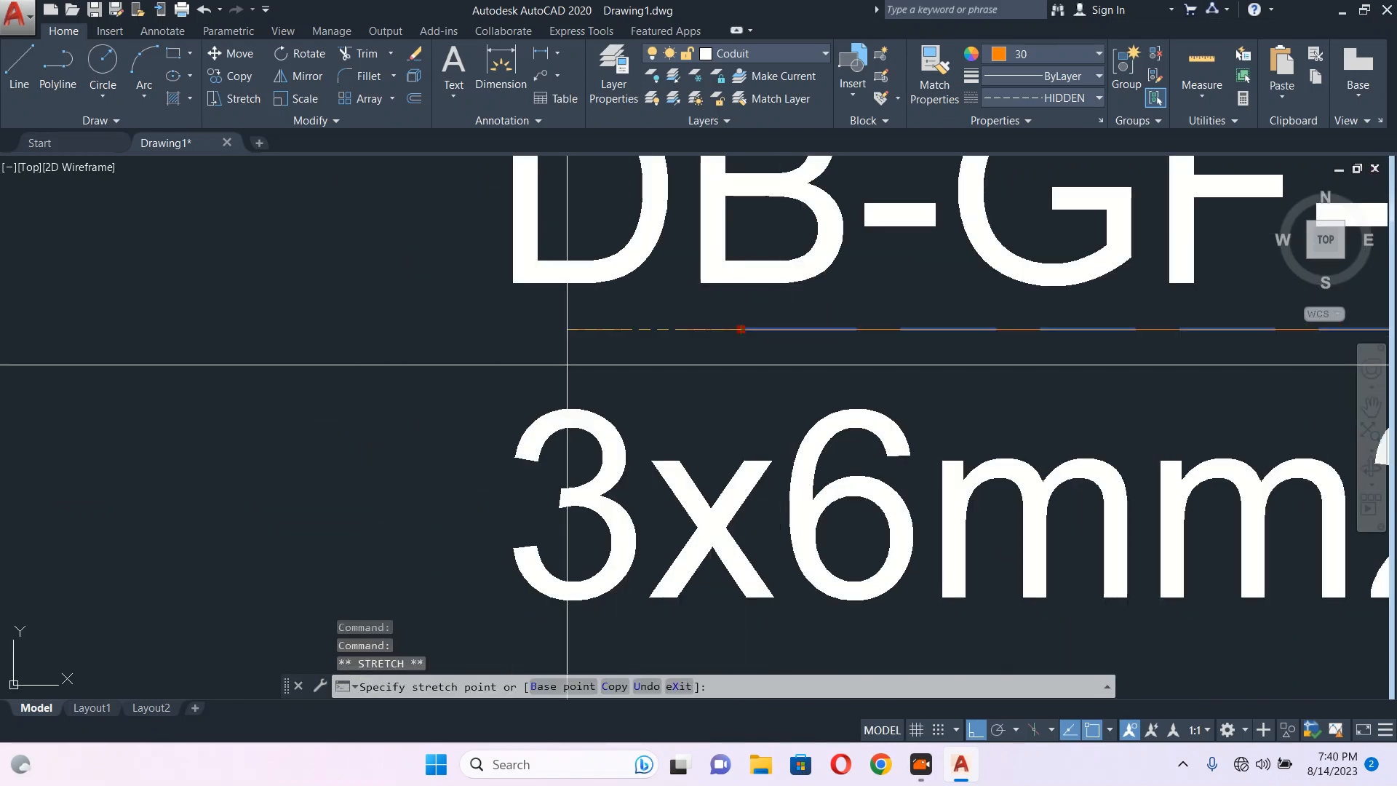
scroll(551, 355, "up", 2)
left_click(471, 346)
key("Escape")
scroll(467, 379, "down", 3)
scroll(627, 309, "down", 4)
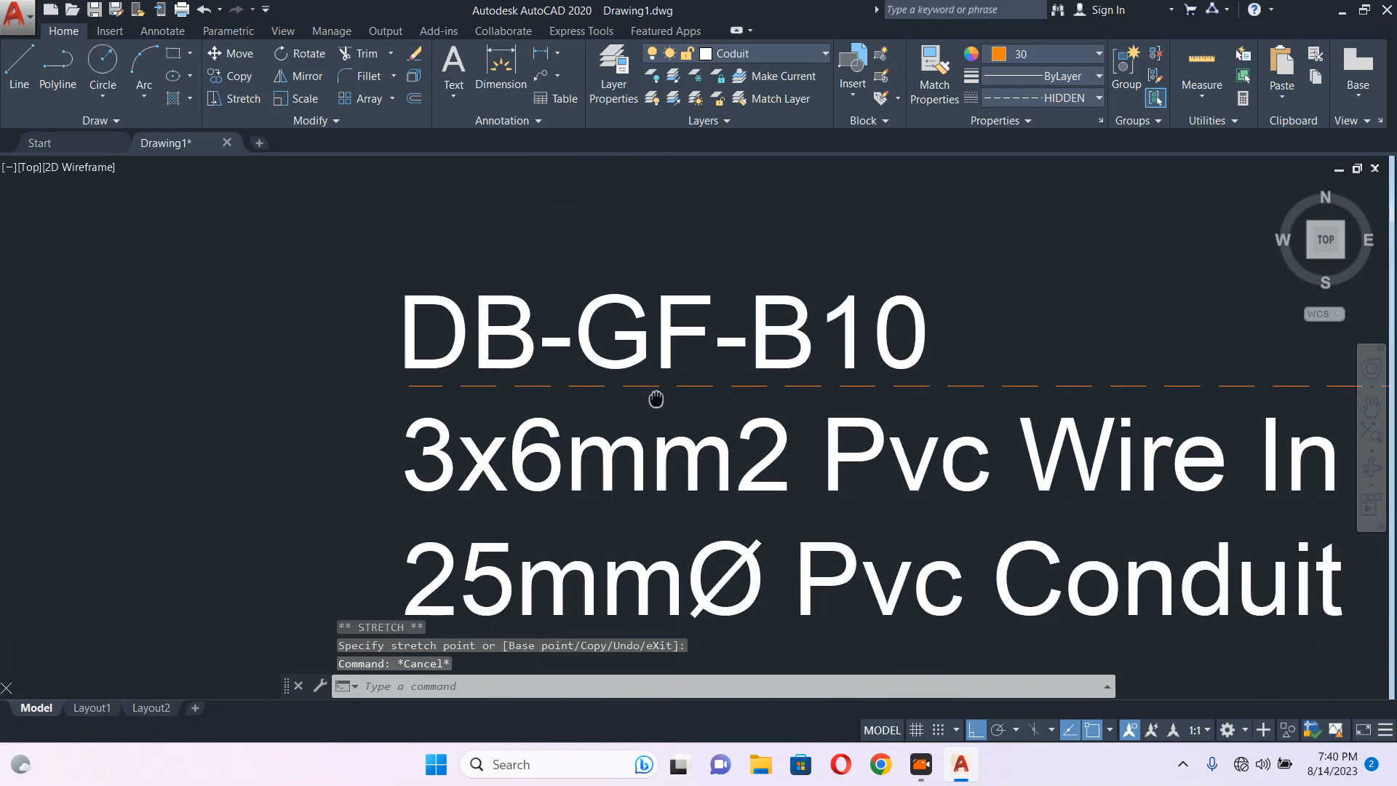
Change the first line of the copied lower-toilet label to DB-GF-R10.
double_click(627, 309)
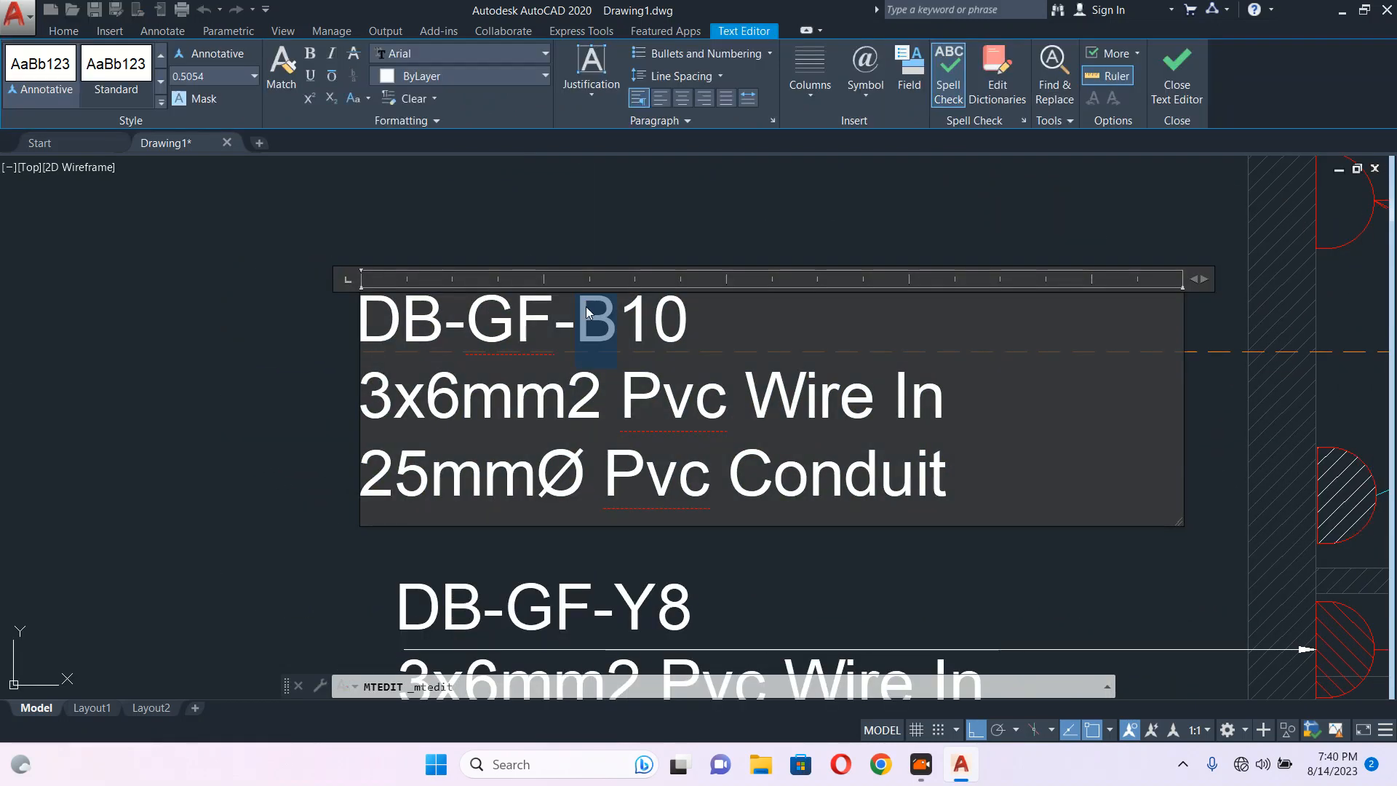
type("r")
key("BackSpace")
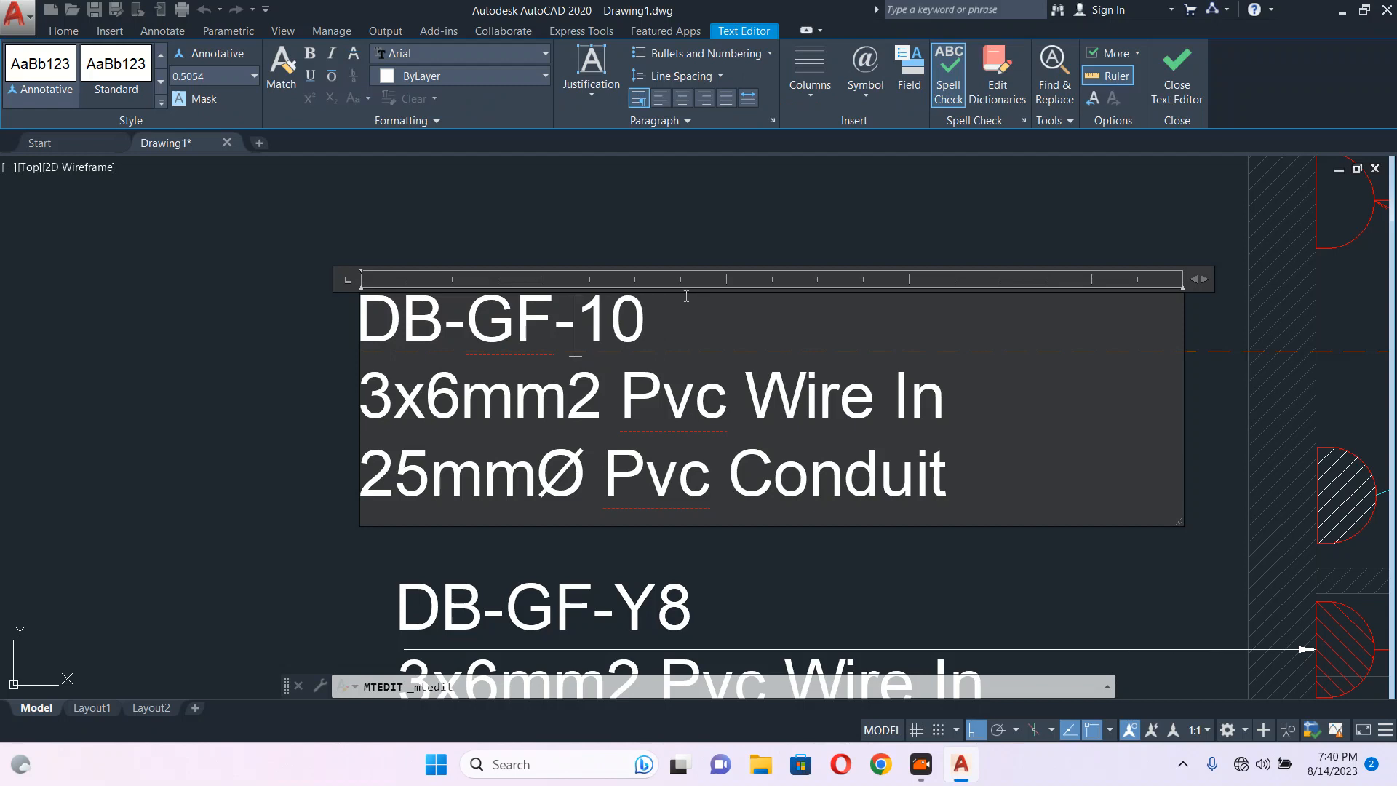
left_click(719, 244)
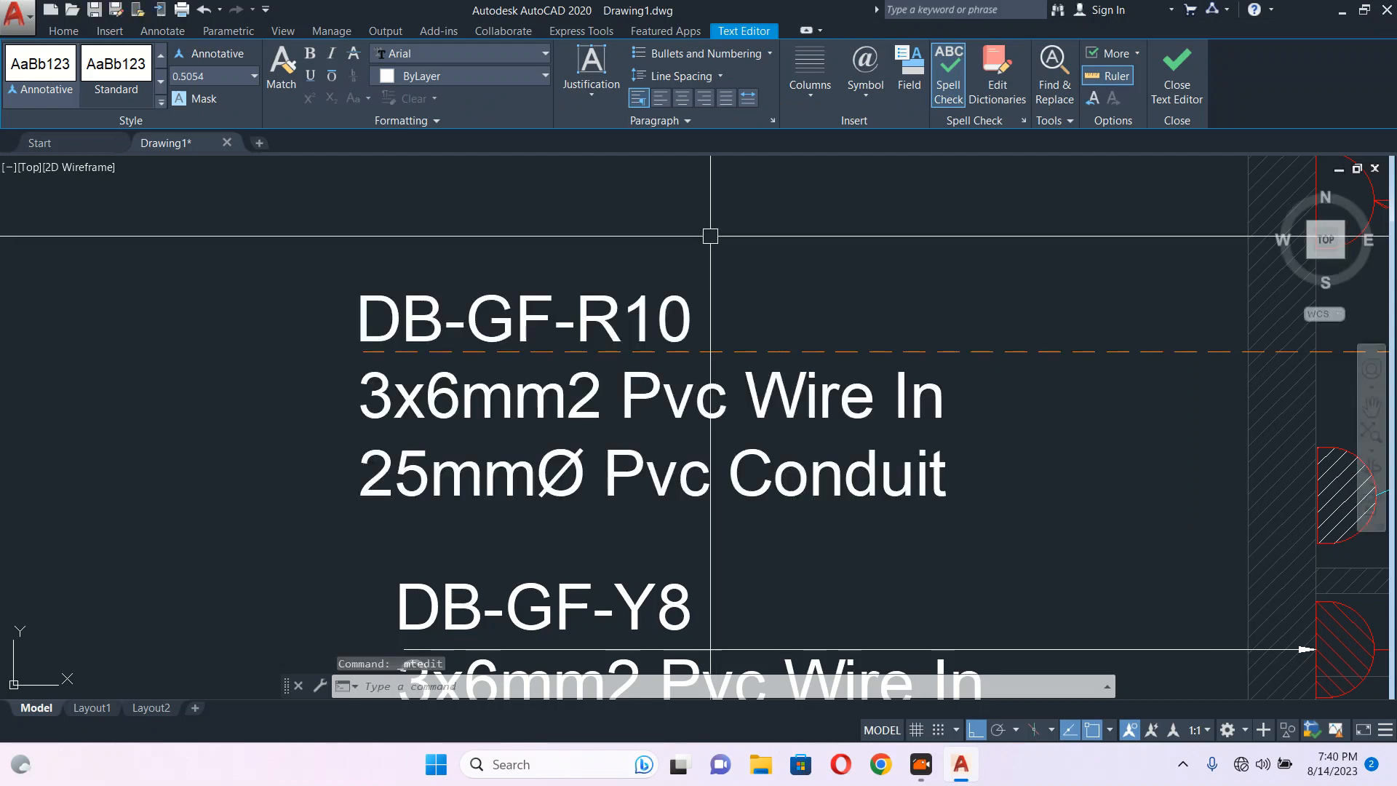
Match the properties of the DB-GF-Y8 leader onto the lower toilet's dashed orange DB-GF-R10 leader.
left_click(649, 431)
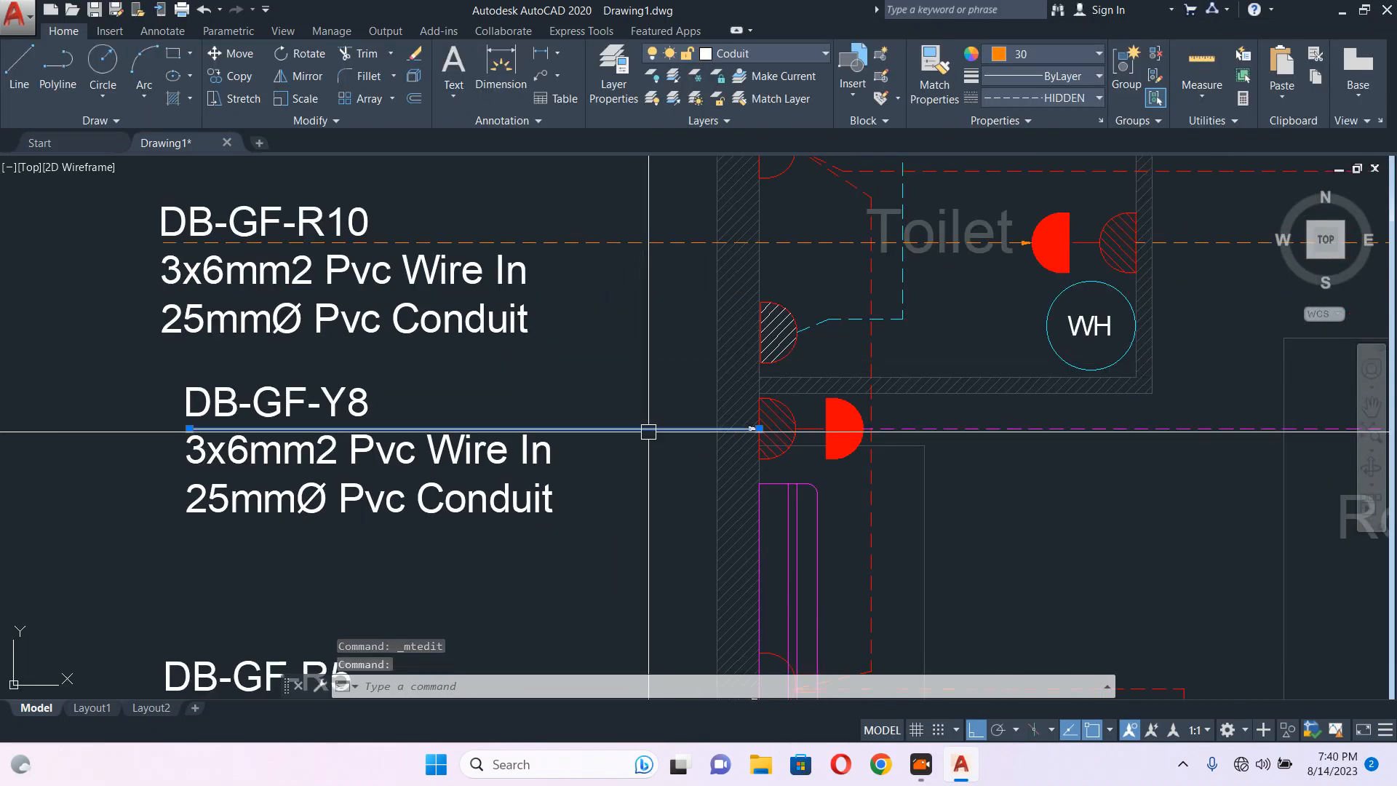
type("ma")
key("Return")
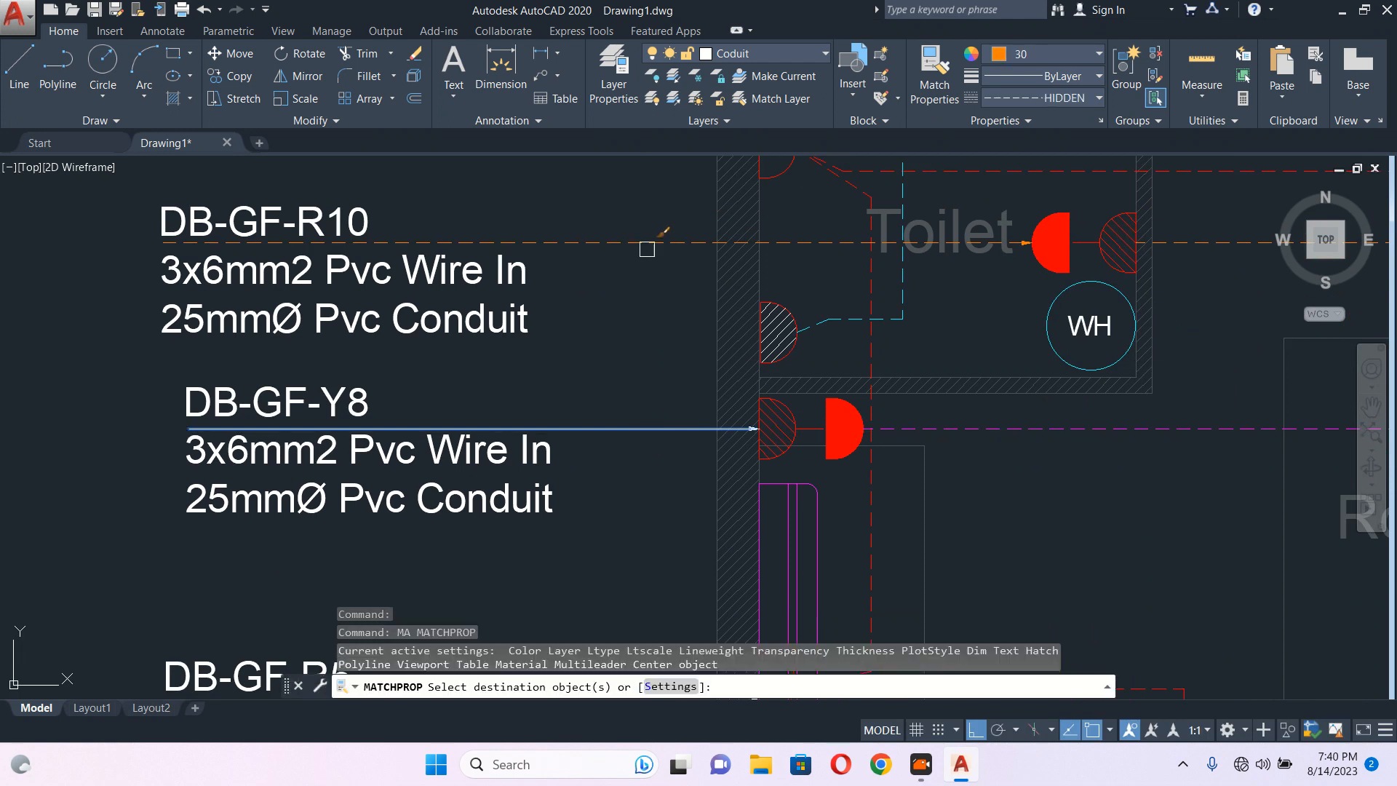
key("Escape")
scroll(642, 246, "down", 10)
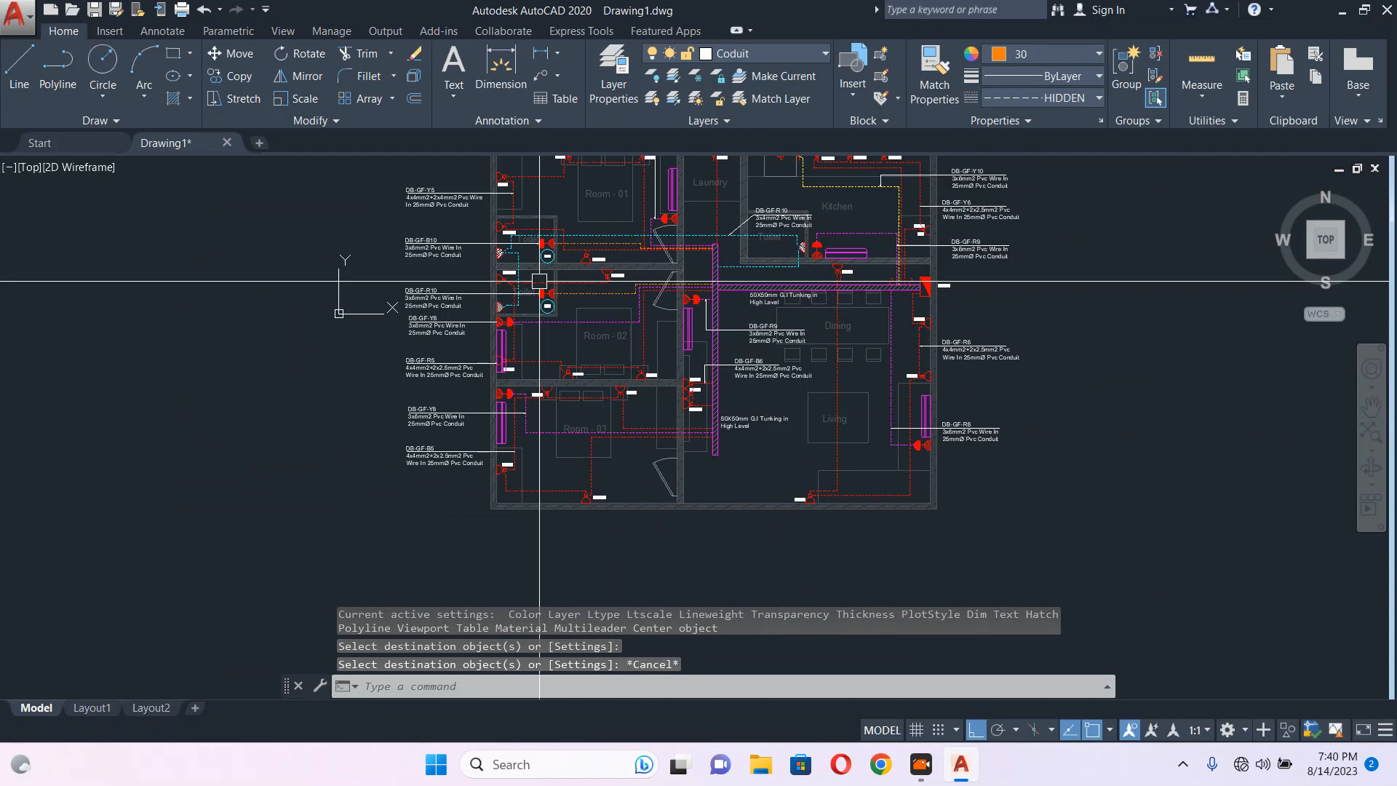
Copy the upper toilet's WH symbol and its red outlet symbols to the wall between the third toilet and the kitchen.
middle_click_drag(689, 266, 642, 326)
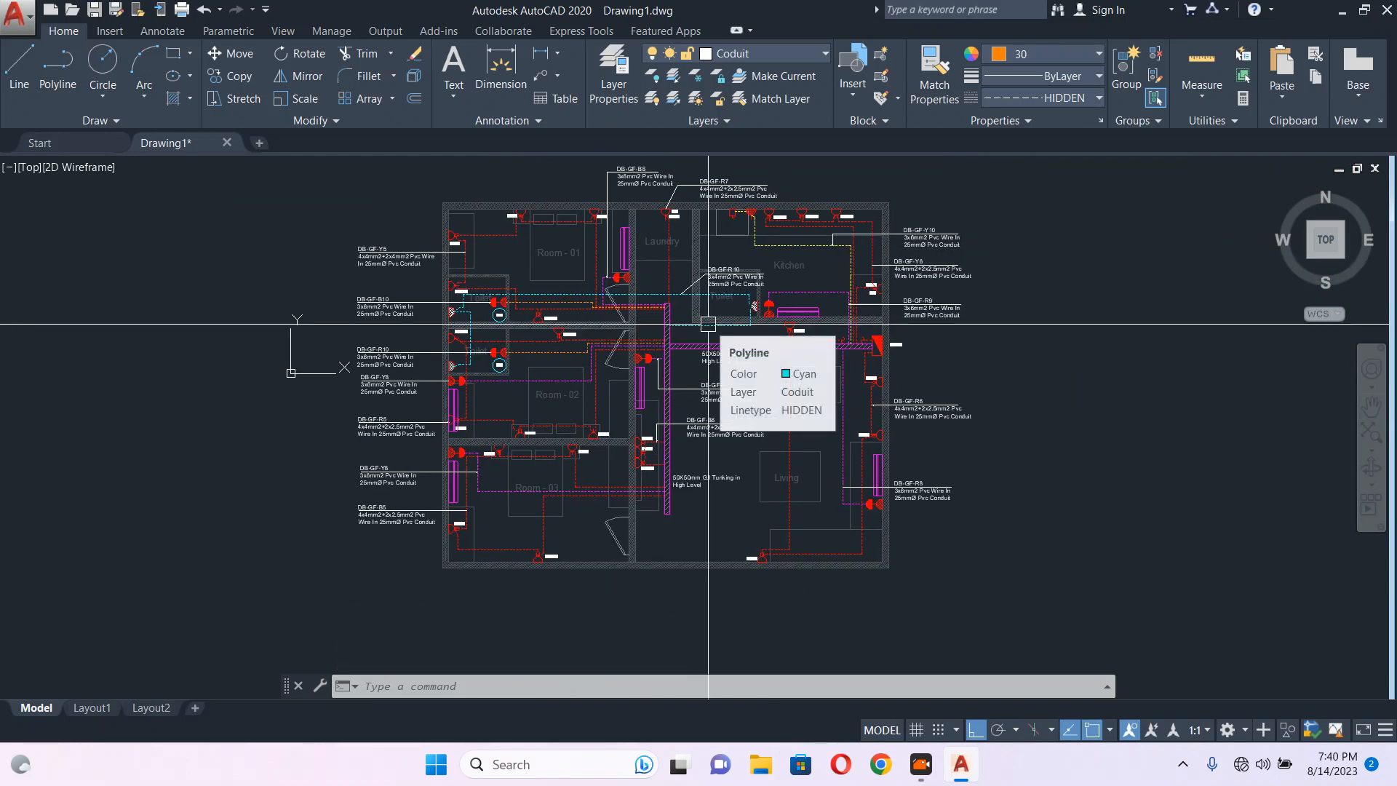
scroll(501, 308, "up", 4)
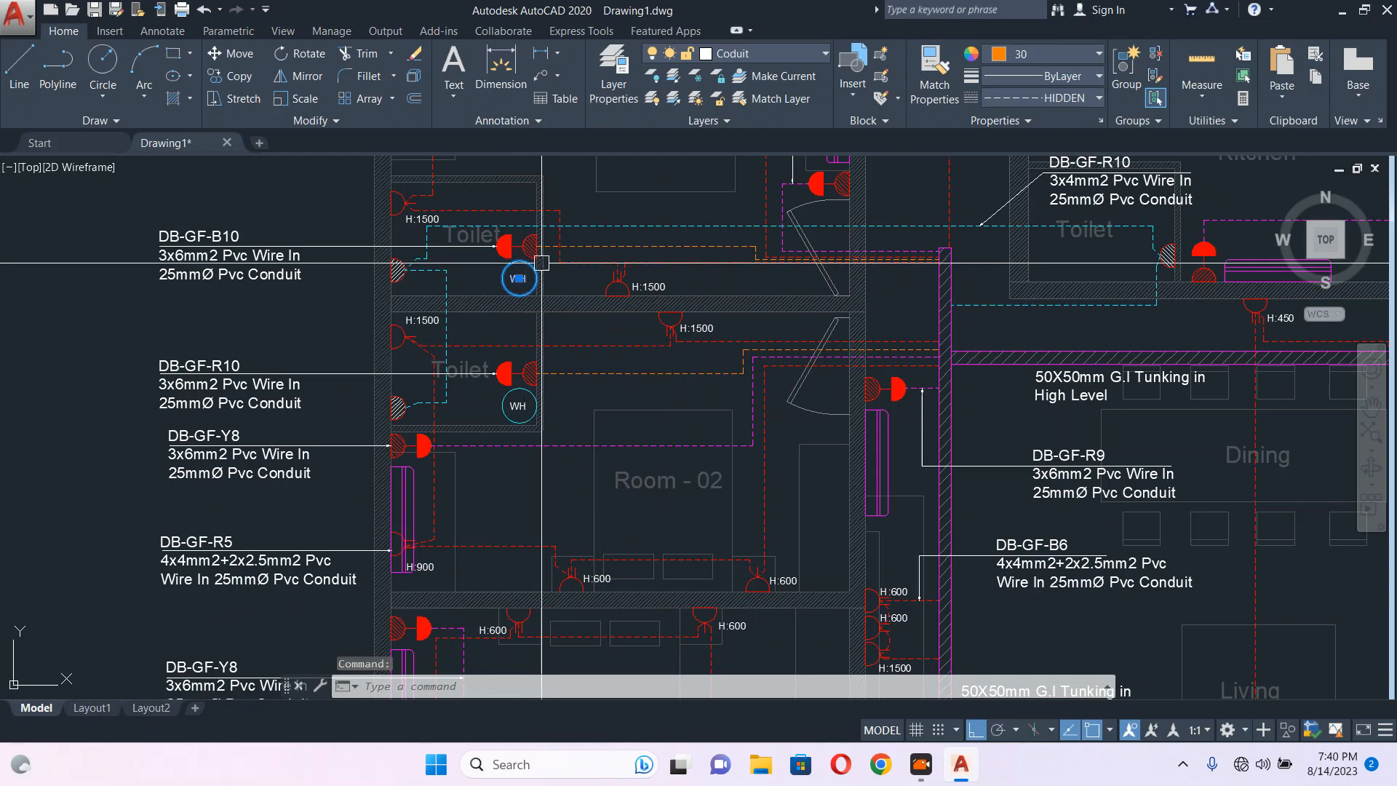
scroll(531, 246, "up", 5)
left_click(531, 241)
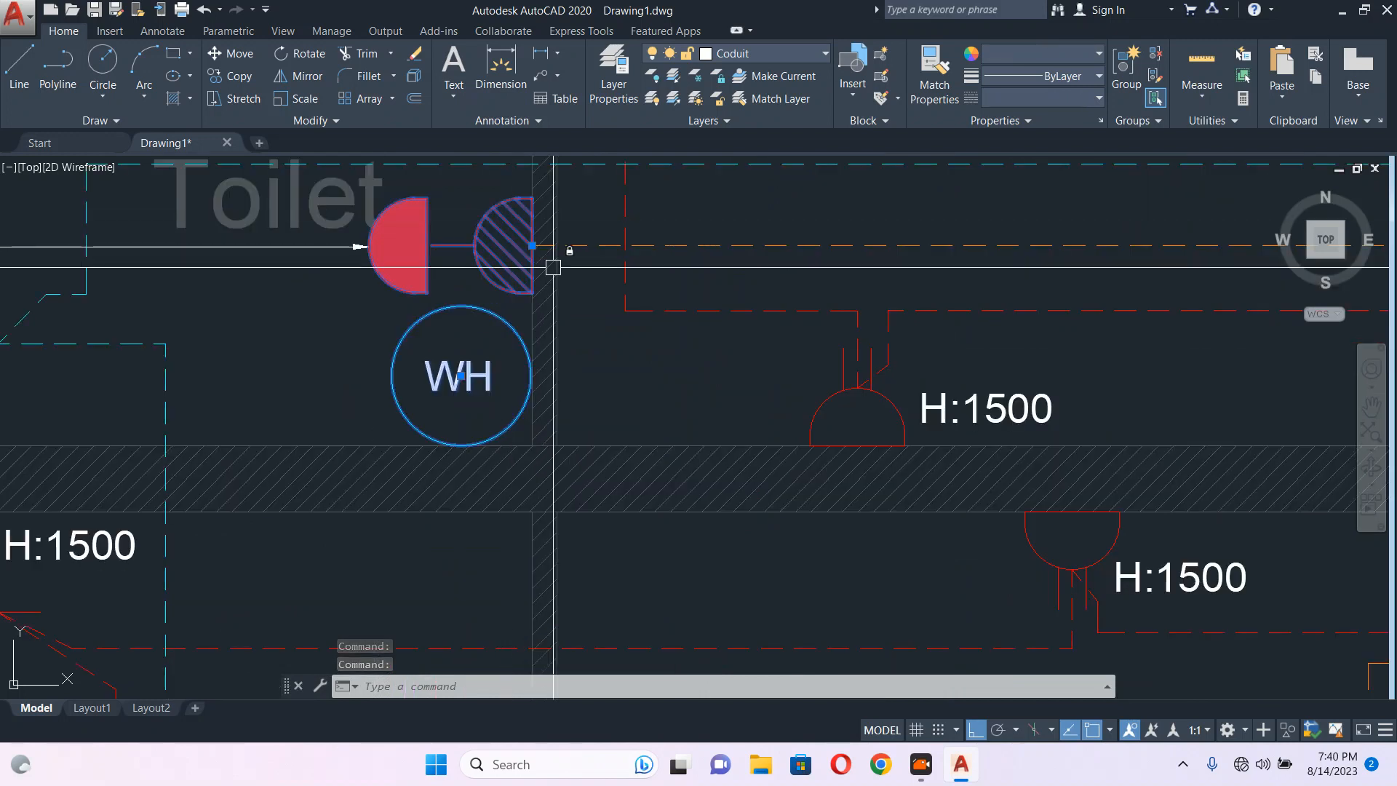
type("co")
key("Return")
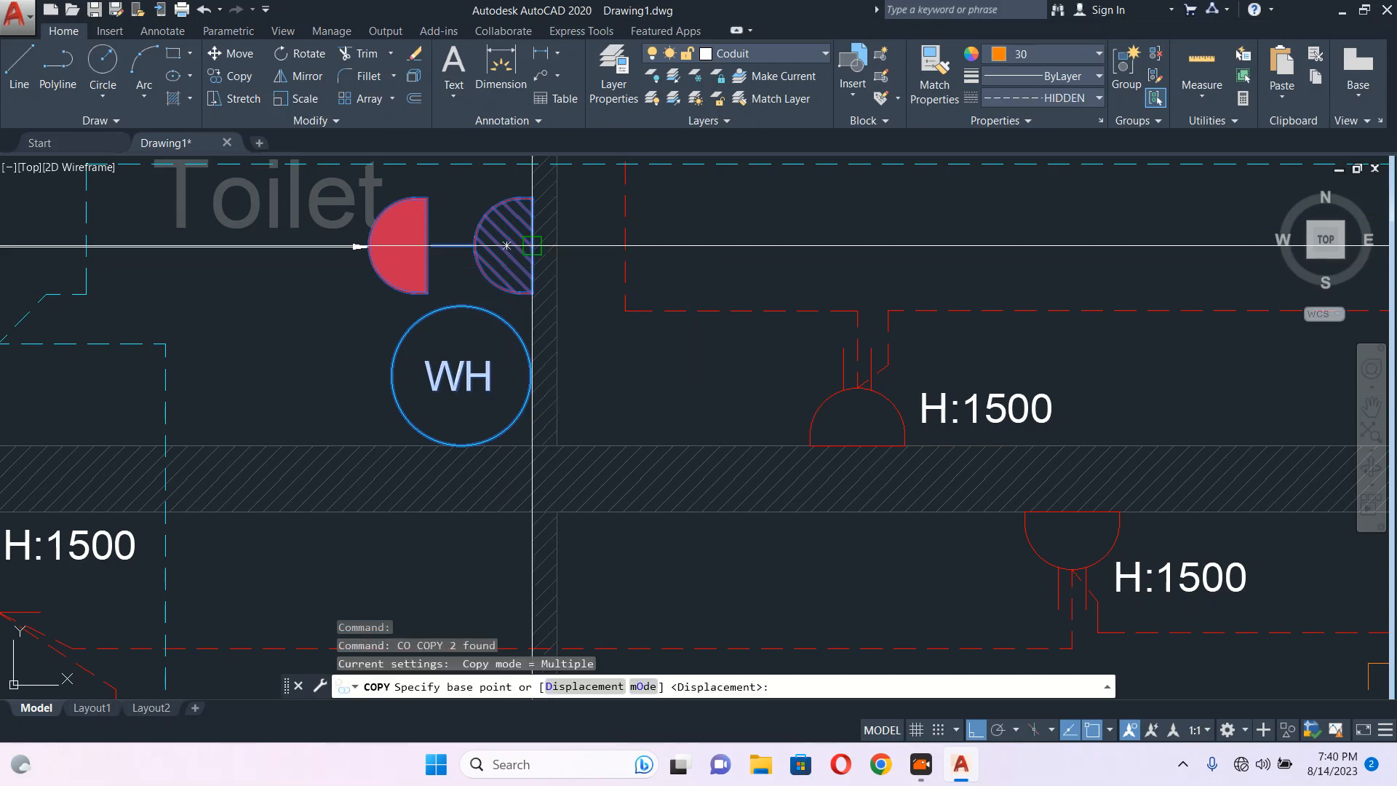
left_click(532, 246)
scroll(507, 245, "down", 5)
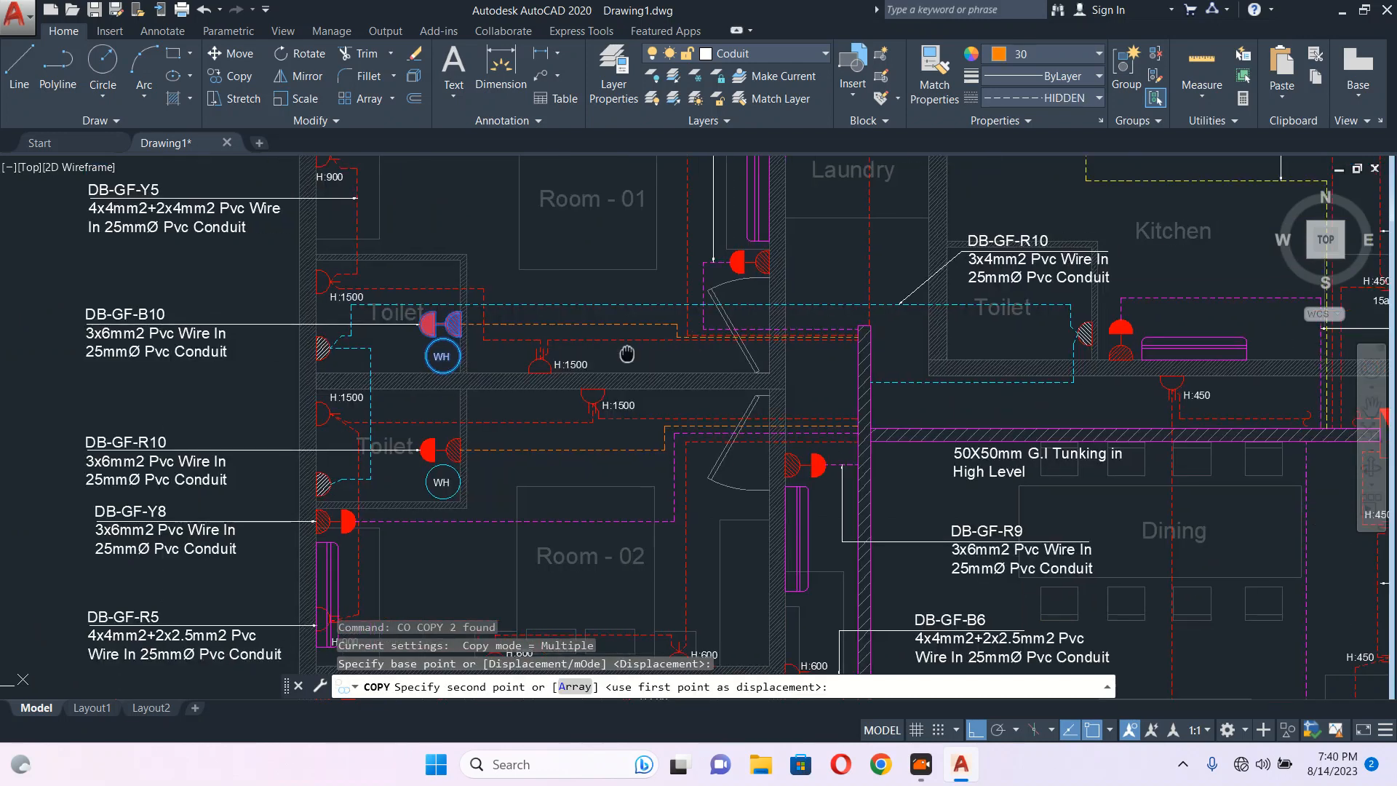
scroll(801, 379, "up", 4)
middle_click_drag(818, 319, 736, 406)
scroll(760, 278, "up", 2)
left_click(770, 285)
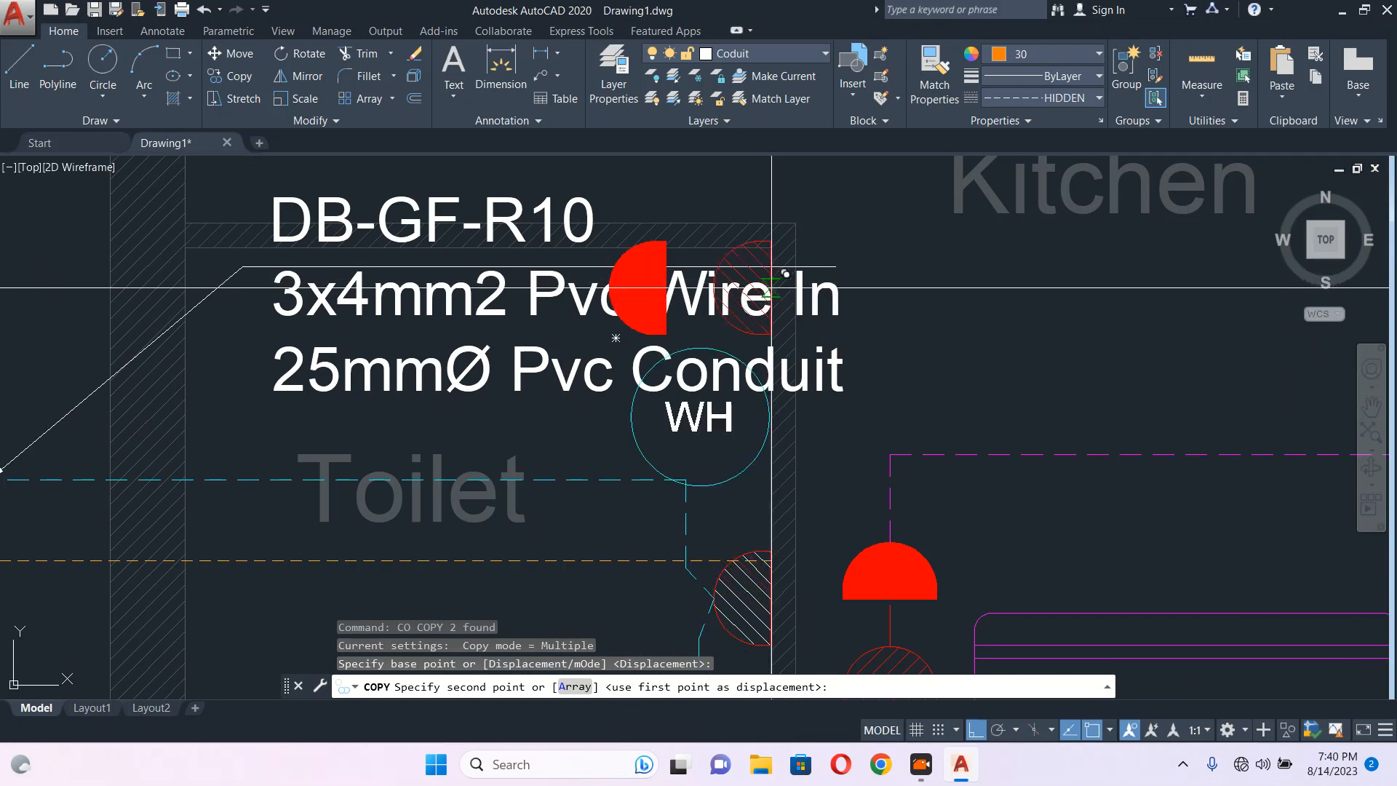
key("Escape")
Draw a horizontal leader from the cyan conduit between the two stacked toilets out past the exterior wall.
scroll(757, 304, "down", 6)
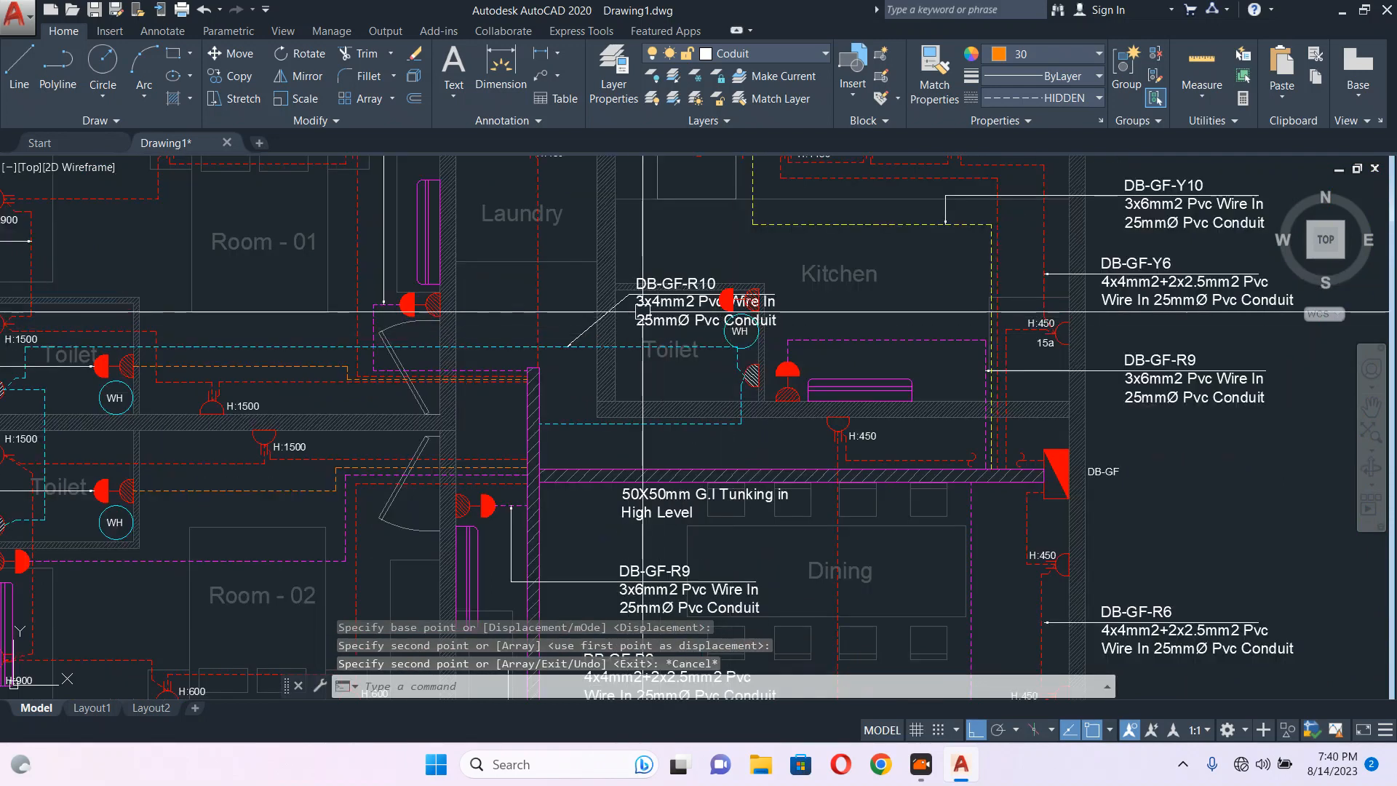
scroll(652, 313, "down", 2)
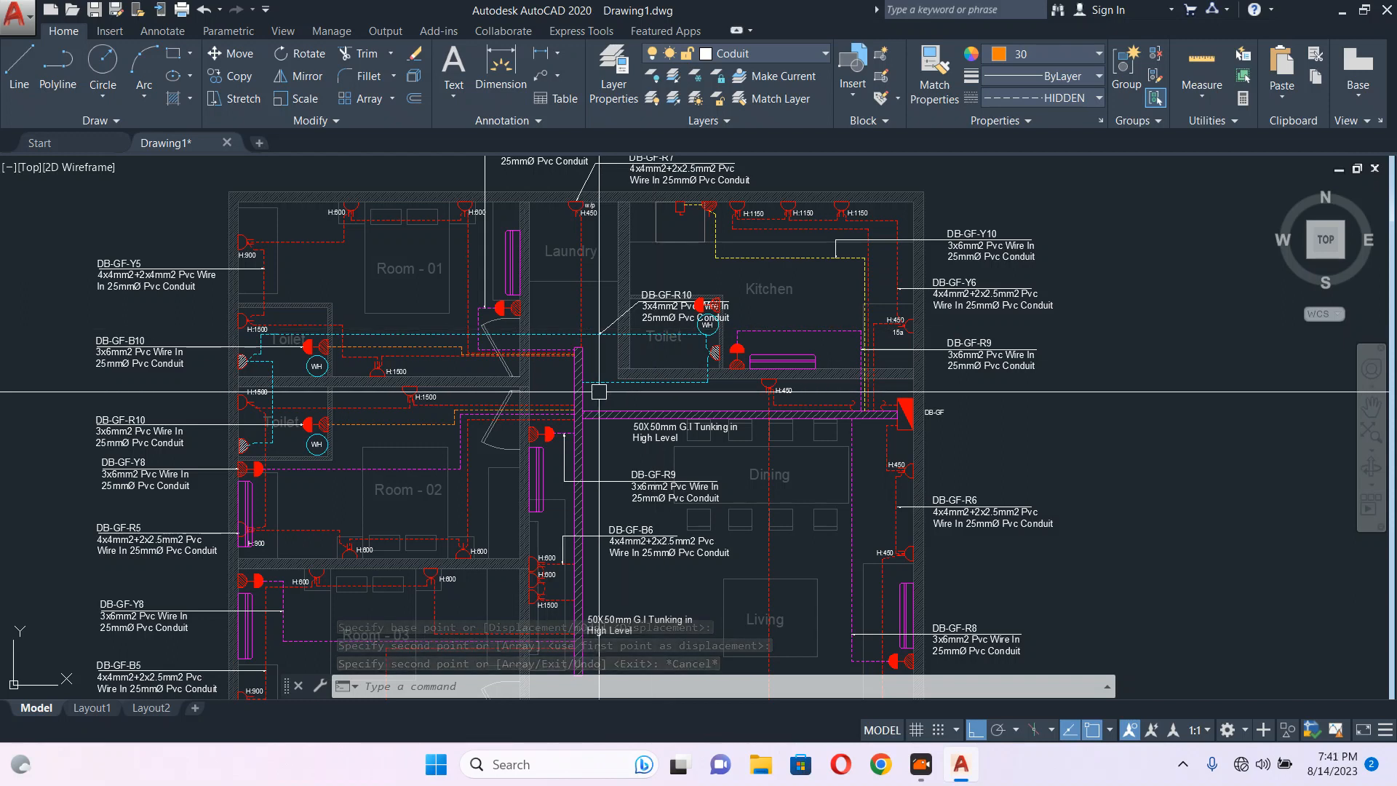
scroll(200, 400, "up", 2)
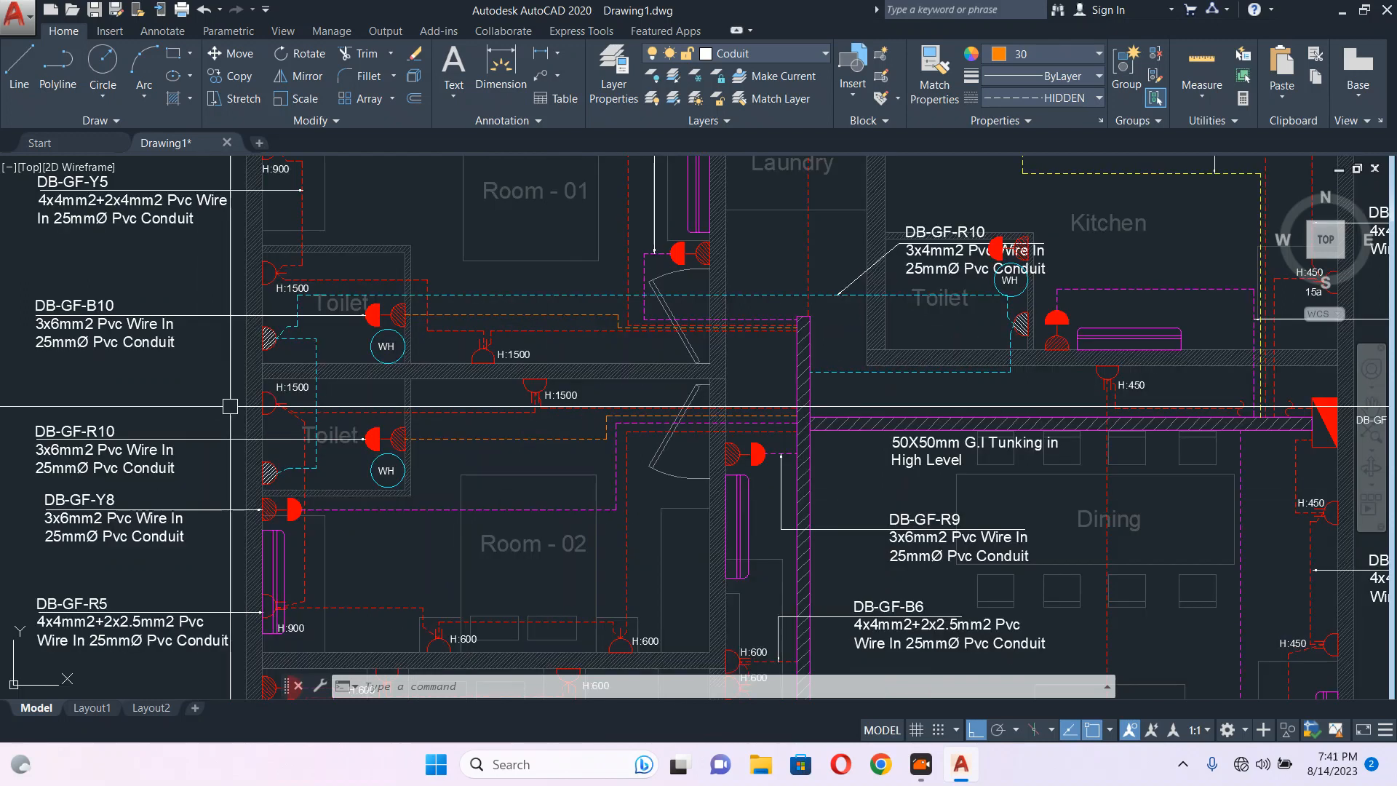
middle_click_drag(237, 406, 459, 411)
type("LE")
key("Return")
scroll(539, 385, "up", 2)
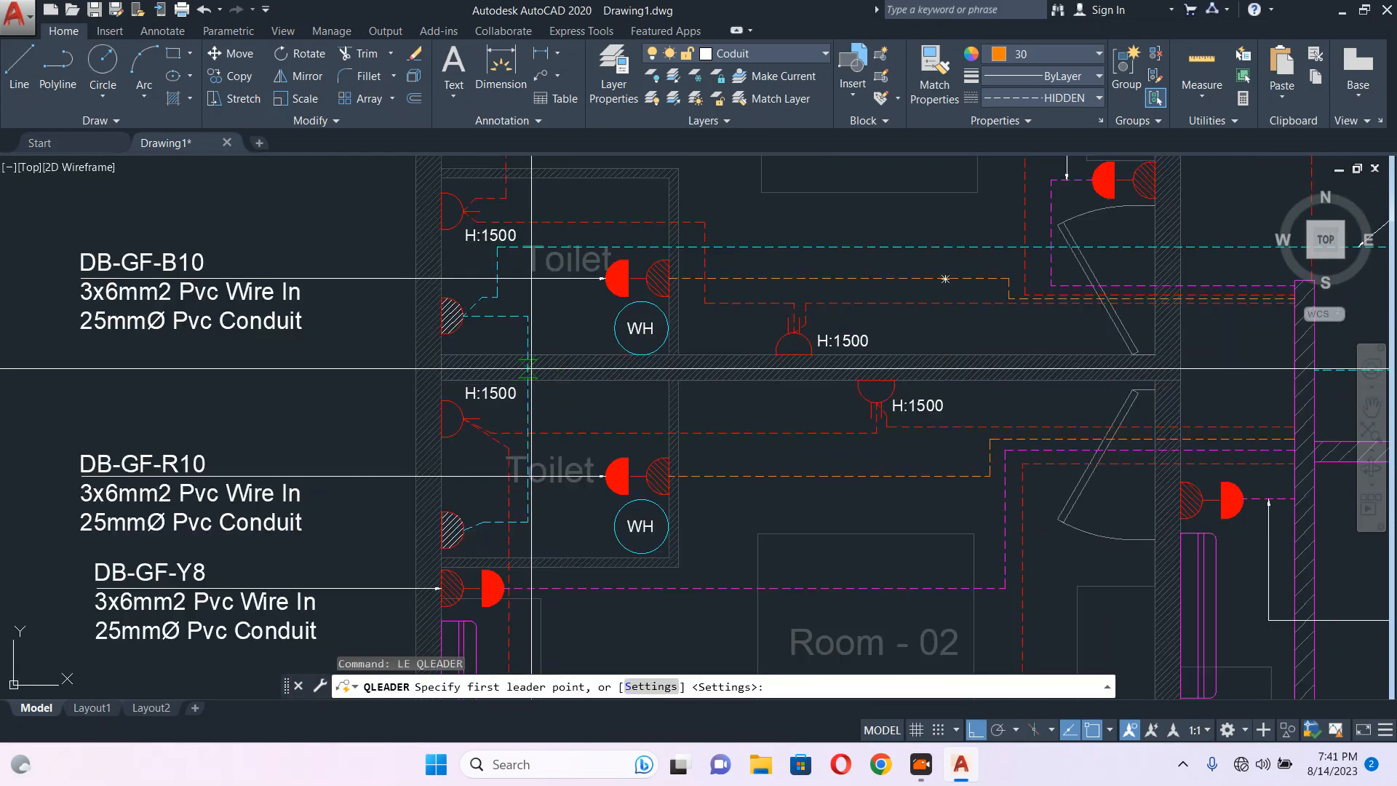
left_click(528, 380)
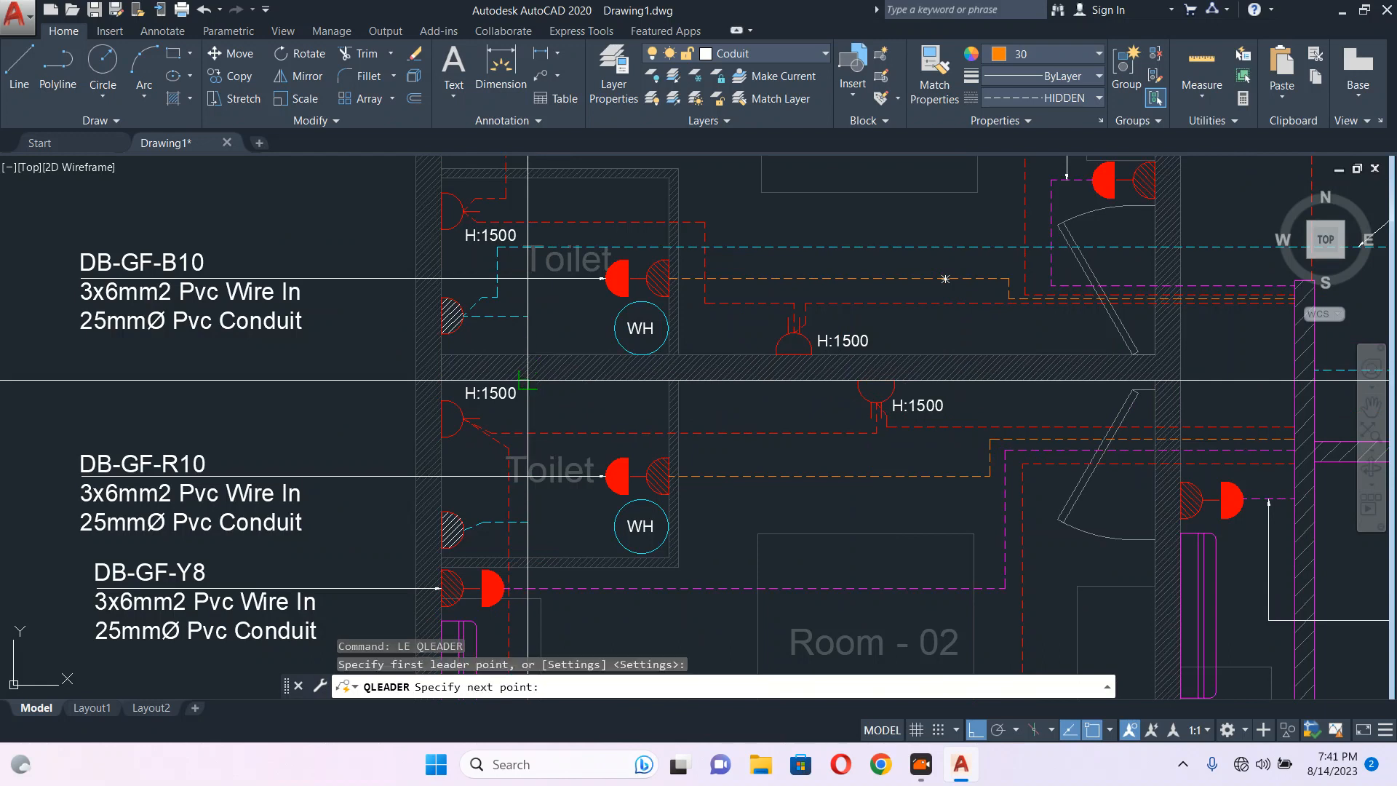
left_click(86, 396)
key("Escape")
Move the third toilet's DB-GF-R10 3x4mm2 label onto the horizontal leader drawn from between the two stacked toilets.
scroll(220, 420, "down", 2)
left_click(724, 326)
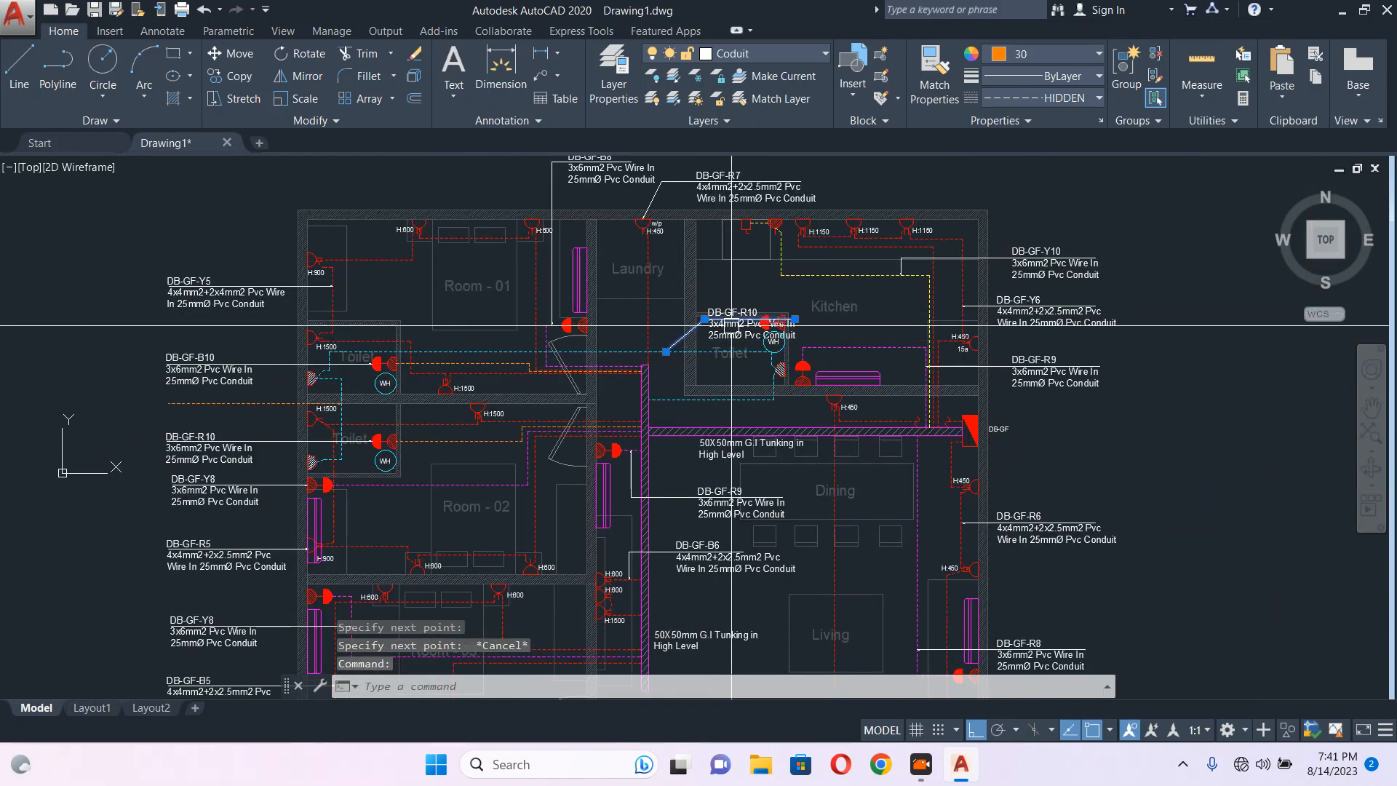
scroll(729, 329, "up", 6)
key("Escape")
left_click(704, 356)
type("m")
key("Return")
left_click(816, 281)
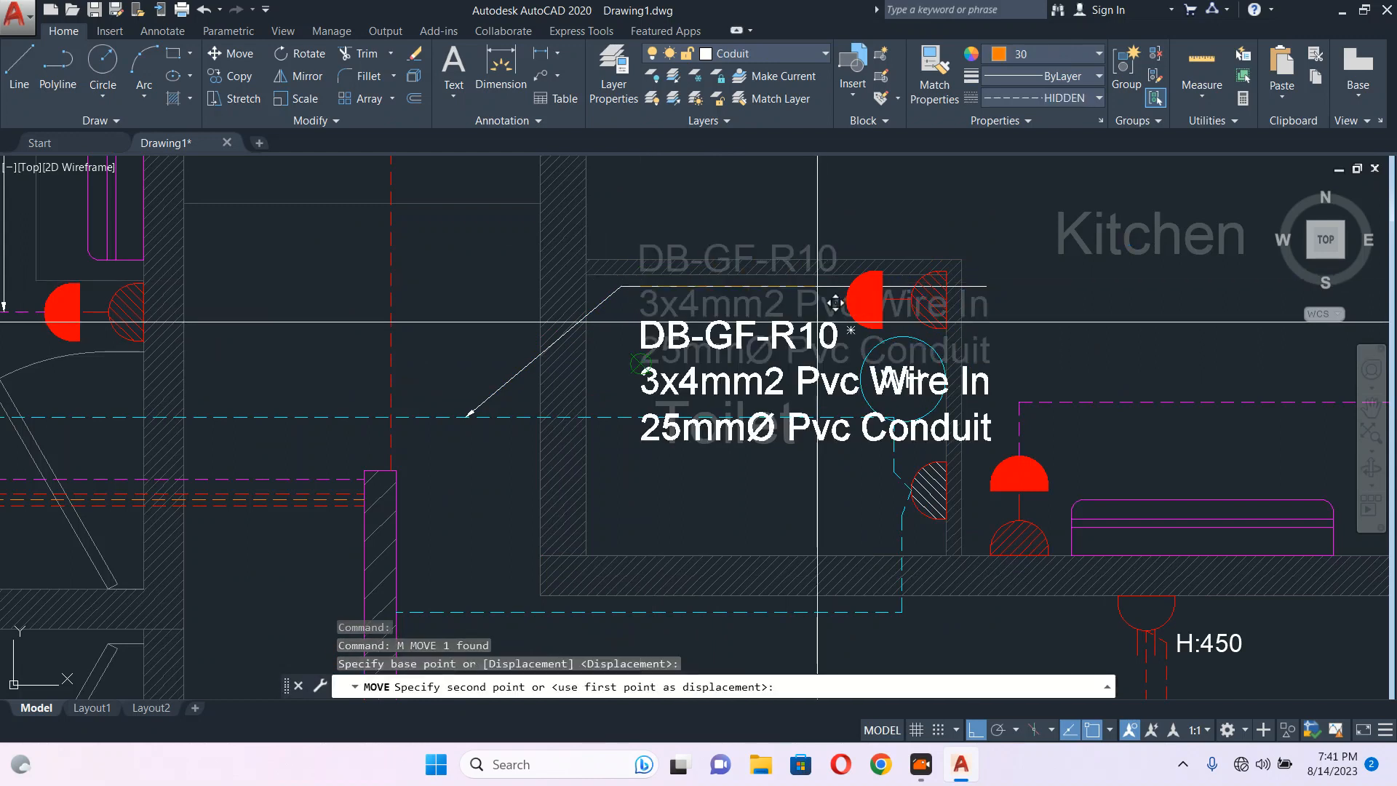
scroll(814, 332, "down", 2)
scroll(278, 424, "down", 2)
middle_click_drag(379, 419, 1099, 361)
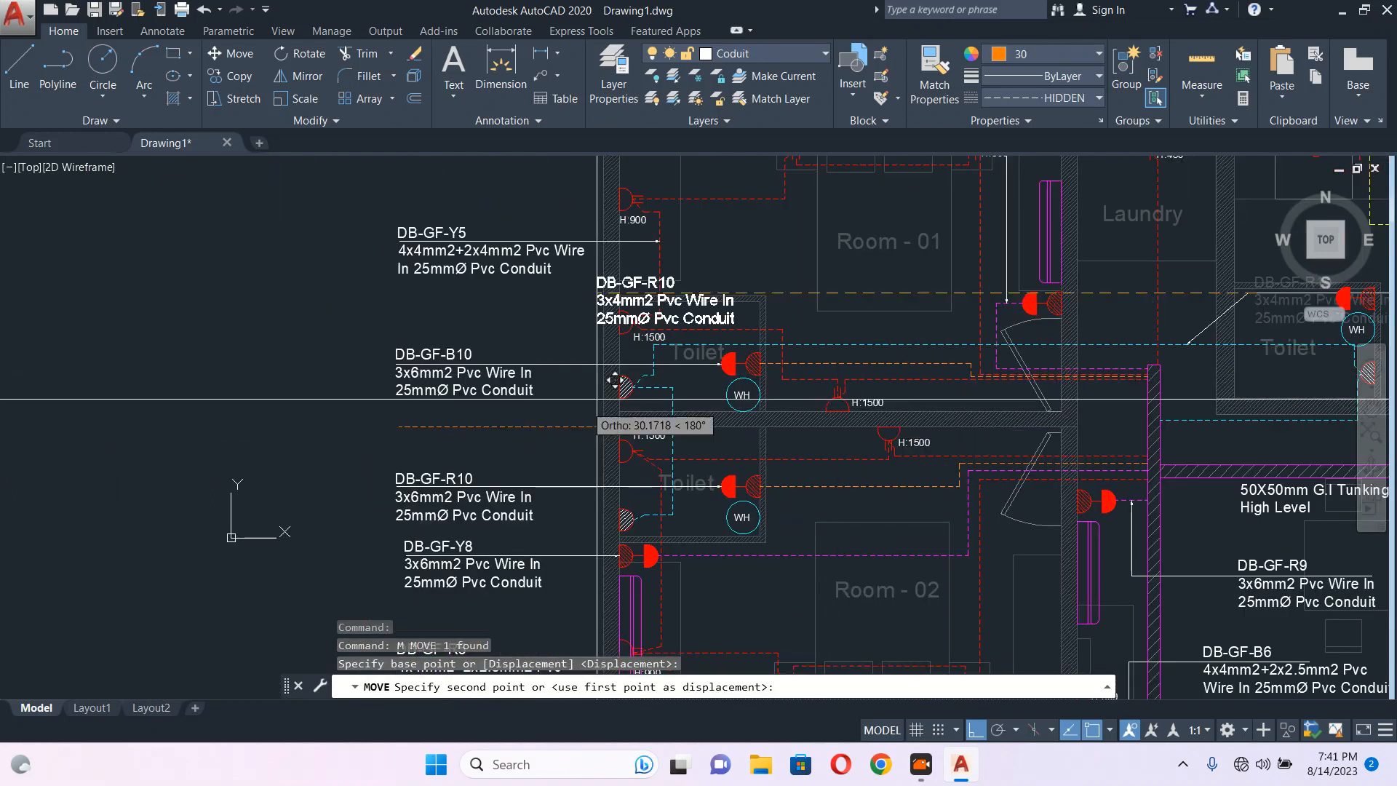
left_click(452, 429)
key("Escape")
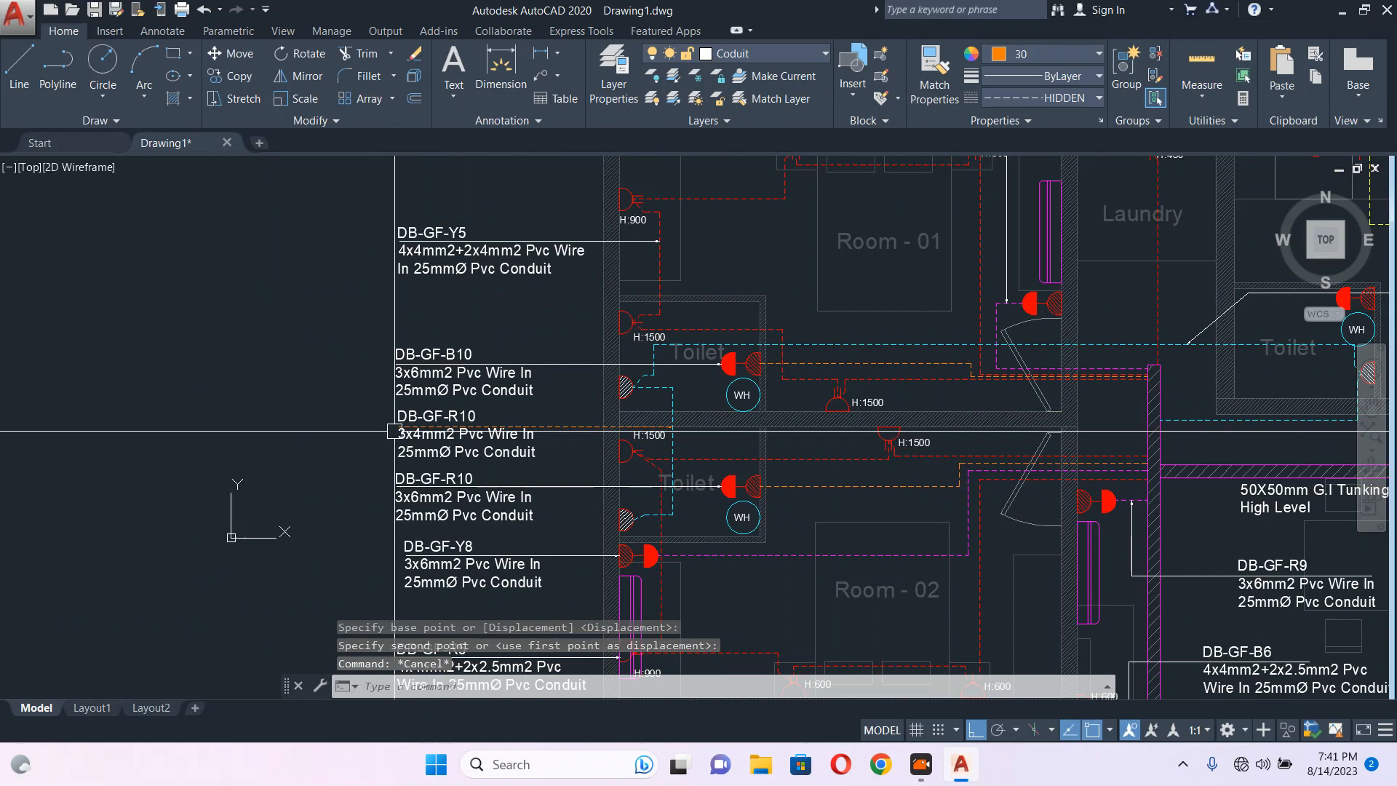
Match the properties of the DB-GF-B10 leader onto the dashed orange leader of the moved DB-GF-R10 label.
type("ma")
key("Return")
left_click(581, 363)
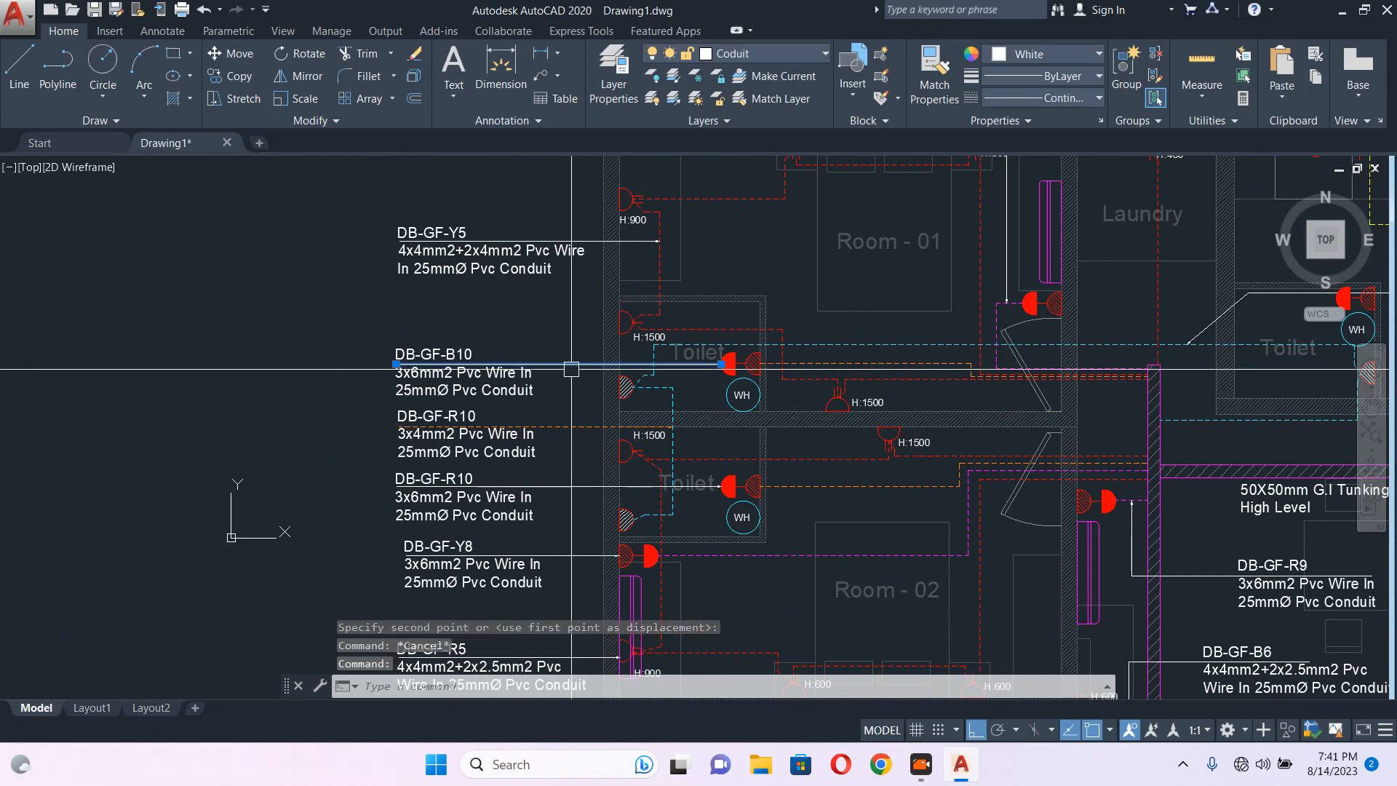
left_click(583, 427)
key("Escape")
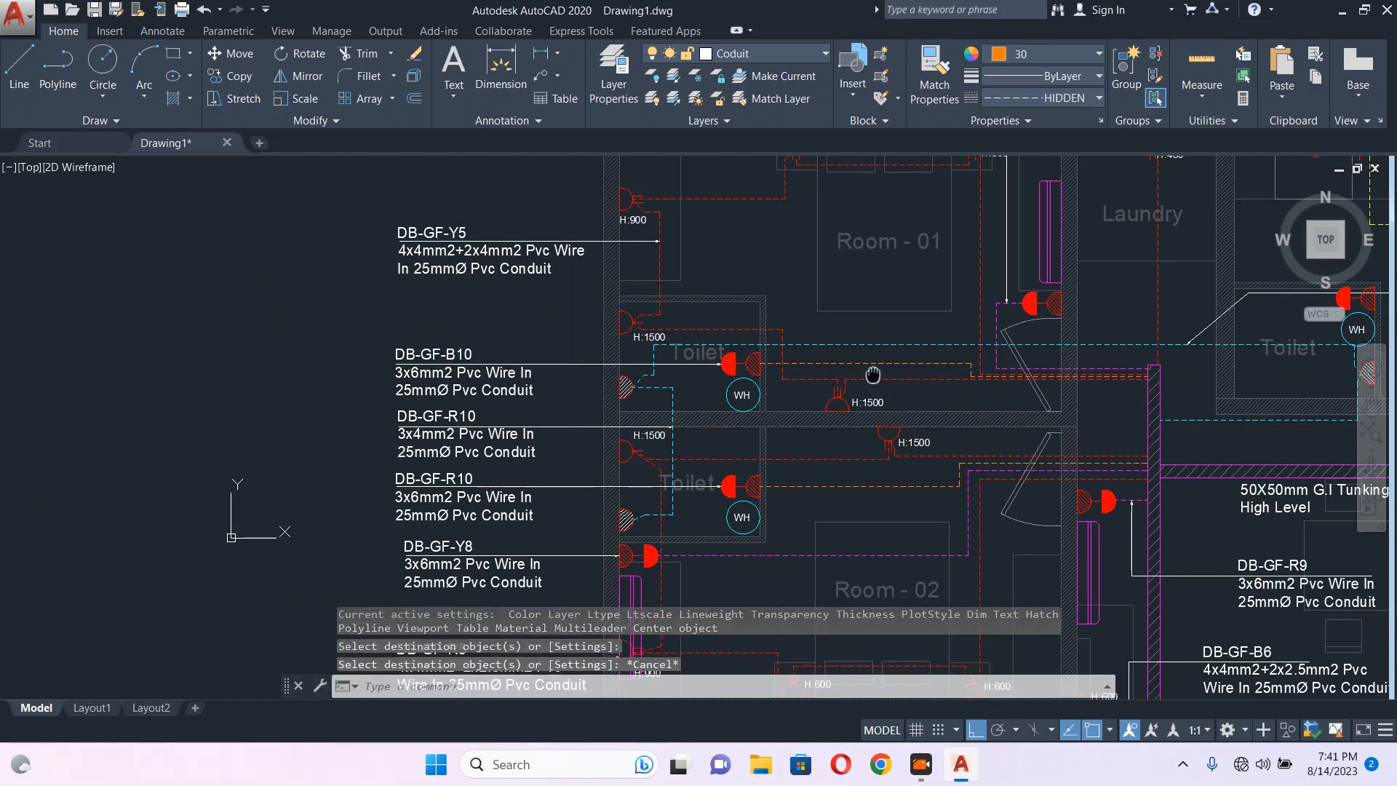
Erase the leftover leader that points to the cyan conduit beside the third toilet.
middle_click_drag(970, 350, 426, 355)
left_click(673, 324)
type("e")
key("Return")
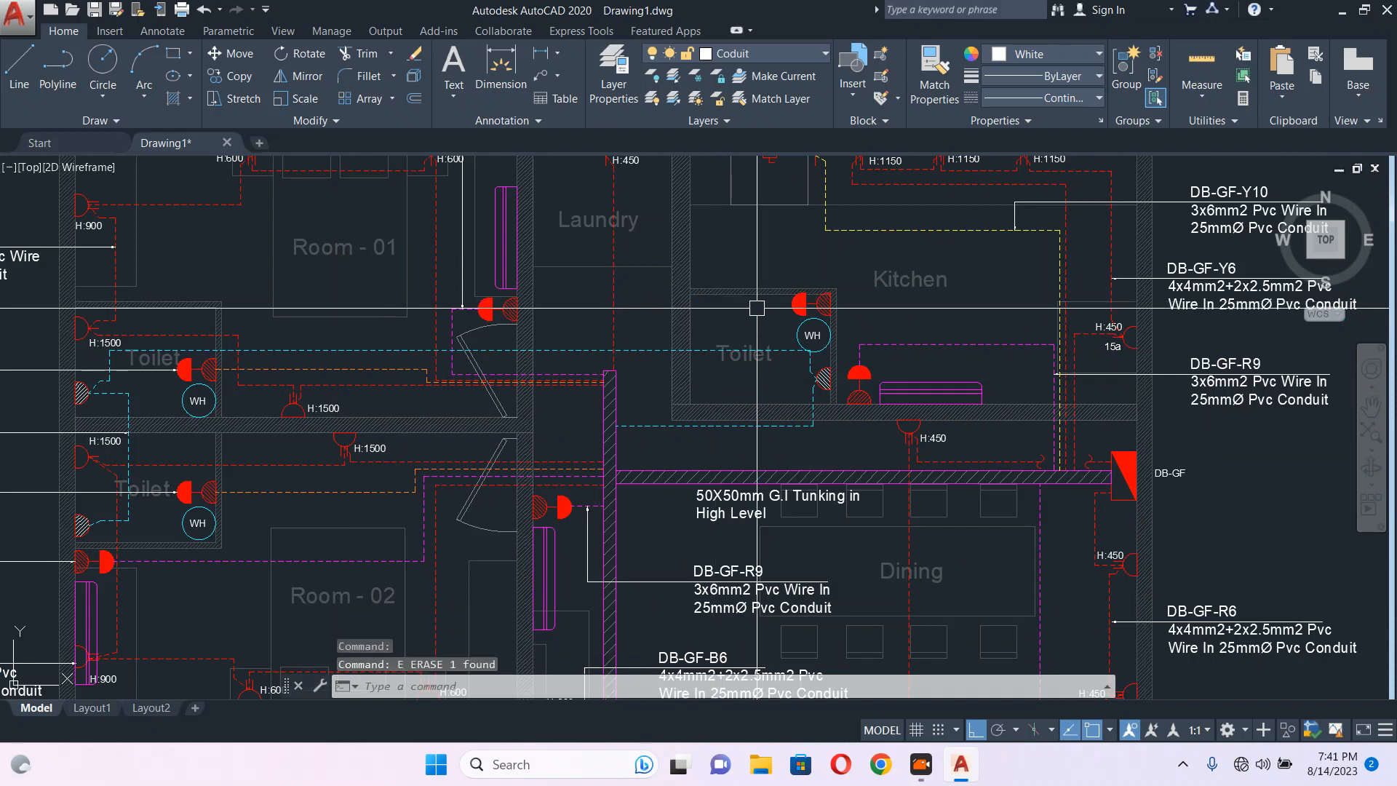
scroll(792, 305, "up", 2)
scroll(705, 462, "down", 2)
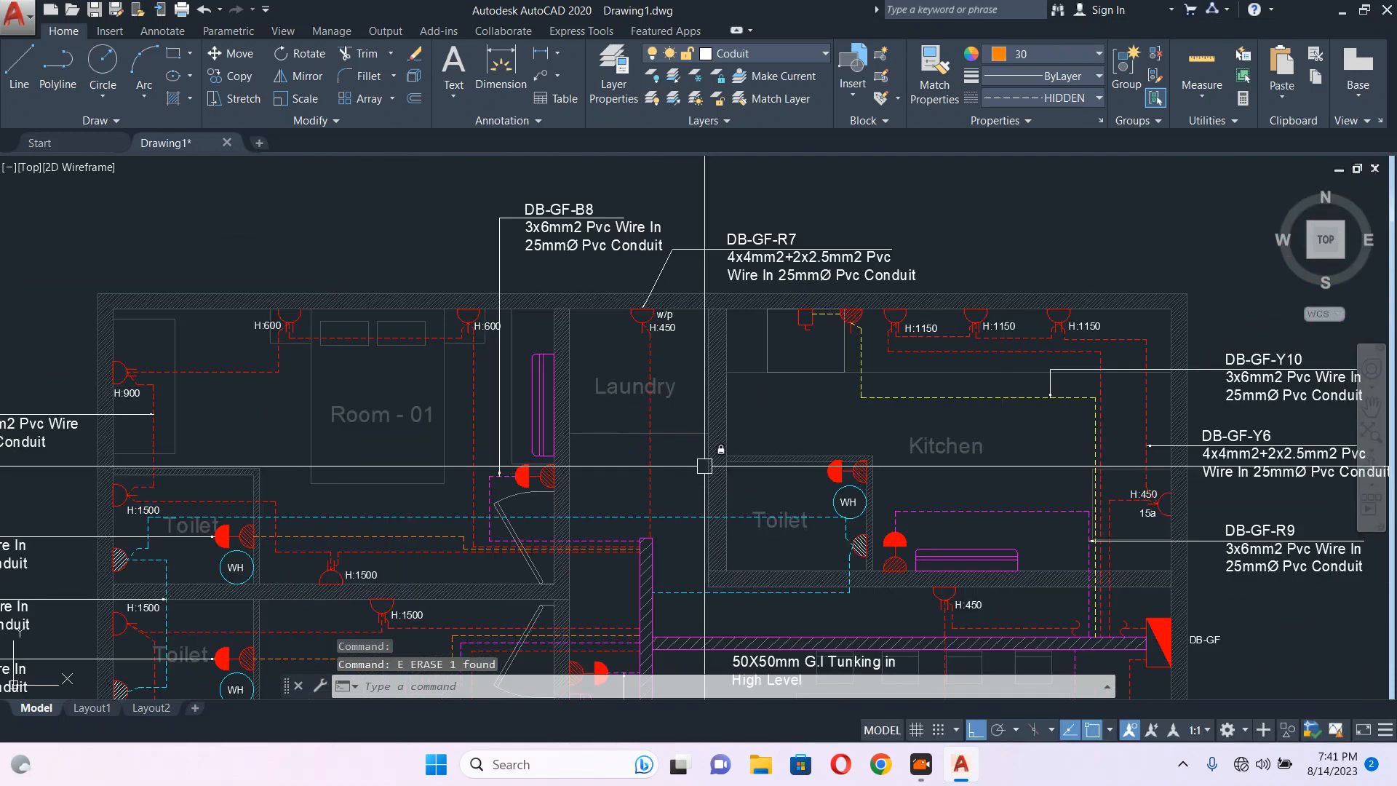
Move the laundry outlet's vertical red dashed conduit slightly west along the end of the trunking.
scroll(664, 462, "up", 4)
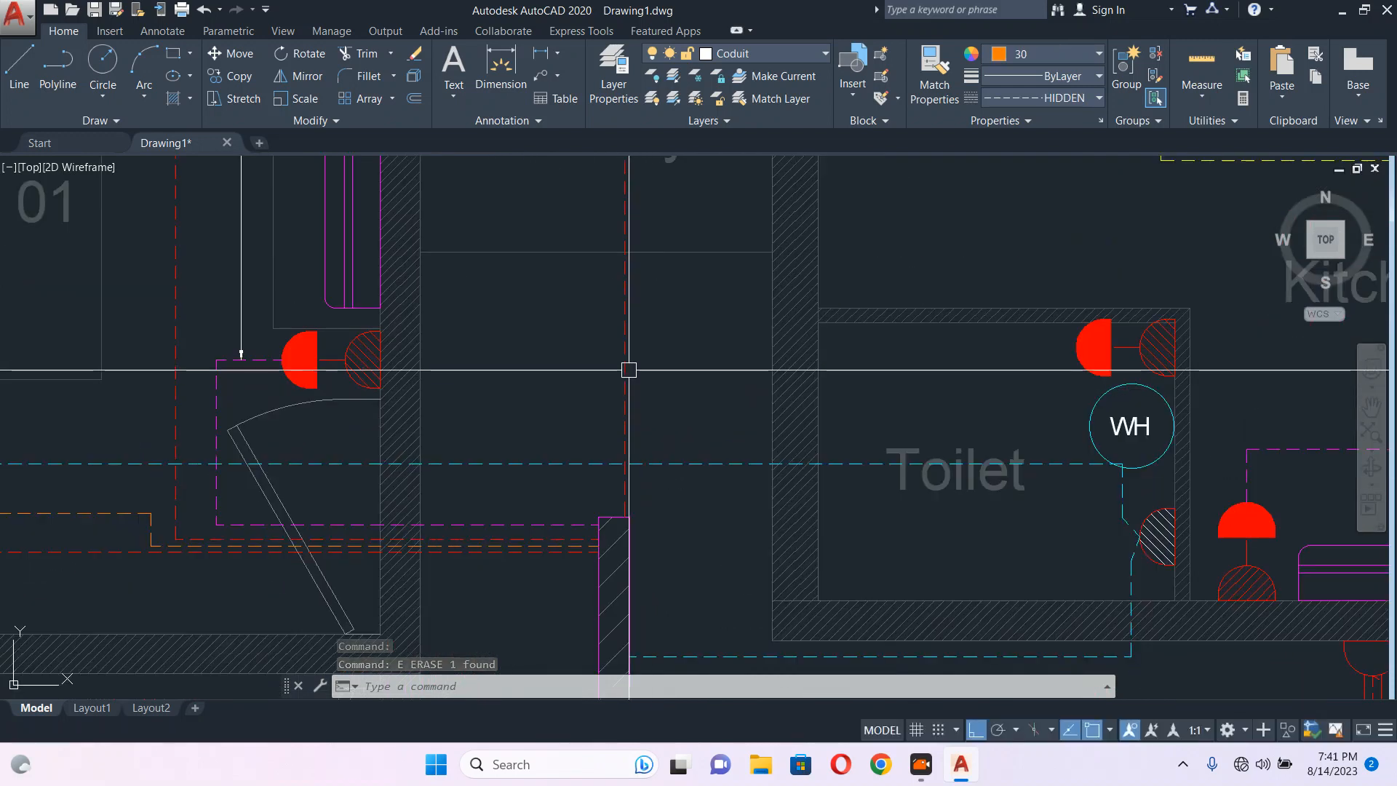
left_click(628, 369)
type("N")
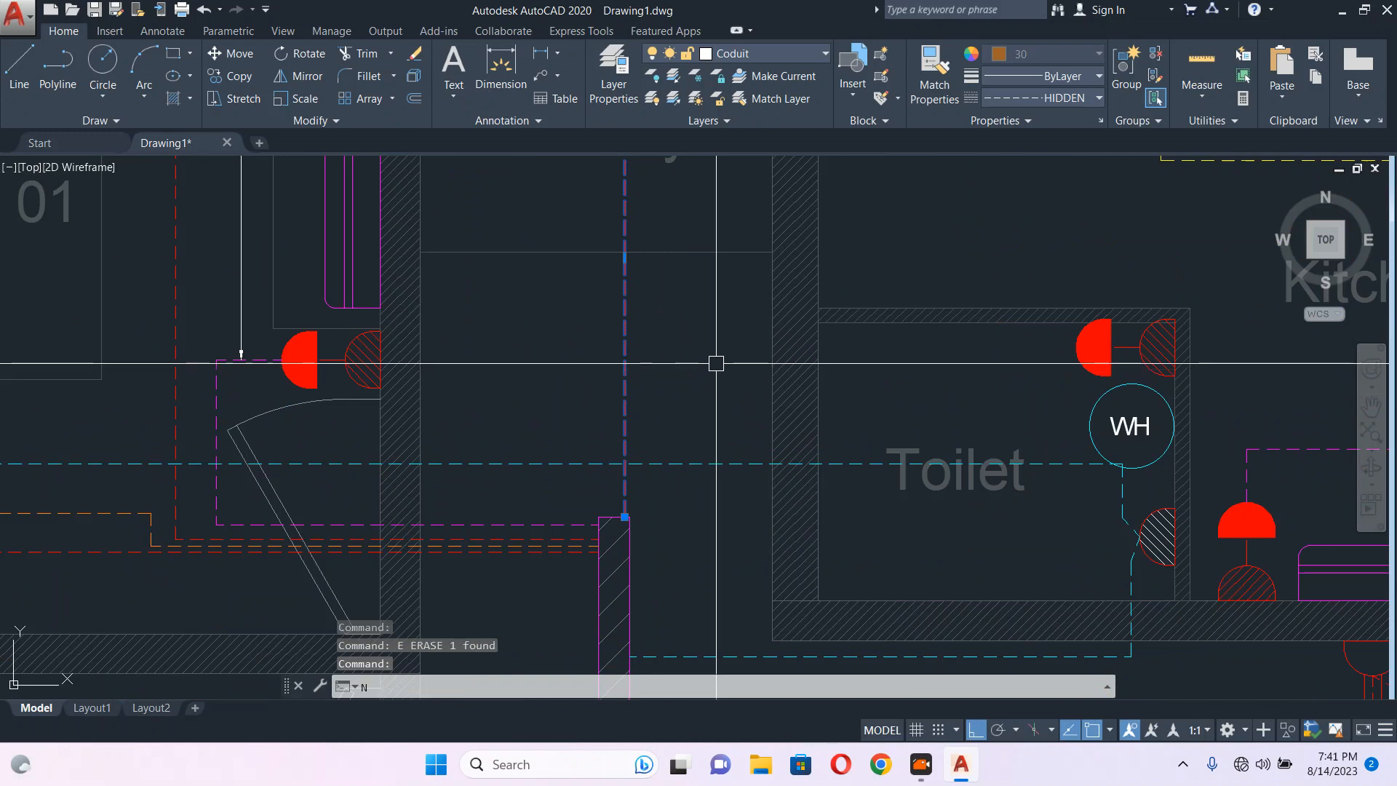
key("BackSpace")
type("m")
key("Return")
left_click(711, 332)
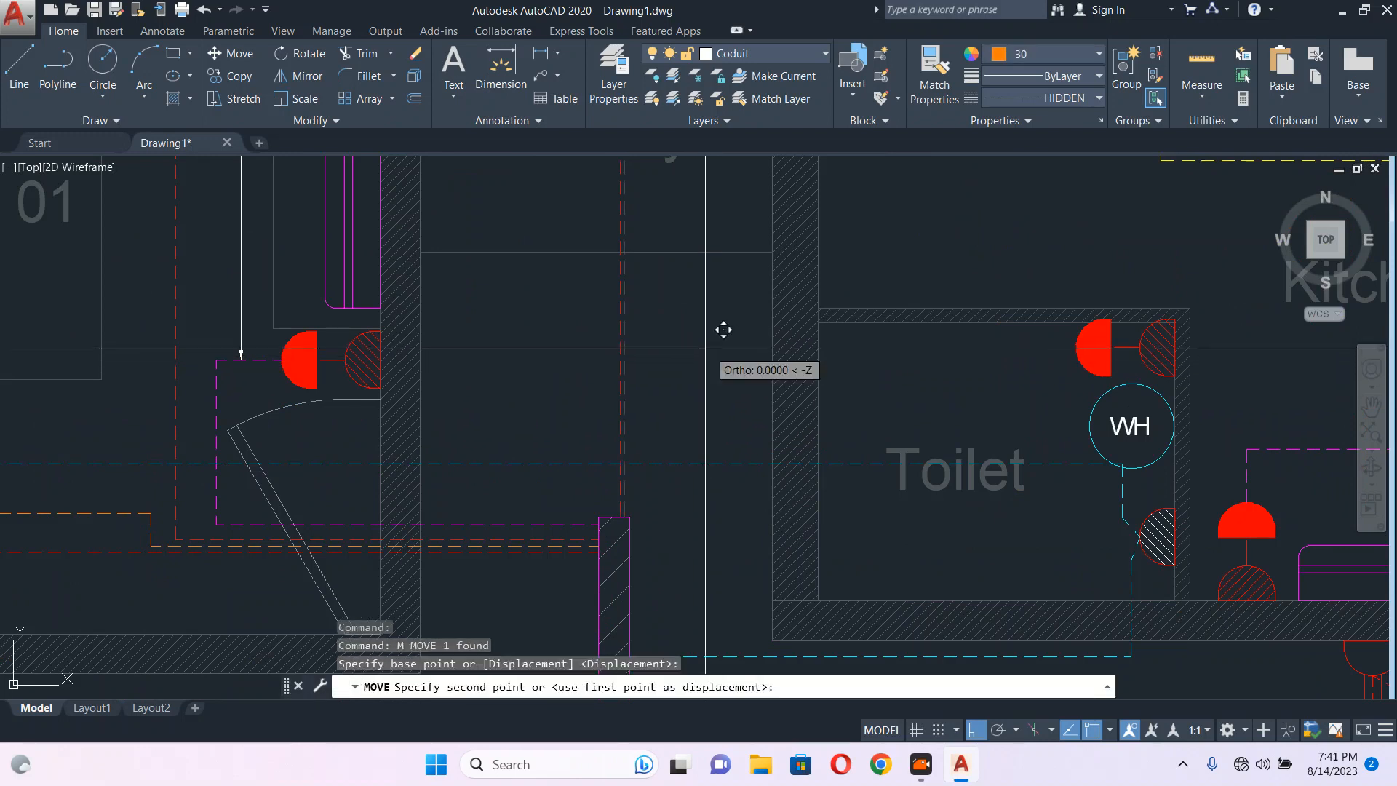
left_click(694, 349)
key("Escape")
Draw a polyline conduit from the third toilet's solid red water heater symbol west and down to the end of the trunking.
middle_click_drag(695, 362, 664, 373)
type("pl")
key("Return")
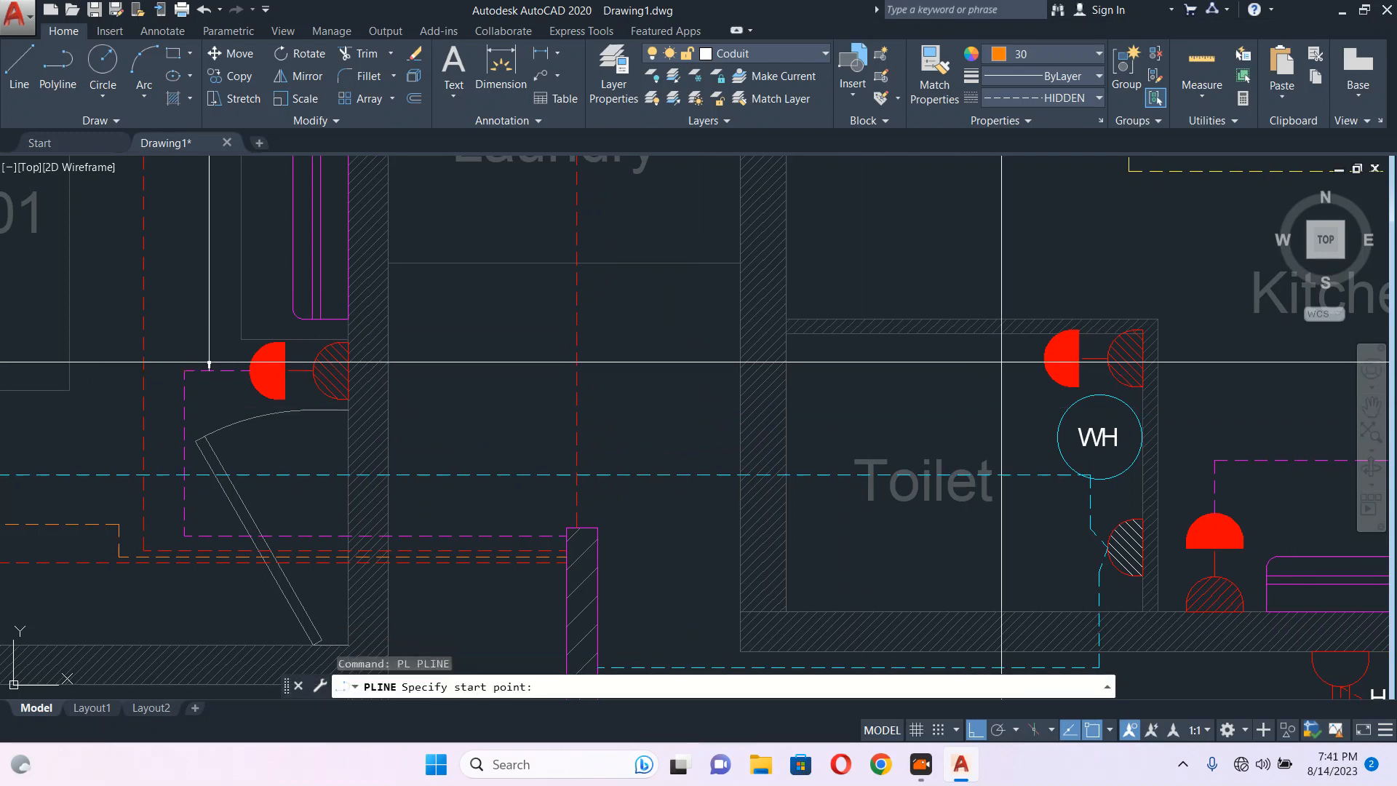
left_click(1040, 358)
scroll(616, 436, "up", 4)
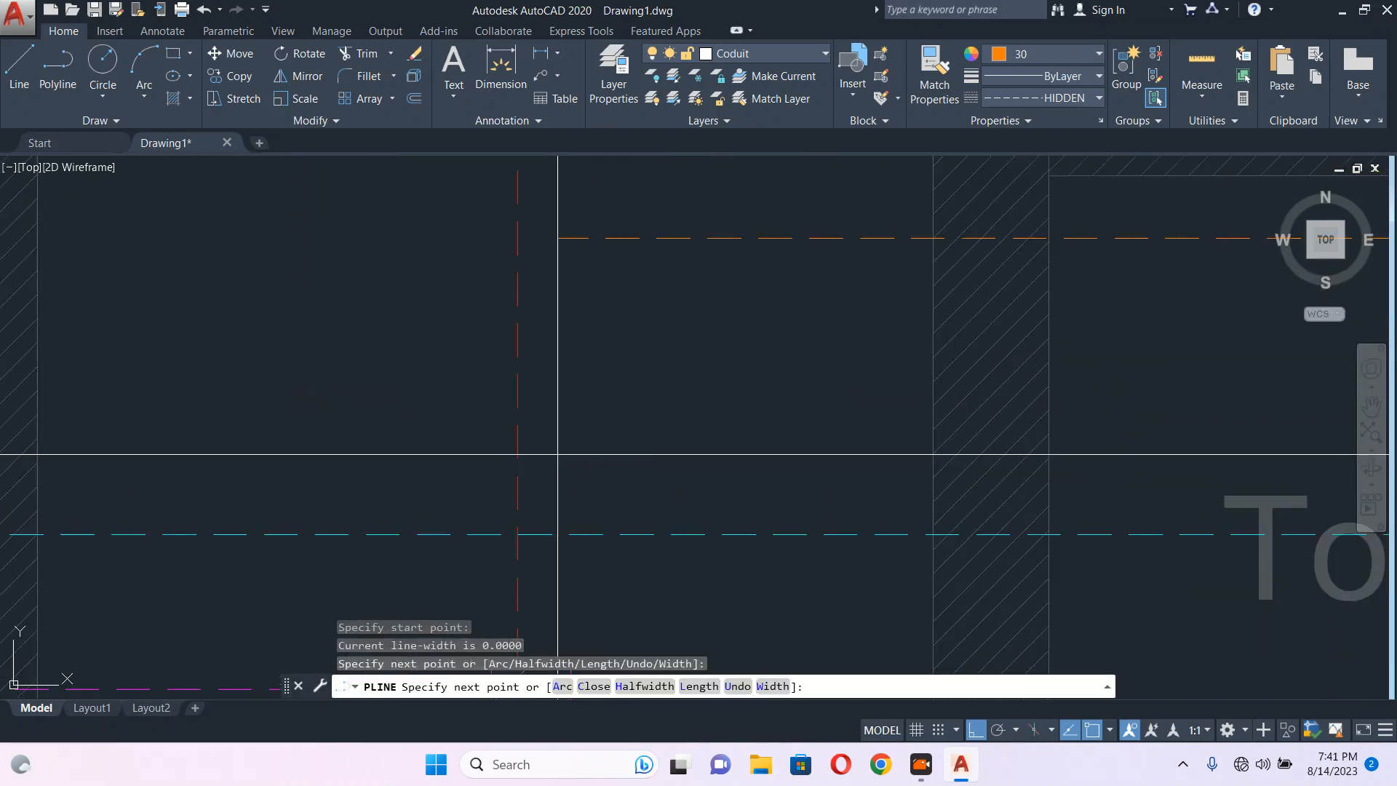
middle_click_drag(558, 690, 611, 468)
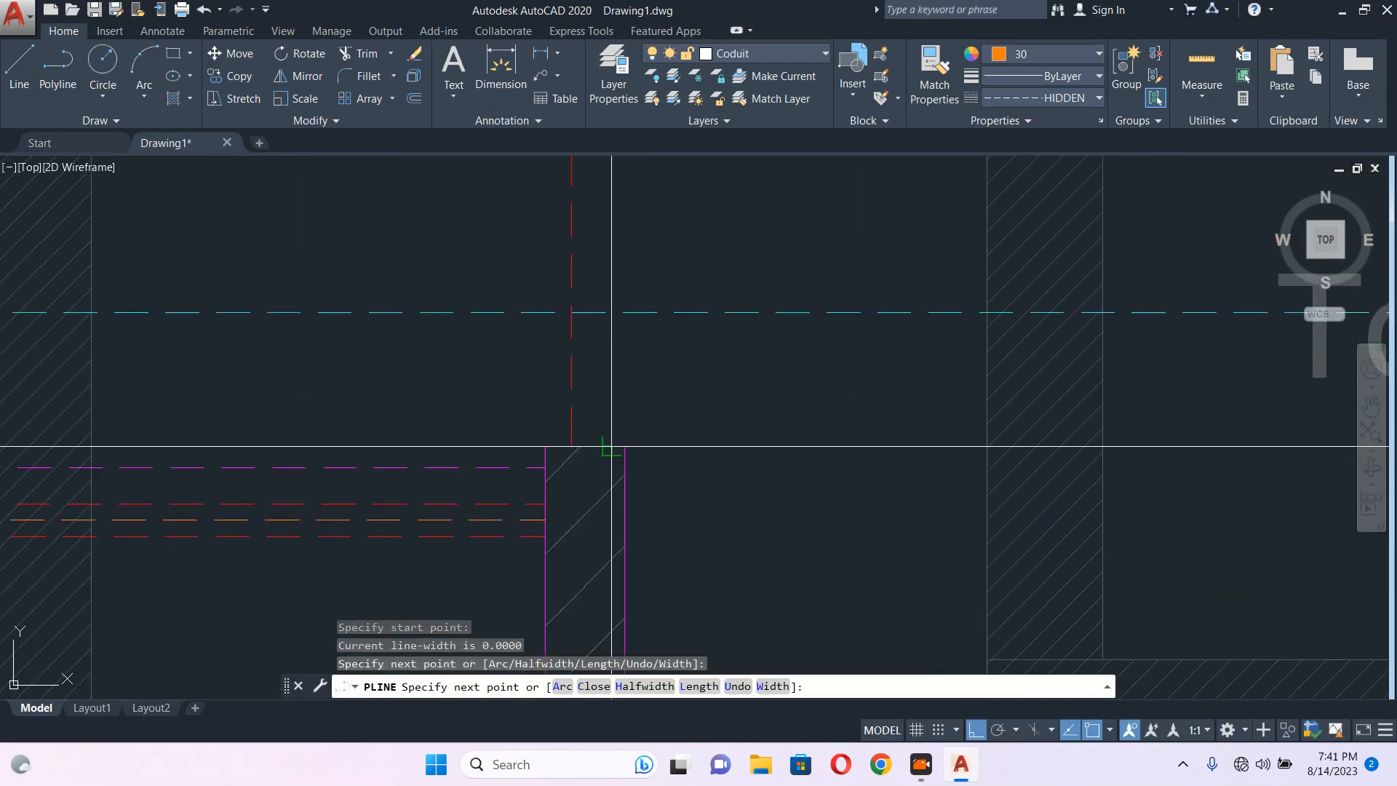
left_click(616, 450)
key("Escape")
scroll(616, 451, "down", 8)
key("Escape")
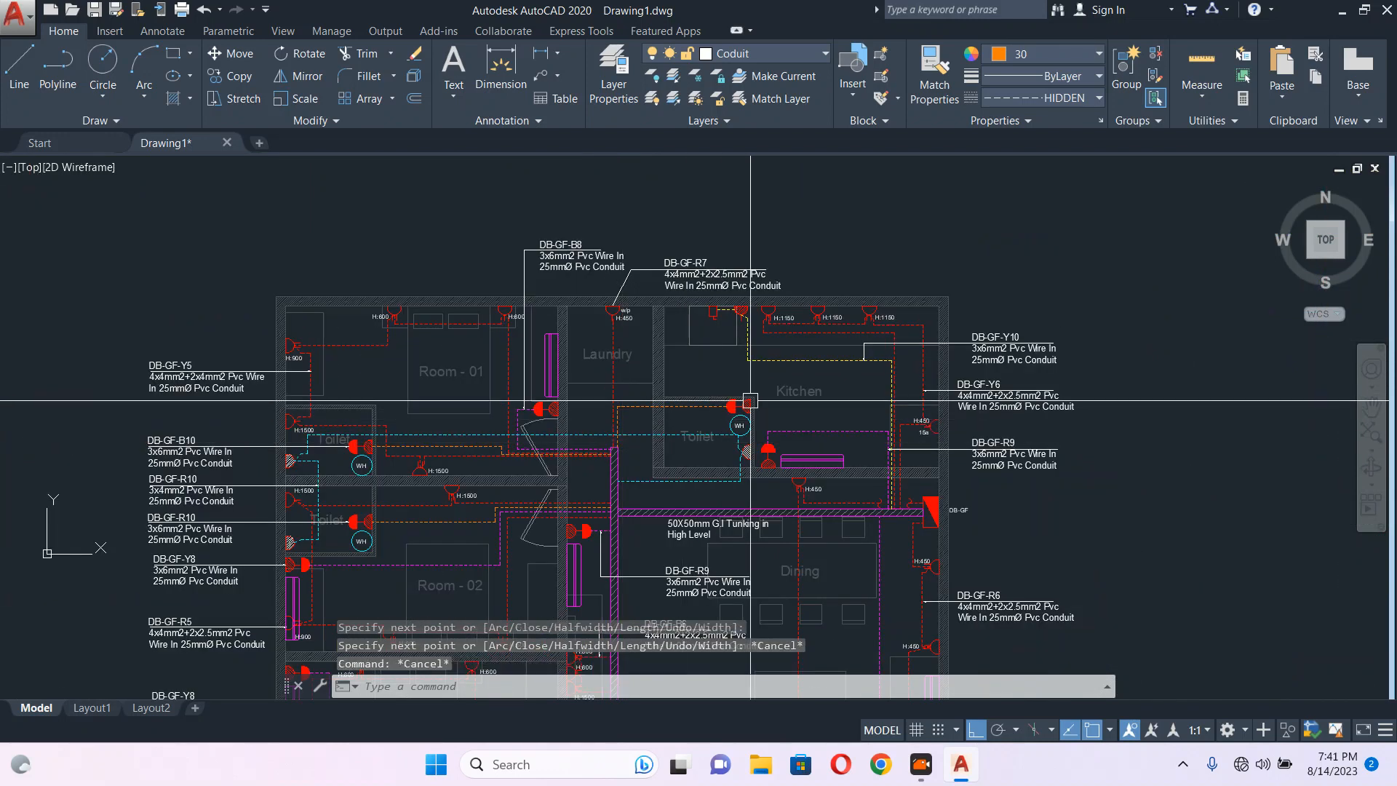
Stretch the DB-GF-R7 label and the horizontal part of its leader upward, away from the exterior wall.
scroll(841, 218, "up", 5)
left_click(864, 254)
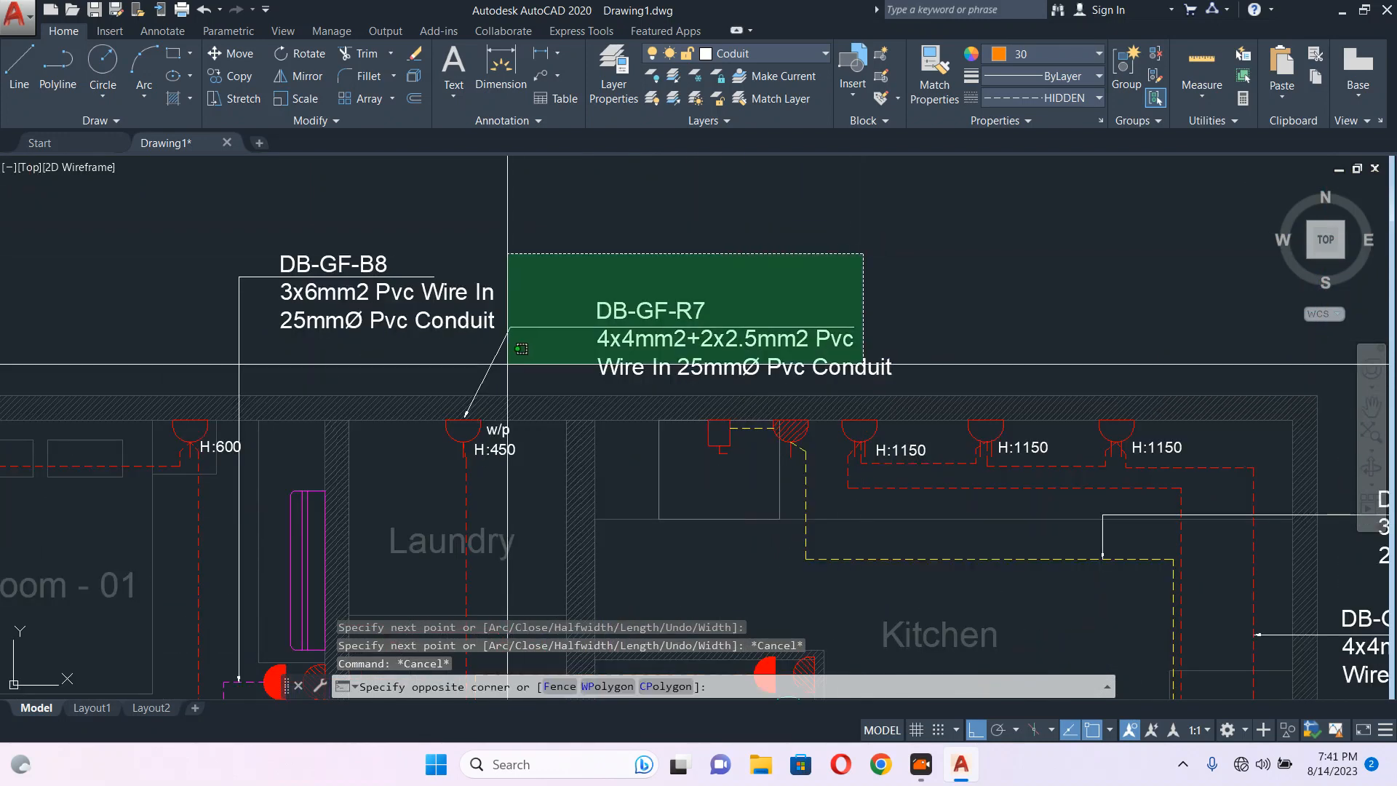
left_click(507, 364)
type("s")
key("Return")
left_click(967, 303)
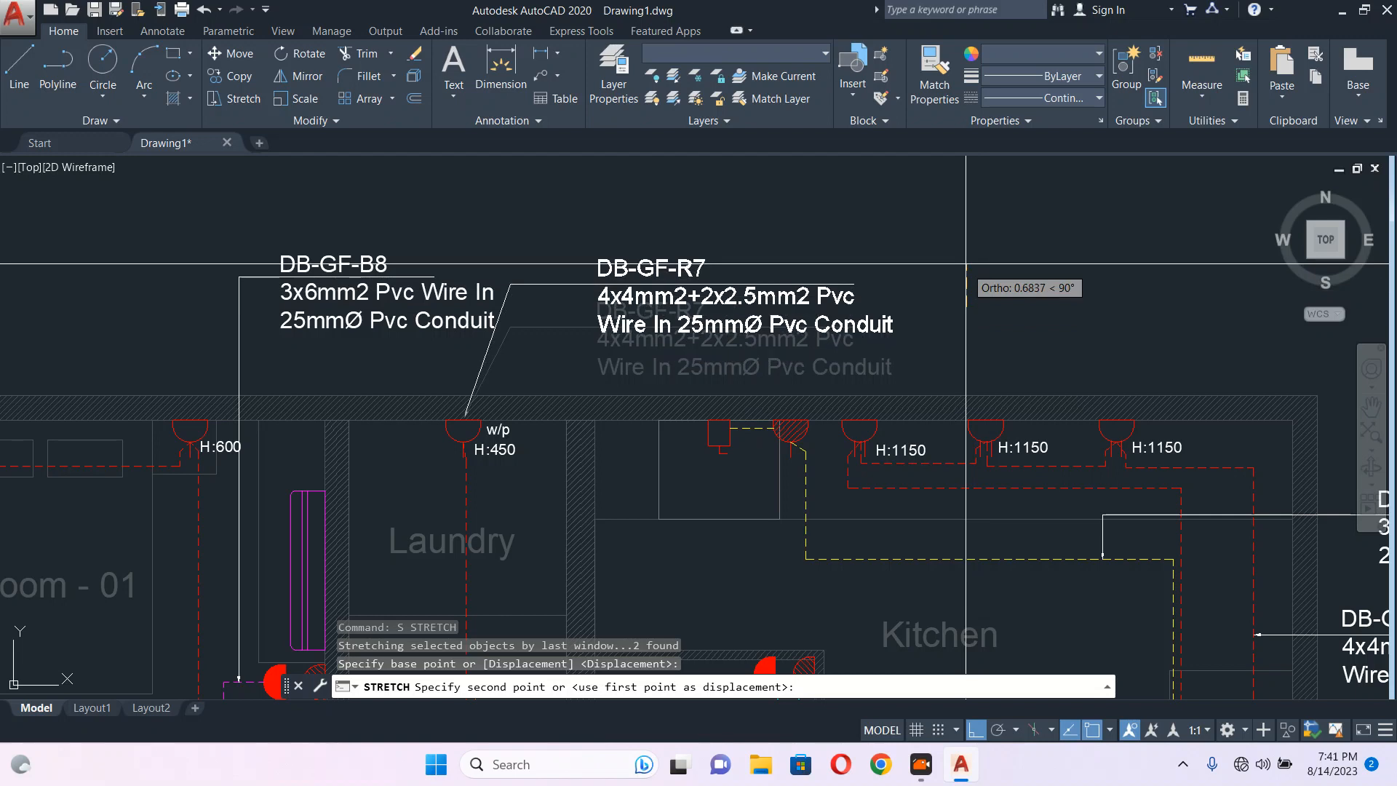
left_click(966, 216)
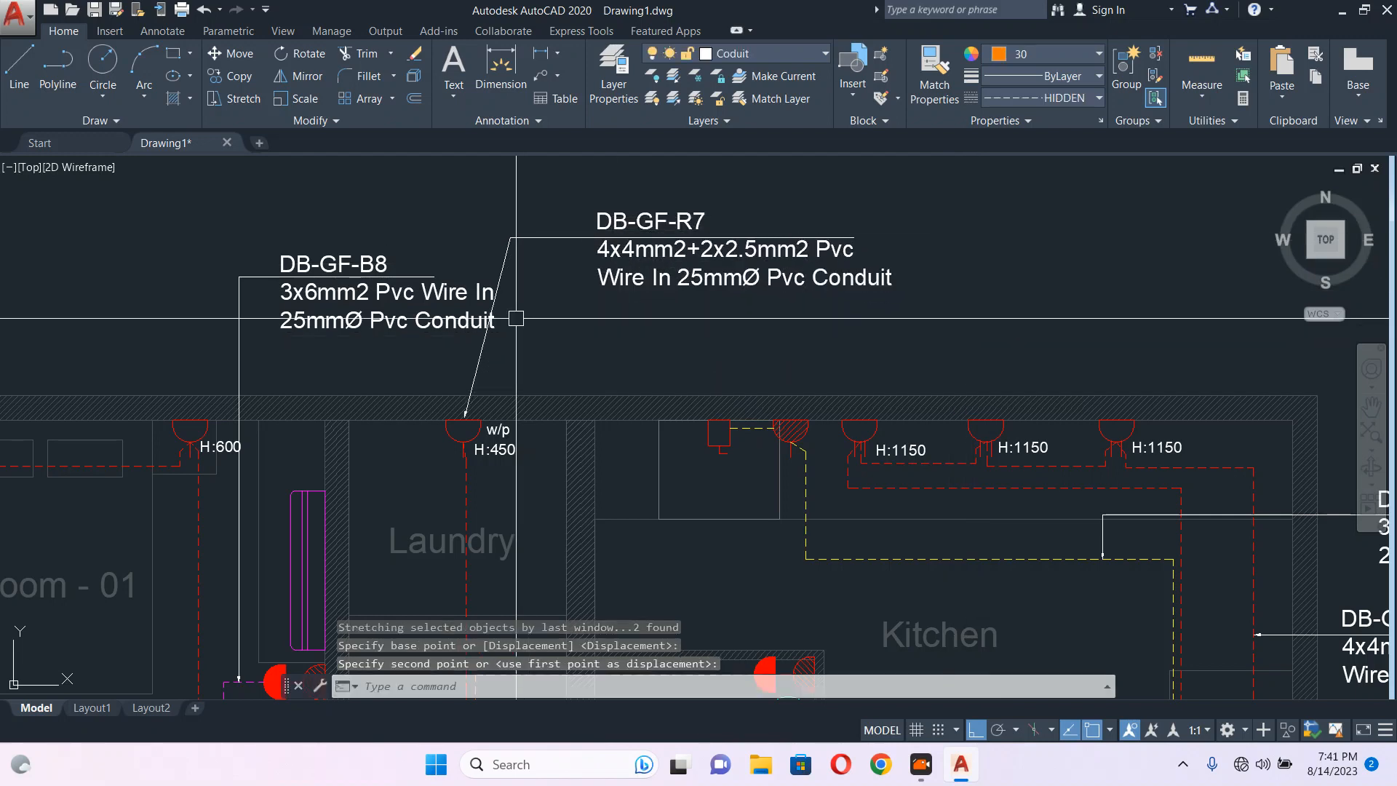
Move the DB-GF-B8 label slightly west so it clears the DB-GF-R7 leader.
left_click(387, 301)
type("m")
key("Return")
left_click(489, 197)
left_click(466, 203)
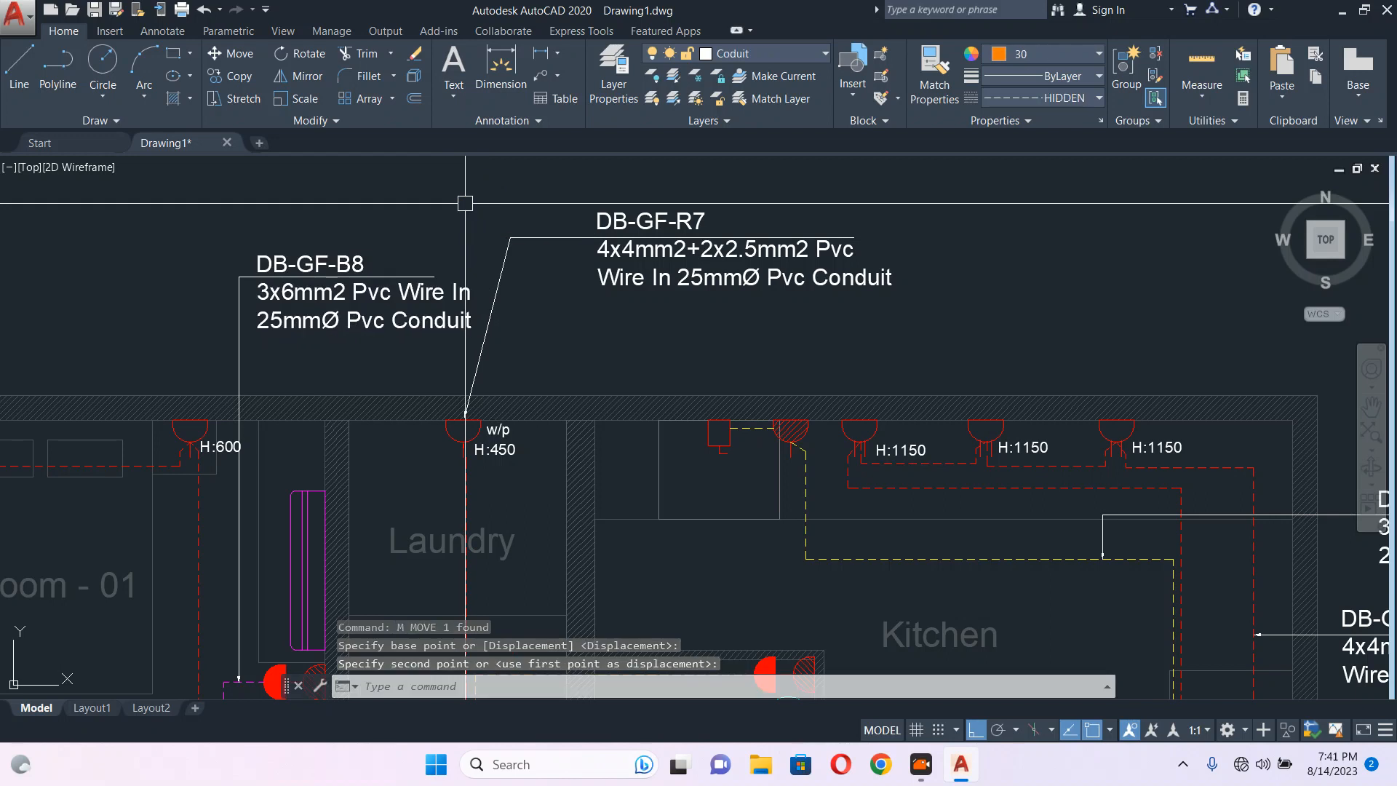
left_click(510, 238)
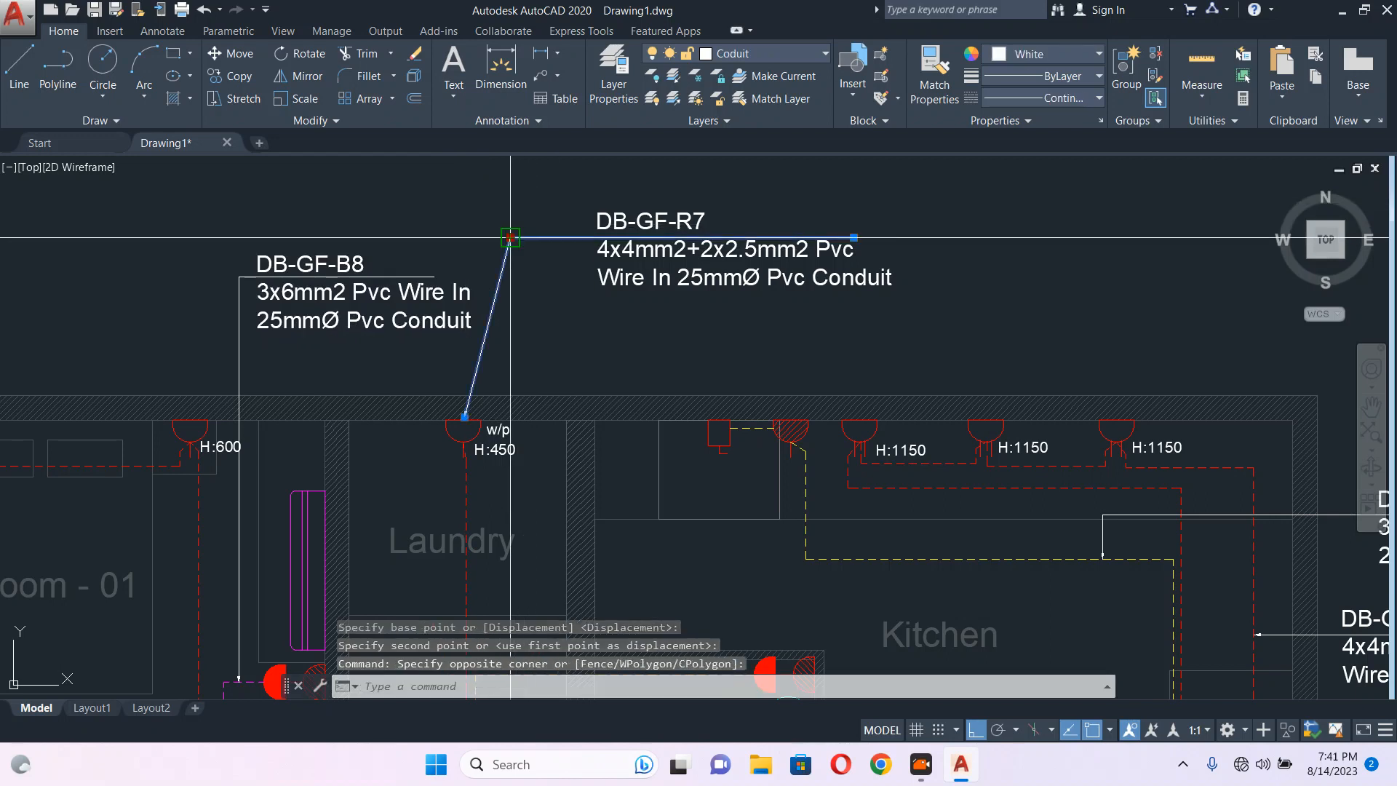
left_click(510, 237)
key("Escape")
Draw a leader from the third toilet's orange conduit up past the exterior wall and horizontally east below the DB-GF-R7 label.
scroll(611, 309, "down", 4)
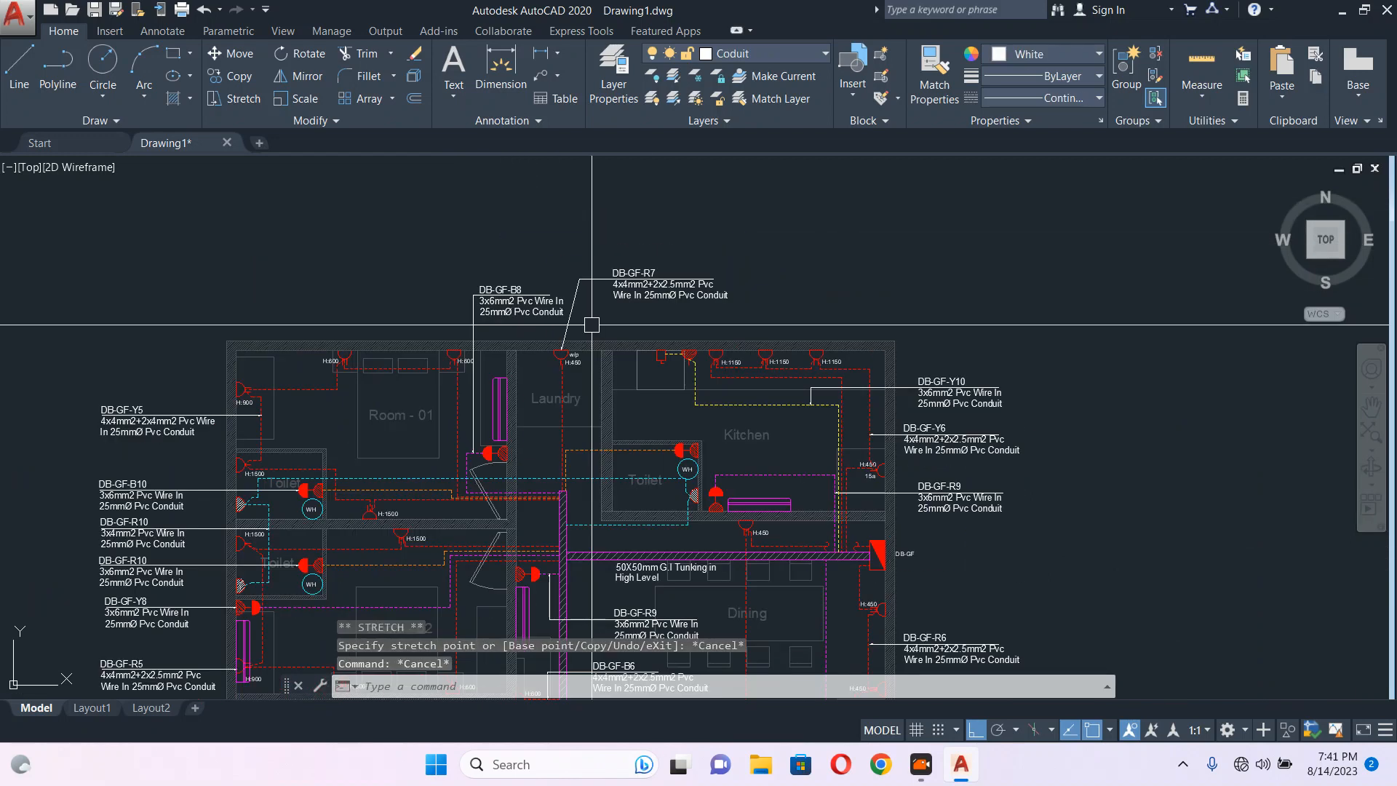
scroll(600, 471, "up", 3)
type("le")
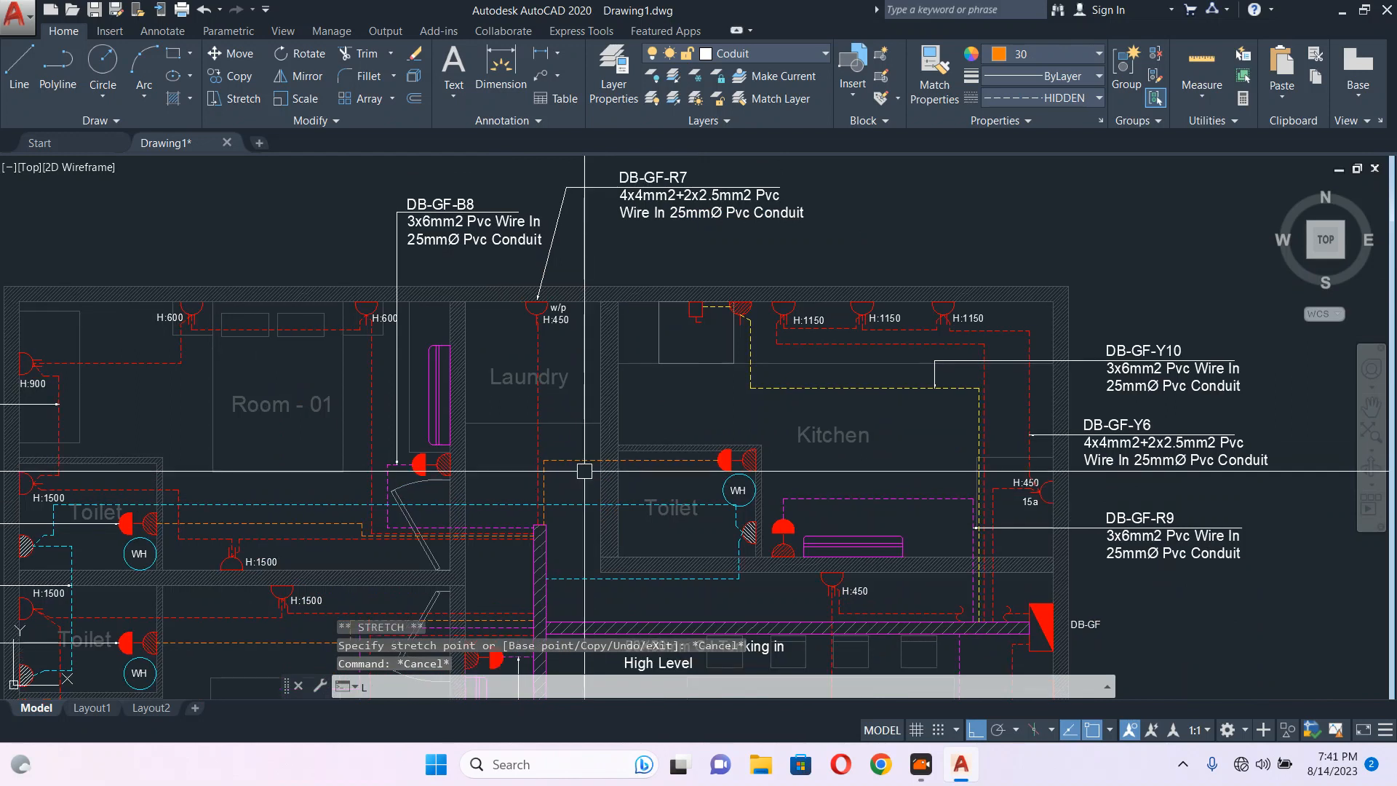
key("Return")
left_click(602, 460)
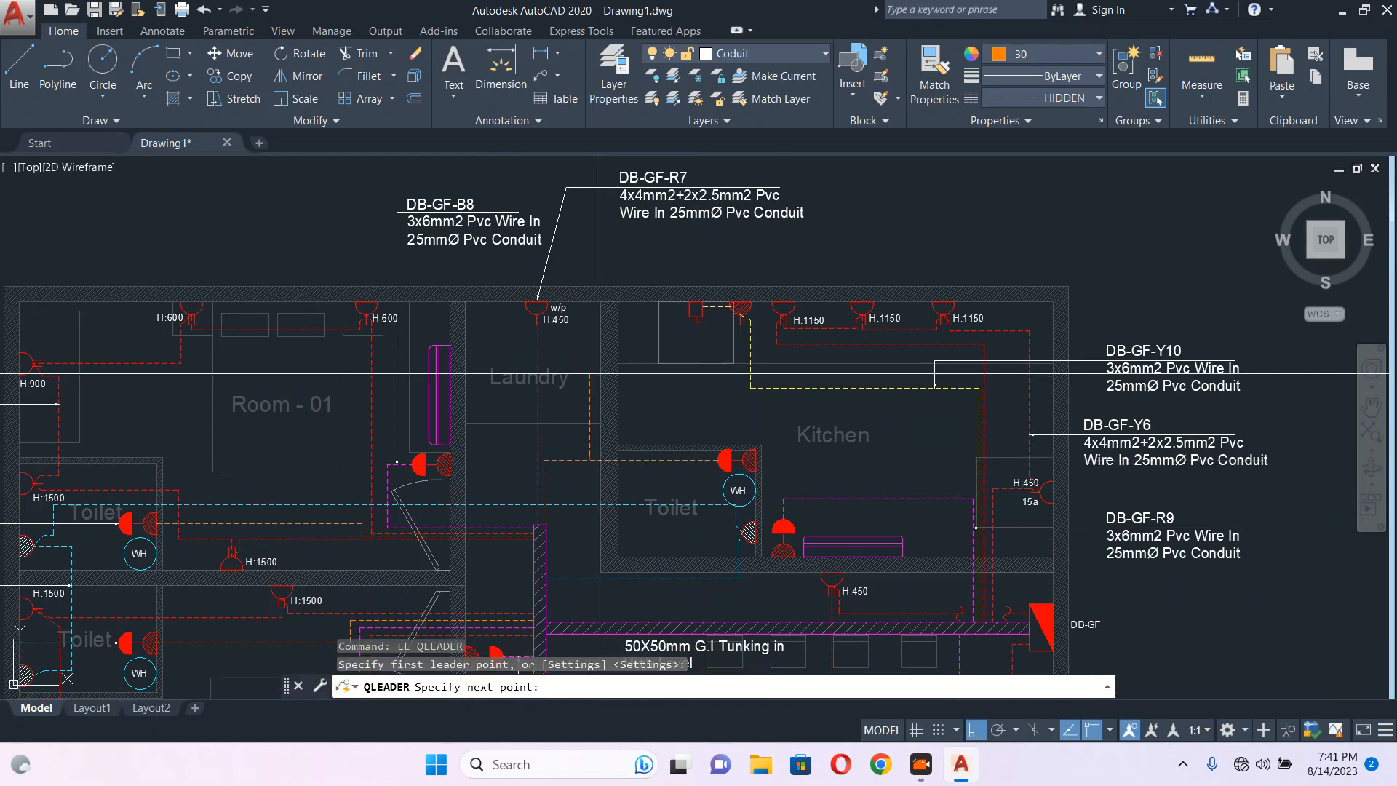
scroll(609, 274, "up", 2)
key("Return")
key("Escape")
scroll(698, 216, "down", 4)
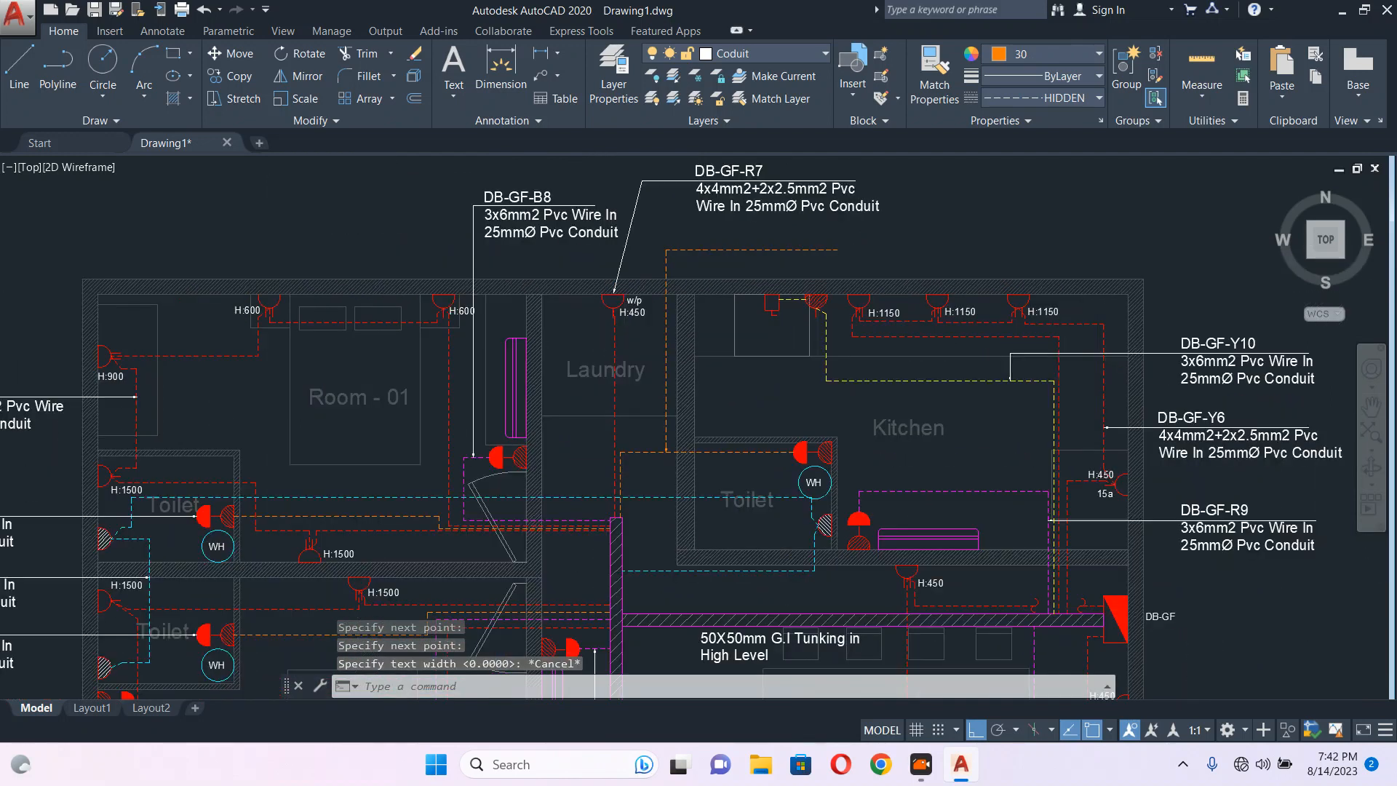
Match the properties of the DB-GF-R7 leader onto the new dashed orange leader above the kitchen.
type("ma")
key("Return")
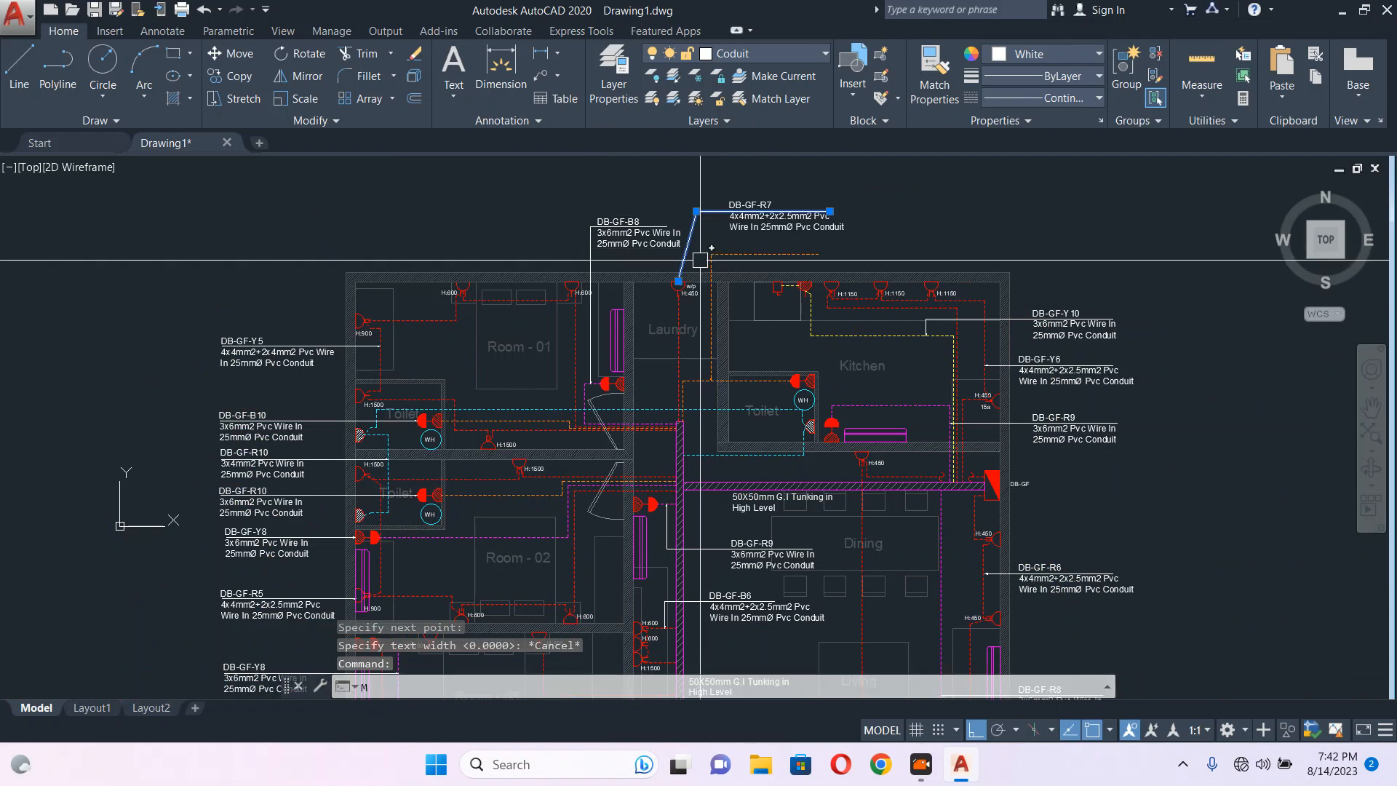
scroll(688, 254, "up", 2)
left_click(732, 255)
key("Escape")
scroll(728, 276, "down", 3)
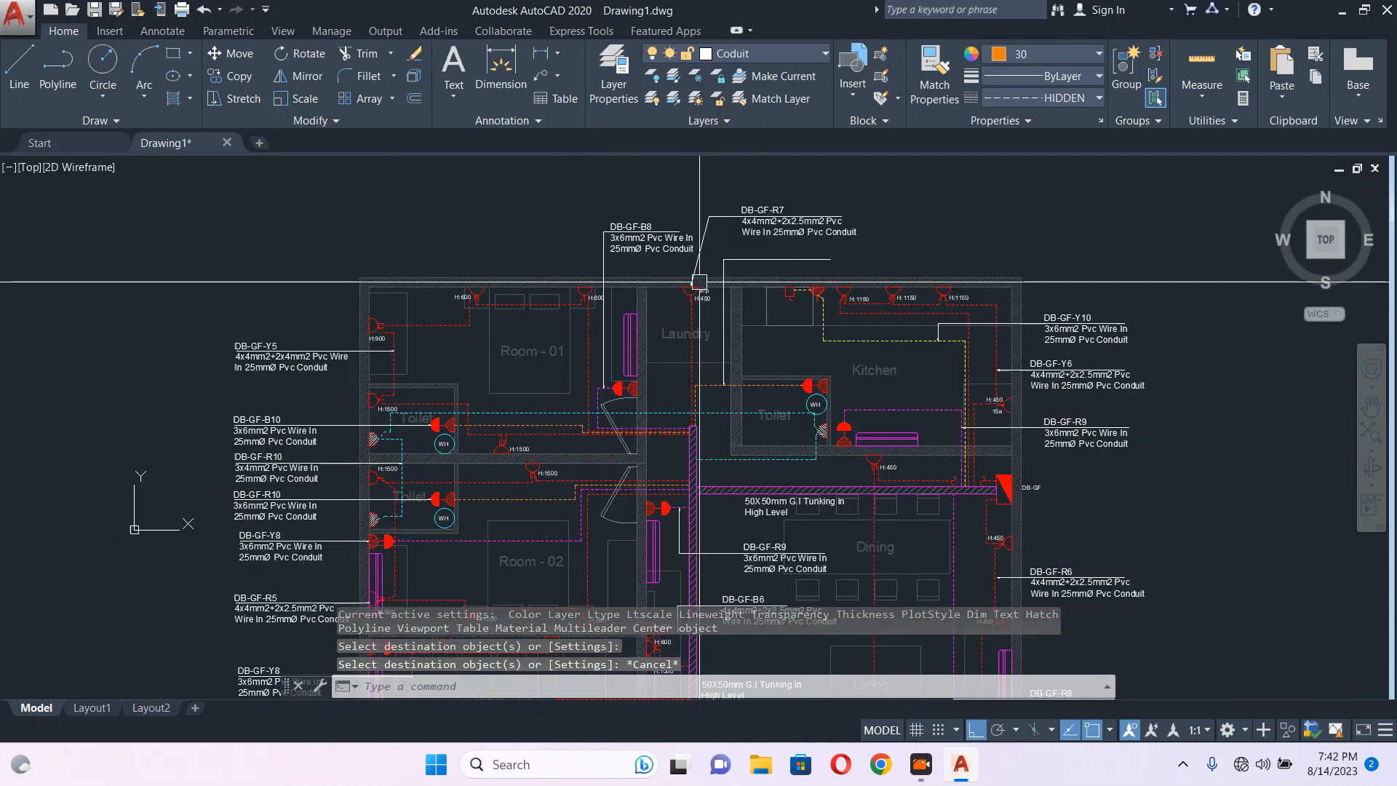
scroll(223, 482, "up", 4)
left_click(223, 482)
type("co")
key("Return")
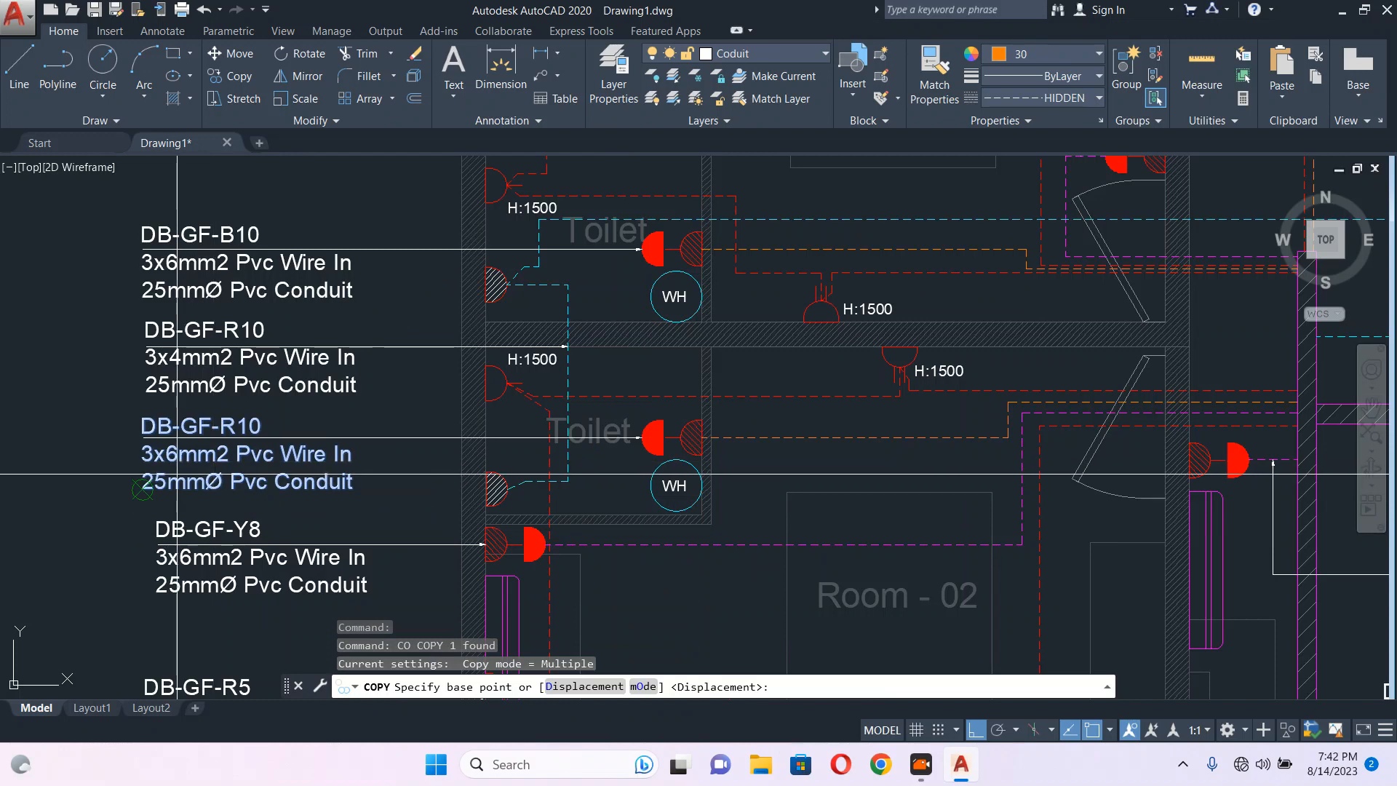
key("Escape")
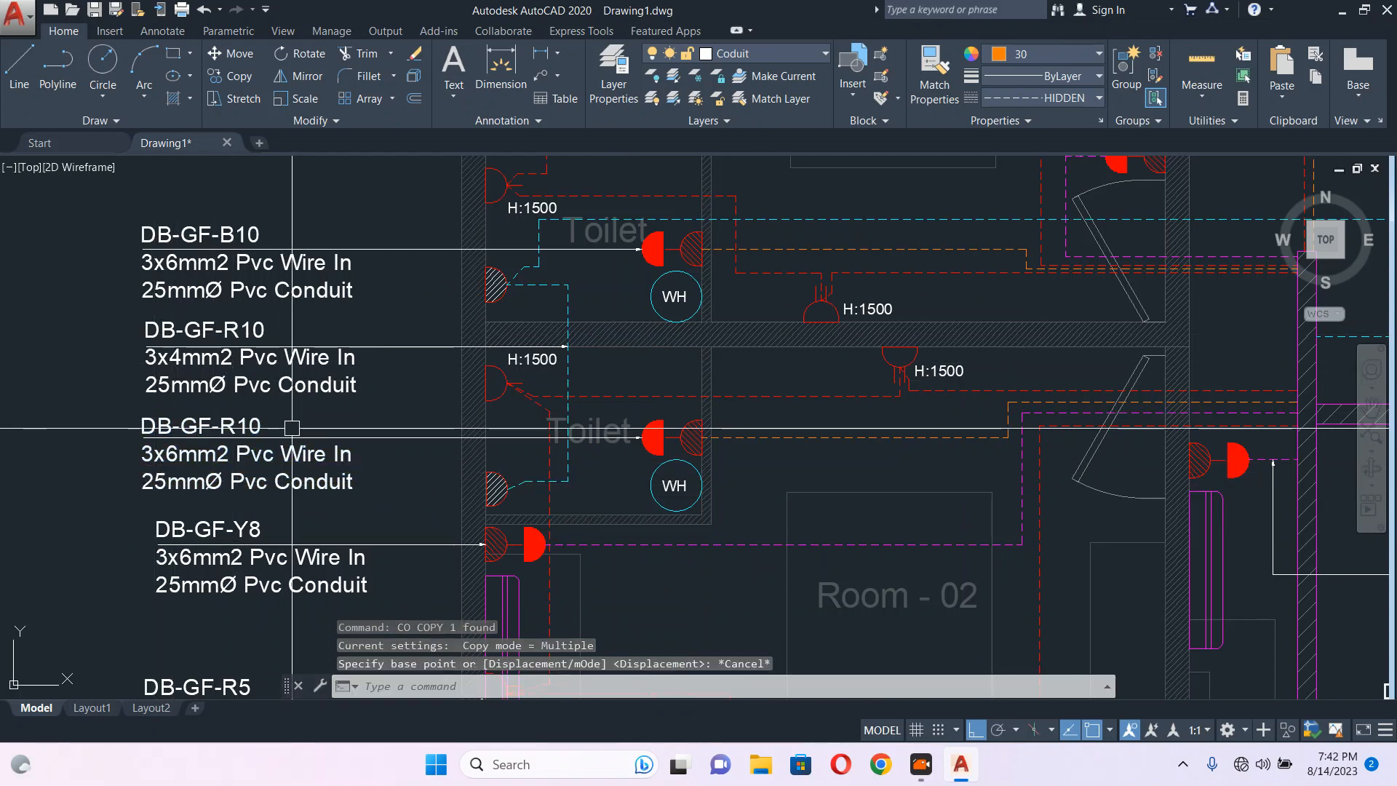
Change the first line of the lower toilet's 3x6mm2 water heater label to DB-GF-R11.
scroll(253, 442, "up", 2)
left_click(251, 408)
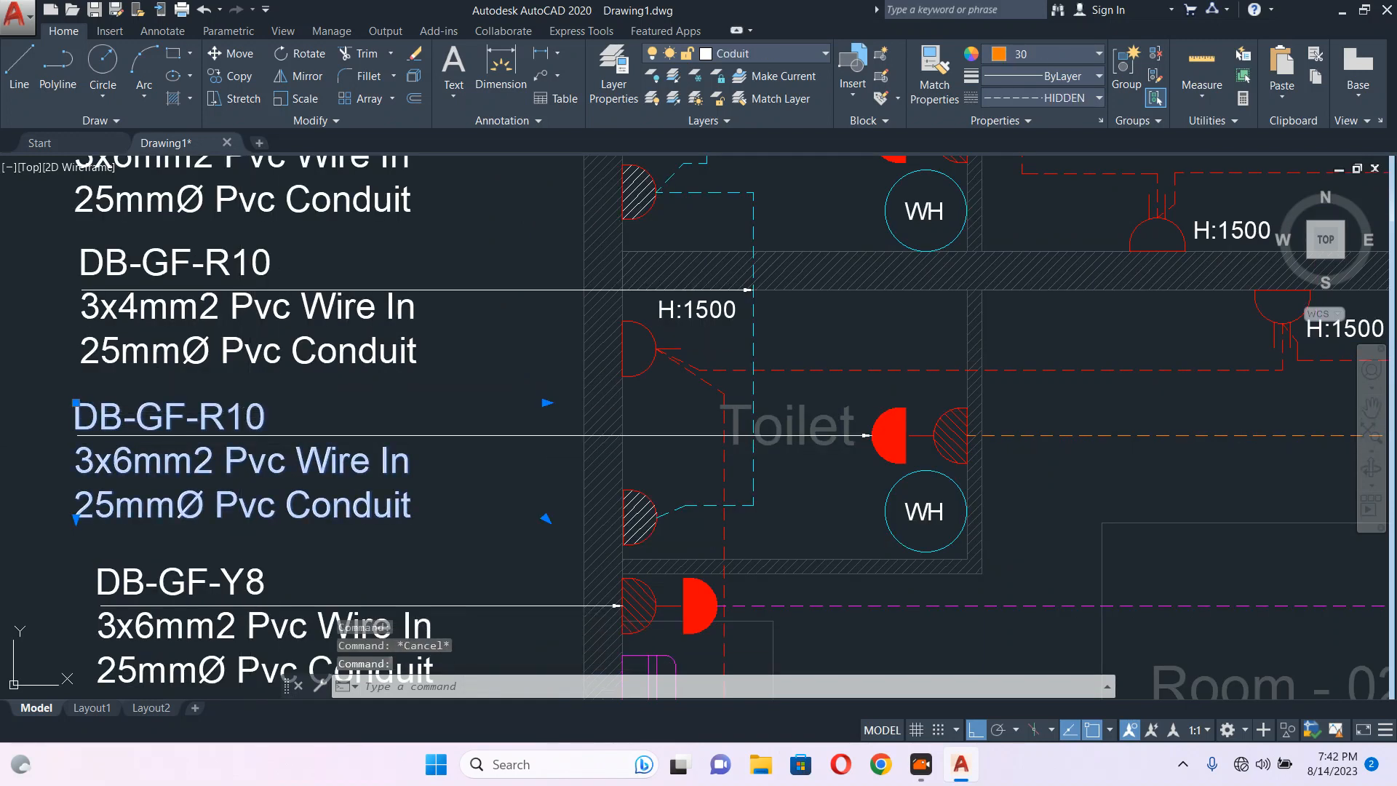
double_click(248, 416)
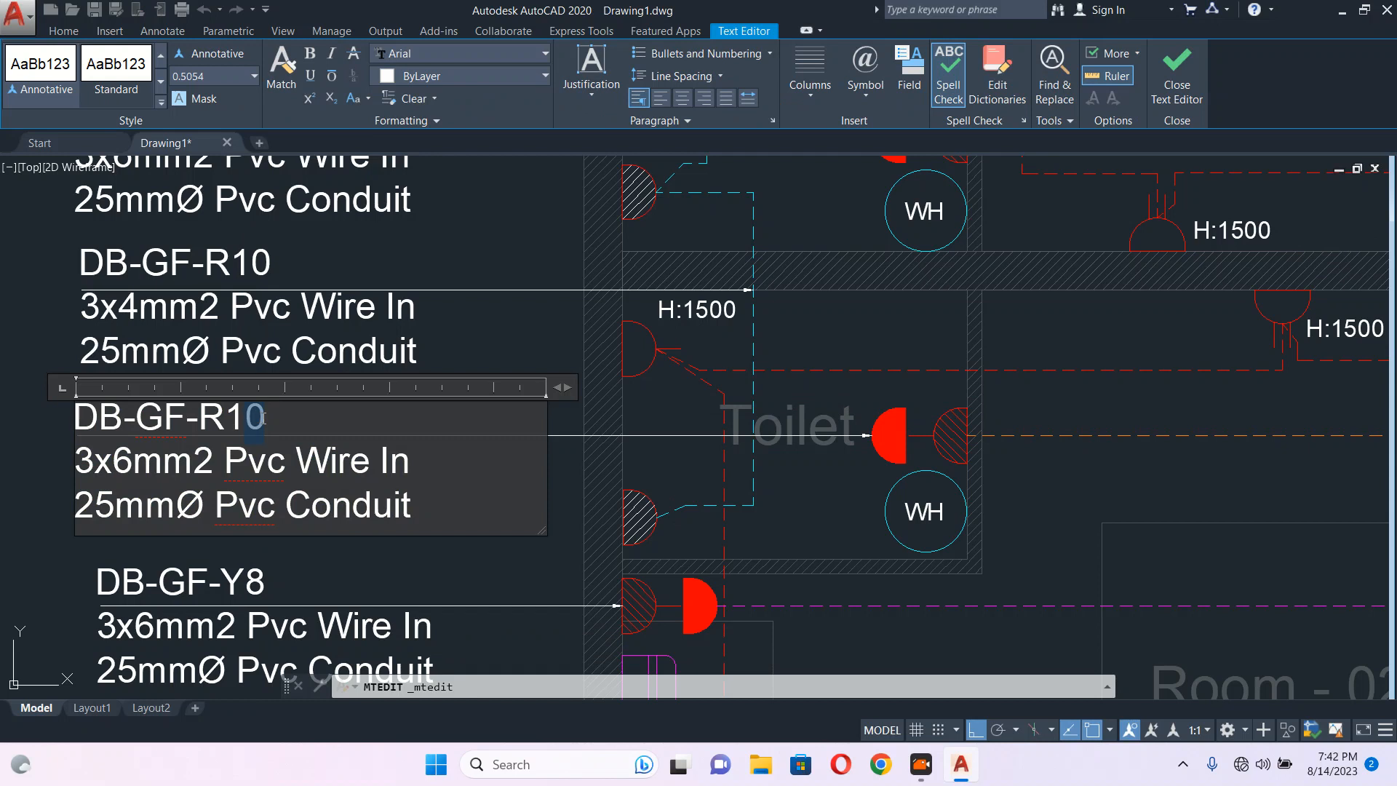
key("Escape")
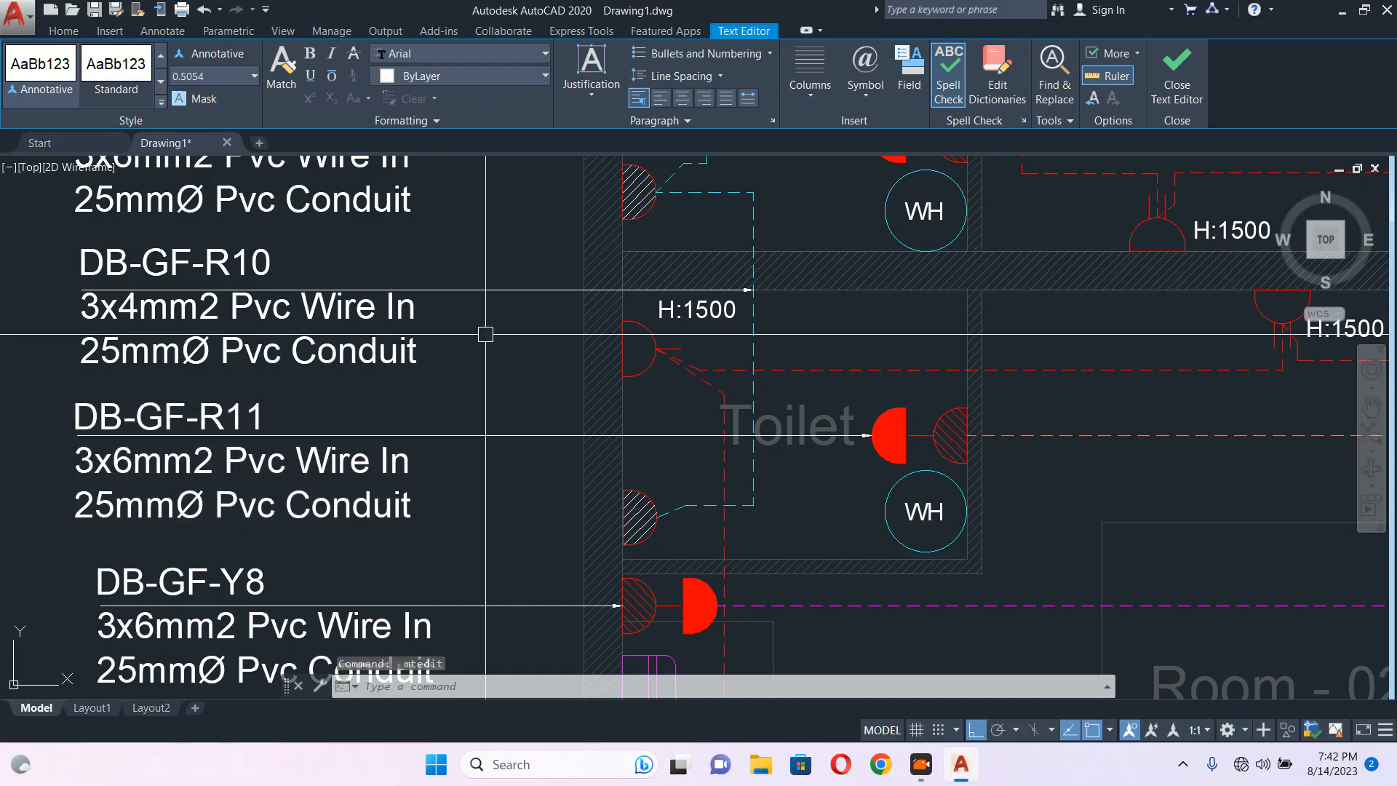
Copy the lower toilet's DB-GF-R11 label onto the third toilet's new leader above the kitchen.
type("co")
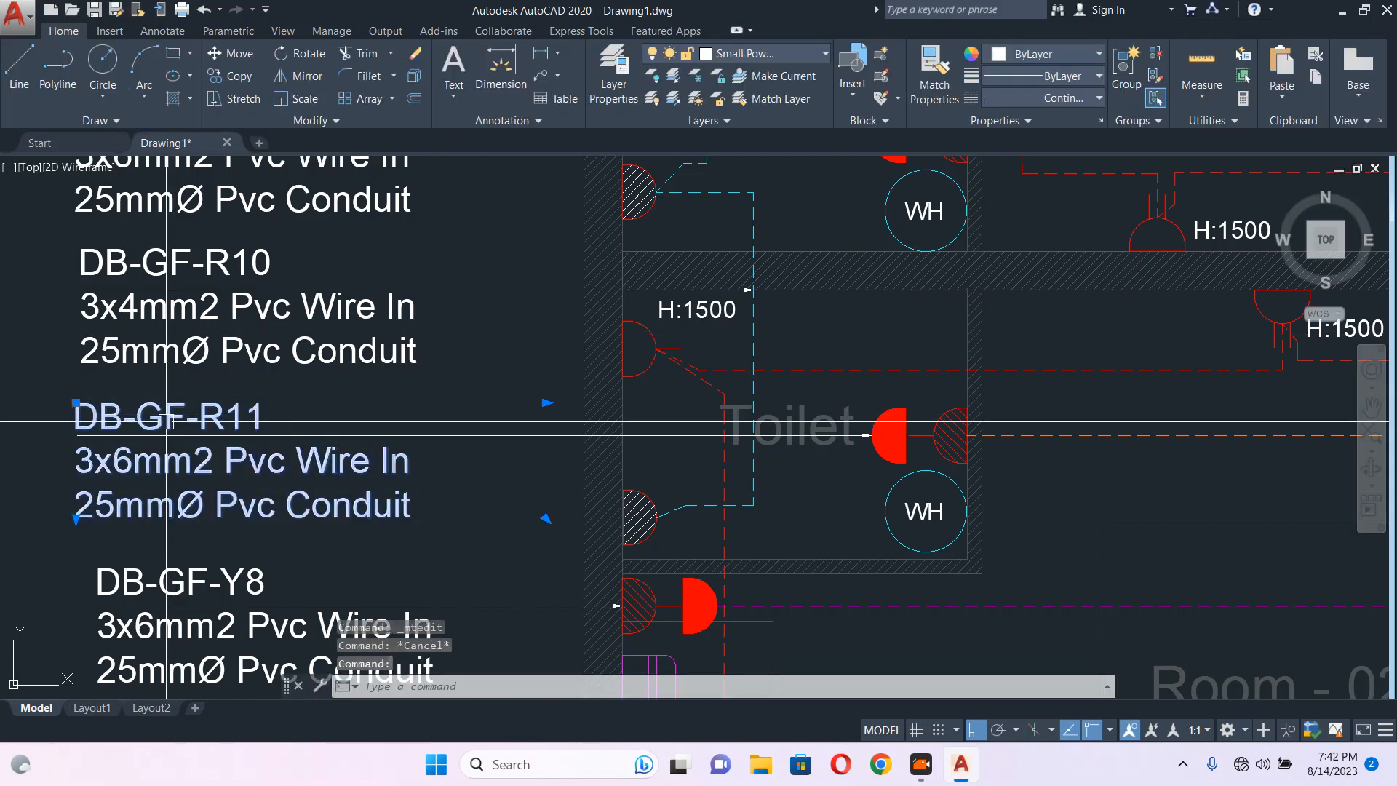
key("Return")
left_click(76, 436)
scroll(273, 376, "down", 4)
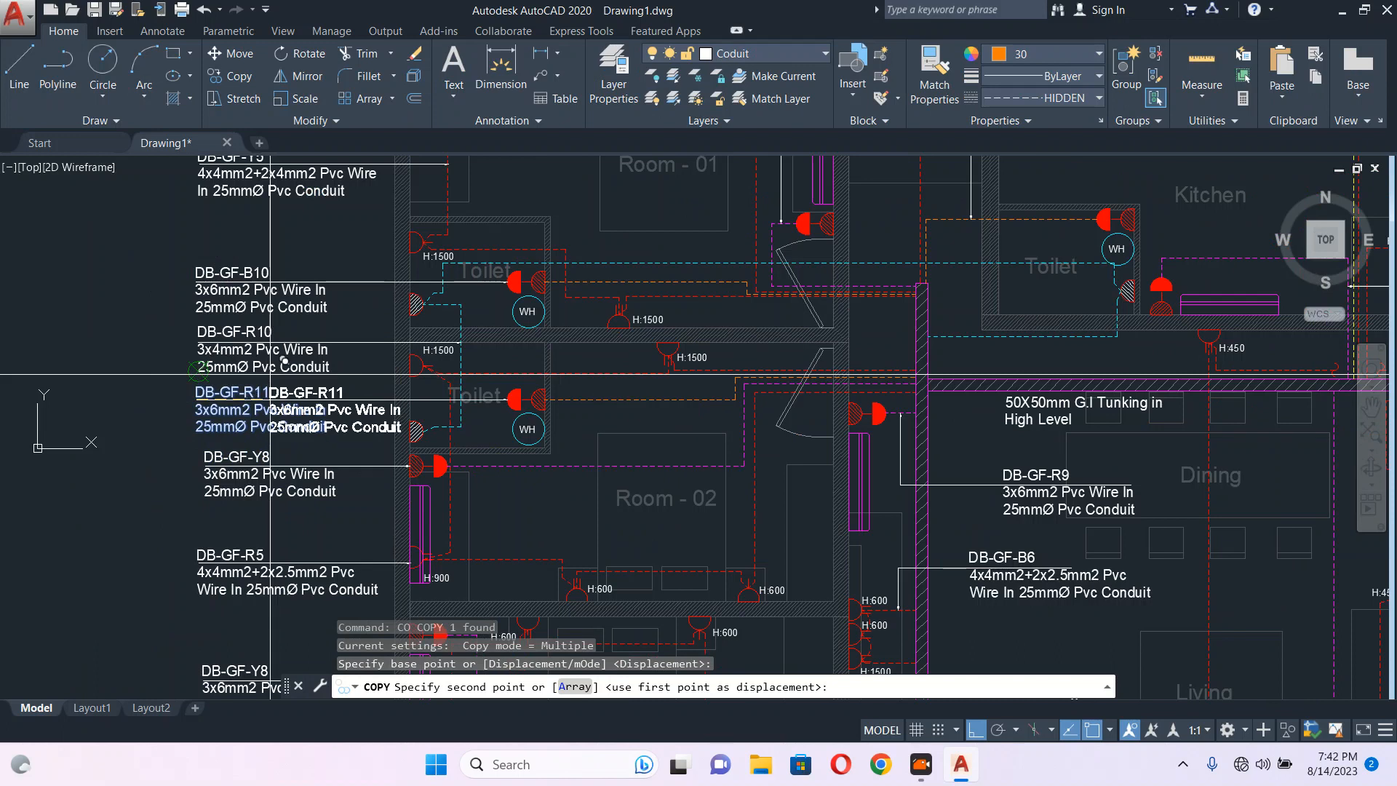
mouse_move(286, 400)
middle_mouse_down()
mouse_move(296, 168)
mouse_move(67, 475)
middle_mouse_up()
middle_click_drag(659, 304, 359, 546)
scroll(511, 324, "up", 5)
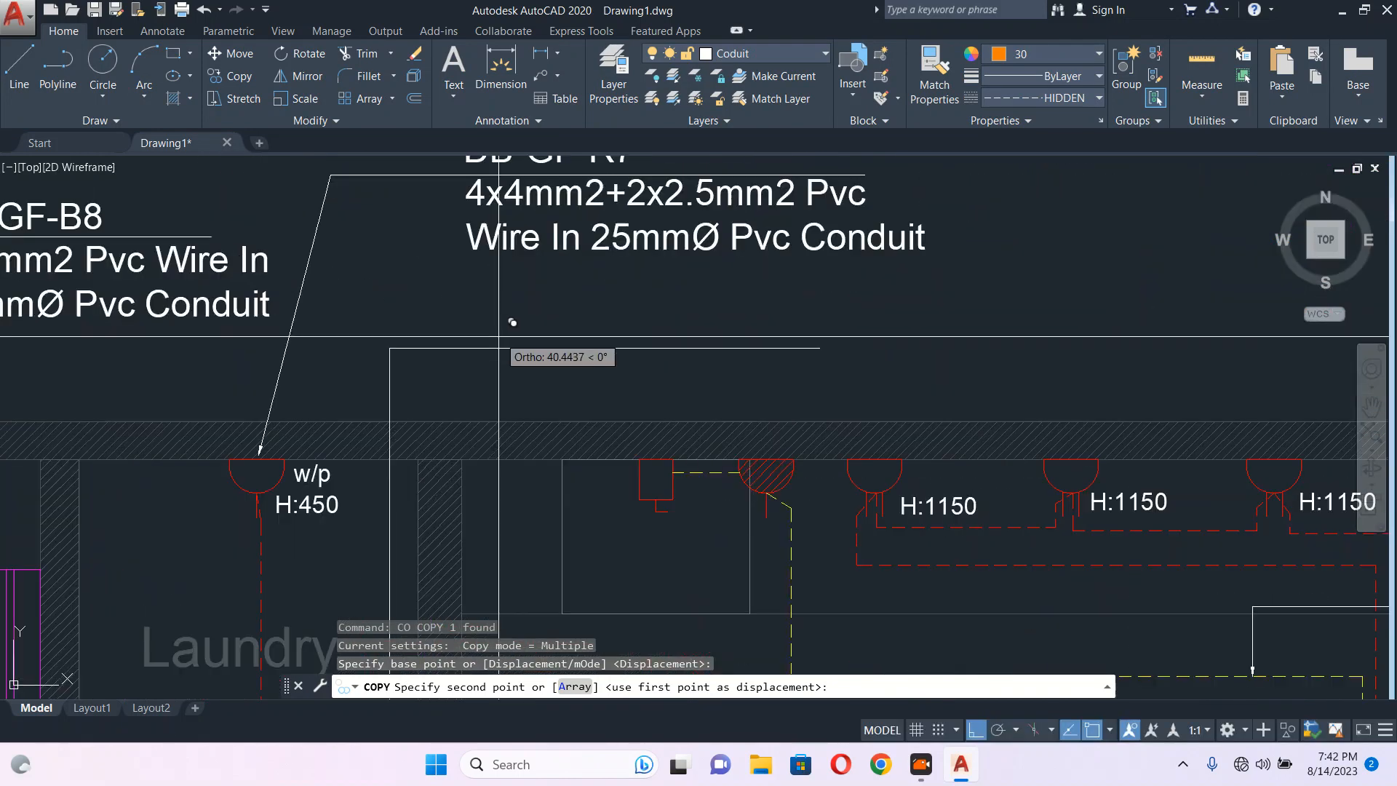
left_click(513, 323)
key("Escape")
scroll(608, 306, "up", 2)
left_click(611, 292)
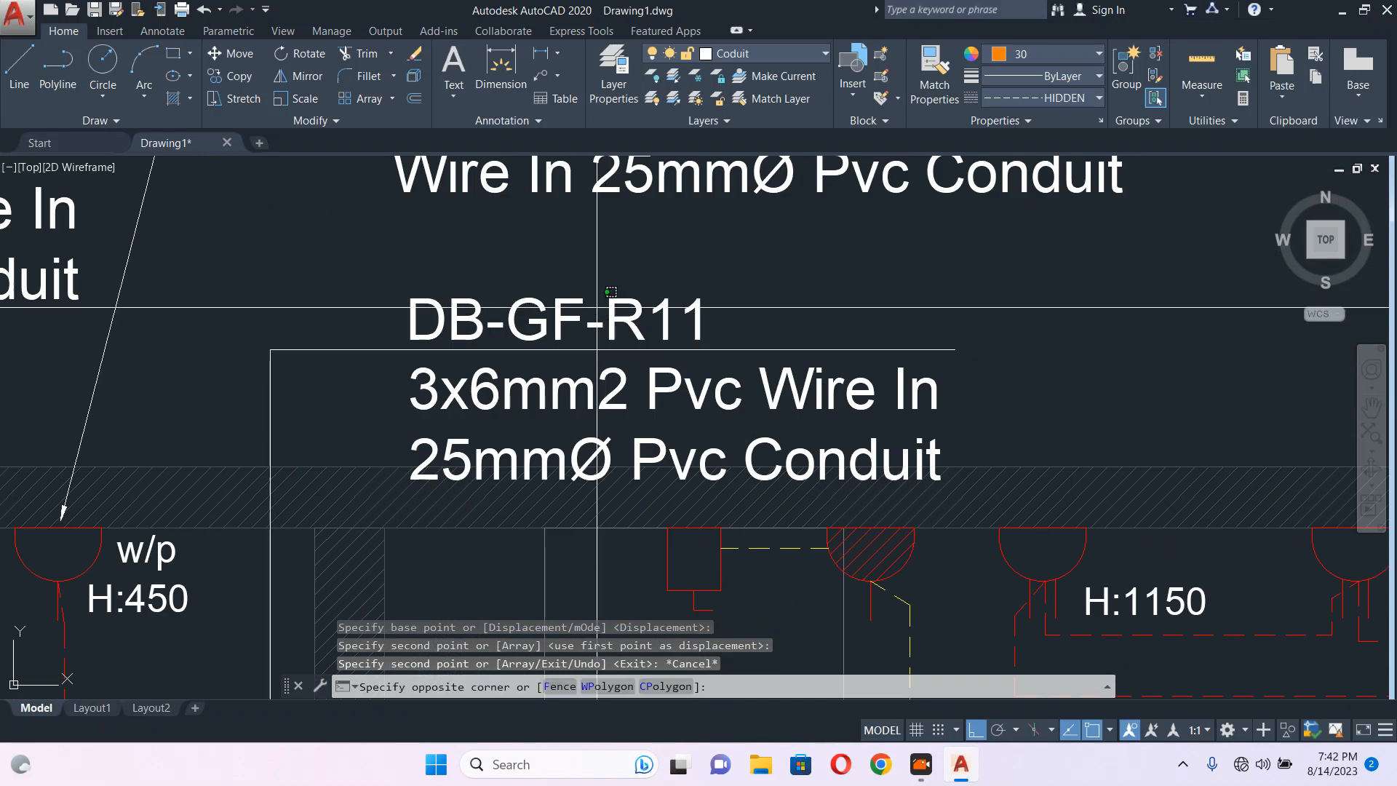
left_click(487, 315)
type("m")
key("Return")
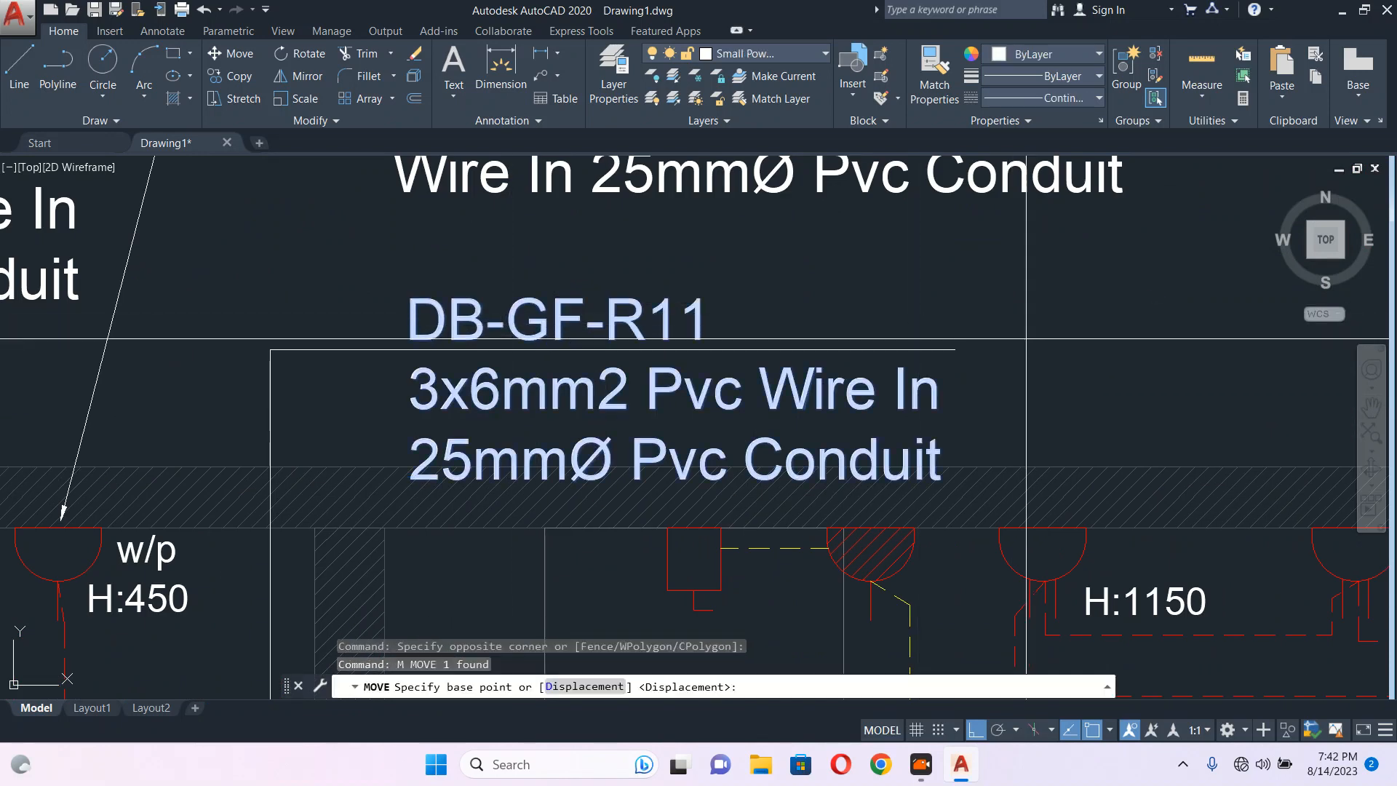
left_click(1026, 320)
key("Escape")
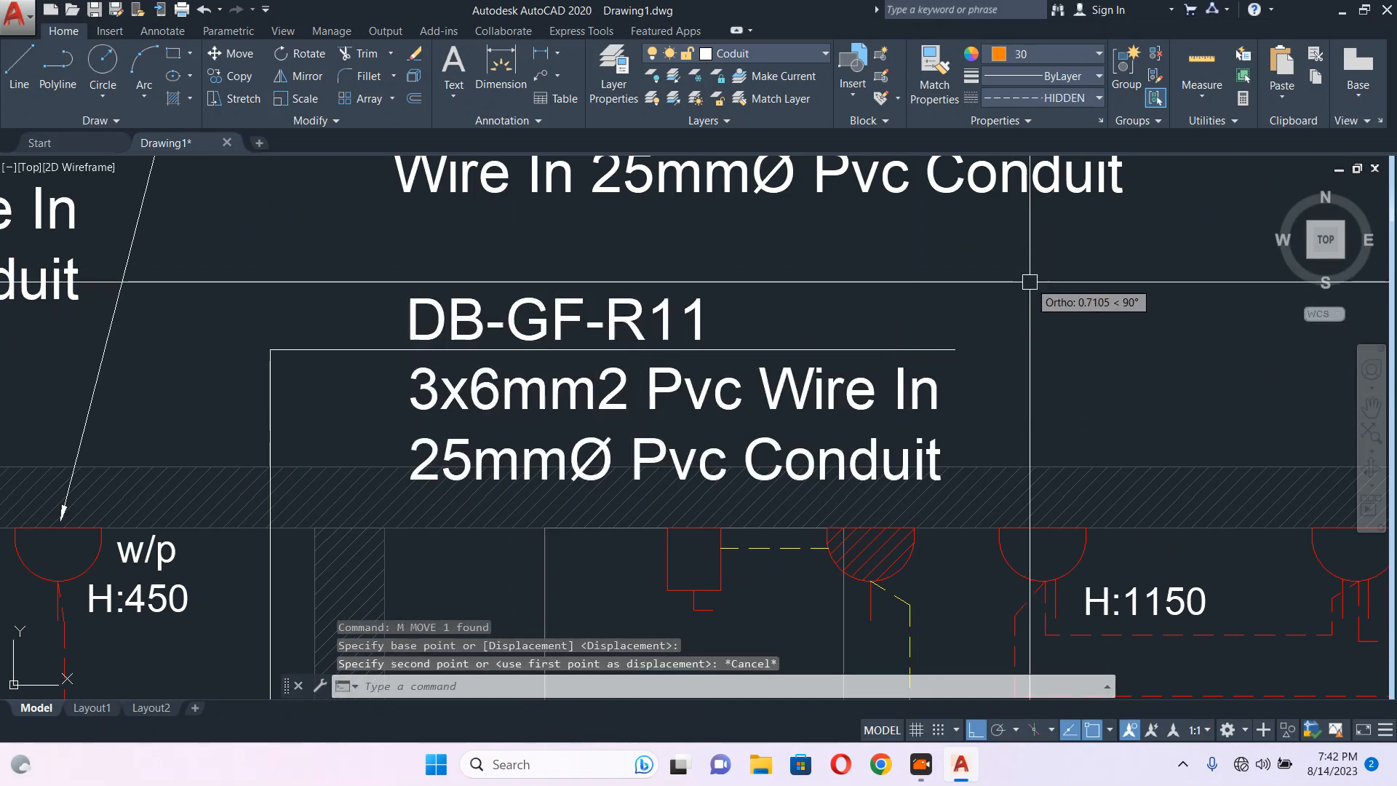
Change the first line of the copied water heater label above the kitchen to DB-GF-Y11.
double_click(645, 311)
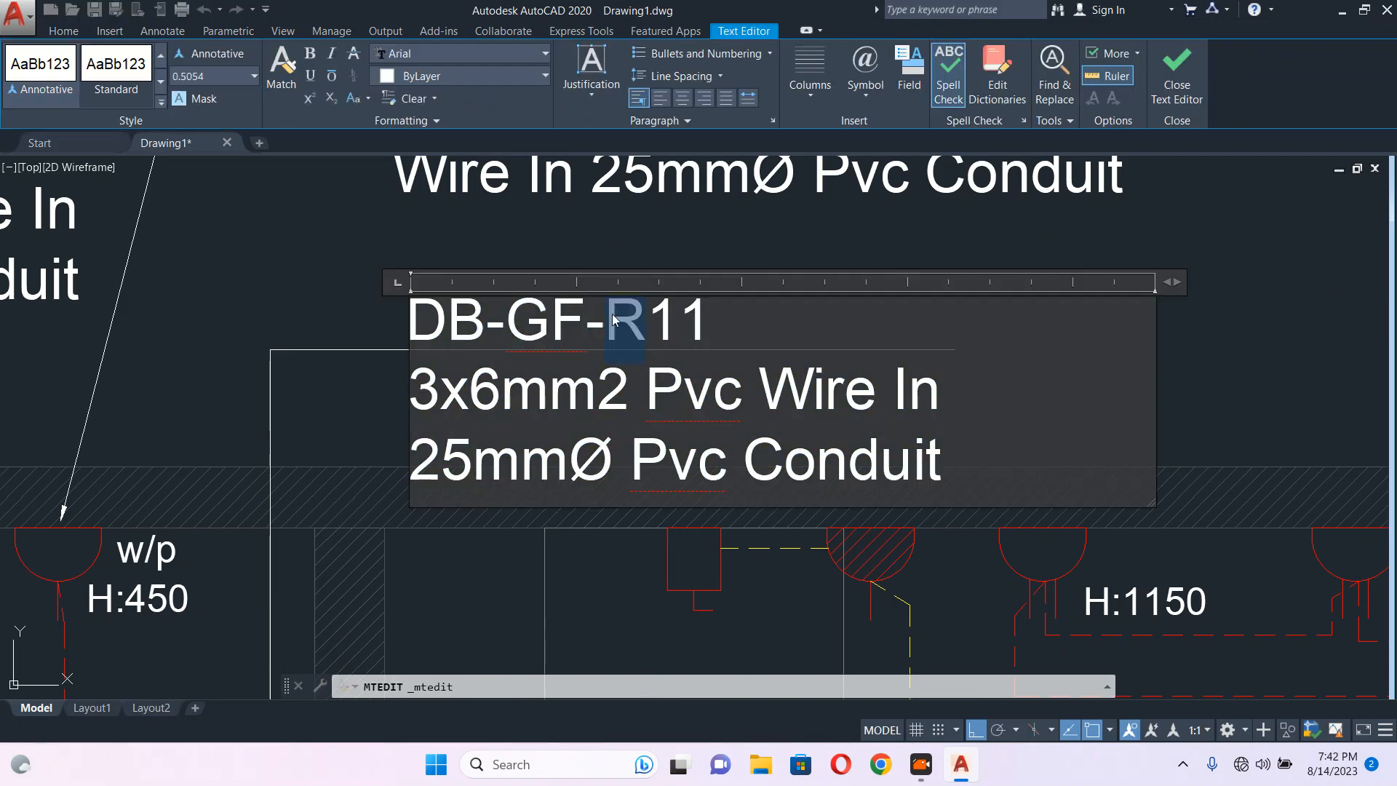
left_click(747, 255)
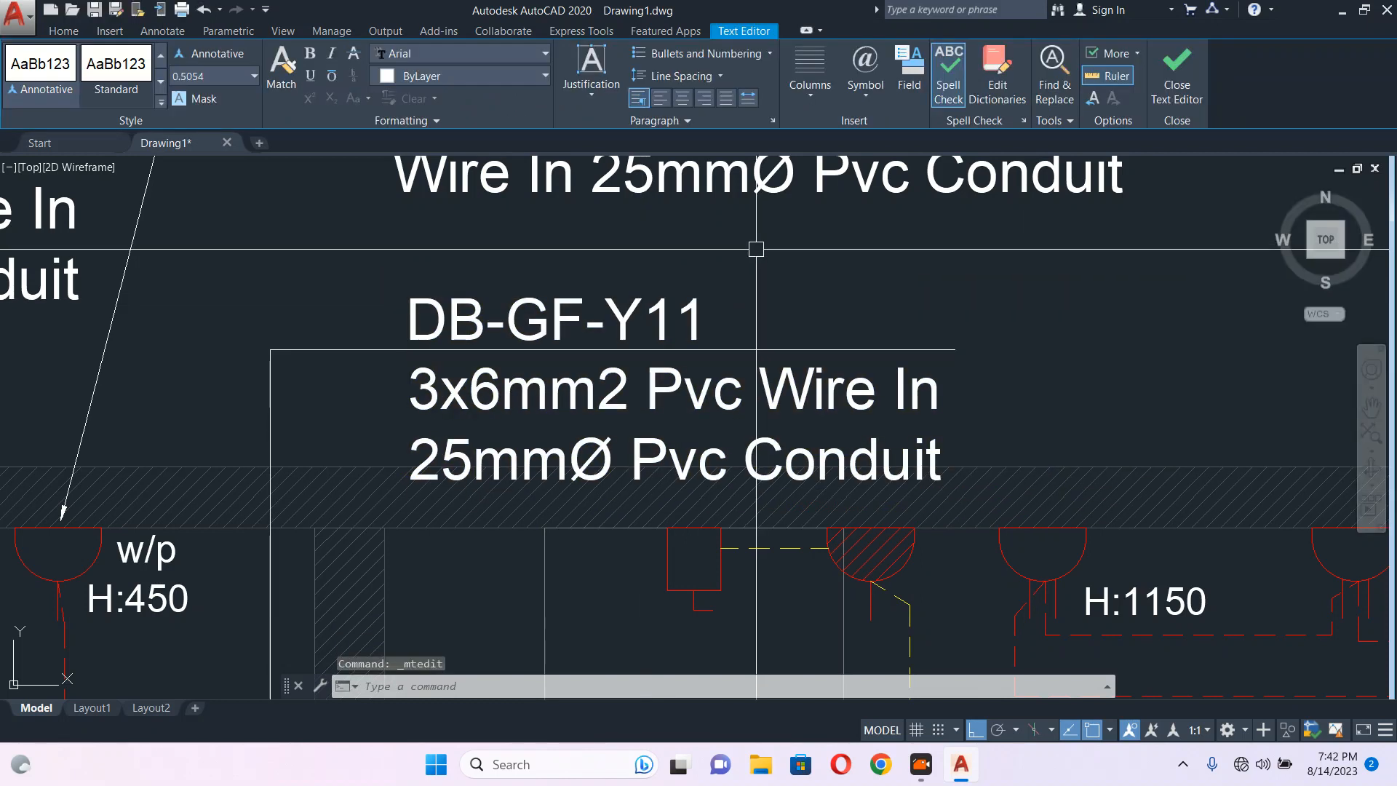
Stretch the DB-GF-Y11 label and its leader's horizontal line slightly upward, clear of the exterior wall.
left_click(757, 248)
scroll(559, 435, "down", 2)
type("s")
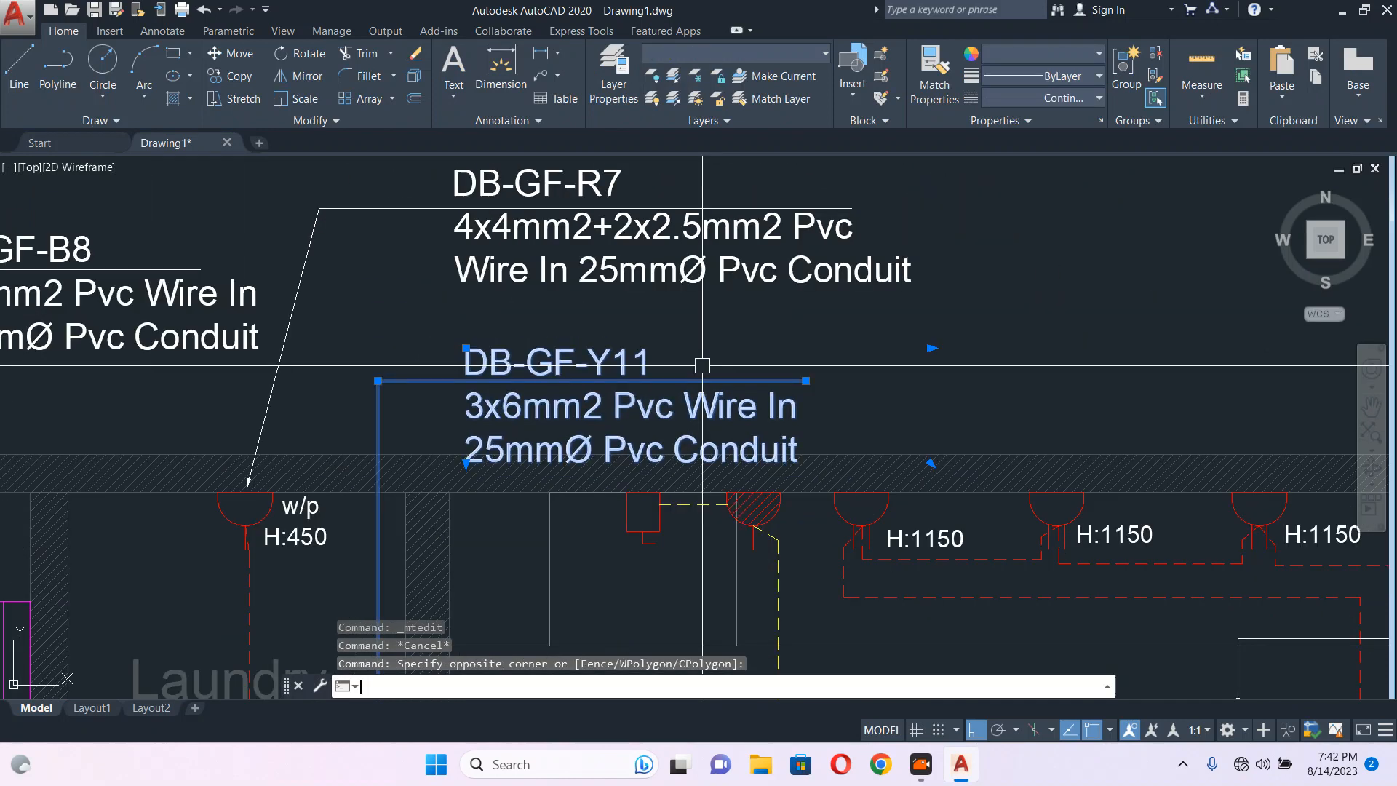
key("space")
left_click(902, 369)
key("Escape")
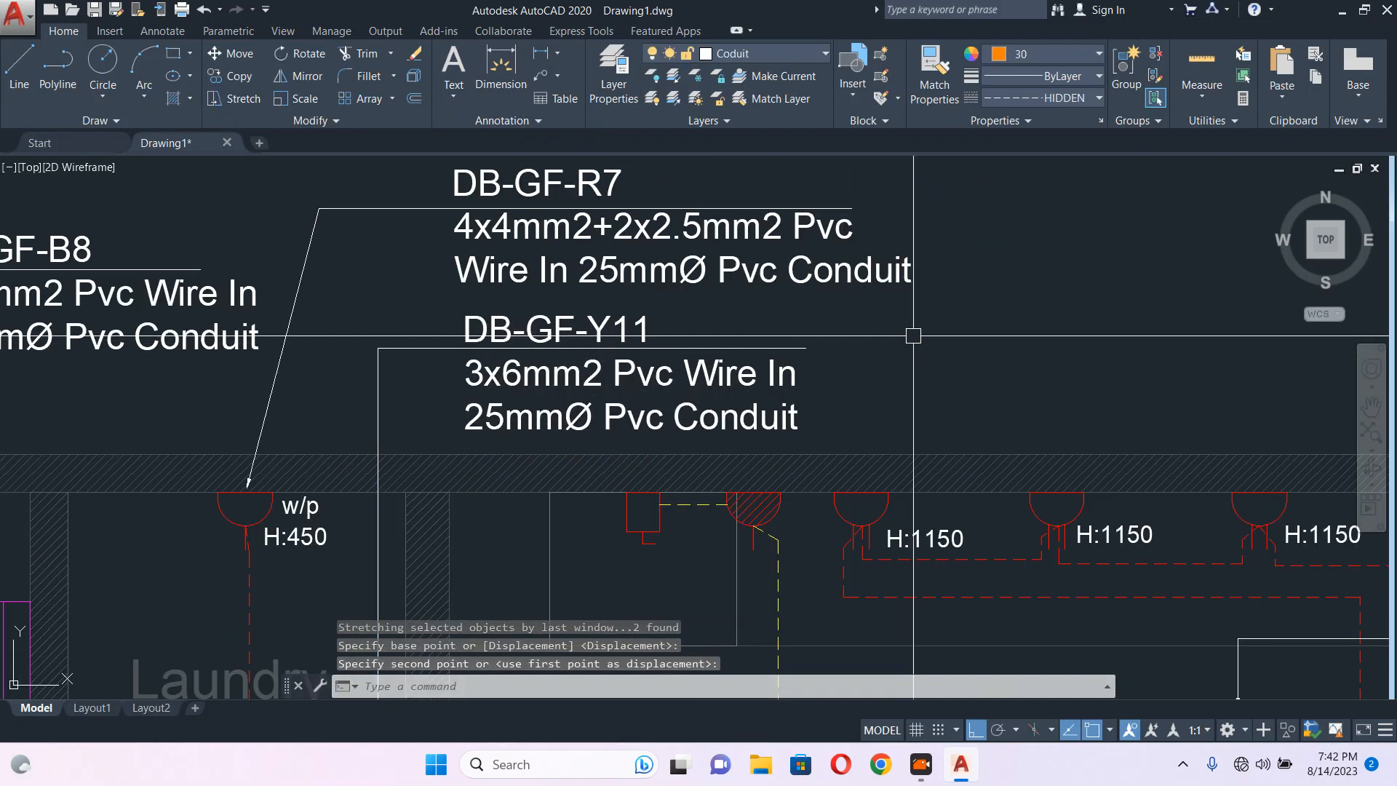
Move the DB-GF-Y11 label slightly east along the horizontal part of its leader.
scroll(797, 415, "down", 3)
middle_click_drag(798, 415, 738, 340)
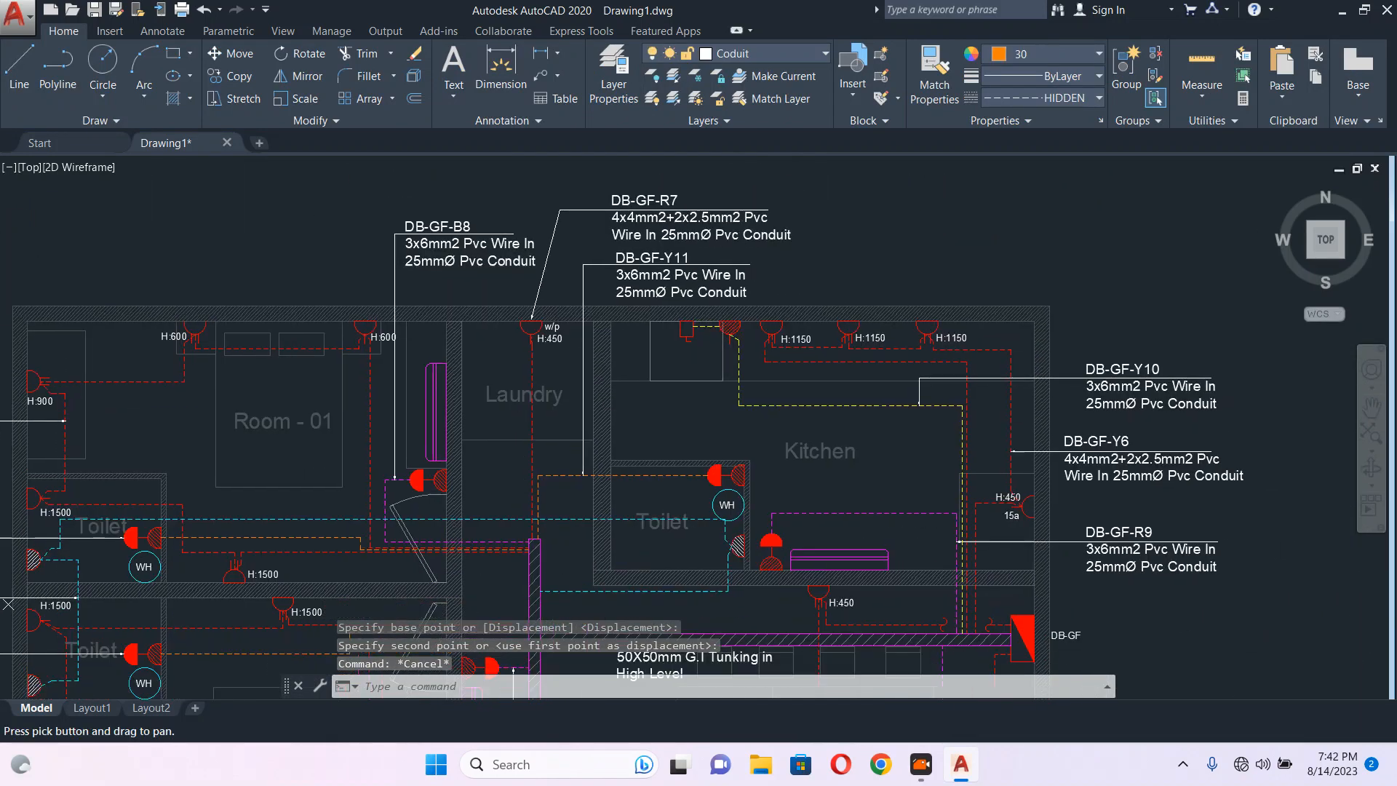
middle_click_drag(869, 397, 770, 322)
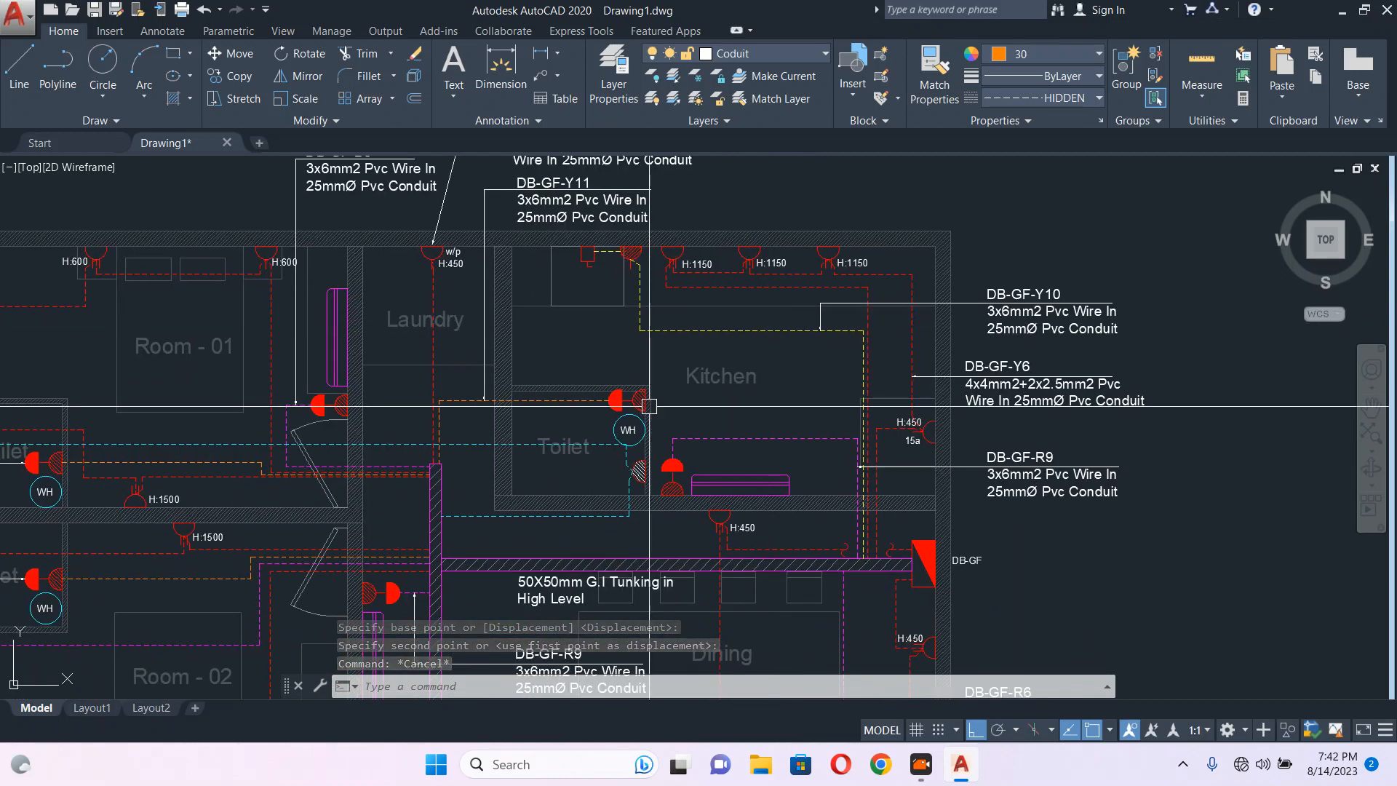
scroll(660, 236, "up", 4)
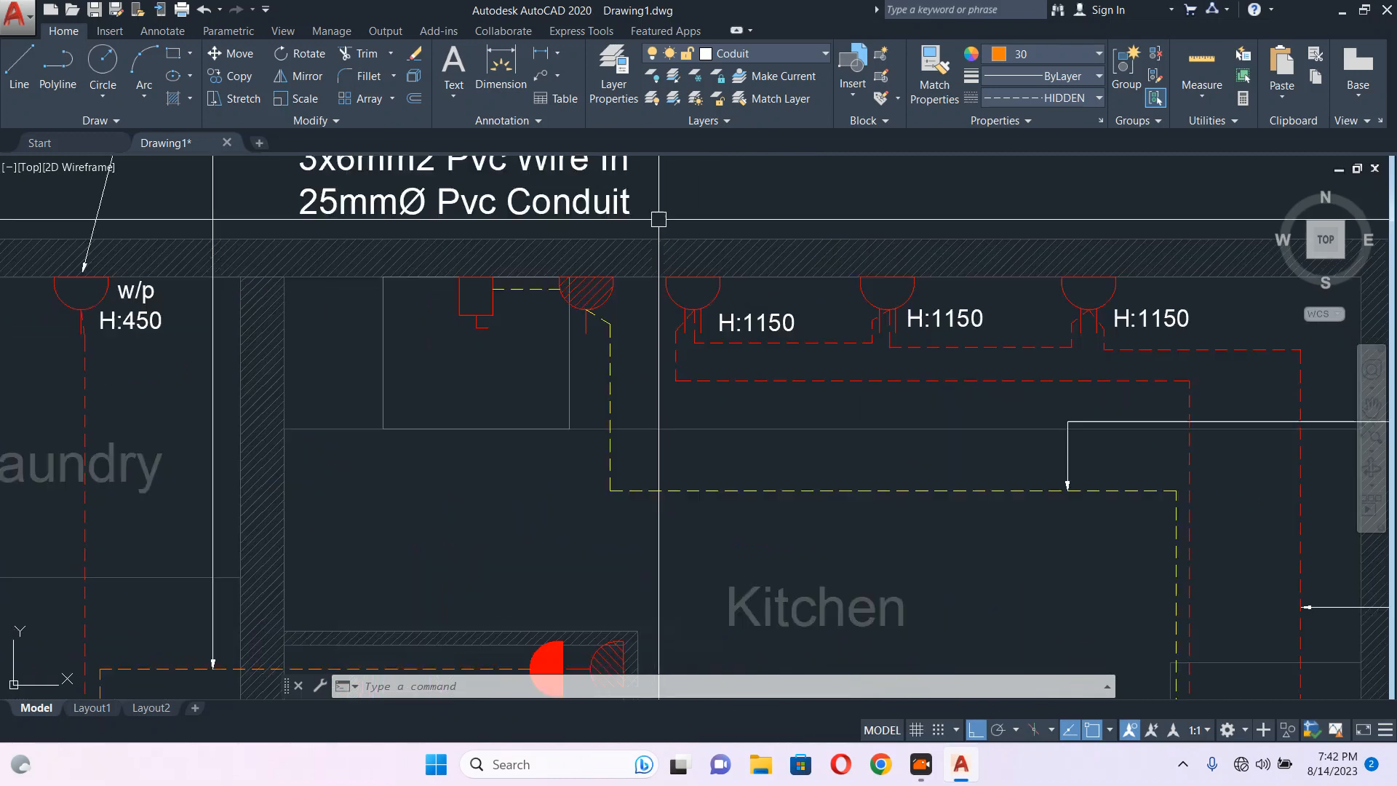
left_click(639, 203)
middle_click_drag(638, 203, 621, 304)
type("m")
key("Return")
left_click(712, 278)
key("Escape")
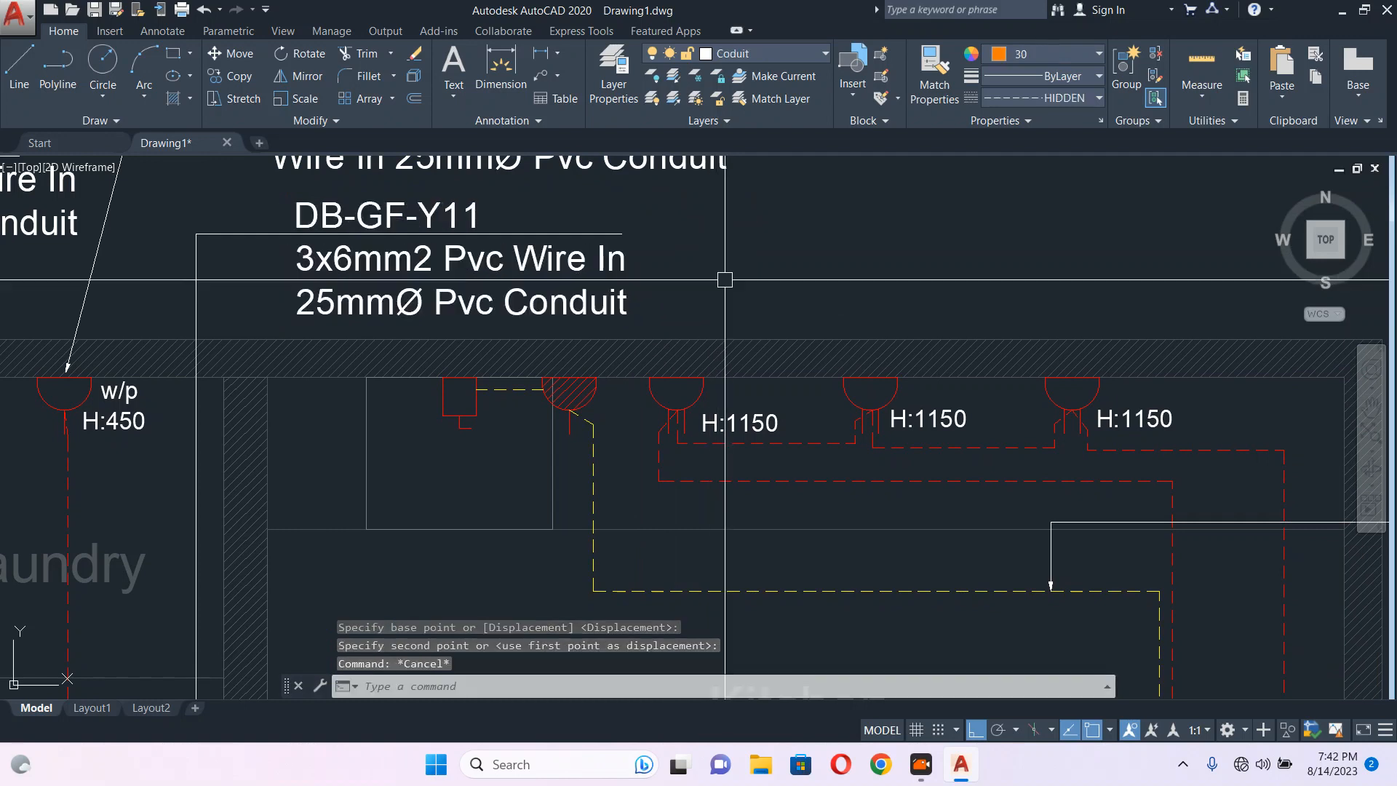
Review the circuit labels, leaders and conduit runs around the whole ground-floor plan, from the kitchen and toilets to the living room.
scroll(694, 314, "down", 5)
middle_click_drag(672, 585, 660, 380)
scroll(660, 380, "down", 2)
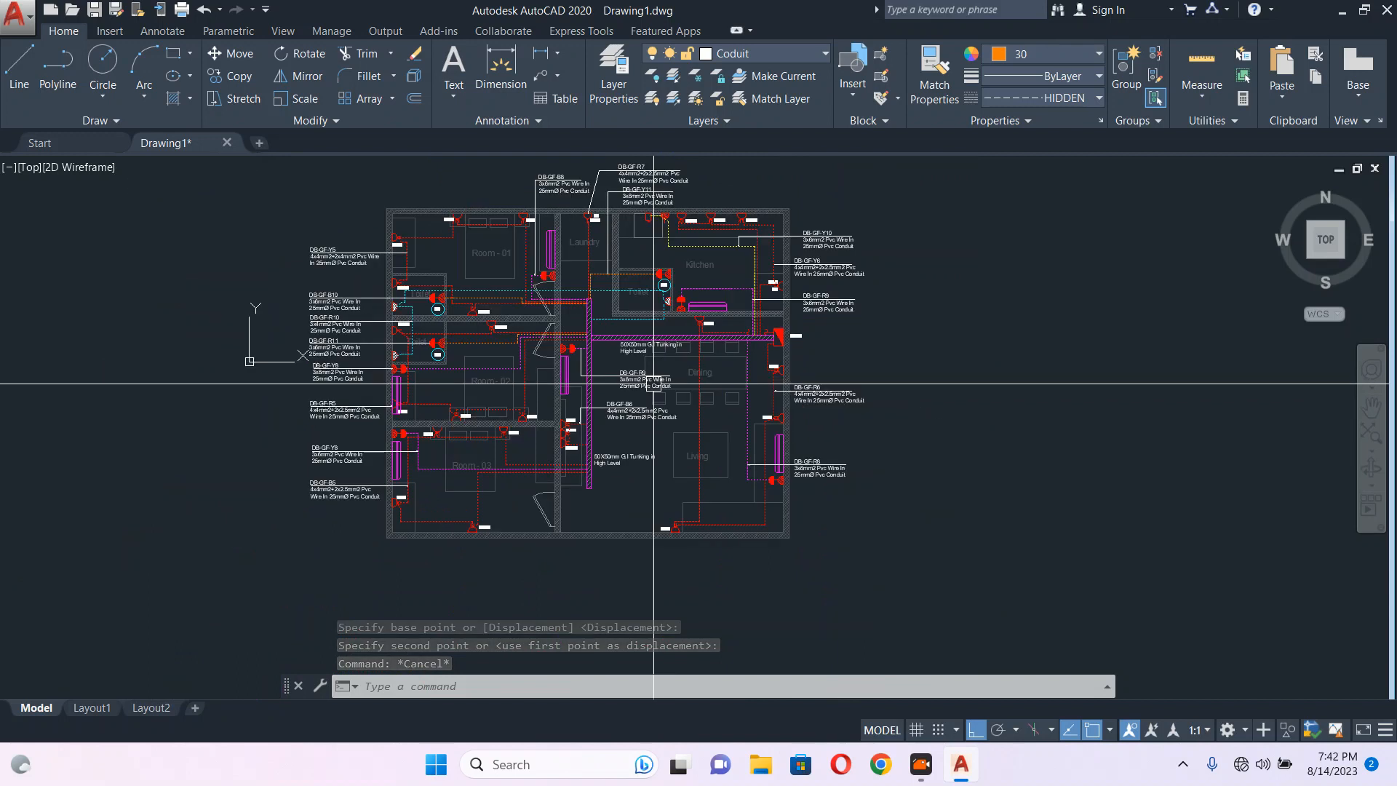
scroll(649, 198, "up", 6)
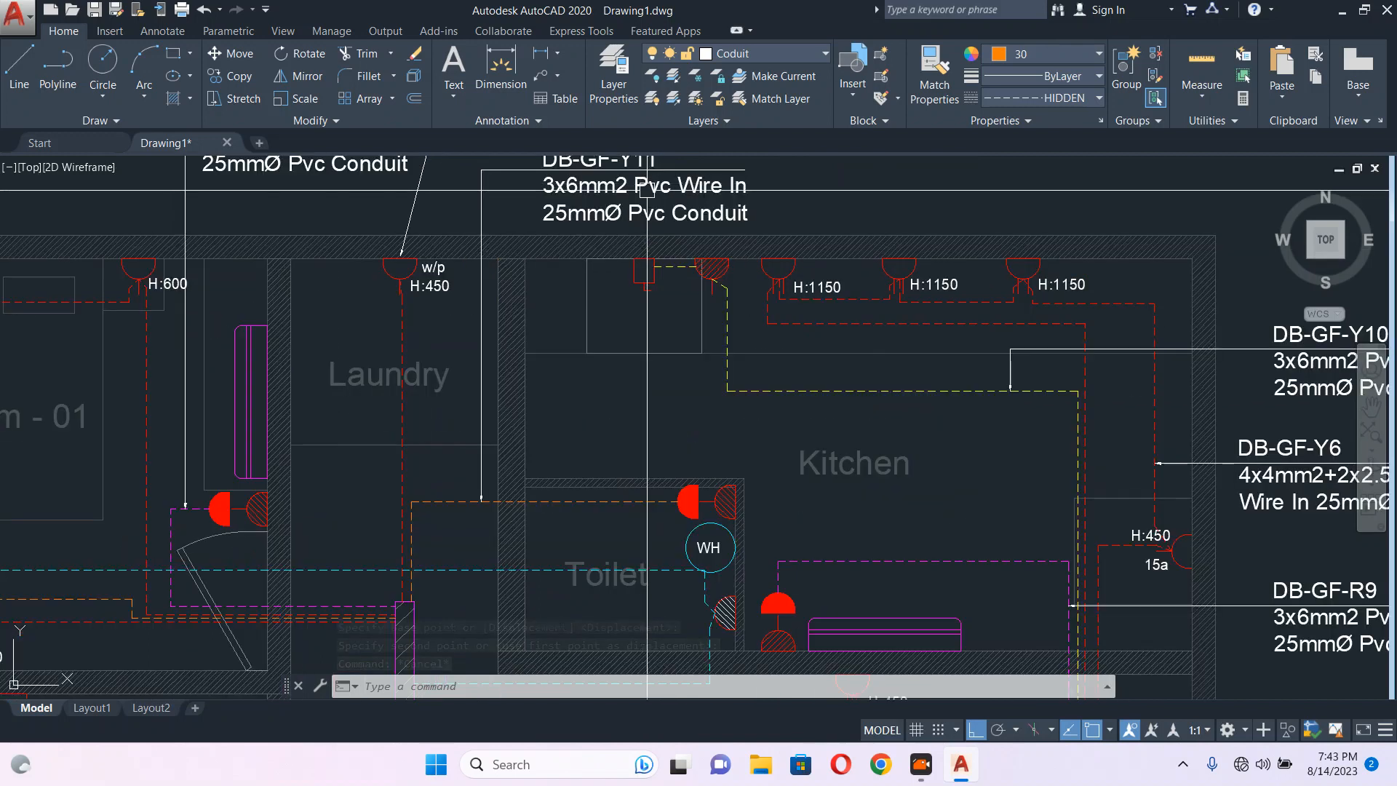
scroll(637, 251, "down", 2)
scroll(641, 251, "down", 2)
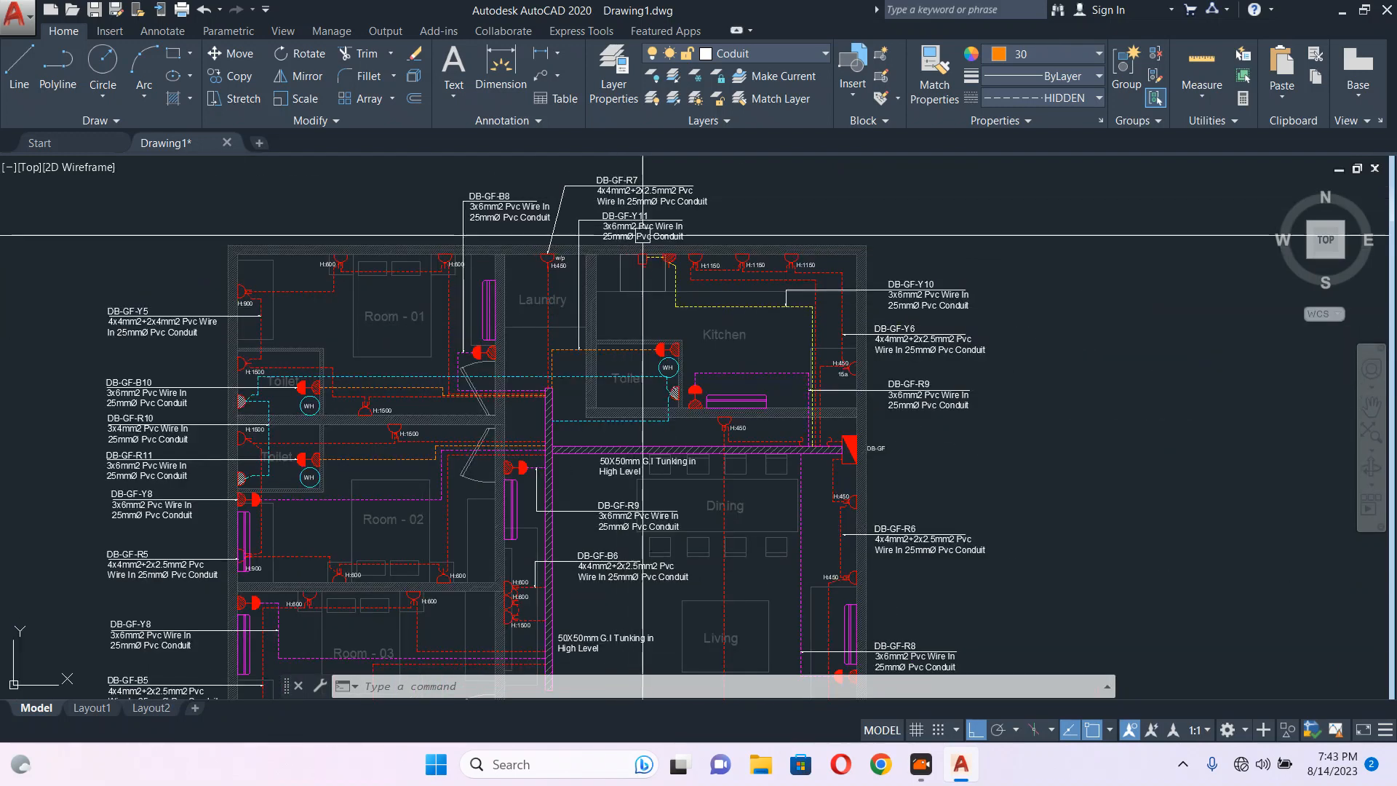
middle_click_drag(638, 363, 661, 234)
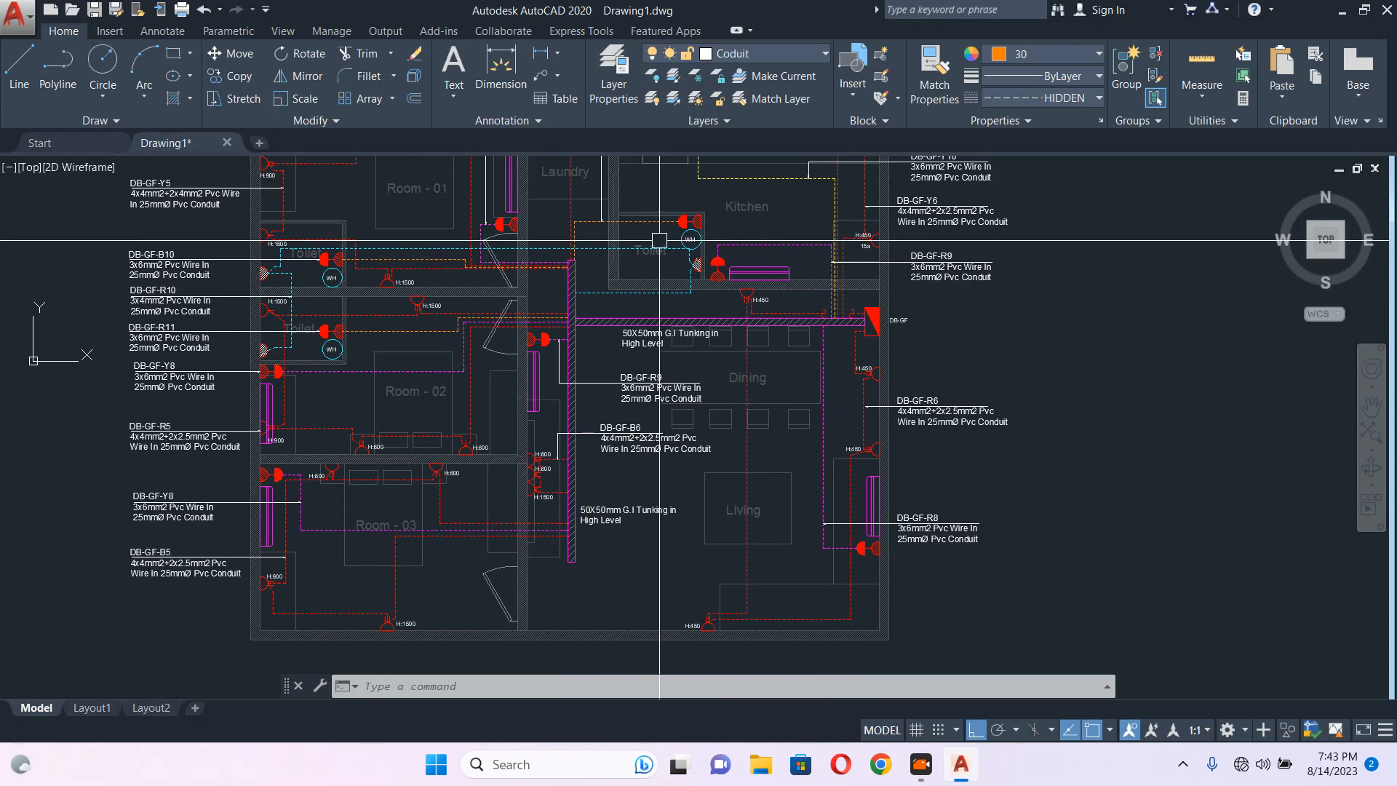
middle_click_drag(768, 316, 703, 417)
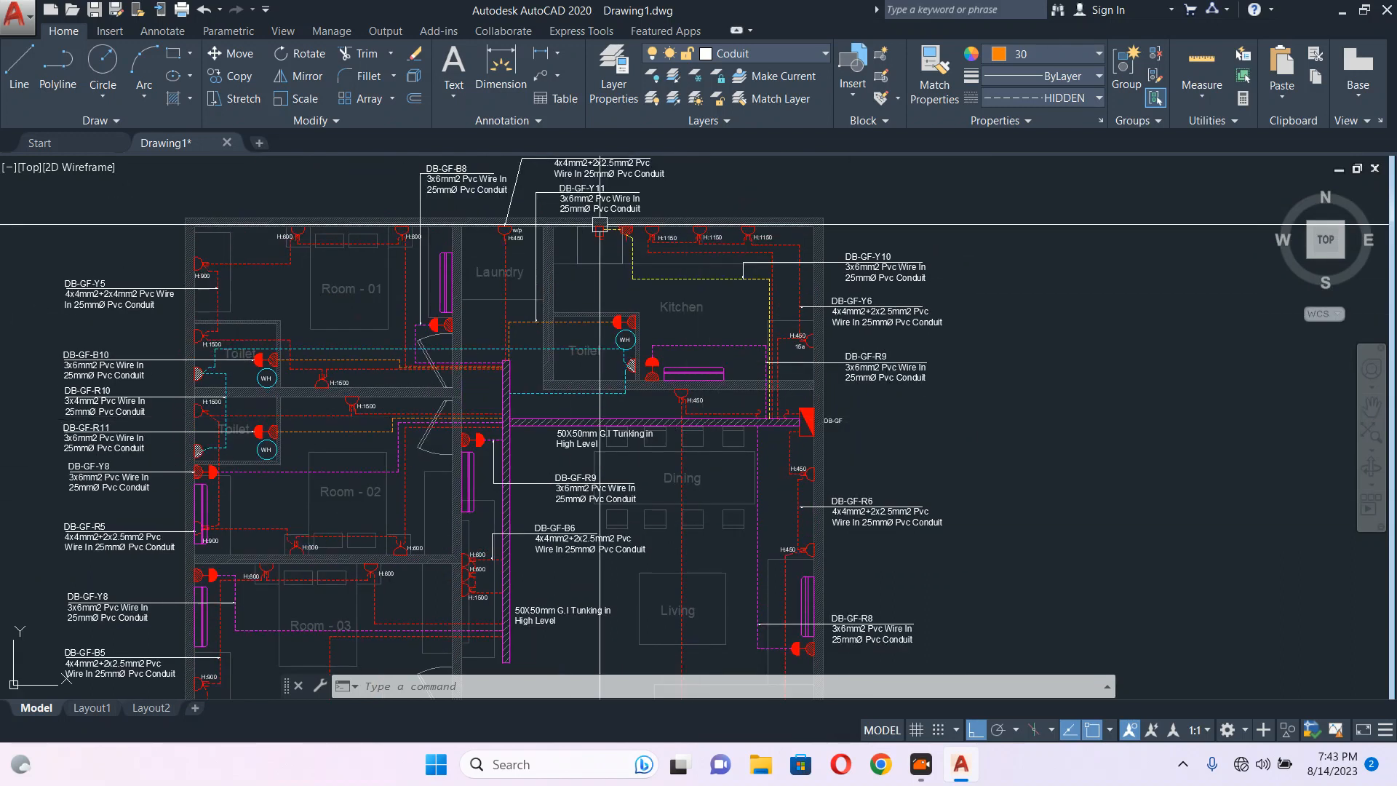
scroll(187, 394, "up", 2)
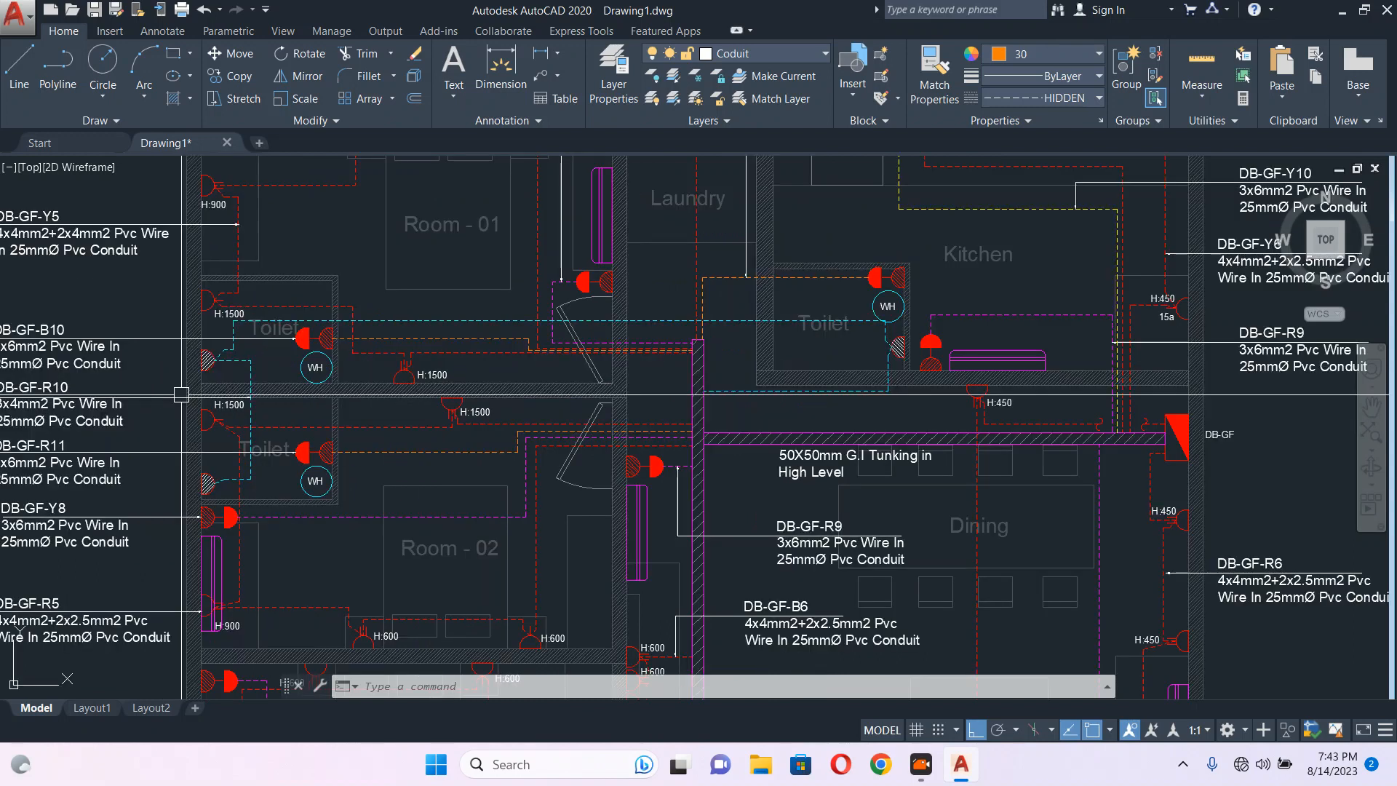
middle_click_drag(278, 510, 449, 444)
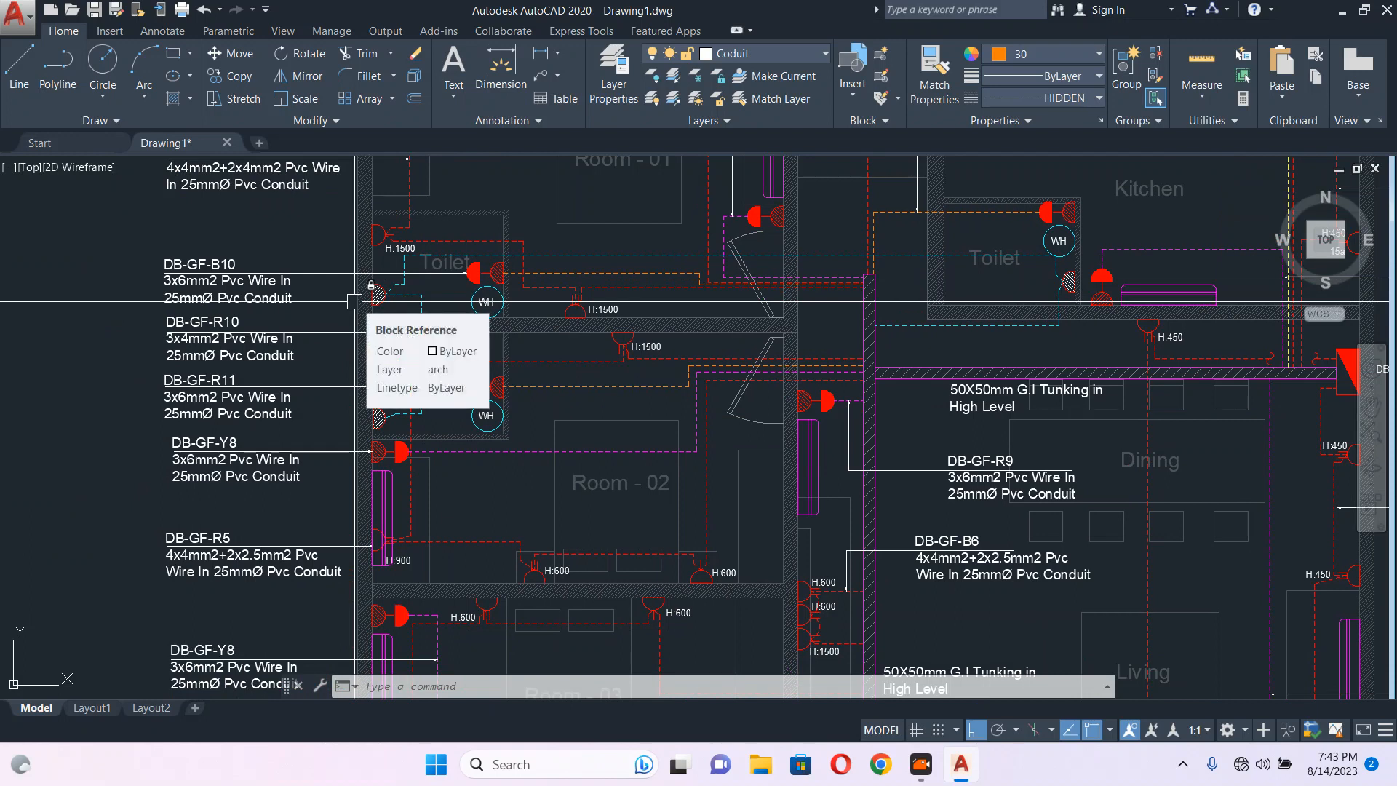
scroll(435, 272, "down", 2)
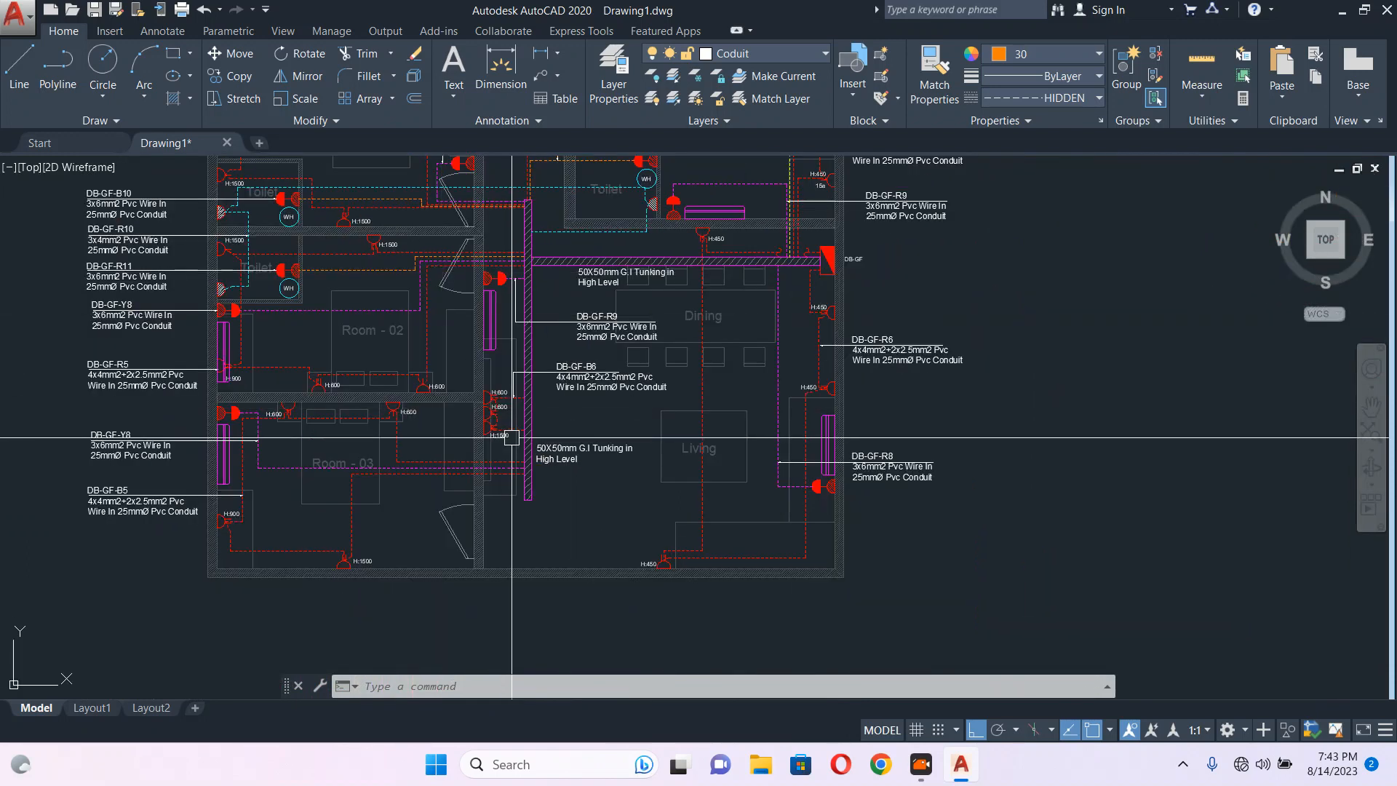
middle_click_drag(608, 437, 569, 440)
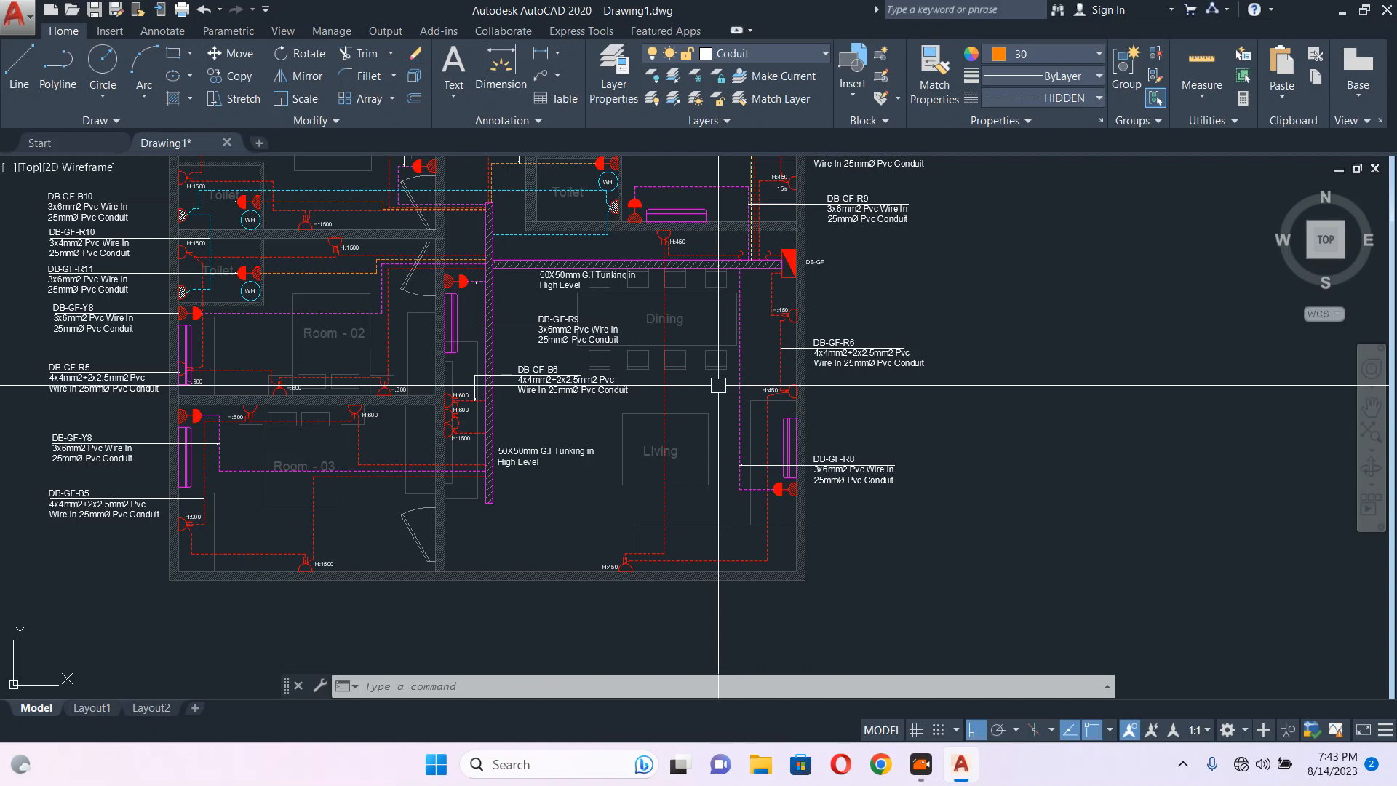
scroll(702, 386, "up", 4)
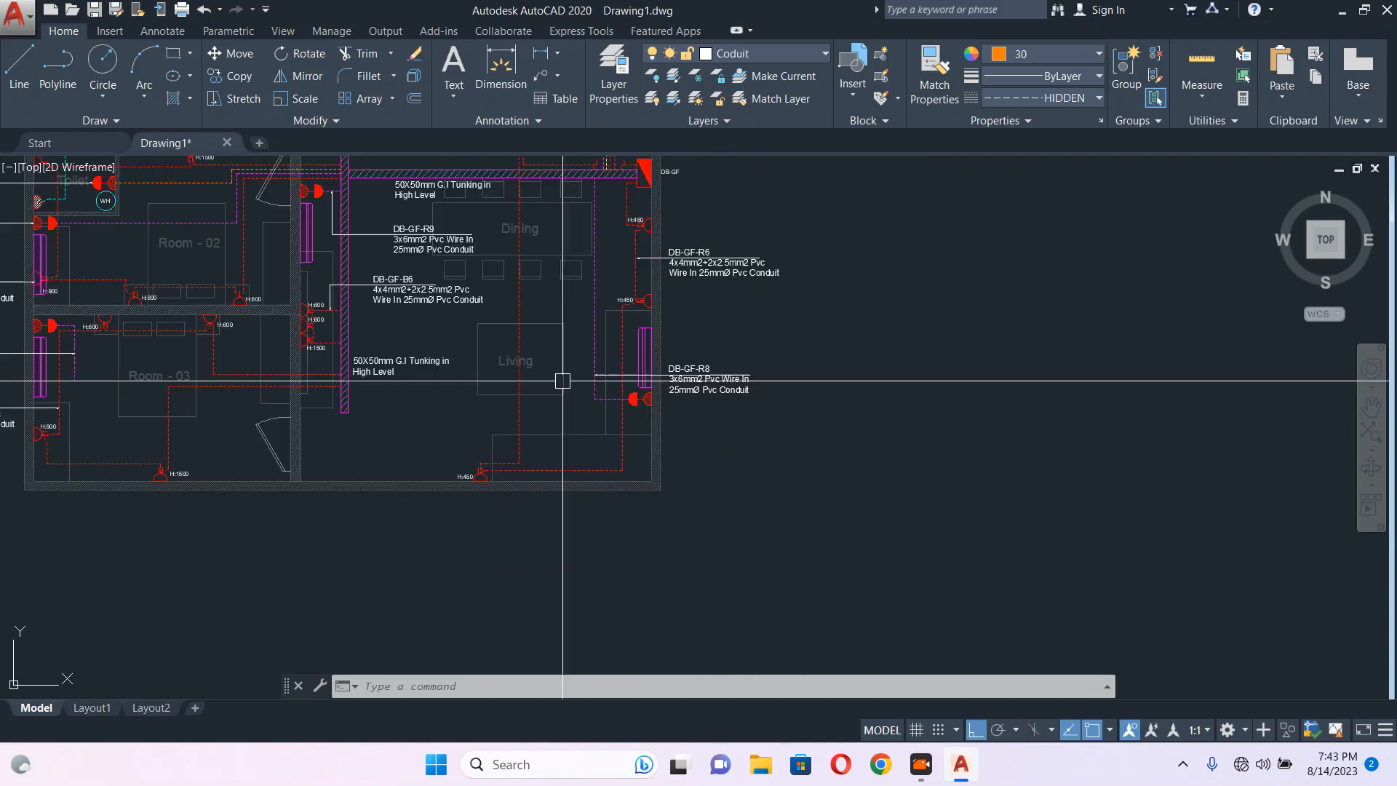
scroll(638, 444, "down", 2)
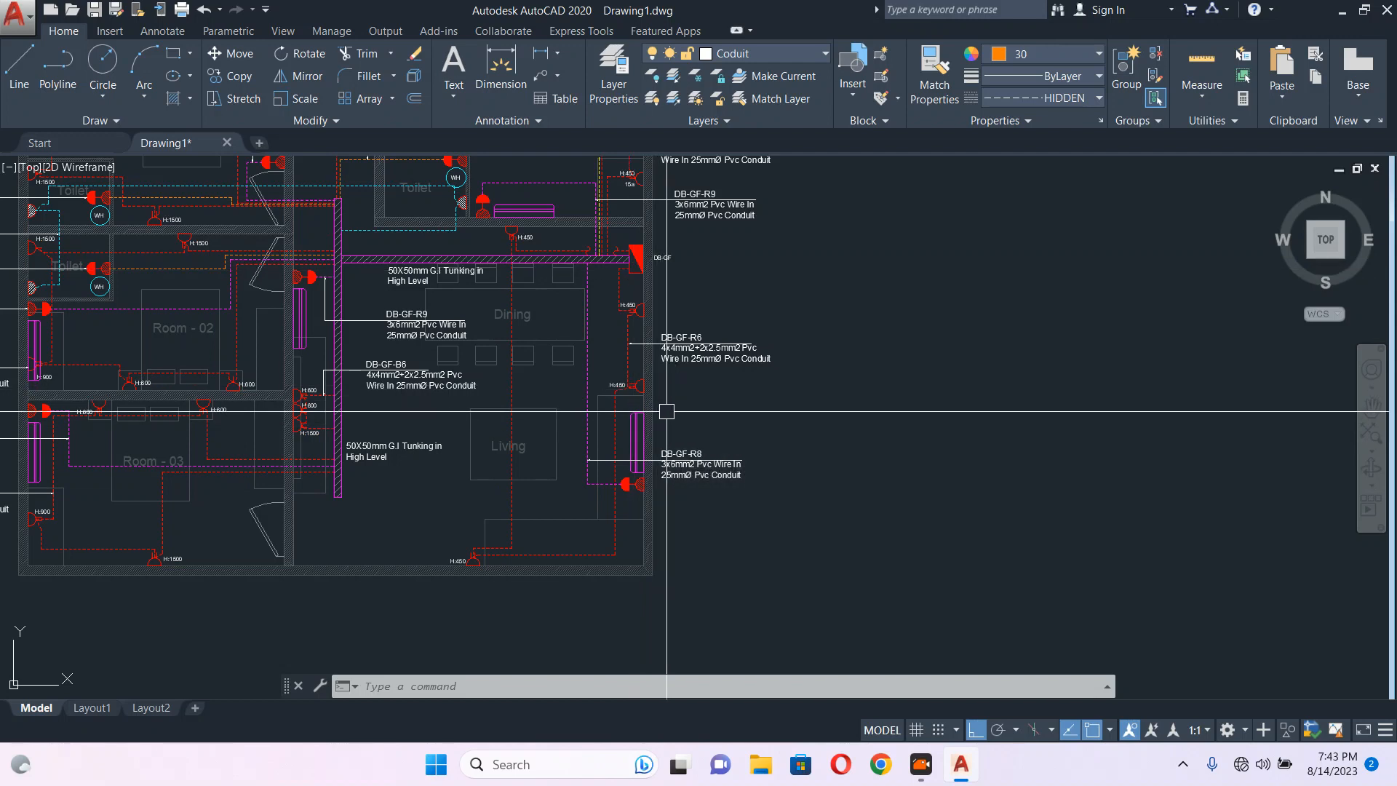
scroll(667, 412, "up", 2)
middle_click_drag(729, 428, 697, 369)
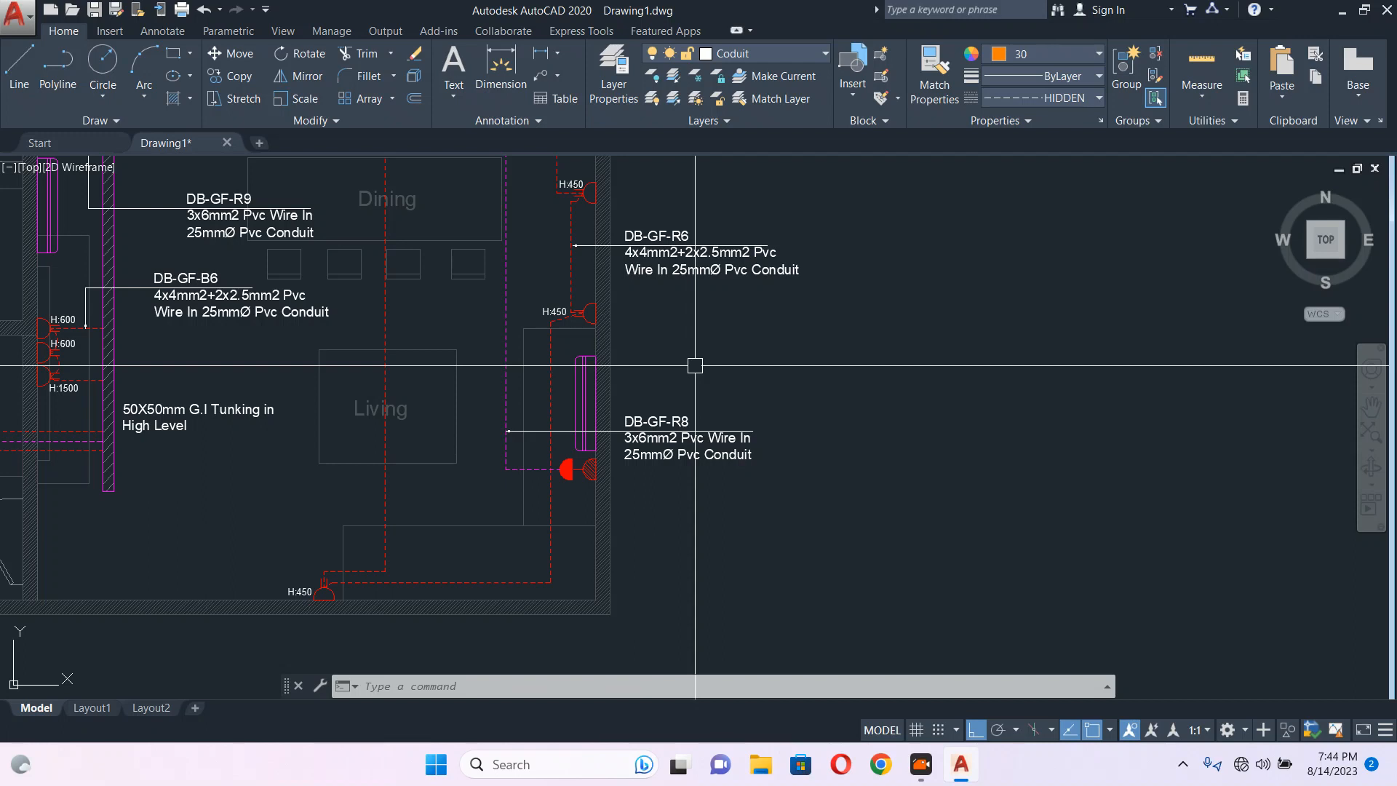
scroll(728, 350, "down", 6)
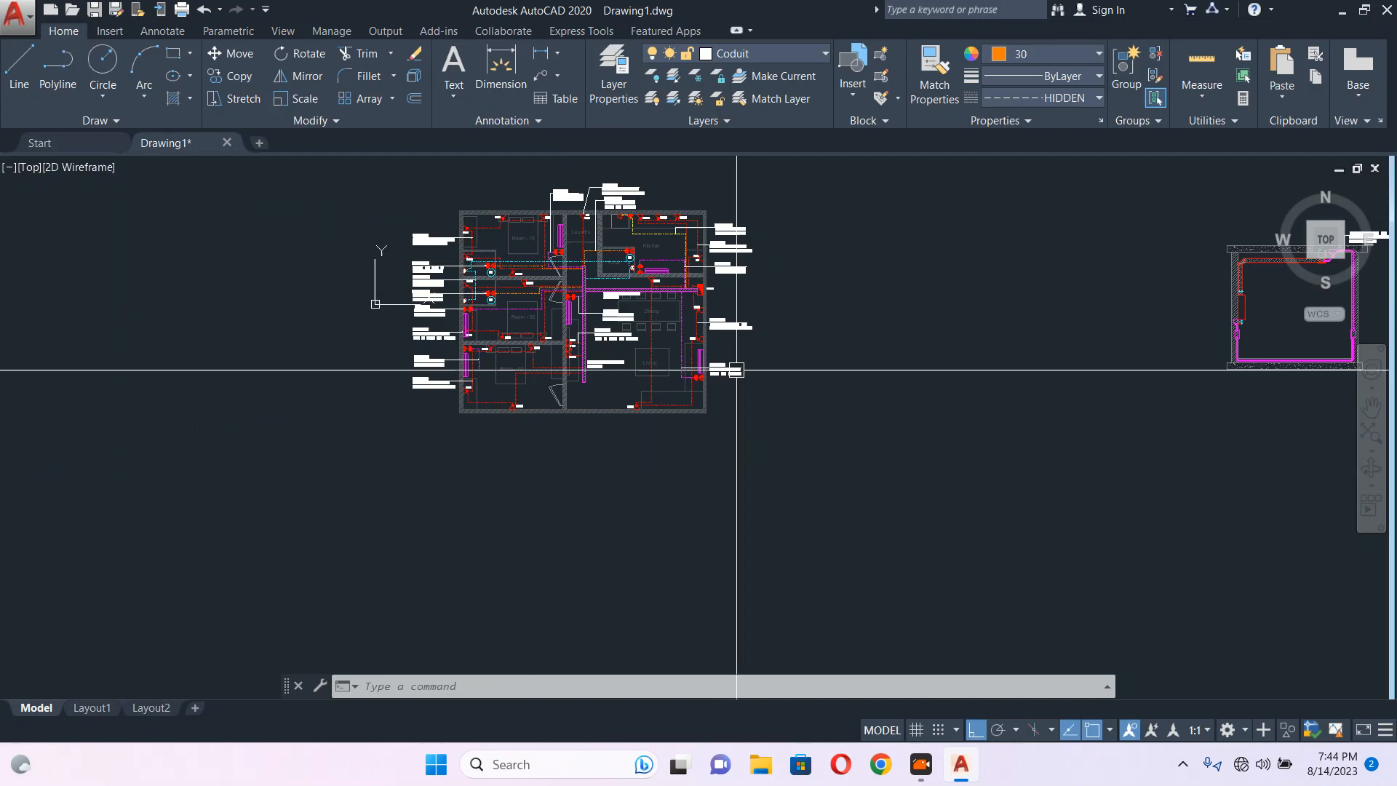
Examine the conduit runs from Room - 01, the toilets and the laundry to the 50X50mm G.I trunking.
scroll(804, 394, "up", 3)
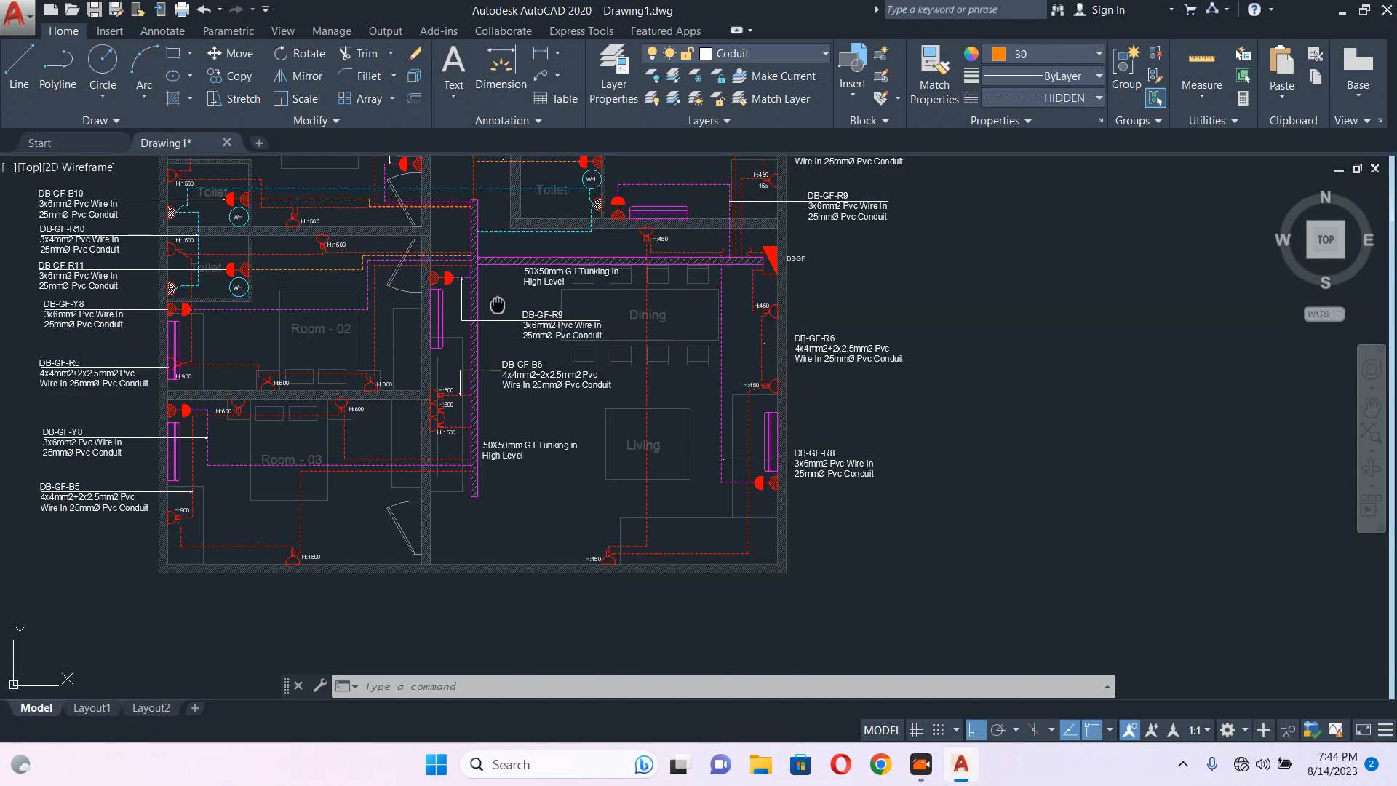
middle_click_drag(496, 306, 556, 473)
scroll(364, 301, "up", 4)
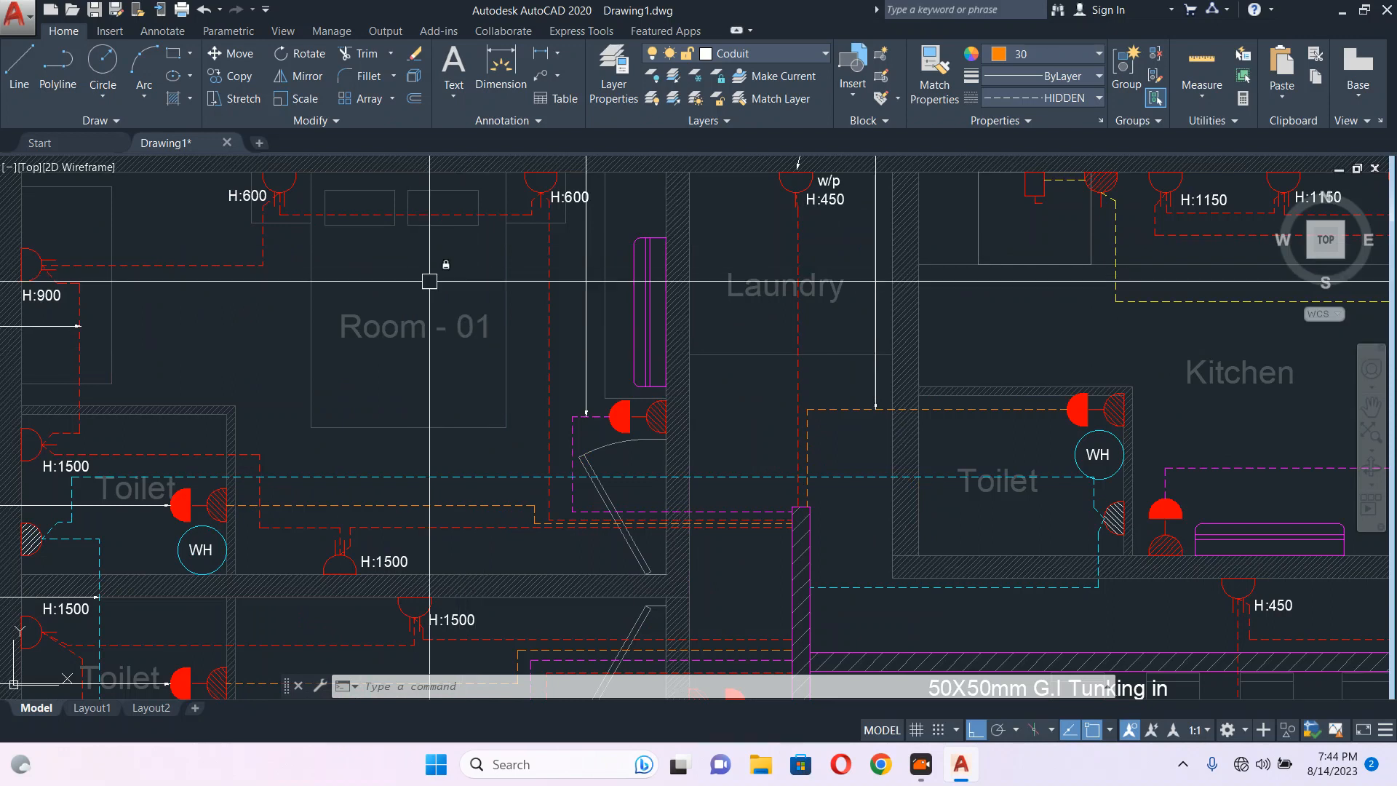
scroll(422, 280, "down", 2)
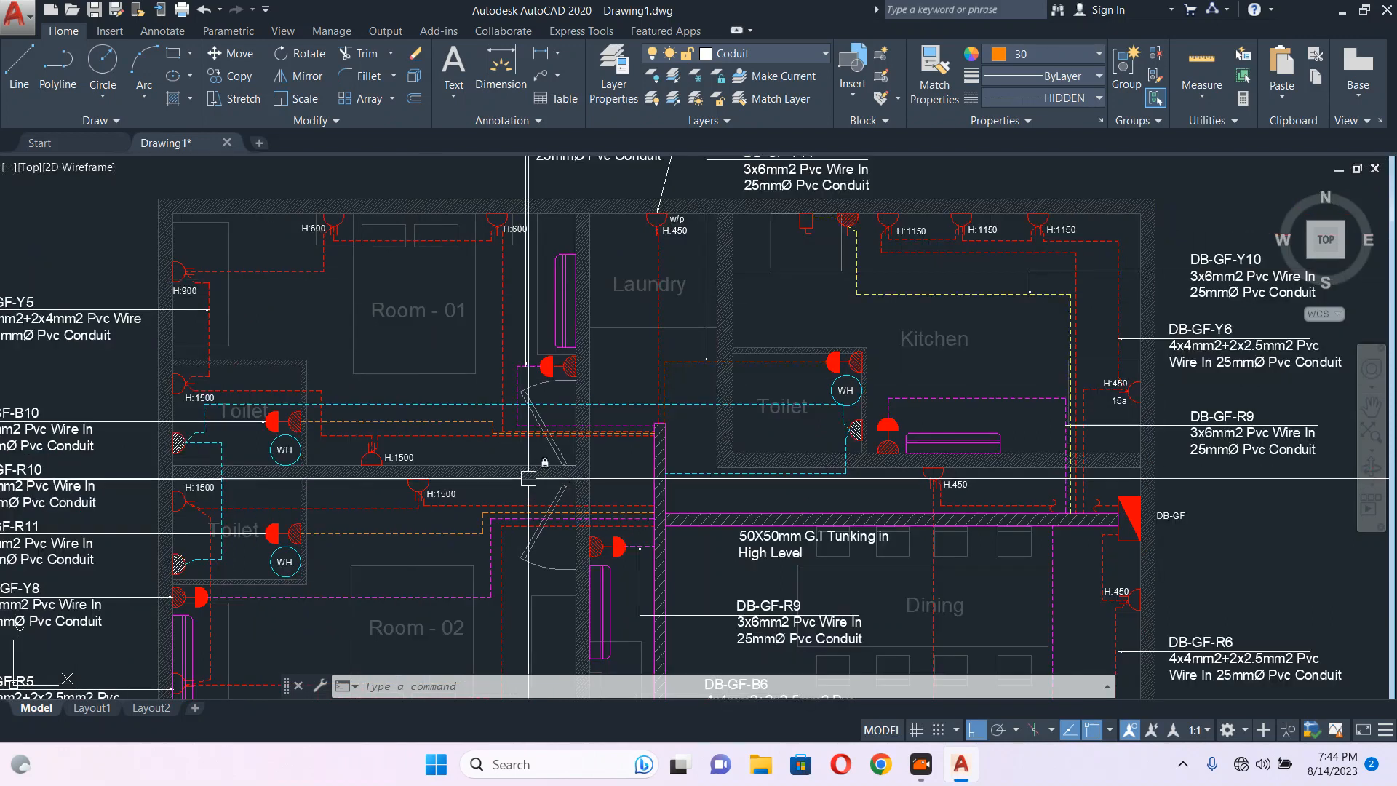
scroll(573, 375, "up", 2)
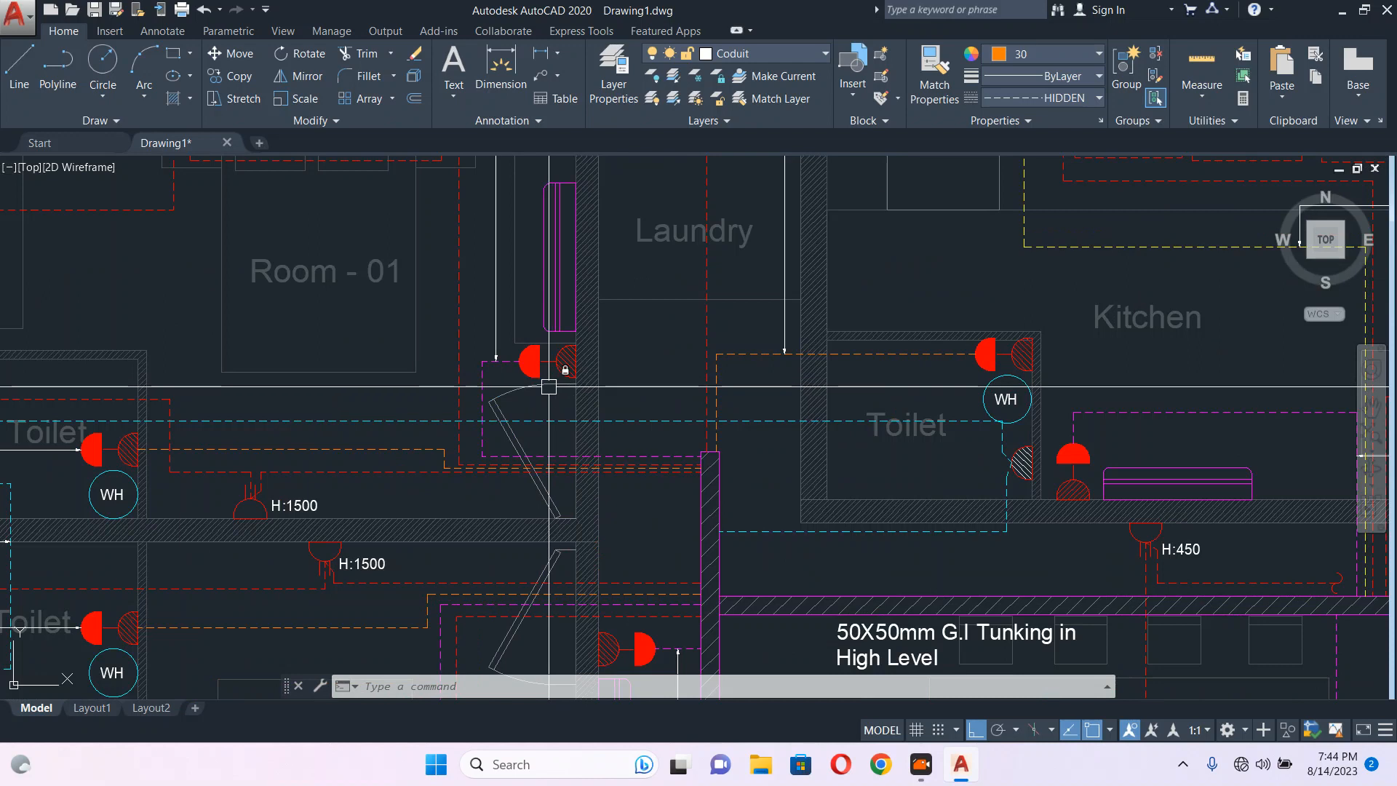
scroll(549, 387, "down", 2)
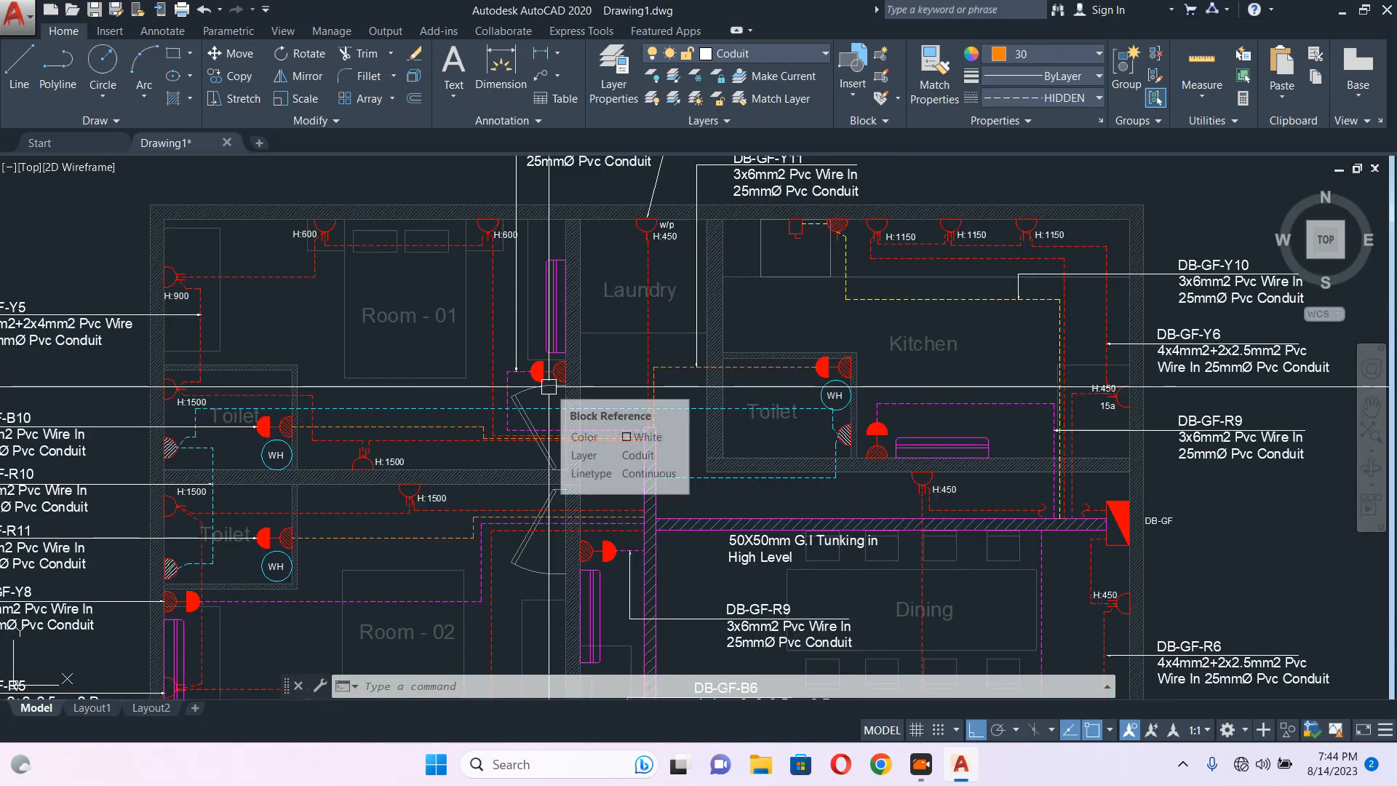
scroll(549, 386, "up", 2)
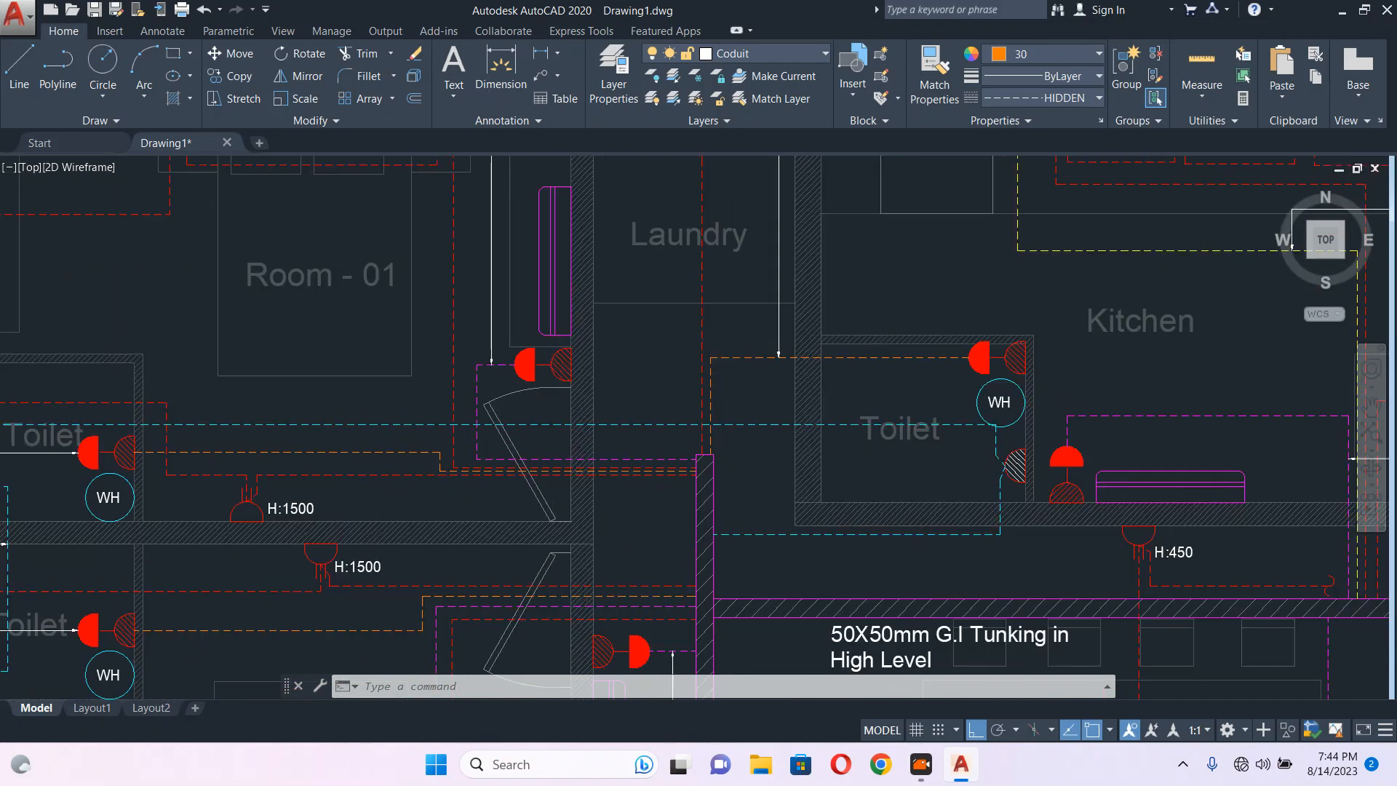
scroll(457, 380, "down", 2)
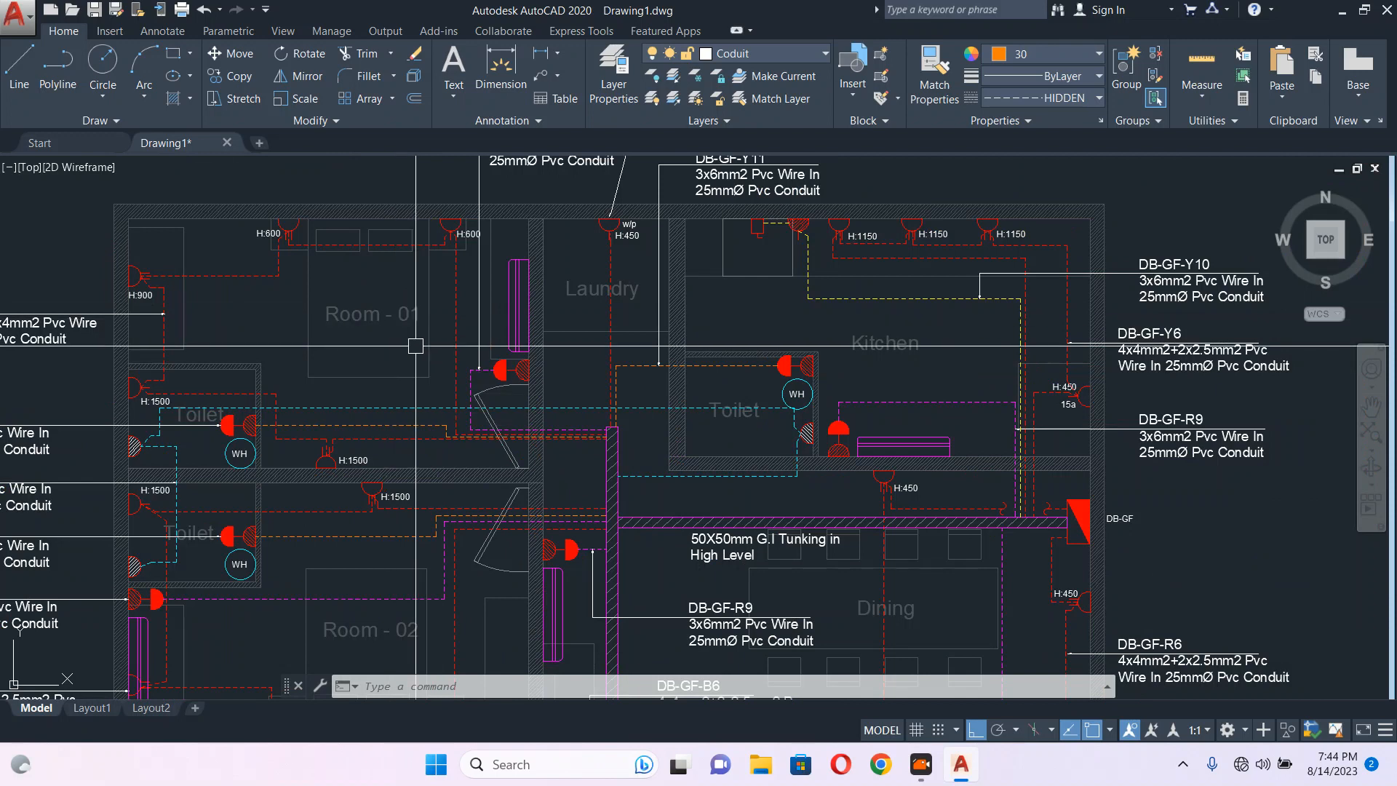
scroll(422, 348, "up", 2)
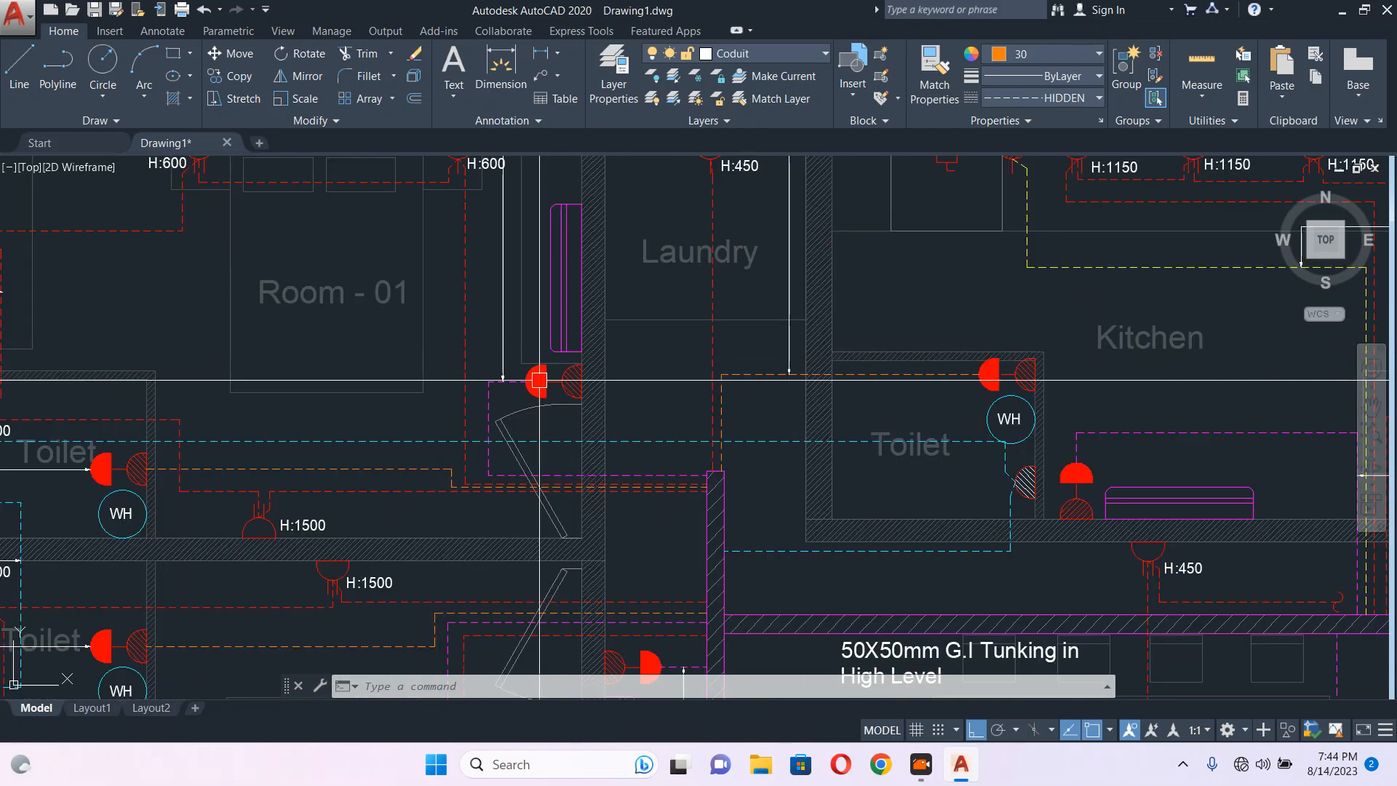
scroll(599, 387, "down", 2)
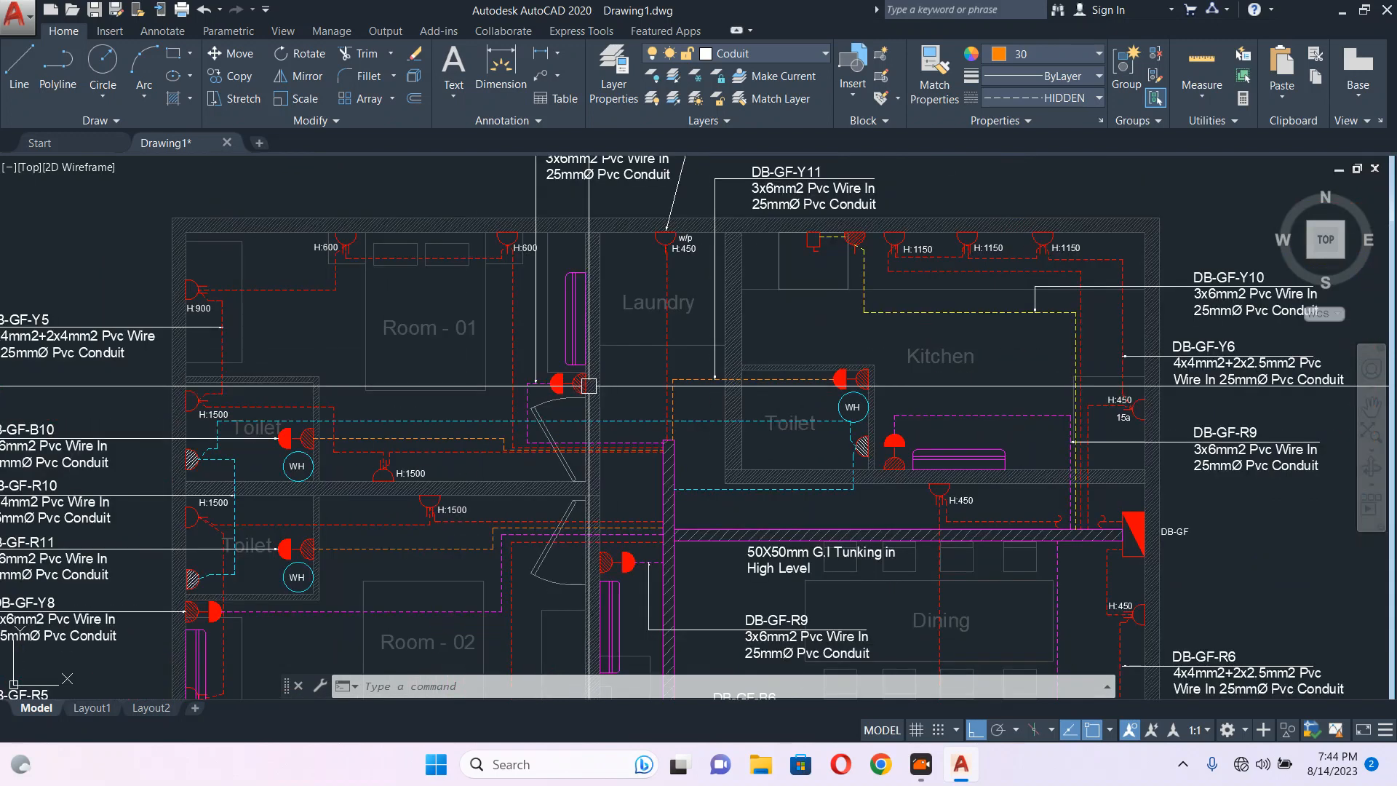
middle_click_drag(607, 490, 552, 474)
scroll(553, 474, "up", 4)
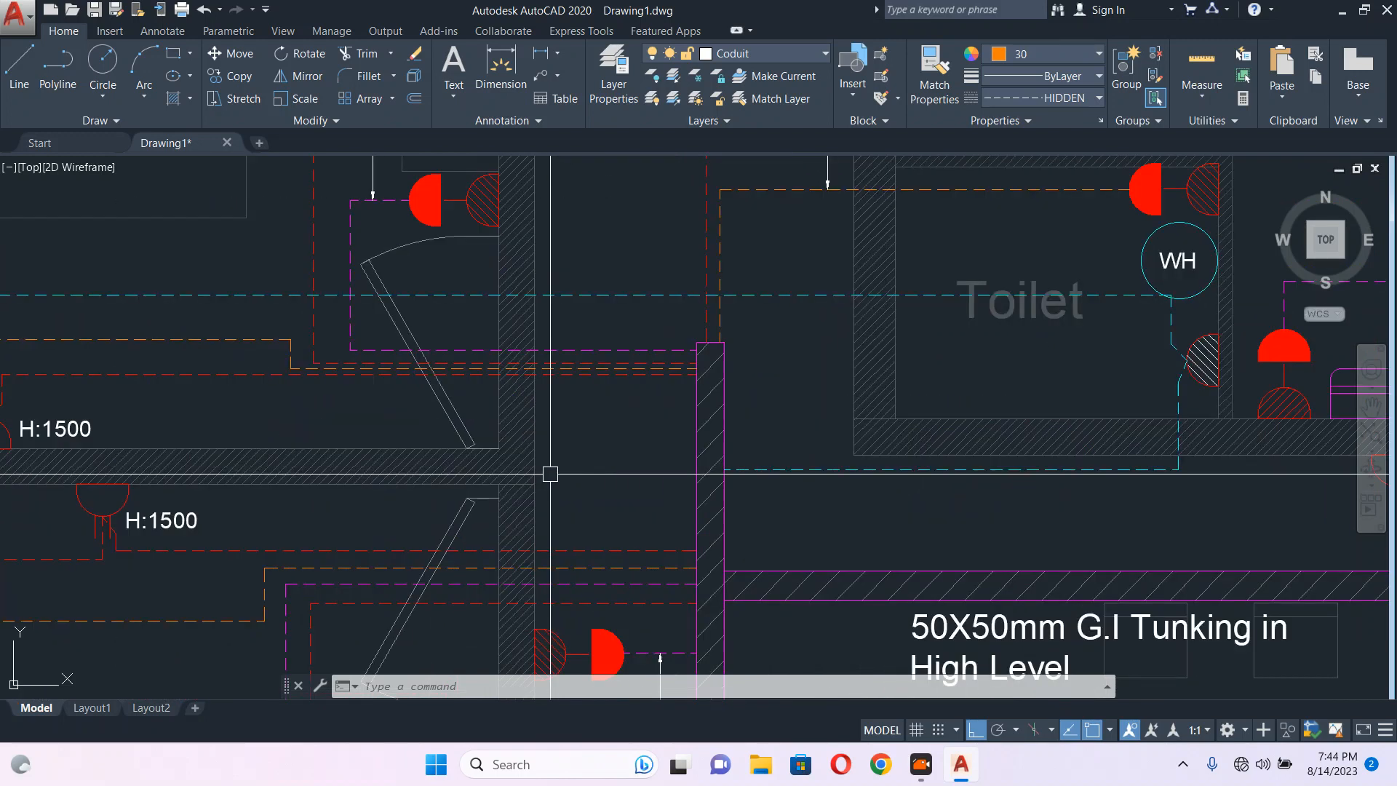
scroll(558, 471, "down", 4)
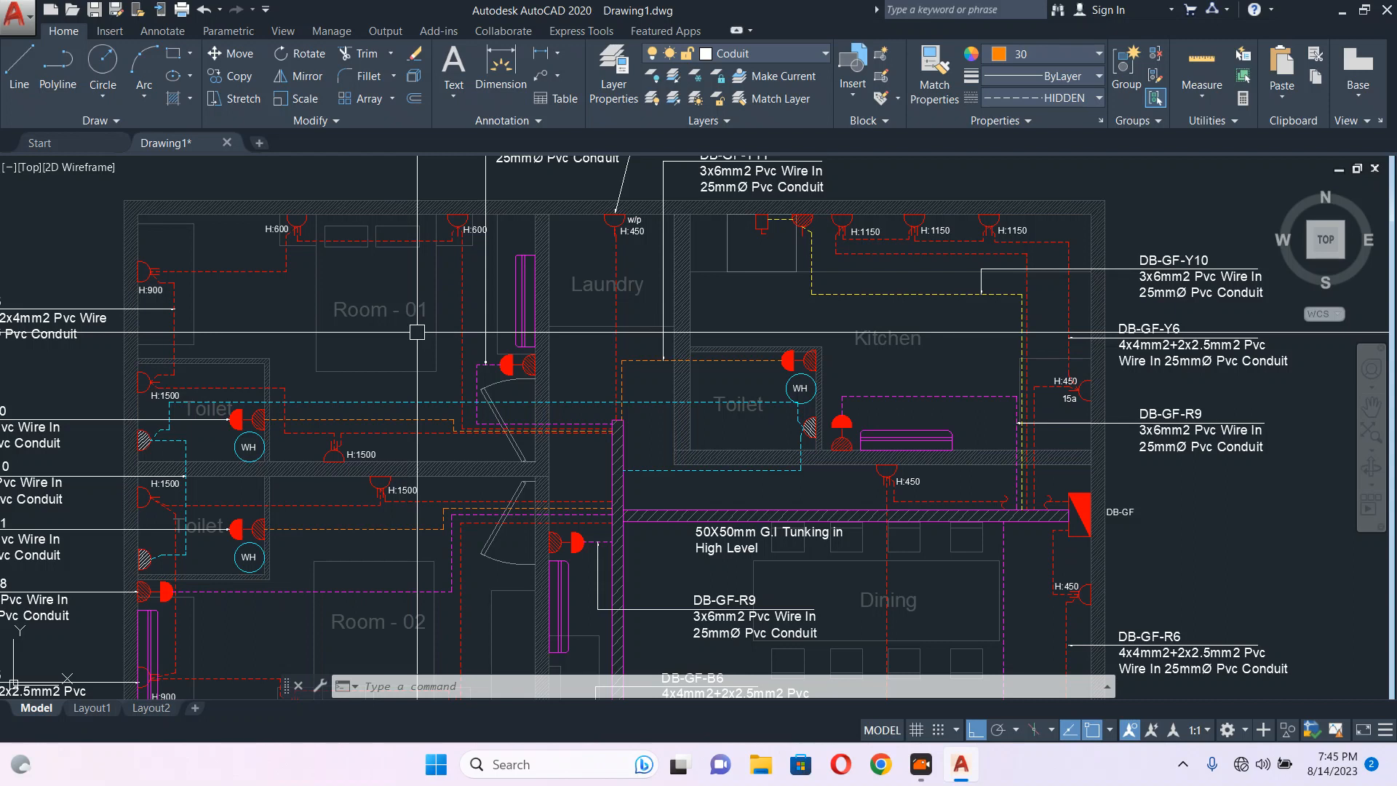
Examine the DB-GF-R6 and DB-GF-R8 labels, leaders and conduit runs along the east wall of the dining and living rooms.
scroll(770, 421, "down", 8)
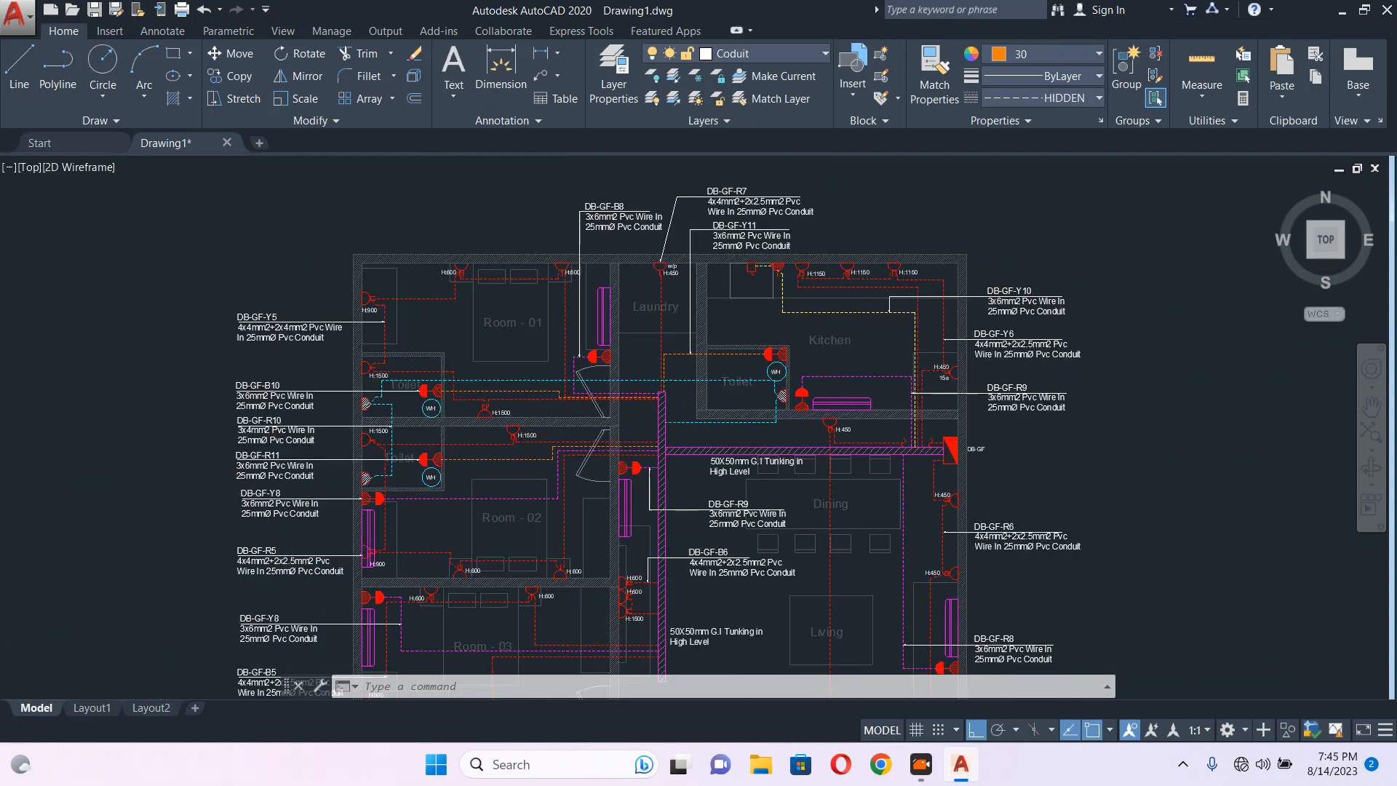
scroll(769, 421, "up", 10)
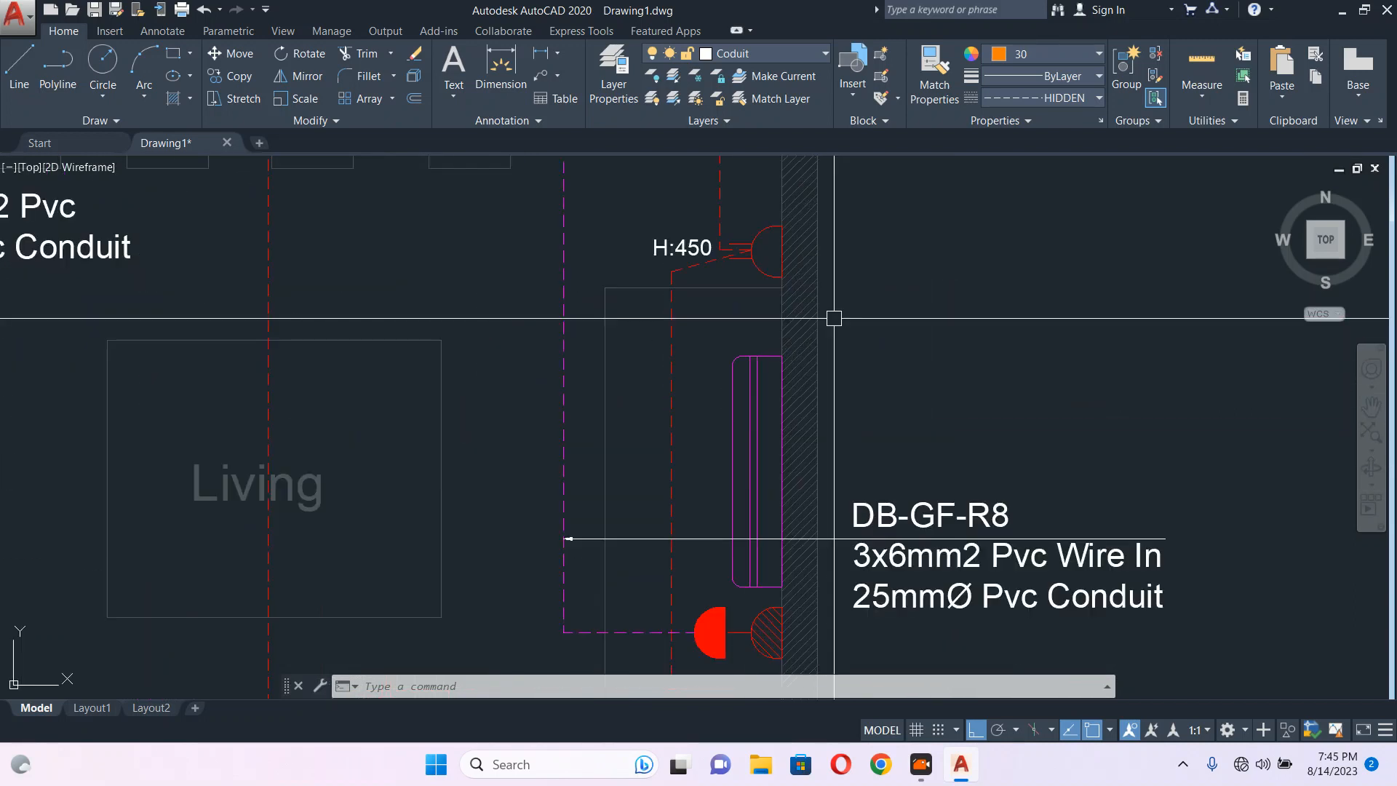
scroll(834, 318, "down", 8)
scroll(823, 336, "up", 7)
scroll(830, 328, "down", 7)
middle_click_drag(865, 319, 764, 353)
scroll(758, 327, "up", 4)
scroll(760, 330, "down", 4)
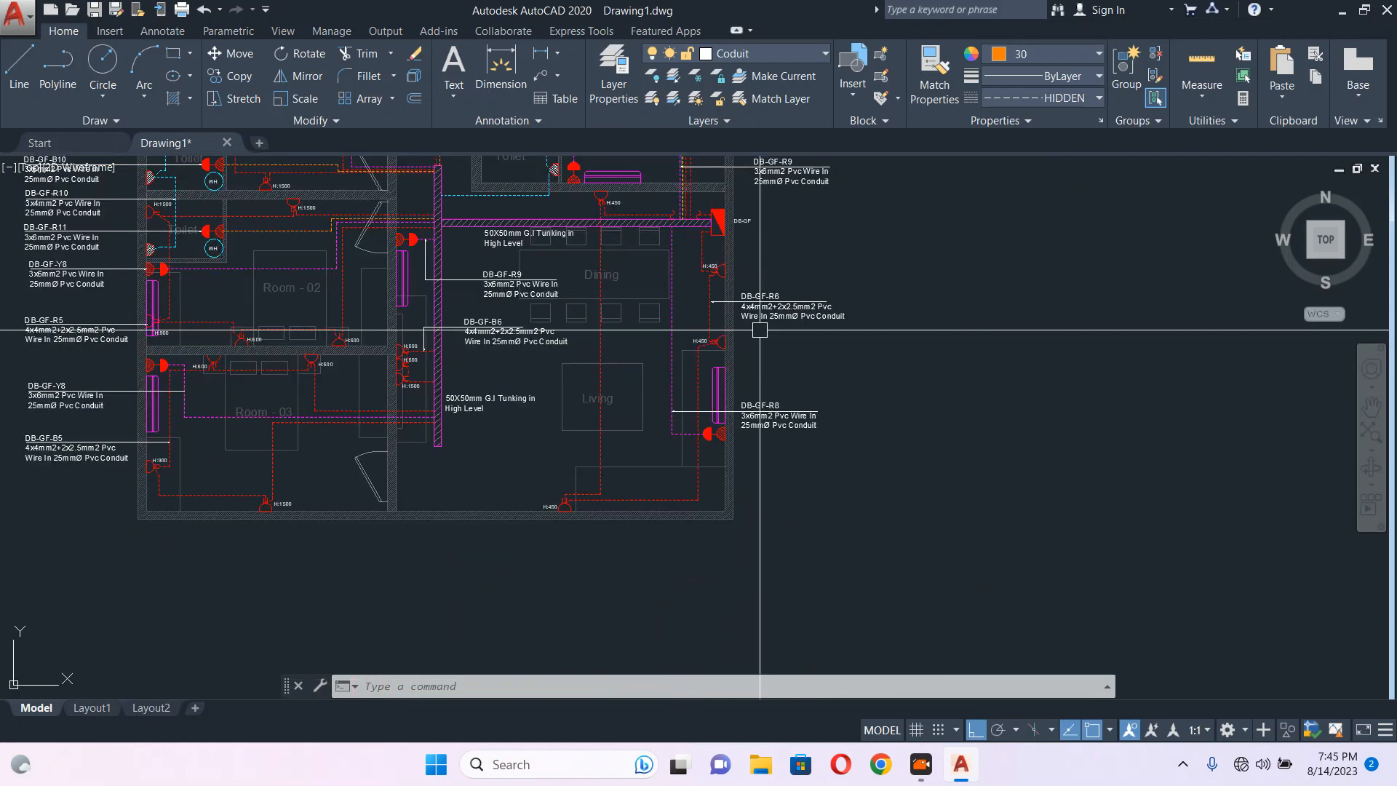
scroll(732, 353, "down", 2)
scroll(729, 353, "up", 4)
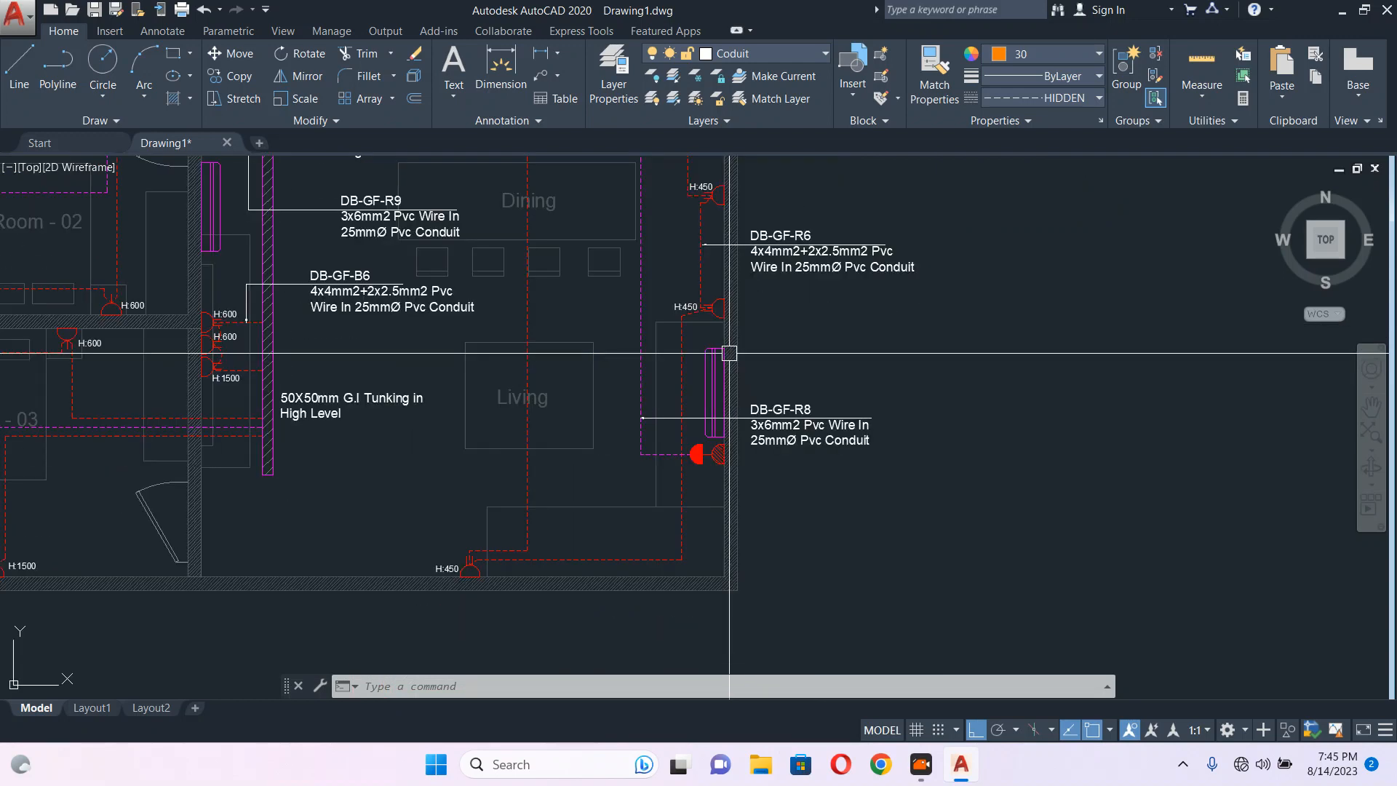
middle_click_drag(749, 281, 735, 368)
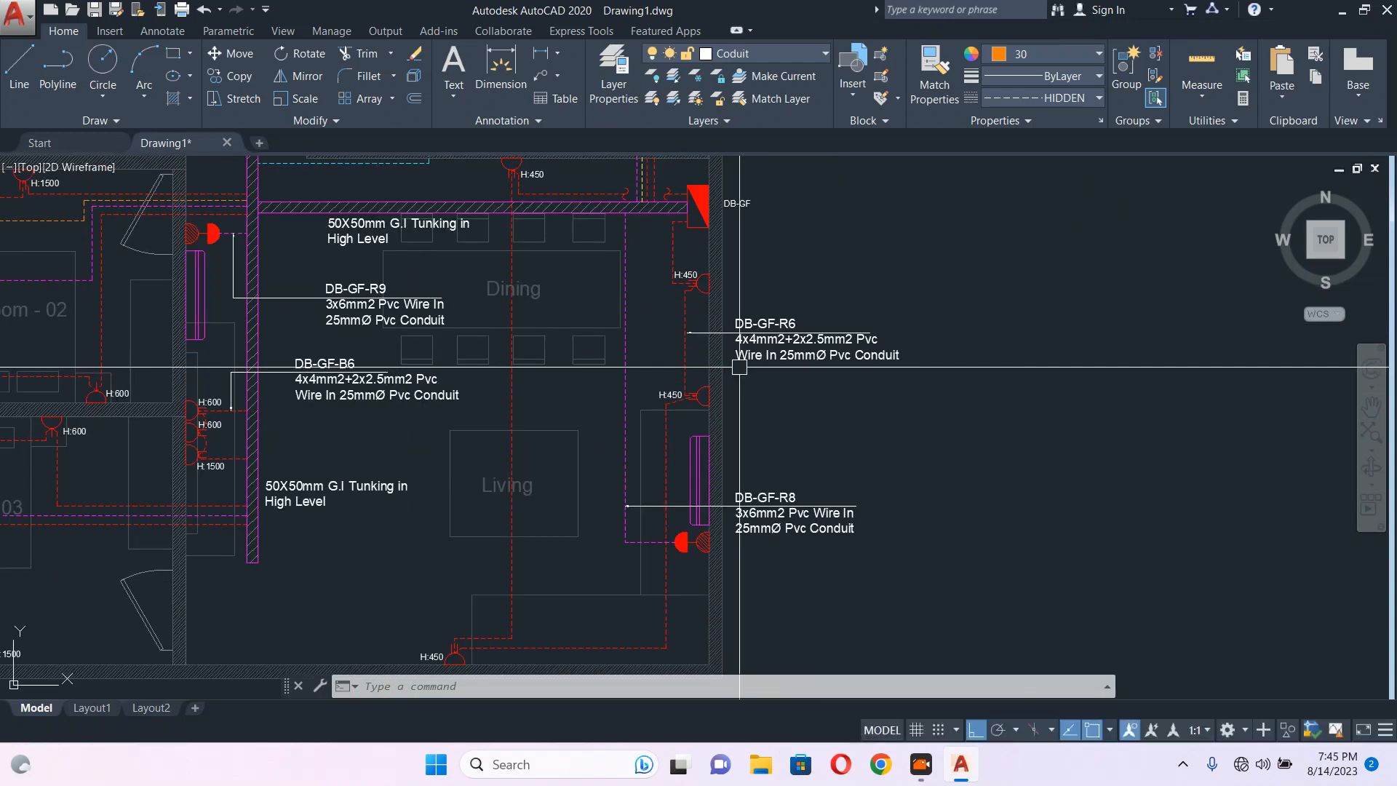
mouse_move(739, 364)
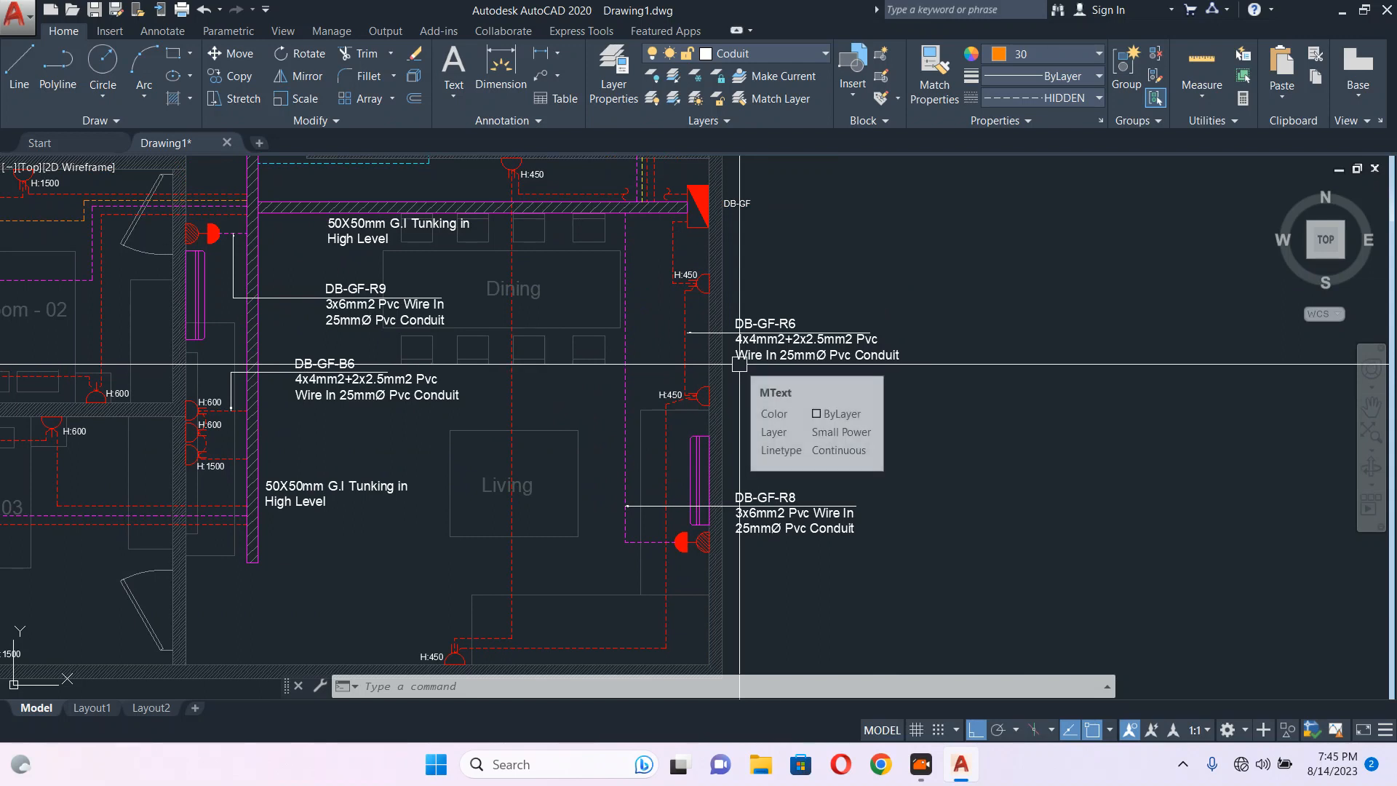
middle_click_drag(753, 396, 730, 359)
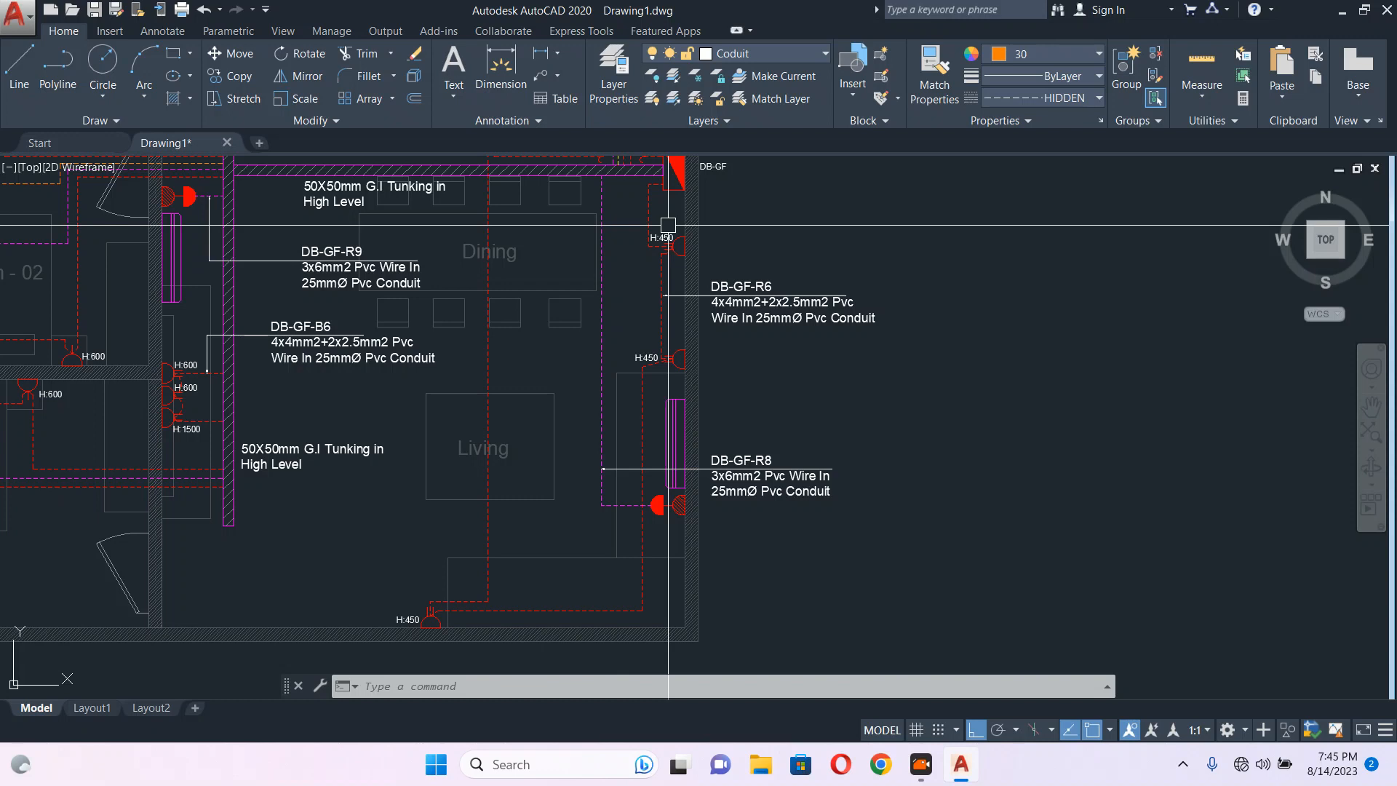
Examine the conduits linking the DB-GF distribution board, the dining-room sockets and the horizontal run of 50X50mm G.I trunking.
middle_click_drag(716, 232, 727, 346)
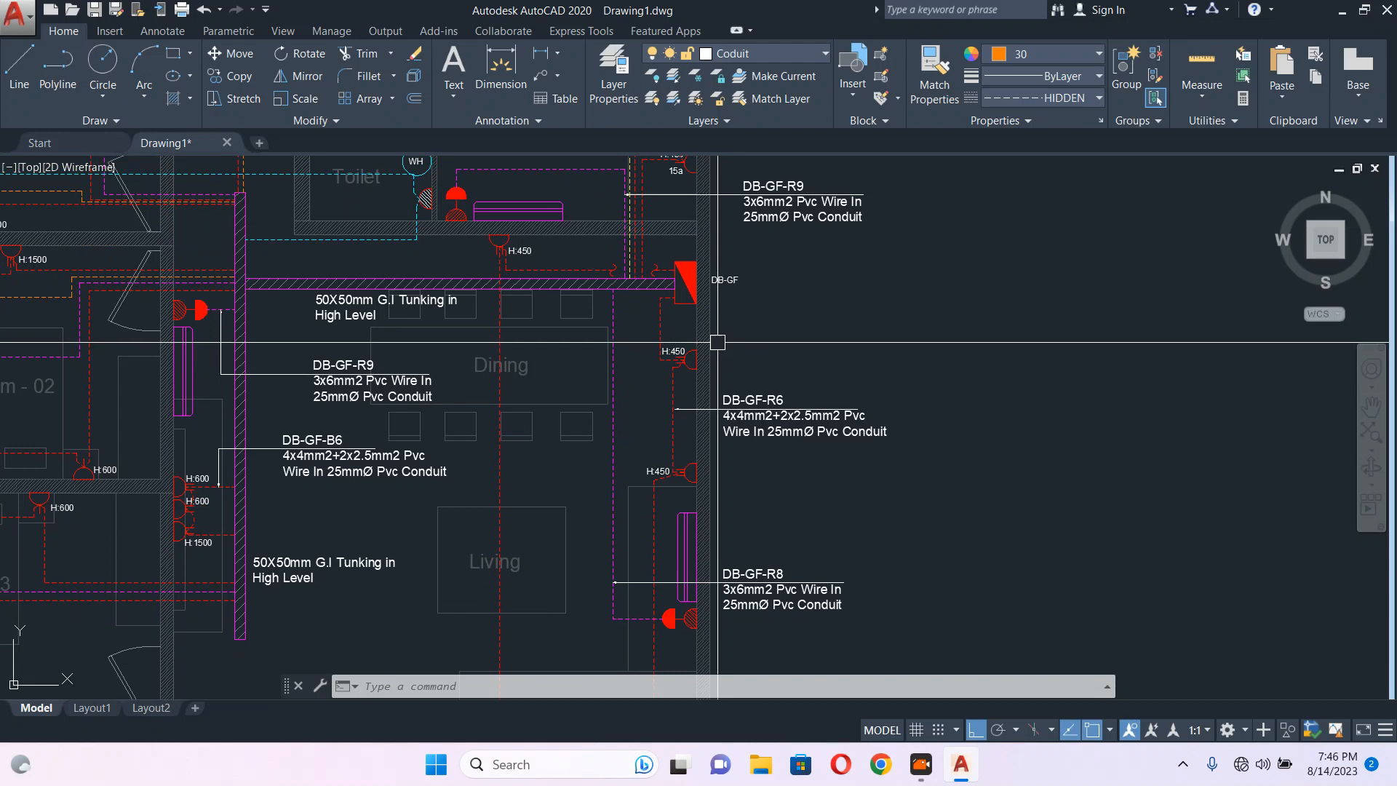
scroll(466, 204, "up", 2)
scroll(396, 194, "up", 1)
scroll(396, 194, "down", 1)
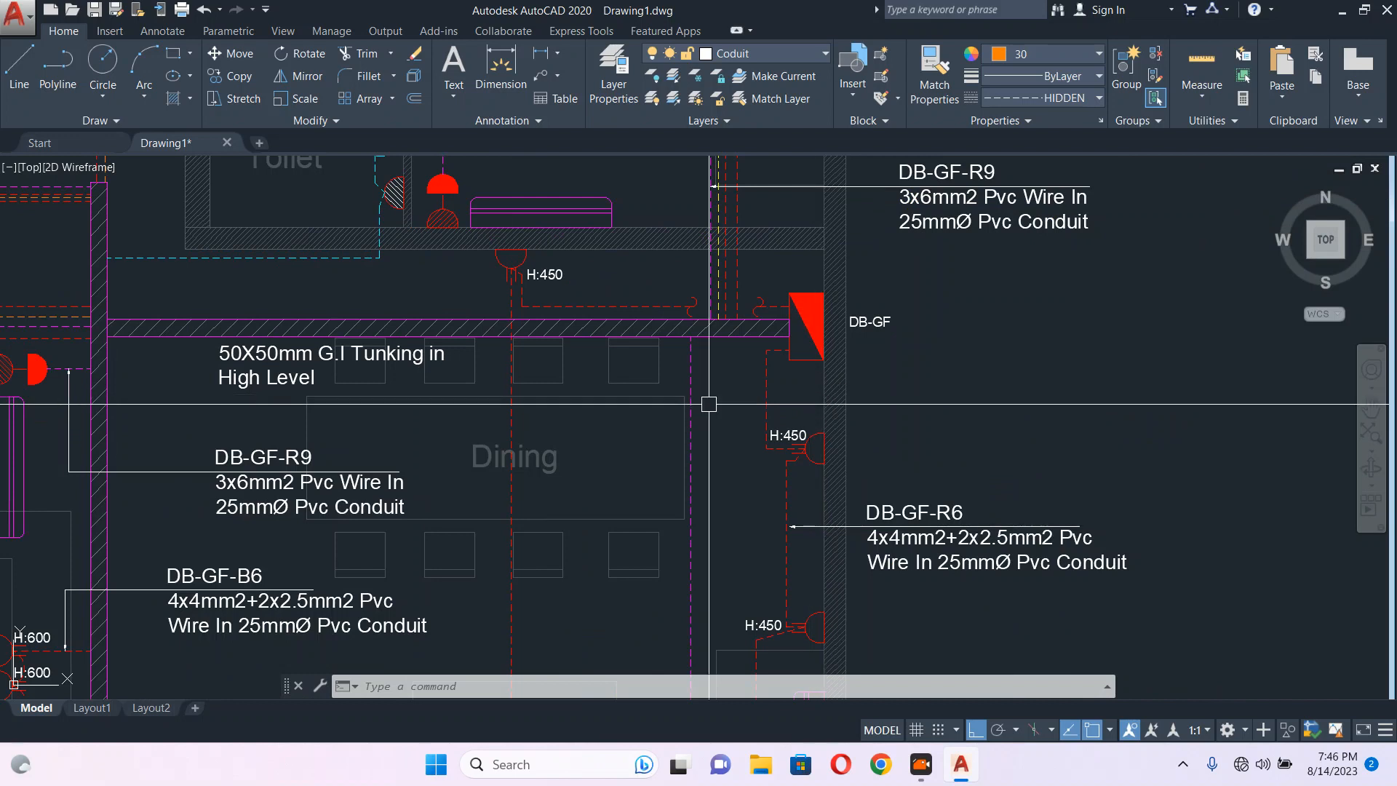
scroll(803, 353, "down", 4)
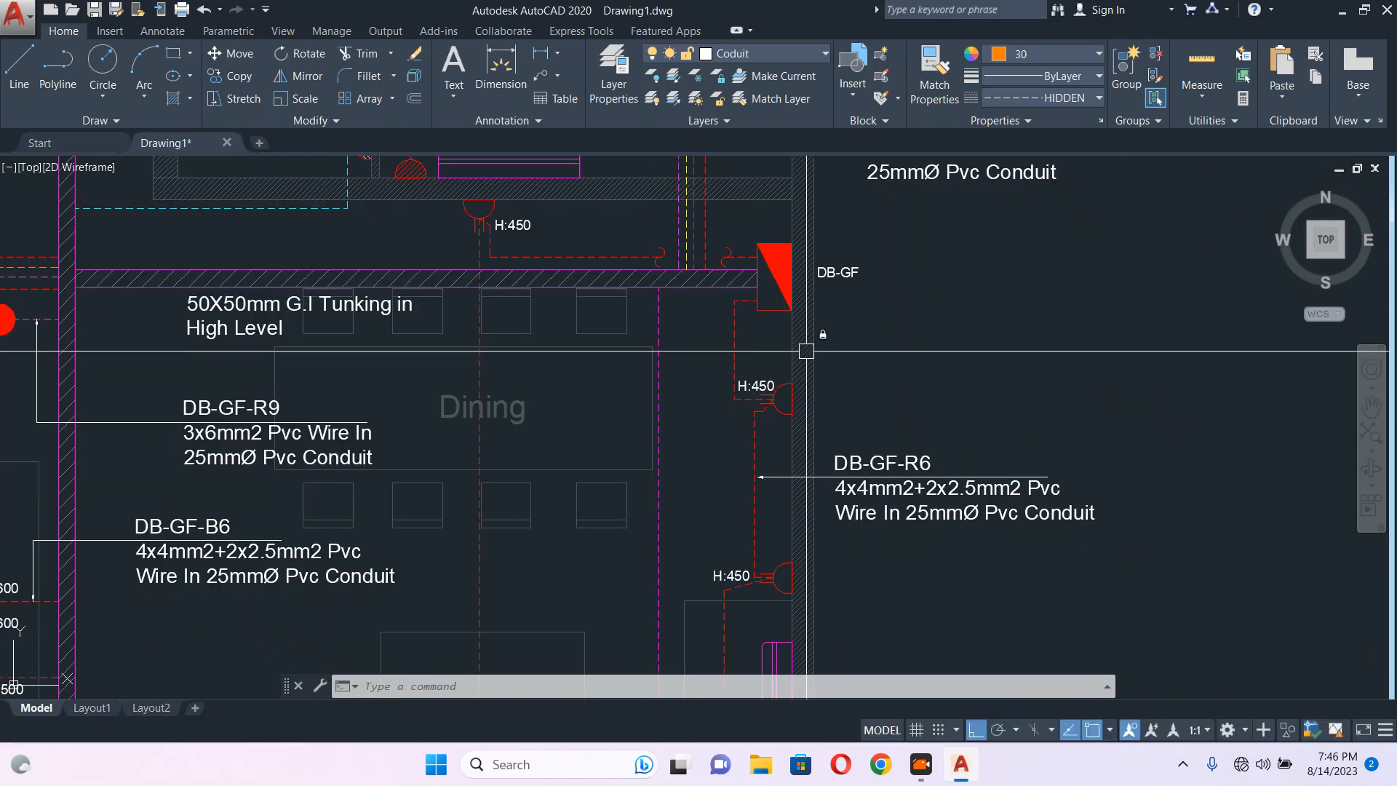
scroll(688, 442, "up", 5)
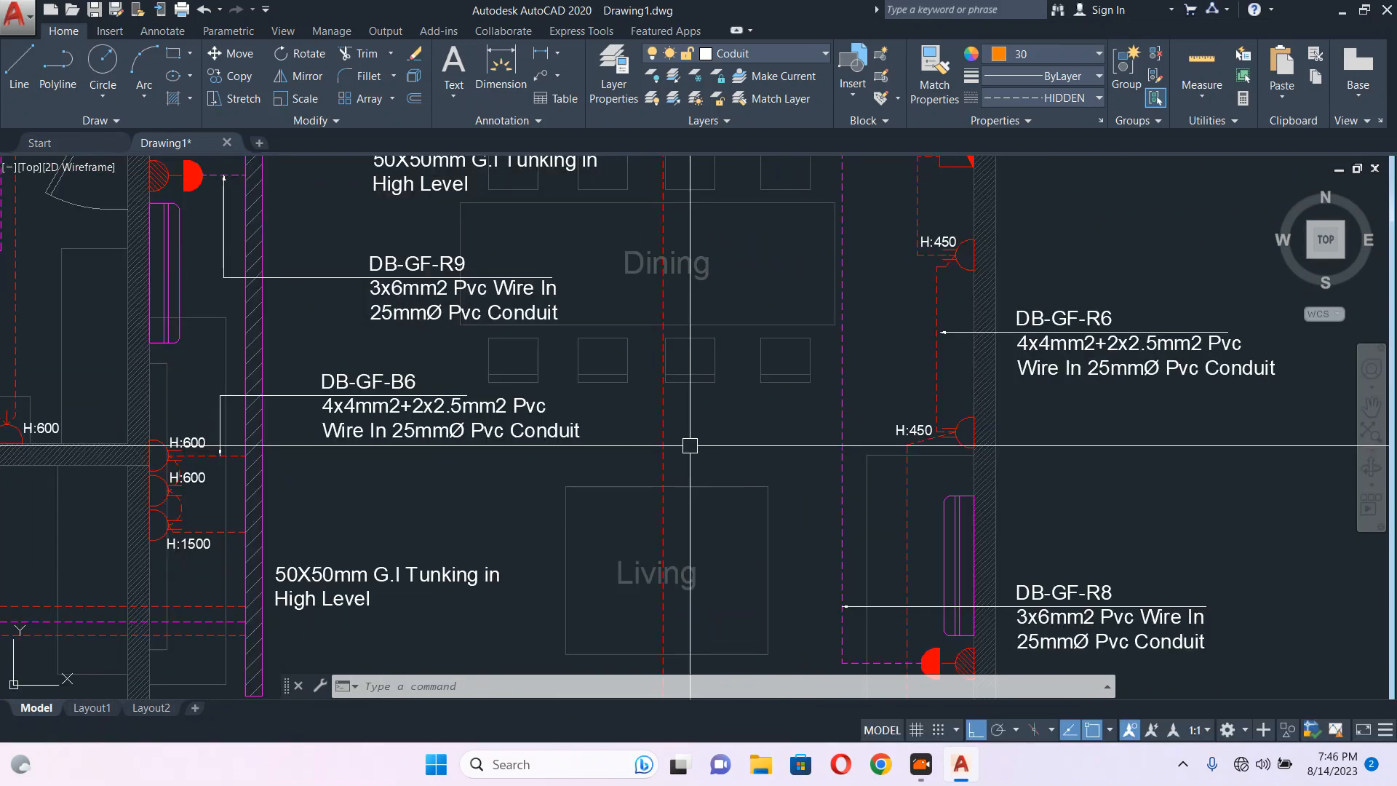
middle_click_drag(714, 437, 633, 430)
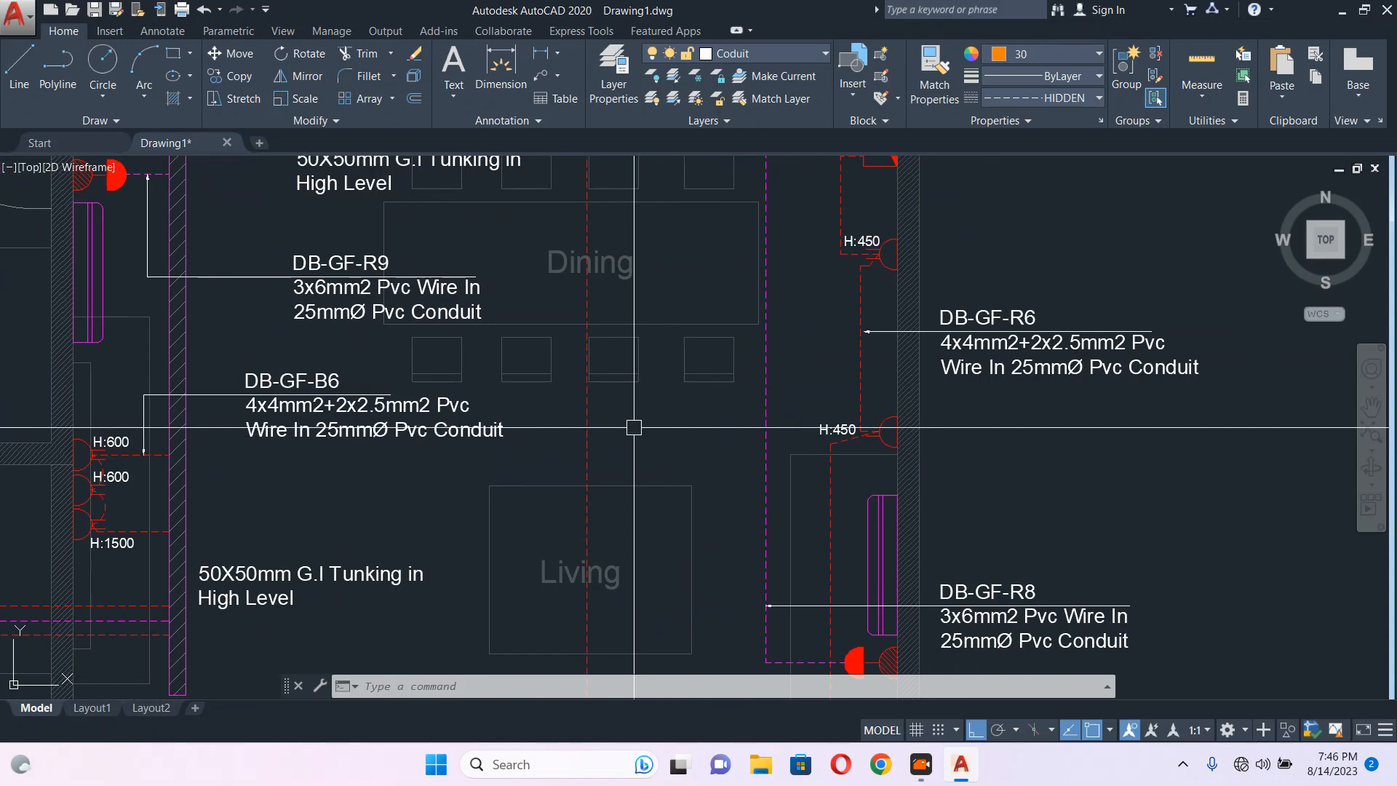
scroll(641, 428, "down", 5)
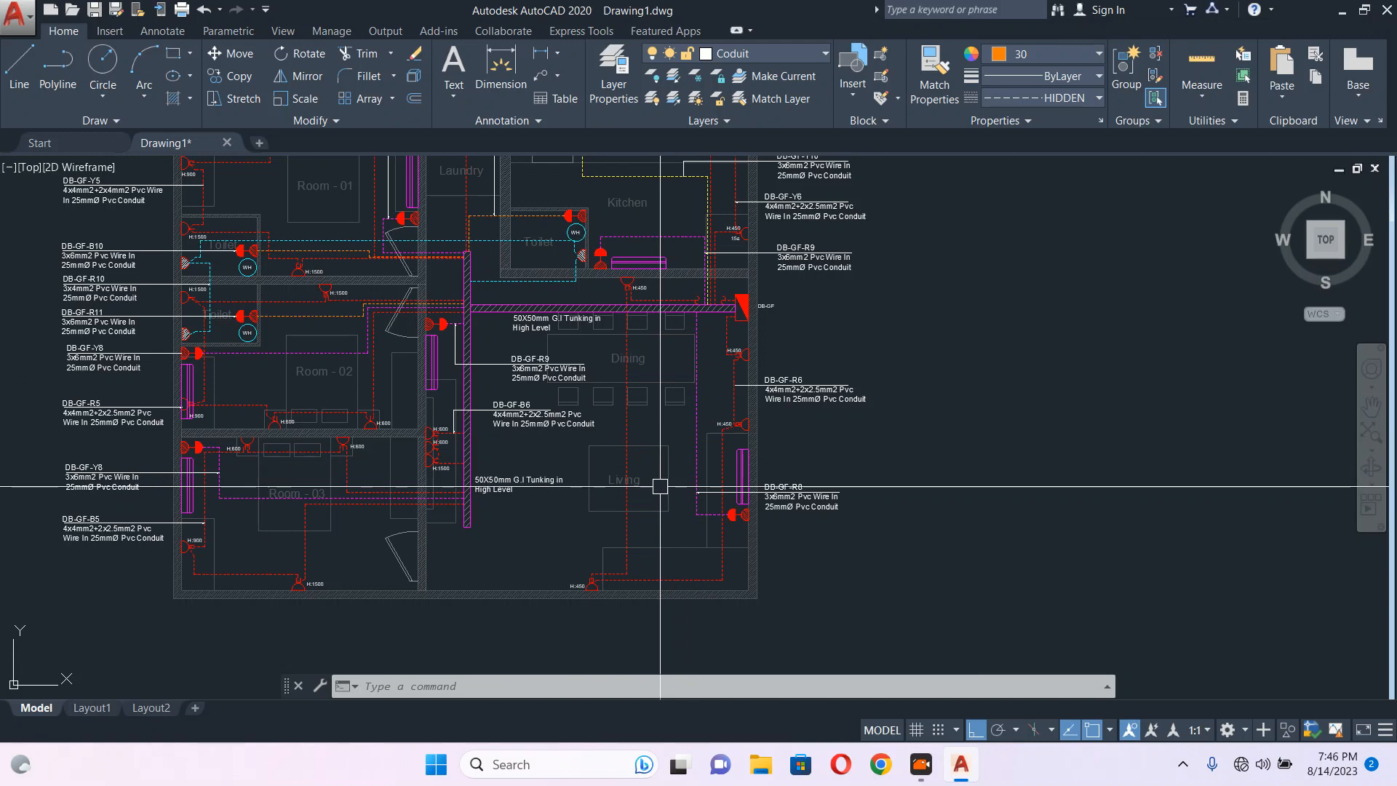
scroll(652, 484, "up", 4)
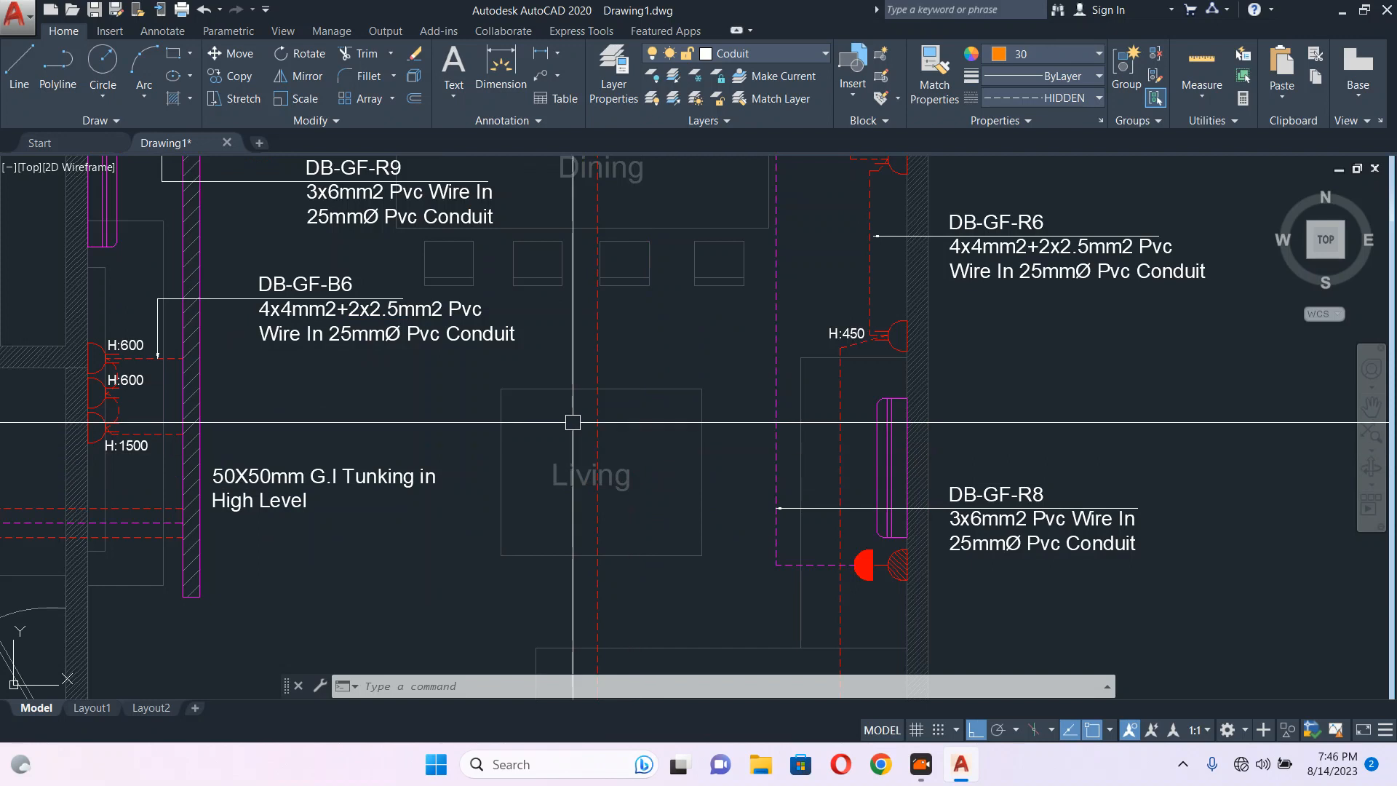
middle_click_drag(649, 415, 651, 565)
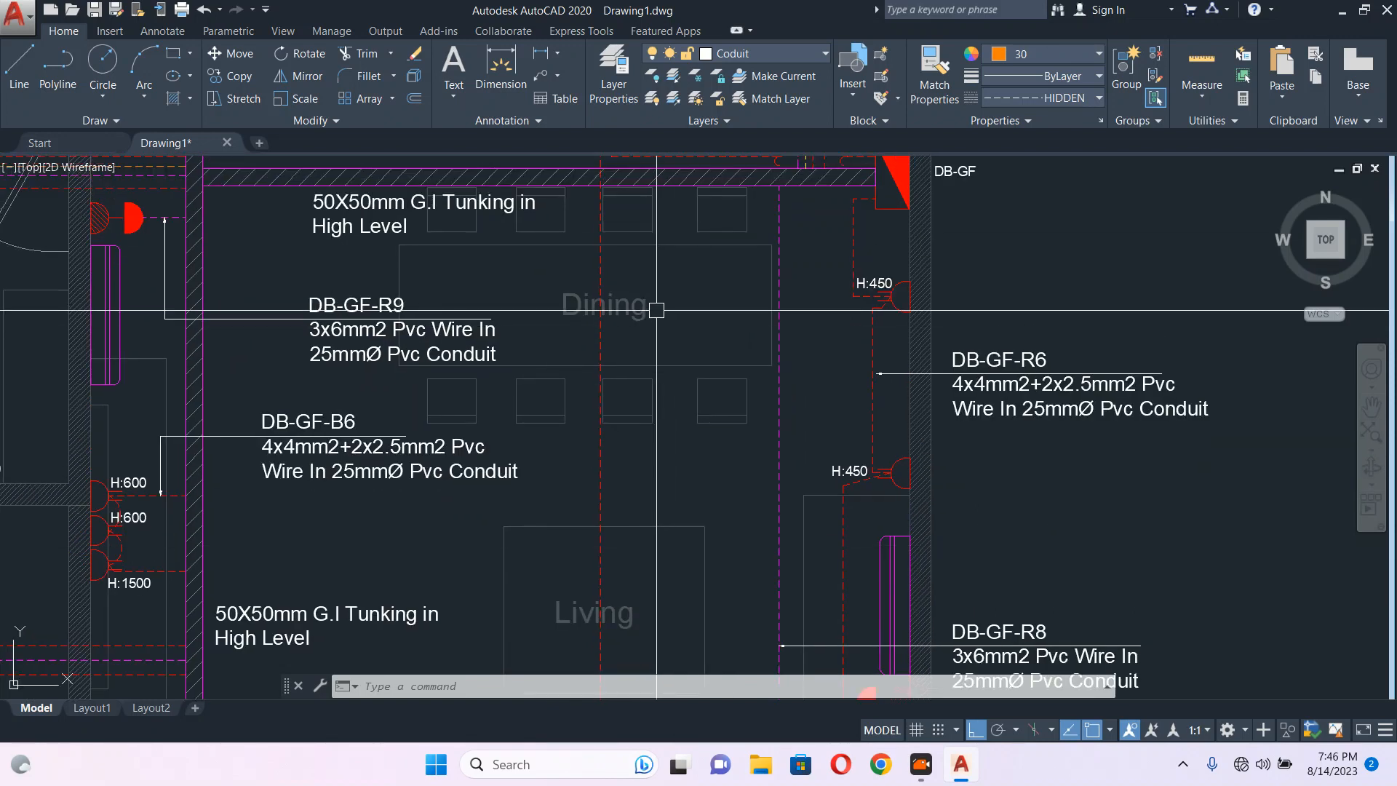
middle_click_drag(655, 310, 610, 400)
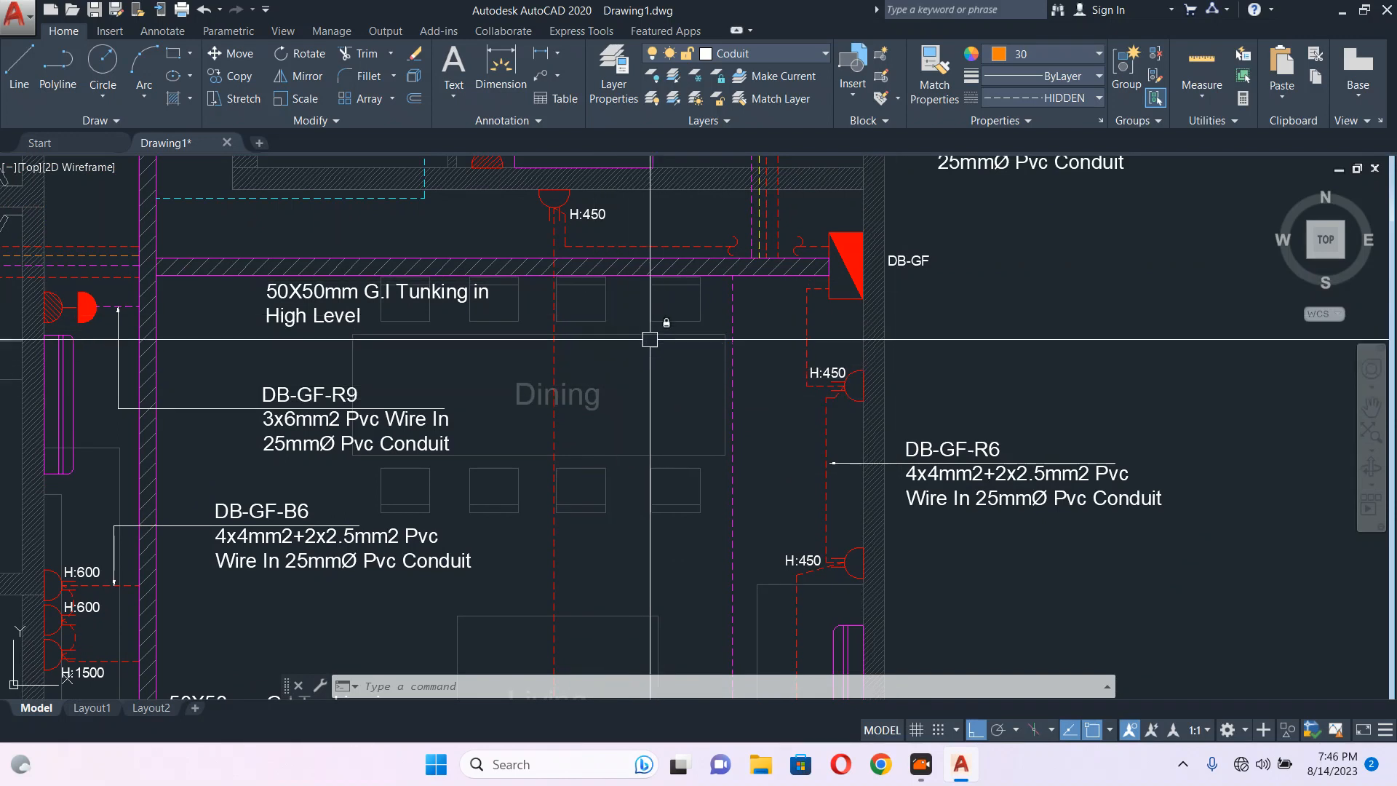
Trace the red socket-circuit conduit from the DB-GF board through the dining area to the H:450 socket on the living room's south wall.
scroll(642, 405, "down", 4)
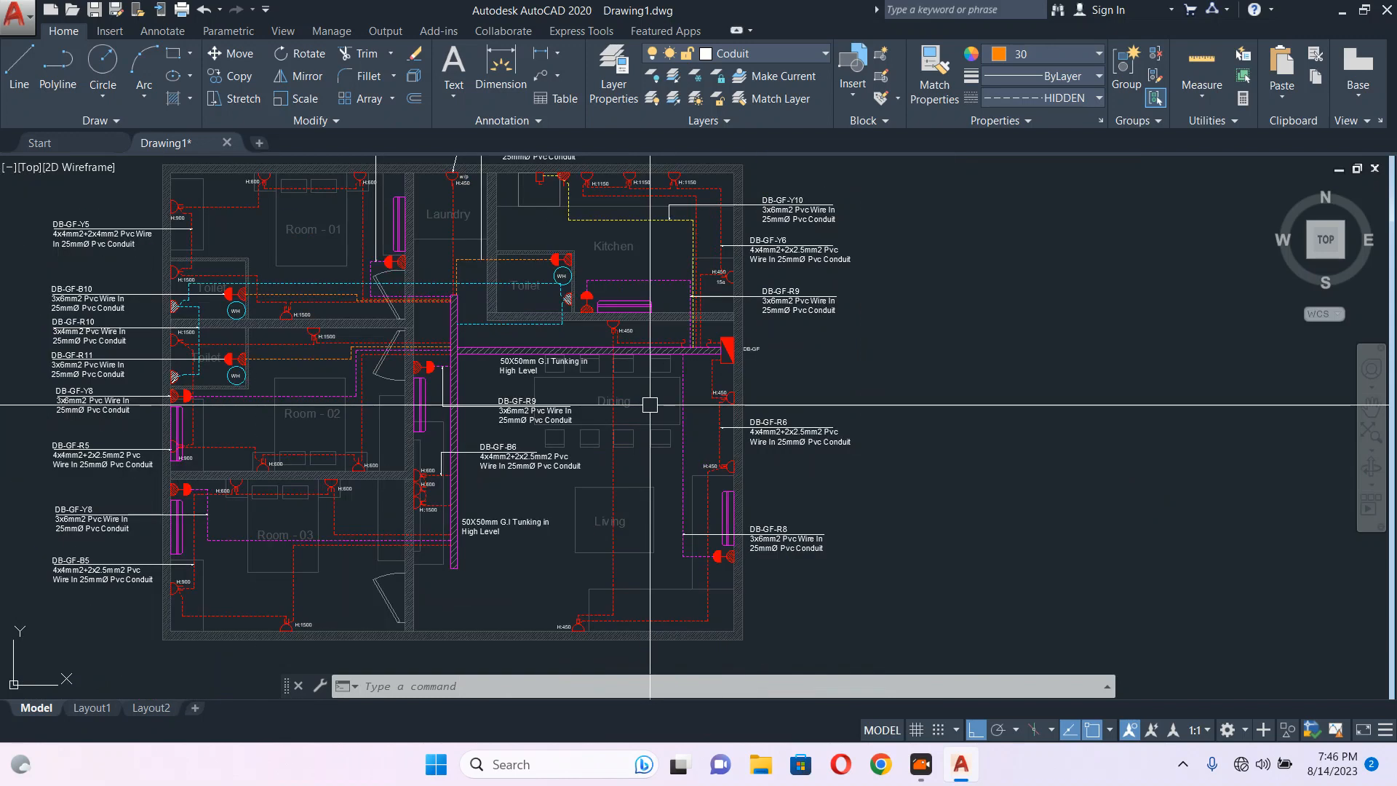
scroll(642, 404, "up", 2)
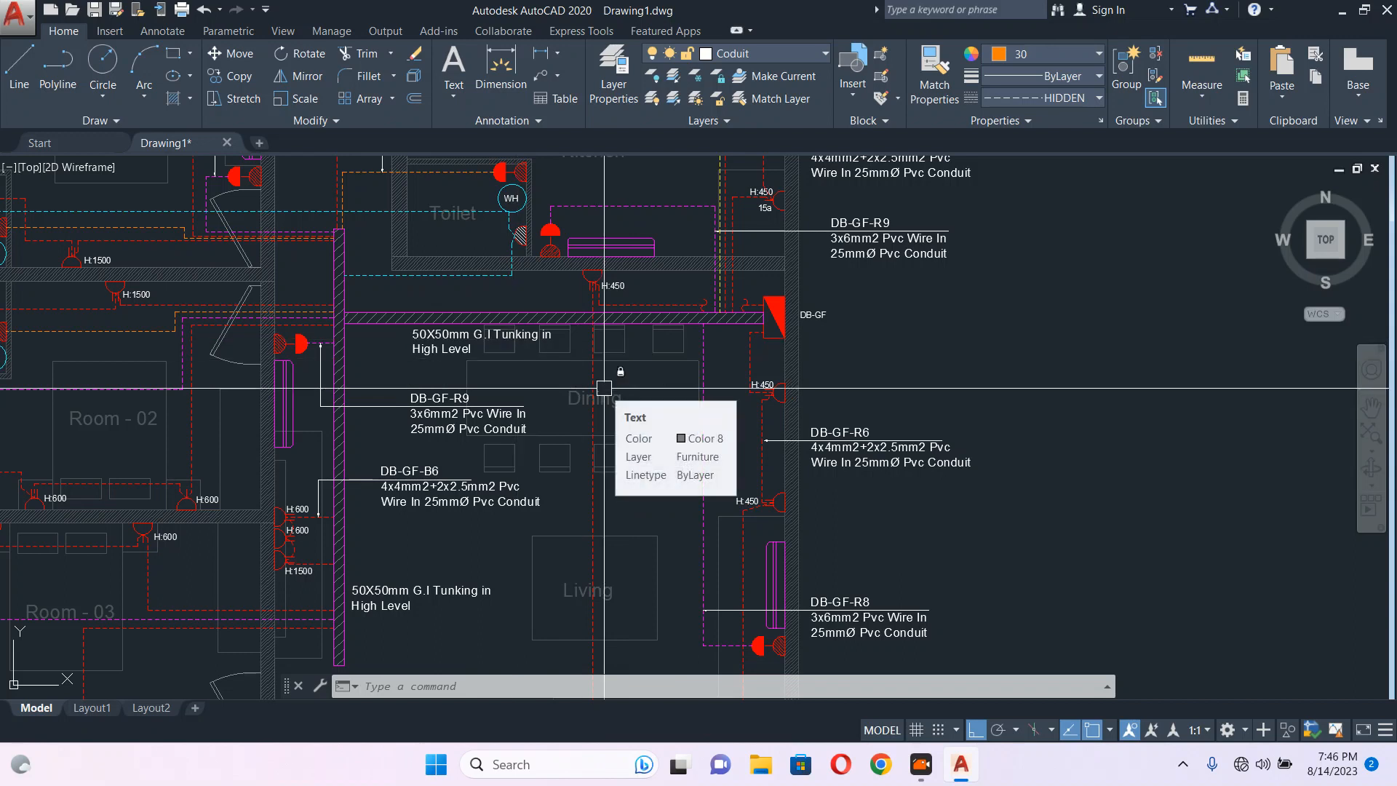
scroll(612, 389, "down", 4)
scroll(624, 409, "up", 4)
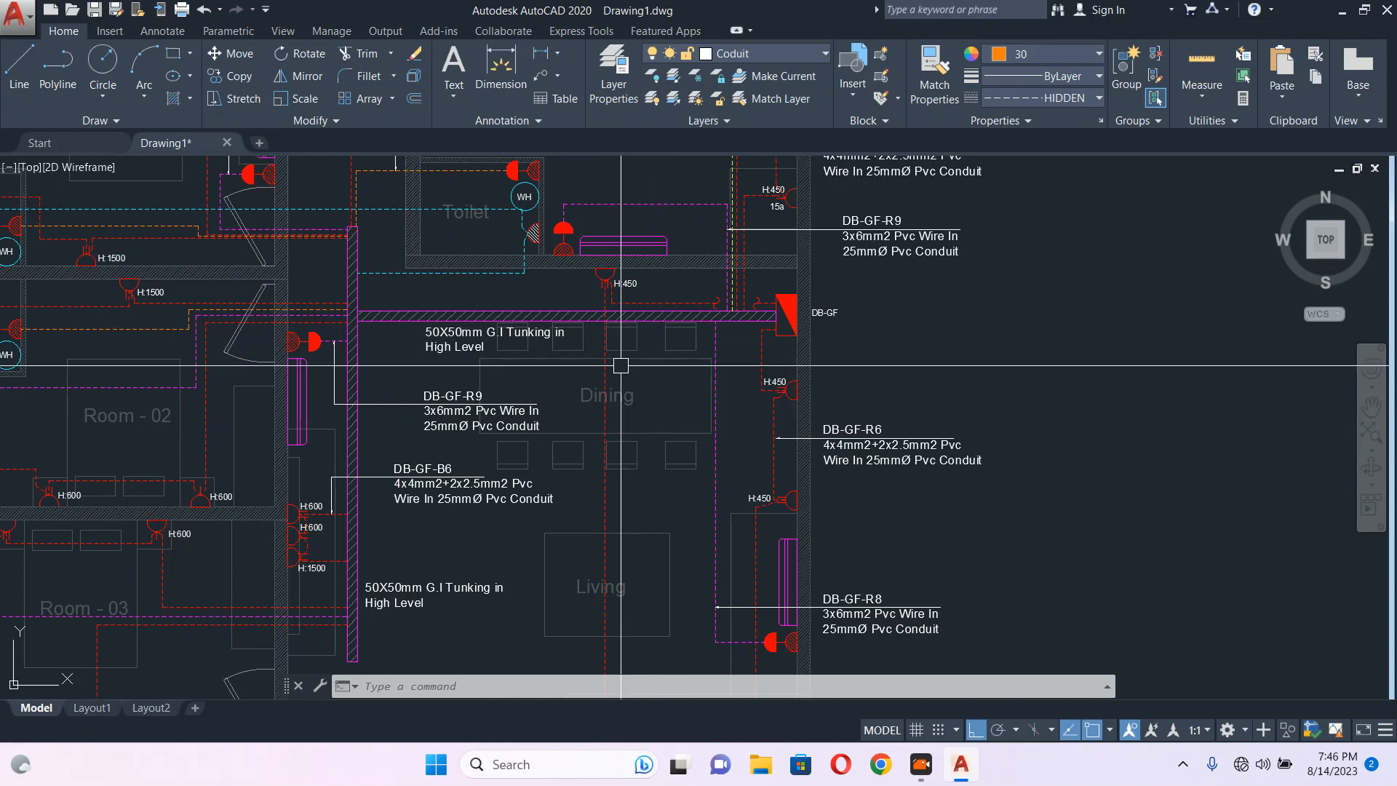
scroll(666, 421, "down", 2)
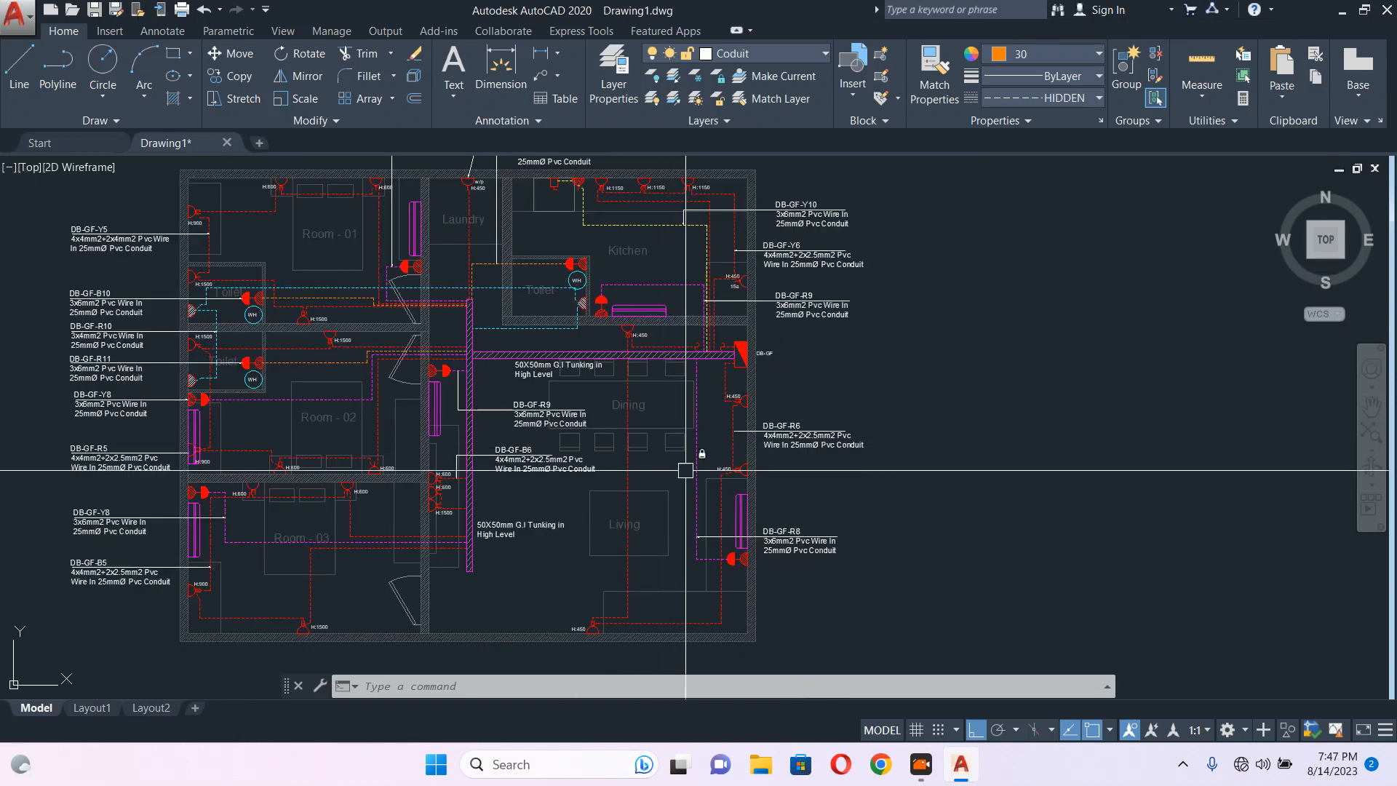
scroll(394, 416, "up", 2)
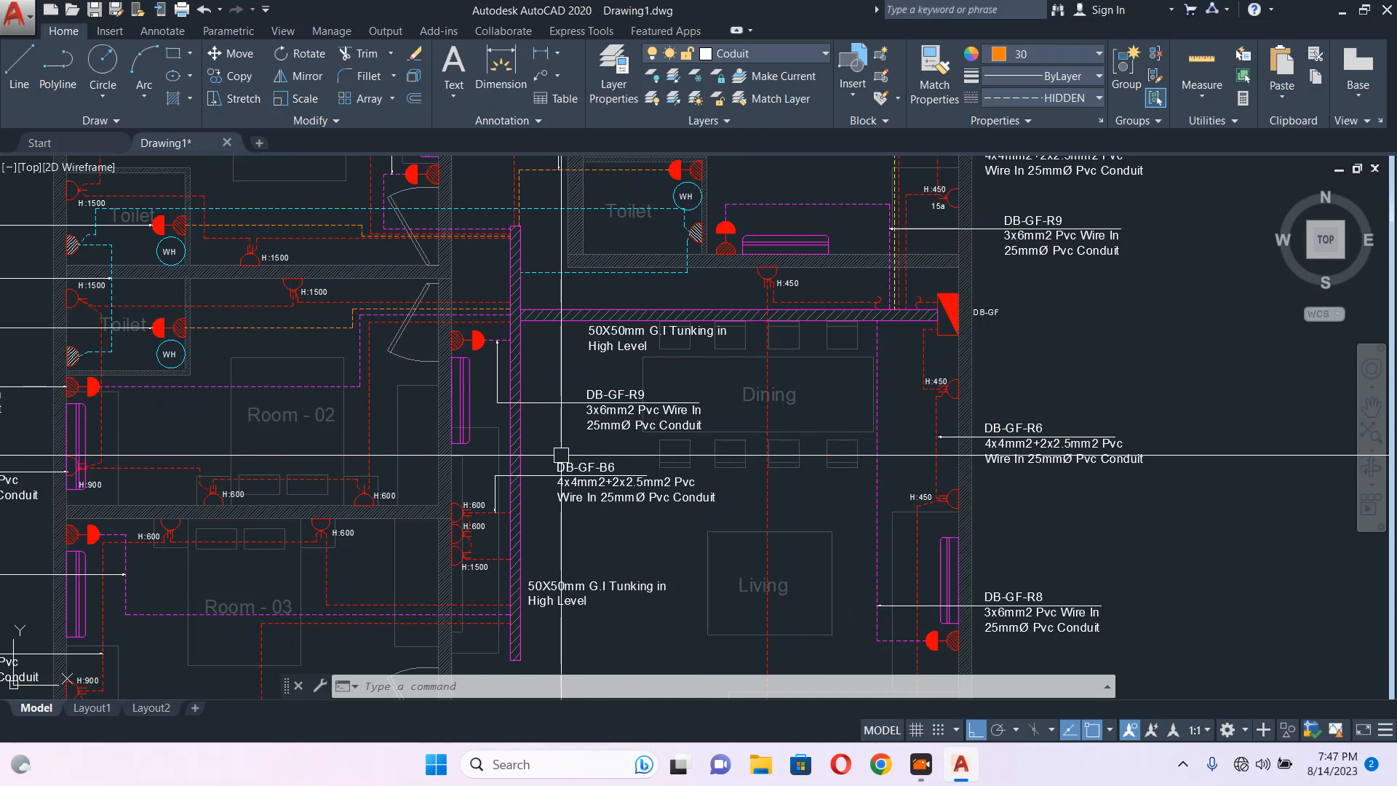
middle_click_drag(659, 465, 585, 372)
mouse_move(683, 455)
middle_mouse_down()
mouse_move(488, 393)
mouse_move(548, 408)
mouse_move(558, 431)
middle_mouse_up()
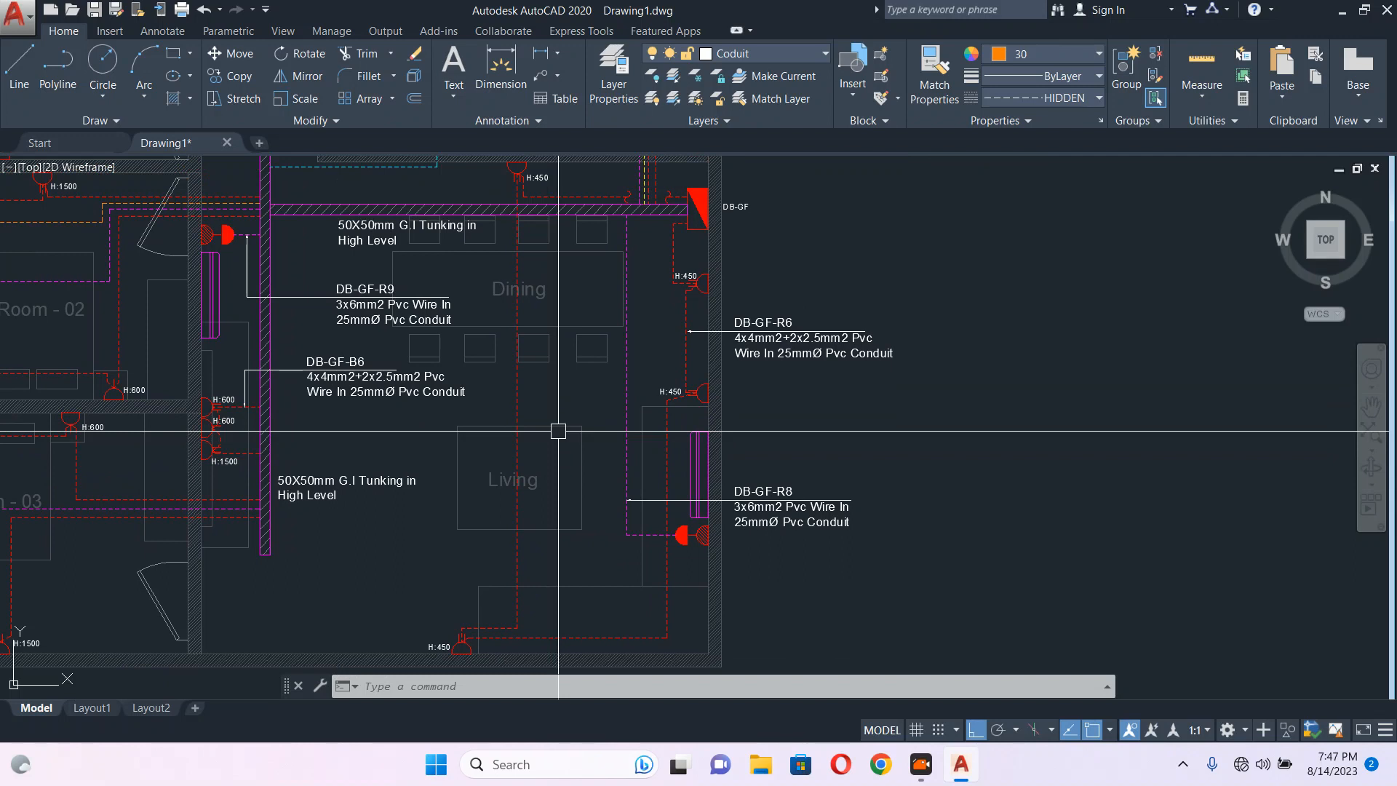
middle_click_drag(534, 509, 524, 379)
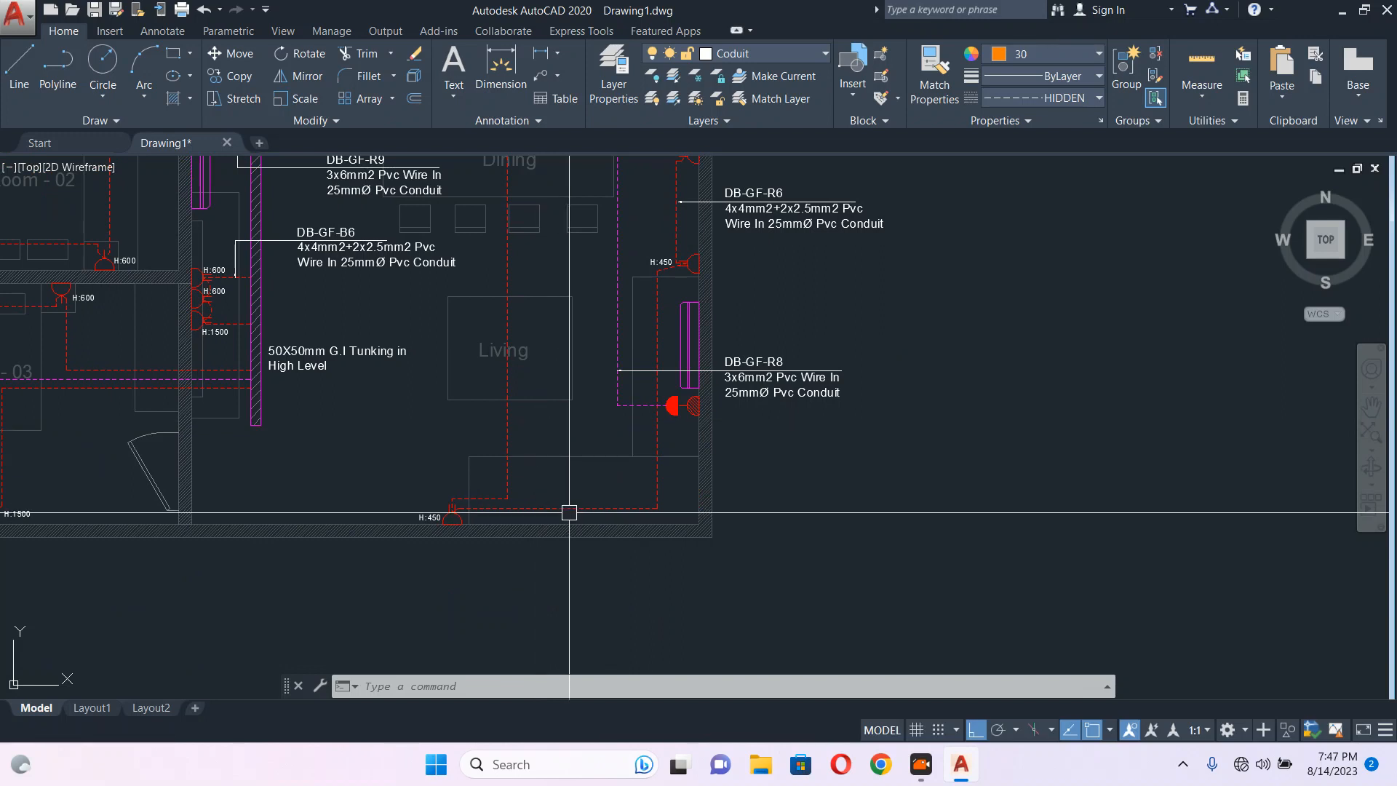
scroll(466, 513, "up", 4)
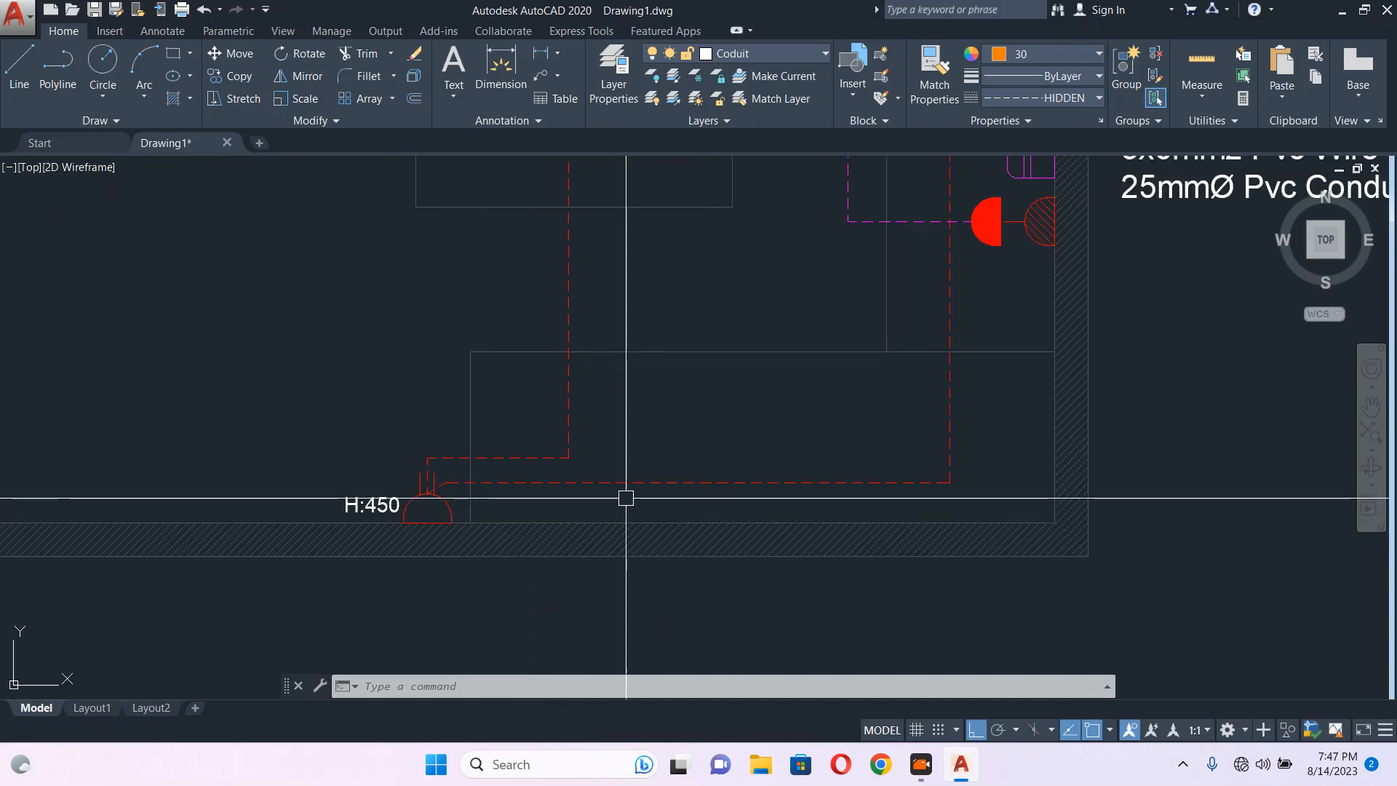
scroll(615, 393, "down", 4)
middle_click_drag(659, 382, 614, 548)
scroll(646, 558, "down", 6)
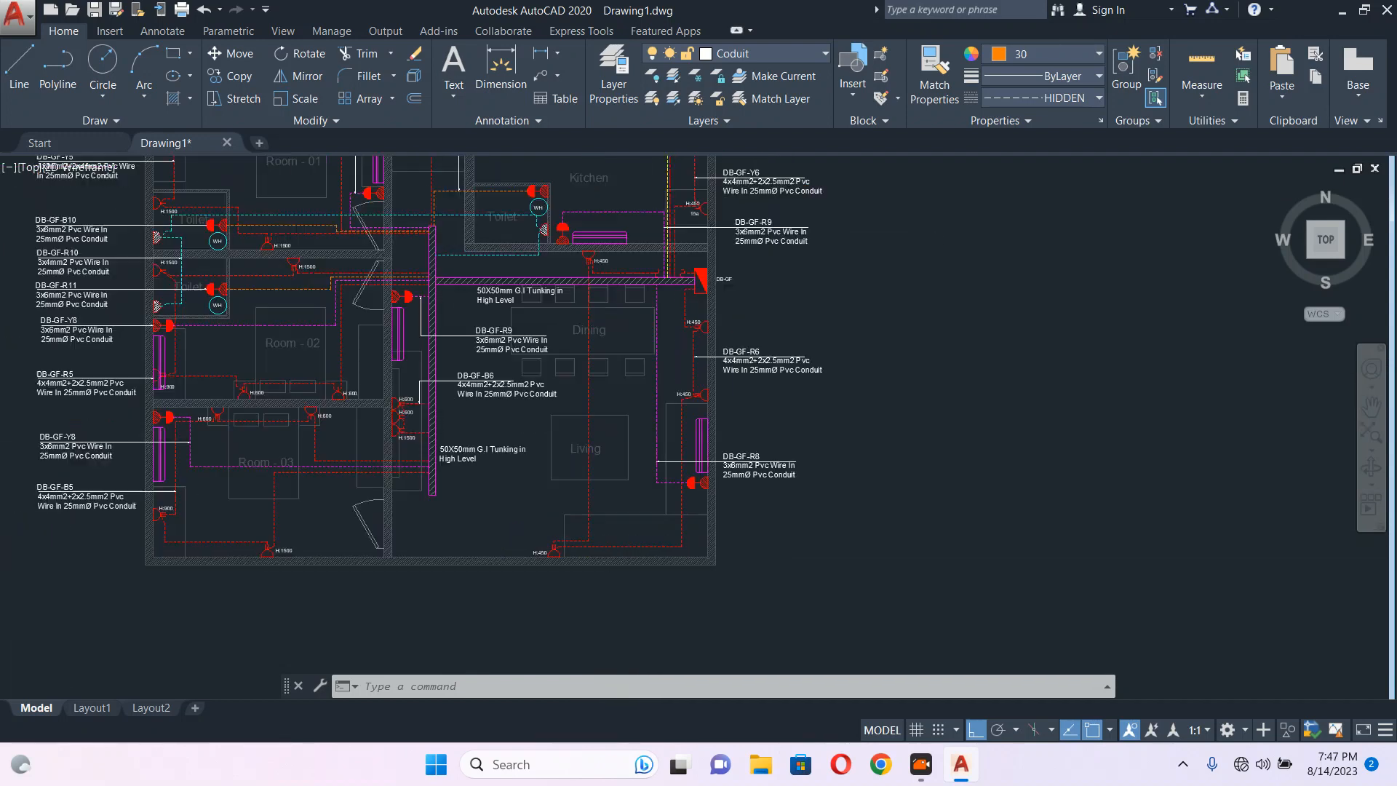
scroll(623, 559, "up", 8)
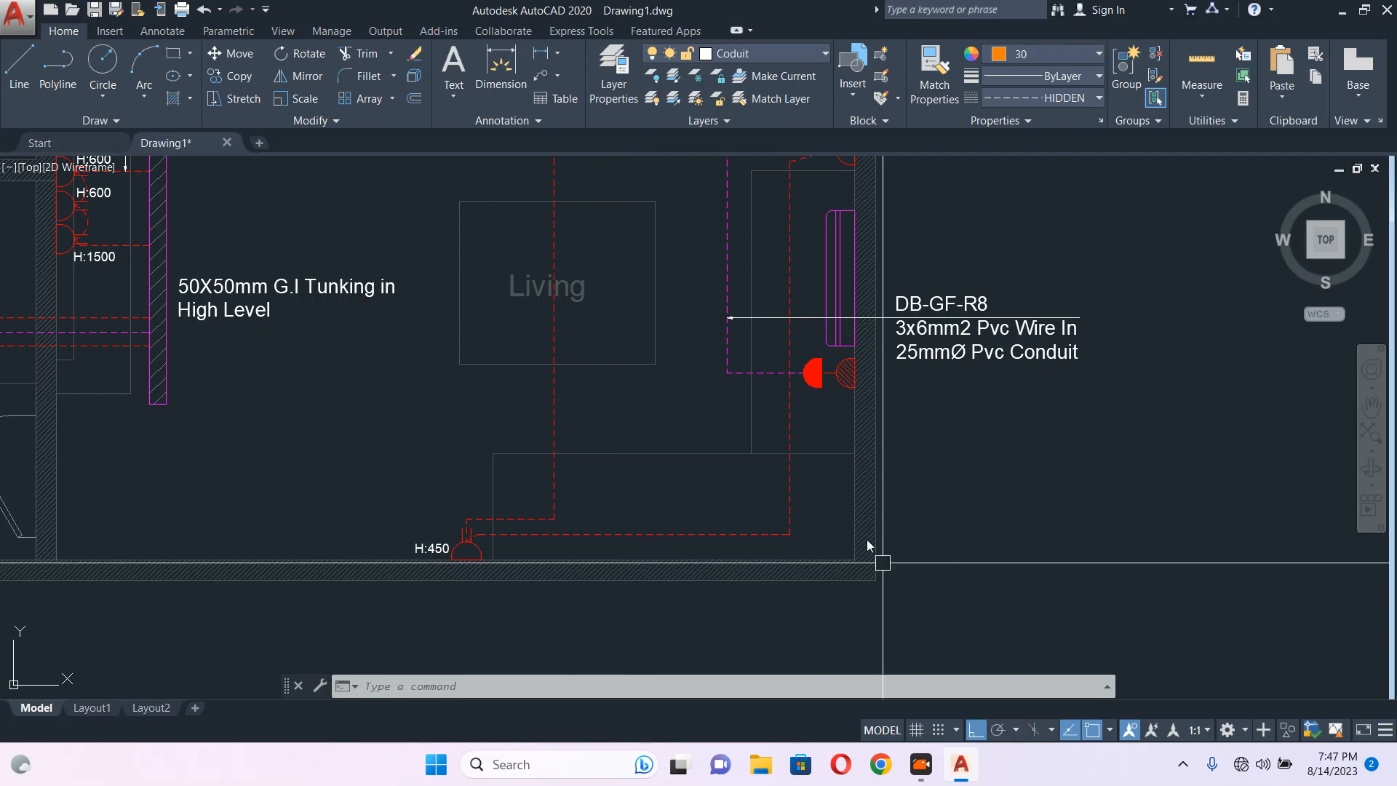
scroll(637, 394, "down", 6)
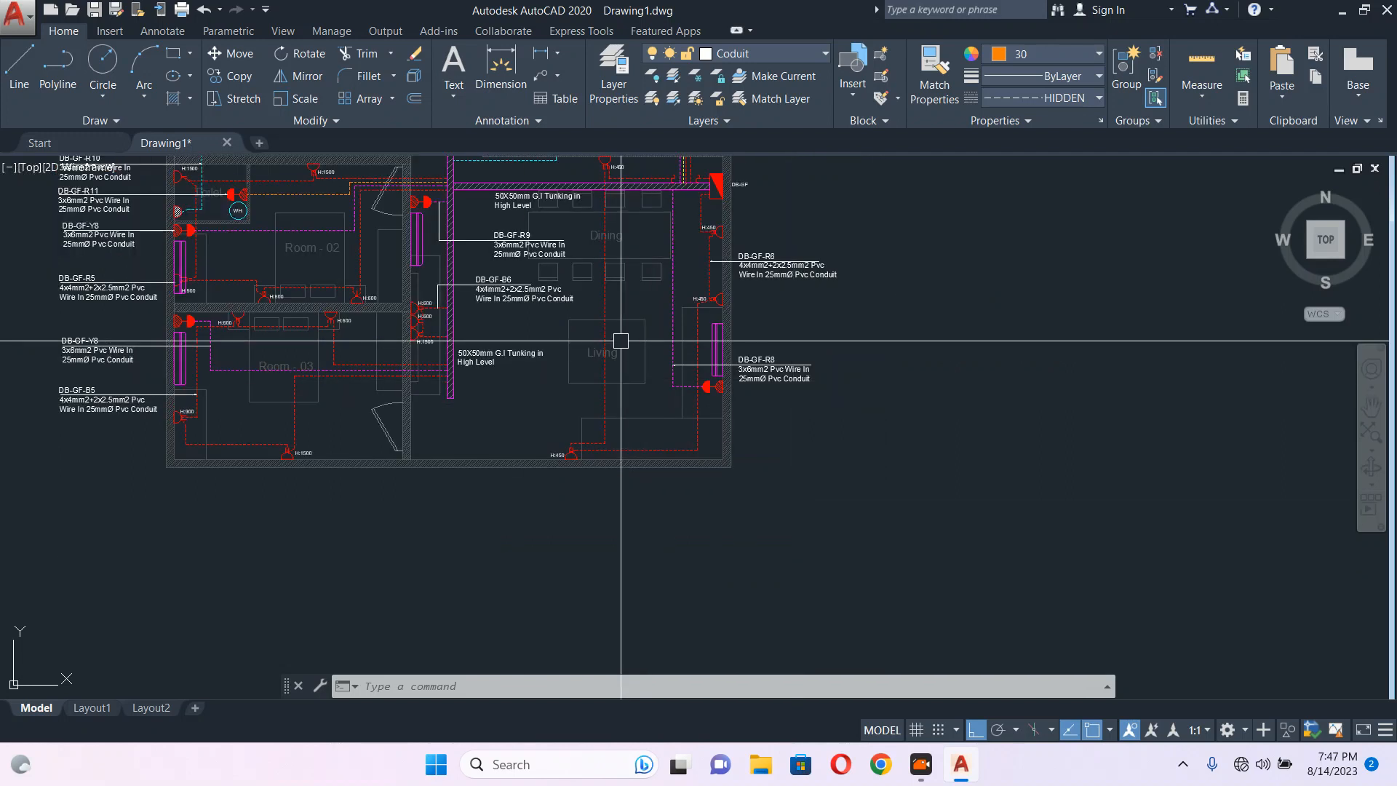
Inspect the junction of the high-level 50X50mm G.I trunking beside the dining room and the conduits entering it, within the whole plan.
scroll(568, 436, "down", 2)
scroll(569, 436, "up", 2)
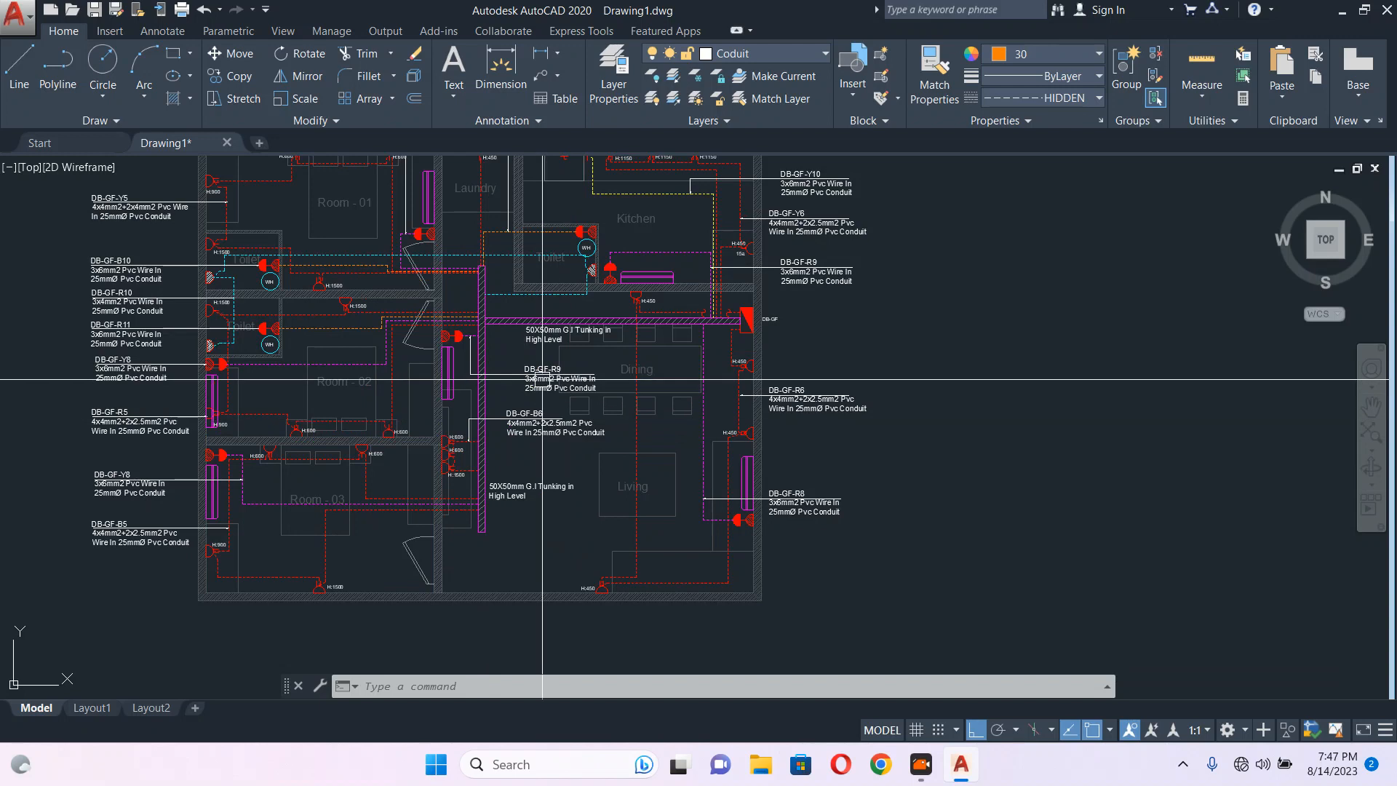
middle_click_drag(422, 319, 427, 379)
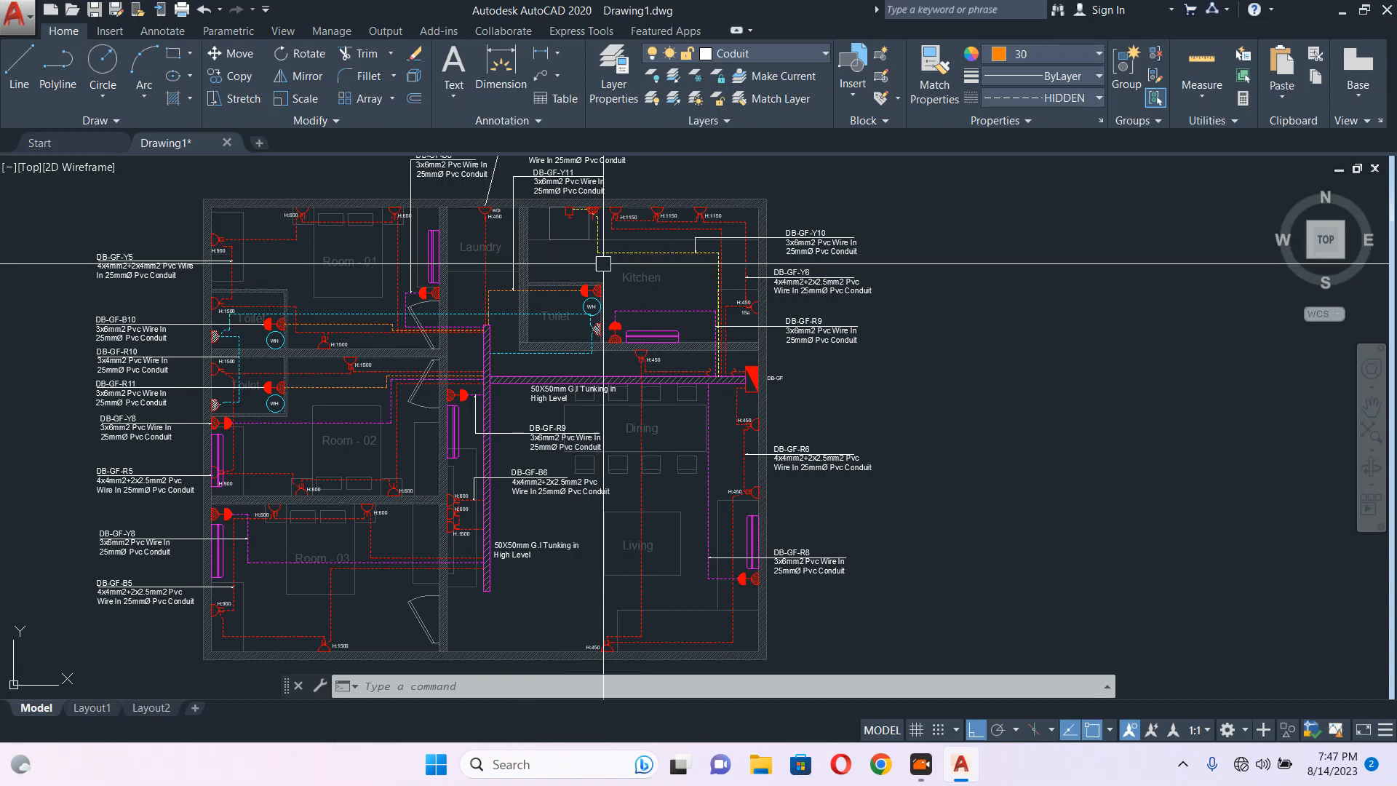
middle_click_drag(628, 369, 592, 306)
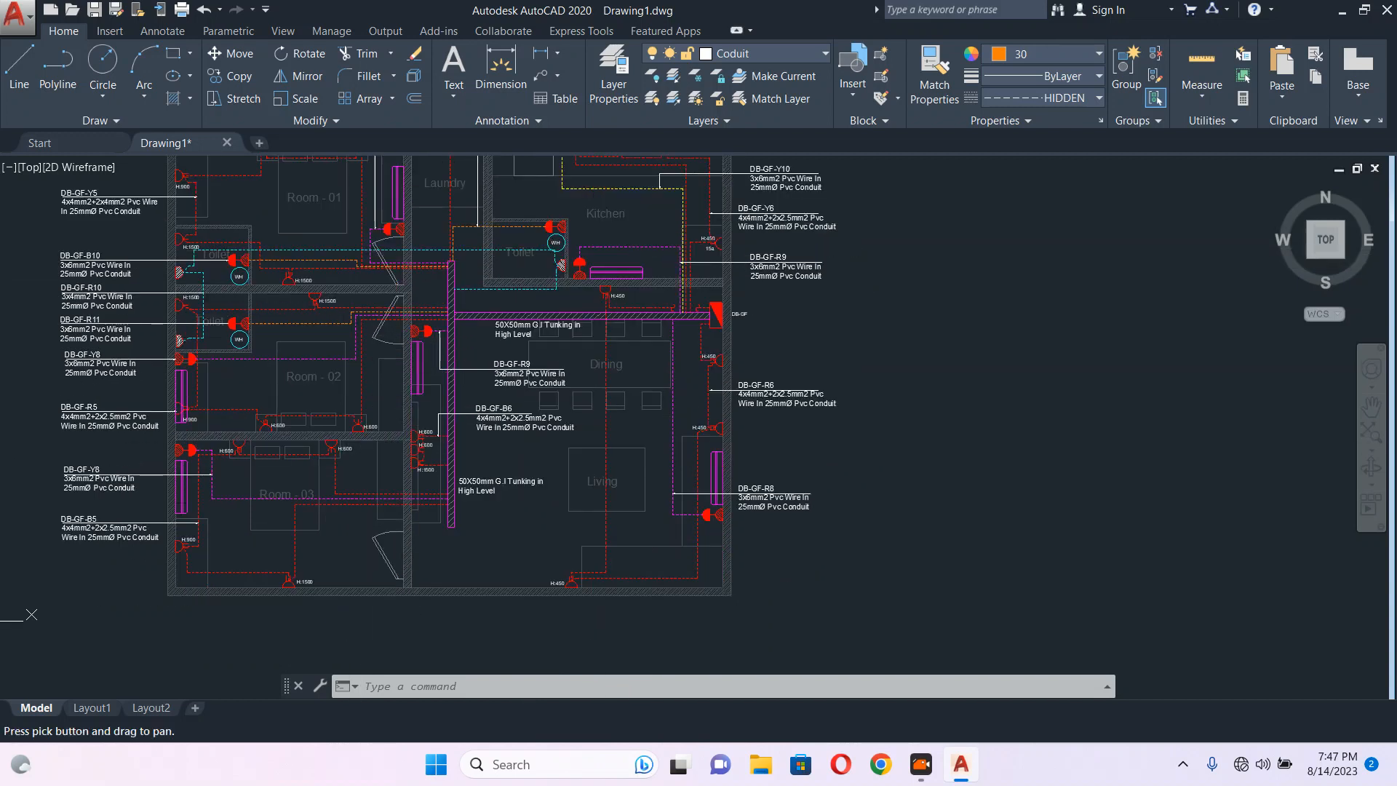
scroll(454, 299, "up", 4)
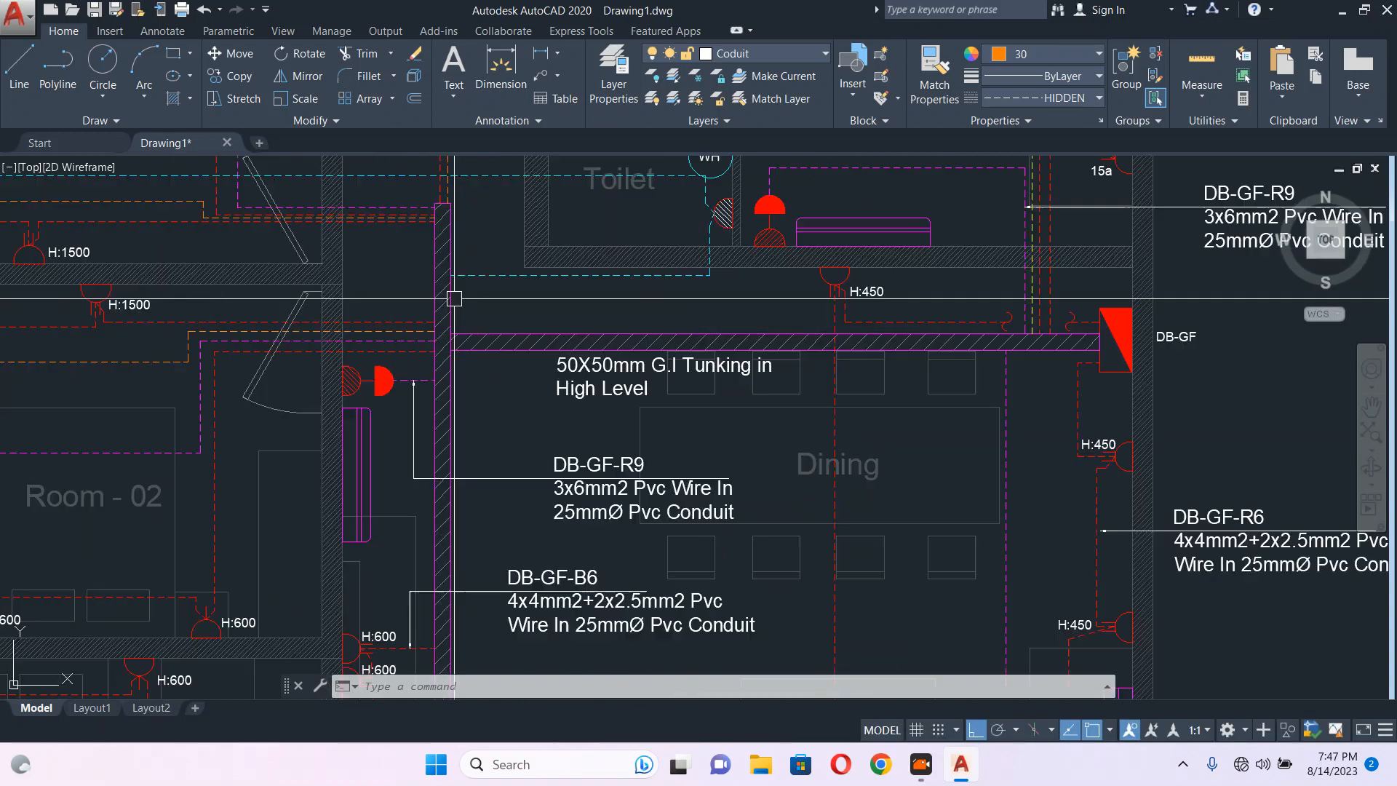
scroll(454, 298, "down", 2)
scroll(501, 364, "up", 2)
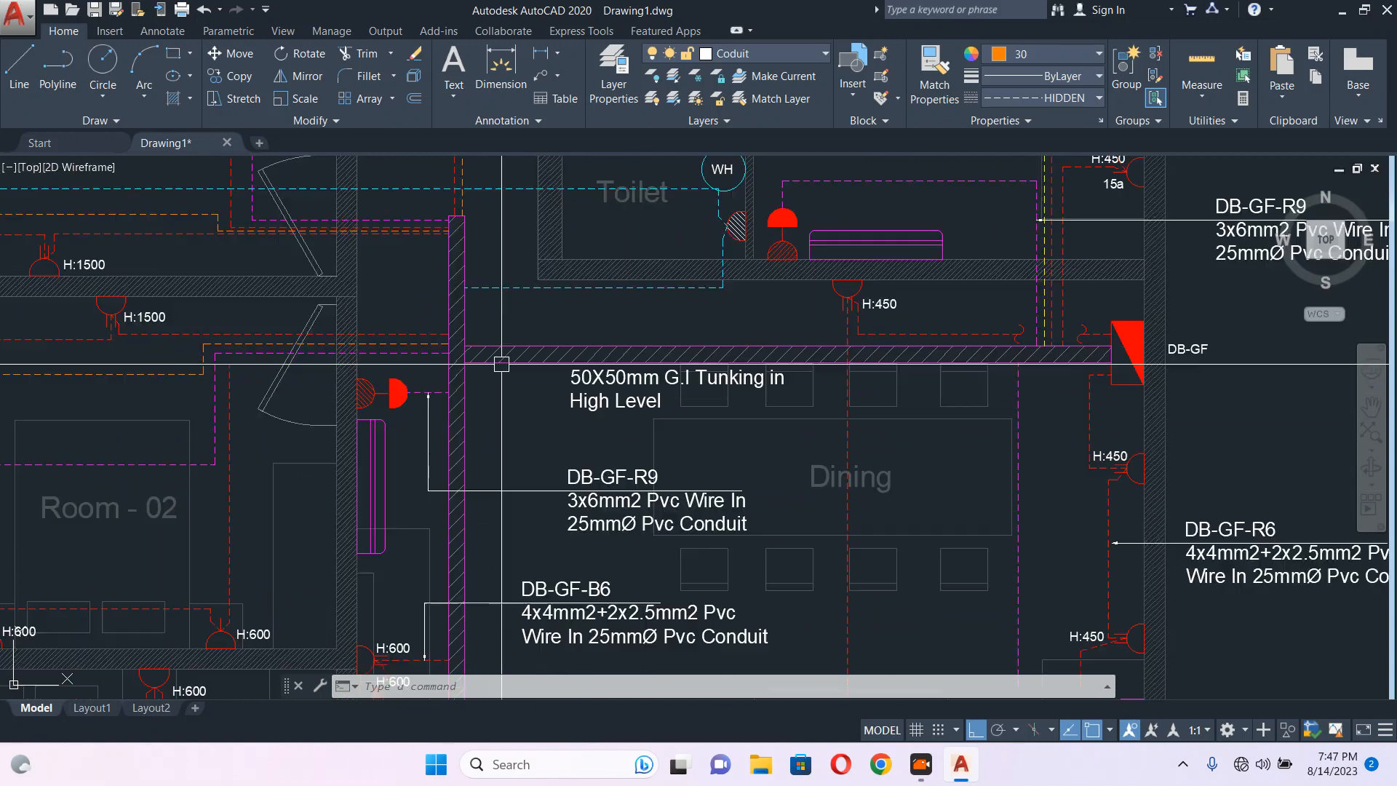
scroll(501, 364, "down", 2)
scroll(498, 357, "up", 4)
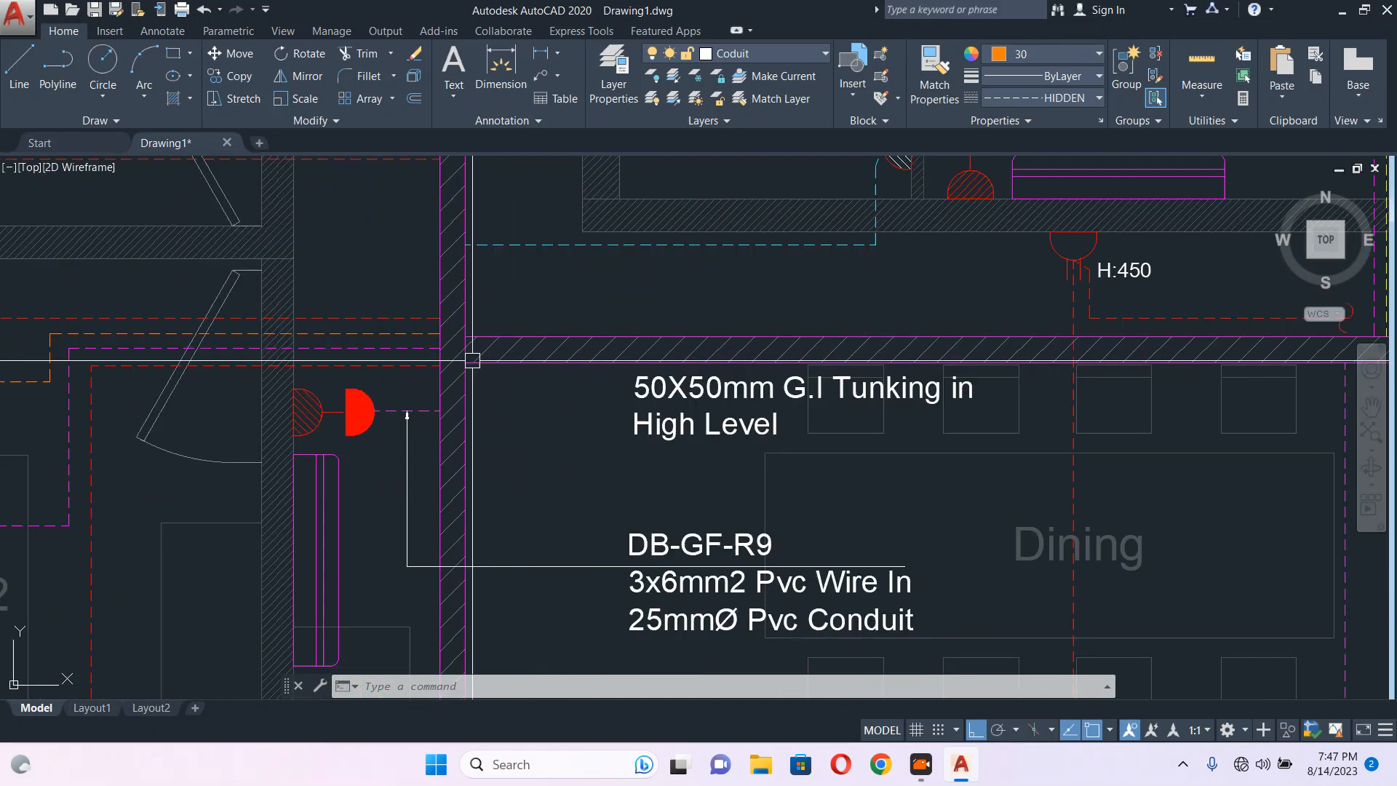
scroll(564, 367, "down", 2)
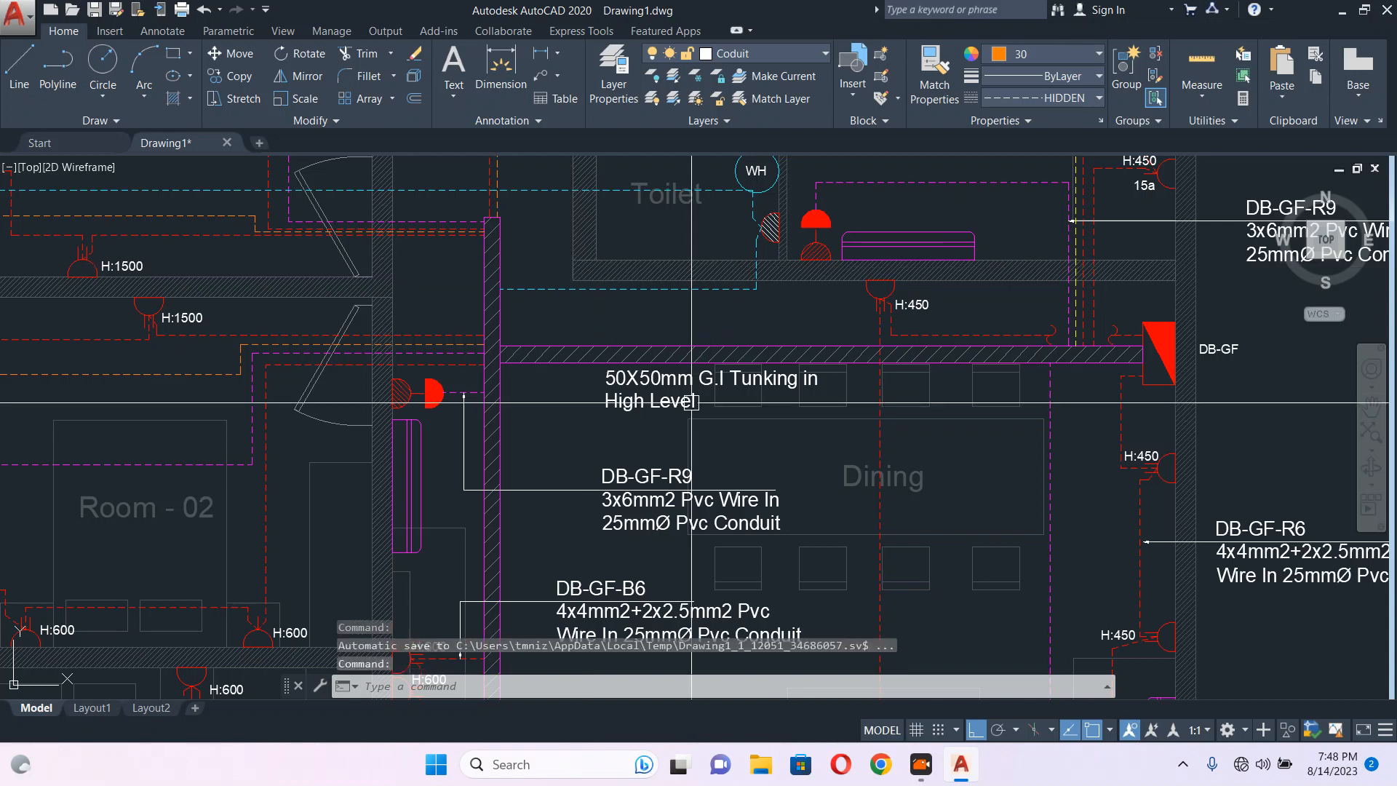
scroll(645, 400, "down", 4)
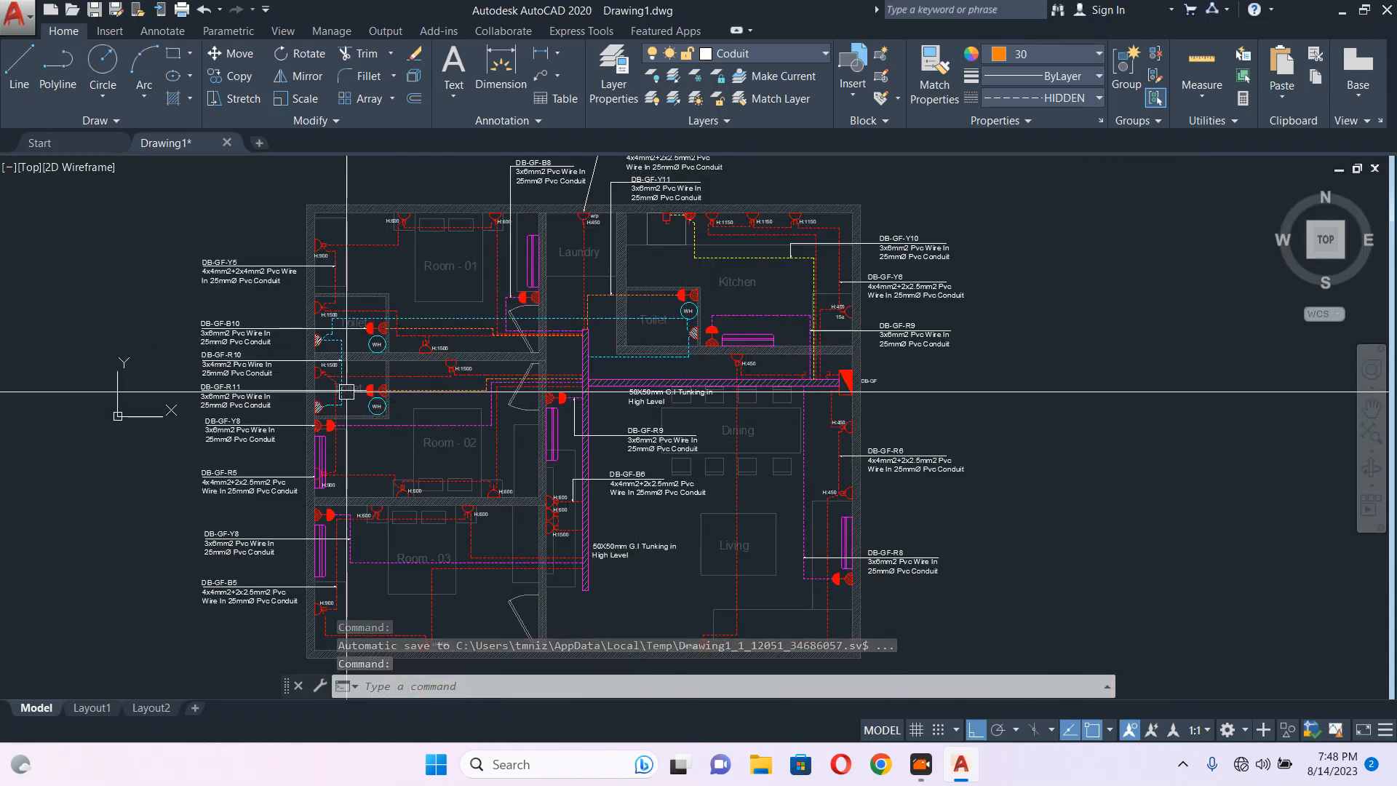
Examine the water-heater outlets in the two toilets beside Room - 01 and Room - 02 and their conduits towards the central trunking.
scroll(348, 393, "up", 2)
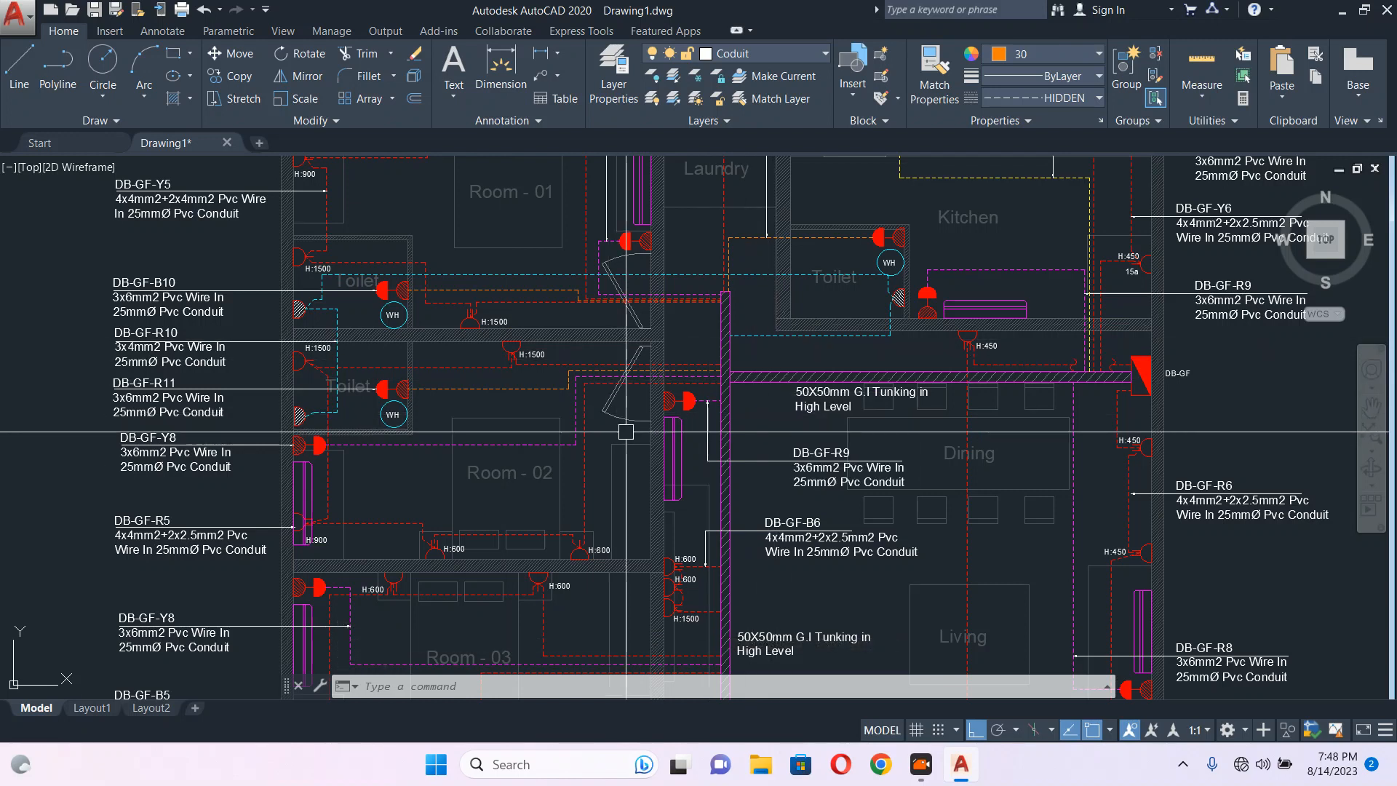
scroll(324, 263, "up", 5)
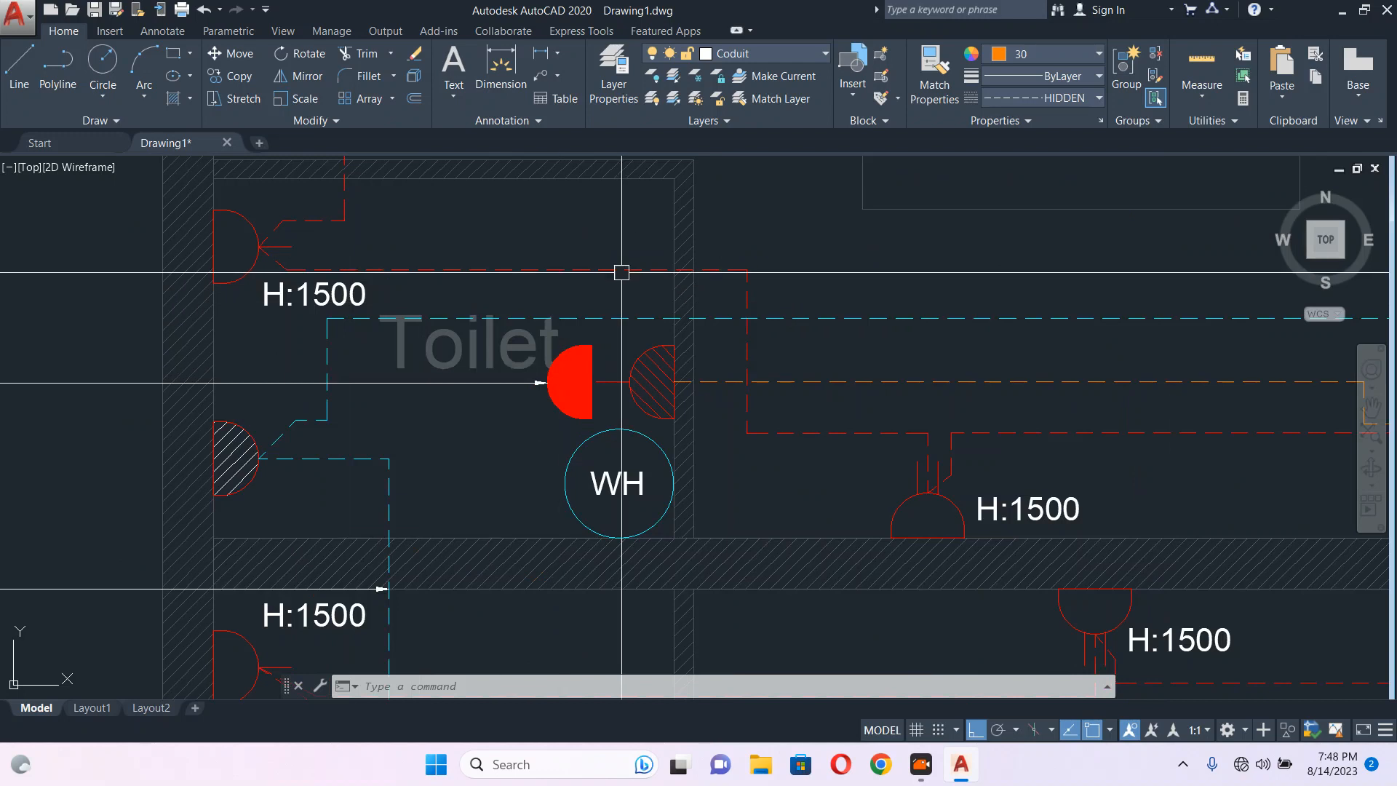
scroll(621, 272, "down", 3)
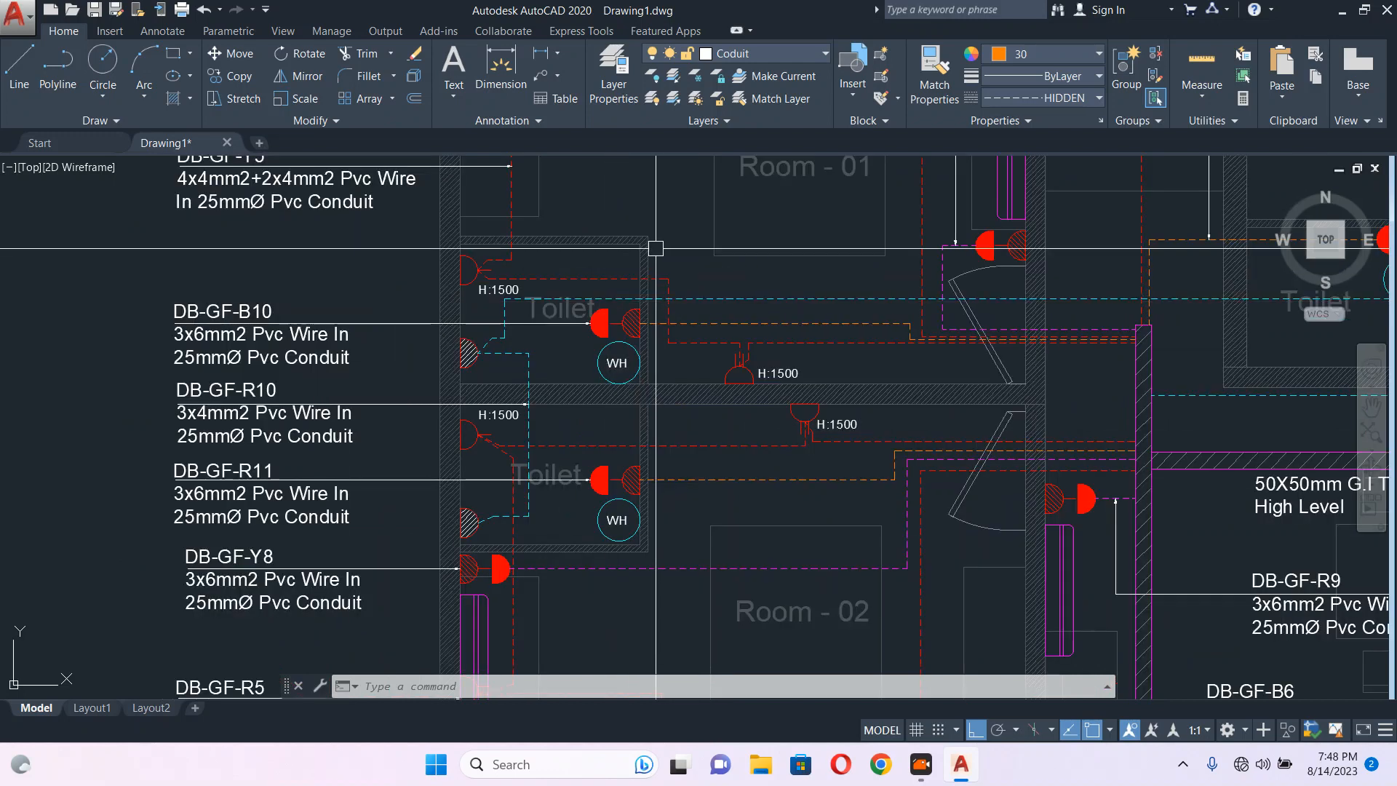
scroll(637, 282, "up", 4)
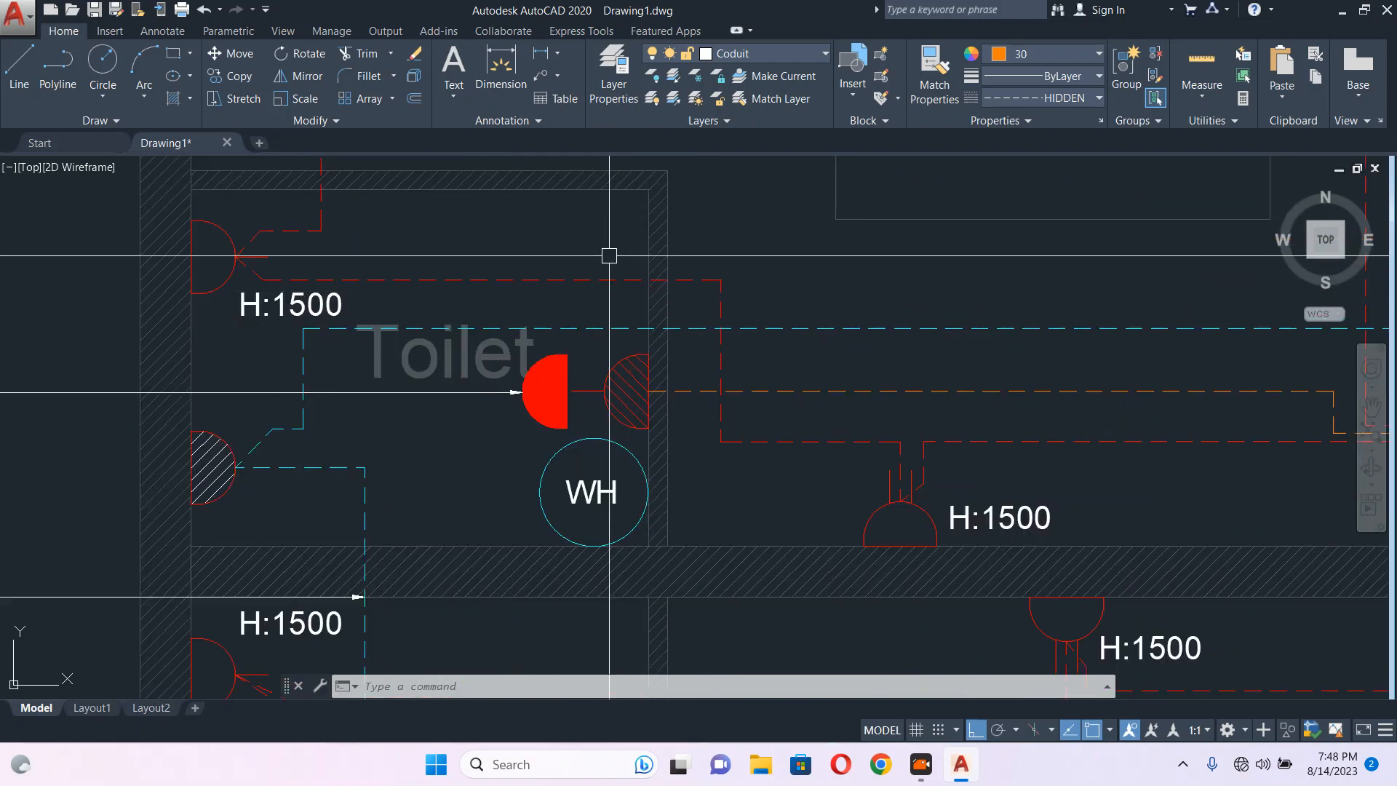
scroll(612, 284, "down", 2)
middle_click_drag(1010, 358, 740, 399)
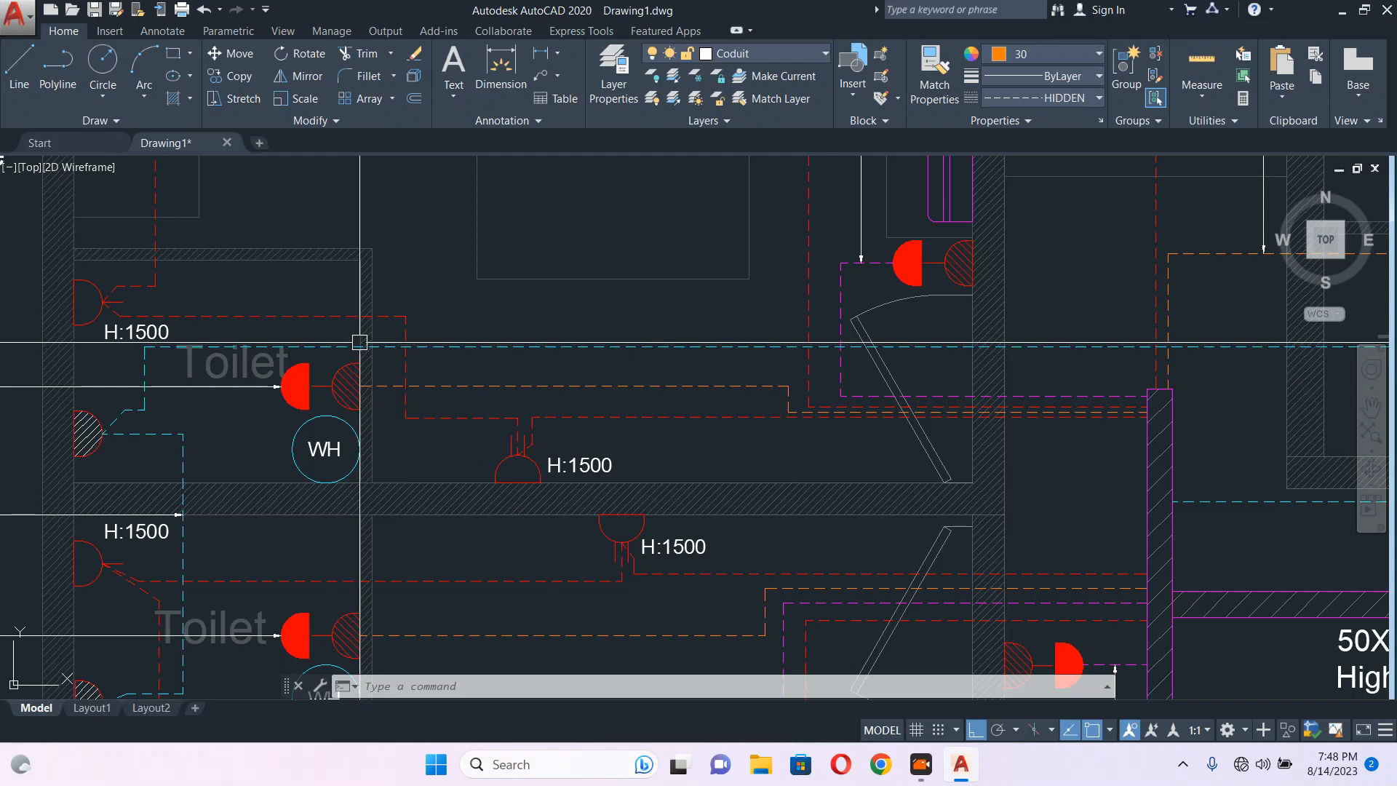
scroll(360, 341, "down", 8)
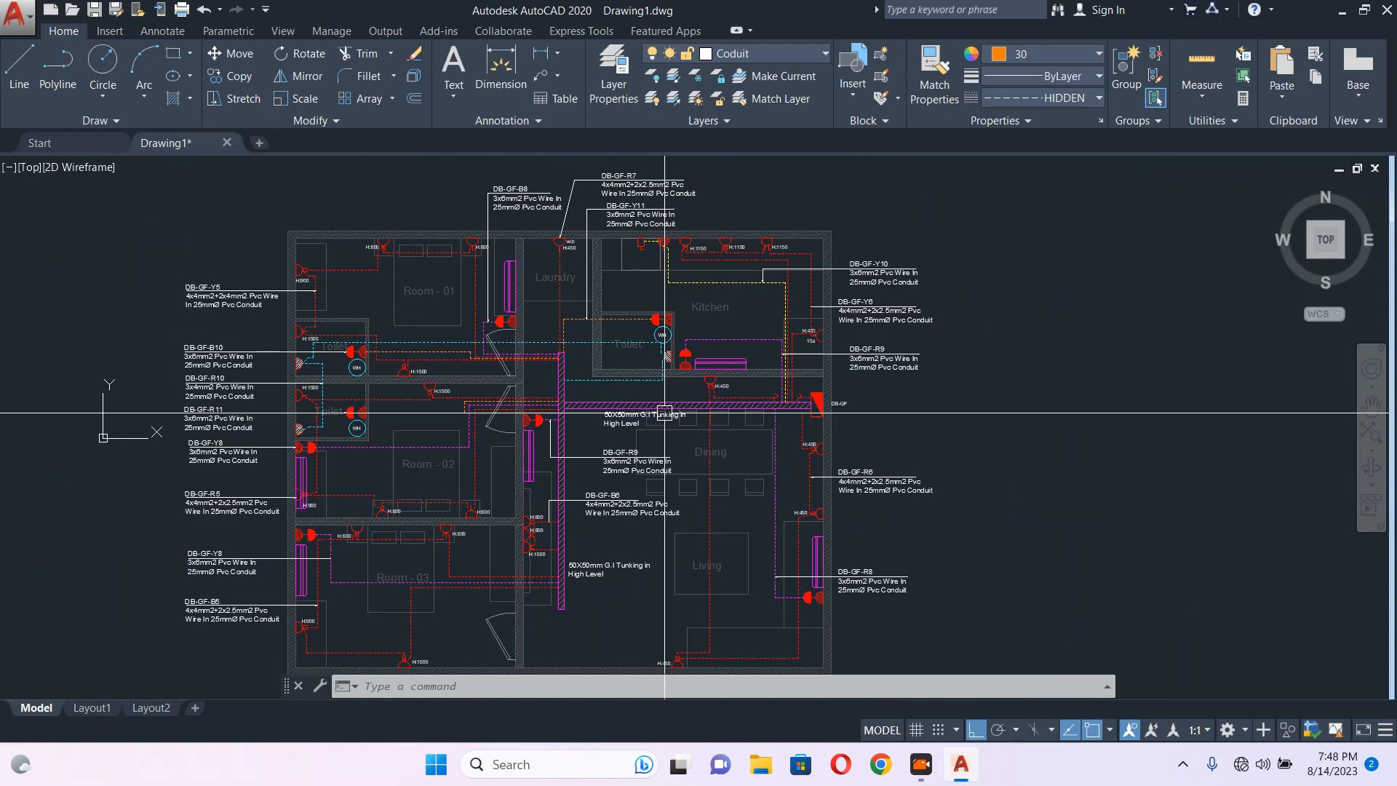
scroll(363, 354, "up", 4)
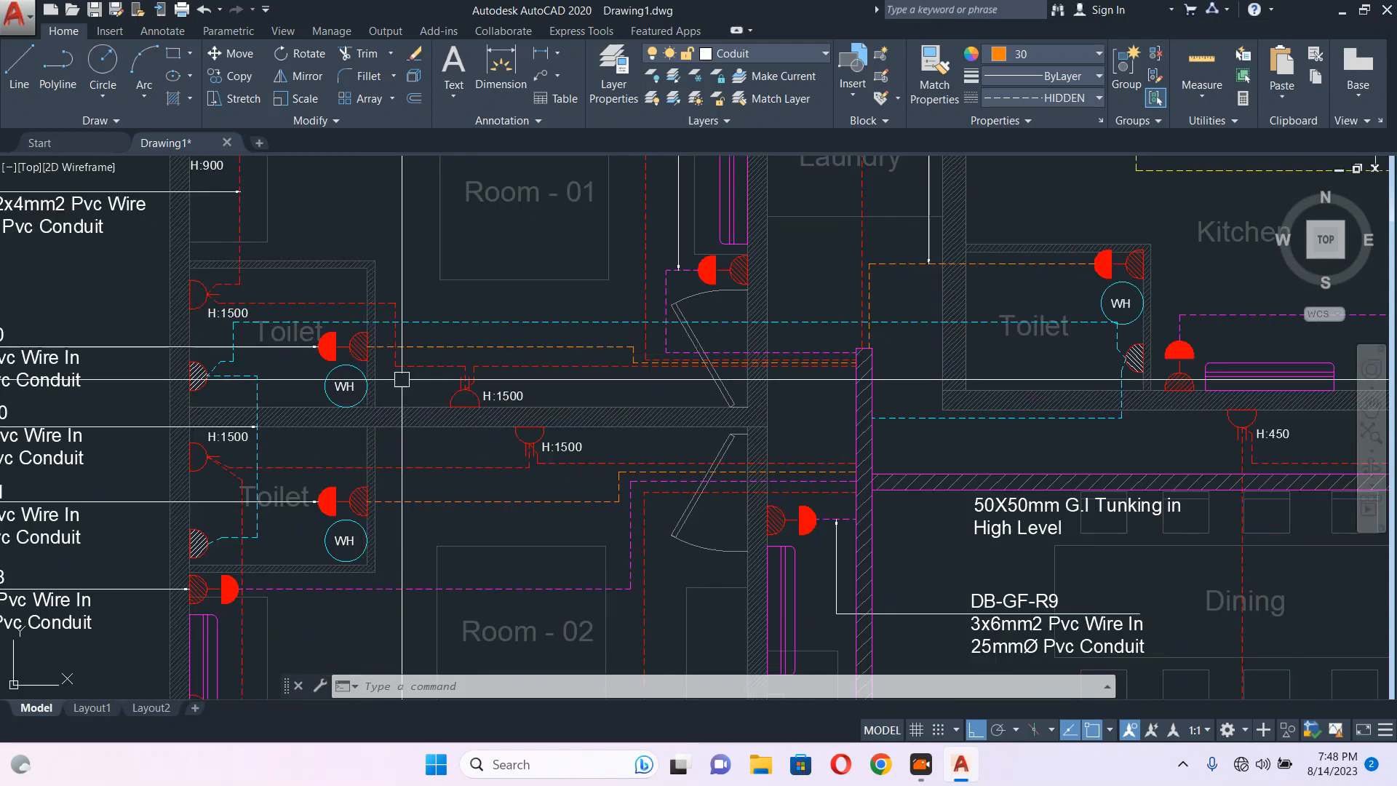
scroll(401, 364, "down", 4)
scroll(361, 342, "up", 2)
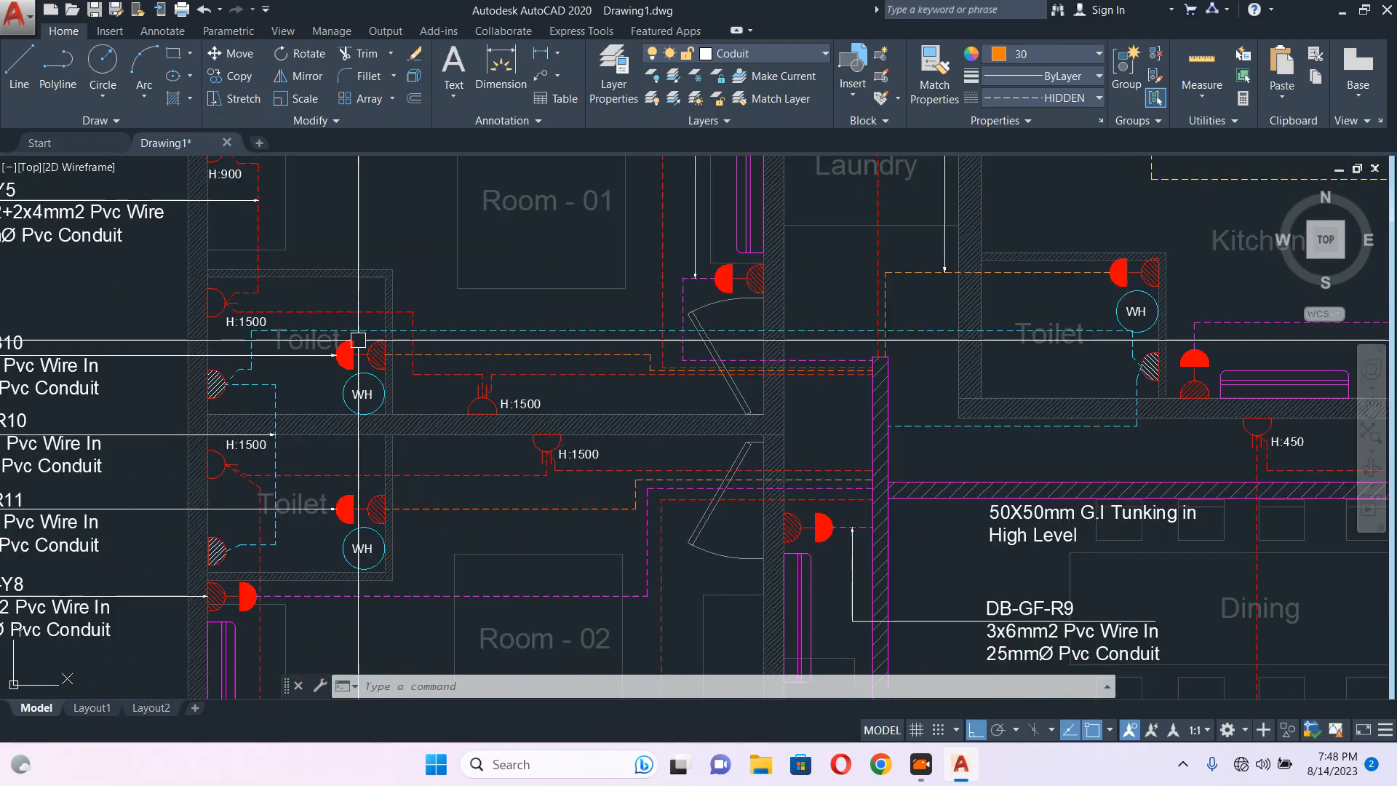
Inspect the H:1500 socket on the upper toilet's west wall and its red conduits in the DB-GF-Y5 circuit.
scroll(364, 280, "up", 4)
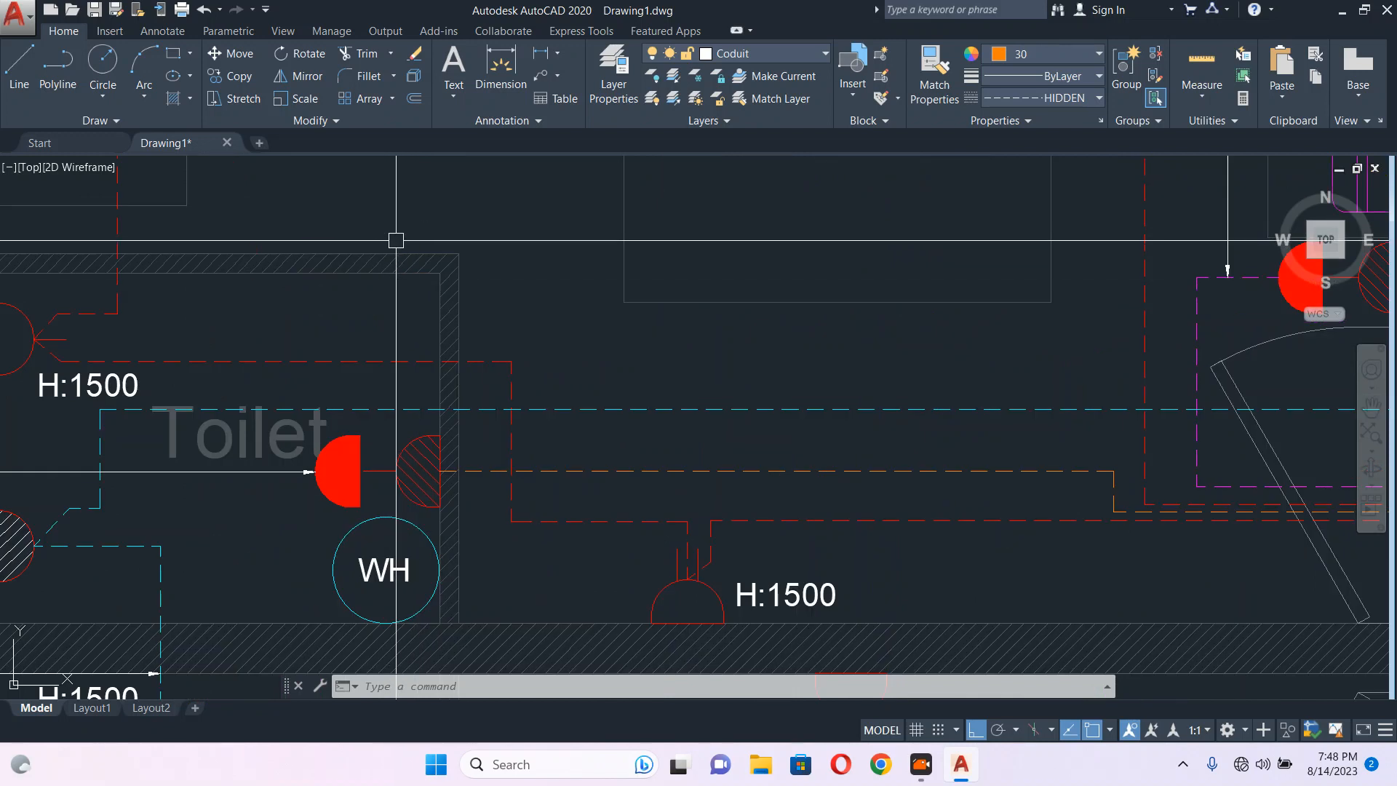
scroll(396, 296, "down", 4)
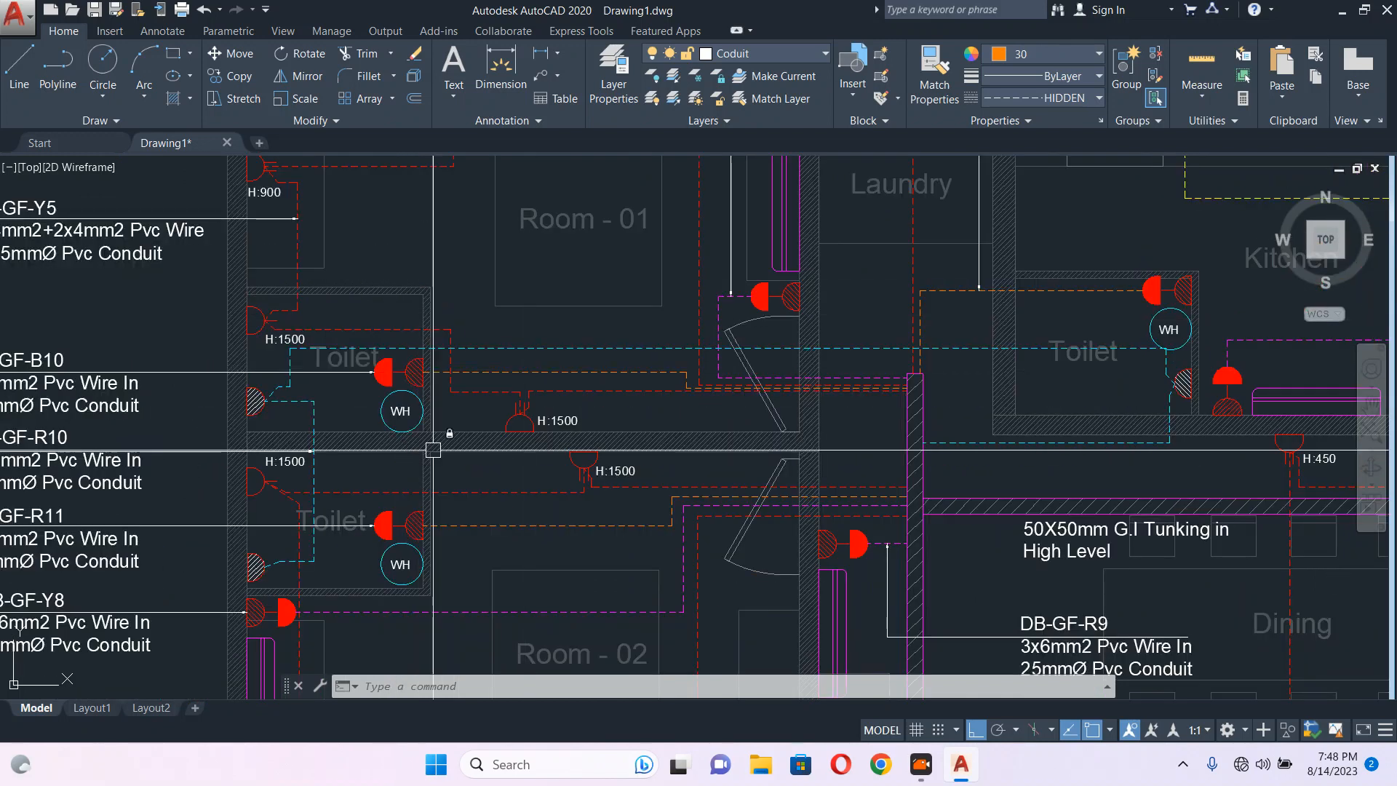
scroll(282, 369, "up", 2)
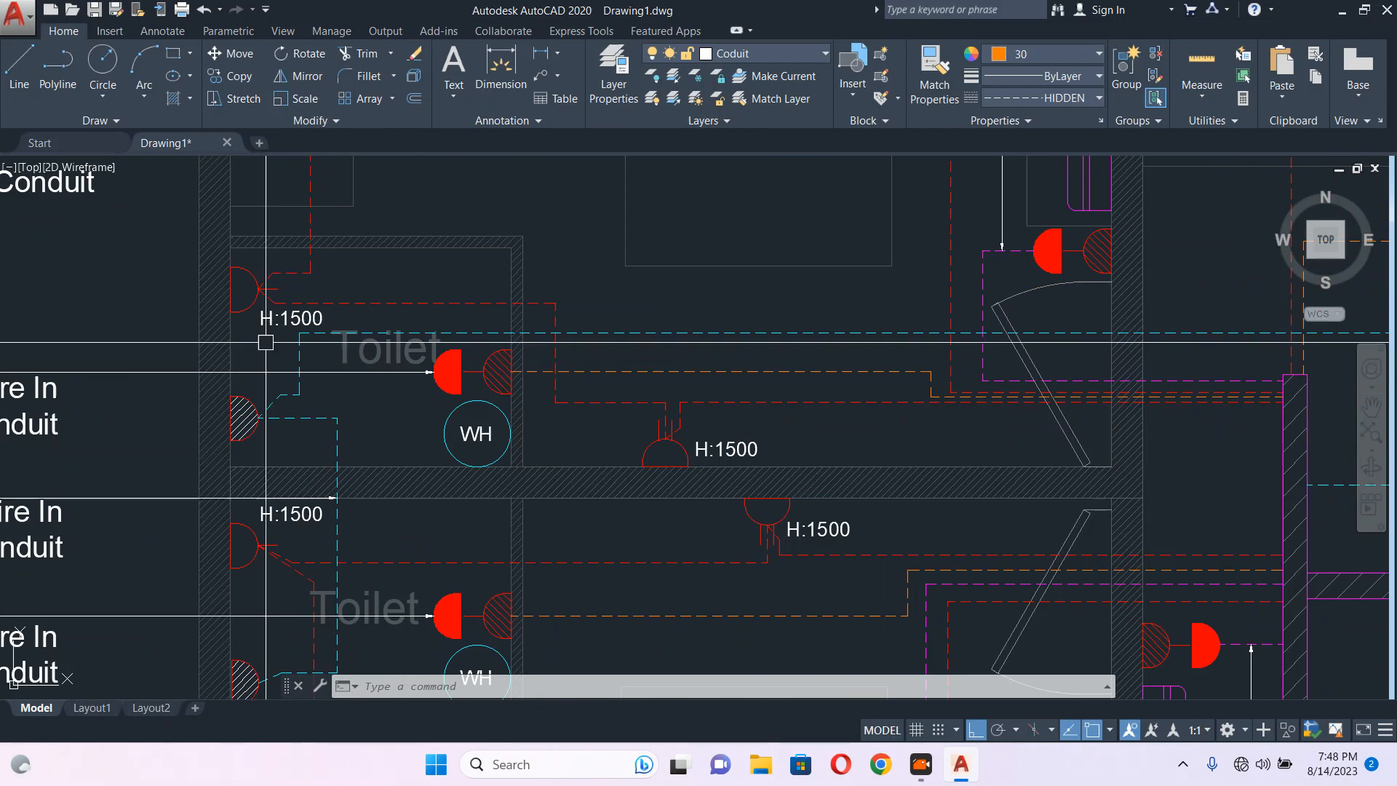
mouse_move(245, 370)
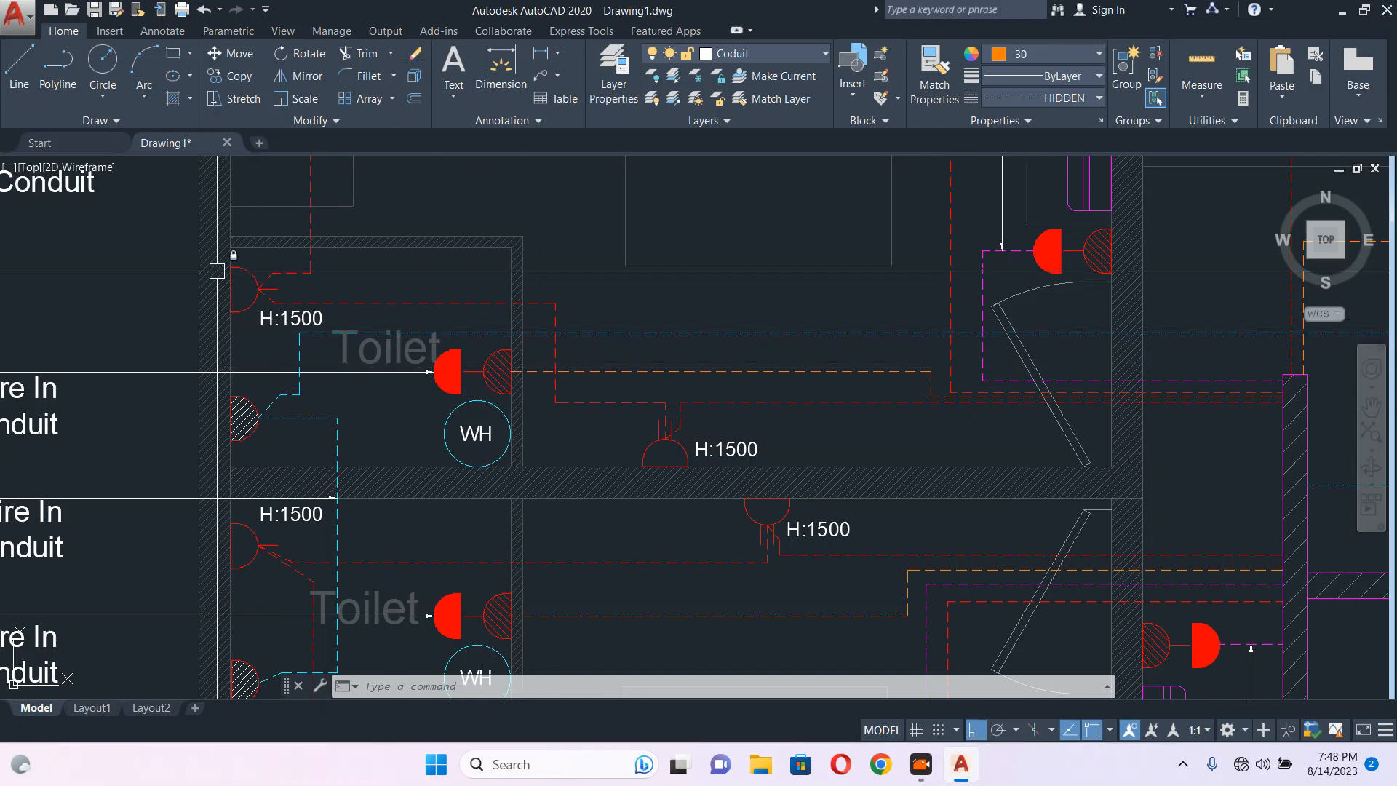
scroll(262, 318, "up", 4)
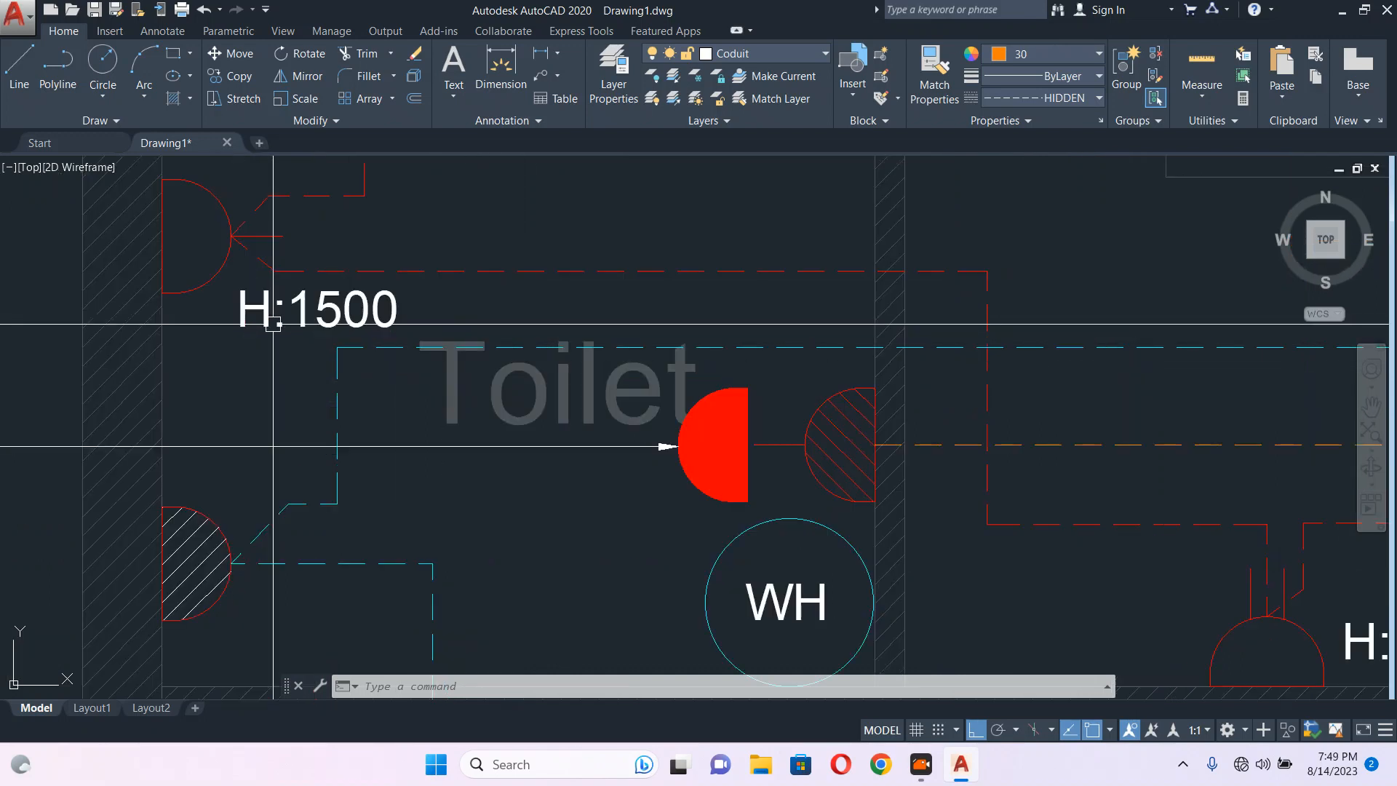
scroll(273, 324, "down", 3)
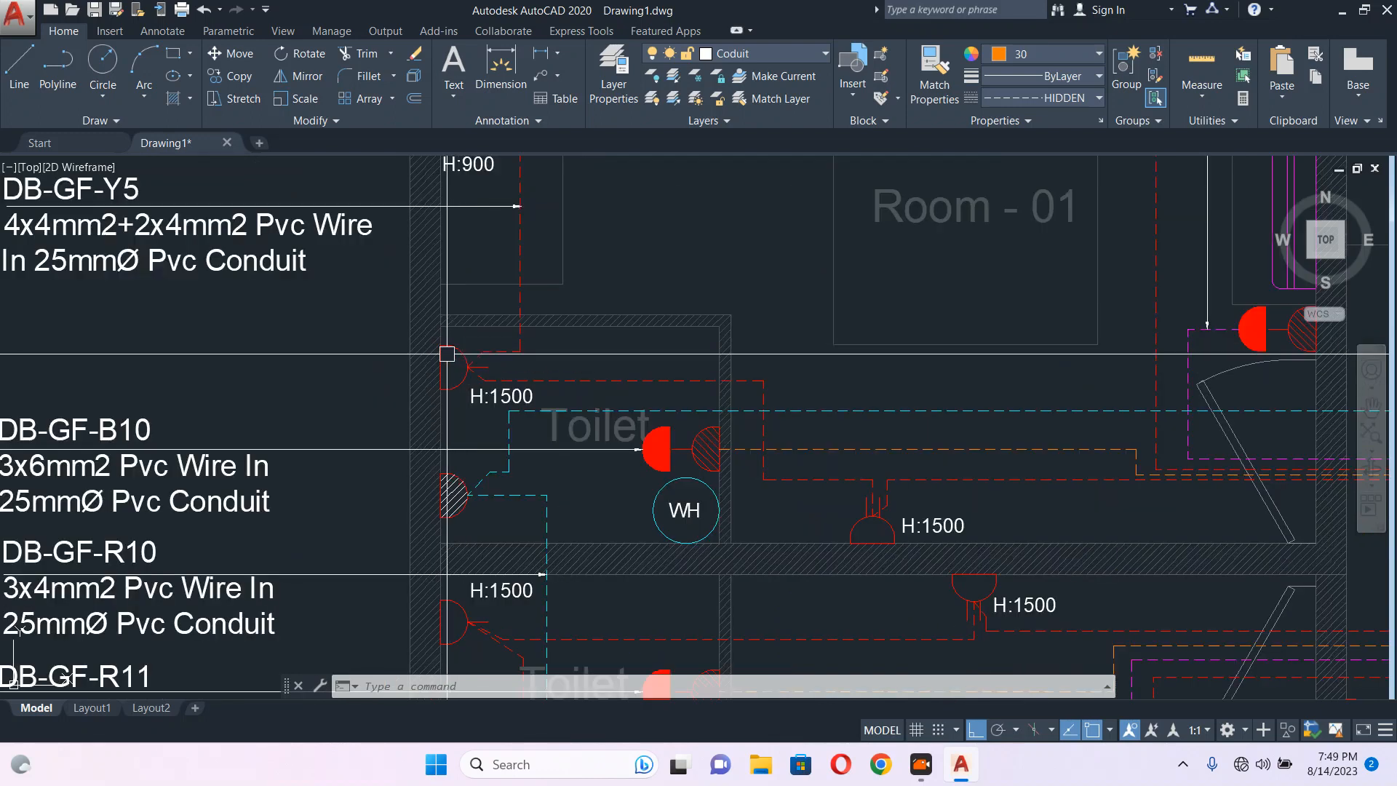
scroll(480, 378, "up", 4)
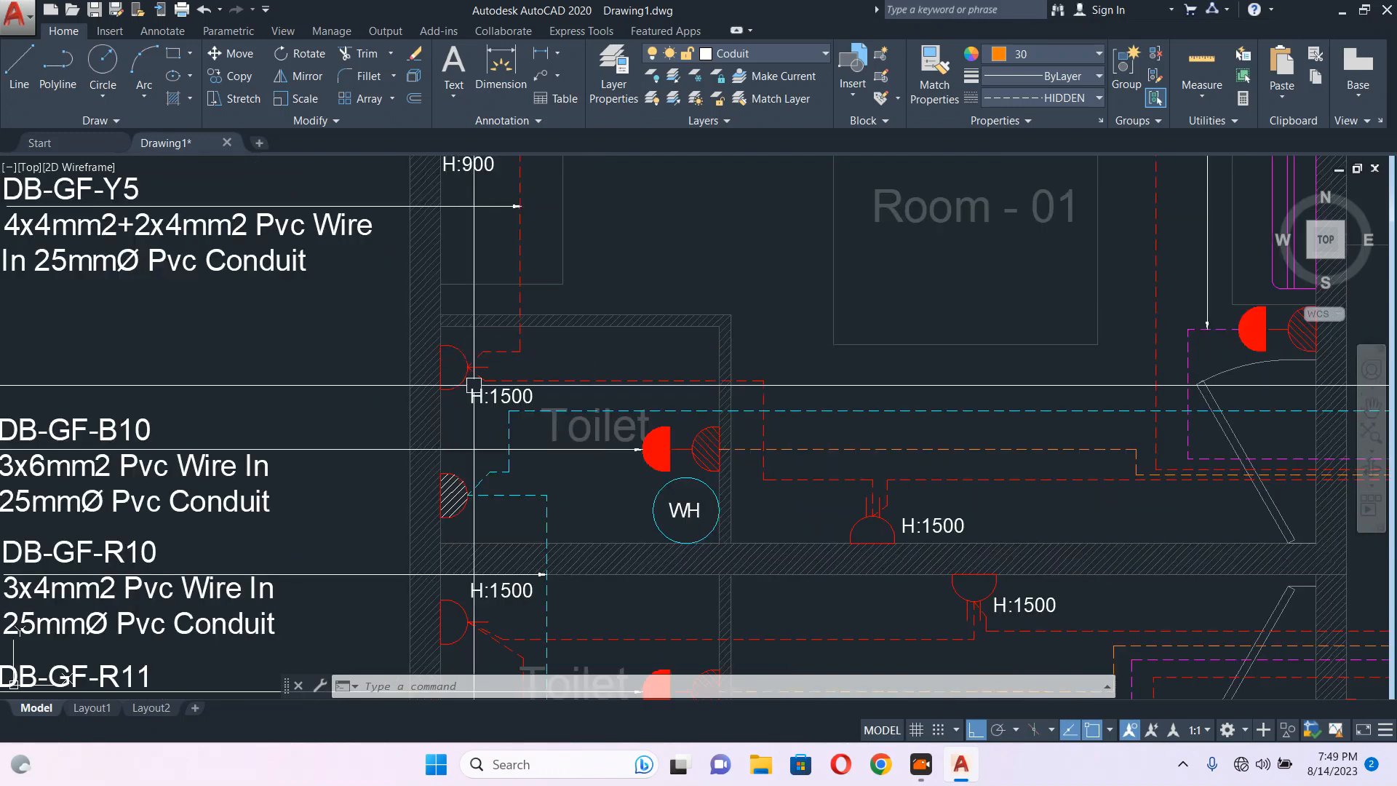
scroll(408, 393, "down", 4)
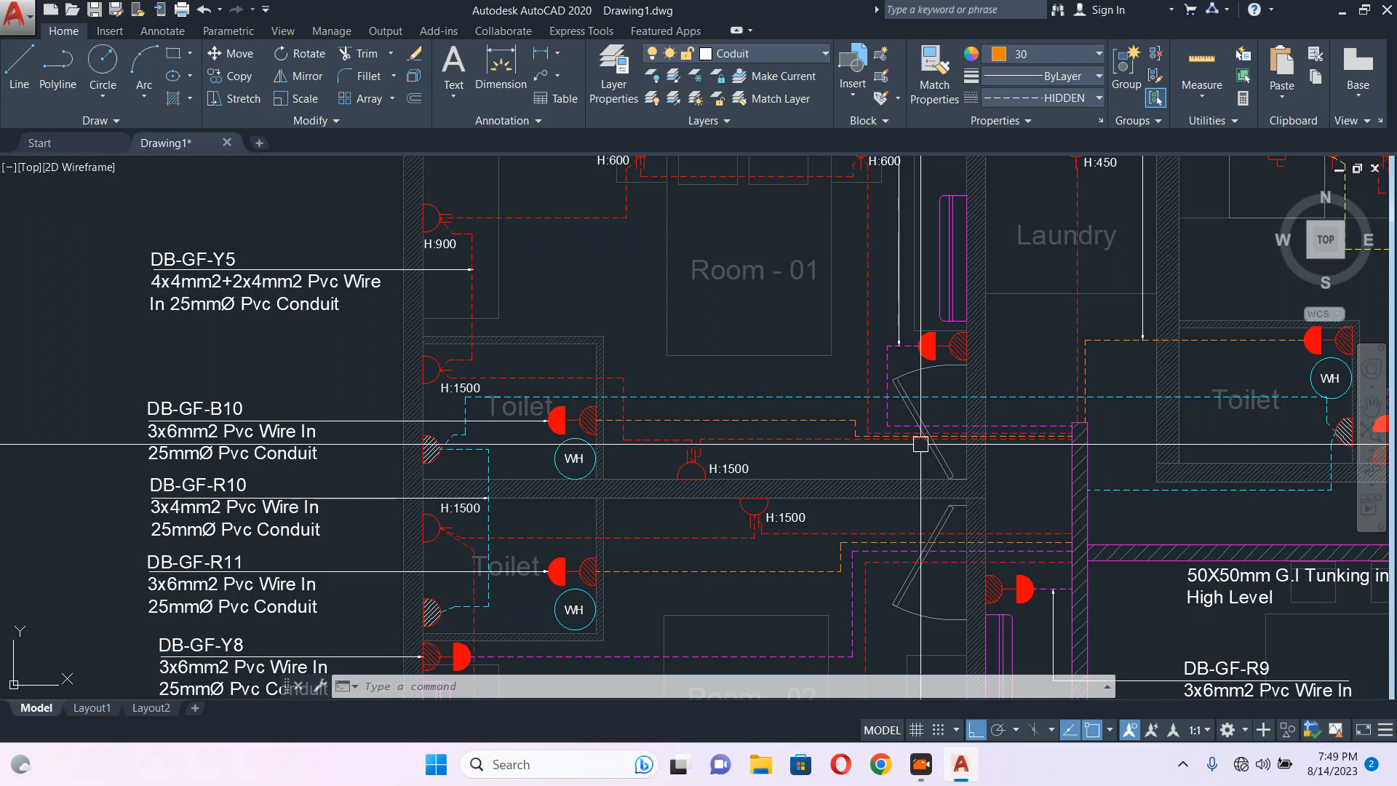
scroll(496, 372, "up", 2)
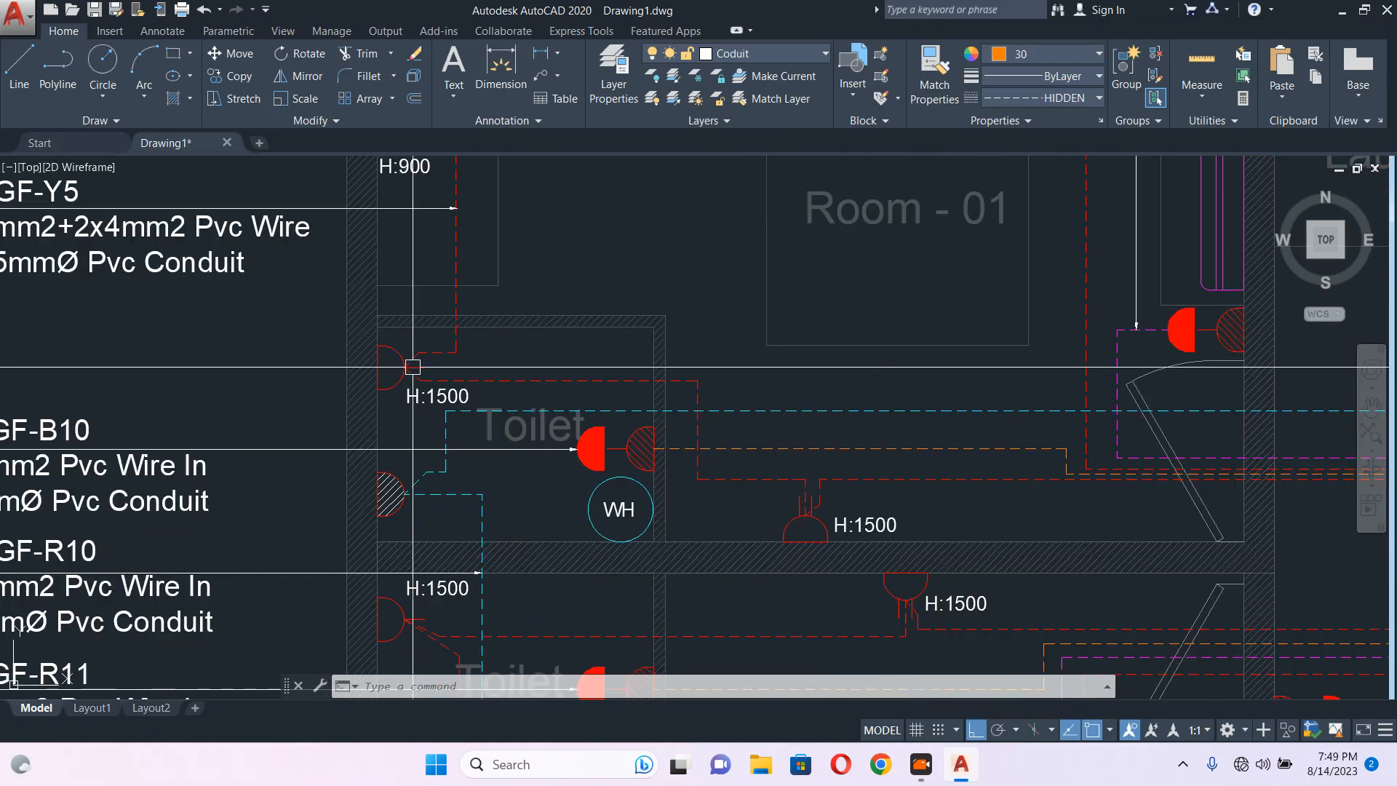
scroll(420, 374, "down", 3)
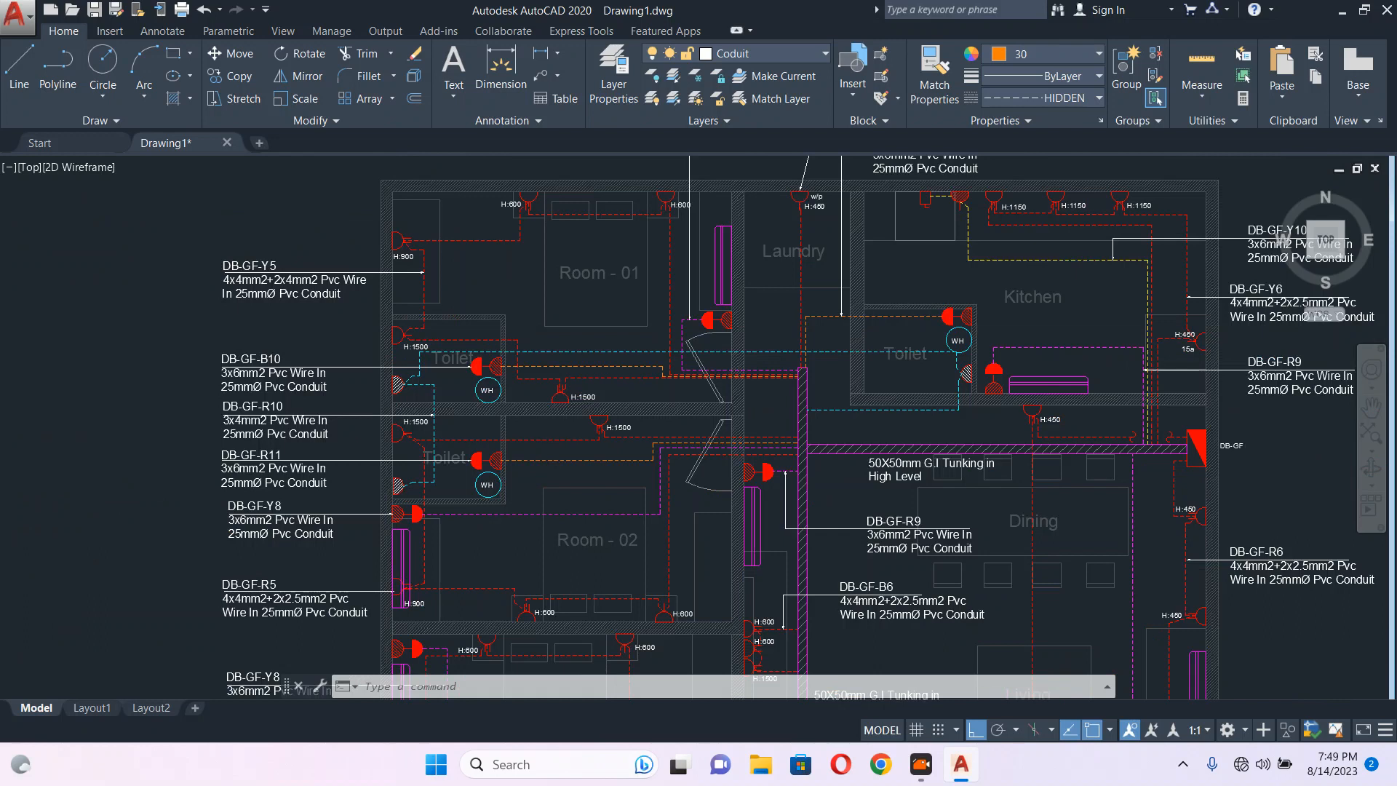
Compare the upper toilet's H:1500 socket, hatched wall outlet and WH connection, including their red, cyan and orange conduit routes.
scroll(396, 358, "up", 2)
middle_click_drag(748, 360, 500, 304)
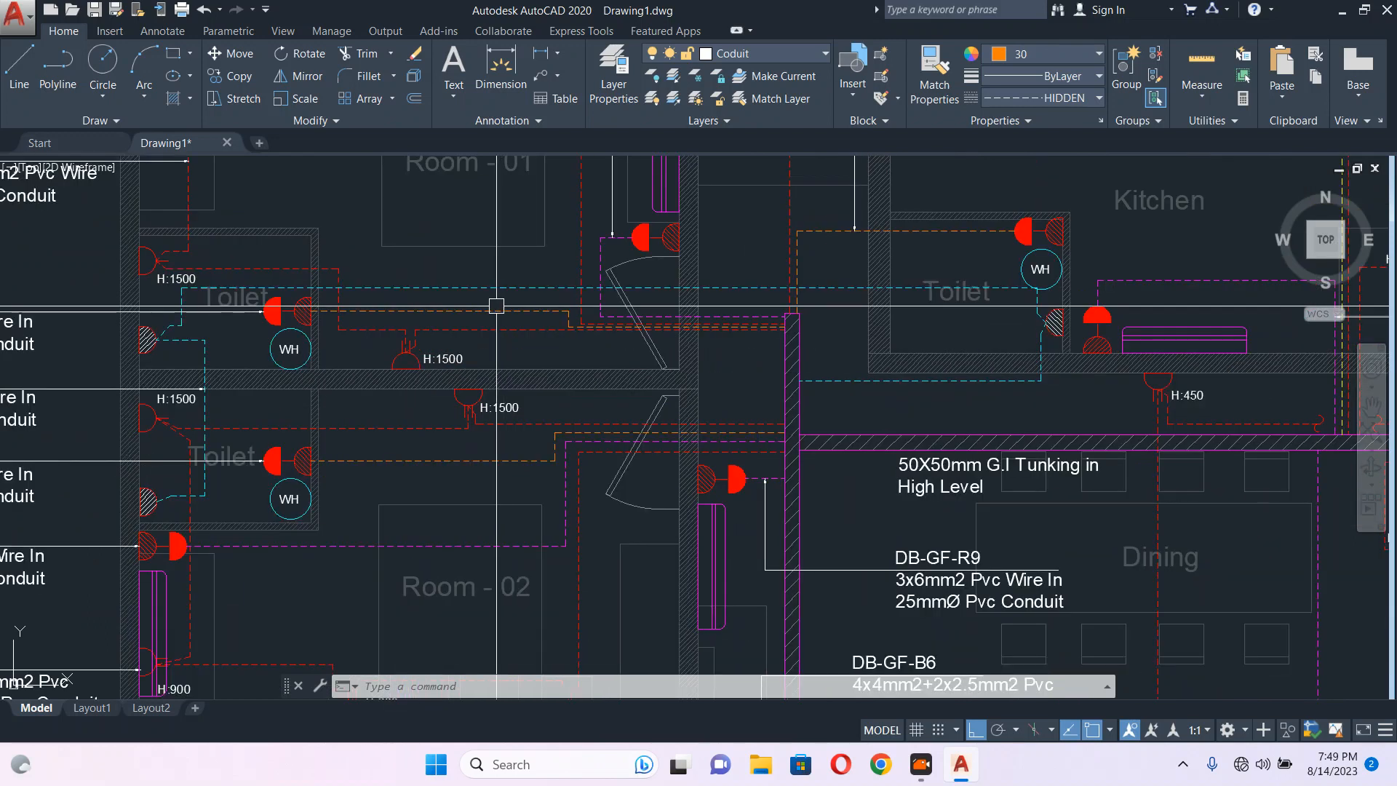
scroll(157, 268, "up", 2)
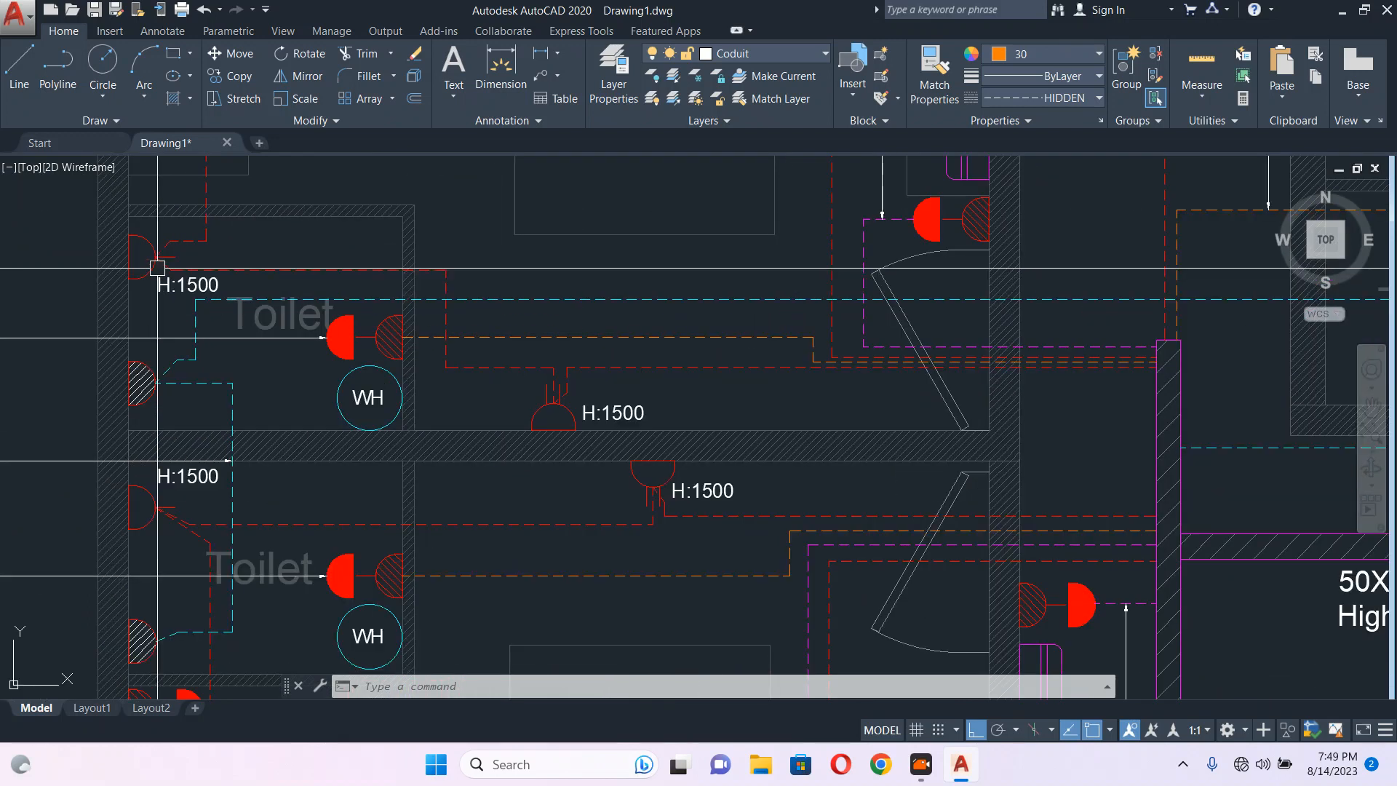
middle_click_drag(157, 267, 361, 297)
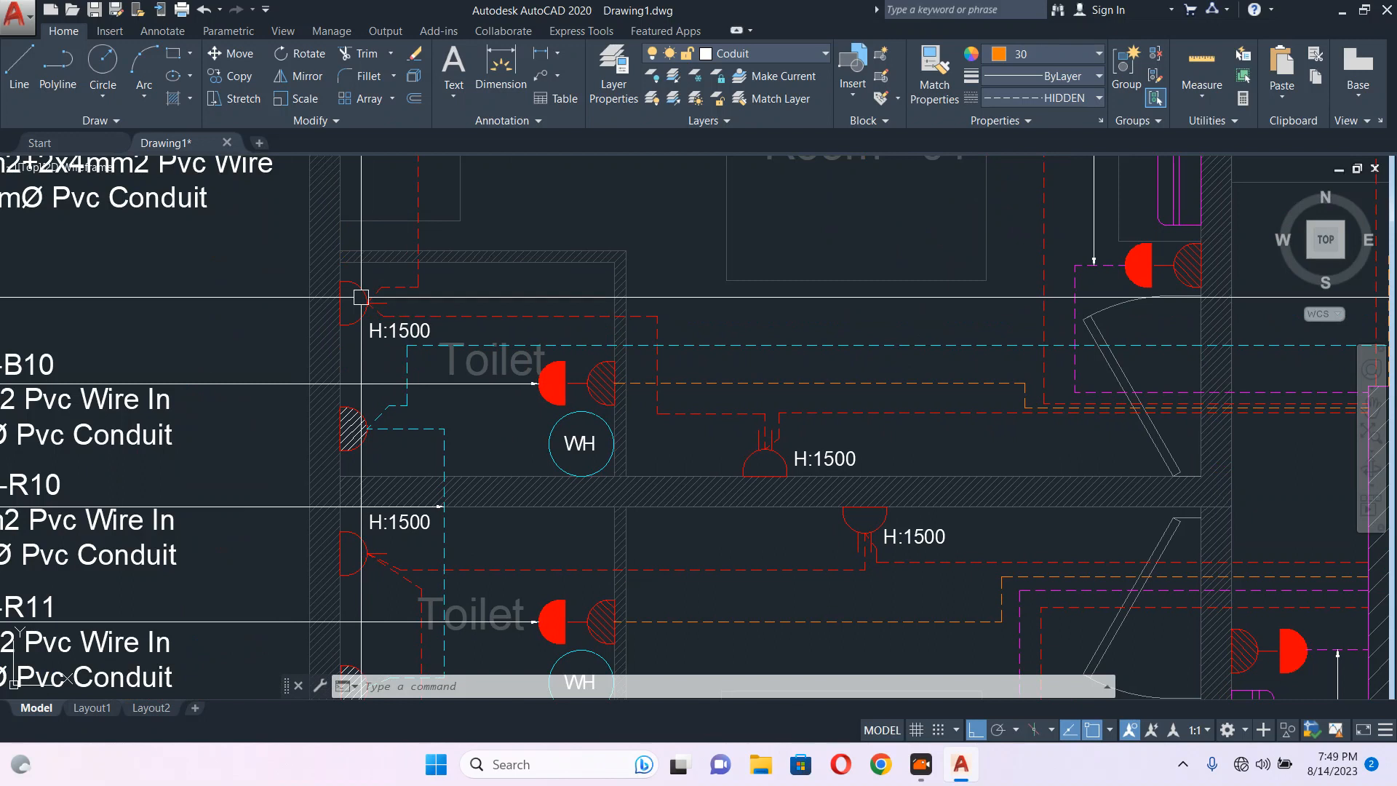
mouse_move(352, 439)
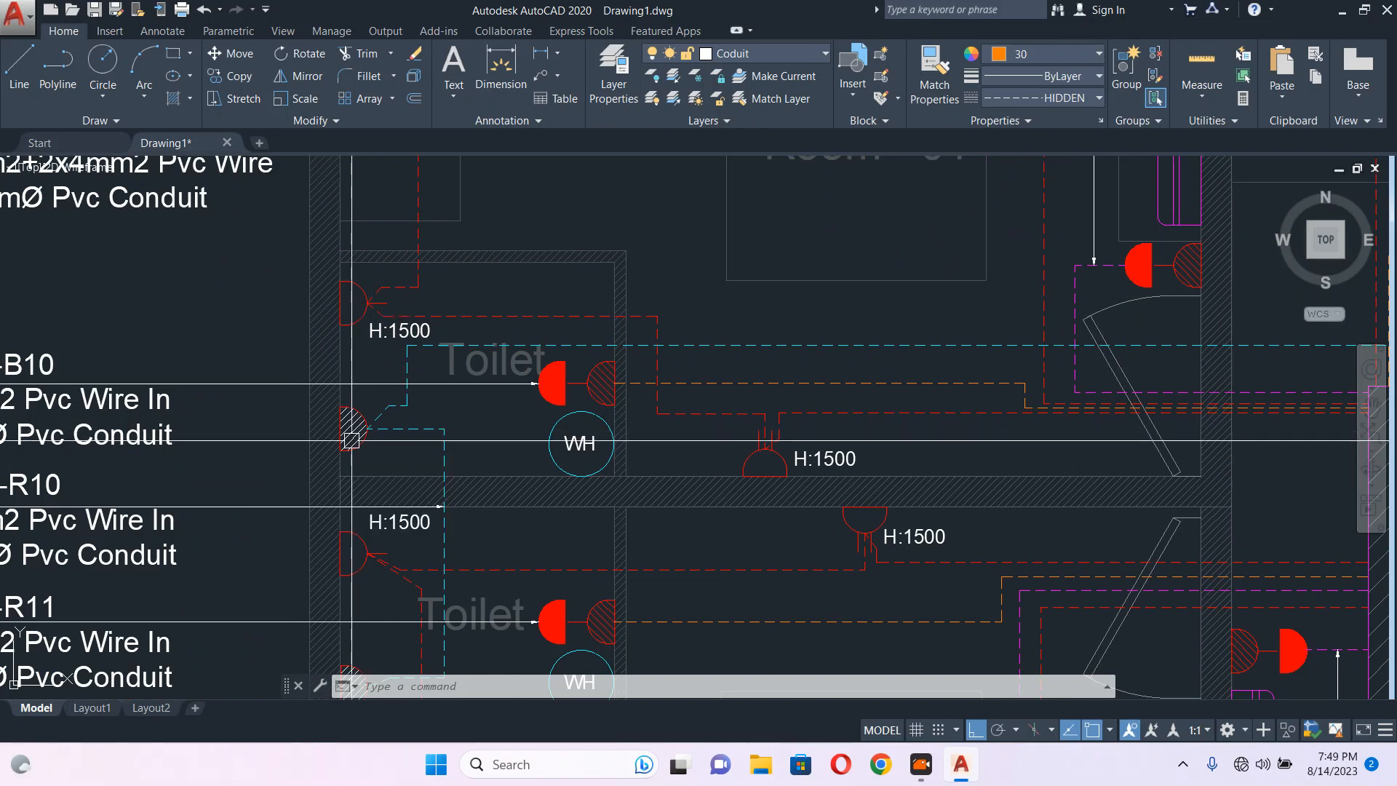
scroll(610, 389, "up", 2)
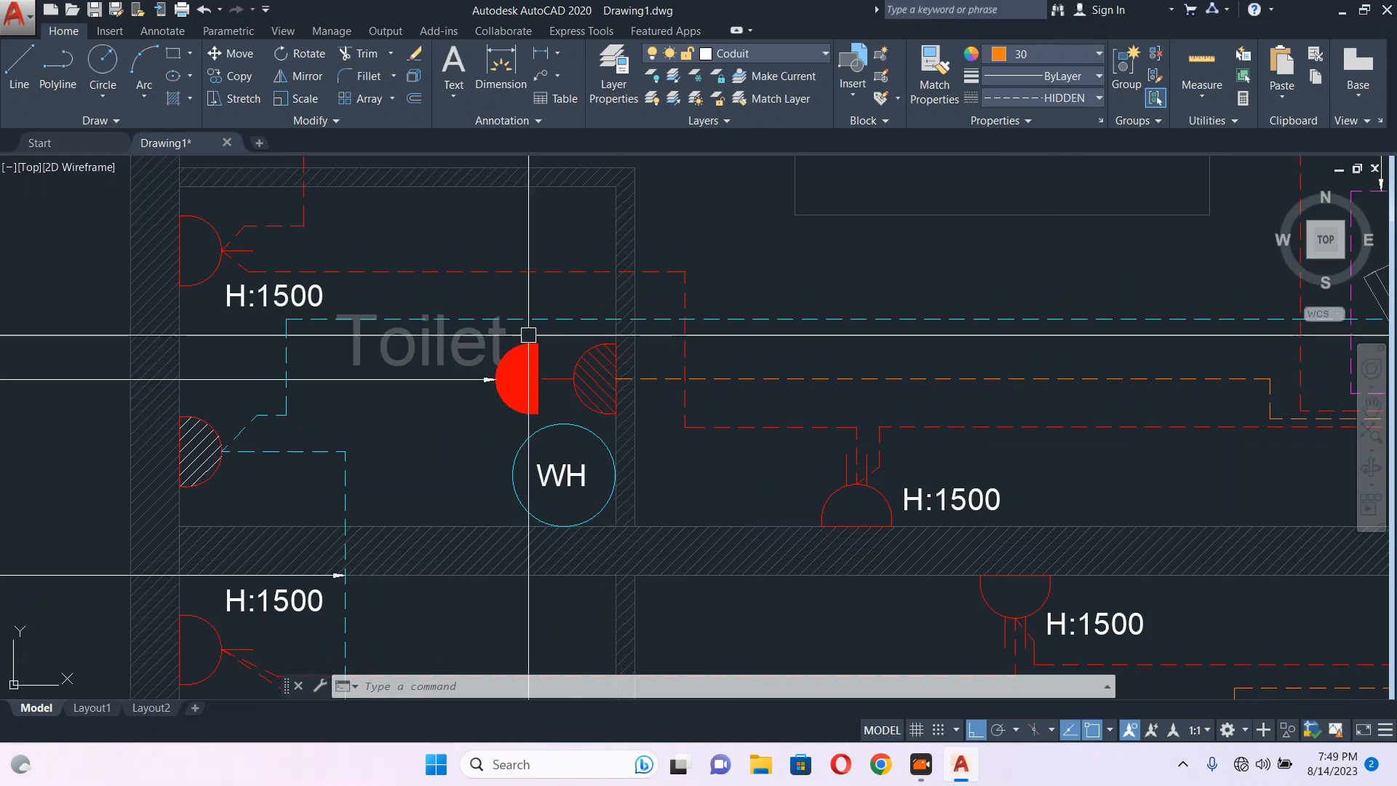
scroll(595, 463, "down", 2)
scroll(597, 460, "up", 2)
middle_click_drag(592, 403, 589, 484)
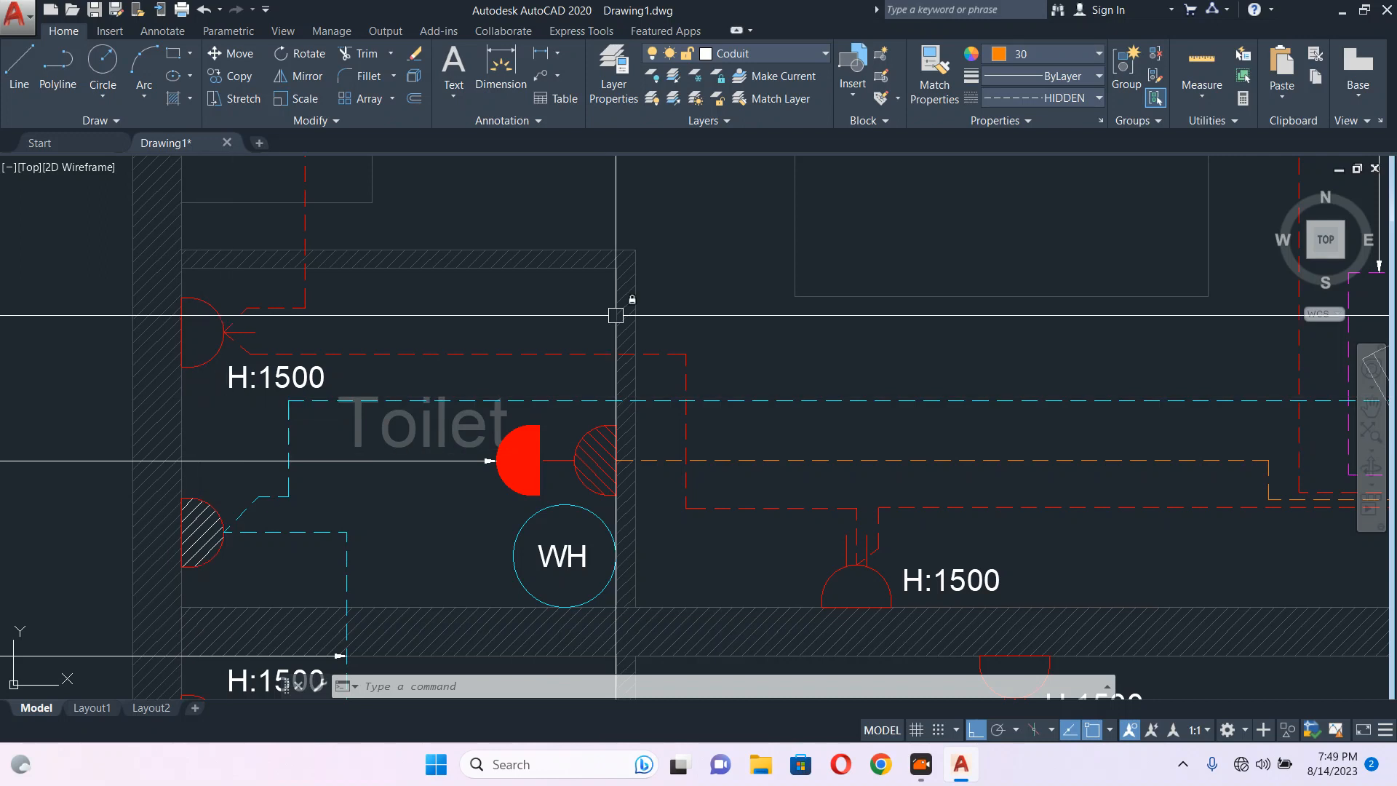
scroll(451, 431, "down", 2)
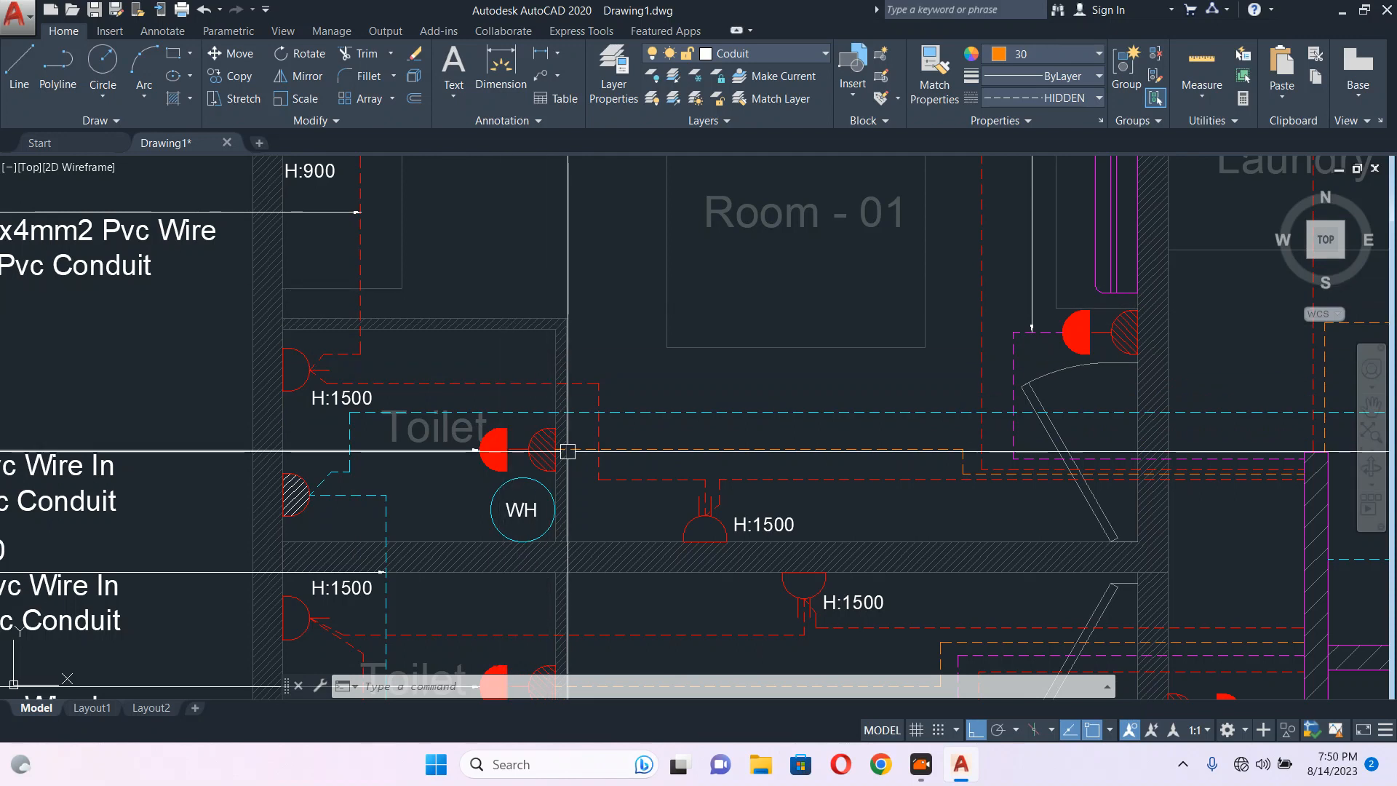
middle_click_drag(517, 470, 573, 408)
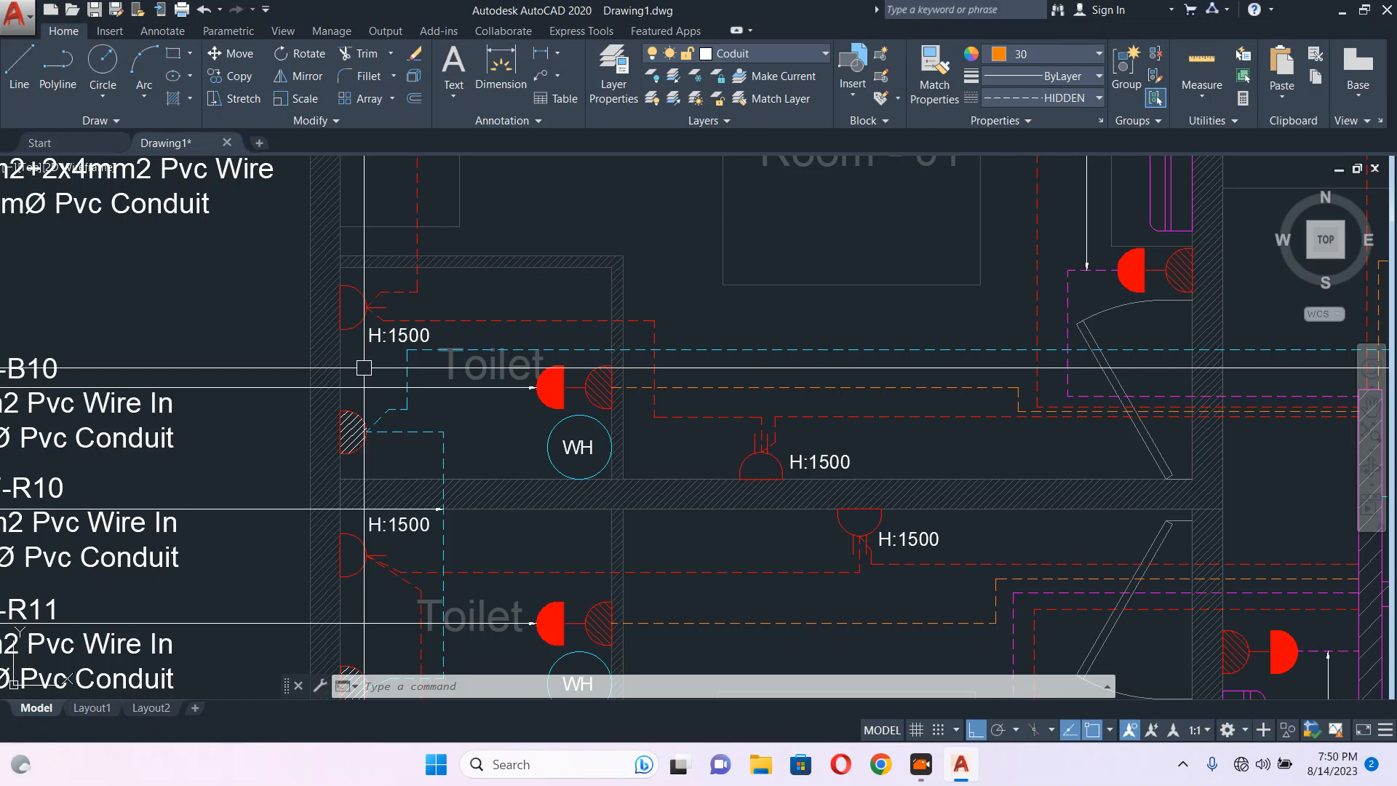
scroll(364, 367, "down", 3)
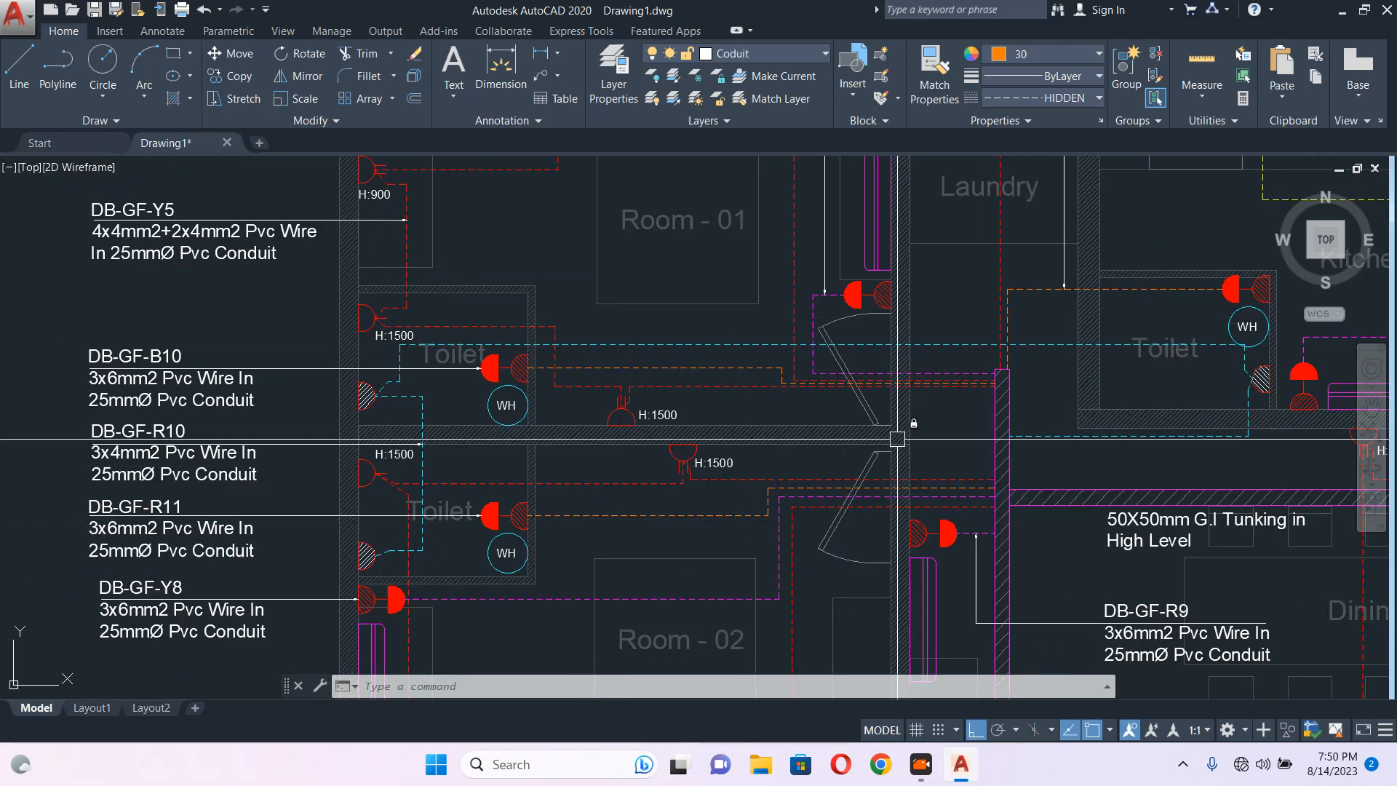
middle_click_drag(898, 437, 594, 378)
Review the whole ground-floor power plan, including the circuit labels, room conduits and 50X50mm G.I trunking from DB-GF.
scroll(633, 408, "down", 2)
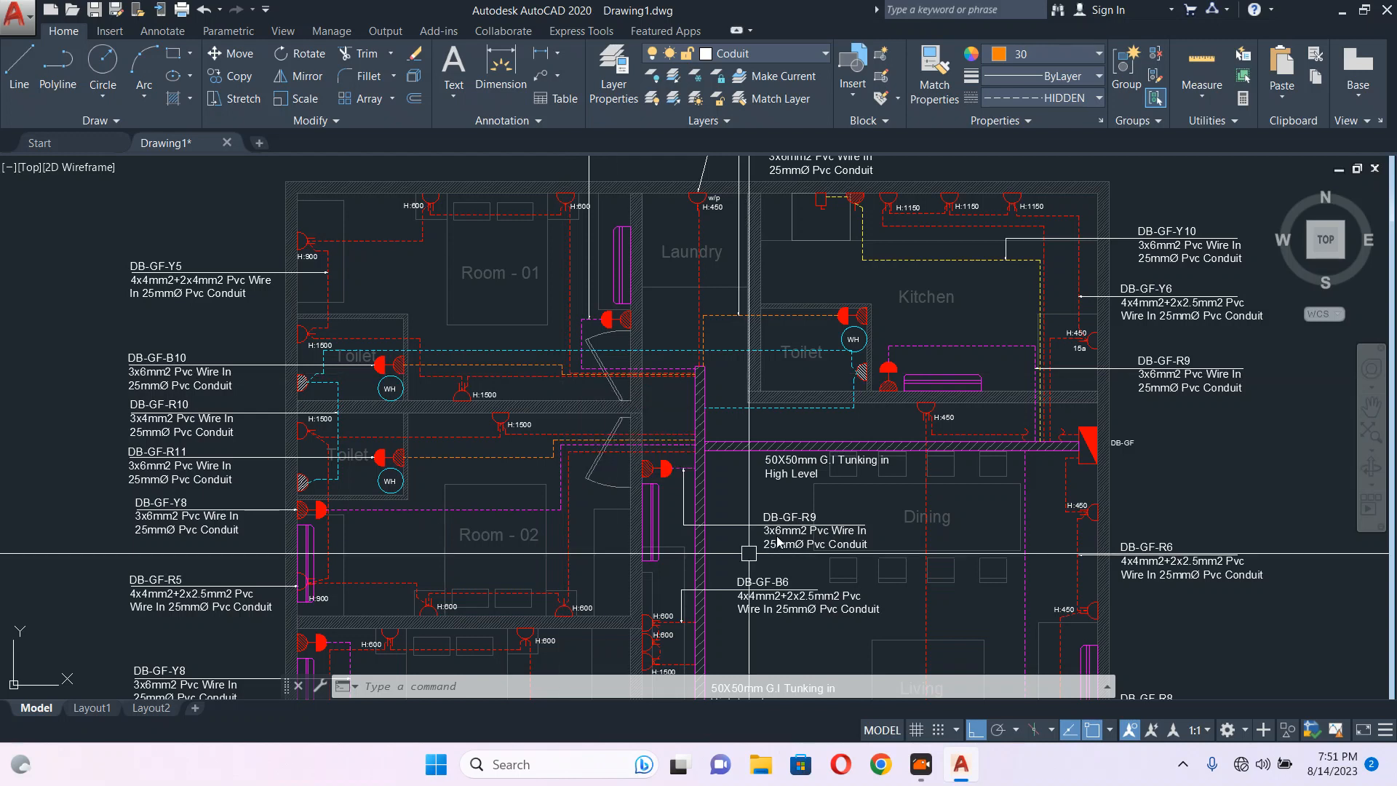
scroll(771, 478, "down", 1)
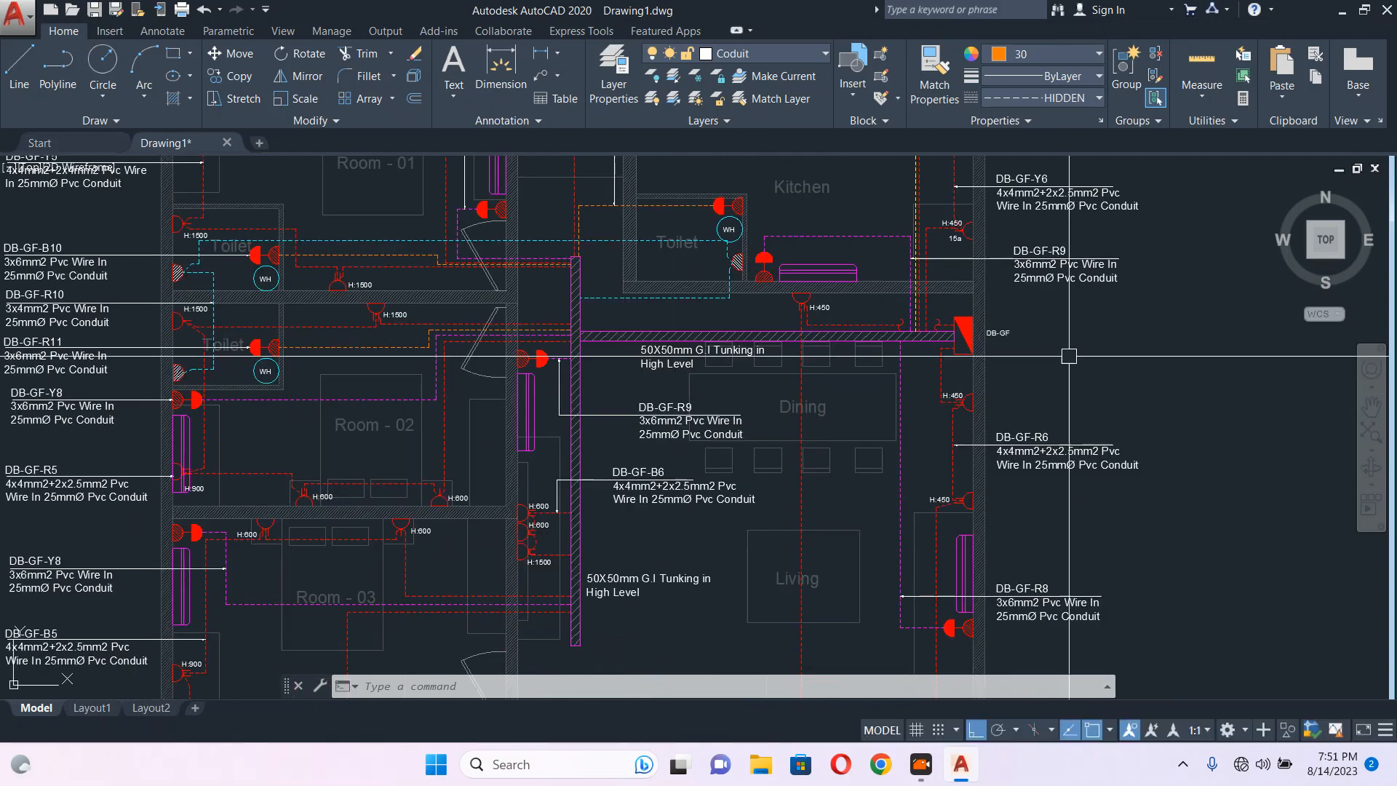
scroll(880, 367, "down", 4)
middle_click_drag(961, 377, 928, 396)
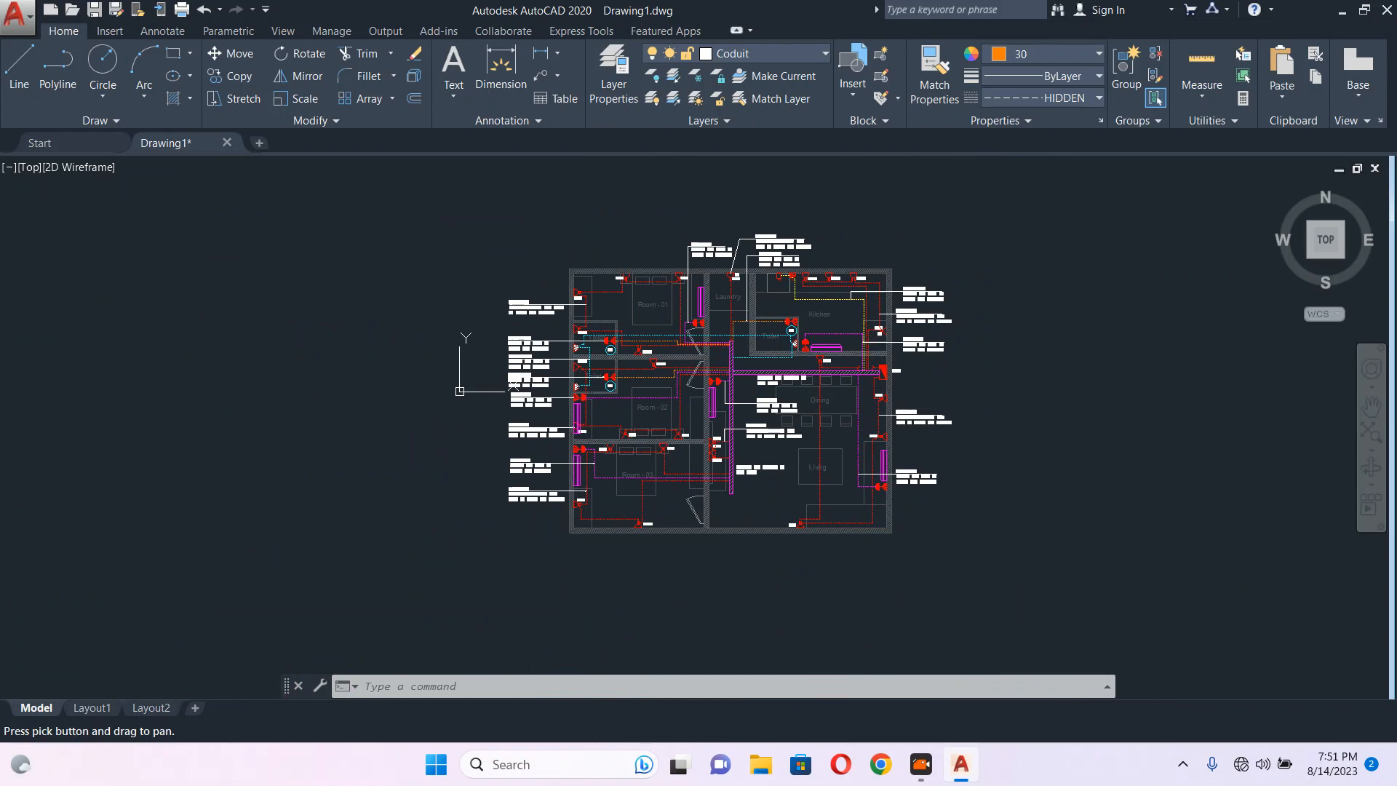
scroll(760, 395, "up", 4)
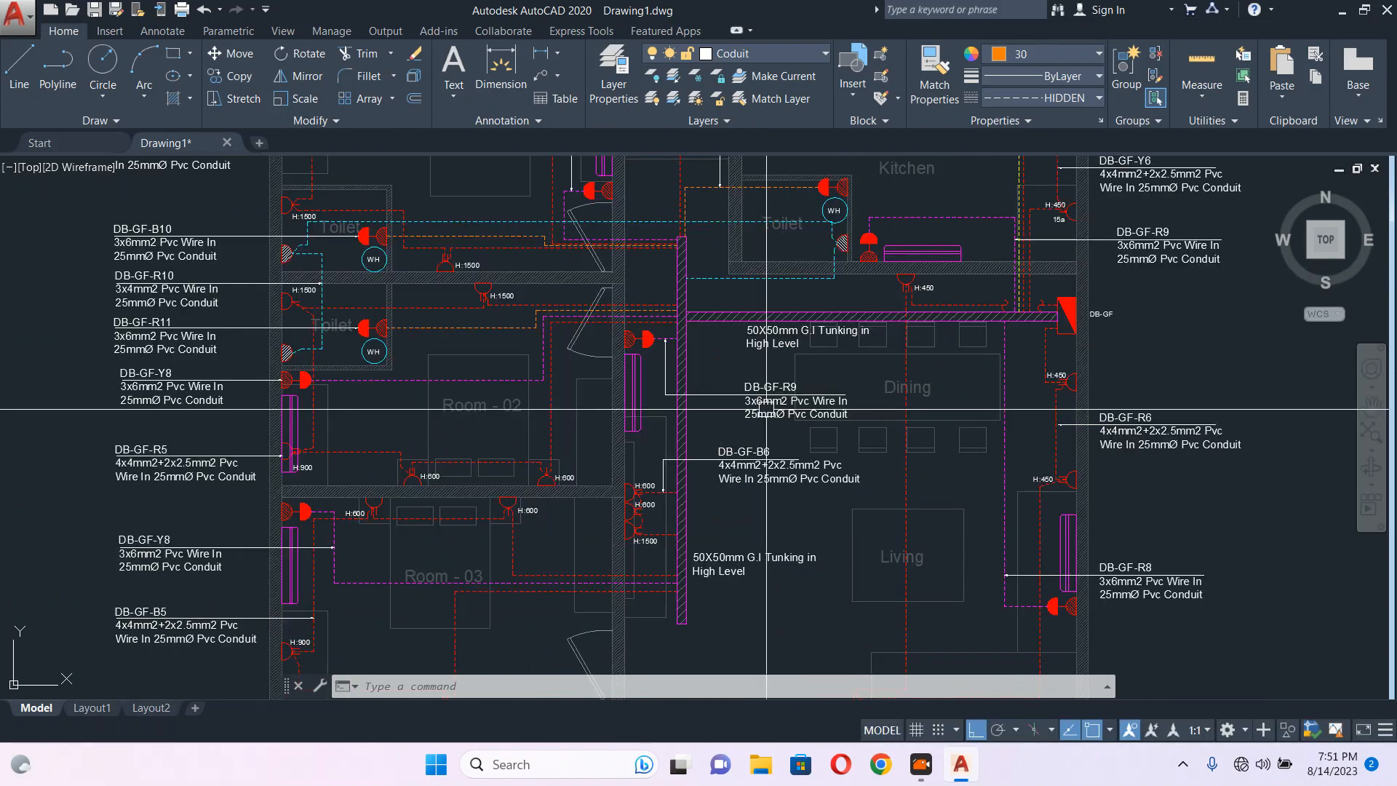
middle_click_drag(763, 396, 767, 417)
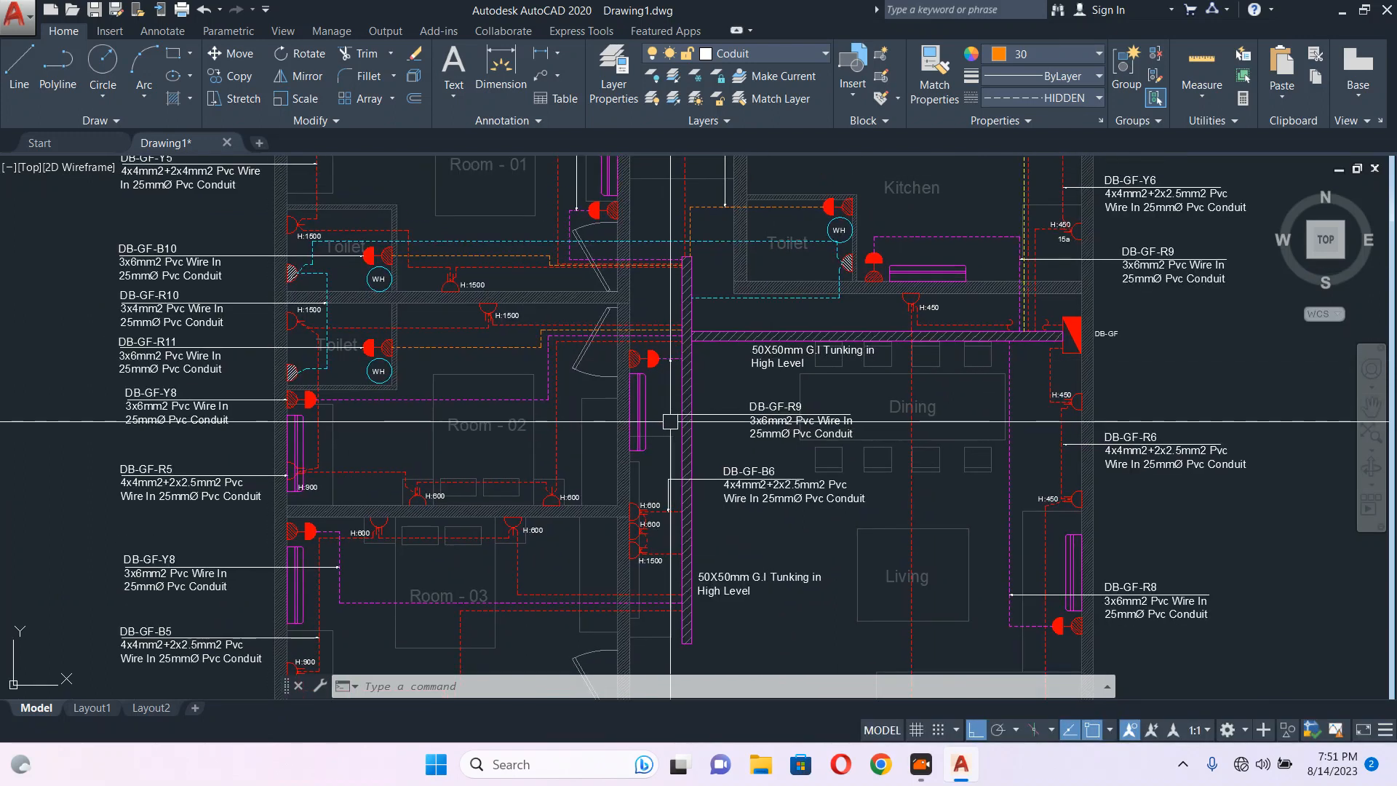
scroll(640, 440, "down", 4)
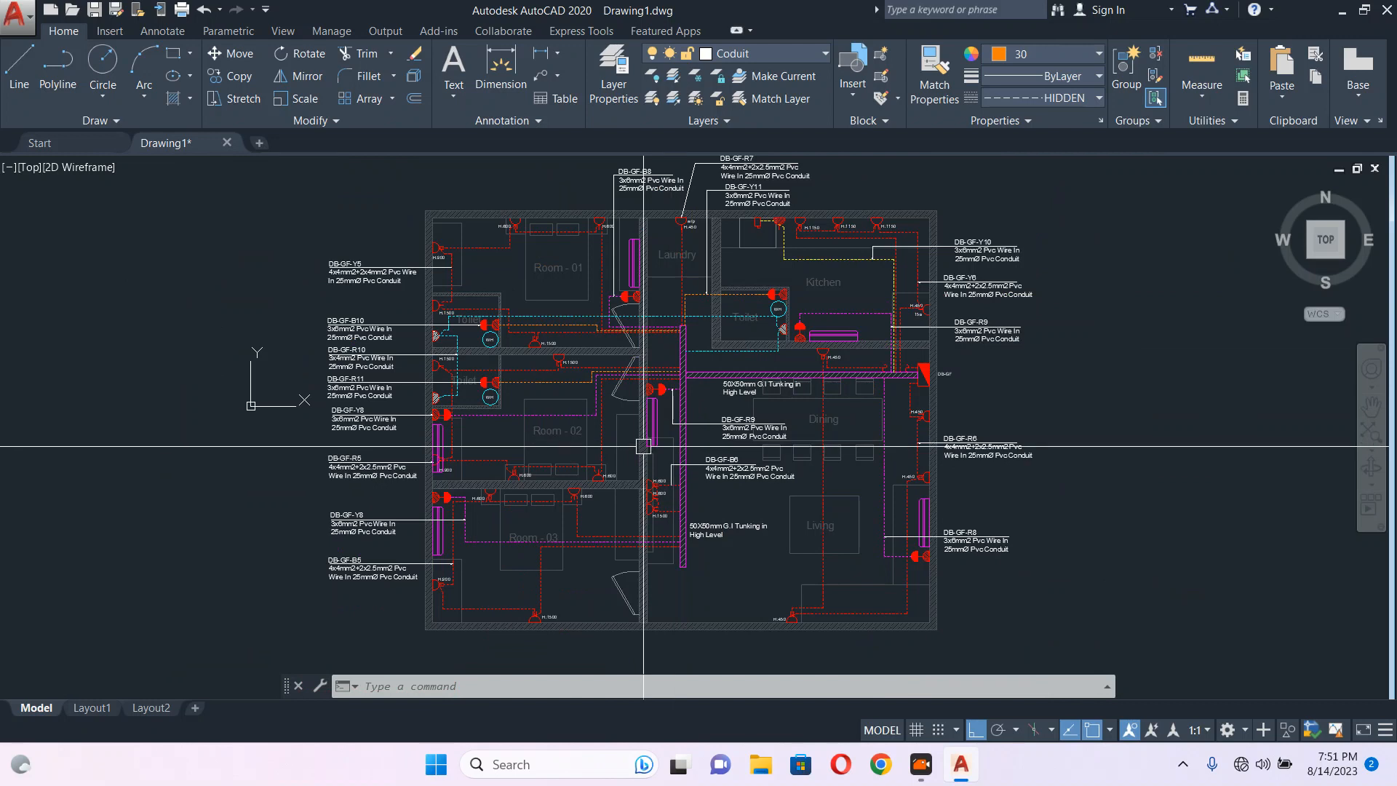
scroll(643, 446, "up", 4)
scroll(799, 303, "down", 4)
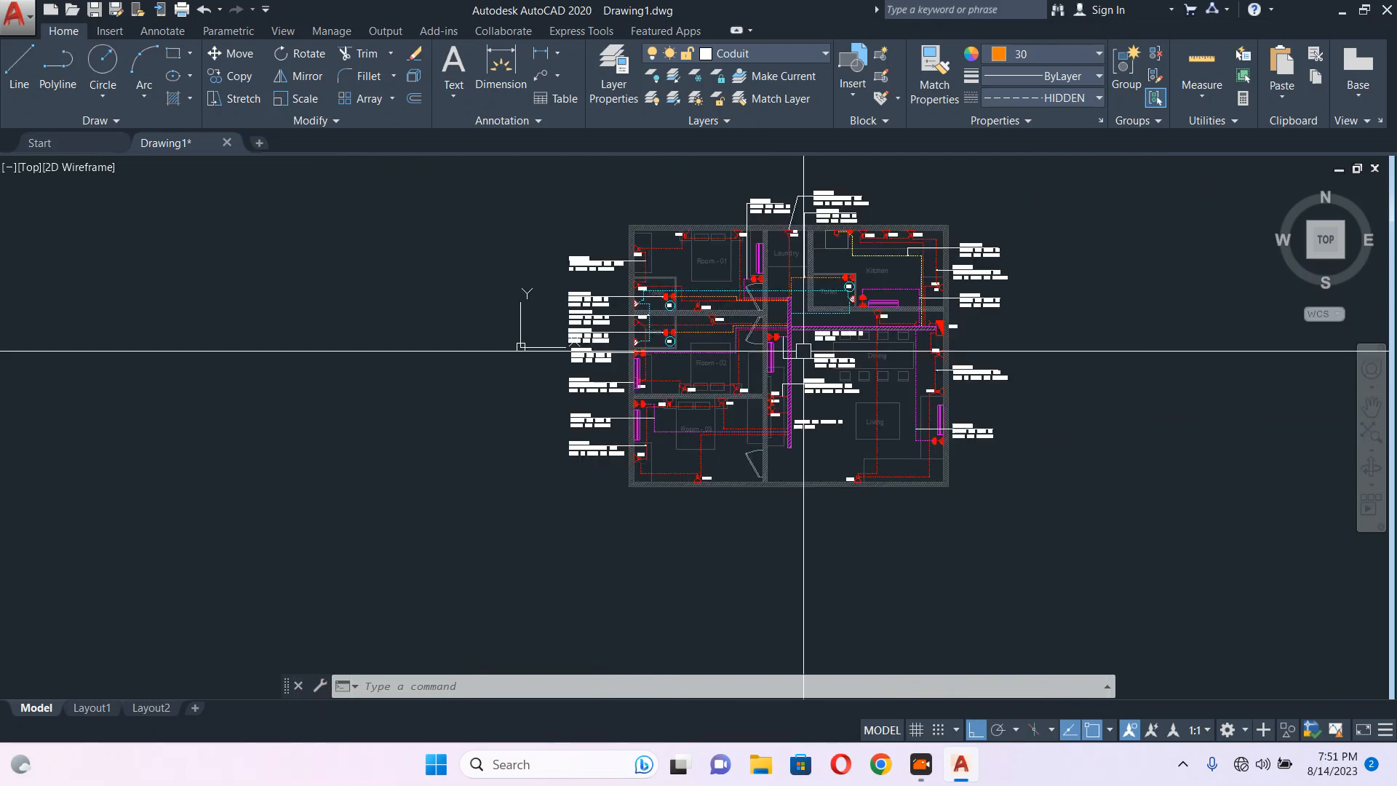
scroll(882, 303, "up", 4)
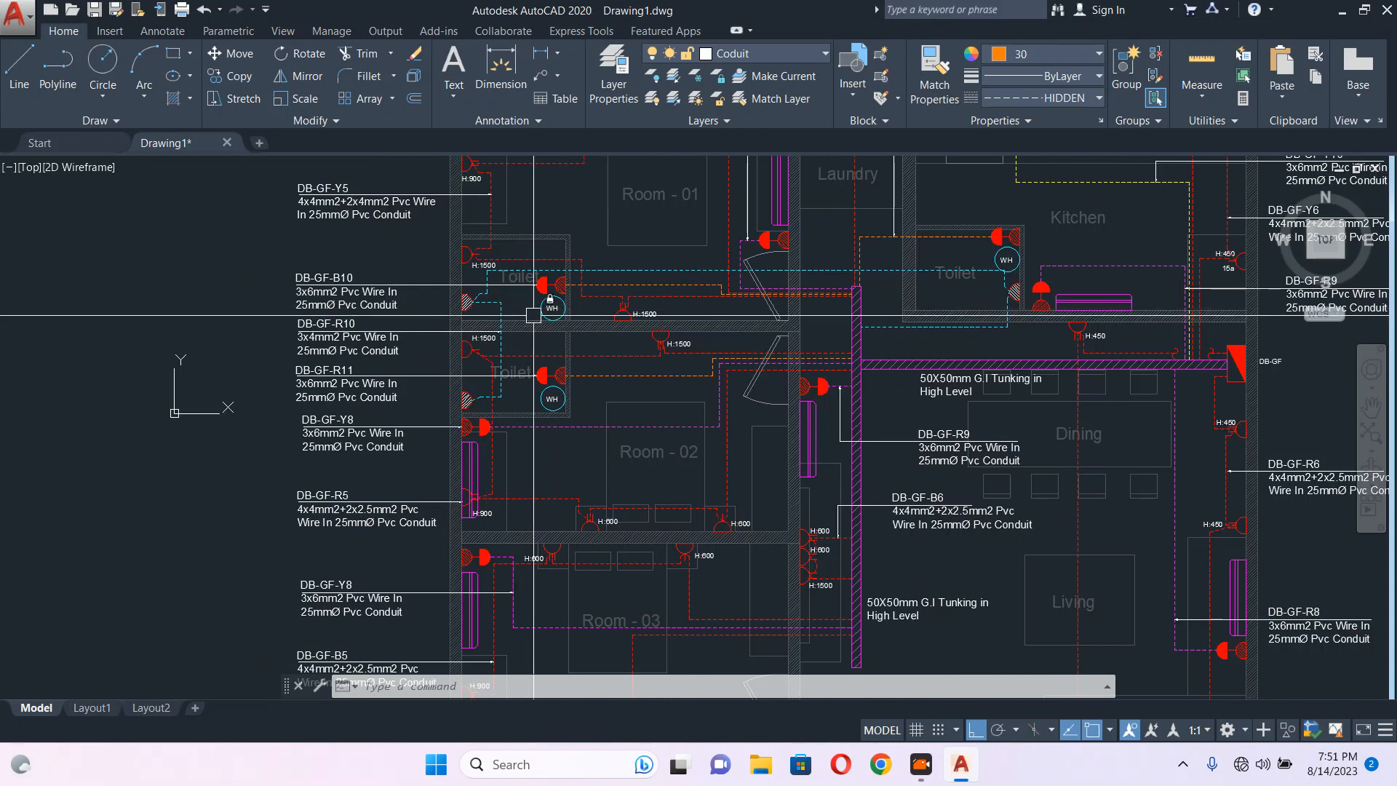
Examine the DB-GF-B10, DB-GF-R10 and DB-GF-R11 circuits in the two stacked toilets, including their WH connections and conduit routes.
mouse_move(536, 328)
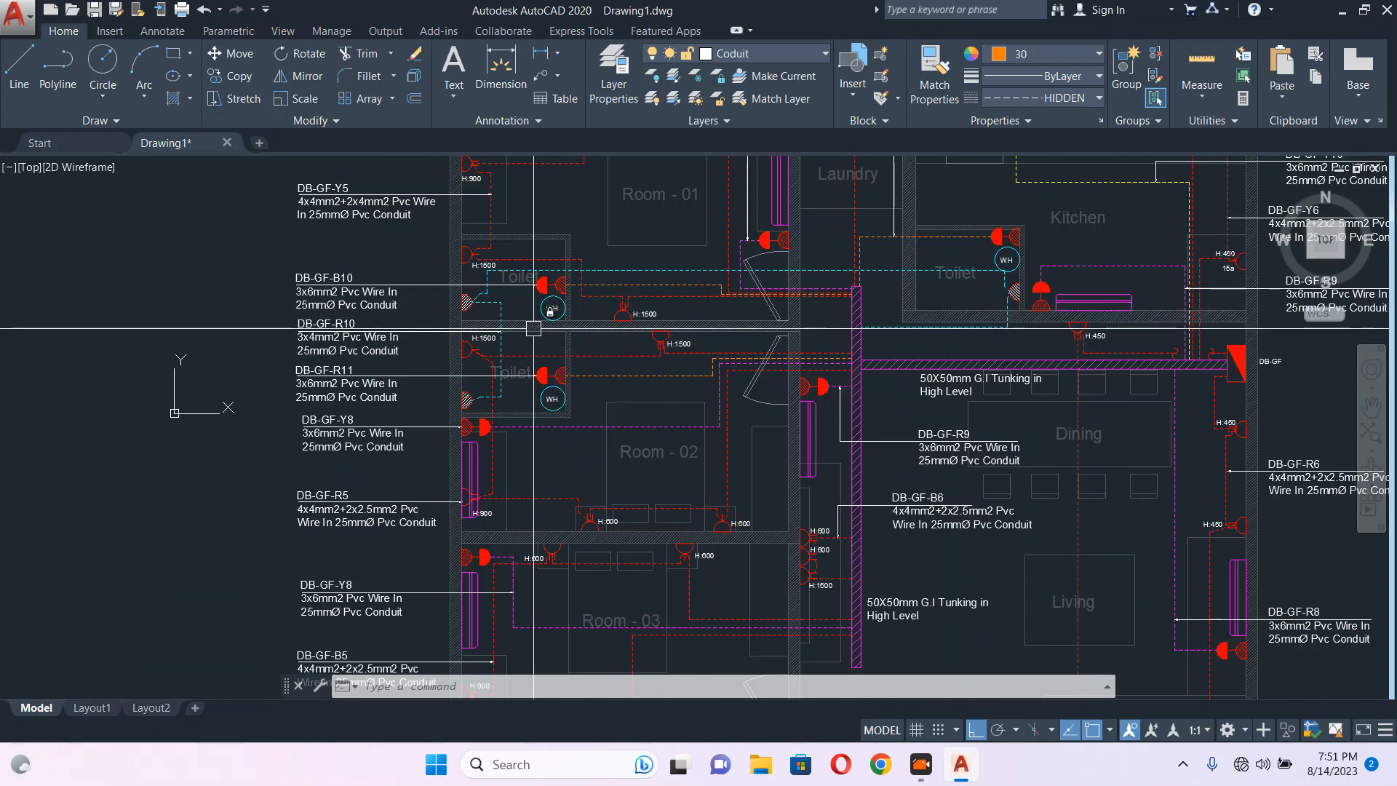
scroll(537, 252, "up", 4)
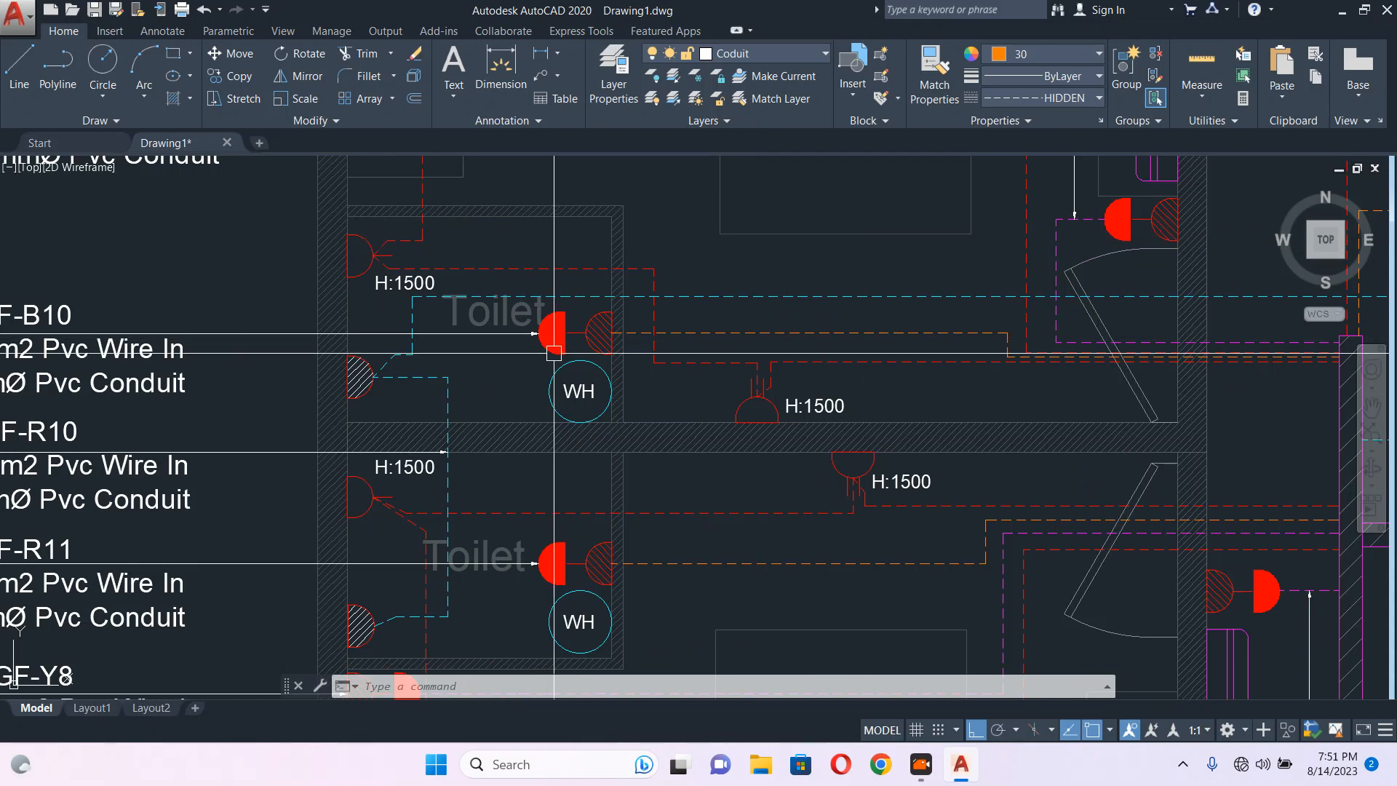
scroll(399, 274, "down", 8)
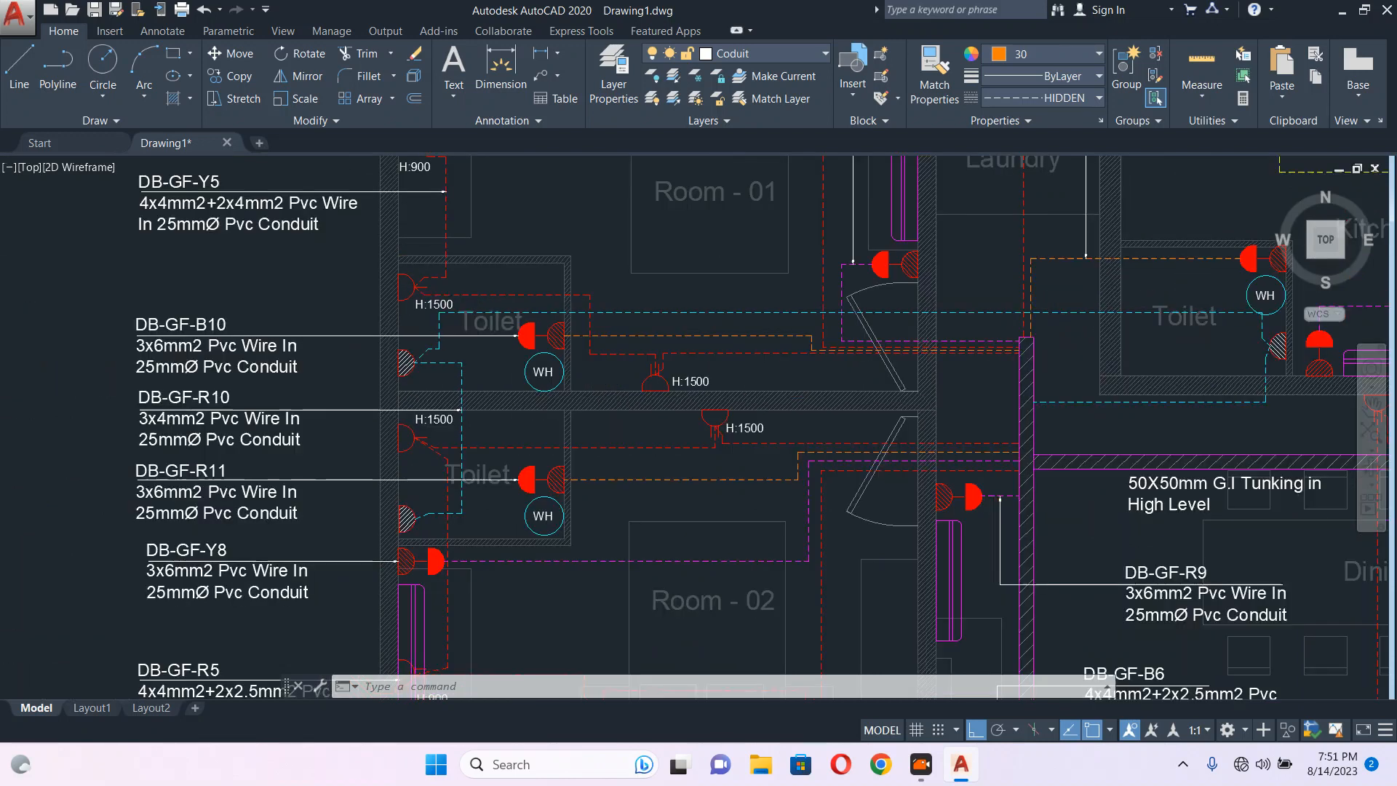
scroll(525, 397, "up", 8)
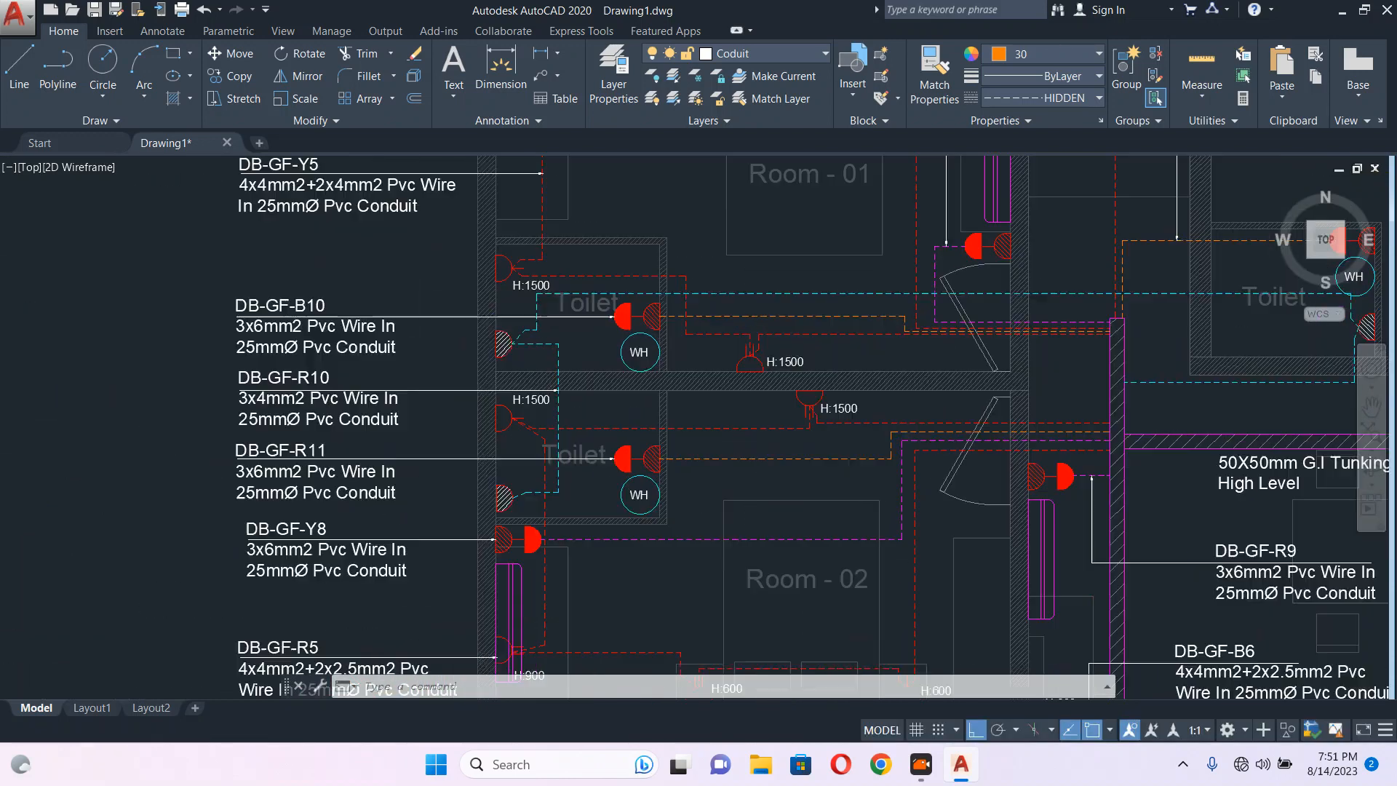
scroll(510, 372, "down", 8)
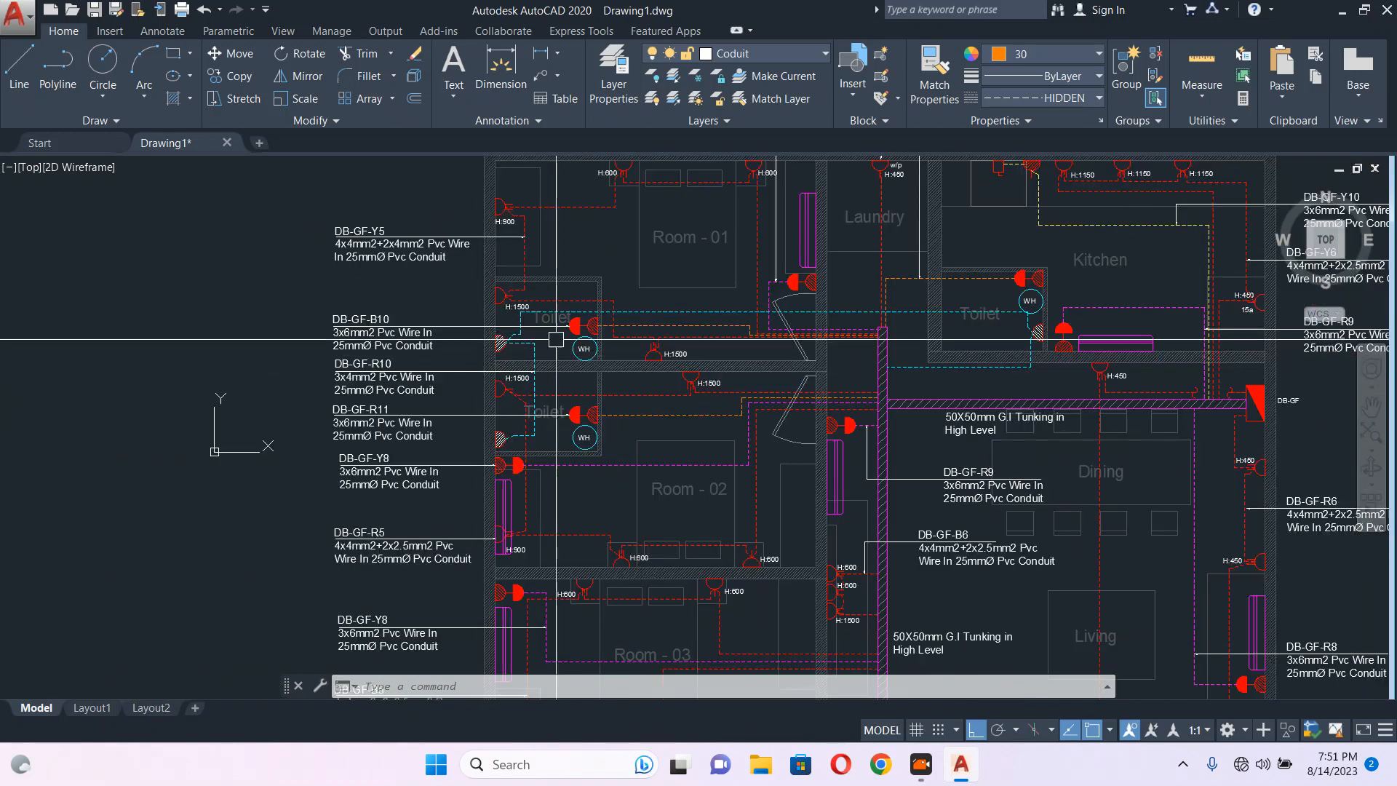
scroll(582, 335, "up", 10)
scroll(582, 335, "down", 2)
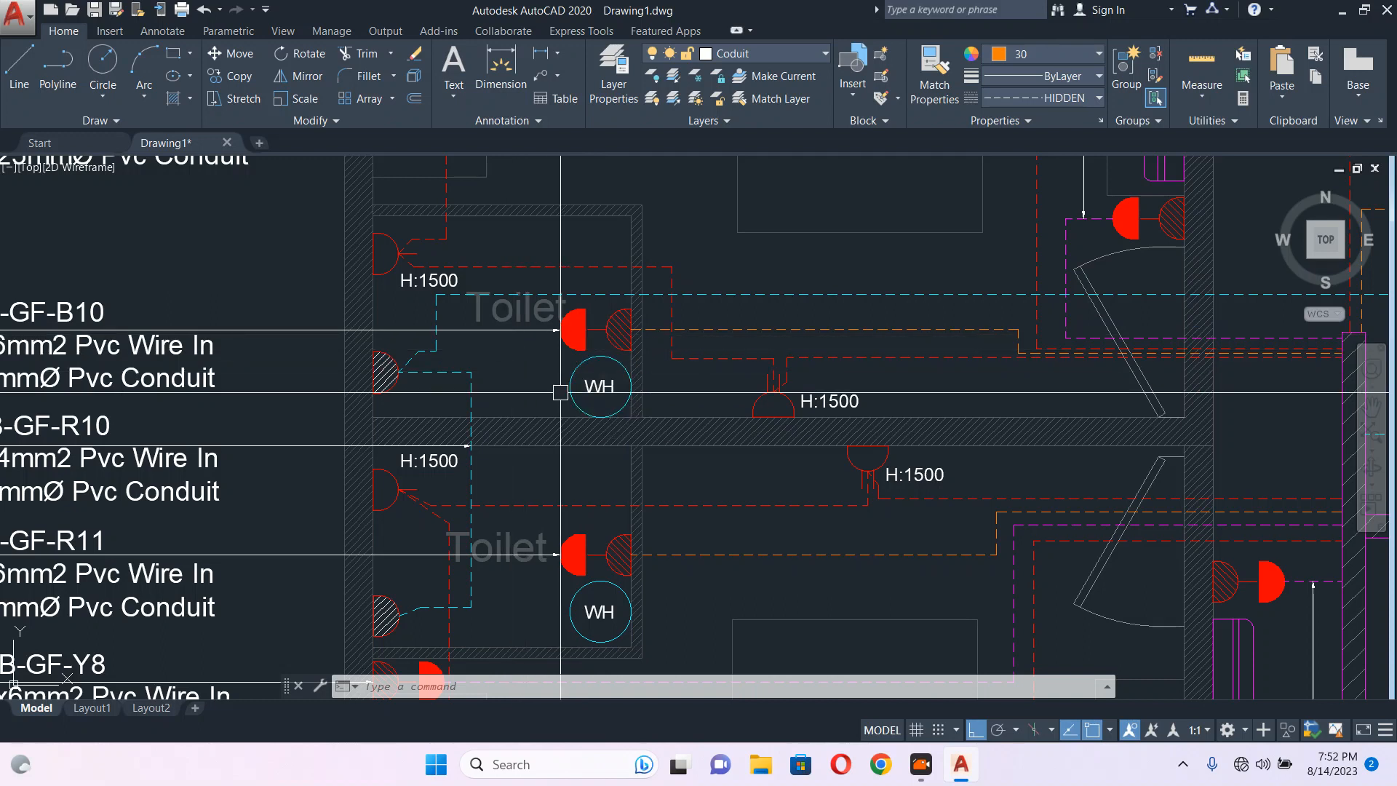
scroll(549, 409, "down", 2)
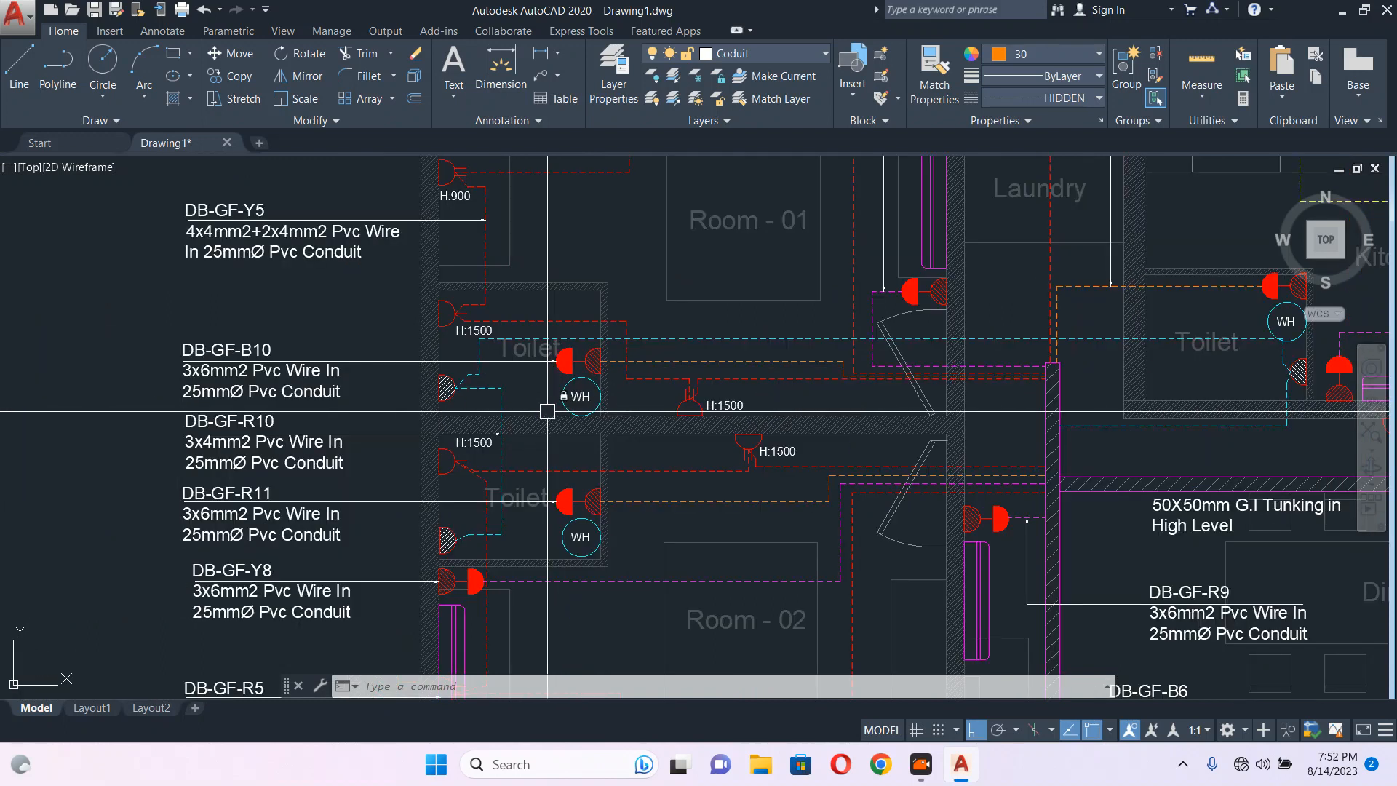
middle_click_drag(576, 421, 485, 378)
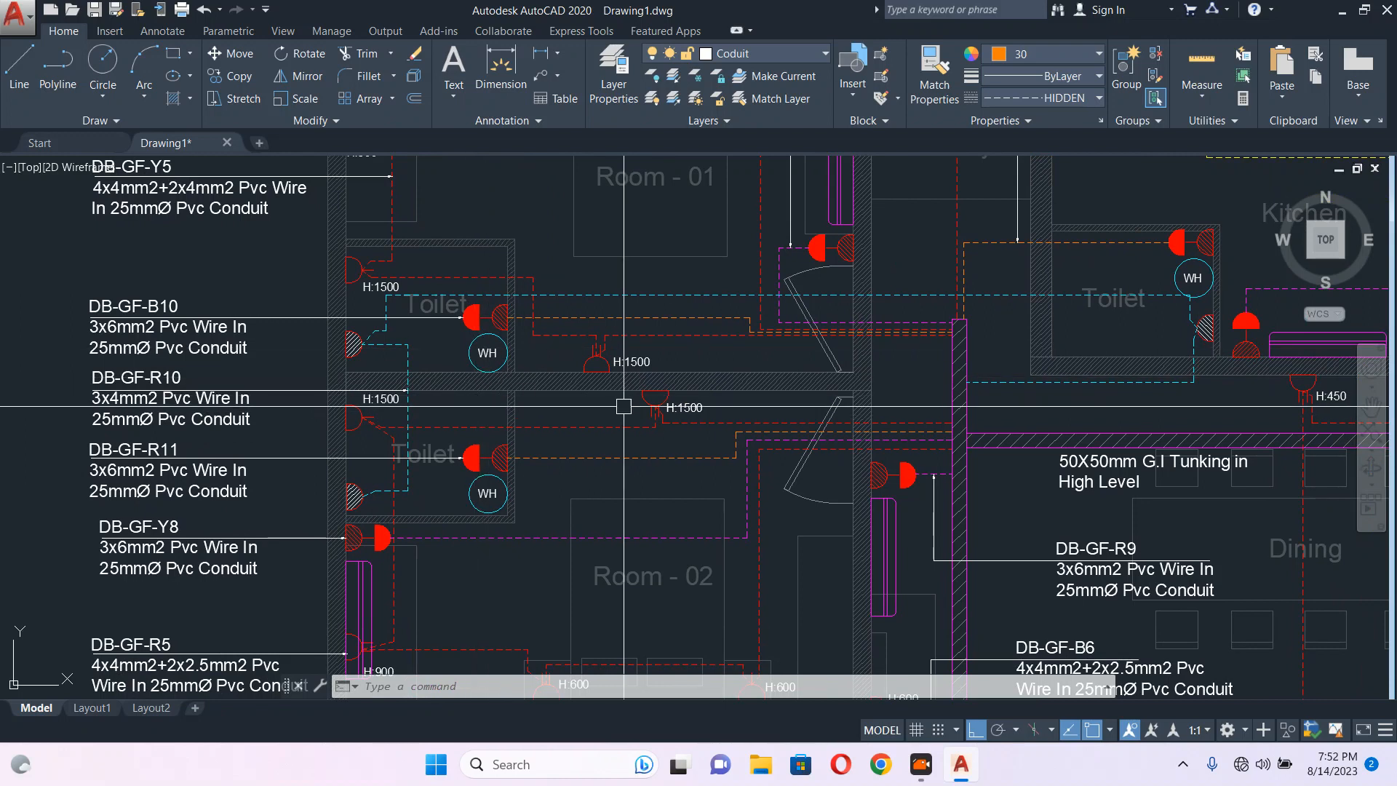
scroll(389, 299, "up", 2)
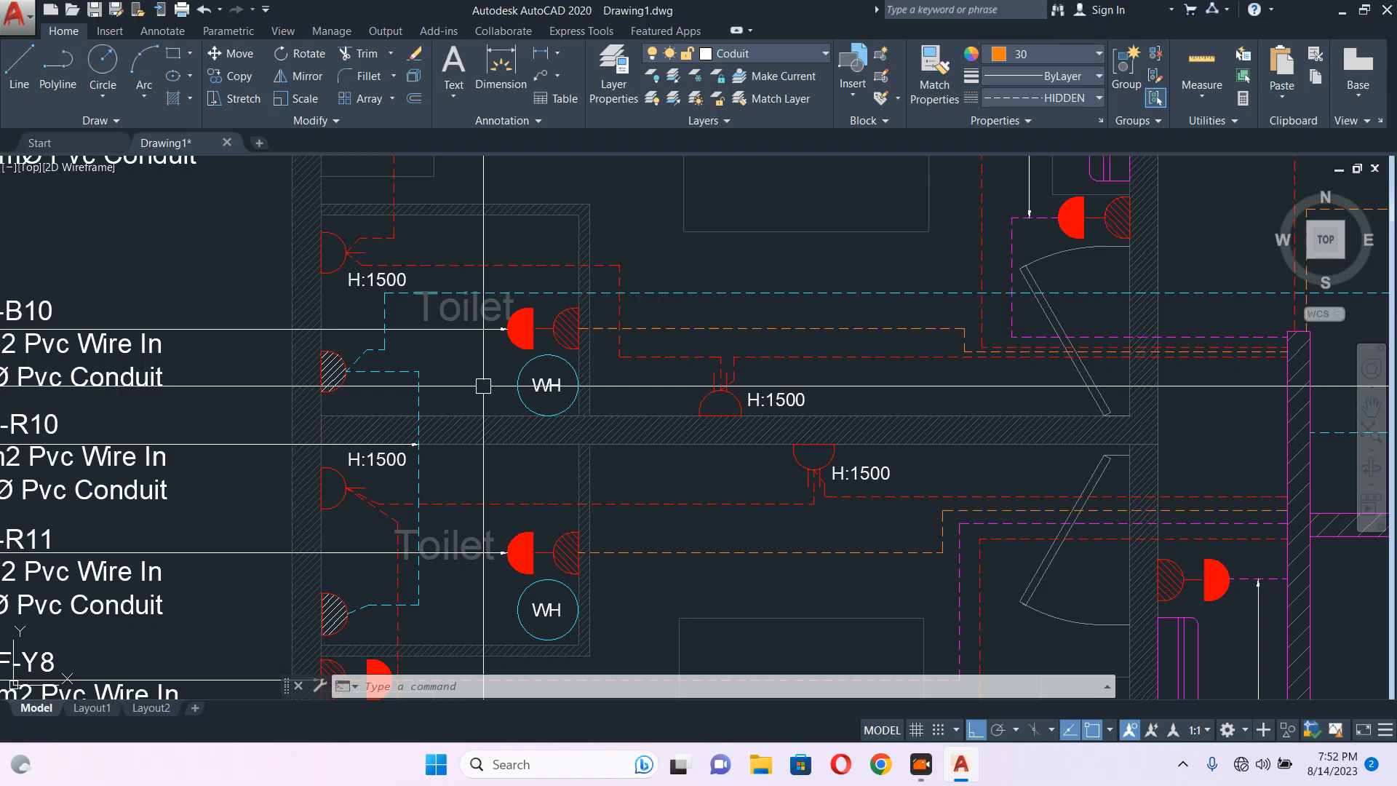
Review the overall power plan and the Room - 02 and Room - 03 circuits, including DB-GF-Y8, DB-GF-R5 and DB-GF-B5.
scroll(483, 385, "down", 5)
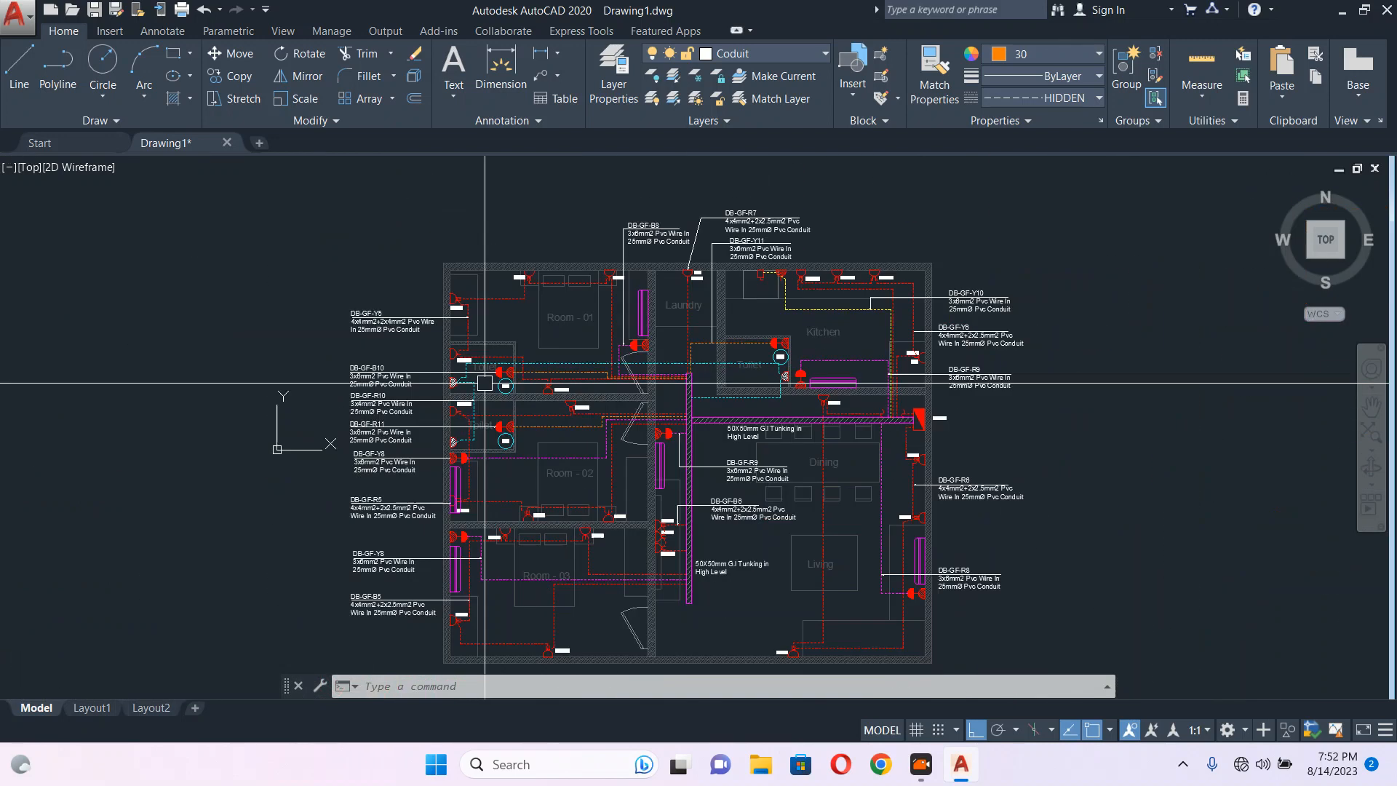
middle_click_drag(779, 454, 657, 406)
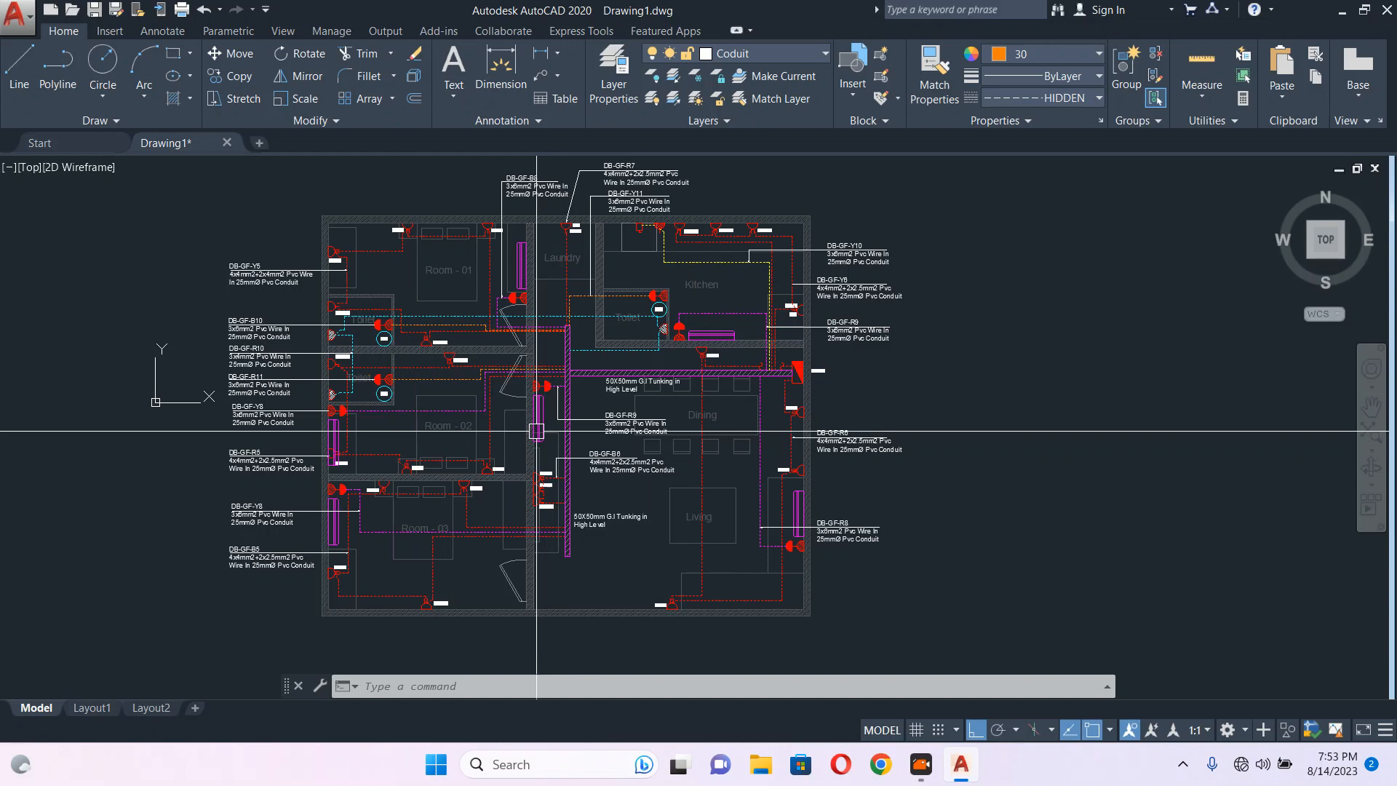
scroll(364, 521, "up", 5)
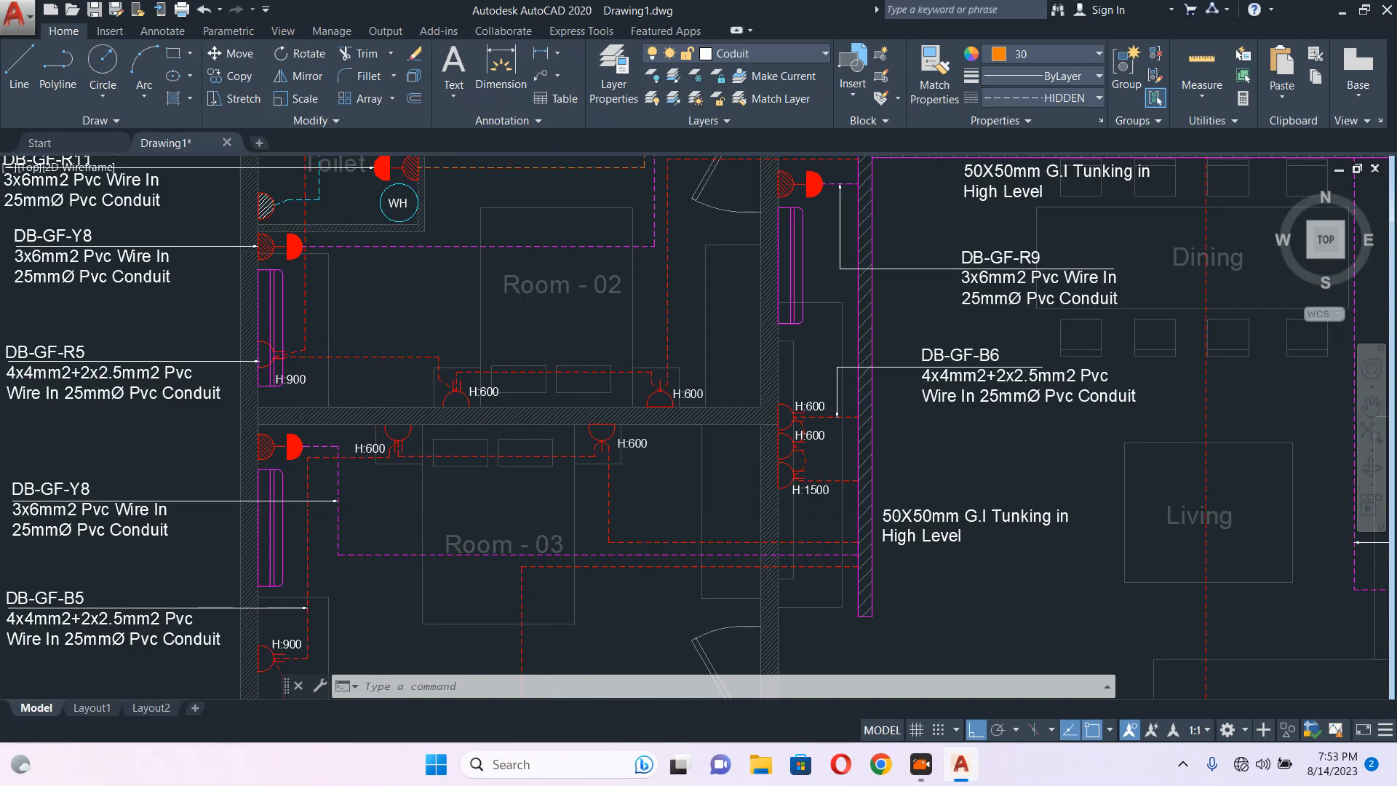
scroll(475, 484, "down", 5)
scroll(476, 484, "up", 6)
middle_click_drag(253, 455, 483, 436)
scroll(484, 437, "down", 2)
scroll(483, 436, "down", 2)
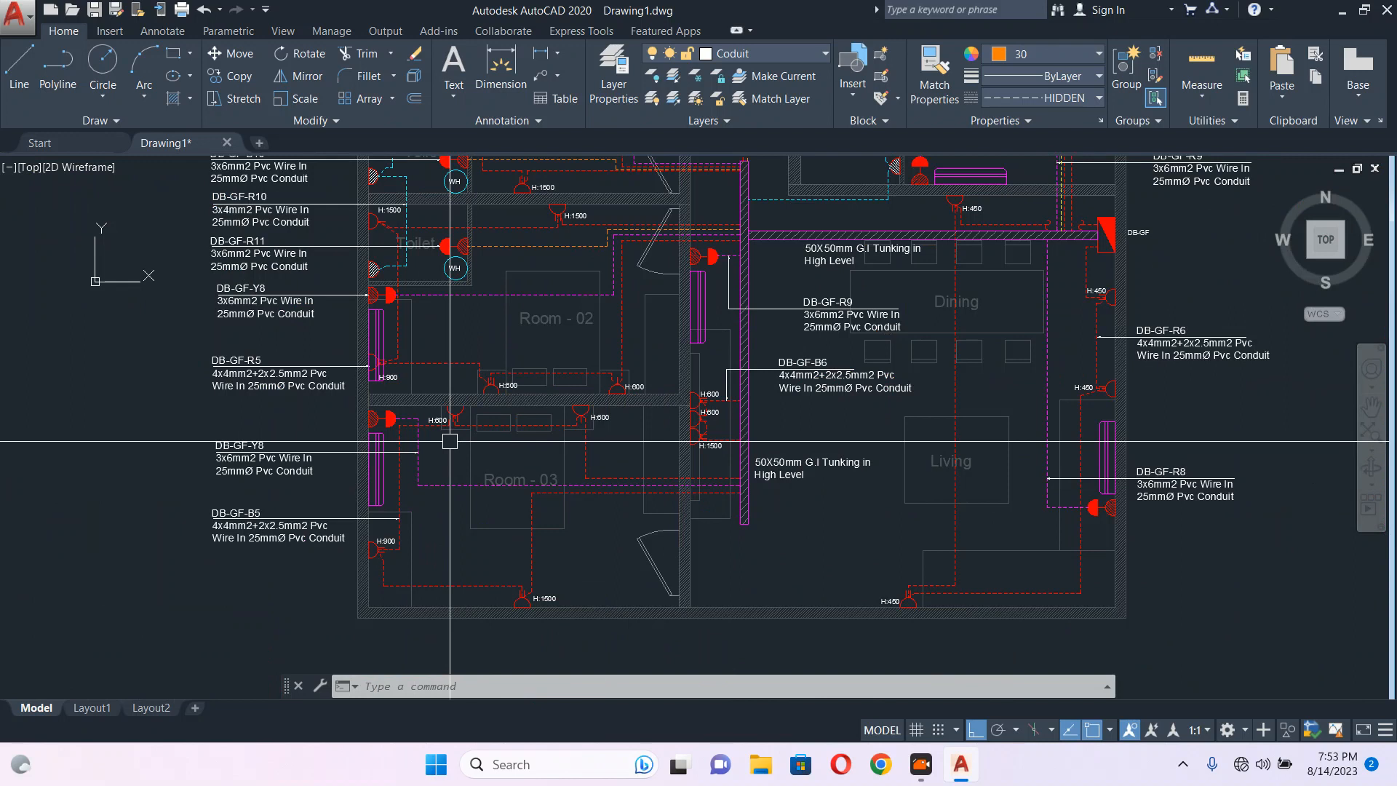
Inspect the lower toilet's H:1500 socket, hatched wall outlet and WH connection, and trace their conduits towards the central trunking.
scroll(400, 430, "up", 1)
scroll(348, 309, "up", 3)
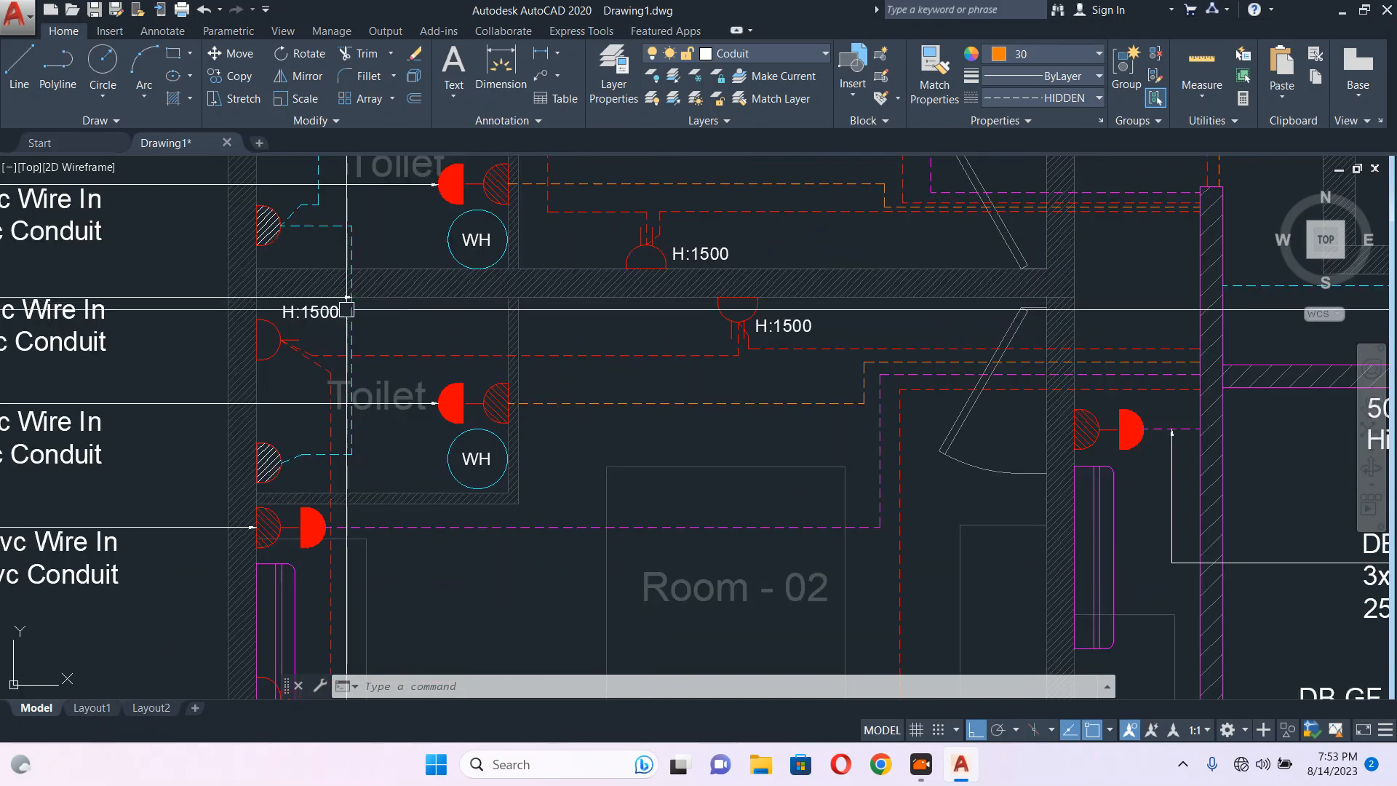
scroll(347, 309, "down", 3)
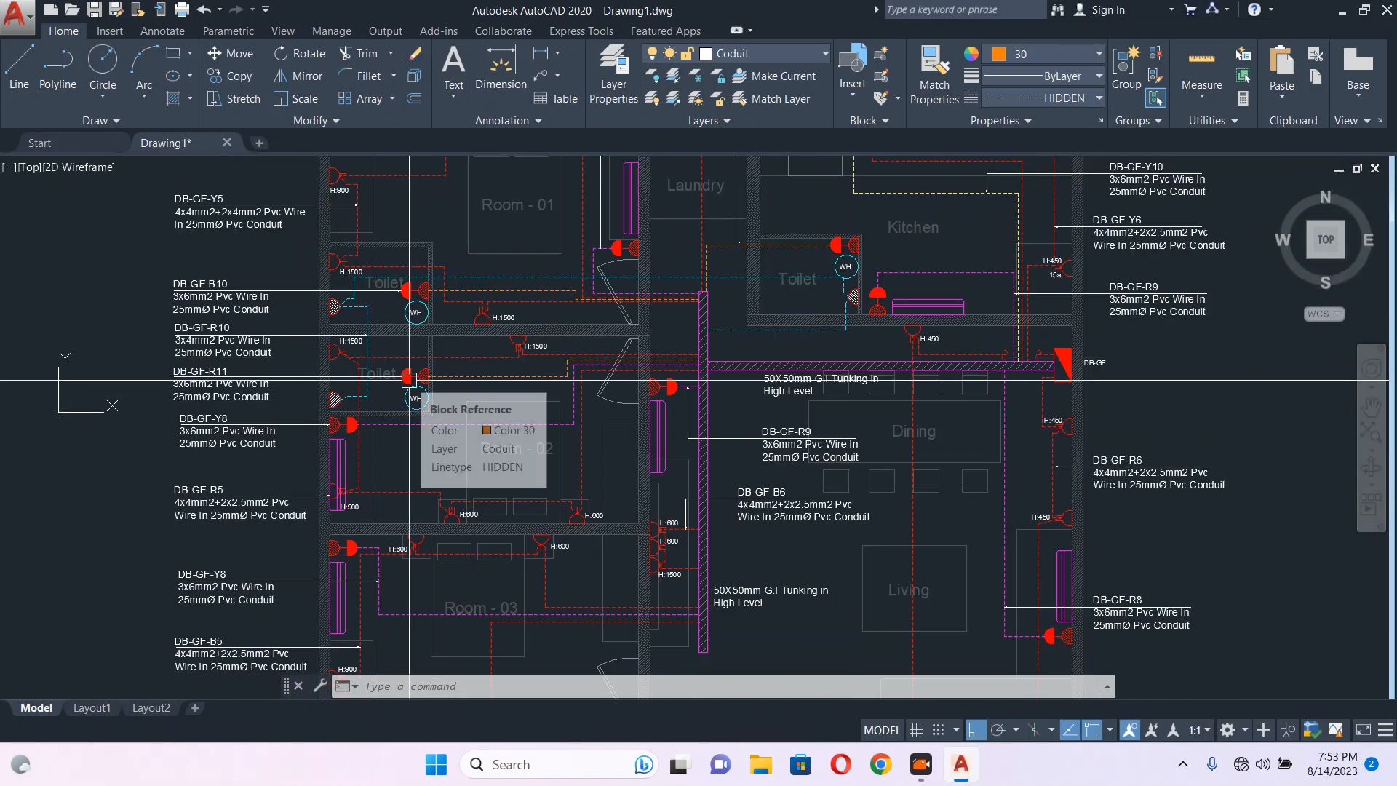
scroll(409, 379, "up", 3)
scroll(409, 349, "down", 3)
scroll(409, 305, "up", 2)
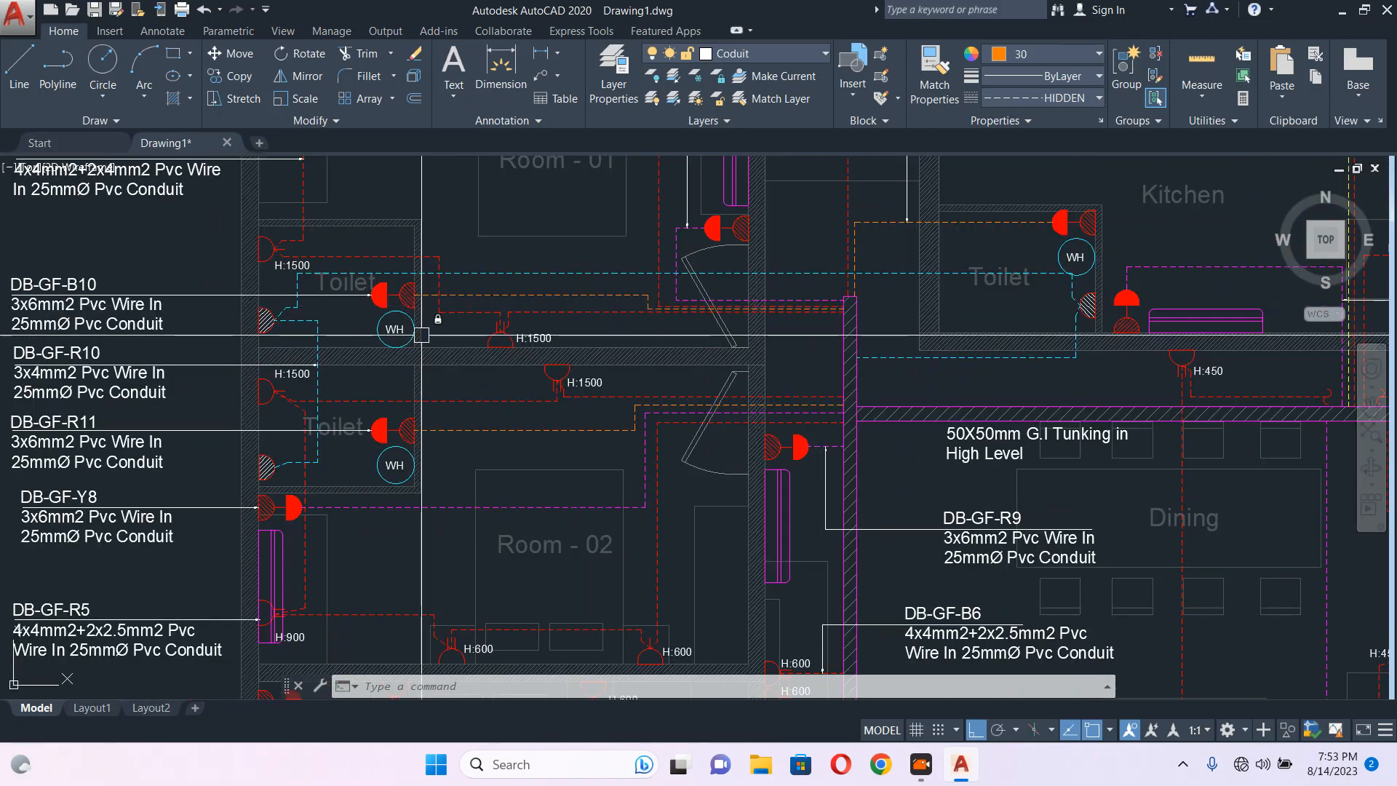
middle_click_drag(387, 368, 564, 360)
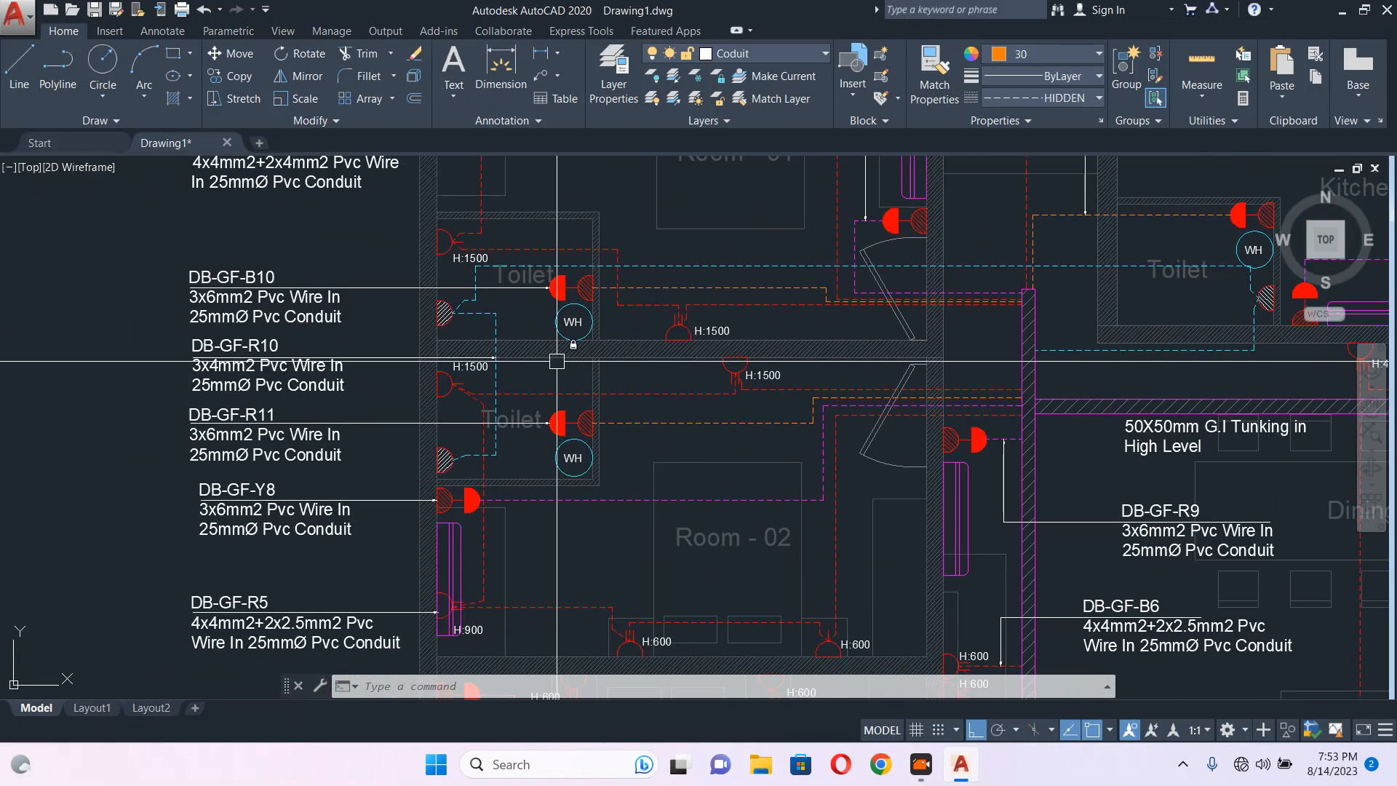
scroll(466, 350, "down", 2)
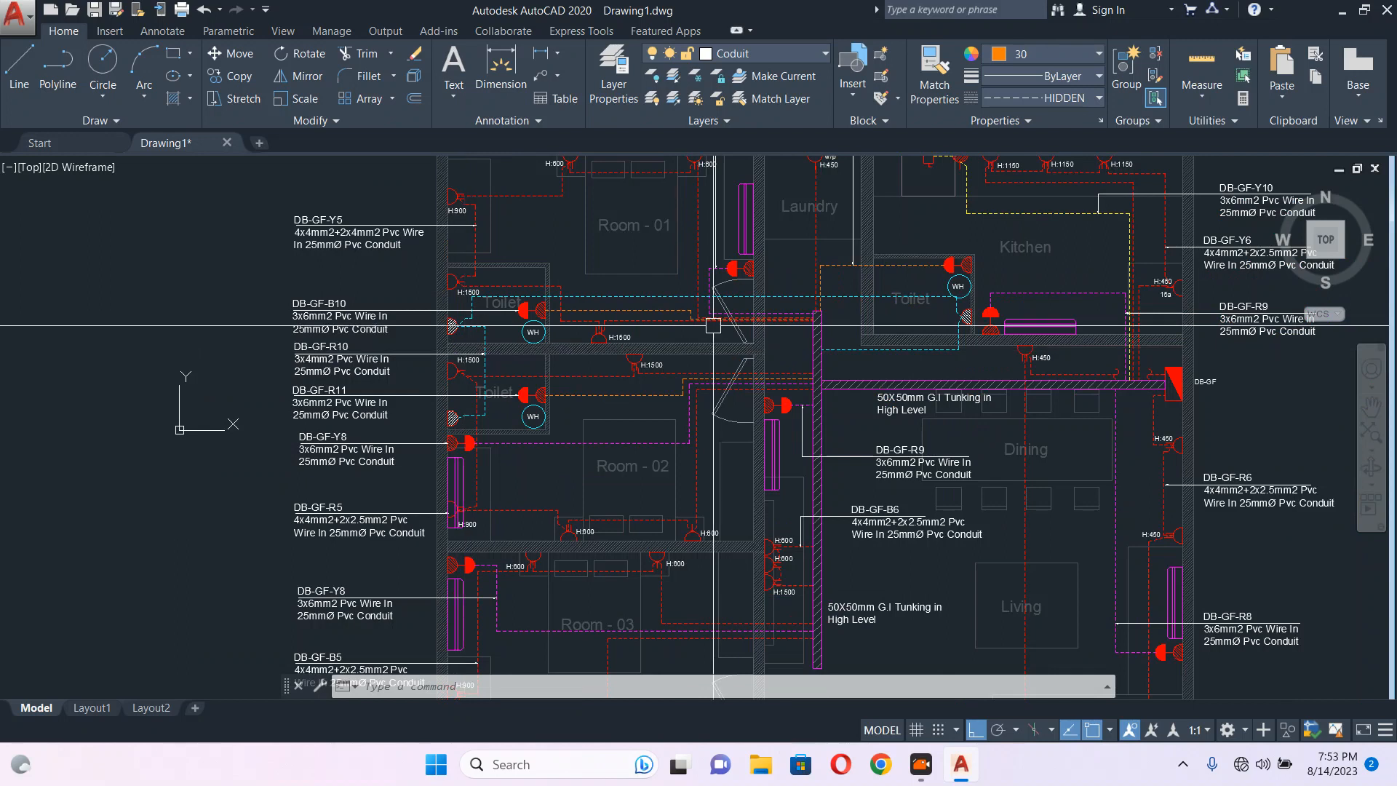
middle_click_drag(774, 378, 633, 384)
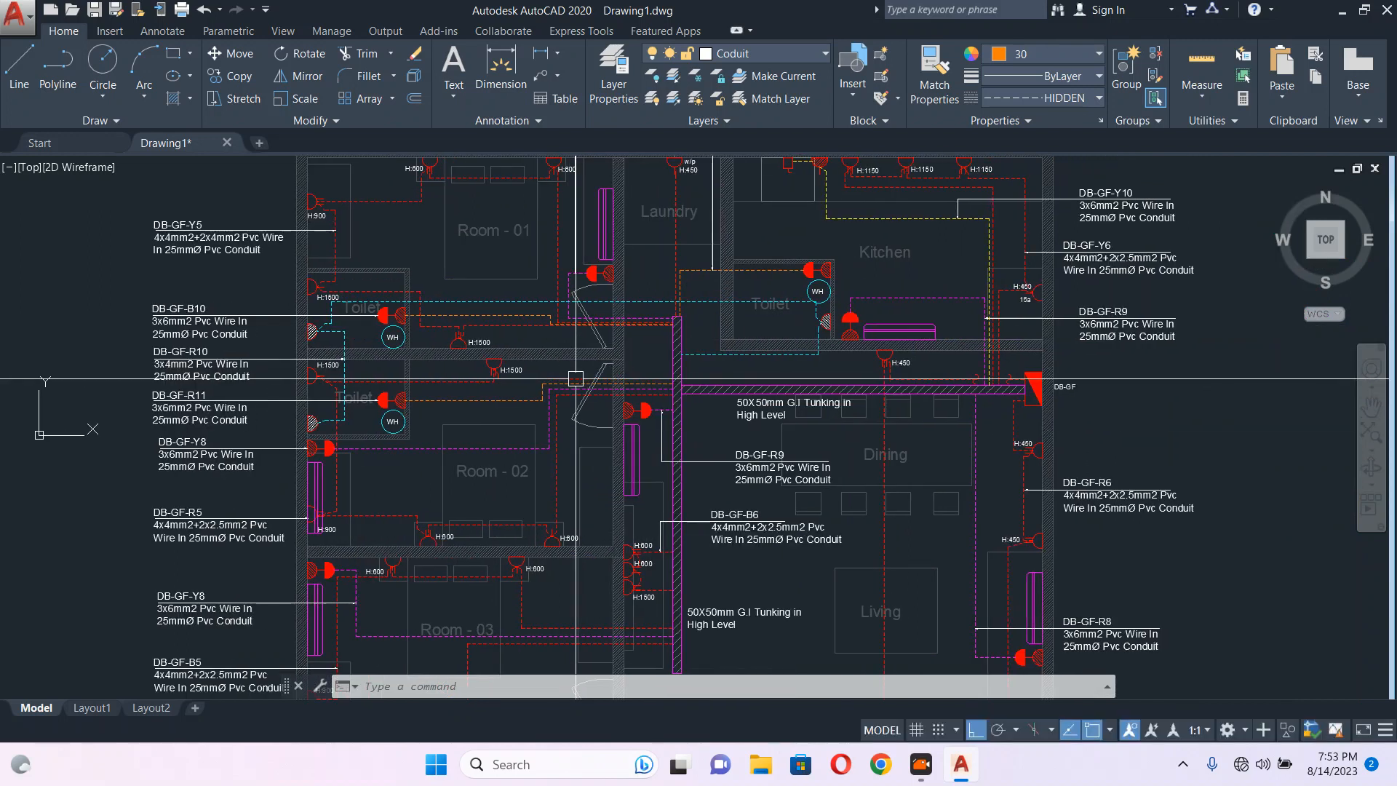
Examine the two H:1500 sockets on the wall between Room - 01 and Room - 02 and the parallel conduits entering the trunking.
scroll(545, 346, "up", 4)
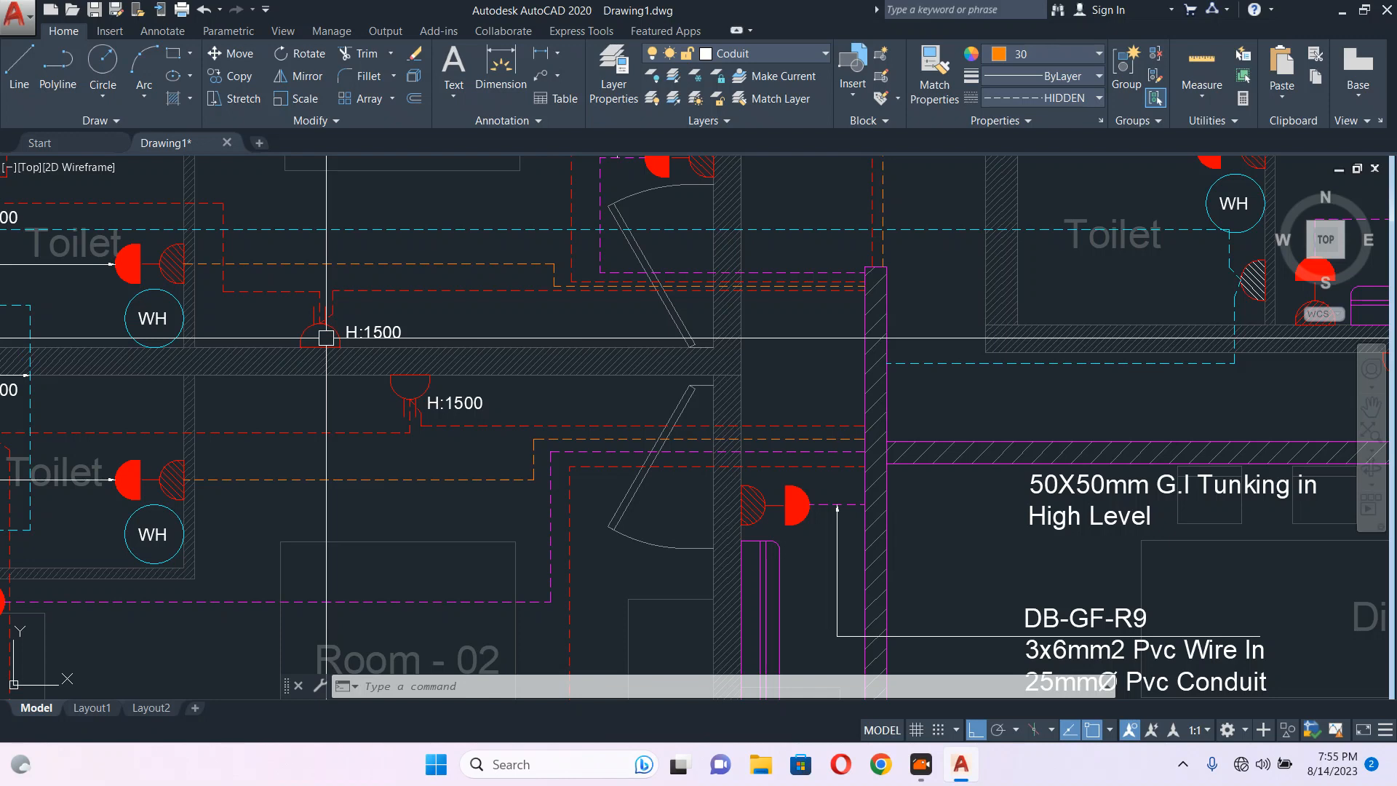
scroll(415, 373, "down", 2)
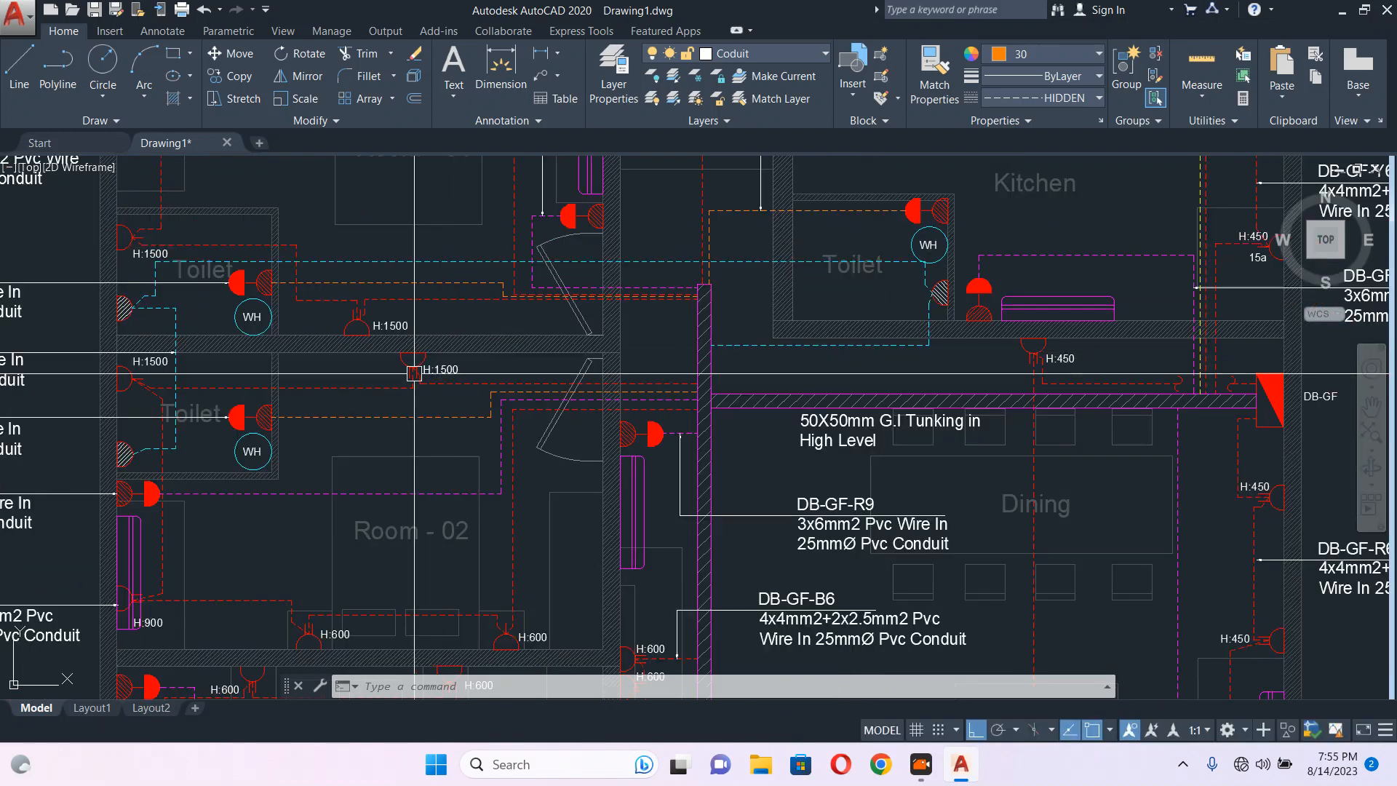
scroll(414, 373, "up", 5)
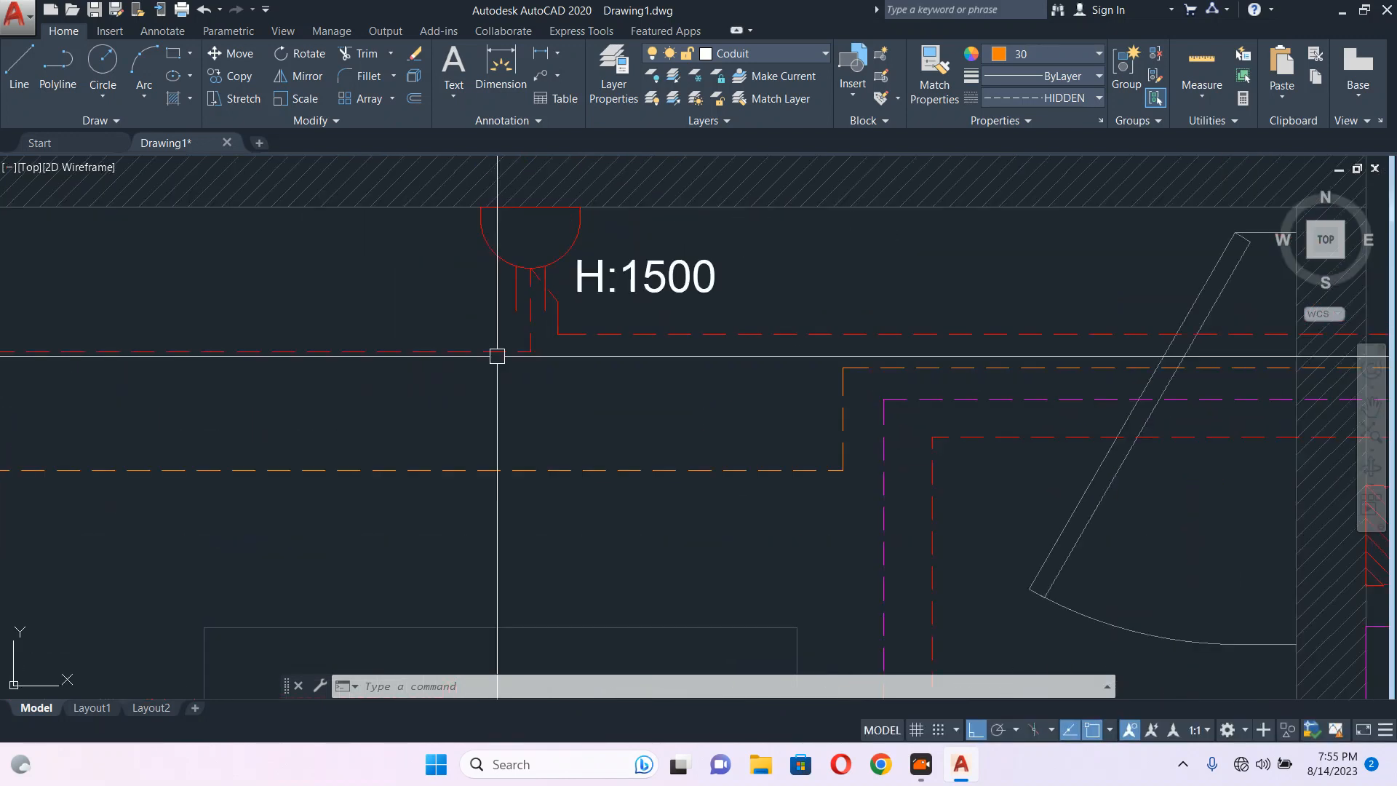
scroll(583, 364, "down", 4)
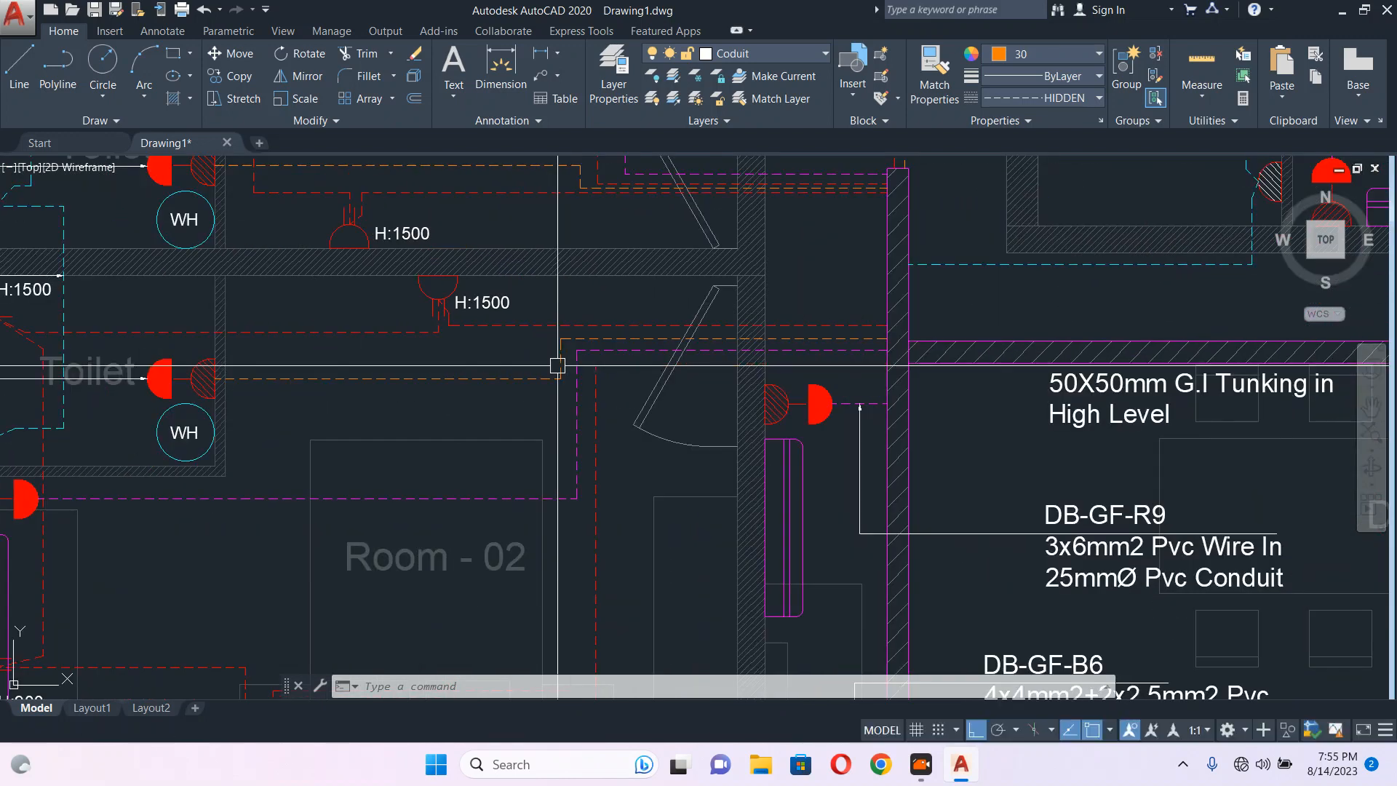
scroll(555, 367, "up", 5)
scroll(502, 356, "down", 3)
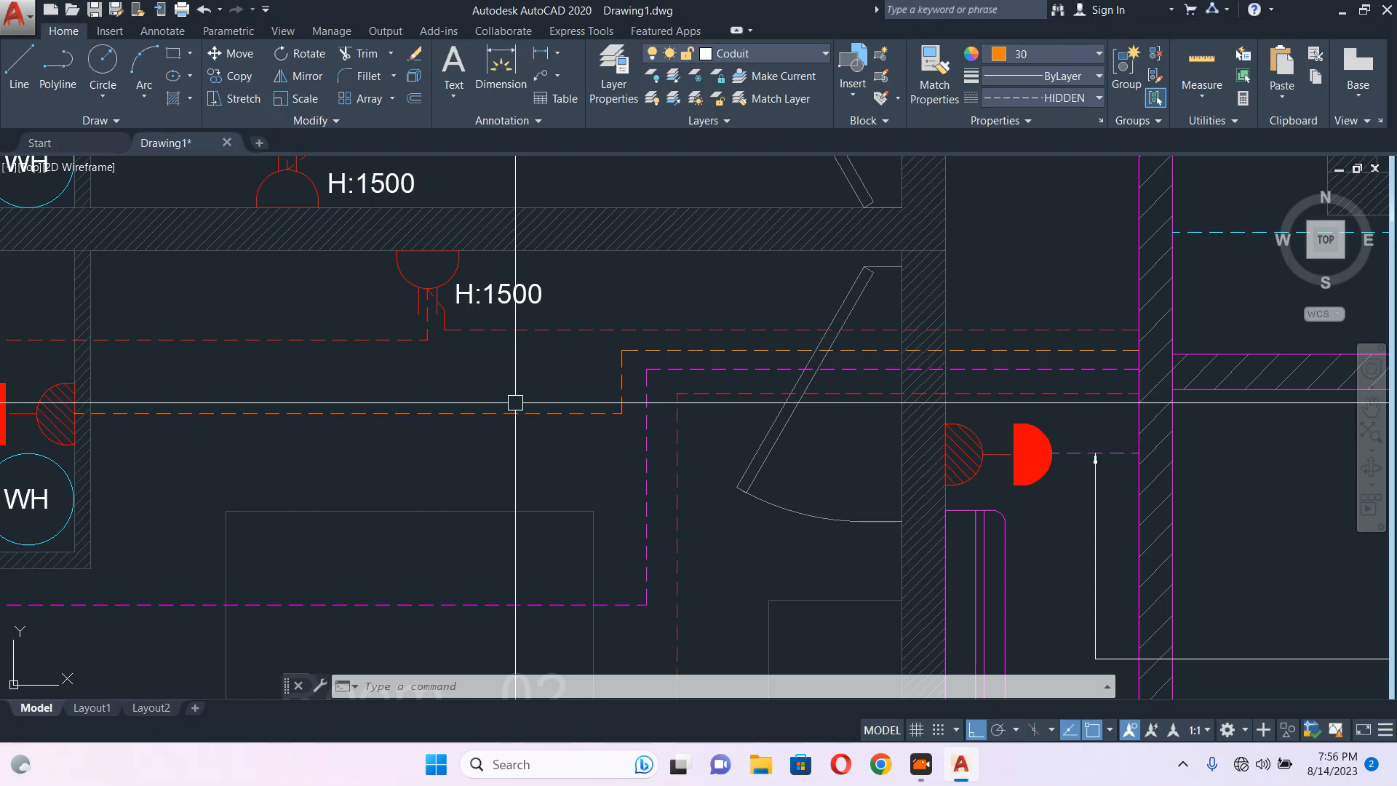
scroll(515, 402, "down", 5)
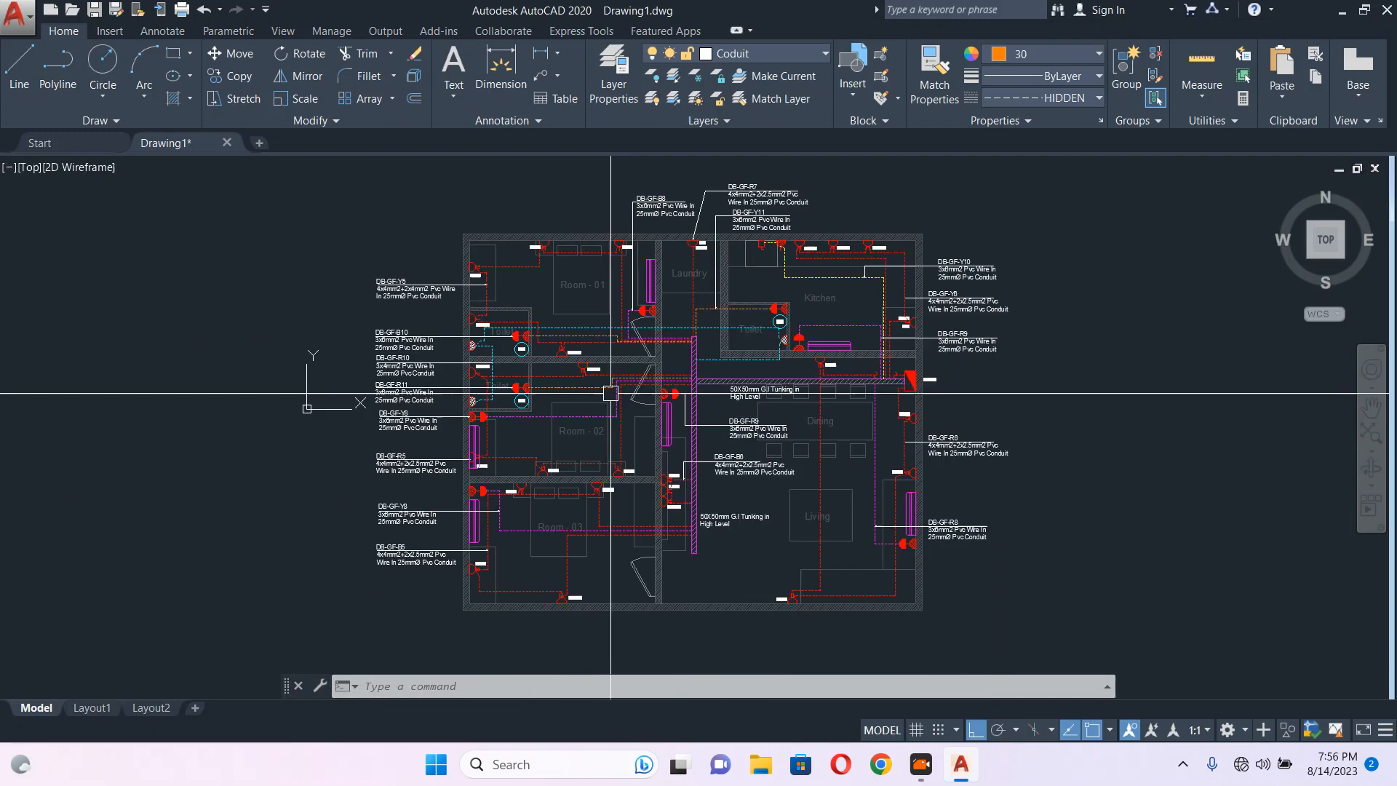
scroll(546, 399, "up", 5)
scroll(553, 400, "down", 5)
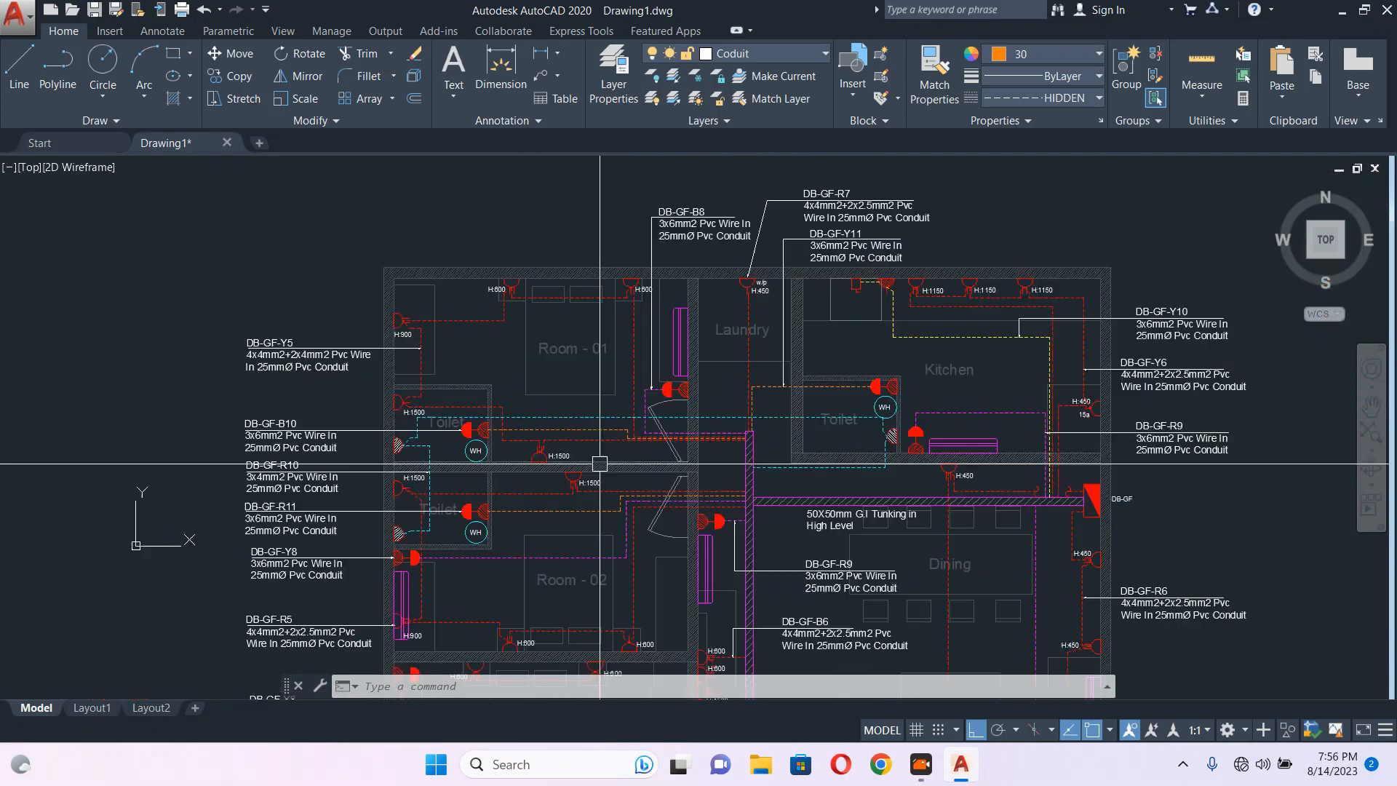
Inspect the toilet beside the Kitchen, including its WH connection, hatched wall outlet and the cyan and orange conduits to the trunking.
scroll(549, 519, "up", 2)
middle_click_drag(549, 519, 546, 421)
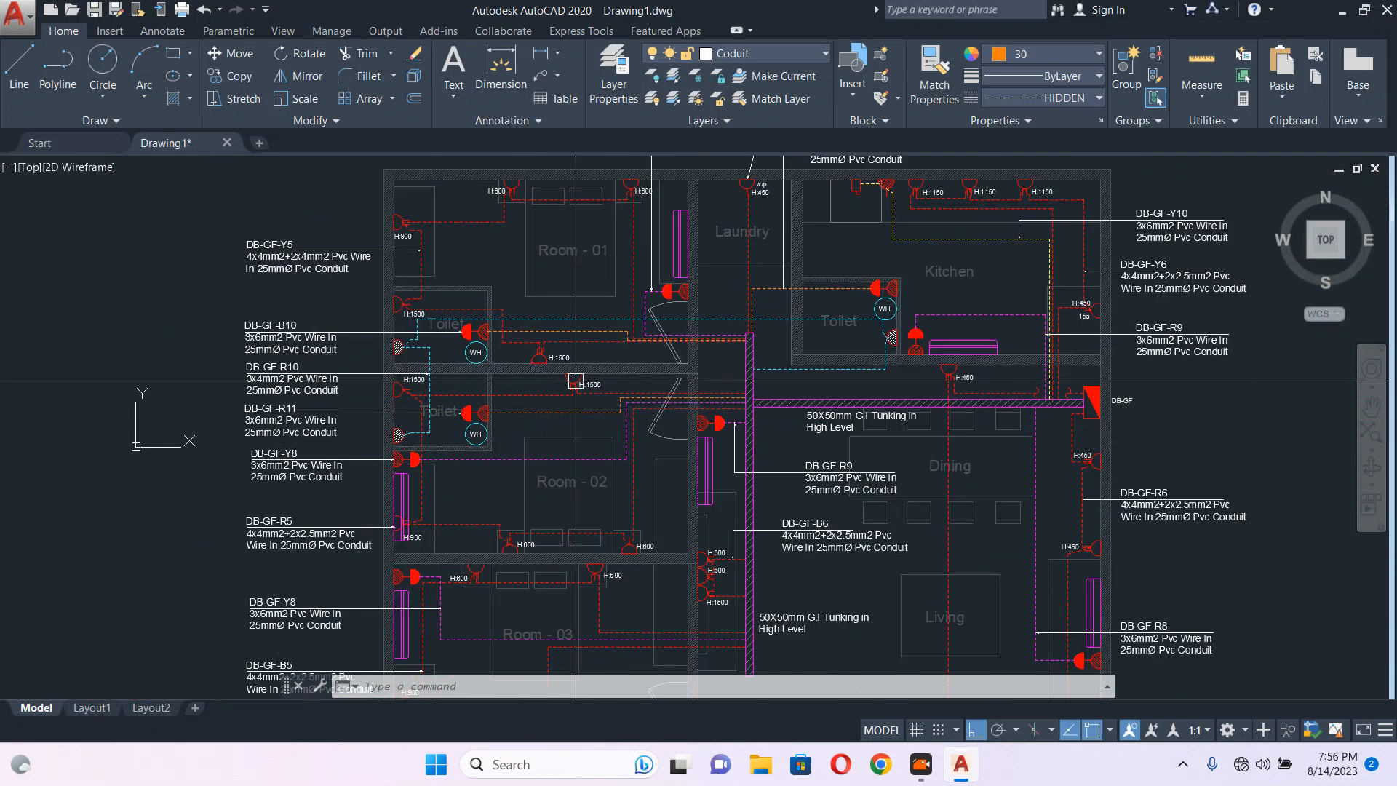
scroll(895, 328, "up", 4)
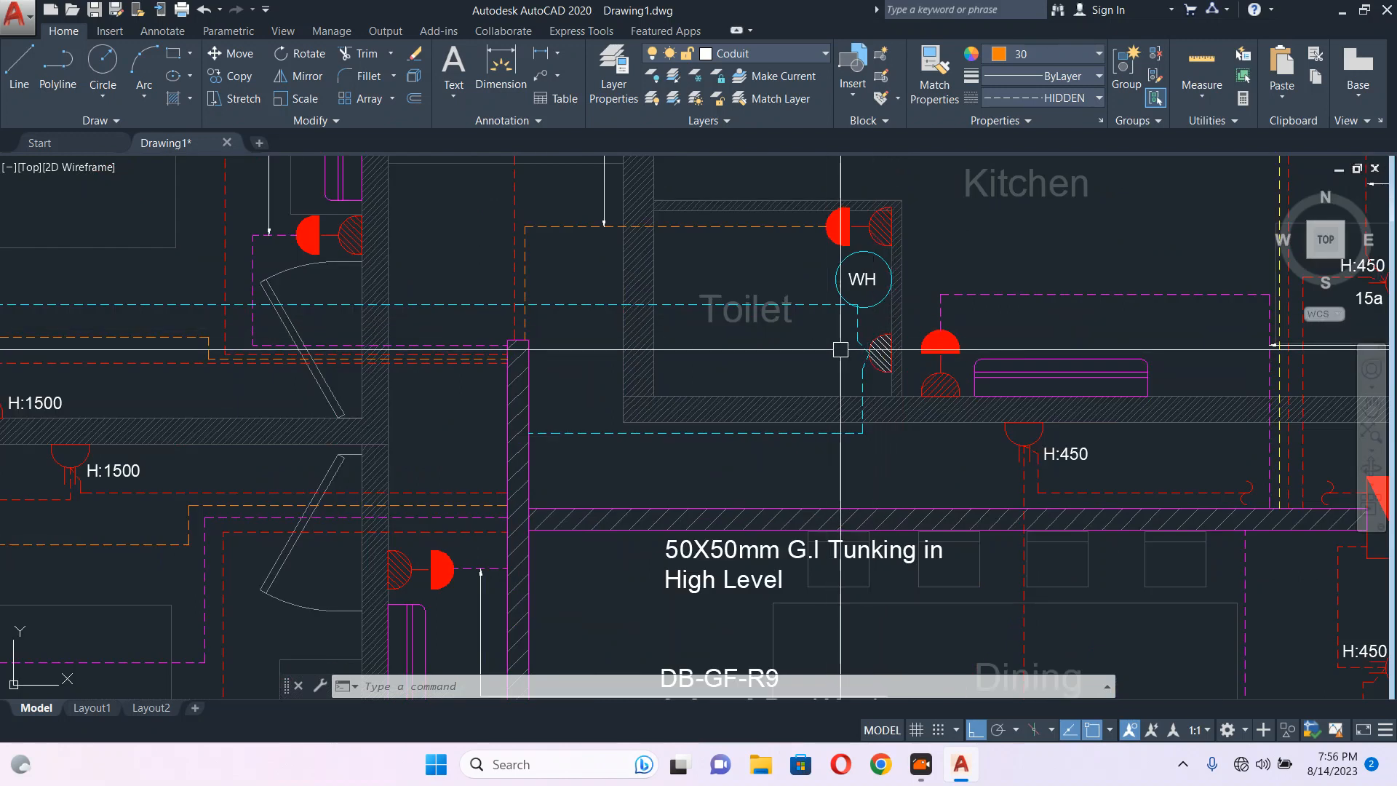
scroll(842, 342, "up", 4)
scroll(850, 325, "down", 4)
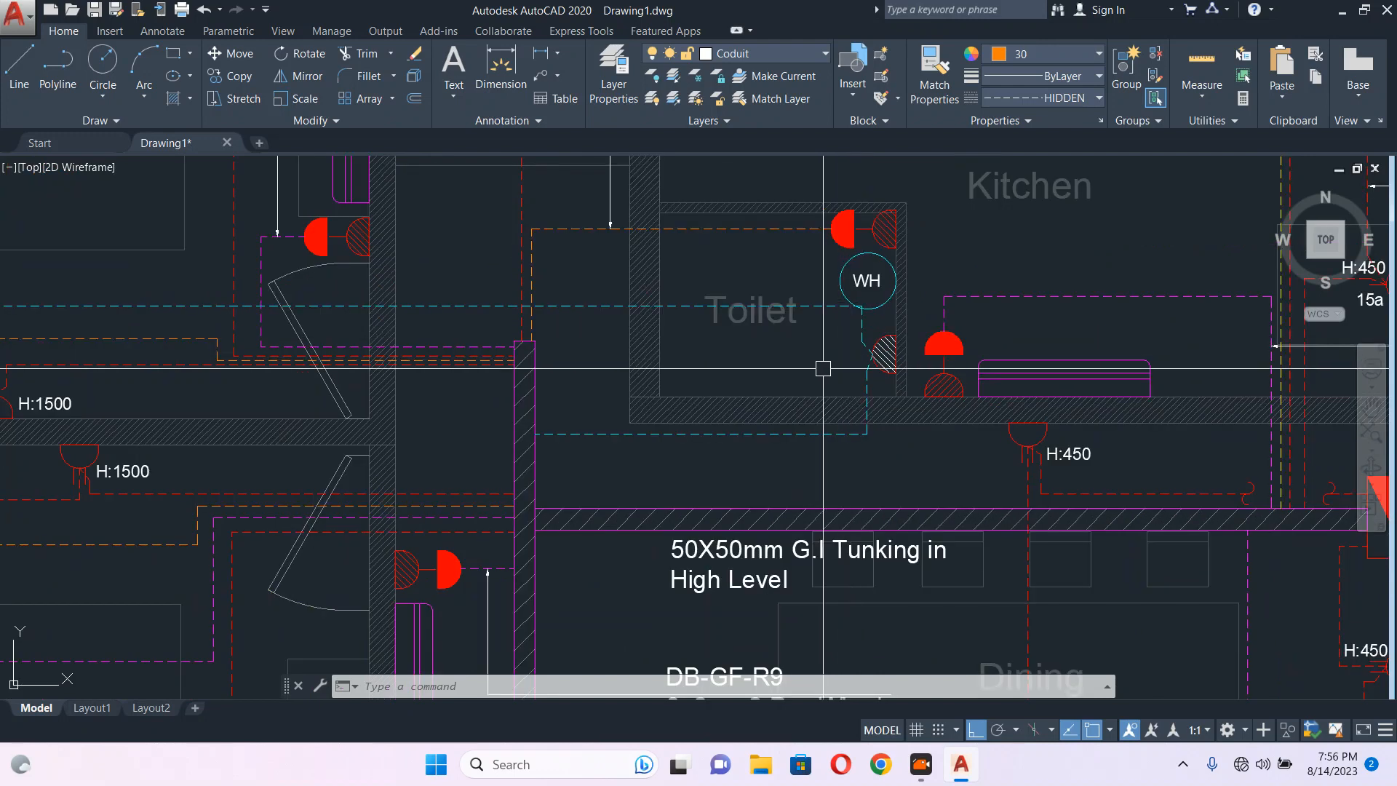
scroll(806, 349, "up", 4)
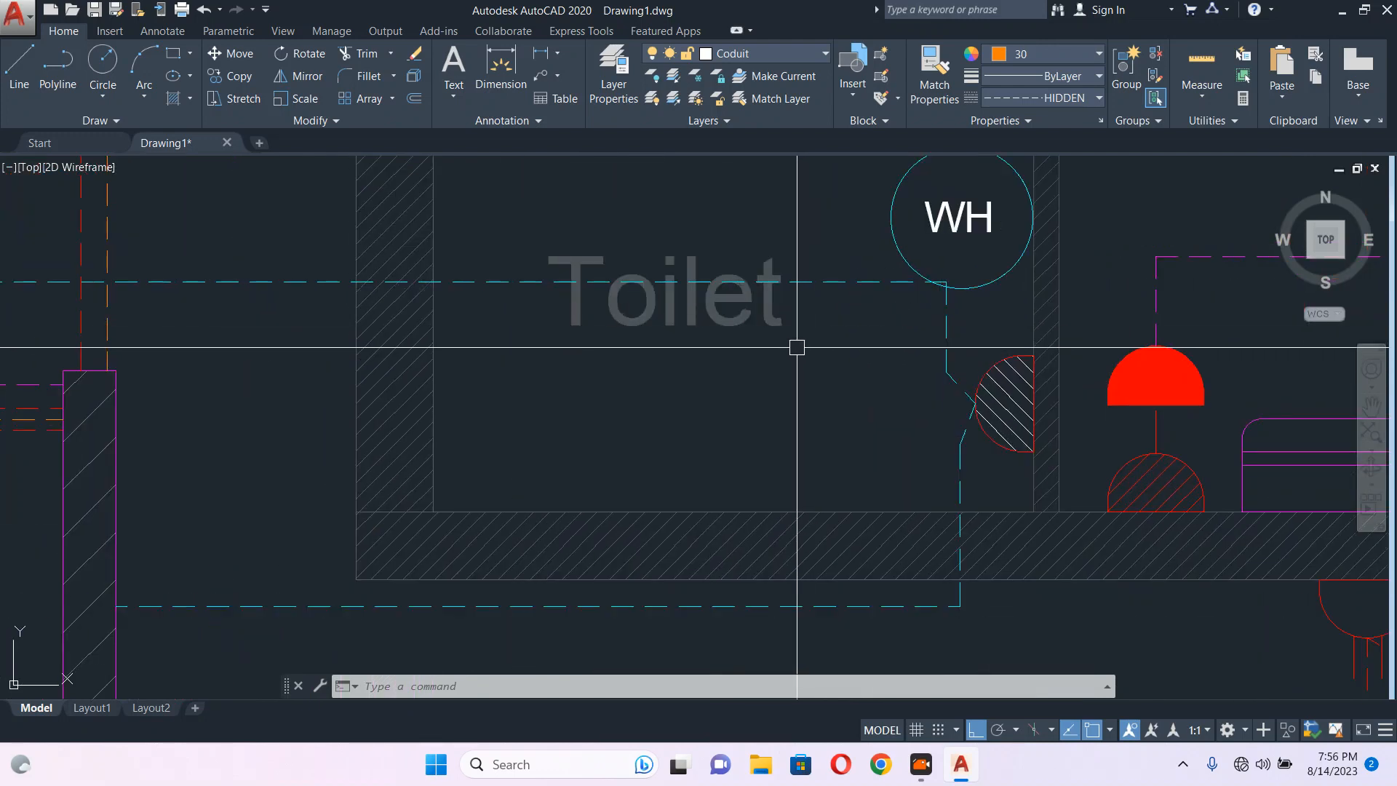
scroll(797, 347, "down", 6)
scroll(815, 360, "up", 2)
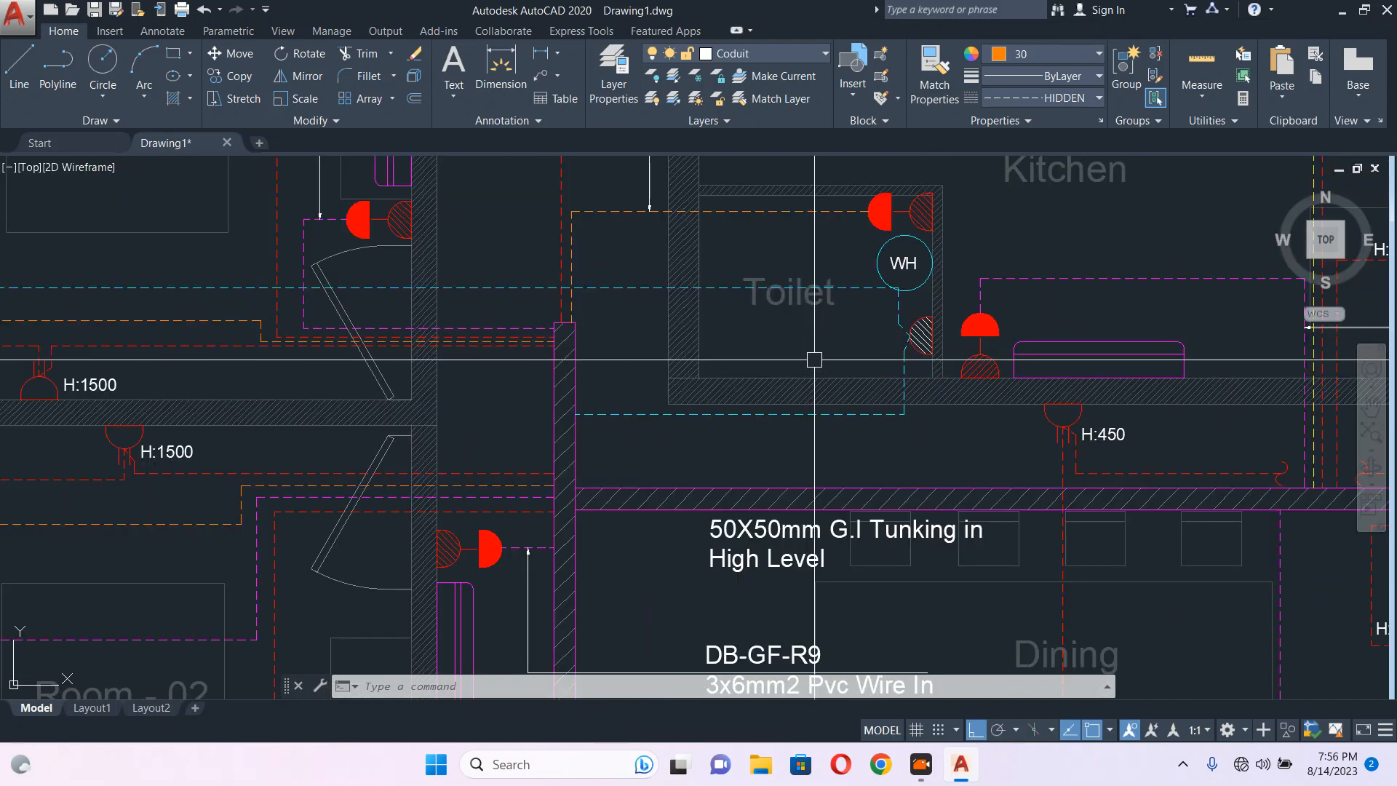
Review the full ground-floor layout from the toilets and bedrooms to the Dining and Living areas, including all circuit labels and trunking.
scroll(815, 359, "down", 5)
scroll(655, 372, "up", 2)
scroll(583, 382, "down", 2)
middle_click_drag(561, 385, 580, 355)
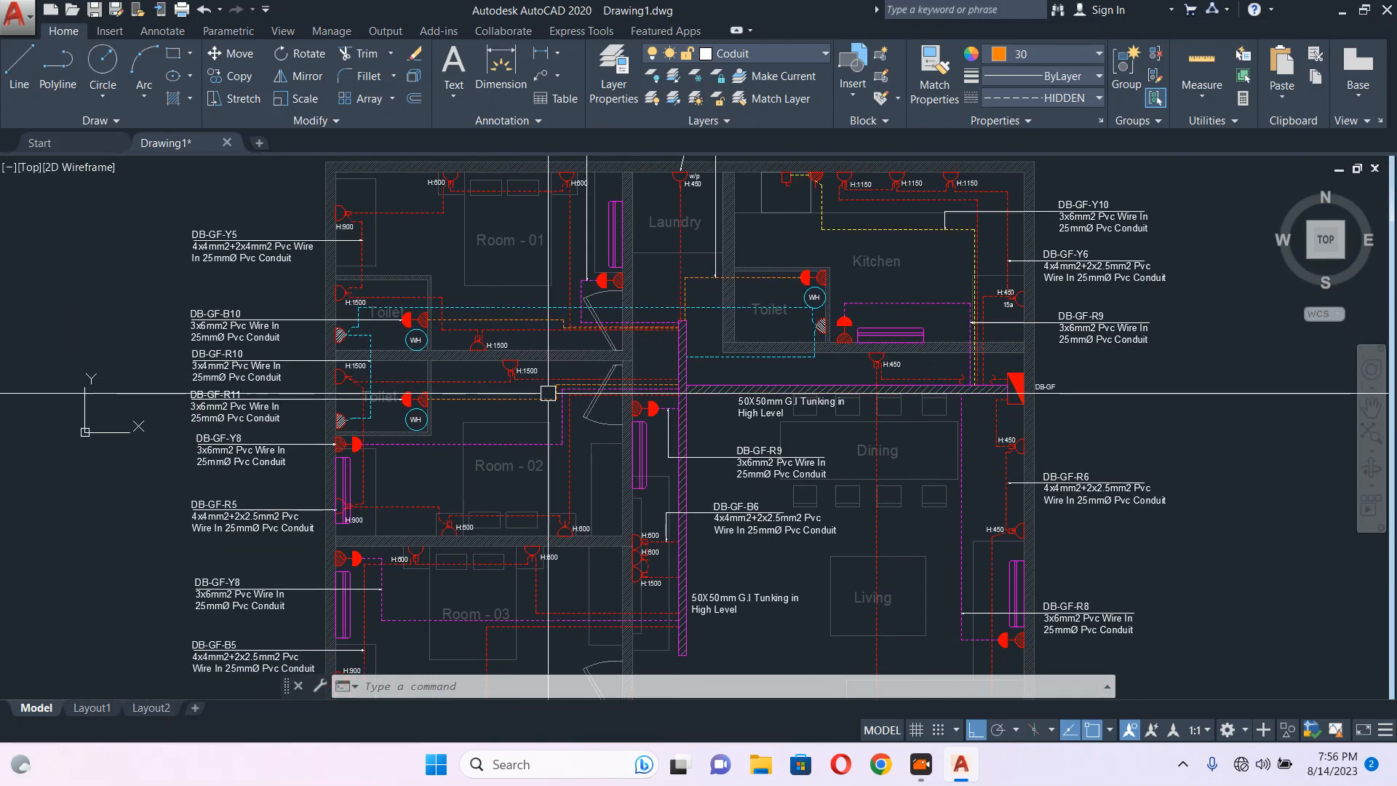
middle_click_drag(665, 429, 557, 334)
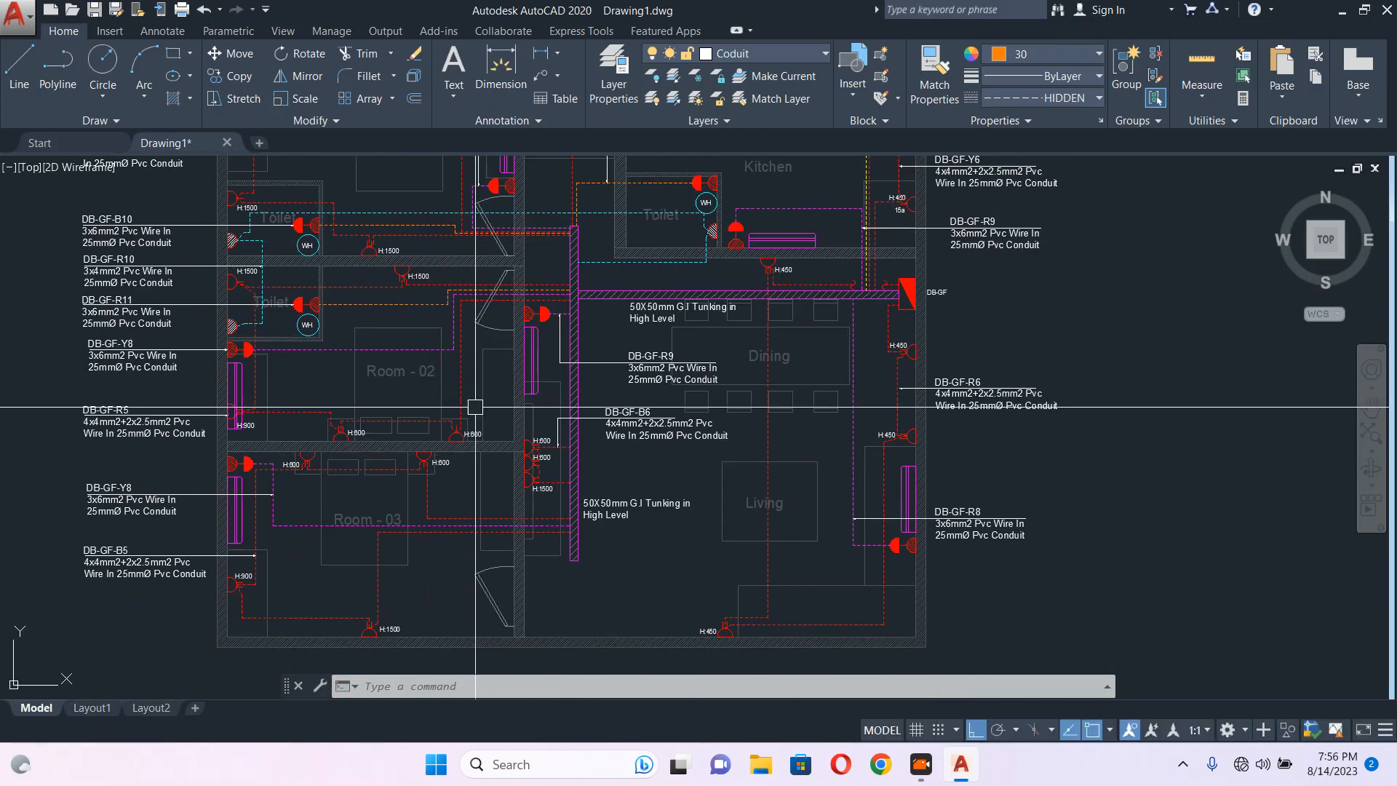
middle_click_drag(406, 291, 436, 330)
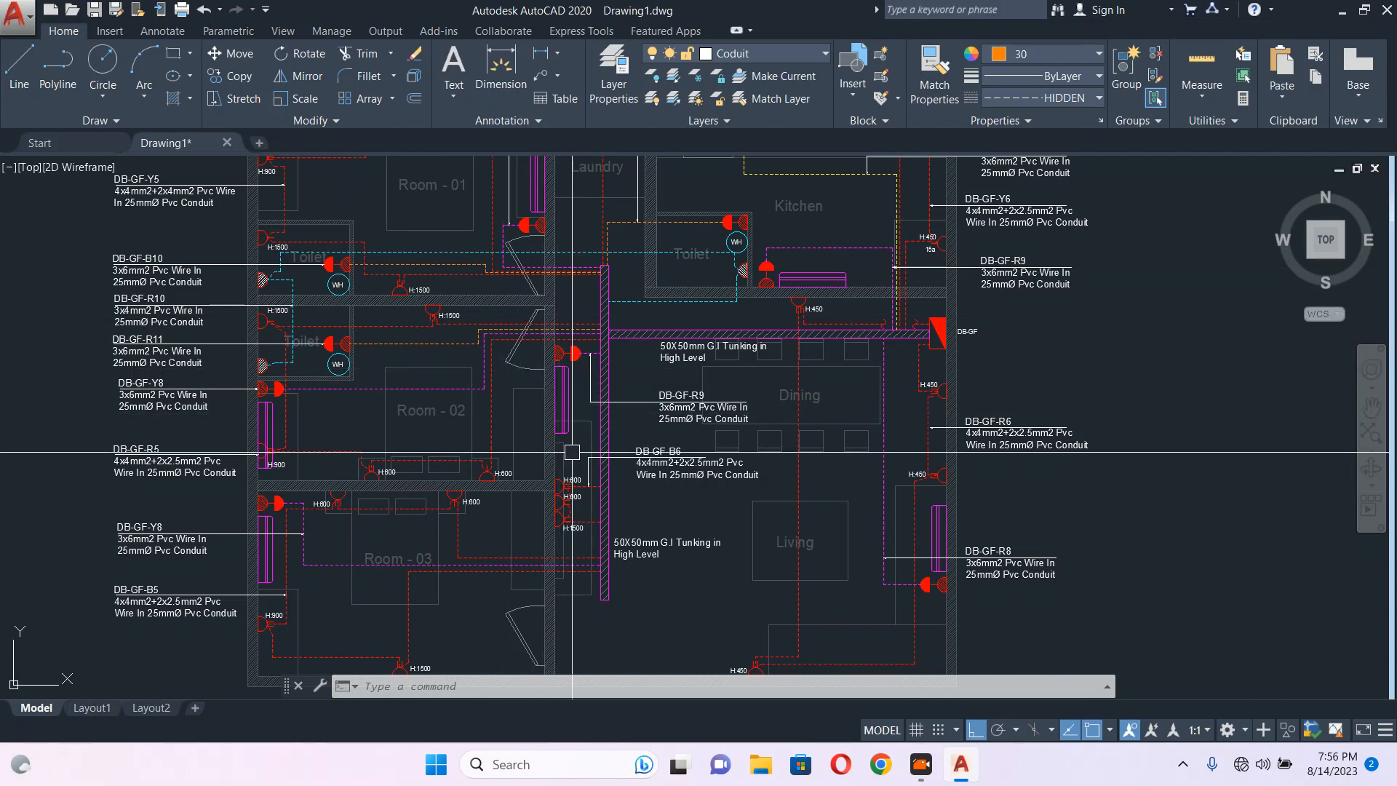
scroll(684, 485, "down", 2)
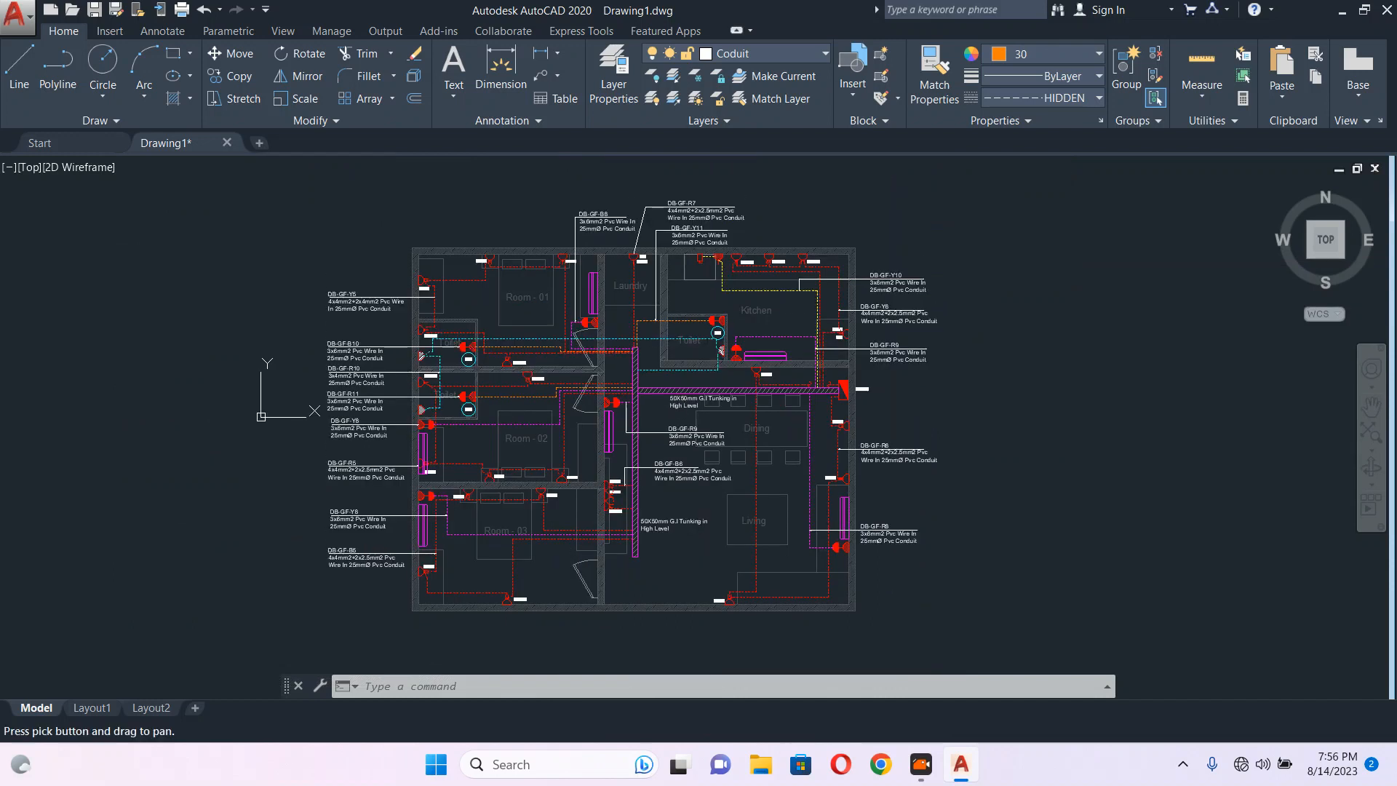
Inspect the Kitchen's H:1150 sockets, the DB-GF-Y10 and DB-GF-Y6 conduits, and the neighbouring toilet and Laundry circuits on the ground-floor plan.
scroll(611, 406, "up", 2)
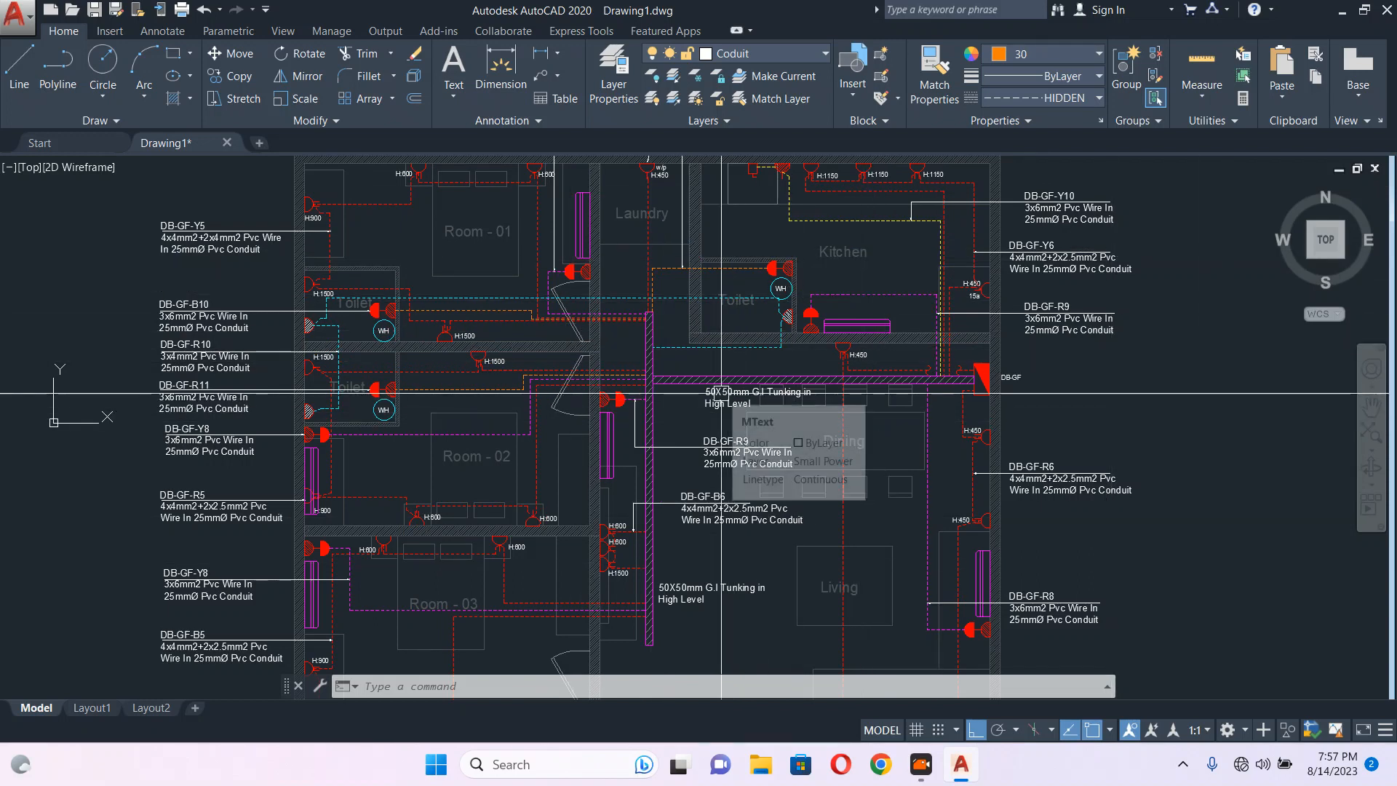
middle_click_drag(646, 562, 599, 506)
scroll(661, 410, "down", 2)
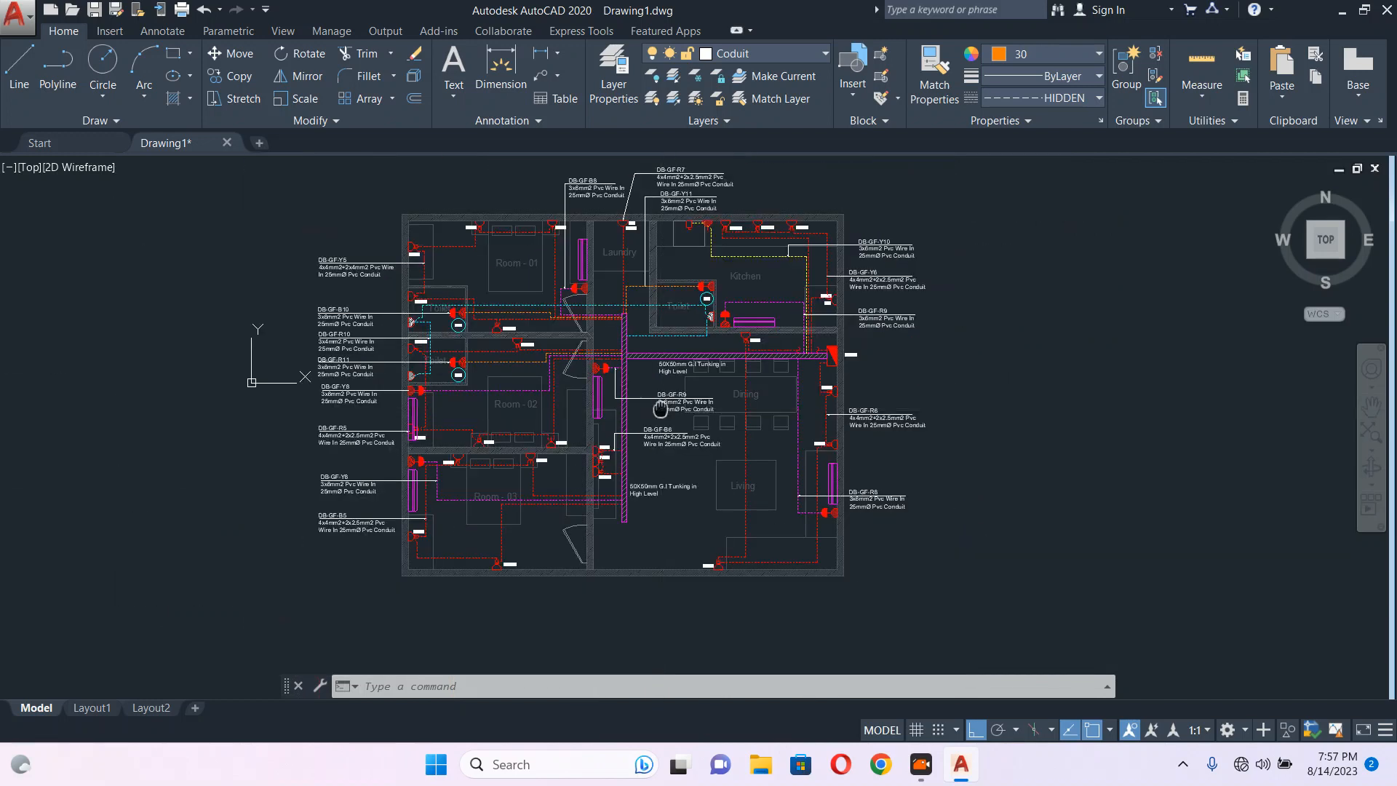
middle_click_drag(660, 409, 641, 441)
scroll(547, 394, "up", 3)
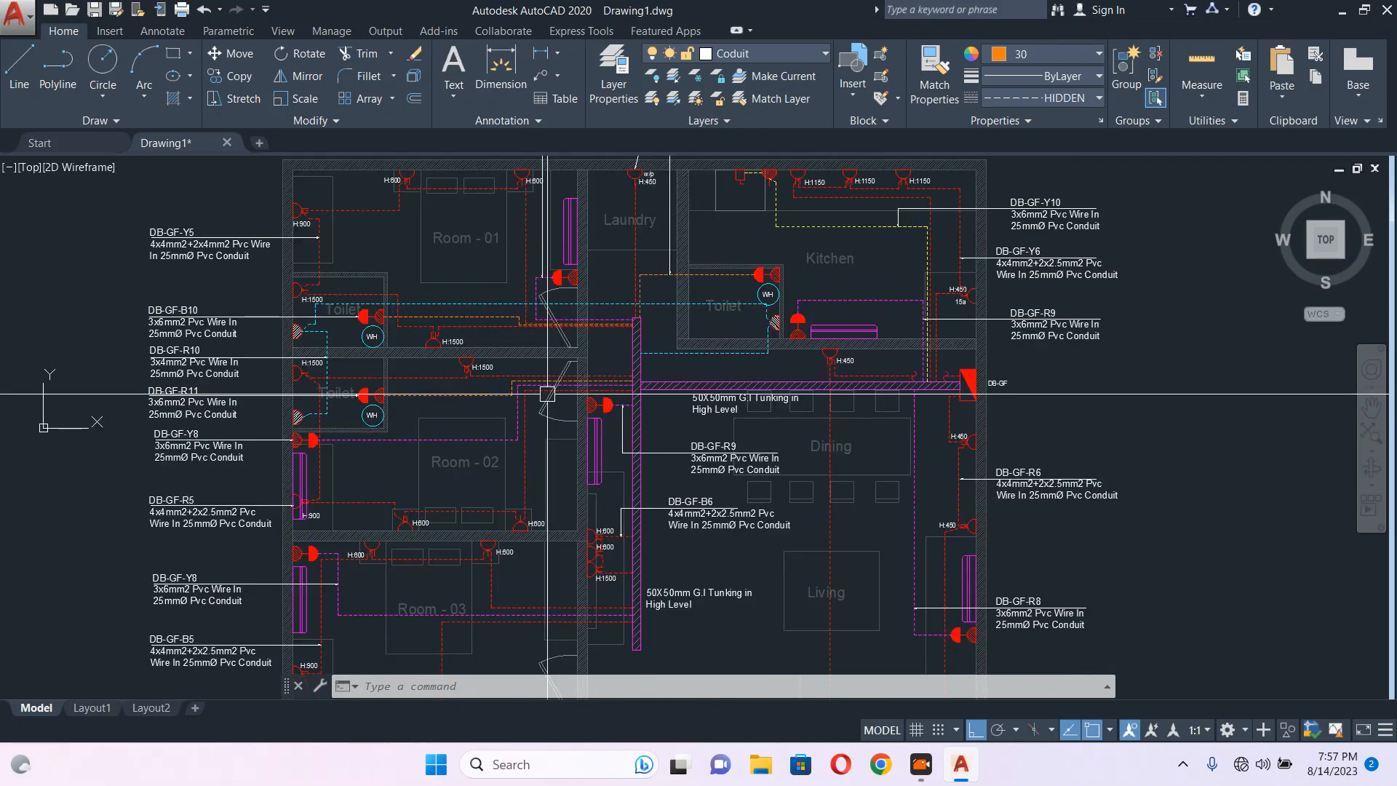
scroll(792, 317, "up", 4)
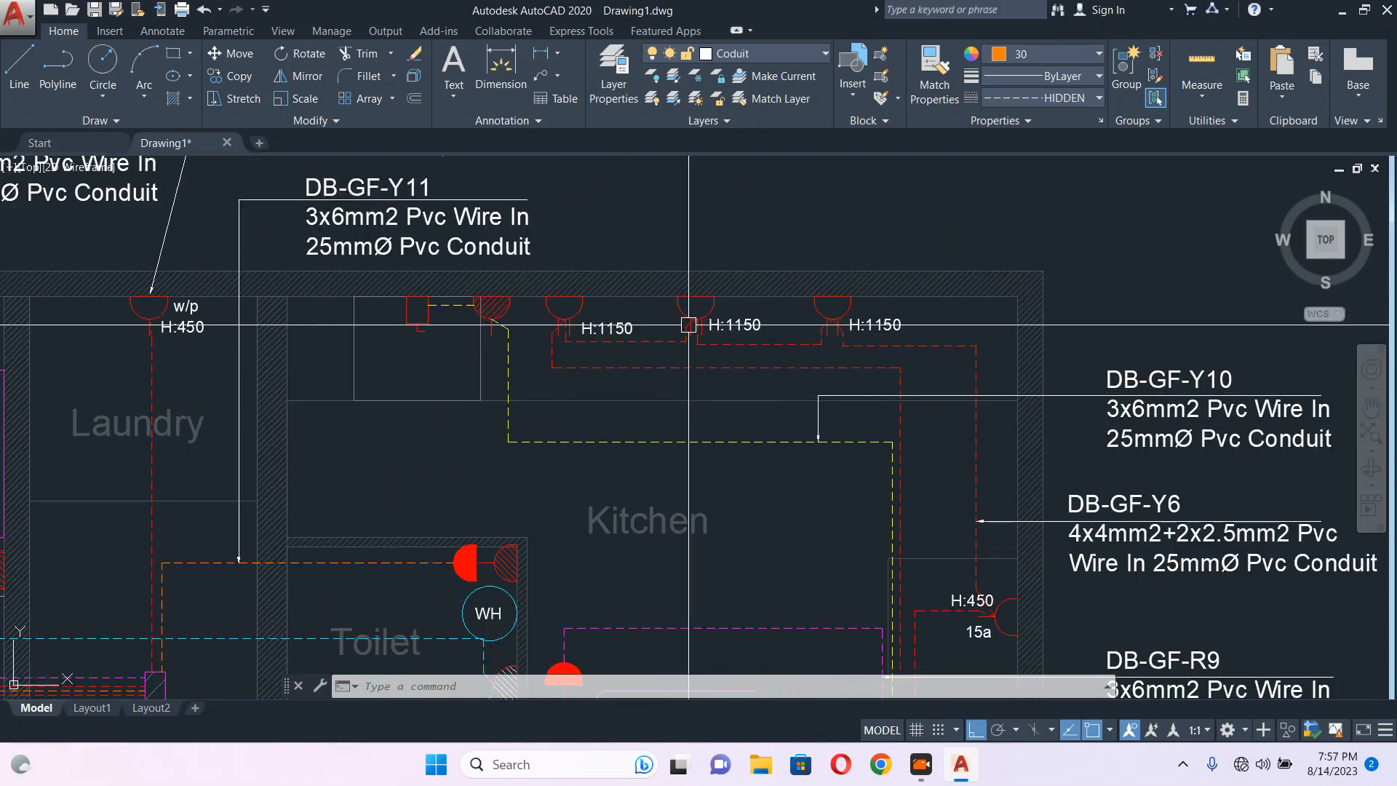
scroll(690, 323, "down", 4)
scroll(588, 477, "up", 4)
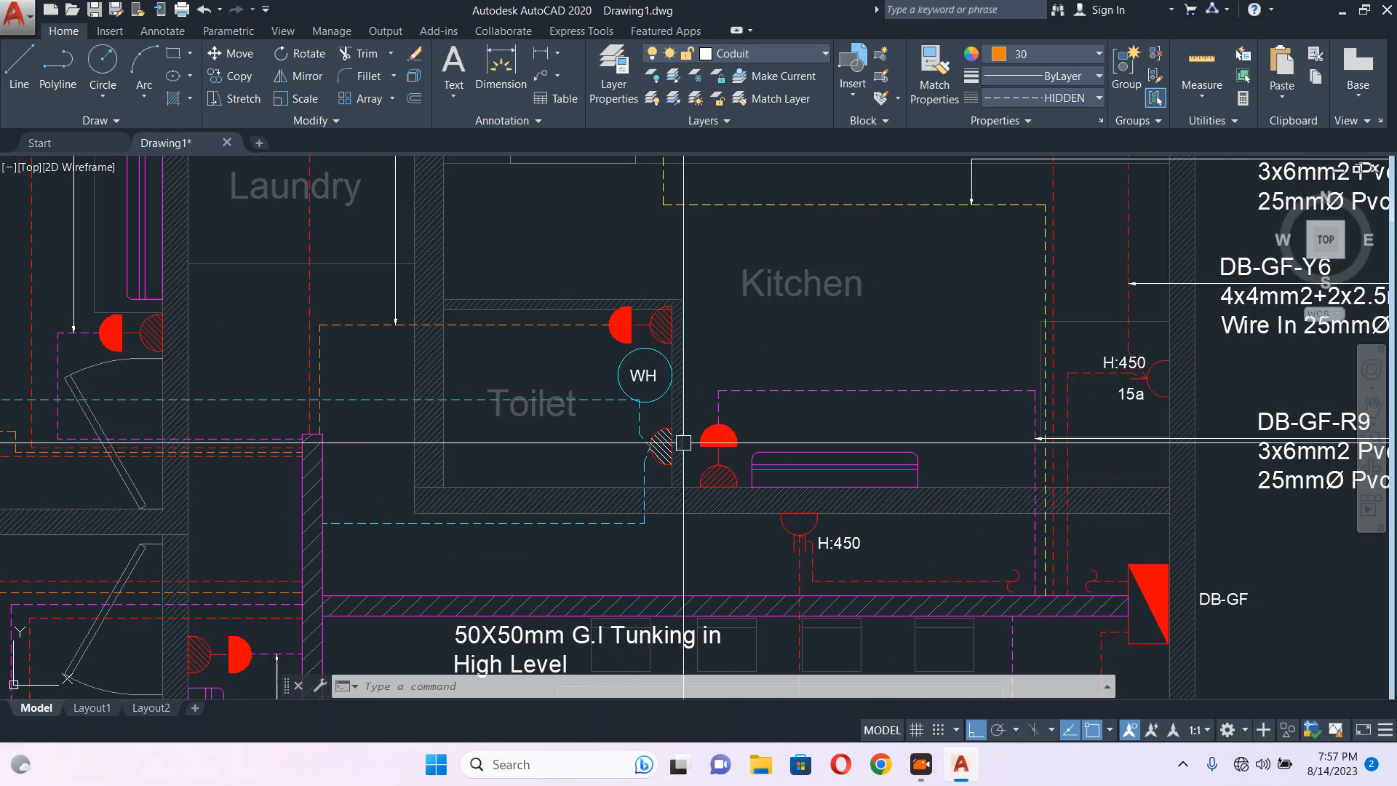
middle_click_drag(856, 289, 640, 524)
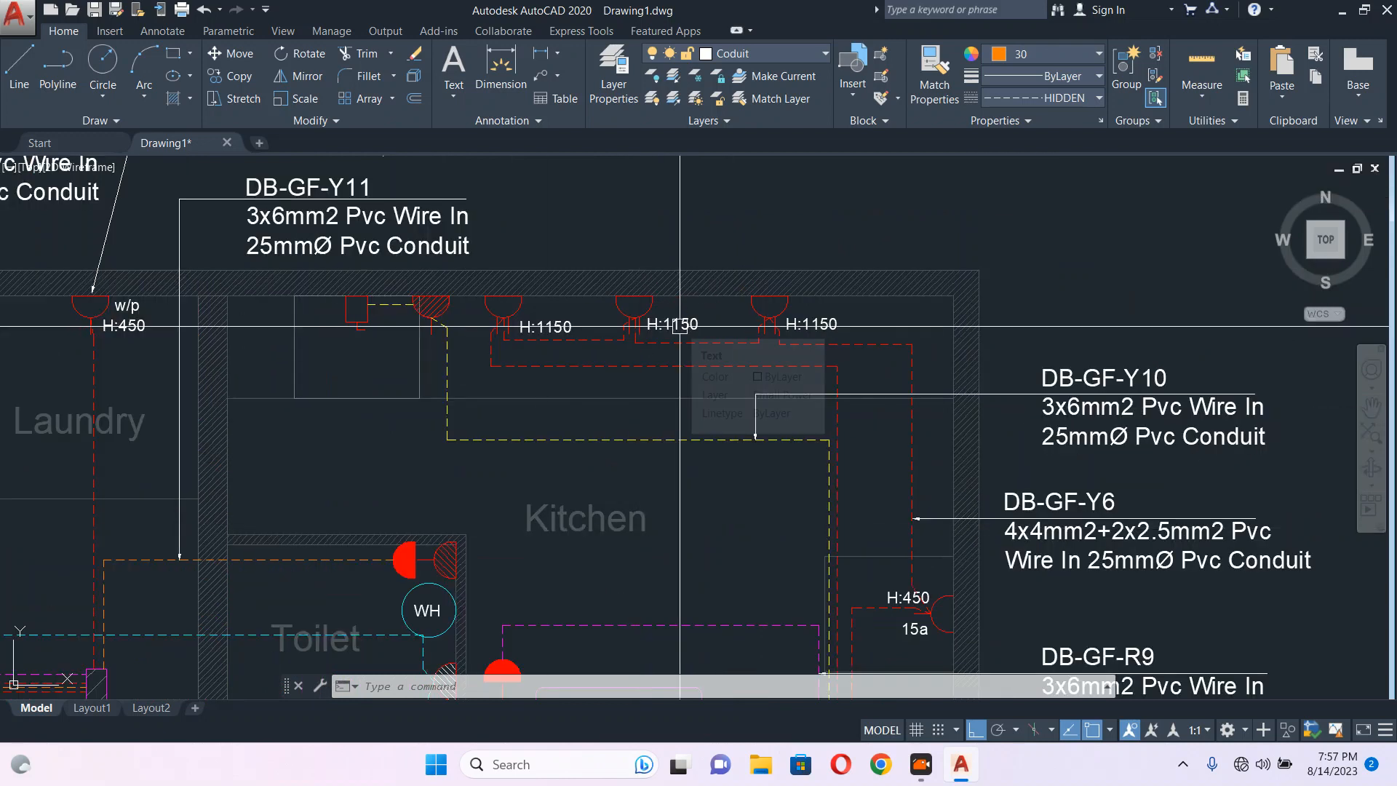
scroll(679, 326, "down", 2)
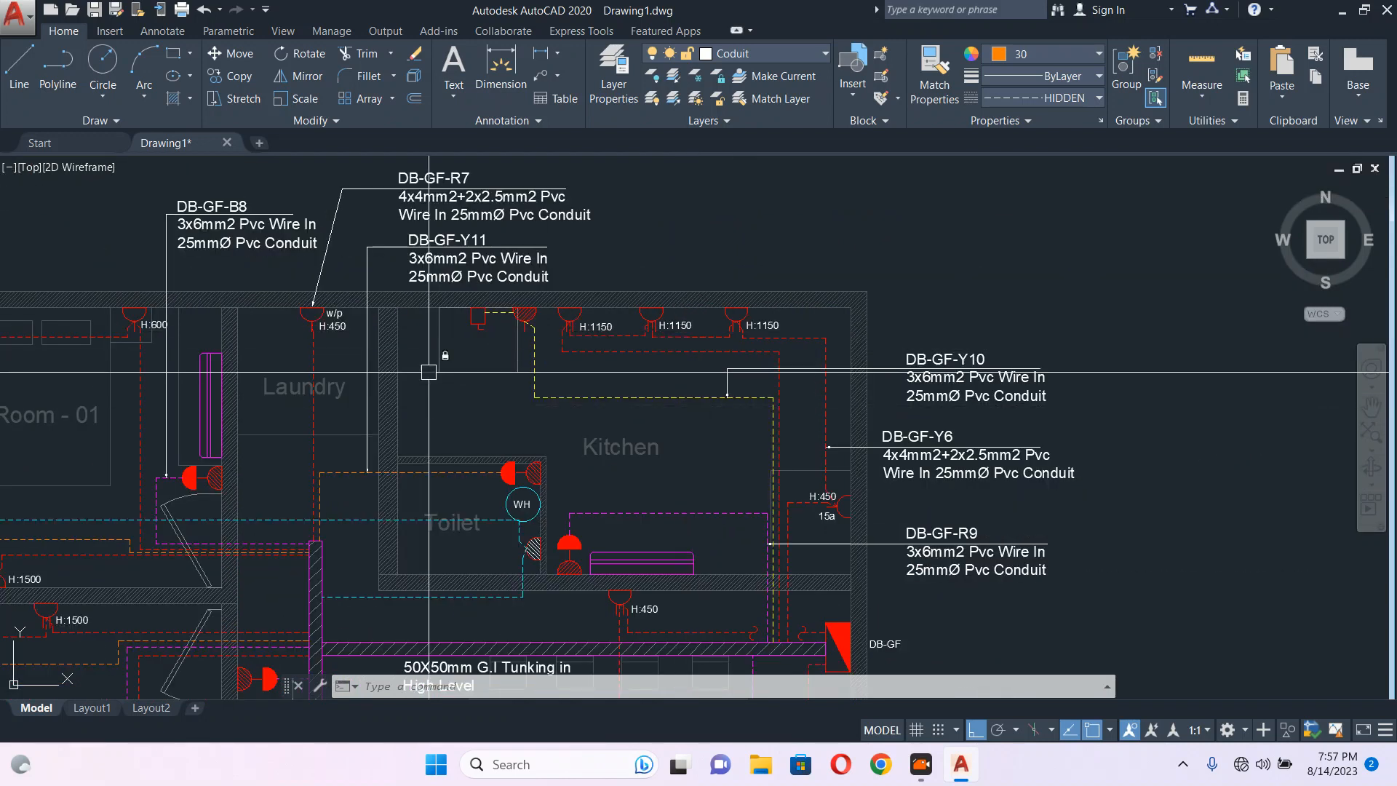
middle_click_drag(428, 372, 792, 265)
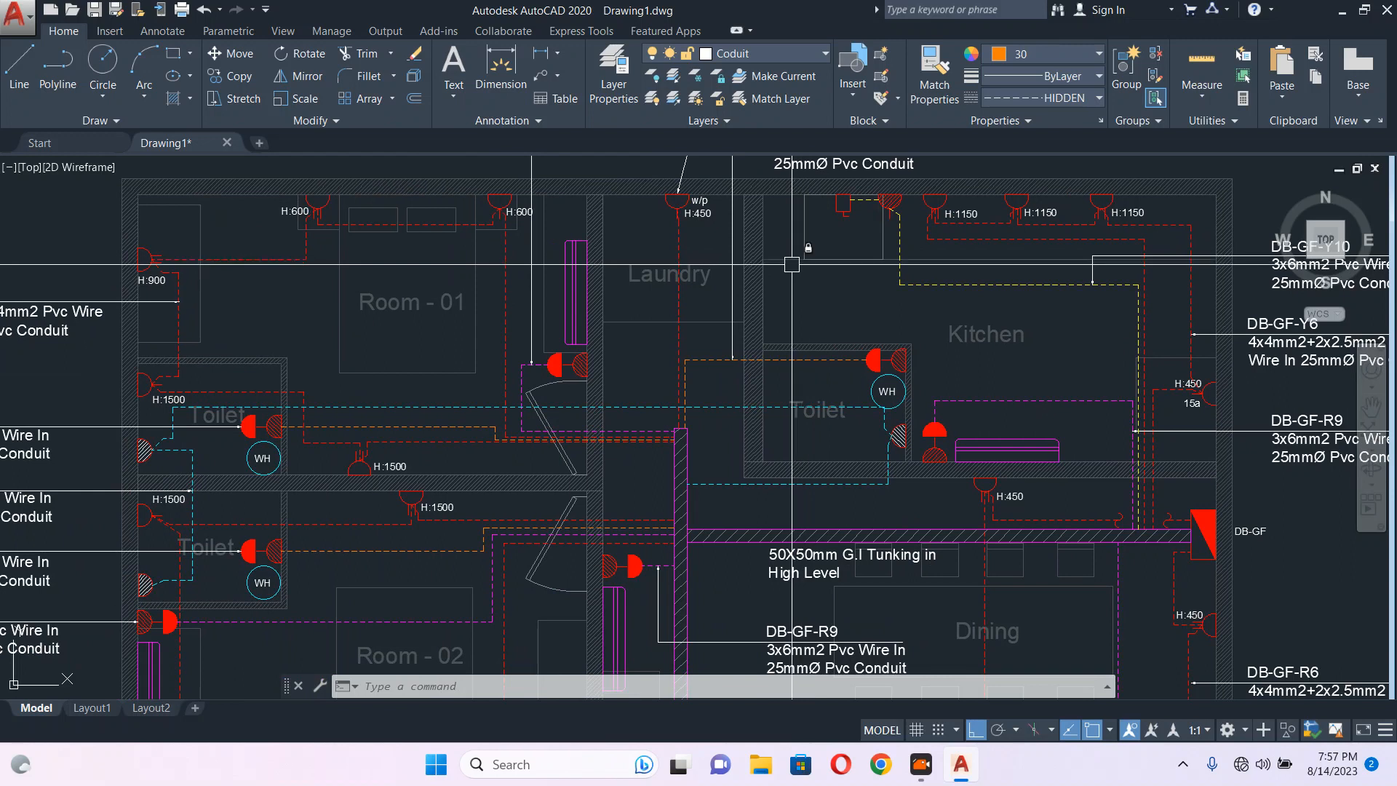
scroll(792, 264, "down", 2)
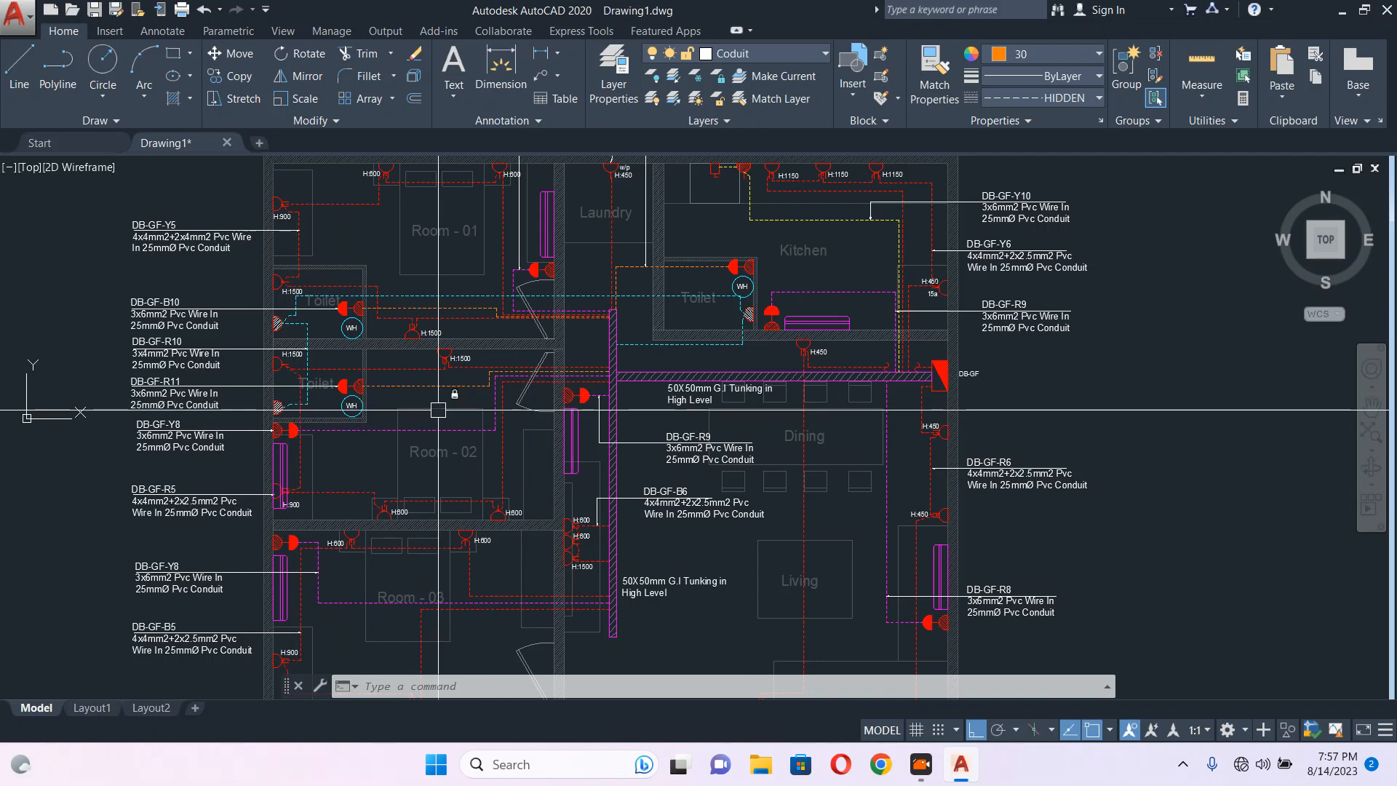
Examine the two bedroom toilets' conduits, then the Room - 03 and Living area circuits around the vertical trunking.
scroll(374, 313, "up", 5)
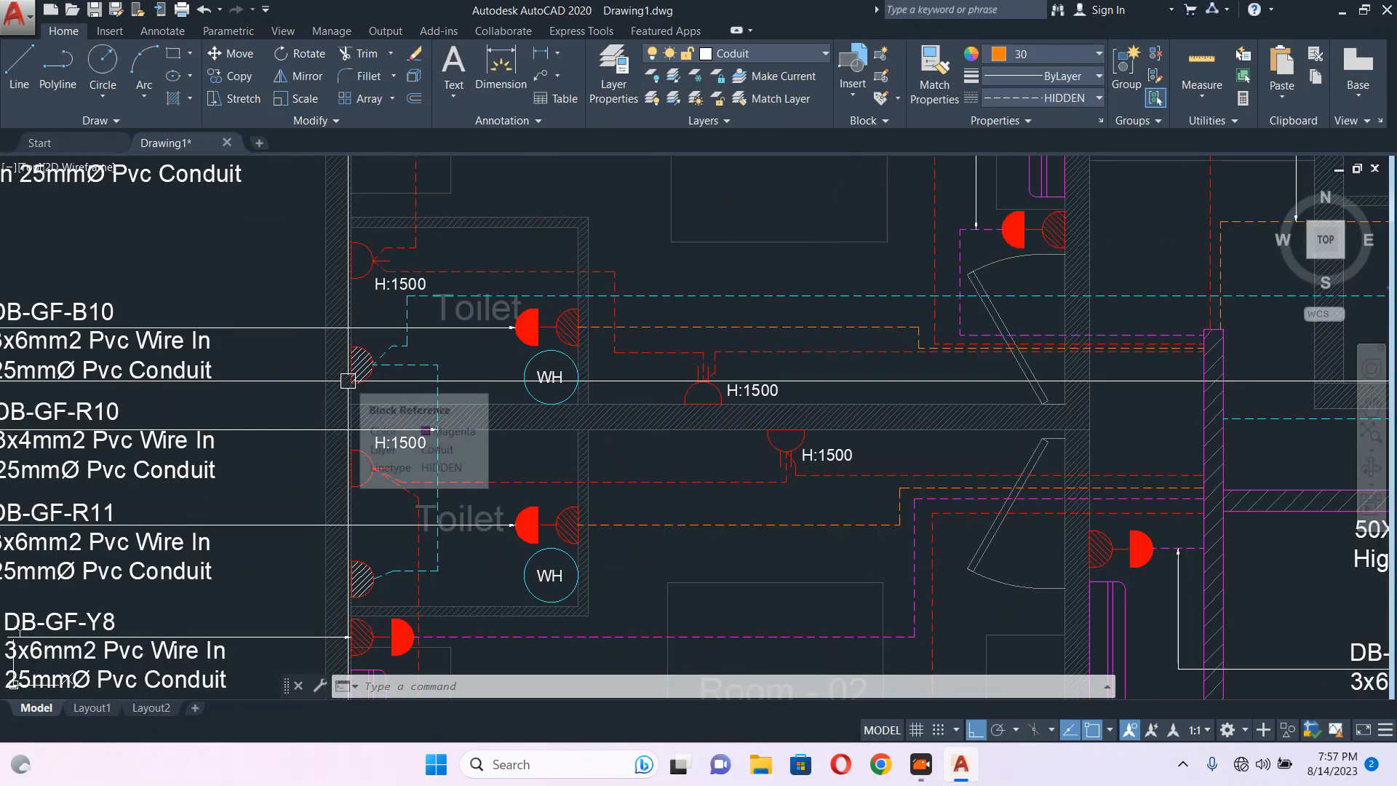
scroll(347, 381, "down", 5)
scroll(462, 328, "down", 2)
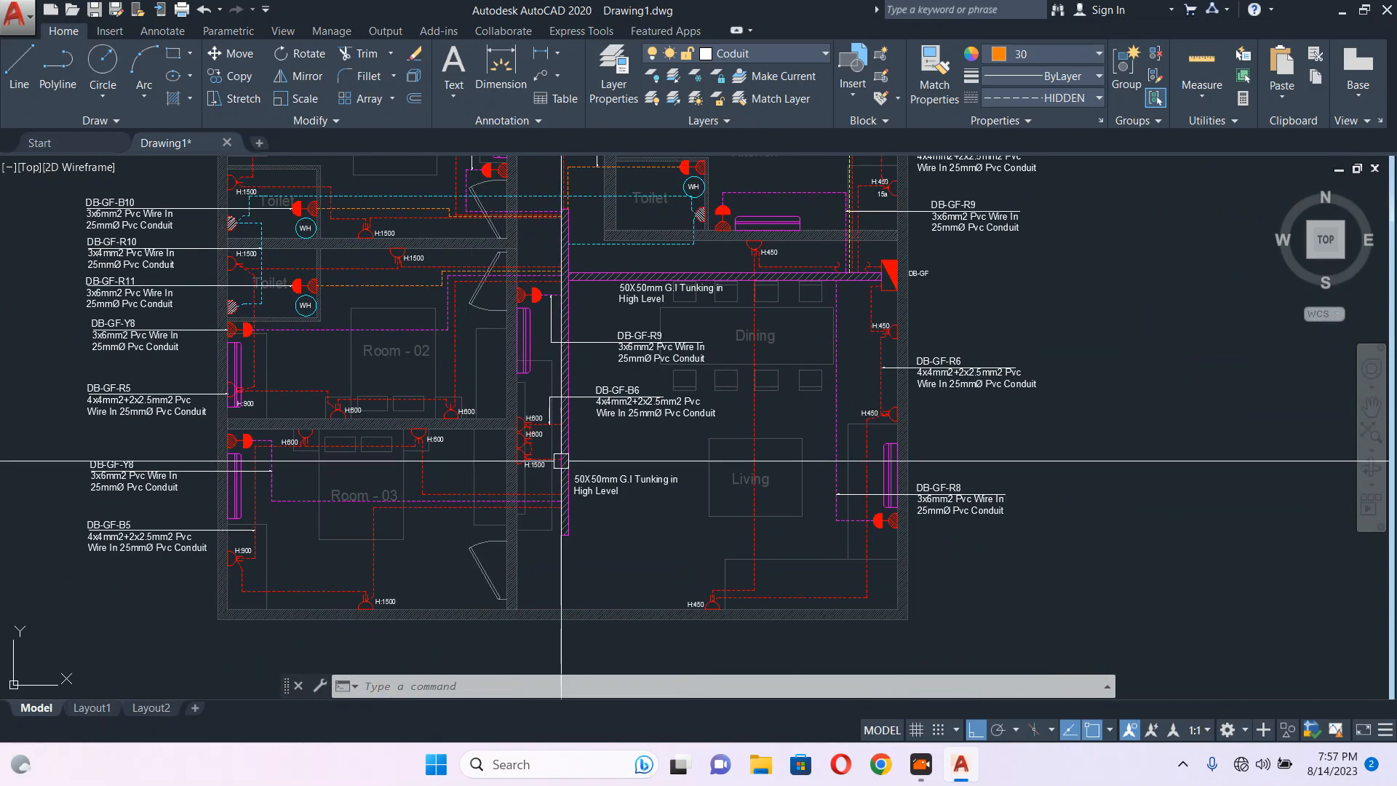
scroll(561, 466, "up", 3)
scroll(554, 459, "down", 5)
scroll(582, 480, "up", 5)
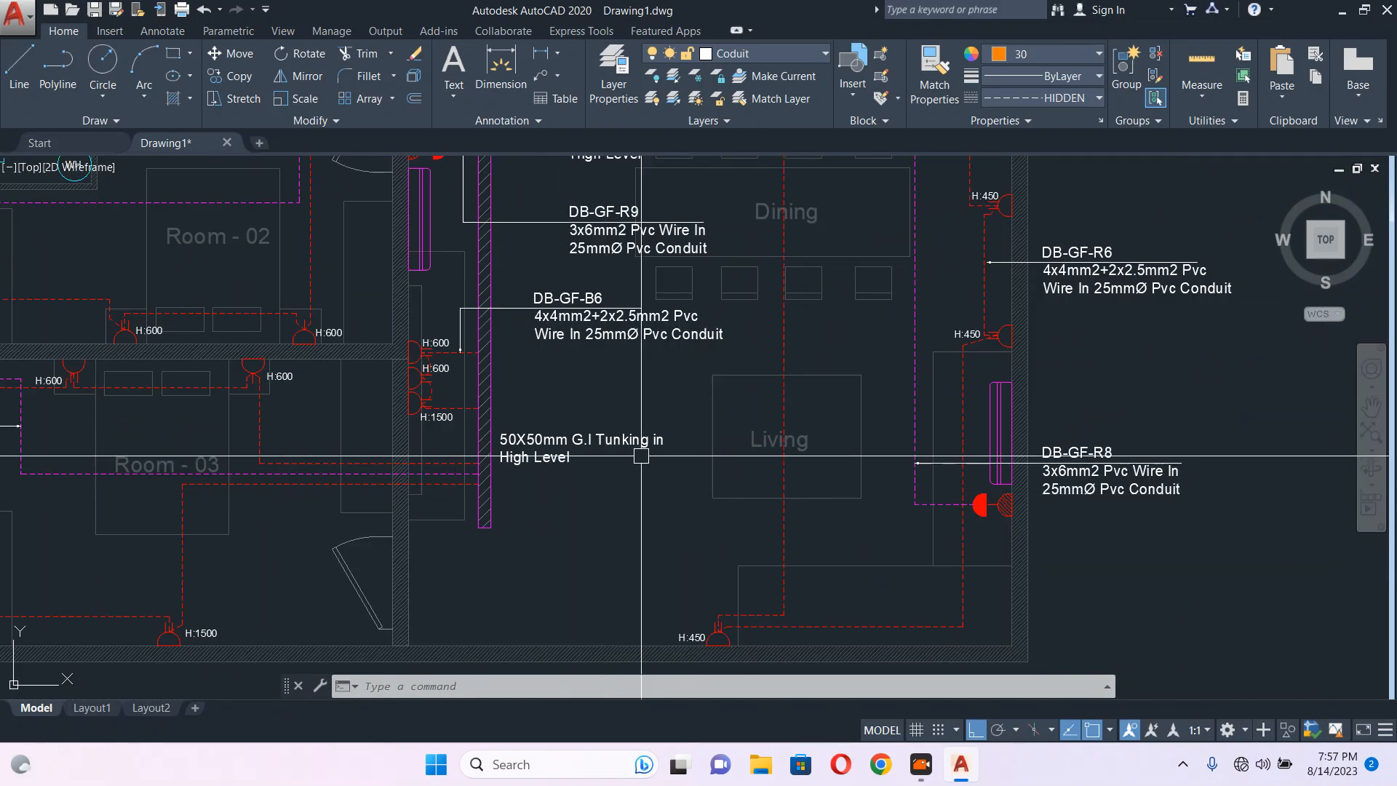
scroll(641, 456, "down", 3)
middle_click_drag(386, 358, 457, 428)
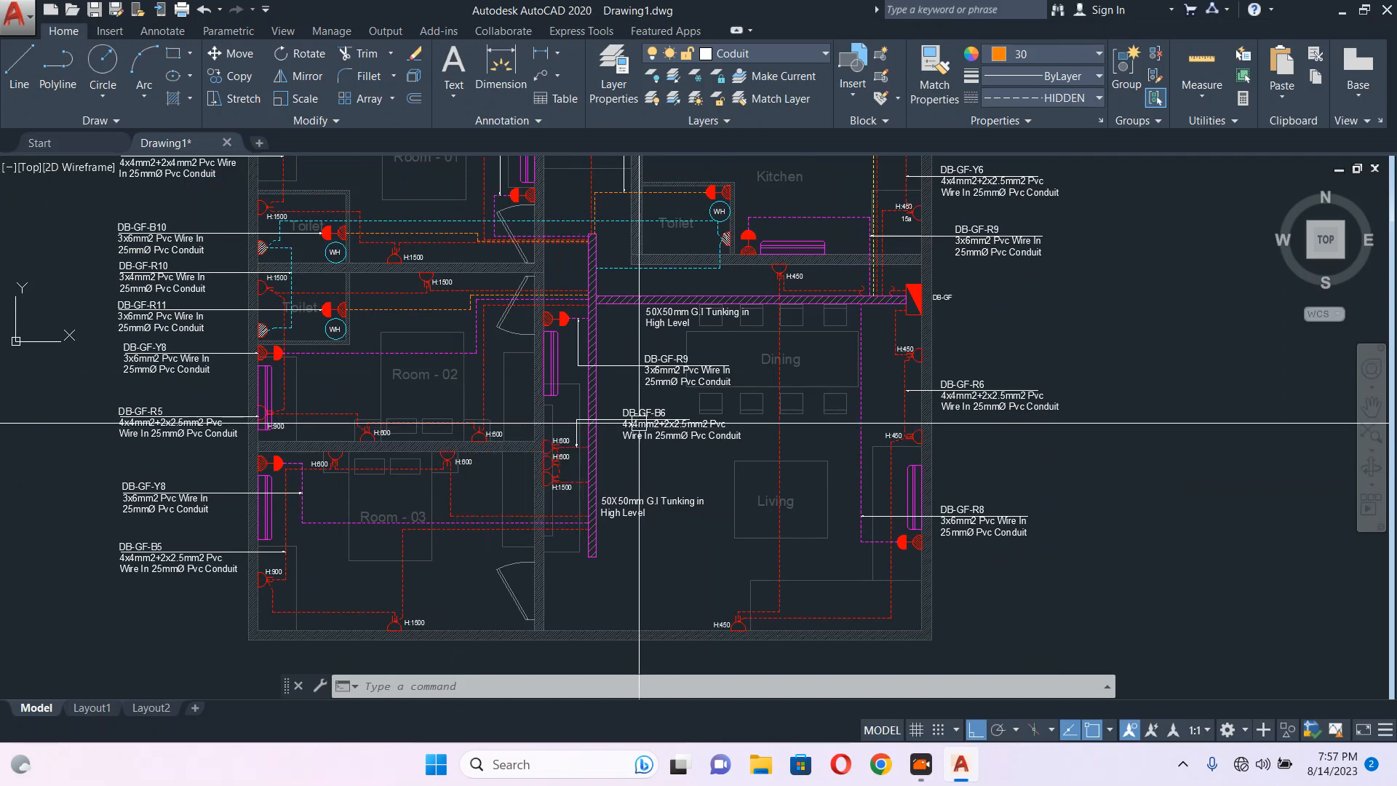
Read the DB-GF-R9 and DB-GF-B6 wire and conduit labels beside the Dining area and check where their leaders point.
scroll(676, 375, "up", 2)
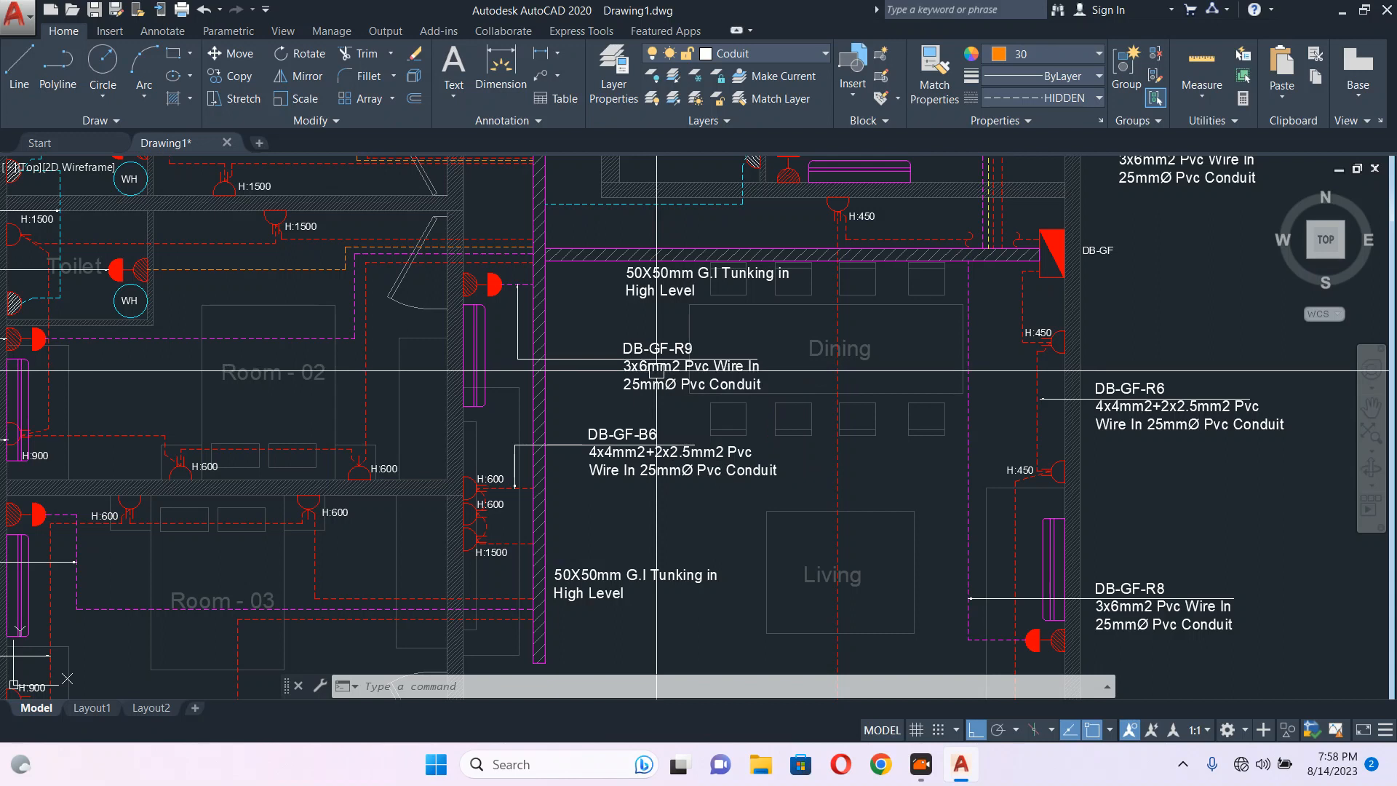
middle_click_drag(657, 347, 651, 385)
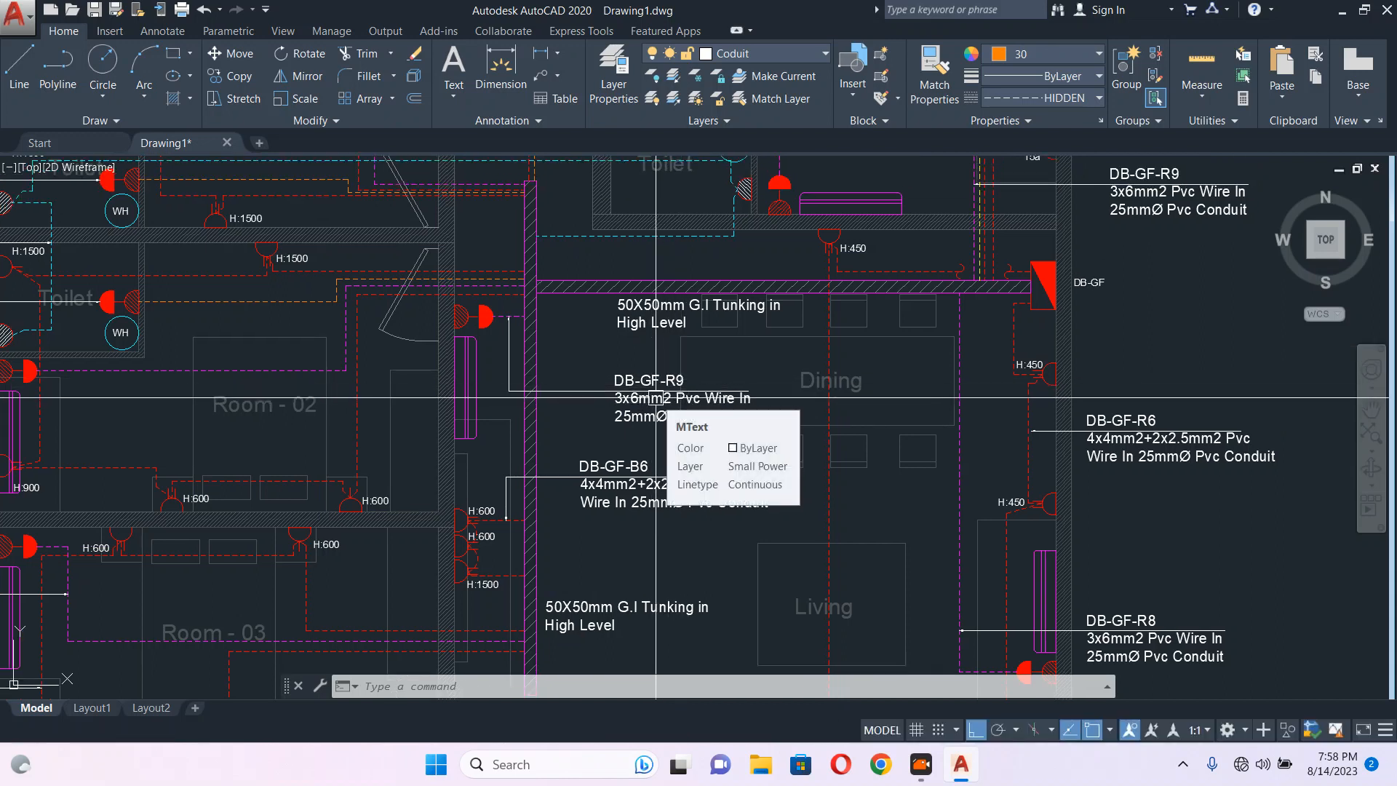
scroll(655, 397, "up", 4)
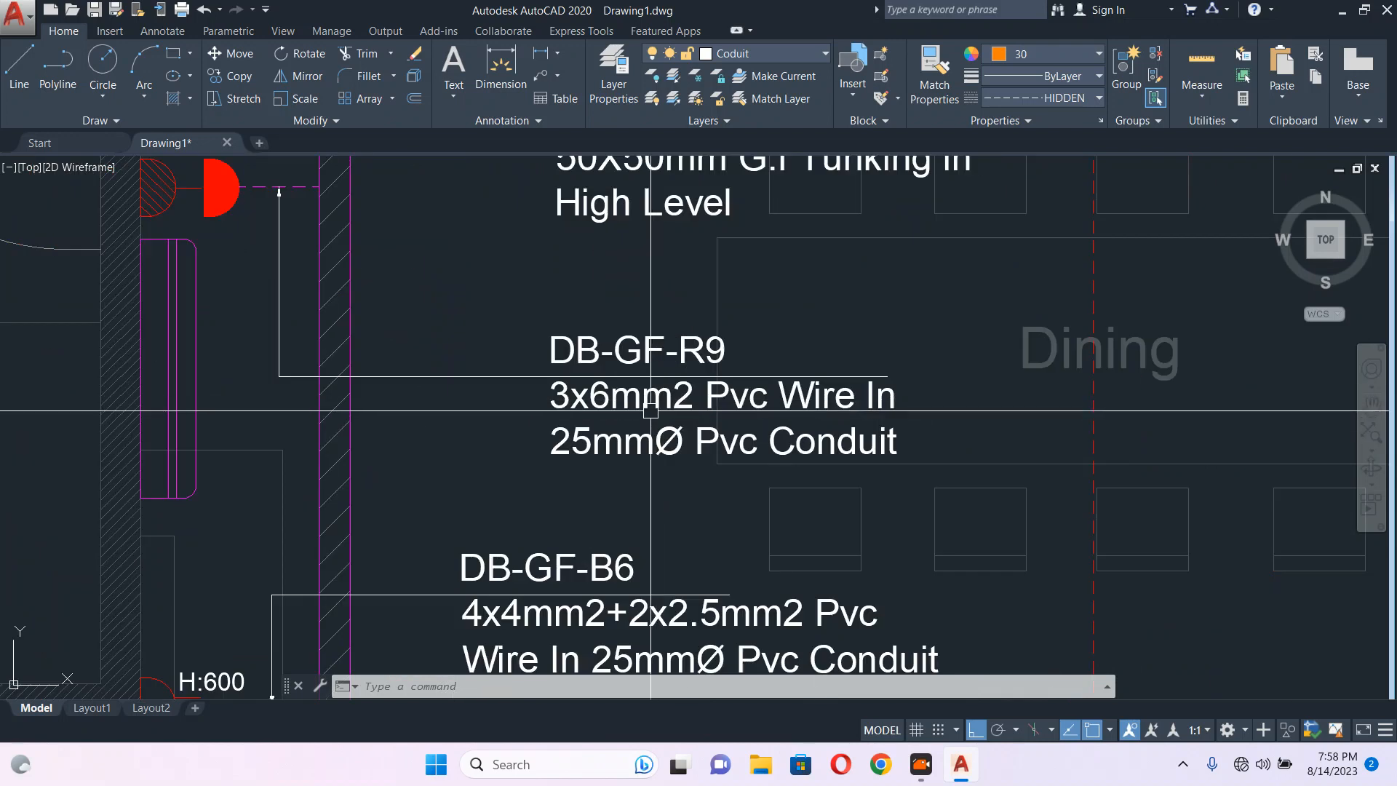
scroll(651, 411, "down", 6)
scroll(642, 430, "up", 4)
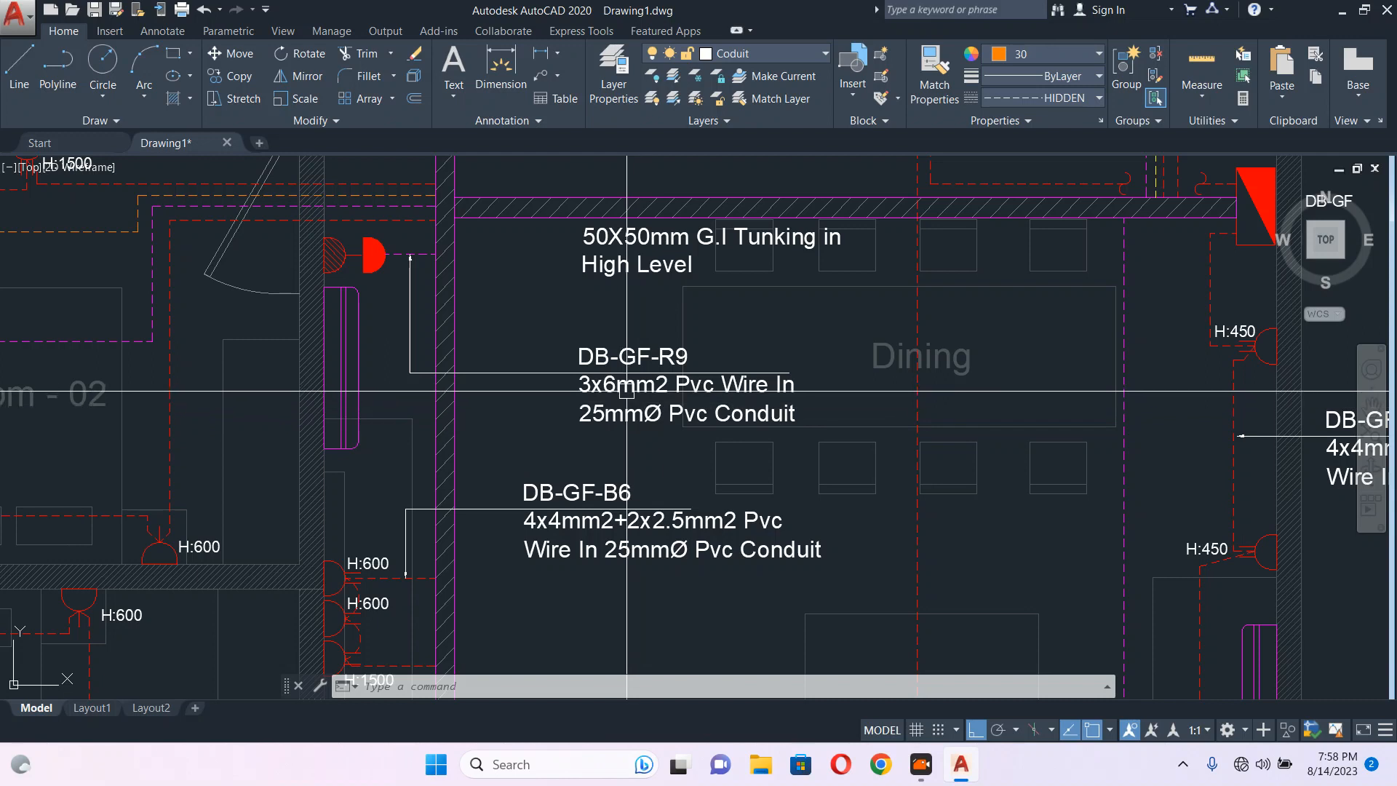
scroll(626, 391, "down", 4)
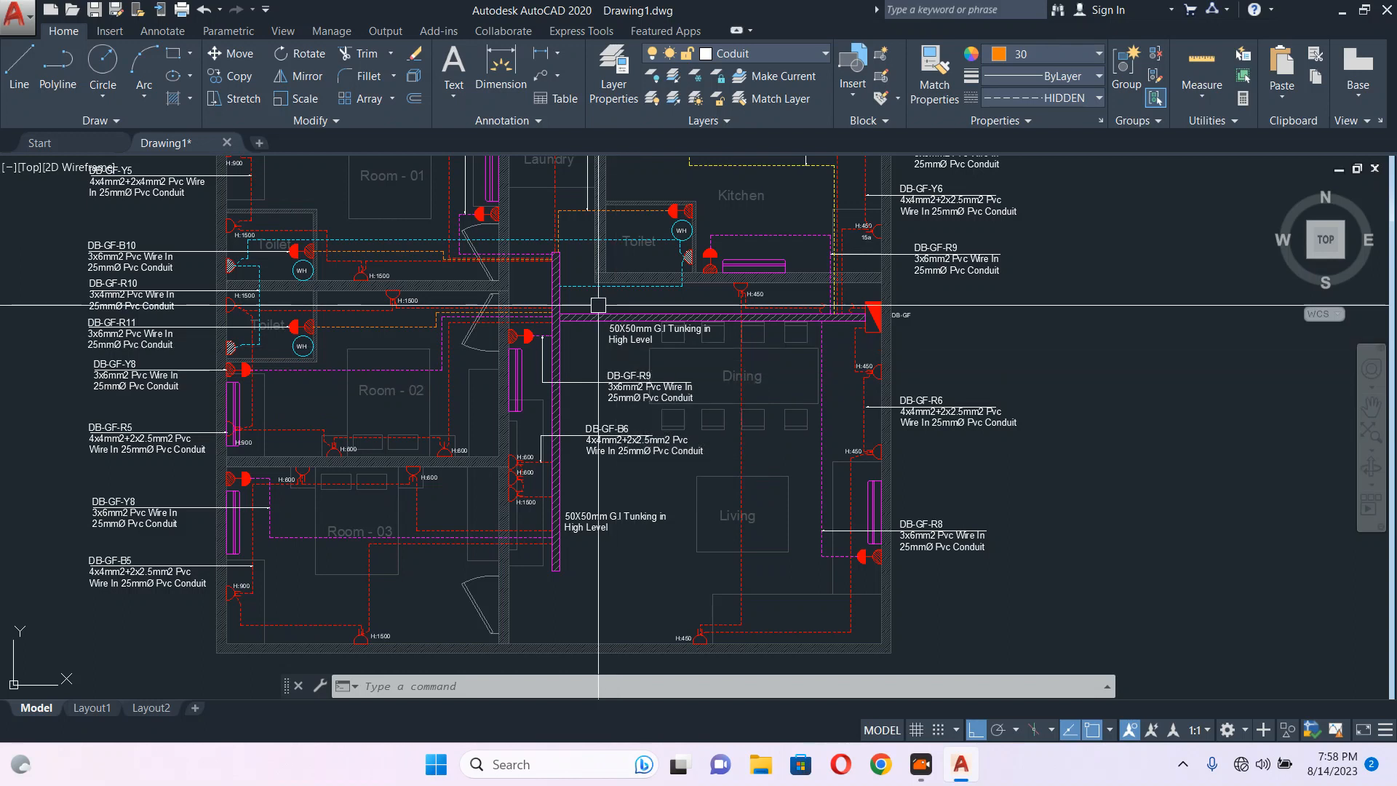
Review the whole ground-floor power plan, comparing the circuit labels around the rooms with the conduits and 50X50mm trunking.
scroll(601, 382, "down", 4)
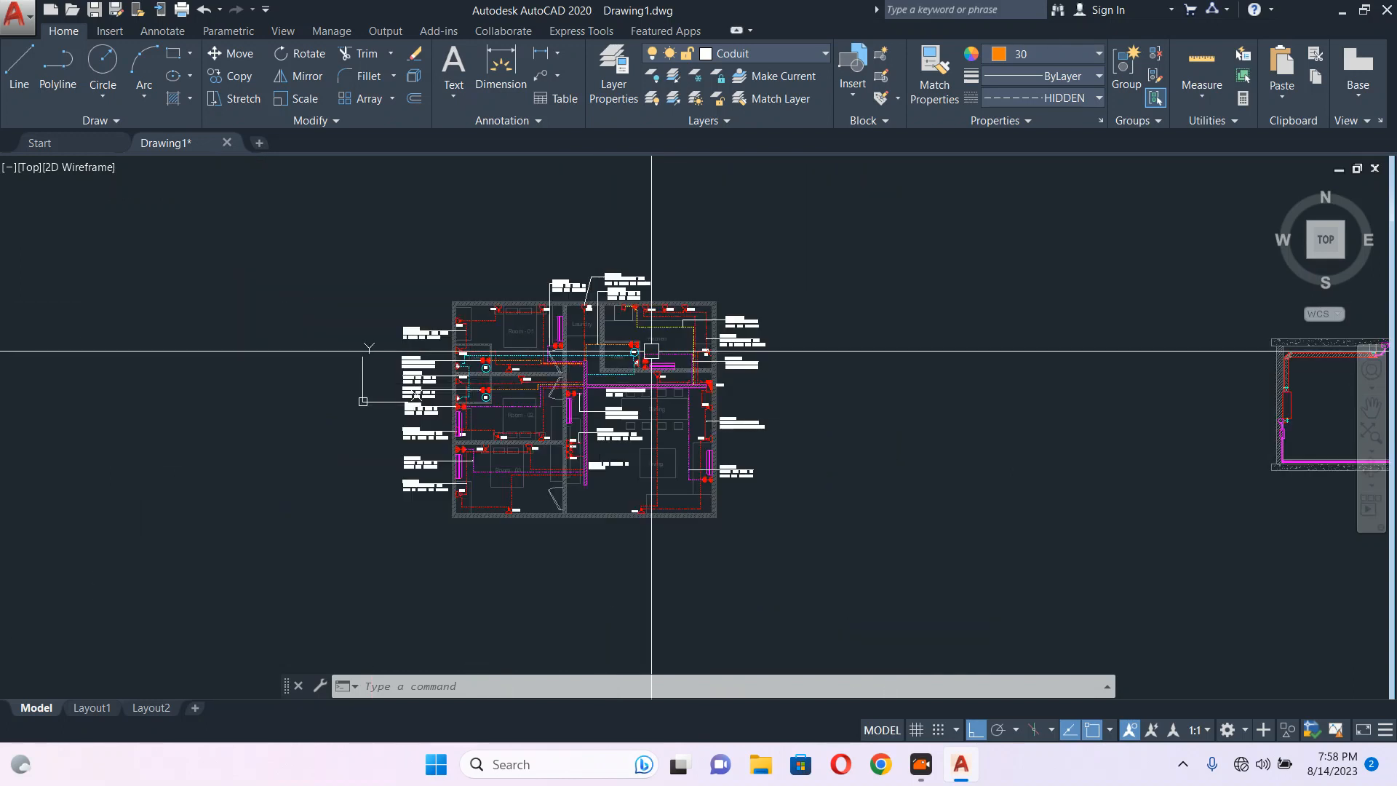
scroll(553, 389, "up", 2)
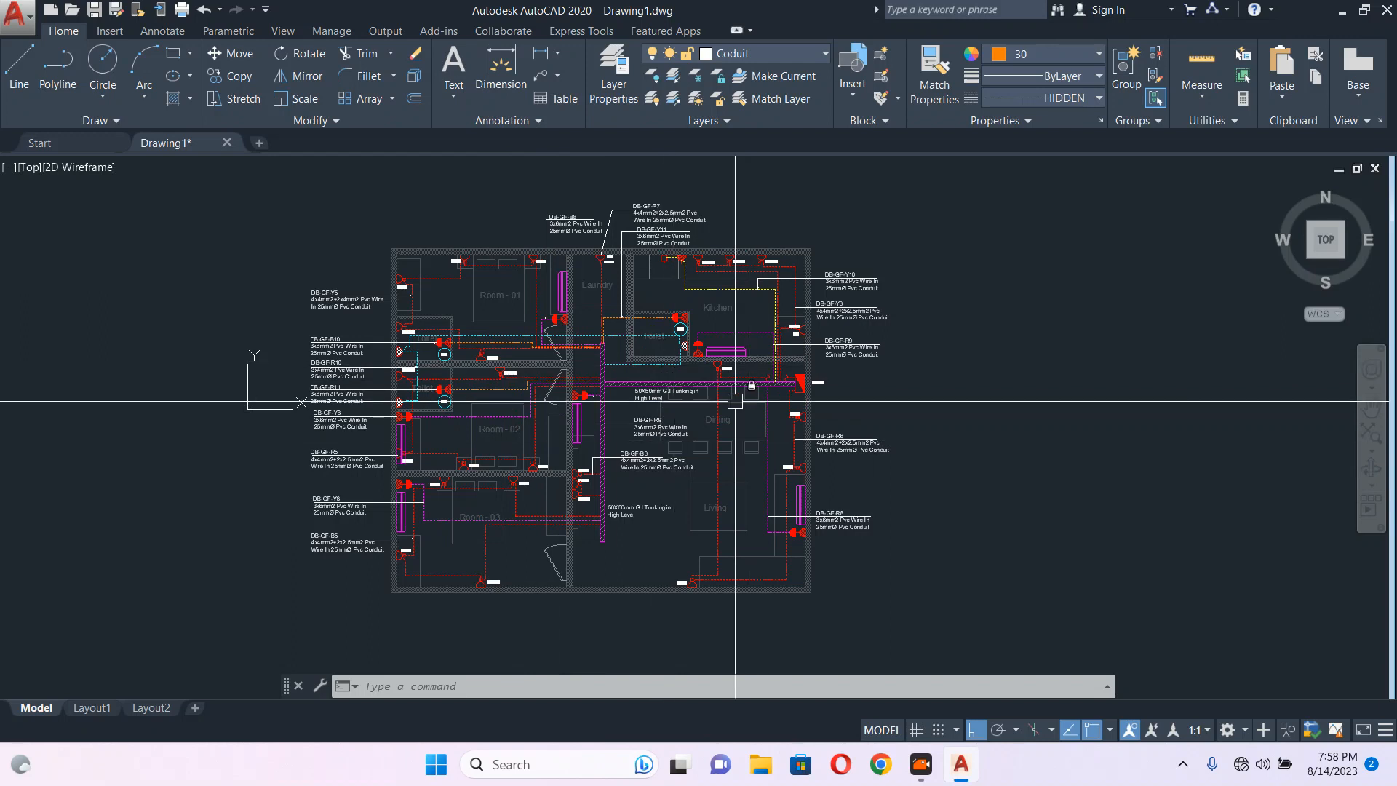
scroll(637, 442, "up", 2)
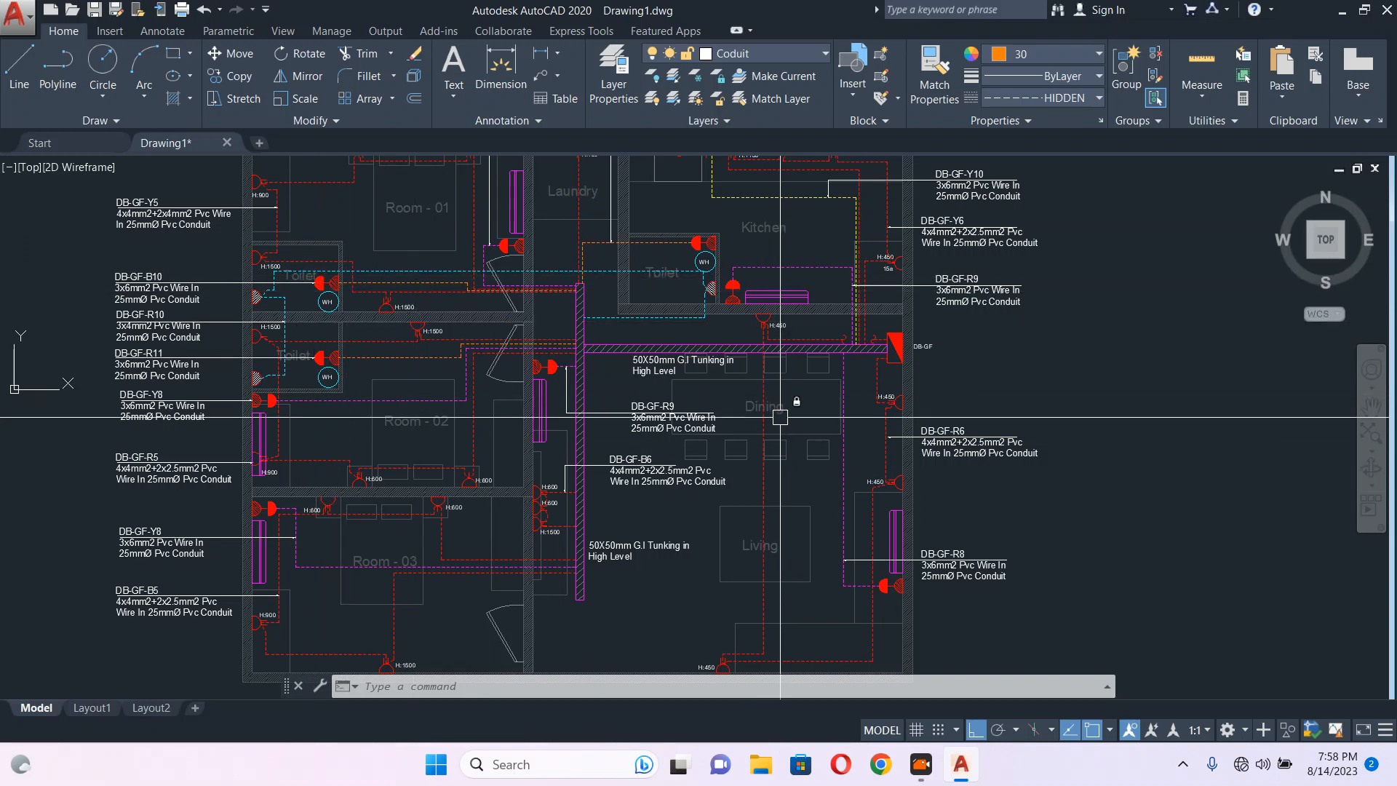
middle_click_drag(781, 417, 731, 395)
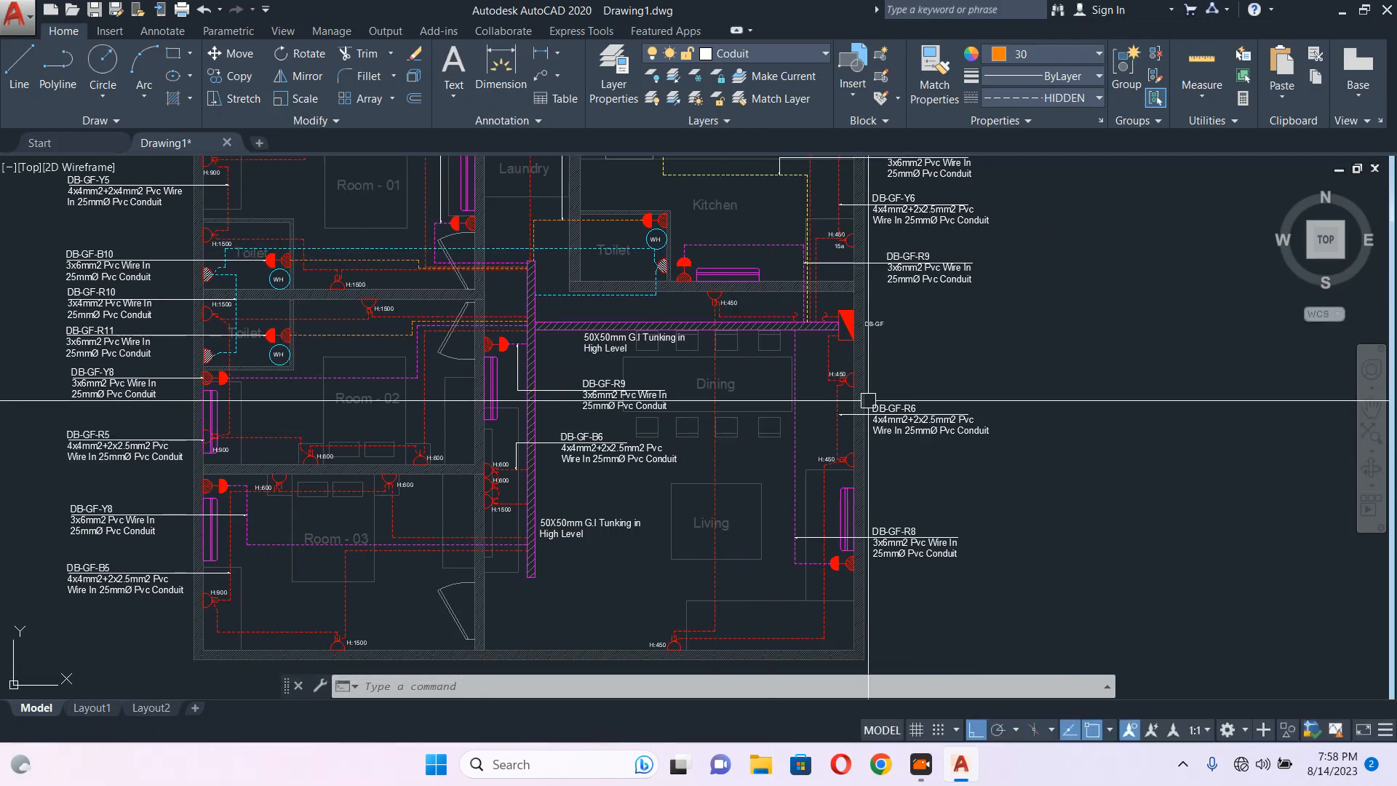
middle_click_drag(536, 278, 574, 358)
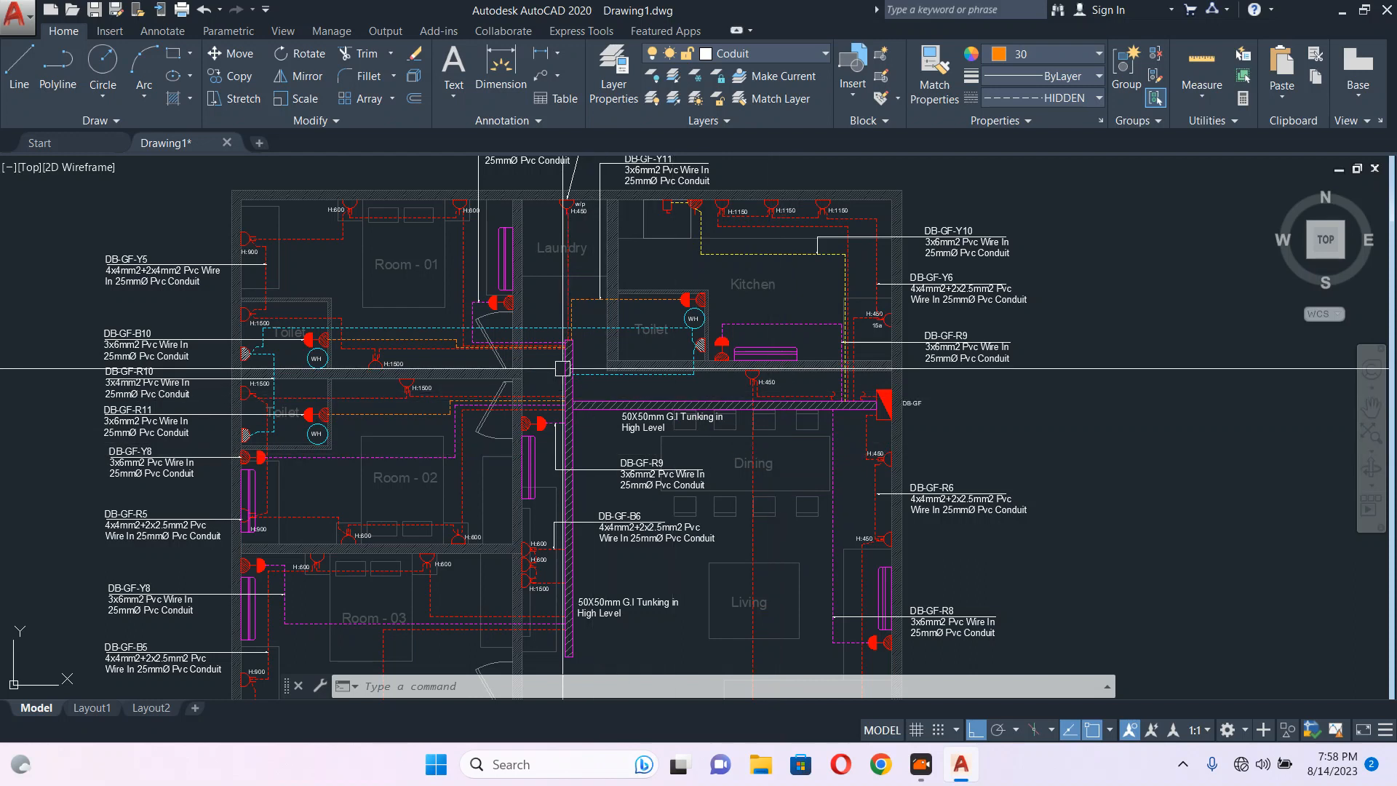
scroll(634, 371, "down", 4)
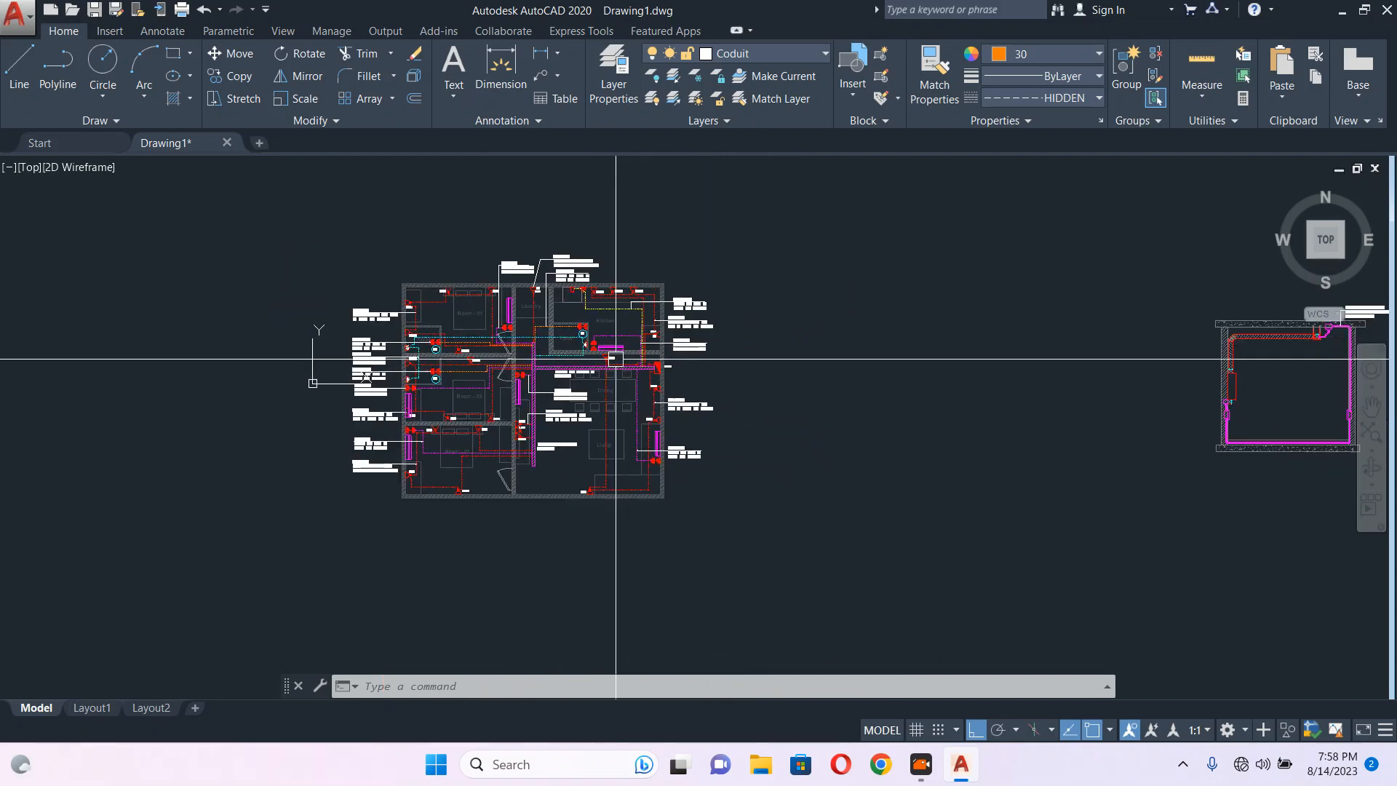
scroll(612, 384, "up", 4)
scroll(692, 359, "up", 2)
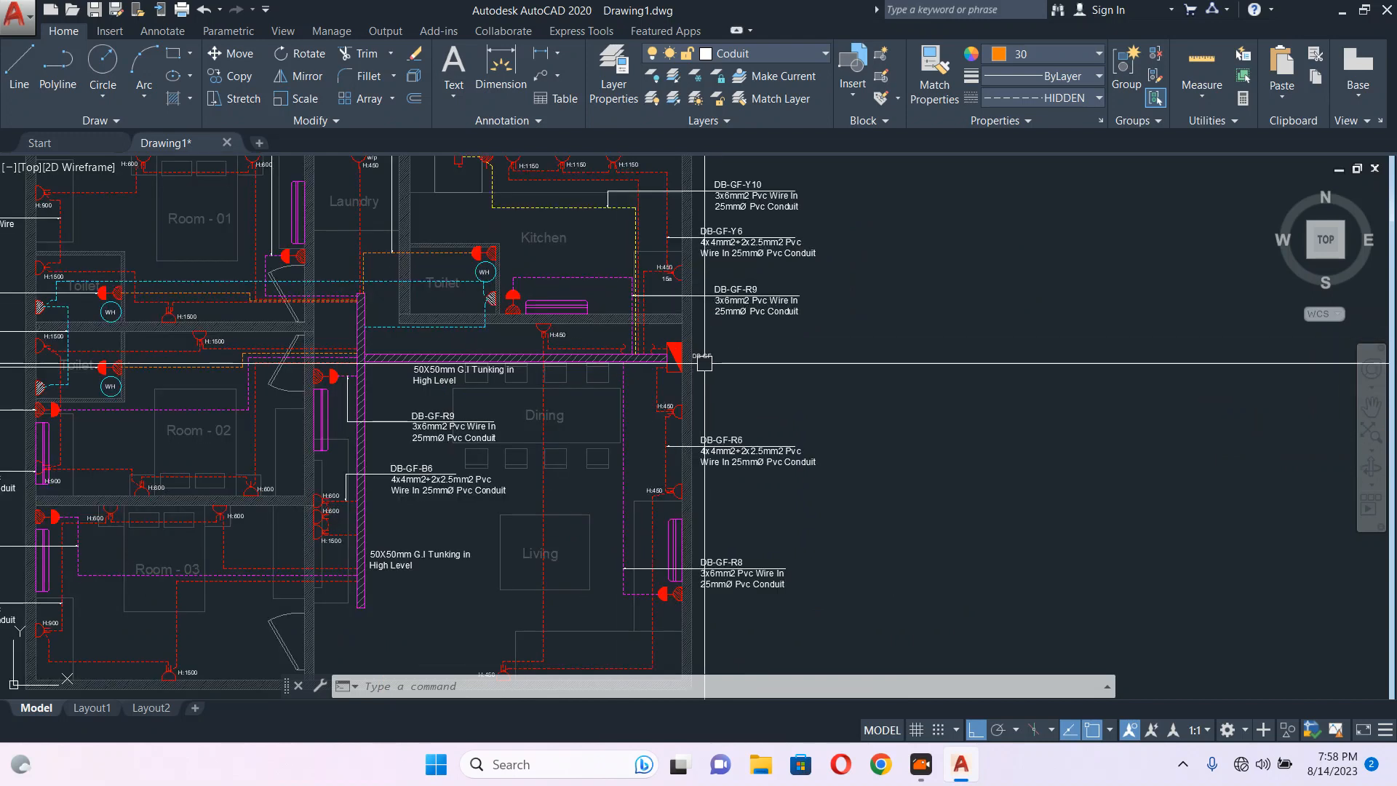
Inspect the DB-GF distribution board at the end of the horizontal trunking and its incoming conduits within the overall plan.
scroll(676, 366, "up", 4)
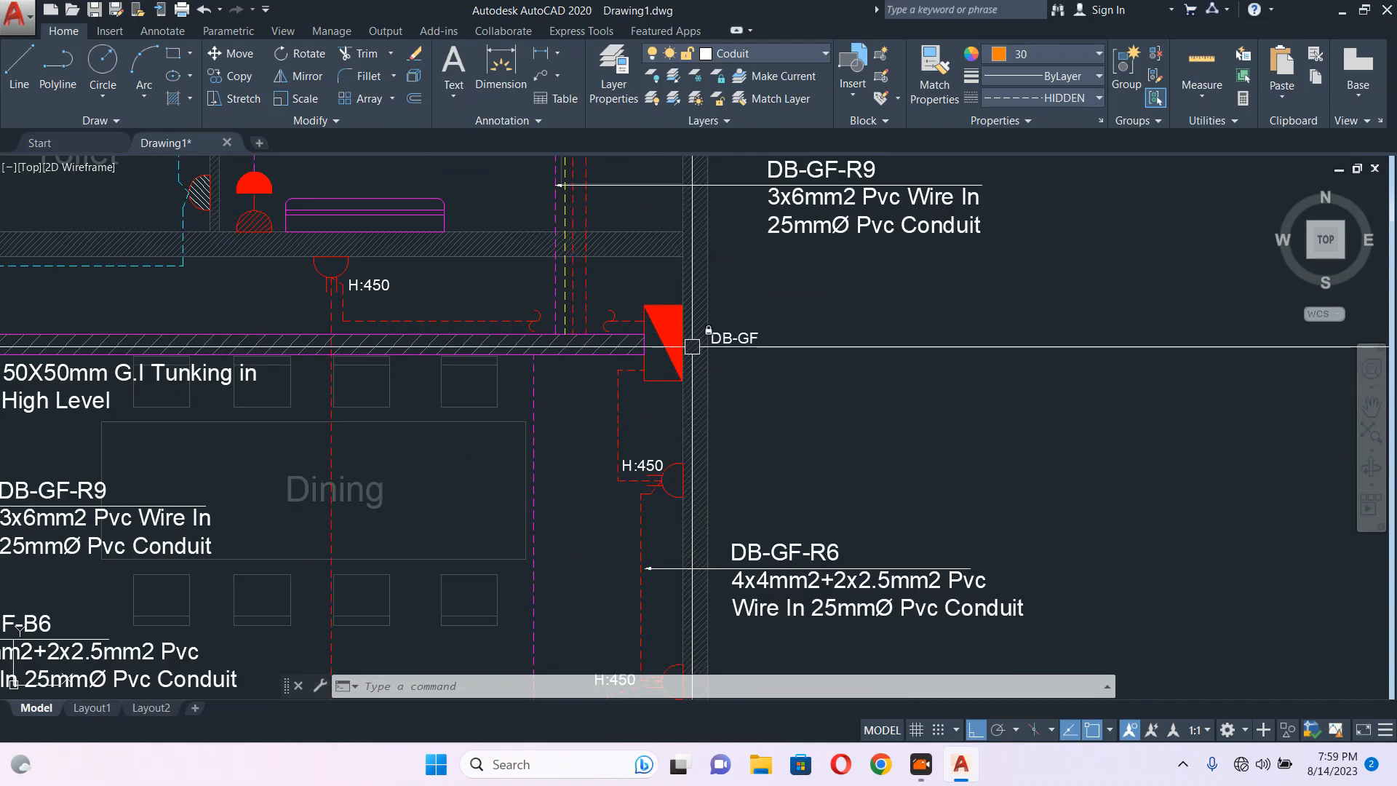
mouse_move(690, 373)
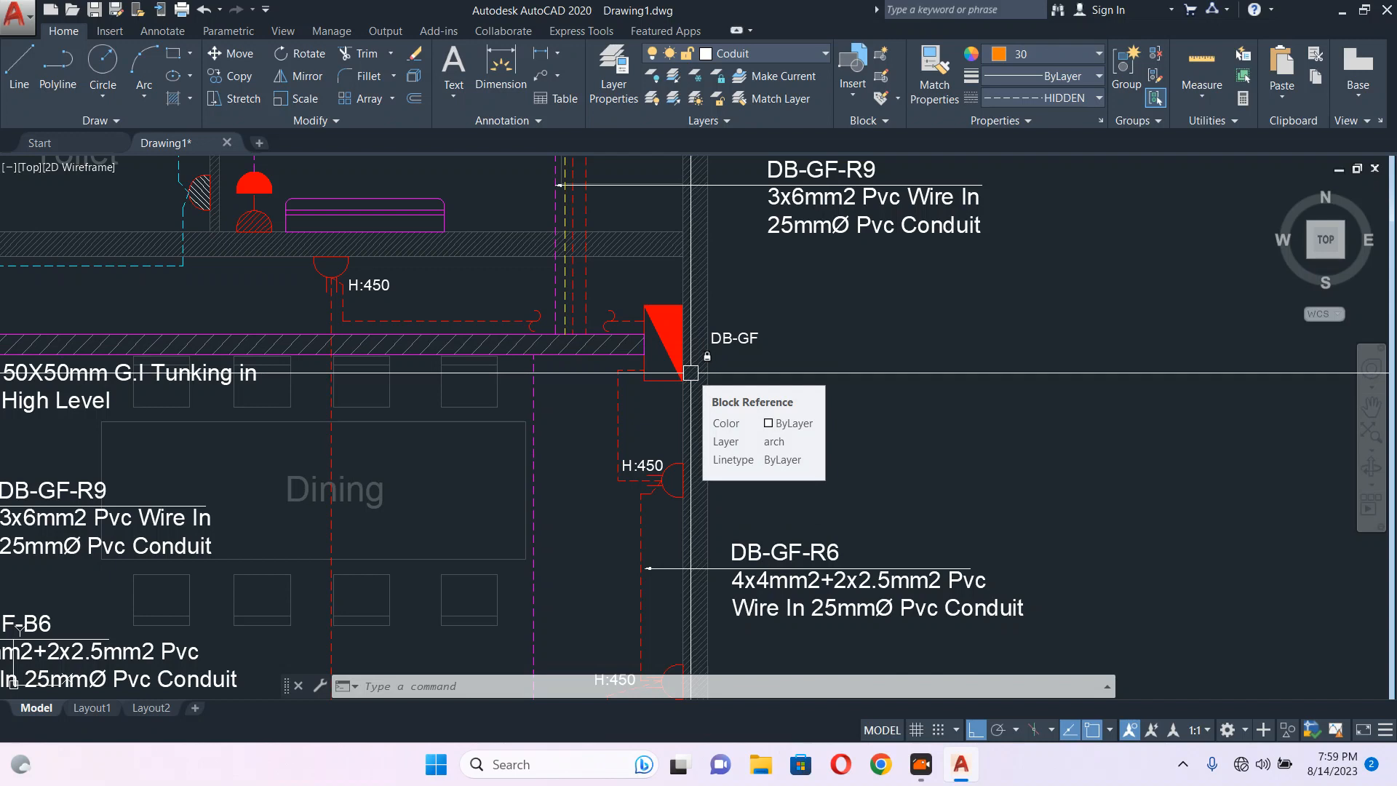
scroll(690, 372, "down", 3)
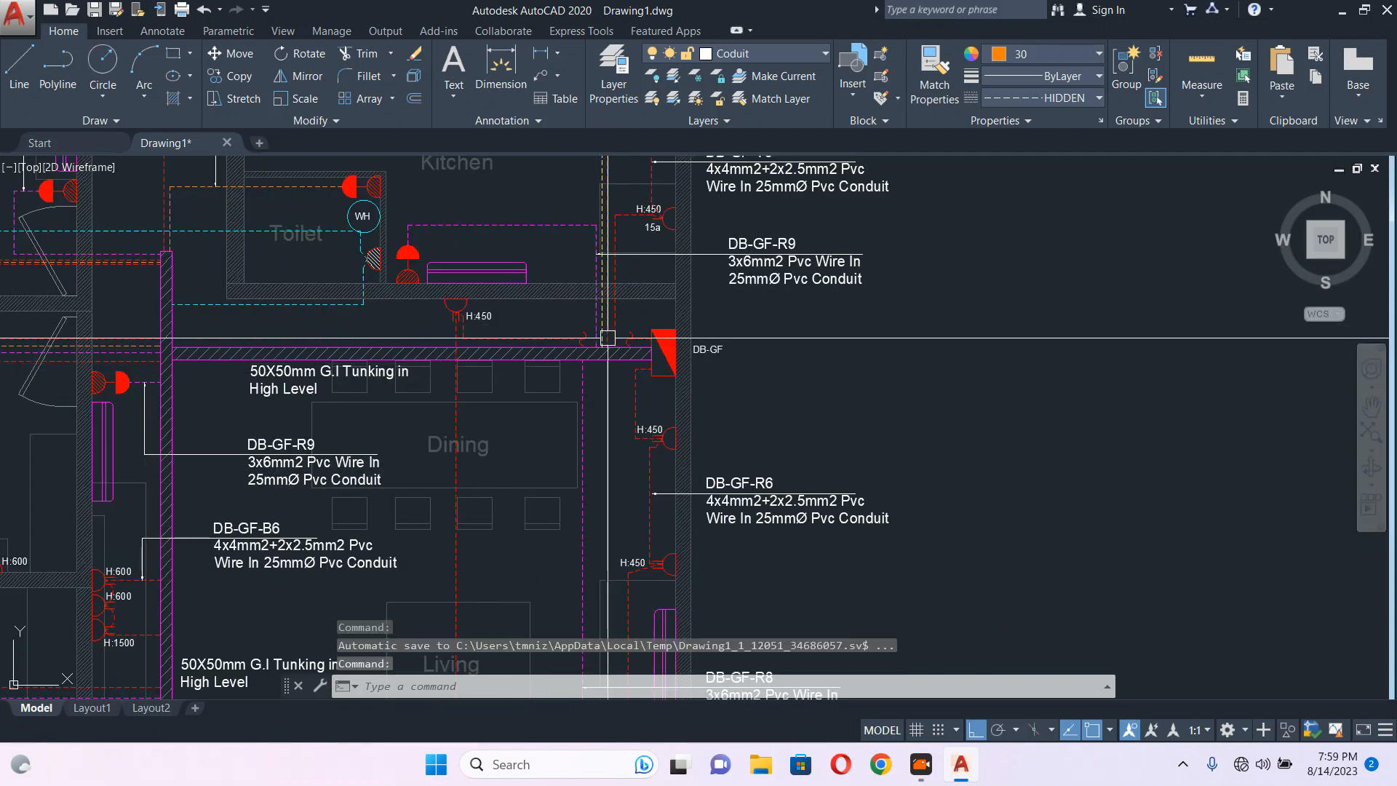
scroll(608, 338, "down", 3)
scroll(655, 329, "up", 1)
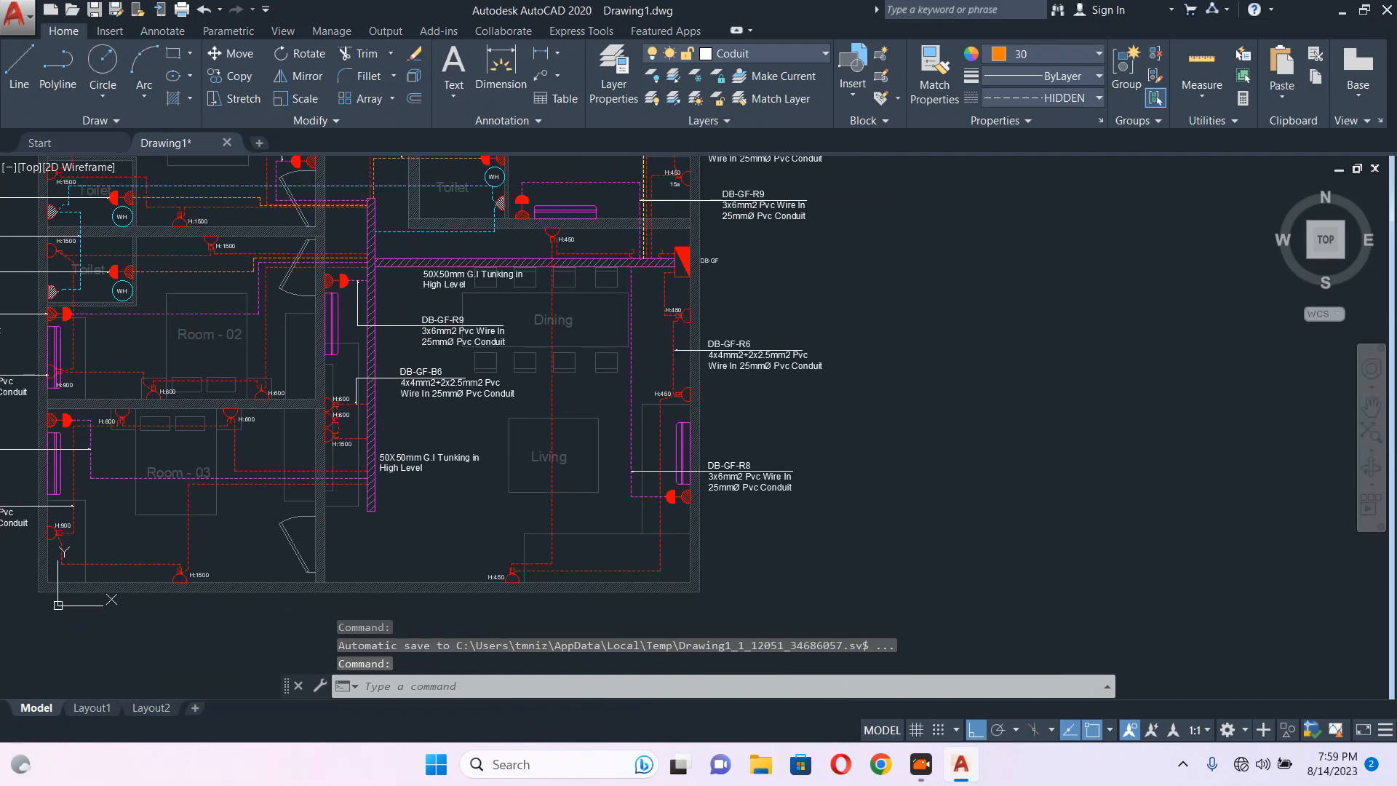
scroll(715, 330, "down", 2)
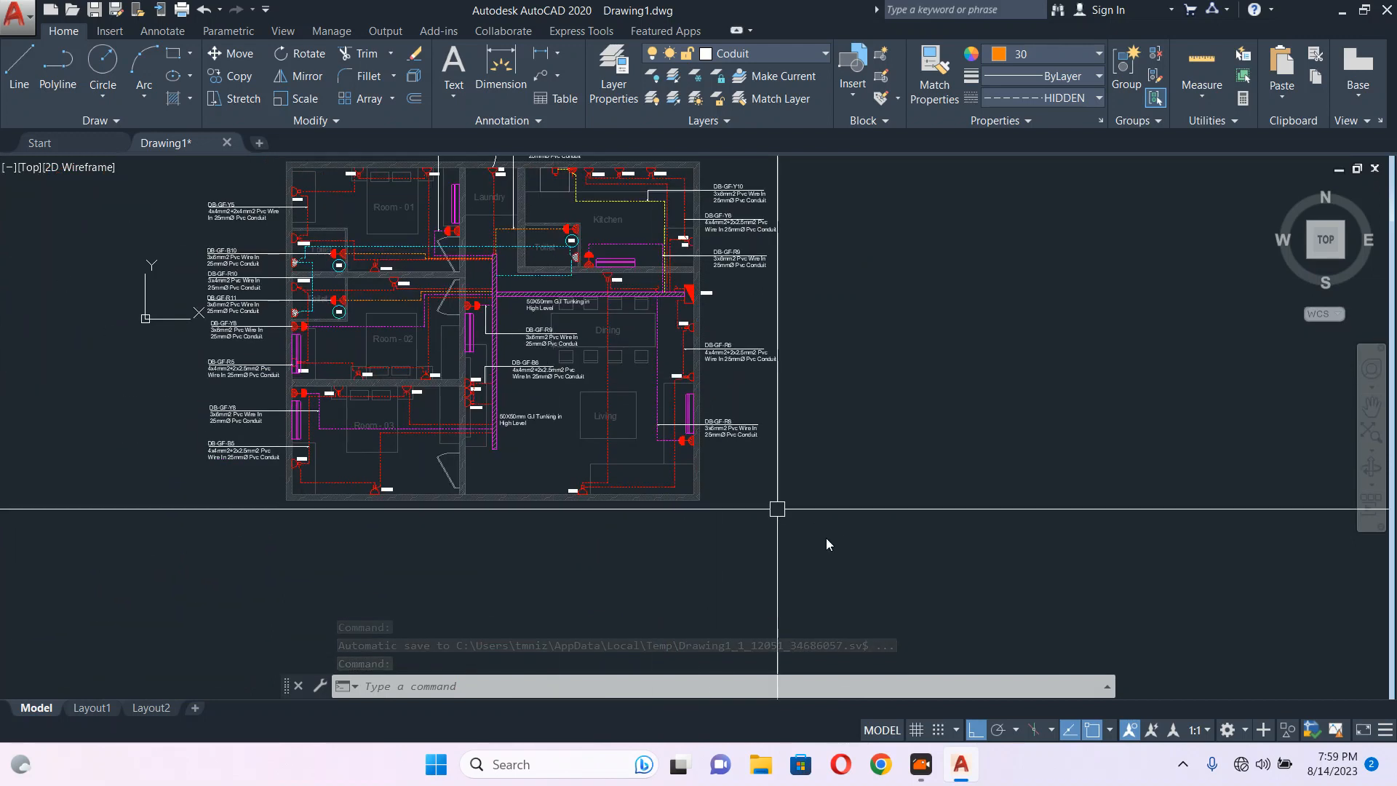